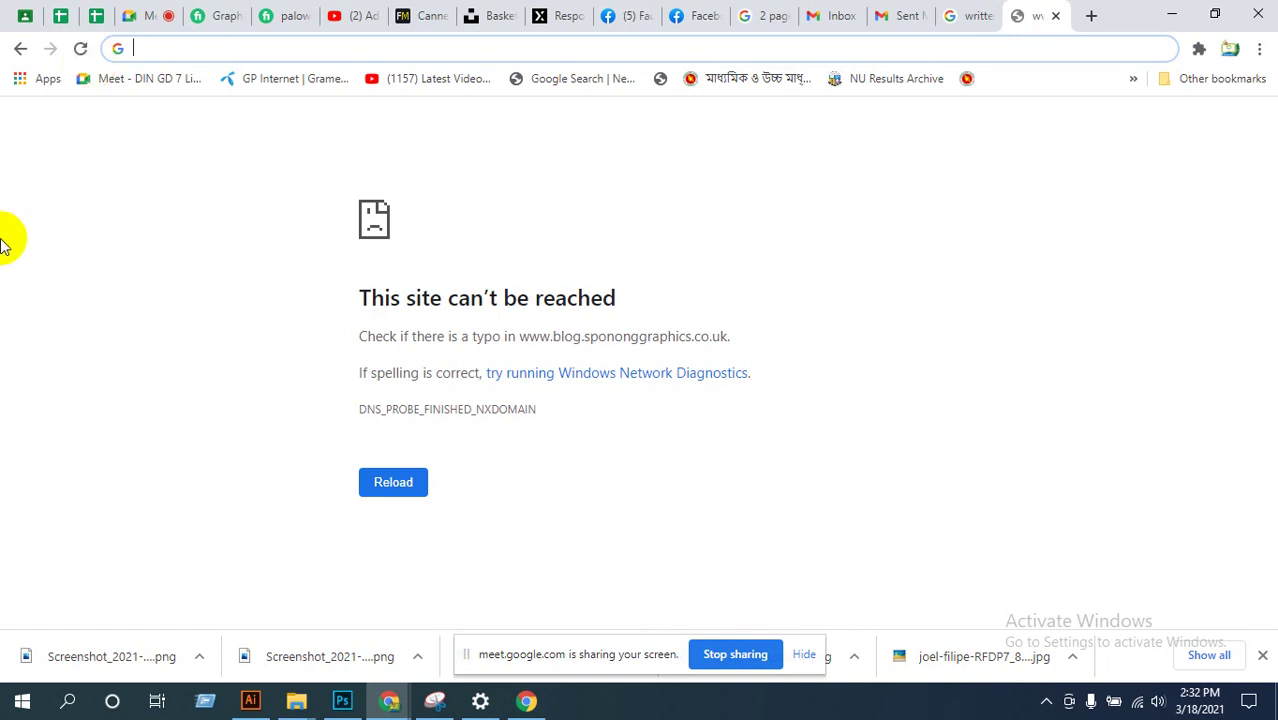
# Step: Switch to Photoshop and review the house photo with the Google Home lettering and the rooftop basketball court mockup
pyautogui.click(343, 702)
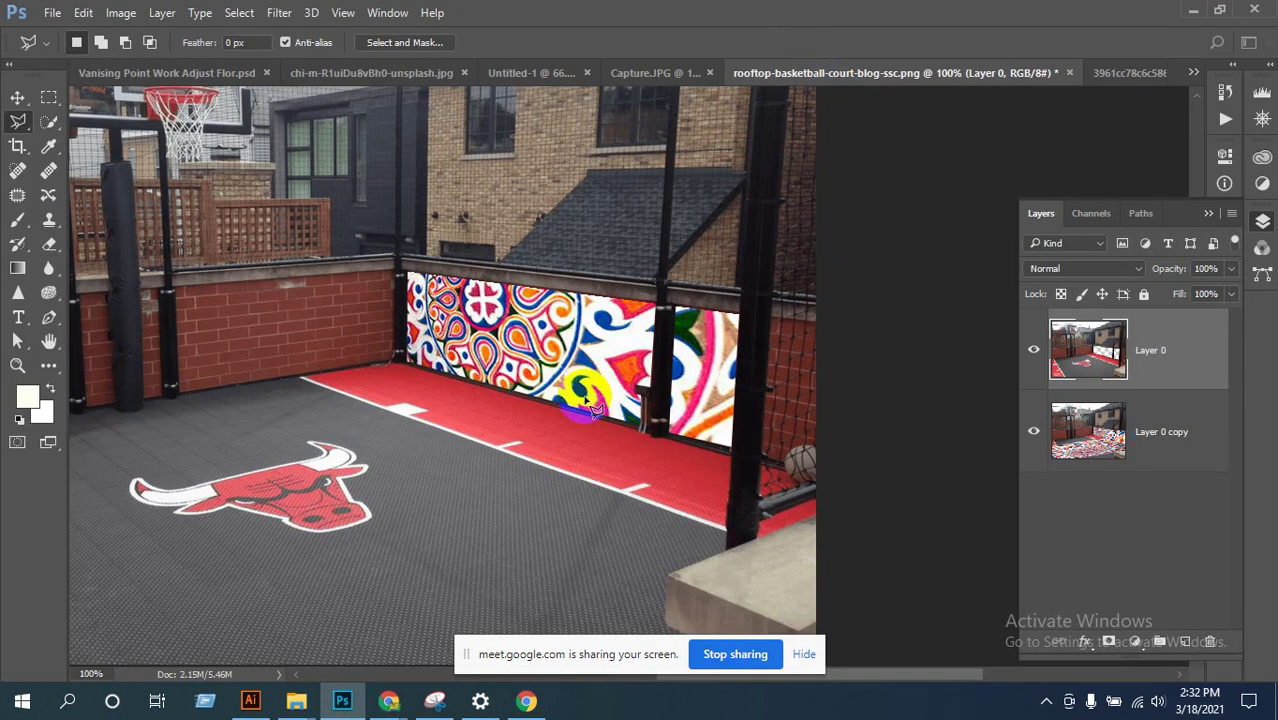
pyautogui.click(564, 70)
pyautogui.click(420, 73)
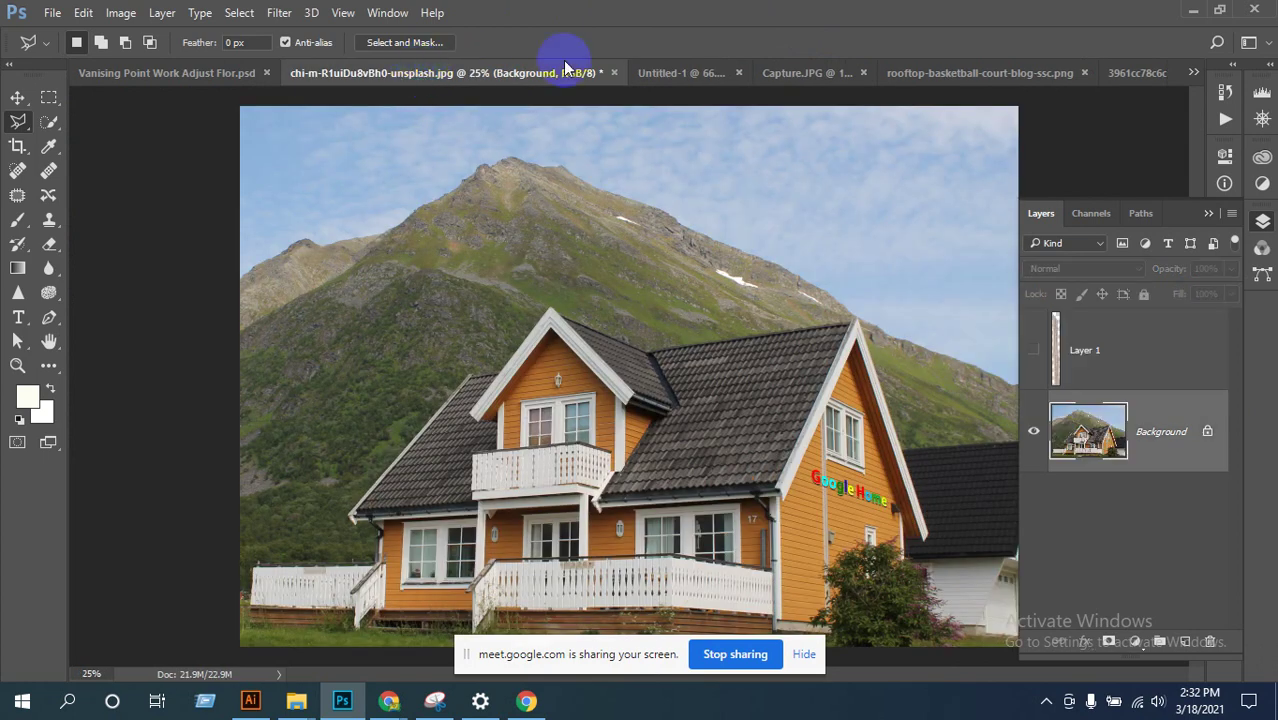
pyautogui.click(948, 73)
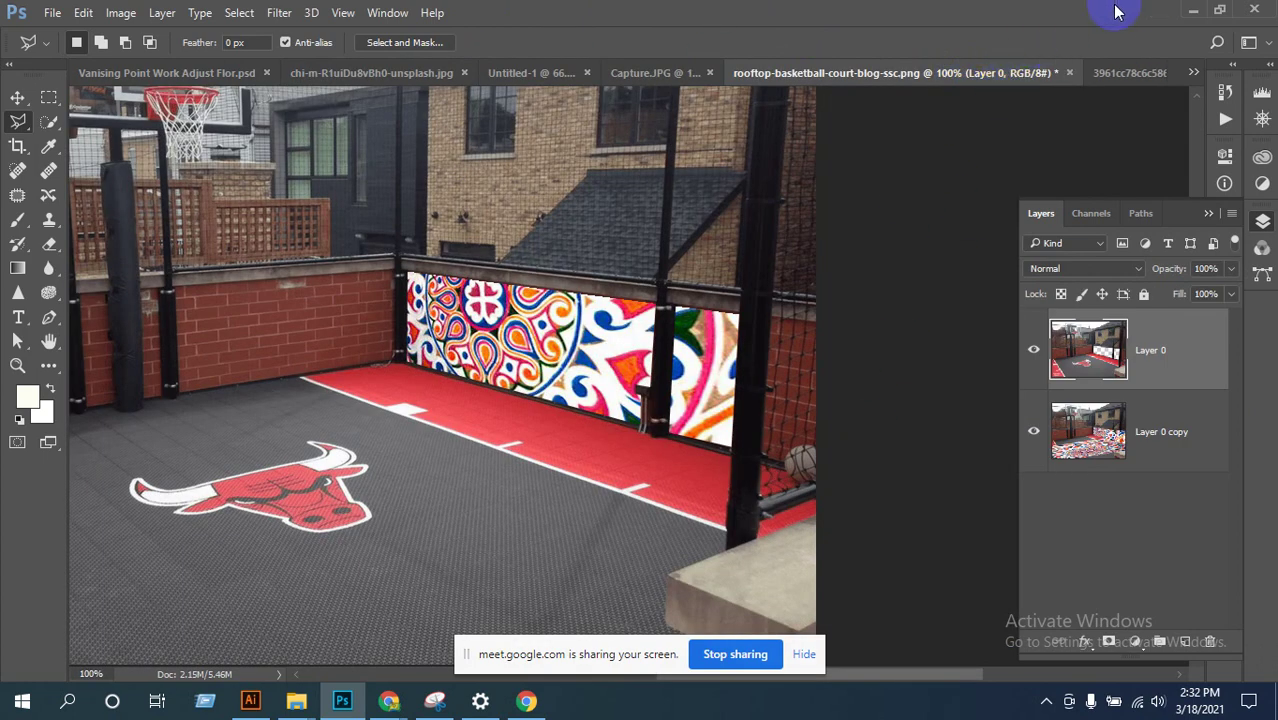
# Step: Return to Chrome and view the business banner screenshot in the sent mail and the Google Meet call
pyautogui.click(1193, 10)
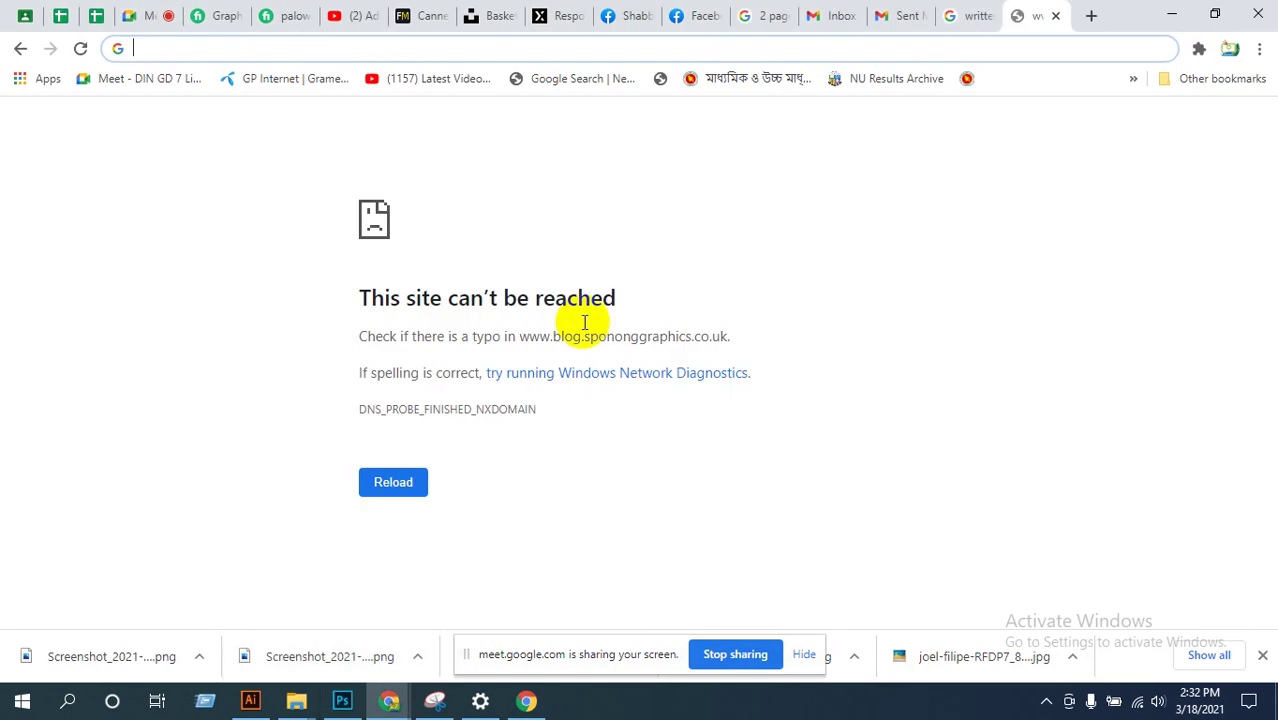
pyautogui.click(975, 16)
pyautogui.click(905, 15)
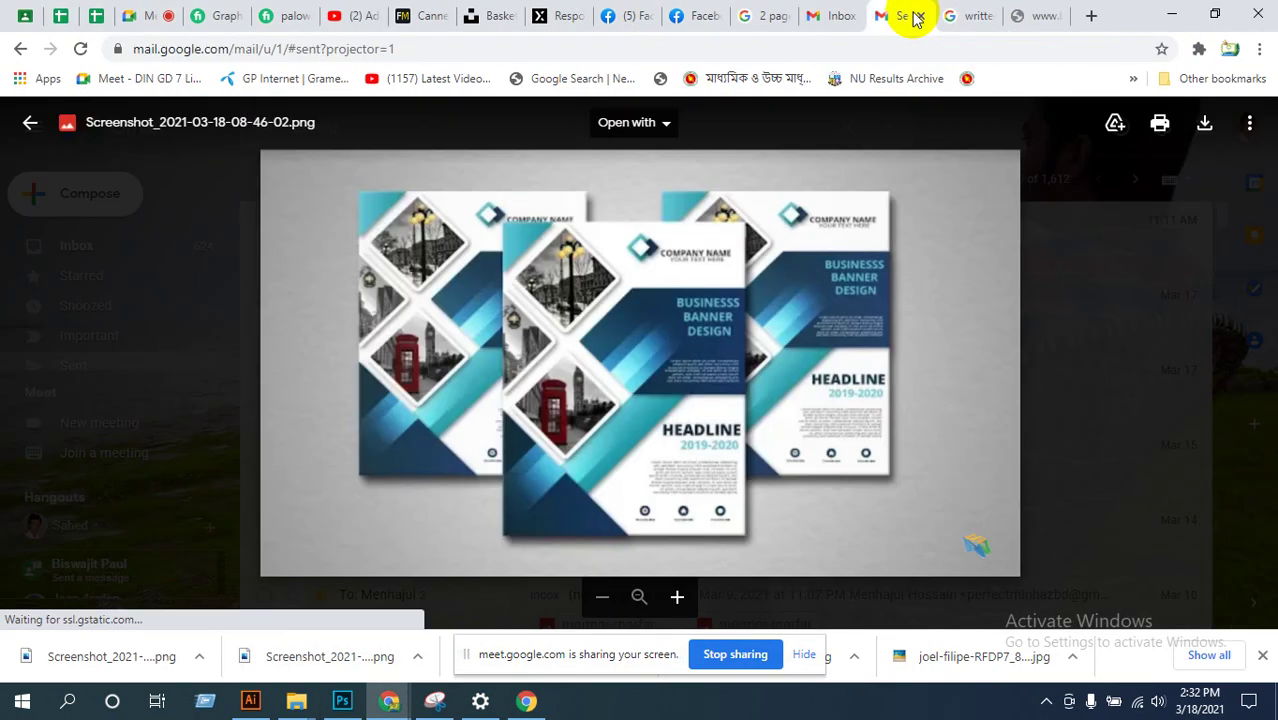
pyautogui.click(157, 18)
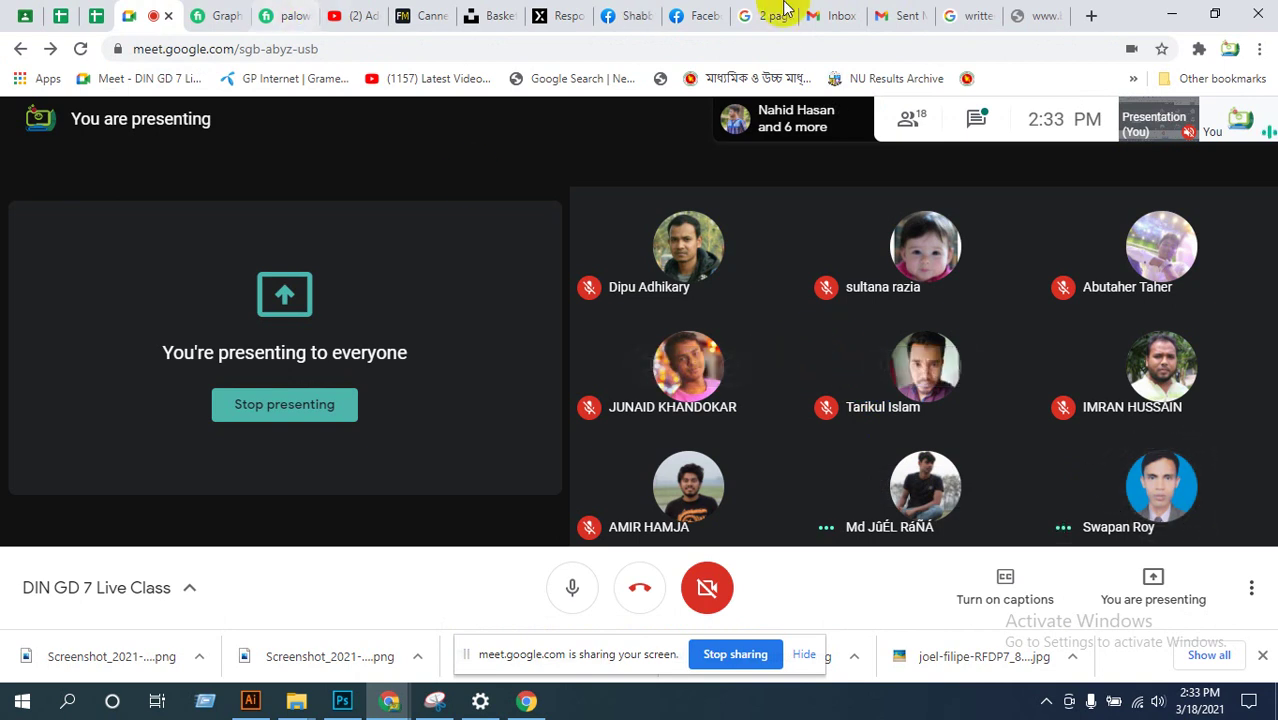
# Step: Check the Photoshop court image and the Free Cosmetic Mockup Pack pin on Pinterest, and return to the Google Meet window
pyautogui.click(344, 700)
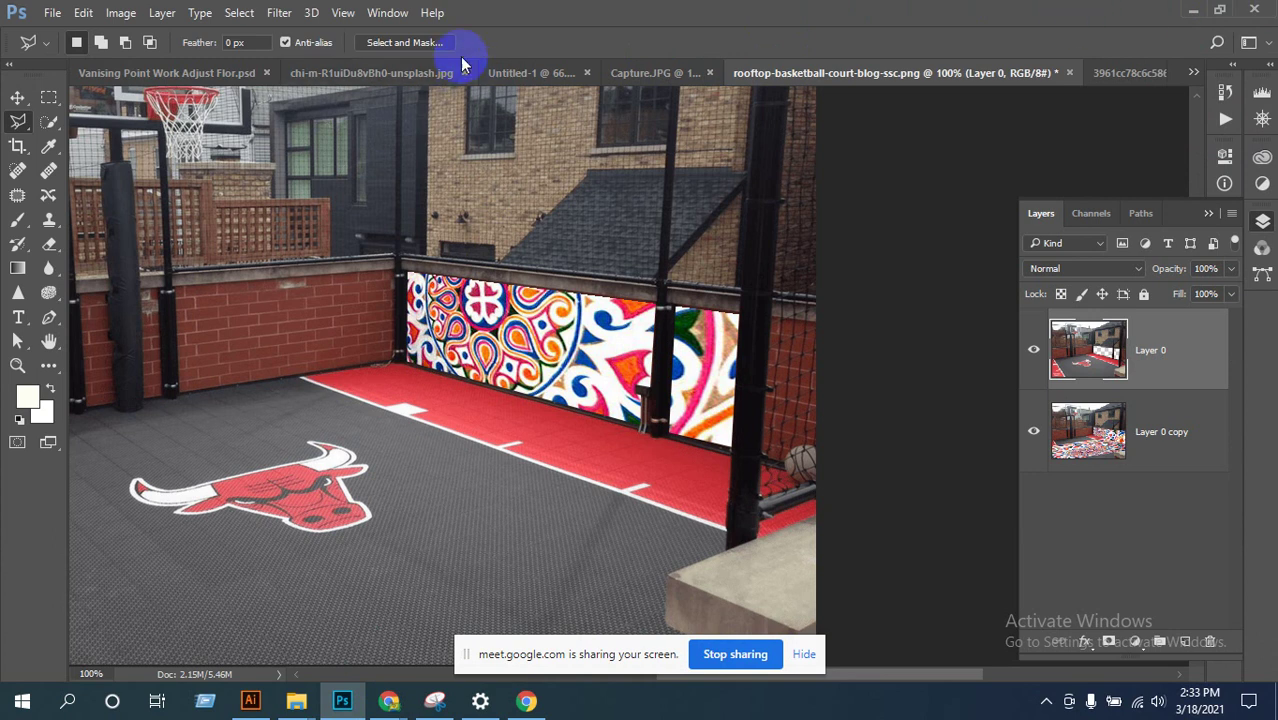
pyautogui.moveTo(385, 708)
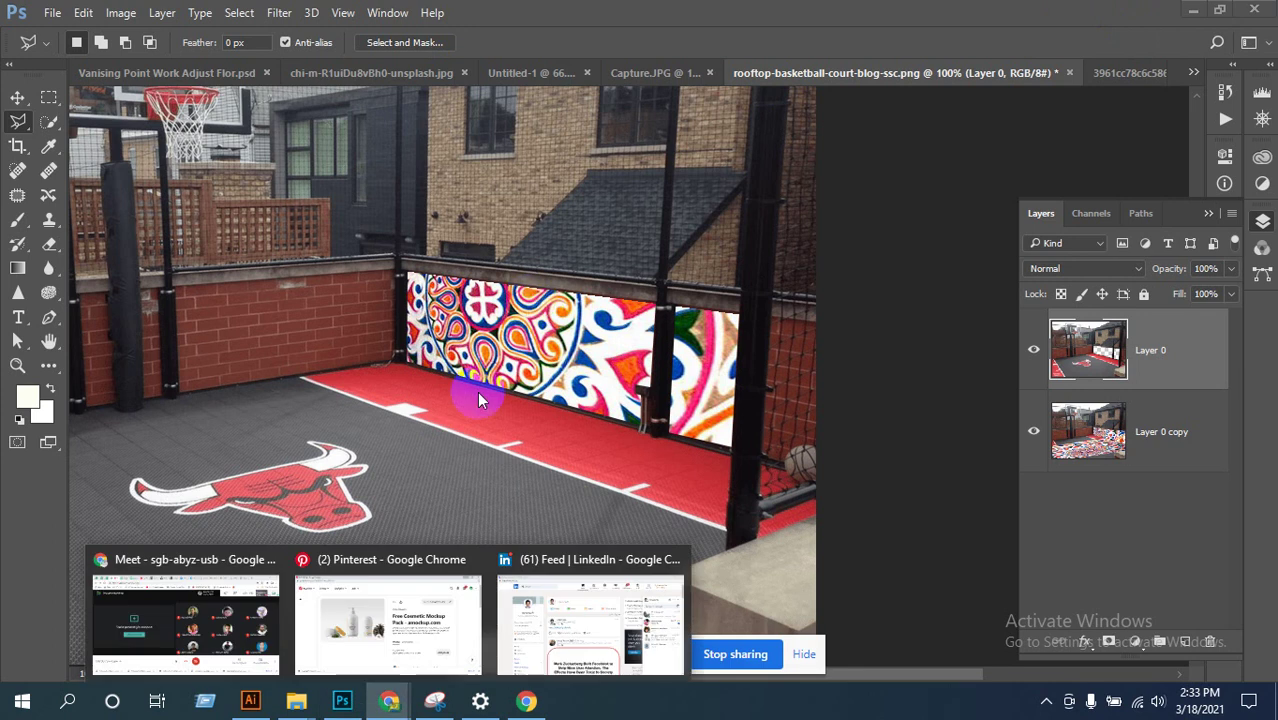
pyautogui.click(388, 590)
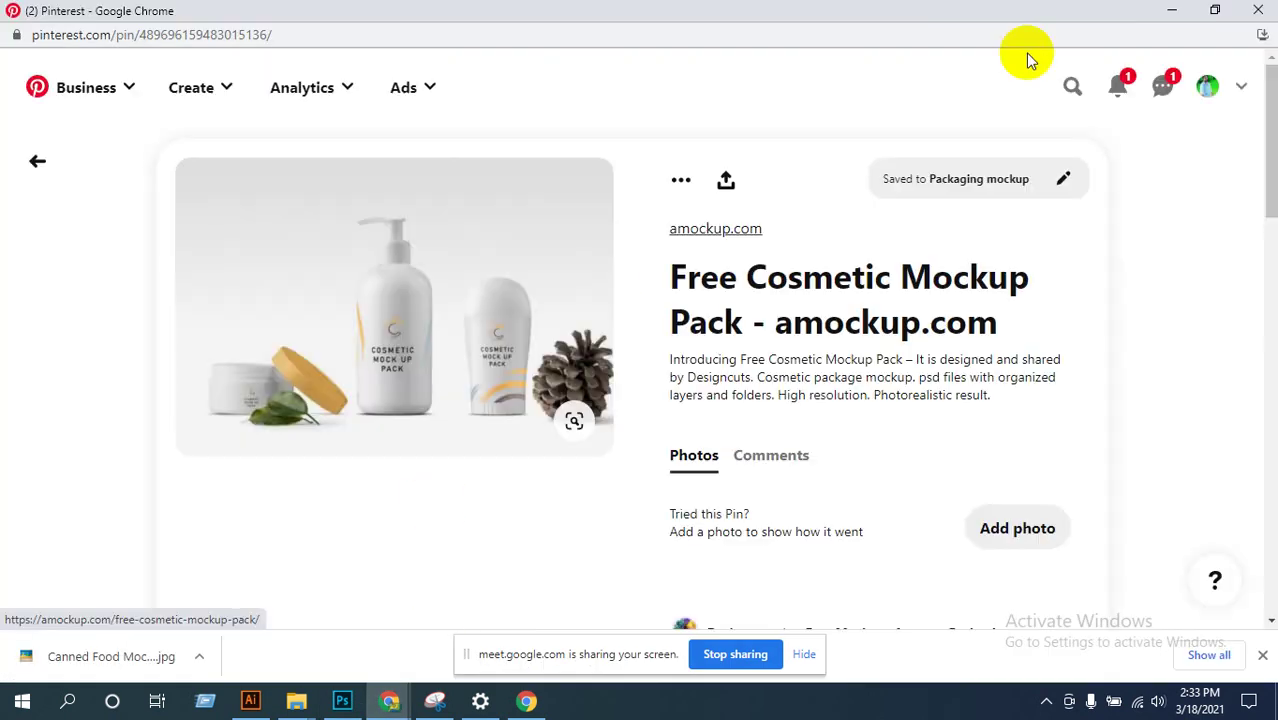
pyautogui.click(1176, 12)
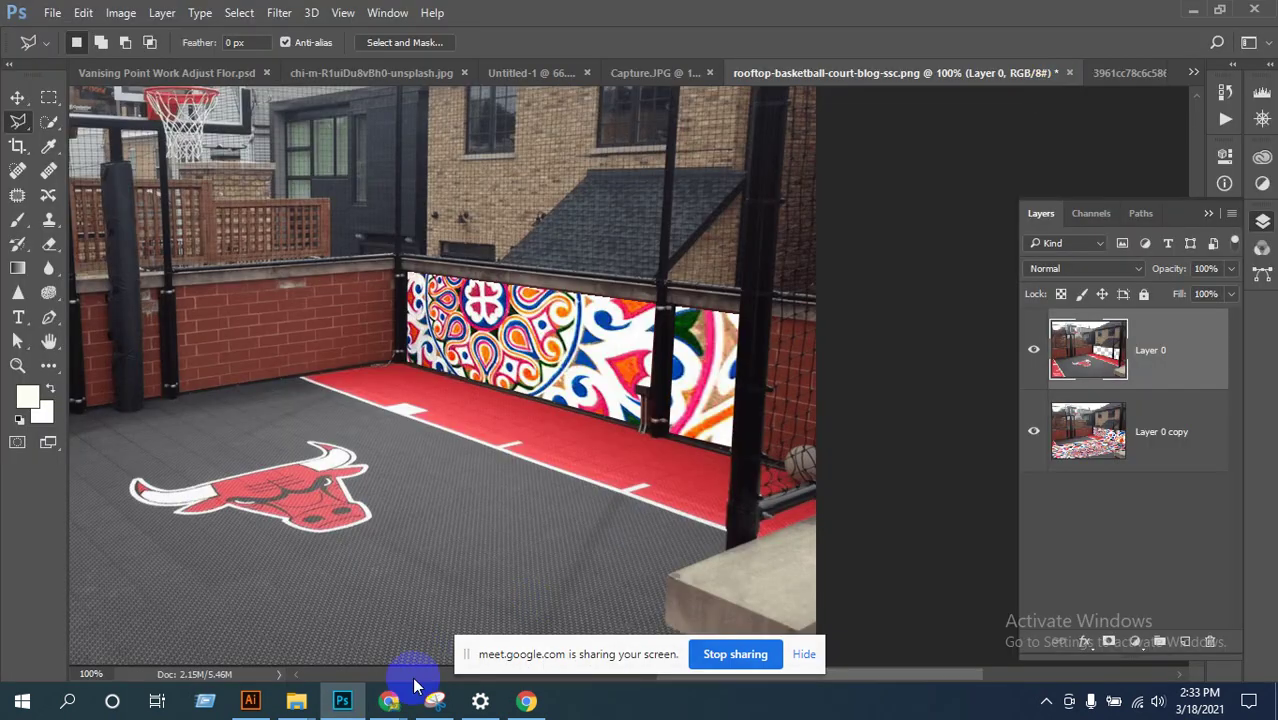
pyautogui.moveTo(392, 700)
pyautogui.click(228, 625)
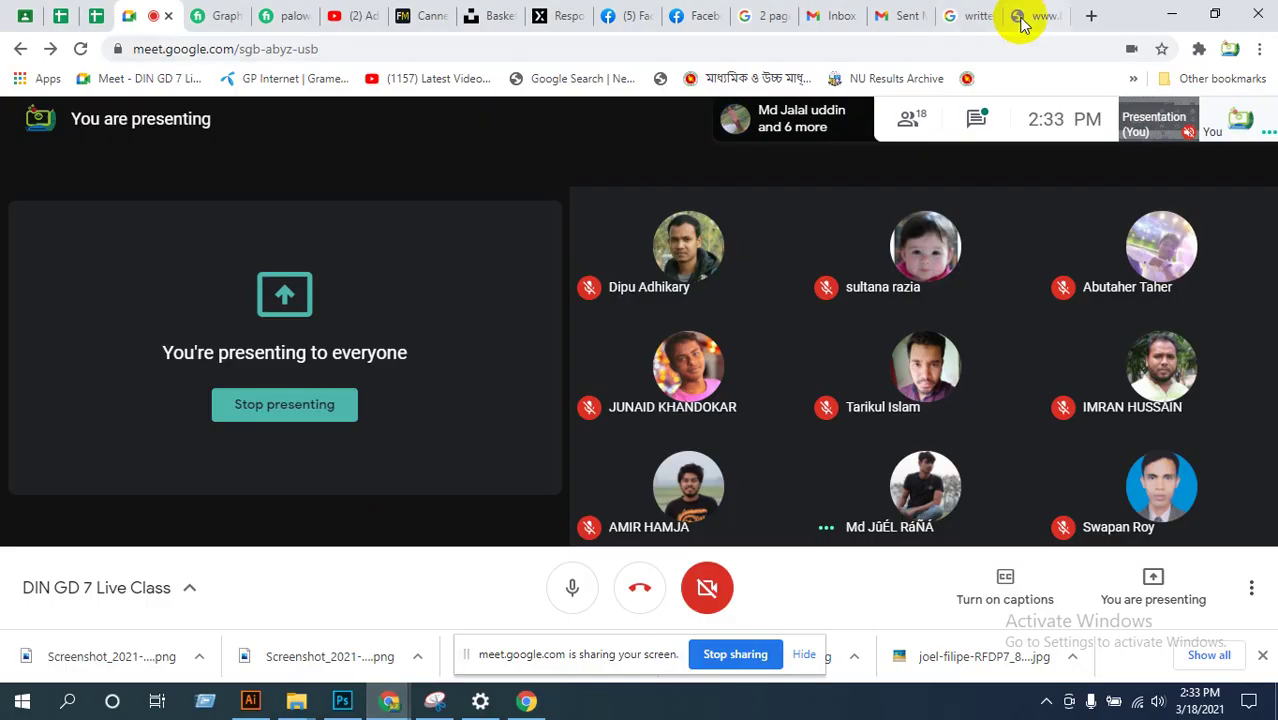
# Step: Browse the Google Images results for "written in paint typo effect" for painted lettering examples
pyautogui.click(964, 16)
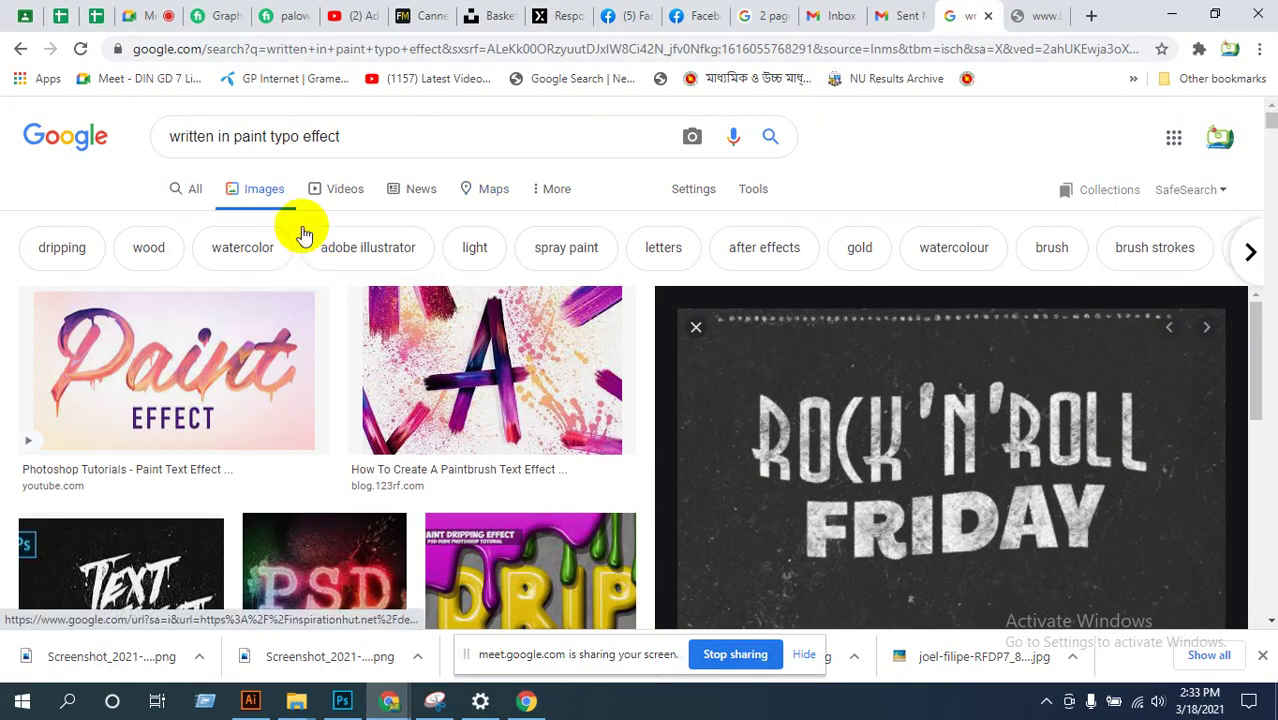
pyautogui.scroll(-1, 707, 297)
pyautogui.scroll(-5, 465, 325)
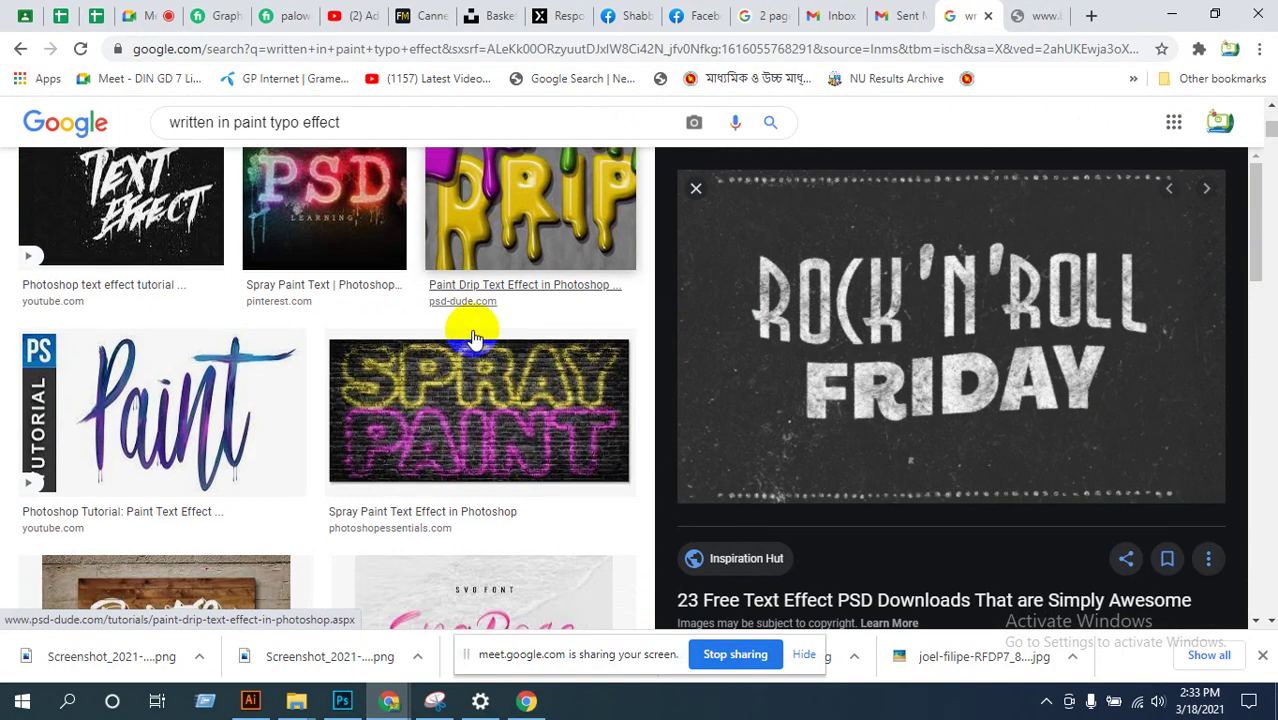
pyautogui.scroll(-3, 471, 340)
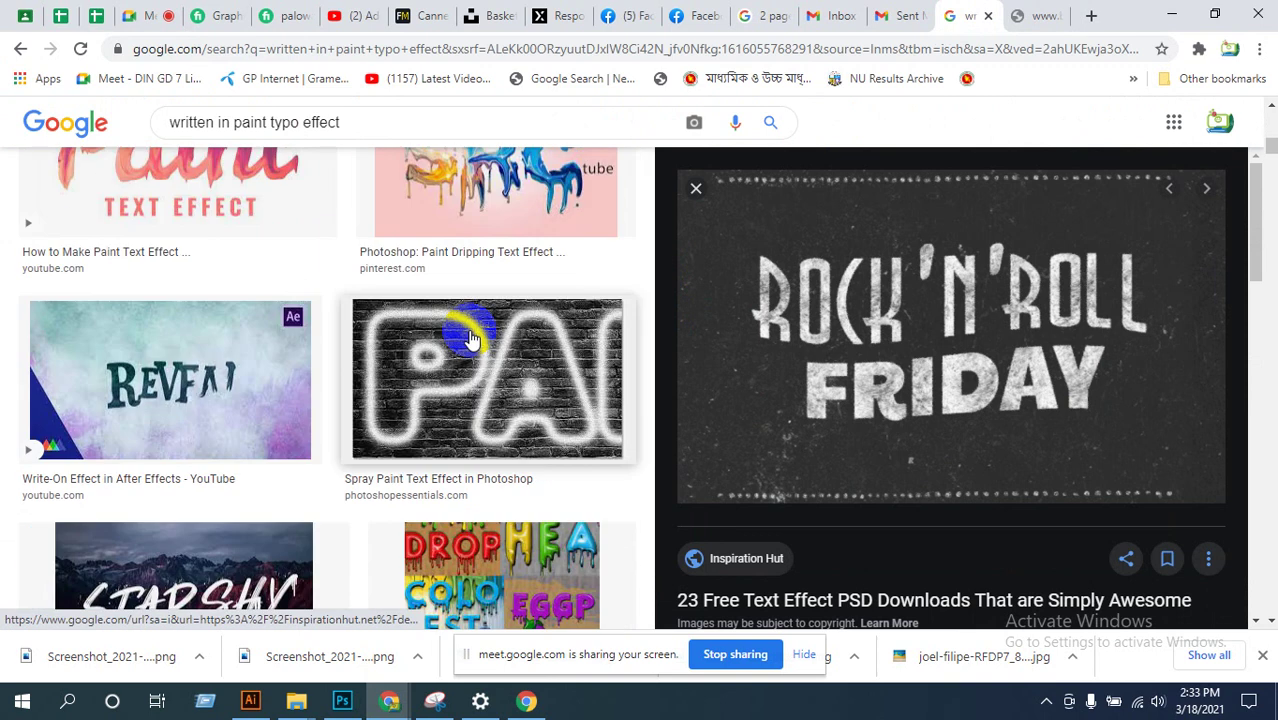
pyautogui.scroll(-6, 471, 340)
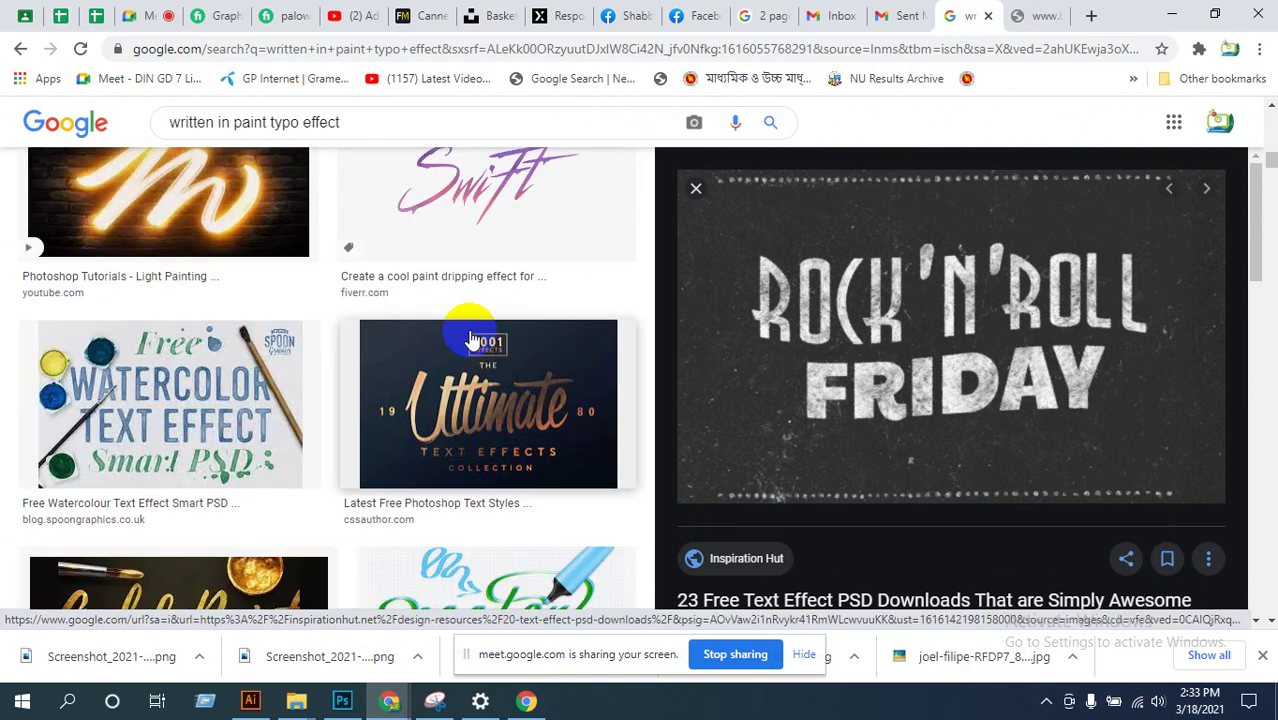
pyautogui.scroll(-3, 471, 340)
pyautogui.scroll(-8, 471, 340)
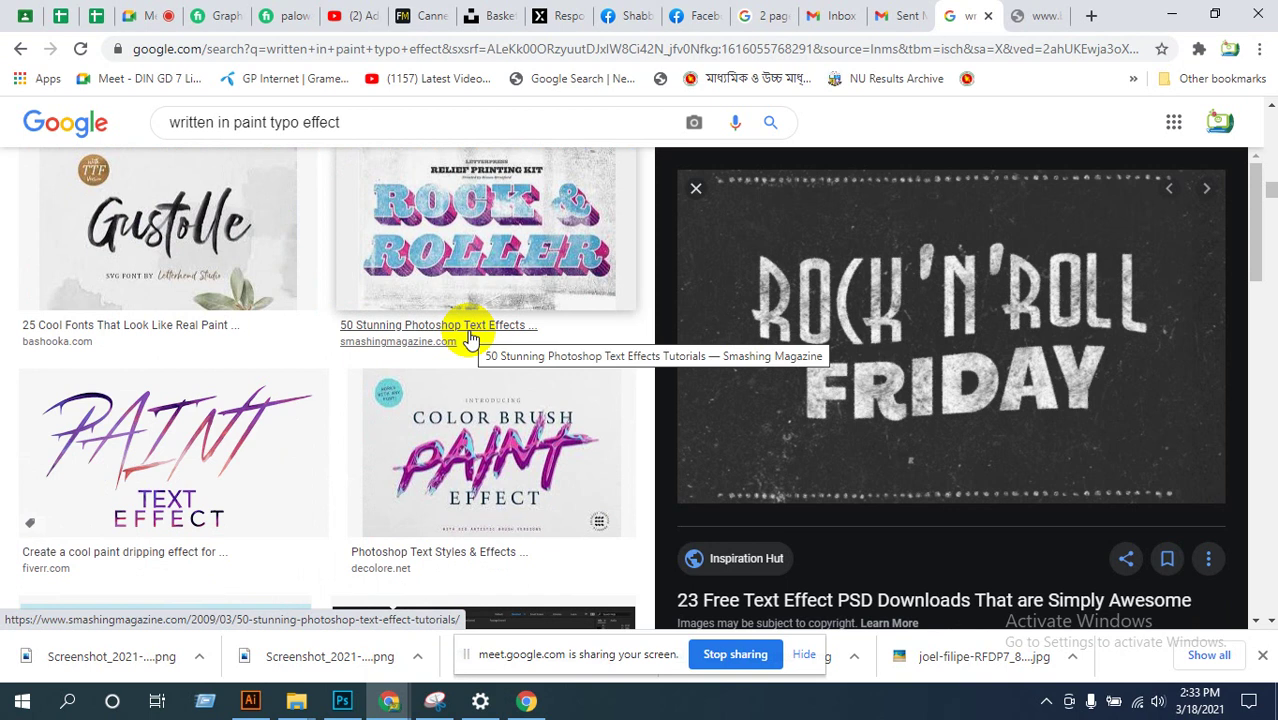
pyautogui.scroll(-5, 469, 338)
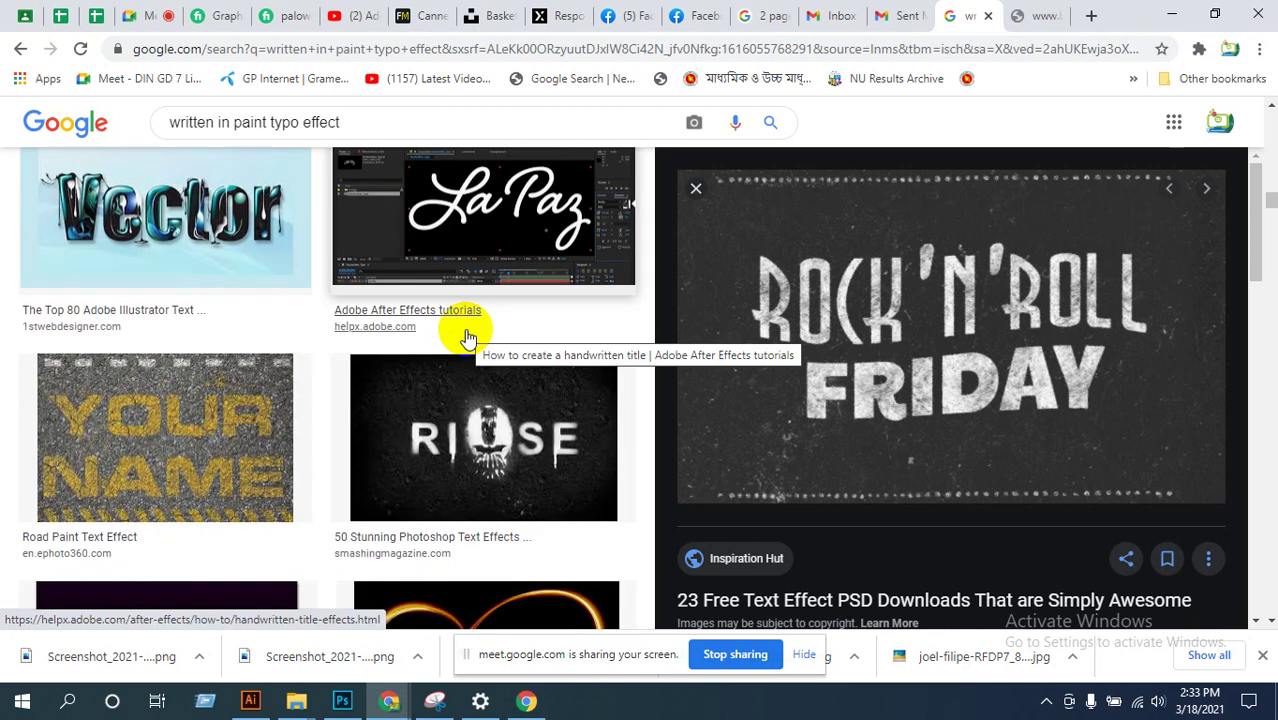
# Step: Preview the Road Paint Text Effect image and open the Free Spray Paint Mockup (PSD) from its related images
pyautogui.click(171, 451)
pyautogui.click(538, 464)
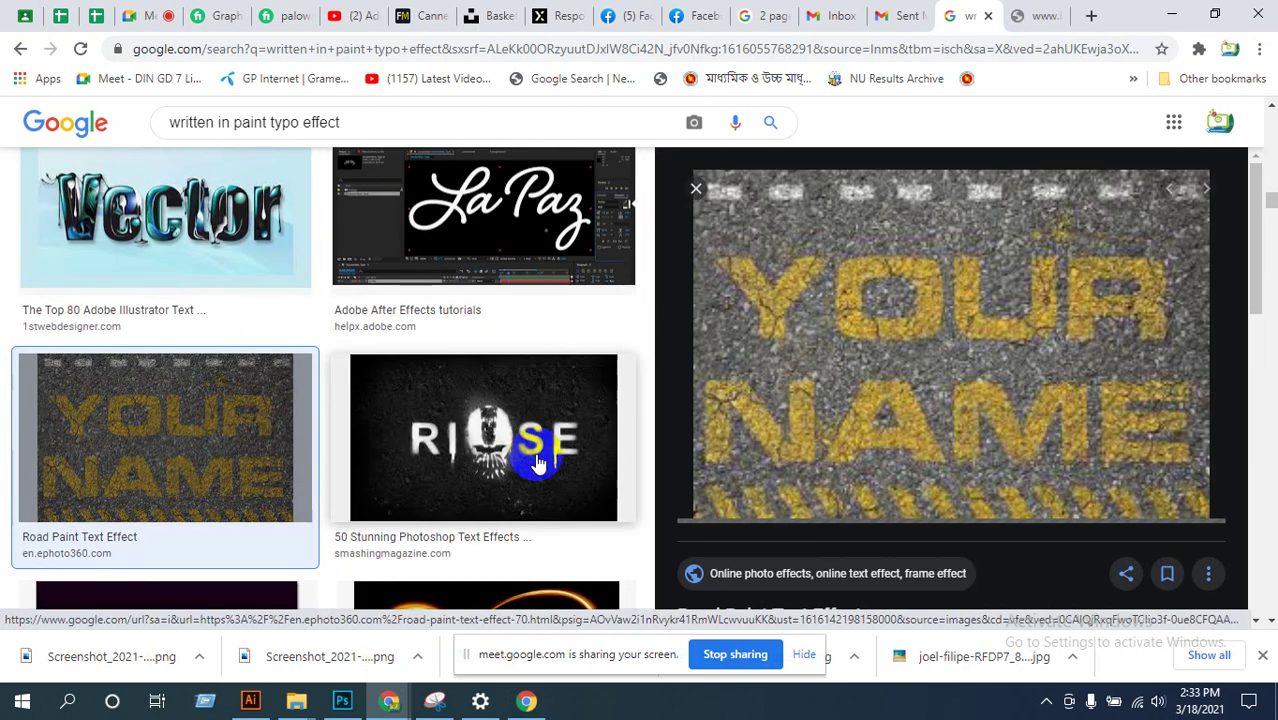
pyautogui.scroll(-4, 990, 373)
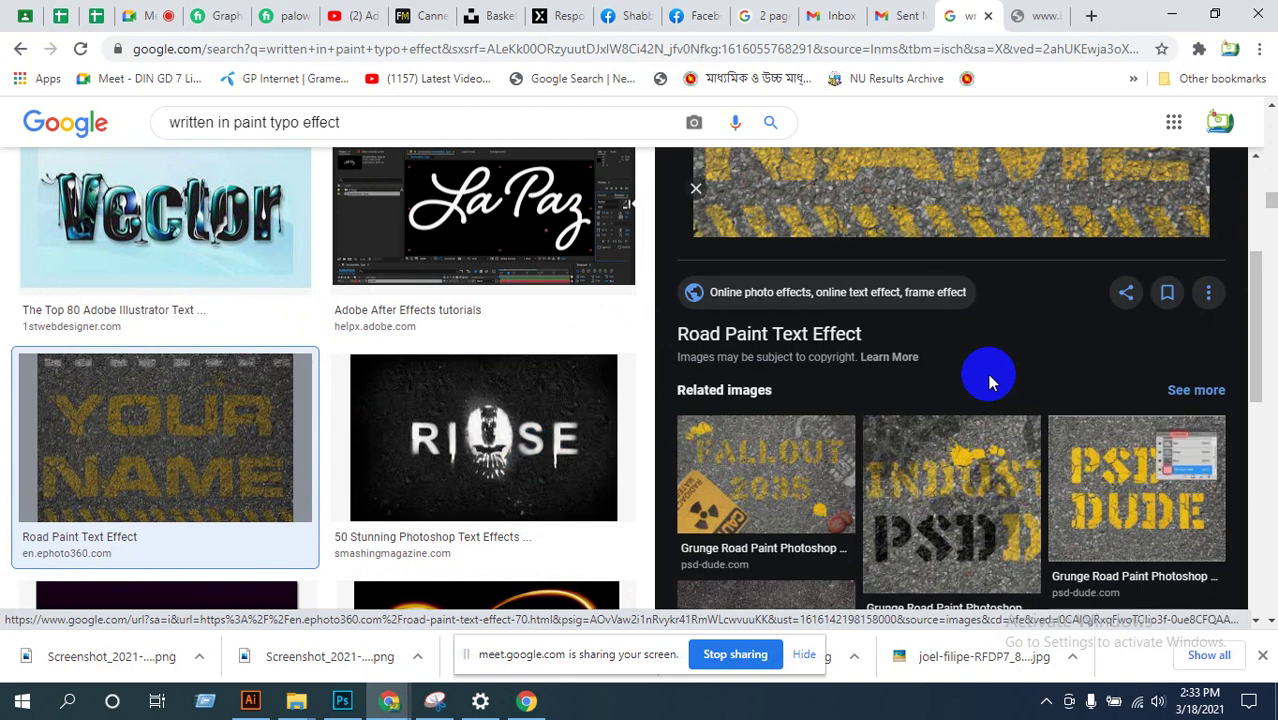
pyautogui.scroll(-6, 985, 380)
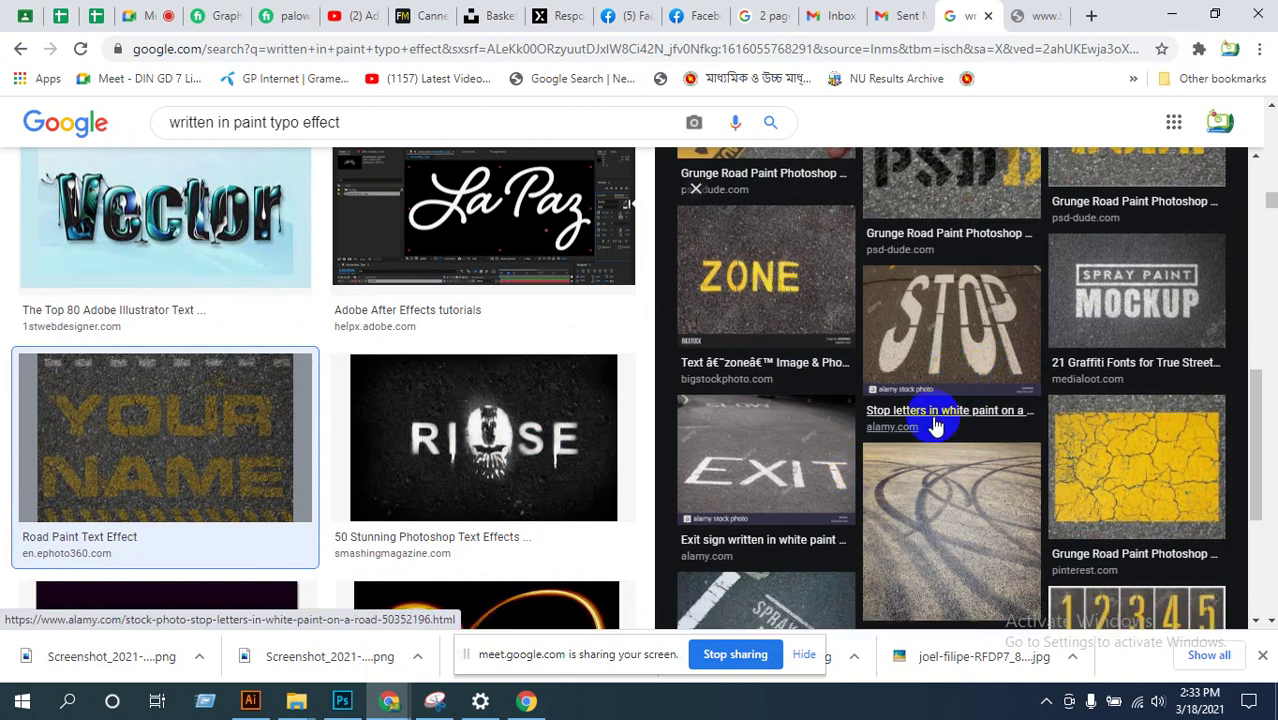
pyautogui.scroll(-2, 935, 425)
pyautogui.scroll(-2, 935, 425)
pyautogui.click(750, 351)
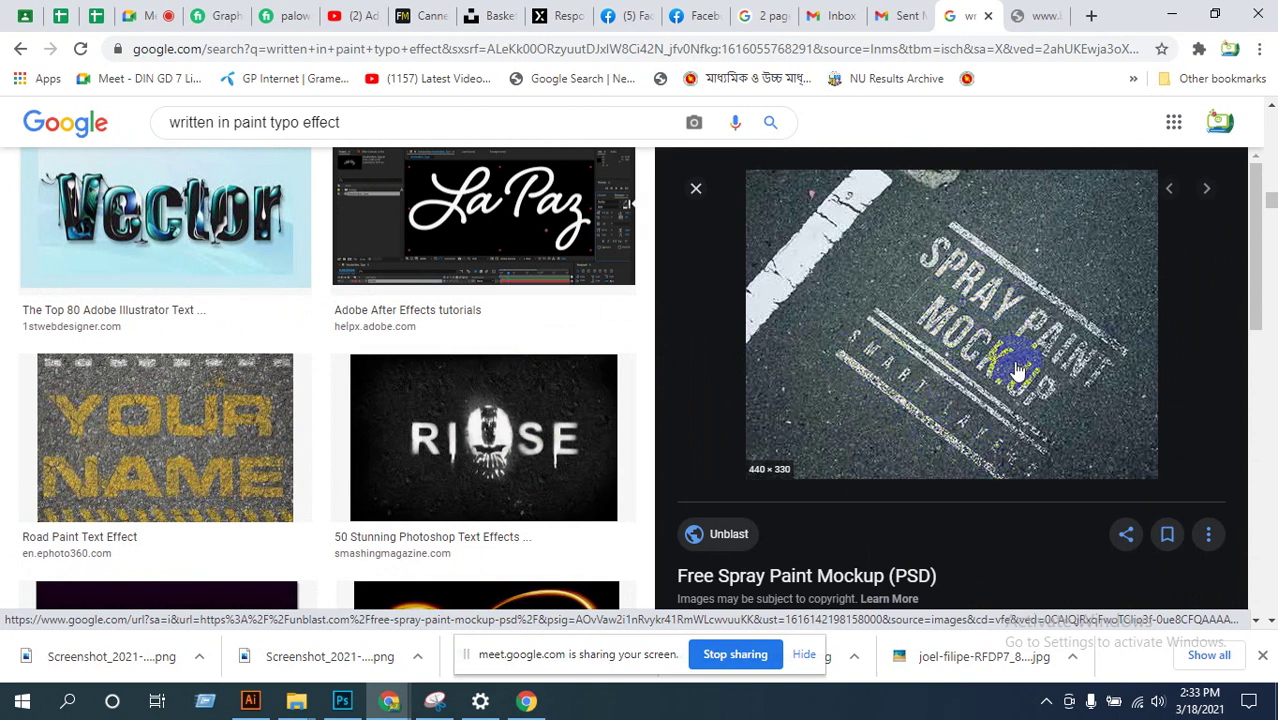
# Step: Preview the related Spray Paint Mockups Vol 1 image and the Black grunge stencil on old wall mockup
pyautogui.scroll(-4, 990, 300)
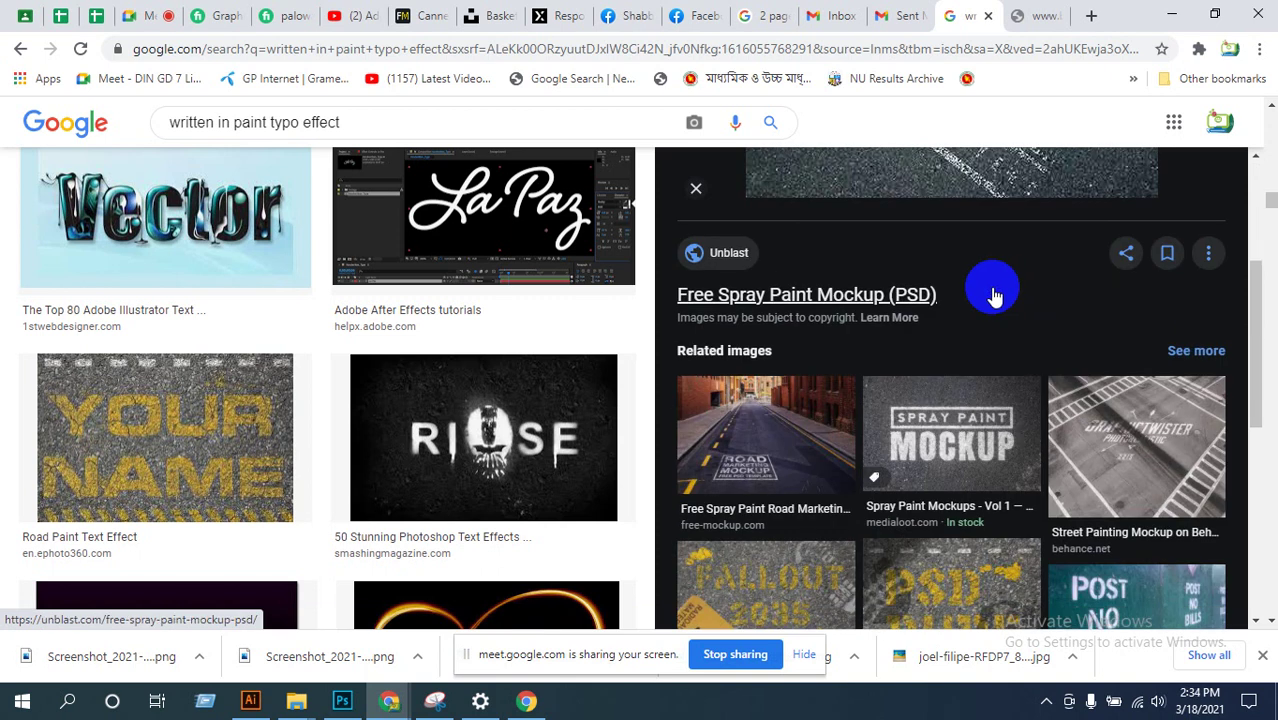
pyautogui.click(953, 455)
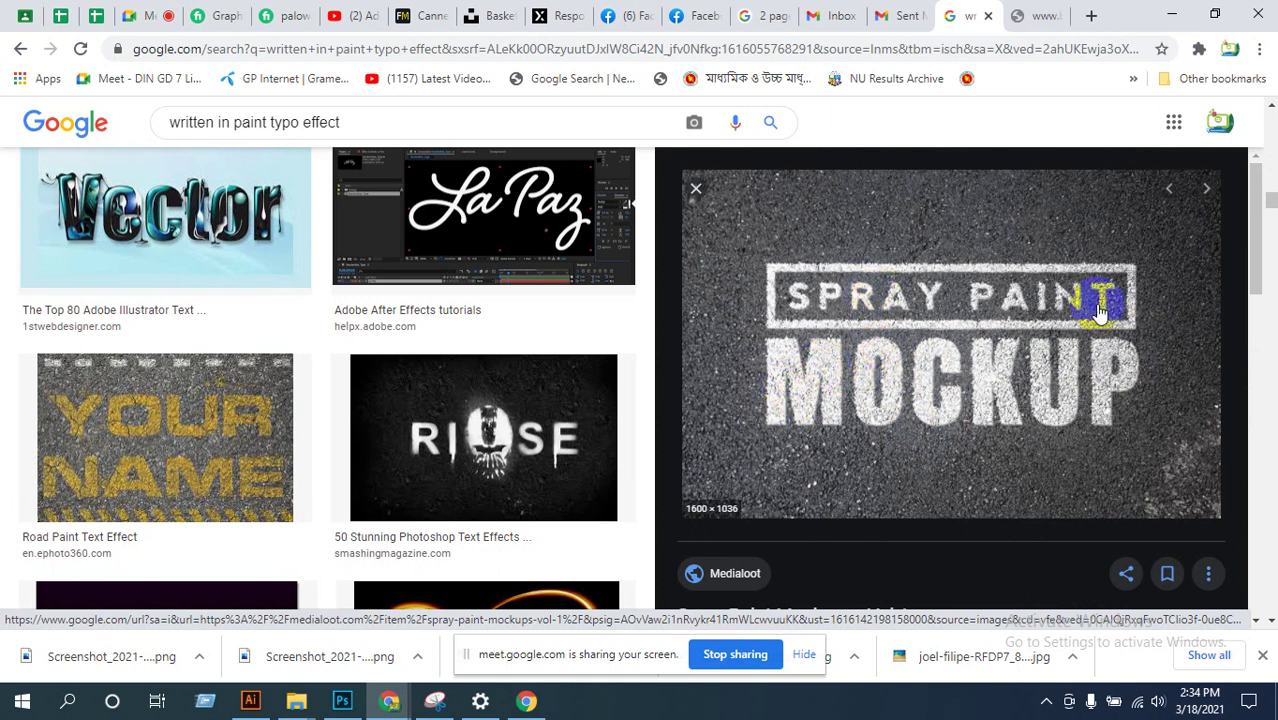
pyautogui.scroll(-4, 1098, 300)
pyautogui.scroll(-2, 890, 421)
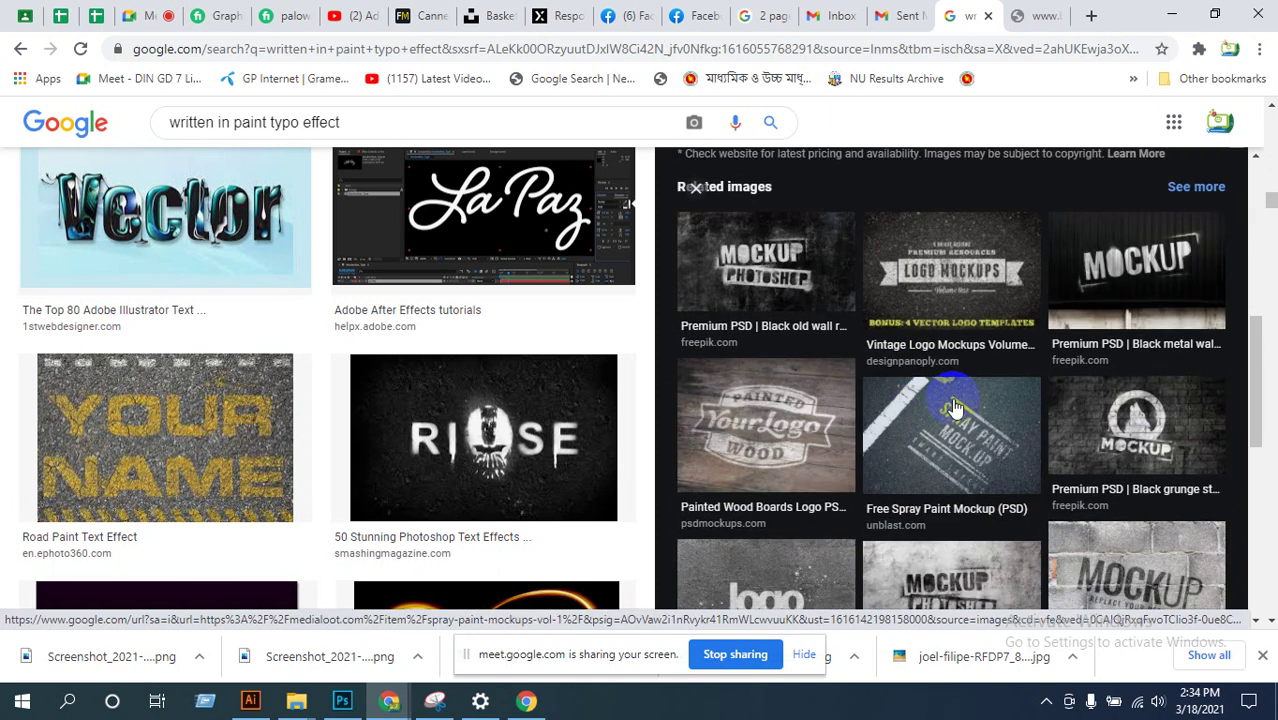
pyautogui.click(1139, 432)
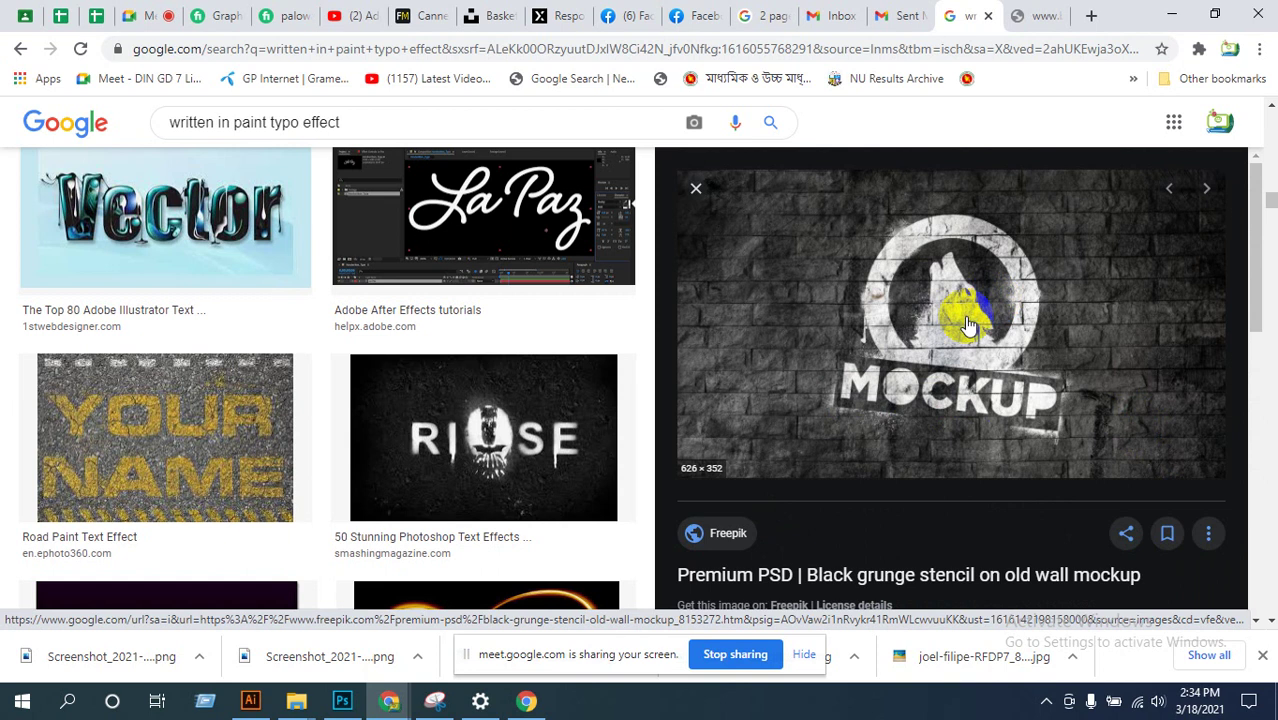
# Step: Browse the stencil mockup's related images, preview the Broken Text Photoshop Effect and look over its related effects
pyautogui.click(938, 405)
pyautogui.scroll(-4, 938, 408)
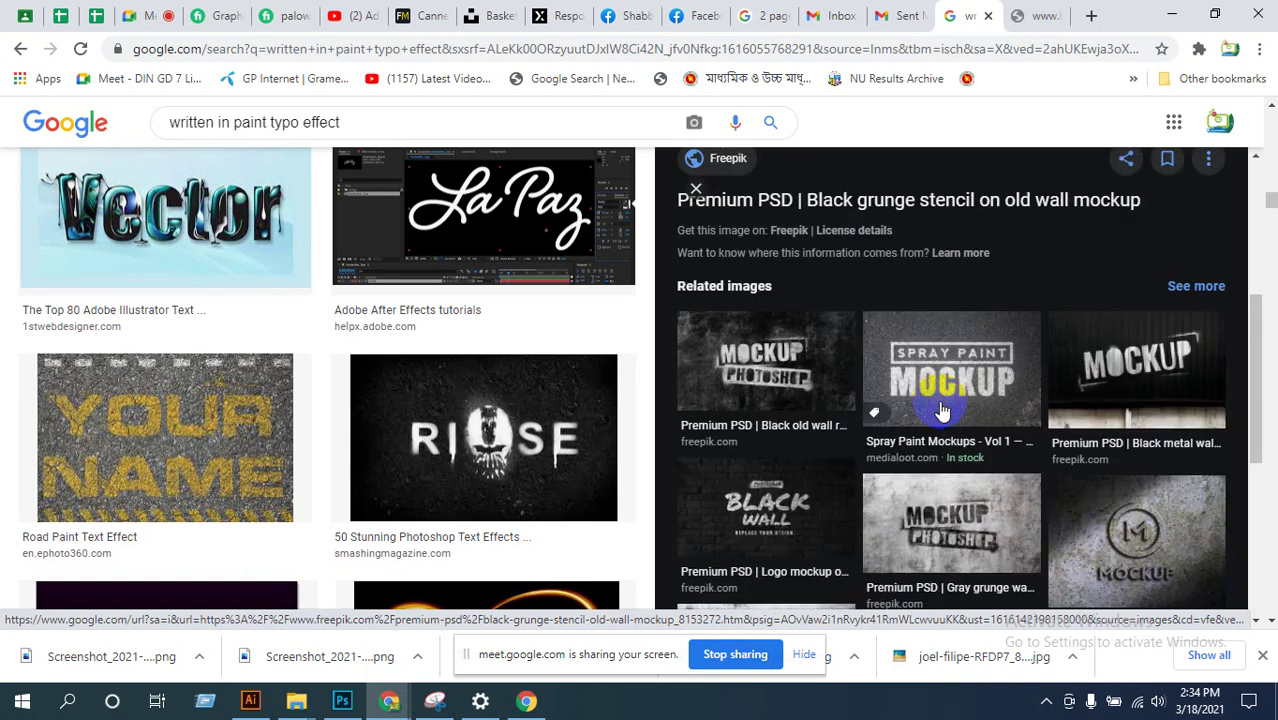
pyautogui.scroll(-1, 1100, 487)
pyautogui.scroll(-2, 893, 456)
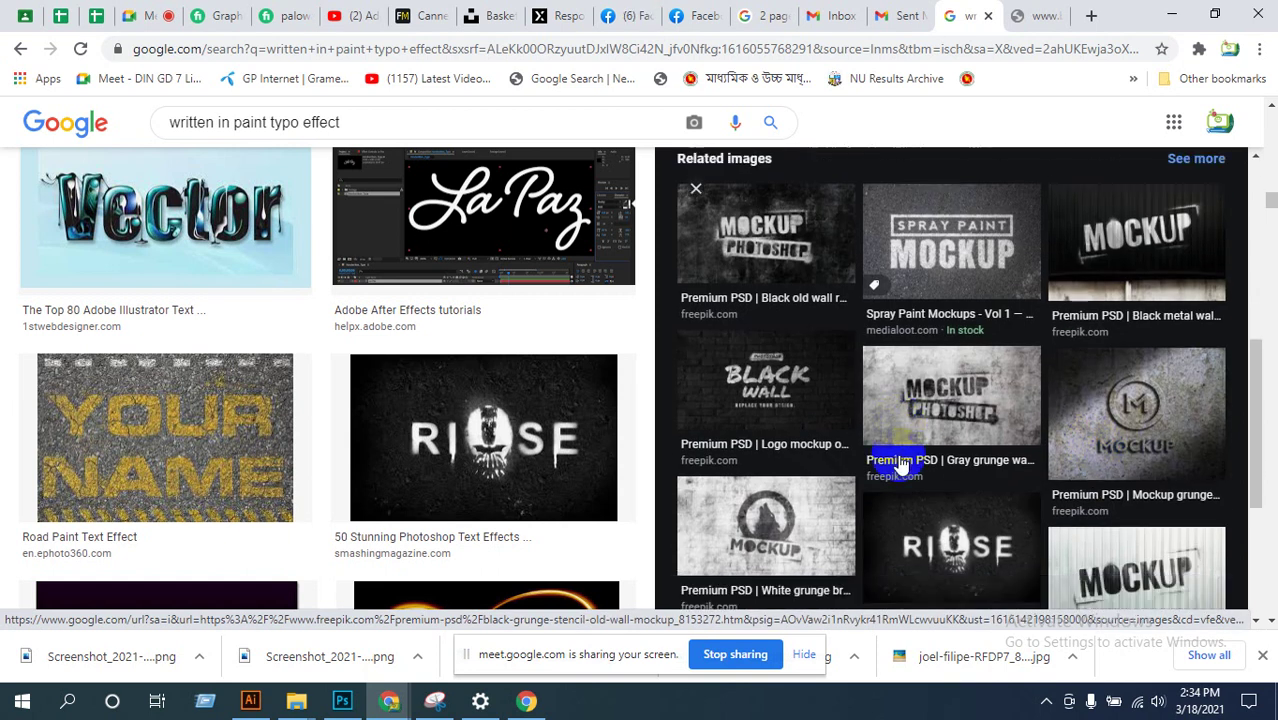
pyautogui.click(1113, 578)
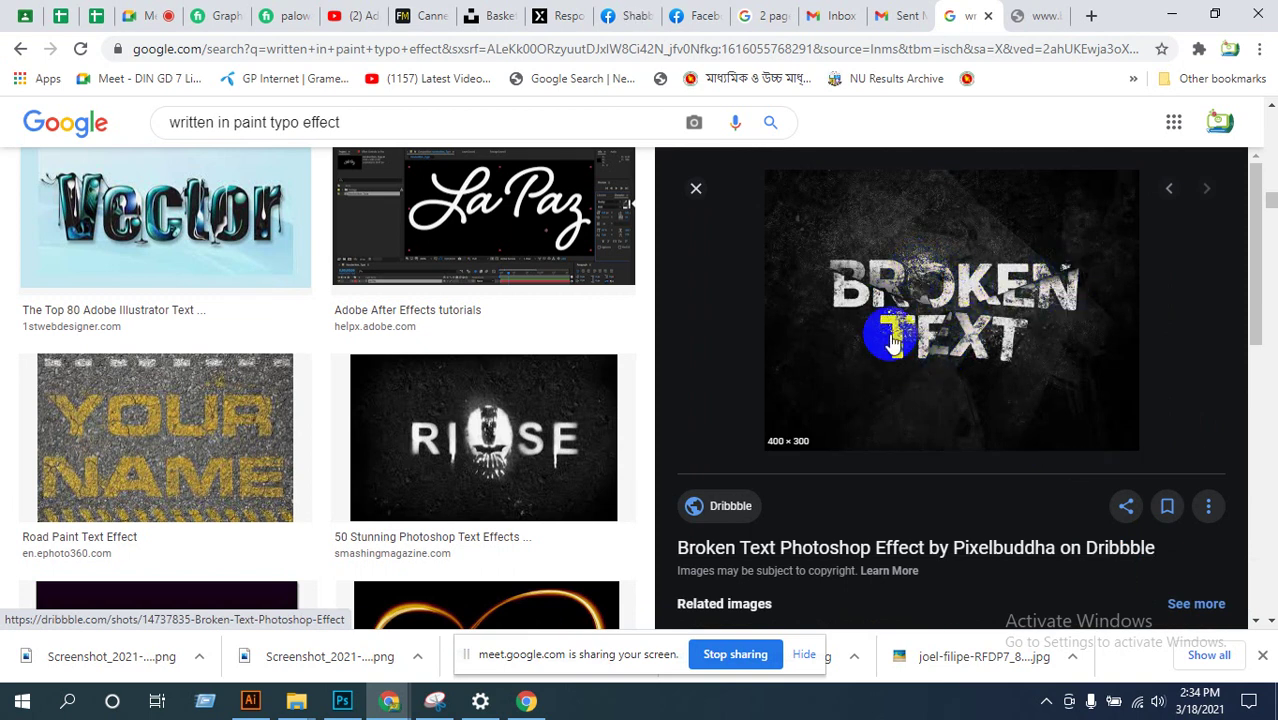
pyautogui.scroll(-4, 828, 470)
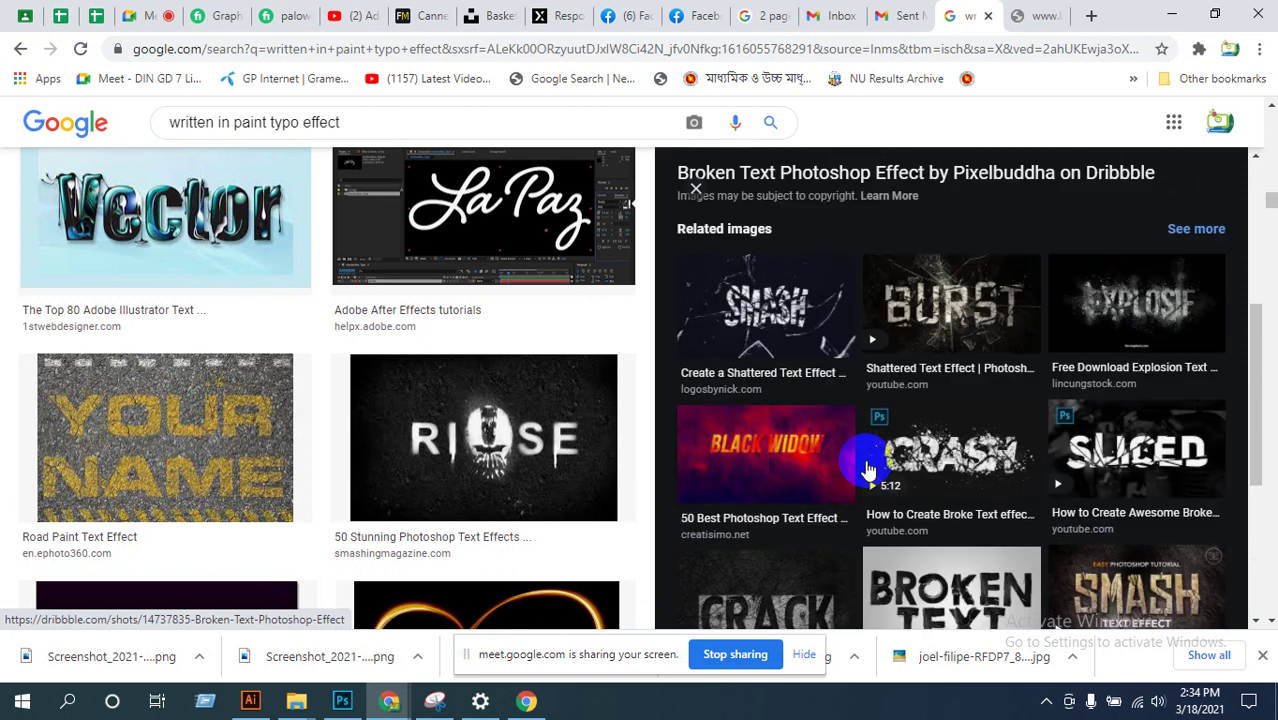
pyautogui.scroll(4, 870, 460)
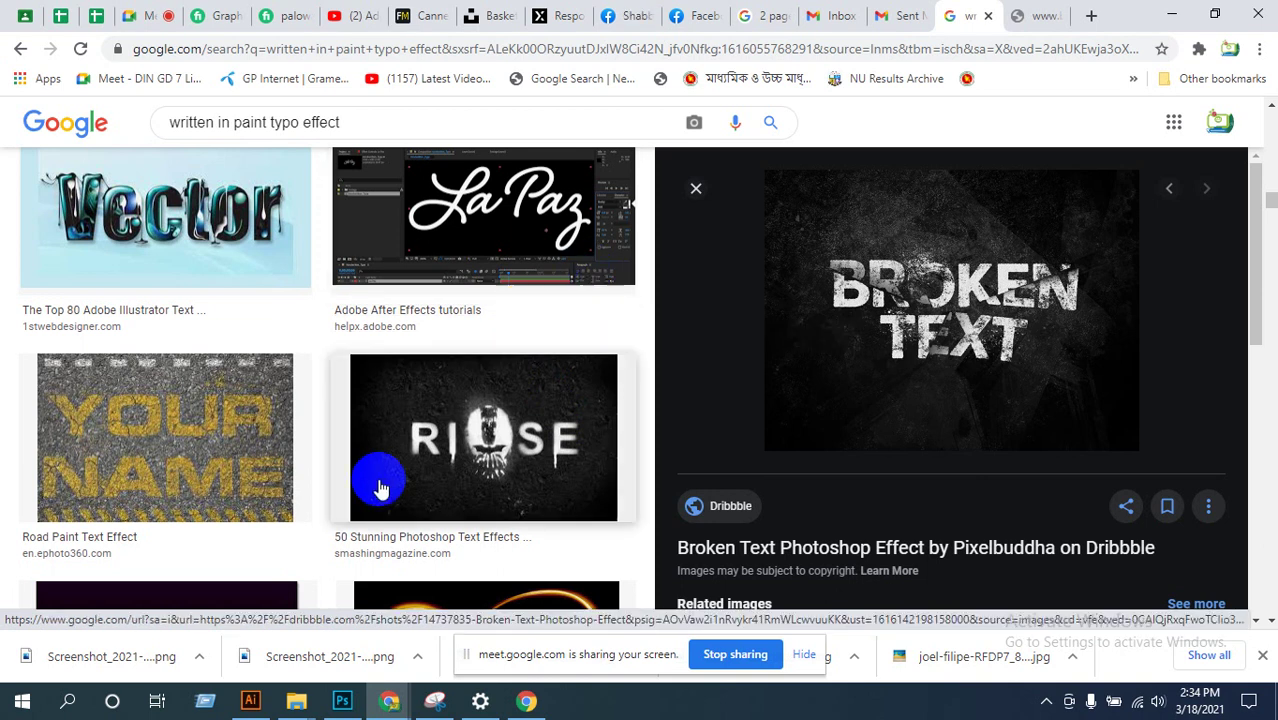
# Step: Switch to Photoshop and show the colourful floral pattern image
pyautogui.click(342, 701)
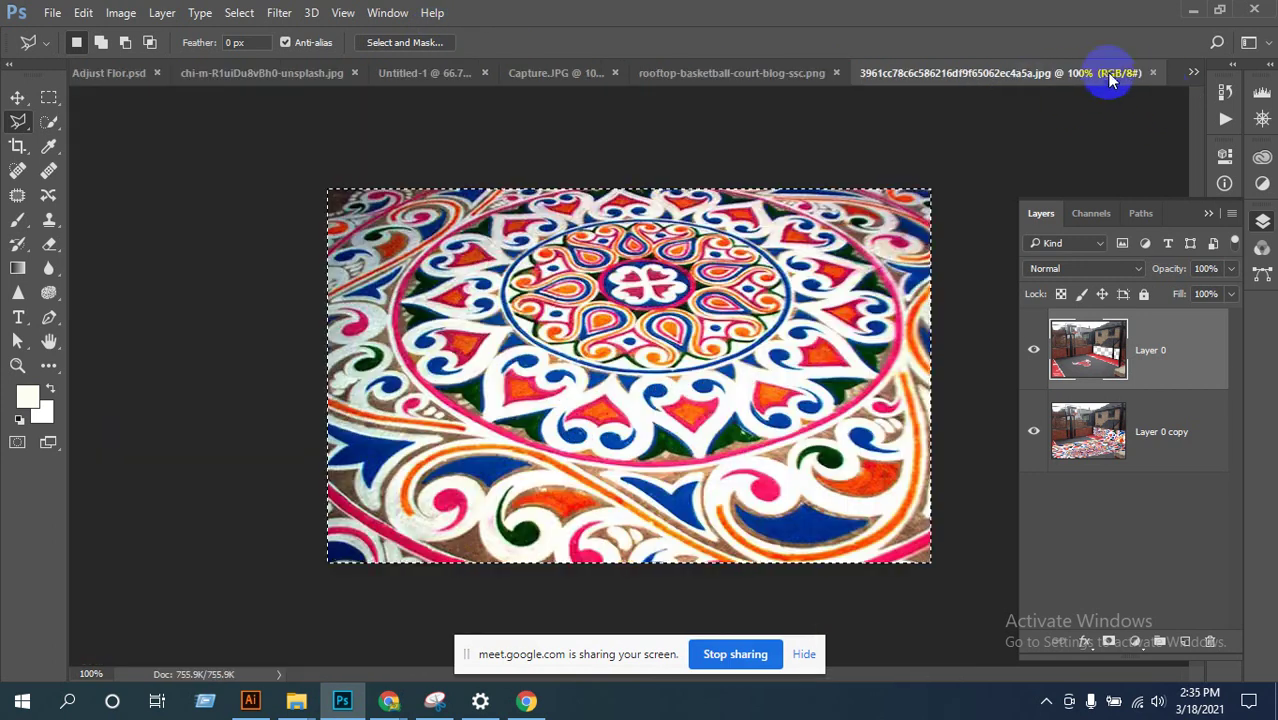
pyautogui.click(1108, 78)
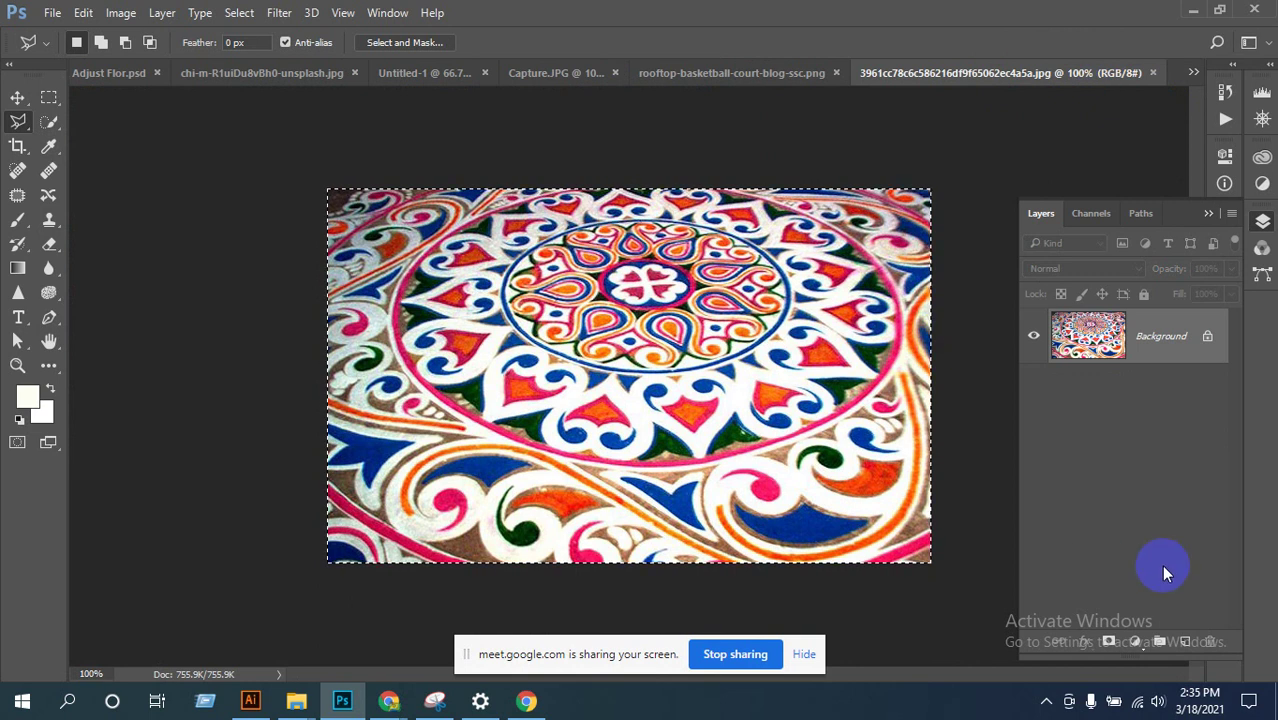
pyautogui.click(520, 703)
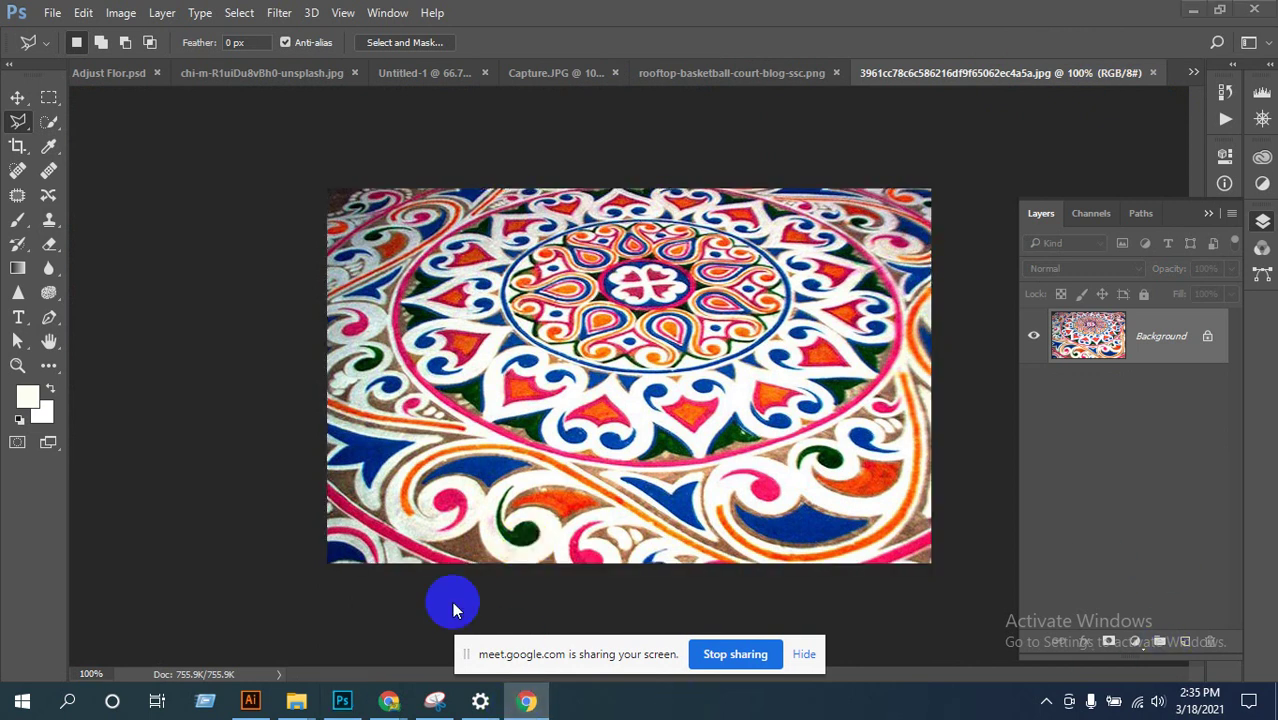
pyautogui.click(804, 654)
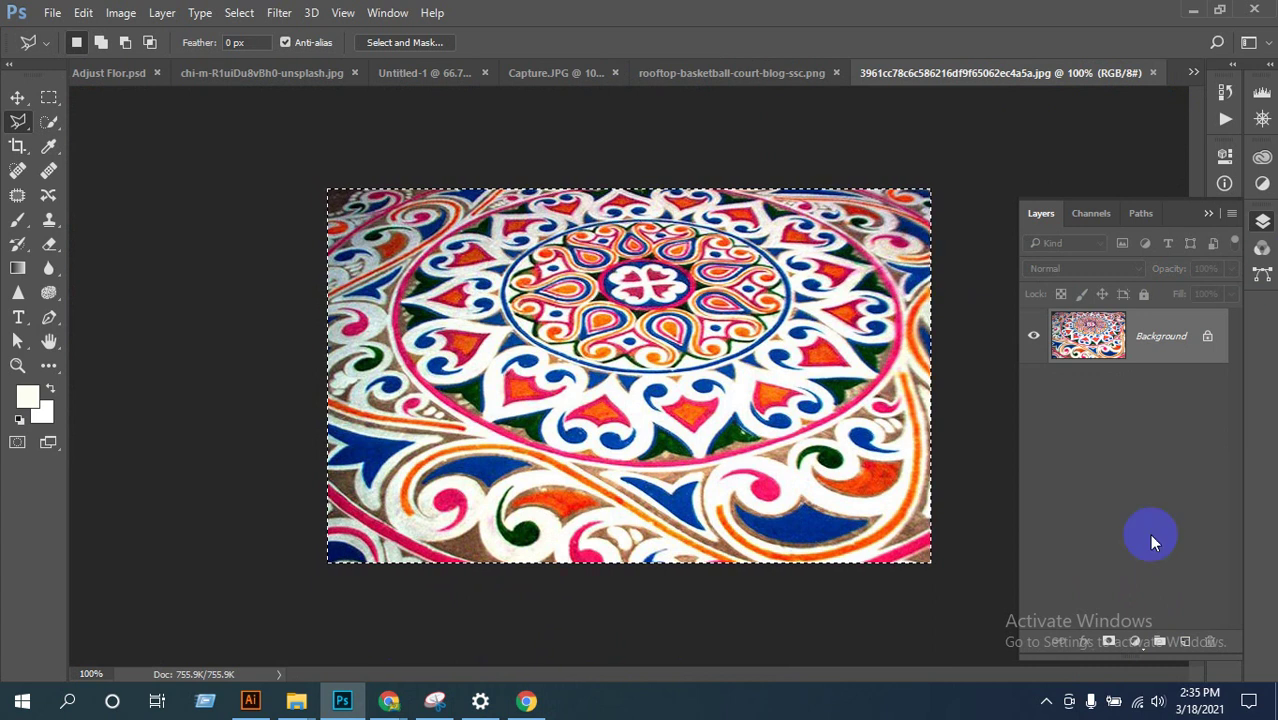
pyautogui.click(1045, 701)
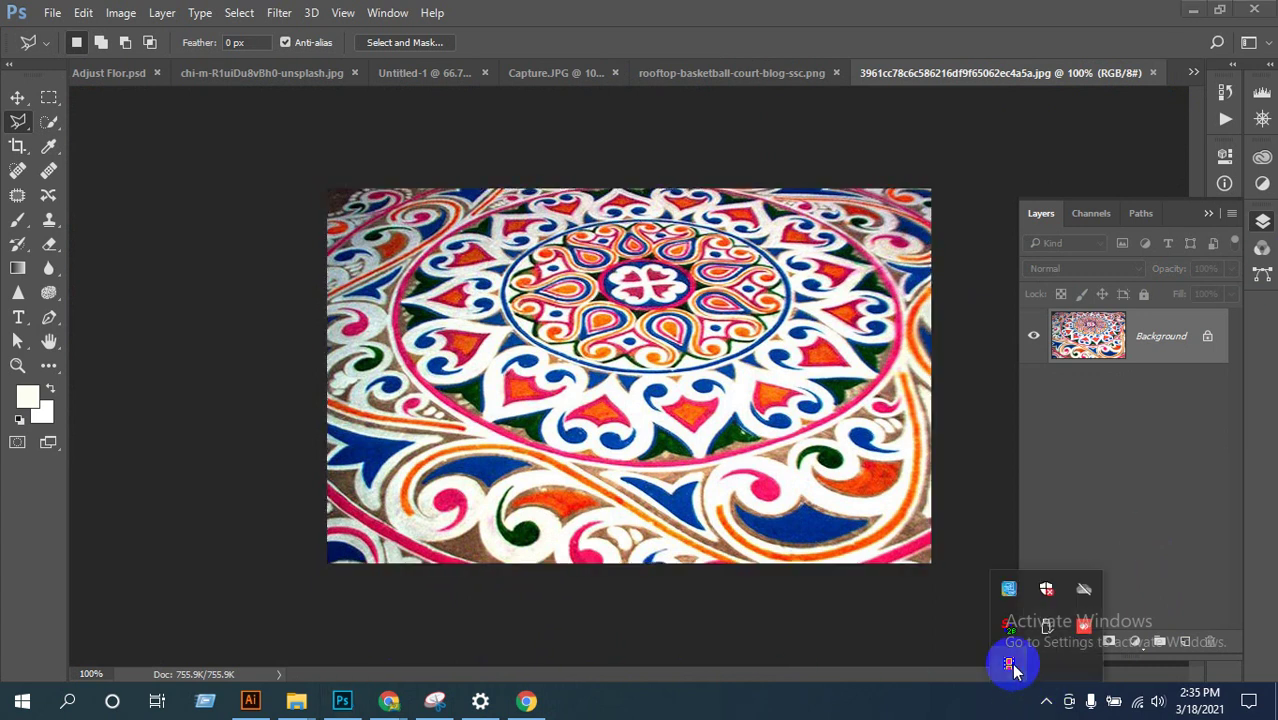
pyautogui.click(1011, 664)
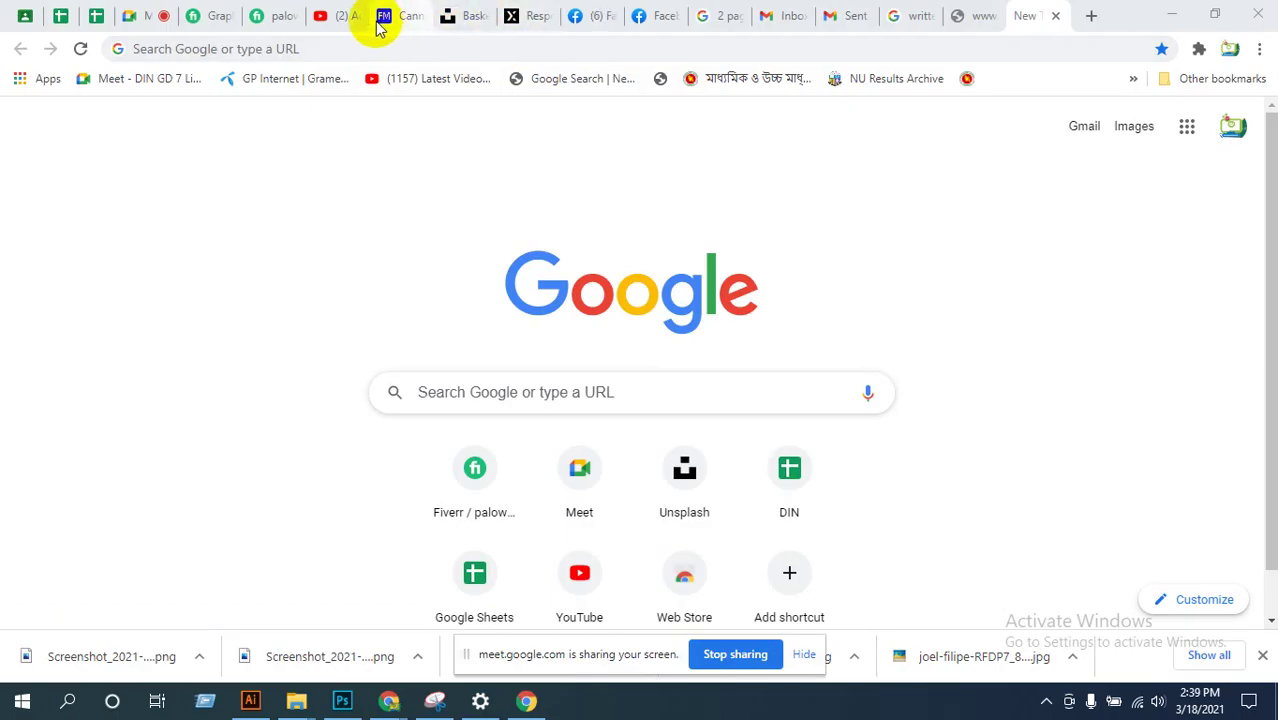
# Step: Switch to the Unsplash page in the browser and search its photos for "wall background"
pyautogui.click(470, 18)
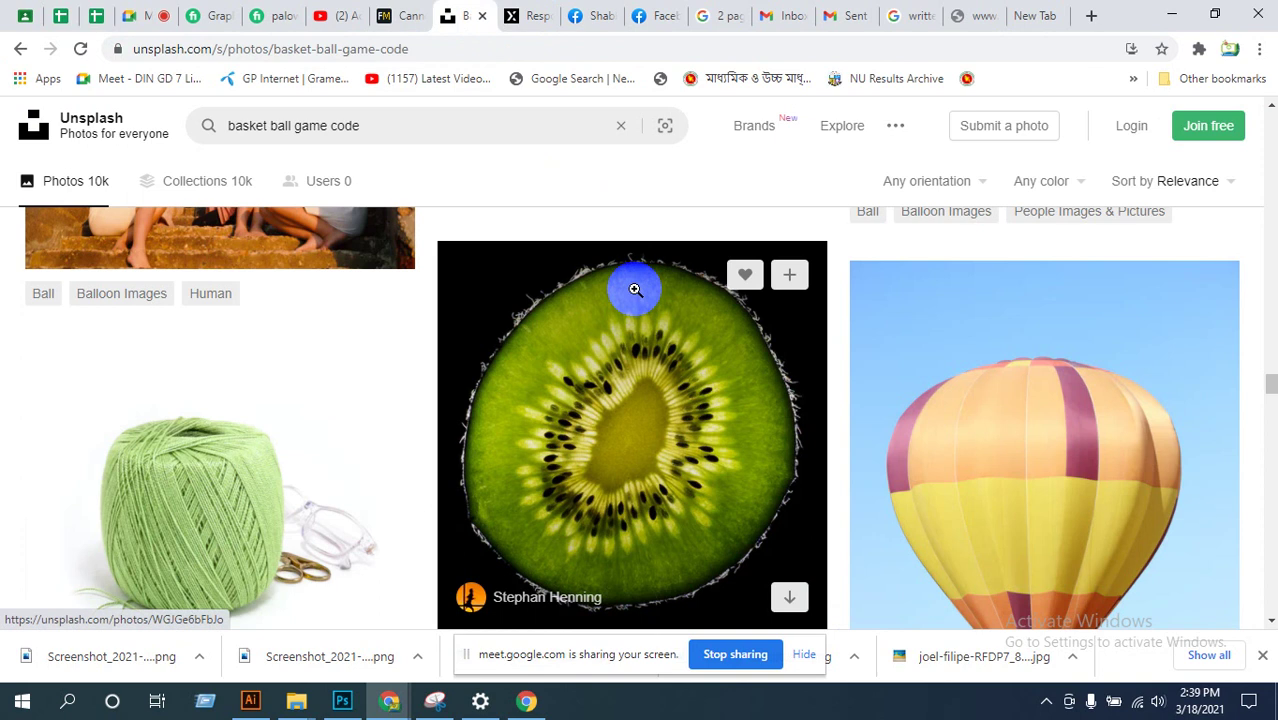
pyautogui.moveTo(379, 125); pyautogui.dragTo(154, 155)
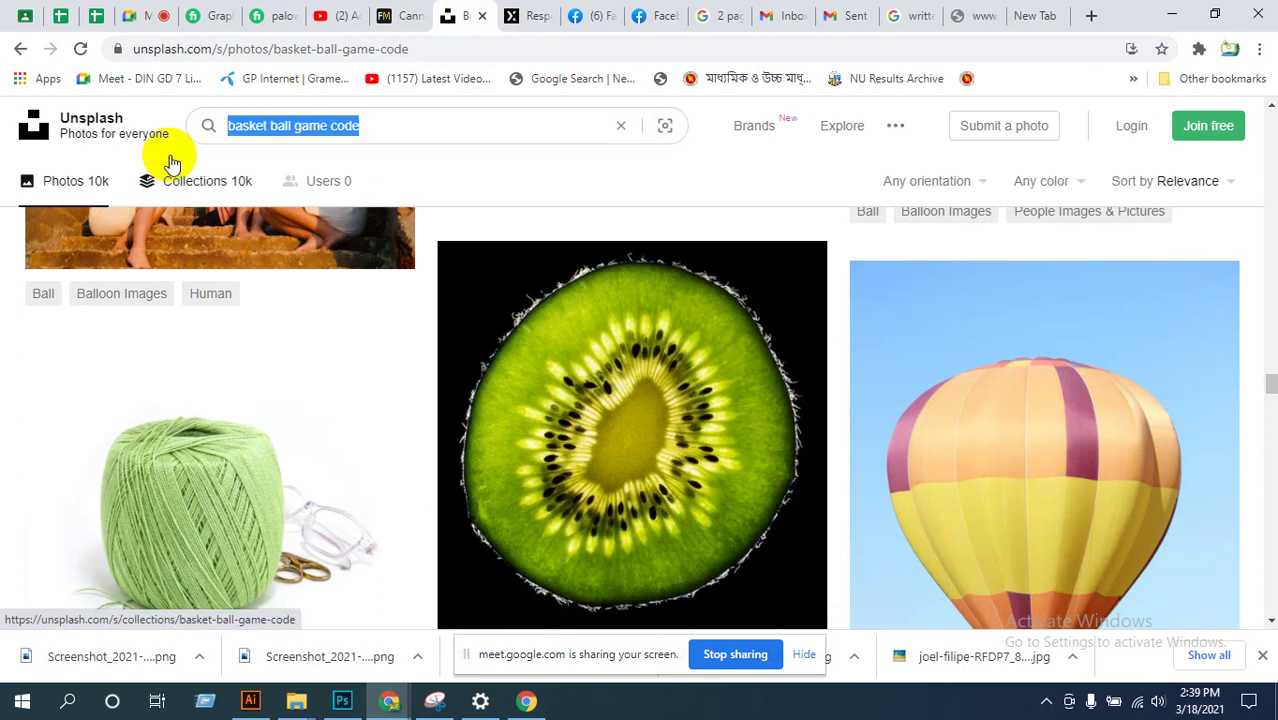
pyautogui.write('w')
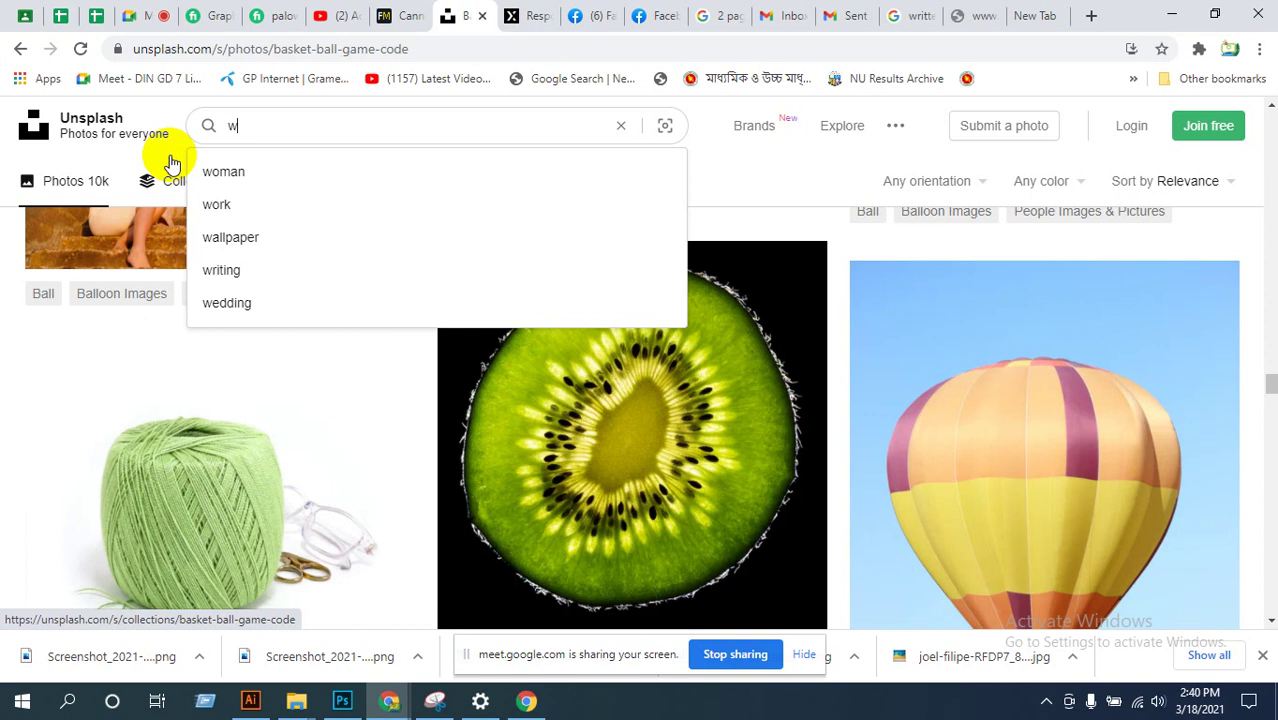
pyautogui.write('all')
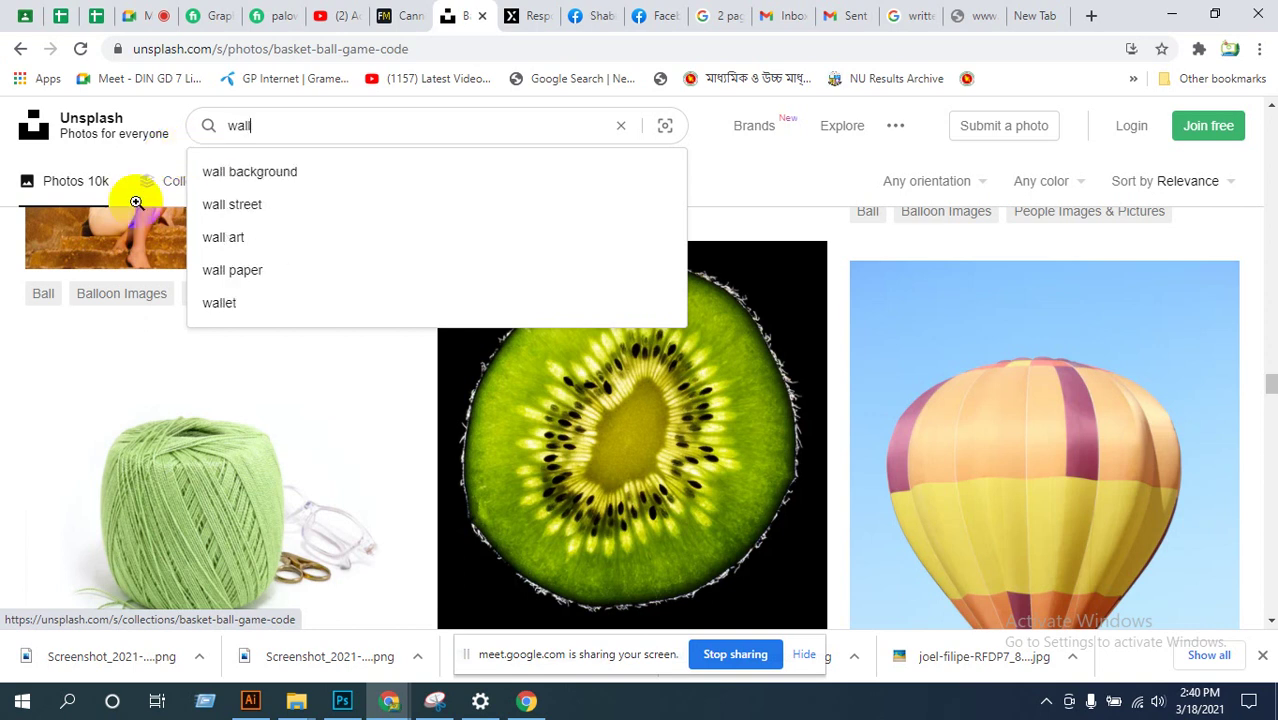
pyautogui.click(236, 176)
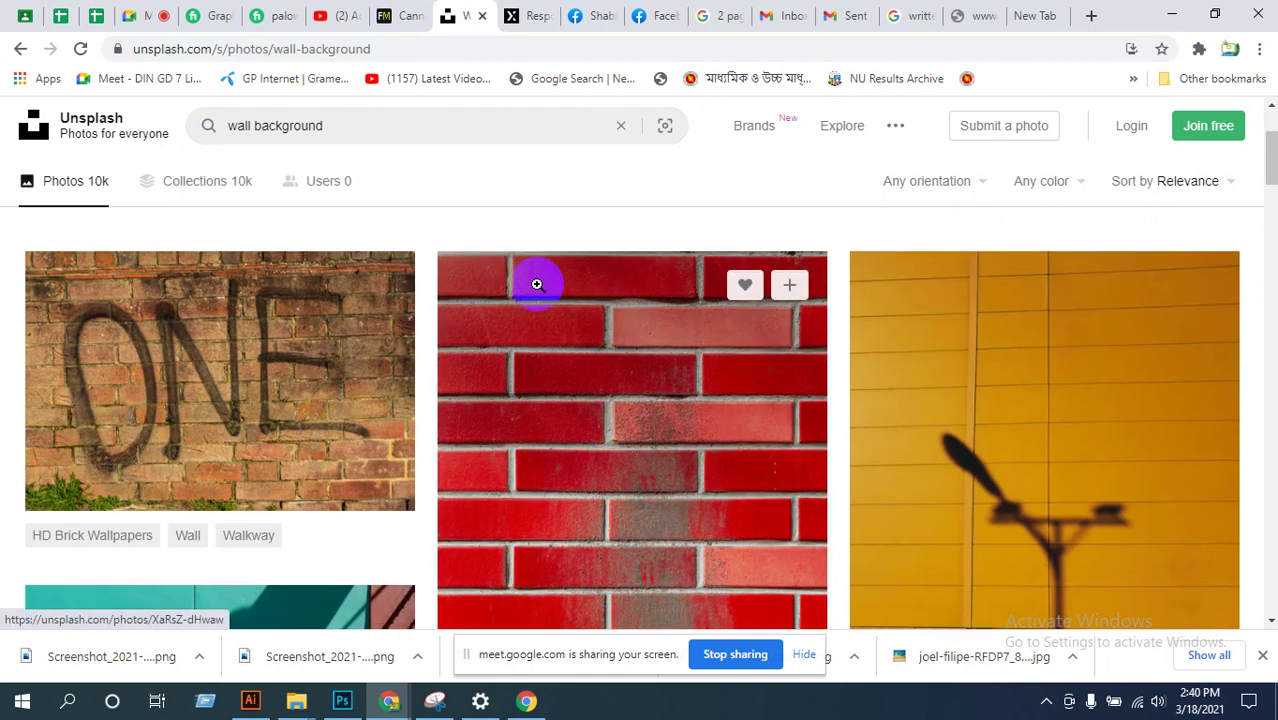
# Step: Look through the wall background results and open the photo of the red brick wall with white mortar
pyautogui.scroll(-8, 537, 280)
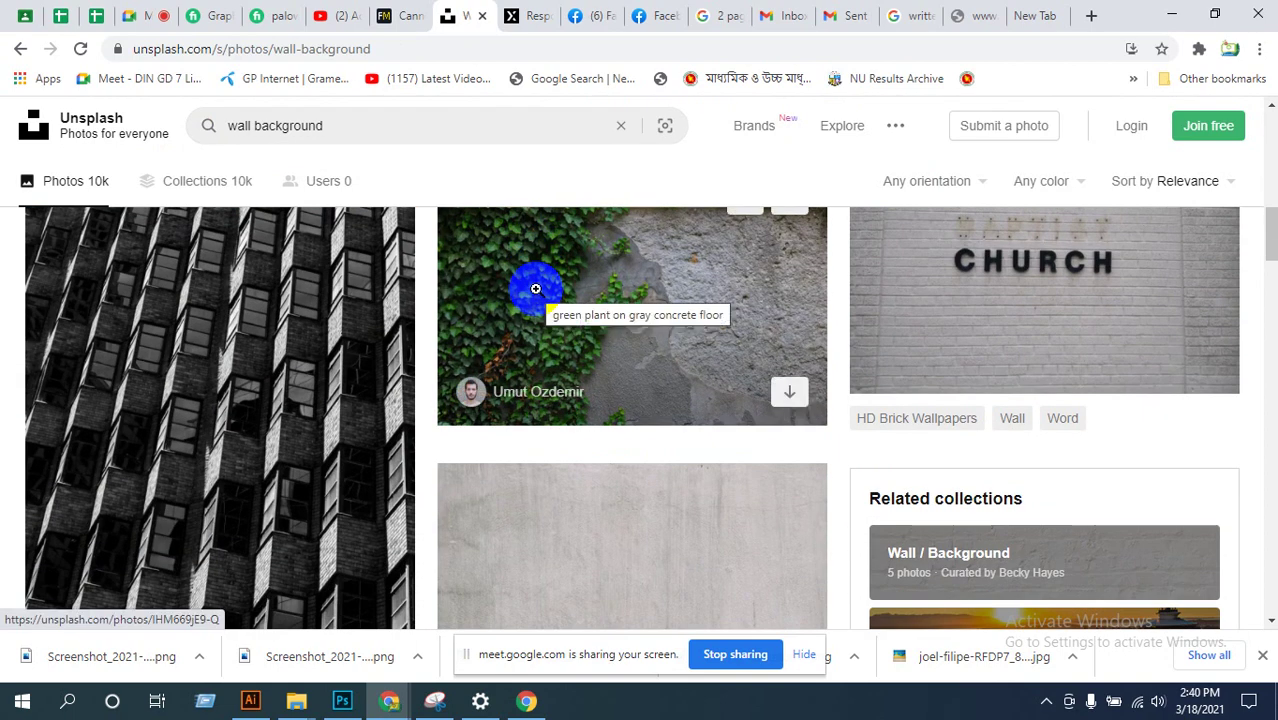
pyautogui.scroll(-10, 536, 289)
pyautogui.scroll(-3, 536, 293)
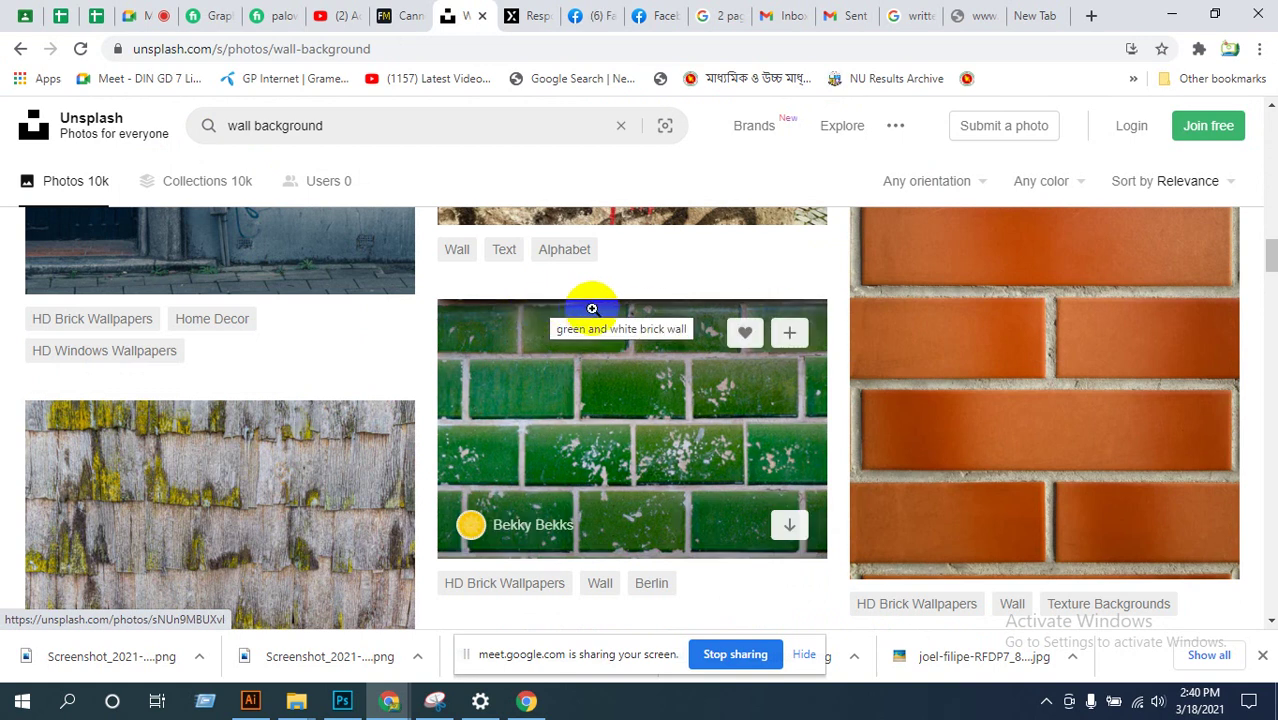
pyautogui.scroll(-6, 571, 311)
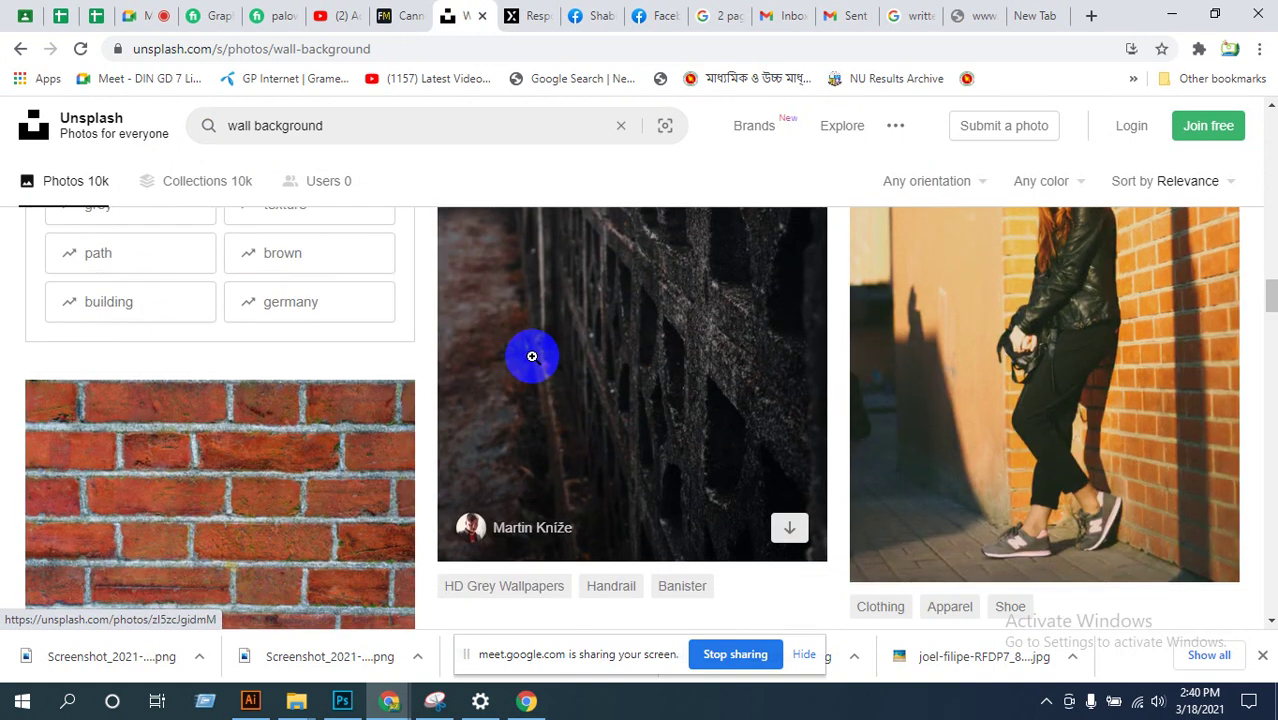
pyautogui.scroll(-6, 431, 435)
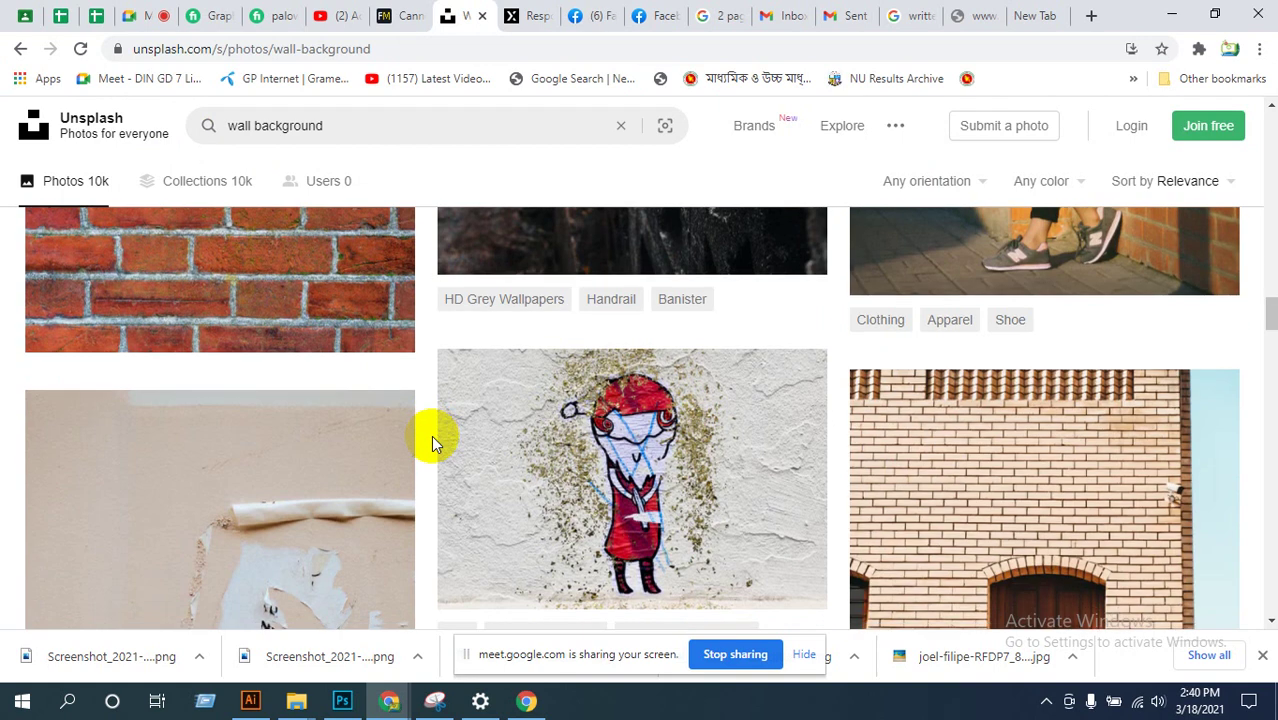
pyautogui.scroll(-5, 431, 440)
pyautogui.scroll(6, 425, 440)
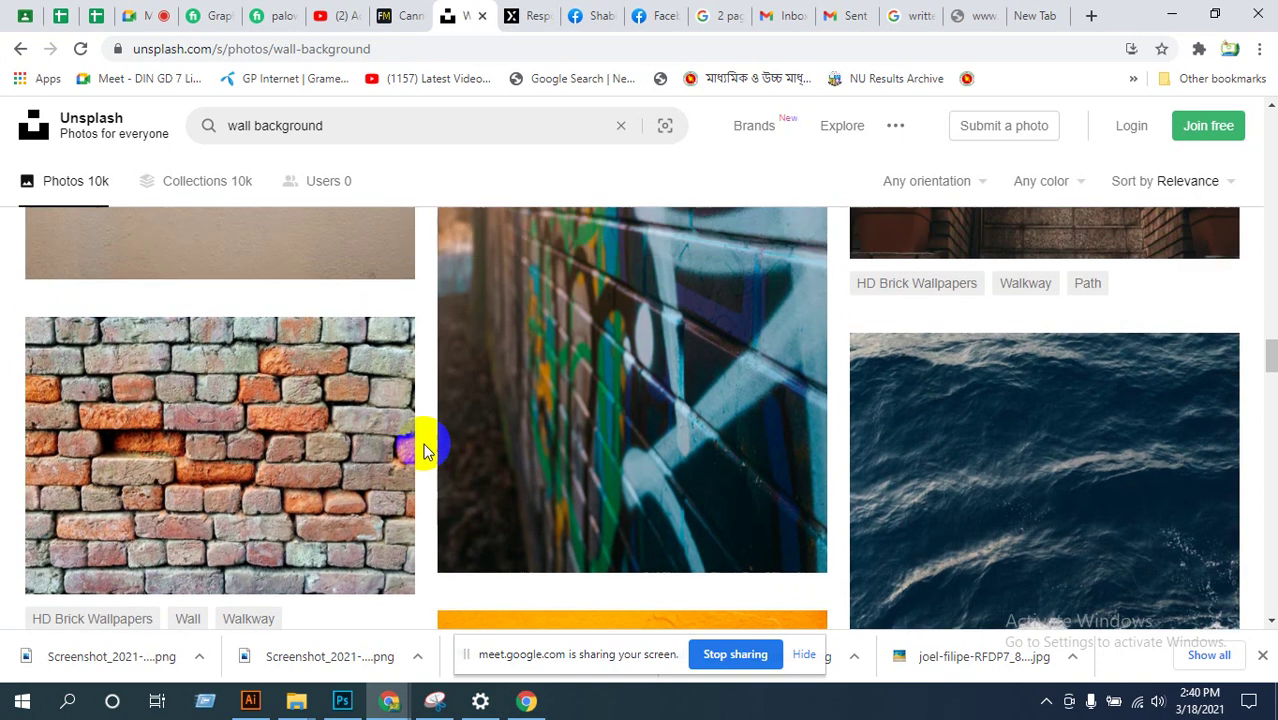
pyautogui.scroll(-5, 321, 443)
pyautogui.click(240, 377)
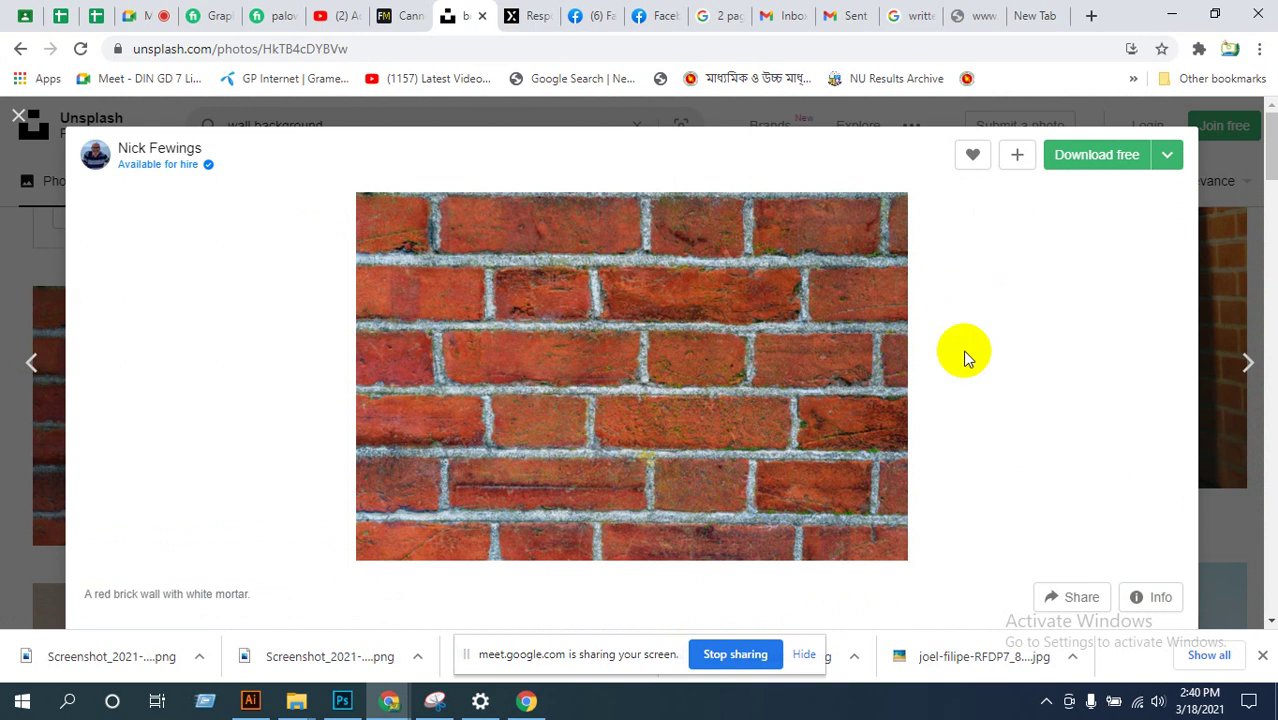
# Step: Download the red brick wall photo in its original size (3032x2021) and dismiss the attribution message
pyautogui.click(1189, 162)
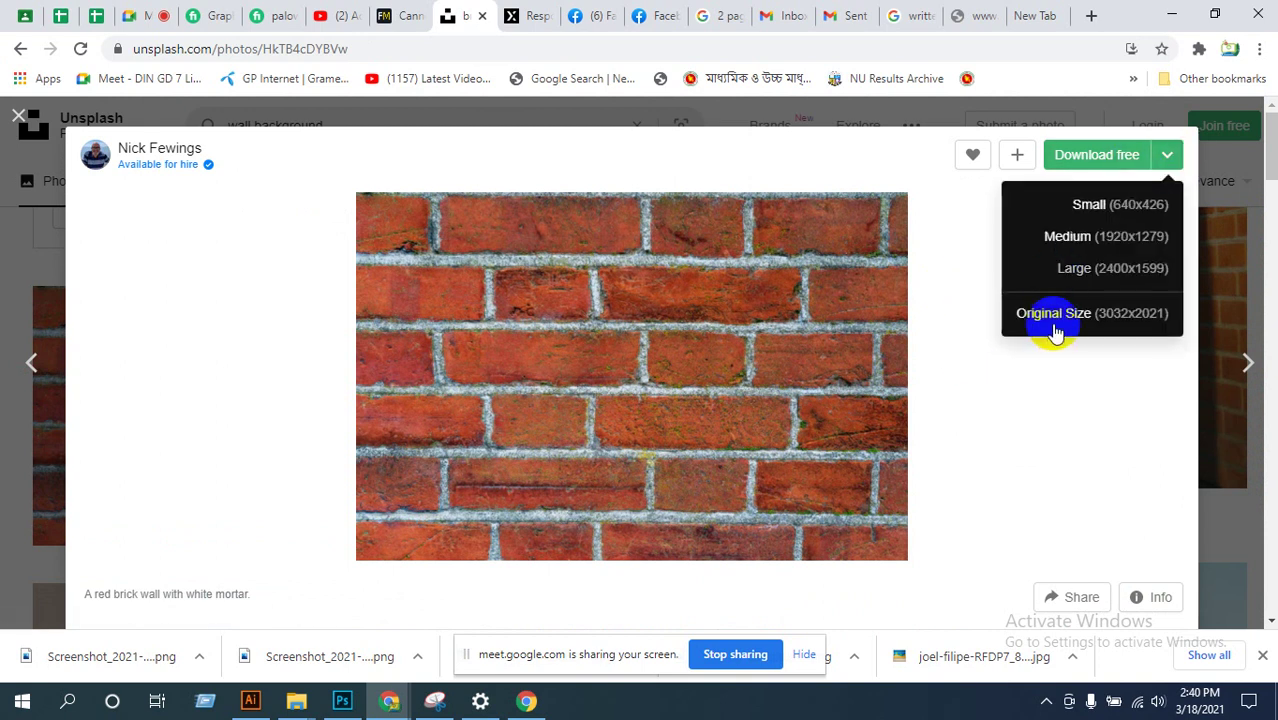
pyautogui.click(1060, 314)
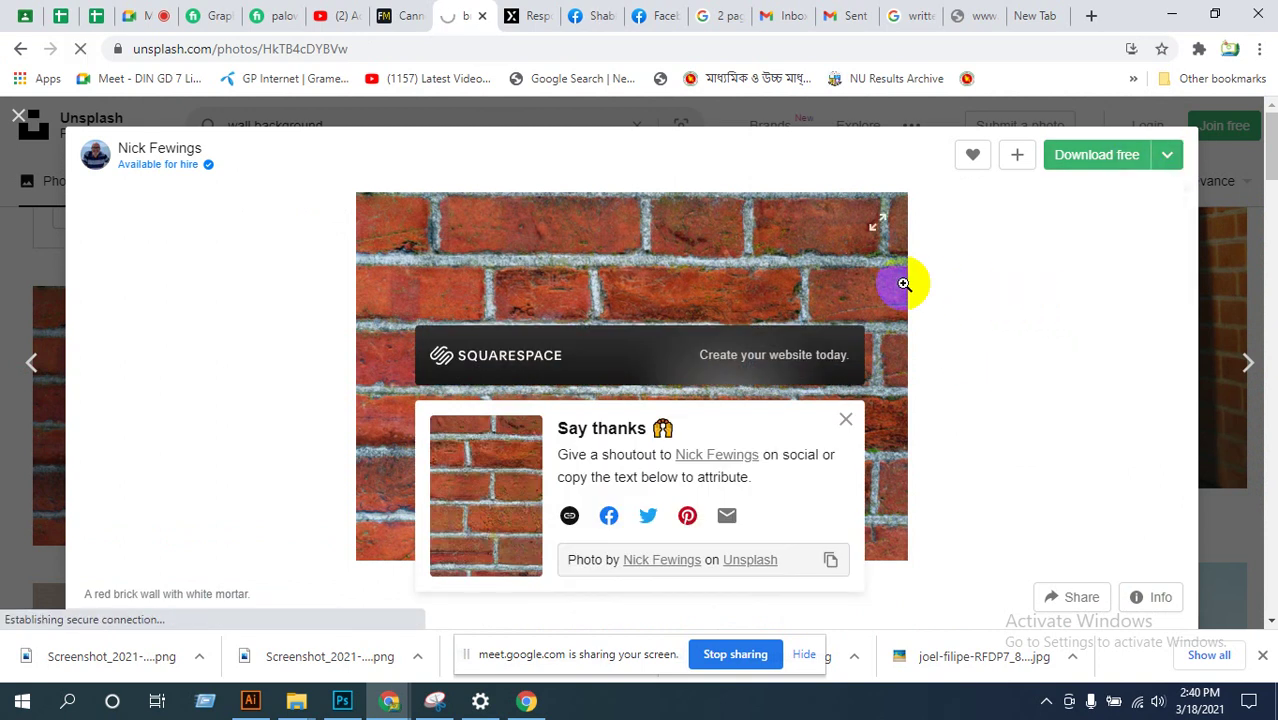
pyautogui.click(845, 421)
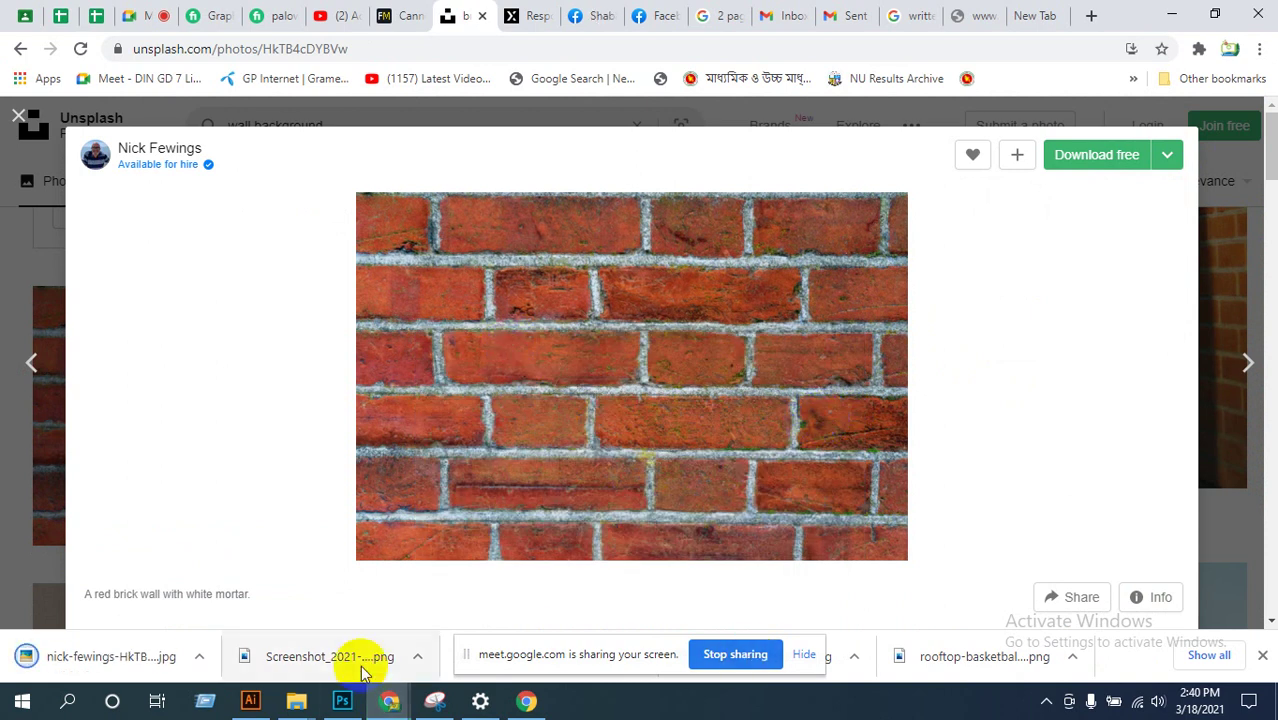
# Step: Switch to Photoshop and close the Untitled-1 "Google Home" document without saving, along with the colourful floral pattern image
pyautogui.click(342, 700)
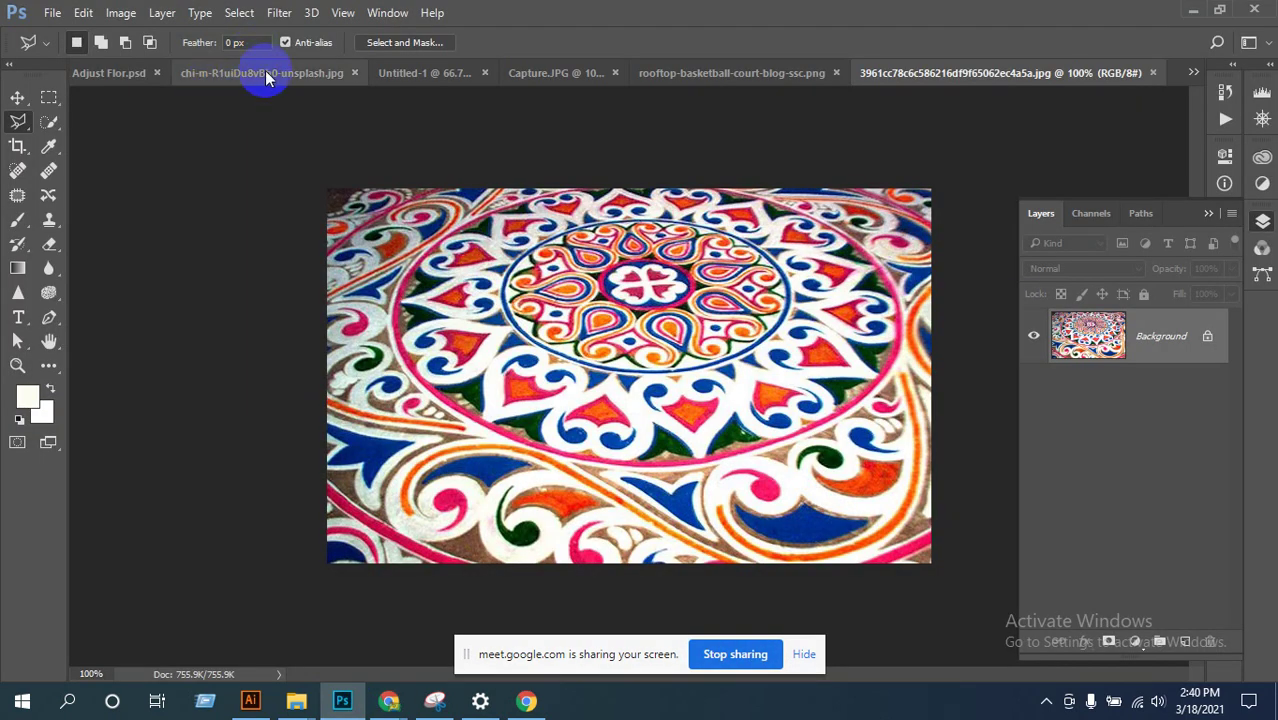
pyautogui.click(395, 80)
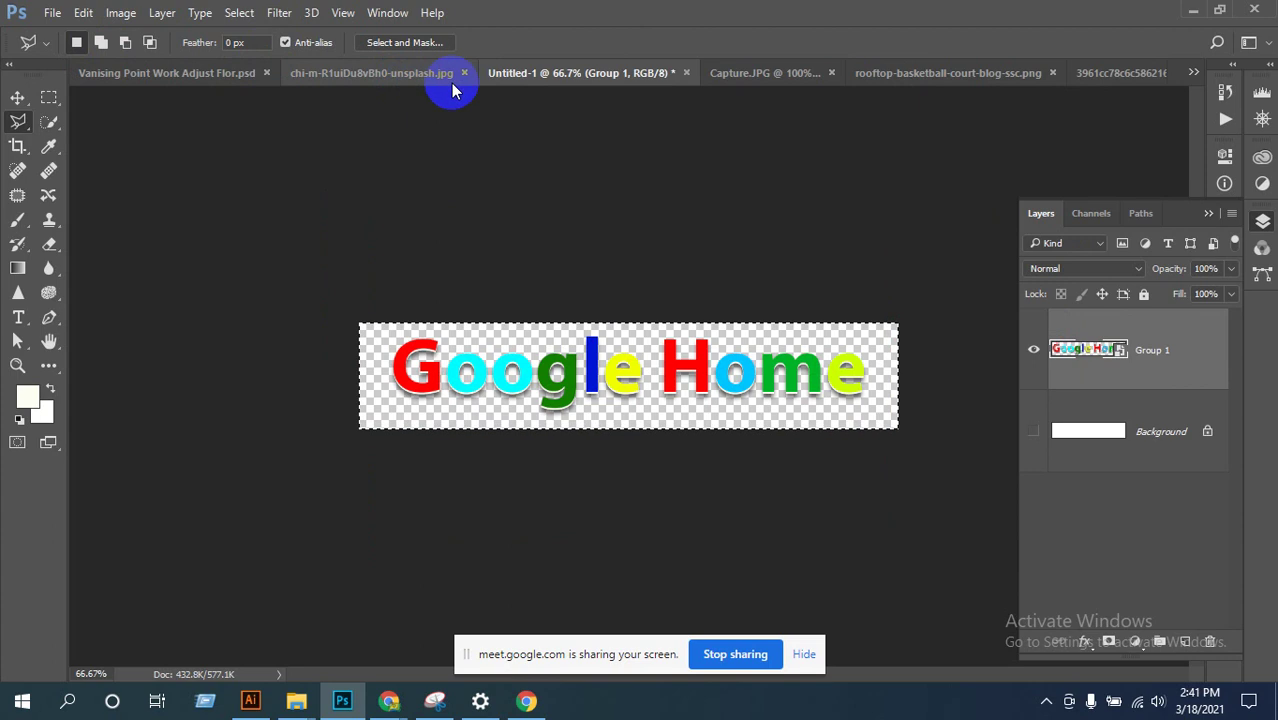
pyautogui.click(686, 73)
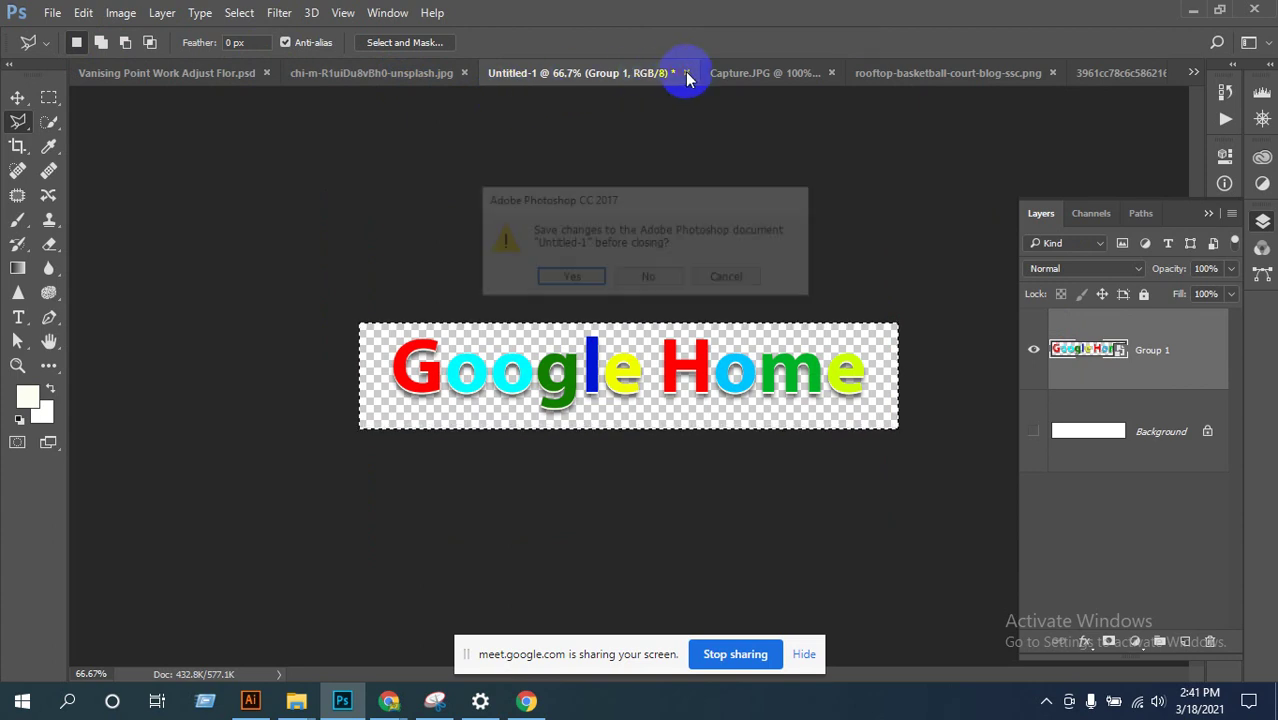
pyautogui.click(650, 277)
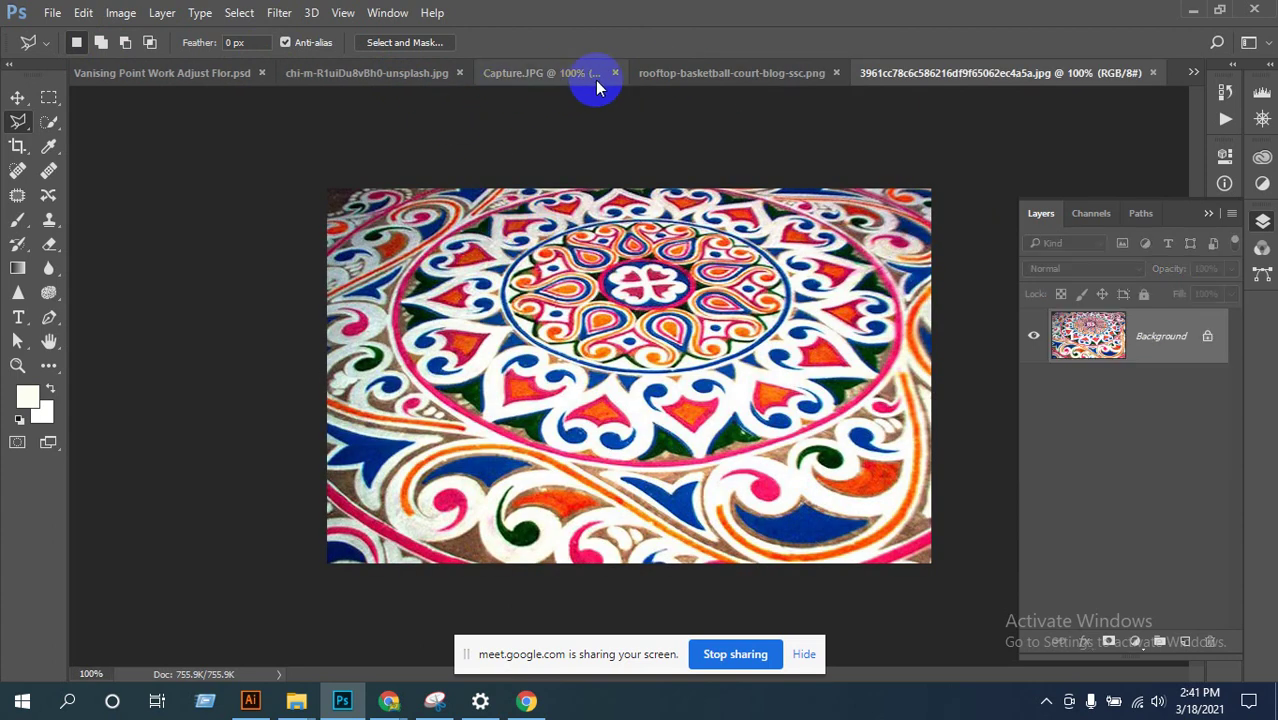
pyautogui.click(1152, 72)
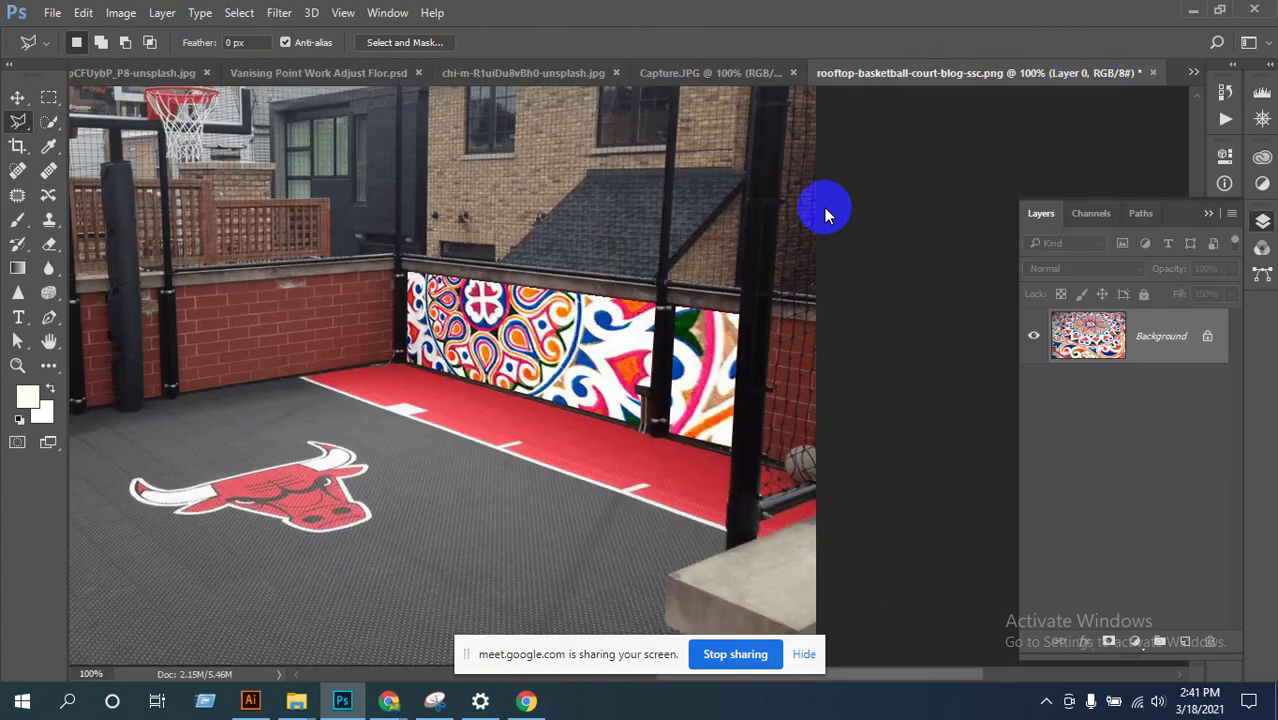
# Step: Check the orange house image, then close the Capture.JPG school admission design
pyautogui.click(545, 74)
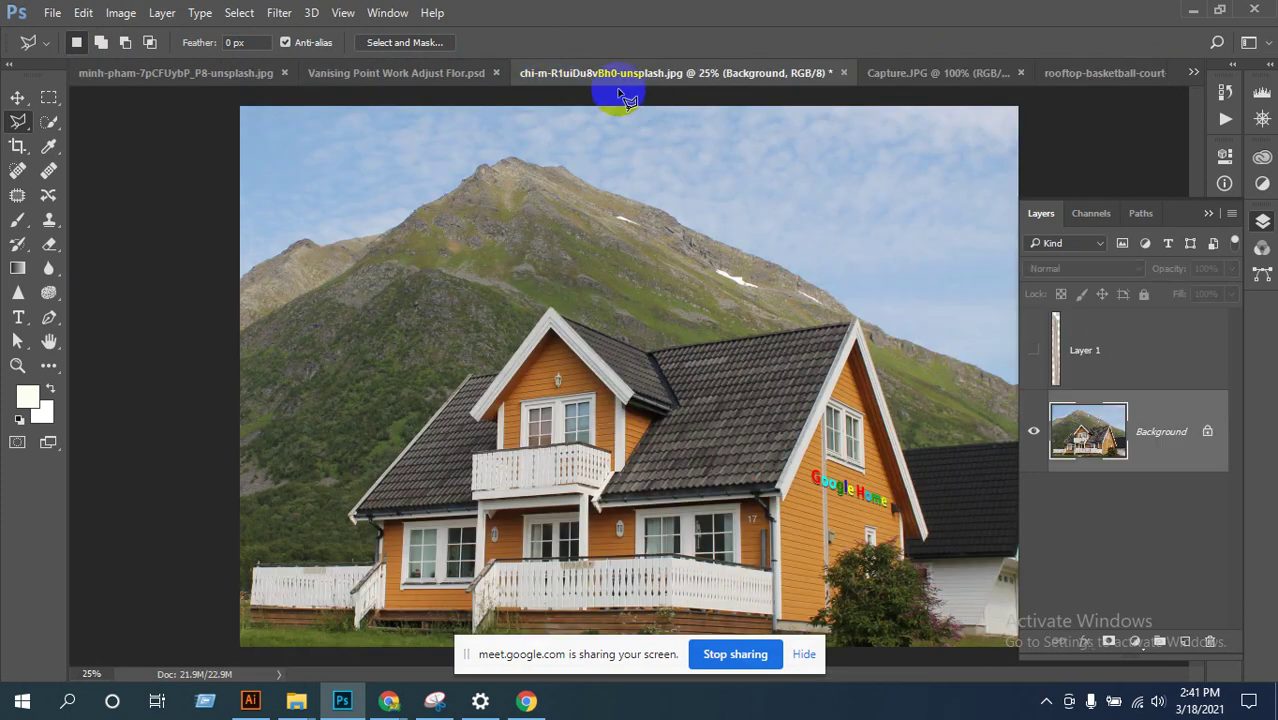
pyautogui.click(884, 76)
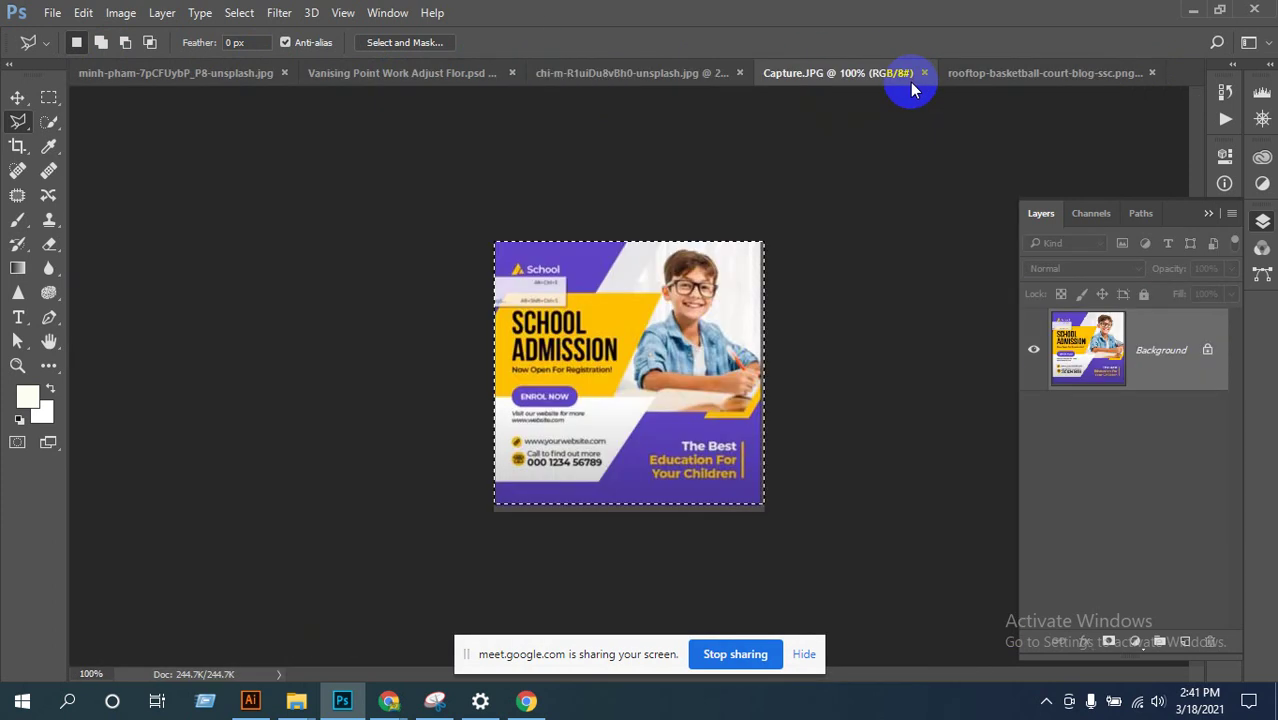
pyautogui.click(925, 73)
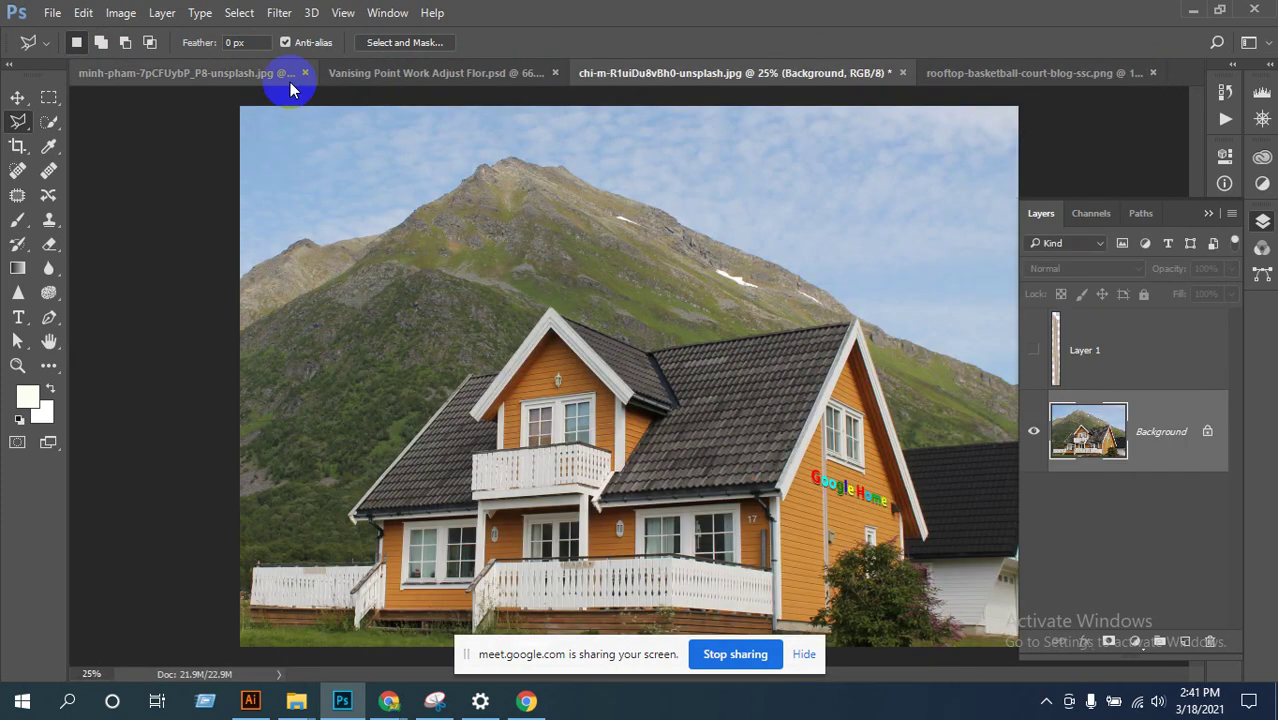
# Step: Open the newly downloaded red brick wall photo from the Downloads folder in Photoshop
pyautogui.click(197, 88)
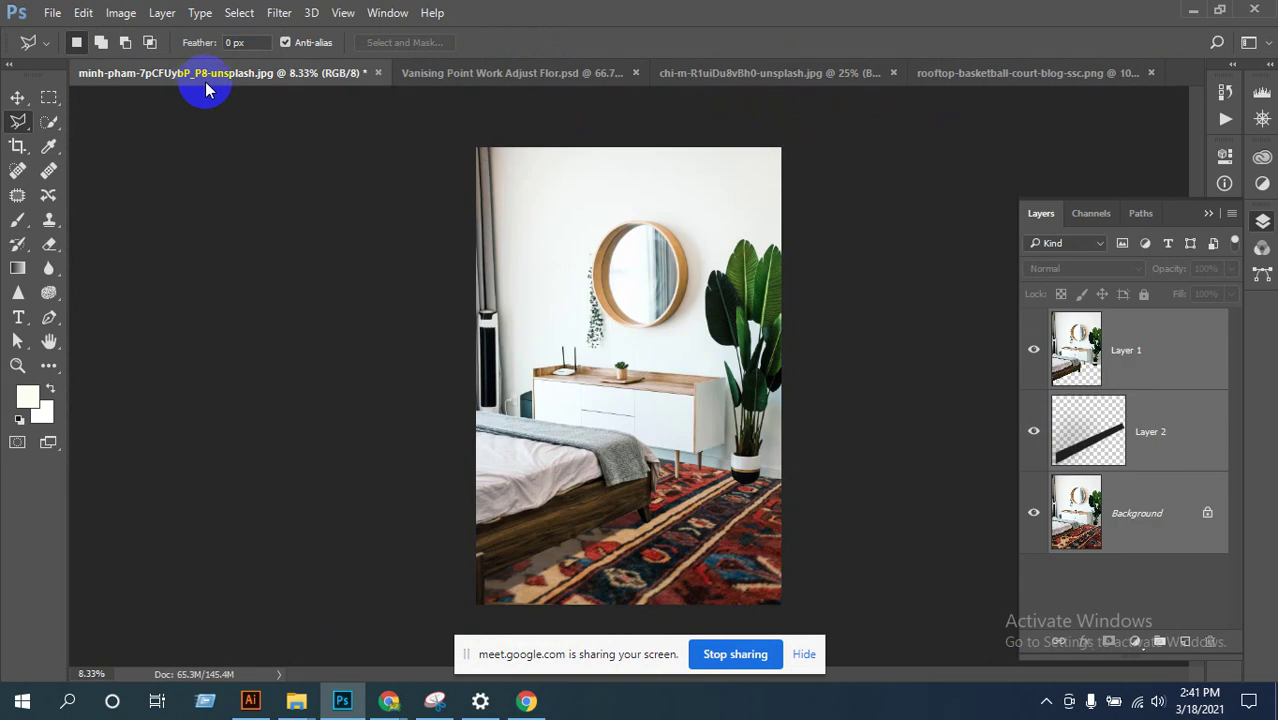
pyautogui.click(52, 12)
pyautogui.click(157, 77)
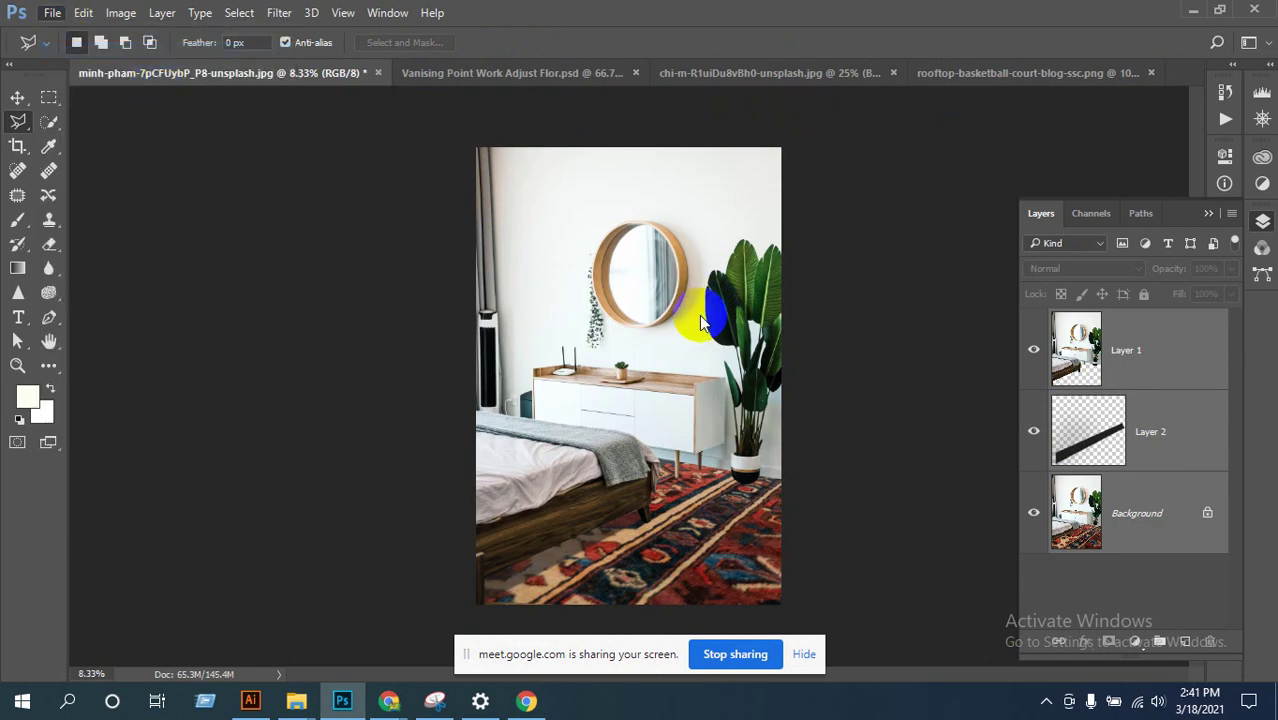
pyautogui.hotkey('ctrl', 'o')
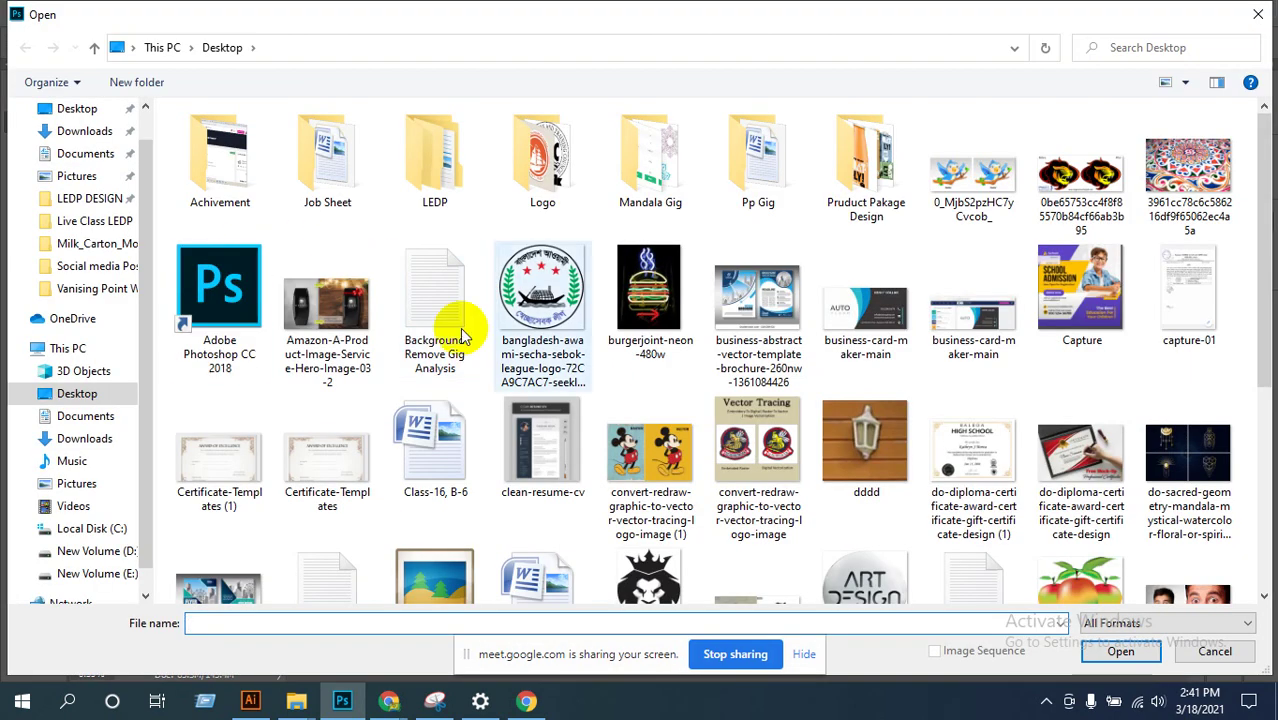
pyautogui.click(92, 151)
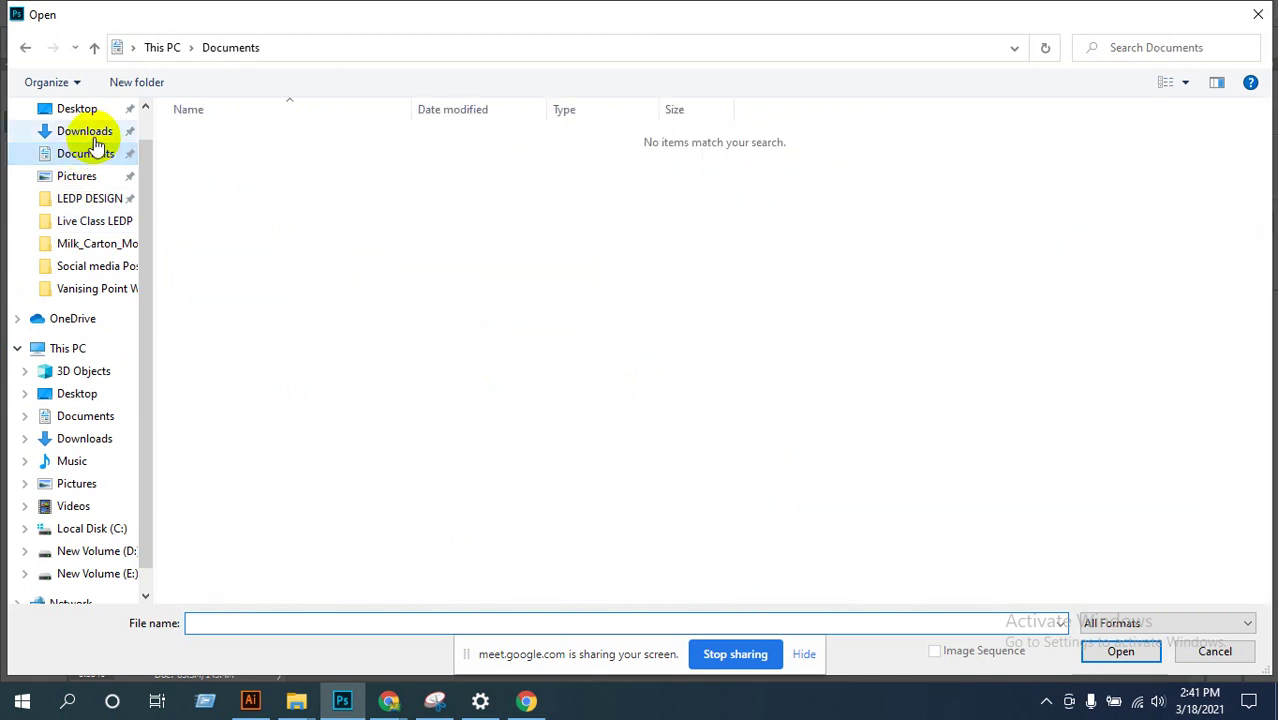
pyautogui.click(93, 137)
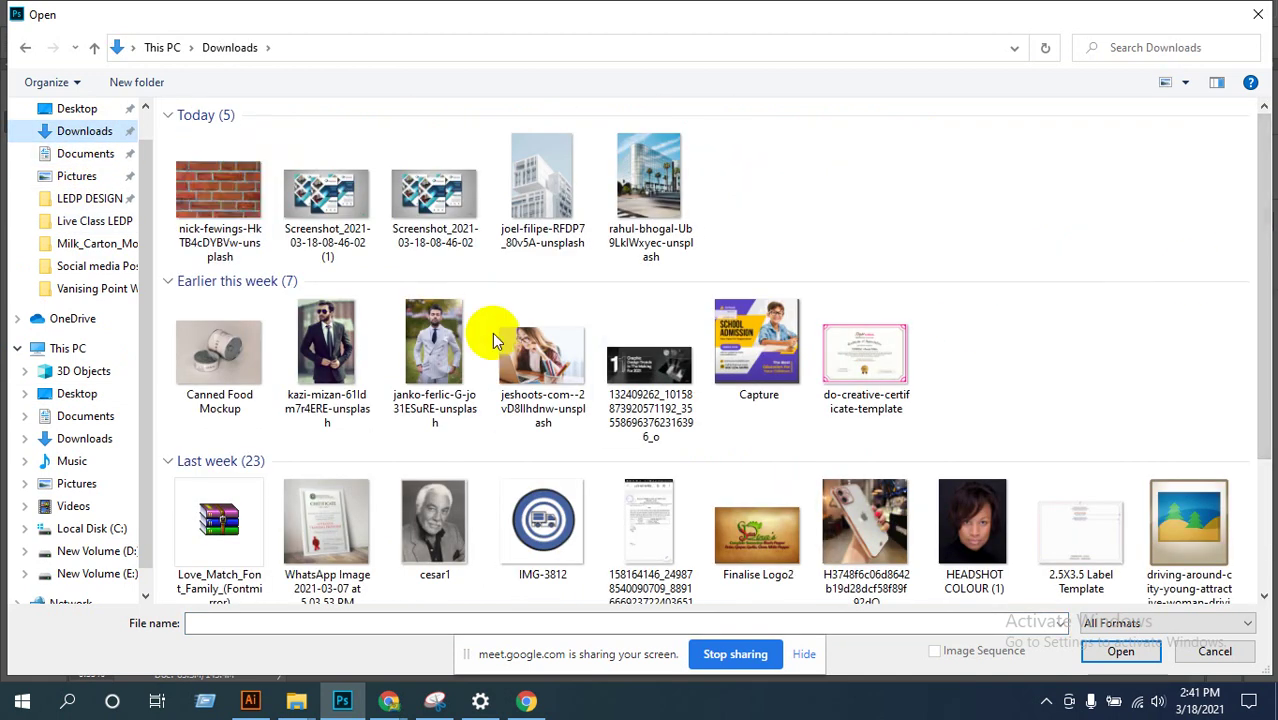
pyautogui.click(218, 195)
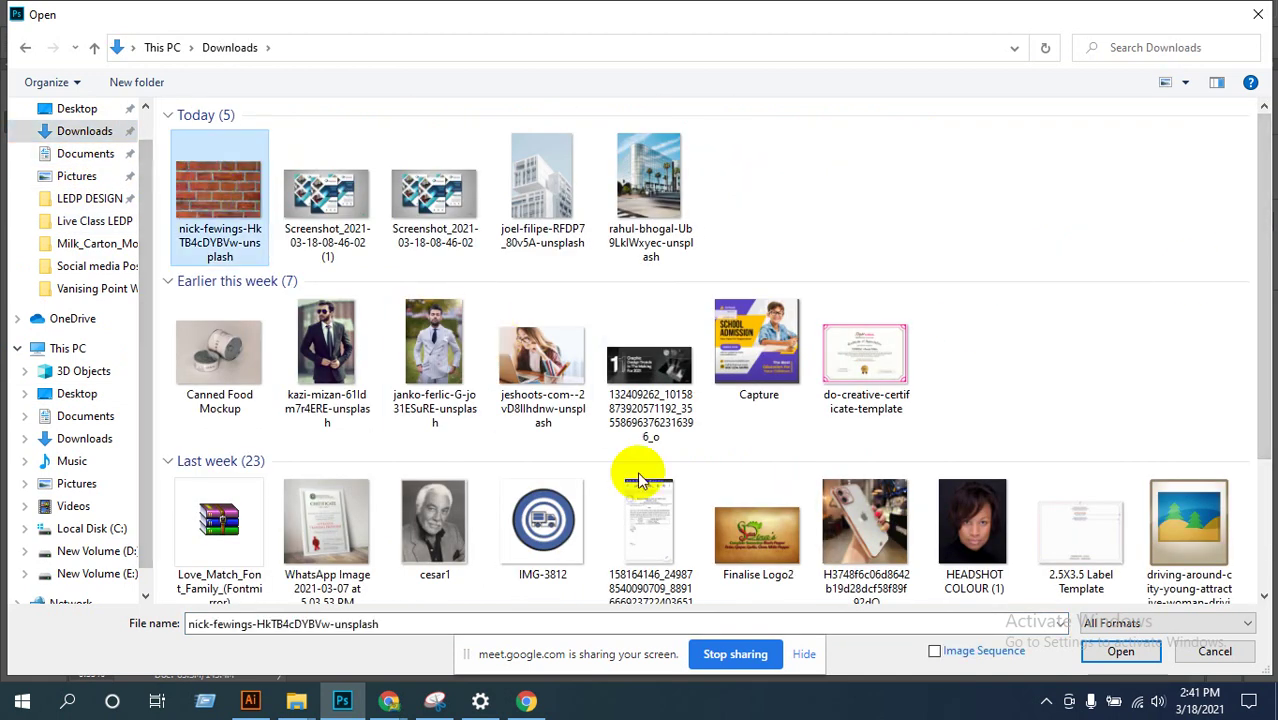
pyautogui.click(1122, 654)
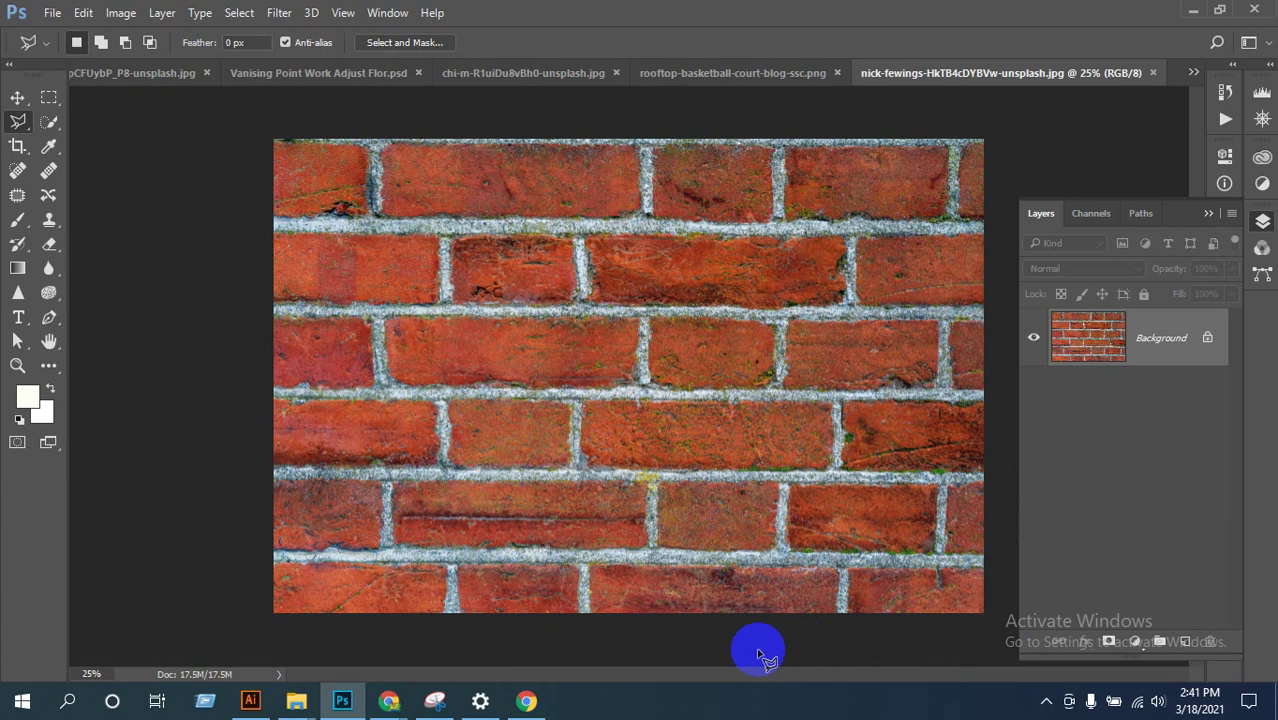
# Step: Add the horizontal text "DESIGN" over the brick wall photo
pyautogui.click(19, 318)
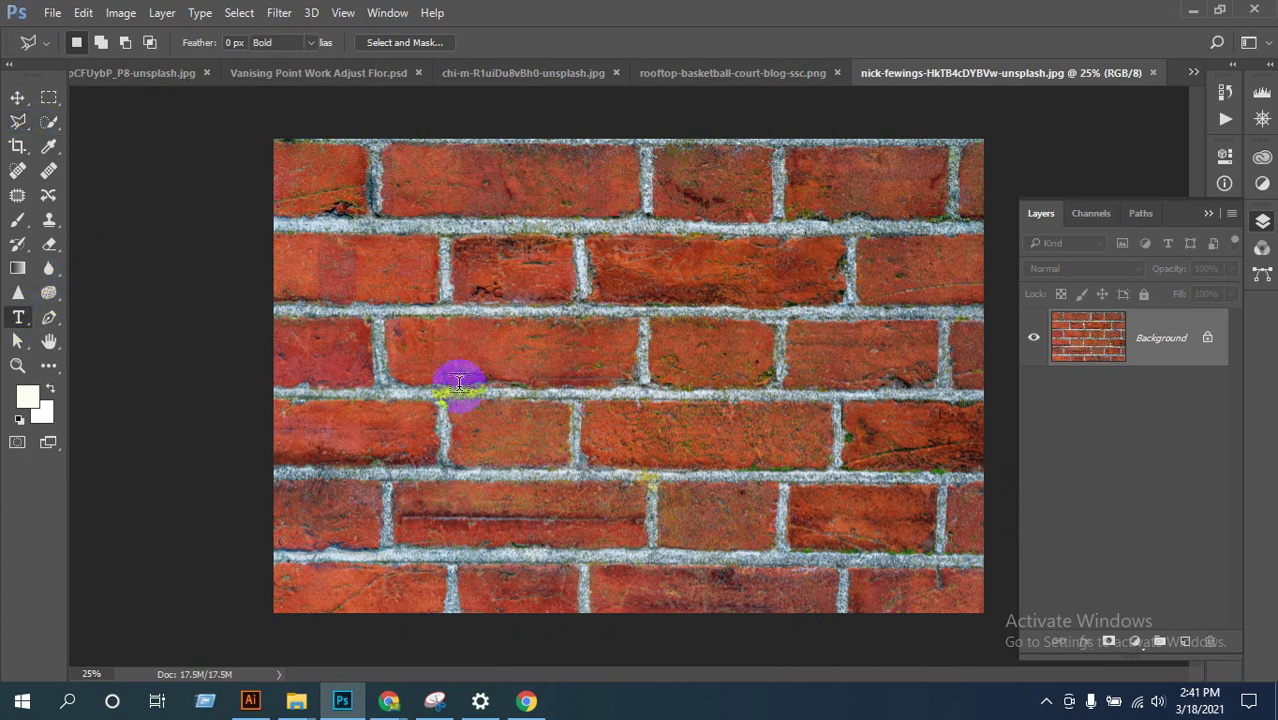
pyautogui.click(441, 411)
pyautogui.write('DE')
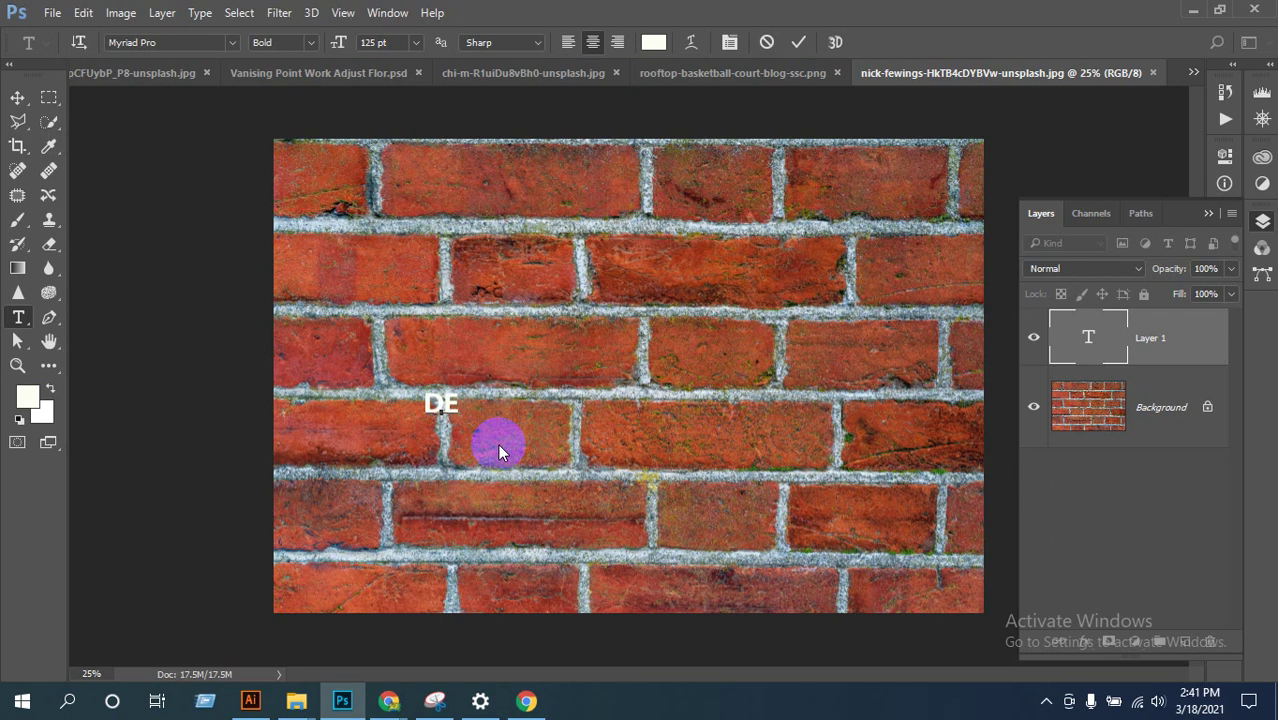
pyautogui.write('SIG')
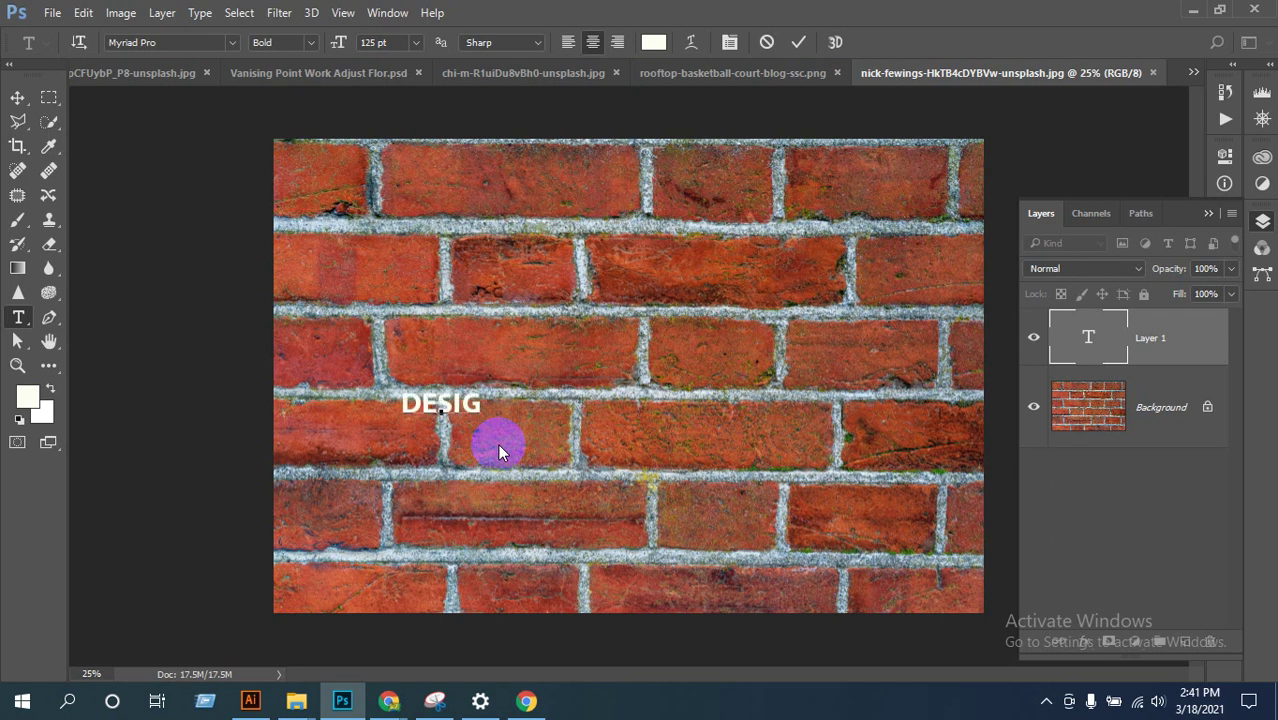
pyautogui.write('N')
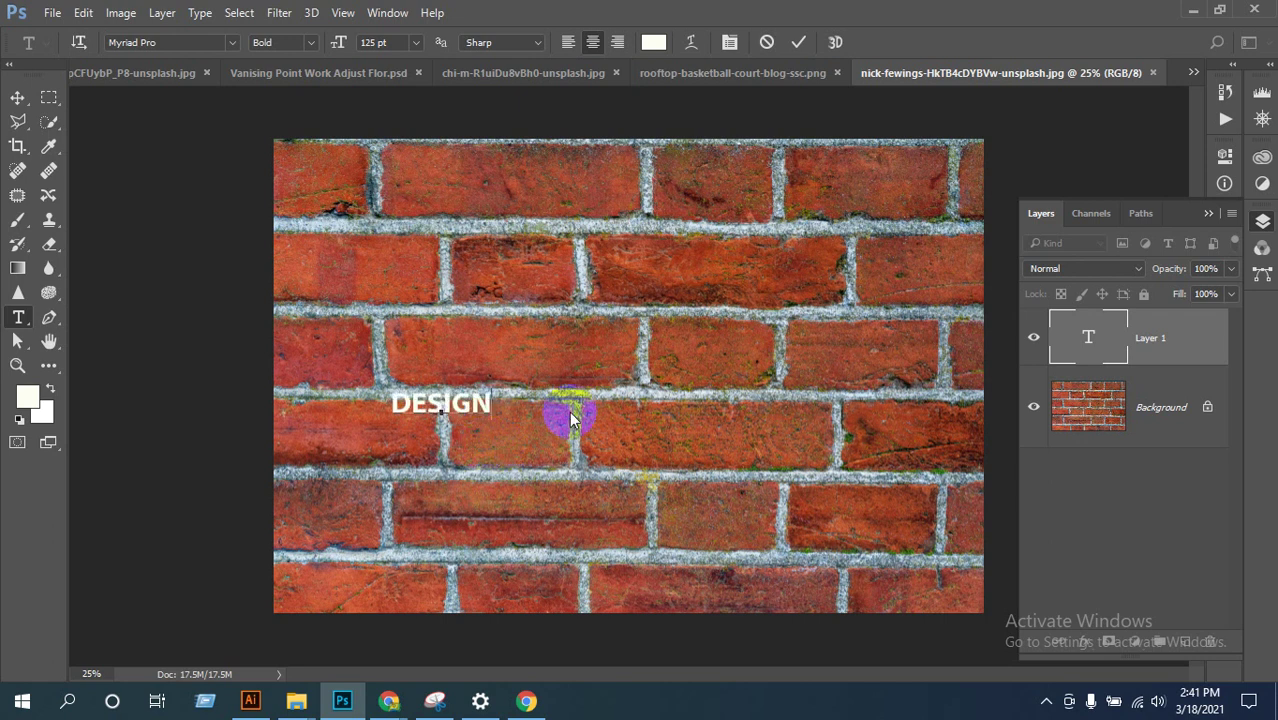
# Step: Move the DESIGN text onto the short brick just below the wall's centre
pyautogui.moveTo(519, 414); pyautogui.dragTo(328, 436)
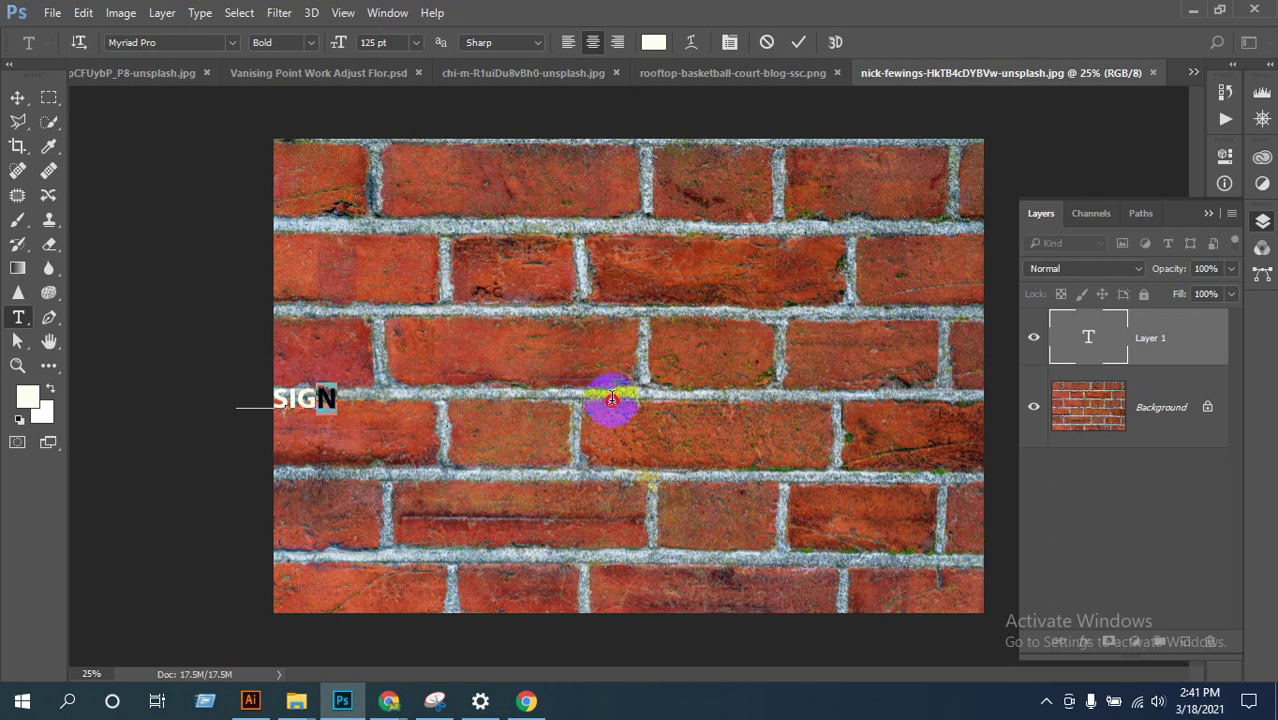
pyautogui.hotkey('ctrl', 'a')
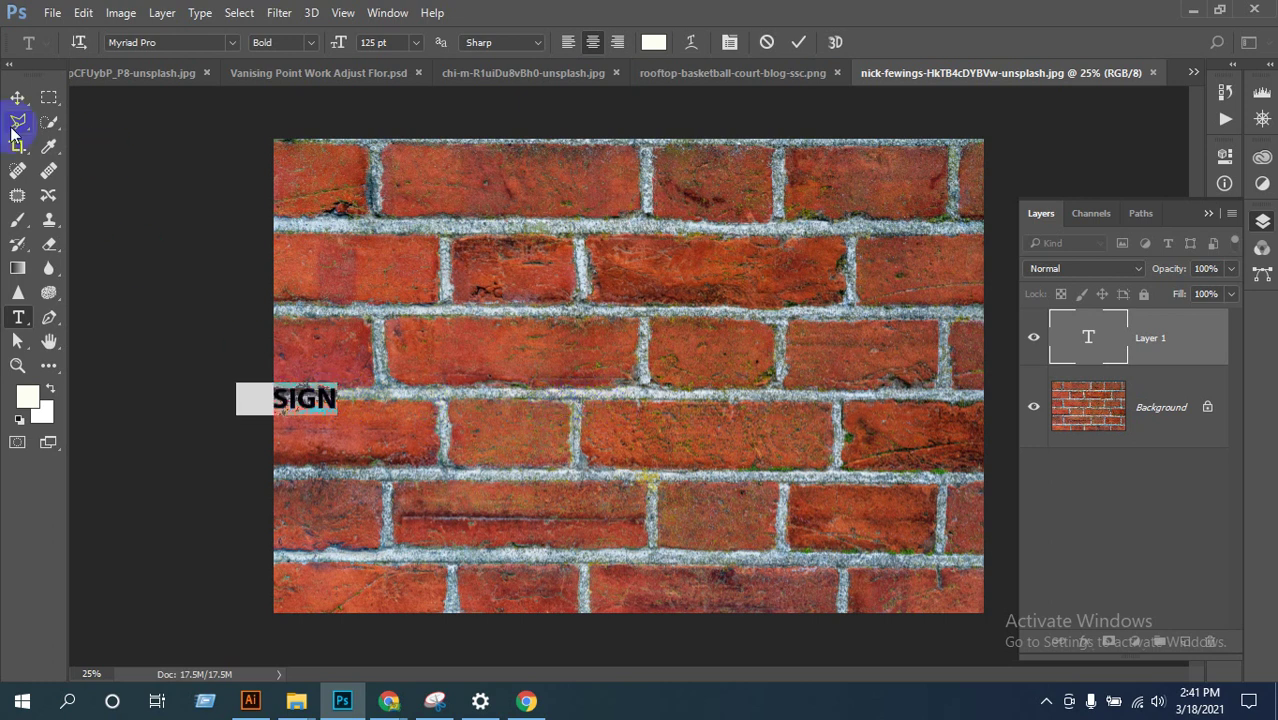
pyautogui.click(17, 97)
pyautogui.moveTo(318, 417); pyautogui.dragTo(542, 434)
pyautogui.hotkey('ctrl', 't')
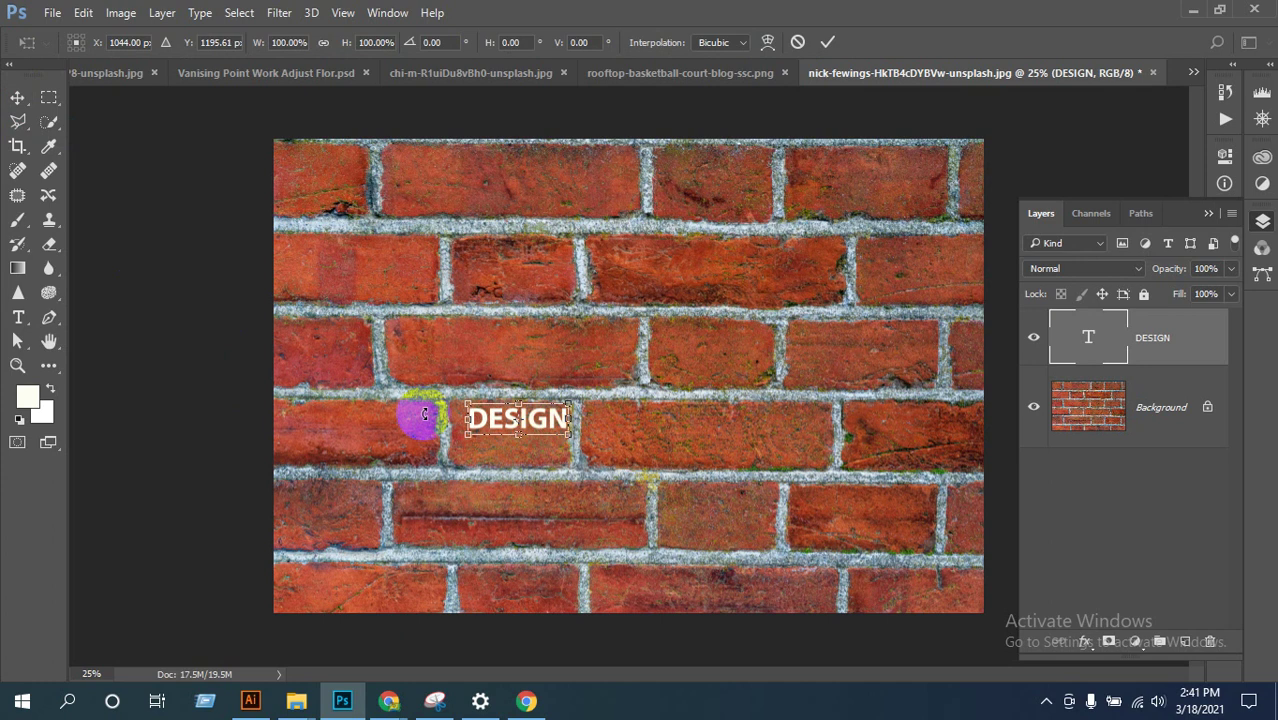
pyautogui.press('Return')
# Step: Select the whole word DESIGN and enlarge its font size in small increments to 201 pt
pyautogui.press('t')
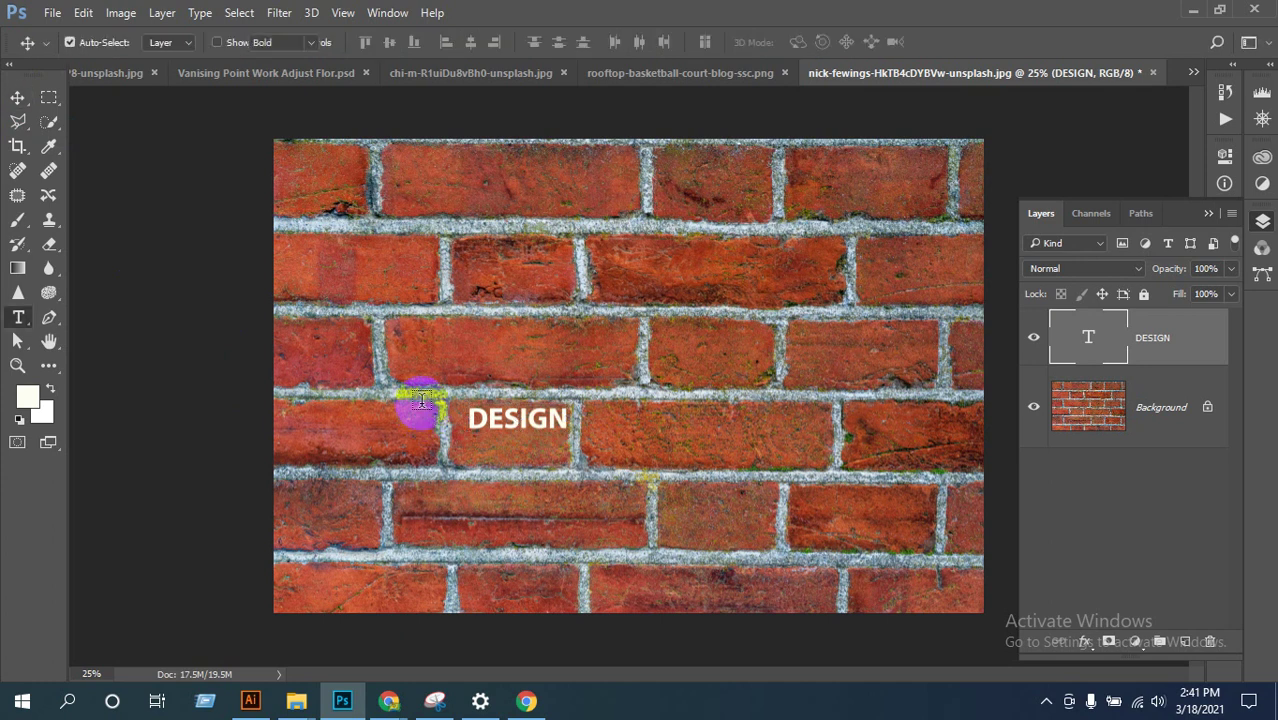
pyautogui.doubleClick(492, 433)
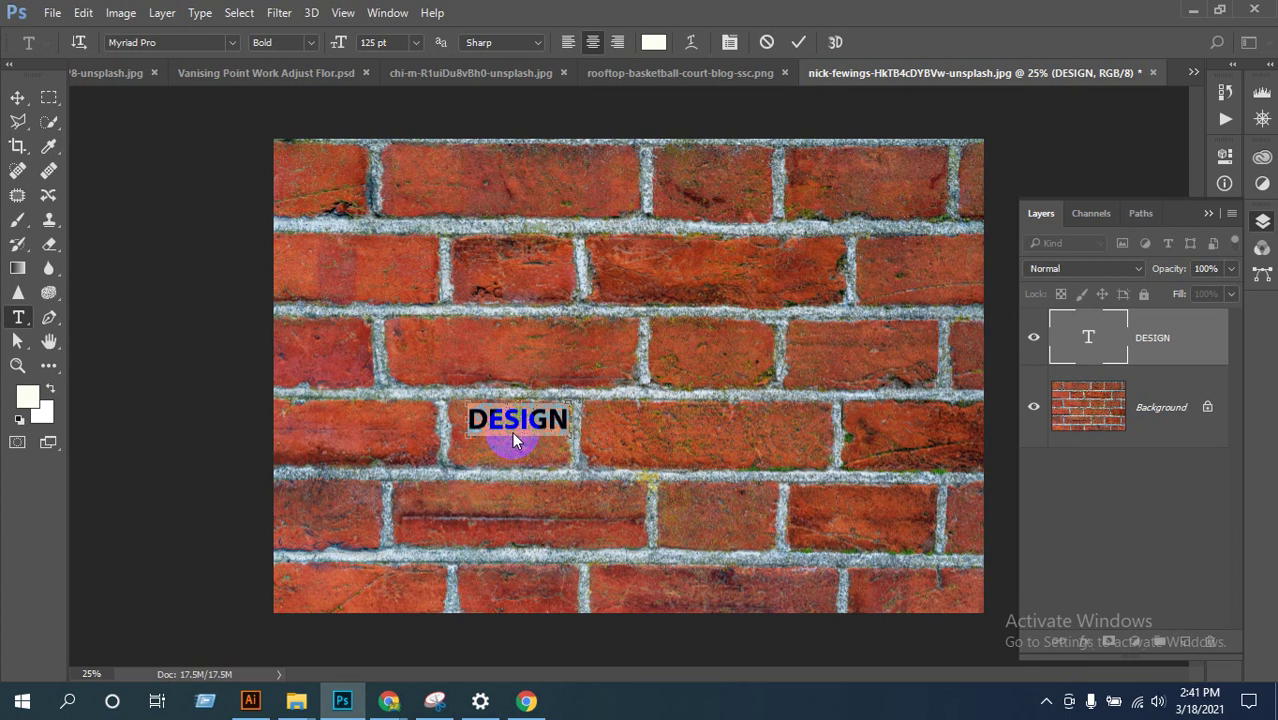
pyautogui.hotkey('ctrl', 'shift', '.')
pyautogui.hotkey('ctrl', 'shift', '.')
pyautogui.hotkey('ctrl', 'shift', '.')
pyautogui.hotkey('ctrl', 'shift', '.')
pyautogui.hotkey('ctrl', 'shift', '.')
pyautogui.hotkey('ctrl', 'shift', '.')
pyautogui.hotkey('ctrl', 'shift', '.')
pyautogui.hotkey('ctrl', 'shift', '.')
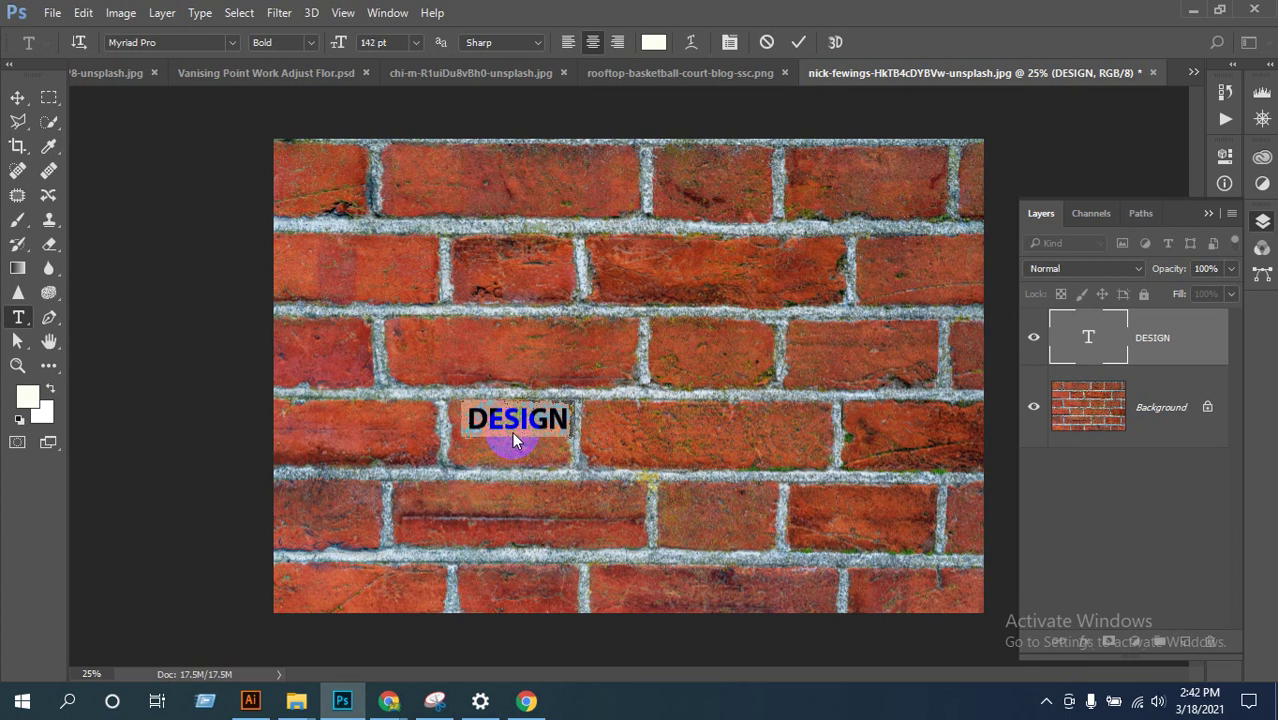
pyautogui.hotkey('ctrl', 'shift', '.')
pyautogui.hotkey('ctrl', 'shift', '.')
pyautogui.hotkey('ctrl', 'shift', '.')
pyautogui.hotkey('ctrl', 'shift', '.')
pyautogui.hotkey('ctrl', 'shift', '.')
pyautogui.hotkey('ctrl', 'shift', '.')
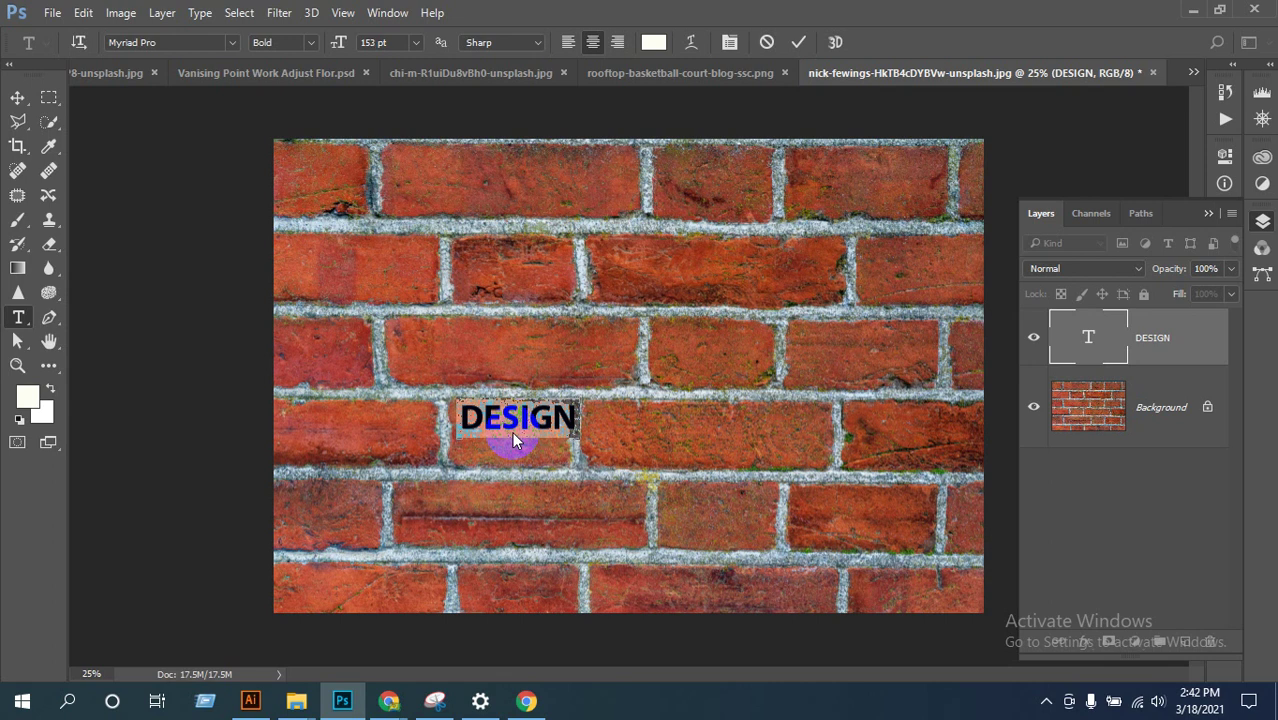
pyautogui.hotkey('ctrl', 'shift', '.')
pyautogui.hotkey('ctrl', 'shift', '.')
pyautogui.hotkey('ctrl', 'shift', '.')
pyautogui.hotkey('ctrl', 'shift', '.')
pyautogui.hotkey('ctrl', 'shift', '.')
pyautogui.hotkey('ctrl', 'shift', '.')
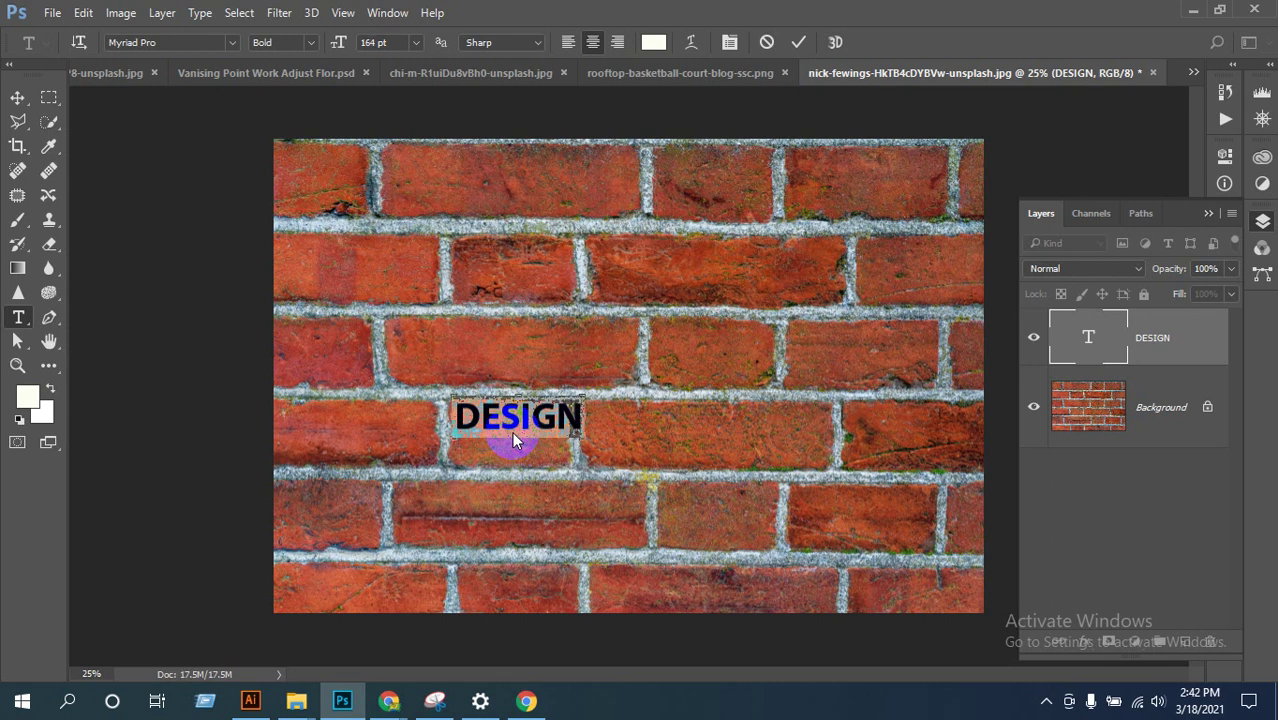
pyautogui.hotkey('ctrl', 'shift', '.')
pyautogui.hotkey('ctrl', 'shift', '.')
pyautogui.hotkey('ctrl', 'shift', '.')
pyautogui.hotkey('ctrl', 'shift', '.')
pyautogui.hotkey('ctrl', 'shift', '.')
pyautogui.hotkey('ctrl', 'shift', '.')
pyautogui.hotkey('ctrl', 'shift', '.')
pyautogui.hotkey('ctrl', 'shift', '.')
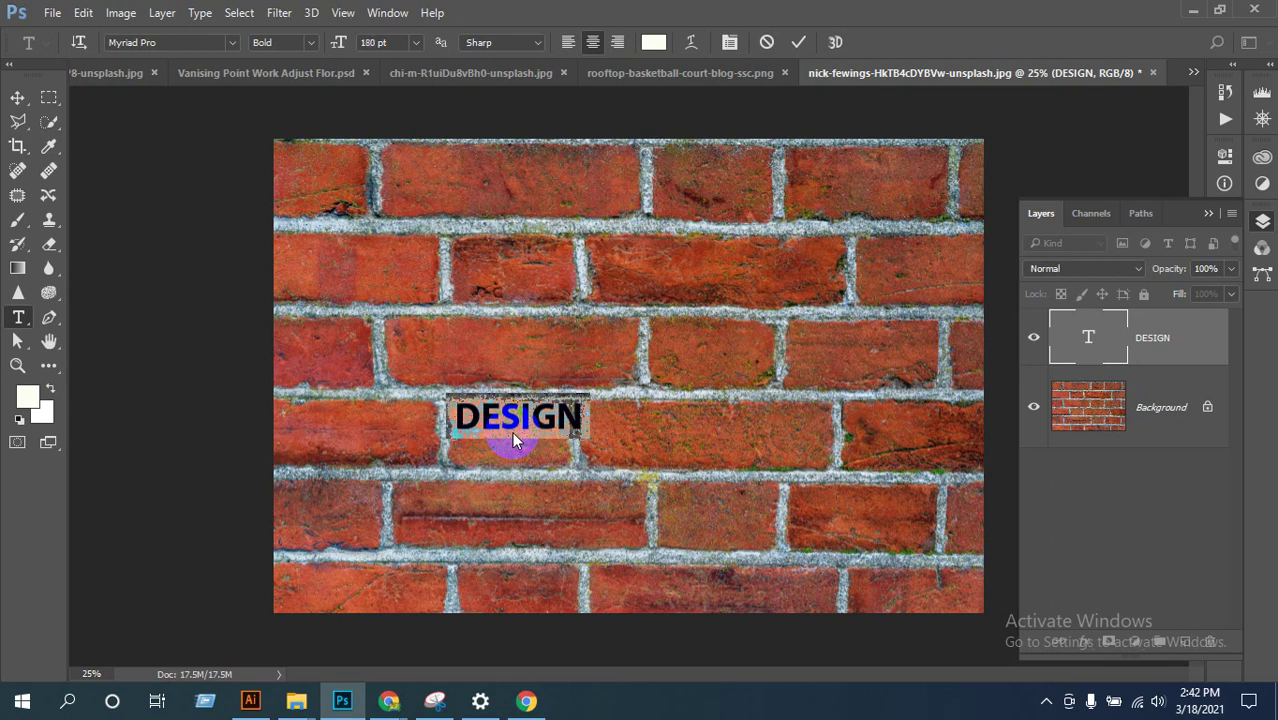
pyautogui.hotkey('ctrl', 'shift', '.')
pyautogui.hotkey('ctrl', 'shift', '.')
pyautogui.hotkey('ctrl', 'shift', '.')
pyautogui.hotkey('ctrl', 'shift', '.')
pyautogui.hotkey('ctrl', 'shift', '.')
pyautogui.hotkey('ctrl', 'shift', '.')
pyautogui.hotkey('ctrl', 'shift', '.')
pyautogui.hotkey('ctrl', 'shift', '.')
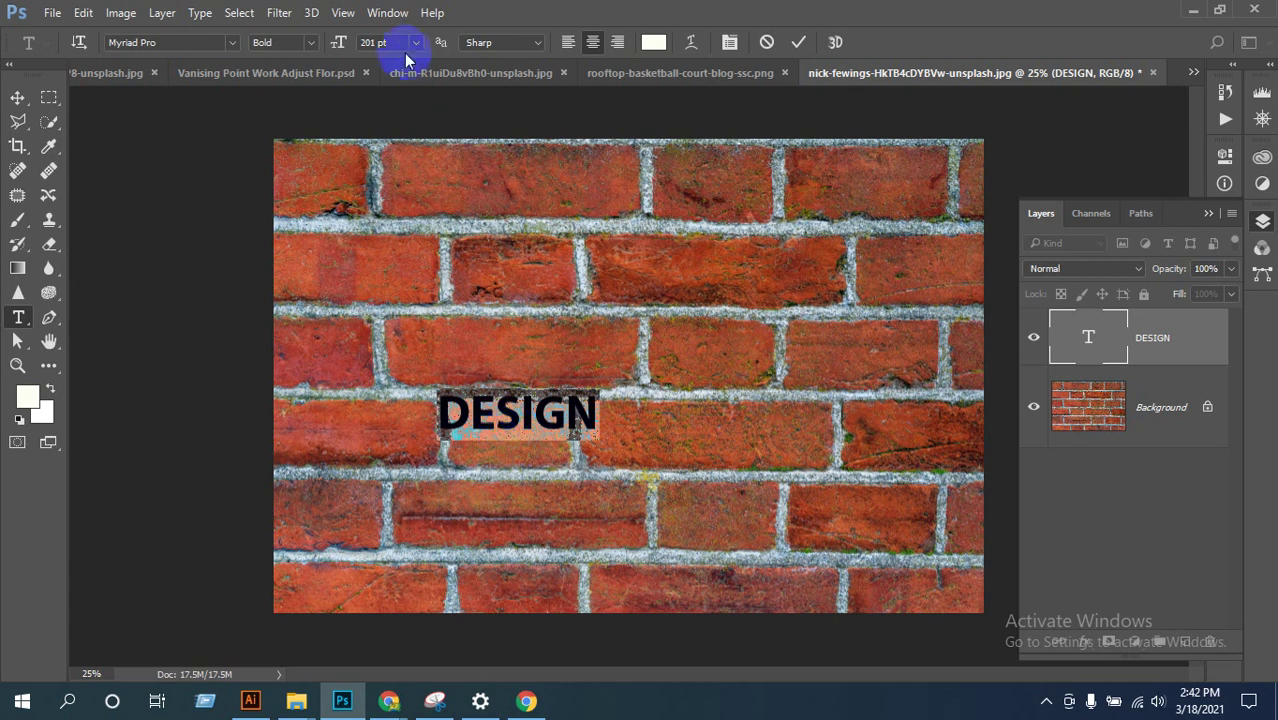
# Step: Enlarge the DESIGN text to 500 pt and on to 700 pt, and move it to the middle of the wall
pyautogui.click(372, 42)
pyautogui.moveTo(372, 42); pyautogui.dragTo(214, 74)
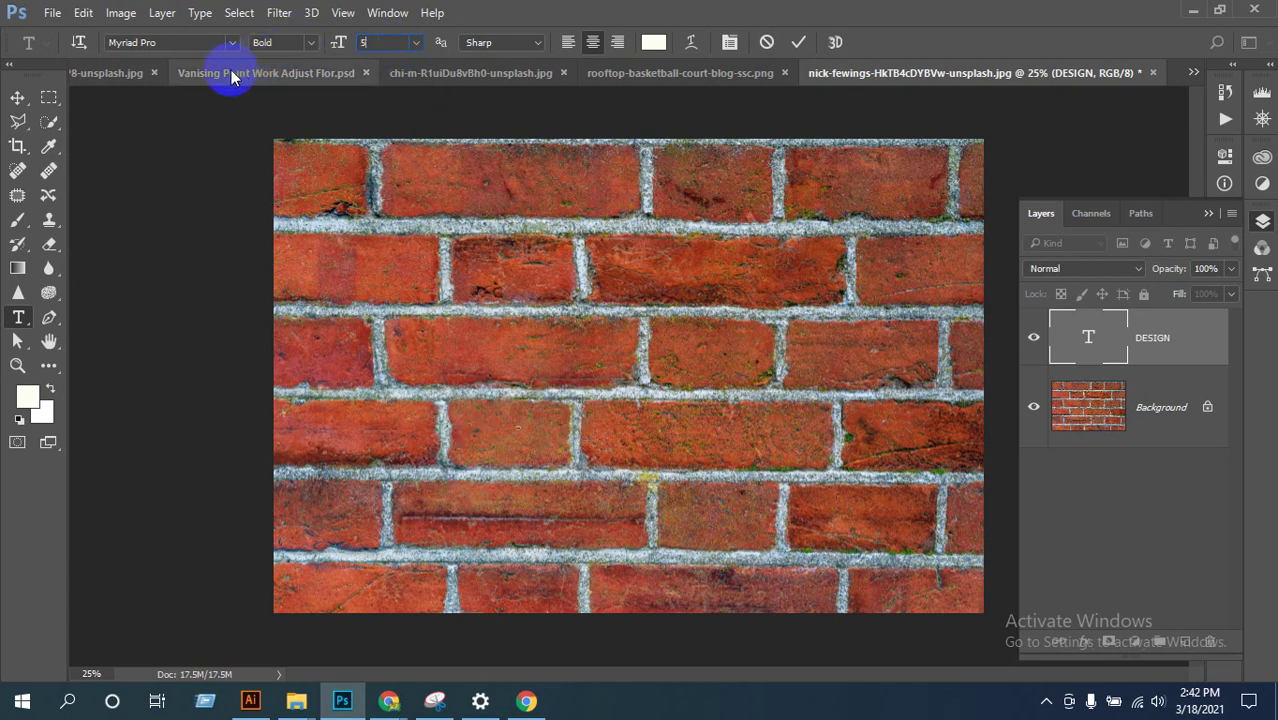
pyautogui.press('Return')
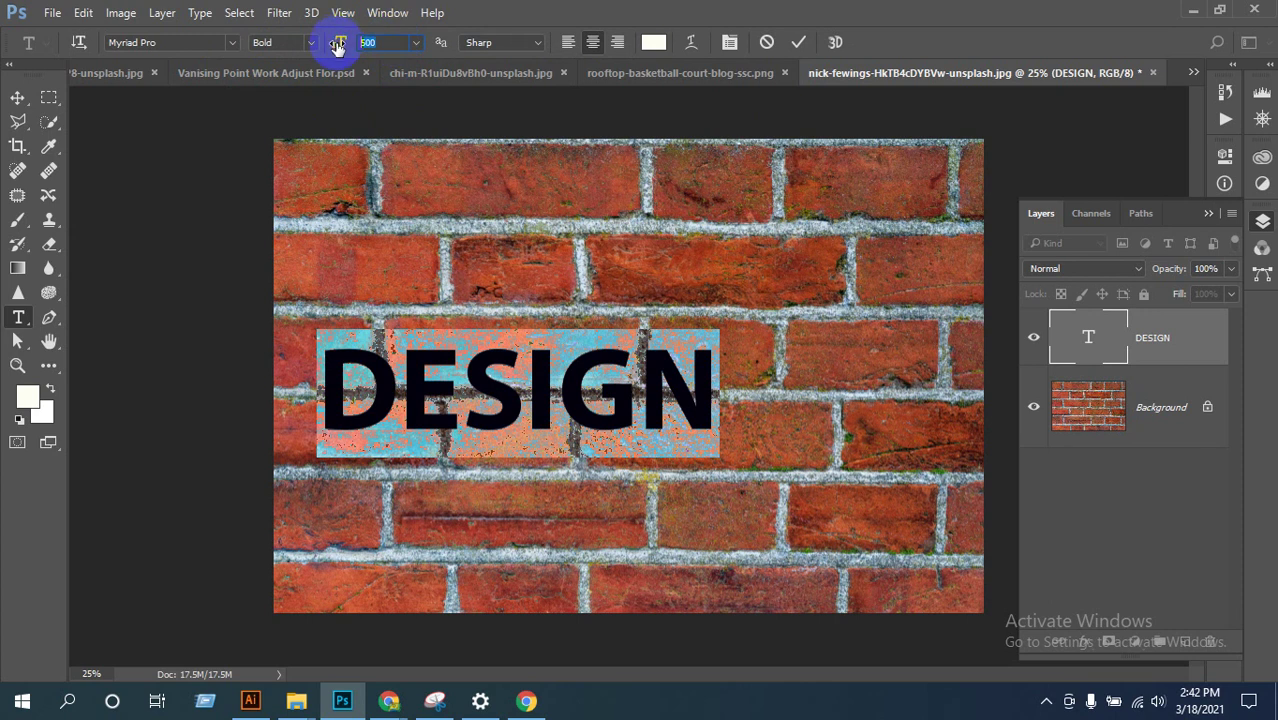
pyautogui.press('BackSpace')
pyautogui.hotkey('ctrl', 'z')
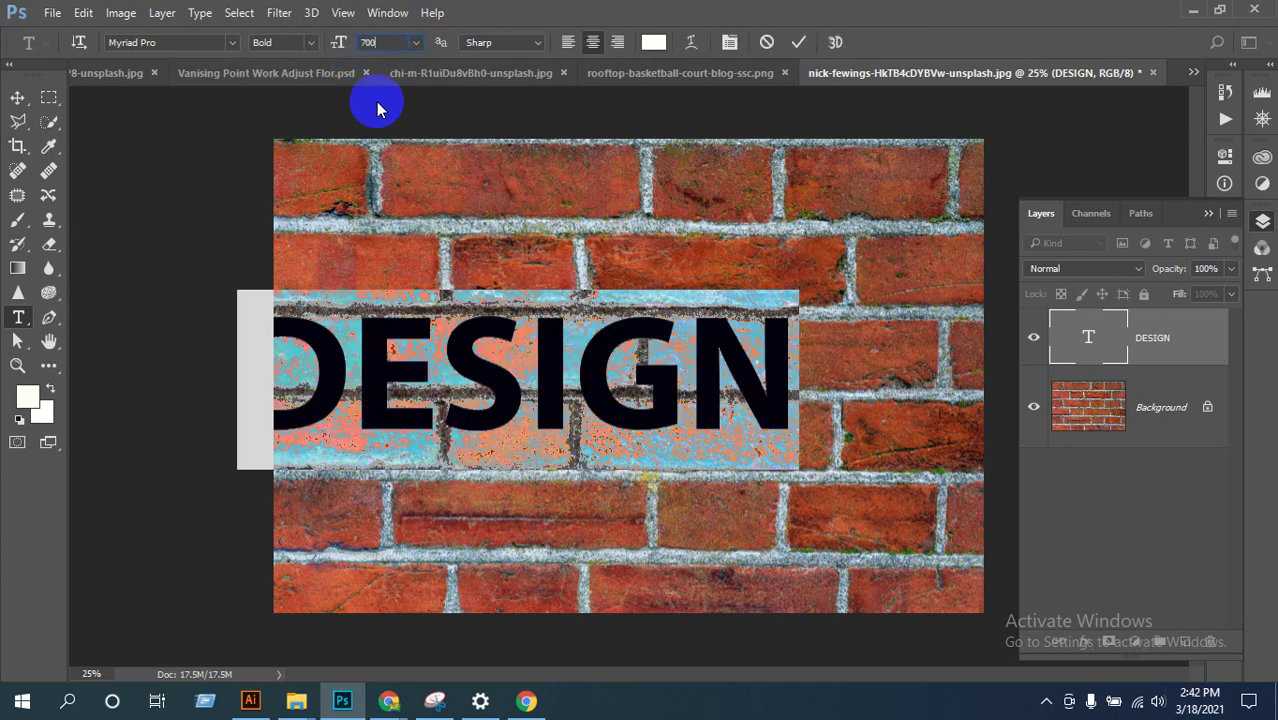
pyautogui.click(17, 97)
pyautogui.moveTo(540, 452); pyautogui.dragTo(588, 432)
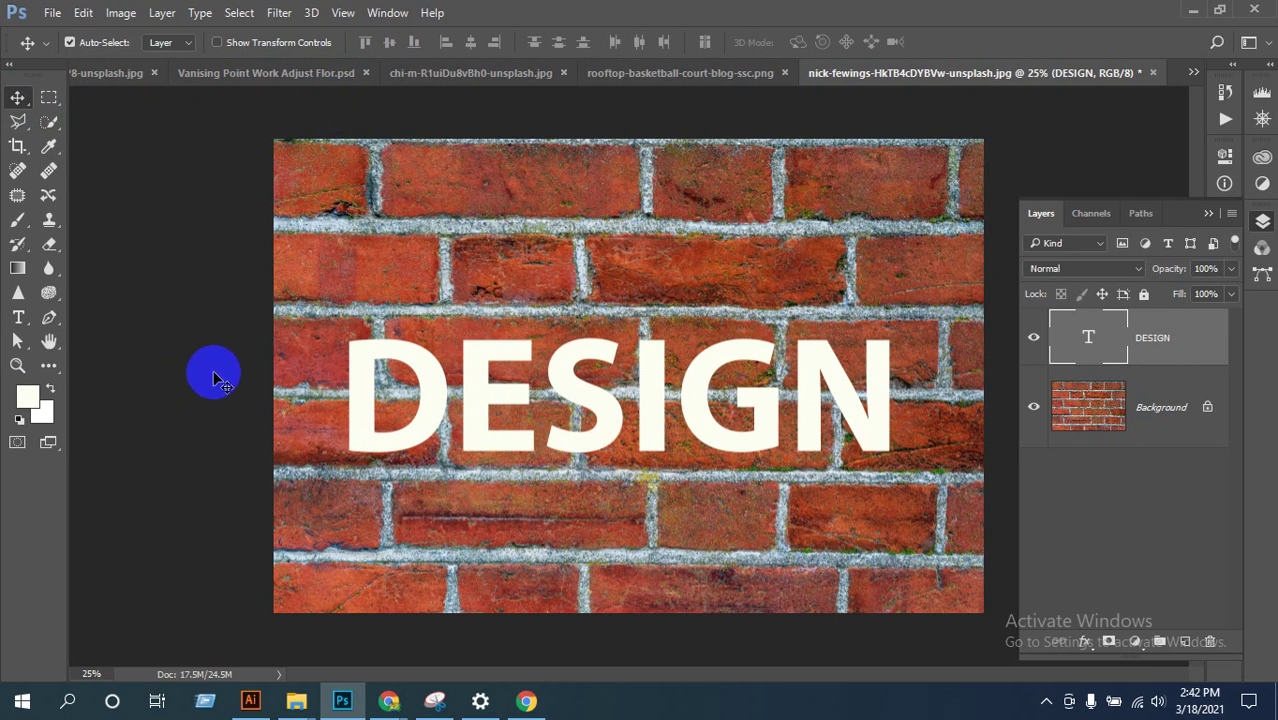
# Step: Set the font size of the whole DESIGN text to 800 pt
pyautogui.press('t')
pyautogui.click(518, 432)
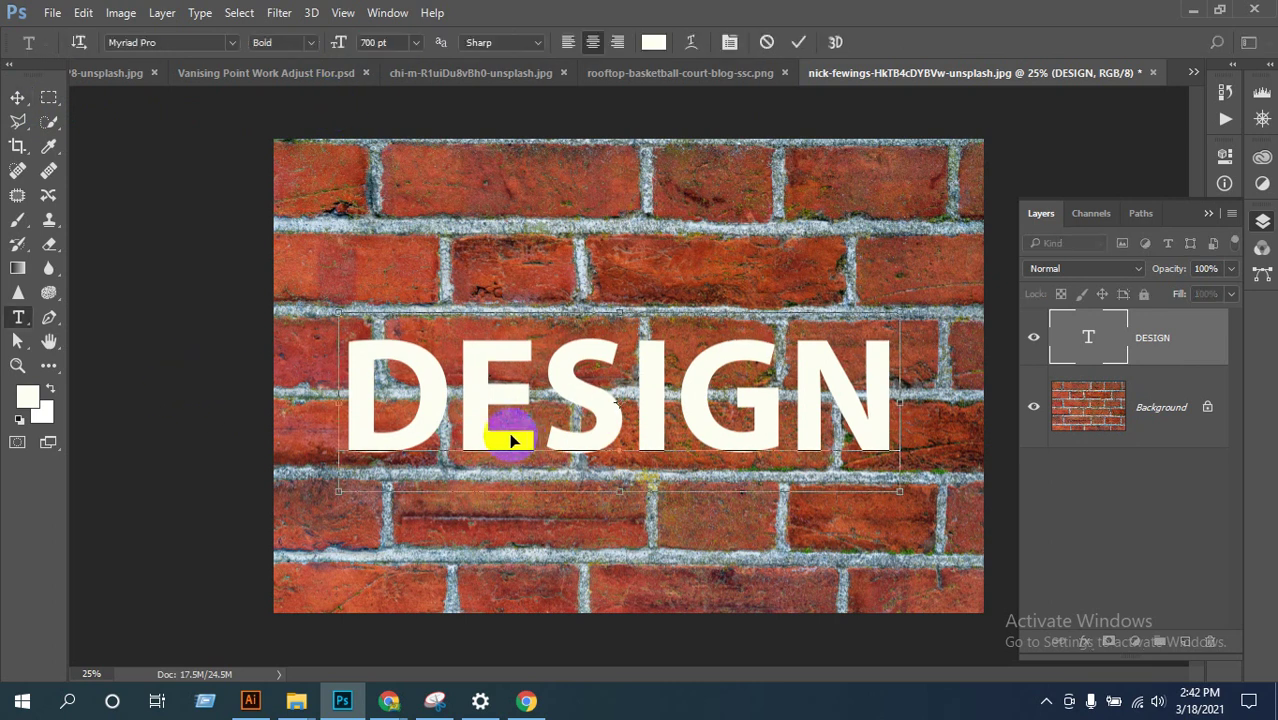
pyautogui.hotkey('ctrl', 'a')
pyautogui.moveTo(400, 44); pyautogui.dragTo(320, 52)
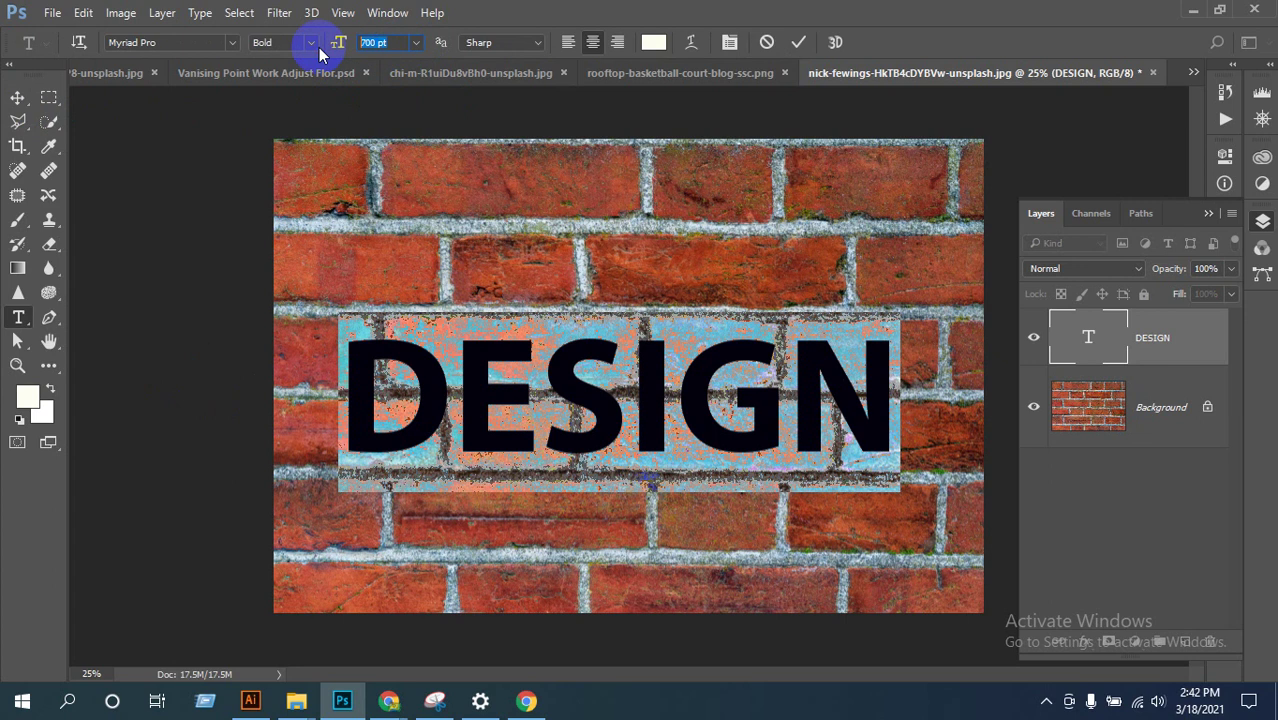
pyautogui.write('800')
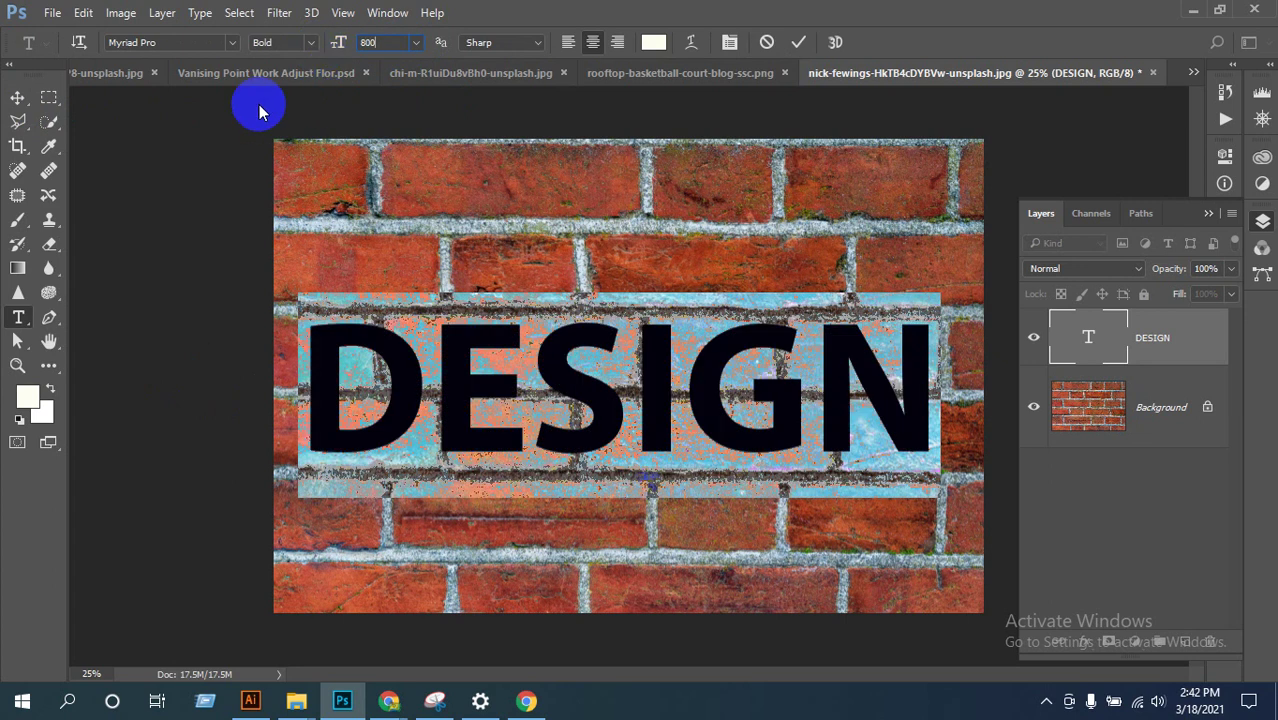
pyautogui.click(17, 97)
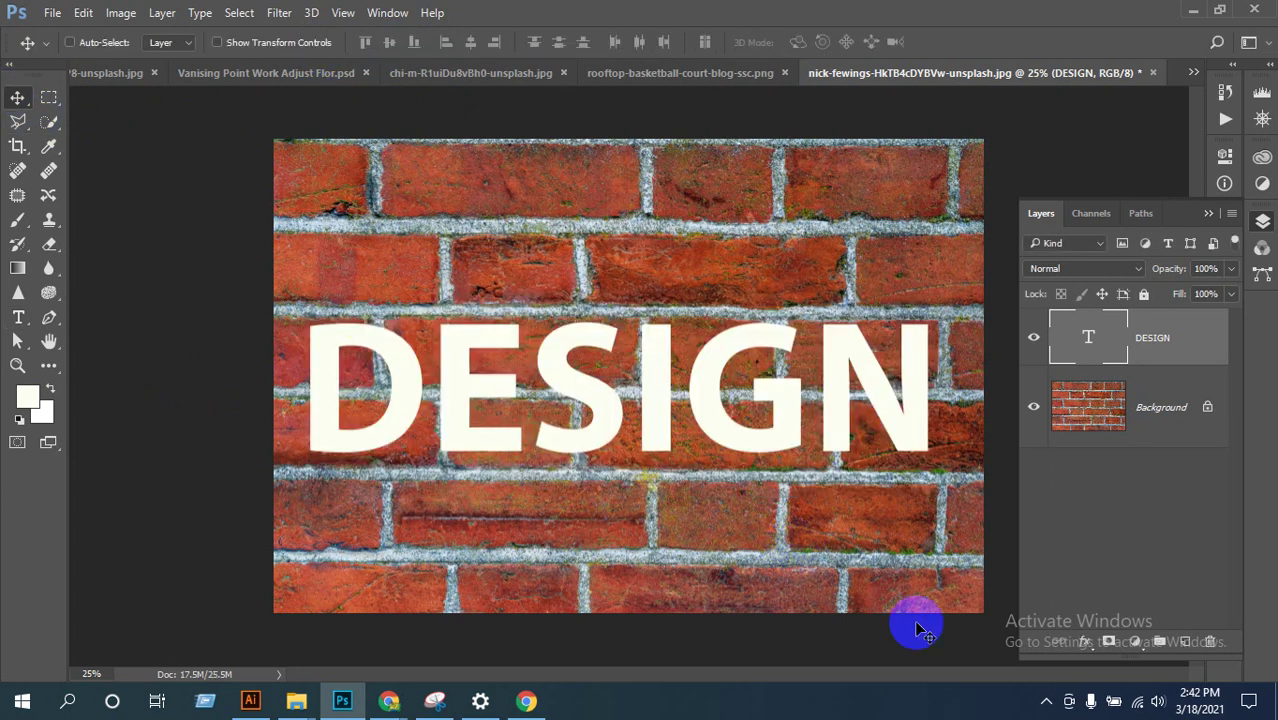
# Step: Inspect the brick and mortar texture around the DESIGN lettering up close, and nudge the text slightly on the wall
pyautogui.keyDown('ctrl'); pyautogui.click(715, 373); pyautogui.keyUp('ctrl')
pyautogui.keyDown('ctrl'); pyautogui.click(715, 373); pyautogui.keyUp('ctrl')
pyautogui.keyDown('ctrl'); pyautogui.click(565, 277); pyautogui.keyUp('ctrl')
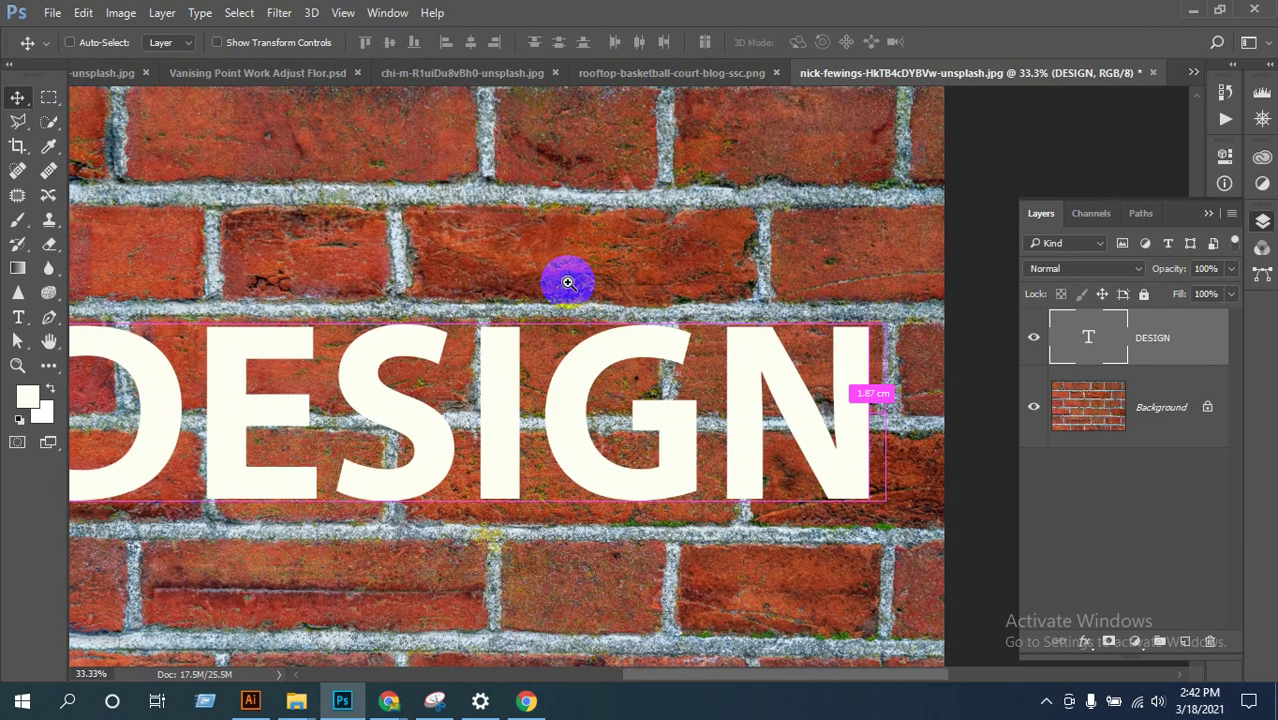
pyautogui.keyDown('ctrl'); pyautogui.click(567, 287); pyautogui.keyUp('ctrl')
pyautogui.keyDown('ctrl'); pyautogui.click(567, 287); pyautogui.keyUp('ctrl')
pyautogui.keyDown('ctrl'); pyautogui.click(588, 296); pyautogui.keyUp('ctrl')
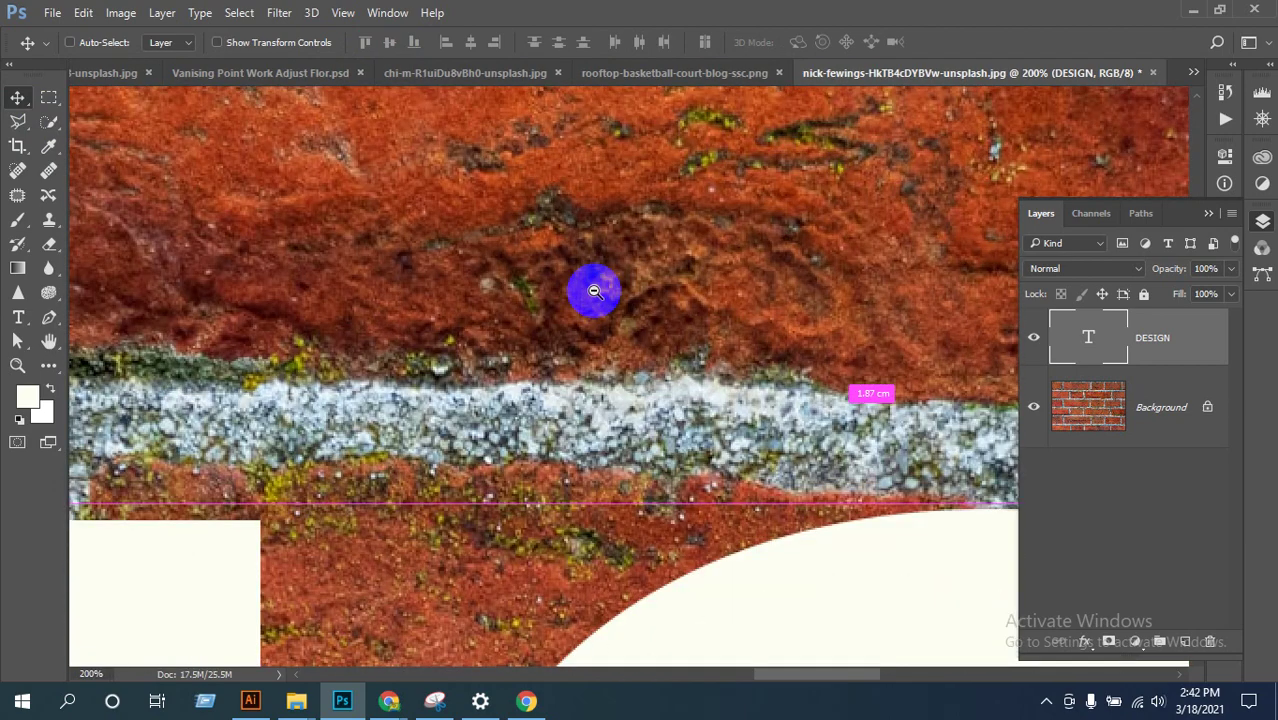
pyautogui.keyDown('ctrl'); pyautogui.keyDown('alt'); pyautogui.click(594, 291); pyautogui.keyUp('alt'); pyautogui.keyUp('ctrl')
pyautogui.keyDown('ctrl'); pyautogui.keyDown('alt'); pyautogui.click(592, 288); pyautogui.keyUp('alt'); pyautogui.keyUp('ctrl')
pyautogui.keyDown('ctrl'); pyautogui.keyDown('alt'); pyautogui.click(591, 290); pyautogui.keyUp('alt'); pyautogui.keyUp('ctrl')
pyautogui.keyDown('ctrl'); pyautogui.keyDown('alt'); pyautogui.click(619, 362); pyautogui.keyUp('alt'); pyautogui.keyUp('ctrl')
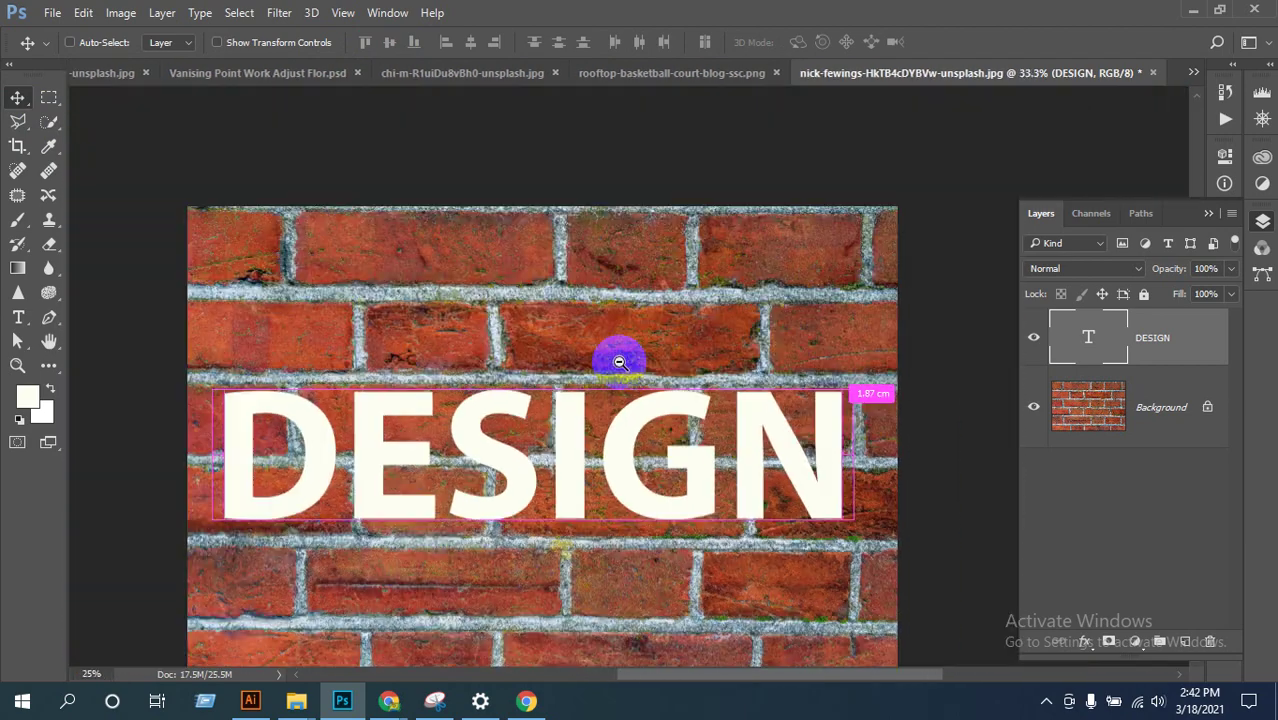
pyautogui.moveTo(679, 480); pyautogui.dragTo(660, 451)
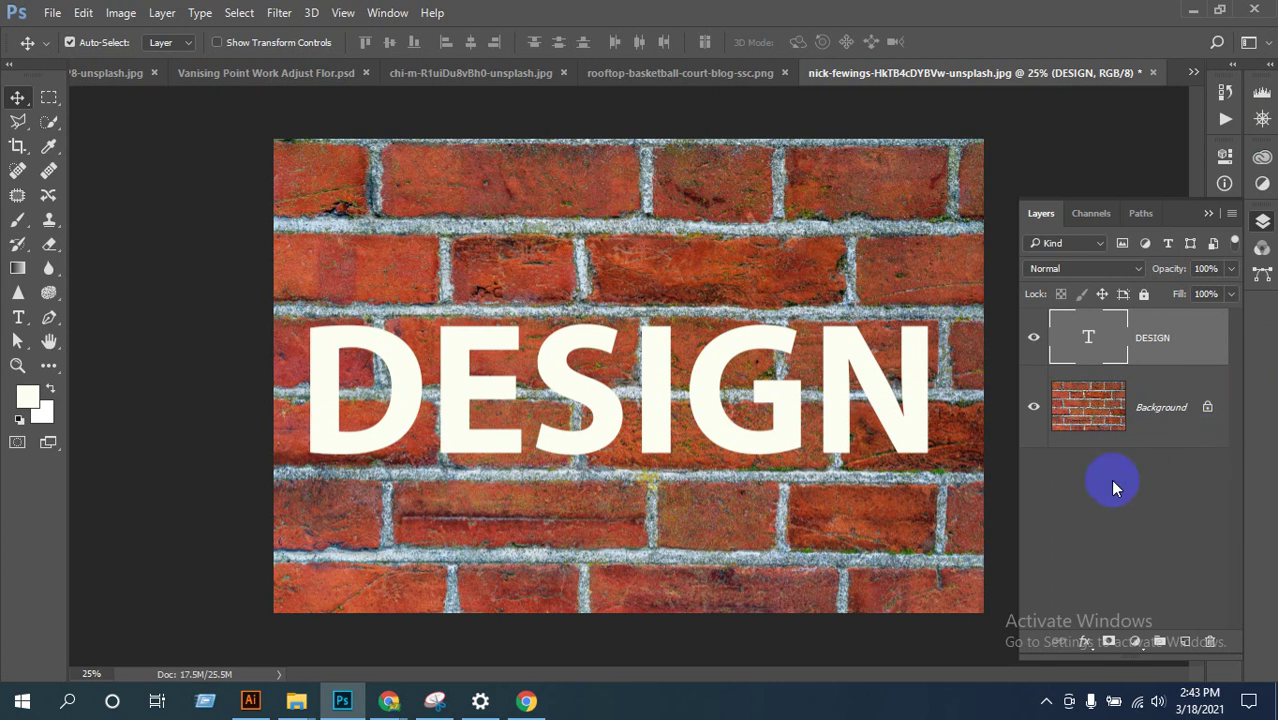
# Step: Create a new alpha channel in the brick wall document and try to rename it Text
pyautogui.click(1090, 215)
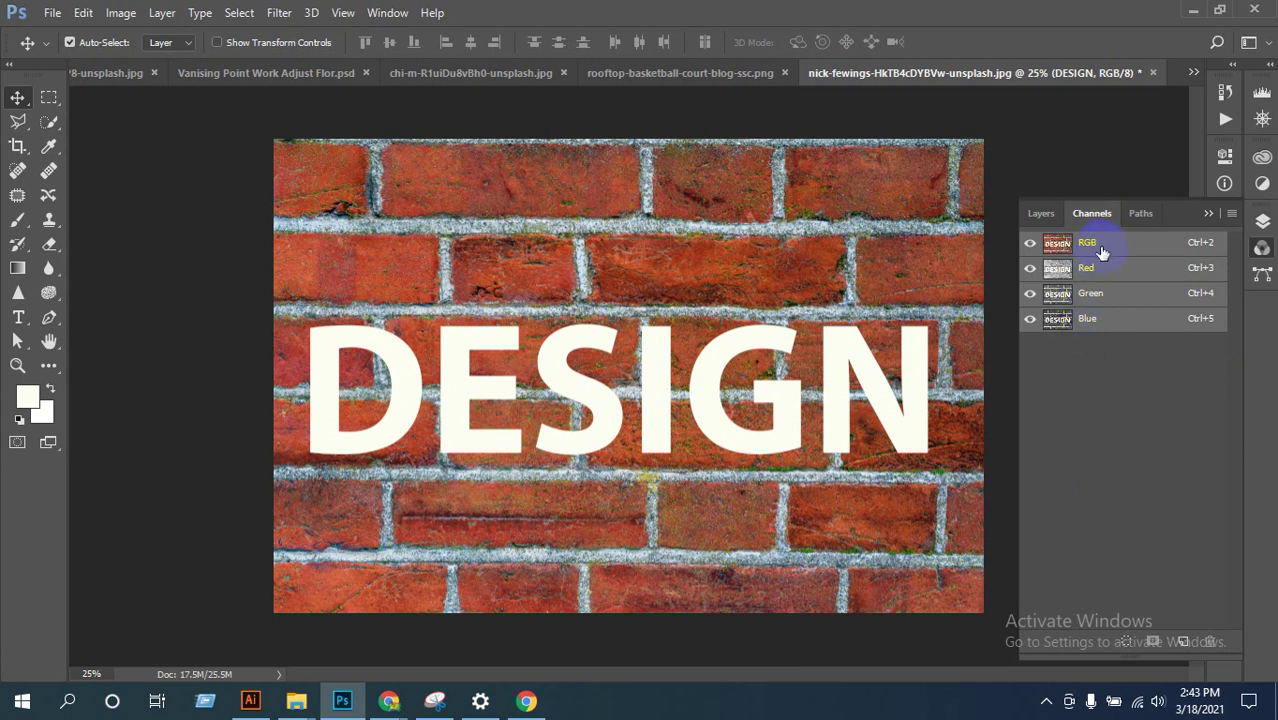
pyautogui.click(1183, 642)
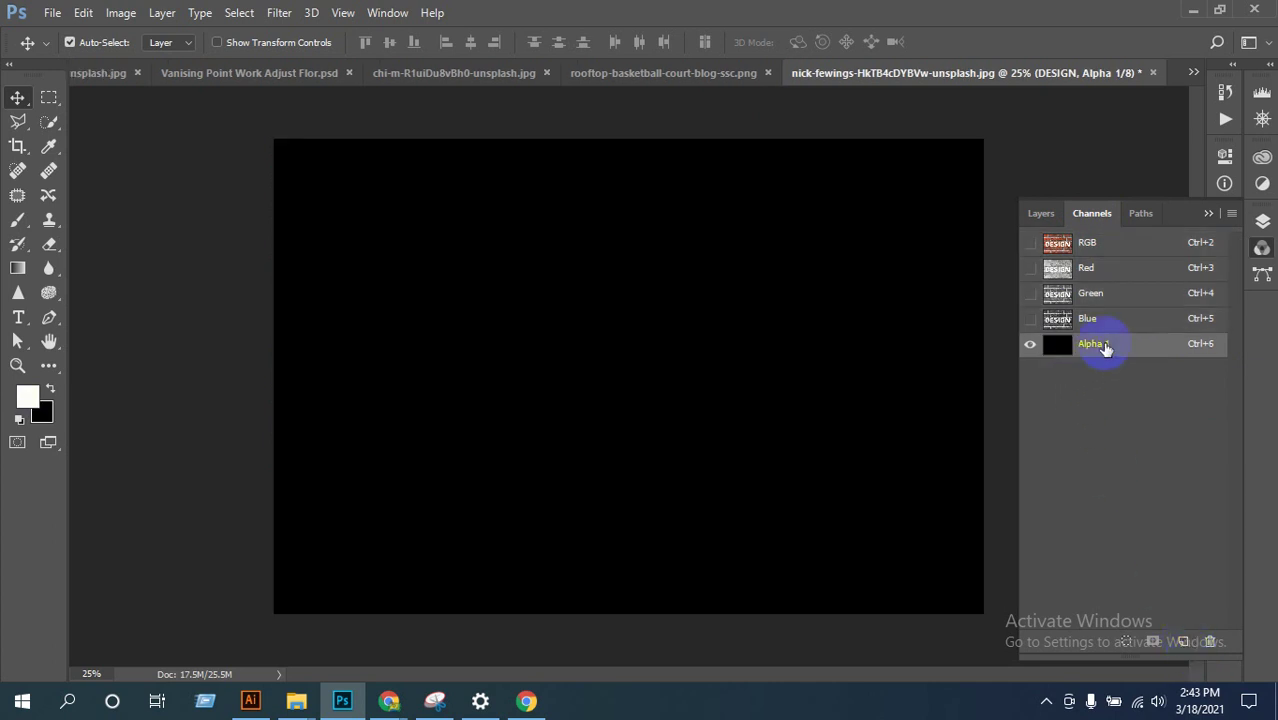
pyautogui.doubleClick(1097, 344)
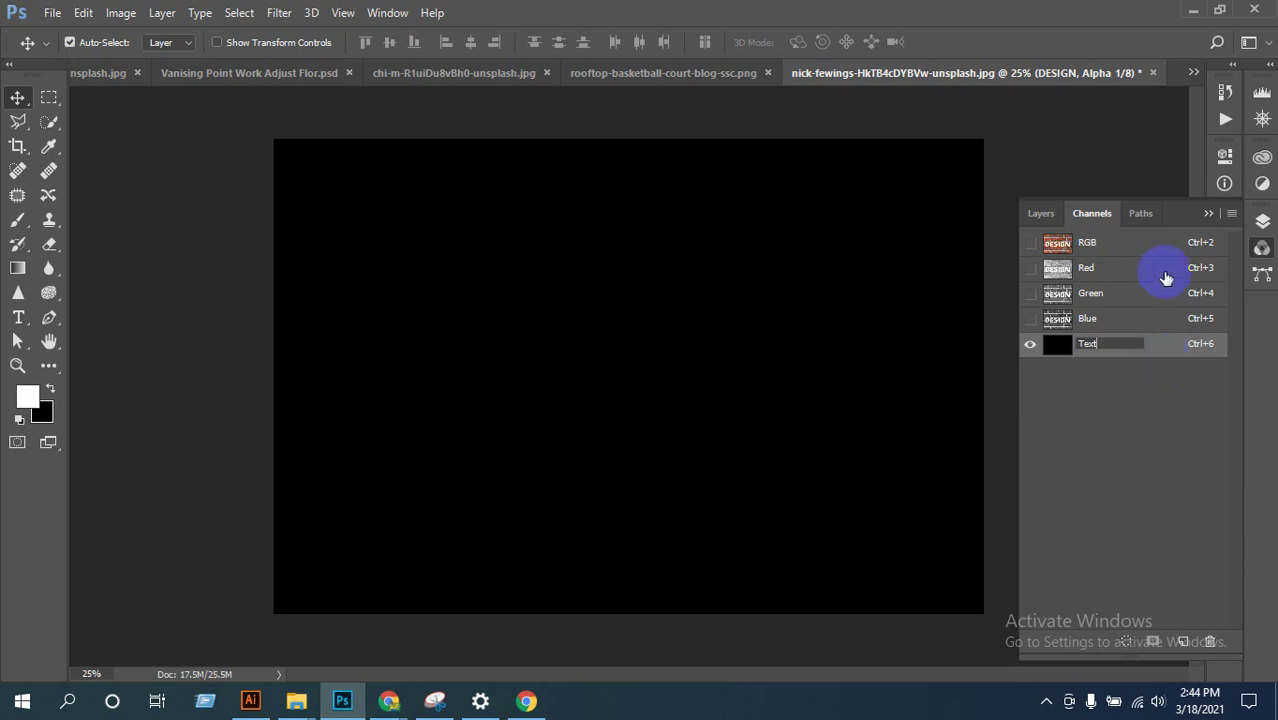
pyautogui.click(1131, 406)
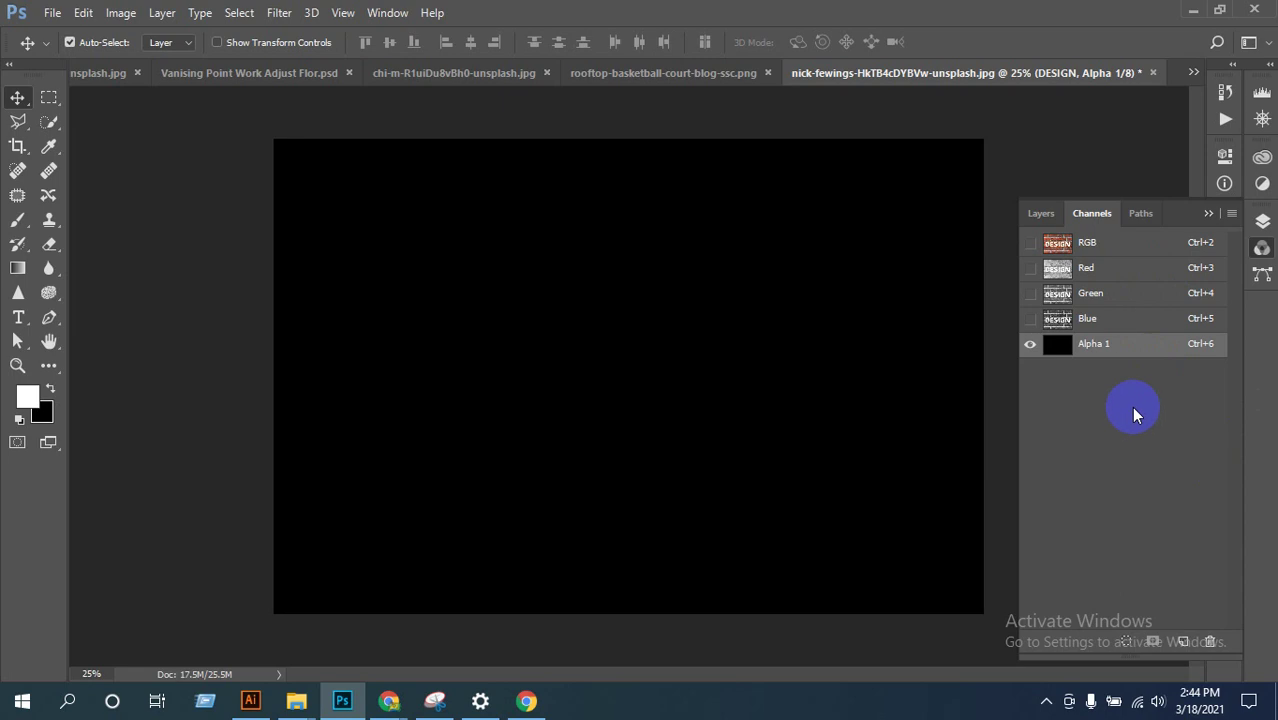
# Step: Compare the layers with the channels, previewing Blue, Green and Red individually over the alpha channel and showing the RGB composite
pyautogui.click(1048, 215)
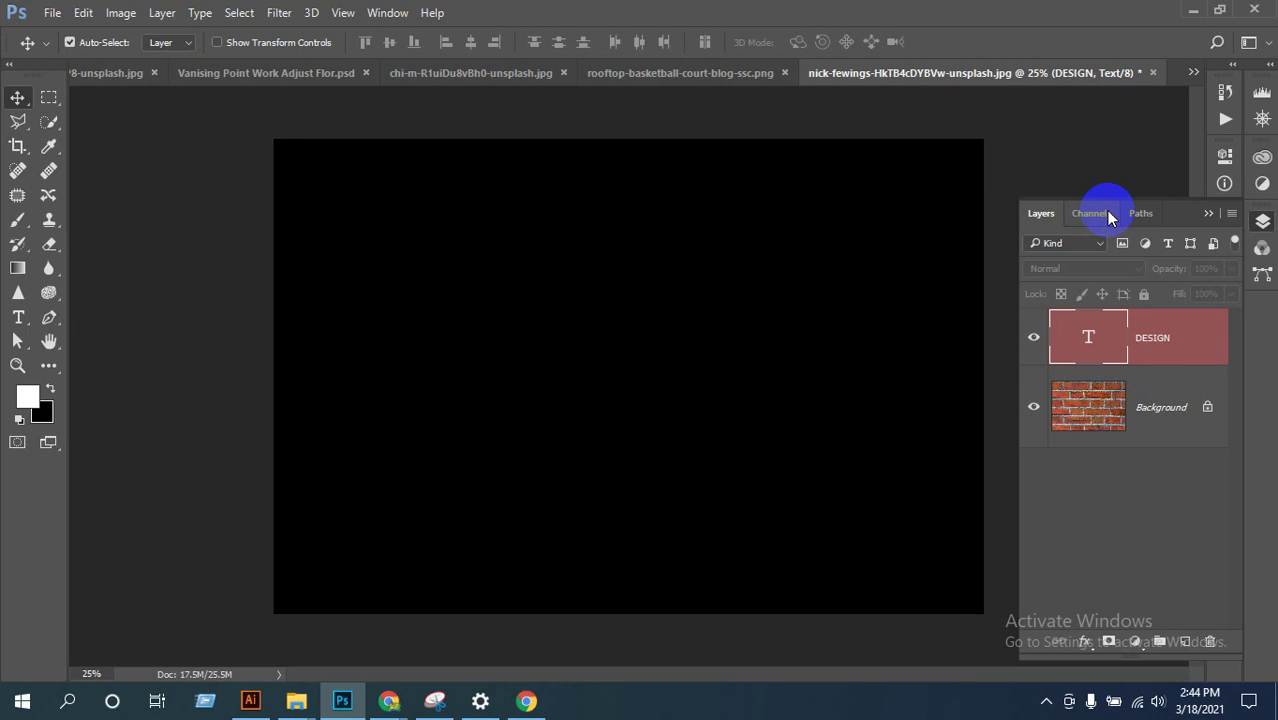
pyautogui.moveTo(1084, 323)
pyautogui.mouseDown()
pyautogui.moveTo(1057, 343)
pyautogui.moveTo(1087, 380)
pyautogui.moveTo(1074, 381)
pyautogui.moveTo(1061, 334)
pyautogui.mouseUp()
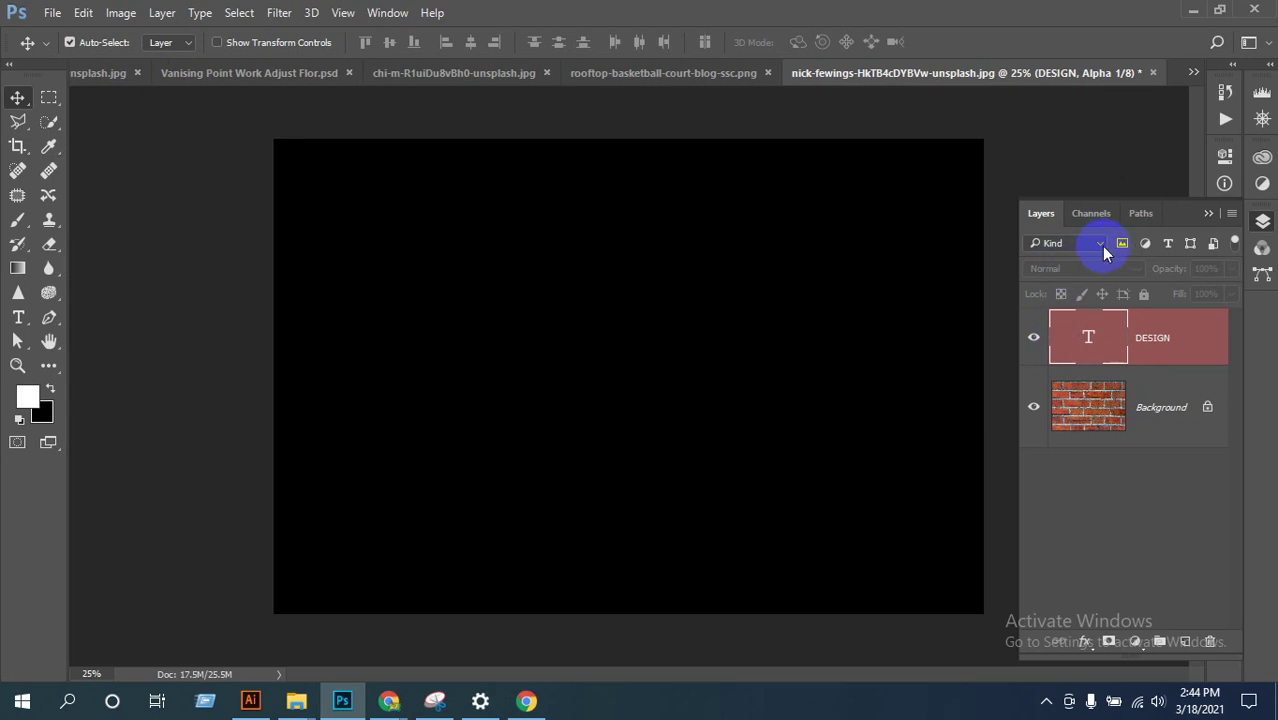
pyautogui.click(1090, 213)
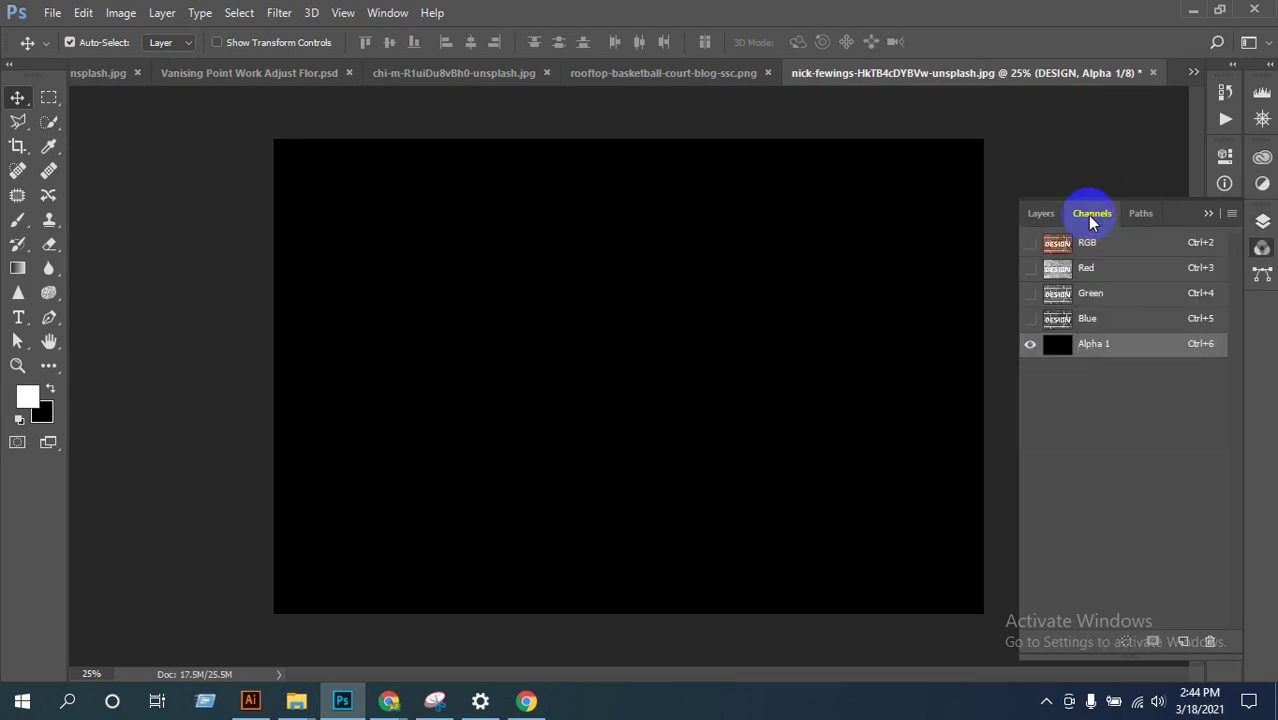
pyautogui.click(1030, 318)
pyautogui.click(1030, 318)
pyautogui.click(1030, 294)
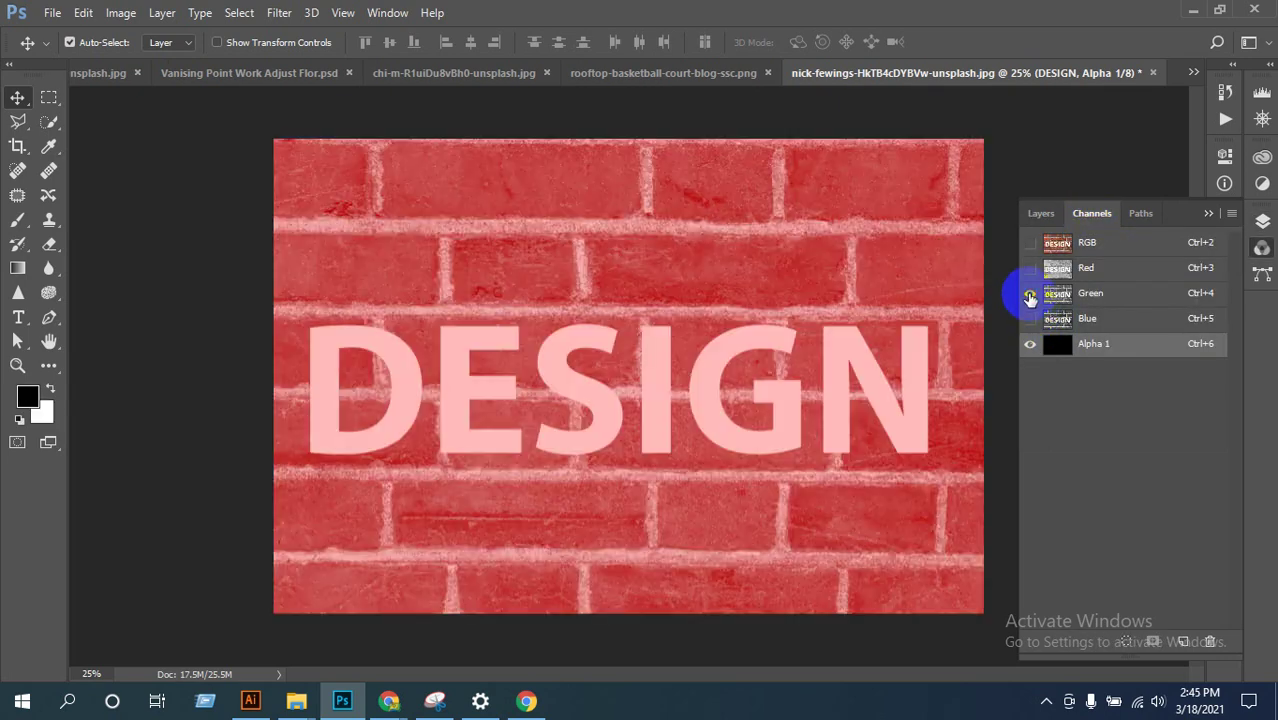
pyautogui.click(1030, 294)
pyautogui.click(1030, 268)
pyautogui.click(1030, 268)
pyautogui.click(1030, 243)
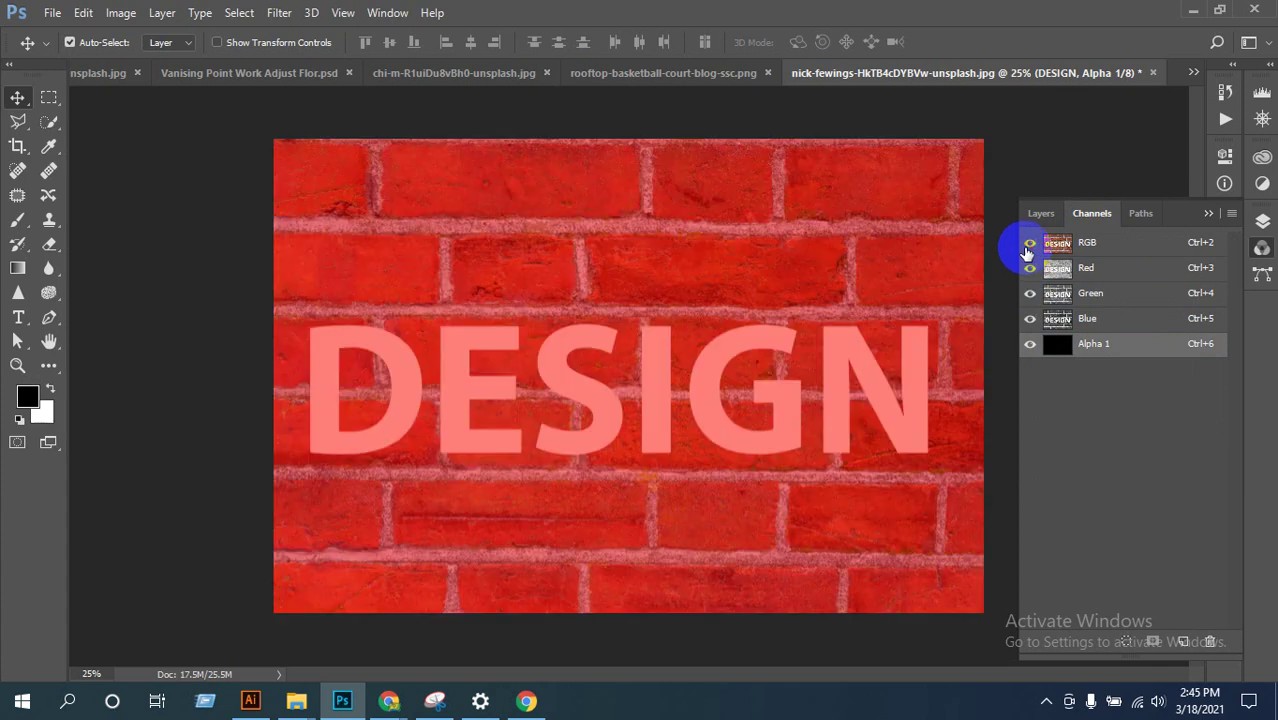
# Step: Show only the Alpha 1 channel and set black as the foreground colour with white as the background colour
pyautogui.click(1062, 348)
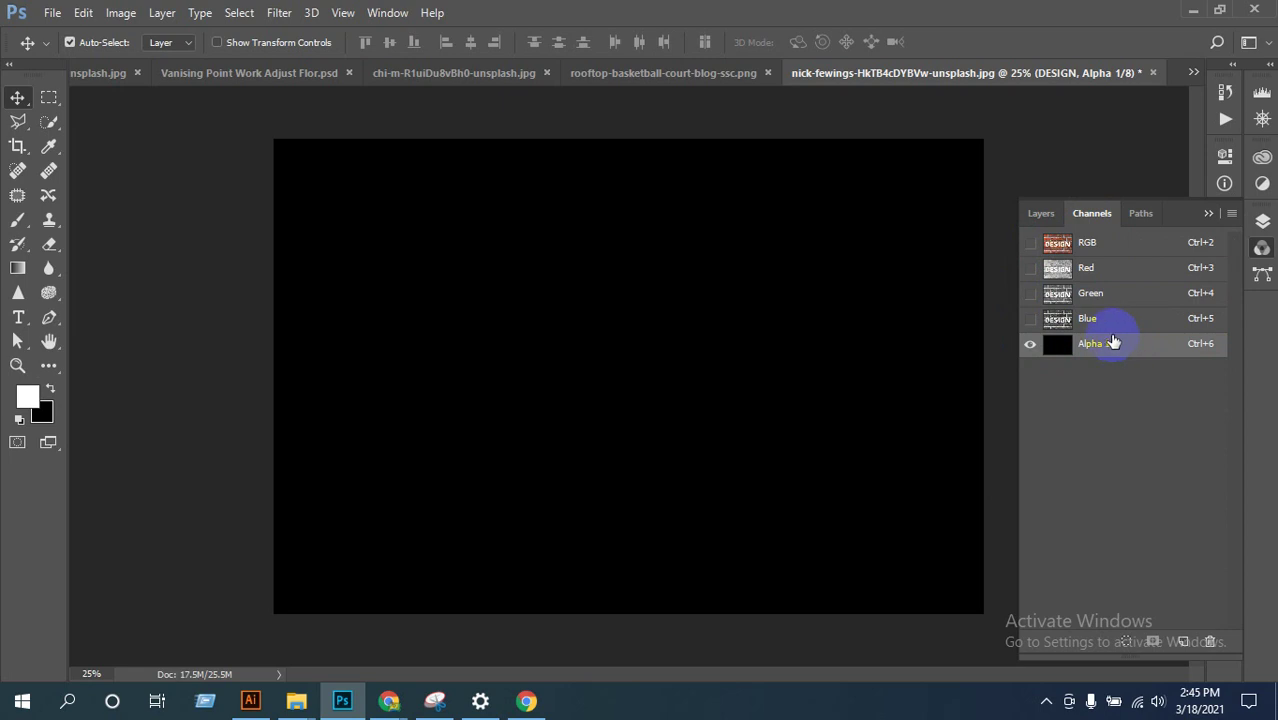
pyautogui.click(40, 396)
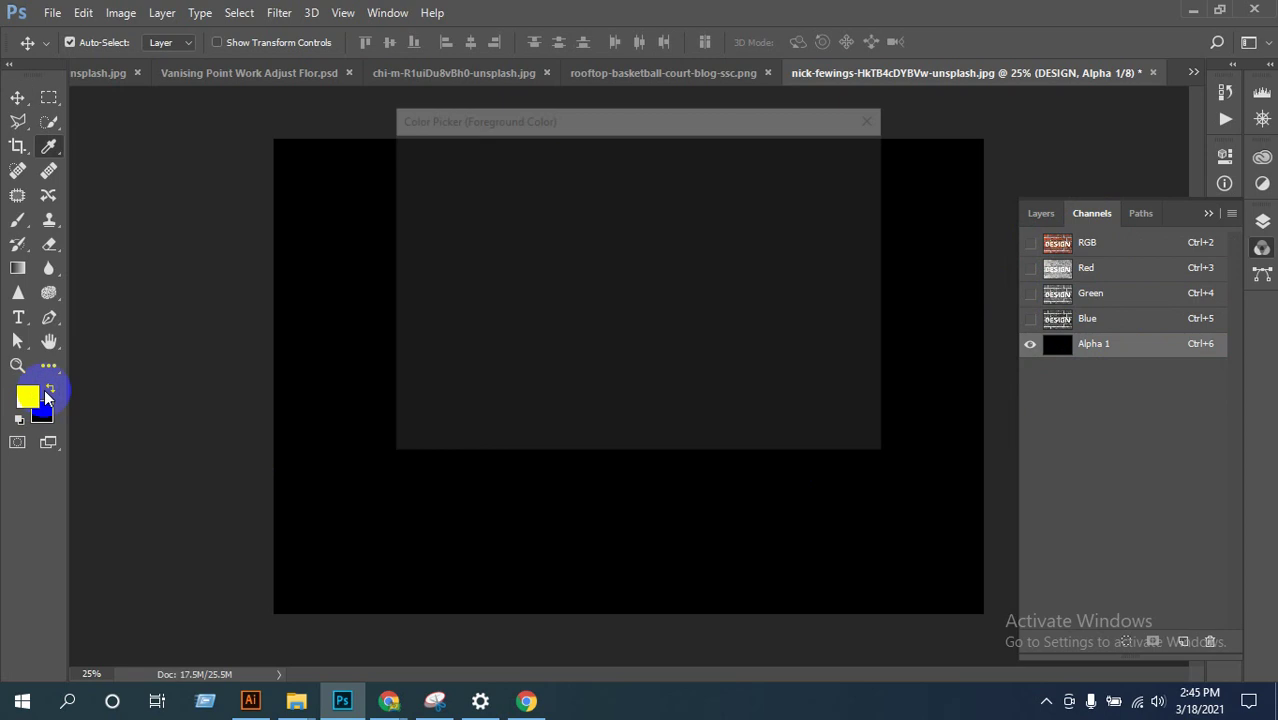
pyautogui.click(806, 192)
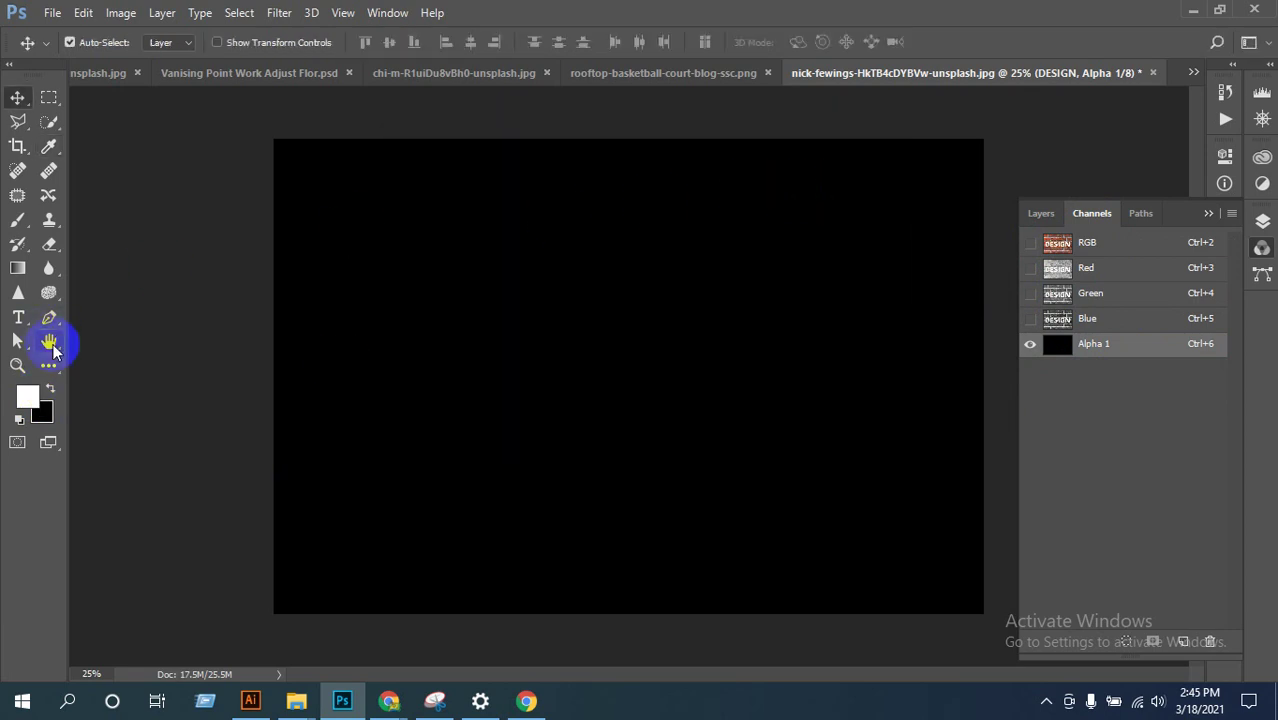
pyautogui.click(40, 394)
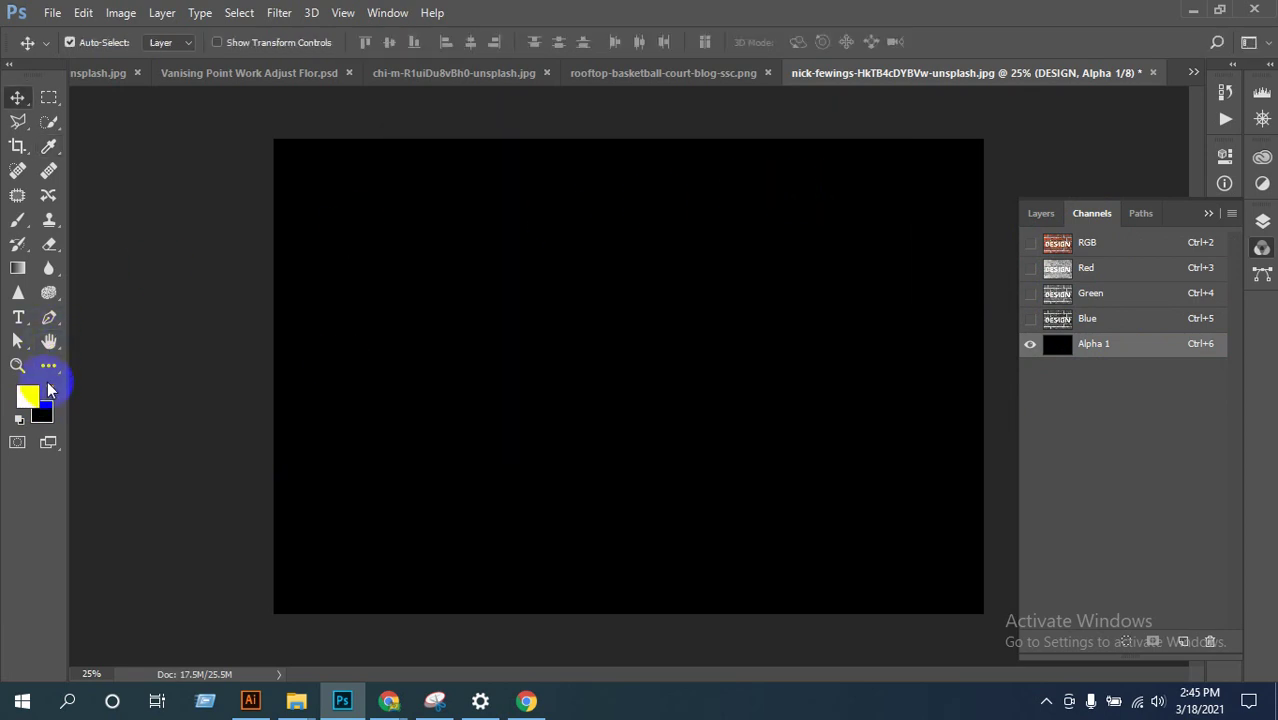
pyautogui.click(48, 386)
pyautogui.press('d')
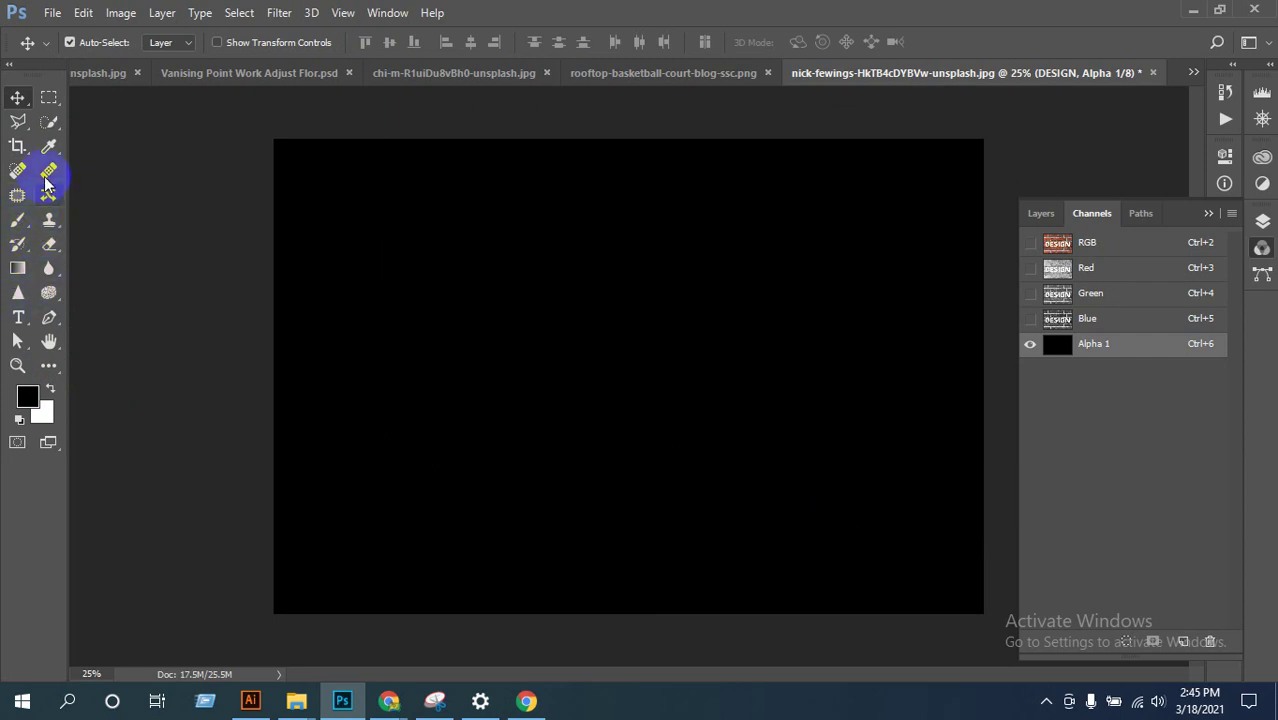
# Step: Recolour the DESIGN text to black while the Alpha 1 channel is active, and clear the selection
pyautogui.click(18, 317)
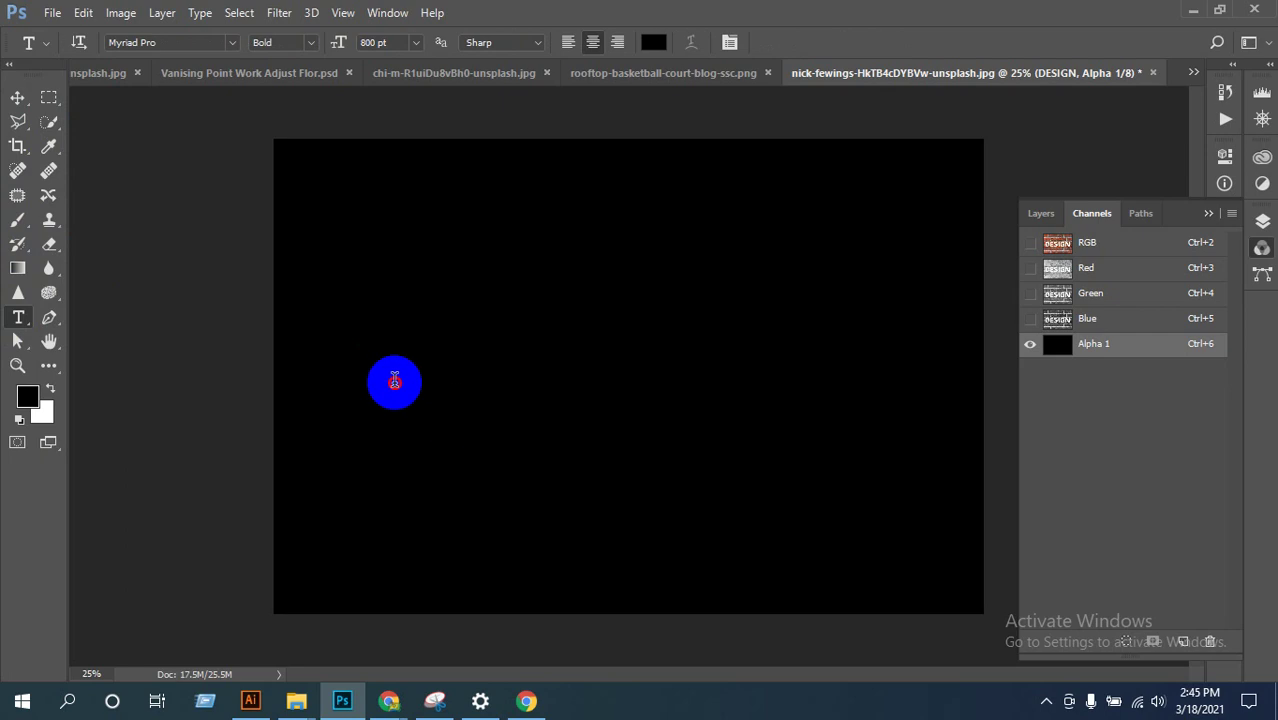
pyautogui.click(446, 437)
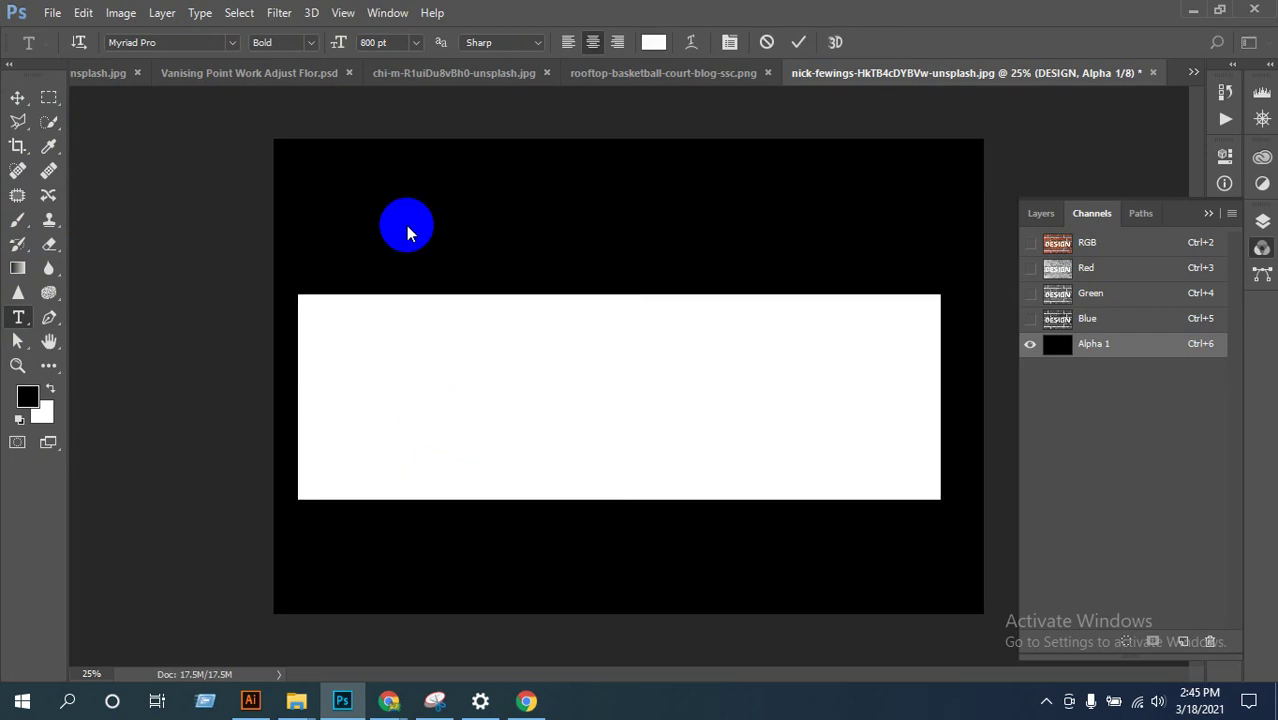
pyautogui.click(647, 52)
pyautogui.moveTo(602, 200); pyautogui.dragTo(368, 450)
pyautogui.click(790, 155)
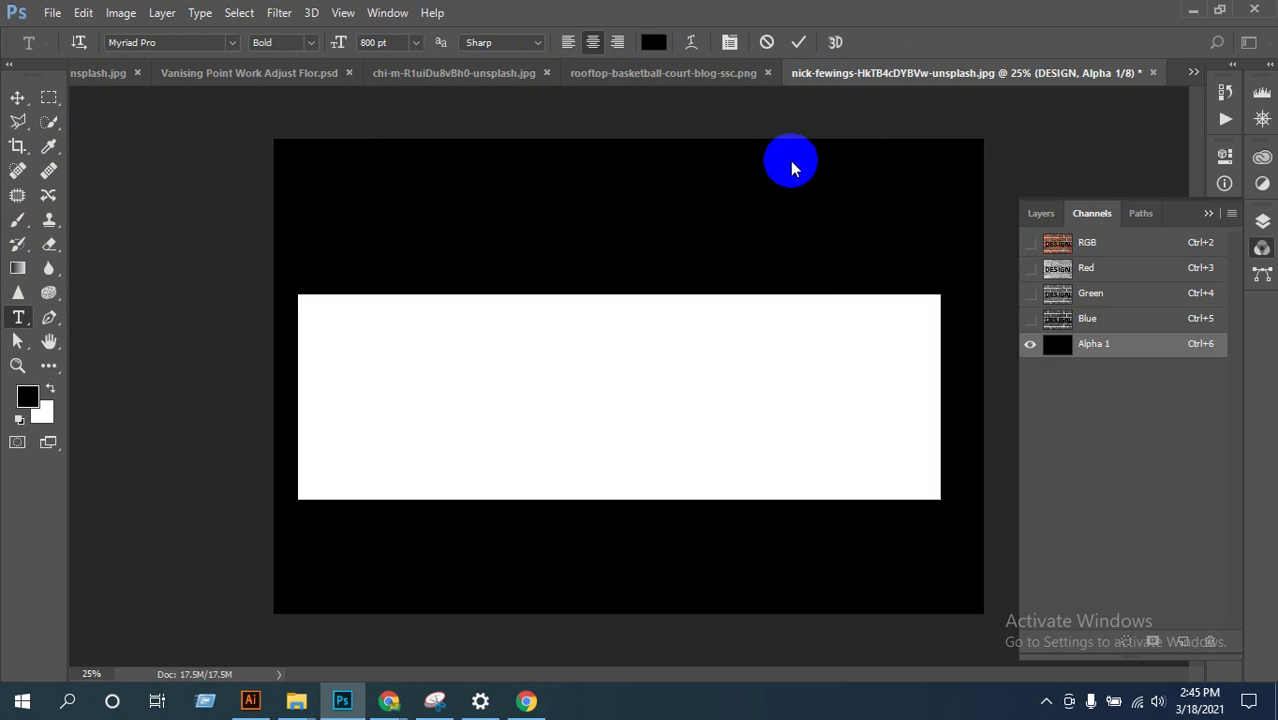
pyautogui.hotkey('ctrl', 'Return')
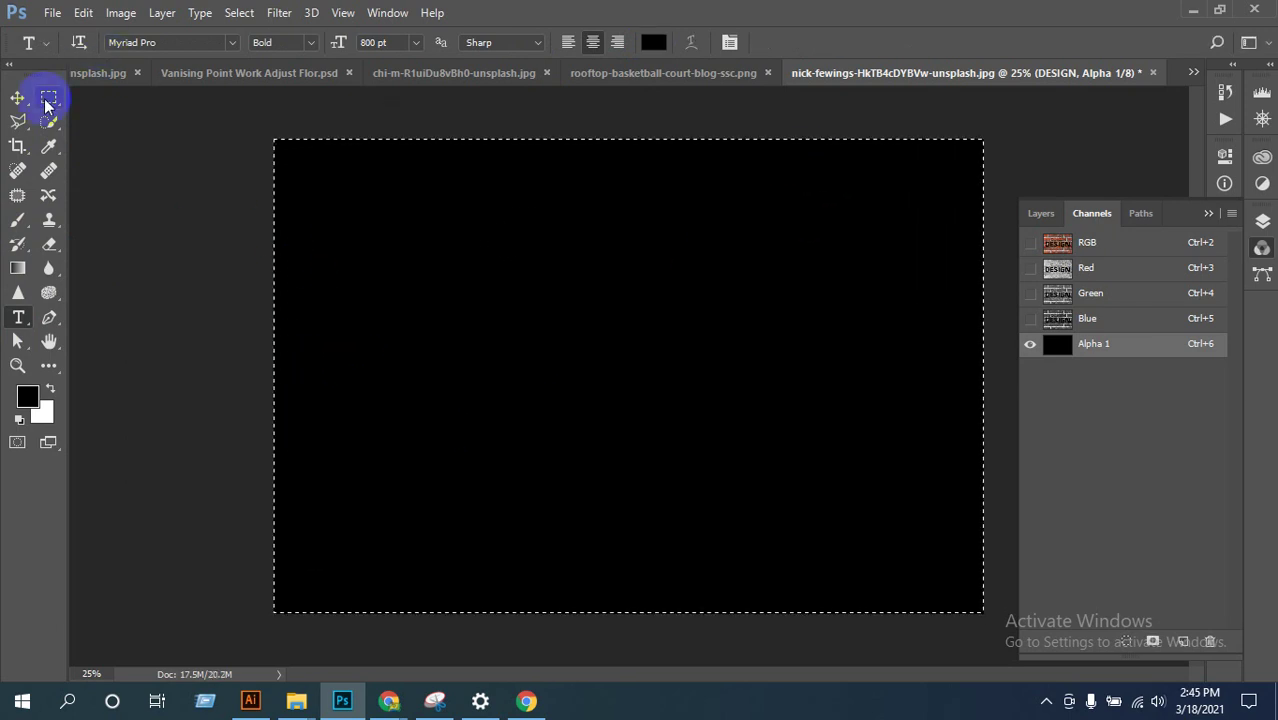
pyautogui.press('v')
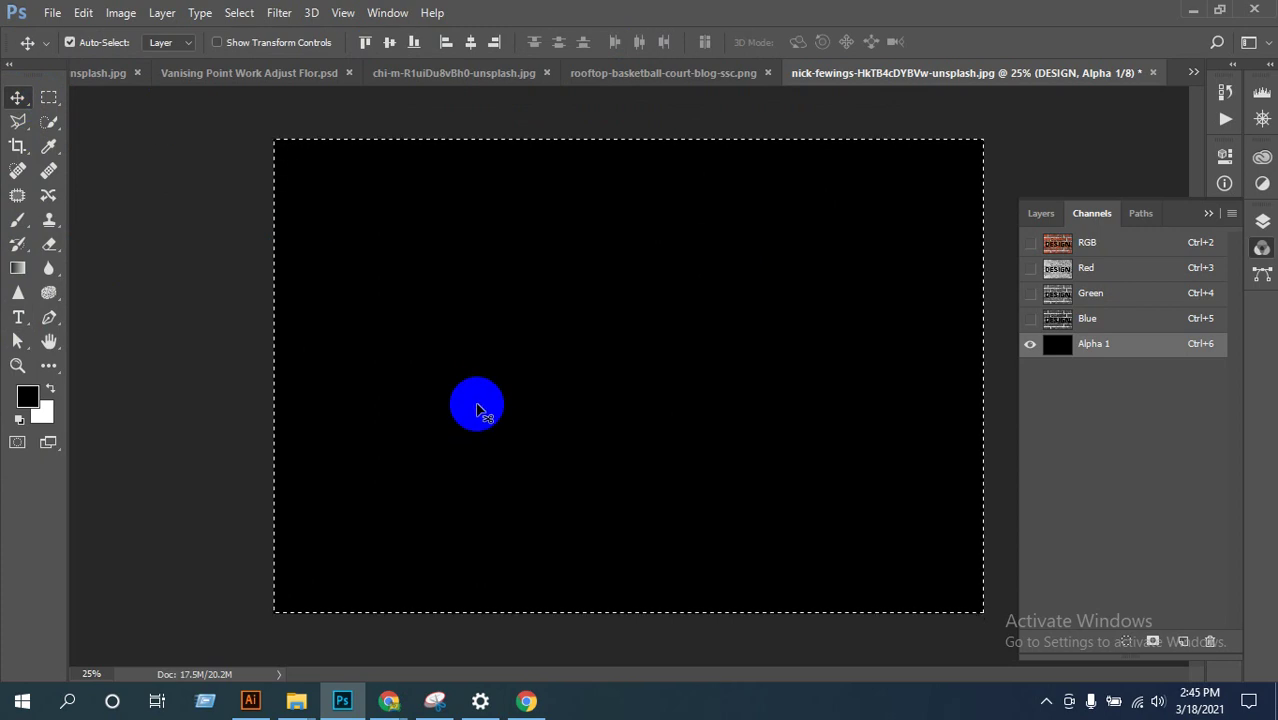
pyautogui.hotkey('ctrl', 'd')
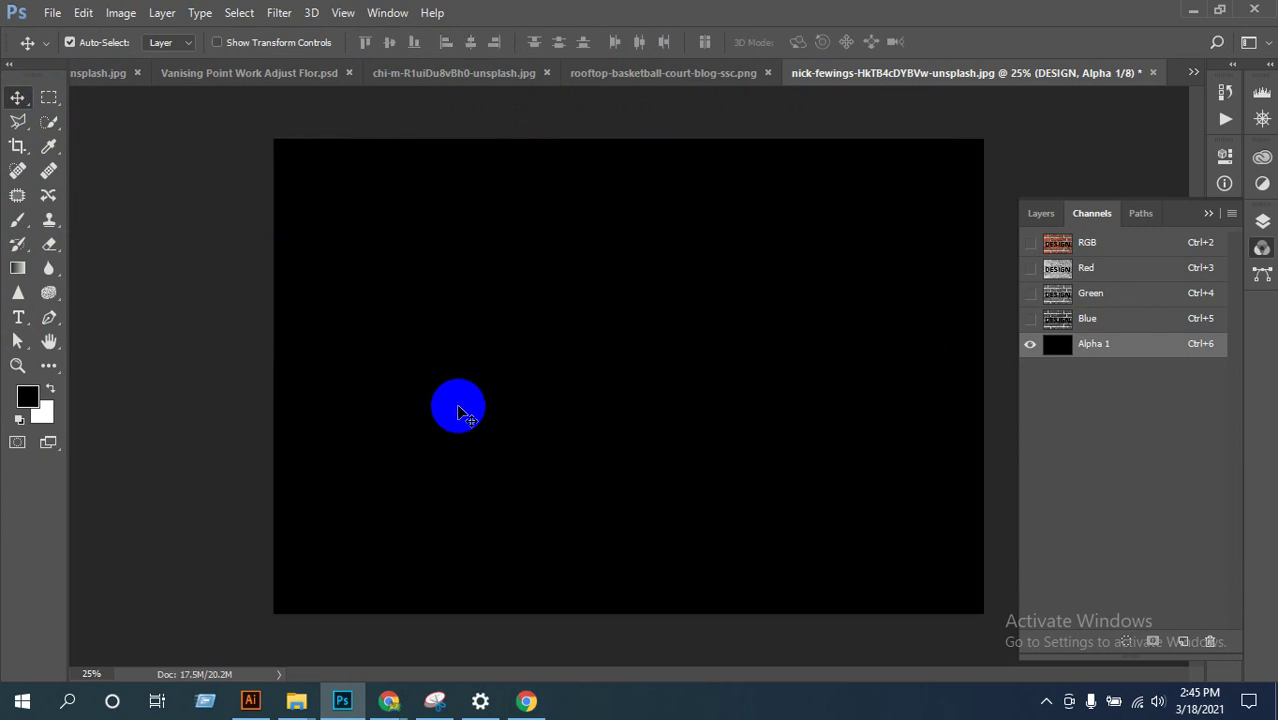
# Step: Set the DESIGN text colour to white (ffffff)
pyautogui.click(18, 317)
pyautogui.click(520, 340)
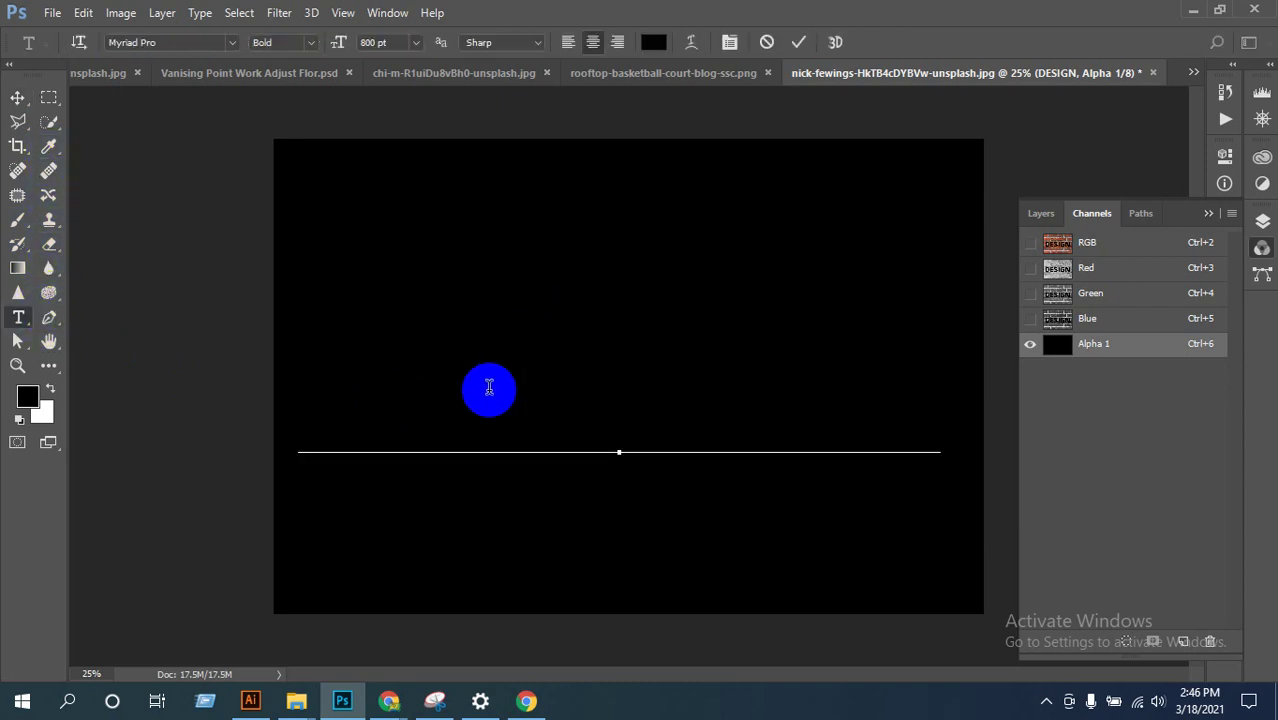
pyautogui.doubleClick(489, 395)
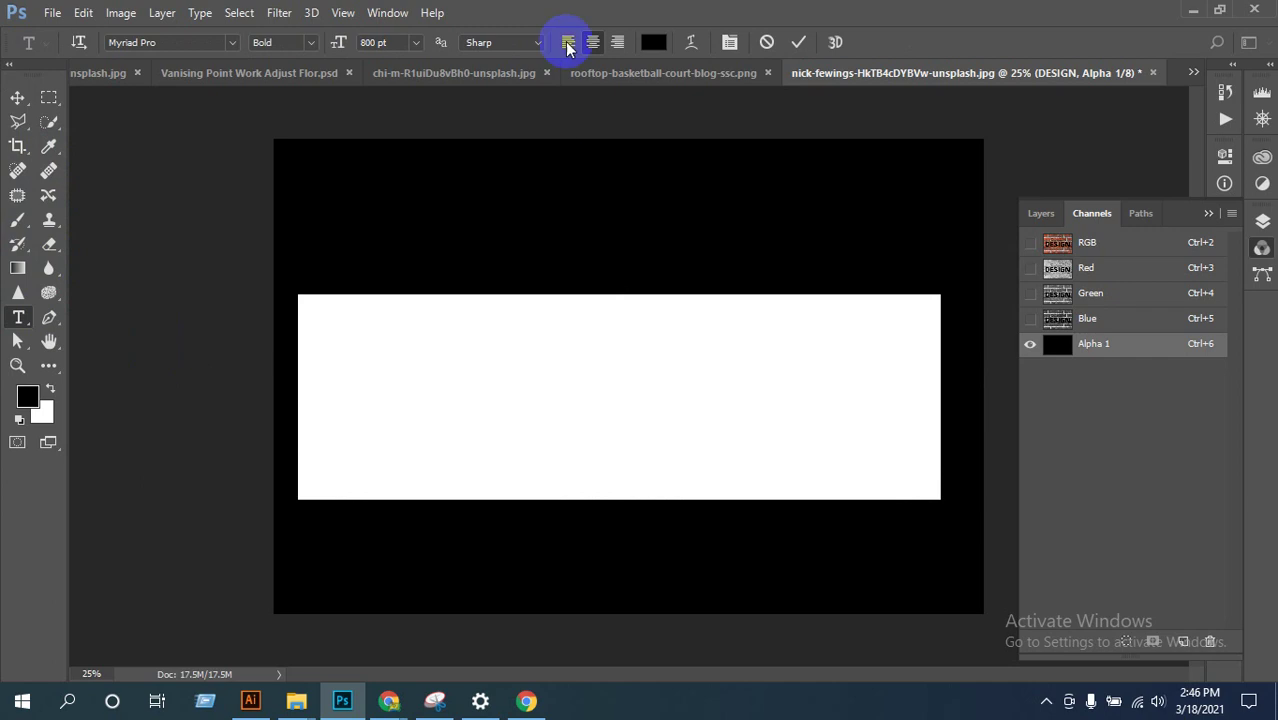
pyautogui.click(651, 42)
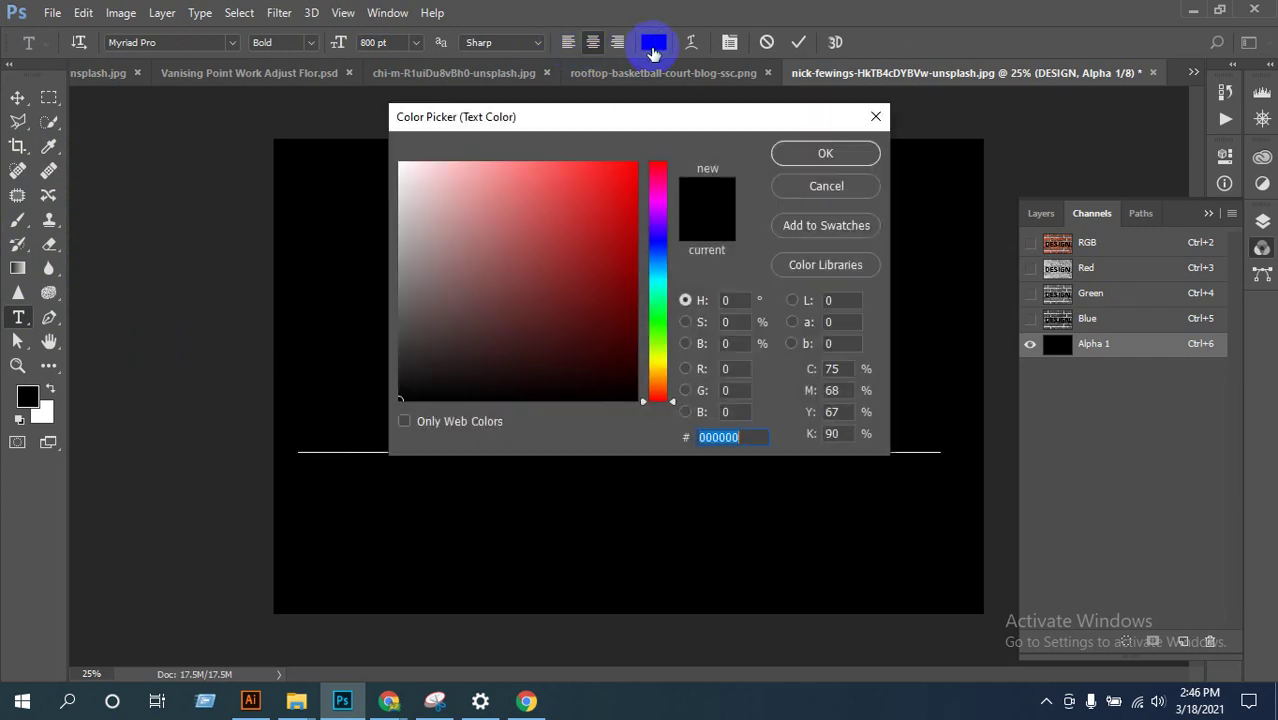
pyautogui.click(499, 226)
pyautogui.moveTo(499, 226); pyautogui.dragTo(374, 148)
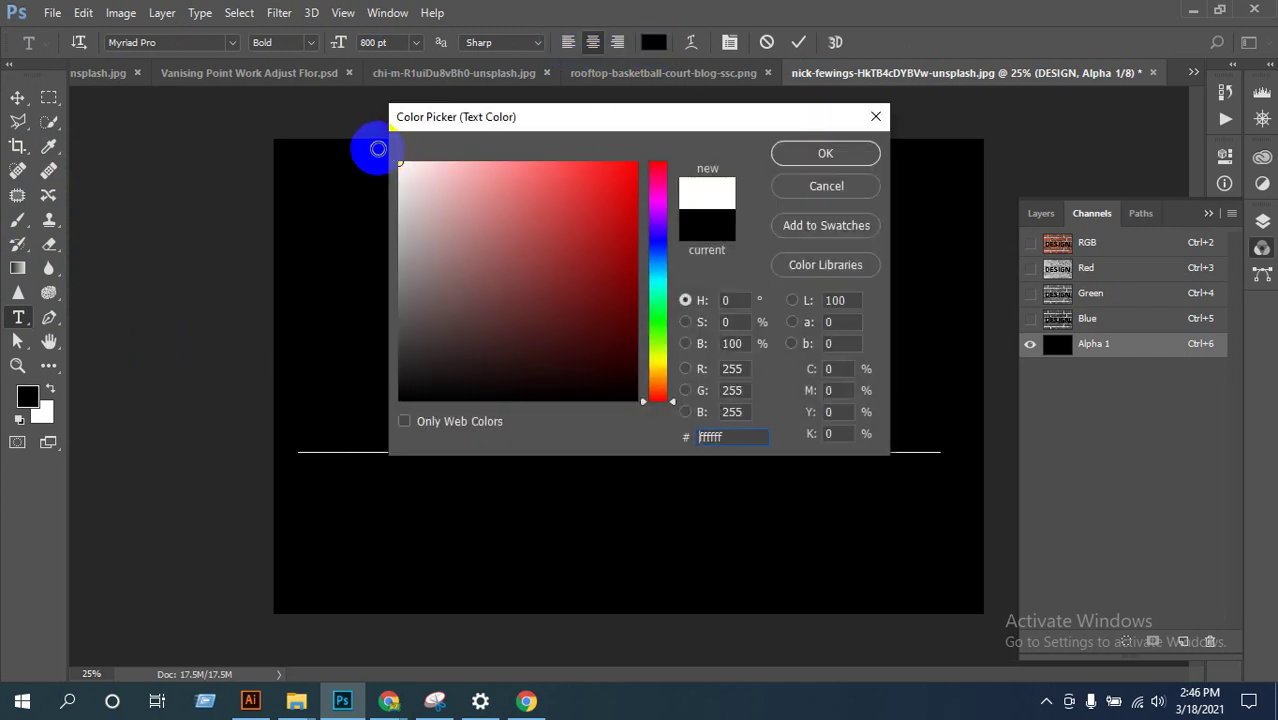
pyautogui.click(825, 153)
pyautogui.click(18, 97)
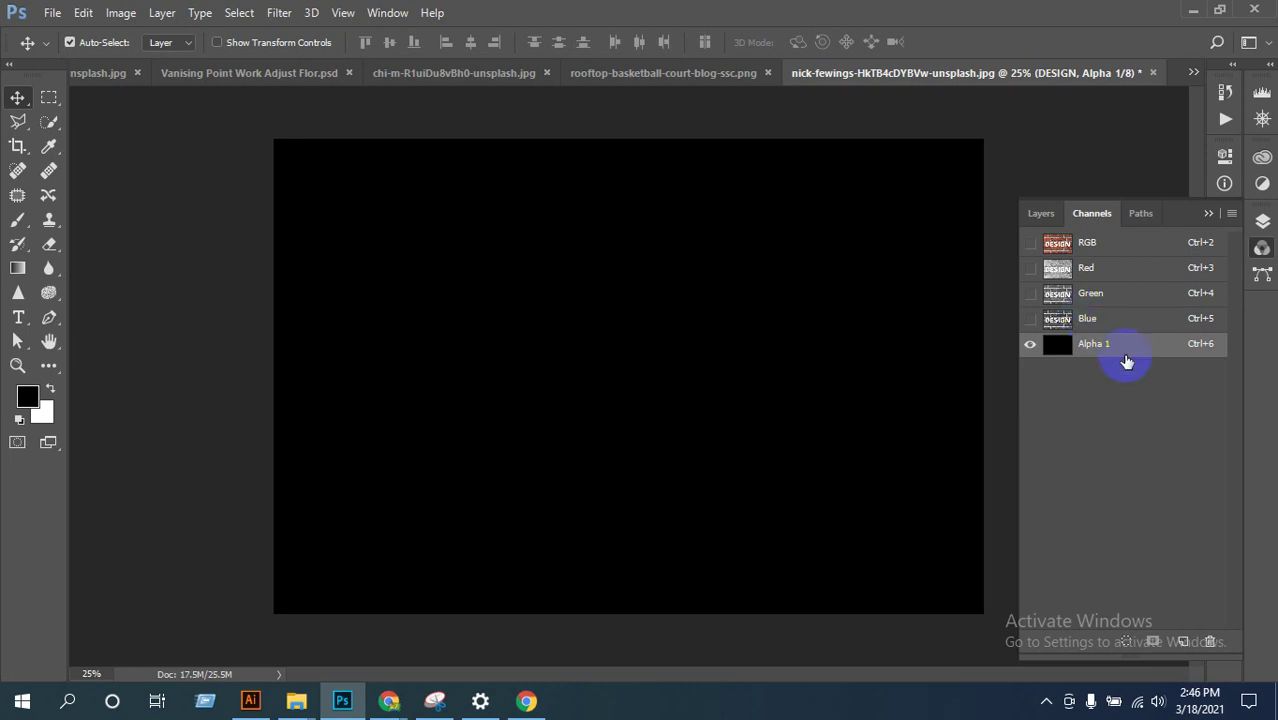
# Step: Rename the Alpha 1 channel as Text
pyautogui.doubleClick(1120, 346)
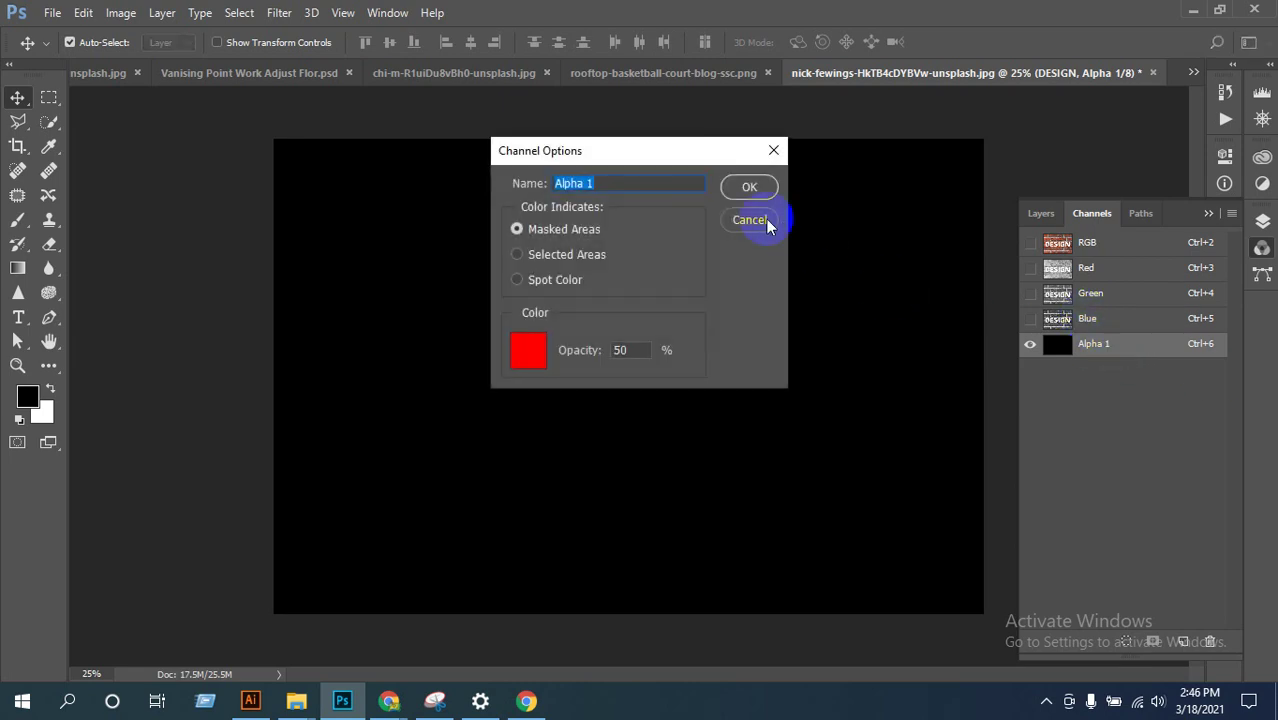
pyautogui.click(752, 220)
pyautogui.doubleClick(1093, 344)
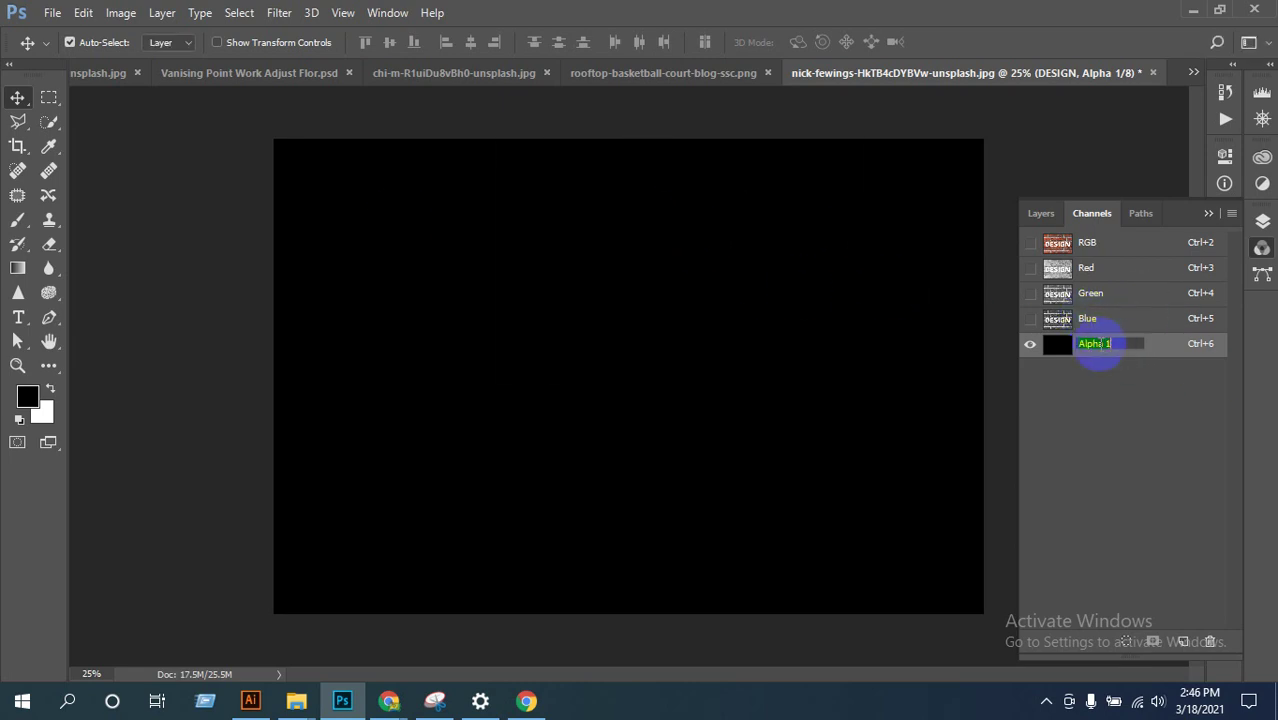
pyautogui.write('Text')
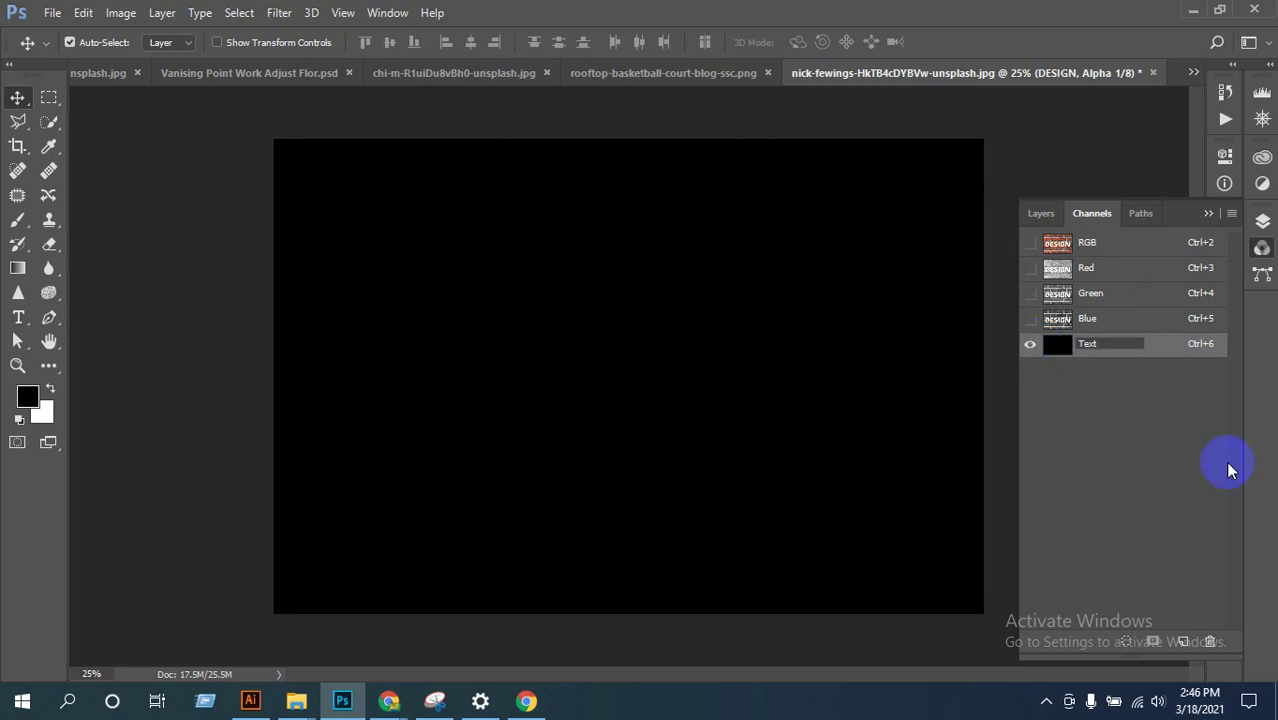
pyautogui.press('Return')
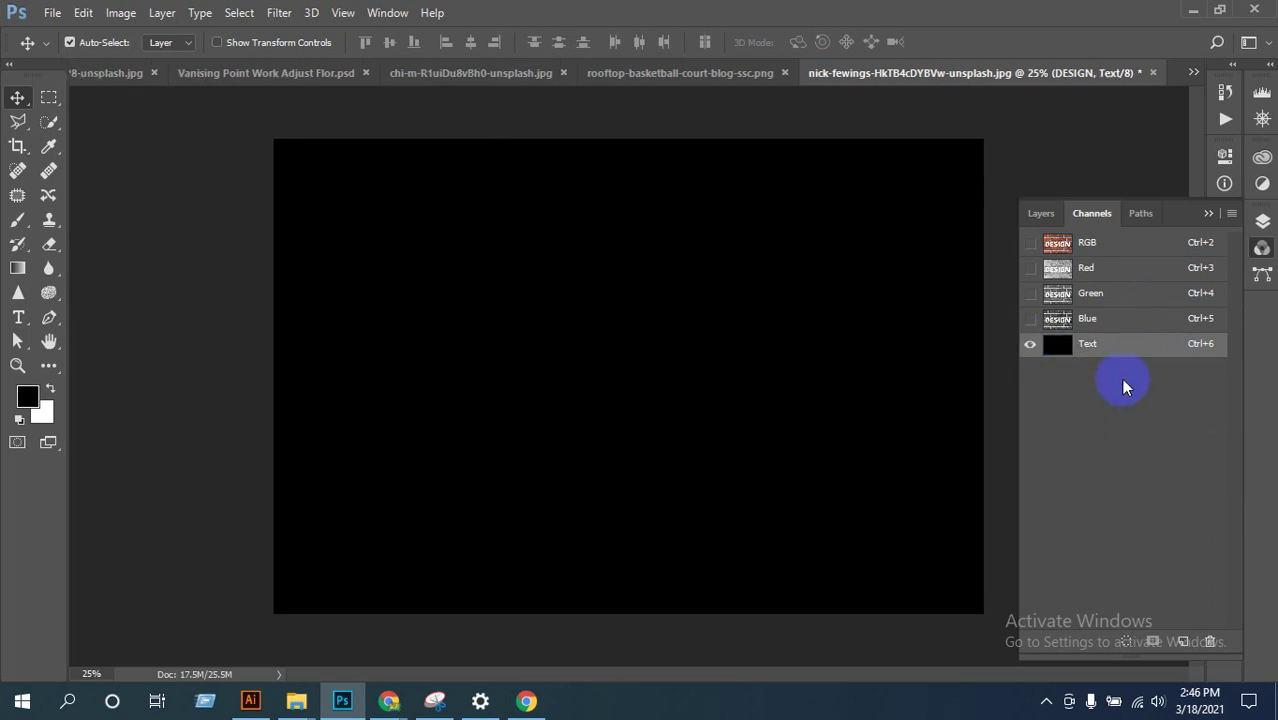
# Step: Duplicate the Text alpha channel
pyautogui.moveTo(1119, 353); pyautogui.dragTo(1185, 641)
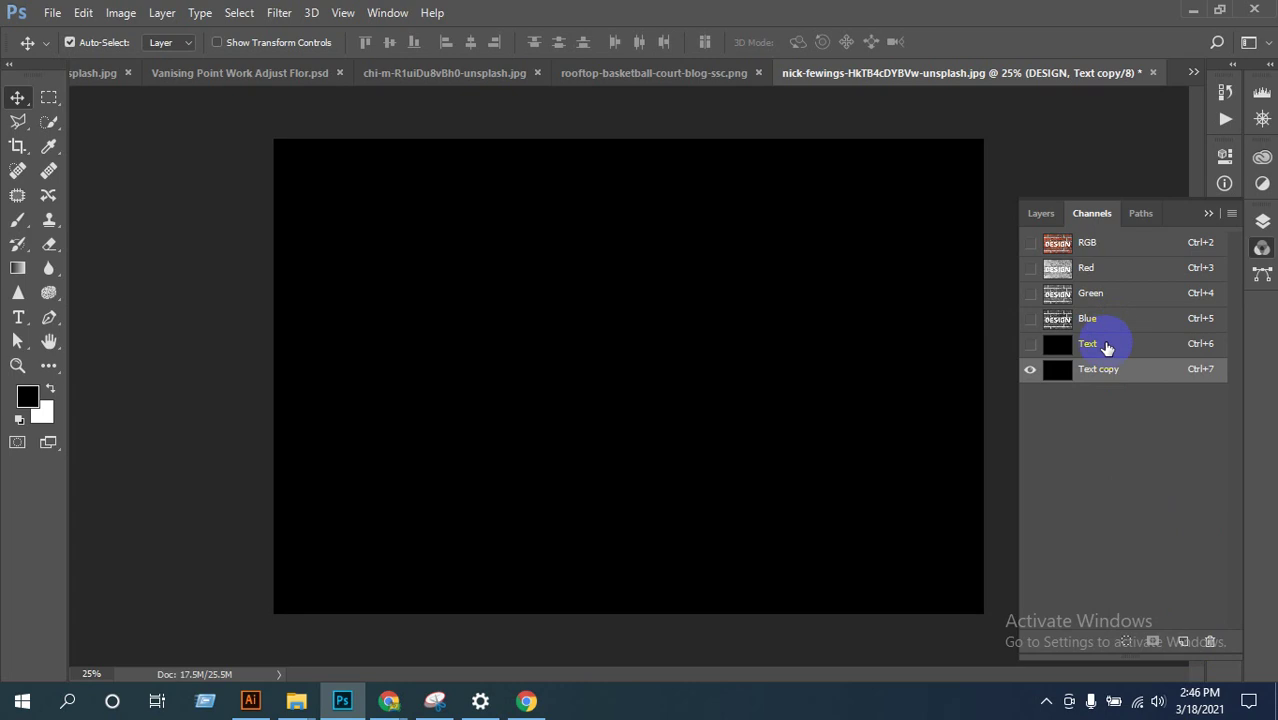
pyautogui.moveTo(1107, 347); pyautogui.dragTo(1080, 341)
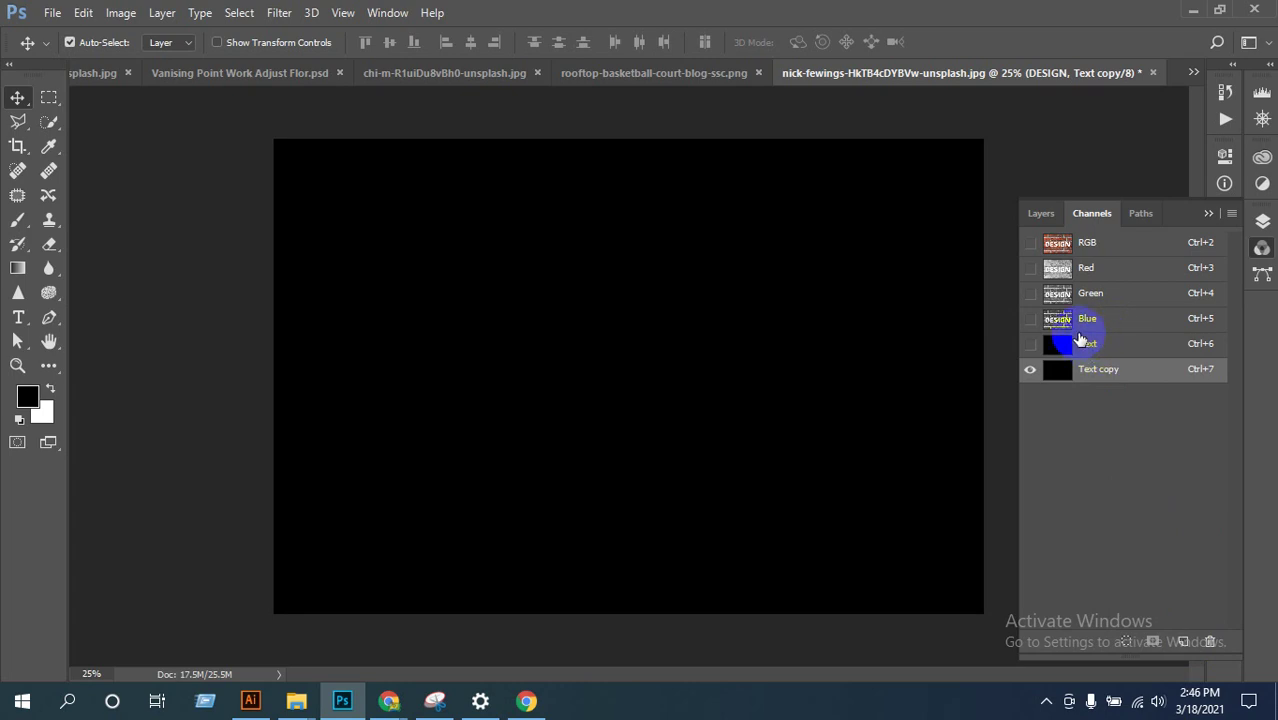
pyautogui.moveTo(1080, 340); pyautogui.dragTo(1192, 350)
pyautogui.click(1192, 350)
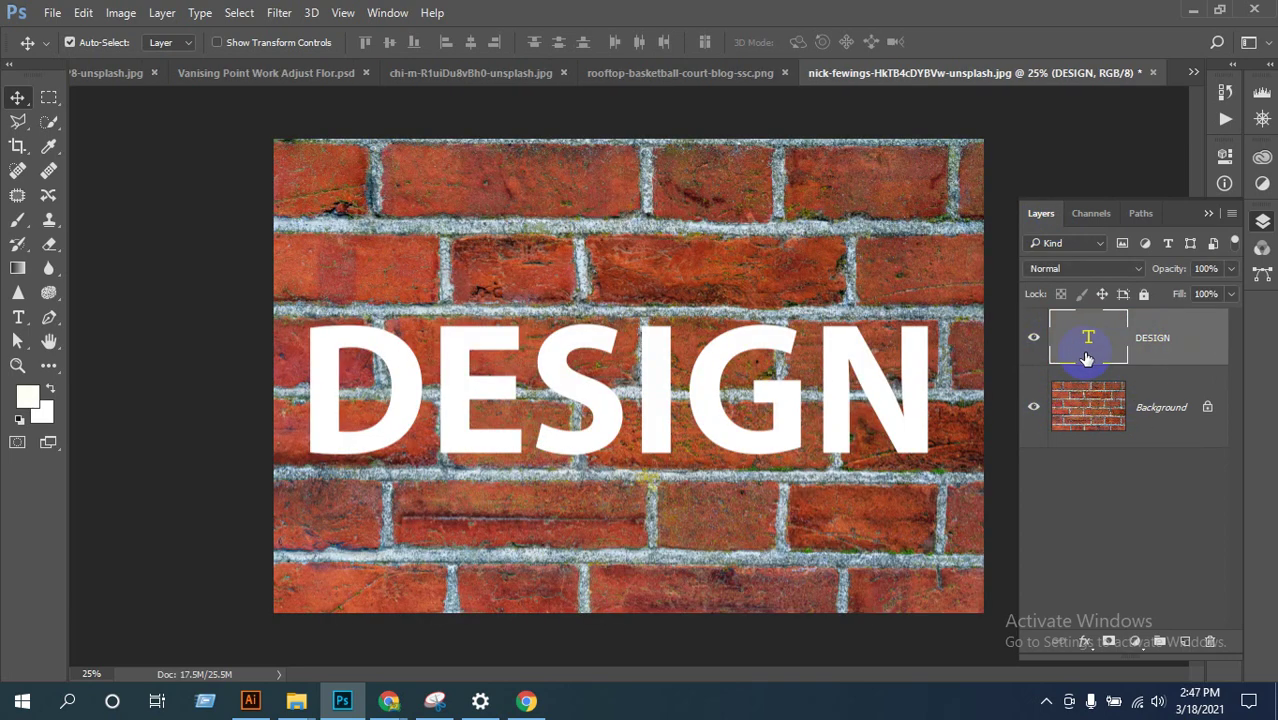
# Step: Hide the DESIGN text layer and add a new empty layer between it and the brick background
pyautogui.click(1036, 337)
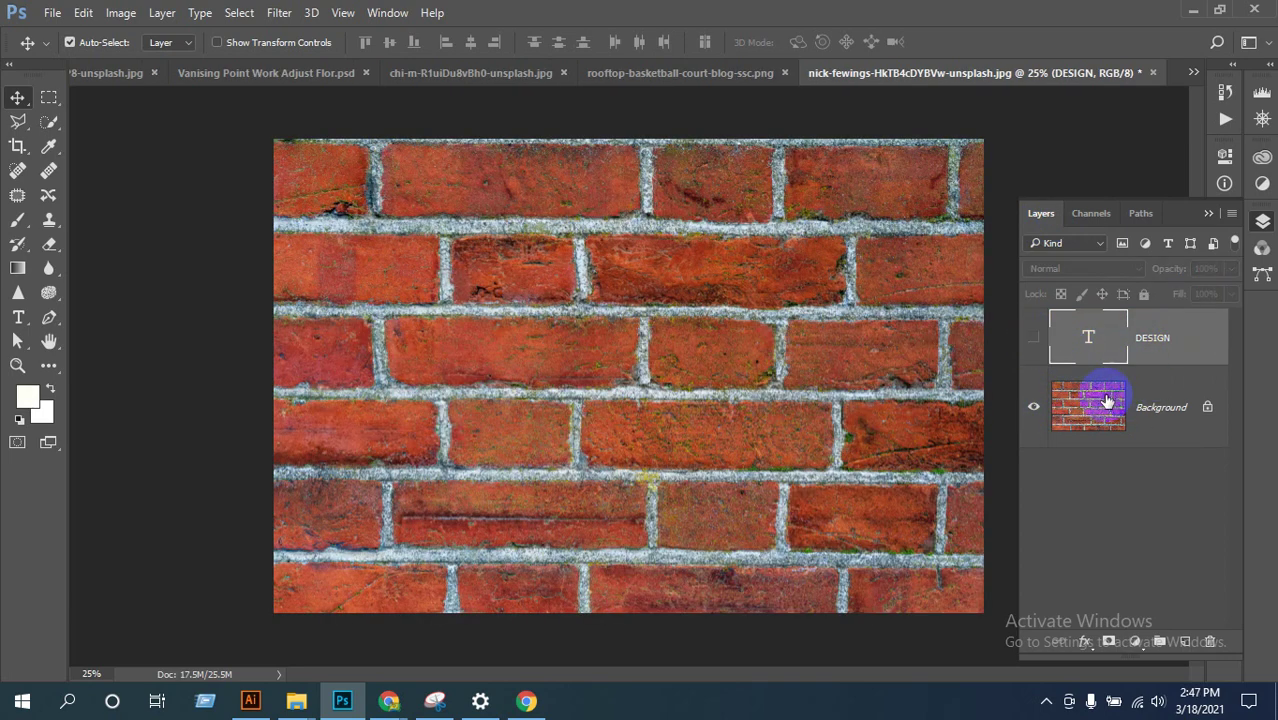
pyautogui.click(1184, 642)
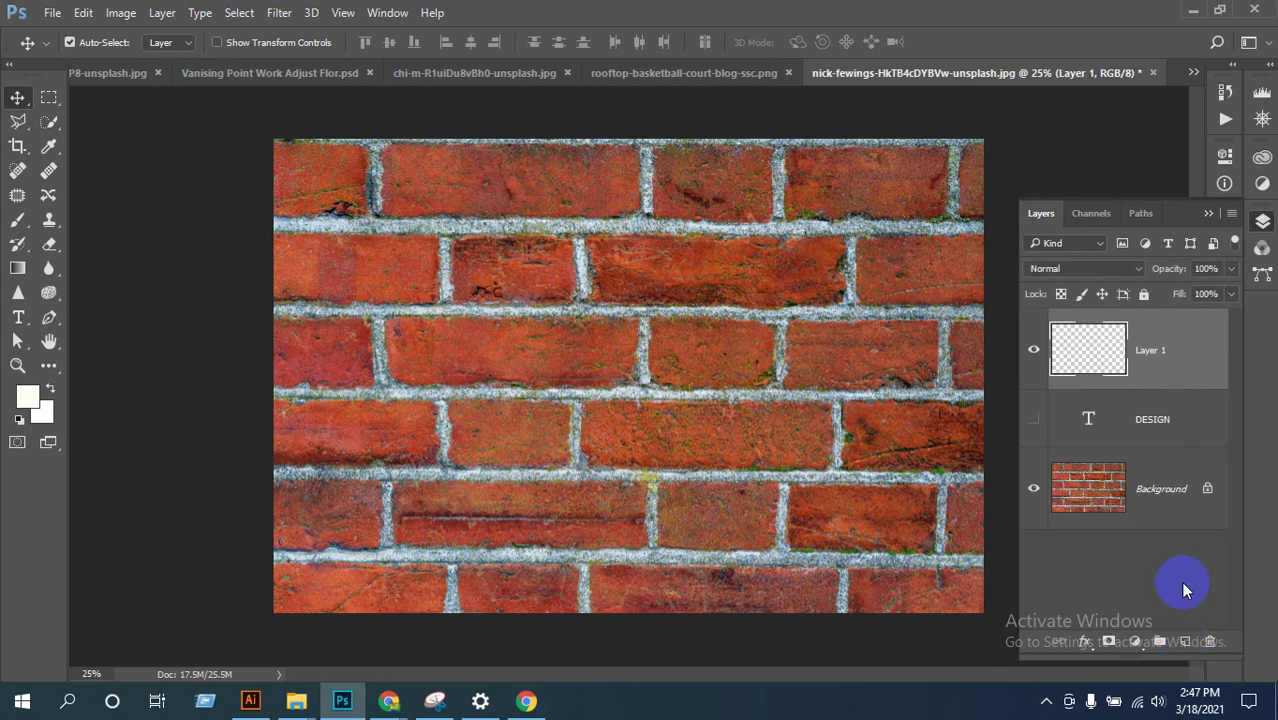
pyautogui.moveTo(1112, 355); pyautogui.dragTo(1150, 337)
pyautogui.click(1127, 407)
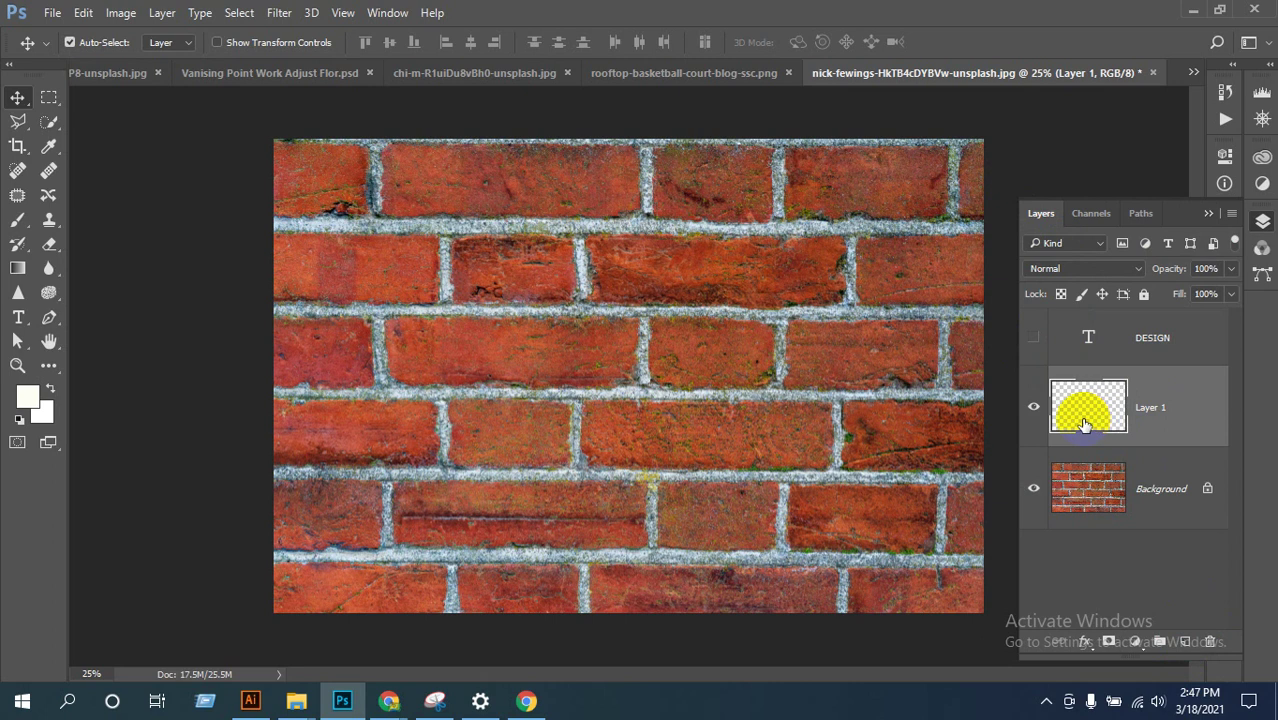
# Step: Set the foreground colour to black (000000) and fill the new empty layer with it
pyautogui.click(508, 446)
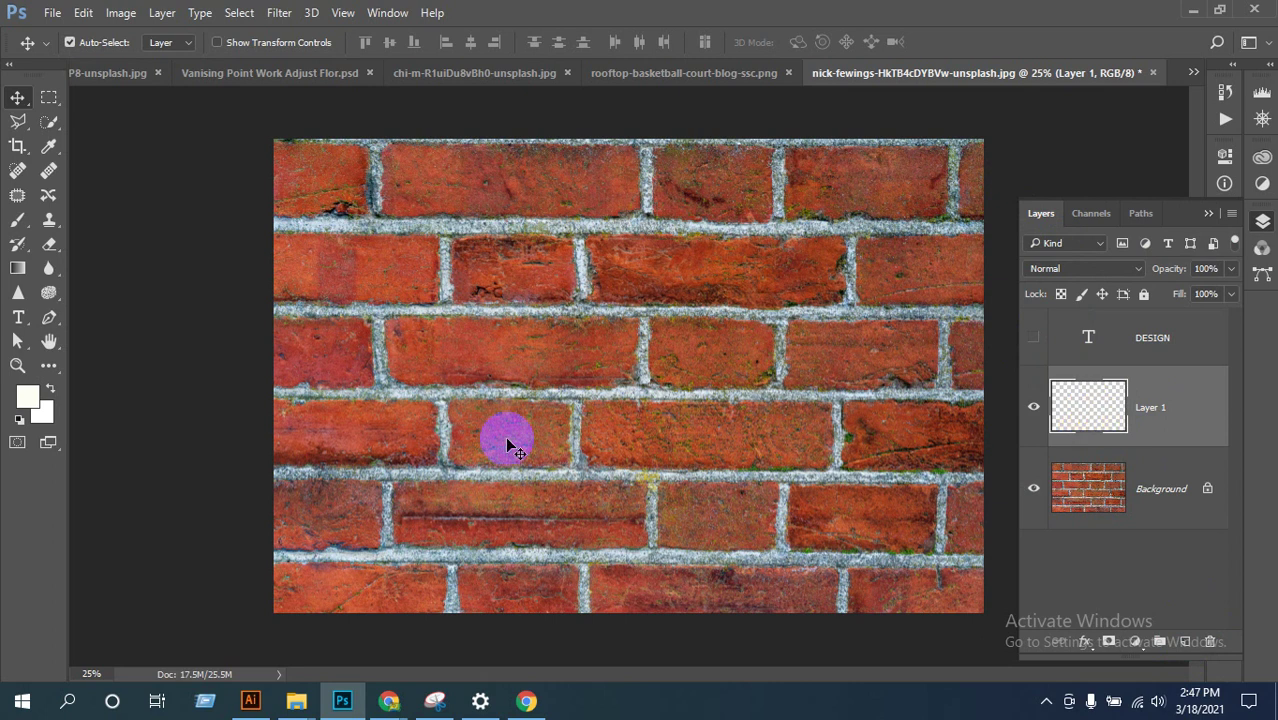
pyautogui.click(27, 397)
pyautogui.moveTo(562, 354); pyautogui.dragTo(388, 399)
pyautogui.click(822, 150)
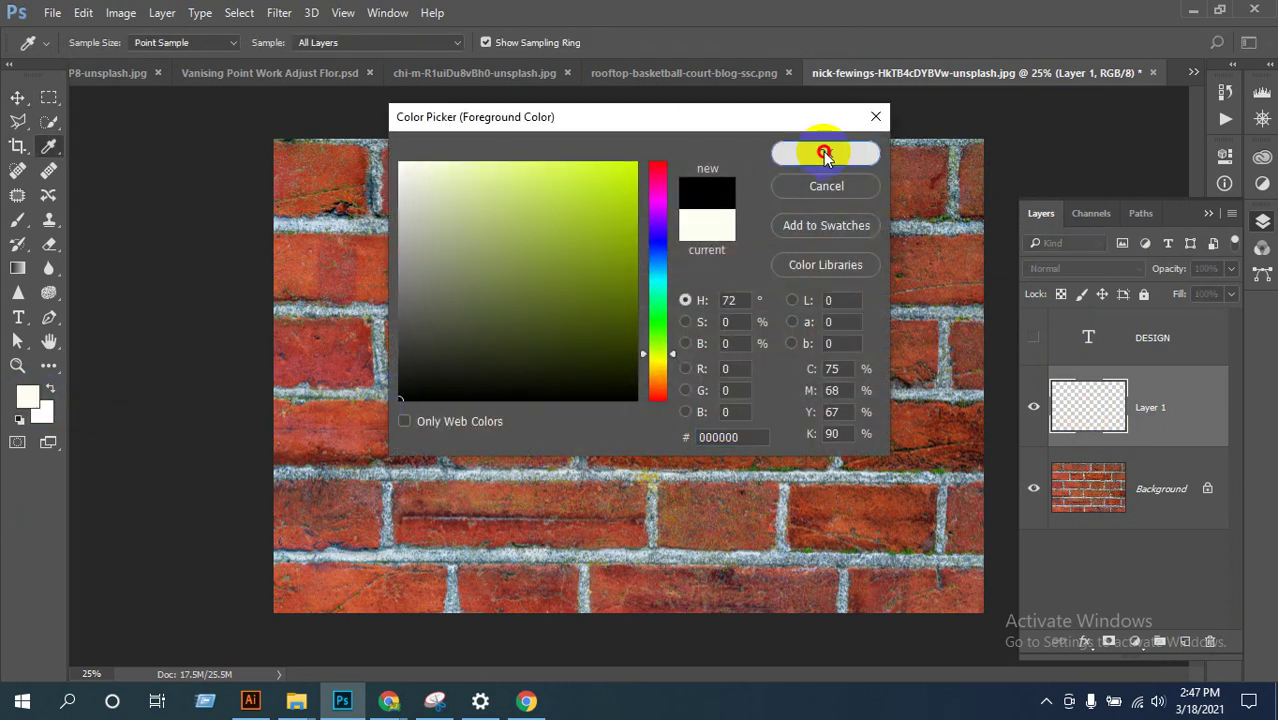
pyautogui.hotkey('ctrl', 'BackSpace')
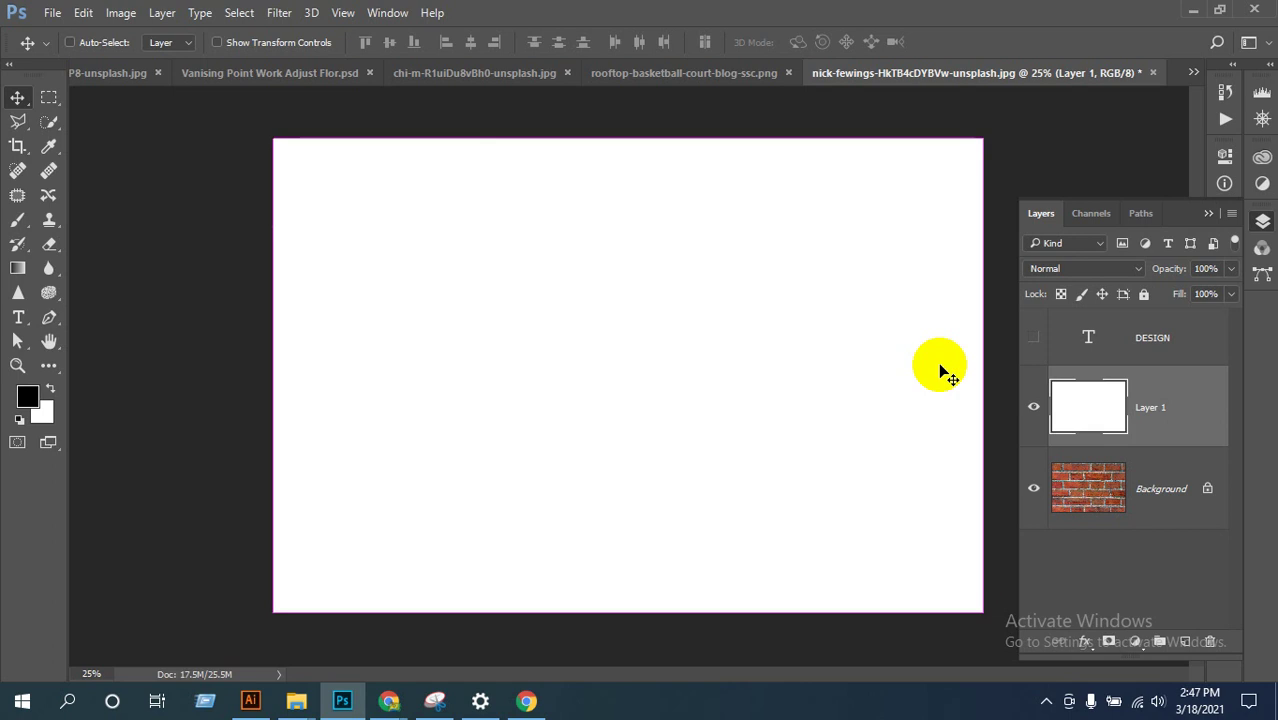
pyautogui.hotkey('alt', 'BackSpace')
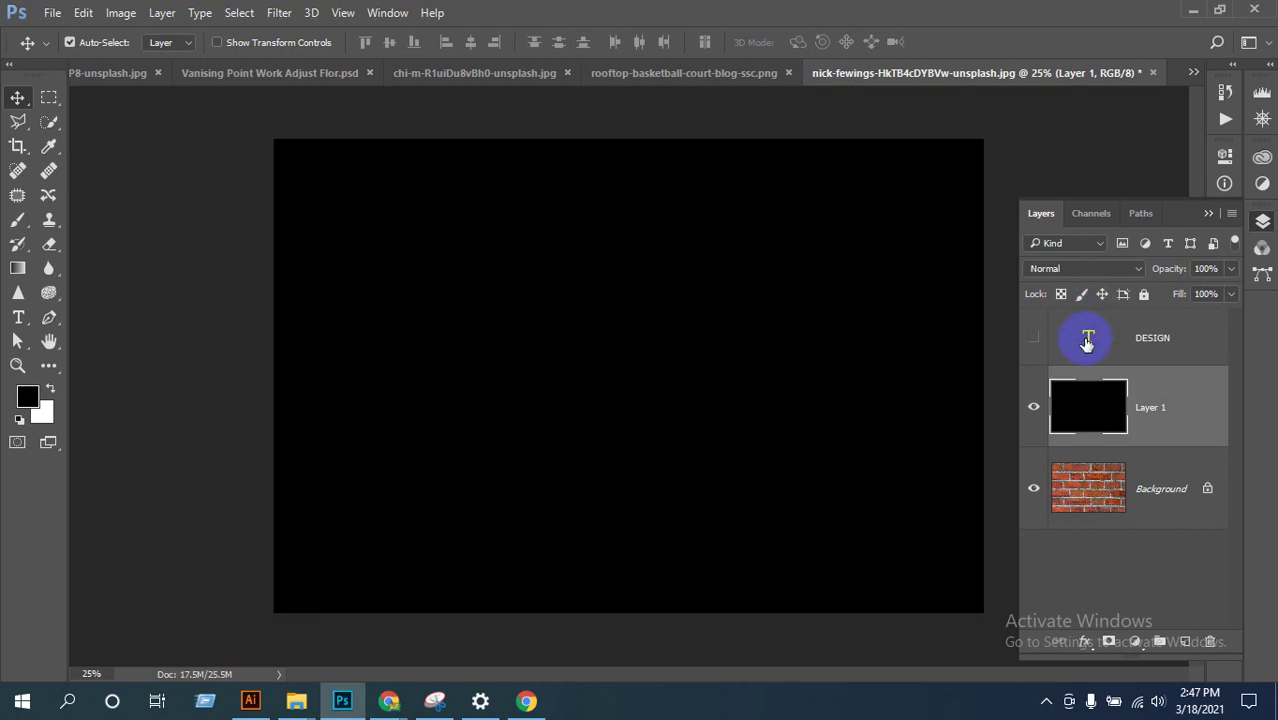
# Step: Toggle the black layer to compare it with the brick wall, and show the DESIGN text over the black in the channels
pyautogui.click(1104, 483)
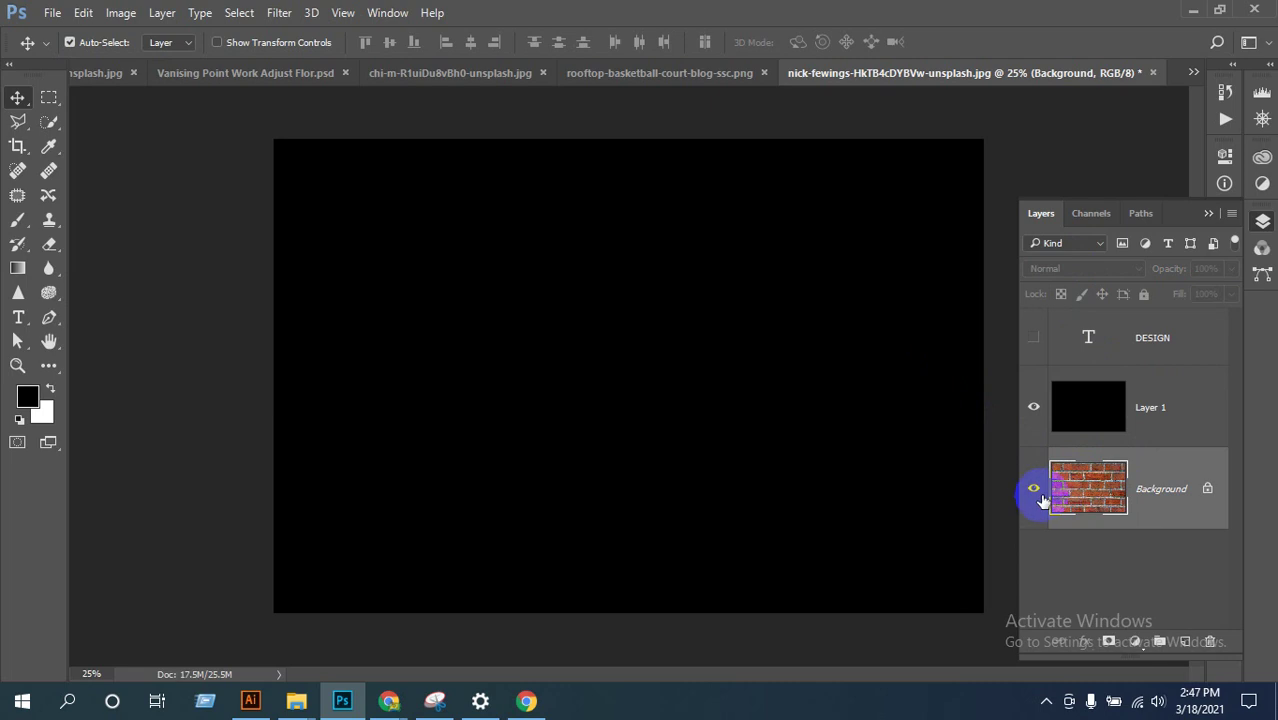
pyautogui.click(1034, 408)
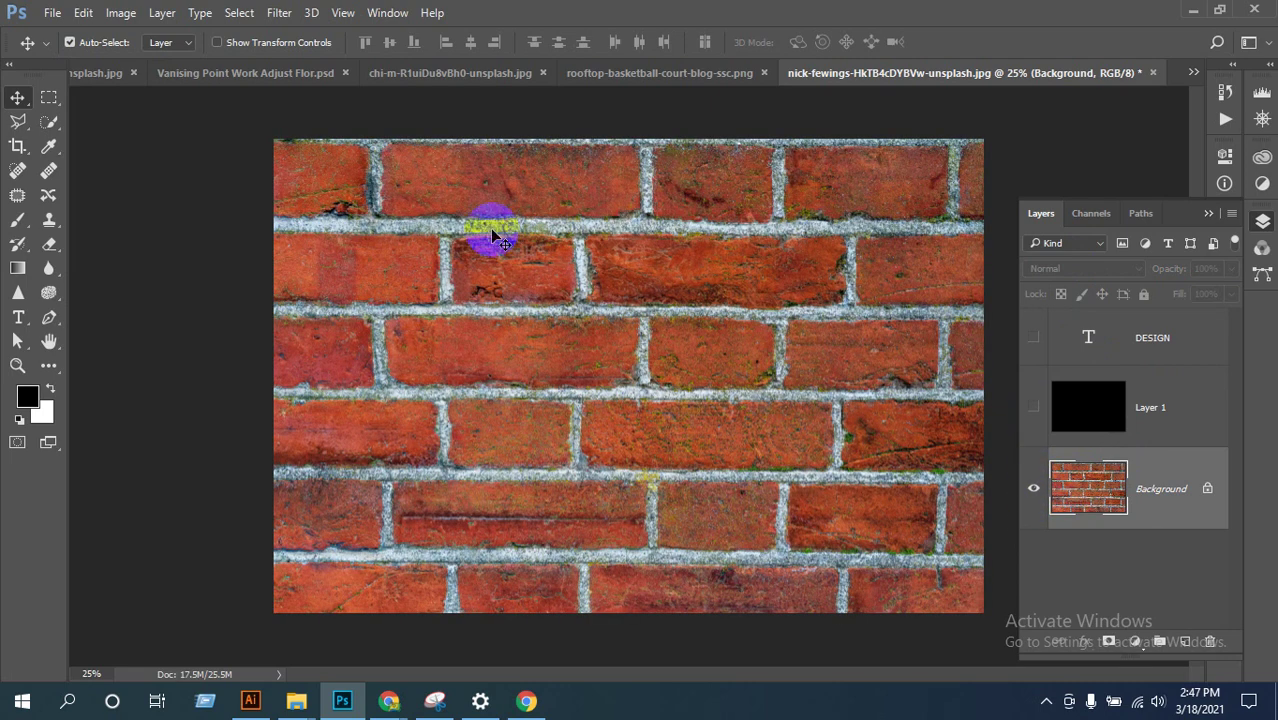
pyautogui.click(1034, 407)
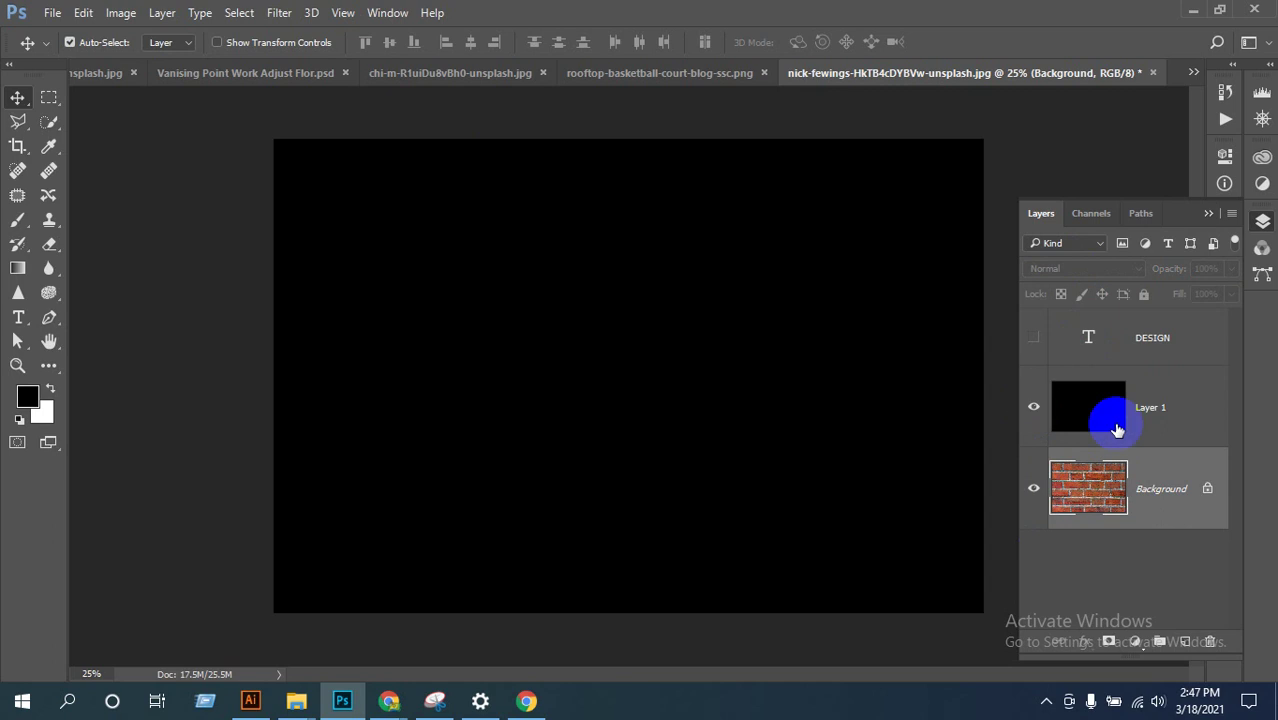
pyautogui.click(1034, 337)
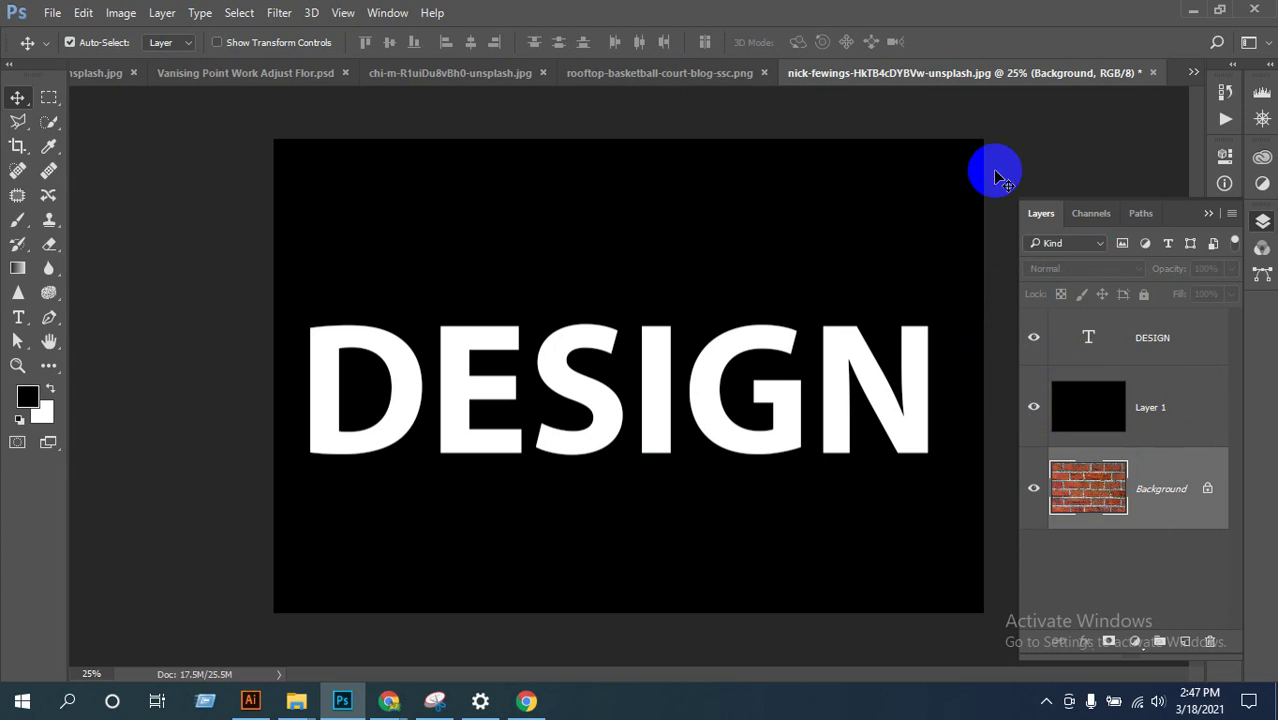
pyautogui.click(1095, 212)
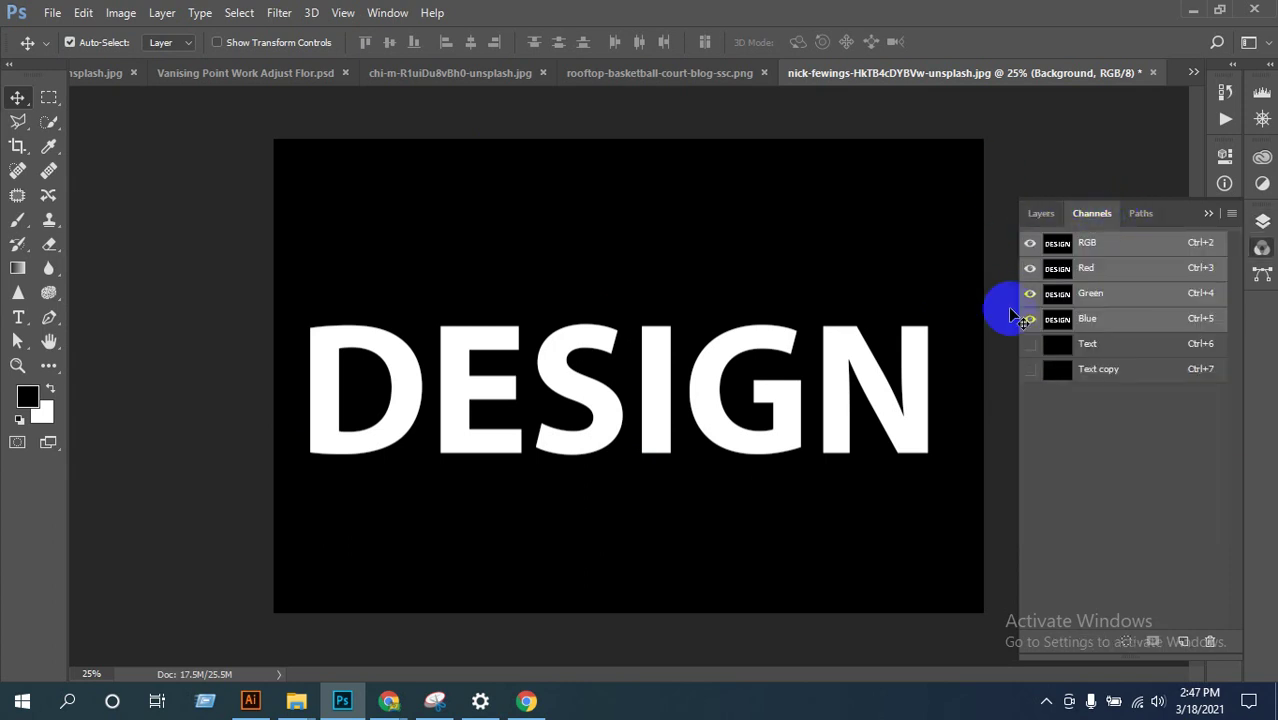
# Step: Compare the Text and Text copy alpha channels with the RGB composite
pyautogui.click(1115, 372)
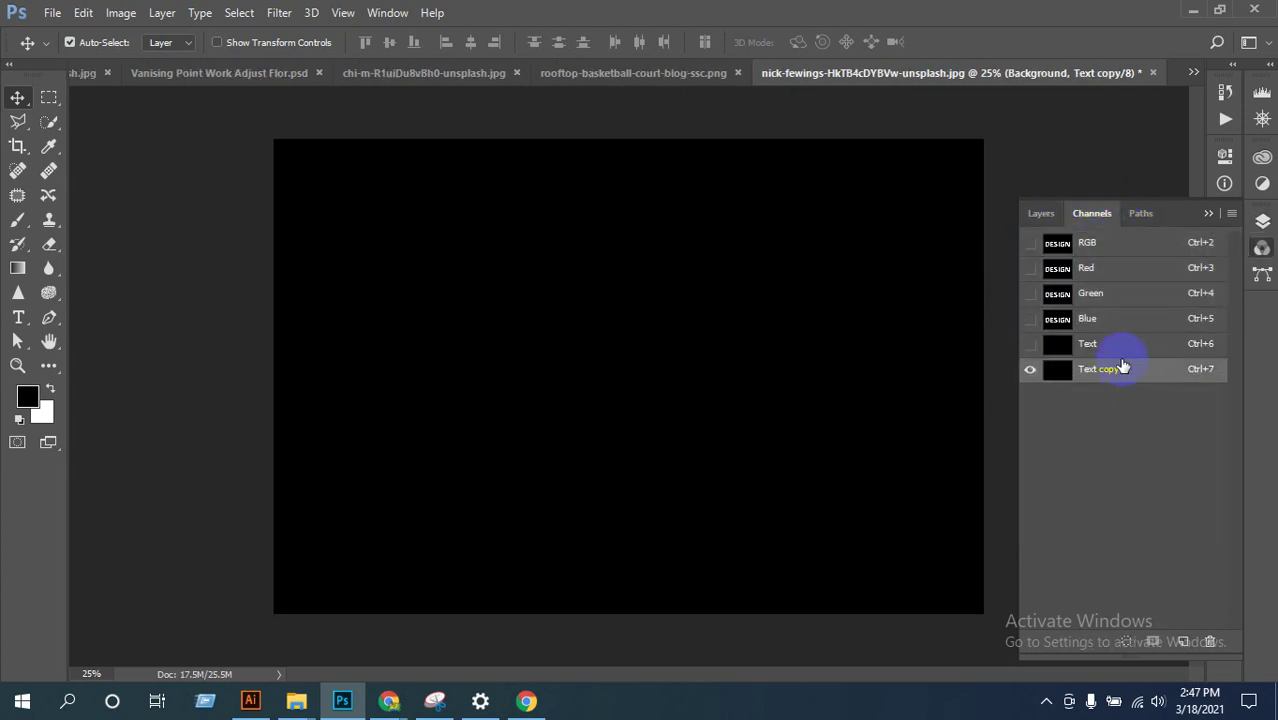
pyautogui.hotkey('ctrl', '2')
pyautogui.click(1087, 343)
pyautogui.click(1110, 370)
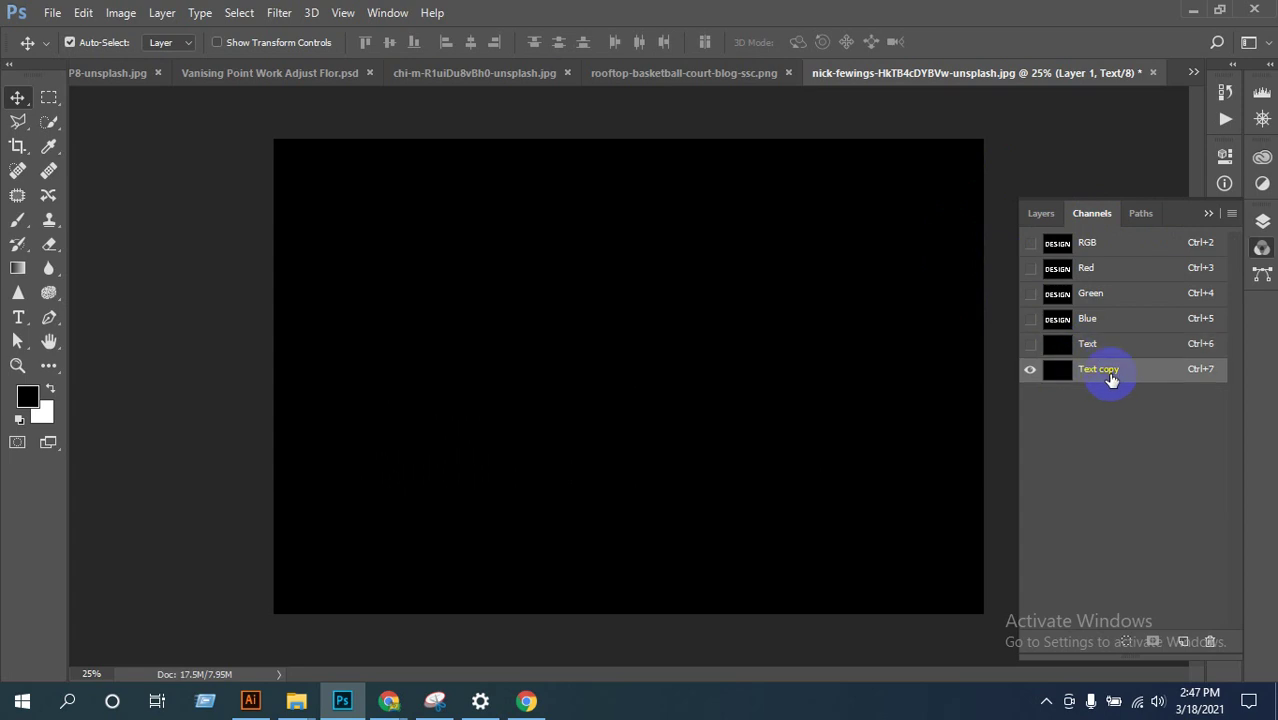
pyautogui.hotkey('ctrl', '2')
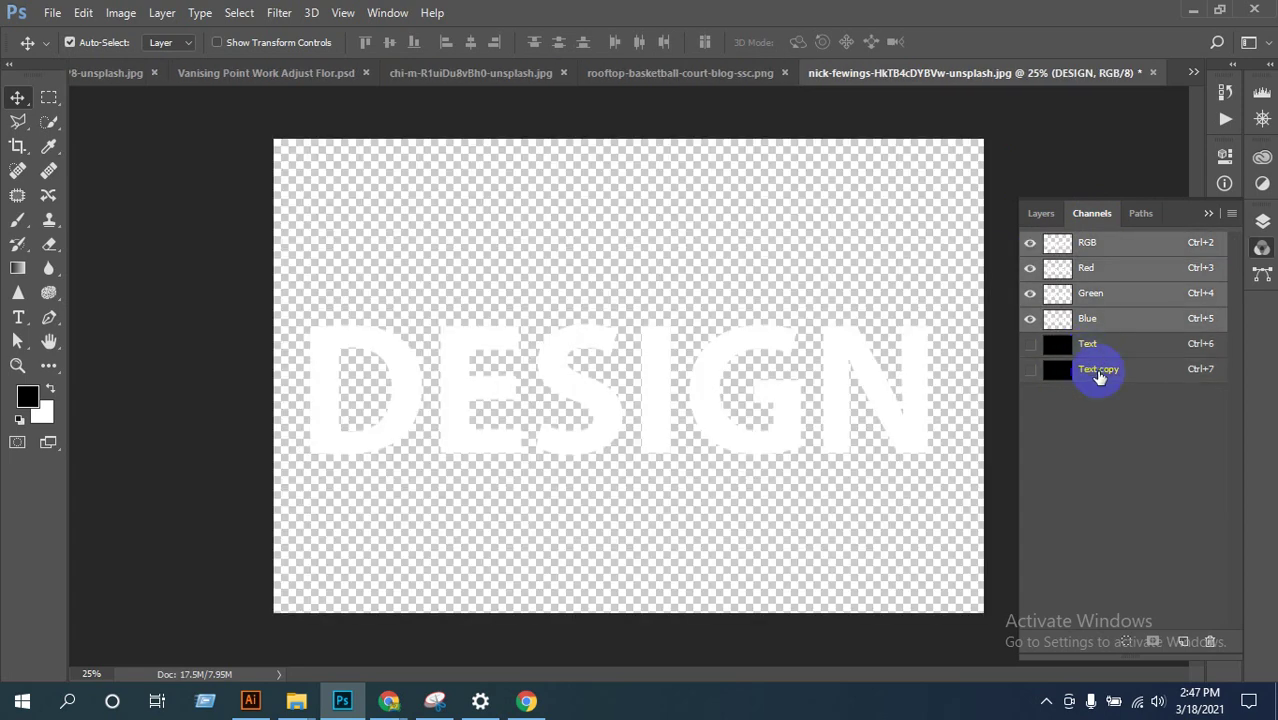
pyautogui.click(1099, 374)
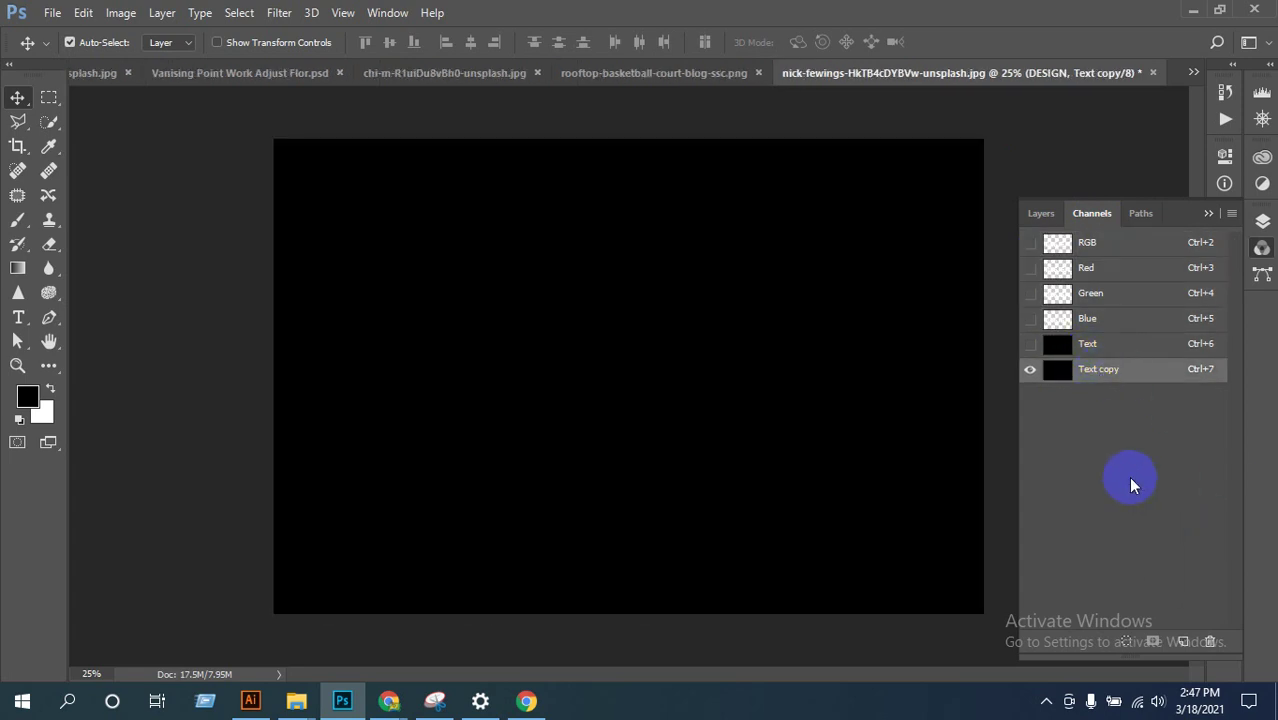
pyautogui.hotkey('alt', '[')
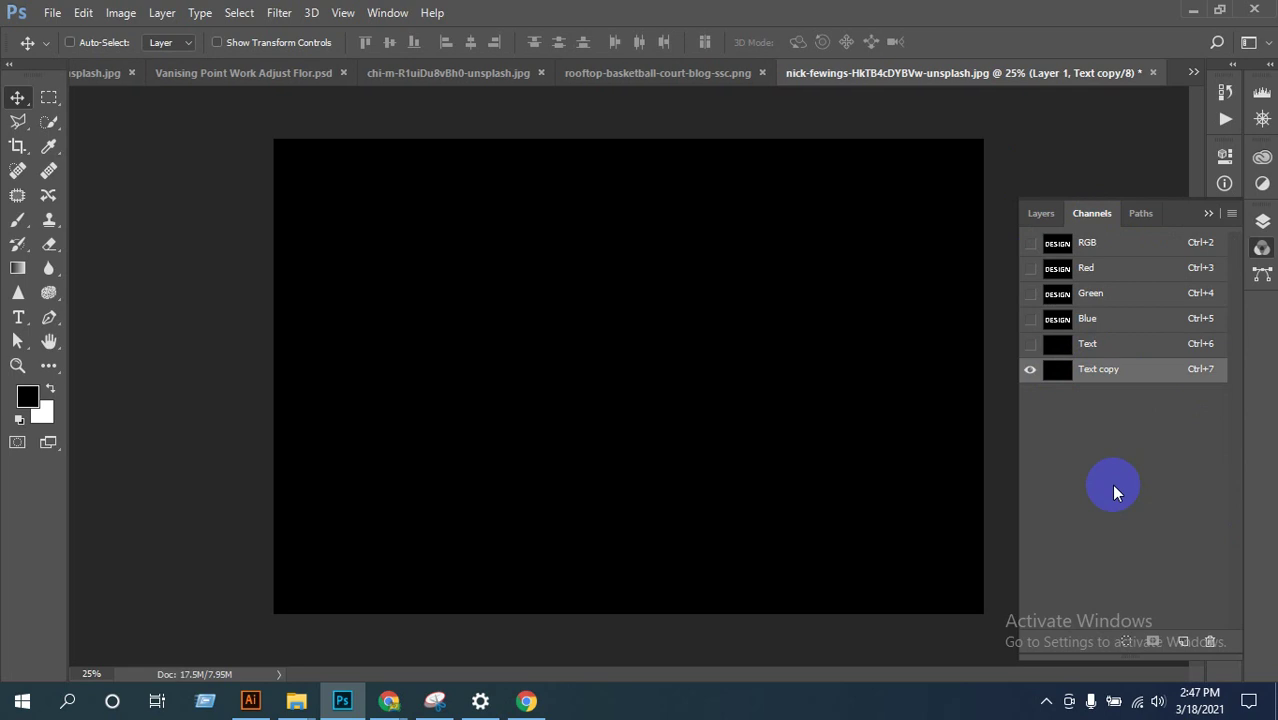
pyautogui.press('ctrl')
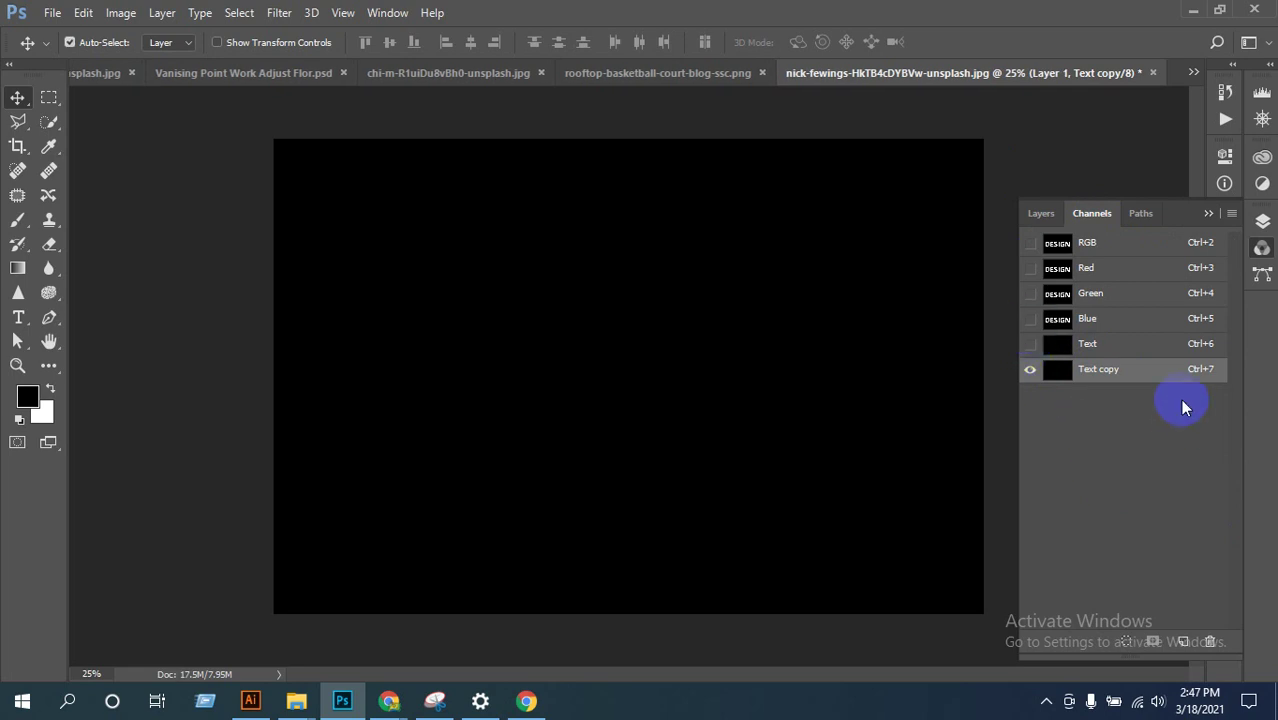
# Step: Delete the Text copy alpha channel and display the Text channel on its own
pyautogui.click(1210, 638)
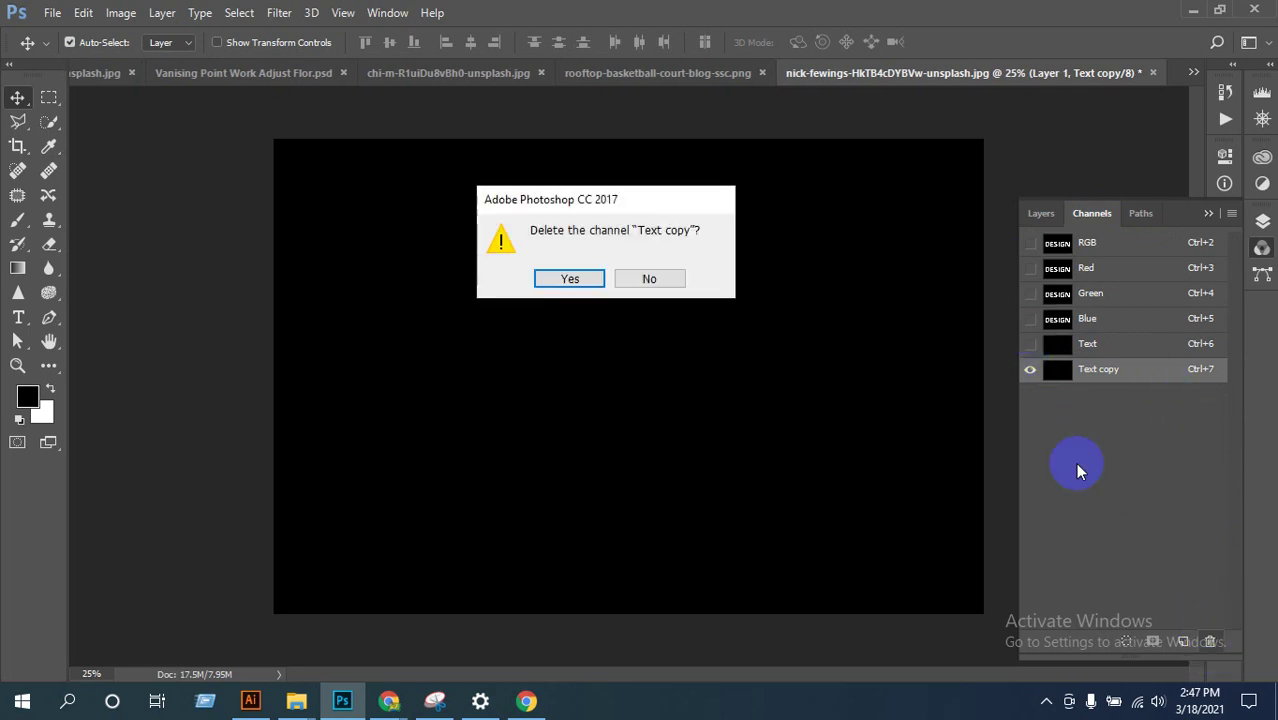
pyautogui.click(572, 277)
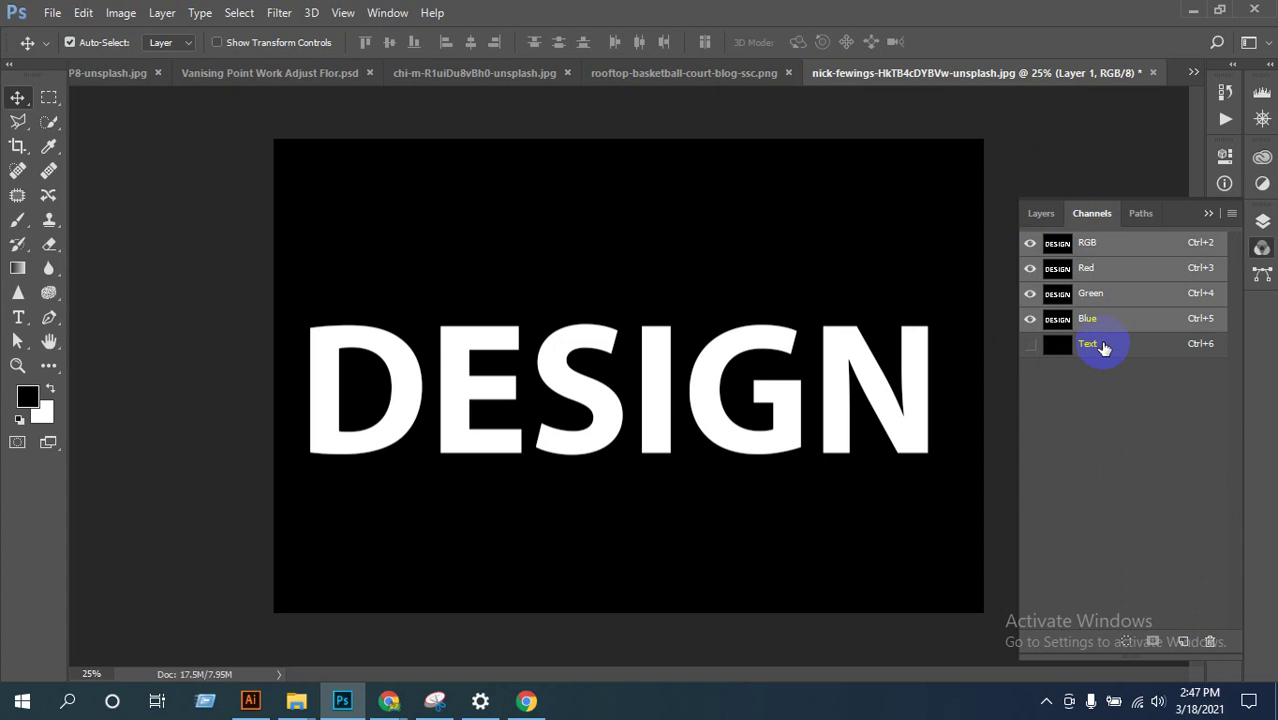
pyautogui.click(1098, 343)
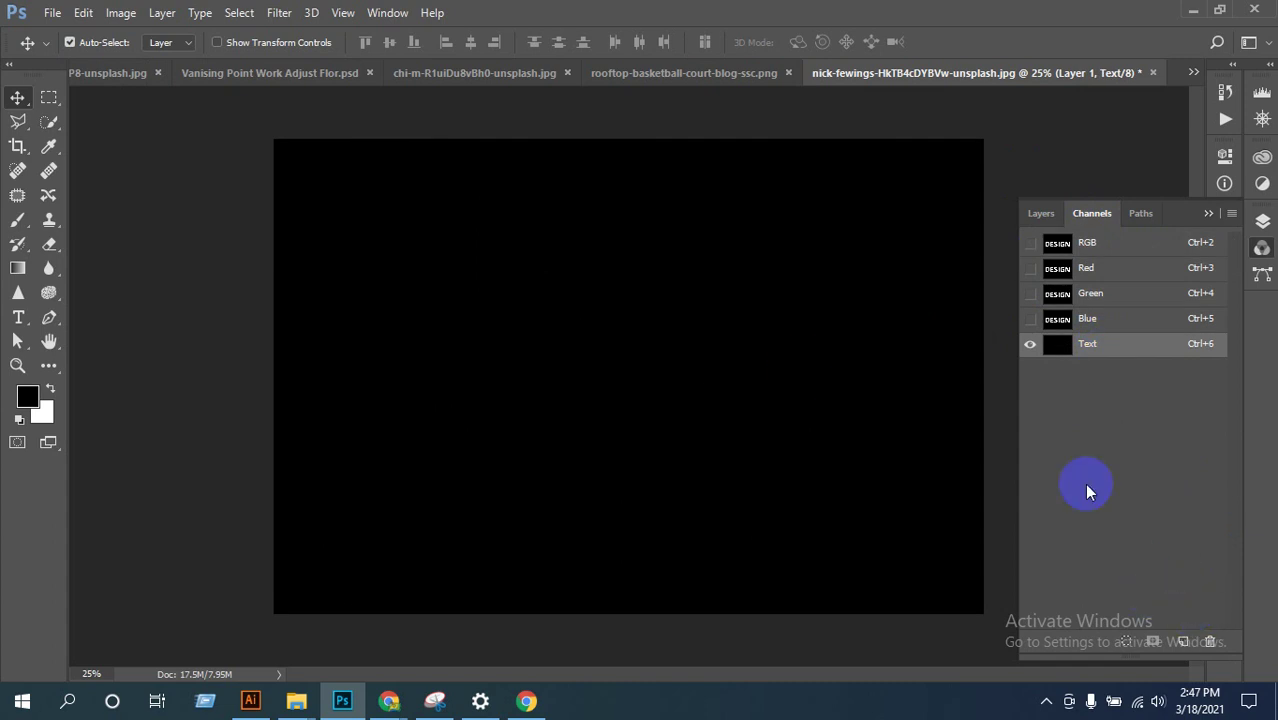
# Step: Duplicate the Text alpha channel and delete the duplicate
pyautogui.moveTo(1032, 346); pyautogui.dragTo(1184, 644)
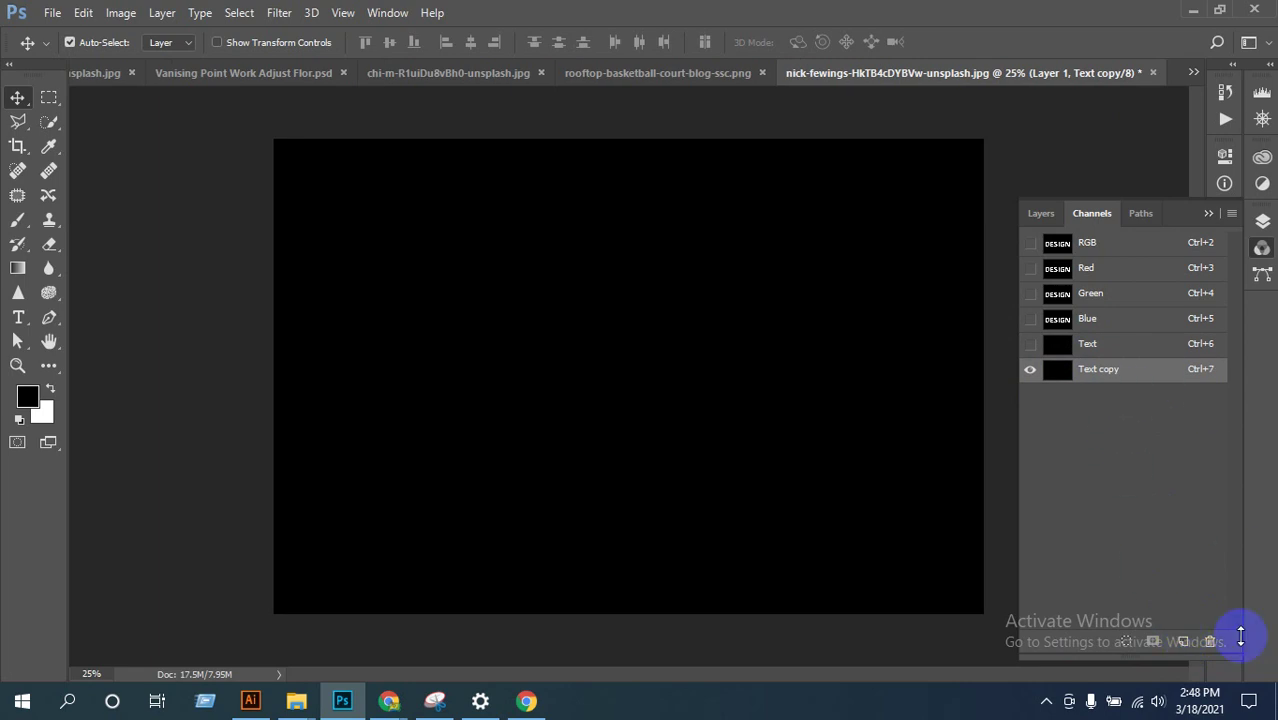
pyautogui.click(1210, 643)
pyautogui.click(590, 278)
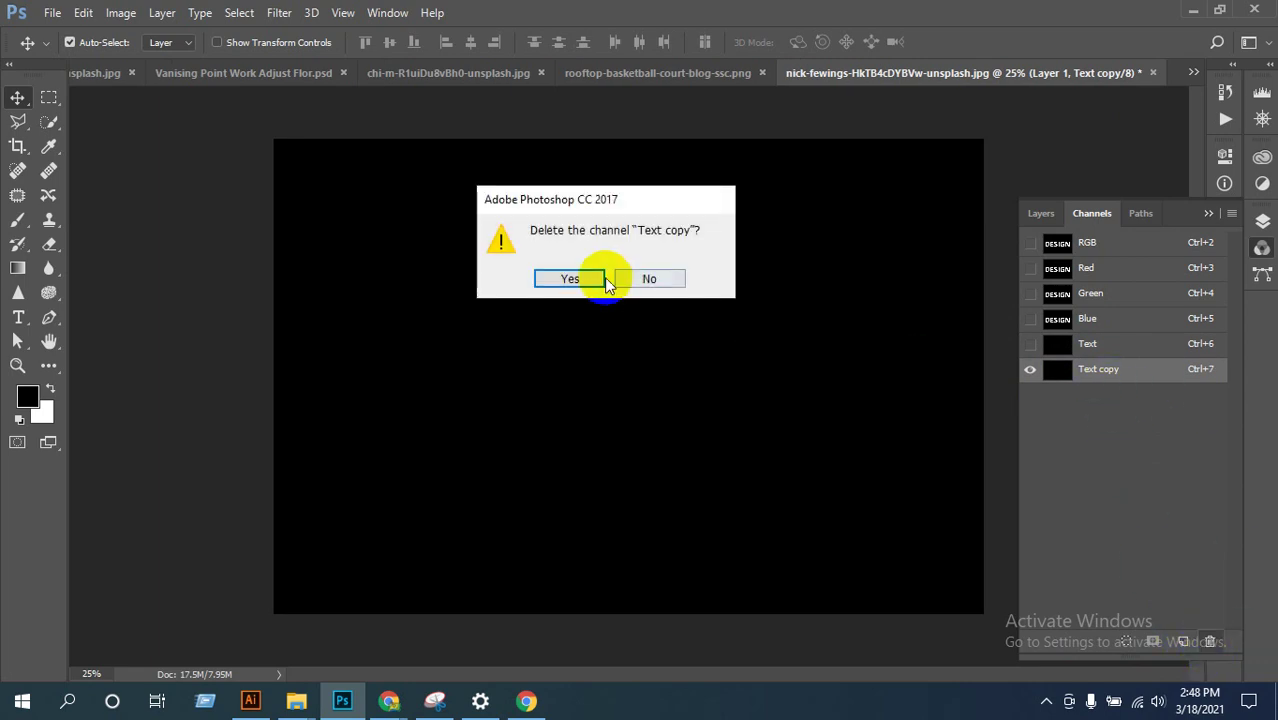
# Step: Examine how the DESIGN text looks with different combinations of the Red, Green, Blue and Text channels shown
pyautogui.click(1030, 344)
pyautogui.click(1030, 318)
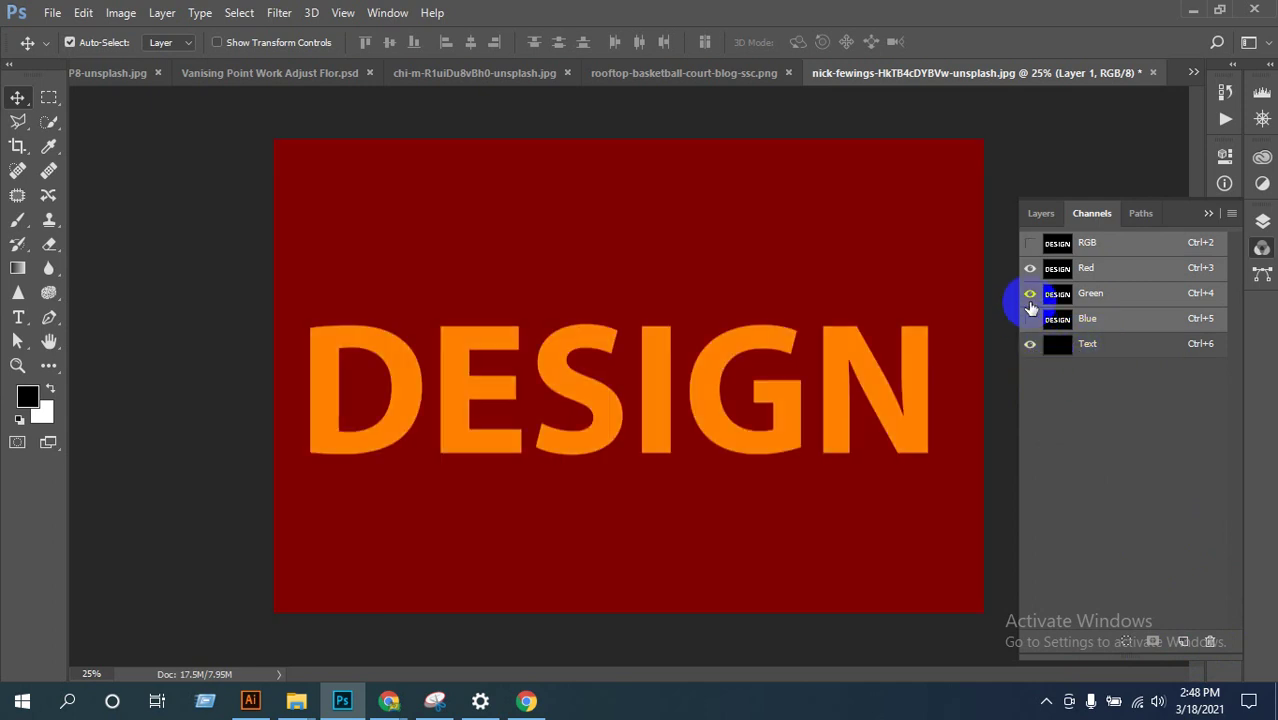
pyautogui.click(1030, 293)
pyautogui.click(1030, 269)
pyautogui.click(1095, 346)
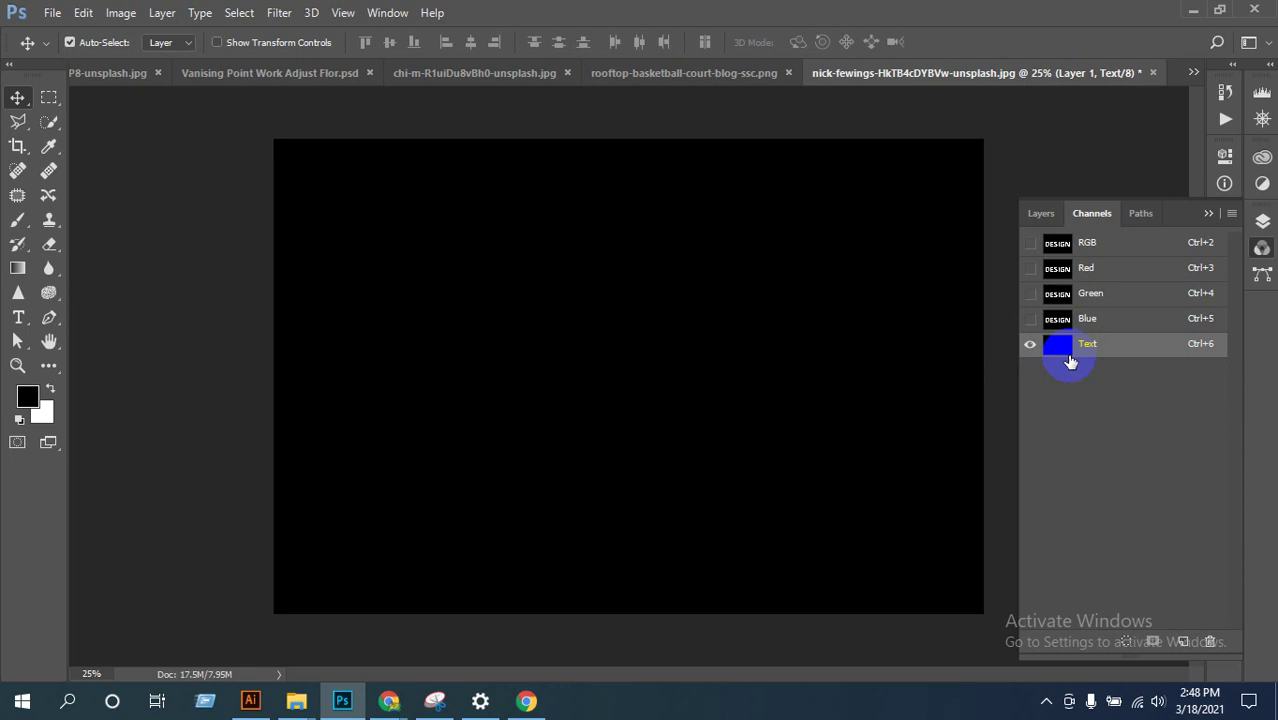
pyautogui.click(1030, 318)
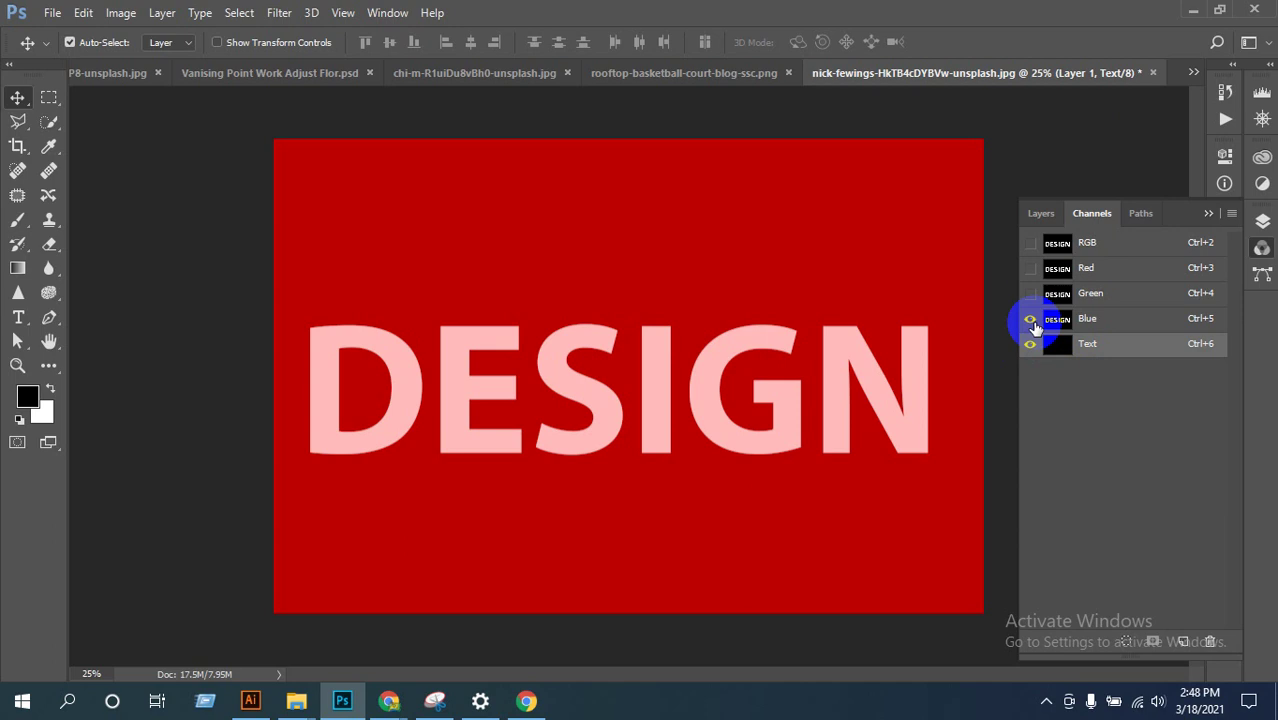
pyautogui.click(1030, 290)
pyautogui.click(1030, 243)
pyautogui.click(1030, 243)
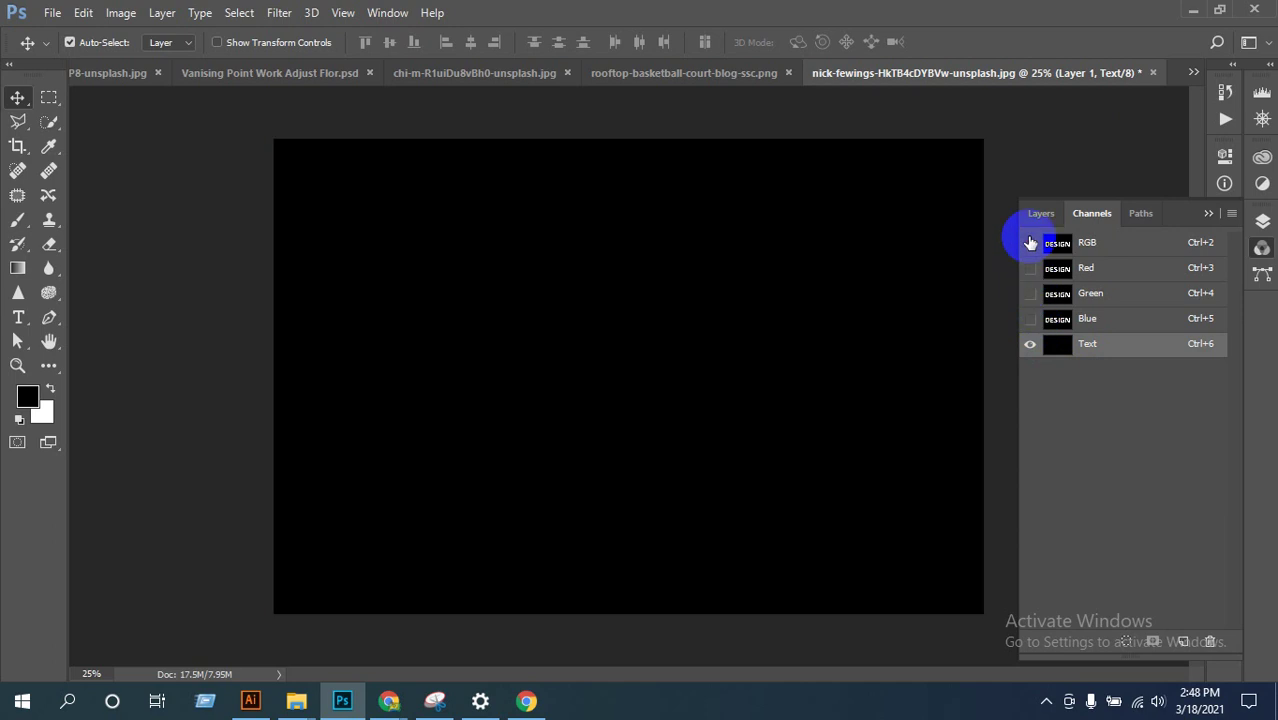
pyautogui.click(1030, 243)
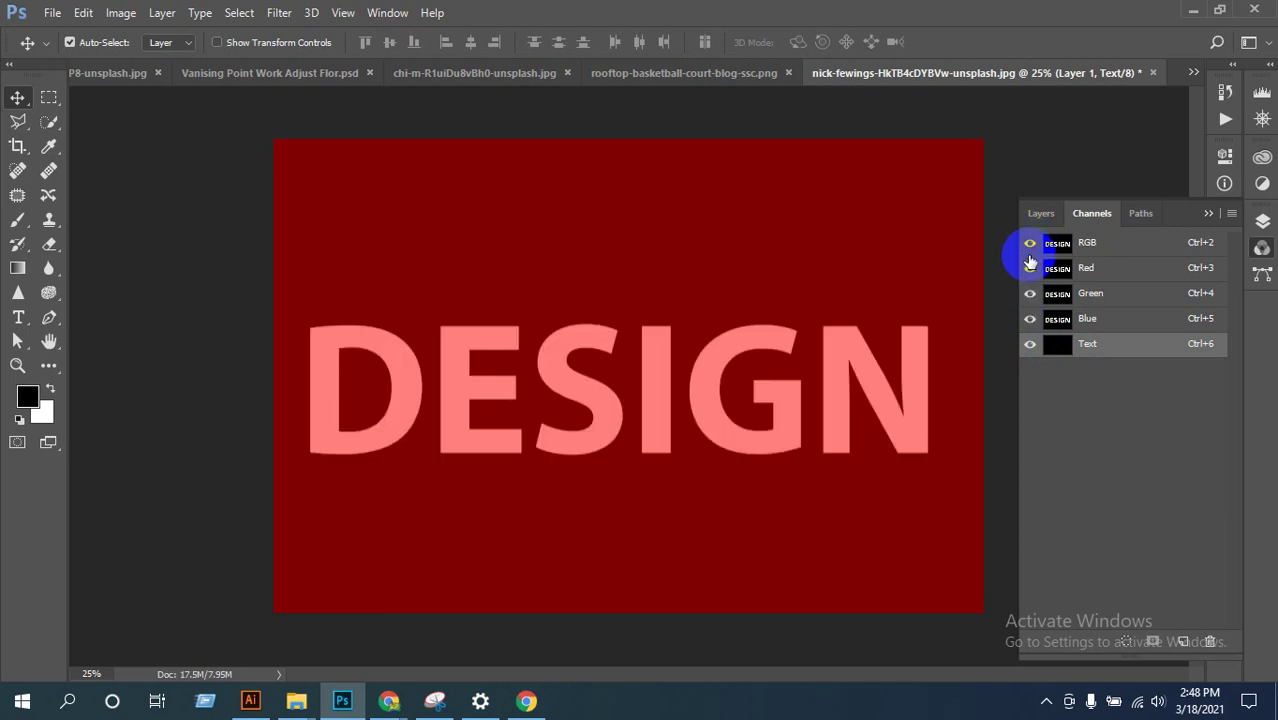
pyautogui.click(1035, 346)
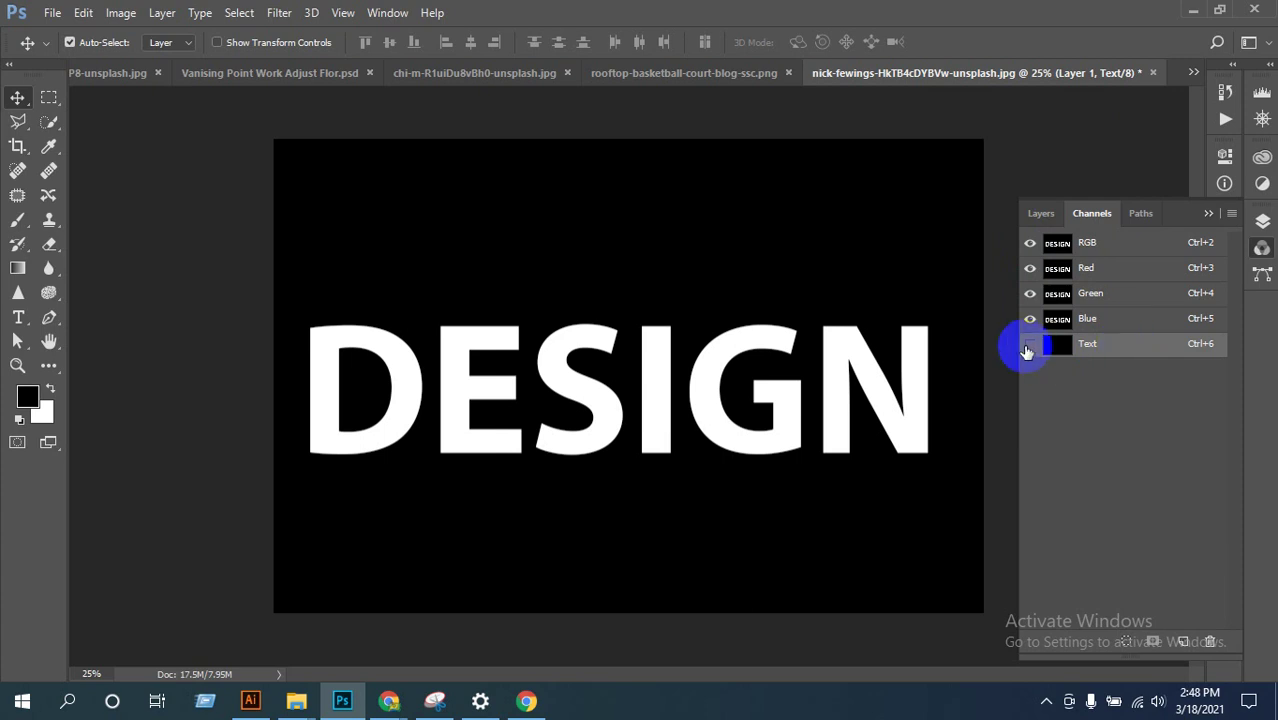
# Step: Undo the latest layer and channel changes back to before the brick Background layer and the Text copy channel were deleted
pyautogui.click(1041, 213)
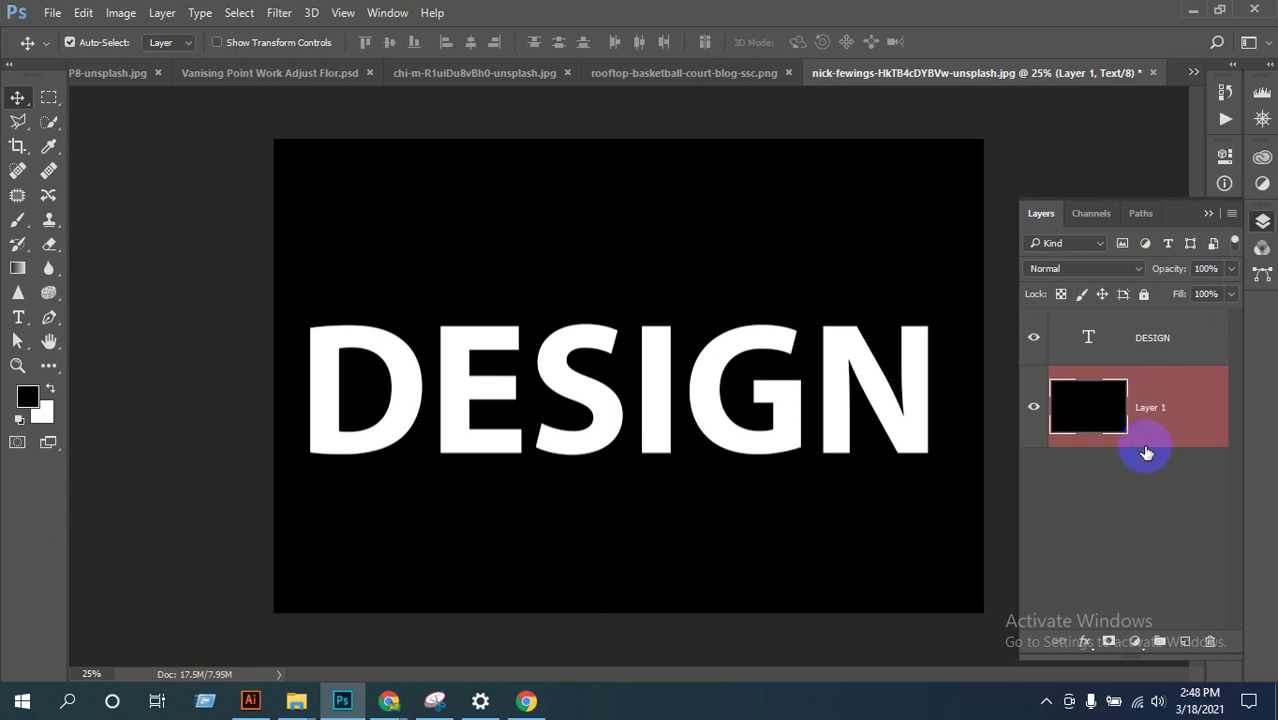
pyautogui.click(1095, 531)
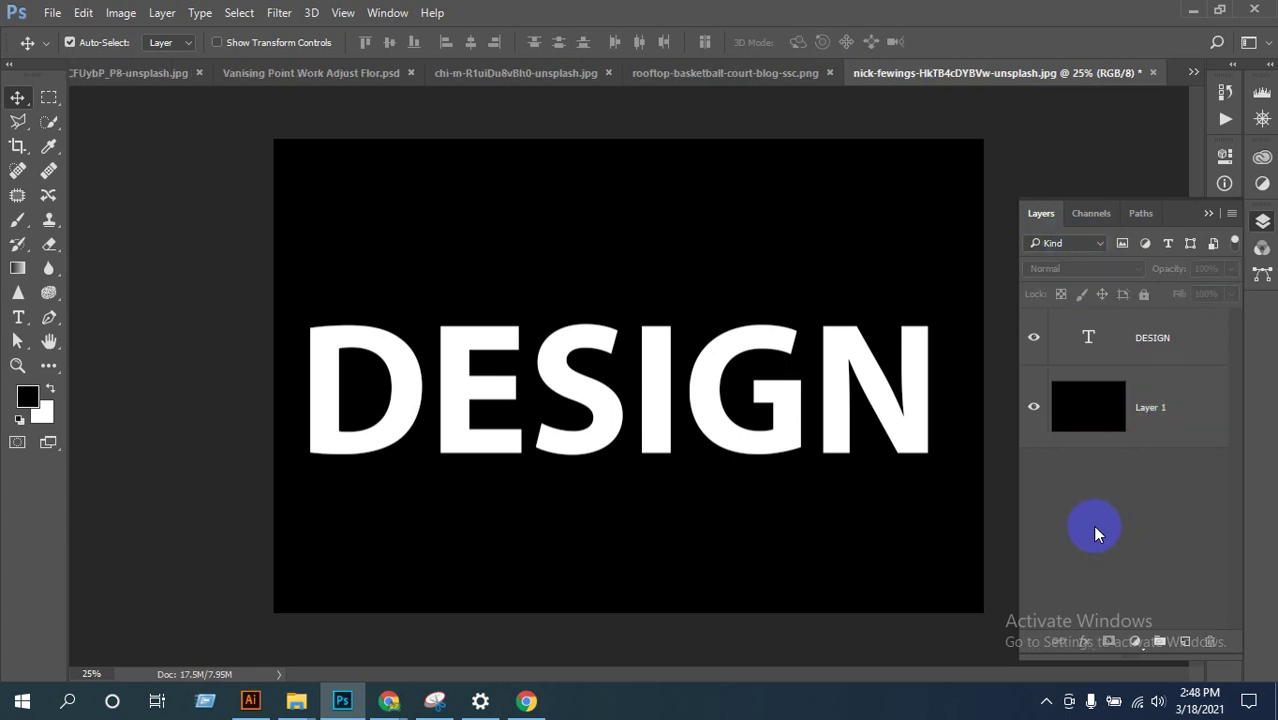
pyautogui.hotkey('ctrl', 'z')
pyautogui.hotkey('ctrl', 'z')
pyautogui.hotkey('ctrl', 'z')
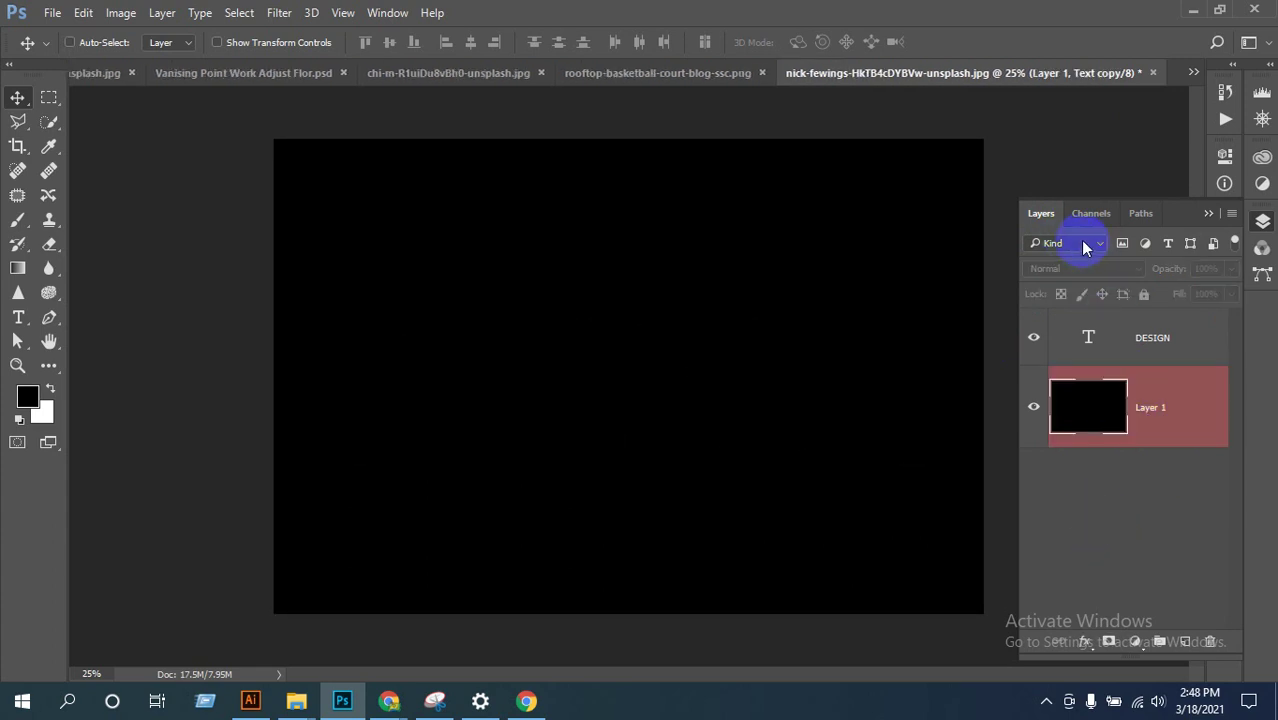
pyautogui.hotkey('ctrl', 'z')
pyautogui.hotkey('ctrl', 'z')
pyautogui.hotkey('ctrl', 'z')
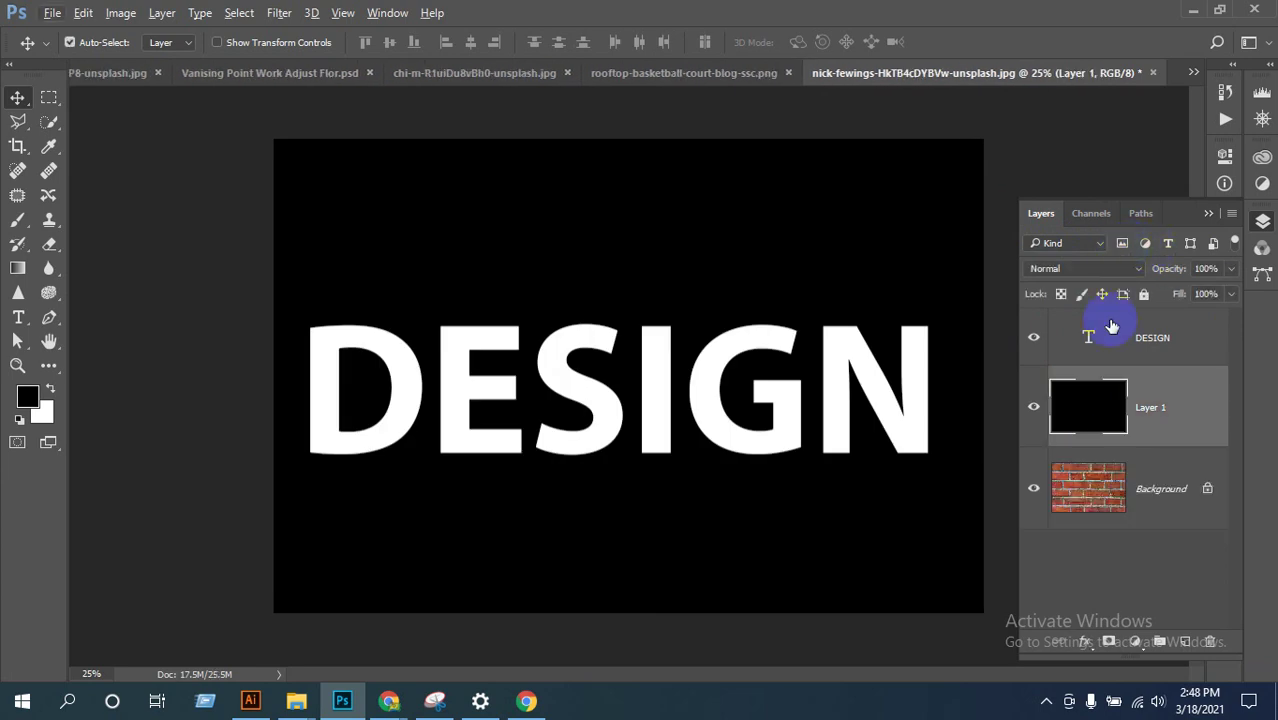
# Step: Select the DESIGN text layer and delete both the Text copy and Text alpha channels
pyautogui.keyDown('ctrl'); pyautogui.click(1155, 362); pyautogui.keyUp('ctrl')
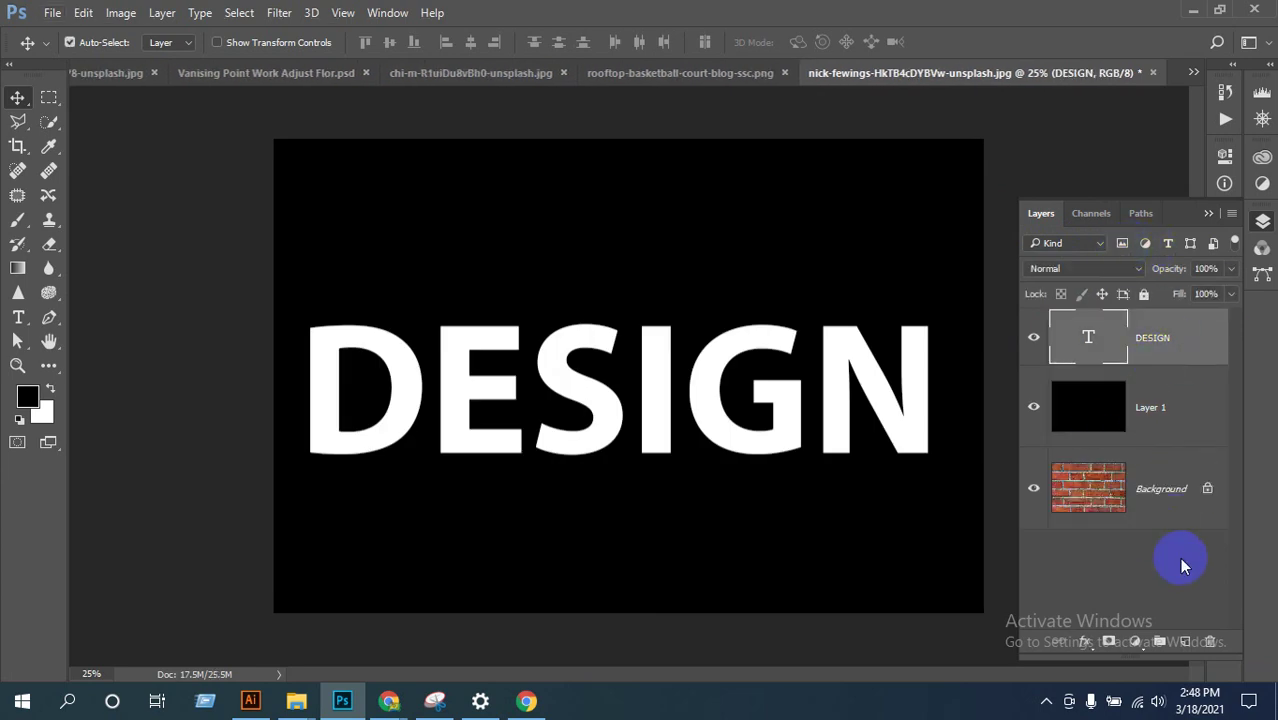
pyautogui.click(1100, 214)
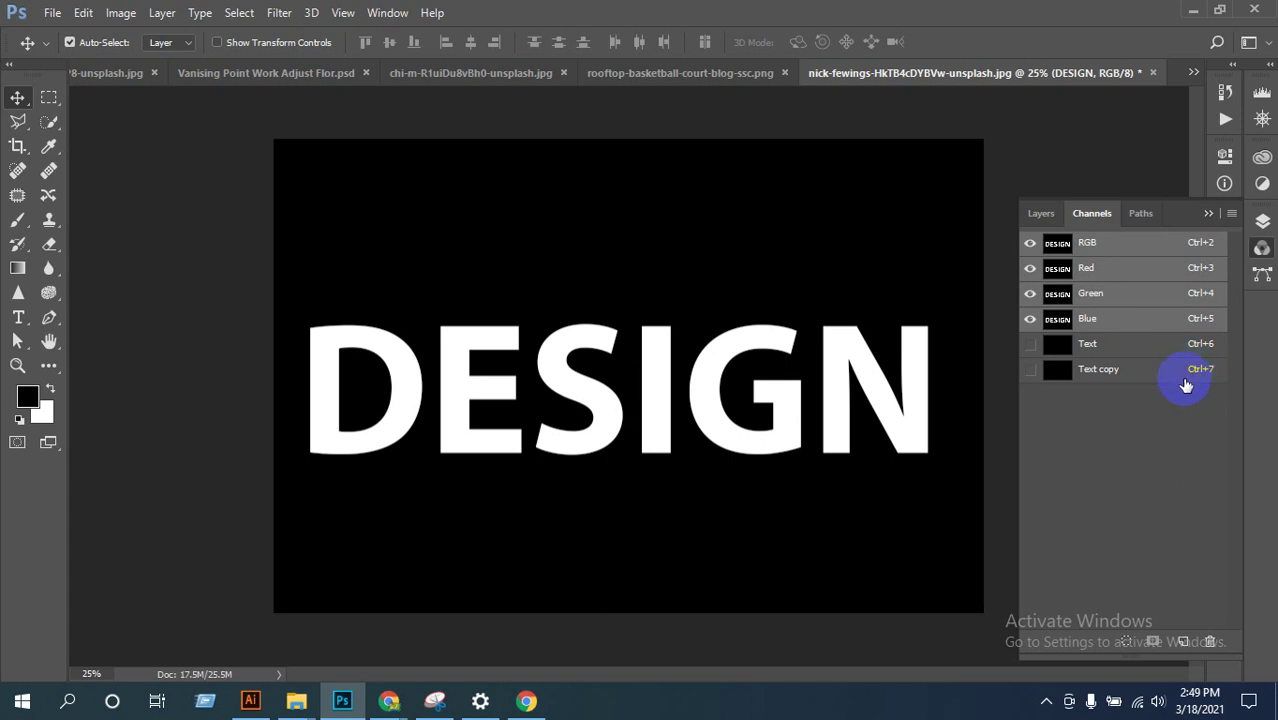
pyautogui.click(1107, 368)
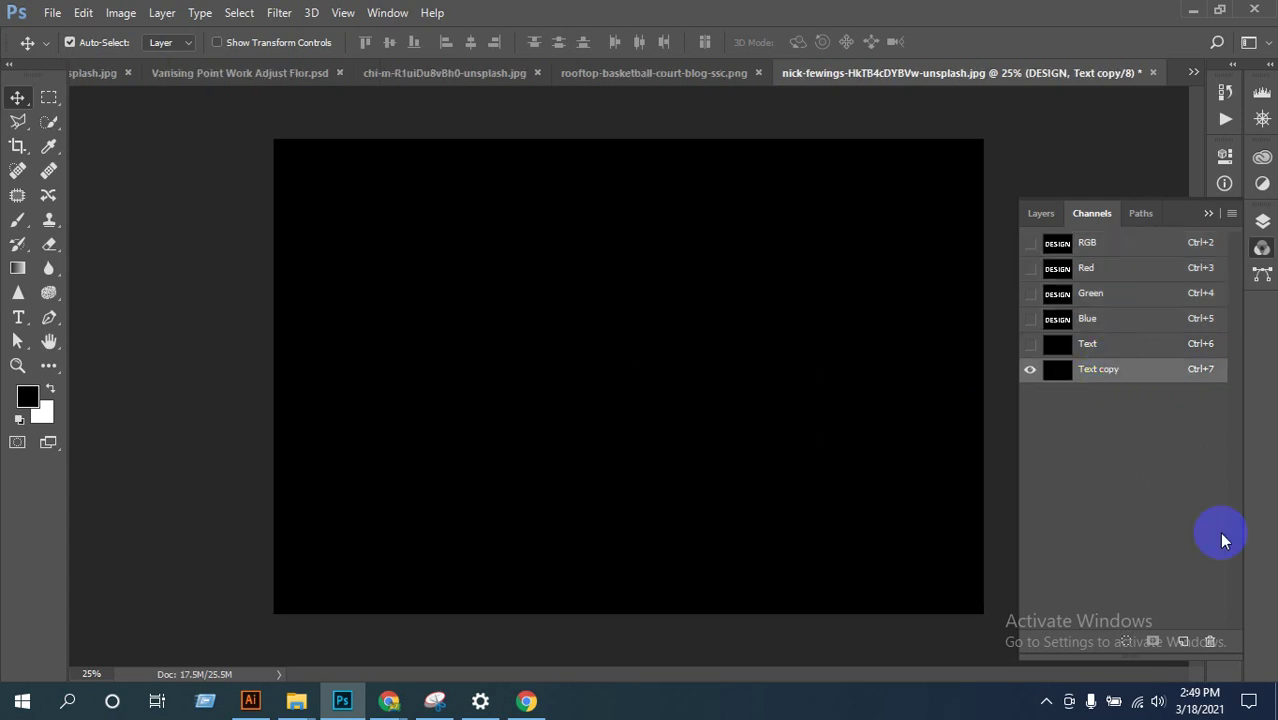
pyautogui.click(1210, 641)
pyautogui.click(573, 280)
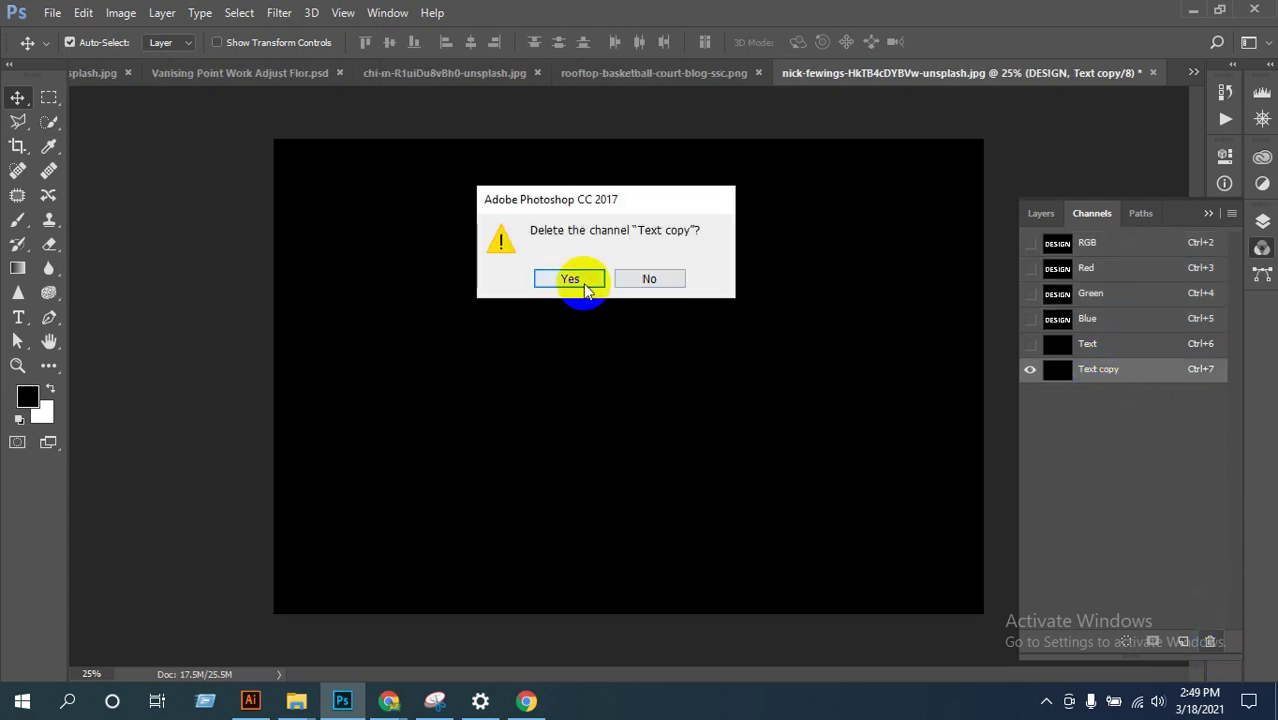
pyautogui.click(1092, 346)
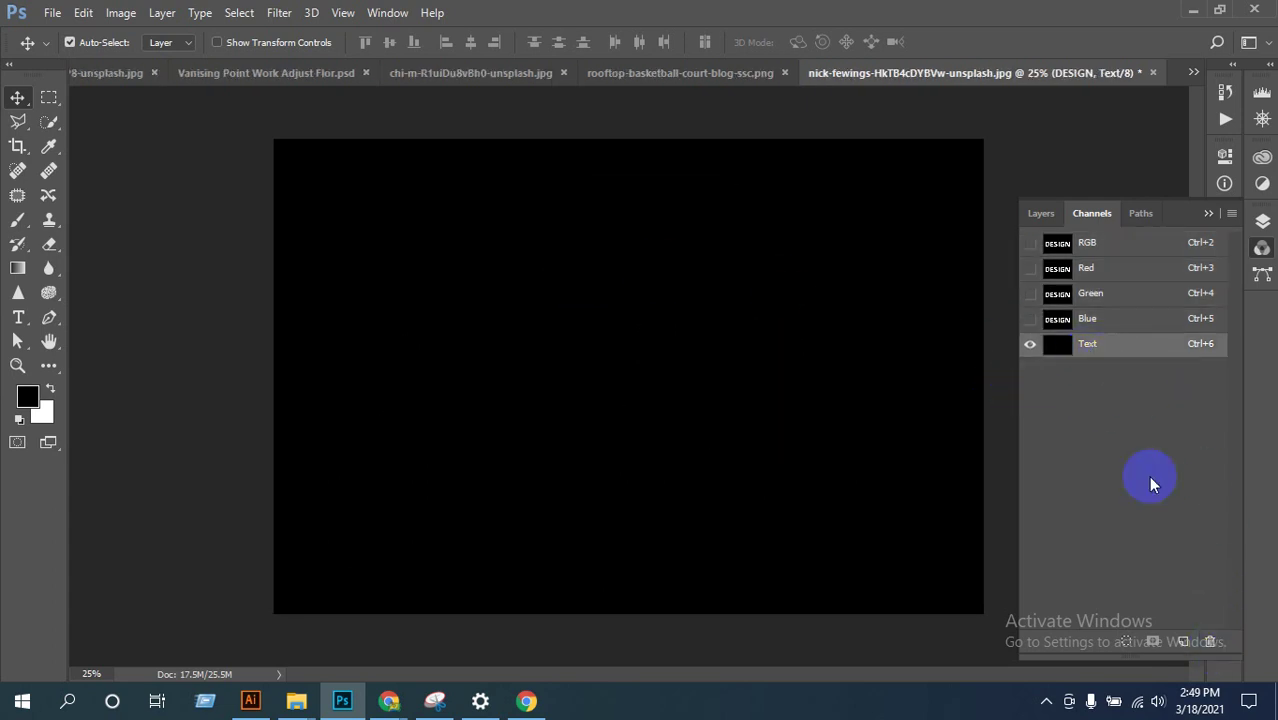
pyautogui.click(1210, 641)
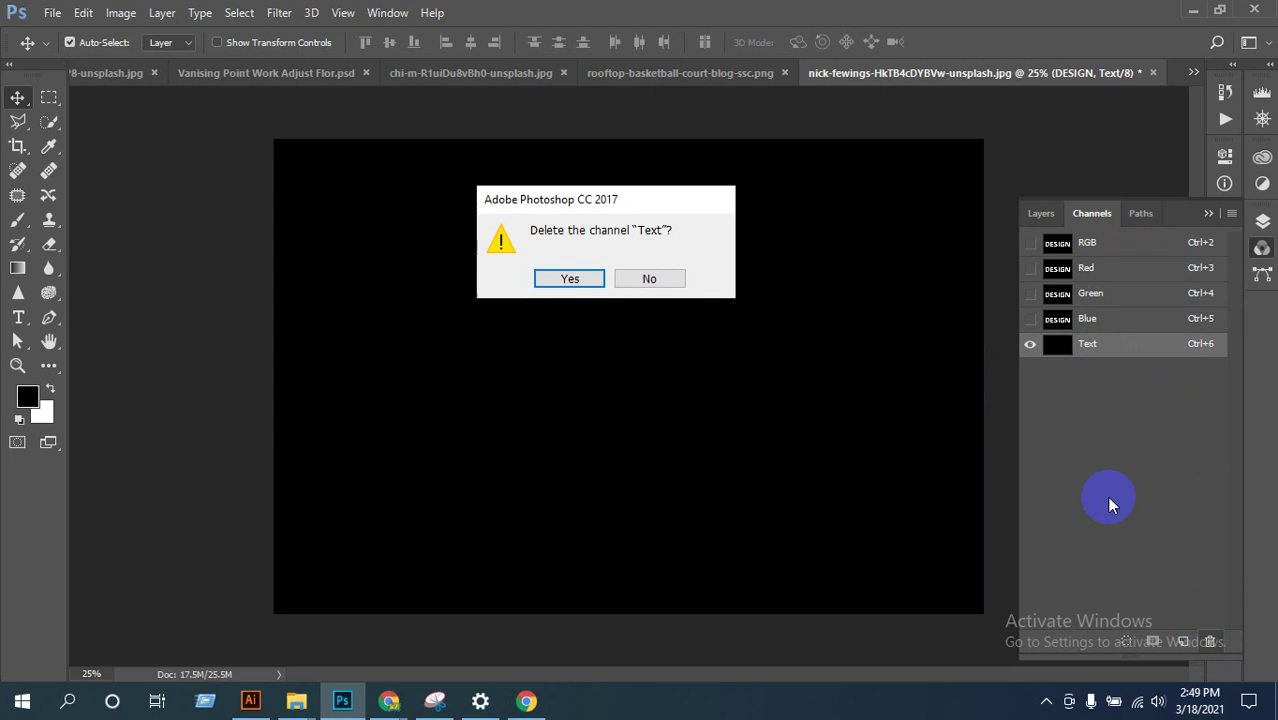
pyautogui.click(565, 278)
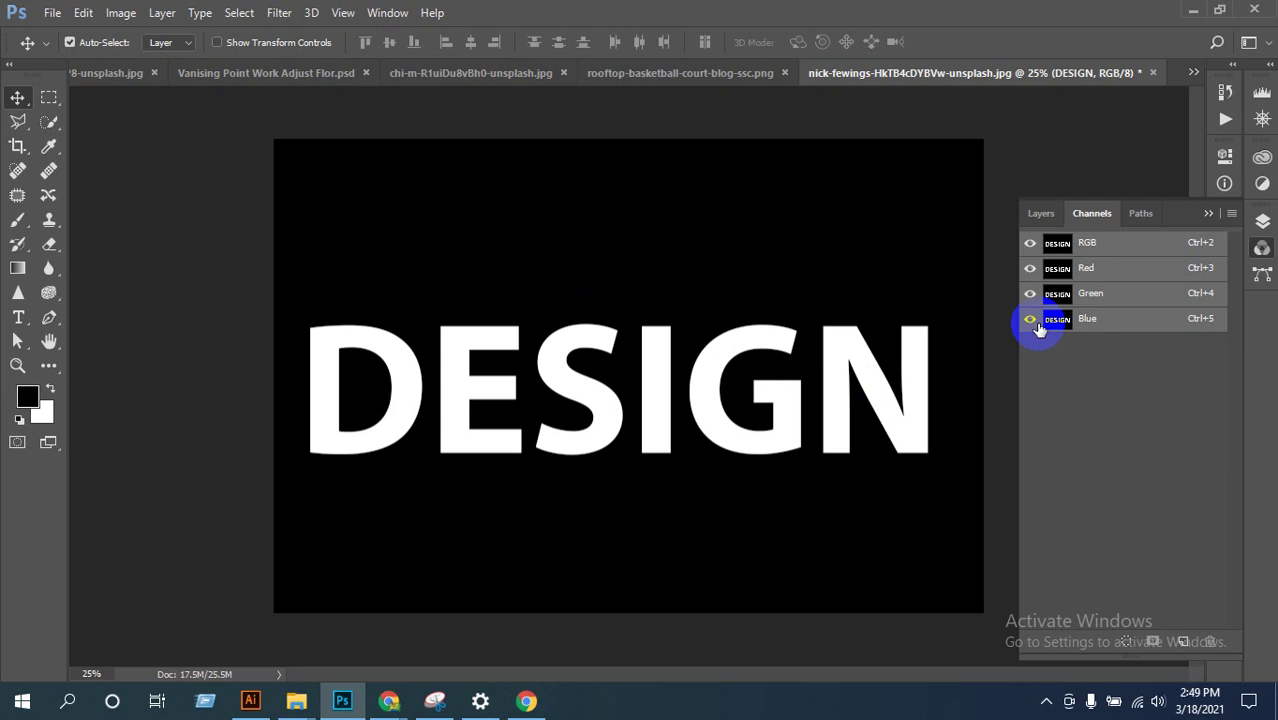
# Step: Create a new alpha channel named Txt
pyautogui.click(1182, 641)
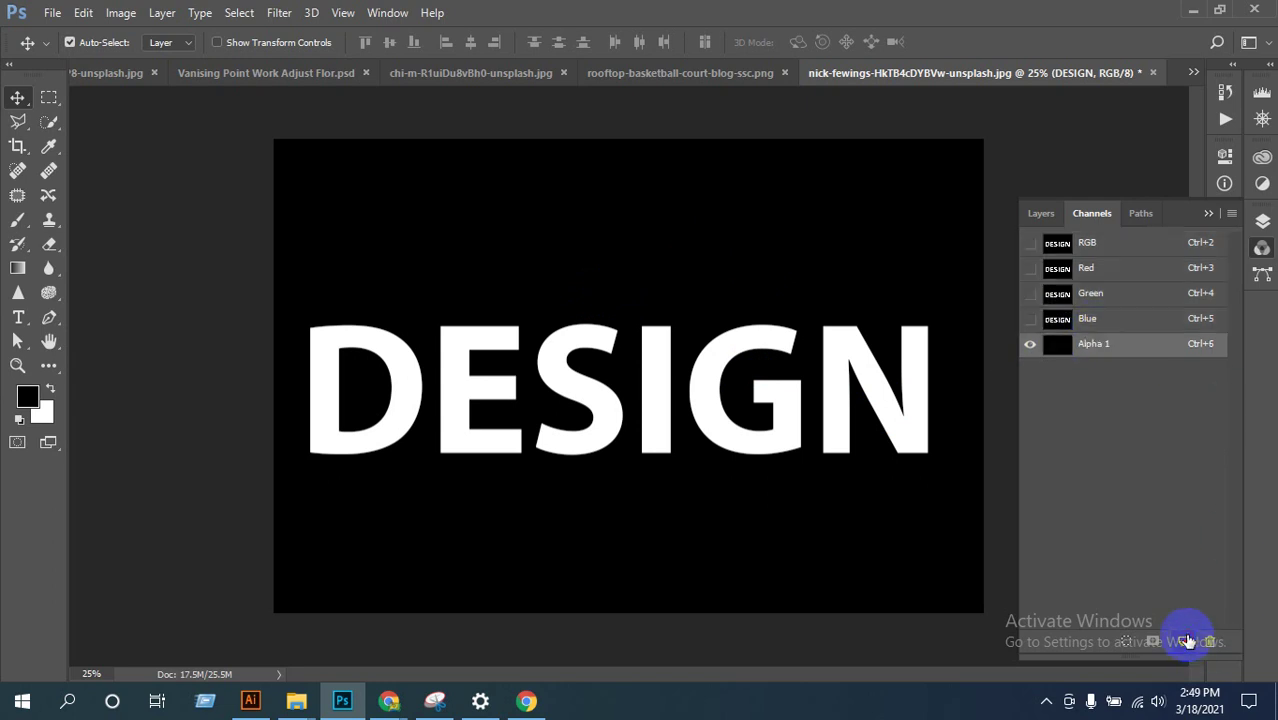
pyautogui.doubleClick(1095, 346)
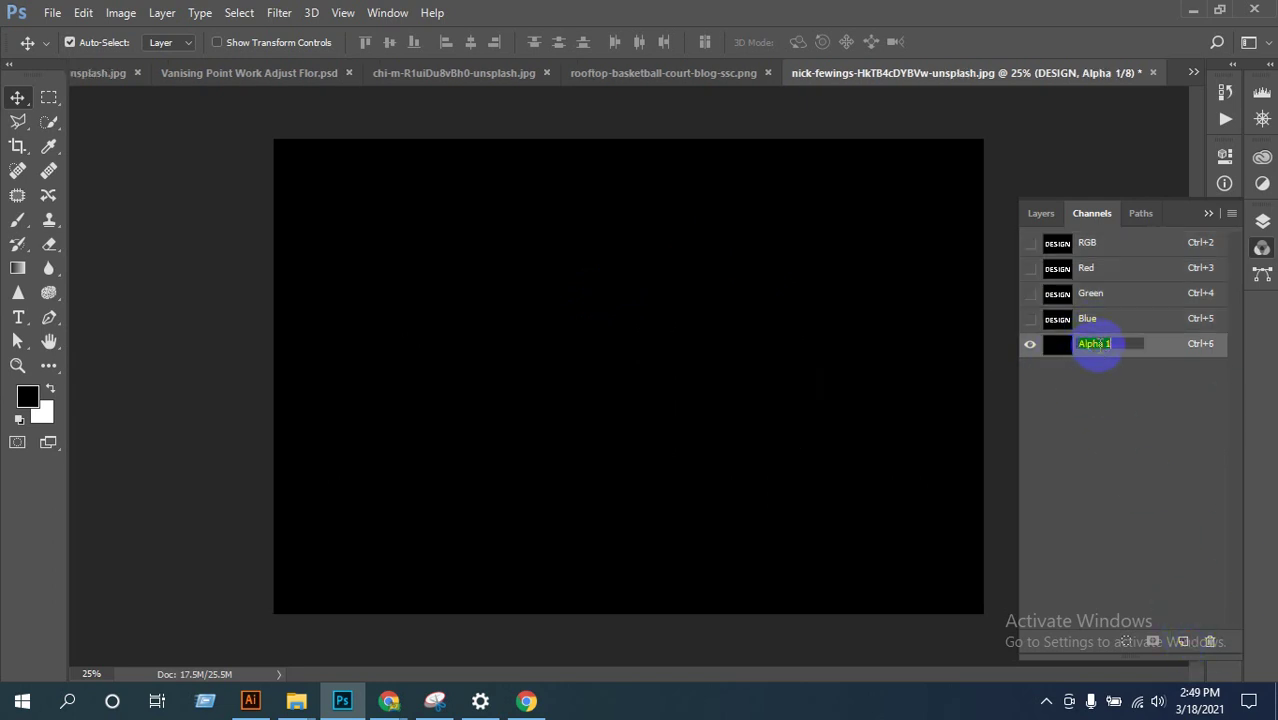
pyautogui.write('T')
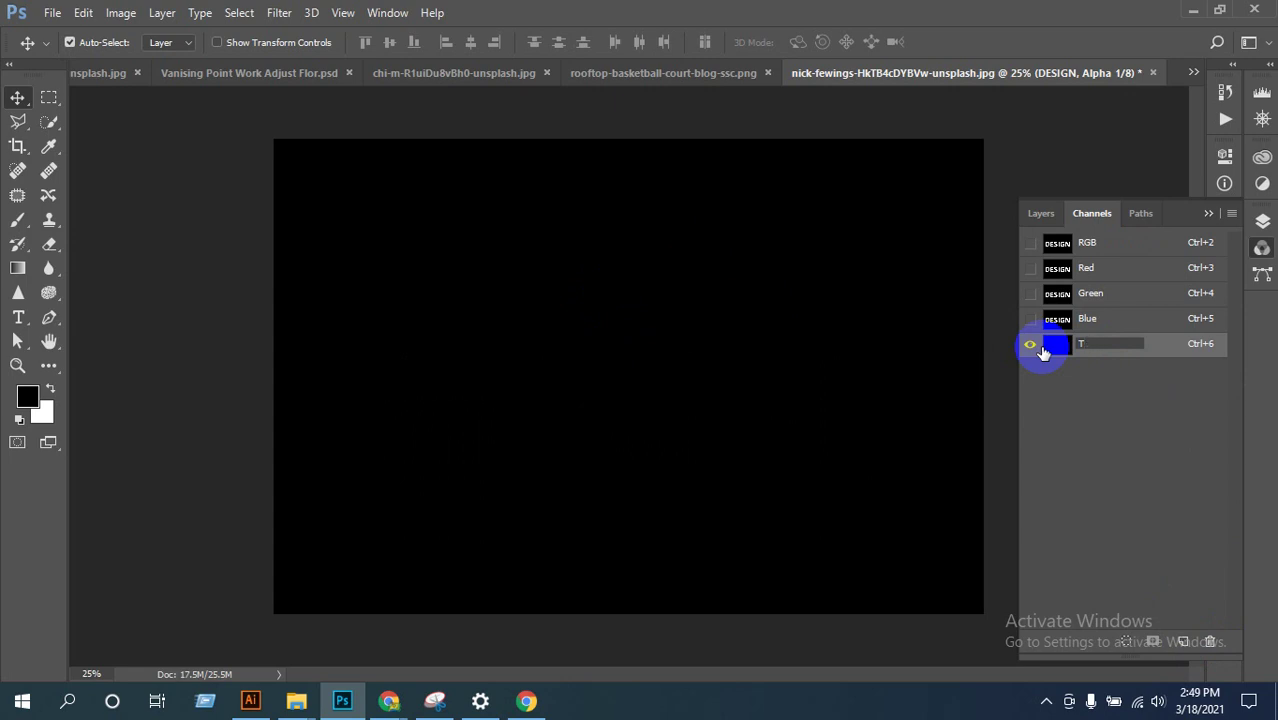
pyautogui.write('xt')
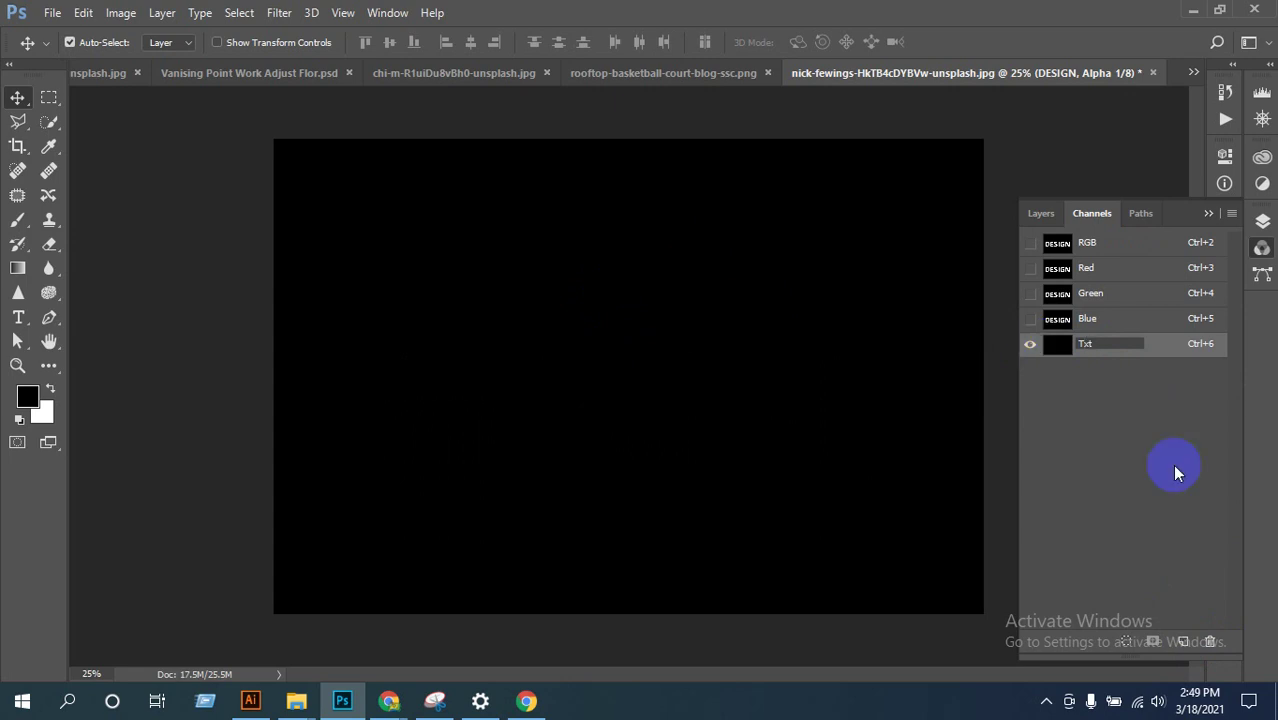
pyautogui.press('Return')
pyautogui.doubleClick(1117, 345)
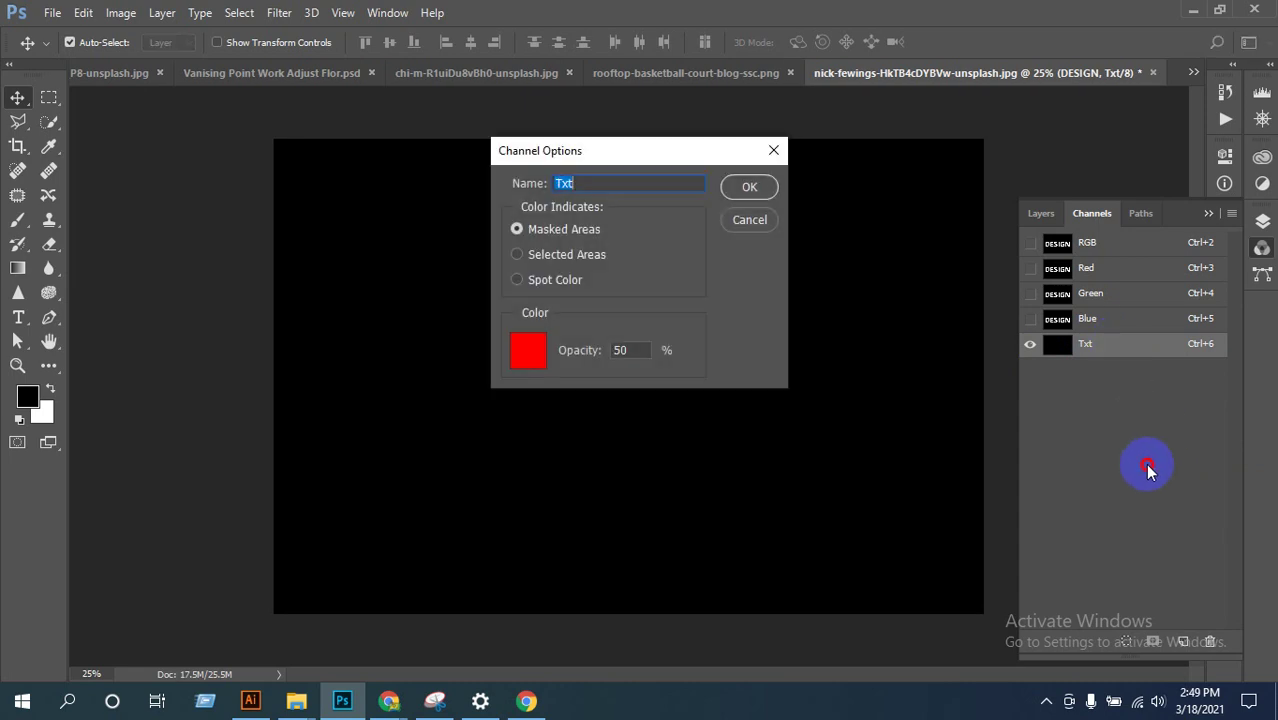
pyautogui.click(750, 220)
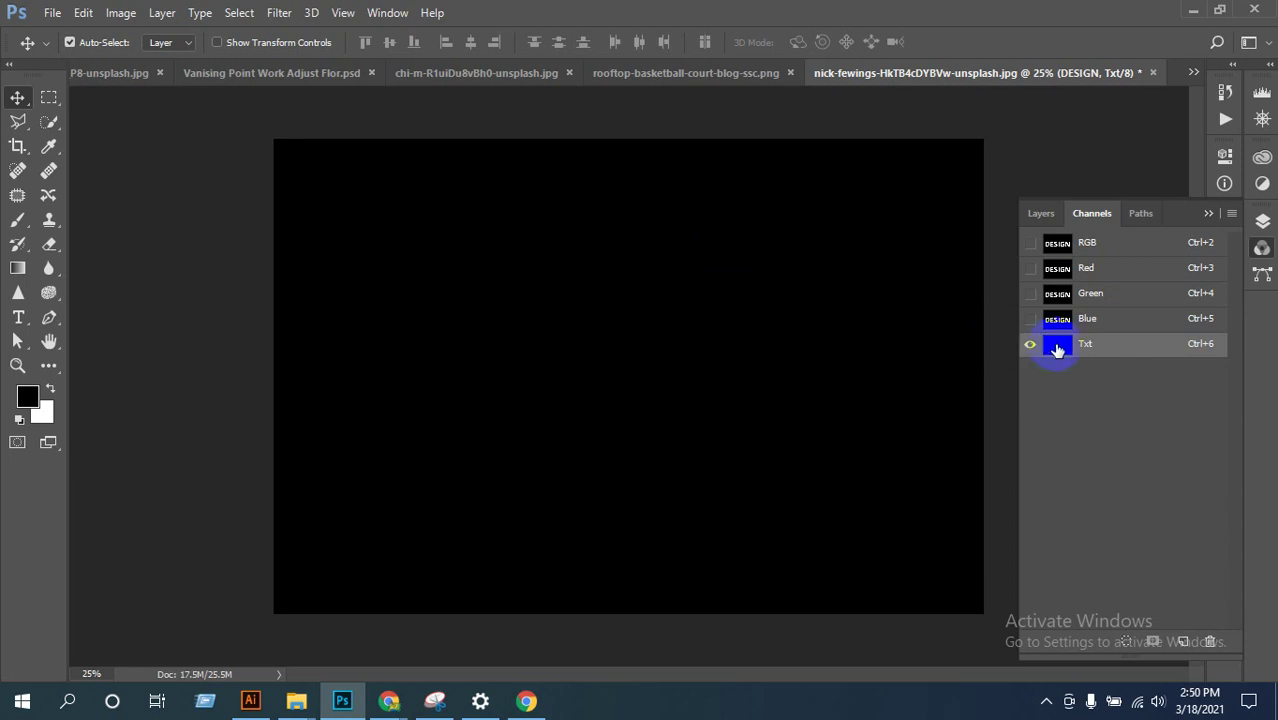
pyautogui.click(48, 390)
pyautogui.click(48, 392)
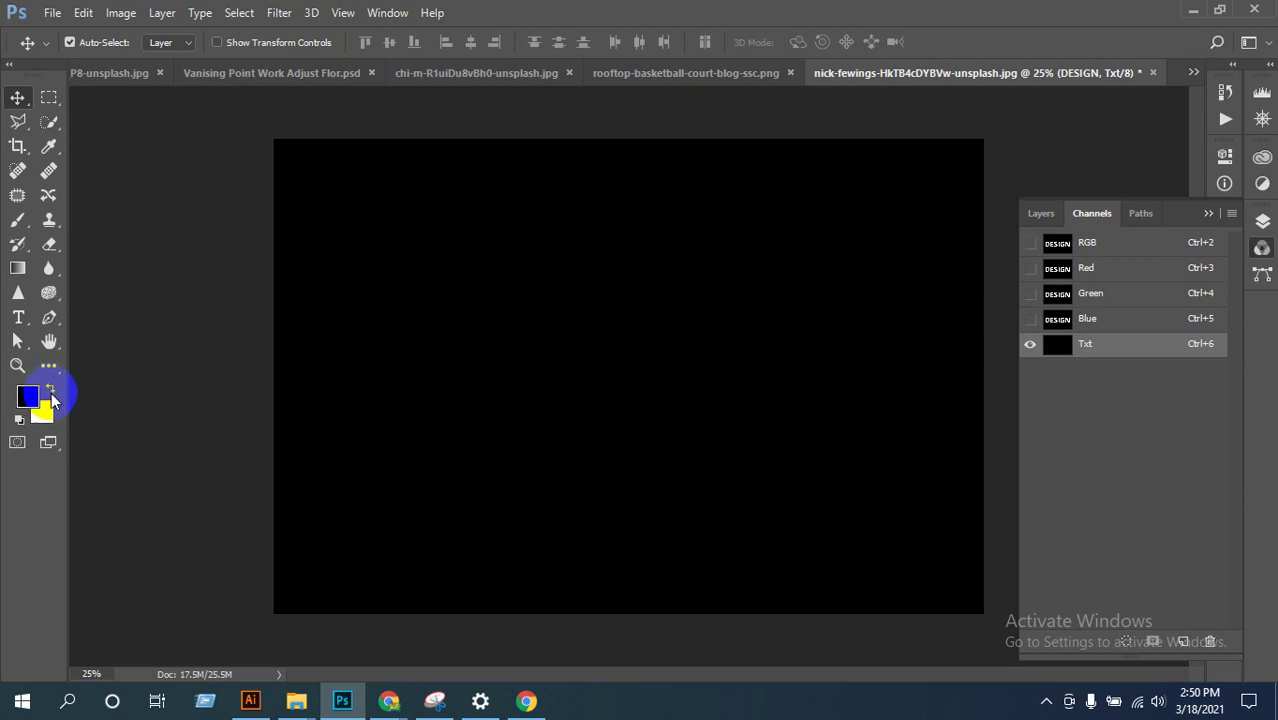
# Step: Reset the colours to default, set the foreground colour to white (ffffff), and fill Layer 1 with white
pyautogui.press('d')
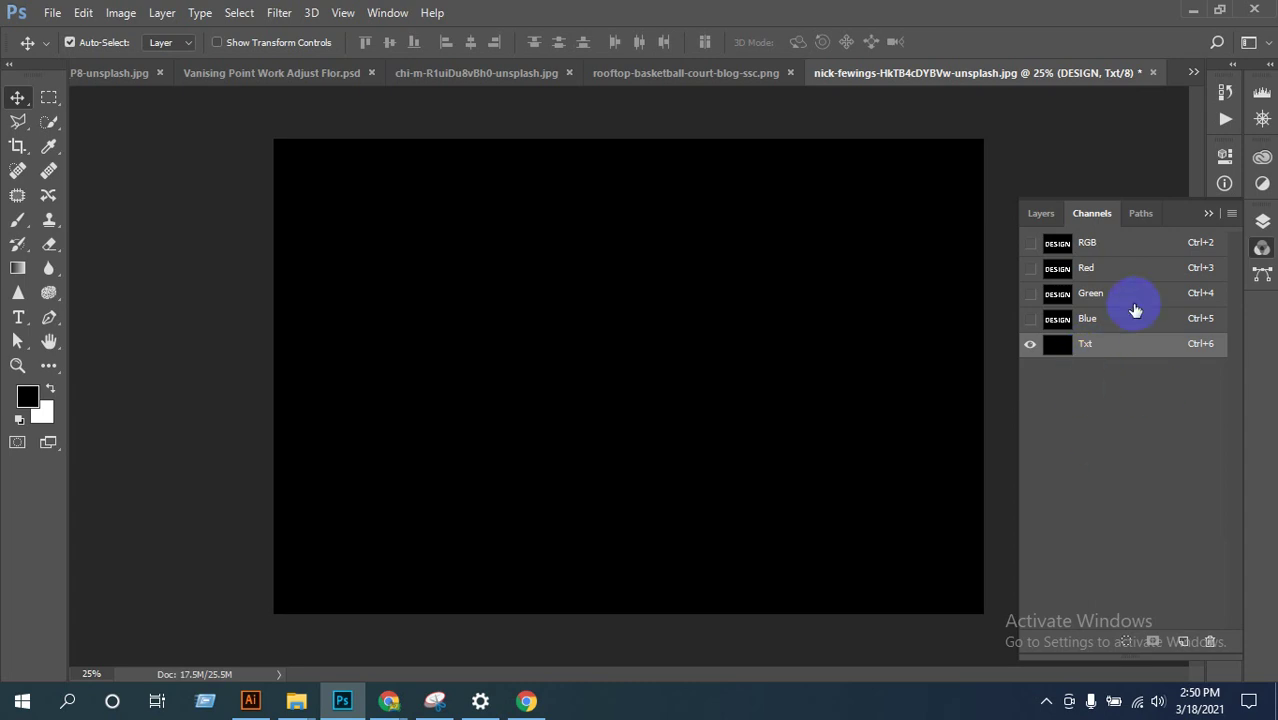
pyautogui.click(1042, 213)
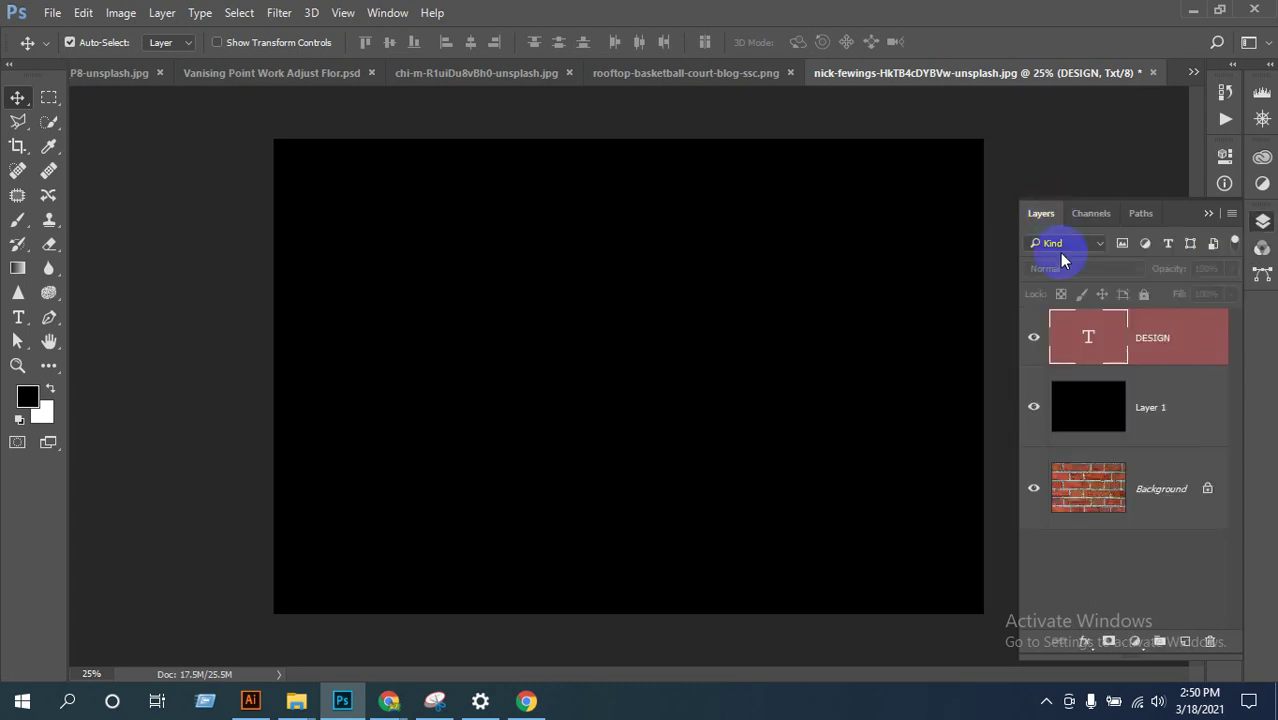
pyautogui.click(1034, 407)
pyautogui.click(1098, 405)
pyautogui.click(30, 396)
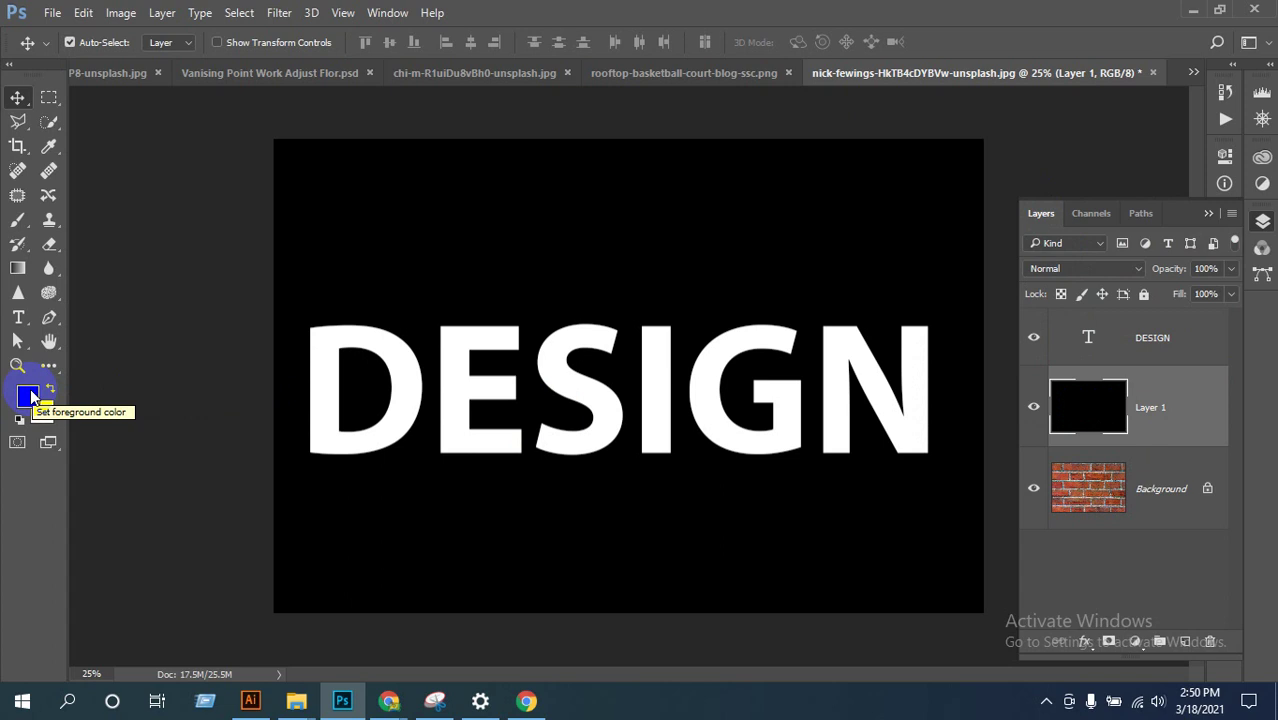
pyautogui.click(30, 396)
pyautogui.moveTo(590, 314); pyautogui.dragTo(393, 157)
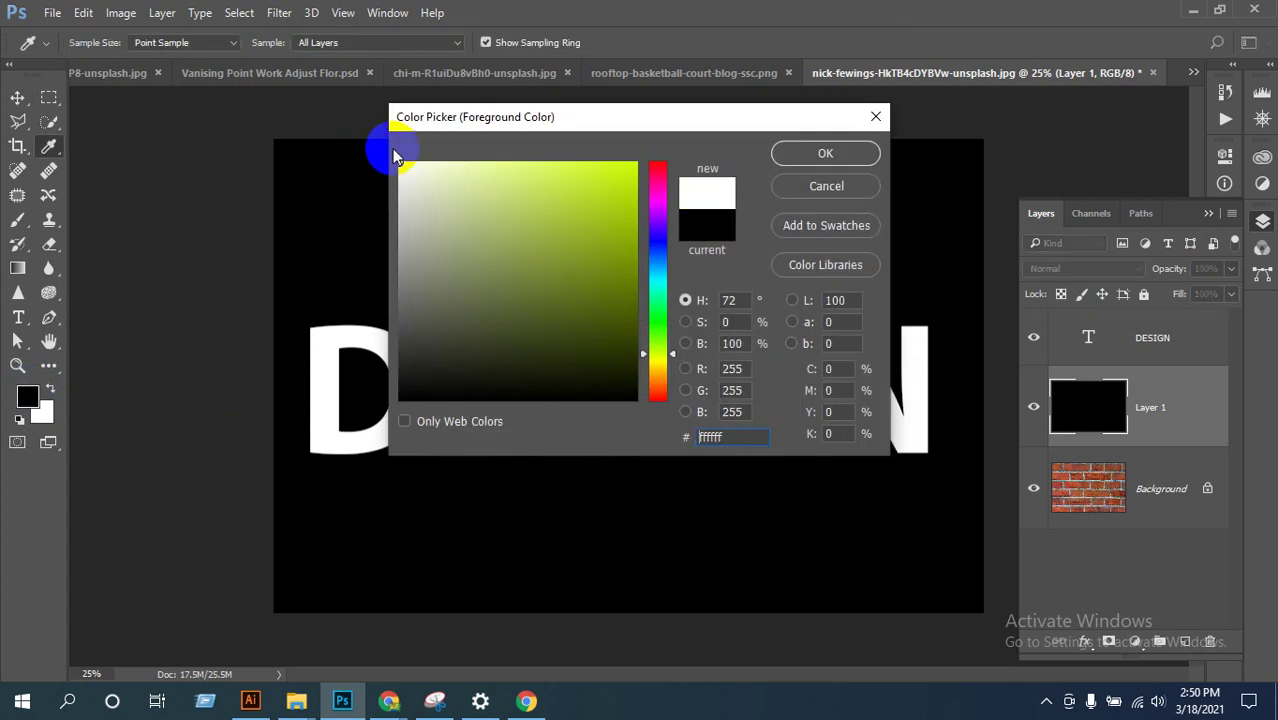
pyautogui.click(805, 160)
pyautogui.click(1142, 410)
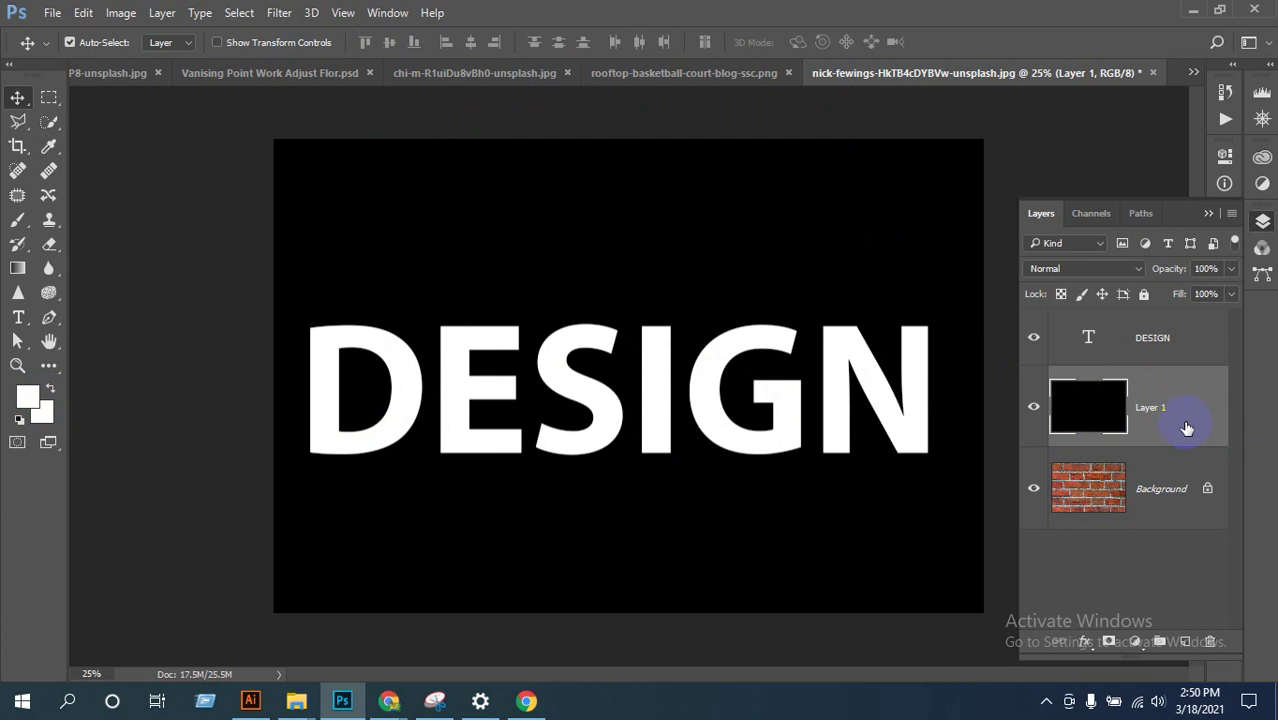
pyautogui.hotkey('ctrl', 'BackSpace')
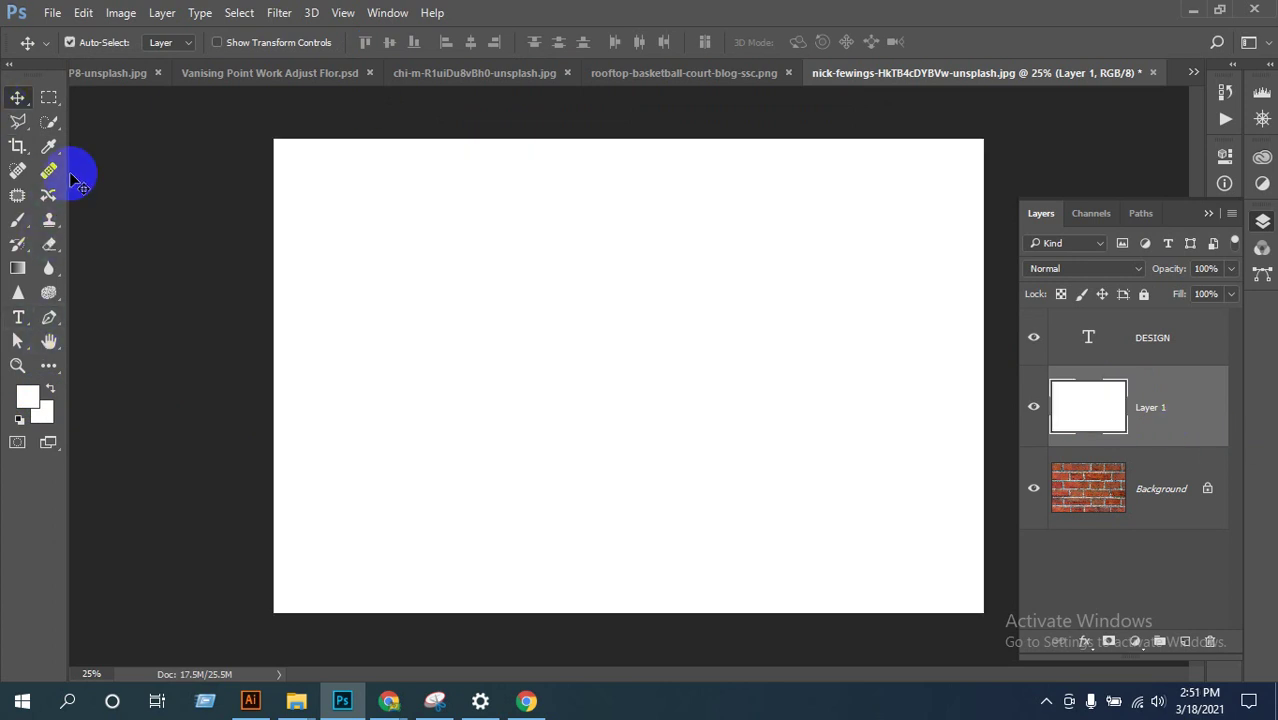
# Step: Check the text colour of the DESIGN layer in the colour picker and leave text editing
pyautogui.click(1088, 336)
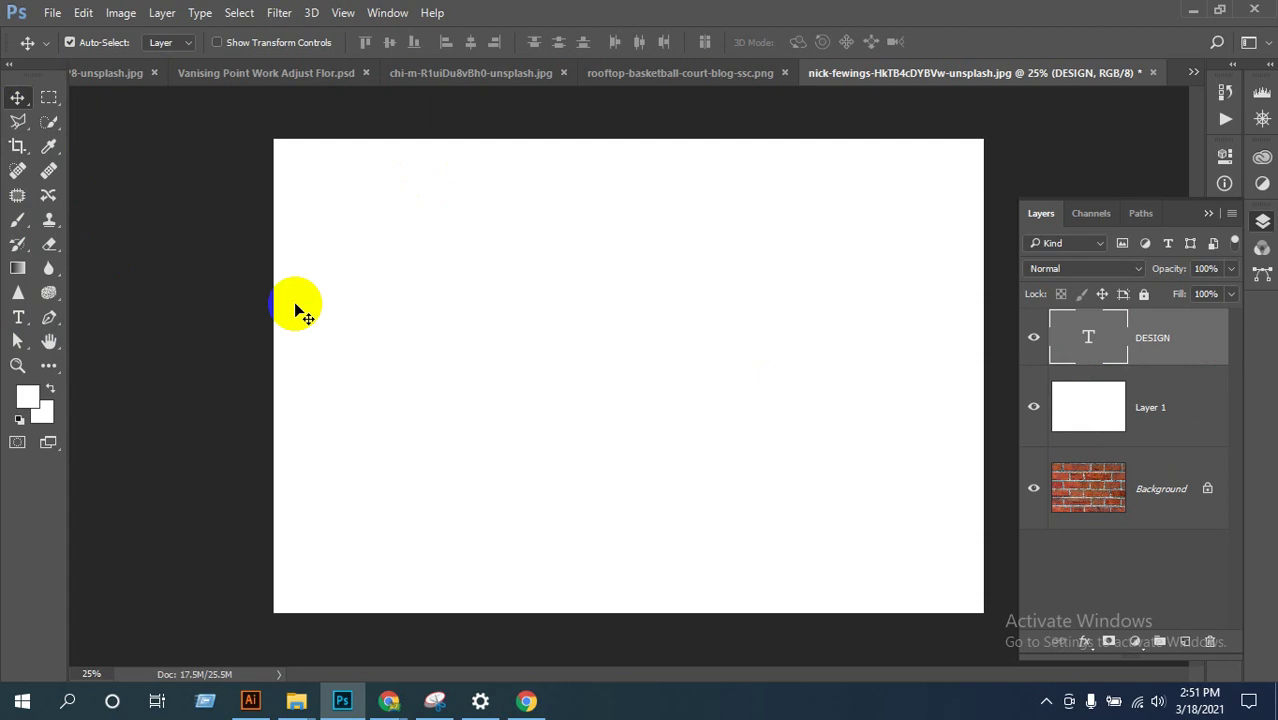
pyautogui.doubleClick(576, 359)
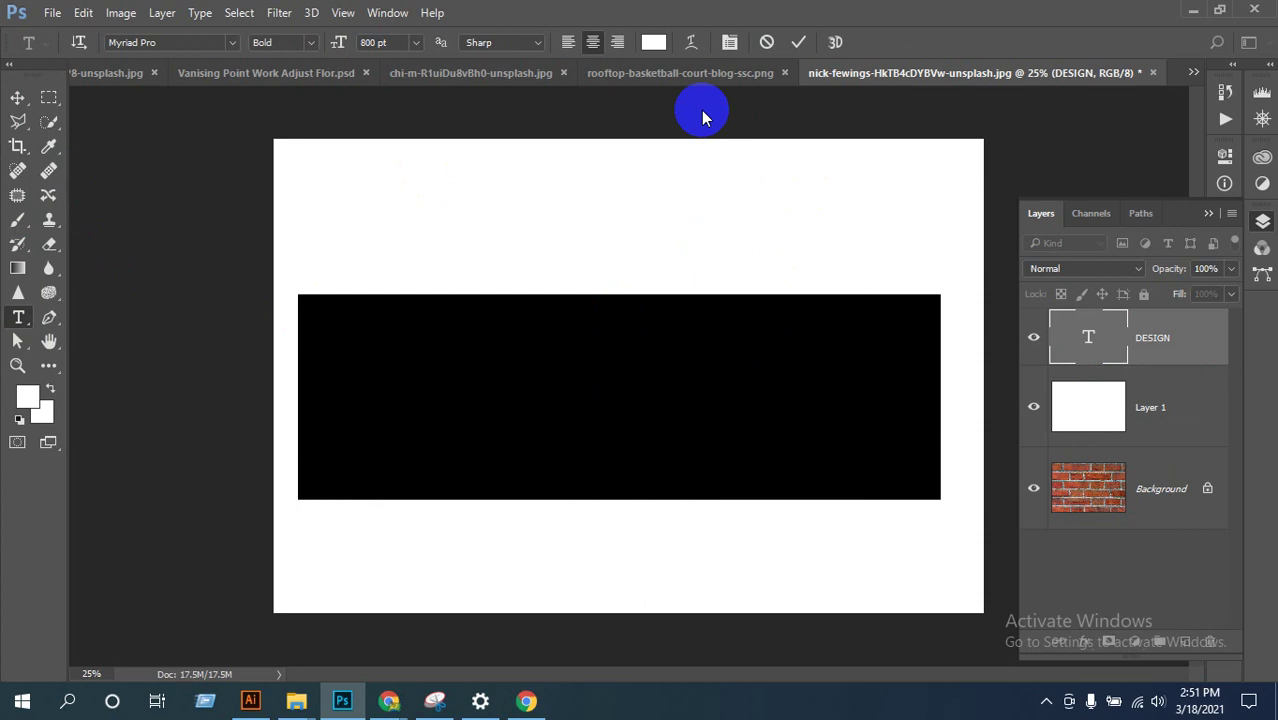
pyautogui.click(655, 42)
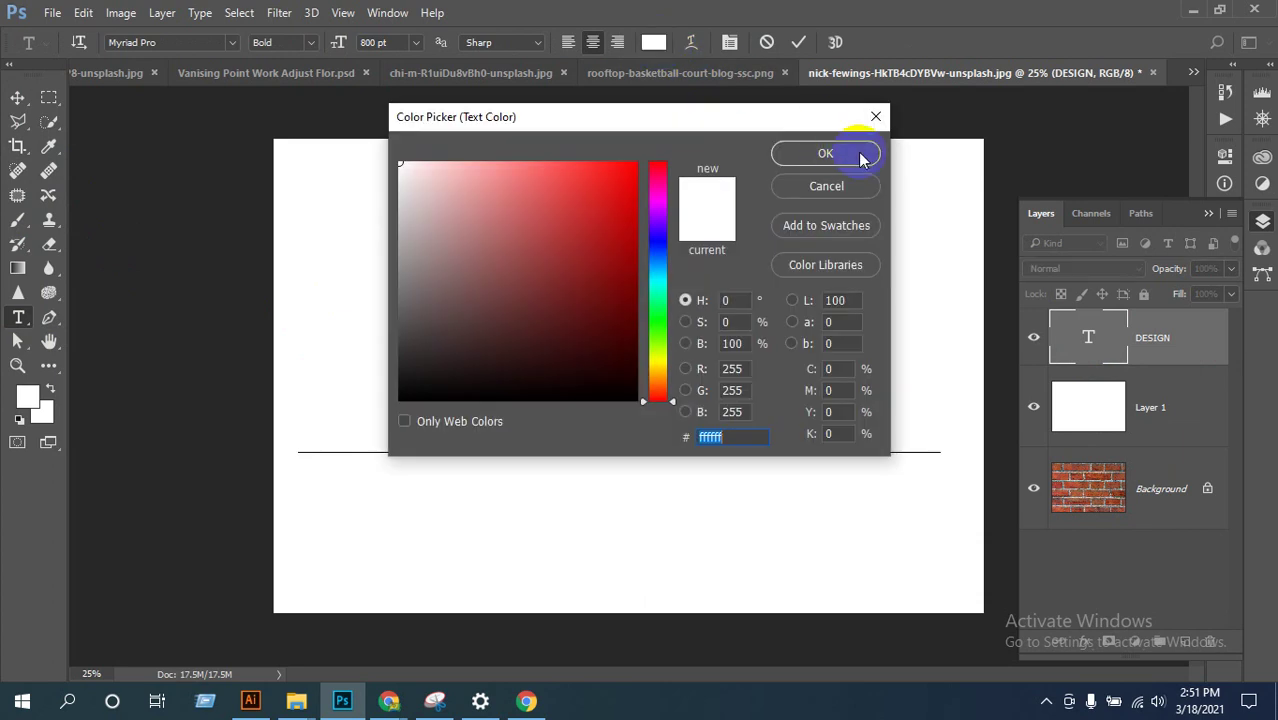
pyautogui.click(860, 153)
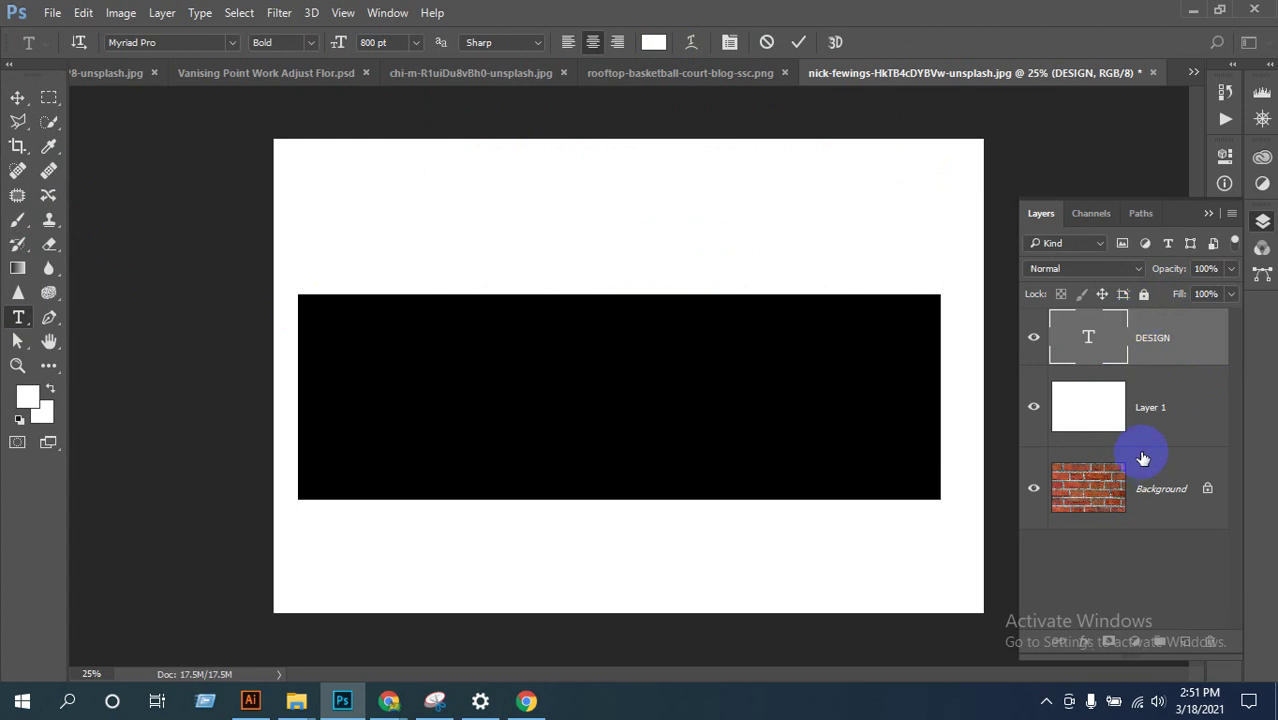
pyautogui.keyDown('ctrl'); pyautogui.click(1087, 405); pyautogui.keyUp('ctrl')
pyautogui.click(17, 97)
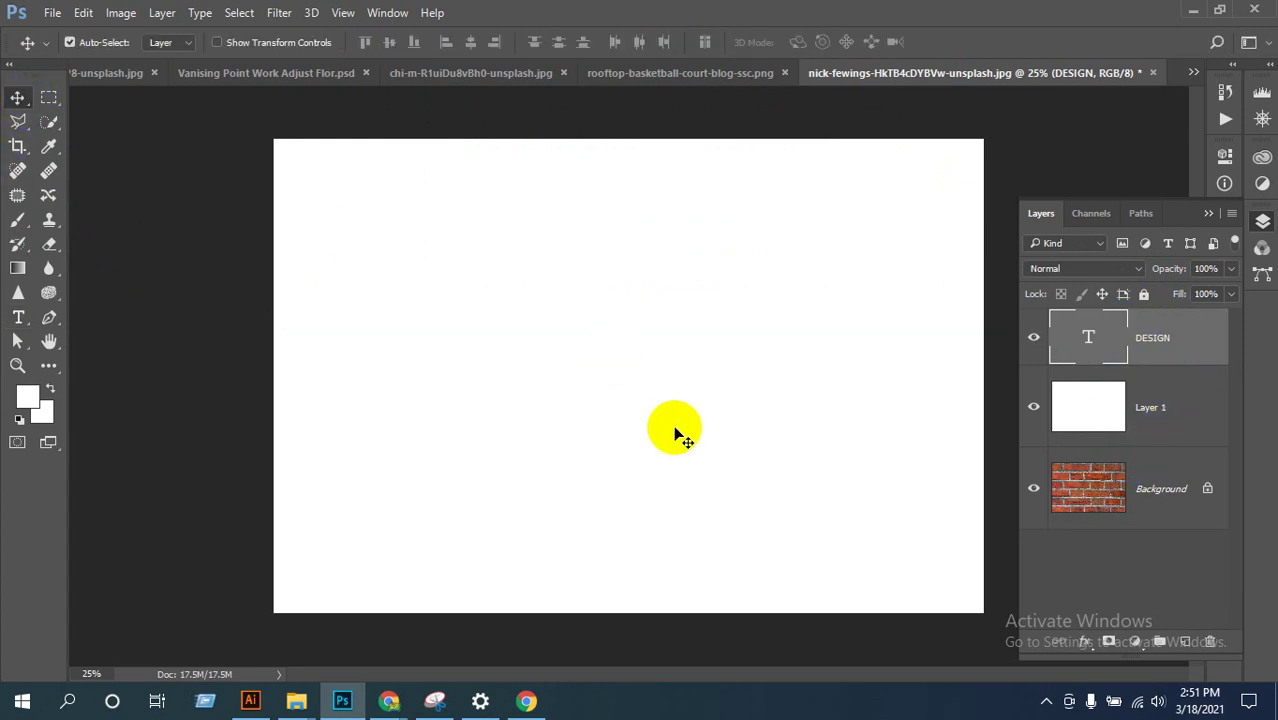
# Step: Rotate the DESIGN text by -15° with Free Transform and hide Layer 1 to reveal the brick wall
pyautogui.press('ctrl')
pyautogui.hotkey('ctrl', 't')
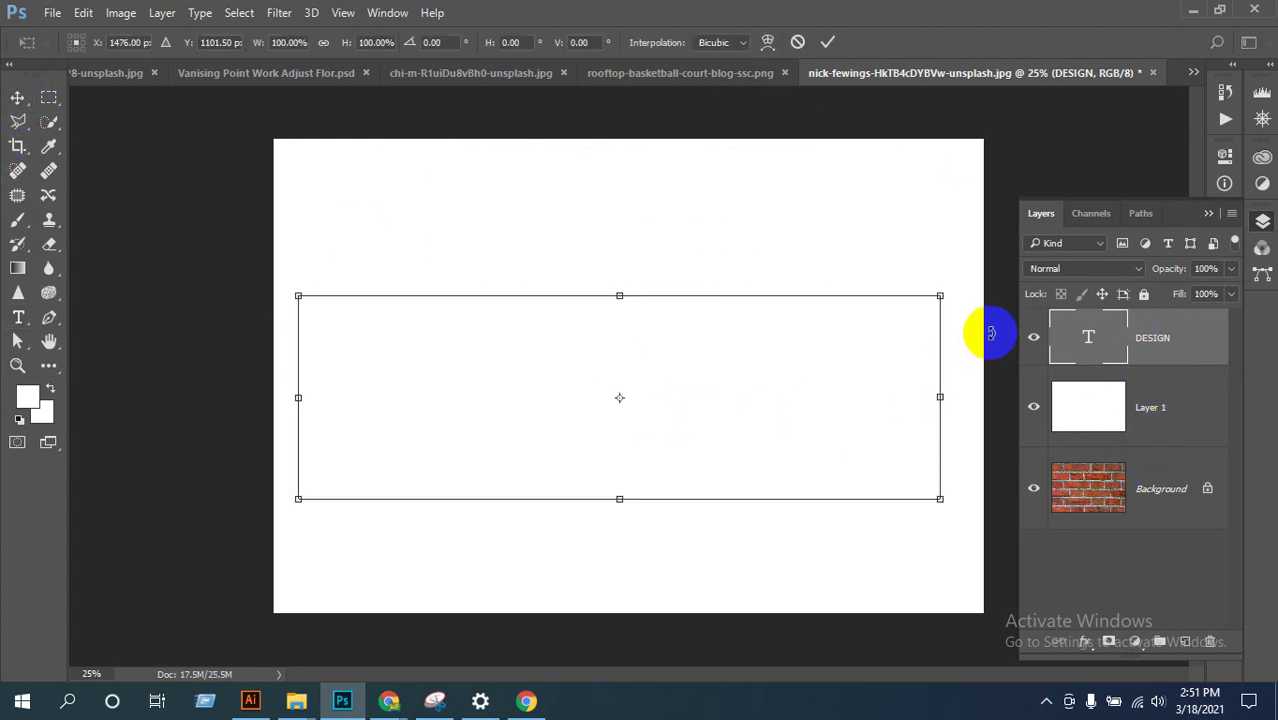
pyautogui.moveTo(967, 302); pyautogui.dragTo(940, 218)
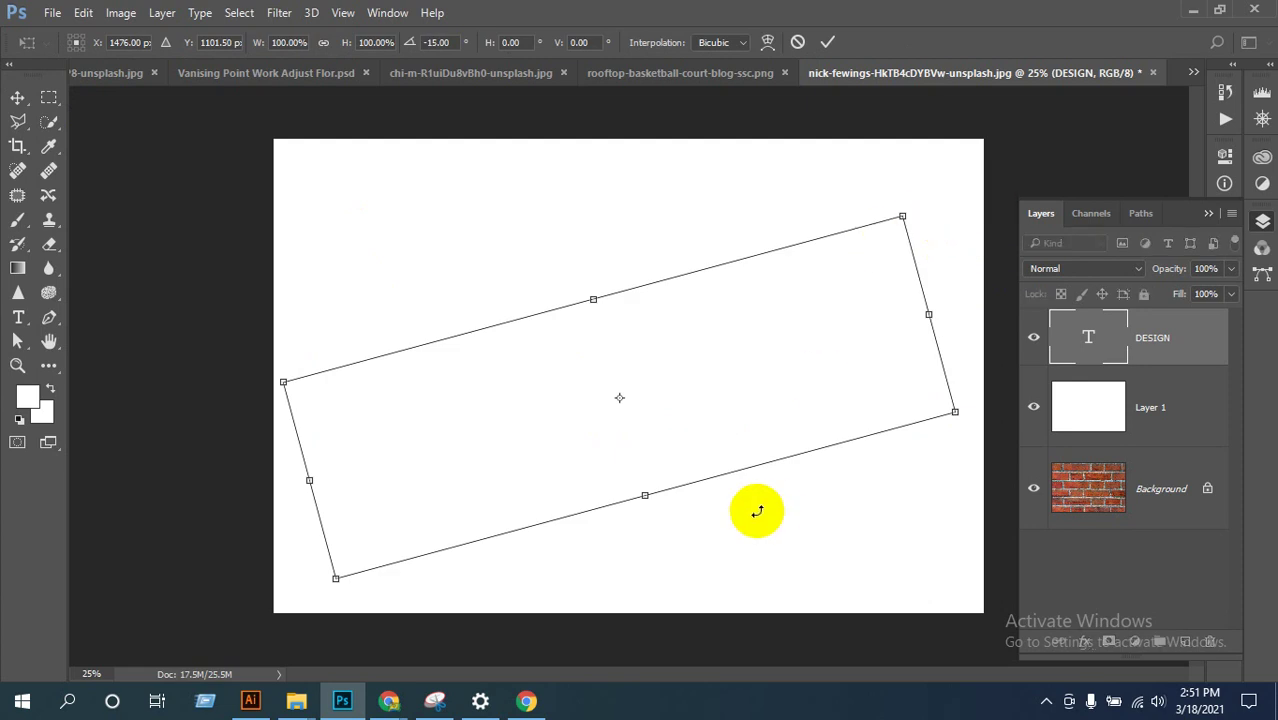
pyautogui.click(1090, 214)
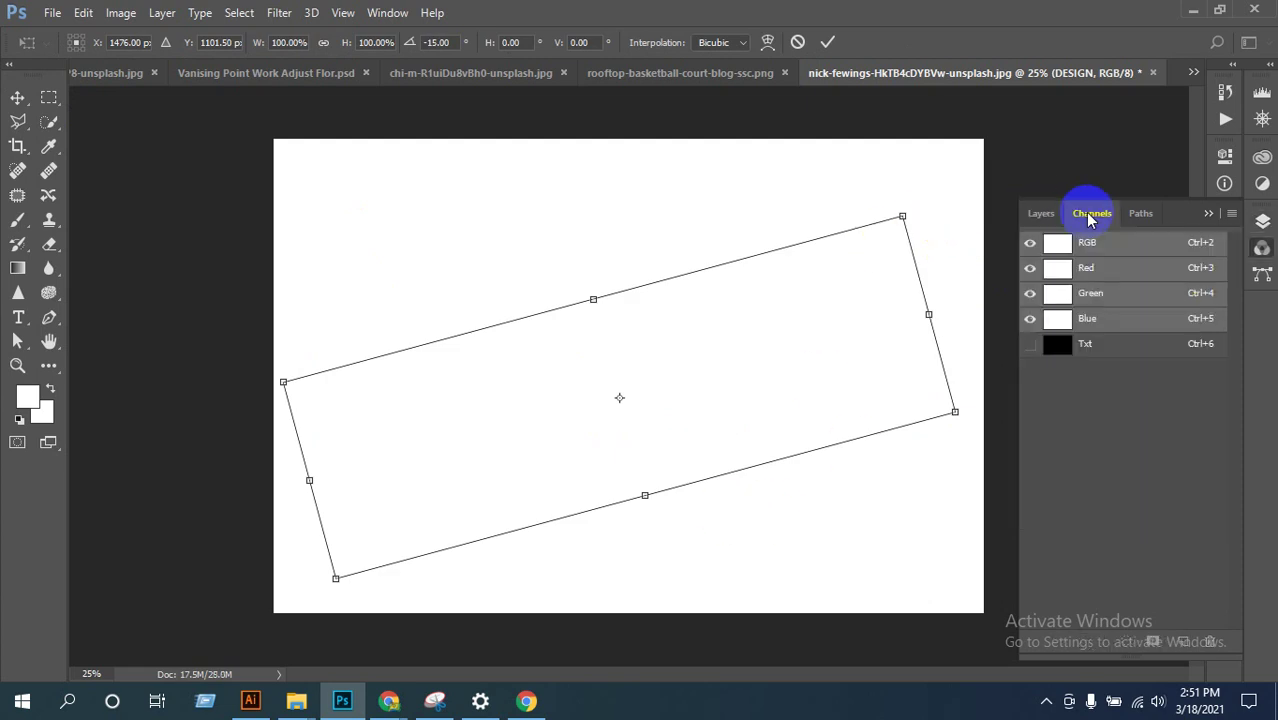
pyautogui.click(1031, 243)
pyautogui.click(1041, 213)
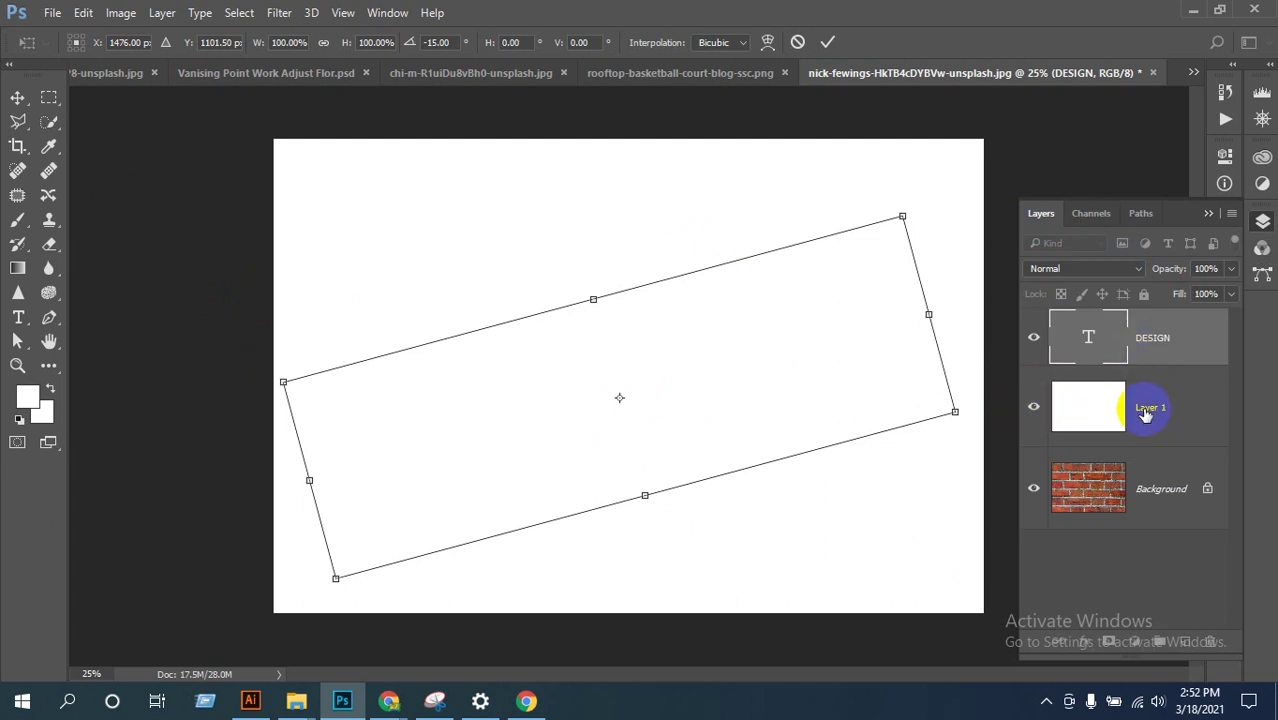
pyautogui.doubleClick(956, 371)
pyautogui.click(1033, 407)
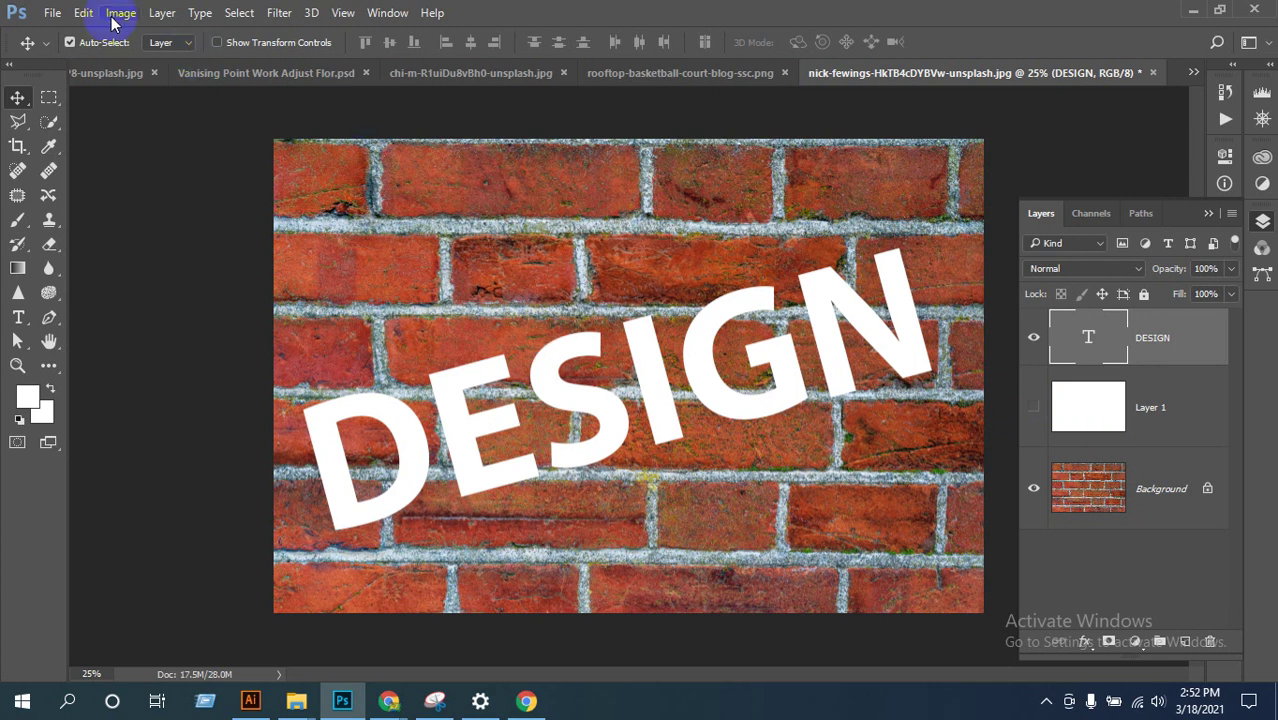
# Step: Open the brick photo nick-fewings-HkTB4cDYBVw-unsplash from the Downloads folder
pyautogui.click(56, 13)
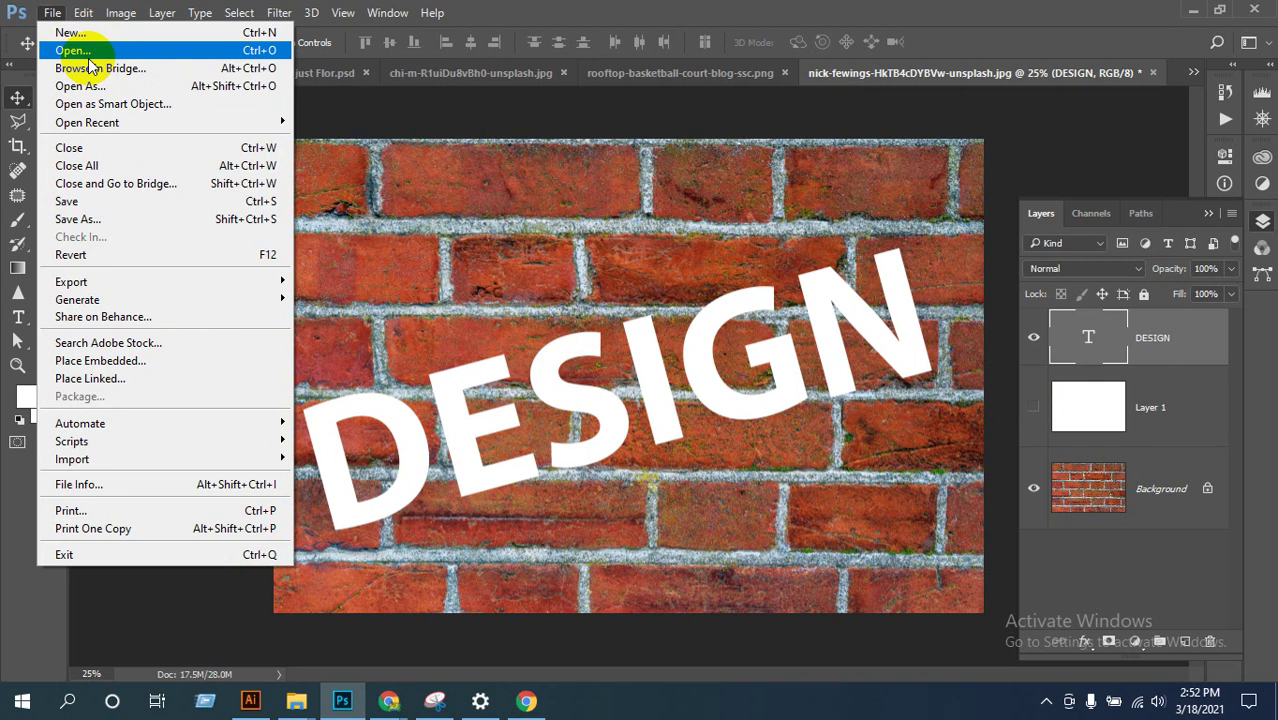
pyautogui.click(86, 50)
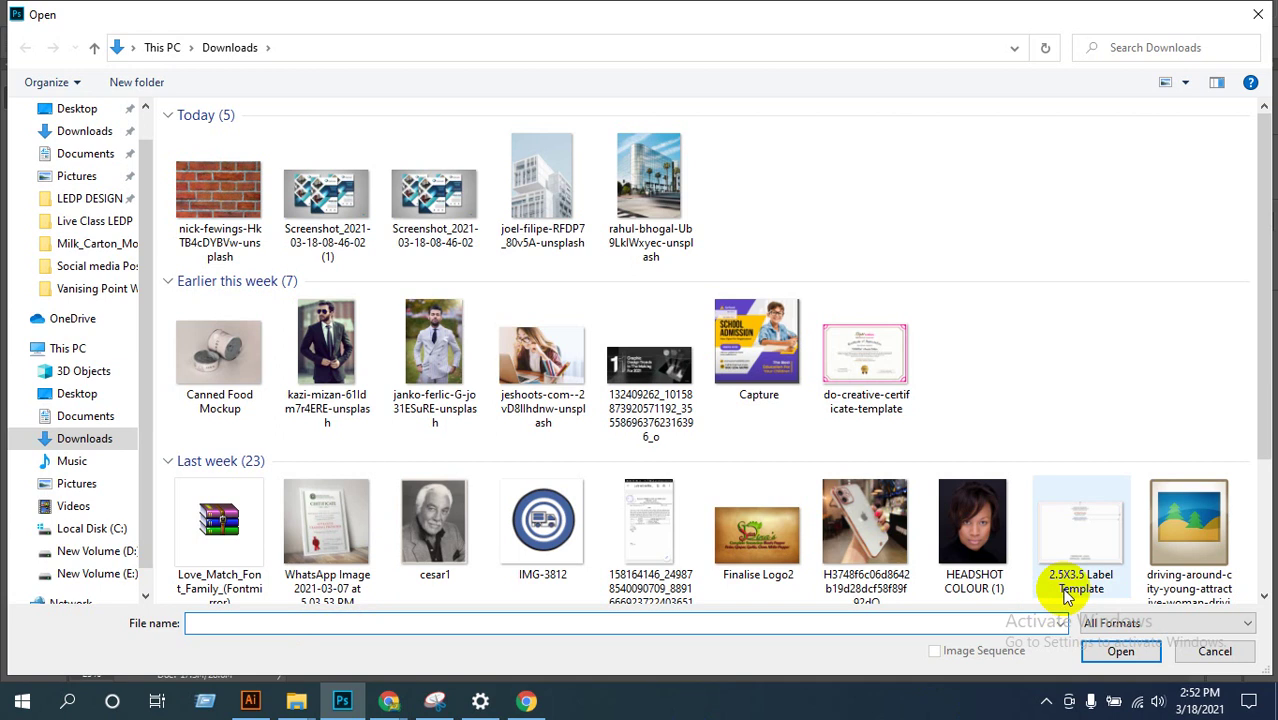
pyautogui.click(220, 205)
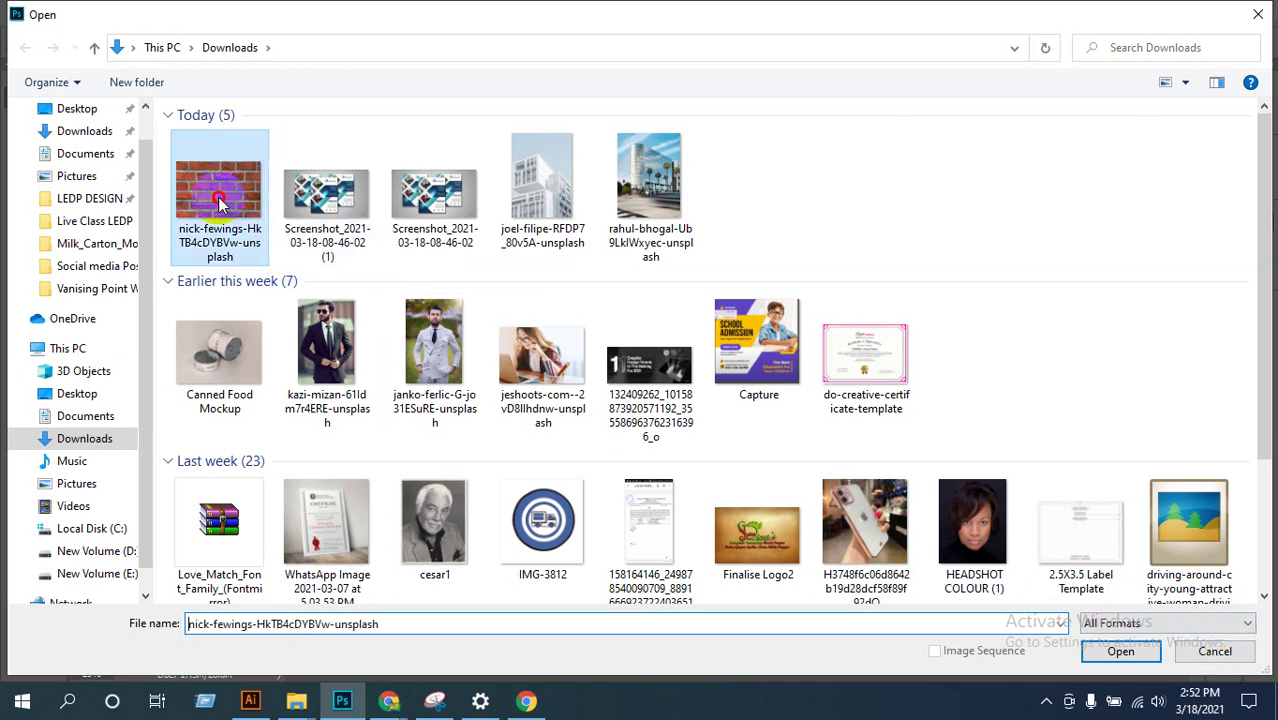
pyautogui.click(1121, 653)
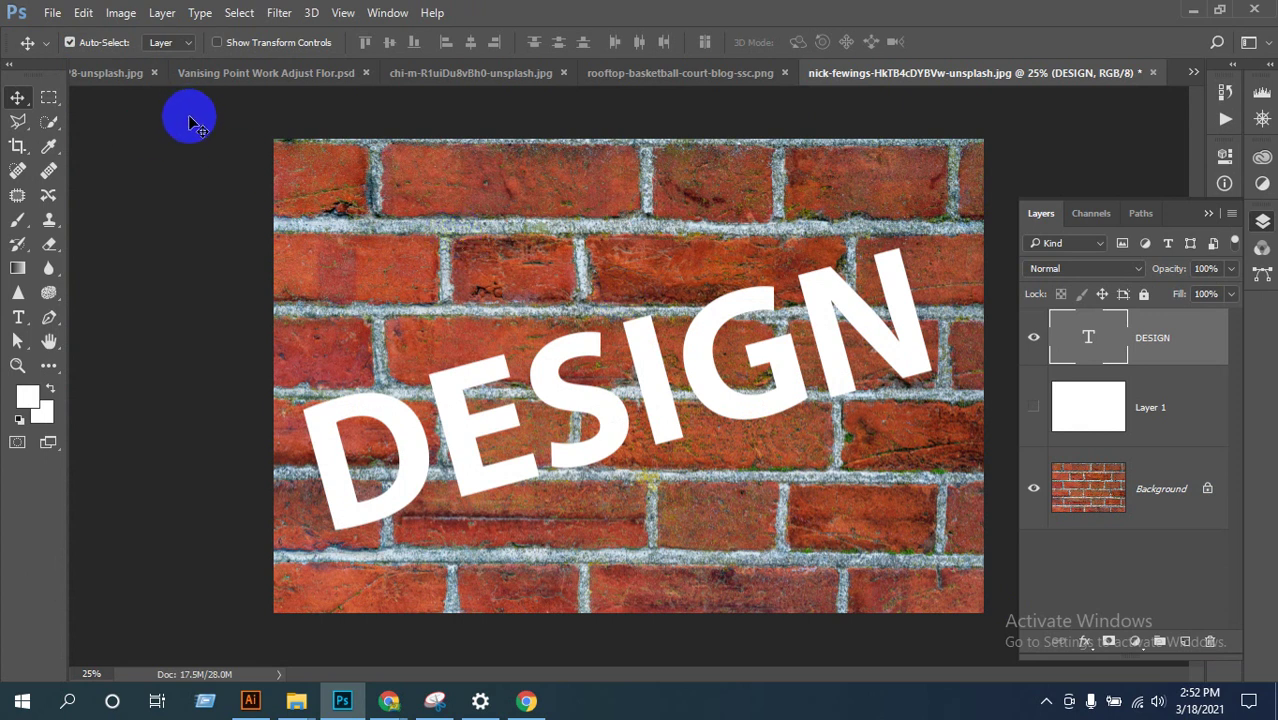
# Step: Show the Txt channel without the Red, Green and Blue channels and duplicate it
pyautogui.click(1088, 215)
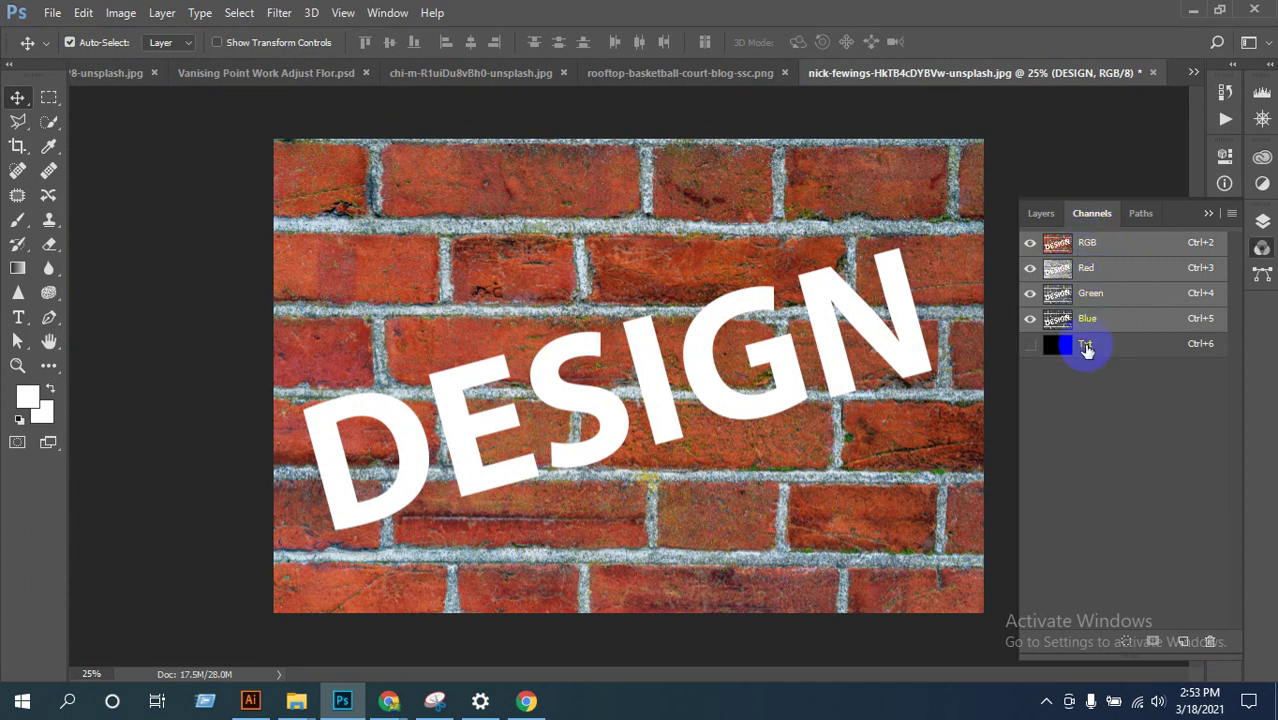
pyautogui.click(1030, 344)
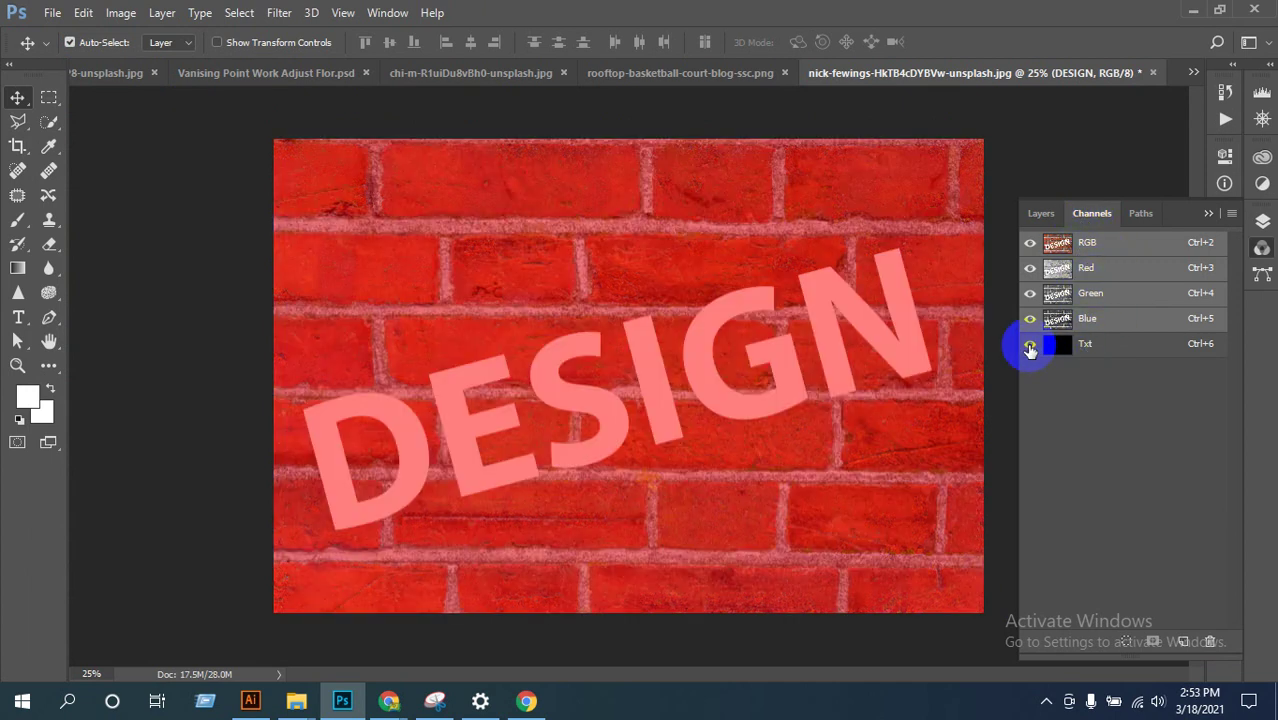
pyautogui.moveTo(1030, 319); pyautogui.dragTo(1030, 244)
pyautogui.click(1030, 244)
pyautogui.click(1027, 320)
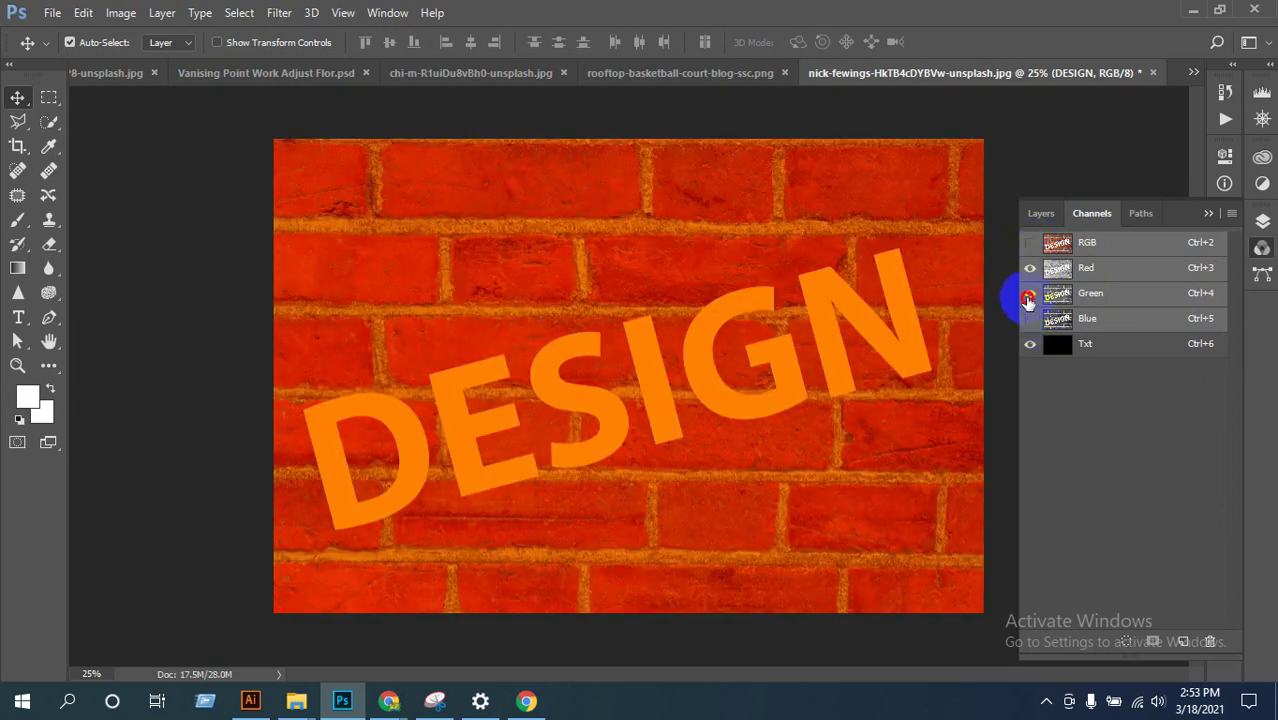
pyautogui.click(1022, 292)
pyautogui.click(1028, 272)
pyautogui.click(1137, 350)
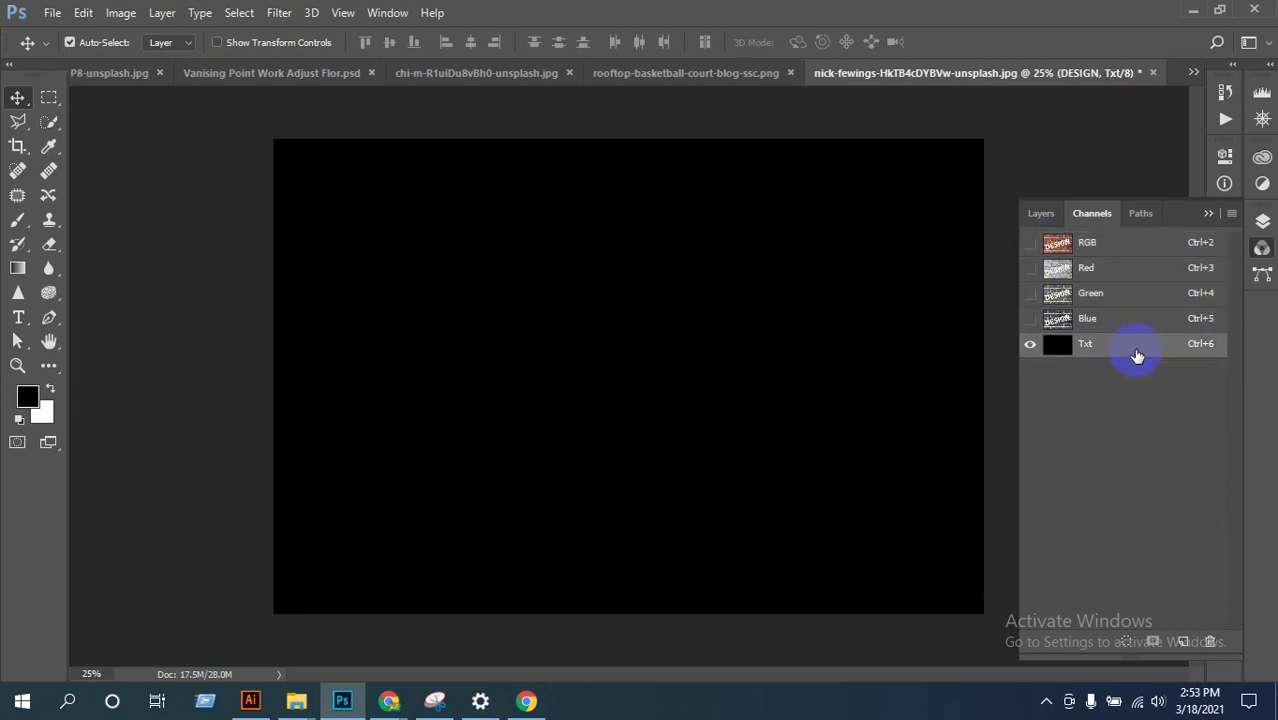
pyautogui.moveTo(1134, 348); pyautogui.dragTo(1175, 640)
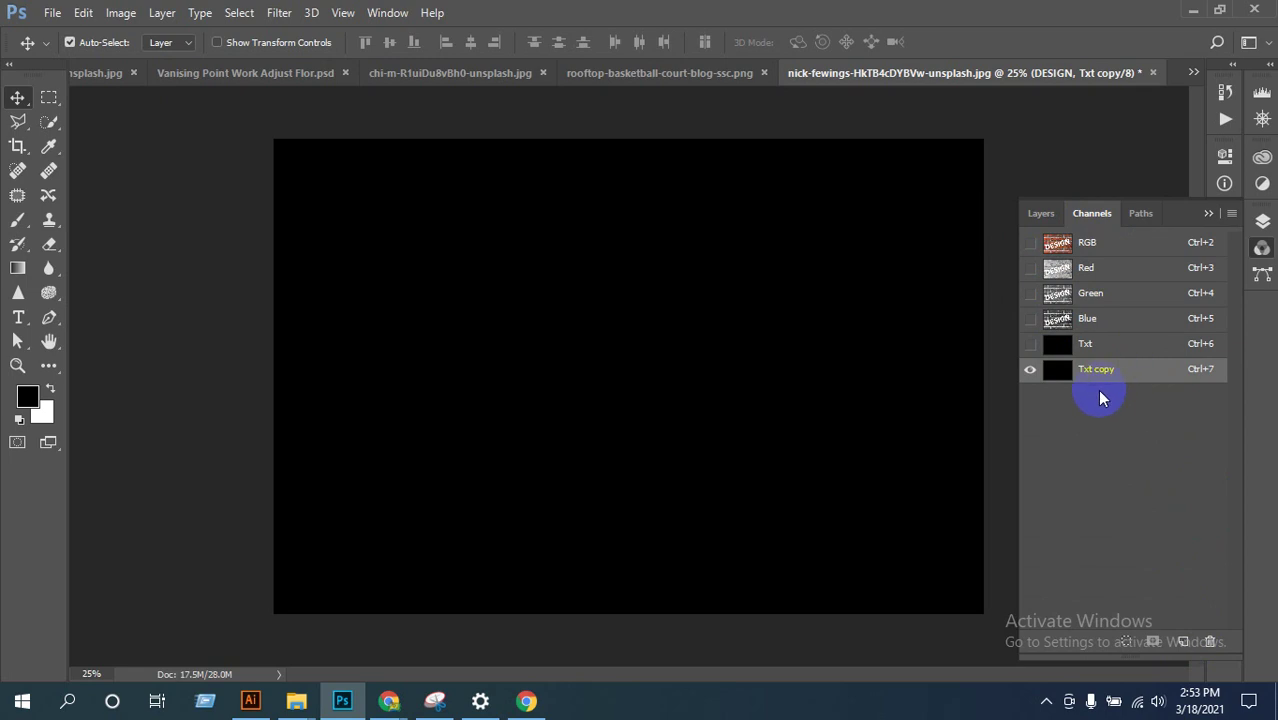
# Step: Examine the RGB composite and the Red, Green, Blue and Txt channels one at a time
pyautogui.click(1093, 245)
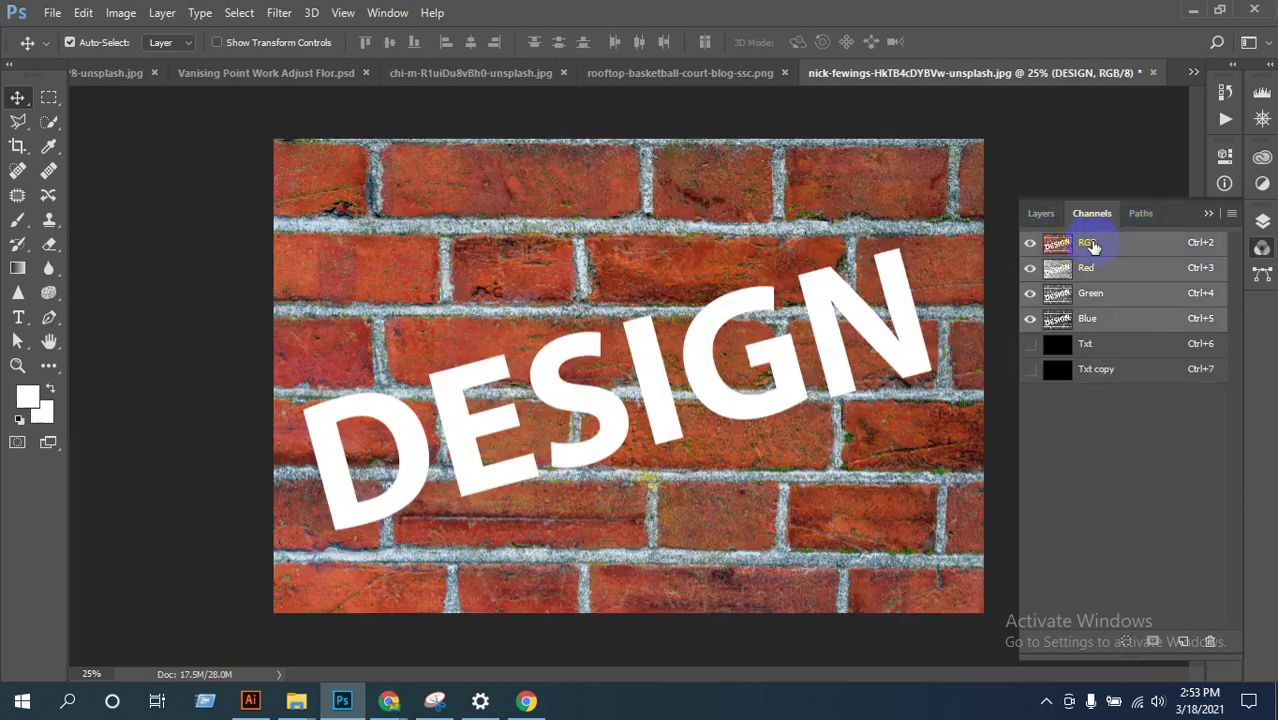
pyautogui.click(1130, 295)
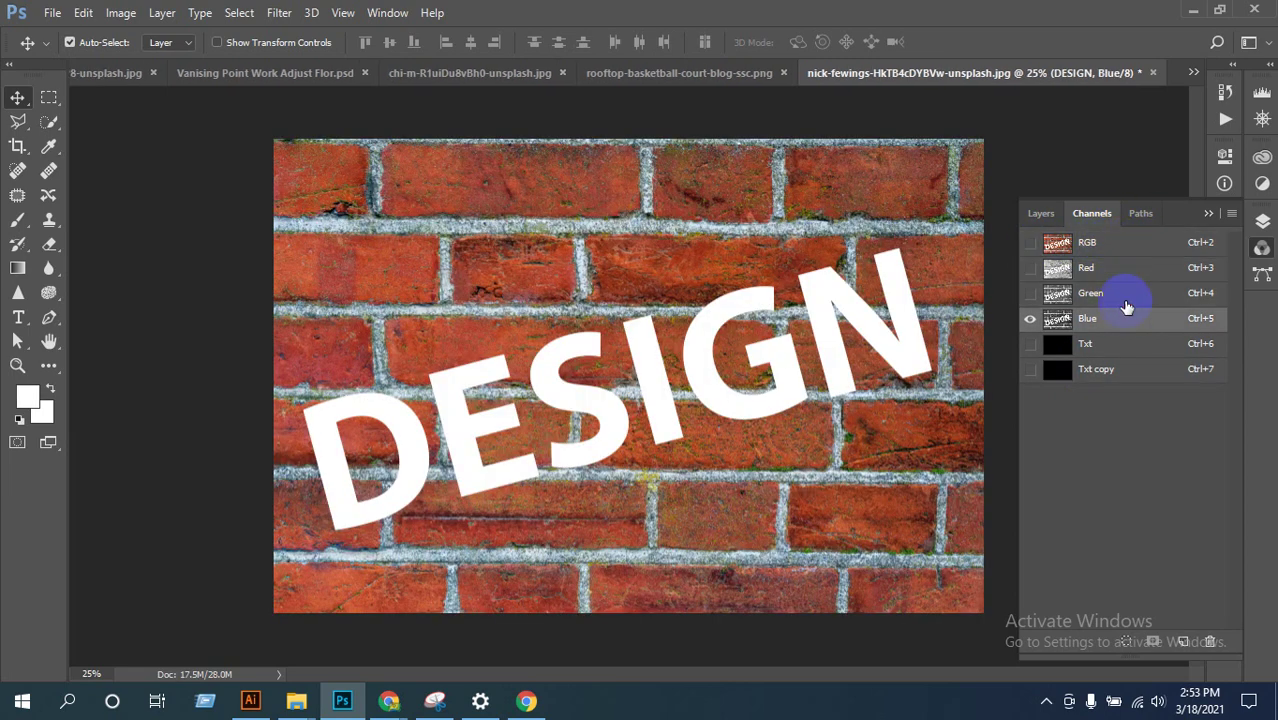
pyautogui.click(1128, 270)
pyautogui.click(1110, 298)
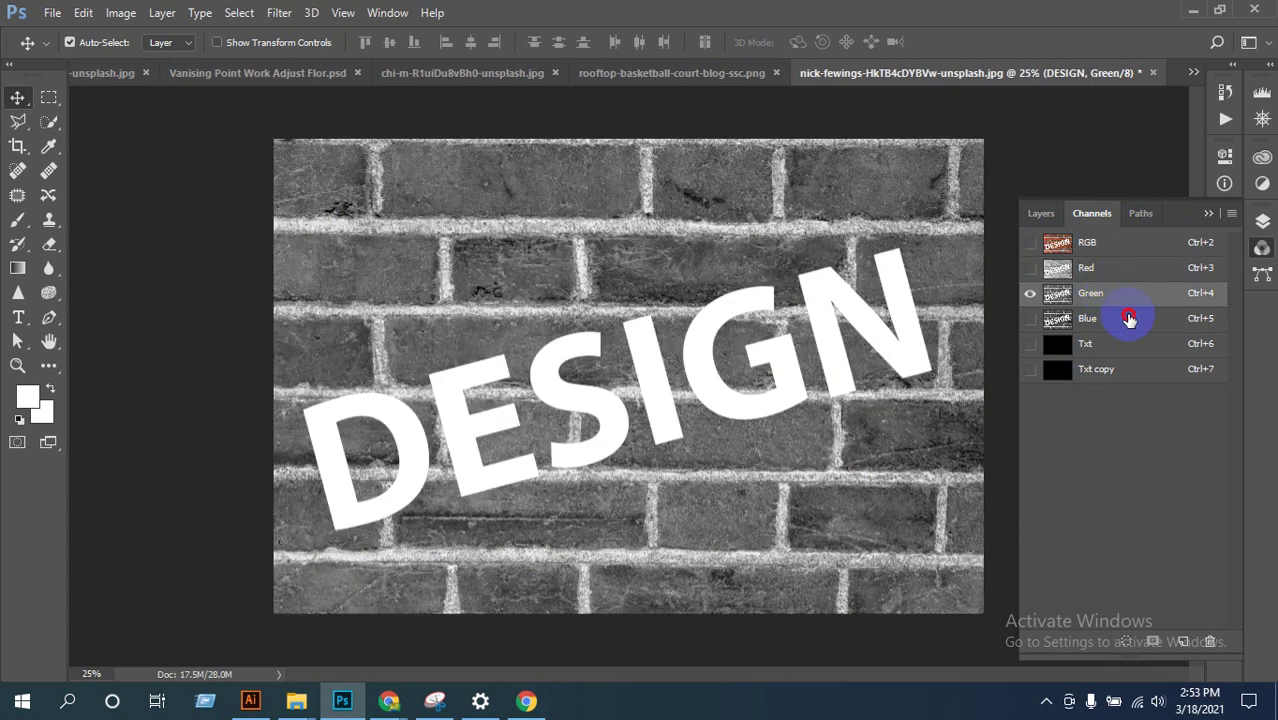
pyautogui.click(1122, 320)
pyautogui.click(1128, 343)
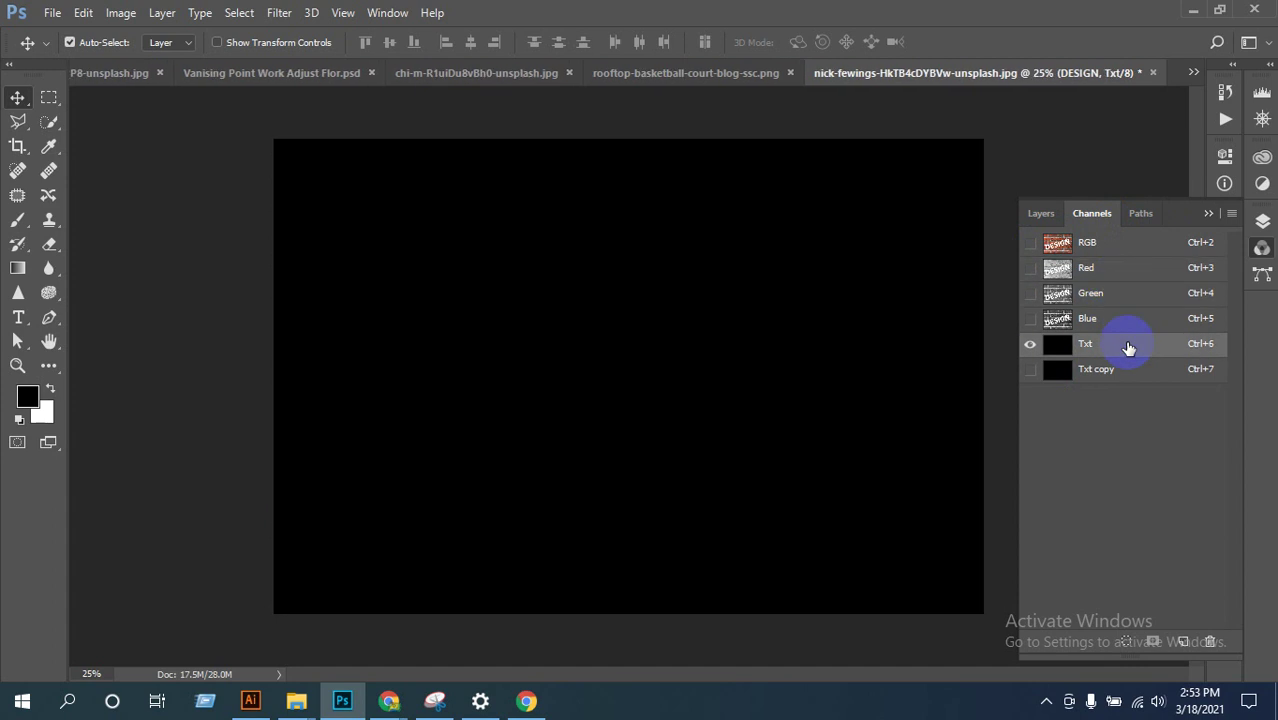
pyautogui.click(1045, 335)
# Step: Rename the duplicated Txt channel as Txt2
pyautogui.click(1118, 372)
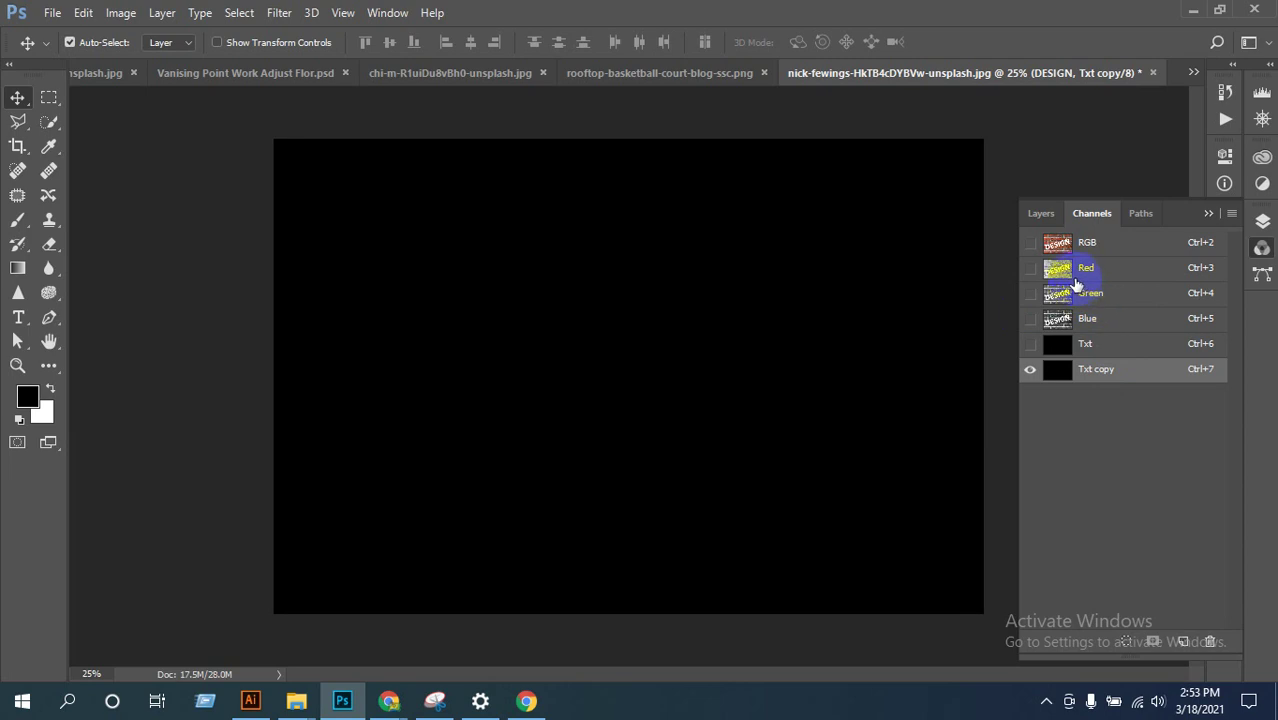
pyautogui.doubleClick(1098, 370)
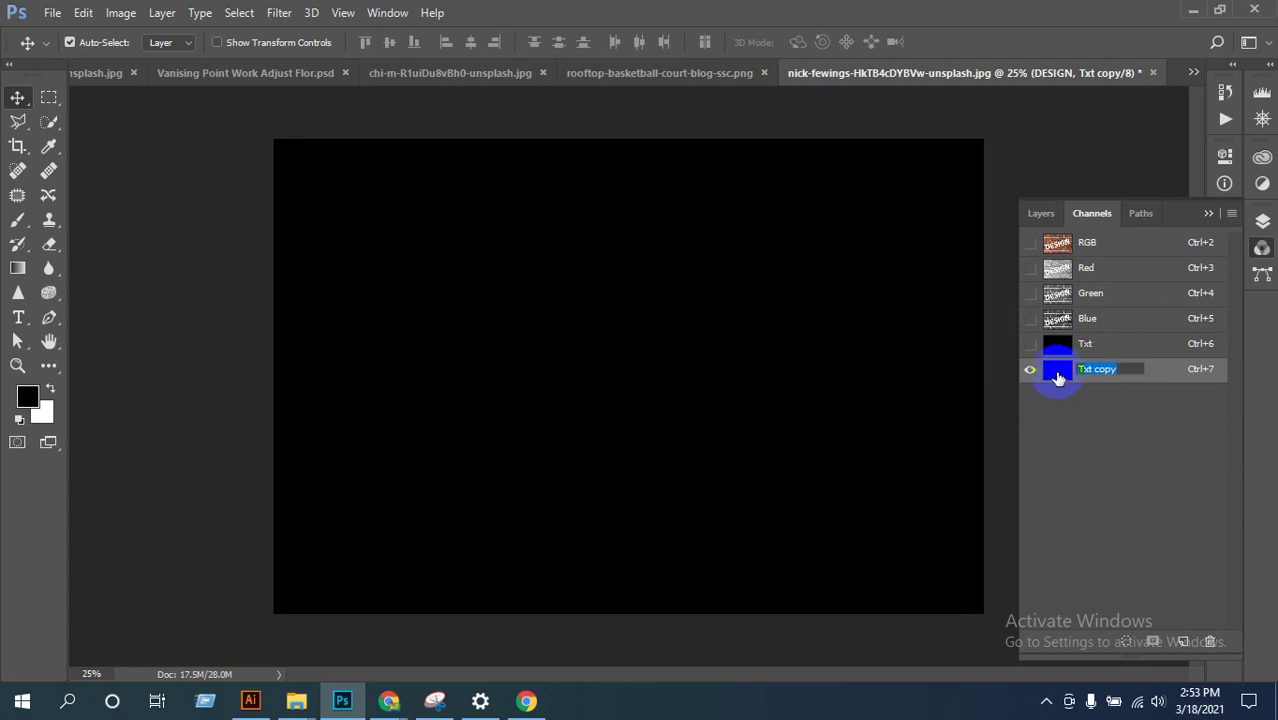
pyautogui.write('Txt2')
pyautogui.press('Return')
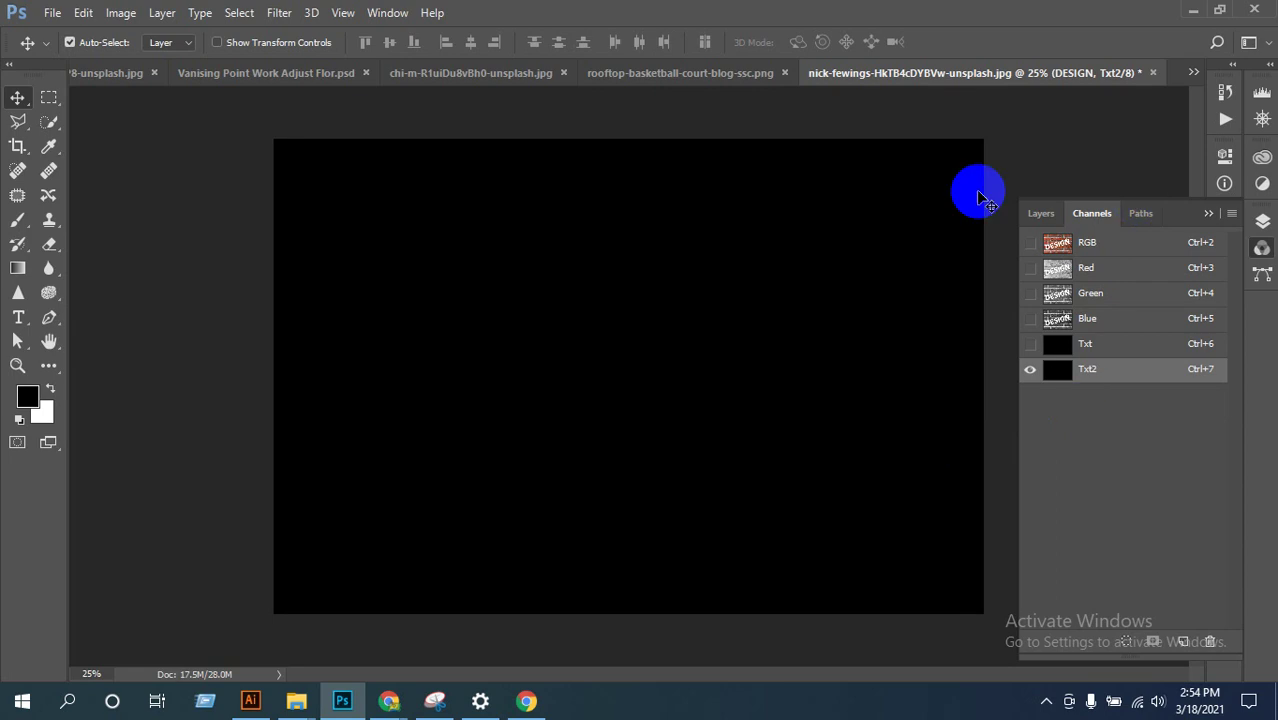
pyautogui.click(386, 13)
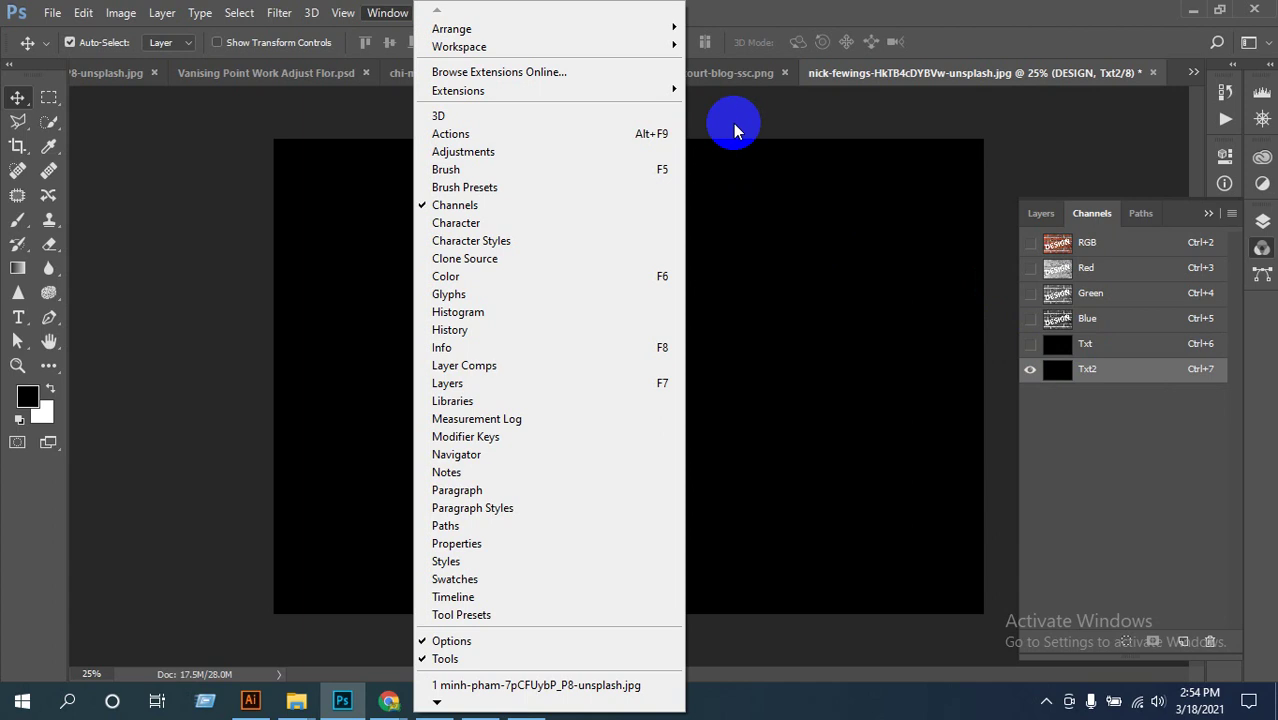
pyautogui.click(825, 111)
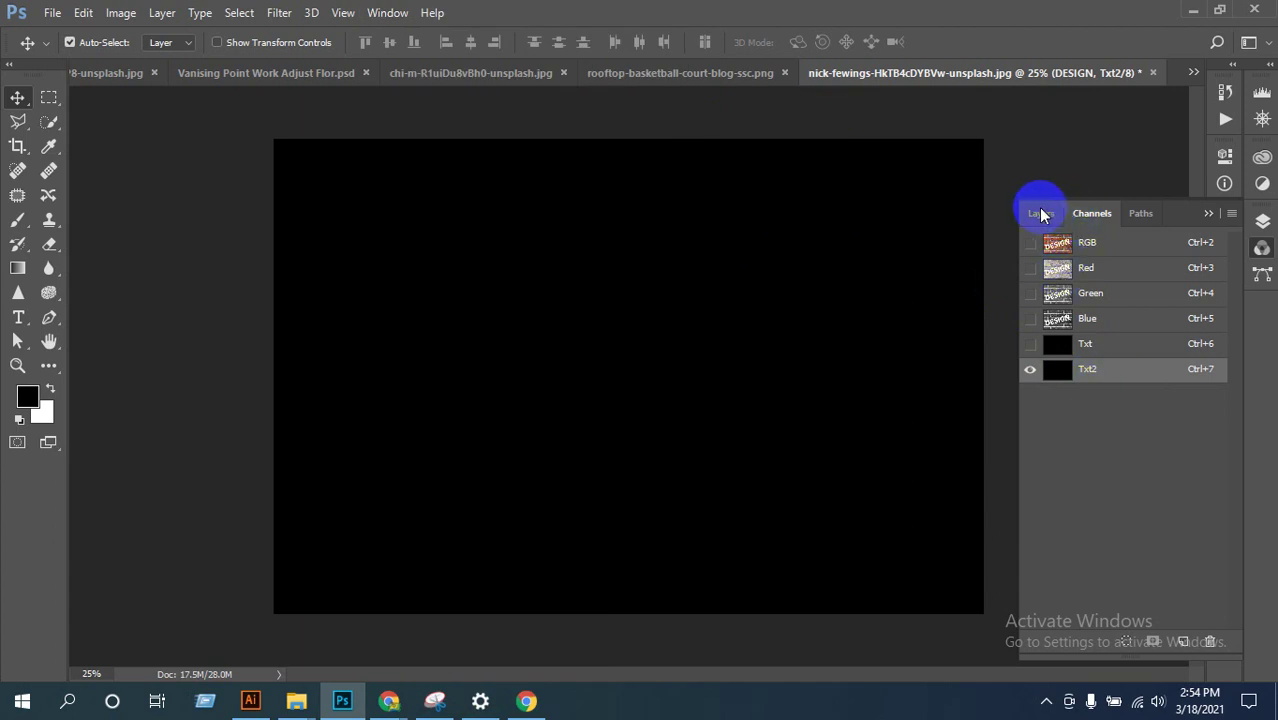
pyautogui.click(279, 12)
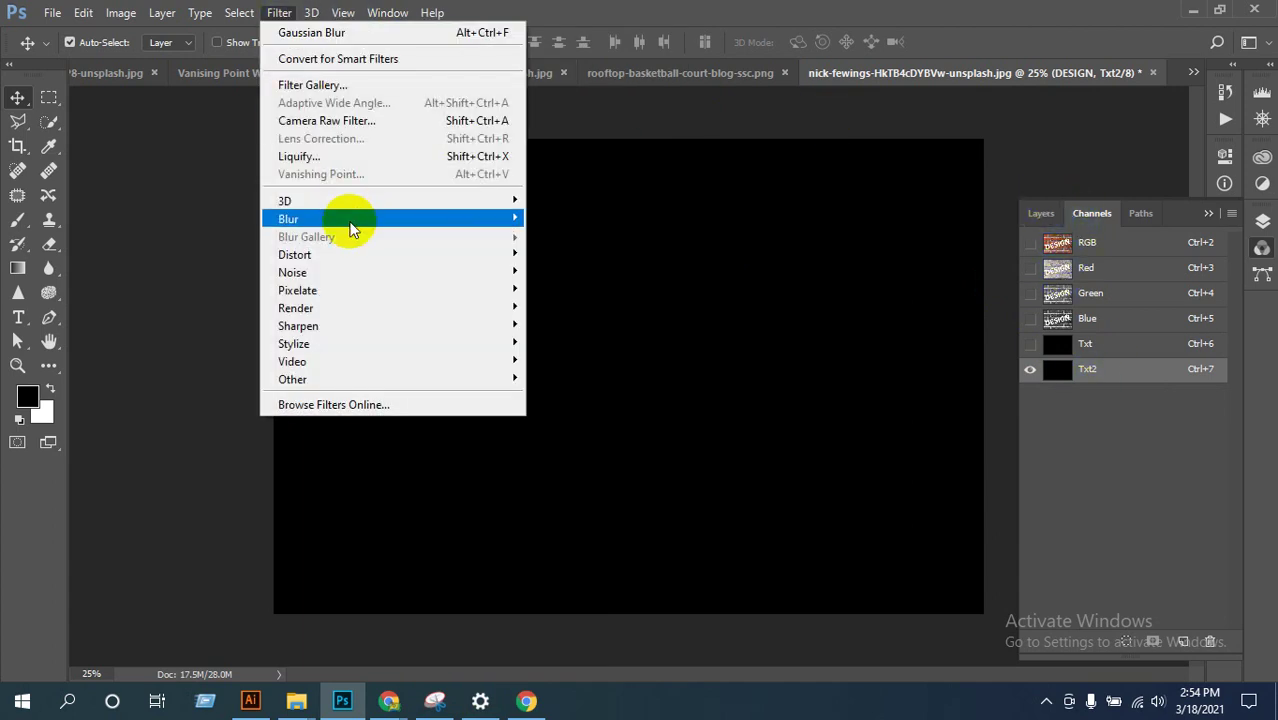
pyautogui.moveTo(442, 222)
pyautogui.click(579, 288)
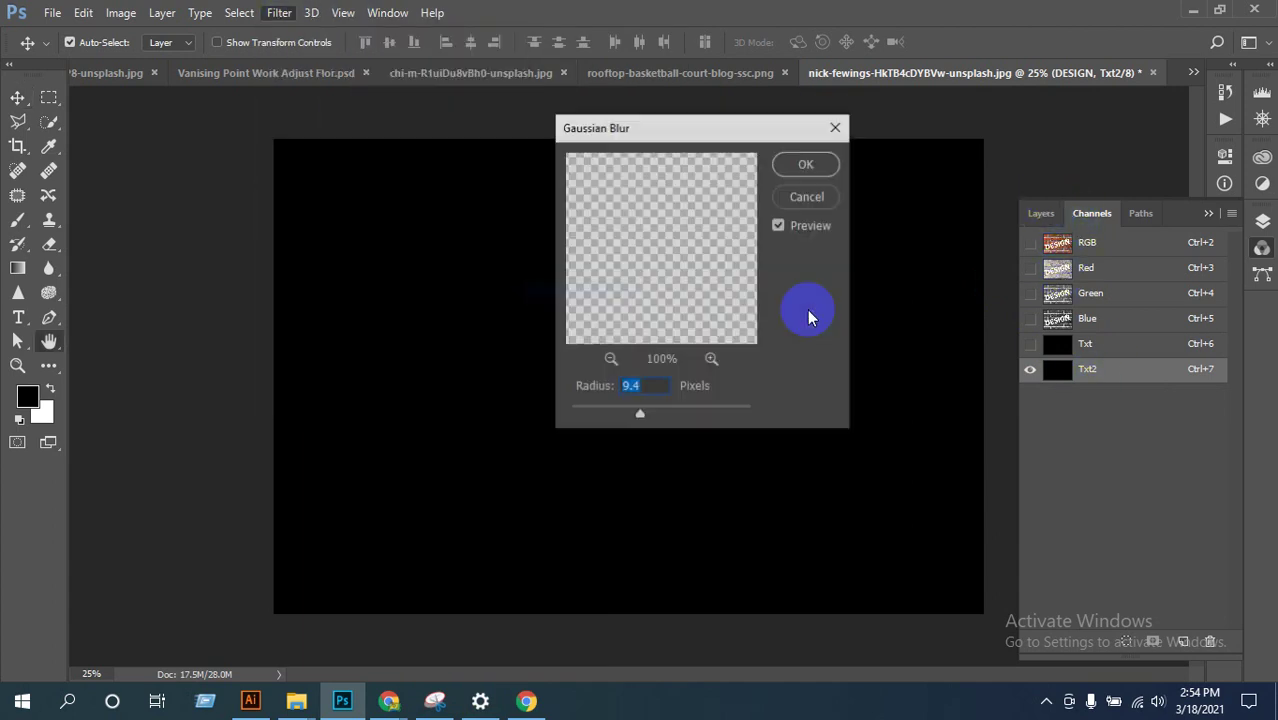
pyautogui.click(804, 196)
# Step: Return to the RGB view with the DESIGN text layer active and the white Layer 1 hidden
pyautogui.click(1042, 215)
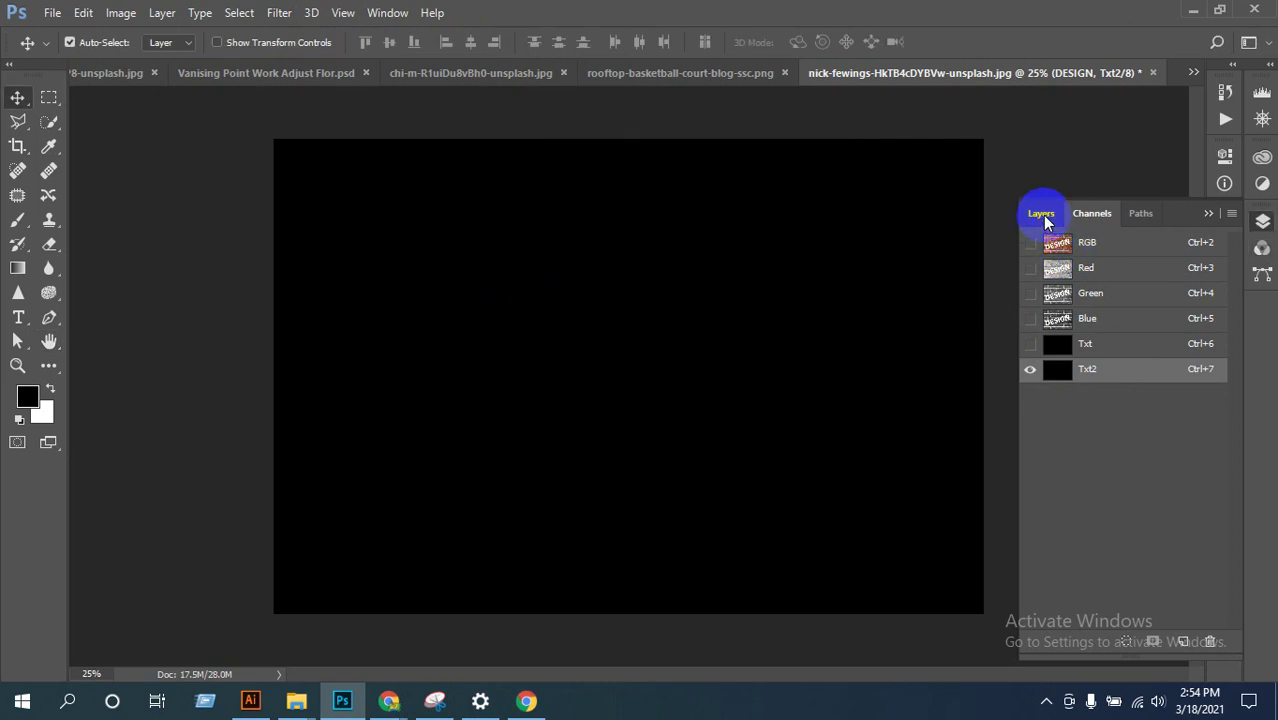
pyautogui.click(1049, 404)
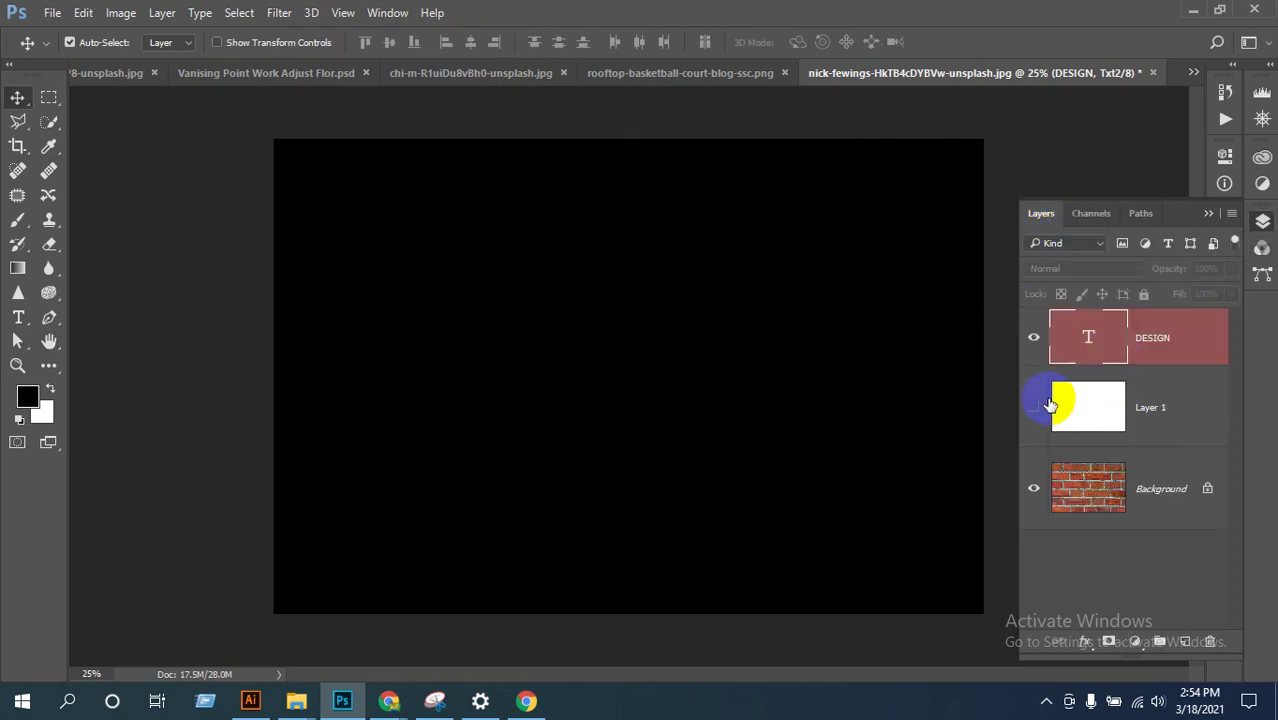
pyautogui.click(1035, 410)
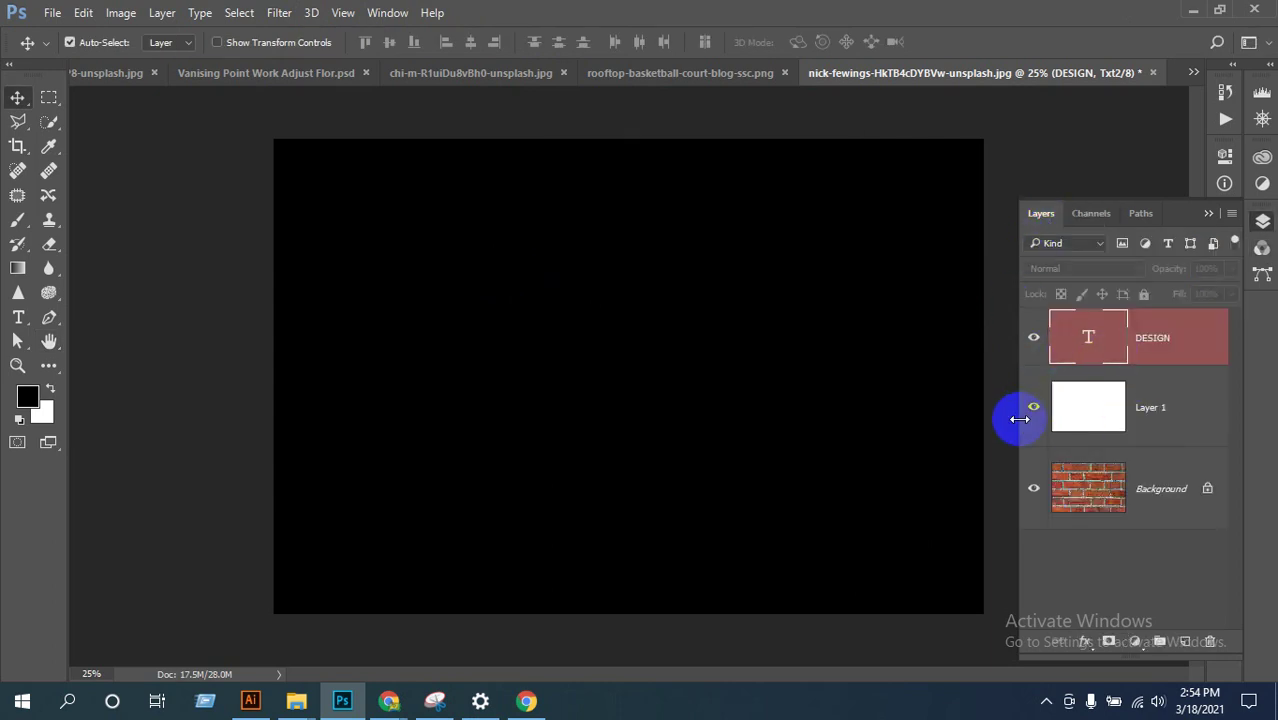
pyautogui.click(1060, 378)
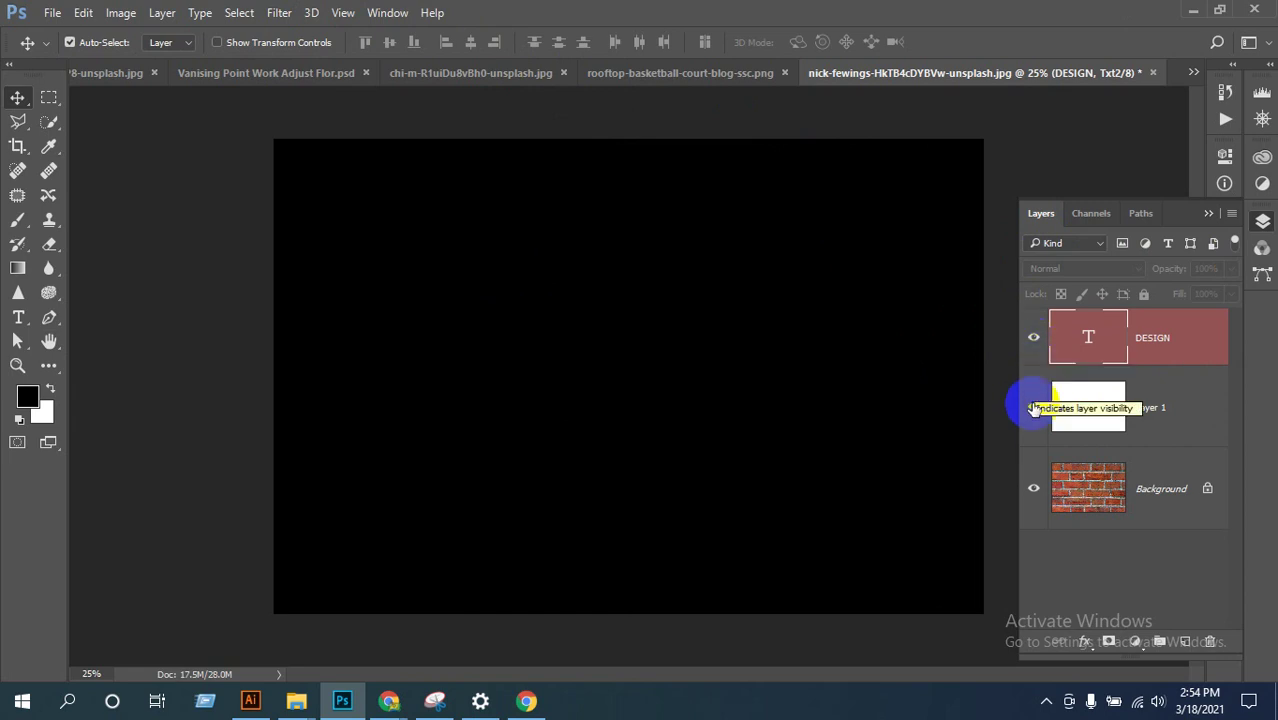
pyautogui.click(1050, 377)
pyautogui.click(1155, 340)
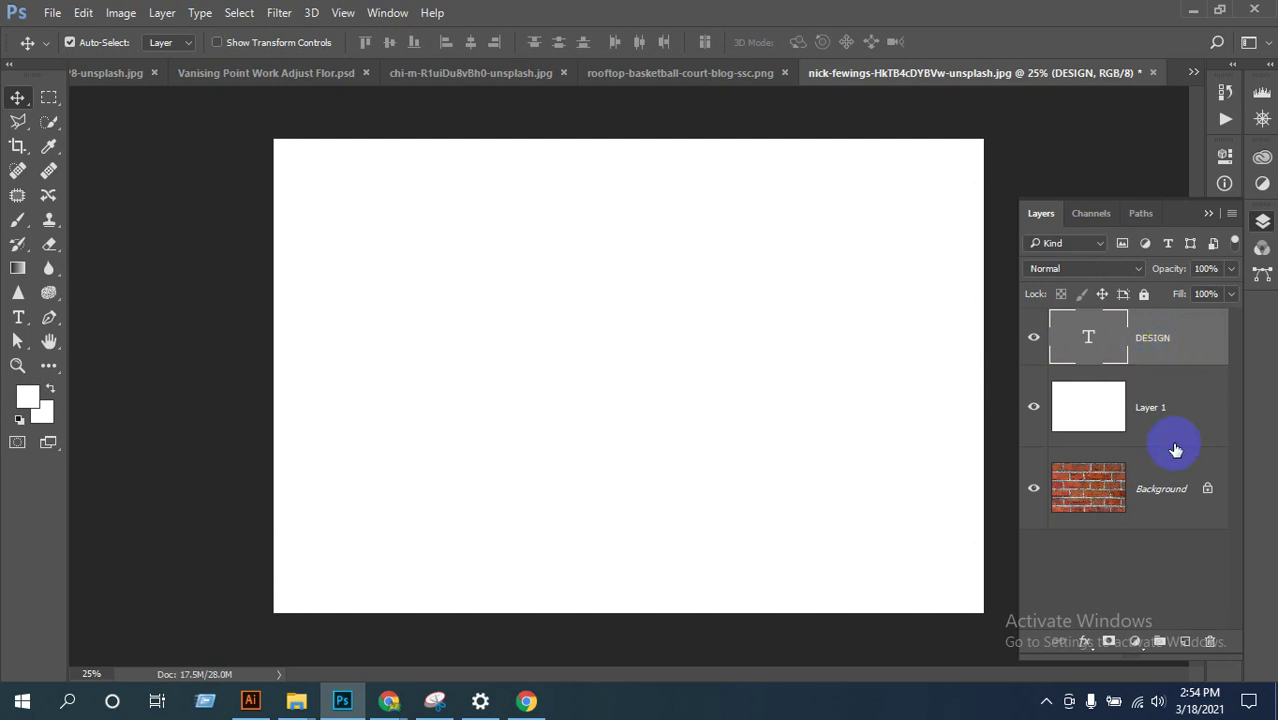
pyautogui.click(1040, 410)
pyautogui.click(1034, 408)
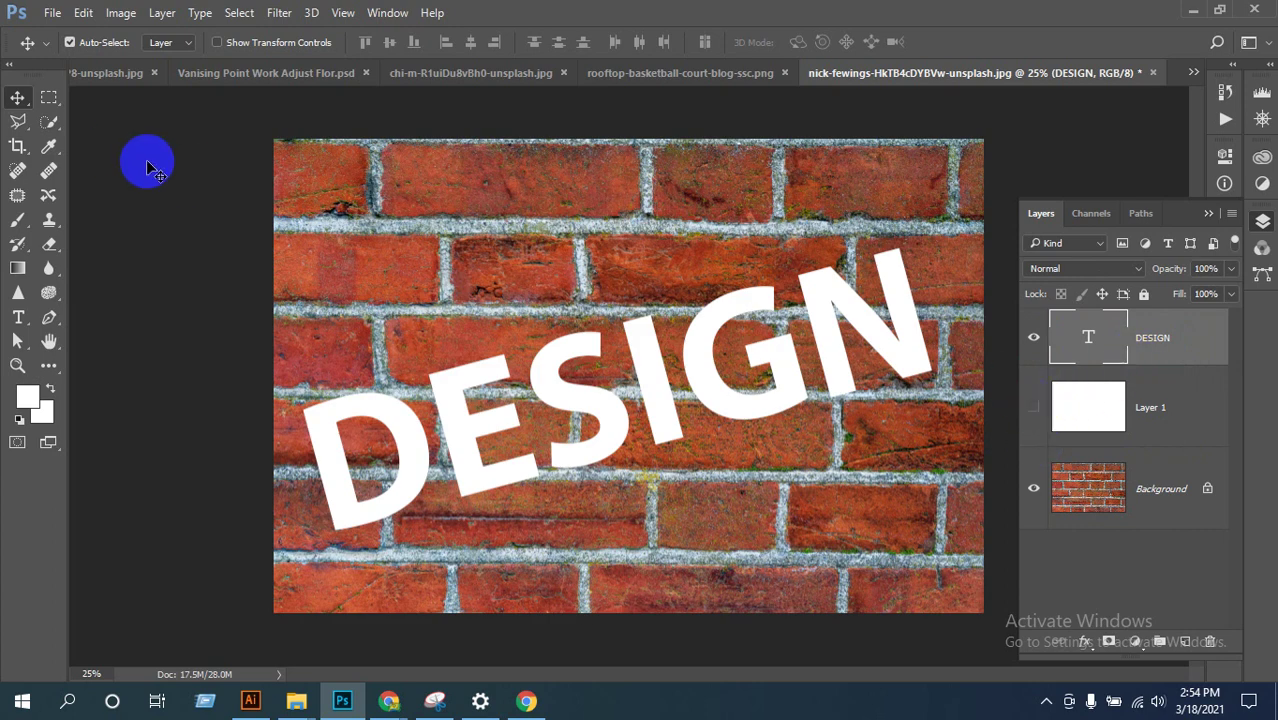
# Step: Convert the DESIGN text layer to a smart object and apply a Gaussian Blur with a radius of 3 pixels
pyautogui.click(279, 13)
pyautogui.moveTo(305, 219)
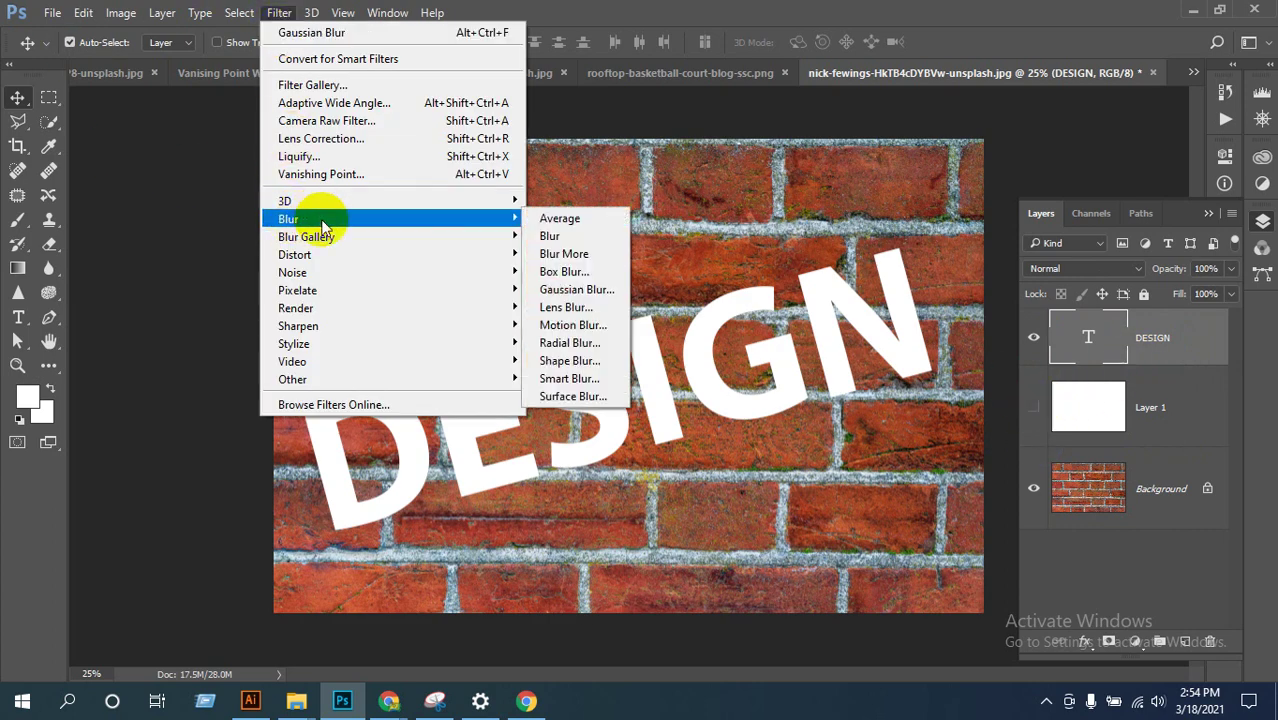
pyautogui.click(576, 290)
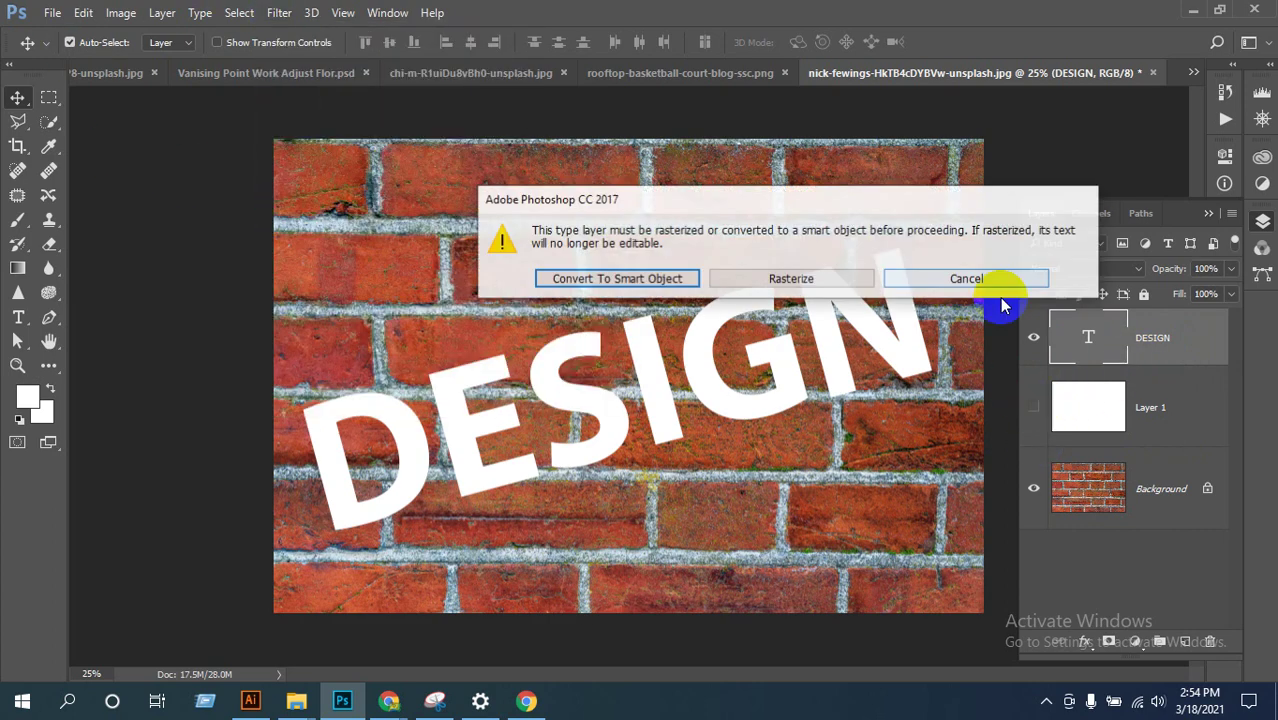
pyautogui.click(640, 280)
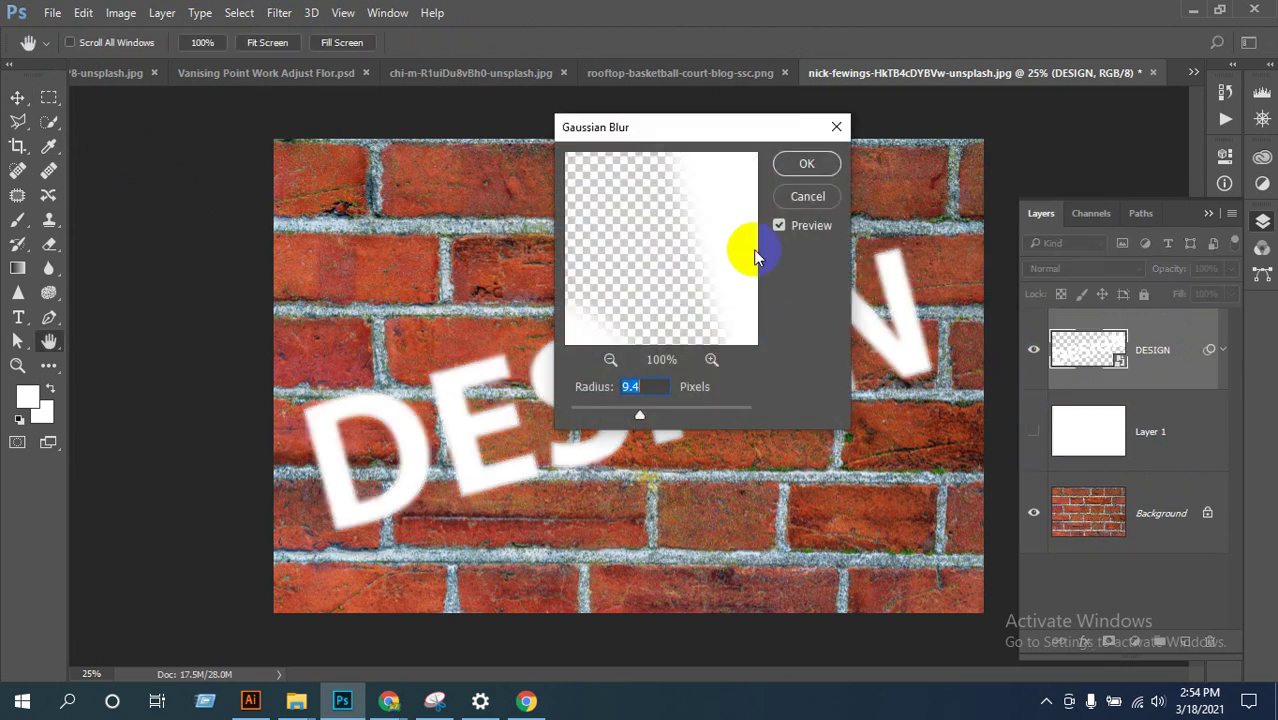
pyautogui.click(610, 360)
pyautogui.click(610, 360)
pyautogui.click(610, 360)
pyautogui.click(610, 360)
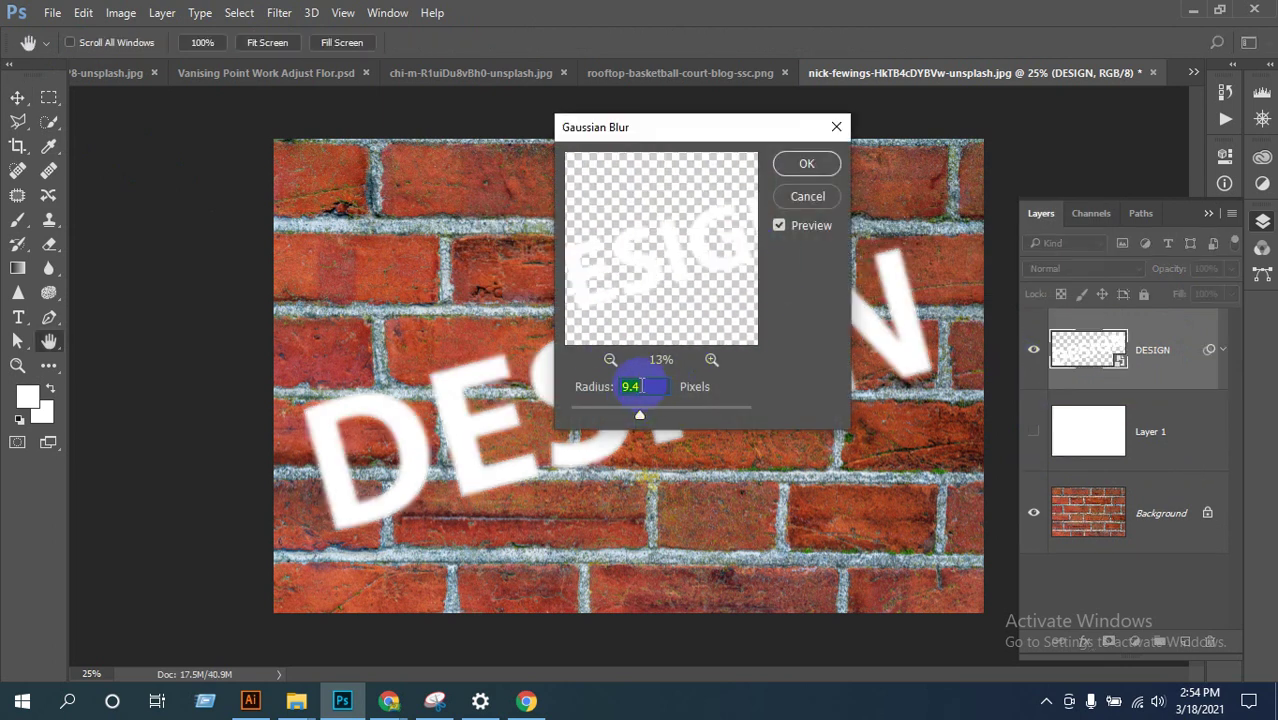
pyautogui.click(653, 391)
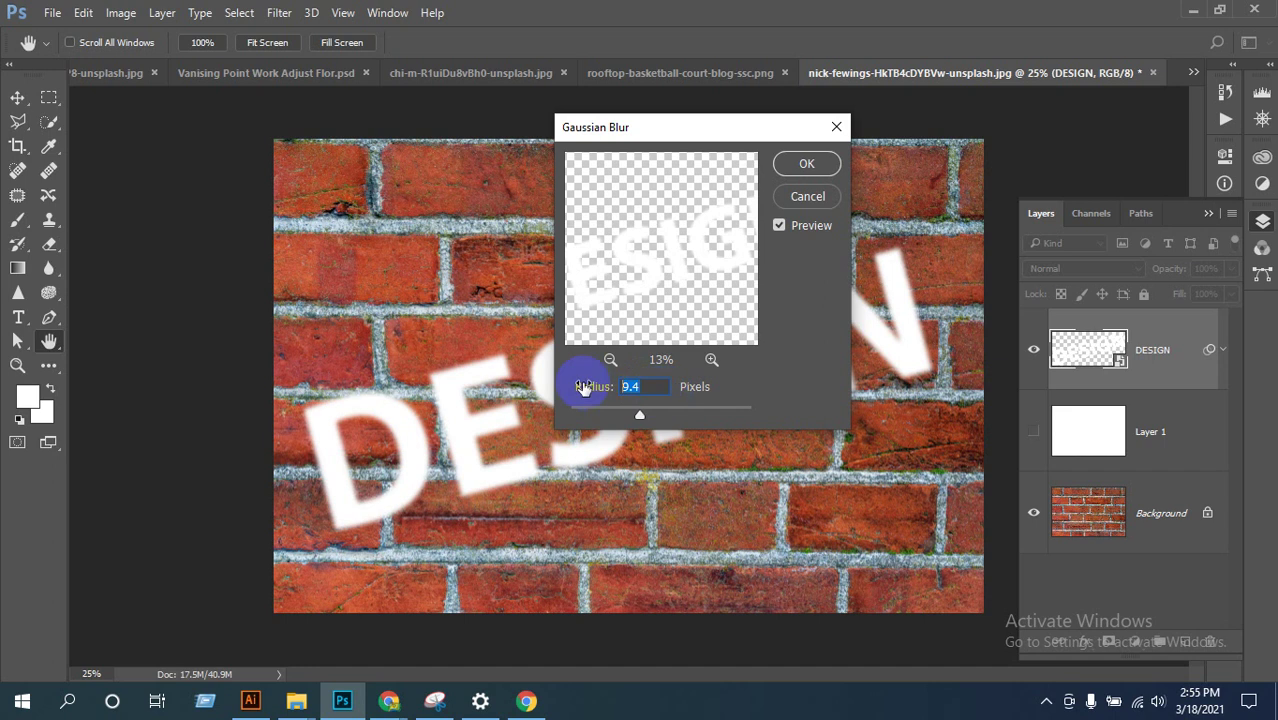
pyautogui.write('3')
pyautogui.click(811, 163)
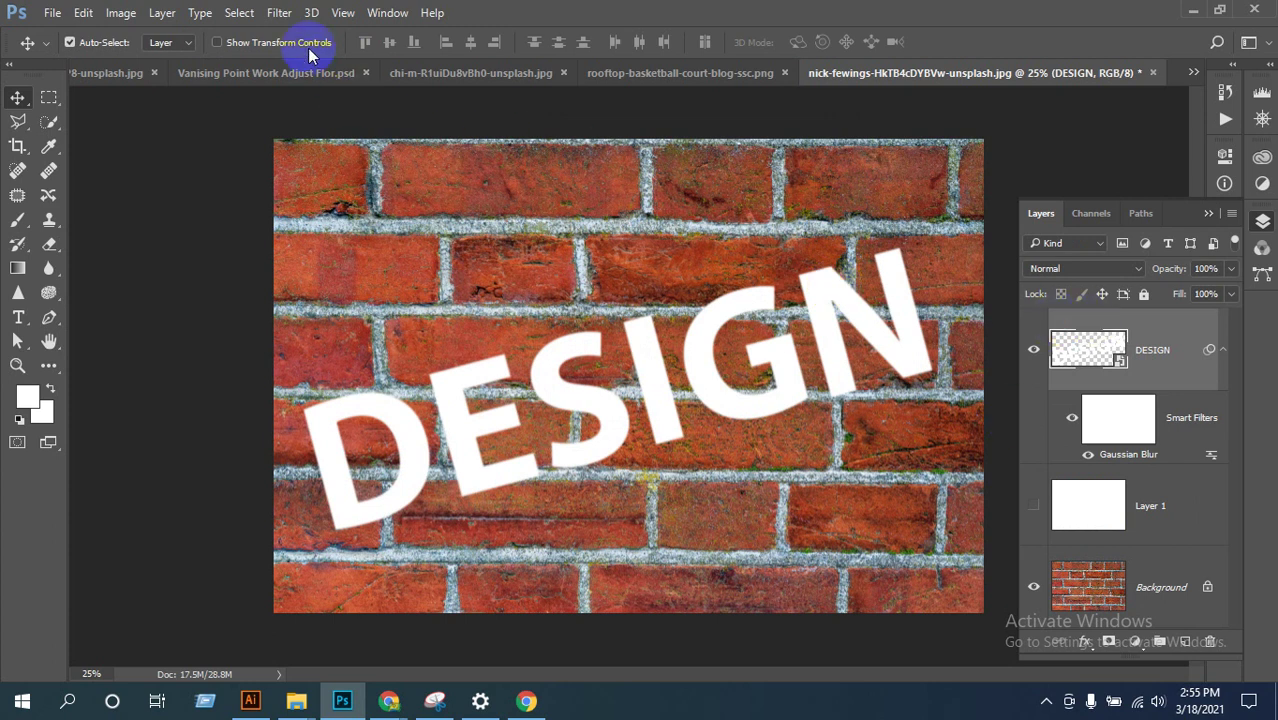
# Step: Apply the Artistic Dry Brush filter from the Filter Gallery to the DESIGN layer with Brush Detail 2
pyautogui.click(279, 14)
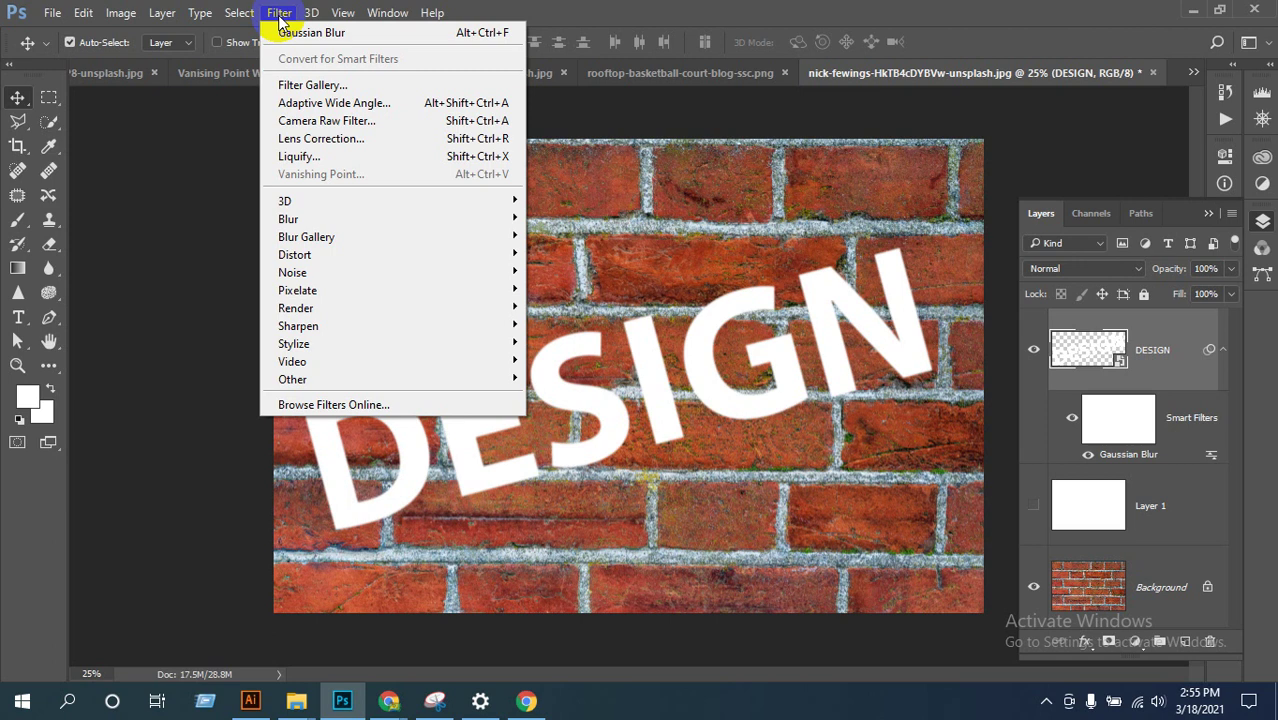
pyautogui.click(329, 86)
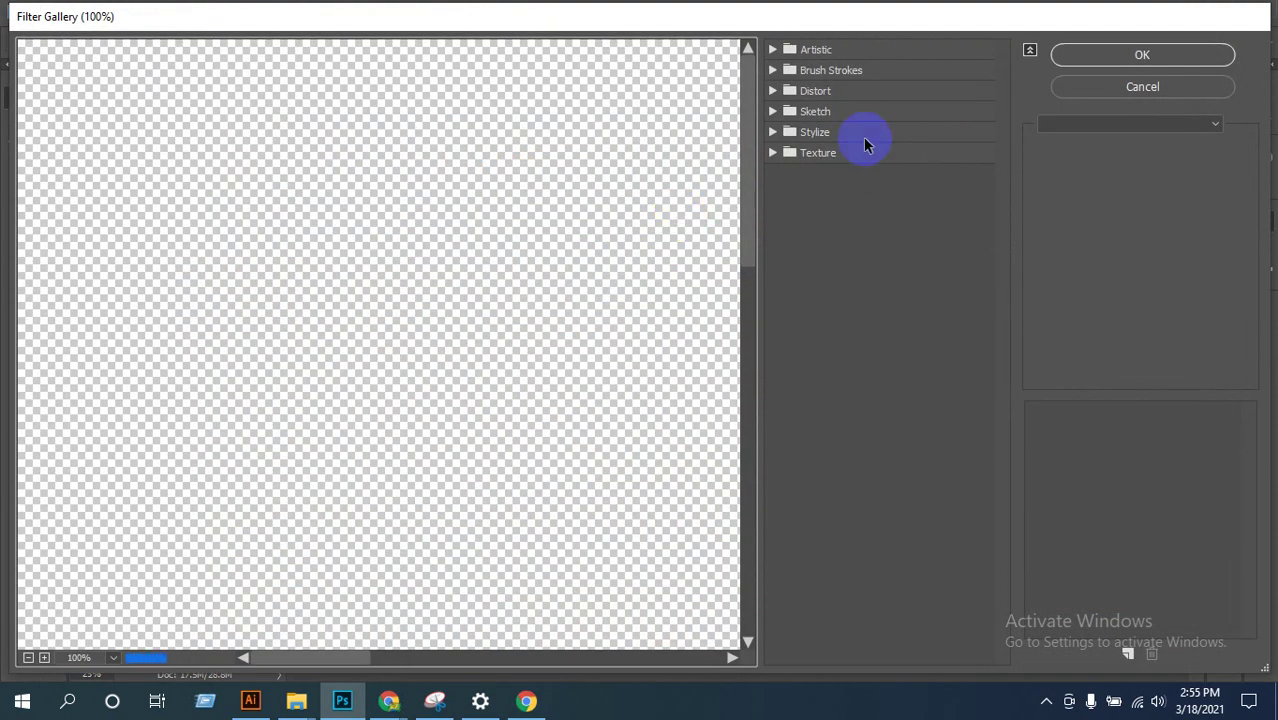
pyautogui.click(820, 50)
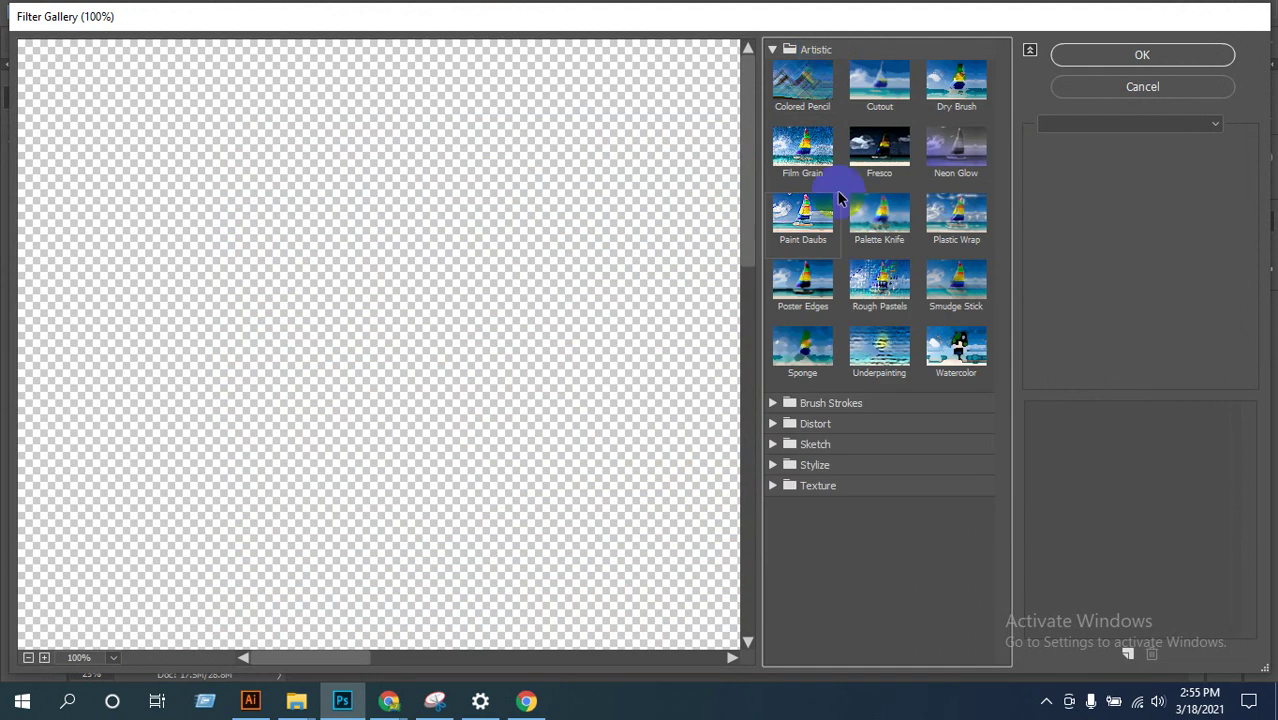
pyautogui.click(940, 110)
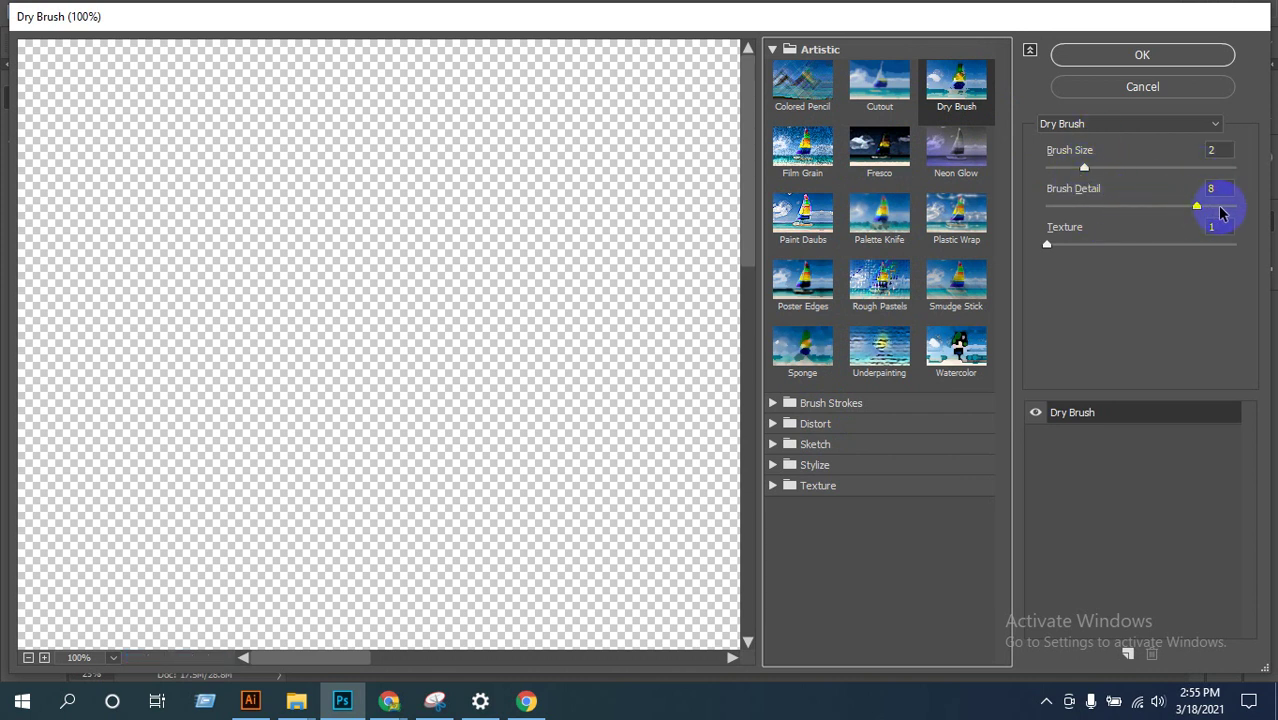
pyautogui.write('3')
pyautogui.click(1162, 195)
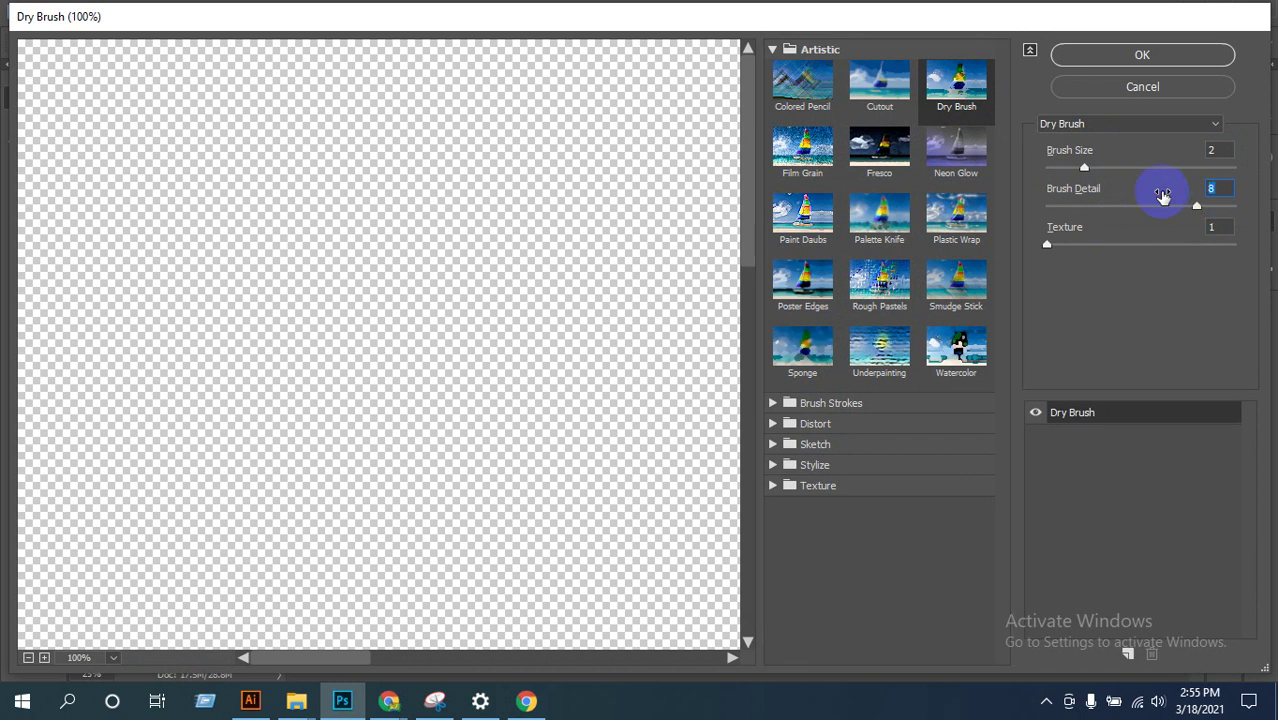
pyautogui.write('2')
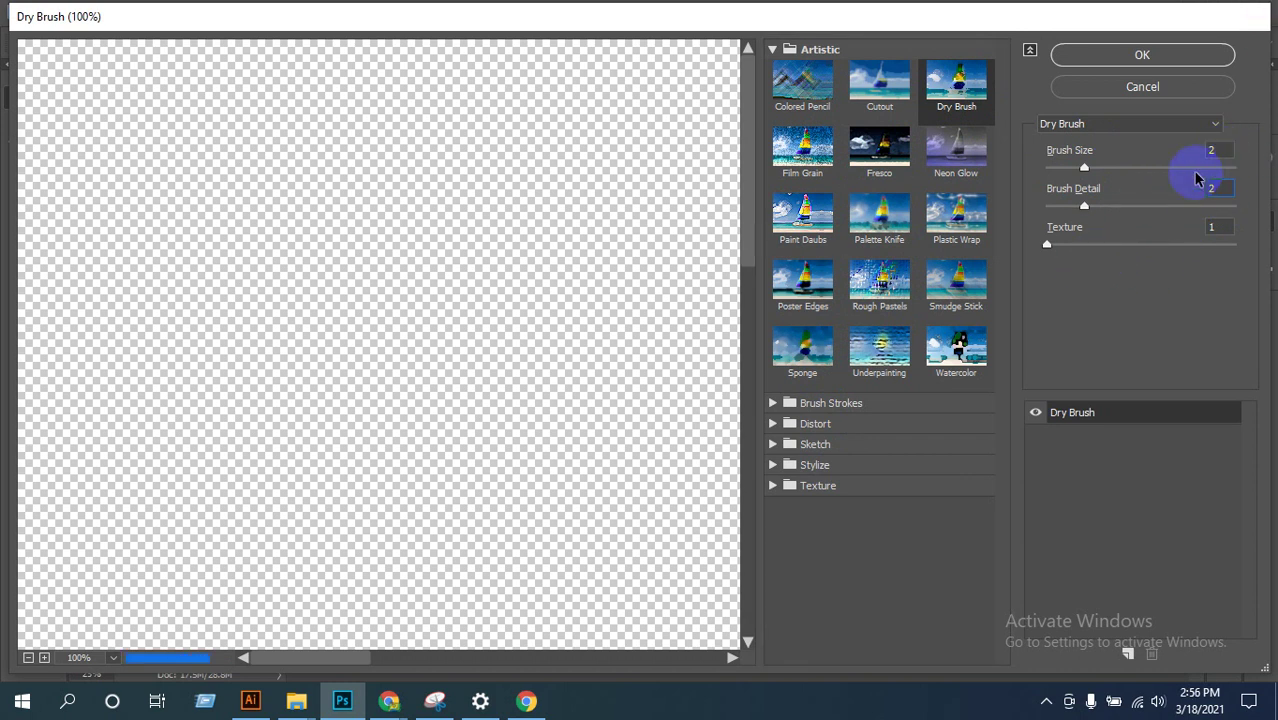
pyautogui.click(1136, 56)
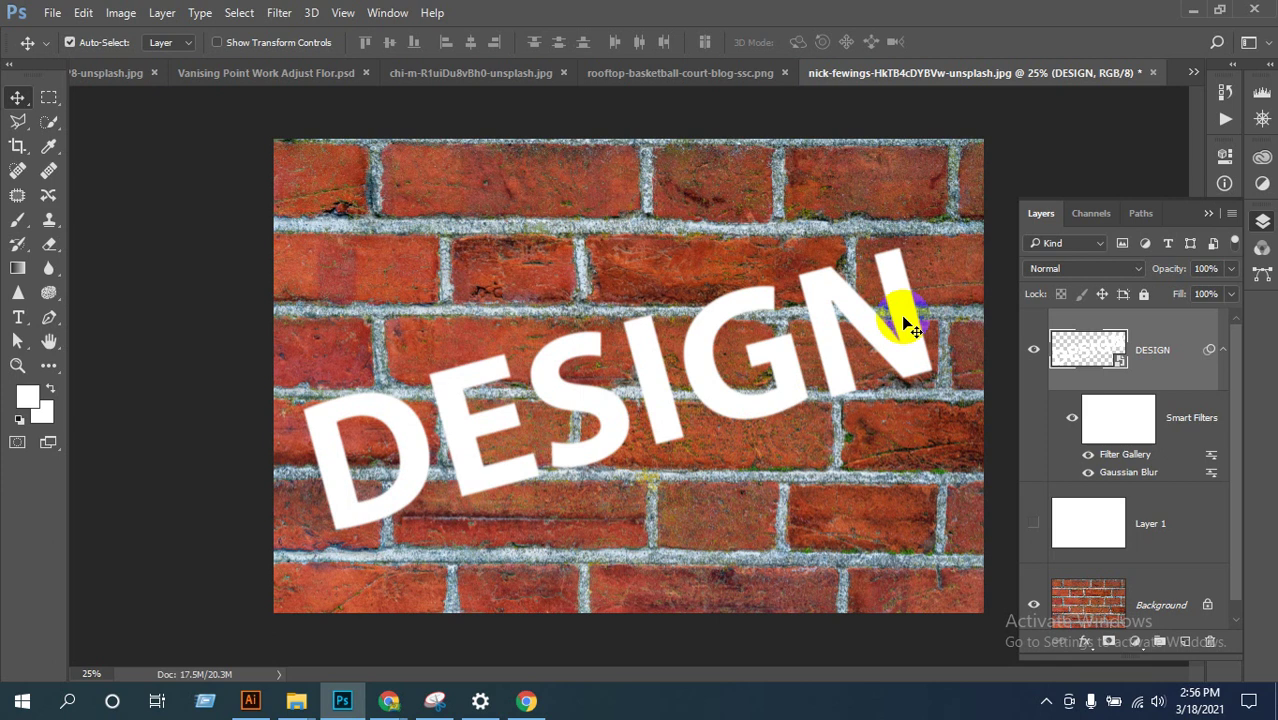
# Step: Load the RGB composite as a selection while showing the Txt2 channel and add a new alpha channel
pyautogui.click(1092, 213)
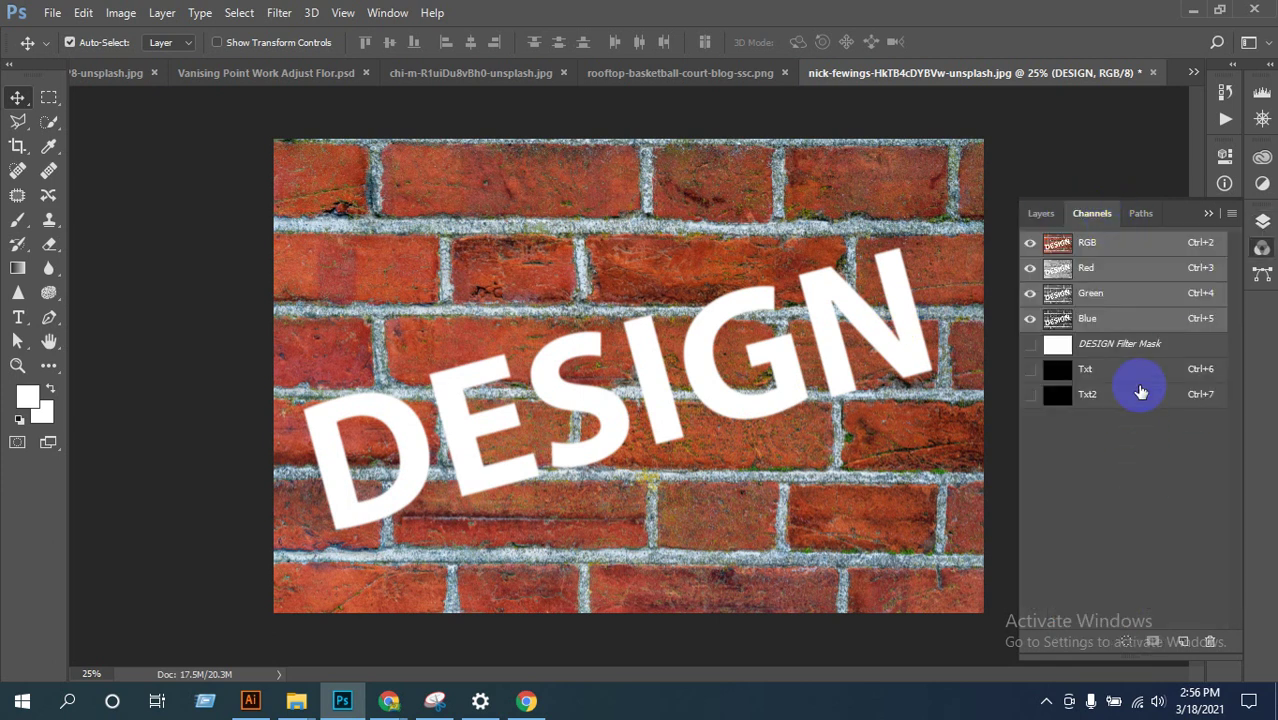
pyautogui.click(1107, 399)
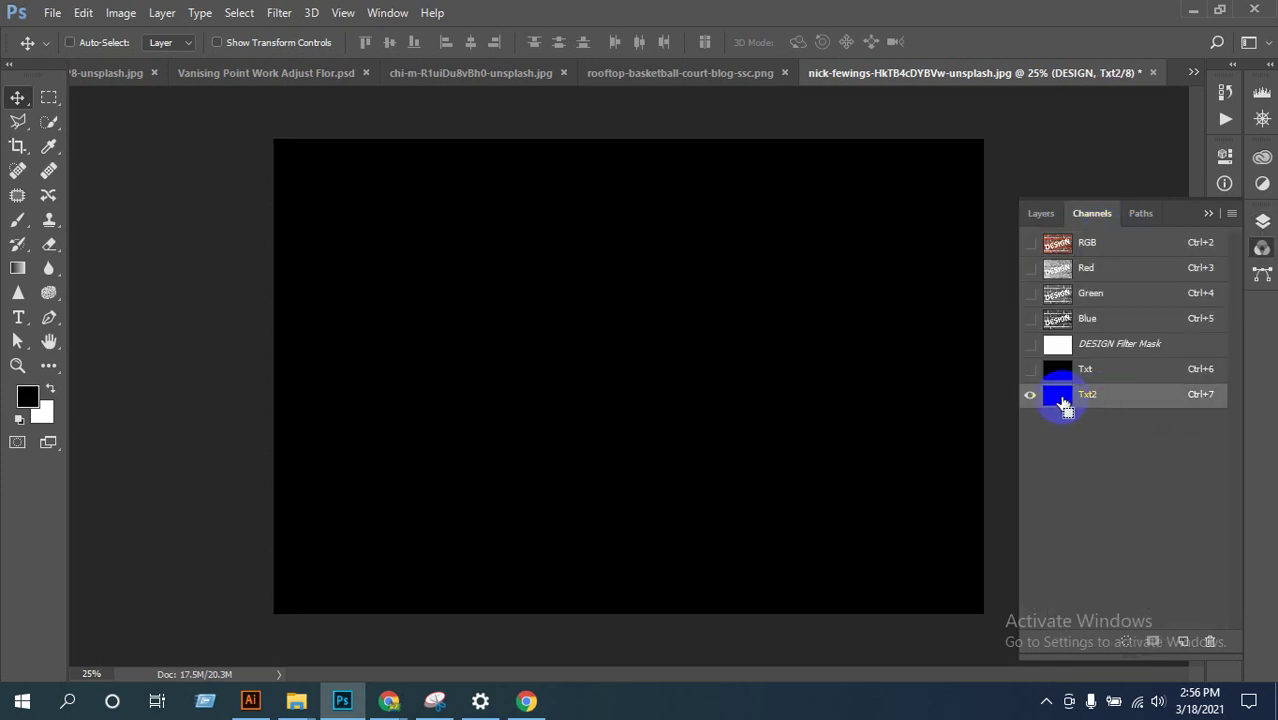
pyautogui.keyDown('ctrl'); pyautogui.click(1058, 396); pyautogui.keyUp('ctrl')
pyautogui.click(606, 278)
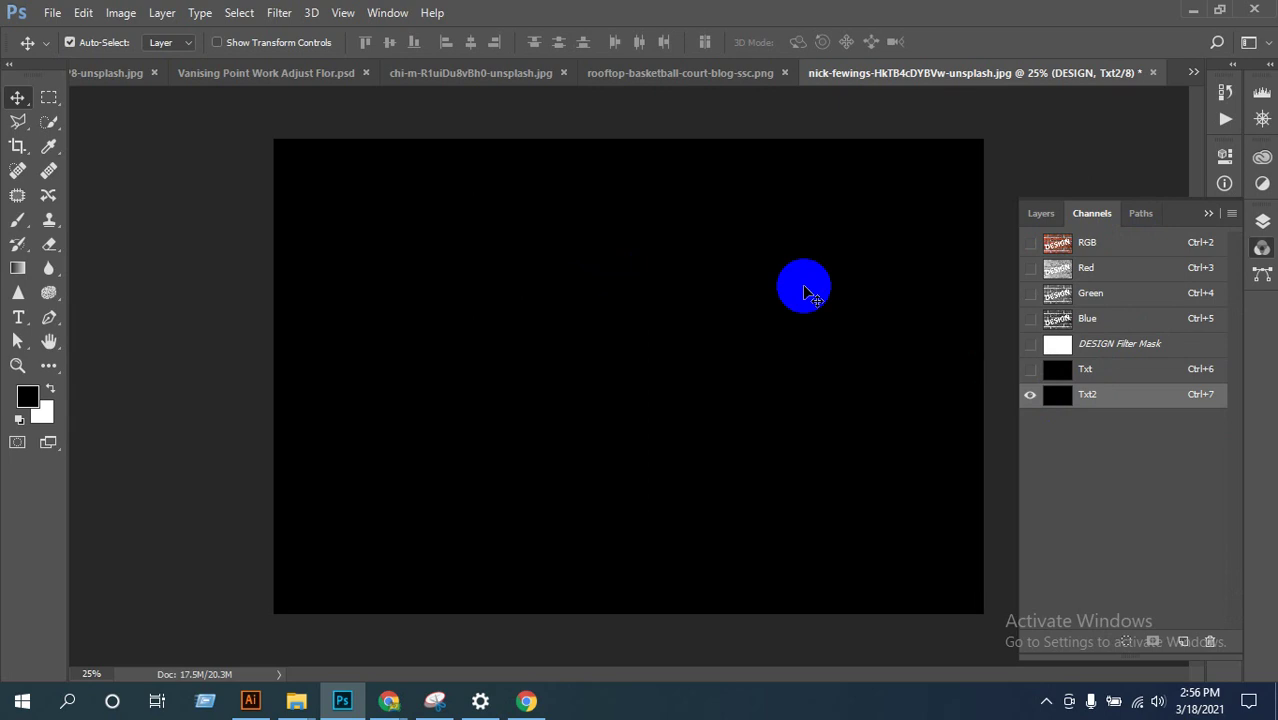
pyautogui.keyDown('ctrl'); pyautogui.click(1057, 244); pyautogui.keyUp('ctrl')
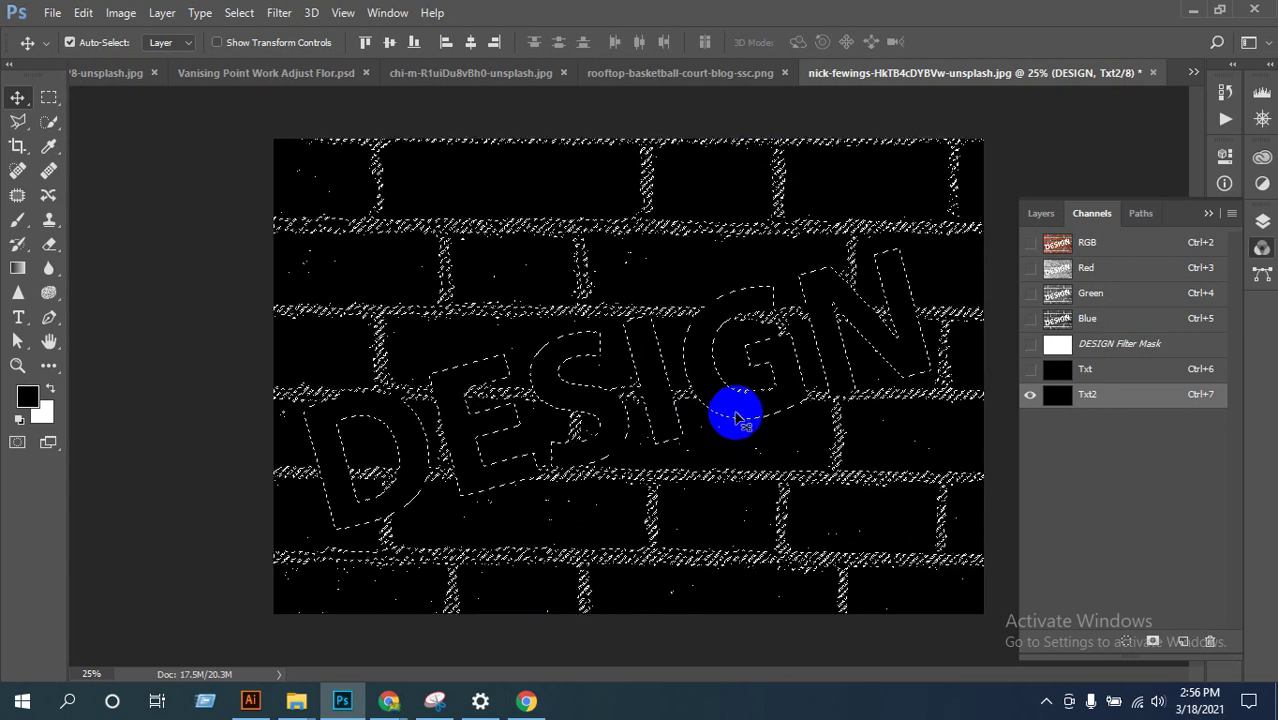
pyautogui.keyDown('ctrl'); pyautogui.click(1058, 242); pyautogui.keyUp('ctrl')
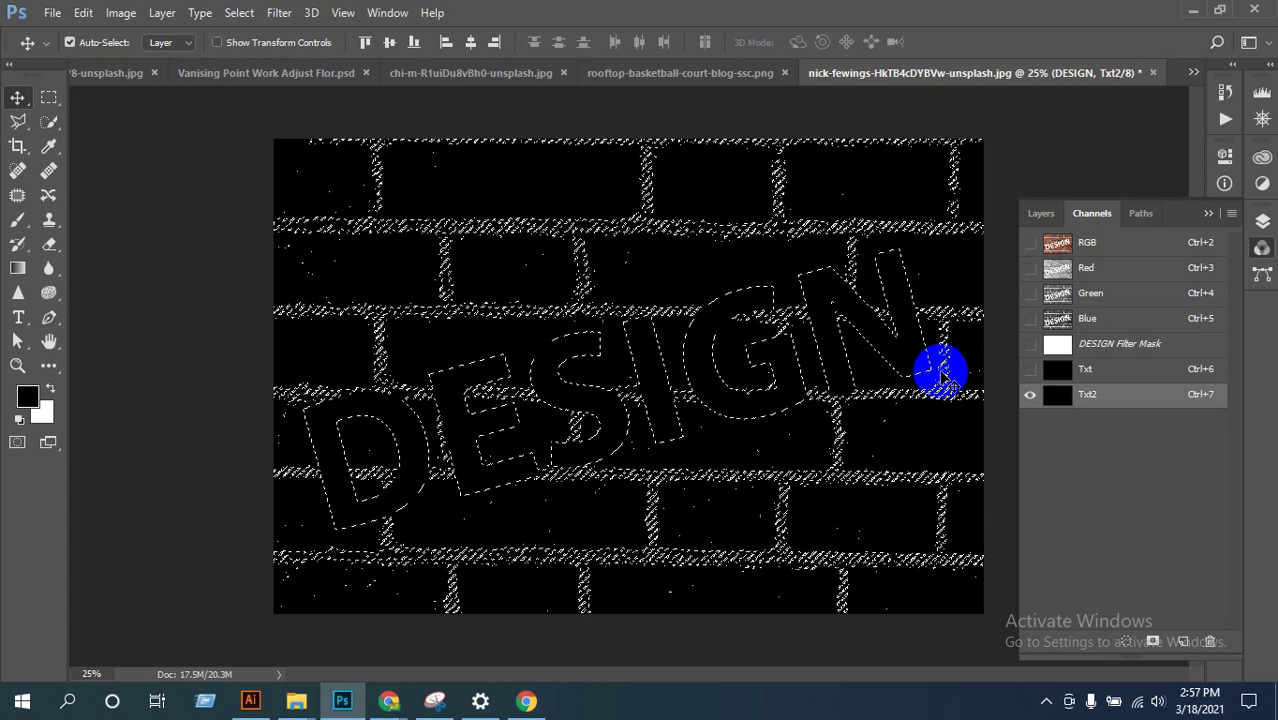
pyautogui.click(1182, 643)
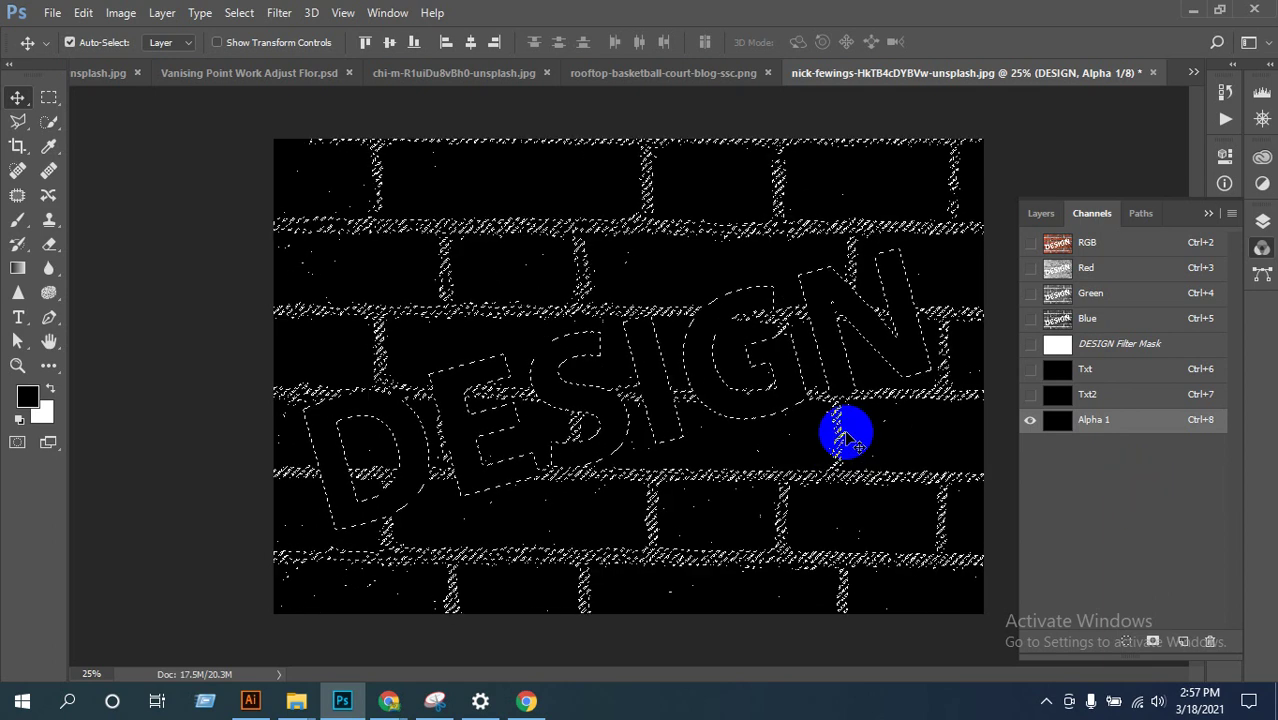
pyautogui.moveTo(868, 400); pyautogui.dragTo(828, 428)
# Step: Step back through the history to the horizontal DESIGN text over the brick wall with the Text and Text copy channels
pyautogui.hotkey('ctrl', 'alt', 'z')
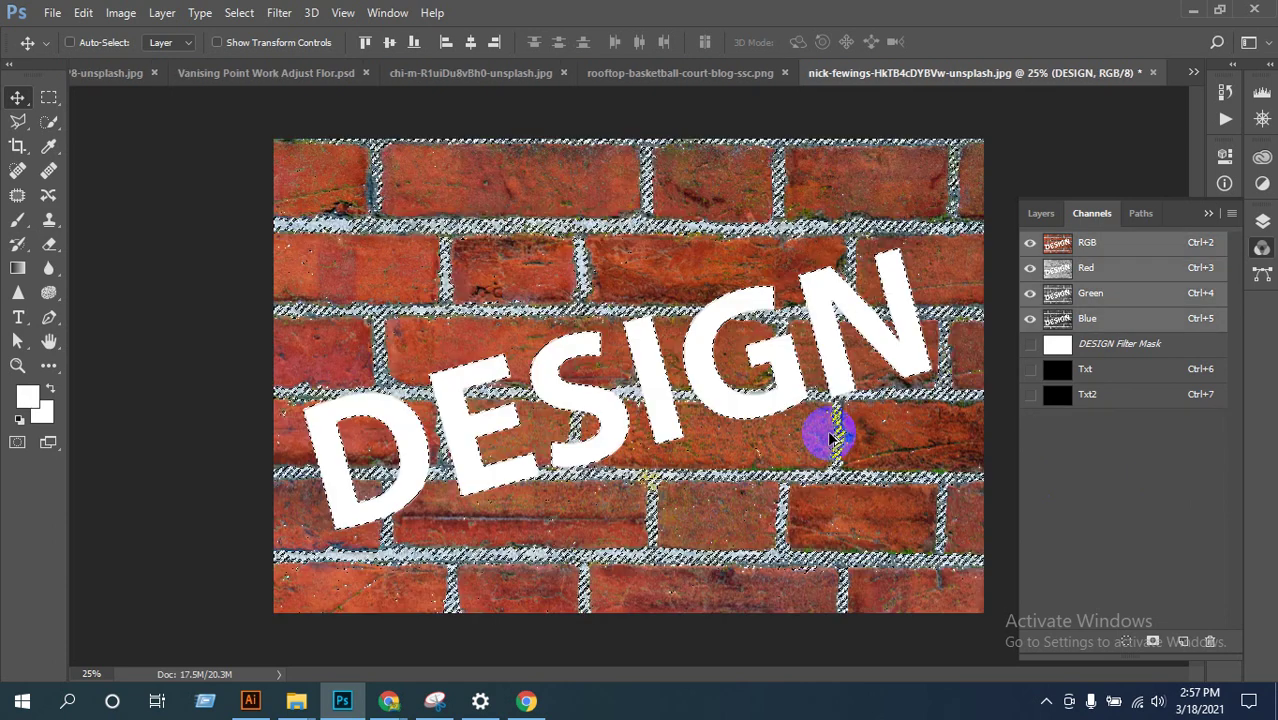
pyautogui.hotkey('ctrl', 'alt', 'z')
pyautogui.hotkey('ctrl', 'alt', 'z')
pyautogui.hotkey('ctrl', 'alt', 'z')
pyautogui.hotkey('ctrl', 'alt', 'z')
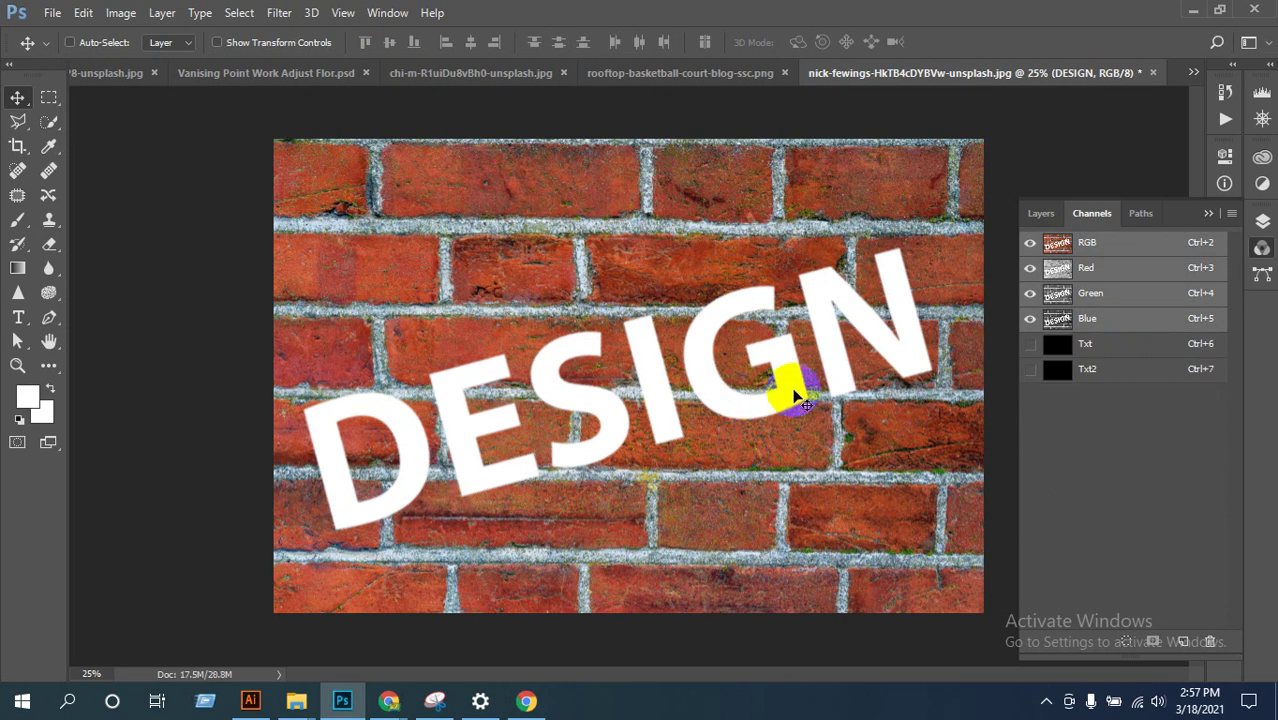
pyautogui.hotkey('ctrl', 'alt', 'z')
pyautogui.hotkey('ctrl', 'alt', 'z')
pyautogui.hotkey('ctrl', 'alt', 'z')
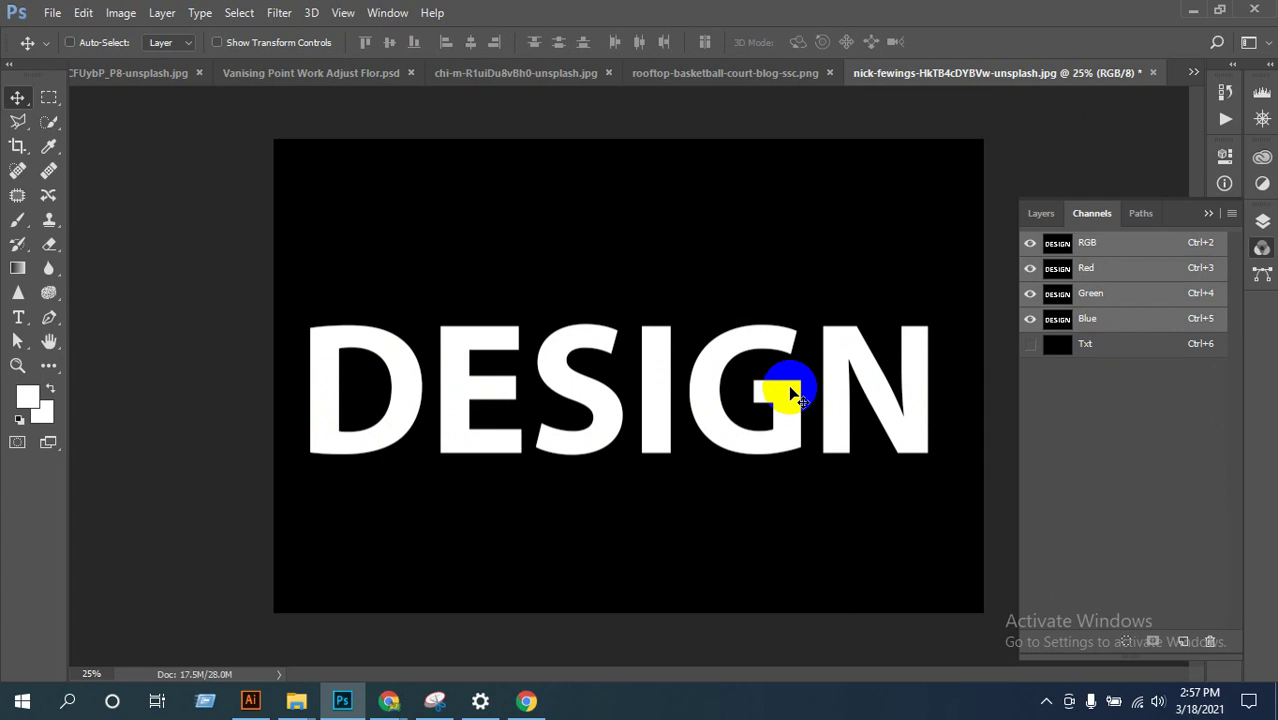
pyautogui.hotkey('ctrl', 'shift', 'z')
pyautogui.hotkey('ctrl', 'shift', 'z')
pyautogui.hotkey('ctrl', 'shift', 'z')
pyautogui.hotkey('ctrl', 'shift', 'z')
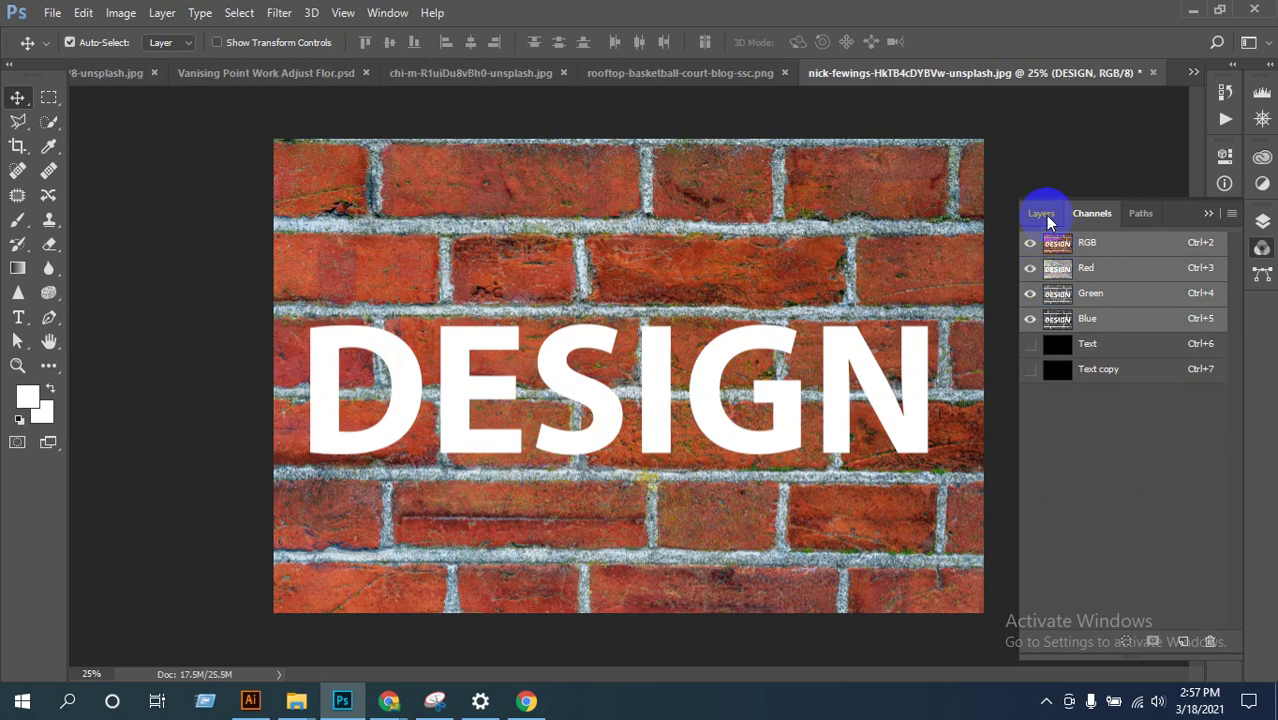
# Step: Set the background colour to black (000000) with white as the foreground, and select the DESIGN text layer
pyautogui.click(1044, 214)
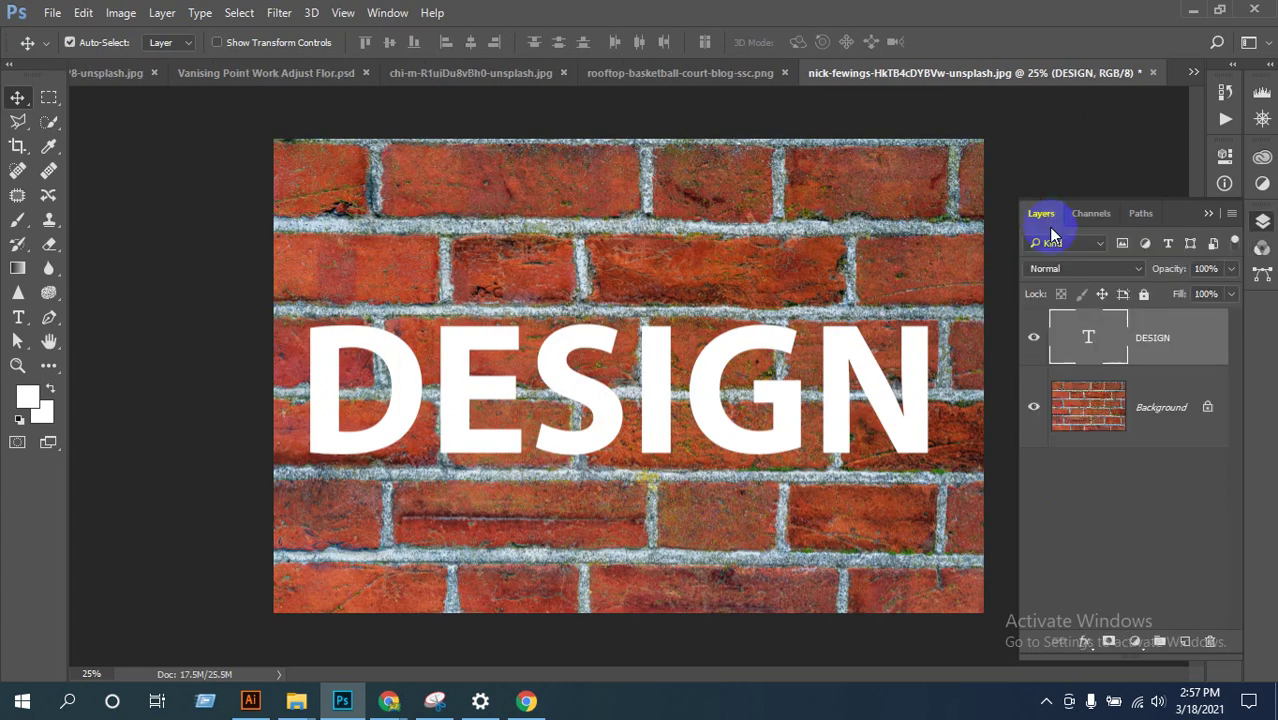
pyautogui.click(1124, 418)
pyautogui.click(52, 388)
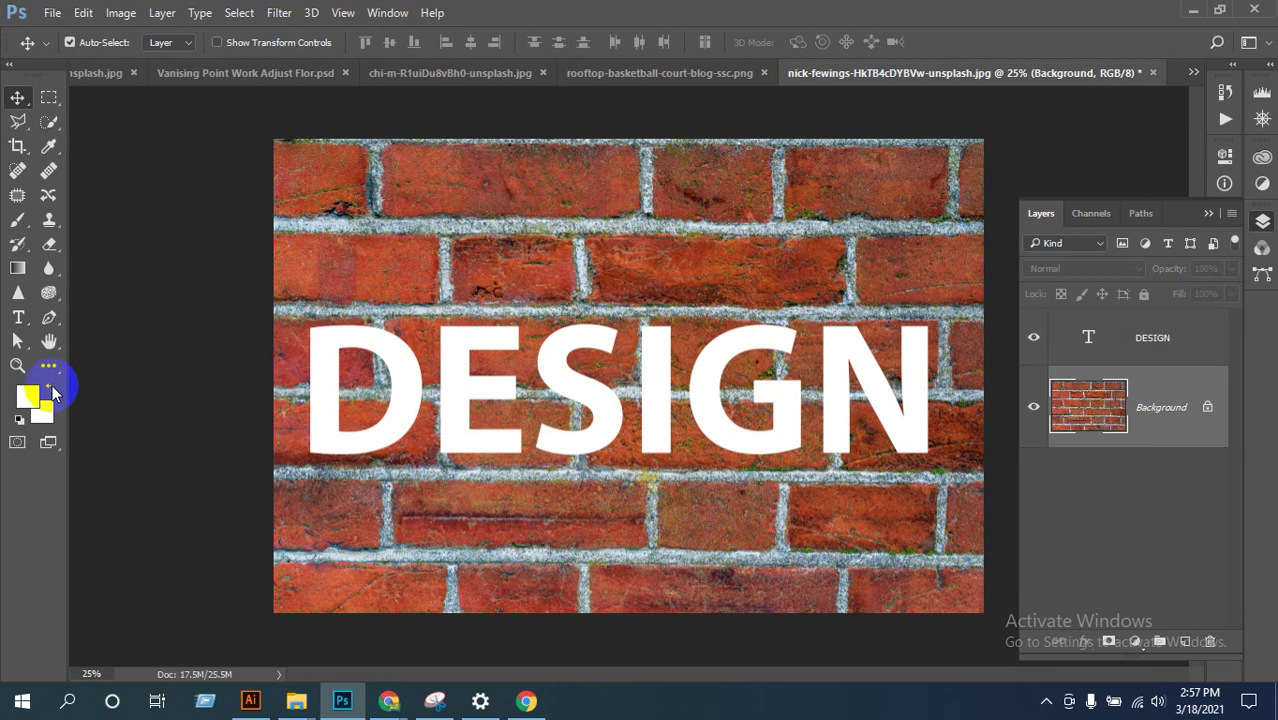
pyautogui.click(45, 410)
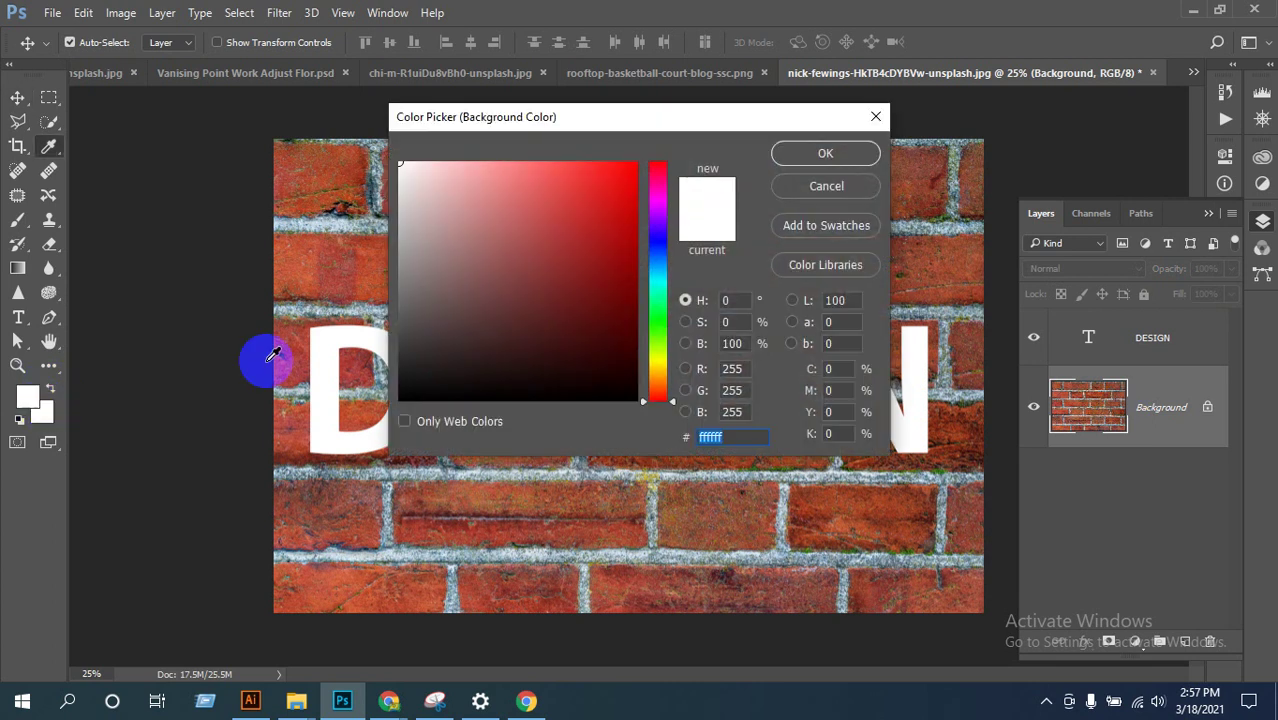
pyautogui.moveTo(499, 322); pyautogui.dragTo(371, 434)
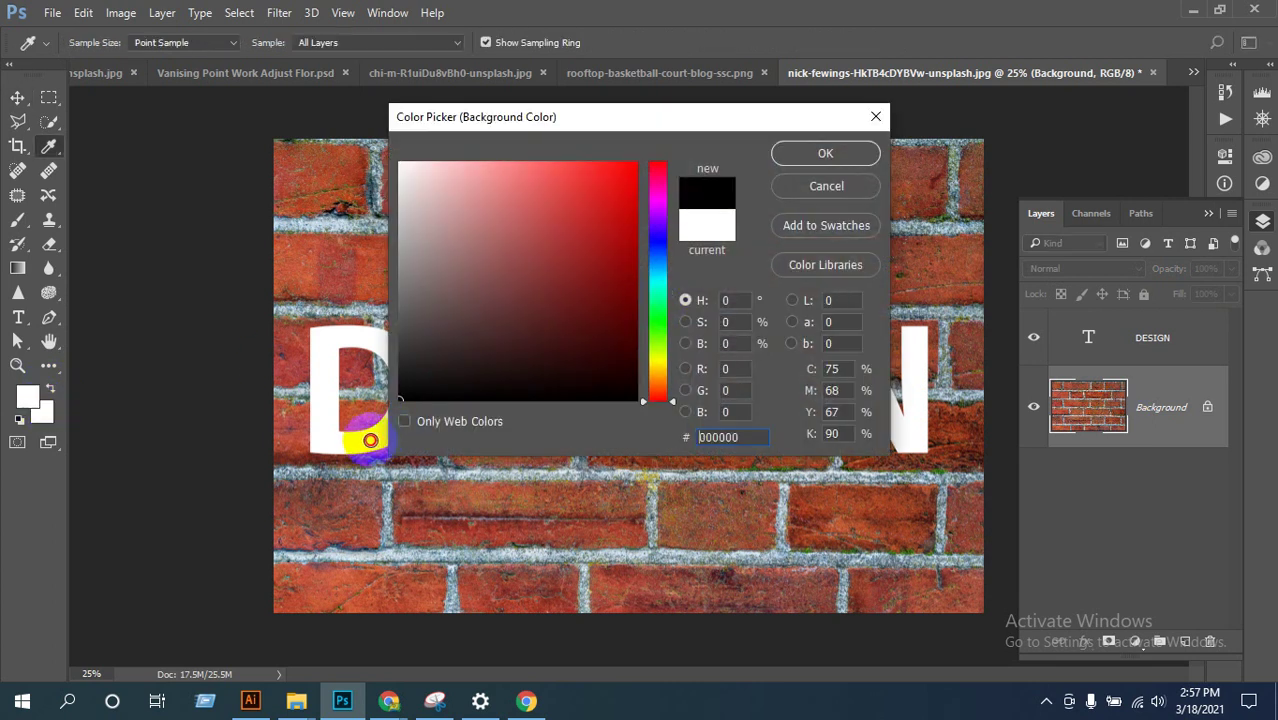
pyautogui.click(825, 153)
pyautogui.press('d')
pyautogui.press('x')
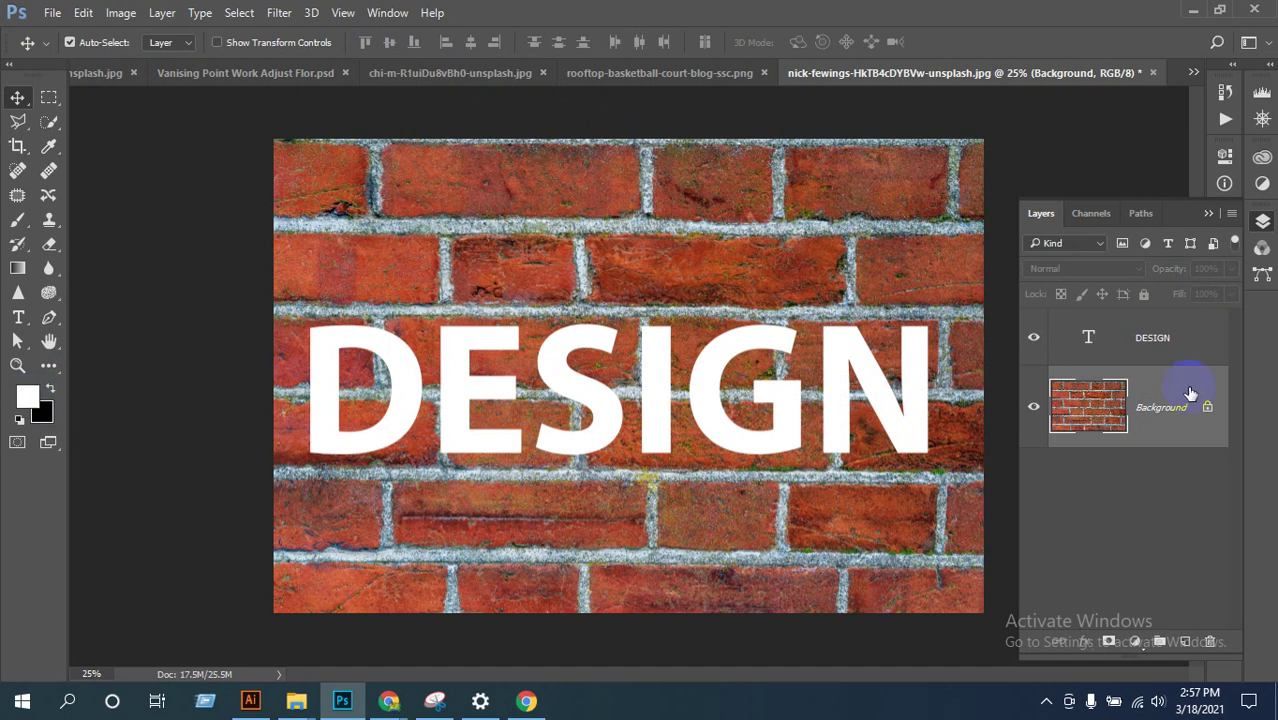
pyautogui.click(1121, 336)
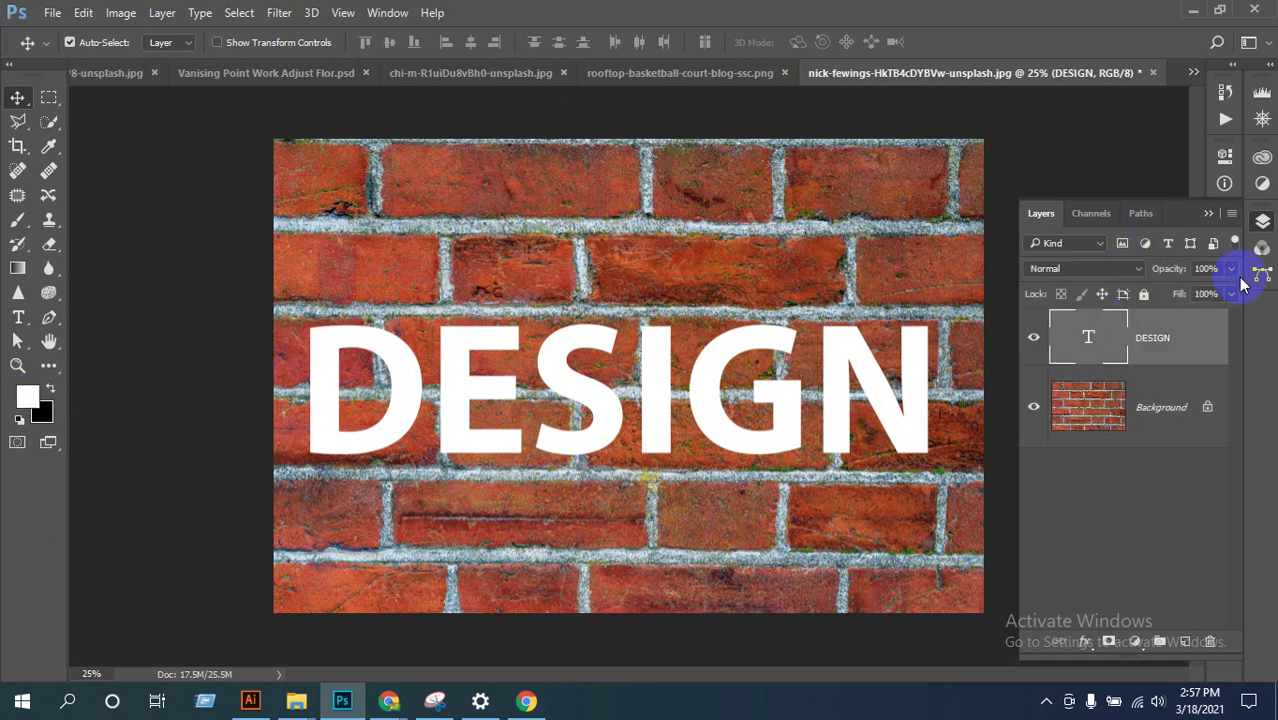
# Step: Delete the Text copy and Text alpha channels from the brick wall photo
pyautogui.click(1092, 213)
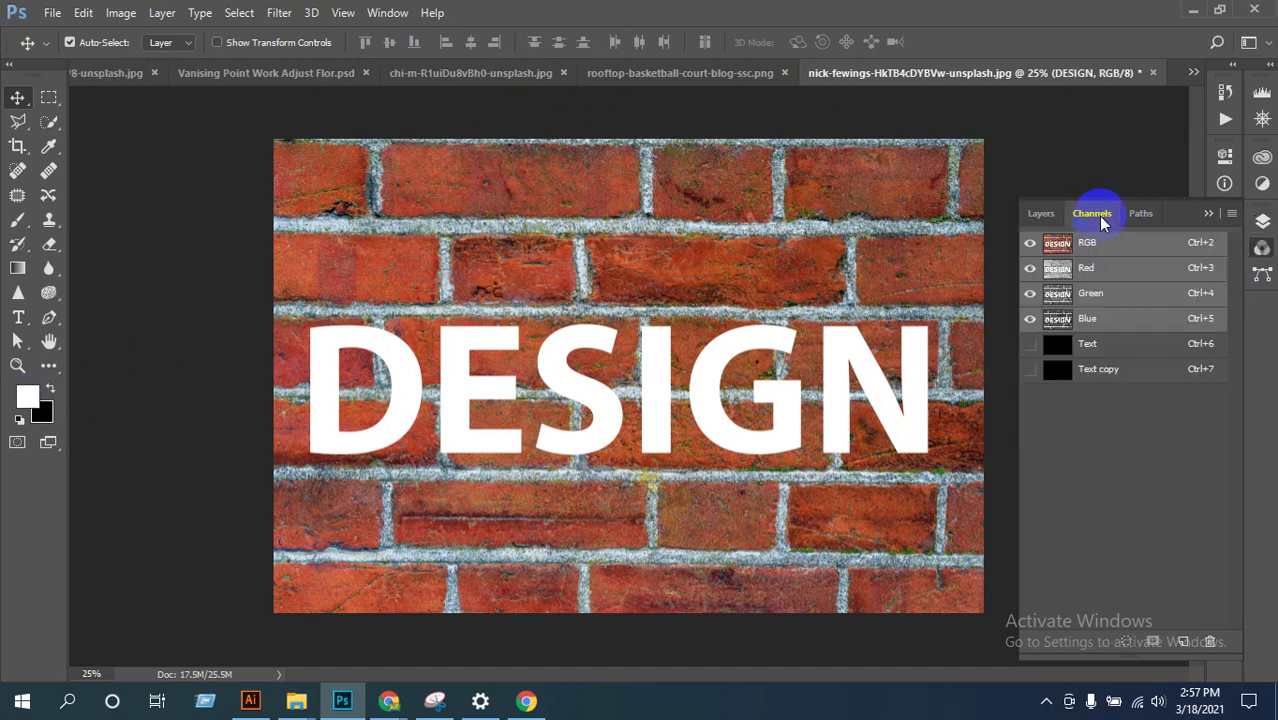
pyautogui.click(1115, 369)
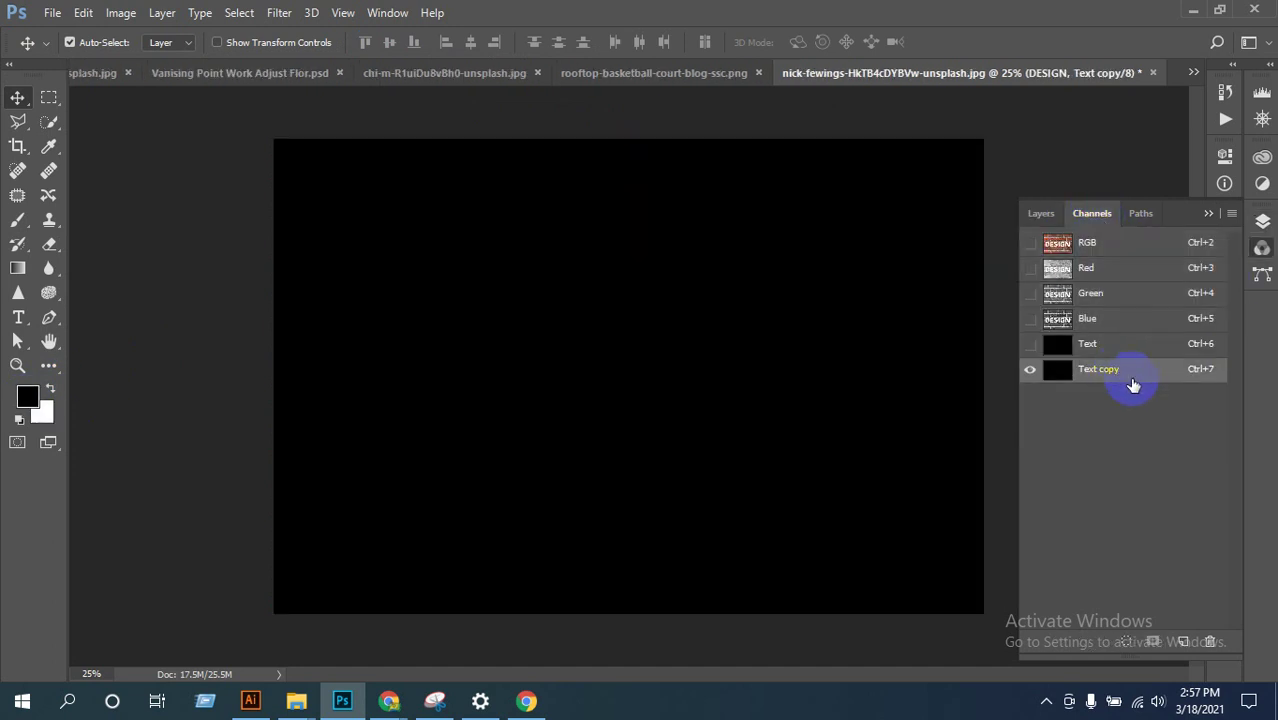
pyautogui.click(1209, 641)
pyautogui.click(569, 278)
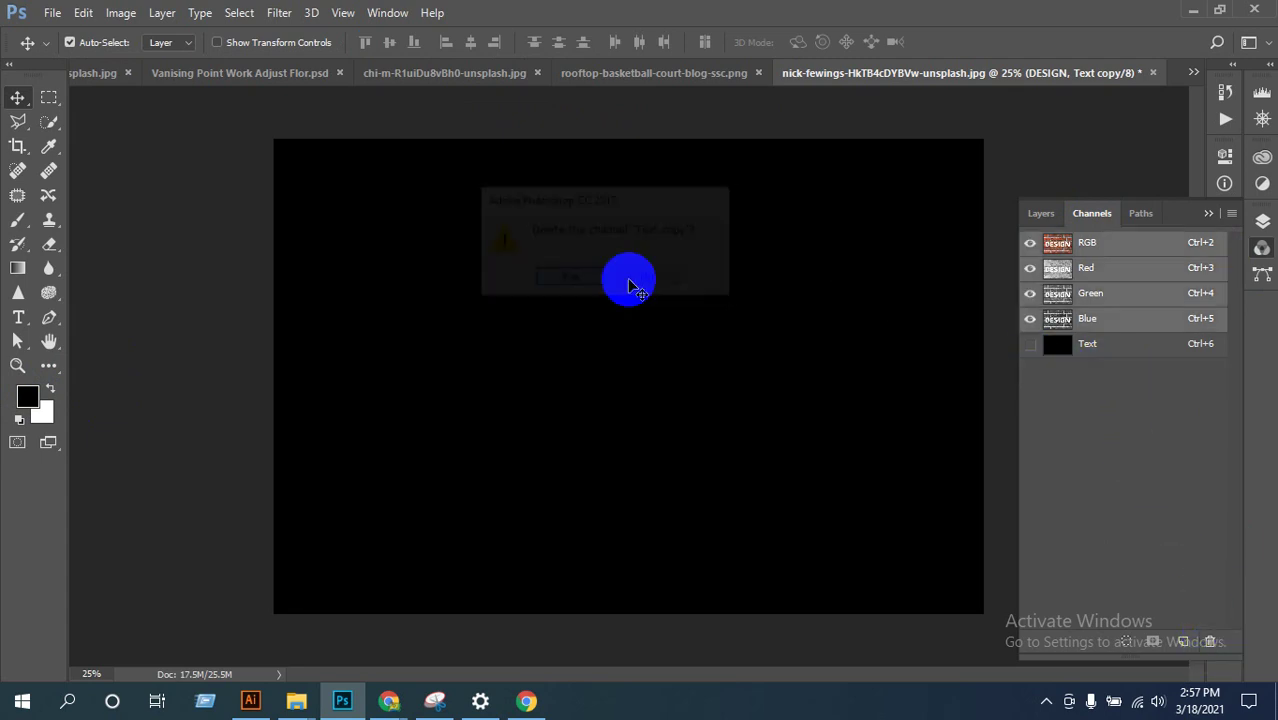
pyautogui.click(1110, 344)
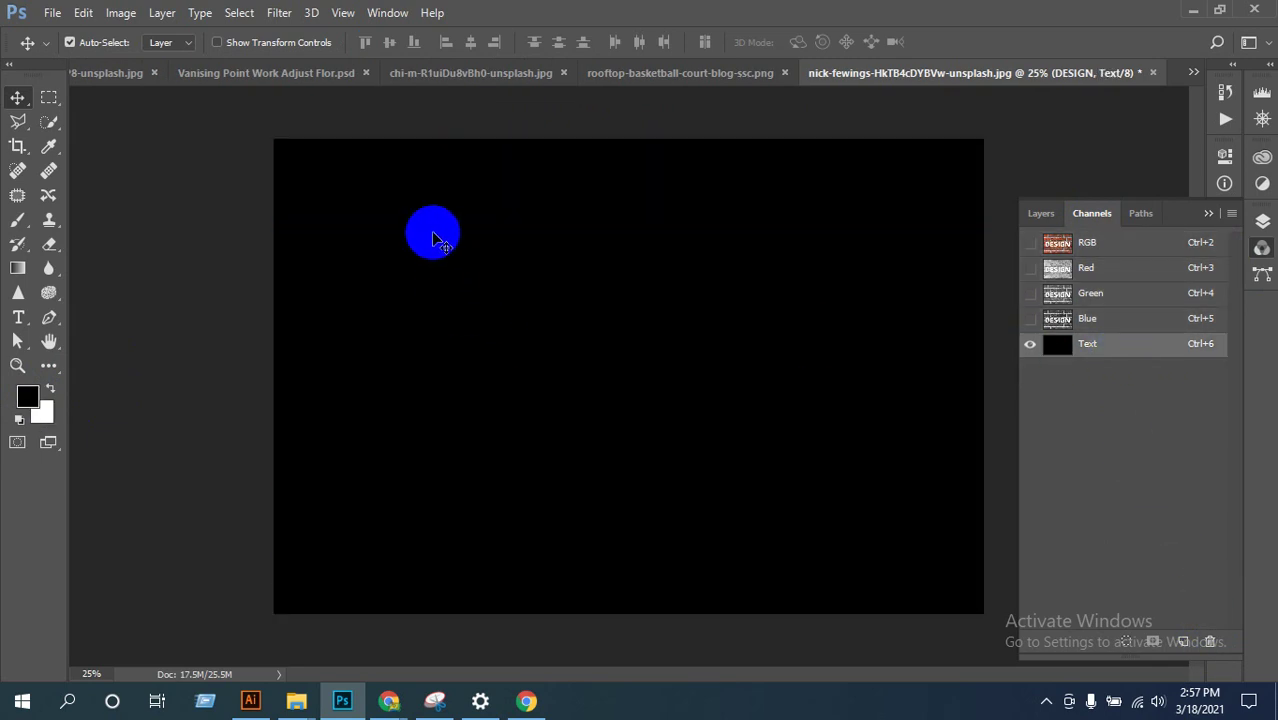
pyautogui.click(1209, 641)
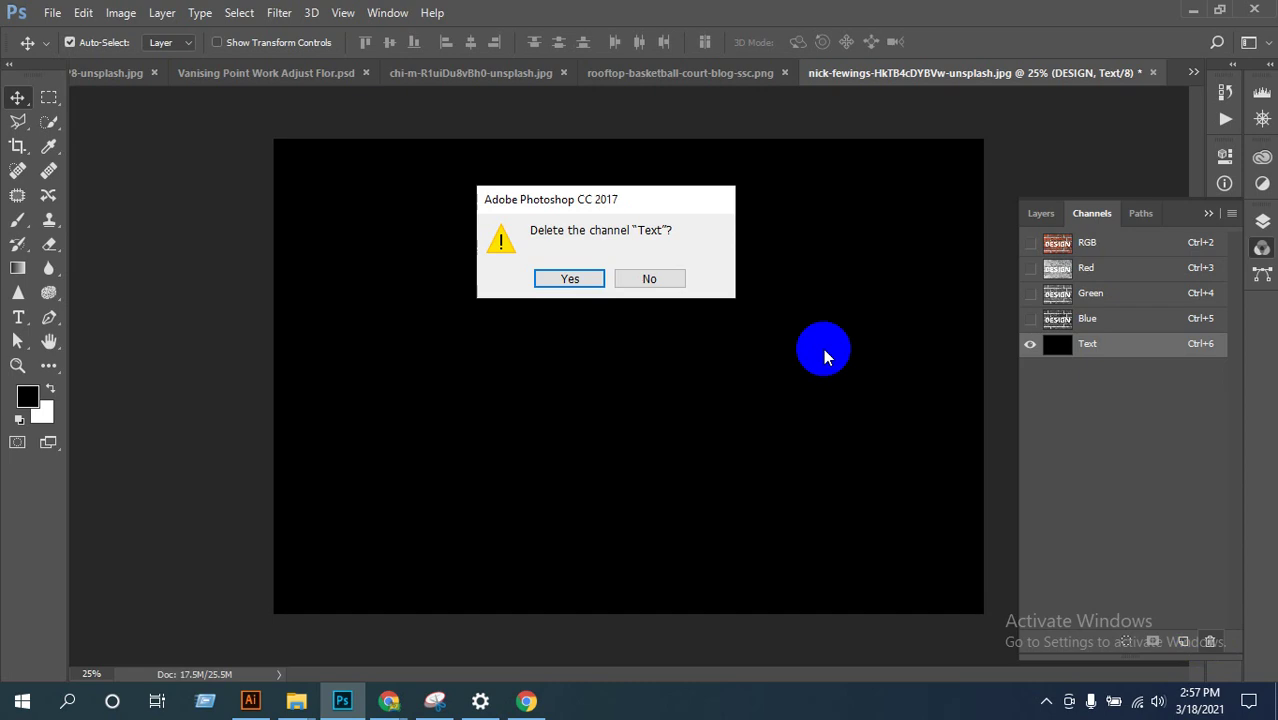
pyautogui.click(571, 280)
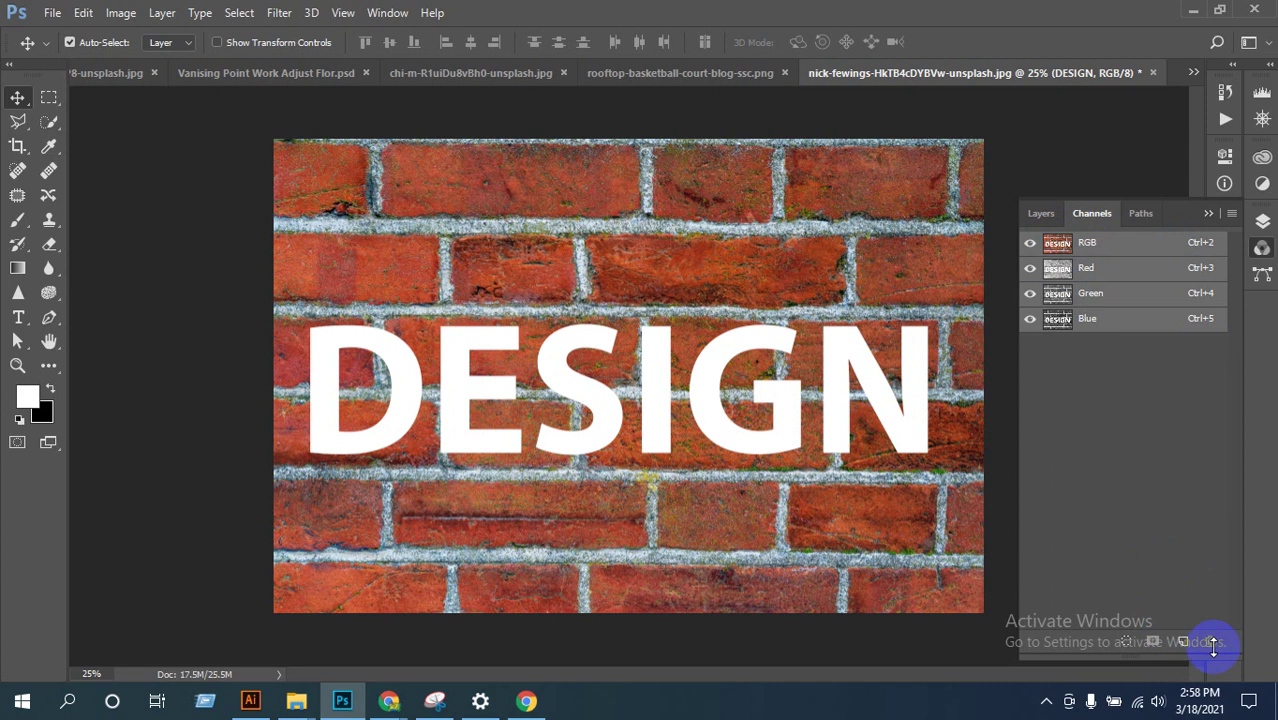
# Step: Add a new empty alpha channel, keeping its default name, and reset the foreground and background colours to their defaults
pyautogui.click(1182, 641)
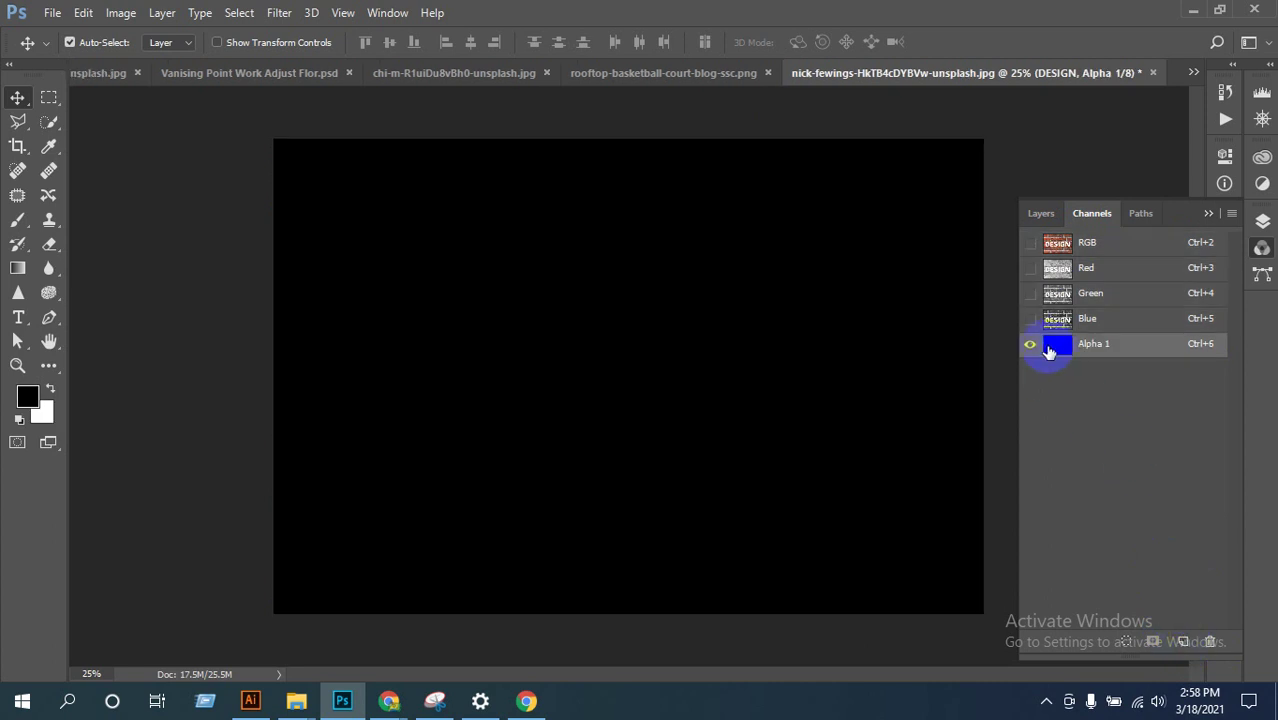
pyautogui.doubleClick(1090, 344)
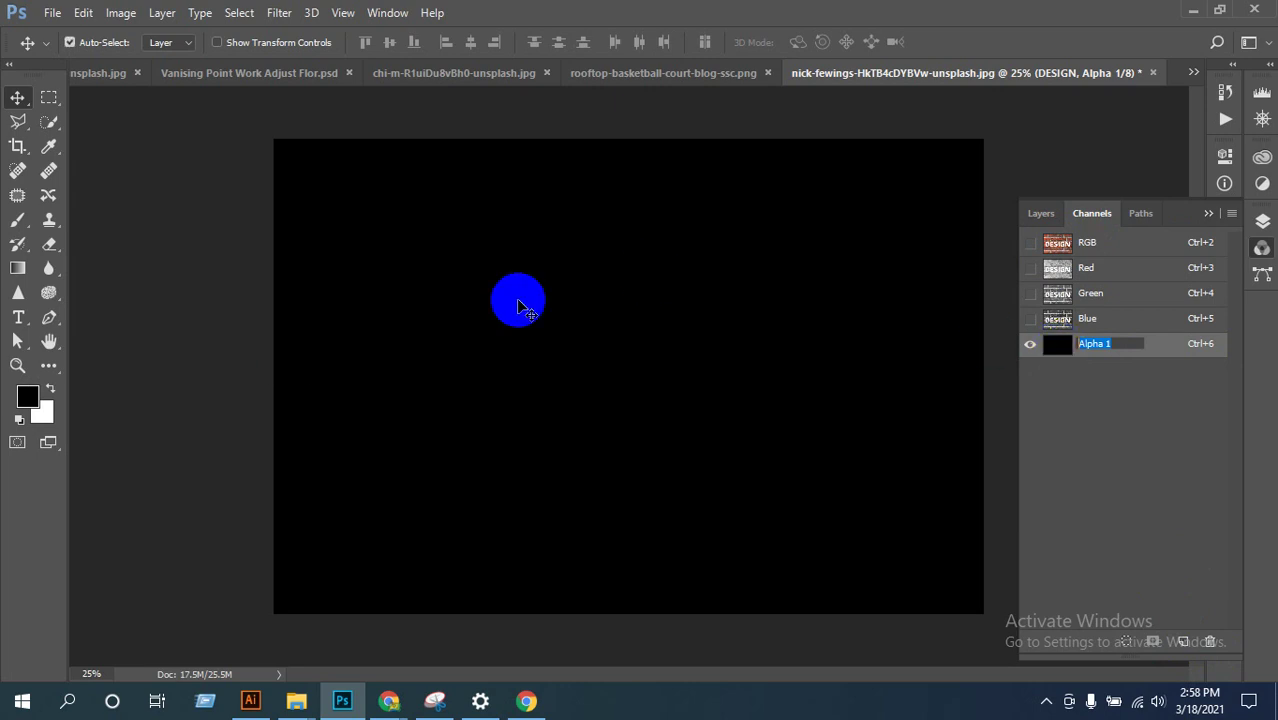
pyautogui.press('Return')
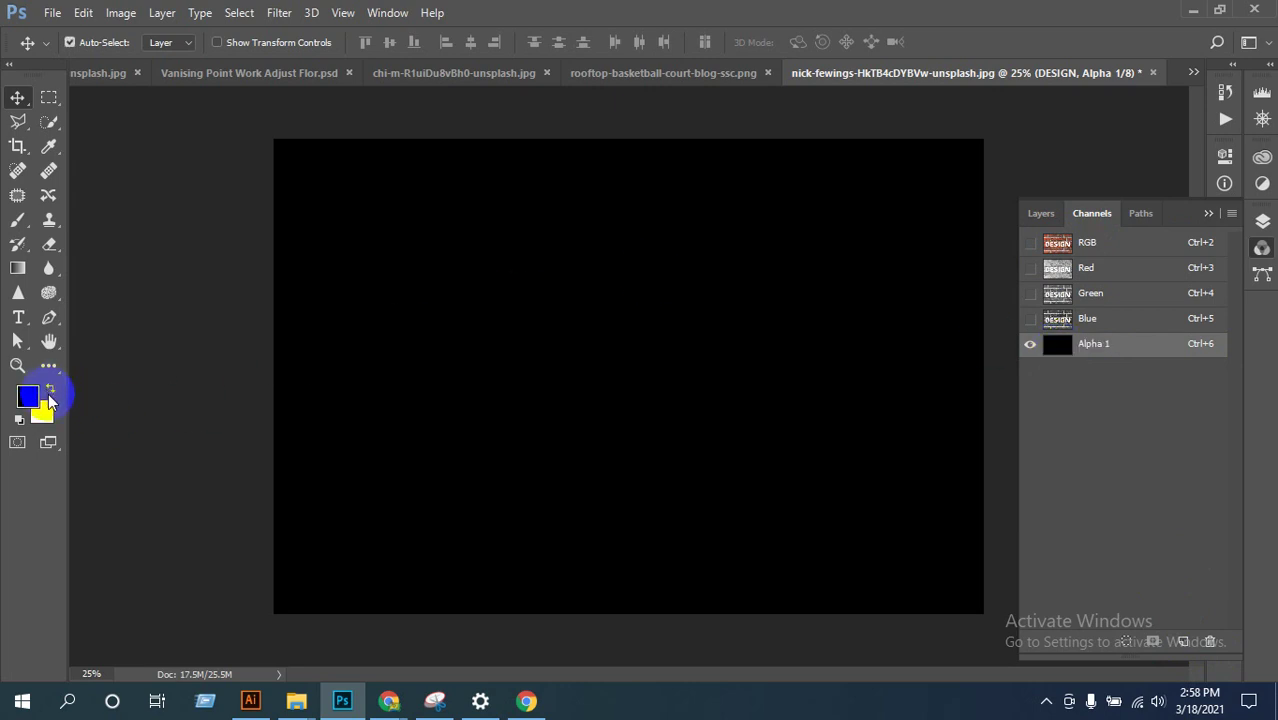
pyautogui.press('d')
pyautogui.press('ctrl')
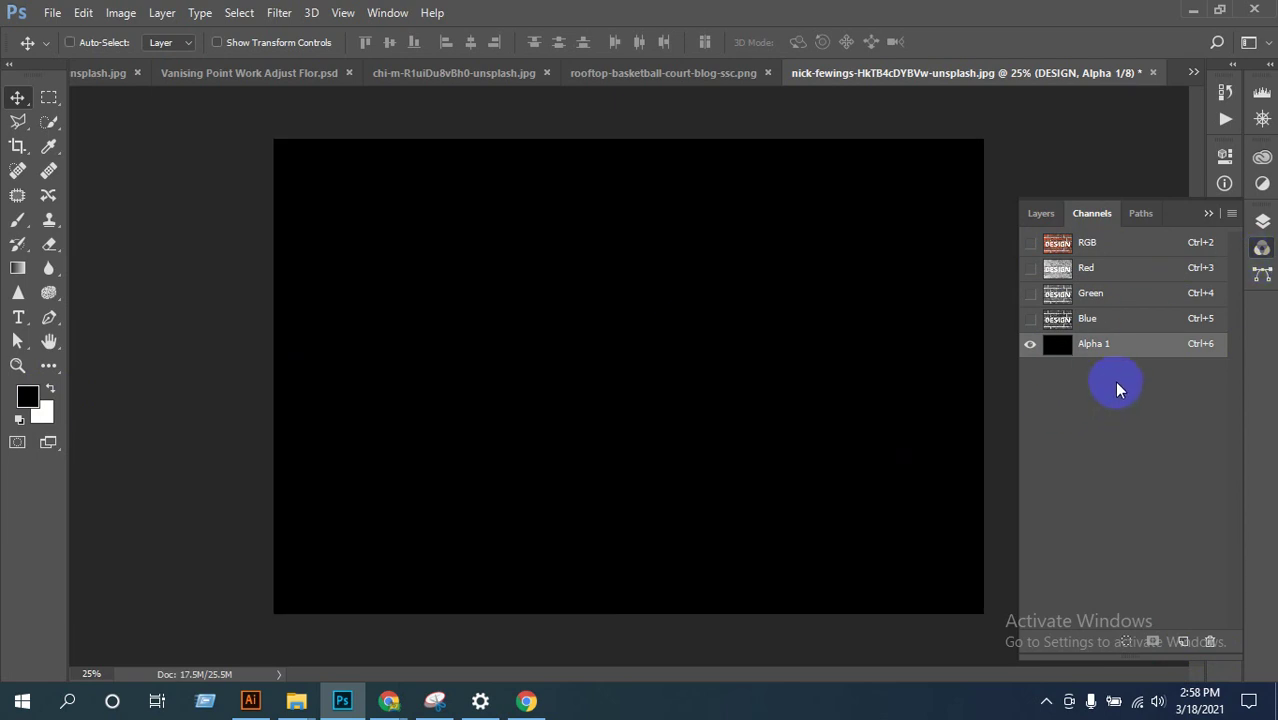
# Step: Swap the colours to make white the foreground, and check the background colour's value without changing it
pyautogui.click(1040, 213)
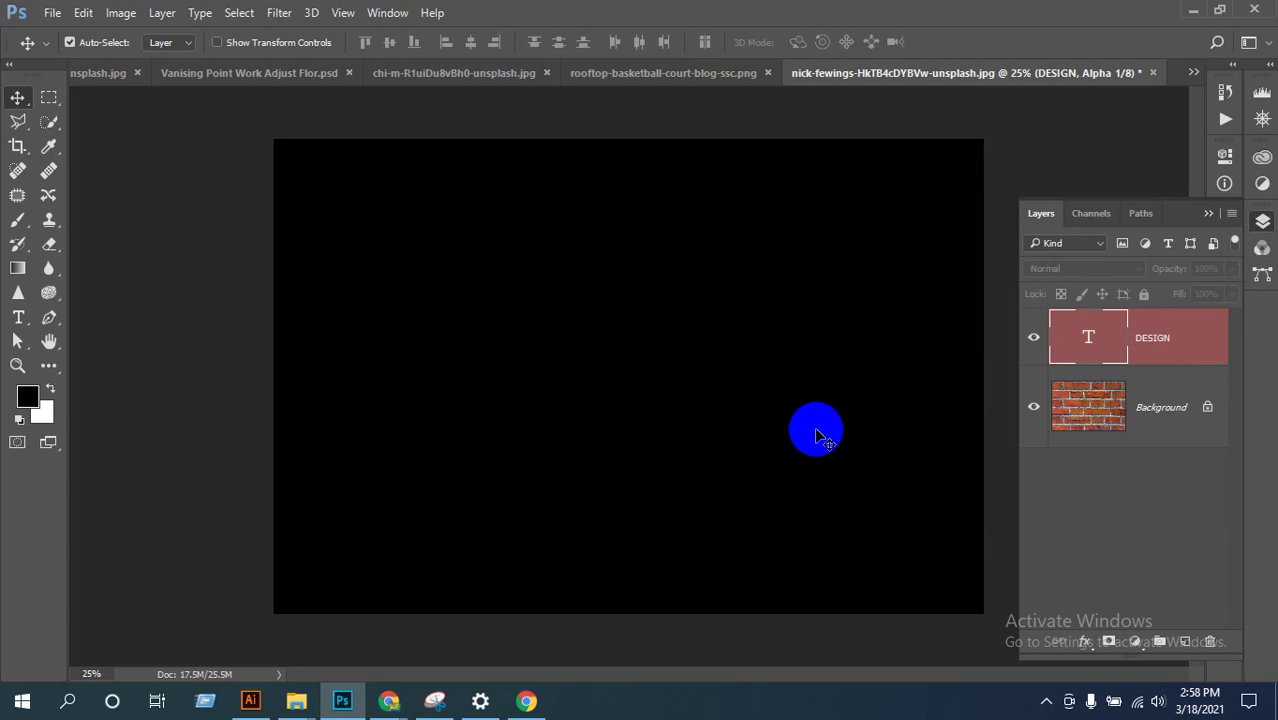
pyautogui.click(48, 390)
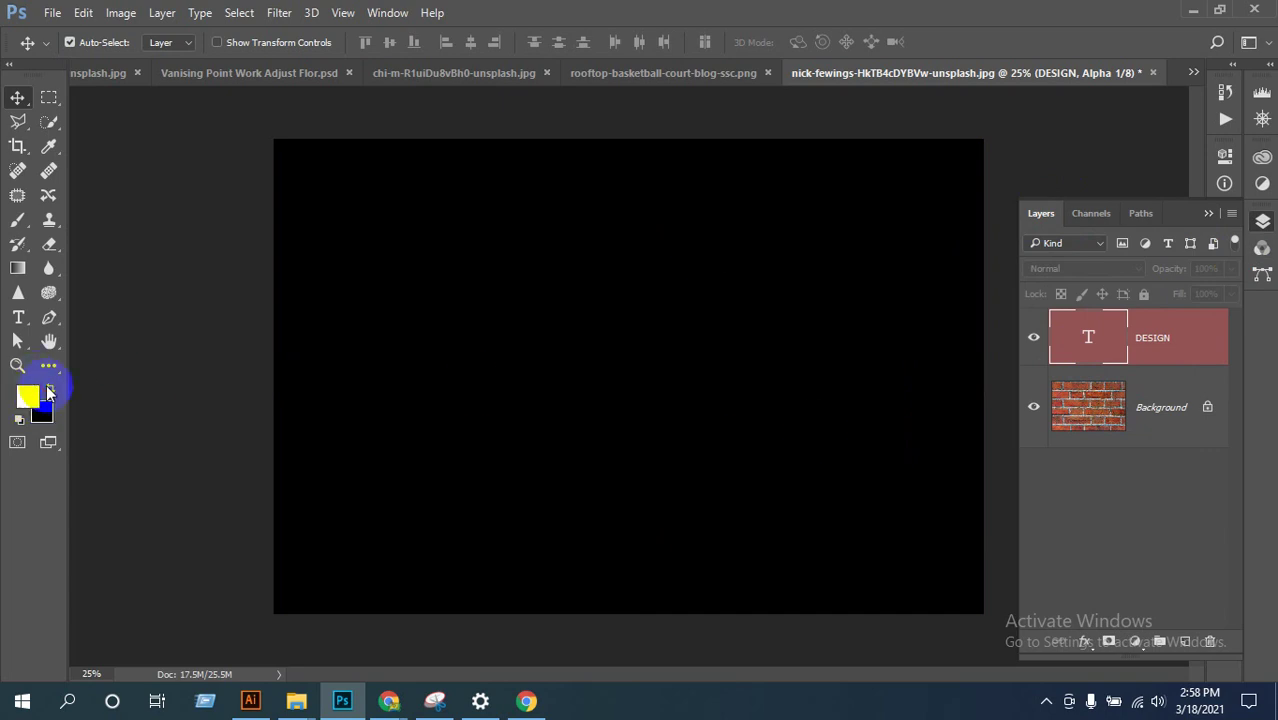
pyautogui.click(45, 411)
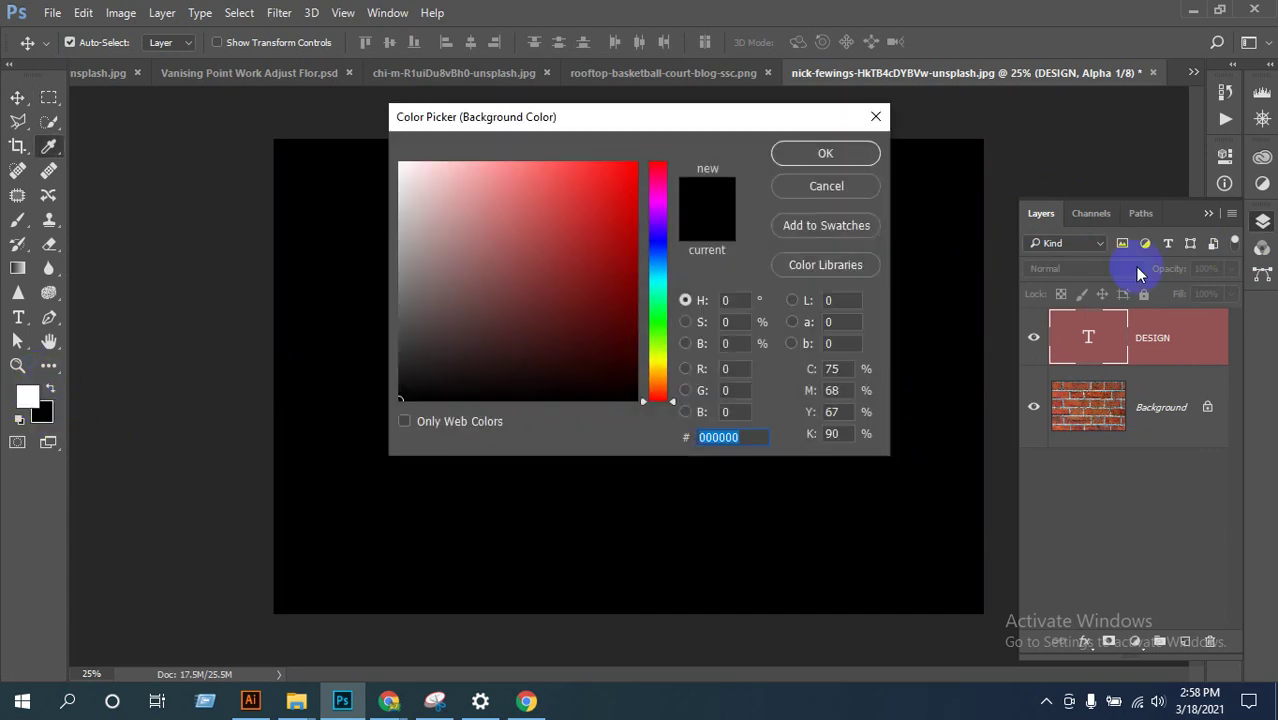
pyautogui.click(845, 186)
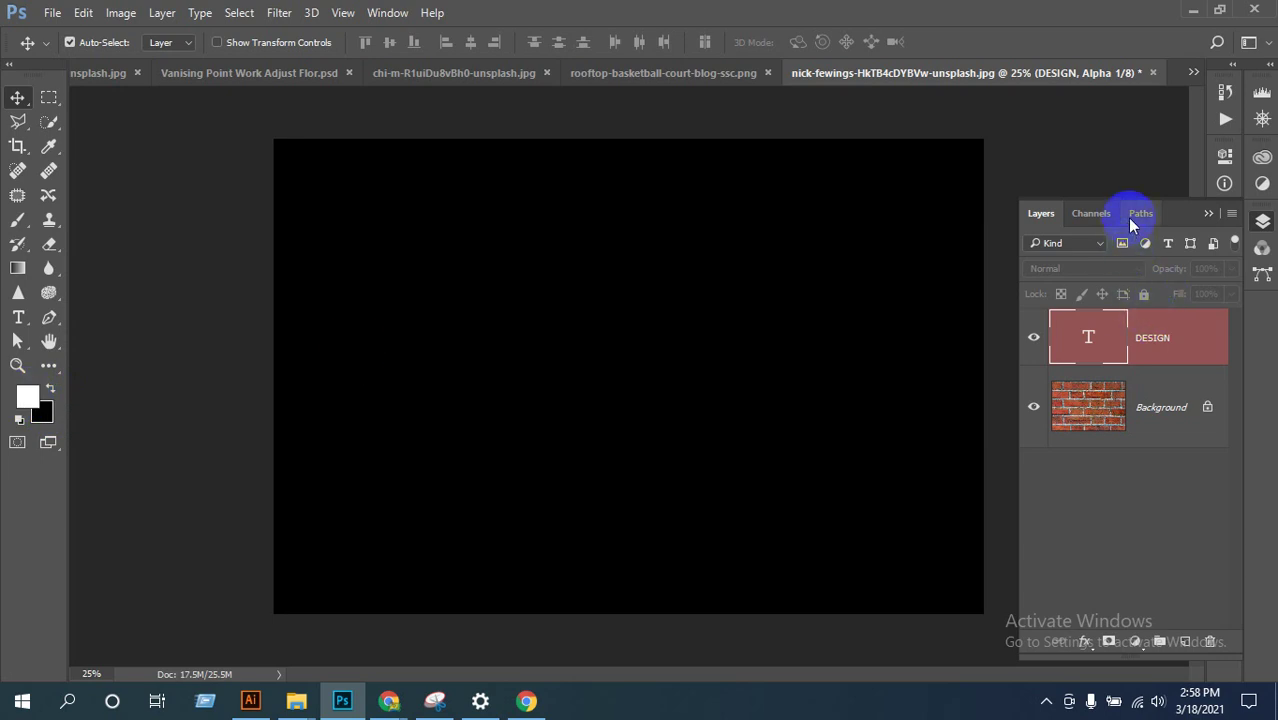
# Step: Show the RGB composite together with the new alpha channel and set the foreground to white and the background to black
pyautogui.click(1092, 214)
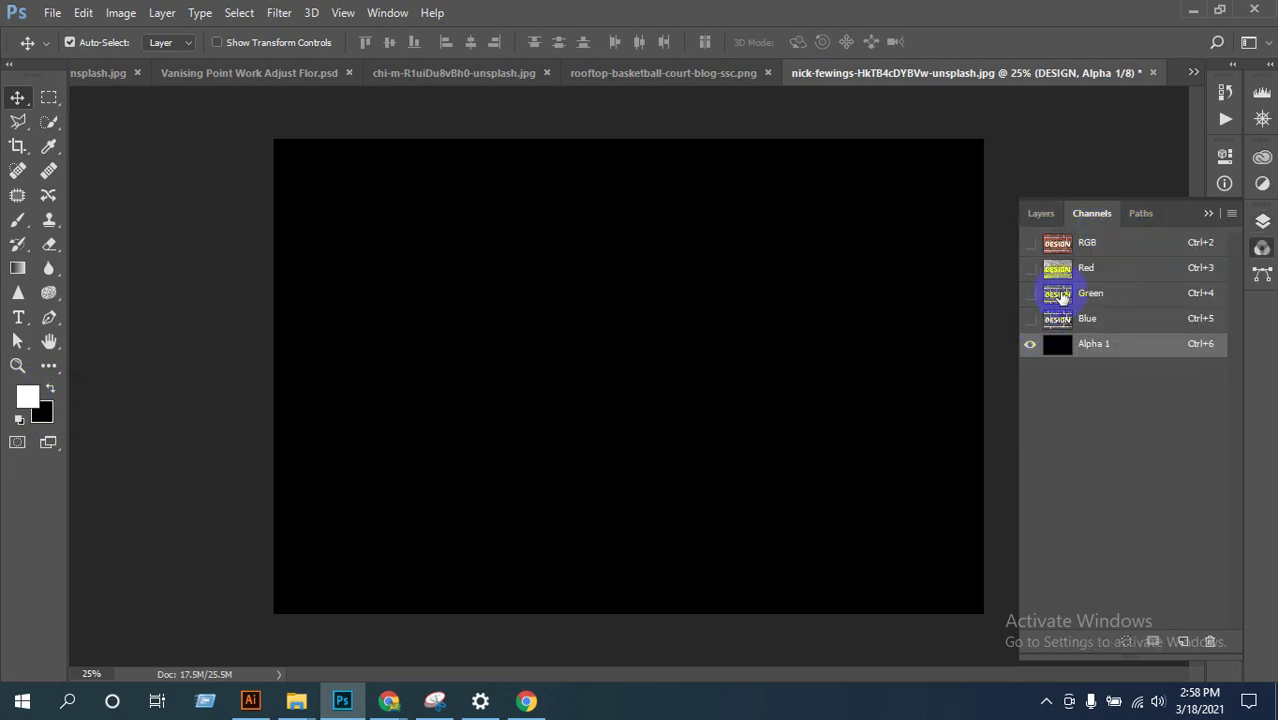
pyautogui.click(1030, 243)
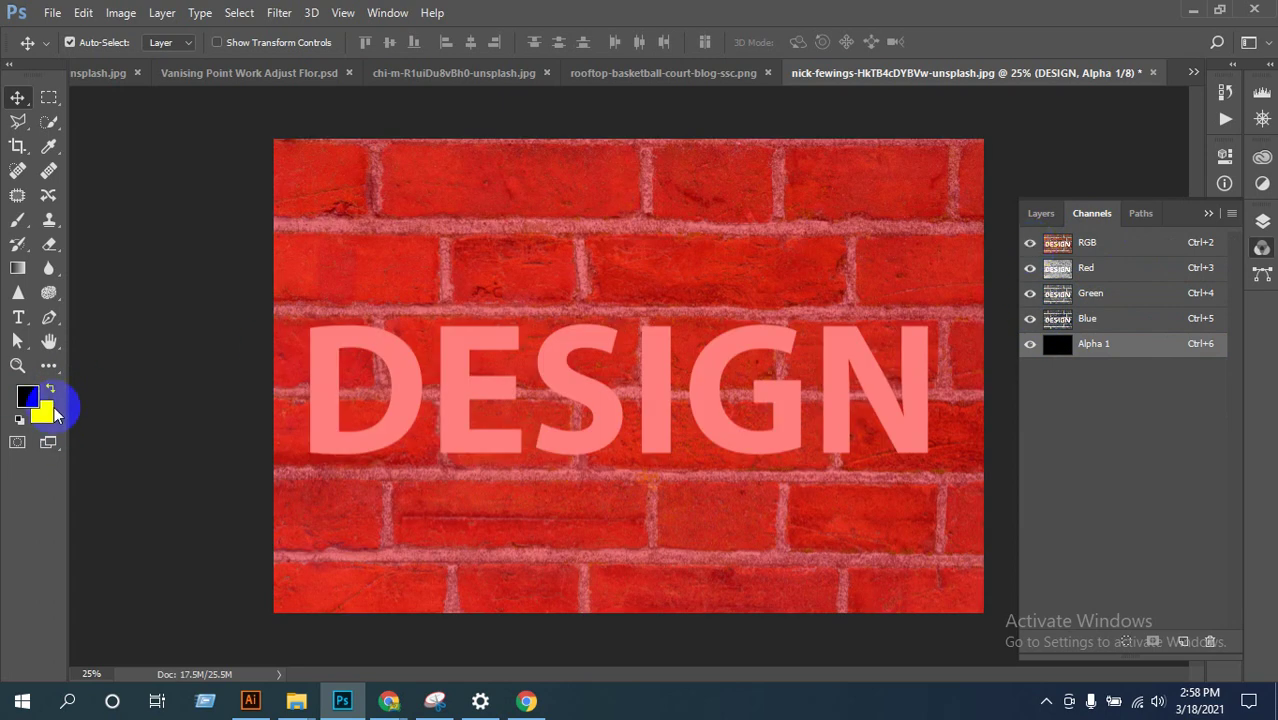
pyautogui.click(51, 389)
pyautogui.press('d')
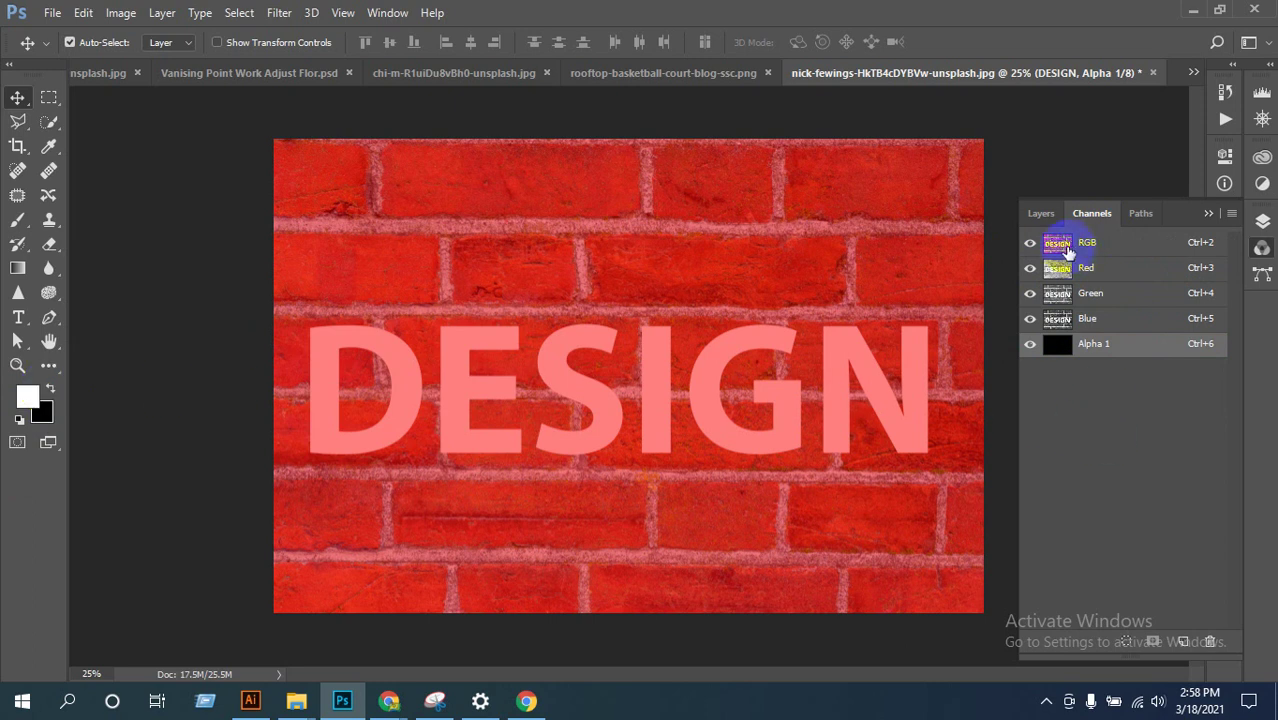
# Step: Look at the rooftop basketball court document and return to the brick wall photo
pyautogui.click(439, 75)
pyautogui.click(872, 74)
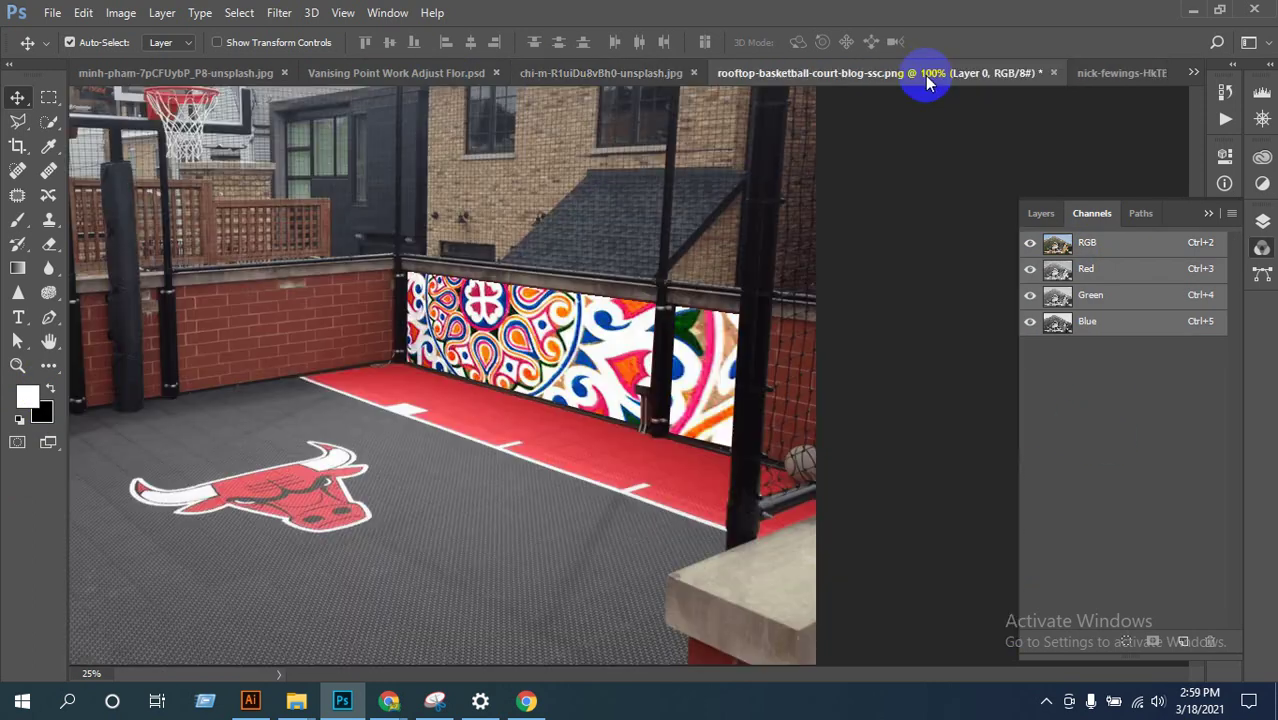
pyautogui.click(1103, 75)
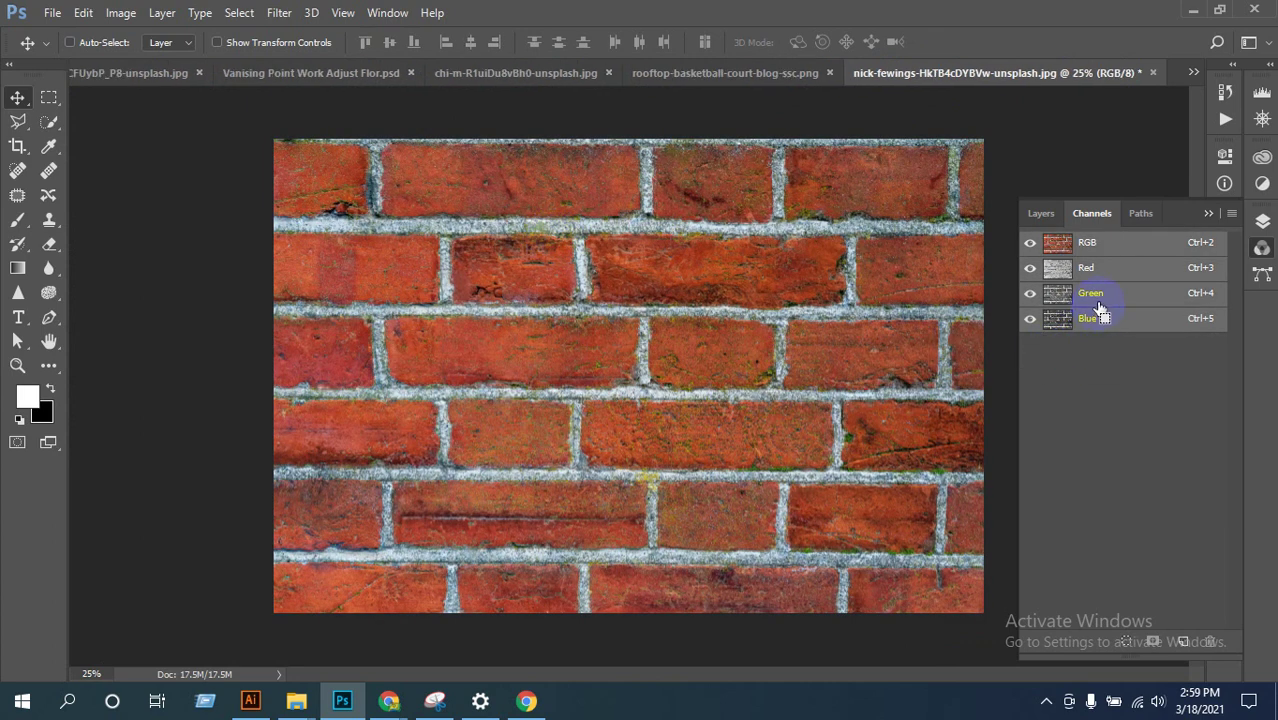
# Step: View the brick wall's Blue channel on its own, restore the RGB composite and show the document's layers
pyautogui.click(1100, 319)
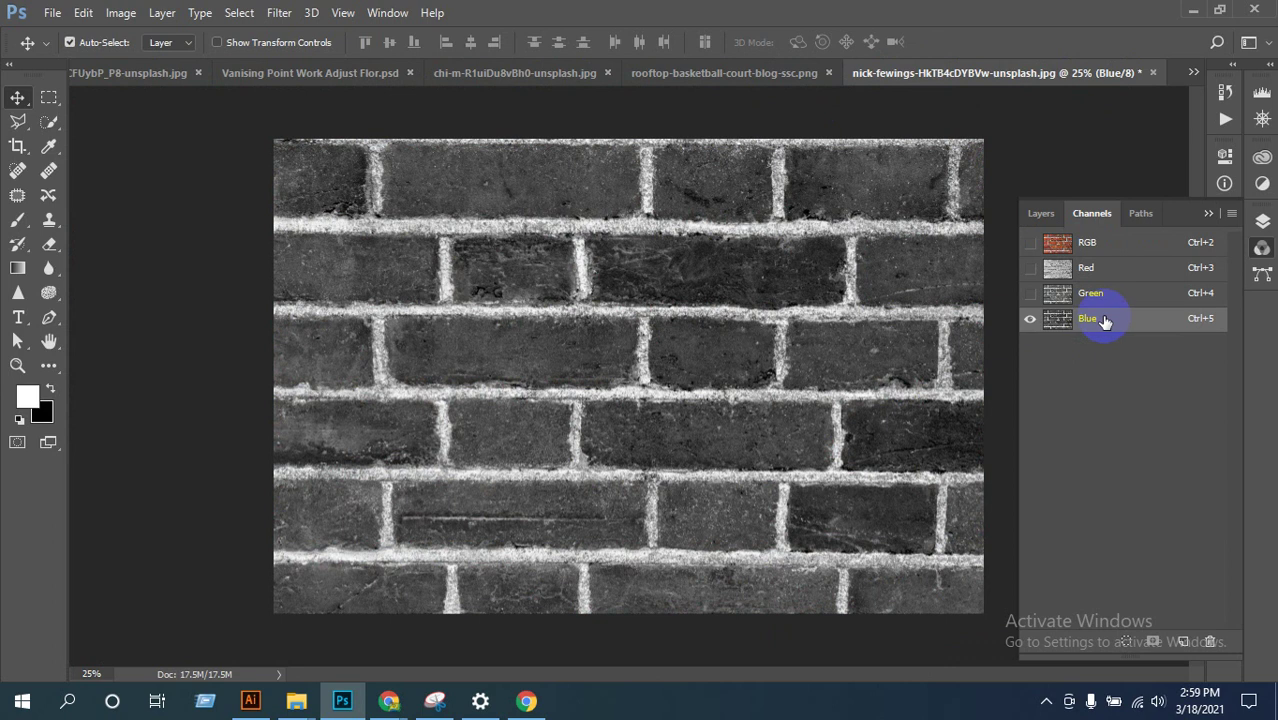
pyautogui.click(1040, 214)
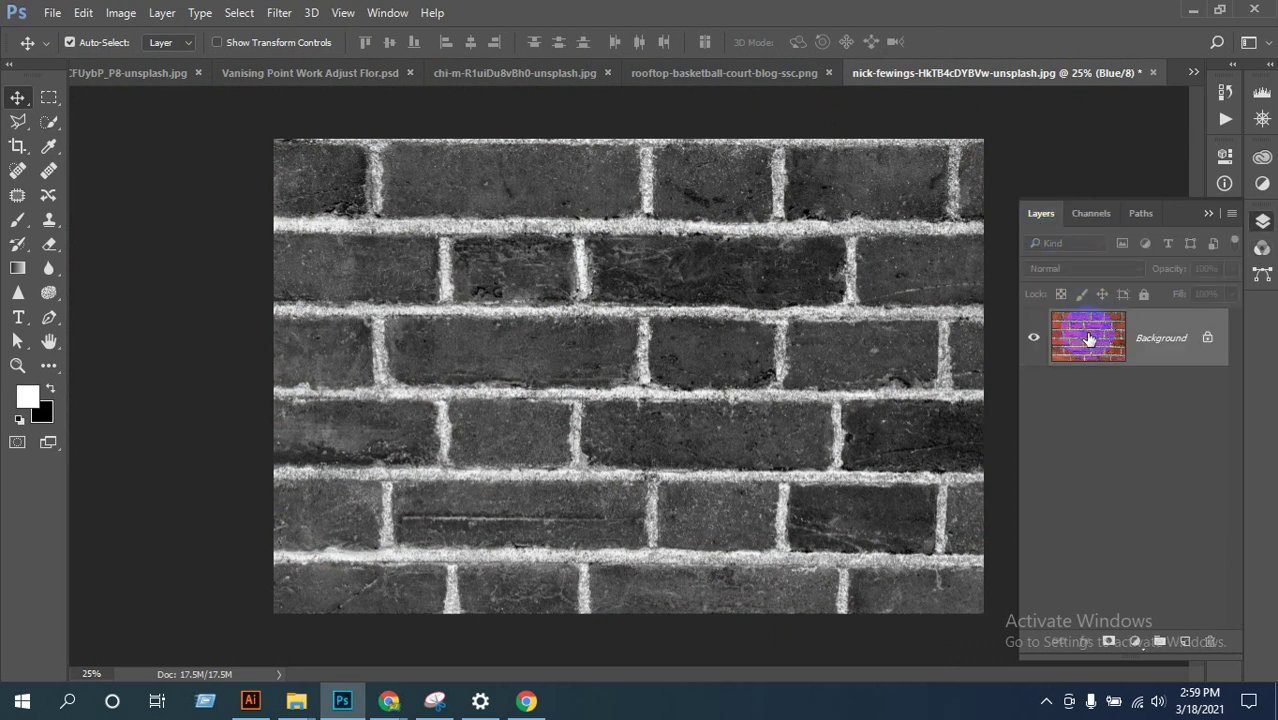
pyautogui.click(1091, 213)
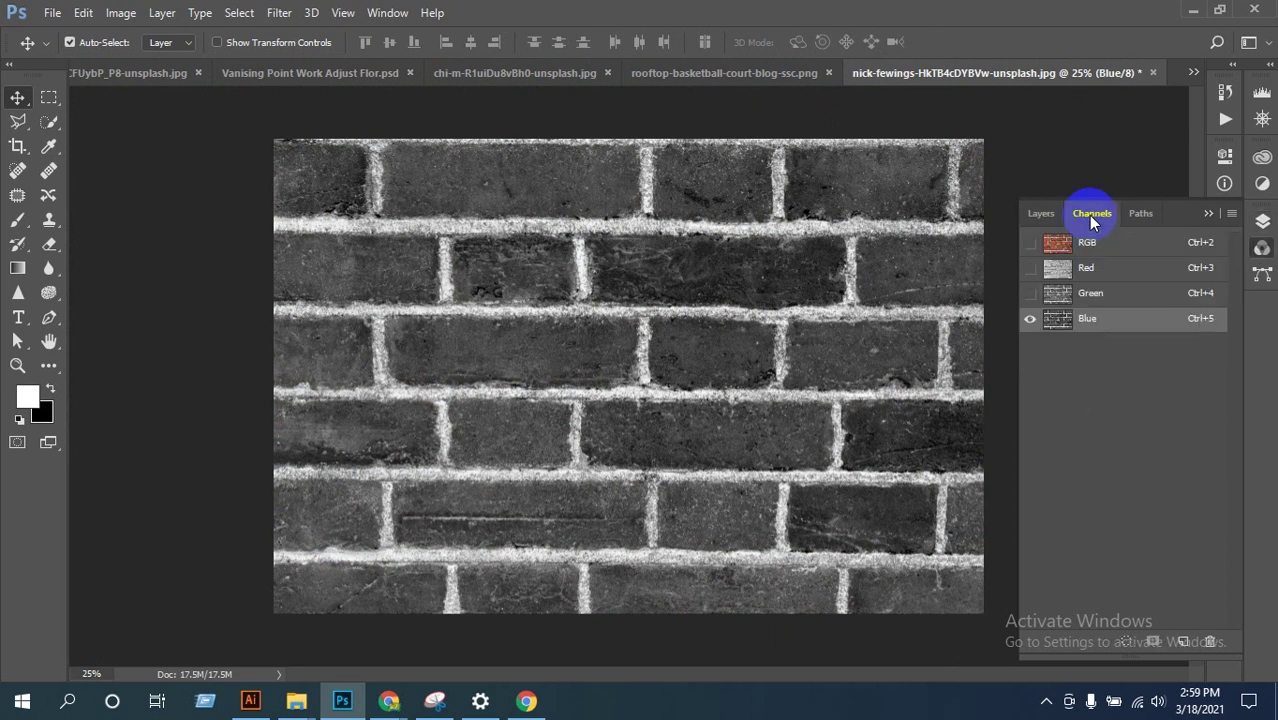
pyautogui.click(1030, 243)
pyautogui.click(1040, 214)
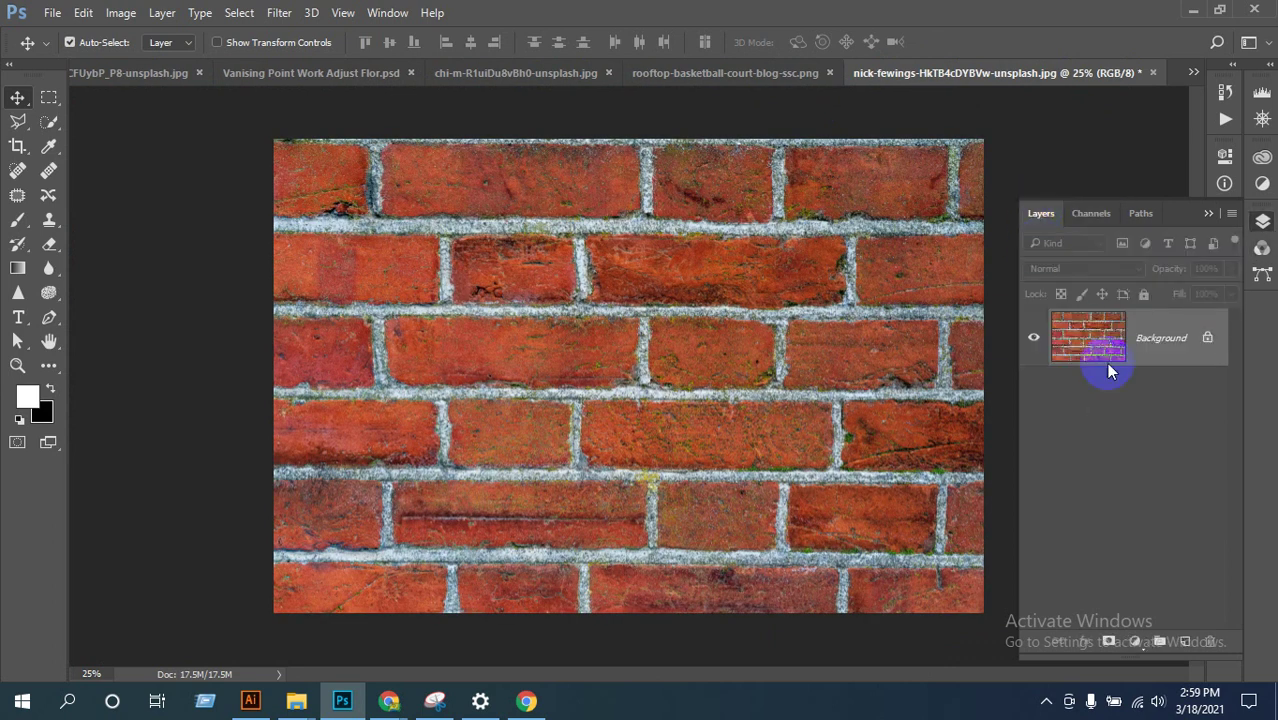
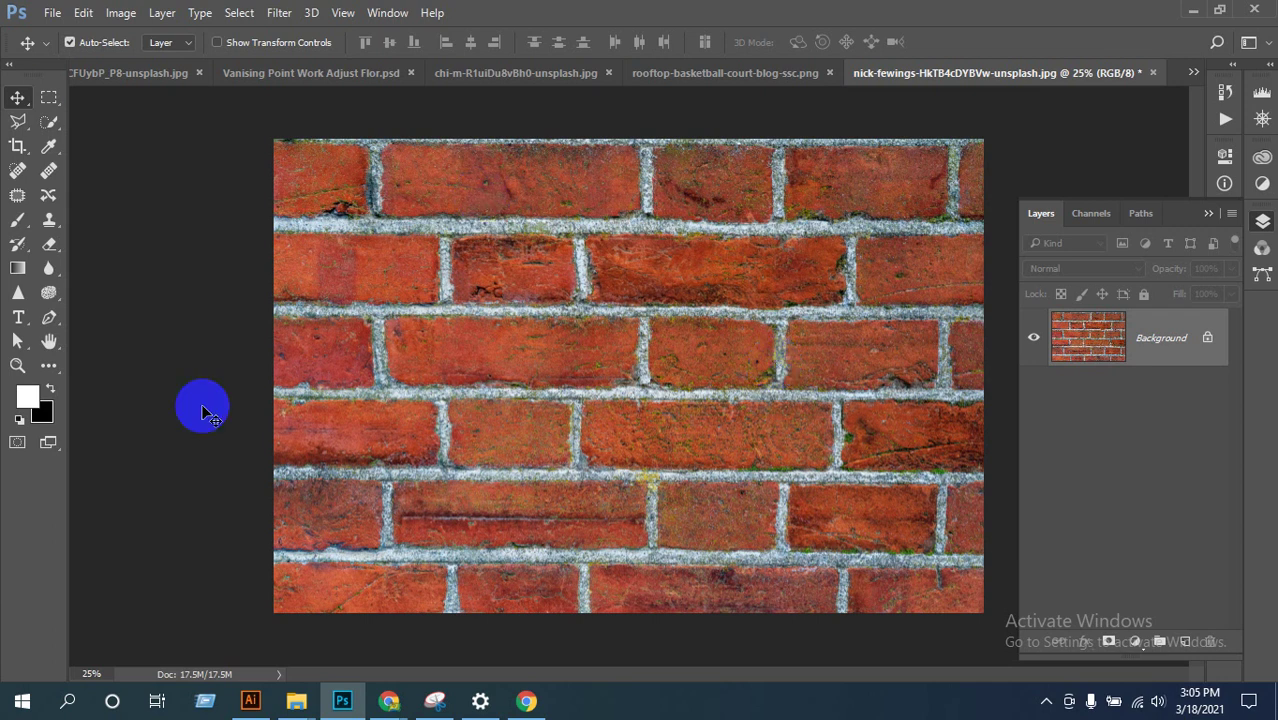
# Step: Switch to the Google Meet call in Chrome and look through its list of participants
pyautogui.moveTo(388, 698)
pyautogui.click(355, 635)
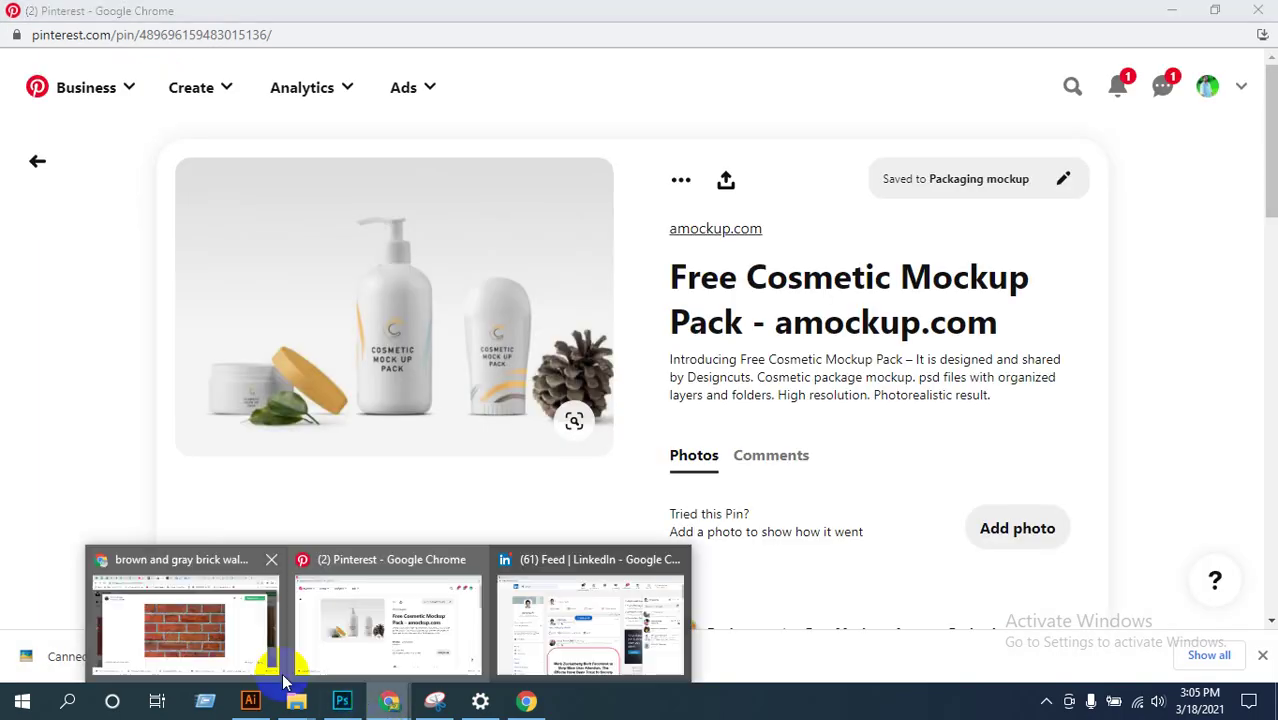
pyautogui.click(240, 600)
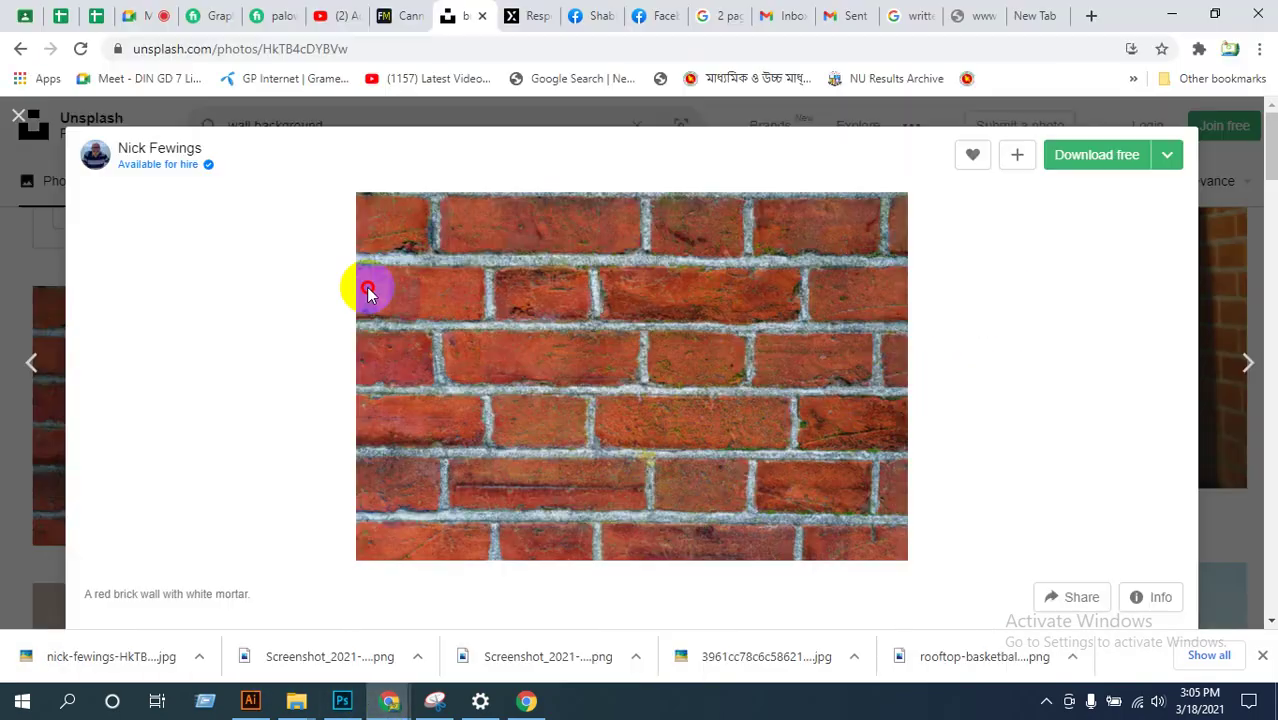
pyautogui.click(140, 16)
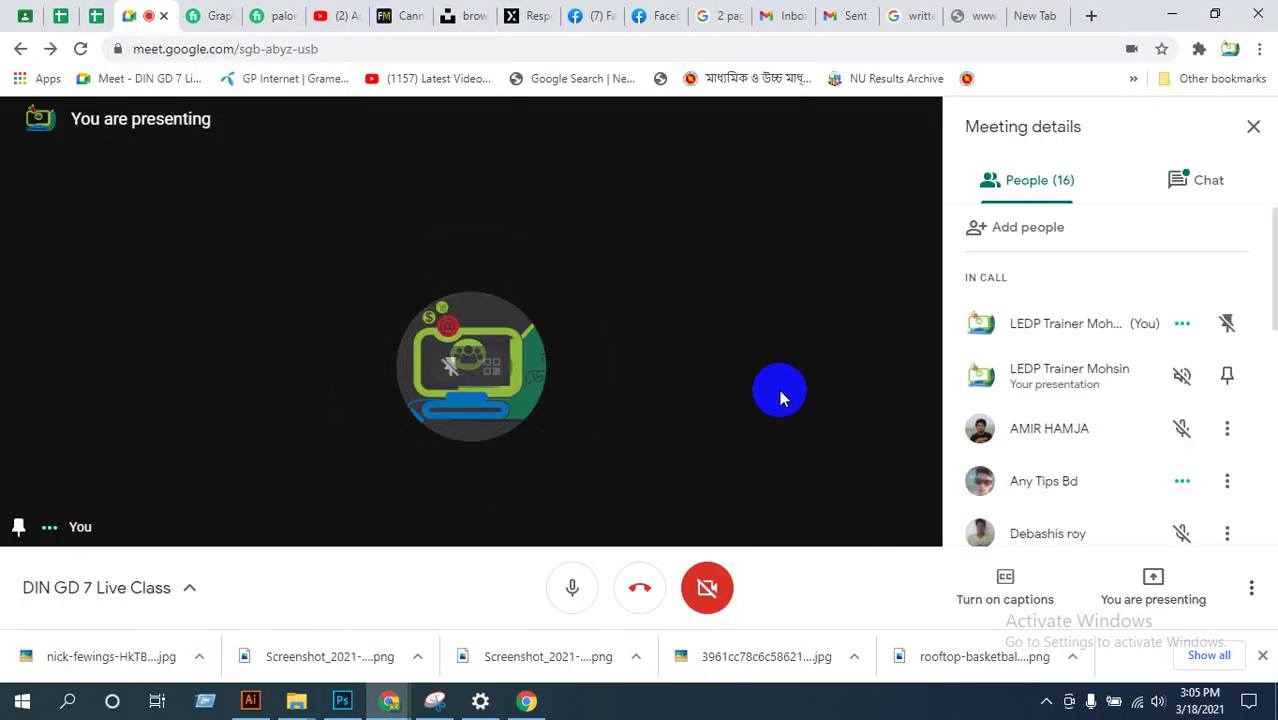
pyautogui.scroll(-6, 1004, 406)
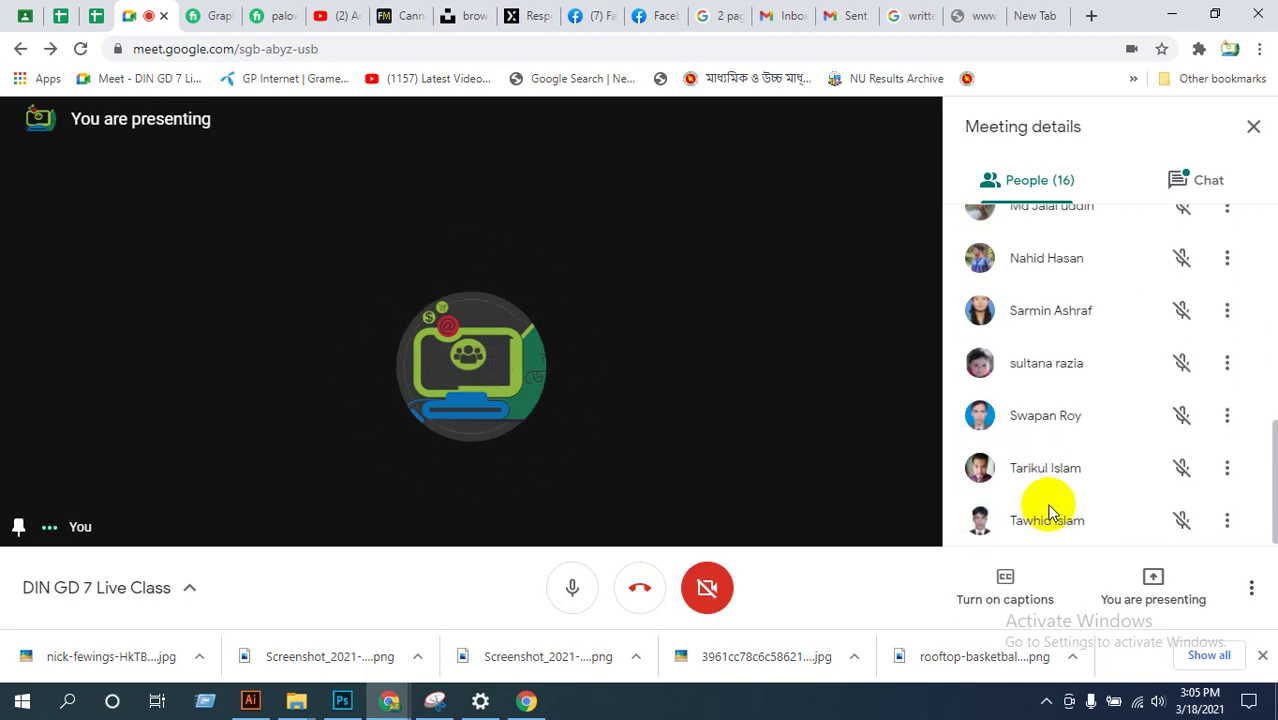
pyautogui.scroll(1, 1048, 505)
pyautogui.scroll(1, 1052, 490)
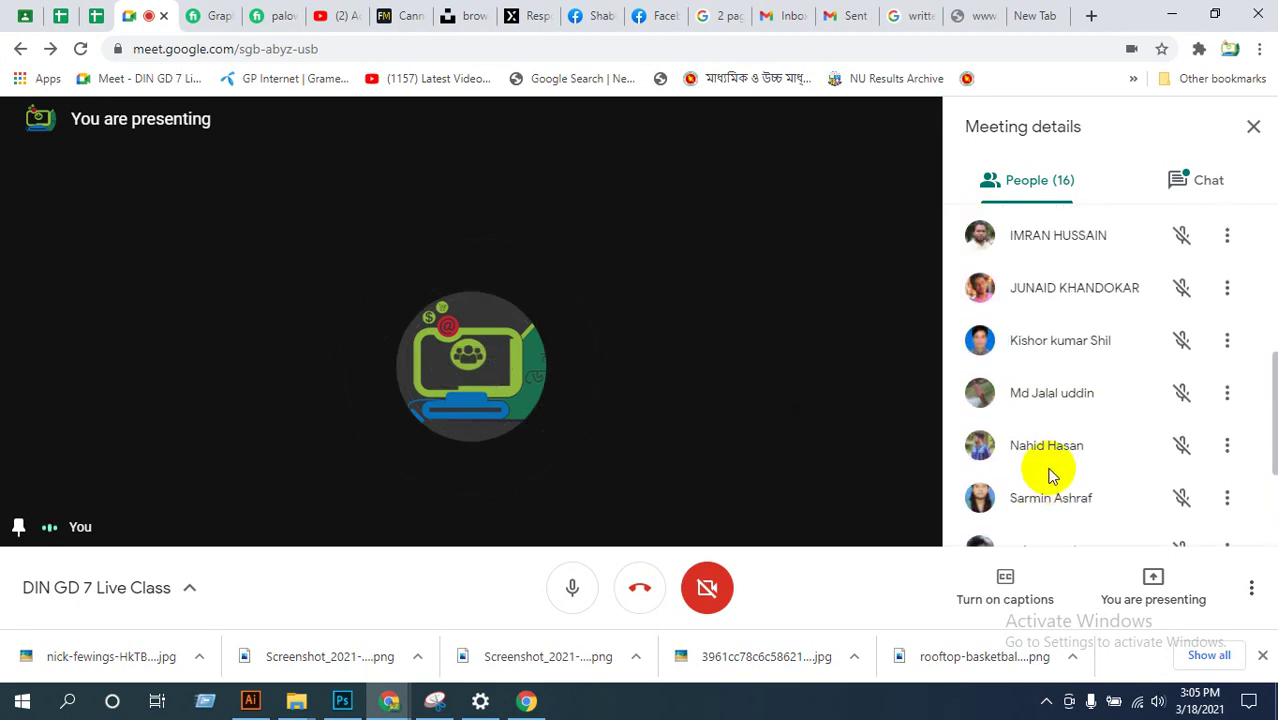
# Step: Look back through the call's participant list up to its beginning
pyautogui.scroll(3, 1049, 476)
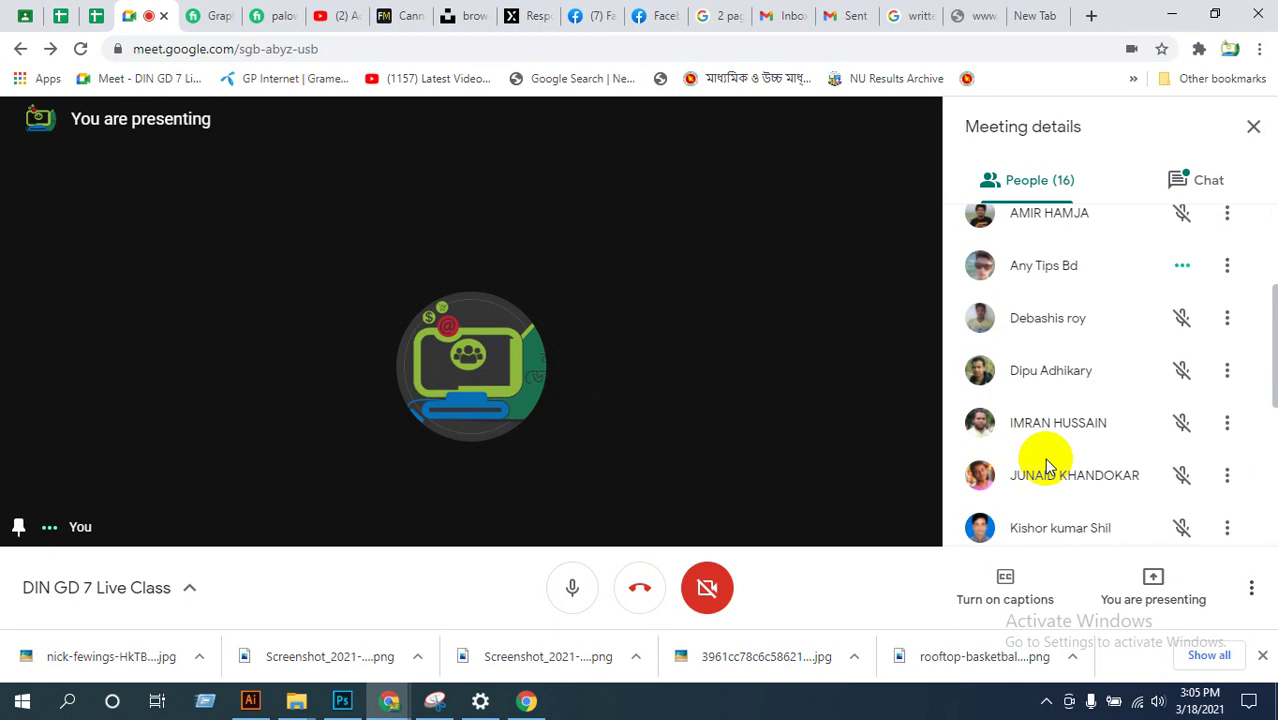
pyautogui.scroll(3, 1047, 468)
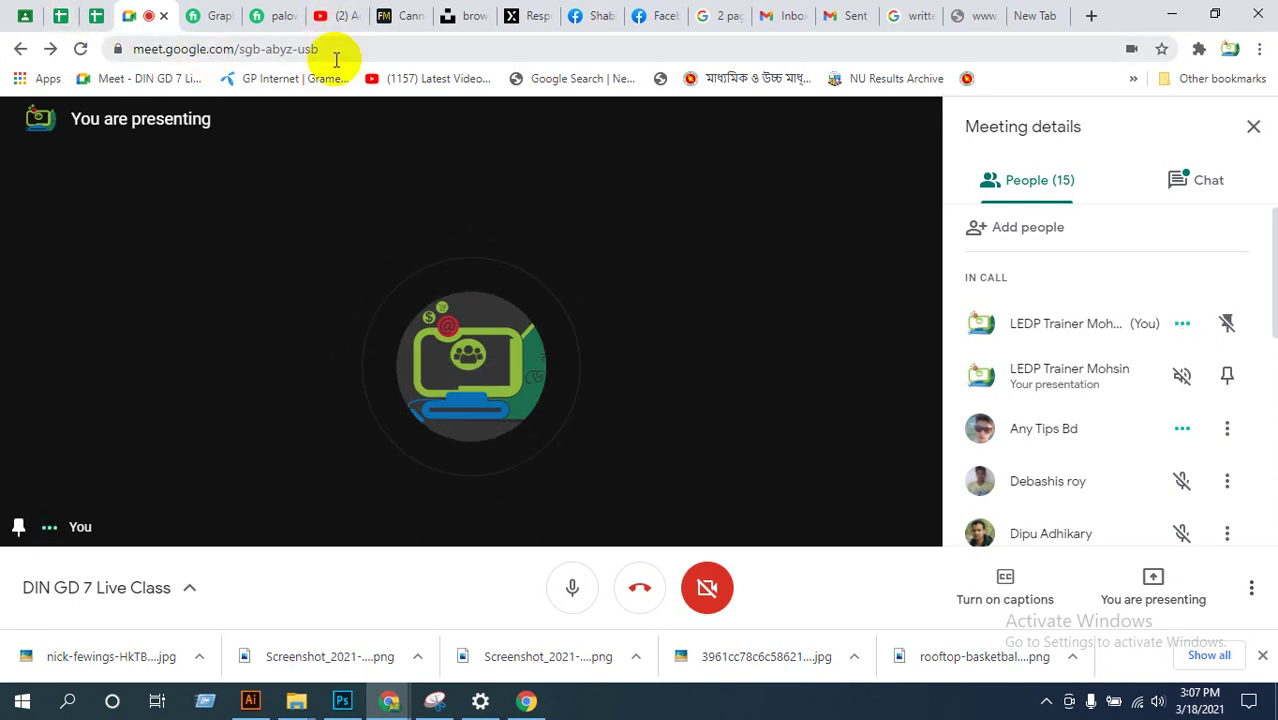
pyautogui.click(724, 240)
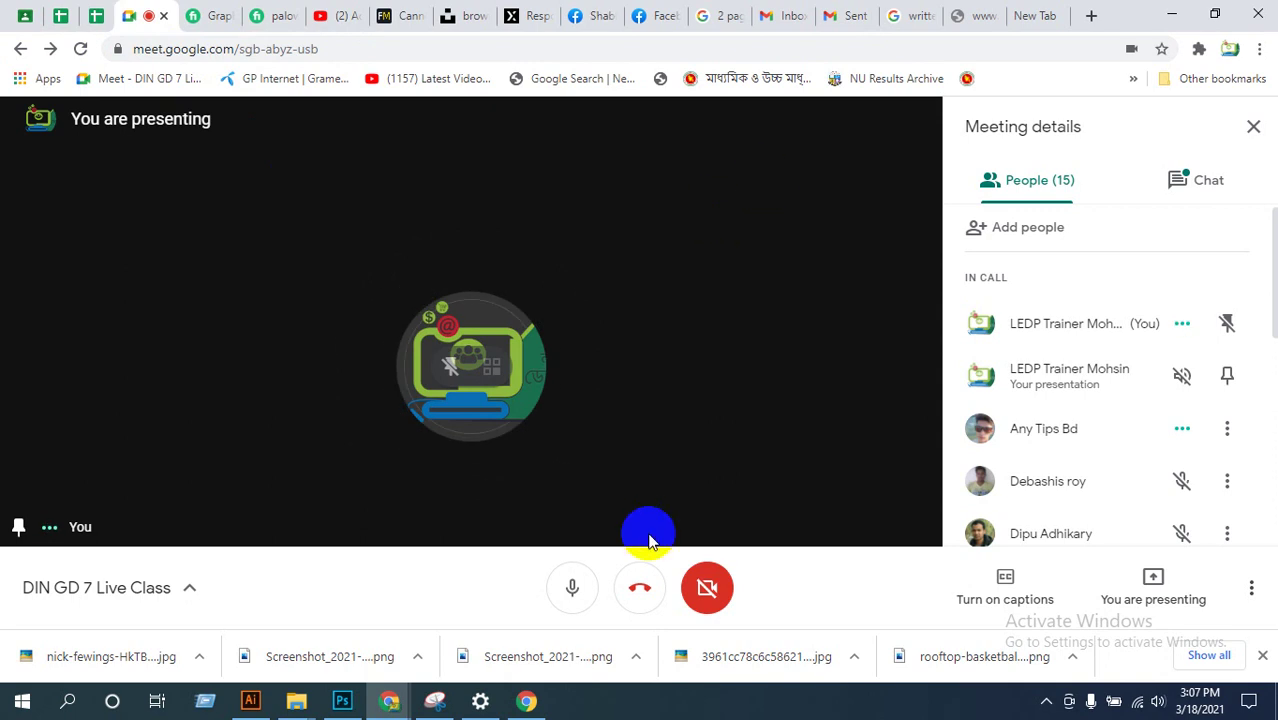
# Step: Switch to the Facebook home page and close both open chat windows
pyautogui.click(604, 18)
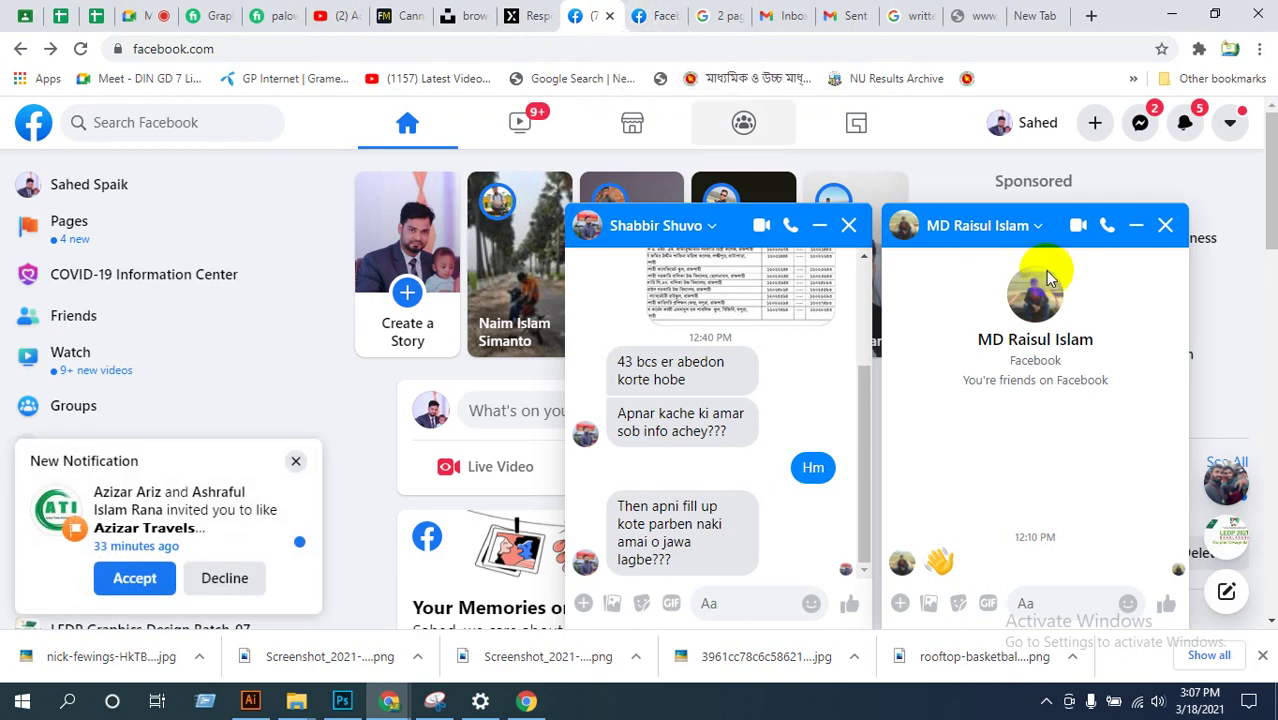
pyautogui.click(1163, 226)
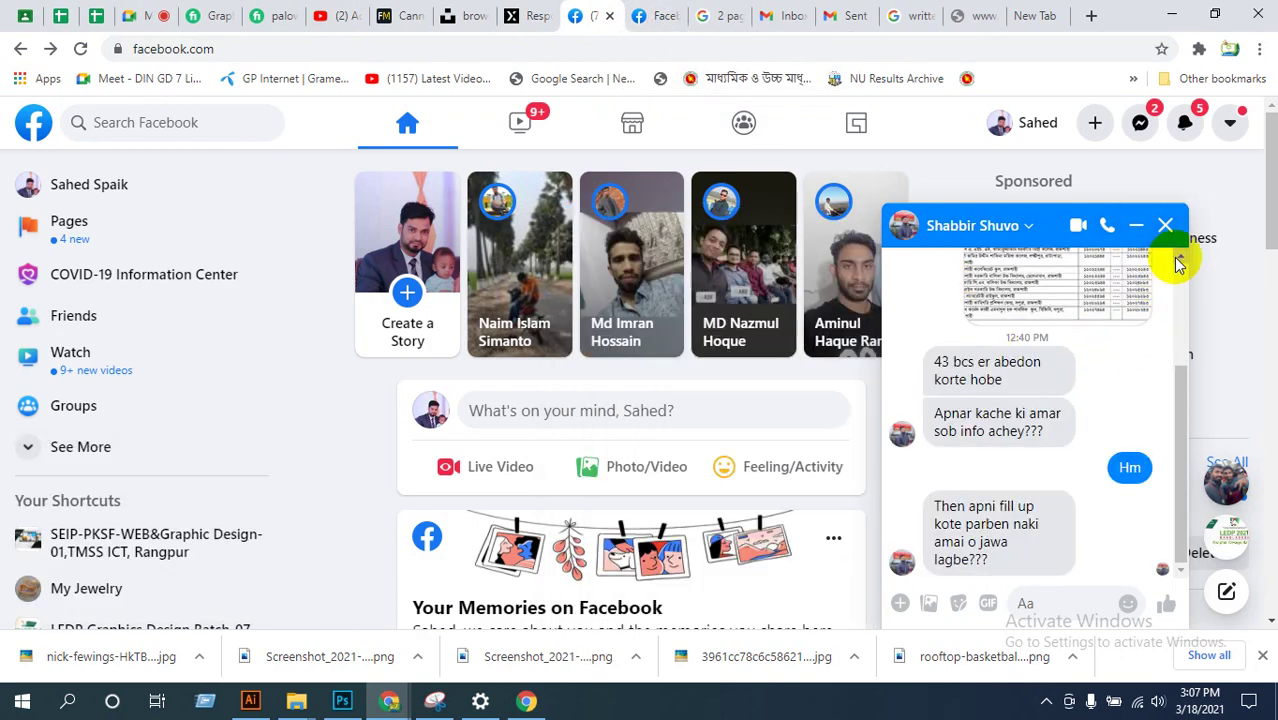
pyautogui.click(1165, 225)
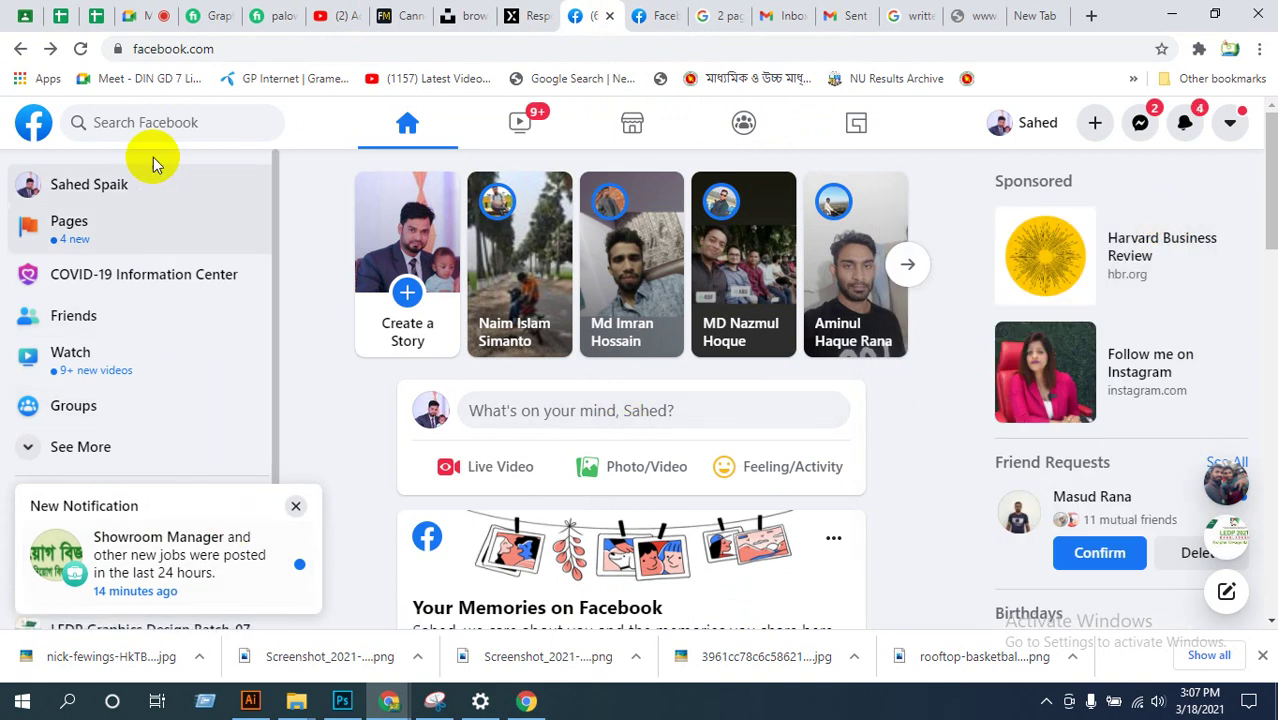
# Step: Search Facebook for "ledp graphics design batch-07" and open the LEDP Graphics Design Batch-07 group
pyautogui.click(155, 122)
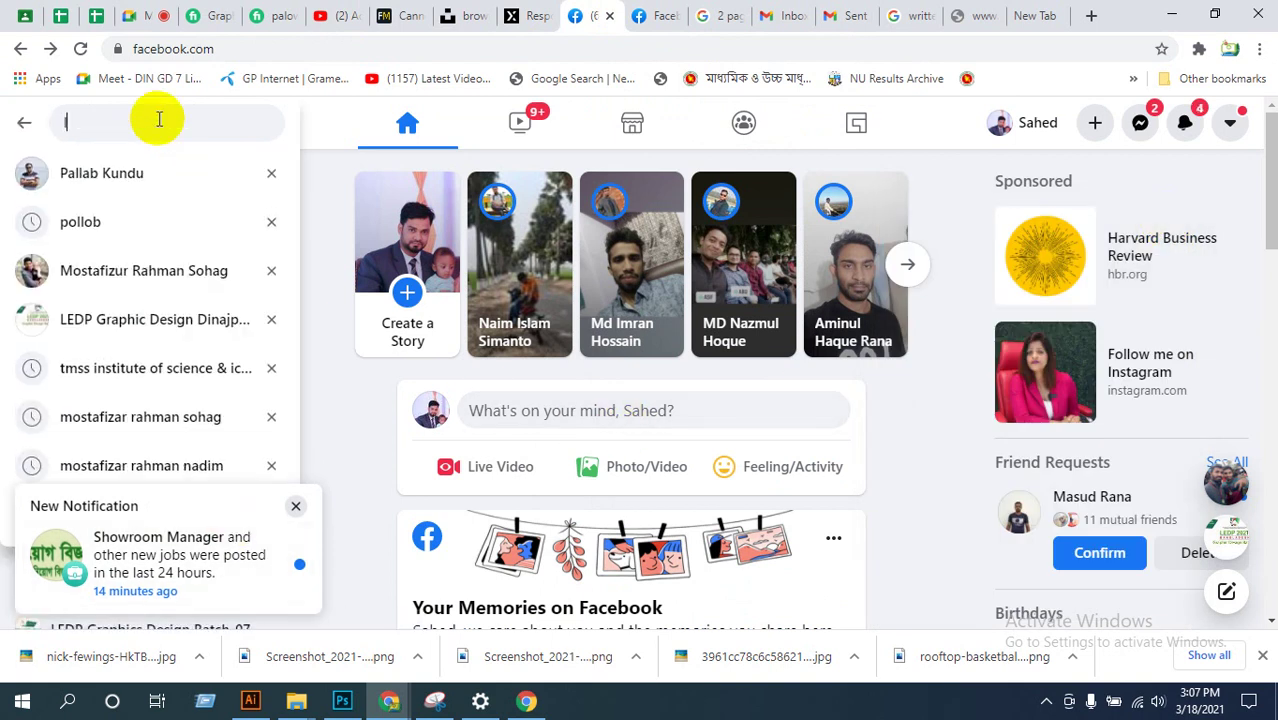
pyautogui.write('led')
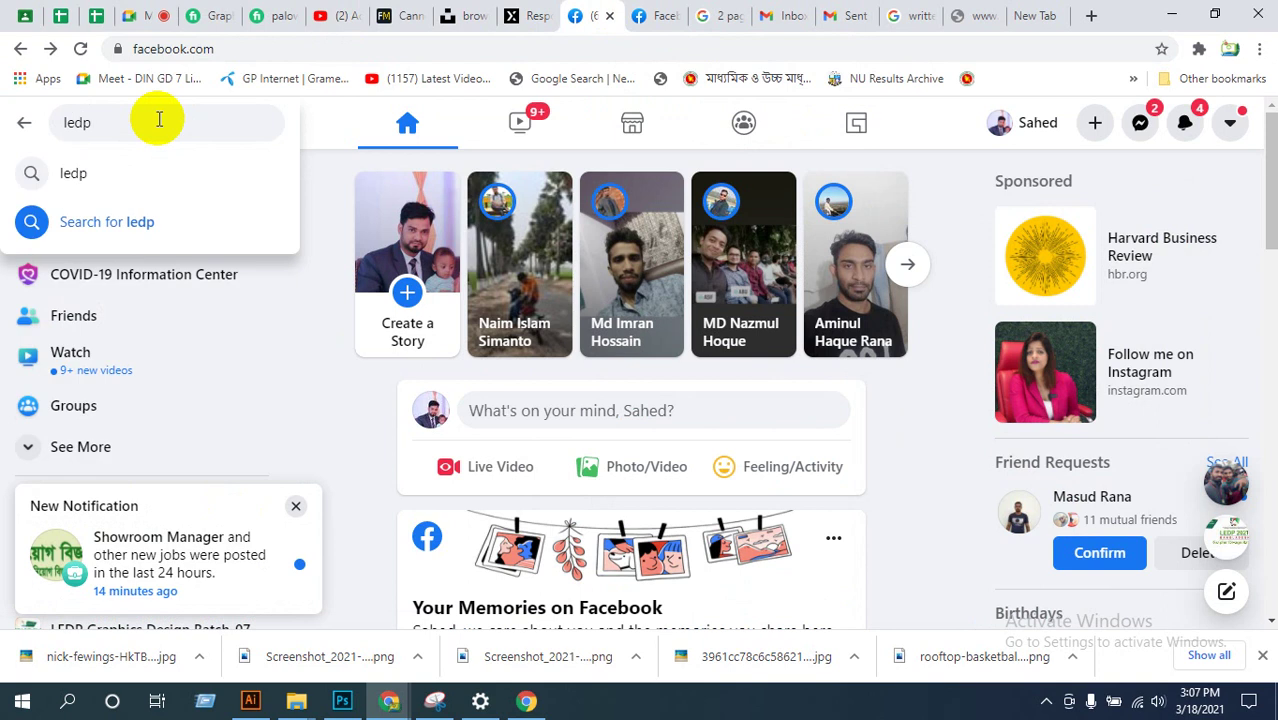
pyautogui.write('p')
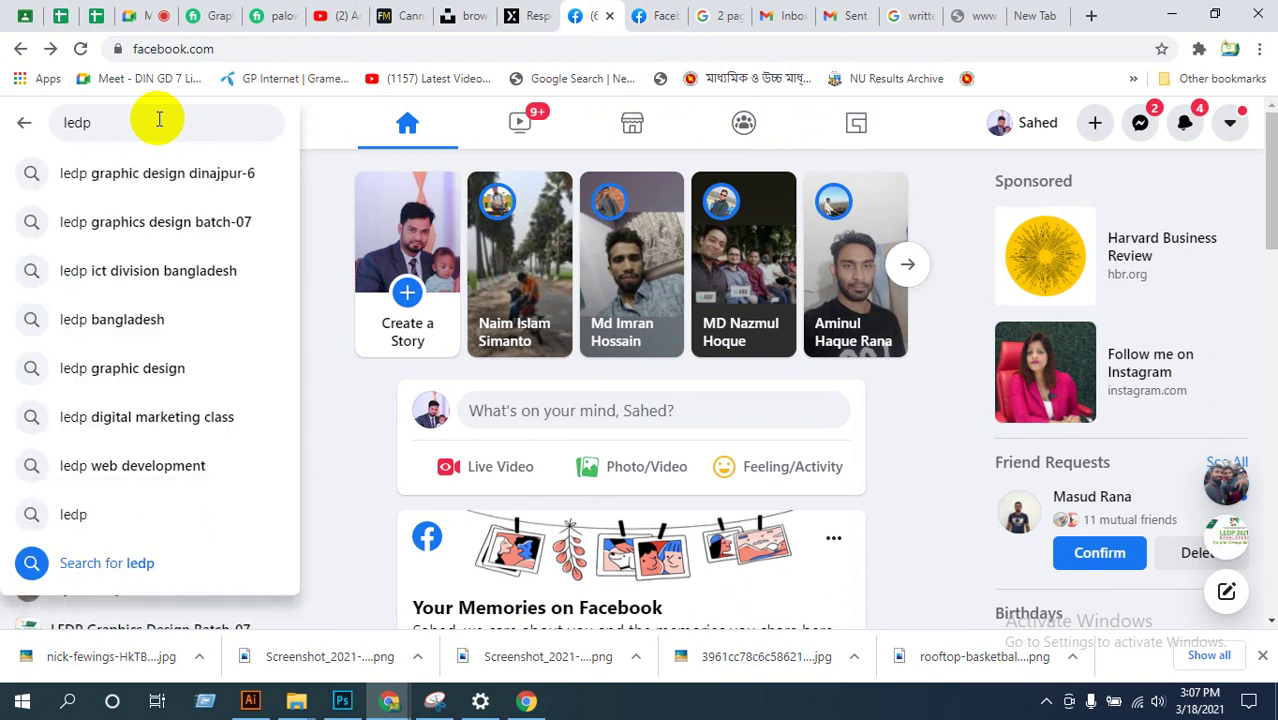
pyautogui.click(135, 222)
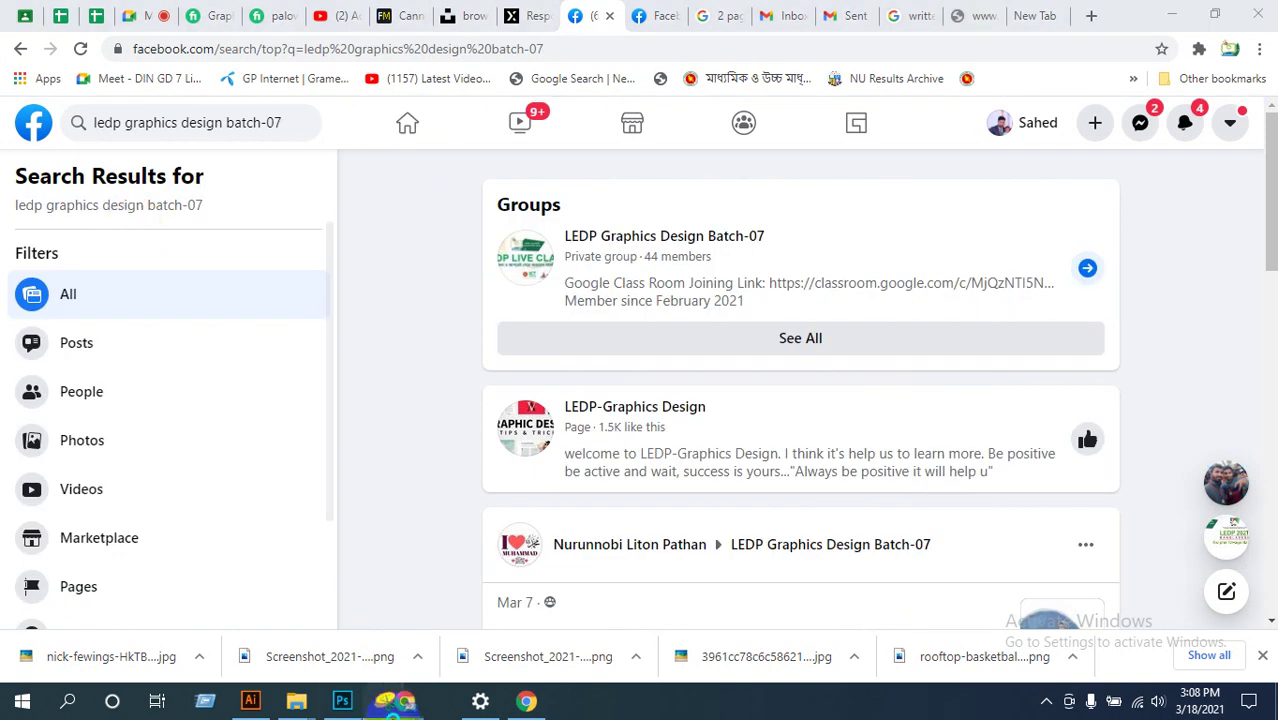
pyautogui.click(480, 701)
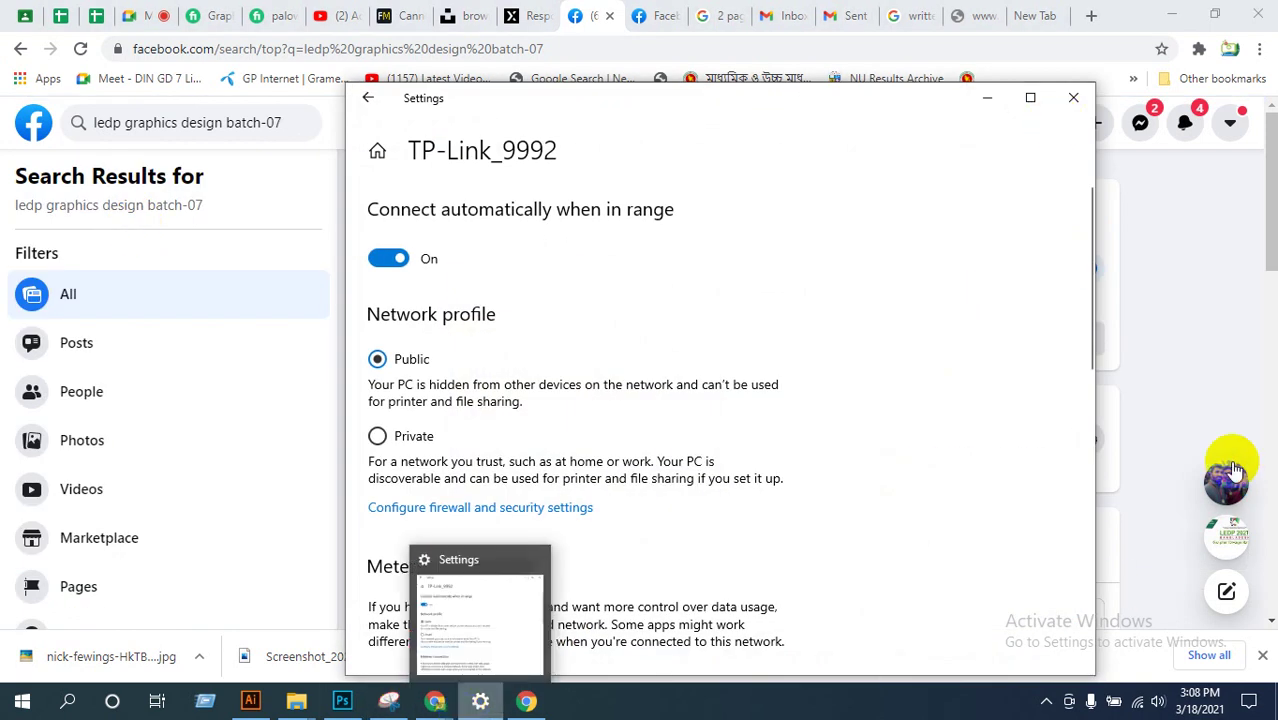
pyautogui.click(1186, 356)
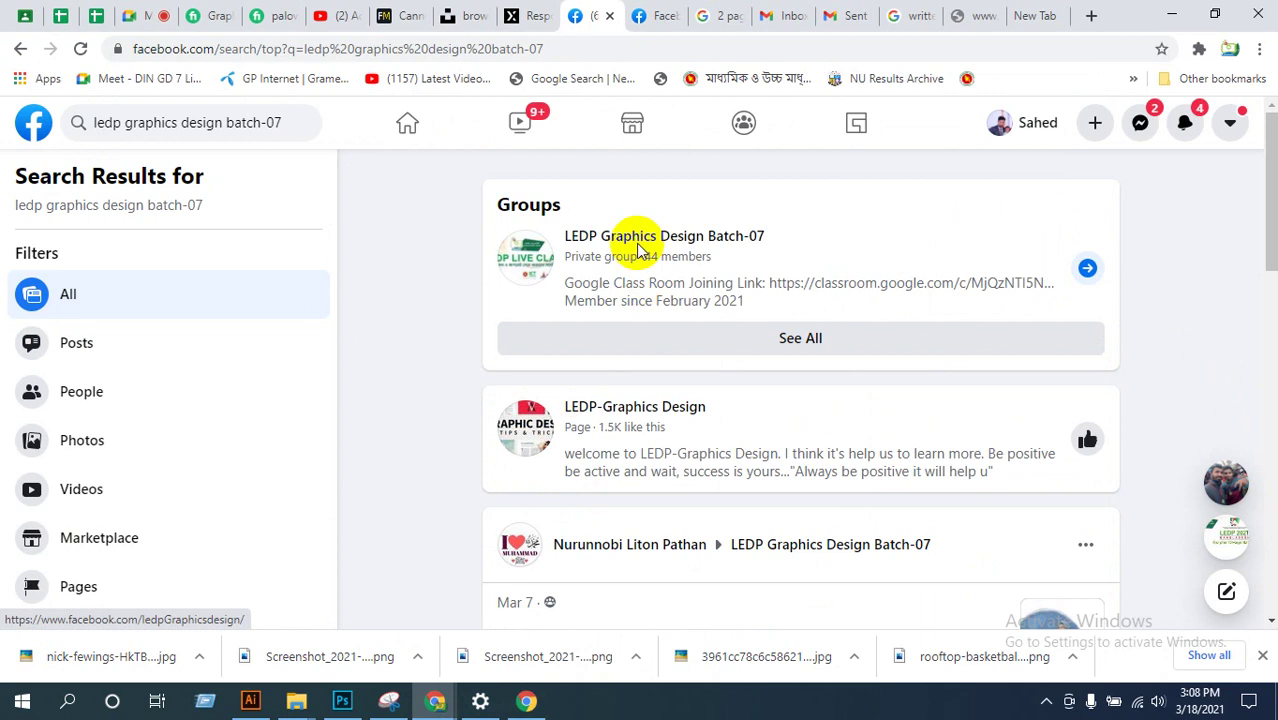
pyautogui.click(756, 240)
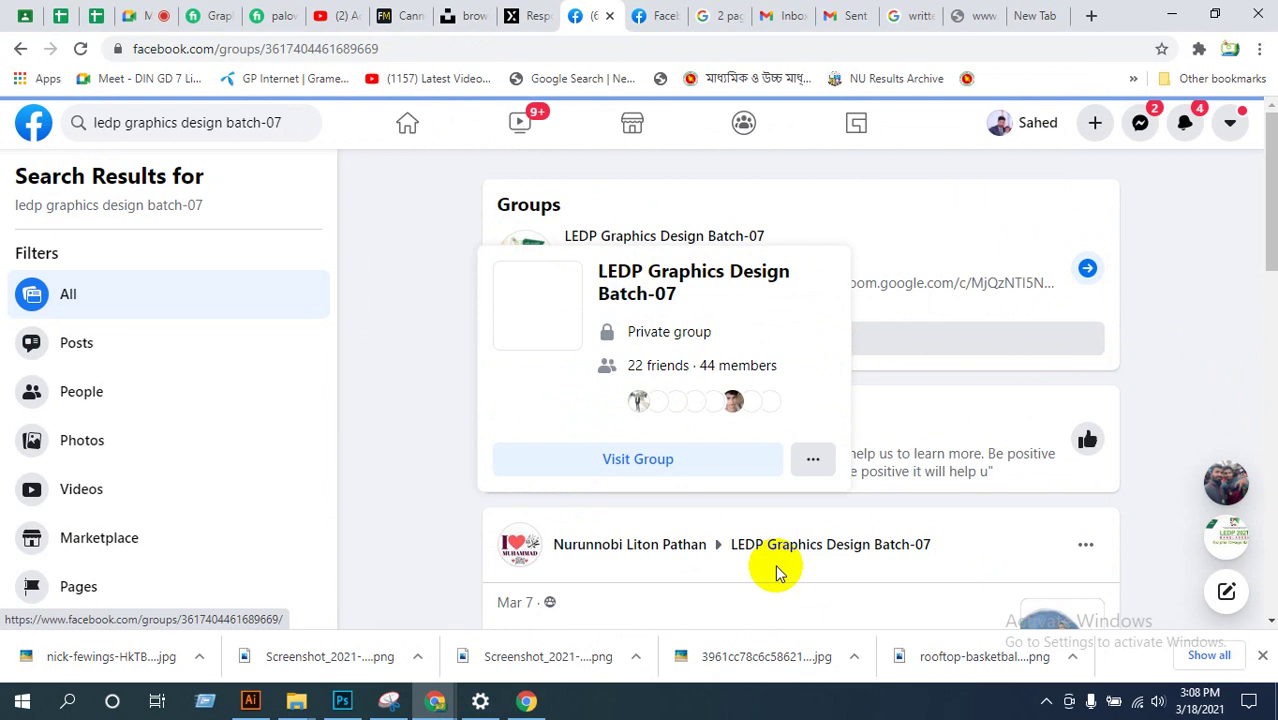
# Step: Find the Typo Effect post in the group feed and open its "Written in paint typo effects" photo
pyautogui.scroll(-5, 585, 416)
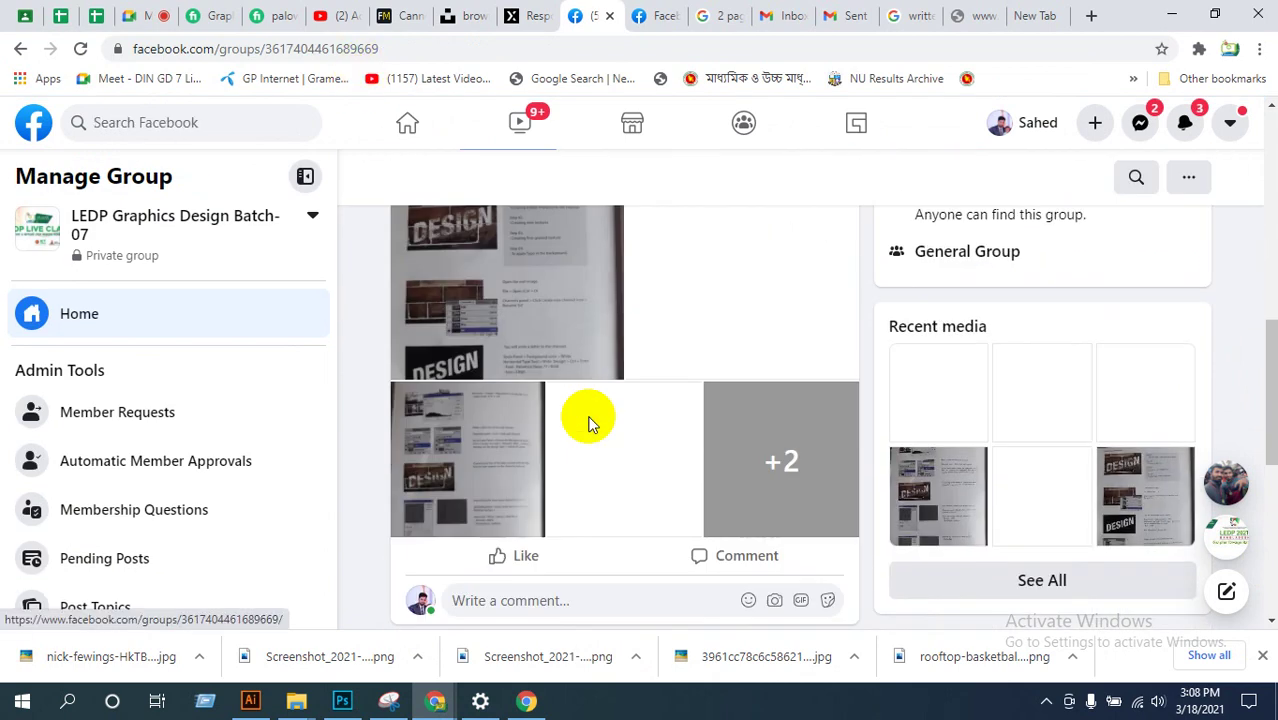
pyautogui.scroll(-3, 590, 420)
pyautogui.scroll(5, 670, 416)
pyautogui.scroll(-2, 560, 505)
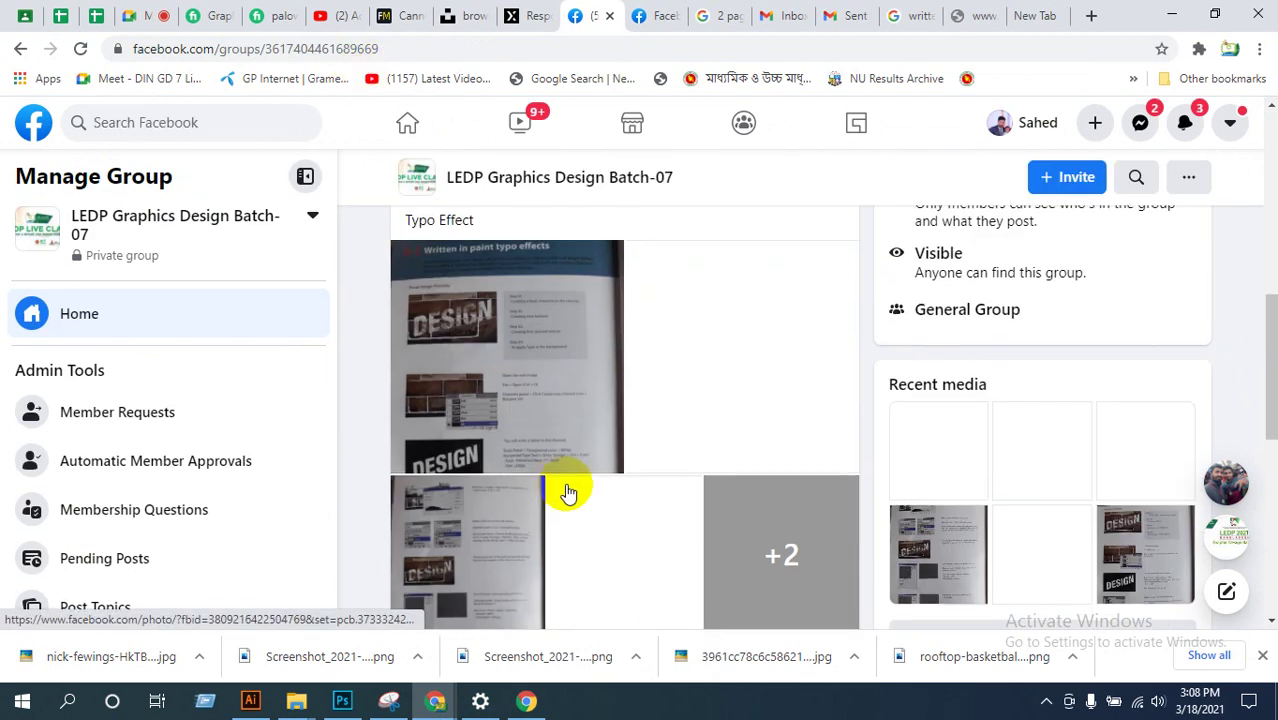
pyautogui.click(566, 408)
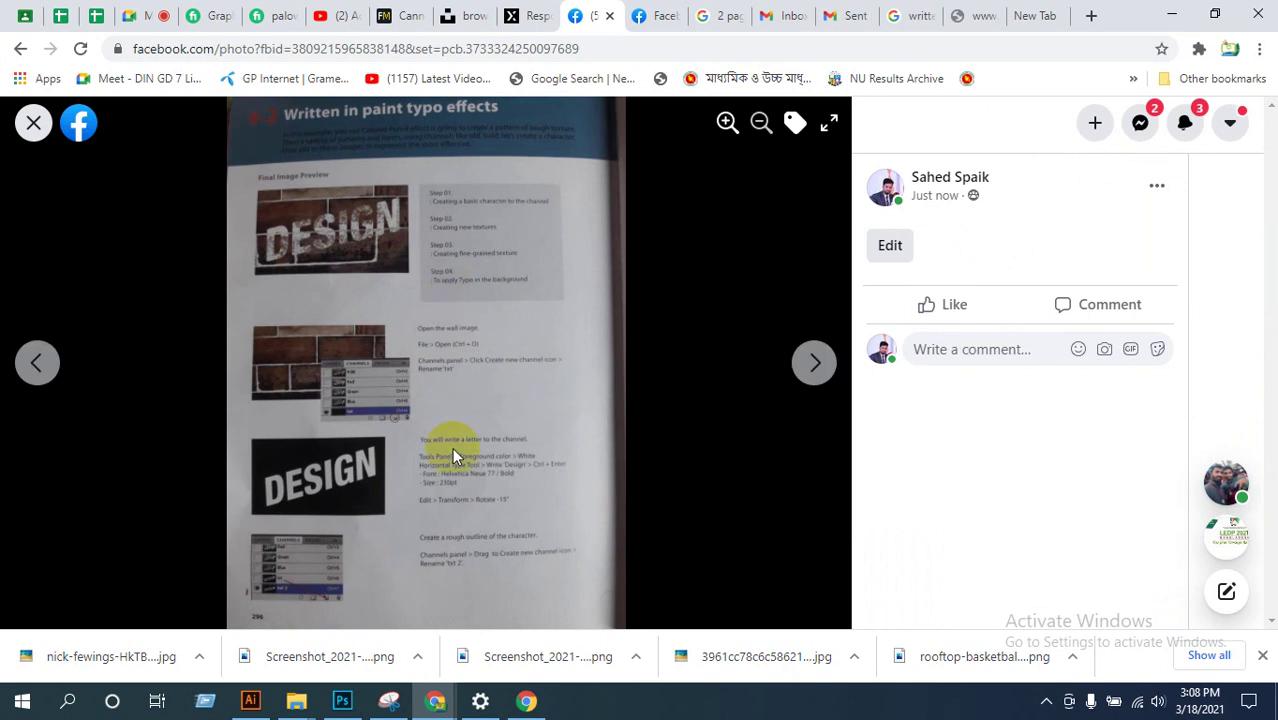
# Step: Look through the tutorial page photos and return to the "Written in paint typo effects" page
pyautogui.click(796, 354)
pyautogui.click(818, 365)
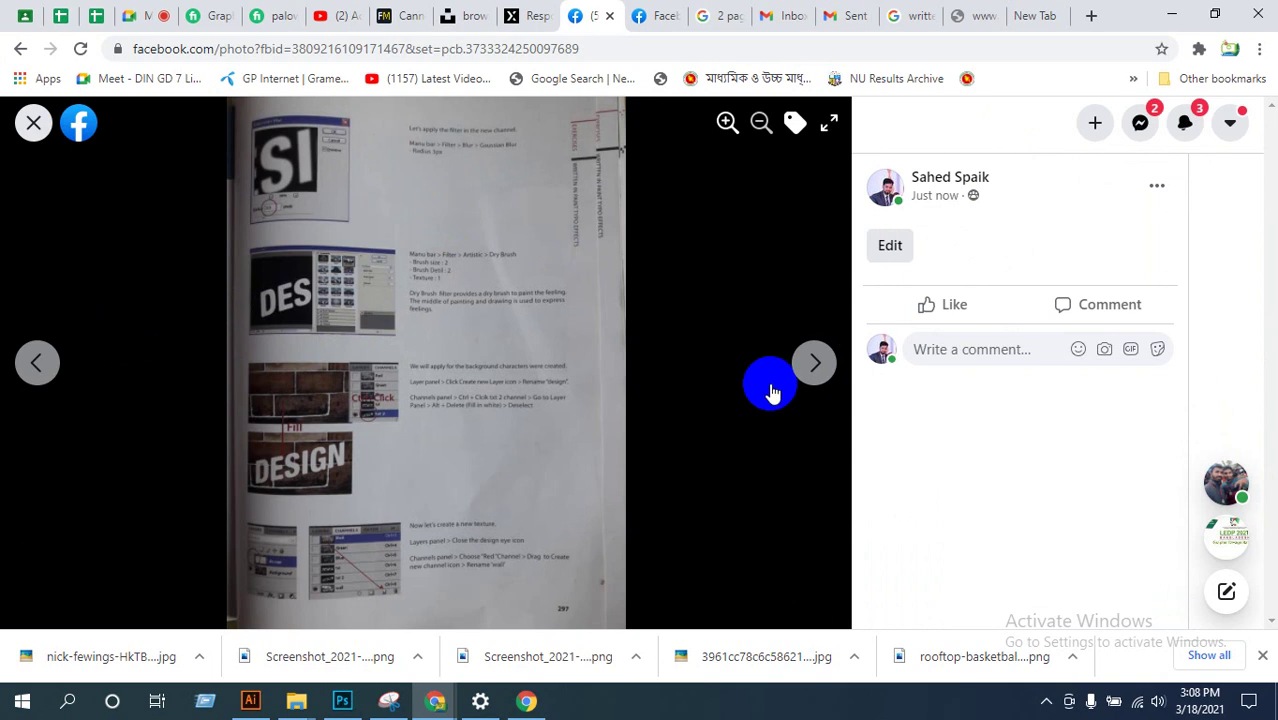
pyautogui.click(815, 363)
pyautogui.click(34, 363)
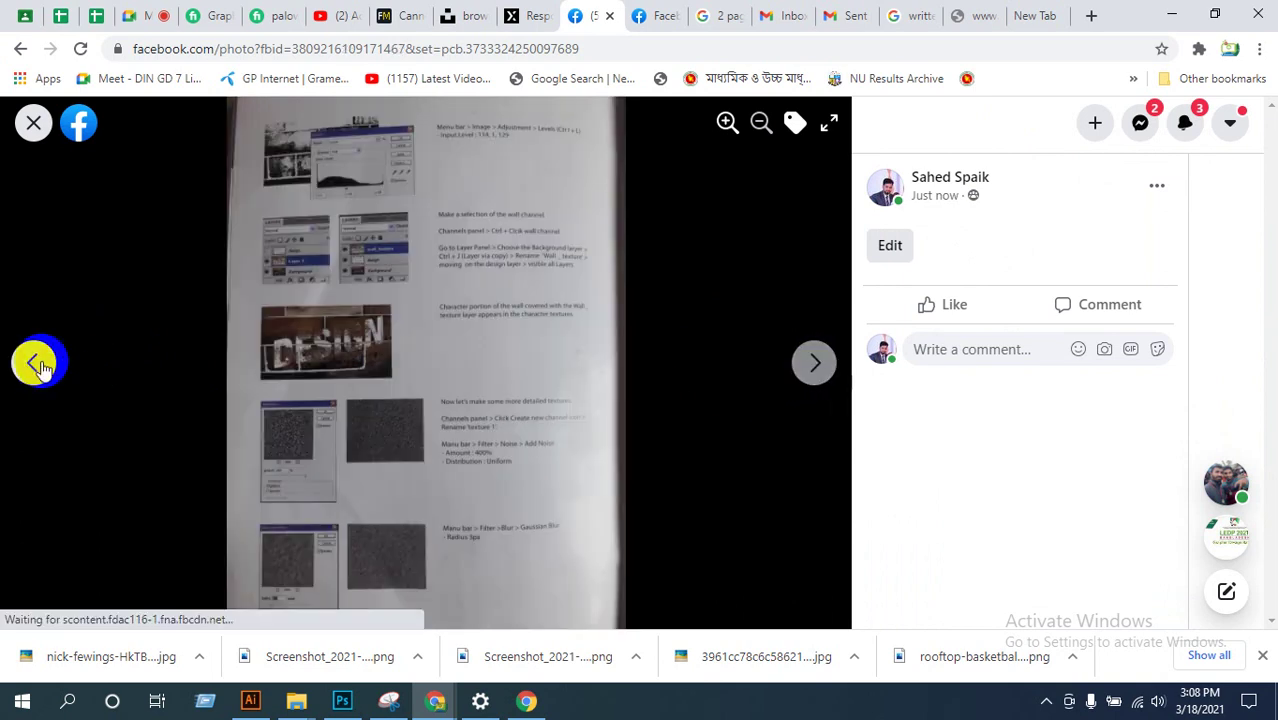
pyautogui.click(36, 364)
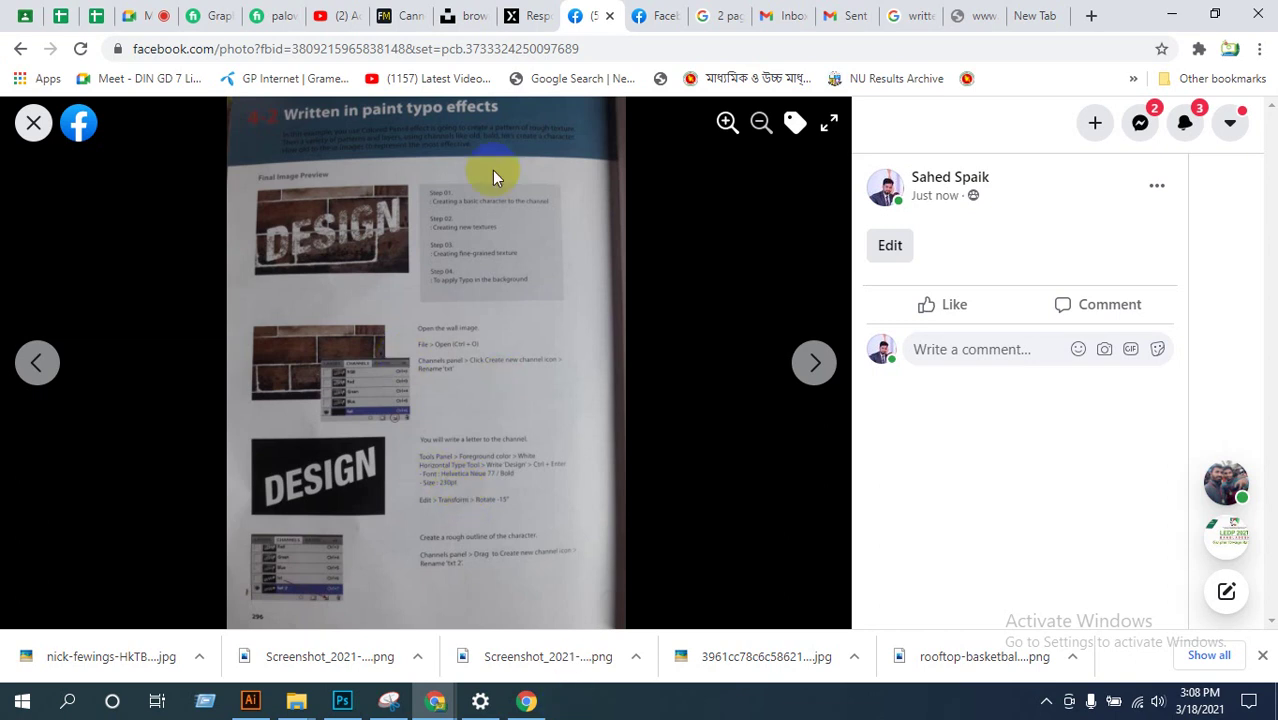
# Step: Bring up the Snipping Tool and close its window
pyautogui.click(368, 472)
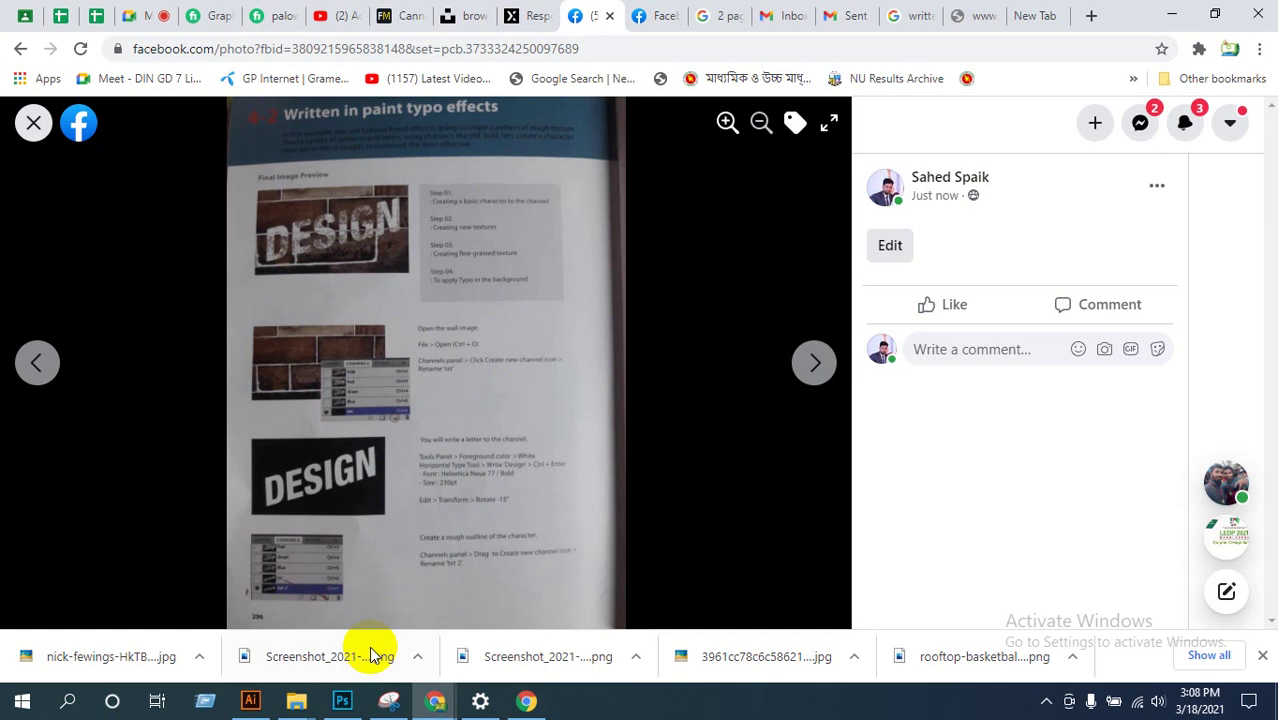
pyautogui.click(388, 701)
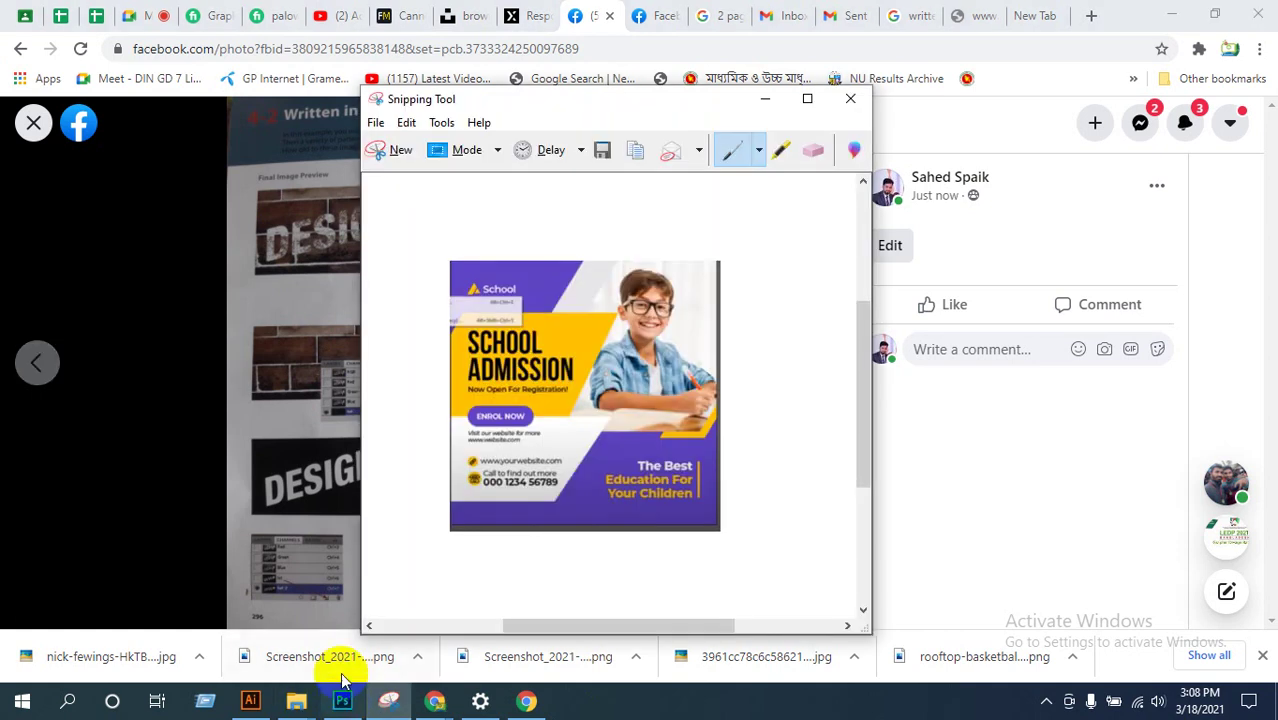
pyautogui.click(850, 98)
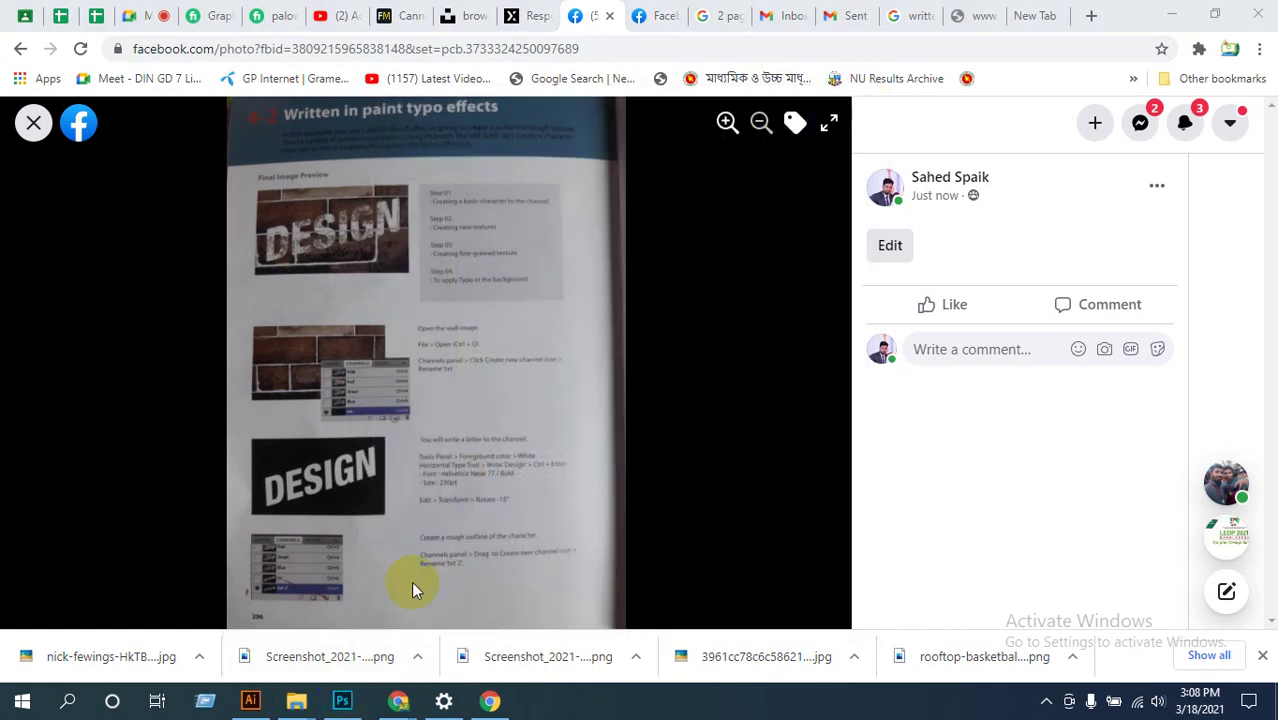
# Step: Switch to Photoshop and set both the foreground and background colours to white
pyautogui.click(342, 701)
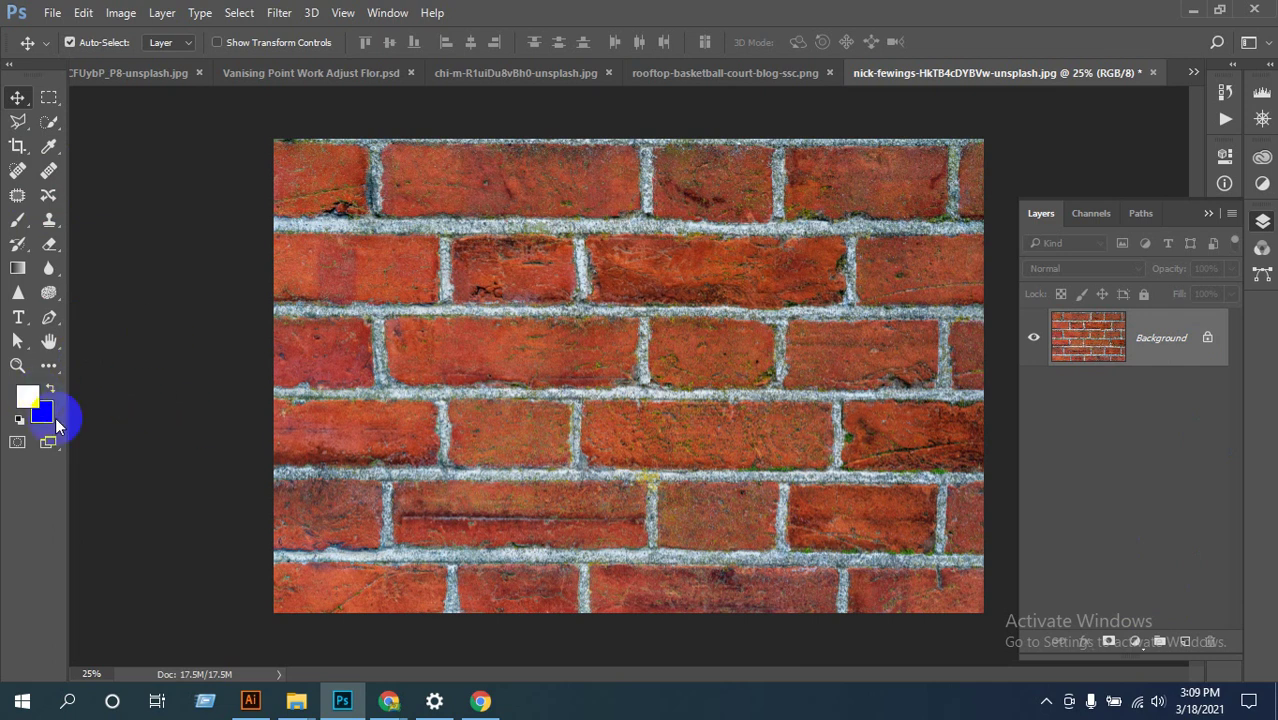
pyautogui.press('d')
pyautogui.press('x')
pyautogui.click(44, 412)
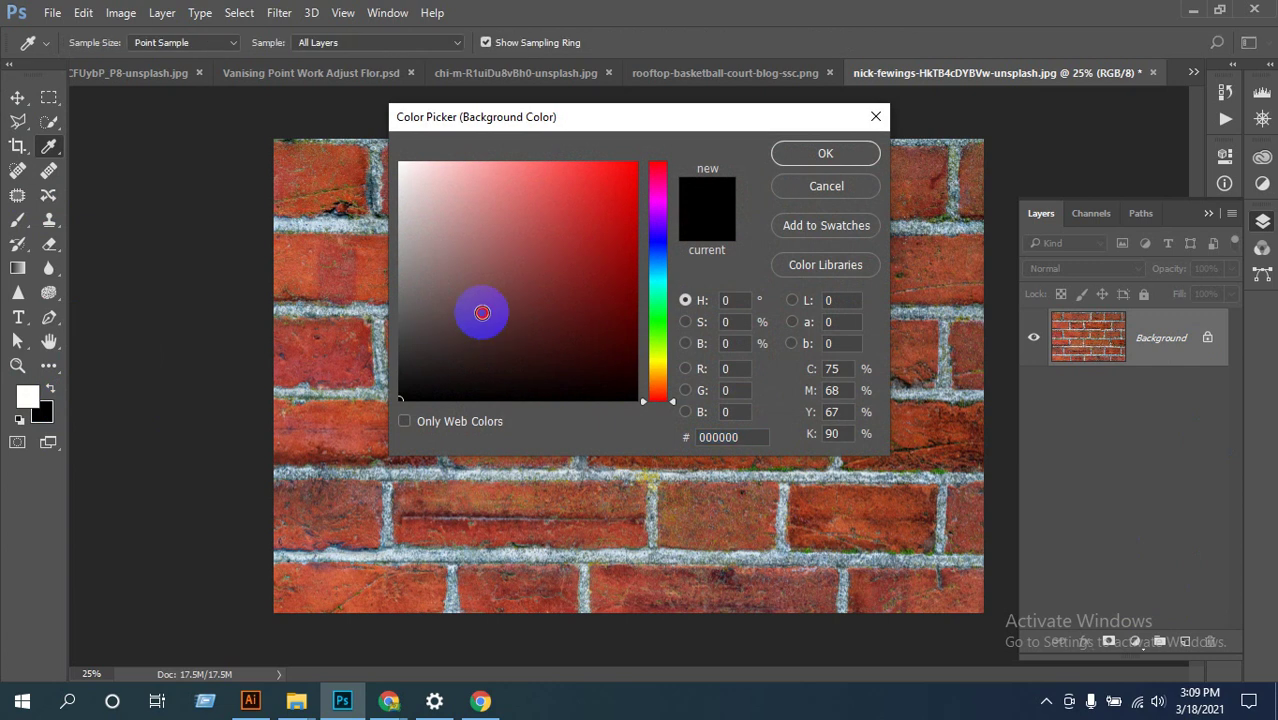
pyautogui.moveTo(482, 313); pyautogui.dragTo(359, 108)
pyautogui.click(800, 154)
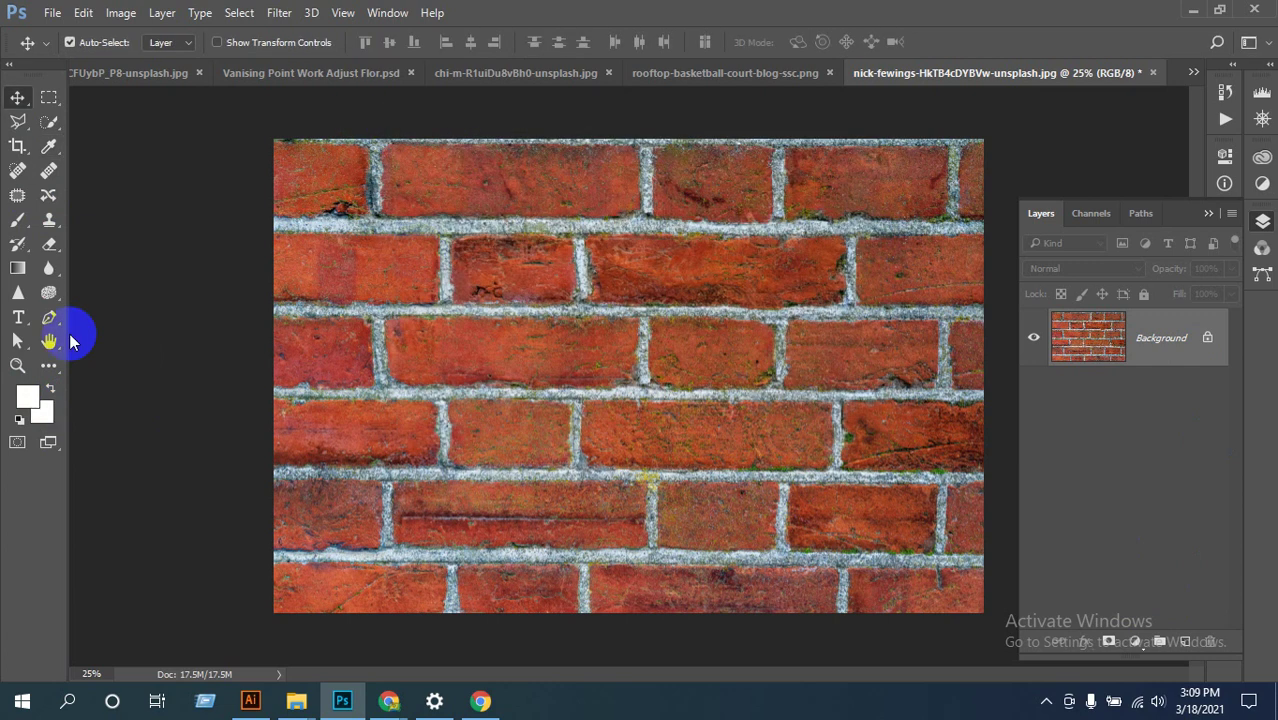
pyautogui.click(17, 120)
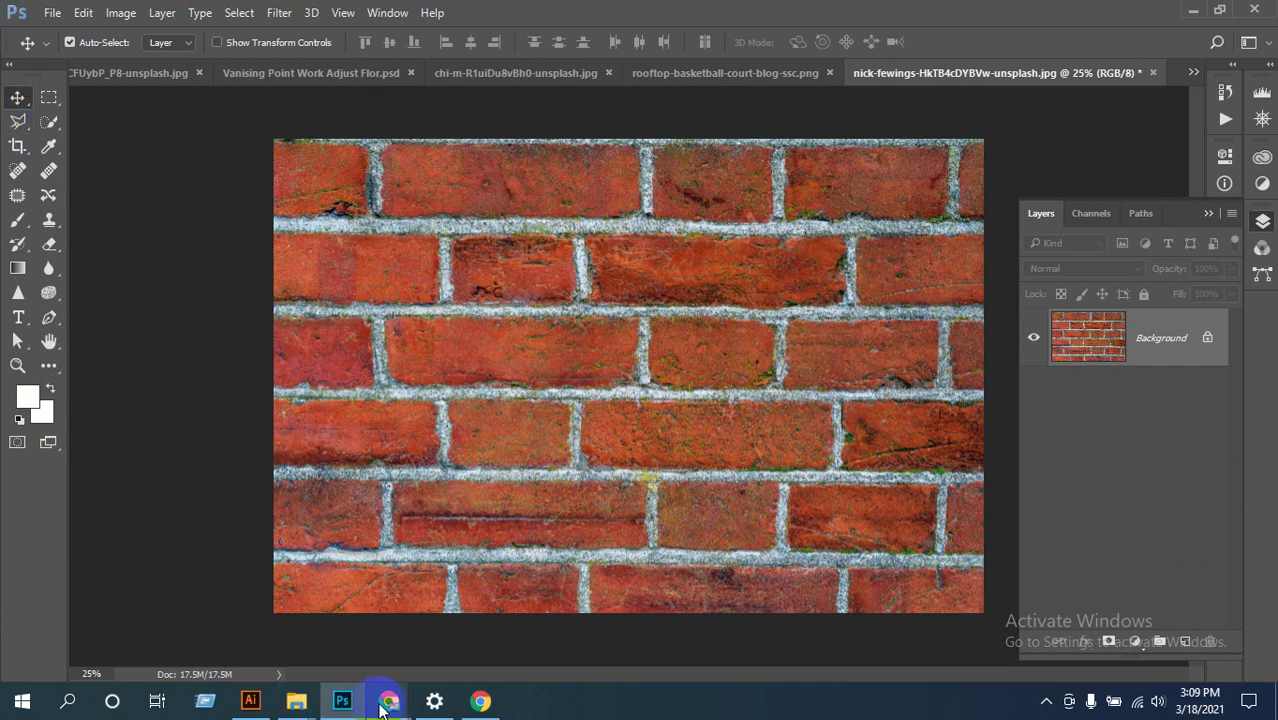
# Step: Switch to Chrome and check the participants in the Google Meet call
pyautogui.moveTo(385, 700)
pyautogui.click(257, 613)
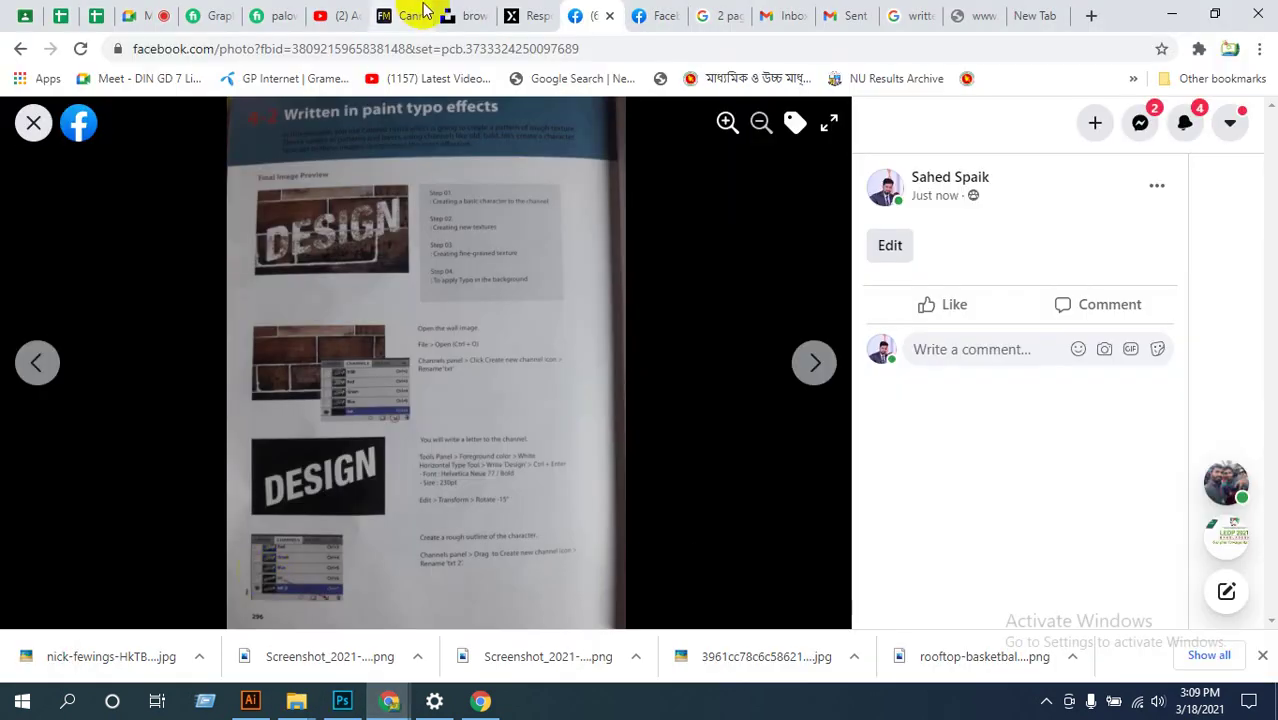
pyautogui.click(158, 18)
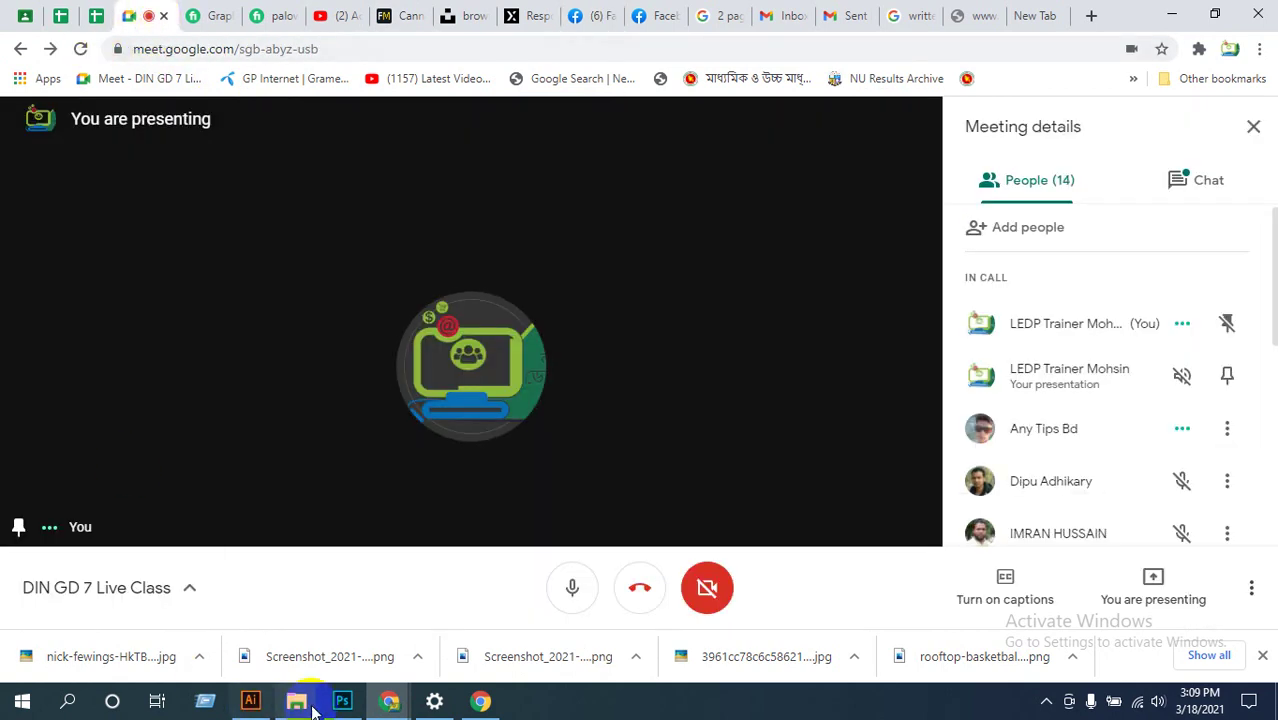
# Step: Switch to Photoshop, add an alpha channel named Txt to the brick wall photo and show the document's layers
pyautogui.click(342, 700)
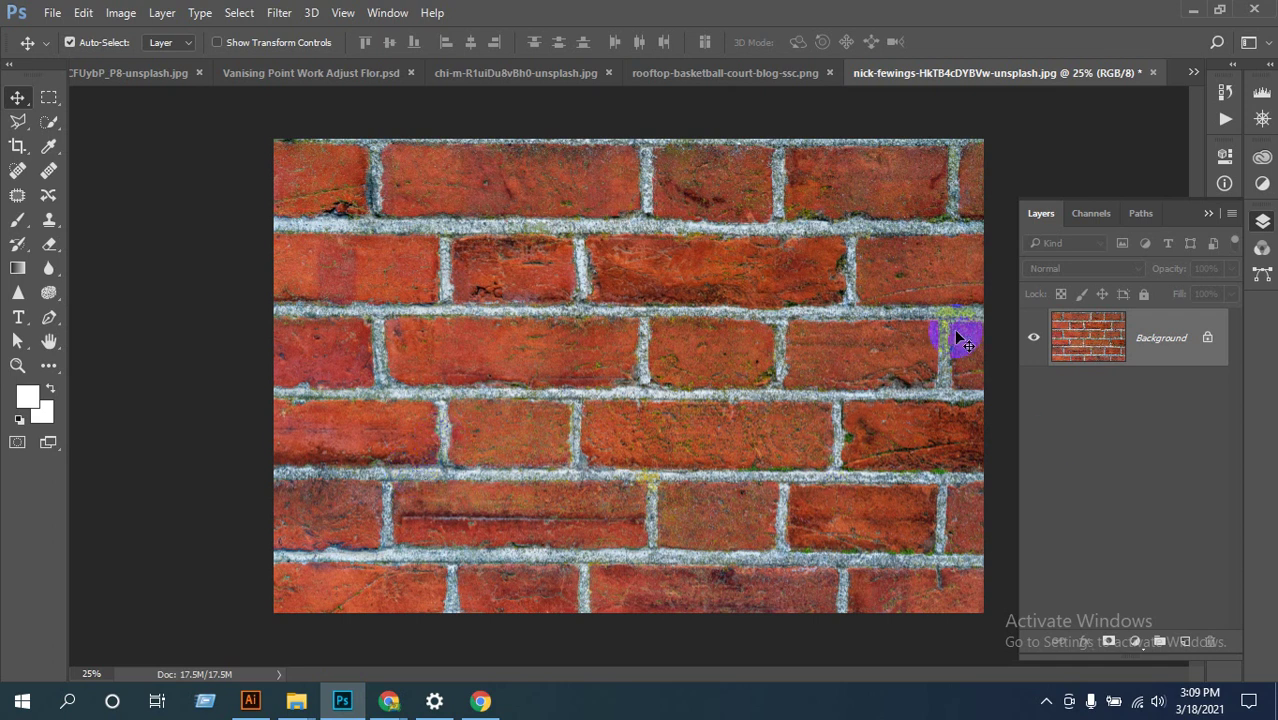
pyautogui.click(1090, 214)
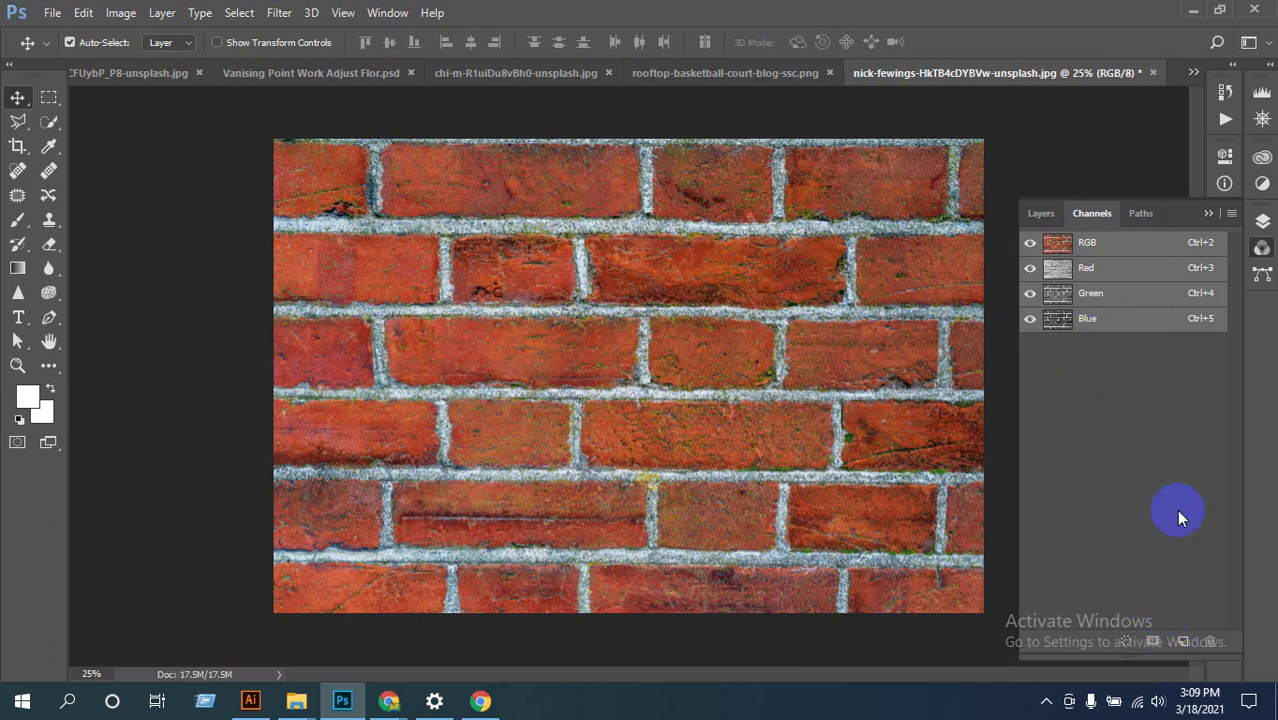
pyautogui.click(1181, 640)
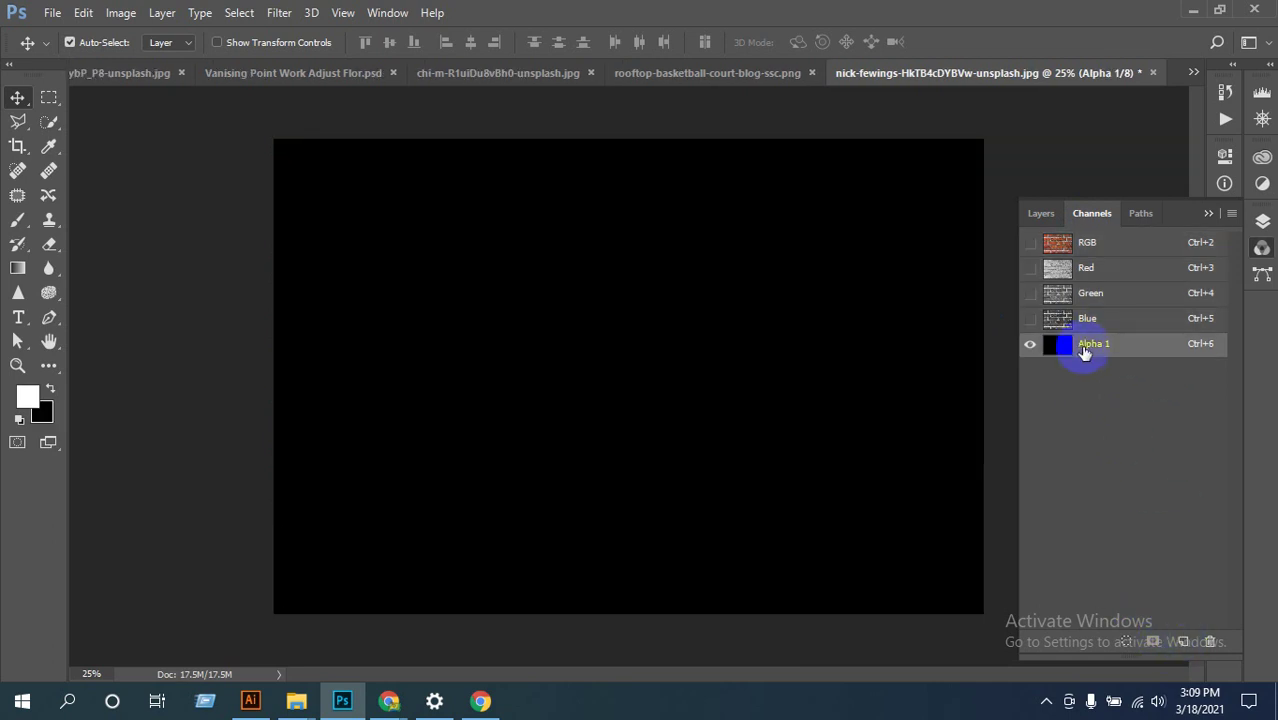
pyautogui.doubleClick(1085, 346)
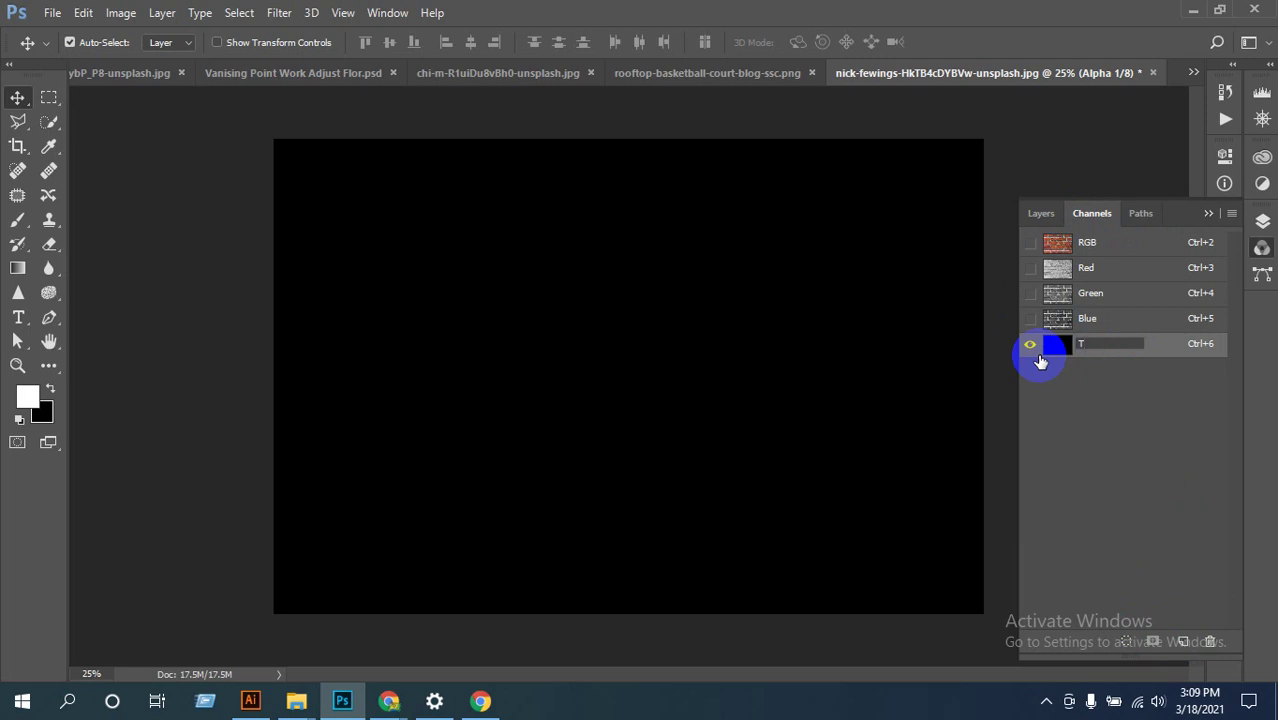
pyautogui.click(1040, 362)
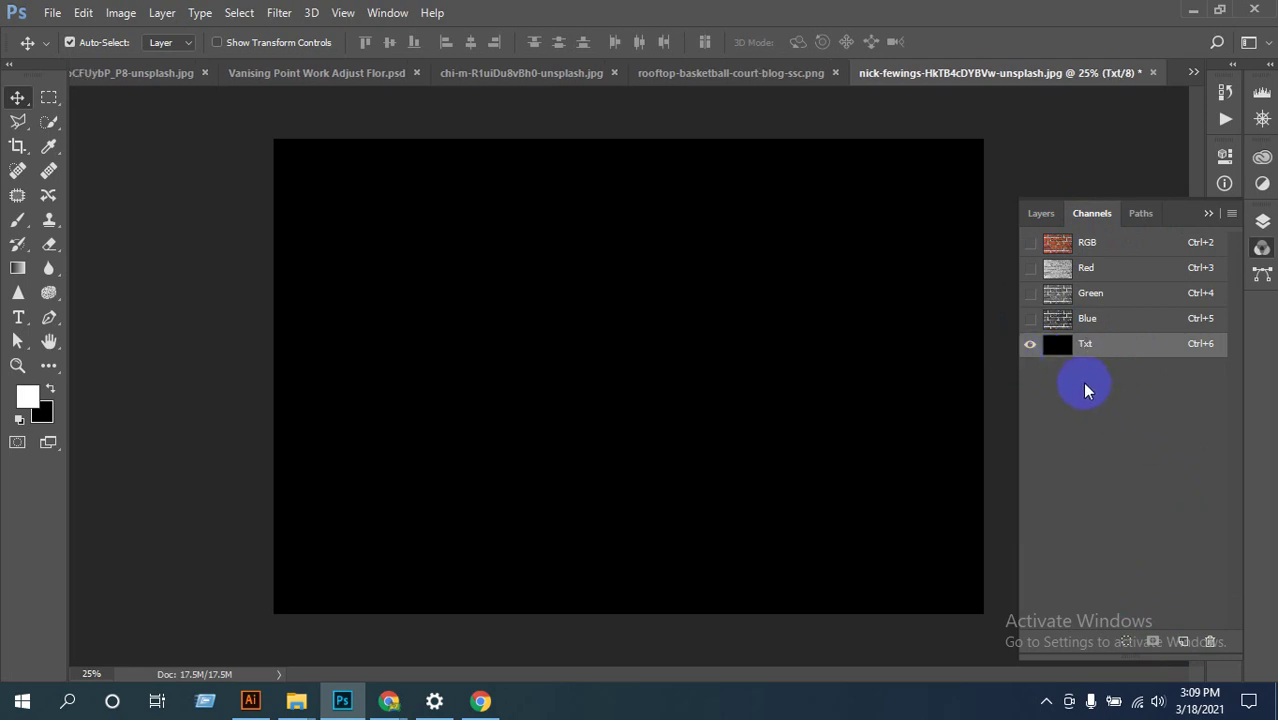
pyautogui.click(1048, 217)
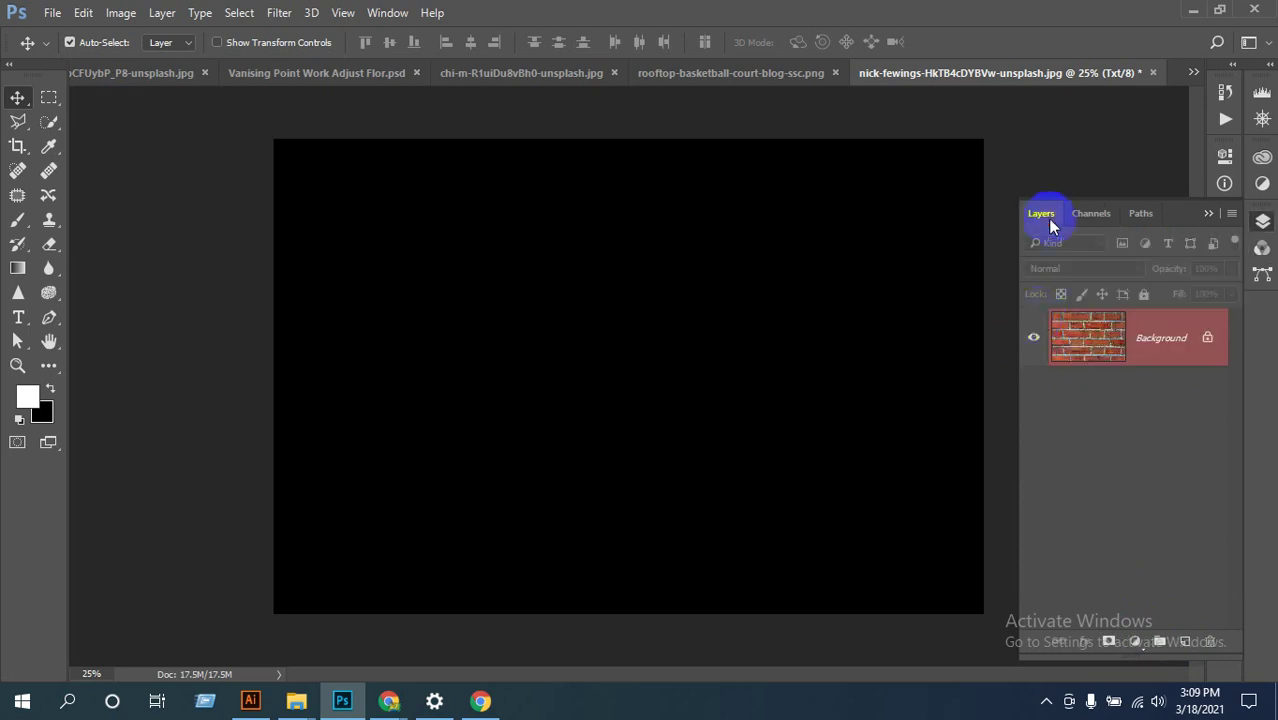
pyautogui.click(1097, 342)
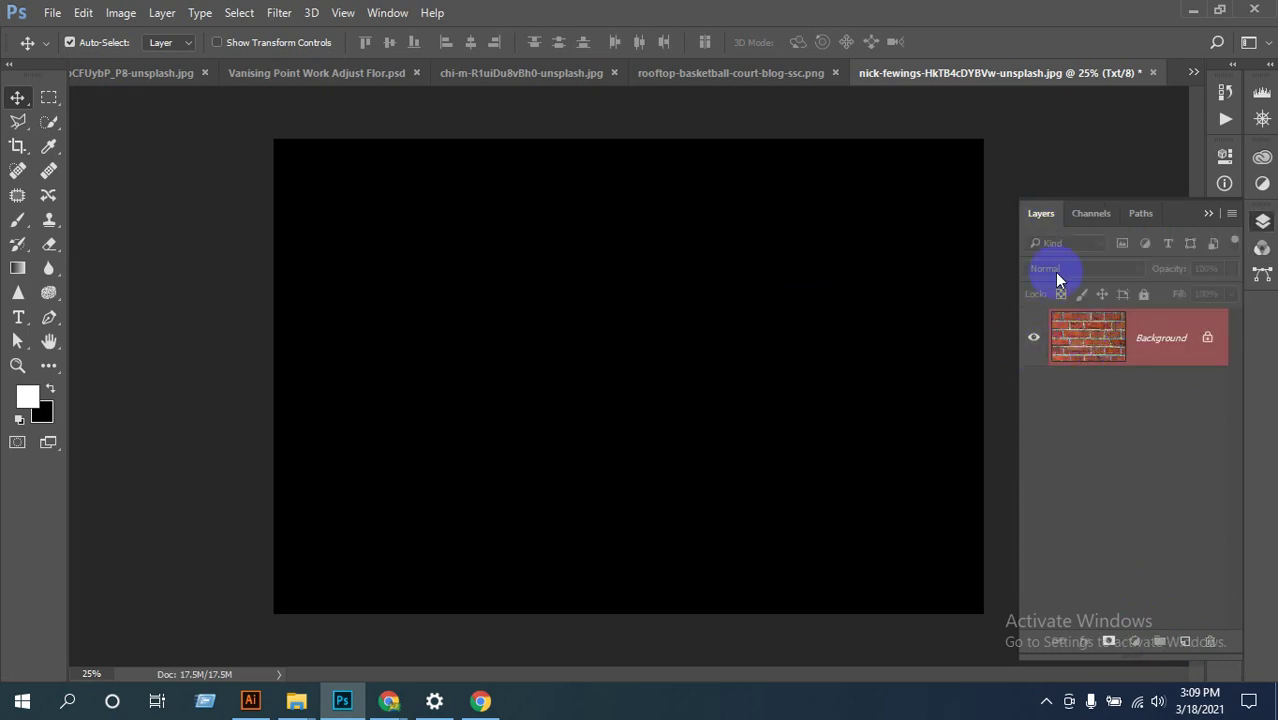
# Step: With the Txt channel active, add the text DESIGN in 800 pt Myriad Pro Bold, starting from the canvas's left half
pyautogui.click(1050, 217)
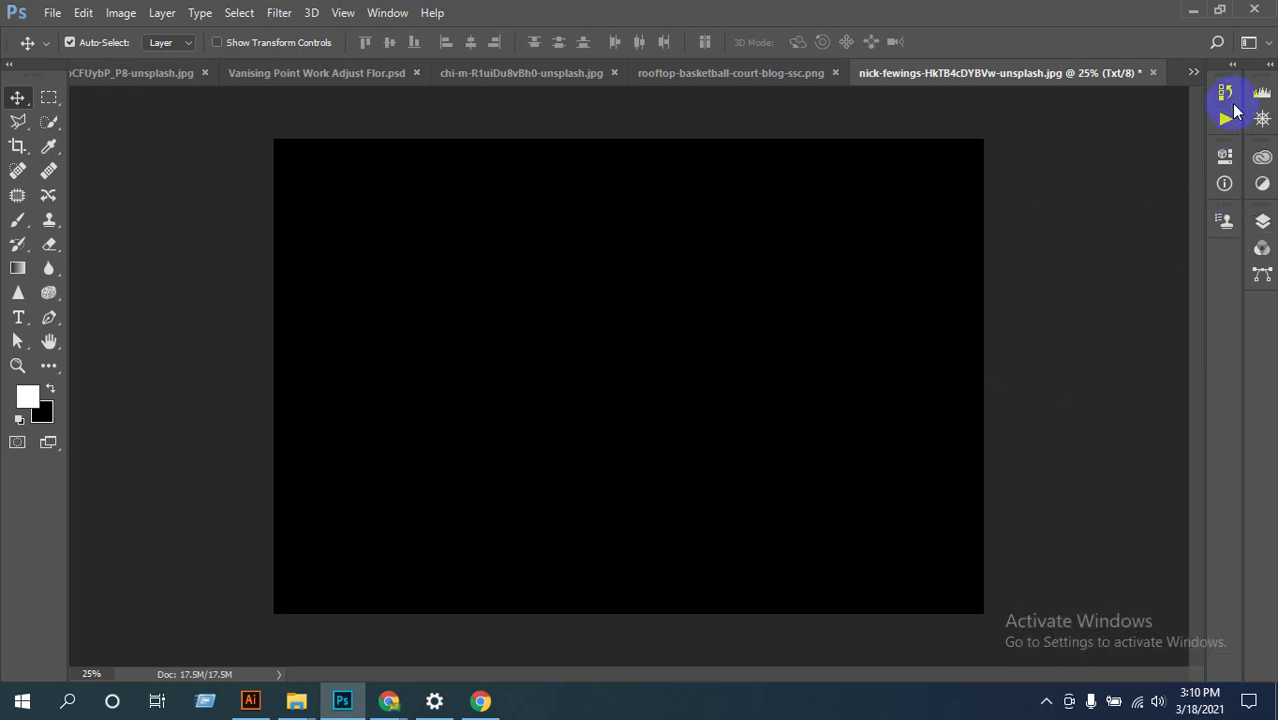
pyautogui.click(1262, 221)
pyautogui.click(1089, 220)
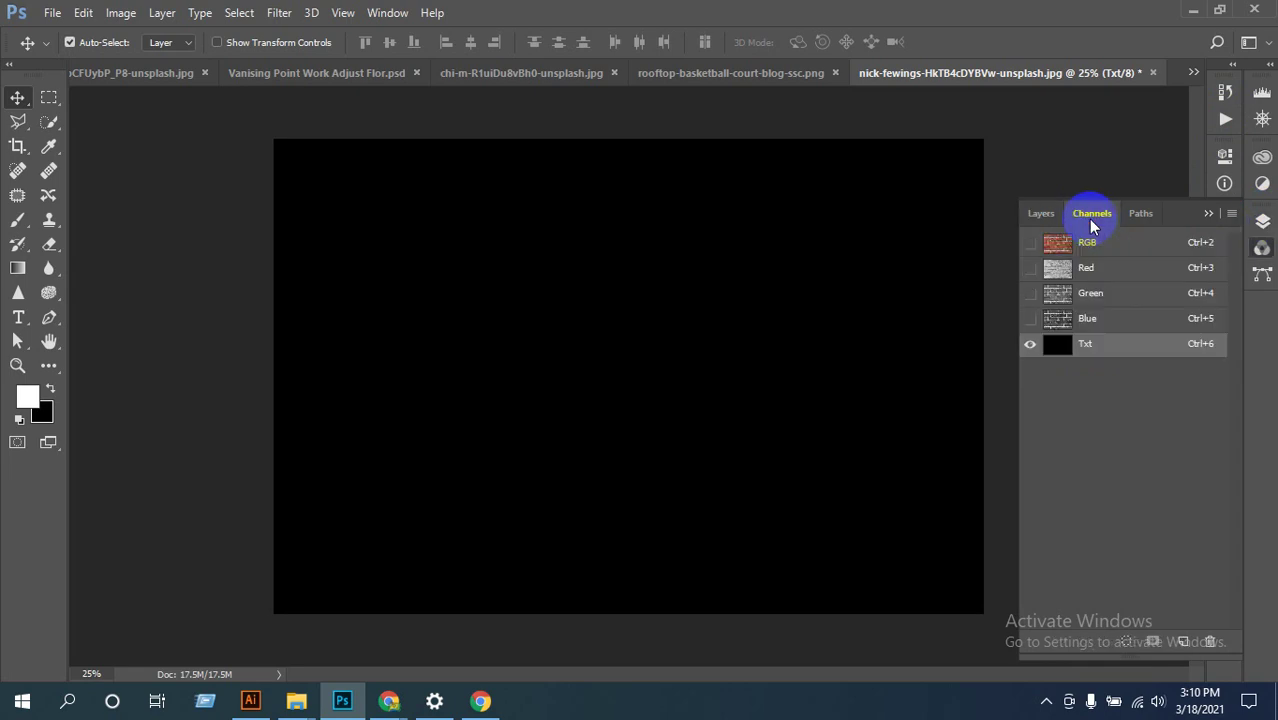
pyautogui.click(1048, 217)
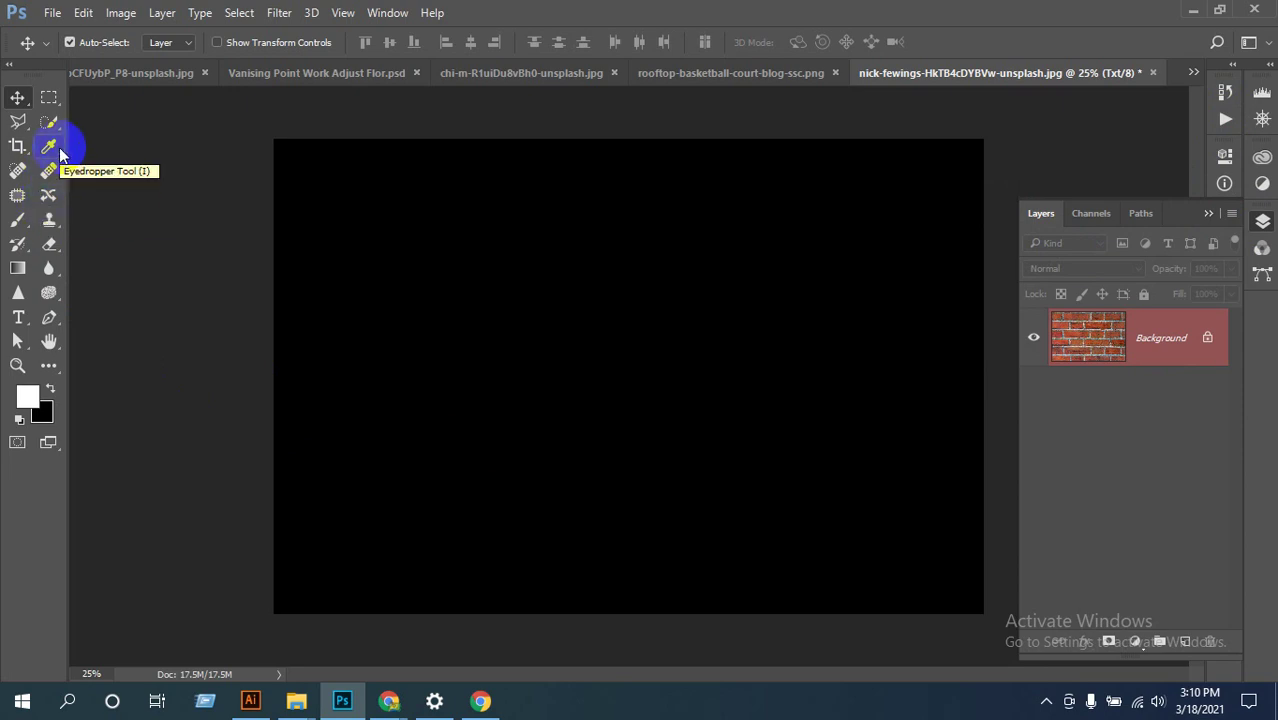
pyautogui.click(17, 318)
pyautogui.click(351, 384)
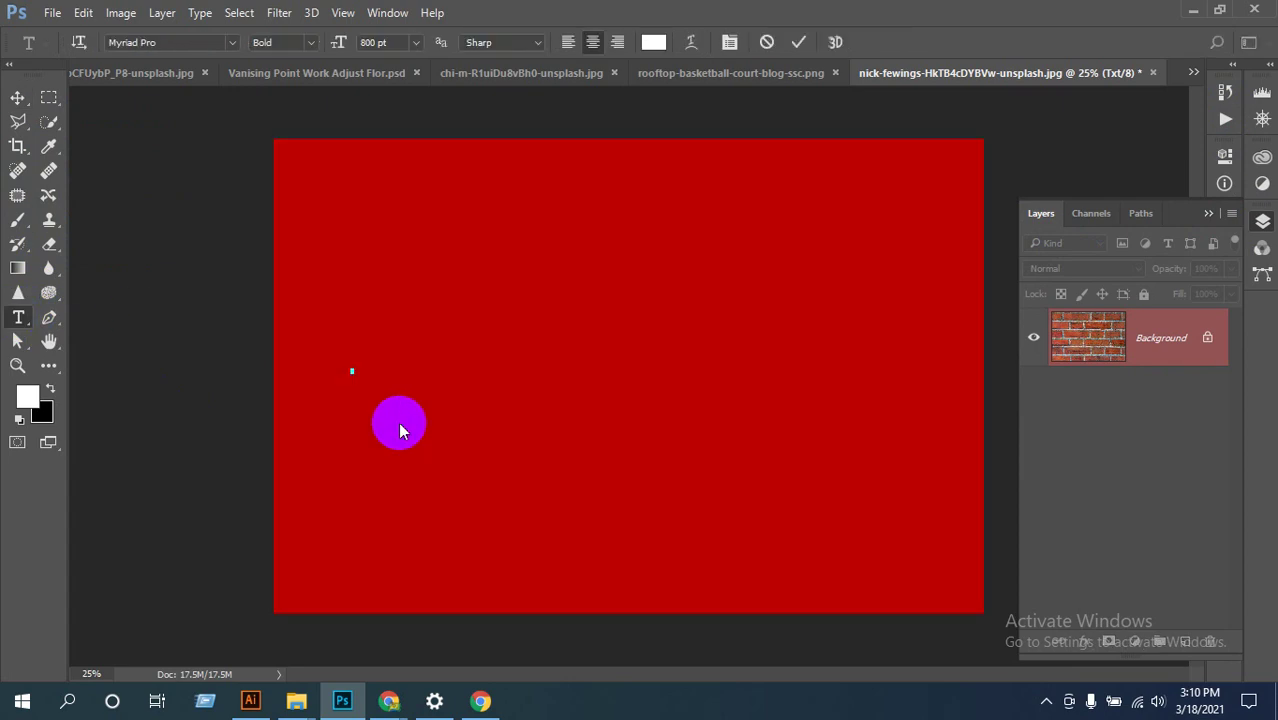
pyautogui.write('D ')
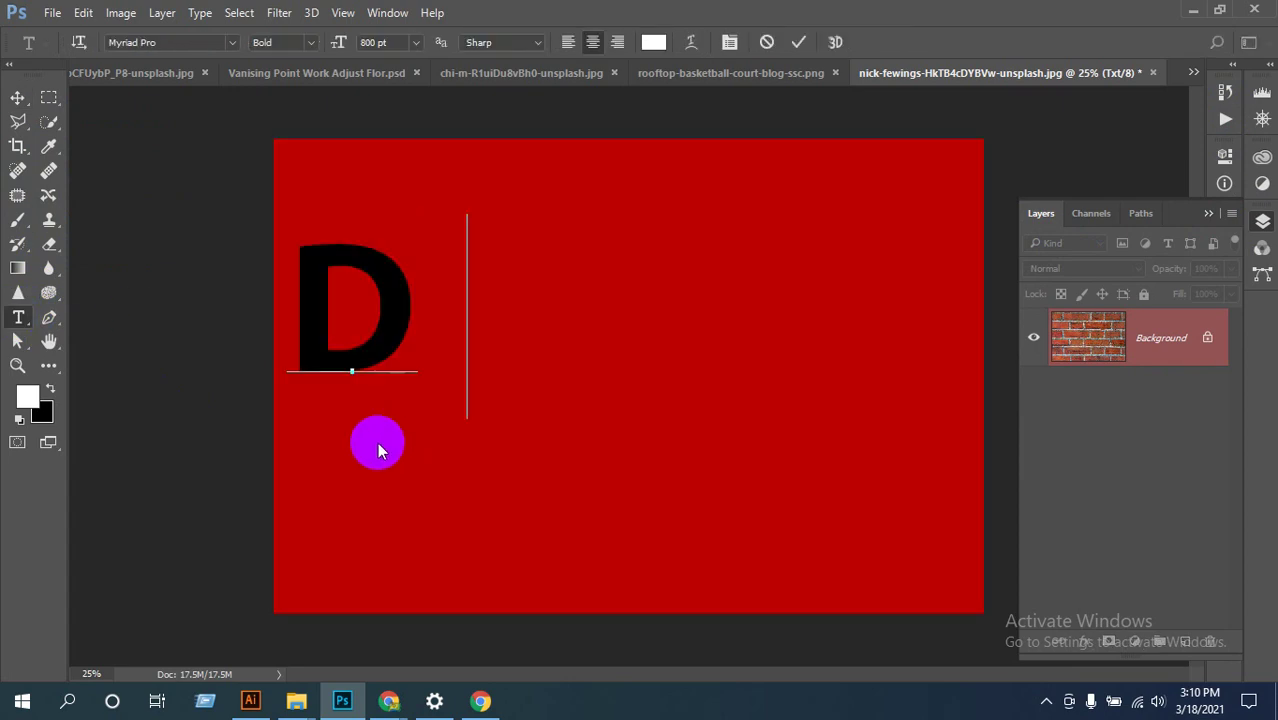
pyautogui.write('SIGN')
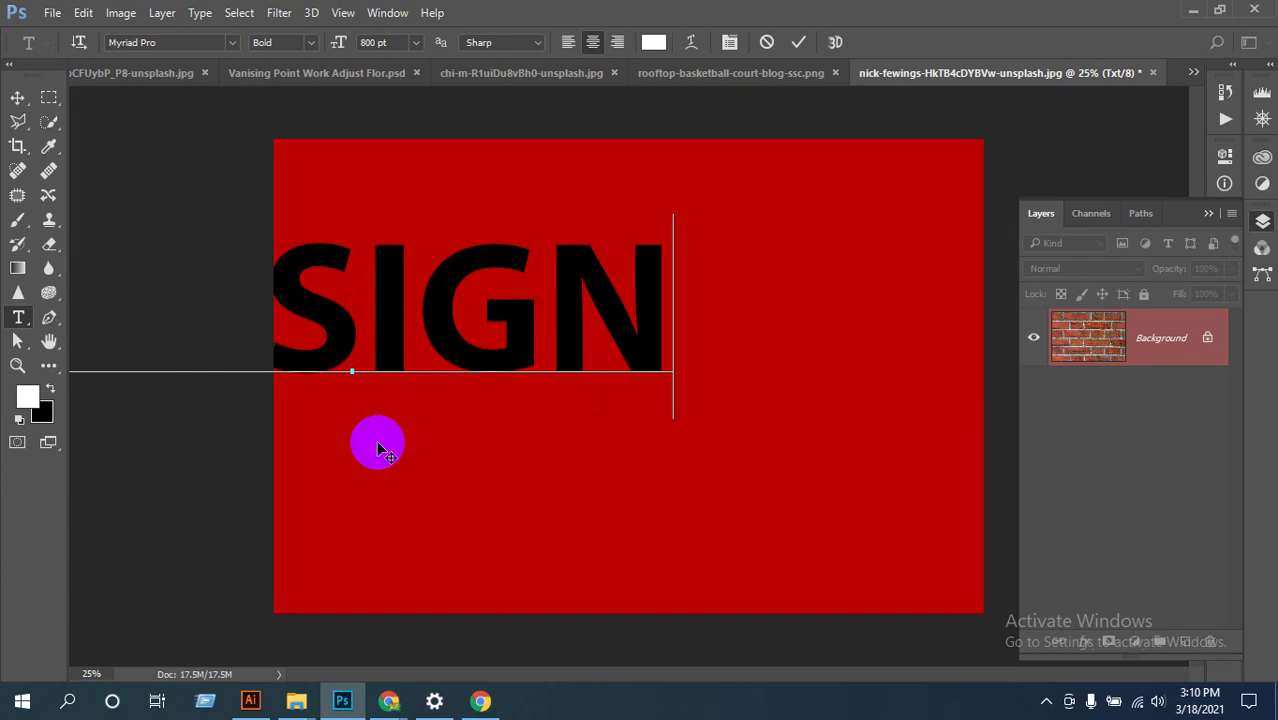
# Step: Select all of the DESIGN text and set its colour to pure white (ffffff)
pyautogui.hotkey('ctrl', 'a')
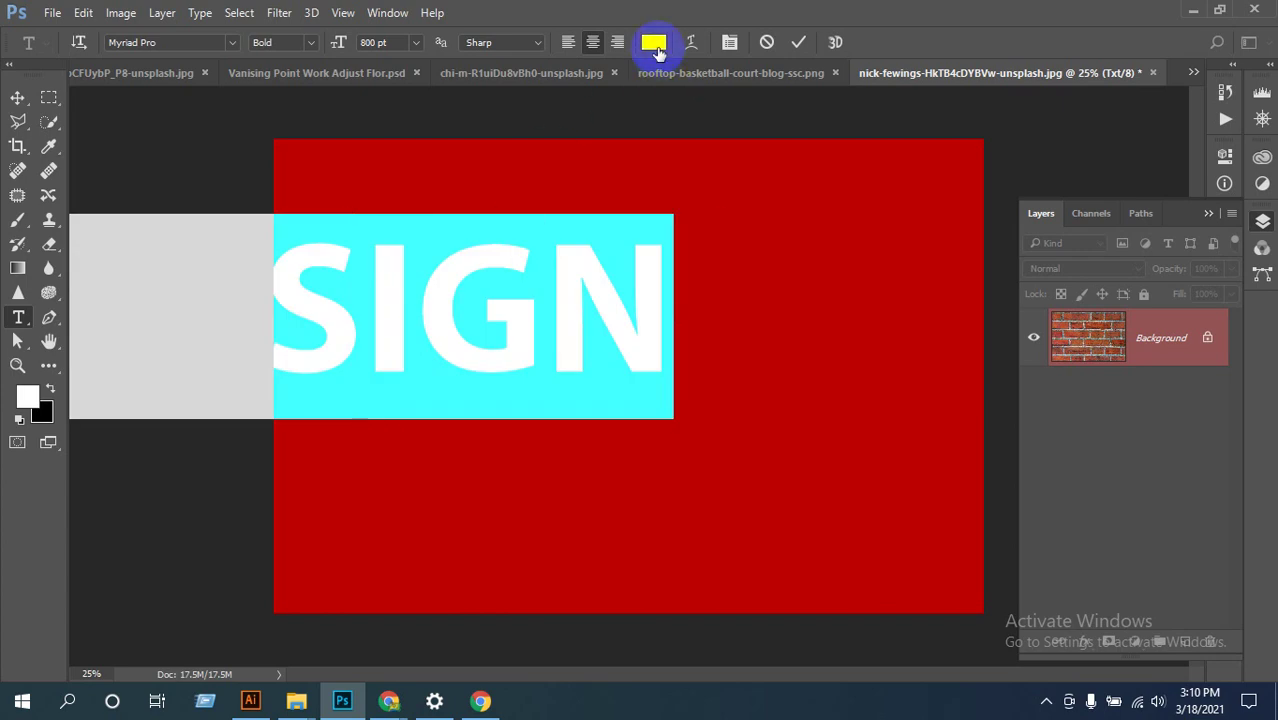
pyautogui.click(654, 43)
pyautogui.moveTo(440, 195); pyautogui.dragTo(383, 157)
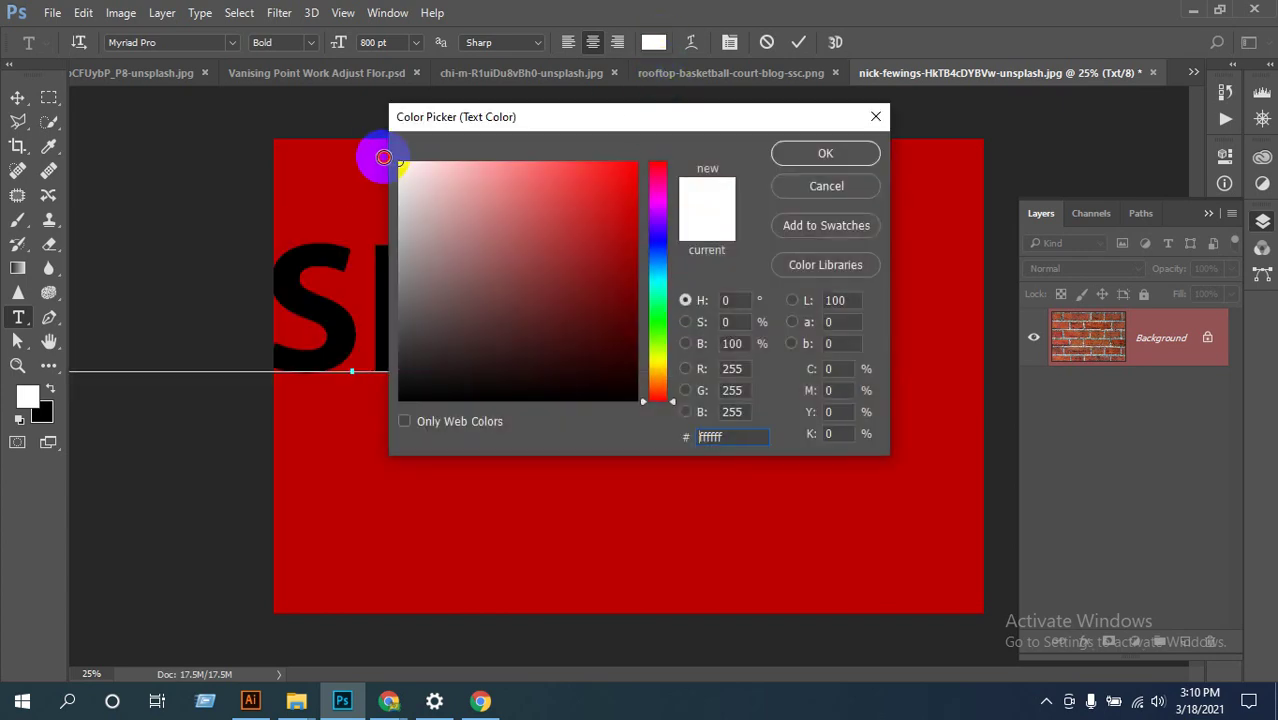
# Step: Colour the DESIGN text white (#ffffff) and move it to the centre of the canvas in the Txt channel
pyautogui.click(798, 162)
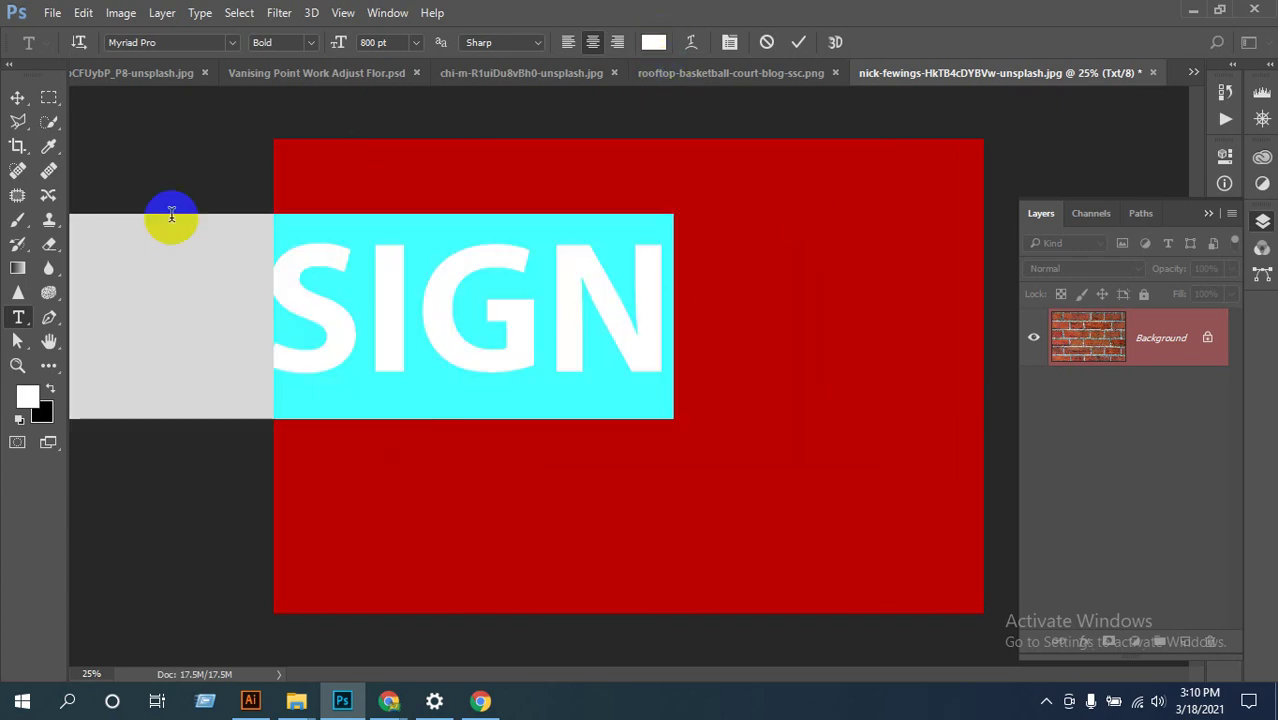
pyautogui.click(18, 99)
pyautogui.moveTo(280, 280); pyautogui.dragTo(660, 374)
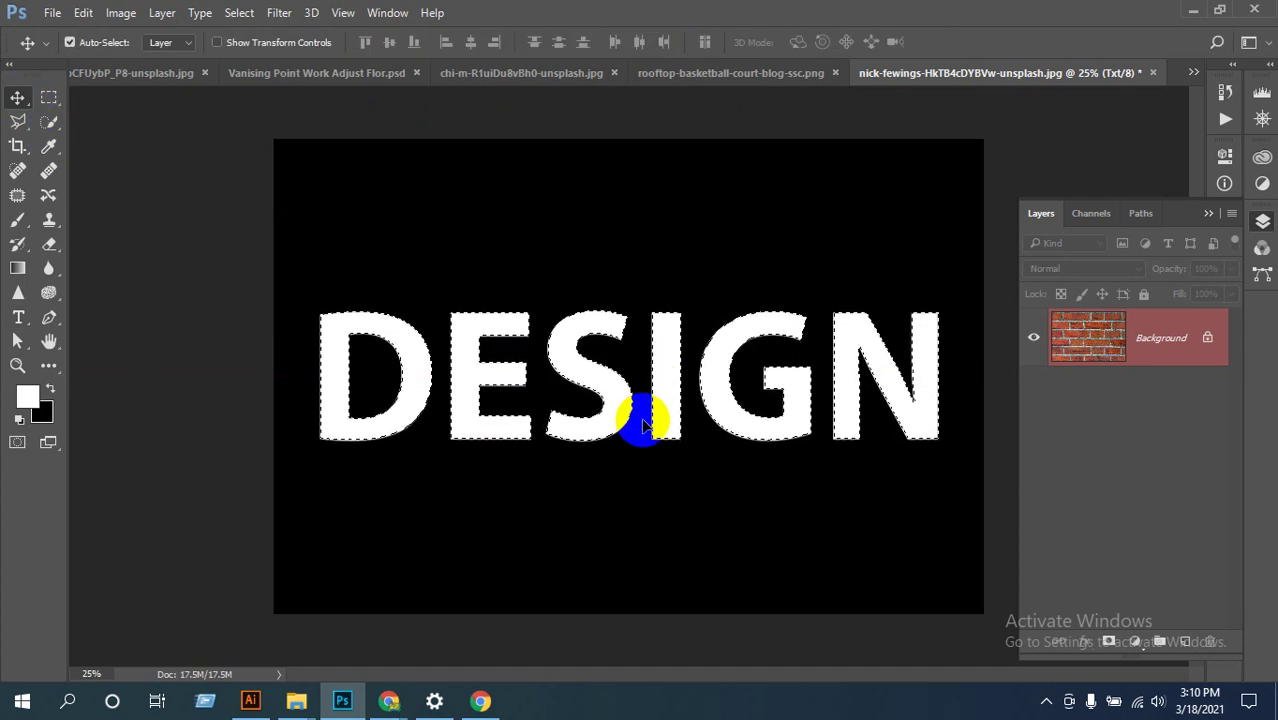
# Step: Duplicate the Txt channel and rename the copy txt2
pyautogui.click(1092, 215)
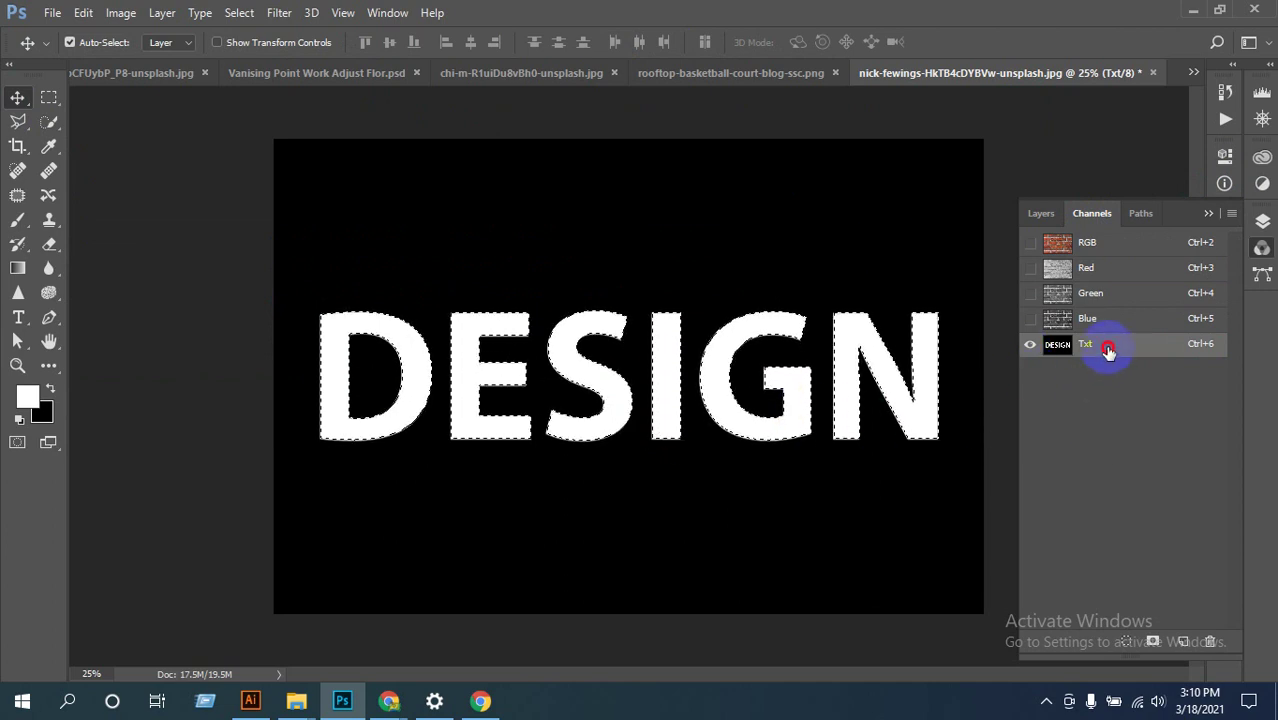
pyautogui.moveTo(1104, 349); pyautogui.dragTo(1184, 638)
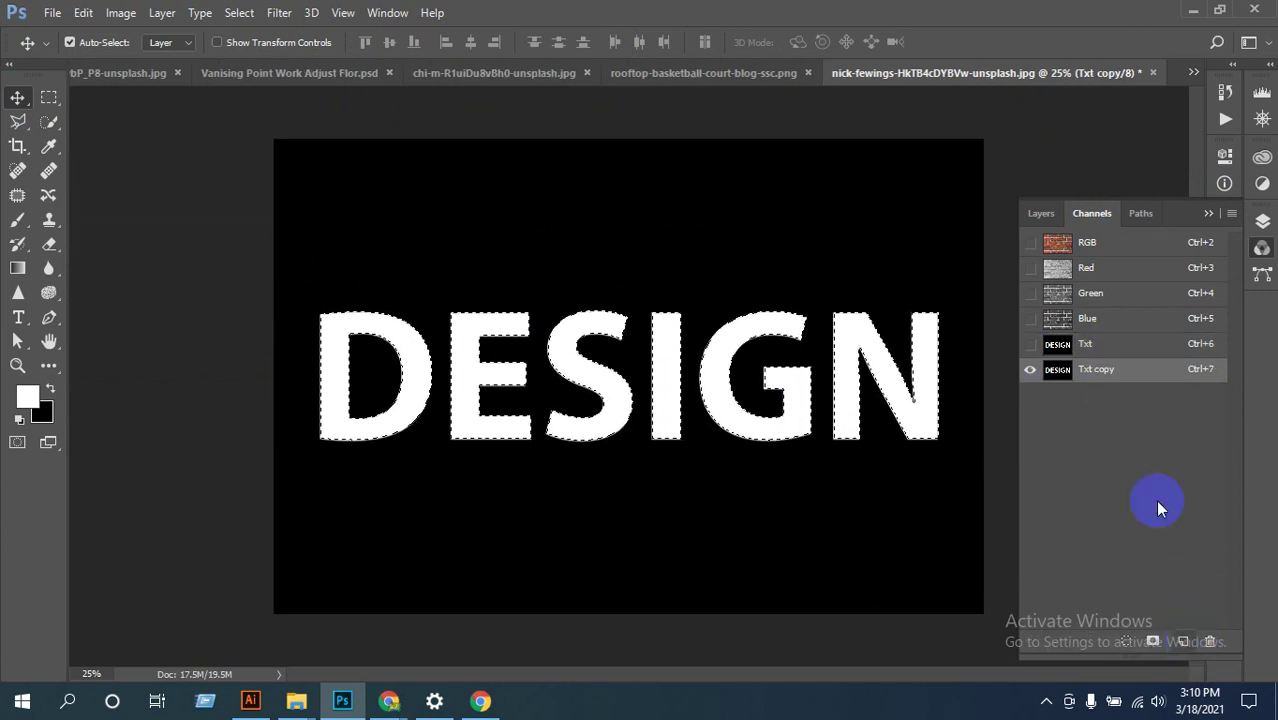
pyautogui.doubleClick(1100, 369)
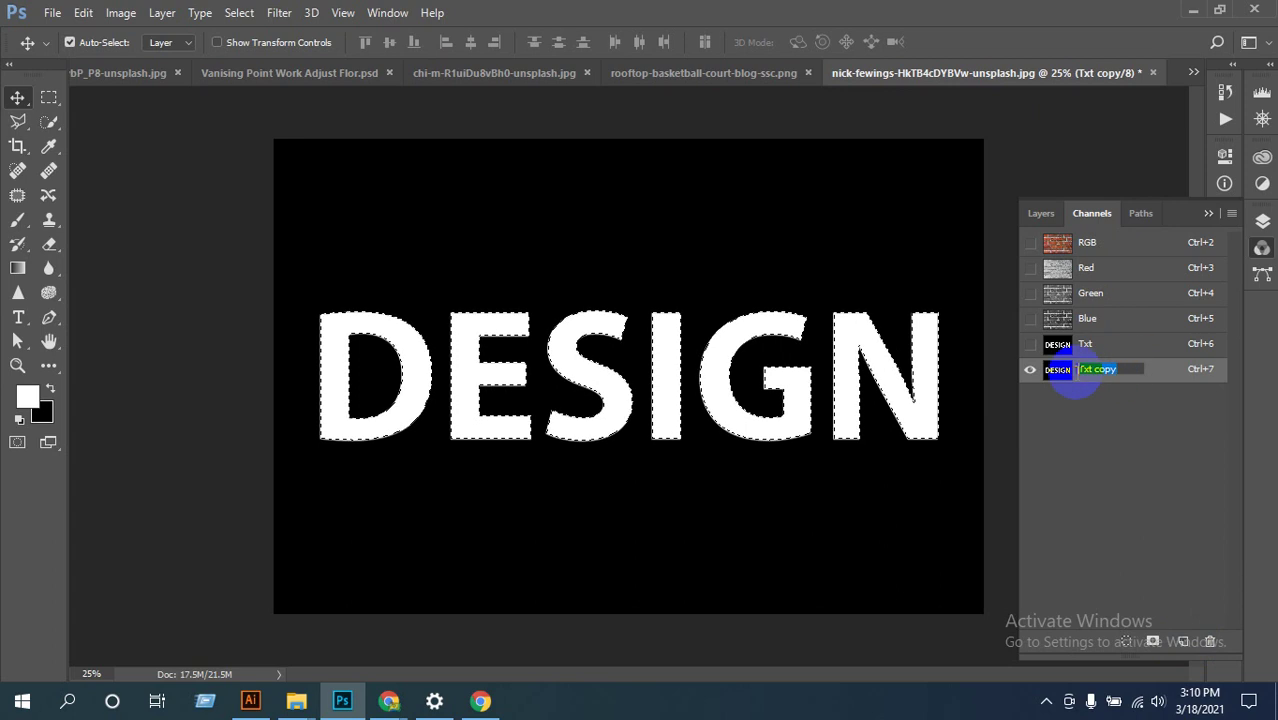
pyautogui.write('txt')
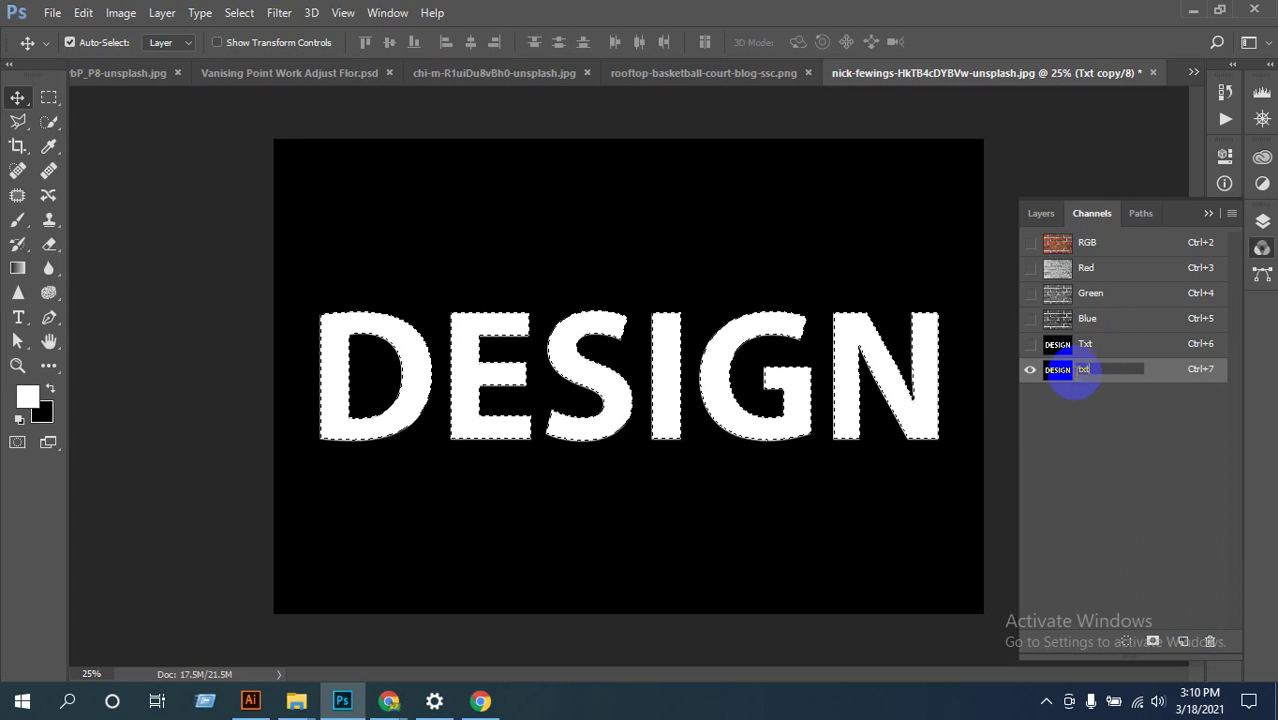
pyautogui.write('2')
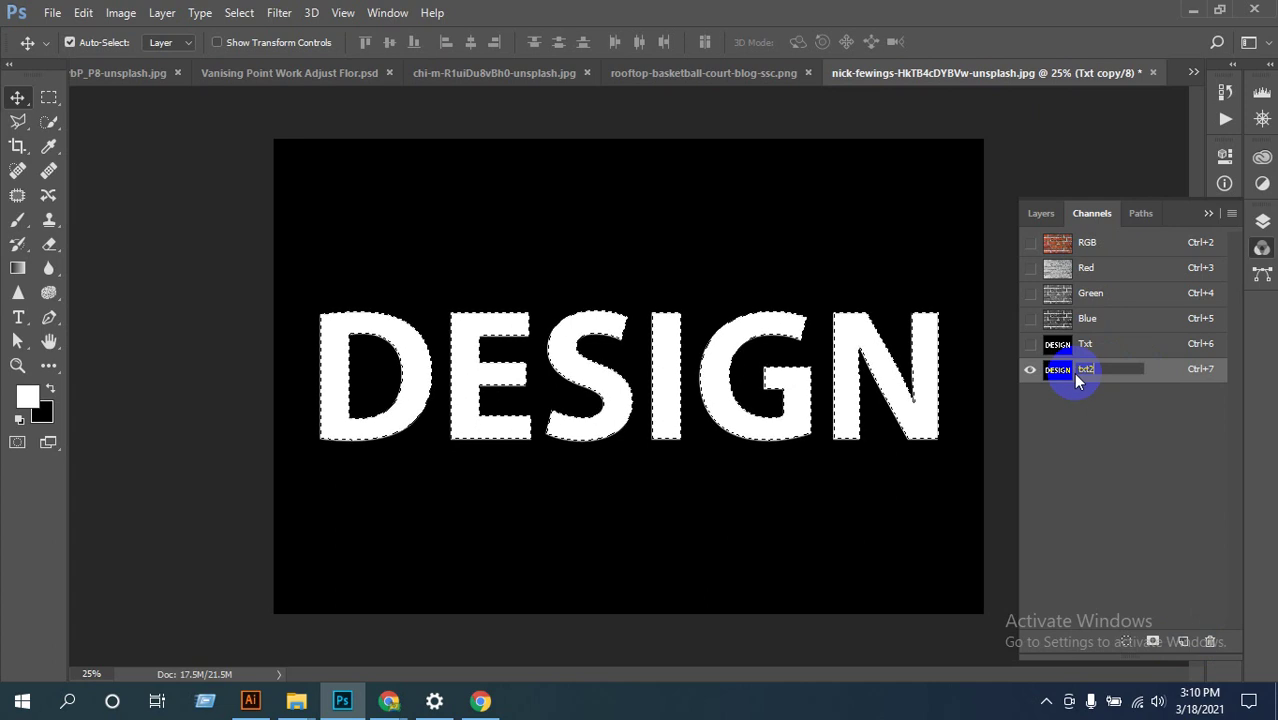
pyautogui.click(1118, 466)
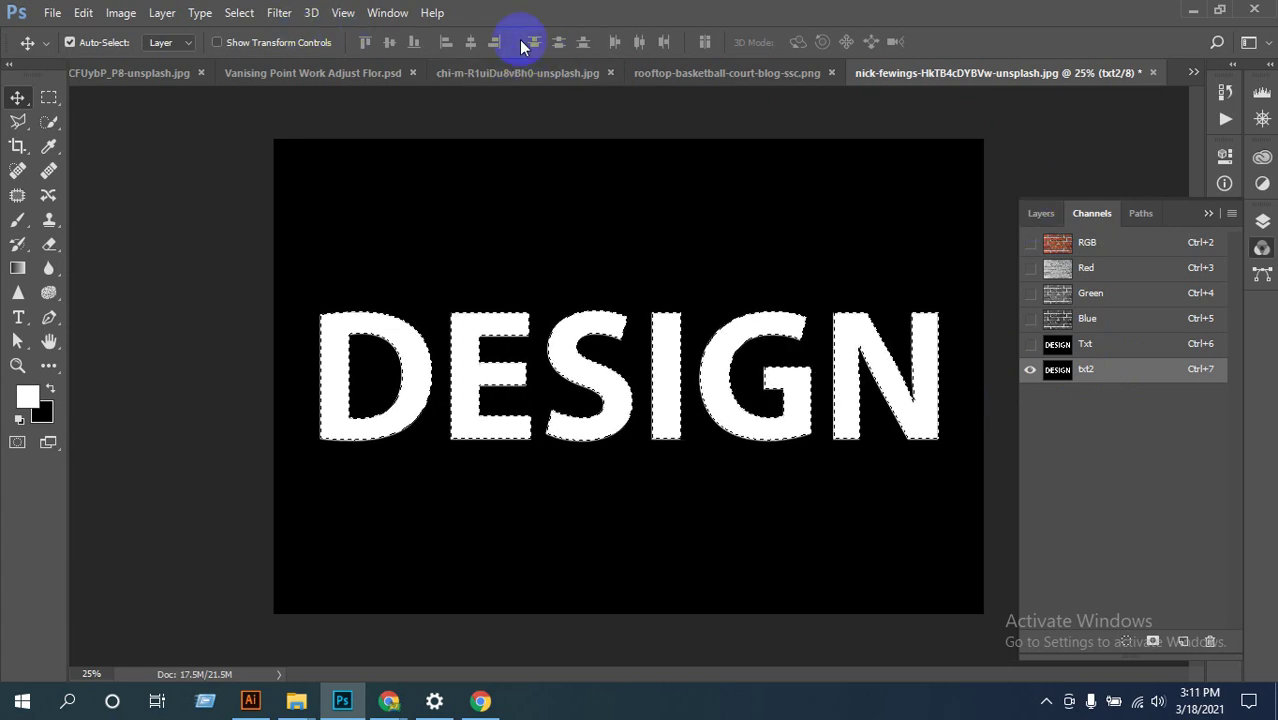
# Step: Apply a Gaussian Blur with a 3.0 pixel radius to the lettering in the txt2 channel, and clear the selection
pyautogui.click(282, 14)
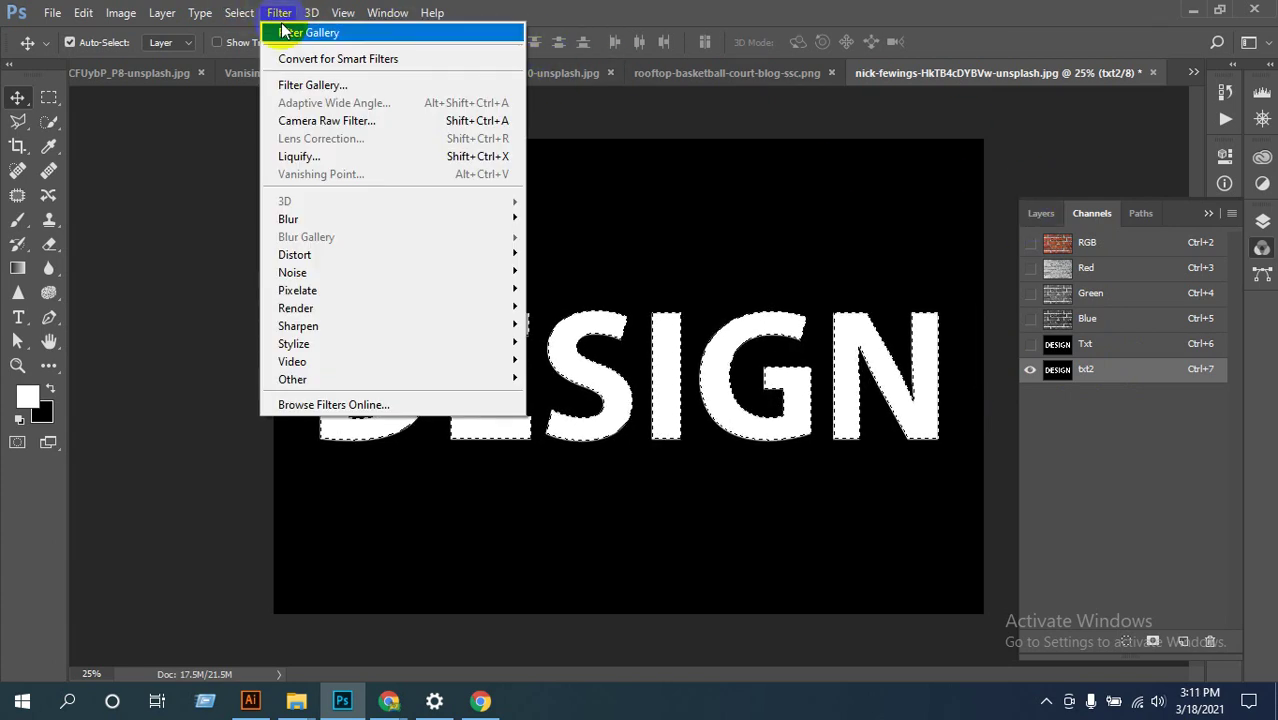
pyautogui.moveTo(320, 220)
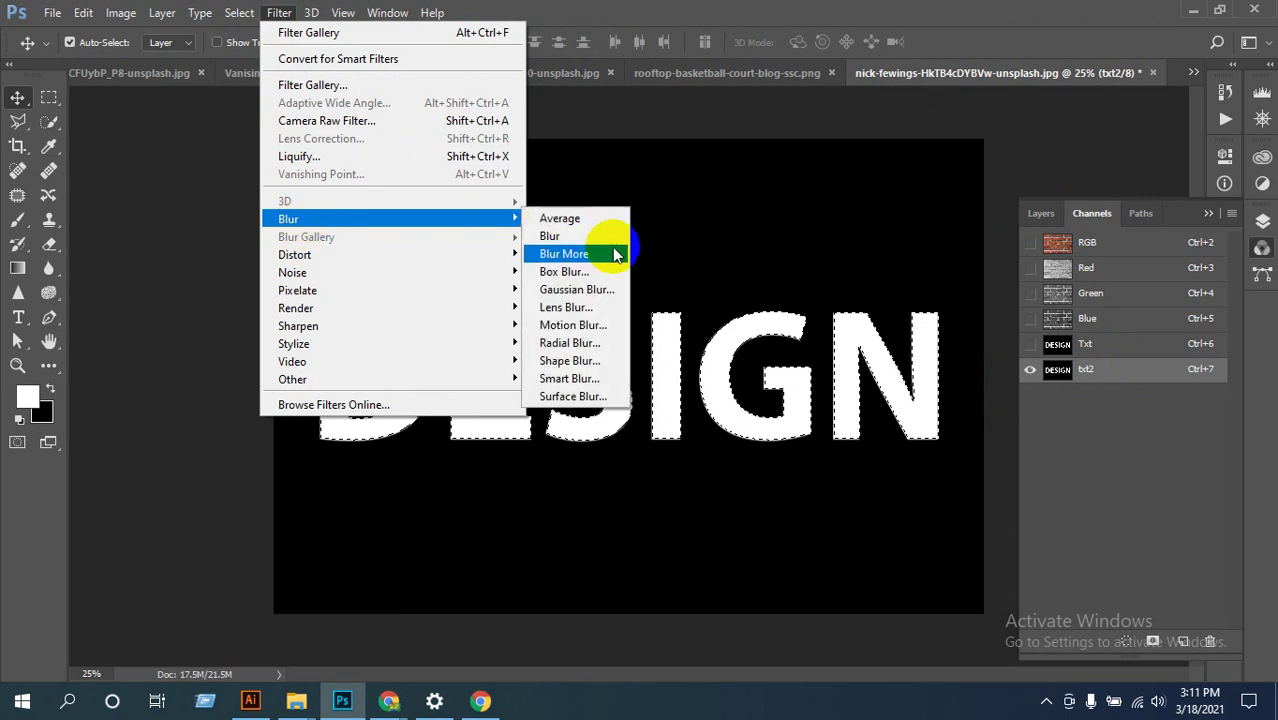
pyautogui.click(585, 289)
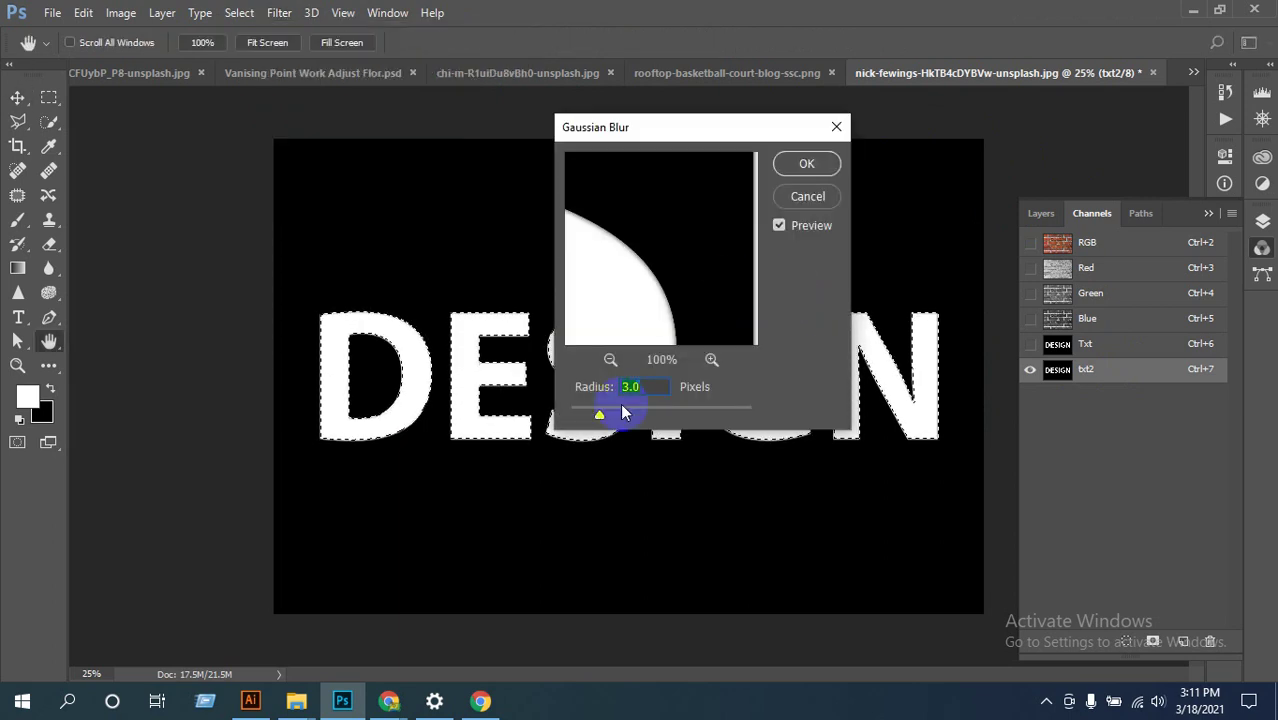
pyautogui.click(687, 313)
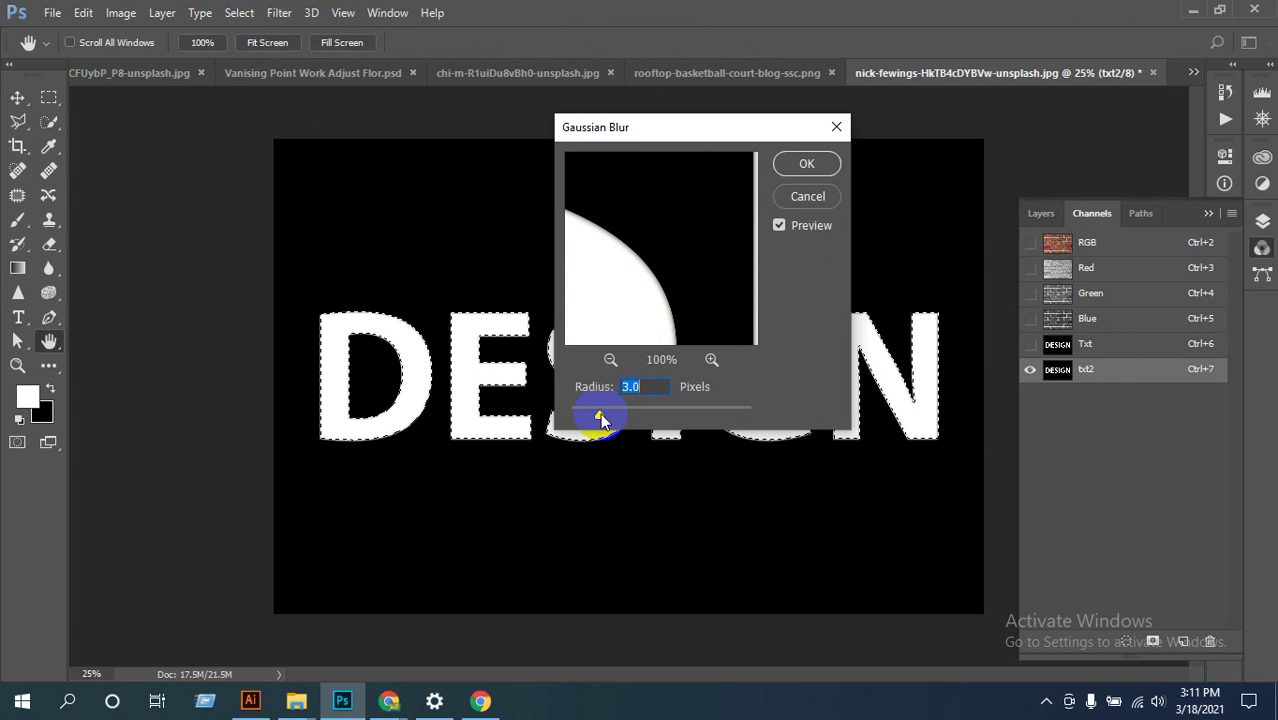
pyautogui.click(652, 387)
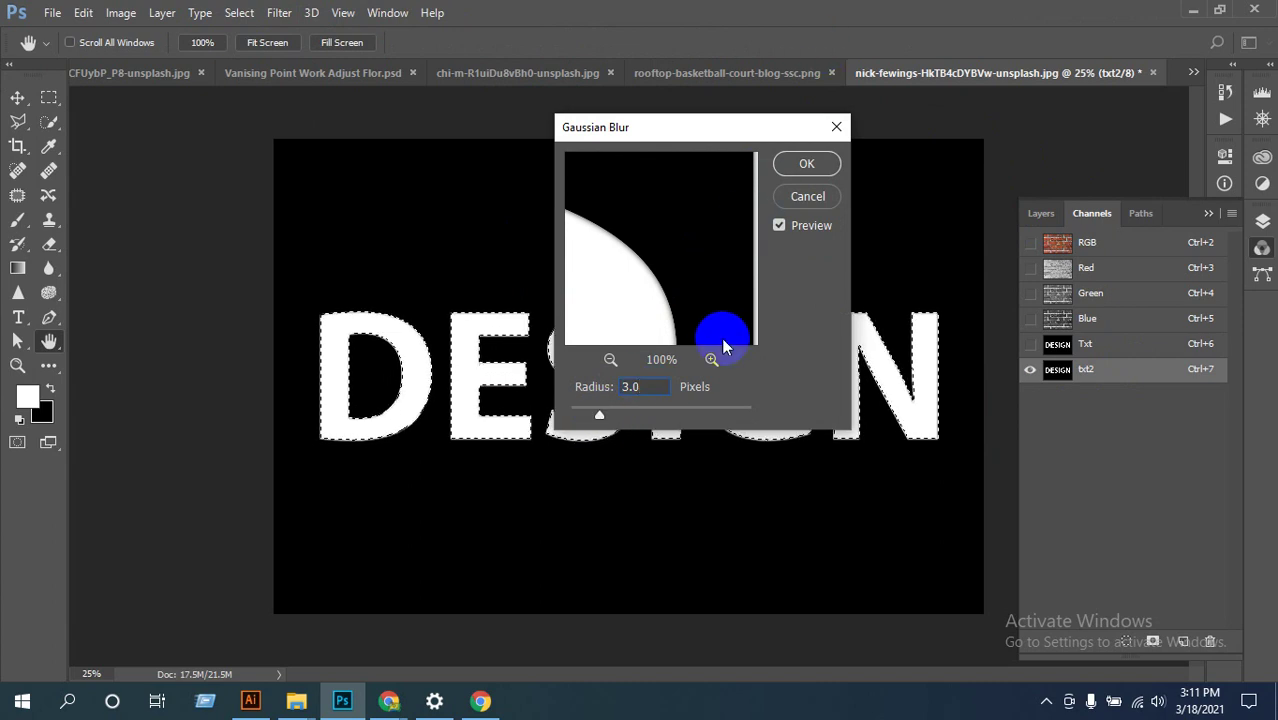
pyautogui.click(611, 360)
pyautogui.click(612, 361)
pyautogui.click(612, 361)
pyautogui.click(612, 361)
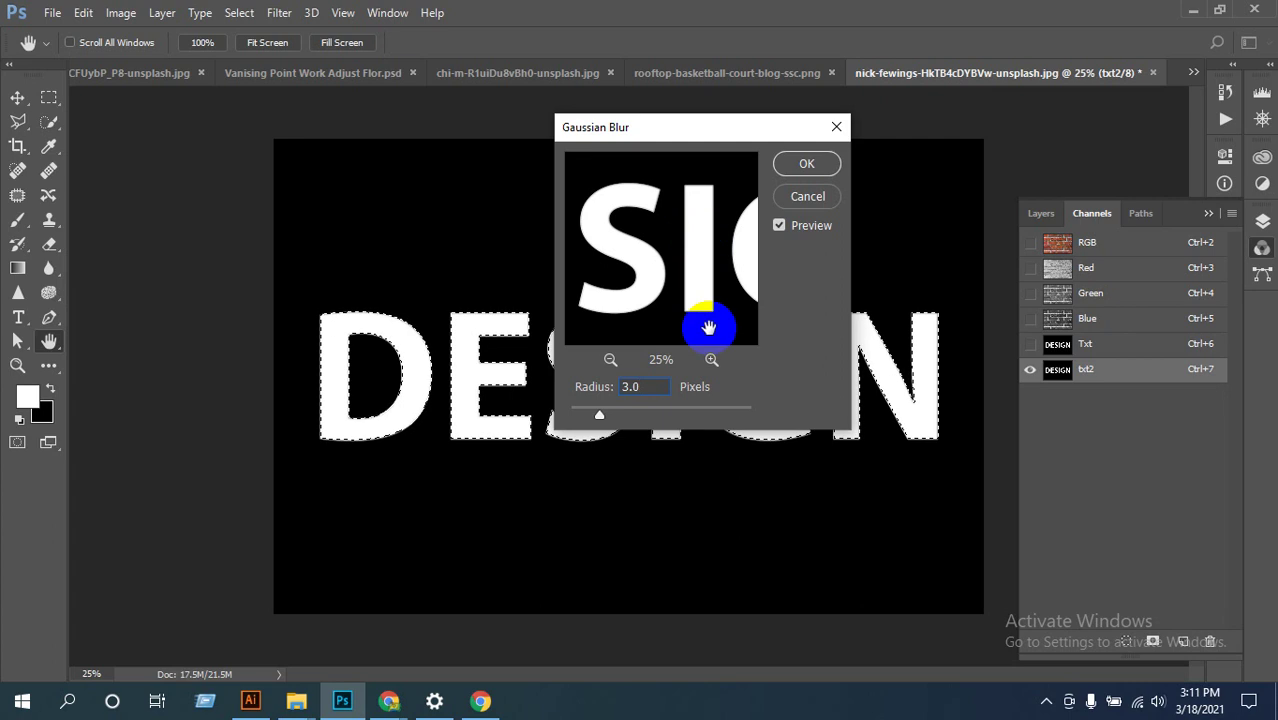
pyautogui.click(800, 166)
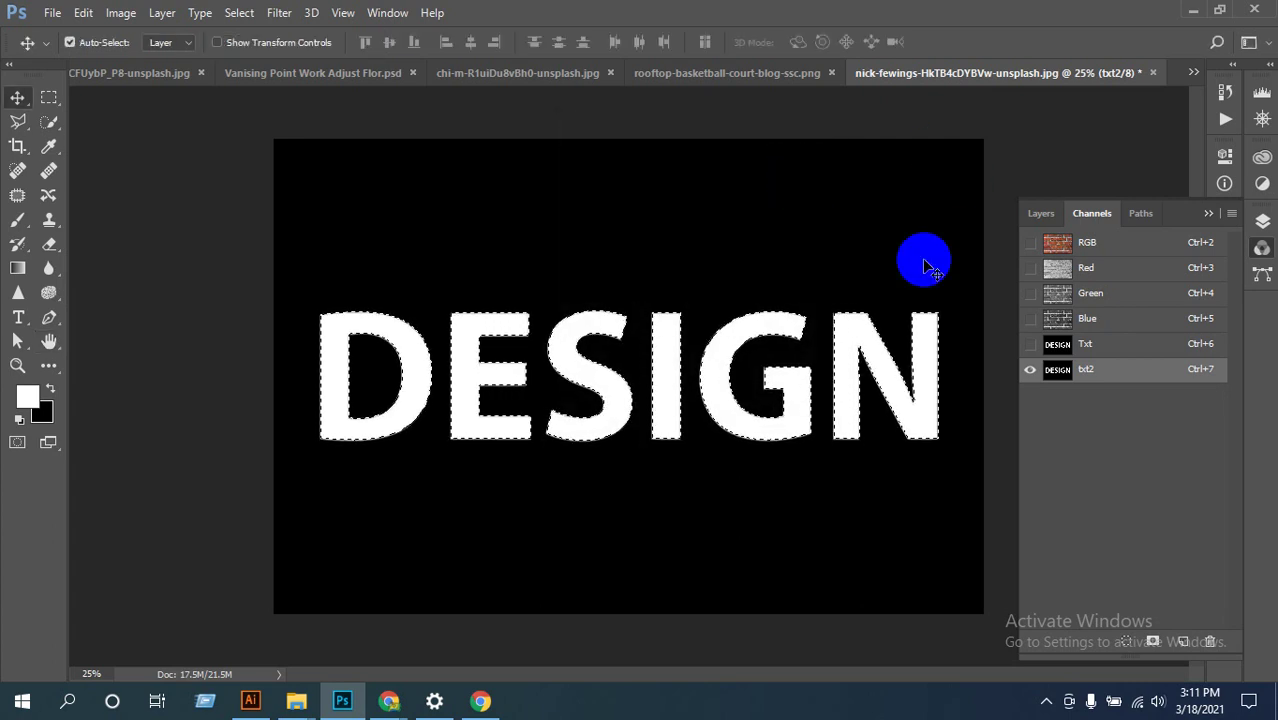
pyautogui.moveTo(935, 320); pyautogui.dragTo(928, 352)
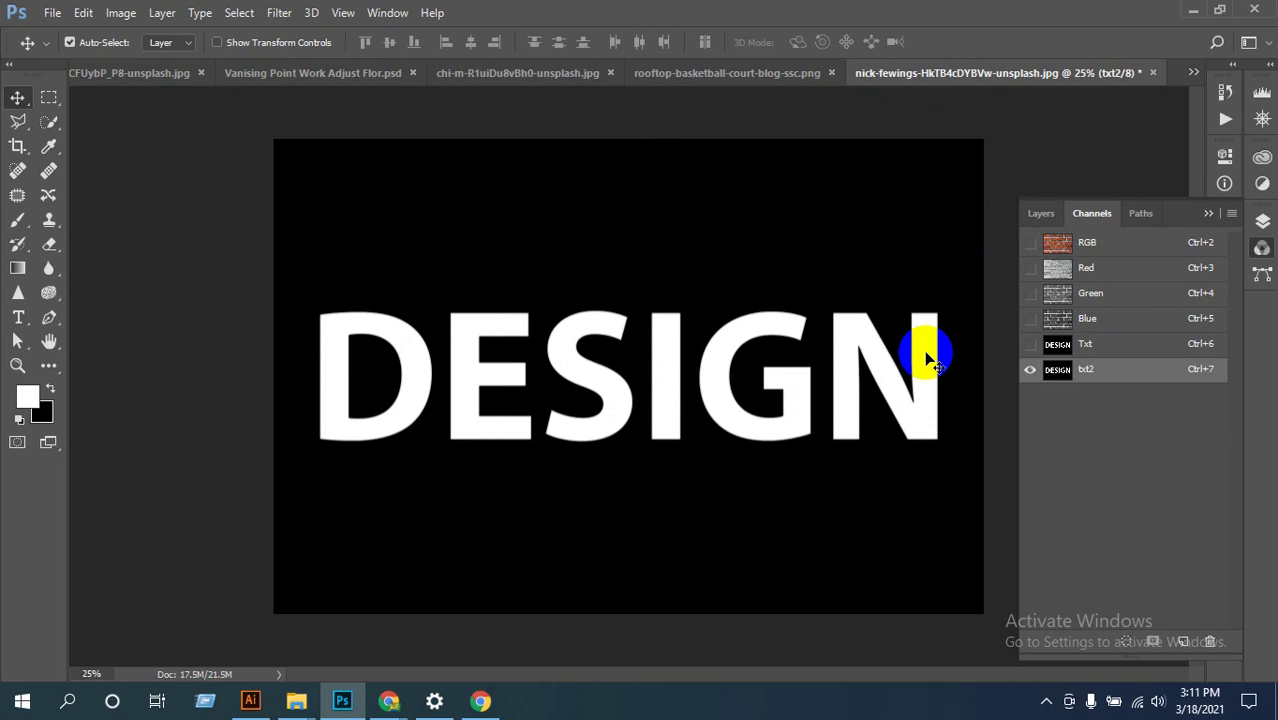
pyautogui.keyDown('ctrl'); pyautogui.click(1078, 376); pyautogui.keyUp('ctrl')
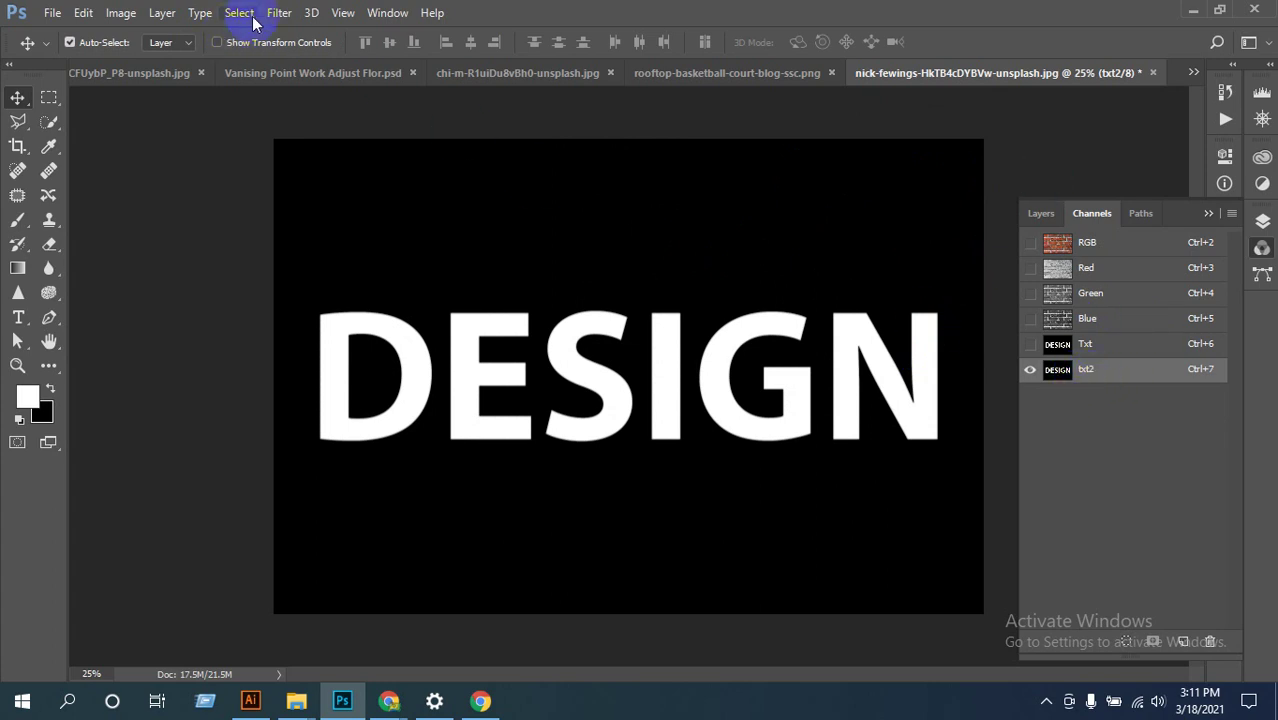
# Step: Apply the Dry Brush filter to the txt2 channel with brush size 2, brush detail 2 and texture 1
pyautogui.click(52, 13)
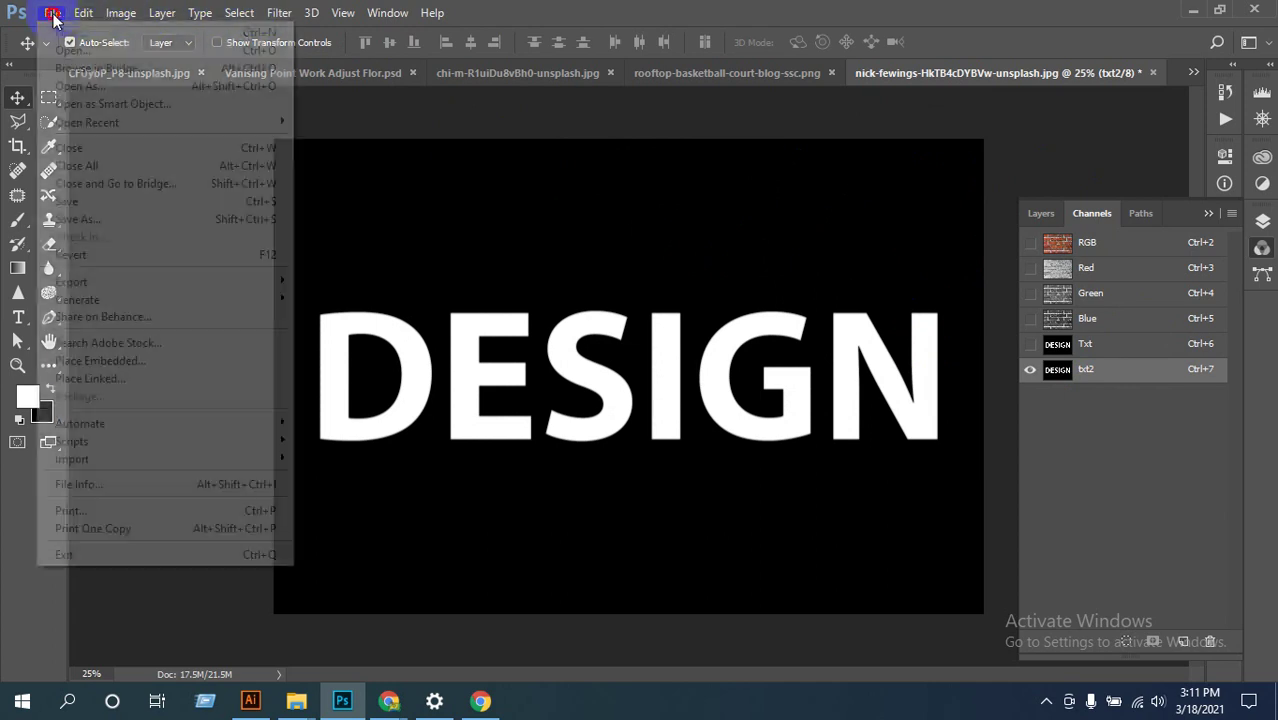
pyautogui.click(380, 77)
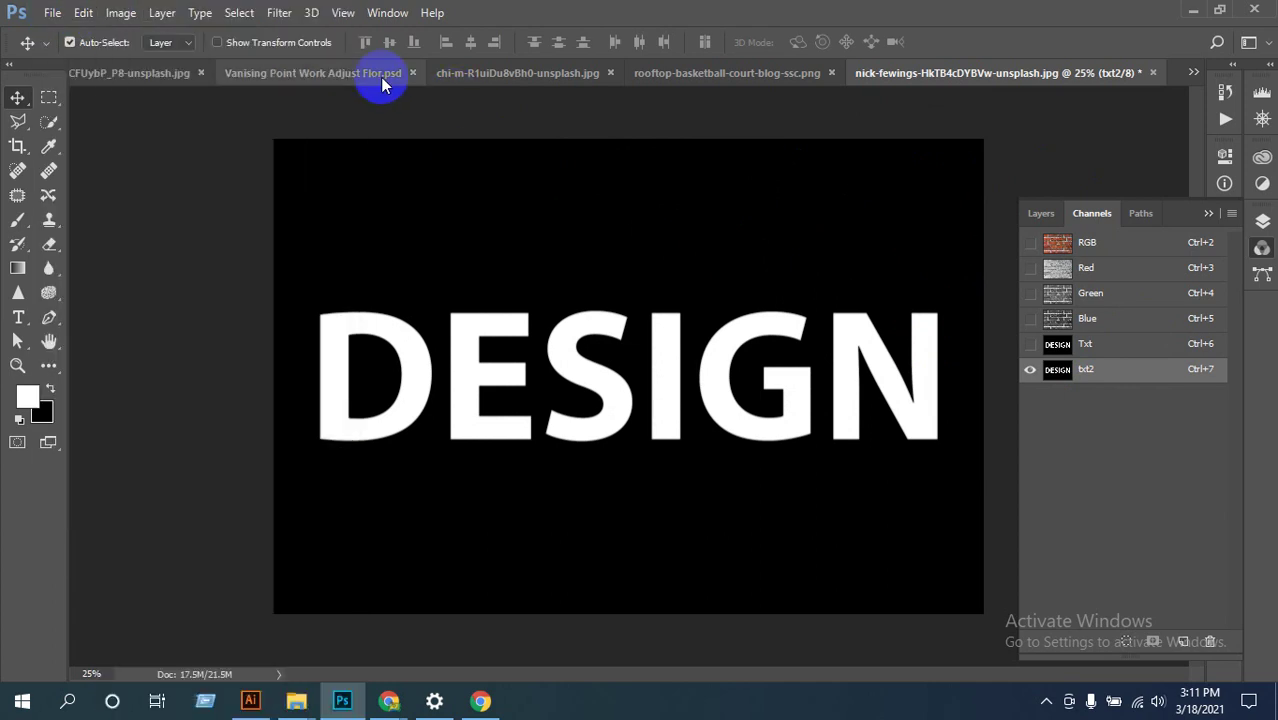
pyautogui.click(279, 13)
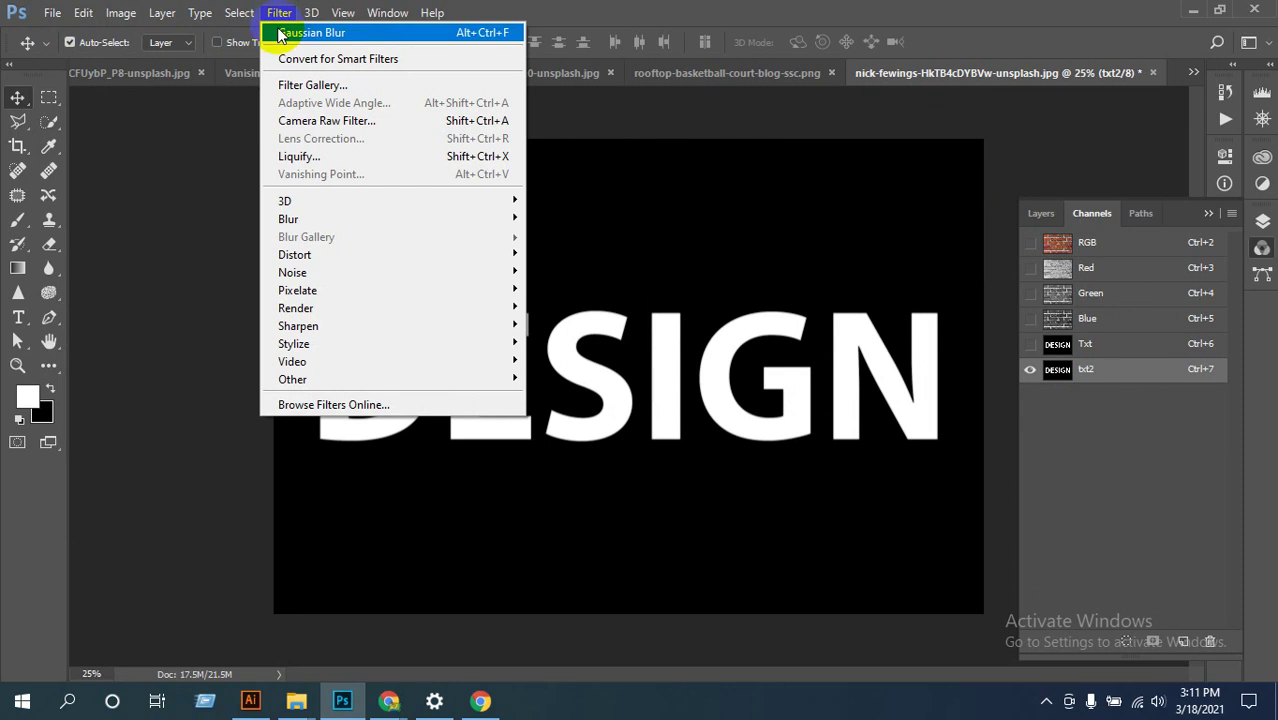
pyautogui.click(308, 88)
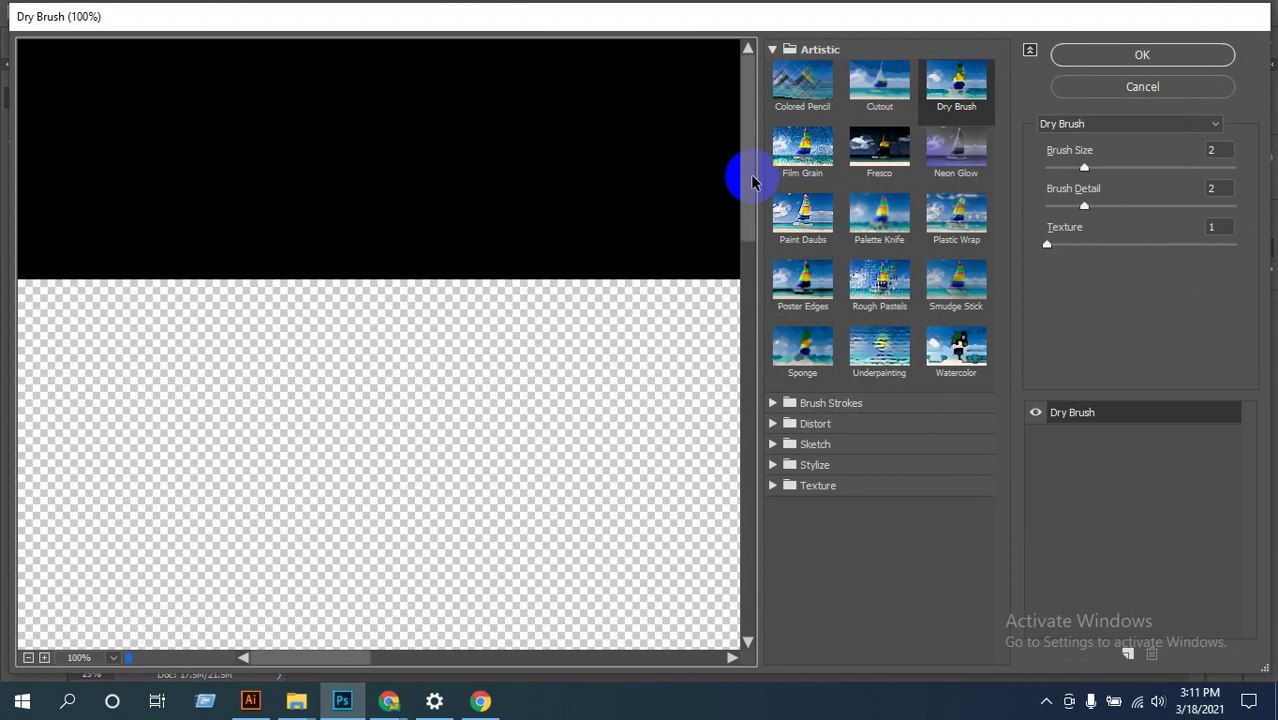
pyautogui.click(952, 118)
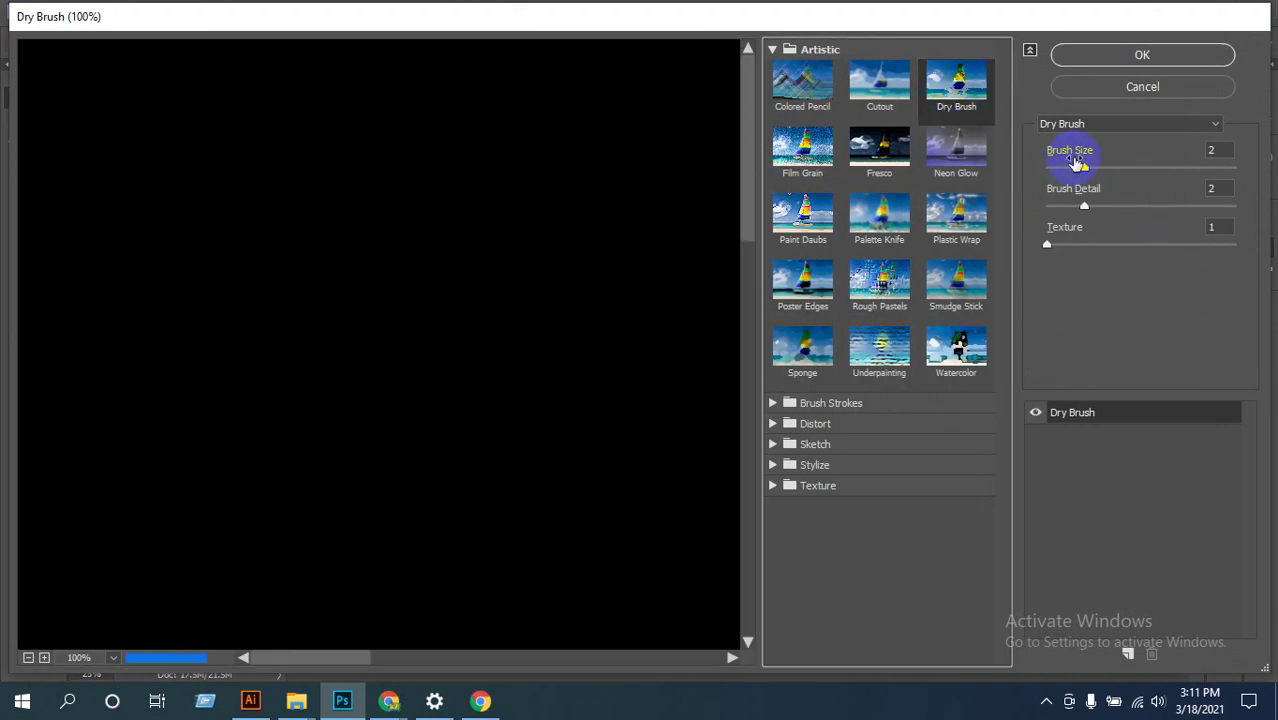
pyautogui.click(1213, 149)
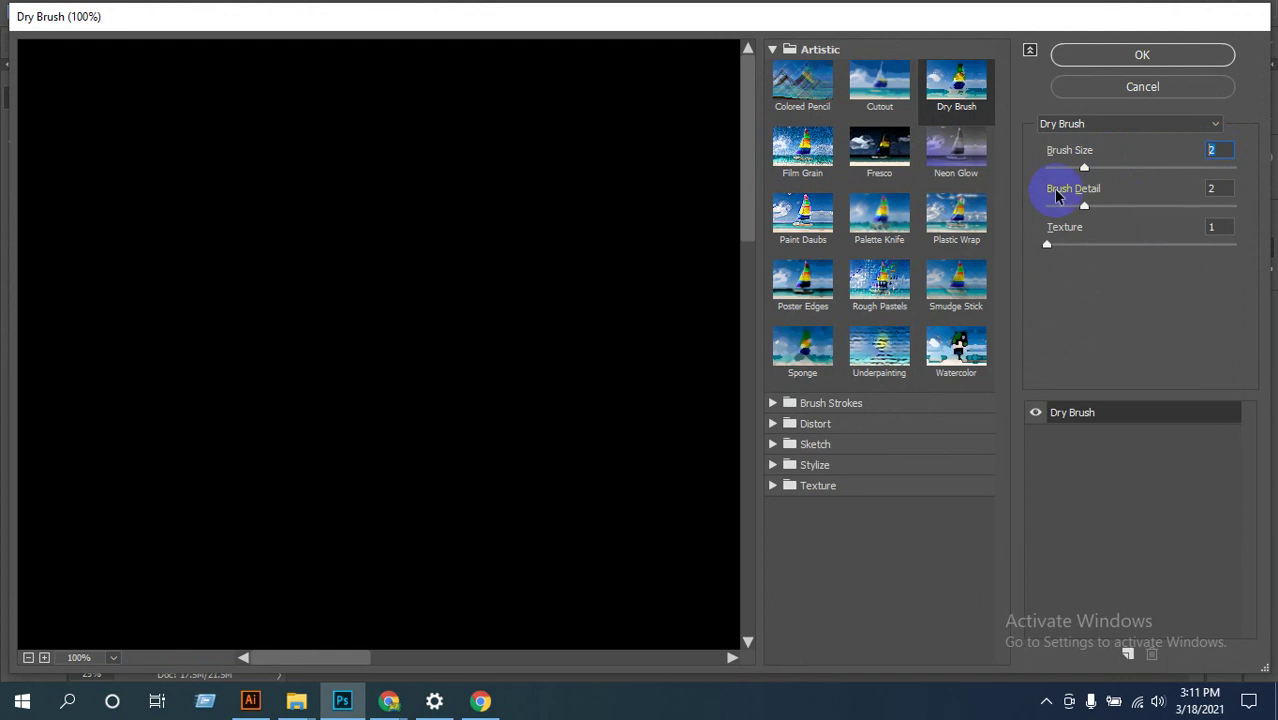
pyautogui.click(1218, 189)
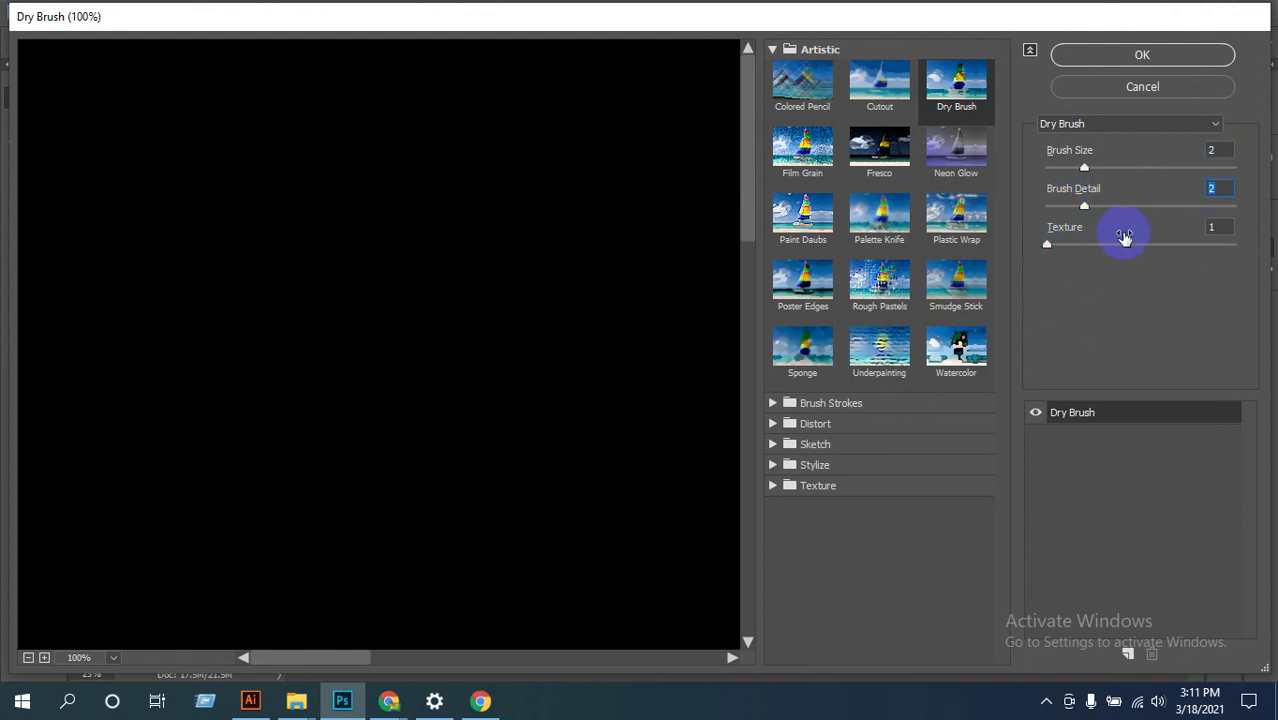
pyautogui.click(1146, 56)
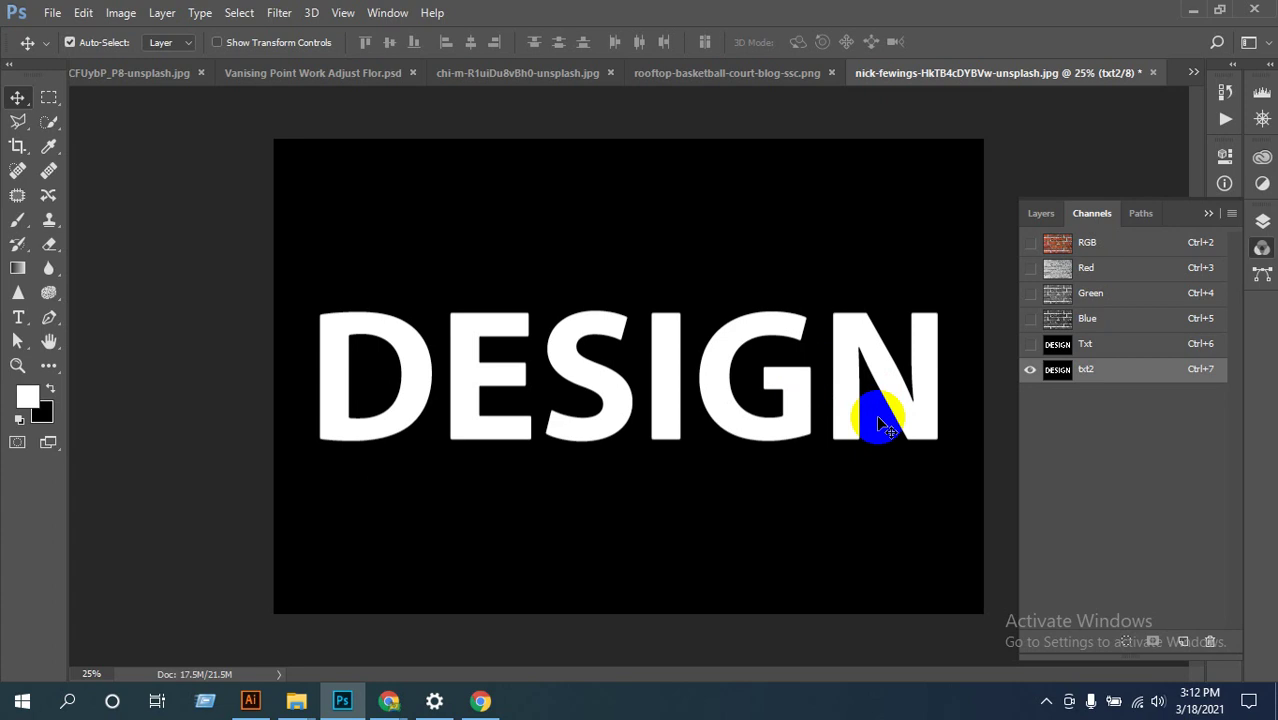
# Step: Load the txt2 channel as a selection around the DESIGN letters
pyautogui.keyDown('ctrl'); pyautogui.click(1057, 370); pyautogui.keyUp('ctrl')
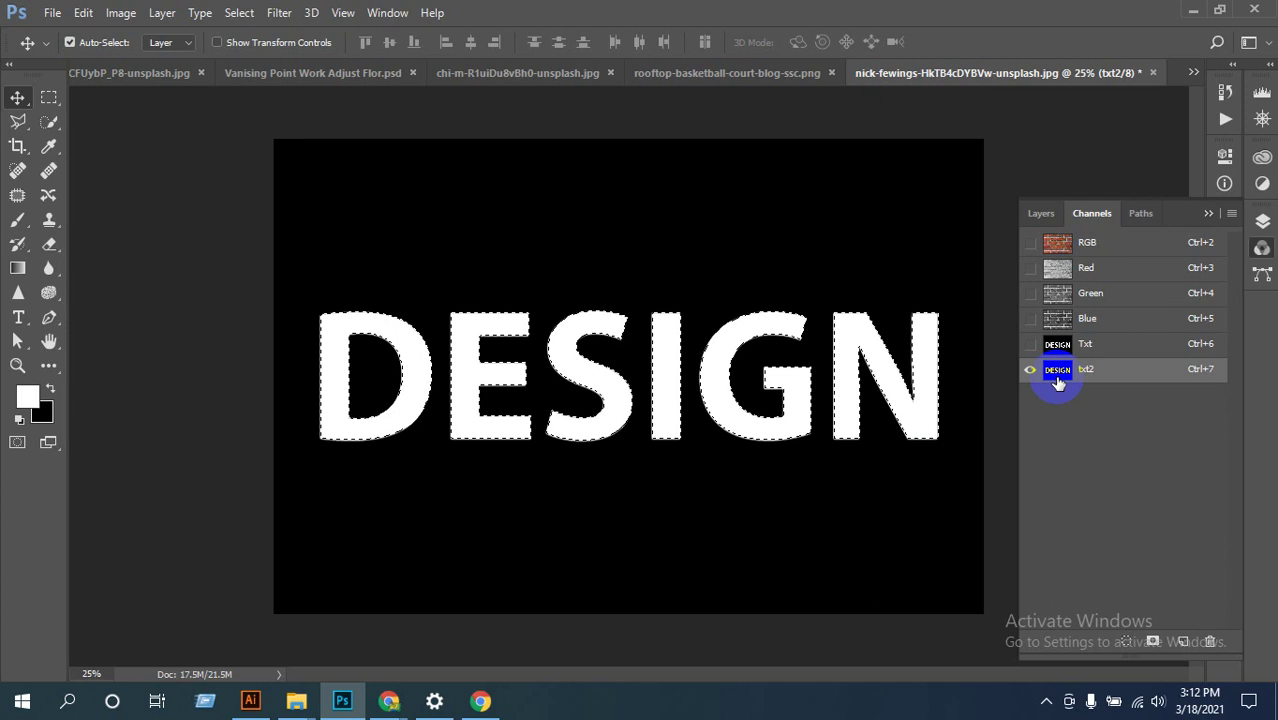
pyautogui.keyDown('ctrl'); pyautogui.click(1057, 243); pyautogui.keyUp('ctrl')
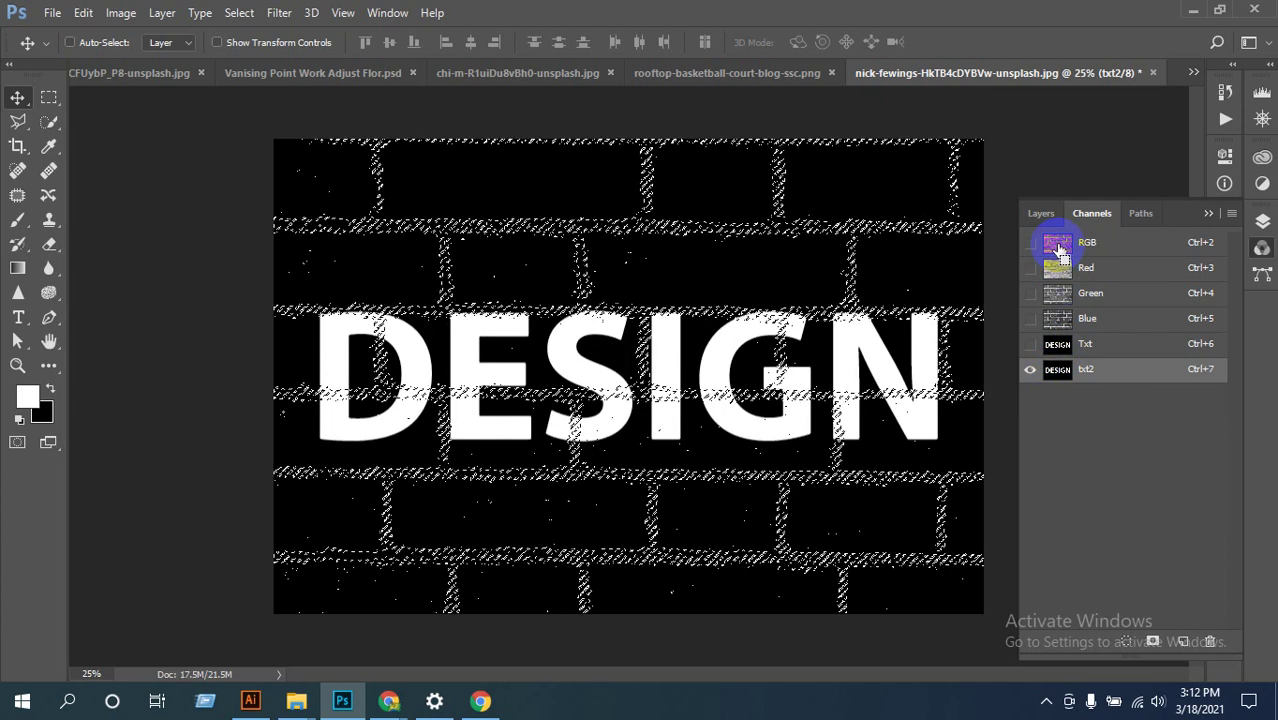
pyautogui.keyDown('ctrl'); pyautogui.click(1066, 378); pyautogui.keyUp('ctrl')
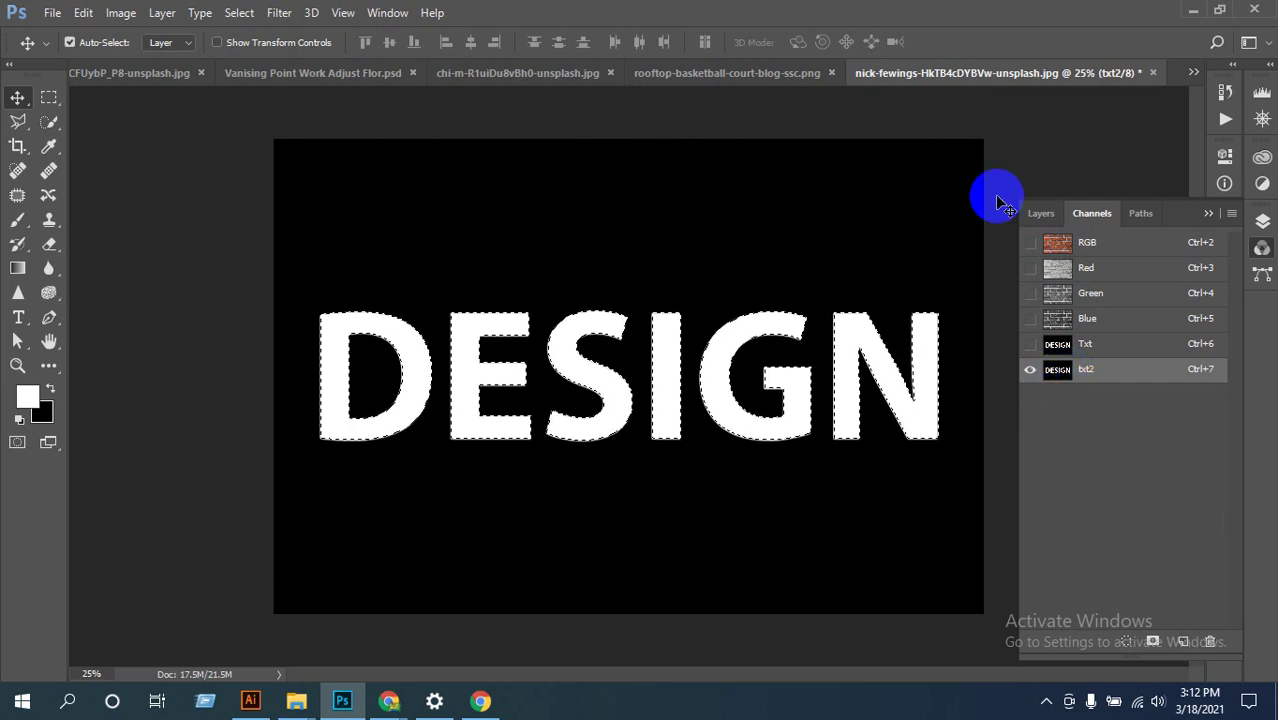
# Step: Create a new layer above the brick background and name it DESIGN
pyautogui.click(1035, 216)
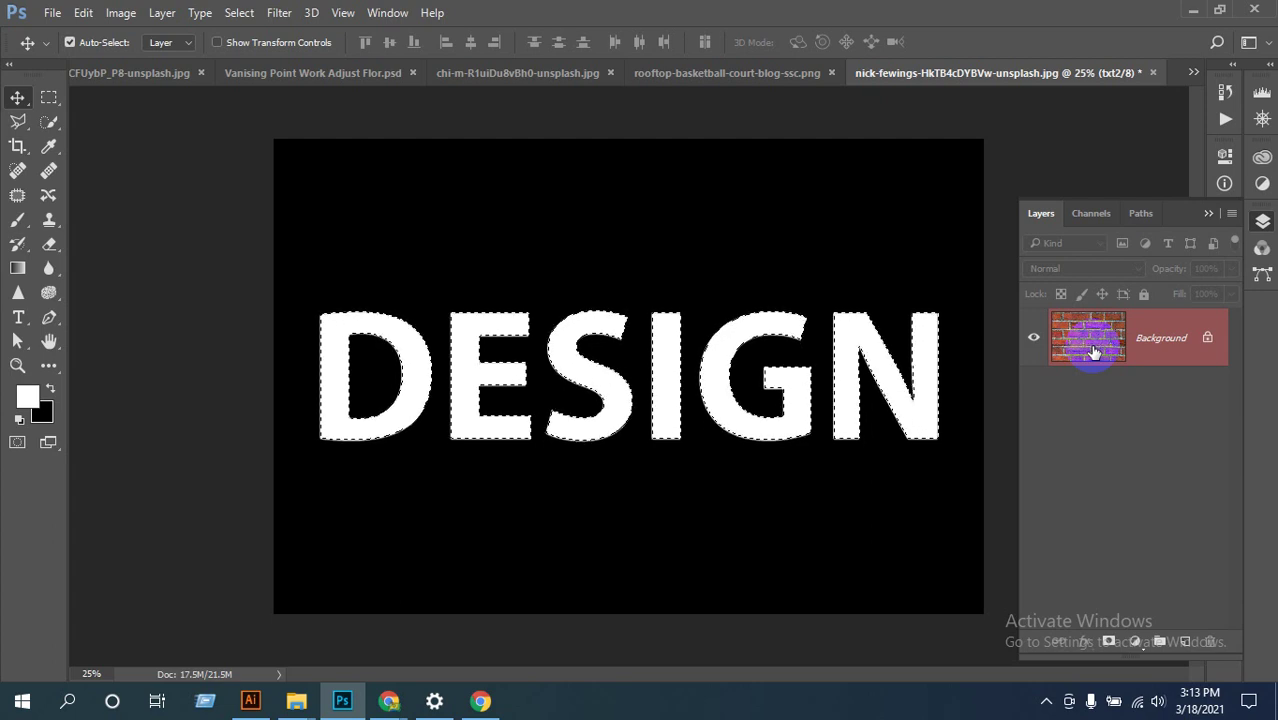
pyautogui.click(1045, 216)
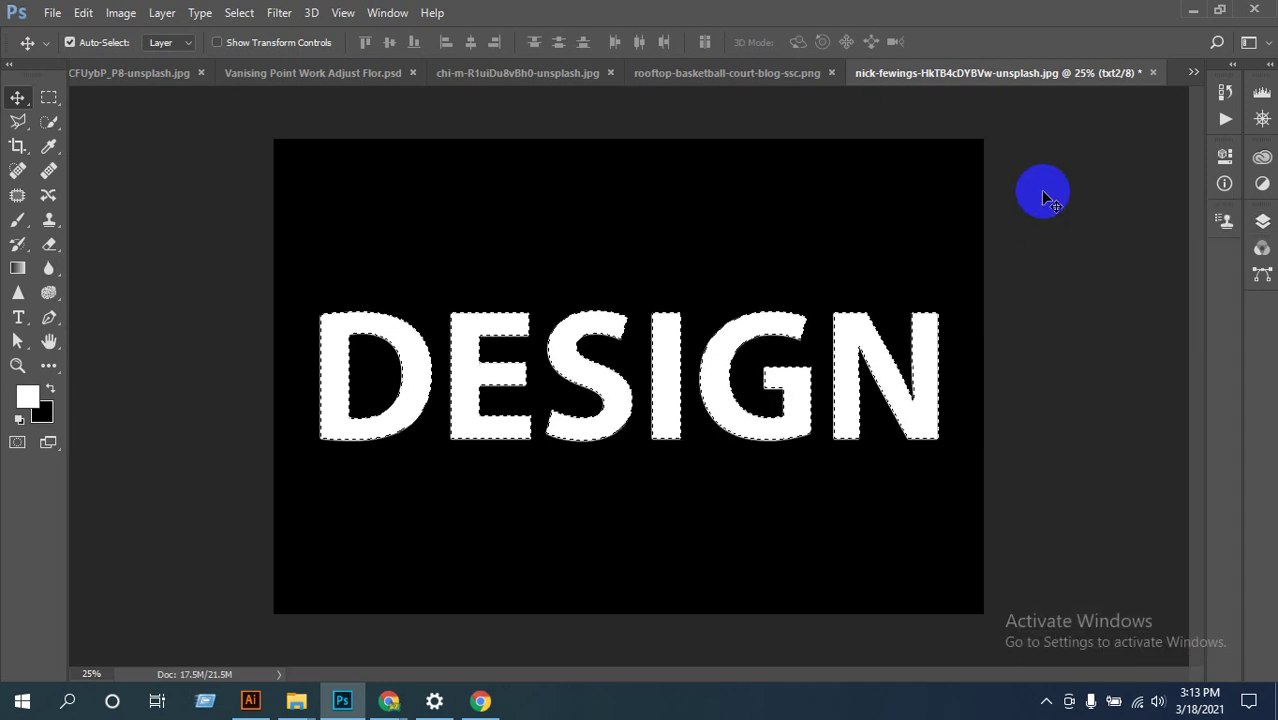
pyautogui.click(1262, 221)
pyautogui.click(1068, 231)
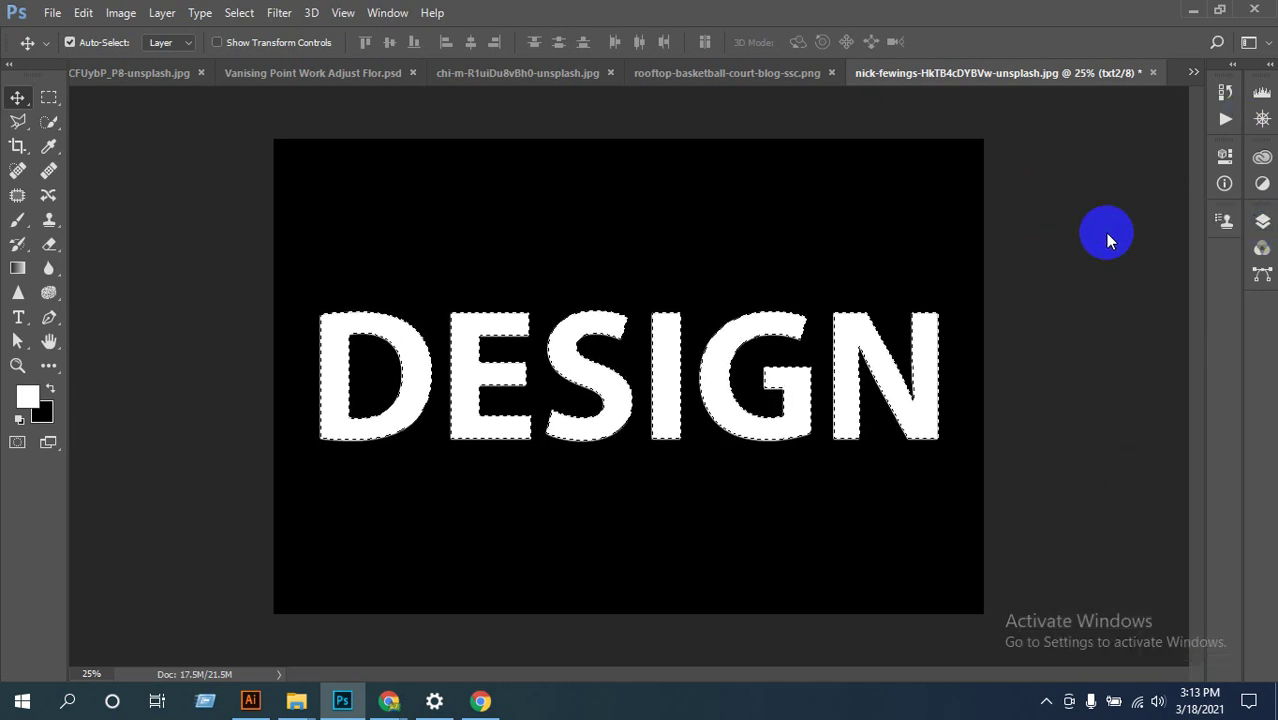
pyautogui.click(1260, 222)
pyautogui.click(1038, 216)
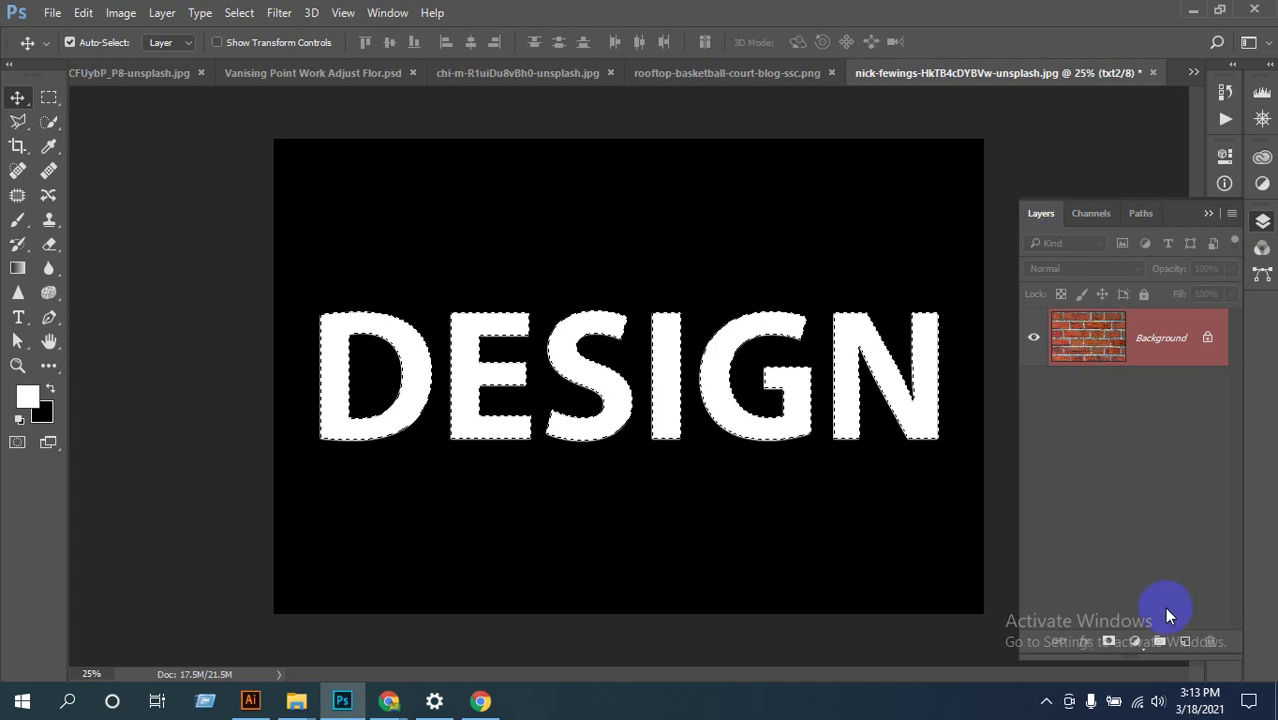
pyautogui.click(1185, 641)
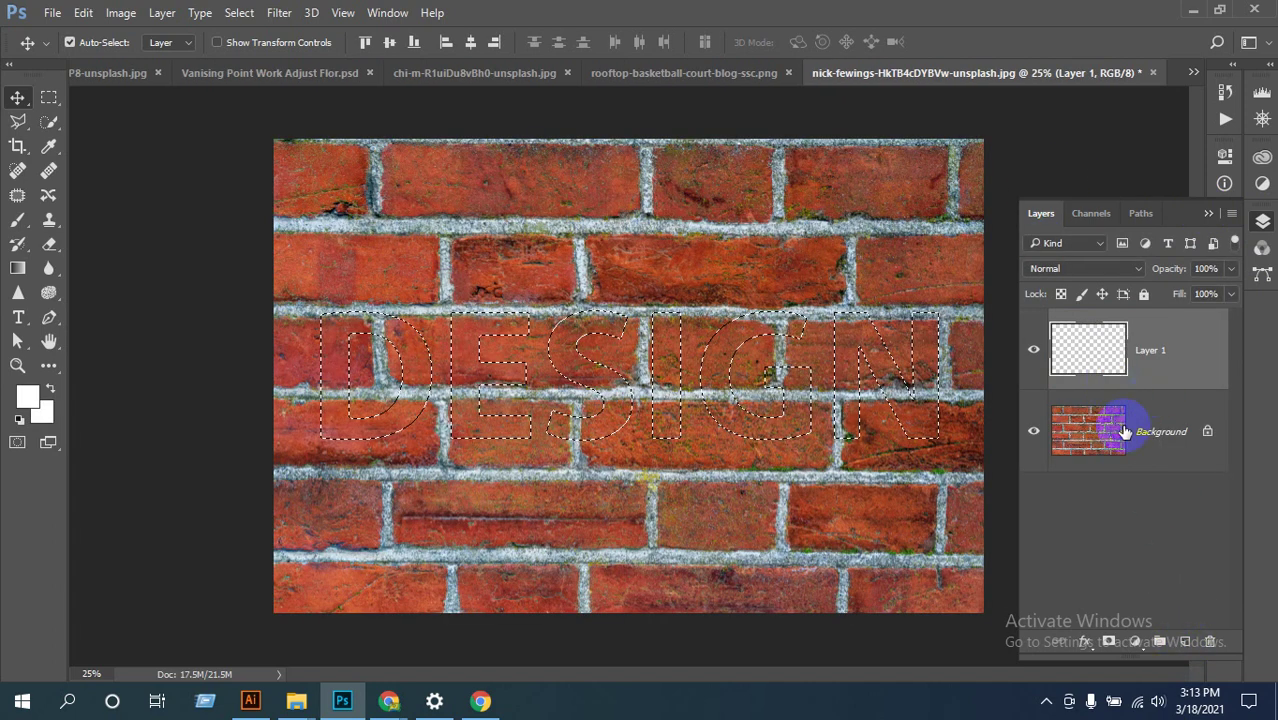
pyautogui.doubleClick(1150, 350)
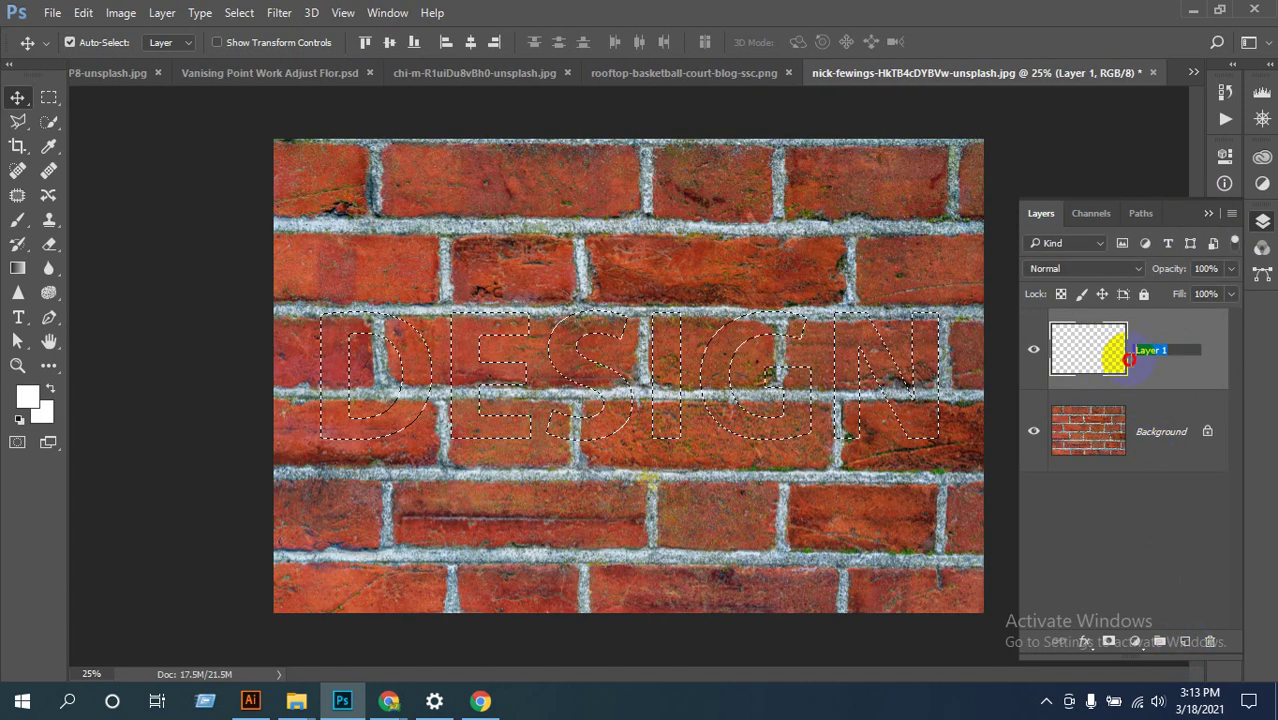
pyautogui.write('DESIGN')
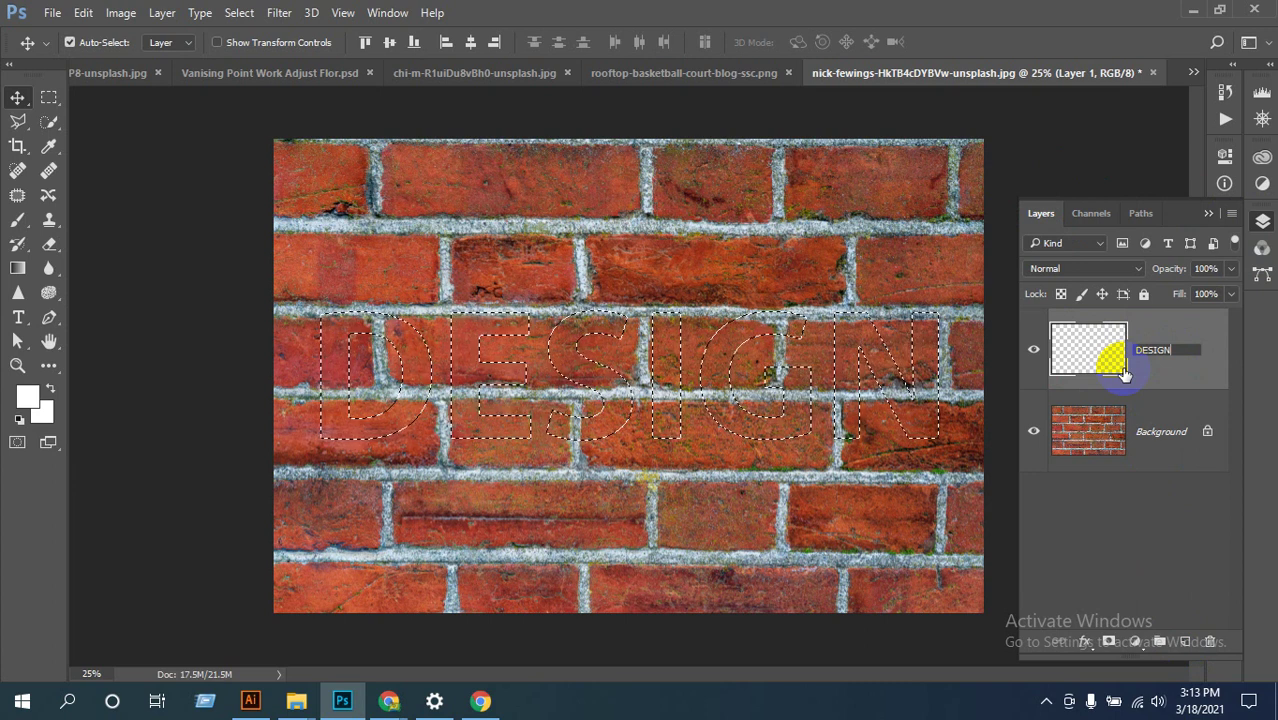
# Step: Finish naming the layer DESIGN, show only the txt2 channel and load that channel as a selection
pyautogui.press('Return')
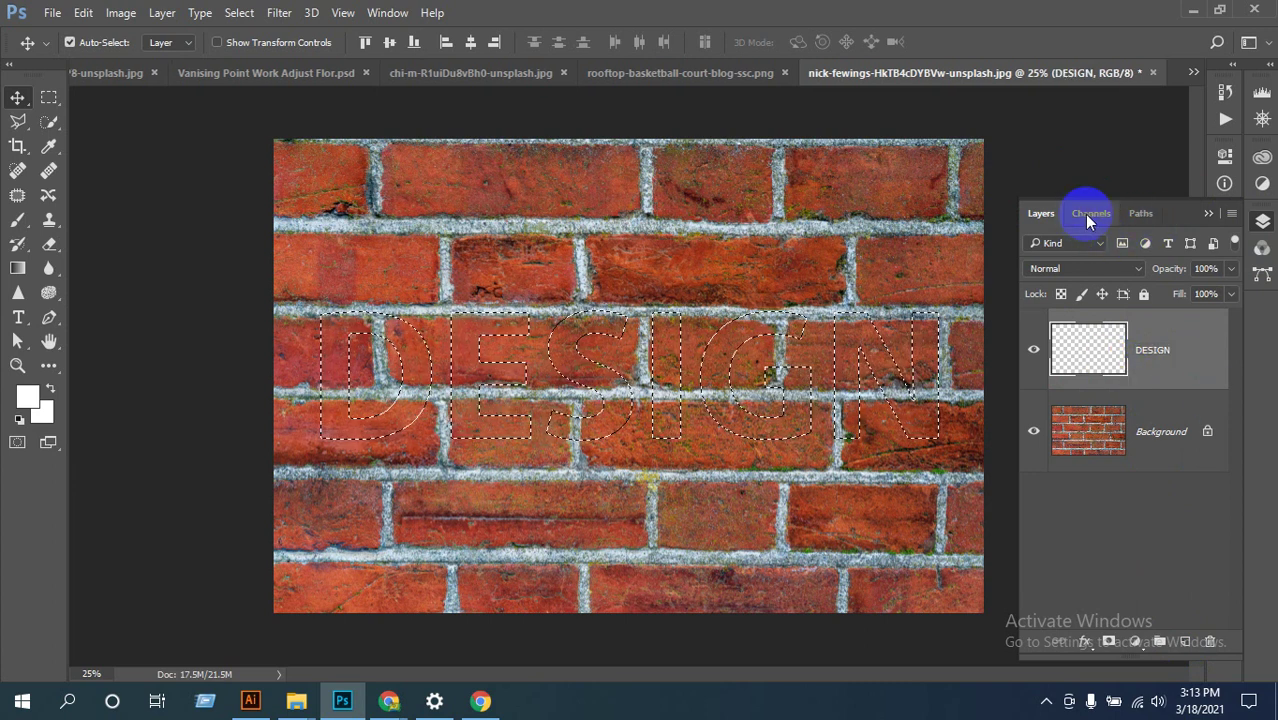
pyautogui.click(1088, 214)
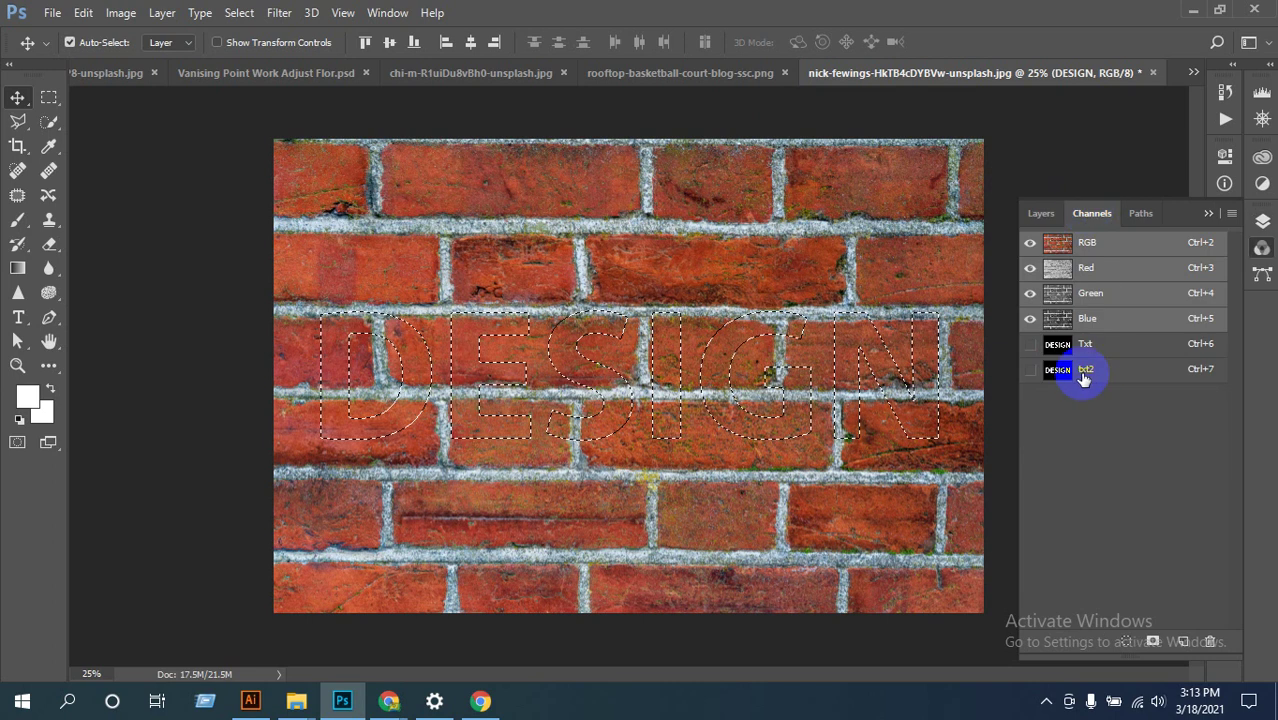
pyautogui.click(1030, 370)
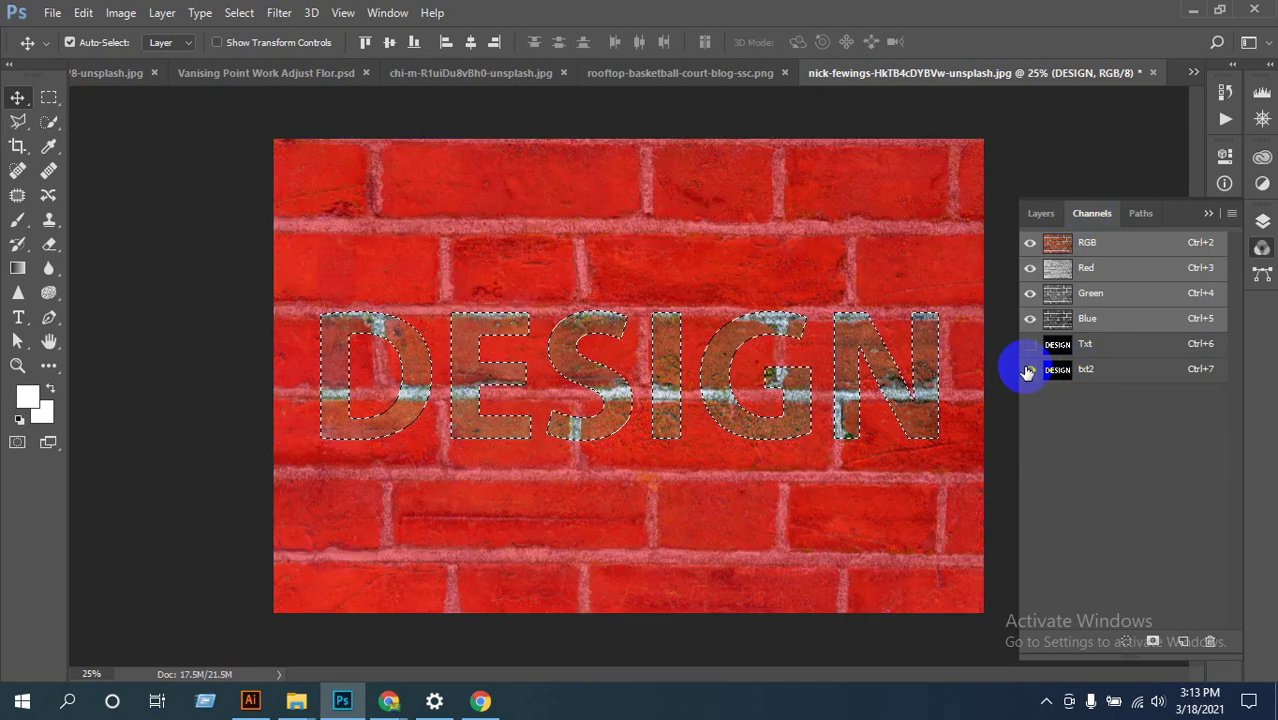
pyautogui.click(1030, 344)
pyautogui.click(1030, 318)
pyautogui.click(1030, 293)
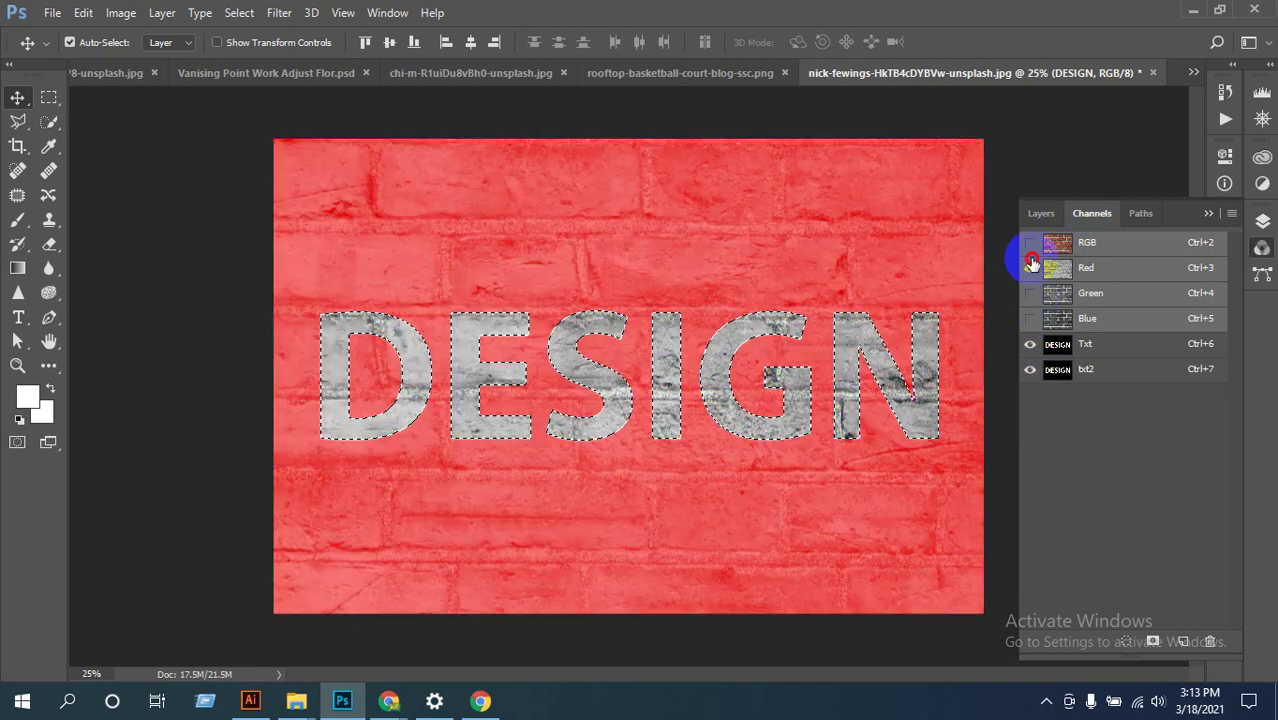
pyautogui.click(1030, 267)
pyautogui.click(1030, 344)
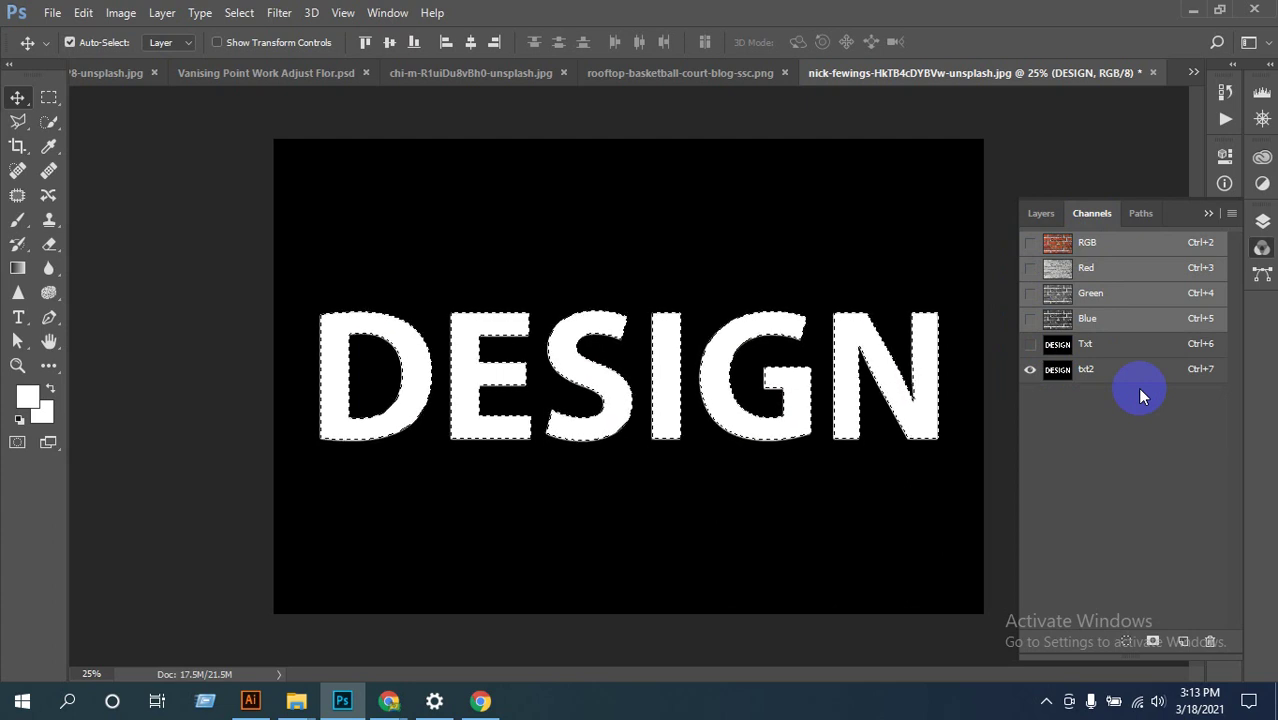
pyautogui.keyDown('ctrl'); pyautogui.click(1077, 380); pyautogui.keyUp('ctrl')
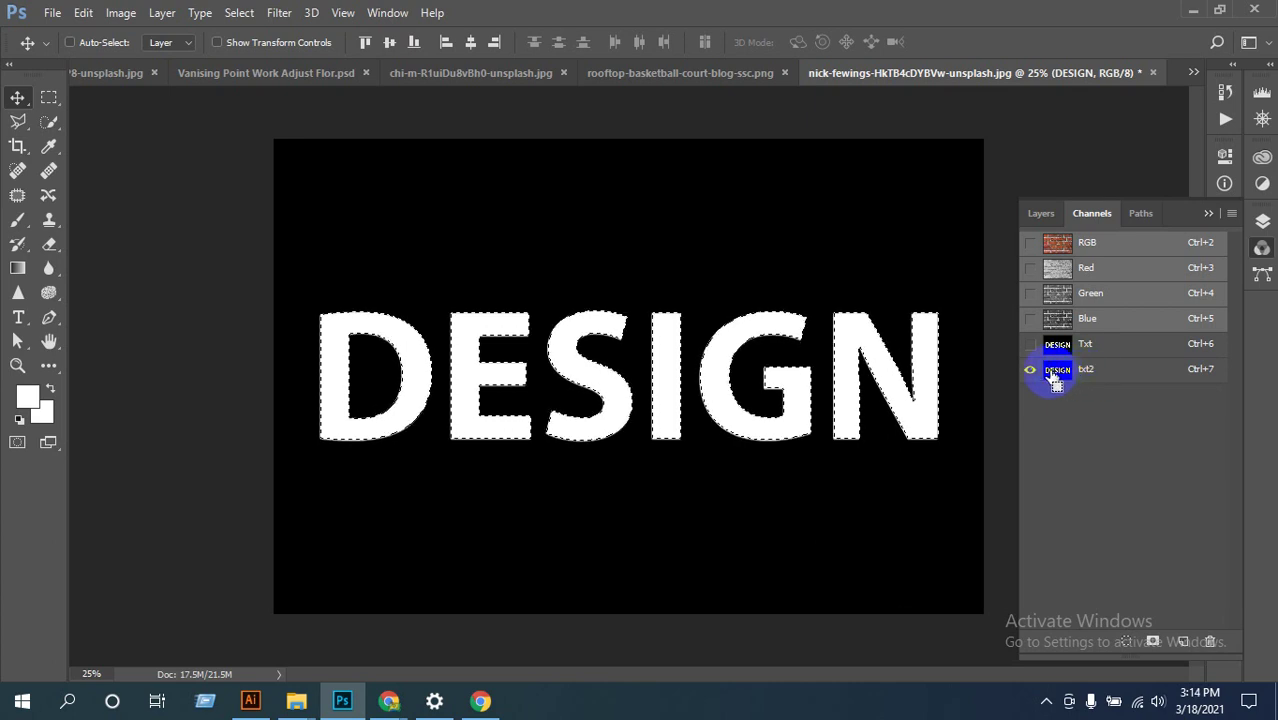
pyautogui.press('ctrl')
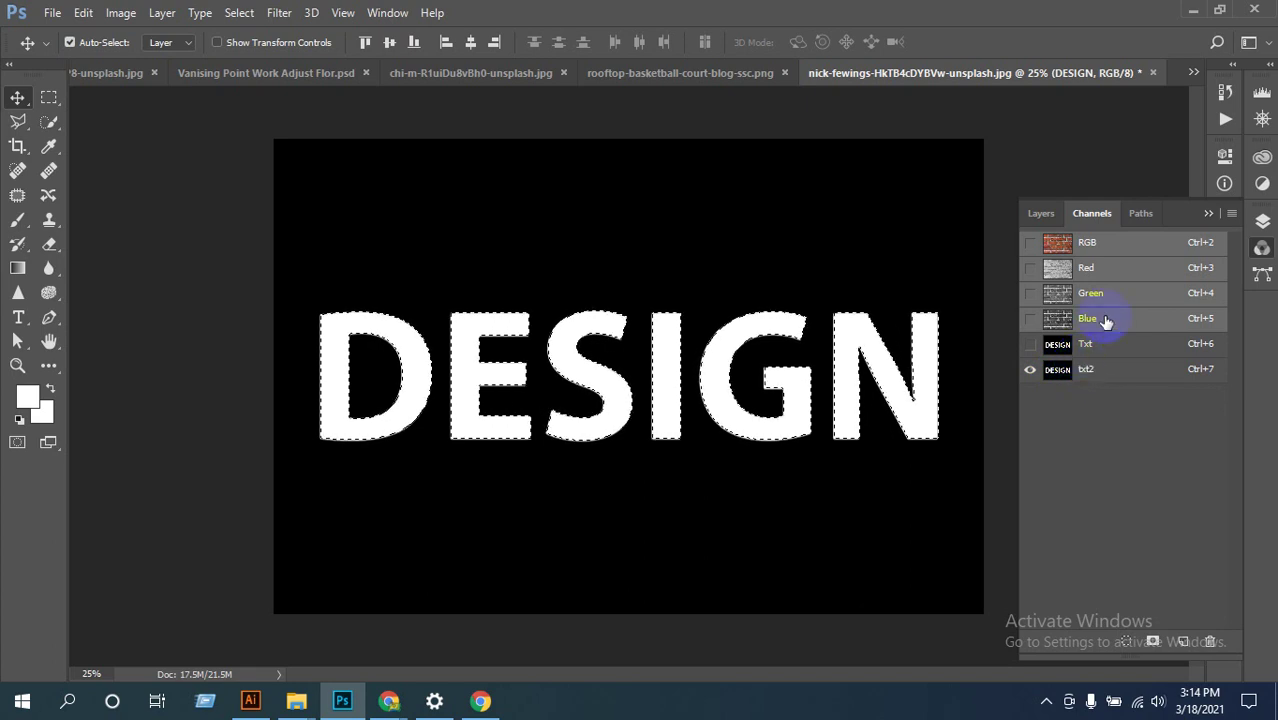
# Step: Fill the lettering selection on the DESIGN layer with the white foreground color
pyautogui.click(1038, 214)
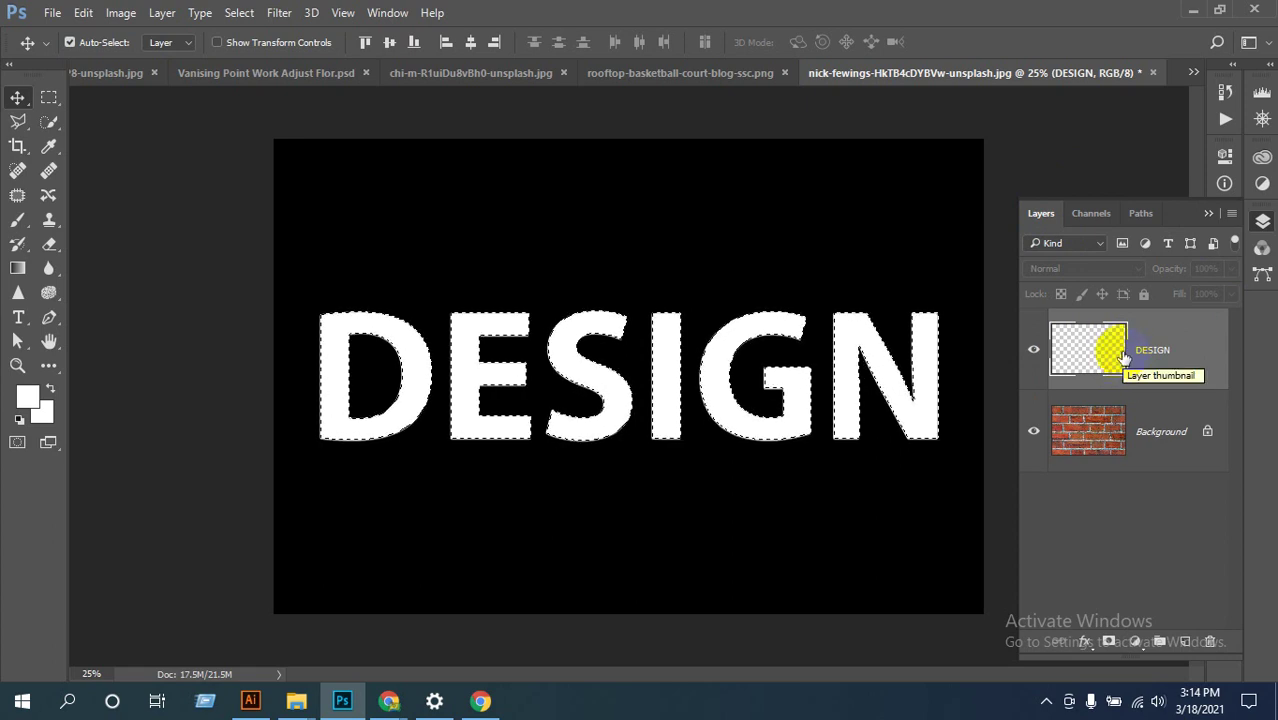
pyautogui.hotkey('alt', 'BackSpace')
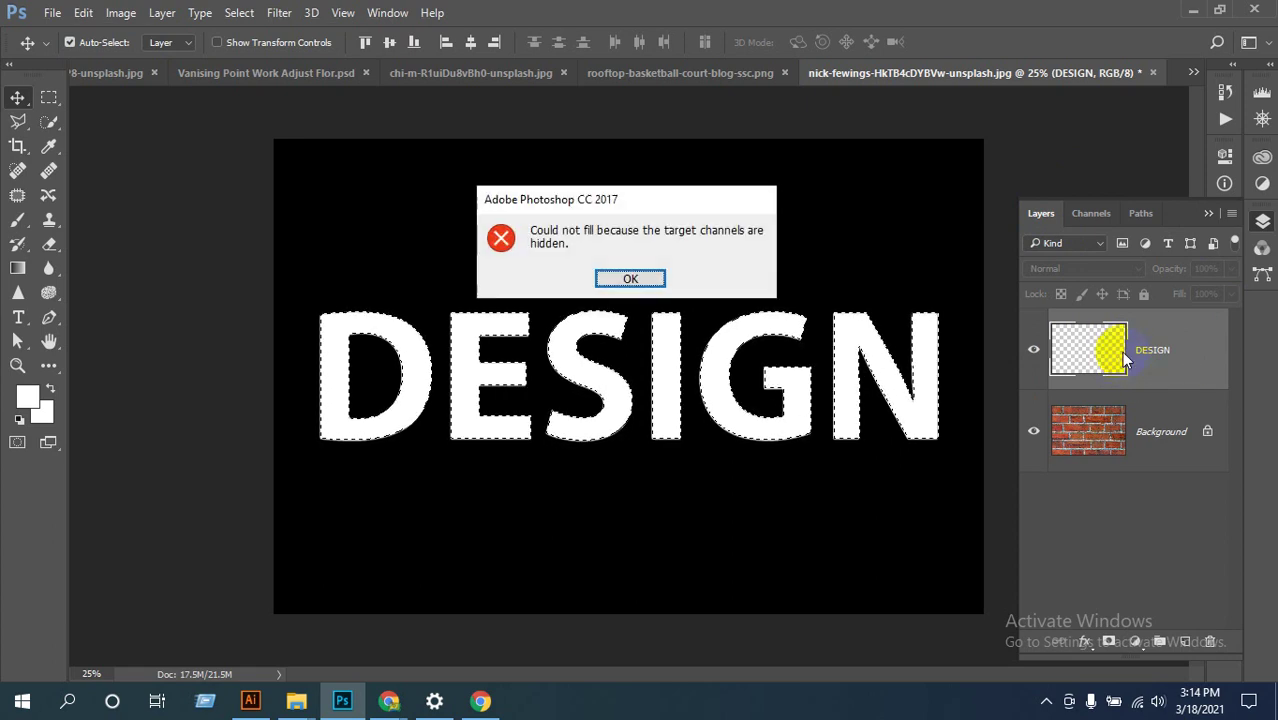
pyautogui.click(629, 278)
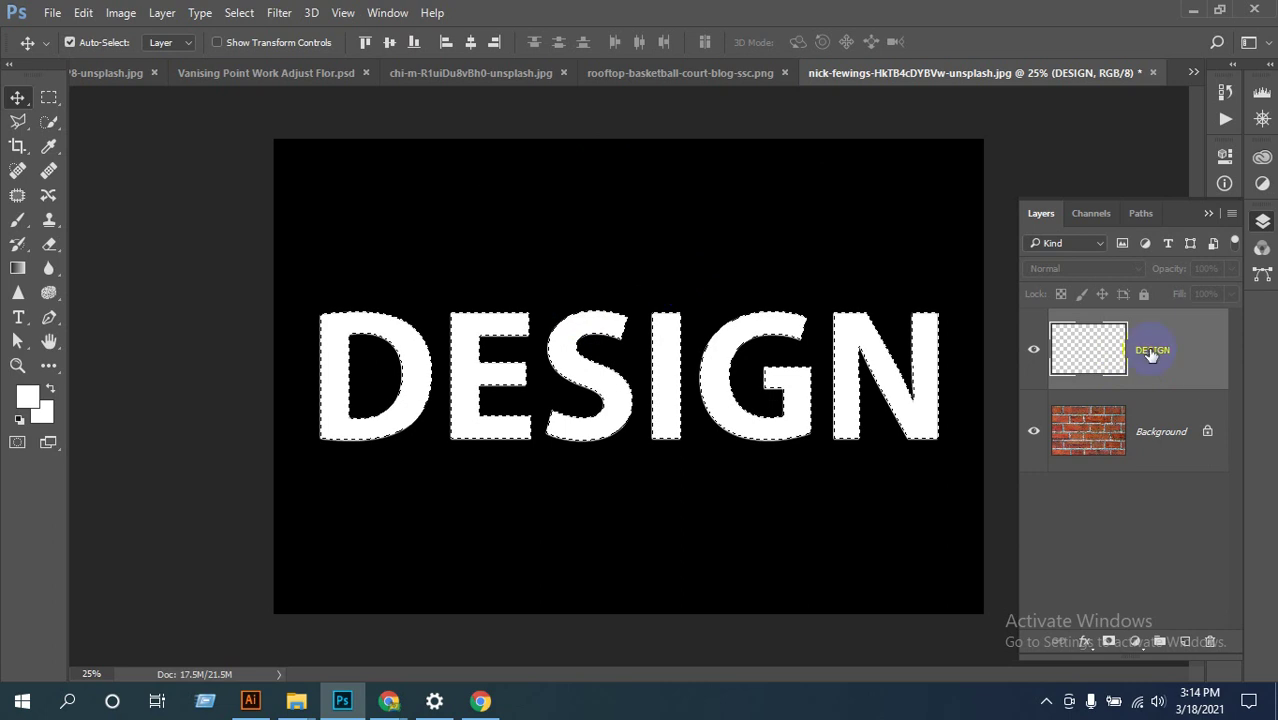
pyautogui.click(1094, 362)
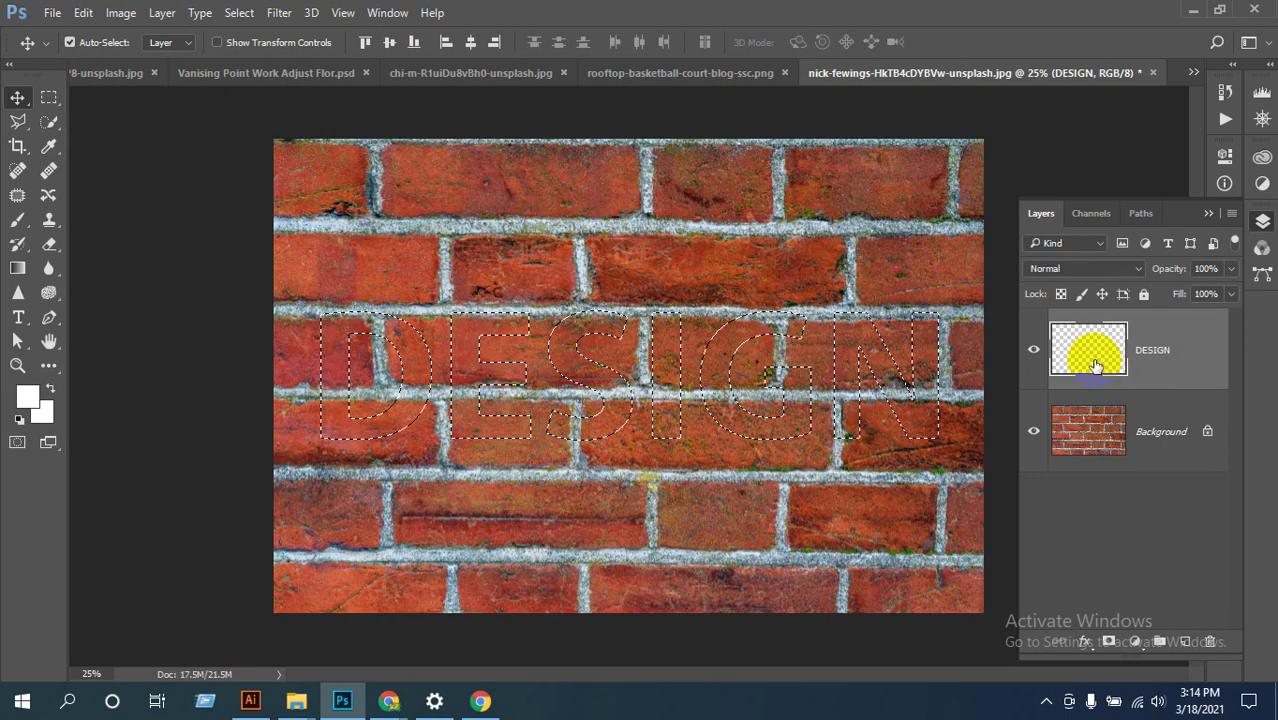
pyautogui.hotkey('alt', 'BackSpace')
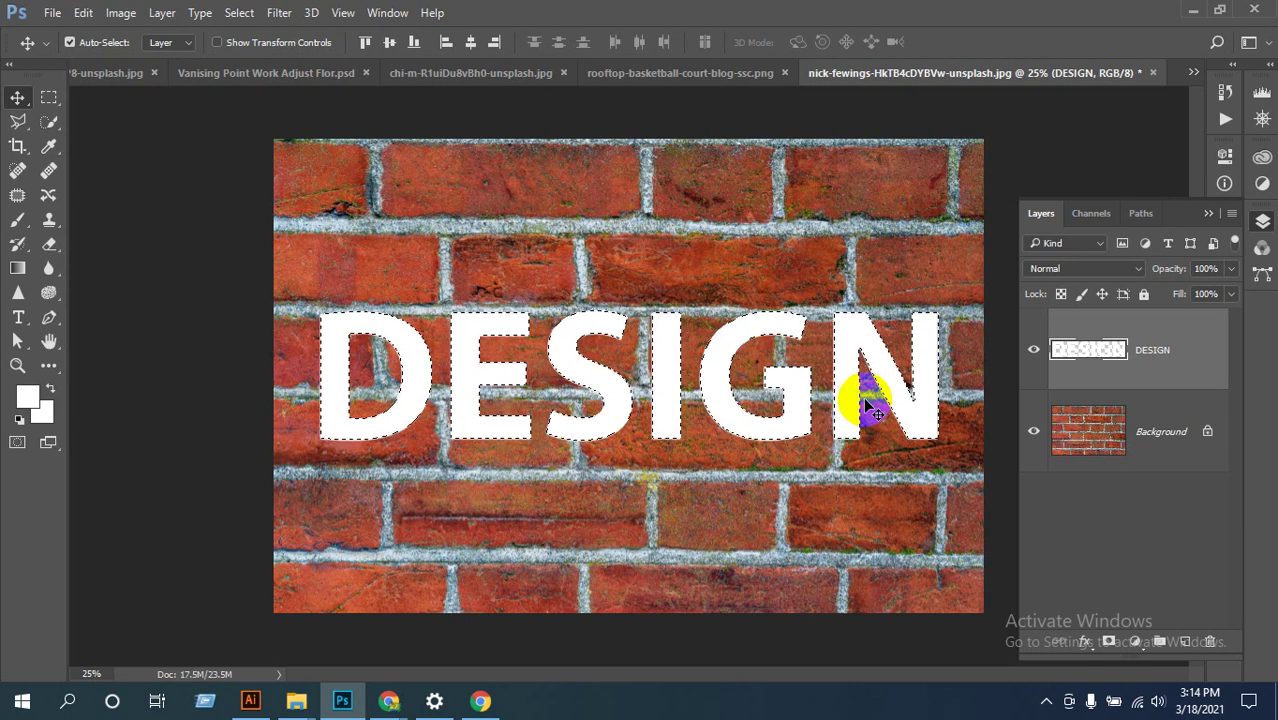
pyautogui.click(1090, 213)
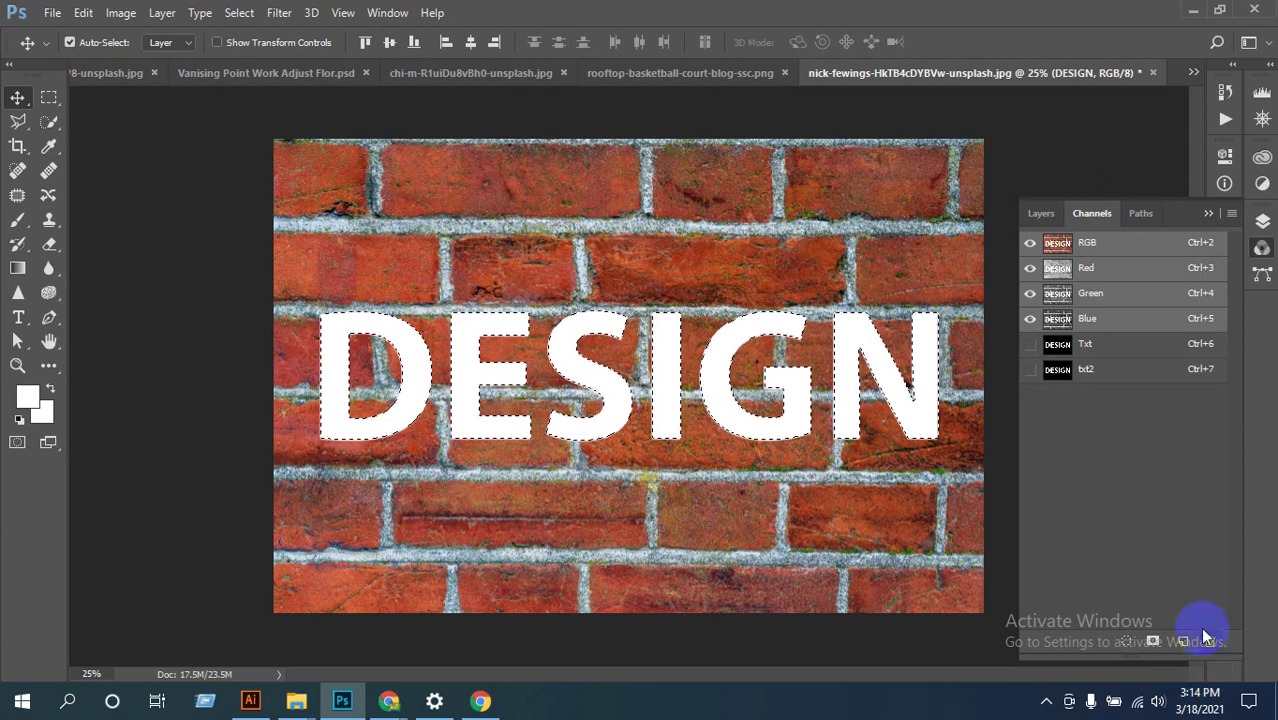
pyautogui.click(1090, 252)
pyautogui.click(1093, 251)
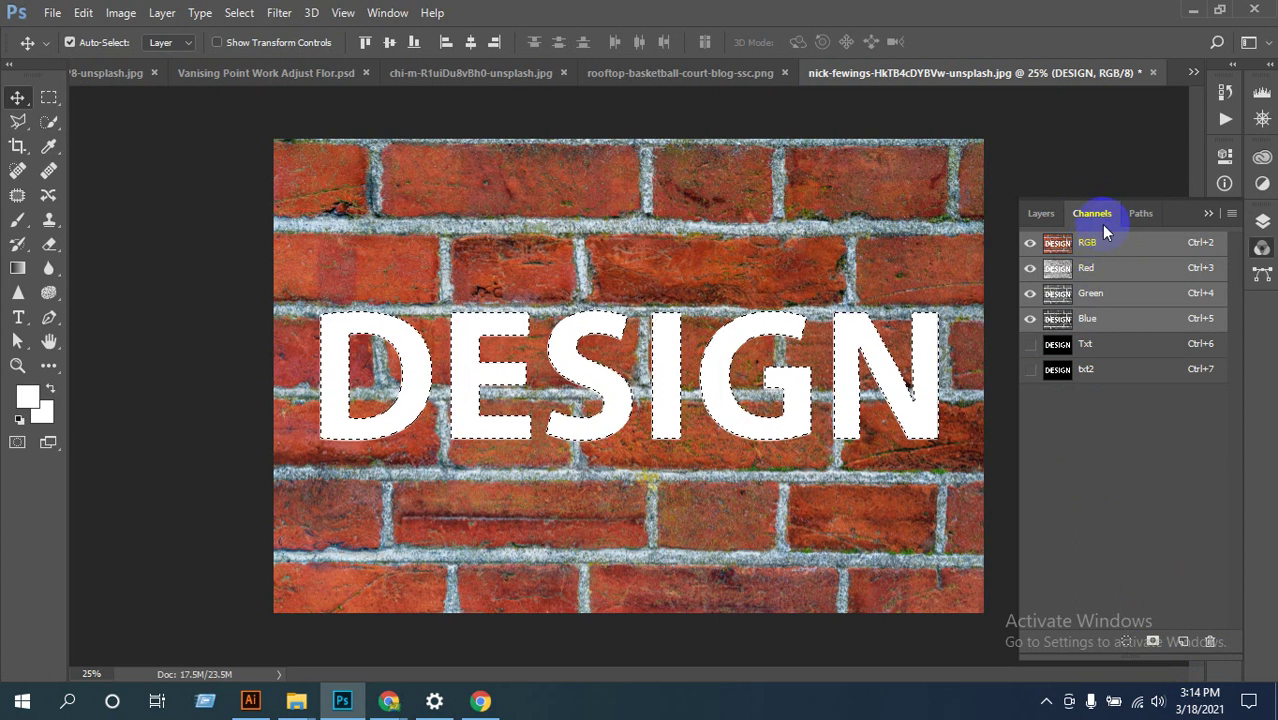
pyautogui.keyDown('ctrl'); pyautogui.click(1052, 343); pyautogui.keyUp('ctrl')
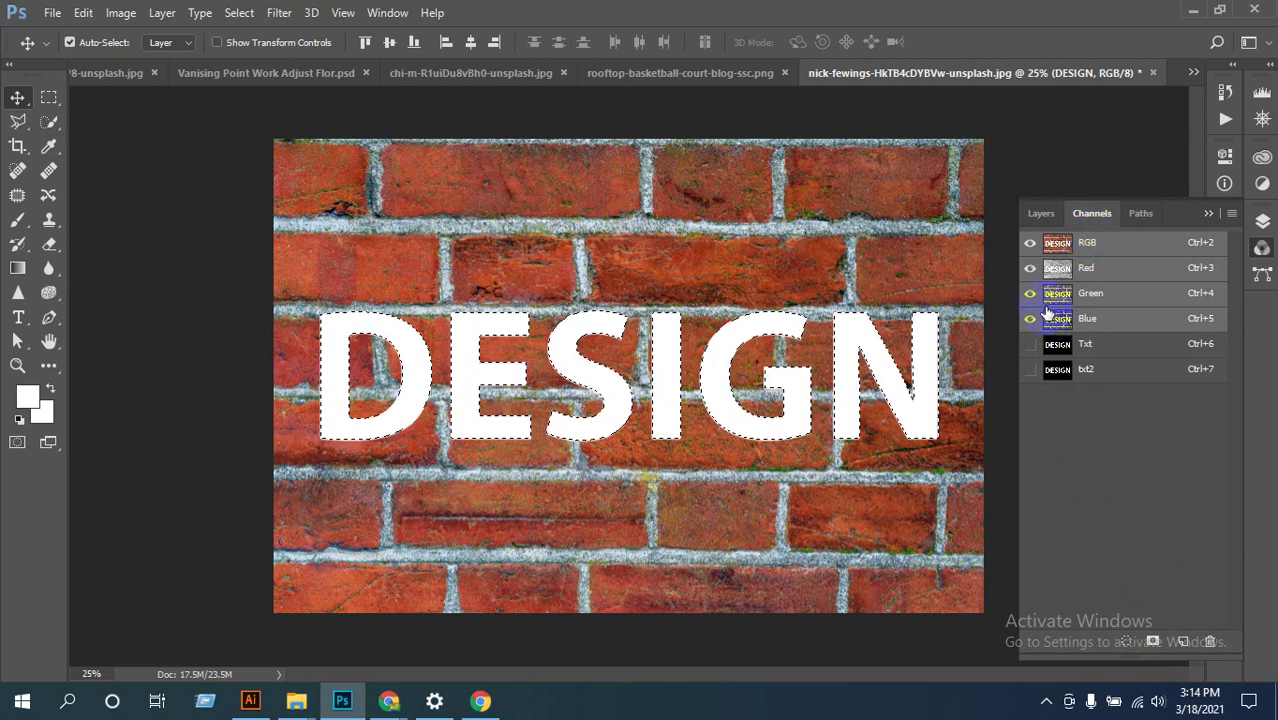
pyautogui.click(1030, 318)
pyautogui.click(1030, 293)
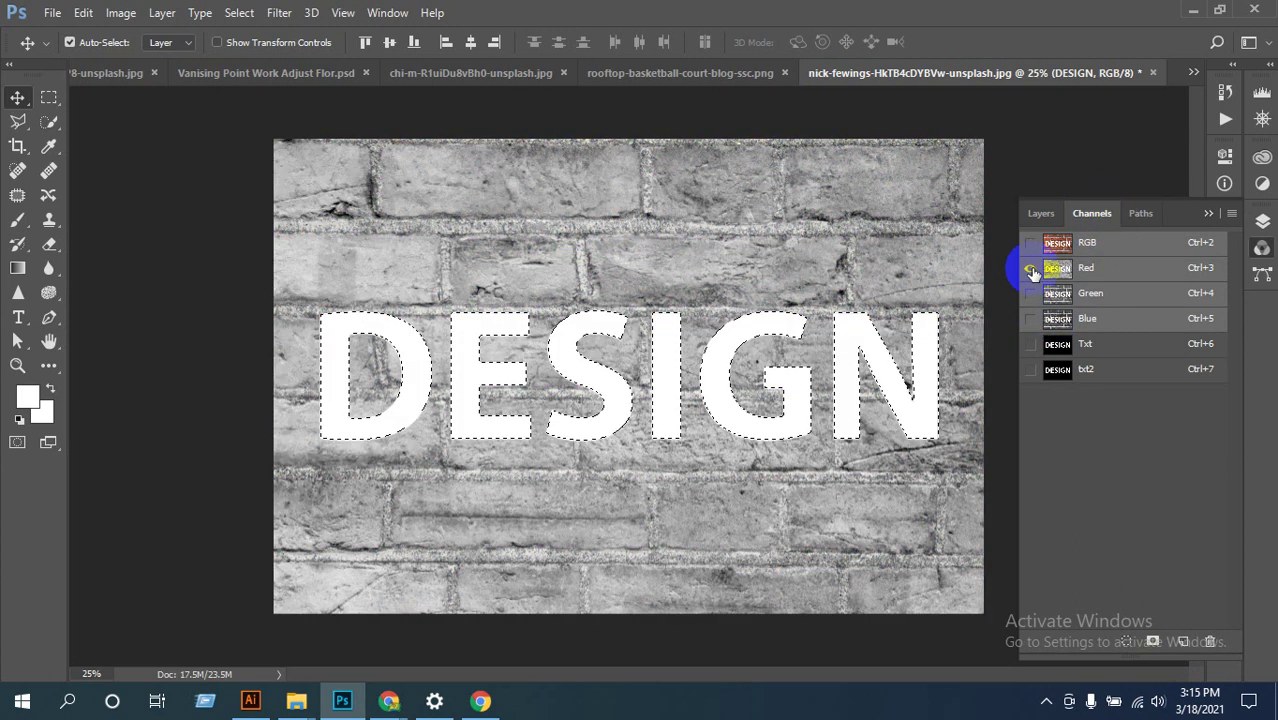
pyautogui.click(1060, 248)
pyautogui.click(1030, 244)
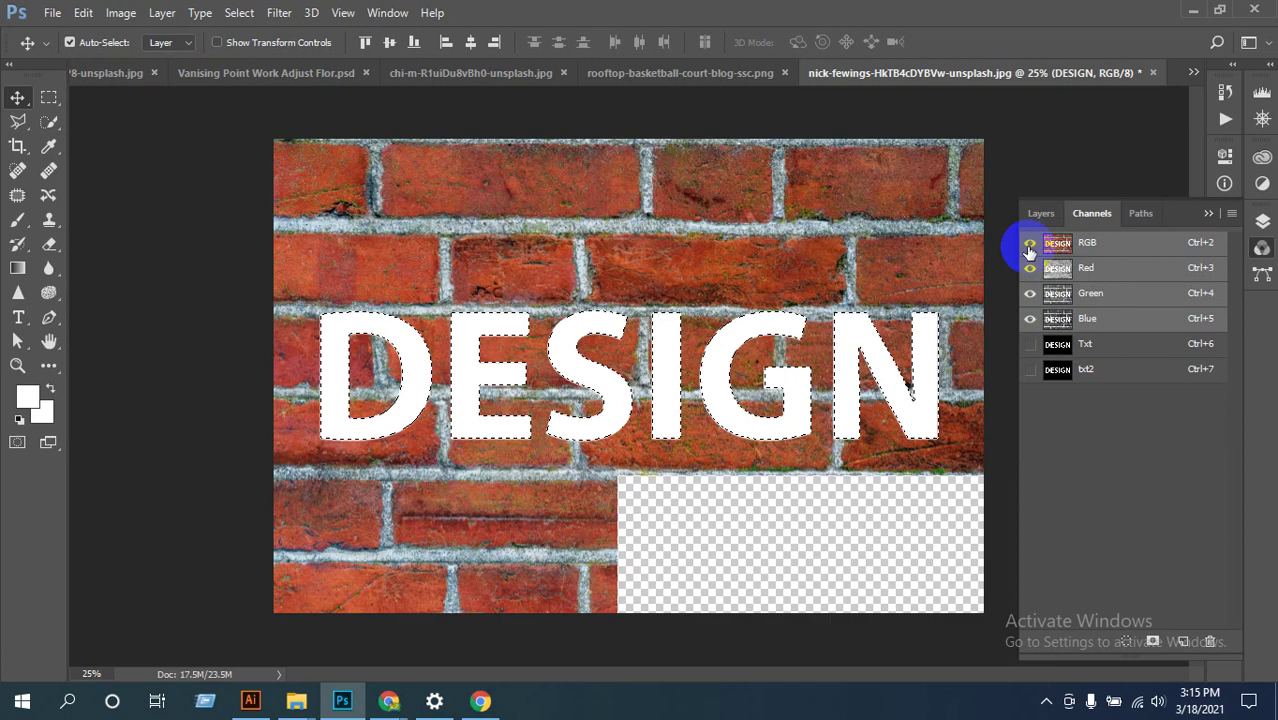
pyautogui.click(1030, 268)
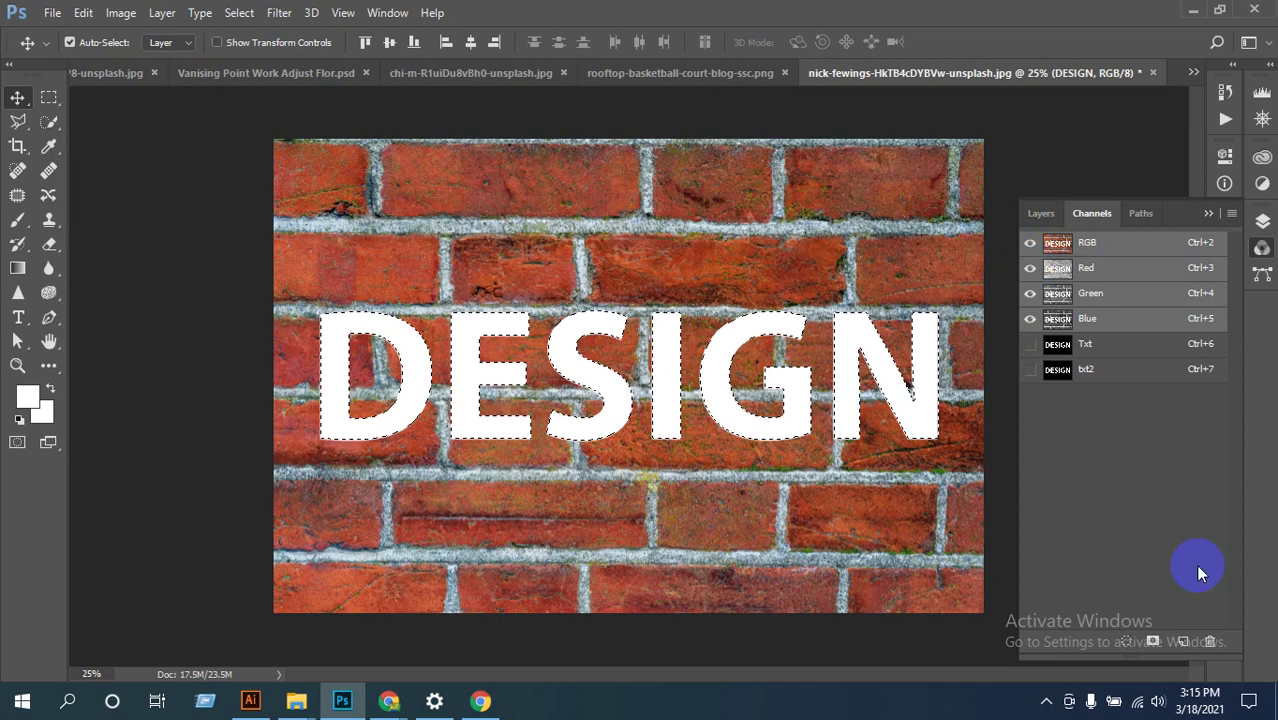
pyautogui.click(1182, 641)
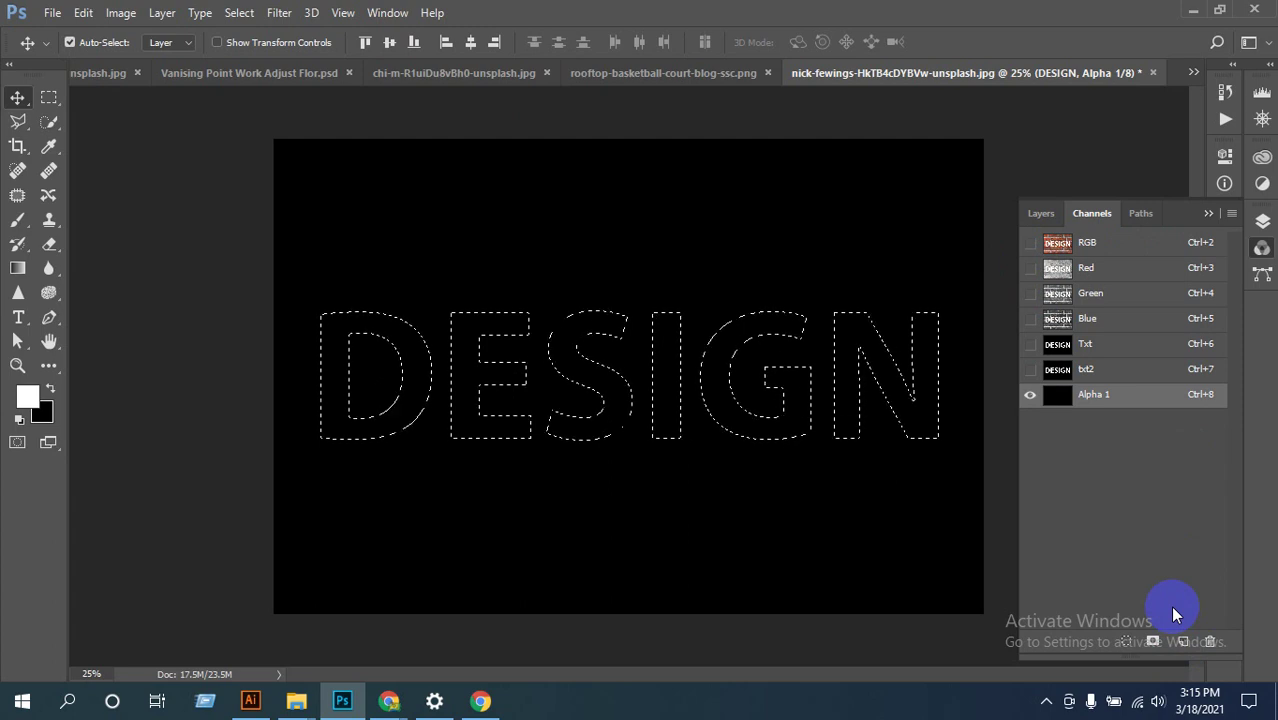
pyautogui.press('Delete')
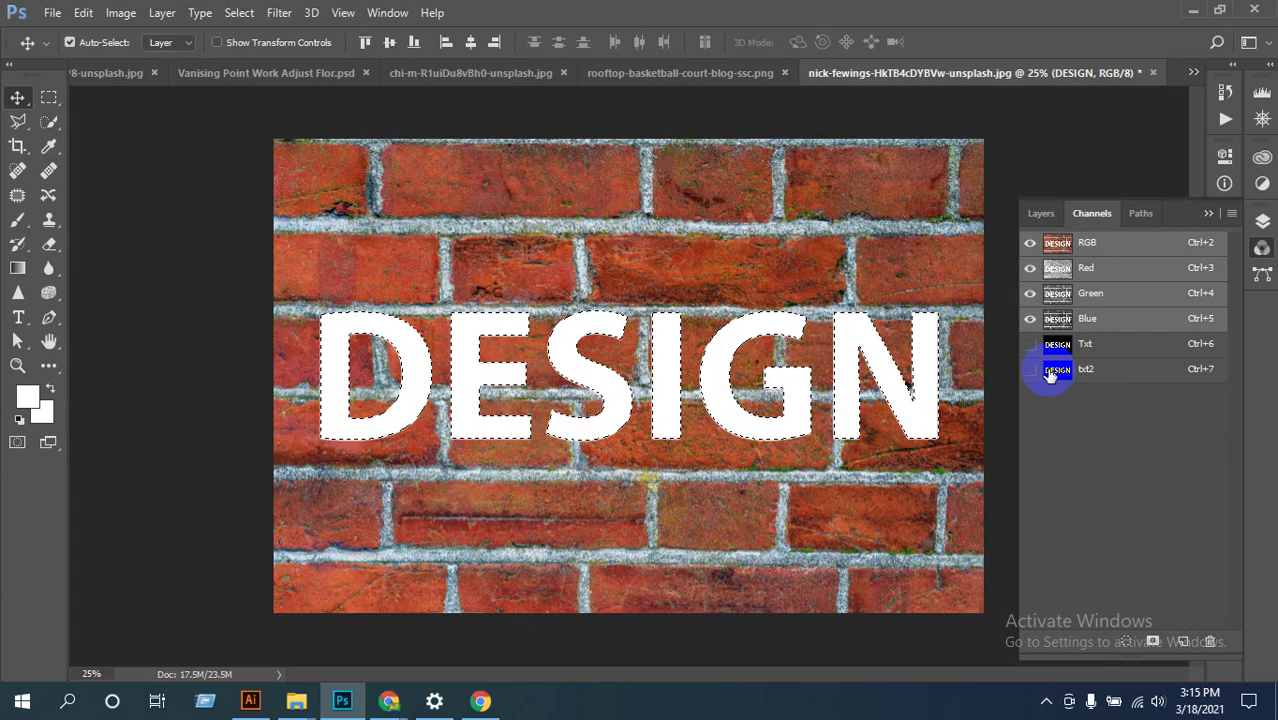
# Step: Hide the DESIGN layer and select the Red channel of the brick photo on its own
pyautogui.click(1041, 213)
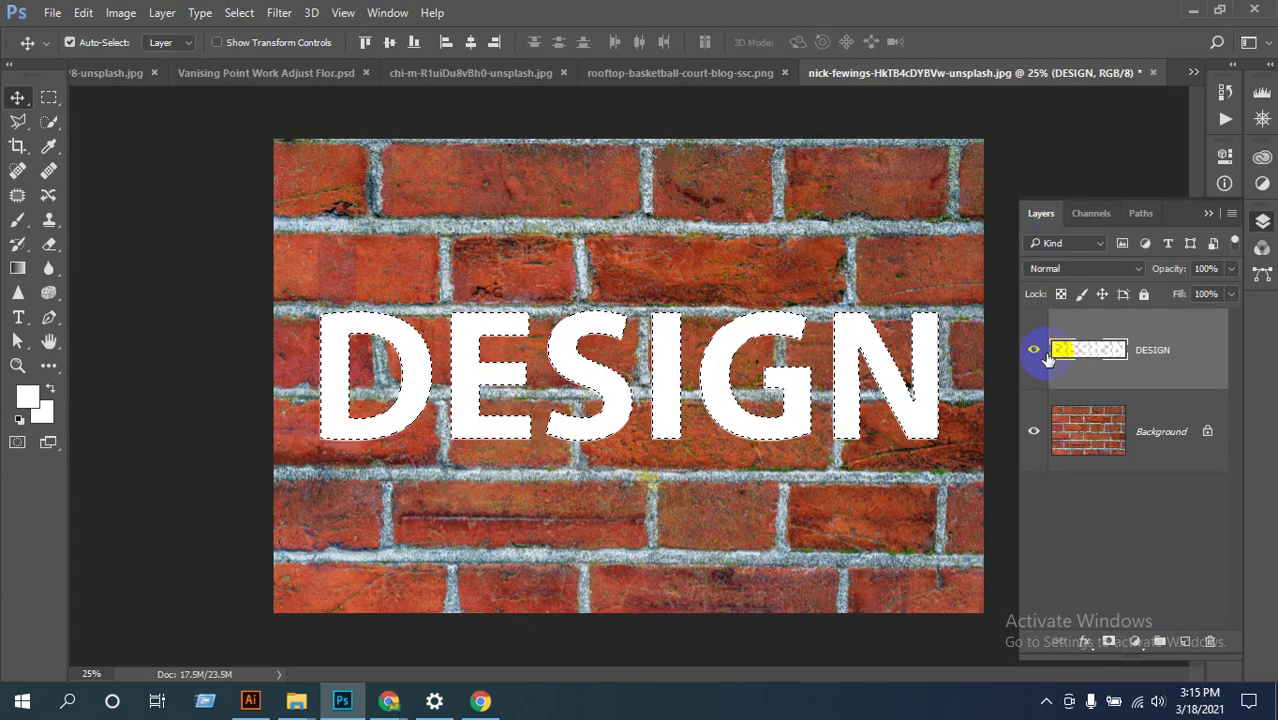
pyautogui.click(1033, 350)
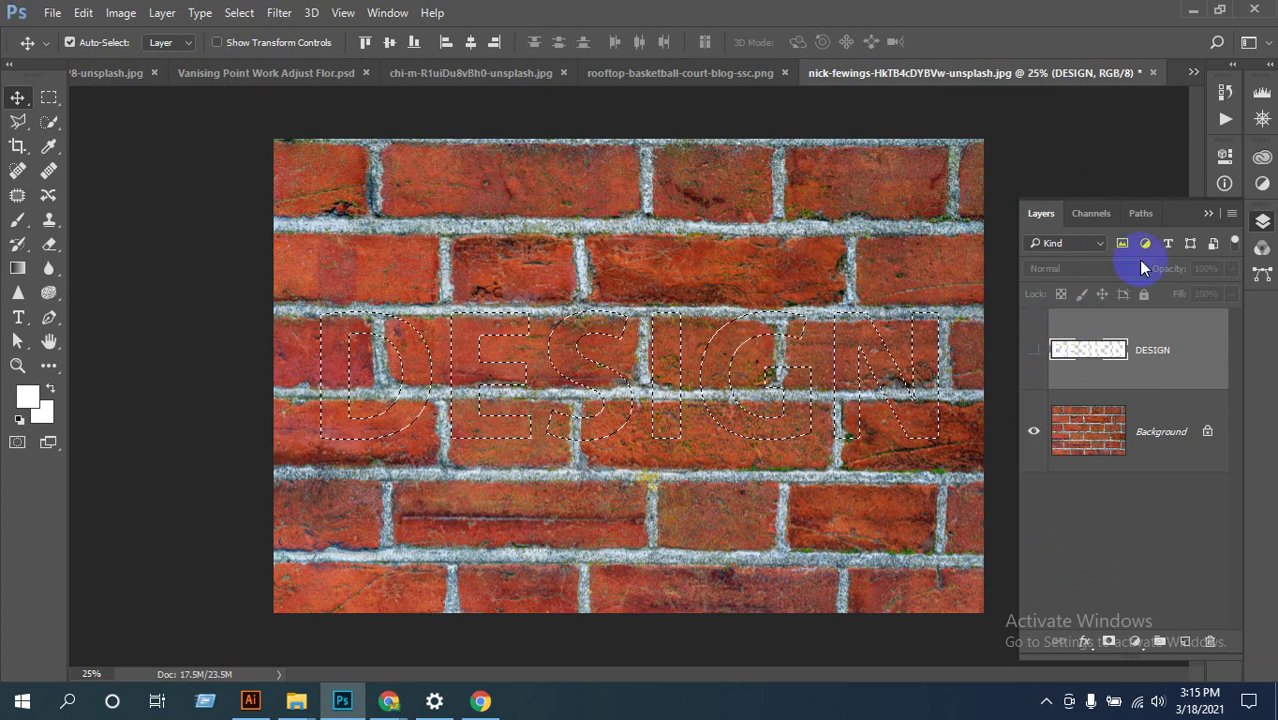
pyautogui.click(1091, 213)
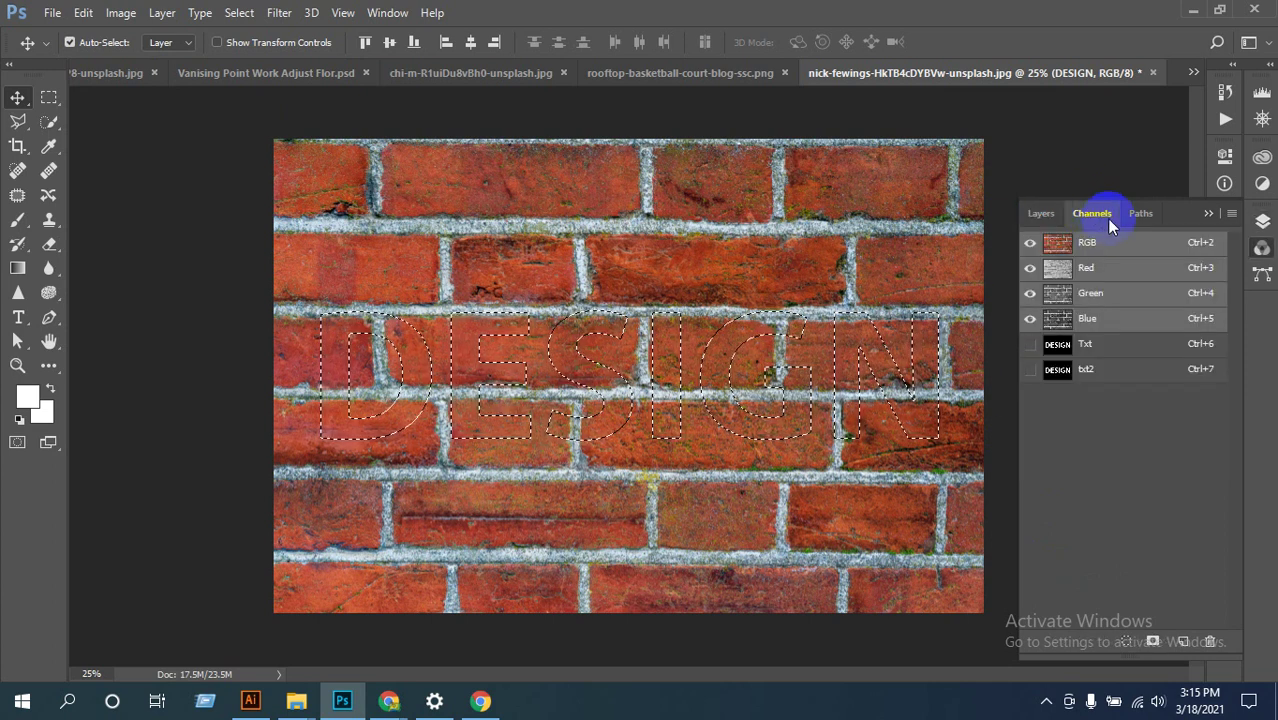
pyautogui.click(1031, 246)
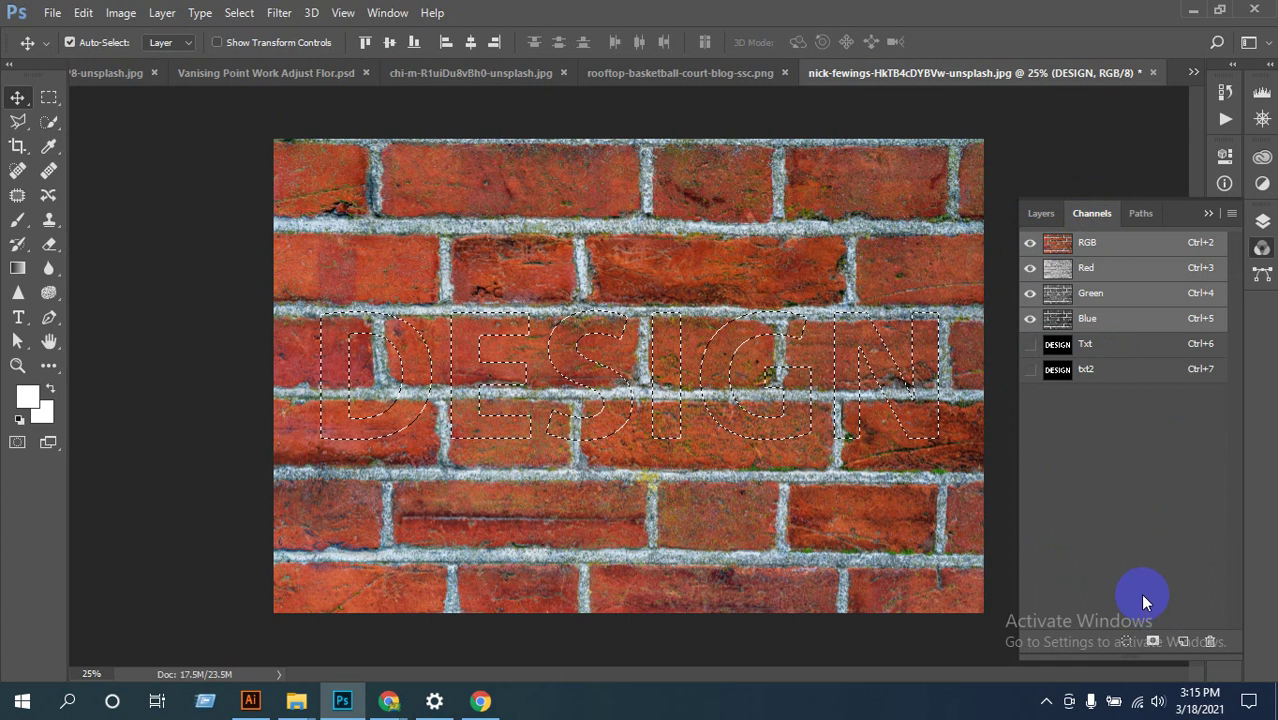
pyautogui.click(1110, 265)
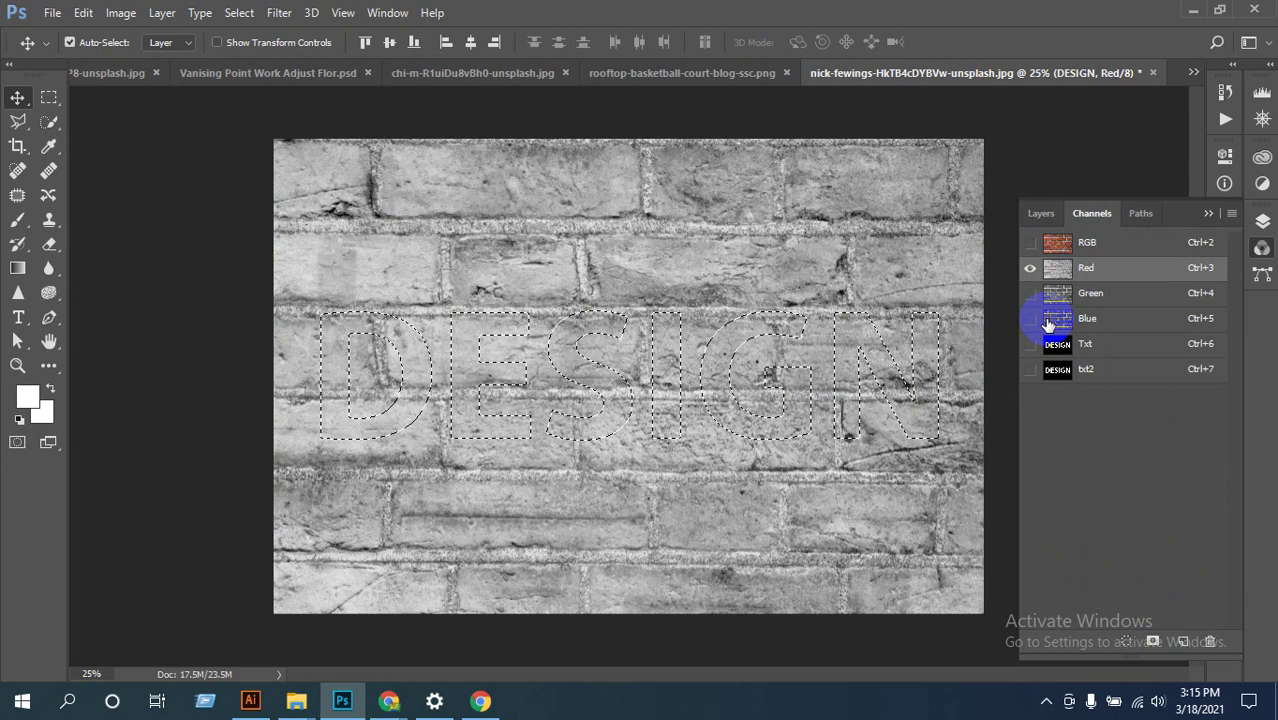
pyautogui.click(1113, 244)
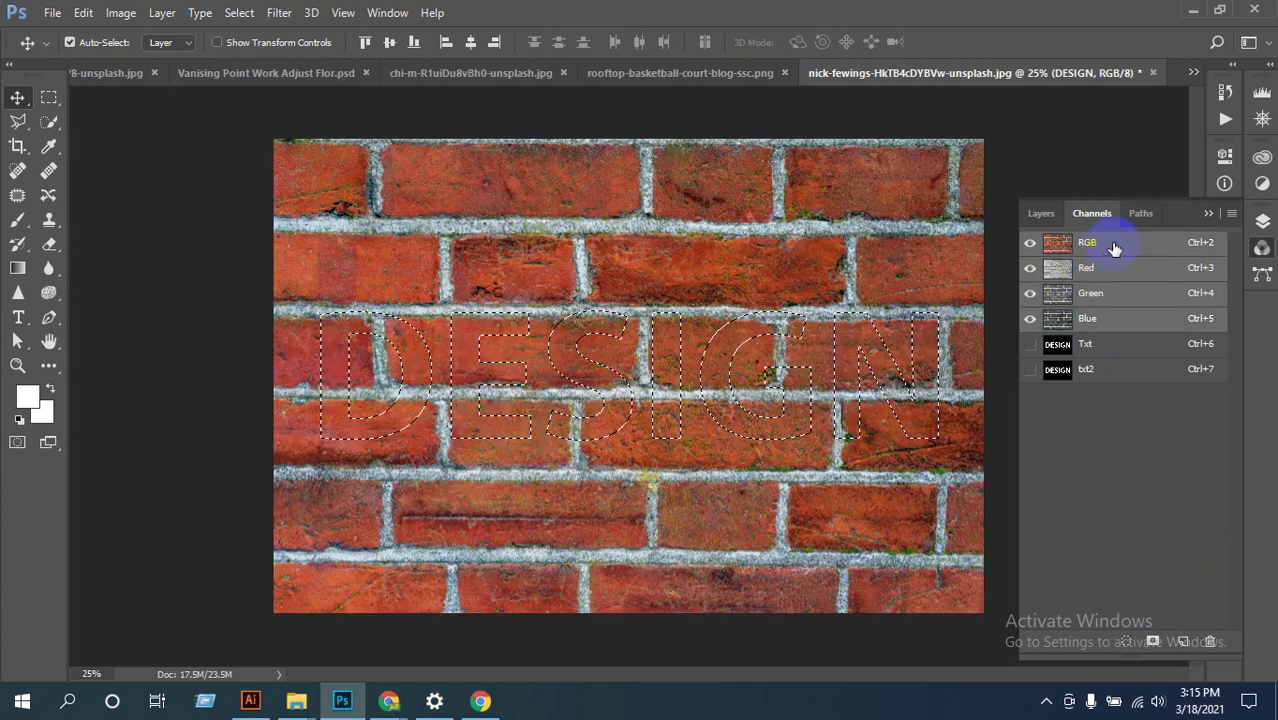
pyautogui.click(1110, 268)
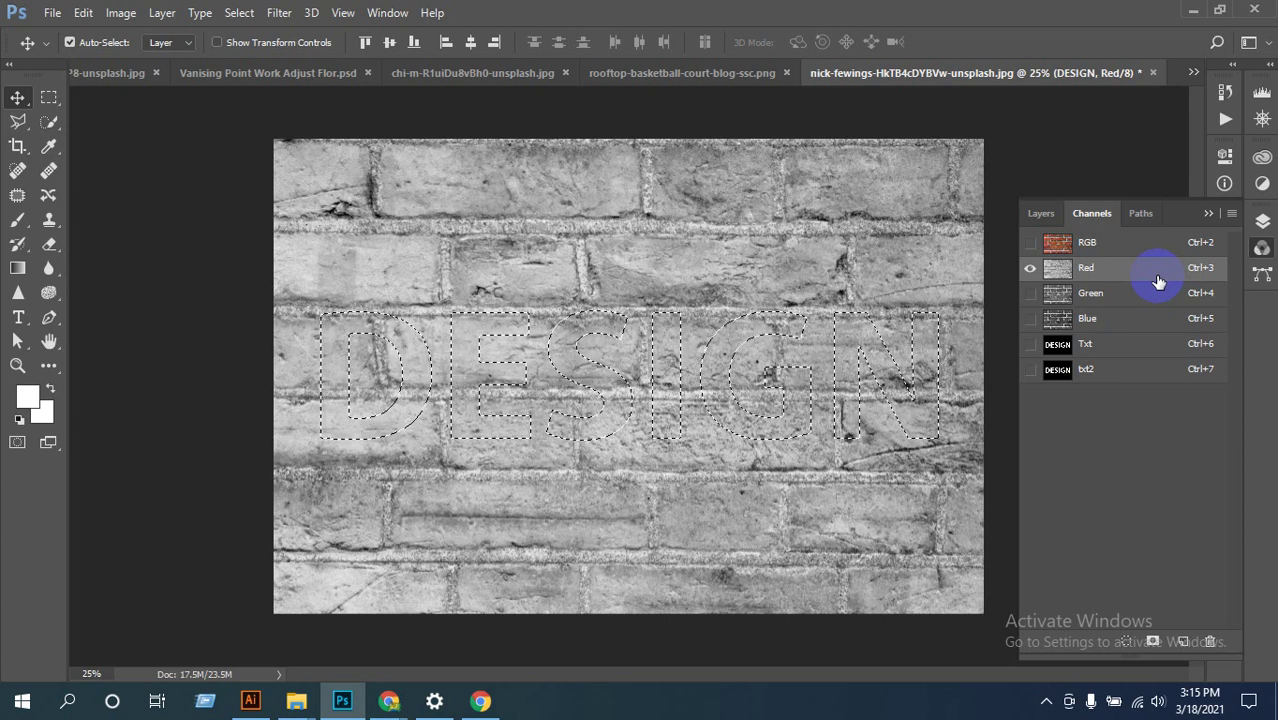
# Step: Create a new alpha channel below txt2 and name it Wall
pyautogui.click(1182, 644)
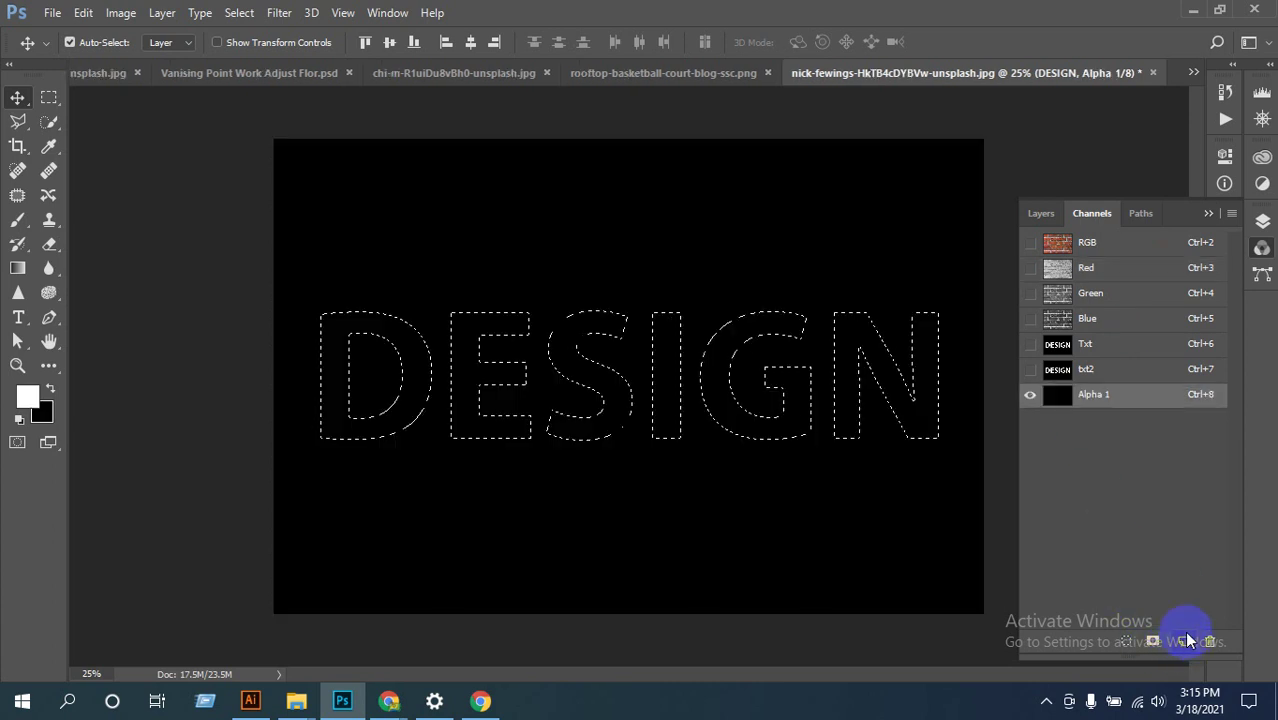
pyautogui.doubleClick(1096, 396)
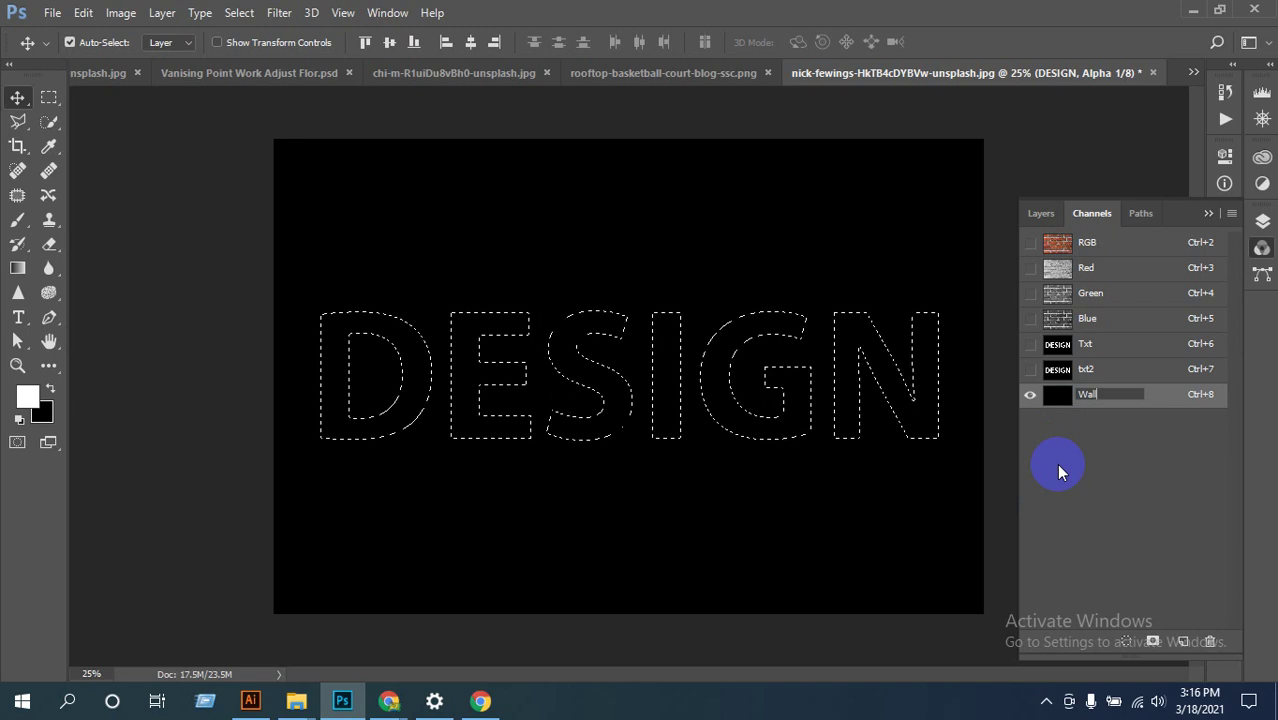
pyautogui.press('ctrl')
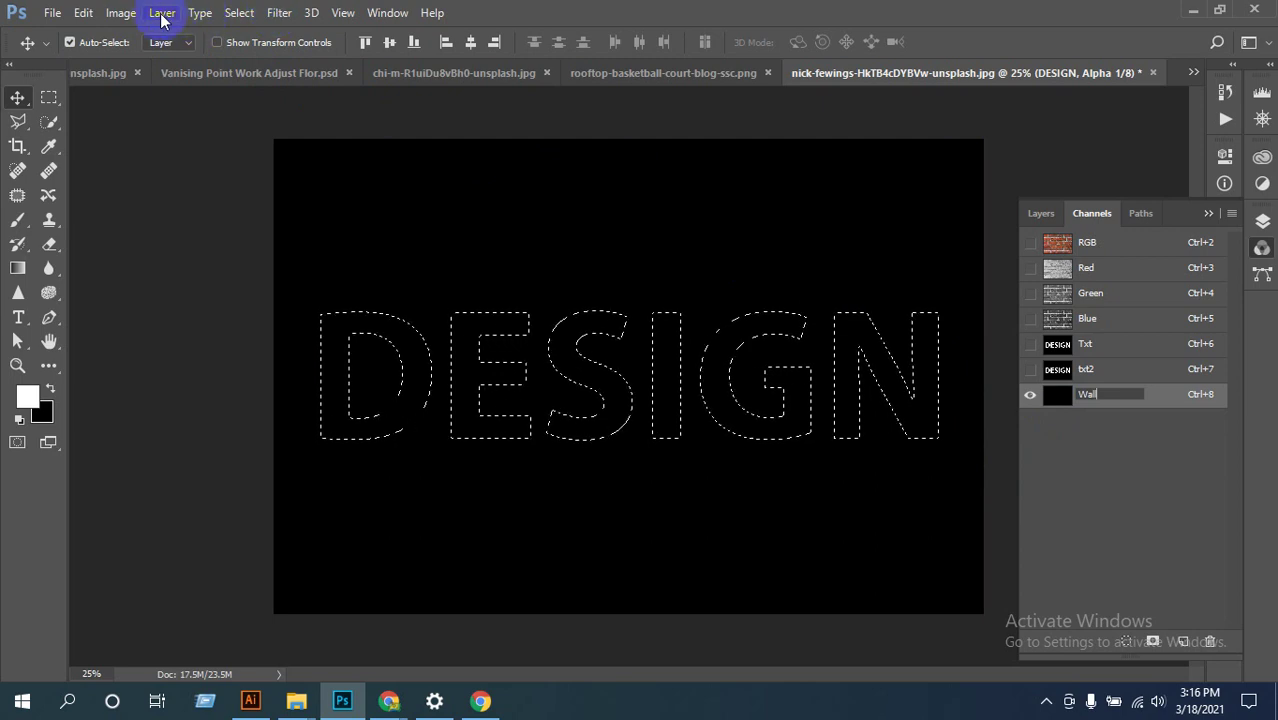
# Step: Start a Levels adjustment on the Wall channel and set its input black level to 114
pyautogui.click(121, 12)
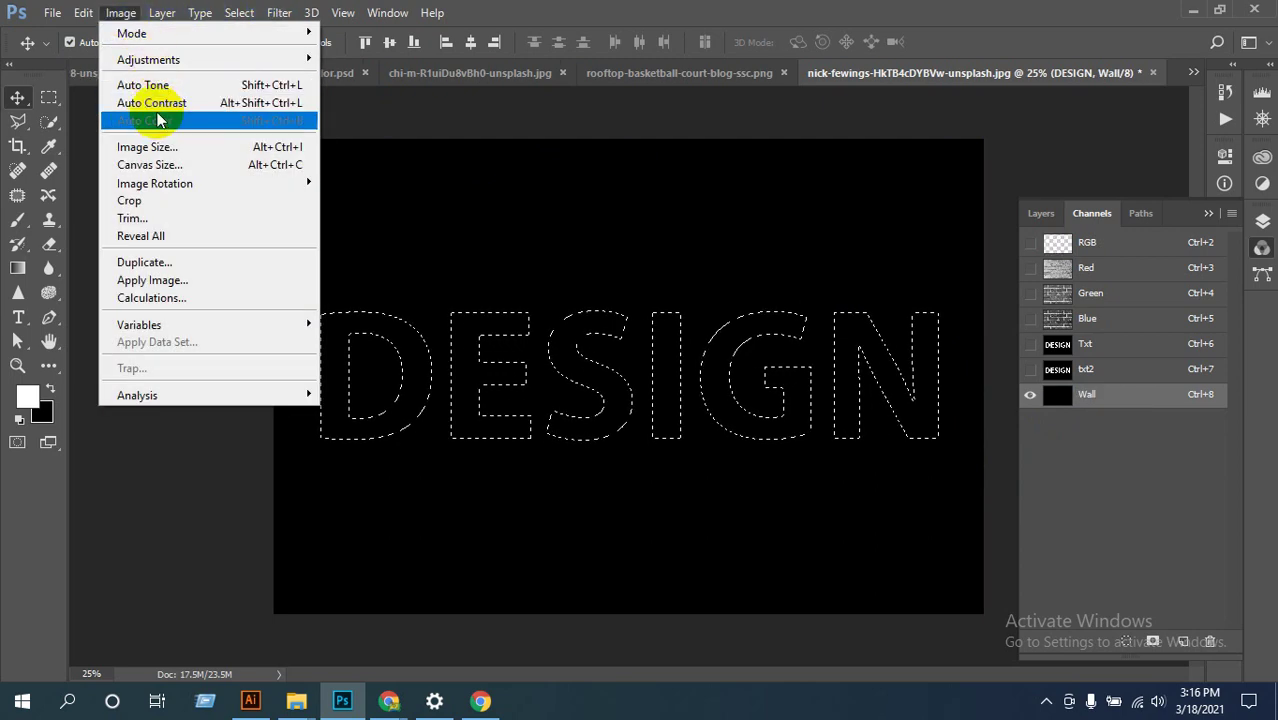
pyautogui.moveTo(182, 63)
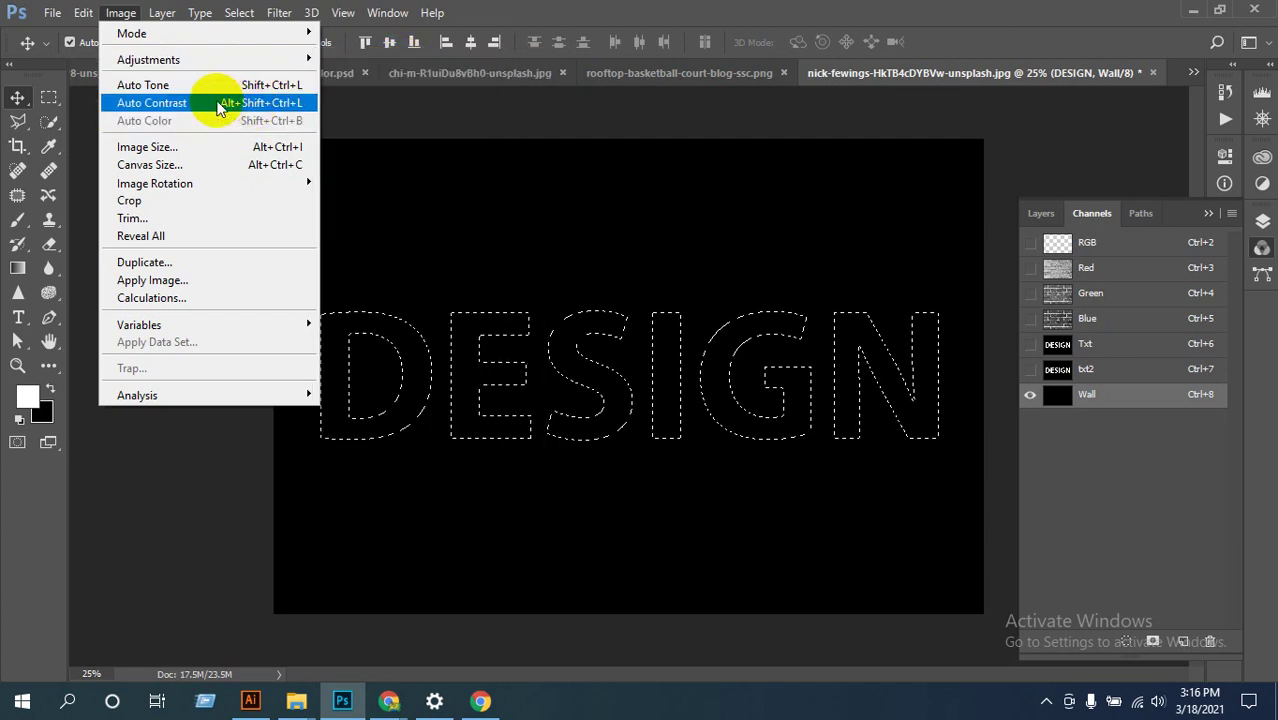
pyautogui.moveTo(228, 58)
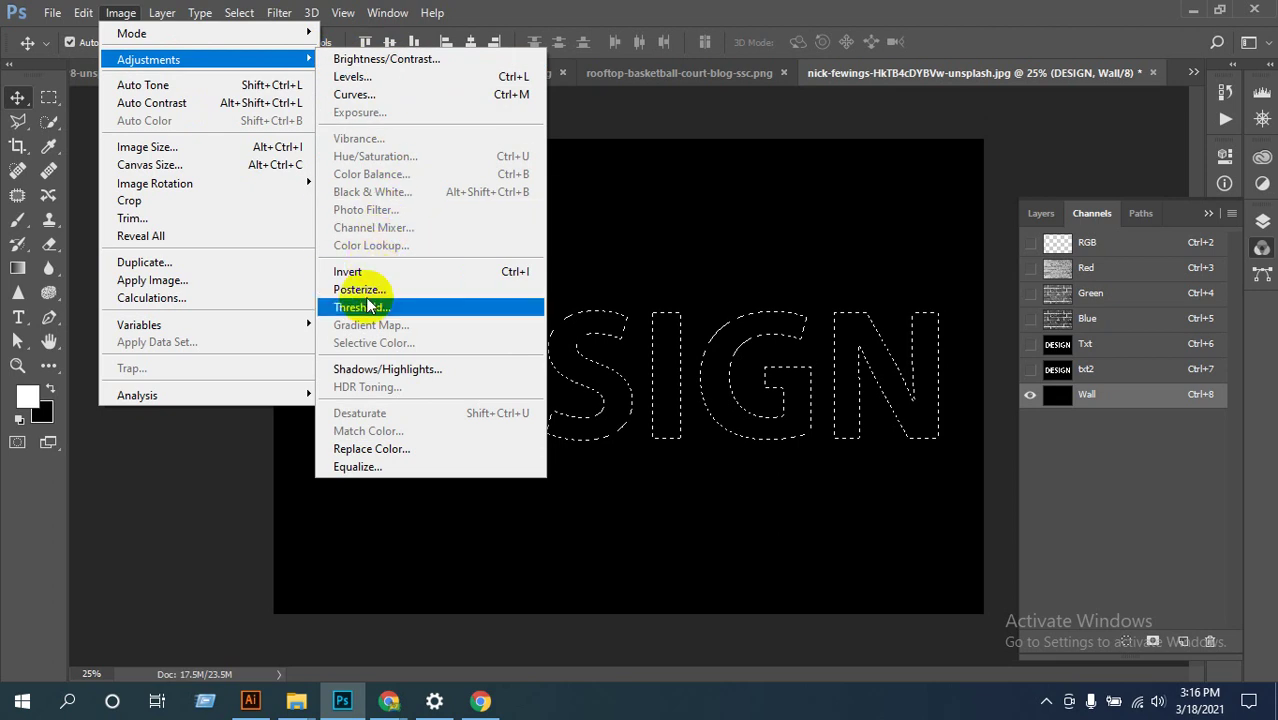
pyautogui.click(372, 80)
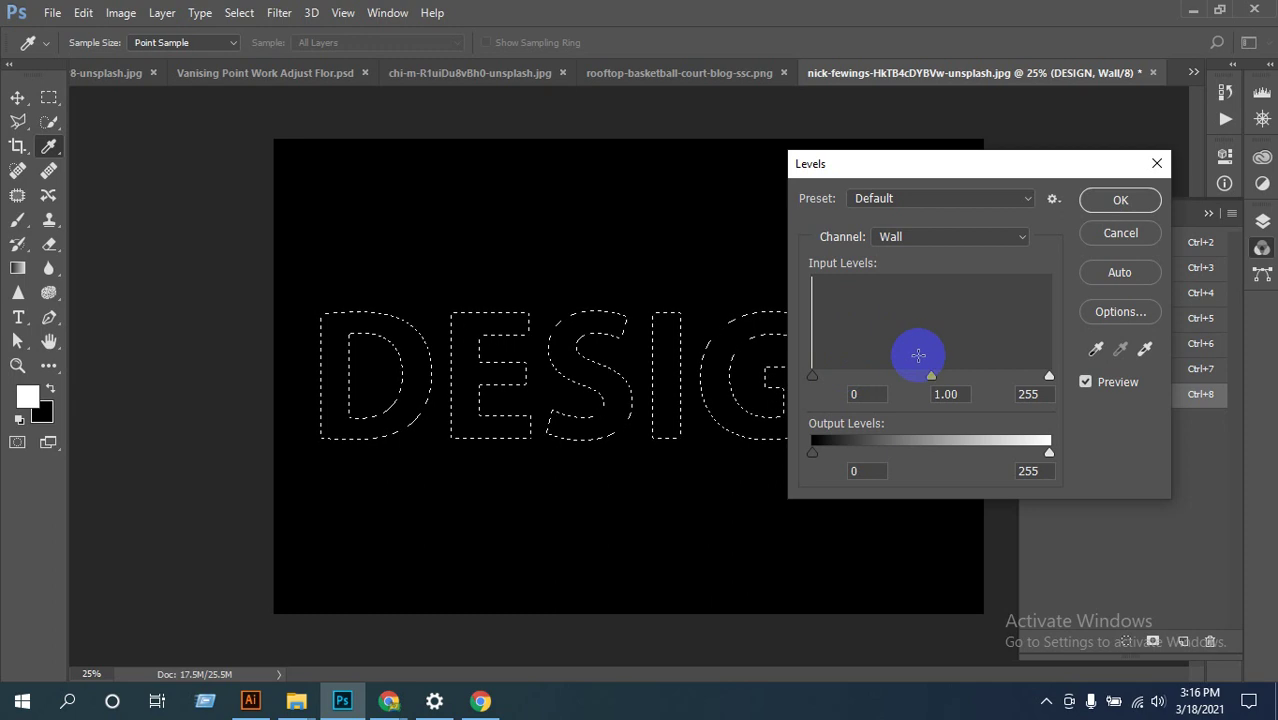
pyautogui.click(868, 392)
pyautogui.click(868, 392)
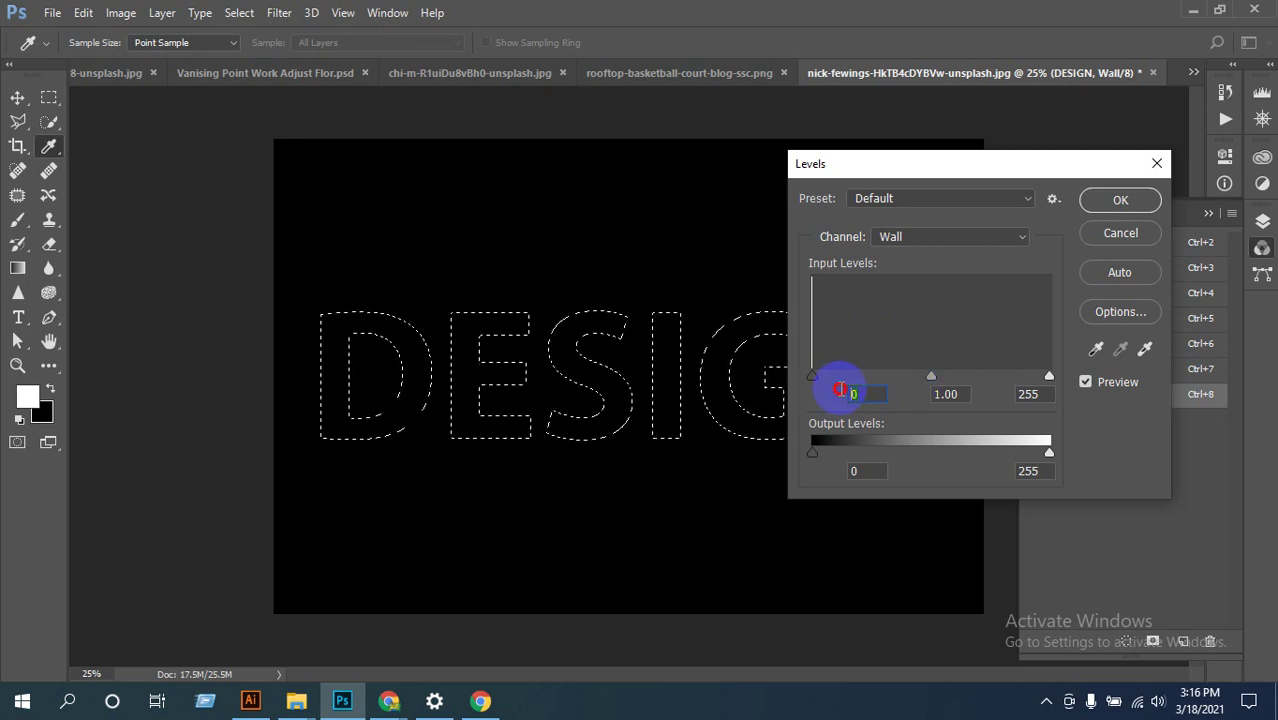
pyautogui.write('114')
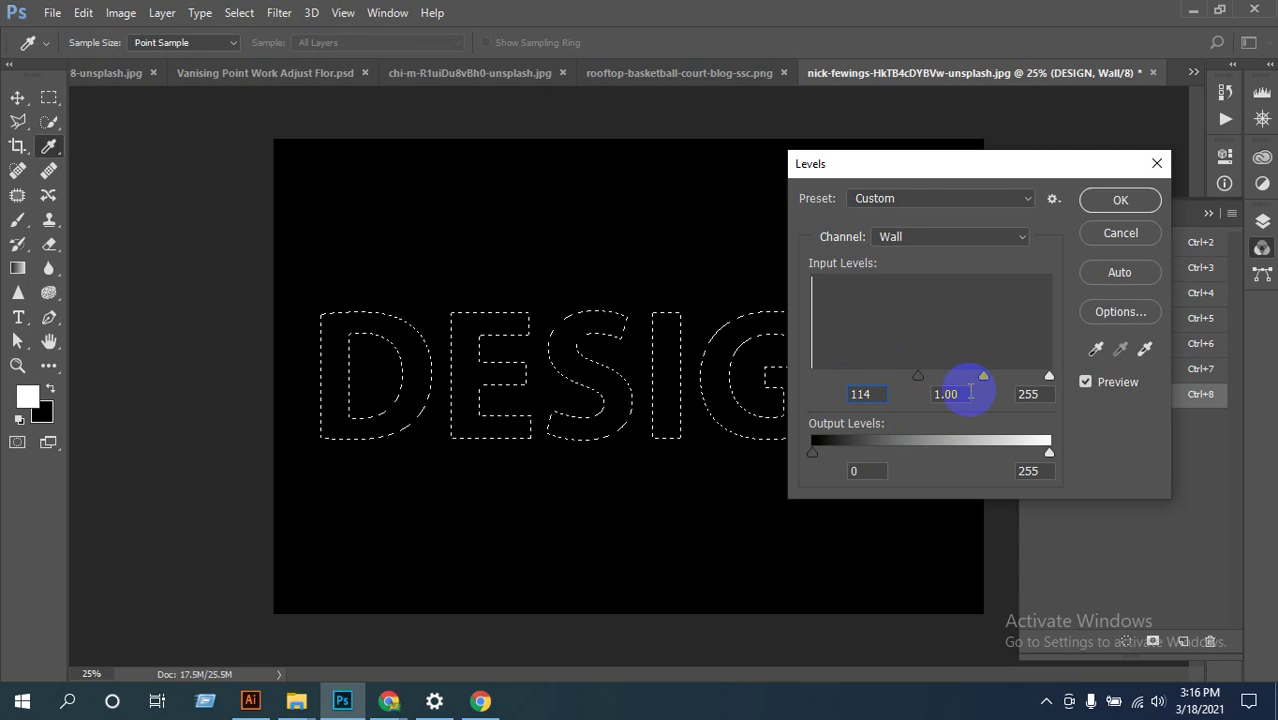
# Step: Set the input white level to 129 for the Wall channel and apply the Levels adjustment
pyautogui.click(1040, 394)
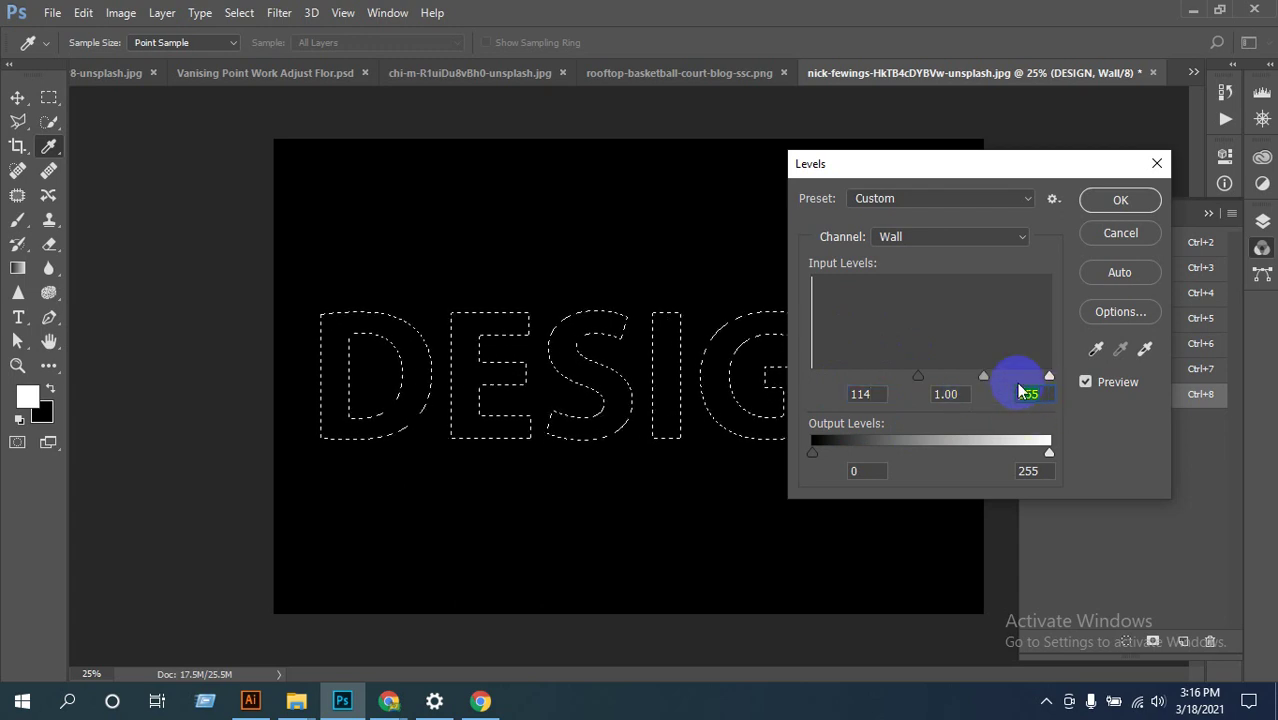
pyautogui.write('129')
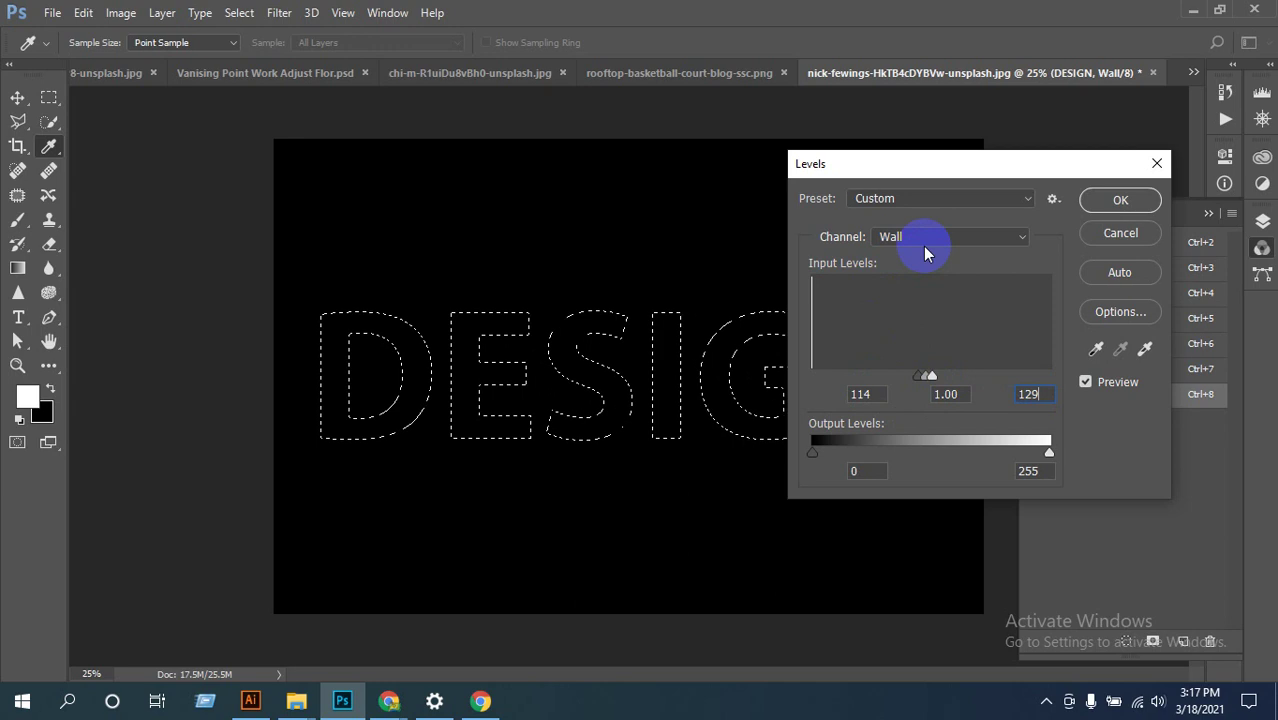
pyautogui.click(1018, 240)
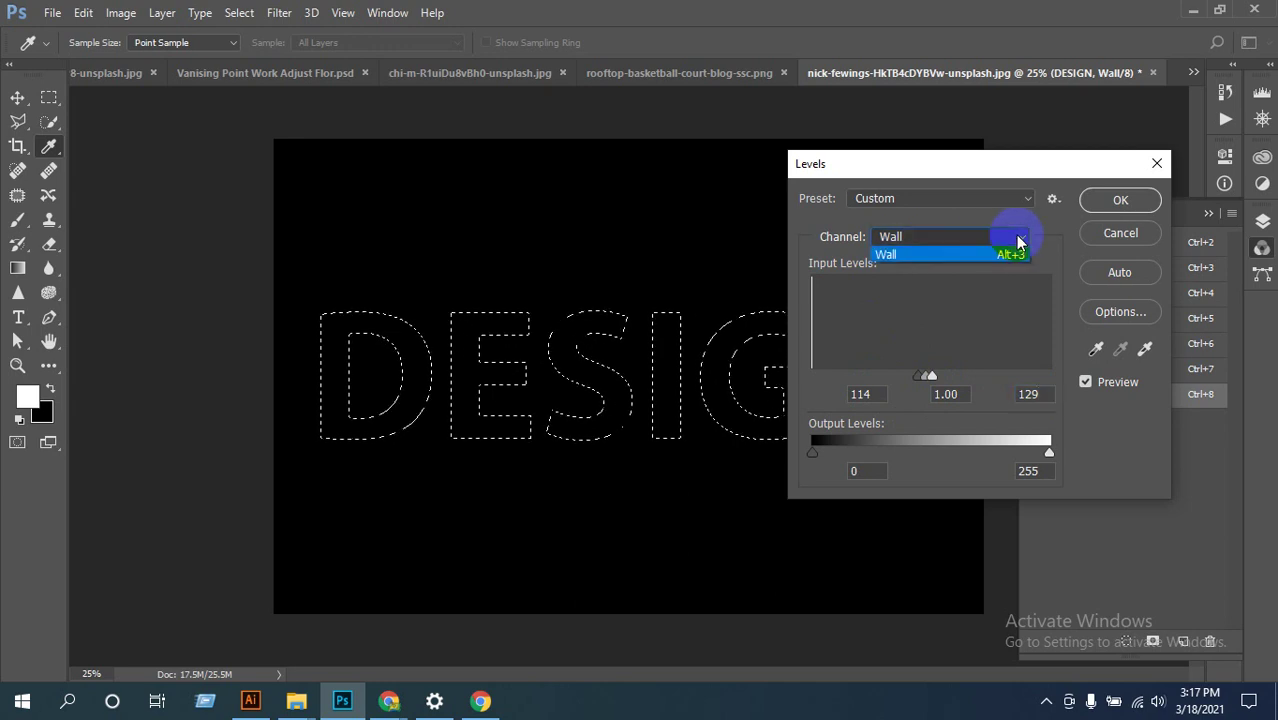
pyautogui.click(1020, 242)
pyautogui.click(1020, 242)
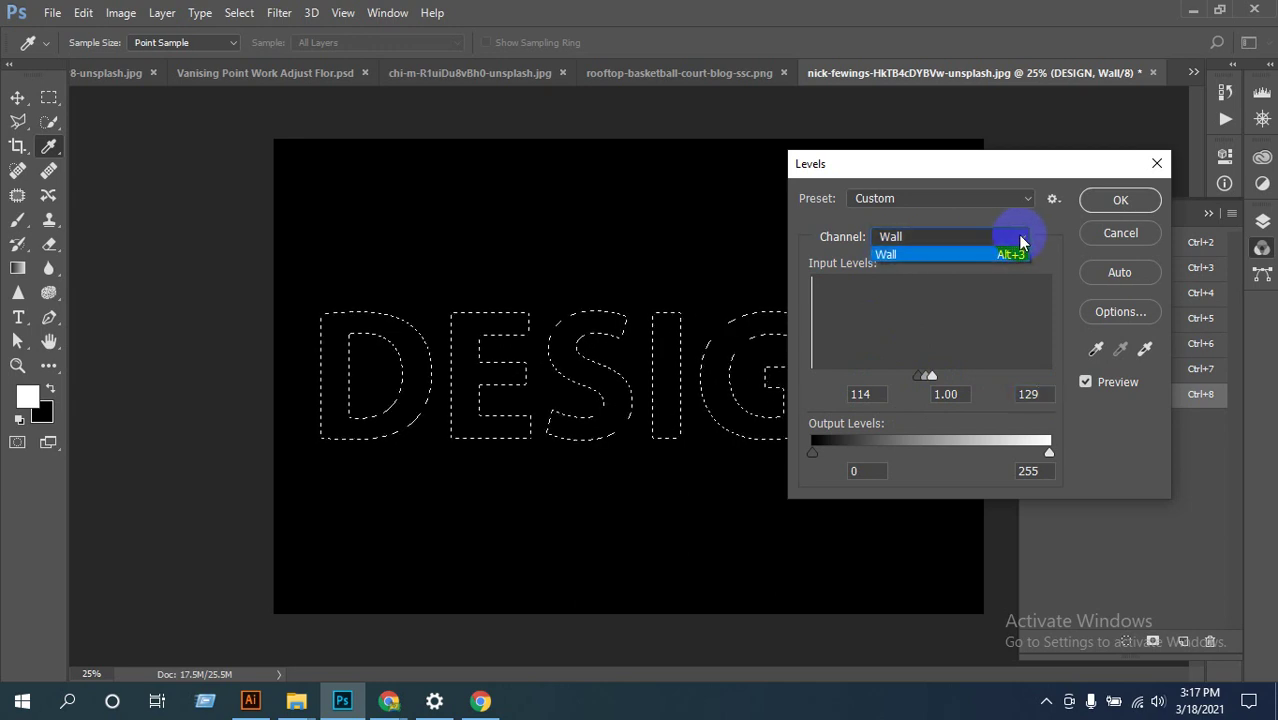
pyautogui.click(1020, 242)
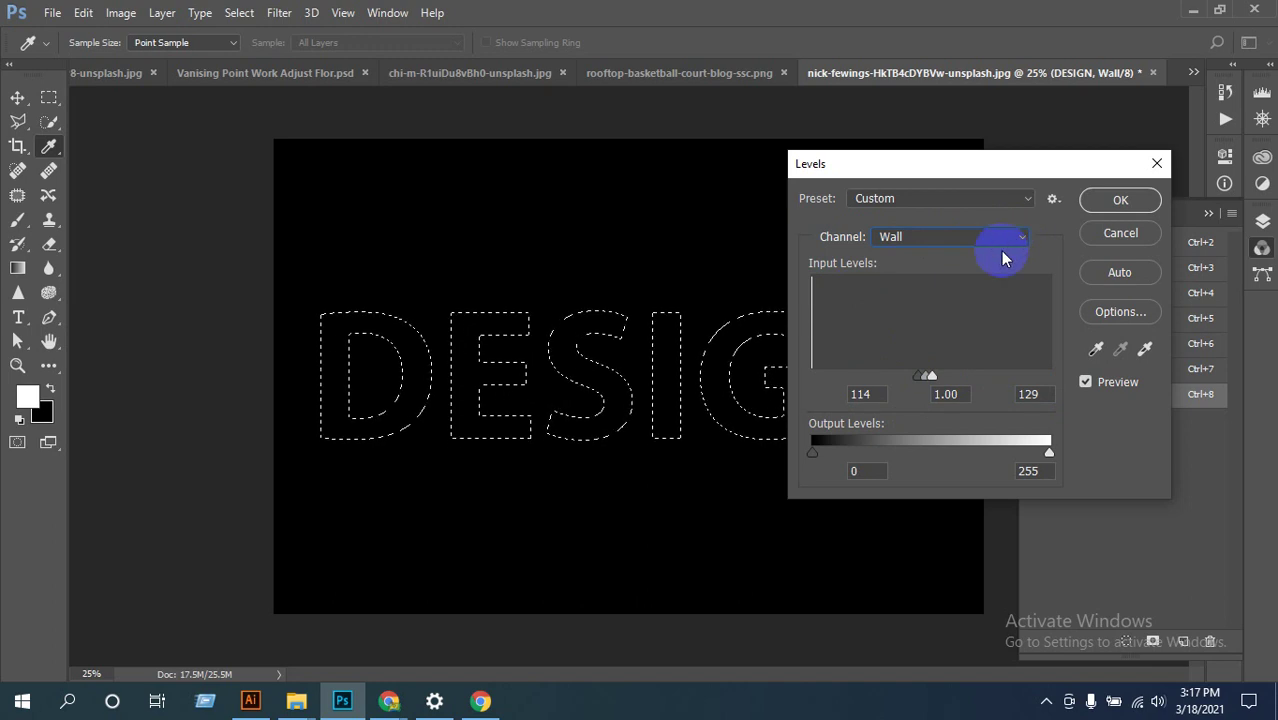
pyautogui.click(1120, 200)
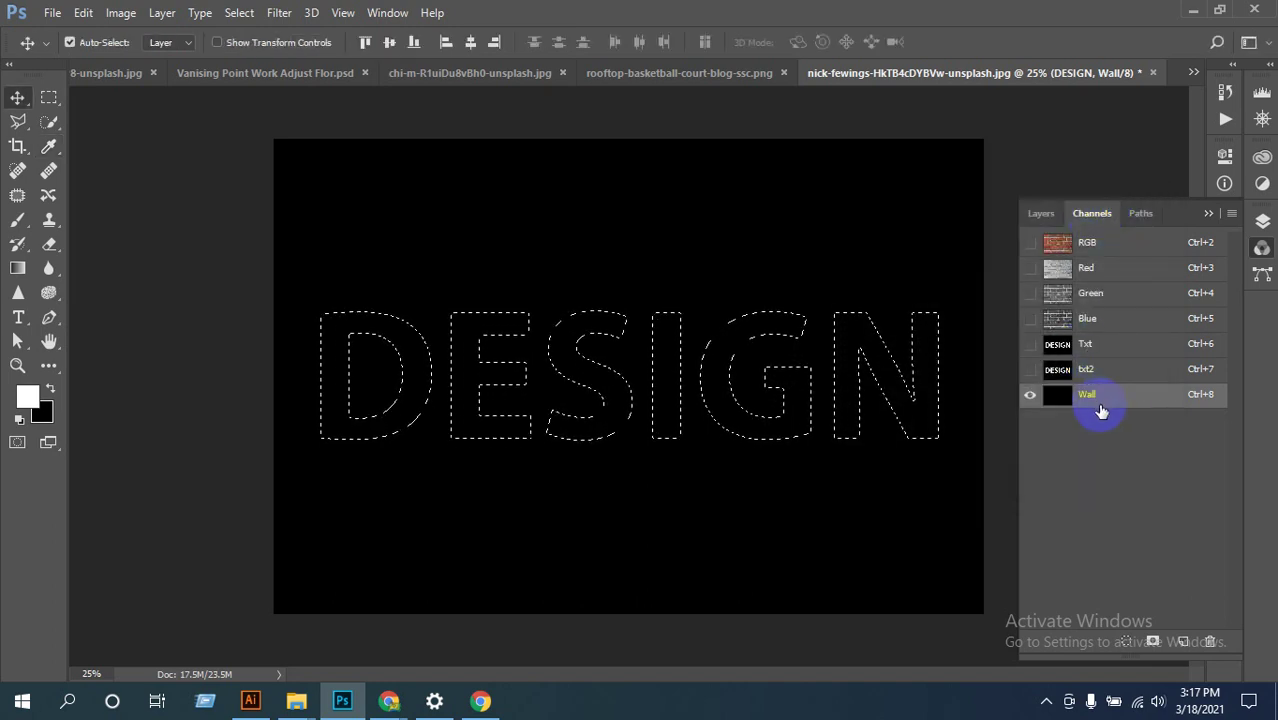
# Step: Deselect the lettering, show the Red and Wall channels together and make Wall the active channel
pyautogui.hotkey('ctrl', 'd')
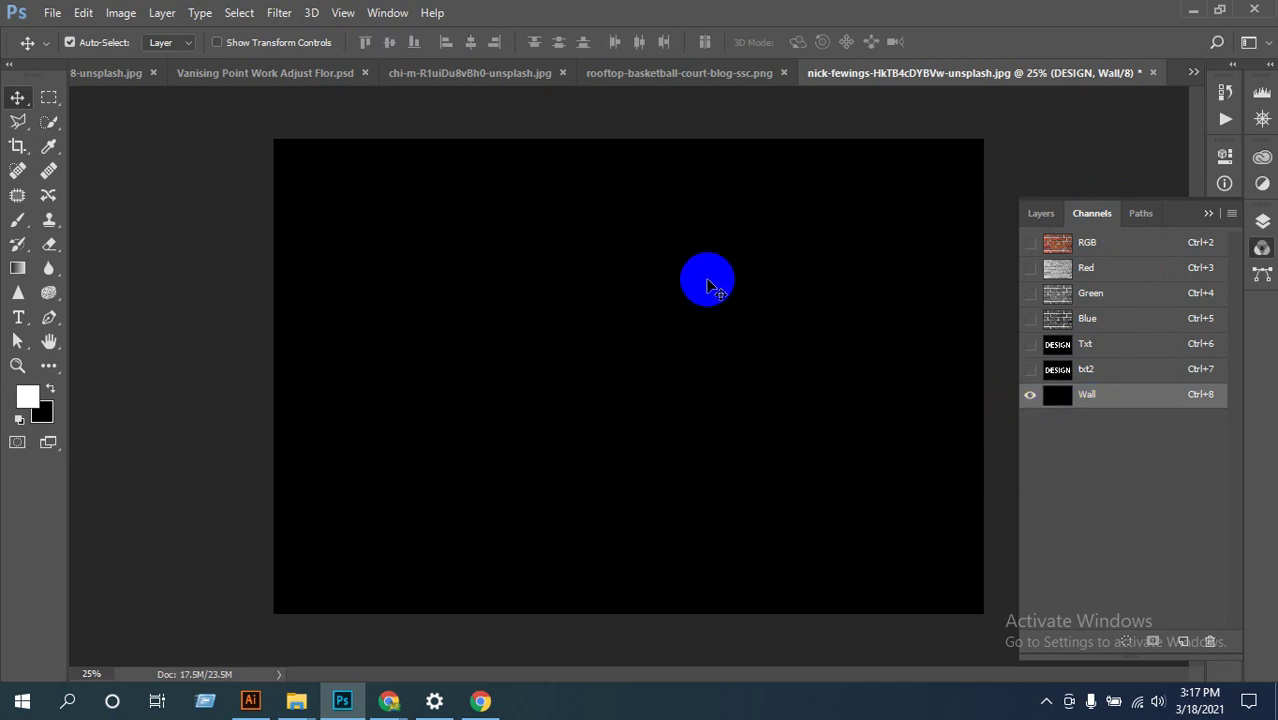
pyautogui.click(1112, 271)
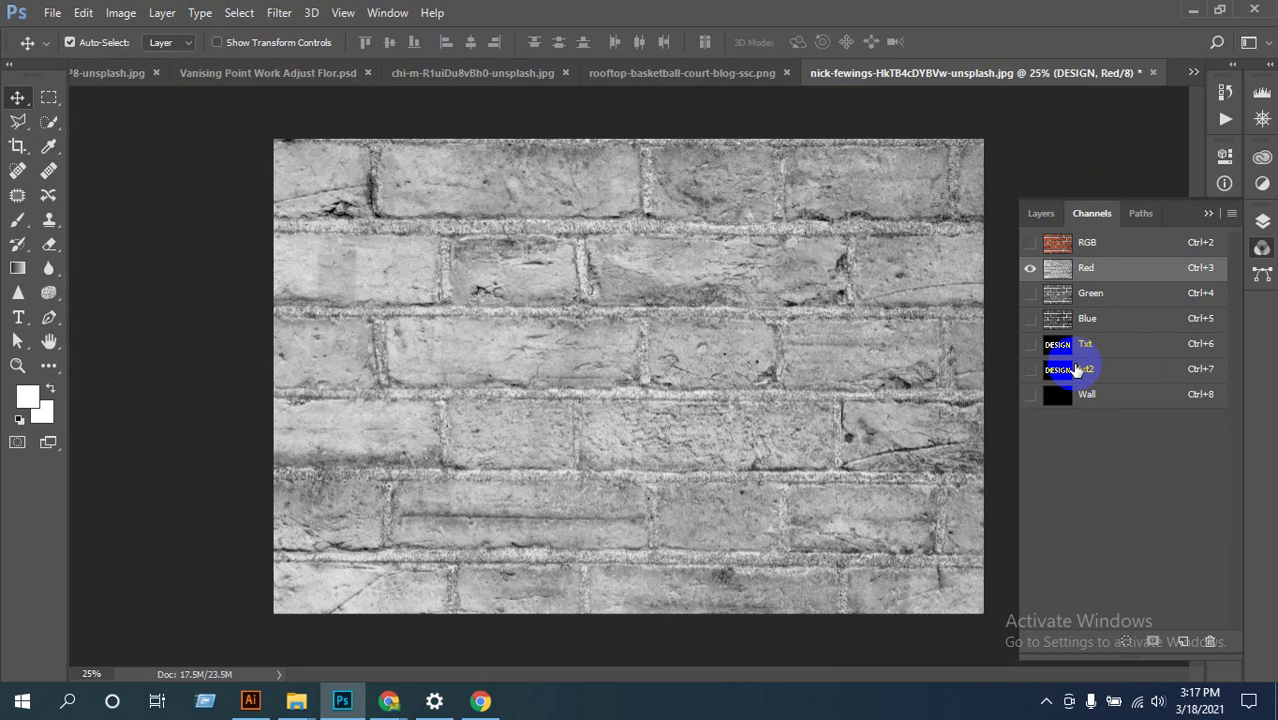
pyautogui.click(1030, 394)
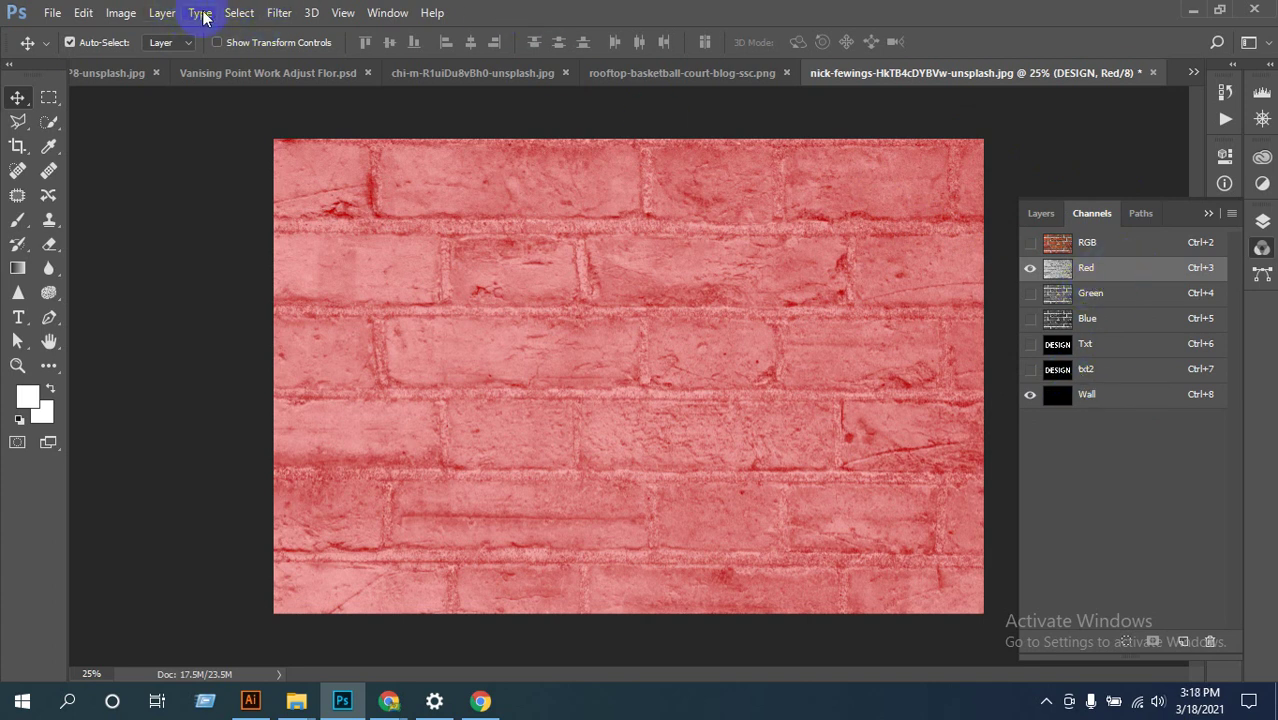
pyautogui.click(120, 12)
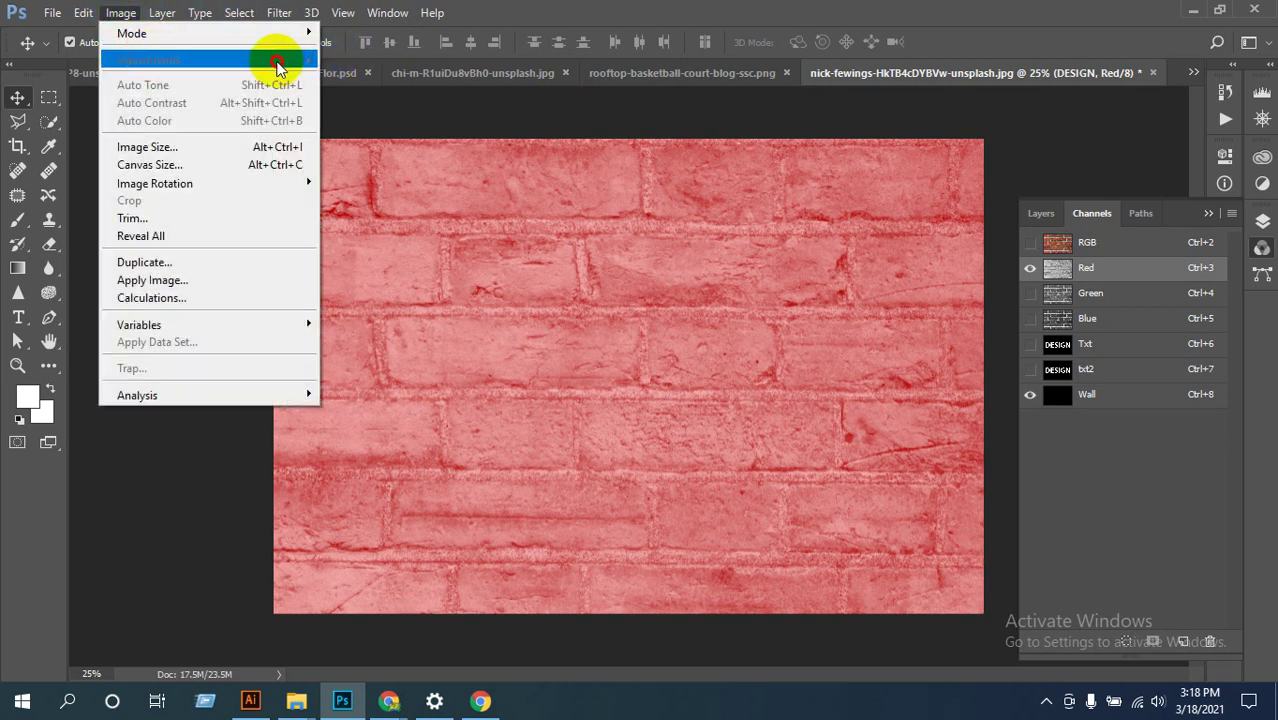
pyautogui.click(1095, 277)
pyautogui.click(1118, 397)
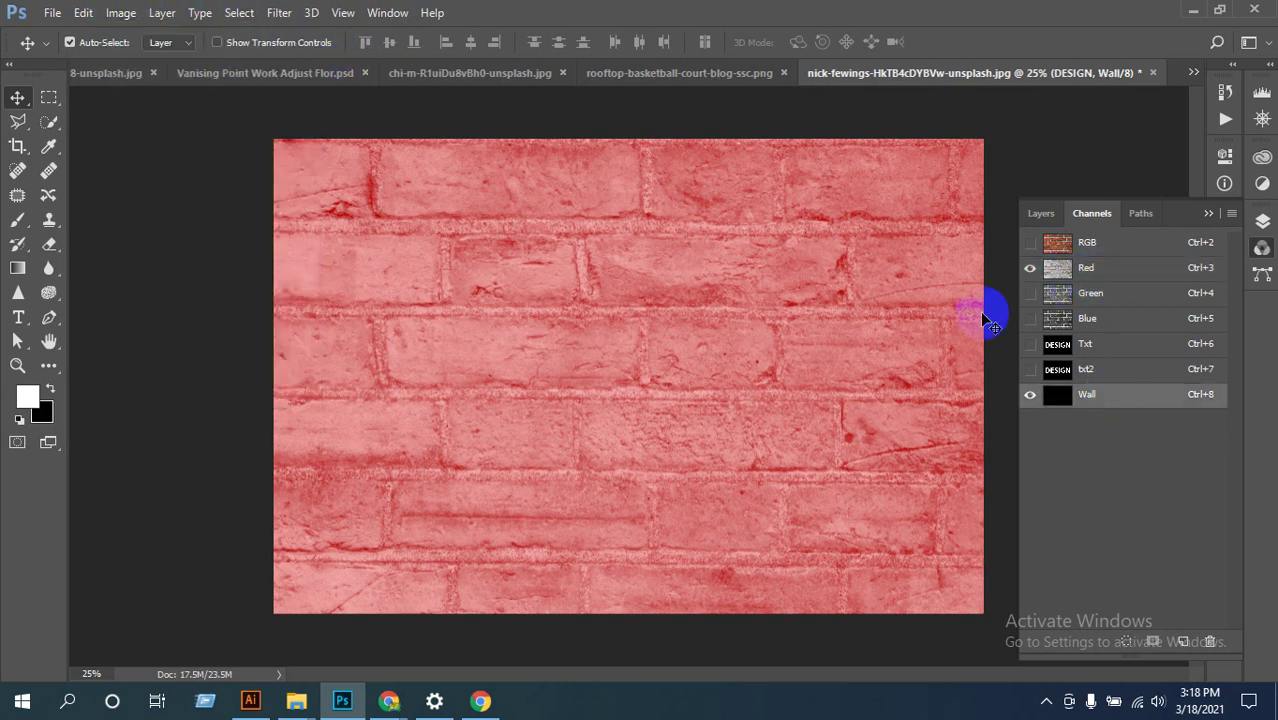
pyautogui.click(1120, 272)
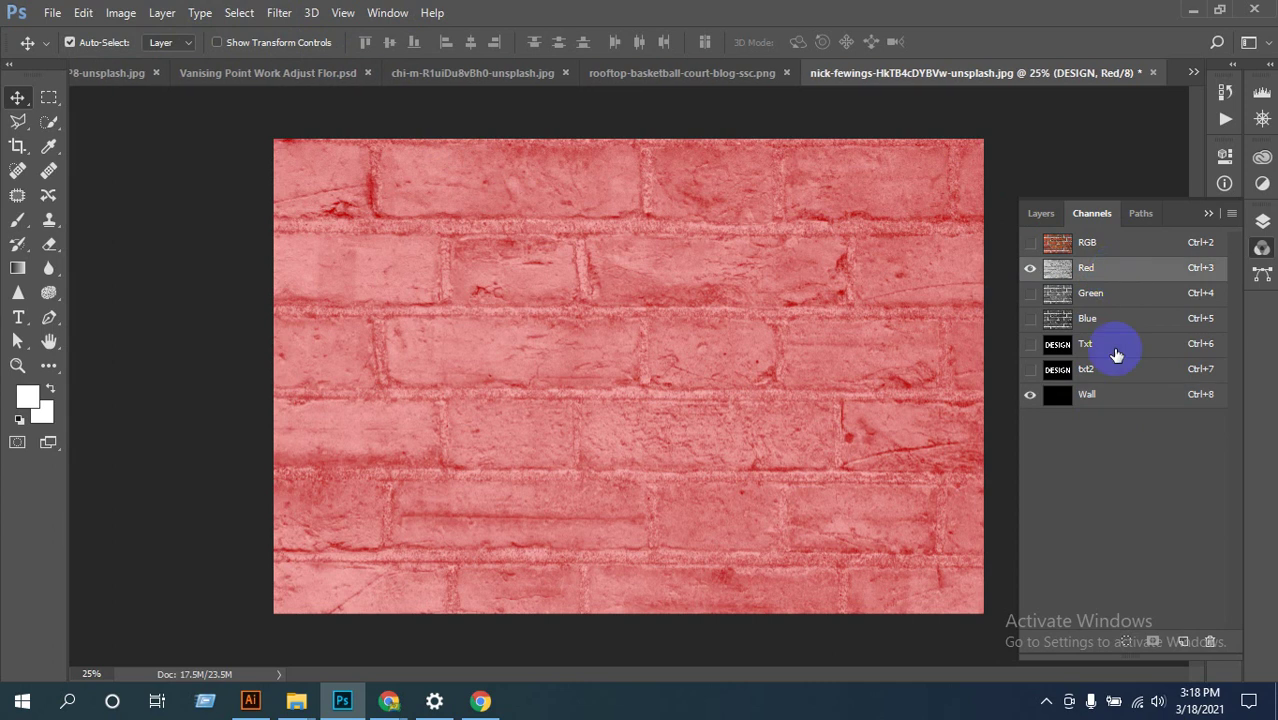
pyautogui.click(1104, 403)
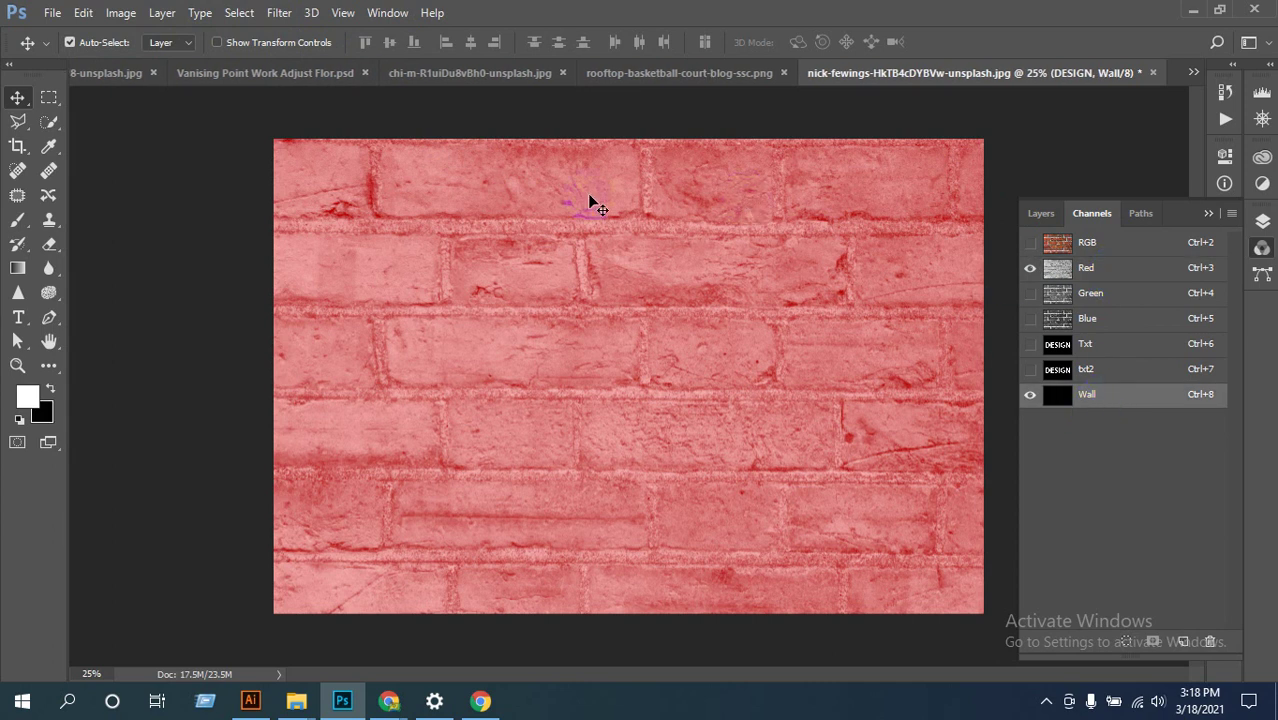
# Step: Apply Levels to the Wall channel with Red also visible, using input black level 114 and white level 129
pyautogui.click(118, 13)
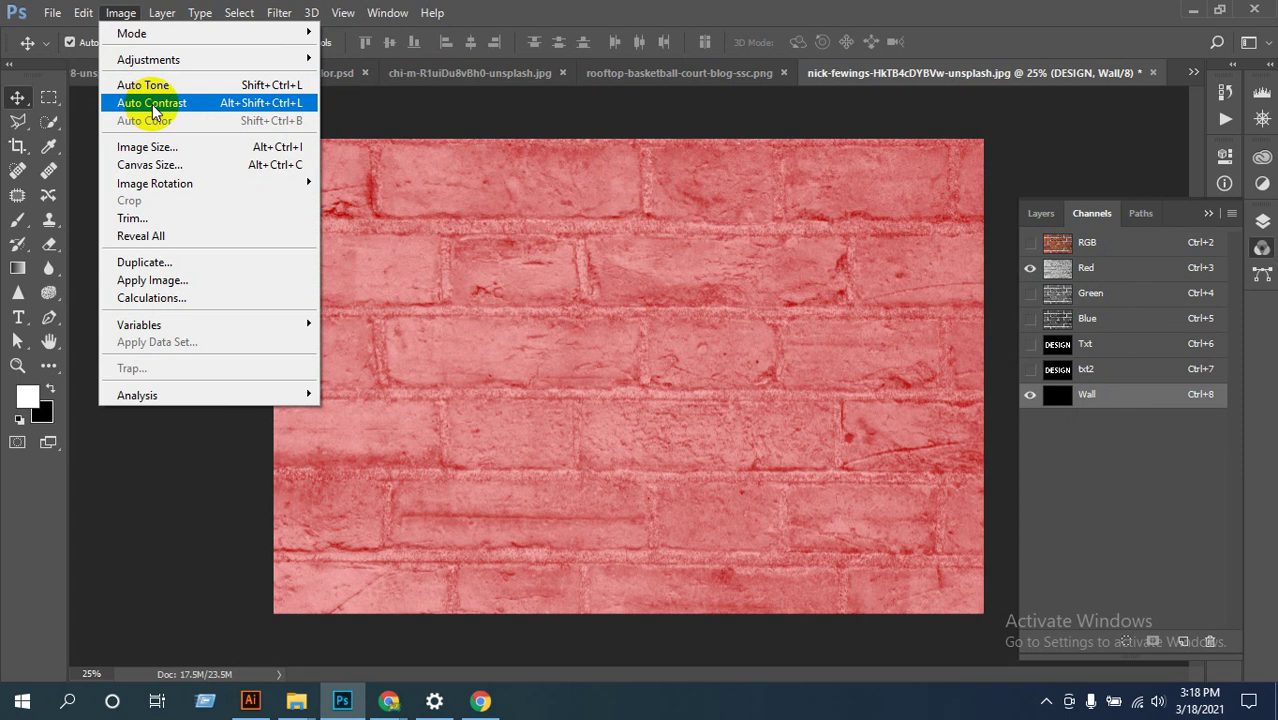
pyautogui.moveTo(213, 61)
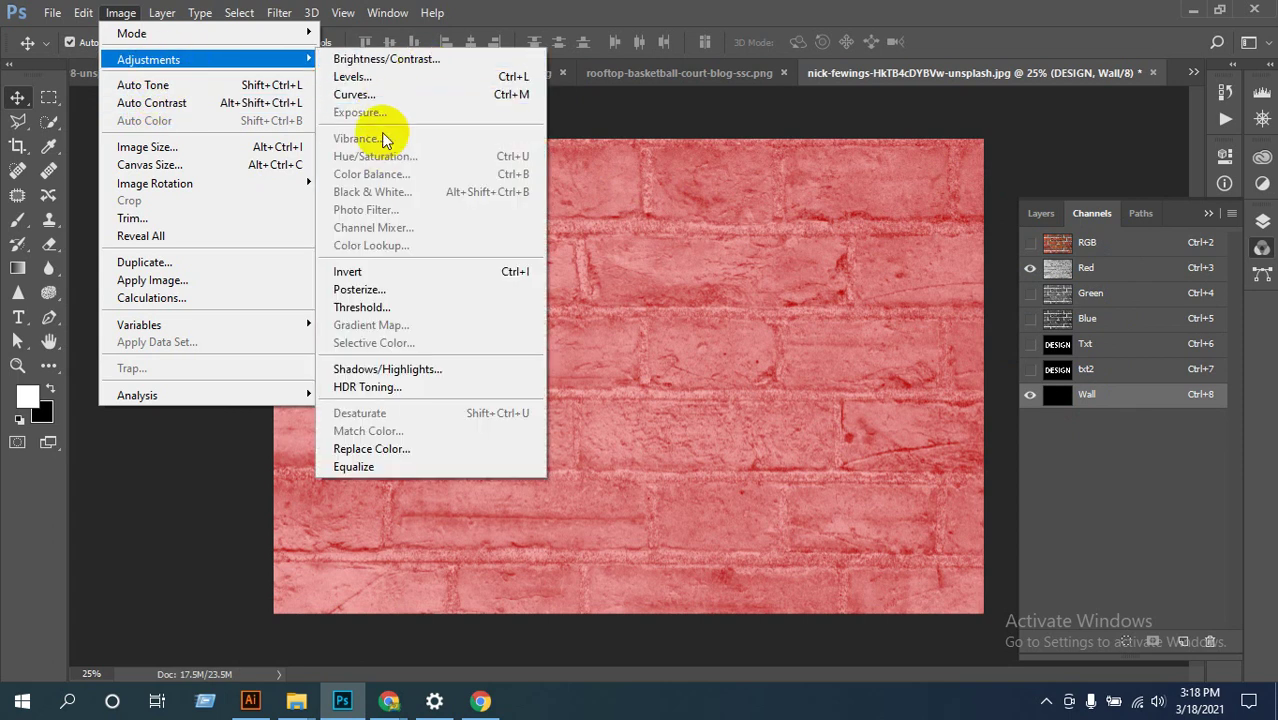
pyautogui.click(362, 77)
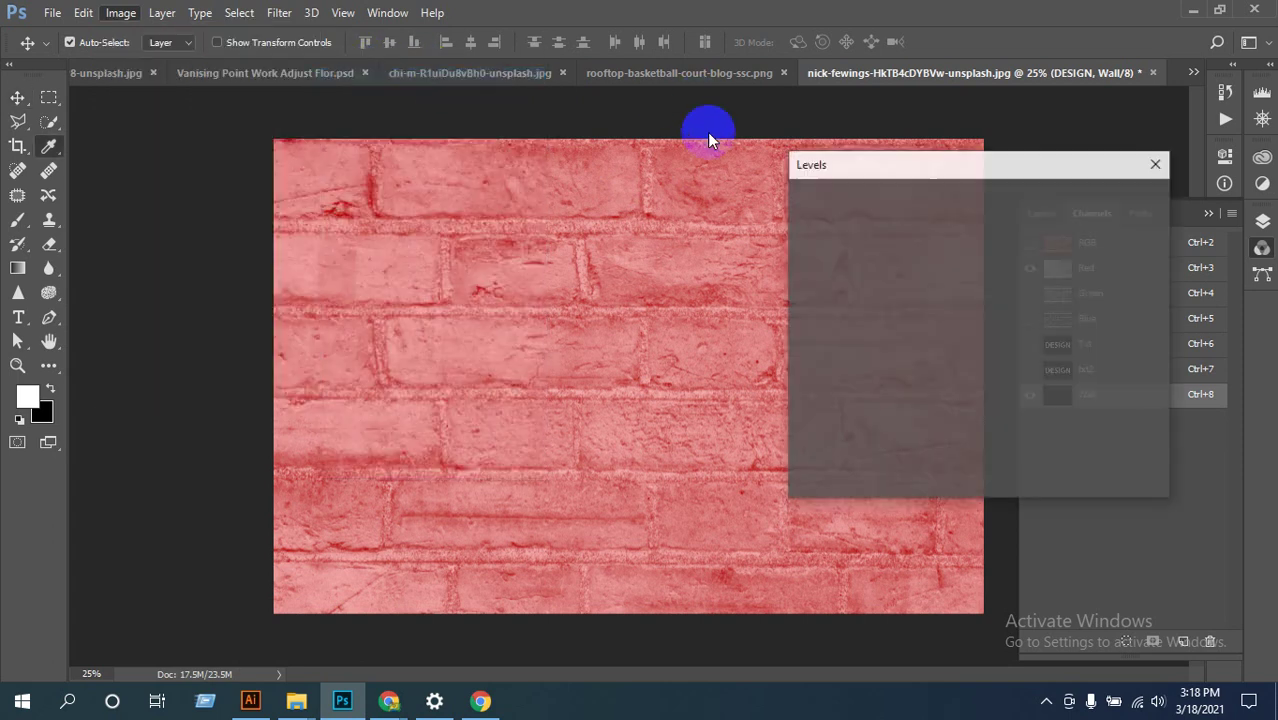
pyautogui.click(862, 395)
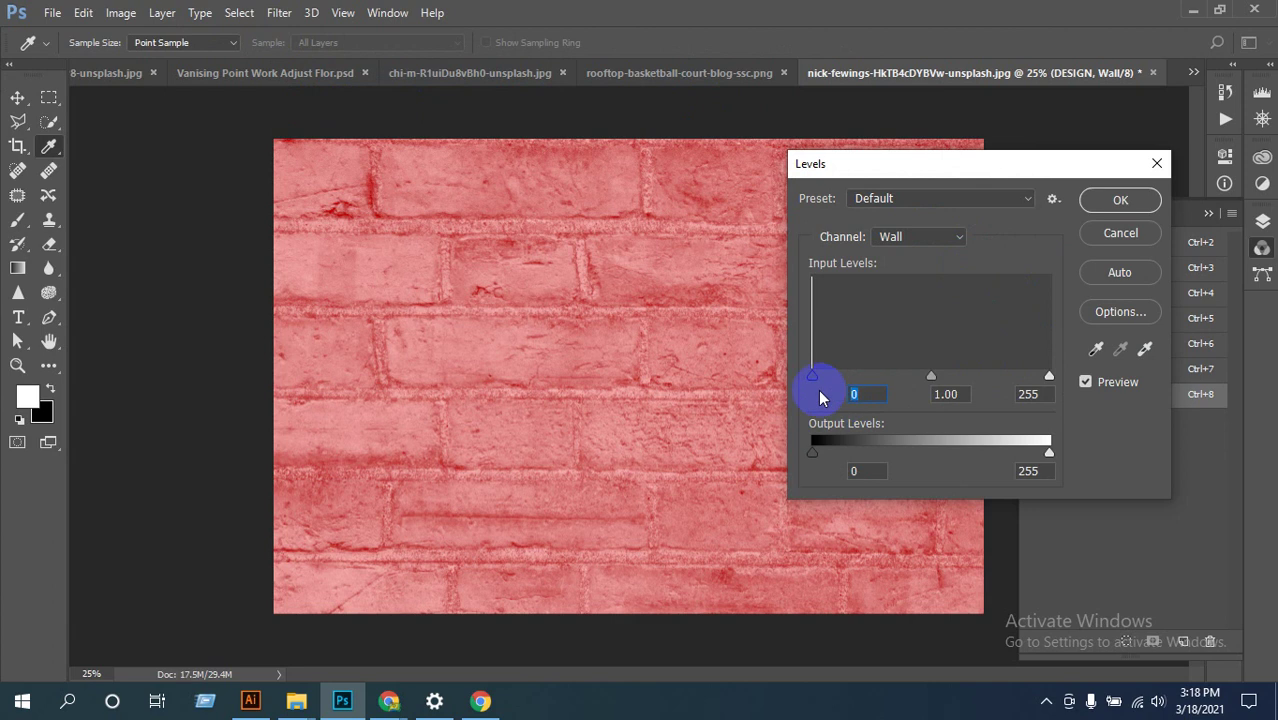
pyautogui.write('114')
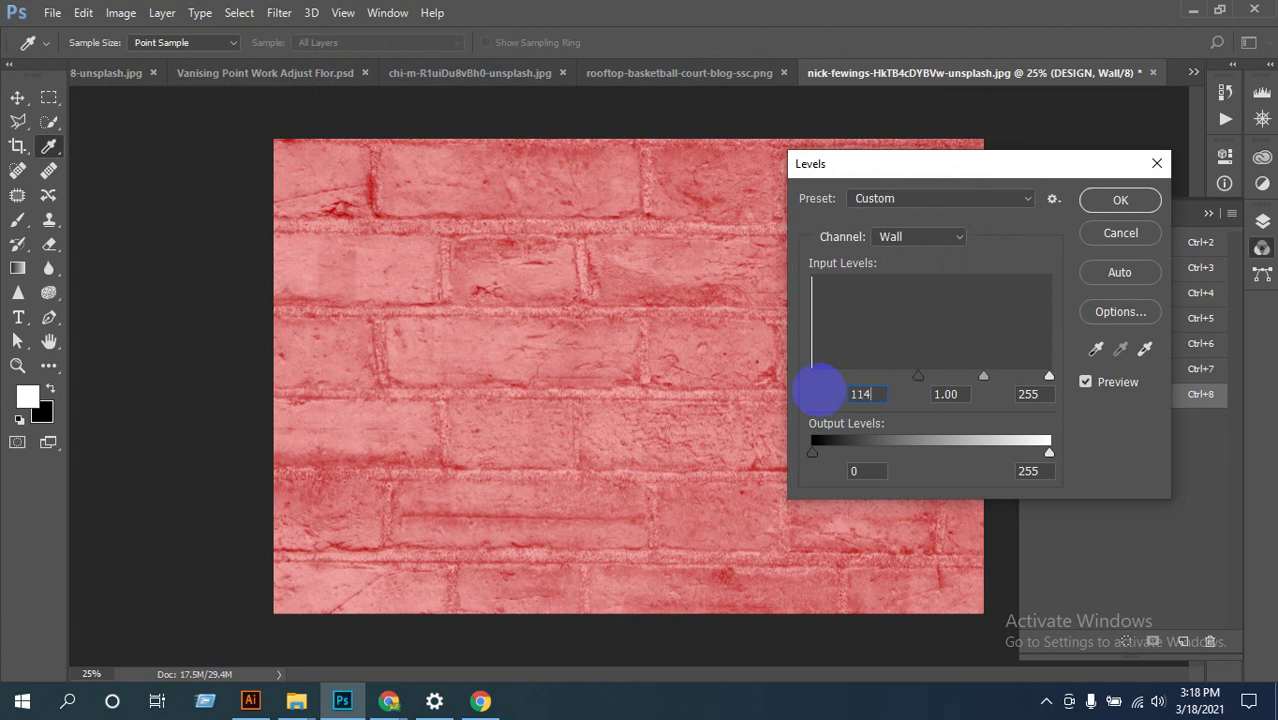
pyautogui.click(1027, 393)
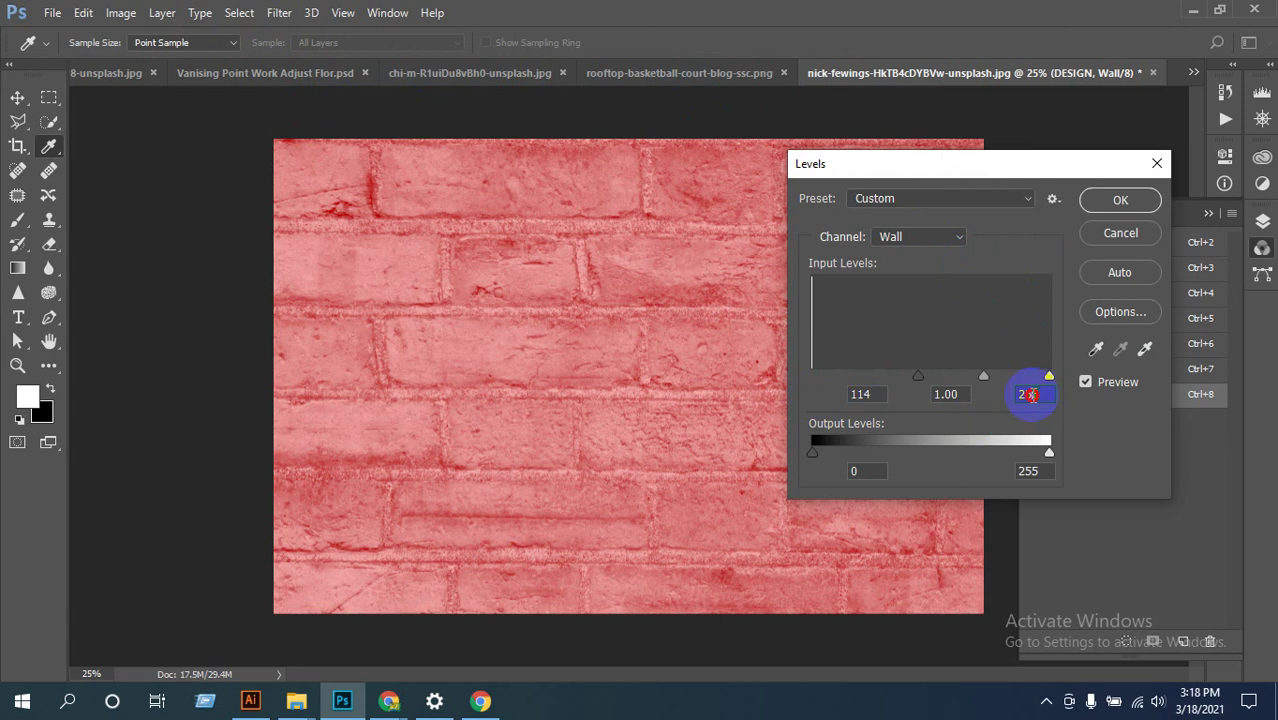
pyautogui.write('12')
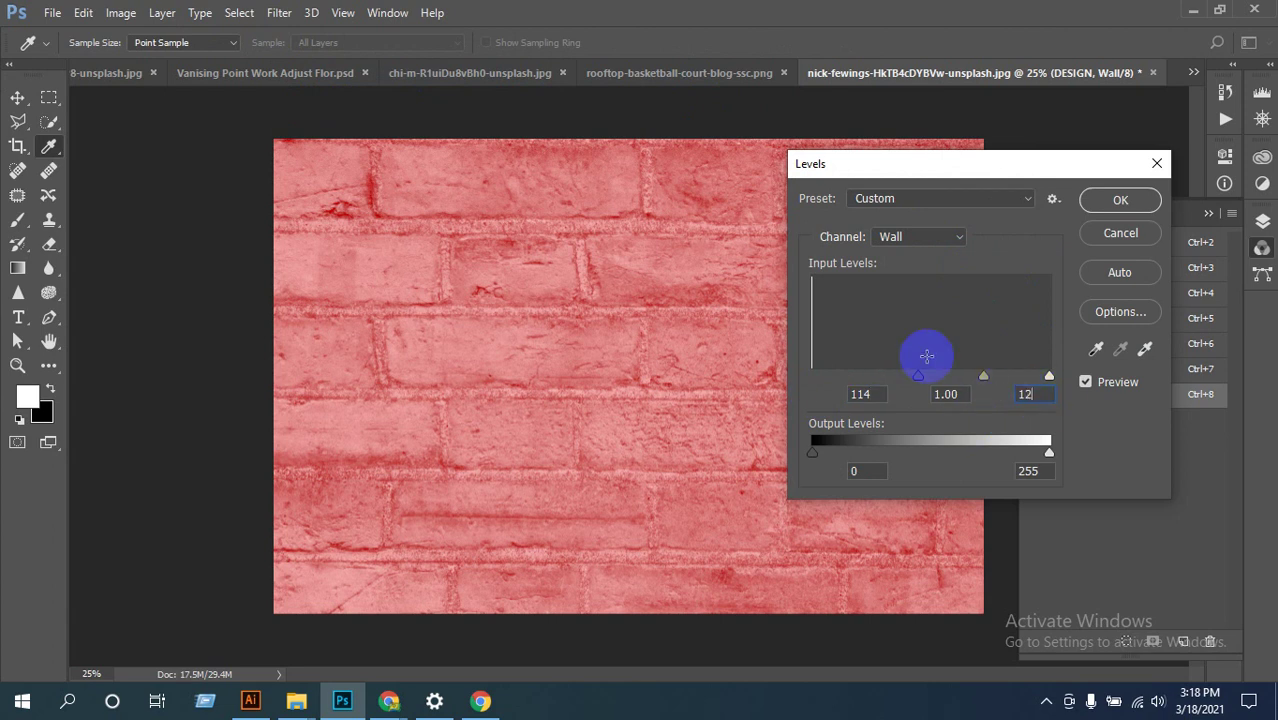
pyautogui.write('9')
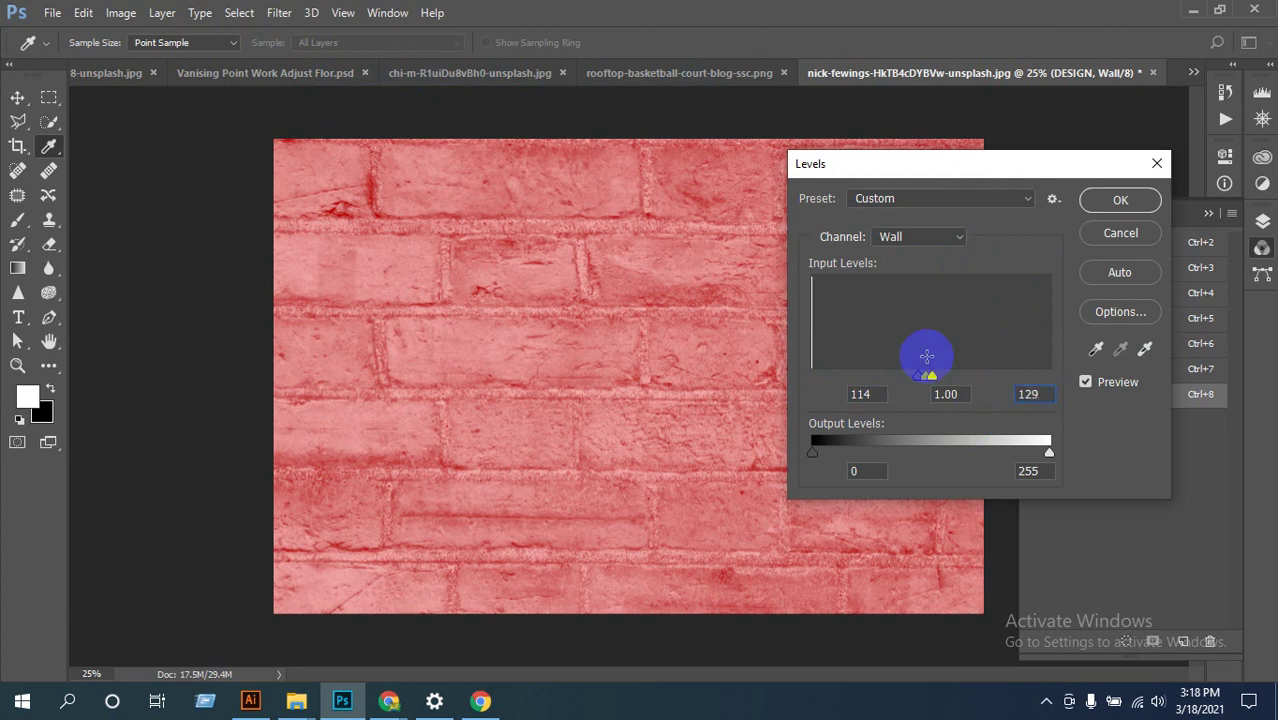
pyautogui.click(1120, 200)
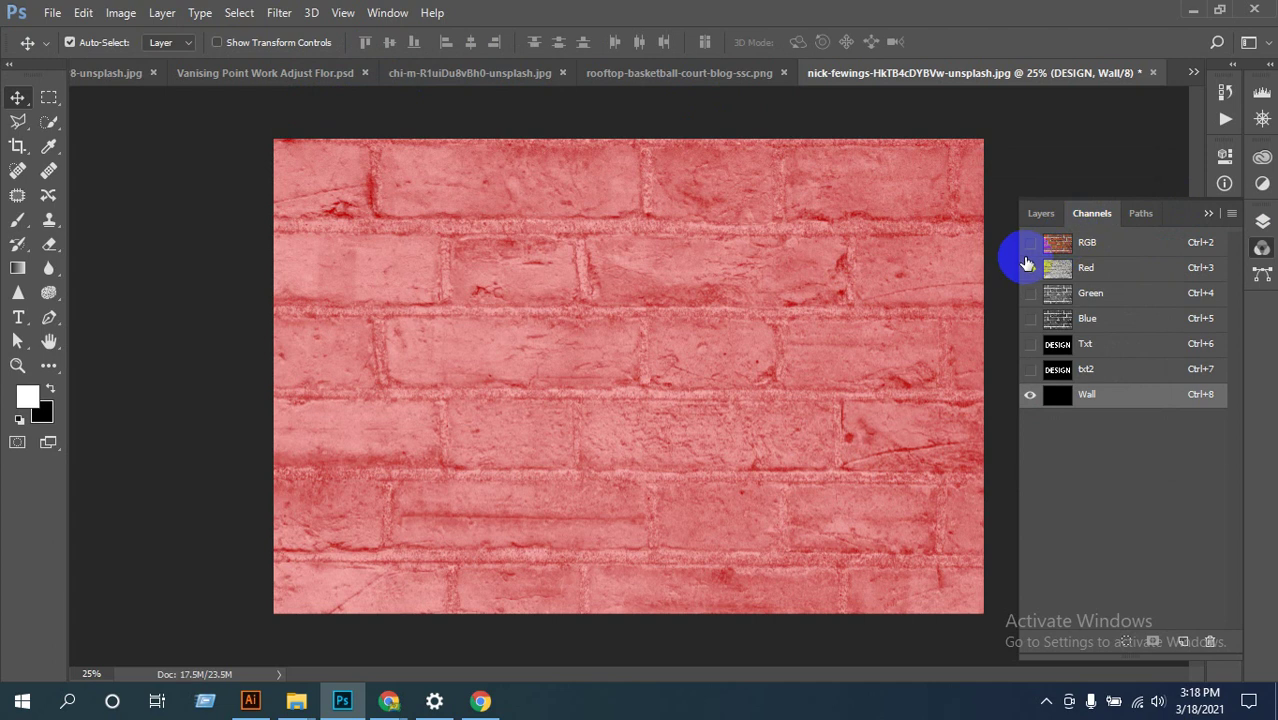
pyautogui.click(1030, 268)
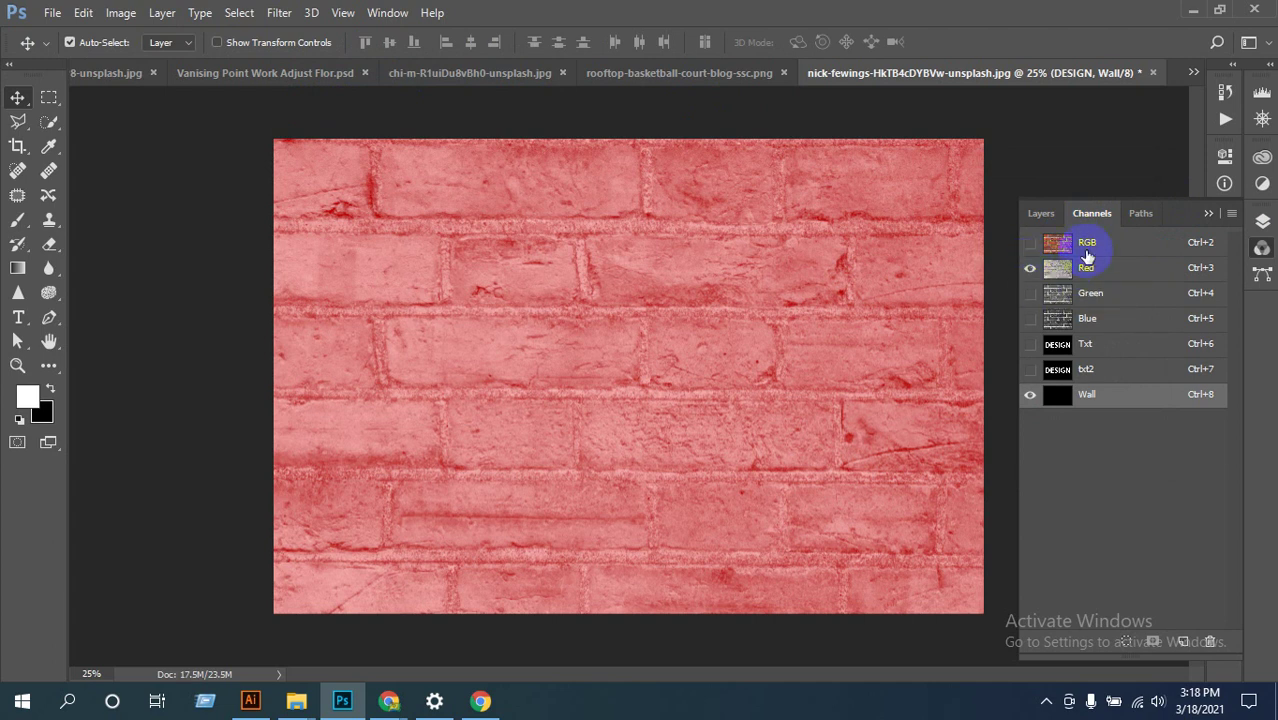
pyautogui.doubleClick(1124, 400)
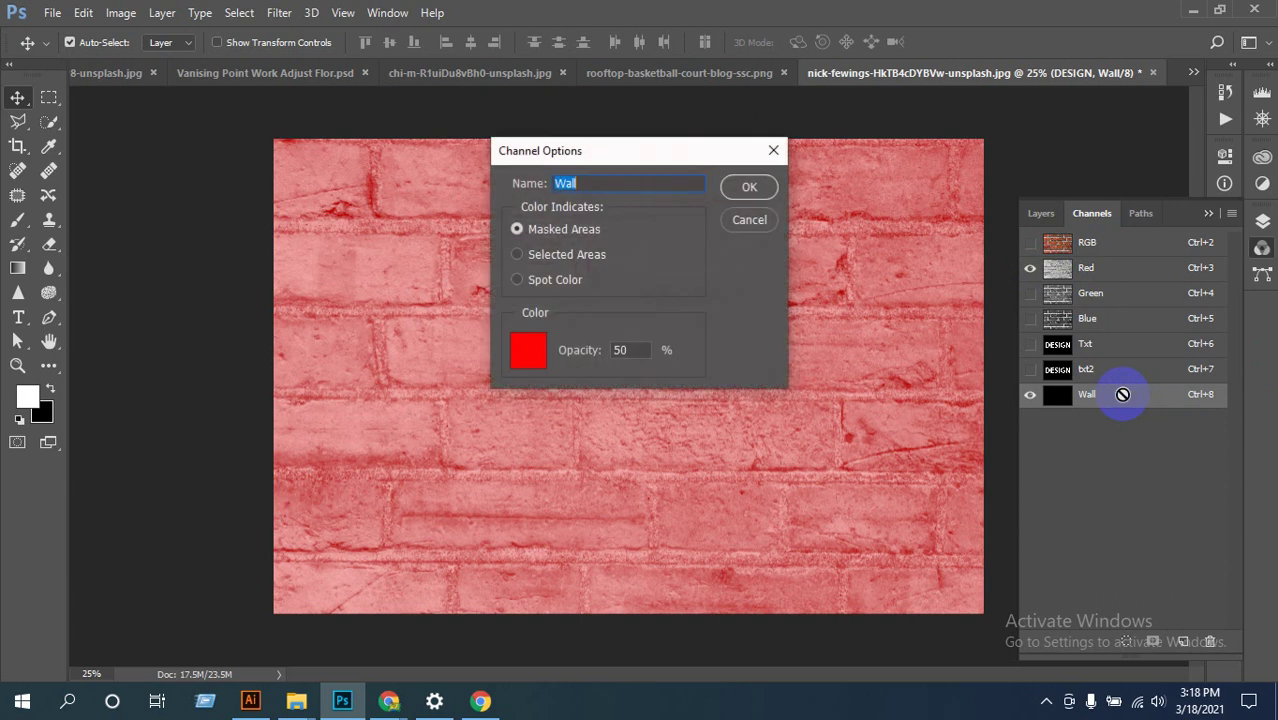
pyautogui.click(730, 218)
# Step: Make the Background layer active with the RGB composite shown and DESIGN hidden, and load the RGB channel as a selection
pyautogui.click(1121, 248)
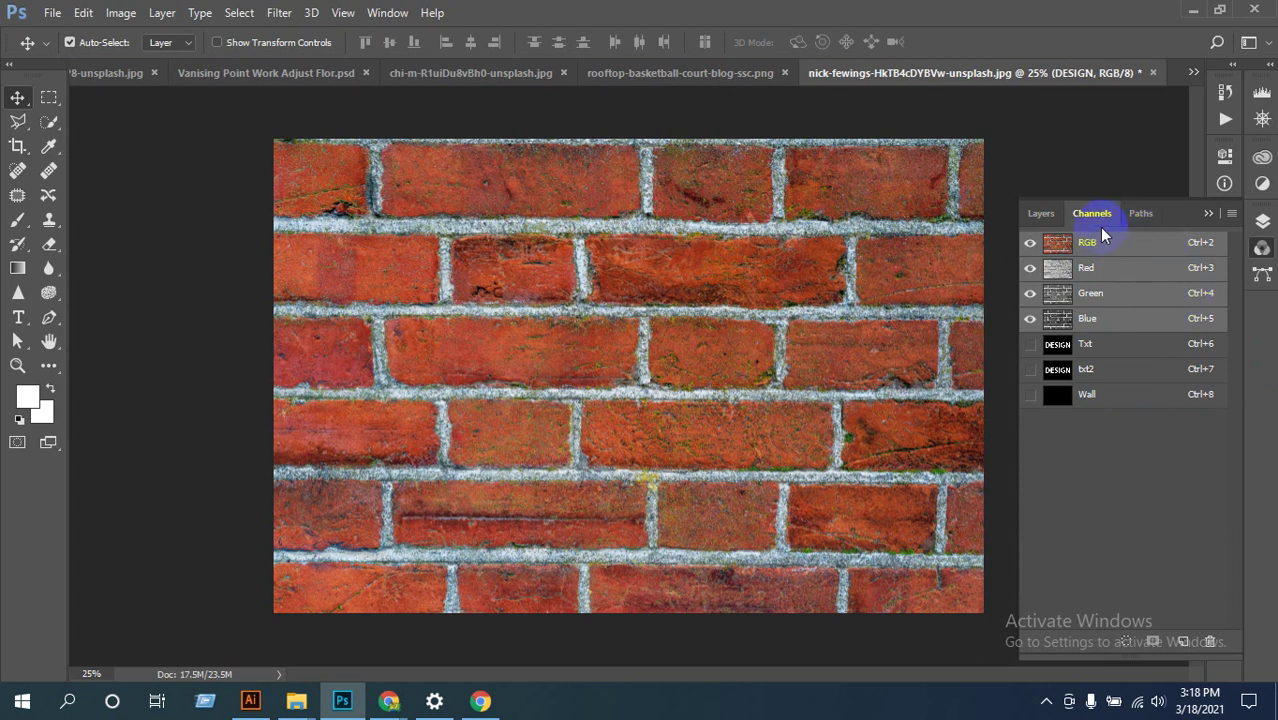
pyautogui.click(1038, 216)
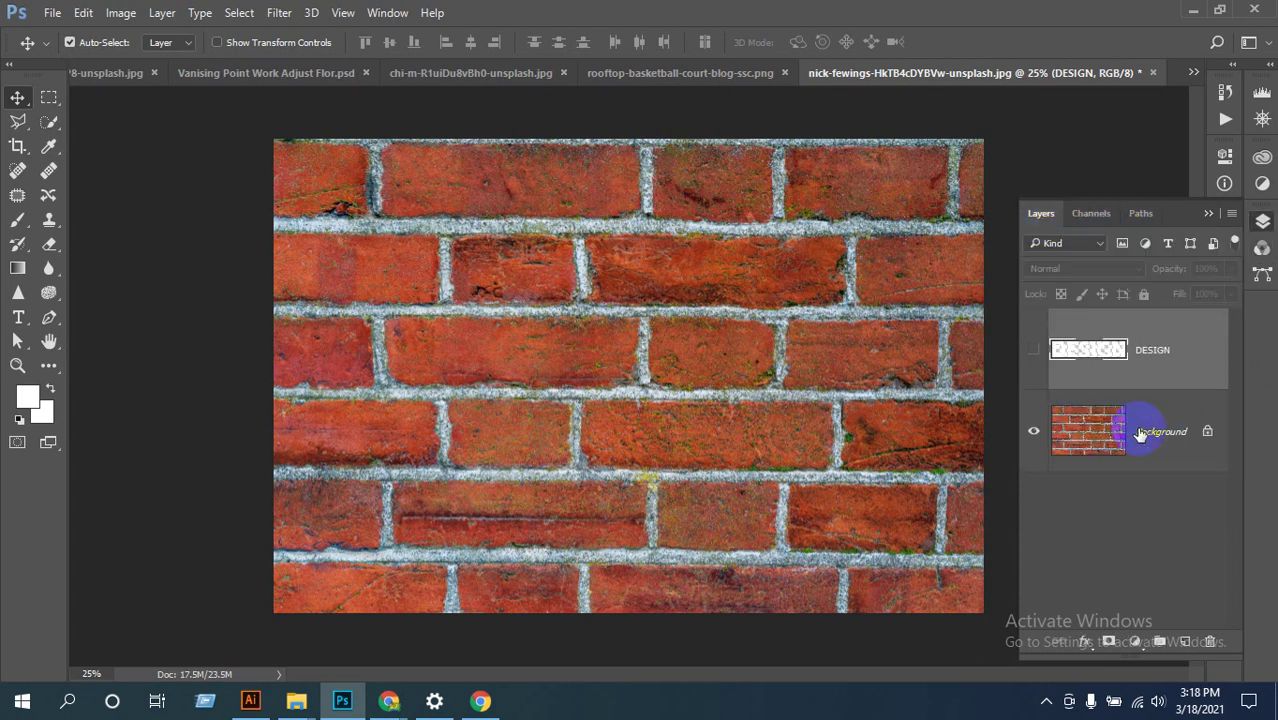
pyautogui.click(1114, 446)
pyautogui.click(1034, 349)
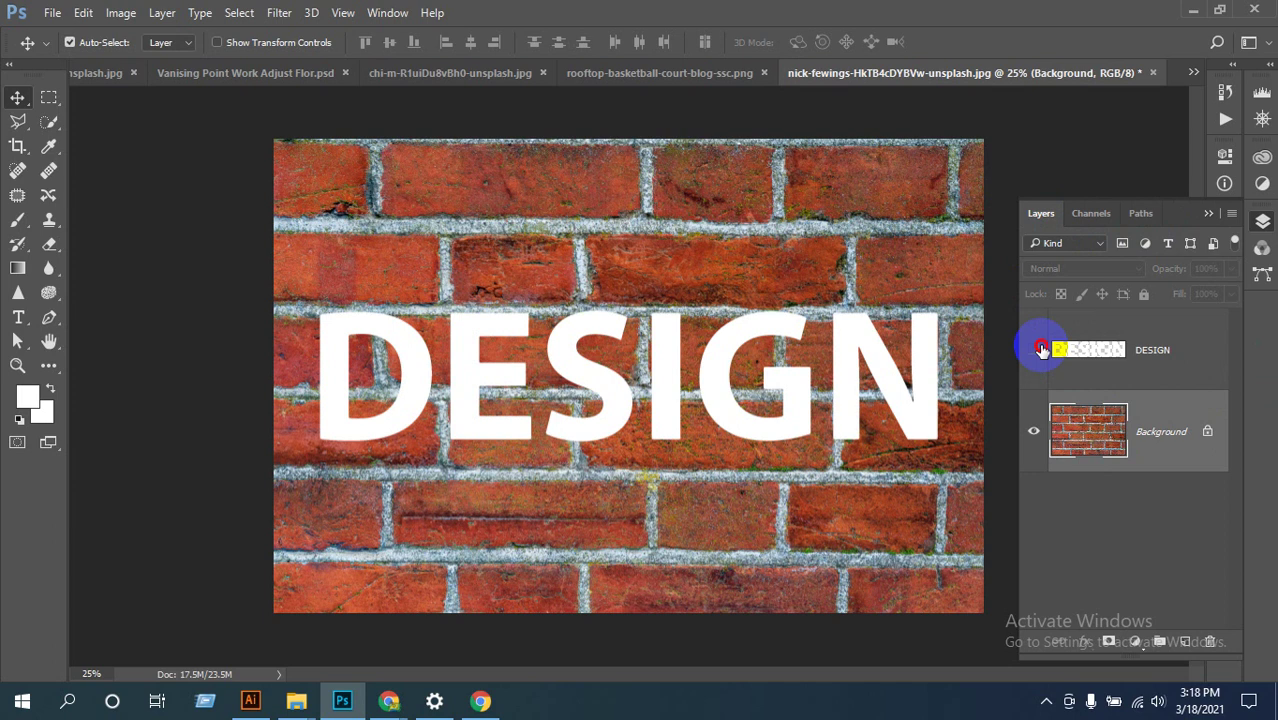
pyautogui.click(1040, 349)
pyautogui.click(1085, 211)
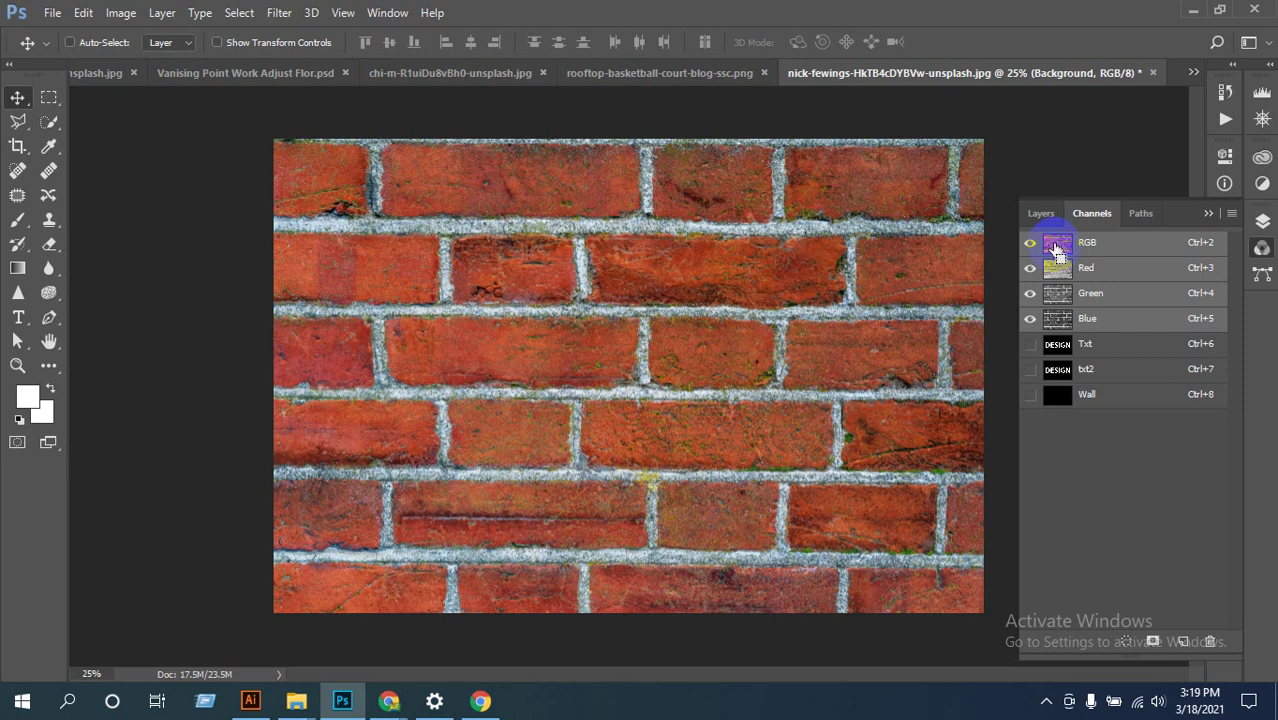
pyautogui.keyDown('ctrl'); pyautogui.click(1057, 250); pyautogui.keyUp('ctrl')
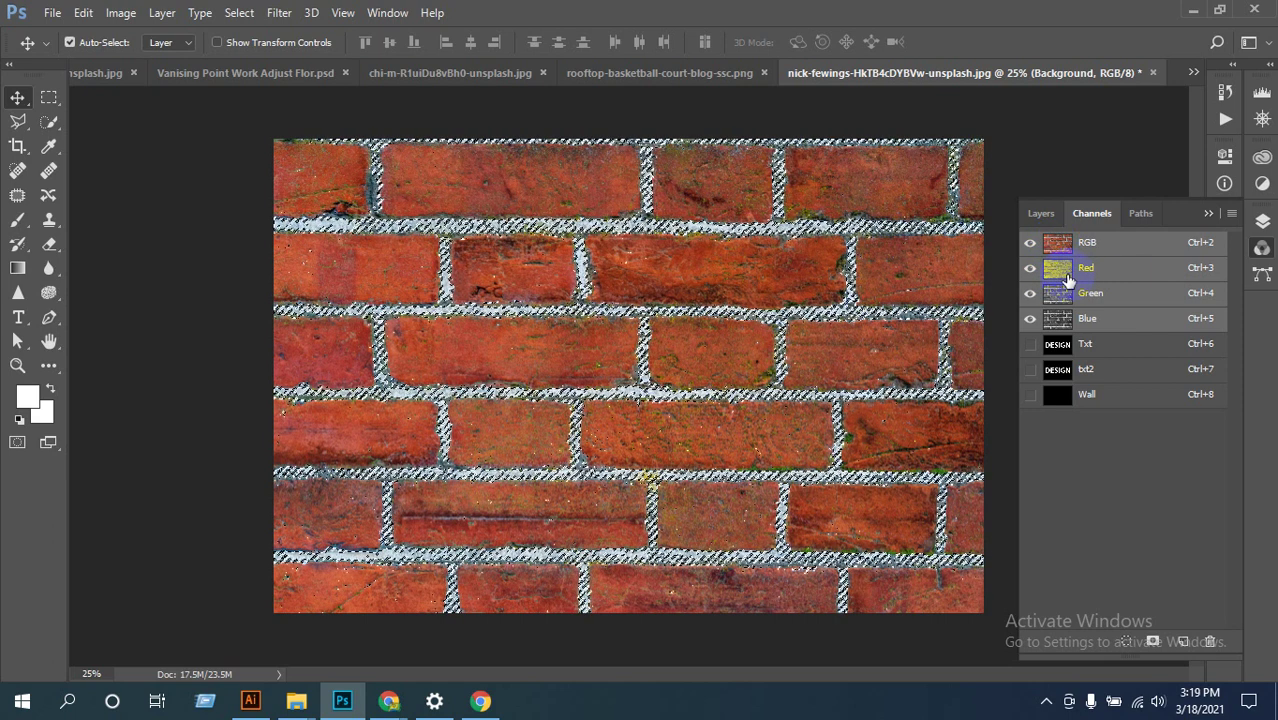
# Step: Copy the selected light areas of the Background layer onto a new layer
pyautogui.click(1087, 246)
pyautogui.click(1090, 216)
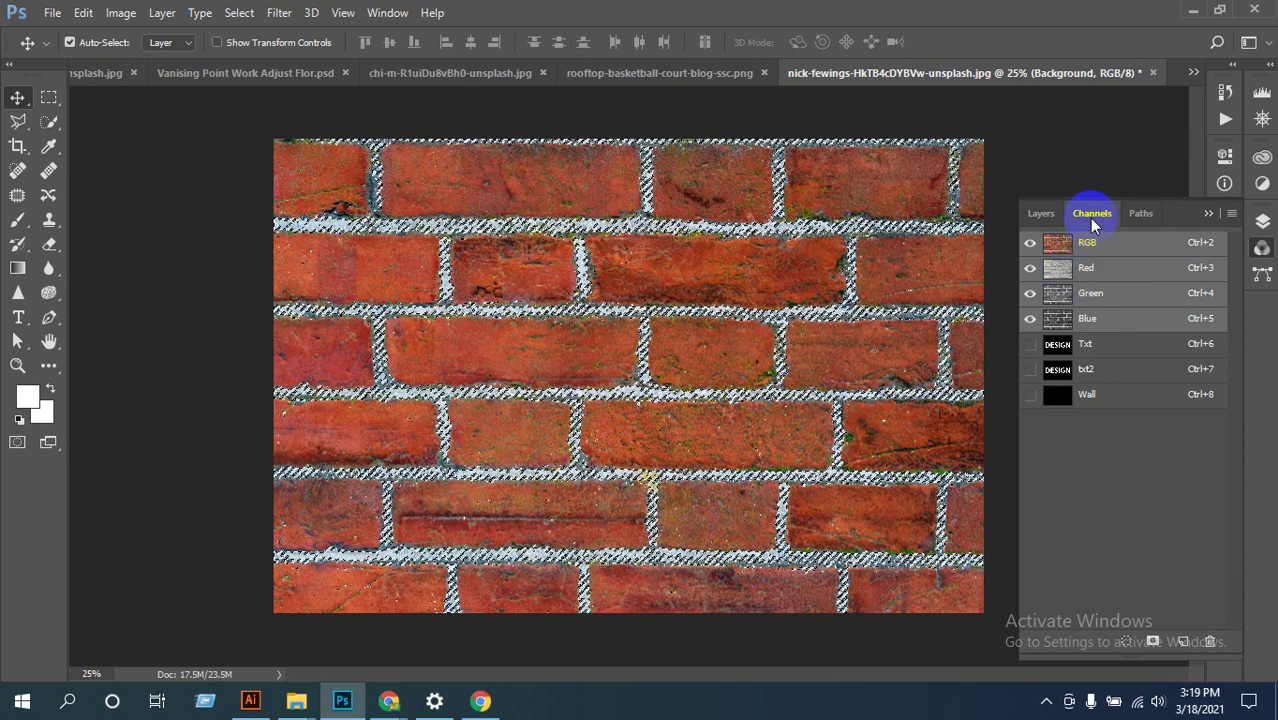
pyautogui.click(1041, 214)
pyautogui.click(1089, 430)
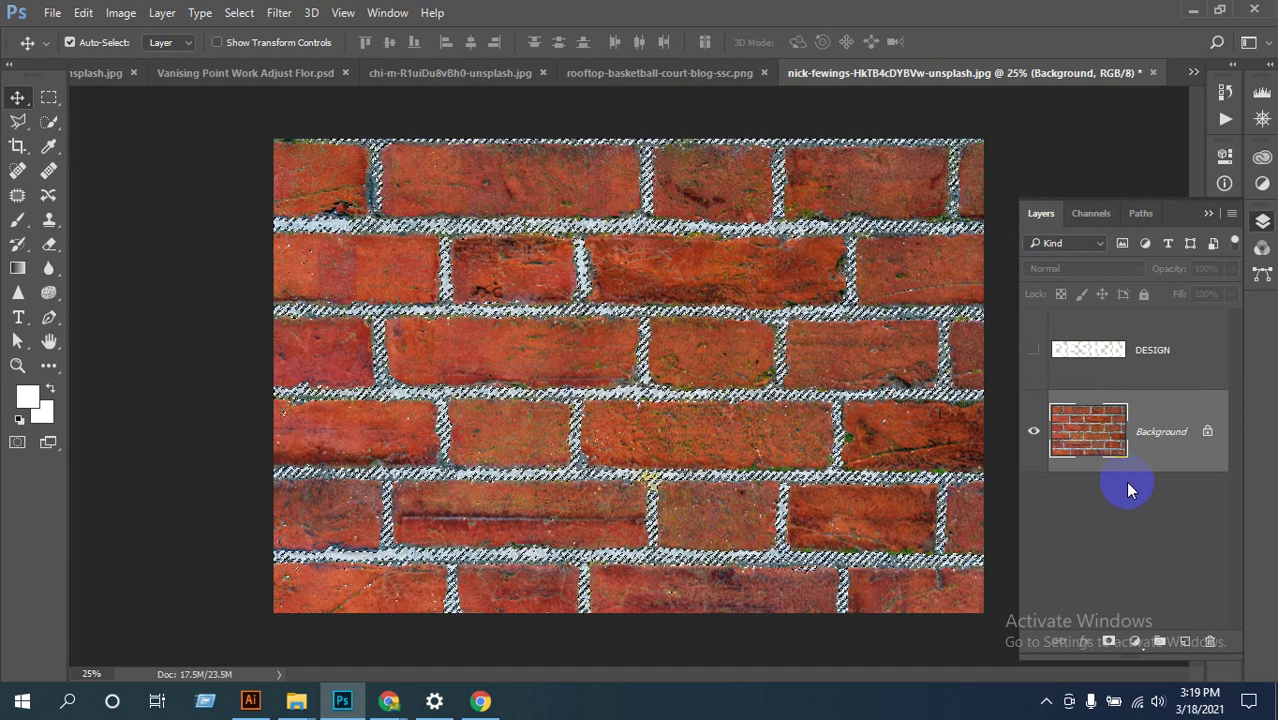
pyautogui.press('ctrl')
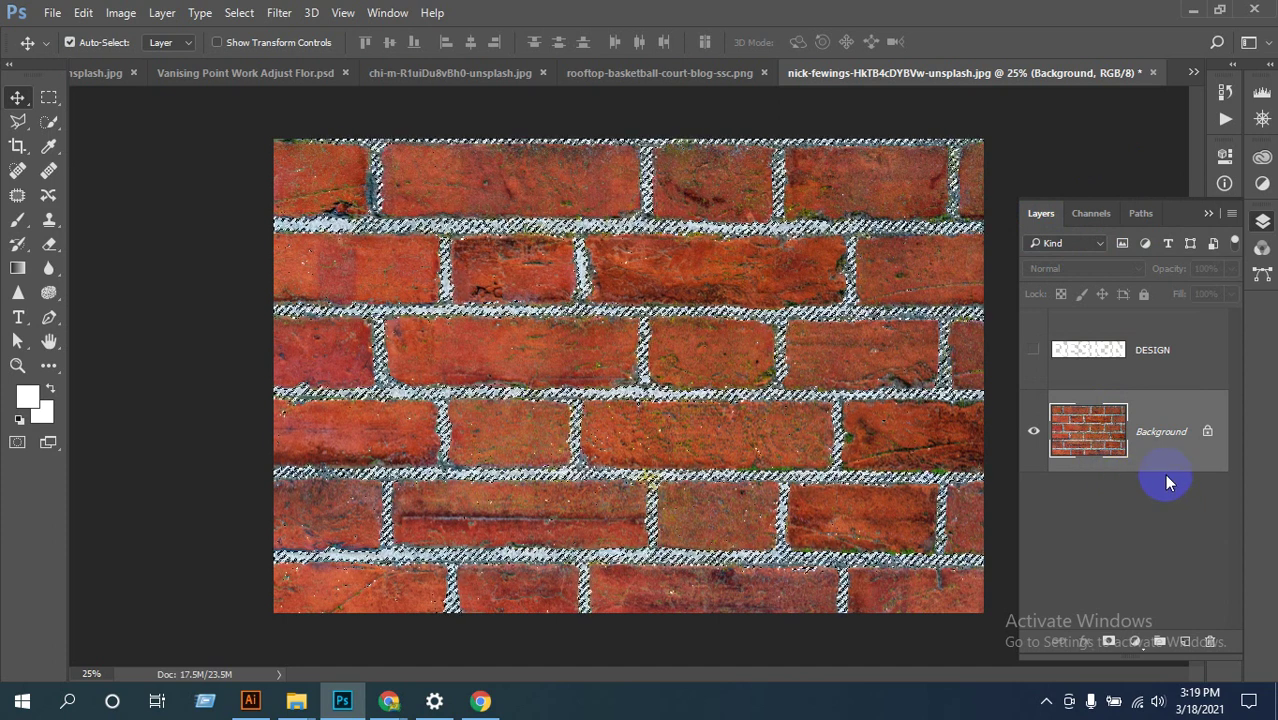
pyautogui.hotkey('ctrl', 'j')
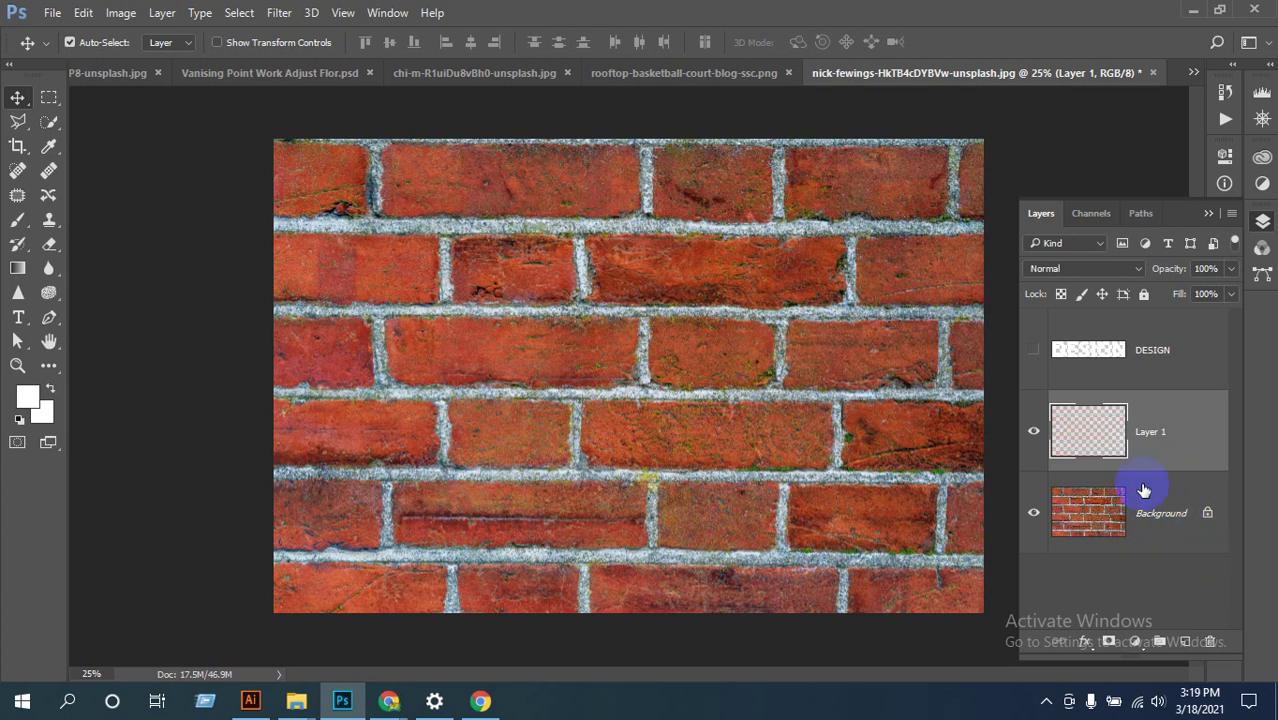
# Step: Rename the new layer copied from the brick wall as Wall-Tex
pyautogui.doubleClick(1150, 431)
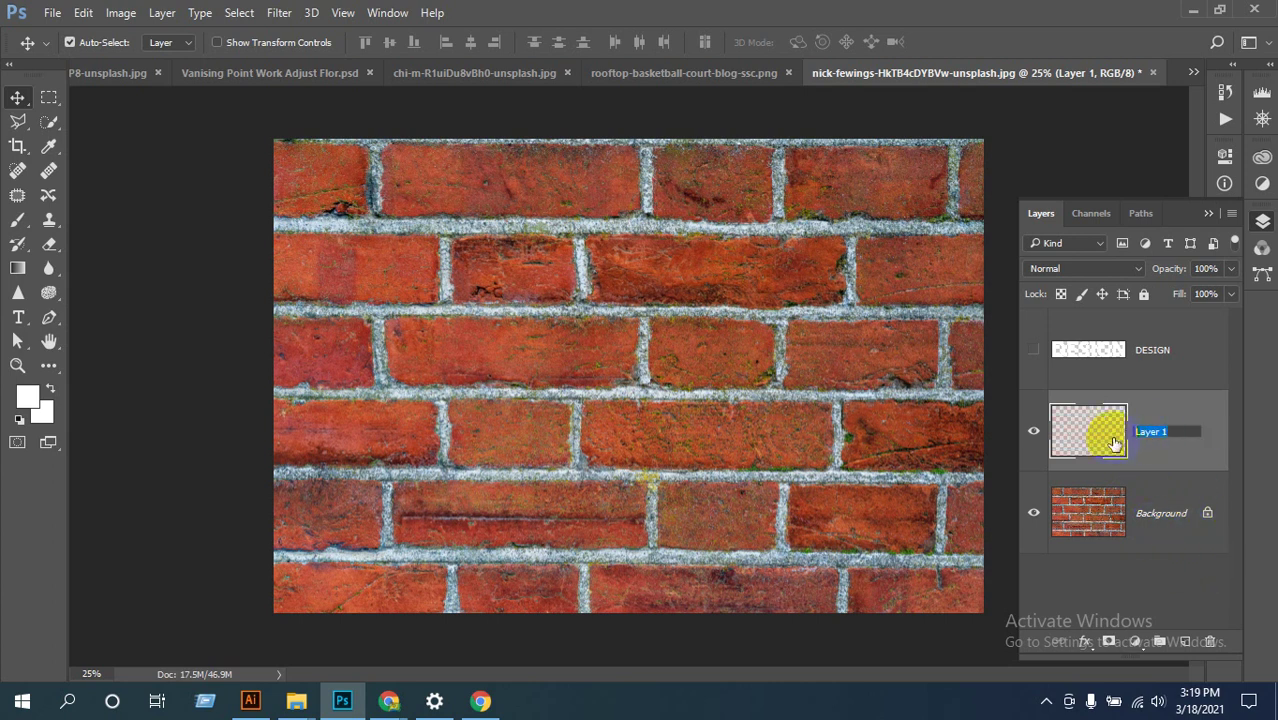
pyautogui.write('W')
pyautogui.write('all-tyex')
pyautogui.write('Tex')
pyautogui.press('Return')
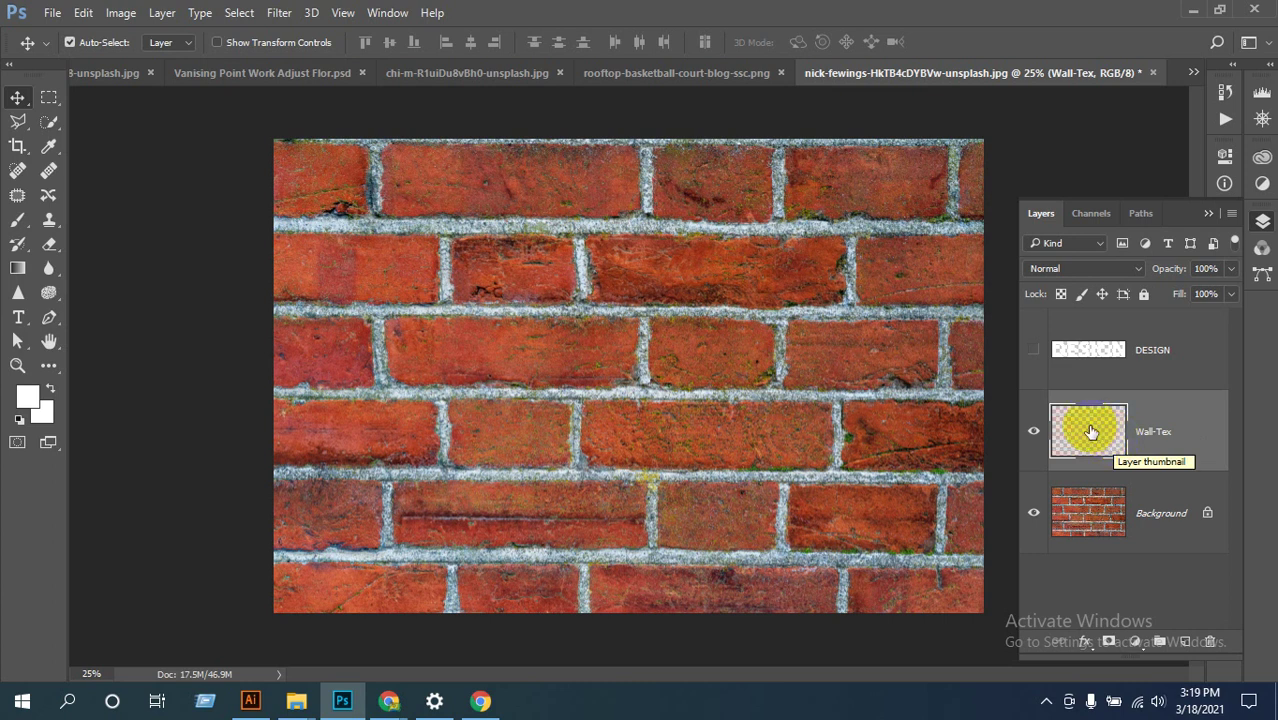
# Step: Move the Wall-Tex layer above DESIGN and show the DESIGN lettering beneath it
pyautogui.click(1087, 432)
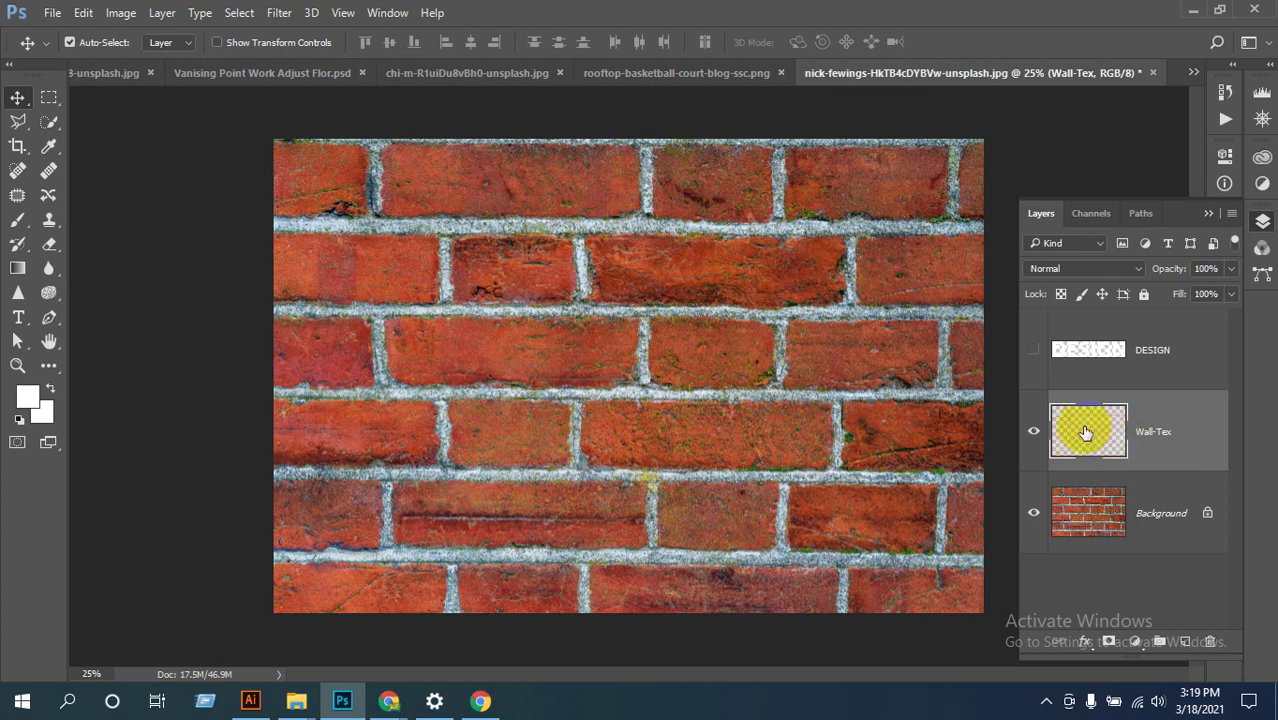
pyautogui.click(1036, 442)
pyautogui.moveTo(1082, 428); pyautogui.dragTo(1142, 348)
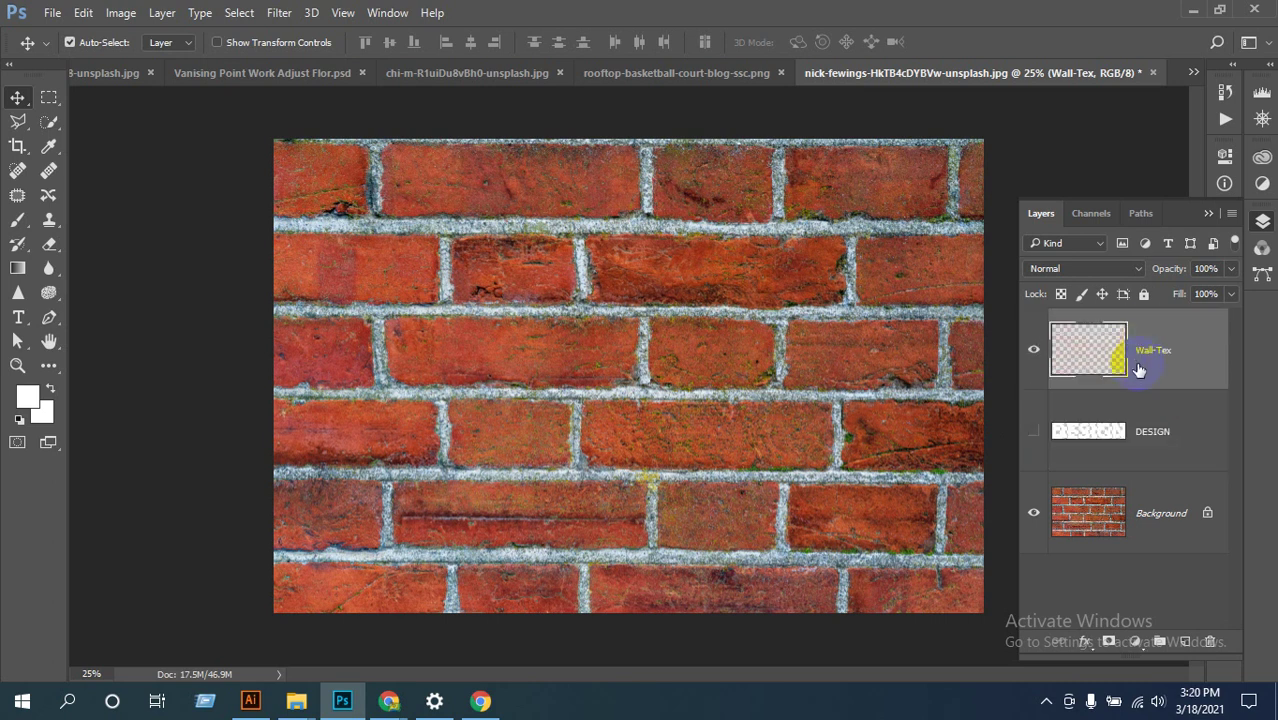
pyautogui.click(1033, 431)
pyautogui.click(1077, 372)
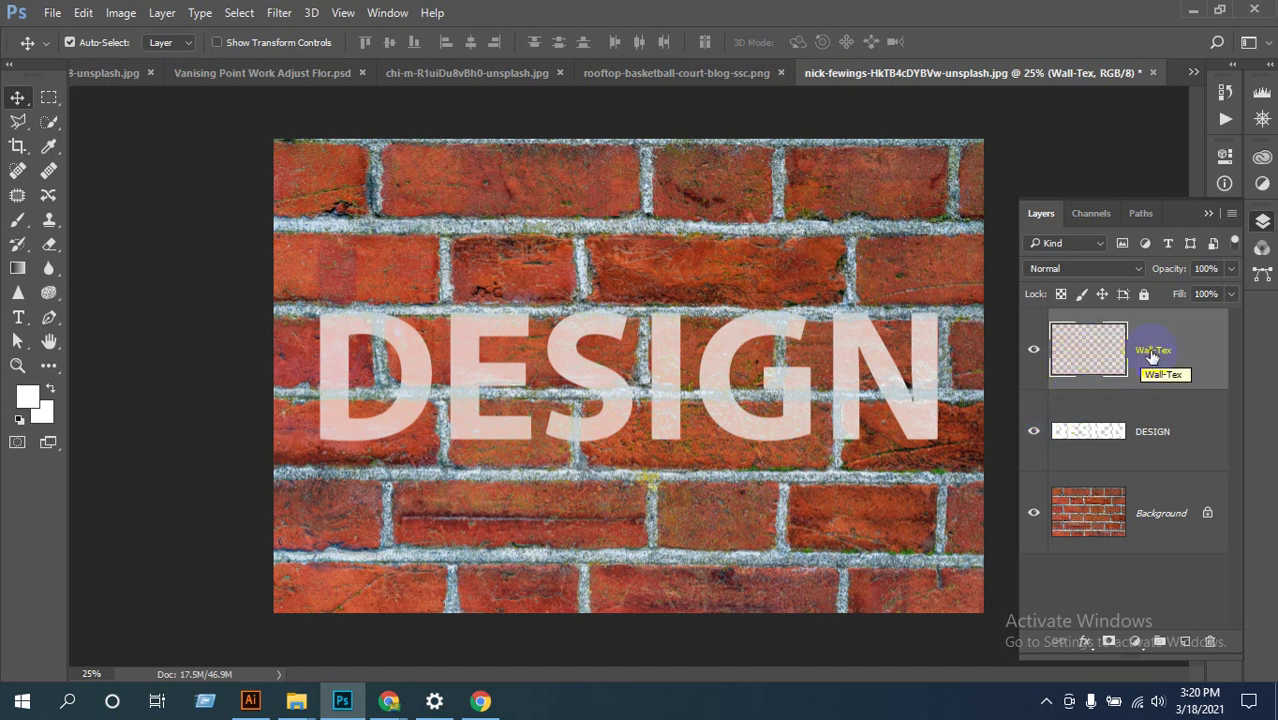
# Step: Compare the lettering with DESIGN hidden and with Wall-Tex hidden, briefly loading its outline as a selection, and restore both layers
pyautogui.keyDown('ctrl'); pyautogui.click(1070, 429); pyautogui.keyUp('ctrl')
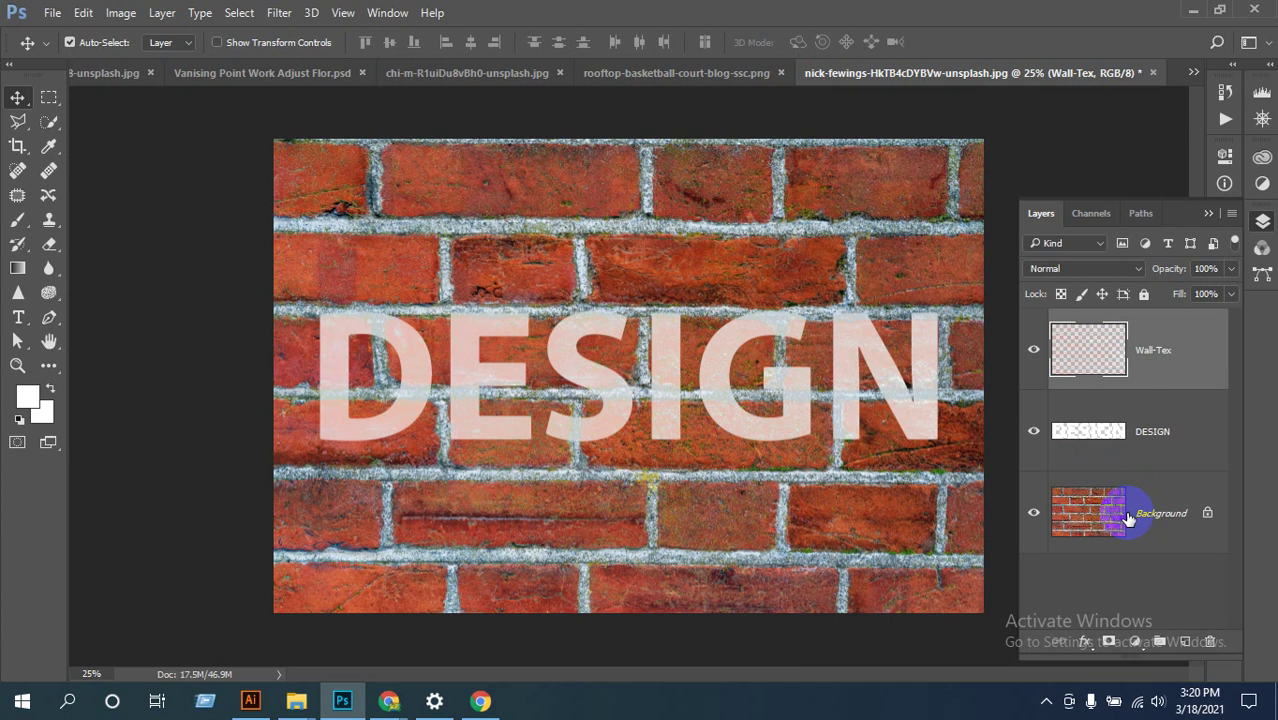
pyautogui.click(1033, 431)
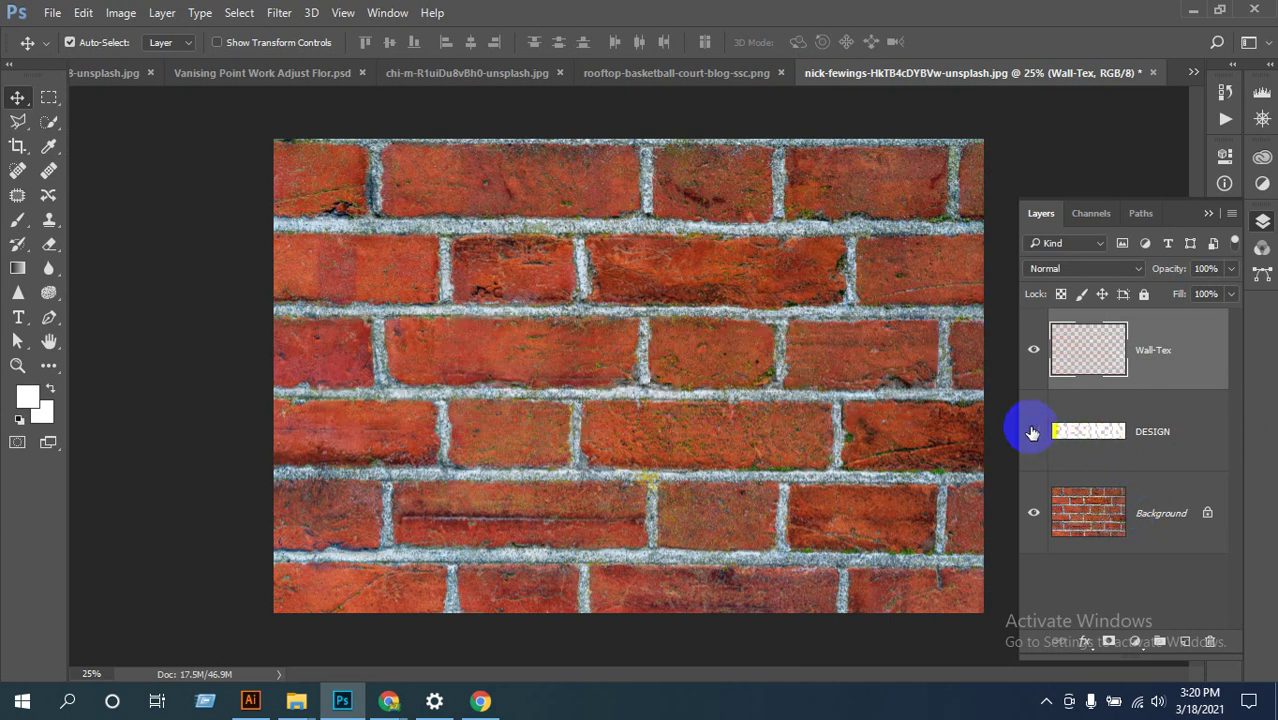
pyautogui.click(1033, 431)
pyautogui.keyDown('ctrl'); pyautogui.click(1095, 436); pyautogui.keyUp('ctrl')
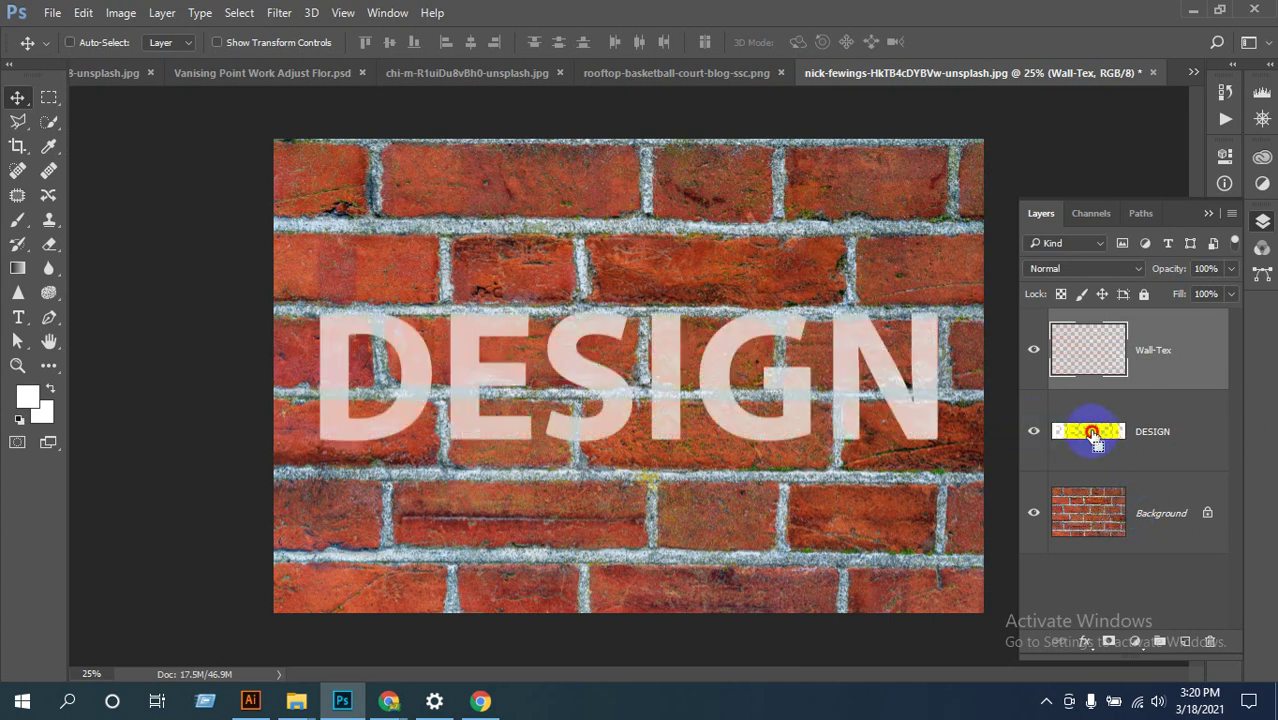
pyautogui.click(1033, 349)
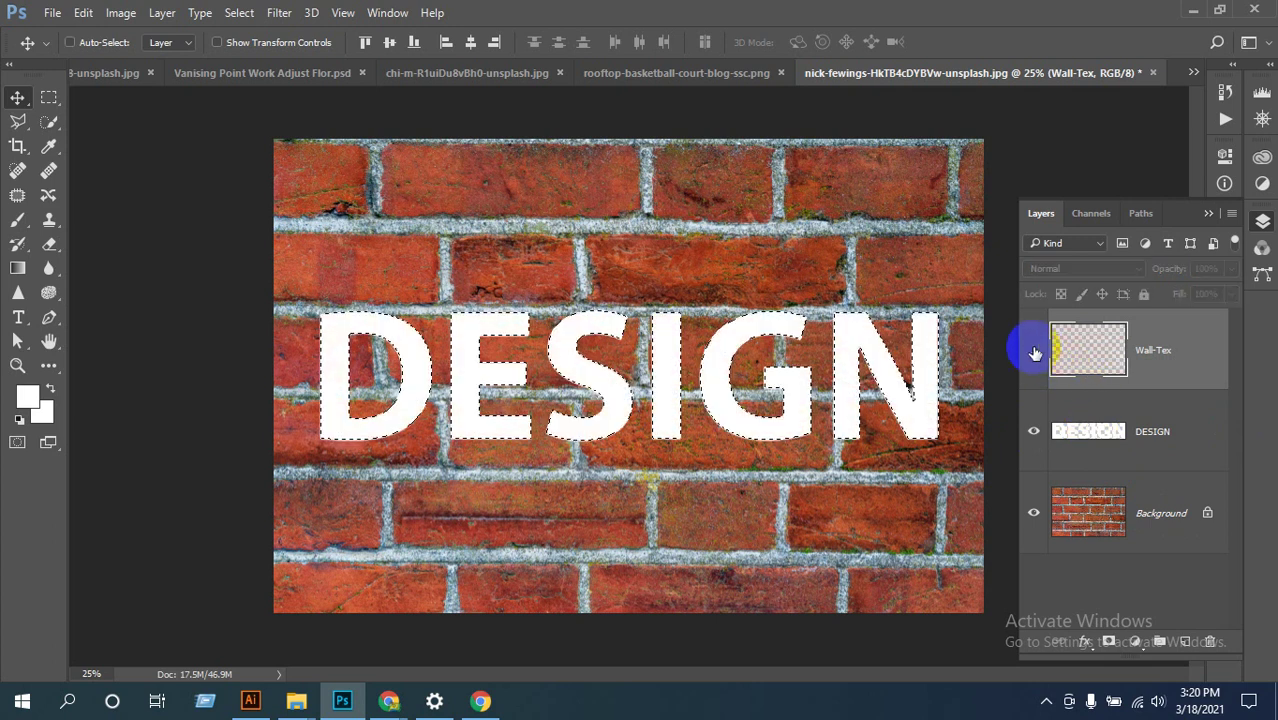
pyautogui.keyDown('ctrl'); pyautogui.keyDown('alt'); pyautogui.click(1095, 431); pyautogui.keyUp('alt'); pyautogui.keyUp('ctrl')
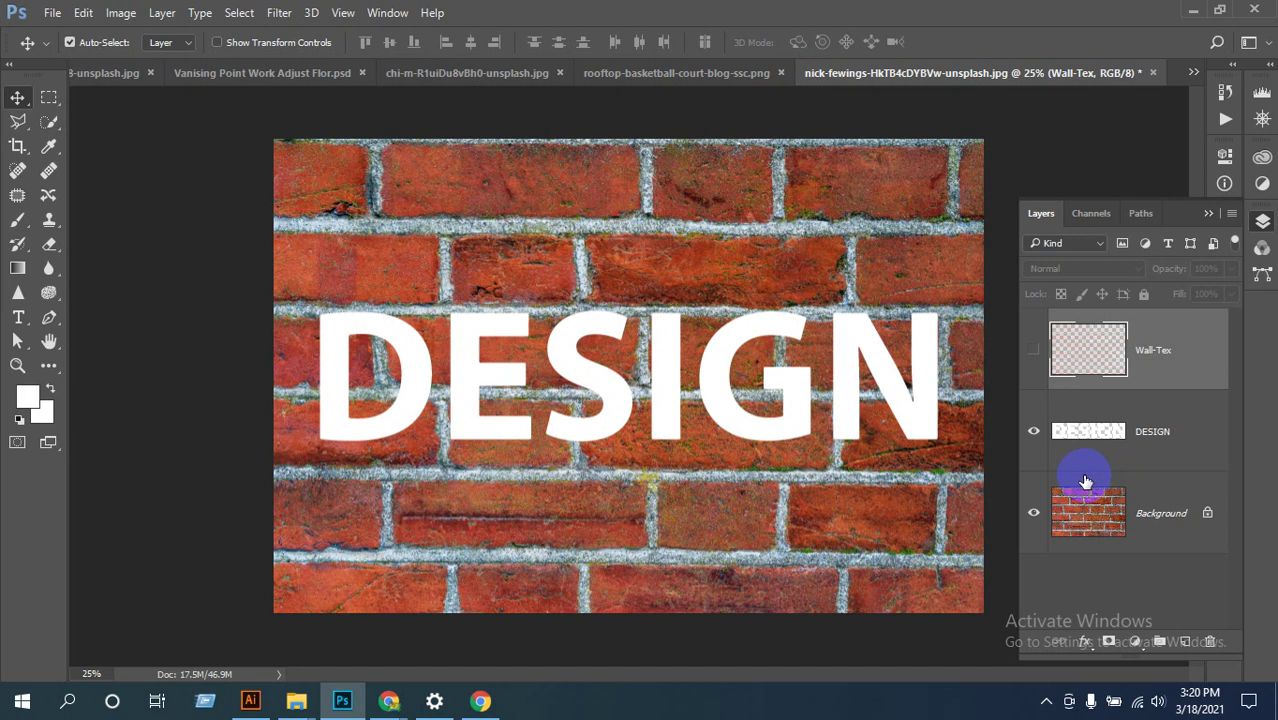
pyautogui.click(1033, 349)
pyautogui.rightClick(1155, 352)
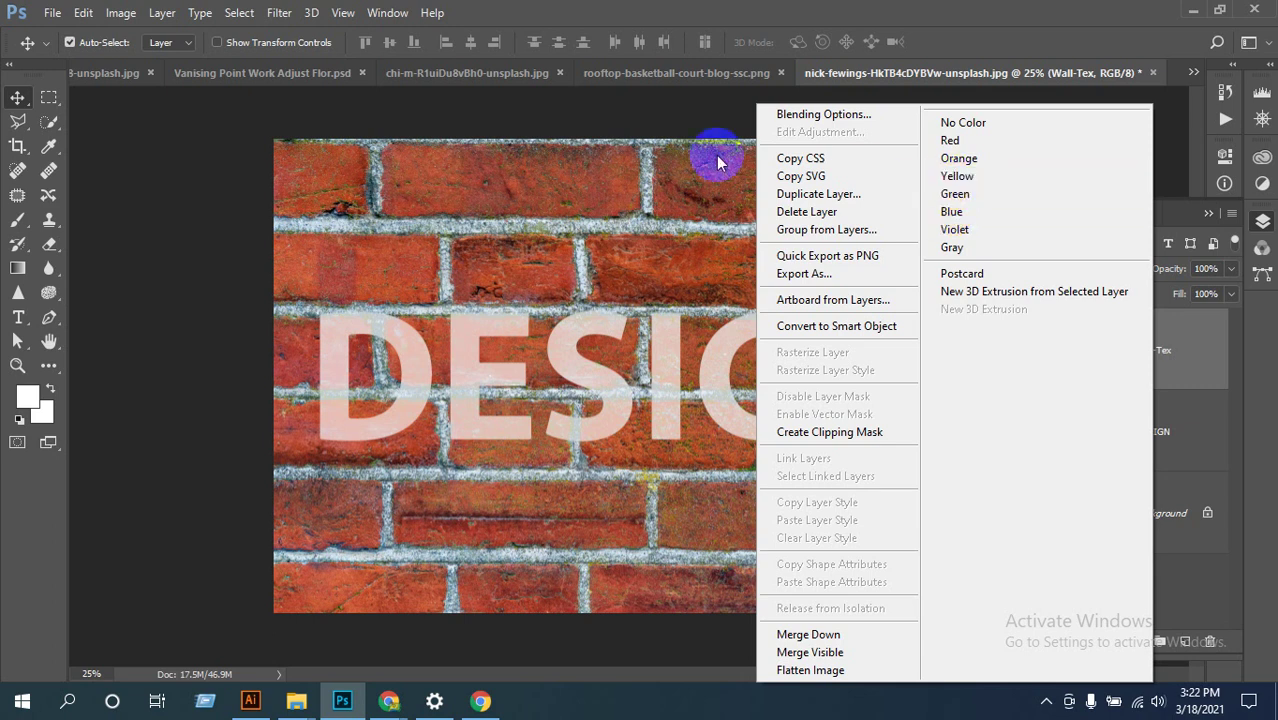
pyautogui.click(652, 117)
pyautogui.click(1042, 216)
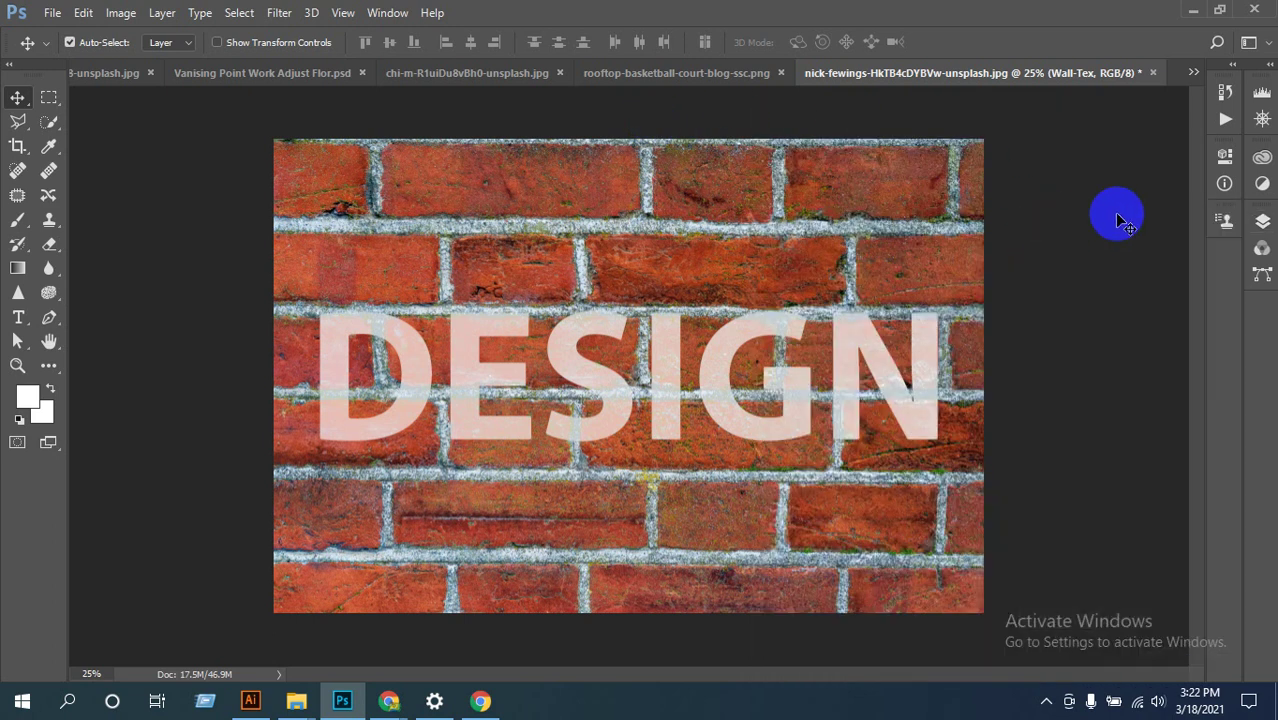
pyautogui.click(1262, 222)
# Step: View the Red channel on its own, restore the RGB composite view and return to the layer list
pyautogui.click(1088, 214)
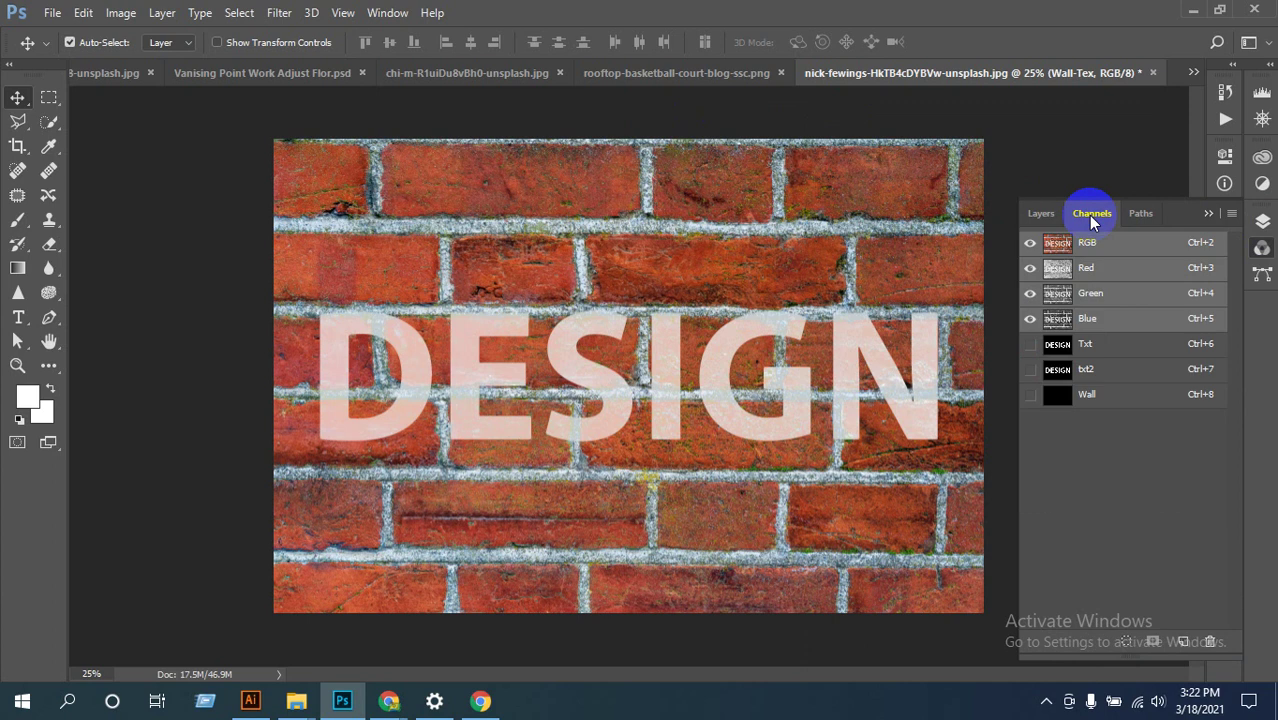
pyautogui.click(1091, 243)
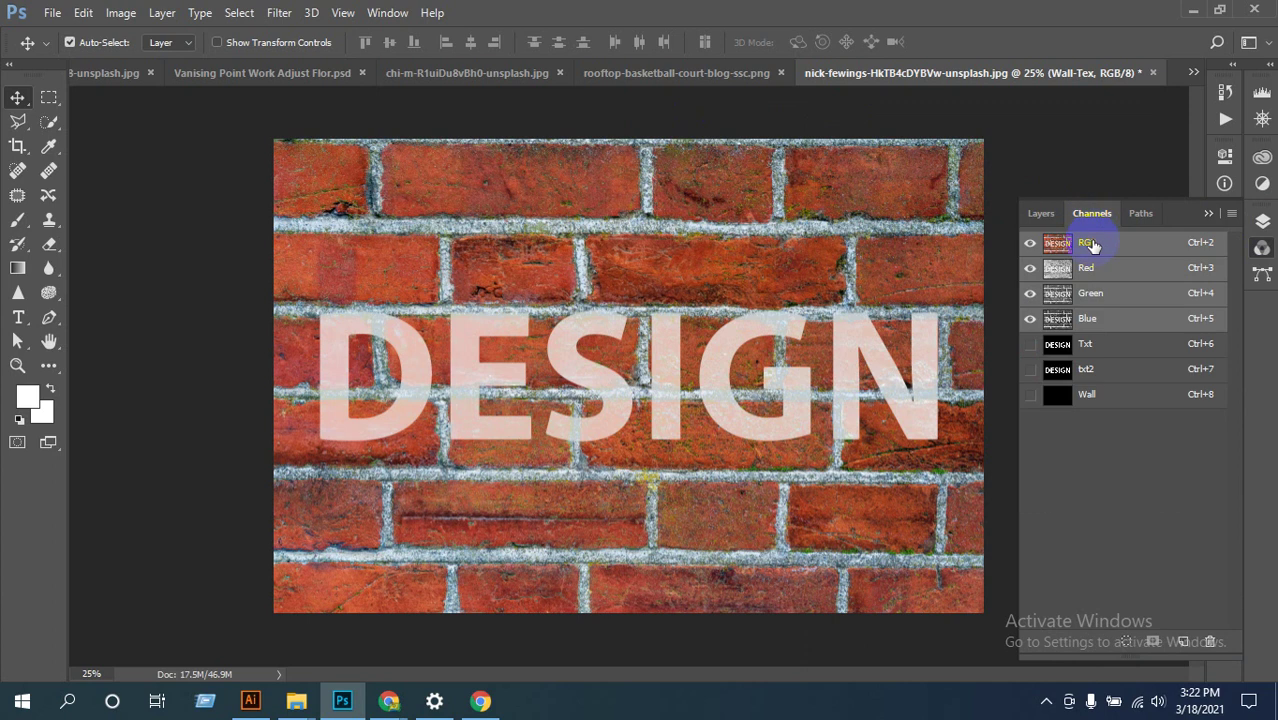
pyautogui.moveTo(1028, 322); pyautogui.dragTo(1033, 278)
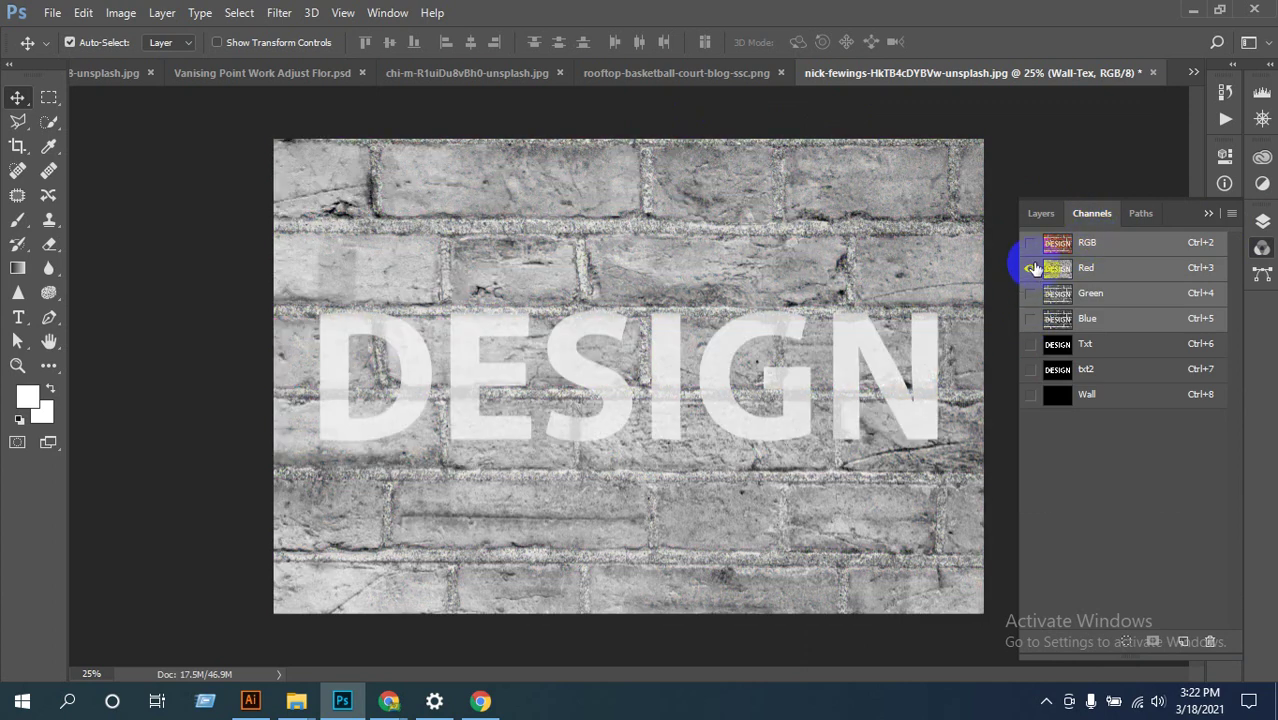
pyautogui.click(1031, 245)
pyautogui.click(1041, 217)
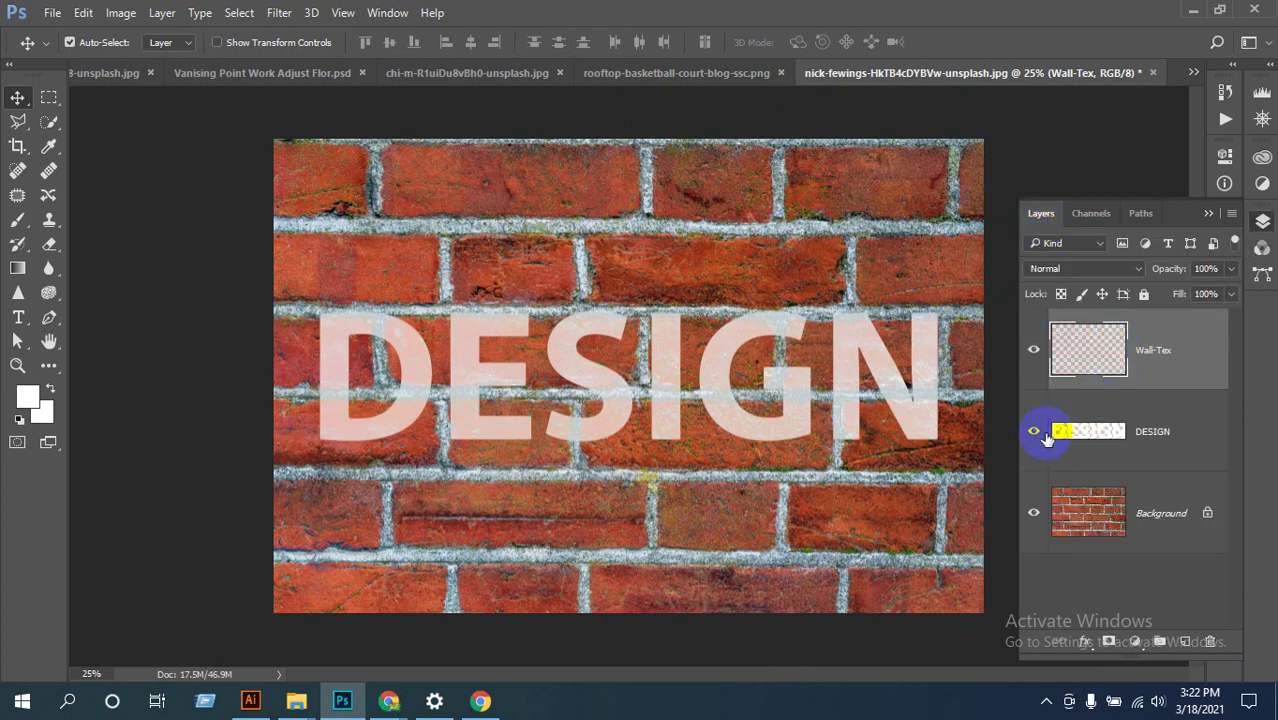
# Step: Try the DESIGN layer above Wall-Tex and return Wall-Tex to the top of the layer stack
pyautogui.keyDown('ctrl'); pyautogui.click(1100, 432); pyautogui.keyUp('ctrl')
pyautogui.moveTo(1100, 432); pyautogui.dragTo(1094, 352)
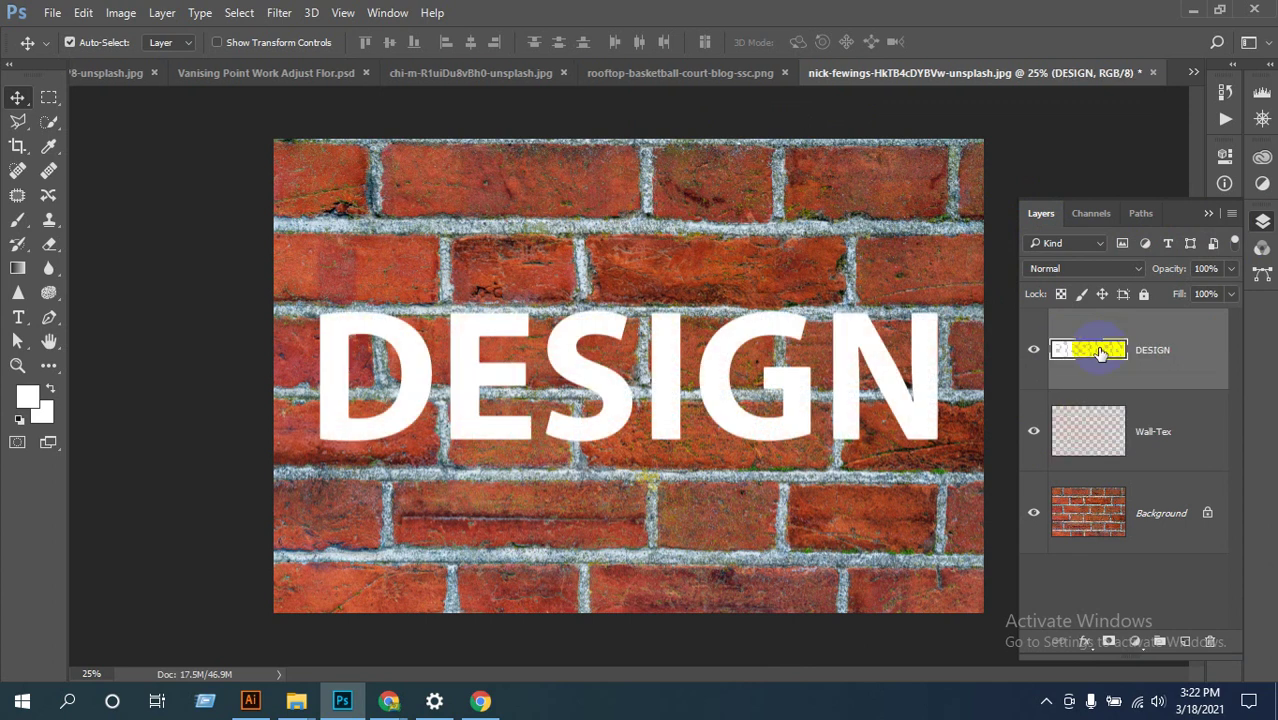
pyautogui.click(1093, 434)
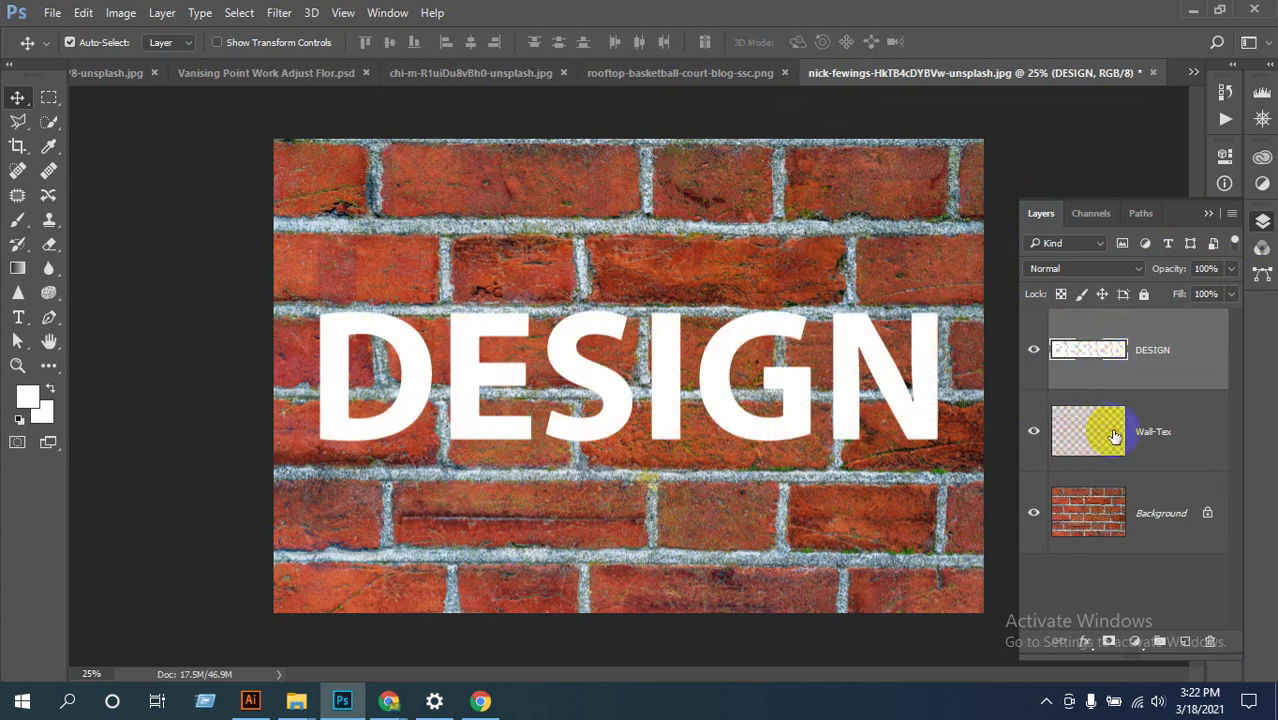
pyautogui.click(1155, 372)
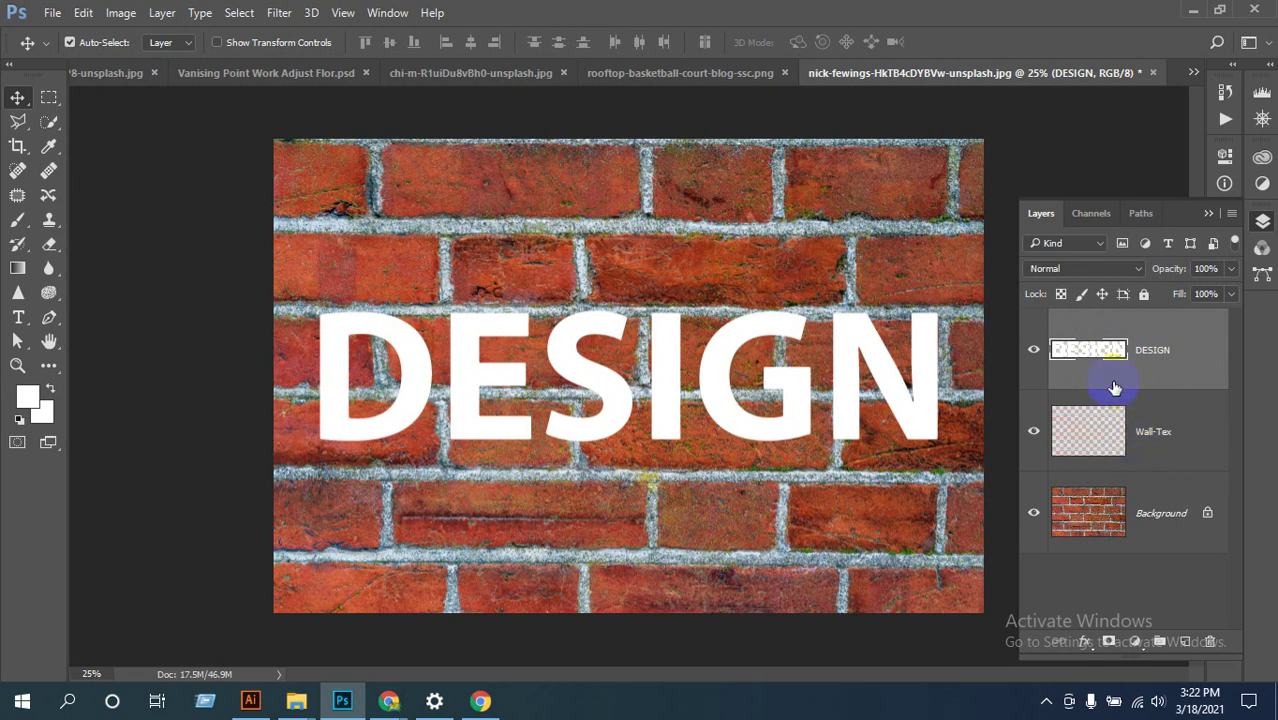
pyautogui.moveTo(1141, 371)
pyautogui.mouseDown()
pyautogui.moveTo(1128, 395)
pyautogui.moveTo(1133, 362)
pyautogui.moveTo(1158, 406)
pyautogui.moveTo(1160, 456)
pyautogui.moveTo(1150, 342)
pyautogui.moveTo(1153, 365)
pyautogui.mouseUp()
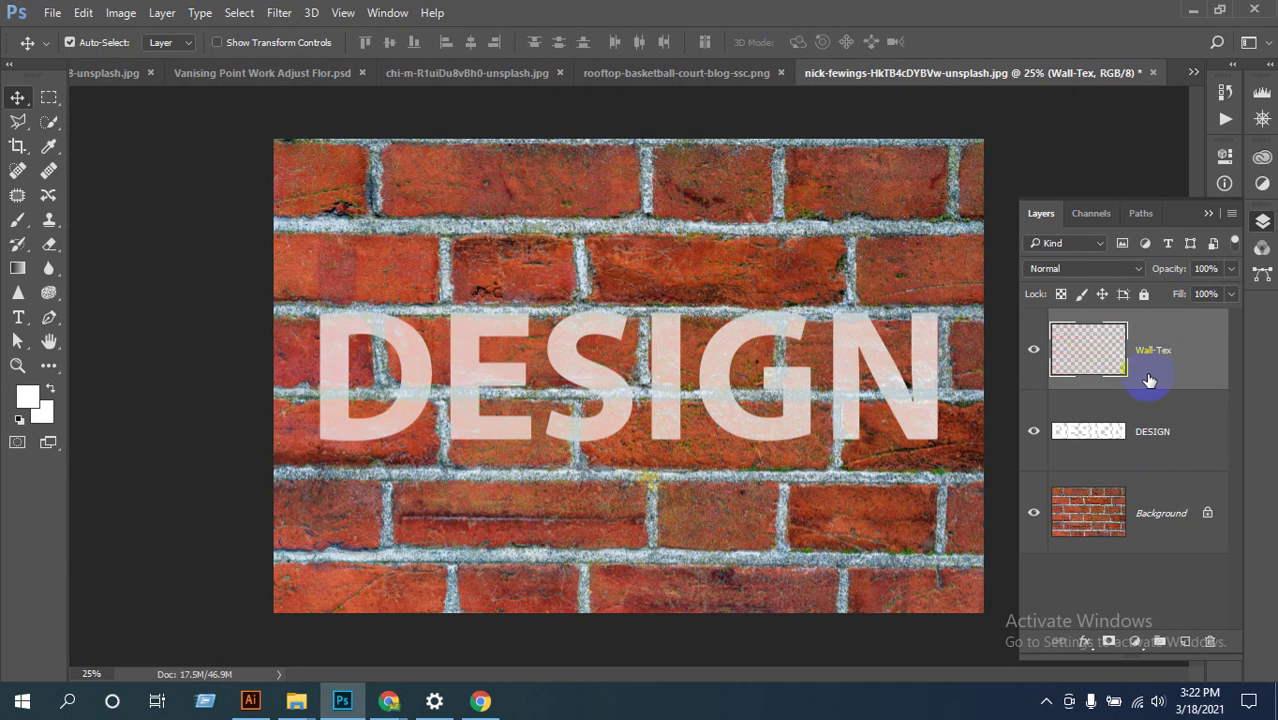
# Step: Create a new alpha channel and name it tex1
pyautogui.click(1091, 213)
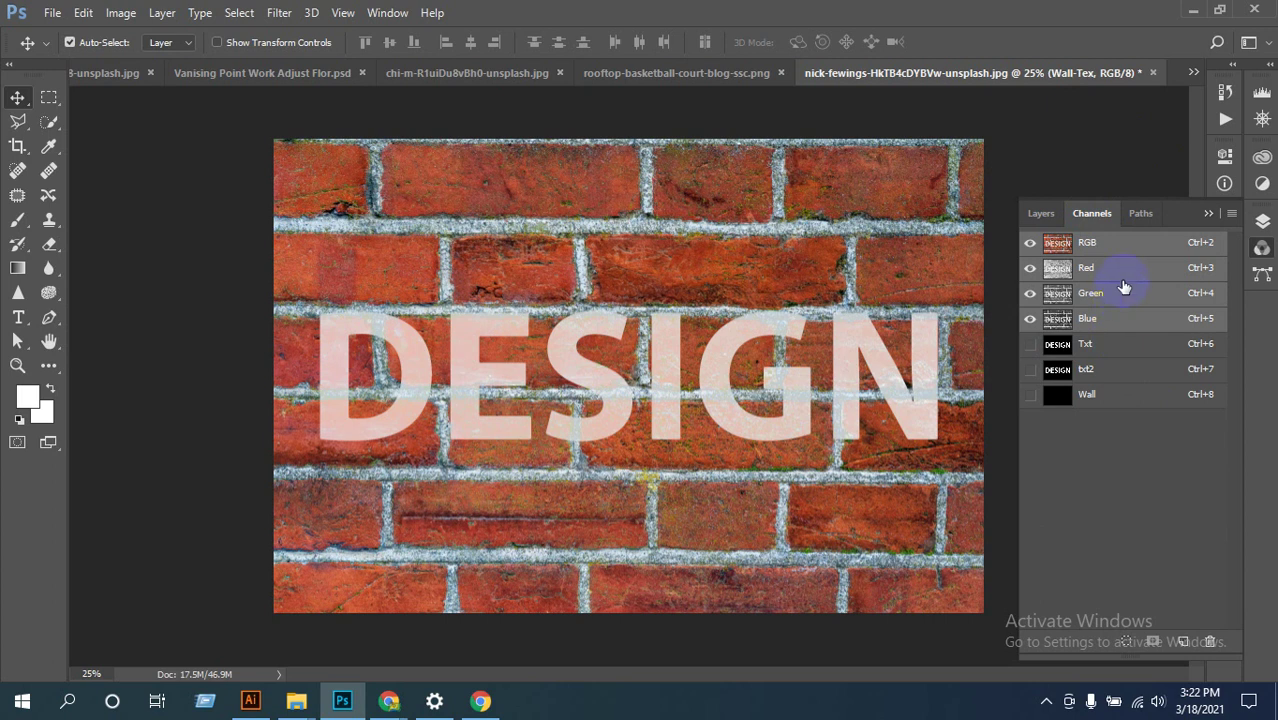
pyautogui.click(1188, 648)
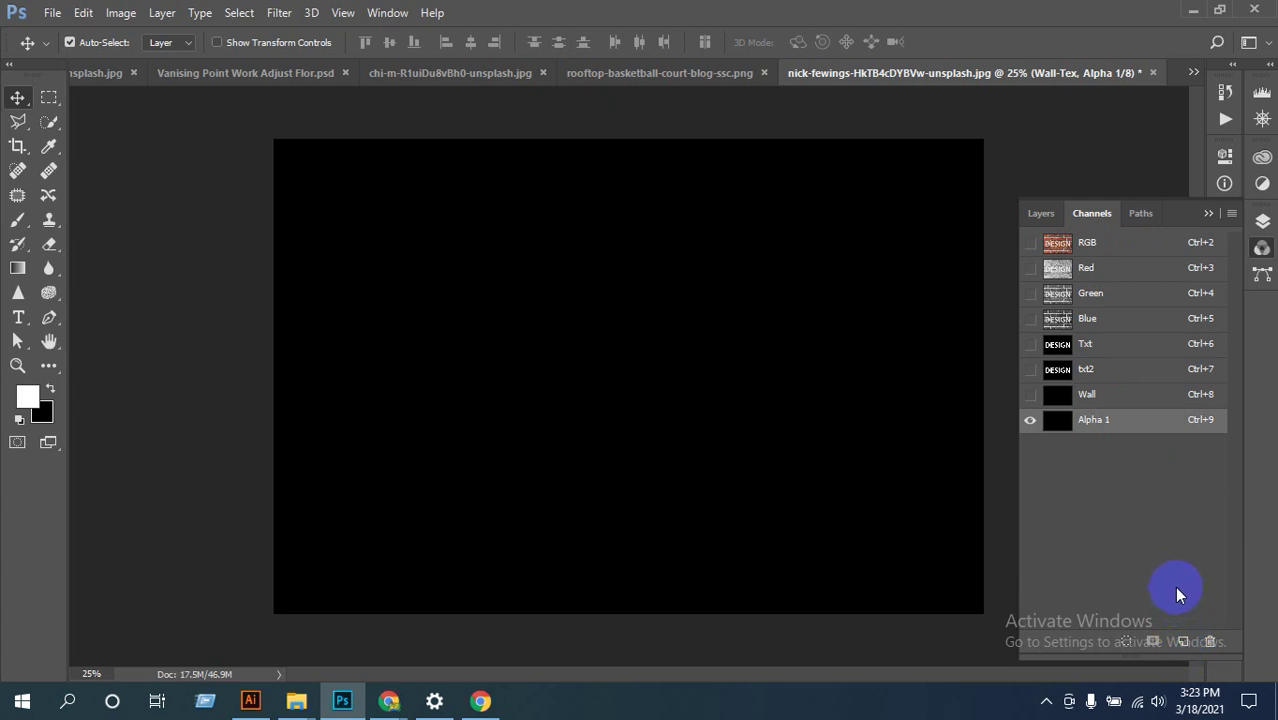
pyautogui.doubleClick(1122, 420)
pyautogui.write('tex1')
pyautogui.press('Return')
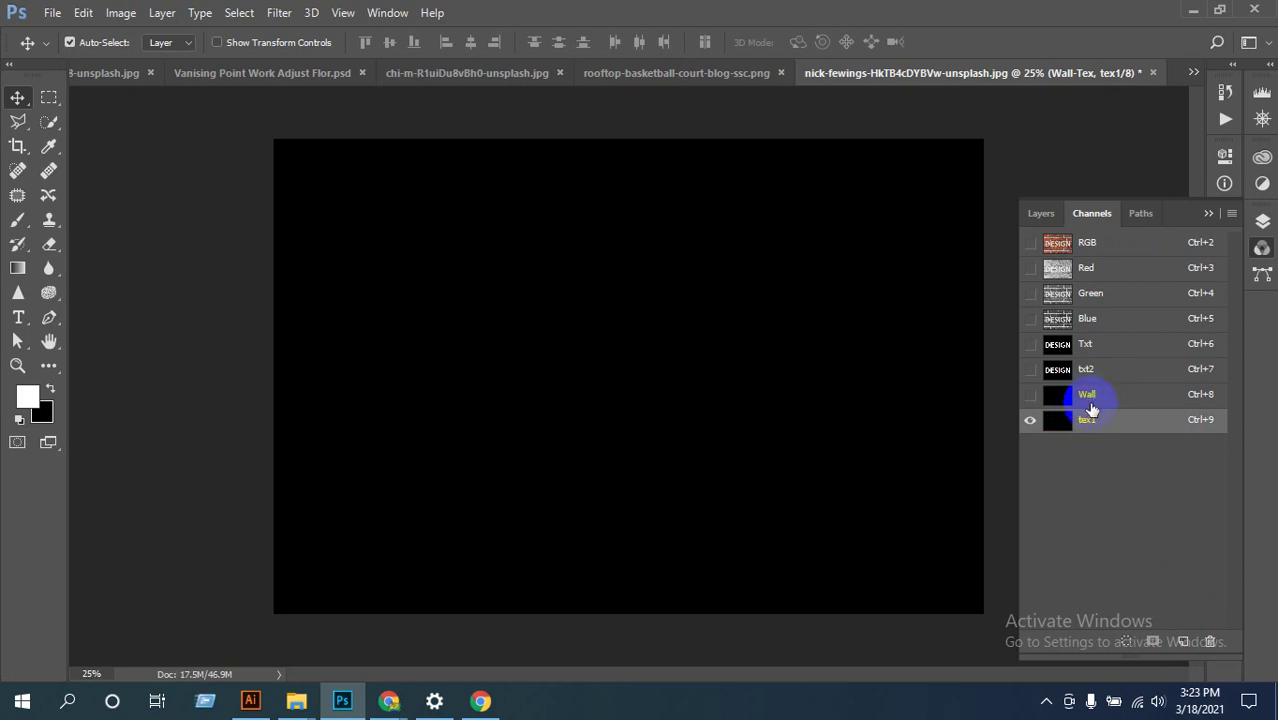
# Step: Apply Add Noise to the tex1 channel with an amount of 400% and Uniform distribution
pyautogui.click(279, 13)
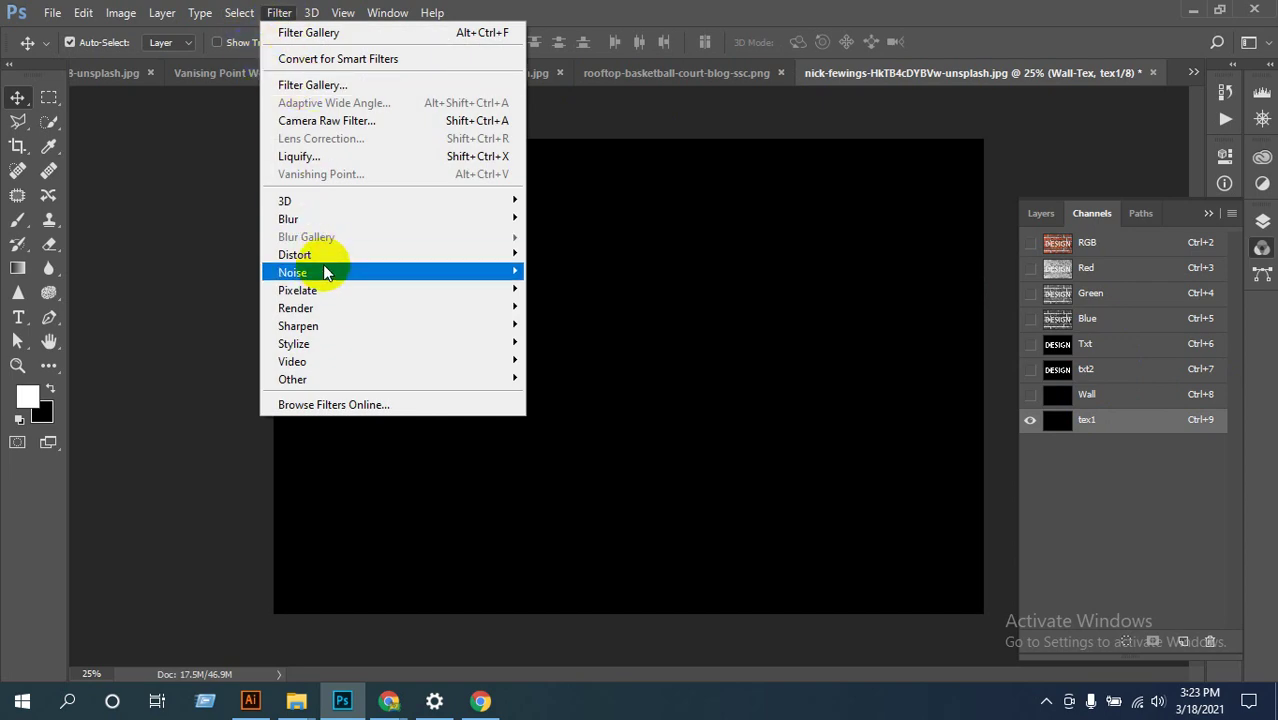
pyautogui.moveTo(326, 272)
pyautogui.click(580, 273)
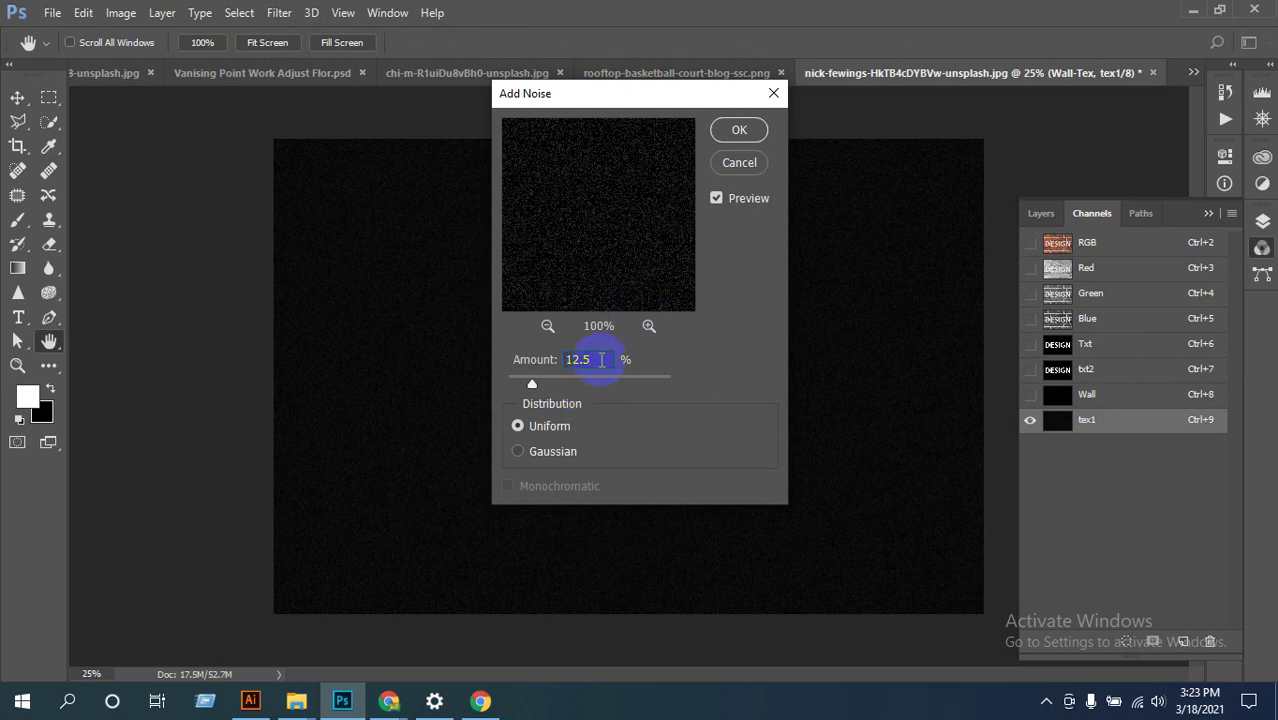
pyautogui.write('400')
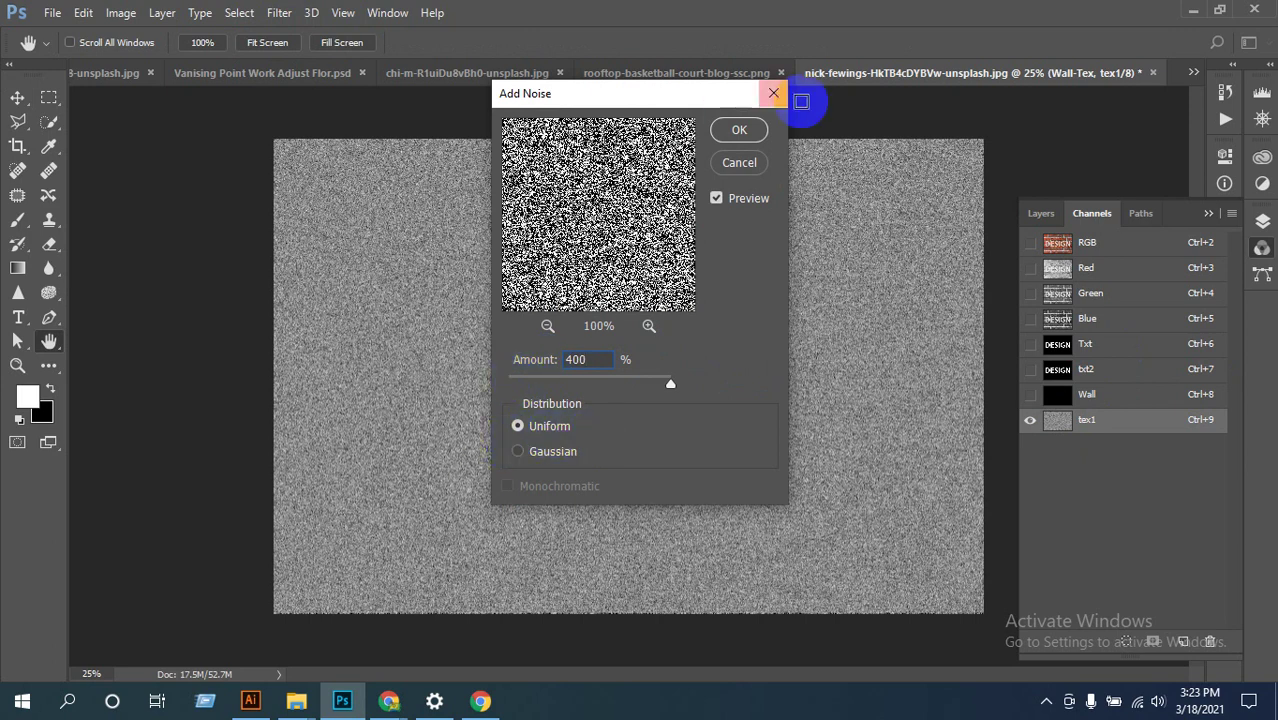
pyautogui.click(748, 132)
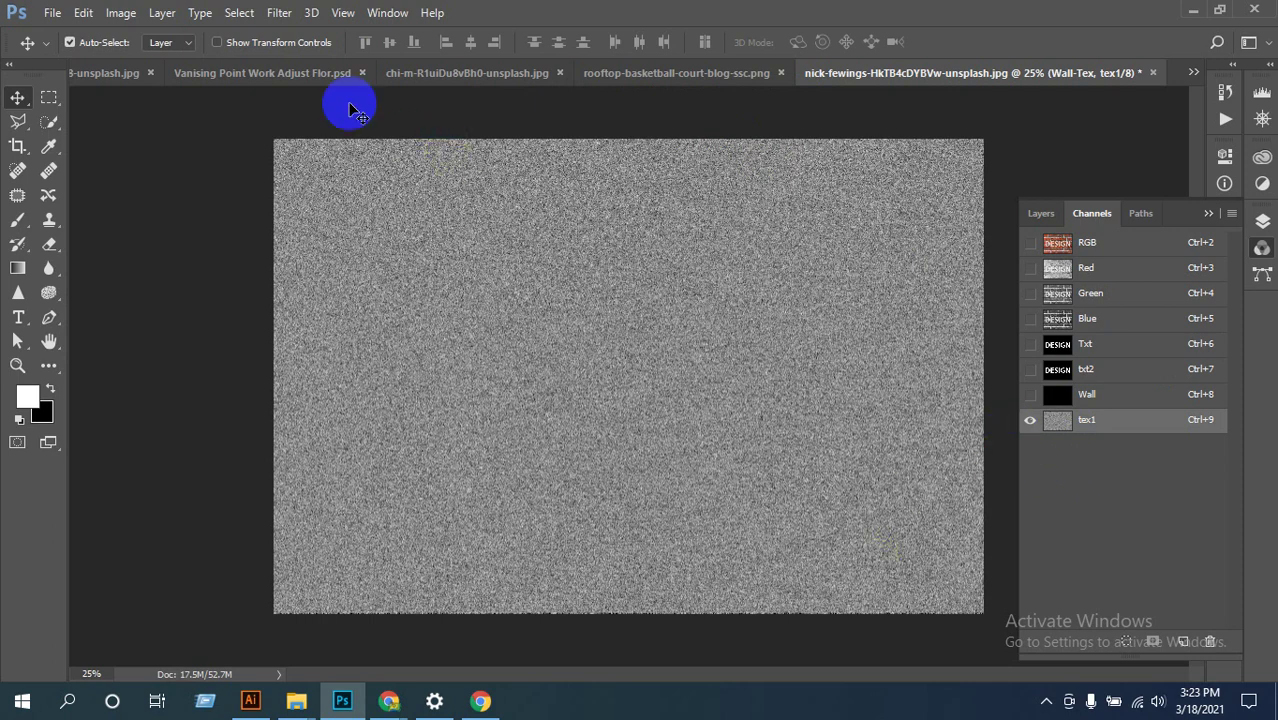
# Step: Apply a Gaussian Blur with a 3.0 pixel radius to the noise in the tex1 channel
pyautogui.click(276, 13)
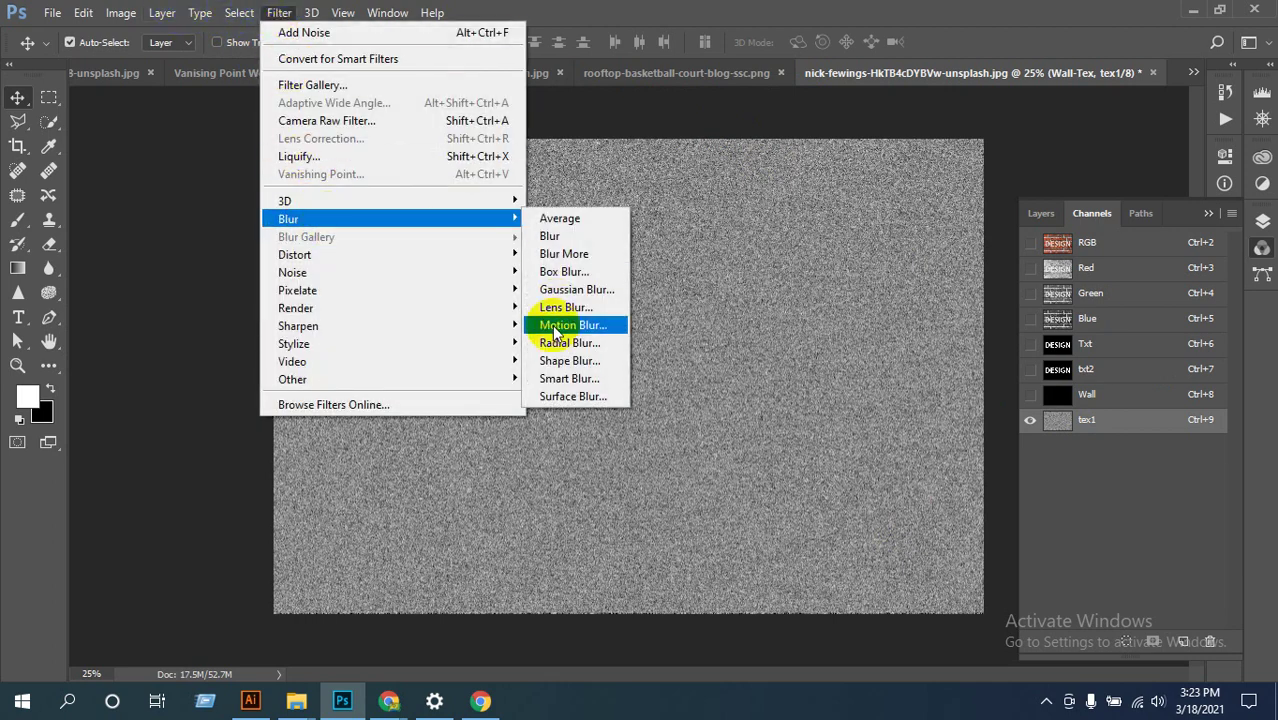
pyautogui.click(600, 289)
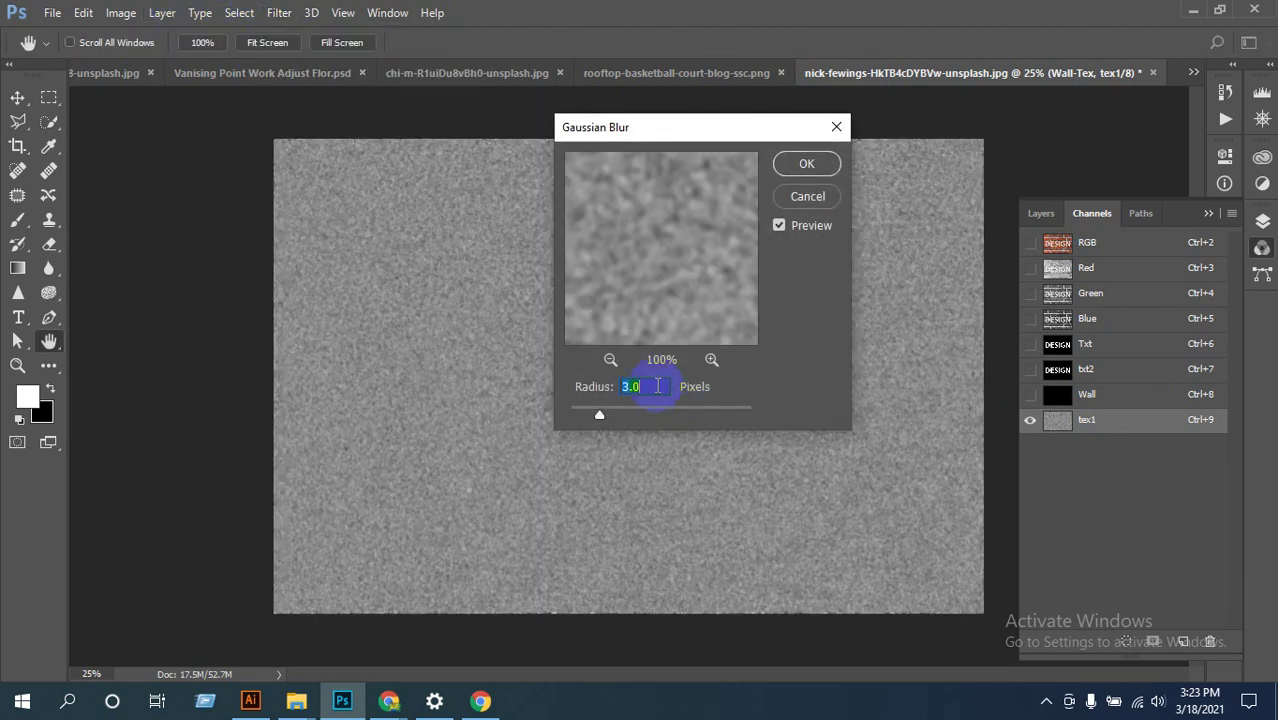
pyautogui.click(806, 164)
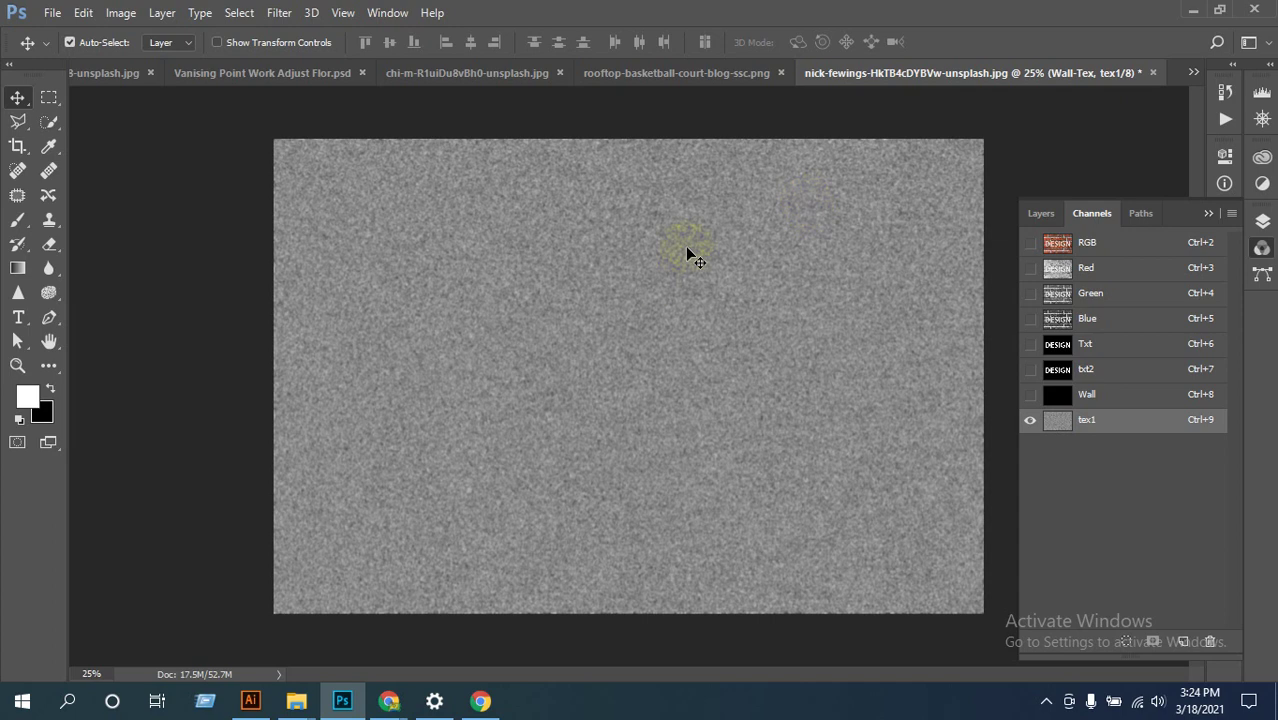
# Step: Apply the Colored Pencil filter to the tex1 channel with Pencil Width 6, Stroke Pressure 6 and Paper Brightness 50
pyautogui.click(284, 14)
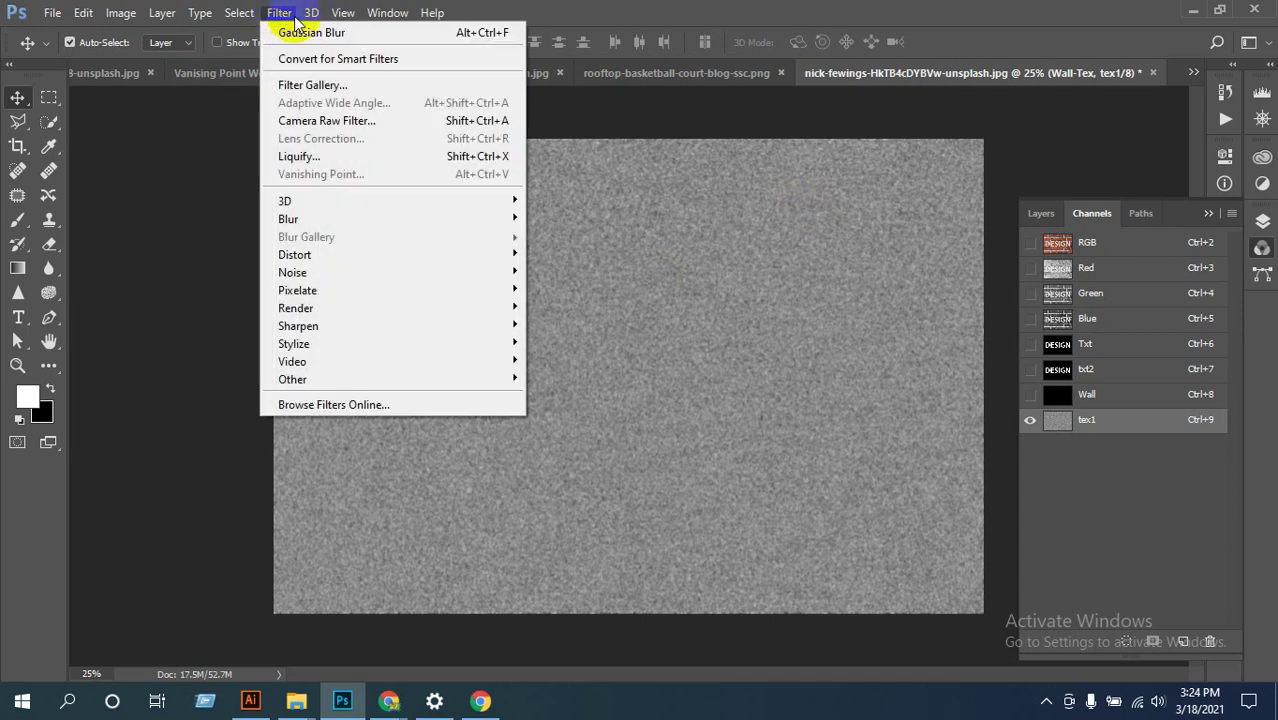
pyautogui.click(300, 85)
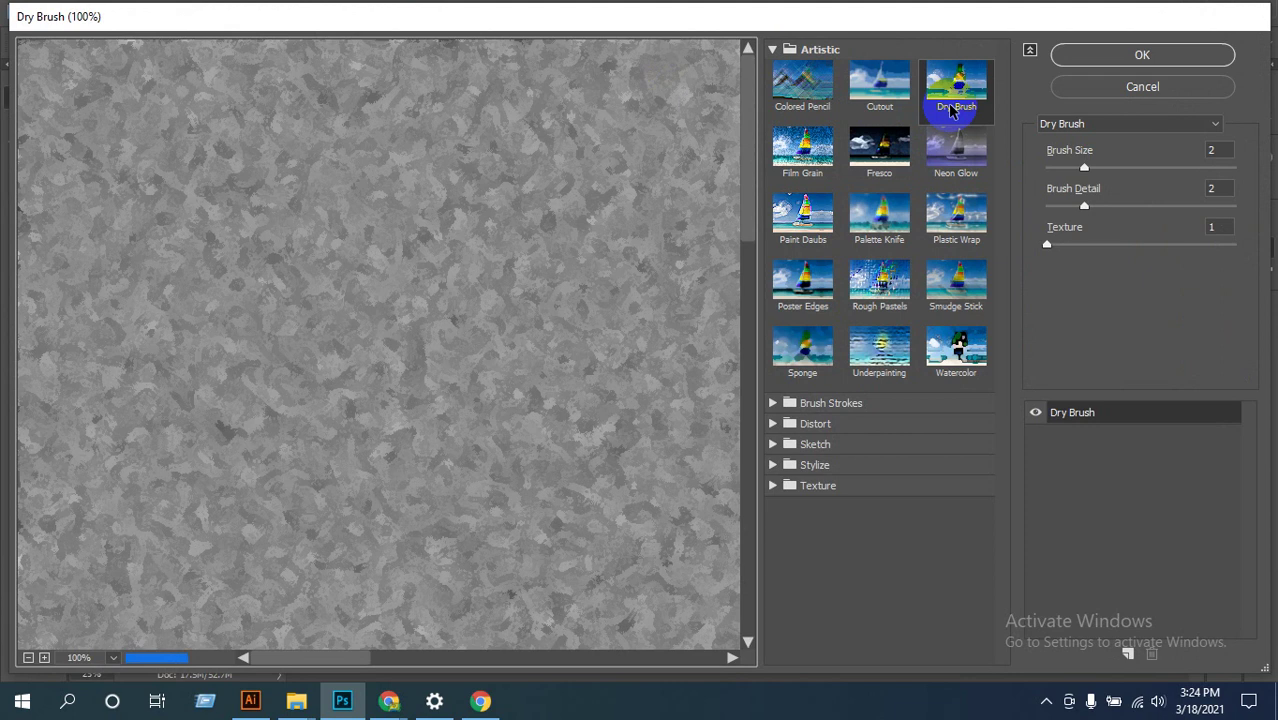
pyautogui.click(795, 97)
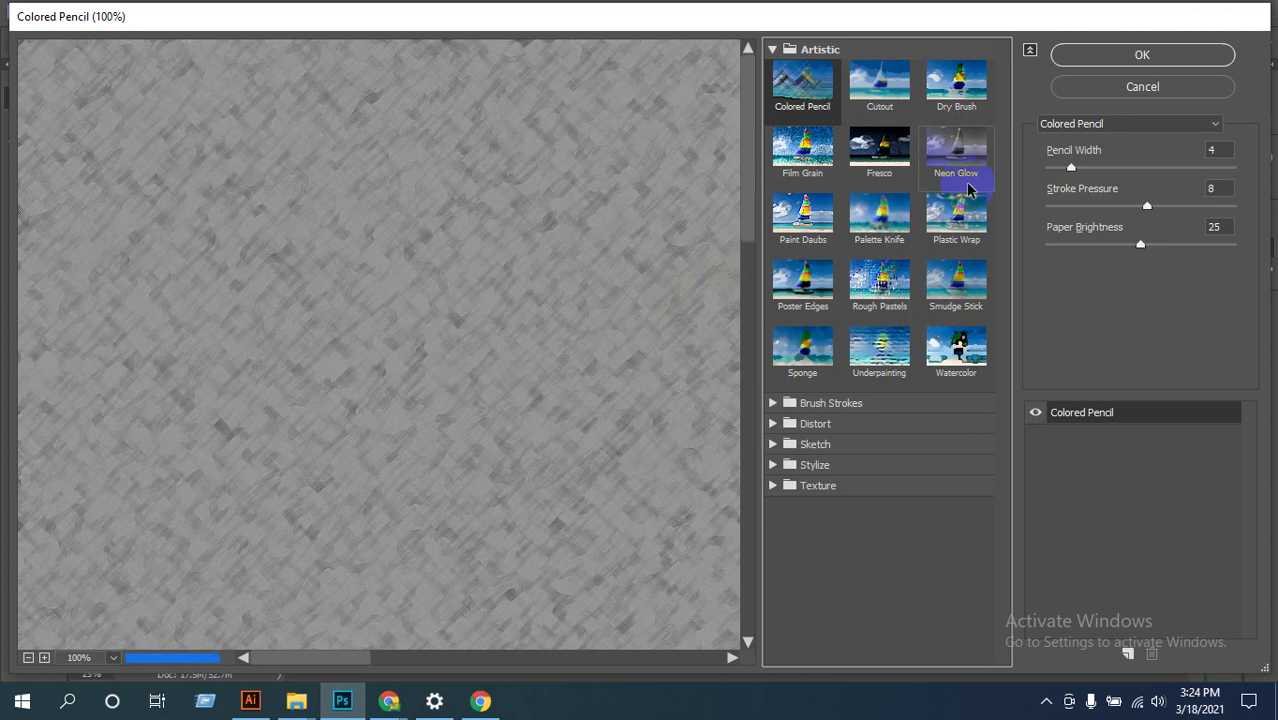
pyautogui.click(1224, 150)
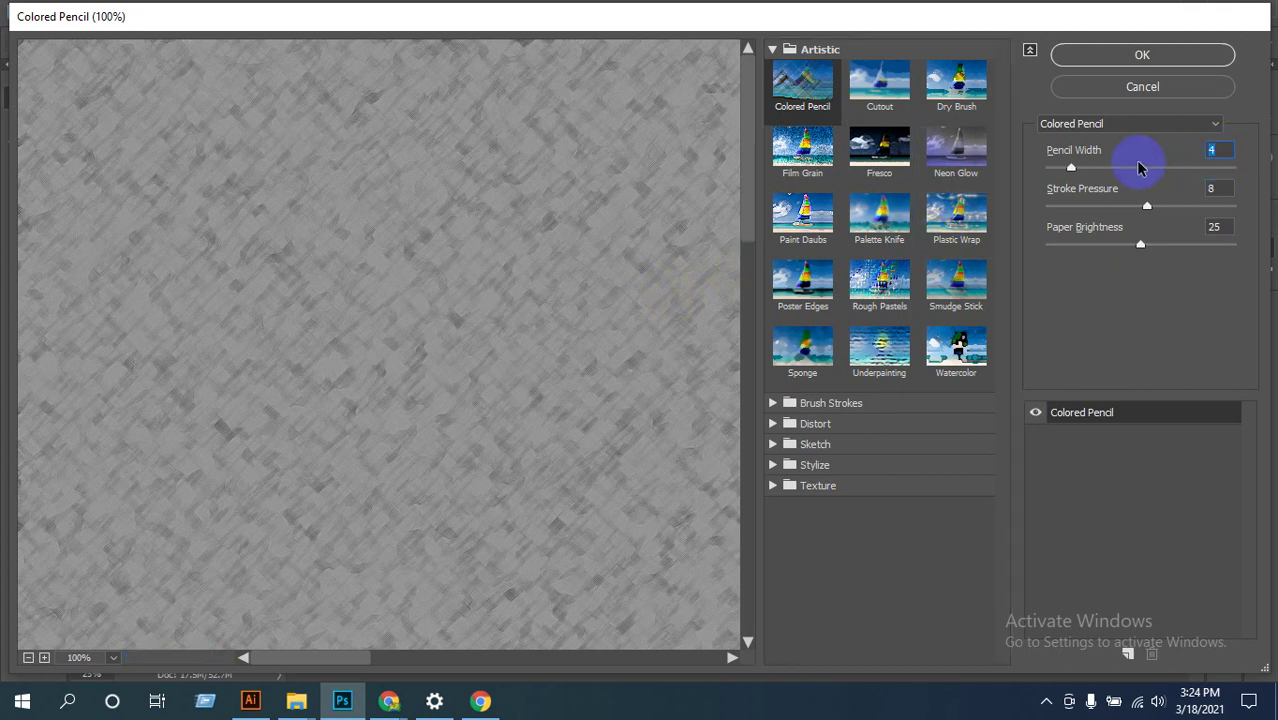
pyautogui.write('6')
pyautogui.click(1207, 205)
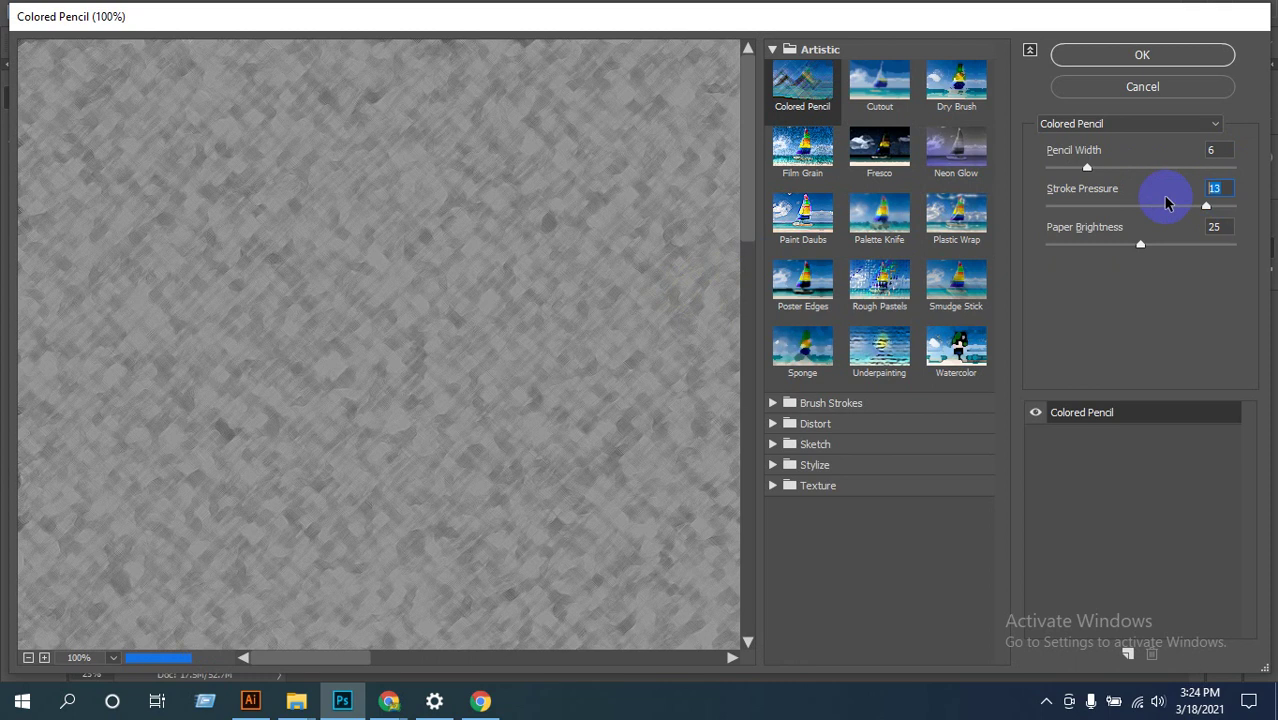
pyautogui.write('6')
pyautogui.click(1220, 227)
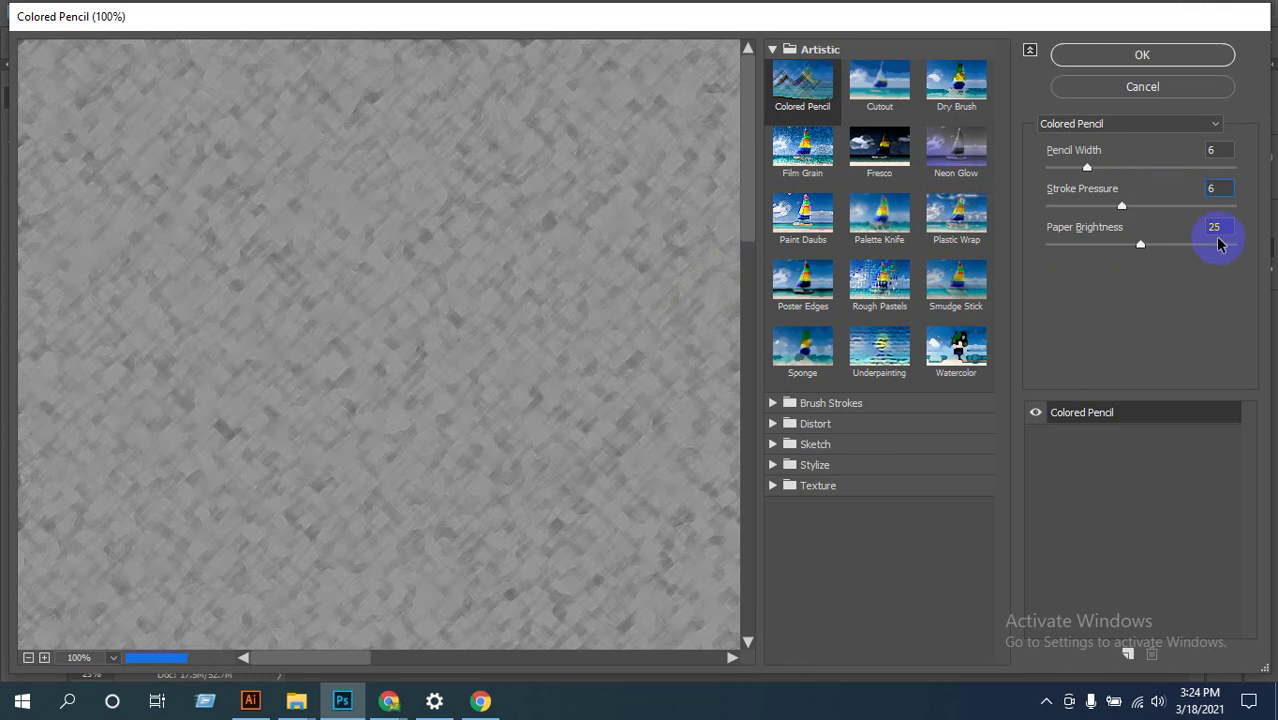
pyautogui.write('5')
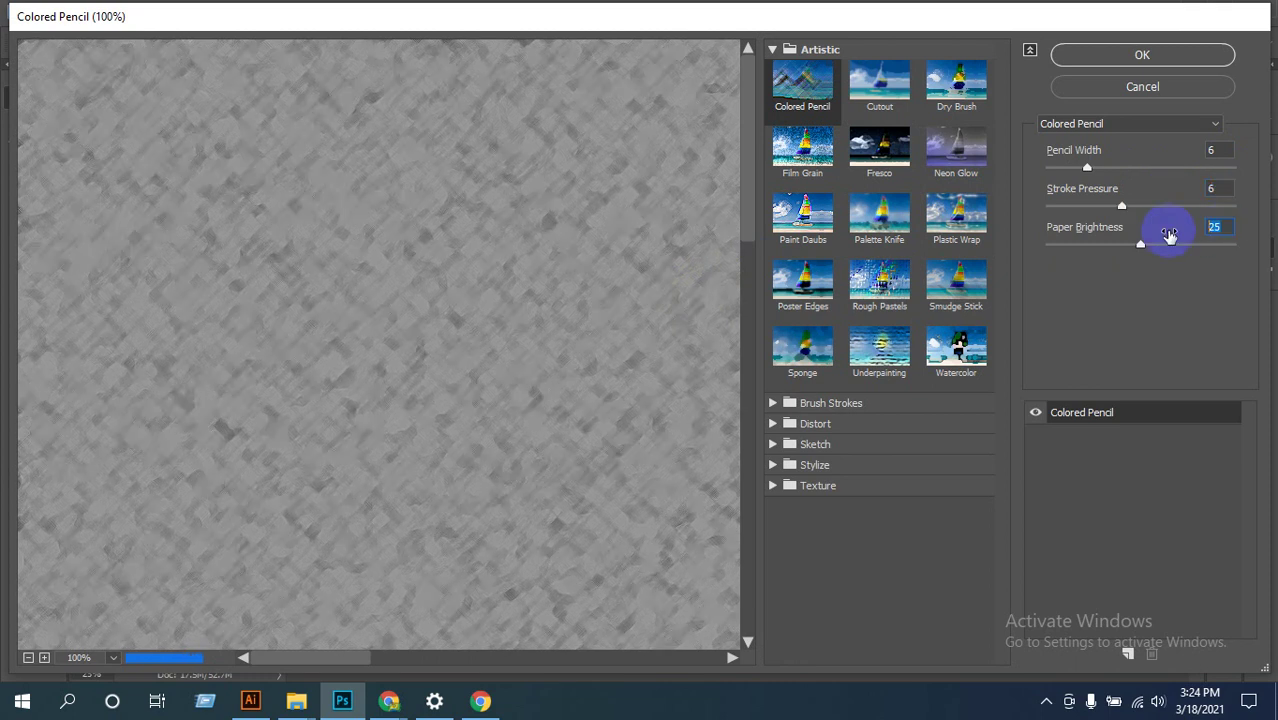
pyautogui.write('0')
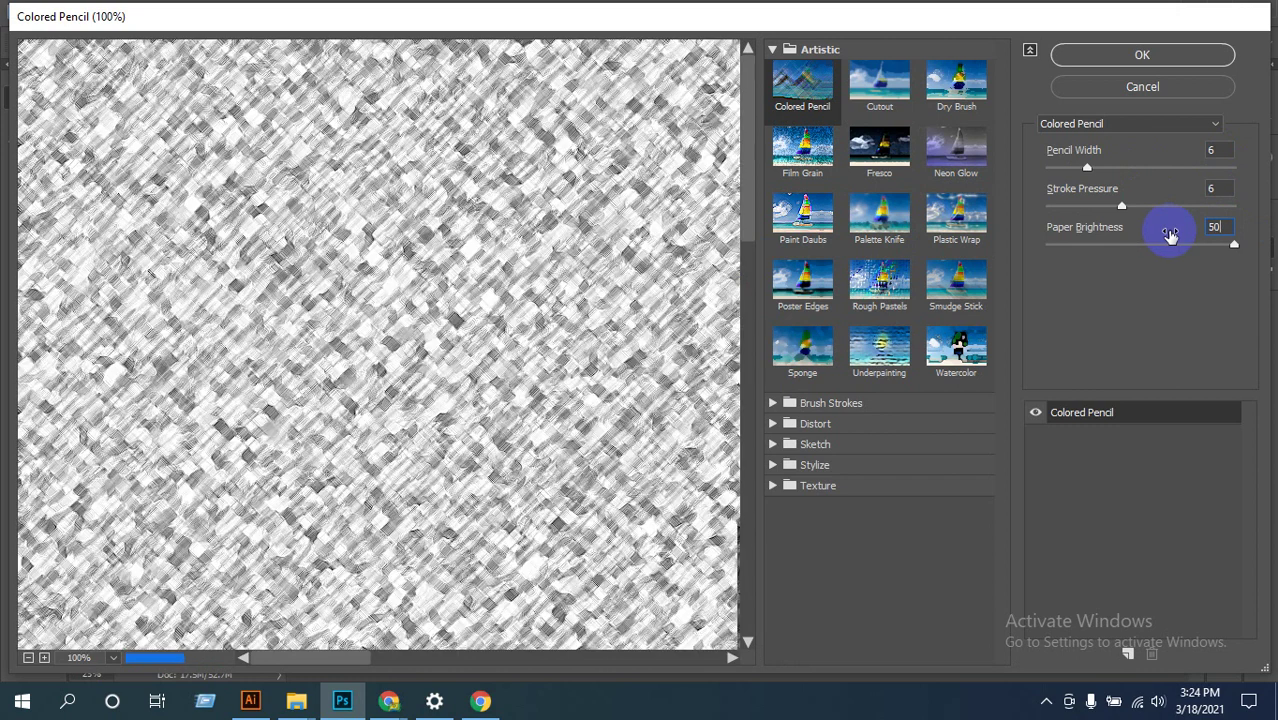
pyautogui.click(1166, 60)
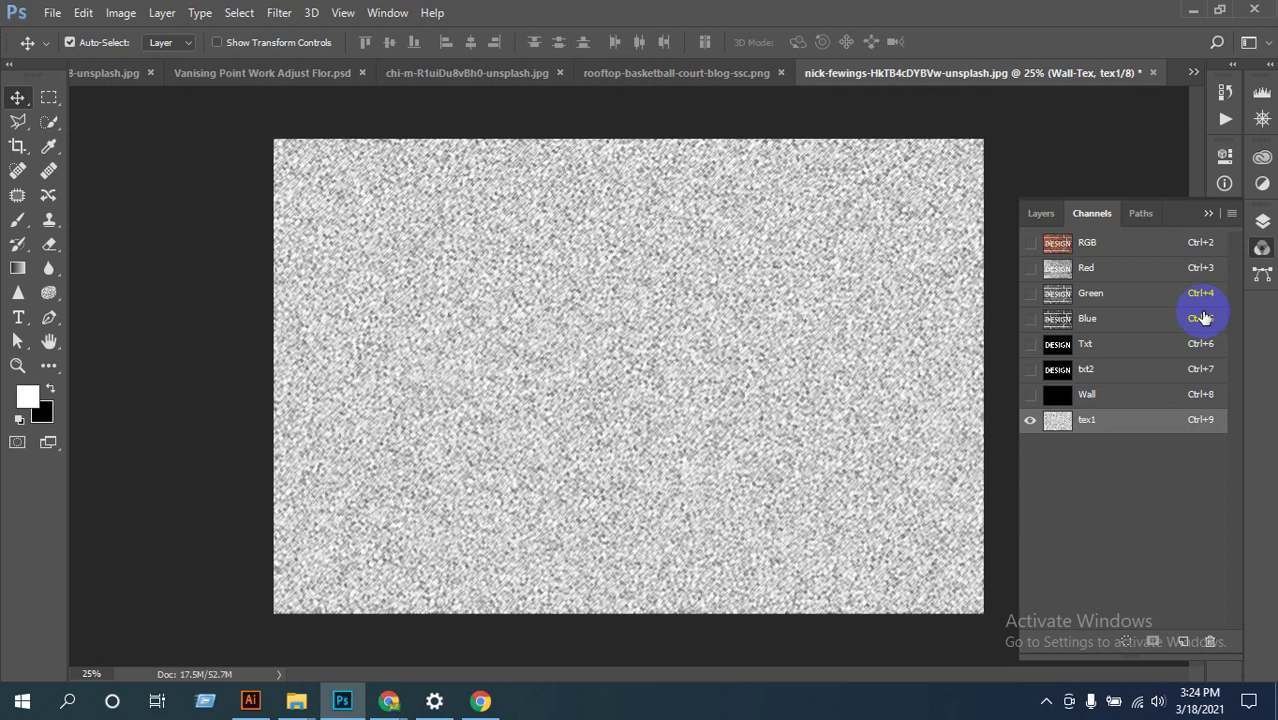
# Step: Apply Levels to the tex1 channel with input black point 120 and white point 130
pyautogui.click(122, 14)
pyautogui.moveTo(296, 66)
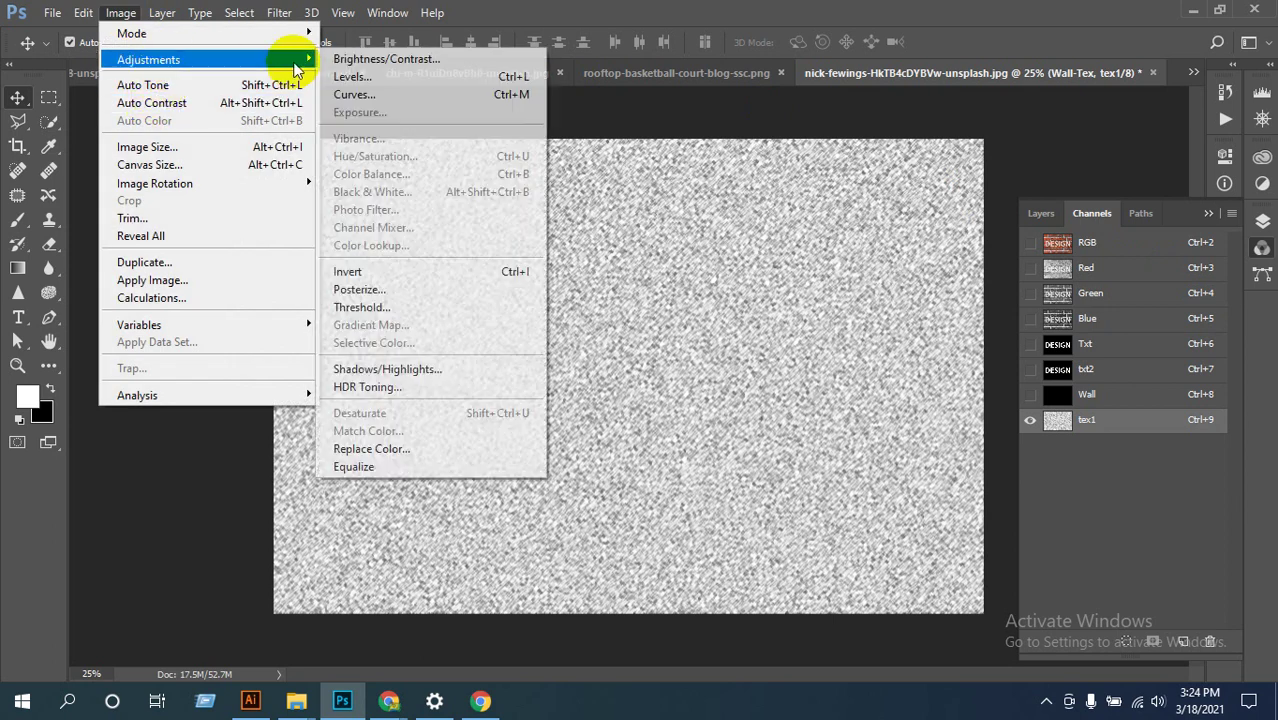
pyautogui.click(370, 79)
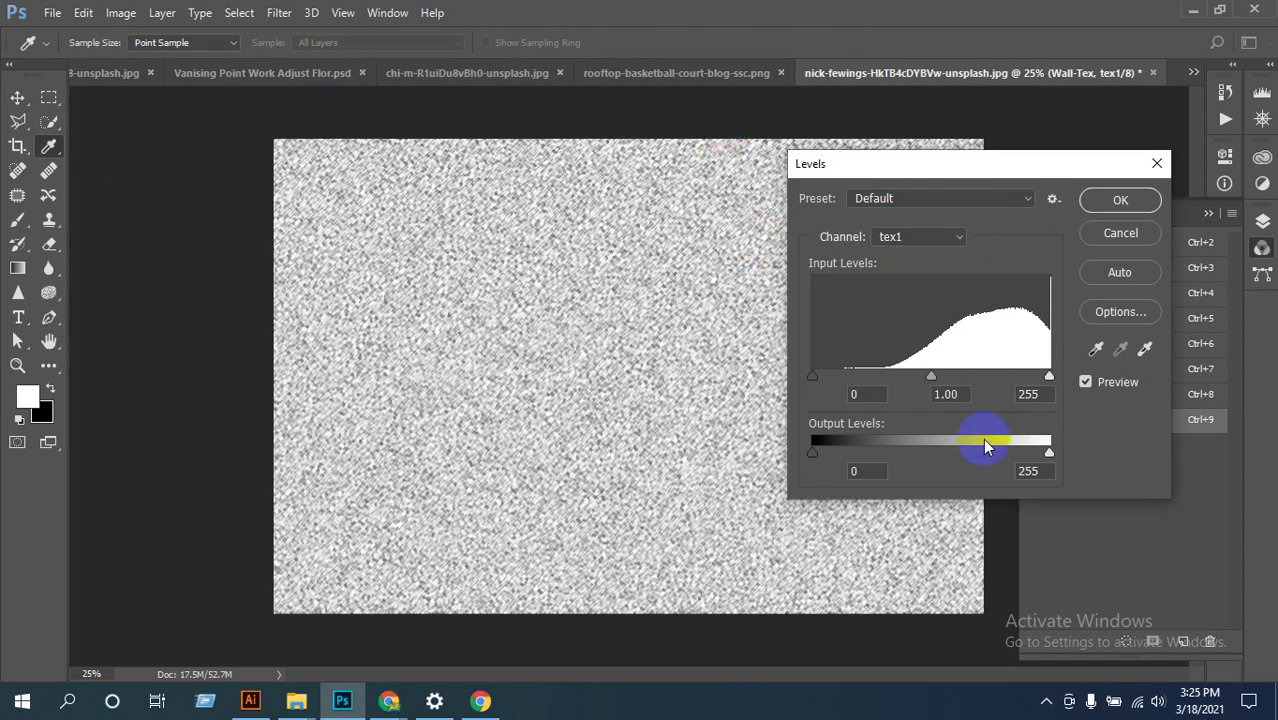
pyautogui.click(808, 395)
pyautogui.write('120')
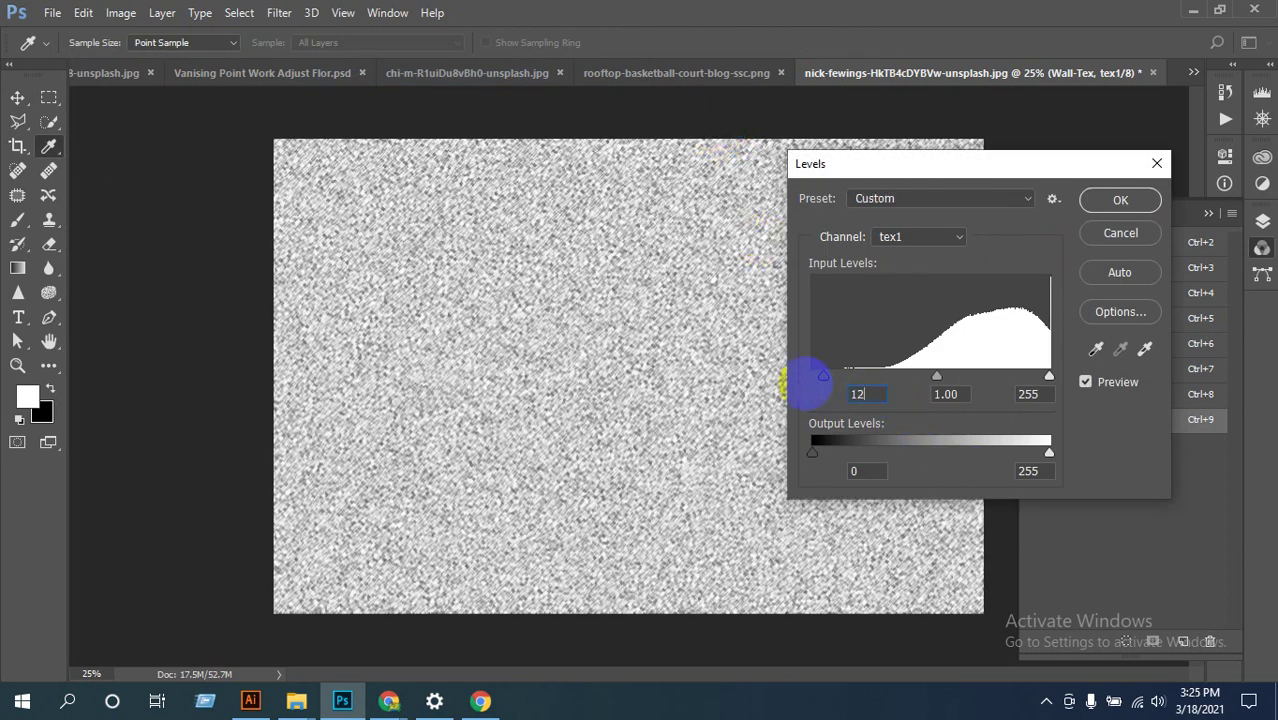
pyautogui.click(1035, 393)
pyautogui.write('1')
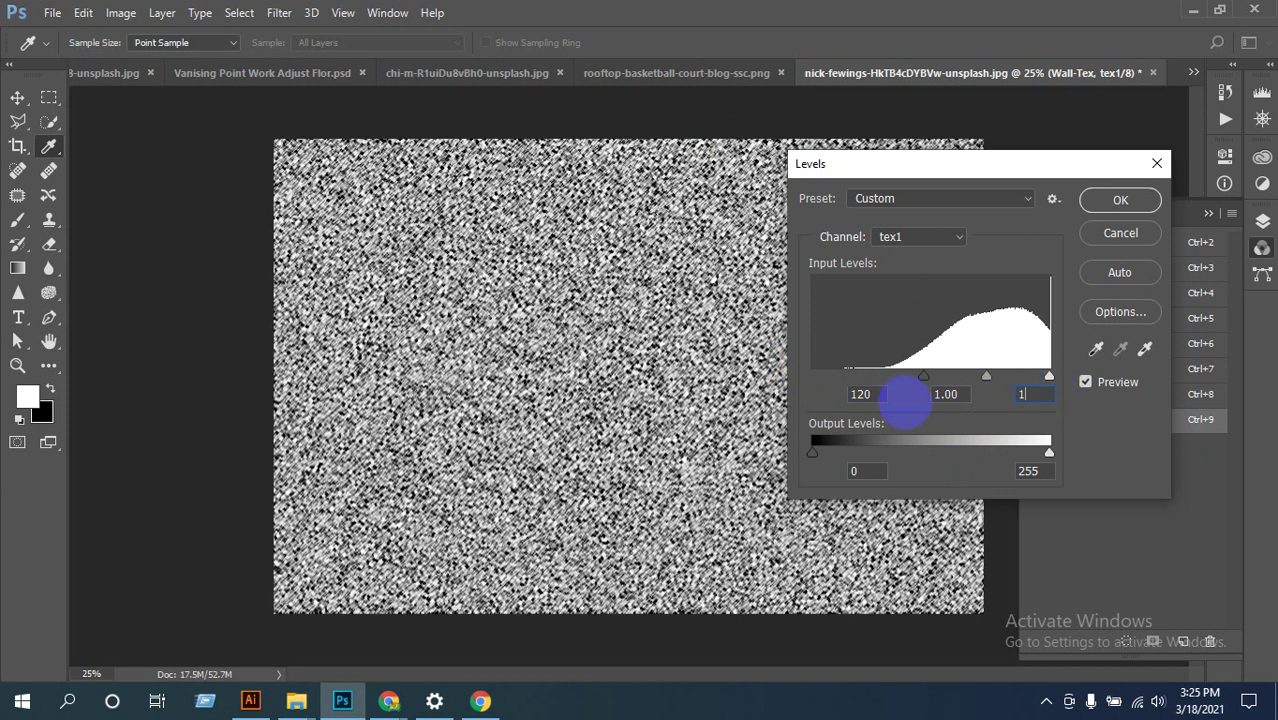
pyautogui.write('30')
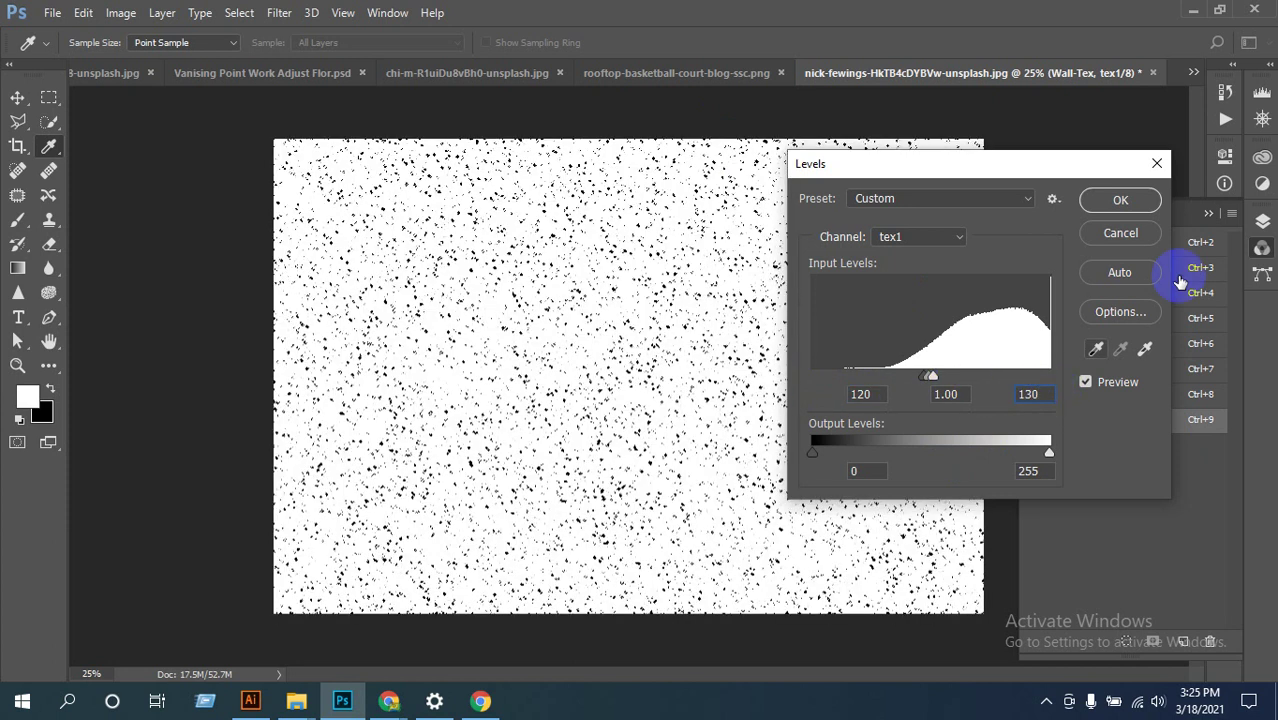
pyautogui.click(1121, 201)
pyautogui.click(1121, 201)
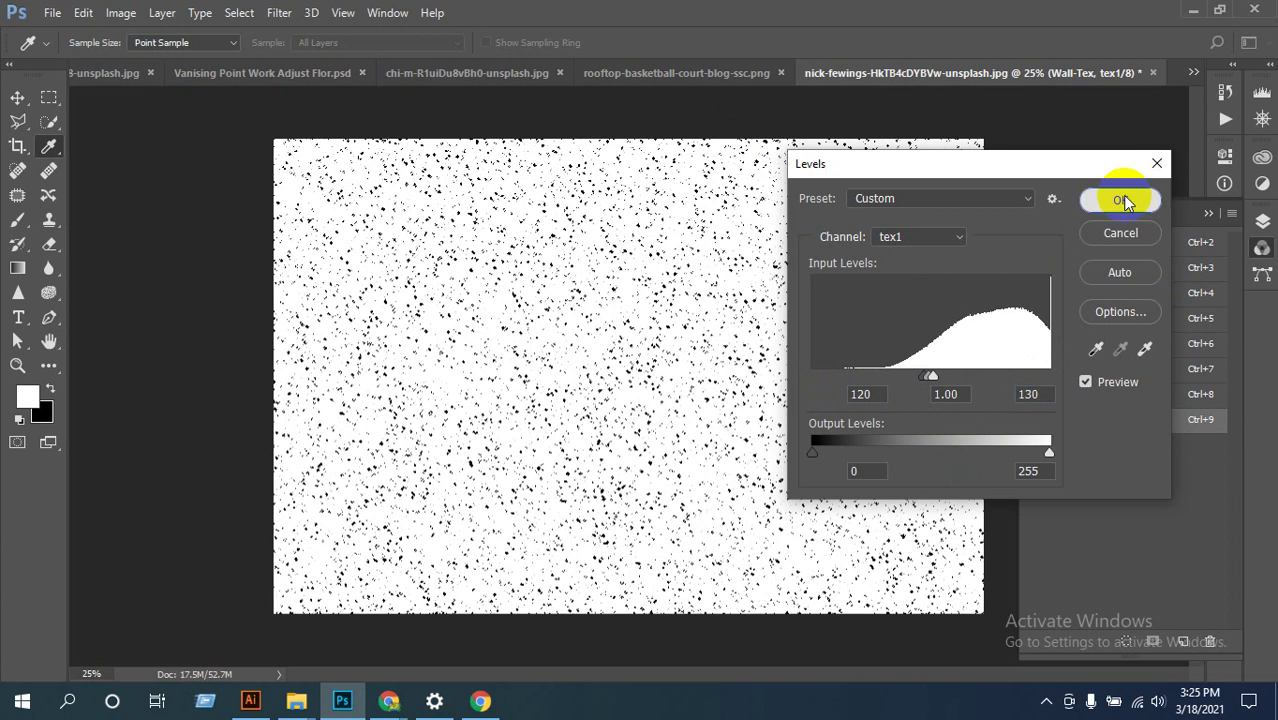
pyautogui.press('v')
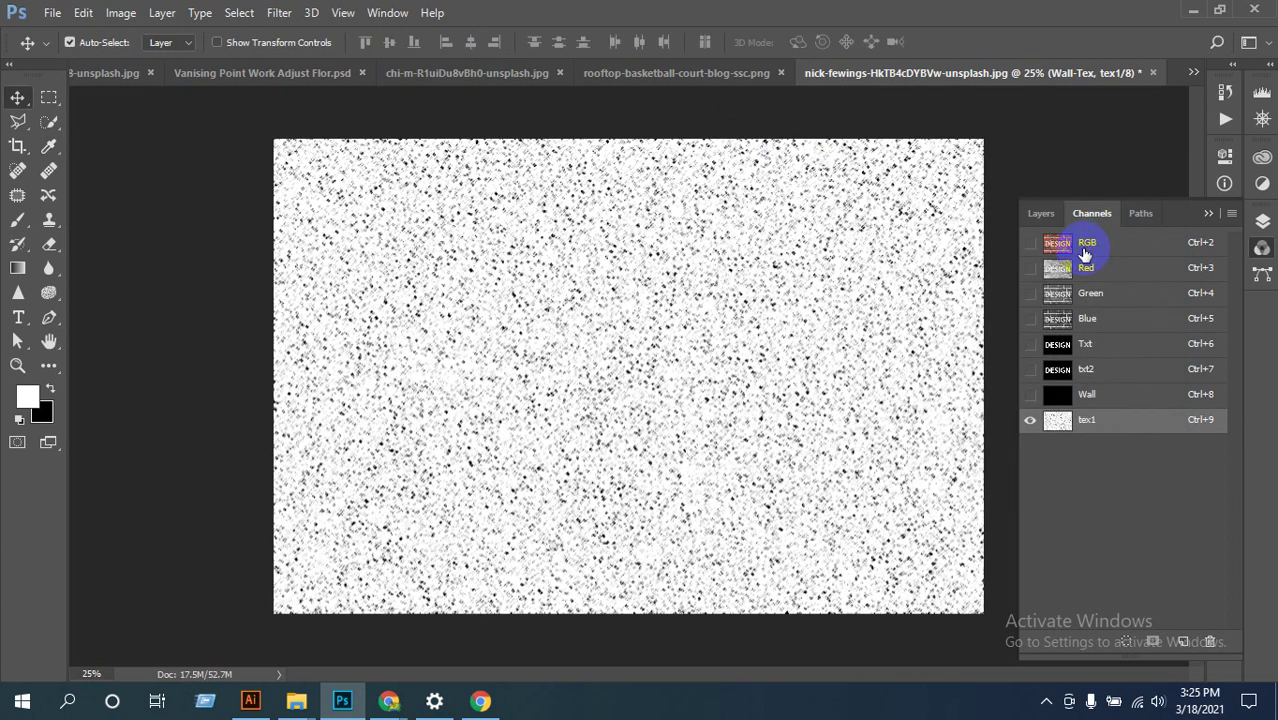
# Step: Invert the tex1 channel
pyautogui.click(242, 13)
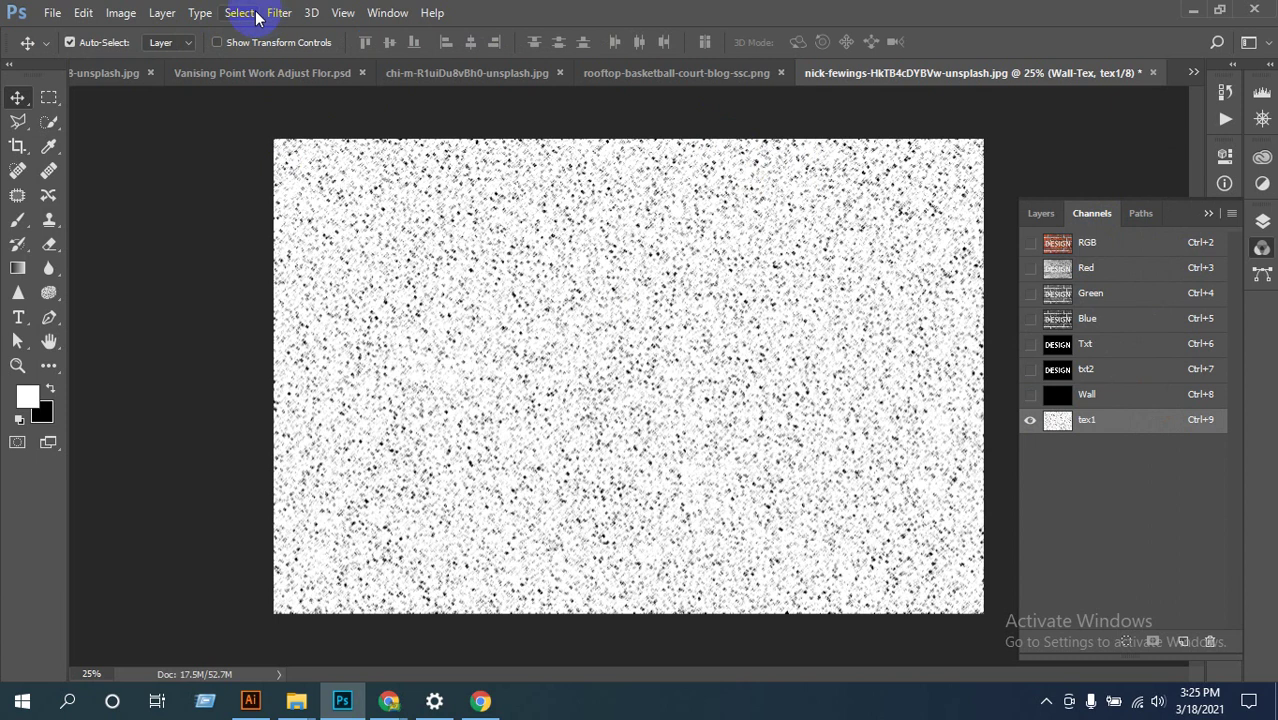
pyautogui.click(120, 13)
pyautogui.moveTo(150, 59)
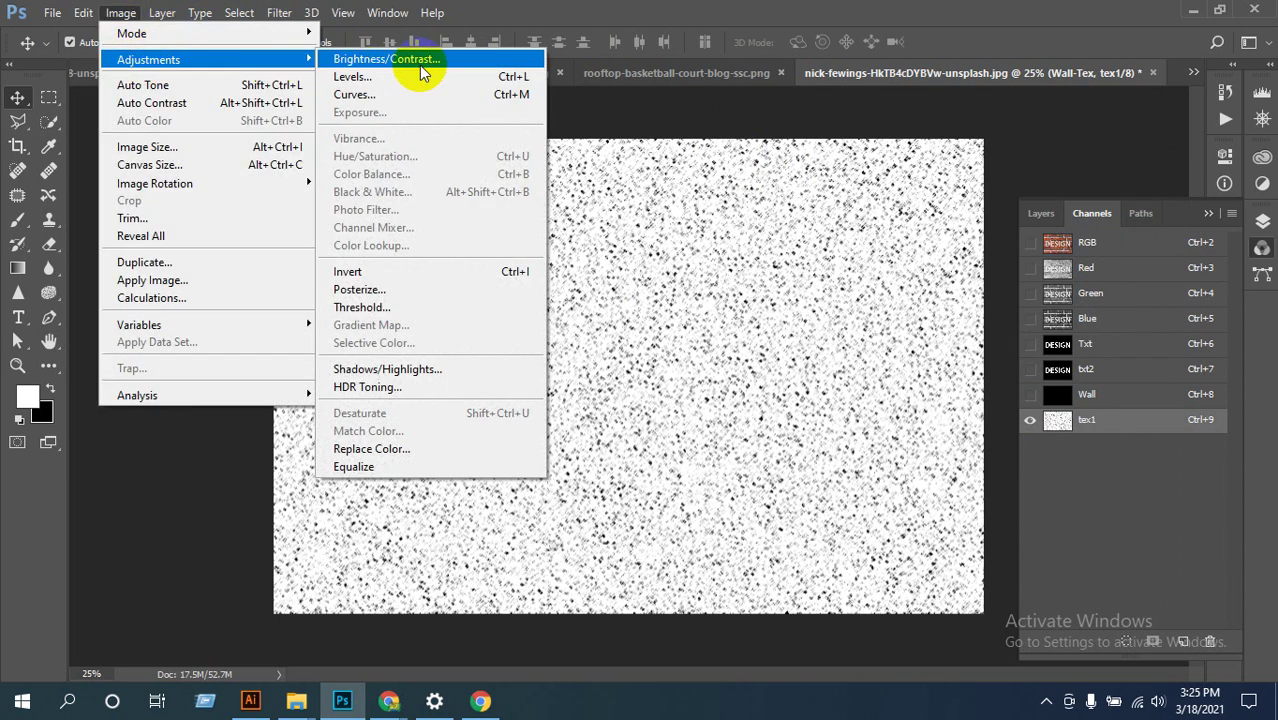
pyautogui.click(376, 272)
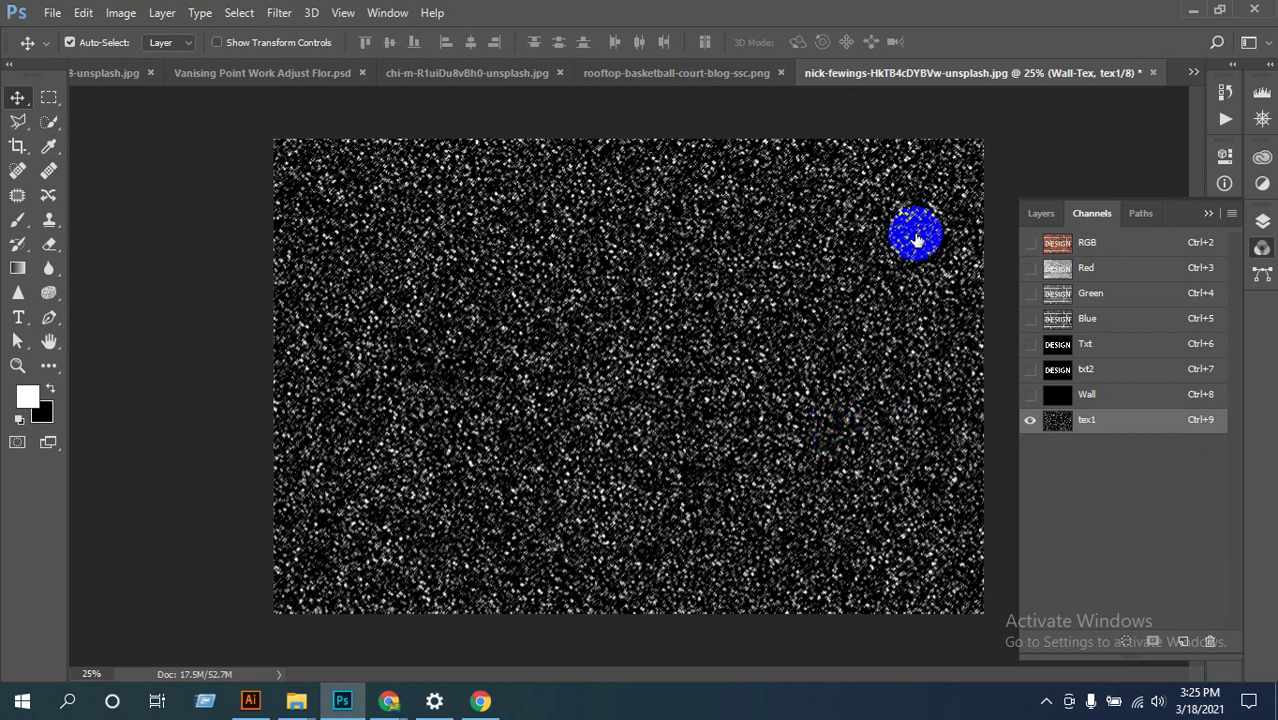
# Step: Create a new alpha channel and name it Tex2
pyautogui.doubleClick(1090, 215)
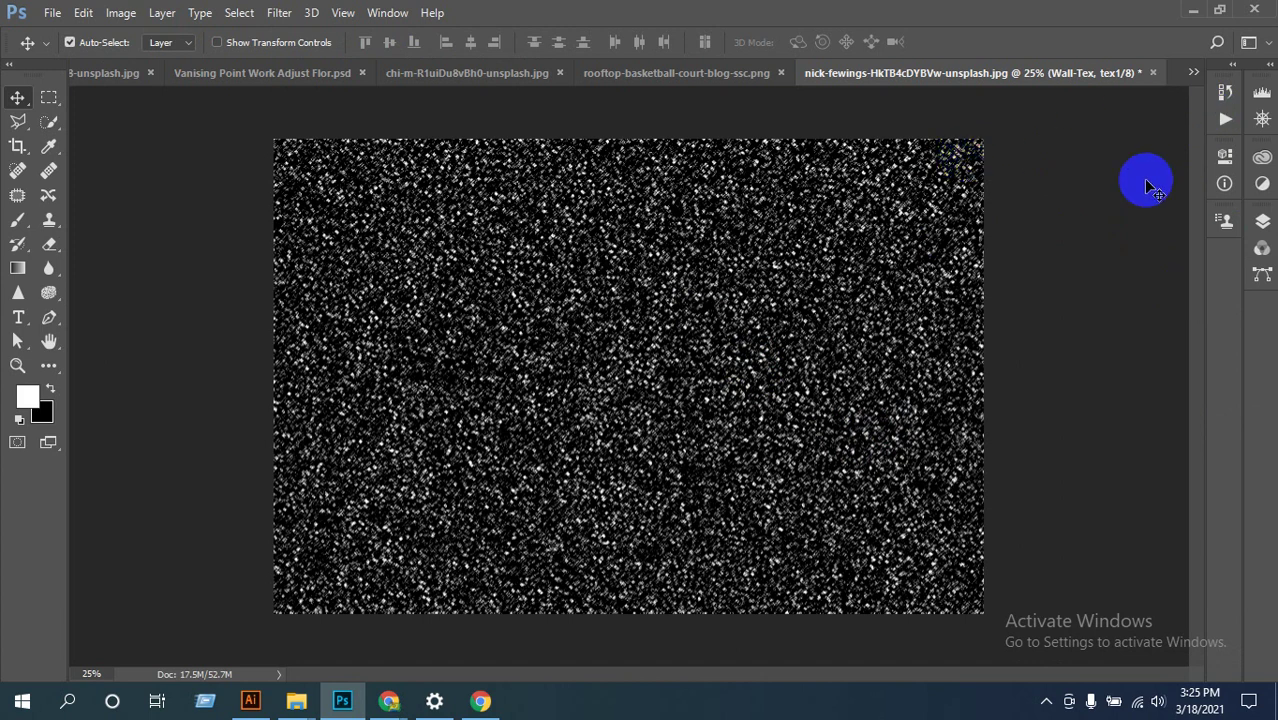
pyautogui.click(1263, 220)
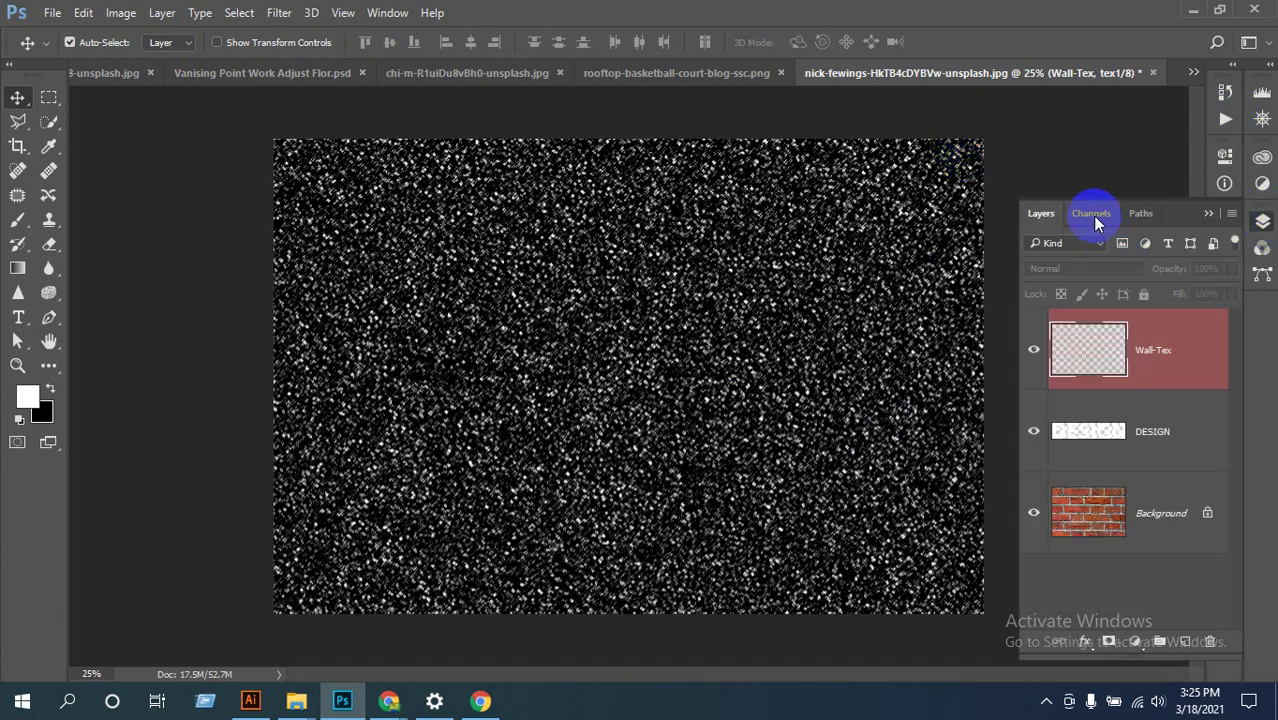
pyautogui.click(1092, 213)
pyautogui.click(1182, 641)
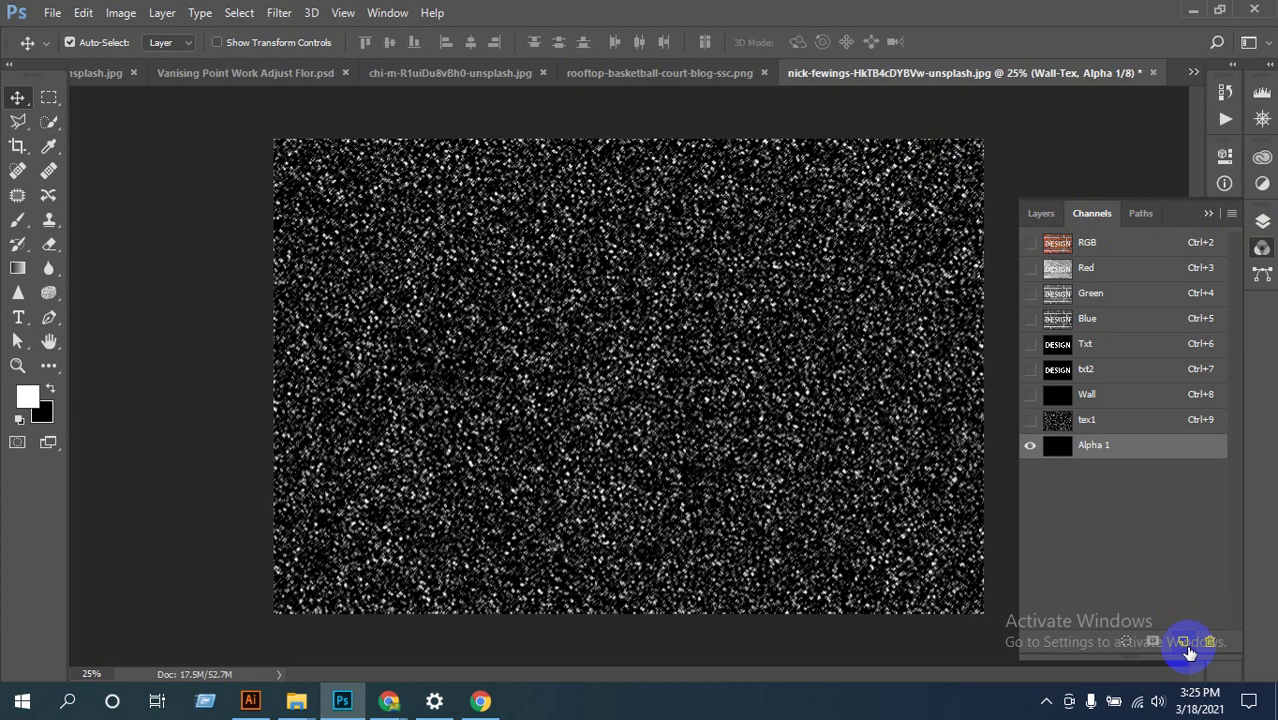
pyautogui.doubleClick(1101, 447)
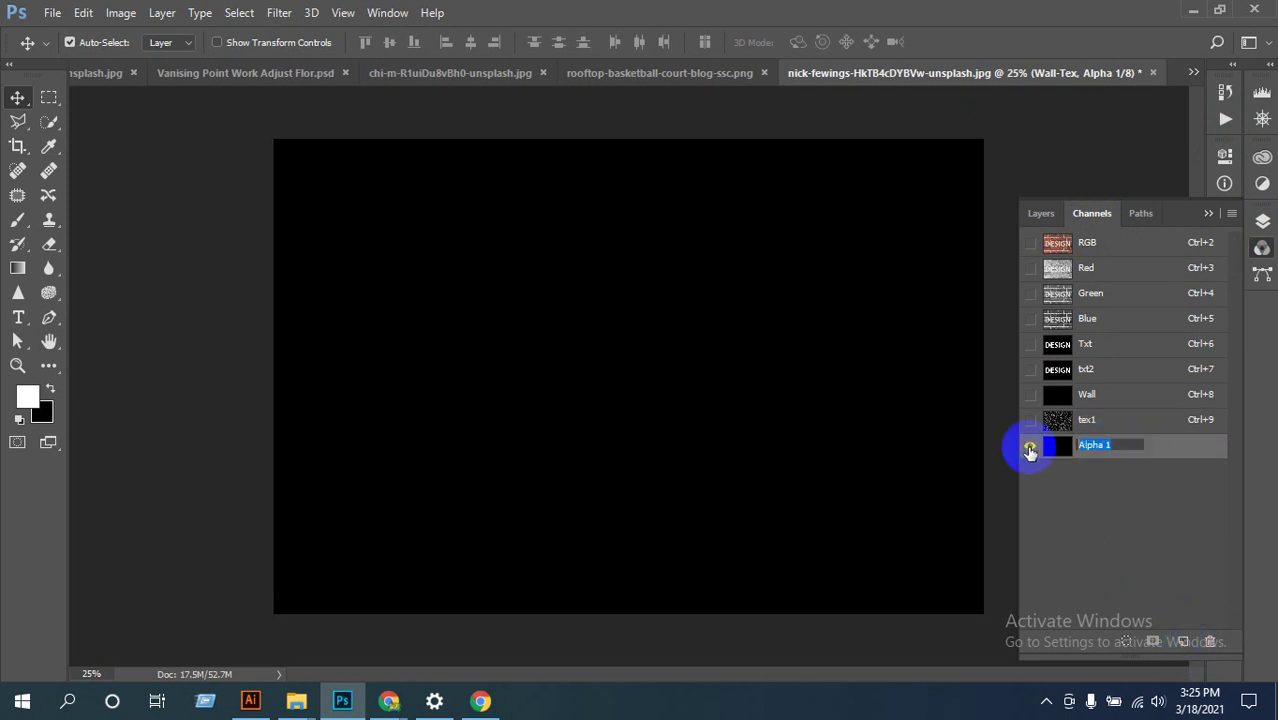
pyautogui.write('T')
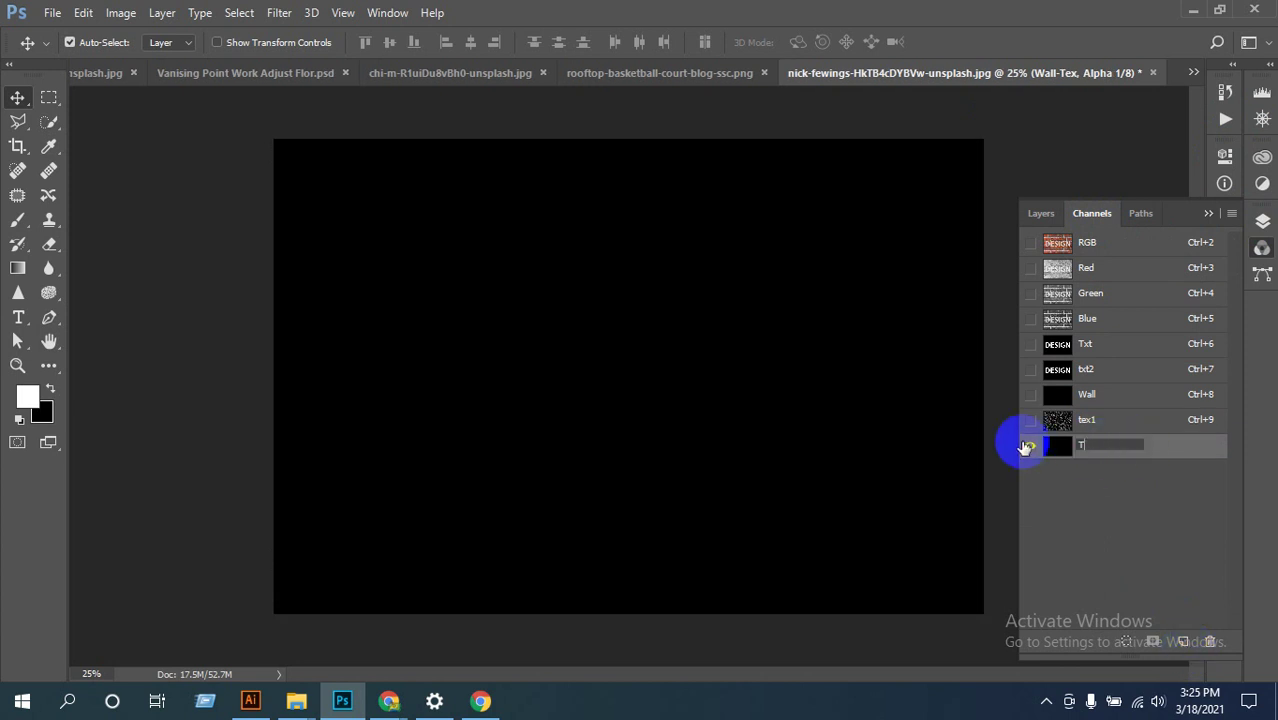
pyautogui.write('ex2')
pyautogui.press('Return')
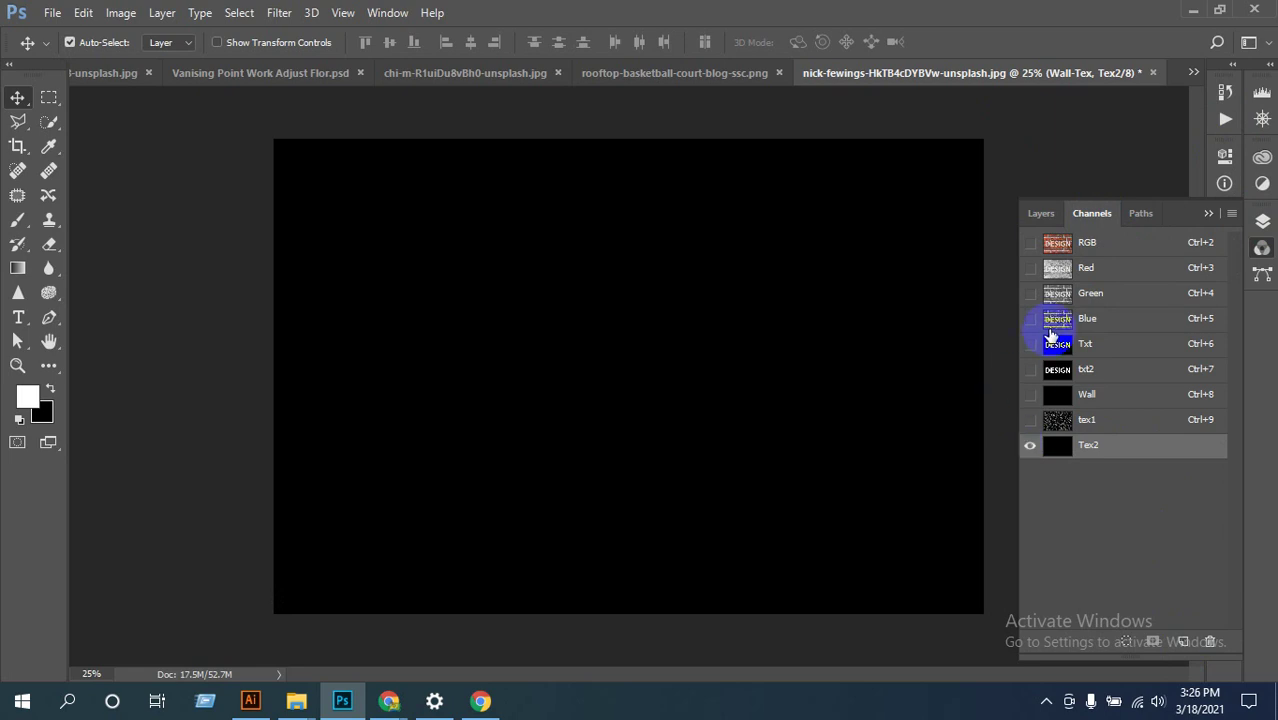
pyautogui.click(280, 13)
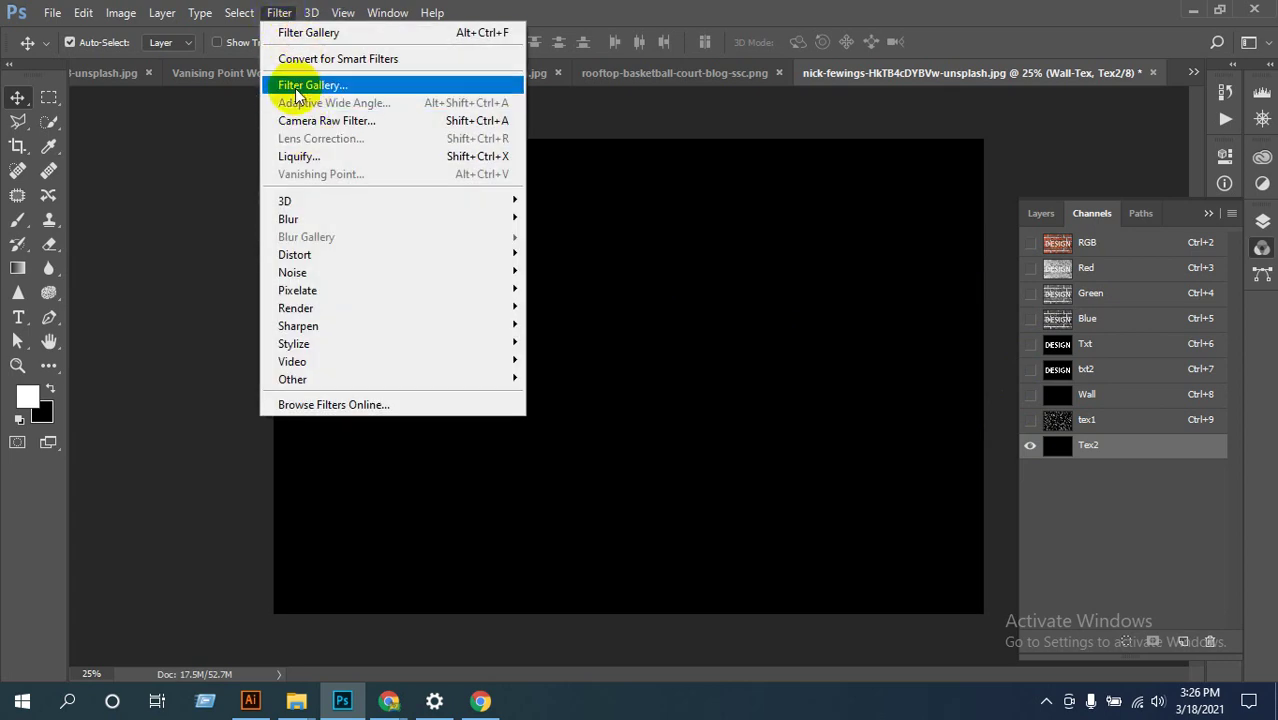
pyautogui.click(754, 125)
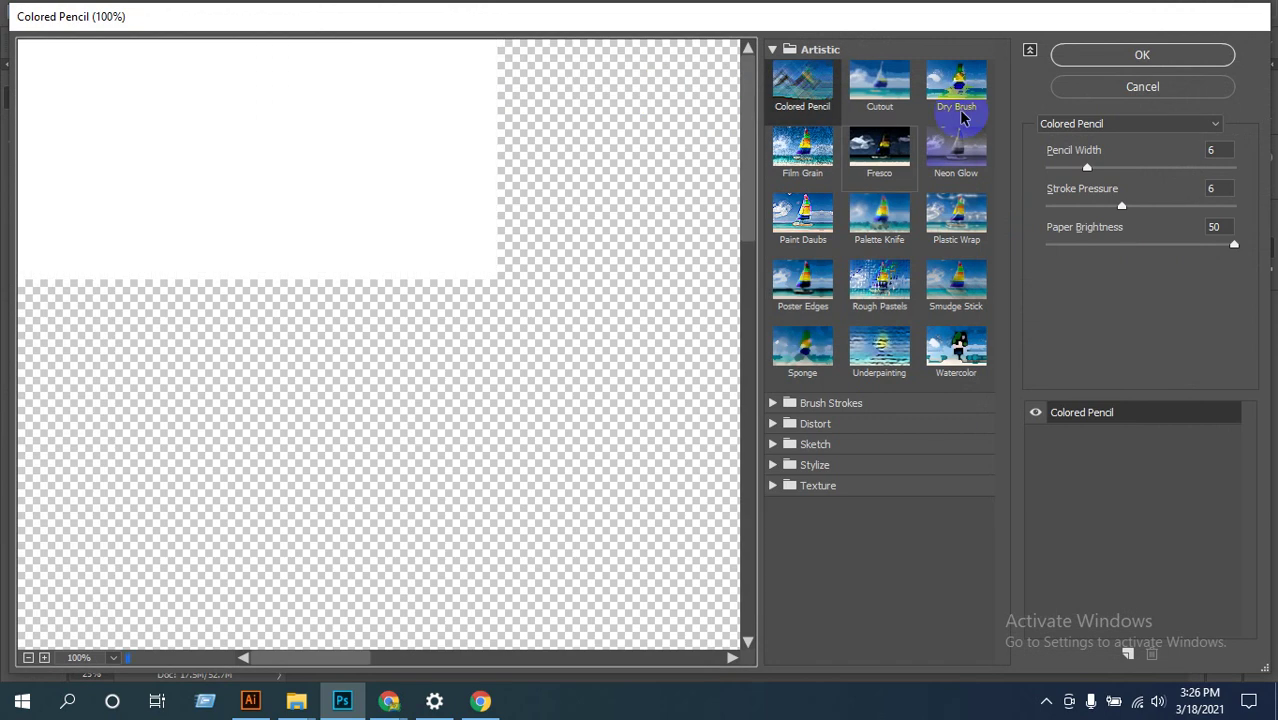
pyautogui.click(1142, 87)
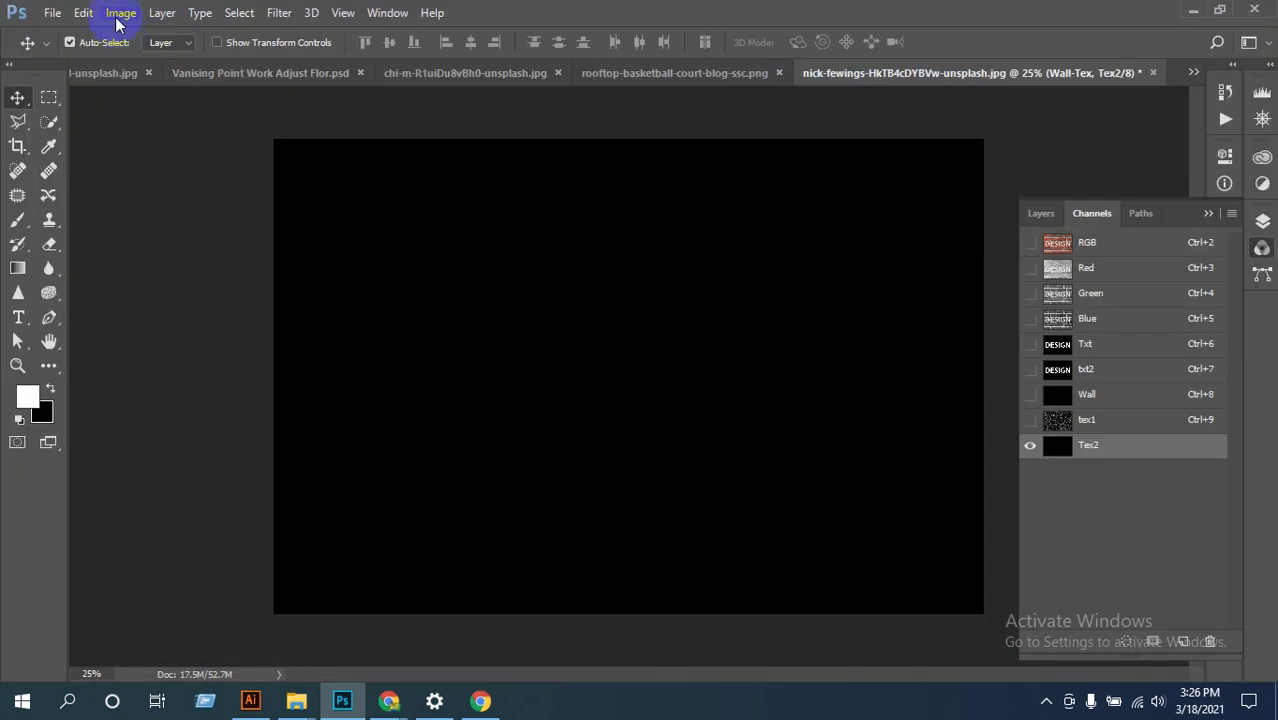
pyautogui.click(120, 13)
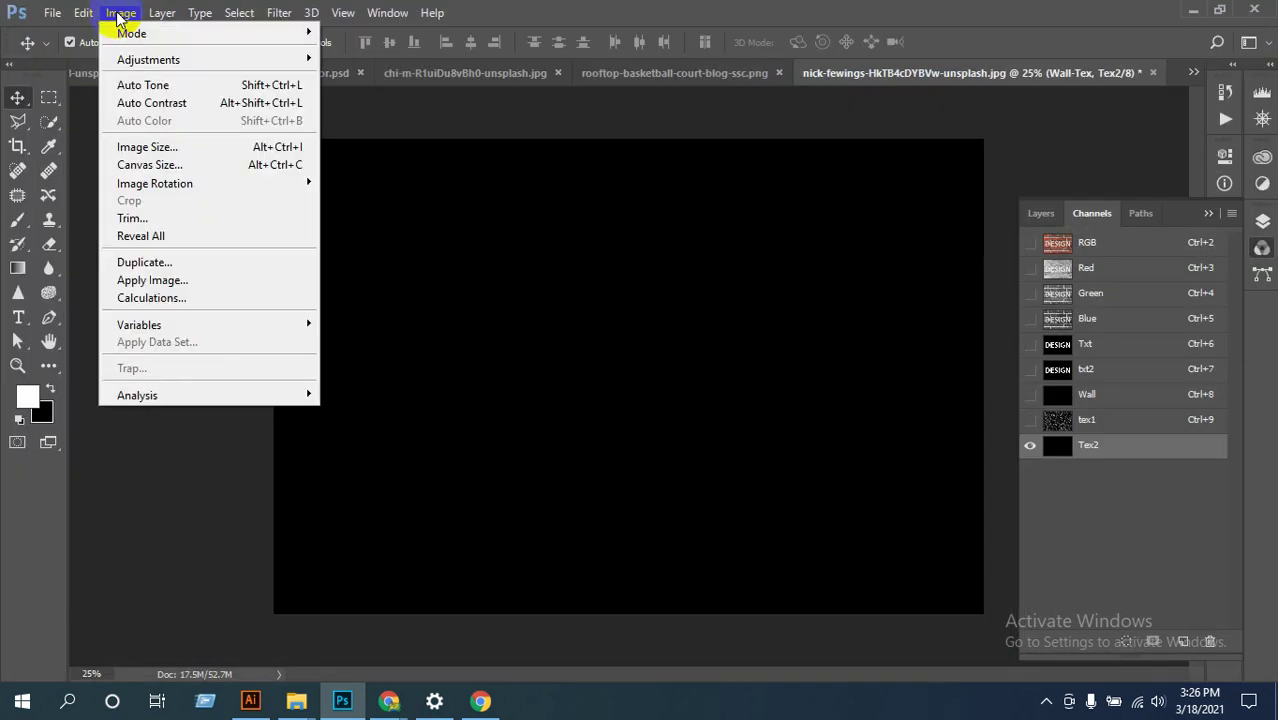
pyautogui.click(359, 62)
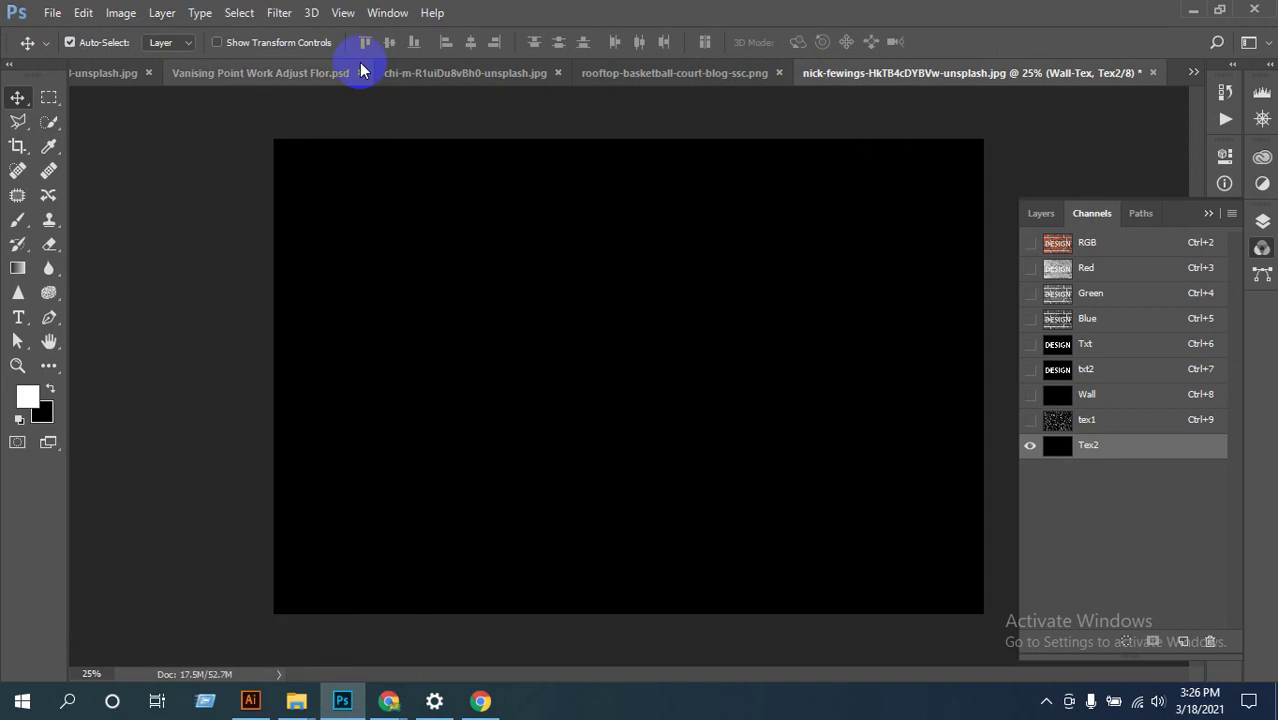
# Step: Add 400% Uniform noise to the Tex2 channel
pyautogui.click(278, 13)
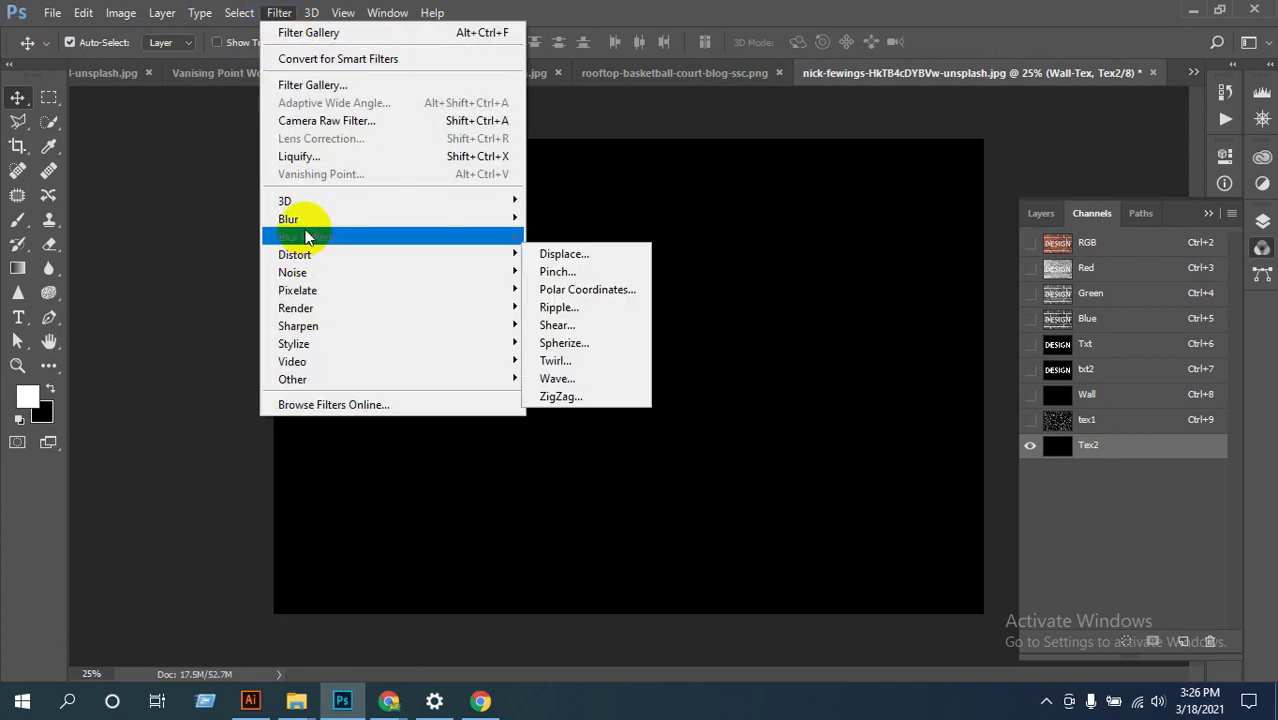
pyautogui.moveTo(357, 275)
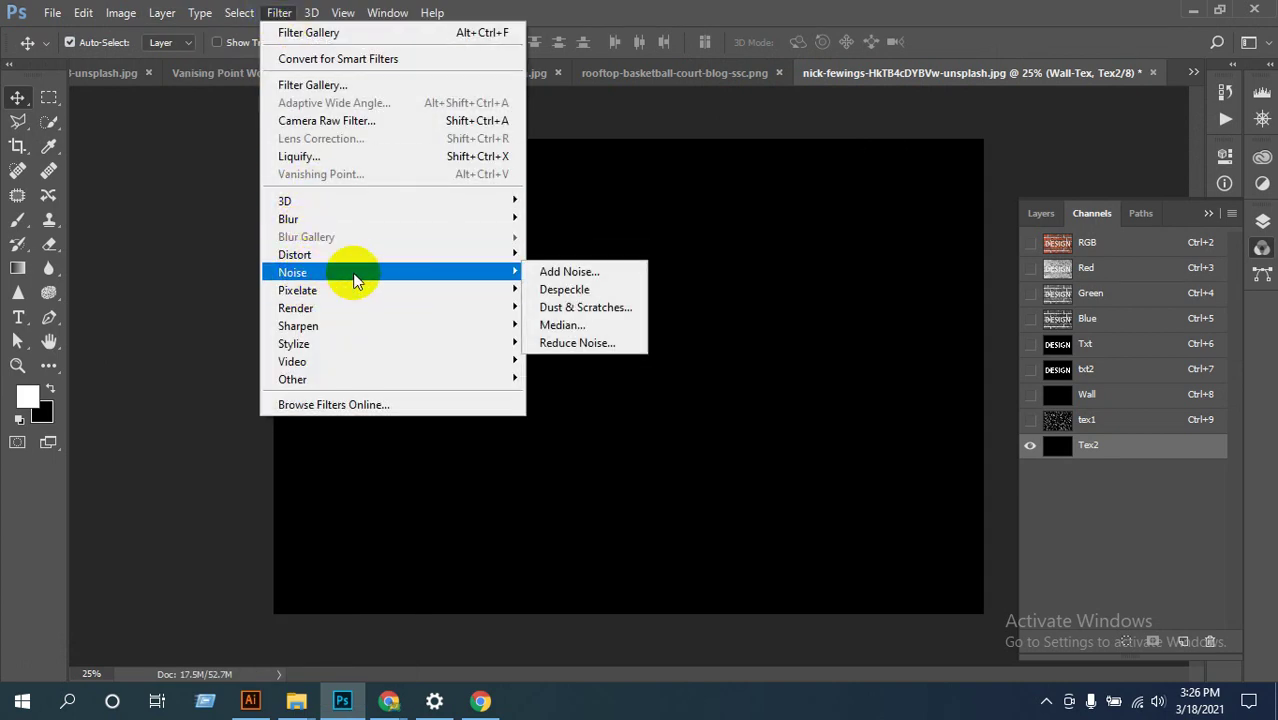
pyautogui.click(570, 276)
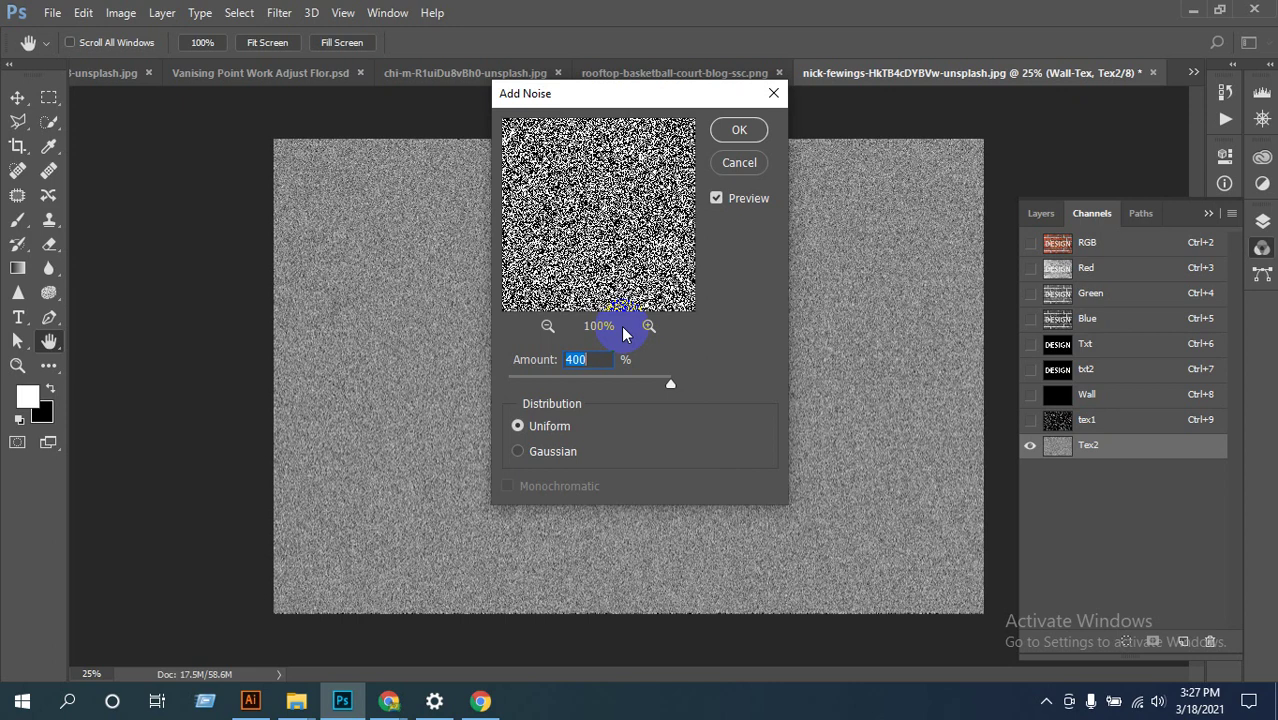
pyautogui.click(585, 362)
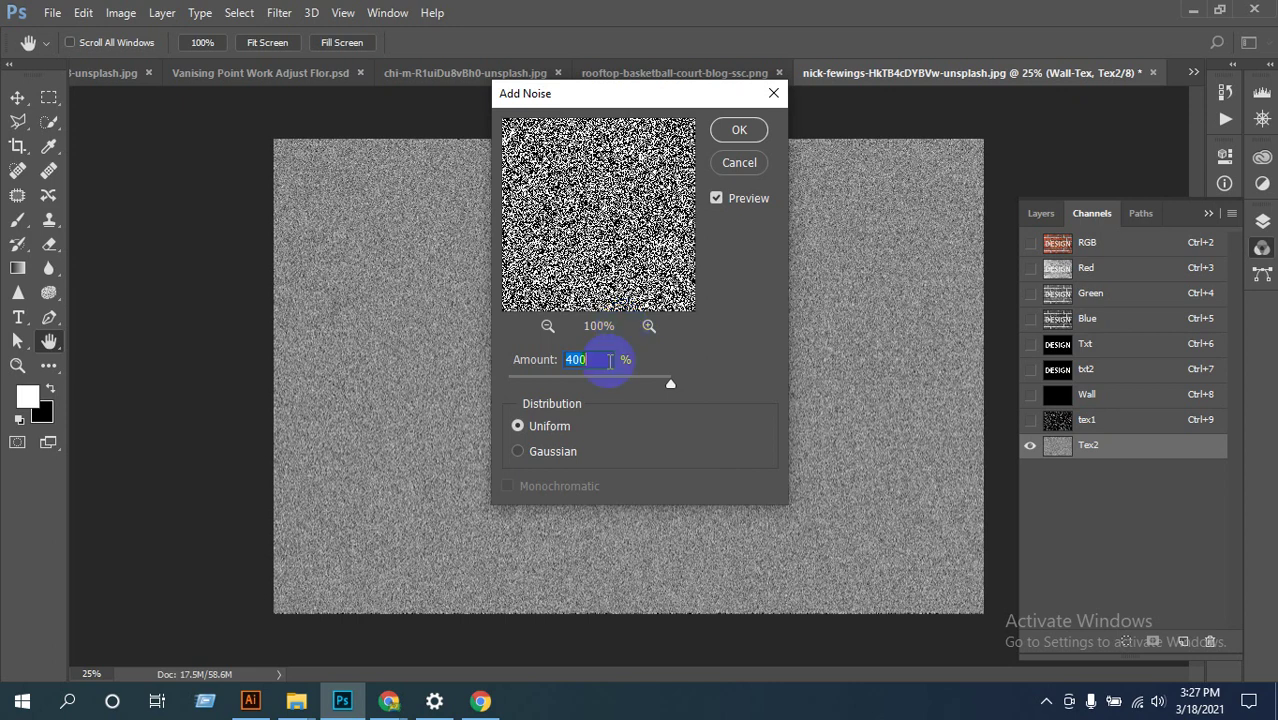
pyautogui.click(755, 395)
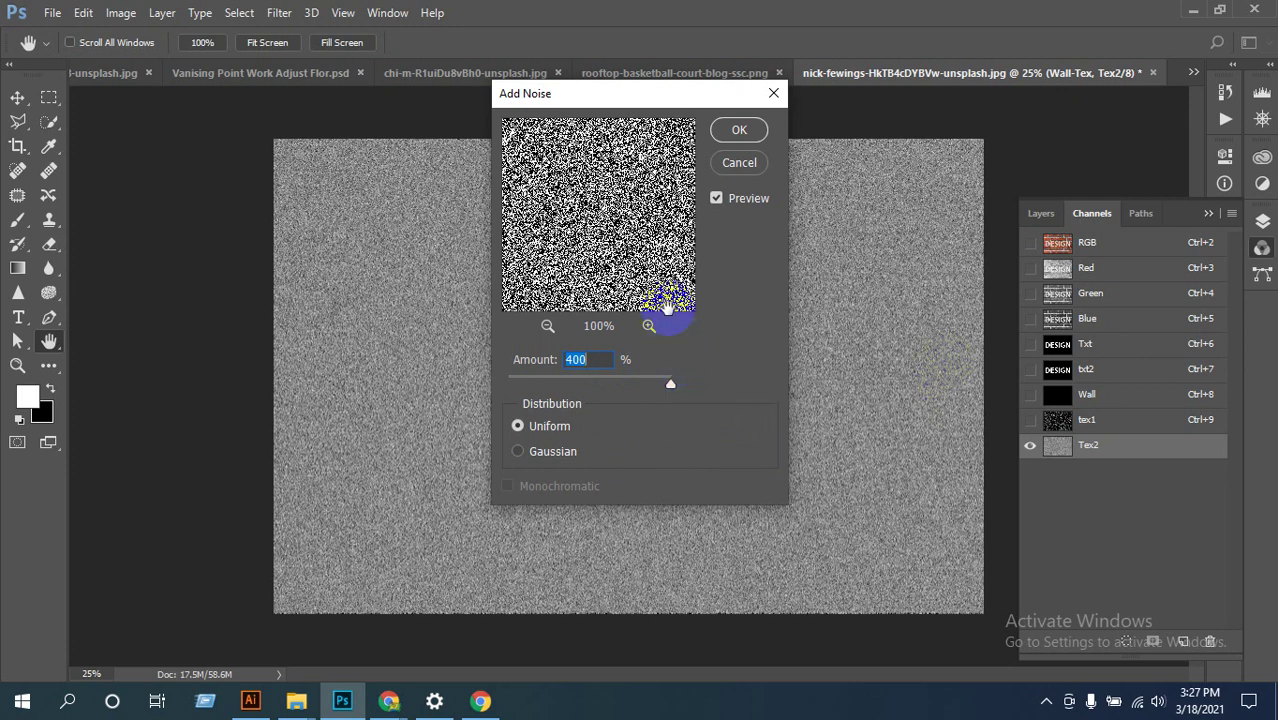
pyautogui.click(738, 130)
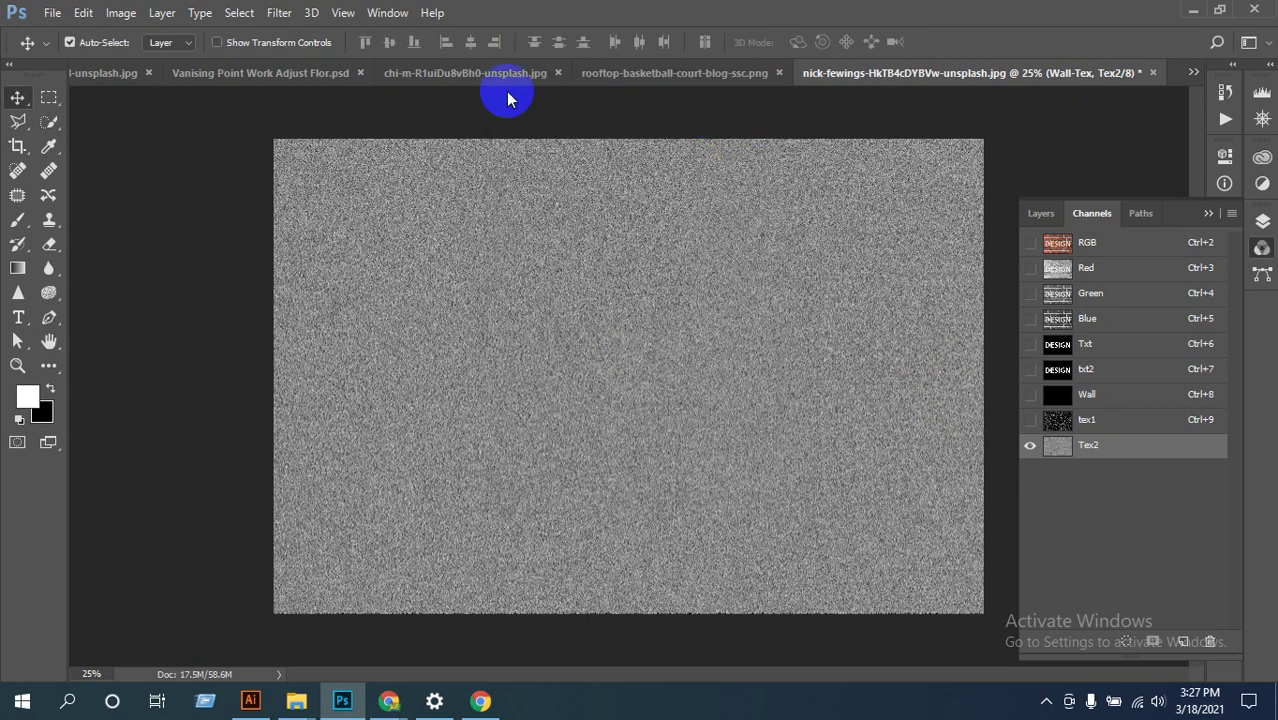
# Step: Apply a Gaussian Blur with a 3.0 pixel radius to the Tex2 channel
pyautogui.click(274, 12)
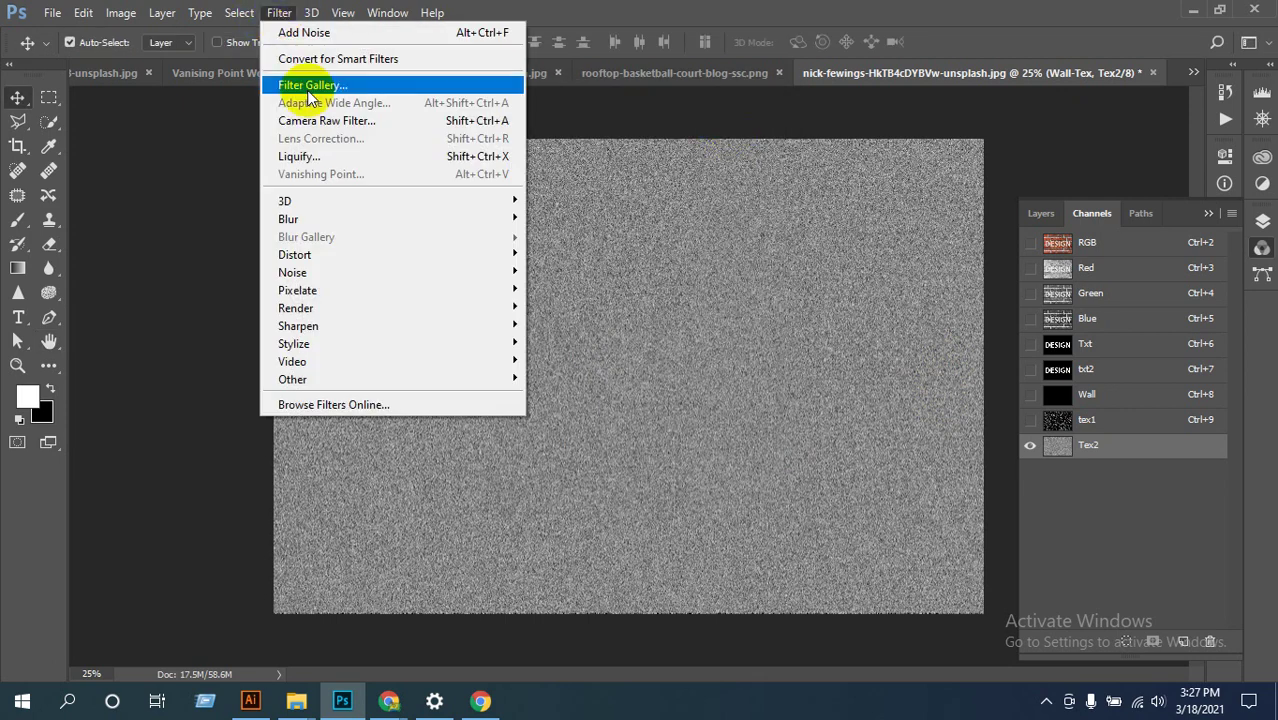
pyautogui.moveTo(470, 218)
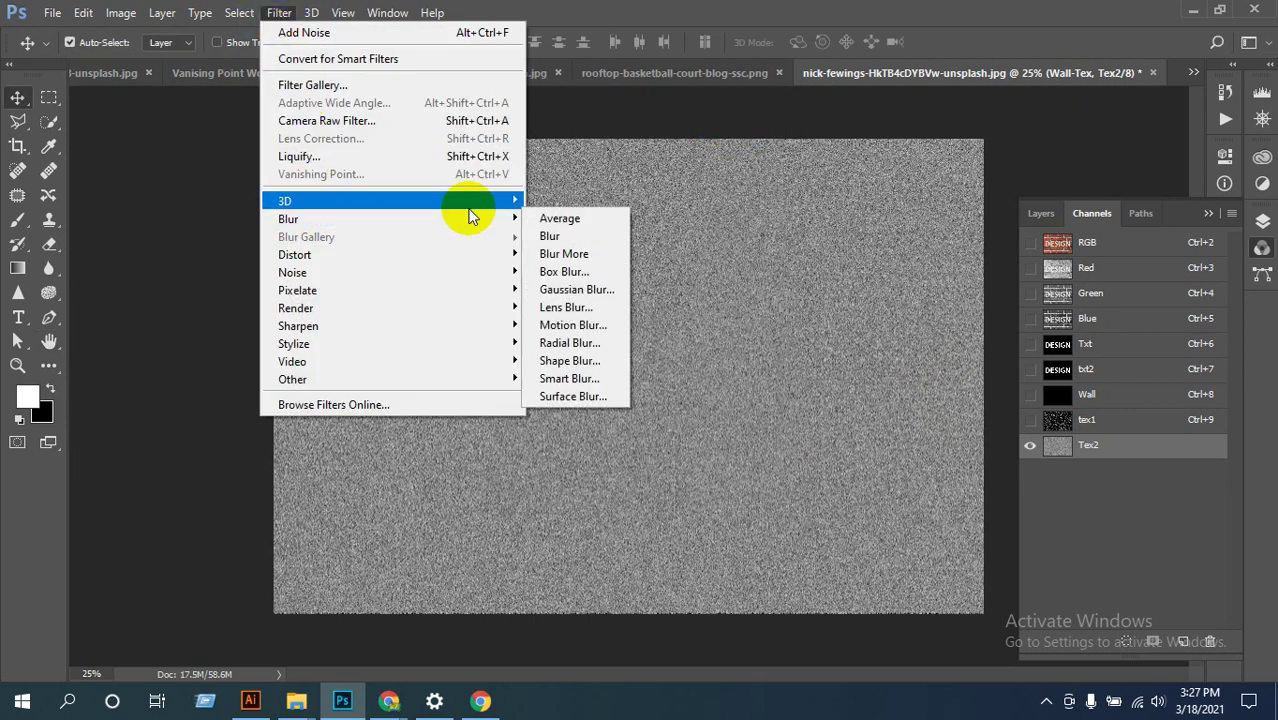
pyautogui.click(600, 286)
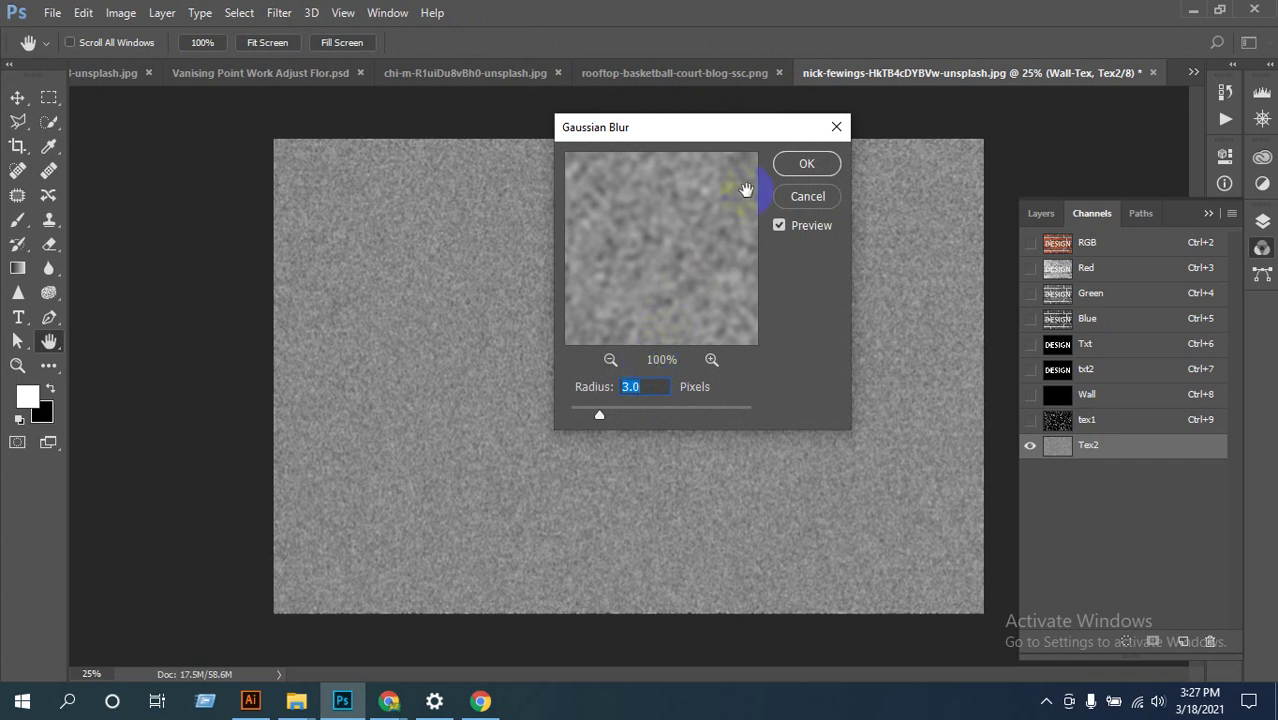
pyautogui.click(806, 163)
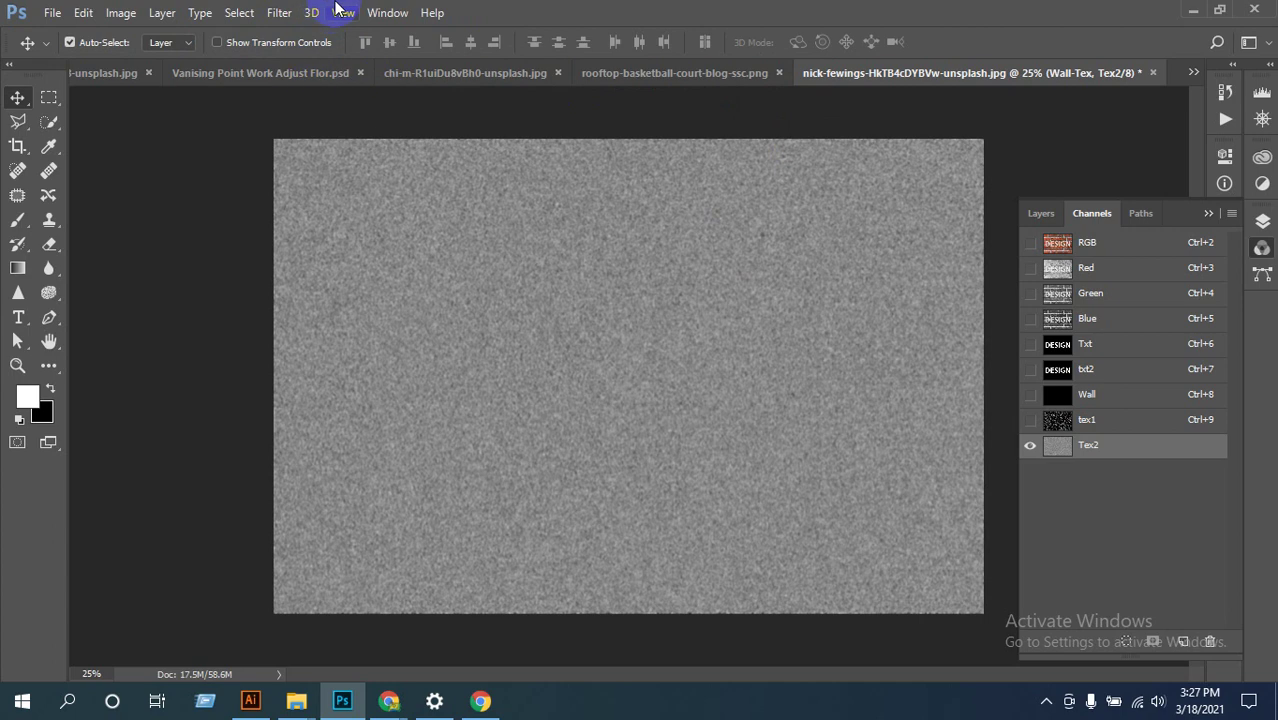
# Step: Apply the Colored Pencil filter to the Tex2 channel with Pencil Width 10, Stroke Pressure 5 and Paper Brightness 50
pyautogui.click(276, 14)
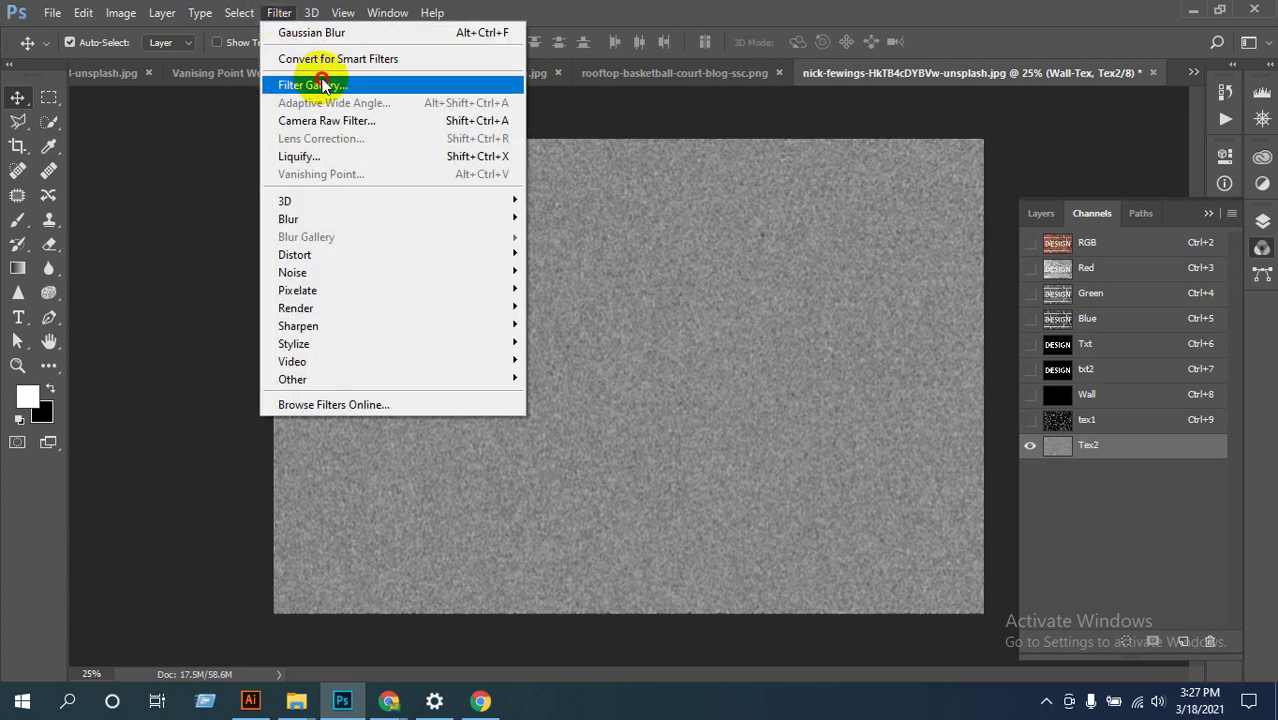
pyautogui.click(300, 86)
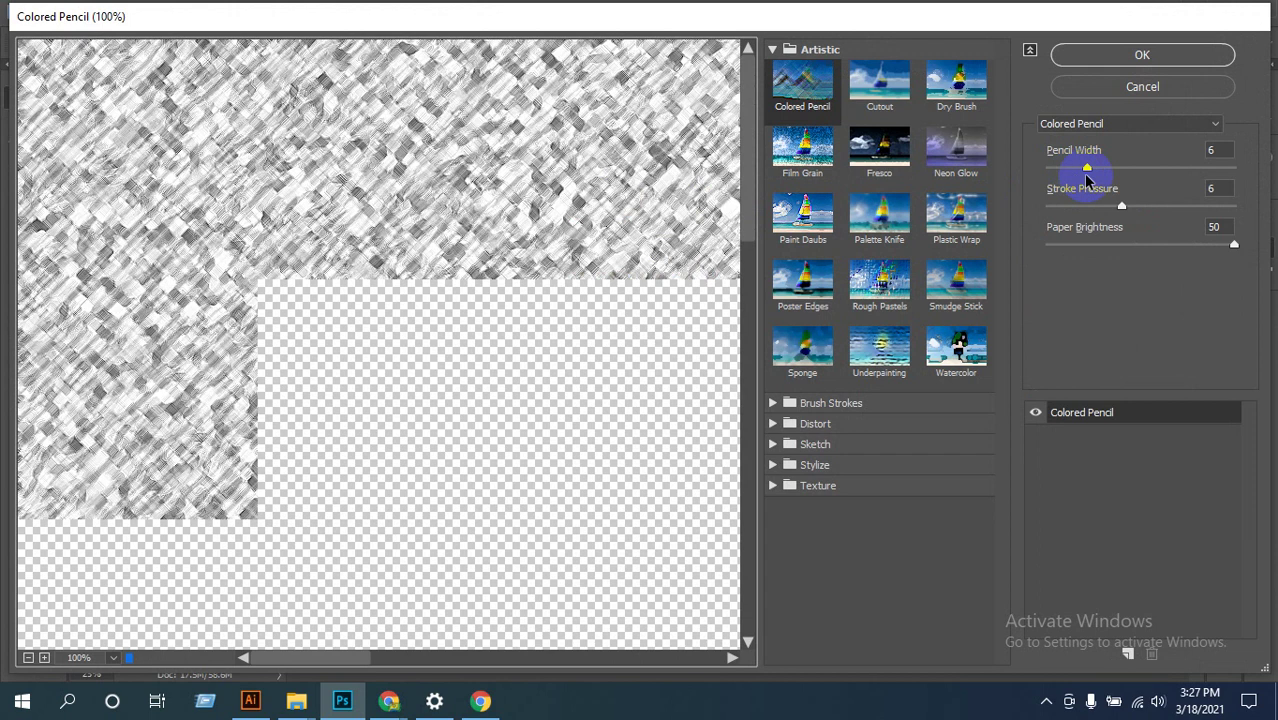
pyautogui.click(795, 92)
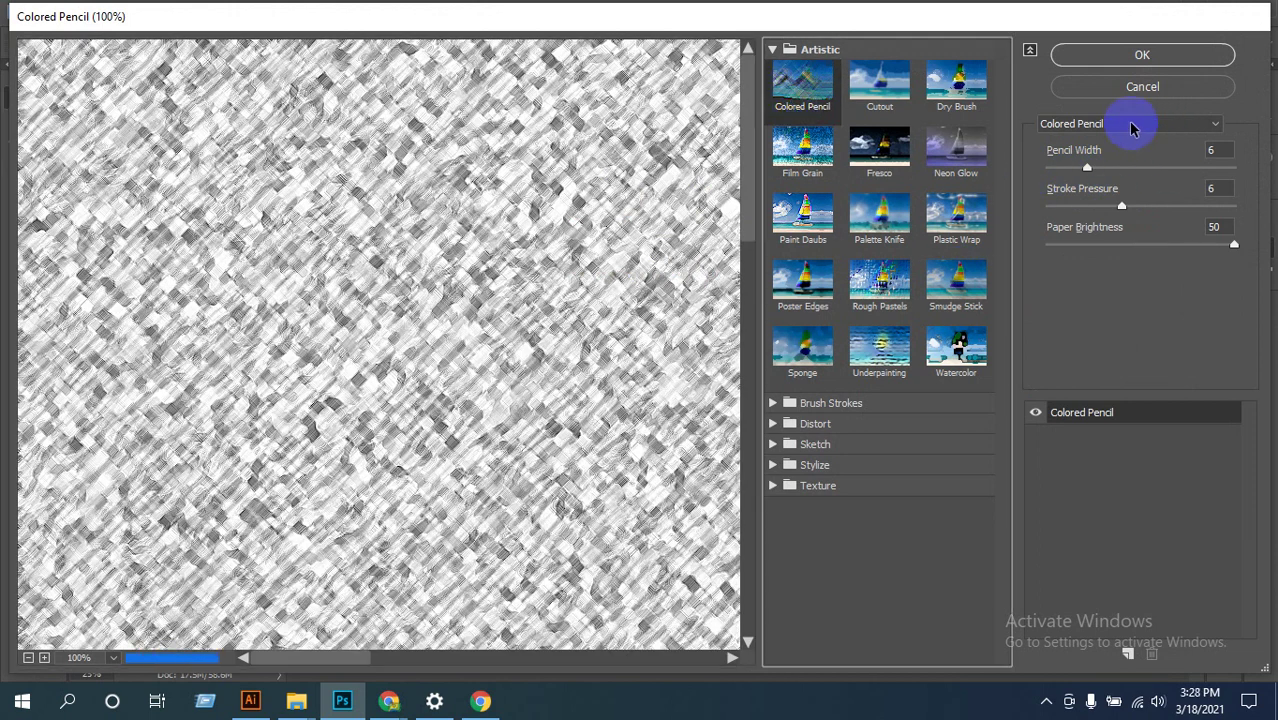
pyautogui.click(1220, 151)
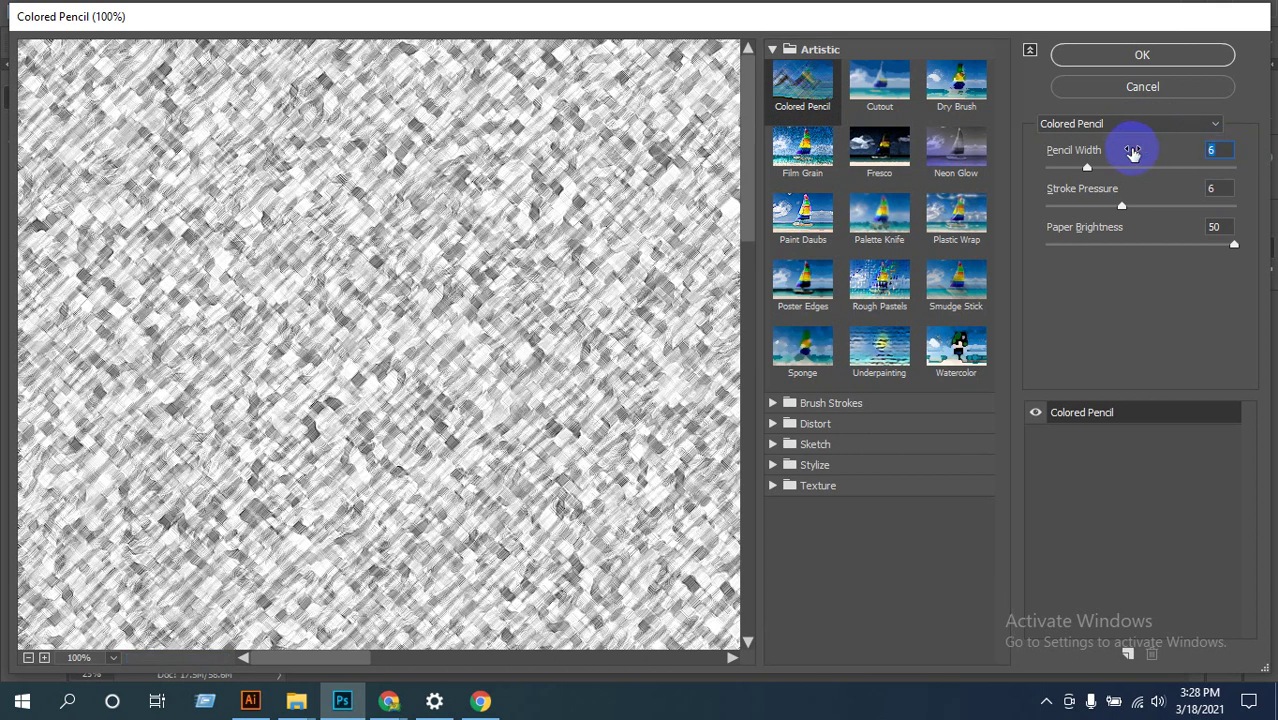
pyautogui.write('10')
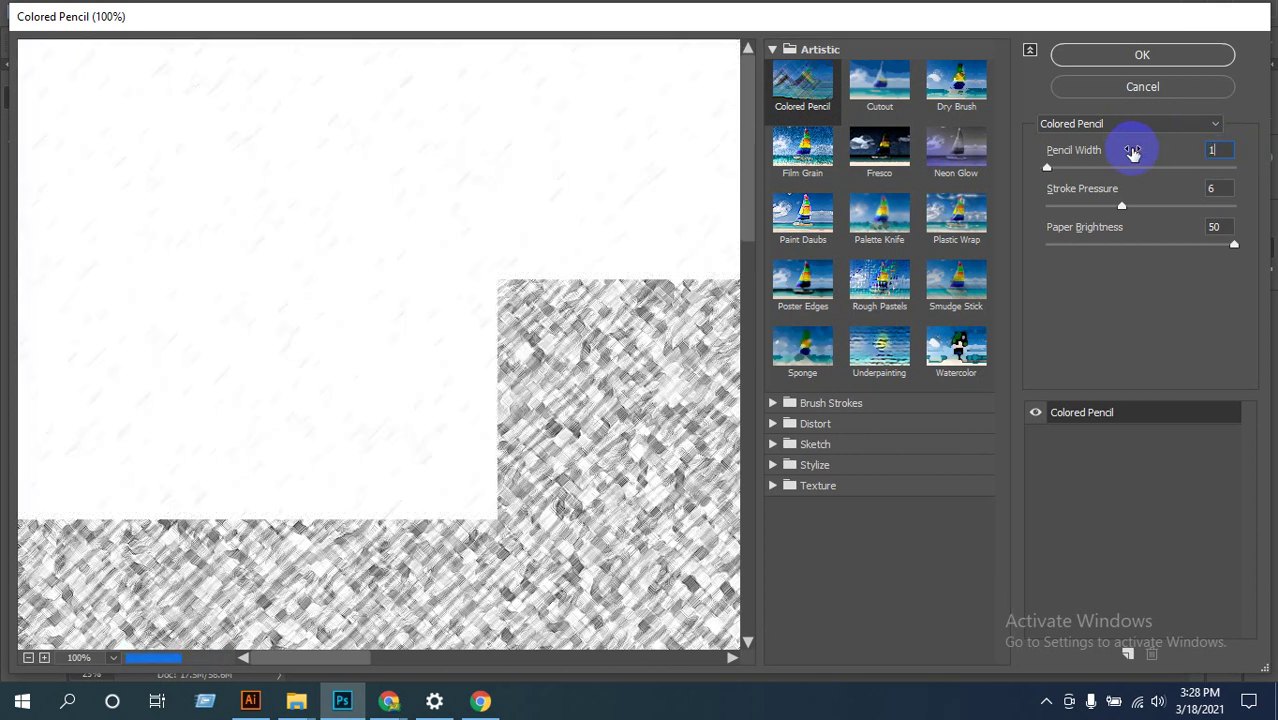
pyautogui.click(1225, 187)
pyautogui.press('Down')
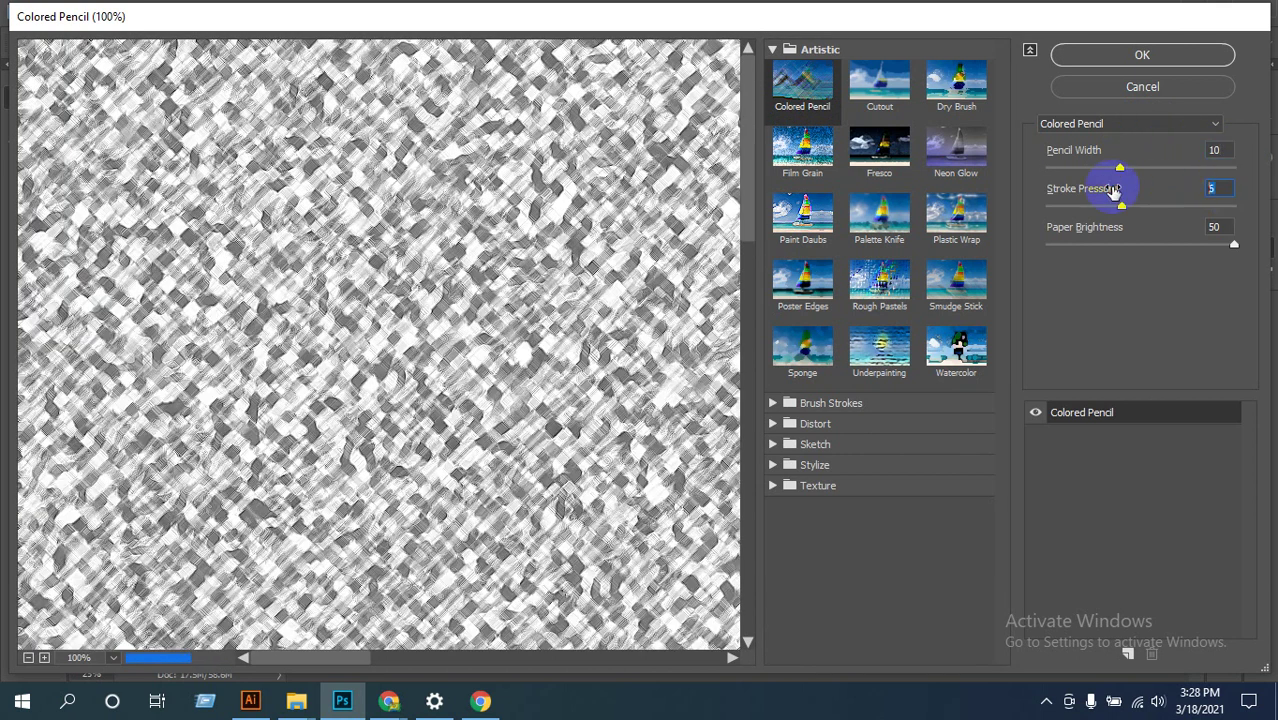
pyautogui.press('Down')
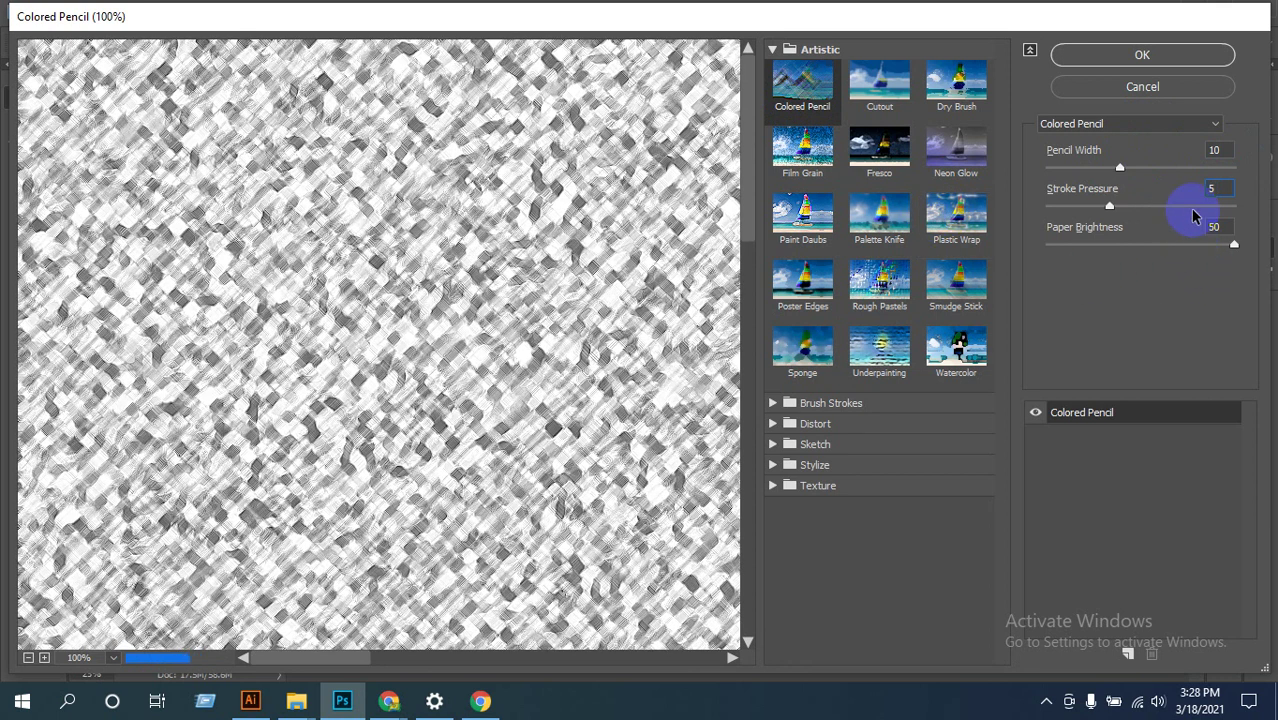
pyautogui.click(1145, 56)
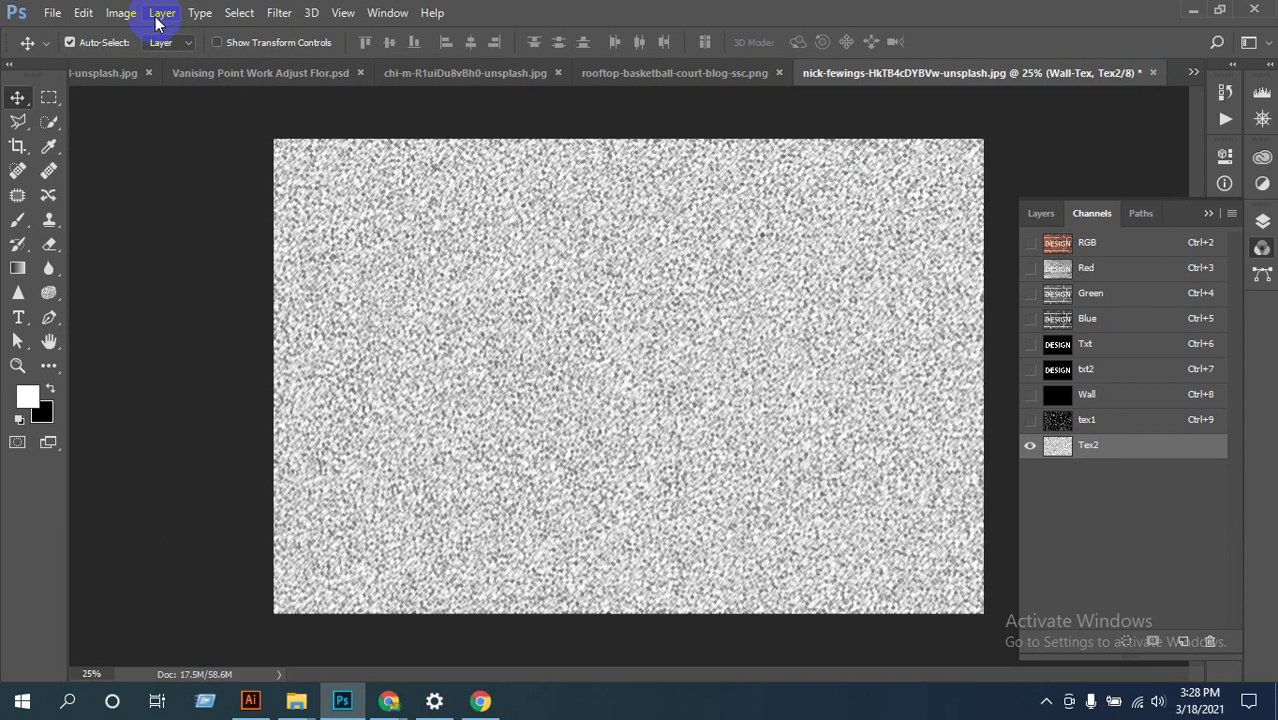
# Step: Apply Levels to the Tex2 channel with input black point 100 and white point 110
pyautogui.click(124, 18)
pyautogui.moveTo(188, 66)
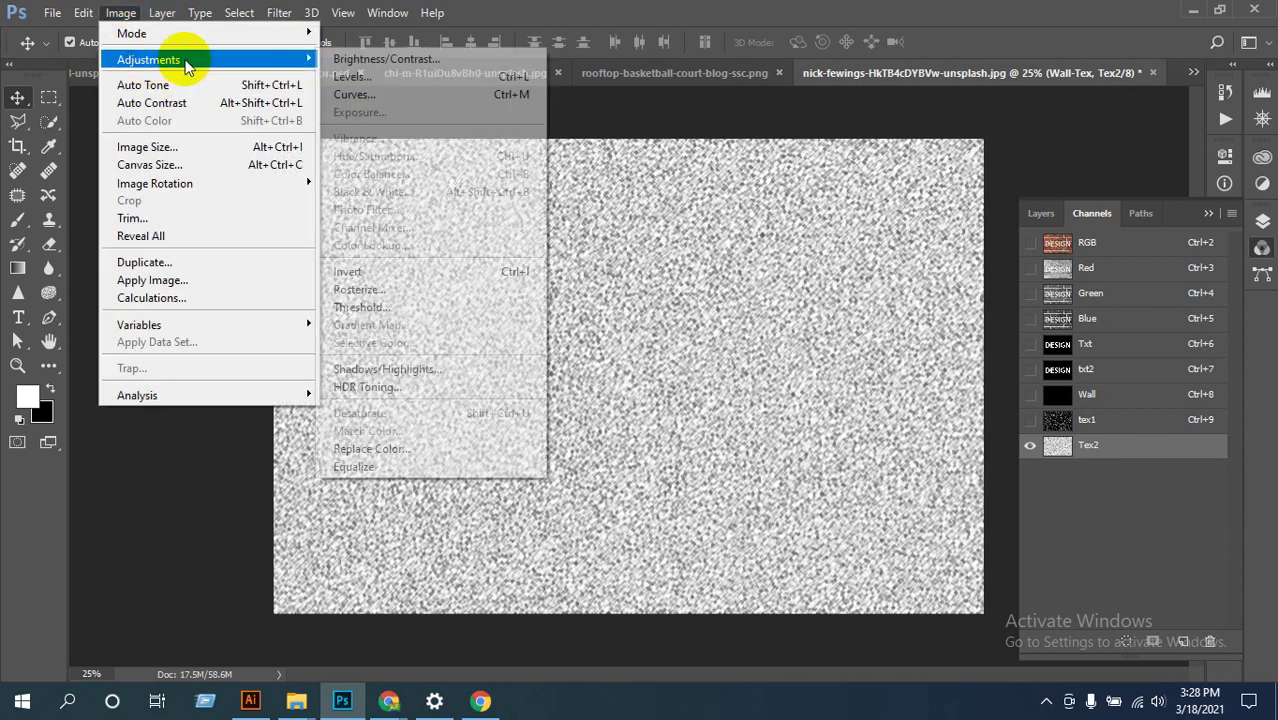
pyautogui.click(437, 76)
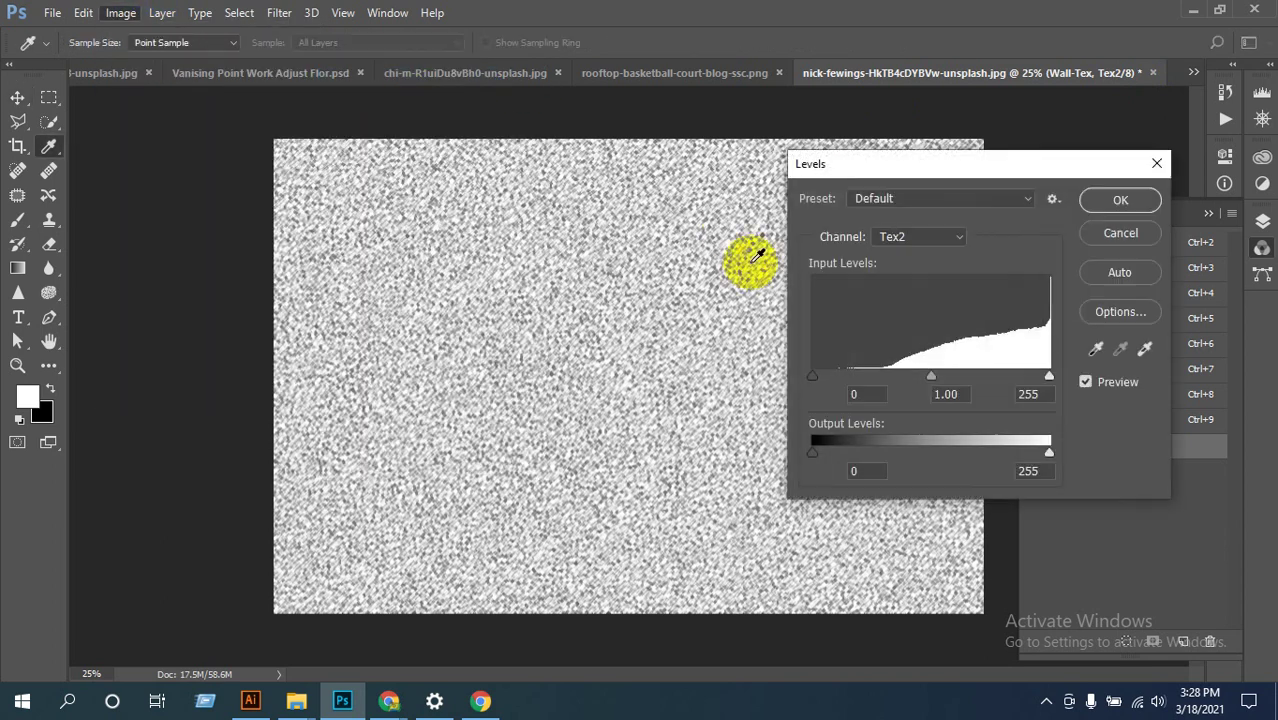
pyautogui.click(845, 396)
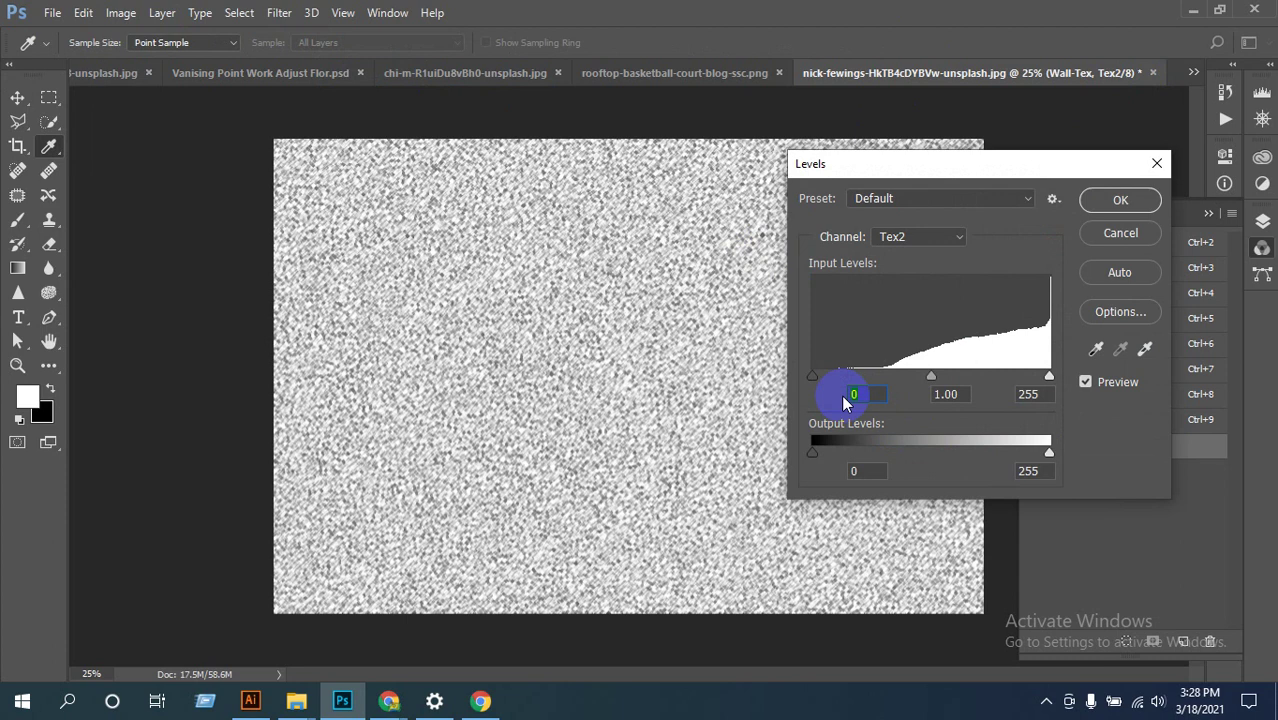
pyautogui.write('100')
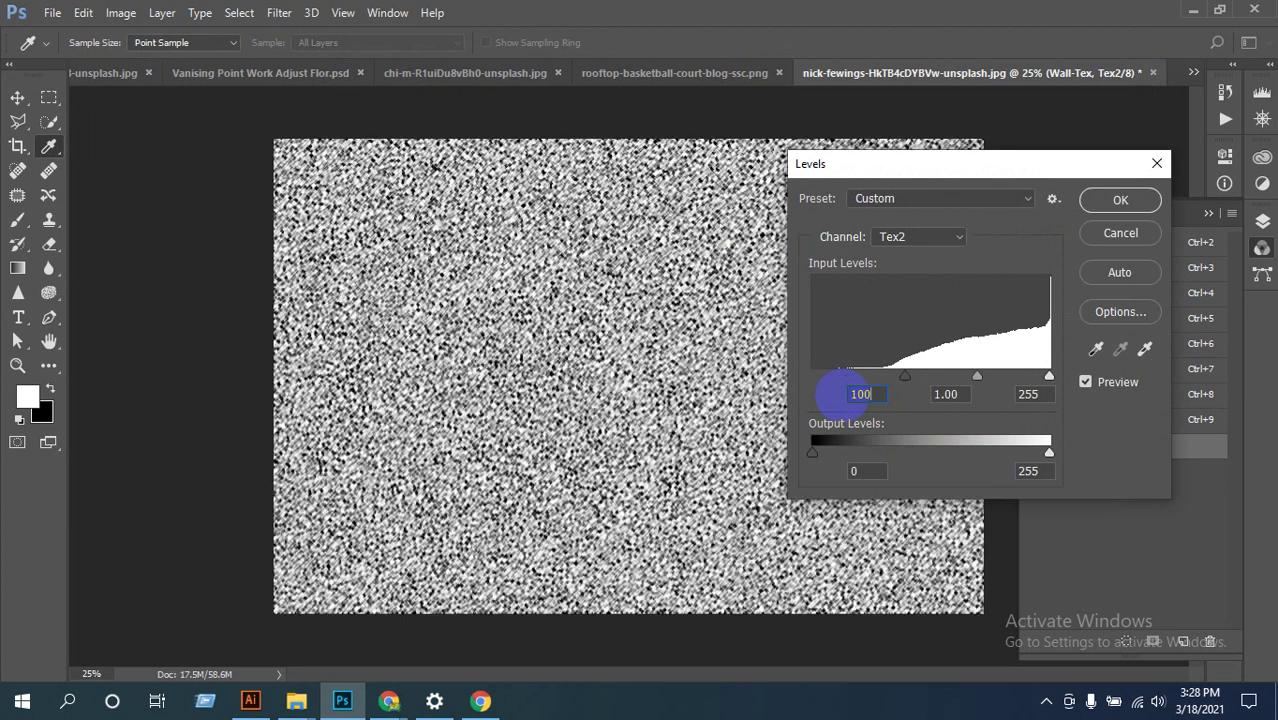
pyautogui.click(1040, 396)
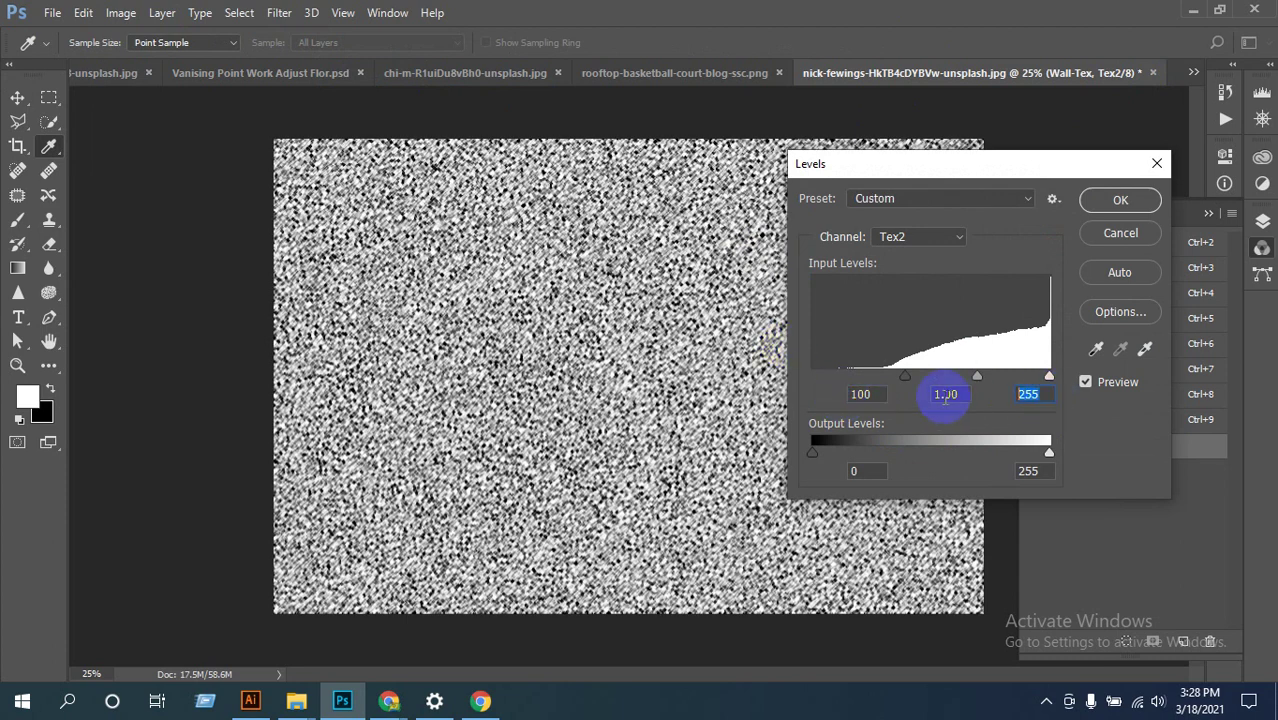
pyautogui.write('110')
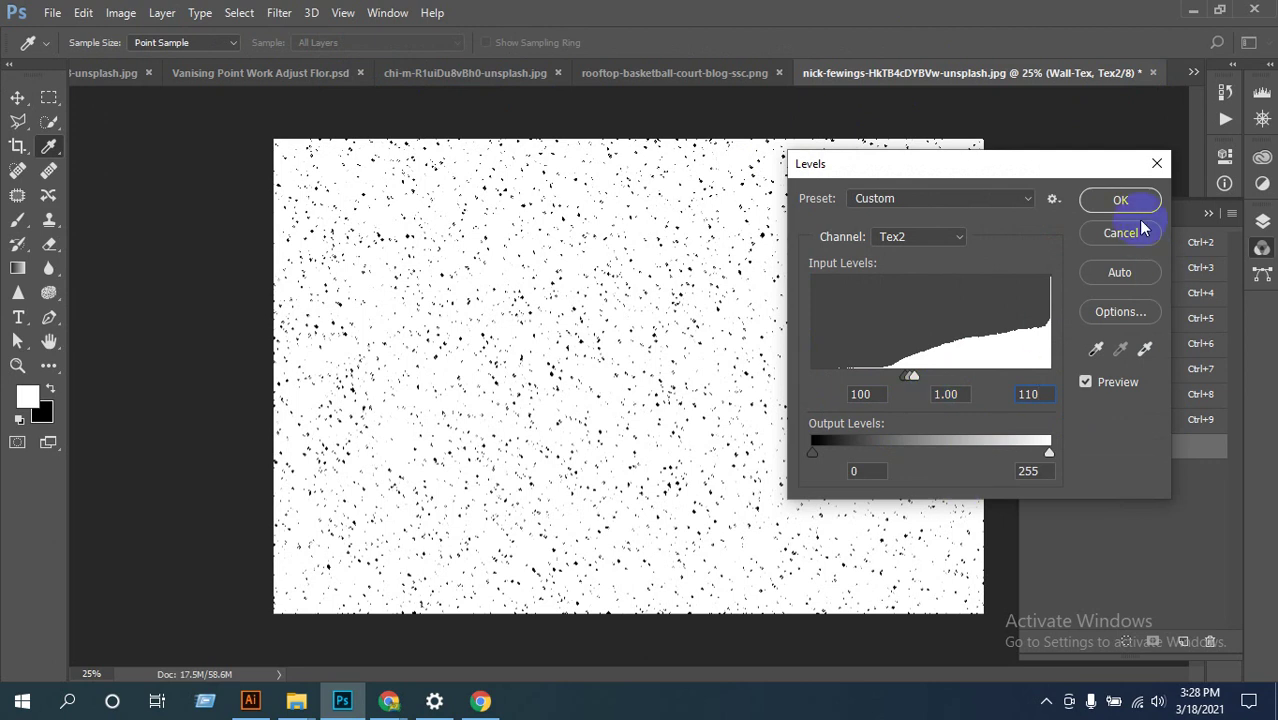
pyautogui.click(1120, 200)
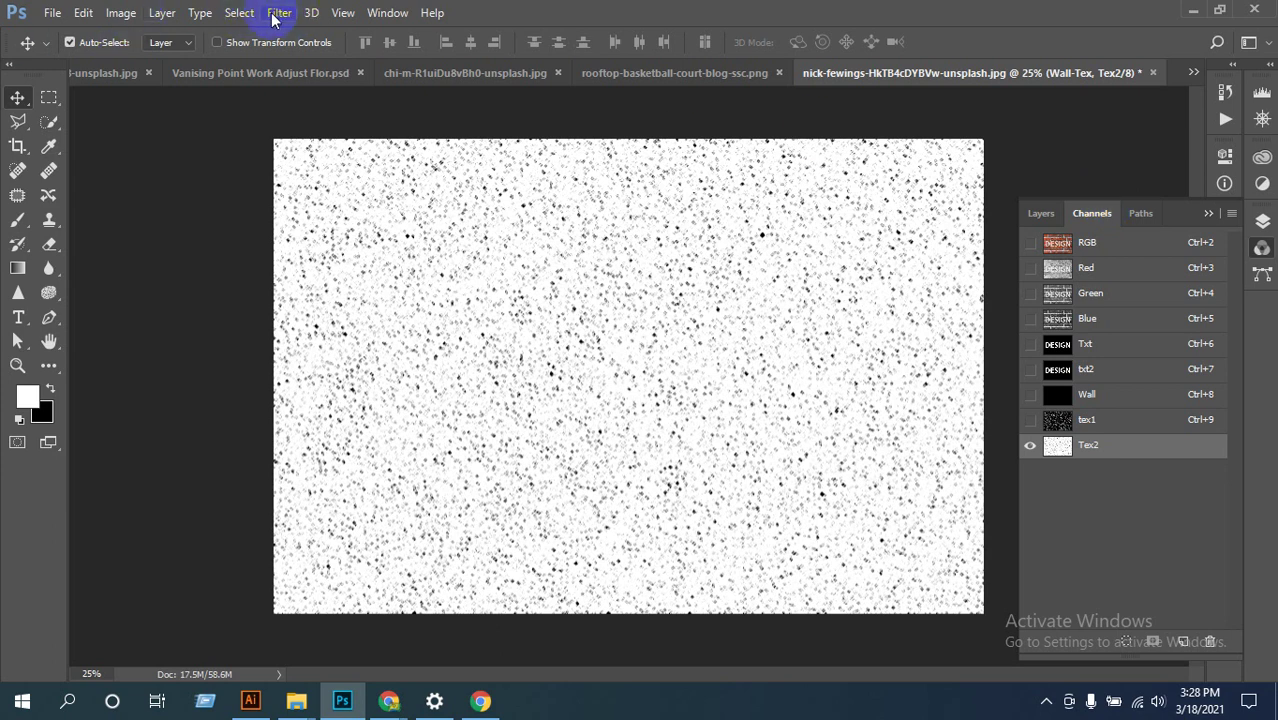
# Step: Invert the Tex2 channel
pyautogui.click(121, 12)
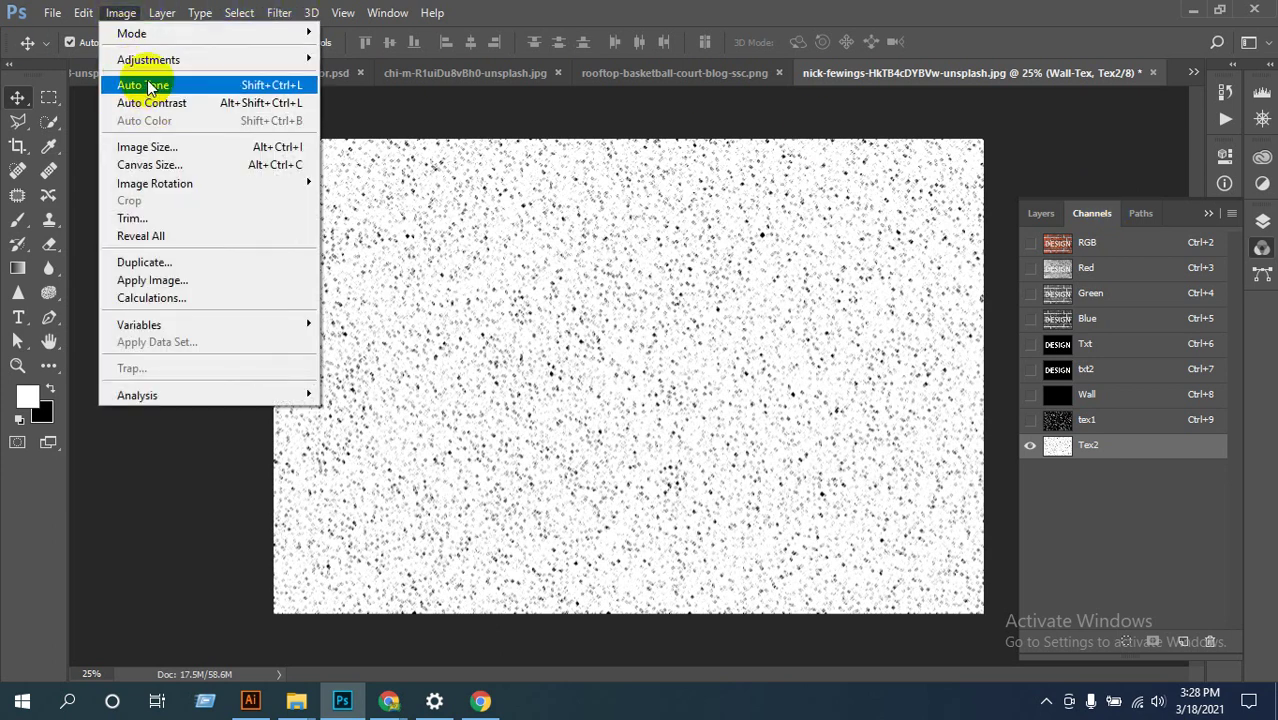
pyautogui.moveTo(194, 60)
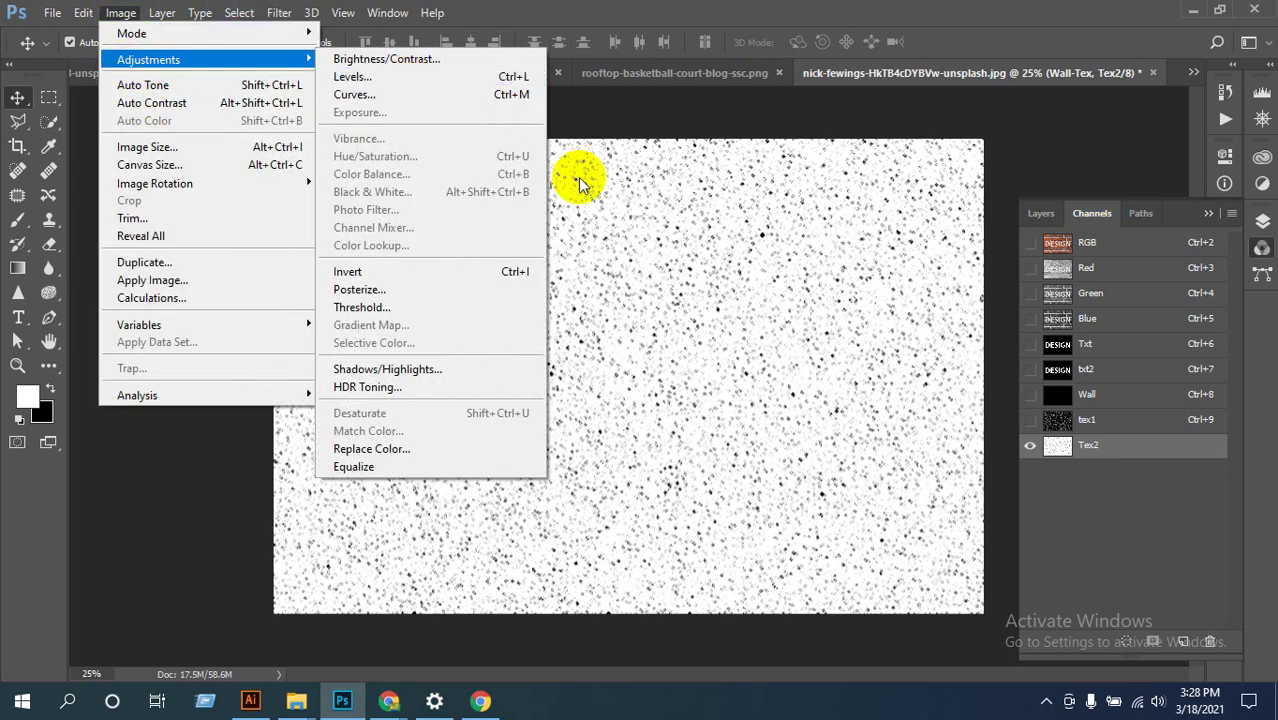
pyautogui.click(388, 275)
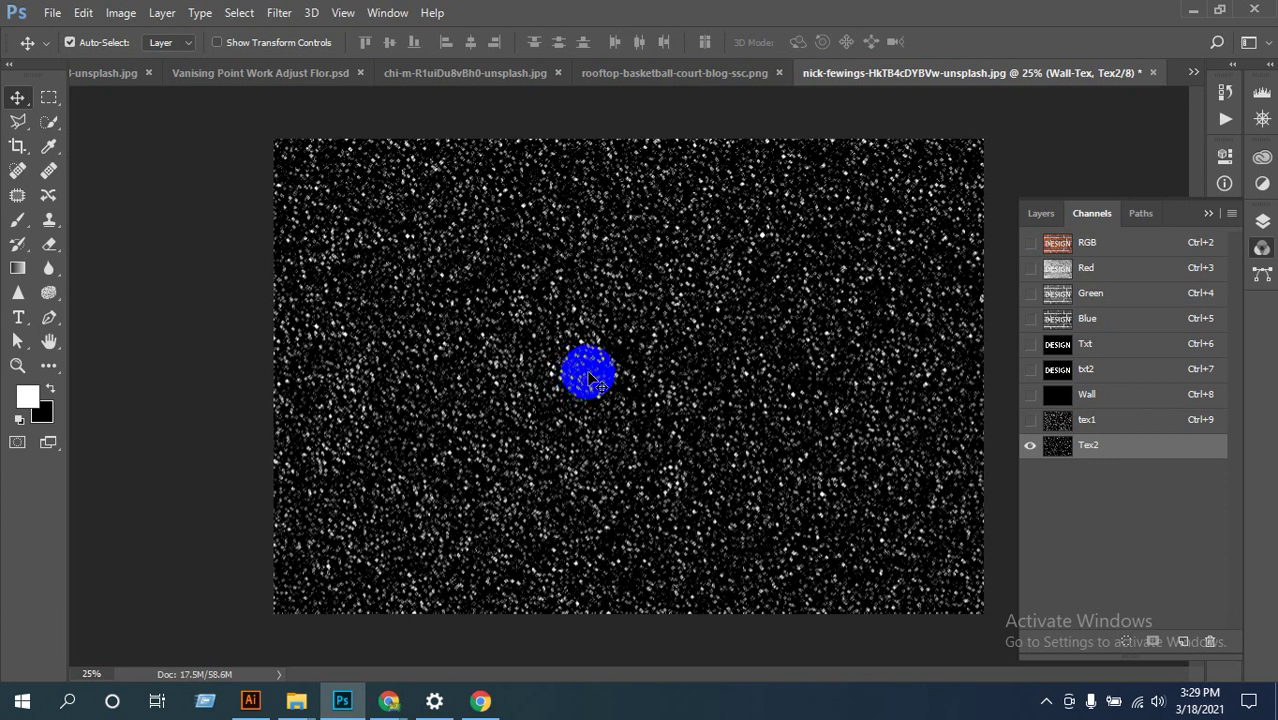
# Step: Load the tex1 channel as a selection and copy the selected part of the DESIGN layer to a new layer
pyautogui.doubleClick(1094, 214)
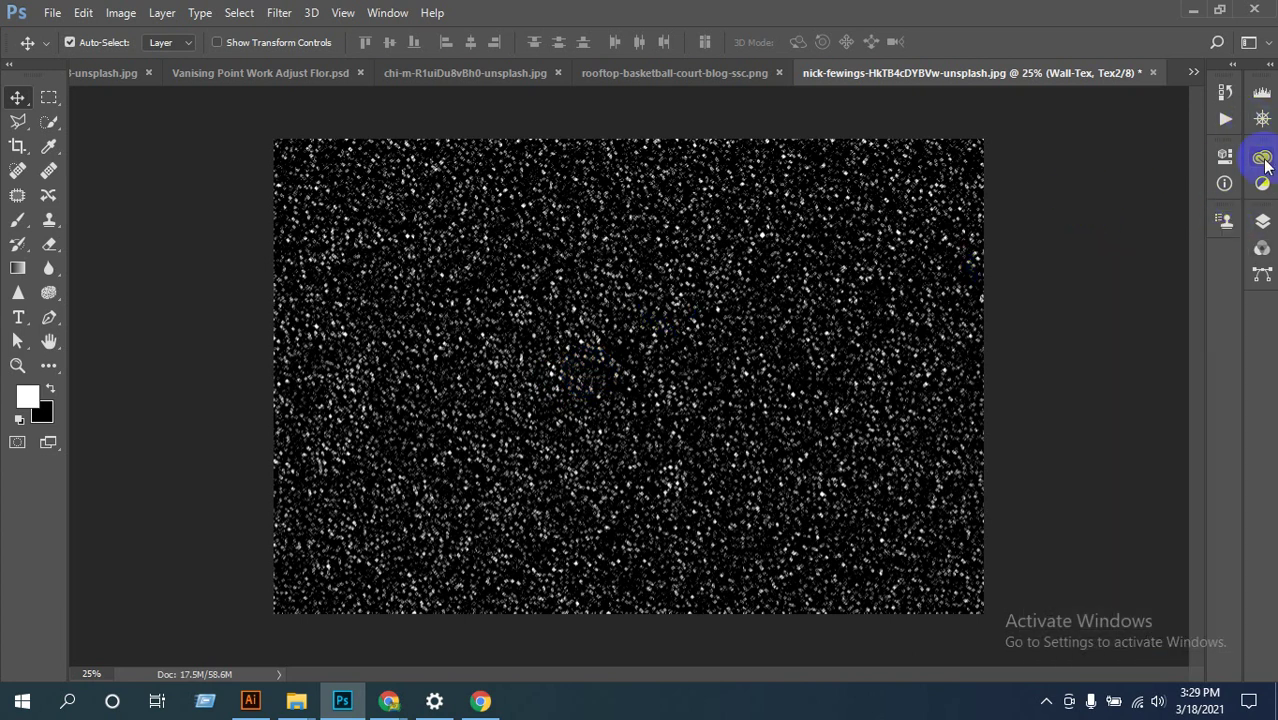
pyautogui.click(1264, 222)
pyautogui.click(1088, 214)
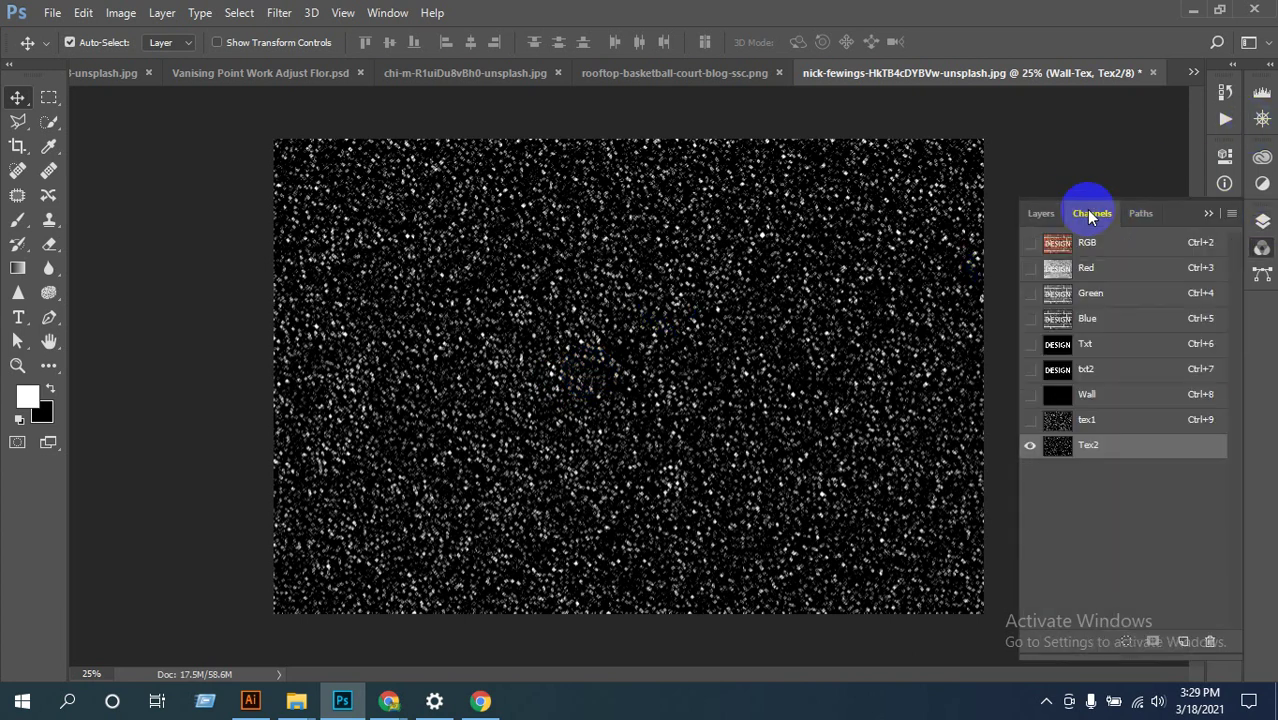
pyautogui.click(1088, 420)
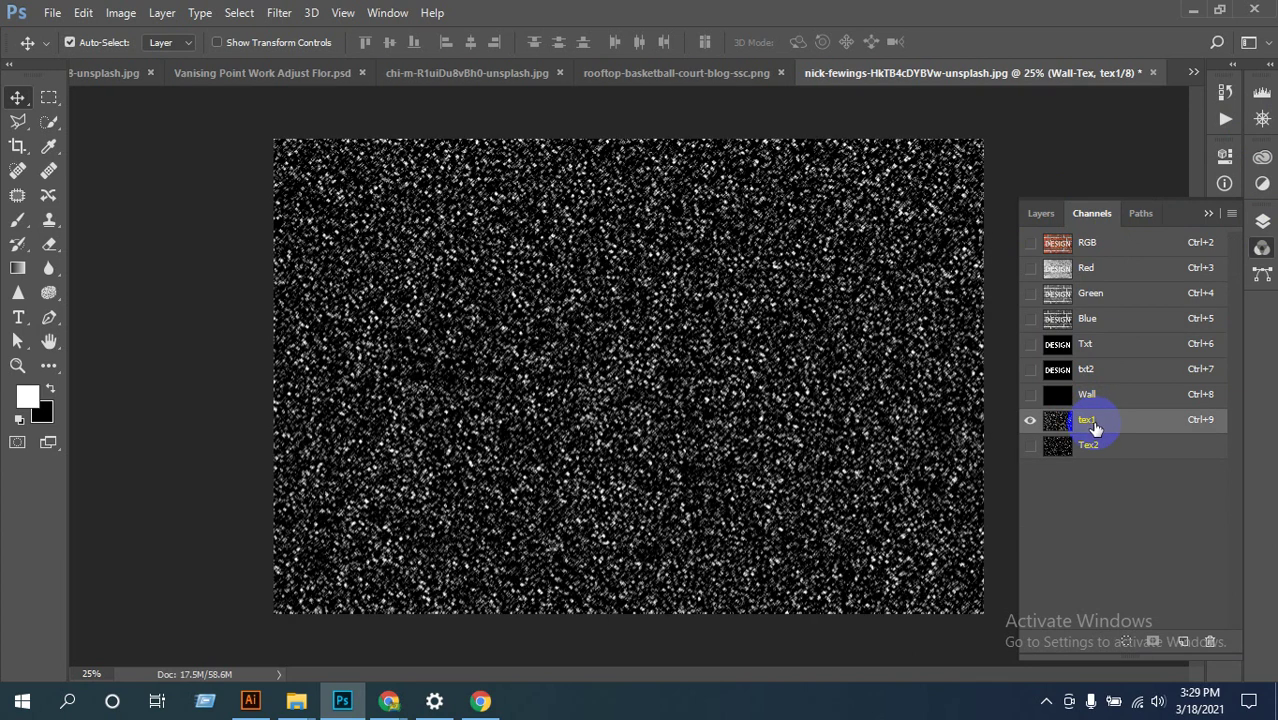
pyautogui.keyDown('ctrl'); pyautogui.click(1060, 434); pyautogui.keyUp('ctrl')
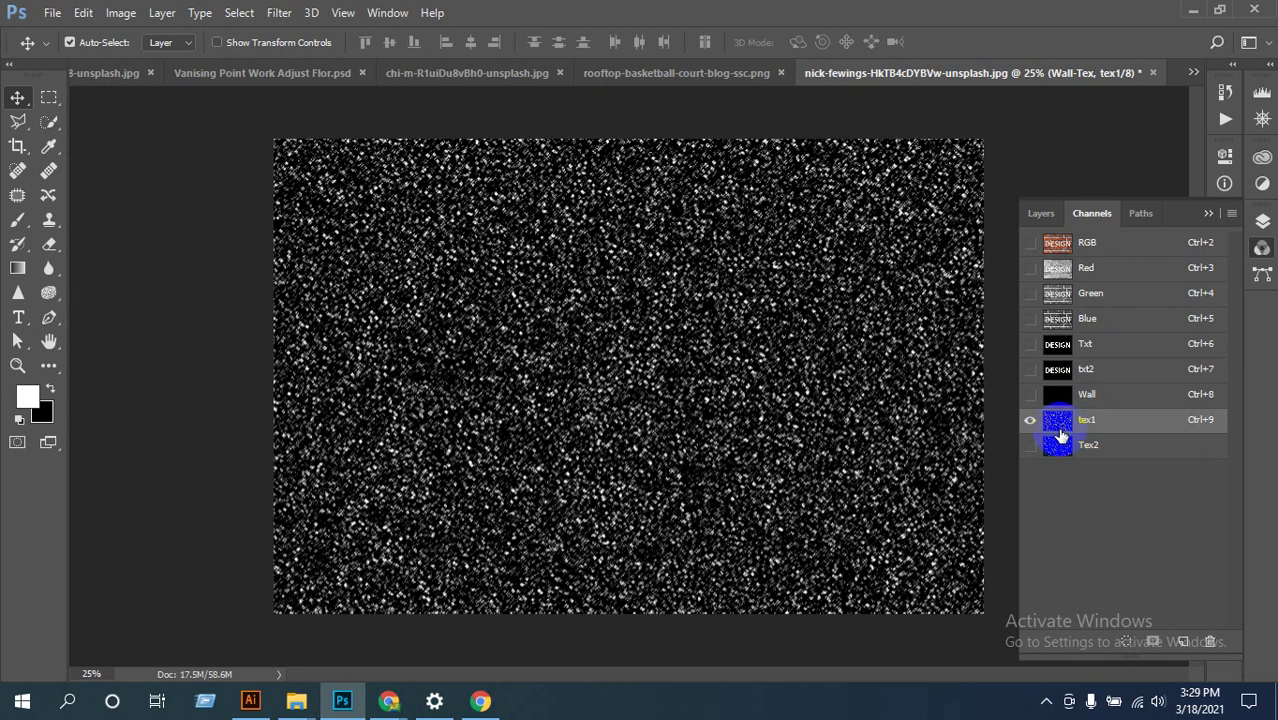
pyautogui.moveTo(1063, 428); pyautogui.dragTo(575, 163)
pyautogui.moveTo(595, 209); pyautogui.dragTo(1196, 449)
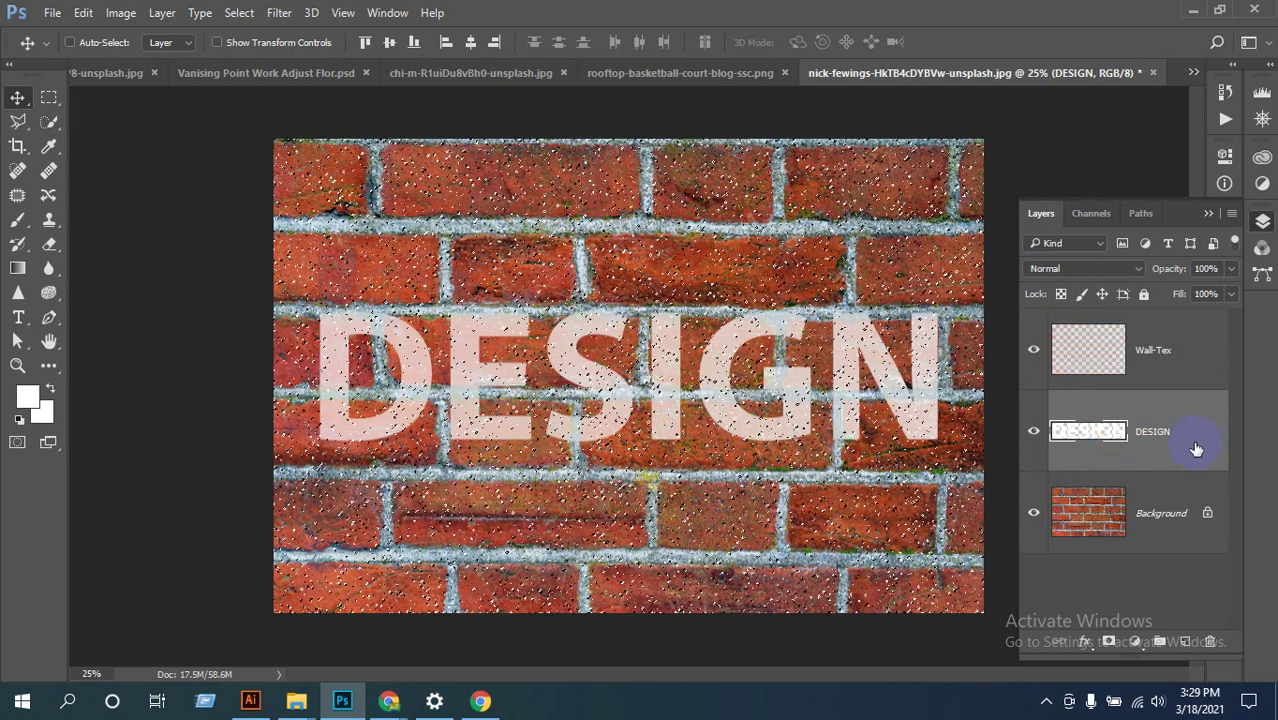
pyautogui.hotkey('ctrl', 'j')
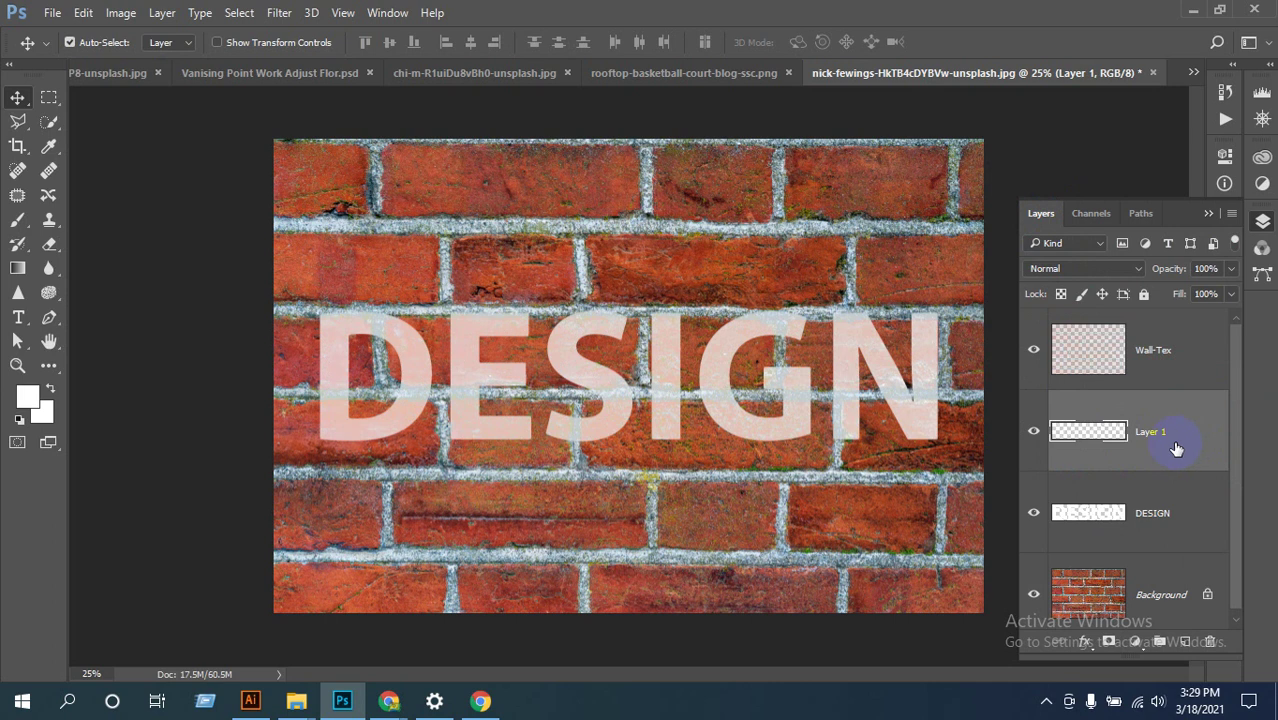
# Step: Rename the newly copied text texture layer Tex1
pyautogui.doubleClick(1150, 453)
pyautogui.click(1117, 445)
pyautogui.doubleClick(1150, 432)
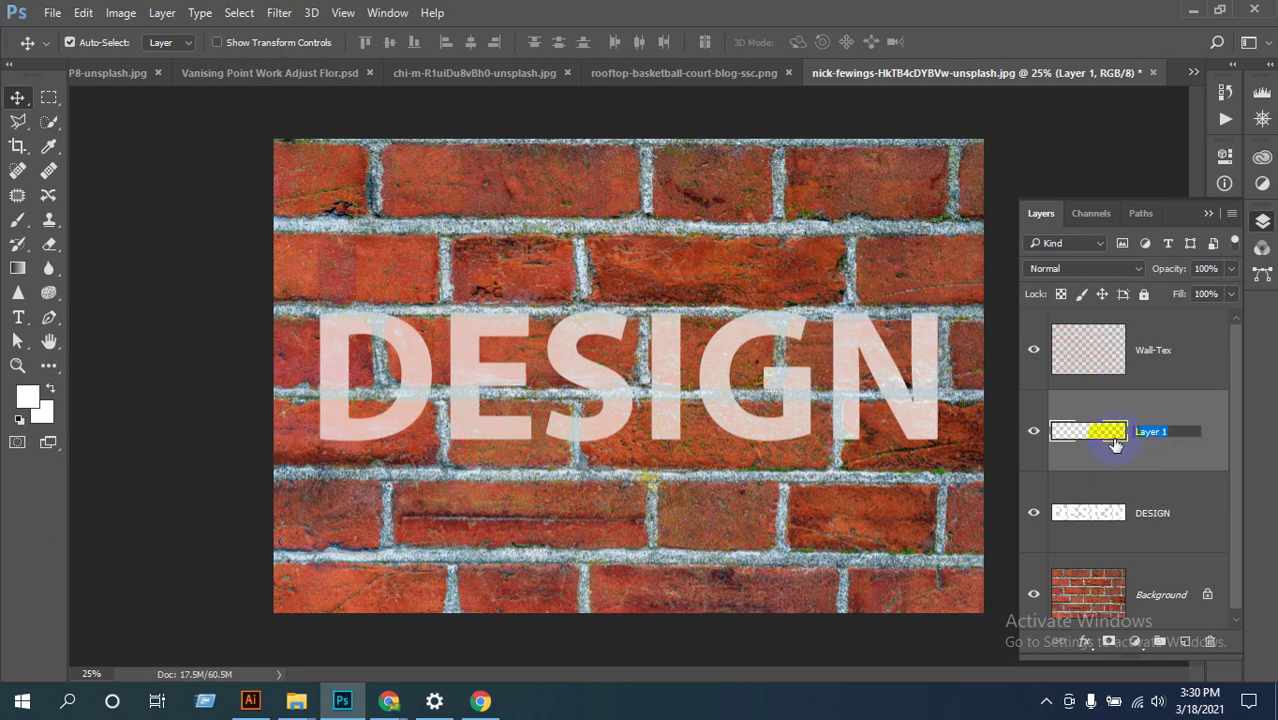
pyautogui.write('Tex1')
pyautogui.press('Return')
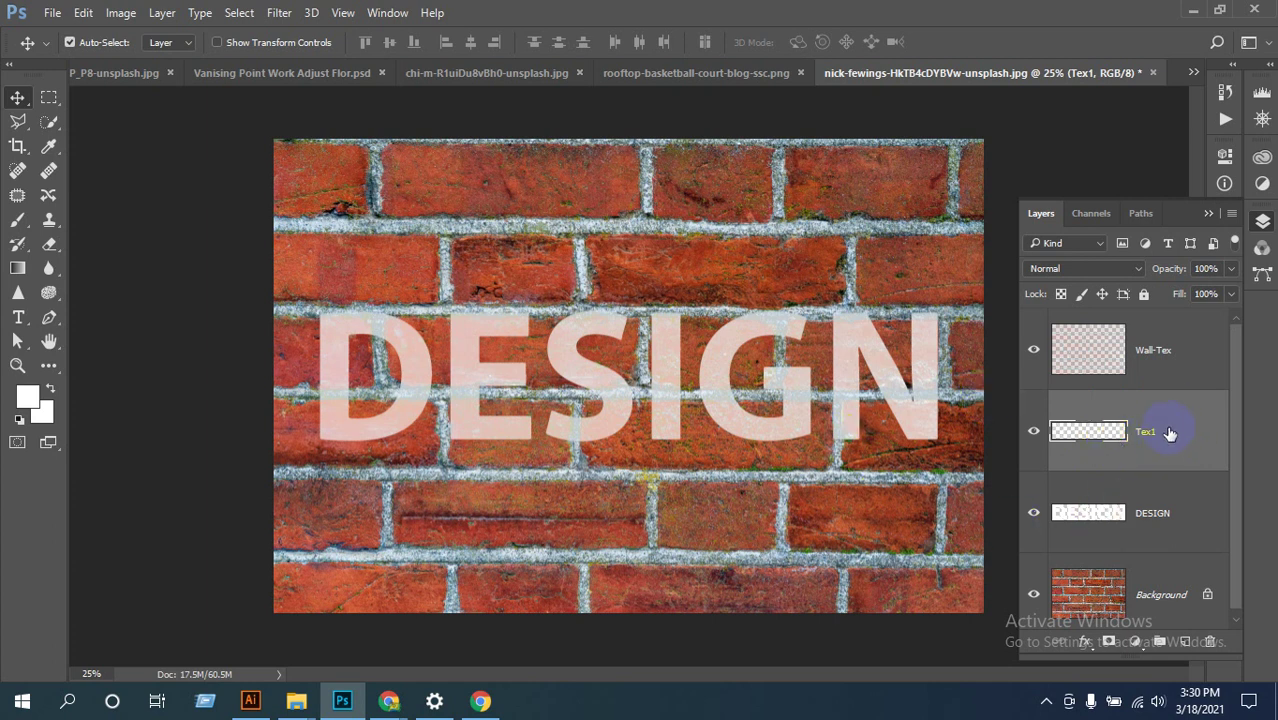
# Step: Move the Tex1 layer above the Wall-Tex layer
pyautogui.moveTo(1169, 433); pyautogui.dragTo(1150, 338)
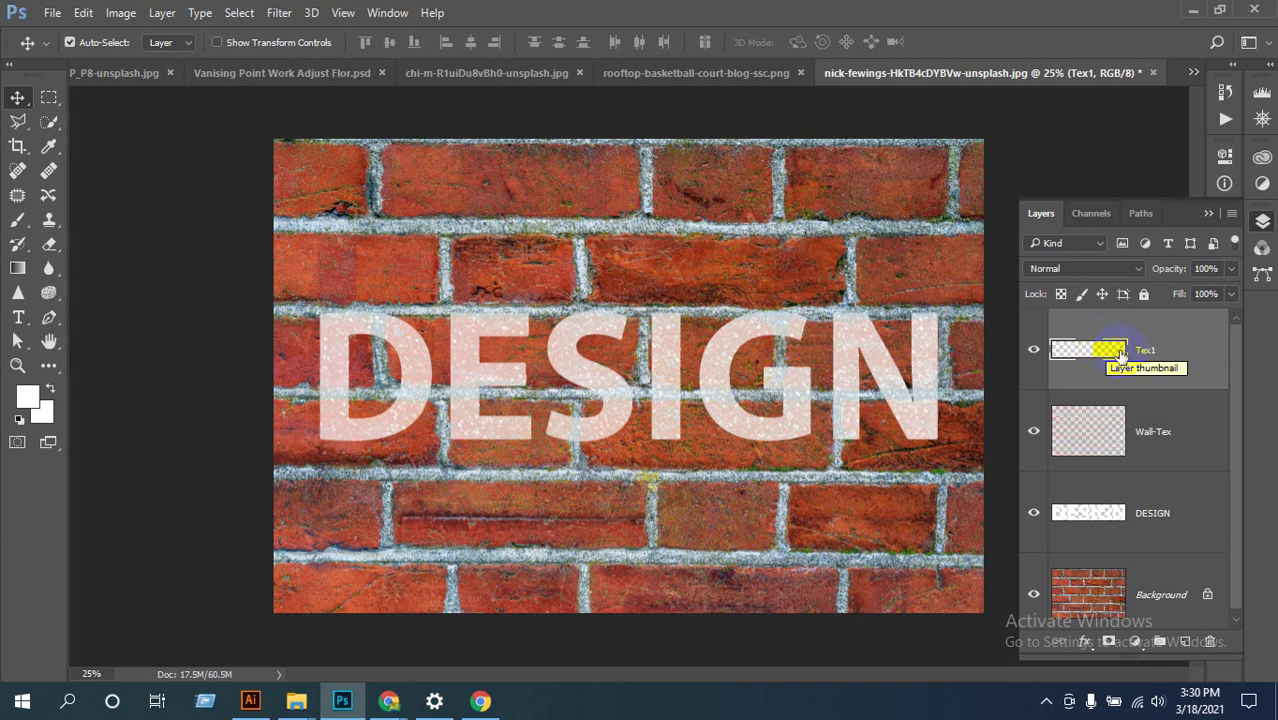
pyautogui.moveTo(1108, 349); pyautogui.dragTo(1128, 395)
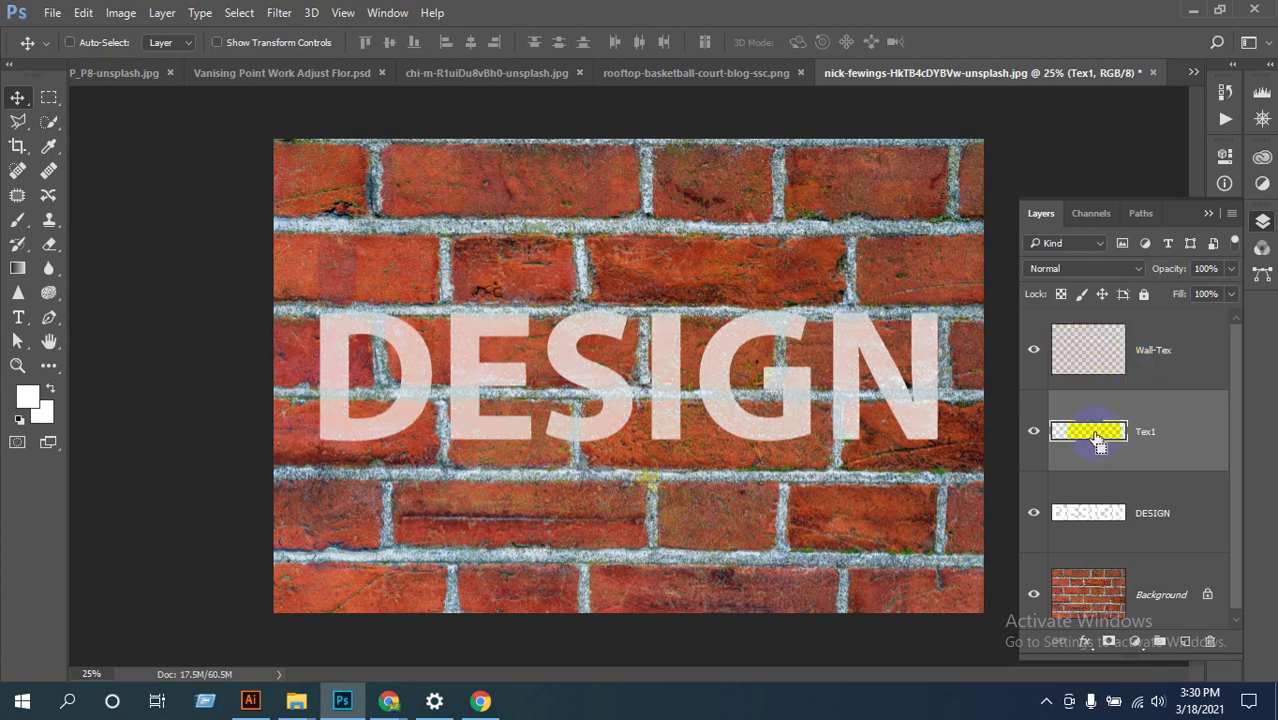
pyautogui.keyDown('ctrl'); pyautogui.click(1100, 434); pyautogui.keyUp('ctrl')
pyautogui.moveTo(1135, 378); pyautogui.dragTo(1120, 345)
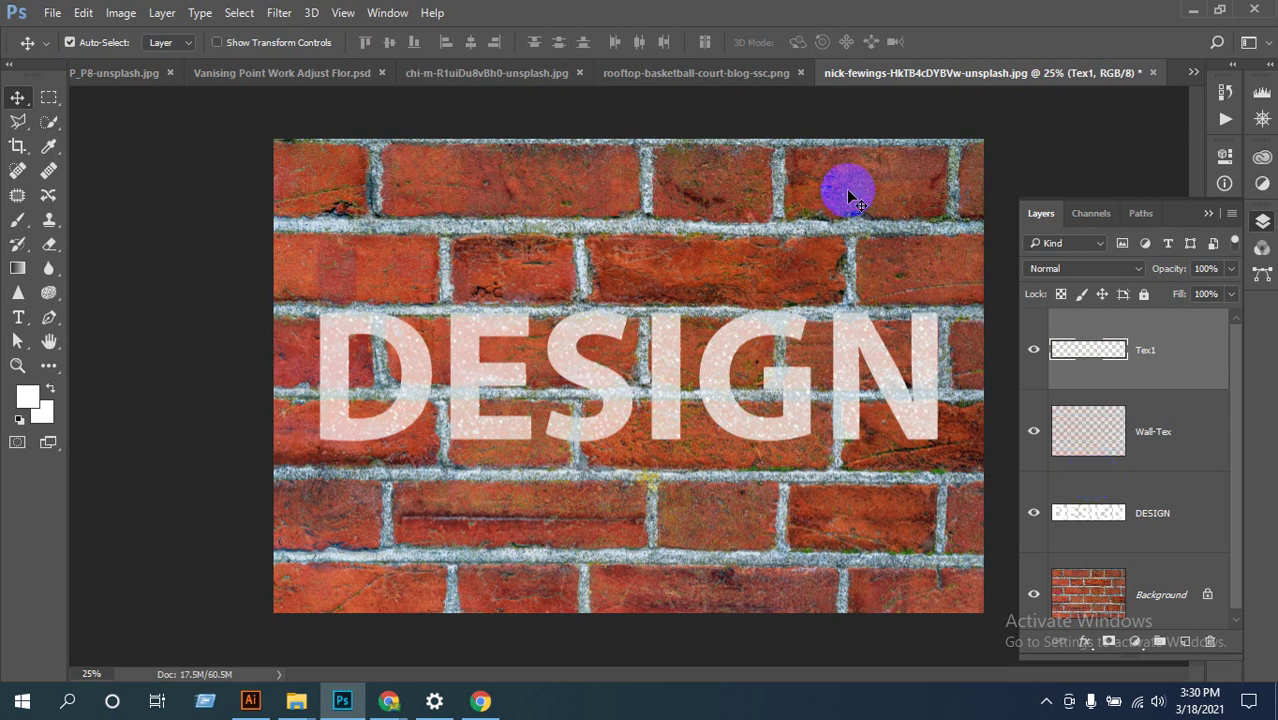
# Step: Load the Tex2 channel as a selection and copy the selected part of the Background layer to a new layer
pyautogui.click(1093, 215)
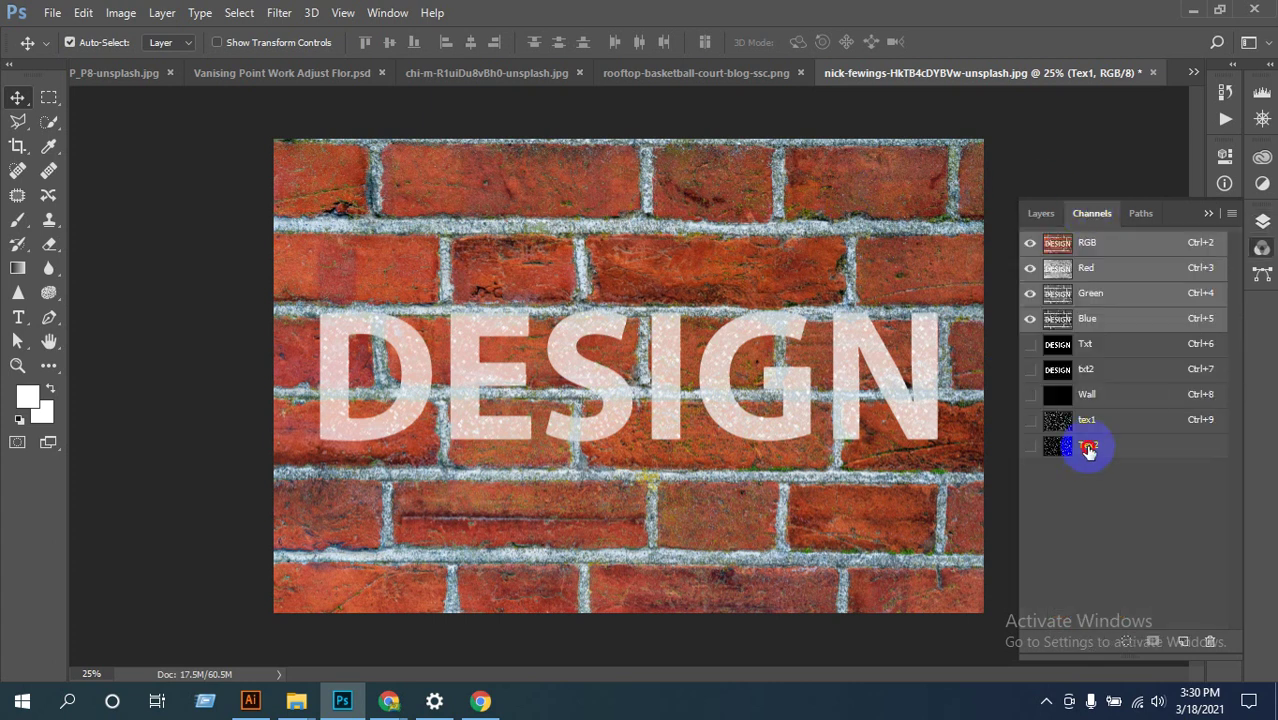
pyautogui.click(1086, 445)
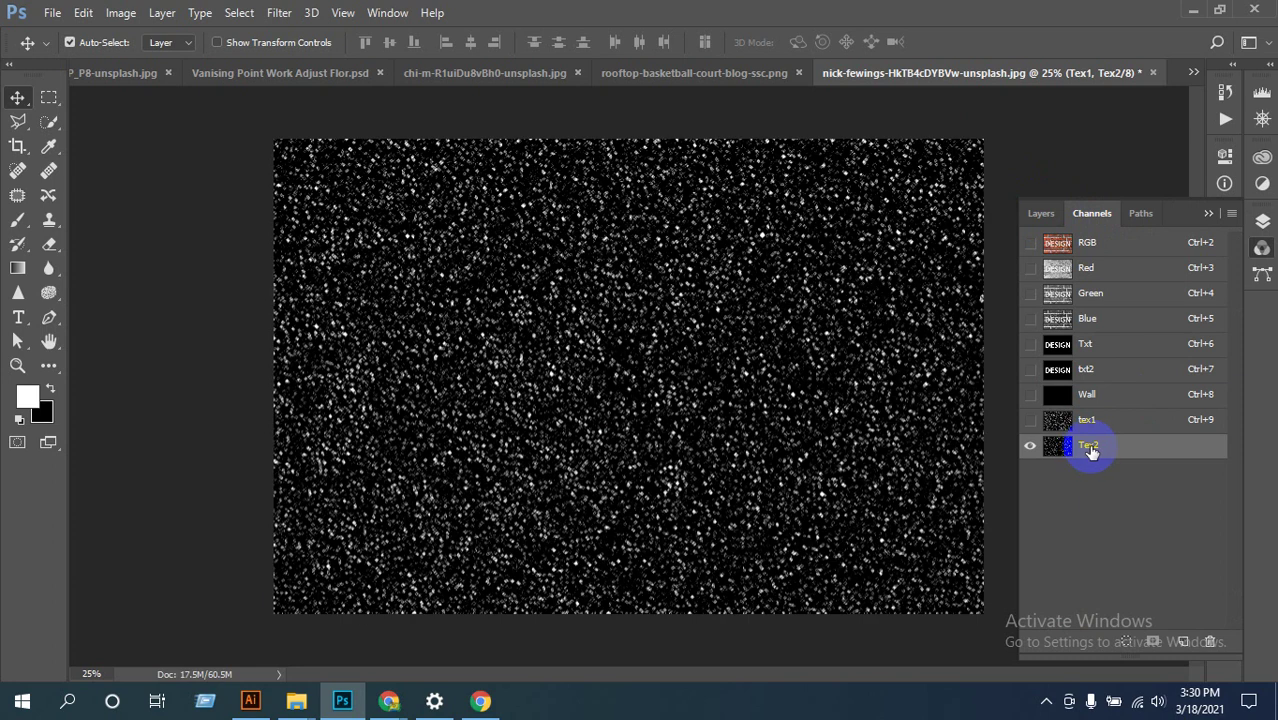
pyautogui.click(1034, 430)
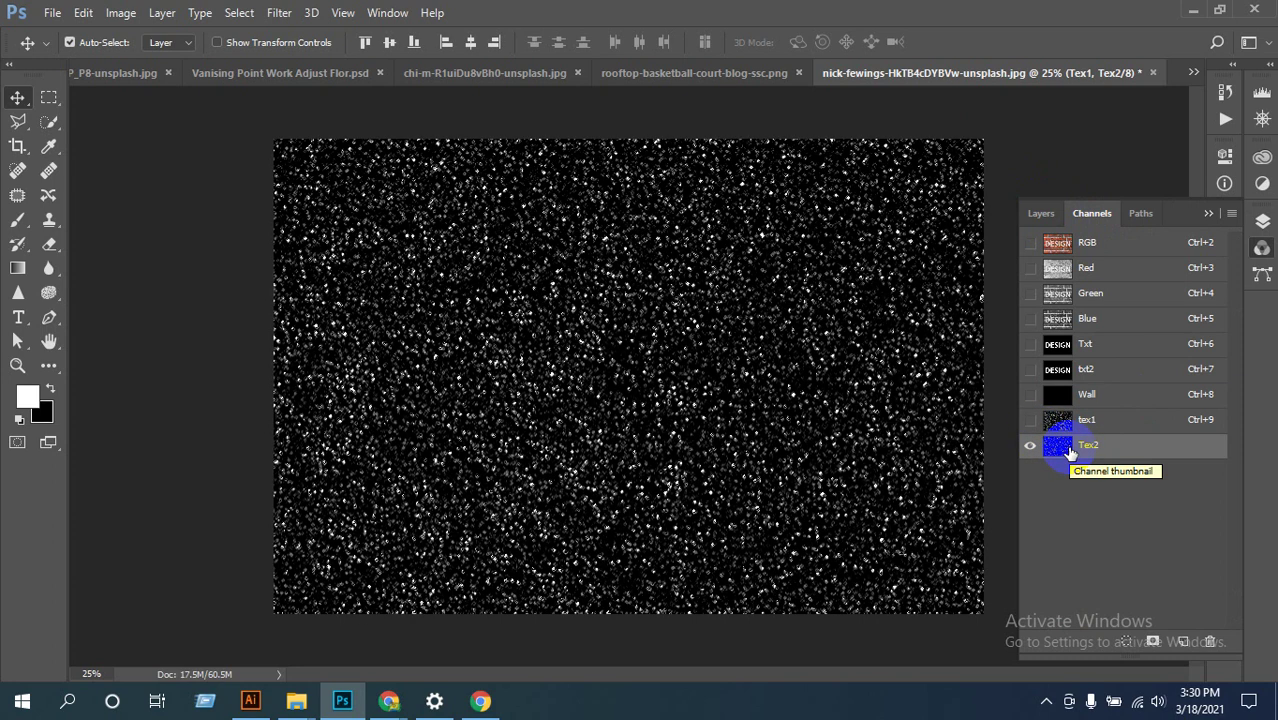
pyautogui.moveTo(1068, 452); pyautogui.dragTo(1155, 595)
pyautogui.click(1156, 595)
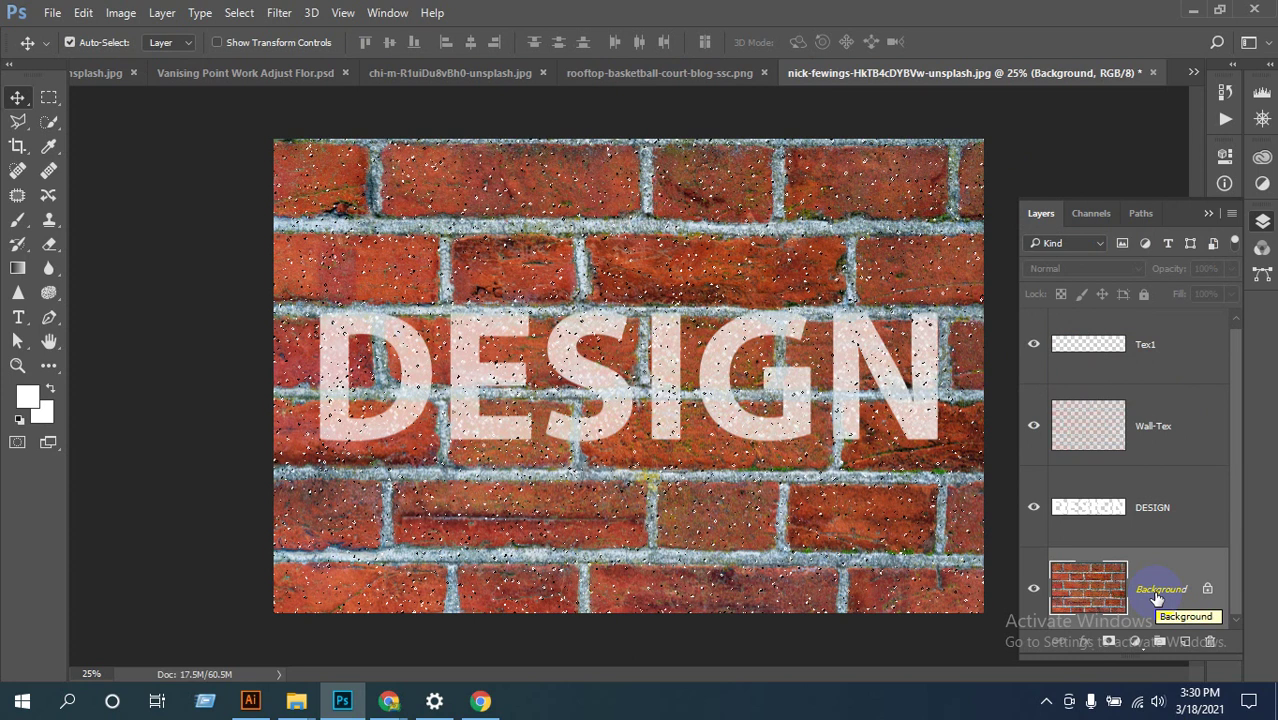
pyautogui.hotkey('ctrl', 'shift', 'alt', 'n')
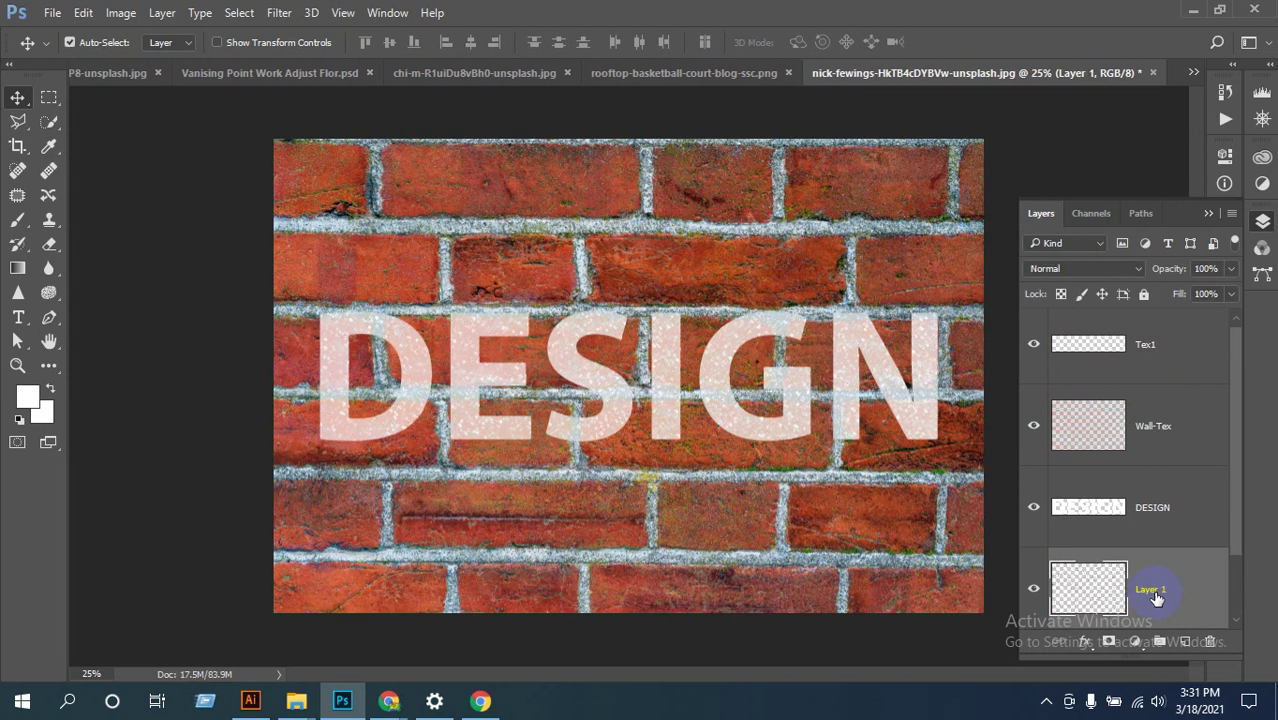
# Step: Rename the new background texture layer Tex2 and move it above the Tex1 layer
pyautogui.click(1133, 594)
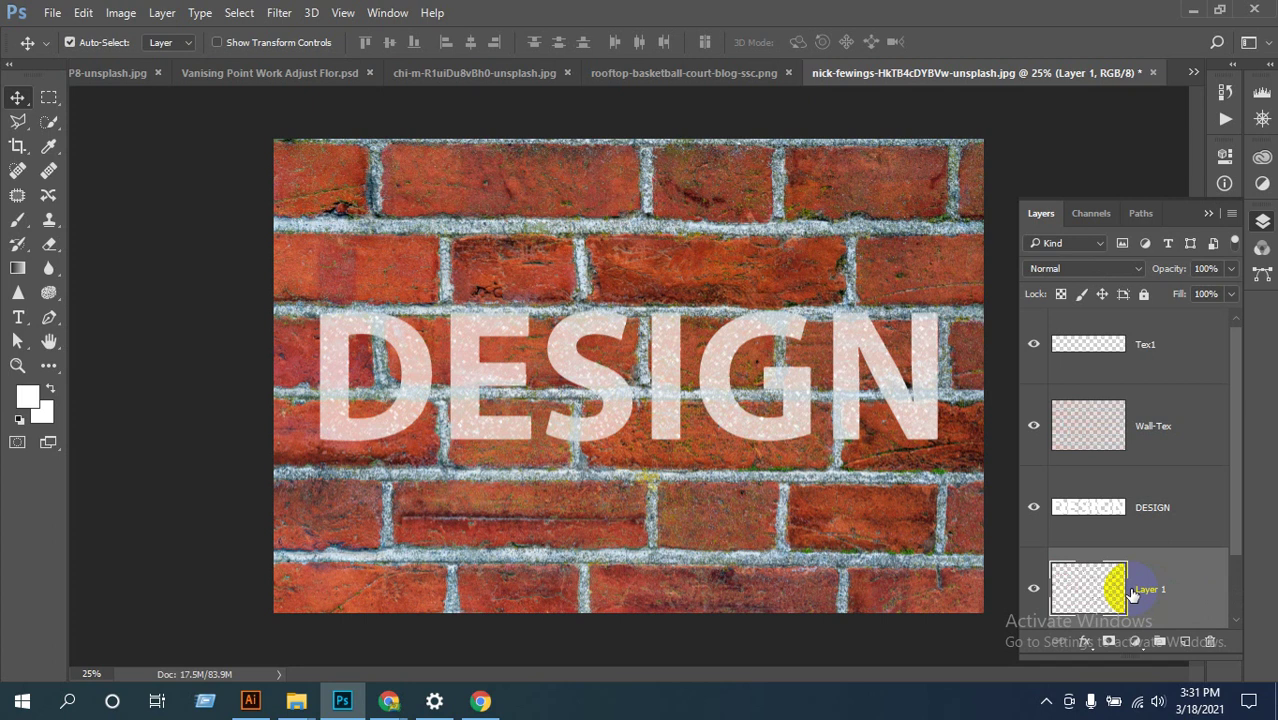
pyautogui.moveTo(1133, 594)
pyautogui.mouseDown()
pyautogui.moveTo(1087, 531)
pyautogui.moveTo(1093, 600)
pyautogui.moveTo(1142, 606)
pyautogui.mouseUp()
pyautogui.doubleClick(1148, 589)
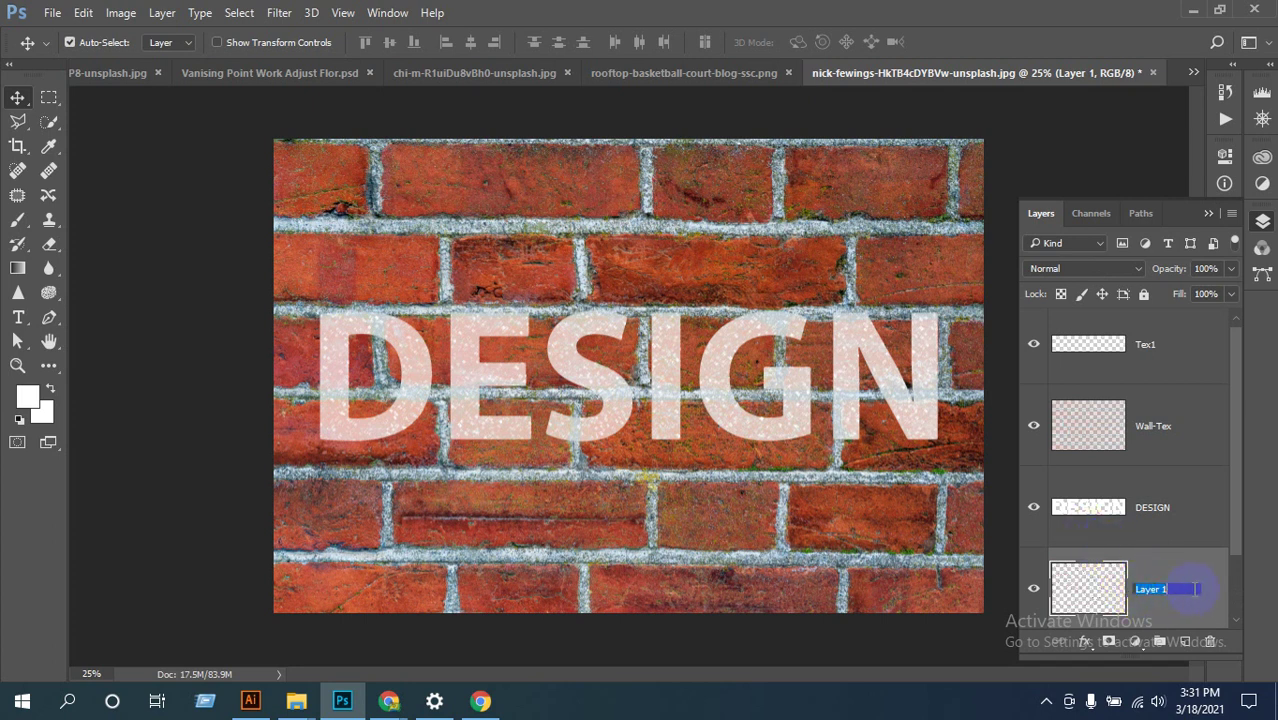
pyautogui.press('BackSpace')
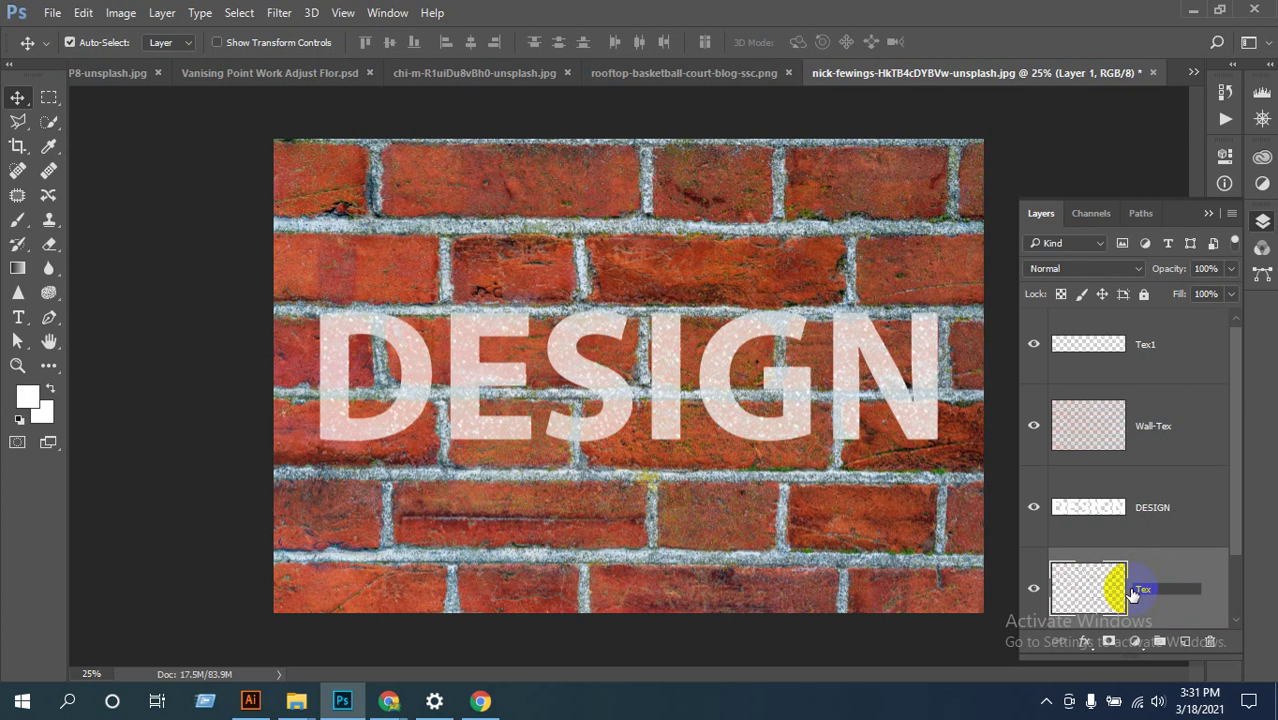
pyautogui.press('Return')
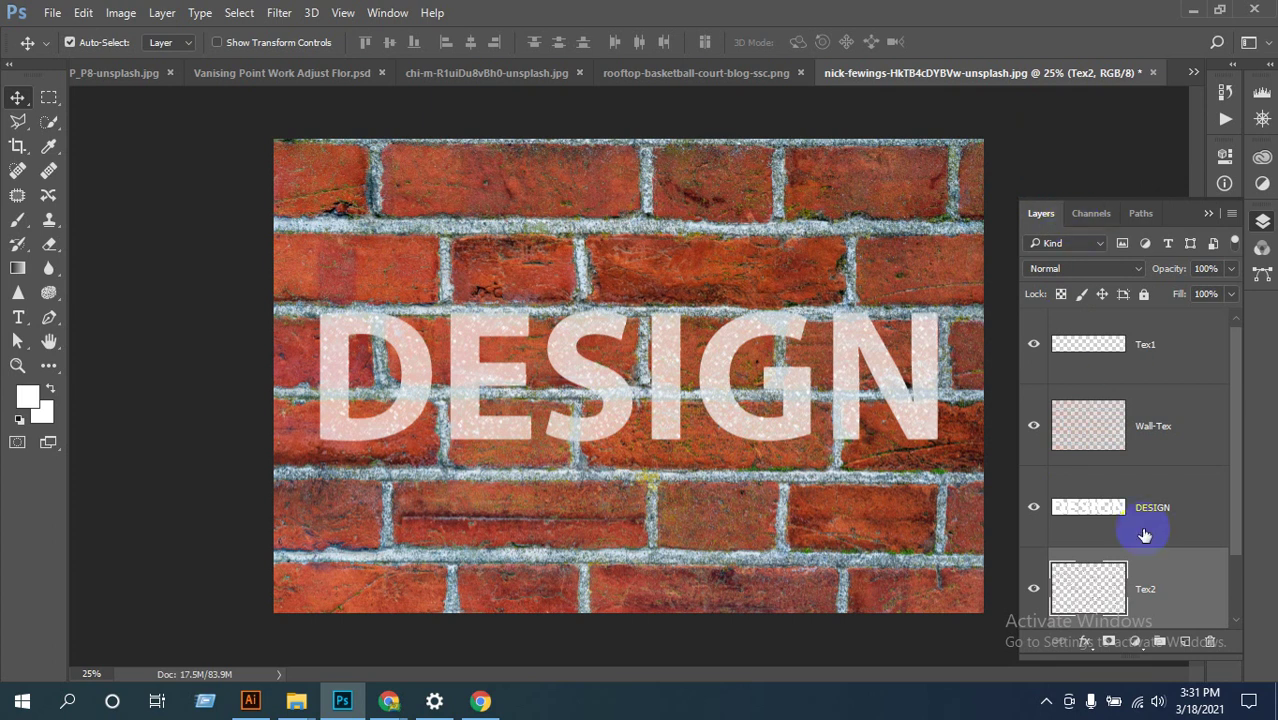
pyautogui.moveTo(1141, 586); pyautogui.dragTo(1140, 336)
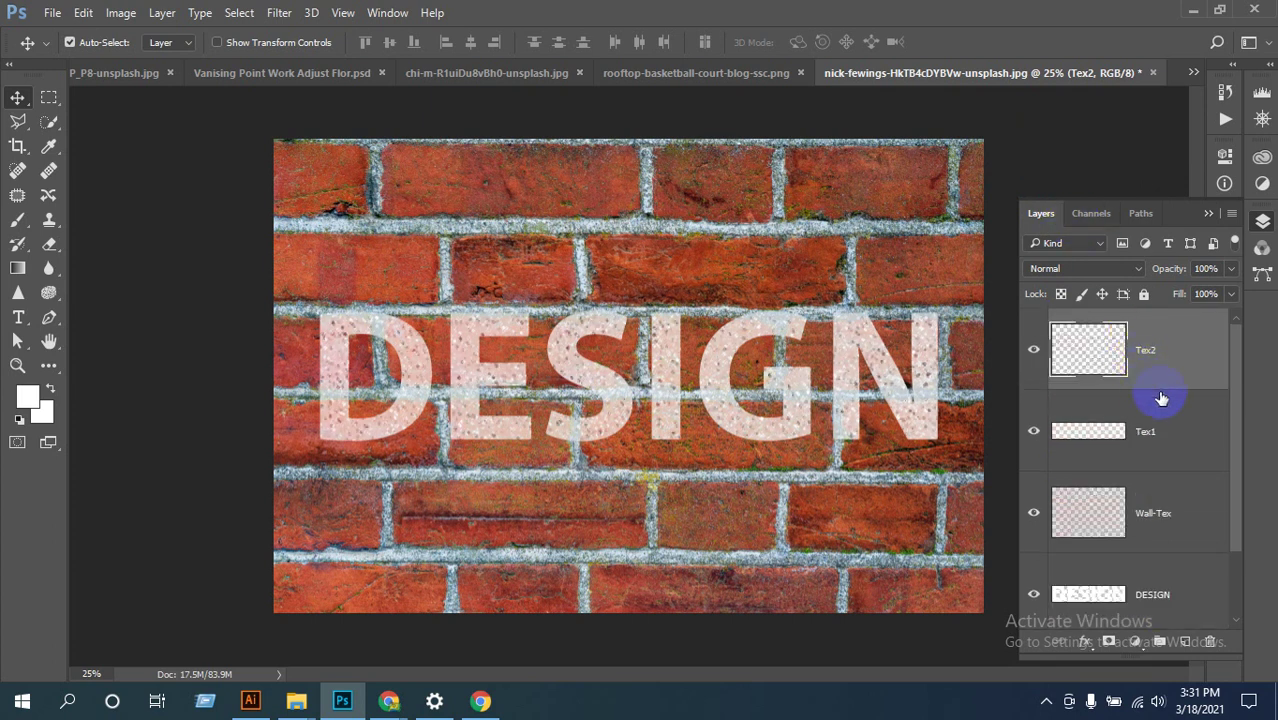
# Step: Lower the Fill of the Tex2 layer to 20%
pyautogui.click(1113, 357)
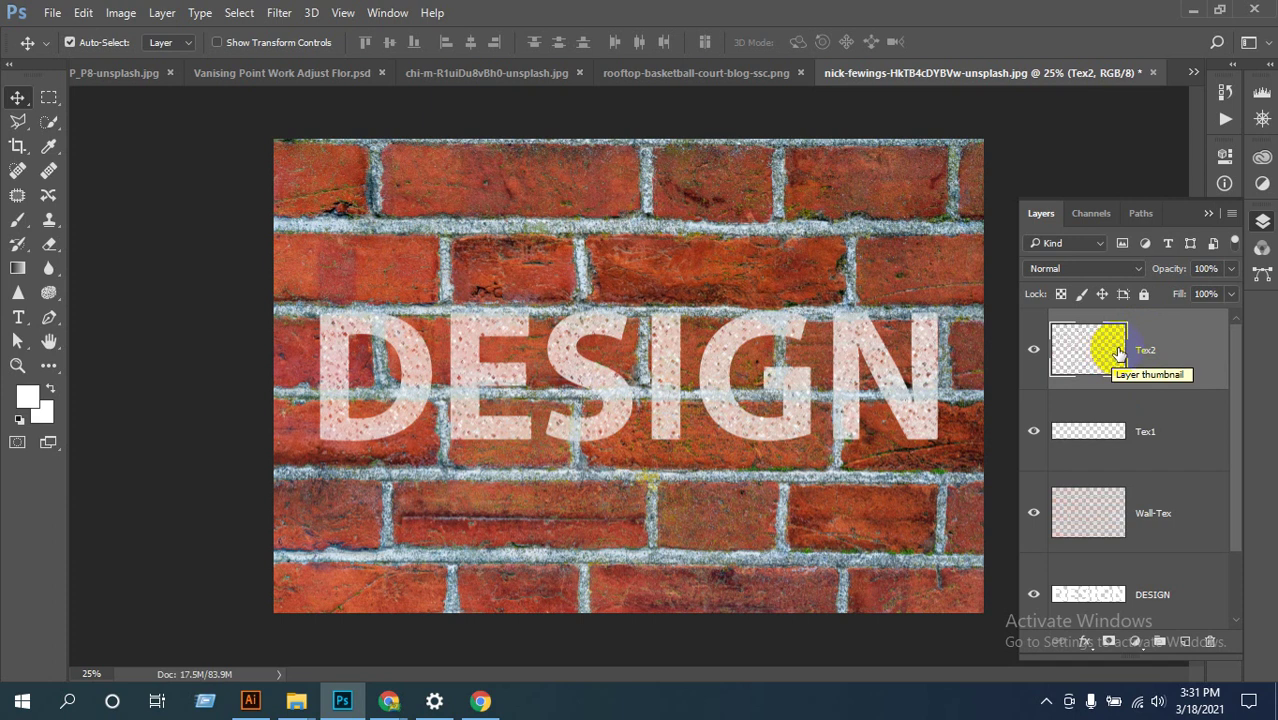
pyautogui.click(1230, 294)
pyautogui.moveTo(1228, 314); pyautogui.dragTo(1159, 322)
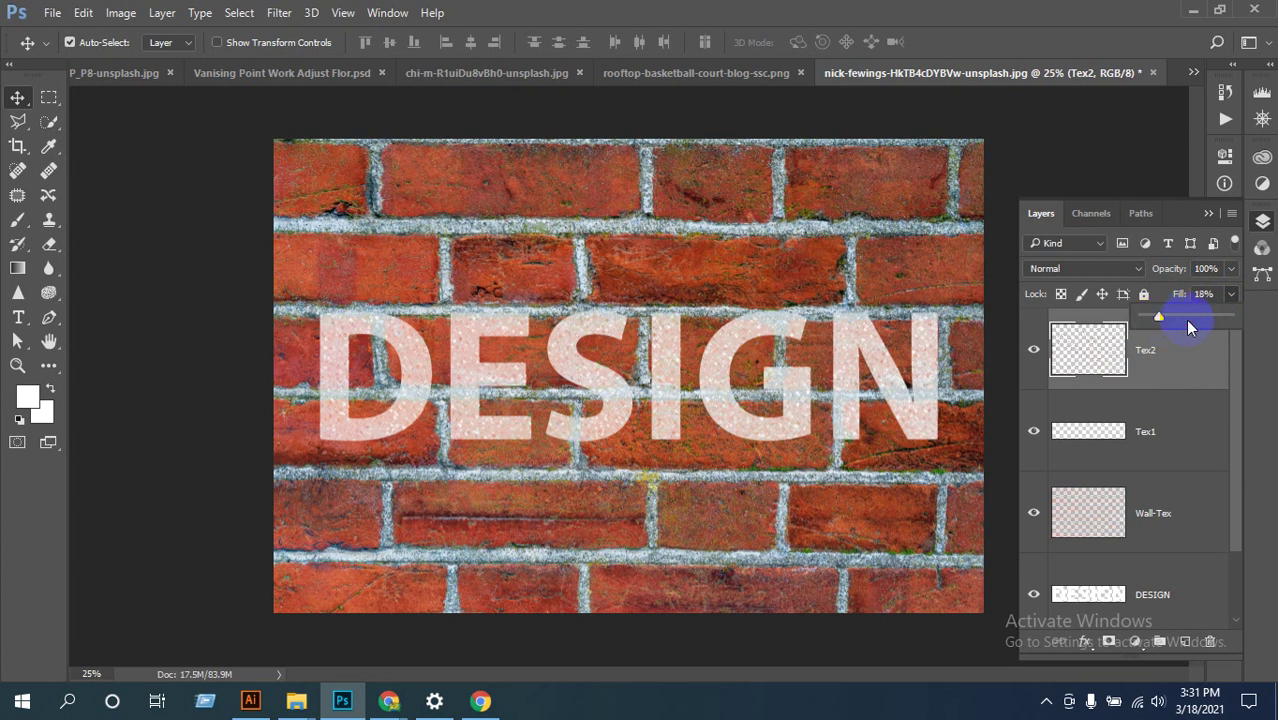
pyautogui.click(1230, 294)
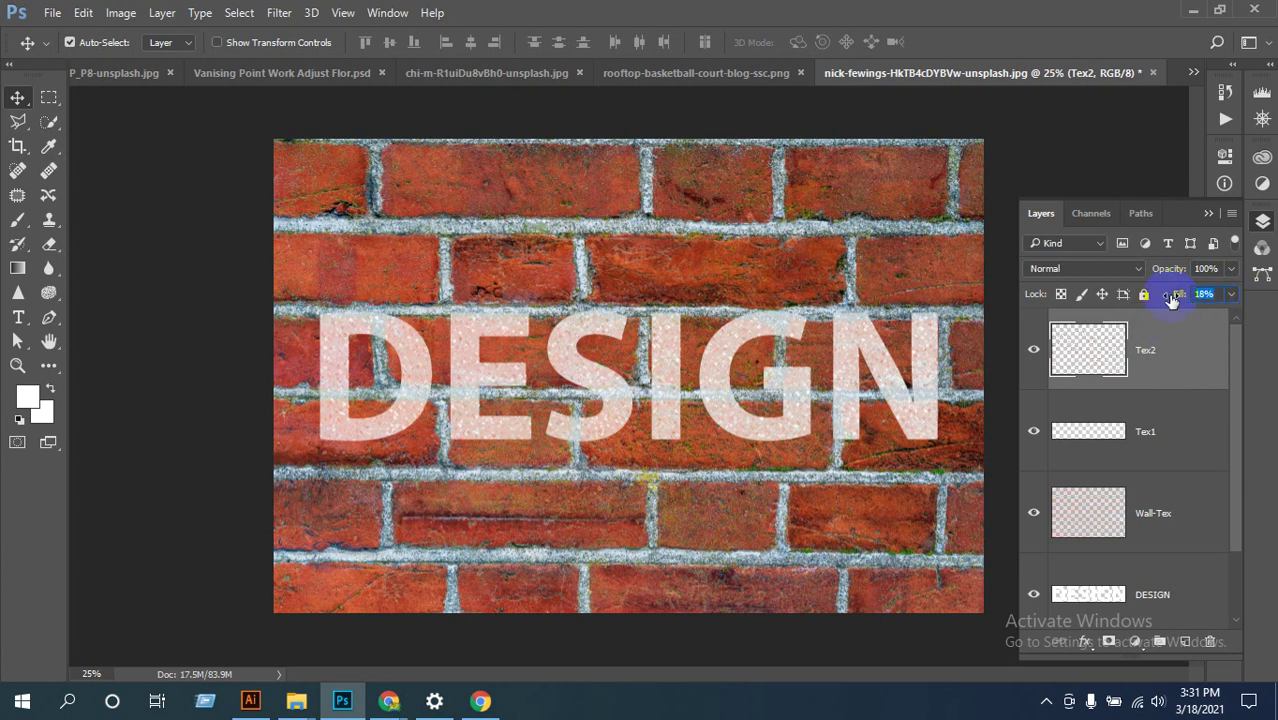
pyautogui.write('20')
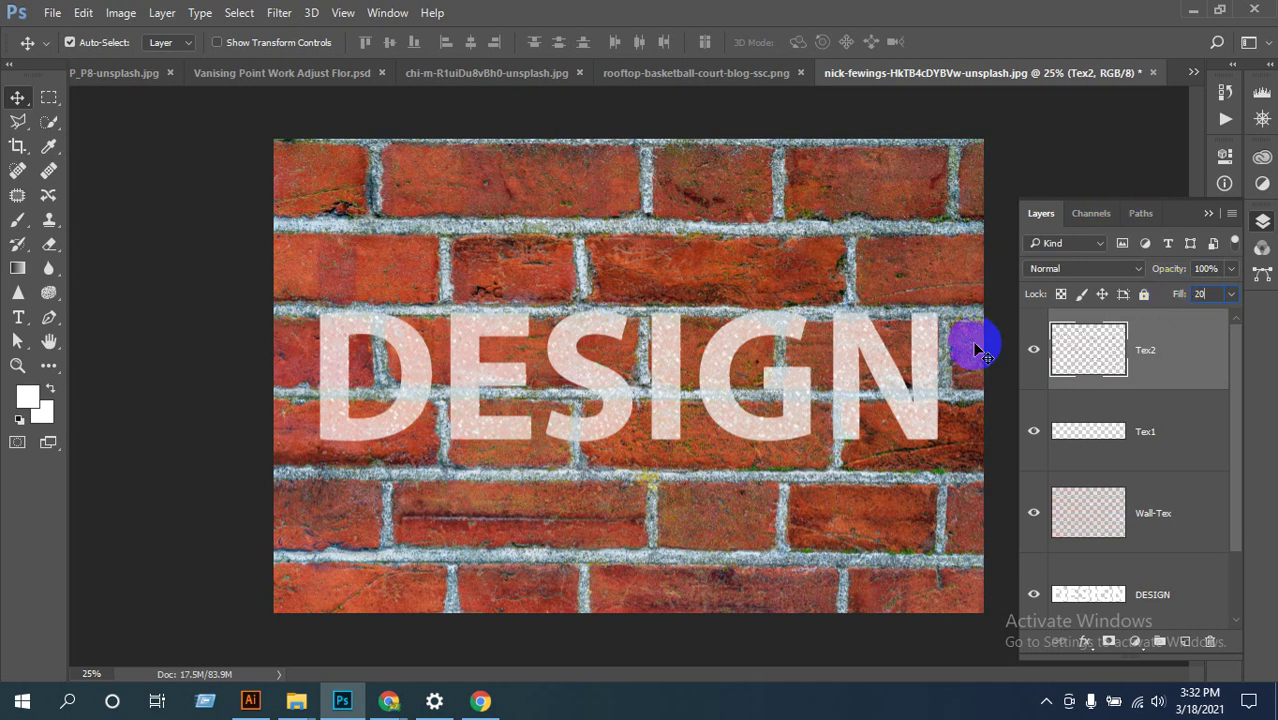
pyautogui.click(1050, 353)
pyautogui.click(665, 402)
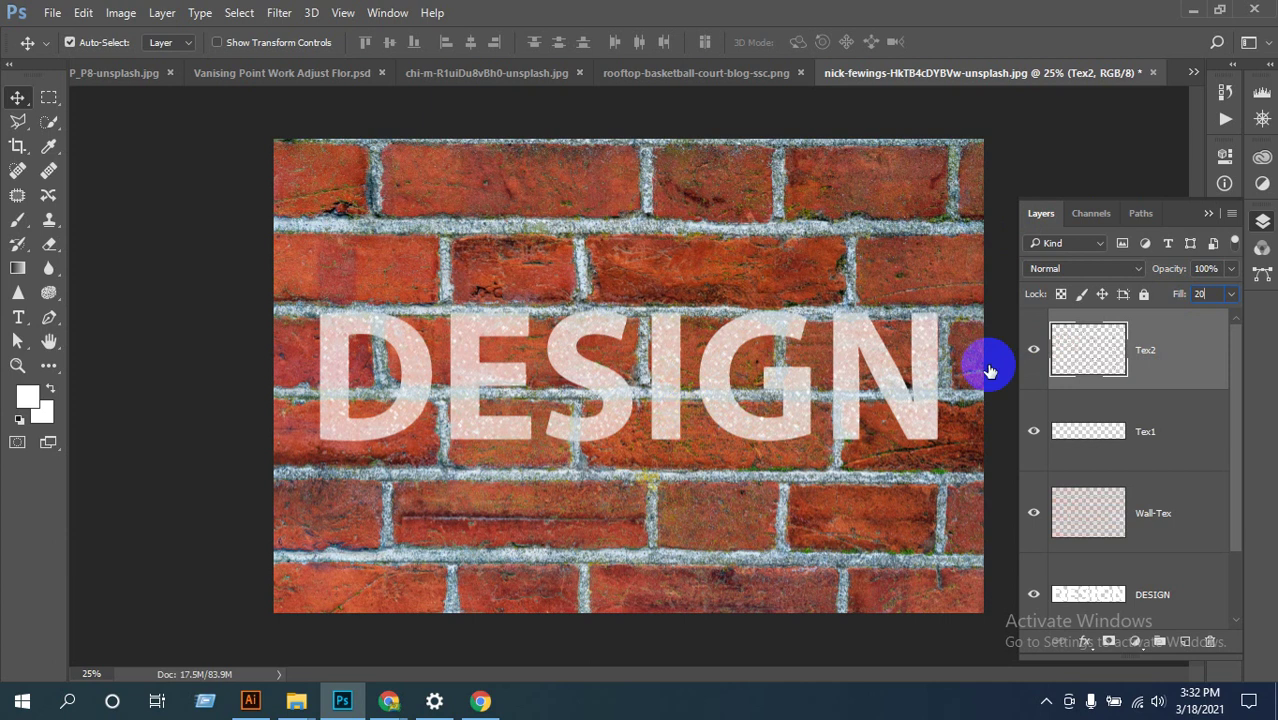
pyautogui.click(1058, 370)
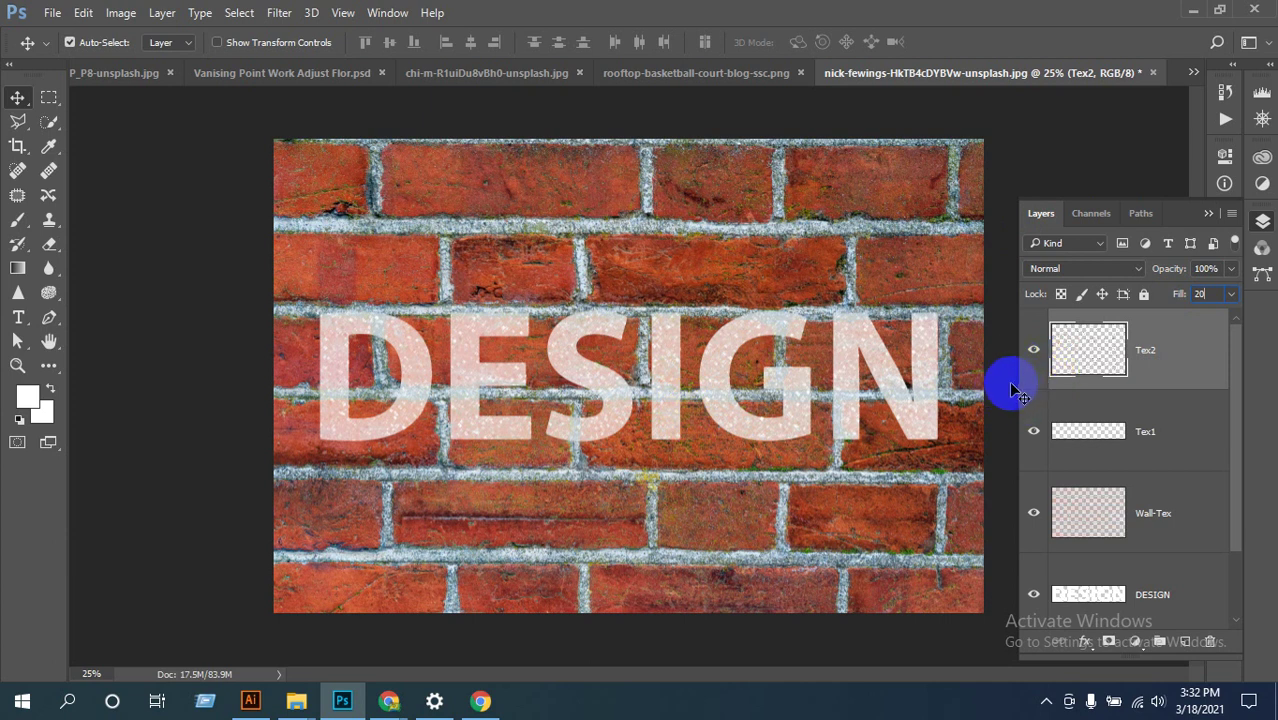
pyautogui.click(853, 410)
pyautogui.click(1058, 432)
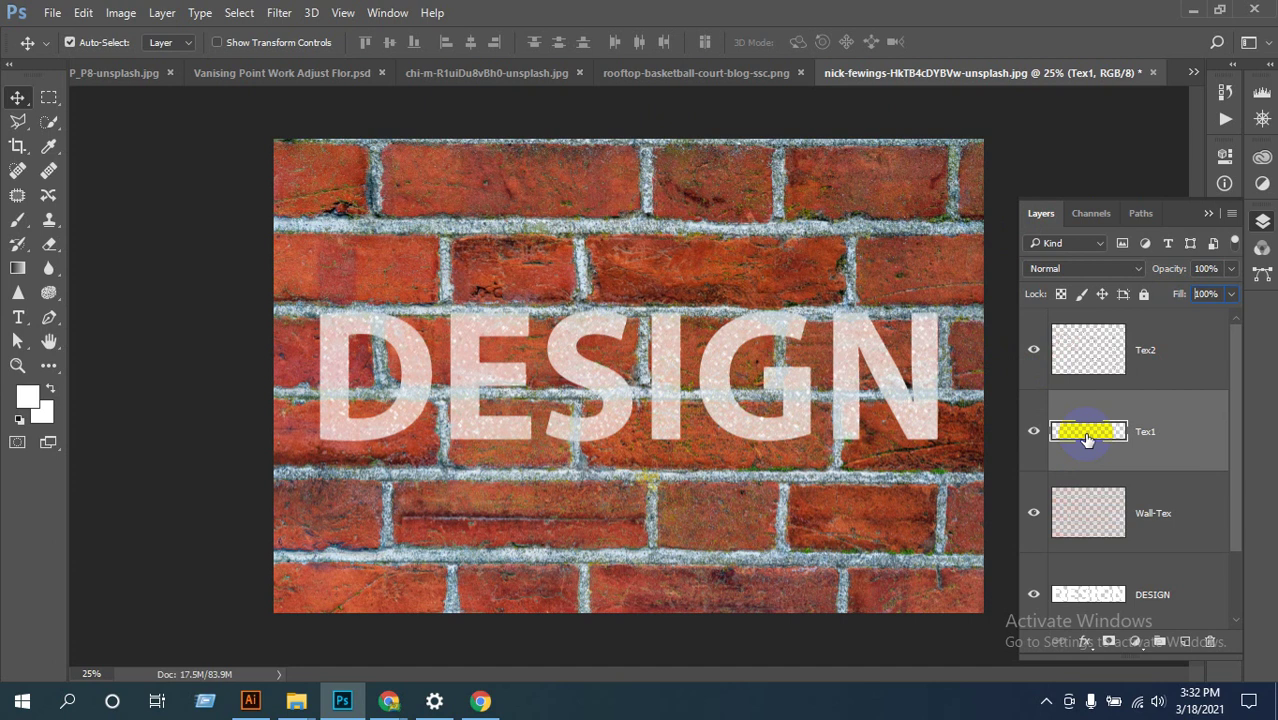
# Step: Load the Red channel as a selection and make the DESIGN layer active
pyautogui.press('ctrl')
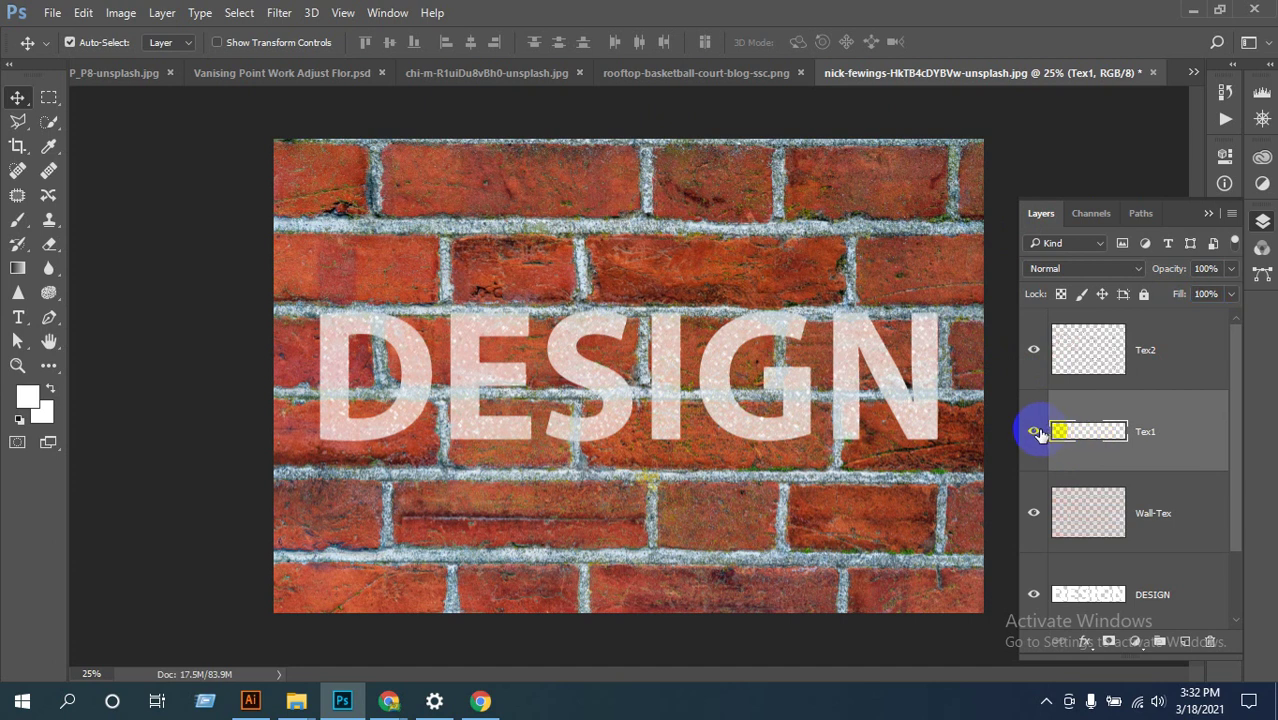
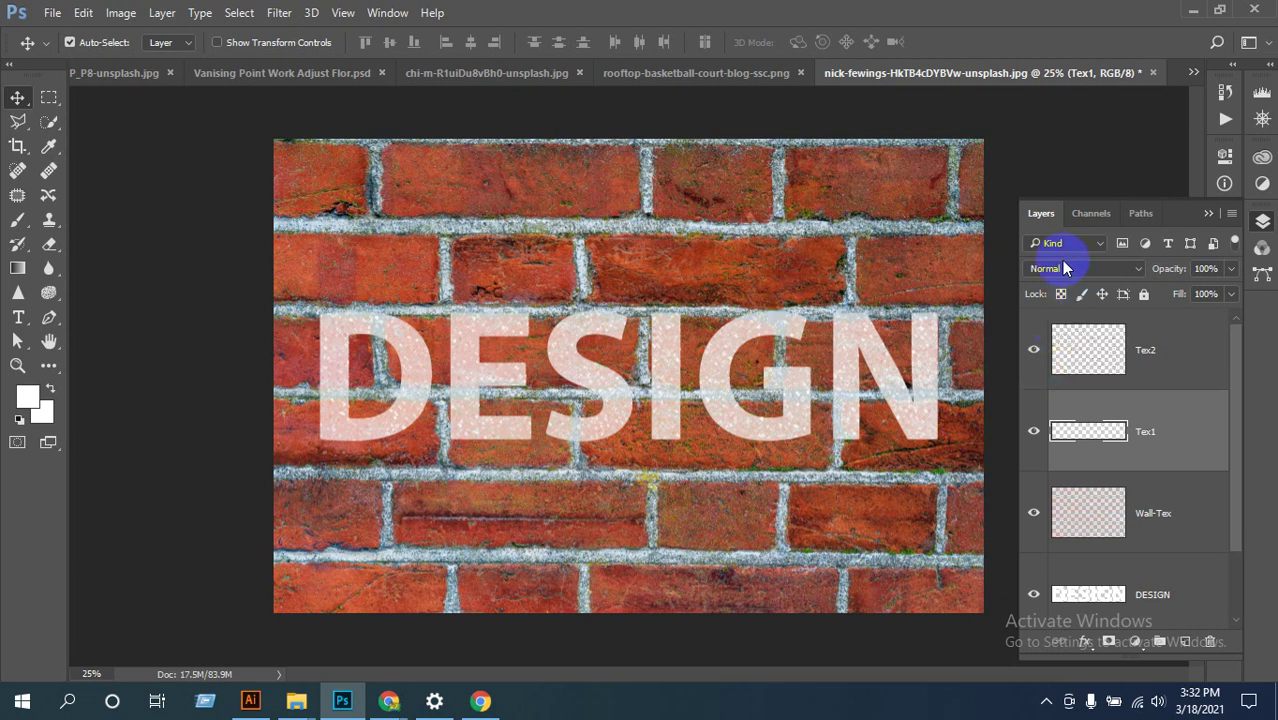
pyautogui.click(1088, 215)
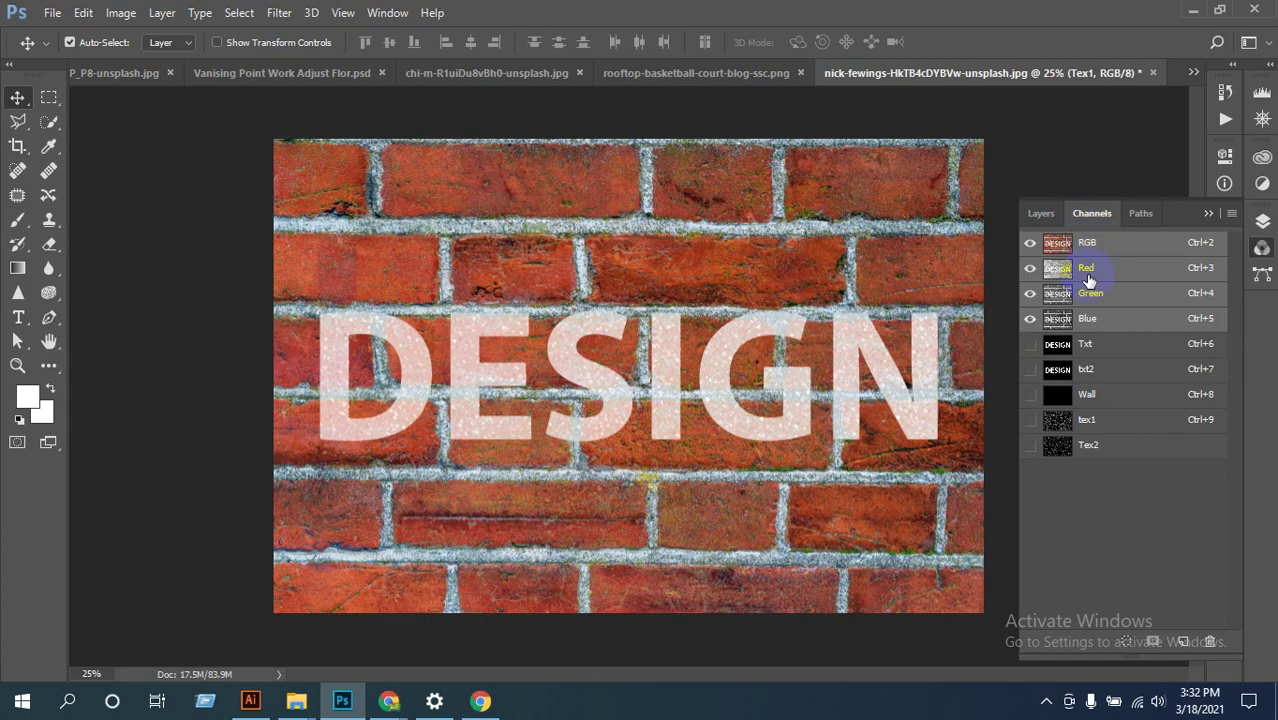
pyautogui.keyDown('ctrl'); pyautogui.click(1058, 348); pyautogui.keyUp('ctrl')
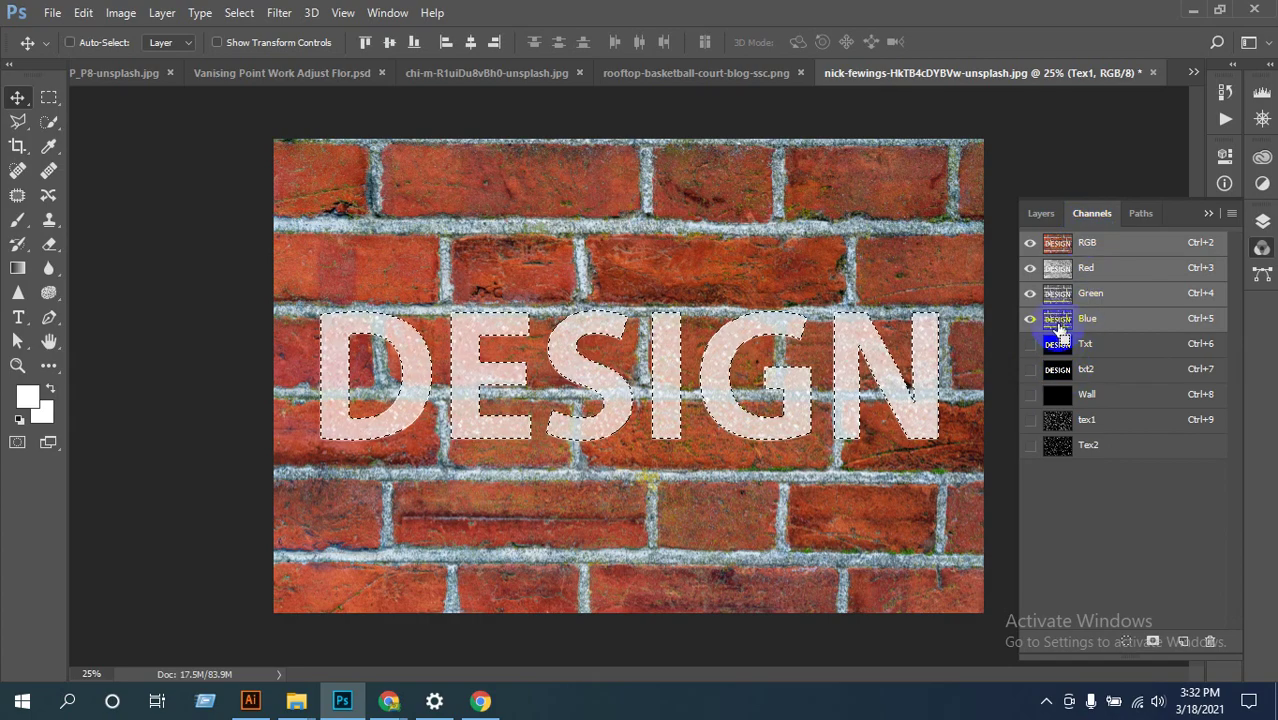
pyautogui.keyDown('ctrl'); pyautogui.click(1058, 320); pyautogui.keyUp('ctrl')
pyautogui.keyDown('ctrl'); pyautogui.click(1059, 272); pyautogui.keyUp('ctrl')
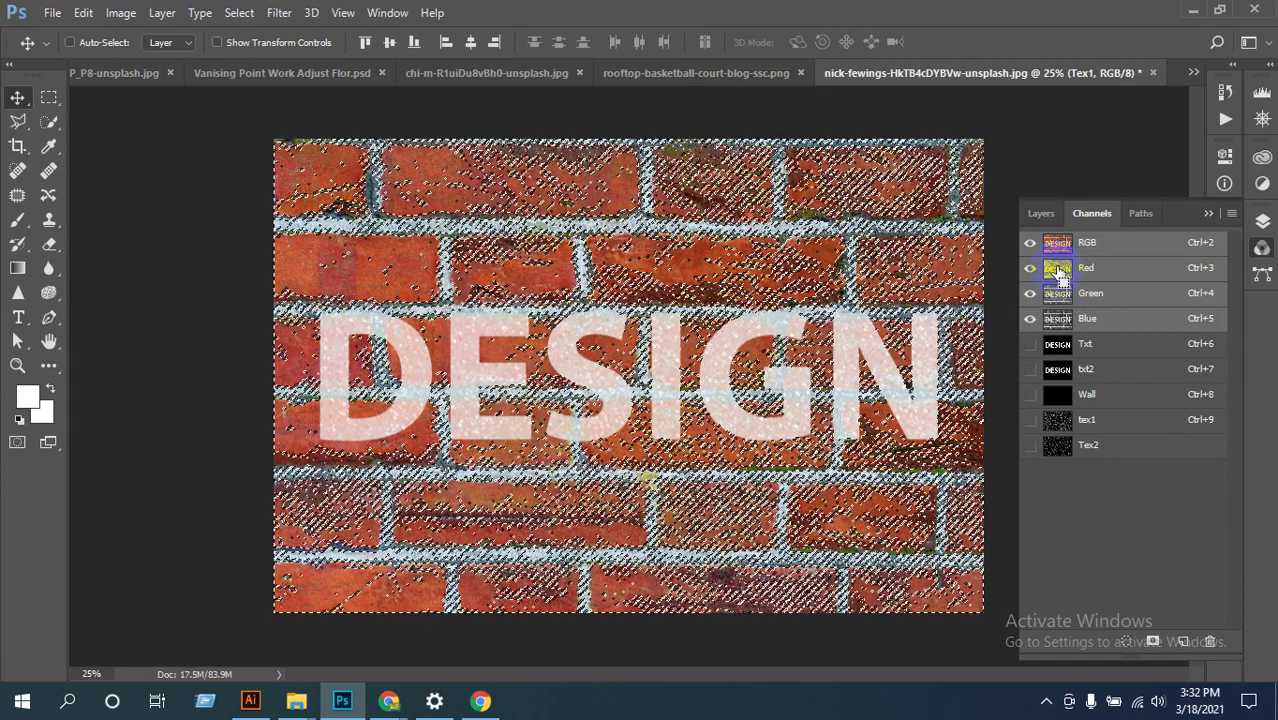
pyautogui.keyDown('ctrl'); pyautogui.click(815, 392); pyautogui.keyUp('ctrl')
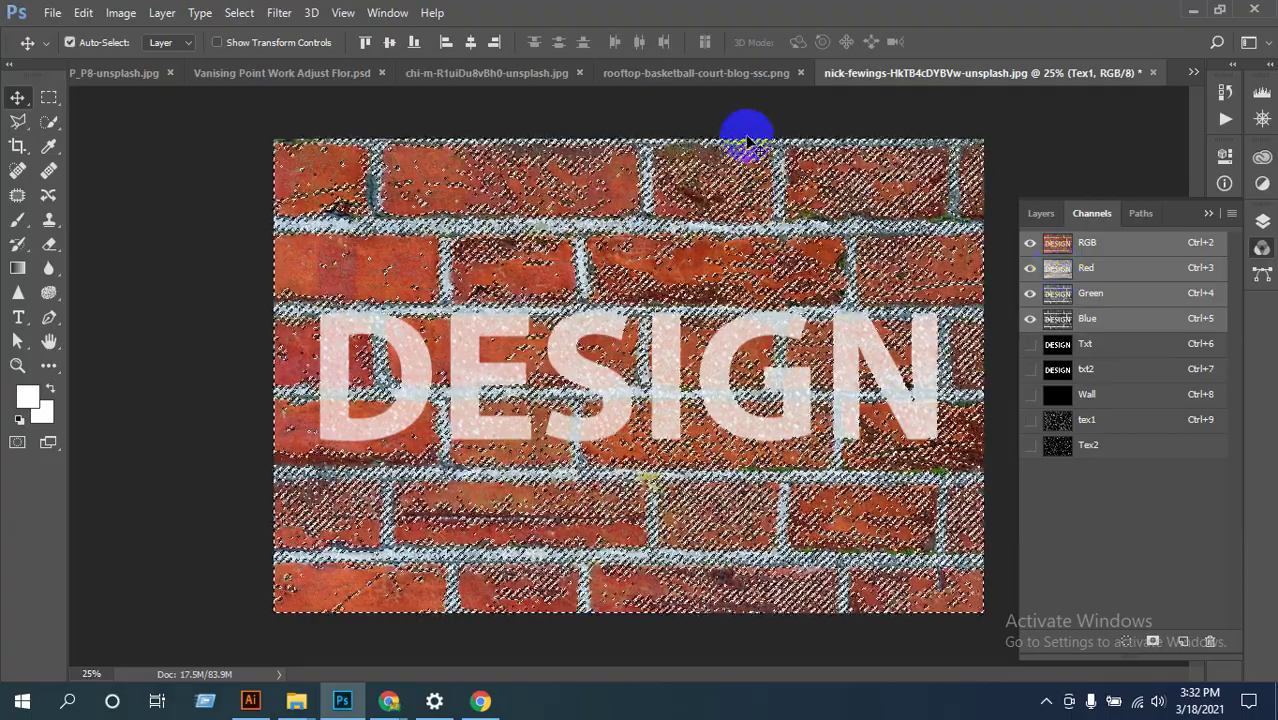
pyautogui.click(1040, 213)
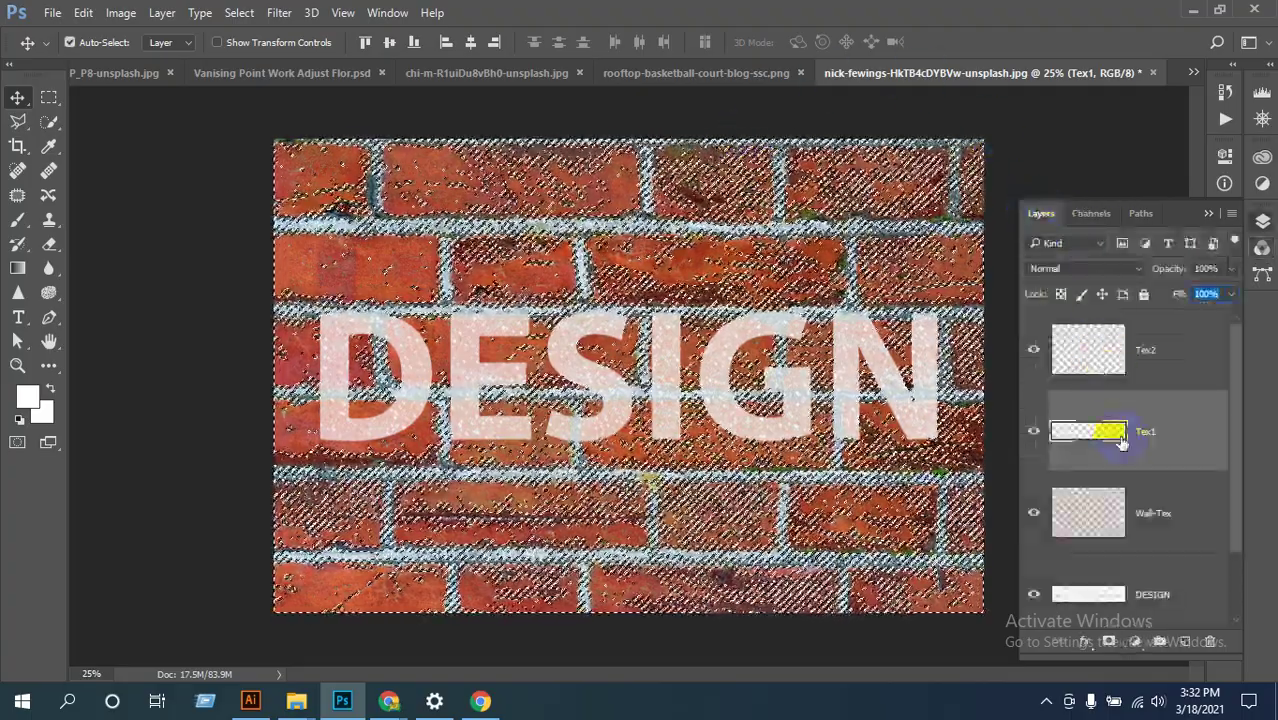
pyautogui.click(1085, 375)
pyautogui.scroll(-1, 1088, 390)
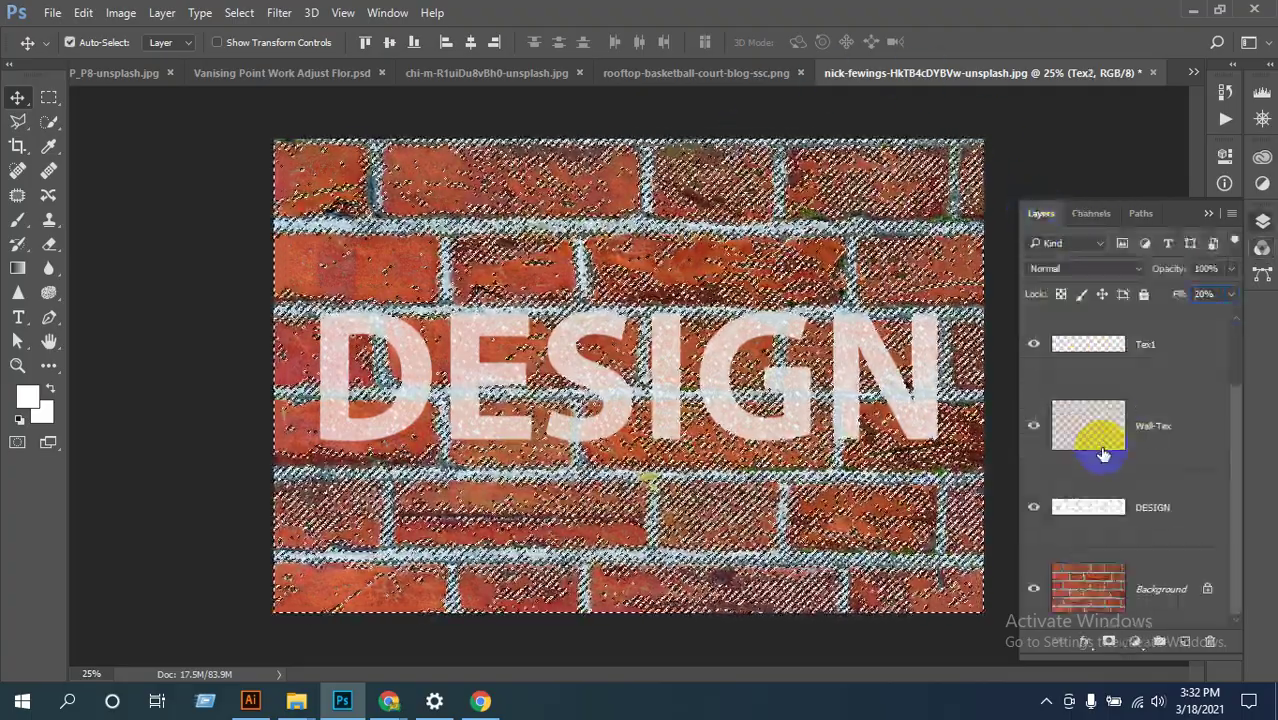
pyautogui.click(1090, 515)
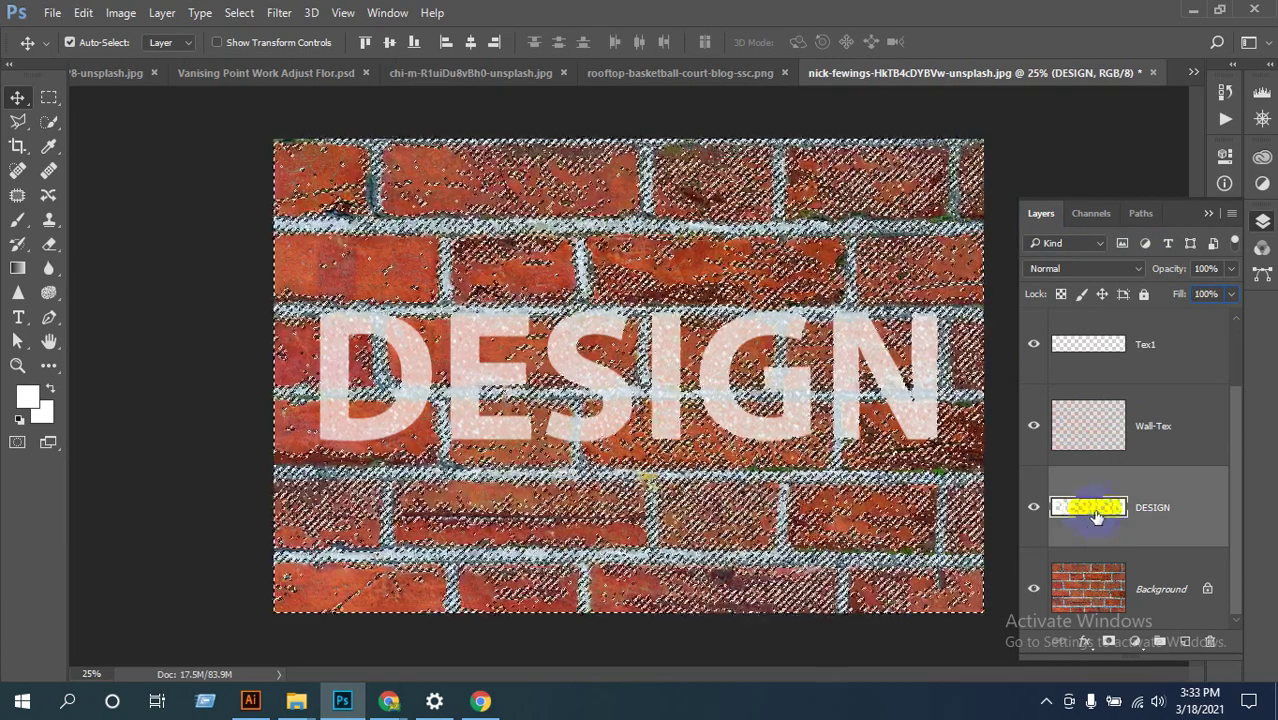
# Step: Try to replace the selection with the outline of the DESIGN layer's text
pyautogui.keyDown('ctrl'); pyautogui.click(1077, 514); pyautogui.keyUp('ctrl')
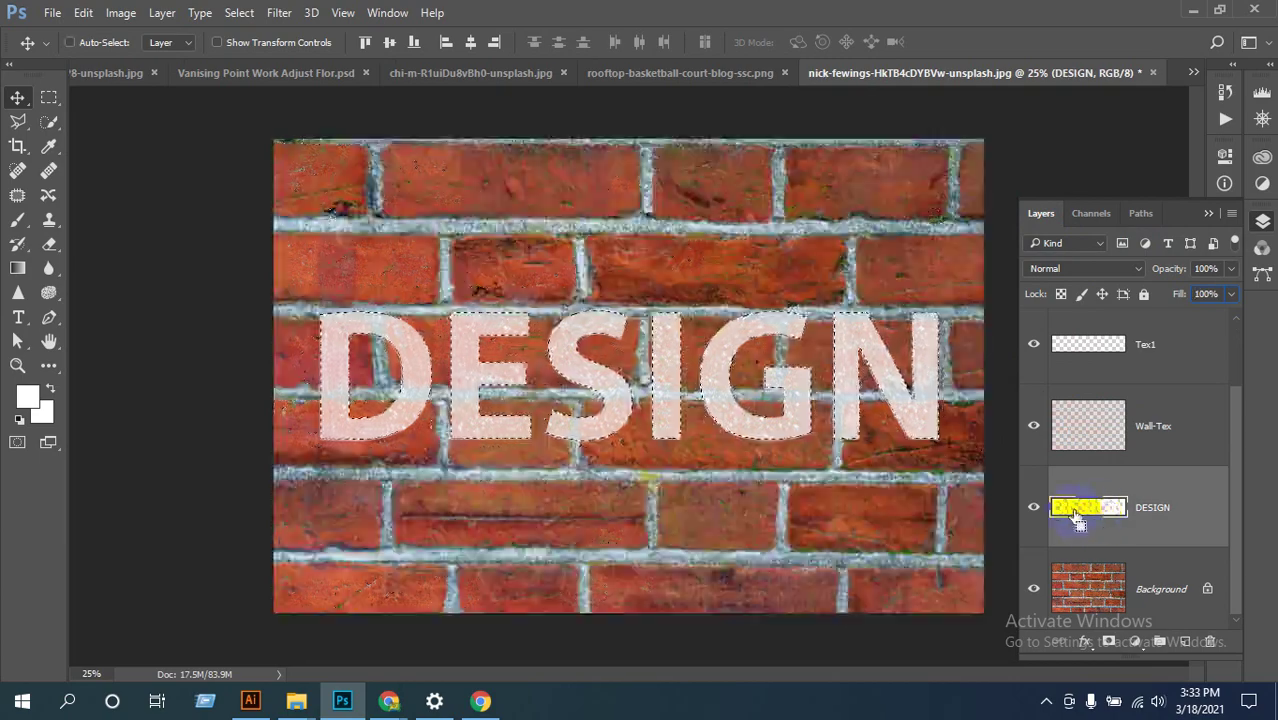
pyautogui.hotkey('ctrl', 'shift', 'i')
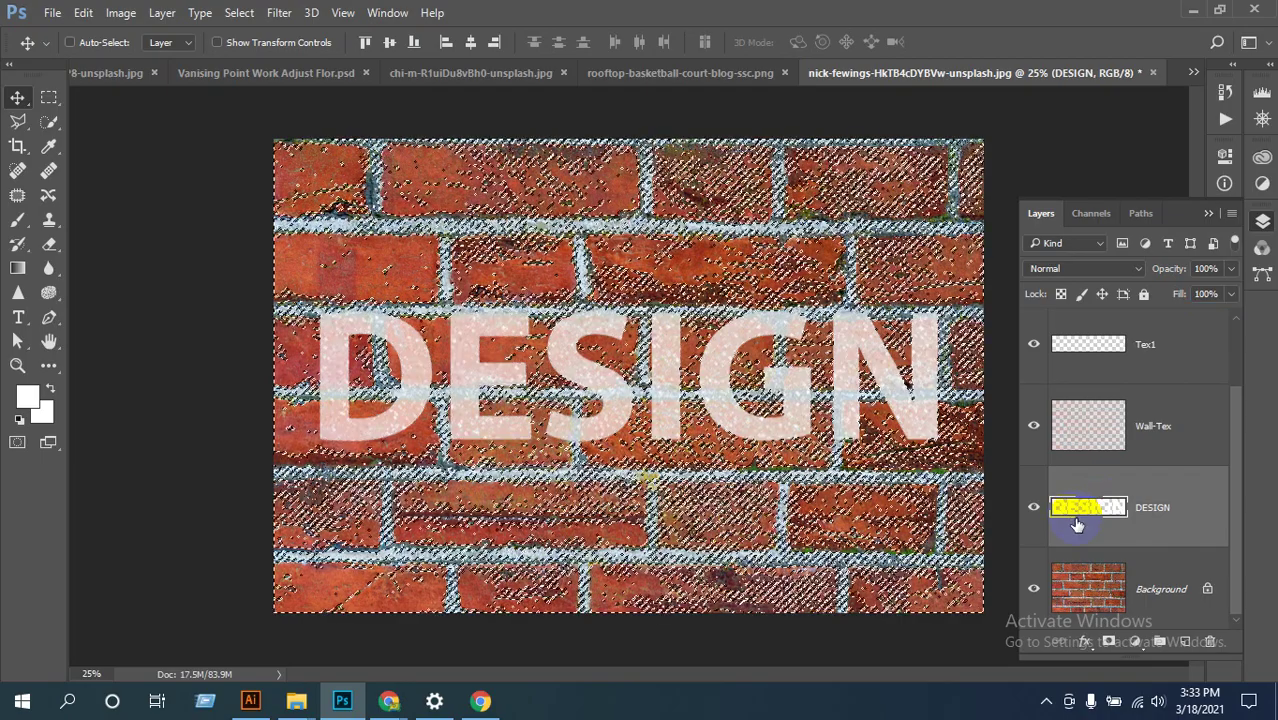
pyautogui.click(698, 523)
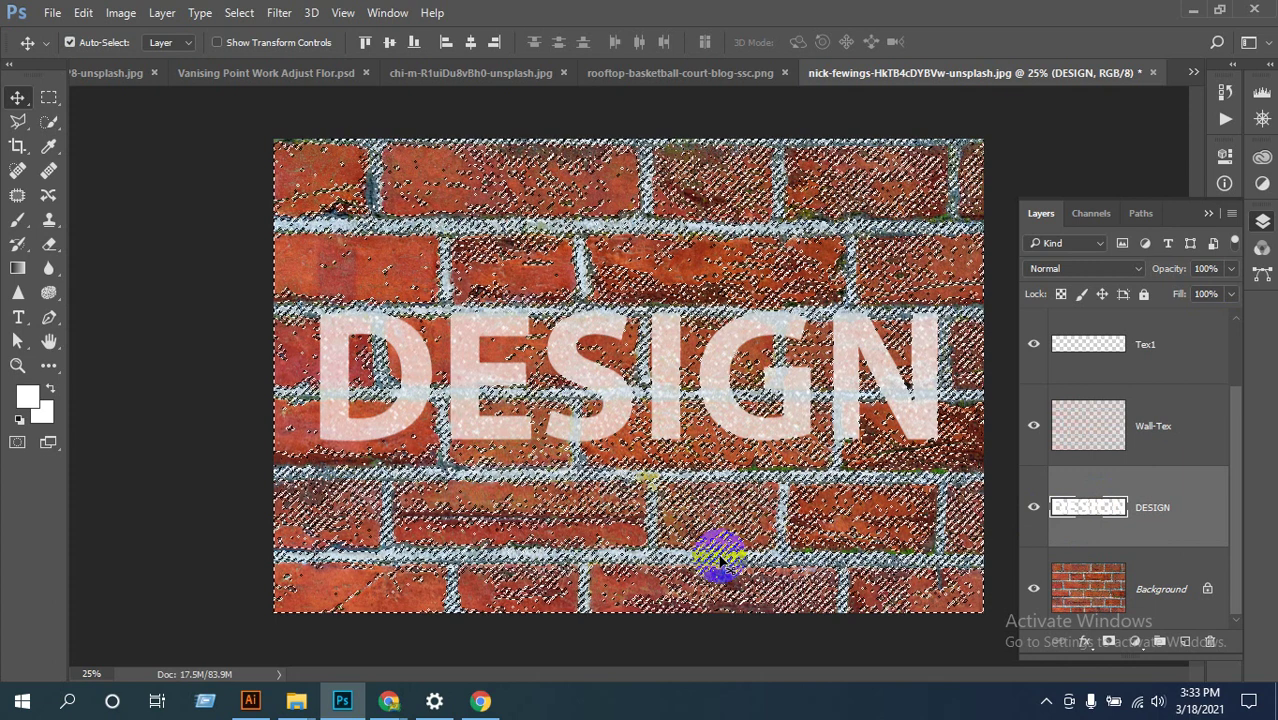
pyautogui.moveTo(684, 541); pyautogui.dragTo(621, 570)
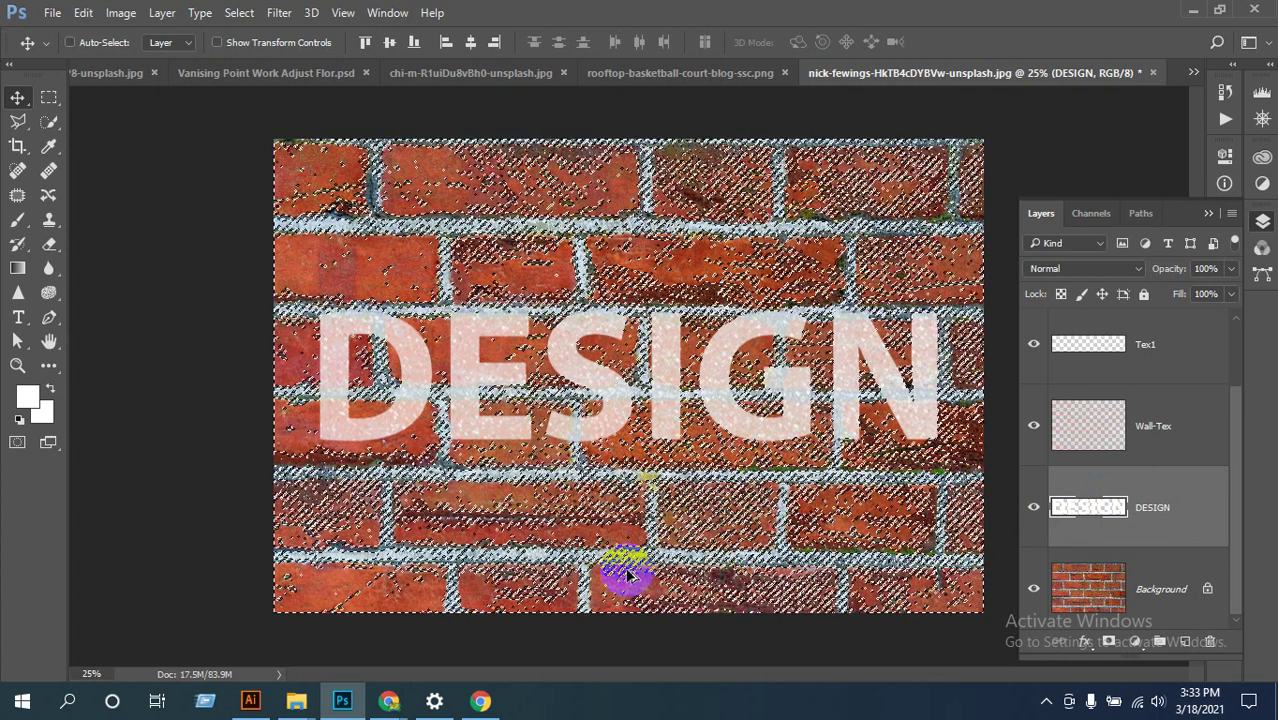
# Step: Step back through the history to before the texture and DESIGN text layers were made, and clear the remaining selection
pyautogui.hotkey('ctrl', 'd')
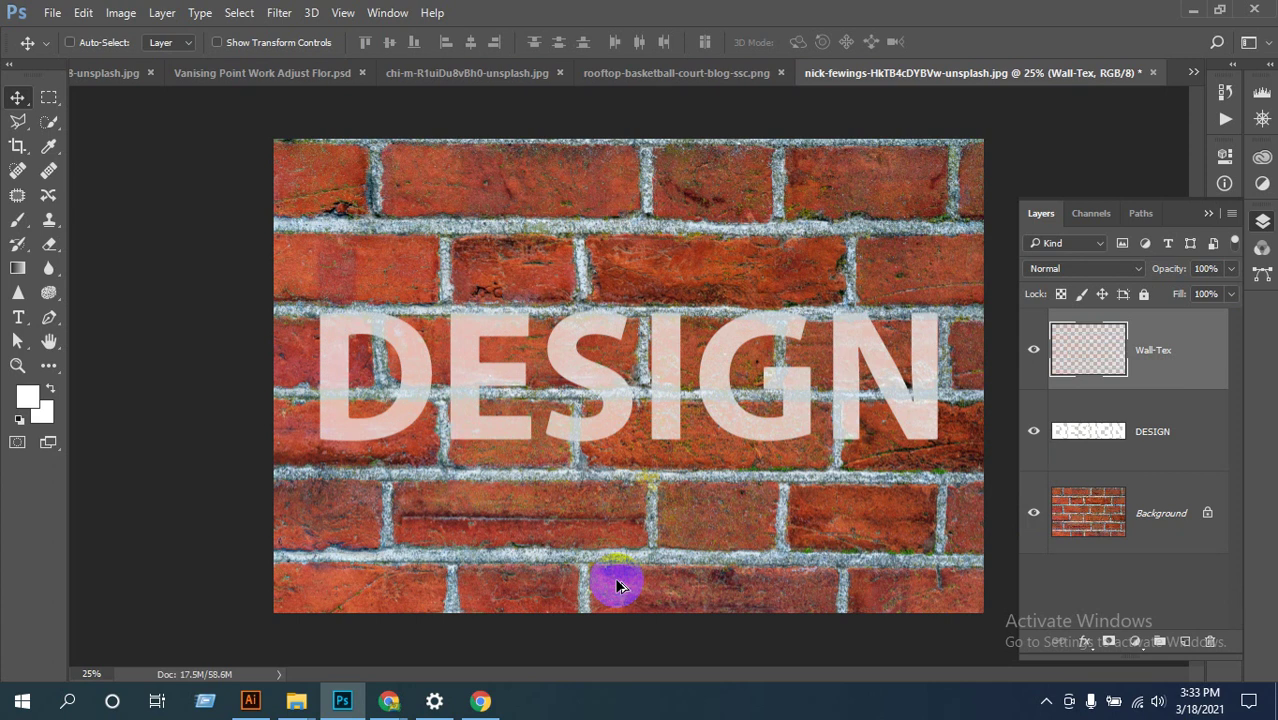
pyautogui.hotkey('ctrl', '[')
pyautogui.hotkey('ctrl', ']')
pyautogui.hotkey('ctrl', '[')
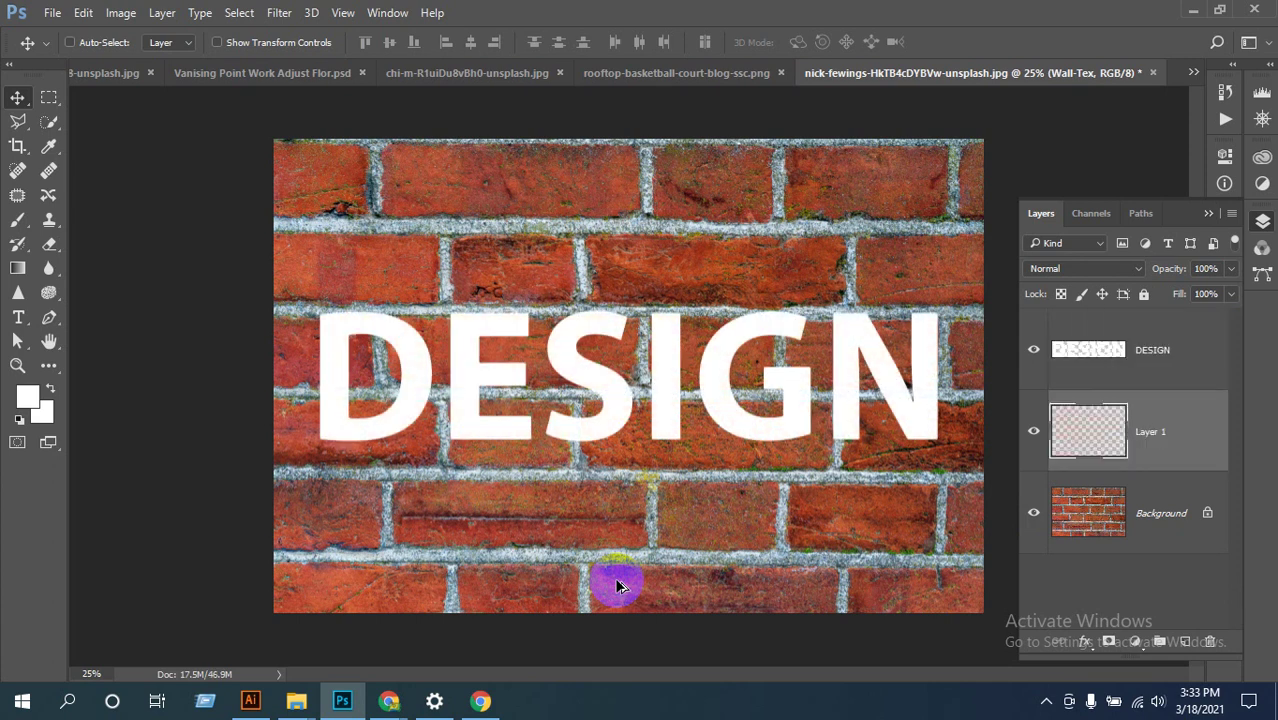
pyautogui.hotkey('ctrl', 'e')
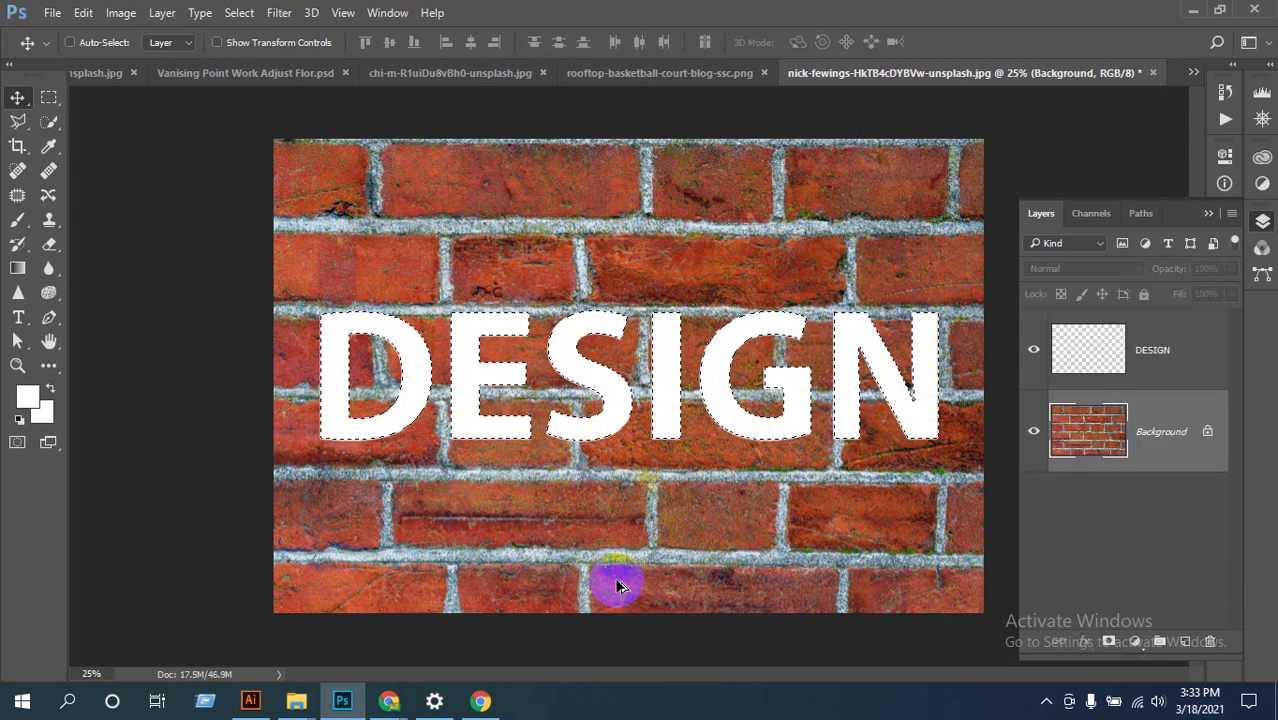
pyautogui.hotkey('ctrl', 'z')
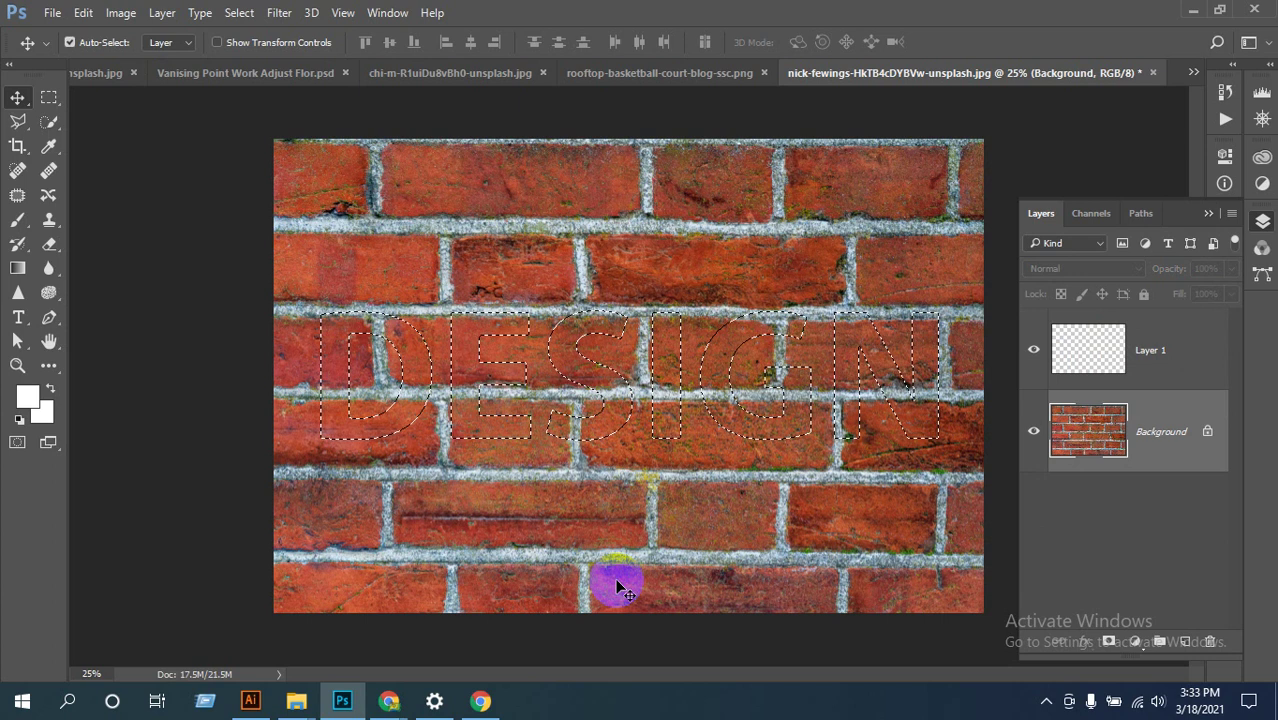
pyautogui.hotkey('ctrl', 'd')
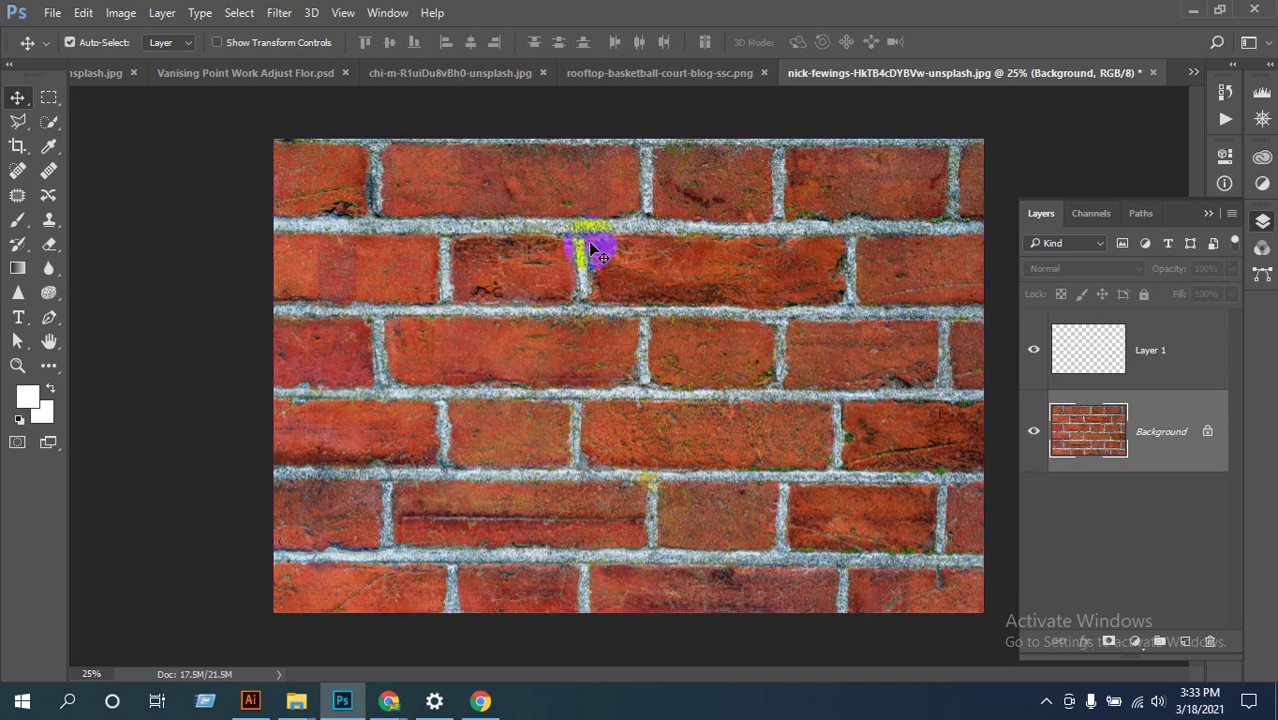
# Step: Delete the empty Layer 1 so that only the Background layer is left
pyautogui.doubleClick(1084, 222)
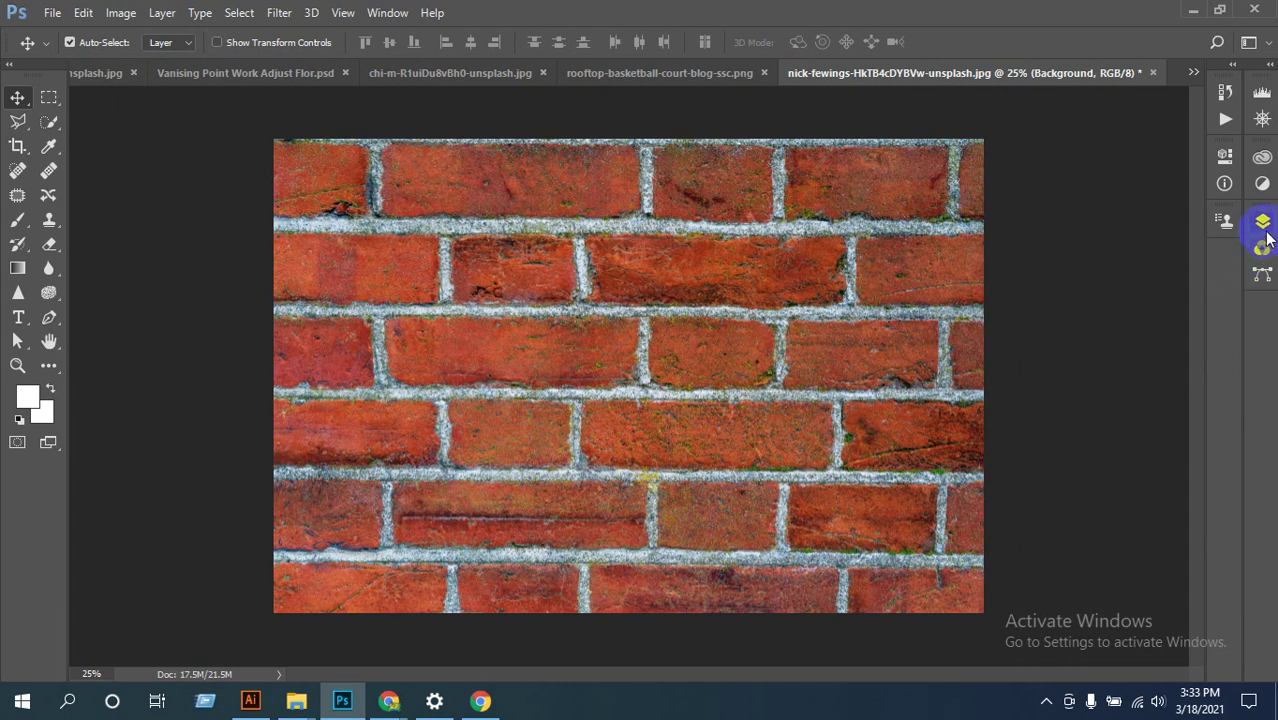
pyautogui.click(1264, 228)
pyautogui.click(1165, 368)
pyautogui.press('Delete')
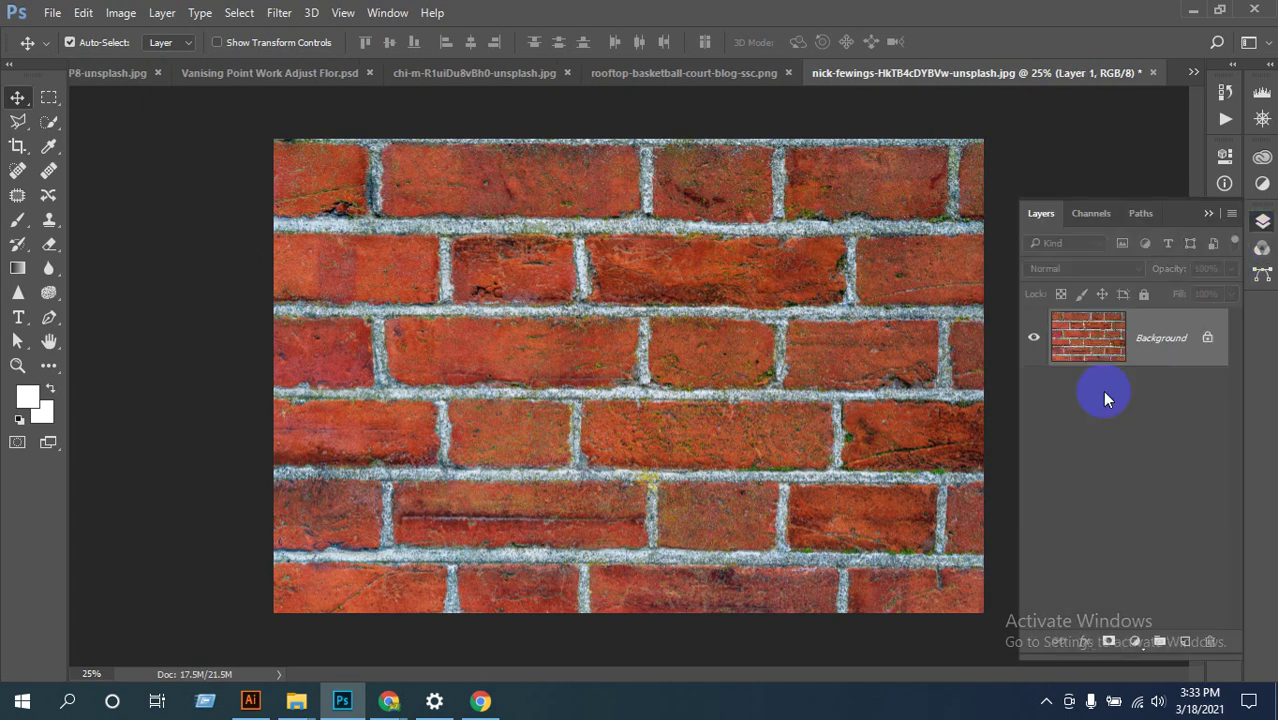
pyautogui.click(1104, 398)
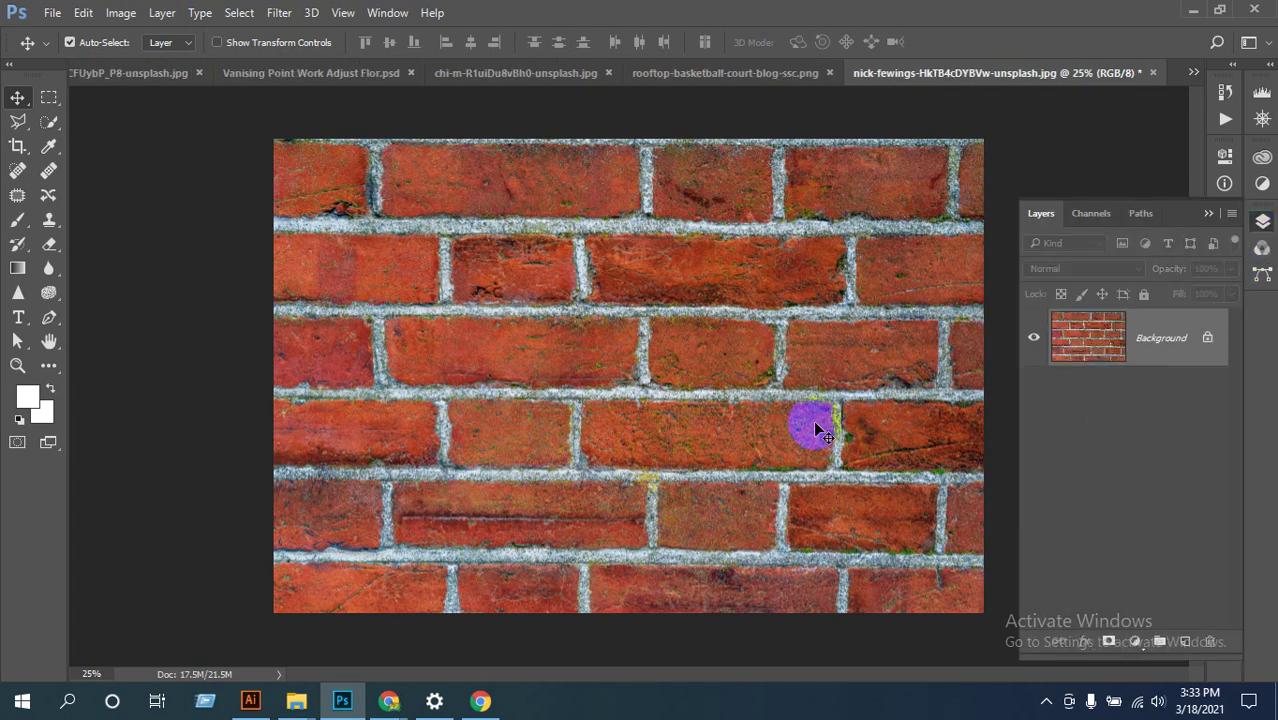
# Step: Switch to the Google Meet call in Chrome and look through its participant list
pyautogui.moveTo(392, 700)
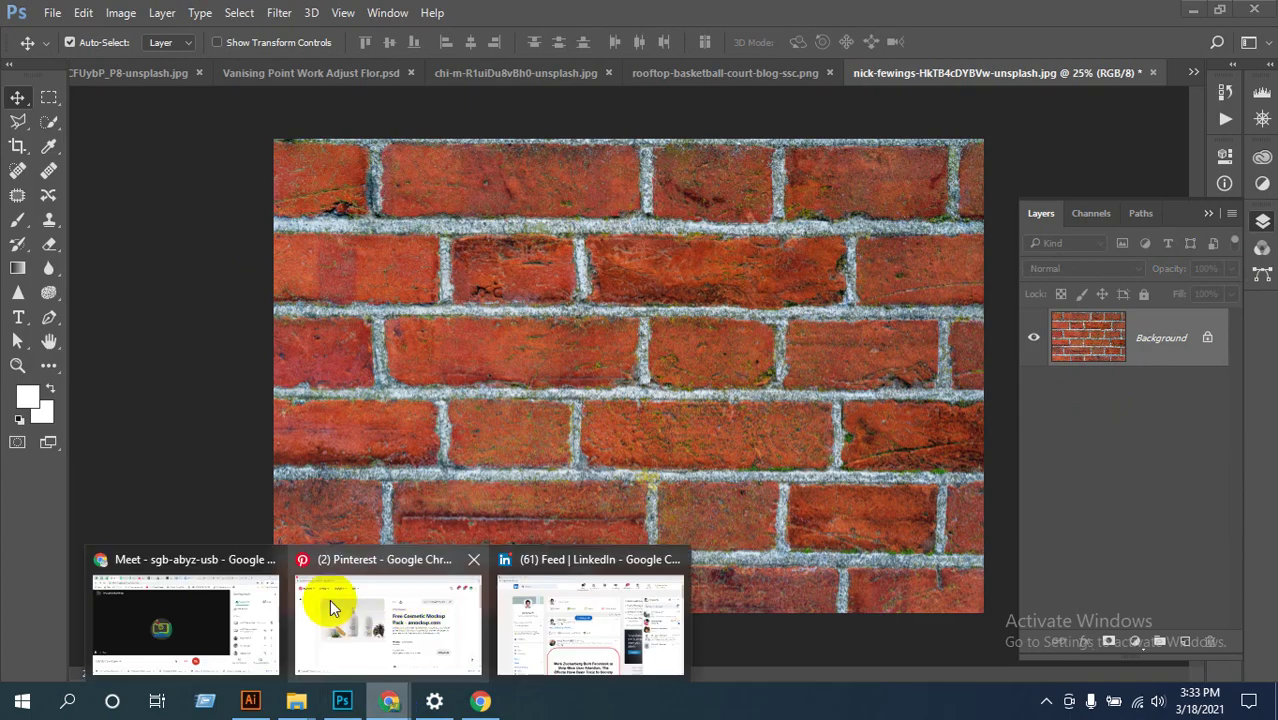
pyautogui.click(205, 605)
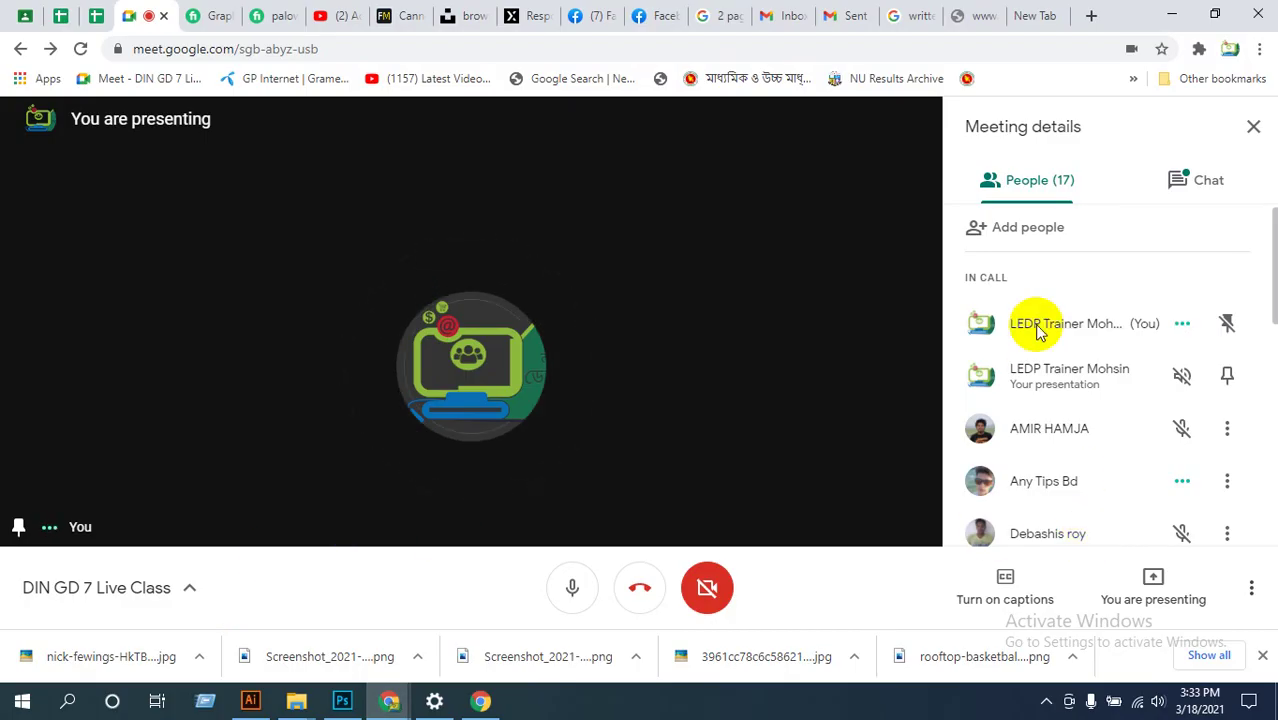
pyautogui.click(722, 400)
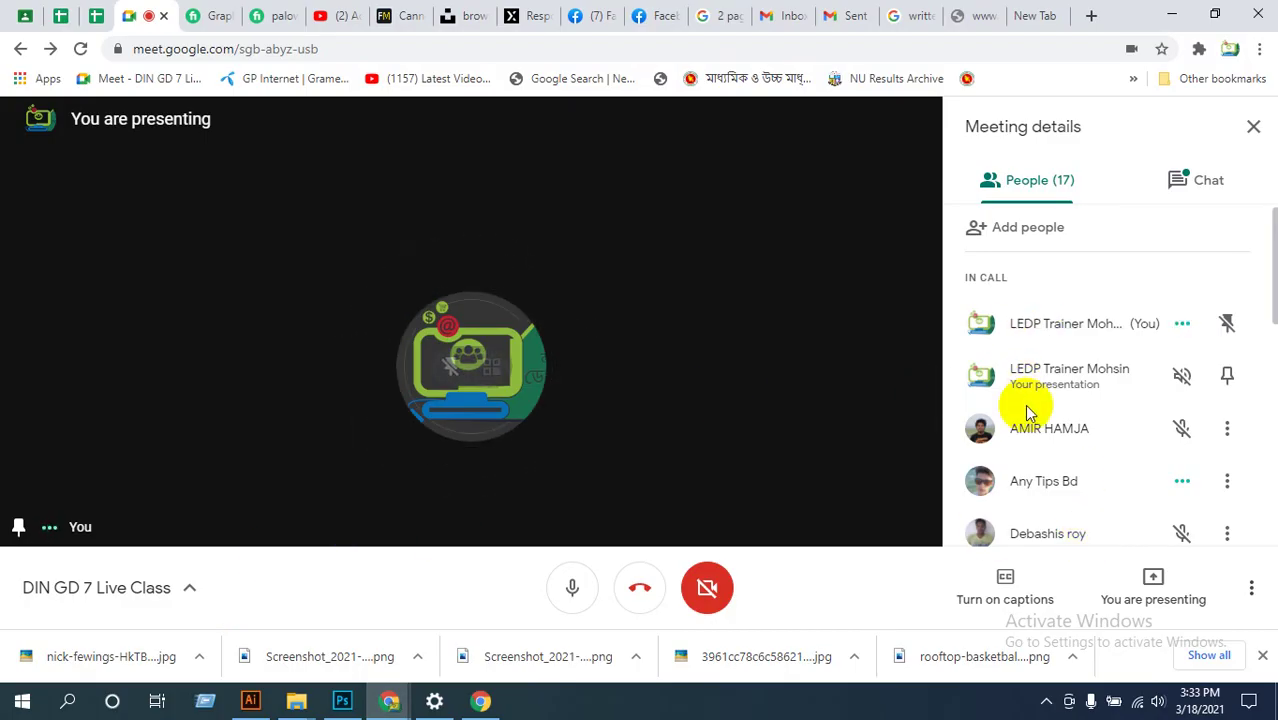
pyautogui.scroll(-6, 1027, 408)
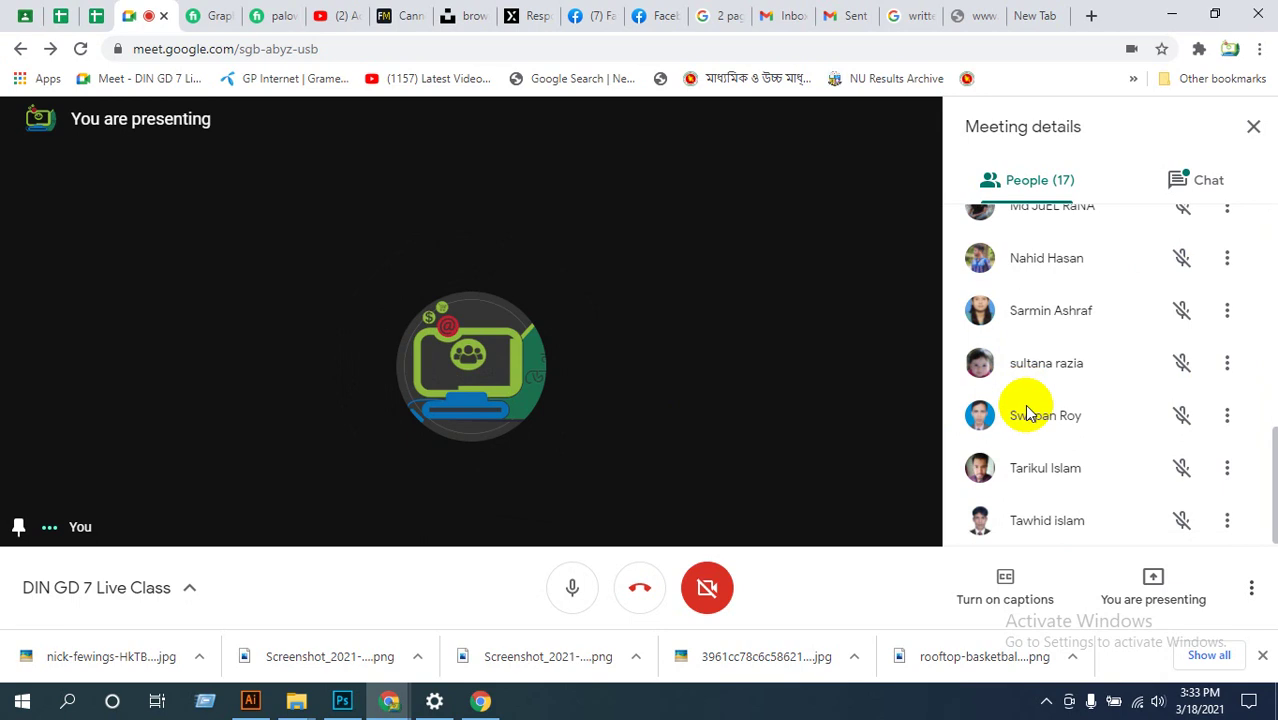
pyautogui.scroll(4, 1050, 490)
pyautogui.scroll(3, 1050, 495)
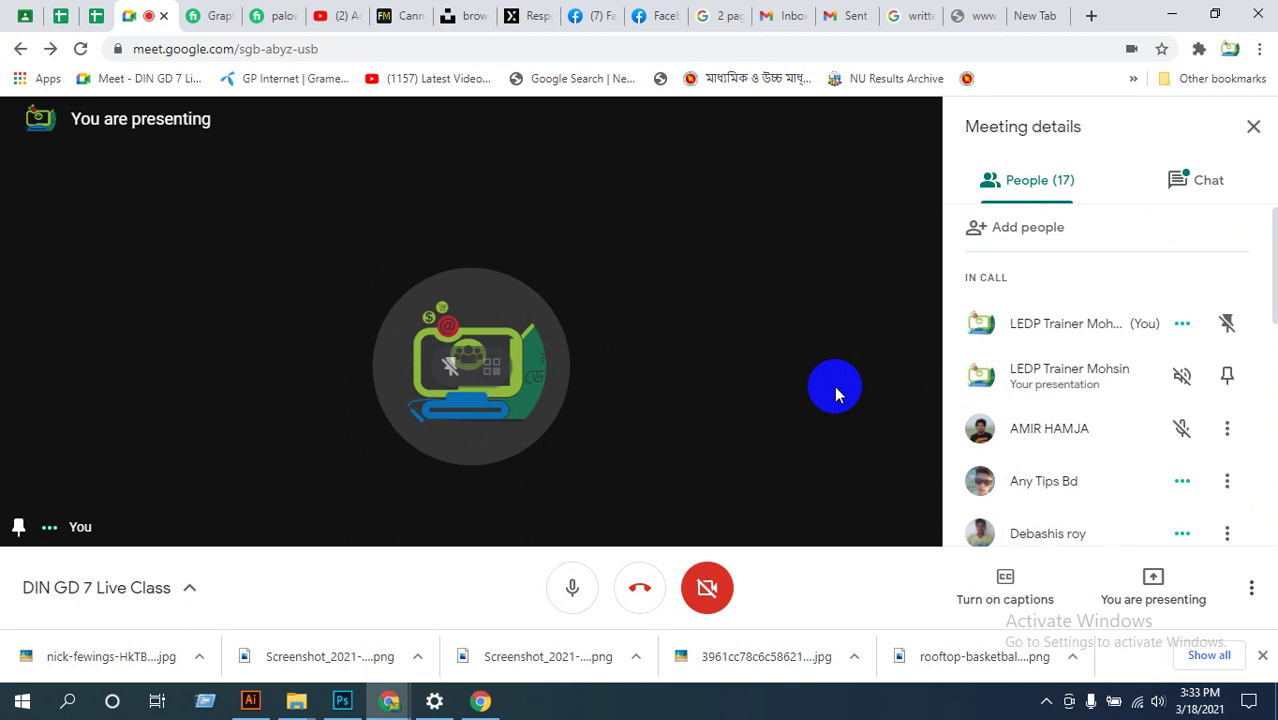
pyautogui.scroll(-3, 1100, 385)
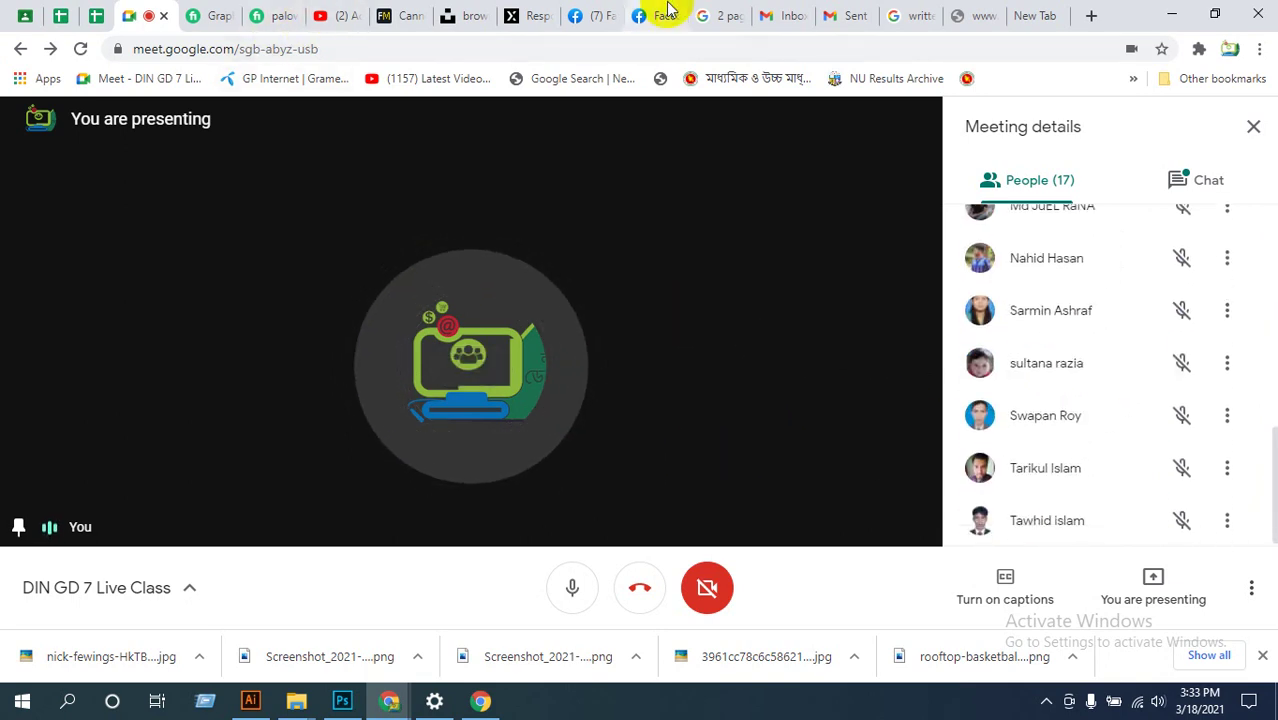
# Step: View the Facebook photo of the "Written in paint typo effects" instructions, and return to Photoshop
pyautogui.click(586, 20)
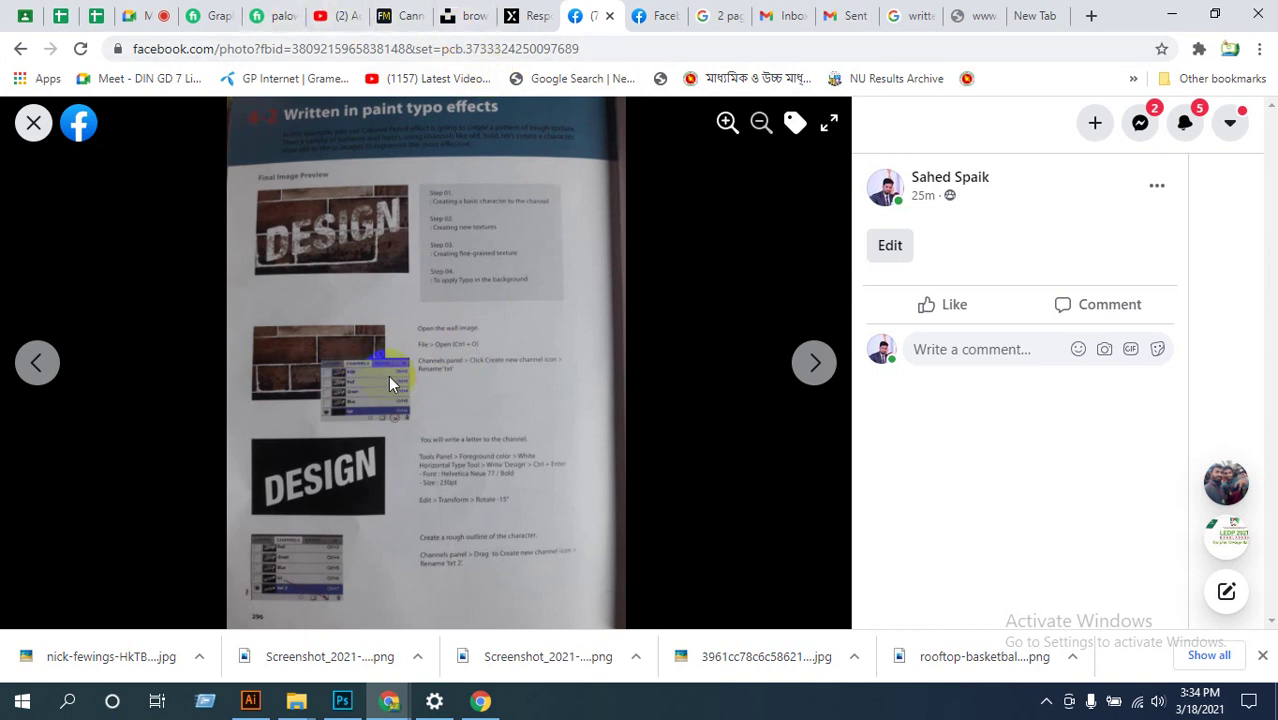
pyautogui.click(680, 230)
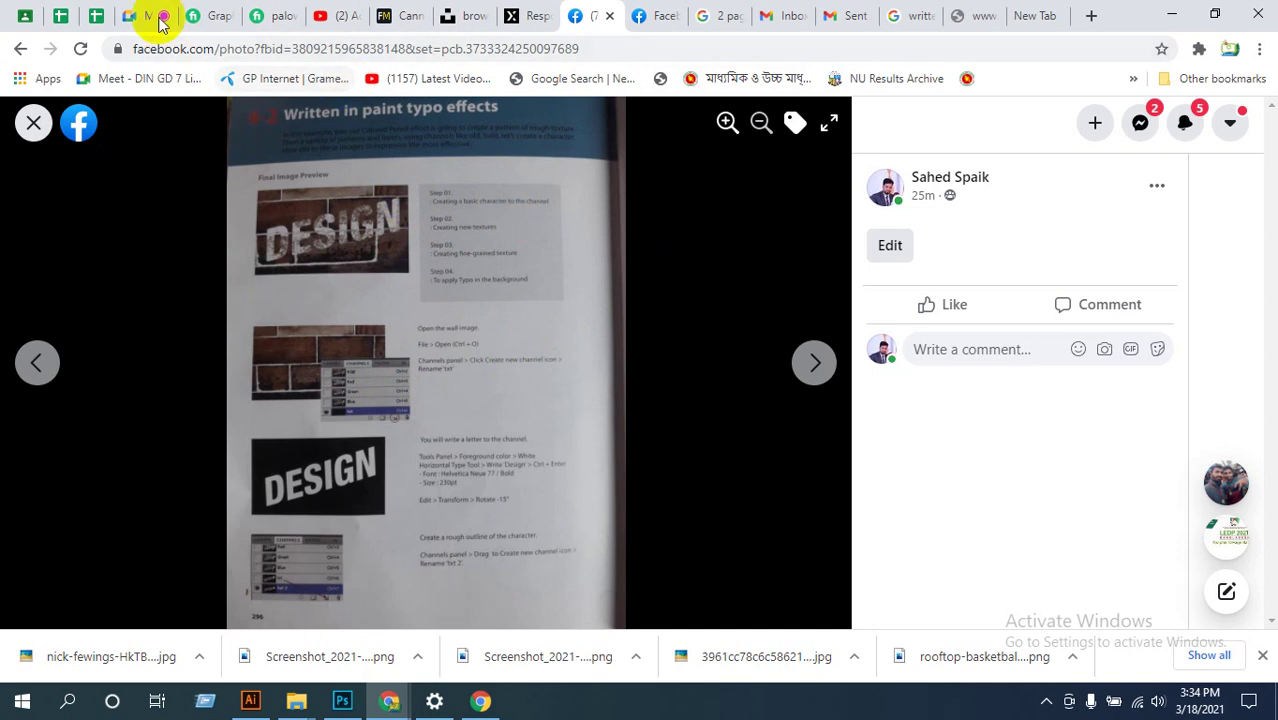
pyautogui.click(343, 703)
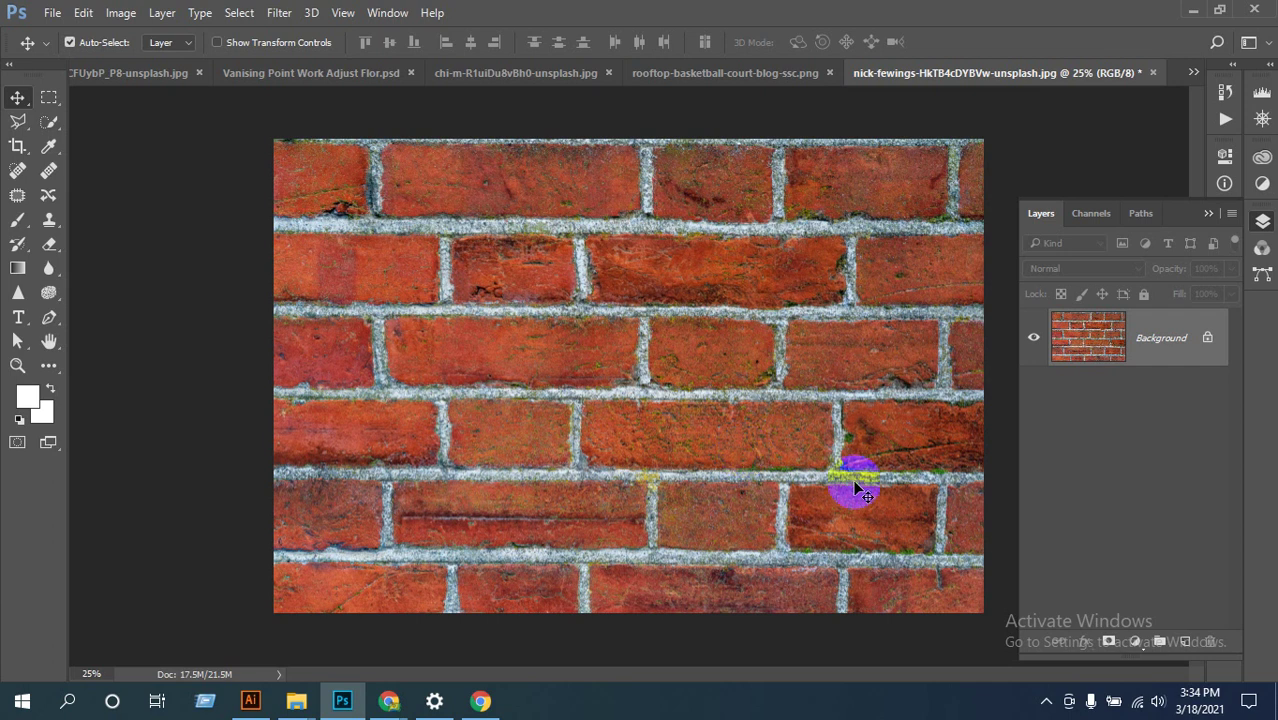
# Step: Delete the txt2 and Txt alpha channels from the brick wall document
pyautogui.click(1089, 212)
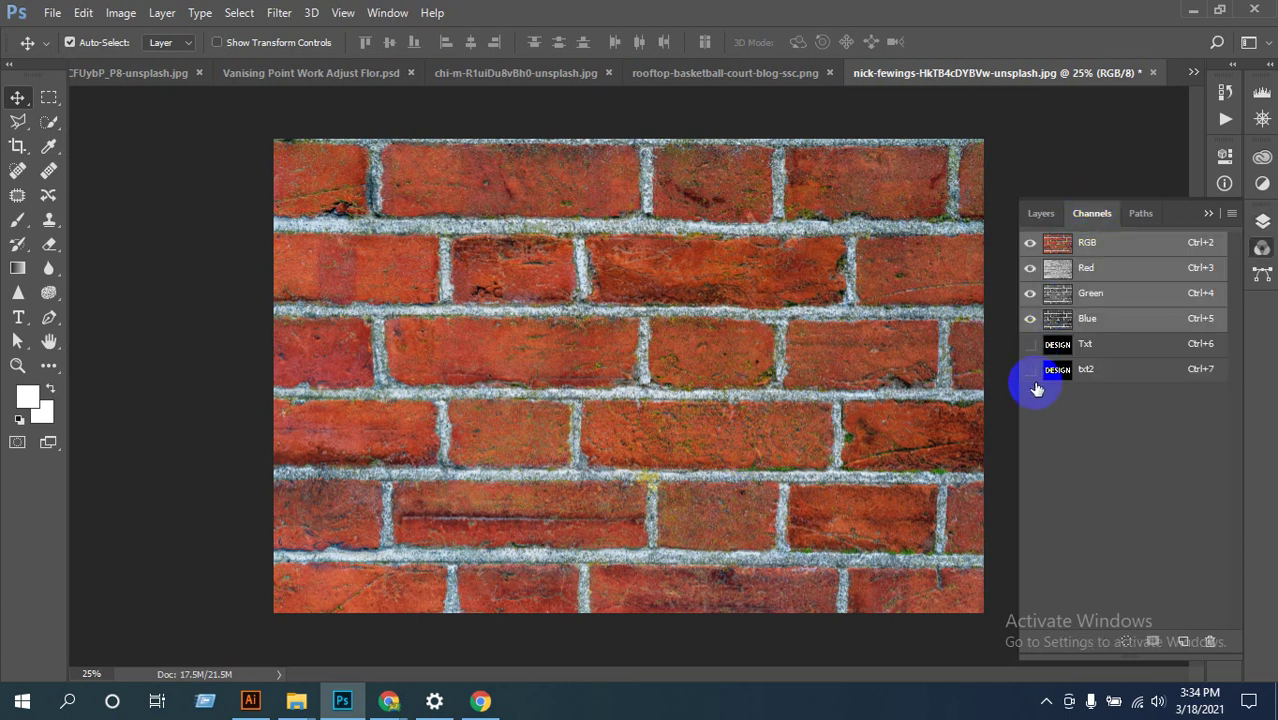
pyautogui.click(1132, 380)
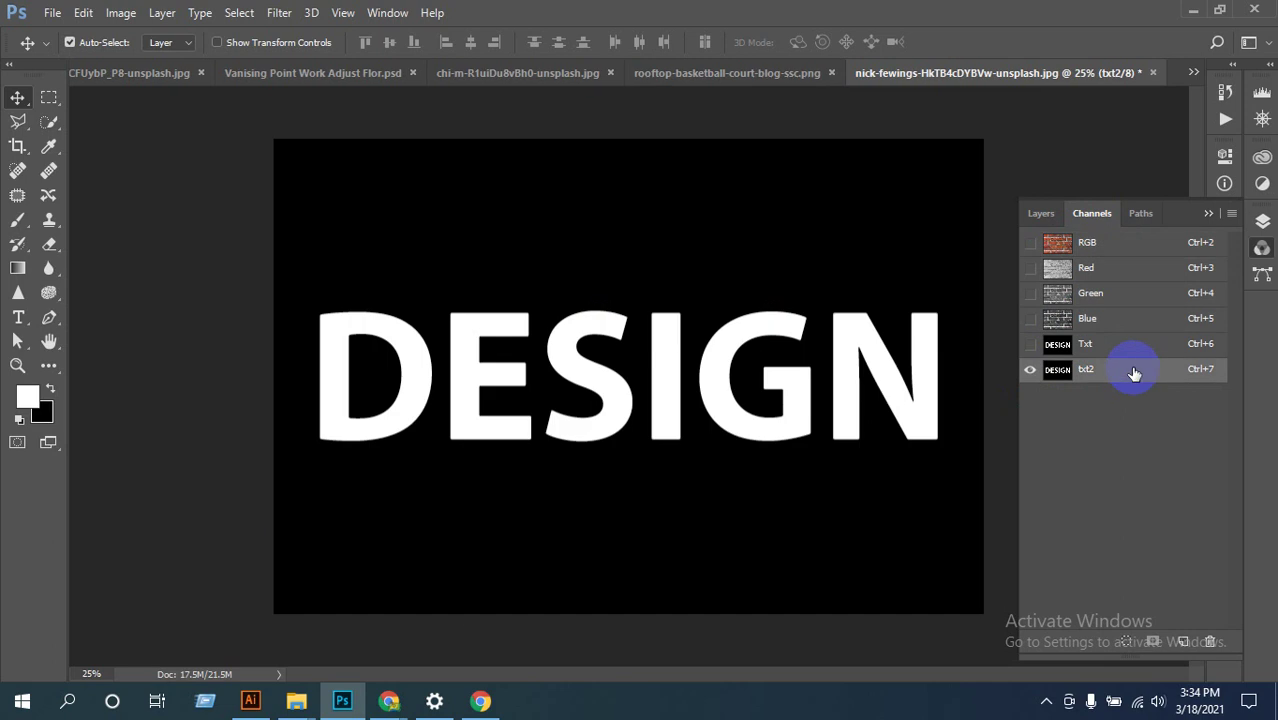
pyautogui.click(1210, 641)
pyautogui.click(569, 279)
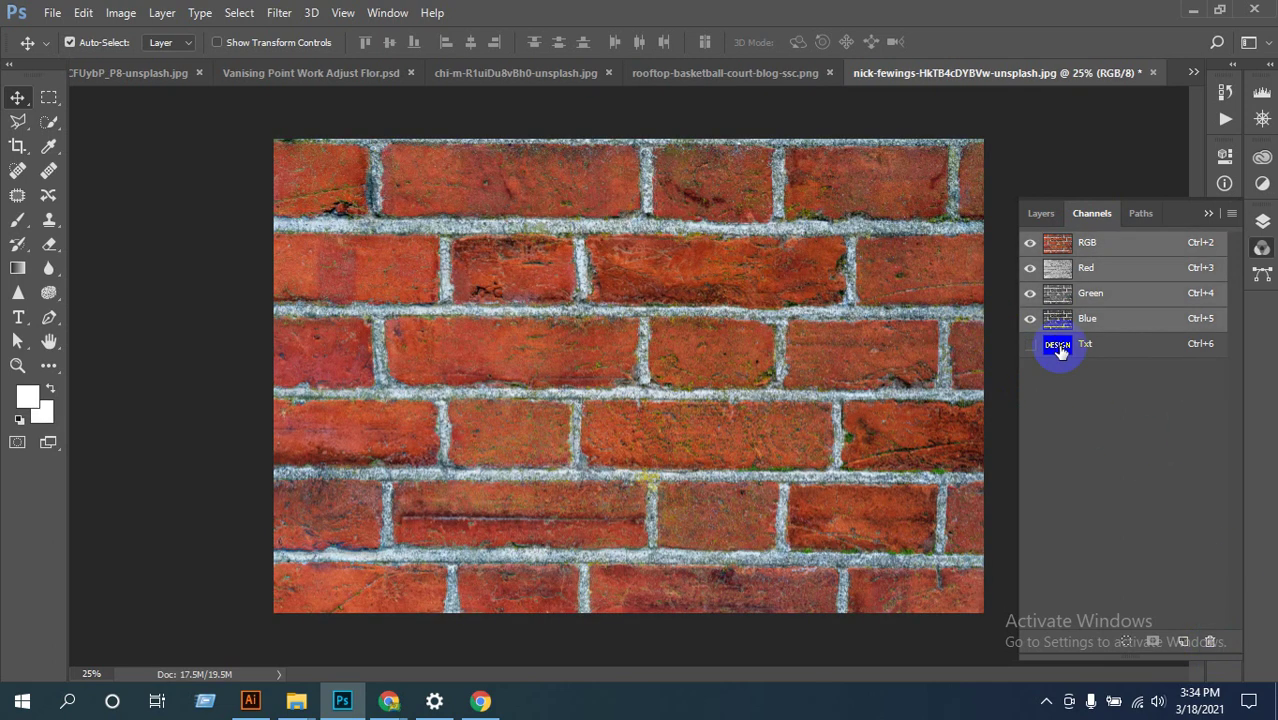
pyautogui.click(1065, 345)
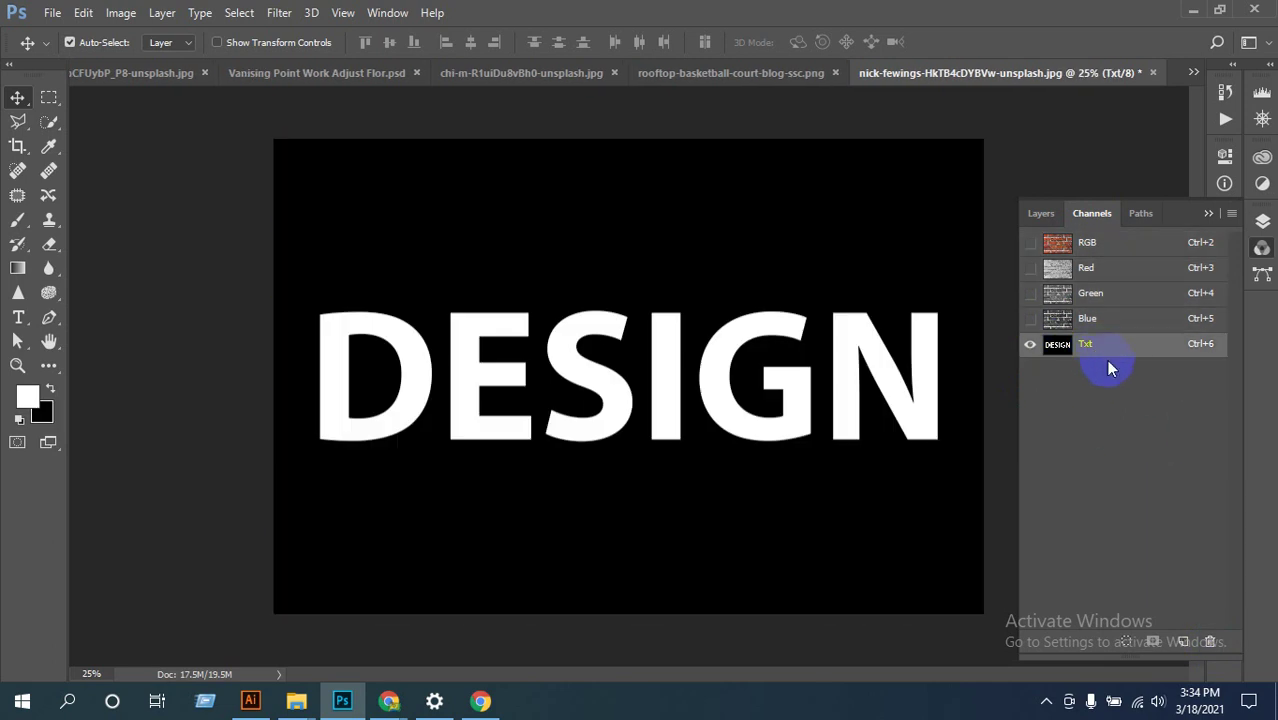
pyautogui.click(1209, 640)
pyautogui.click(570, 278)
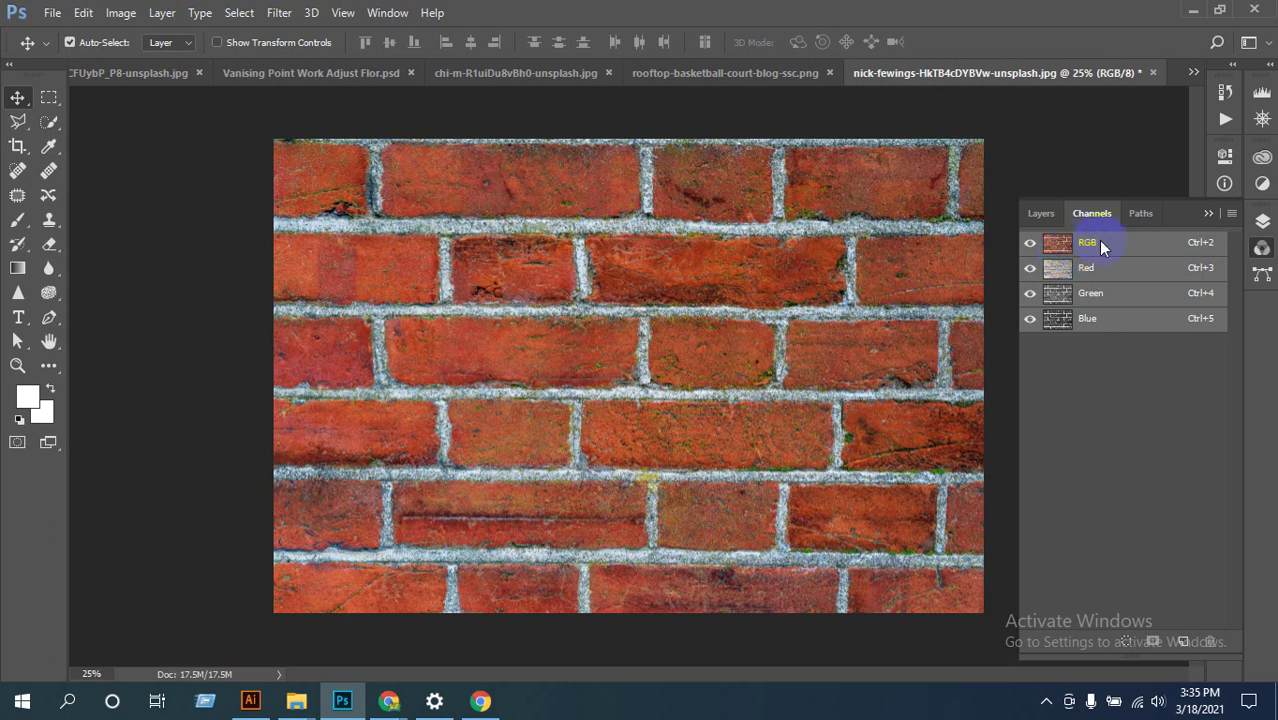
# Step: Create a new alpha channel in the brick wall document and name it Tex
pyautogui.click(1182, 641)
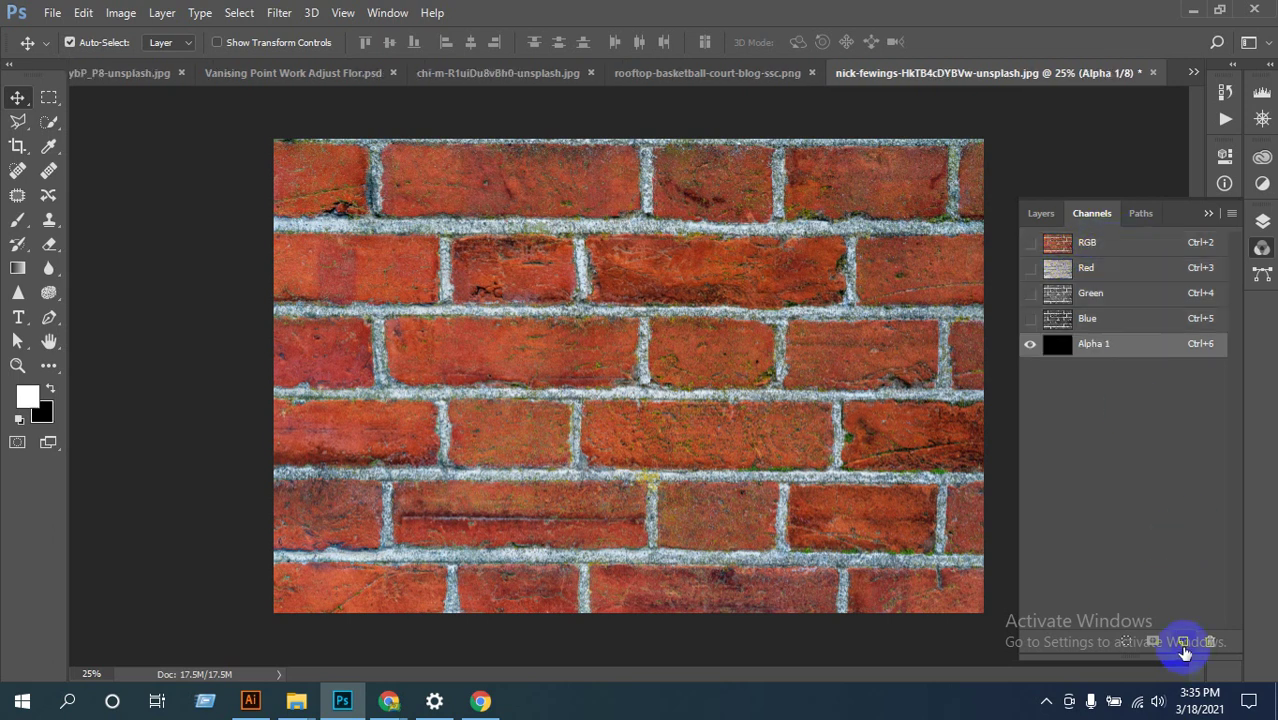
pyautogui.doubleClick(1100, 345)
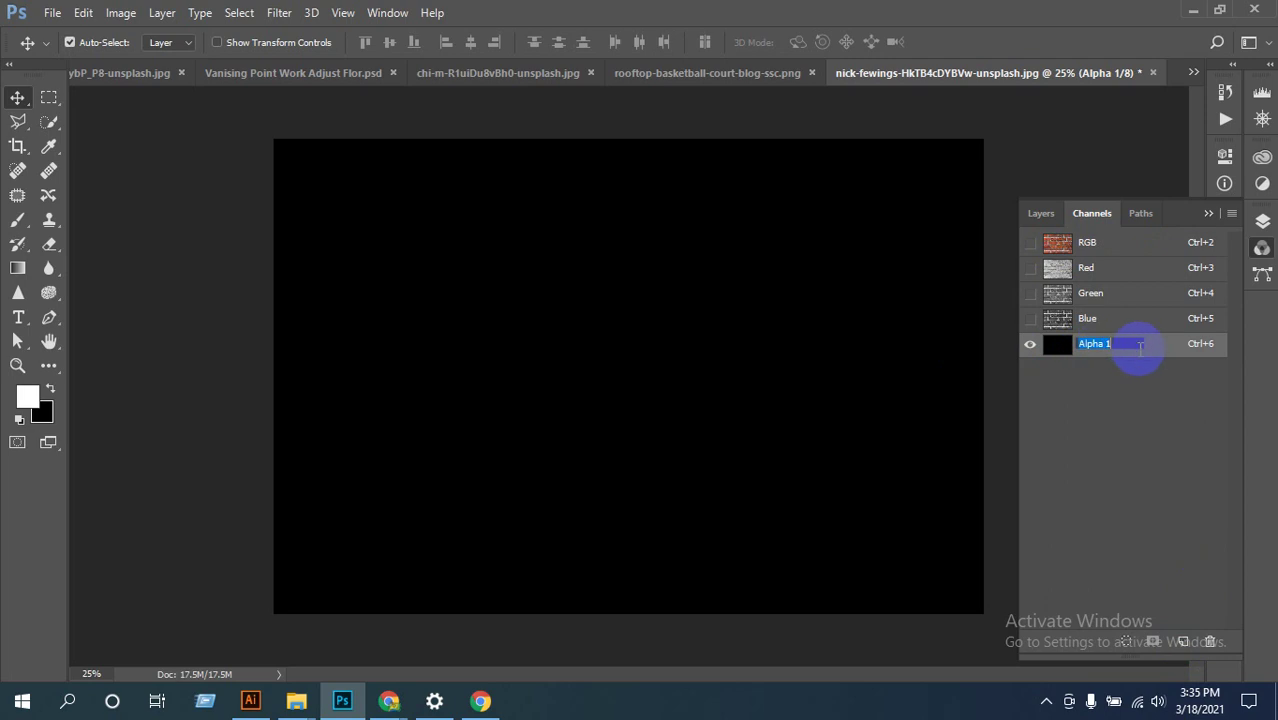
pyautogui.write('T')
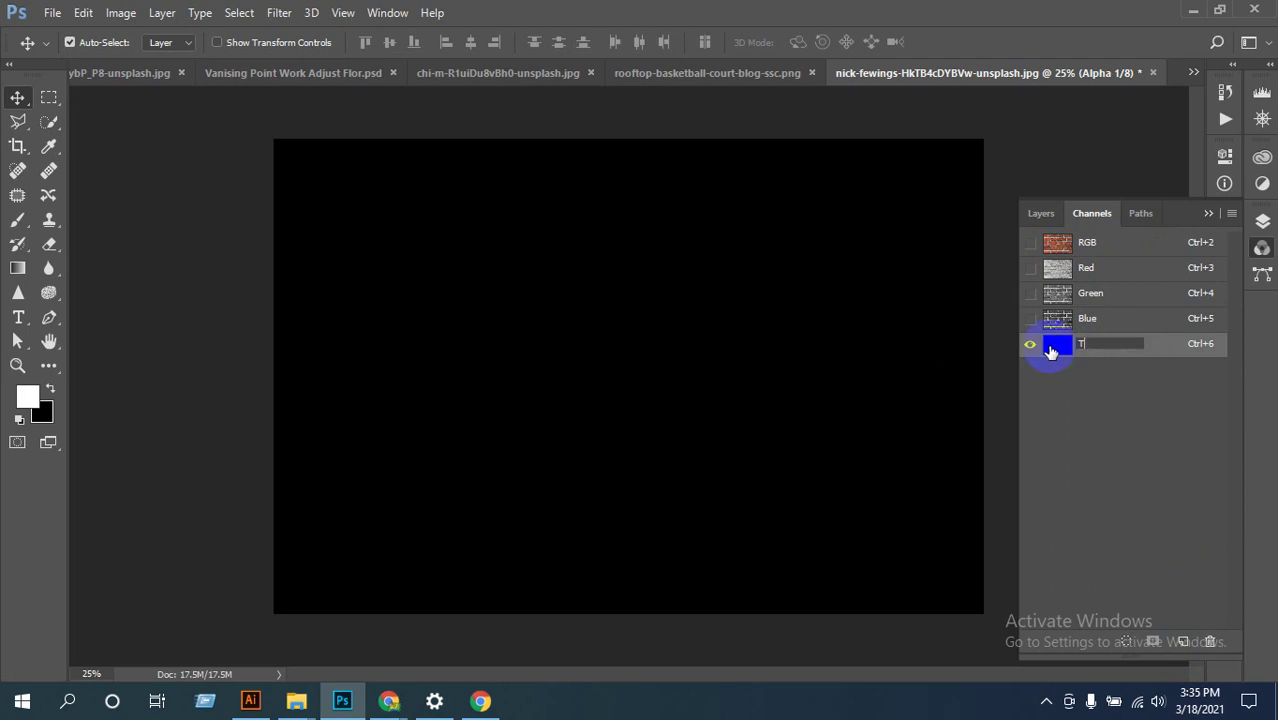
pyautogui.write('ex')
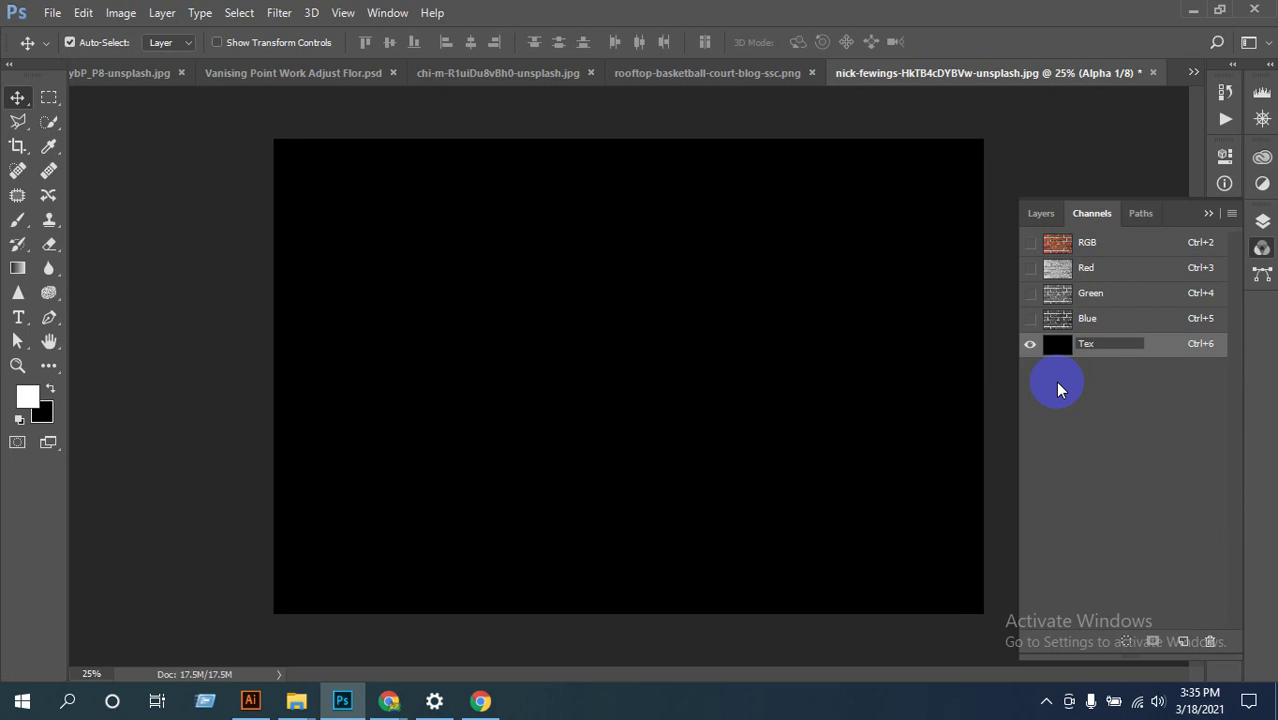
pyautogui.press('Return')
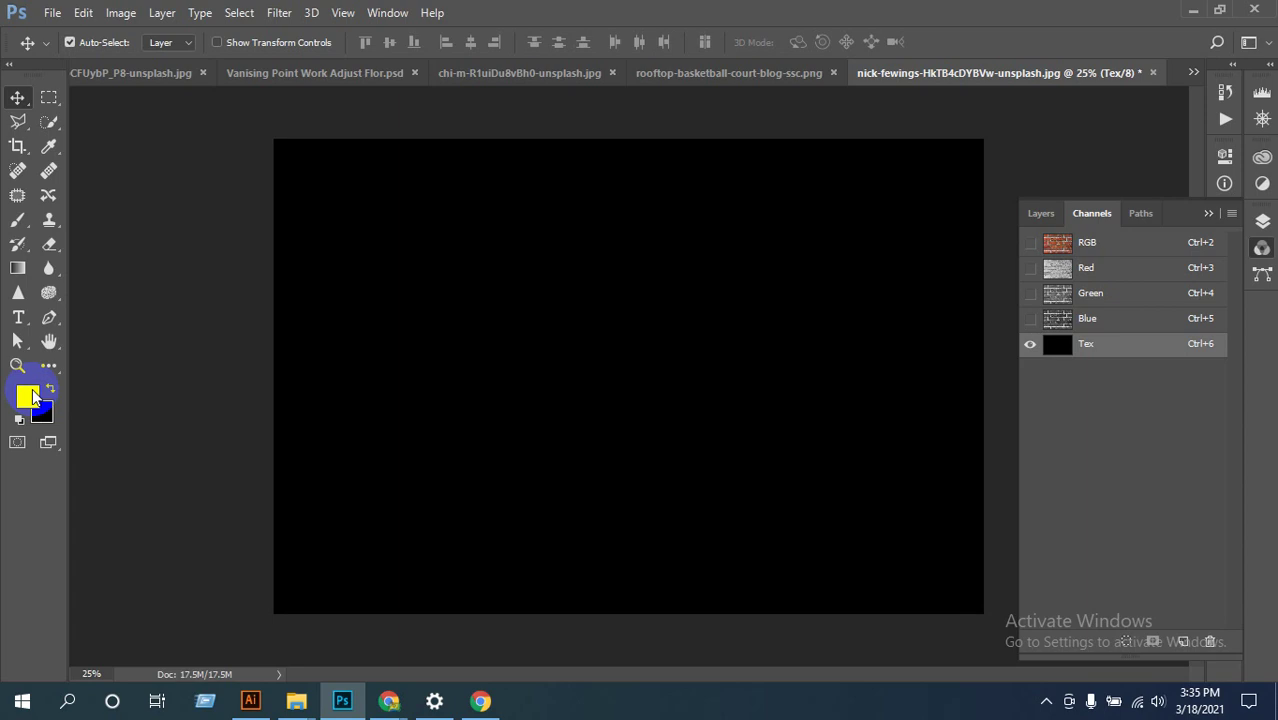
# Step: Add the text DESIGN to the Tex channel in white Myriad Pro Bold at 800 pt
pyautogui.press('d')
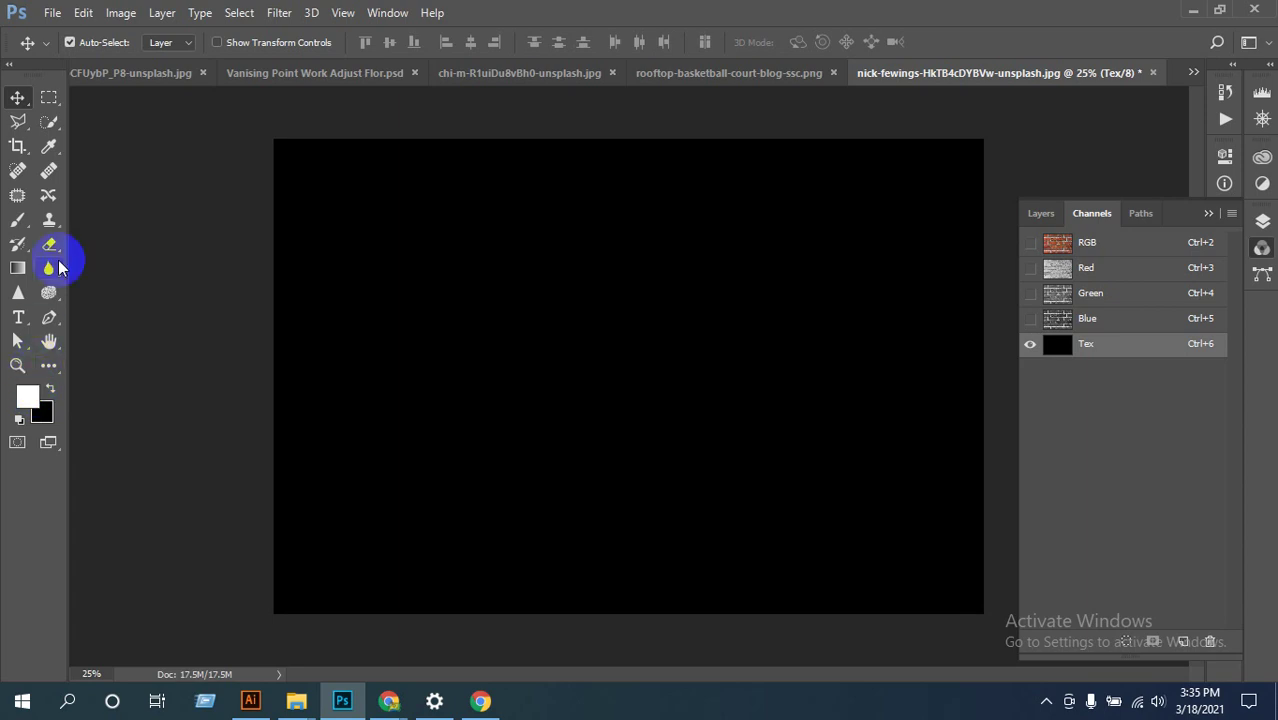
pyautogui.click(19, 317)
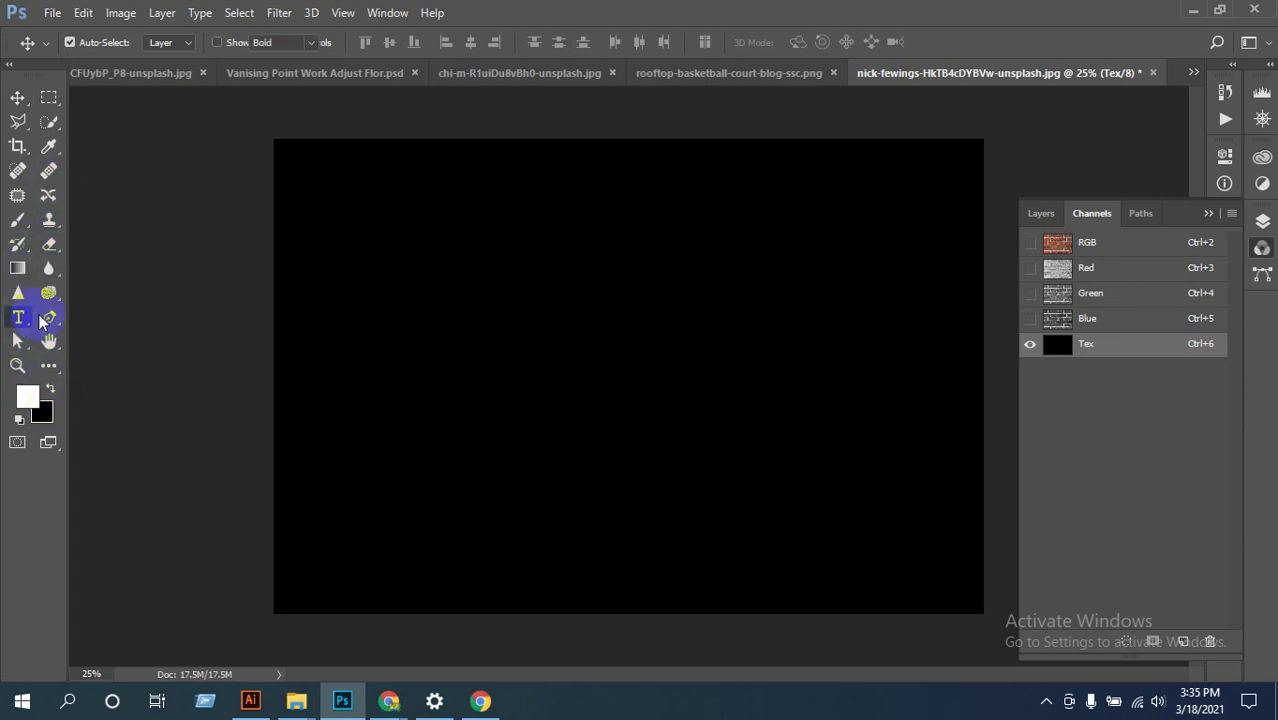
pyautogui.click(374, 342)
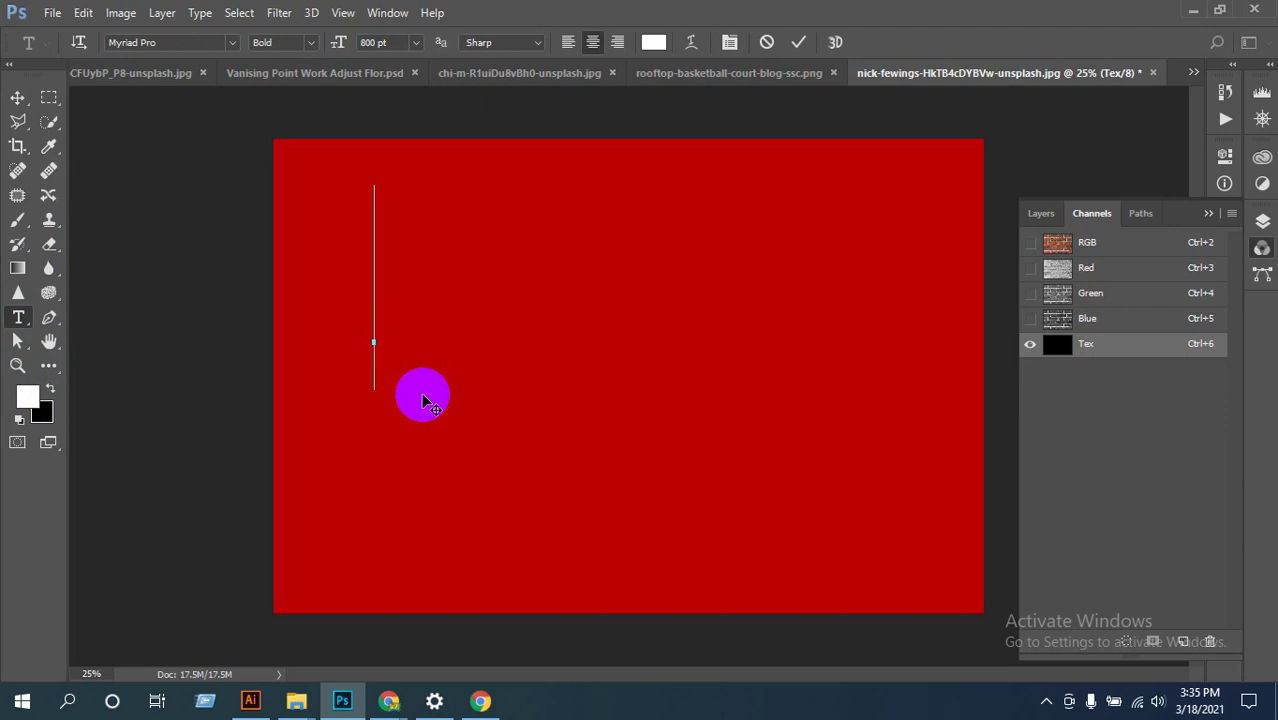
pyautogui.write('DE')
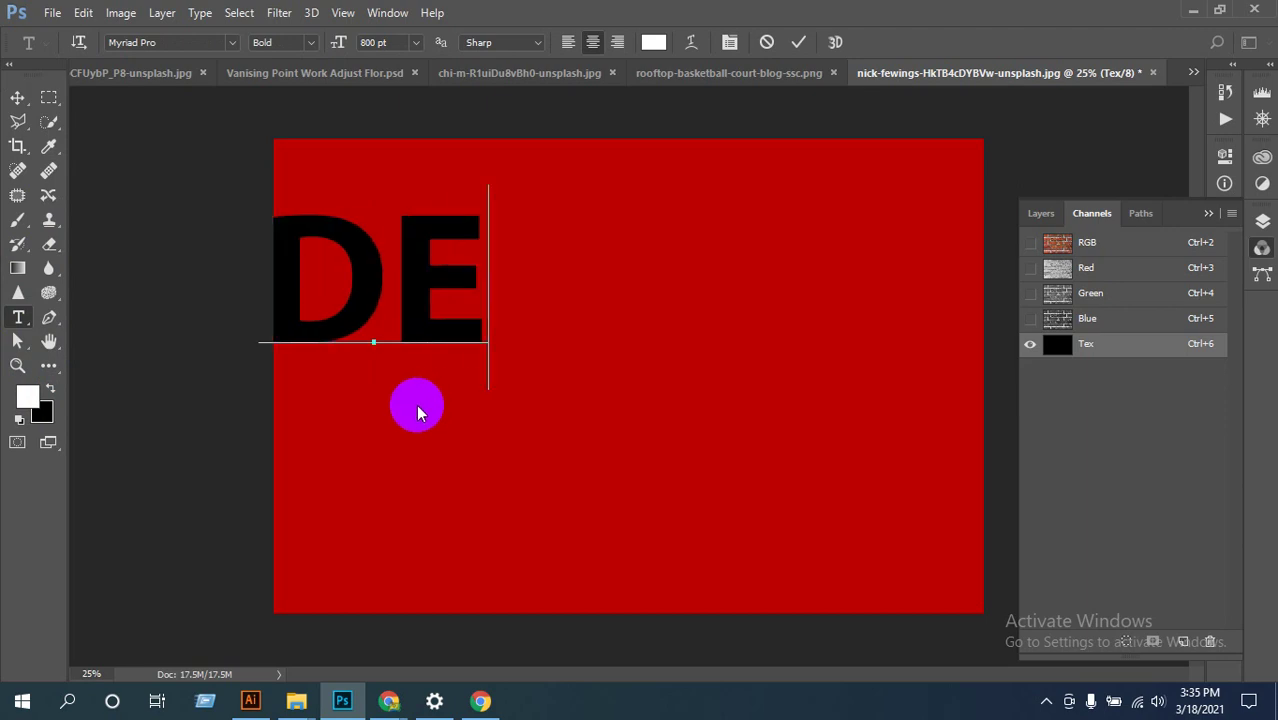
pyautogui.write('SIGN')
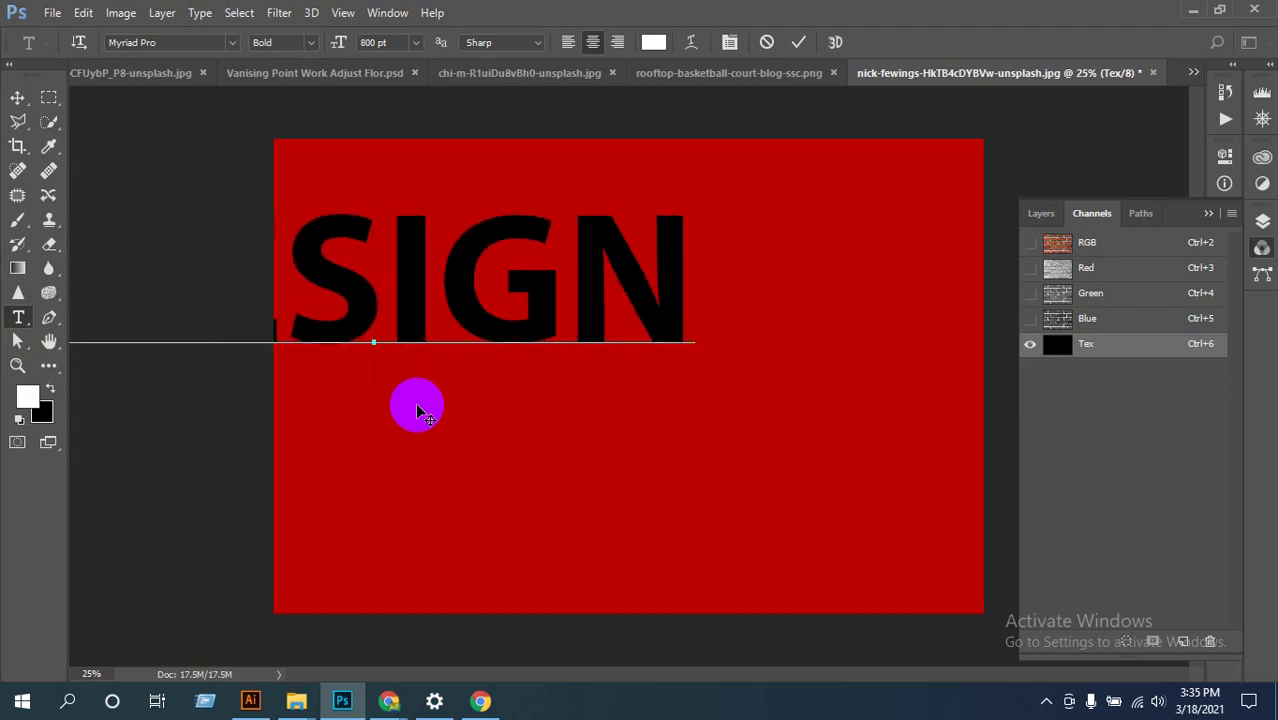
pyautogui.click(17, 97)
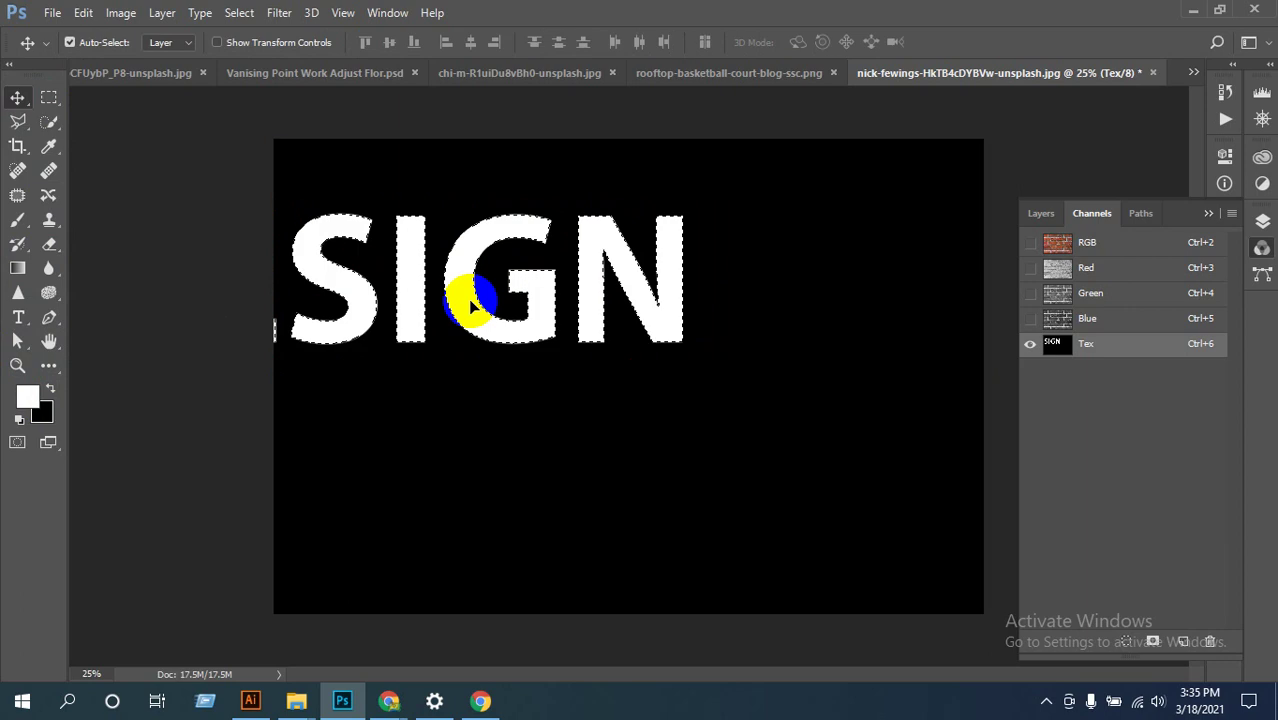
# Step: Move the DESIGN text to the middle of the Tex channel, rotate it -15 degrees, and deselect it
pyautogui.moveTo(468, 299); pyautogui.dragTo(713, 409)
pyautogui.hotkey('ctrl', 't')
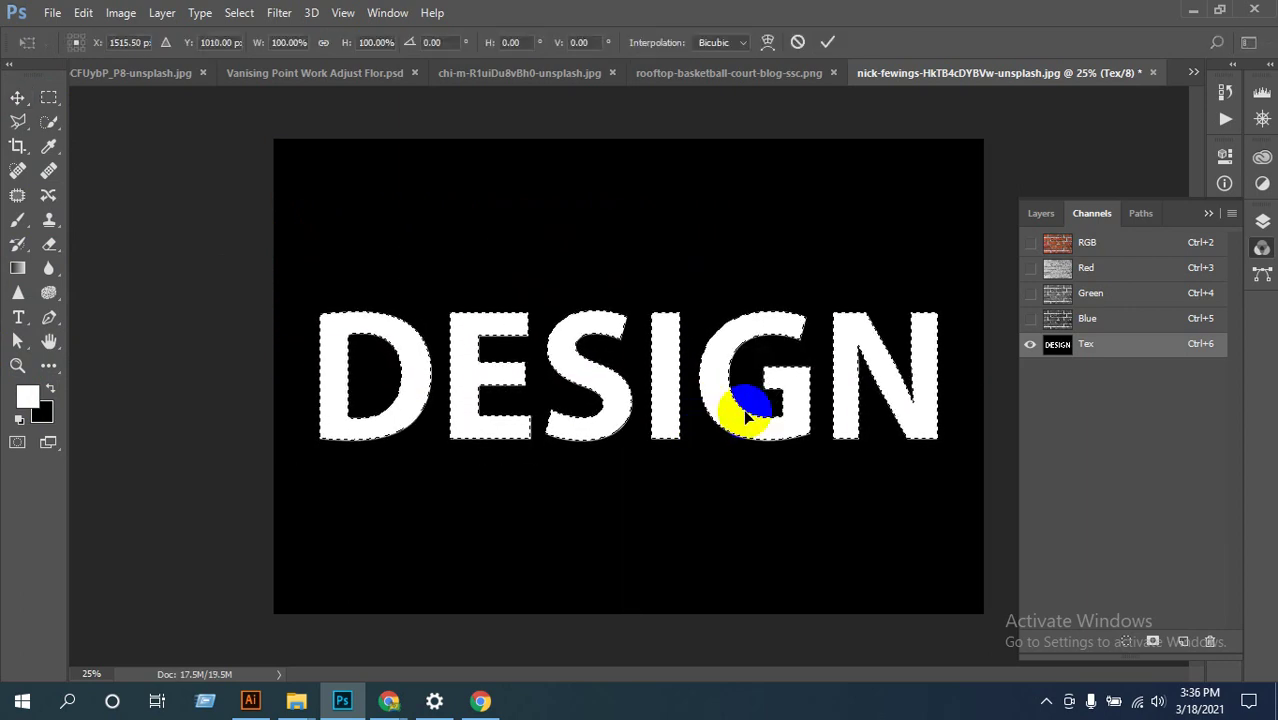
pyautogui.moveTo(971, 337); pyautogui.dragTo(919, 262)
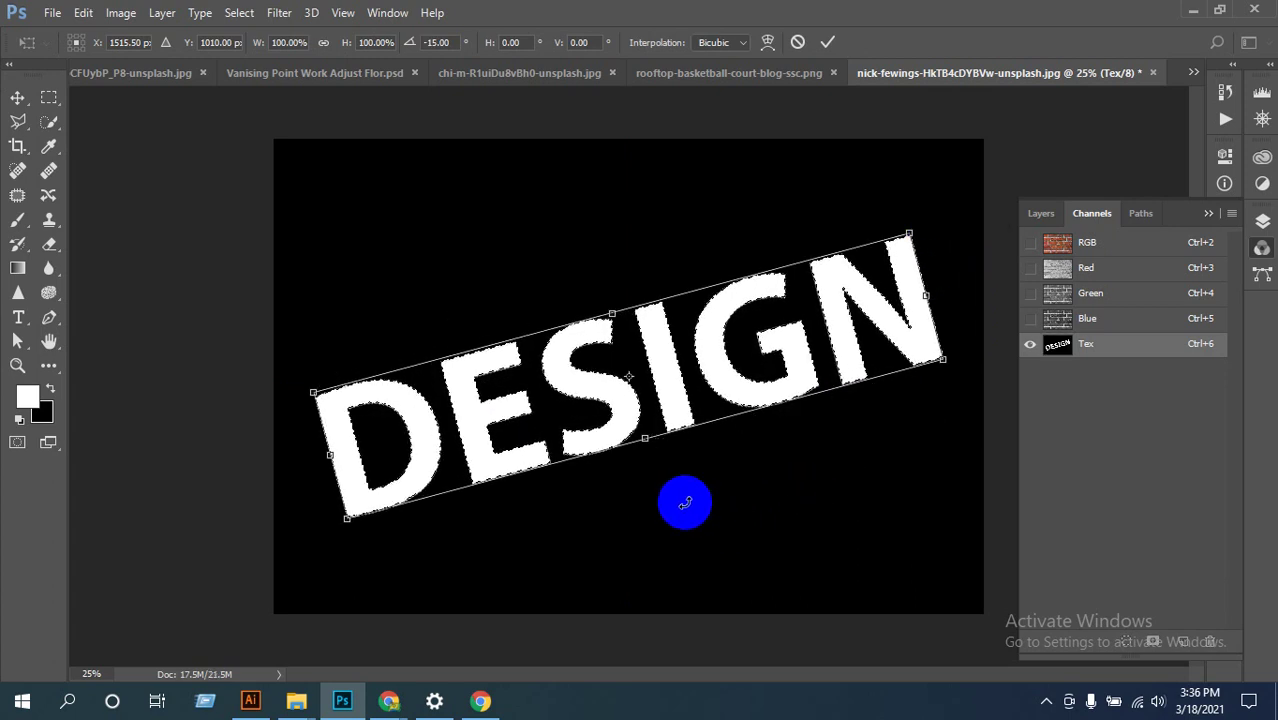
pyautogui.press('Return')
pyautogui.hotkey('ctrl', 'd')
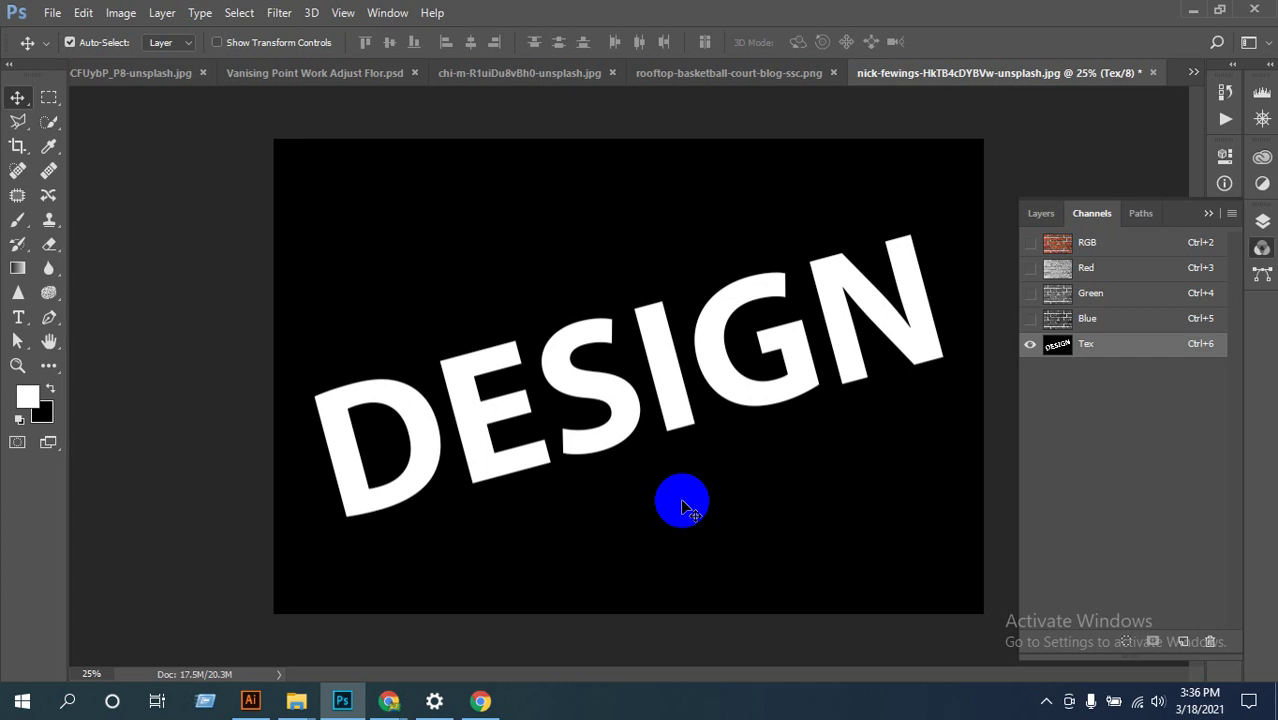
# Step: Load the Tex channel's letters as a selection and create a new empty alpha channel named text2
pyautogui.hotkey('ctrl', 'alt', '6')
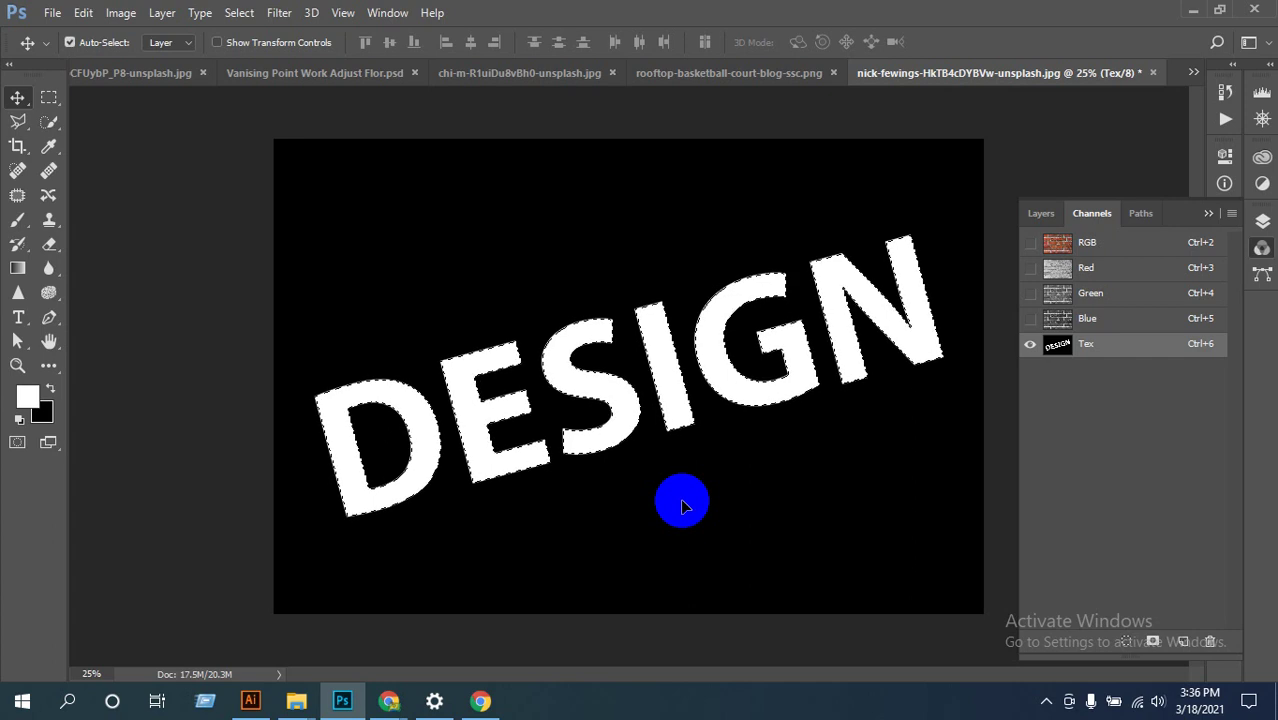
pyautogui.click(485, 410)
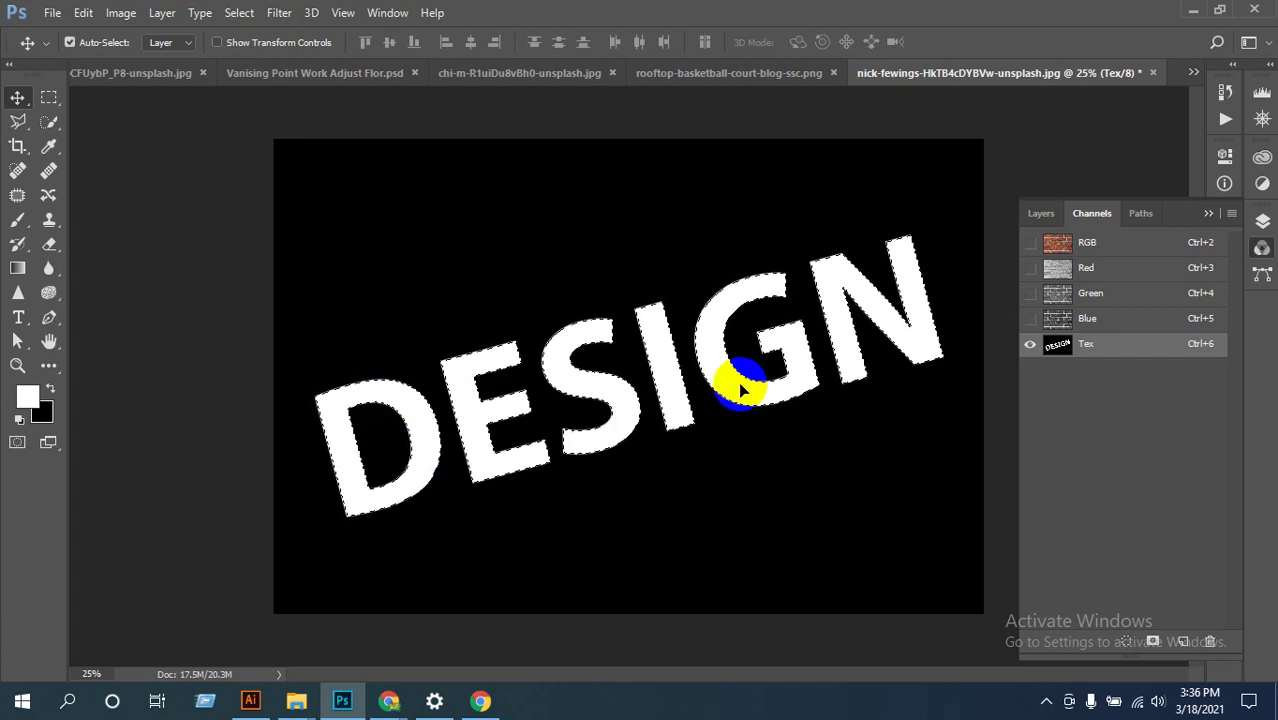
pyautogui.click(1186, 646)
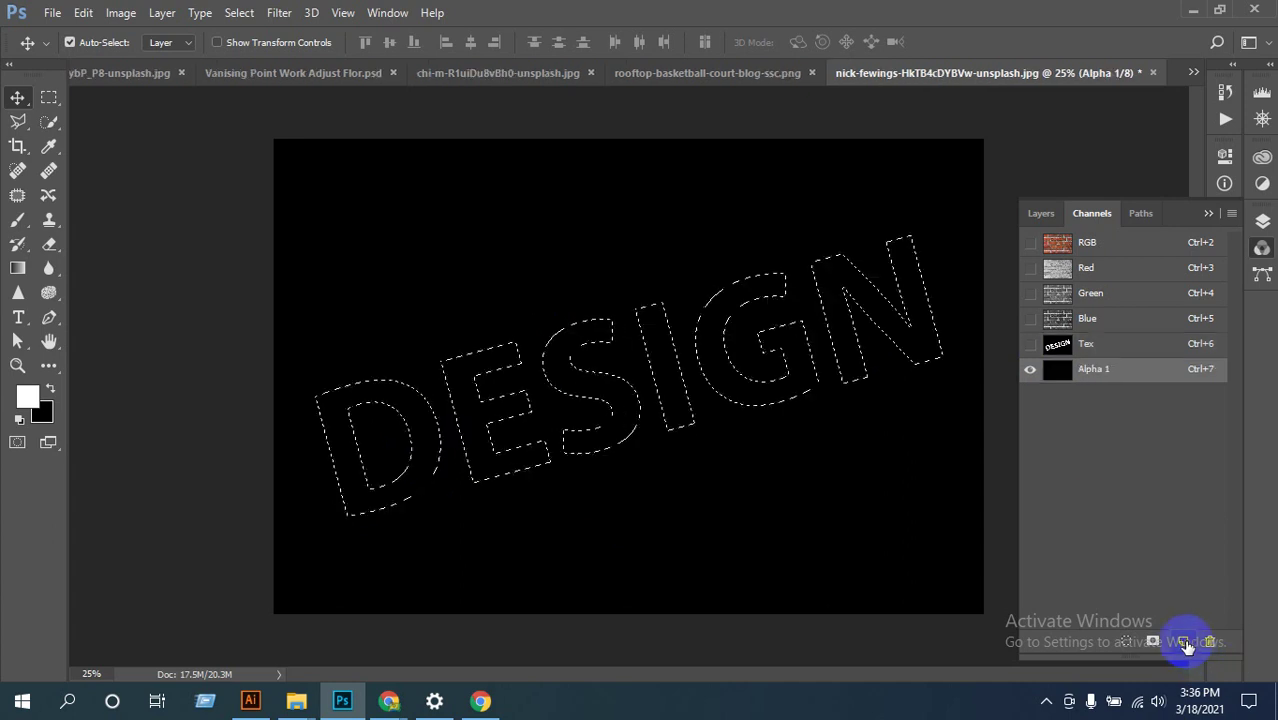
pyautogui.doubleClick(1095, 370)
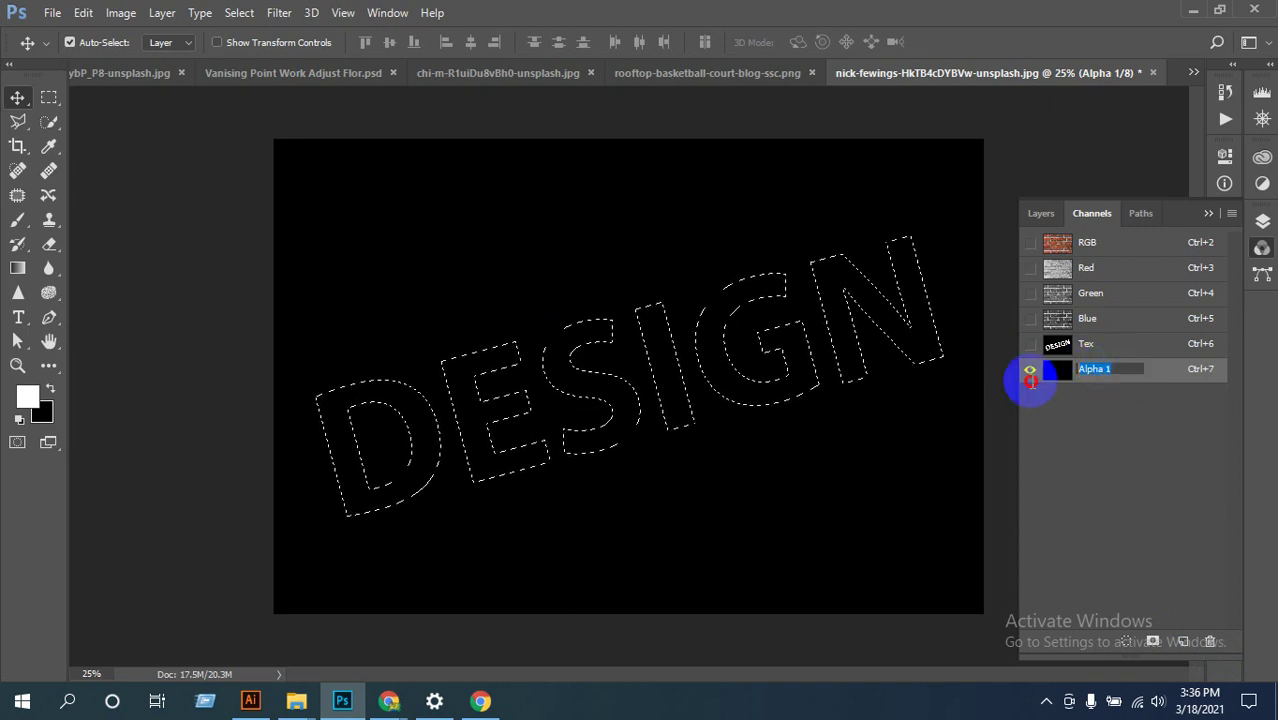
pyautogui.write('text2')
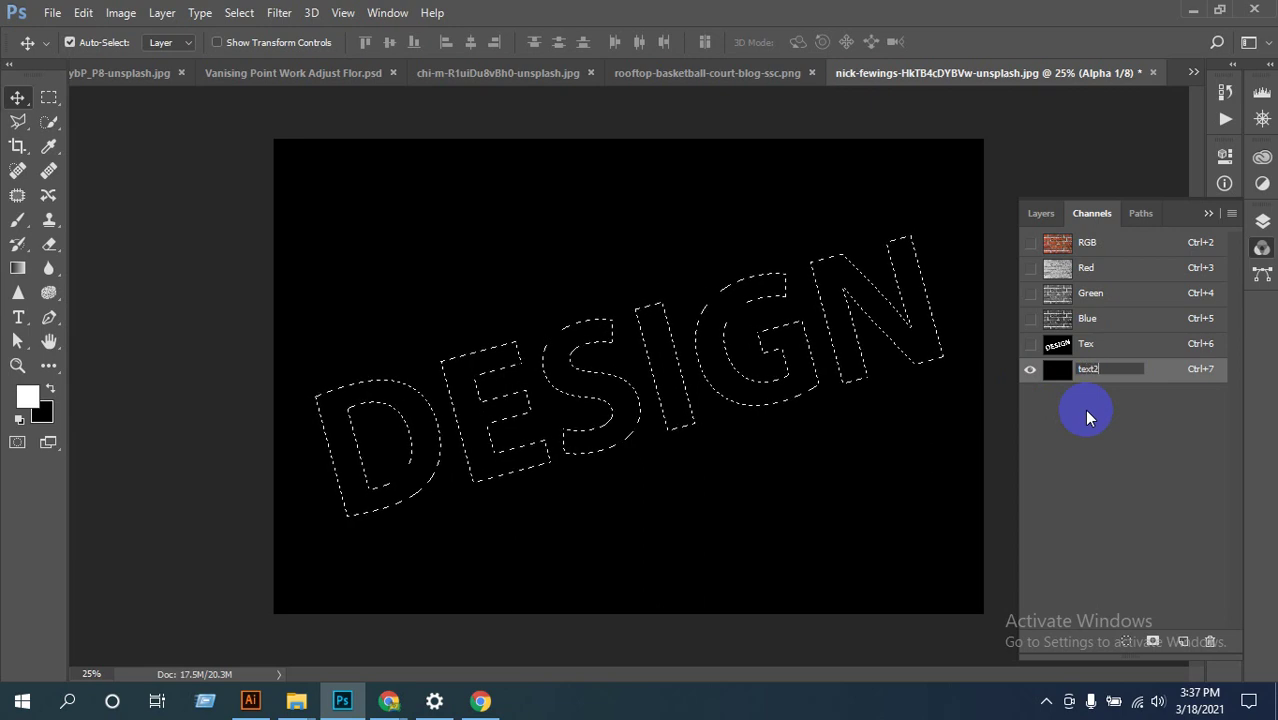
pyautogui.press('Return')
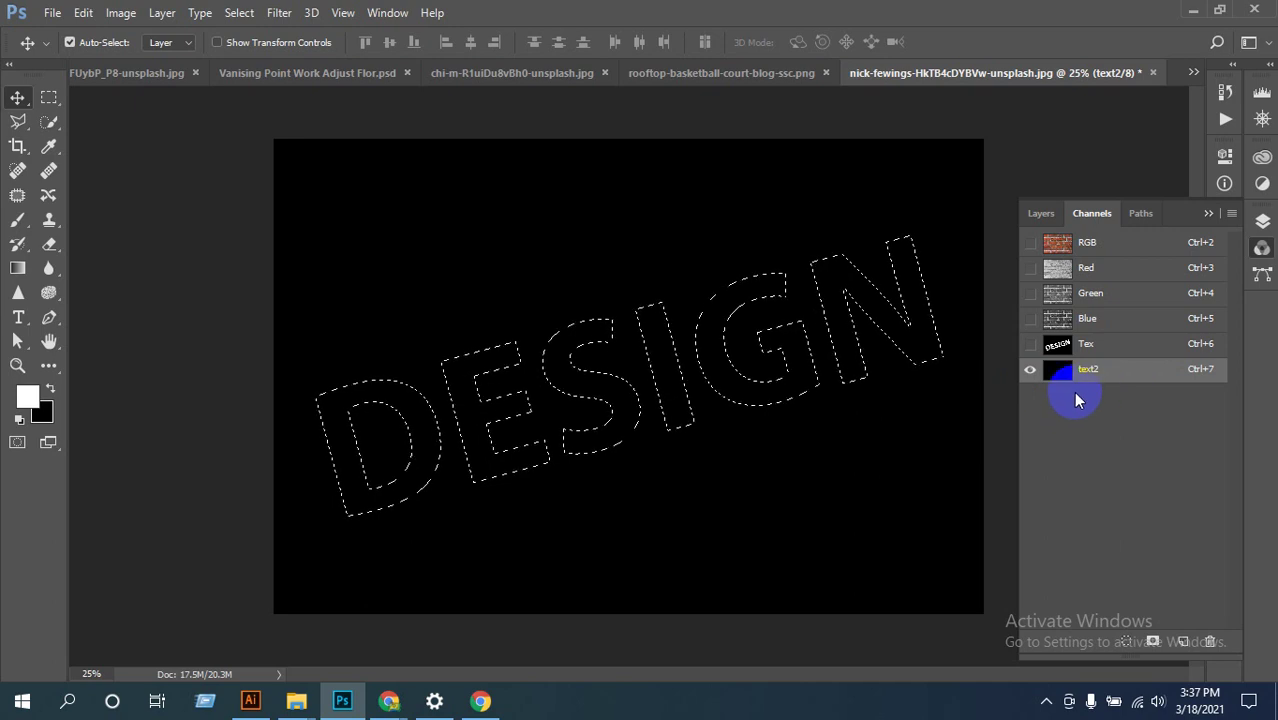
# Step: Undo the creation of the text2 channel, return to the Tex channel, and clear the selection
pyautogui.hotkey('ctrl', 'z')
pyautogui.hotkey('ctrl', 'z')
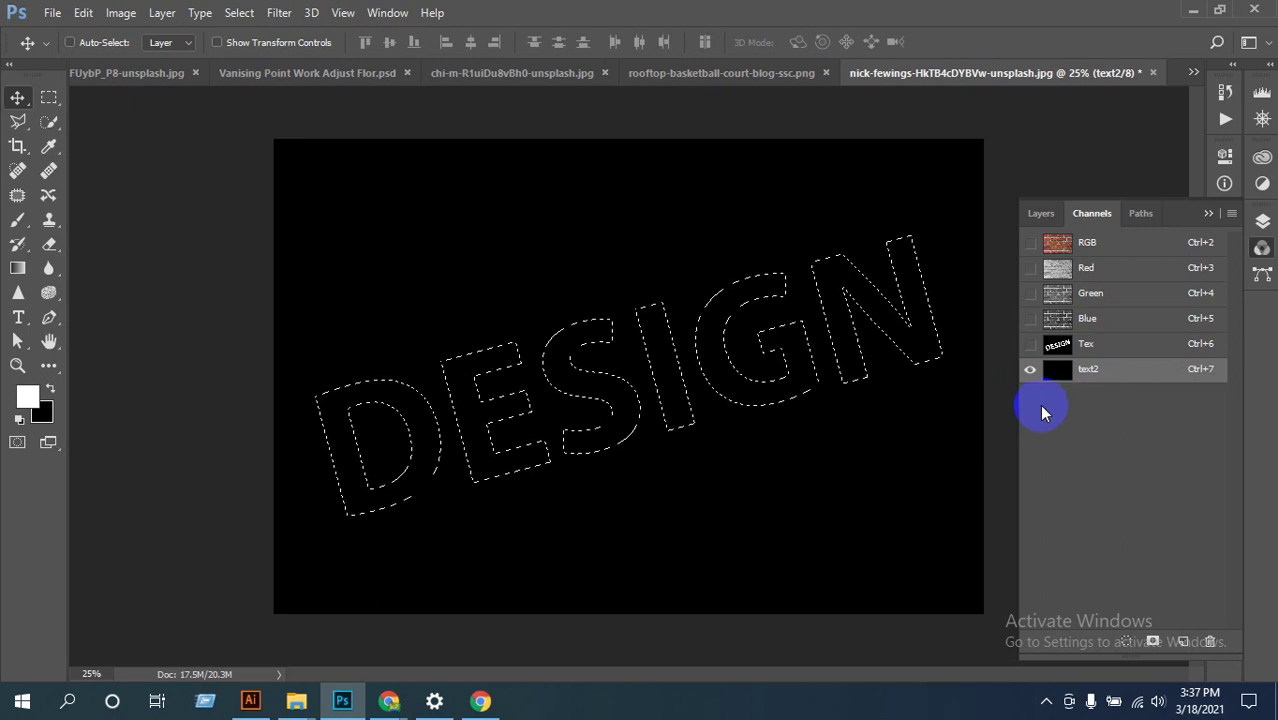
pyautogui.write('text2')
pyautogui.press('Return')
pyautogui.hotkey('ctrl', 'alt', 'z')
pyautogui.hotkey('ctrl', 'alt', 'z')
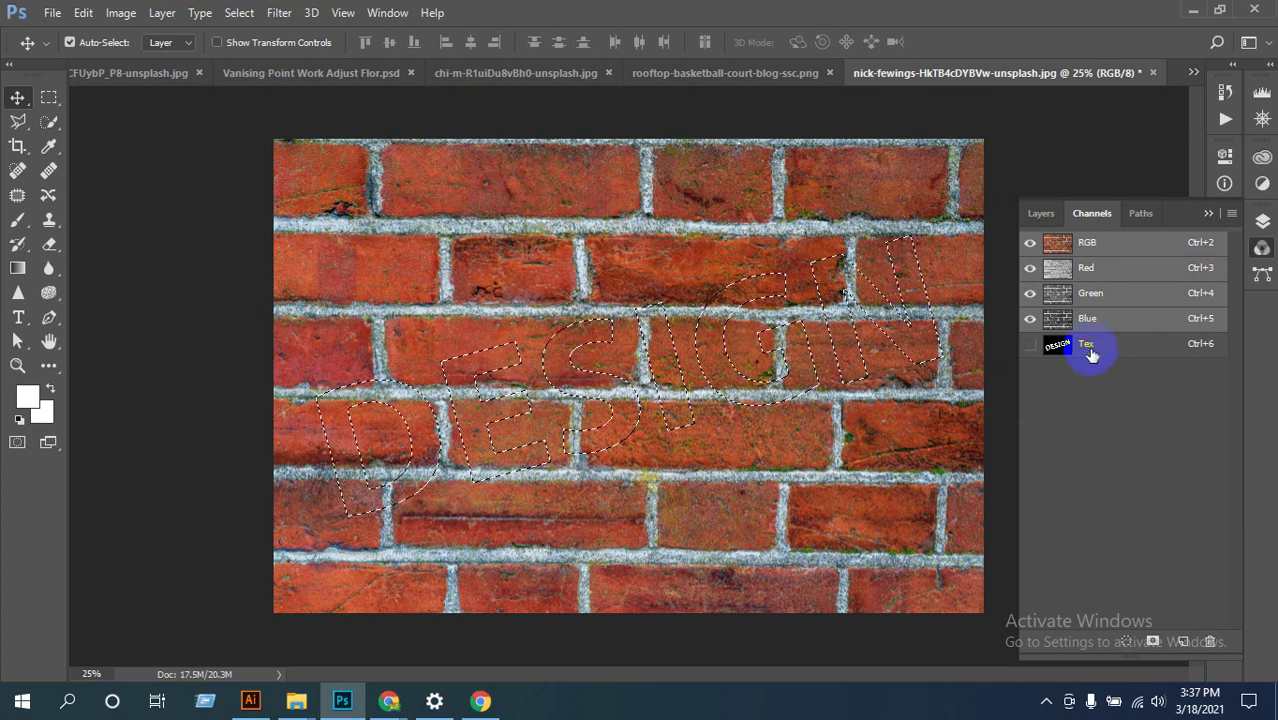
pyautogui.click(1082, 345)
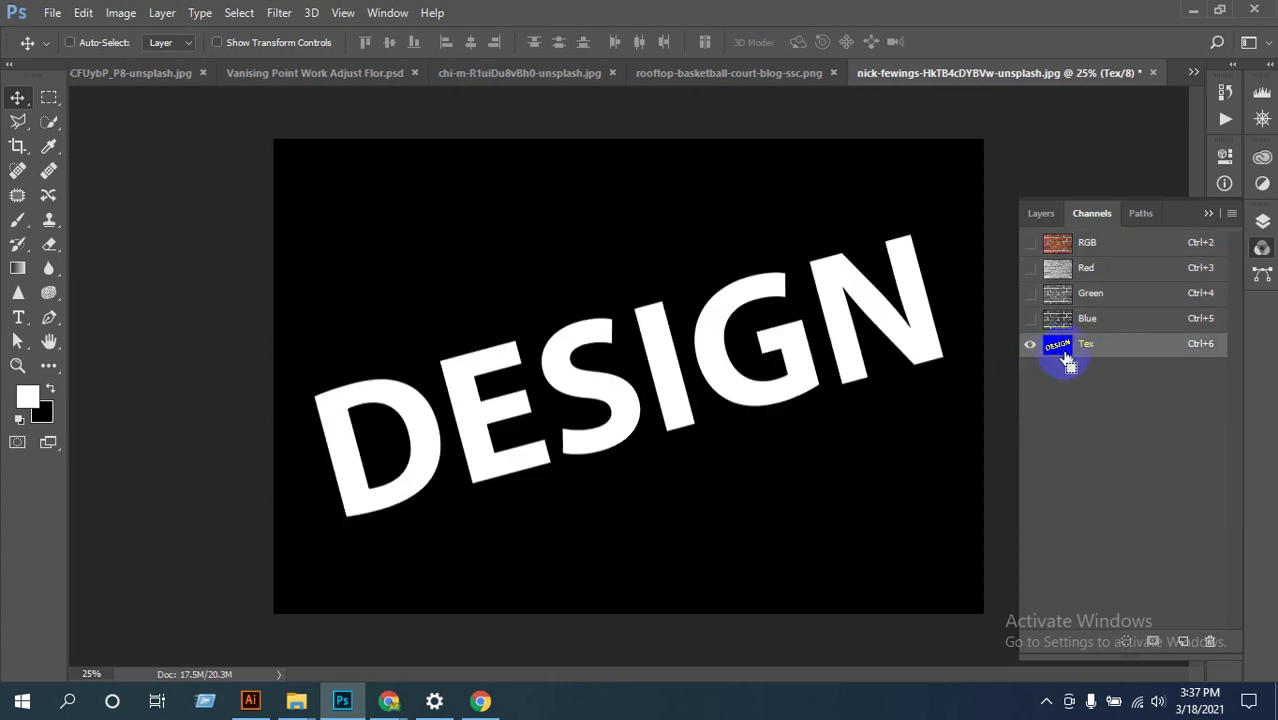
pyautogui.hotkey('ctrl', 'd')
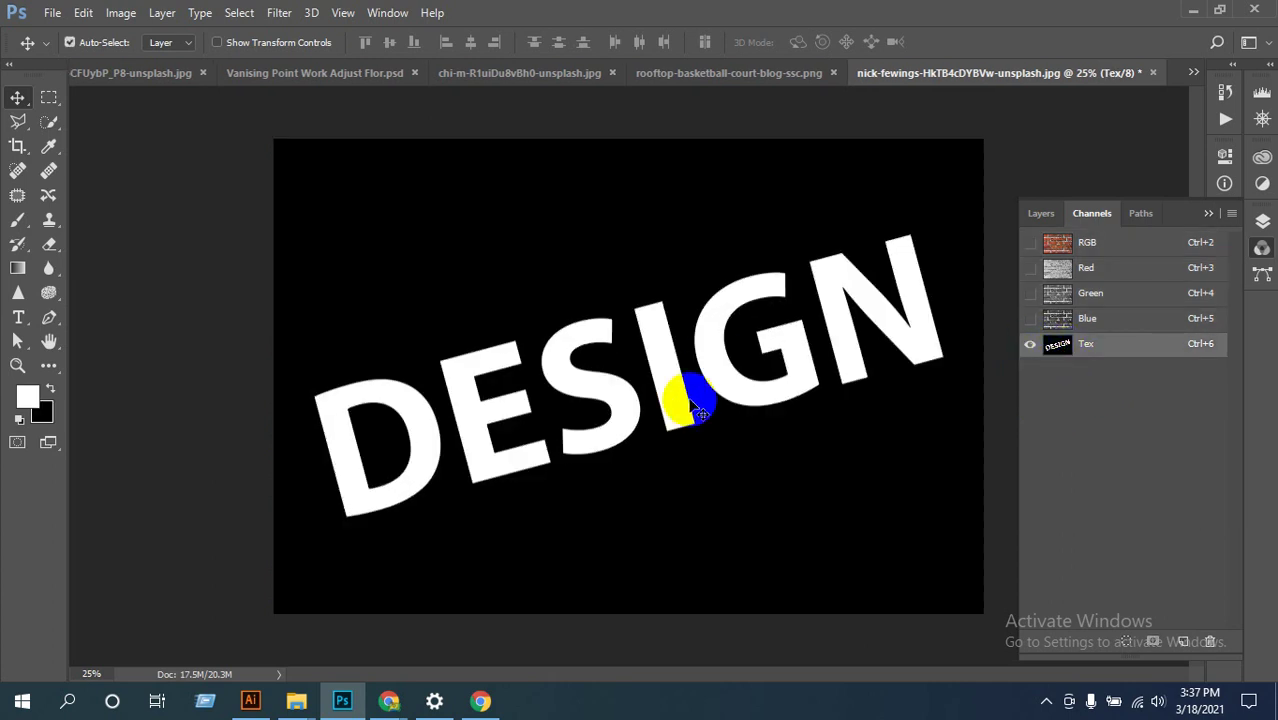
# Step: Create another empty alpha channel below Tex, start renaming it, and delete it
pyautogui.click(1180, 644)
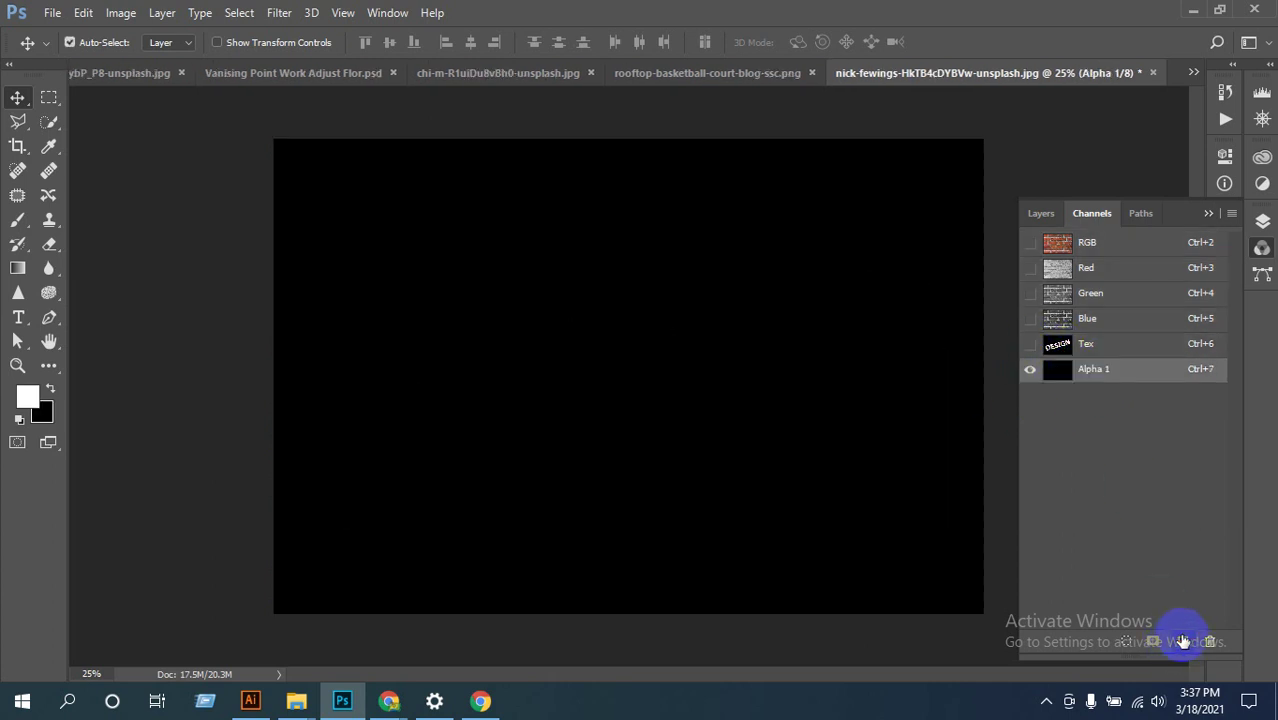
pyautogui.doubleClick(1100, 370)
pyautogui.click(1052, 374)
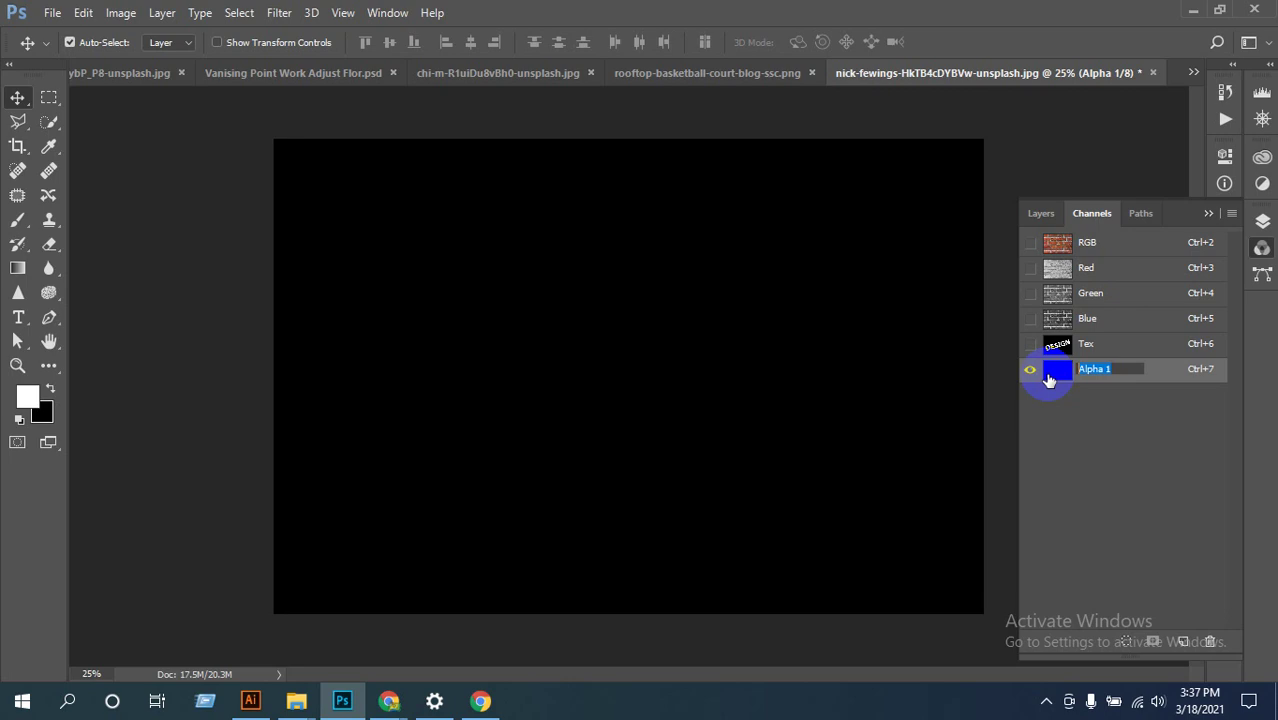
pyautogui.press('Return')
pyautogui.click(1209, 641)
pyautogui.click(585, 285)
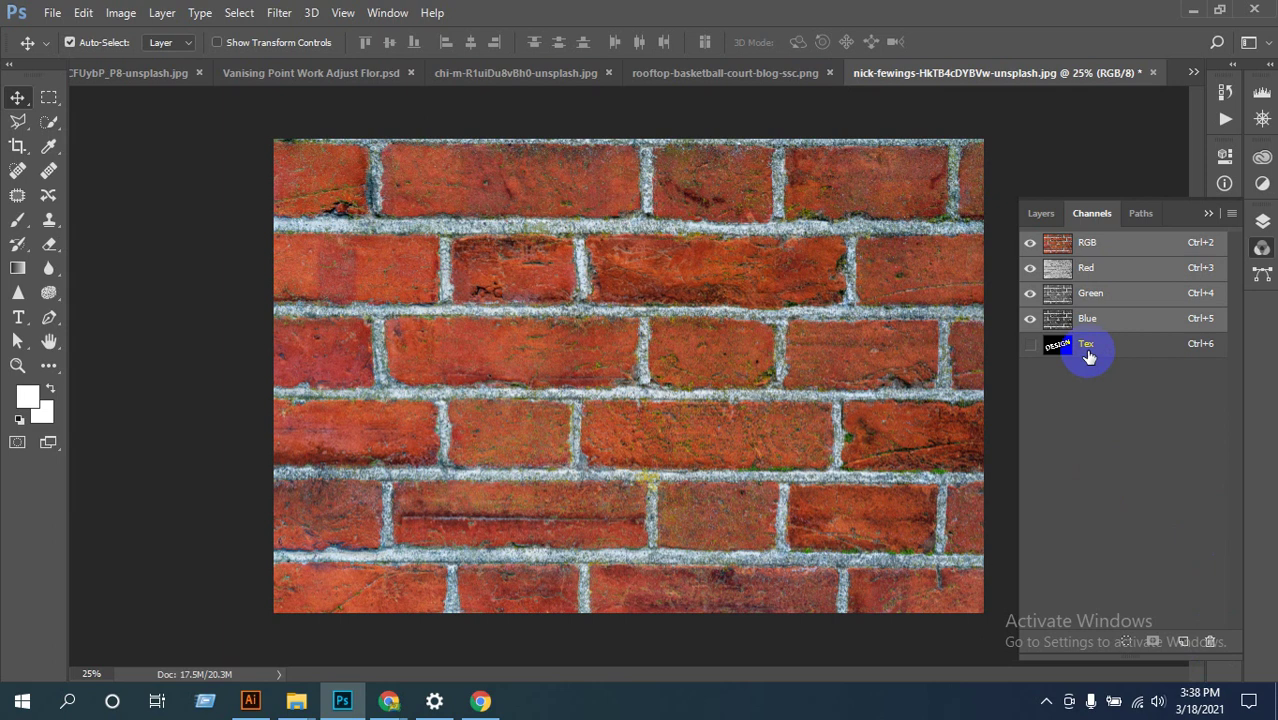
# Step: Duplicate the Tex channel and name the copy tex2
pyautogui.click(1085, 347)
pyautogui.moveTo(1100, 350); pyautogui.dragTo(1183, 642)
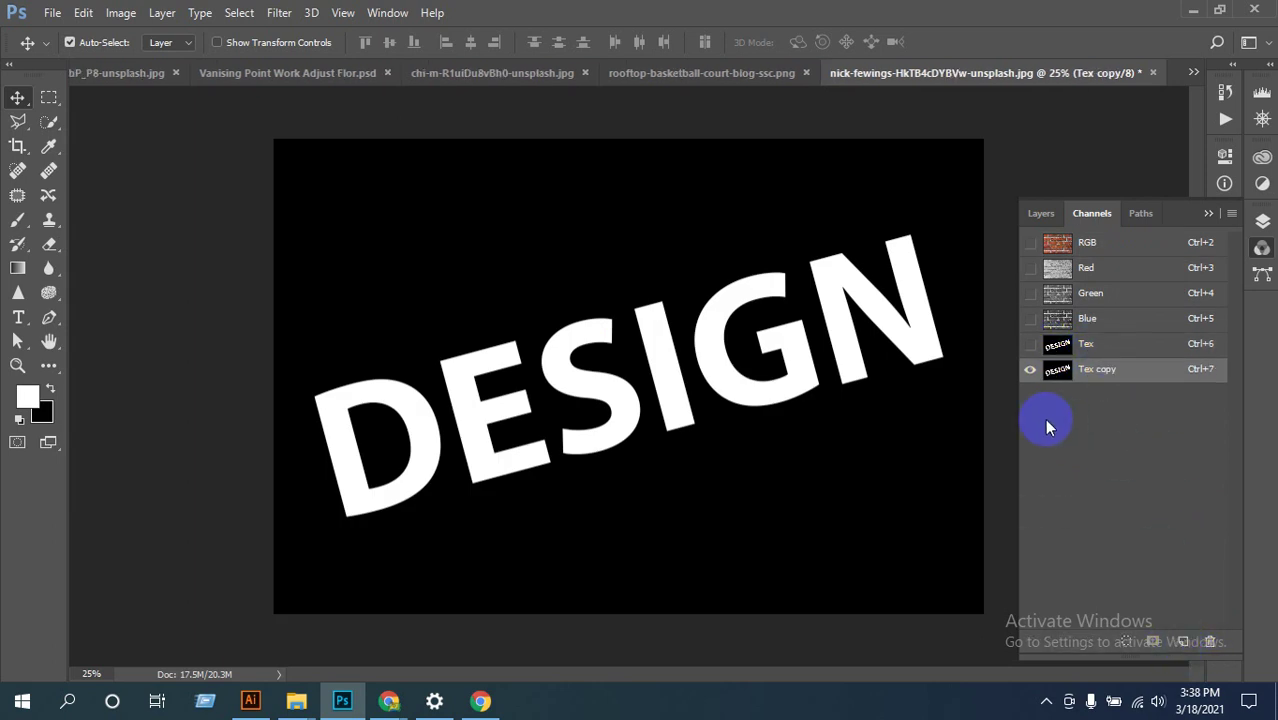
pyautogui.doubleClick(1104, 371)
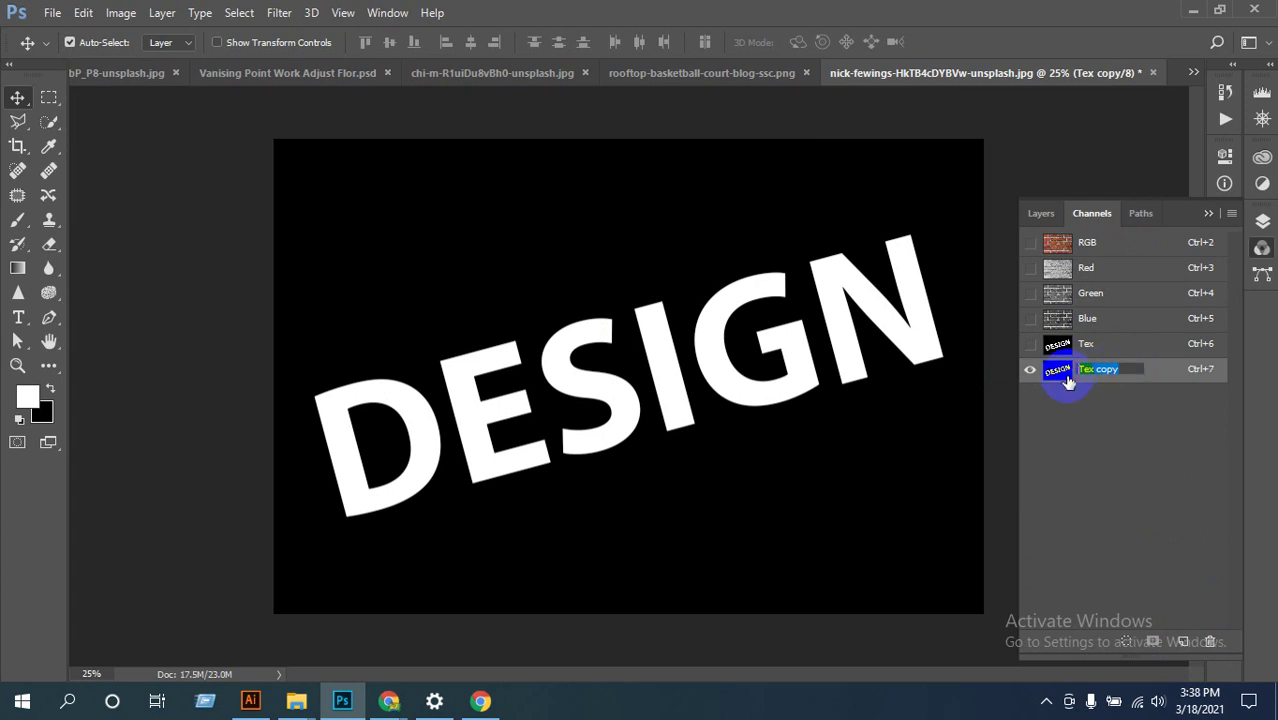
pyautogui.write('tex2')
pyautogui.click(1146, 452)
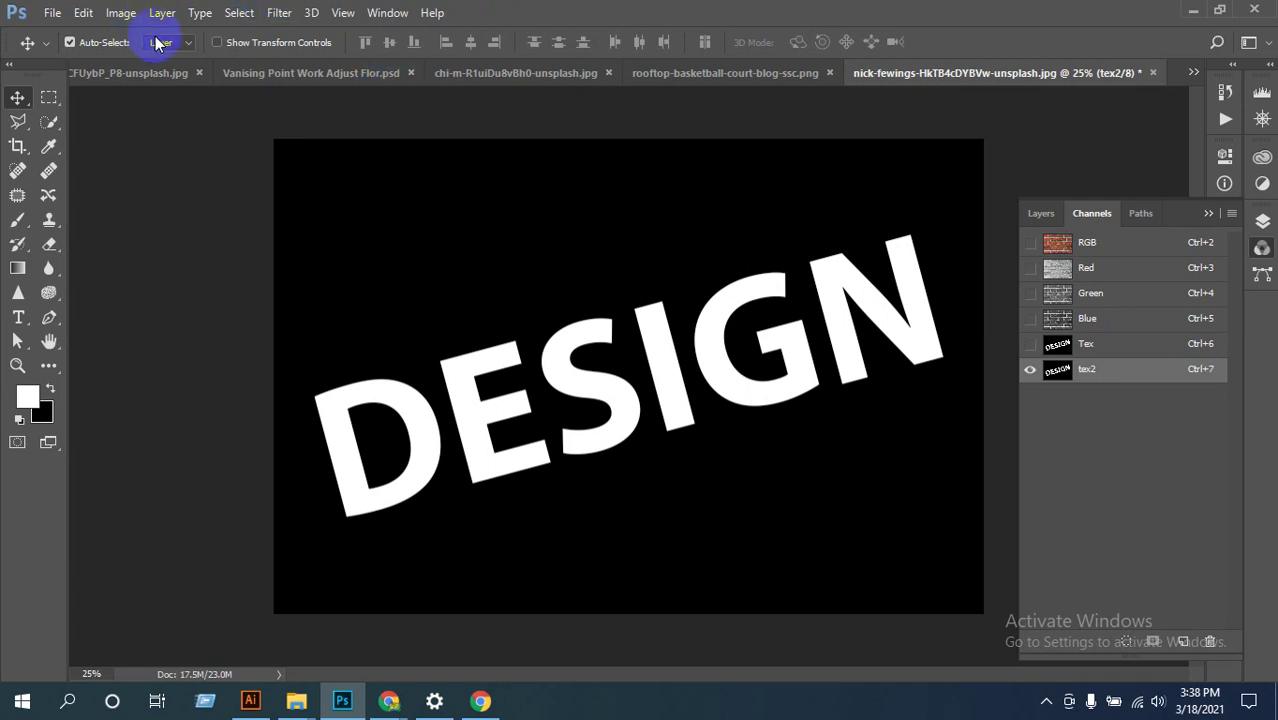
# Step: Apply a Gaussian Blur with a 3.0 pixel radius to the tex2 channel
pyautogui.click(279, 13)
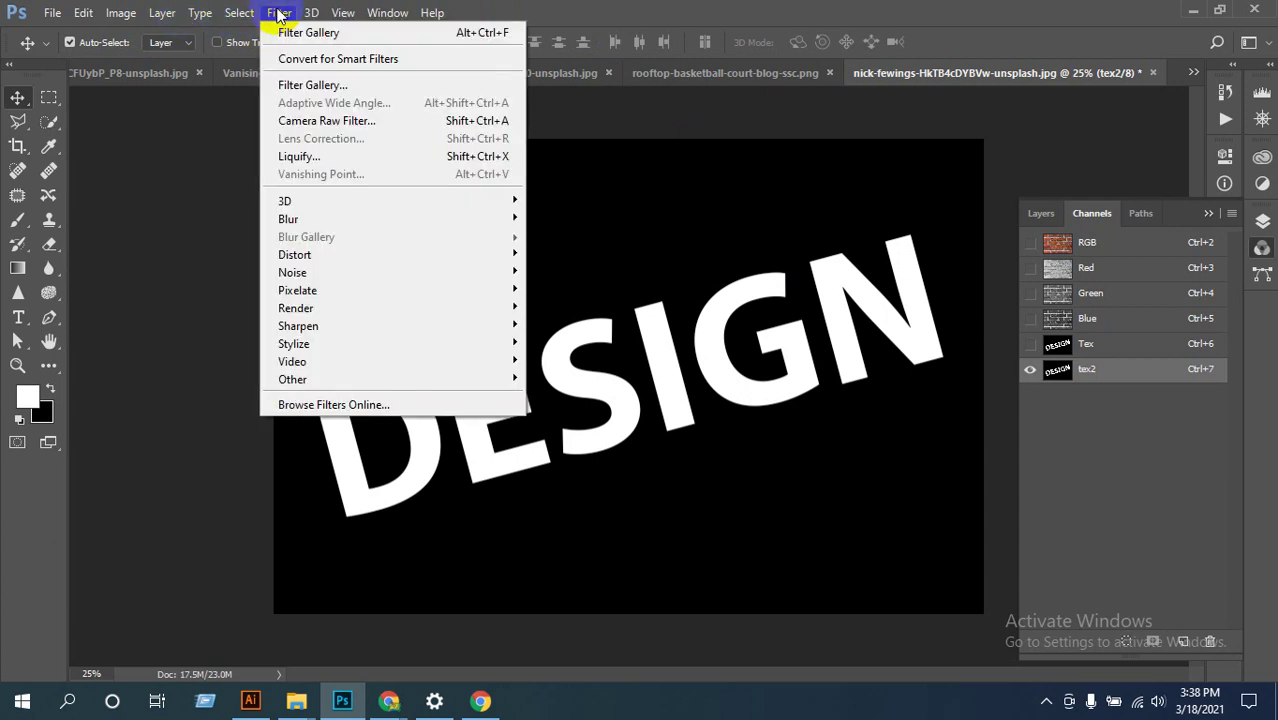
pyautogui.moveTo(360, 228)
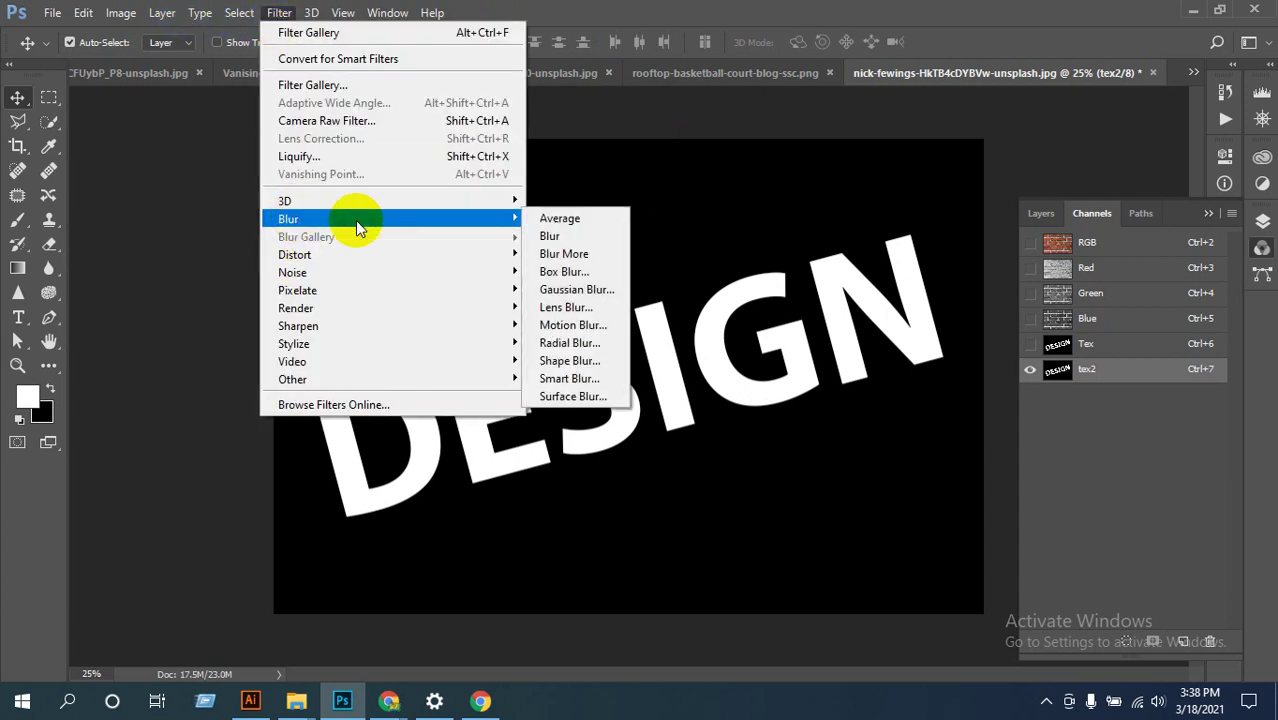
pyautogui.click(577, 289)
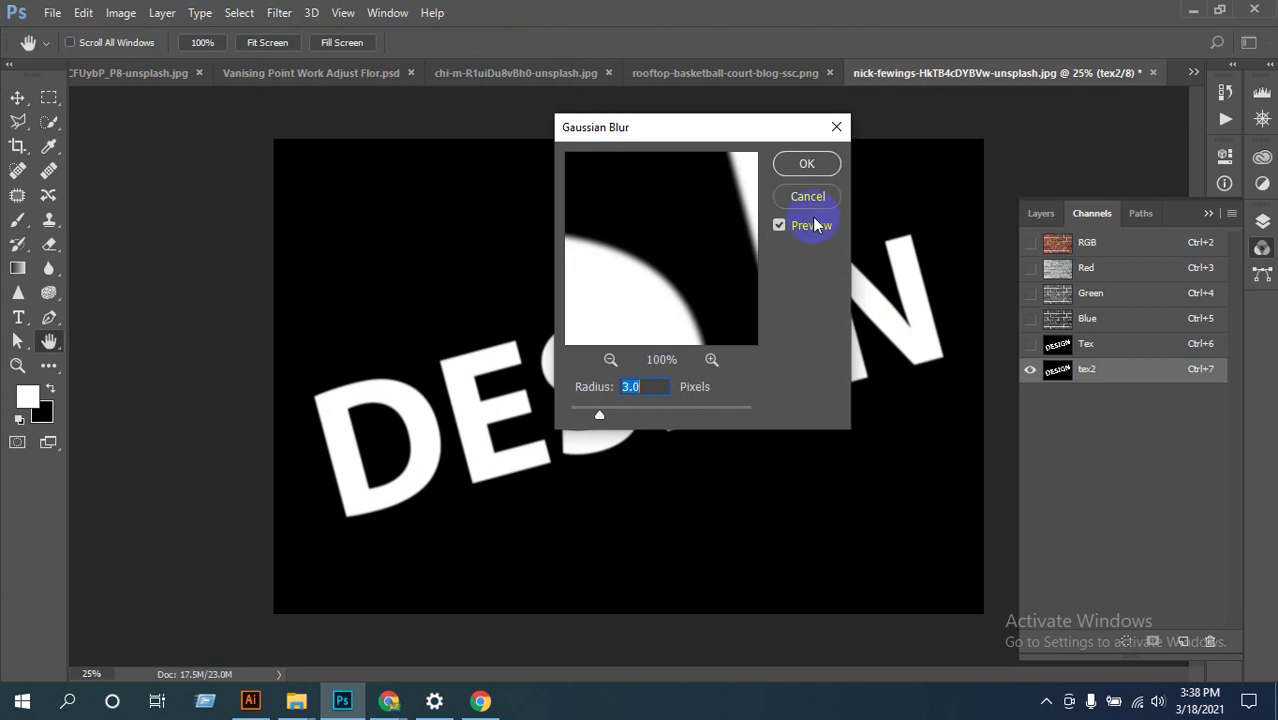
pyautogui.click(694, 332)
pyautogui.click(610, 359)
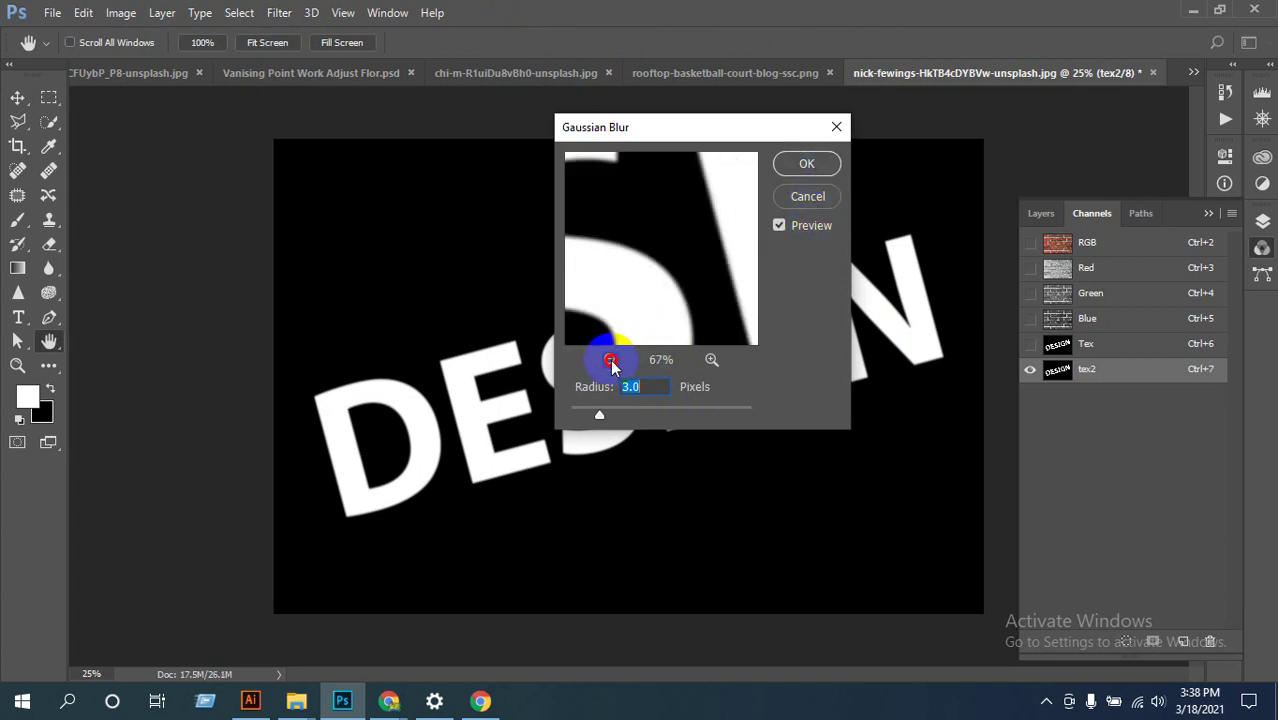
pyautogui.click(610, 359)
pyautogui.click(807, 164)
pyautogui.press('v')
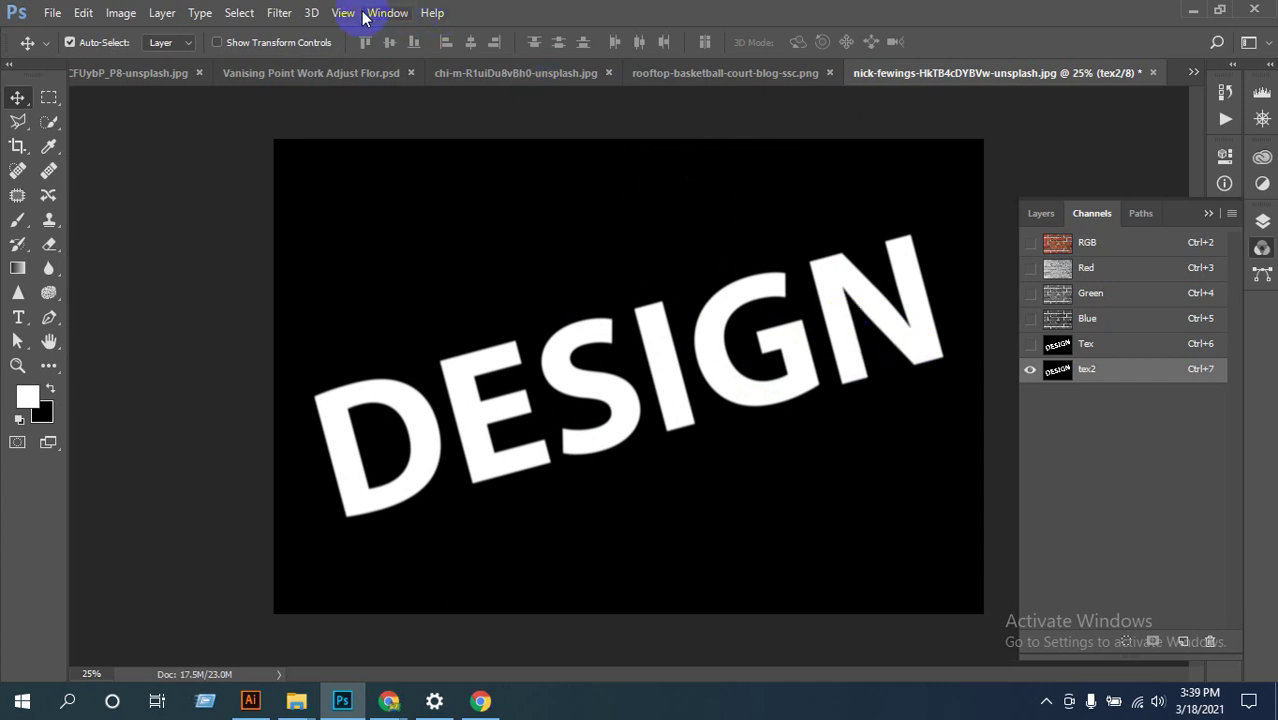
# Step: Apply the Dry Brush artistic filter to the tex2 channel with brush size 2, brush detail 2 and texture 1
pyautogui.click(280, 13)
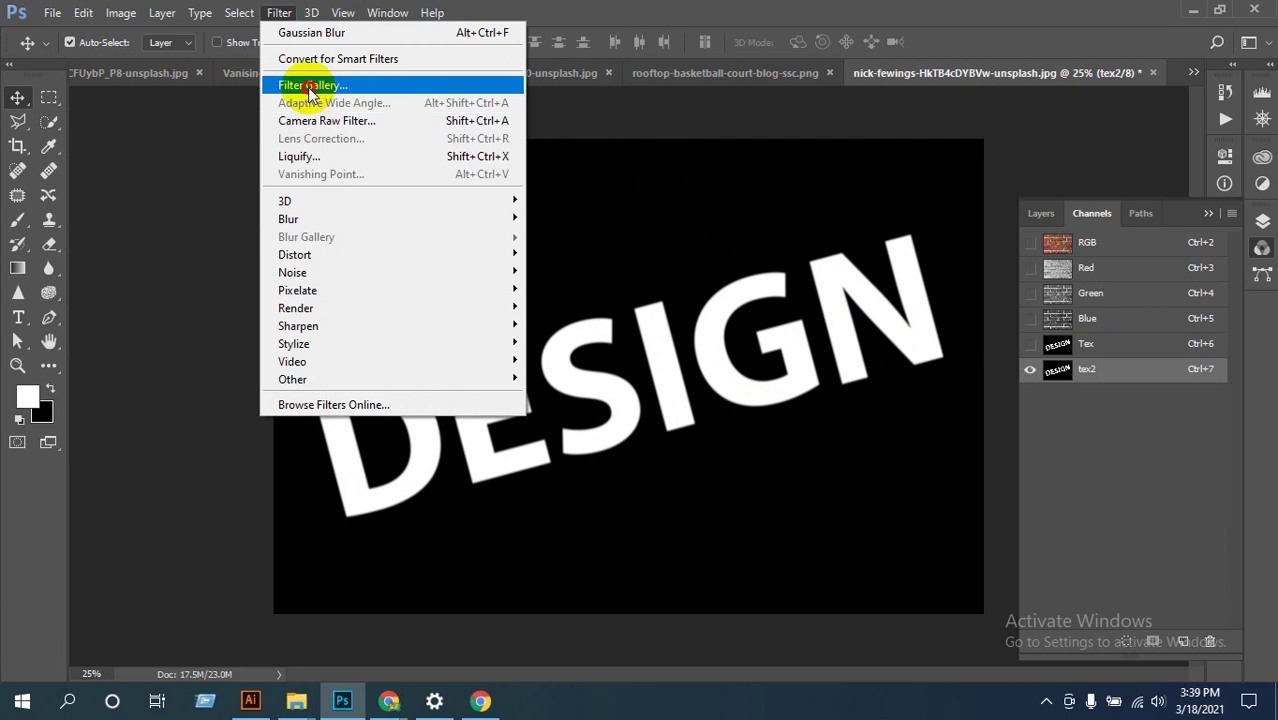
pyautogui.click(508, 130)
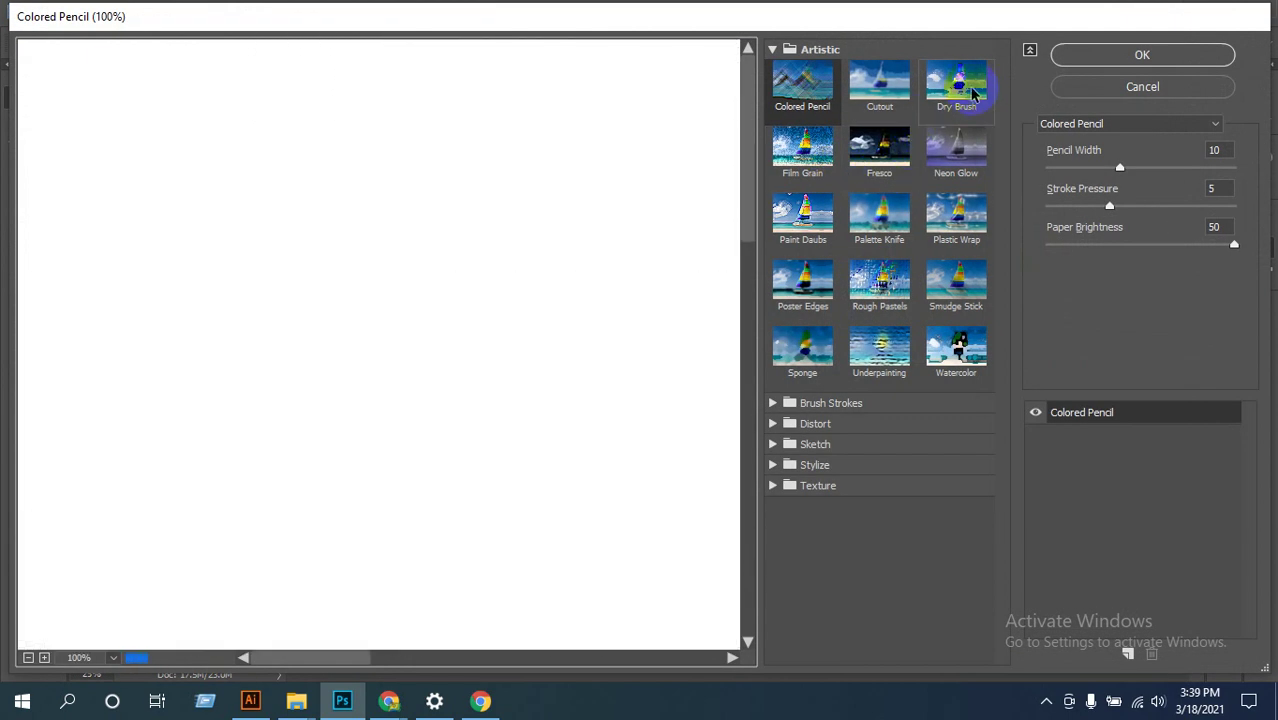
pyautogui.click(970, 92)
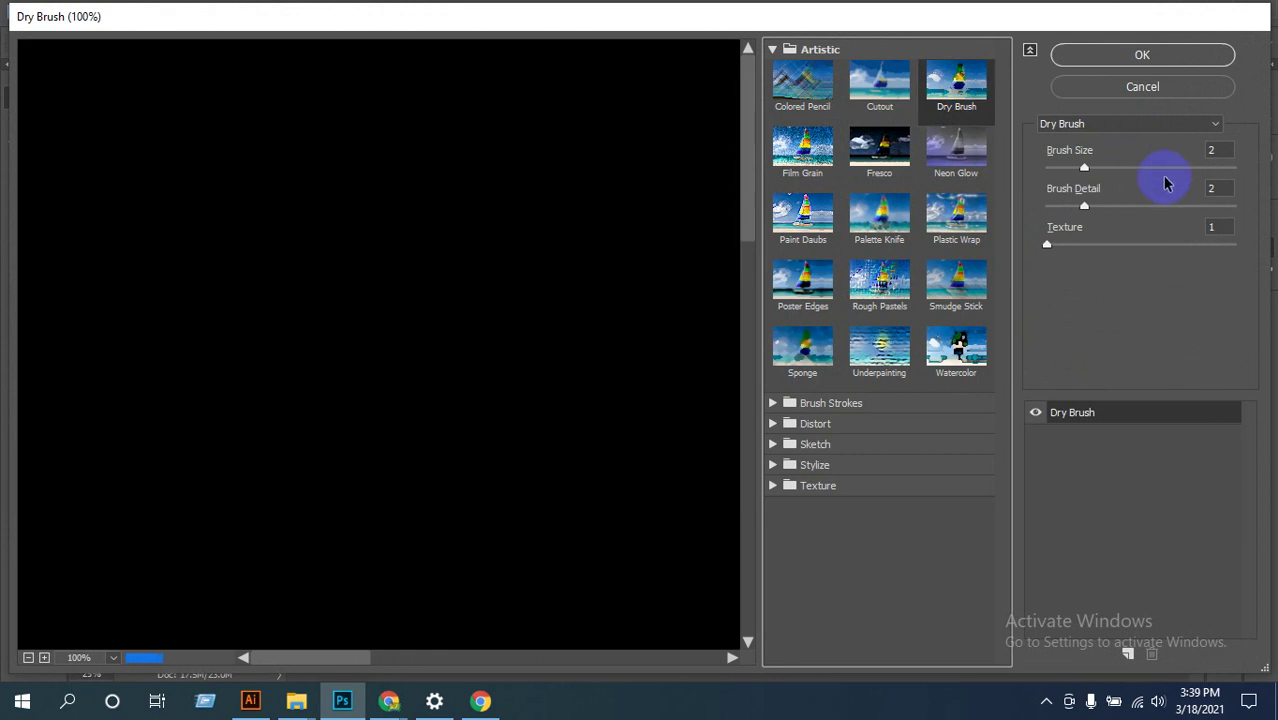
pyautogui.click(1113, 53)
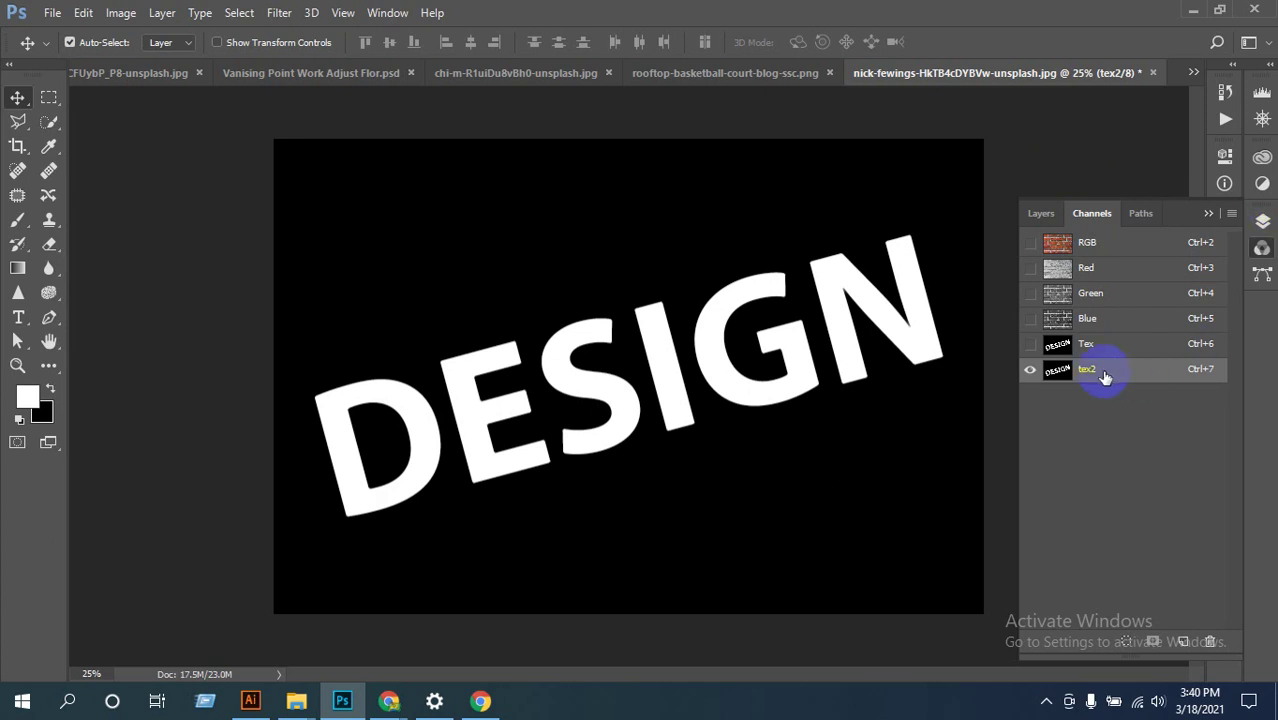
# Step: Load the tex2 channel as a selection and add a new layer named Design above the brick background
pyautogui.keyDown('ctrl'); pyautogui.click(1057, 383); pyautogui.keyUp('ctrl')
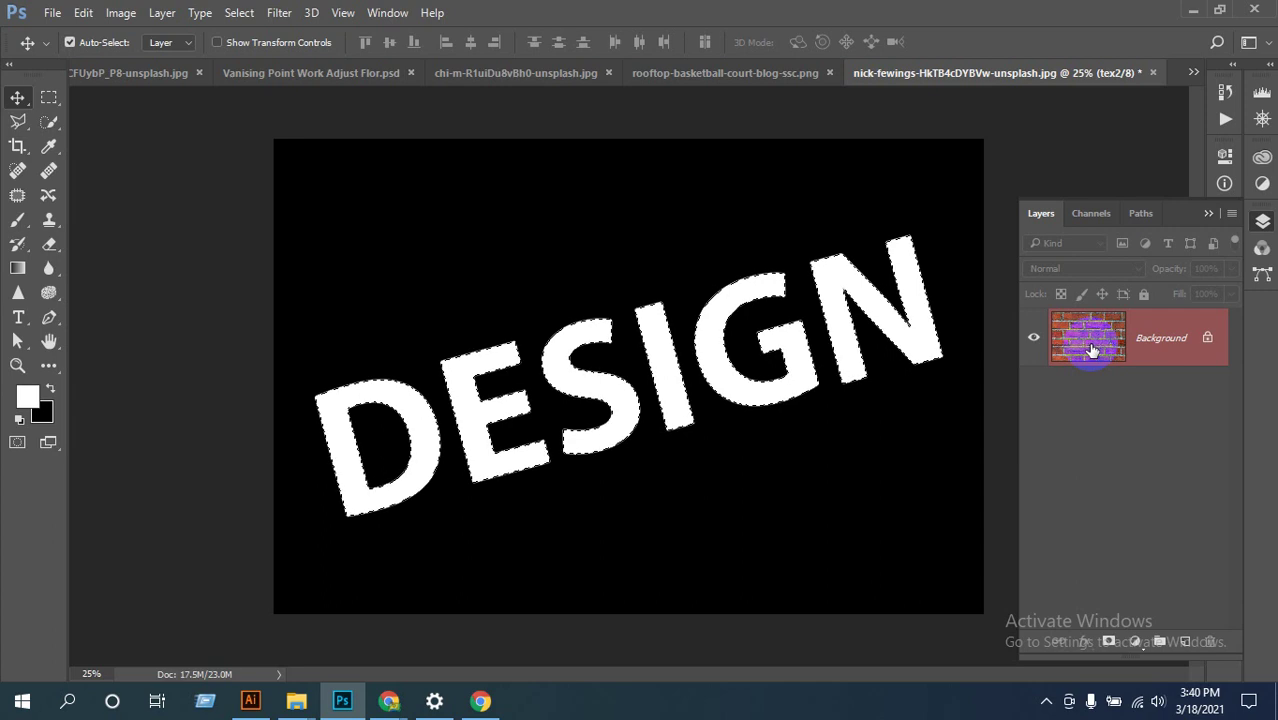
pyautogui.click(1182, 643)
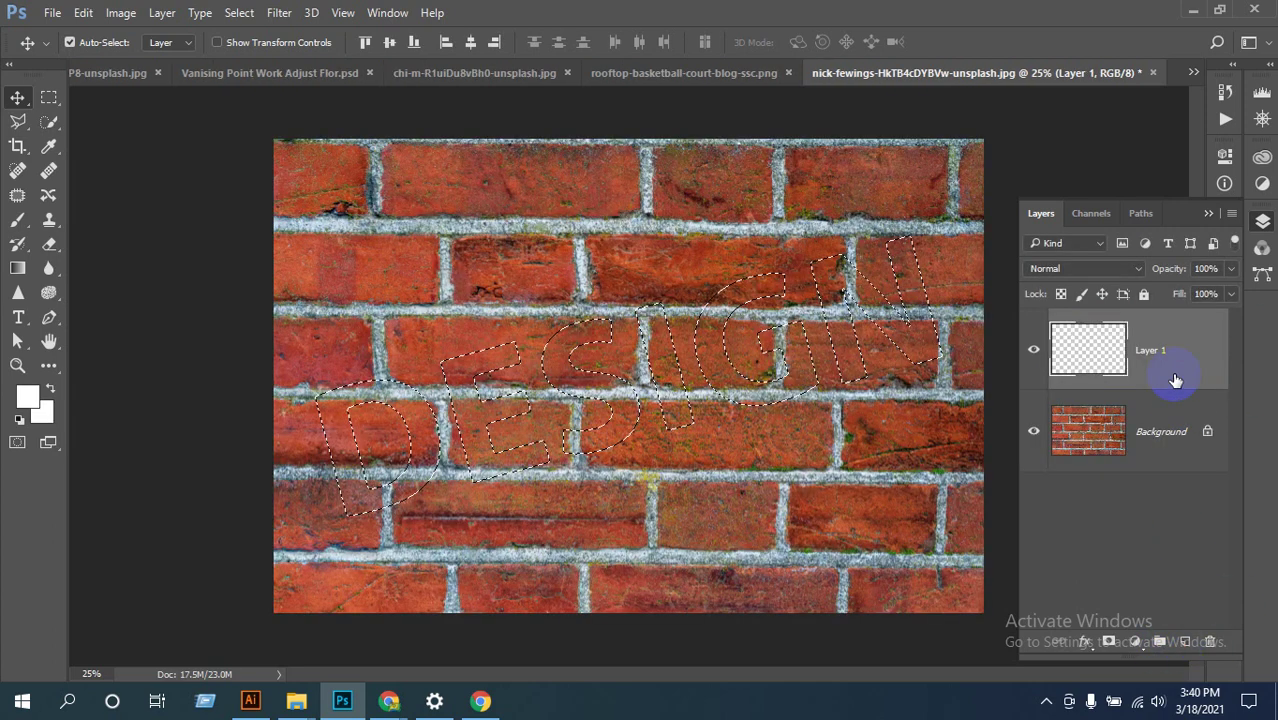
pyautogui.click(1138, 352)
pyautogui.doubleClick(1140, 351)
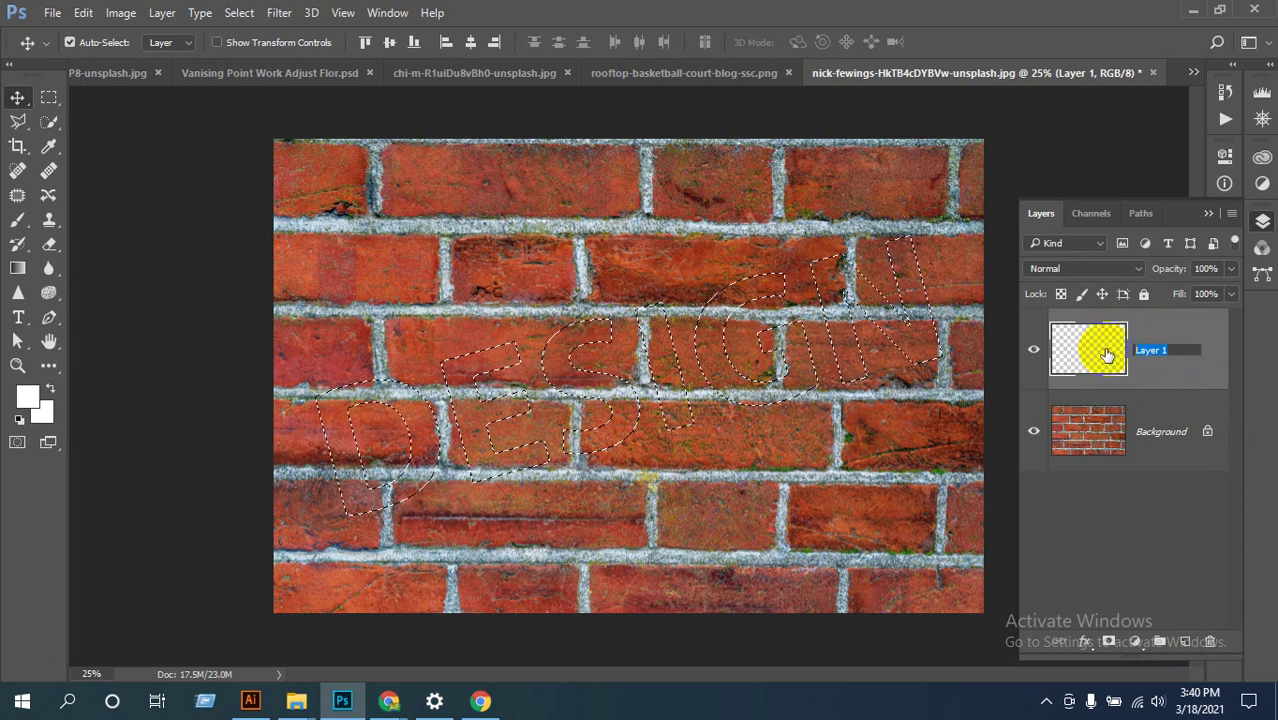
pyautogui.write('Desi')
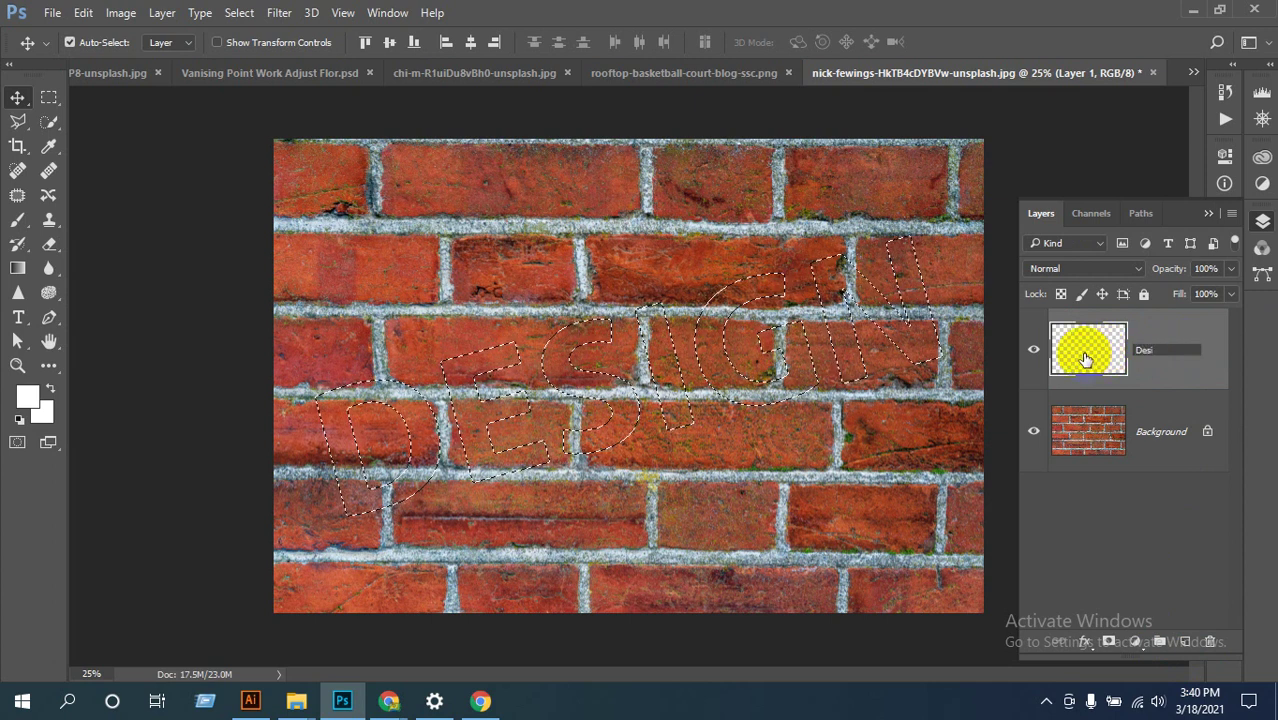
pyautogui.write('gn')
pyautogui.click(1112, 381)
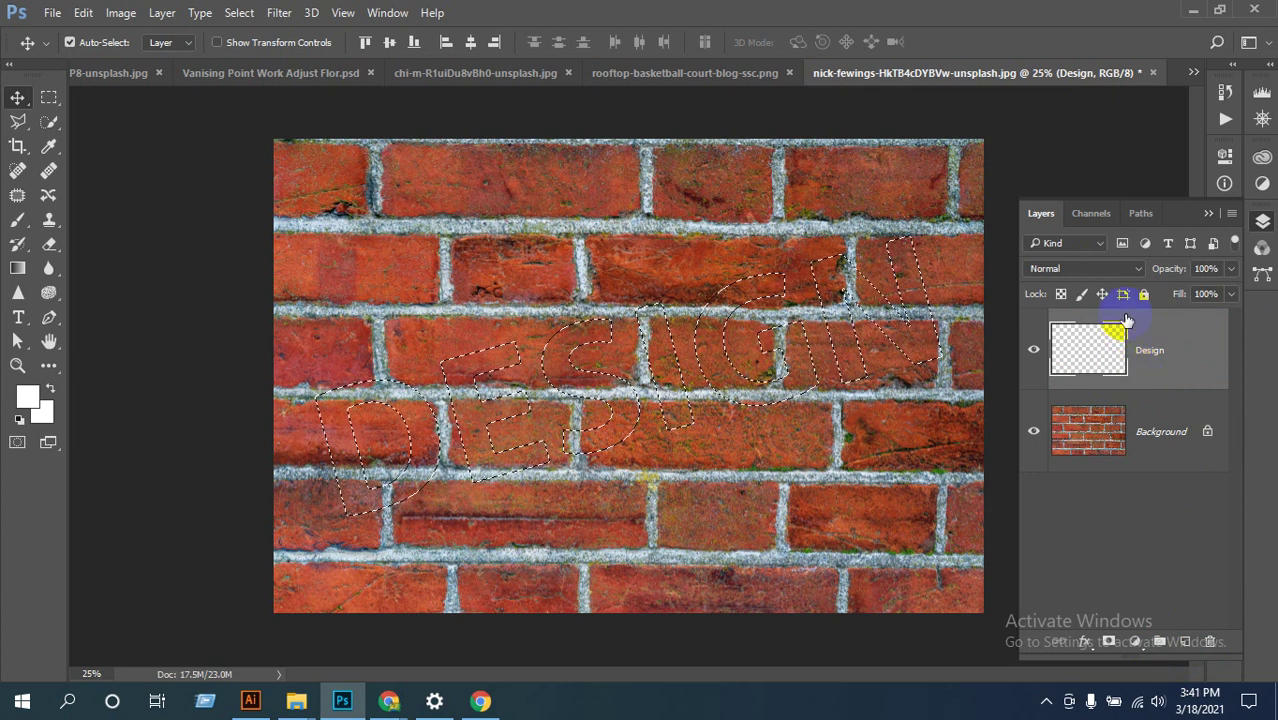
pyautogui.click(1034, 350)
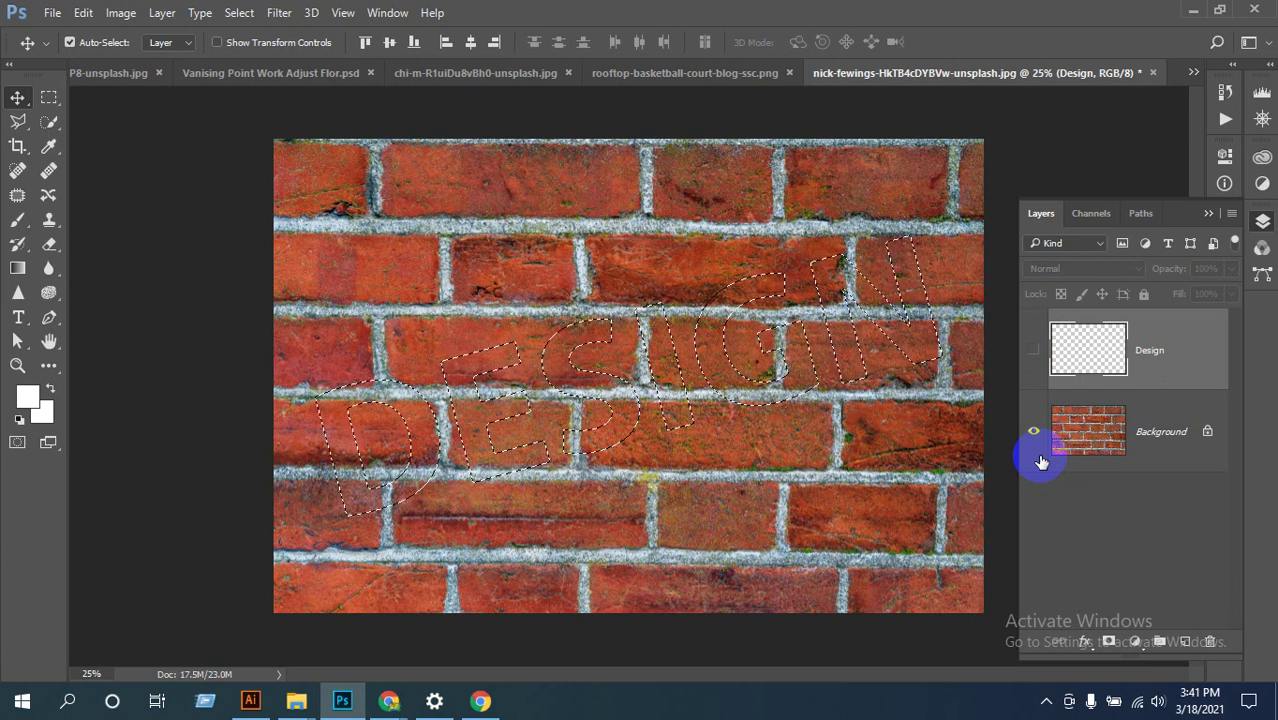
pyautogui.click(1033, 350)
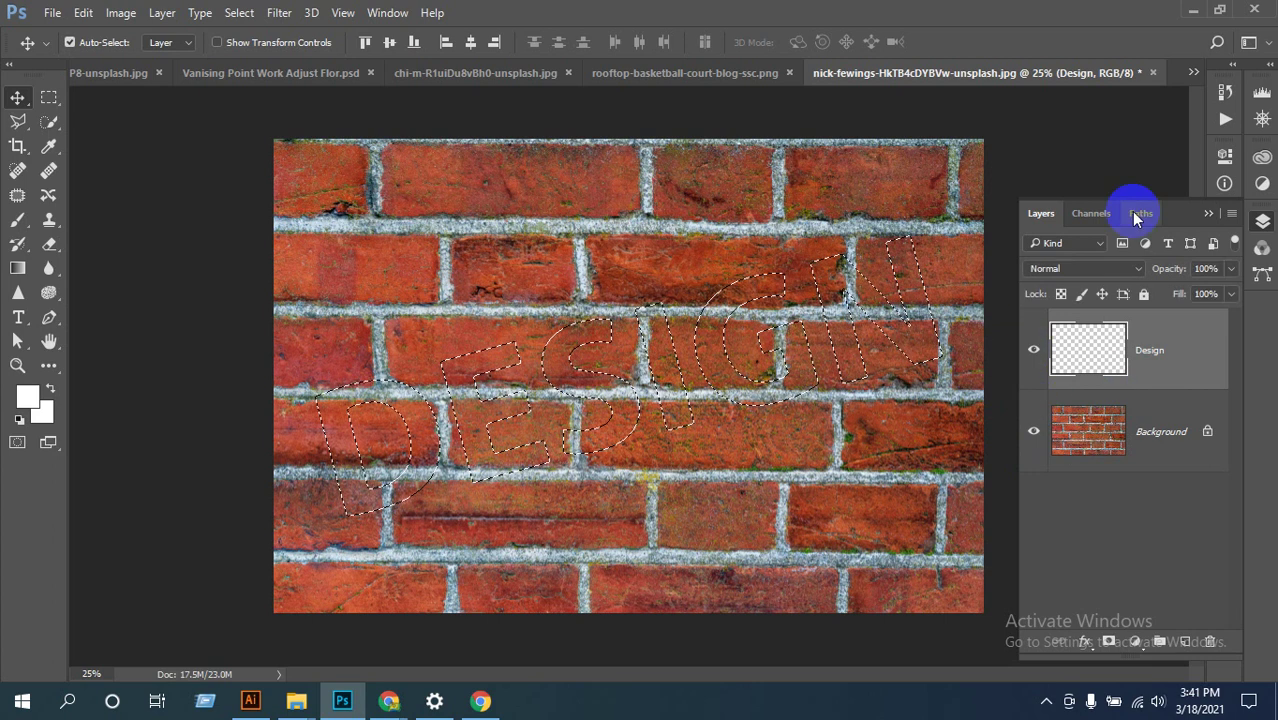
# Step: Undo the naming and creation of the Design layer, leaving only the brick background layer
pyautogui.click(1100, 215)
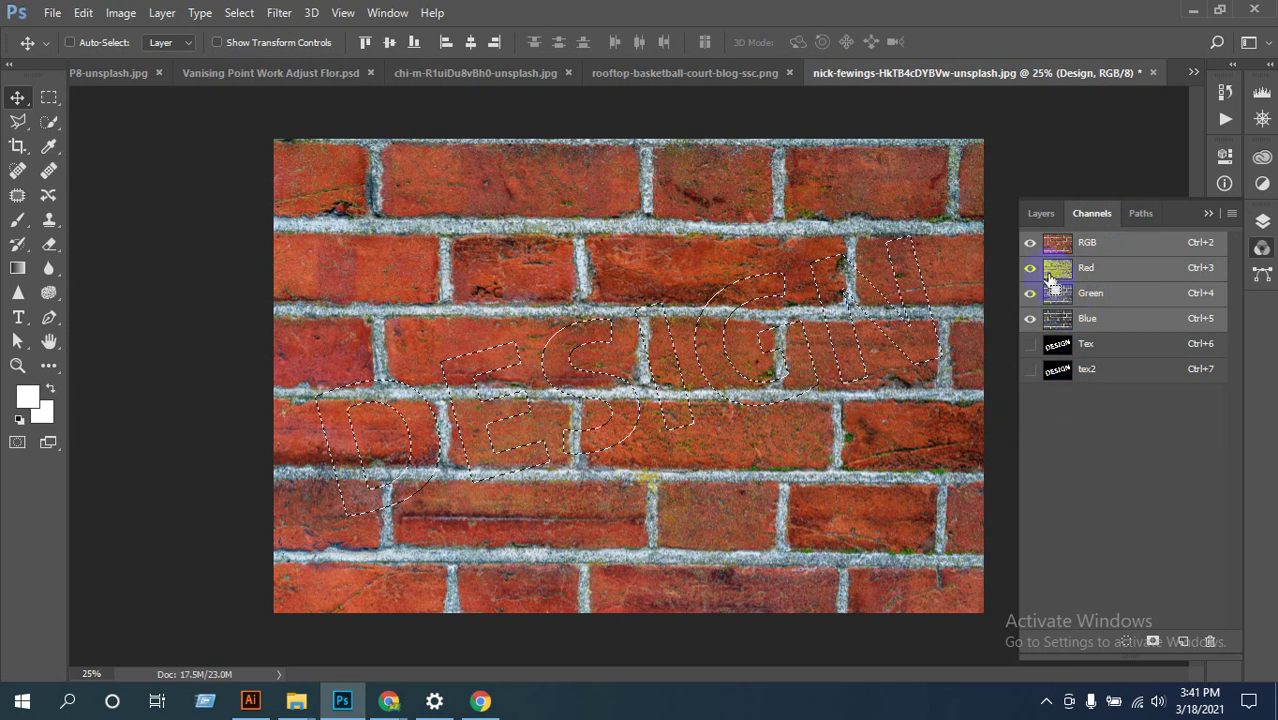
pyautogui.click(1041, 217)
pyautogui.click(1032, 432)
pyautogui.hotkey('ctrl', 'alt', 'z')
pyautogui.hotkey('ctrl', 'alt', 'z')
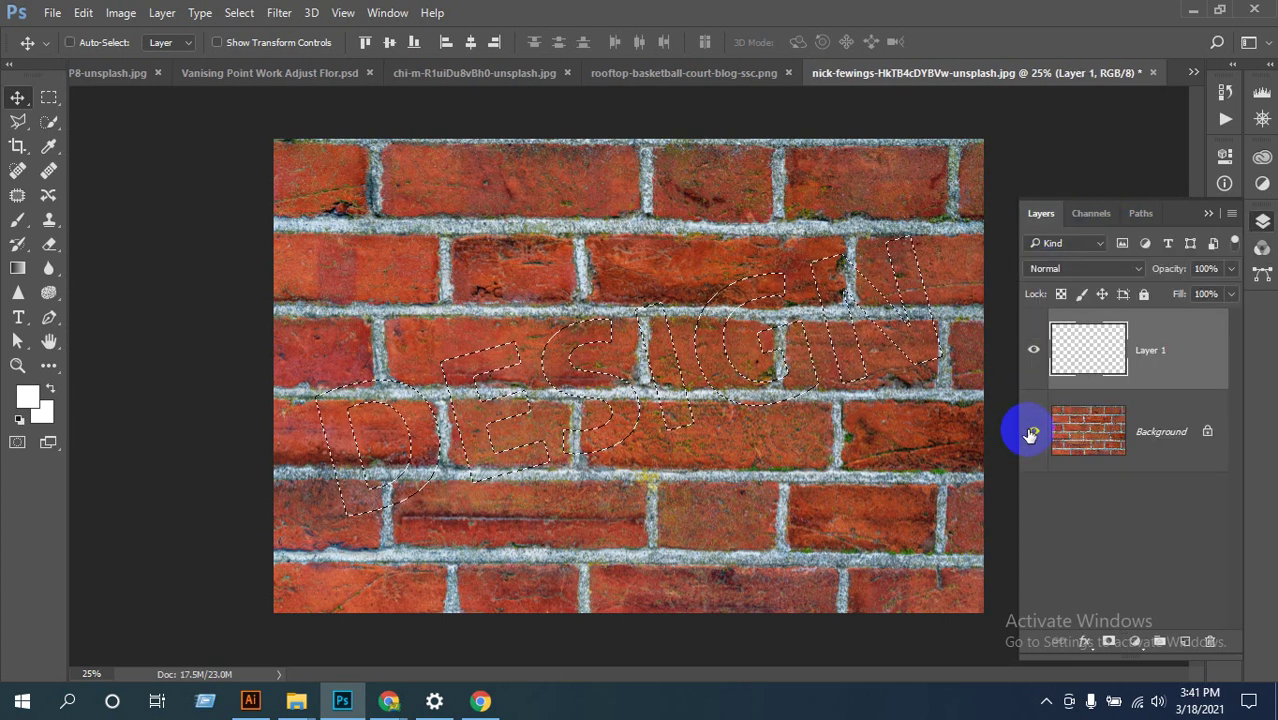
pyautogui.click(1070, 411)
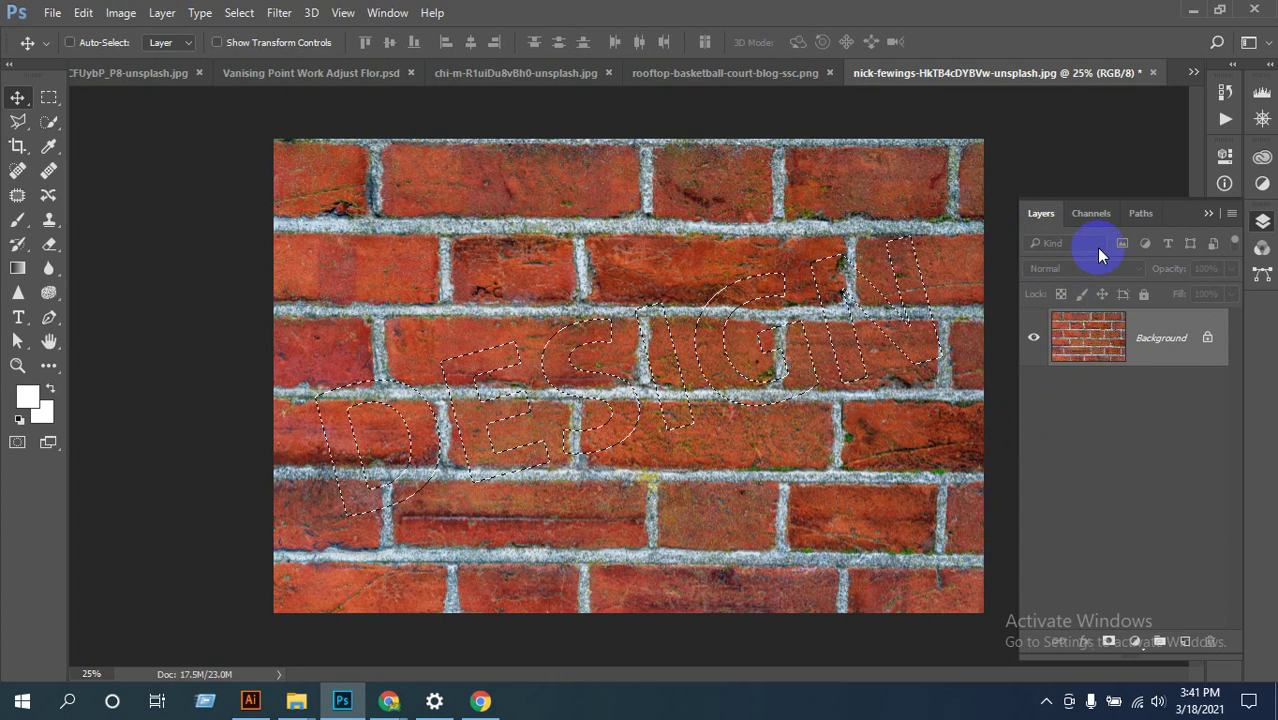
# Step: Display the tex2 channel on its own and deselect the text selection
pyautogui.click(1097, 214)
pyautogui.click(1090, 368)
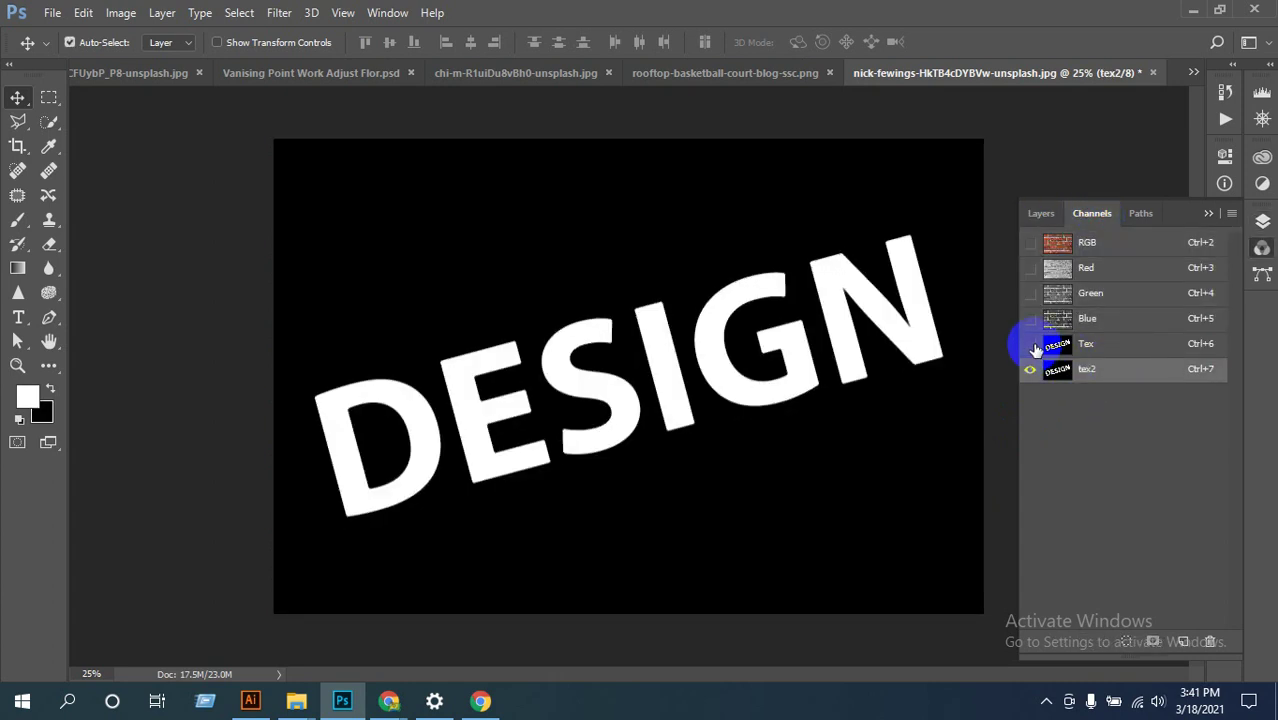
pyautogui.hotkey('ctrl', 'd')
pyautogui.click(1141, 381)
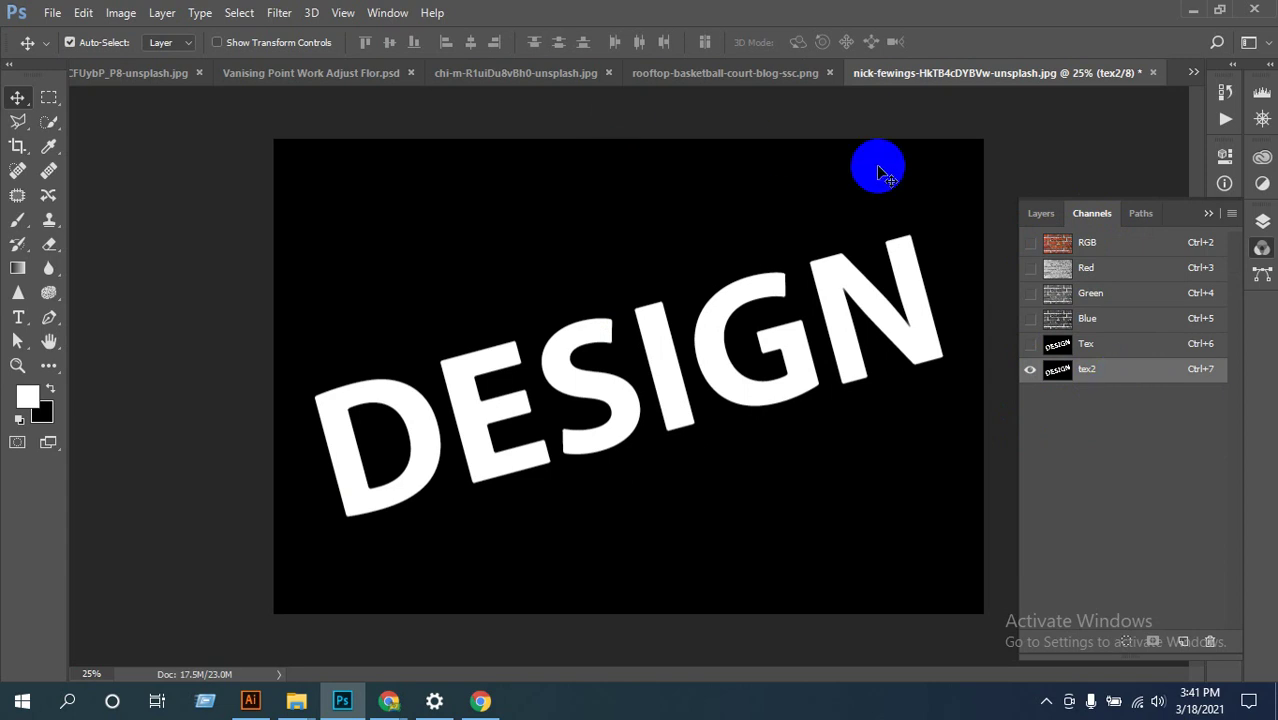
# Step: Add a new blank layer above the brick background
pyautogui.click(1039, 216)
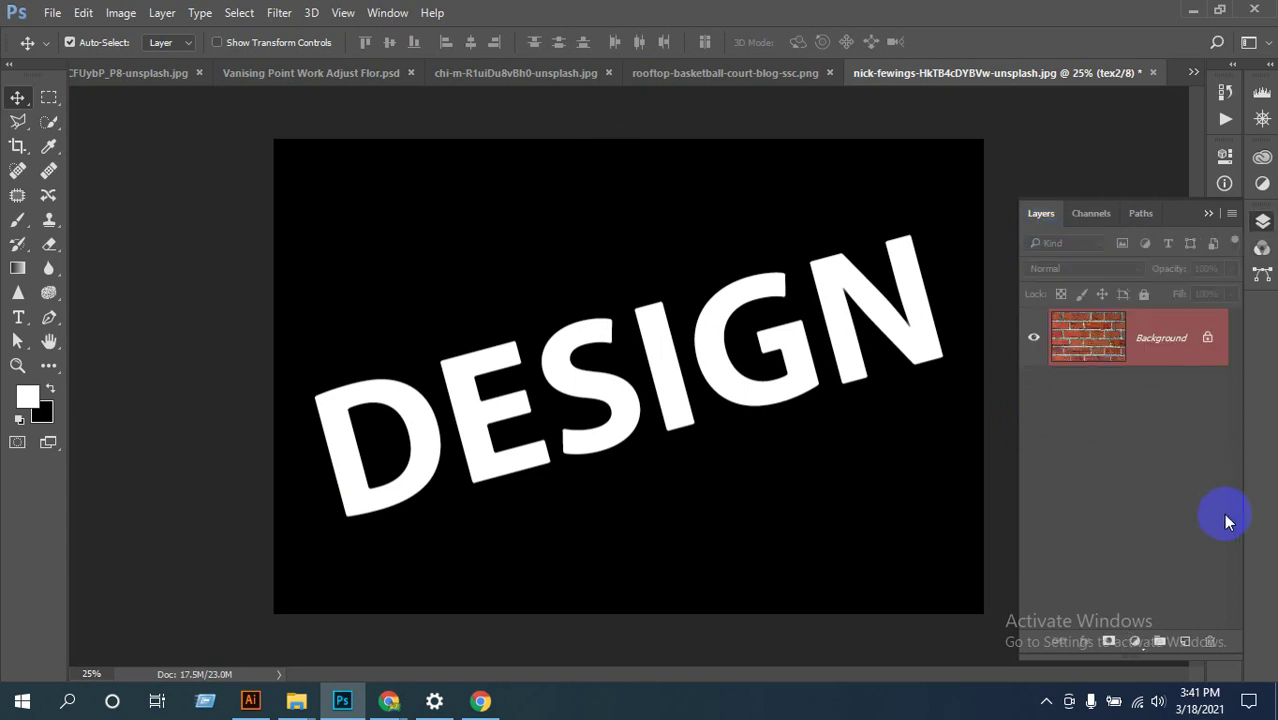
pyautogui.click(1185, 641)
pyautogui.click(1097, 360)
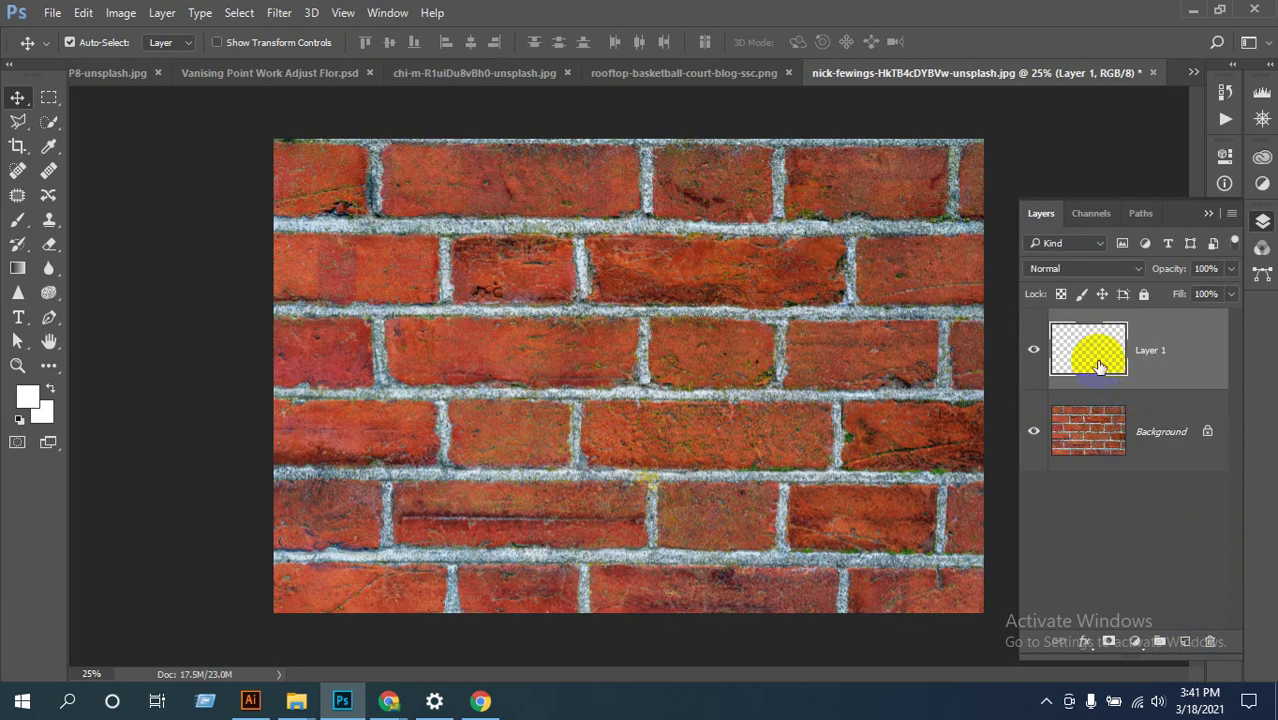
pyautogui.doubleClick(1152, 356)
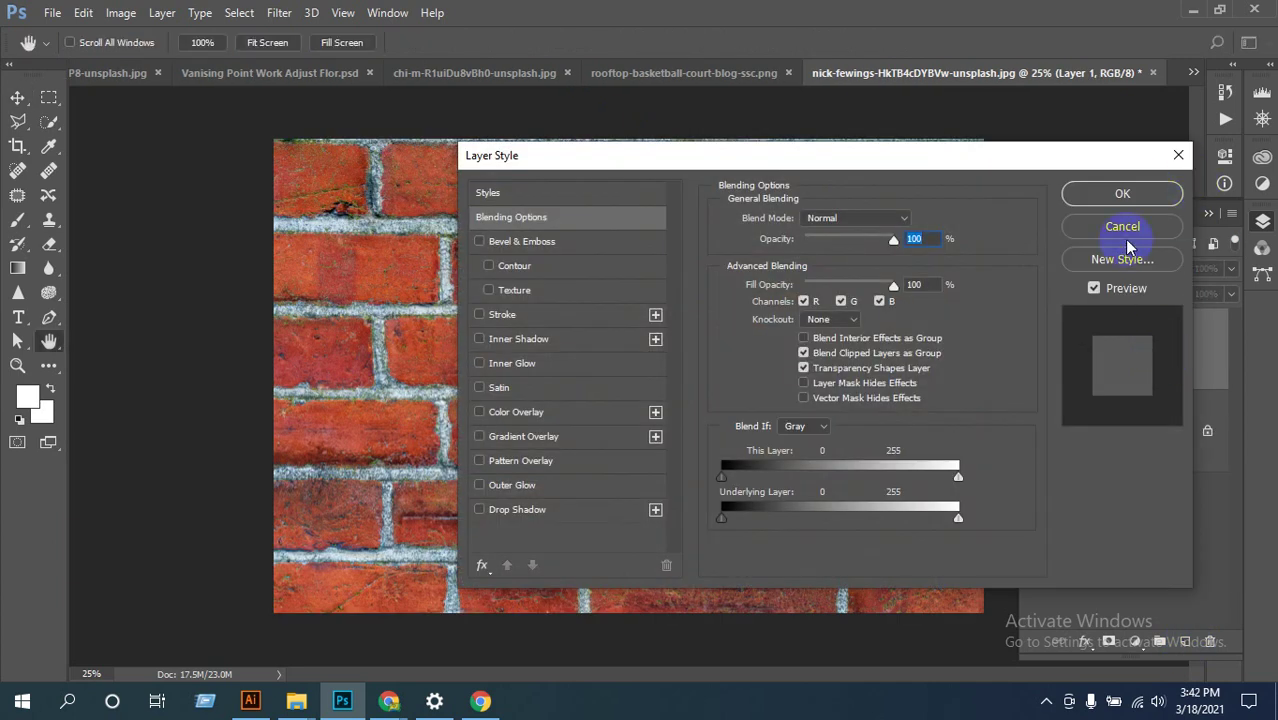
pyautogui.click(1122, 227)
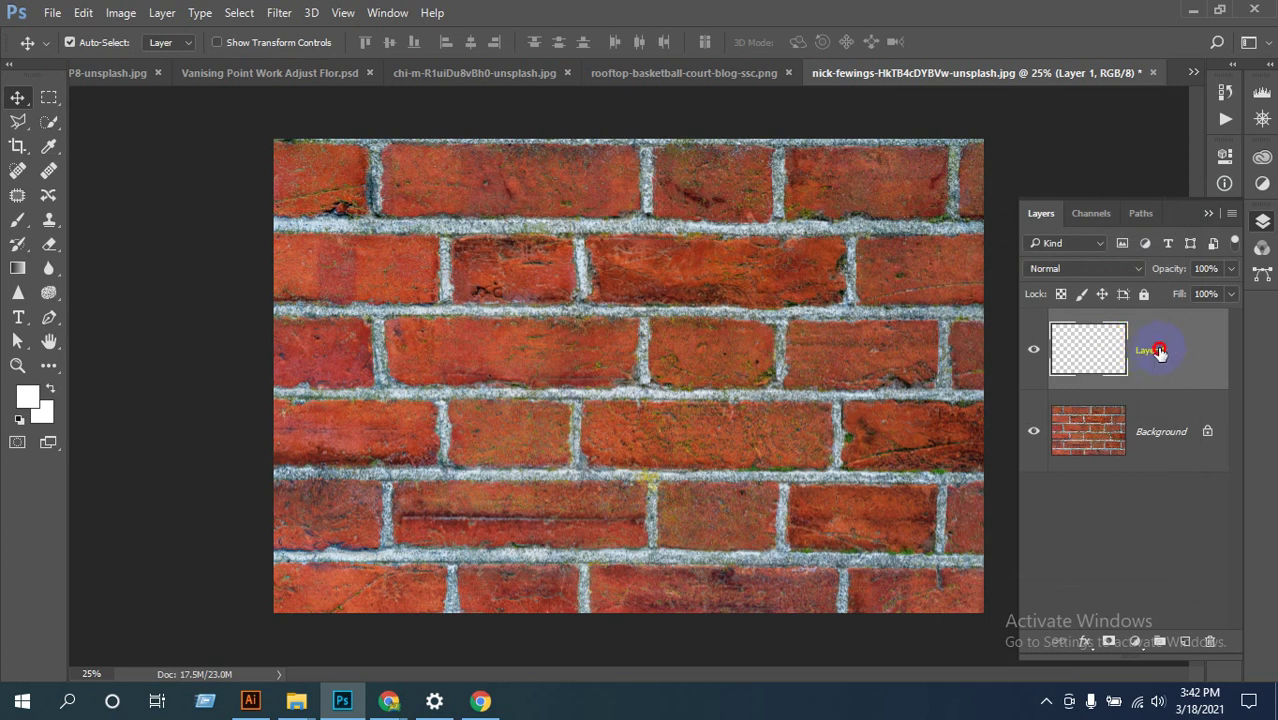
pyautogui.doubleClick(1163, 357)
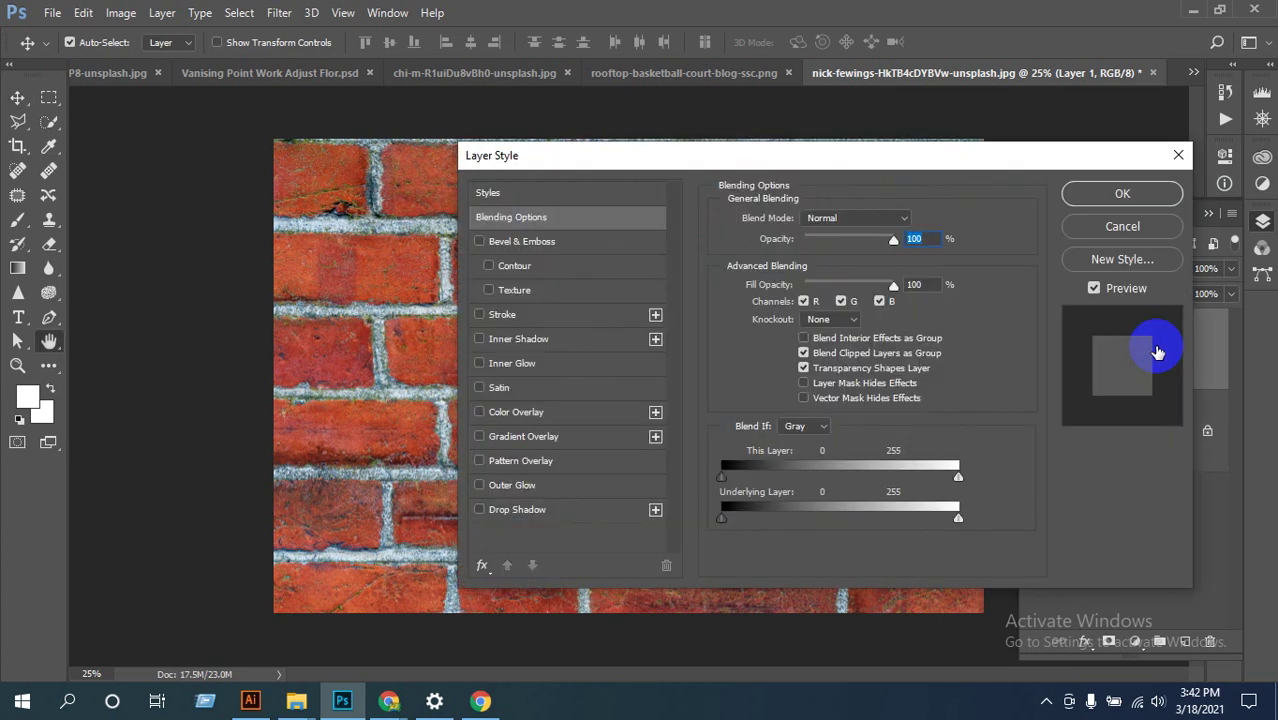
pyautogui.click(1140, 235)
pyautogui.click(1130, 510)
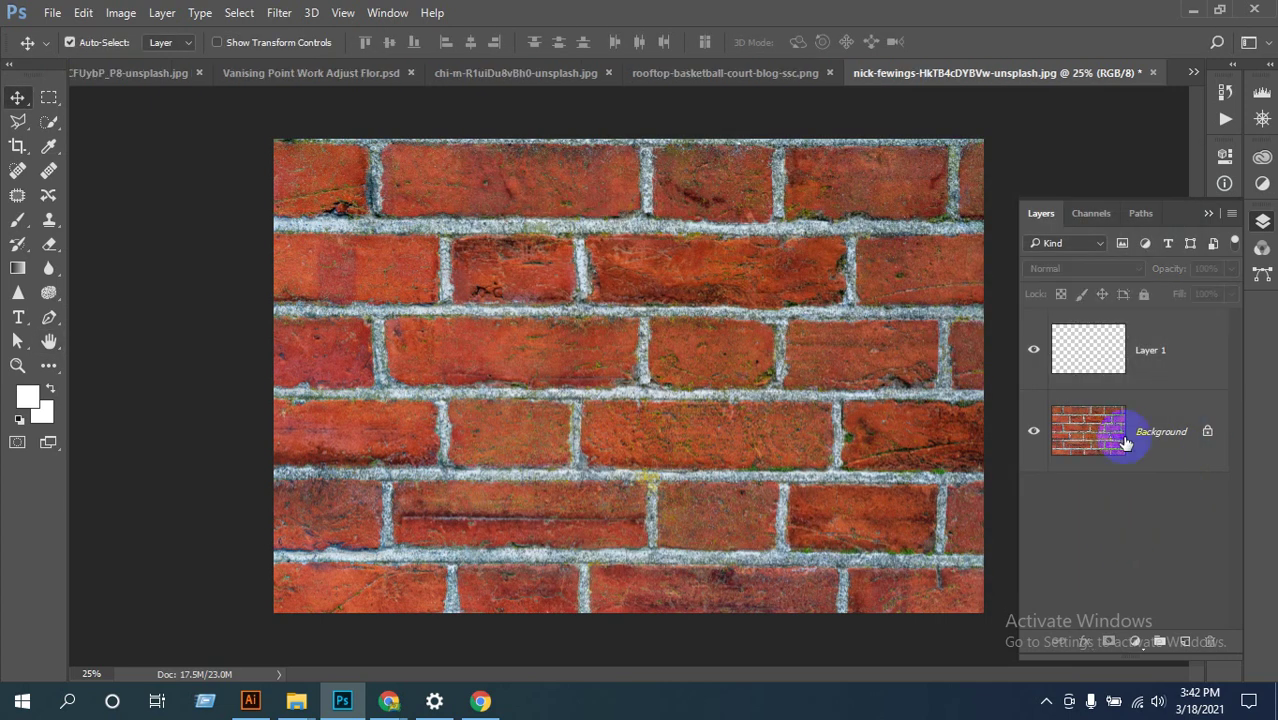
# Step: Open the new blank layer's name for editing
pyautogui.doubleClick(1152, 355)
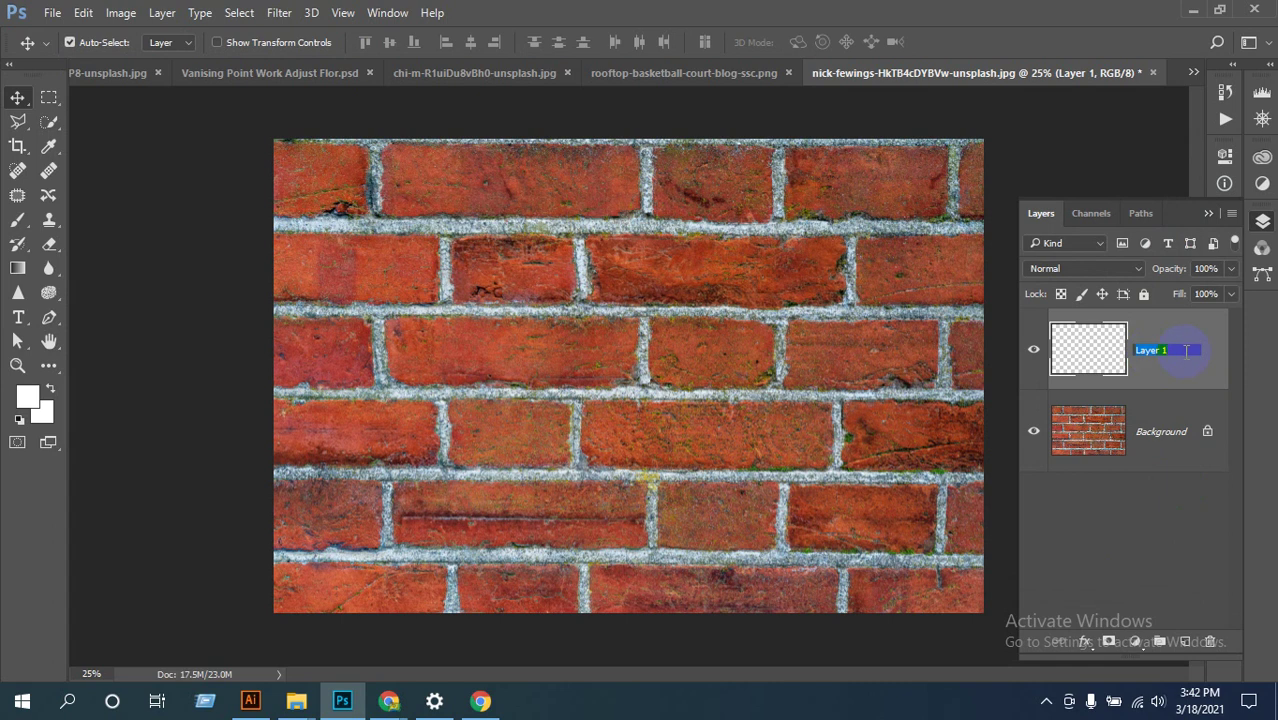
# Step: Rename the empty layer above the Background as Design
pyautogui.write('Design')
pyautogui.click(1160, 522)
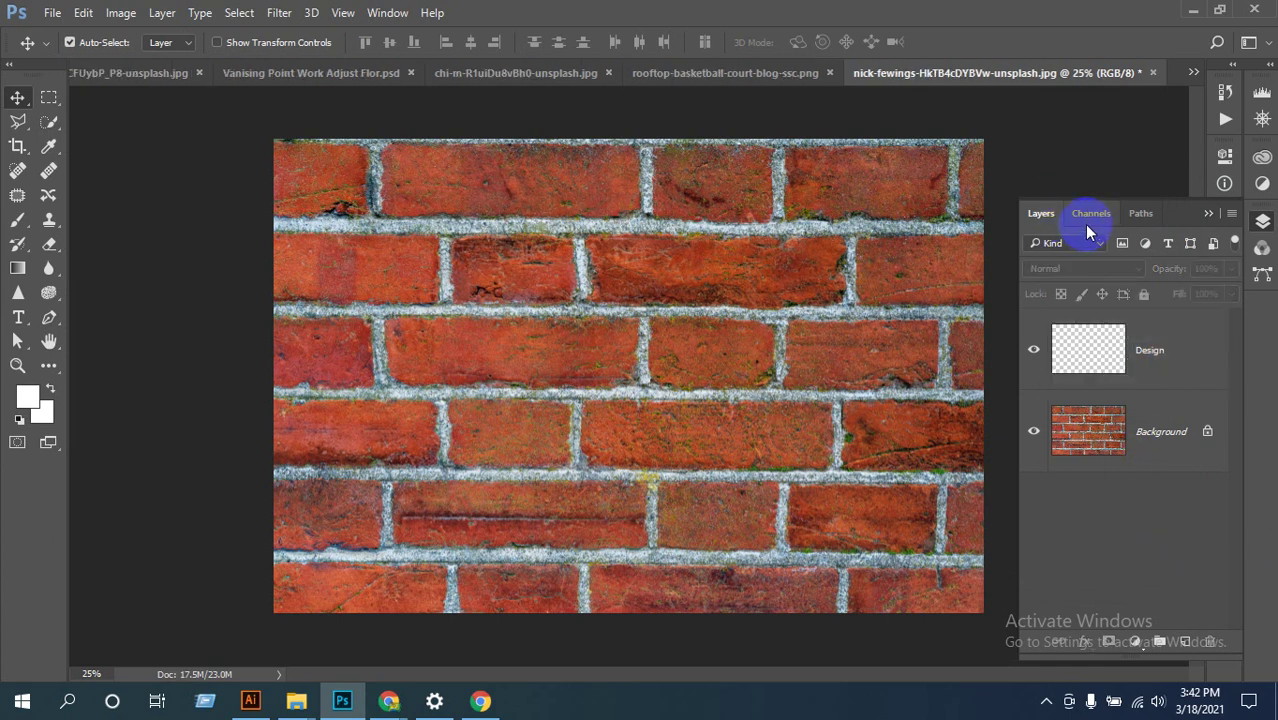
pyautogui.click(1088, 214)
pyautogui.click(1114, 378)
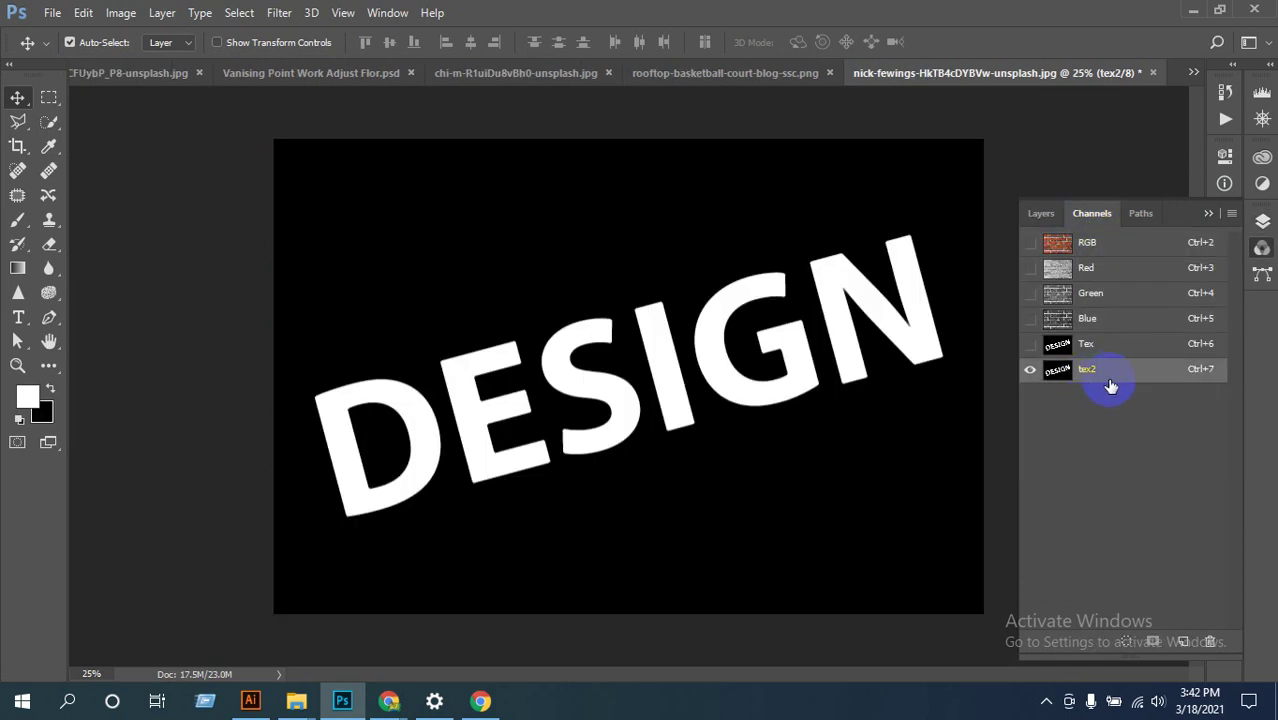
pyautogui.keyDown('ctrl'); pyautogui.click(1058, 374); pyautogui.keyUp('ctrl')
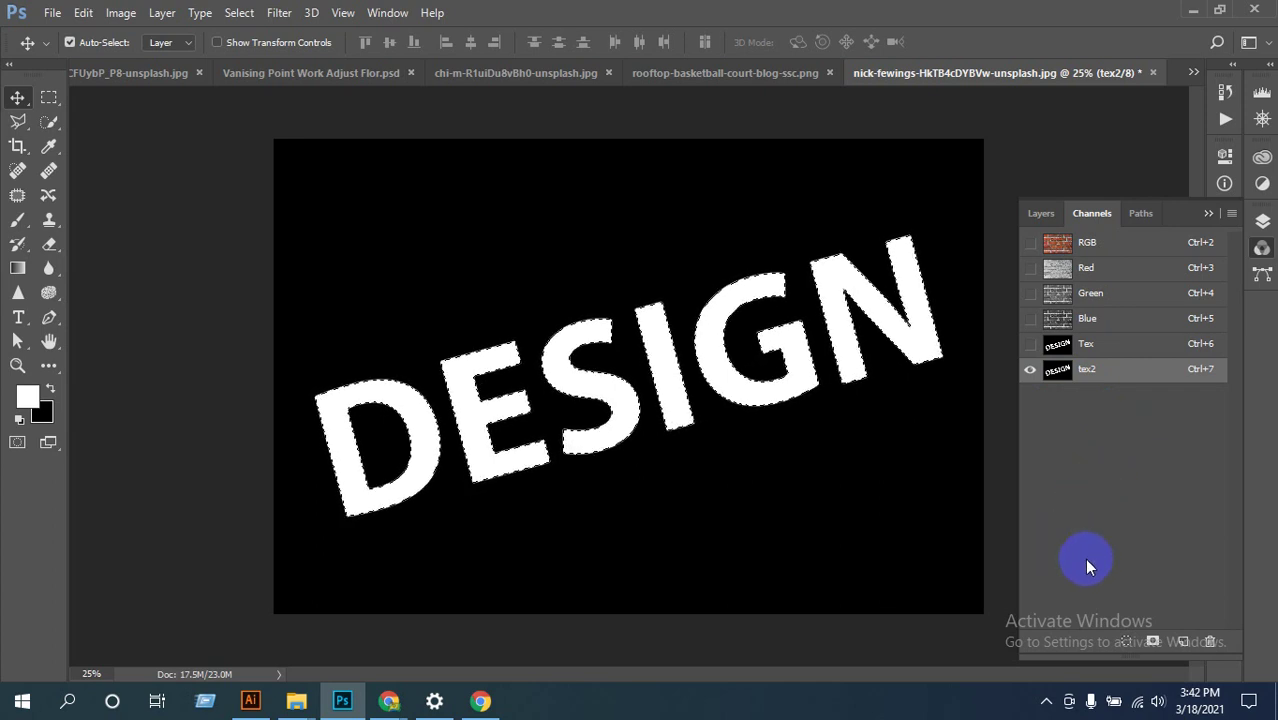
pyautogui.click(1099, 252)
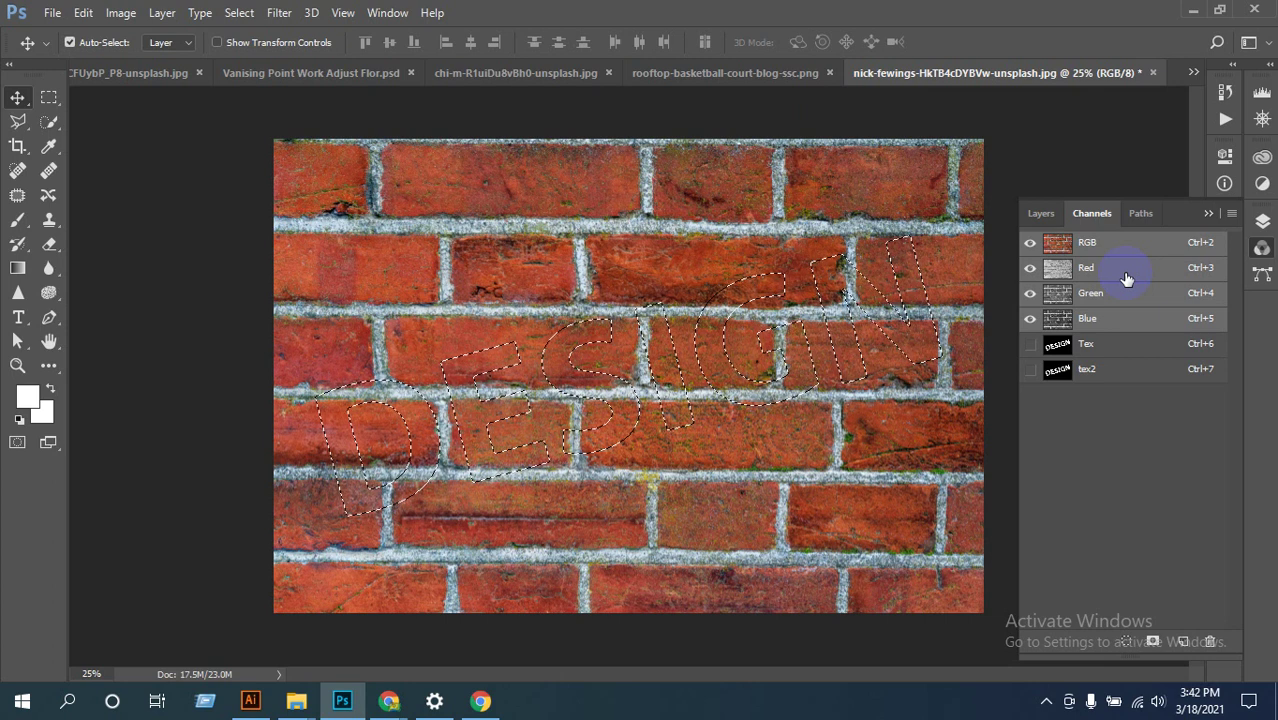
pyautogui.keyDown('ctrl'); pyautogui.click(1058, 320); pyautogui.keyUp('ctrl')
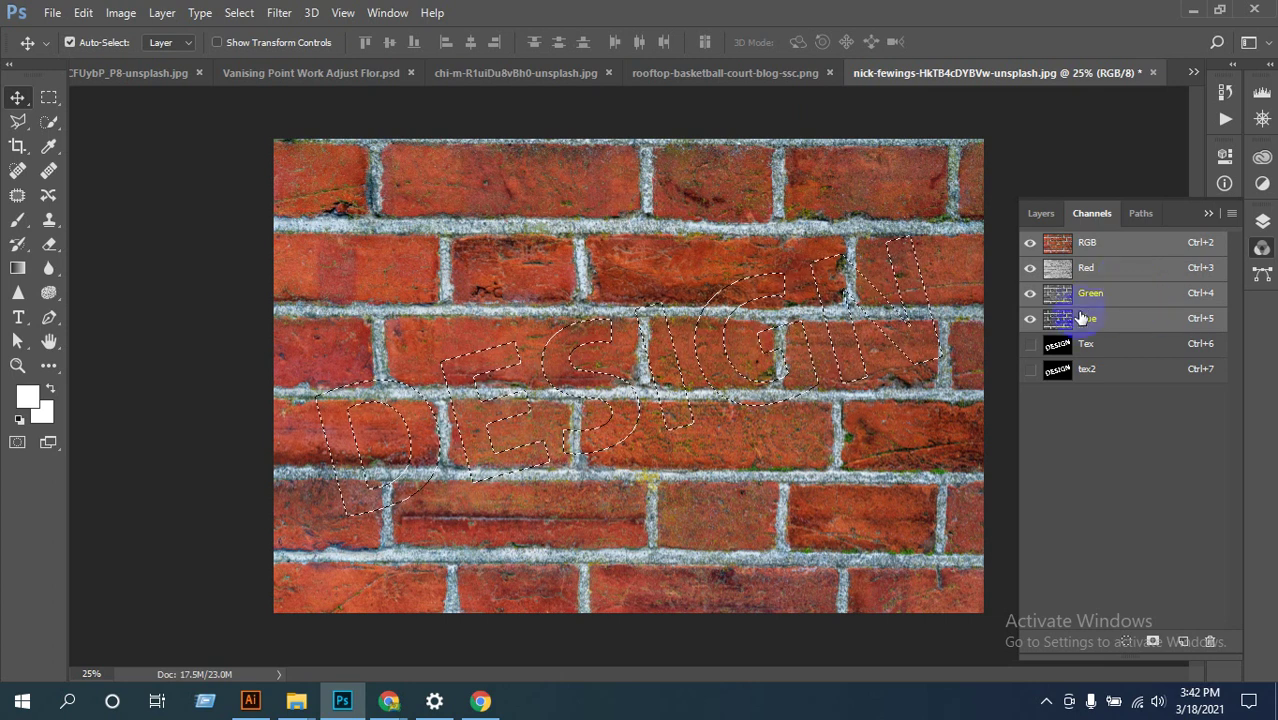
pyautogui.click(1036, 214)
# Step: Load the tex2 channel as a selection, fill it with white on the Design layer, and deselect
pyautogui.click(1082, 218)
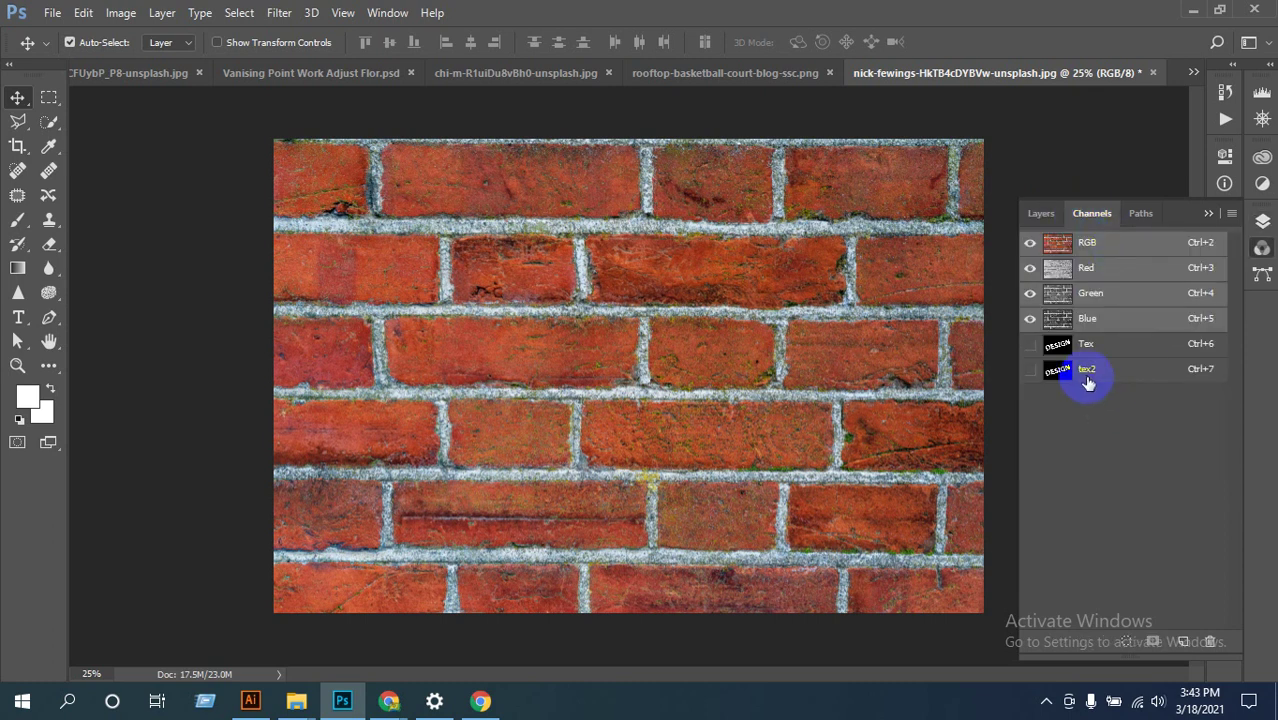
pyautogui.click(1093, 376)
pyautogui.keyDown('ctrl'); pyautogui.click(1063, 373); pyautogui.keyUp('ctrl')
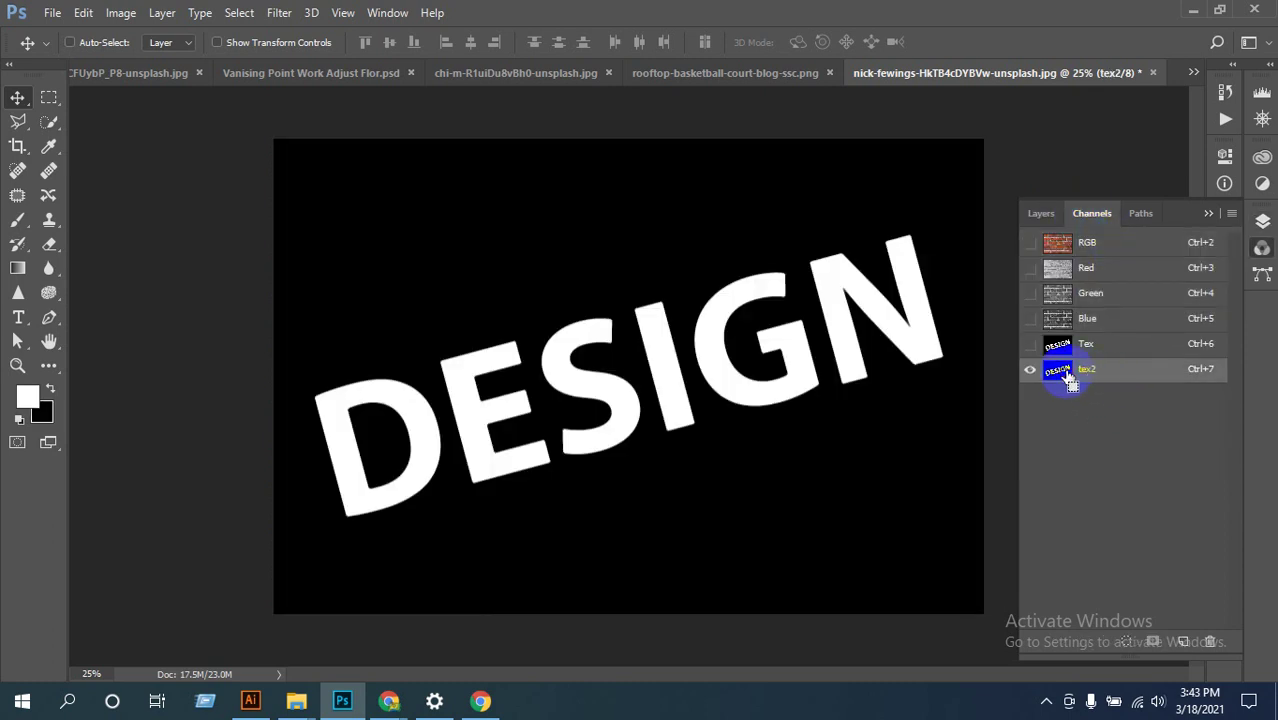
pyautogui.click(1045, 215)
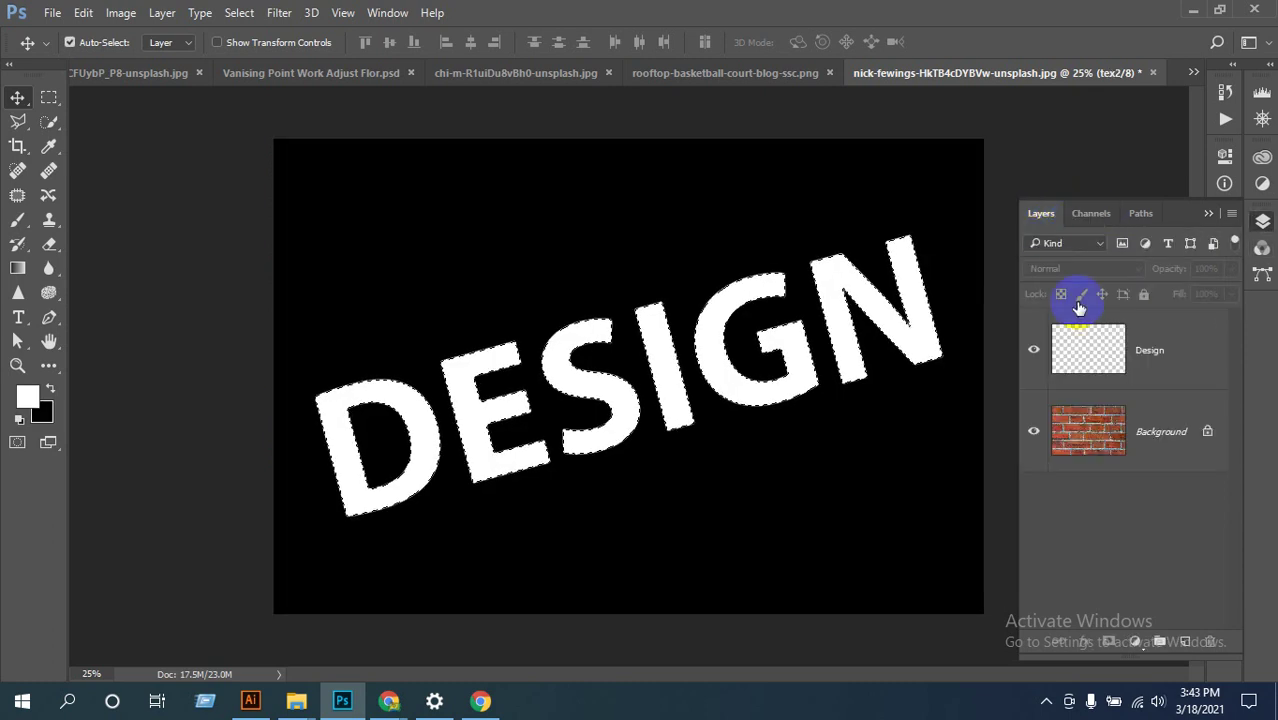
pyautogui.click(1082, 350)
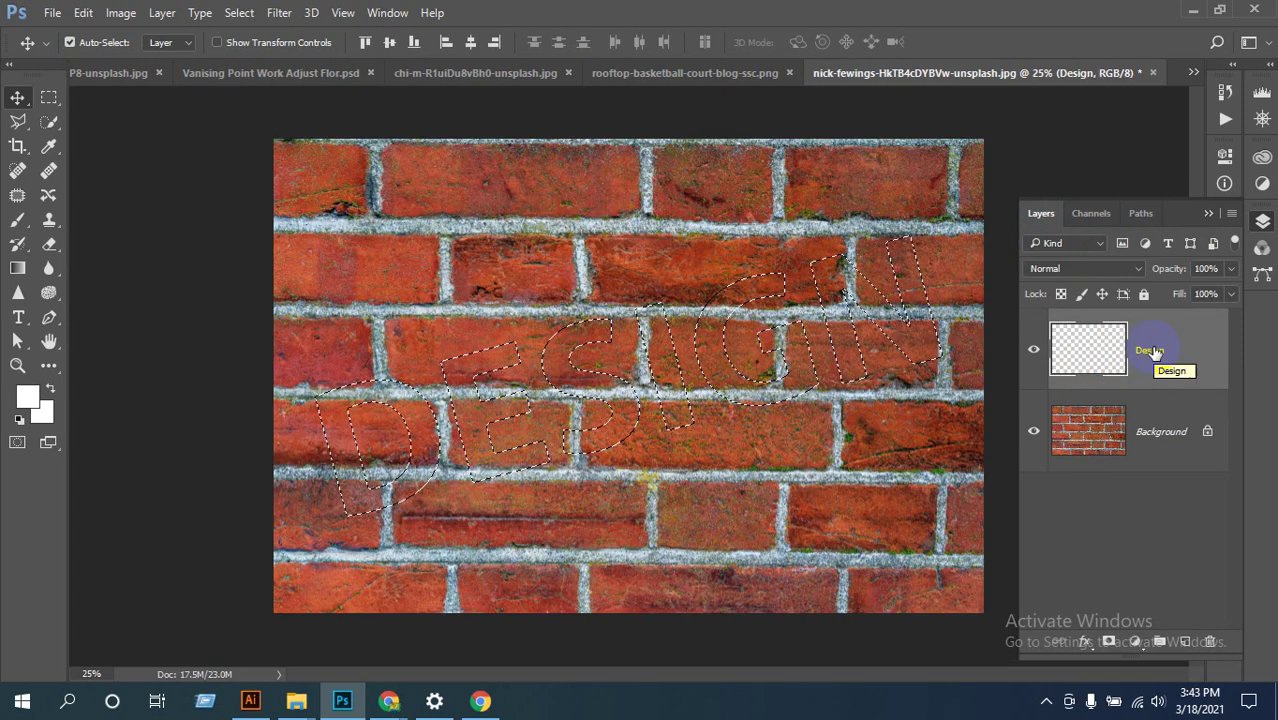
pyautogui.hotkey('alt', 'BackSpace')
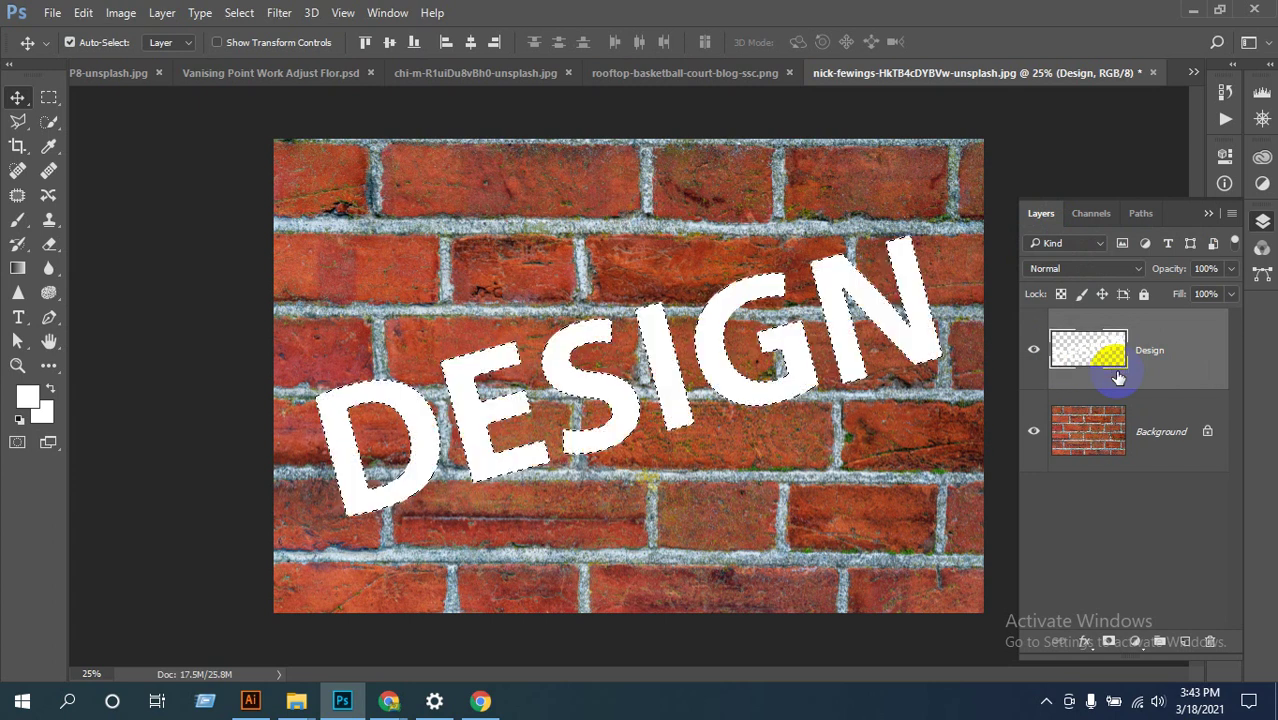
pyautogui.hotkey('ctrl', 'd')
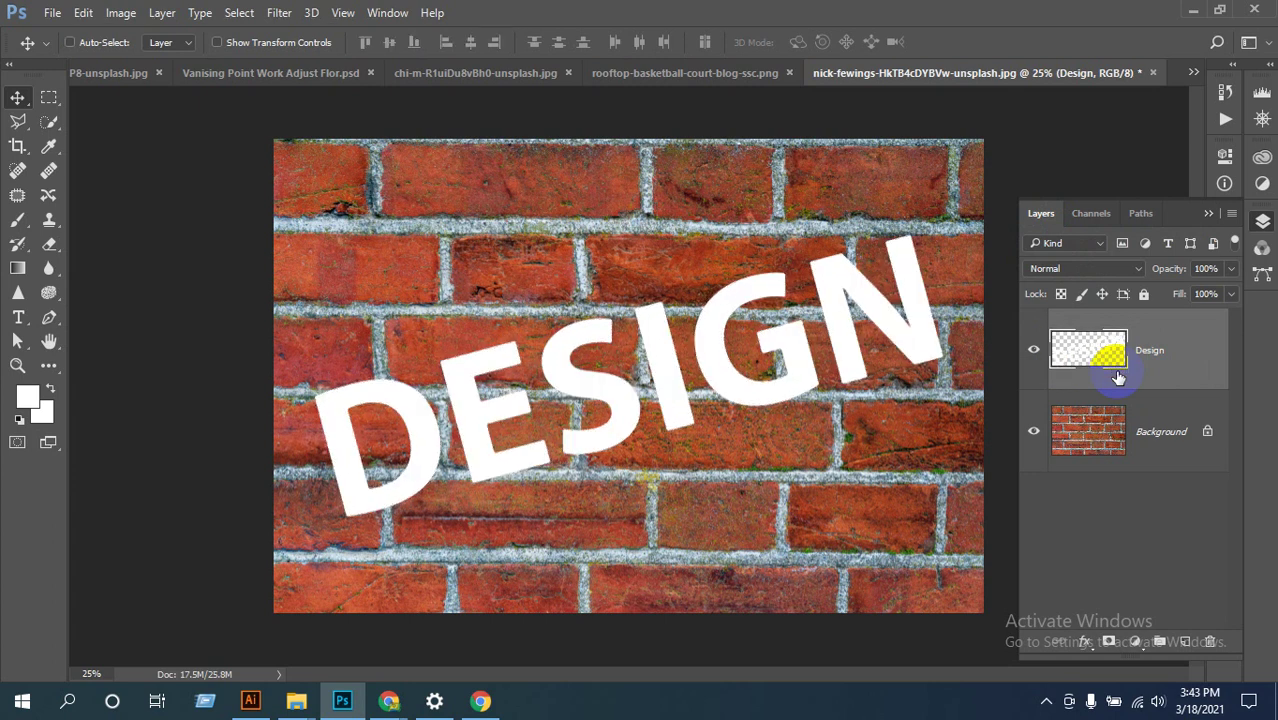
# Step: Hide the Design layer and duplicate the Red channel under the name Wal
pyautogui.press('ctrl')
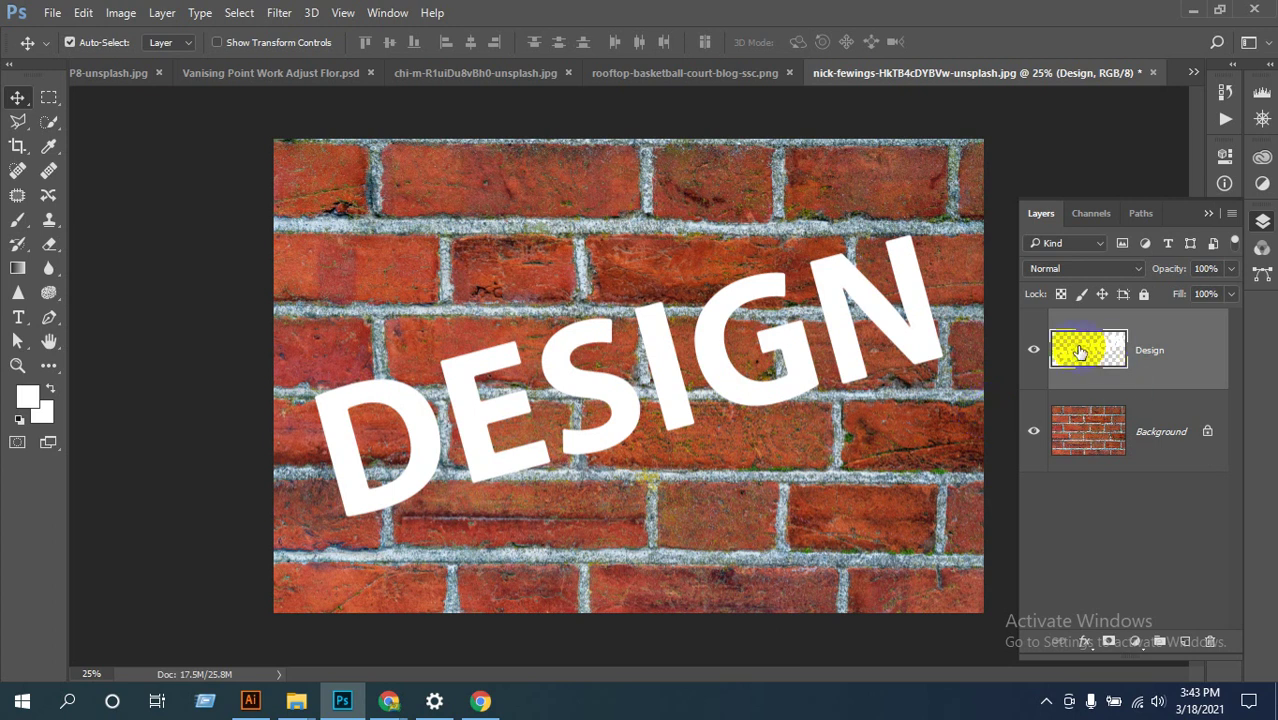
pyautogui.click(1034, 350)
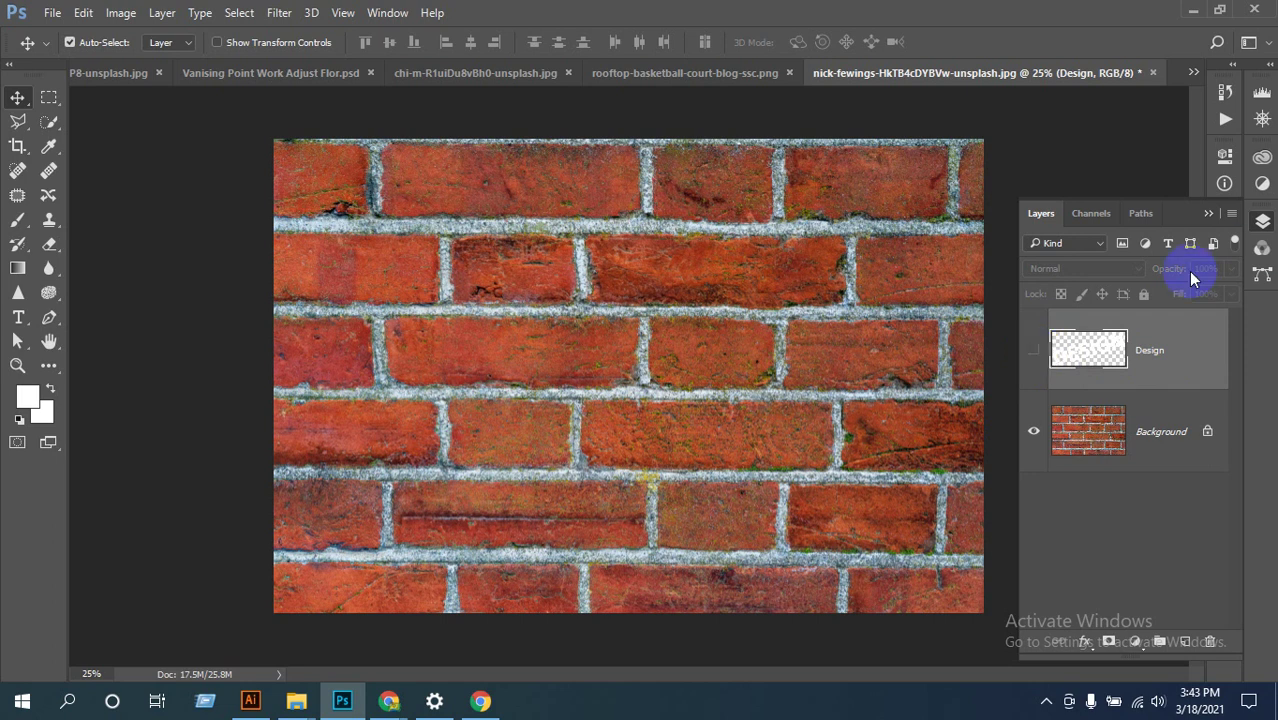
pyautogui.click(1091, 213)
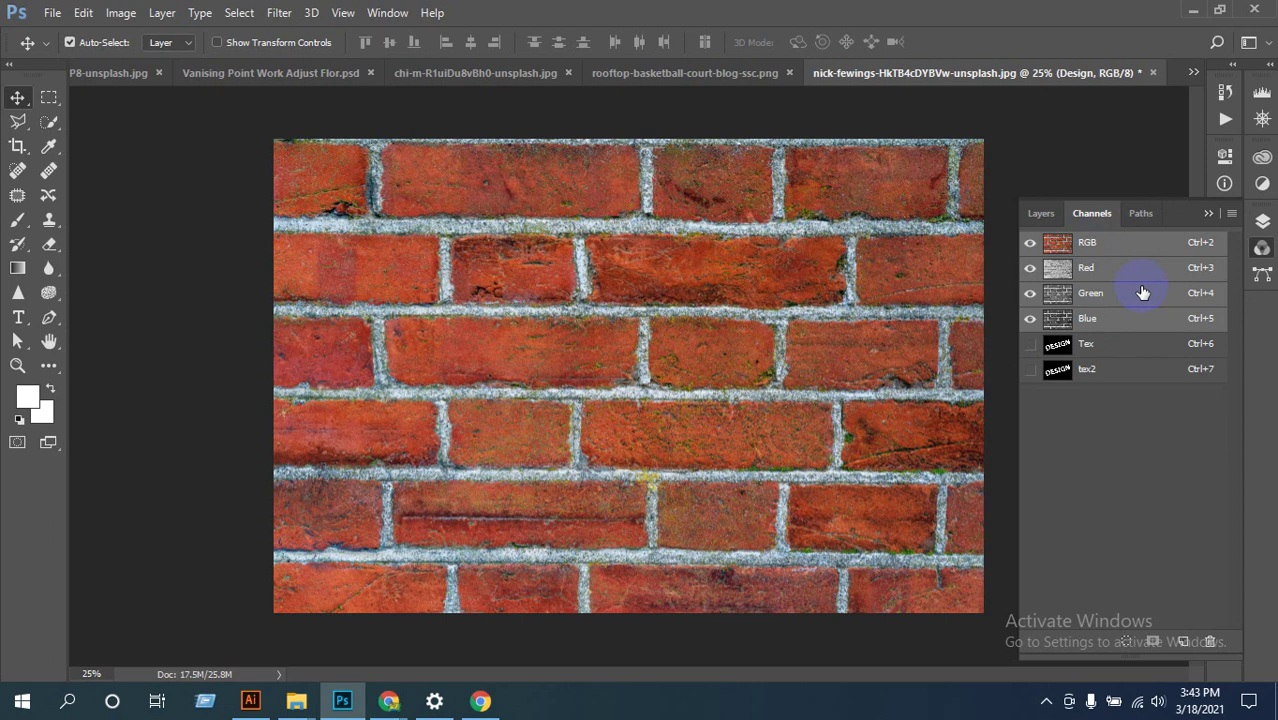
pyautogui.click(1082, 271)
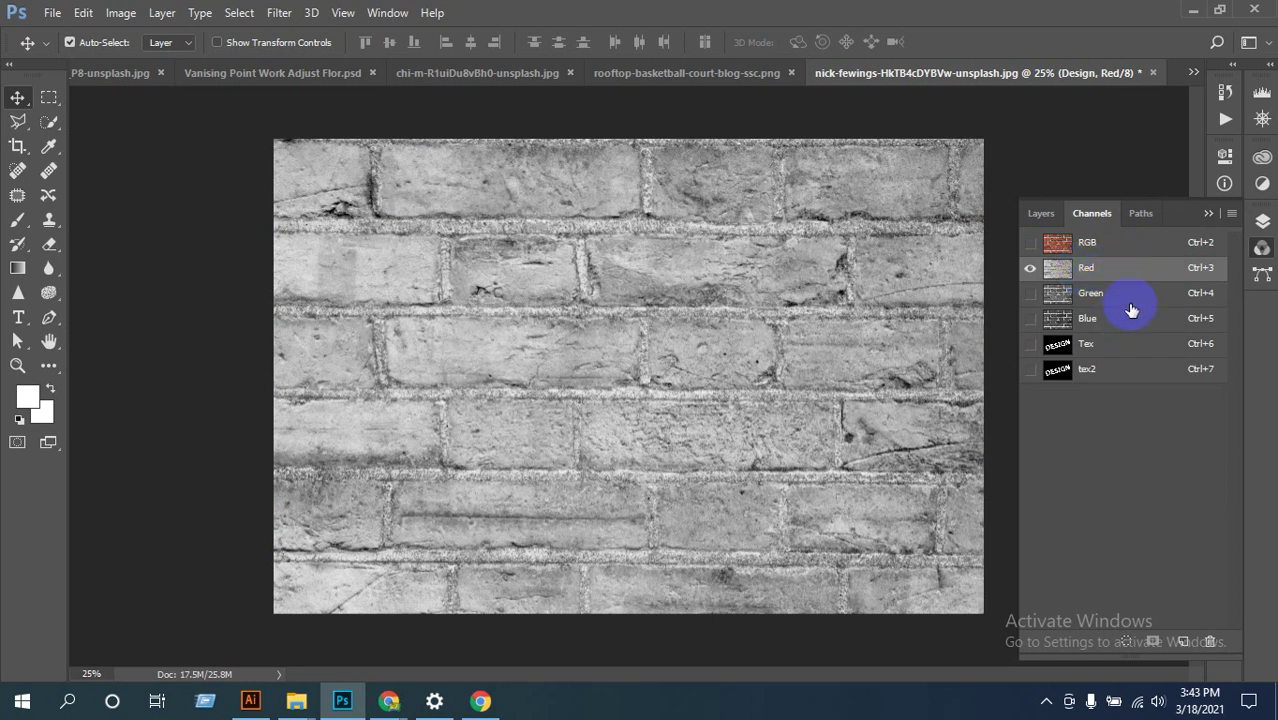
pyautogui.moveTo(1127, 268); pyautogui.dragTo(1184, 643)
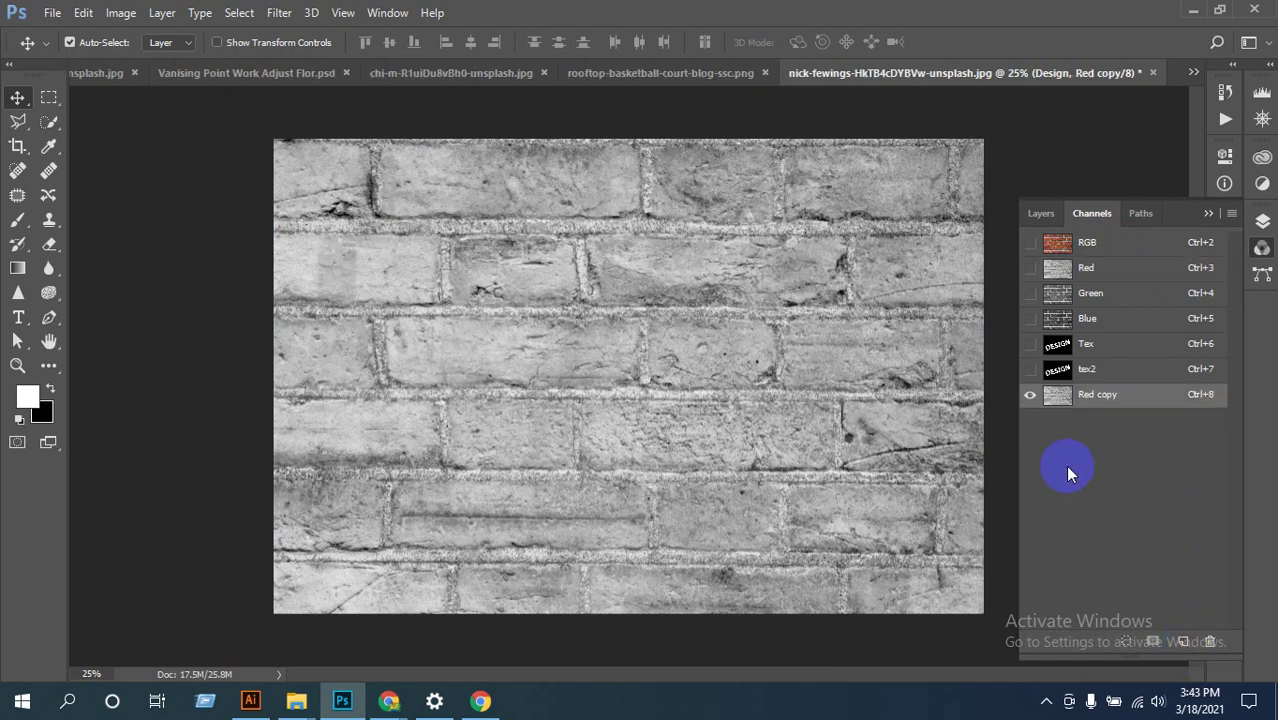
pyautogui.doubleClick(1105, 395)
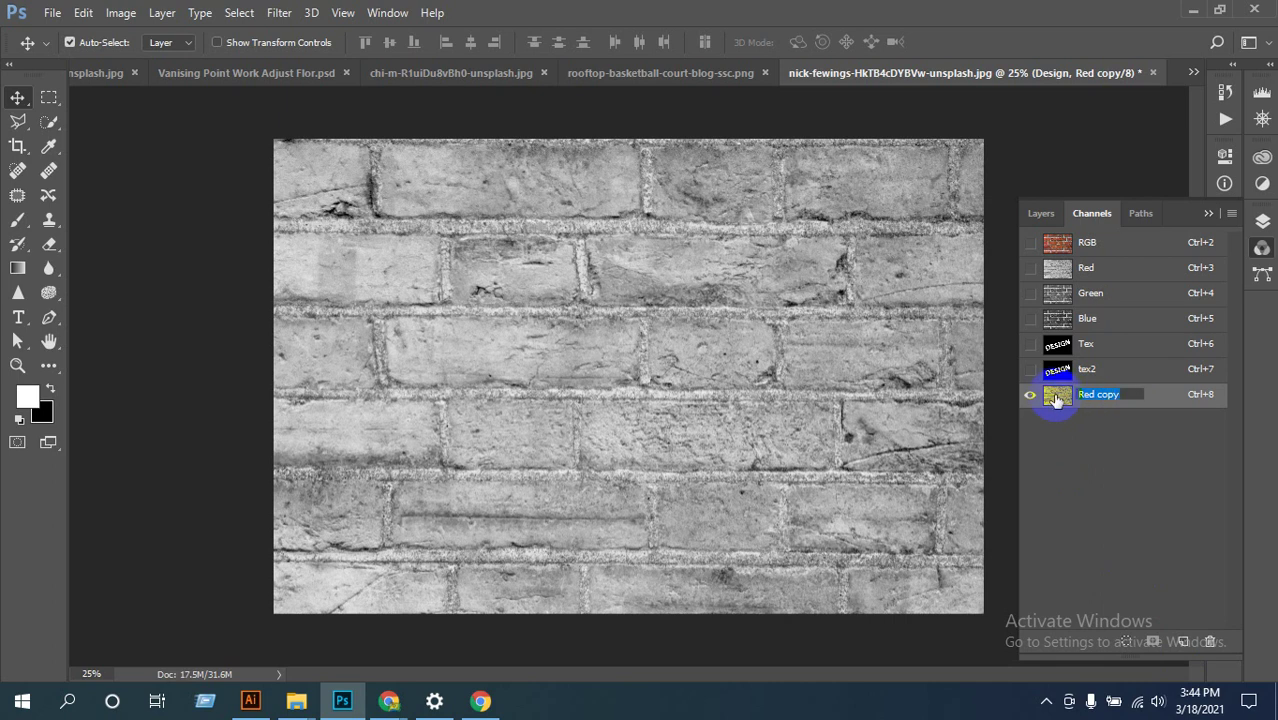
pyautogui.write('Wal')
pyautogui.press('Return')
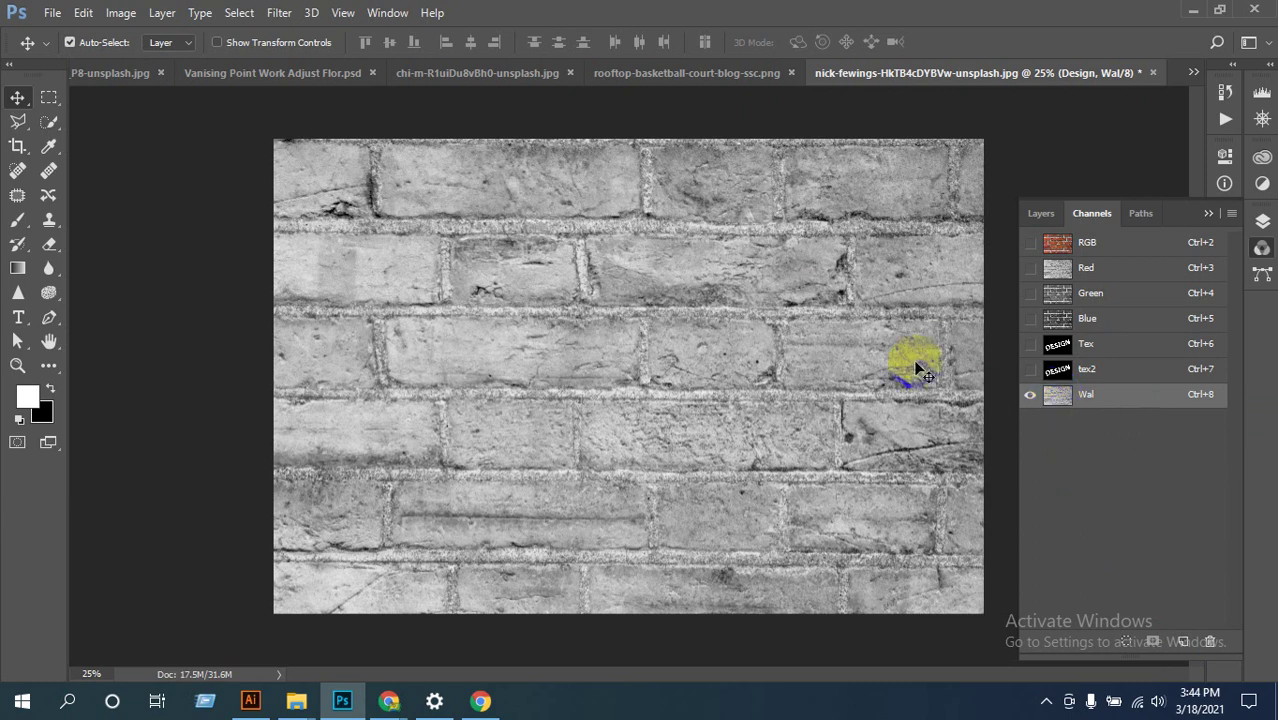
# Step: Start a Levels adjustment on the Wal channel and set its shadow input level to 114
pyautogui.click(279, 13)
pyautogui.click(279, 13)
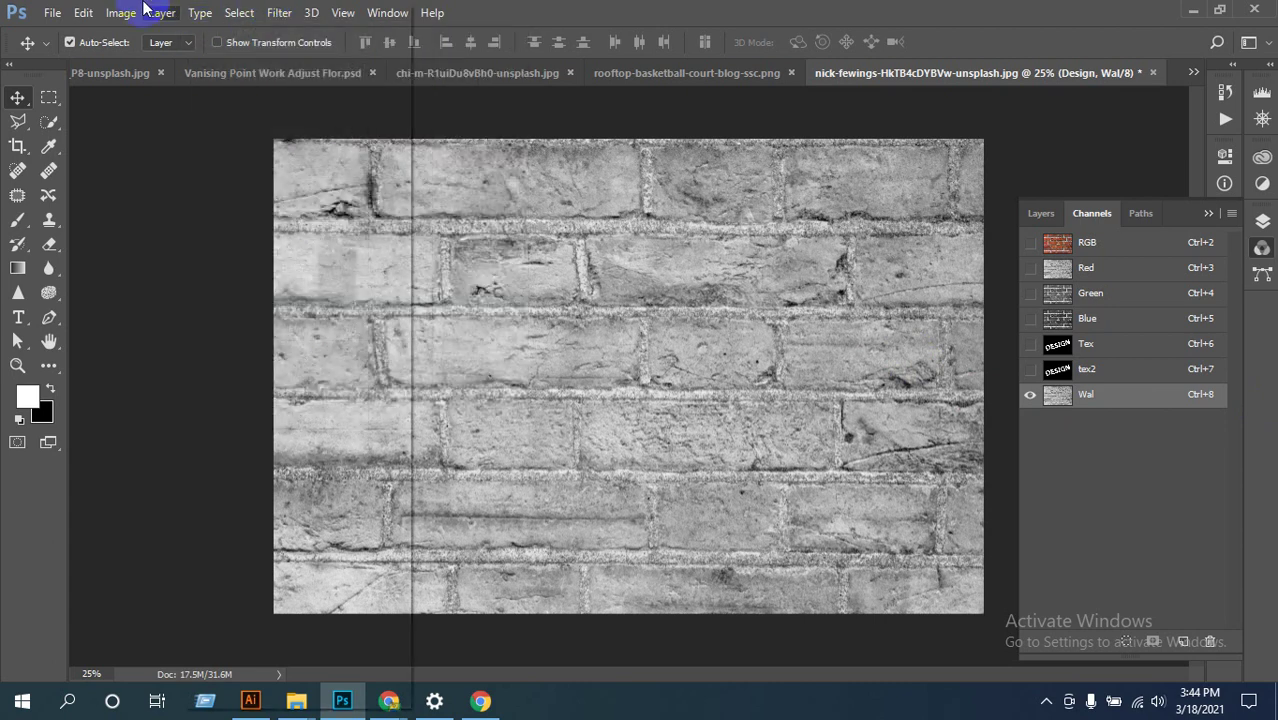
pyautogui.click(121, 13)
pyautogui.moveTo(128, 59)
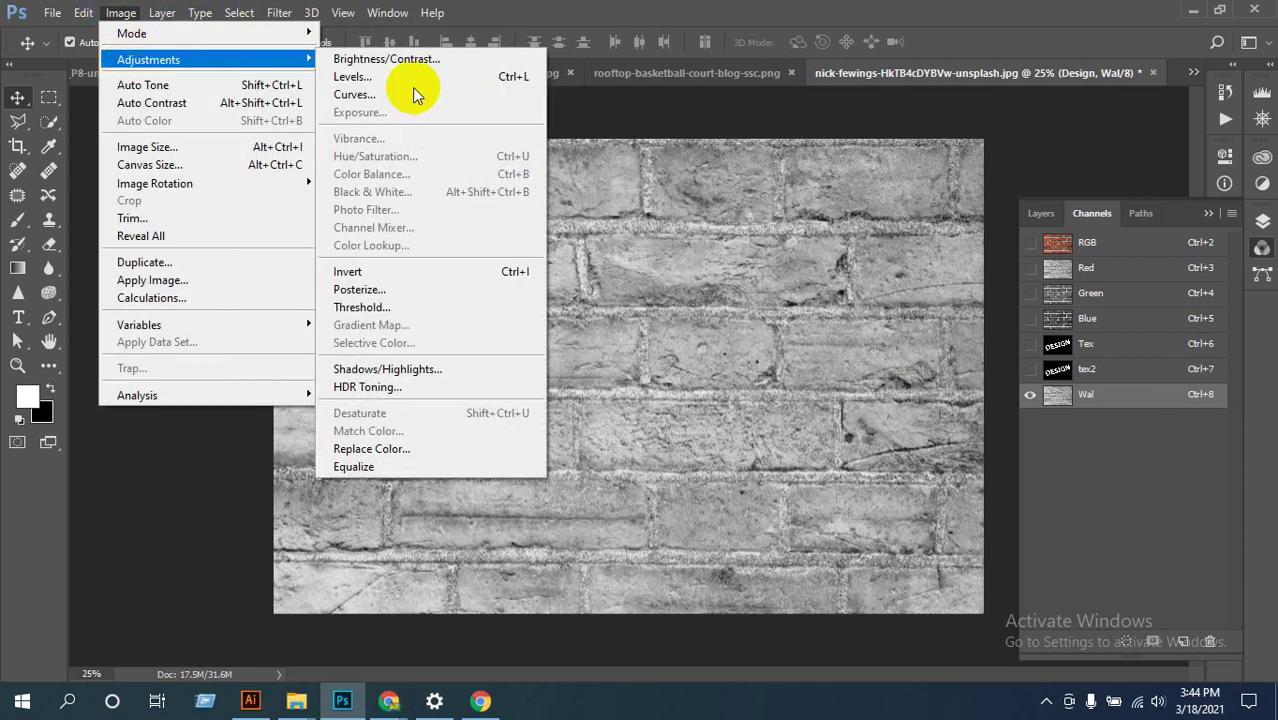
pyautogui.click(414, 78)
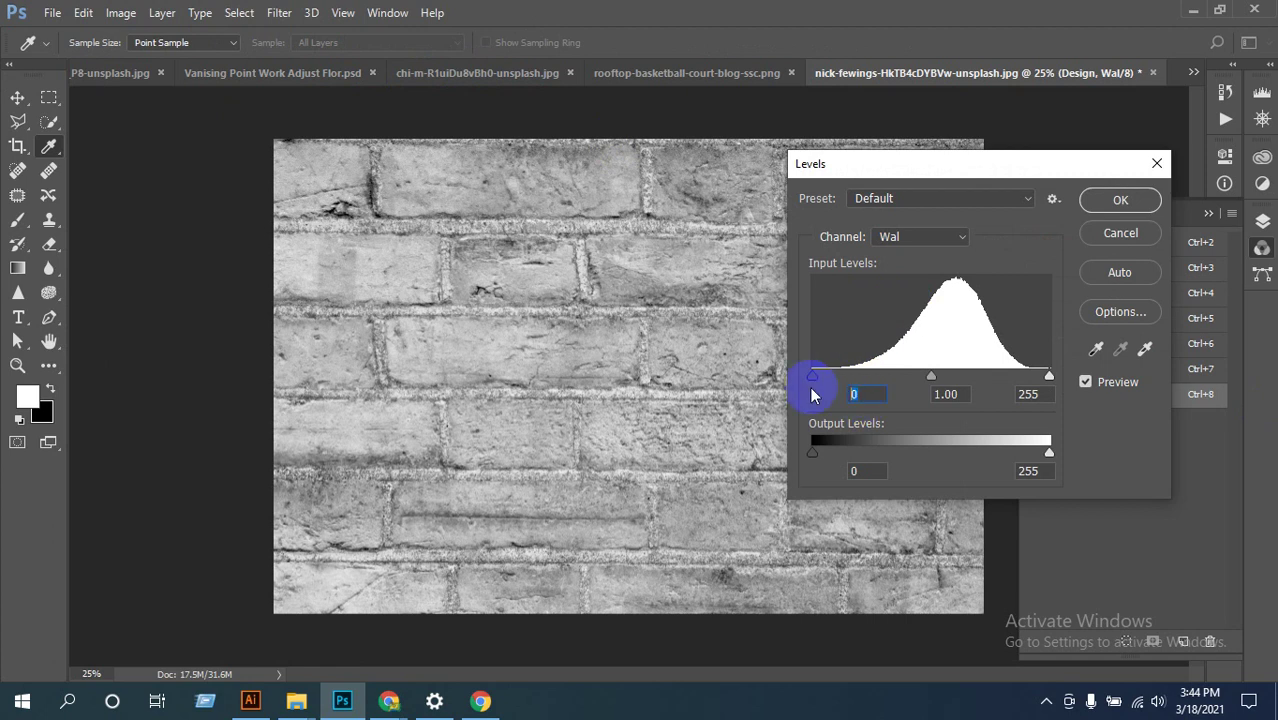
pyautogui.click(958, 239)
pyautogui.click(958, 239)
pyautogui.click(916, 199)
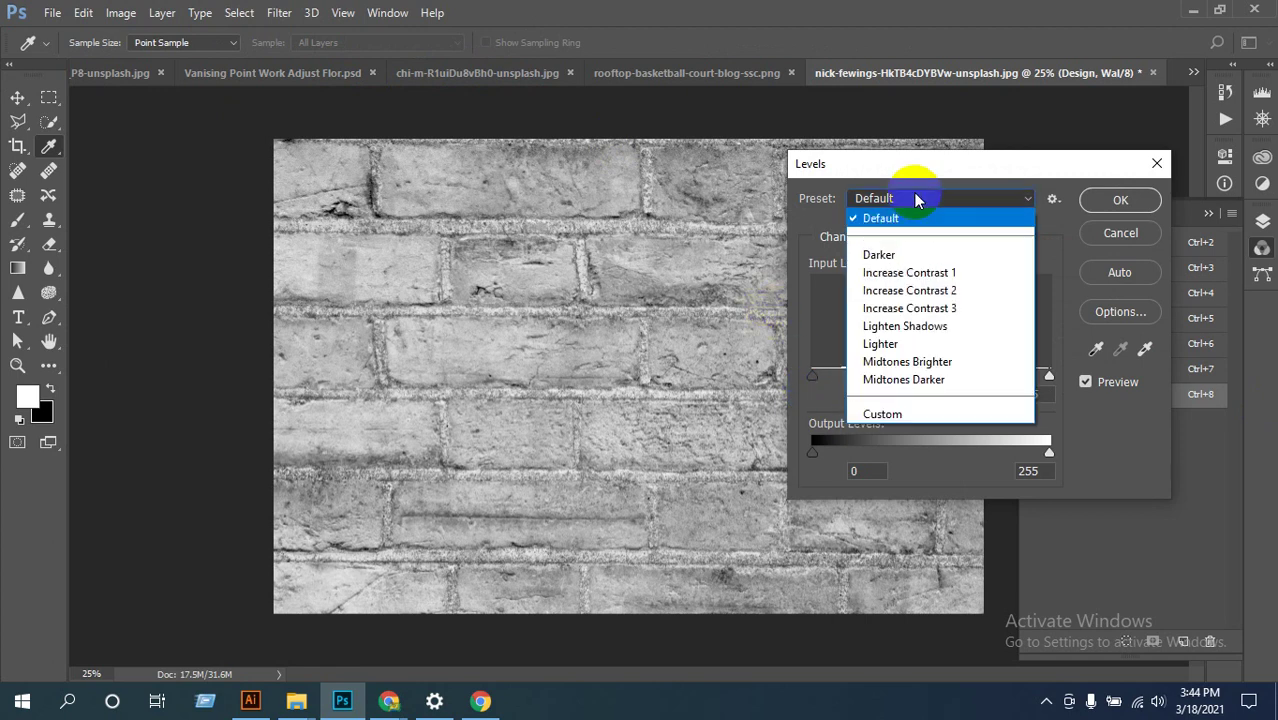
pyautogui.click(916, 199)
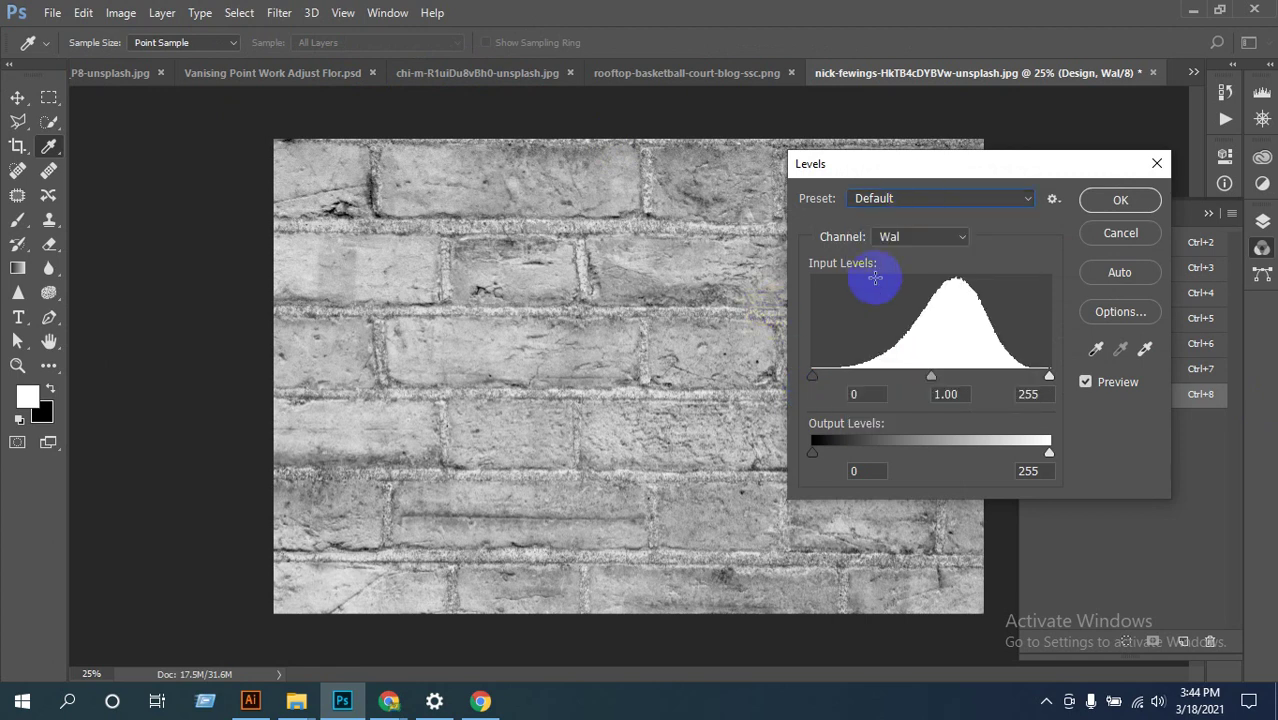
pyautogui.click(867, 395)
pyautogui.moveTo(867, 395); pyautogui.dragTo(848, 400)
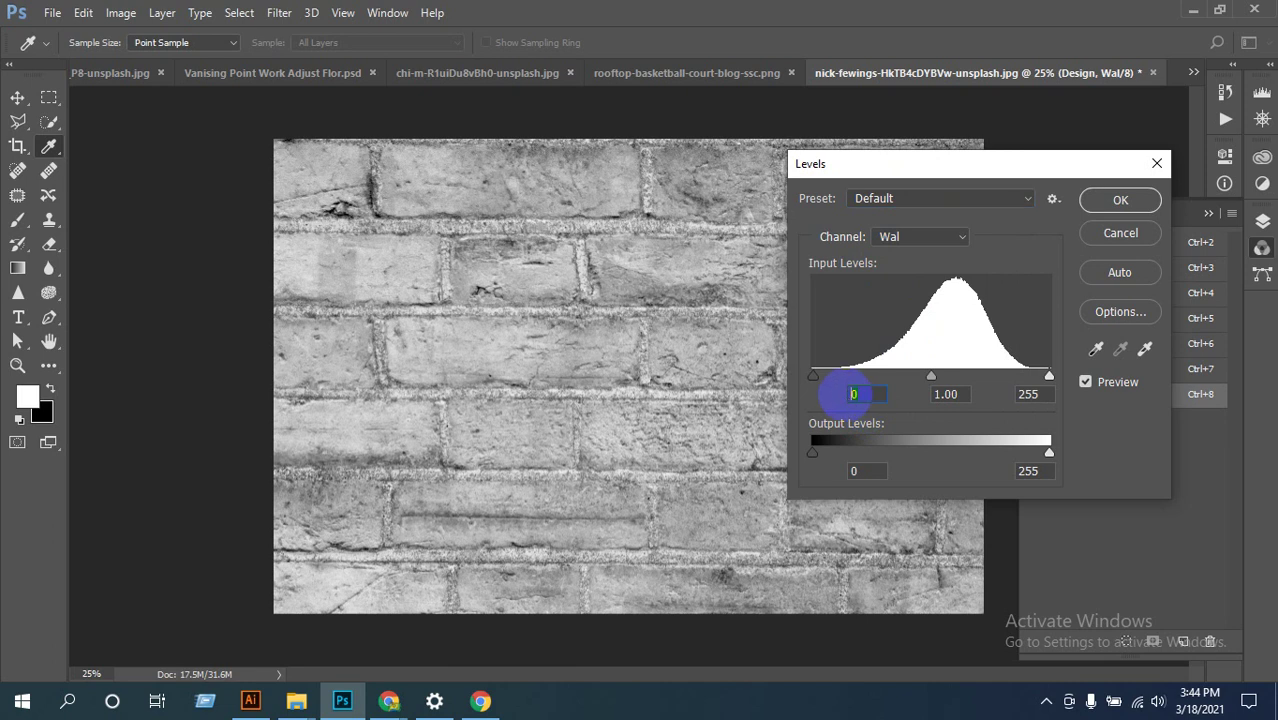
pyautogui.write('114')
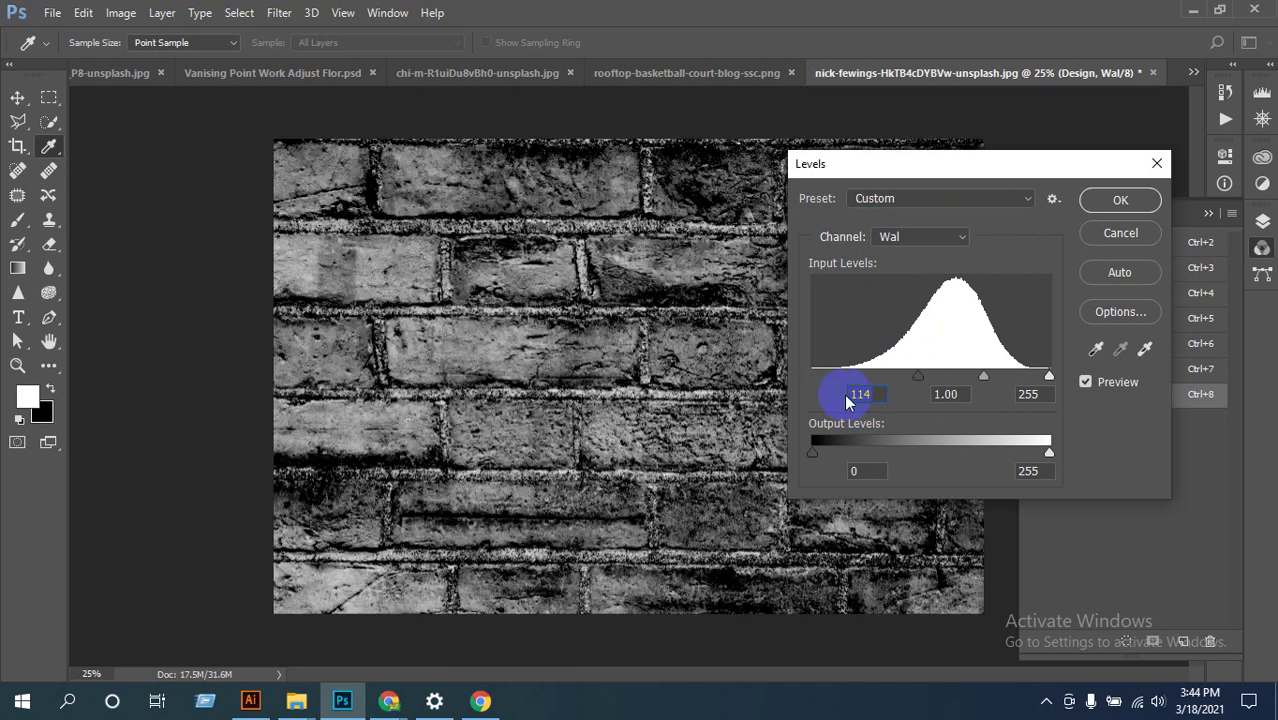
# Step: Set the Wal channel's highlight input level to 119 and apply the Levels adjustment
pyautogui.moveTo(961, 394); pyautogui.dragTo(883, 395)
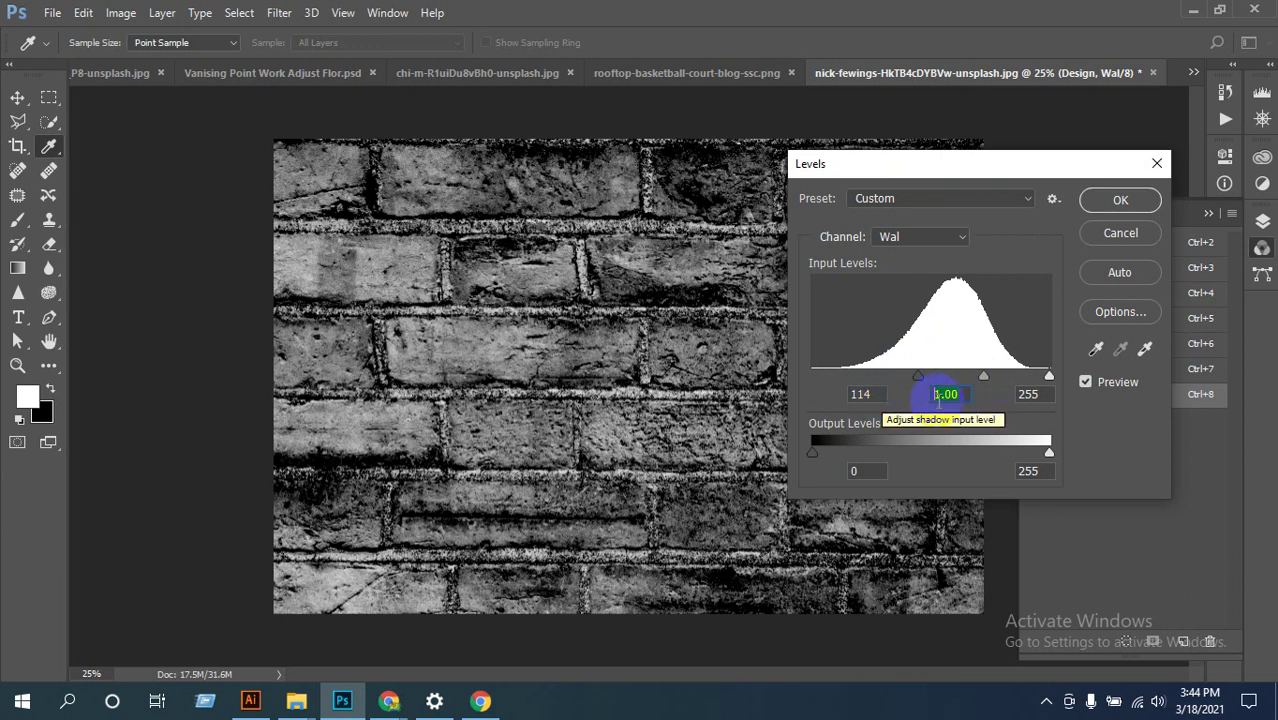
pyautogui.doubleClick(1035, 394)
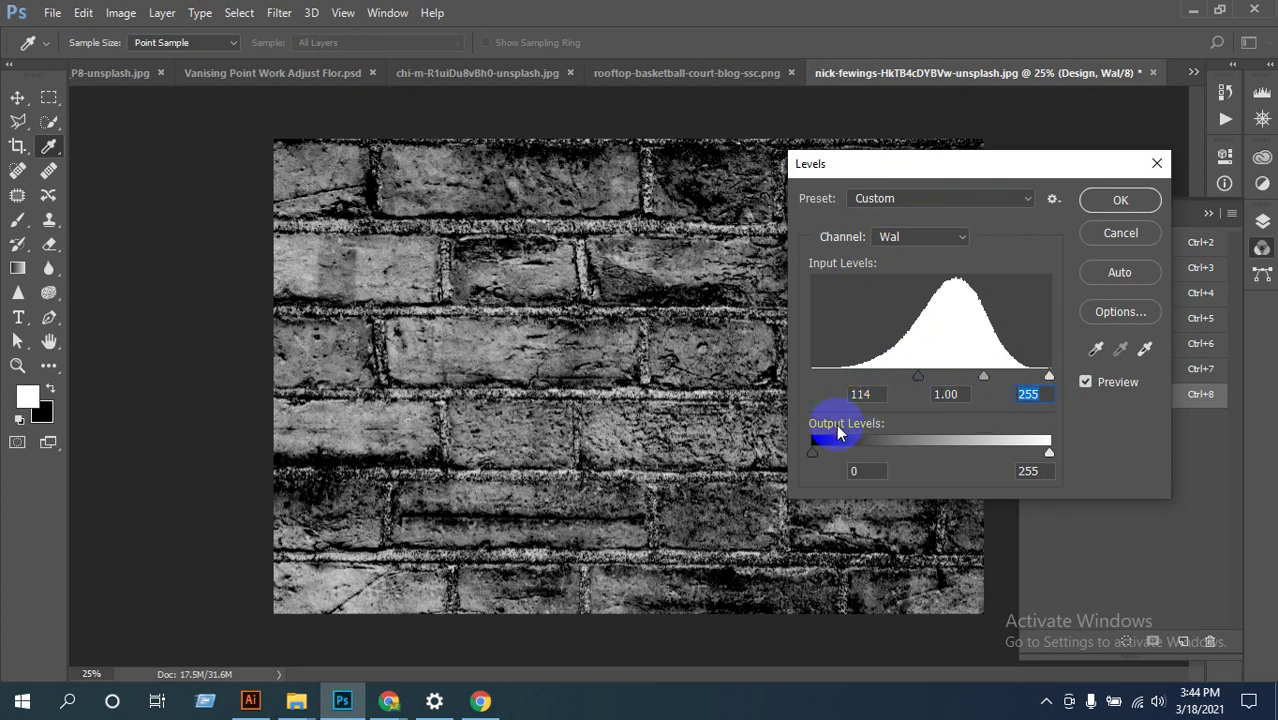
pyautogui.write('119')
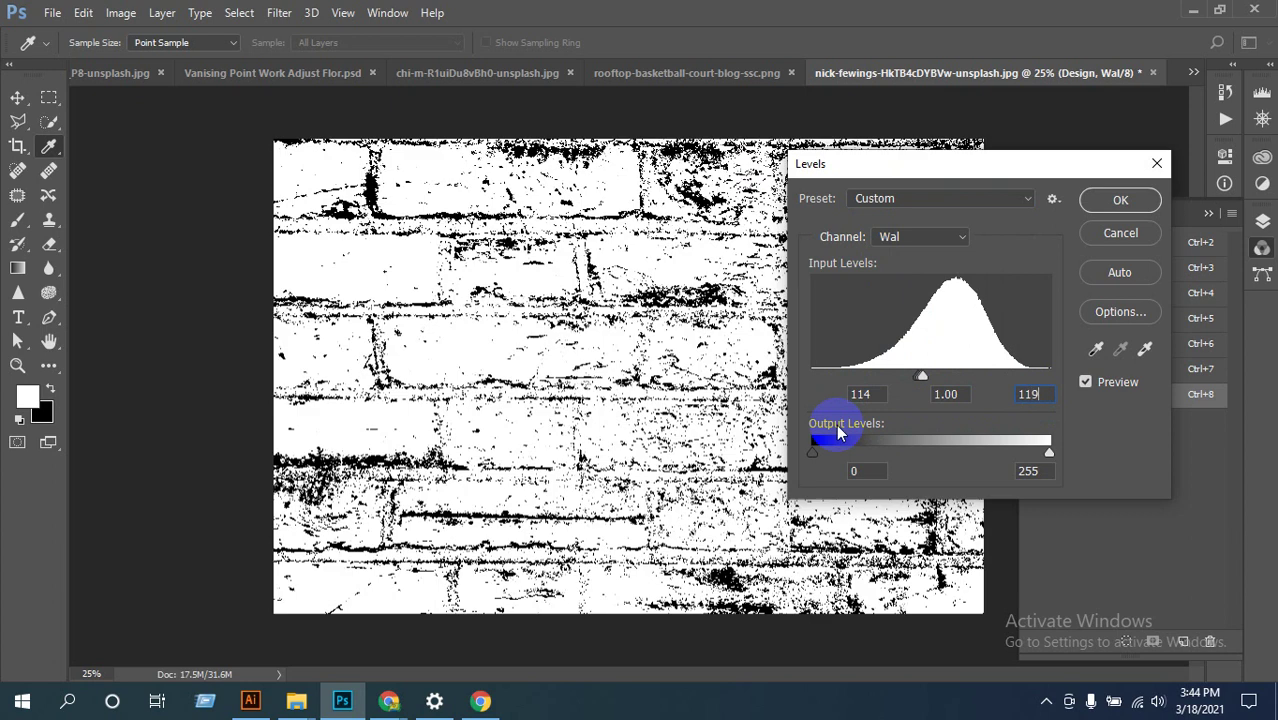
pyautogui.doubleClick(1006, 393)
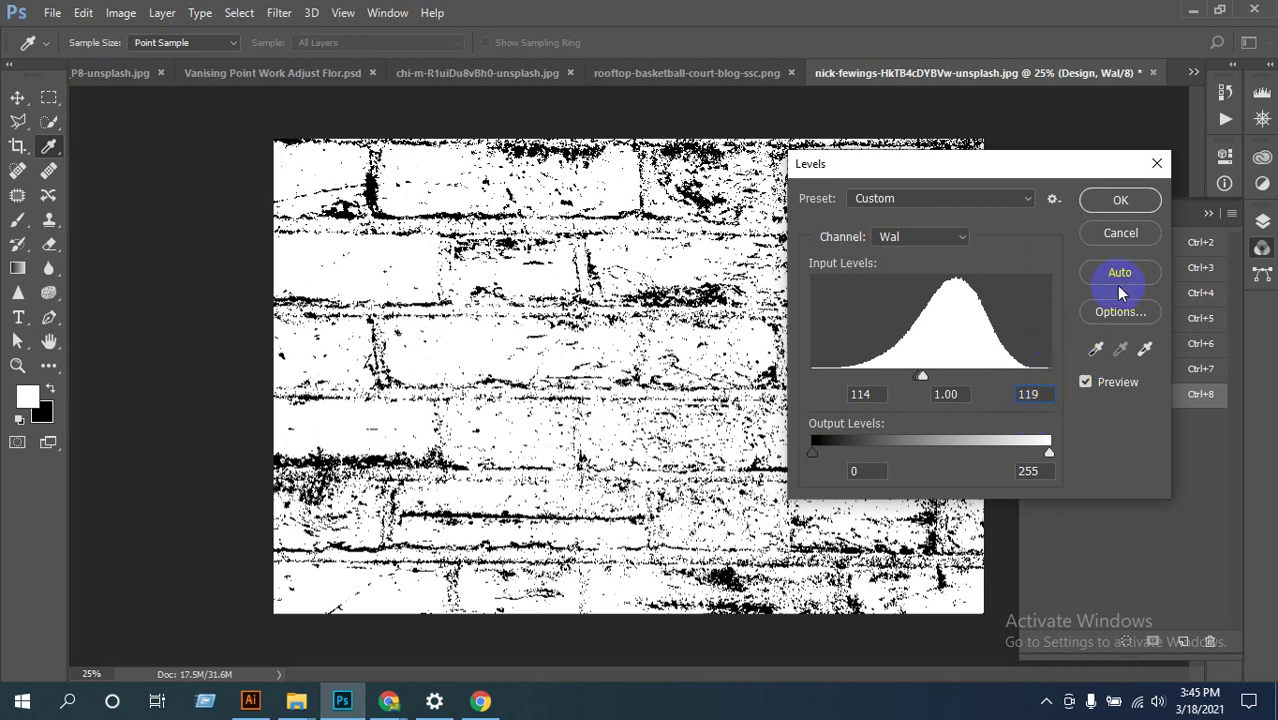
pyautogui.click(1121, 201)
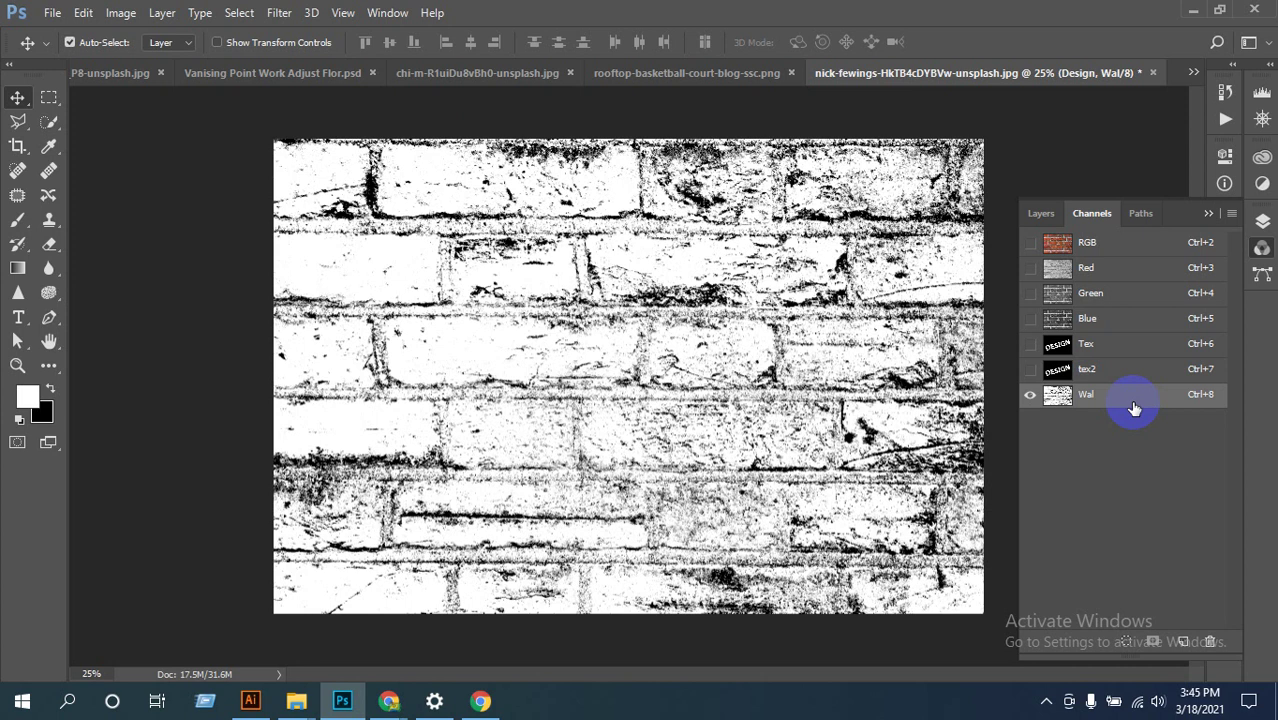
# Step: Load the Wal channel as a selection and copy that area of the Background to a new layer
pyautogui.keyDown('ctrl'); pyautogui.click(1062, 398); pyautogui.keyUp('ctrl')
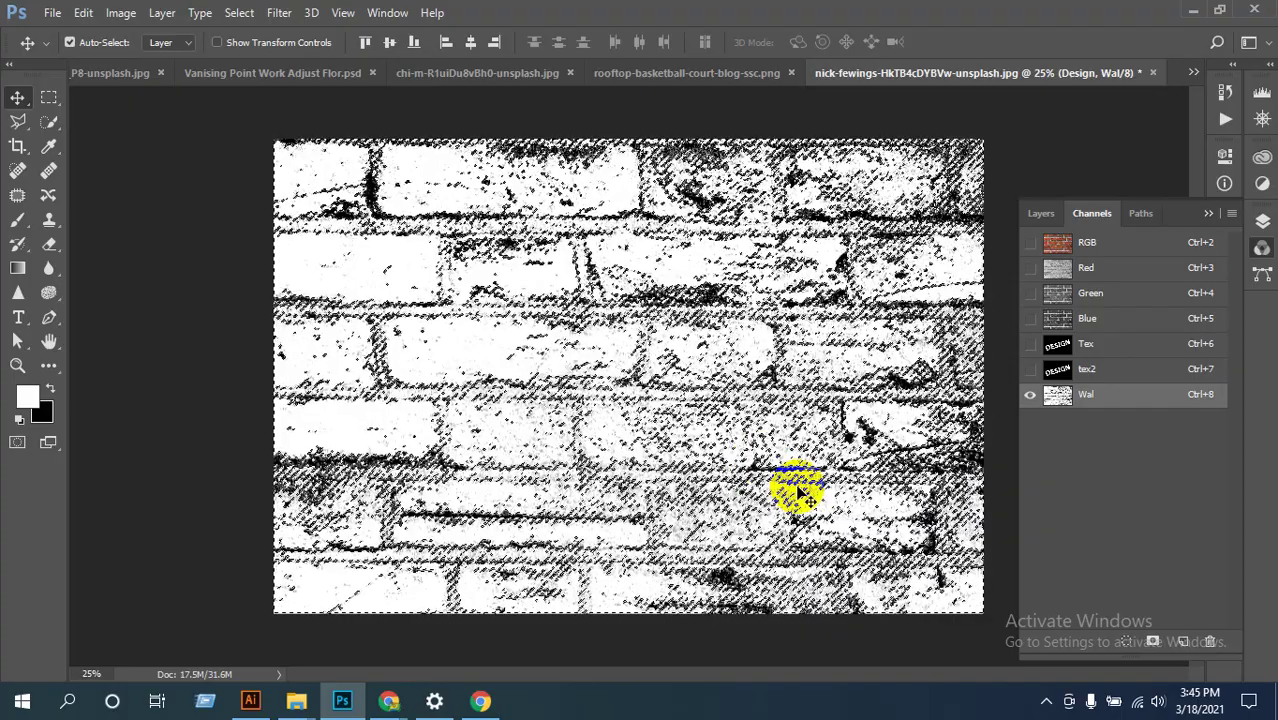
pyautogui.click(1045, 213)
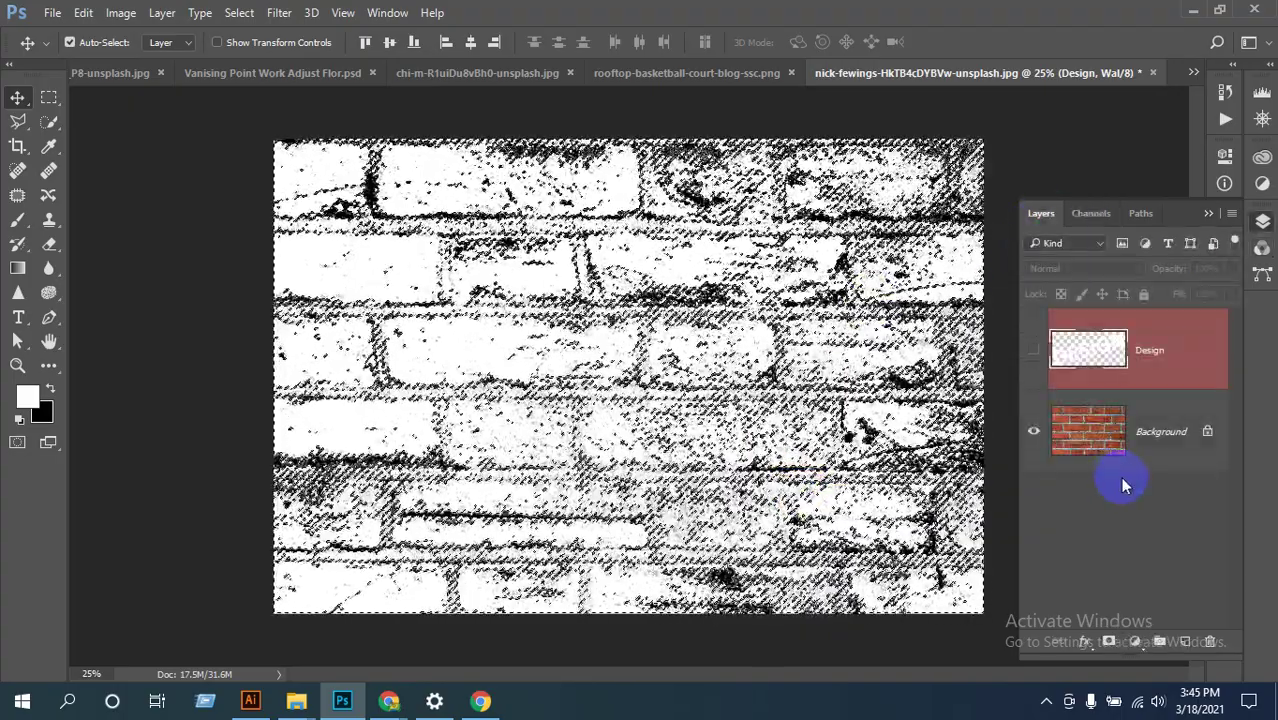
pyautogui.moveTo(1105, 458)
pyautogui.mouseDown()
pyautogui.moveTo(1096, 357)
pyautogui.moveTo(1097, 446)
pyautogui.mouseUp()
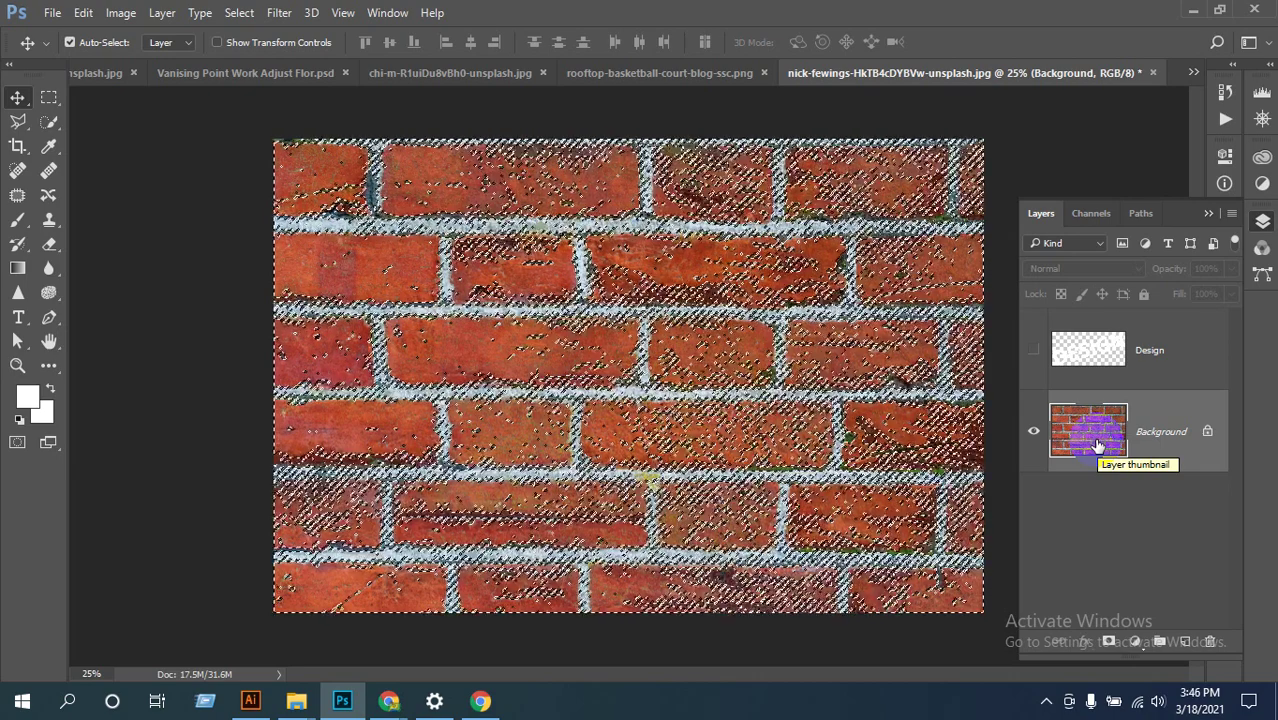
pyautogui.hotkey('ctrl', 'j')
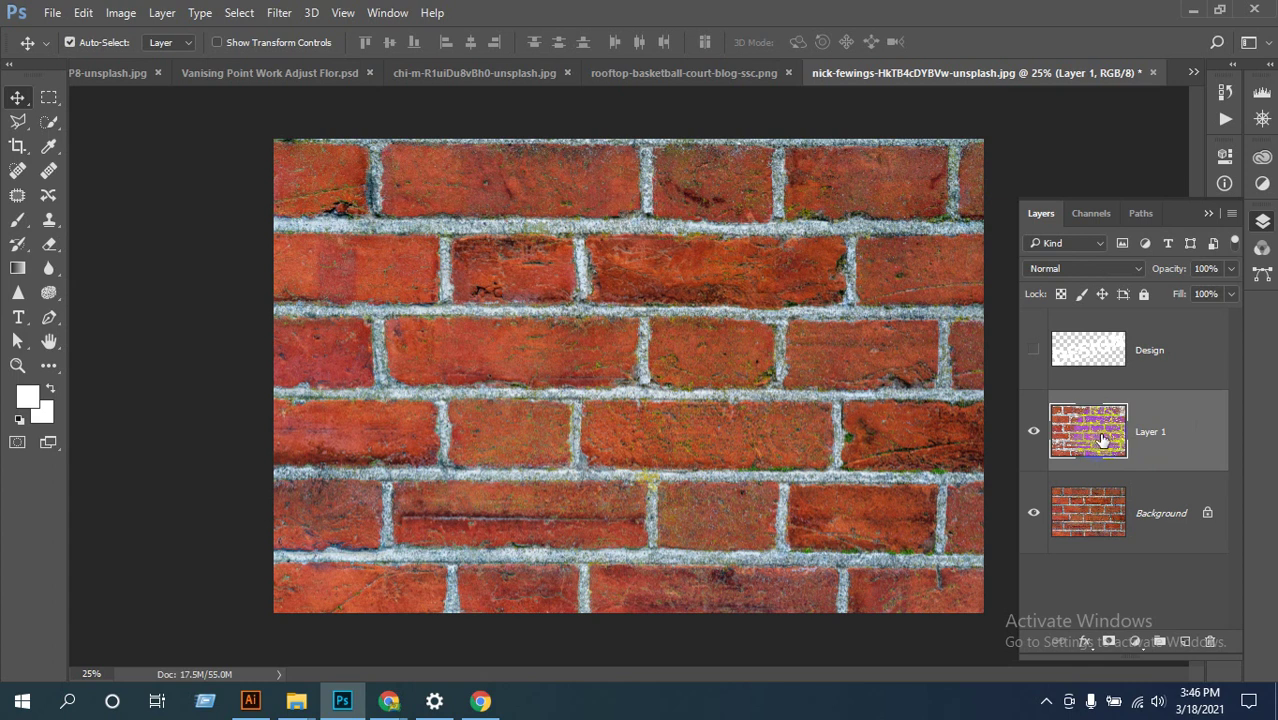
# Step: Rename Layer 1 as Wal-Texer and move it above the Design layer in the layer stack
pyautogui.click(1150, 441)
pyautogui.doubleClick(1147, 440)
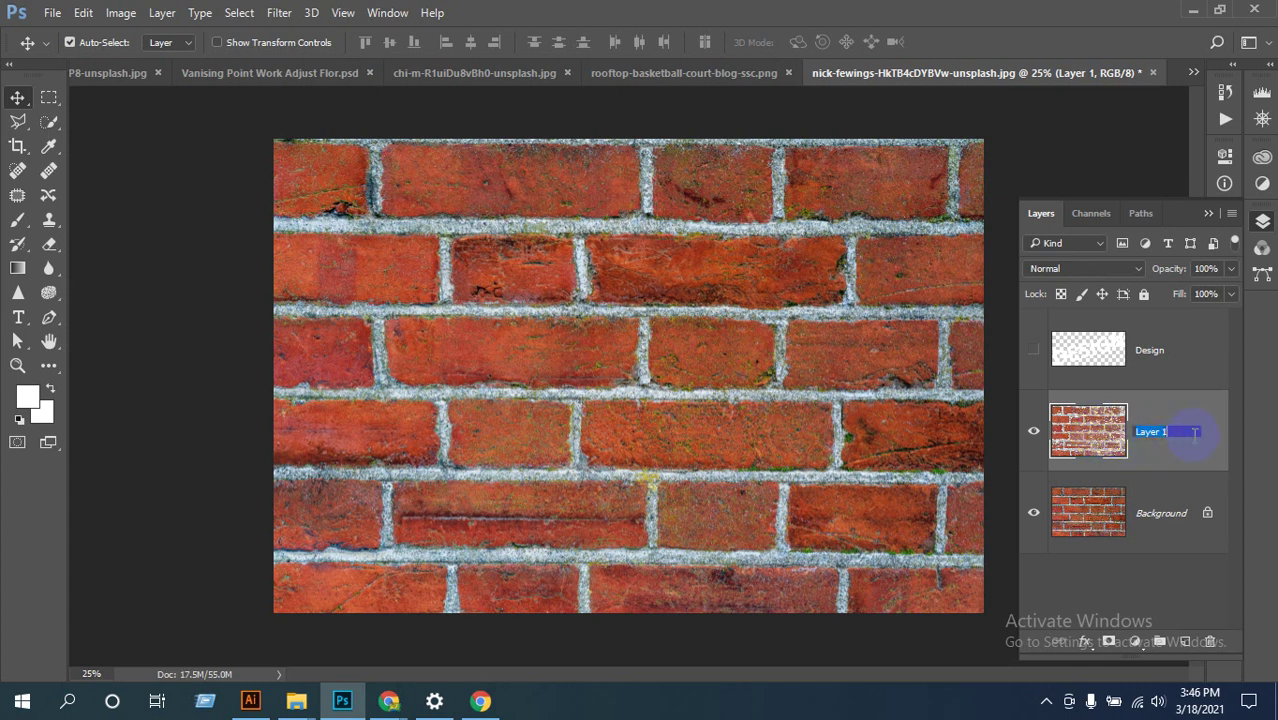
pyautogui.write('Wa')
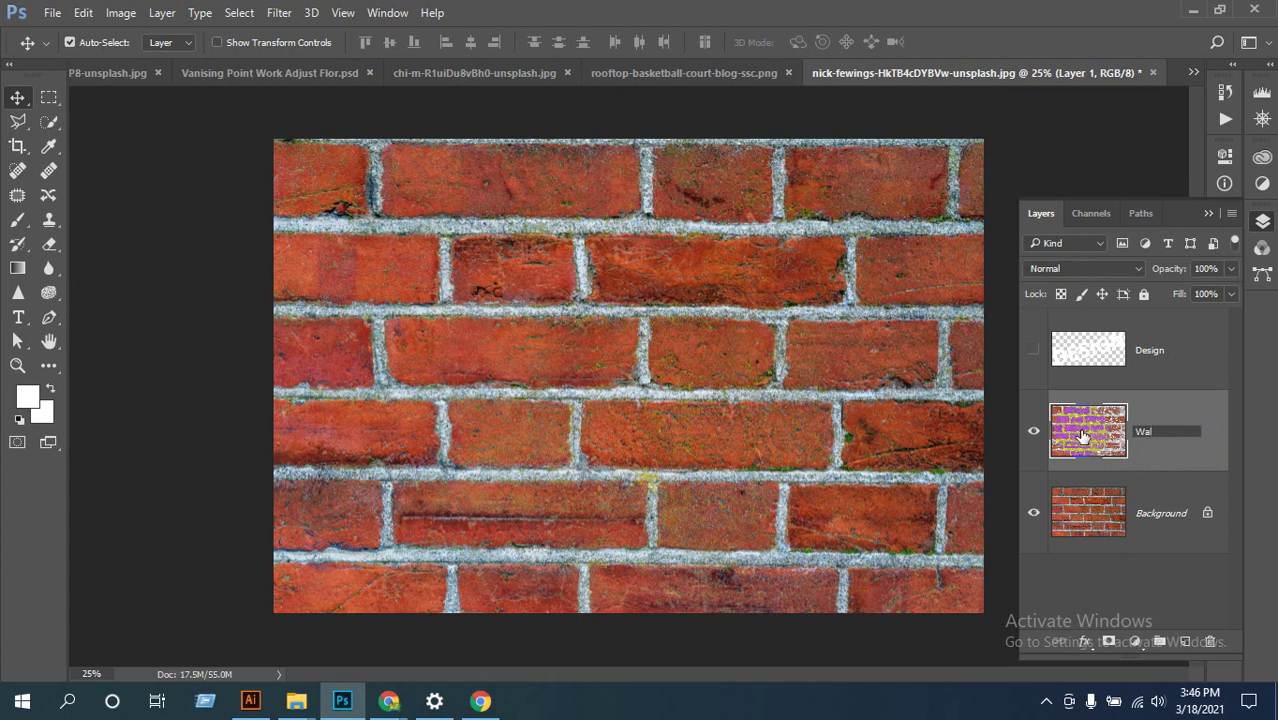
pyautogui.write('l-Texer')
pyautogui.moveTo(1082, 445); pyautogui.dragTo(1070, 345)
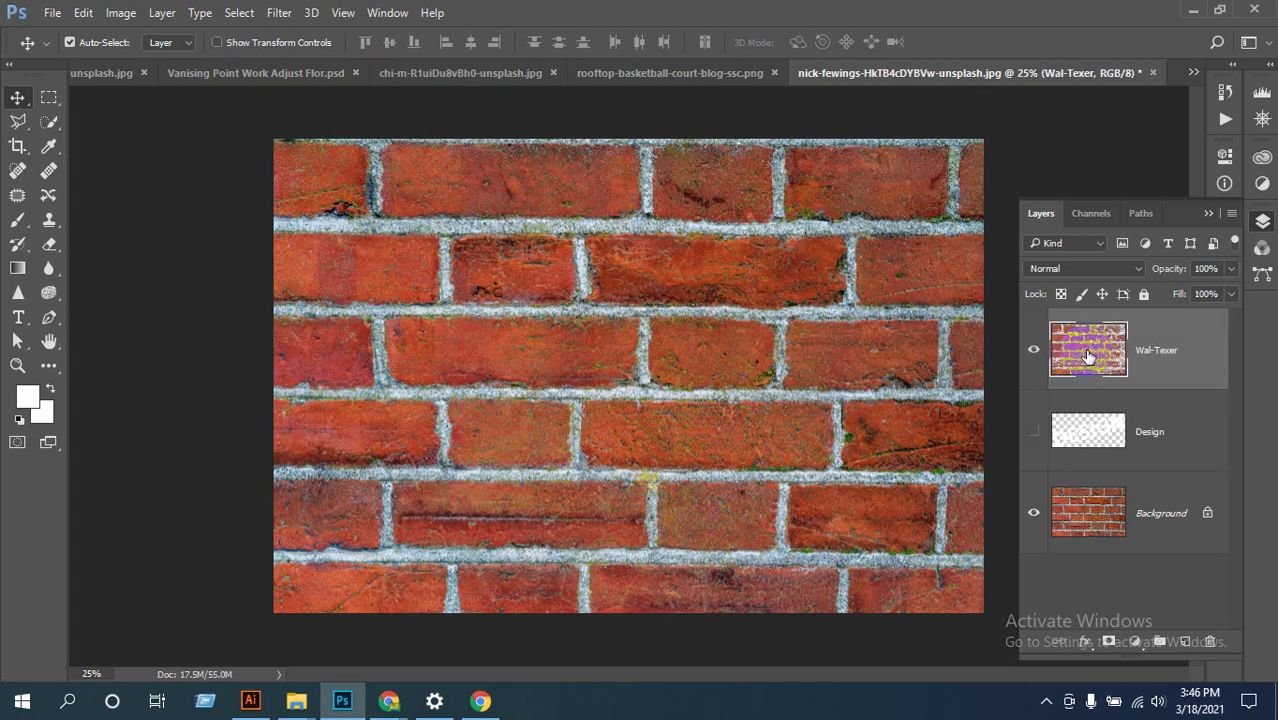
# Step: Show the Design layer beneath Wal-Texer, toggling its visibility to compare the wall with and without the text
pyautogui.click(1033, 431)
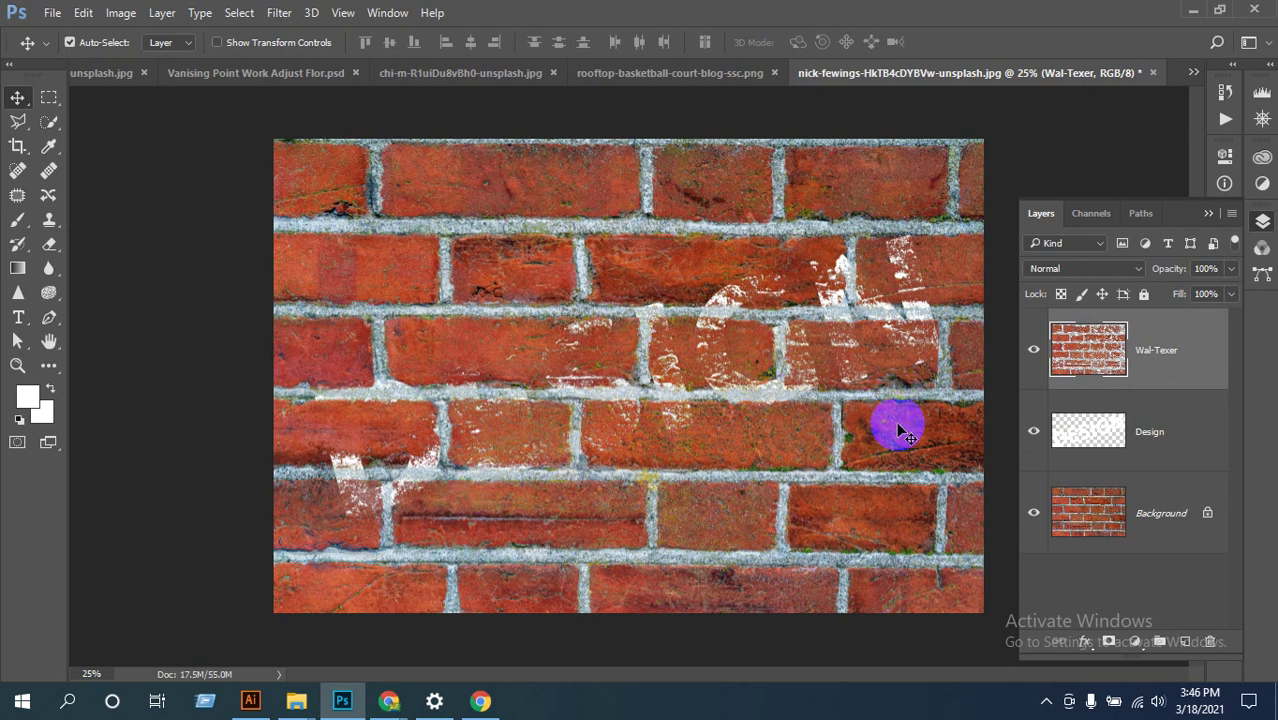
pyautogui.click(1060, 424)
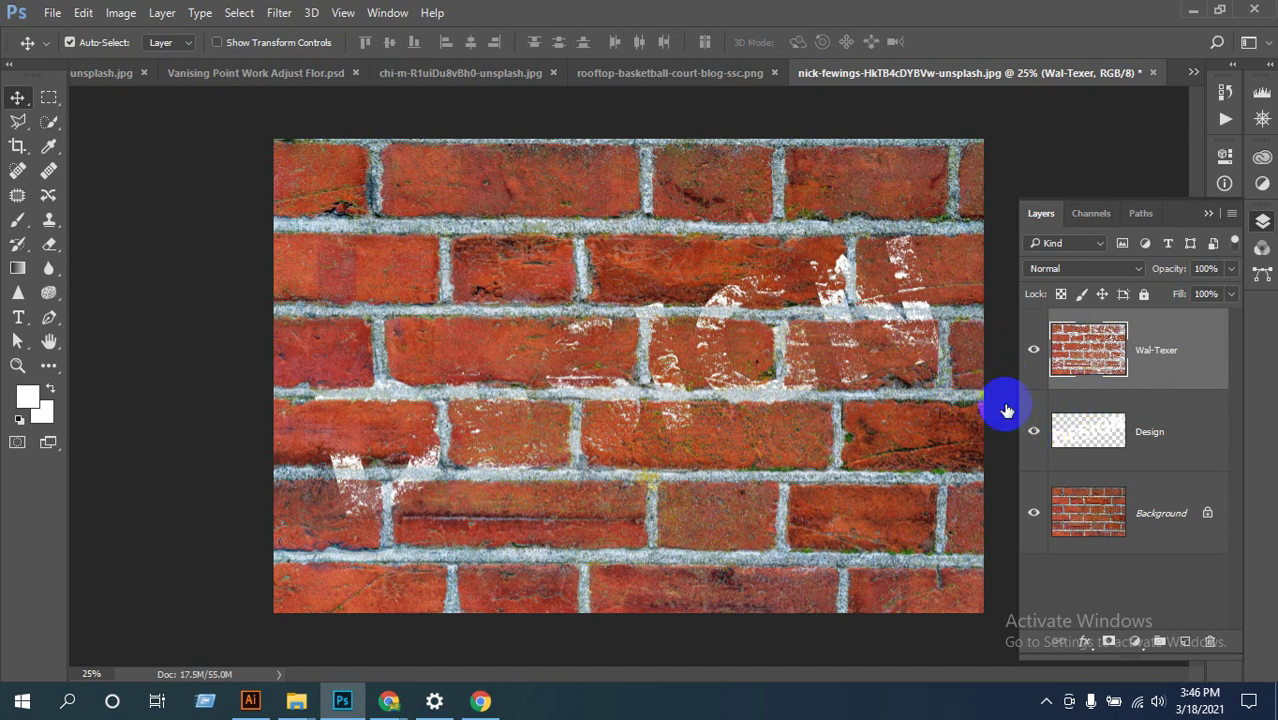
pyautogui.click(1052, 430)
pyautogui.click(1035, 436)
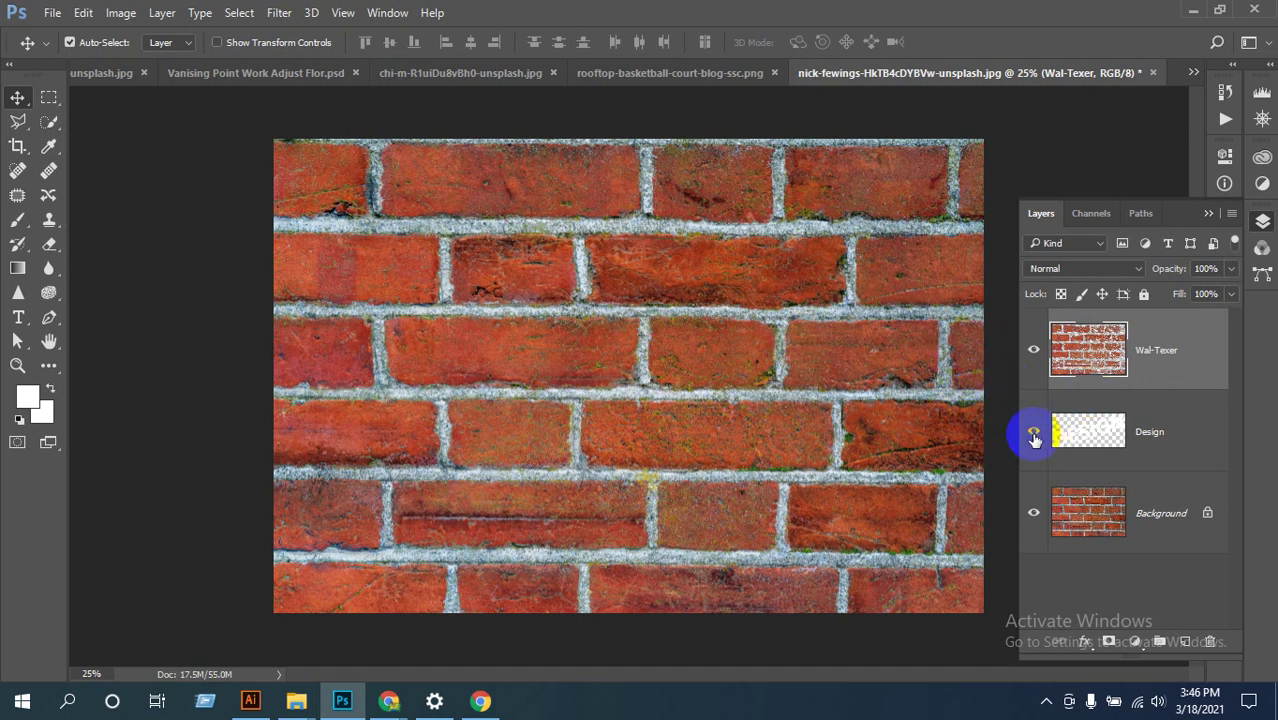
pyautogui.click(1035, 436)
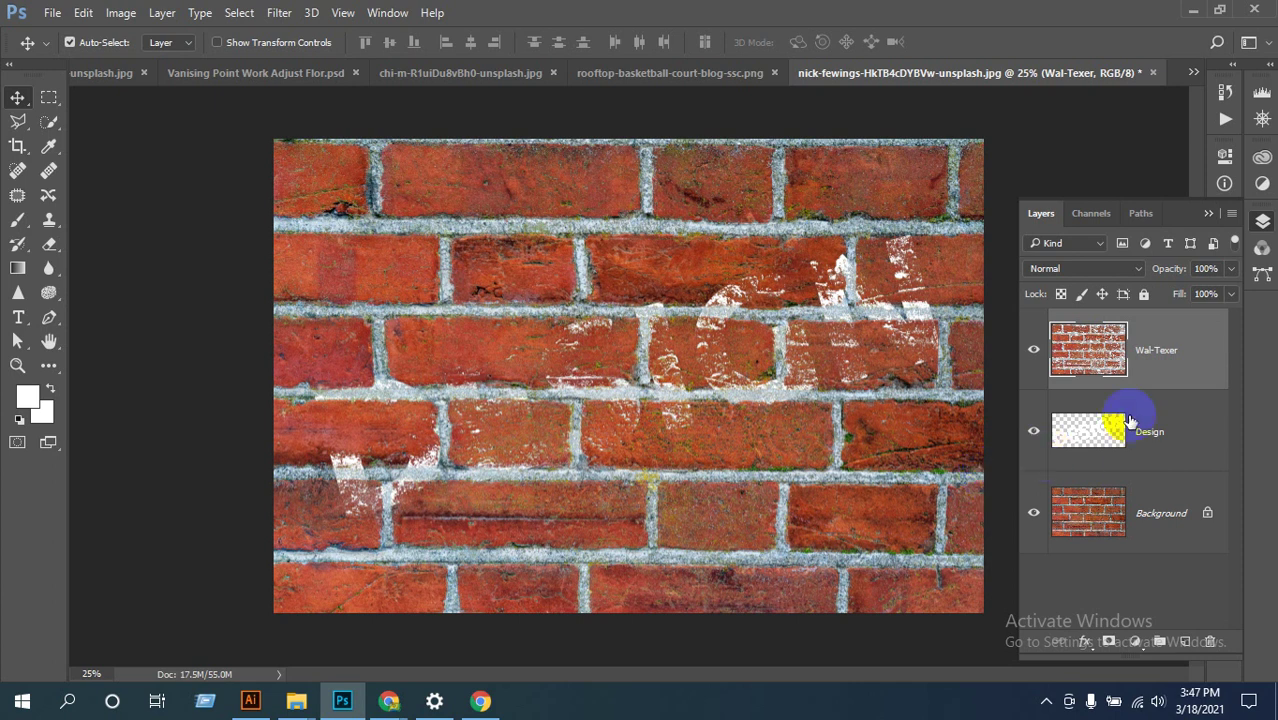
# Step: Create a new alpha channel and name it tex1
pyautogui.click(1088, 216)
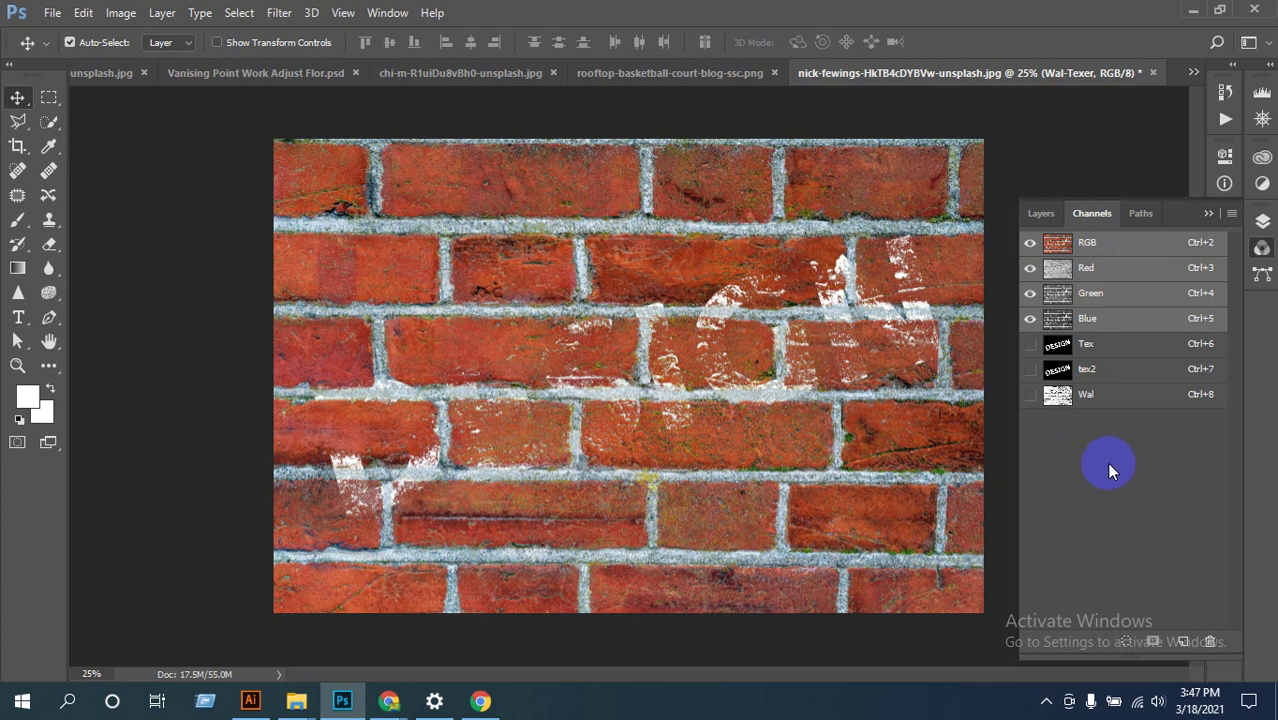
pyautogui.click(1182, 643)
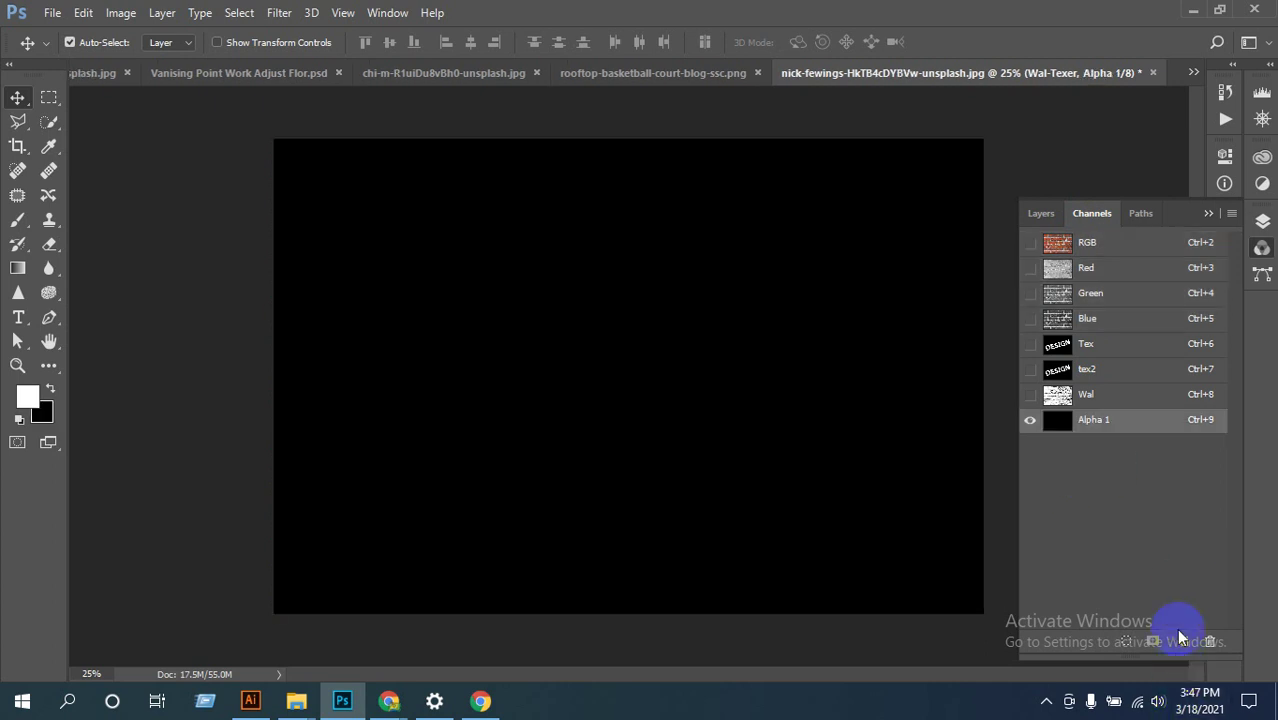
pyautogui.doubleClick(1094, 420)
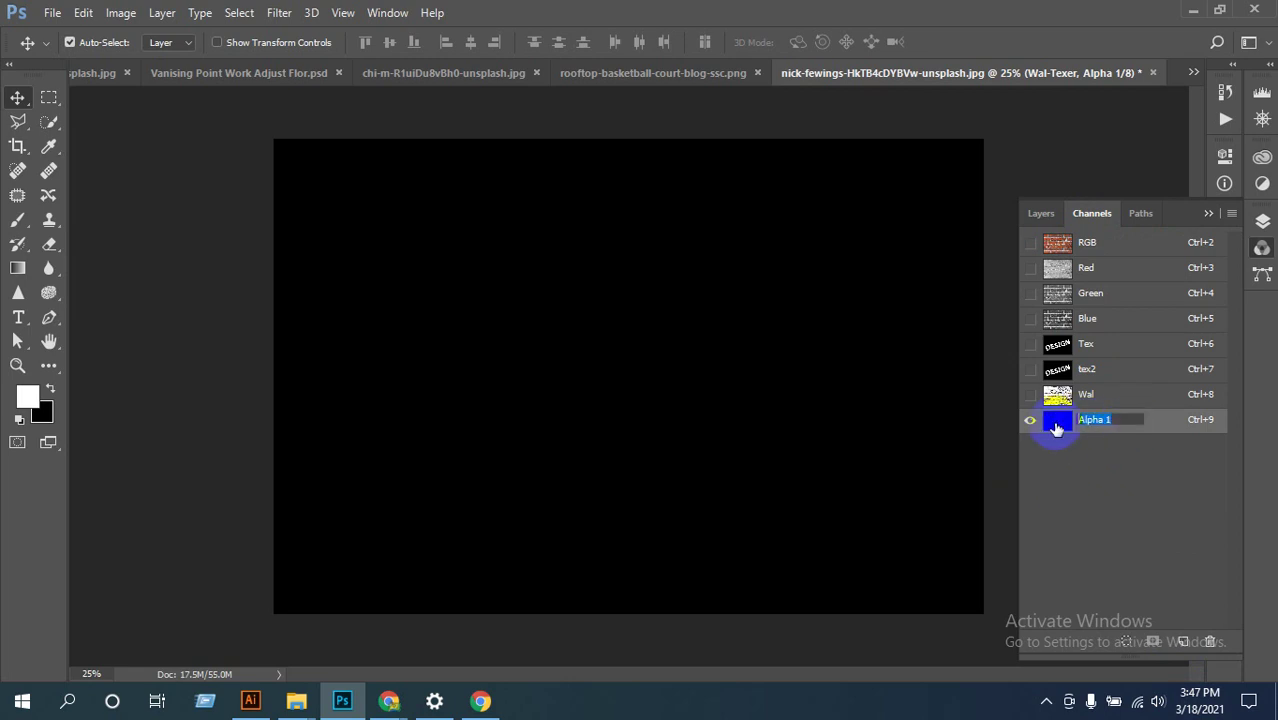
pyautogui.write('tex1')
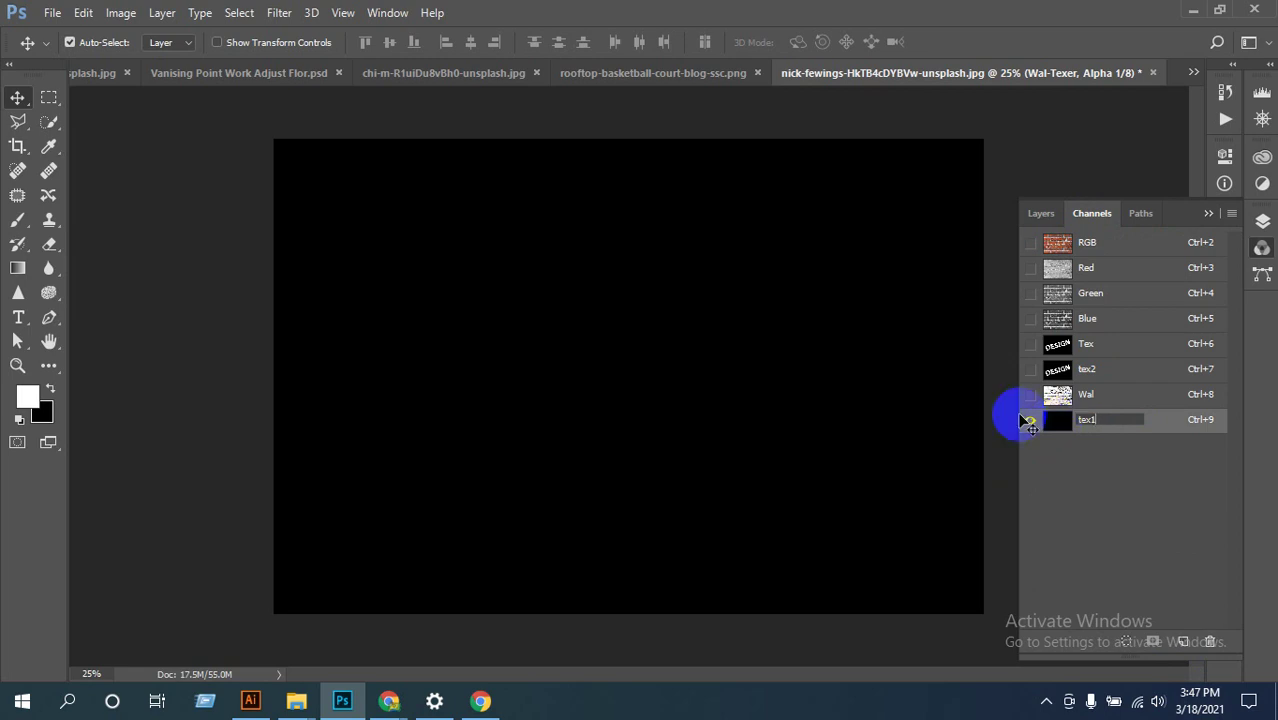
# Step: Apply the Add Noise filter to the tex1 channel with an amount of 400% and uniform distribution
pyautogui.click(279, 13)
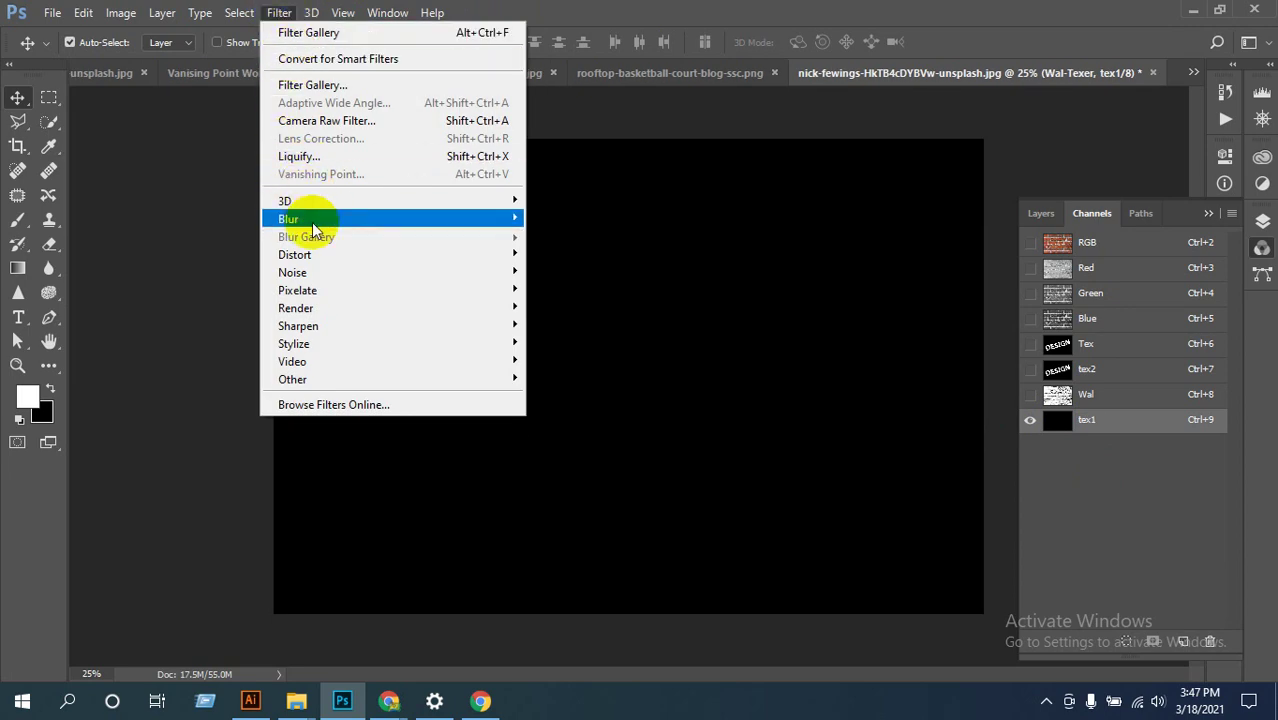
pyautogui.moveTo(309, 281)
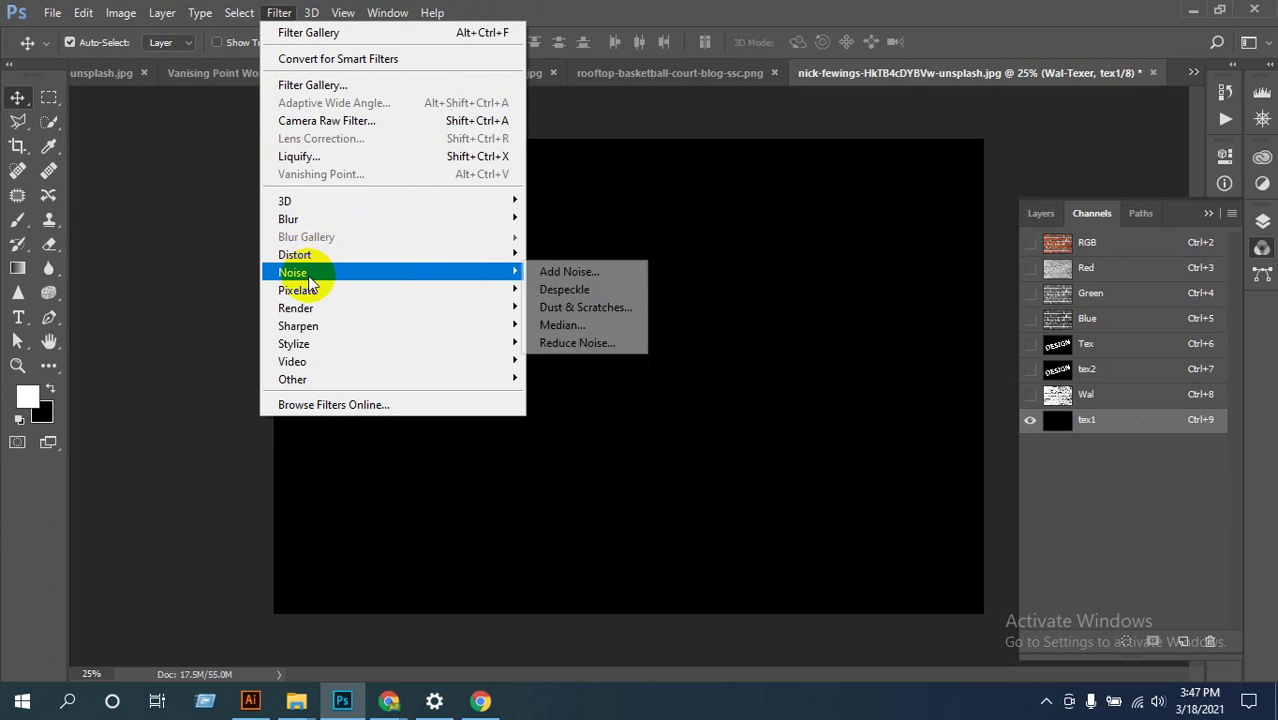
pyautogui.click(580, 271)
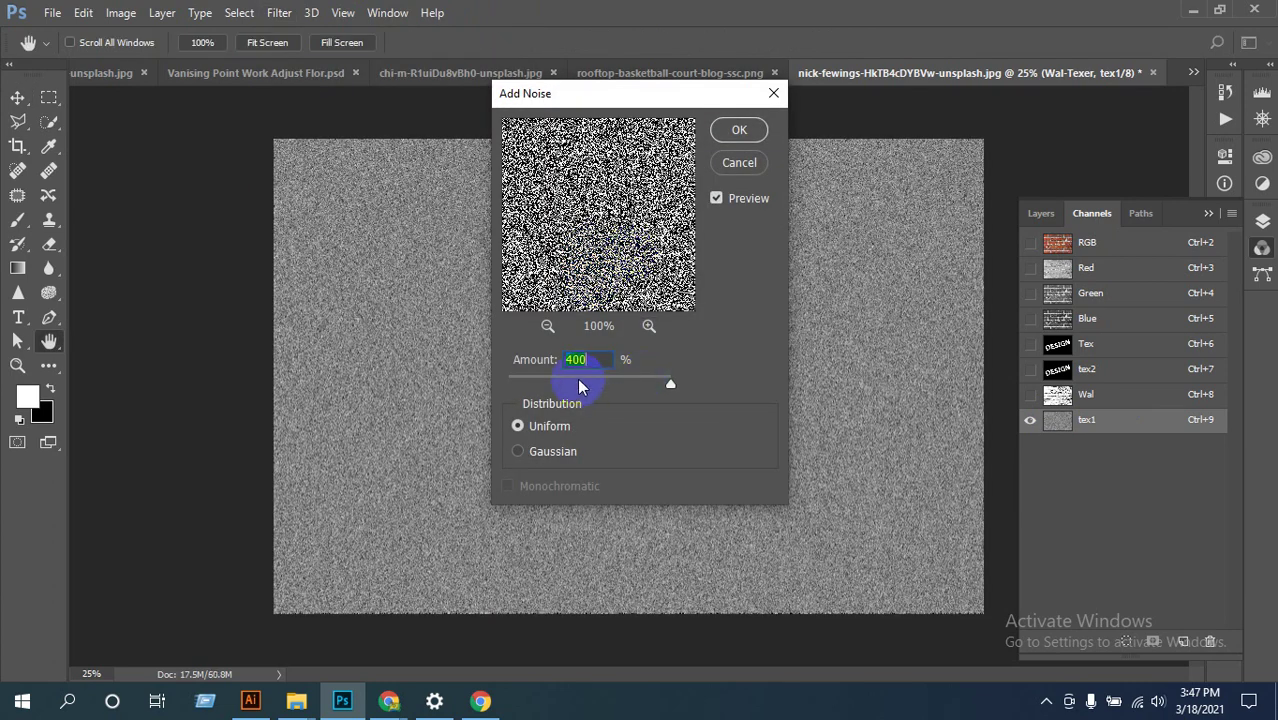
pyautogui.click(737, 132)
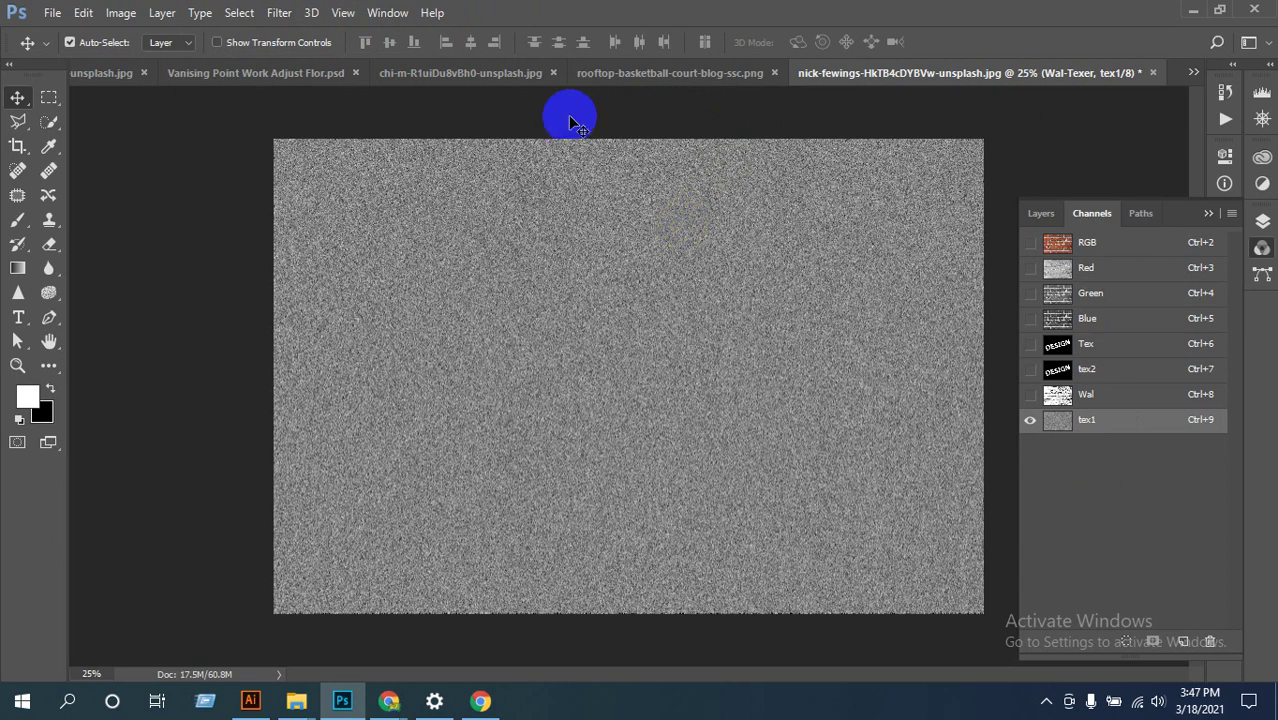
# Step: Apply a Gaussian Blur with a radius of 3.0 pixels to the tex1 channel
pyautogui.click(279, 12)
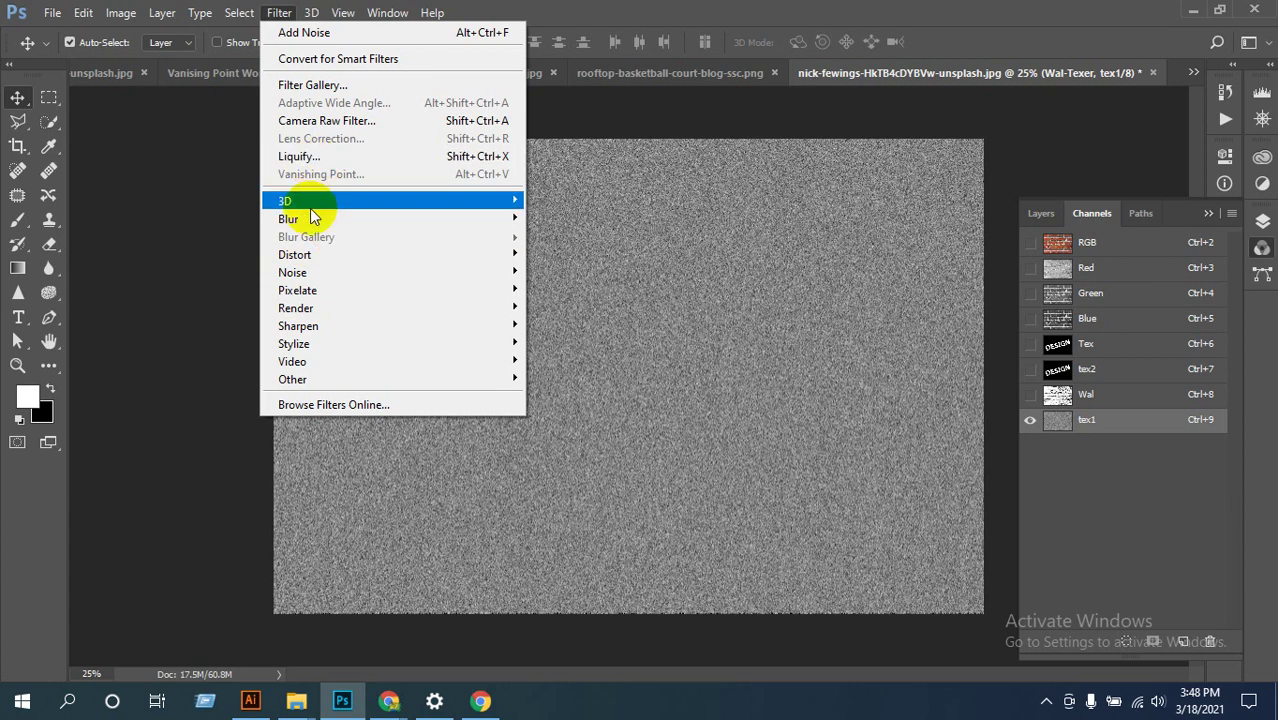
pyautogui.moveTo(428, 224)
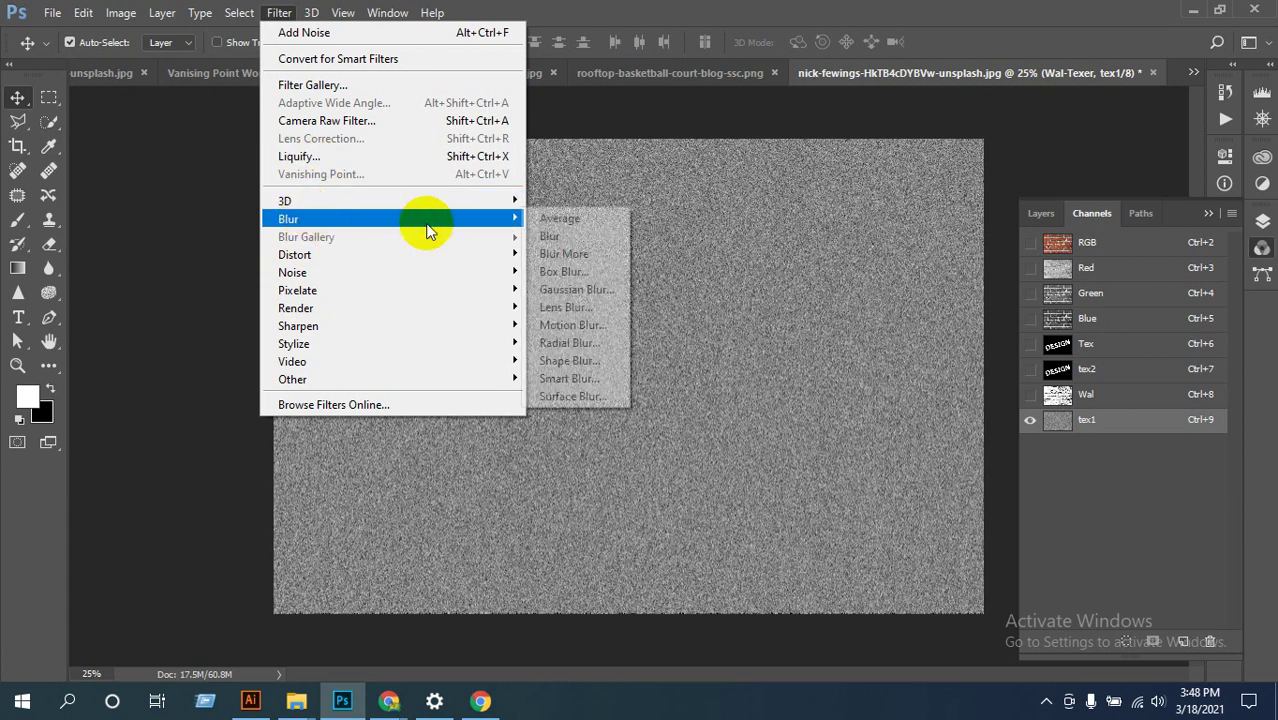
pyautogui.click(578, 290)
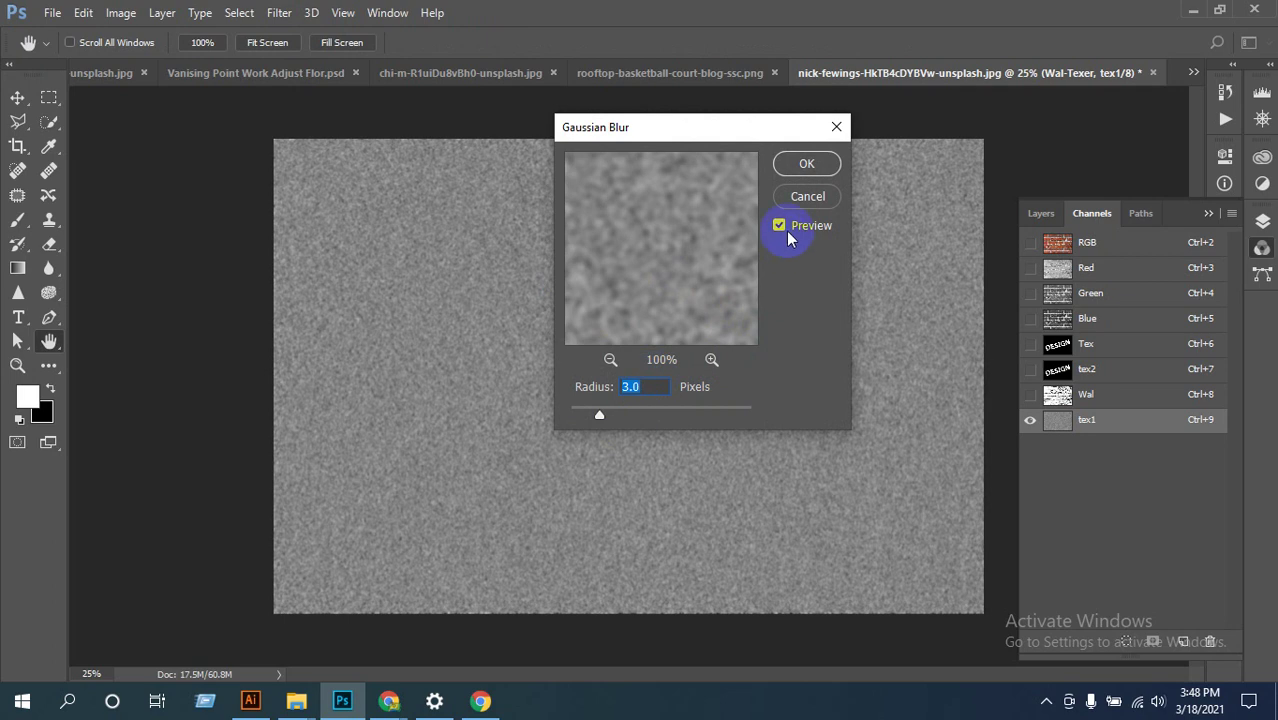
pyautogui.click(806, 163)
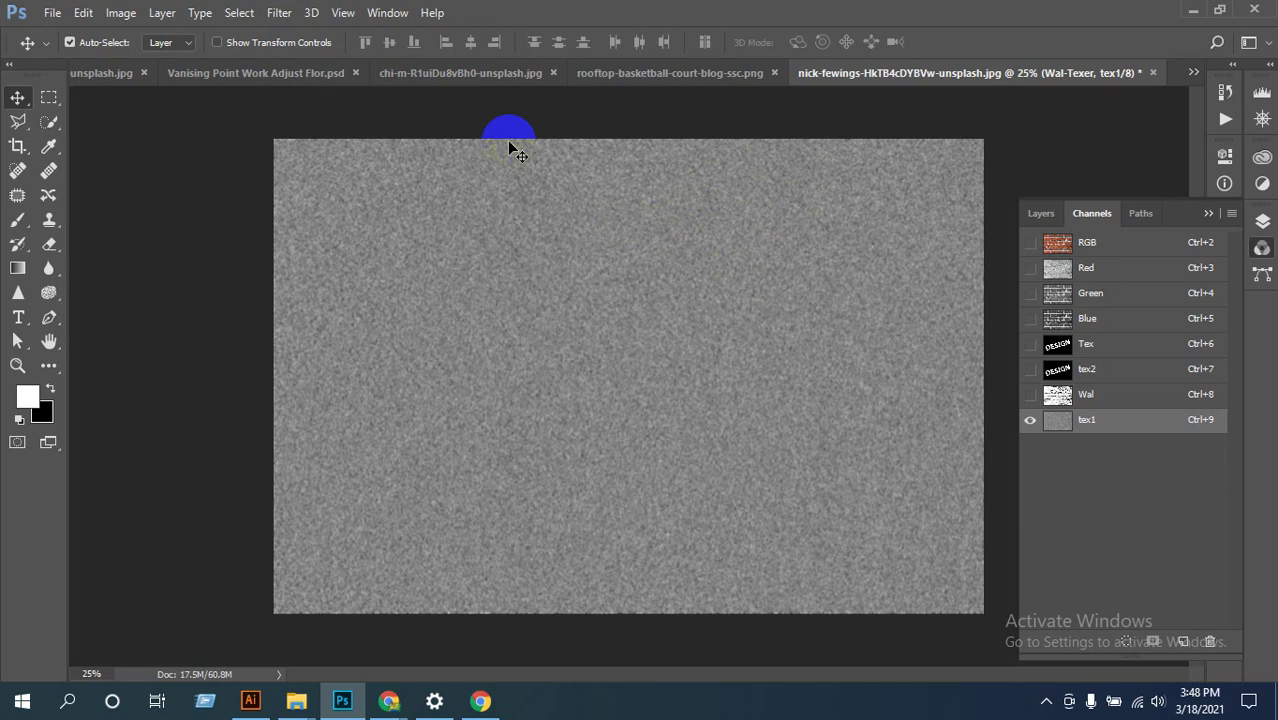
# Step: Apply the Colored Pencil artistic filter to tex1 with pencil width 6, stroke pressure 6 and paper brightness 50
pyautogui.click(278, 13)
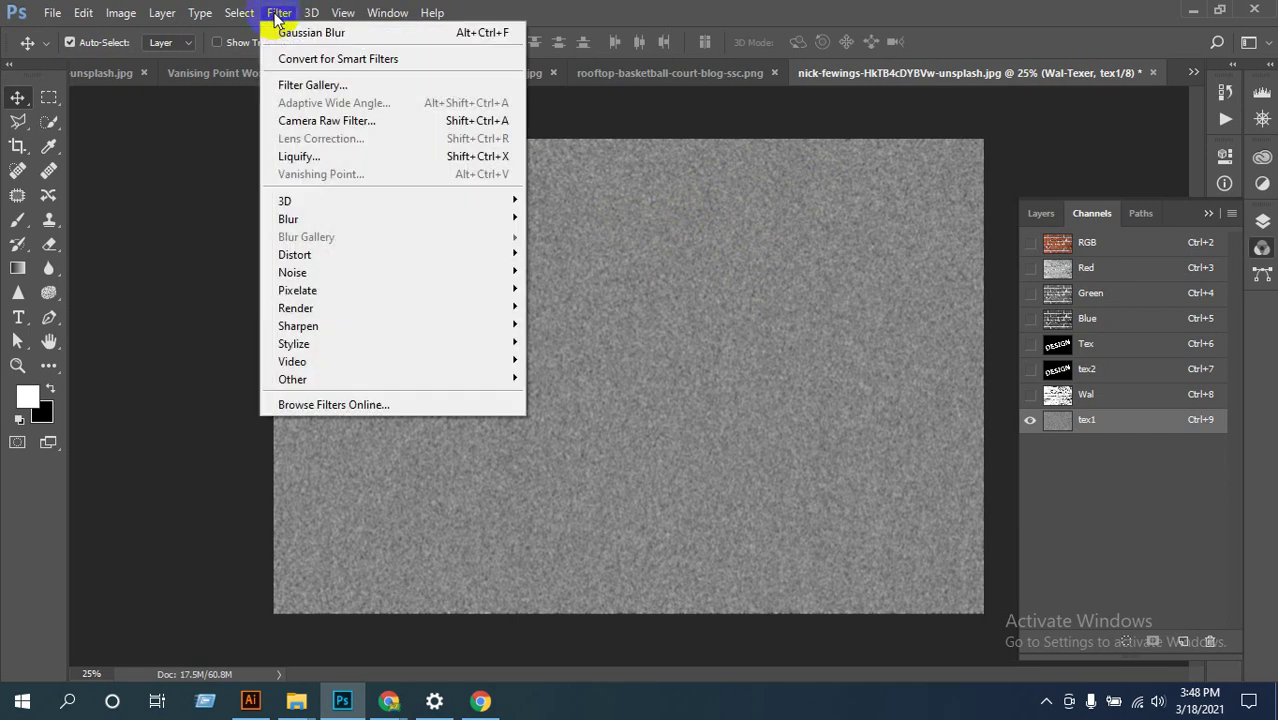
pyautogui.click(740, 134)
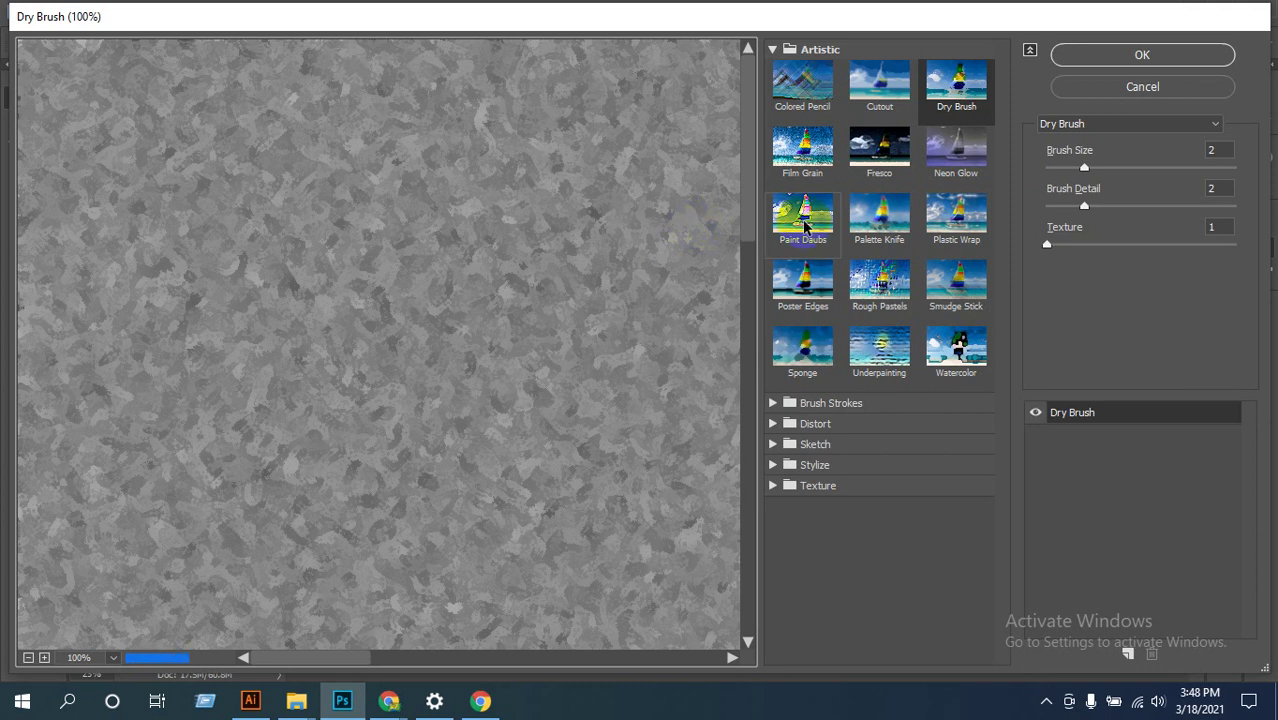
pyautogui.click(810, 77)
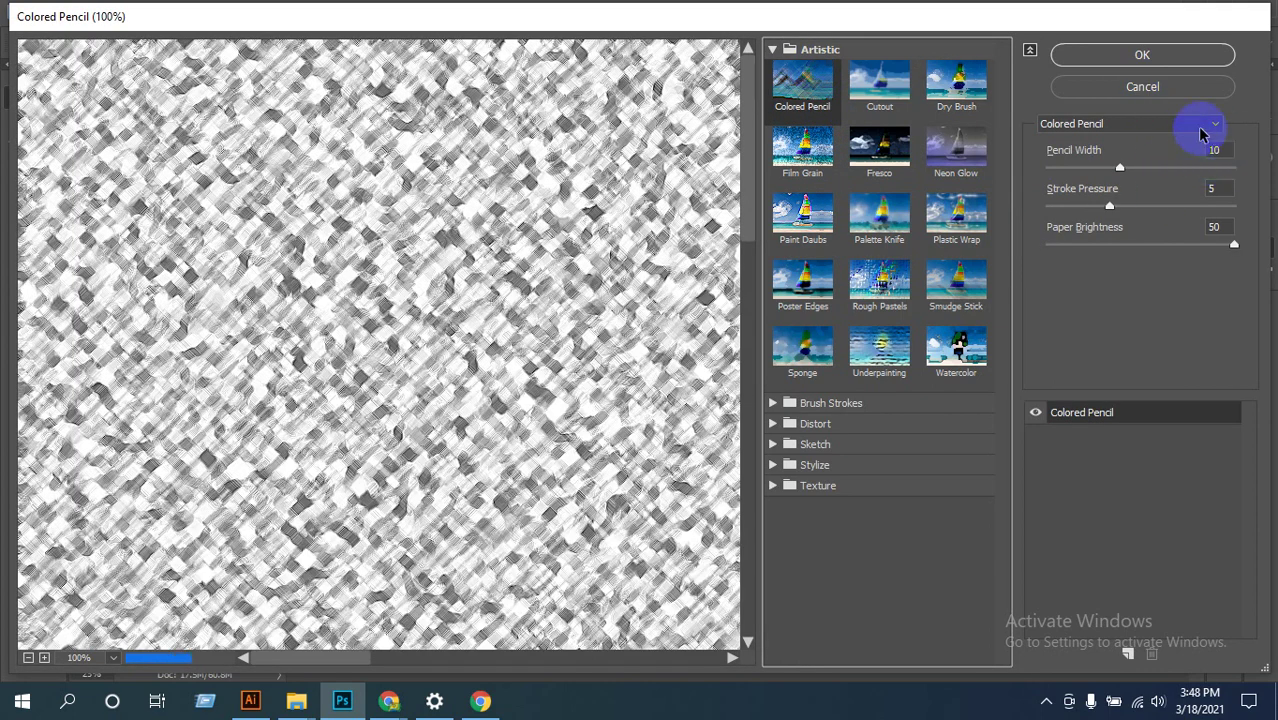
pyautogui.write('6')
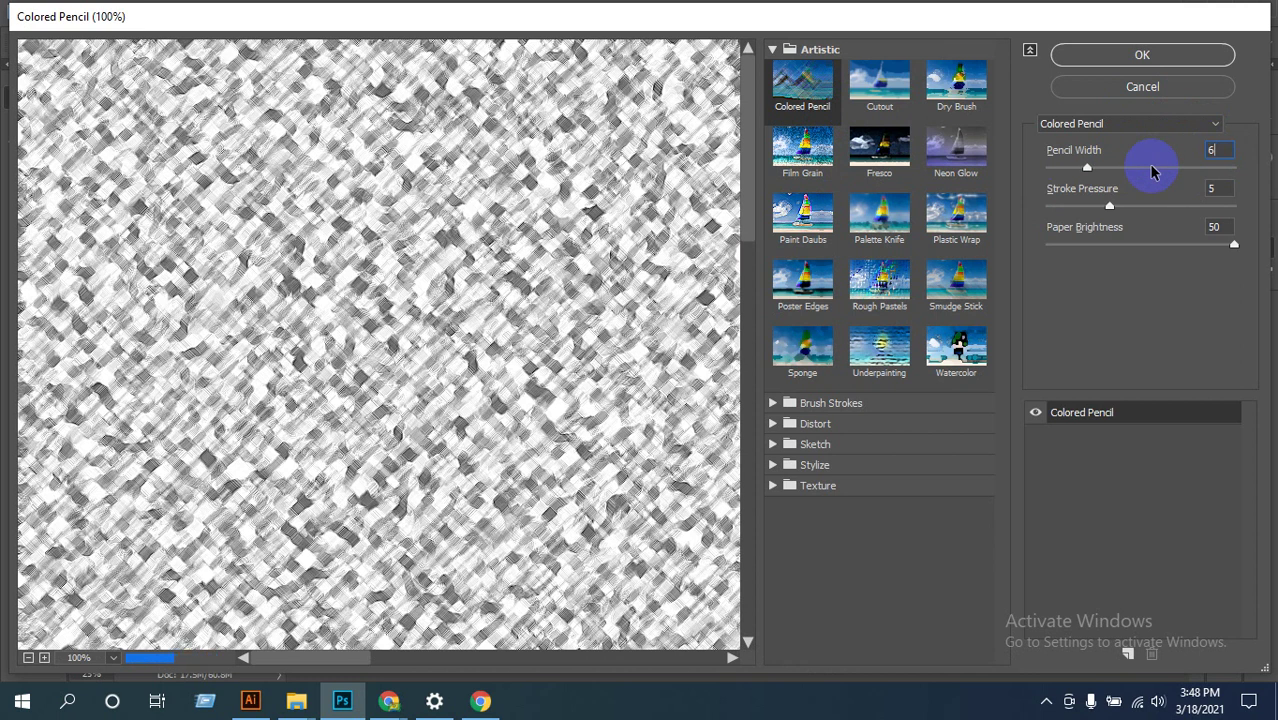
pyautogui.click(1220, 187)
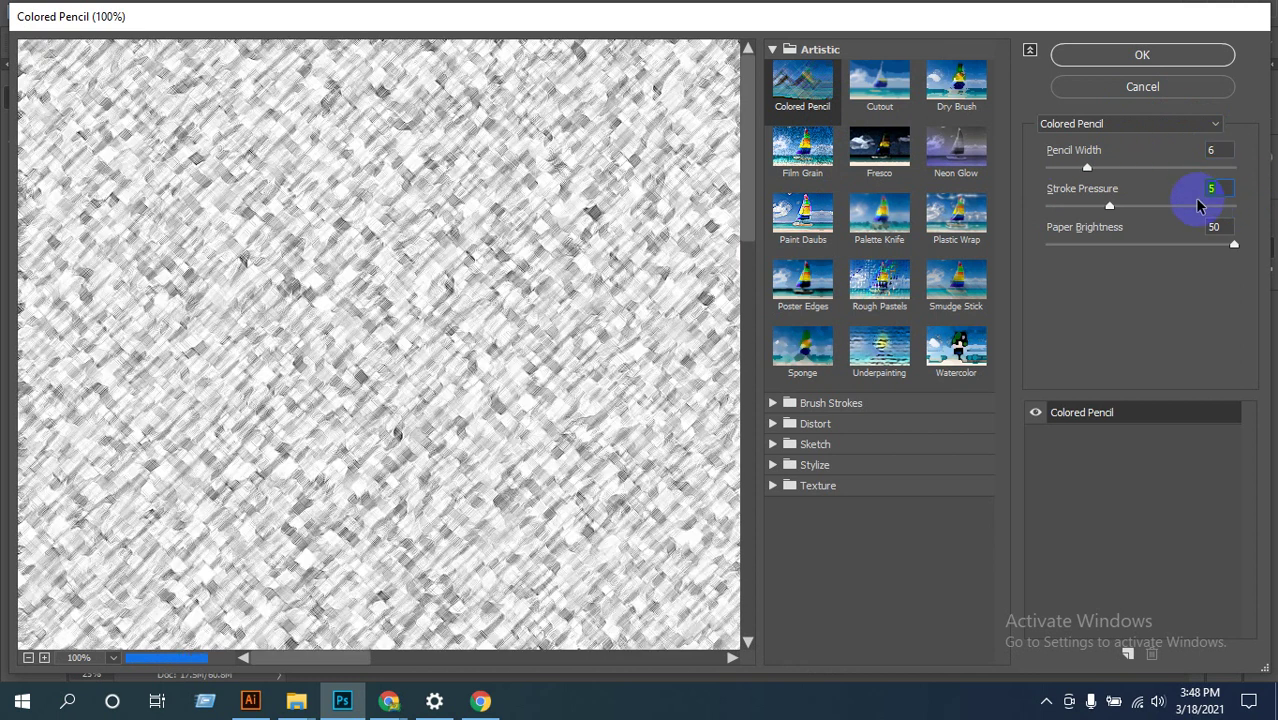
pyautogui.write('6')
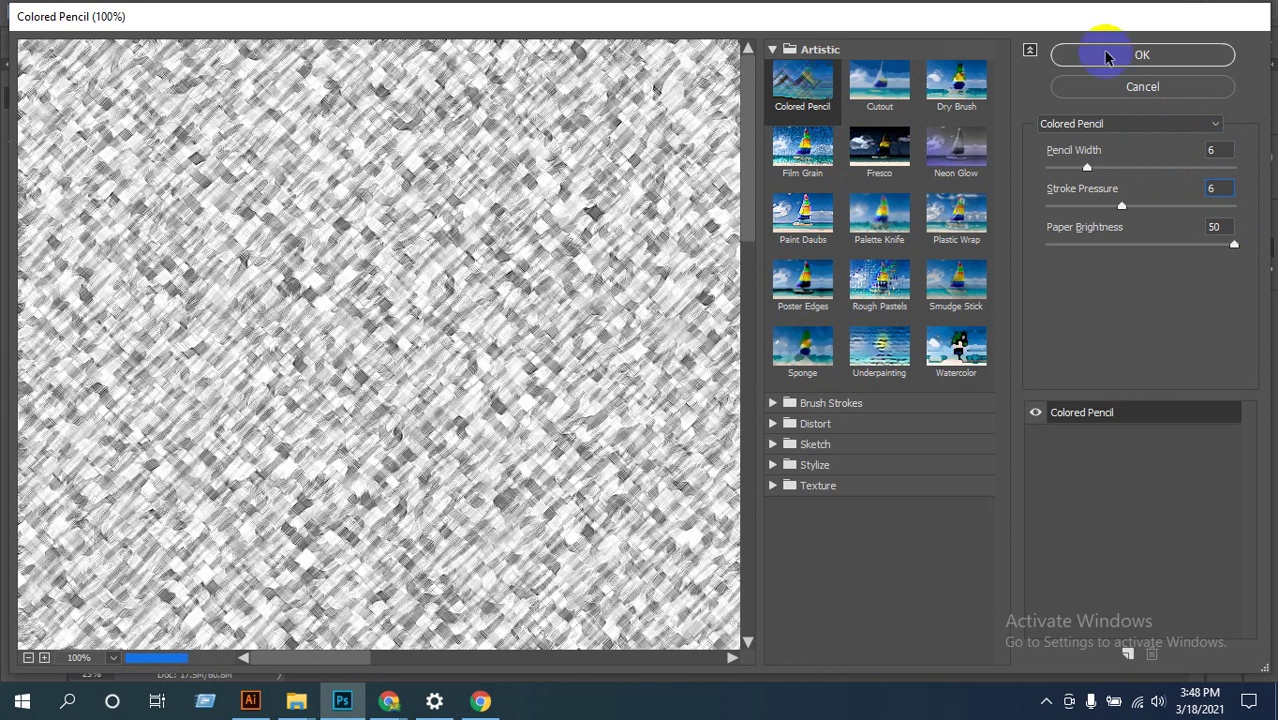
pyautogui.click(1105, 56)
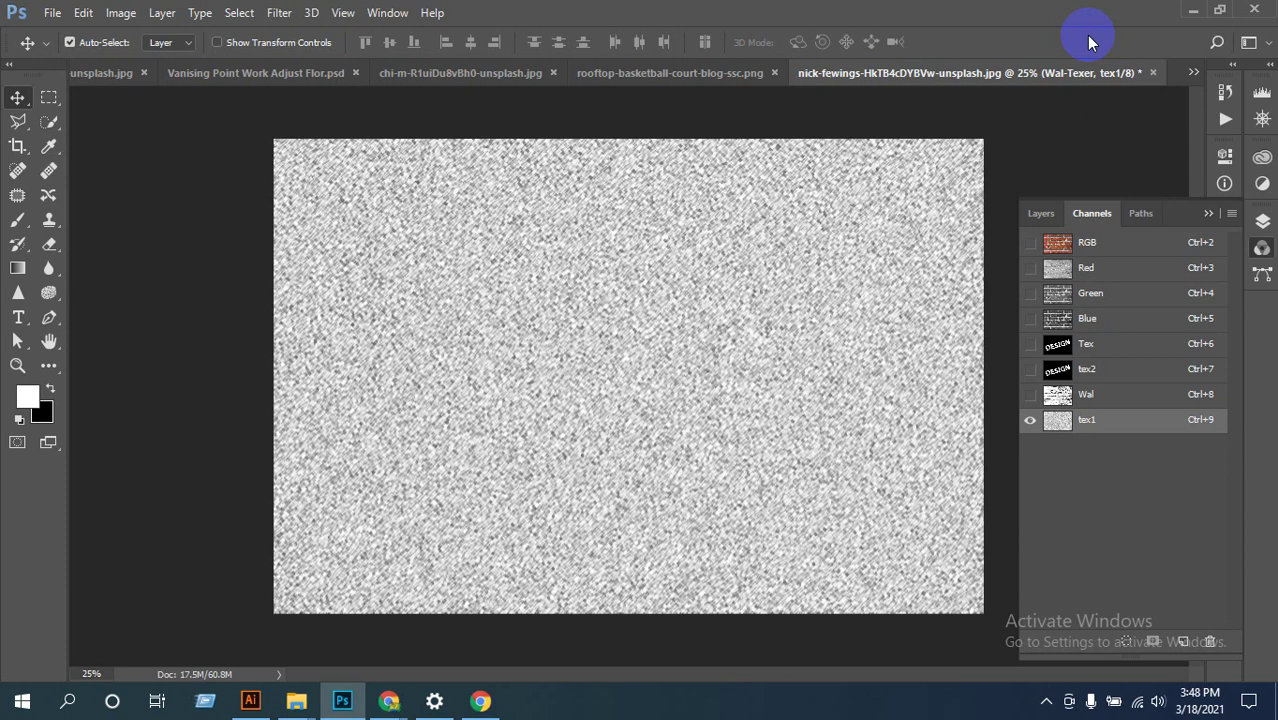
# Step: Try inverting the tones of the tex1 channel and reverse the inversion
pyautogui.click(120, 12)
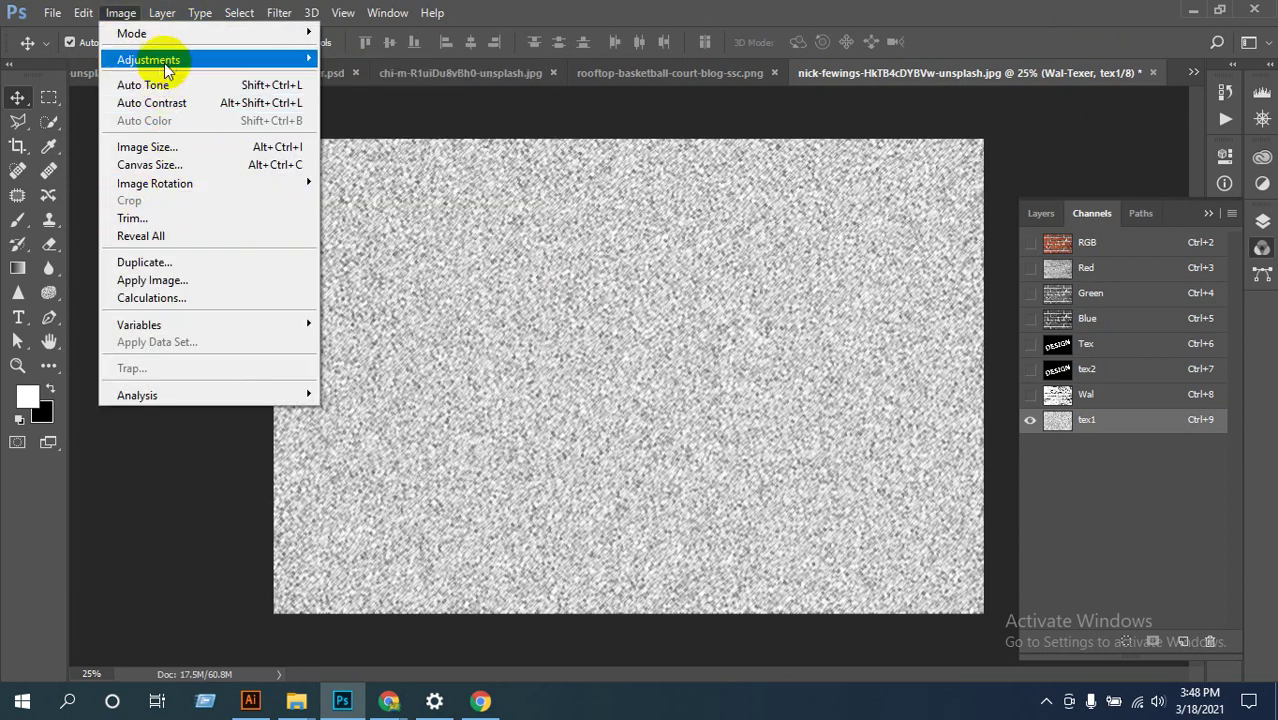
pyautogui.moveTo(164, 59)
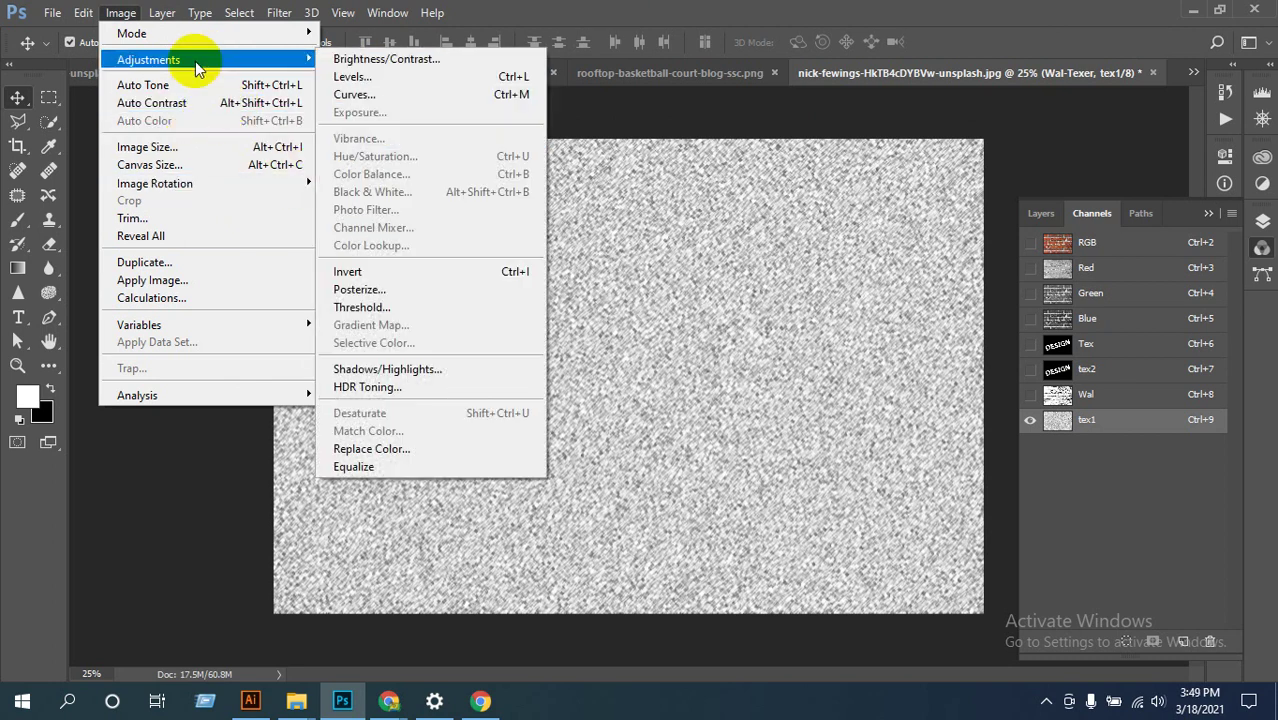
pyautogui.click(456, 272)
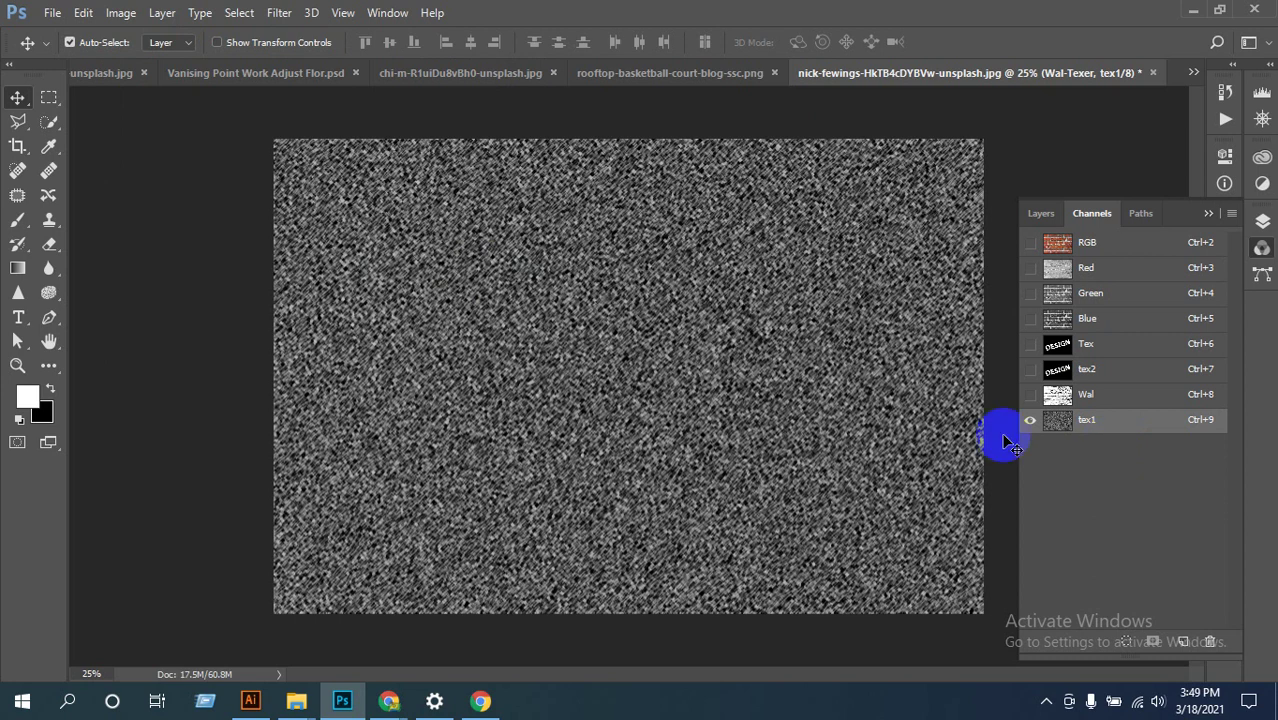
pyautogui.hotkey('ctrl', 'i')
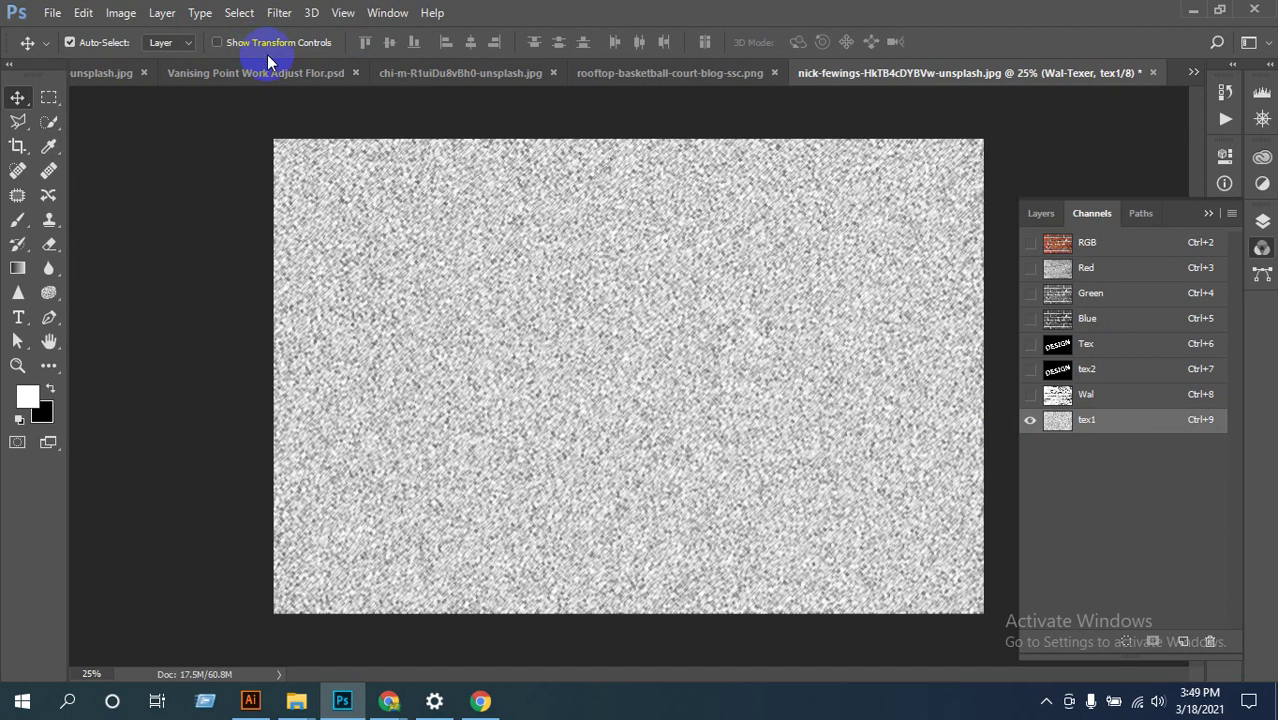
# Step: Apply a Levels adjustment to the tex1 channel with shadow input level 120 and highlight input level 130
pyautogui.click(122, 12)
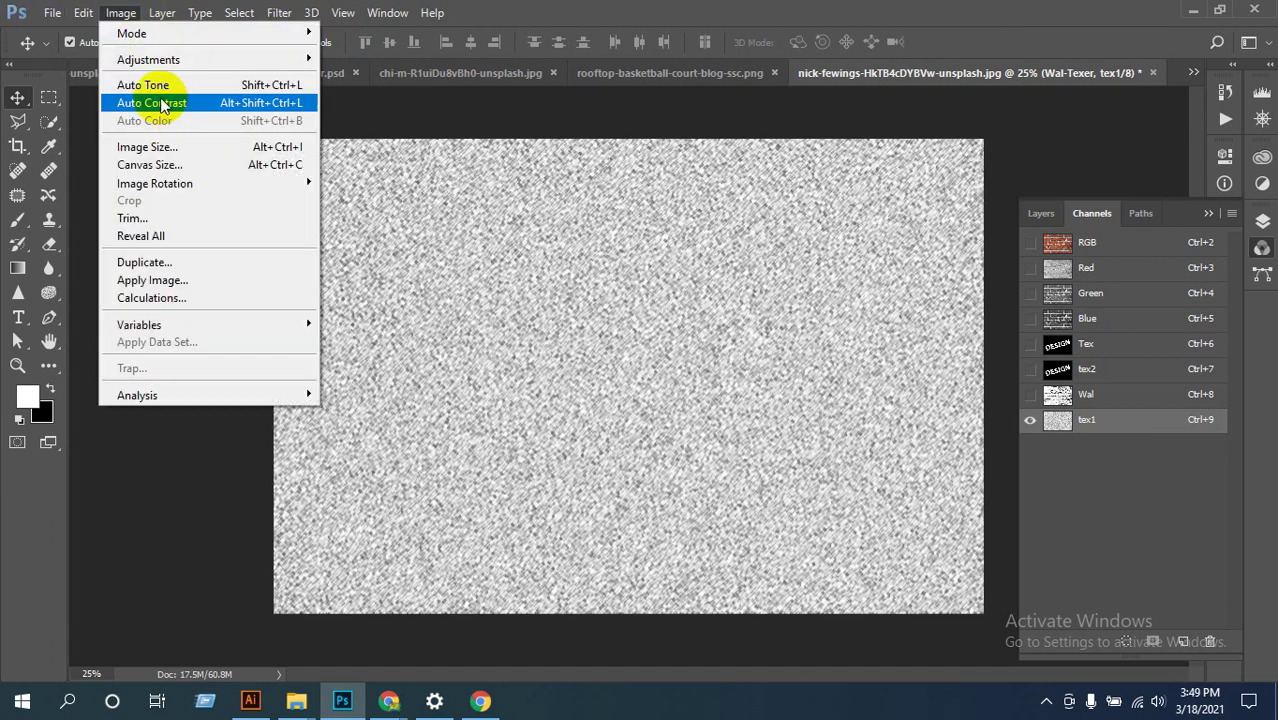
pyautogui.click(352, 77)
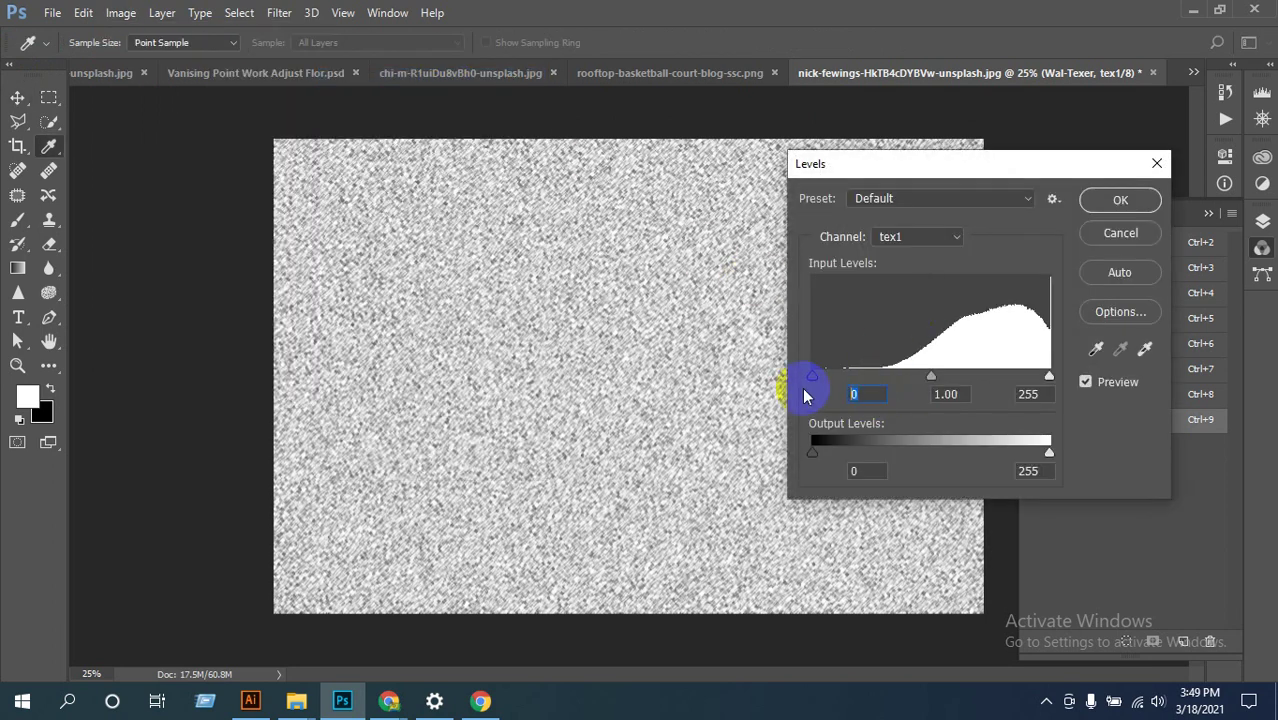
pyautogui.write('120')
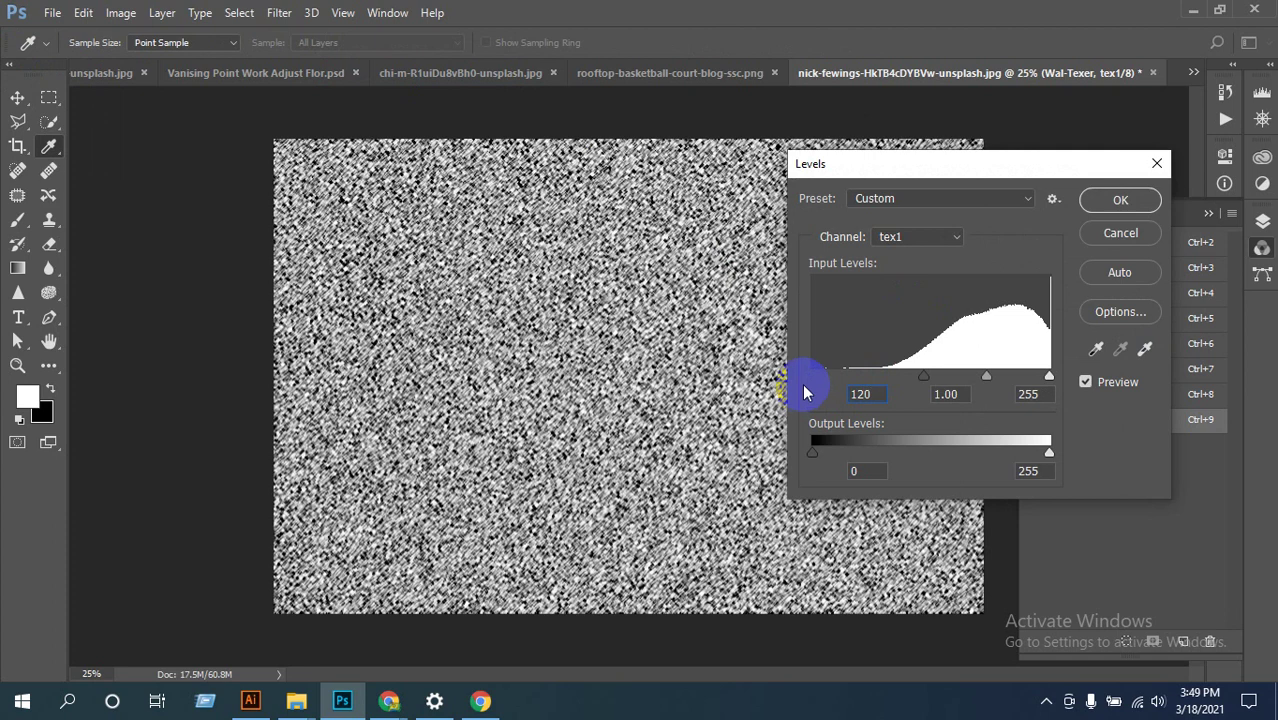
pyautogui.click(1044, 394)
pyautogui.write('130')
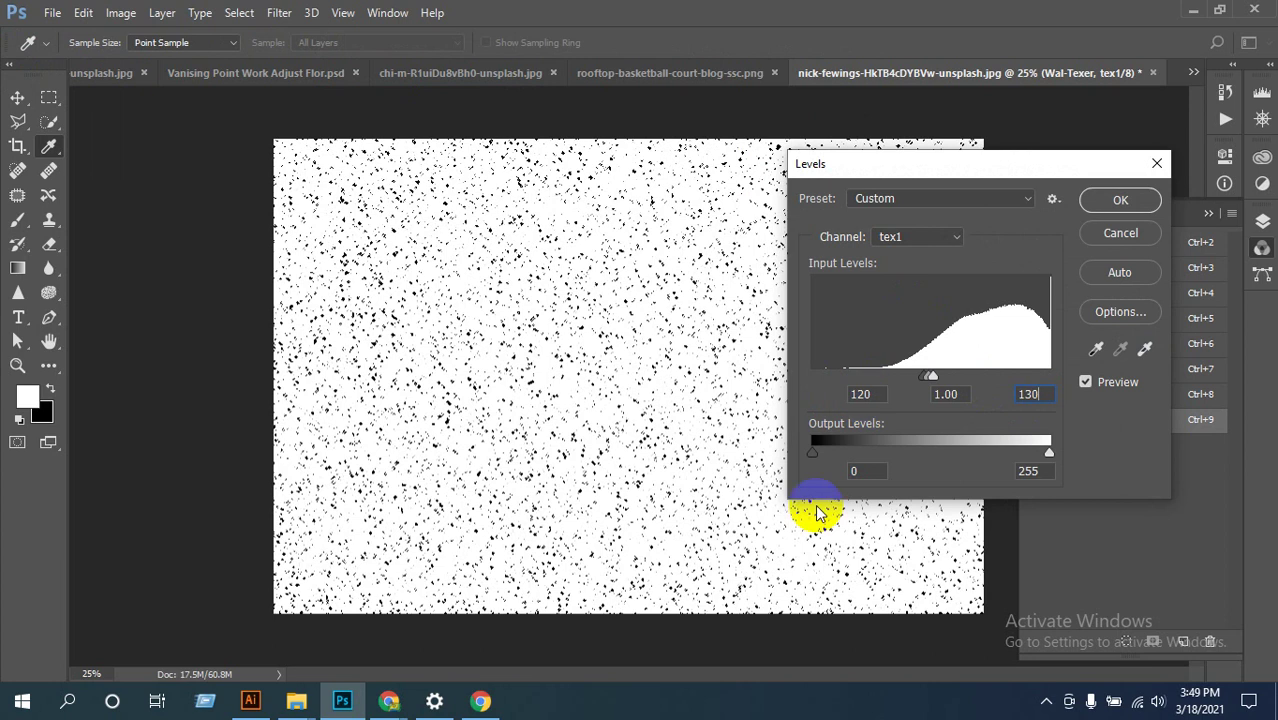
pyautogui.click(1120, 200)
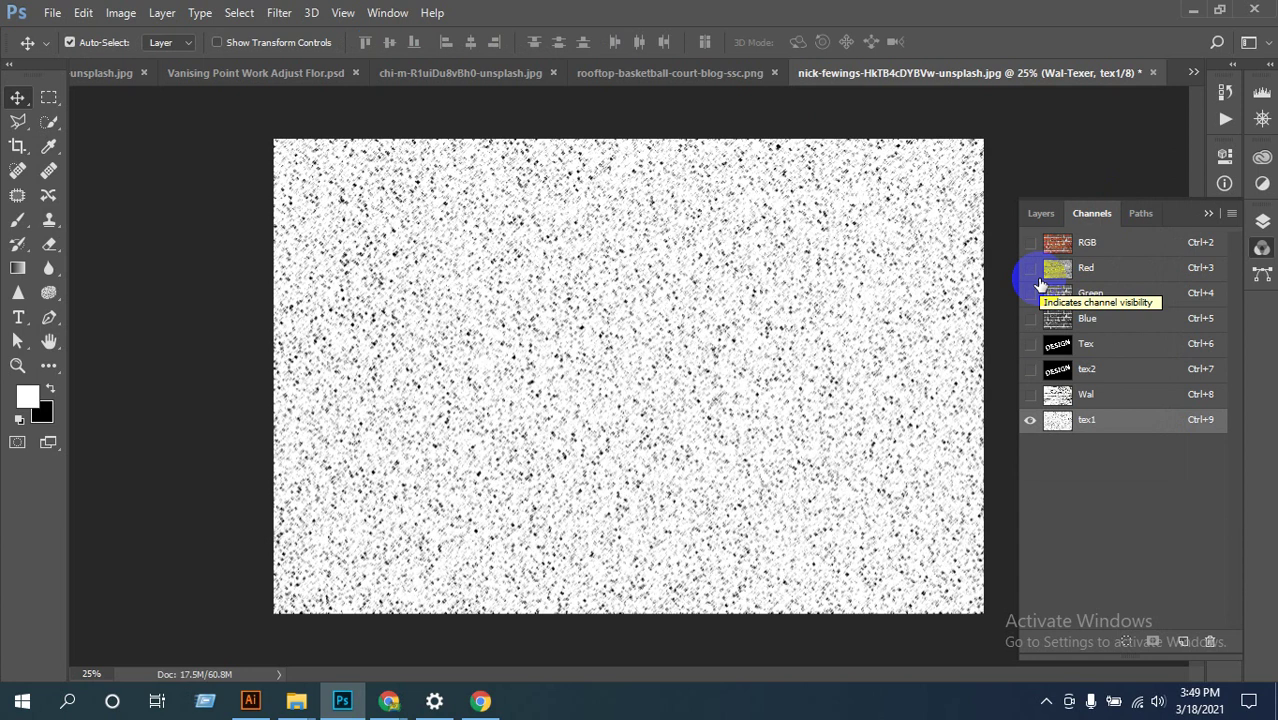
# Step: Invert the tones of the tex1 channel
pyautogui.click(120, 13)
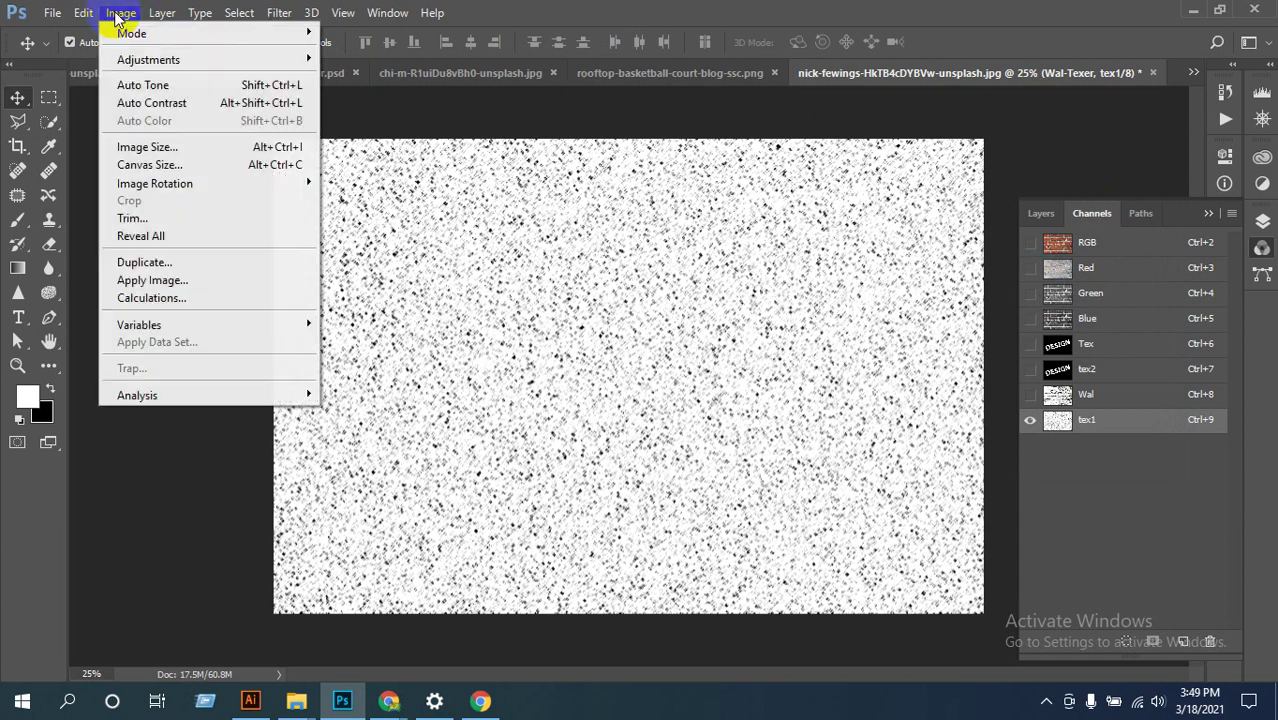
pyautogui.moveTo(150, 59)
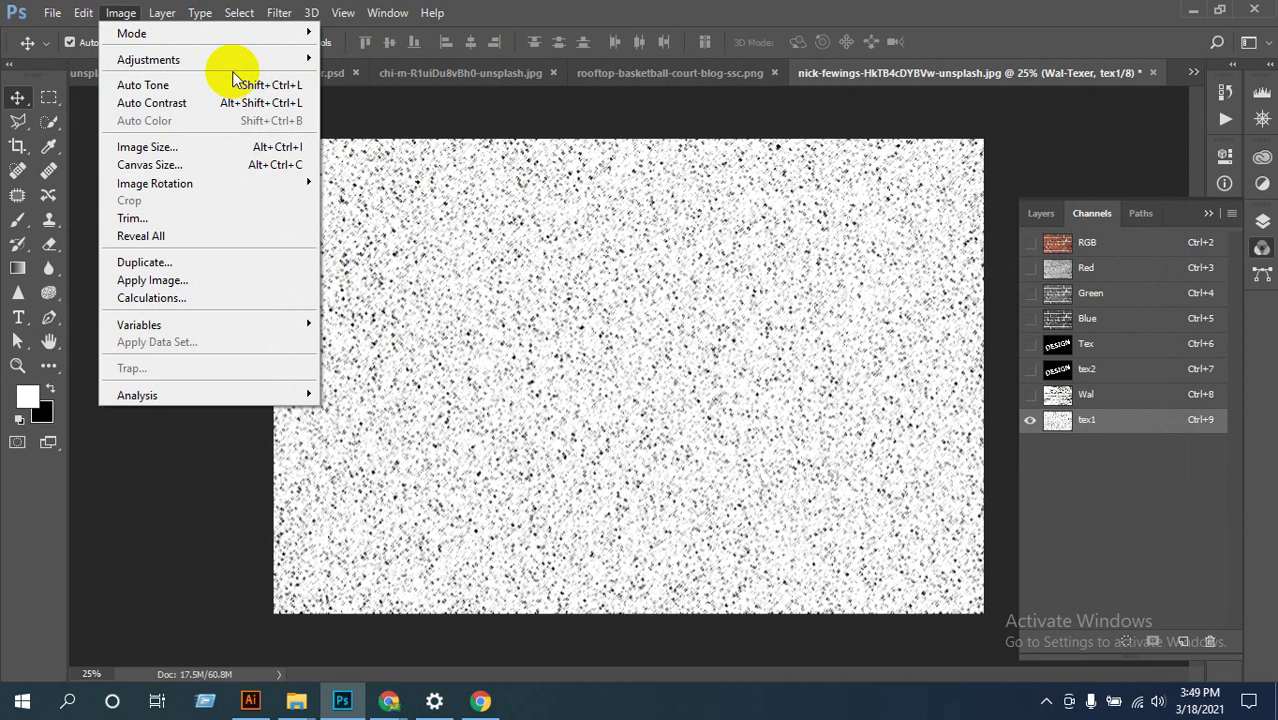
pyautogui.moveTo(228, 59)
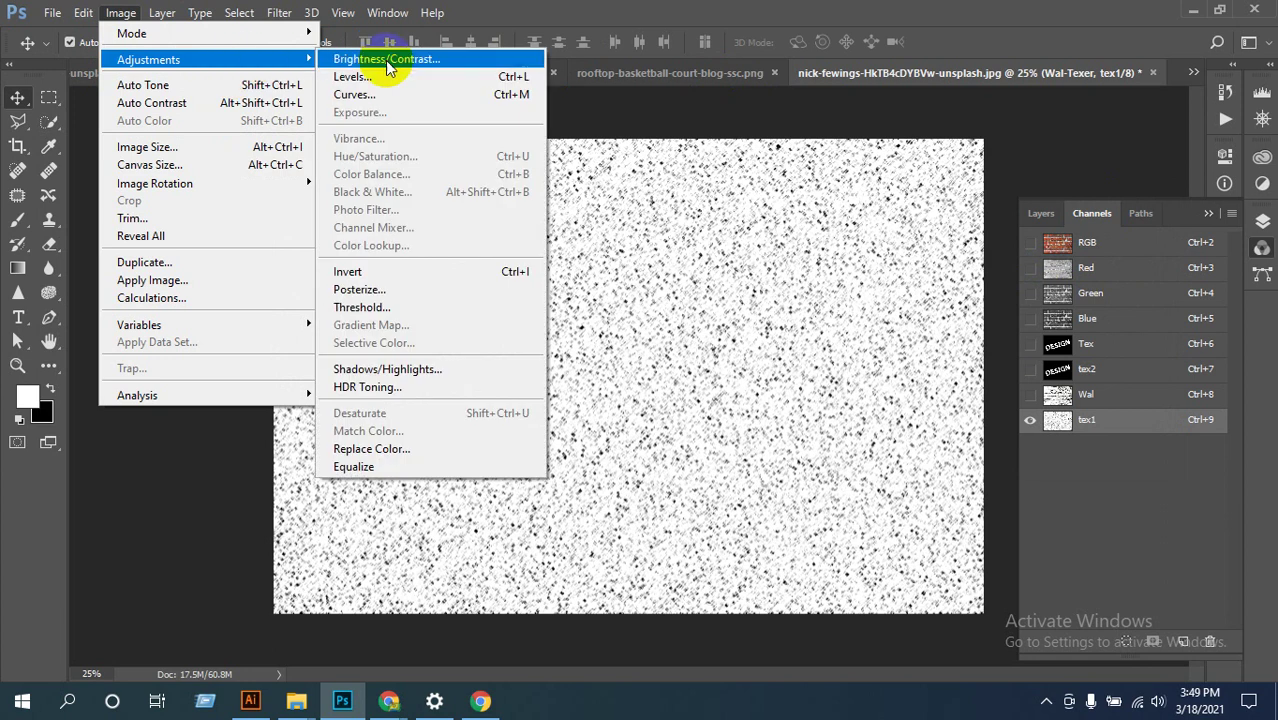
pyautogui.click(419, 275)
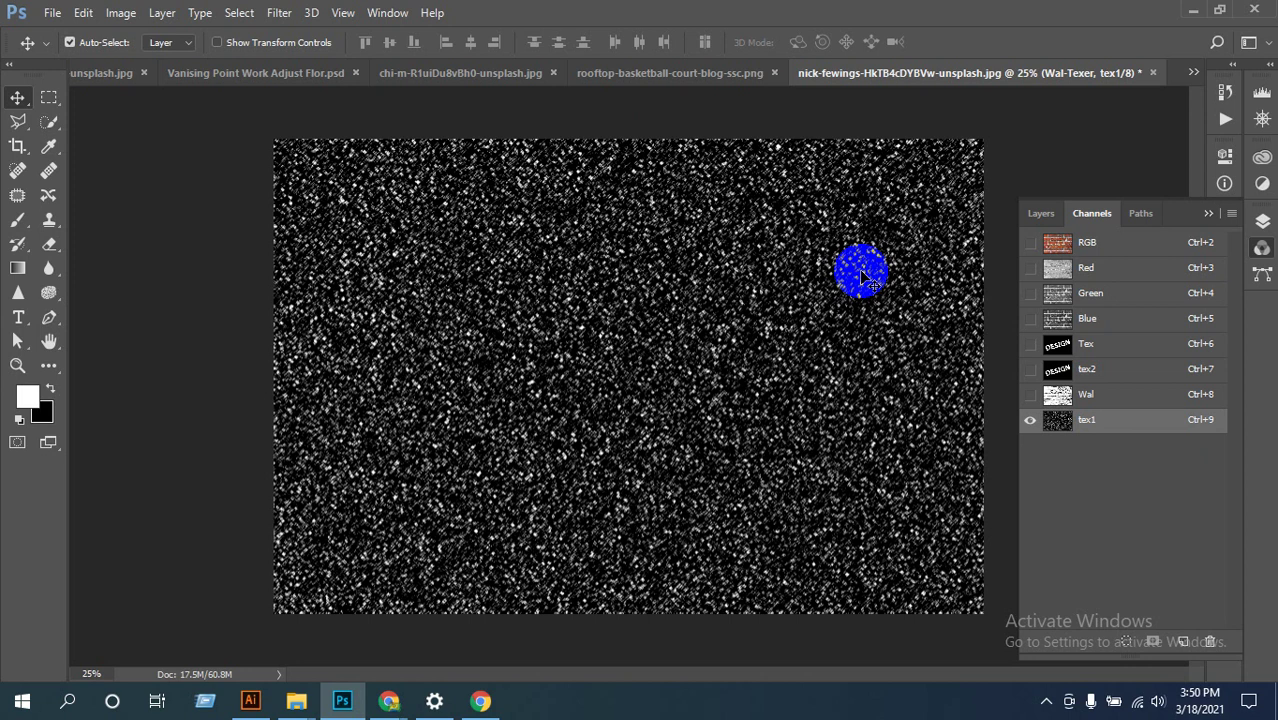
# Step: Create a new alpha channel below tex1 and name it tex2
pyautogui.click(1182, 643)
pyautogui.doubleClick(1094, 447)
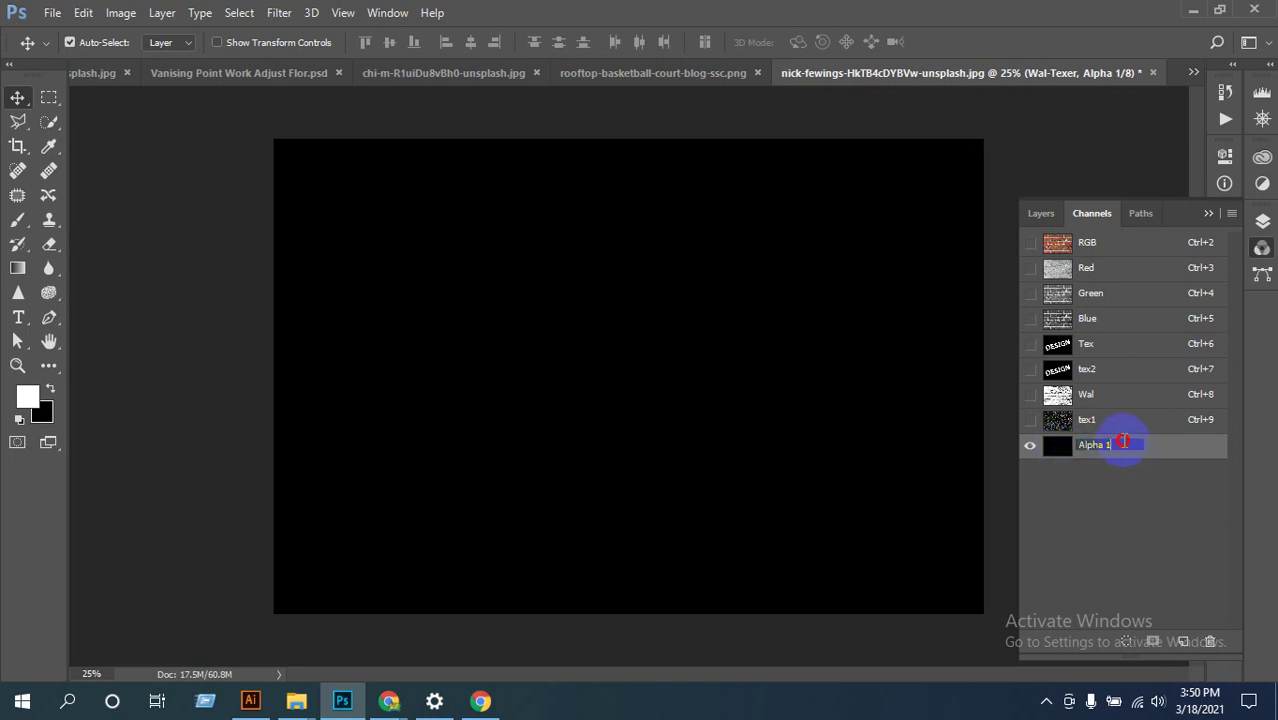
pyautogui.write('tex2')
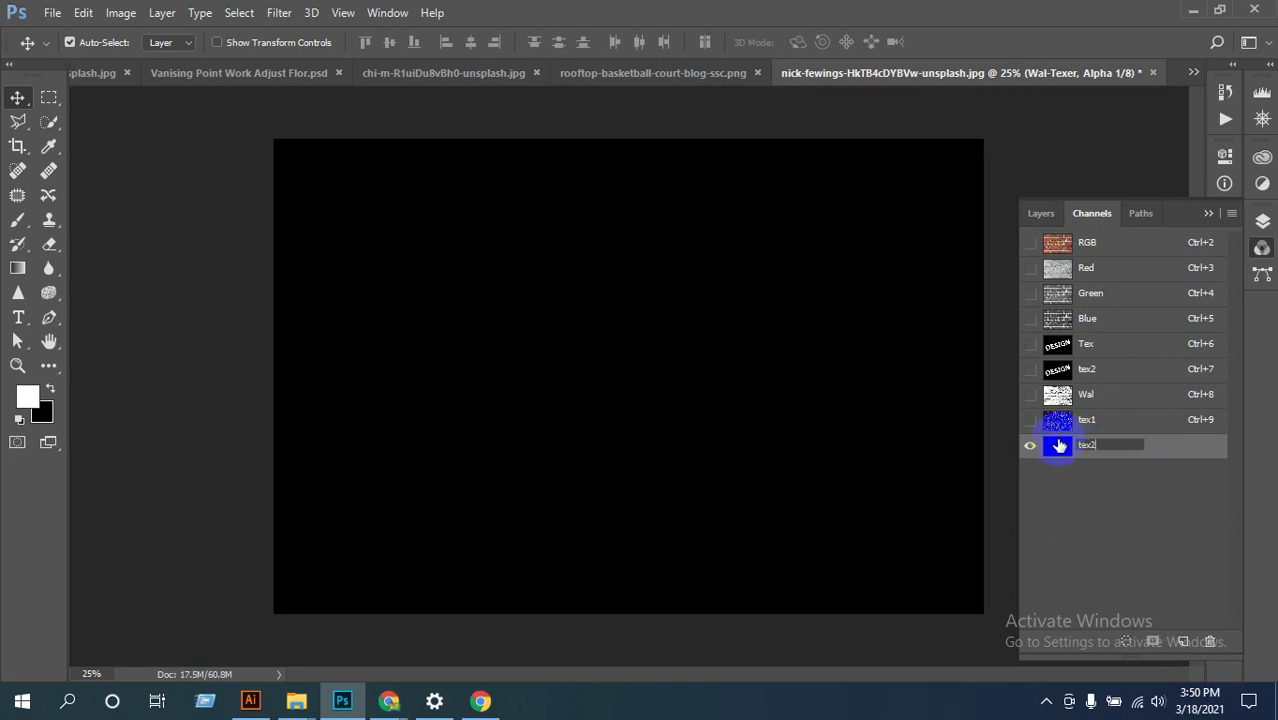
pyautogui.press('Return')
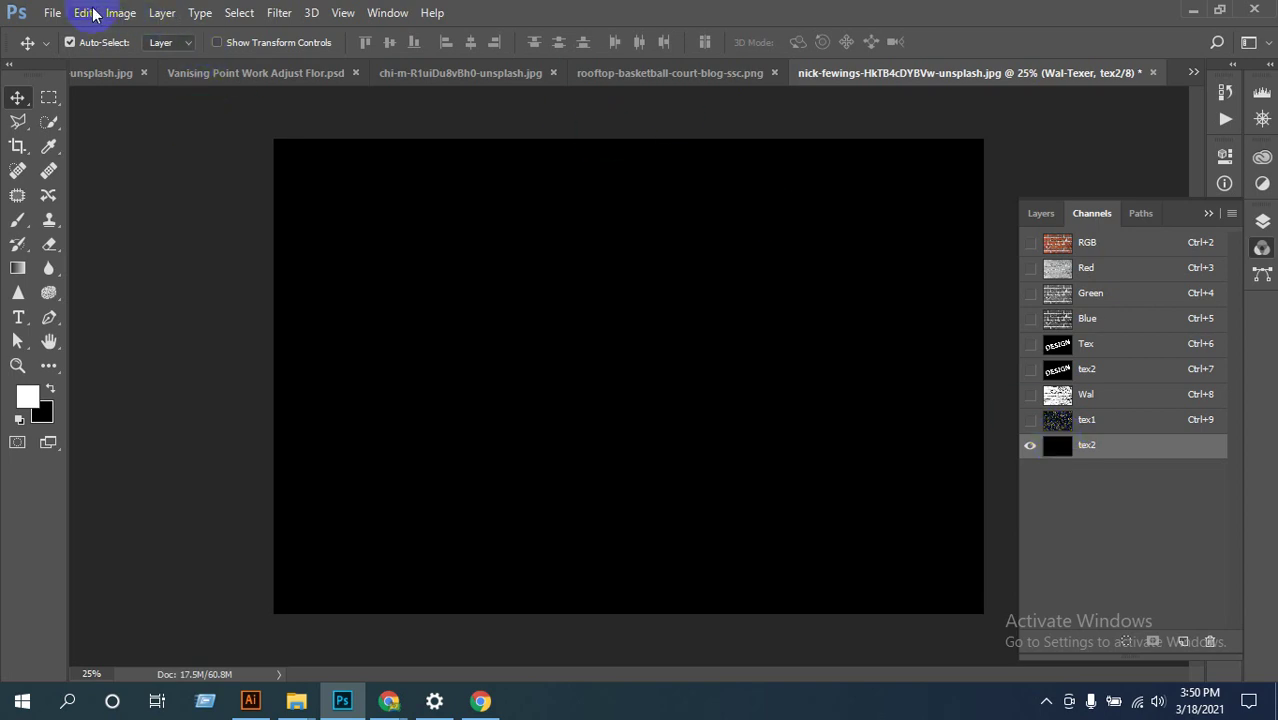
# Step: Add noise to the new tex2 channel with an amount of 400% and uniform distribution
pyautogui.click(278, 13)
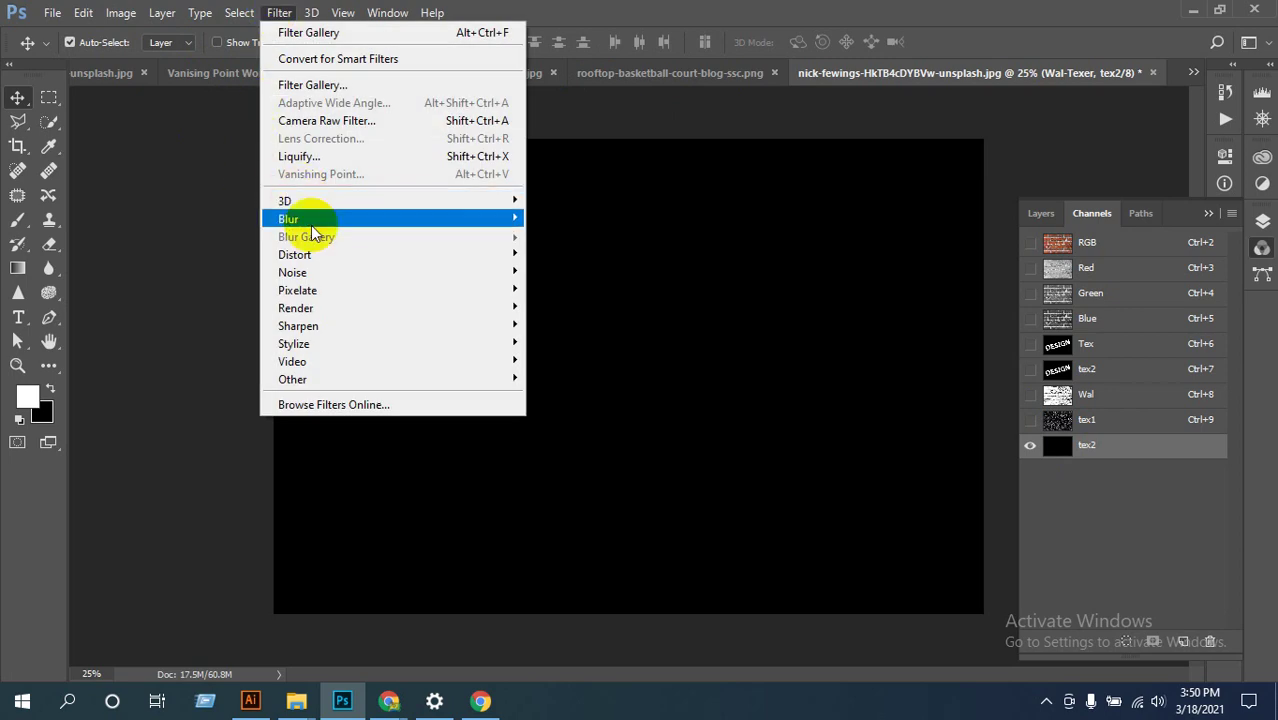
pyautogui.moveTo(443, 273)
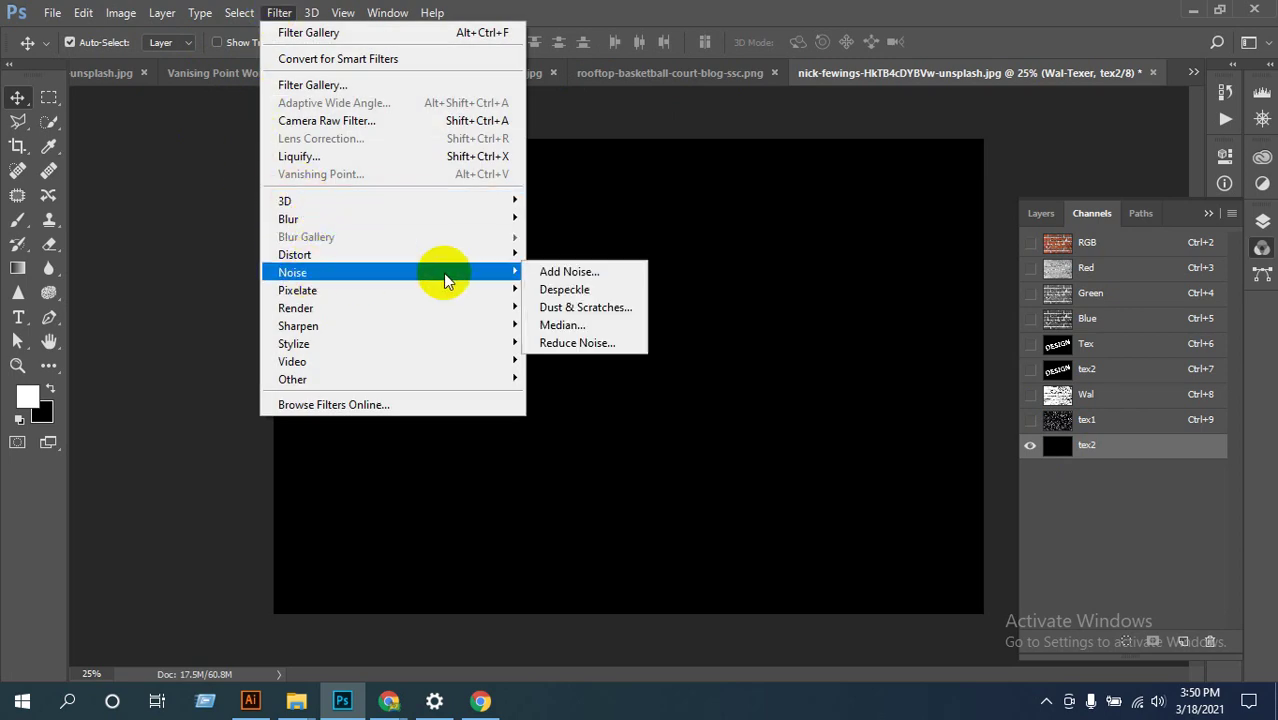
pyautogui.click(568, 273)
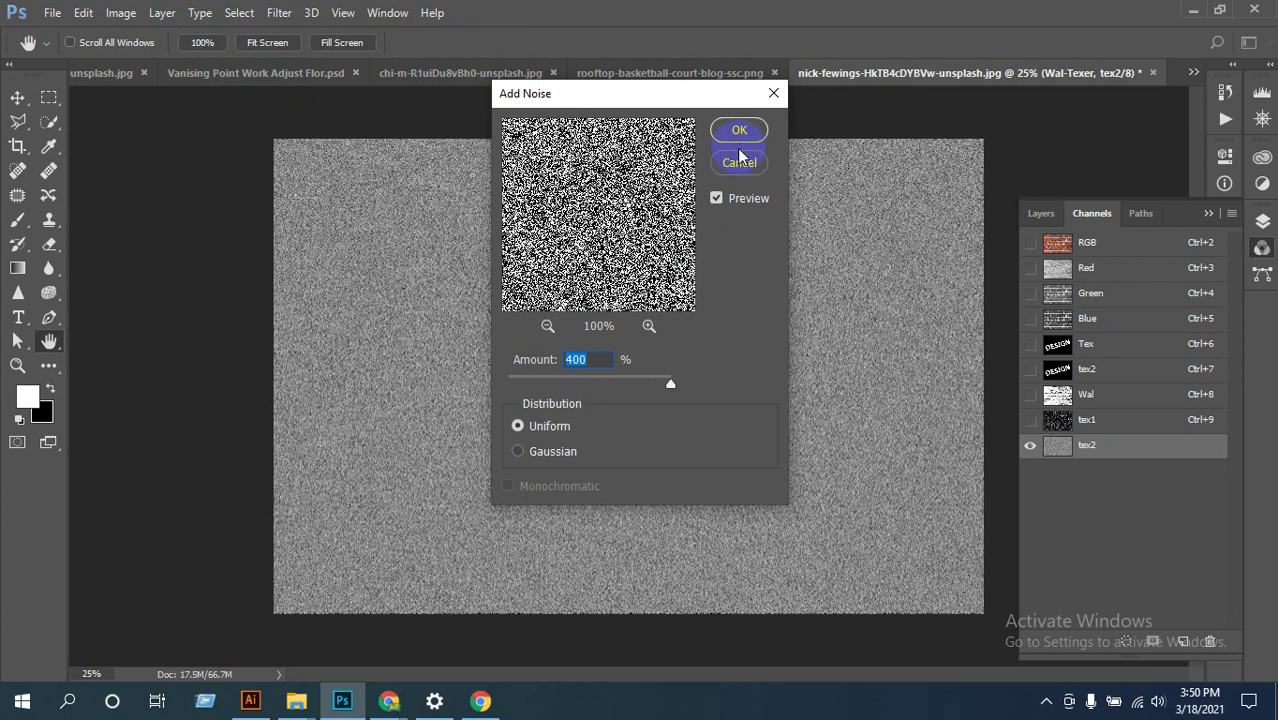
pyautogui.click(747, 131)
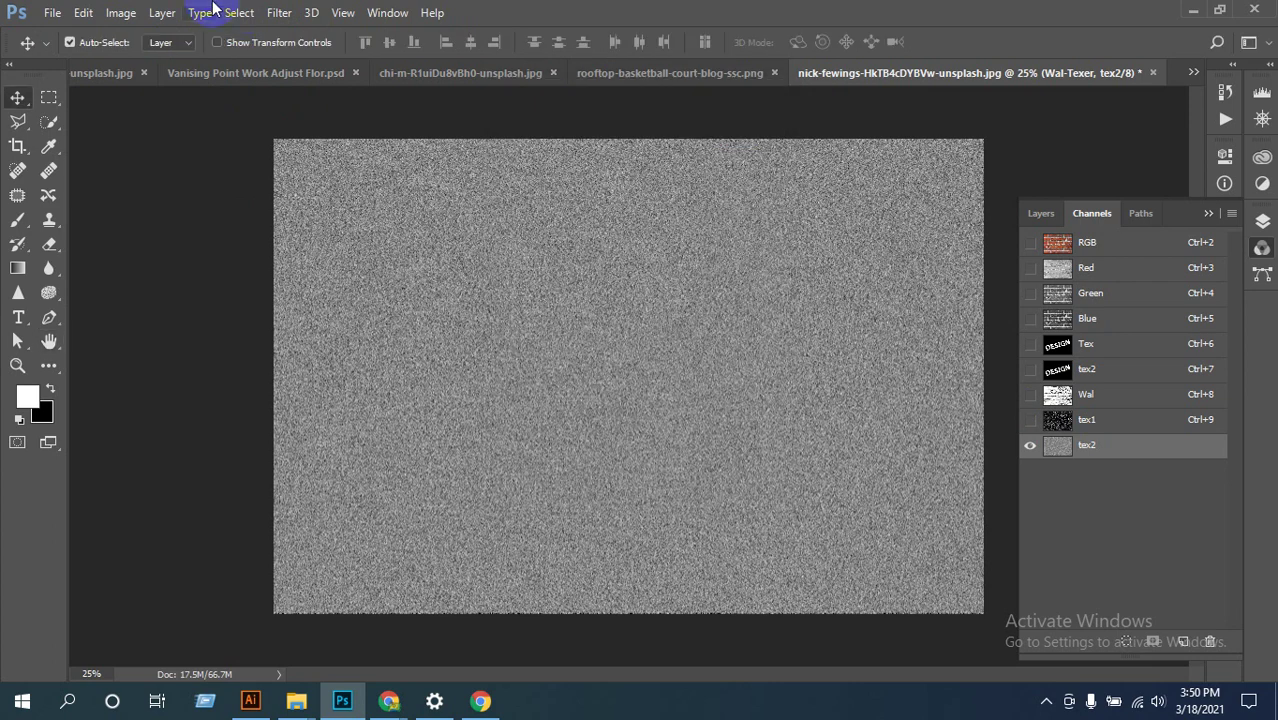
# Step: Apply a Gaussian Blur with a radius of 3.0 pixels to the noisy tex2 channel
pyautogui.click(279, 14)
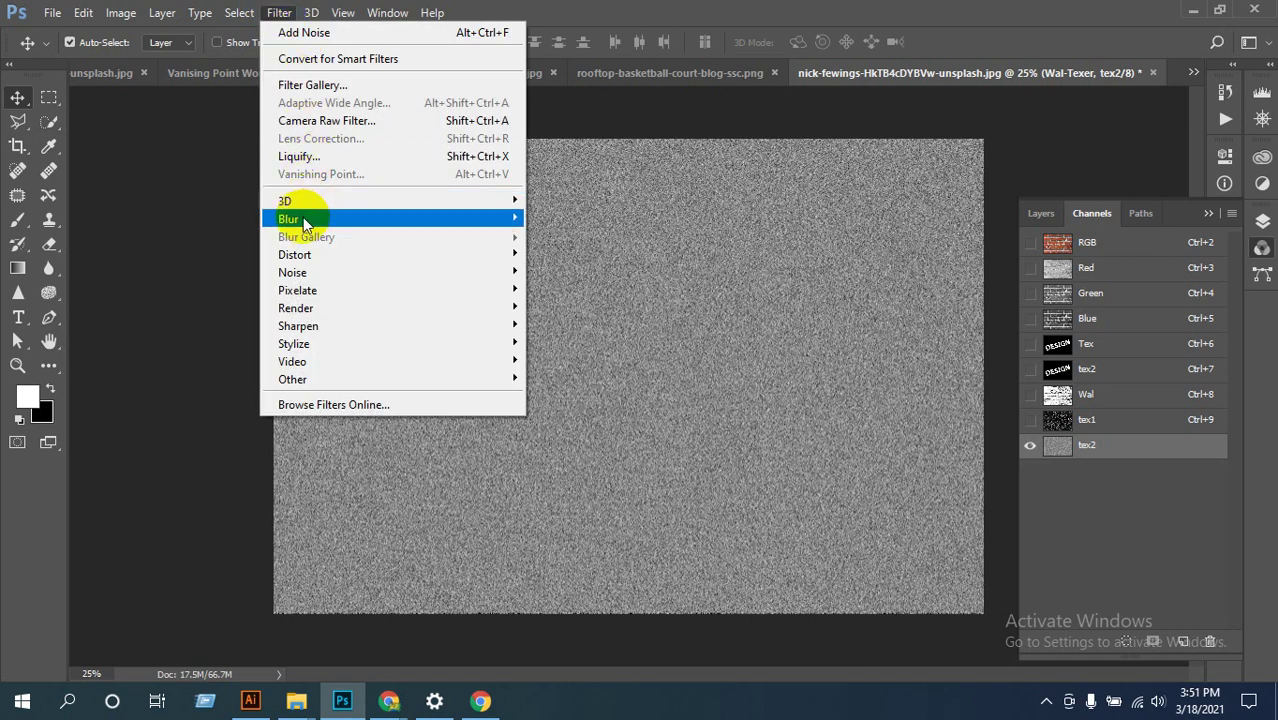
pyautogui.moveTo(308, 14)
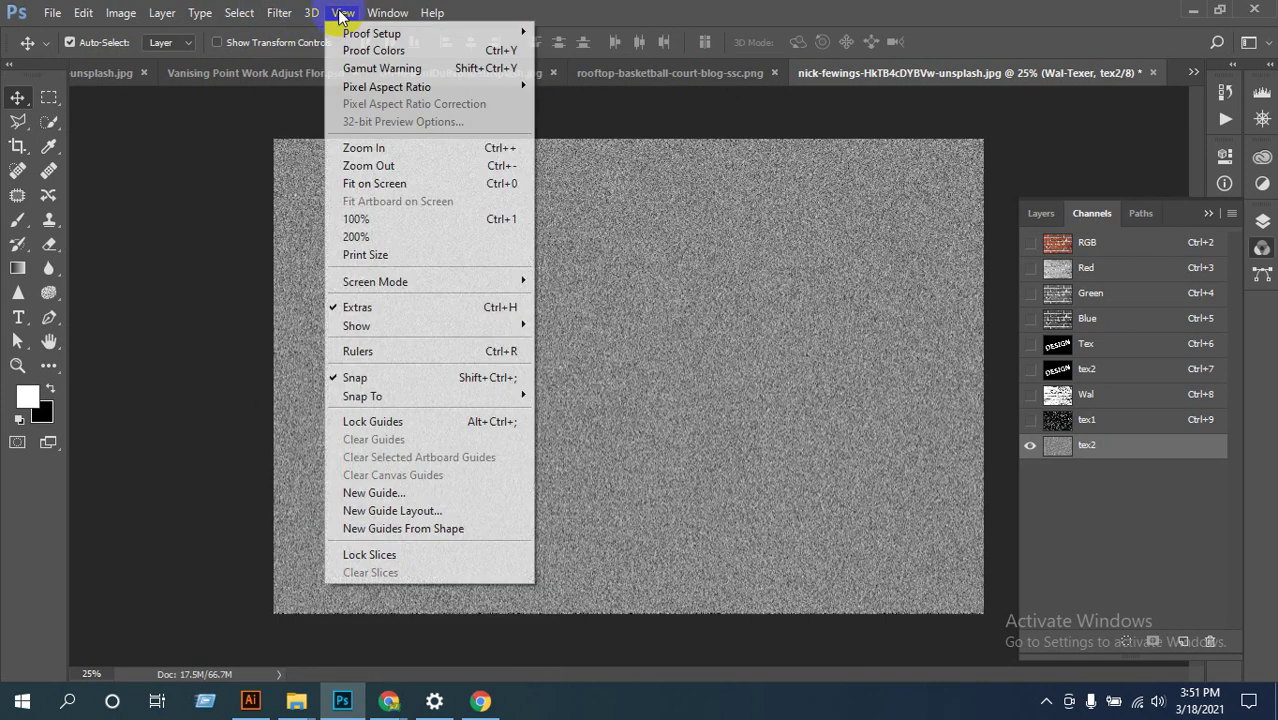
pyautogui.moveTo(442, 220)
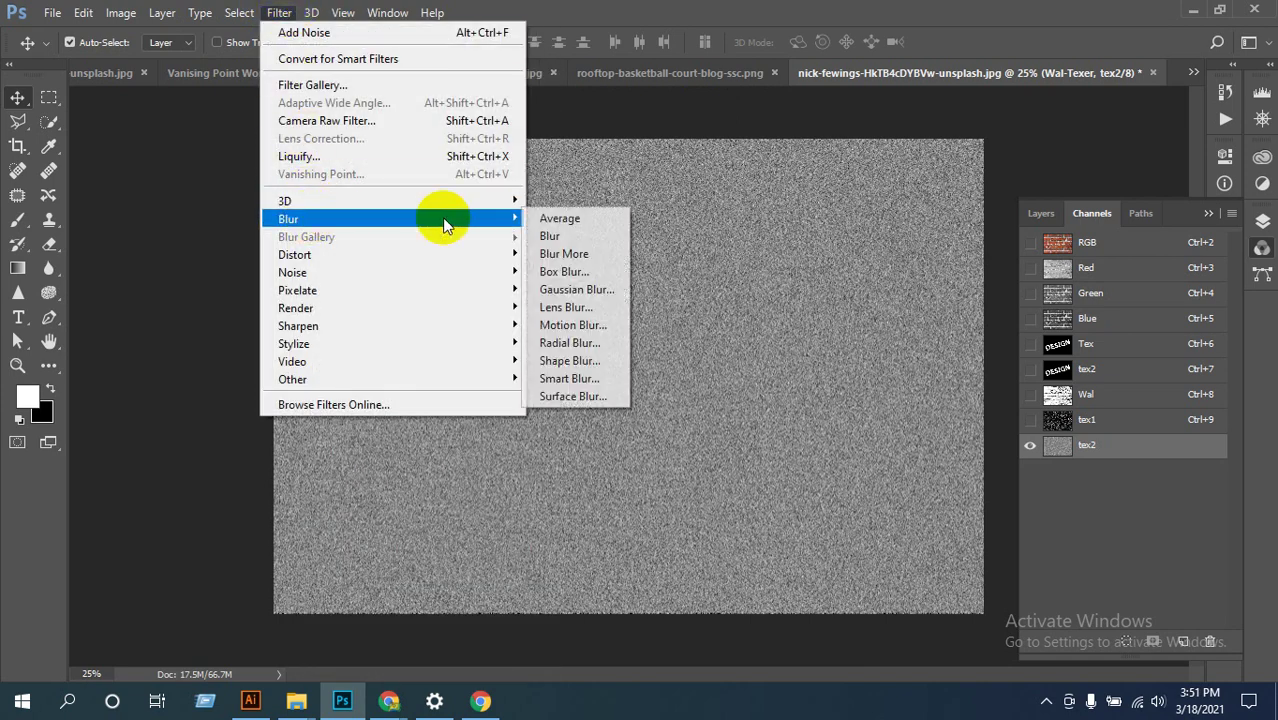
pyautogui.click(578, 289)
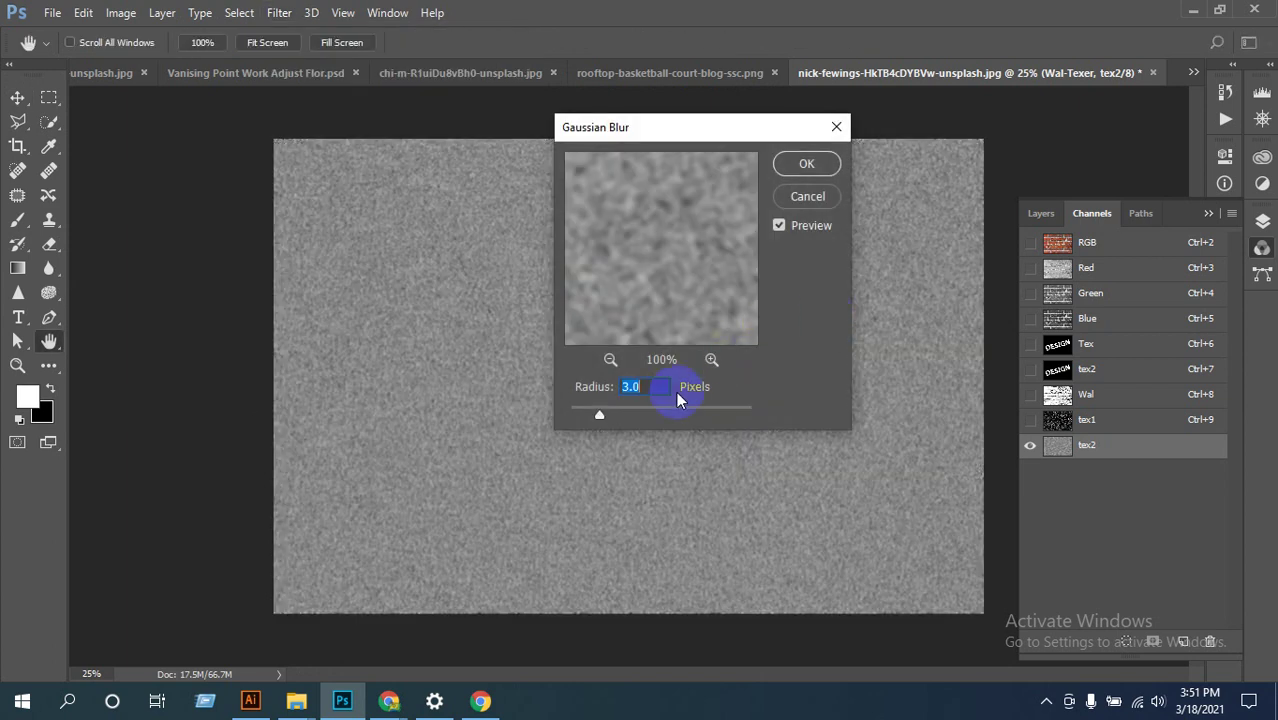
pyautogui.click(804, 163)
# Step: Apply the Colored Pencil artistic filter to the new tex2 channel with pencil width 10, stroke pressure 5 and paper brightness 50
pyautogui.click(279, 13)
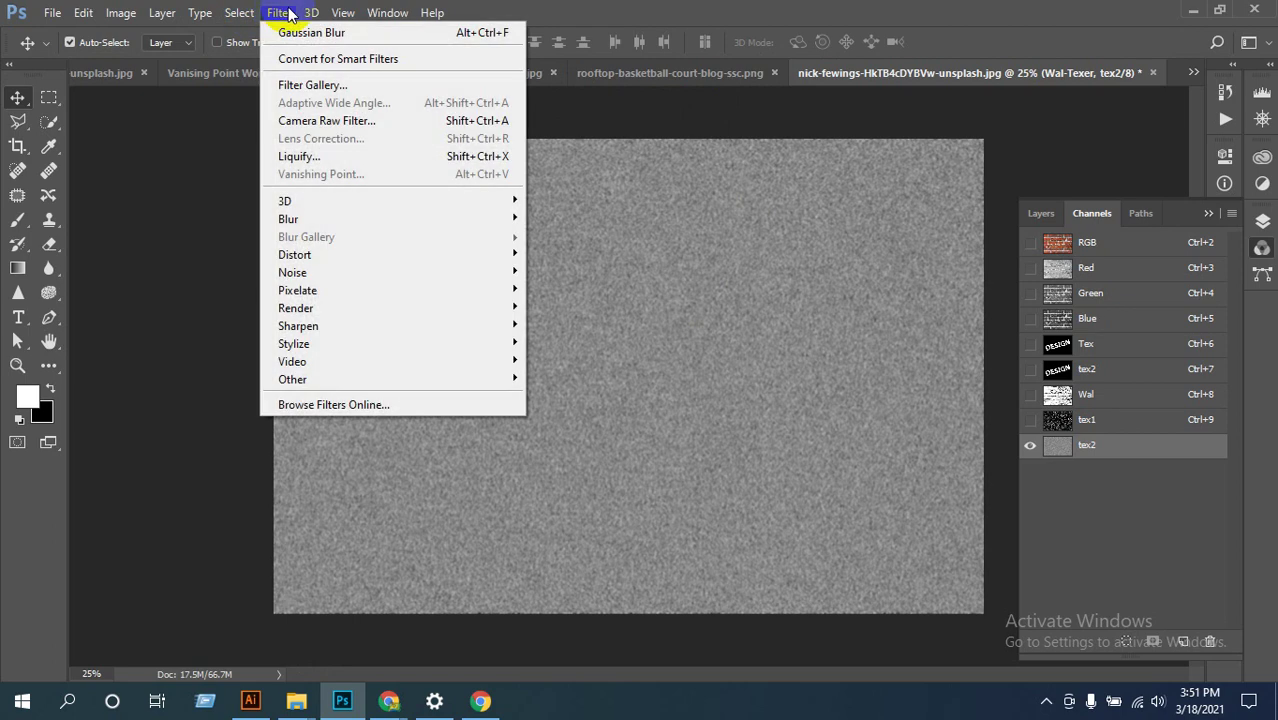
pyautogui.click(279, 13)
pyautogui.click(279, 13)
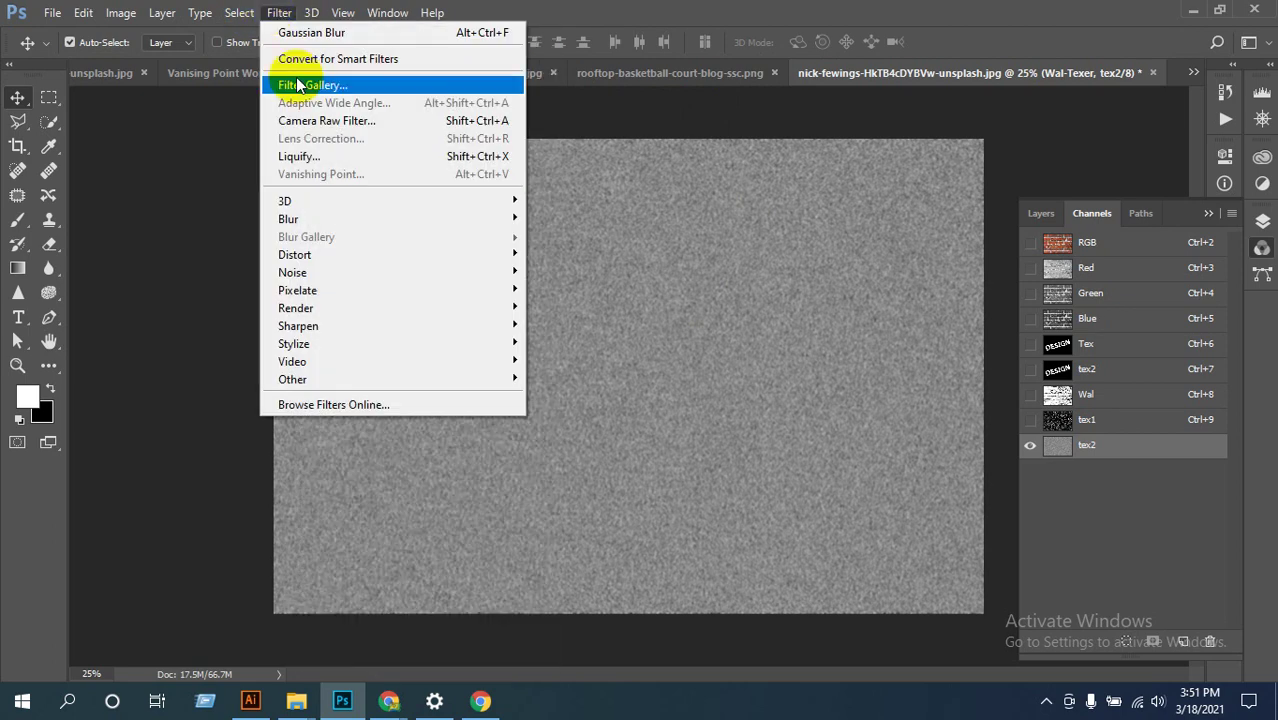
pyautogui.click(385, 101)
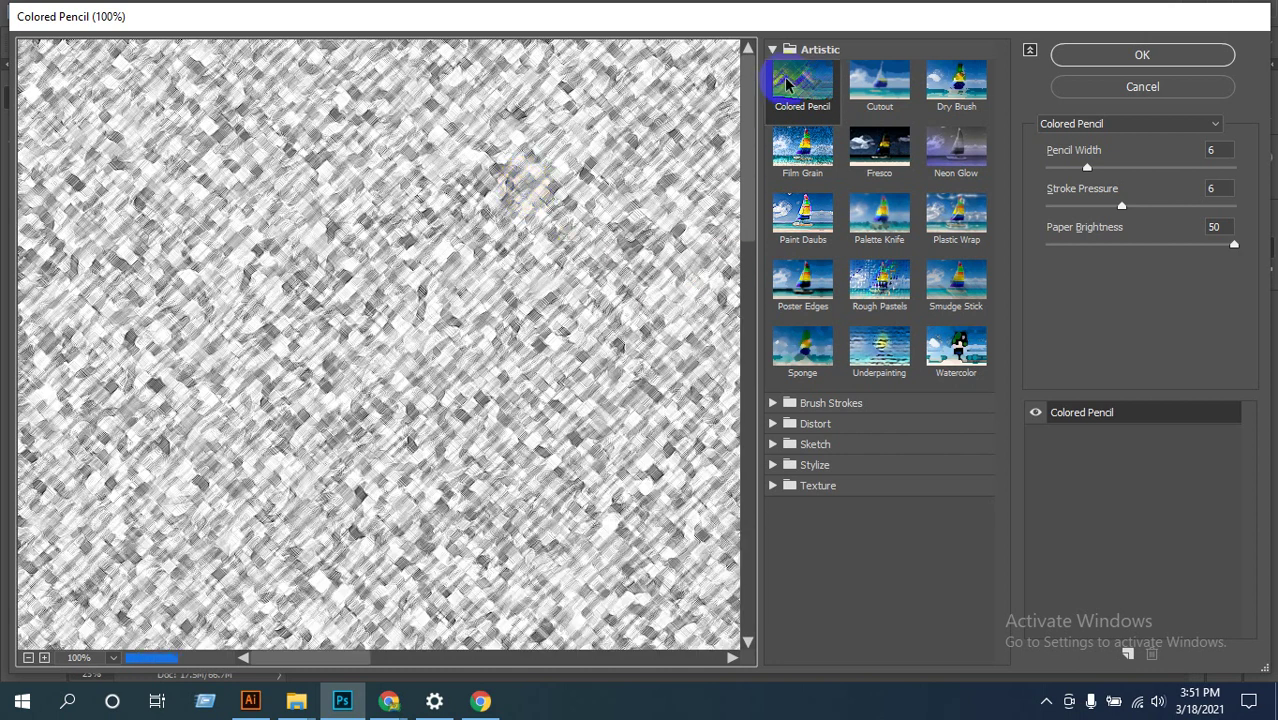
pyautogui.click(1220, 150)
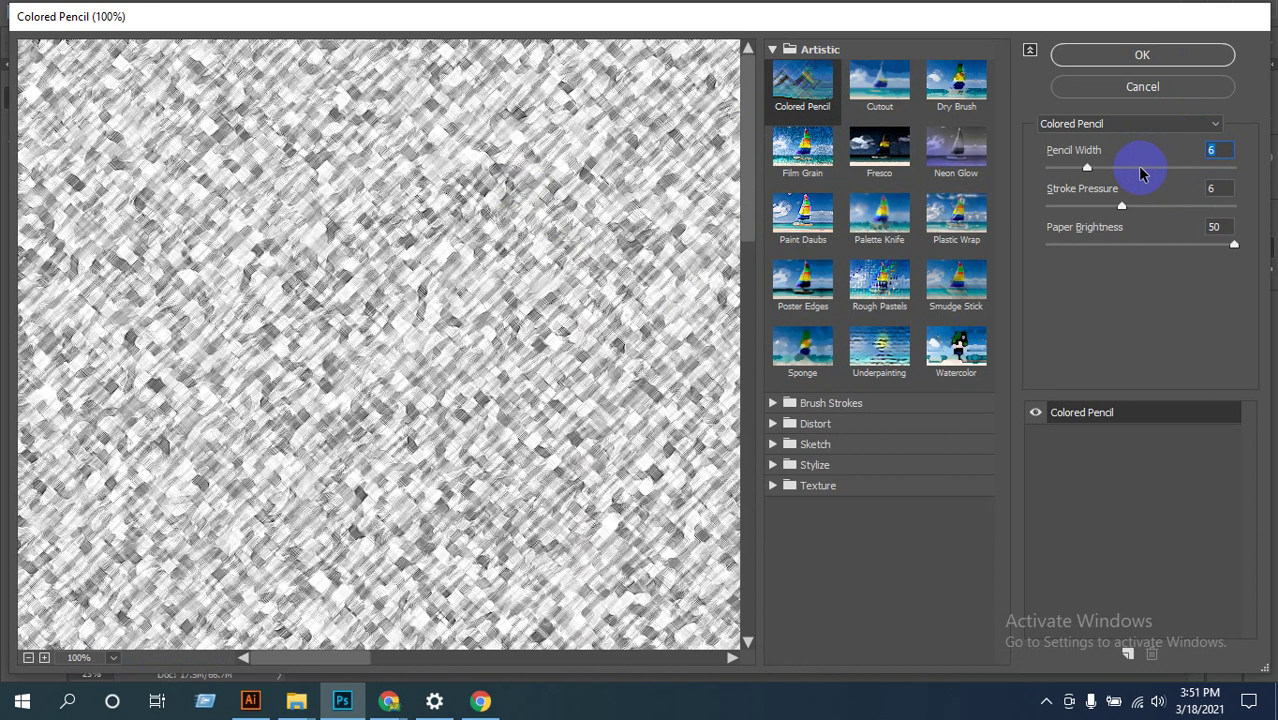
pyautogui.write('10')
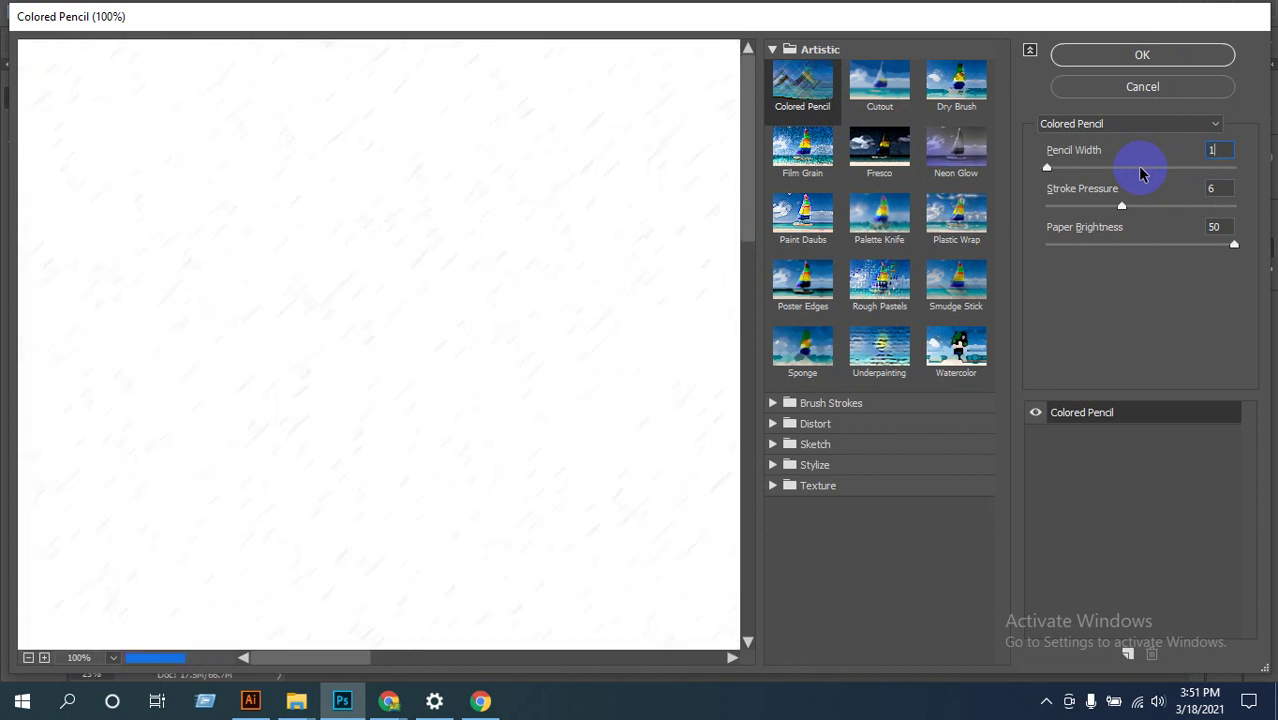
pyautogui.click(1218, 188)
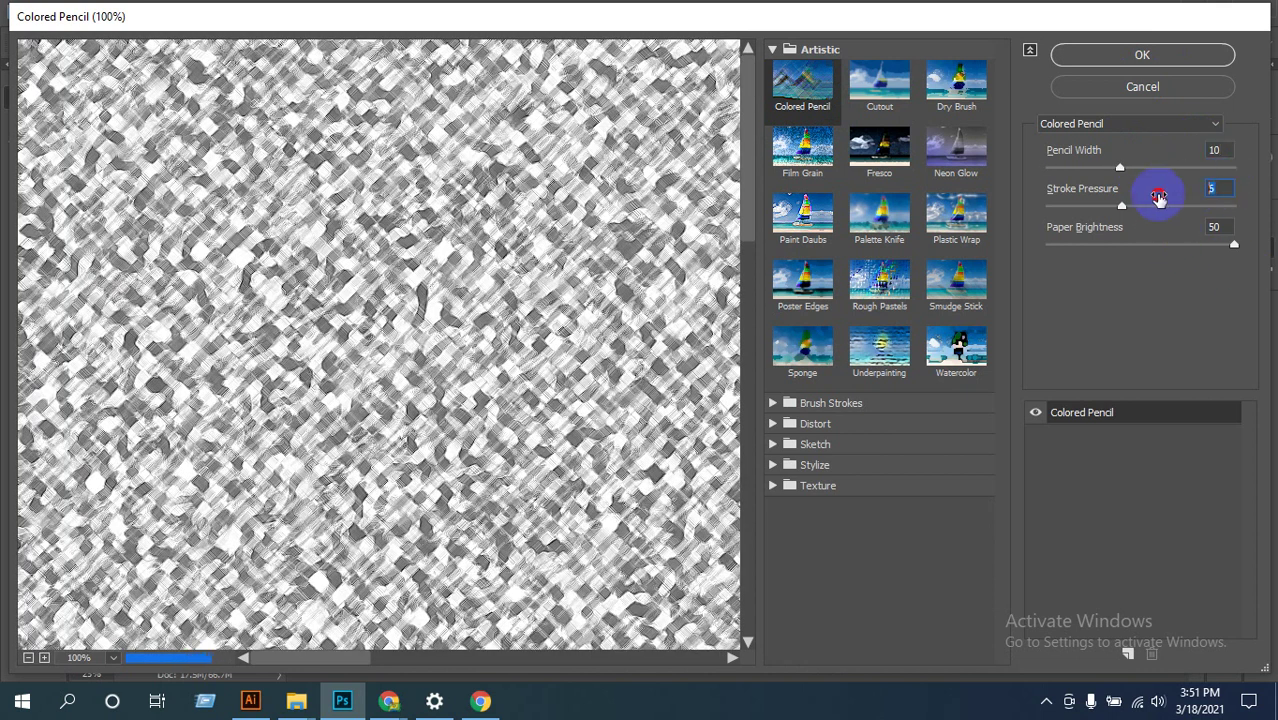
pyautogui.write('5')
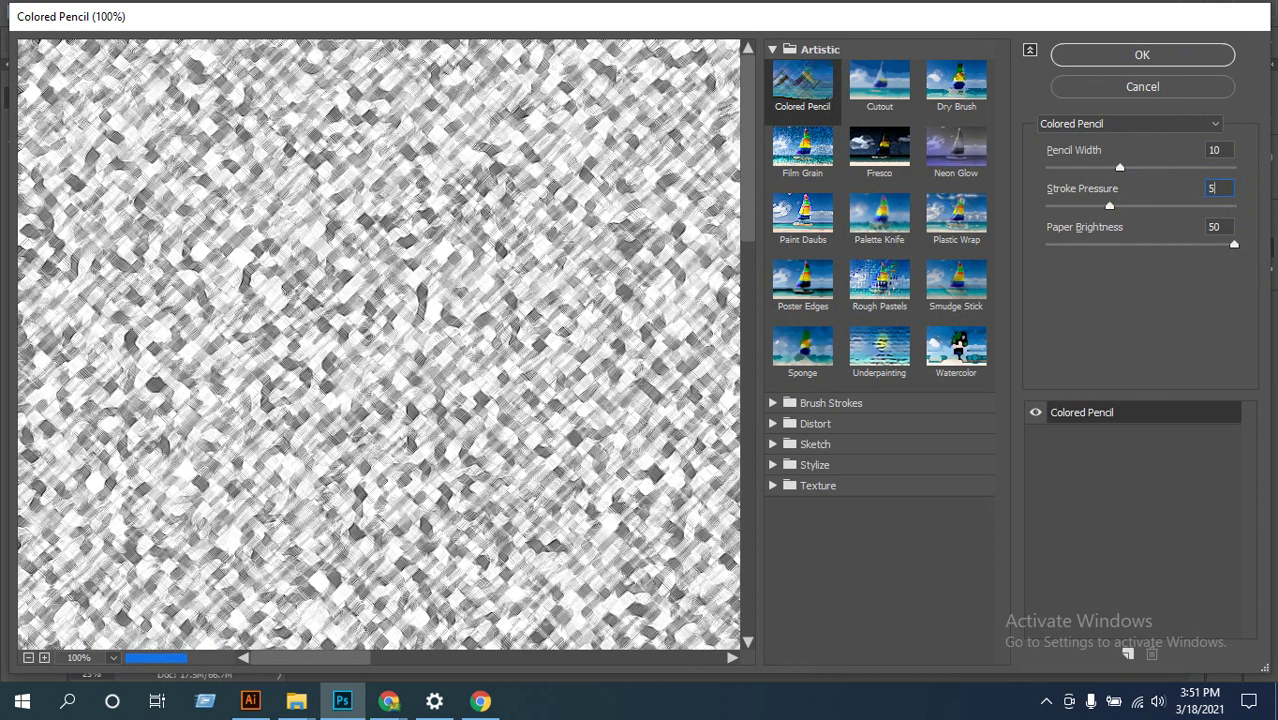
pyautogui.click(1122, 57)
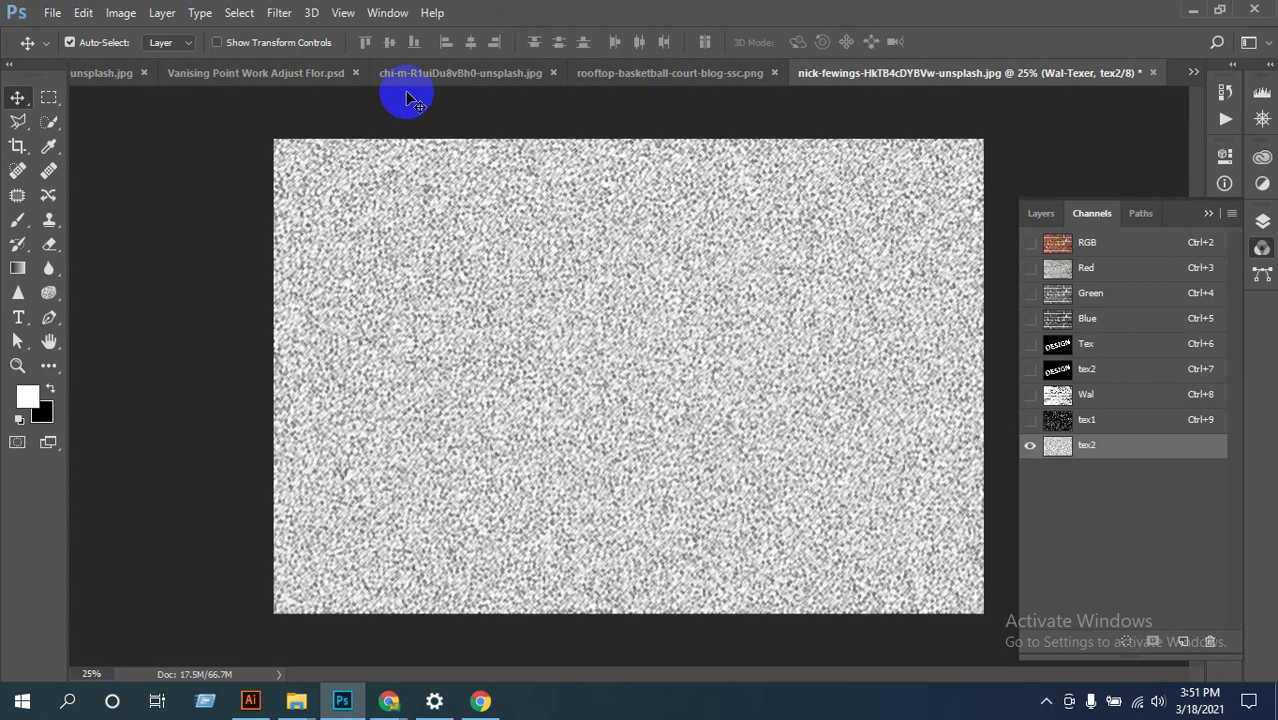
# Step: Apply a Levels adjustment to the new tex2 channel with shadow input level 100 and highlight input level 110
pyautogui.click(120, 12)
pyautogui.moveTo(152, 61)
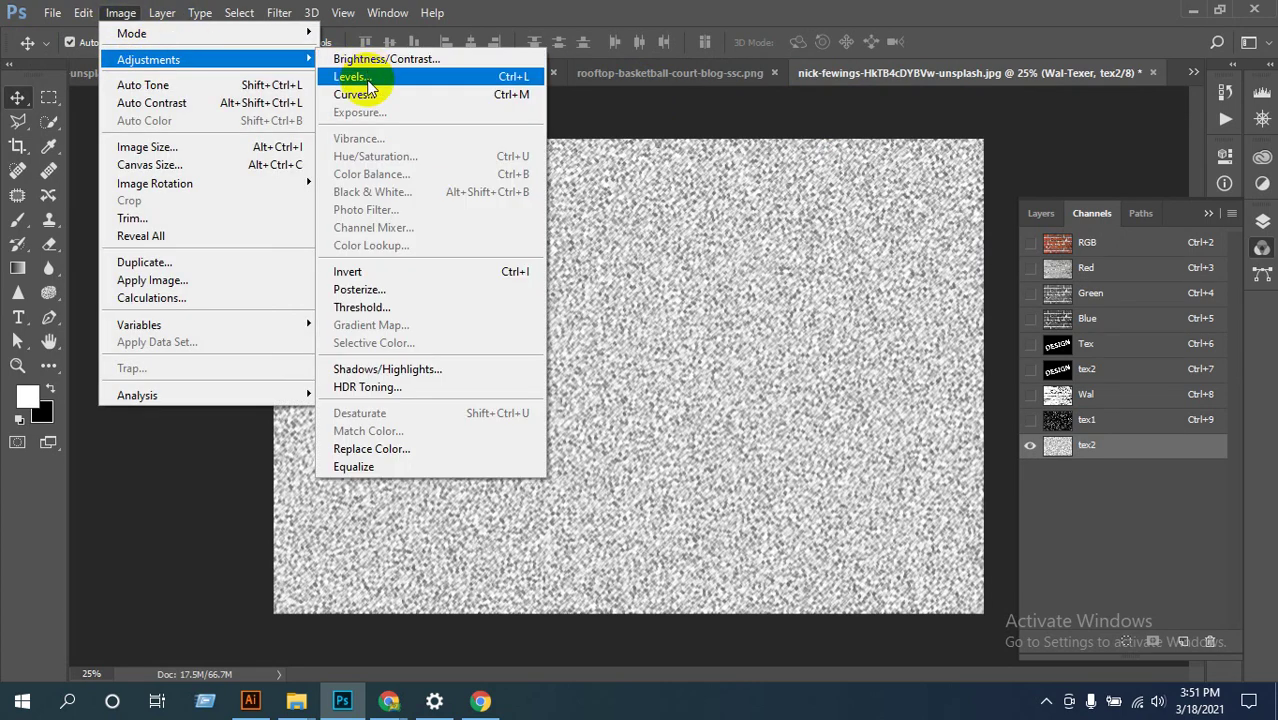
pyautogui.click(429, 82)
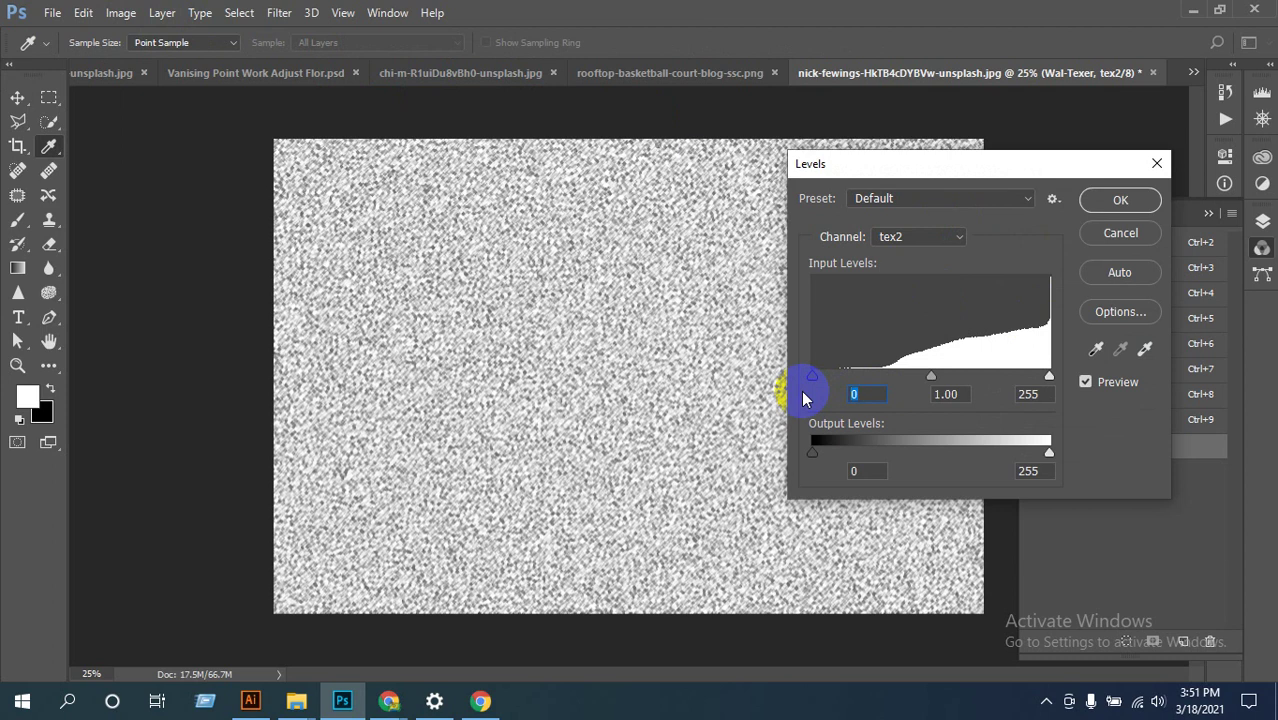
pyautogui.write('100')
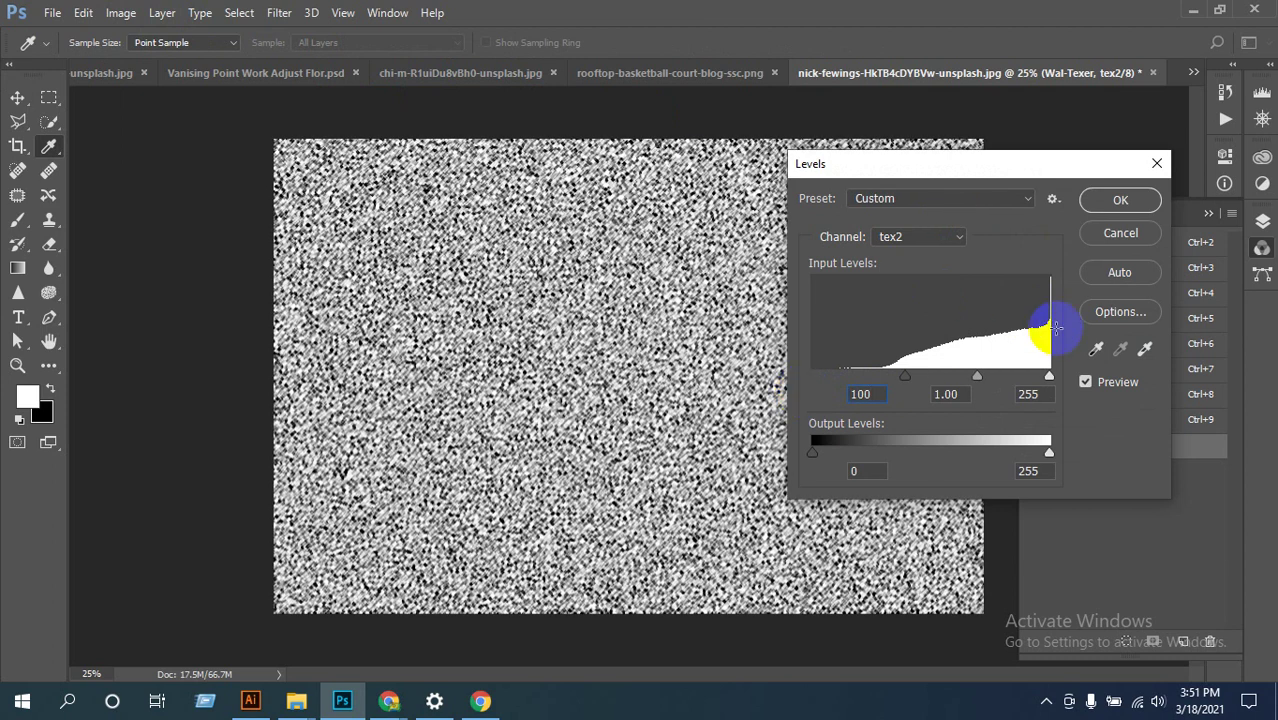
pyautogui.click(1040, 394)
pyautogui.doubleClick(1040, 394)
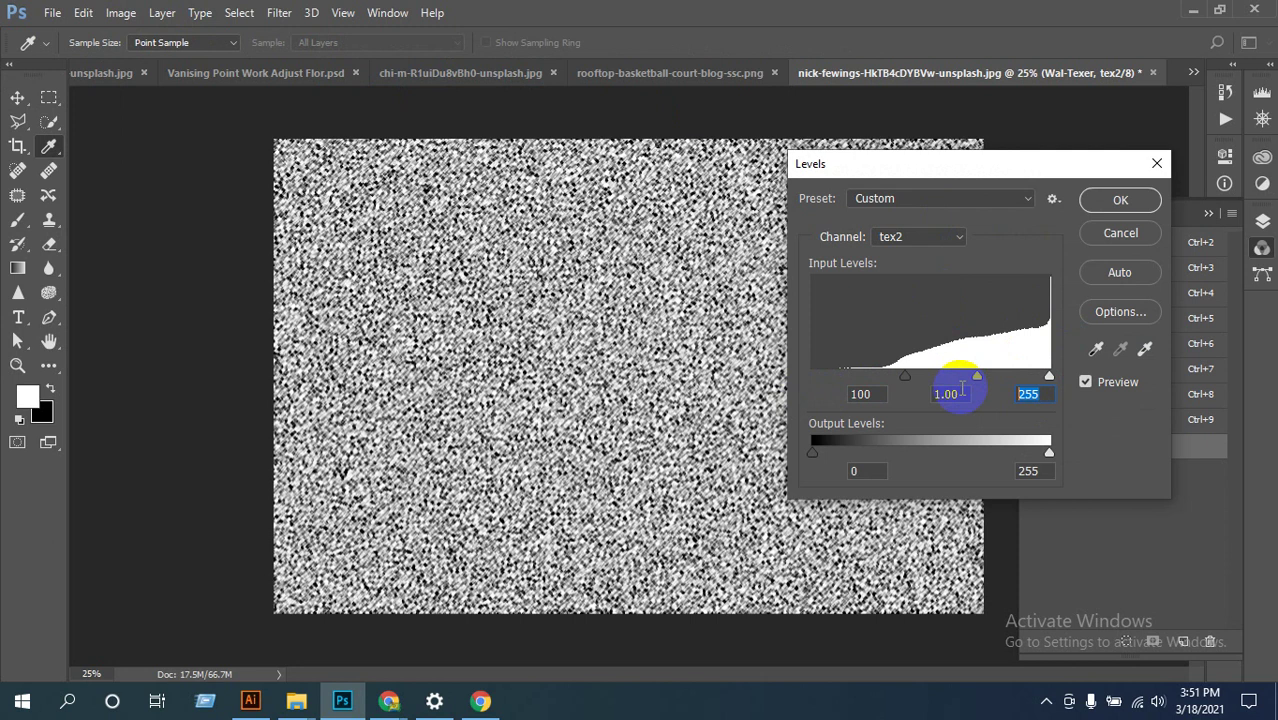
pyautogui.write('110')
pyautogui.click(1117, 200)
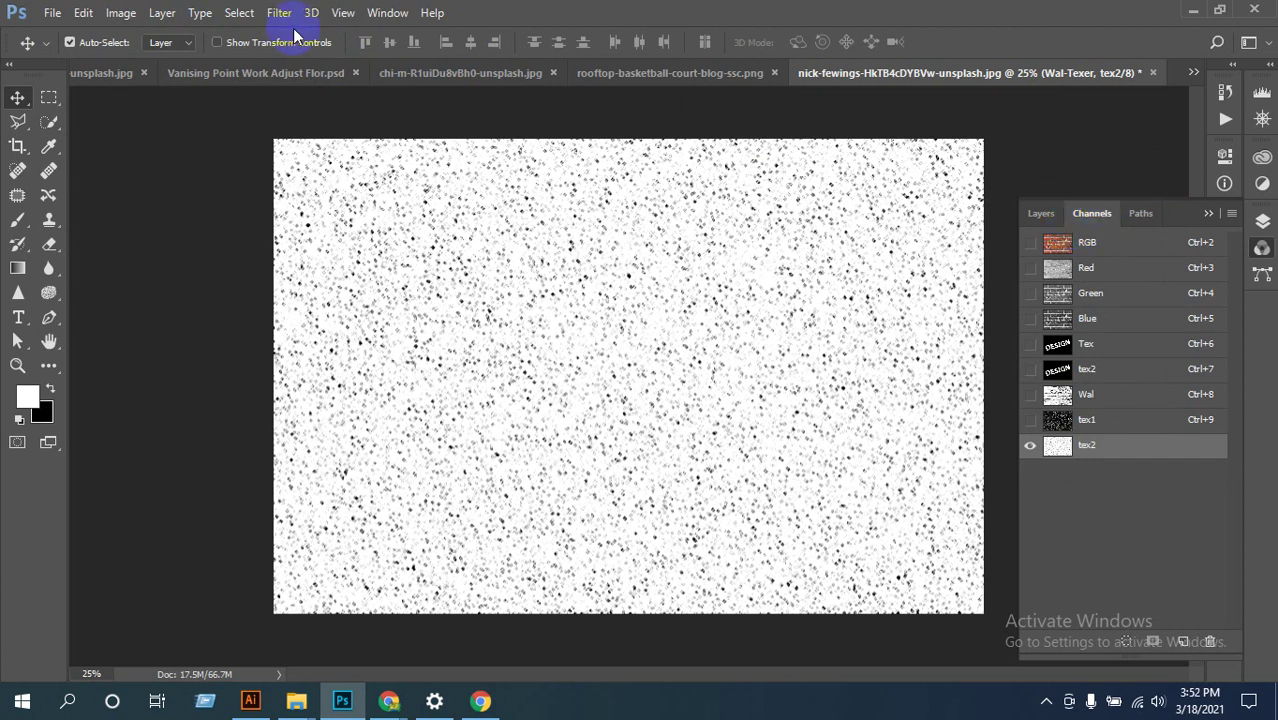
# Step: Invert the tones of the speckled tex2 channel
pyautogui.moveTo(125, 22); pyautogui.dragTo(145, 125)
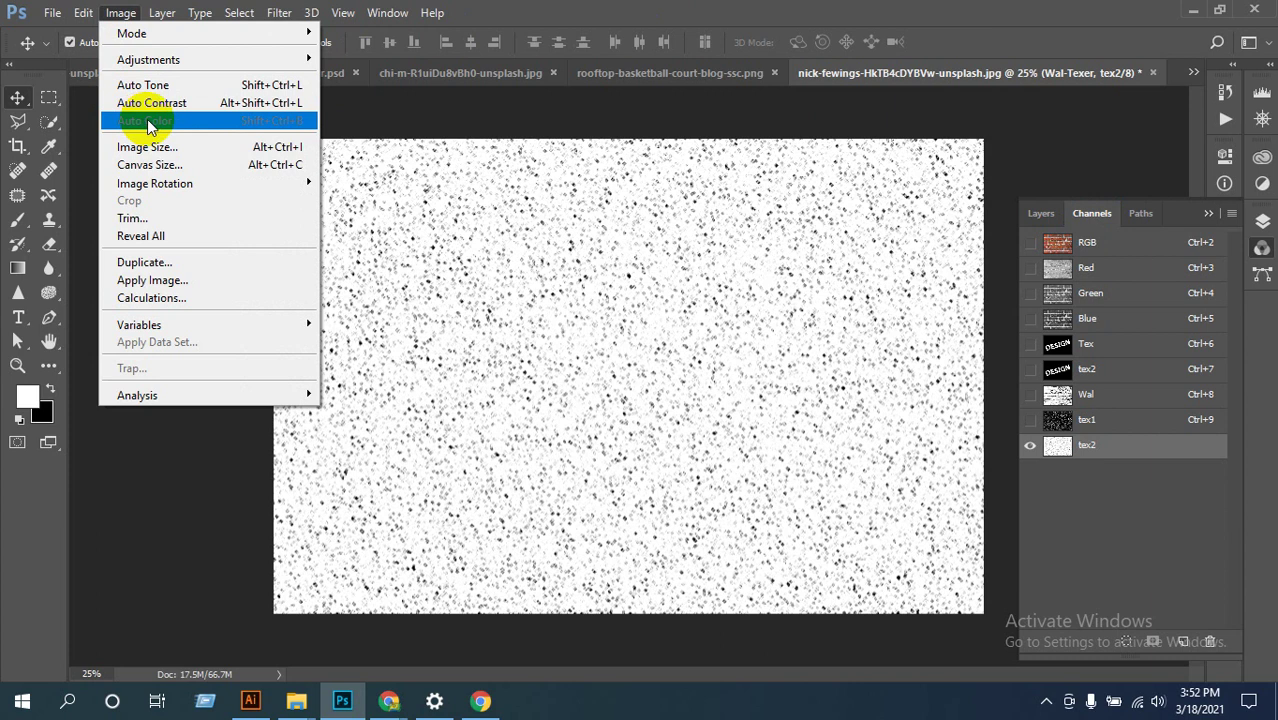
pyautogui.moveTo(190, 59)
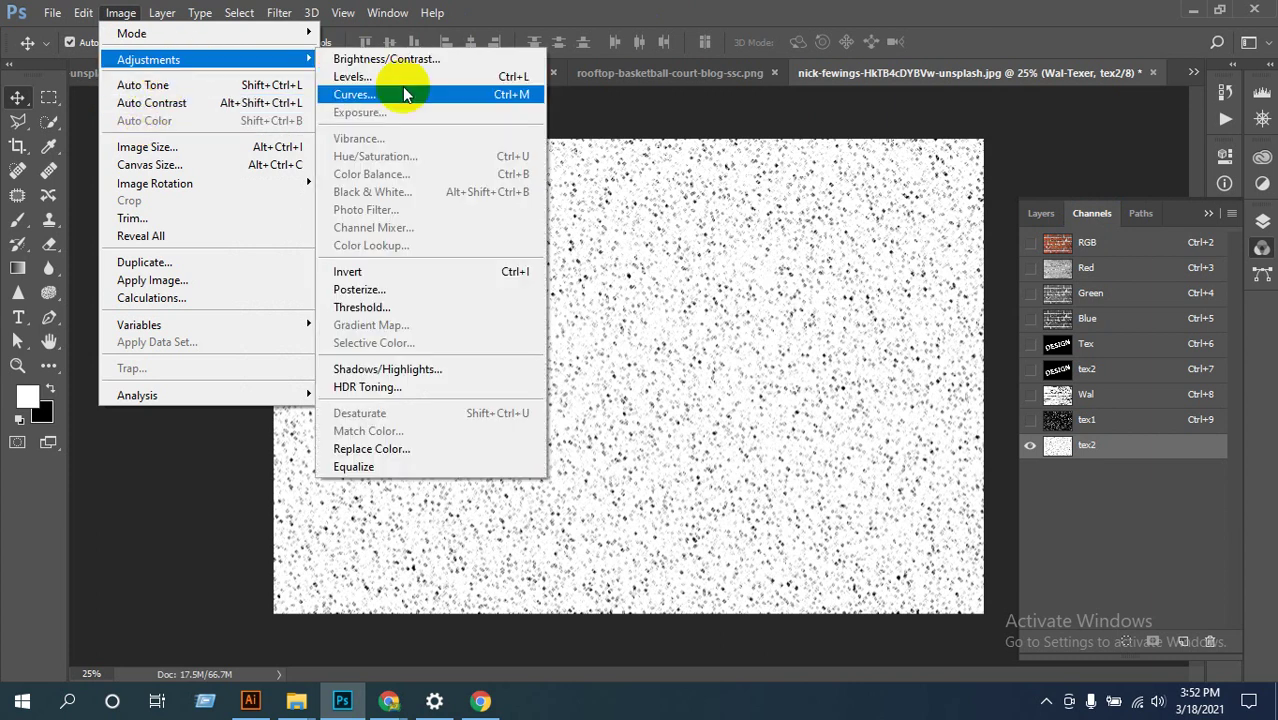
pyautogui.click(363, 274)
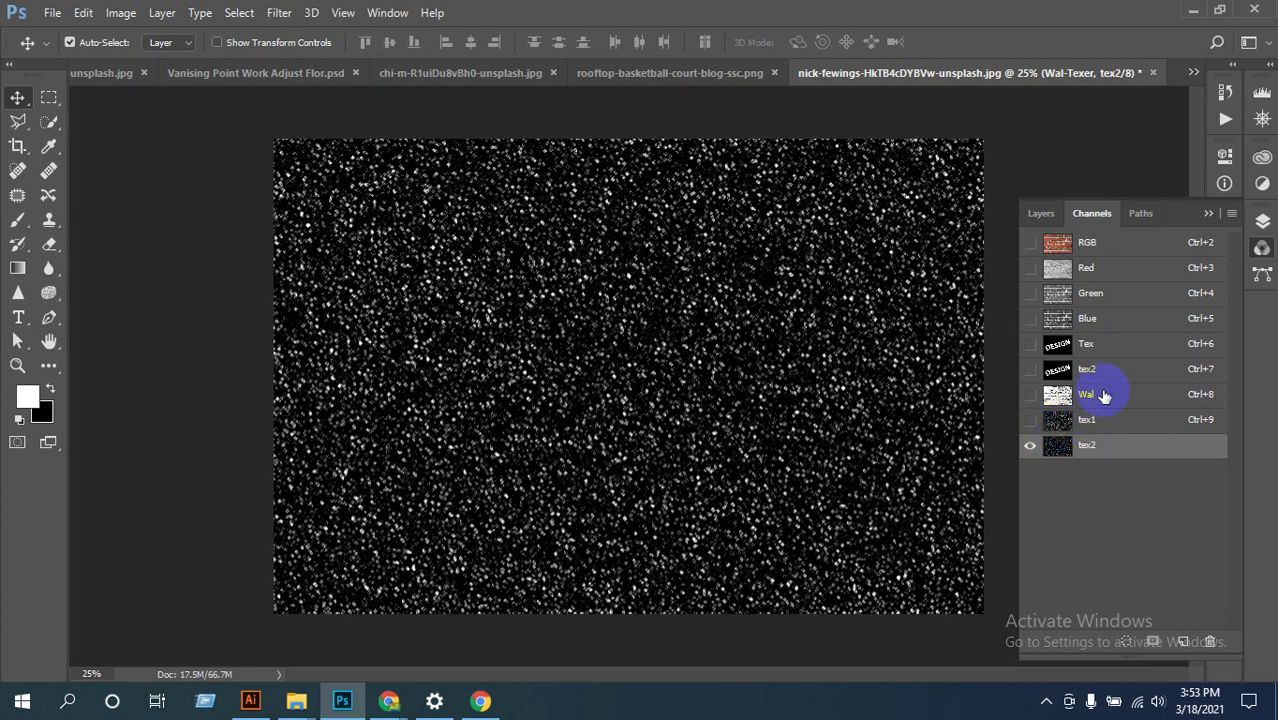
# Step: Load the tex1 channel as a selection and copy the selected speckles of the Design layer onto a new layer
pyautogui.click(1105, 420)
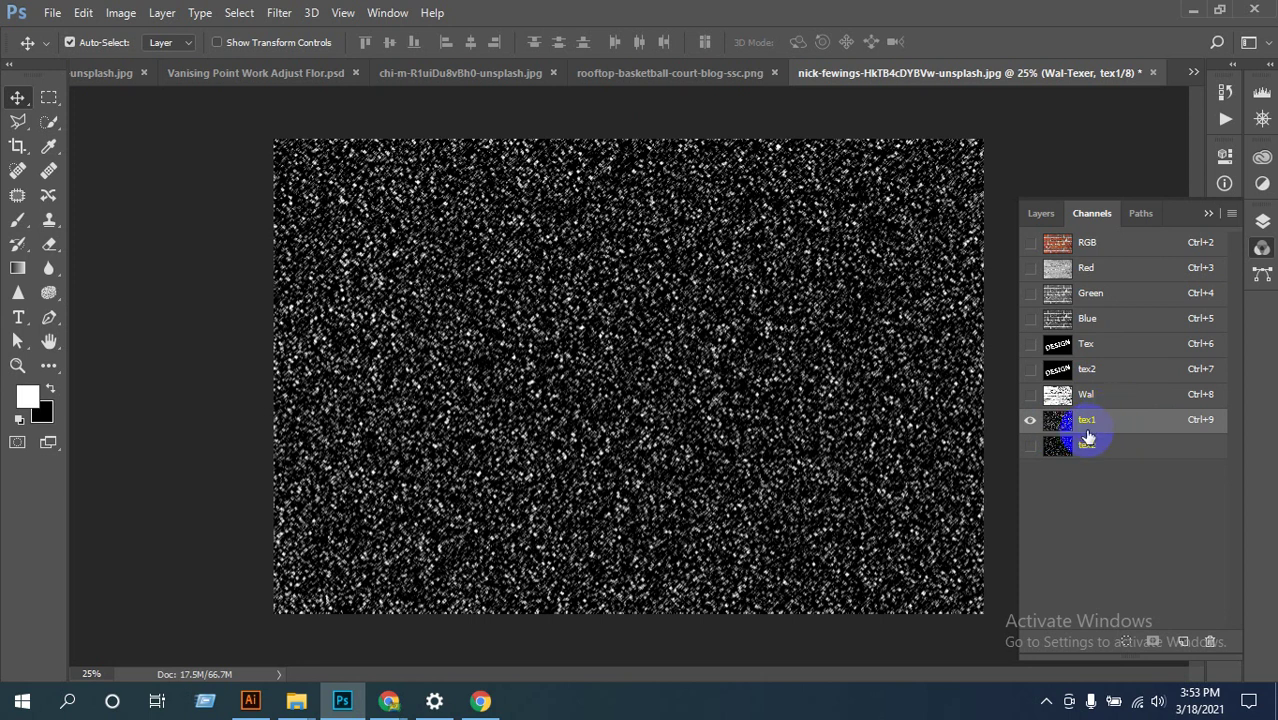
pyautogui.keyDown('ctrl'); pyautogui.click(1065, 425); pyautogui.keyUp('ctrl')
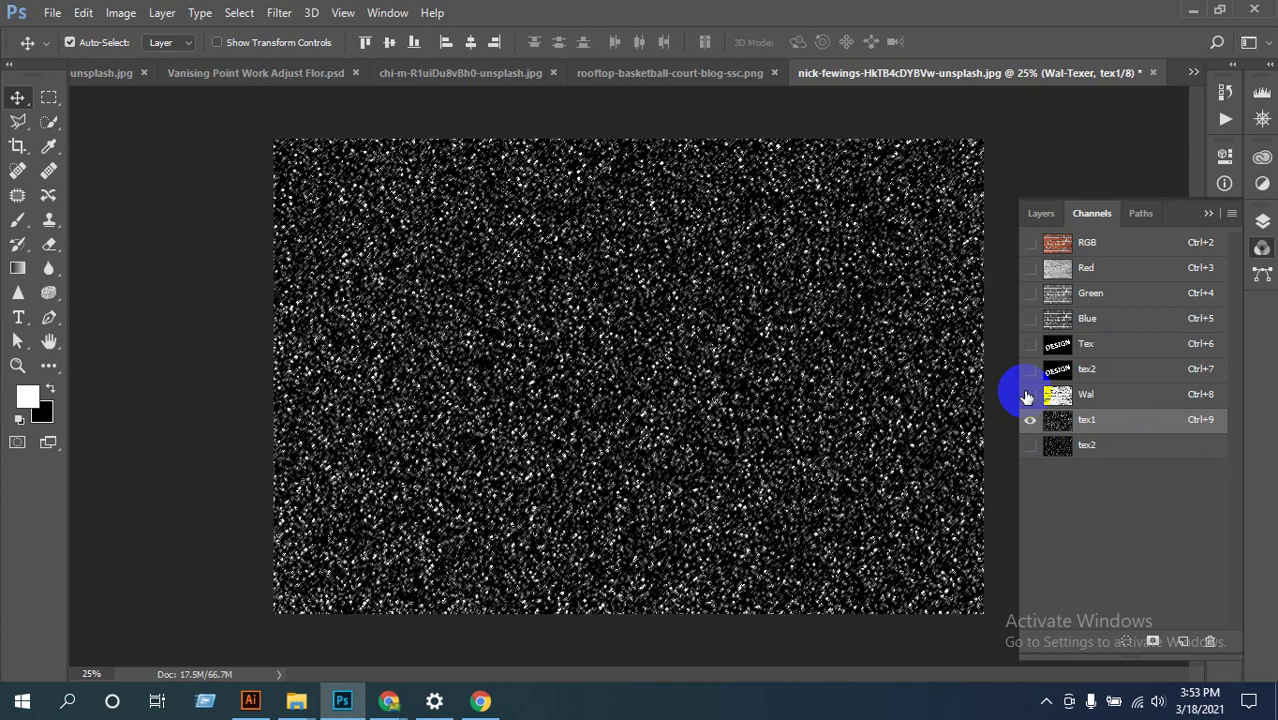
pyautogui.click(1044, 213)
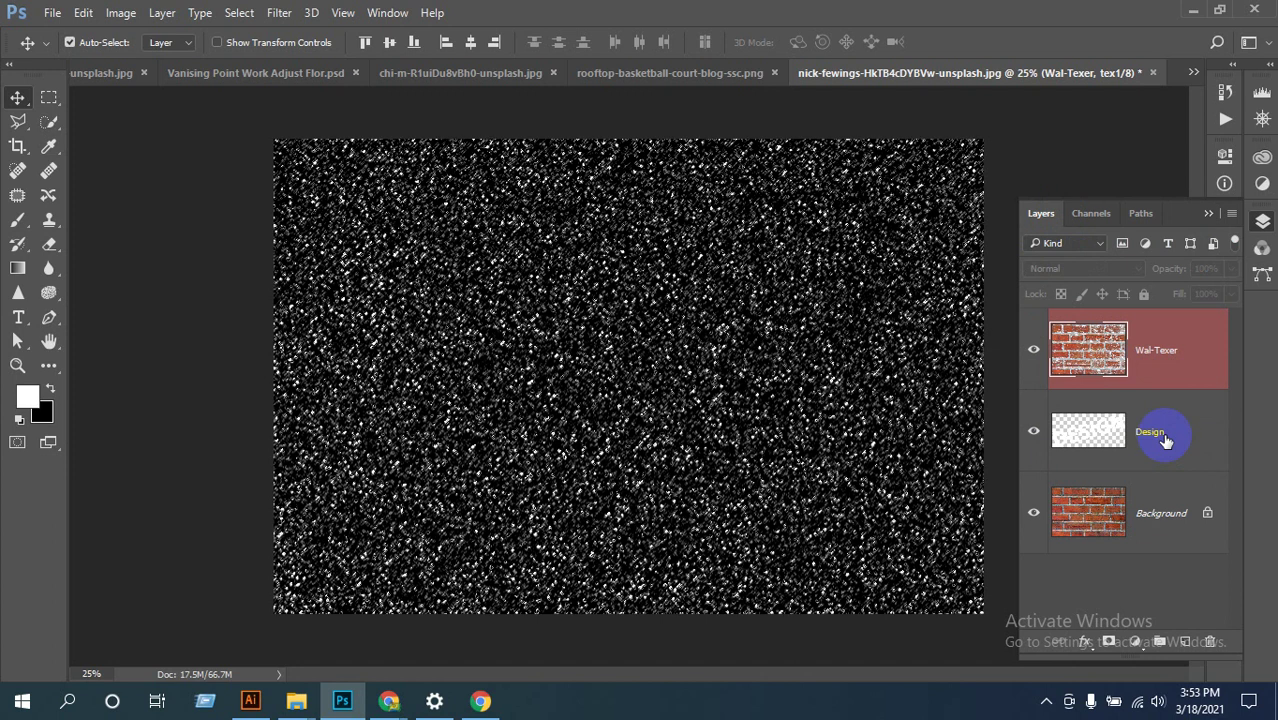
pyautogui.keyDown('ctrl'); pyautogui.click(1090, 435); pyautogui.keyUp('ctrl')
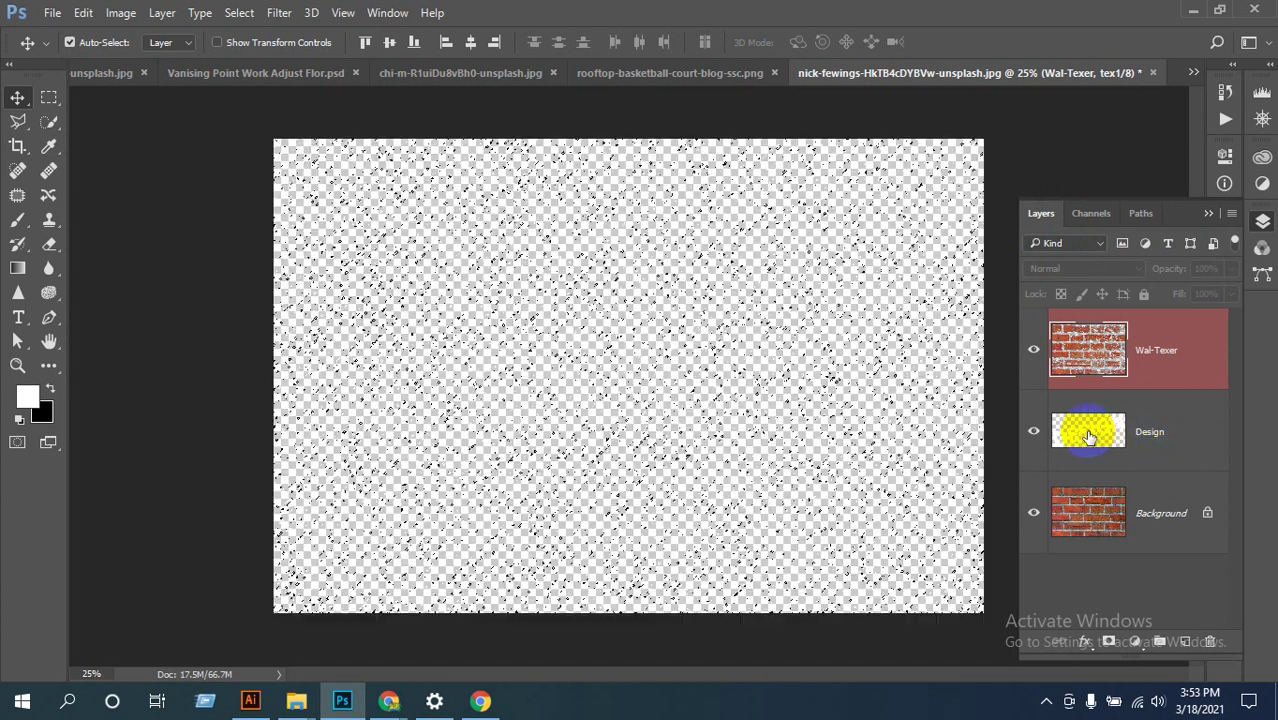
pyautogui.click(1088, 435)
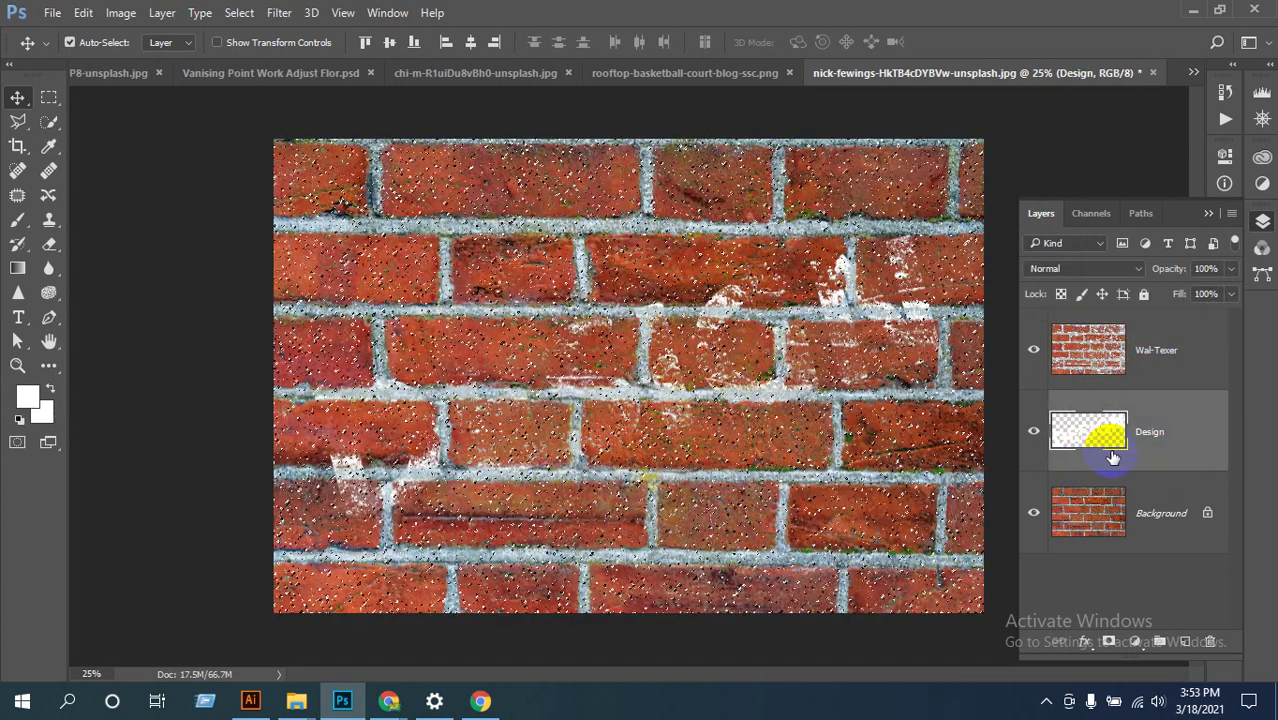
pyautogui.hotkey('ctrl', 'j')
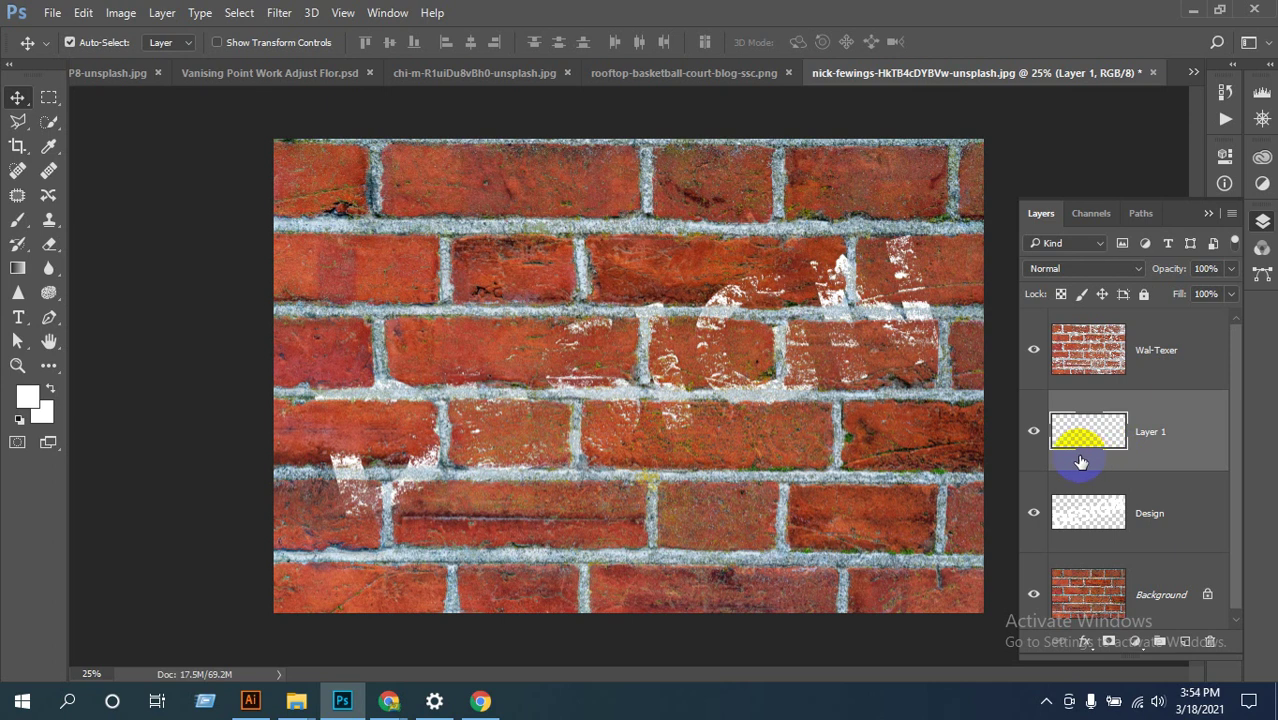
# Step: Rename the copied speckle layer as Texture1 and move it above the Wal-Texer layer
pyautogui.doubleClick(1170, 432)
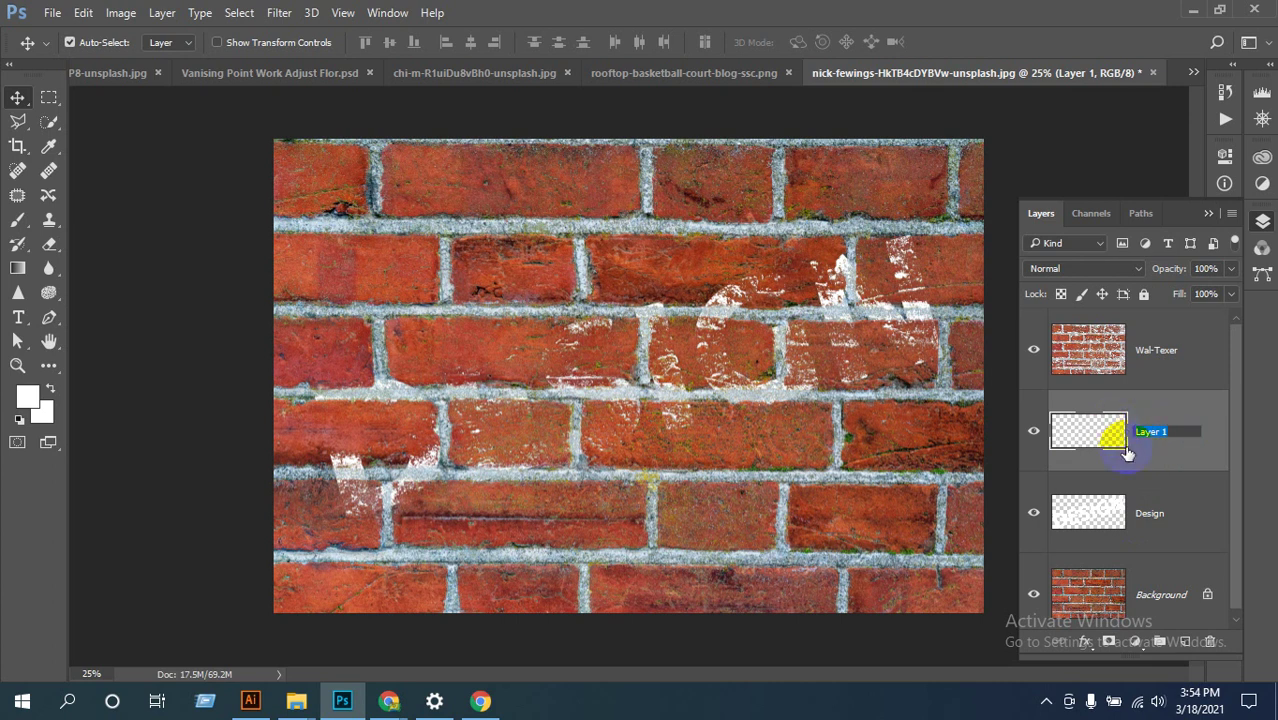
pyautogui.write('Texture1')
pyautogui.hotkey('ctrl', 'a')
pyautogui.press('Return')
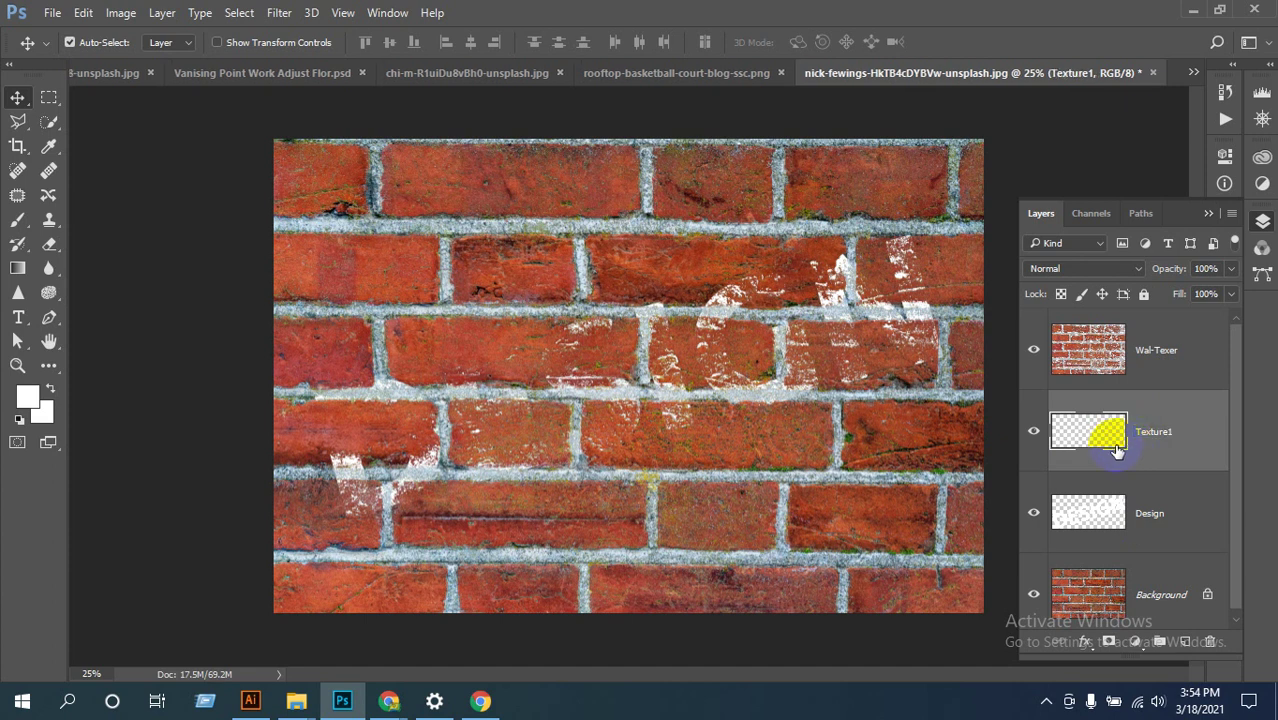
pyautogui.moveTo(1099, 437); pyautogui.dragTo(1092, 332)
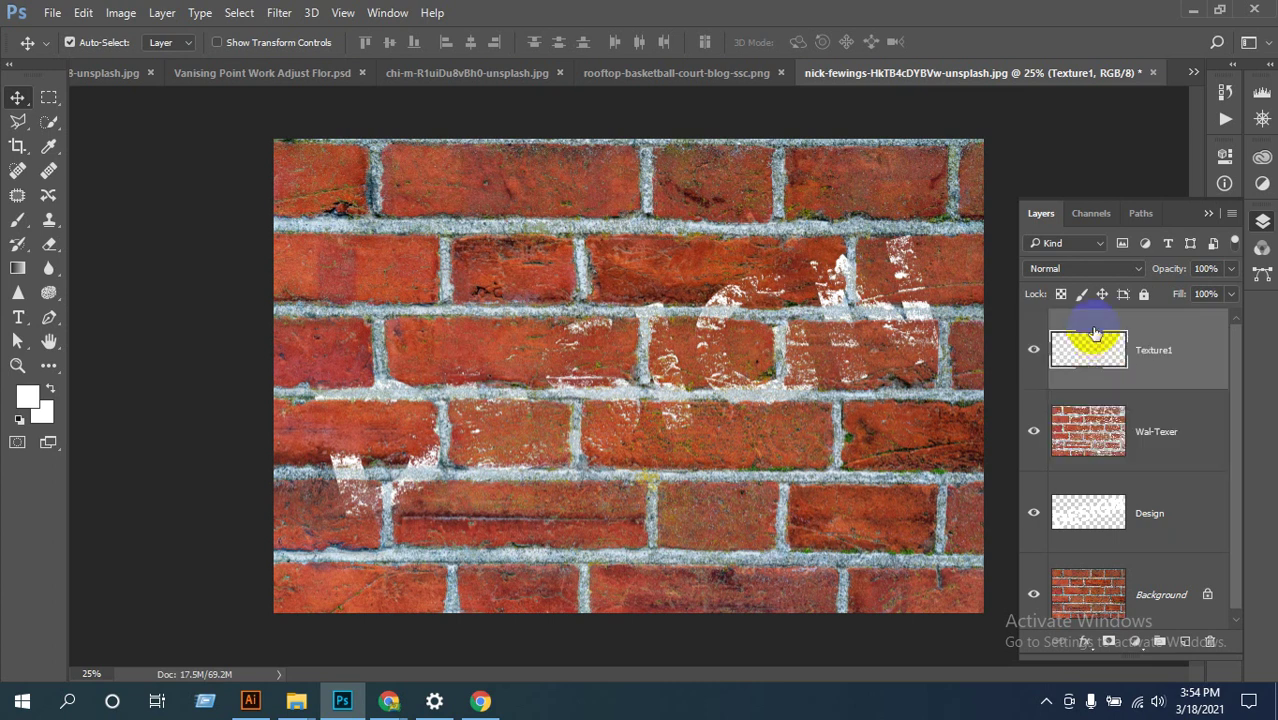
pyautogui.click(628, 420)
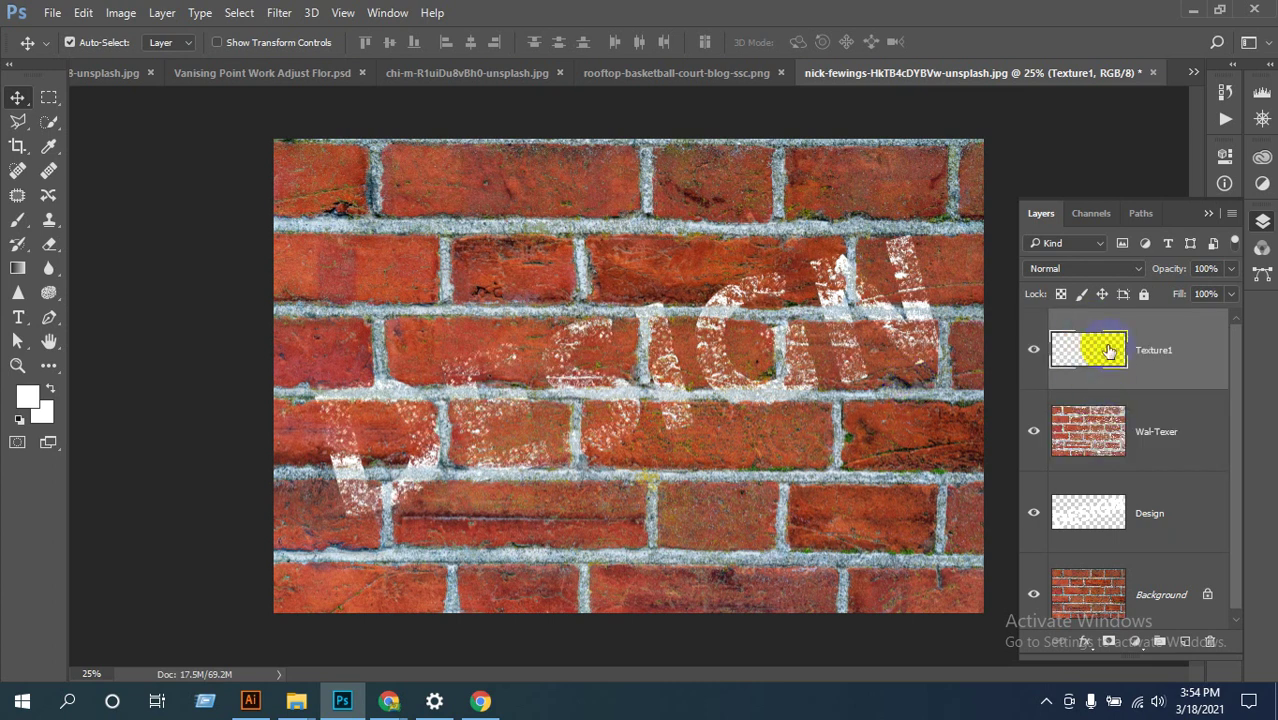
pyautogui.moveTo(1095, 345); pyautogui.dragTo(1045, 430)
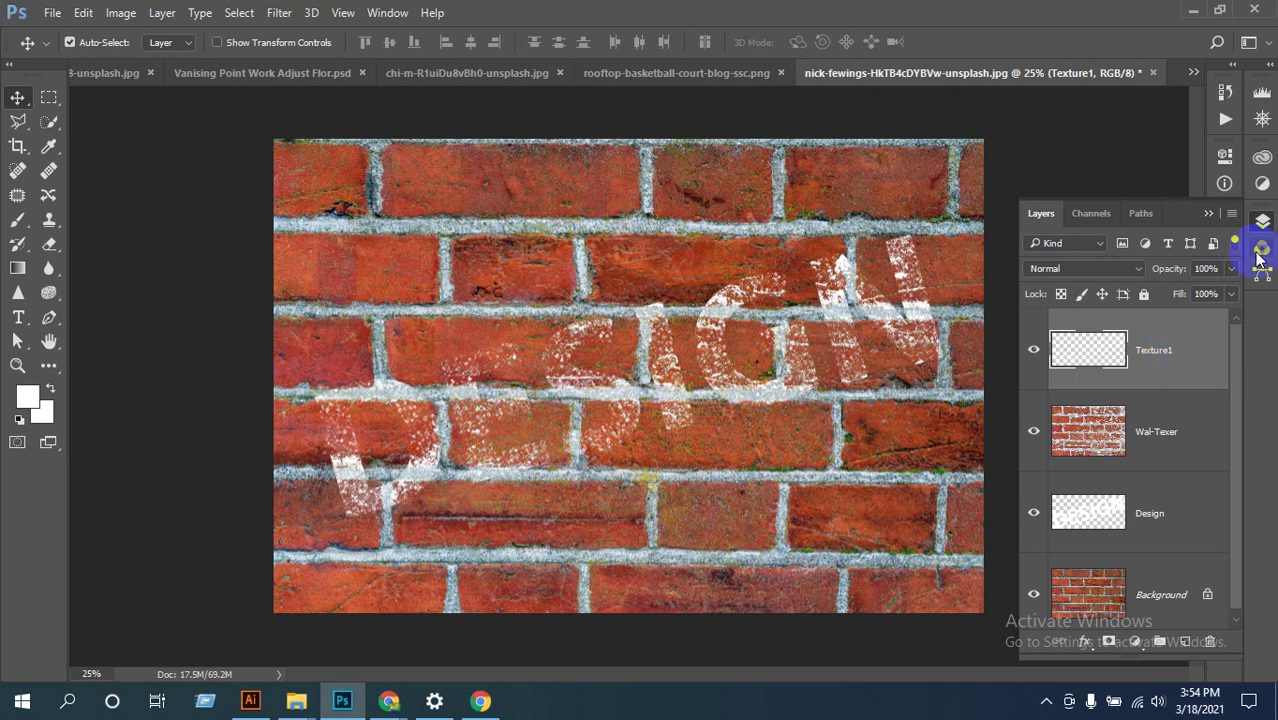
# Step: Load the speckled tex2 channel below tex1 as a selection
pyautogui.click(1092, 213)
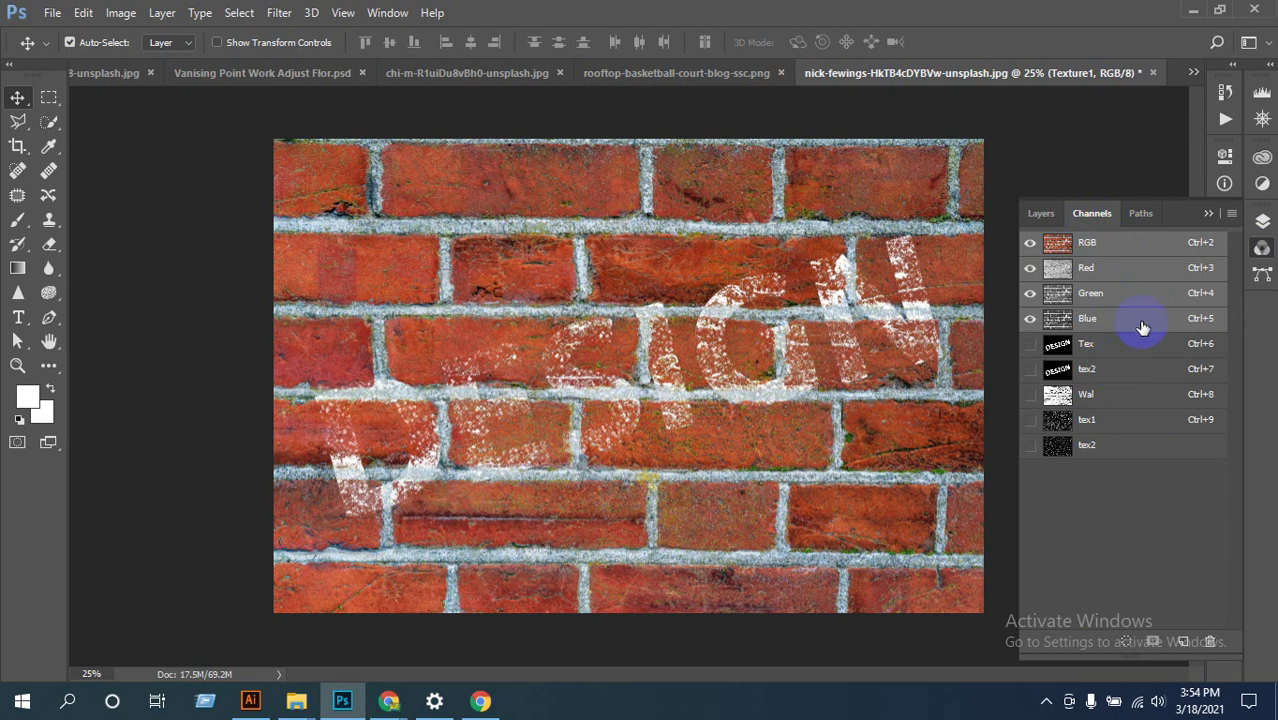
pyautogui.keyDown('ctrl'); pyautogui.click(1062, 450); pyautogui.keyUp('ctrl')
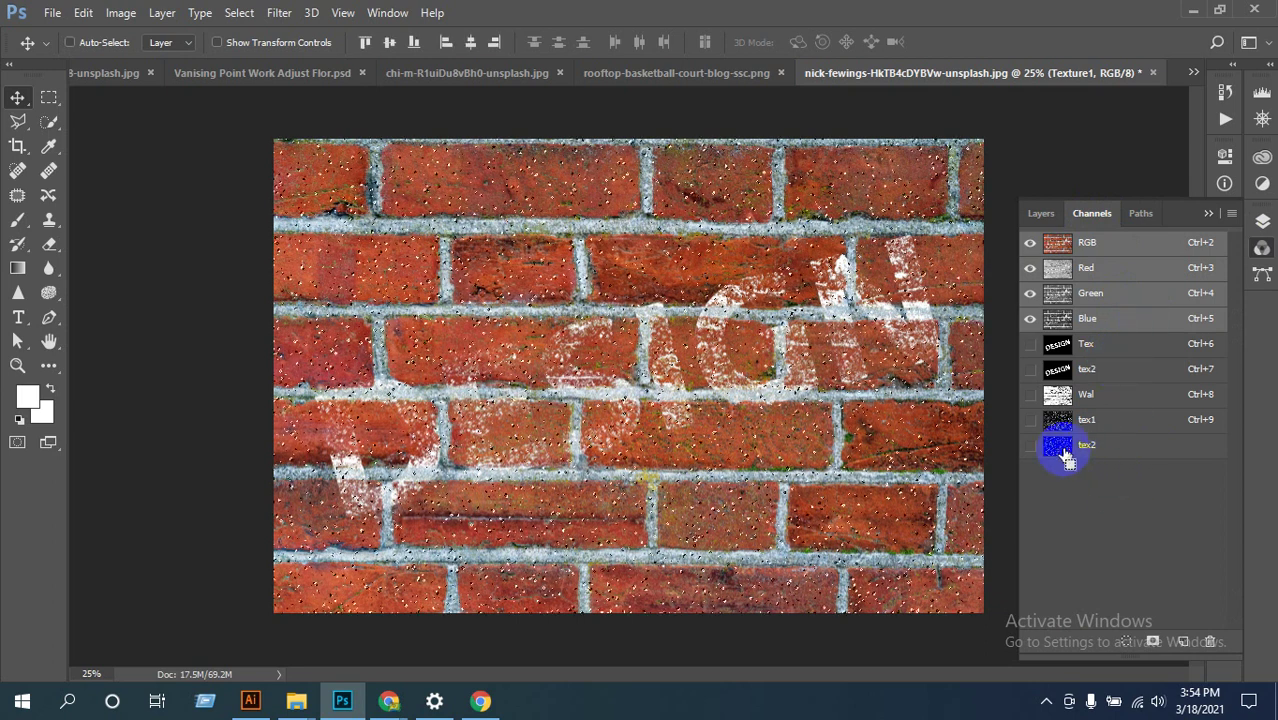
pyautogui.click(1032, 445)
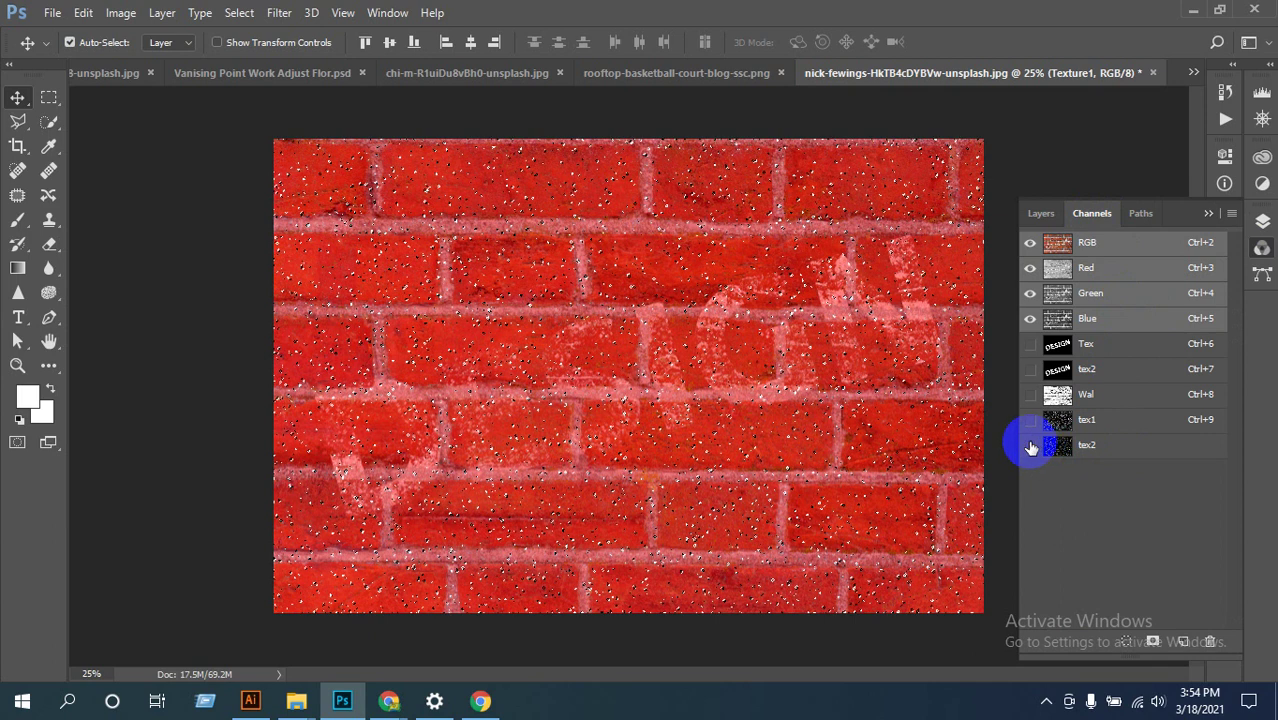
pyautogui.click(1031, 445)
pyautogui.click(1110, 453)
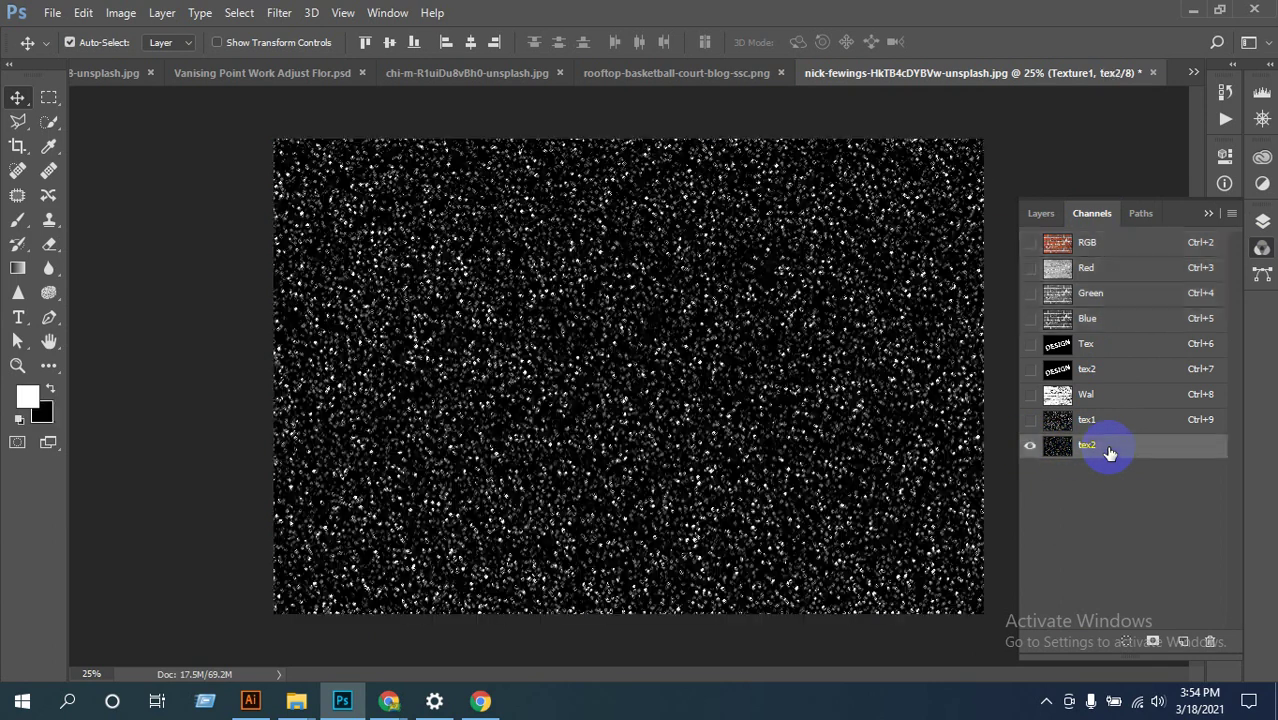
pyautogui.keyDown('ctrl'); pyautogui.click(1065, 455); pyautogui.keyUp('ctrl')
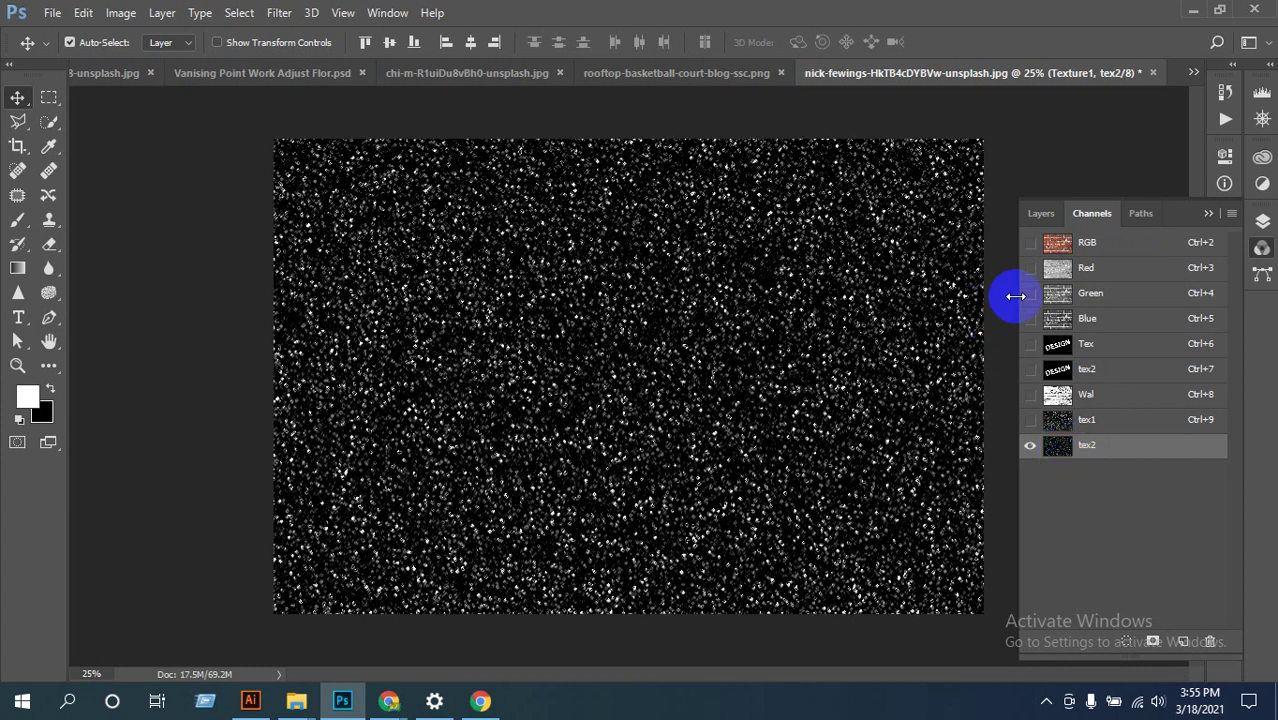
# Step: Copy the selected speckles of the Background layer onto a new layer
pyautogui.click(1039, 214)
pyautogui.click(1120, 350)
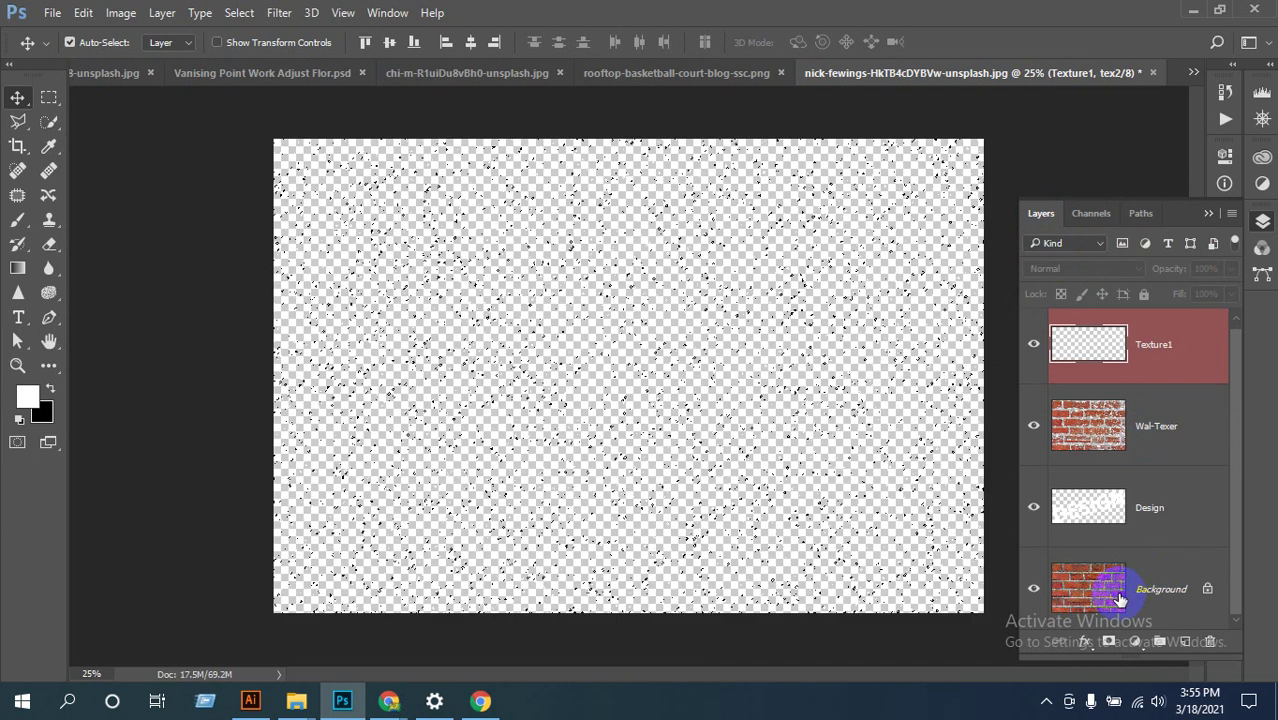
pyautogui.click(1158, 584)
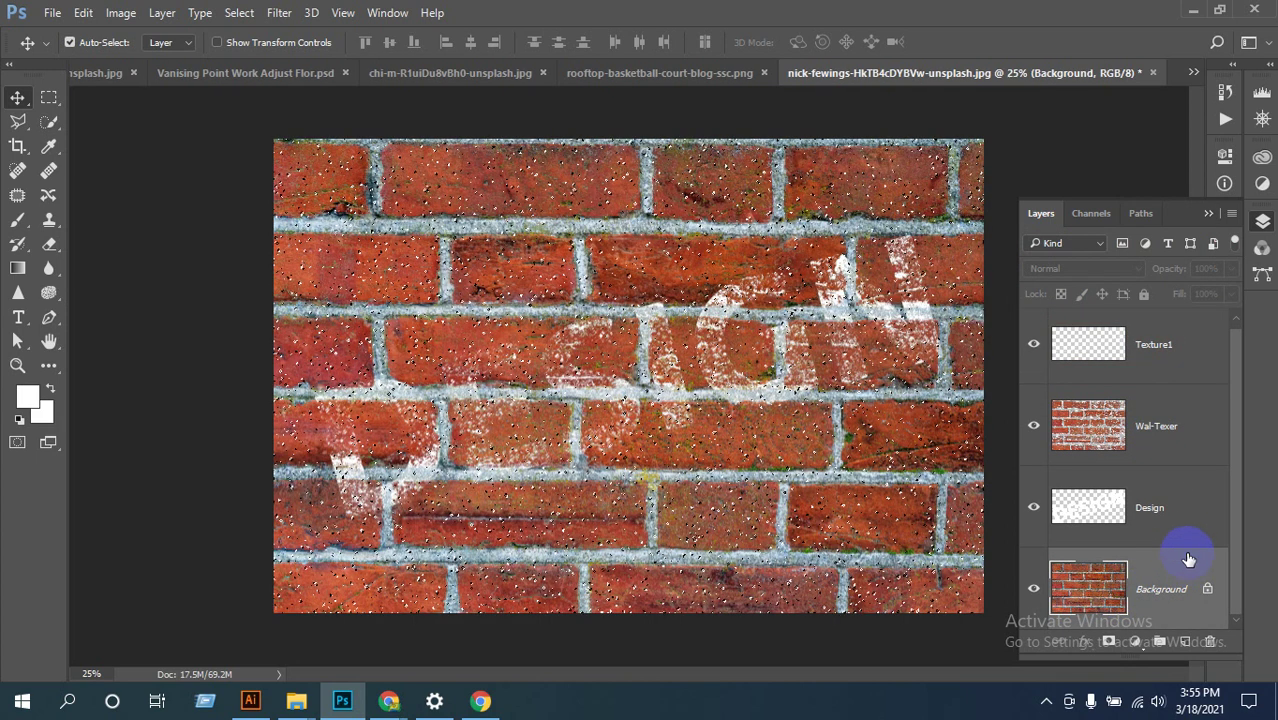
pyautogui.hotkey('ctrl', 'shift', 'alt', 'n')
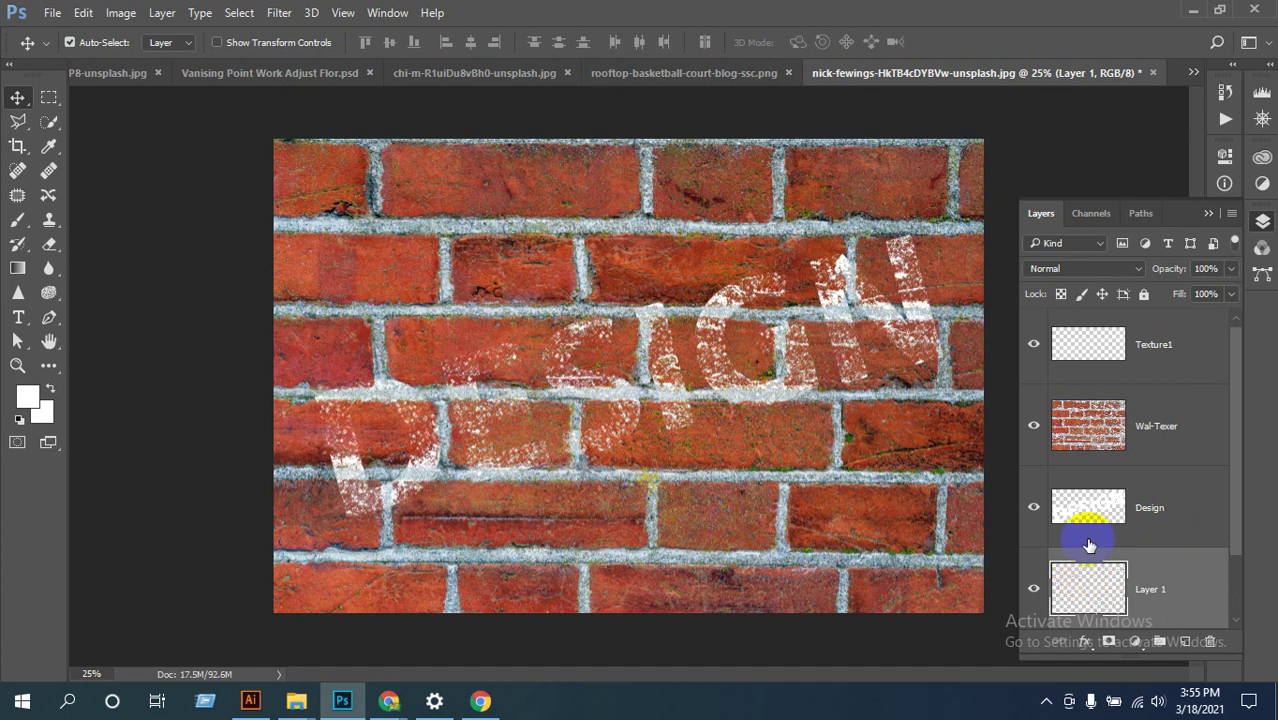
# Step: Rename the speckle layer copied from the Background as Texture2 and move it above Texture1
pyautogui.doubleClick(1163, 589)
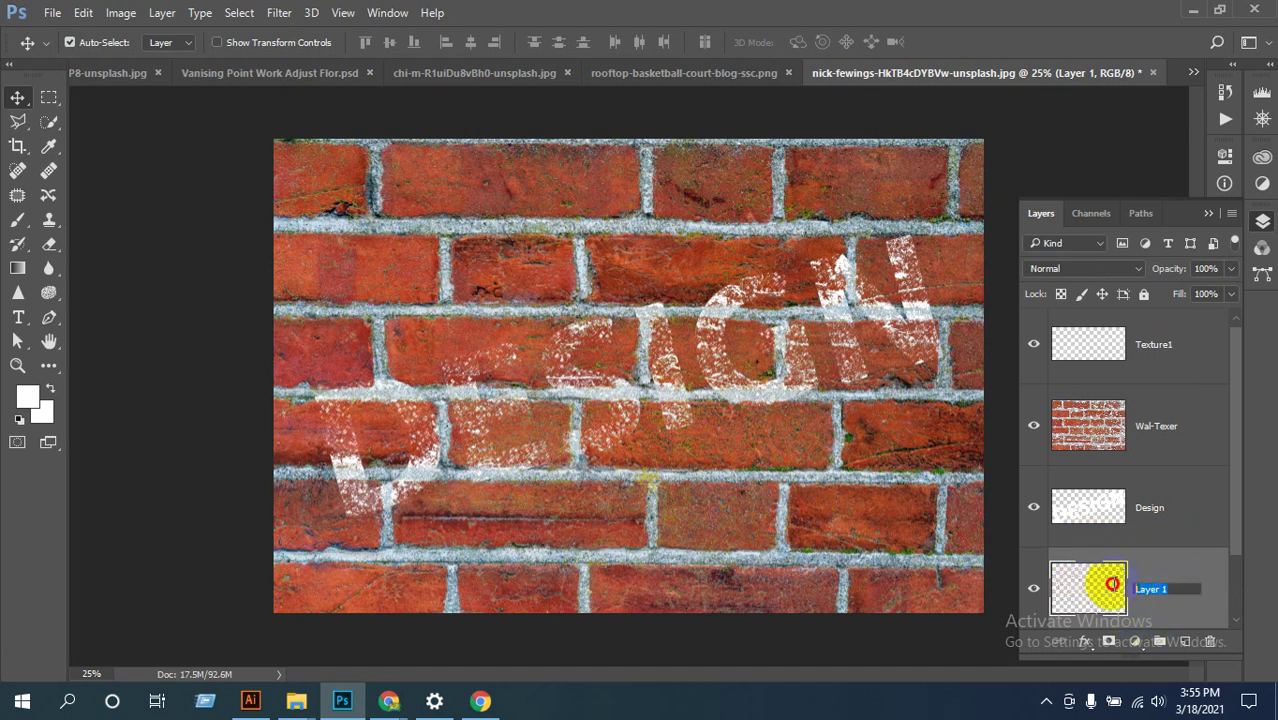
pyautogui.write('Texture2')
pyautogui.press('Return')
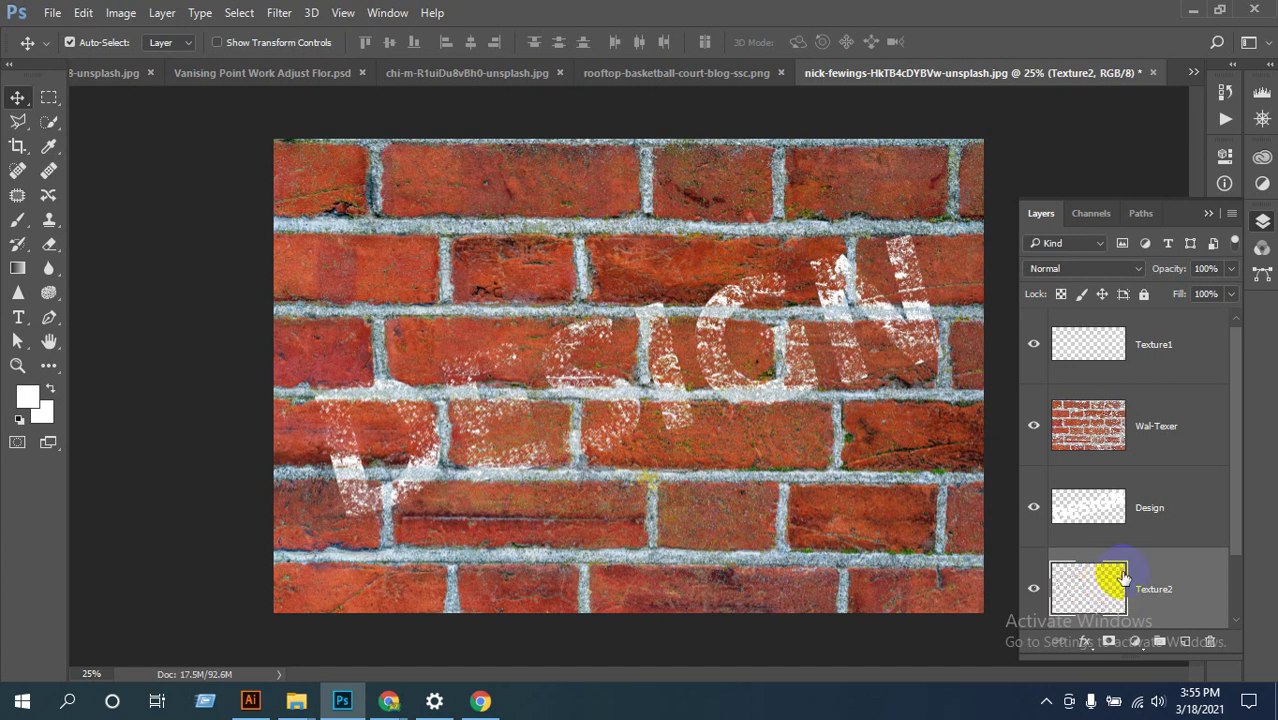
pyautogui.moveTo(1124, 578); pyautogui.dragTo(1065, 542)
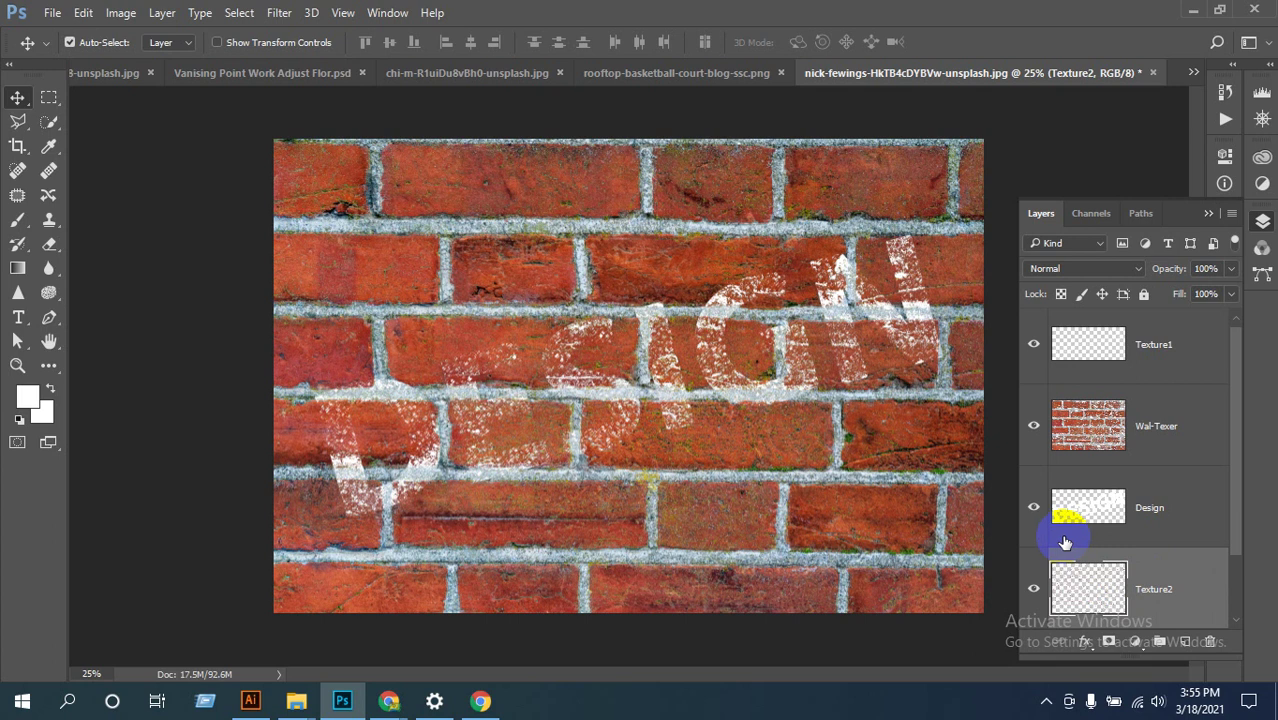
pyautogui.moveTo(1065, 542); pyautogui.dragTo(1135, 336)
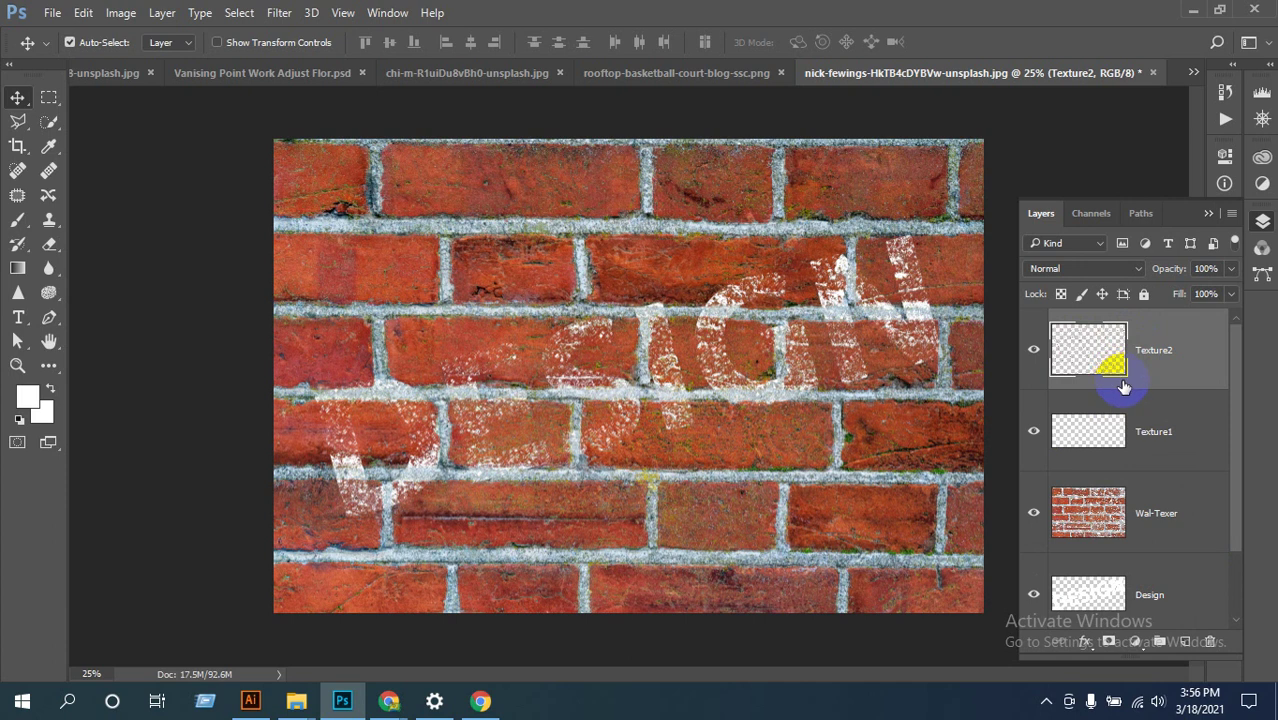
# Step: Set the Texture2 layer's fill to 20%
pyautogui.click(1161, 372)
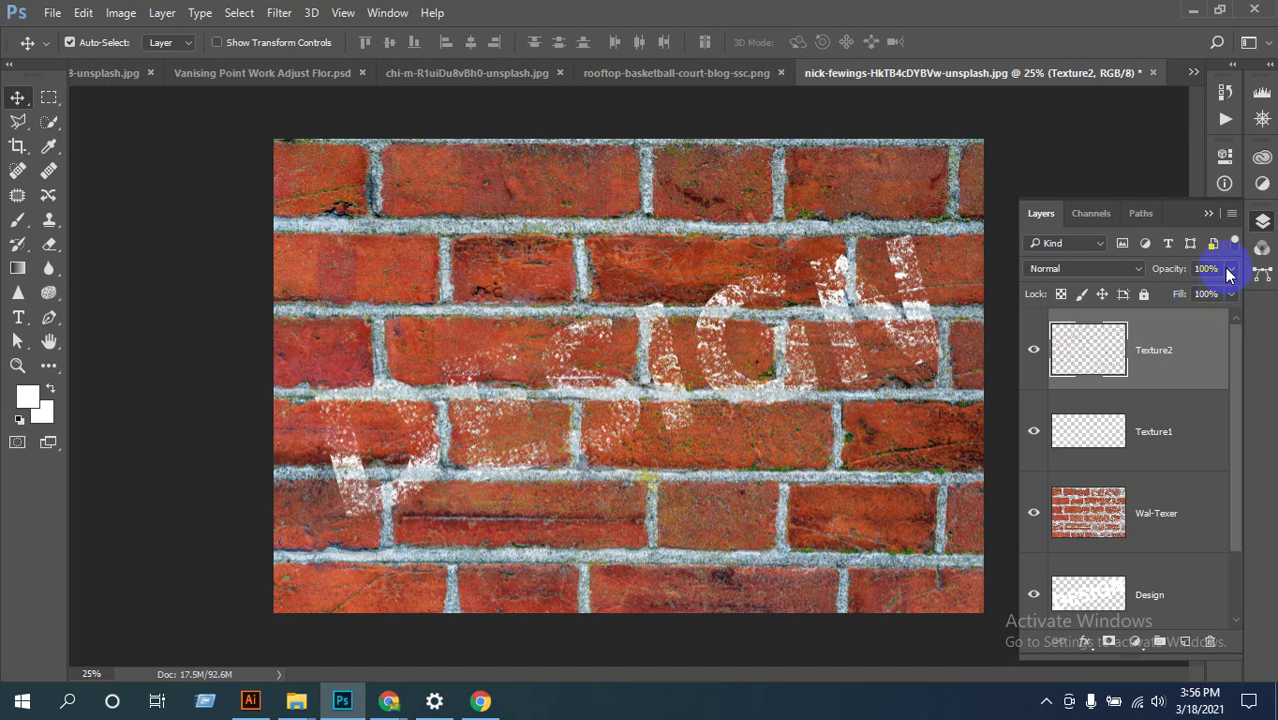
pyautogui.click(1231, 295)
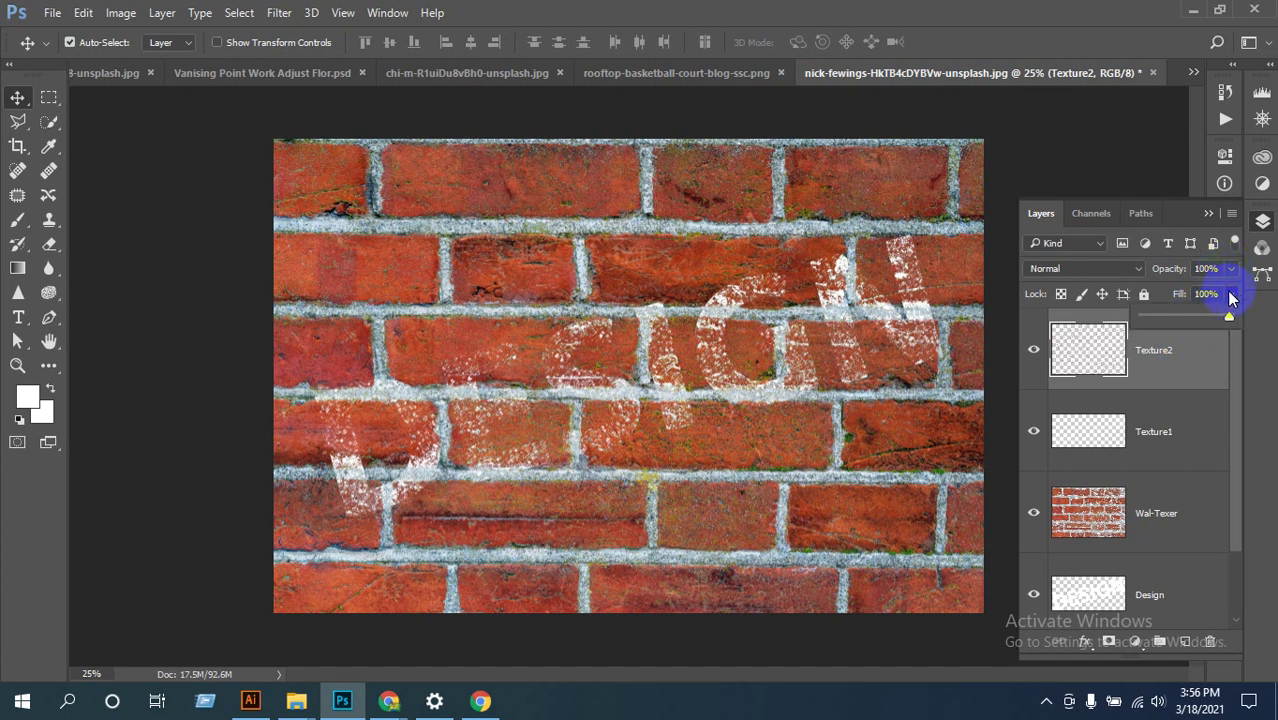
pyautogui.moveTo(1229, 316); pyautogui.dragTo(1174, 318)
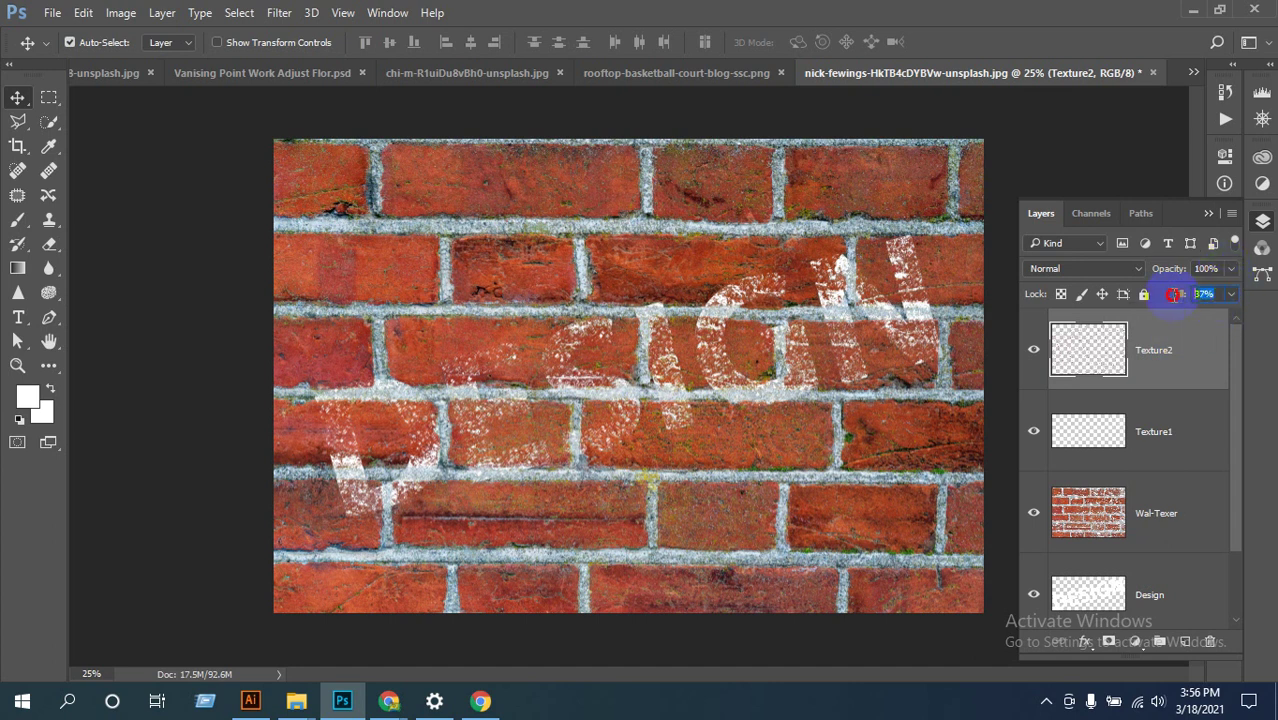
pyautogui.click(1205, 294)
pyautogui.write('20')
pyautogui.click(1180, 424)
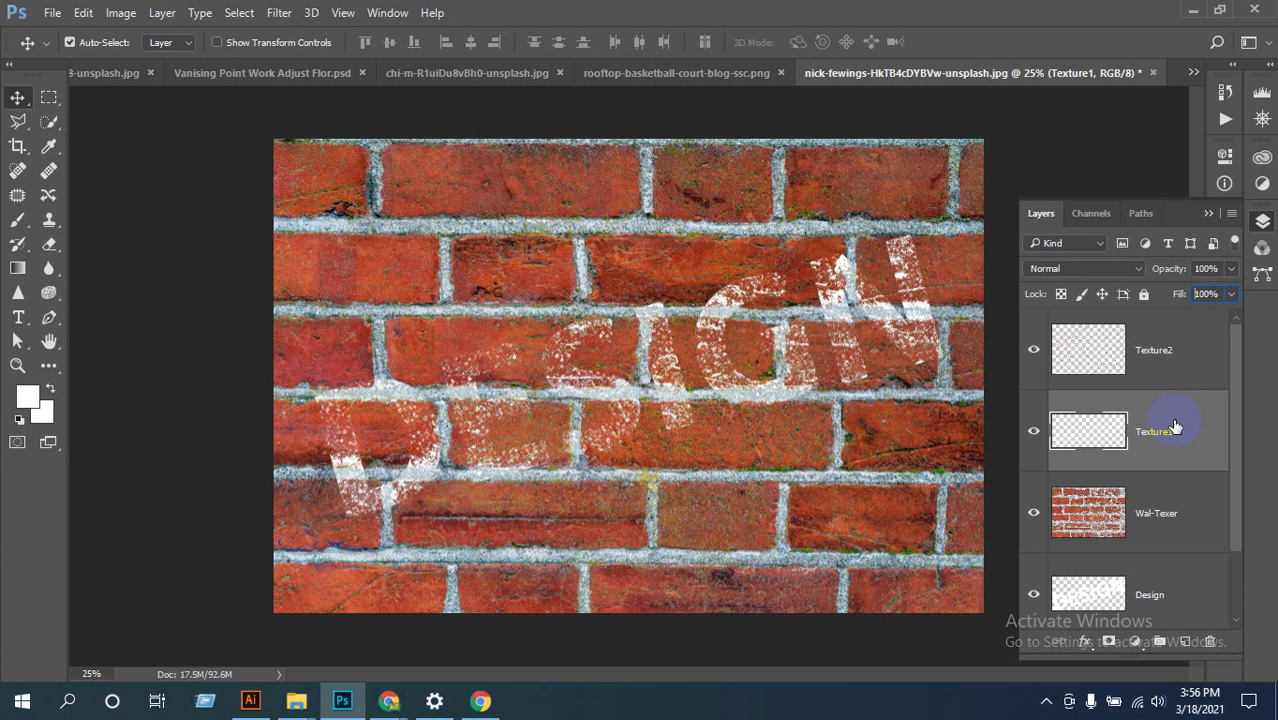
pyautogui.click(1180, 372)
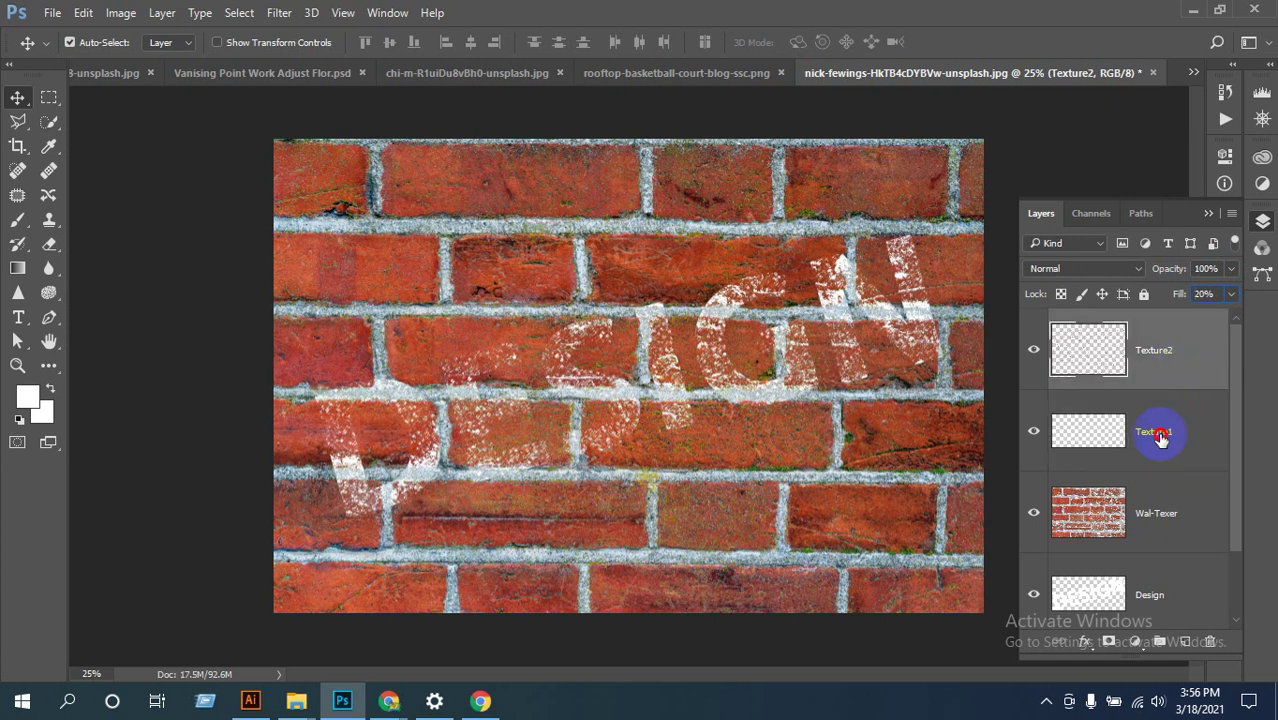
pyautogui.click(1163, 432)
pyautogui.click(1190, 350)
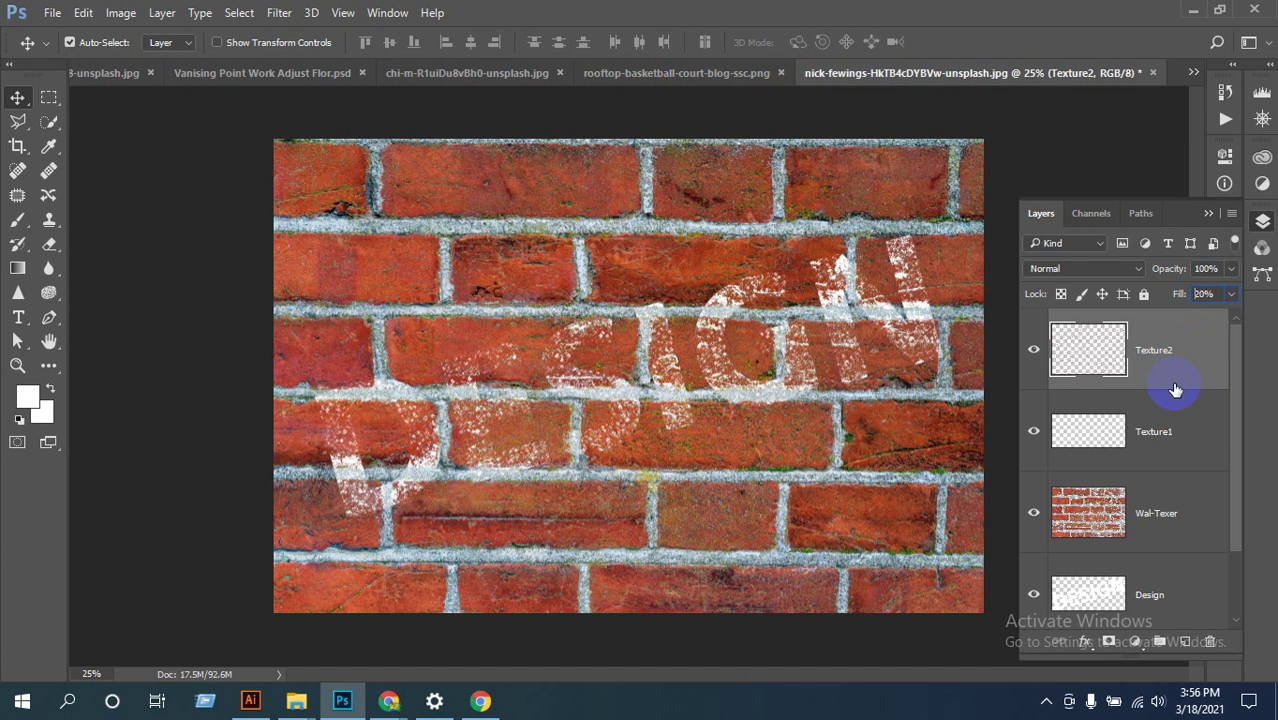
# Step: Examine the worn DESIGN lettering on the brick wall up close and across the whole image
pyautogui.scroll(2, 736, 360)
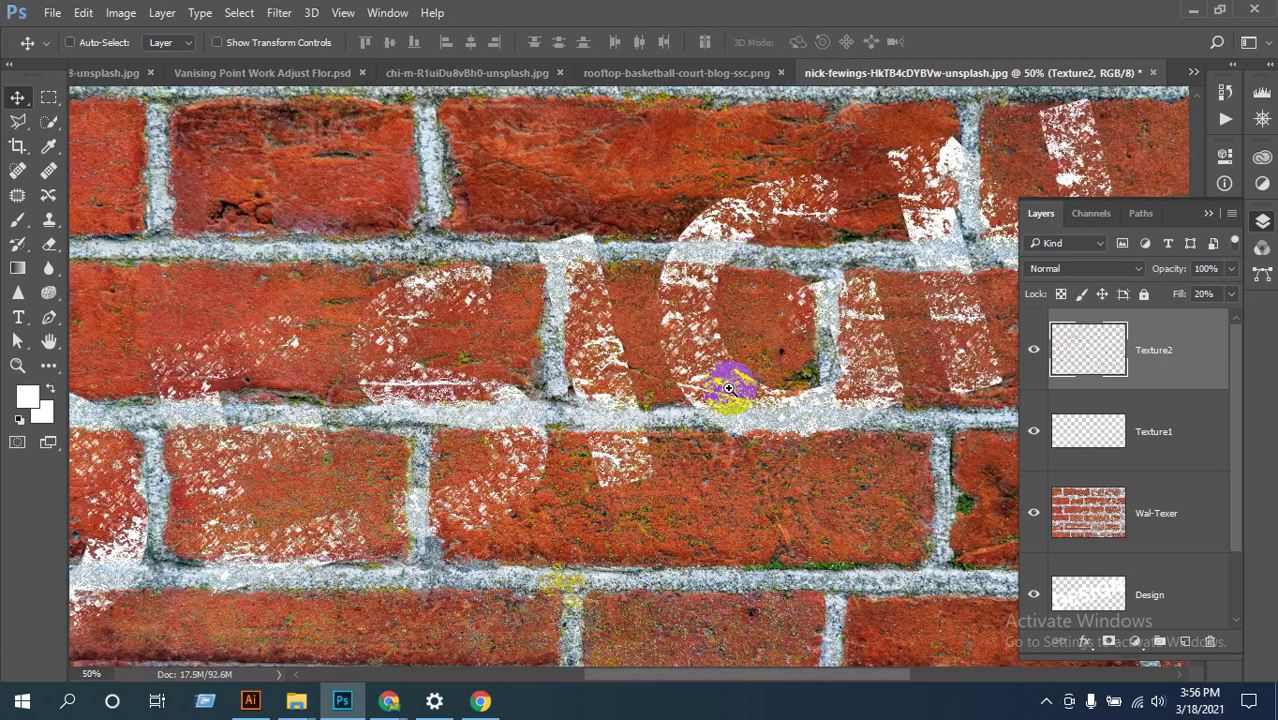
pyautogui.scroll(3, 556, 508)
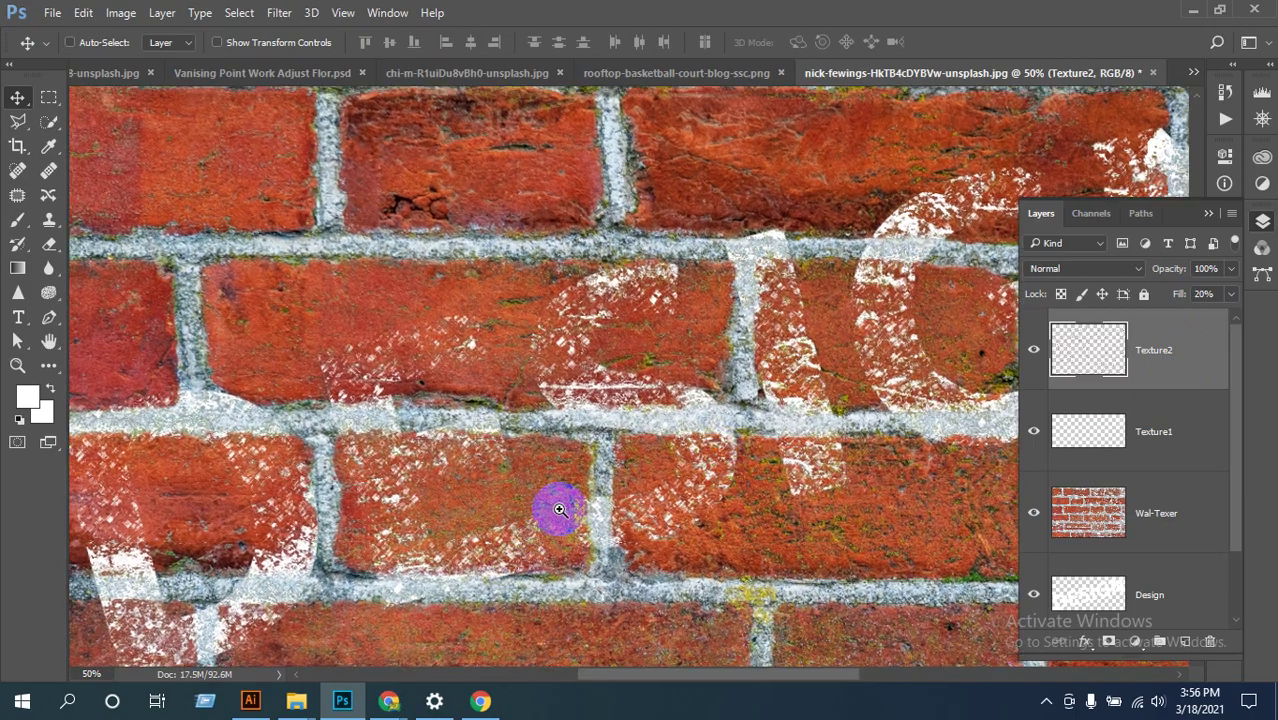
pyautogui.scroll(-2, 589, 468)
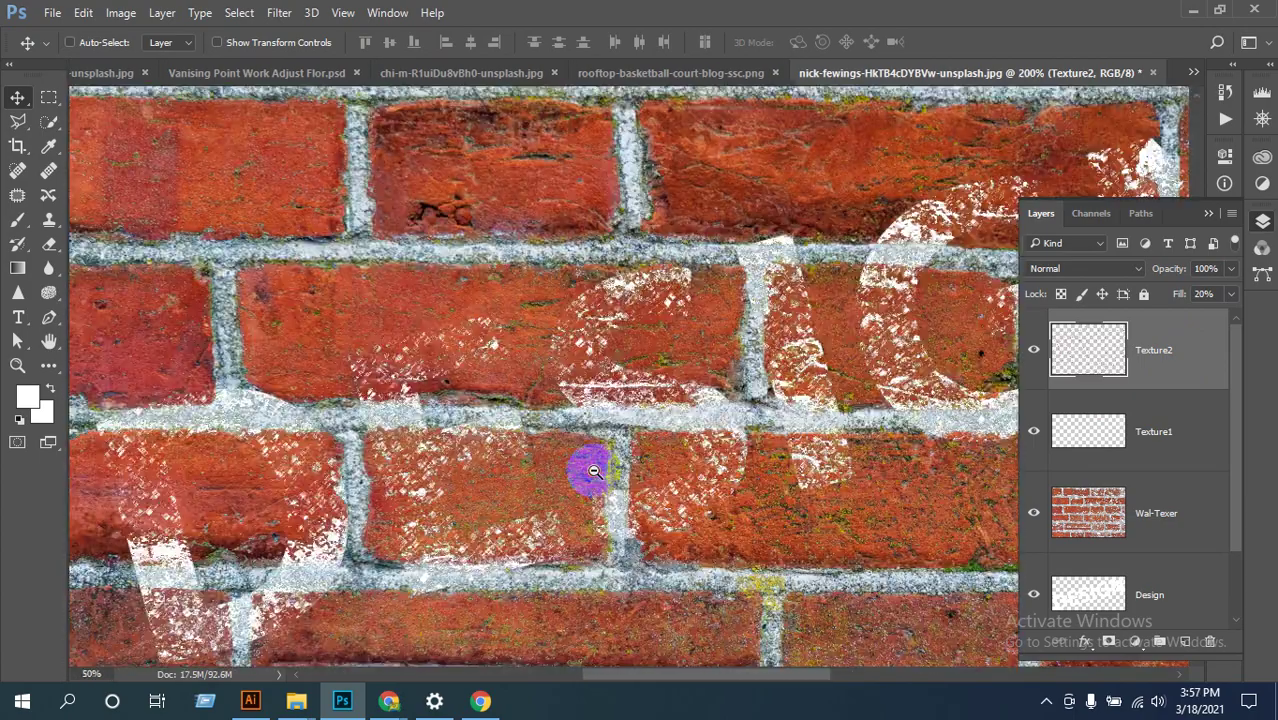
pyautogui.scroll(-1, 589, 470)
pyautogui.hscroll(3, 704, 479)
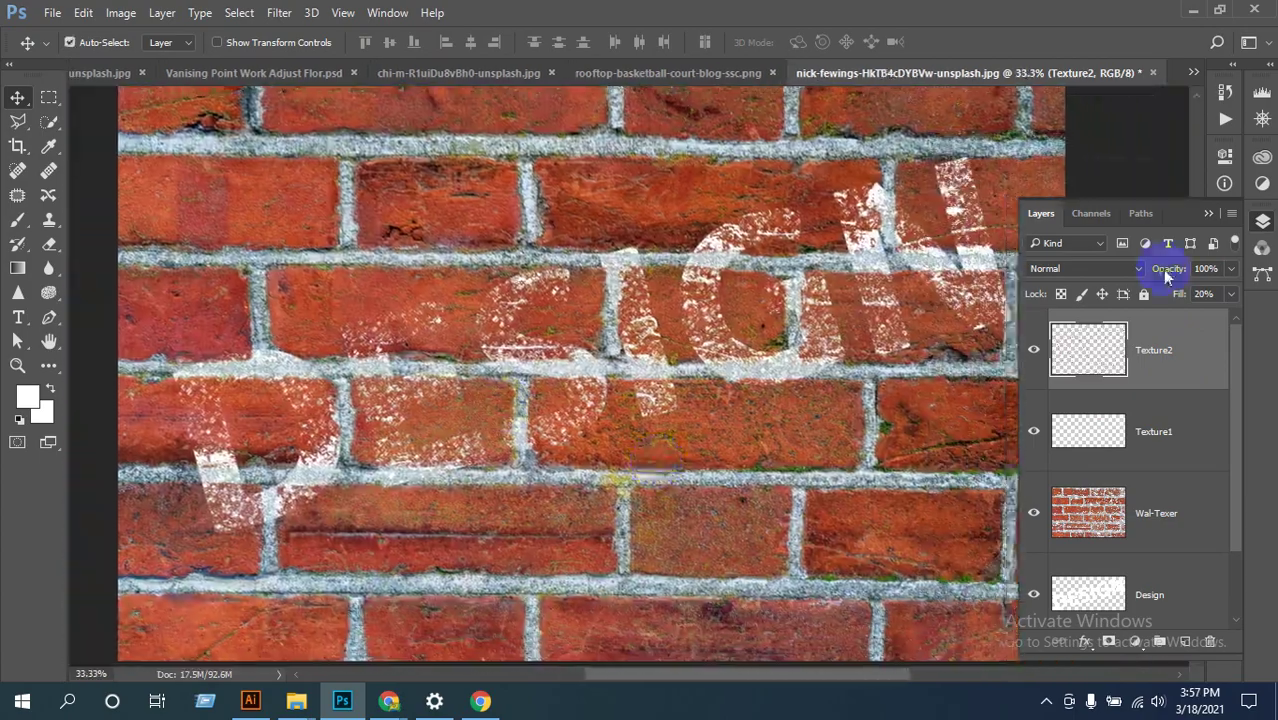
pyautogui.click(1208, 213)
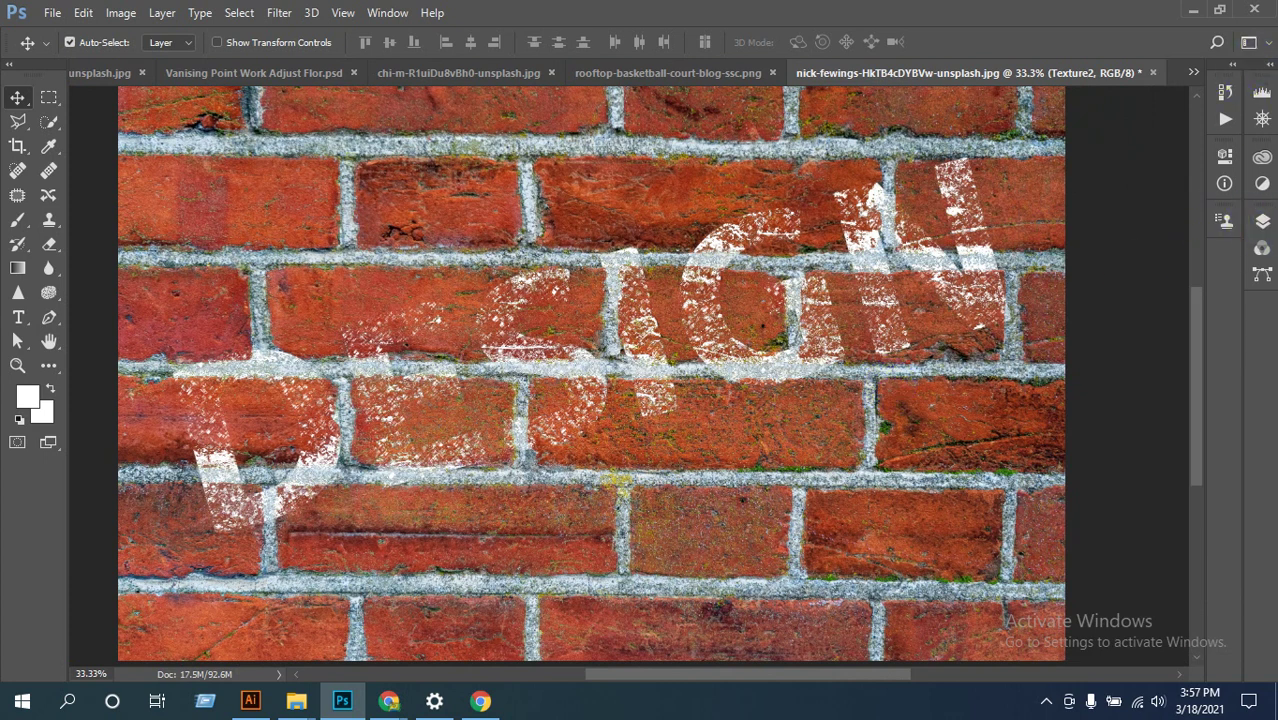
pyautogui.moveTo(884, 600)
pyautogui.mouseDown()
pyautogui.moveTo(598, 527)
pyautogui.moveTo(582, 480)
pyautogui.moveTo(941, 320)
pyautogui.moveTo(756, 462)
pyautogui.moveTo(756, 500)
pyautogui.moveTo(762, 443)
pyautogui.moveTo(568, 420)
pyautogui.moveTo(334, 511)
pyautogui.moveTo(322, 419)
pyautogui.moveTo(357, 502)
pyautogui.moveTo(380, 485)
pyautogui.moveTo(378, 460)
pyautogui.moveTo(399, 434)
pyautogui.moveTo(990, 462)
pyautogui.mouseUp()
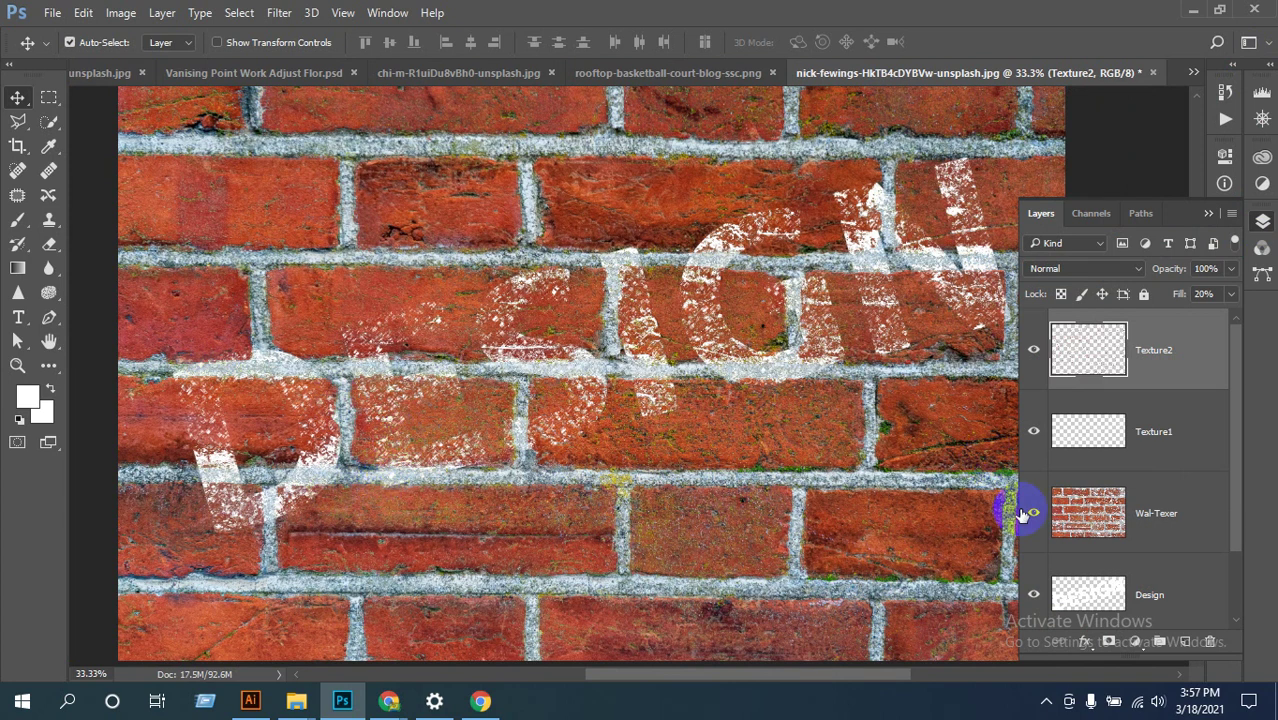
# Step: Toggle the Background layer's visibility to compare the wall with and without the original photo
pyautogui.scroll(-1, 1050, 555)
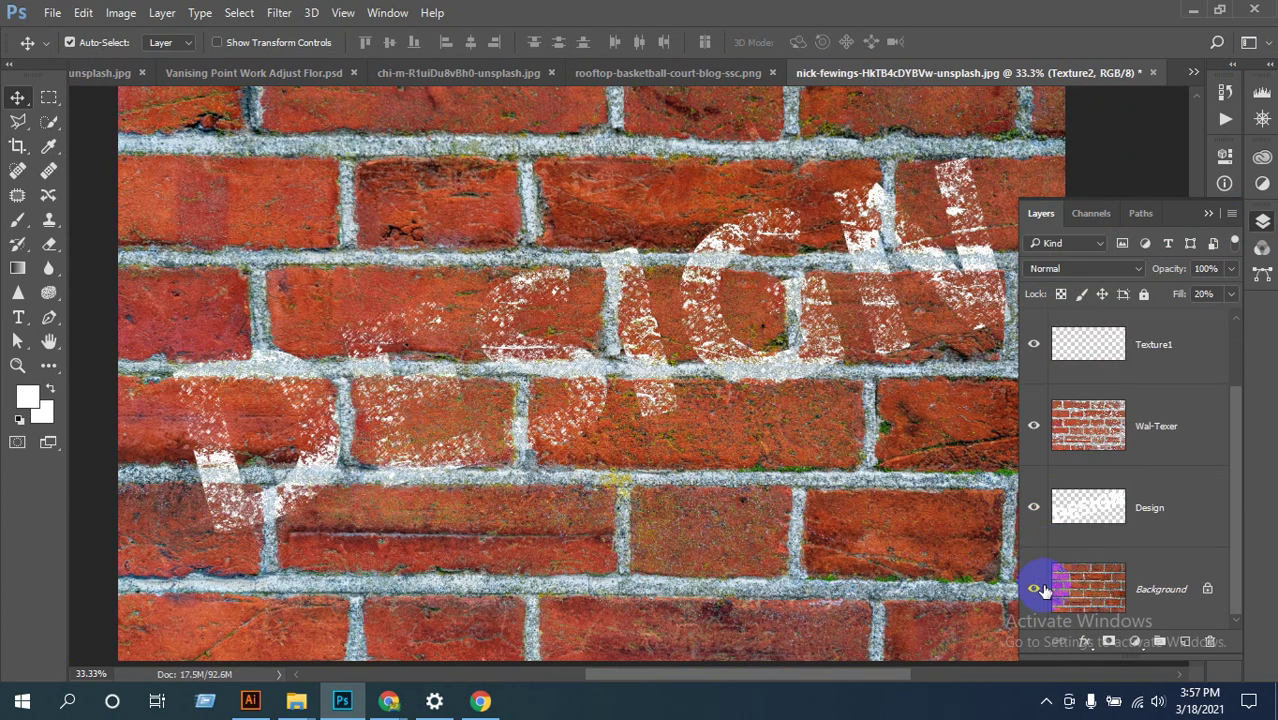
pyautogui.click(1030, 592)
pyautogui.click(1030, 592)
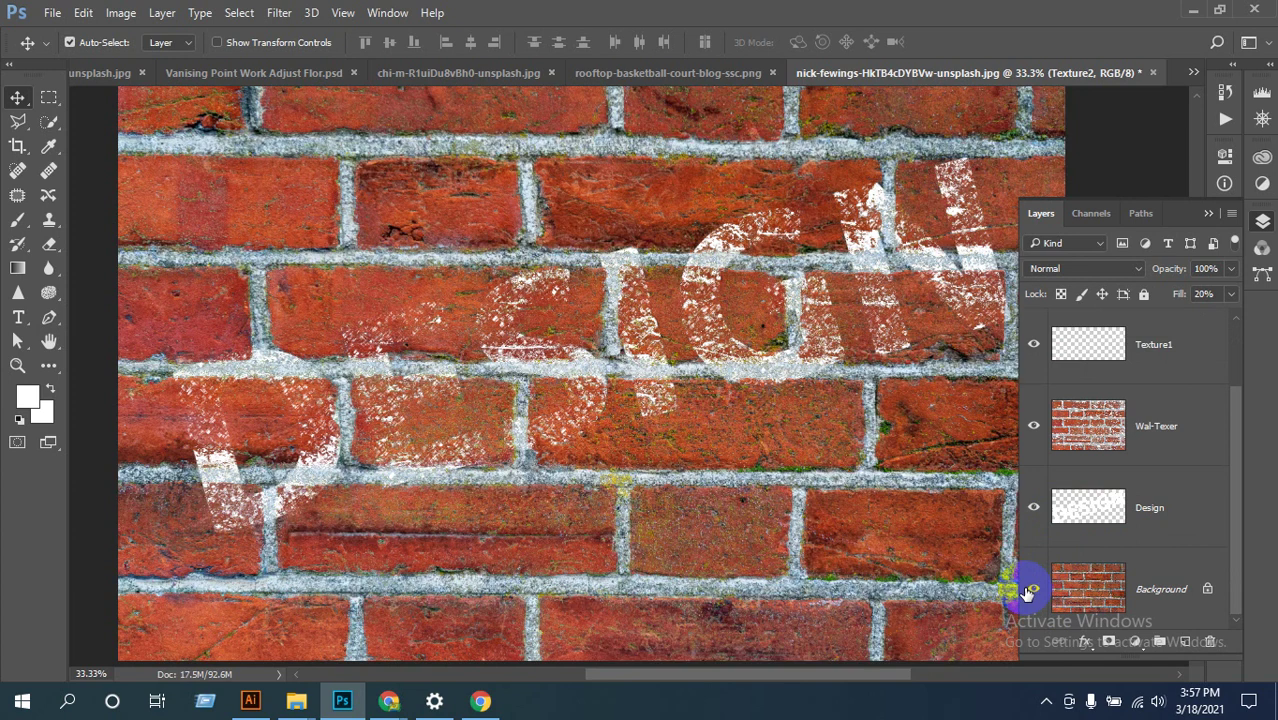
pyautogui.click(1030, 592)
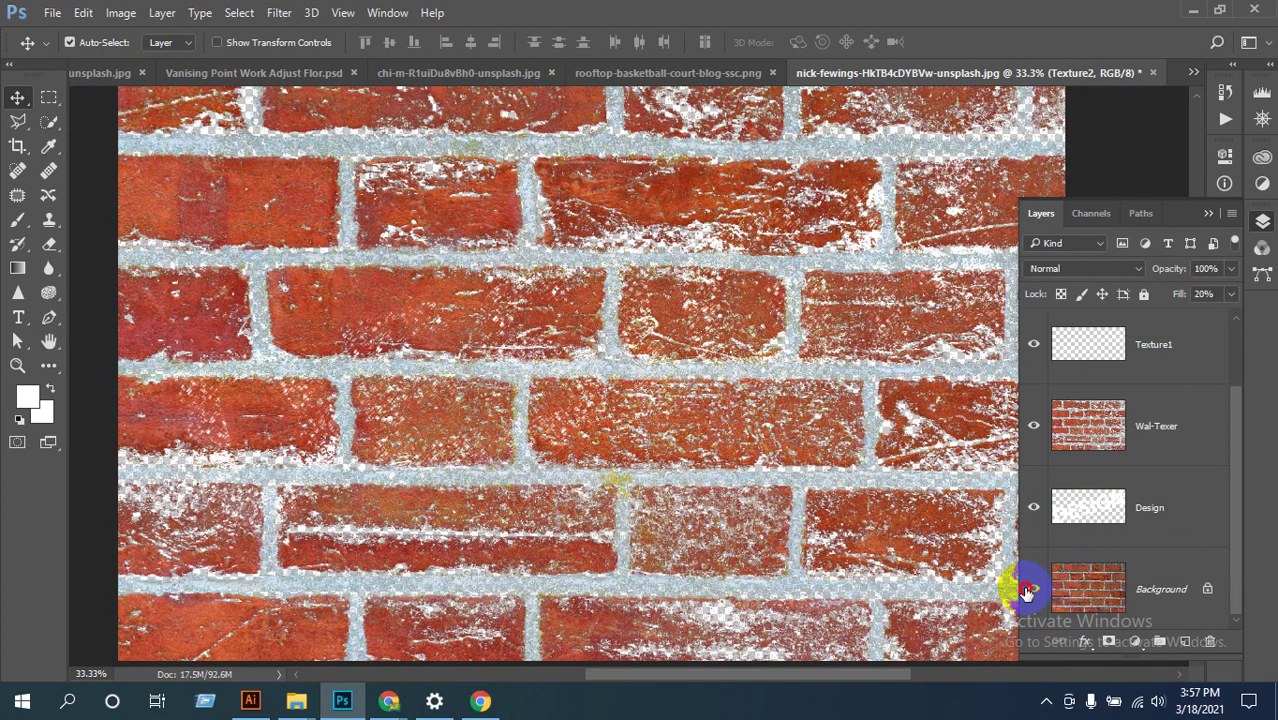
pyautogui.click(1028, 594)
pyautogui.rightClick(1029, 595)
pyautogui.click(1025, 600)
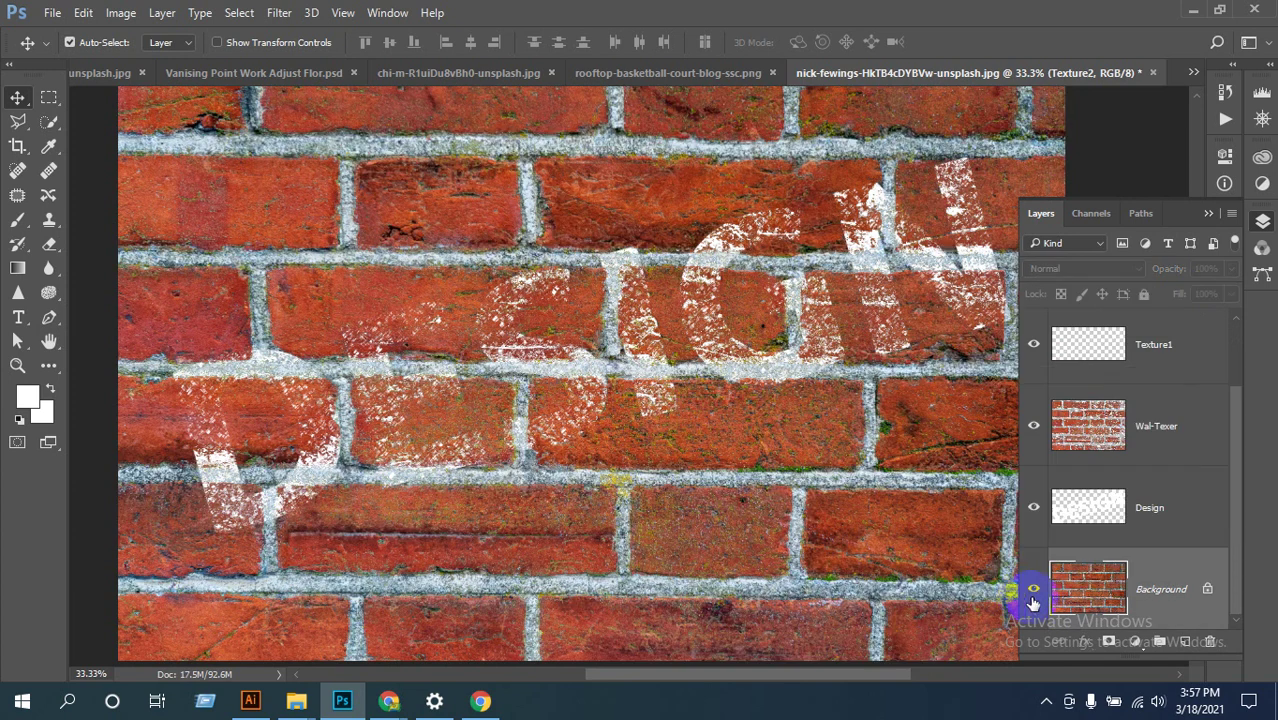
# Step: Hide the Background layer, add a new layer directly above it and fill that layer with black
pyautogui.click(1031, 596)
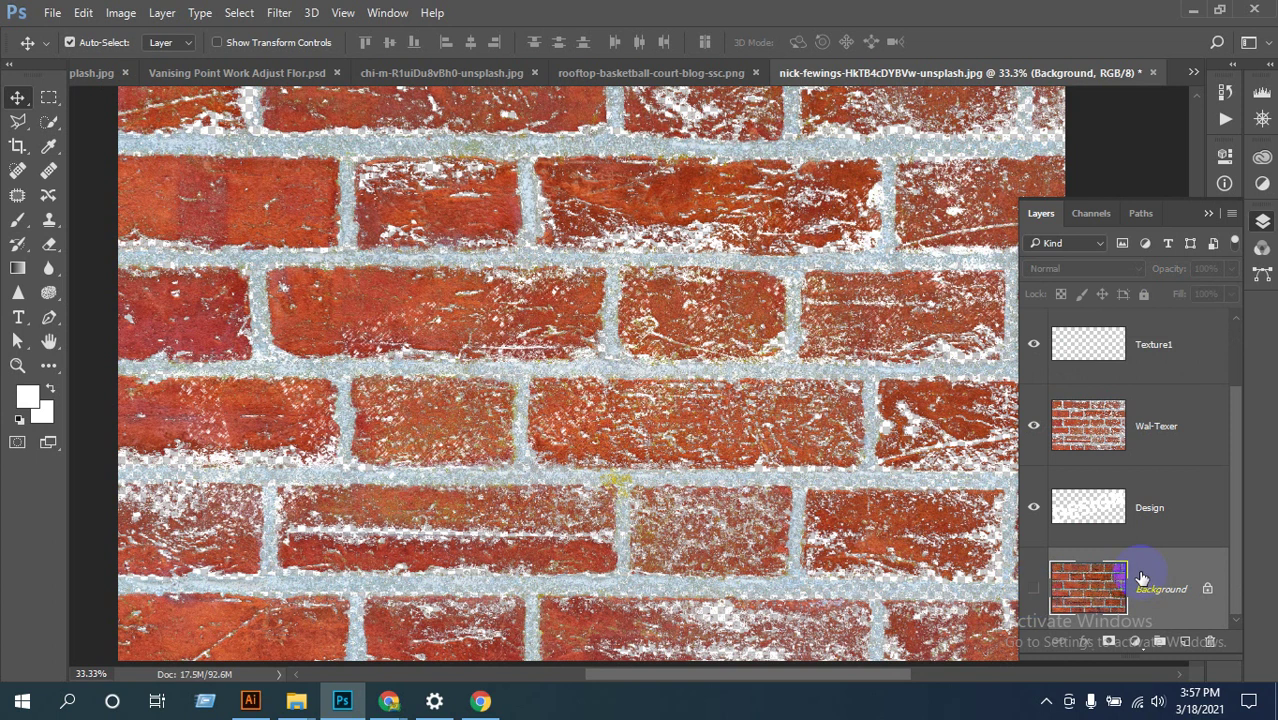
pyautogui.click(1185, 643)
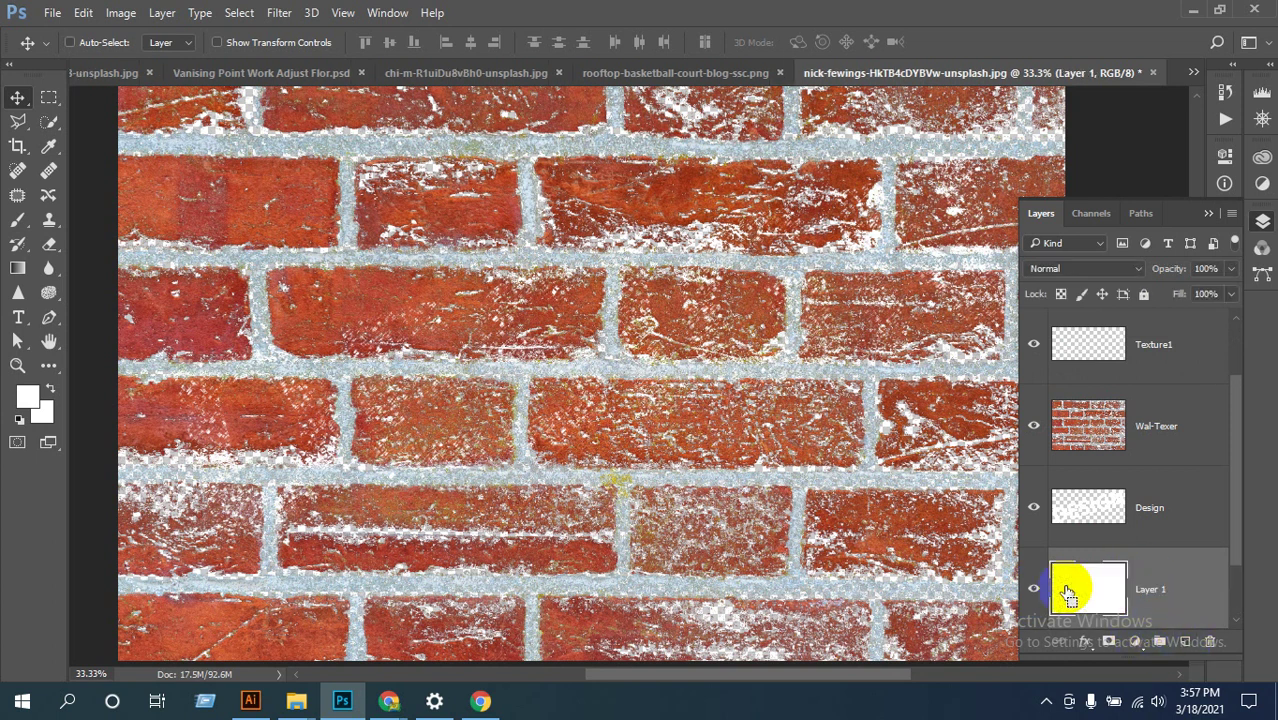
pyautogui.hotkey('alt', 'BackSpace')
pyautogui.click(25, 397)
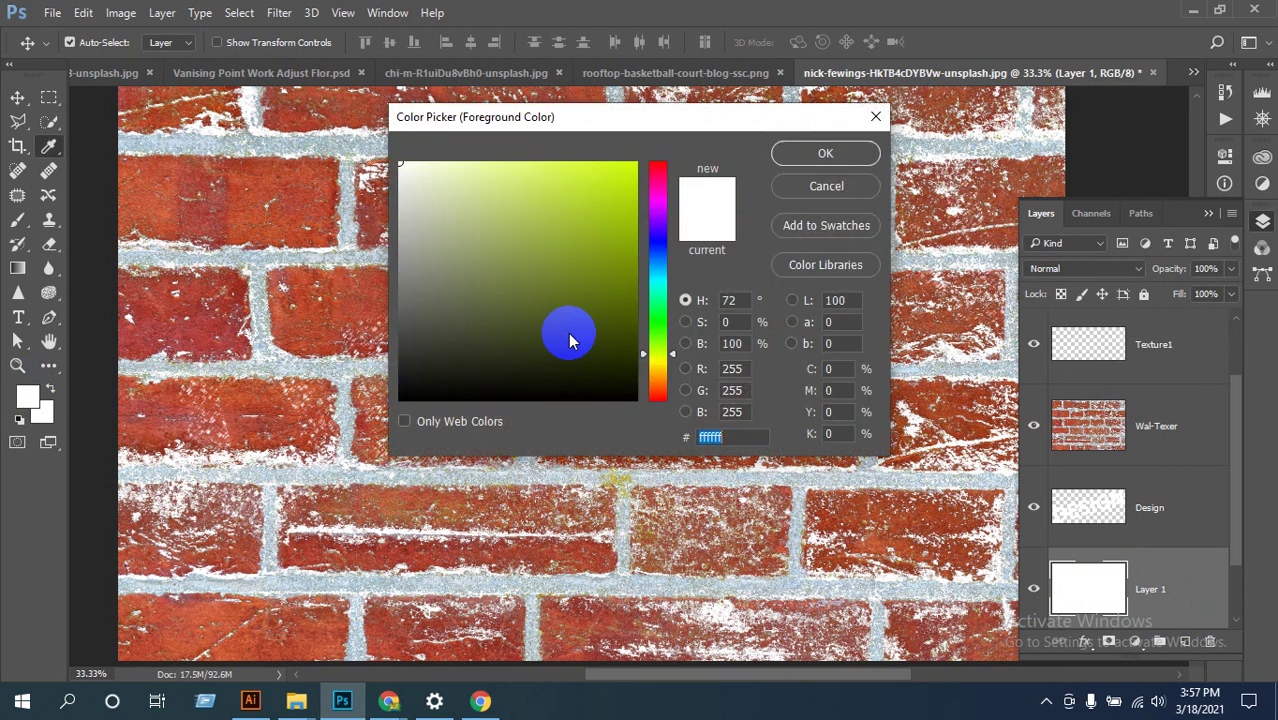
pyautogui.moveTo(570, 336); pyautogui.dragTo(378, 410)
pyautogui.click(825, 153)
pyautogui.press('v')
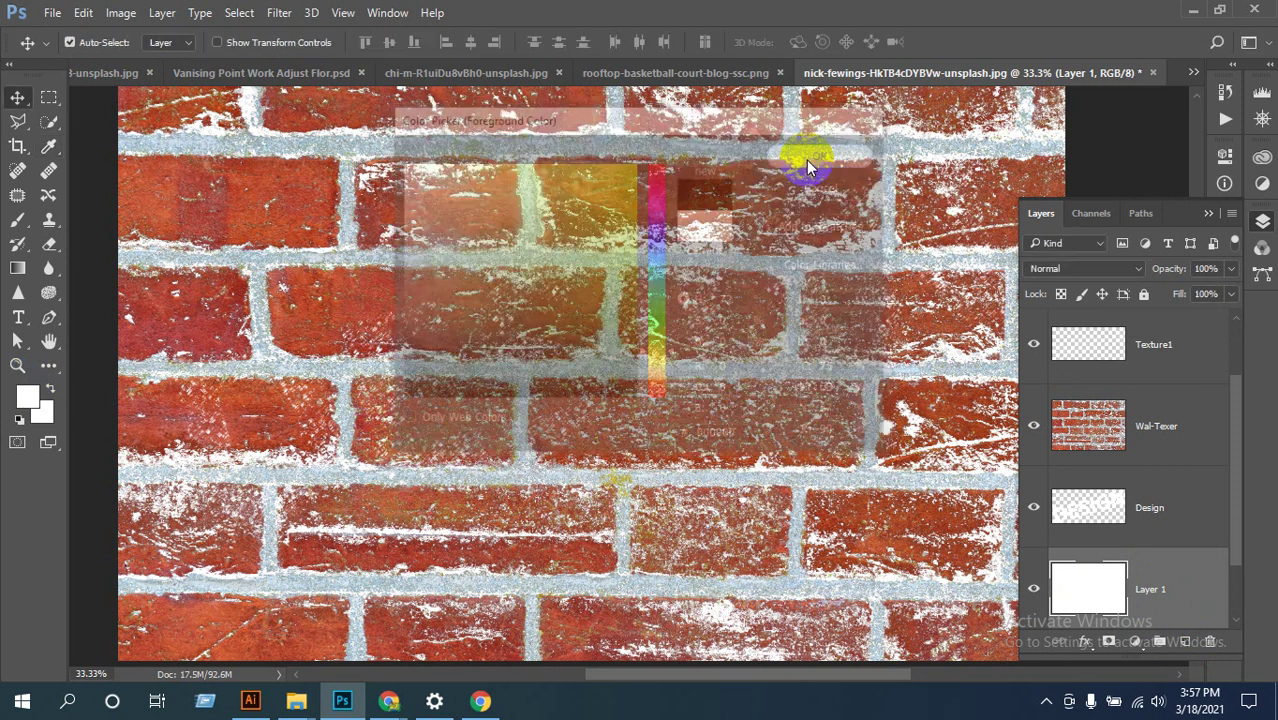
pyautogui.hotkey('alt', 'BackSpace')
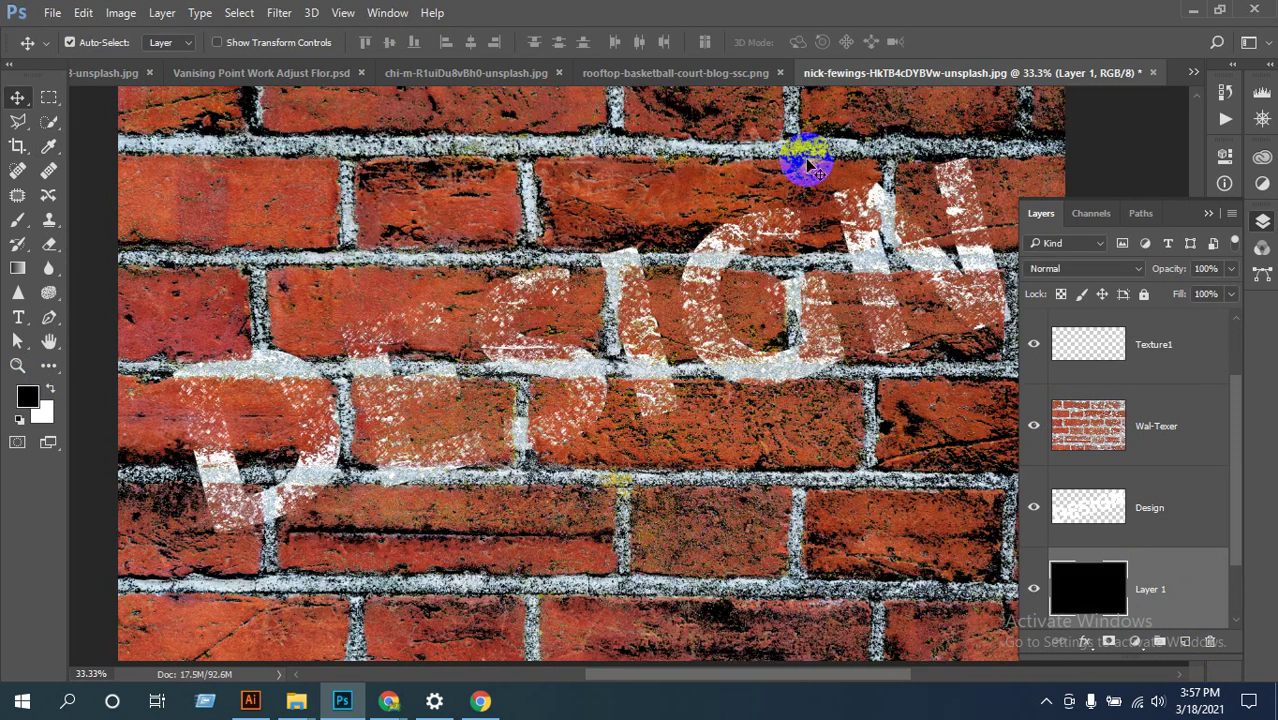
# Step: Show the Background layer again, compare the wall with and without the black layer, and delete the black layer
pyautogui.scroll(-1, 1084, 490)
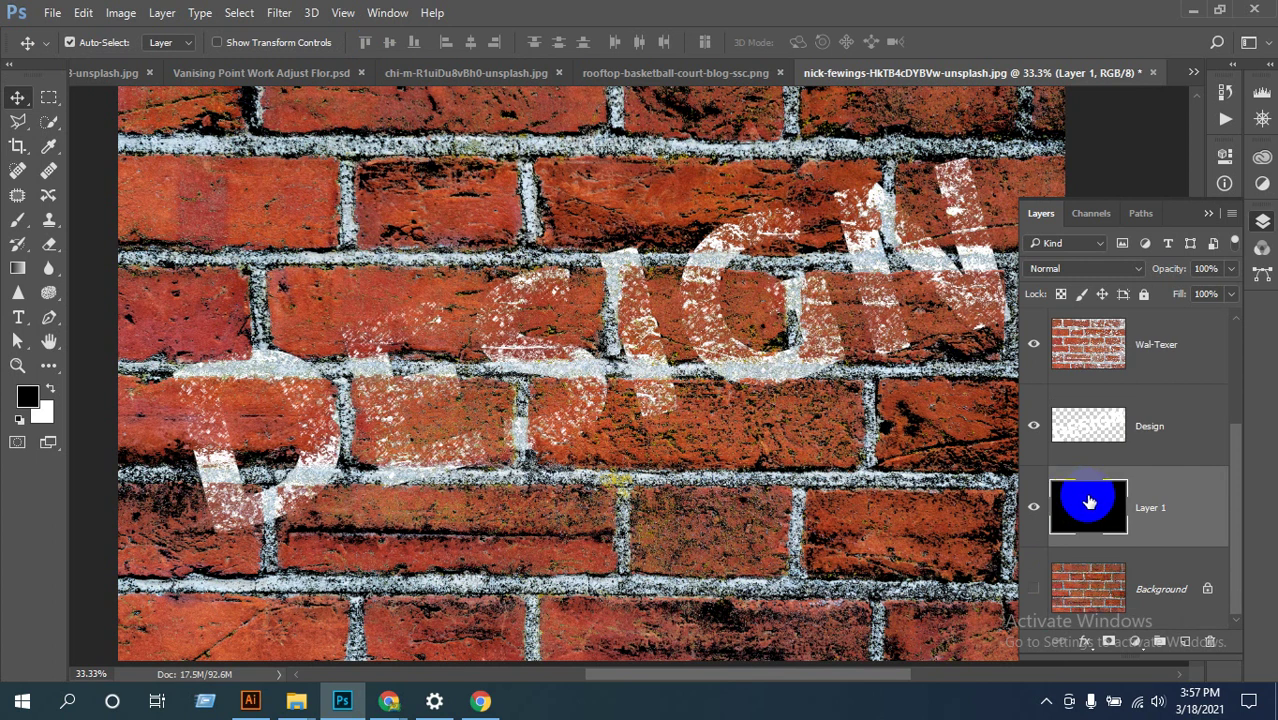
pyautogui.click(1034, 590)
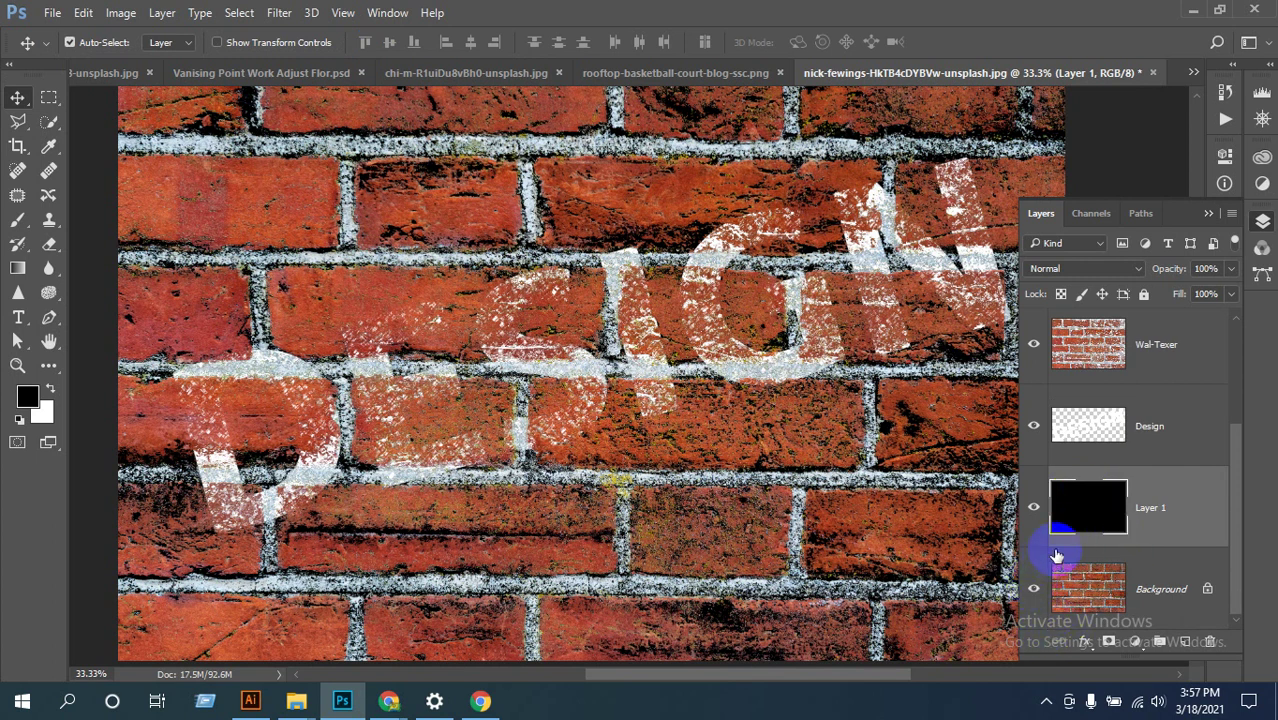
pyautogui.click(1034, 512)
pyautogui.click(1034, 512)
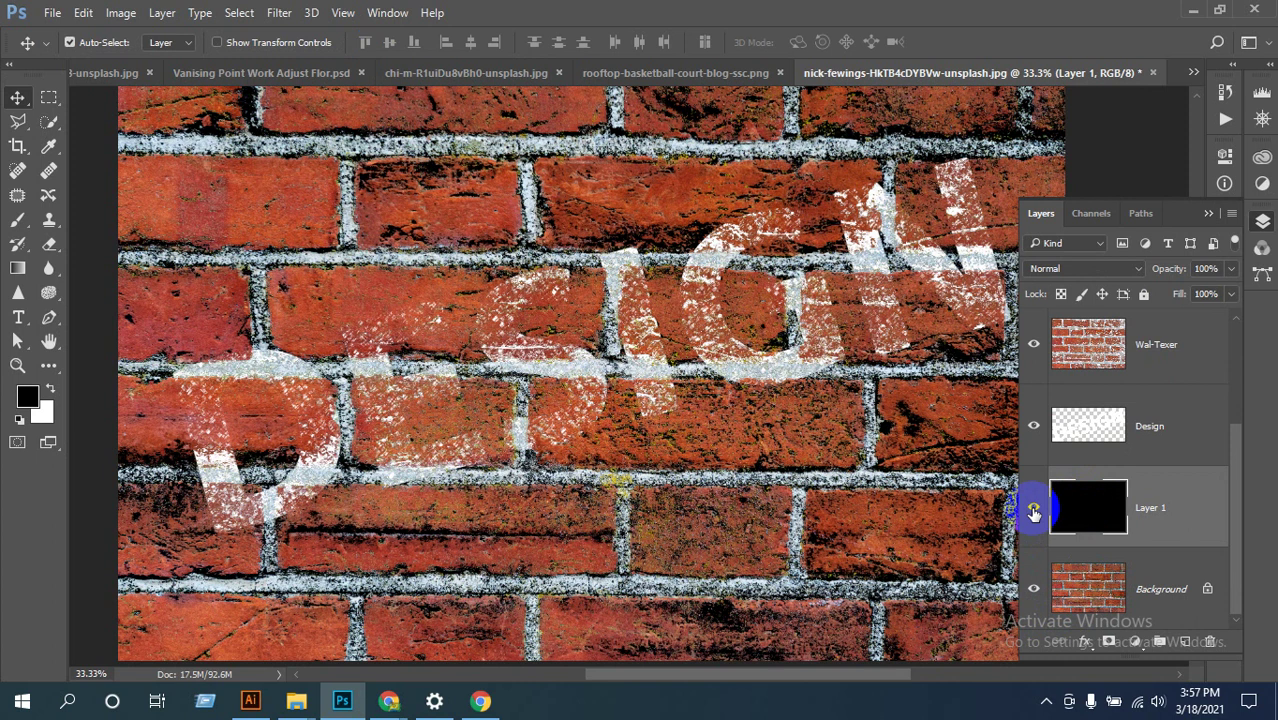
pyautogui.click(1034, 514)
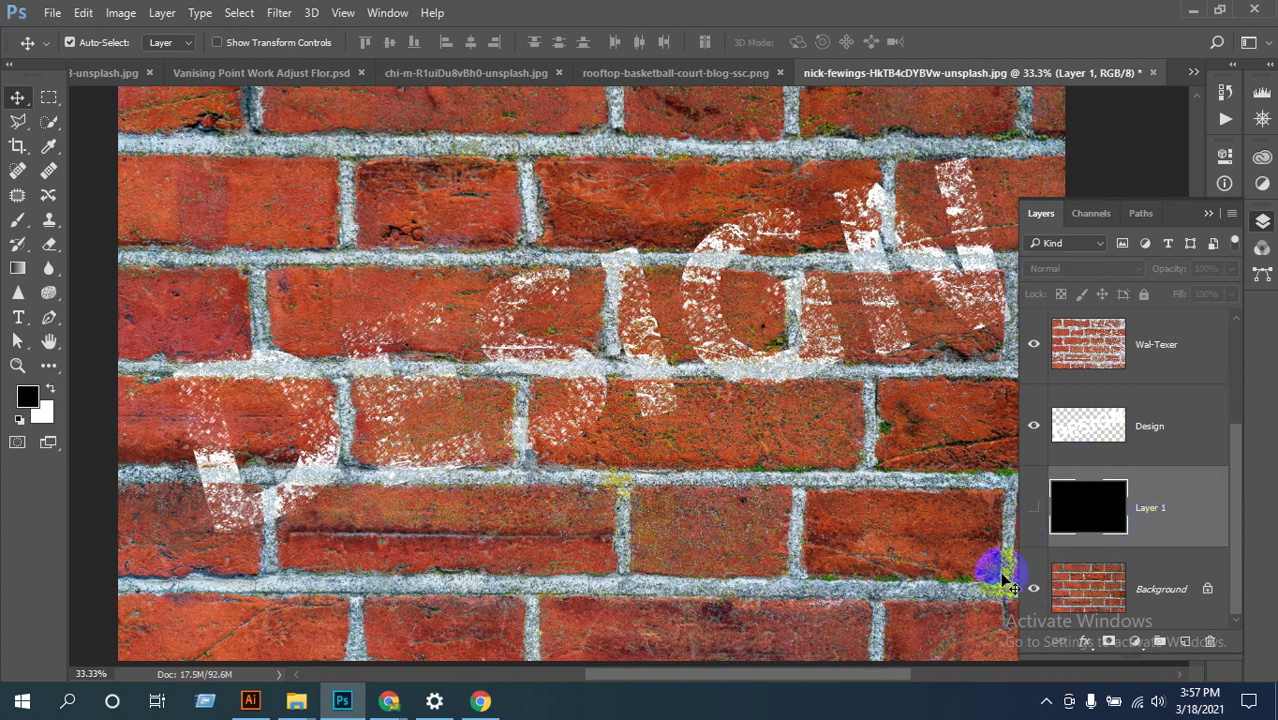
pyautogui.click(1034, 508)
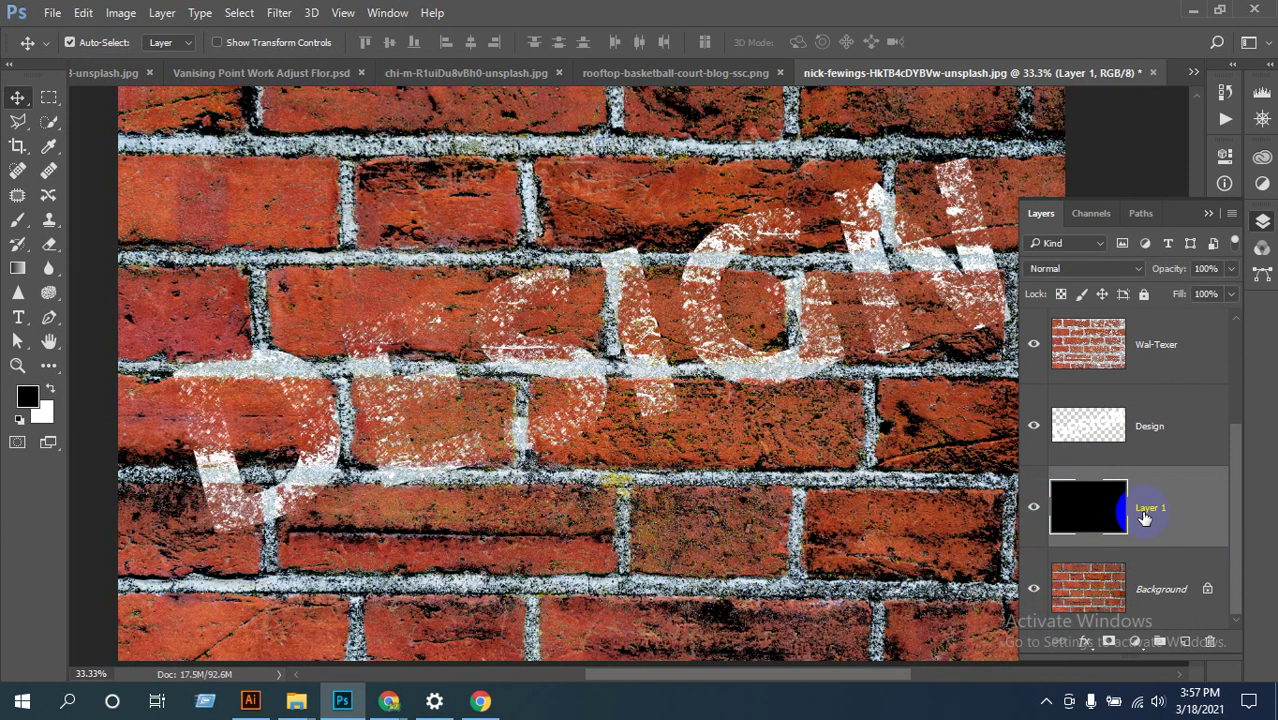
pyautogui.press('Delete')
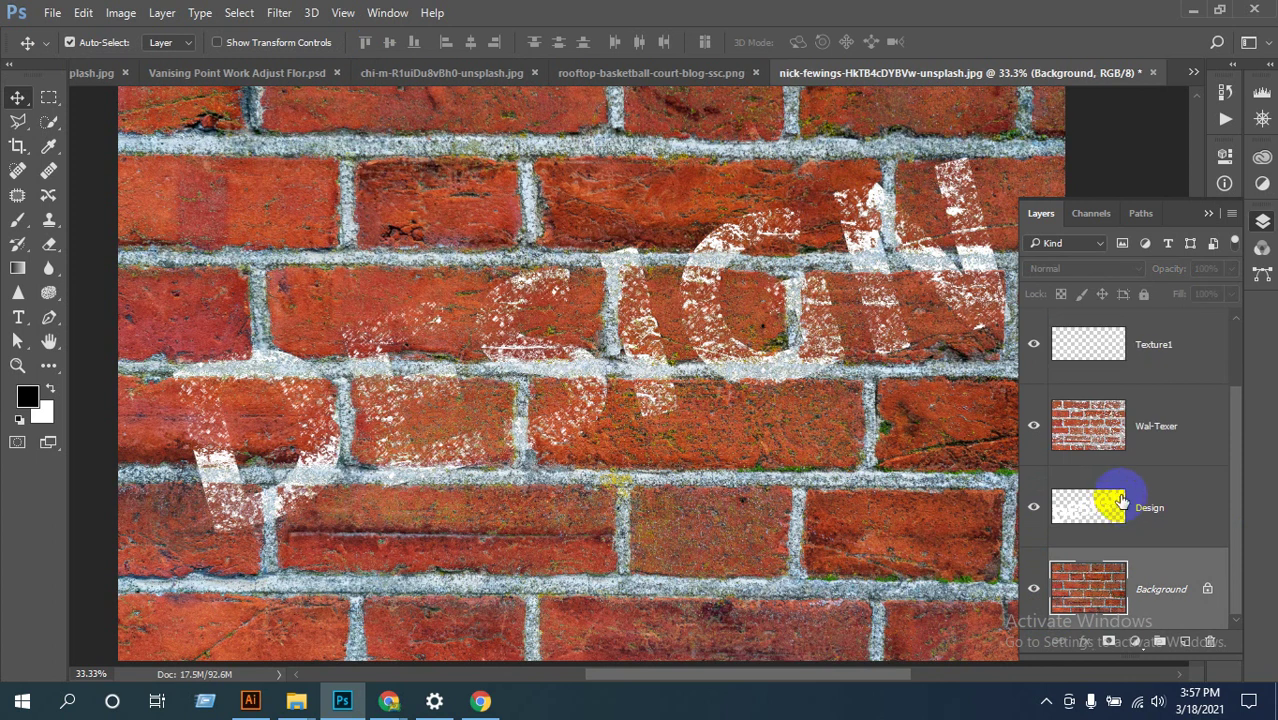
# Step: Examine the DESIGN lettering on the wall at full view, close up and zoomed out, with the layer list out of the way
pyautogui.scroll(5, 897, 493)
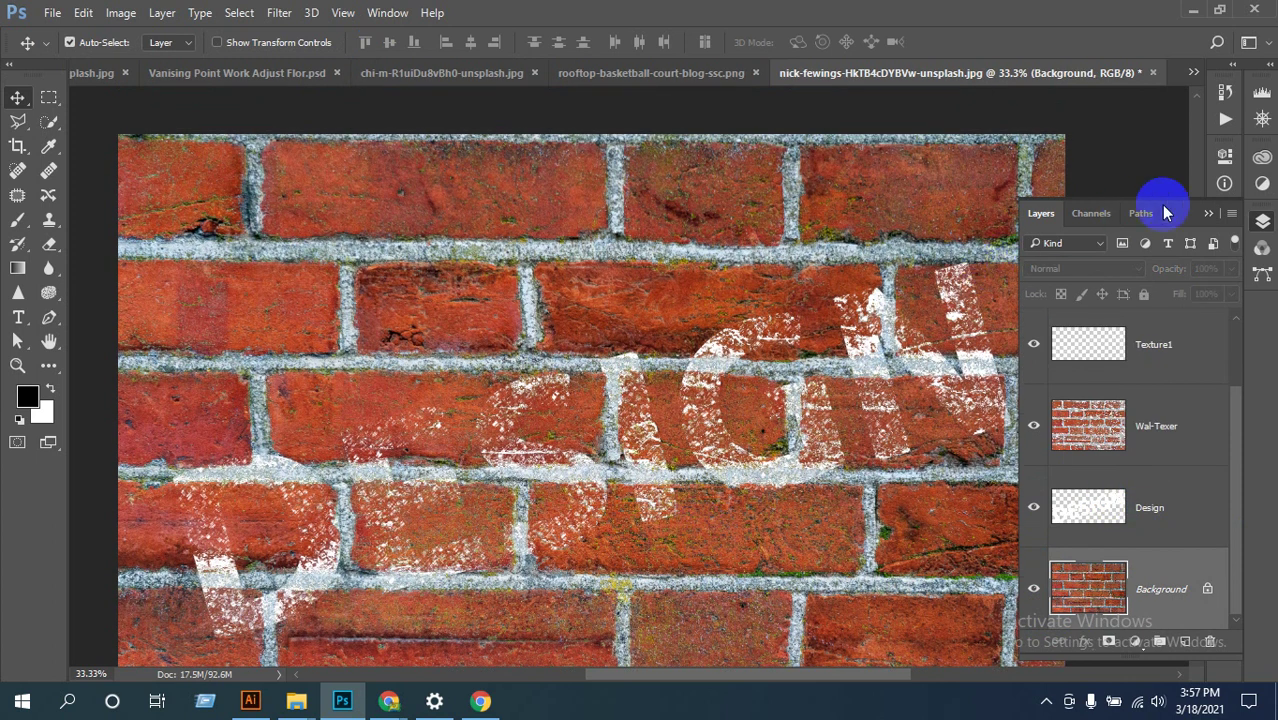
pyautogui.click(1208, 215)
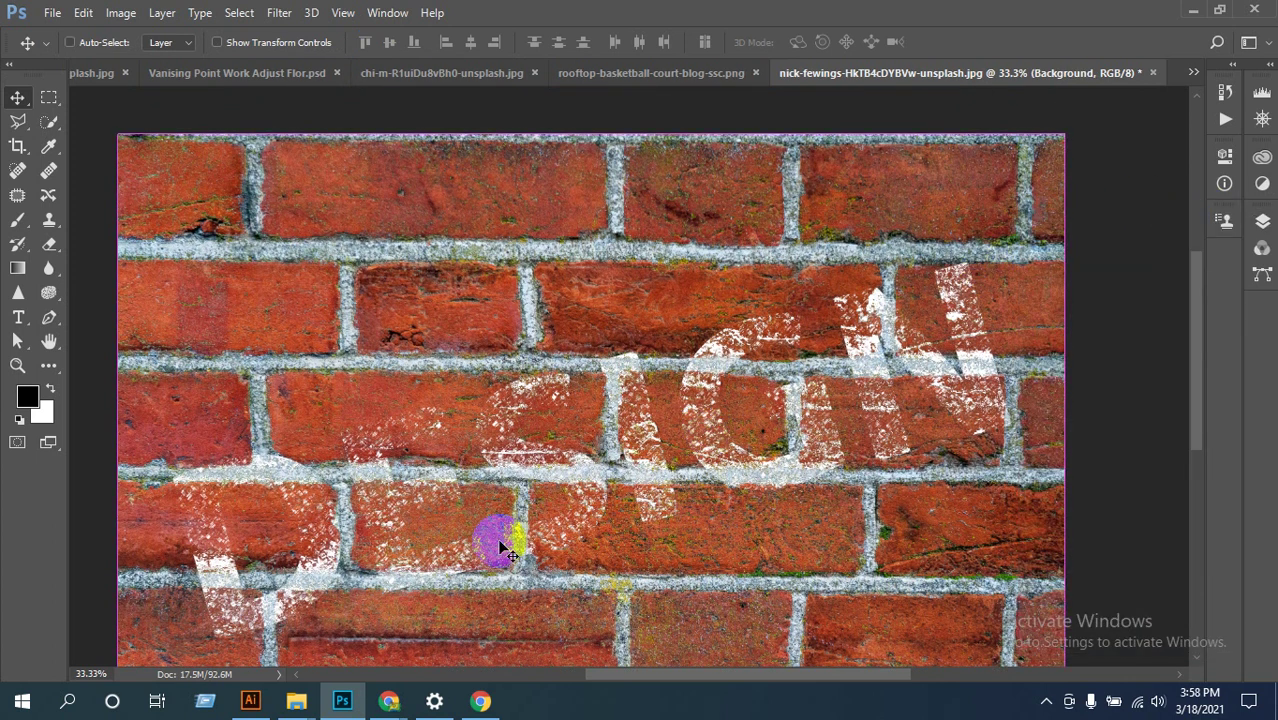
pyautogui.keyDown('ctrl'); pyautogui.keyDown('alt'); pyautogui.click(615, 428); pyautogui.keyUp('alt'); pyautogui.keyUp('ctrl')
pyautogui.keyDown('ctrl'); pyautogui.keyDown('alt'); pyautogui.click(615, 428); pyautogui.keyUp('alt'); pyautogui.keyUp('ctrl')
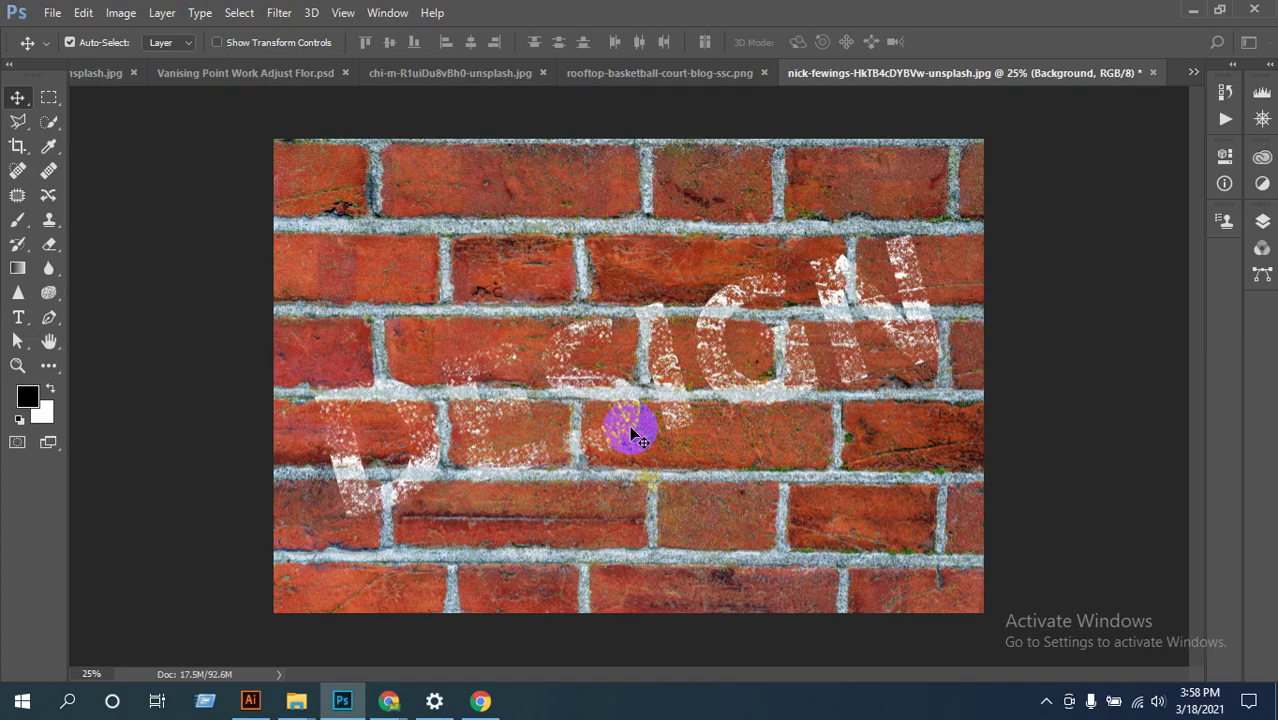
pyautogui.scroll(3, 626, 432)
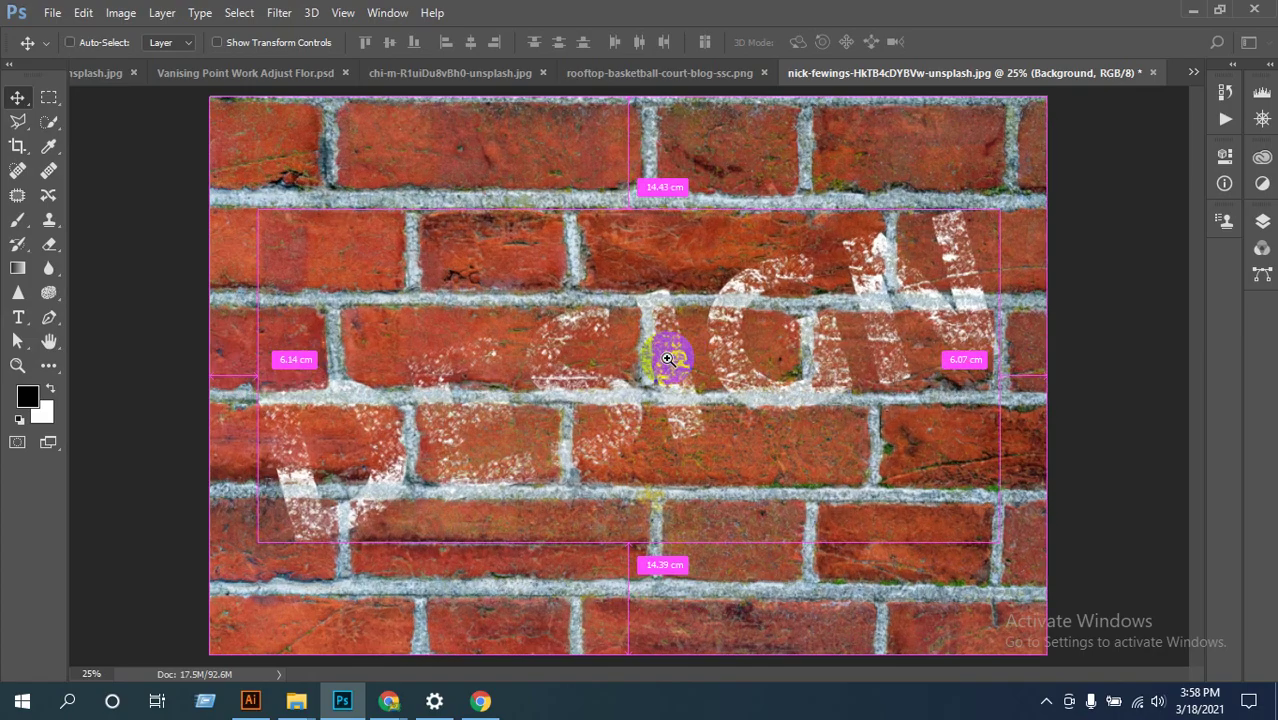
pyautogui.scroll(2, 665, 367)
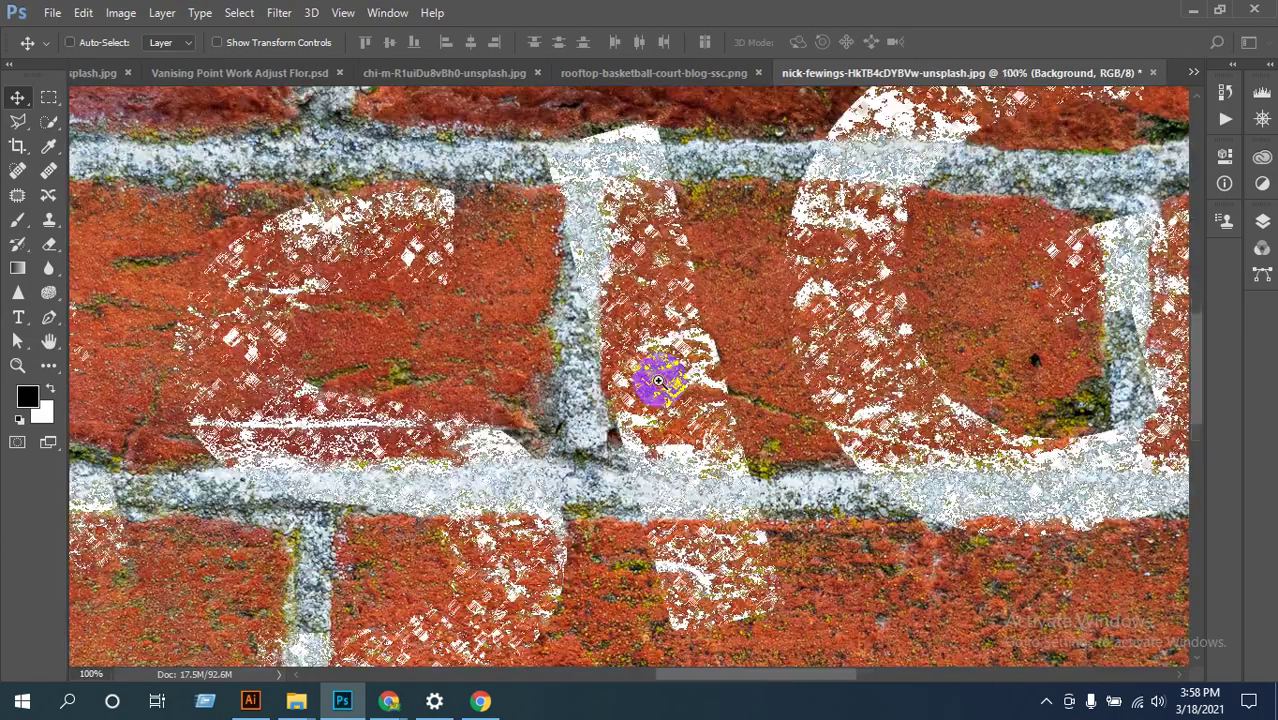
pyautogui.scroll(-6, 657, 380)
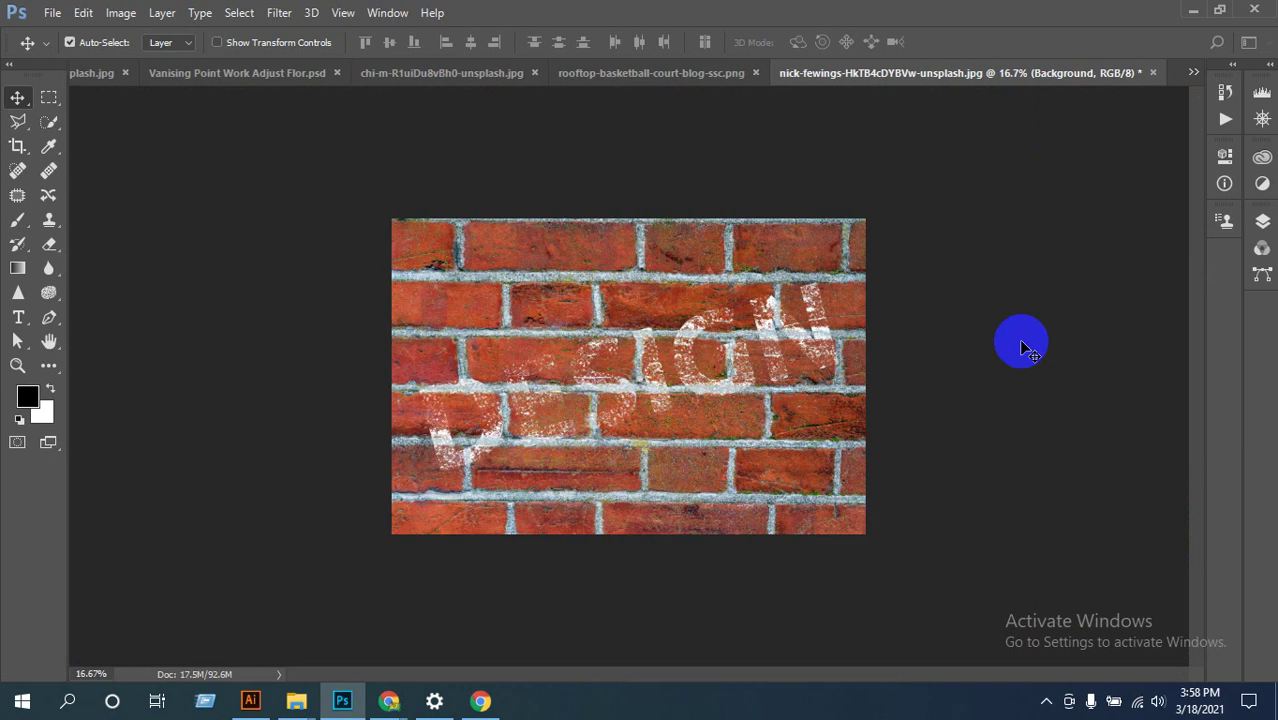
# Step: Toggle the visibility of the Design and Wal-Texer layers to compare each one's effect on the lettering
pyautogui.click(1261, 222)
pyautogui.click(1078, 512)
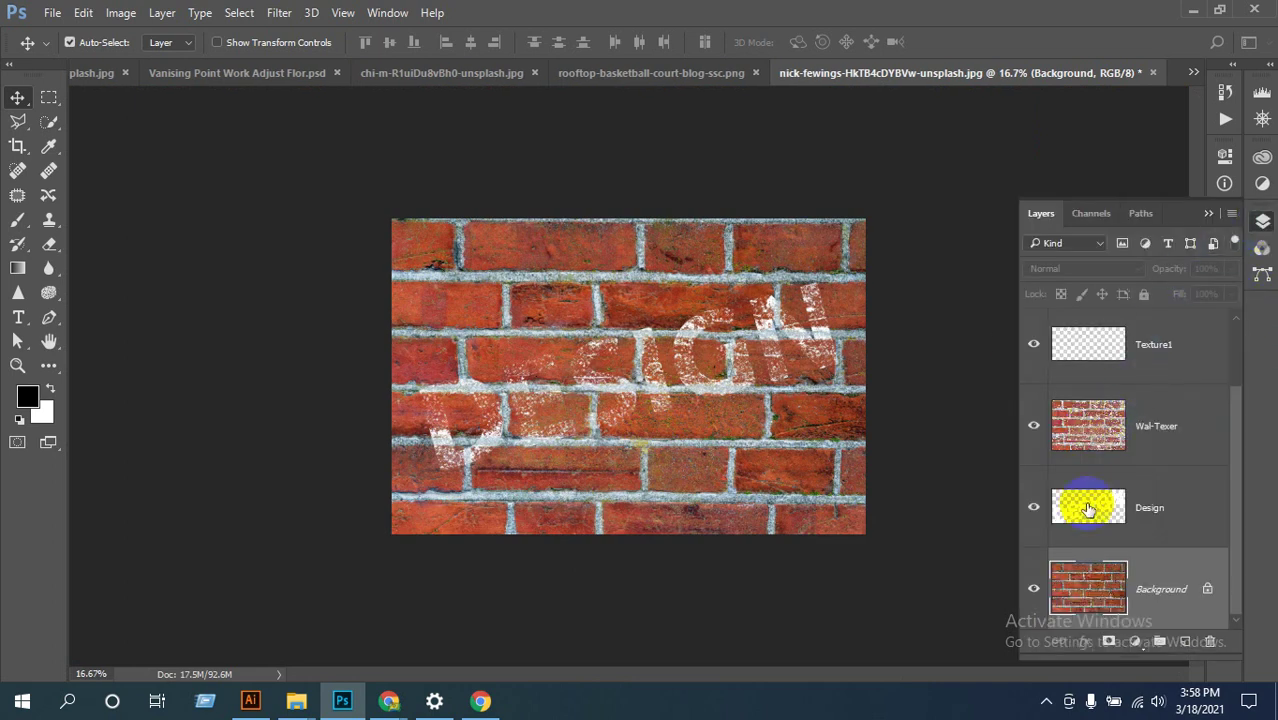
pyautogui.click(1034, 510)
pyautogui.click(1034, 510)
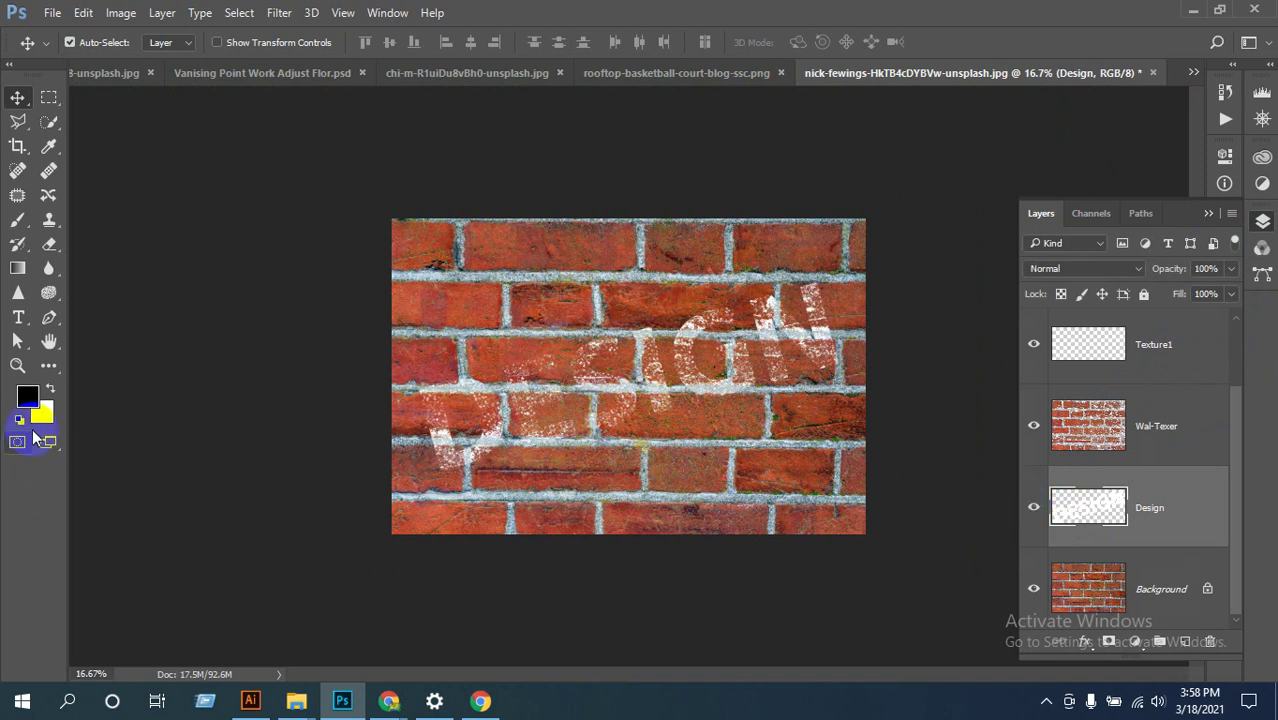
pyautogui.click(1034, 428)
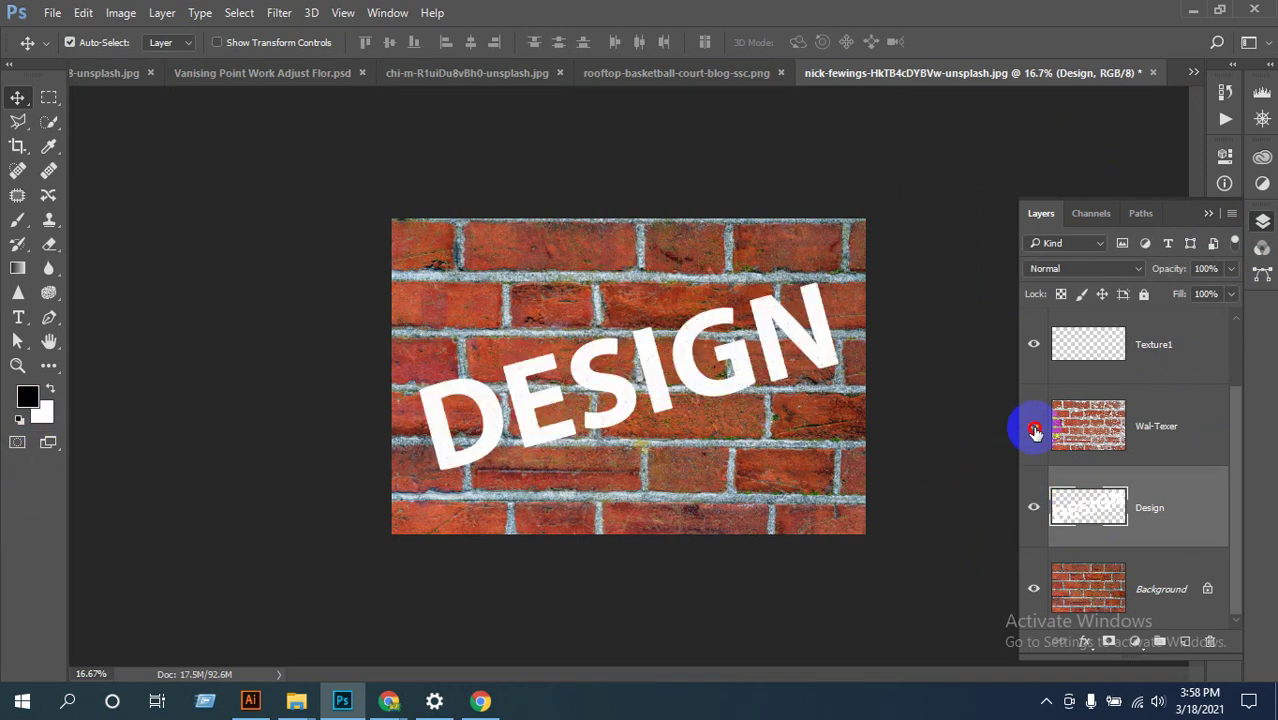
pyautogui.click(1034, 428)
pyautogui.click(1034, 428)
pyautogui.click(1034, 428)
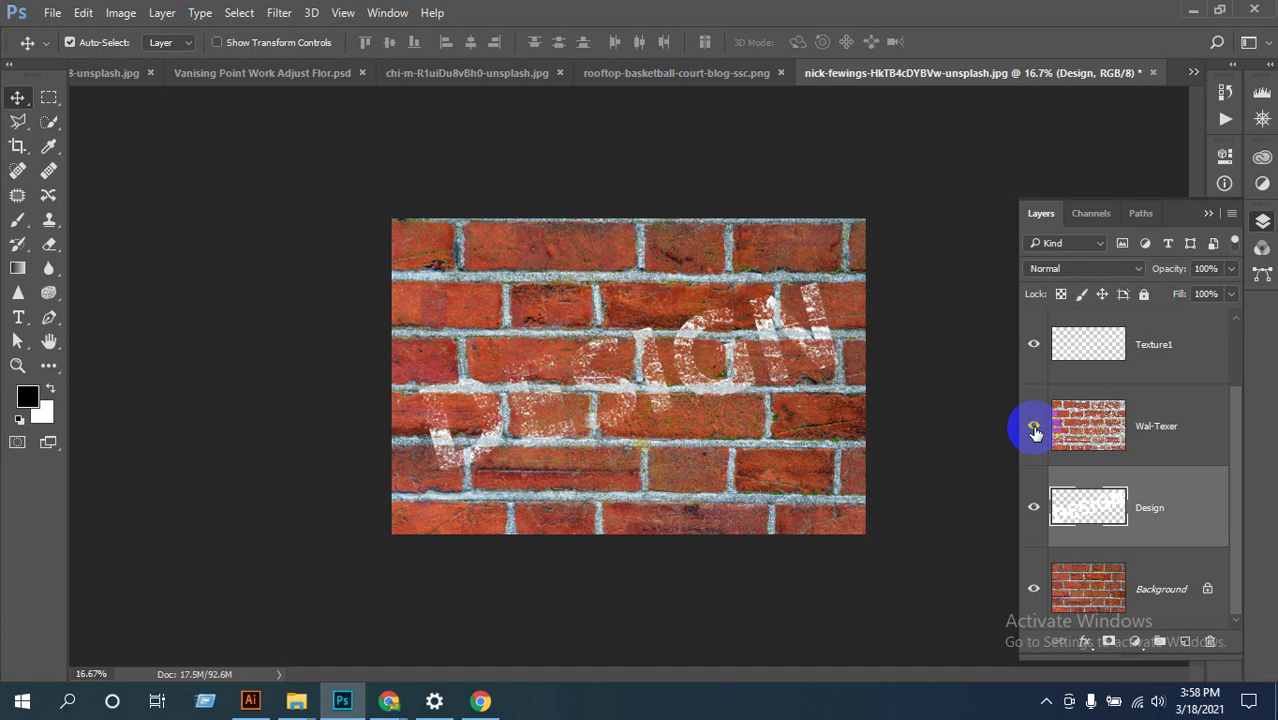
pyautogui.click(1034, 428)
pyautogui.click(1034, 428)
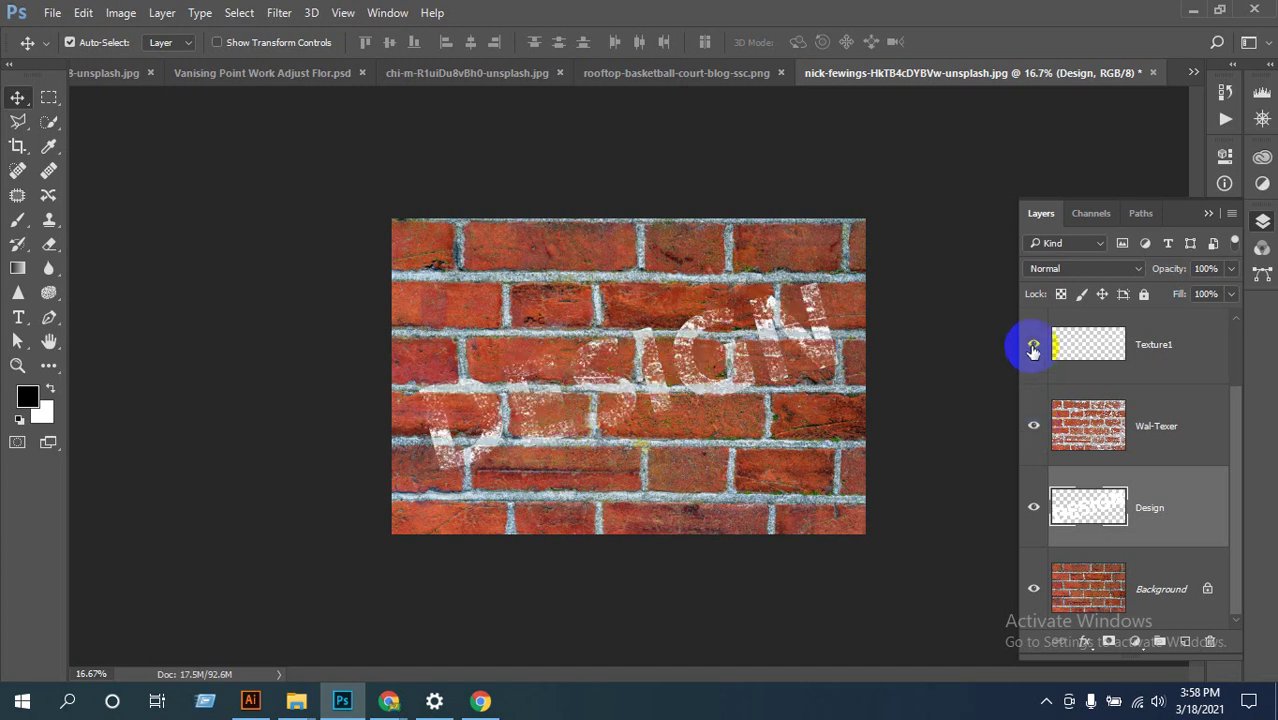
# Step: Toggle the Texture1 layer's visibility to compare the lettering with and without its speckles
pyautogui.click(1033, 346)
pyautogui.click(1033, 346)
pyautogui.click(1033, 346)
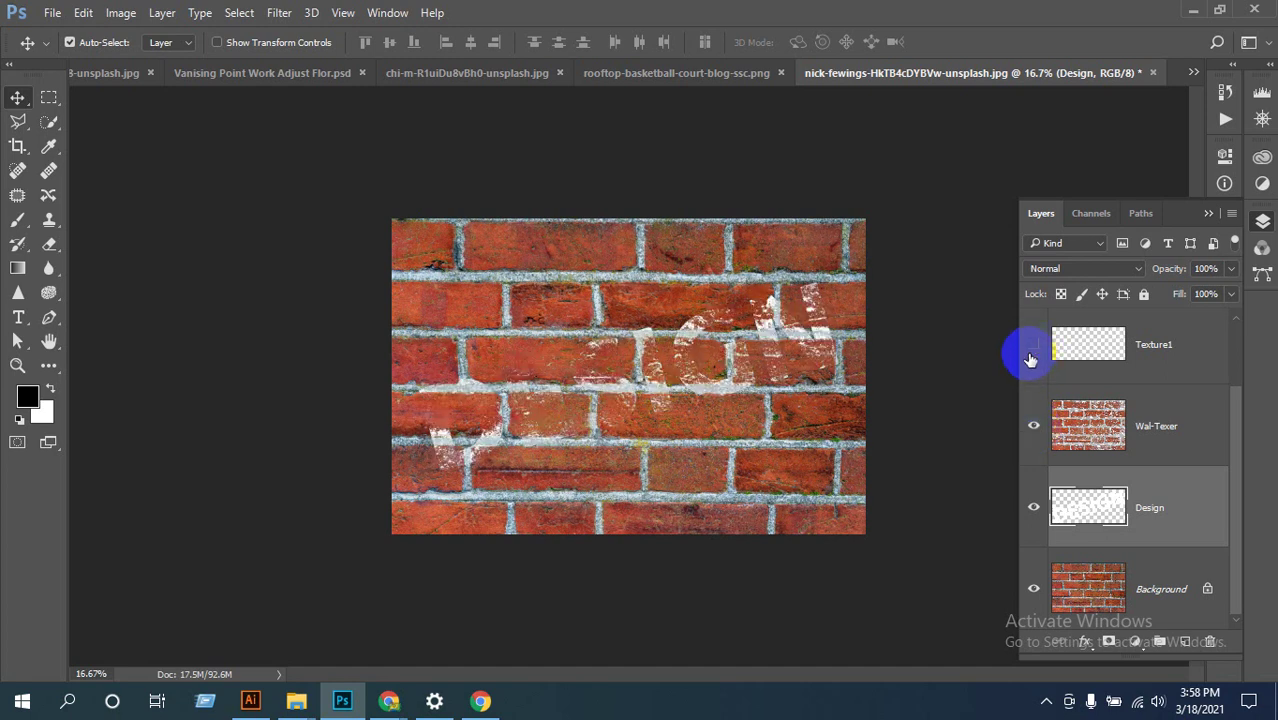
pyautogui.click(1033, 346)
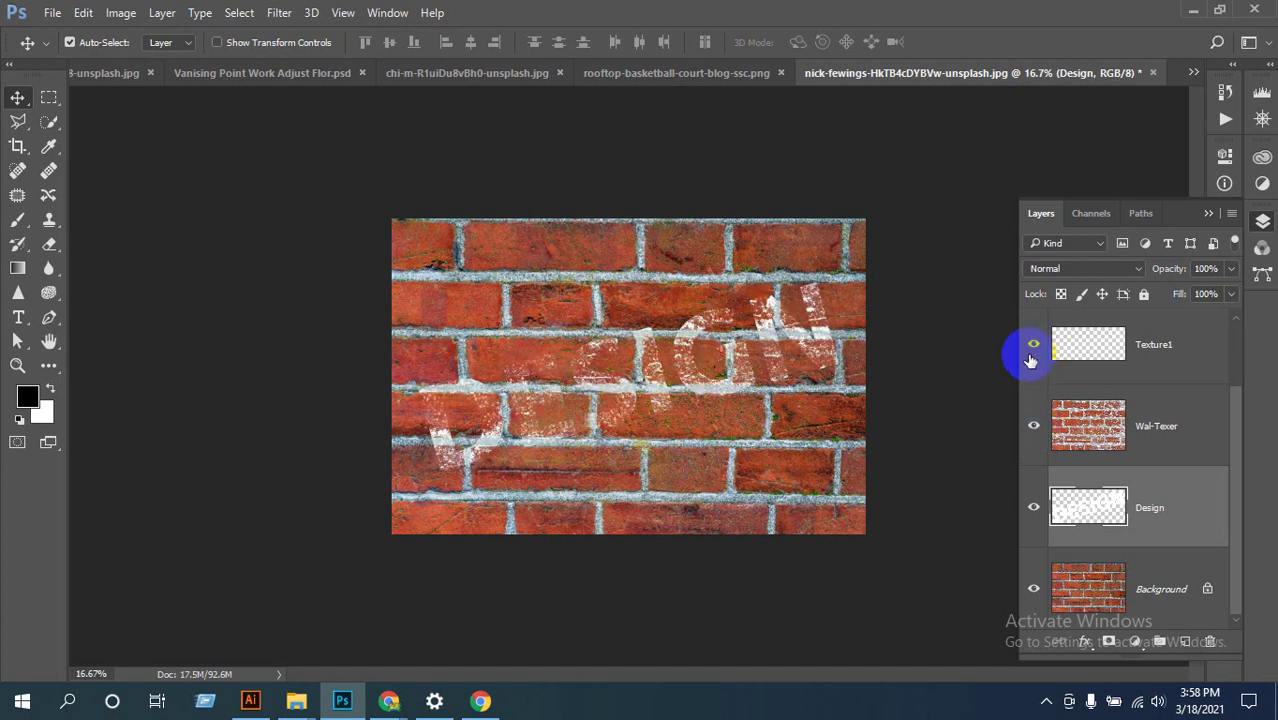
# Step: Duplicate the Texture1 layer repeatedly, up to Texture1 copy 32, to strengthen the speckled DESIGN lettering
pyautogui.click(1165, 350)
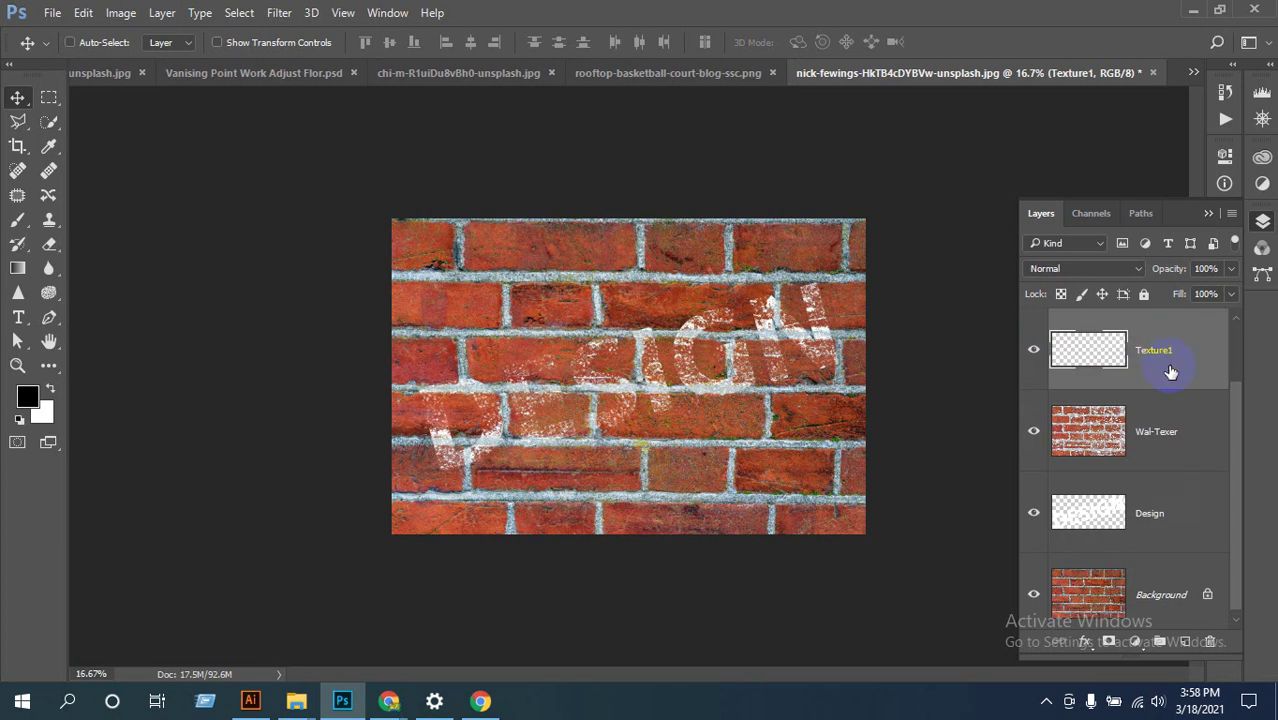
pyautogui.hotkey('ctrl', 'j')
pyautogui.hotkey('ctrl', 'j')
pyautogui.hotkey('ctrl', 'j')
pyautogui.hotkey('ctrl', 'j')
pyautogui.hotkey('ctrl', 'j')
pyautogui.hotkey('ctrl', 'j')
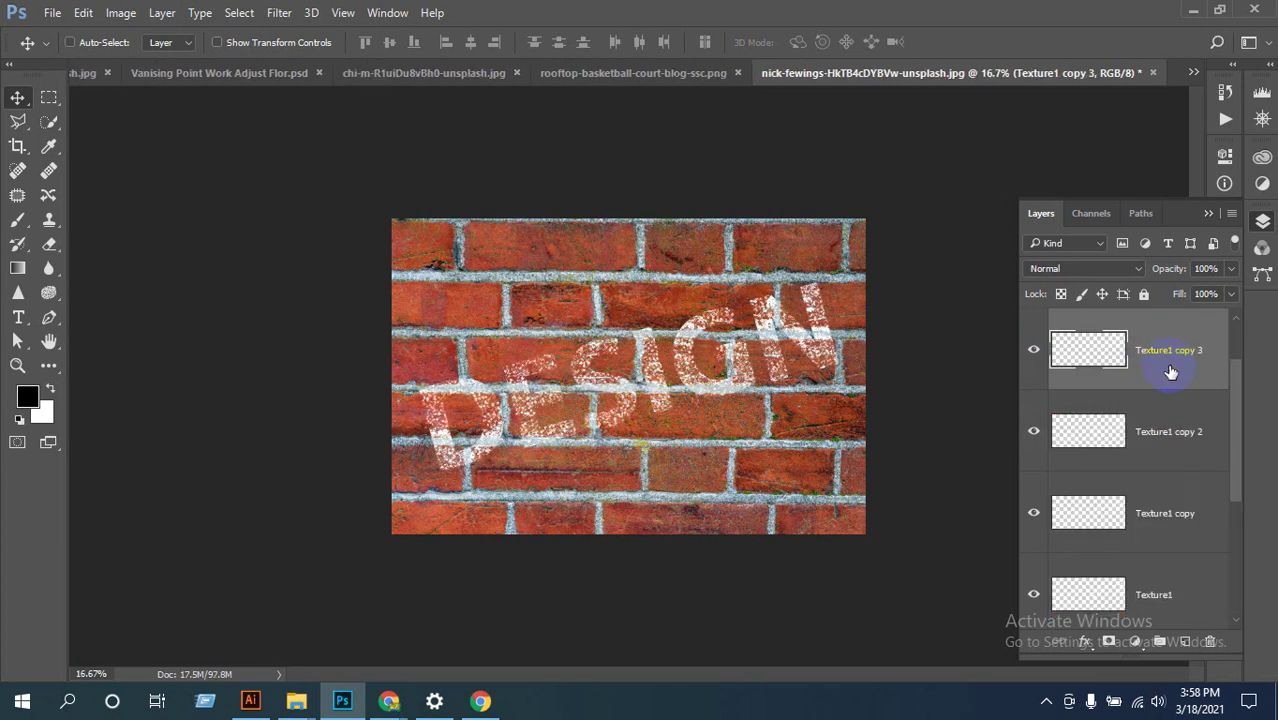
pyautogui.hotkey('ctrl', 'j')
pyautogui.hotkey('ctrl', 'j')
pyautogui.hotkey('ctrl', 'j')
pyautogui.hotkey('ctrl', 'j')
pyautogui.hotkey('ctrl', 'j')
pyautogui.hotkey('ctrl', 'j')
pyautogui.hotkey('ctrl', 'j')
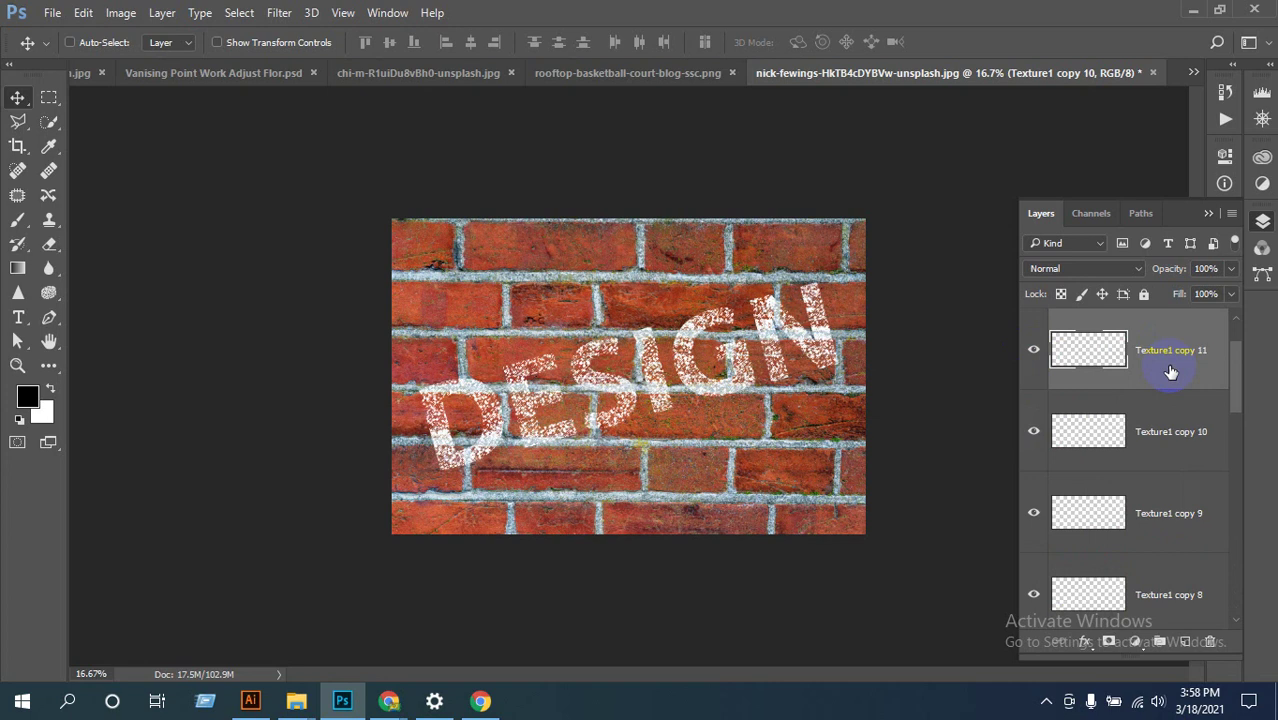
pyautogui.hotkey('ctrl', 'j')
pyautogui.hotkey('ctrl', 'j')
pyautogui.hotkey('ctrl', 'j')
pyautogui.hotkey('ctrl', 'j')
pyautogui.hotkey('ctrl', 'j')
pyautogui.hotkey('ctrl', 'j')
pyautogui.hotkey('ctrl', 'j')
pyautogui.hotkey('ctrl', 'j')
pyautogui.hotkey('ctrl', 'j')
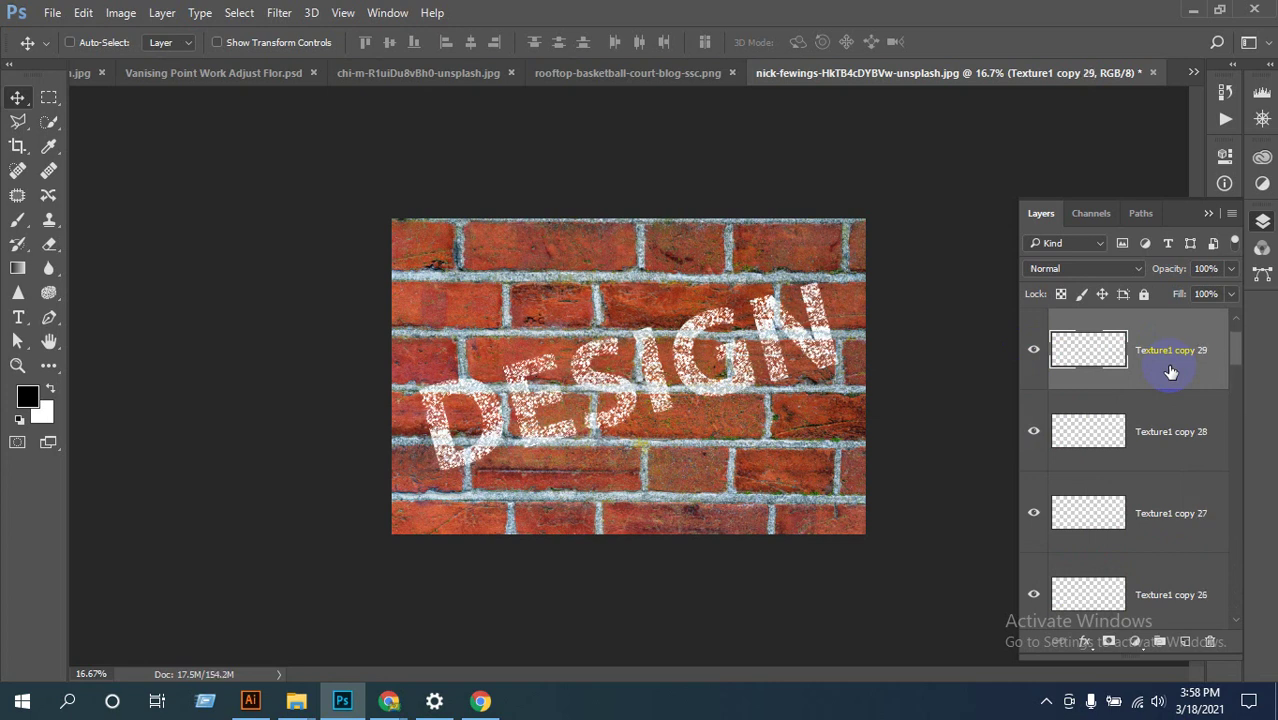
pyautogui.hotkey('ctrl', 'j')
pyautogui.hotkey('ctrl', 'j')
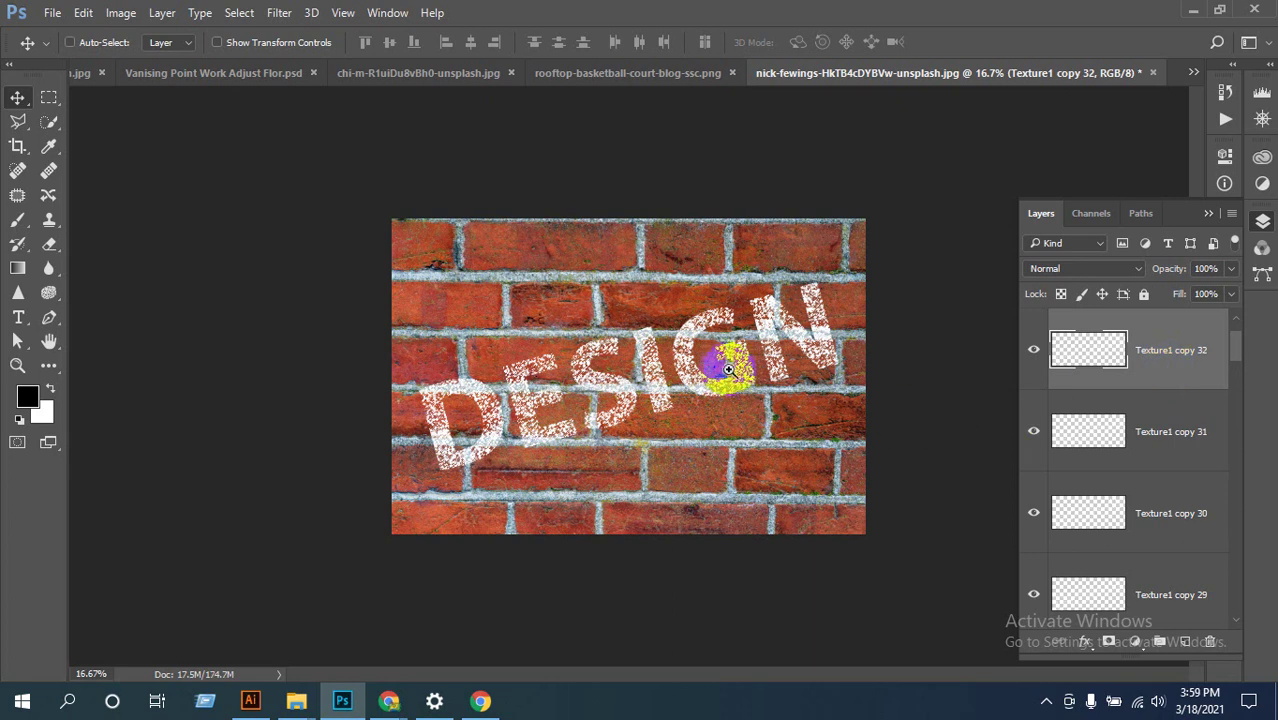
# Step: Inspect the speckled DESIGN lettering up close and across the whole brick wall
pyautogui.moveTo(730, 356); pyautogui.dragTo(605, 408)
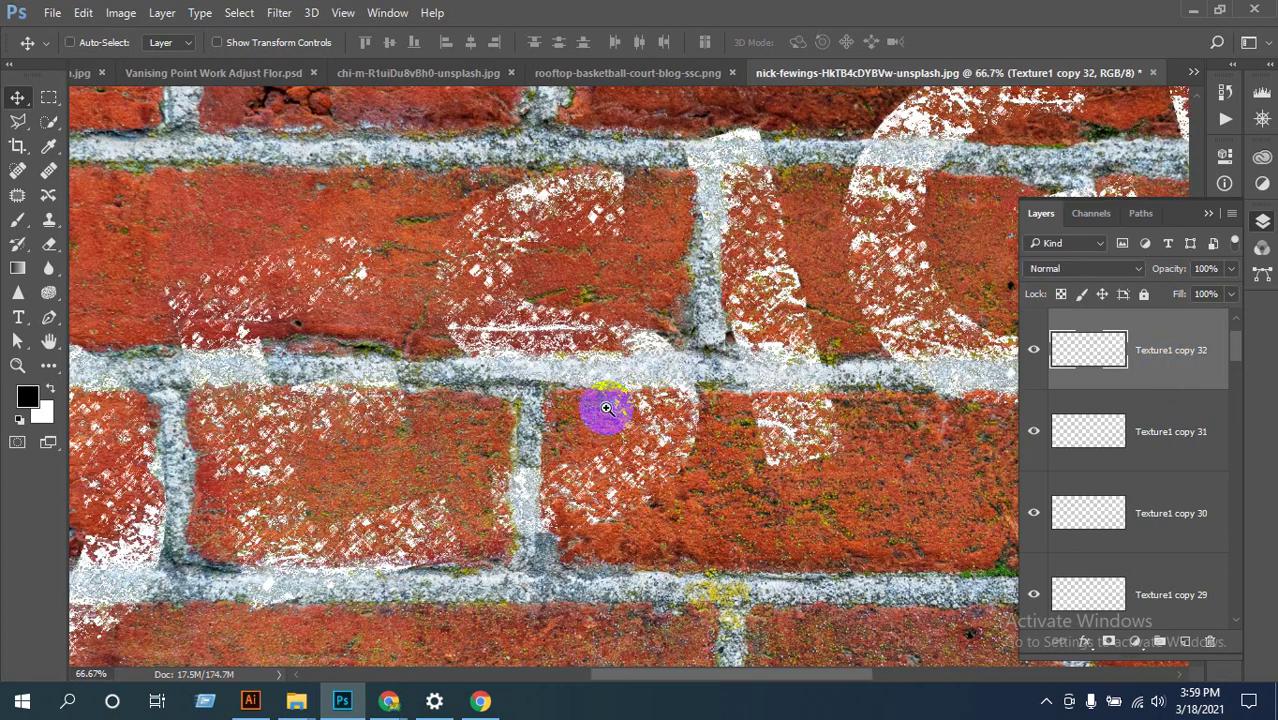
pyautogui.keyDown('alt'); pyautogui.click(766, 460); pyautogui.keyUp('alt')
pyautogui.keyDown('alt'); pyautogui.click(766, 460); pyautogui.keyUp('alt')
pyautogui.keyDown('alt'); pyautogui.click(755, 447); pyautogui.keyUp('alt')
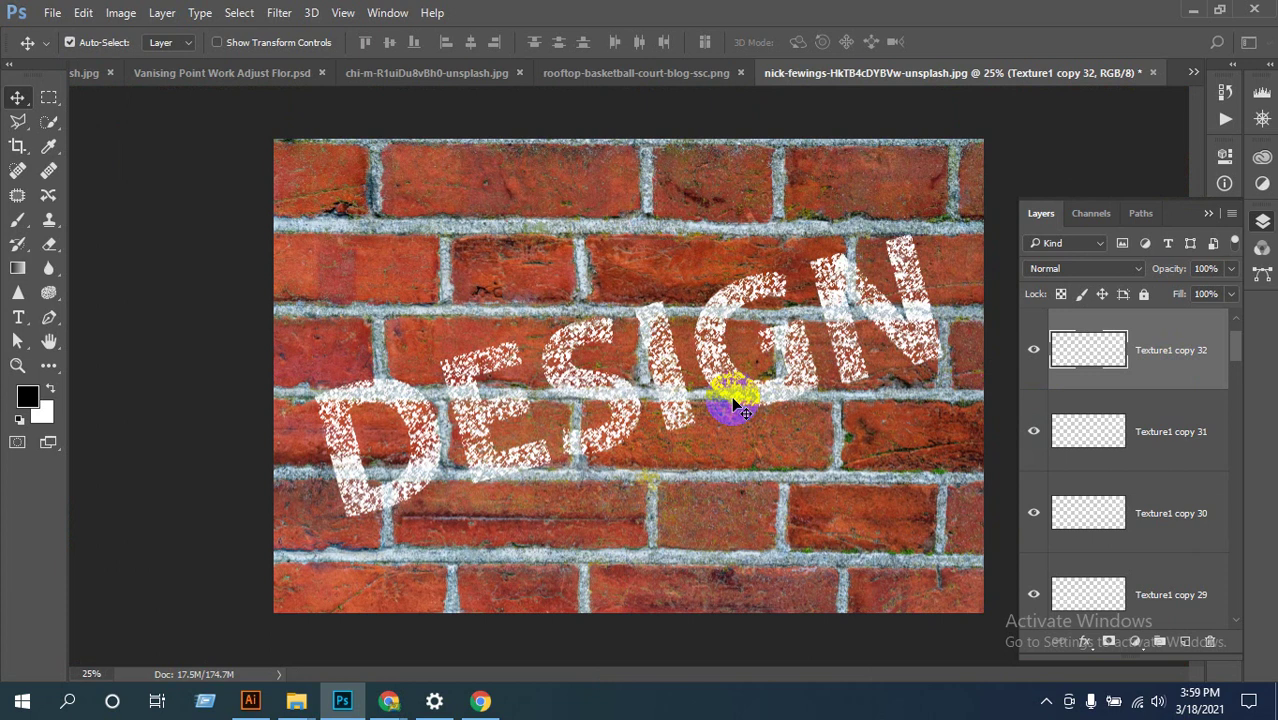
# Step: Remove the stacked Texture1 duplicates from Texture1 copy 32 down to Texture1 copy 3
pyautogui.press('ctrl')
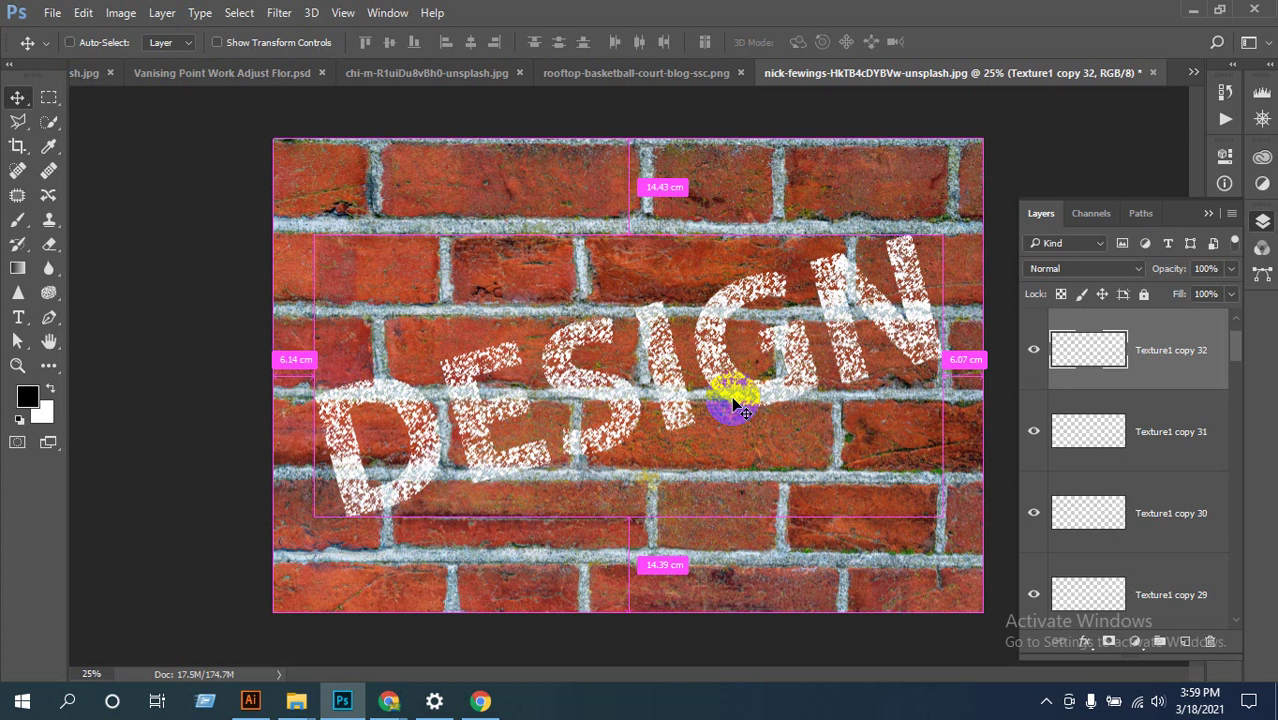
pyautogui.moveTo(735, 403); pyautogui.dragTo(735, 403)
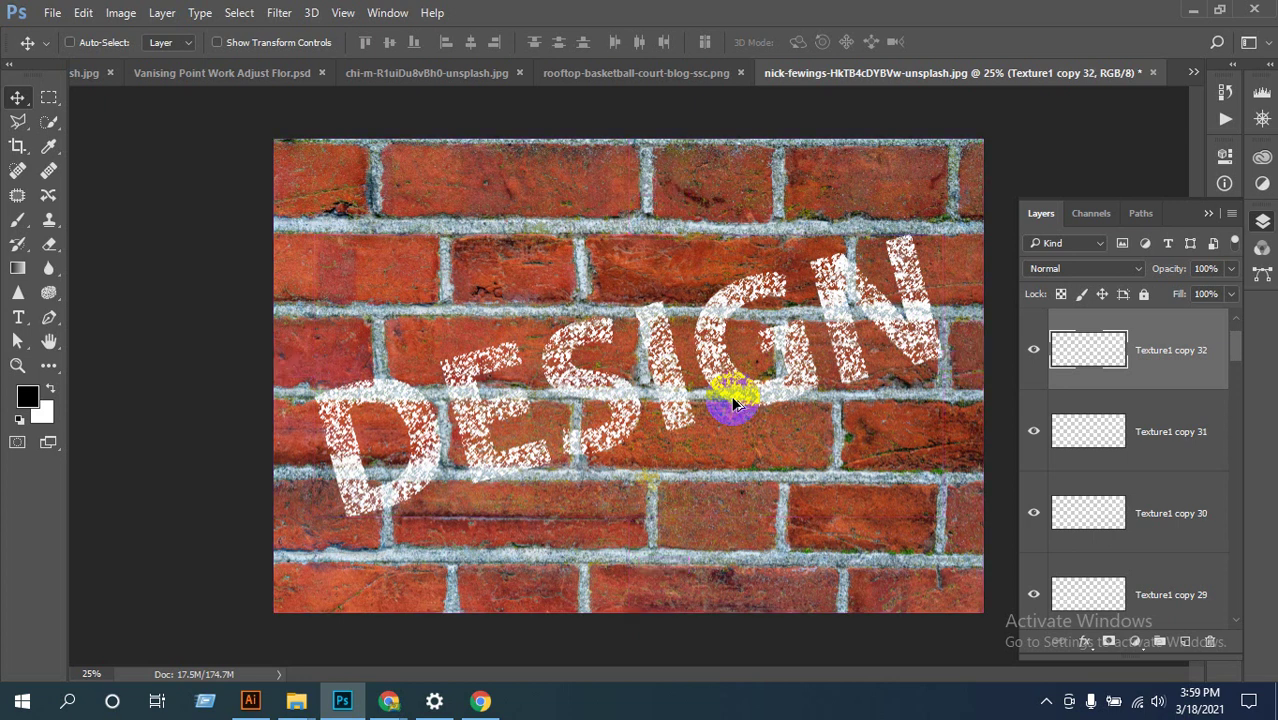
pyautogui.hotkey('alt', '[')
pyautogui.hotkey('alt', '[')
pyautogui.hotkey('alt', '[')
pyautogui.hotkey('alt', '[')
pyautogui.hotkey('alt', '[')
pyautogui.hotkey('alt', '[')
pyautogui.hotkey('alt', '[')
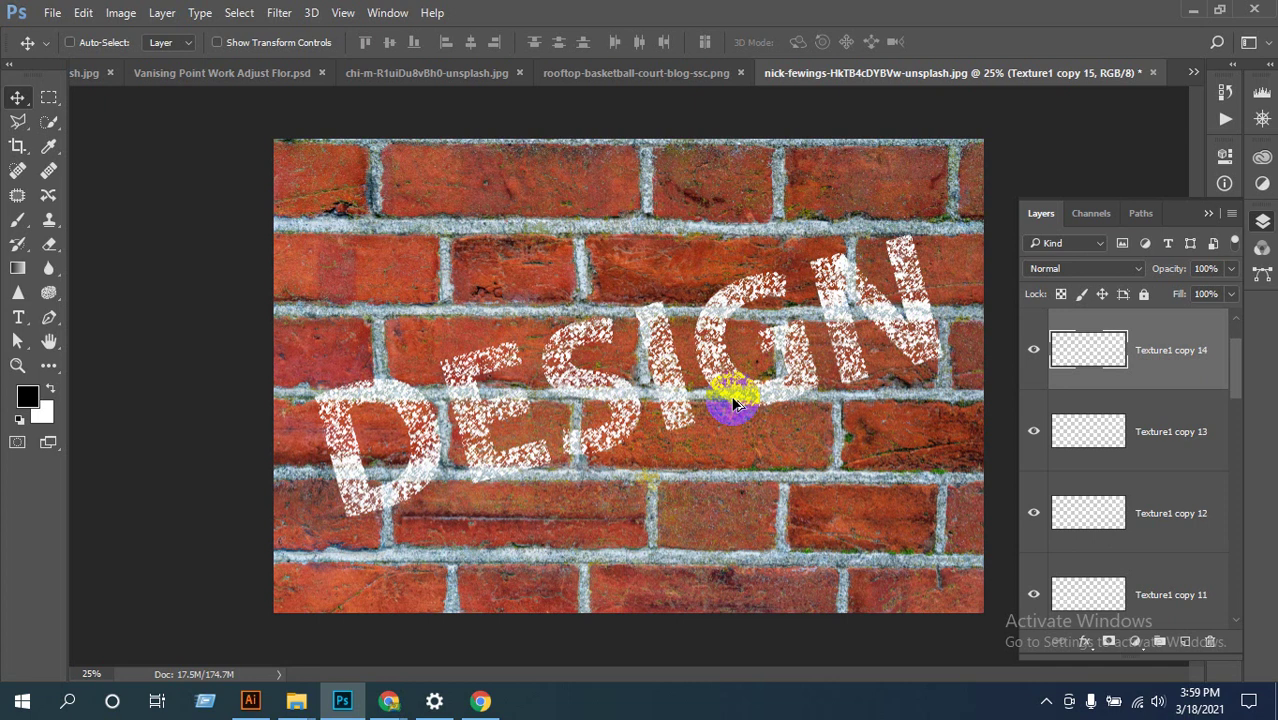
pyautogui.hotkey('alt', '[')
pyautogui.hotkey('alt', '[')
pyautogui.hotkey('alt', '[')
pyautogui.hotkey('alt', '[')
pyautogui.hotkey('alt', '[')
pyautogui.hotkey('alt', '[')
pyautogui.hotkey('alt', '[')
pyautogui.hotkey('alt', '[')
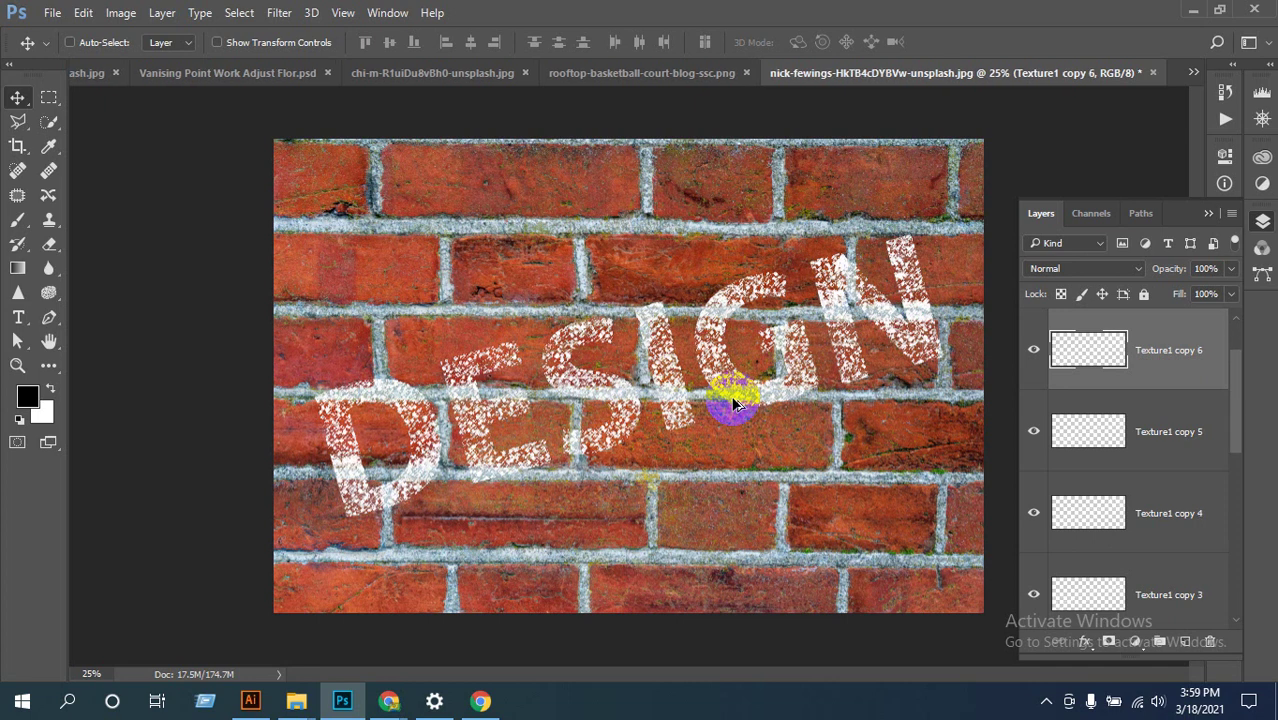
pyautogui.hotkey('alt', '[')
pyautogui.hotkey('alt', '[')
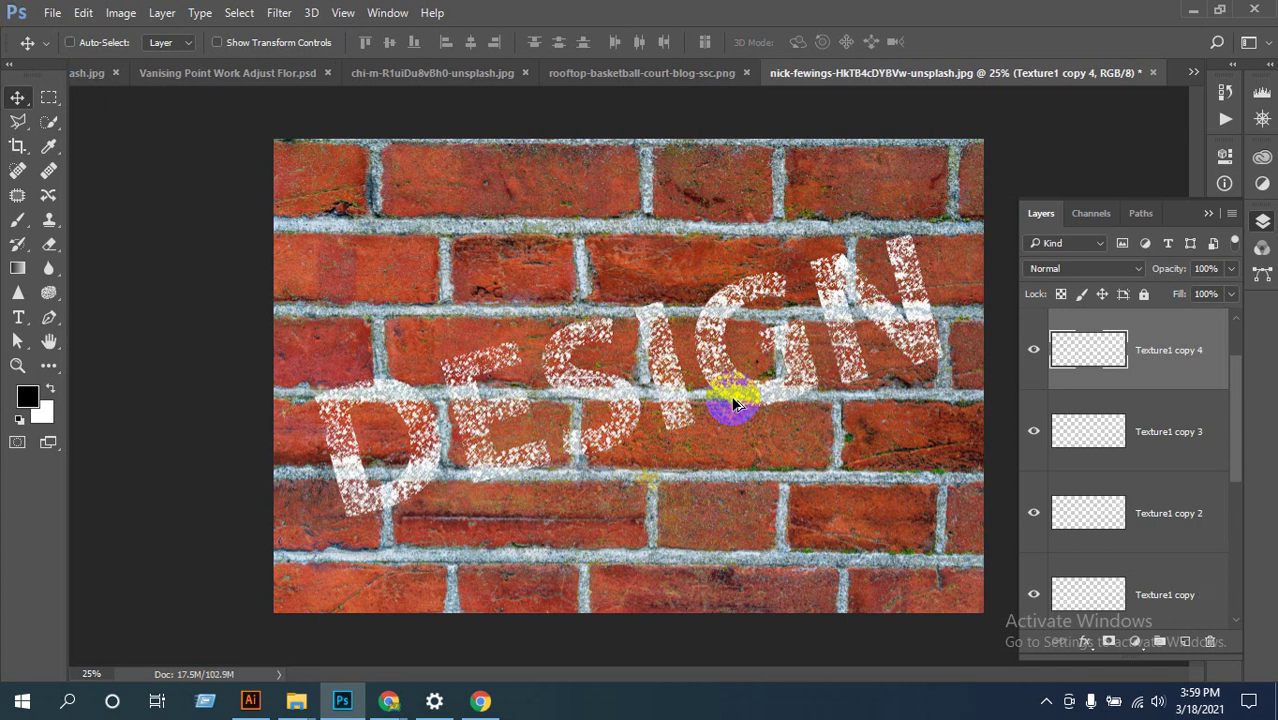
pyautogui.hotkey('alt', '[')
pyautogui.hotkey('alt', '[')
# Step: Stack Texture1 copies up to Texture1 copy 4 and inspect the speckled DESIGN lettering up close
pyautogui.press('ctrl')
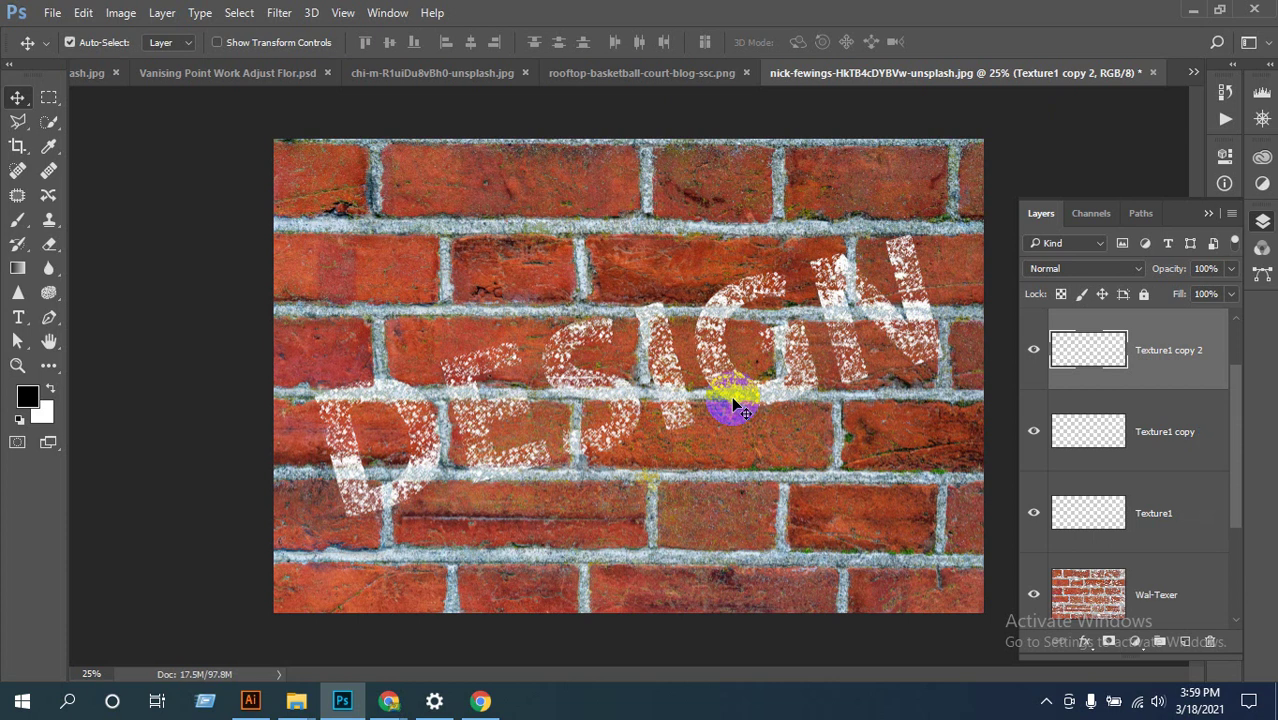
pyautogui.press('alt')
pyautogui.moveTo(735, 405); pyautogui.dragTo(742, 407)
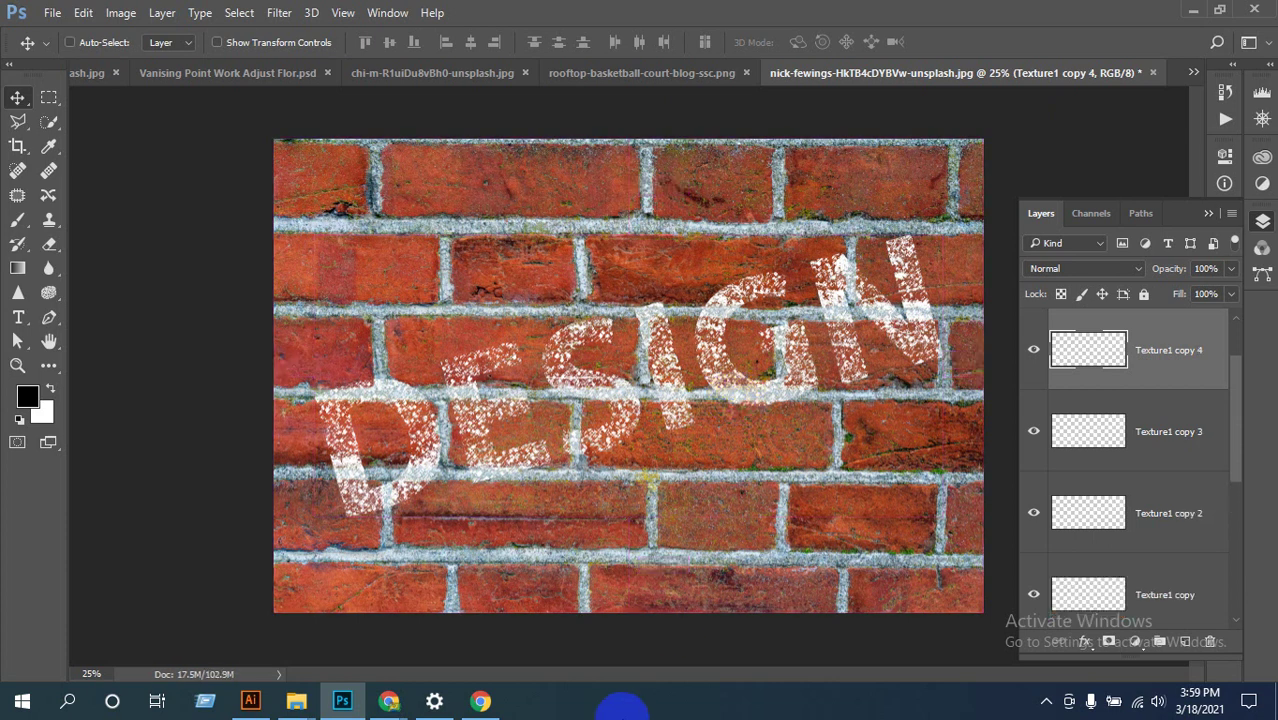
pyautogui.press('alt')
pyautogui.scroll(2, 645, 385)
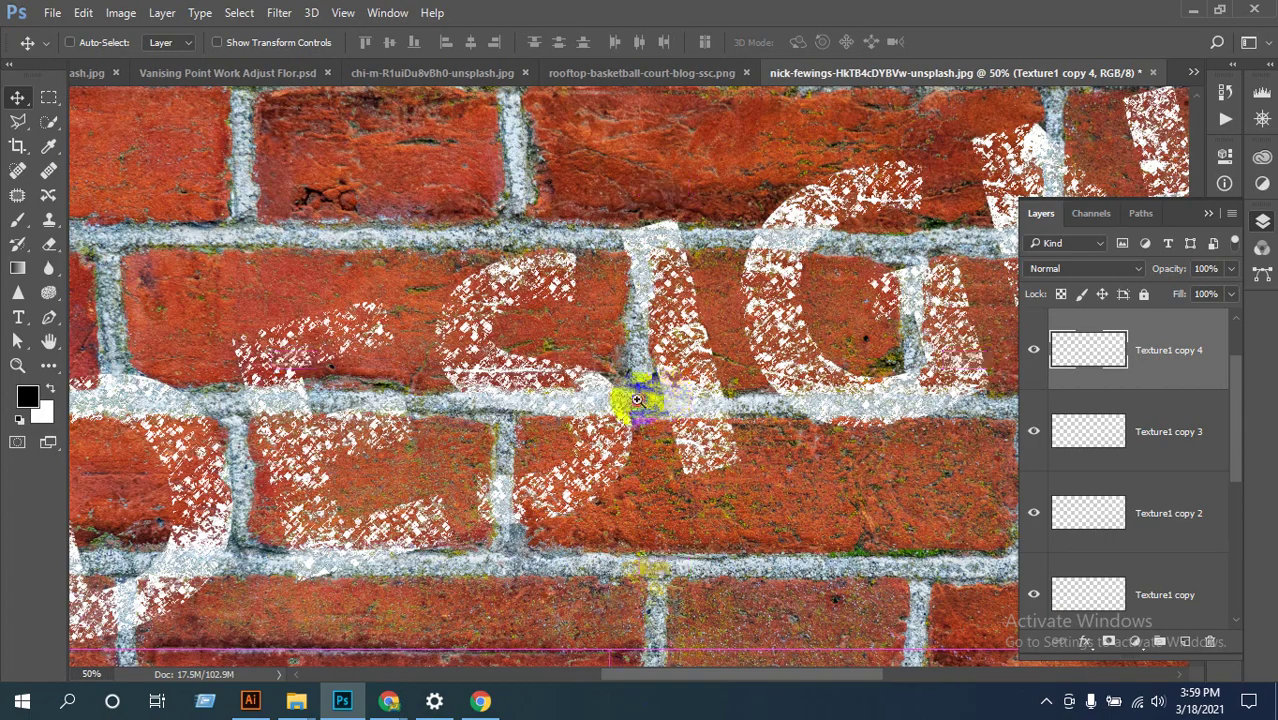
pyautogui.scroll(2, 625, 403)
pyautogui.scroll(-1, 630, 406)
pyautogui.scroll(-3, 633, 408)
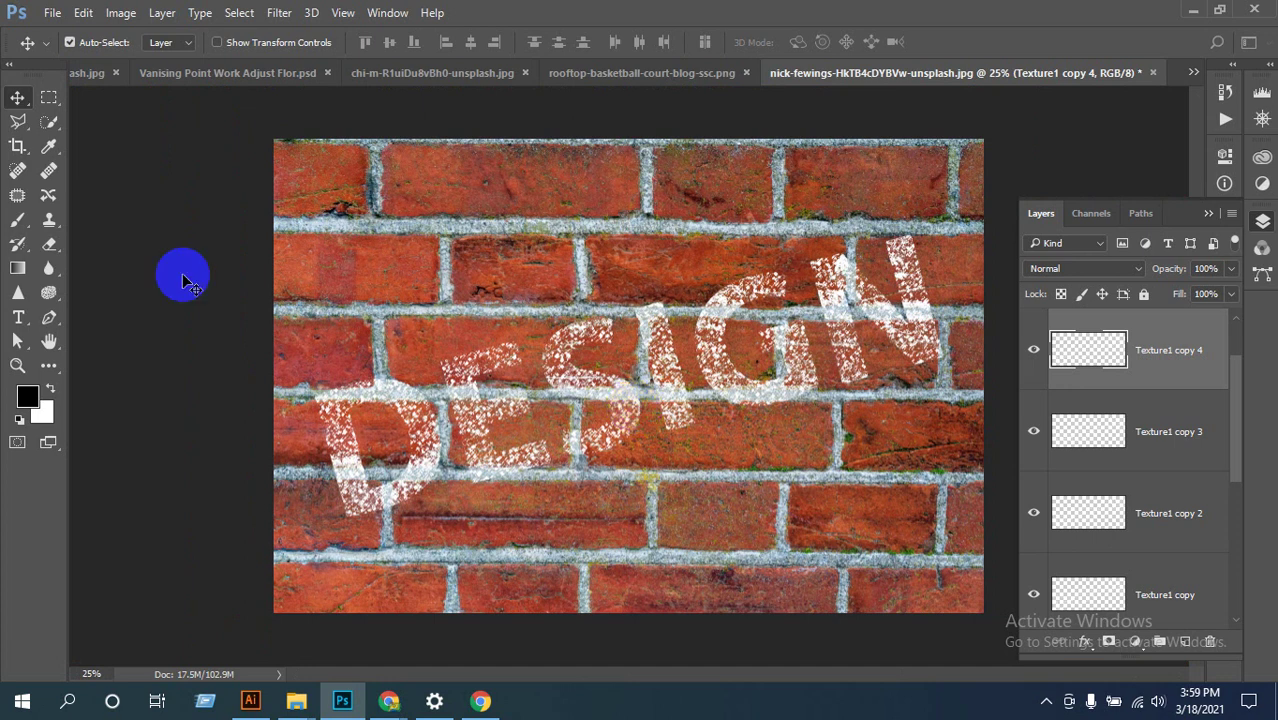
# Step: Switch to Illustrator and compare the brochure page in Brusher Template.pdf with the reference image beside it
pyautogui.click(438, 650)
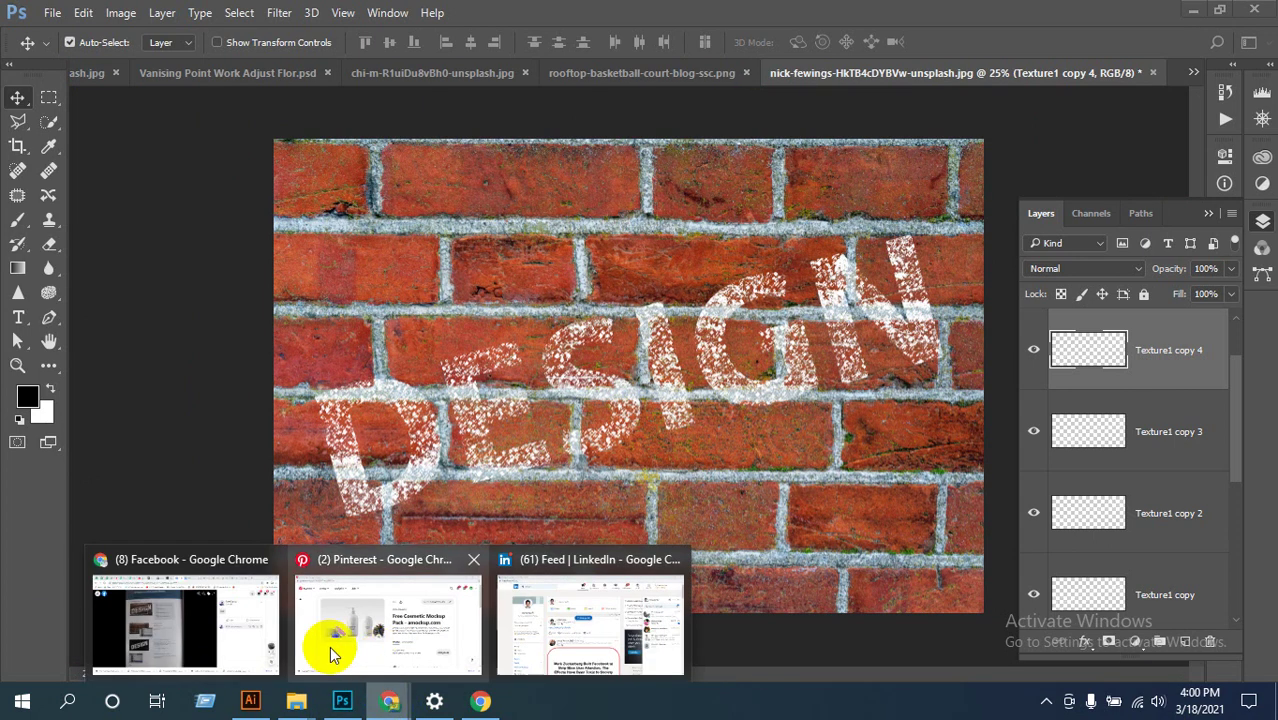
pyautogui.click(251, 701)
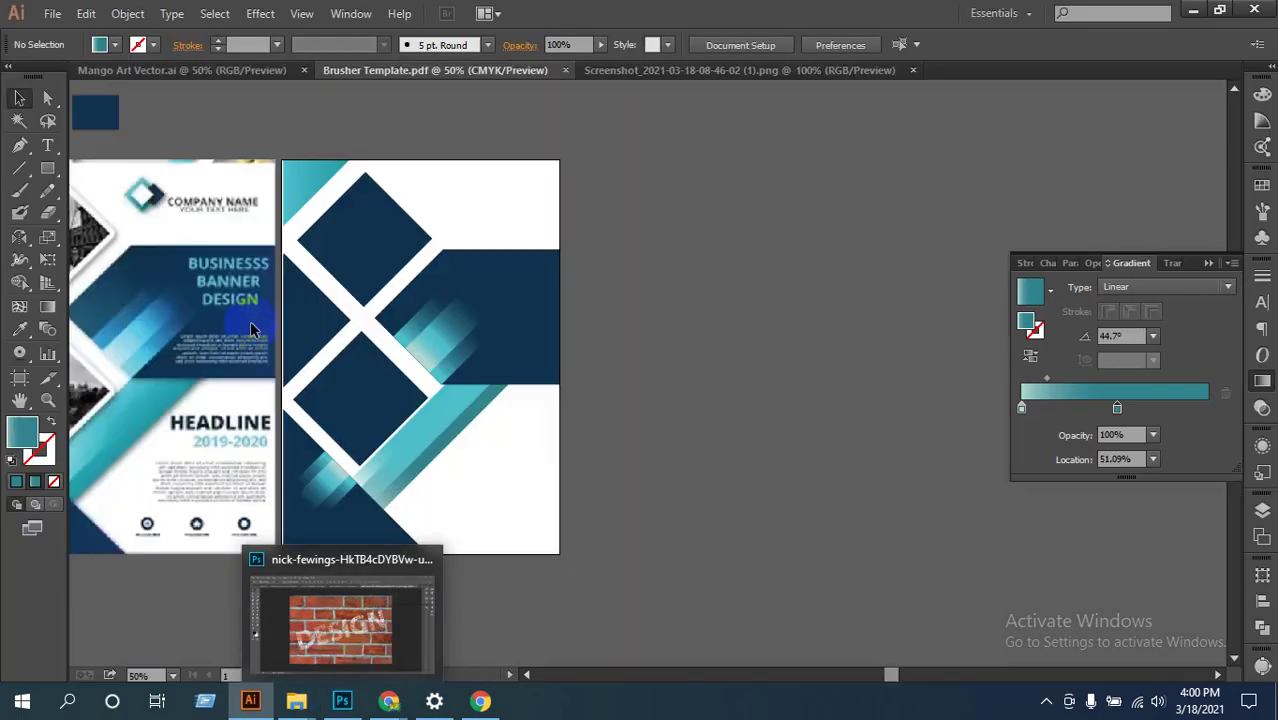
pyautogui.moveTo(602, 568); pyautogui.dragTo(753, 537)
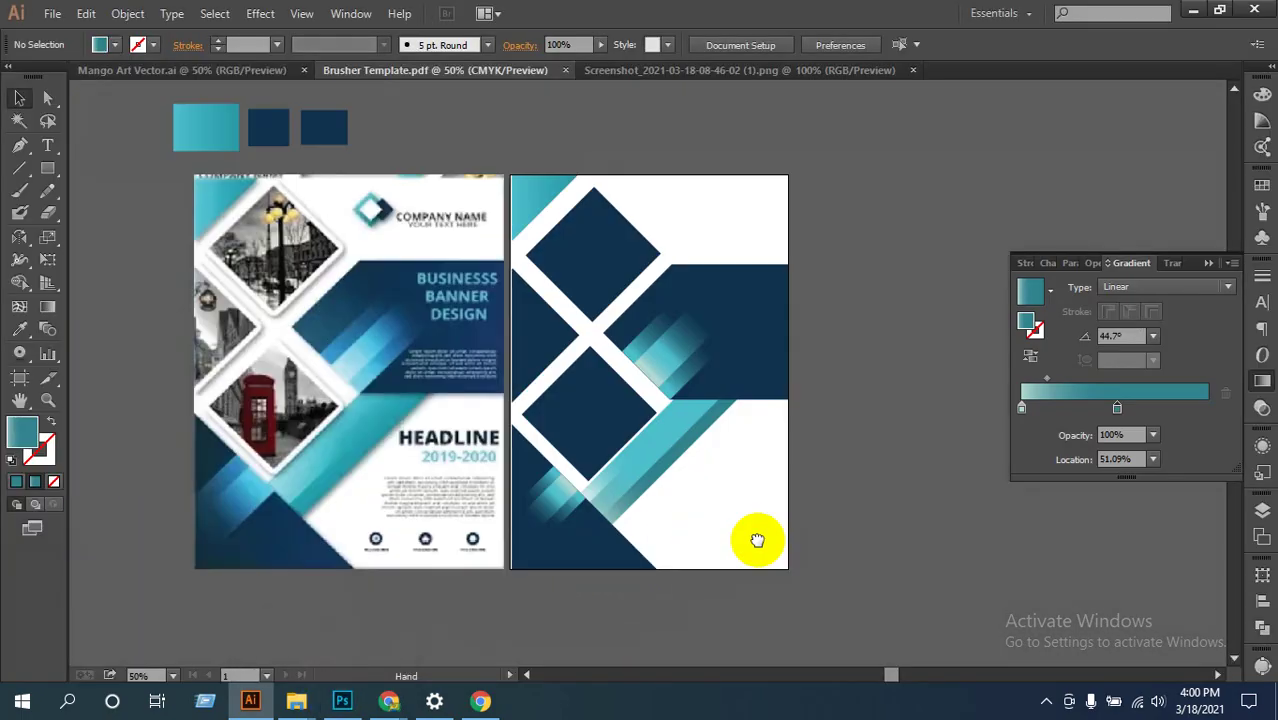
pyautogui.press('z')
pyautogui.click(706, 422)
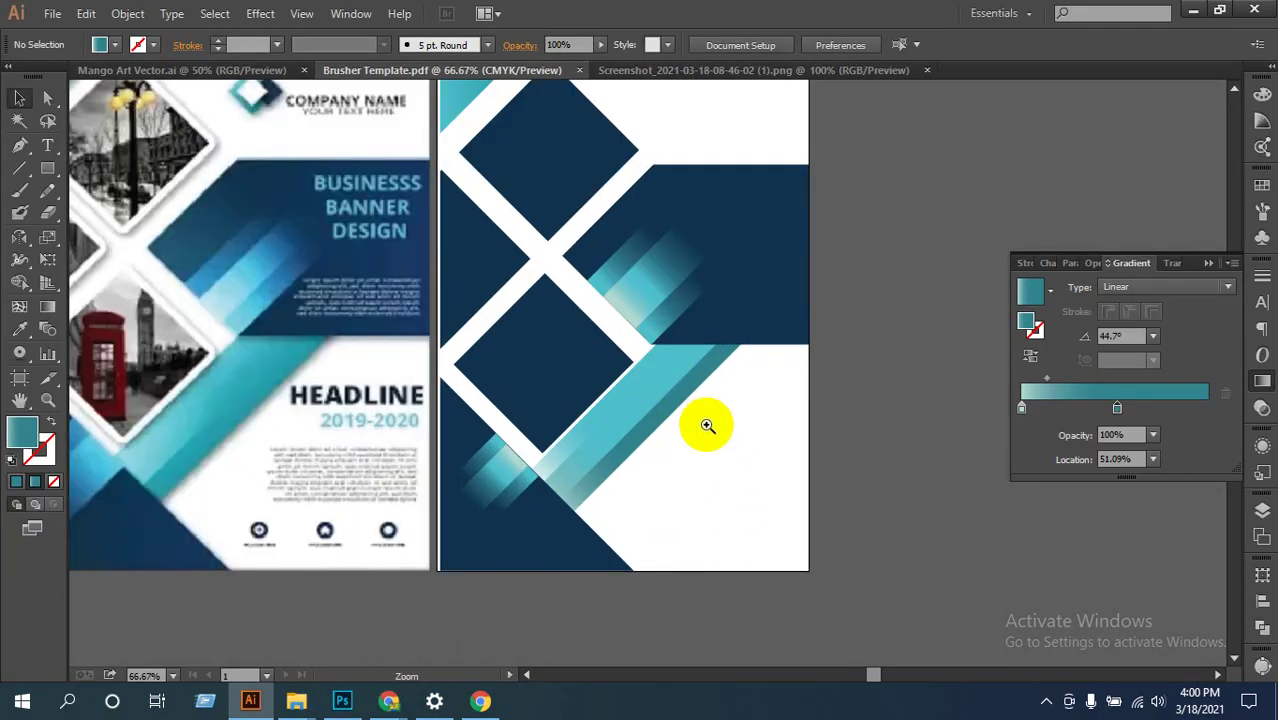
pyautogui.moveTo(673, 502); pyautogui.dragTo(810, 440)
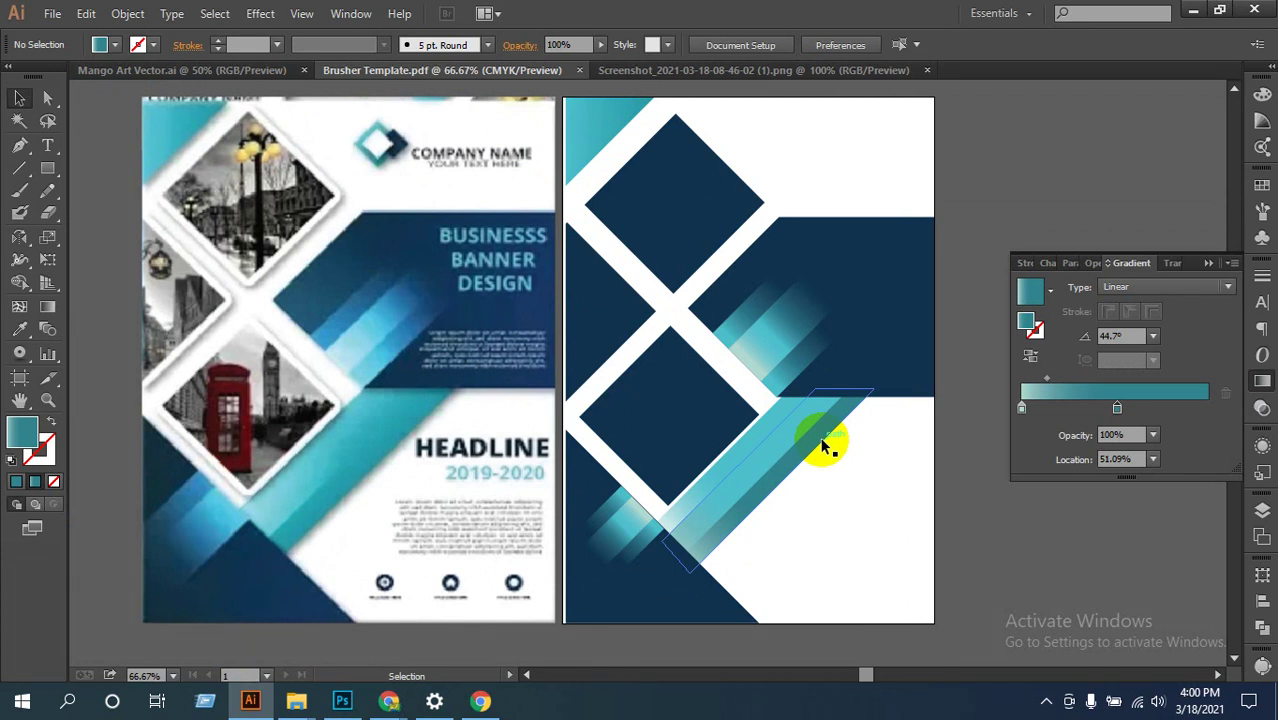
pyautogui.press('space')
pyautogui.moveTo(893, 337); pyautogui.dragTo(898, 436)
pyautogui.hotkey('ctrl', 'space')
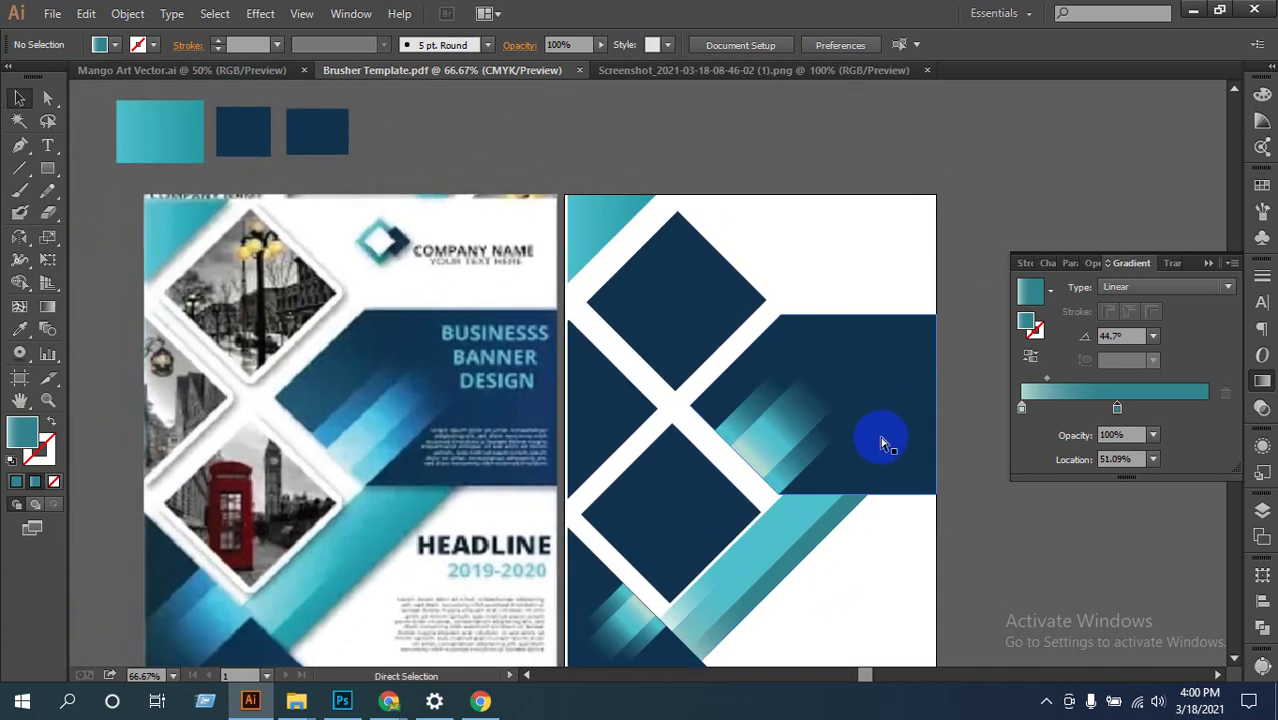
pyautogui.keyDown('ctrl'); pyautogui.keyDown('alt'); pyautogui.click(820, 415); pyautogui.keyUp('alt'); pyautogui.keyUp('ctrl')
pyautogui.moveTo(742, 476); pyautogui.dragTo(782, 485)
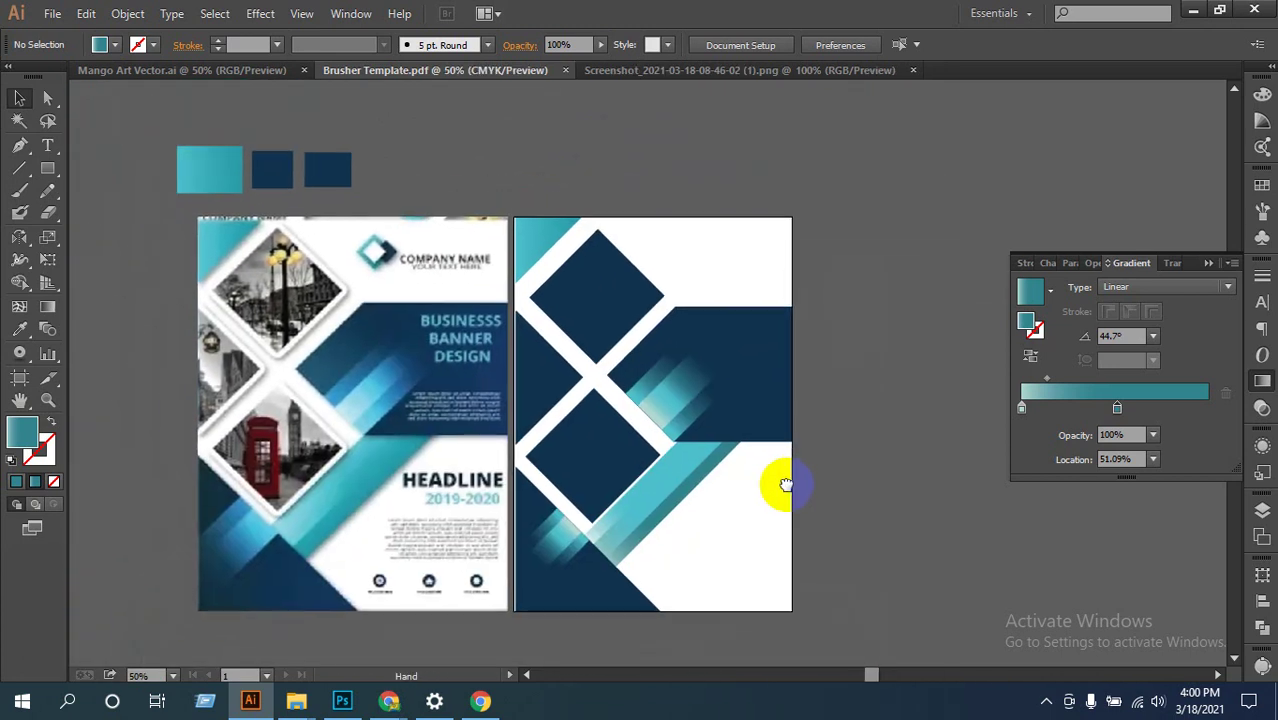
pyautogui.keyDown('ctrl'); pyautogui.click(676, 462); pyautogui.keyUp('ctrl')
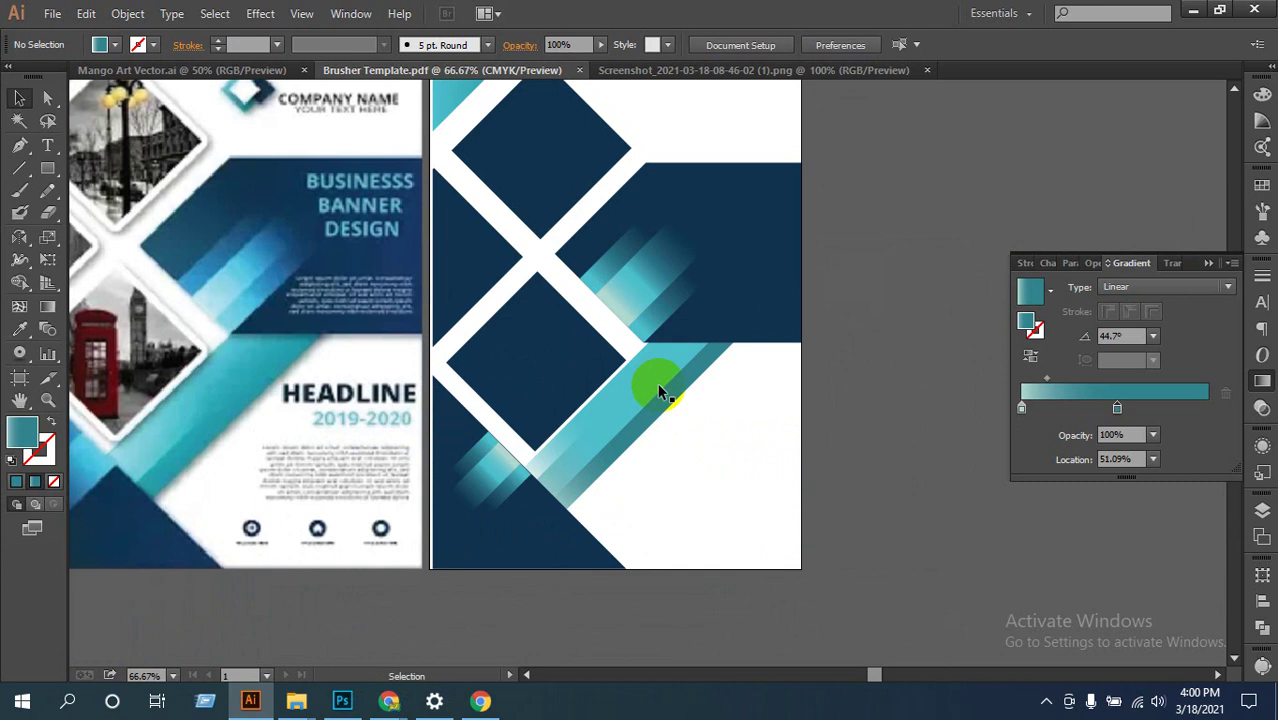
pyautogui.moveTo(656, 385); pyautogui.dragTo(710, 372)
pyautogui.hotkey('ctrl', '-')
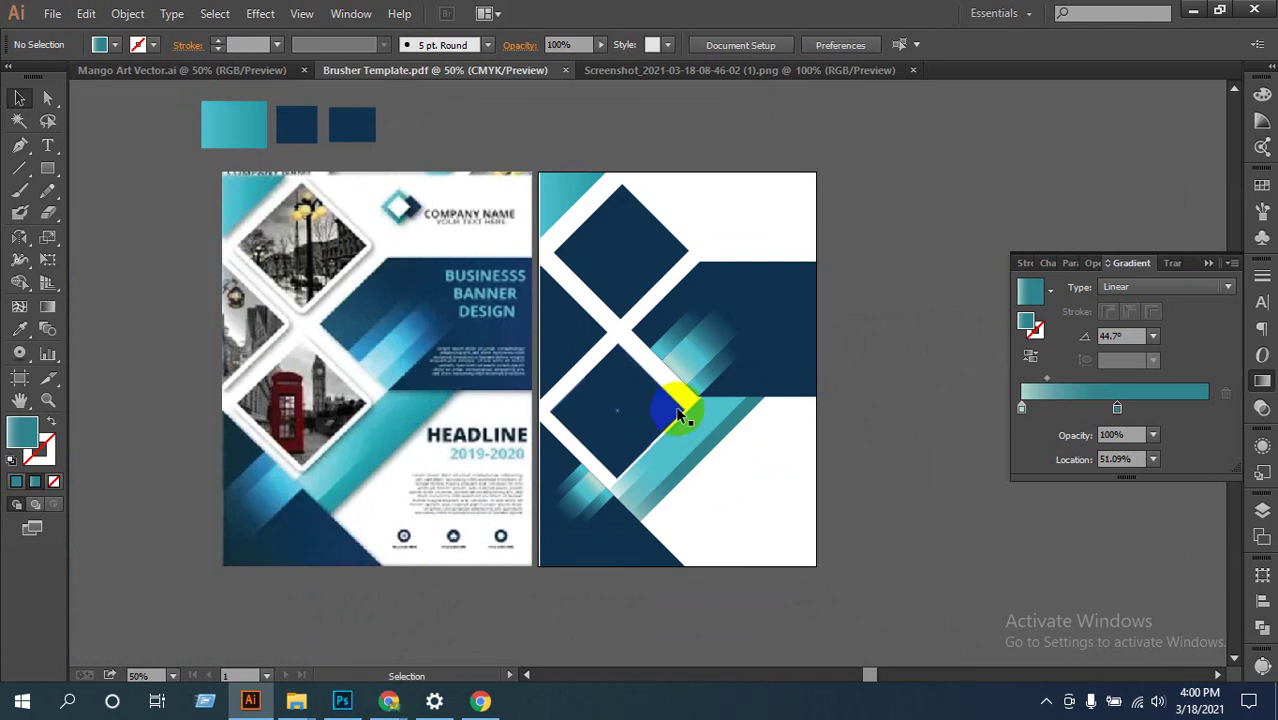
# Step: Ungroup the fading teal stripes on the dark blue banner shape of the brochure page
pyautogui.keyDown('ctrl'); pyautogui.click(765, 400); pyautogui.keyUp('ctrl')
pyautogui.keyDown('ctrl'); pyautogui.click(604, 364); pyautogui.keyUp('ctrl')
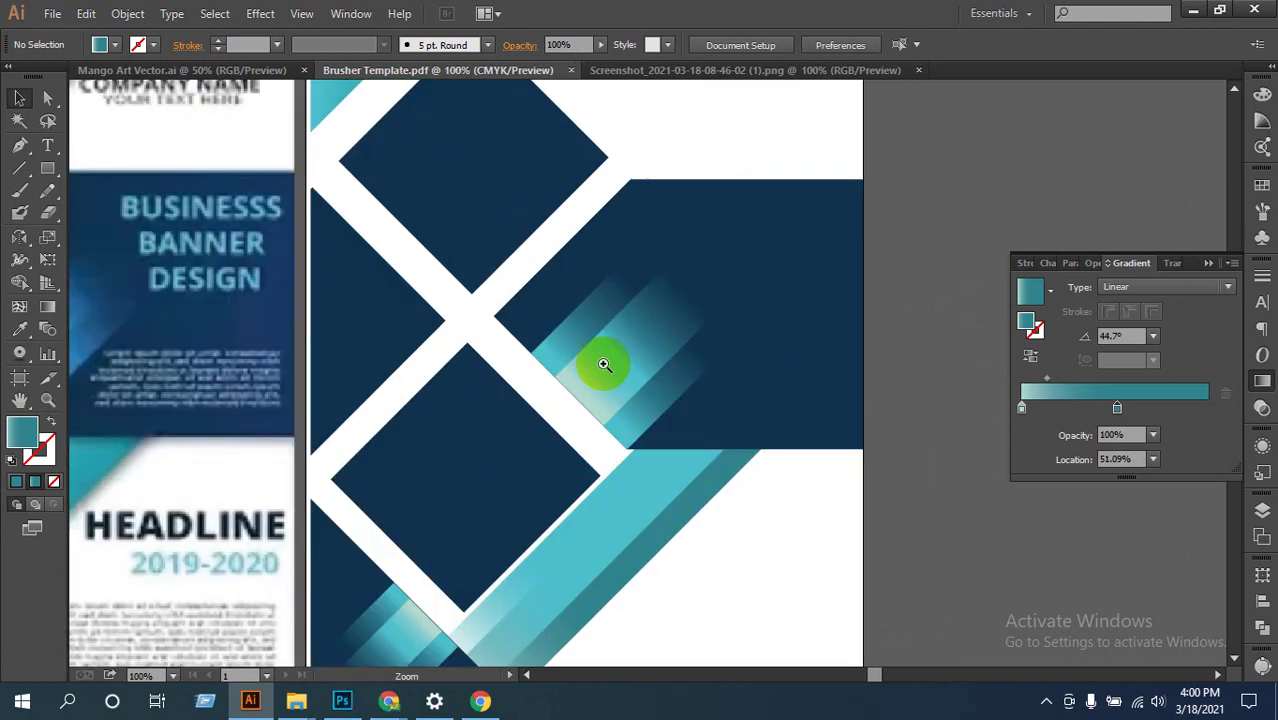
pyautogui.keyDown('ctrl'); pyautogui.click(604, 364); pyautogui.keyUp('ctrl')
pyautogui.moveTo(722, 489); pyautogui.dragTo(703, 425)
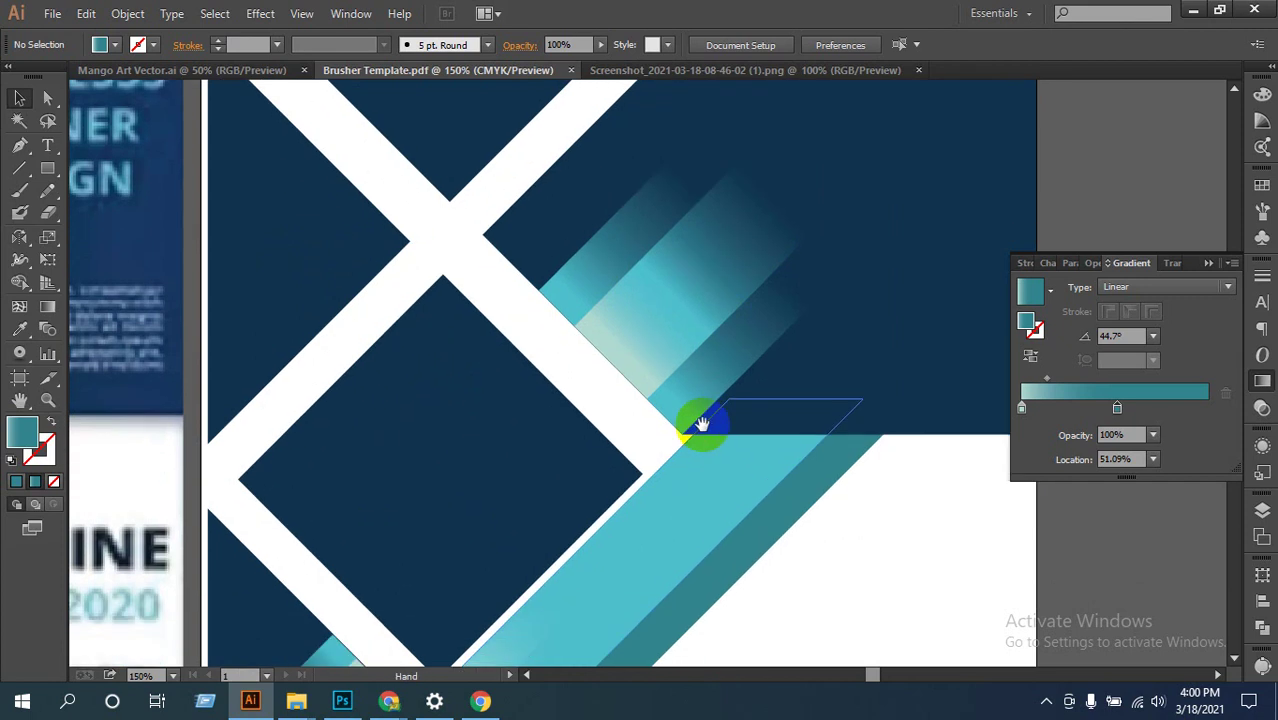
pyautogui.click(649, 319)
pyautogui.rightClick(649, 311)
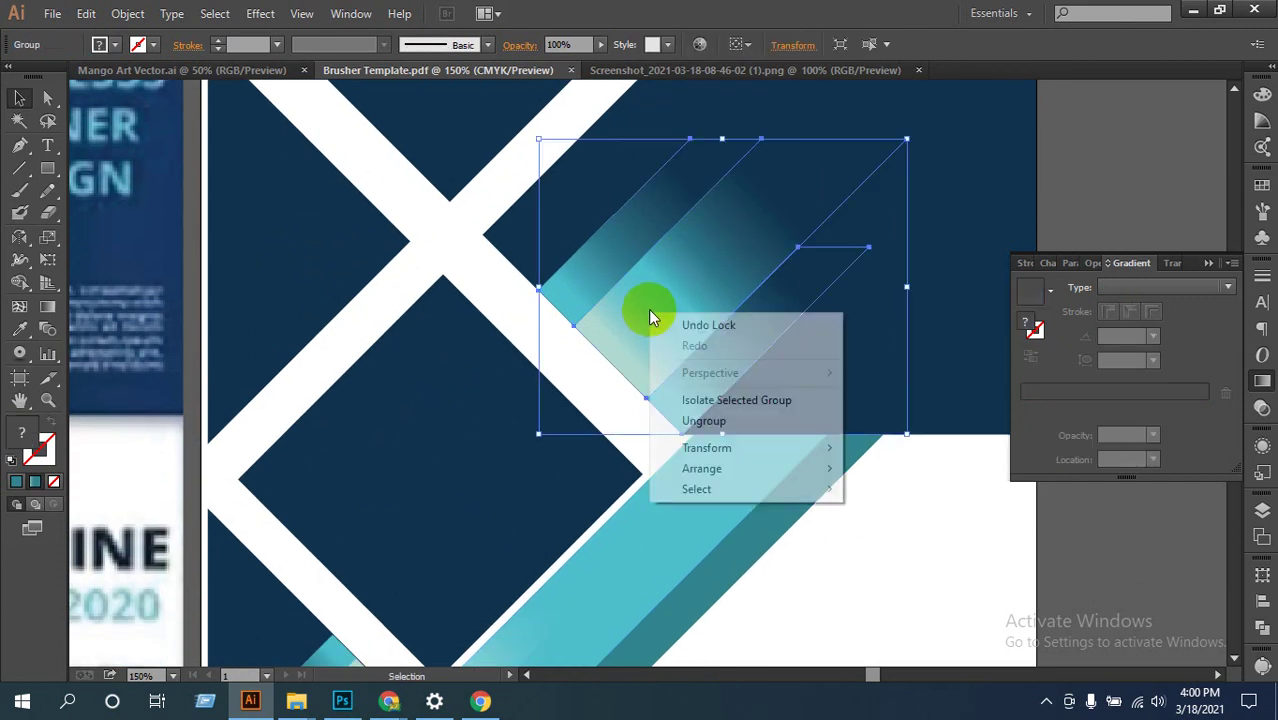
pyautogui.click(740, 421)
pyautogui.click(819, 417)
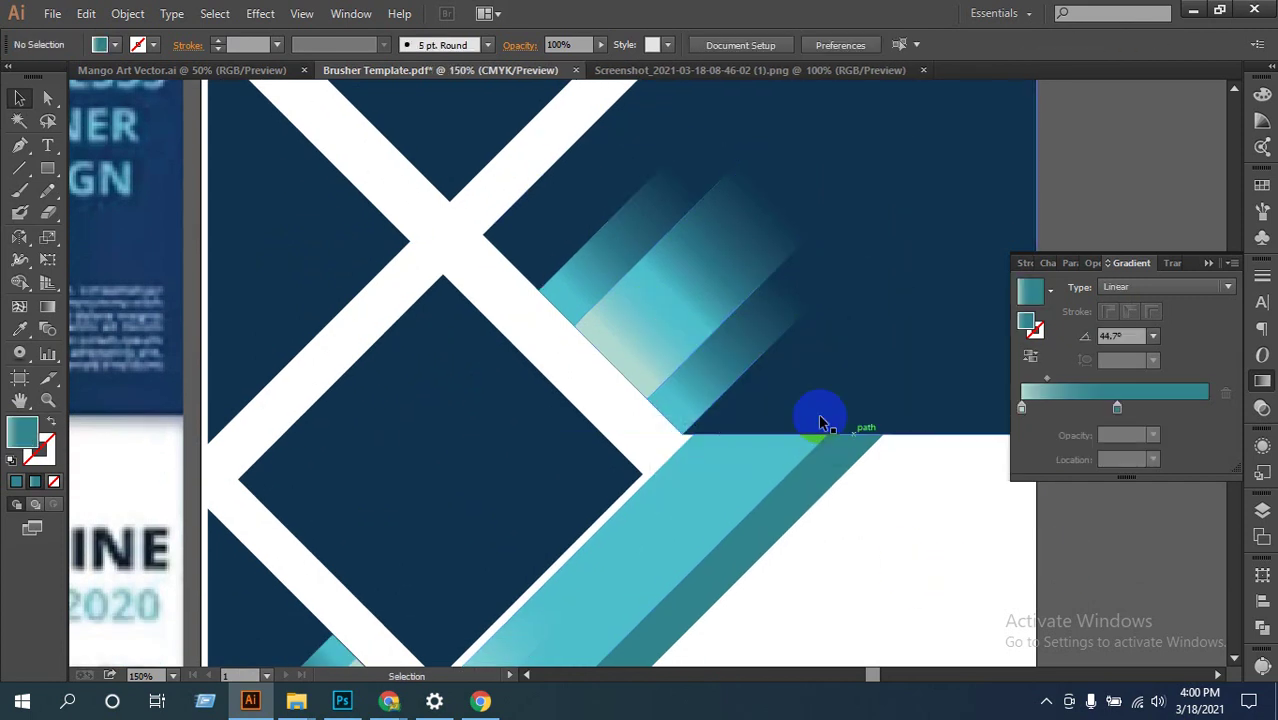
# Step: Select the widest middle stripe on the banner and move its gradient's middle color stop to 44.87%
pyautogui.click(718, 297)
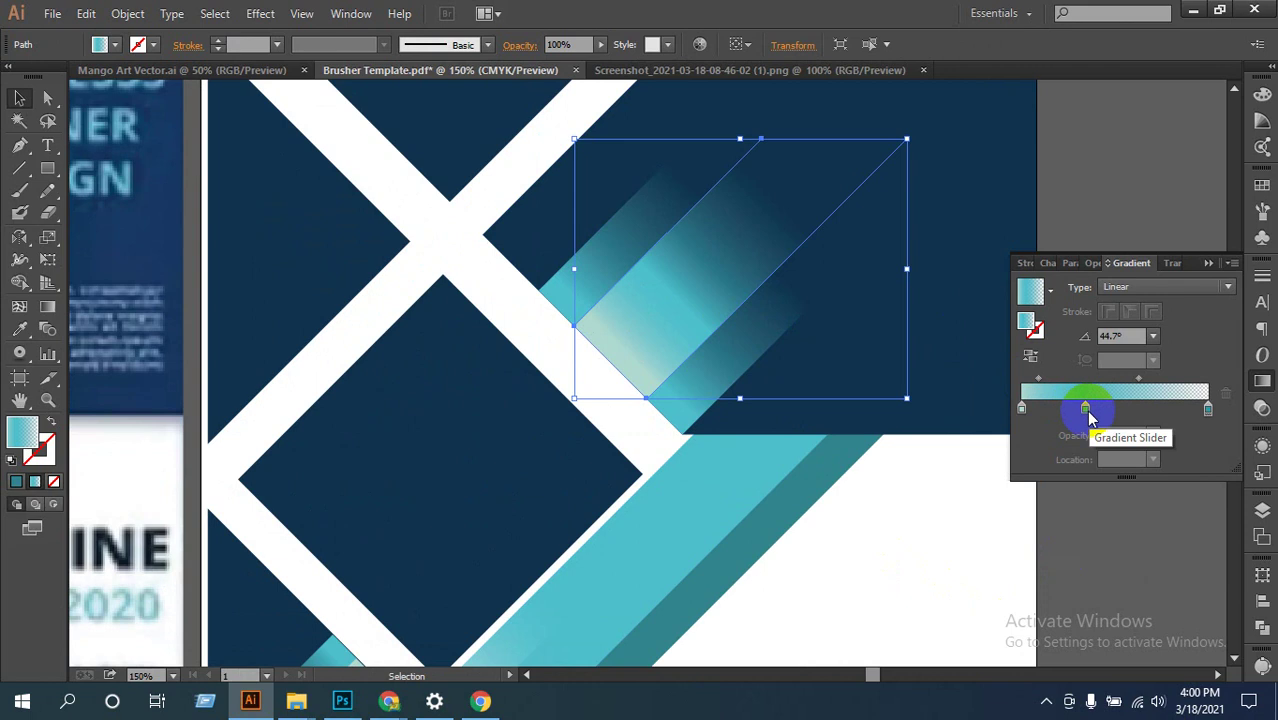
pyautogui.moveTo(1086, 410); pyautogui.dragTo(1084, 457)
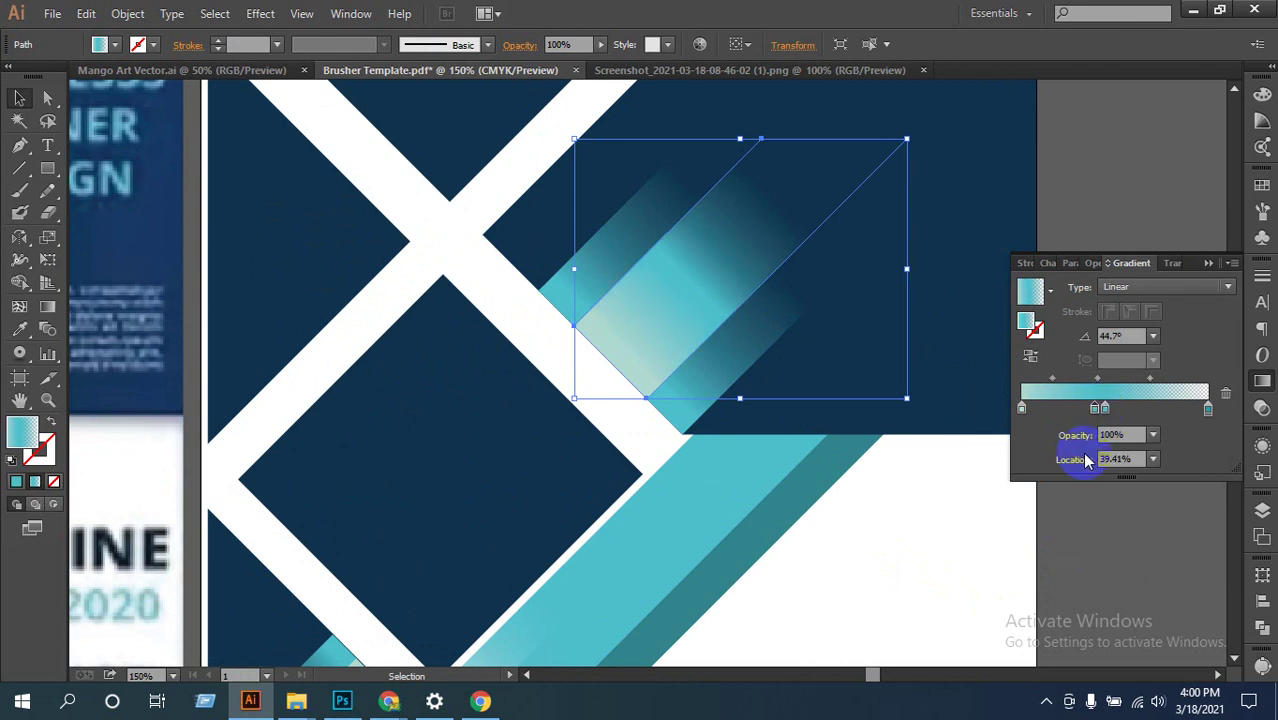
pyautogui.click(1056, 380)
pyautogui.moveTo(1056, 381)
pyautogui.mouseDown()
pyautogui.moveTo(1048, 368)
pyautogui.moveTo(1035, 392)
pyautogui.moveTo(1036, 374)
pyautogui.mouseUp()
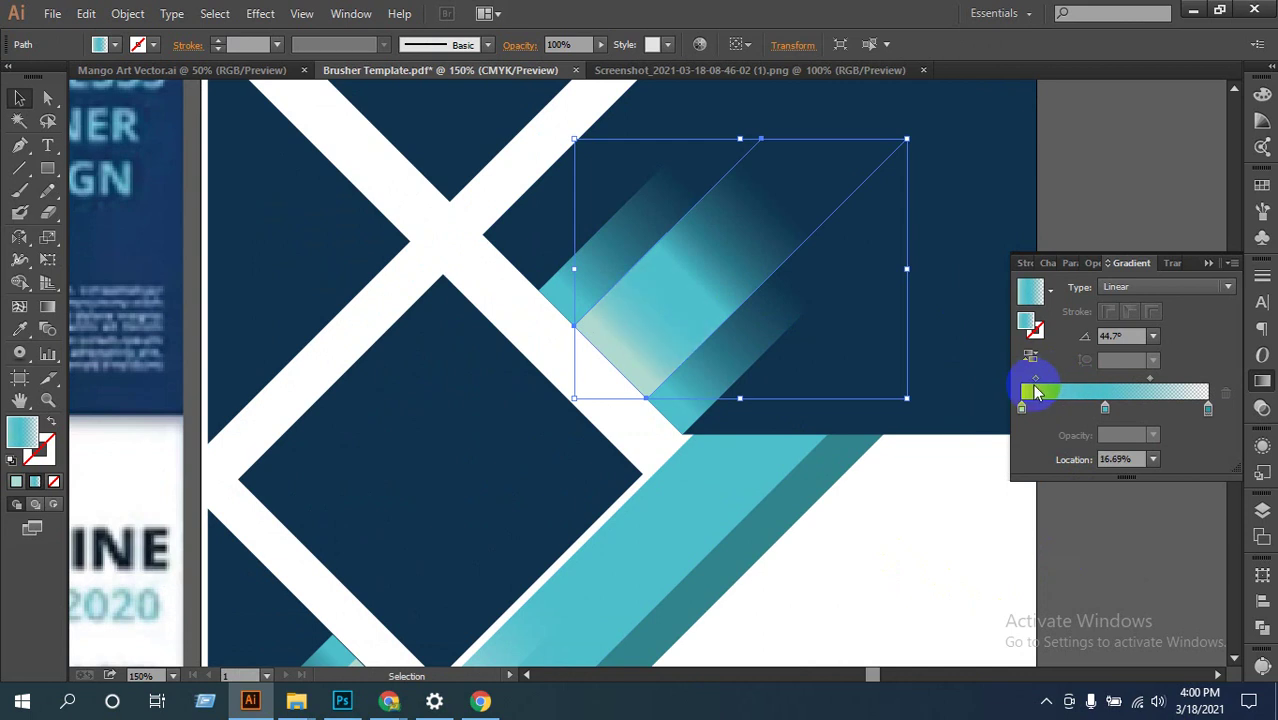
pyautogui.click(1098, 407)
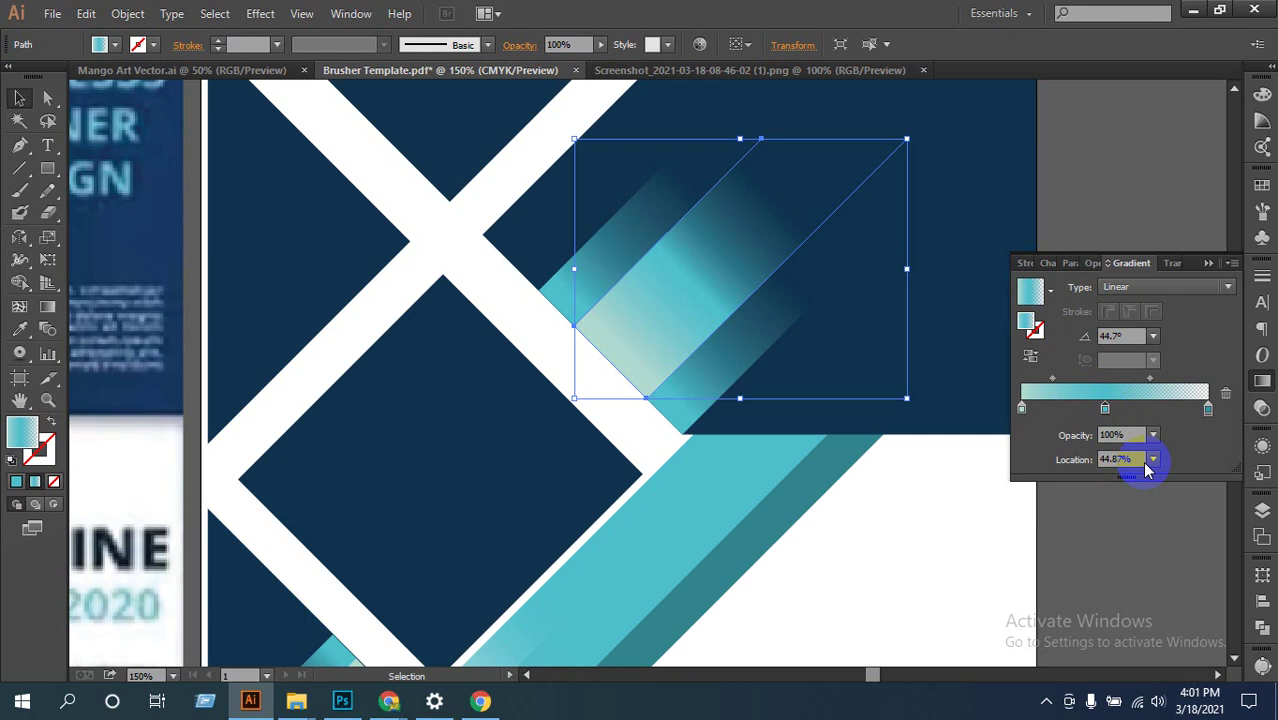
# Step: Try a 30% location for the middle color stop of the stripe's gradient, then undo it
pyautogui.click(1150, 459)
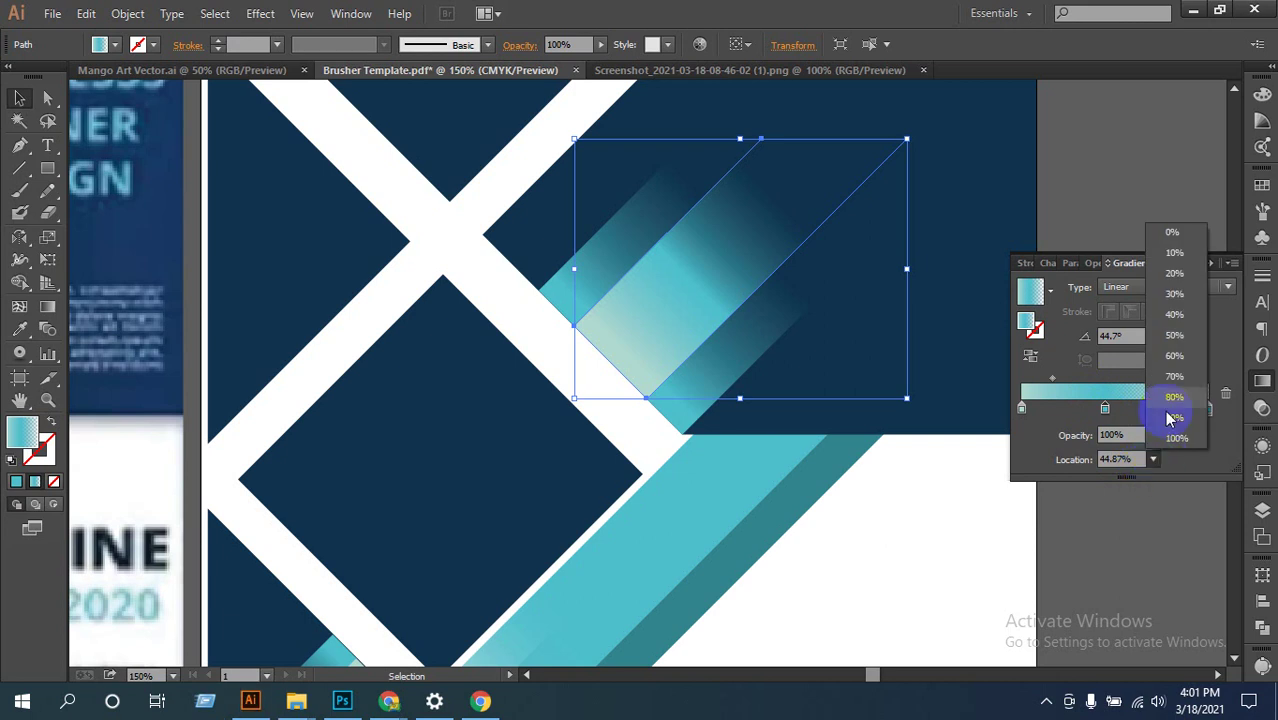
pyautogui.click(1170, 294)
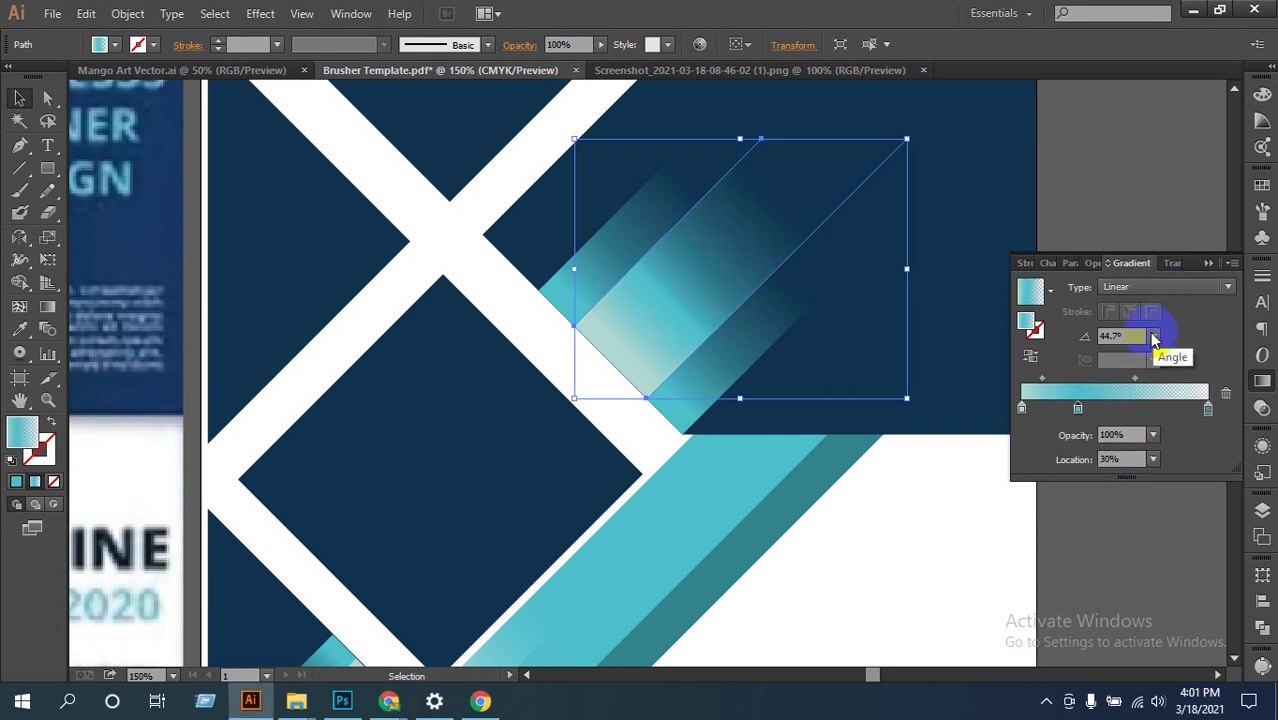
pyautogui.hotkey('ctrl', 'z')
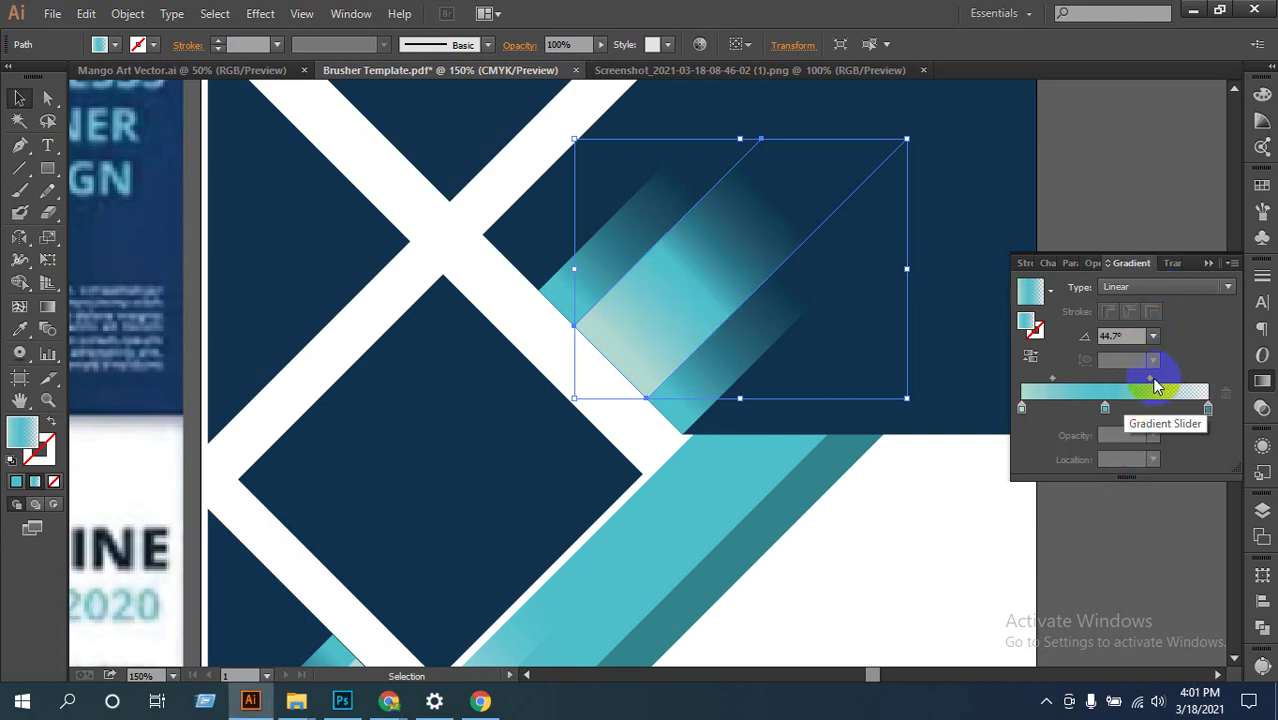
# Step: Place the midpoint between the stripe gradient's middle and transparent stops at 43.66%, then deselect the stripe
pyautogui.moveTo(1160, 386)
pyautogui.mouseDown()
pyautogui.moveTo(1172, 390)
pyautogui.moveTo(1150, 388)
pyautogui.mouseUp()
pyautogui.click(1105, 408)
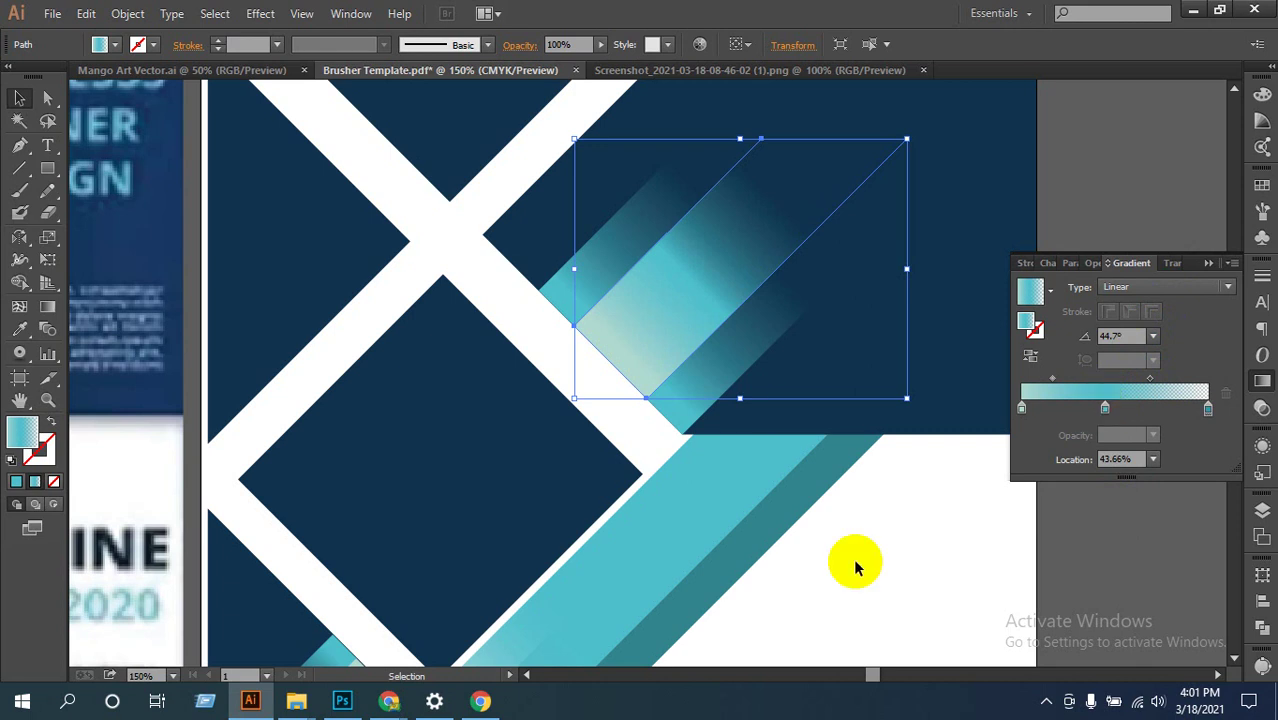
pyautogui.click(907, 553)
# Step: Review the full brochure page with its gradient stripes against the reference design
pyautogui.keyDown('alt'); pyautogui.click(672, 362); pyautogui.keyUp('alt')
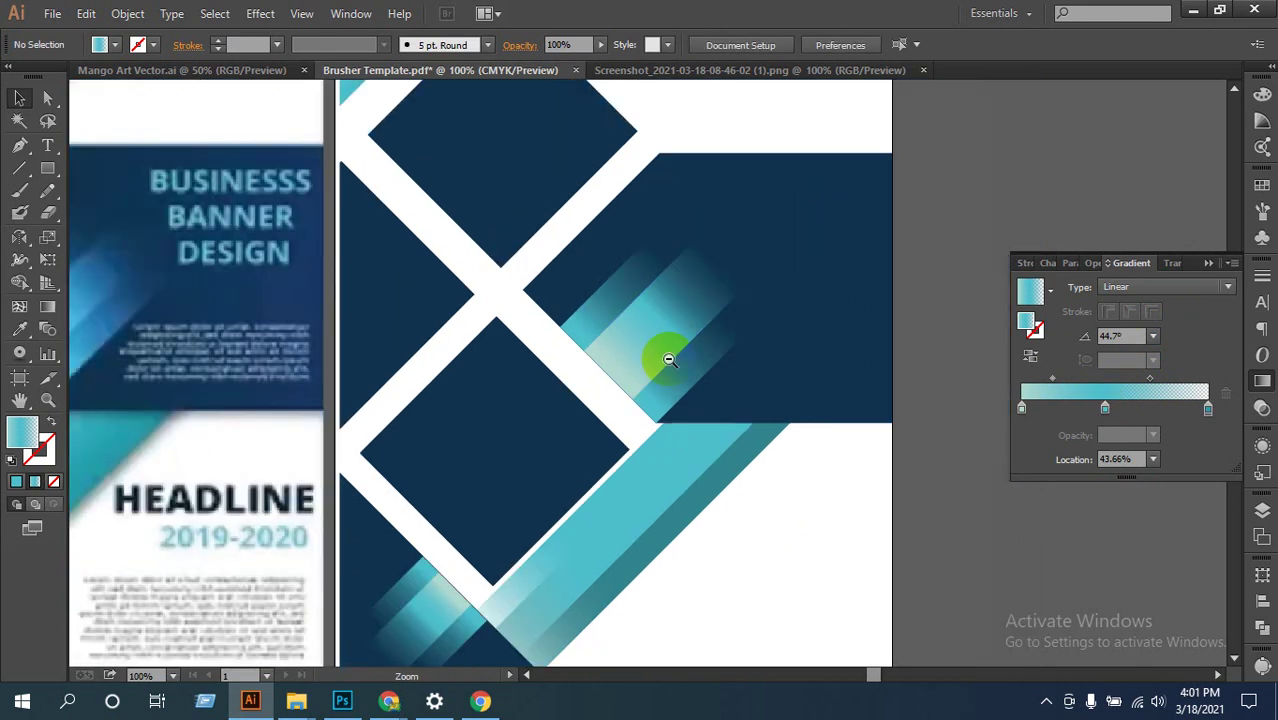
pyautogui.keyDown('alt'); pyautogui.click(757, 540); pyautogui.keyUp('alt')
pyautogui.moveTo(757, 540); pyautogui.dragTo(822, 516)
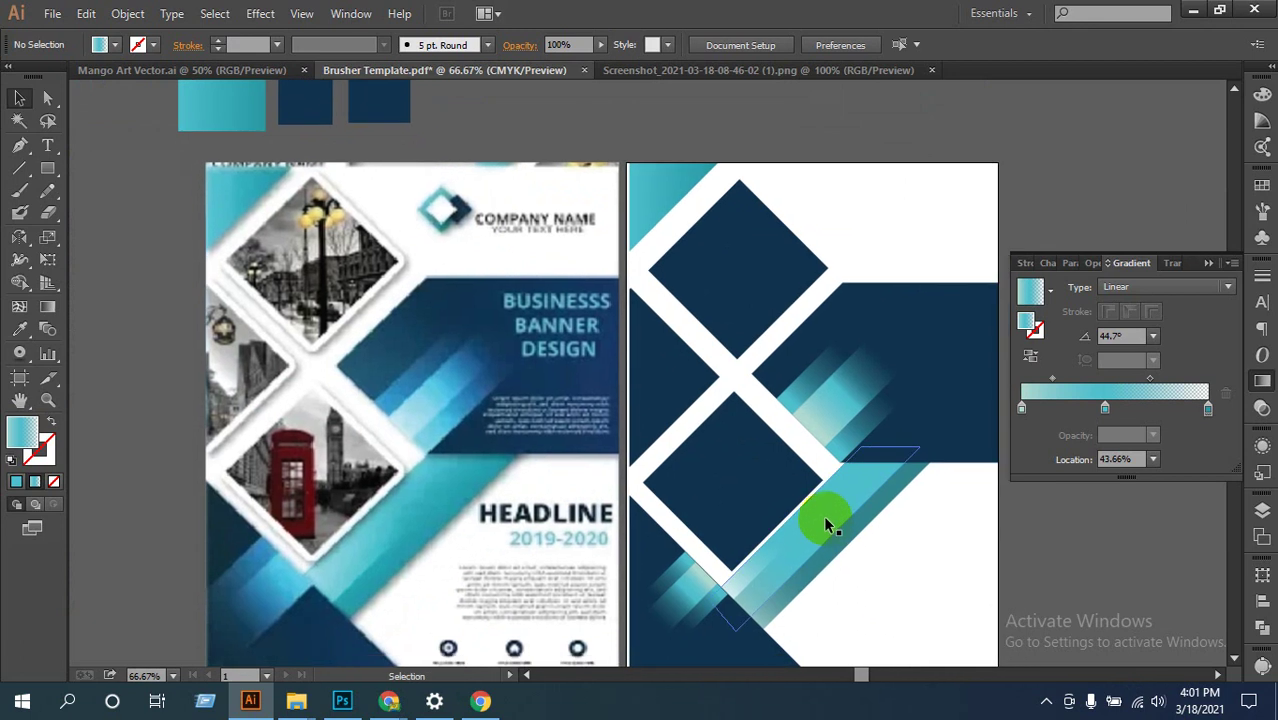
pyautogui.hotkey('ctrl', '-')
pyautogui.moveTo(793, 465); pyautogui.dragTo(843, 511)
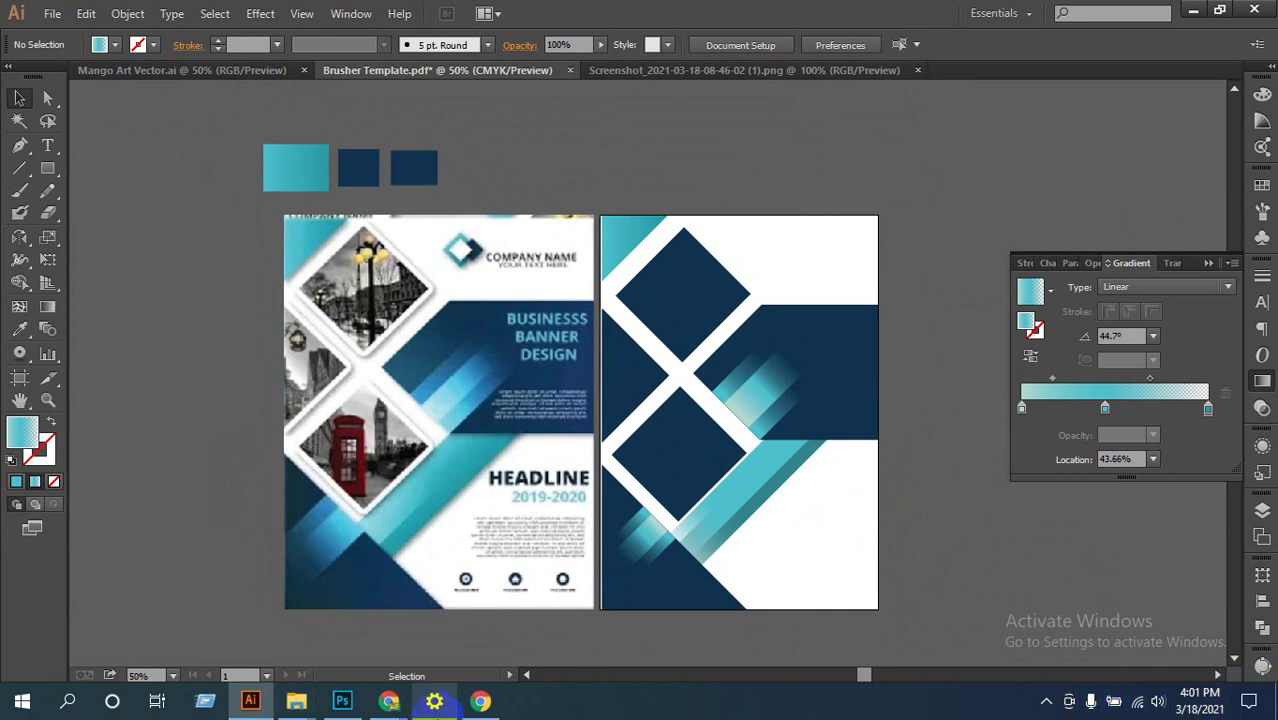
# Step: Switch to Chrome and bring up the Google Meet call for the DIN GD 7 Live Class
pyautogui.moveTo(385, 700)
pyautogui.click(243, 622)
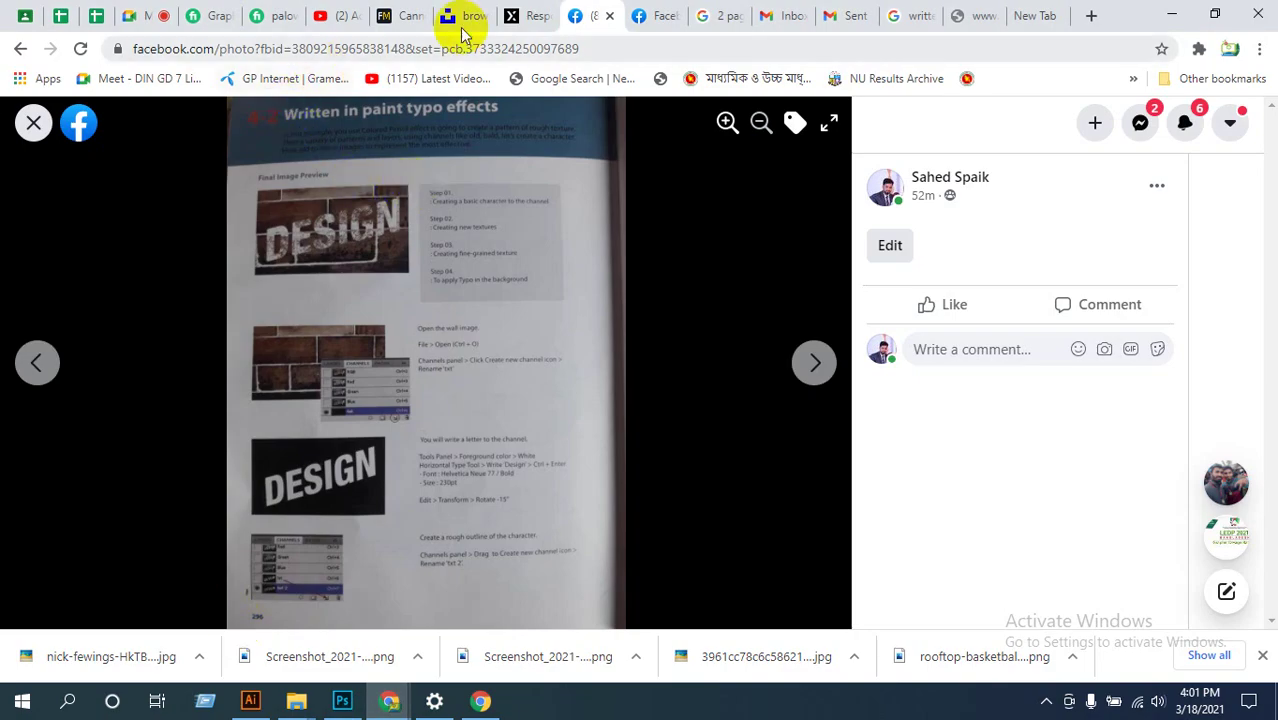
pyautogui.click(134, 16)
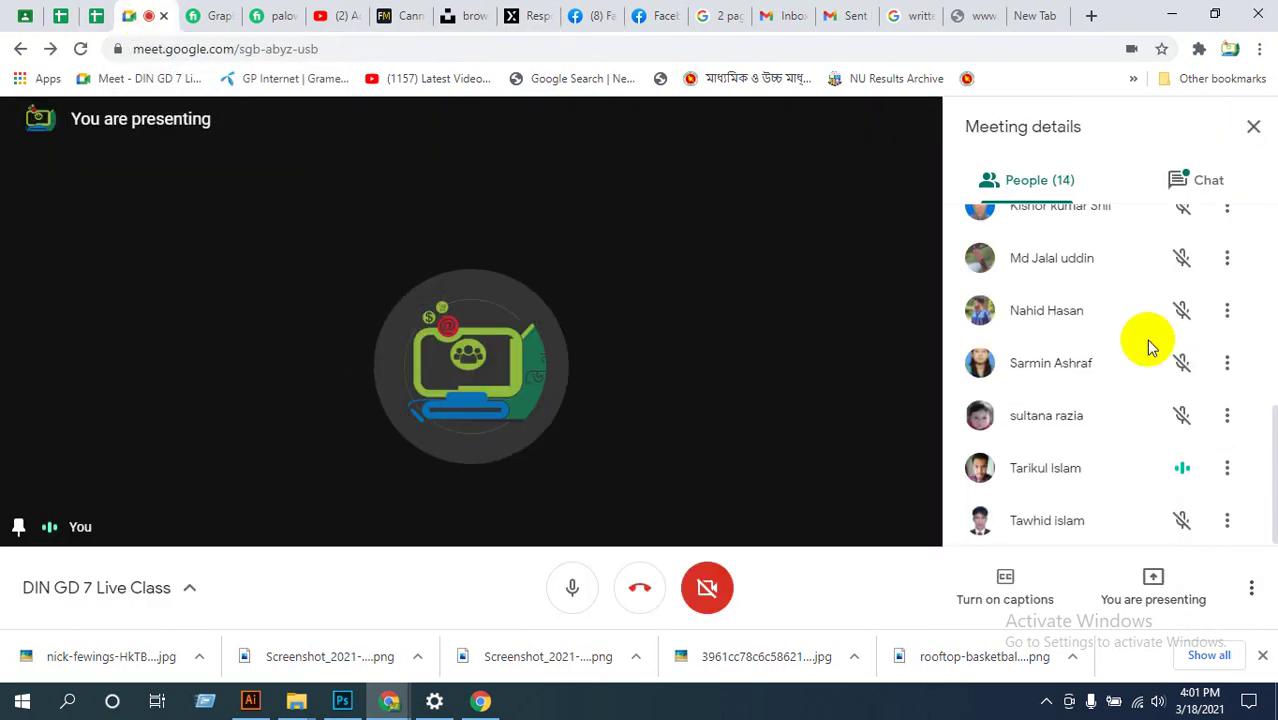
# Step: Check the Google Meet chat and mute the microphone, with the participant list shown again
pyautogui.click(1166, 186)
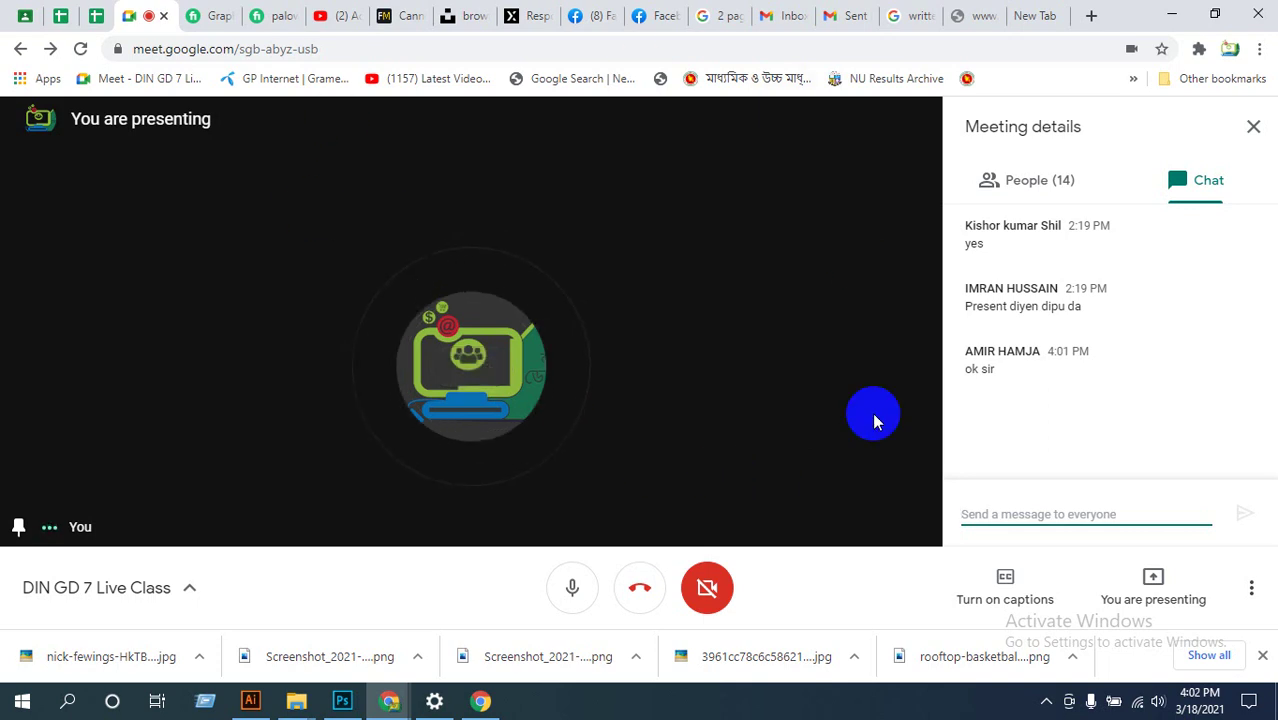
pyautogui.click(570, 587)
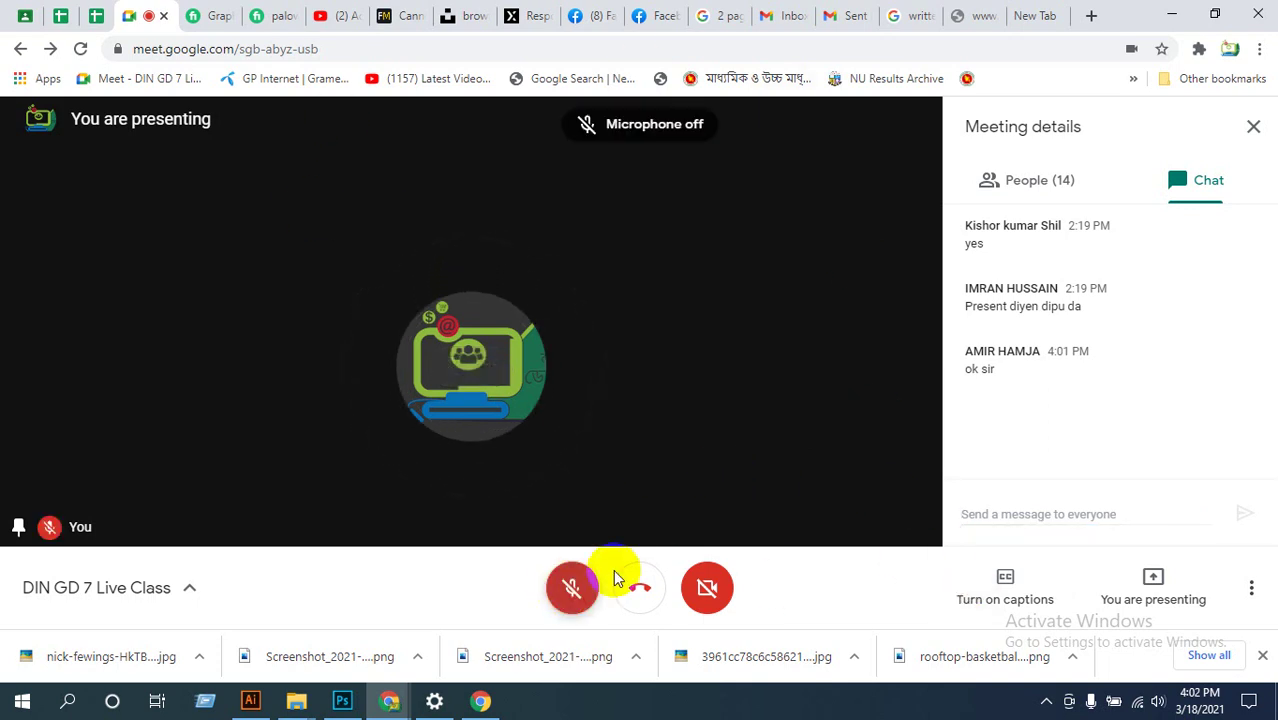
pyautogui.click(977, 198)
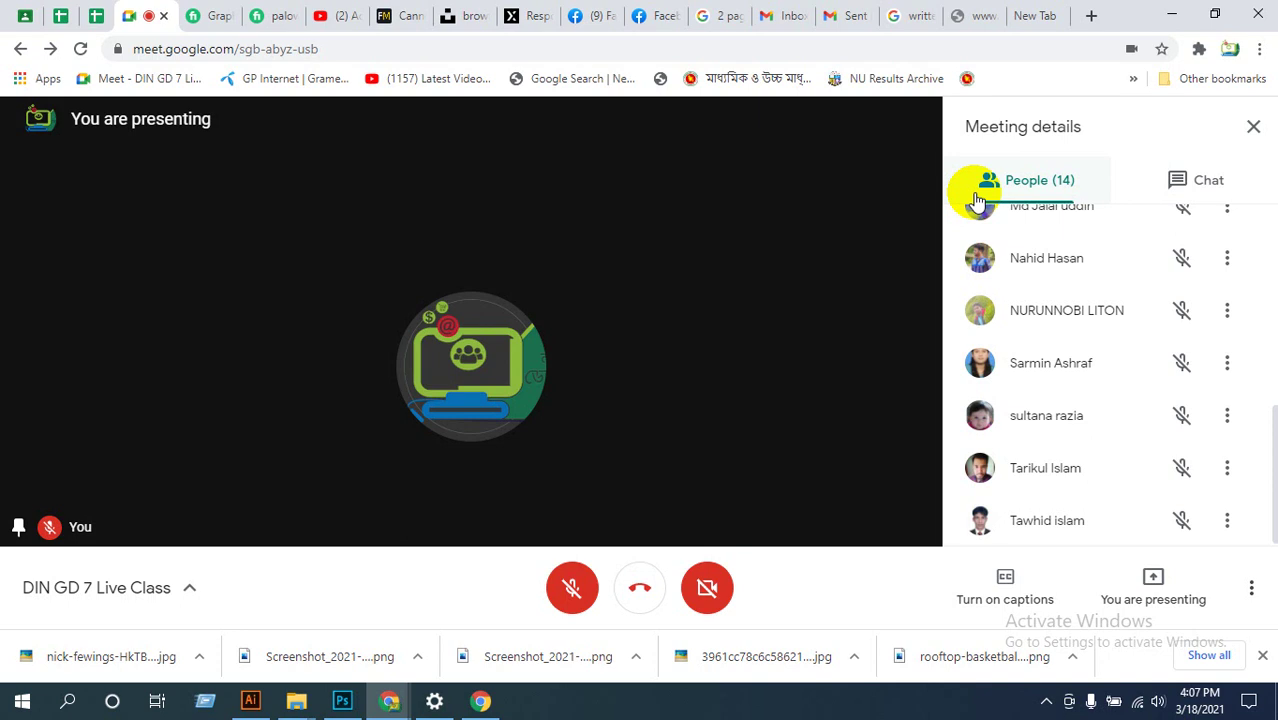
pyautogui.click(841, 385)
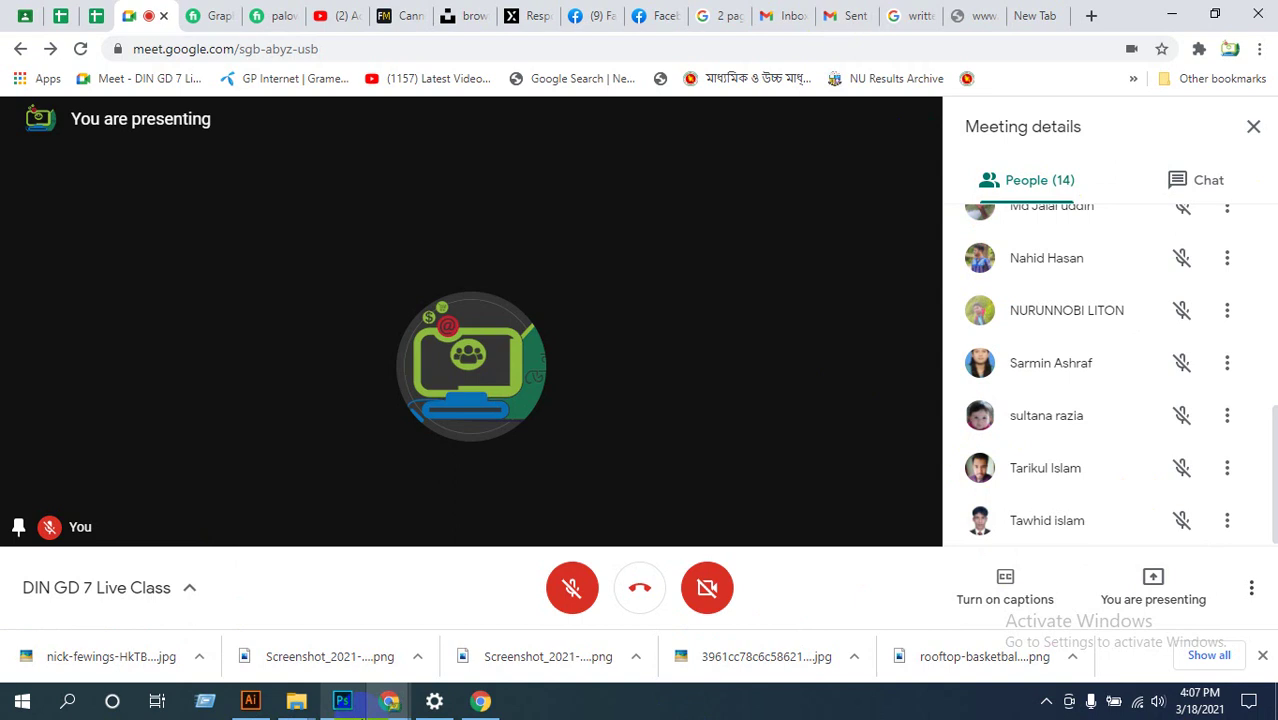
pyautogui.click(344, 704)
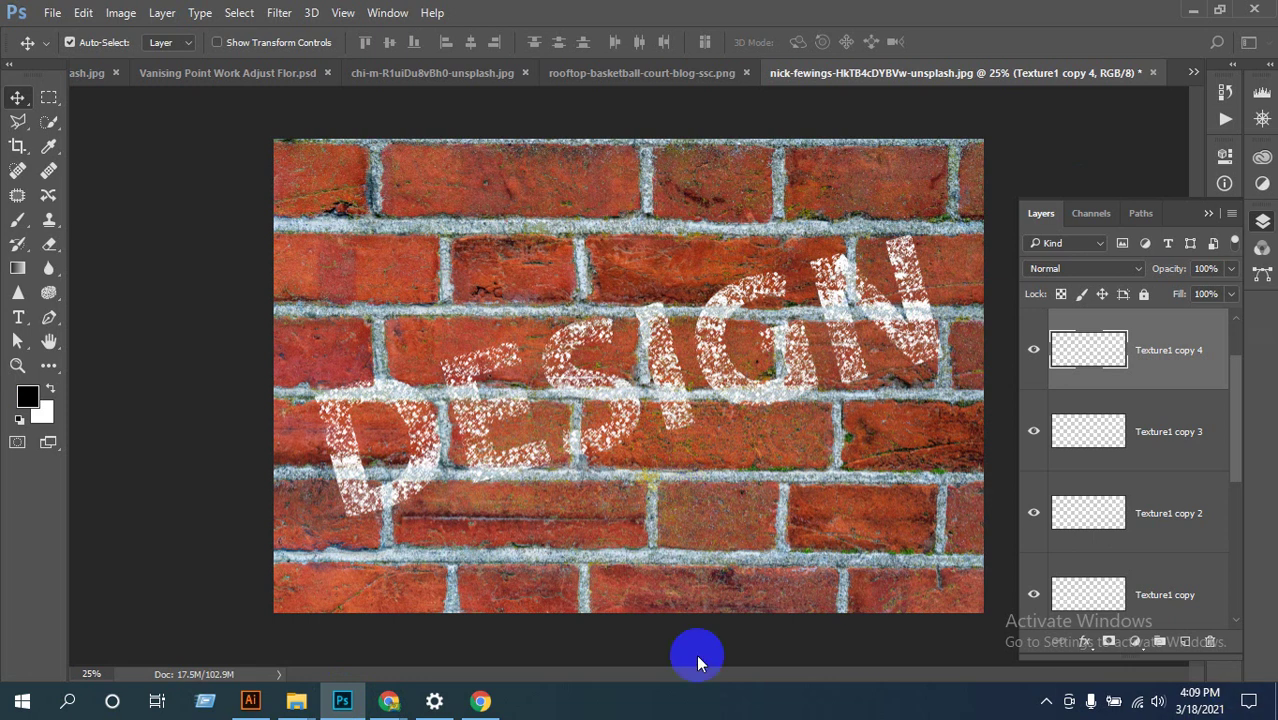
pyautogui.click(392, 698)
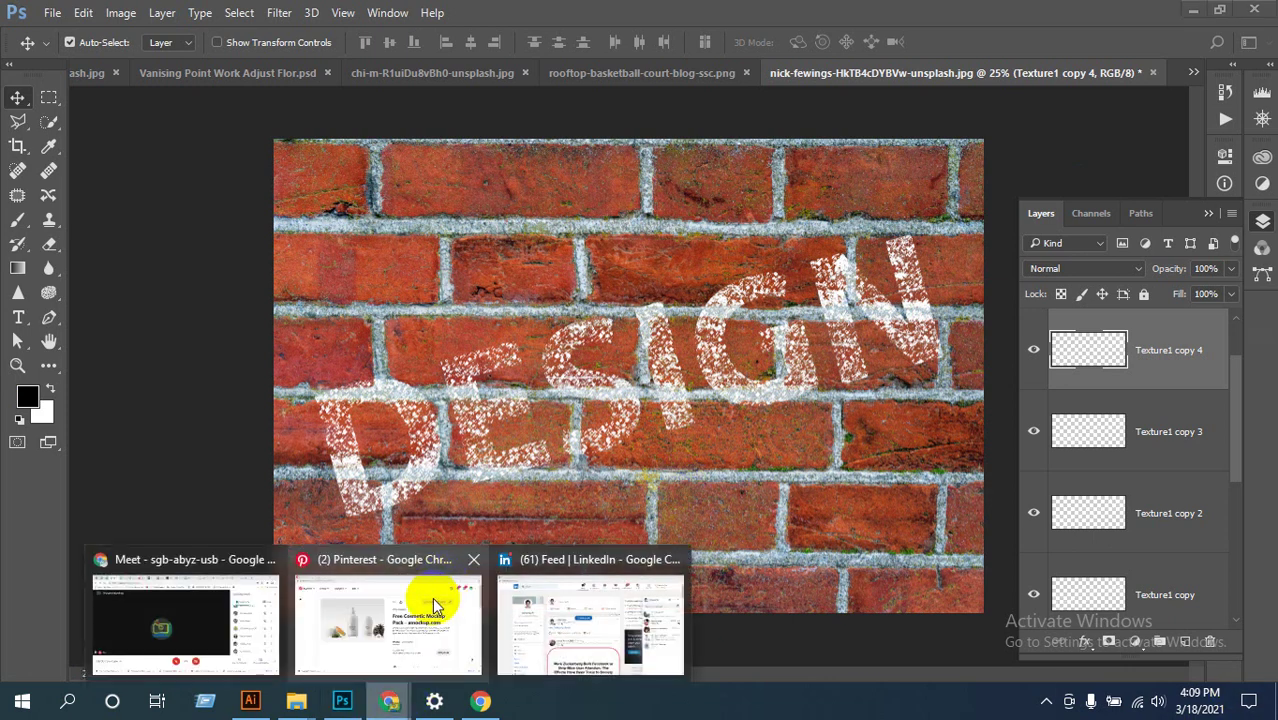
pyautogui.click(428, 600)
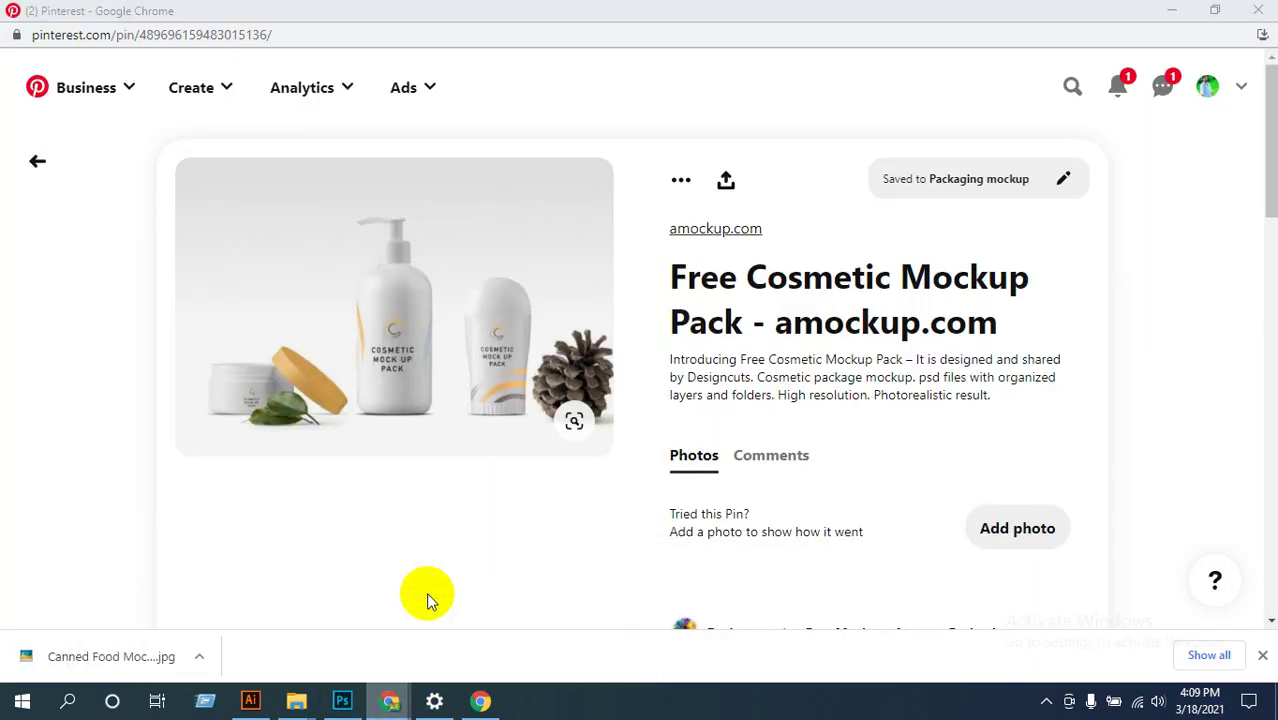
pyautogui.click(390, 700)
pyautogui.click(255, 560)
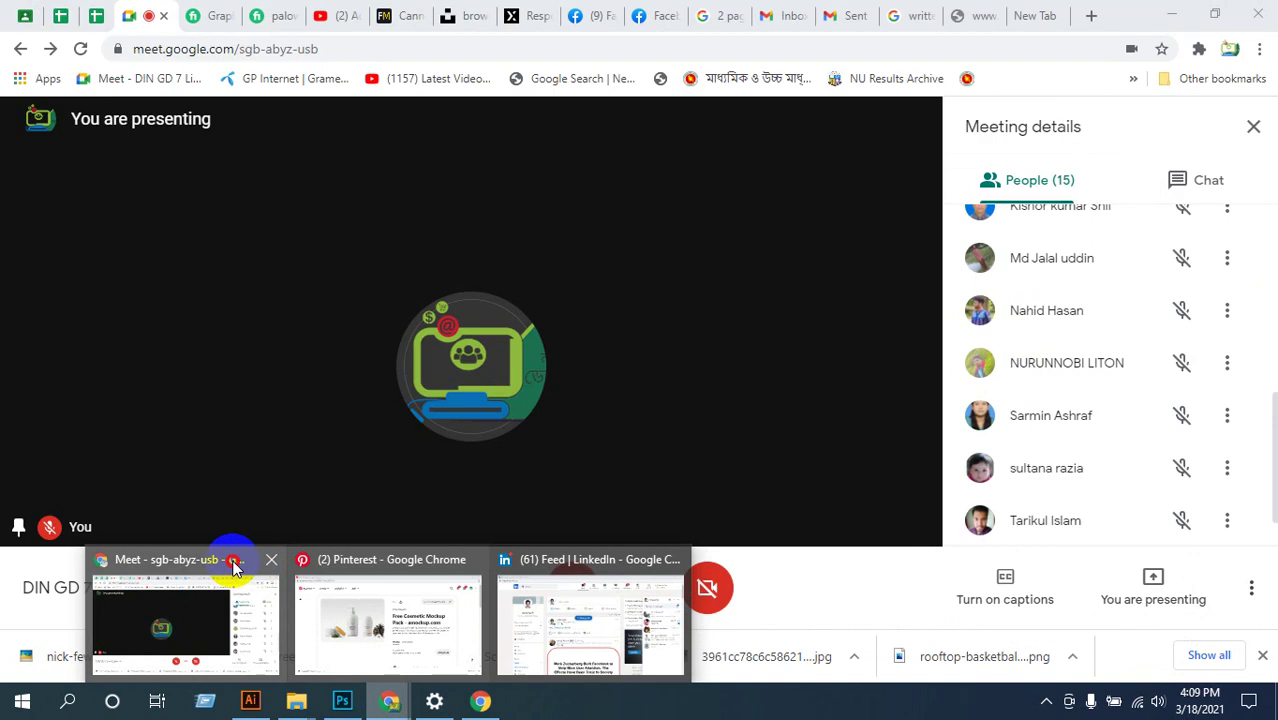
# Step: Check the meeting chat and turn the microphone back on, with the participant list shown again
pyautogui.click(1168, 182)
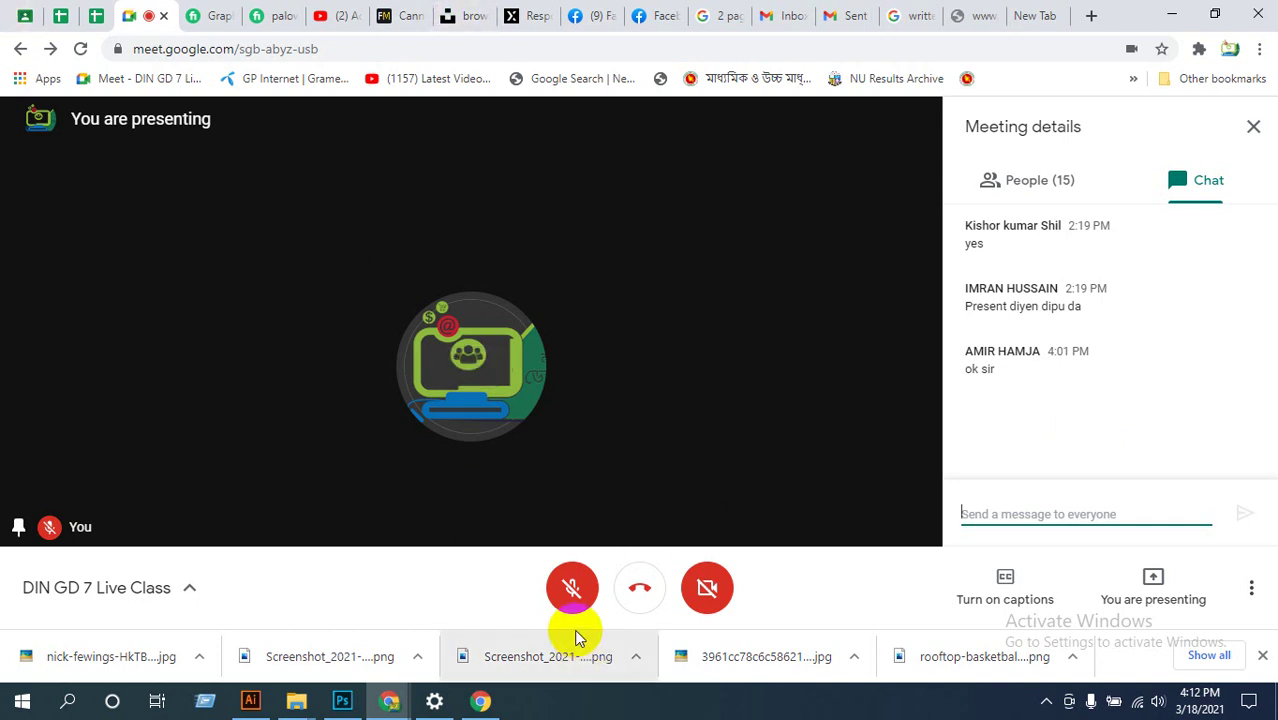
pyautogui.click(571, 594)
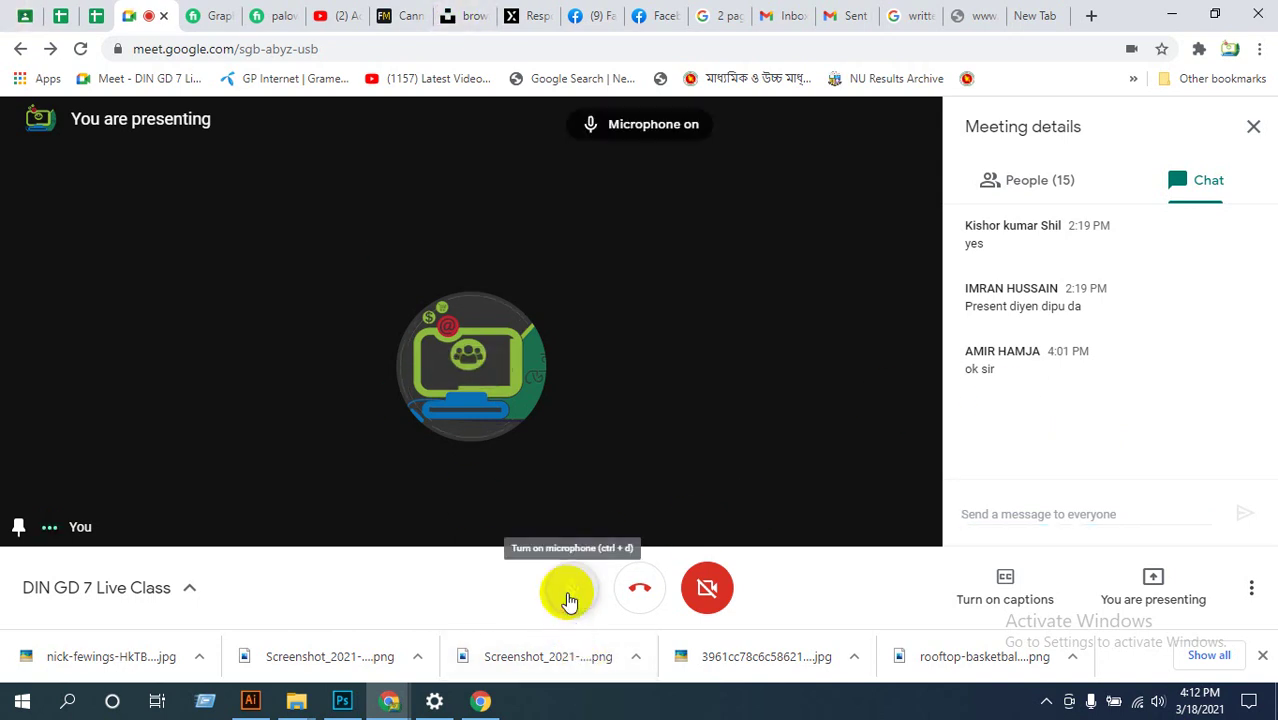
pyautogui.click(1005, 190)
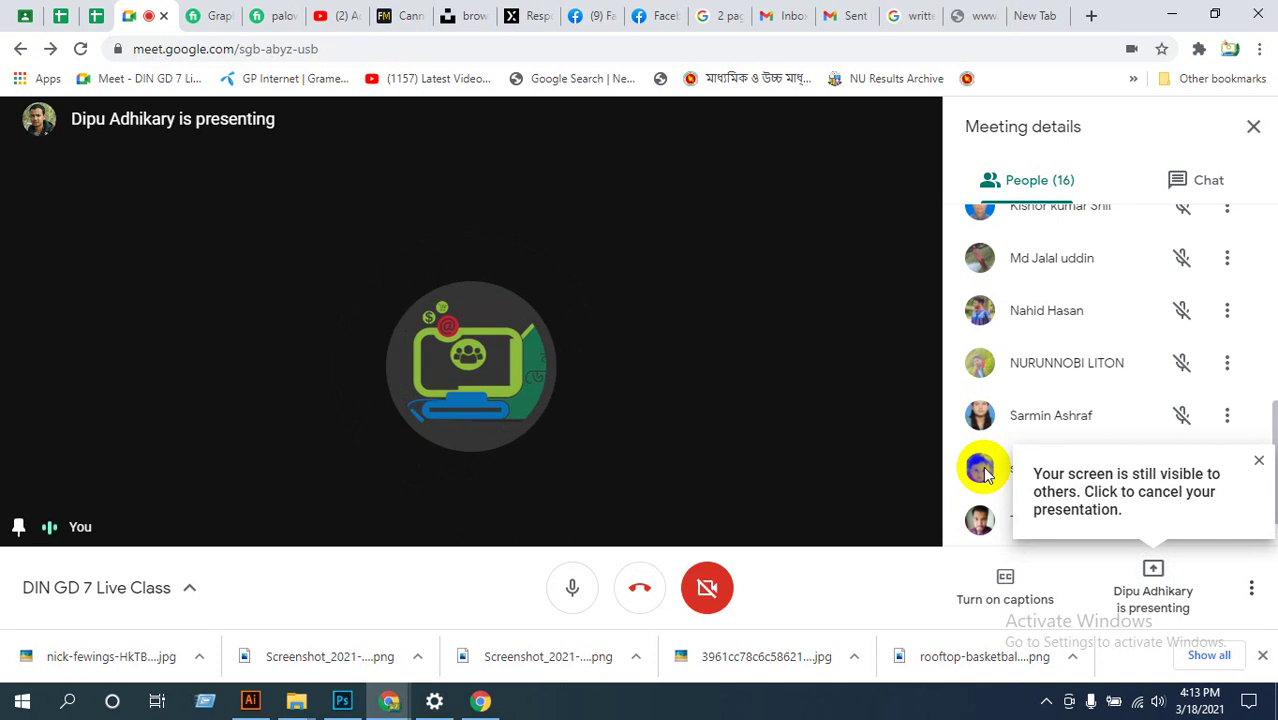
# Step: Look through the participant list for the attendee who is presenting
pyautogui.scroll(5, 1184, 410)
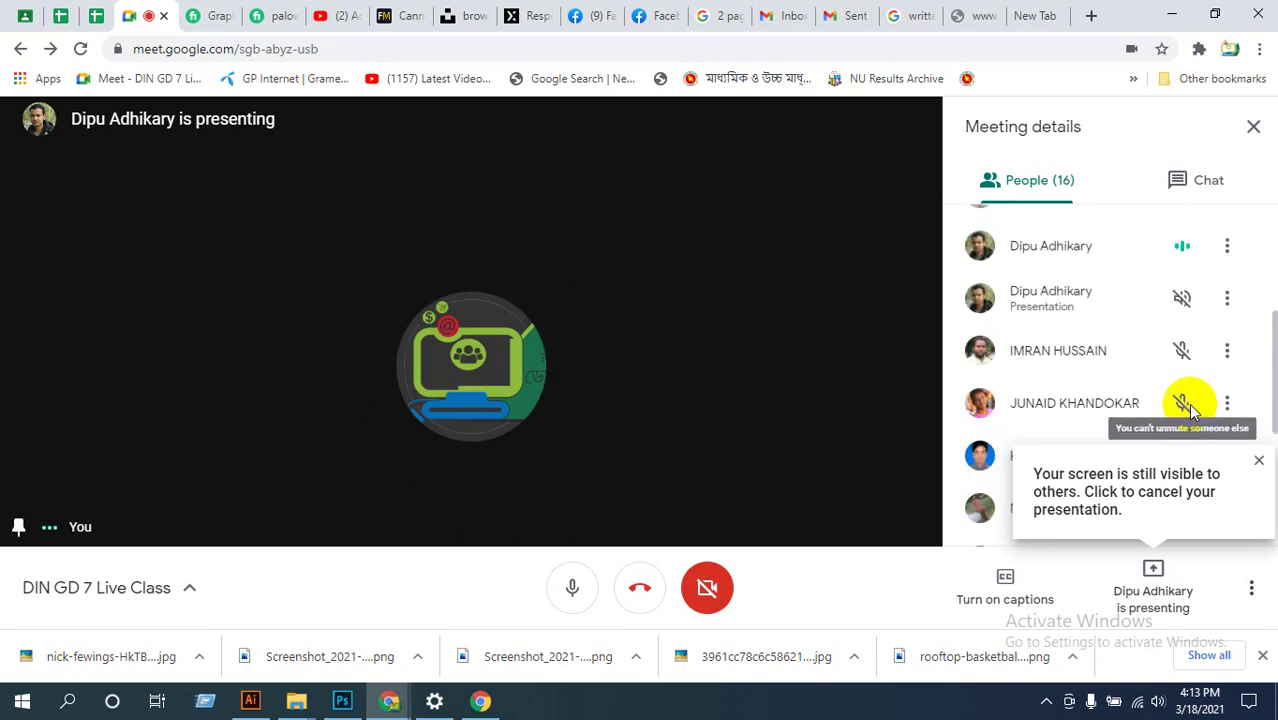
pyautogui.scroll(2, 1036, 334)
pyautogui.scroll(-8, 959, 334)
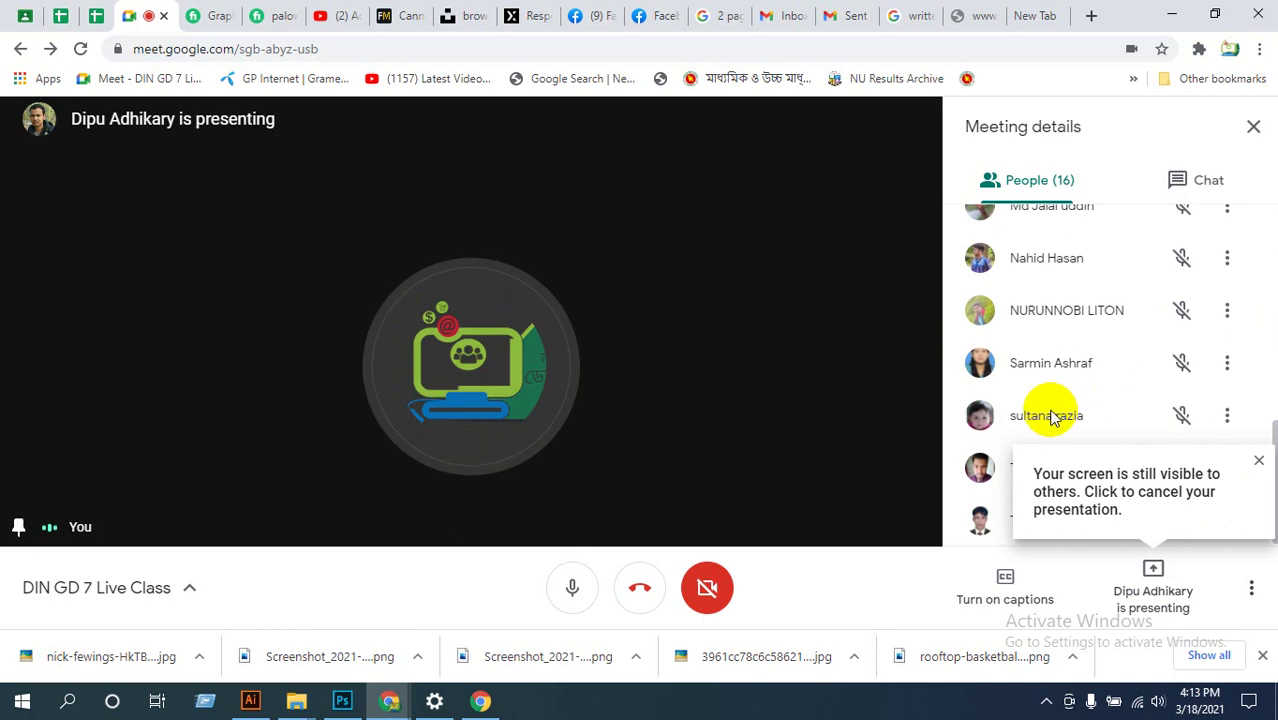
pyautogui.scroll(1, 1043, 413)
pyautogui.scroll(1, 1043, 413)
pyautogui.scroll(2, 1040, 410)
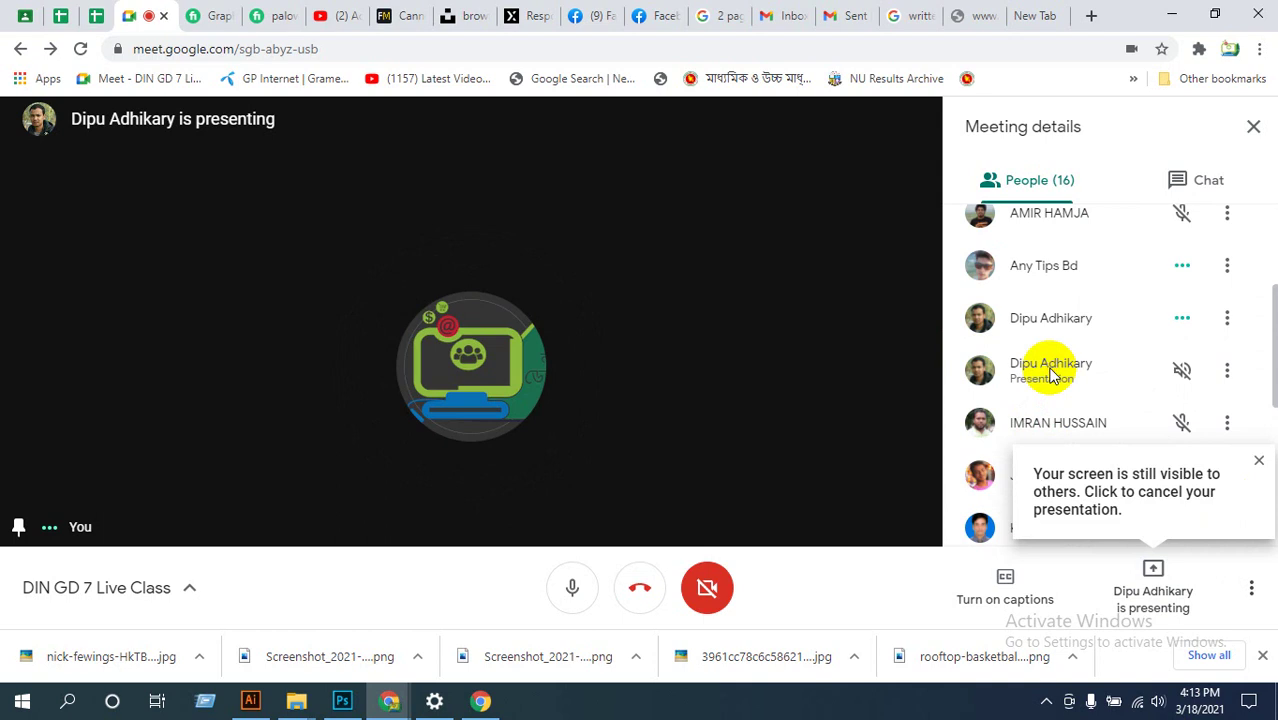
# Step: Unpin the own tile so the attendee's presentation fills the main view, and check it enlarged
pyautogui.click(1047, 372)
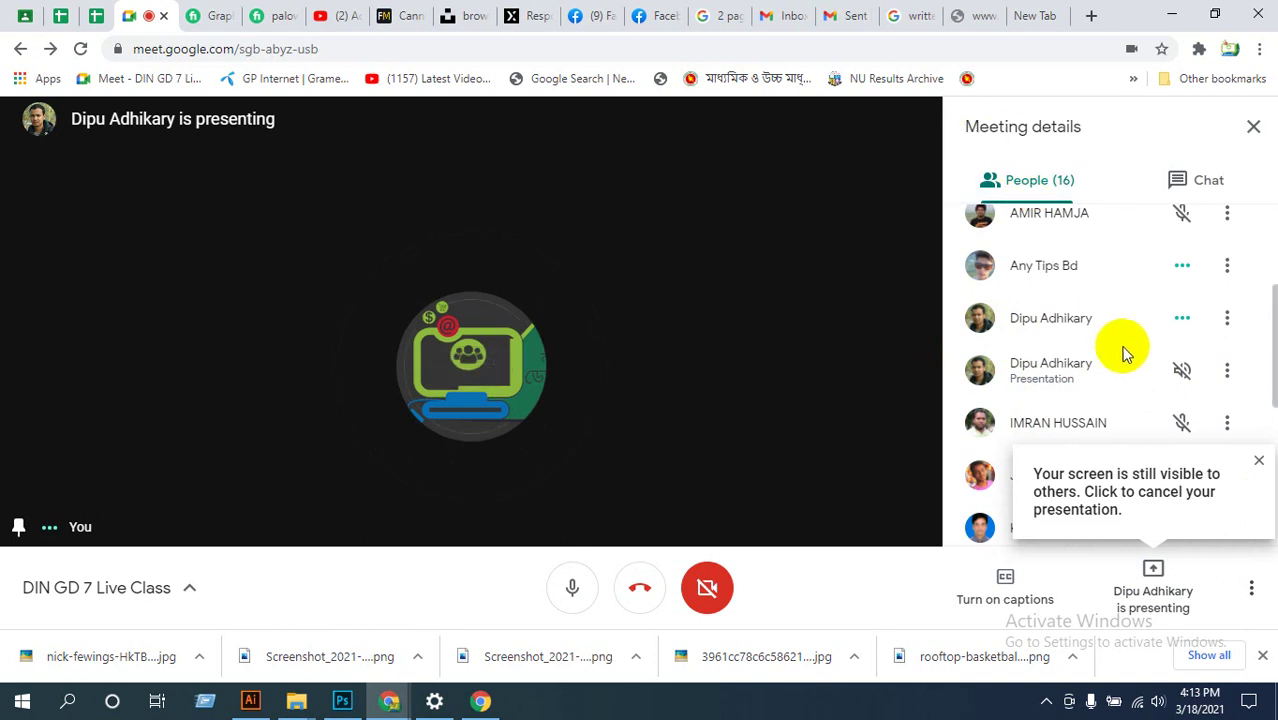
pyautogui.scroll(3, 1121, 346)
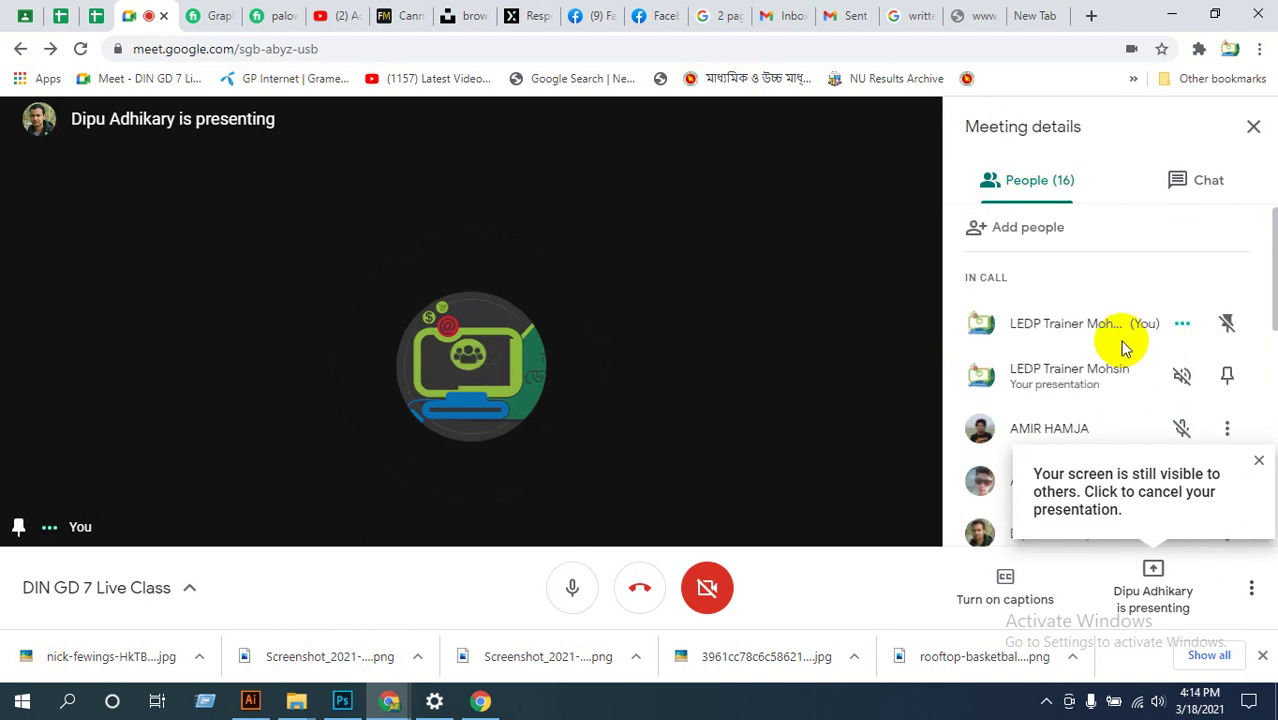
pyautogui.click(1224, 330)
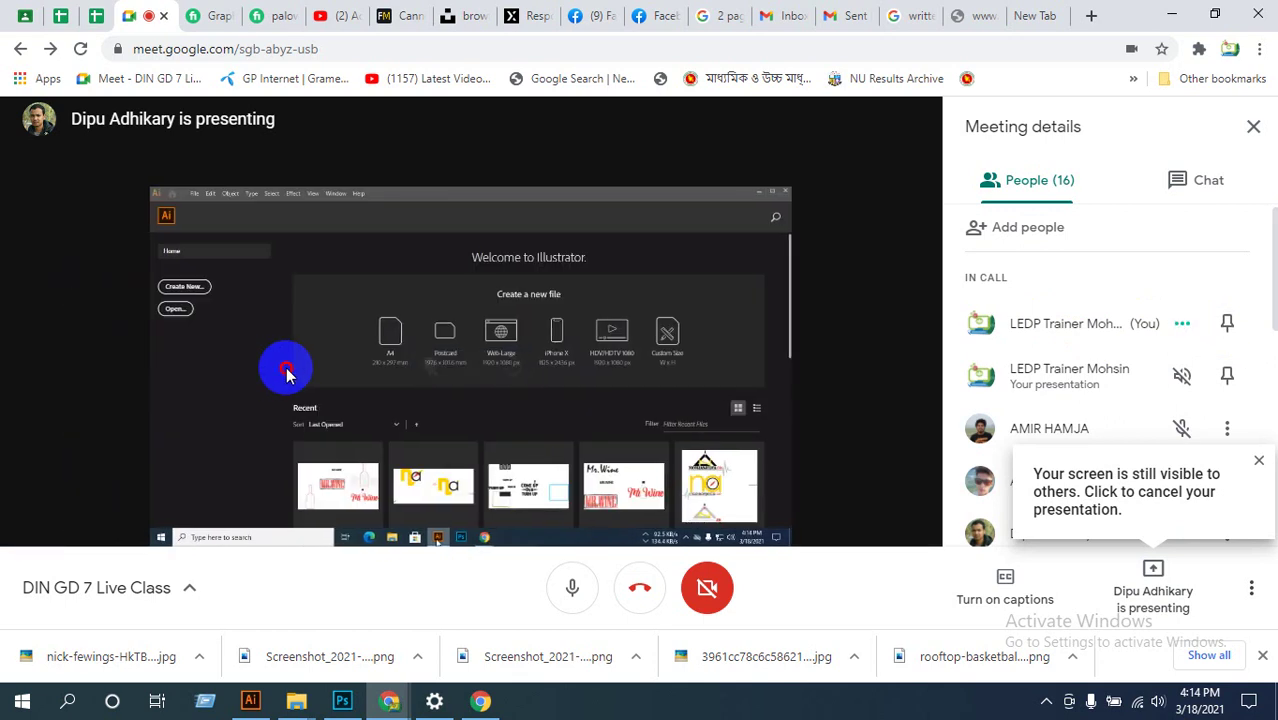
pyautogui.doubleClick(285, 368)
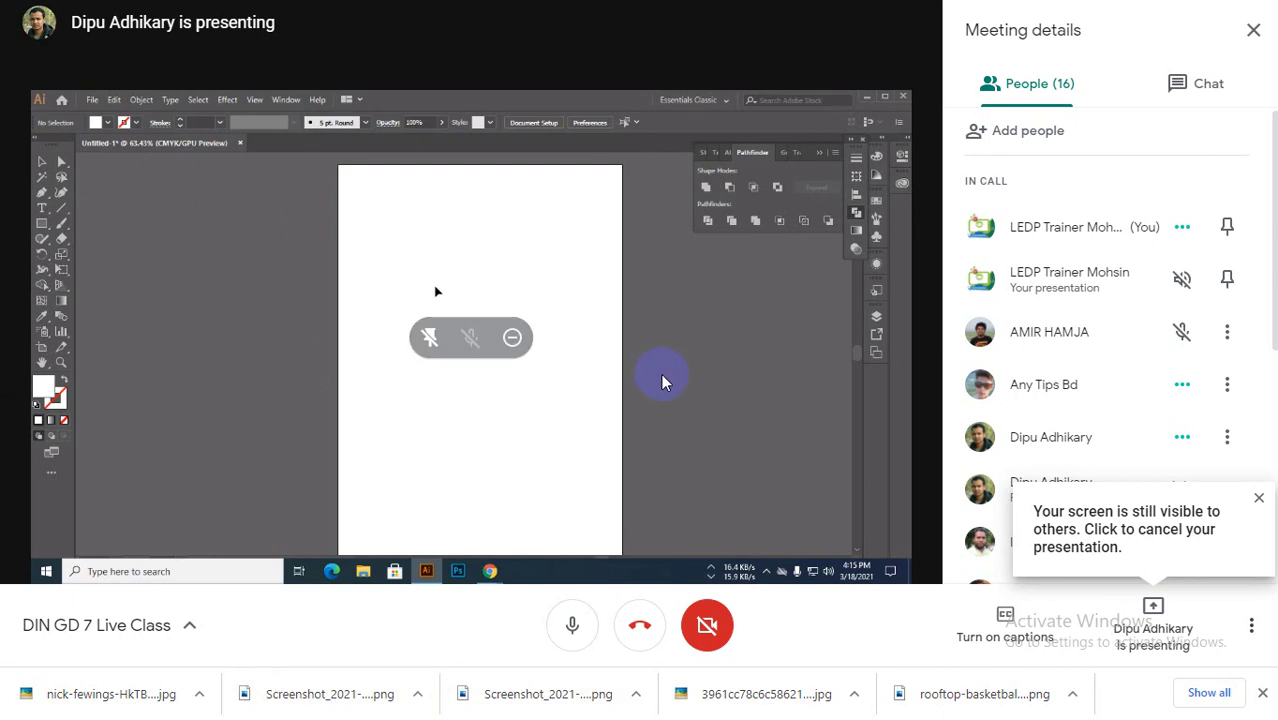
pyautogui.press('F11')
# Step: Switch to Illustrator and constrain the width and height proportions of the brochure's upper dark blue diamond
pyautogui.click(247, 702)
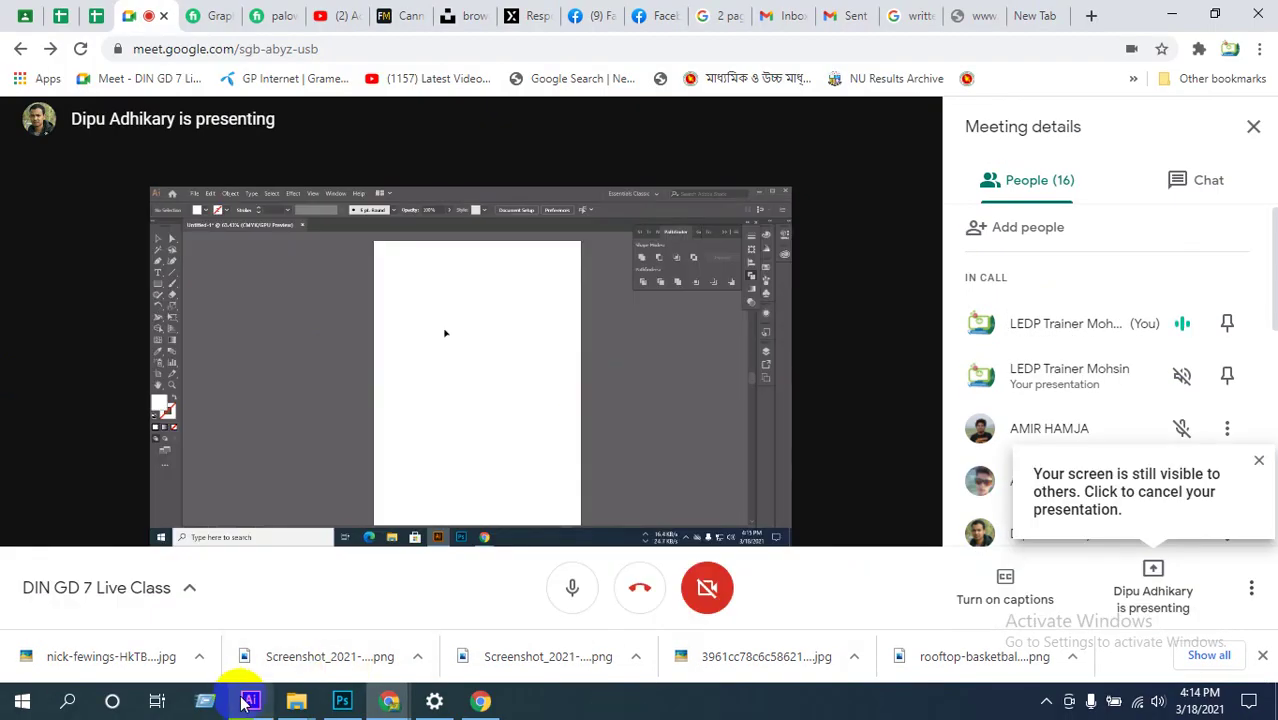
pyautogui.click(676, 316)
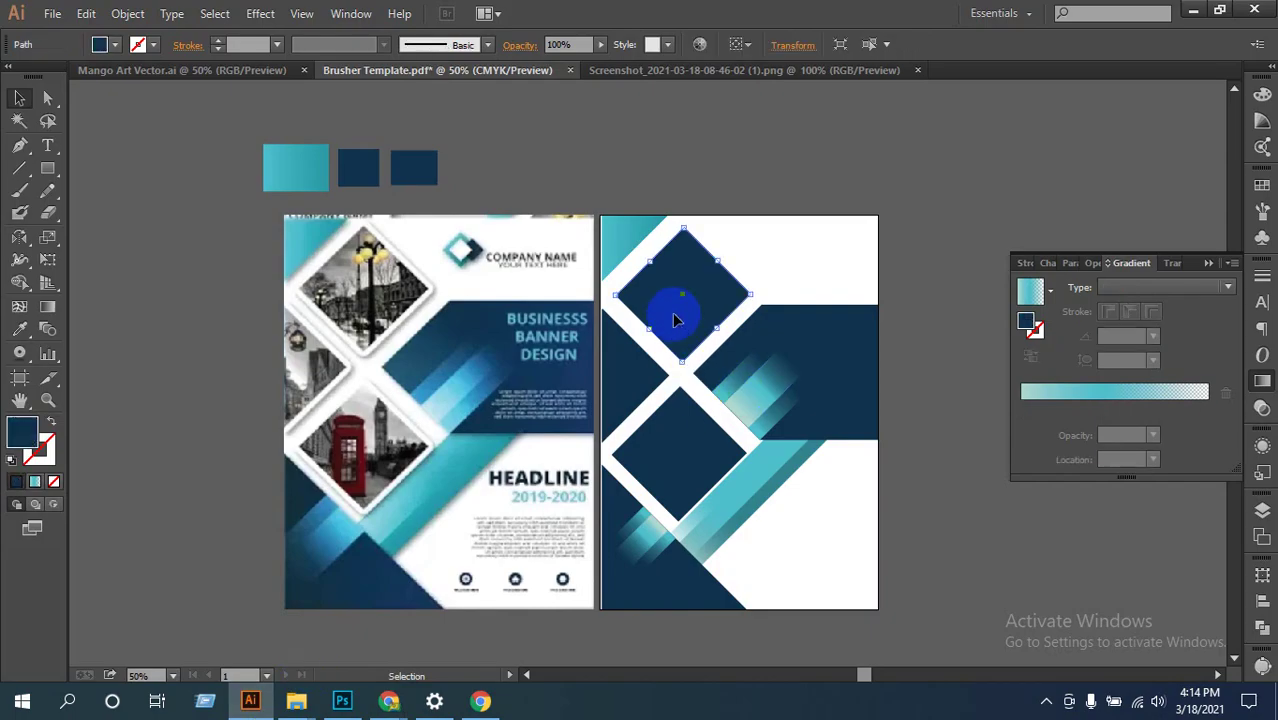
pyautogui.click(1260, 576)
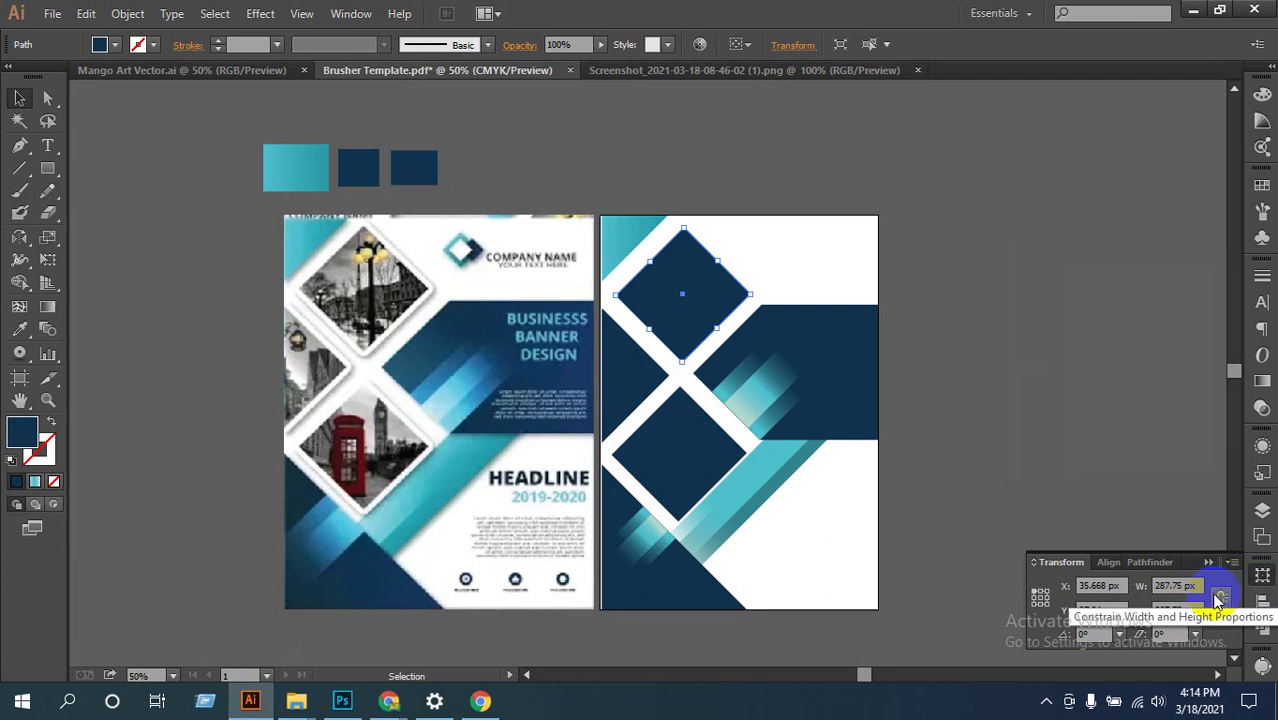
pyautogui.click(1219, 598)
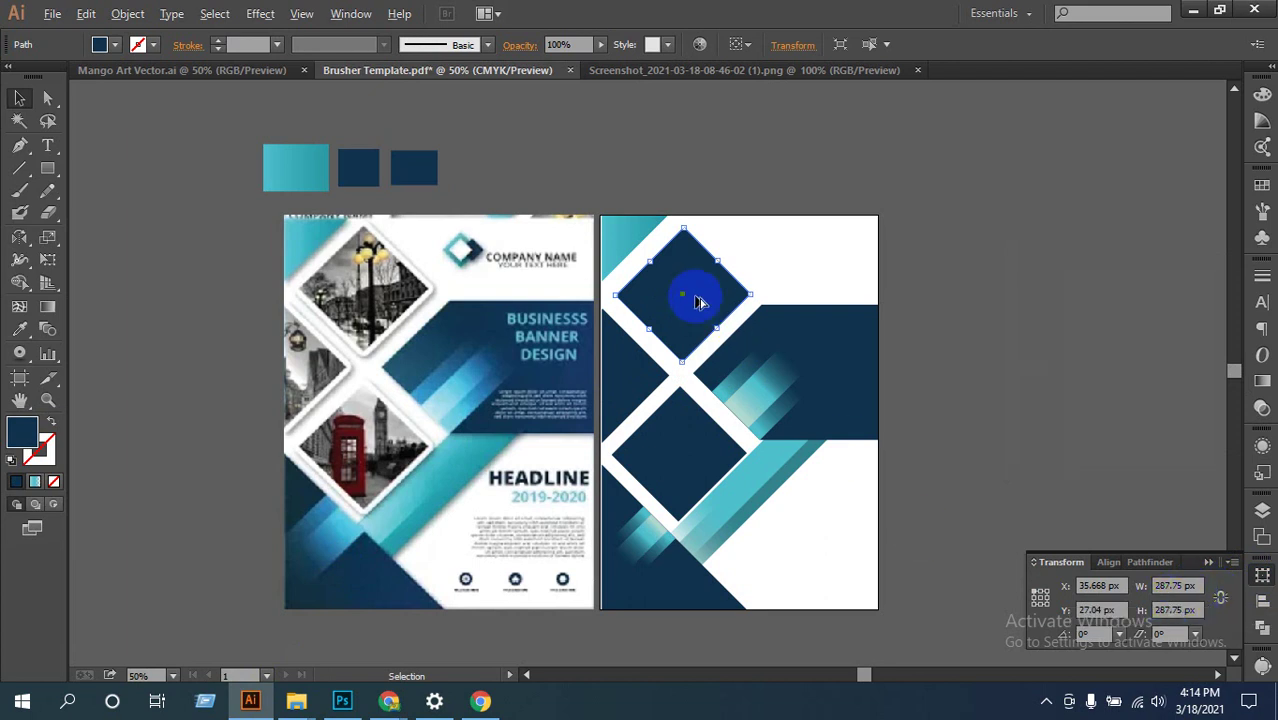
# Step: Copy the upper diamond to the empty area beside the artboard and rotate it into an upright square about 206 × 201 px
pyautogui.moveTo(700, 303); pyautogui.dragTo(1043, 270)
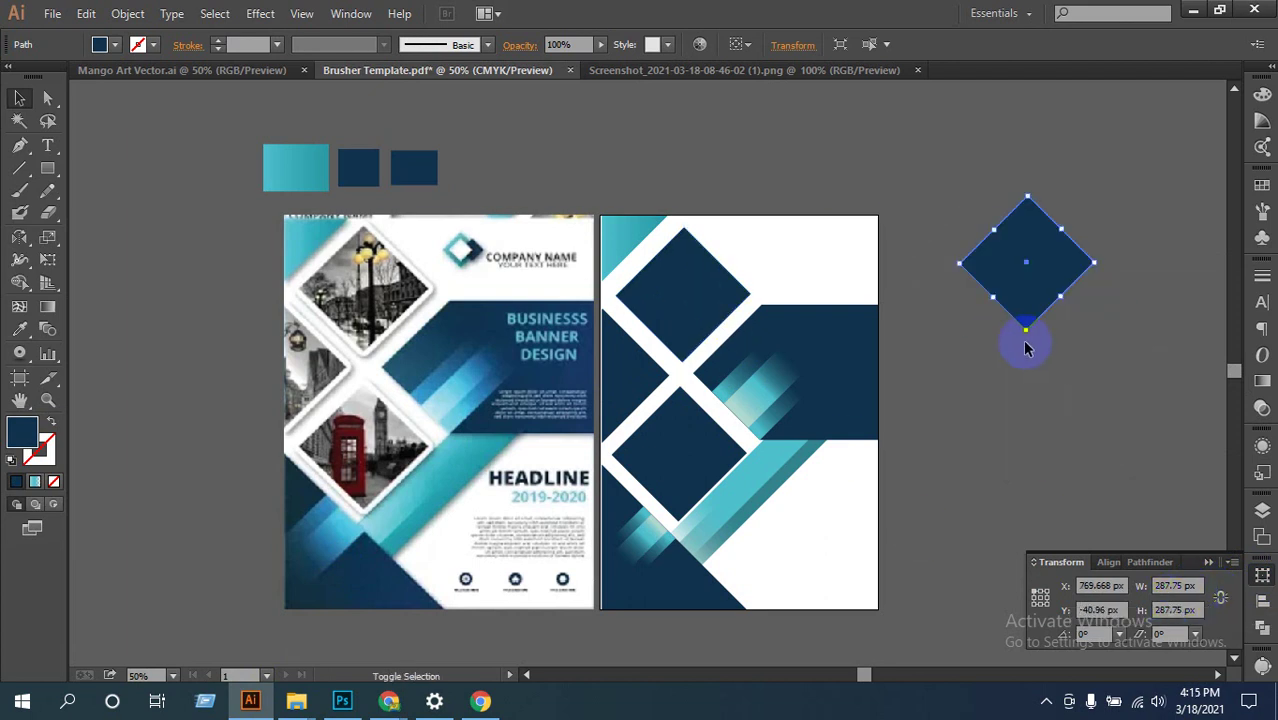
pyautogui.moveTo(1027, 347); pyautogui.dragTo(966, 322)
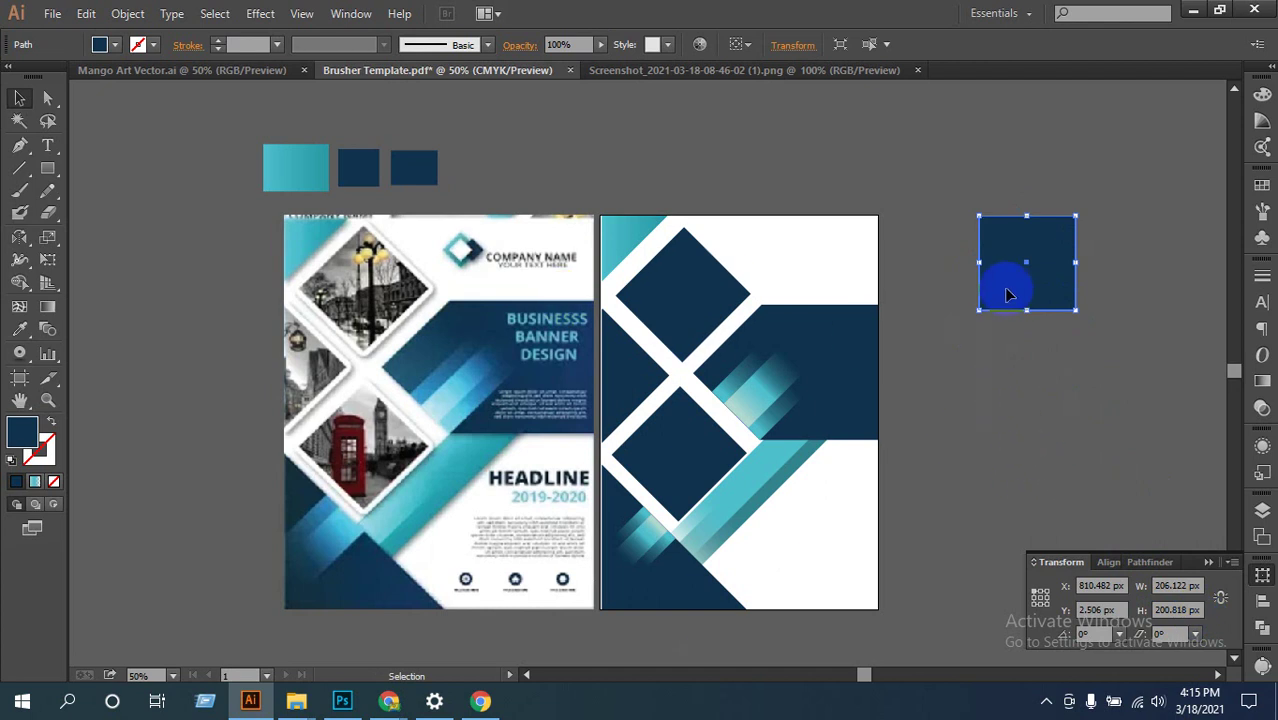
pyautogui.click(1028, 364)
pyautogui.click(1004, 243)
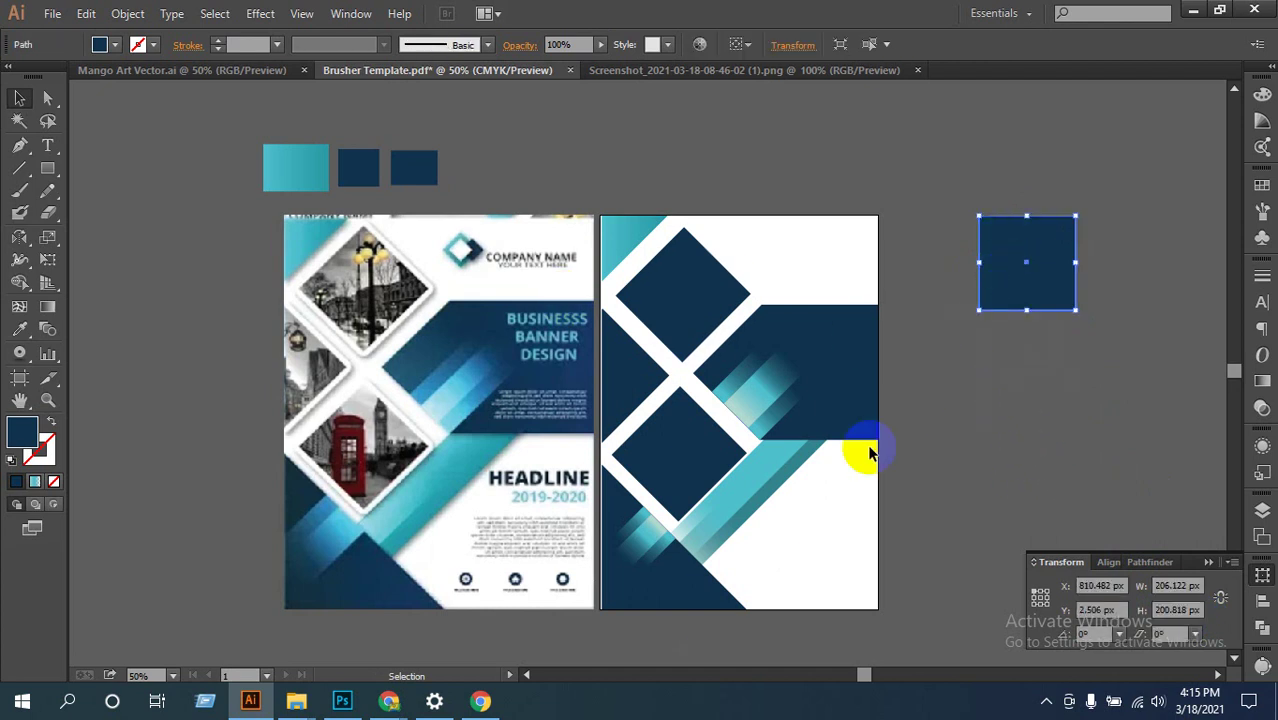
# Step: Return to Illustrator from the Meet call and duplicate the square about 231 px to its right, leaving a narrow gap
pyautogui.click(246, 704)
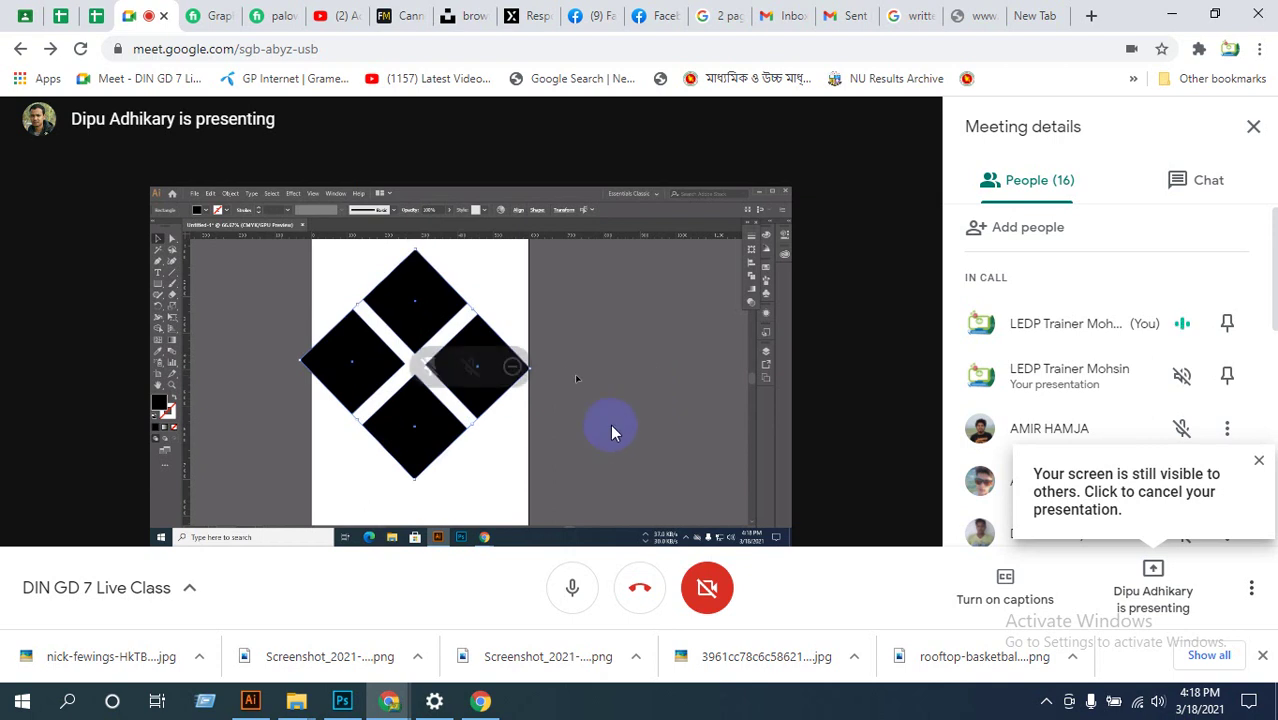
pyautogui.click(251, 700)
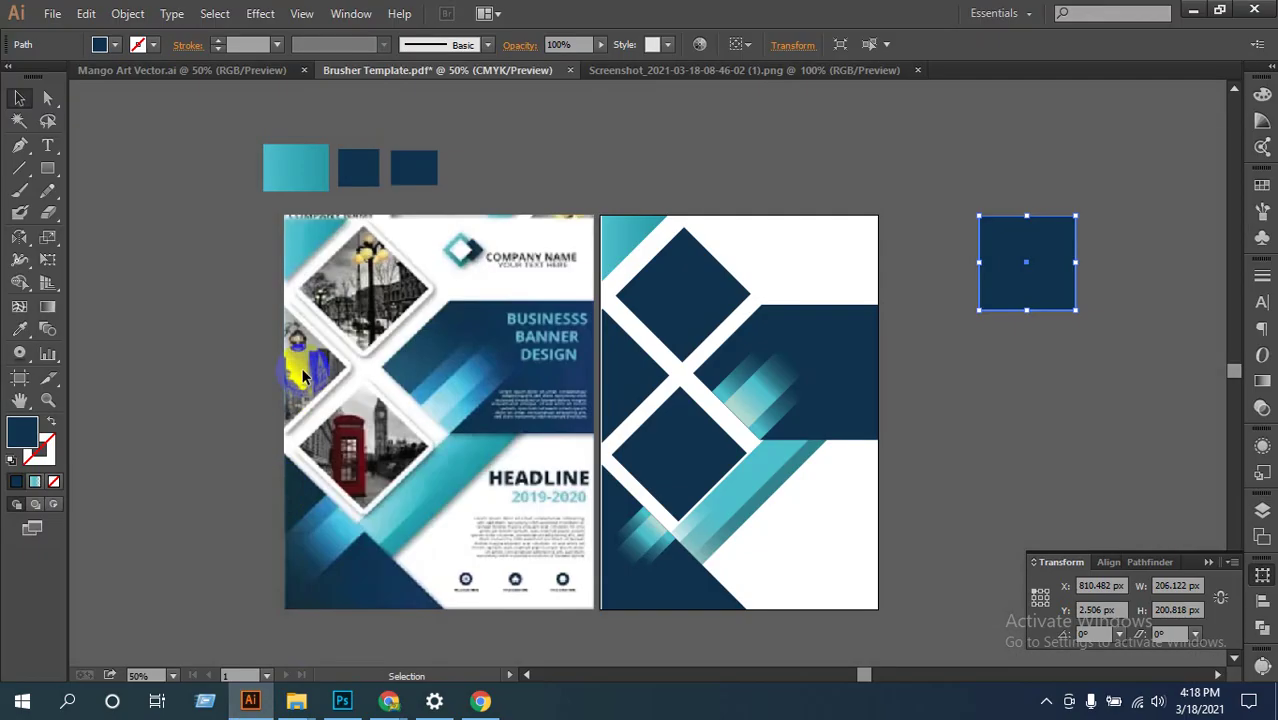
pyautogui.click(328, 178)
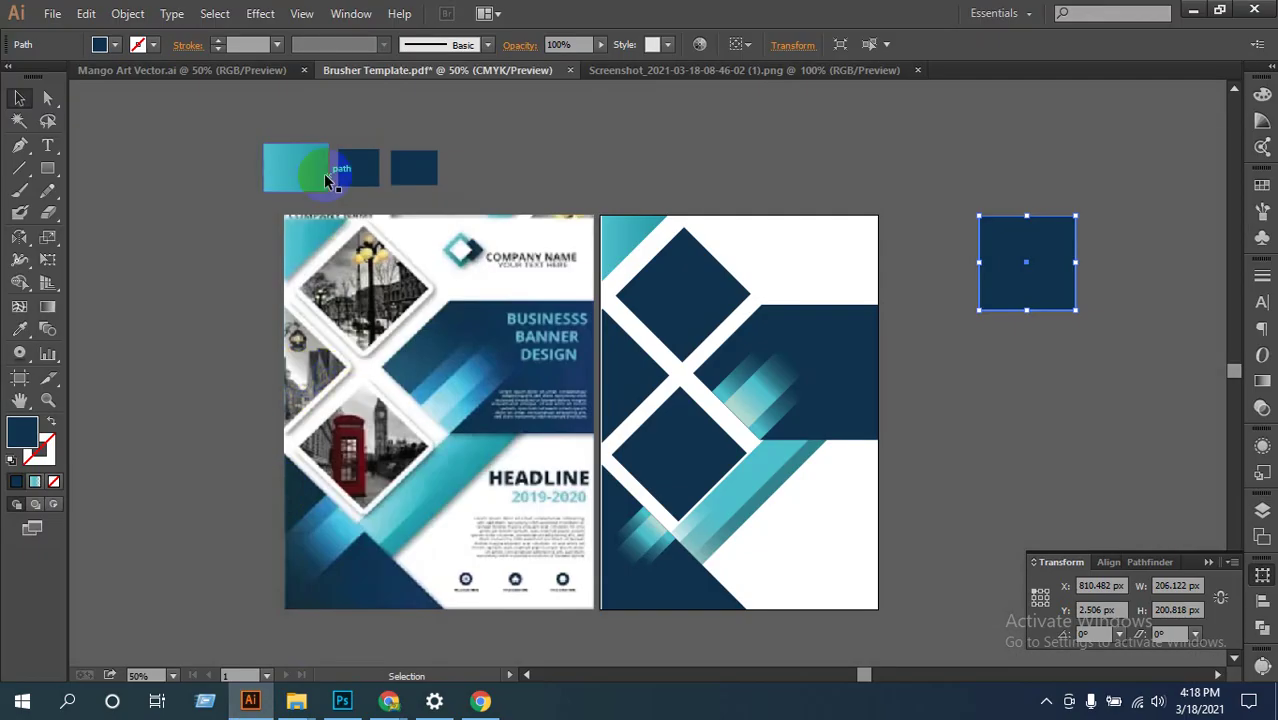
pyautogui.keyDown('ctrl'); pyautogui.click(699, 522); pyautogui.keyUp('ctrl')
pyautogui.keyDown('ctrl'); pyautogui.click(702, 362); pyautogui.keyUp('ctrl')
pyautogui.moveTo(635, 297); pyautogui.dragTo(392, 530)
pyautogui.moveTo(566, 536); pyautogui.dragTo(531, 557)
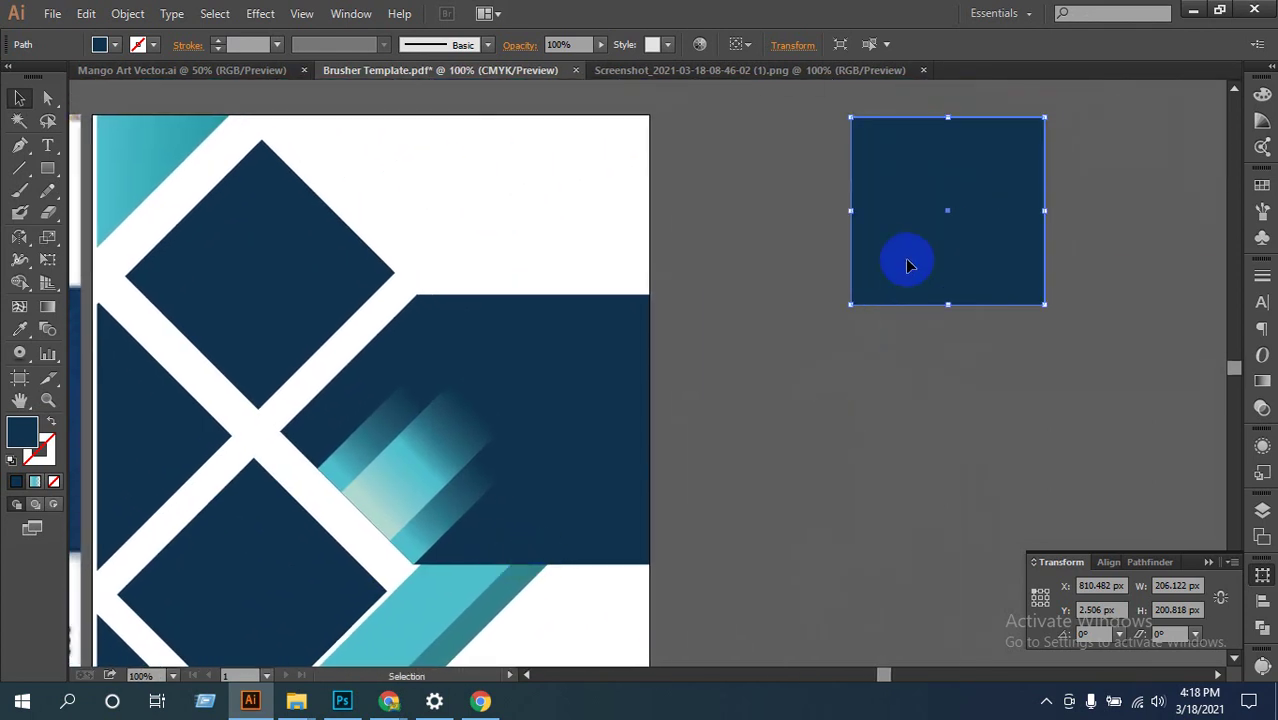
pyautogui.moveTo(998, 265); pyautogui.dragTo(696, 345)
pyautogui.moveTo(698, 288); pyautogui.dragTo(916, 289)
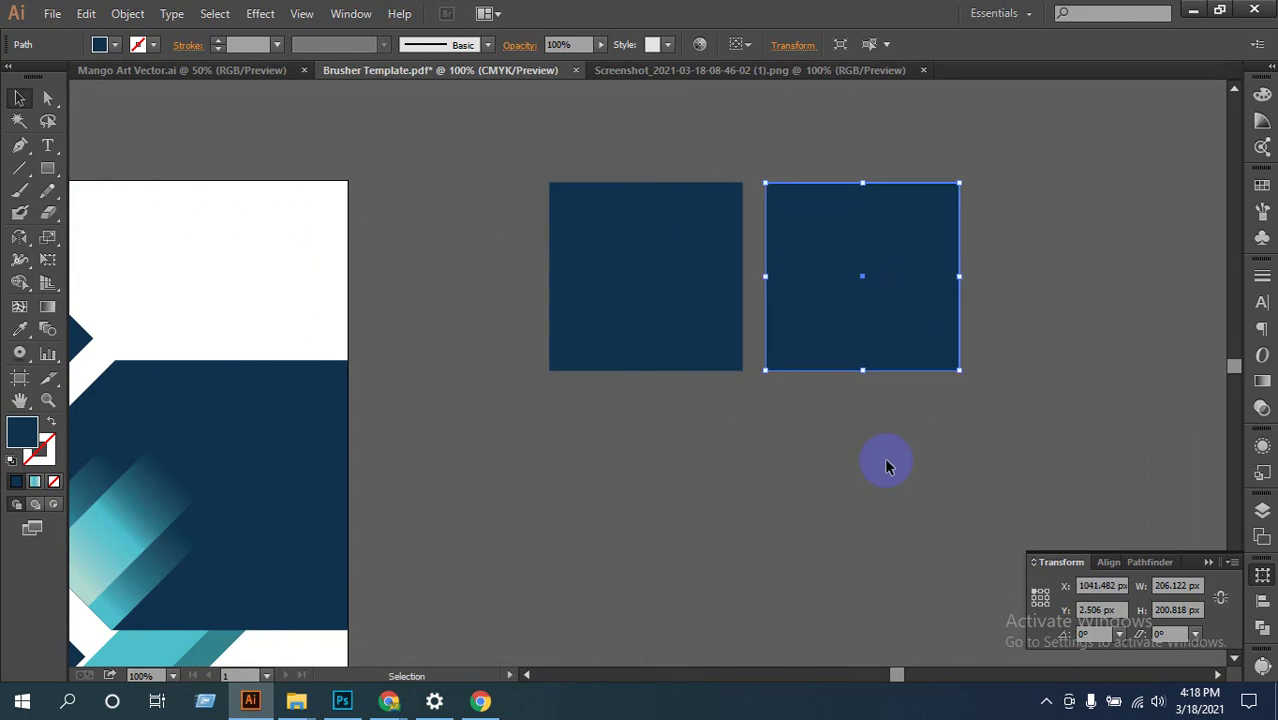
# Step: Copy both squares about 218 px straight down to form a two-by-two grid
pyautogui.moveTo(893, 428); pyautogui.dragTo(672, 288)
pyautogui.moveTo(802, 266); pyautogui.dragTo(804, 481)
pyautogui.hotkey('ctrl', '-')
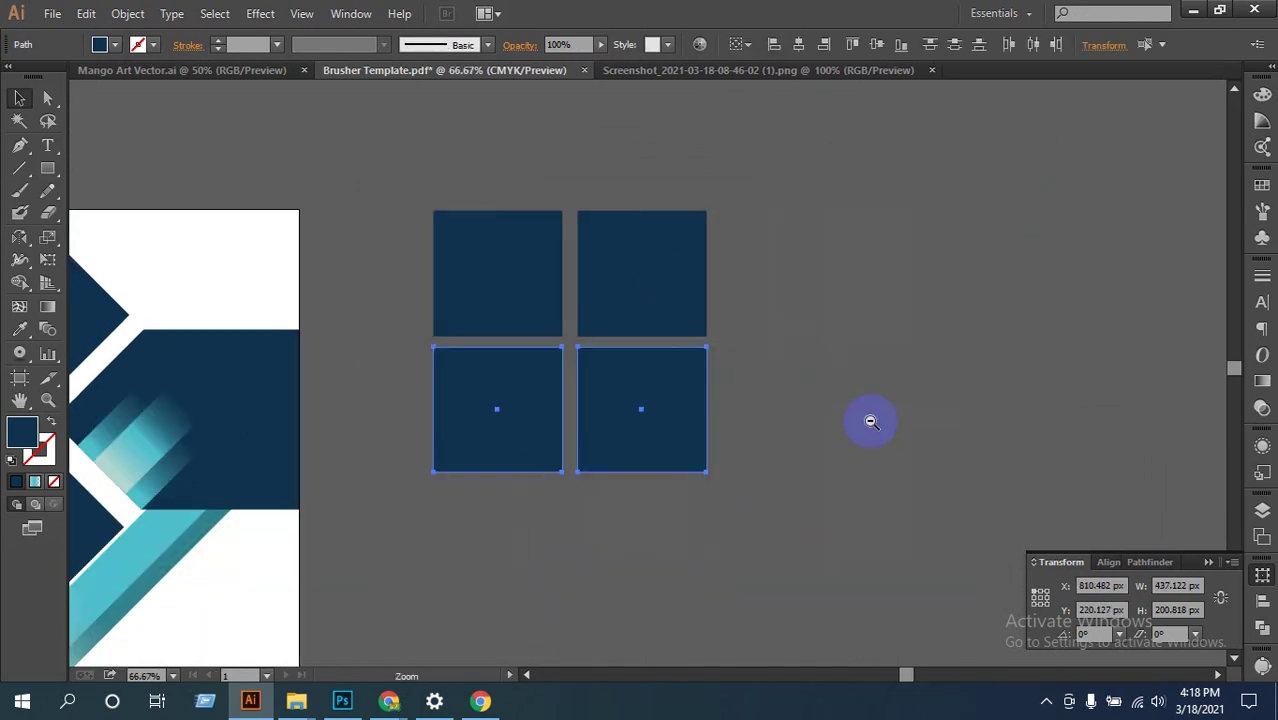
# Step: Rotate all four squares together into a diamond-shaped arrangement beside the artboard and deselect them
pyautogui.hotkey('ctrl', 'a')
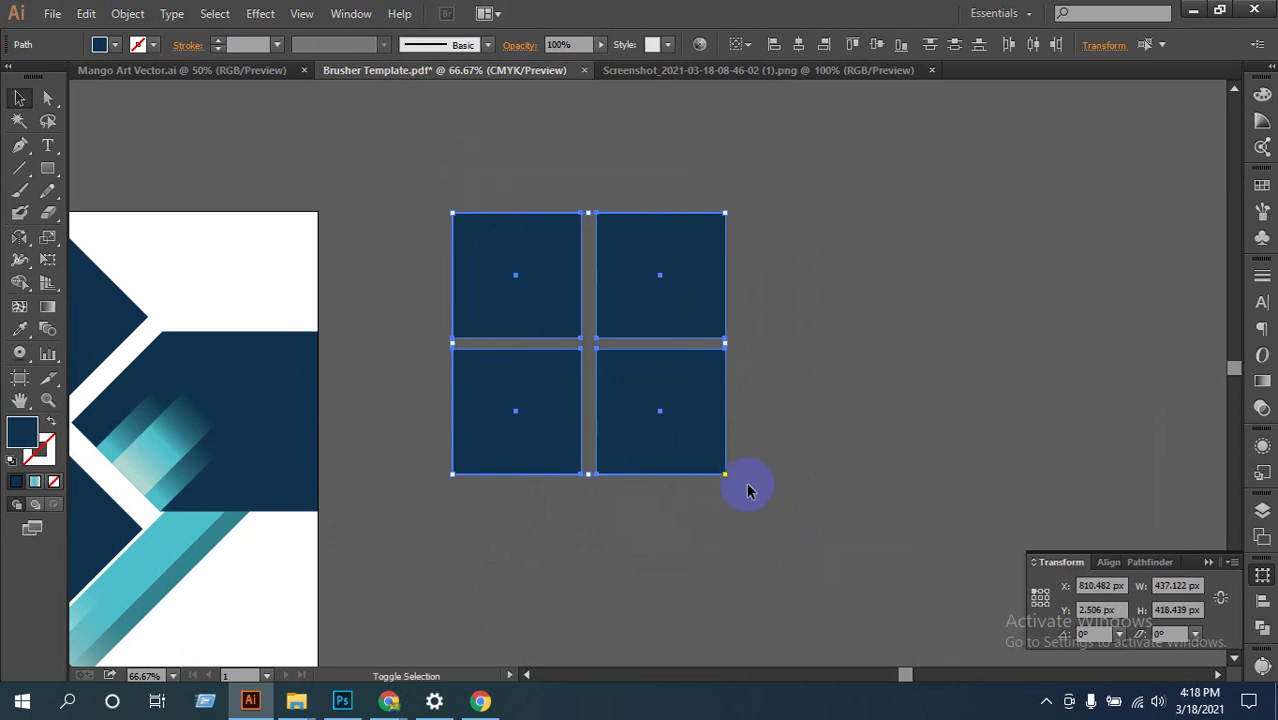
pyautogui.moveTo(729, 483); pyautogui.dragTo(911, 518)
pyautogui.click(885, 432)
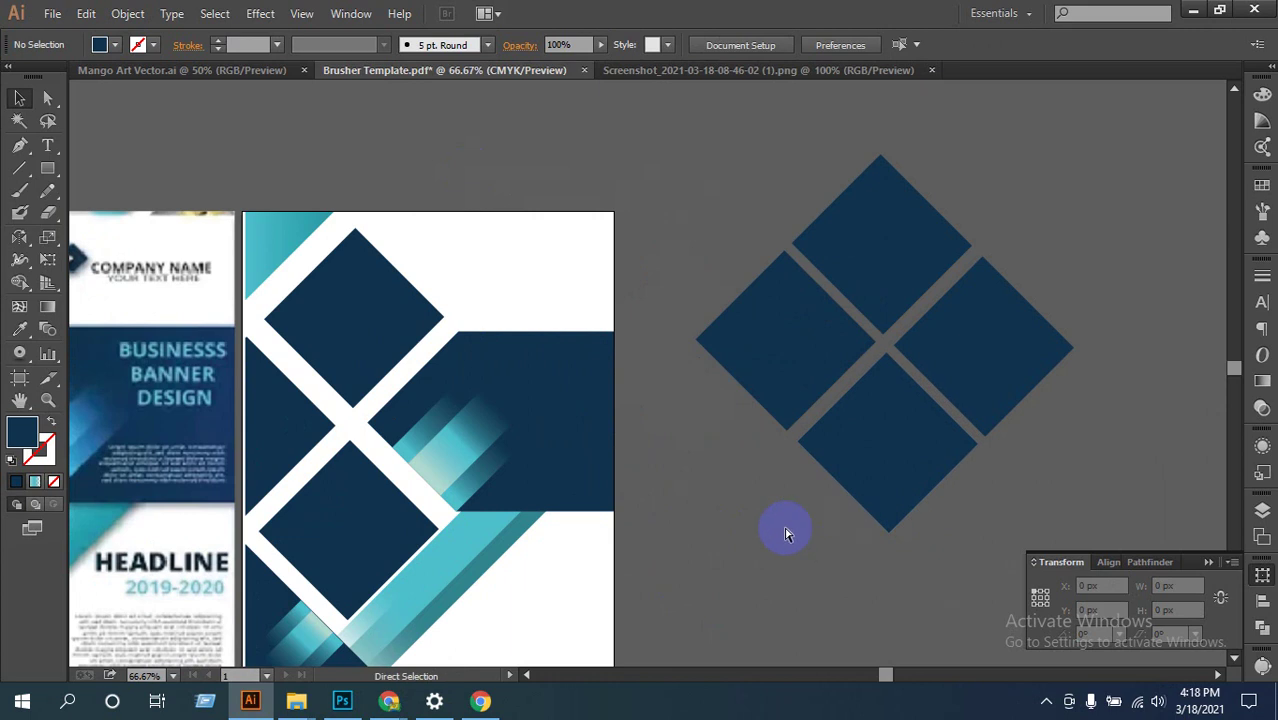
pyautogui.hotkey('ctrl', '-')
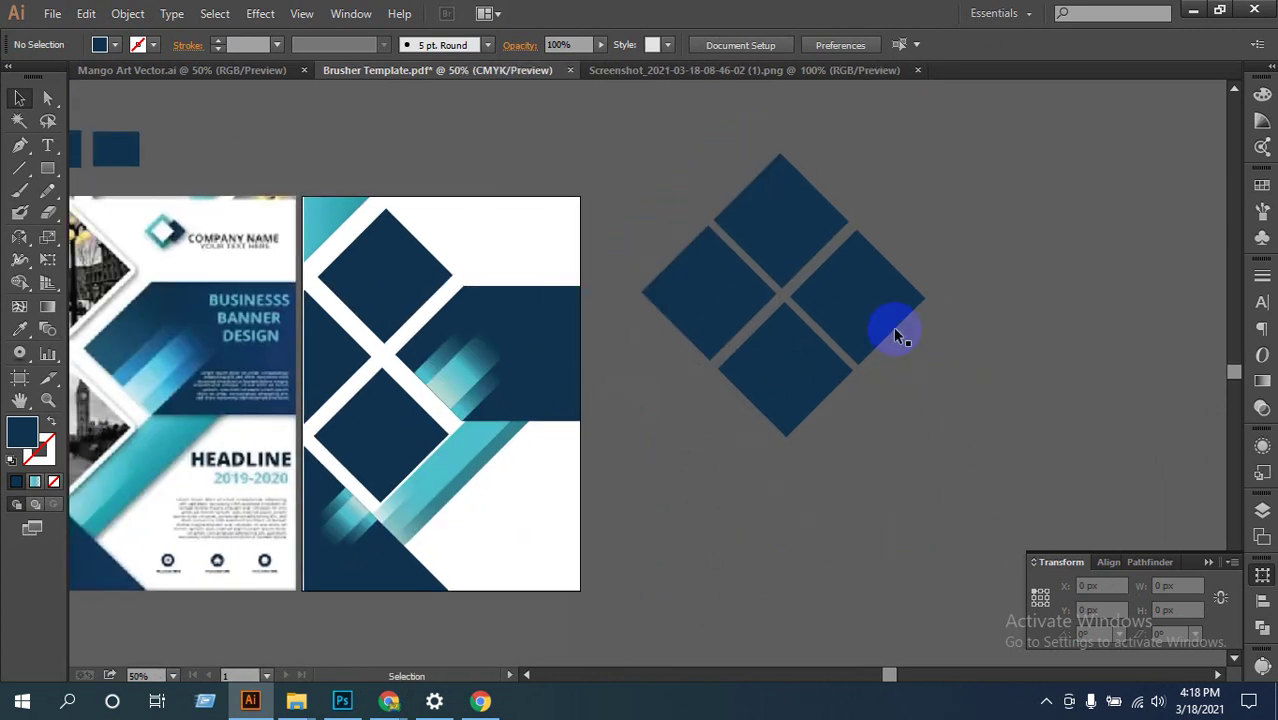
pyautogui.moveTo(702, 120); pyautogui.dragTo(998, 379)
pyautogui.click(998, 379)
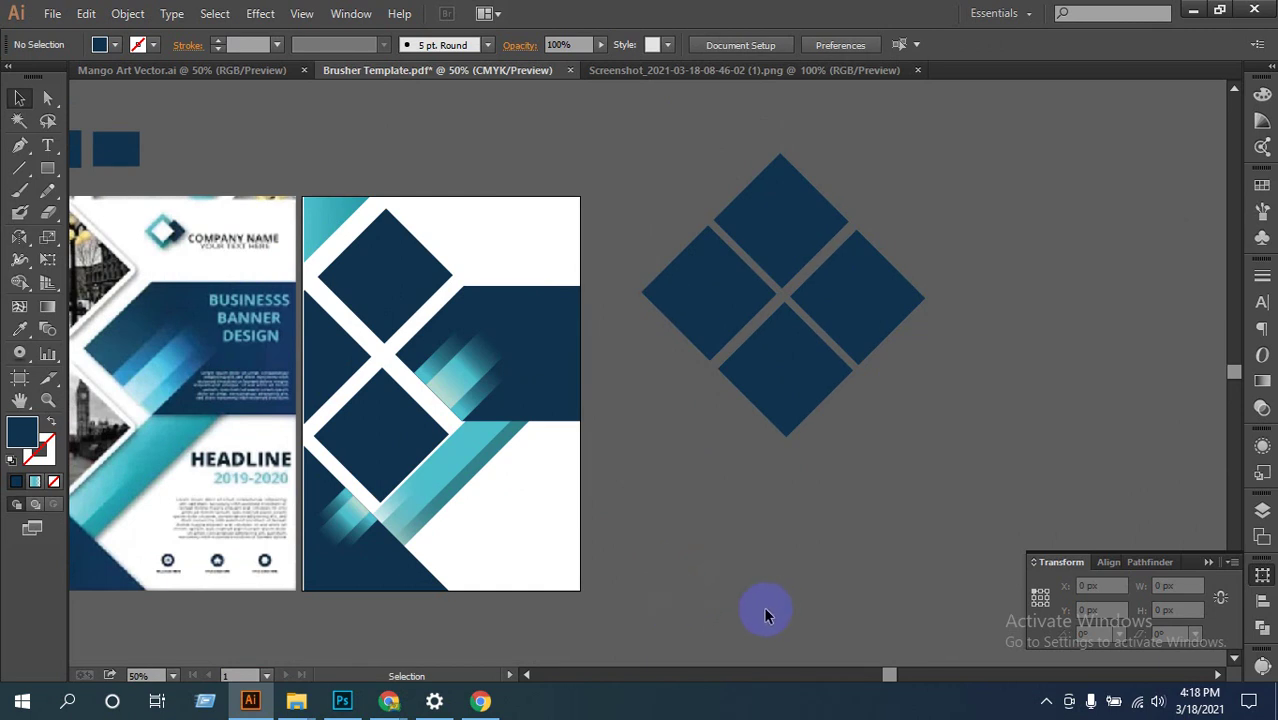
# Step: Switch from Illustrator to the Meet call and enlarge the participant's shared screen to watch their four-diamond arrangement
pyautogui.click(258, 701)
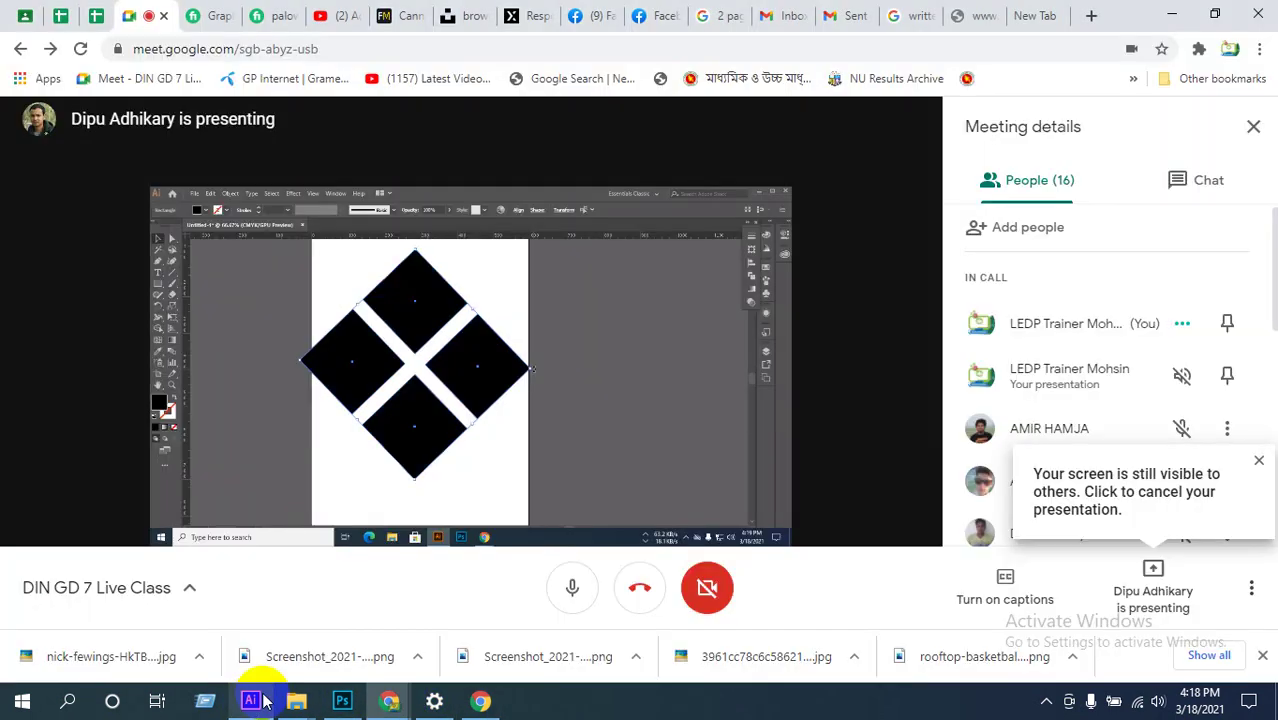
pyautogui.moveTo(604, 390)
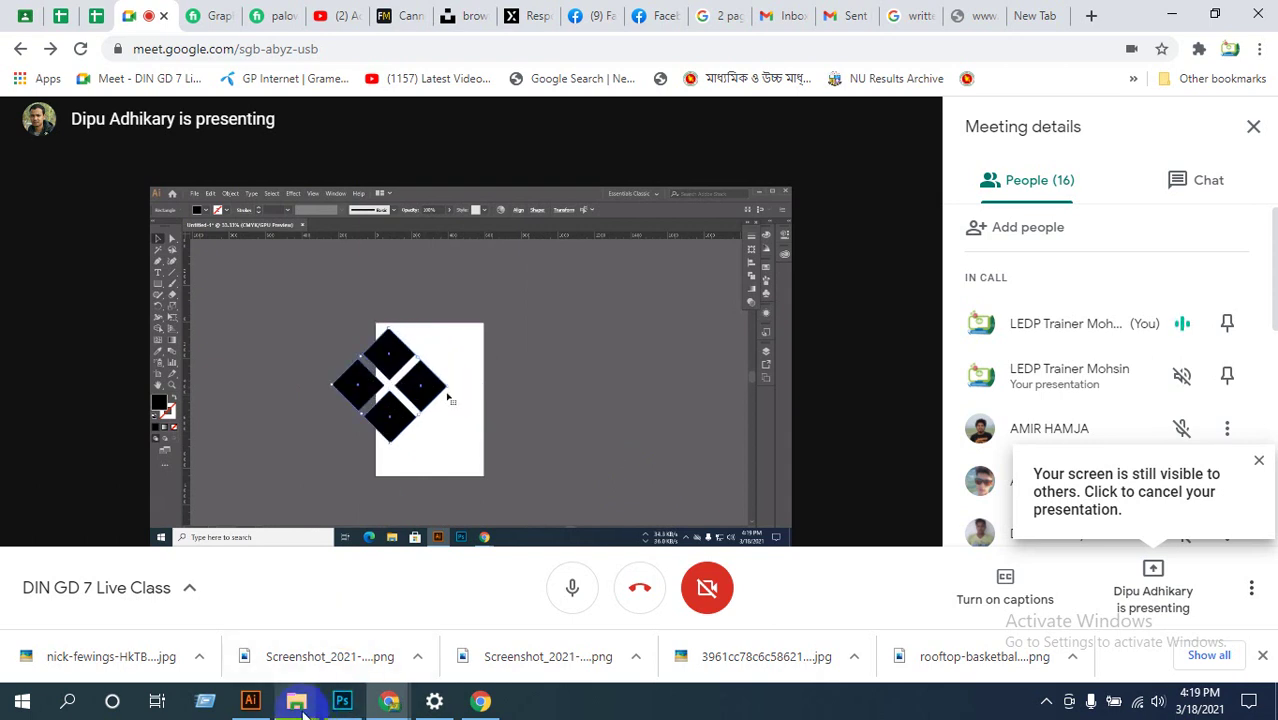
pyautogui.click(251, 701)
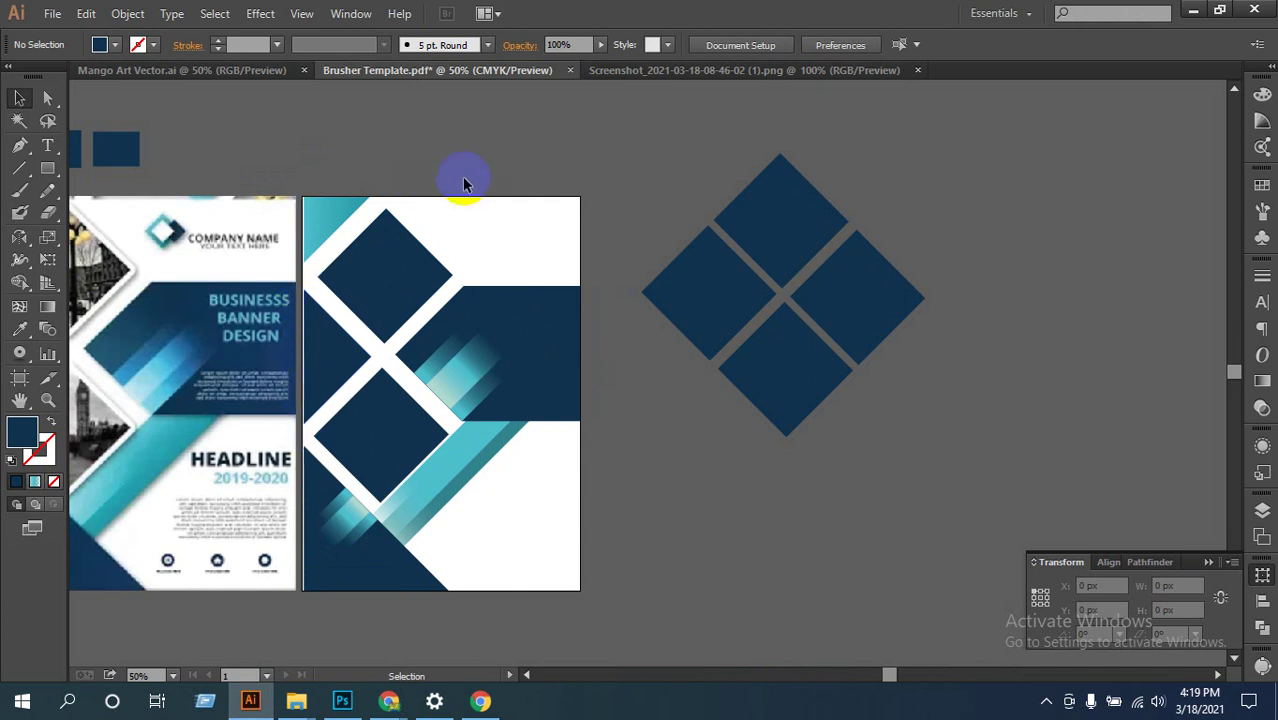
pyautogui.click(251, 701)
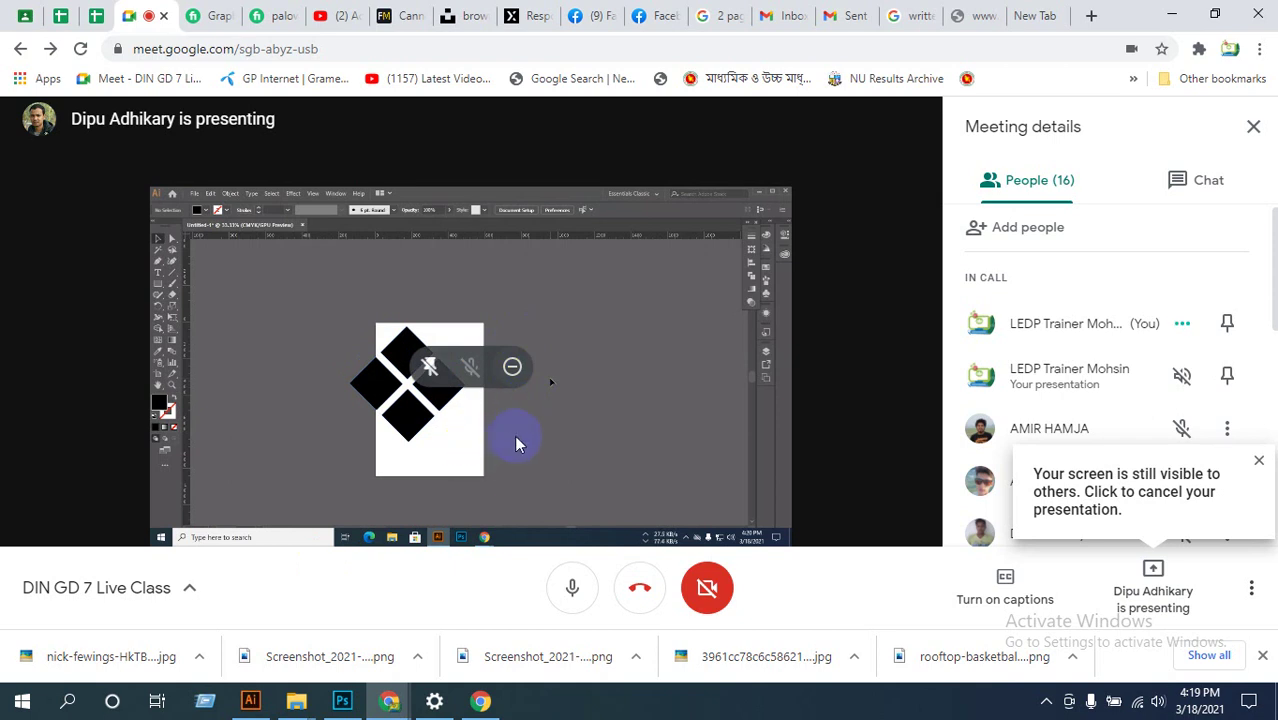
pyautogui.doubleClick(635, 359)
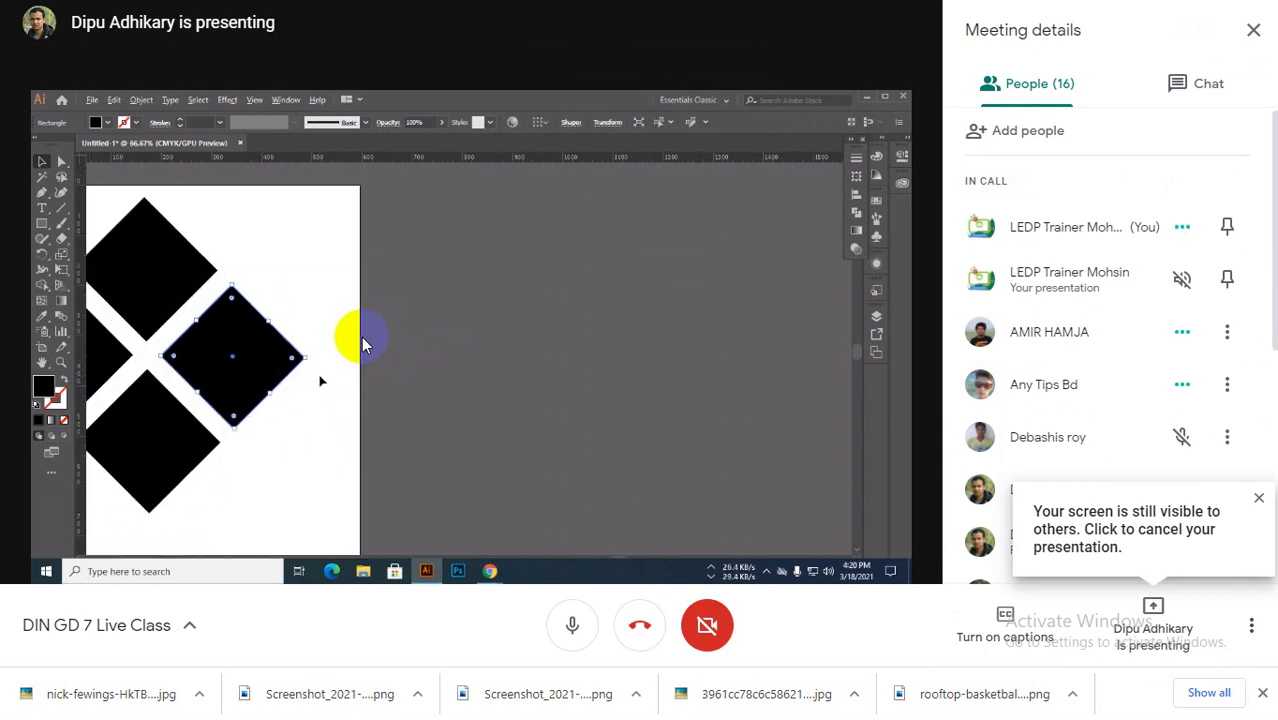
pyautogui.press('Escape')
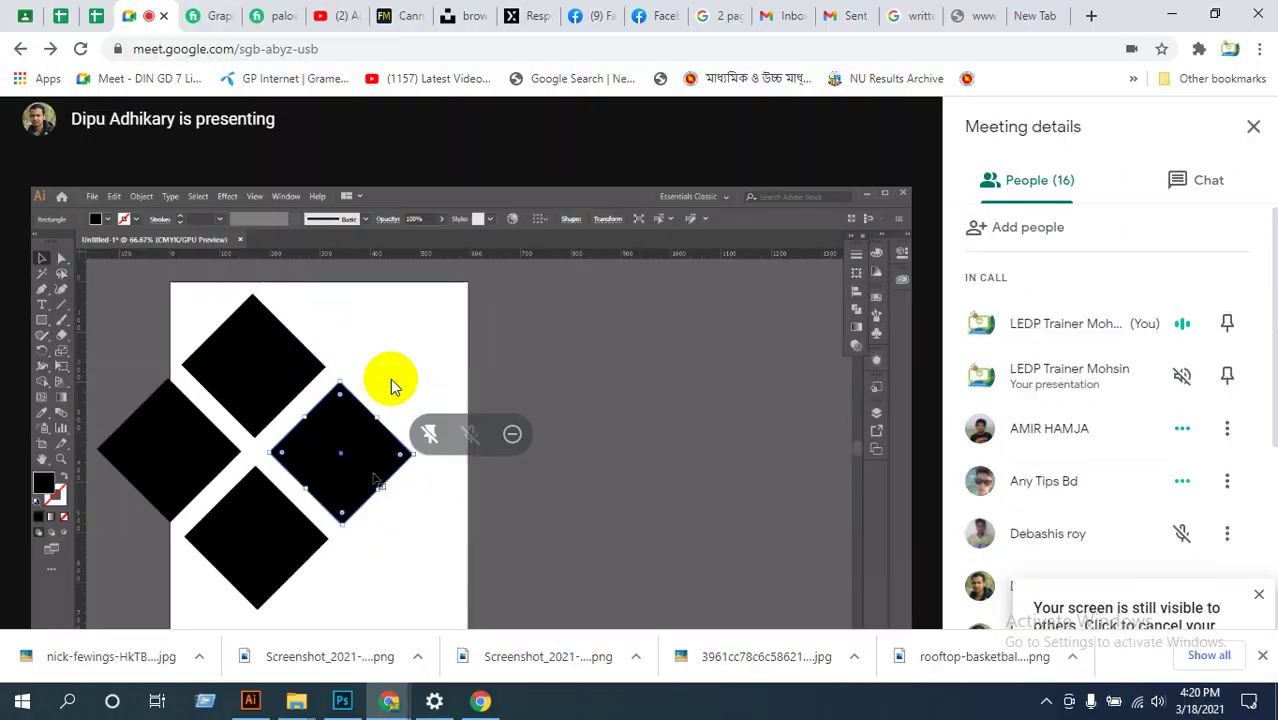
pyautogui.doubleClick(578, 388)
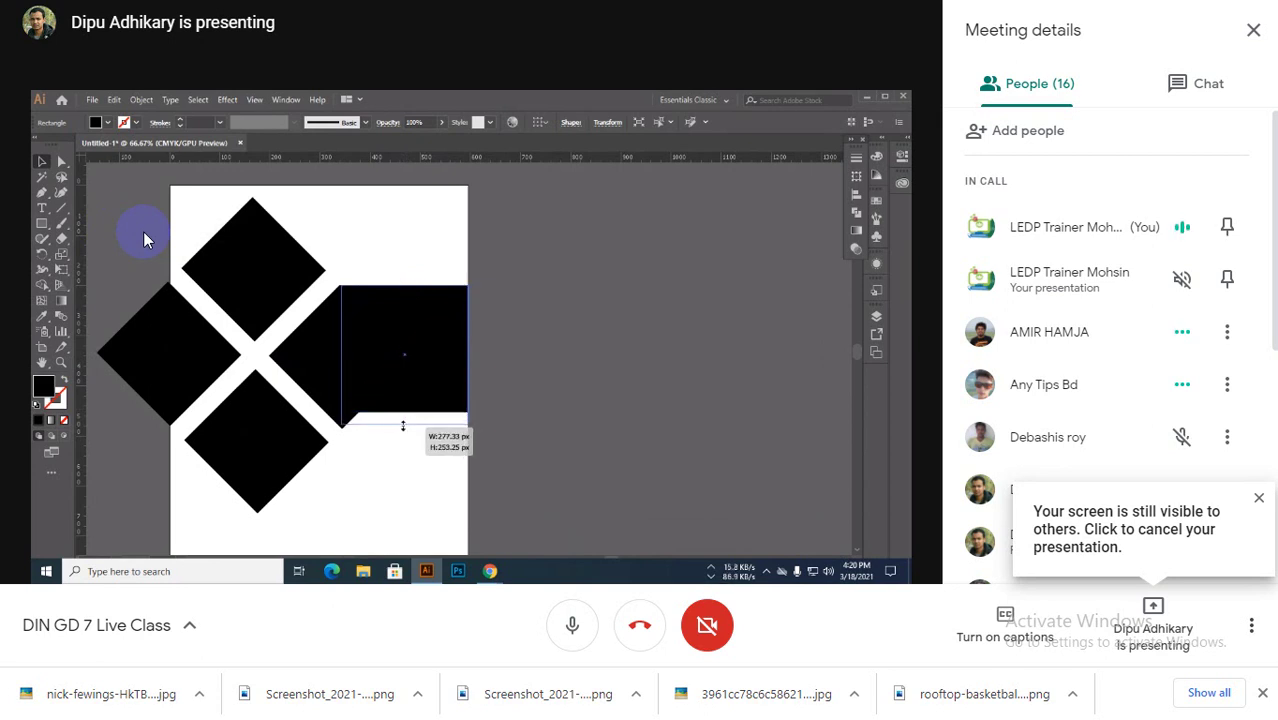
# Step: Watch the participant's shared Illustrator demo of fitting the rectangle to the right diamond's lower corner in outline view
pyautogui.moveTo(402, 428); pyautogui.dragTo(402, 428)
pyautogui.click(399, 476)
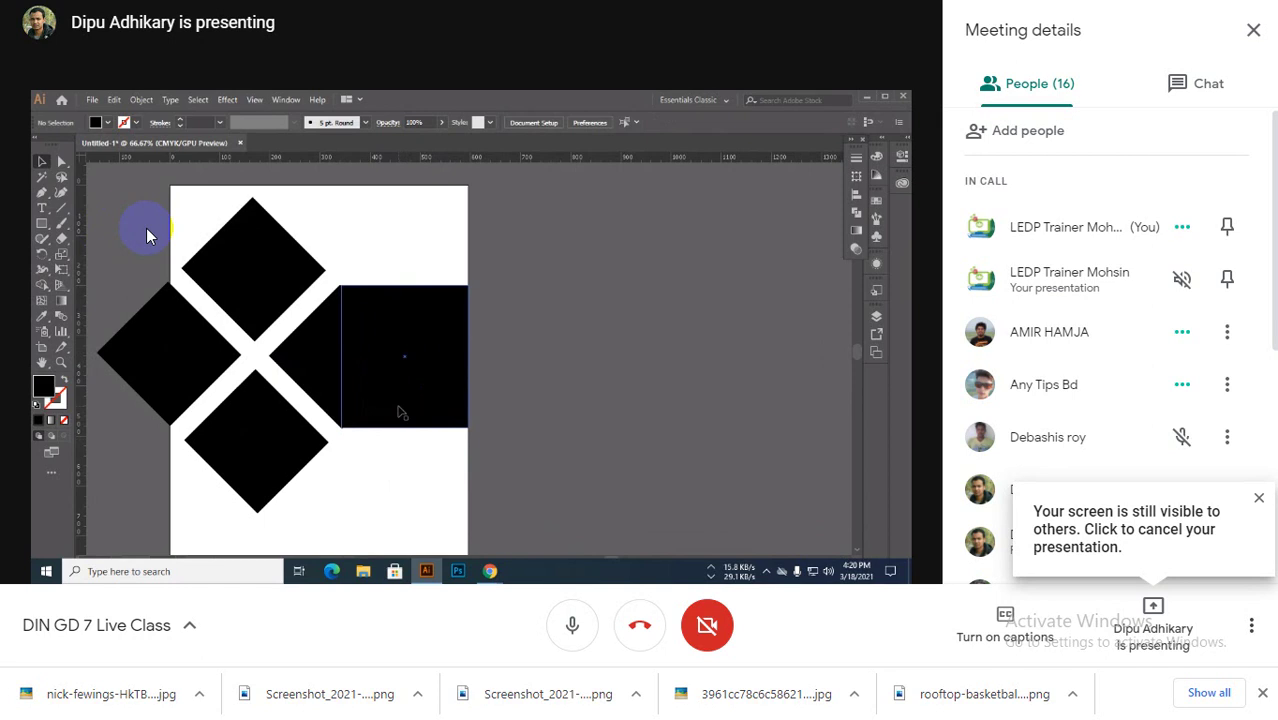
pyautogui.hotkey('ctrl', 'y')
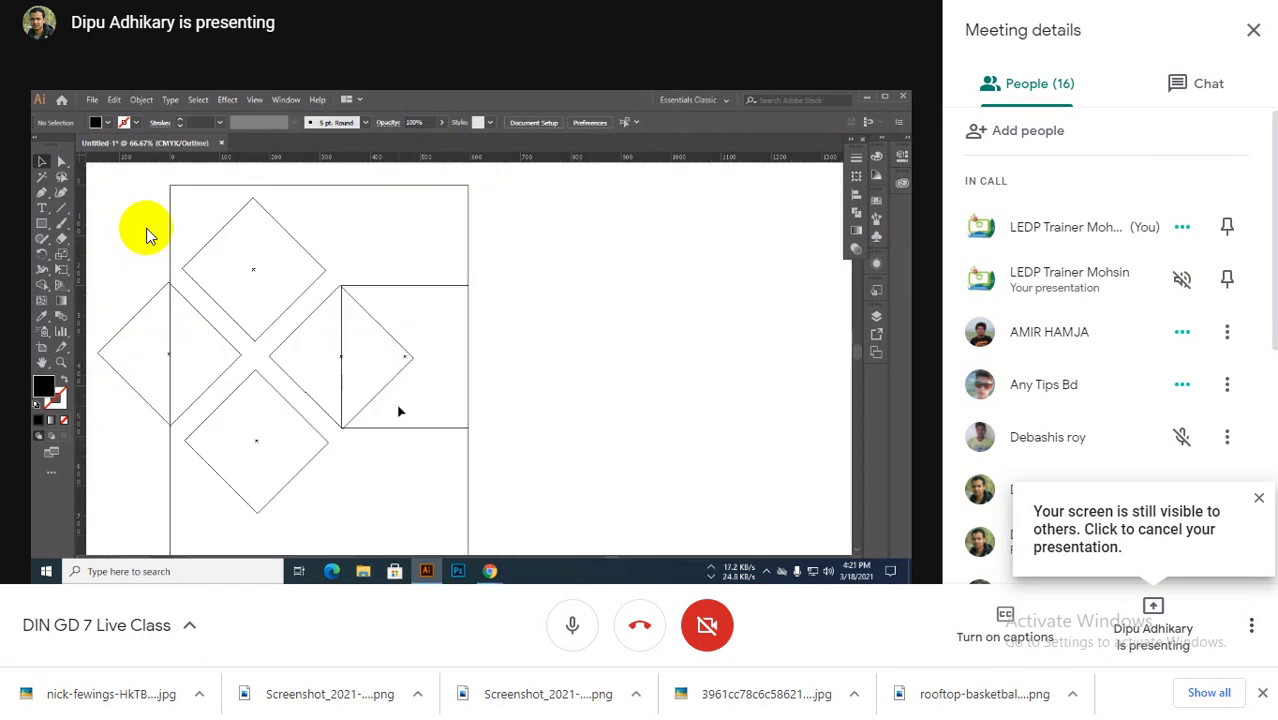
pyautogui.scroll(3, 420, 463)
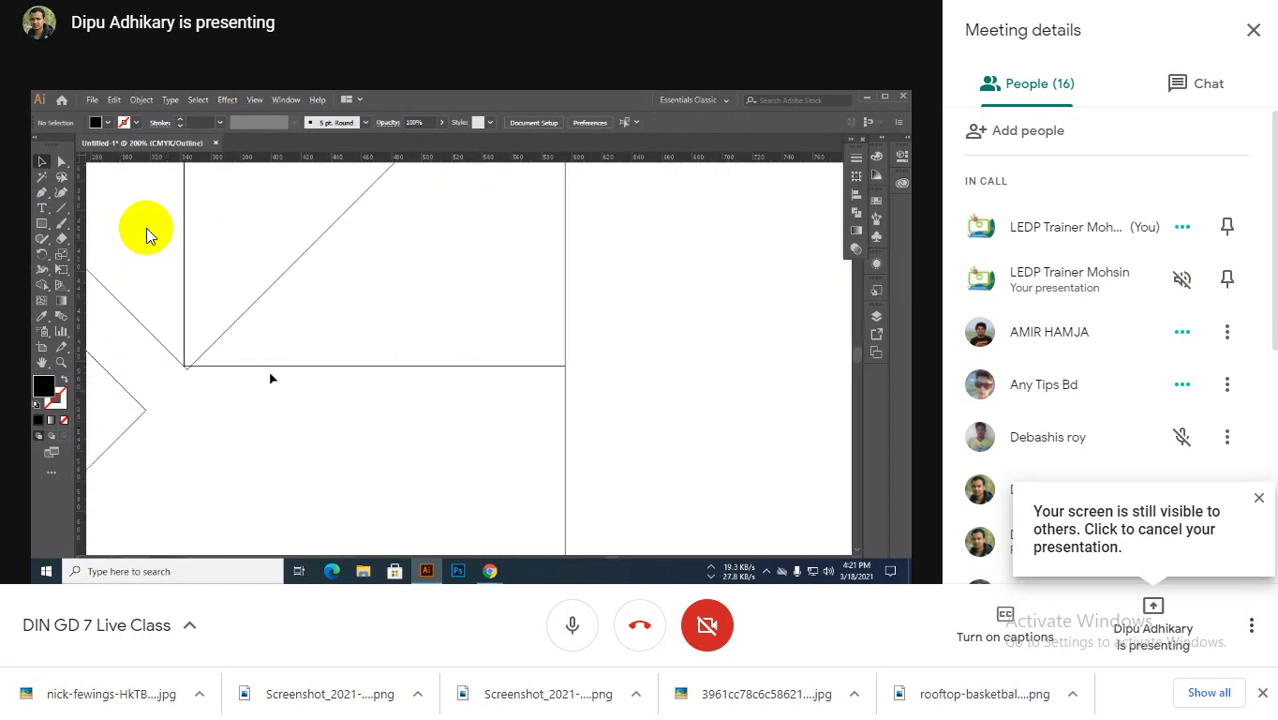
pyautogui.moveTo(252, 370); pyautogui.dragTo(250, 383)
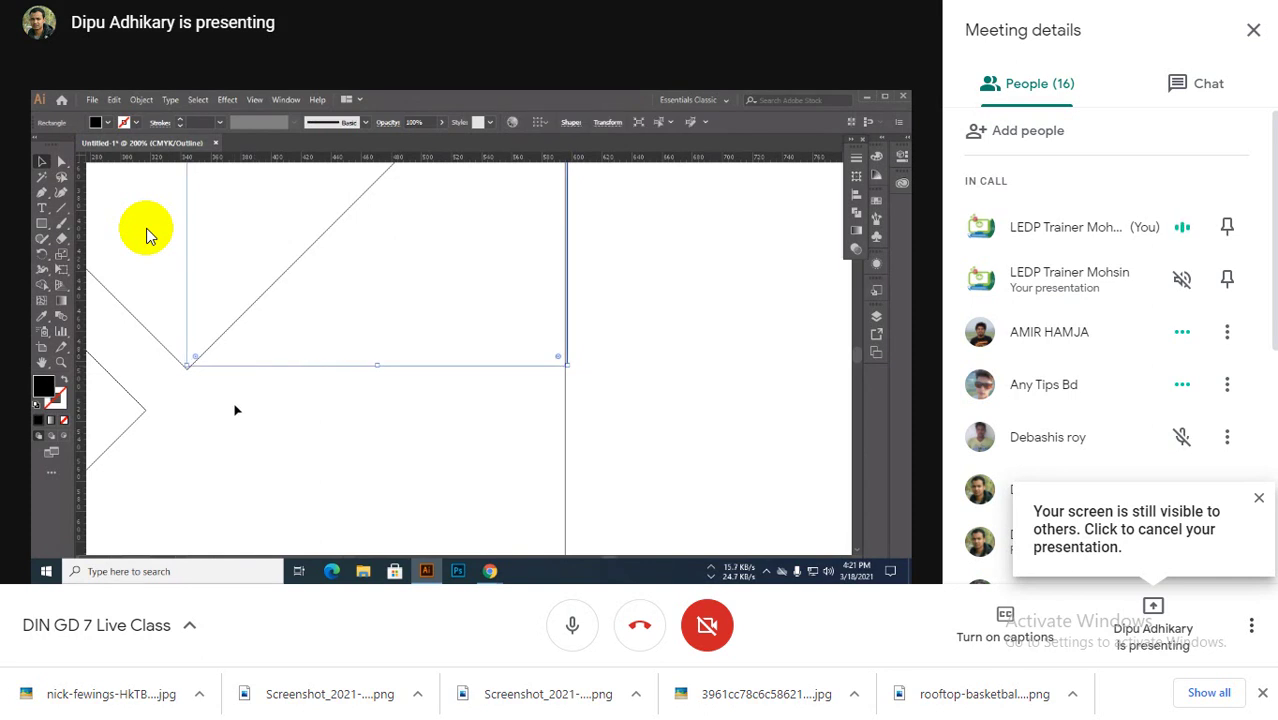
pyautogui.click(236, 410)
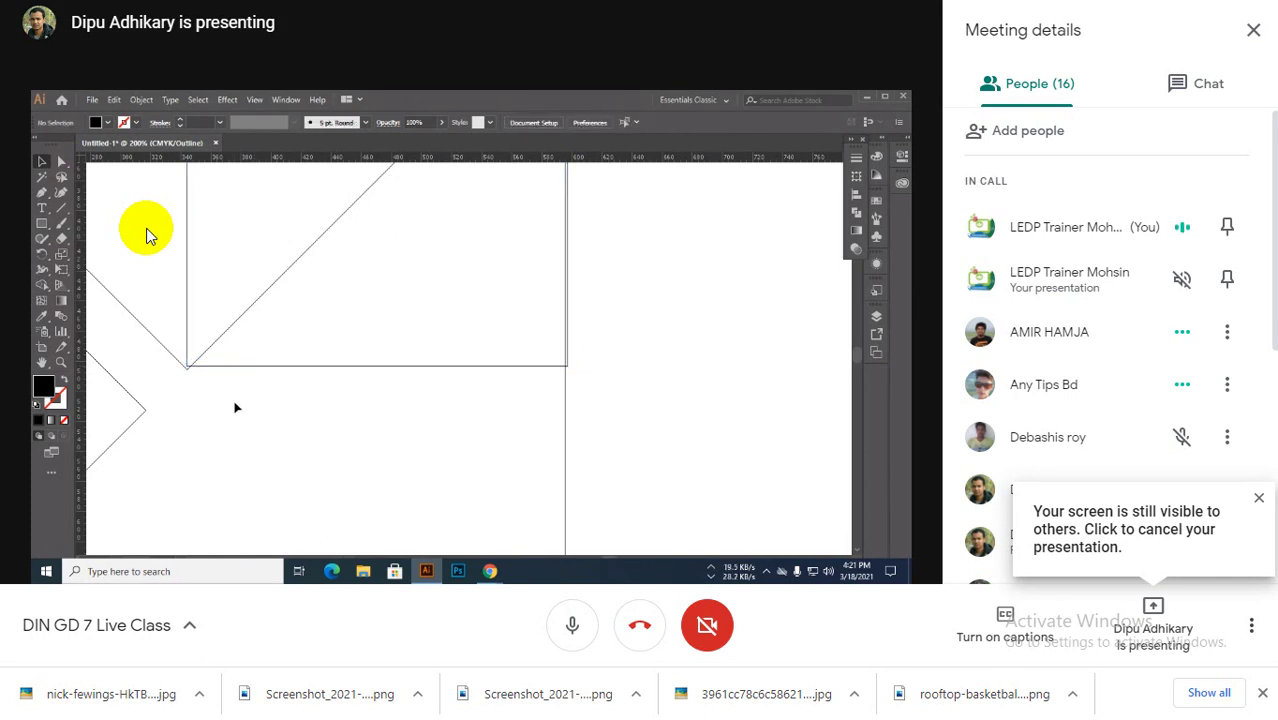
pyautogui.click(188, 258)
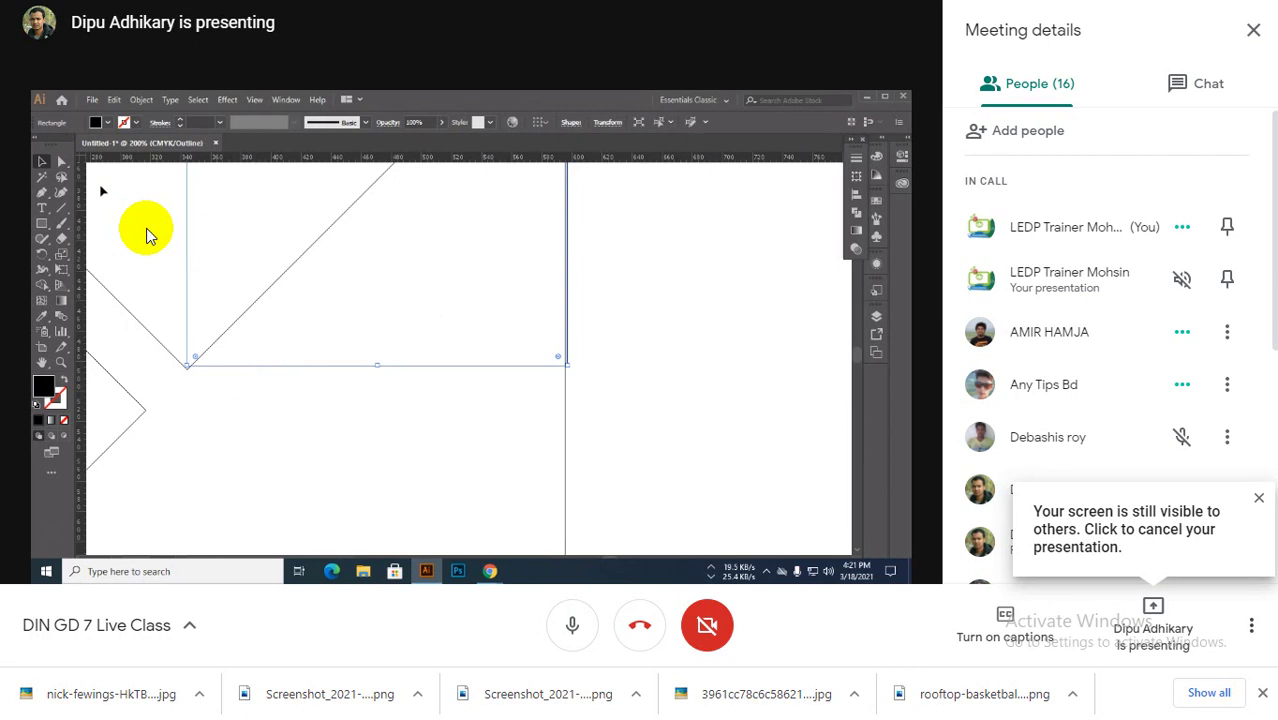
pyautogui.click(61, 161)
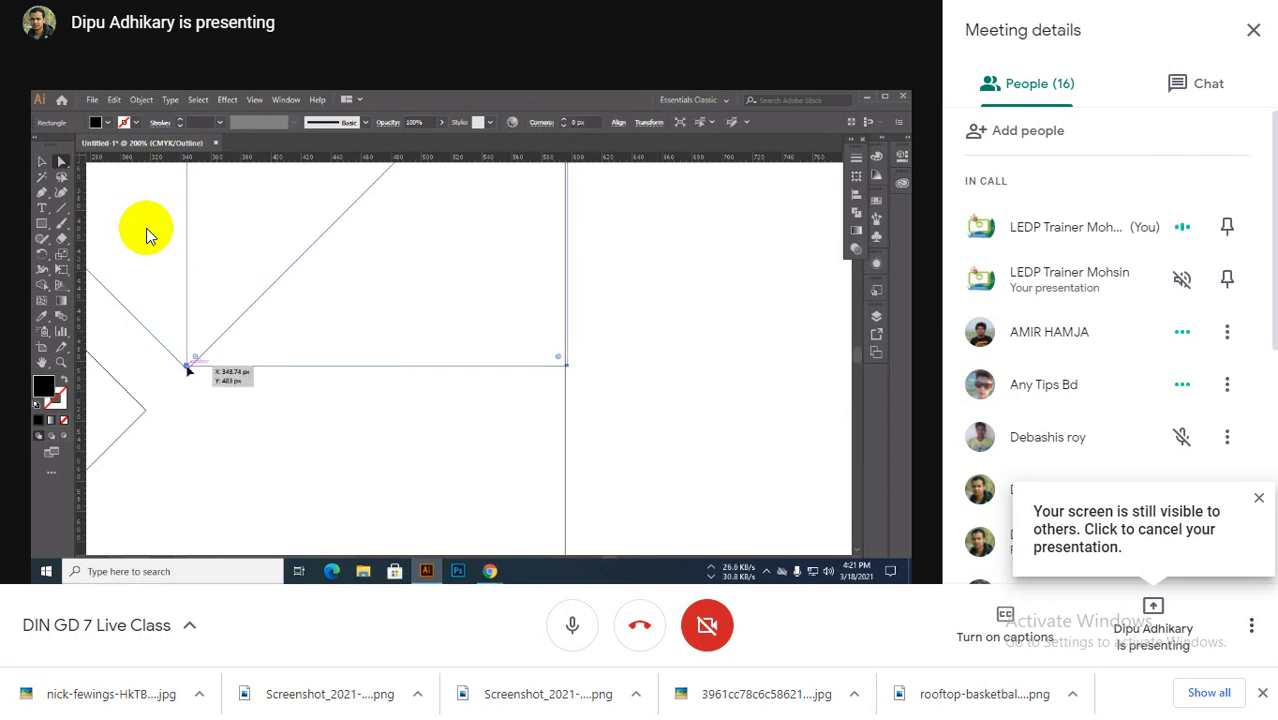
pyautogui.moveTo(187, 366); pyautogui.dragTo(190, 370)
pyautogui.scroll(5, 340, 380)
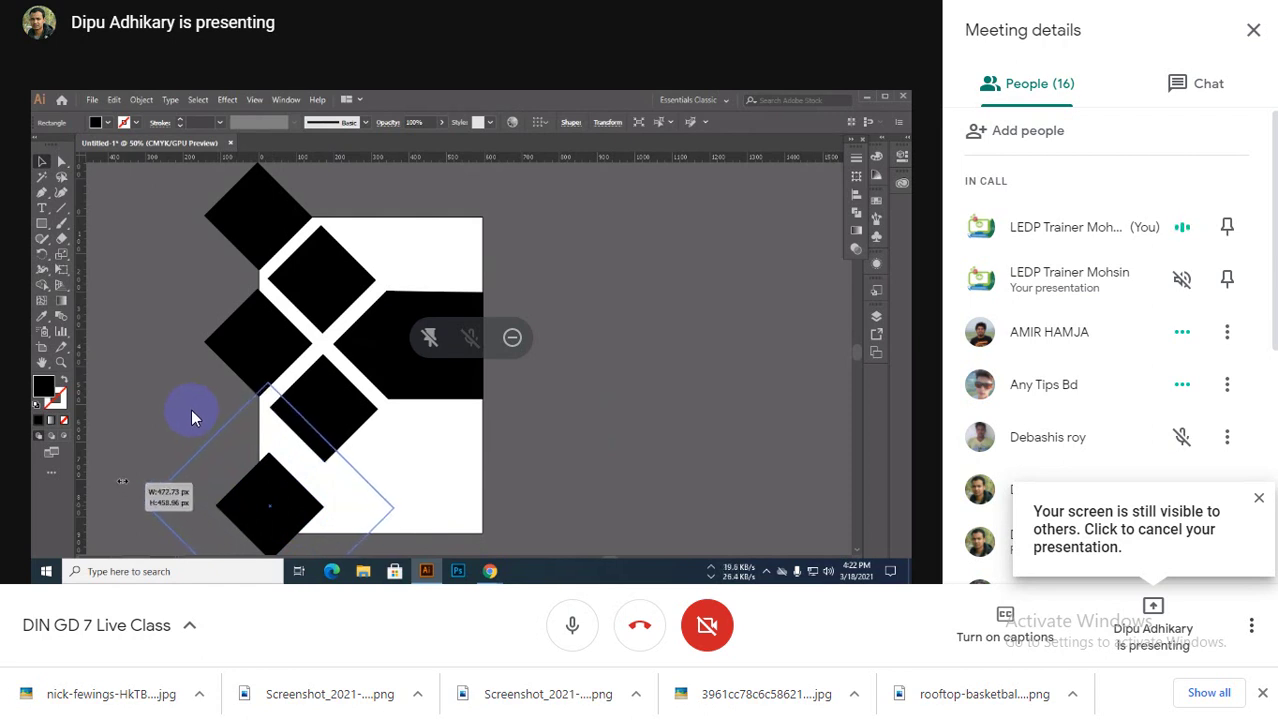
# Step: Watch the shared demo of enlarging the lower diamond and removing the black parts outside the artboard with Shape Builder
pyautogui.moveTo(191, 409)
pyautogui.mouseDown()
pyautogui.moveTo(268, 457)
pyautogui.moveTo(282, 514)
pyautogui.moveTo(299, 495)
pyautogui.mouseUp()
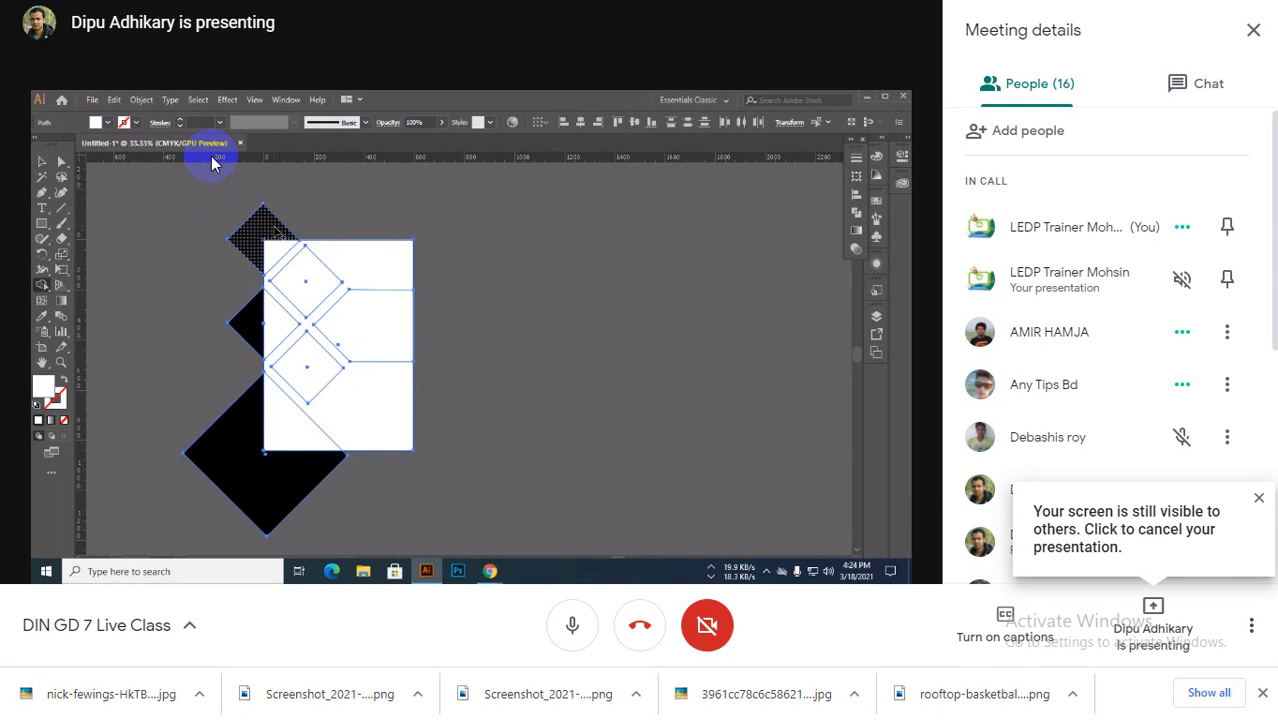
pyautogui.keyDown('alt'); pyautogui.click(277, 232); pyautogui.keyUp('alt')
pyautogui.keyDown('alt'); pyautogui.click(255, 340); pyautogui.keyUp('alt')
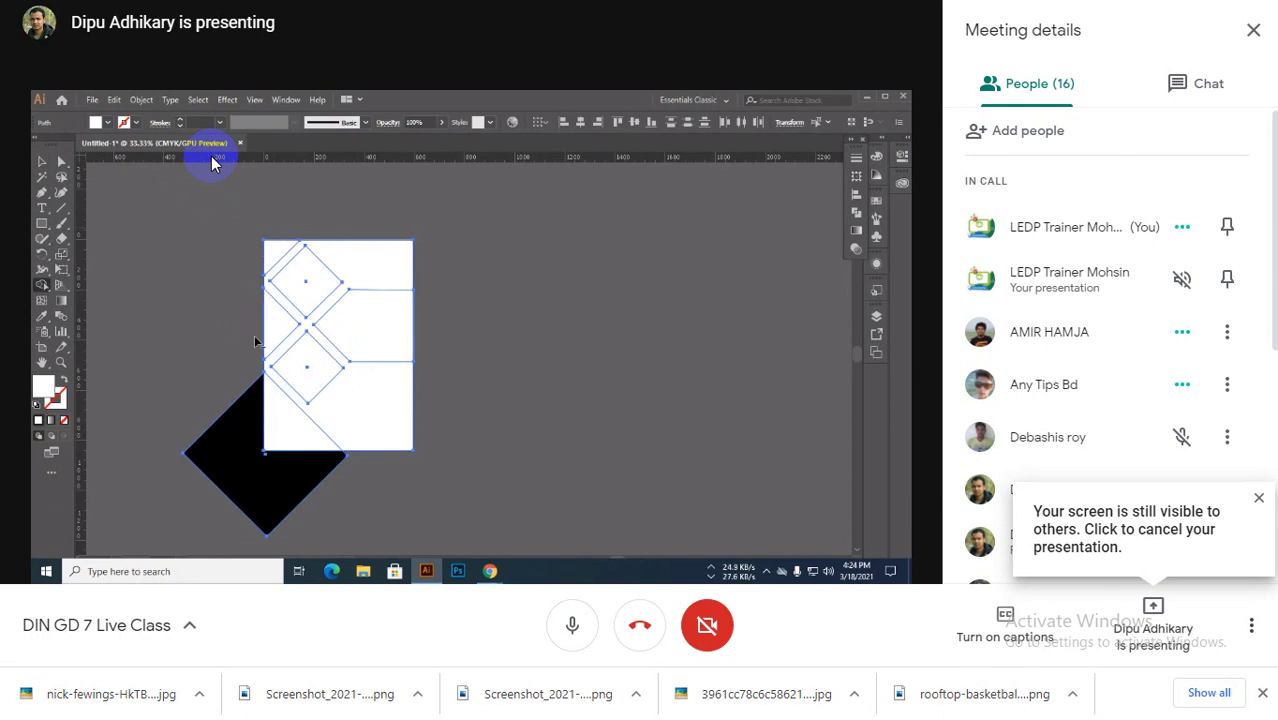
pyautogui.keyDown('alt'); pyautogui.click(265, 428); pyautogui.keyUp('alt')
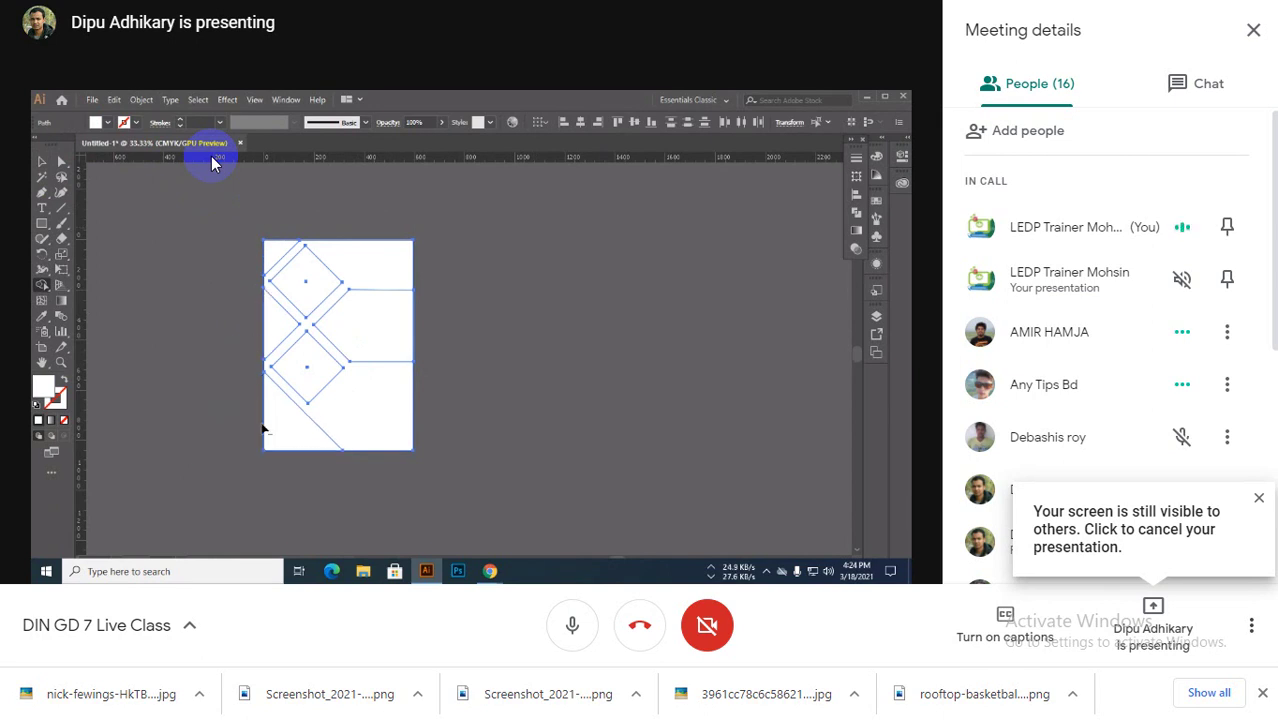
# Step: Watch the shared demo of merging the white area around the diamonds and the band into one background shape
pyautogui.click(137, 300)
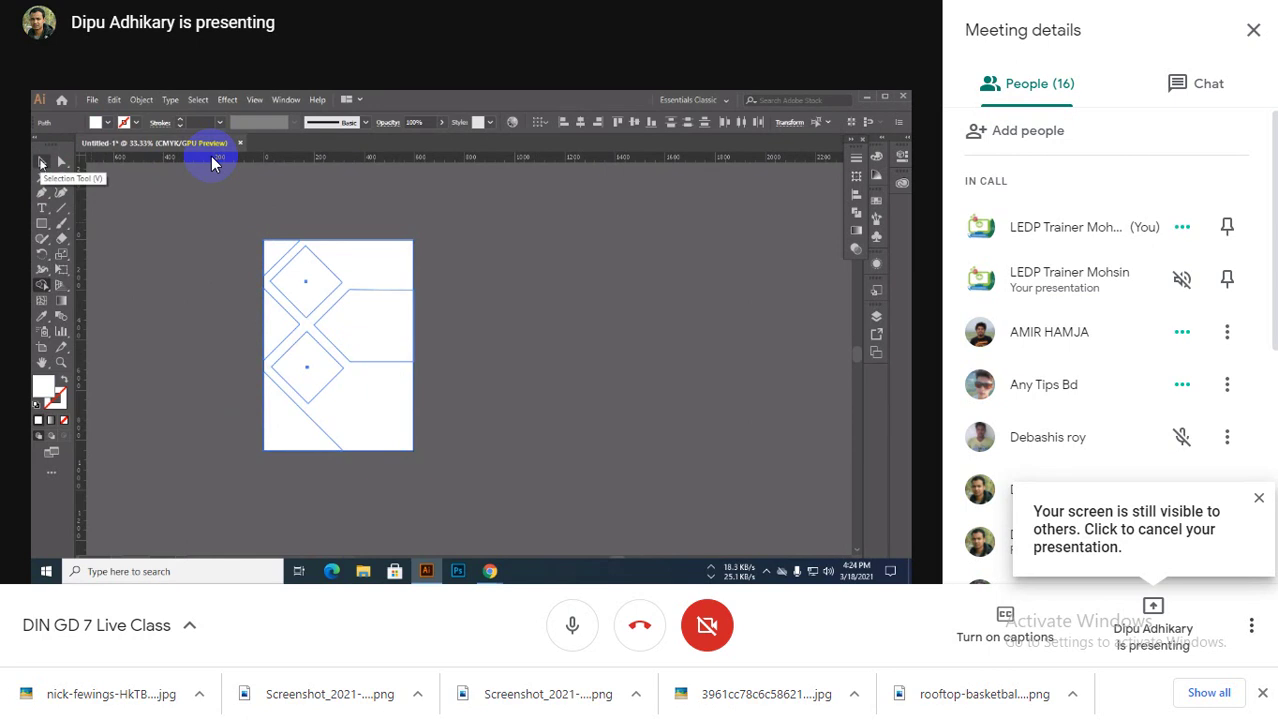
pyautogui.click(389, 268)
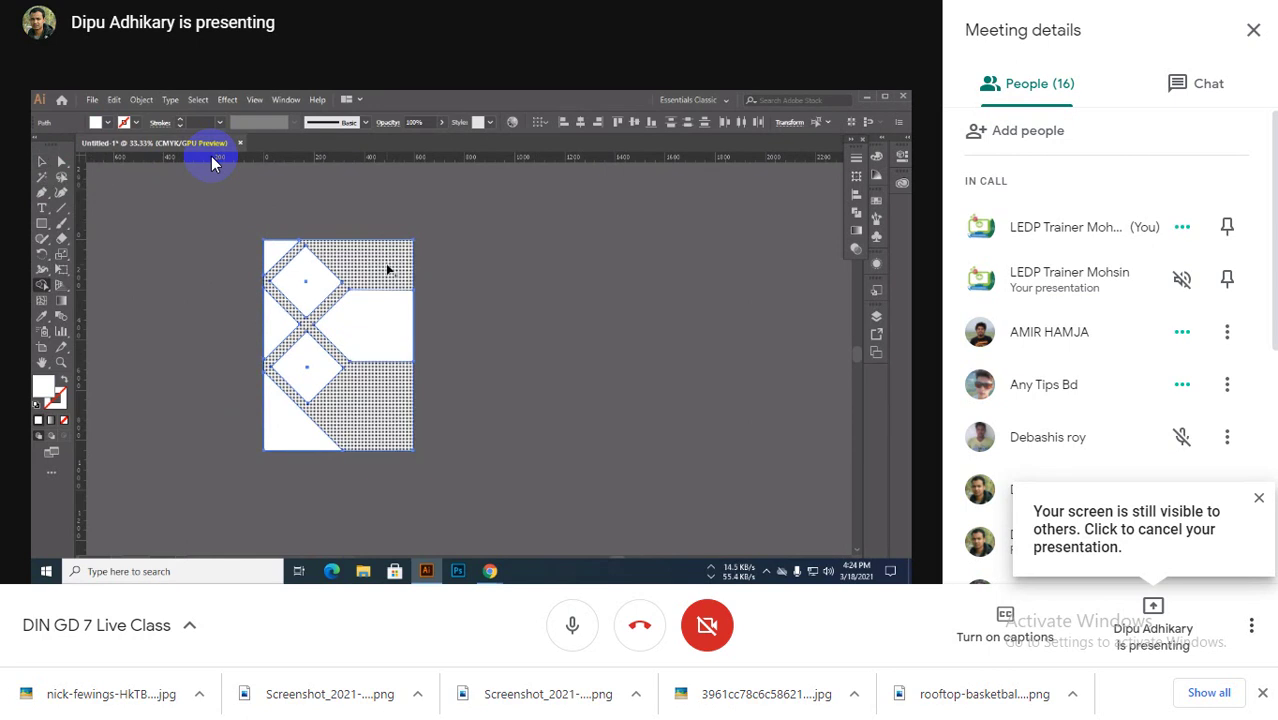
pyautogui.click(389, 268)
pyautogui.press('v')
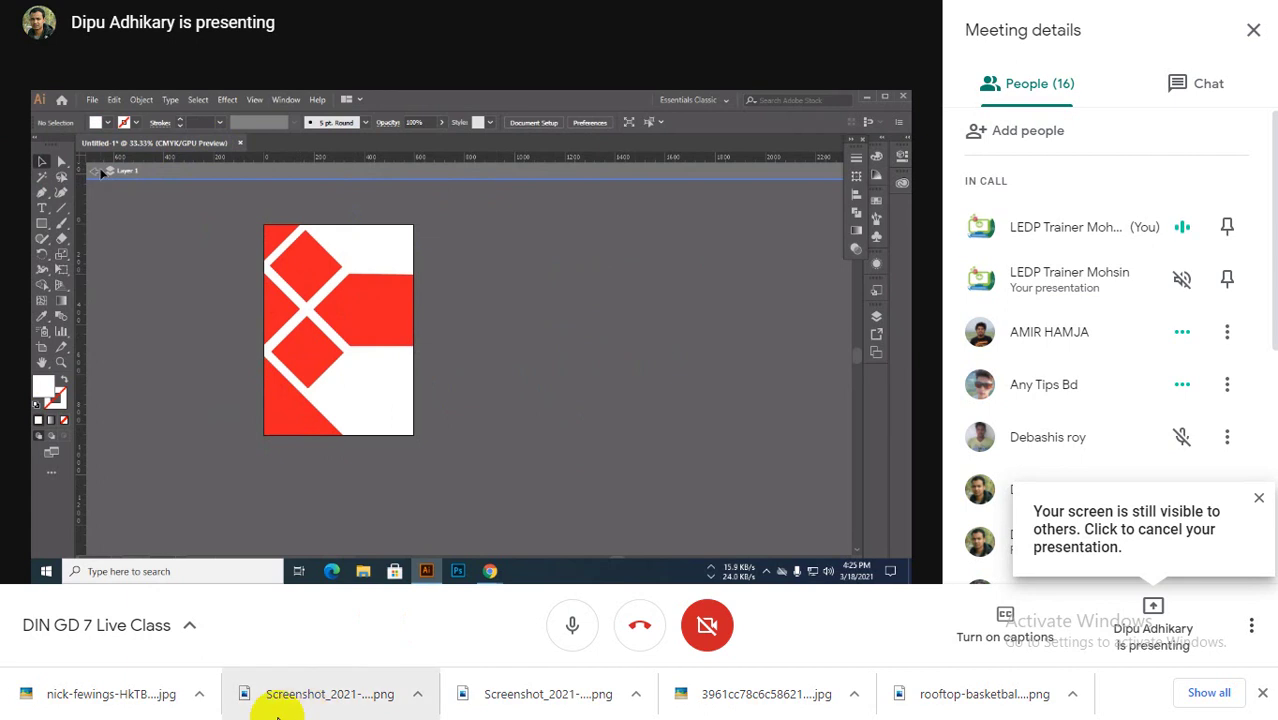
# Step: Leave the enlarged Meet view, return to Illustrator and copy the hex code of the brochure's upper diamond fill
pyautogui.click(517, 492)
pyautogui.press('Escape')
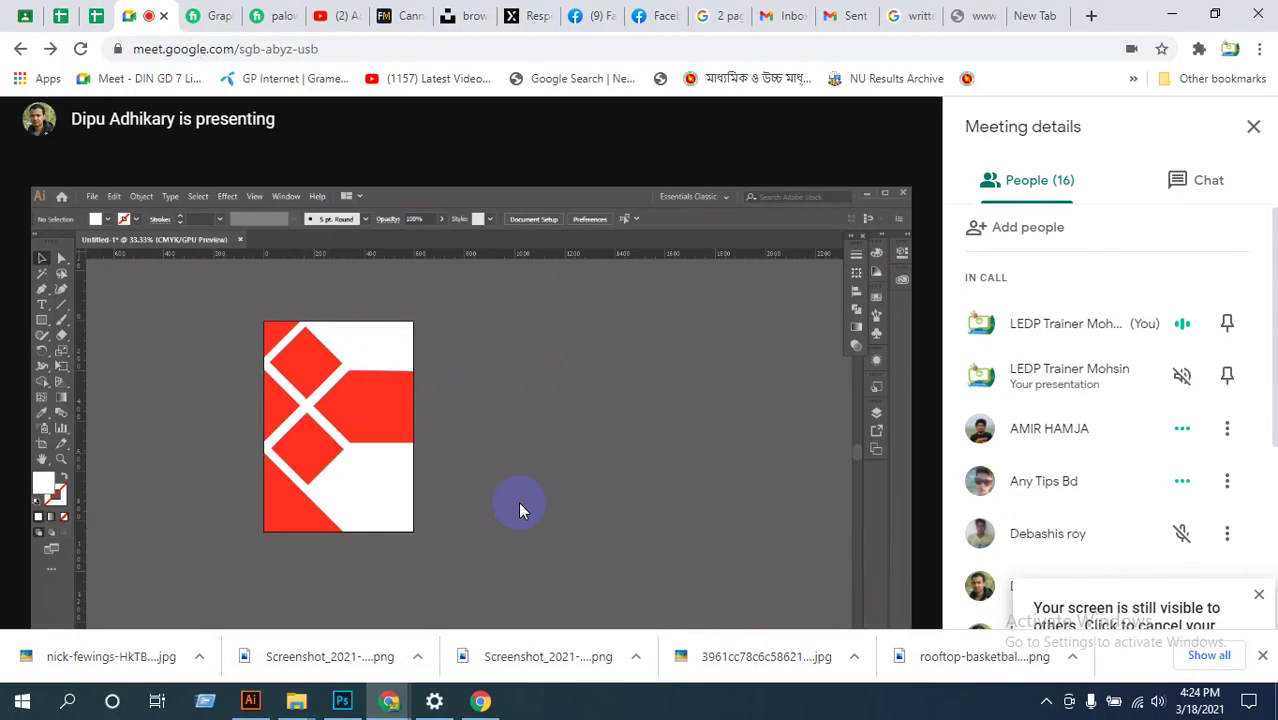
pyautogui.click(262, 710)
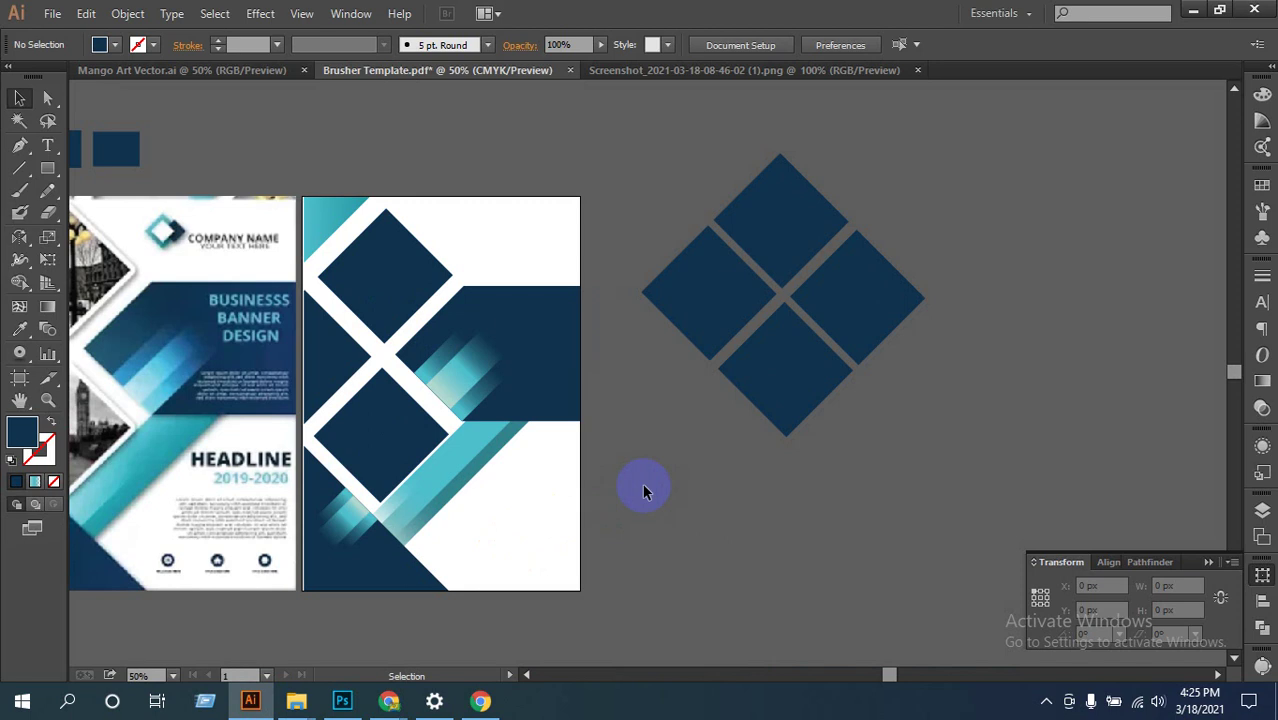
pyautogui.moveTo(679, 453); pyautogui.dragTo(725, 458)
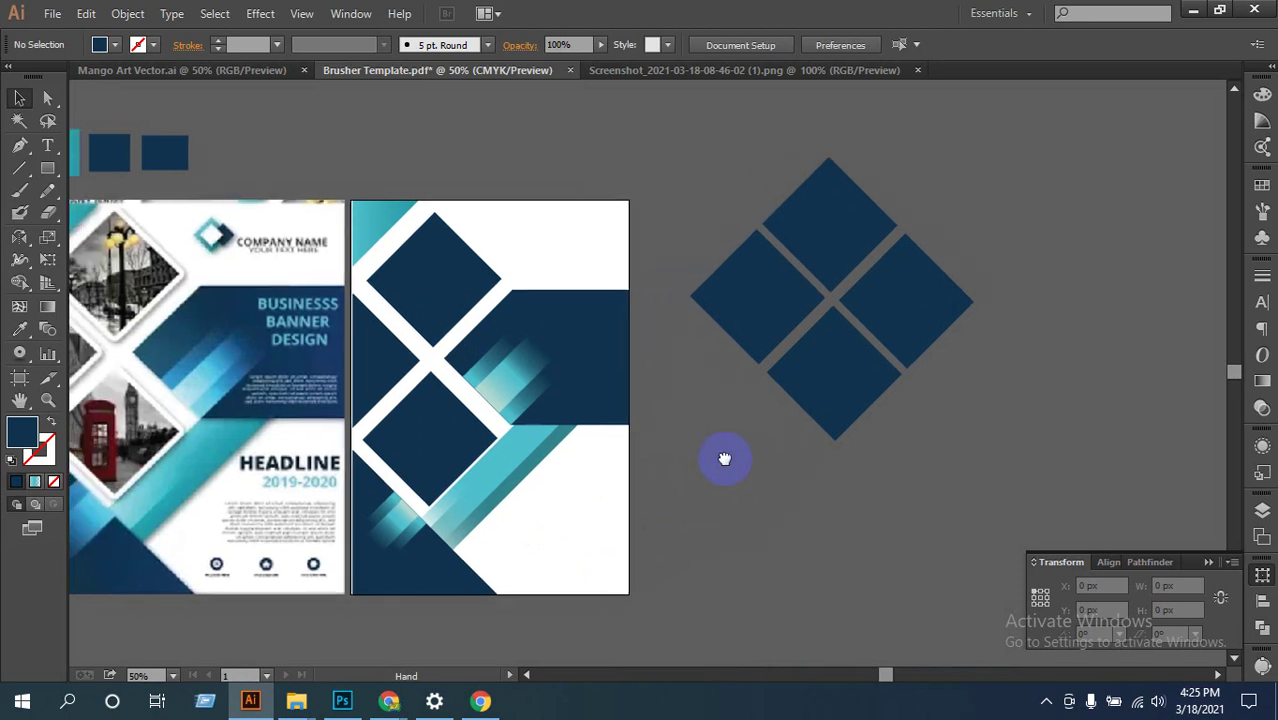
pyautogui.click(421, 260)
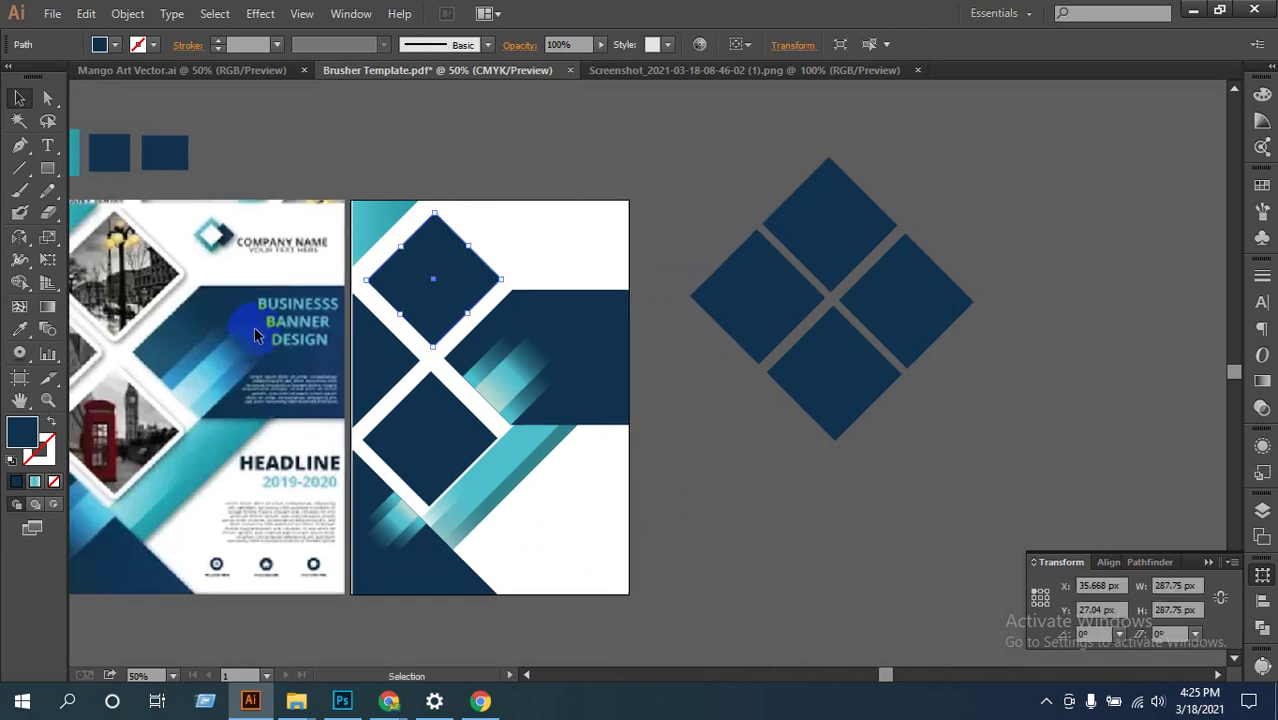
pyautogui.doubleClick(27, 430)
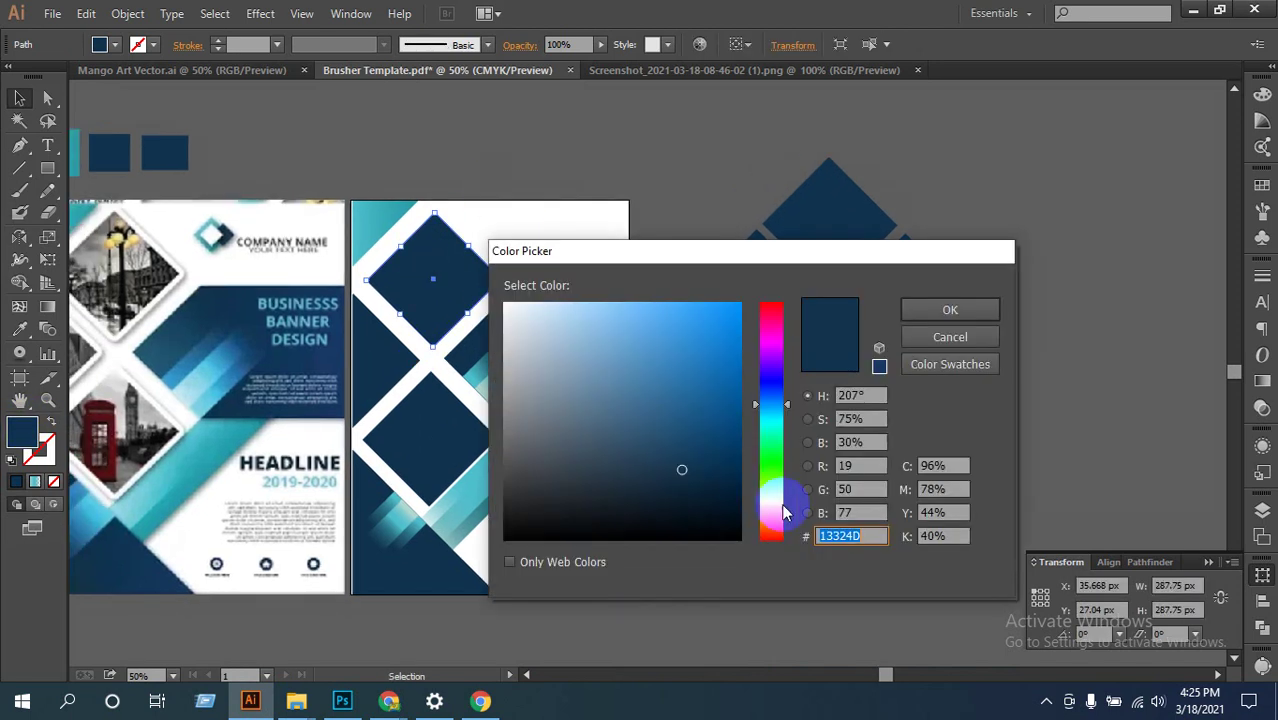
pyautogui.click(868, 539)
pyautogui.moveTo(870, 540); pyautogui.dragTo(765, 534)
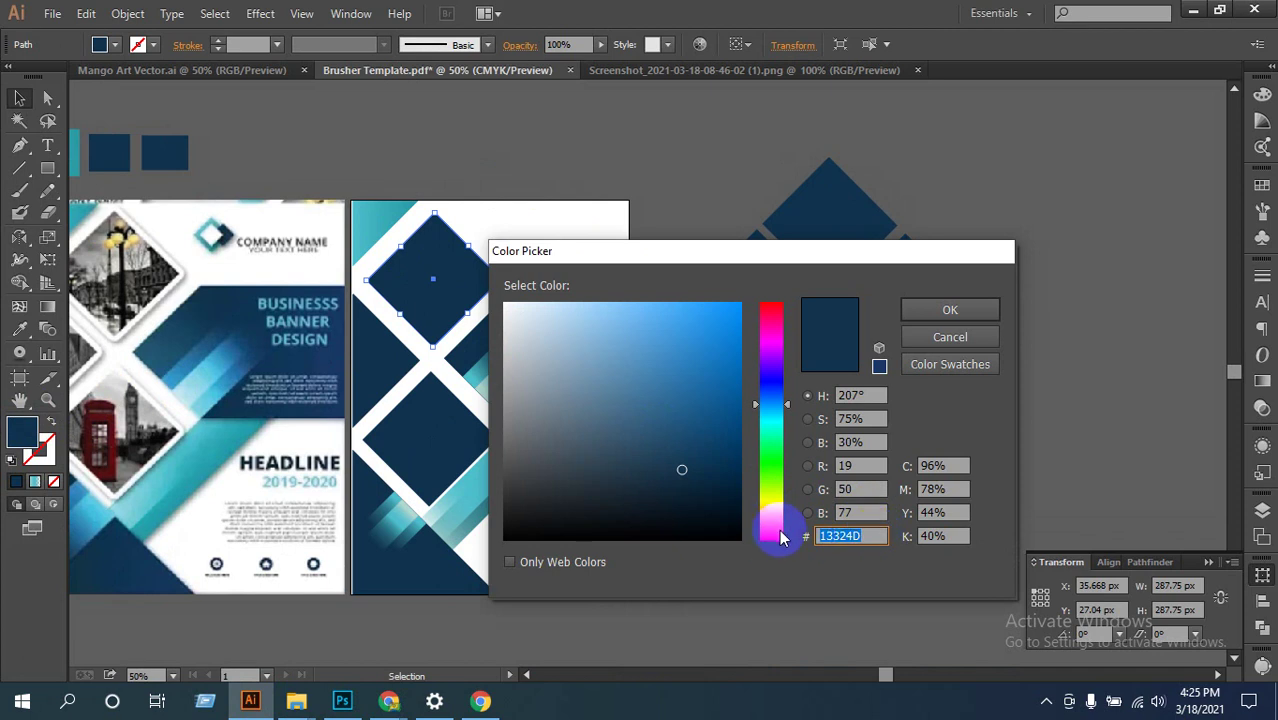
pyautogui.click(952, 310)
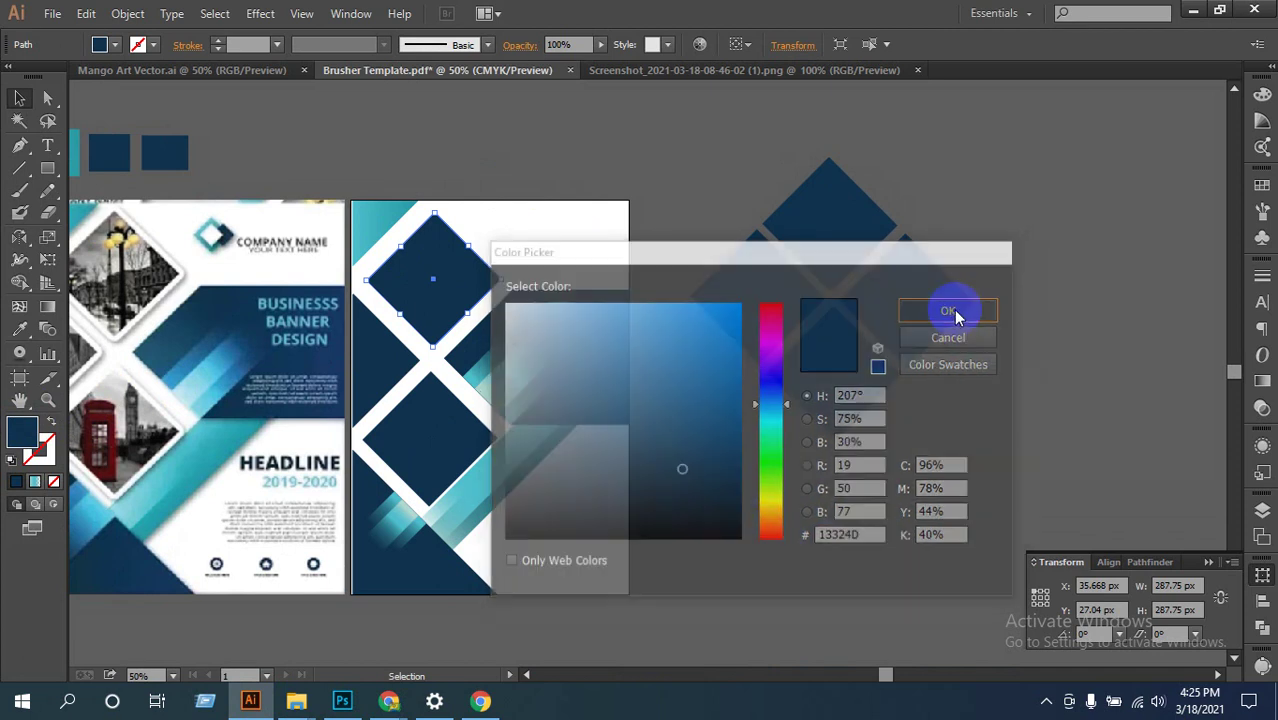
# Step: Switch to the Meet call and post the colour code 13324D in the meeting chat
pyautogui.click(1192, 12)
pyautogui.click(1172, 186)
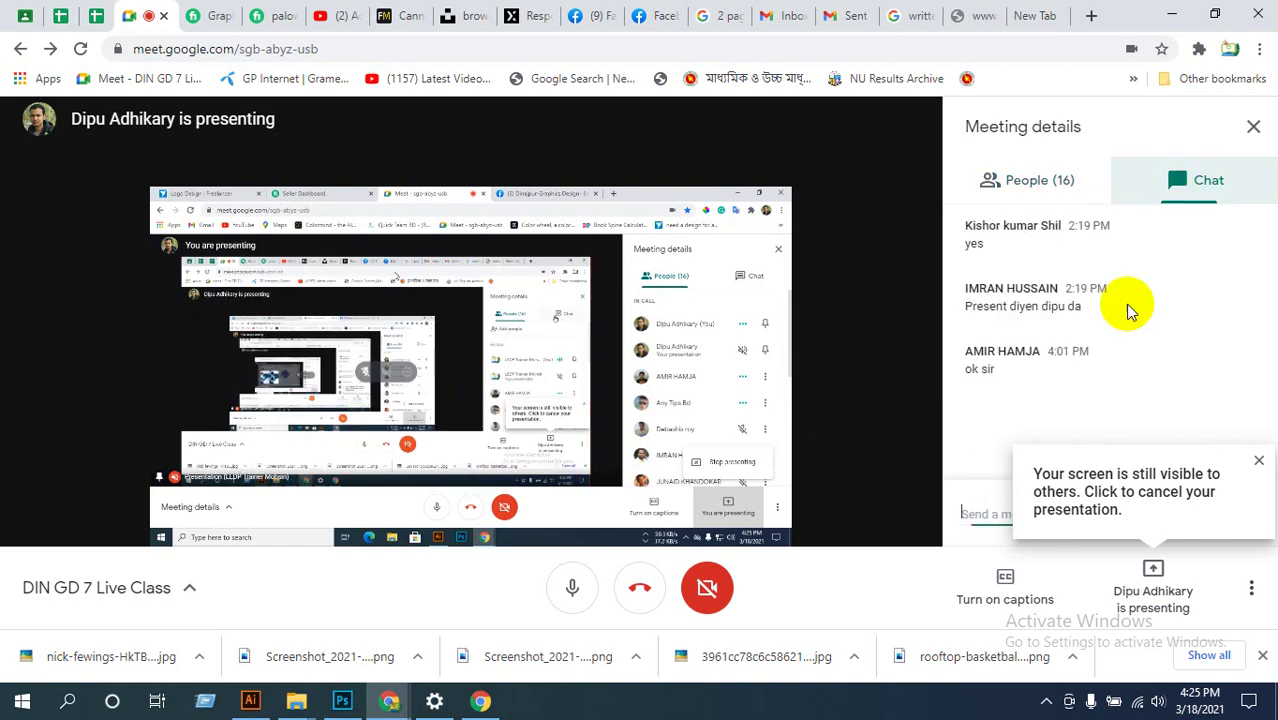
pyautogui.click(980, 514)
pyautogui.write('13324D')
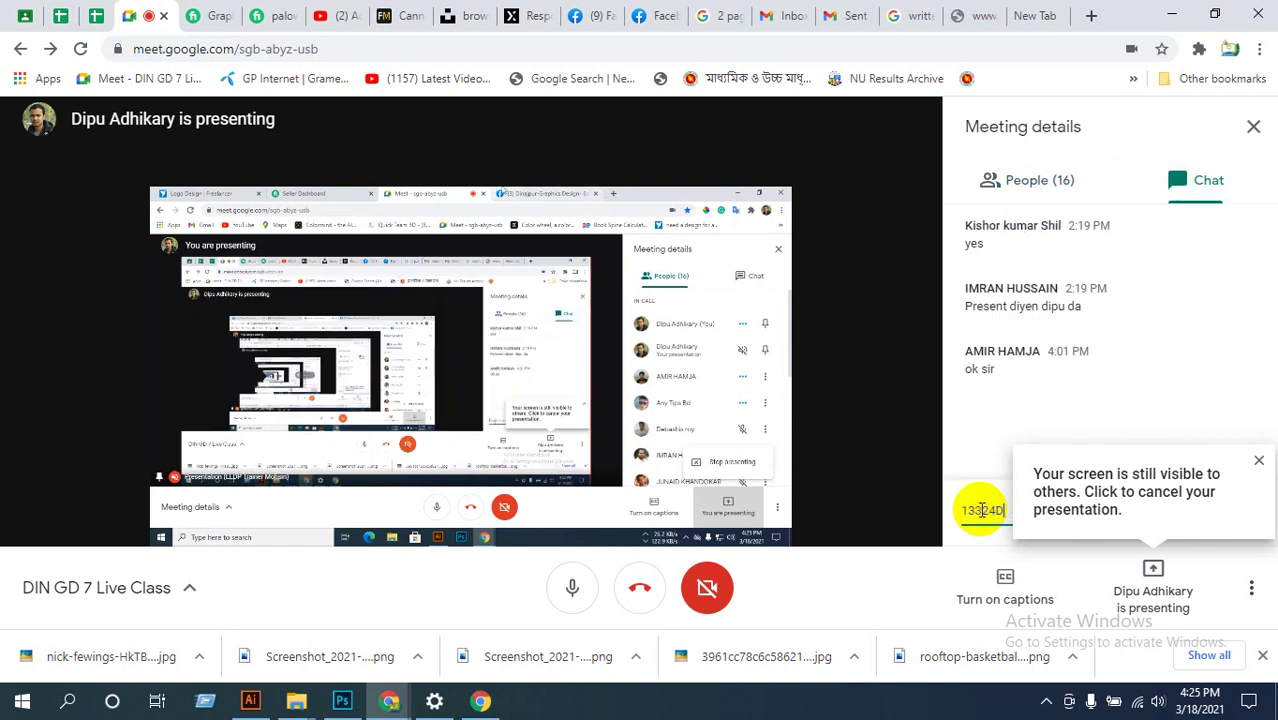
pyautogui.click(1258, 461)
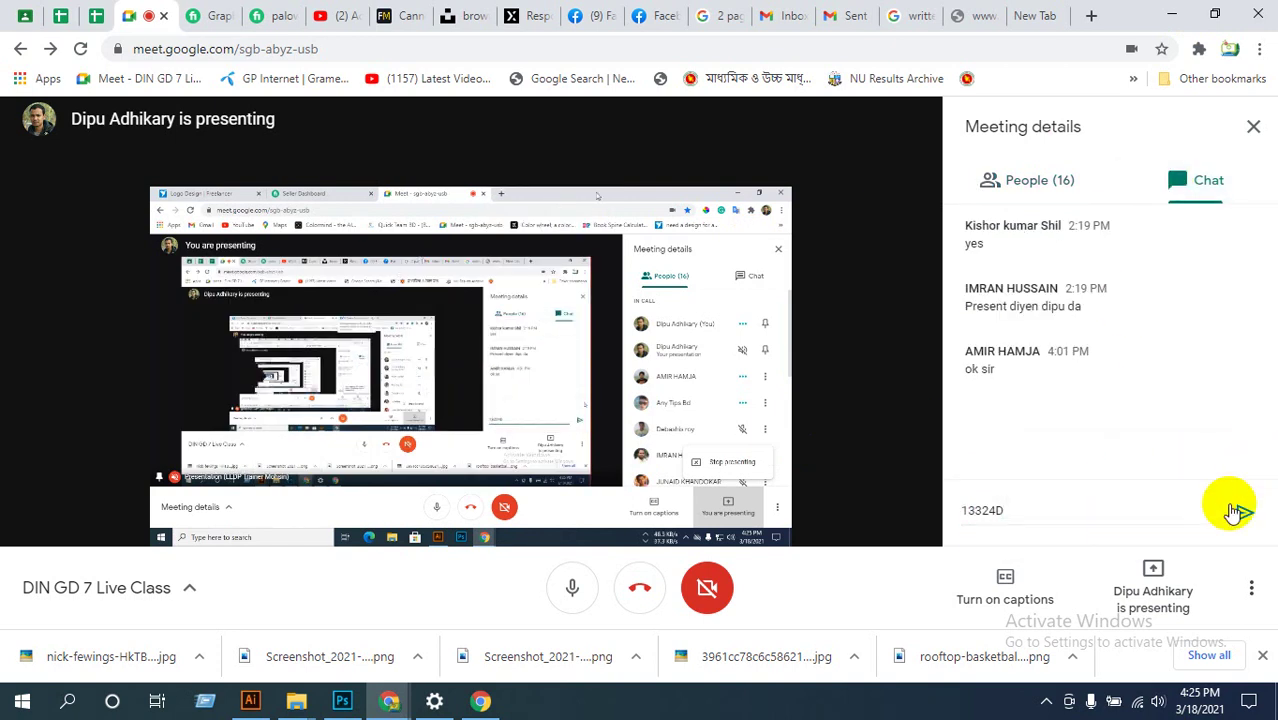
pyautogui.click(1245, 510)
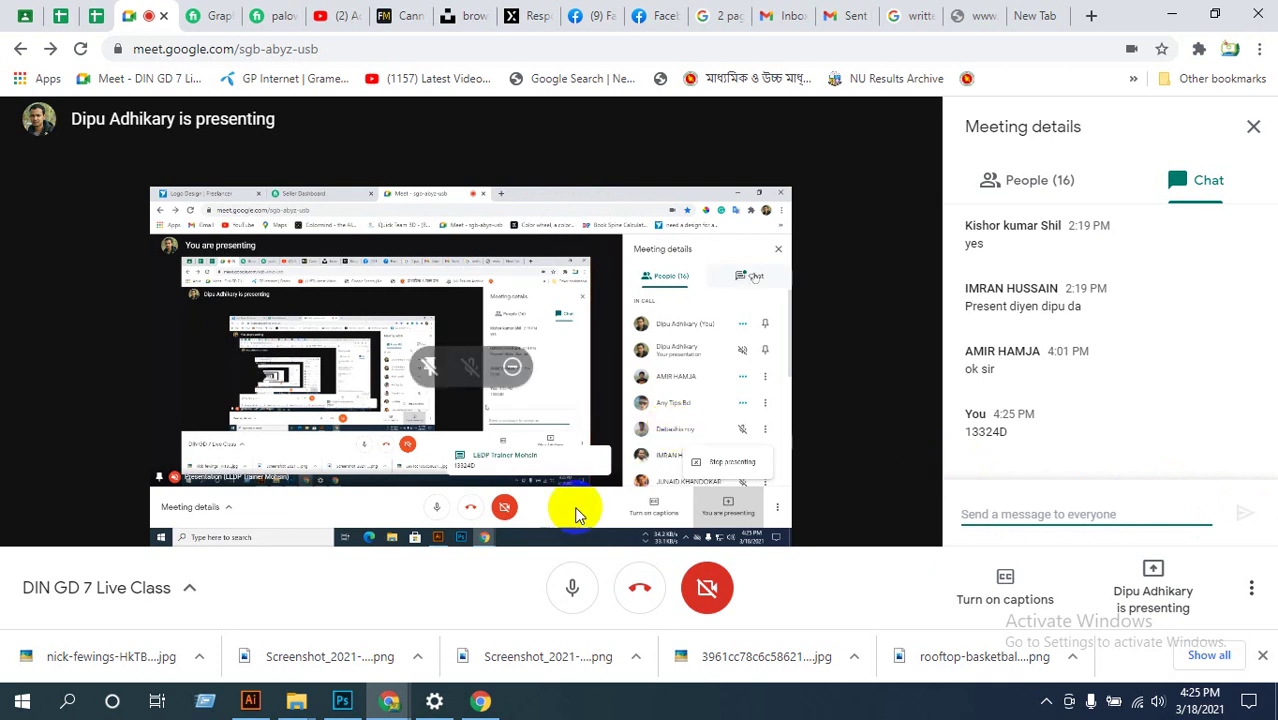
# Step: Switch to Illustrator and try to read the hex code of the teal gradient swatch above the brochure
pyautogui.click(251, 700)
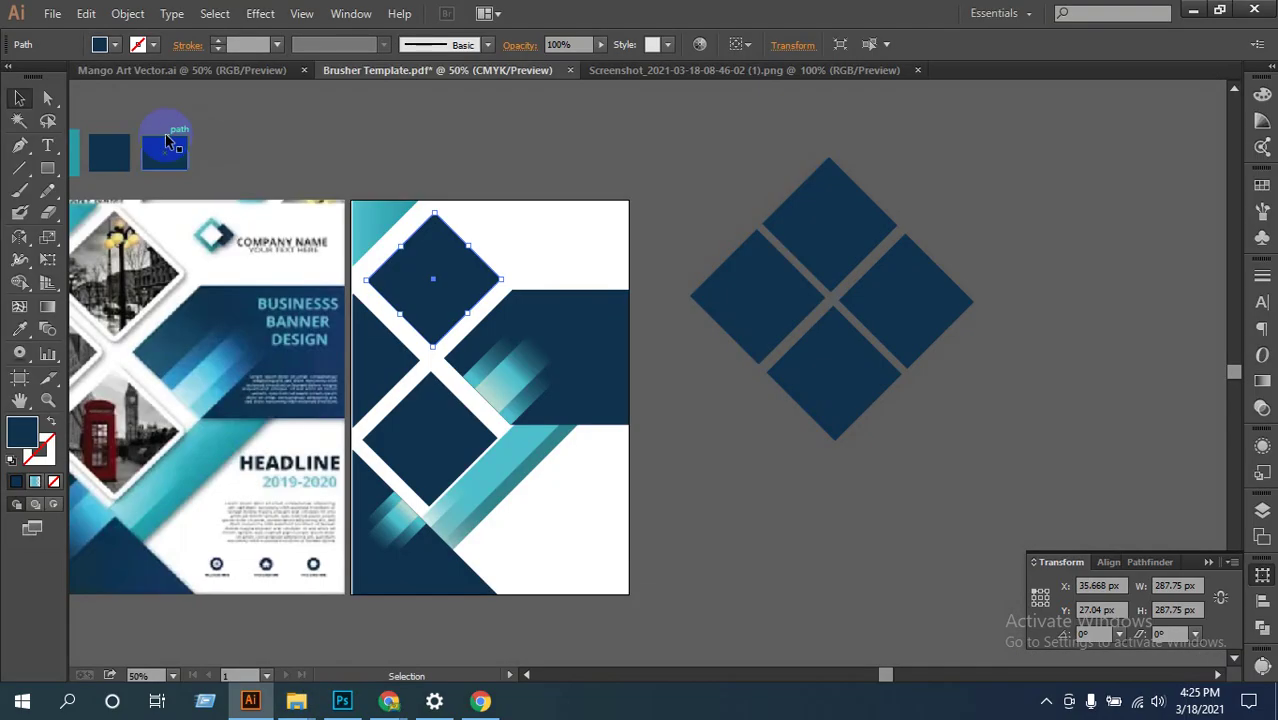
pyautogui.moveTo(285, 175); pyautogui.dragTo(498, 186)
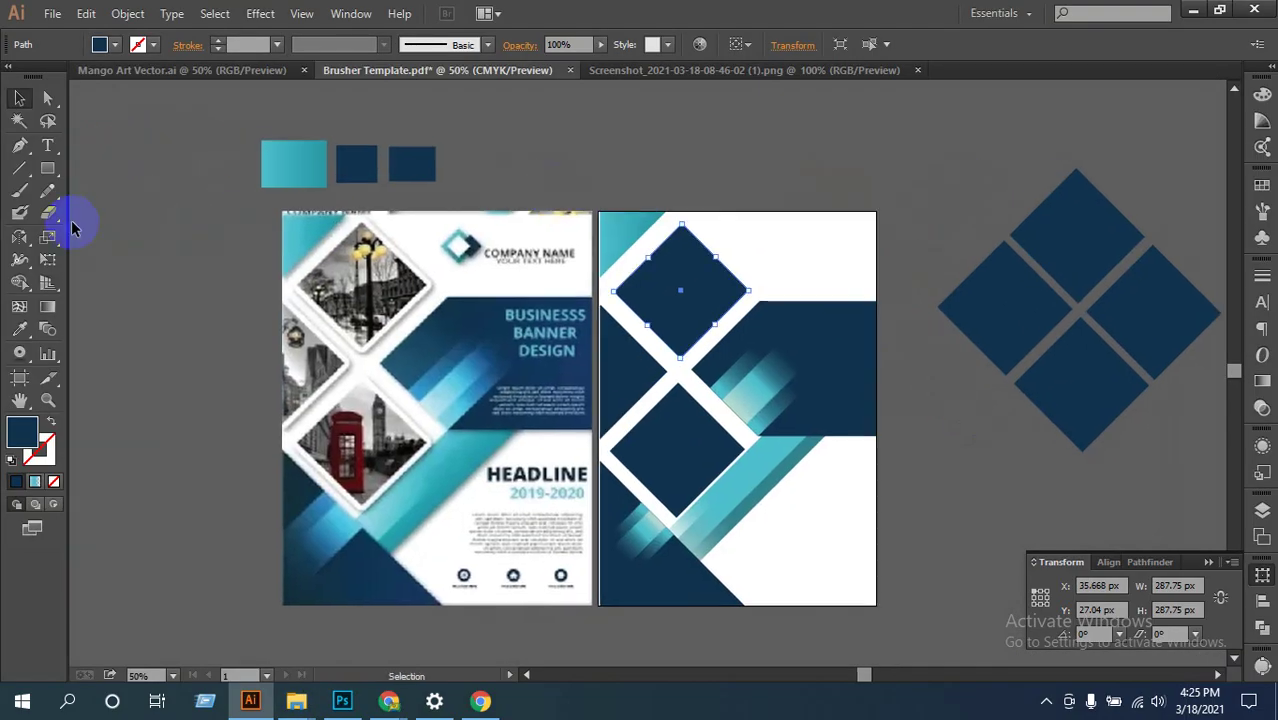
pyautogui.click(280, 172)
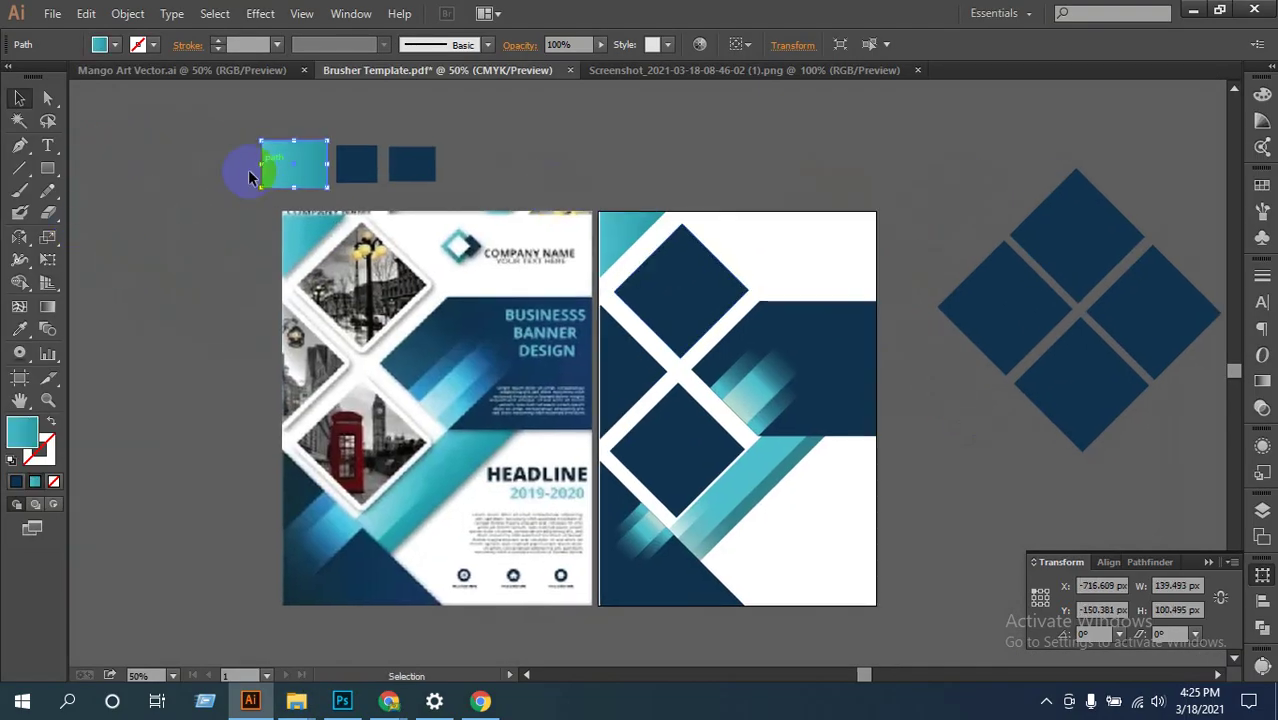
pyautogui.doubleClick(22, 432)
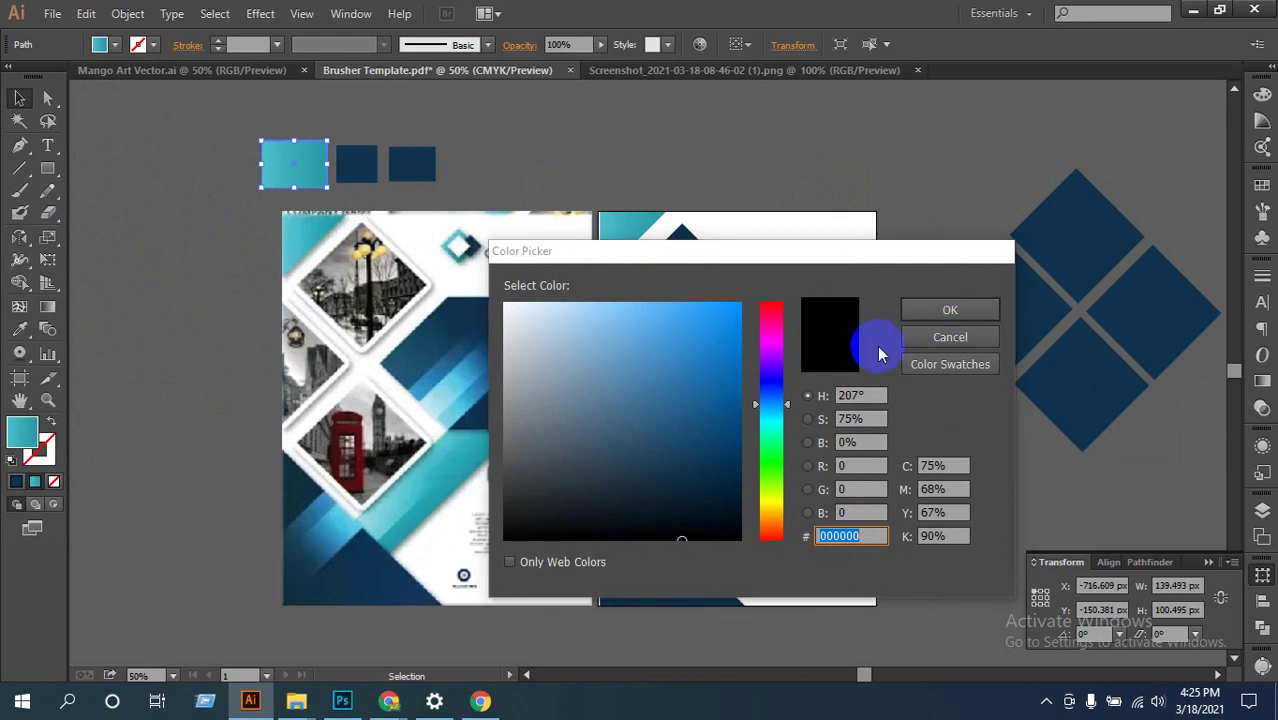
pyautogui.click(932, 337)
pyautogui.click(170, 292)
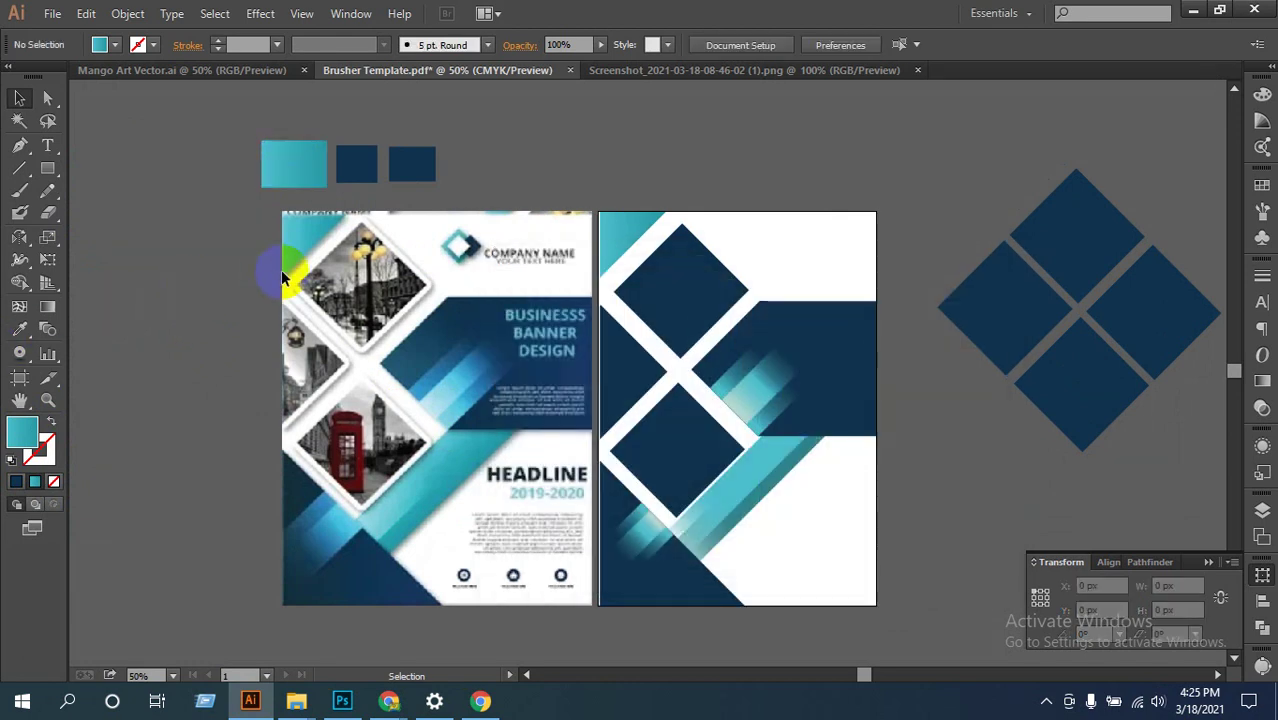
# Step: Activate the Eyedropper and copy the hex code 4FBCCC of the solid teal fill colour
pyautogui.click(20, 329)
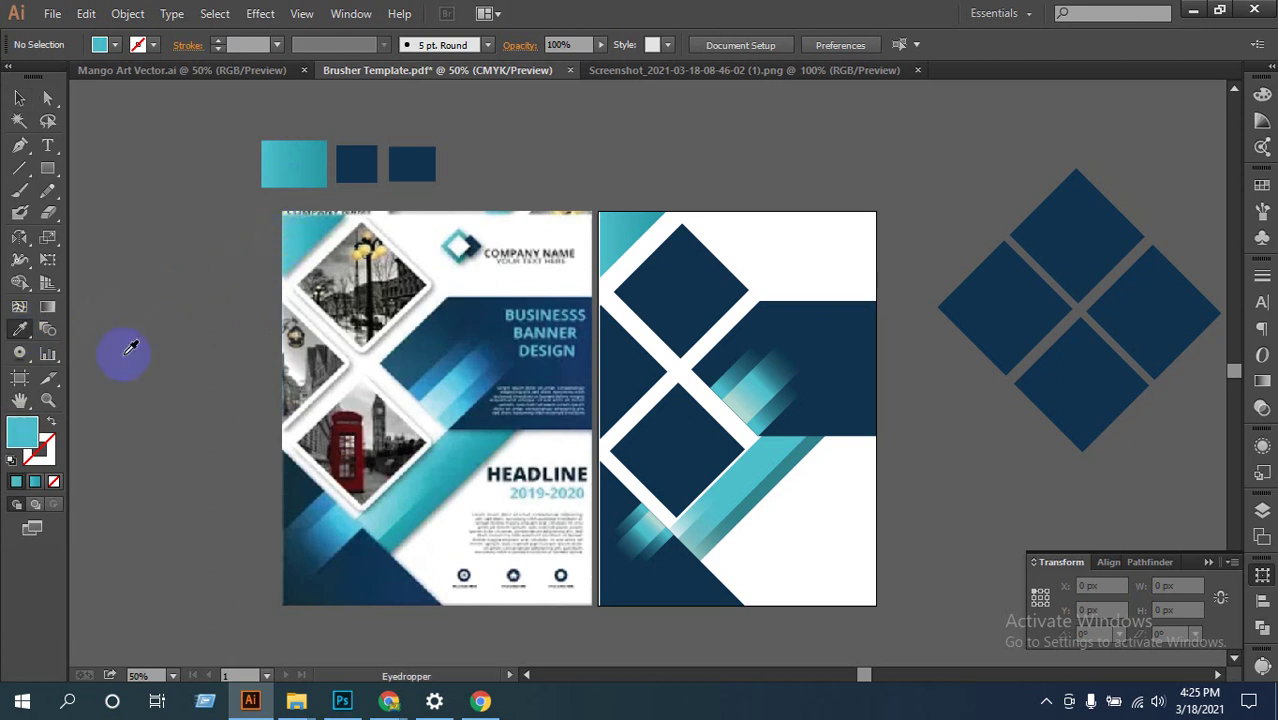
pyautogui.doubleClick(22, 432)
pyautogui.doubleClick(860, 537)
pyautogui.hotkey('ctrl', 'c')
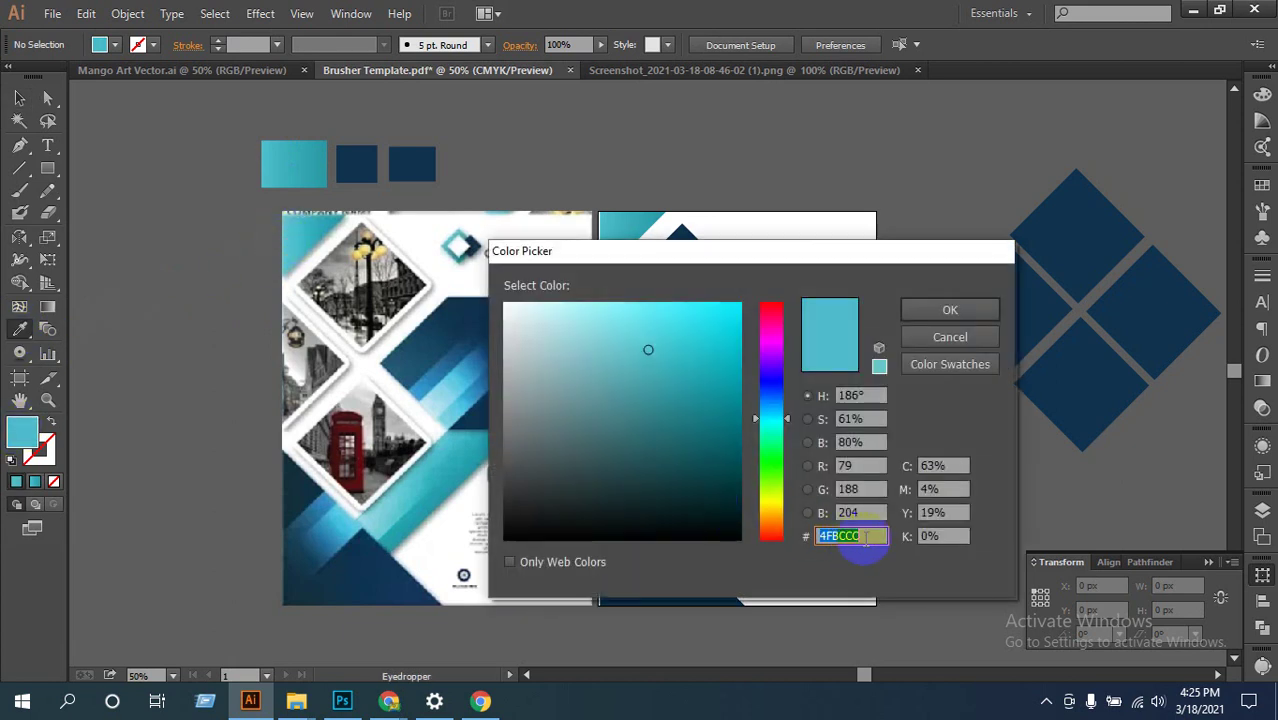
pyautogui.click(960, 310)
# Step: Switch to the Meet call, dismiss the presentation notice and post the colour code 4FBCCC in the meeting chat
pyautogui.click(389, 700)
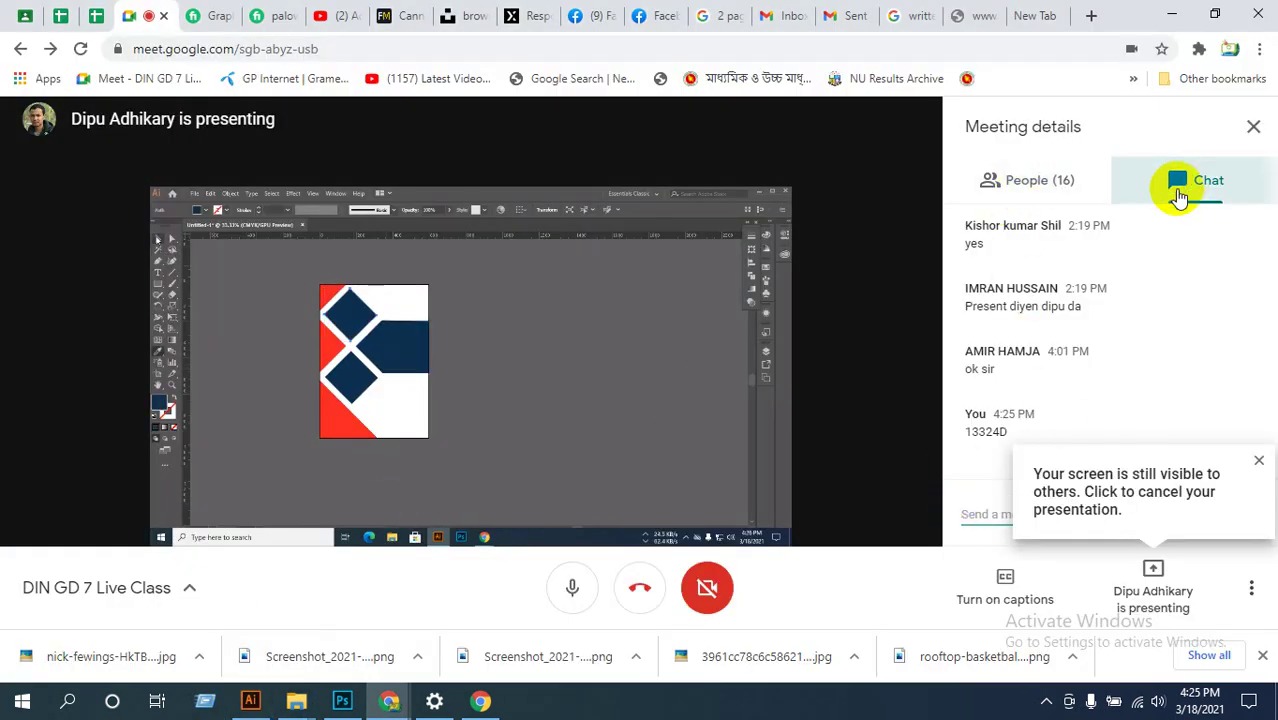
pyautogui.click(1258, 461)
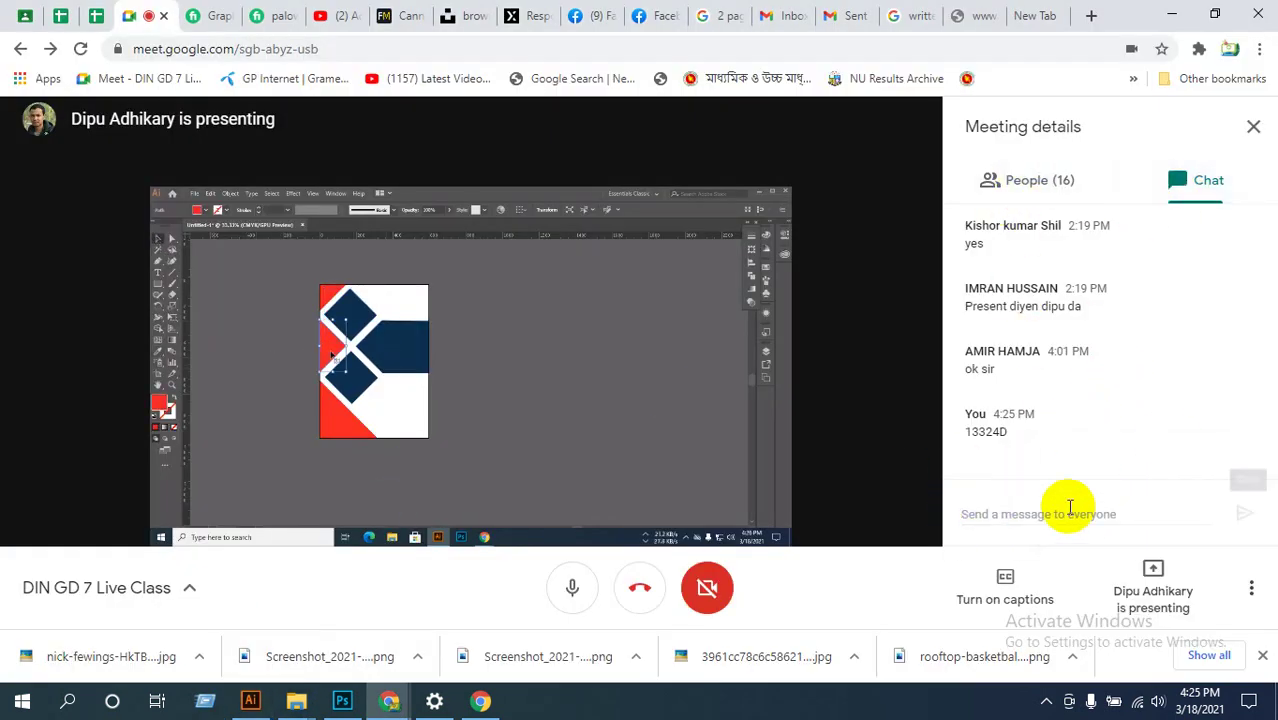
pyautogui.click(1048, 511)
pyautogui.hotkey('ctrl', 'v')
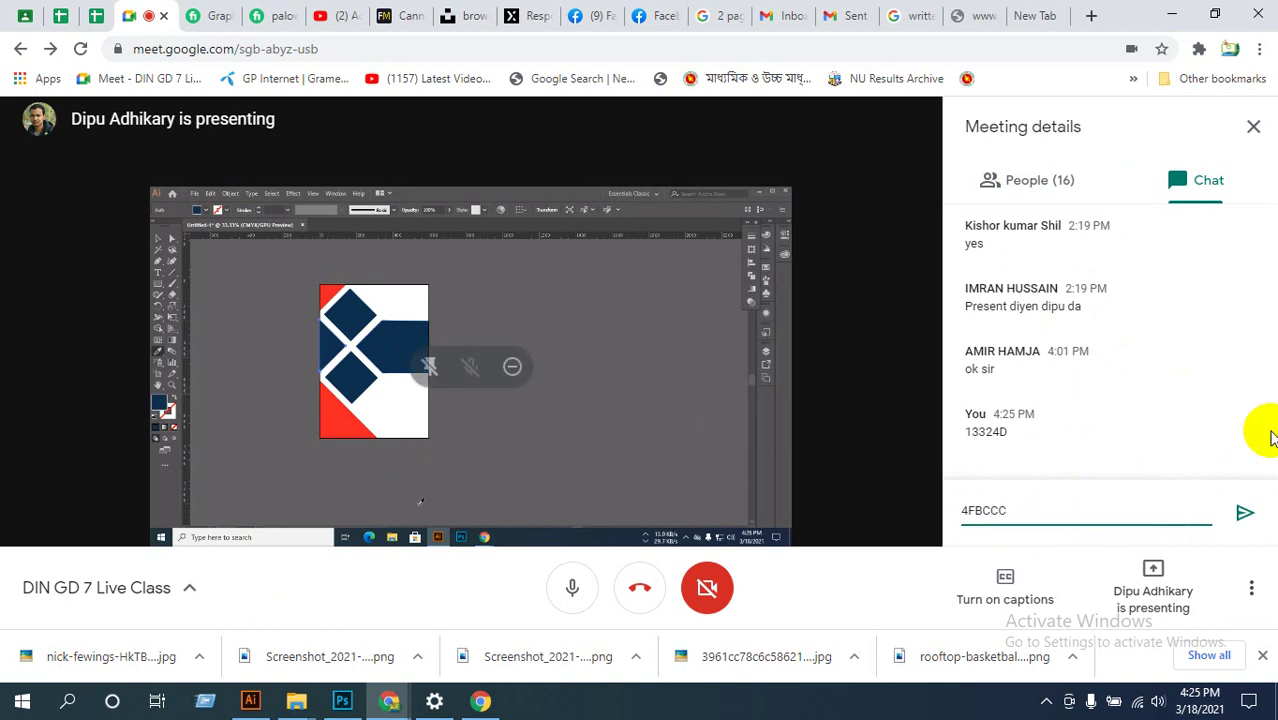
pyautogui.click(1236, 518)
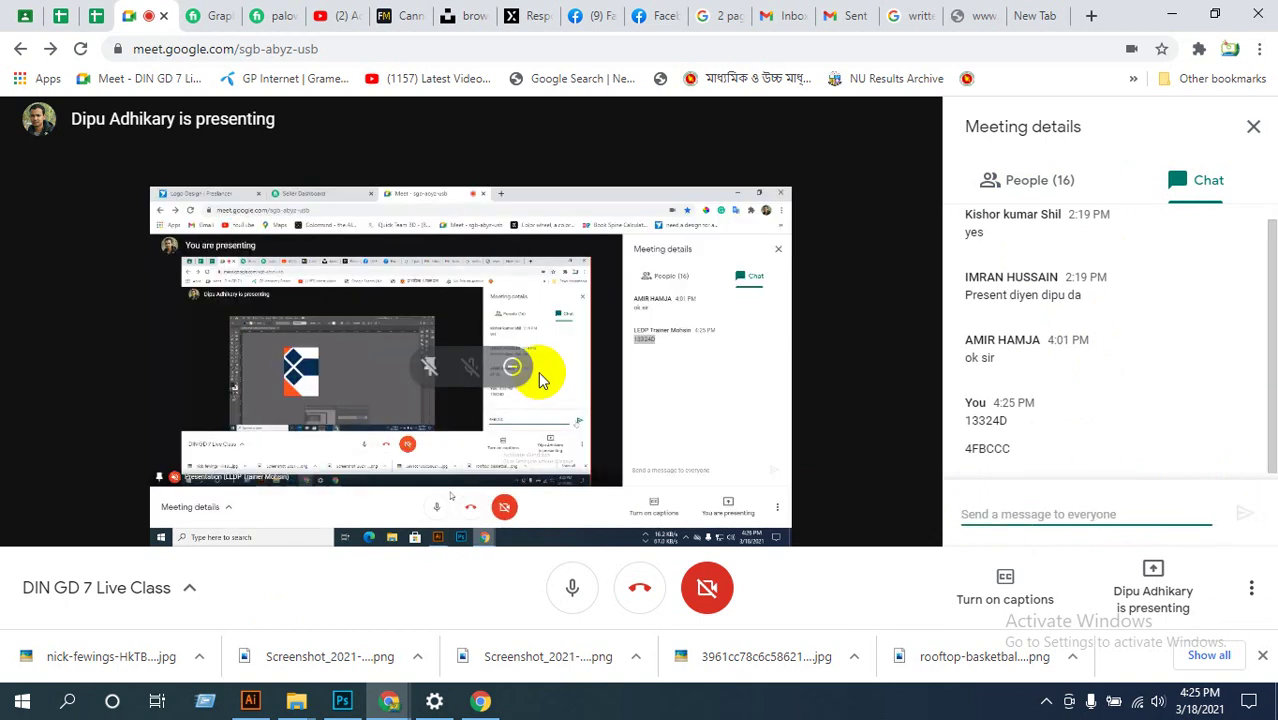
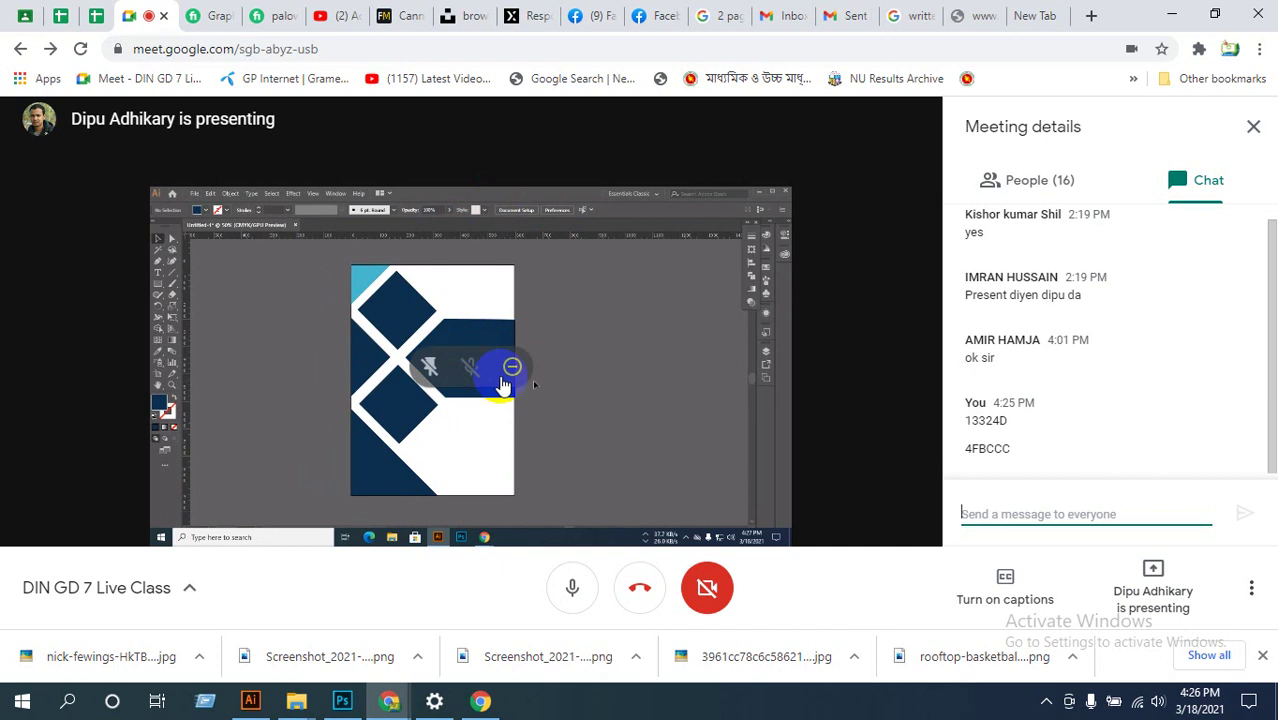
# Step: Return to Illustrator and examine the teal gradient stripes over the brochure's navy band
pyautogui.click(251, 700)
pyautogui.moveTo(280, 703)
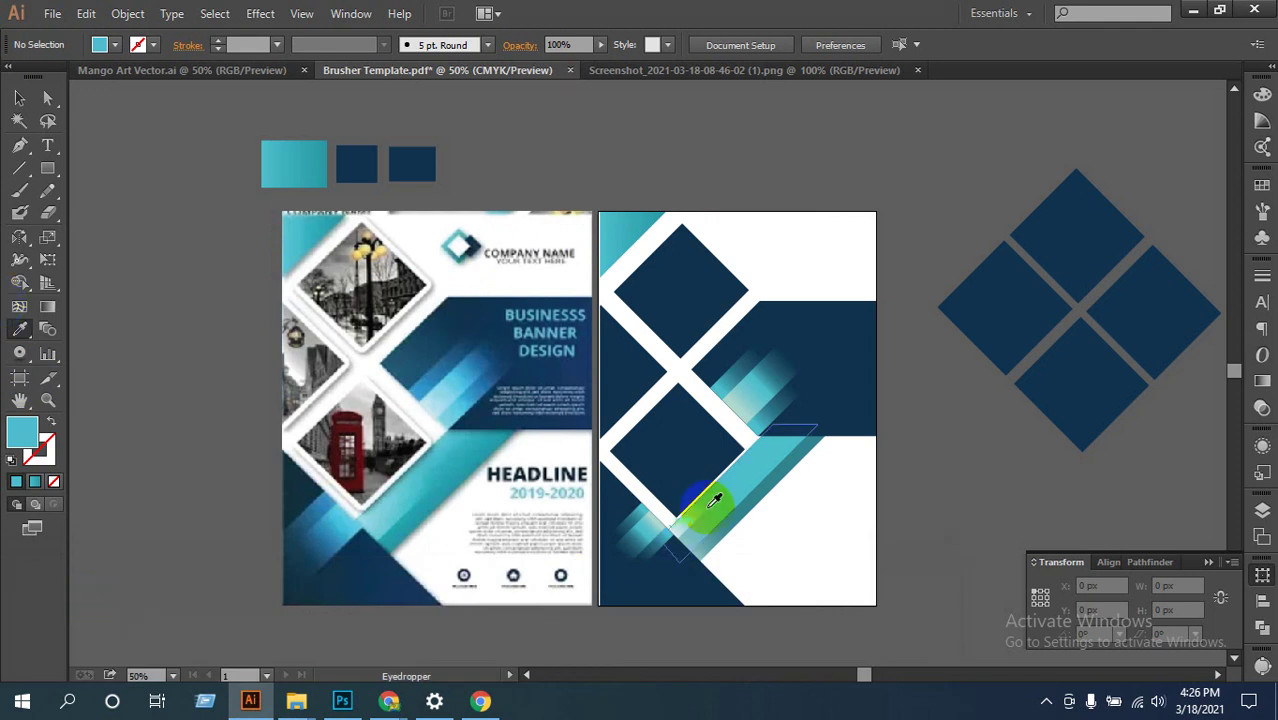
pyautogui.click(19, 97)
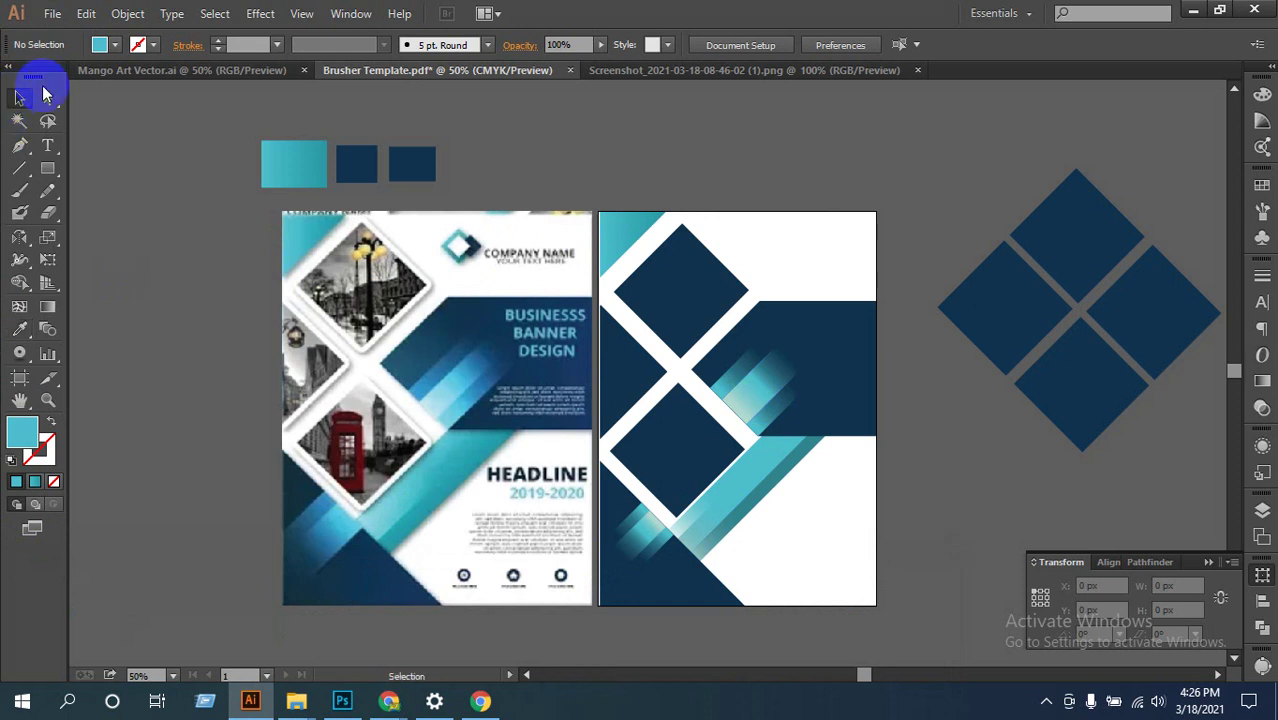
pyautogui.click(772, 401)
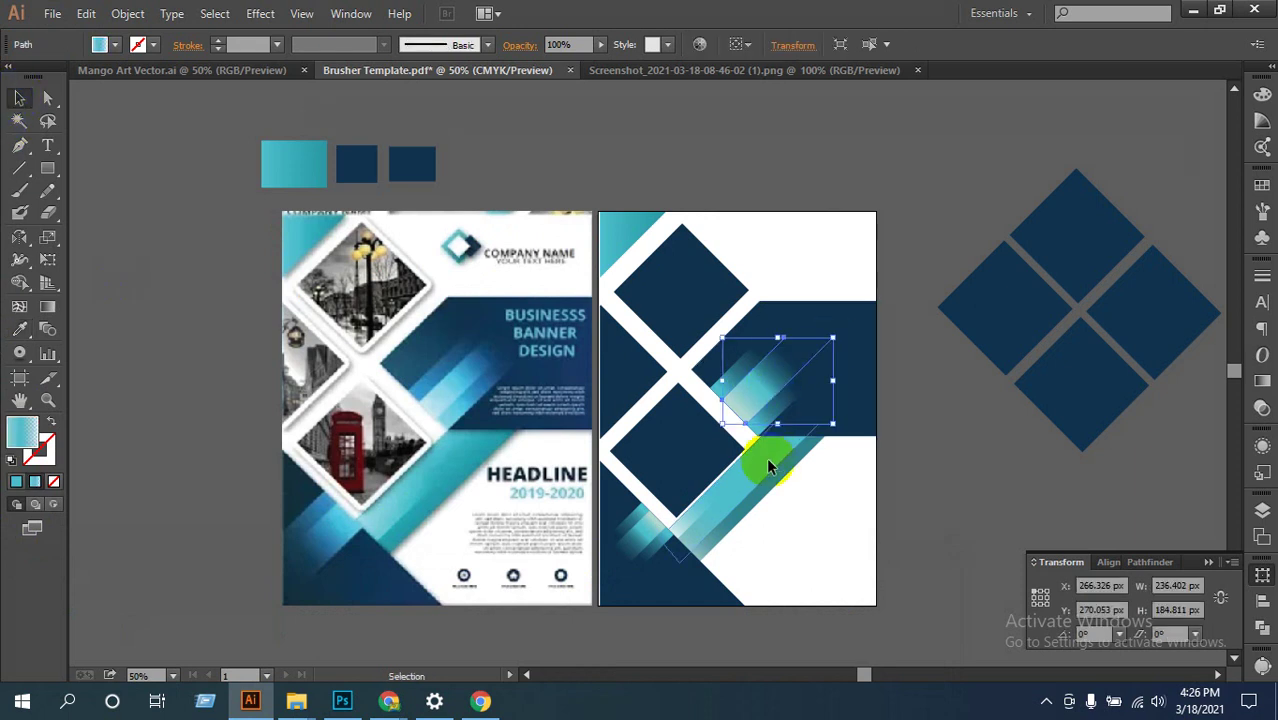
pyautogui.click(766, 457)
pyautogui.click(740, 372)
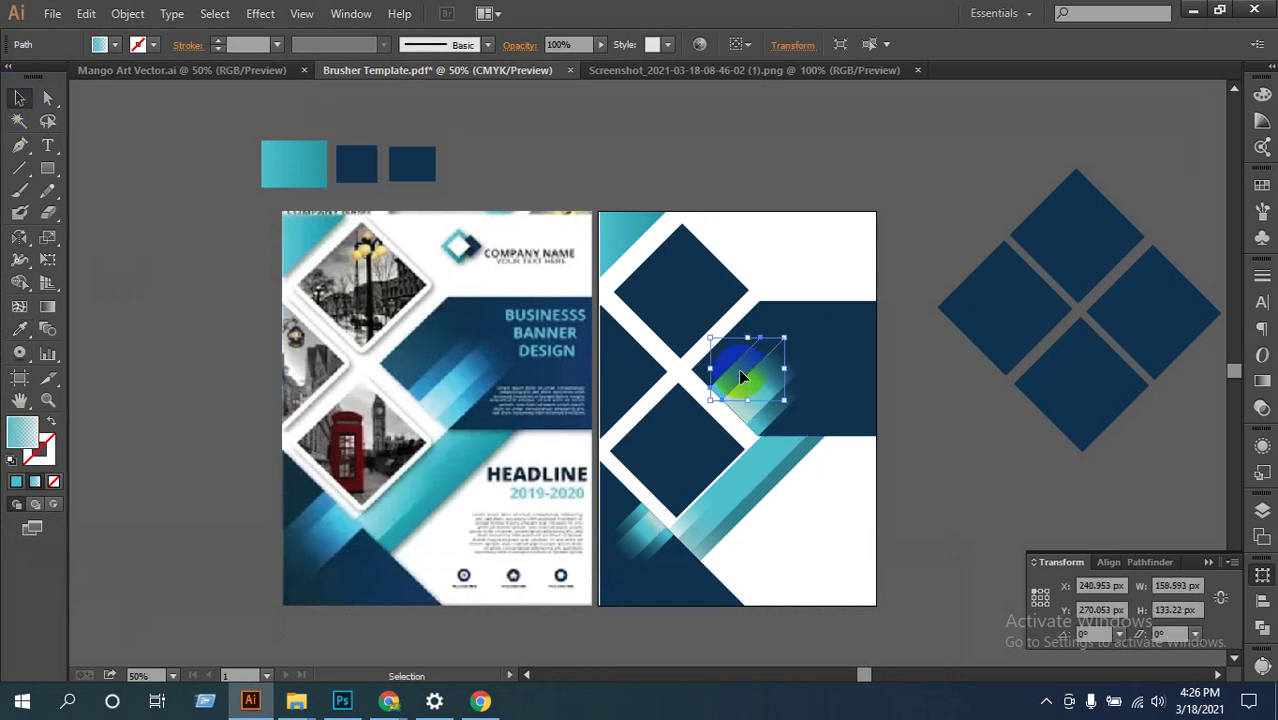
pyautogui.click(965, 455)
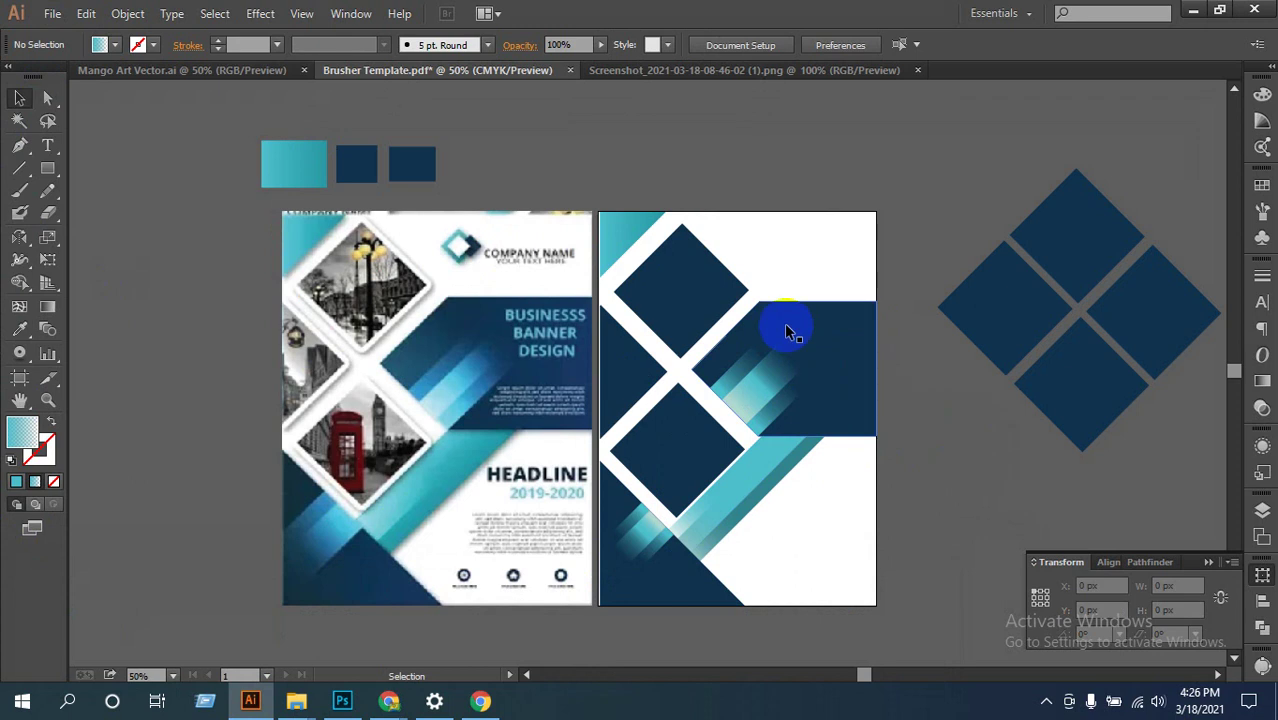
# Step: Delete the group of four spare navy diamonds beside the brochure artboard
pyautogui.scroll(1, 896, 451)
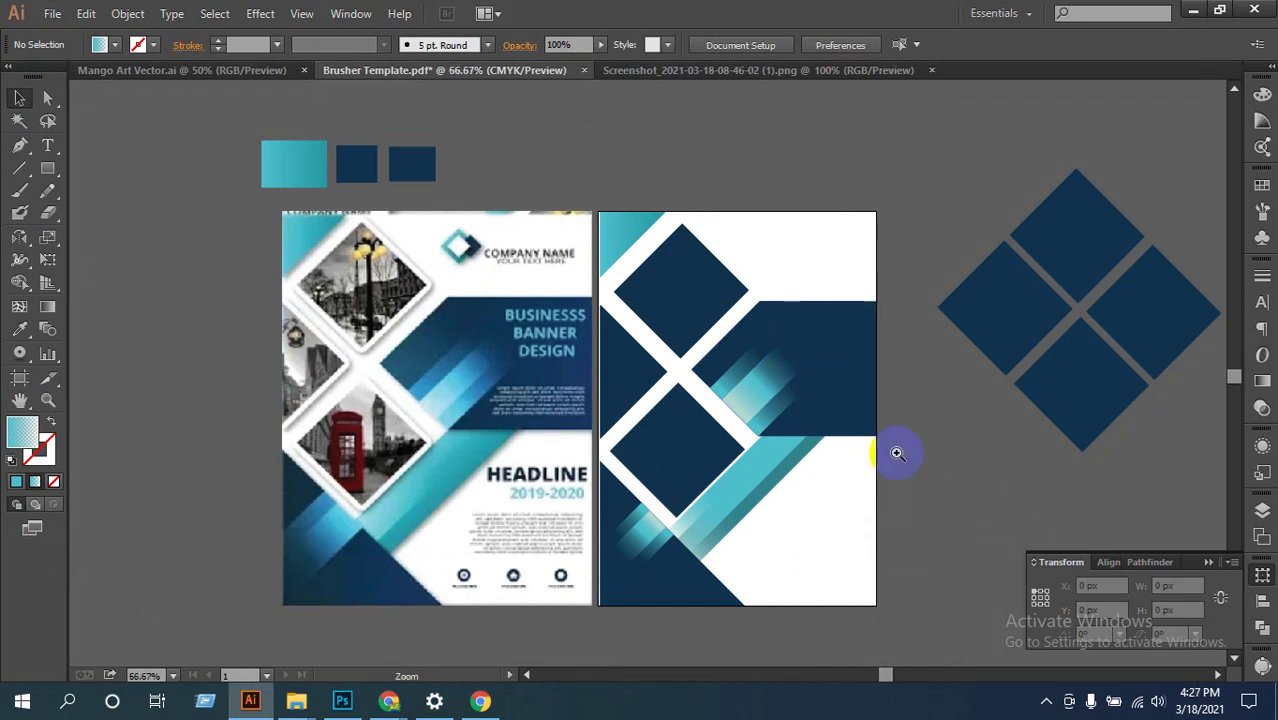
pyautogui.moveTo(896, 451); pyautogui.dragTo(692, 461)
pyautogui.moveTo(673, 191); pyautogui.dragTo(1004, 431)
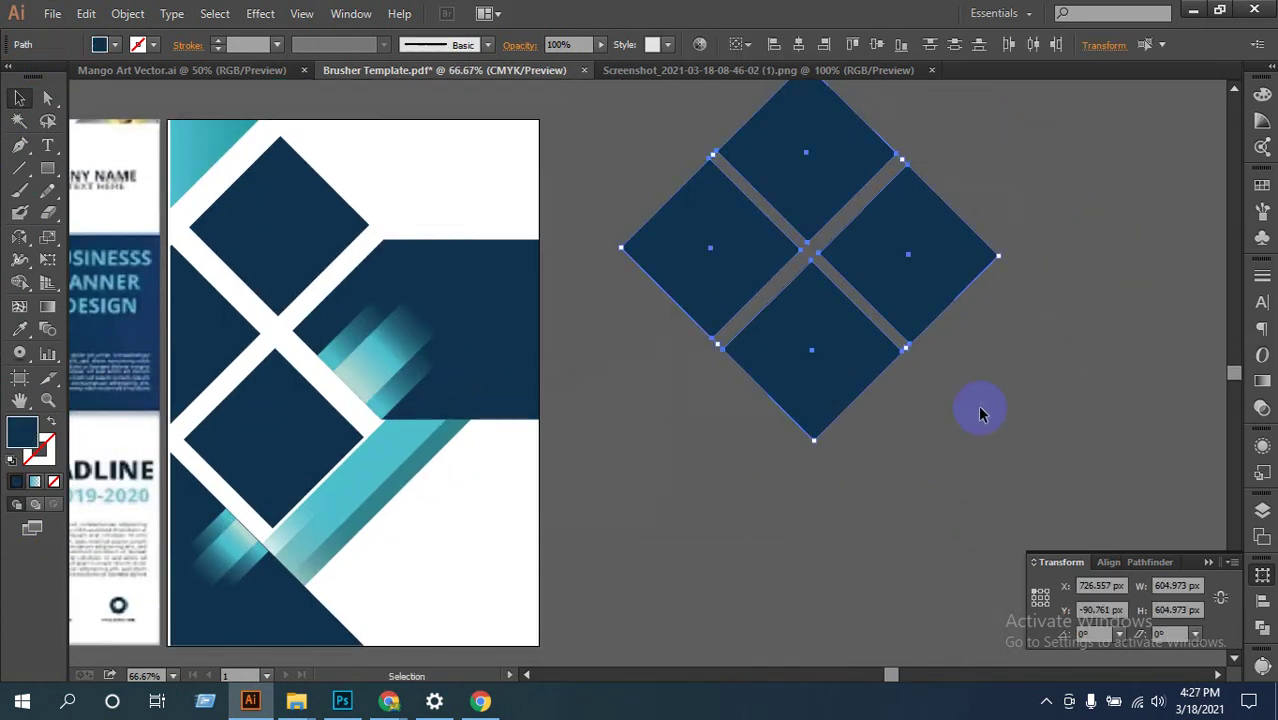
pyautogui.press('Delete')
# Step: Copy the pointed navy band beside the artboard, then overlap it with two further copies enlarged to about 634 × 463 px
pyautogui.click(515, 389)
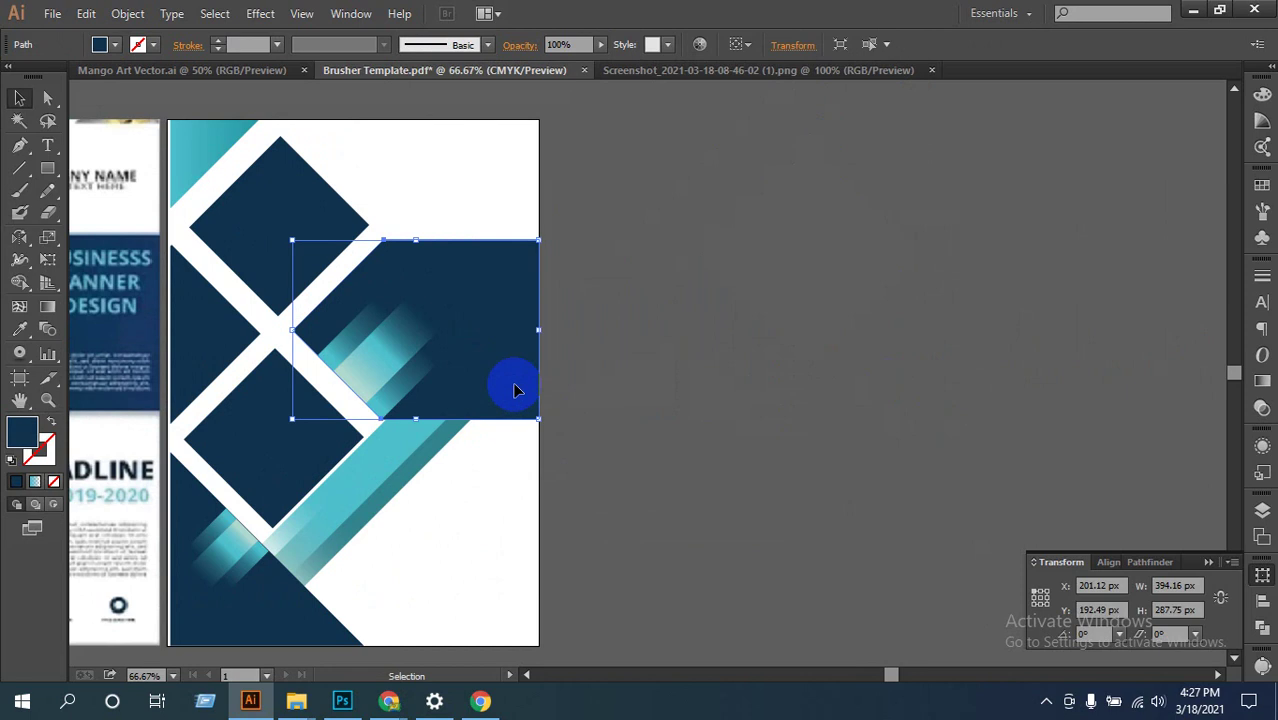
pyautogui.moveTo(515, 389); pyautogui.dragTo(833, 430)
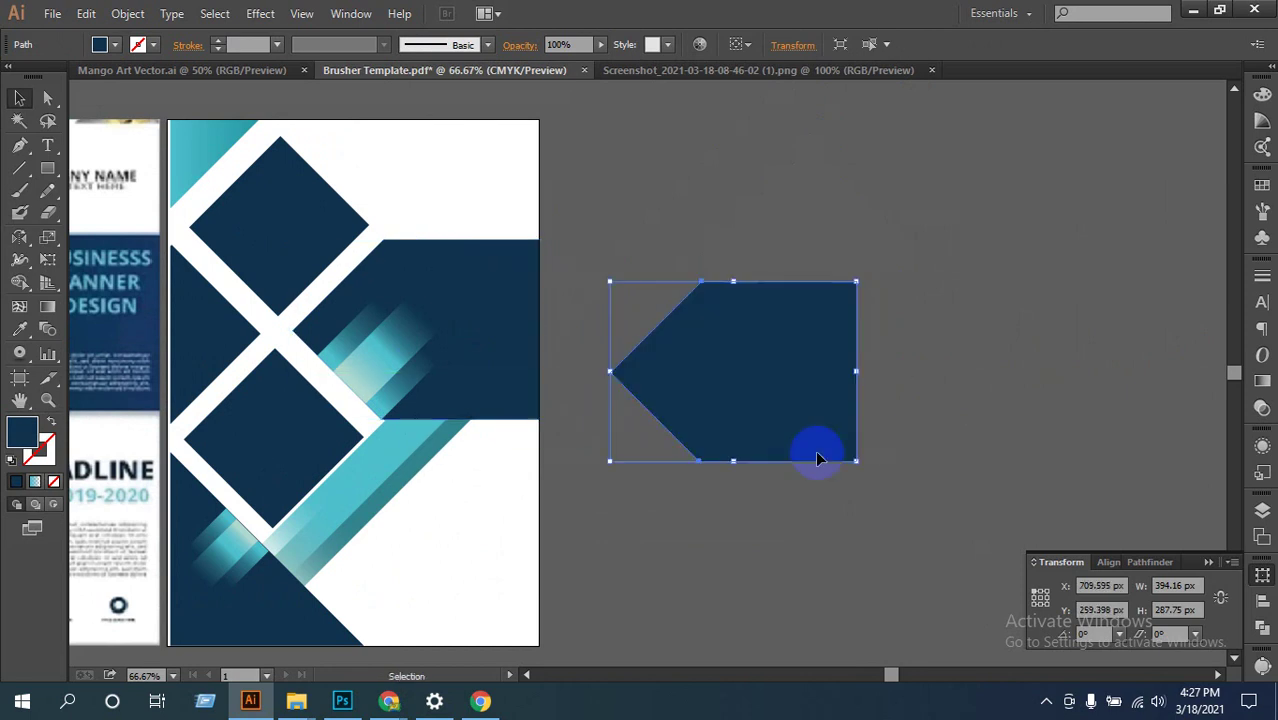
pyautogui.moveTo(783, 360); pyautogui.dragTo(869, 428)
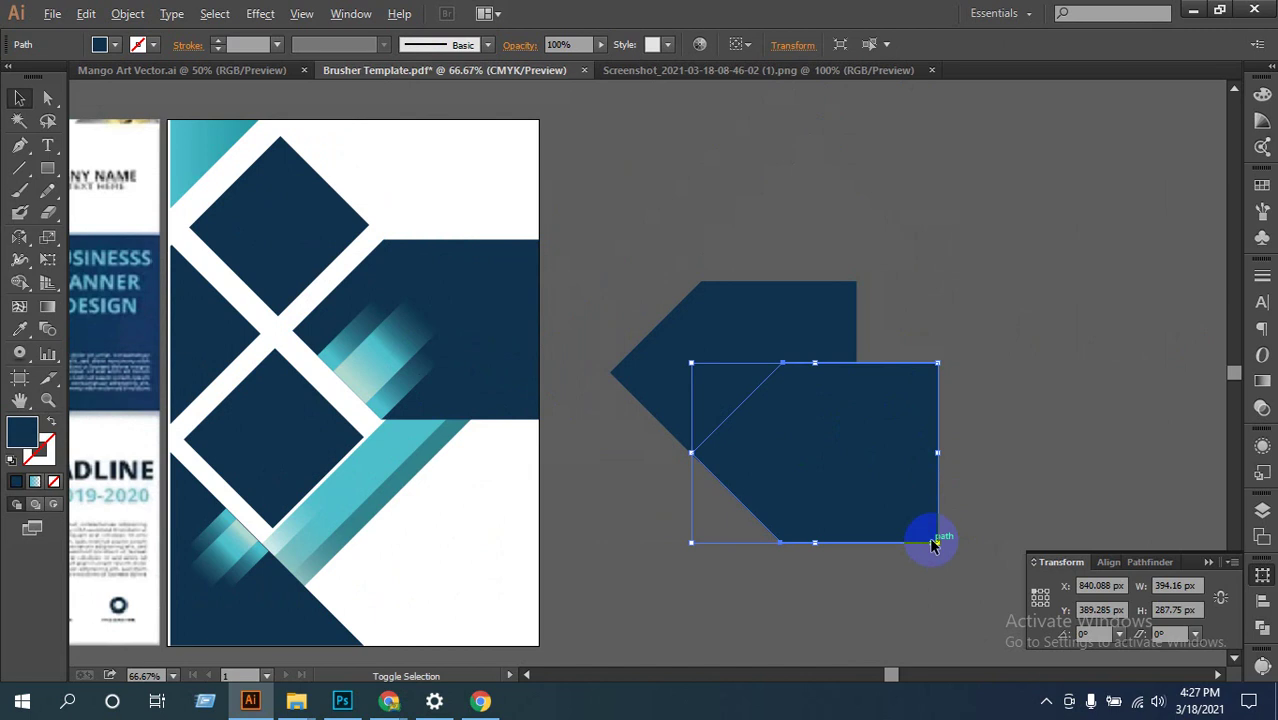
pyautogui.moveTo(937, 543); pyautogui.dragTo(972, 576)
pyautogui.moveTo(1003, 610); pyautogui.dragTo(1013, 611)
pyautogui.moveTo(831, 449); pyautogui.dragTo(855, 437)
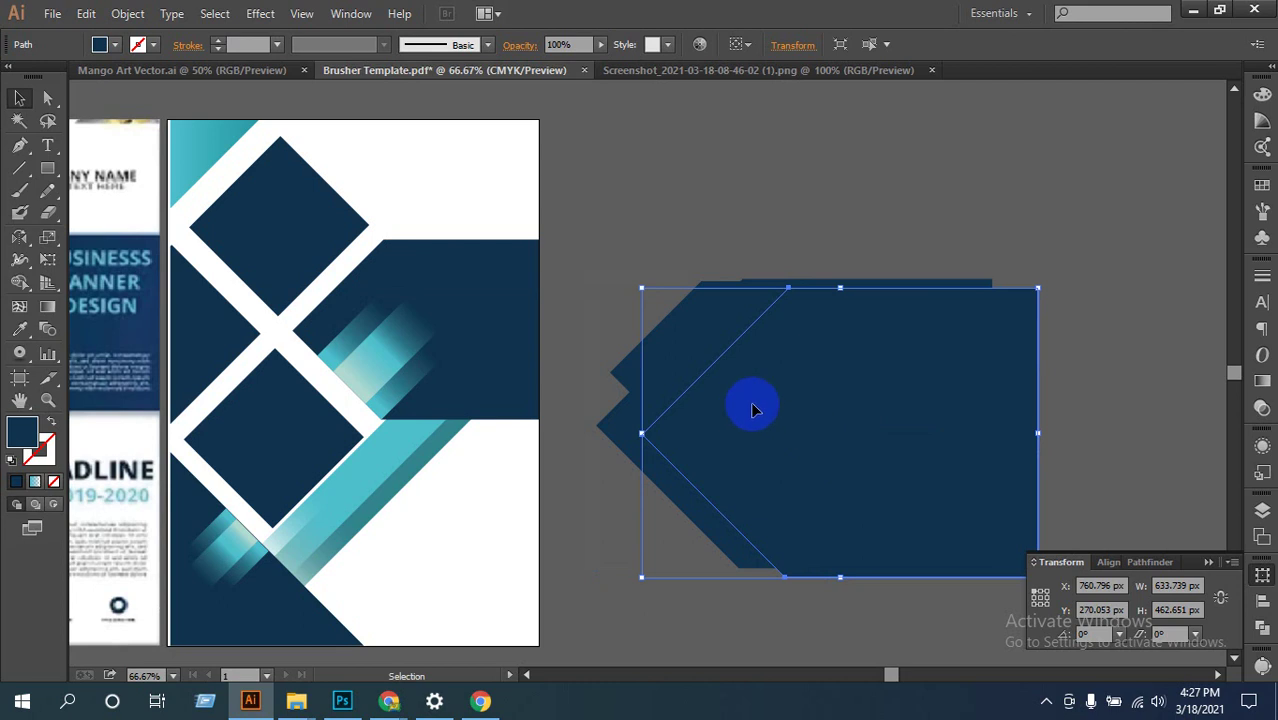
# Step: Try to divide the three overlapping pointed shapes with Pathfinder and ungroup the pieces
pyautogui.moveTo(650, 222); pyautogui.dragTo(864, 485)
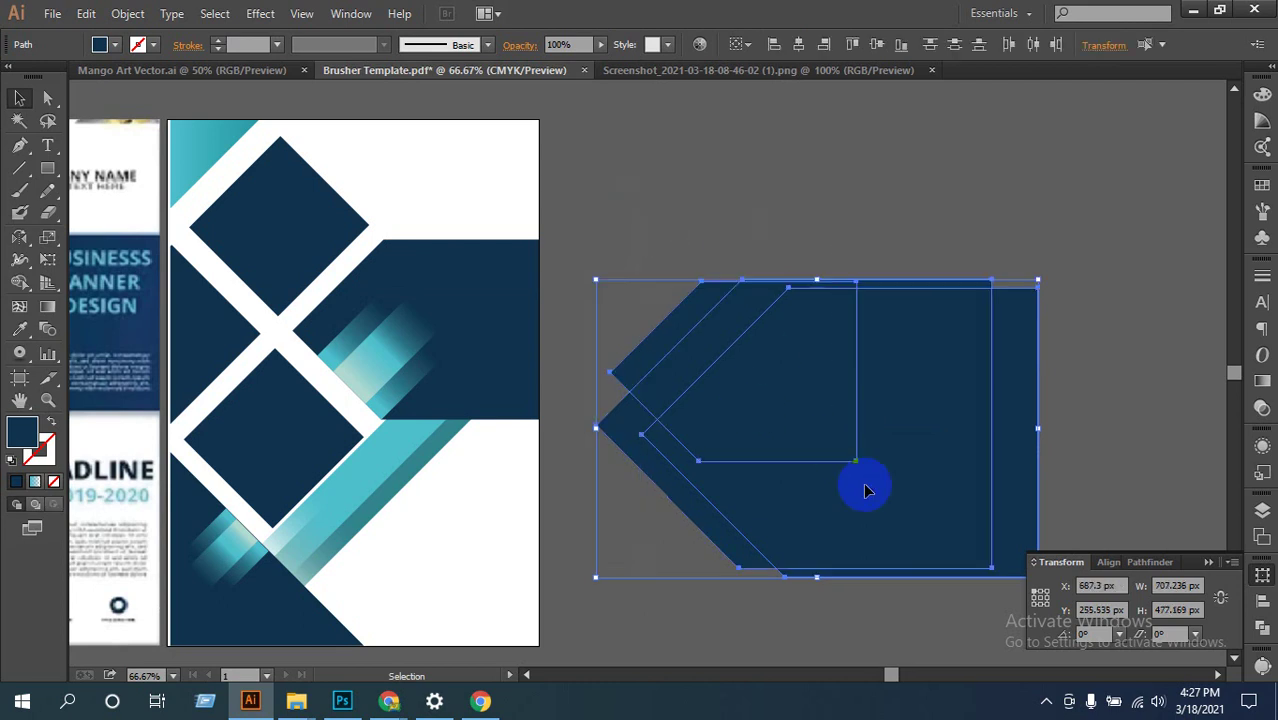
pyautogui.click(1260, 626)
pyautogui.click(1045, 653)
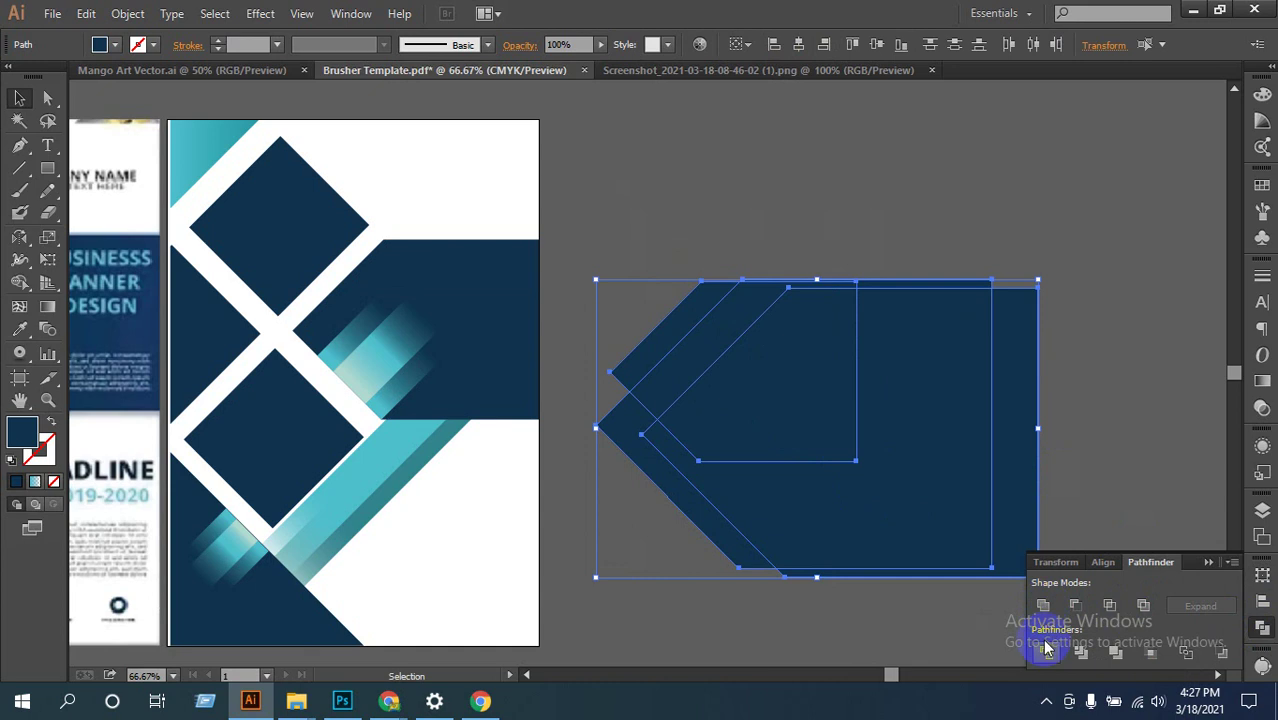
pyautogui.rightClick(772, 309)
pyautogui.click(832, 418)
pyautogui.click(950, 230)
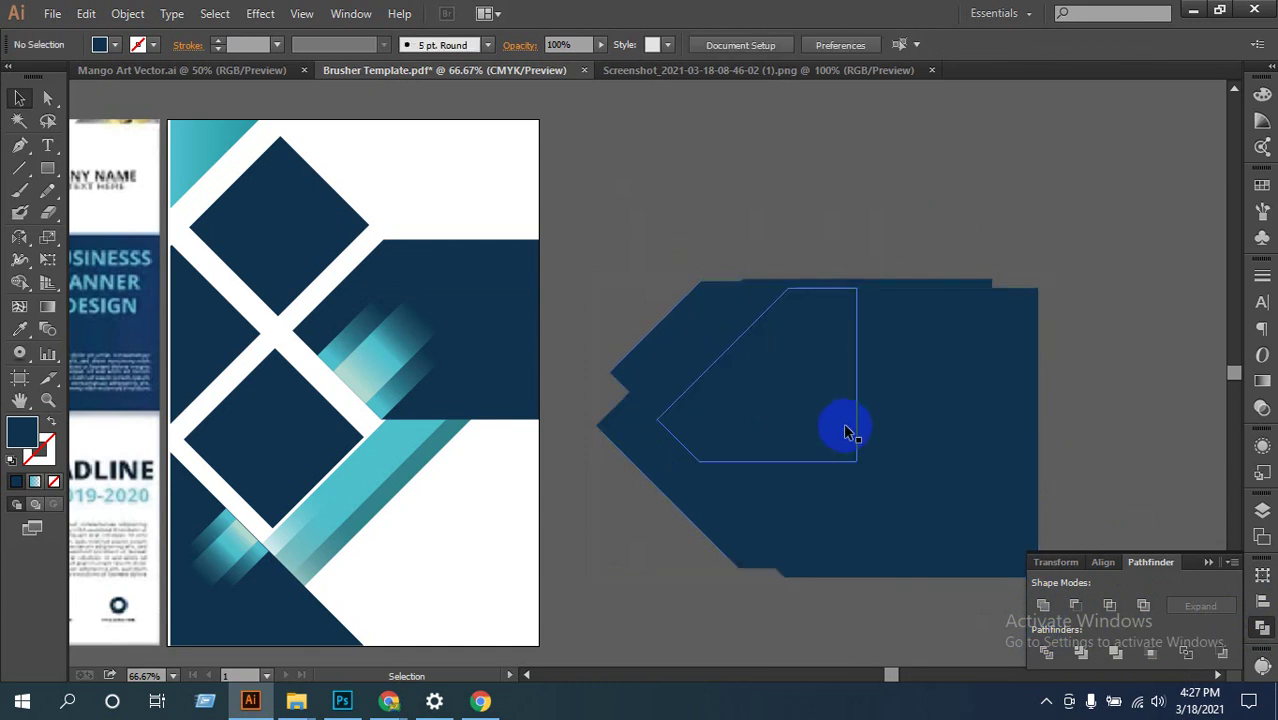
pyautogui.click(834, 427)
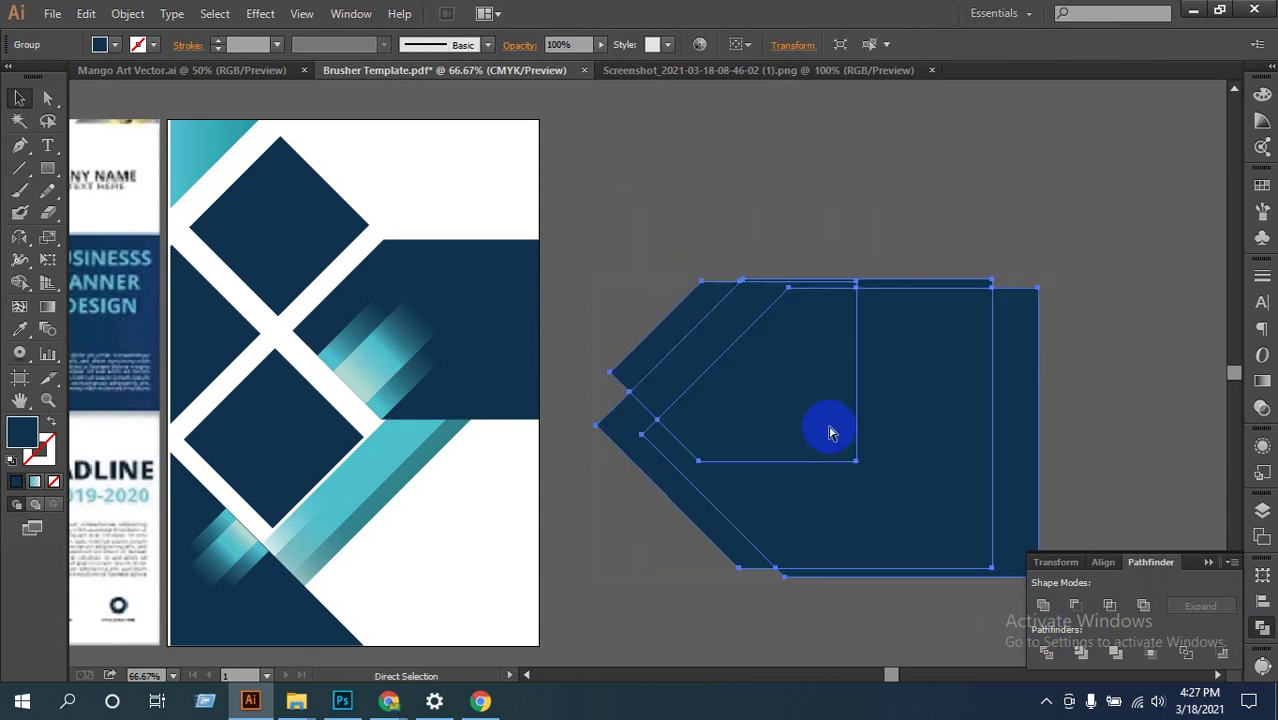
pyautogui.click(892, 192)
# Step: Raise the front pointed shape level with the enlarged one behind it, then divide all three shapes with Pathfinder and ungroup the pieces
pyautogui.click(888, 418)
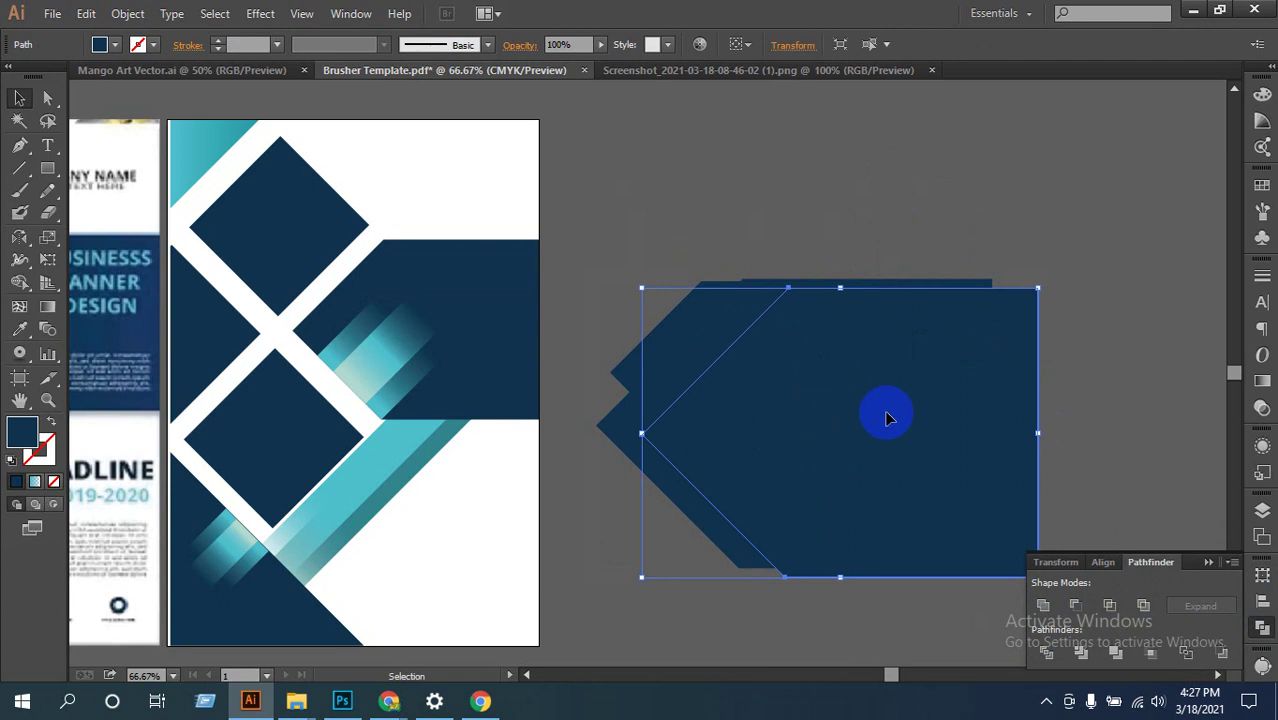
pyautogui.moveTo(890, 416); pyautogui.dragTo(887, 406)
pyautogui.moveTo(727, 254); pyautogui.dragTo(852, 460)
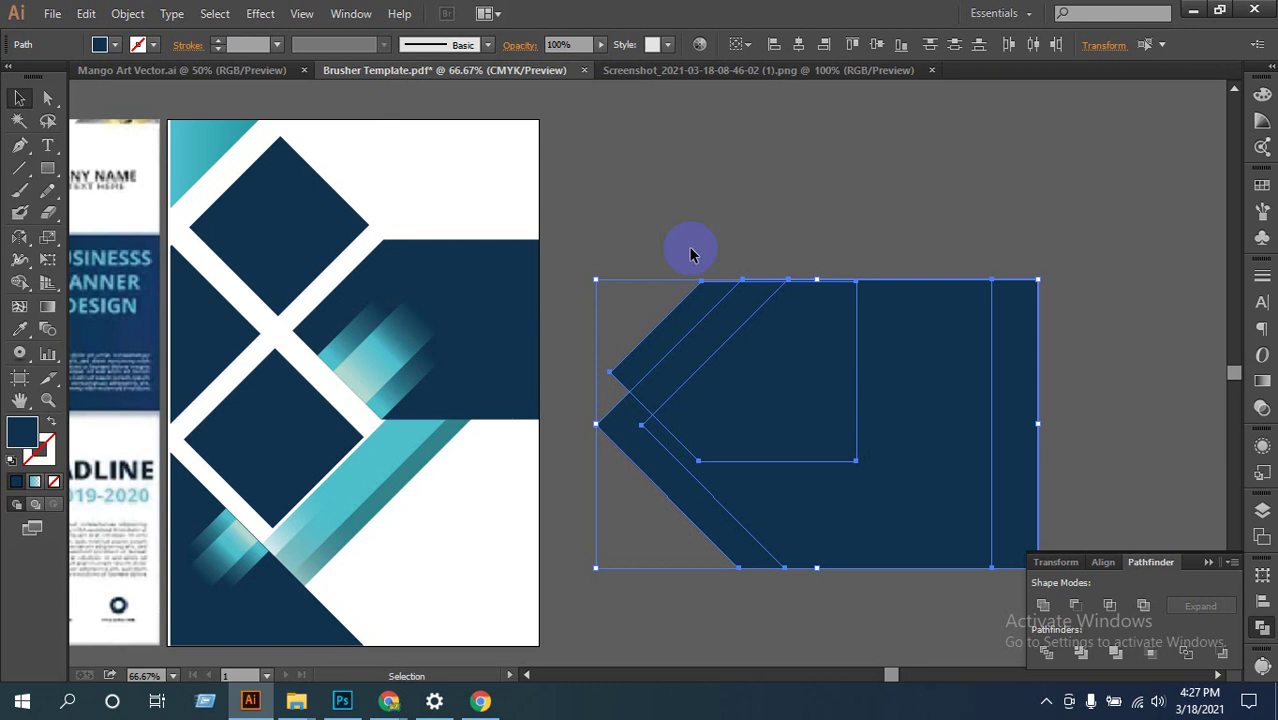
pyautogui.click(1046, 658)
pyautogui.rightClick(921, 333)
pyautogui.click(970, 437)
pyautogui.click(1125, 397)
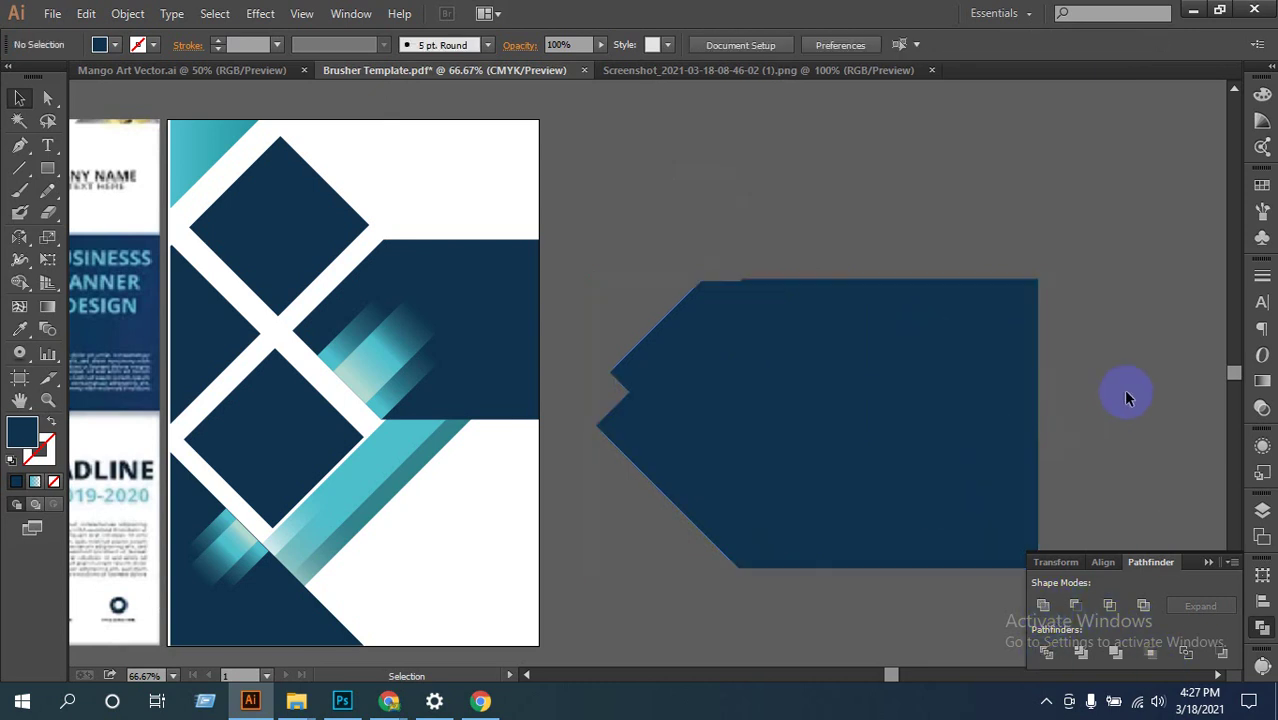
# Step: Delete the divided pieces around the upper diagonal strips, including the large body and the lower arm
pyautogui.moveTo(1125, 397); pyautogui.dragTo(955, 545)
pyautogui.press('Delete')
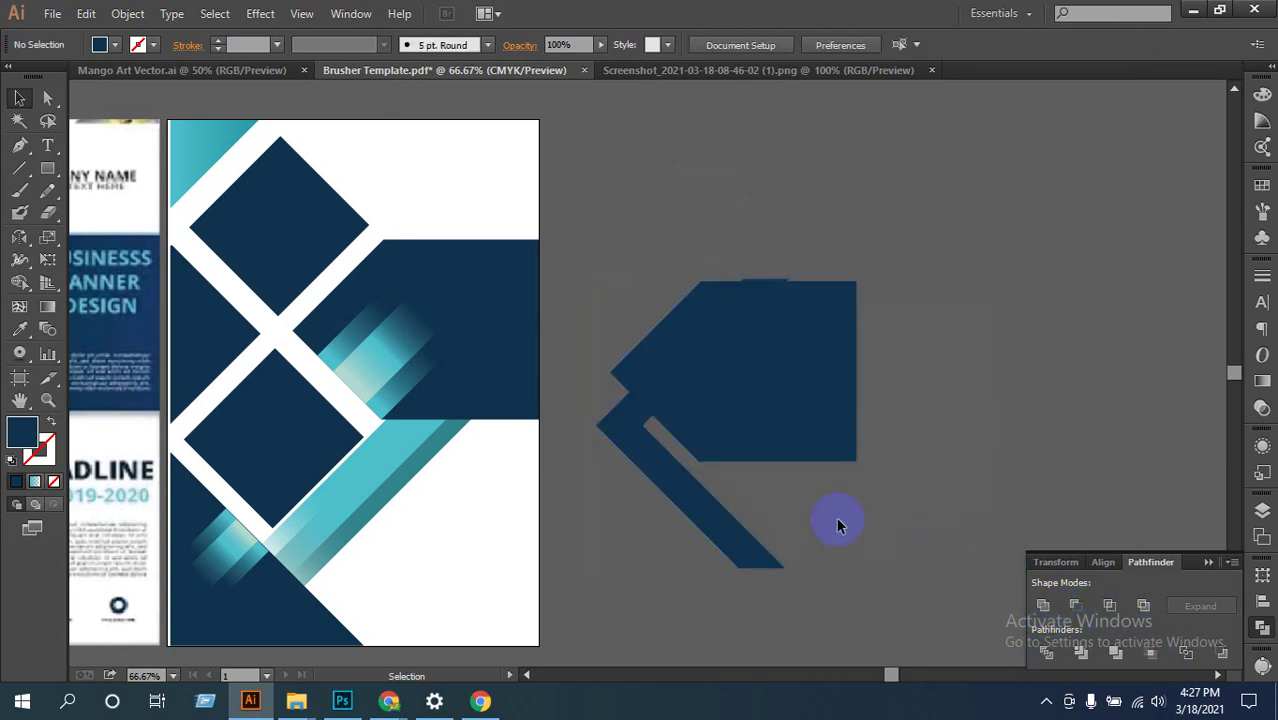
pyautogui.click(695, 493)
pyautogui.press('Delete')
pyautogui.click(805, 441)
pyautogui.press('Delete')
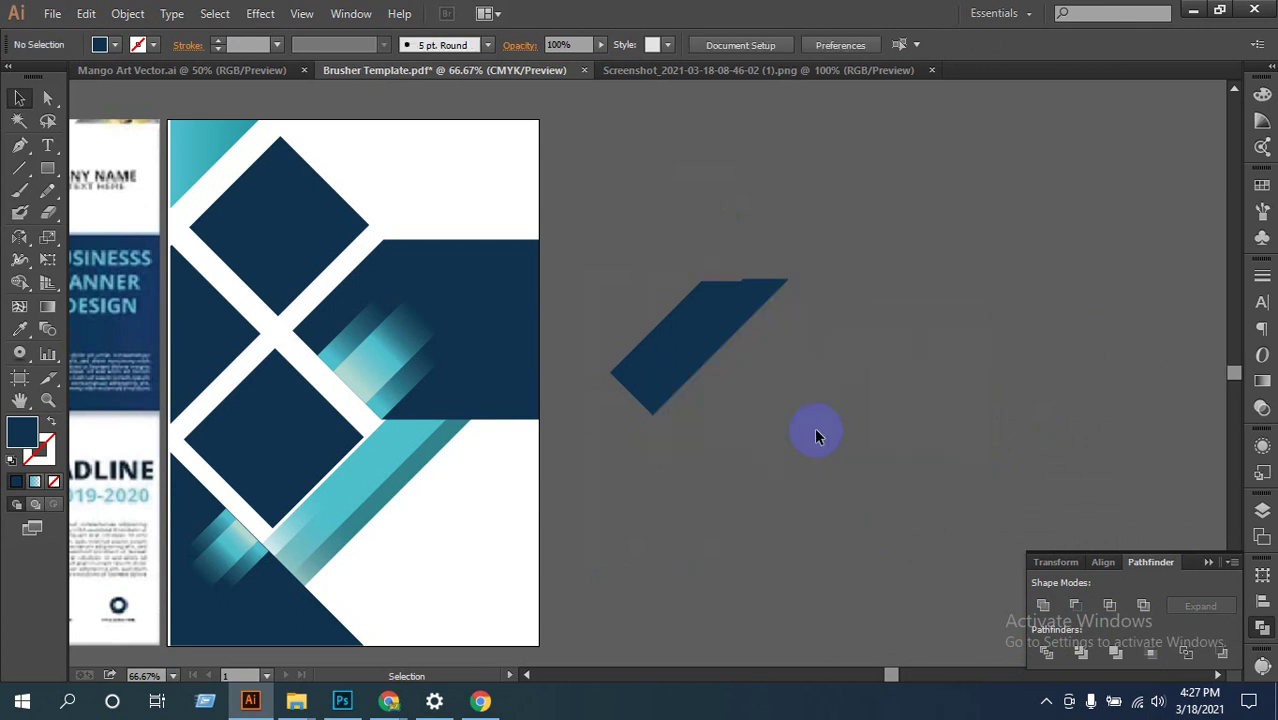
# Step: Place the two diagonal navy strips side by side below their original spot and delete the leftover thin sliver
pyautogui.click(718, 350)
pyautogui.moveTo(707, 334); pyautogui.dragTo(788, 400)
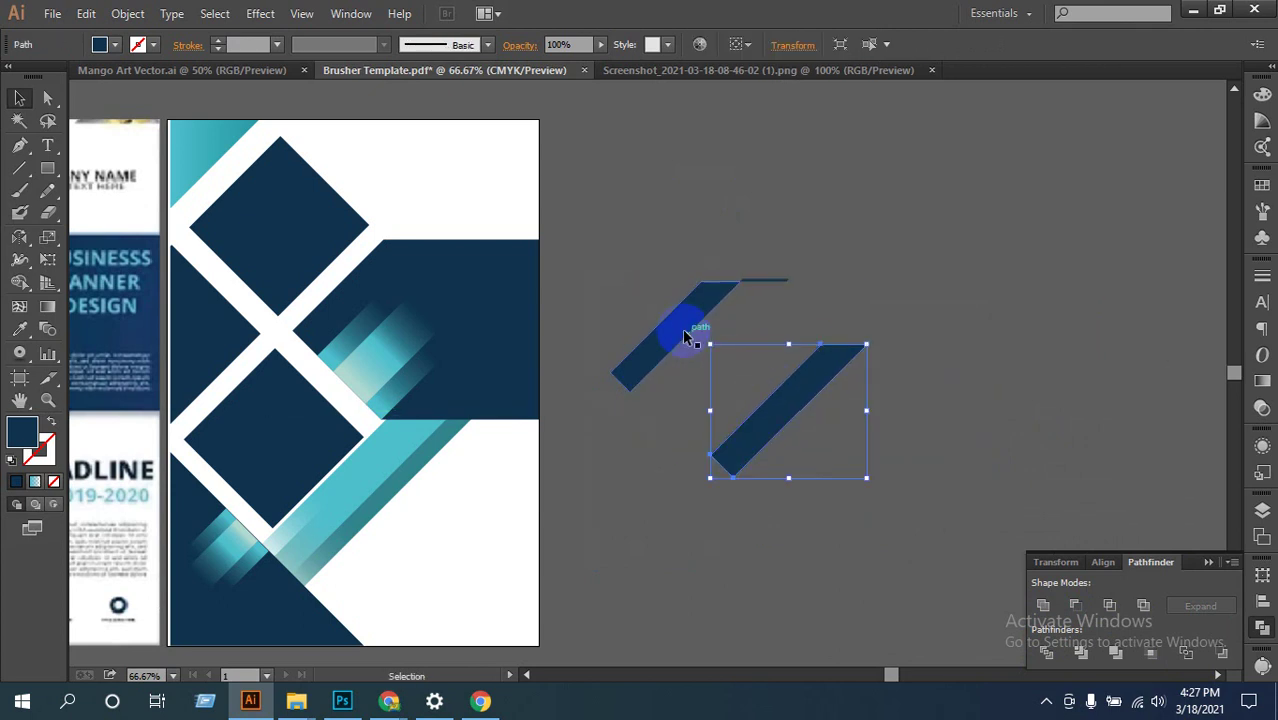
pyautogui.click(683, 337)
pyautogui.moveTo(683, 337); pyautogui.dragTo(760, 402)
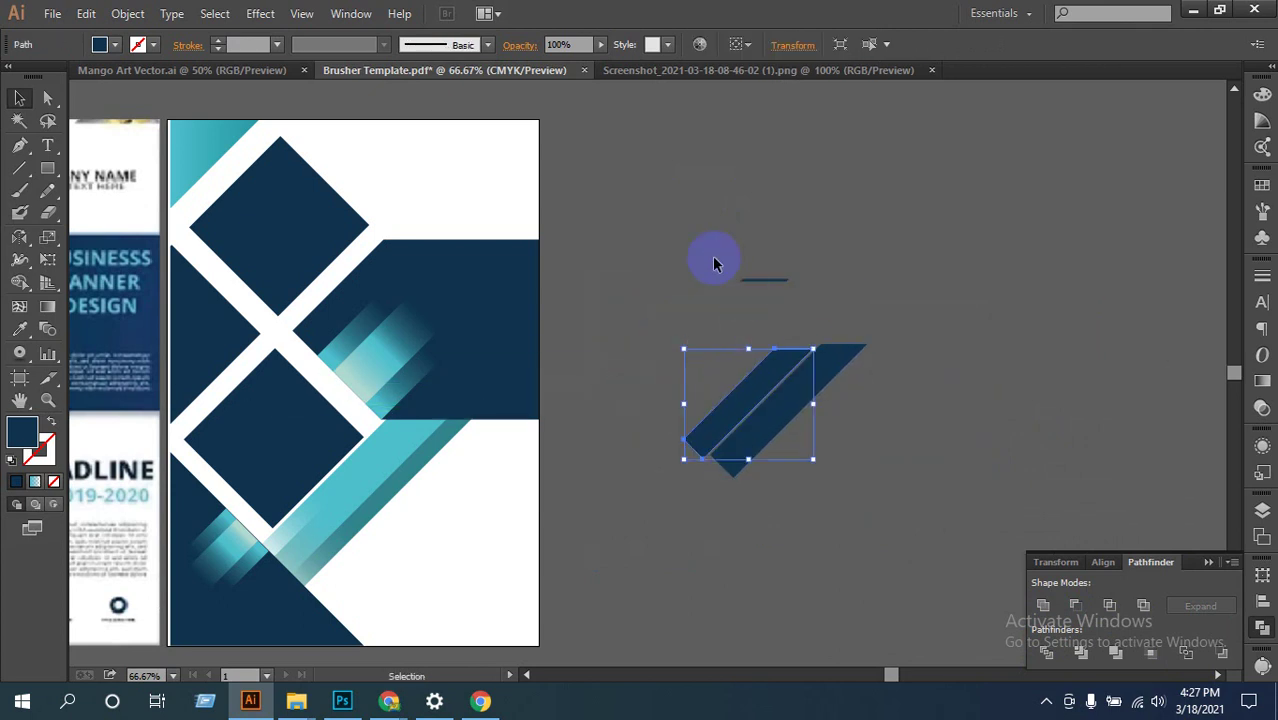
pyautogui.moveTo(713, 257); pyautogui.dragTo(826, 312)
pyautogui.press('Delete')
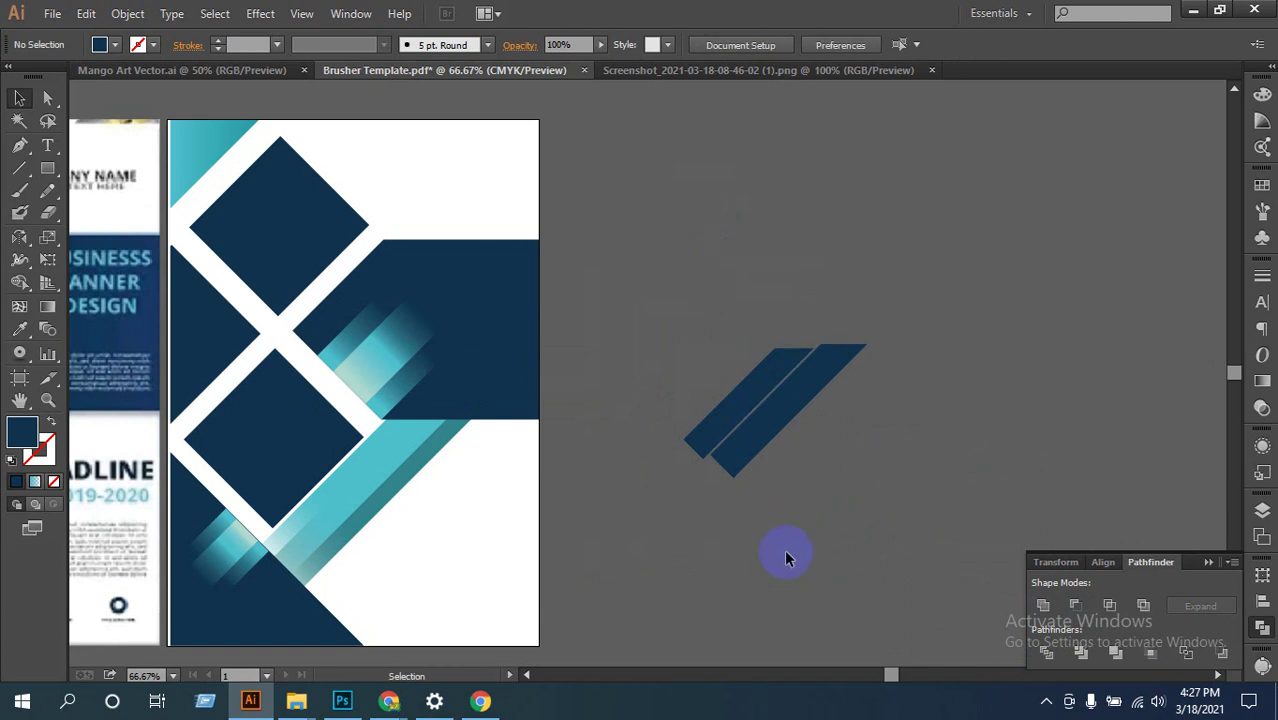
# Step: Move the upper-left navy diagonal strip flush against the lower-right strip so their long edges meet and their tops align
pyautogui.click(810, 463)
pyautogui.click(703, 354)
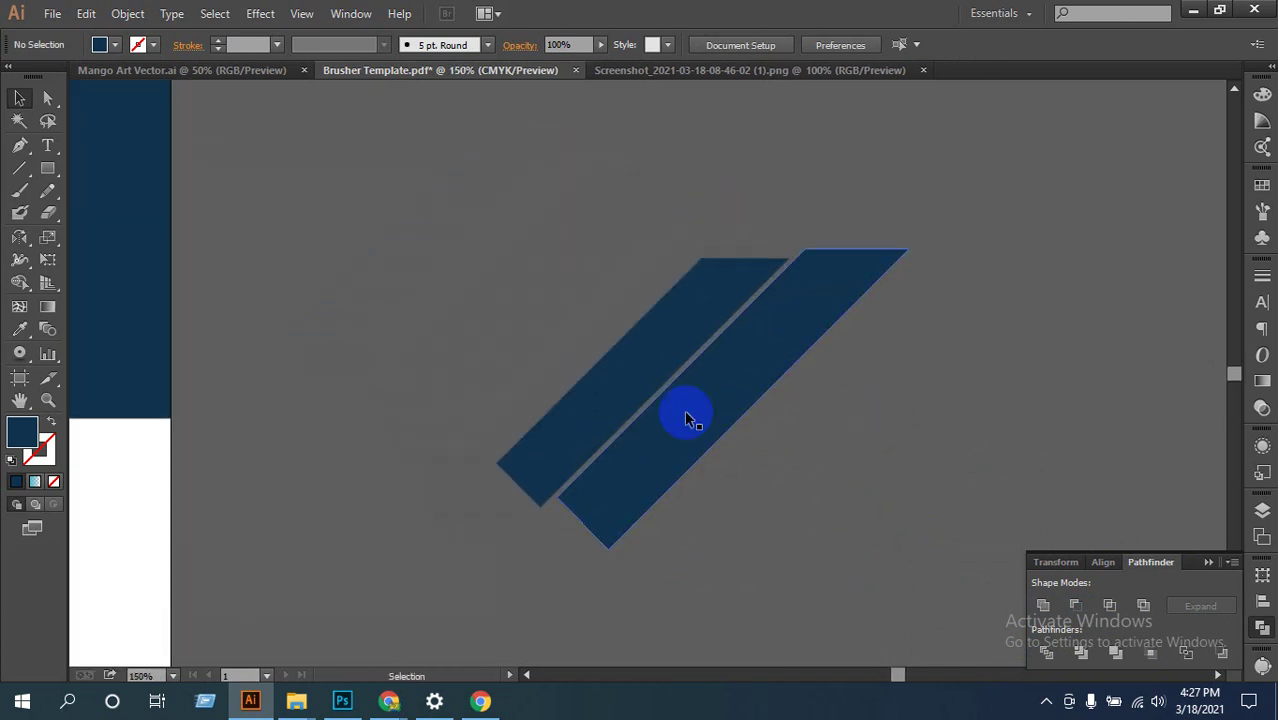
pyautogui.moveTo(591, 390); pyautogui.dragTo(614, 364)
pyautogui.click(948, 520)
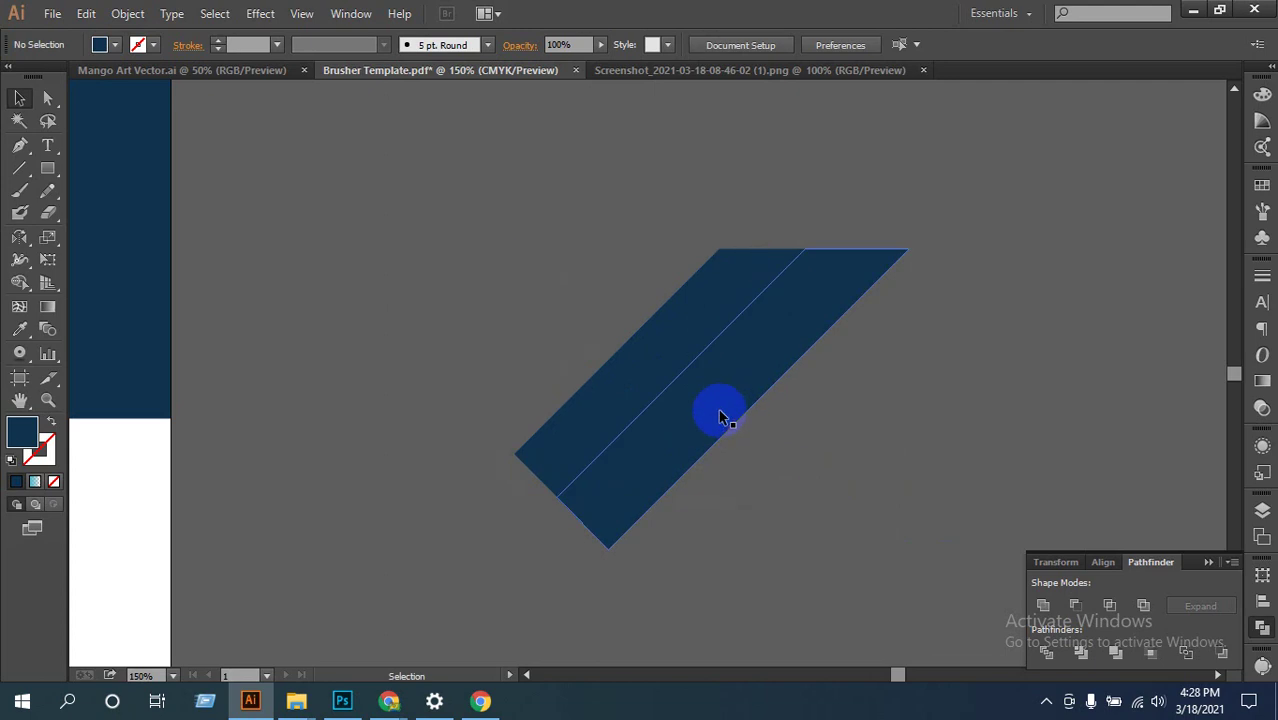
pyautogui.moveTo(728, 472); pyautogui.dragTo(810, 559)
pyautogui.click(767, 494)
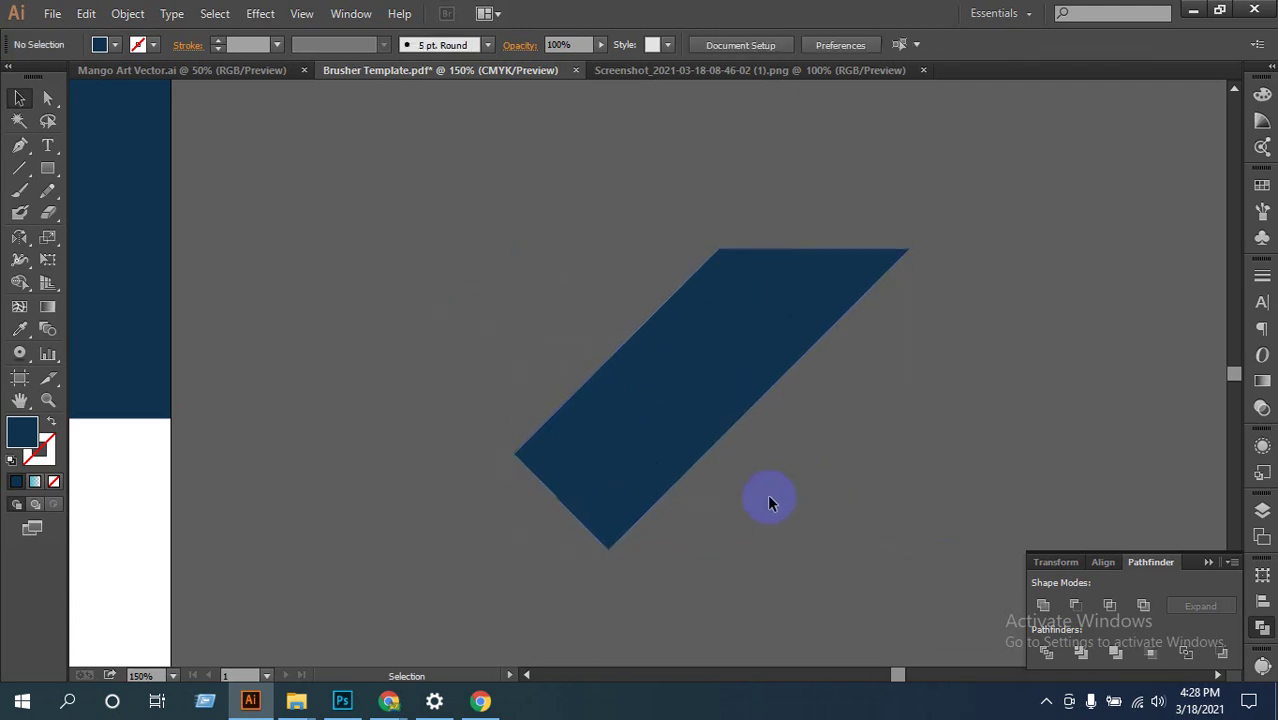
# Step: Pull the upper-left navy strip up and away from the lower-right strip, leaving a wide diagonal gap between them
pyautogui.moveTo(632, 320); pyautogui.dragTo(705, 356)
pyautogui.scroll(-3, 783, 438)
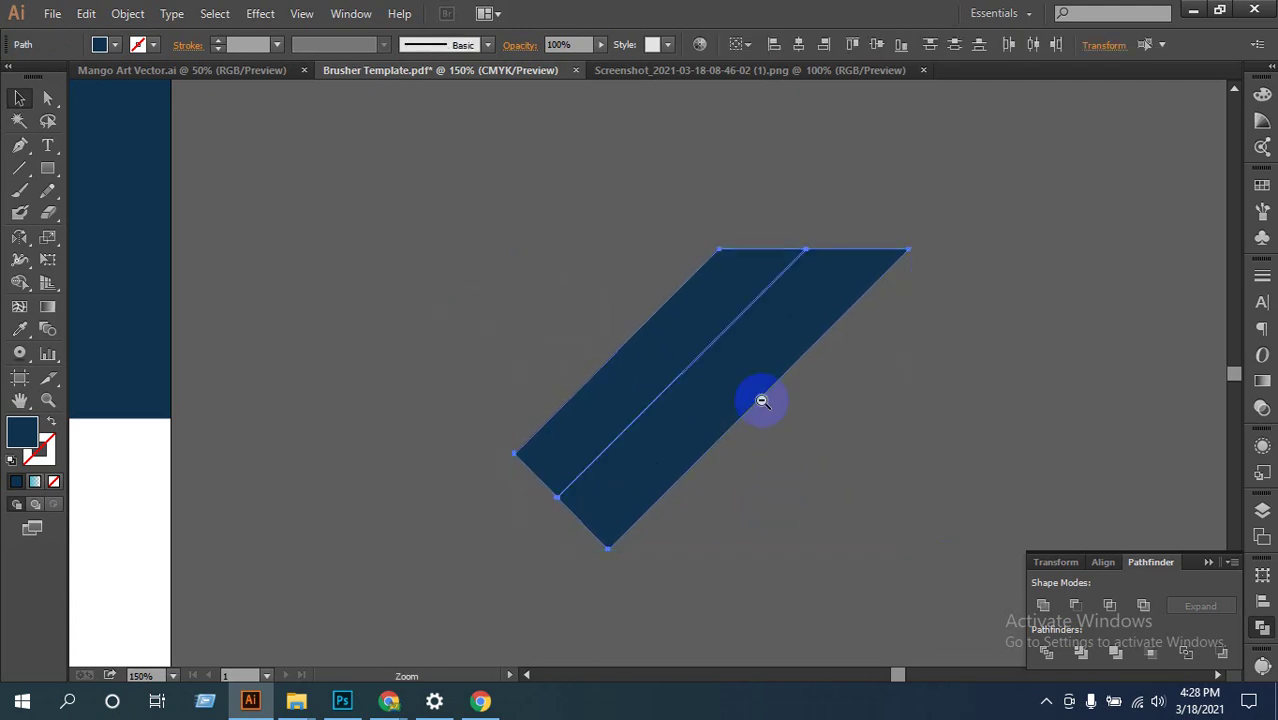
pyautogui.moveTo(705, 437); pyautogui.dragTo(1026, 480)
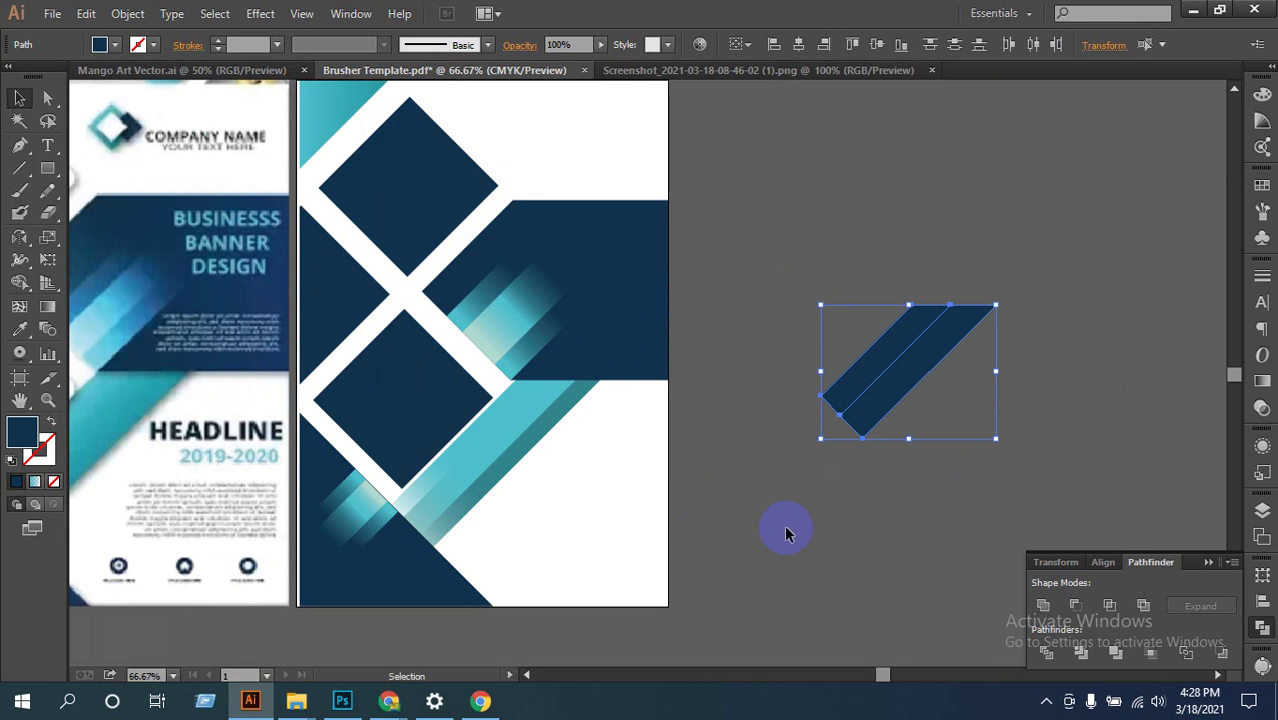
pyautogui.moveTo(857, 371); pyautogui.dragTo(840, 366)
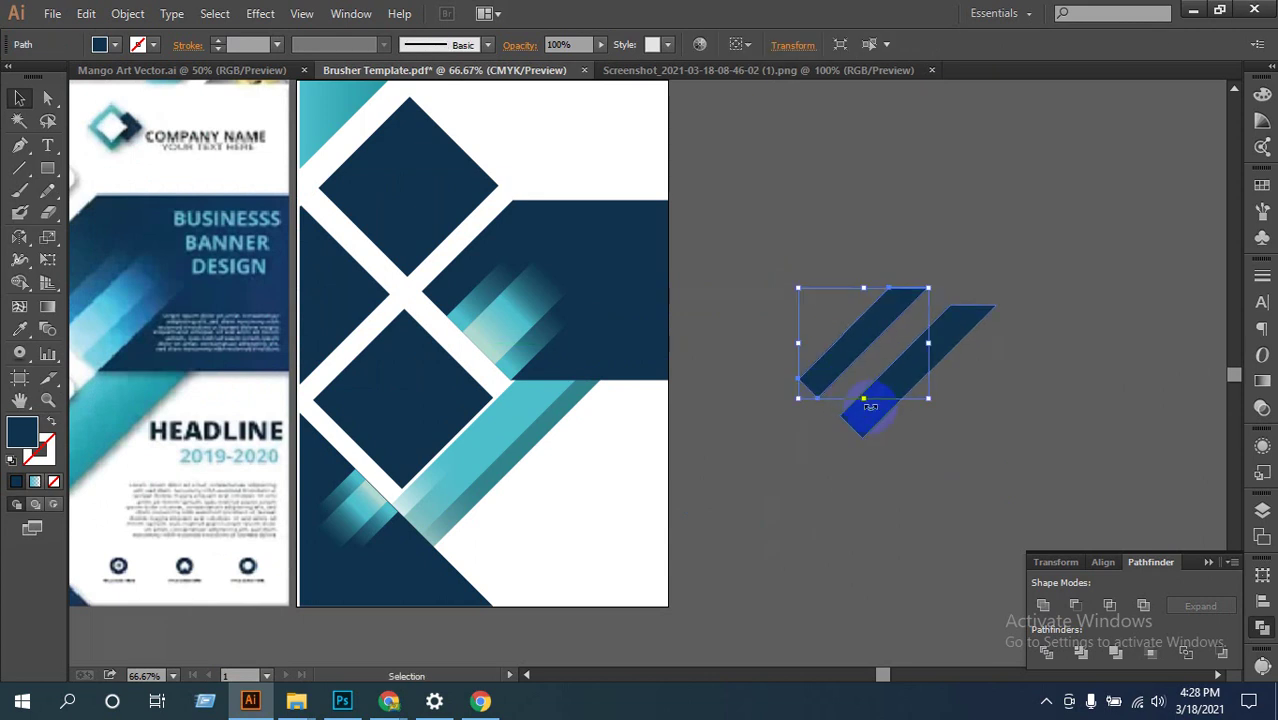
# Step: Place the two navy diagonal strips flush side by side beside the artboard and deselect them
pyautogui.hotkey('ctrl', 'z')
pyautogui.click(907, 491)
pyautogui.click(886, 368)
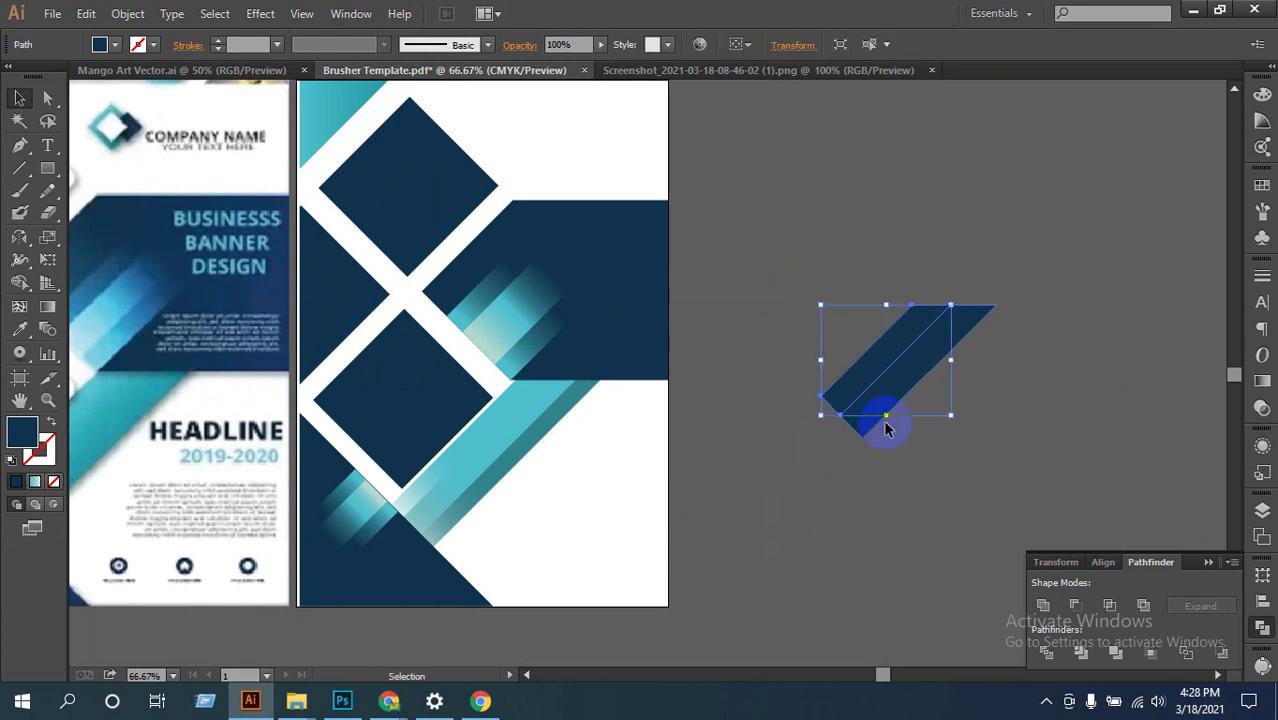
pyautogui.scroll(1, 824, 414)
pyautogui.moveTo(796, 408); pyautogui.dragTo(1035, 492)
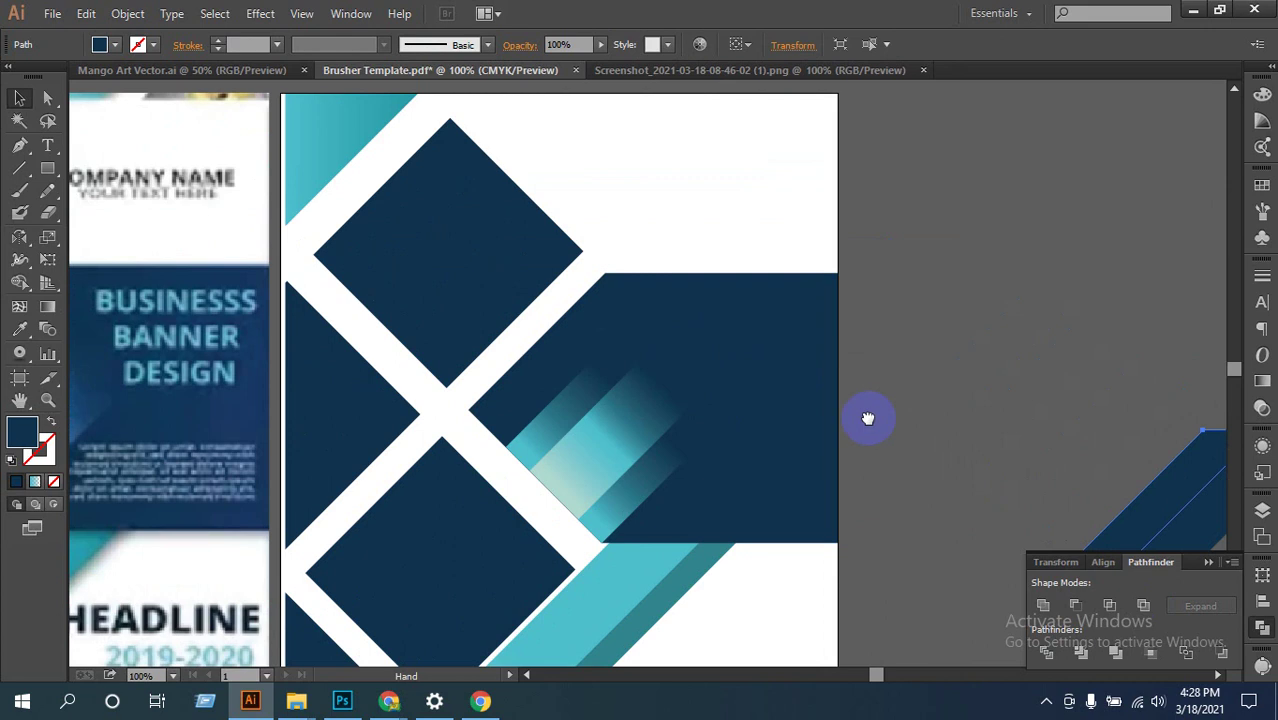
pyautogui.scroll(-1, 941, 434)
pyautogui.scroll(-1, 908, 378)
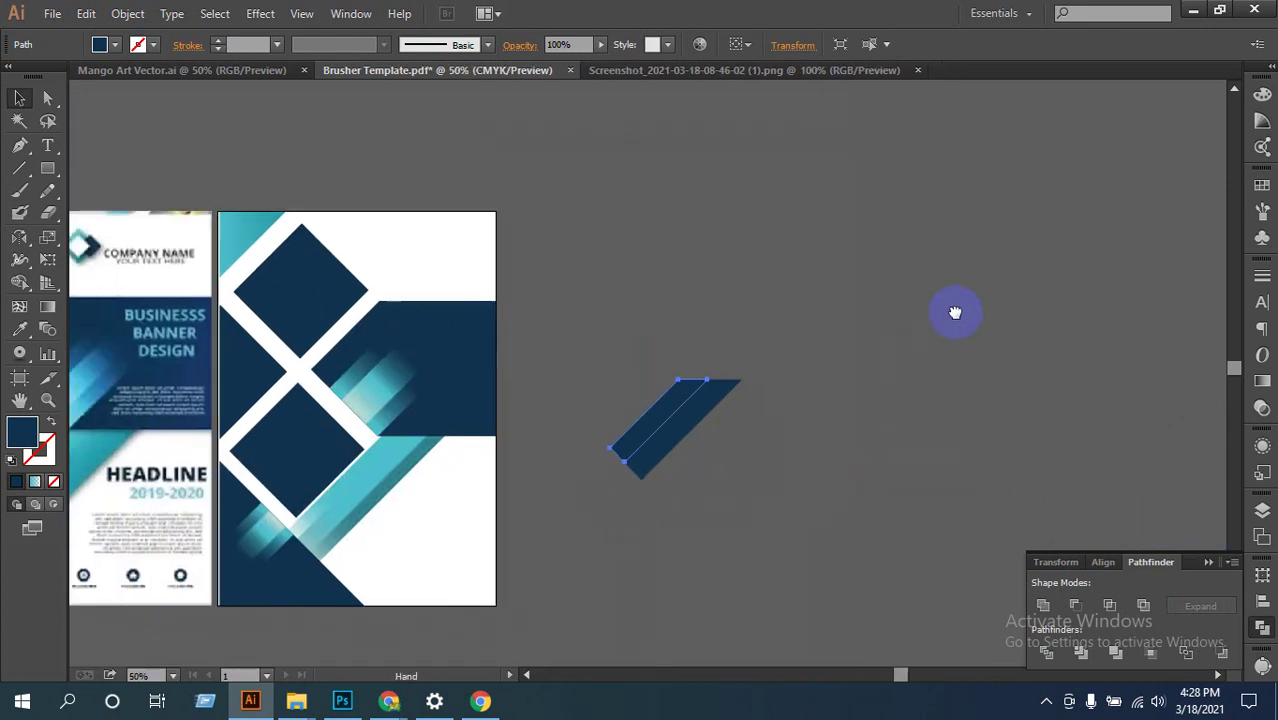
pyautogui.click(670, 230)
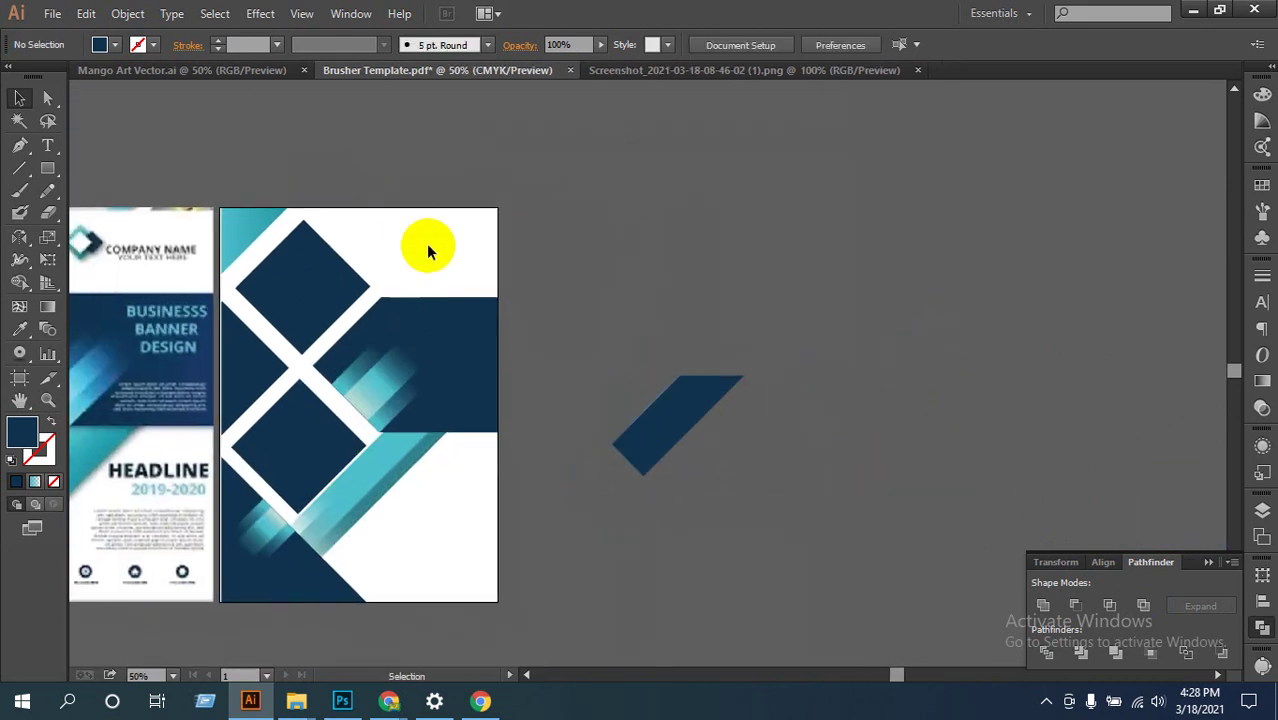
# Step: Copy the fading teal gradient from the light streak on the artboard's navy banner onto the large teal swatch rectangle
pyautogui.moveTo(619, 260); pyautogui.dragTo(1006, 312)
pyautogui.click(293, 219)
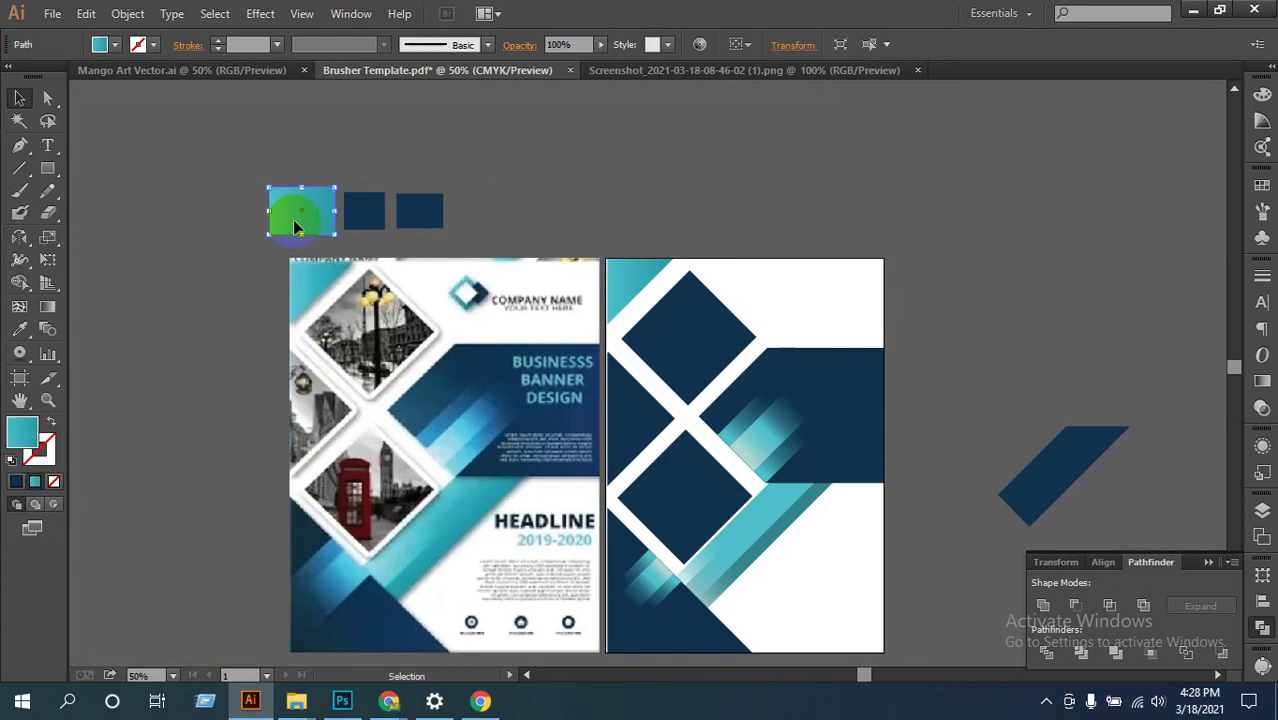
pyautogui.moveTo(293, 219); pyautogui.dragTo(765, 437)
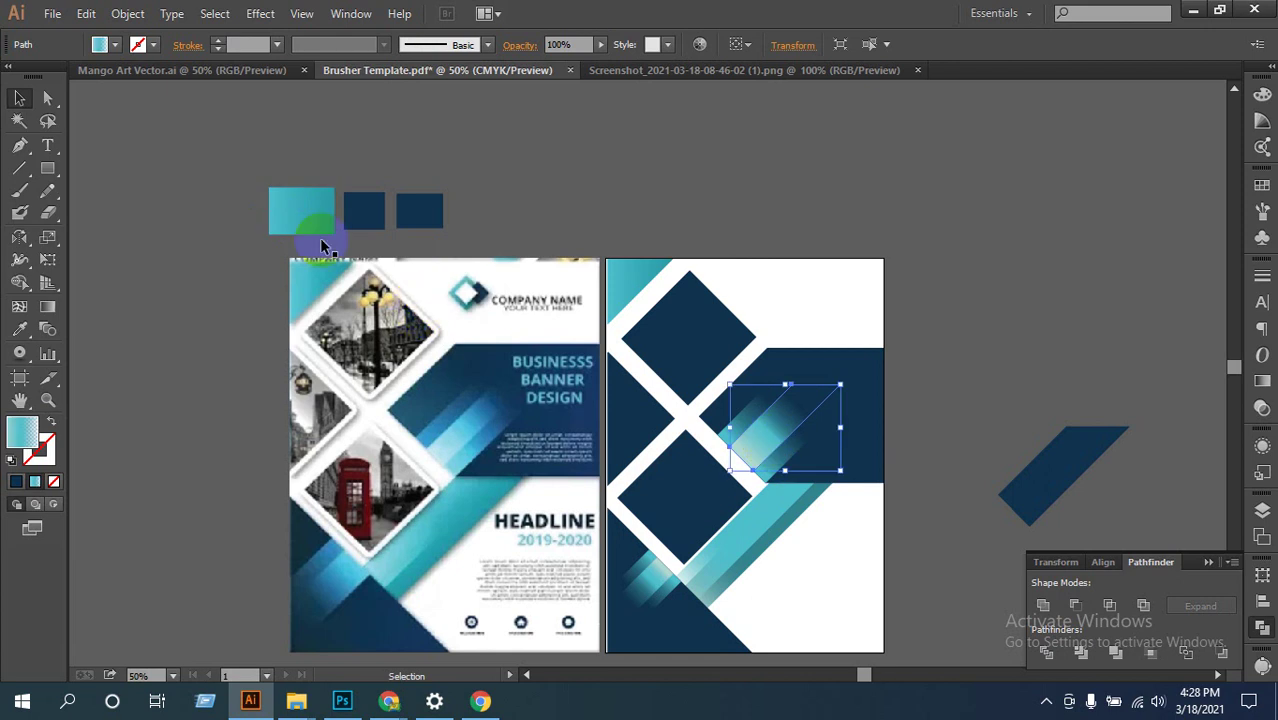
pyautogui.click(284, 219)
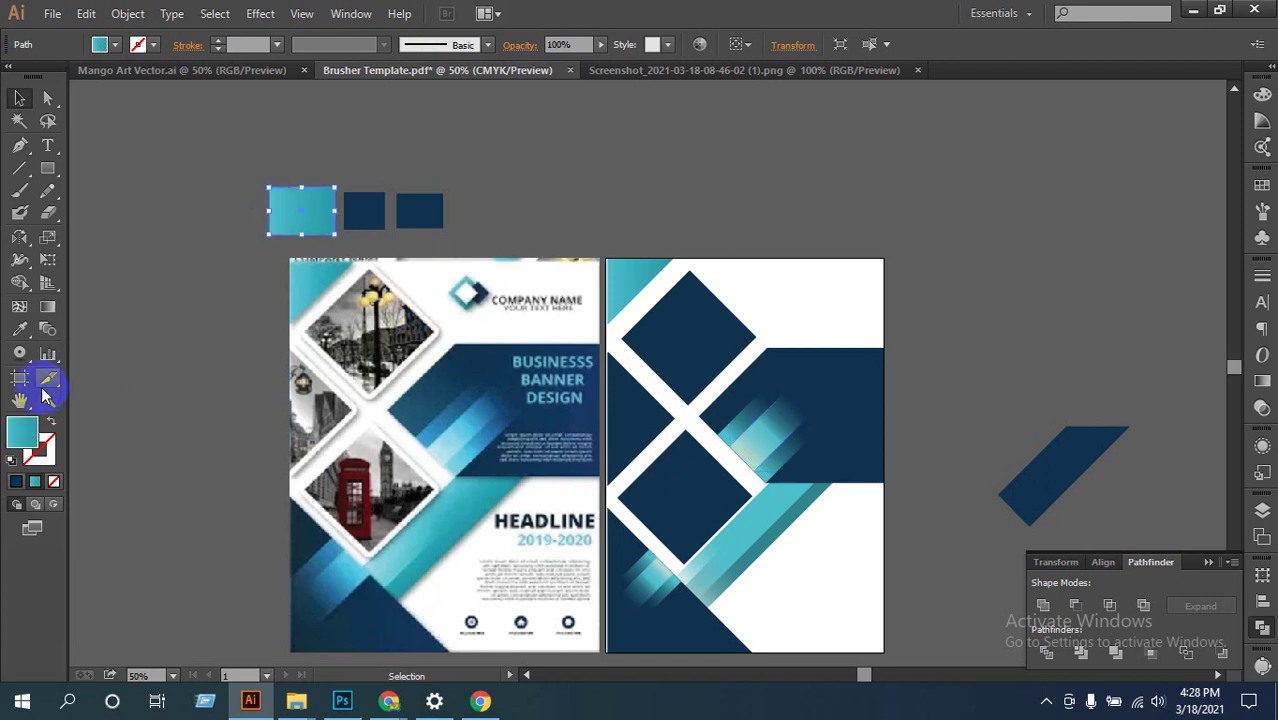
pyautogui.click(19, 329)
pyautogui.click(782, 420)
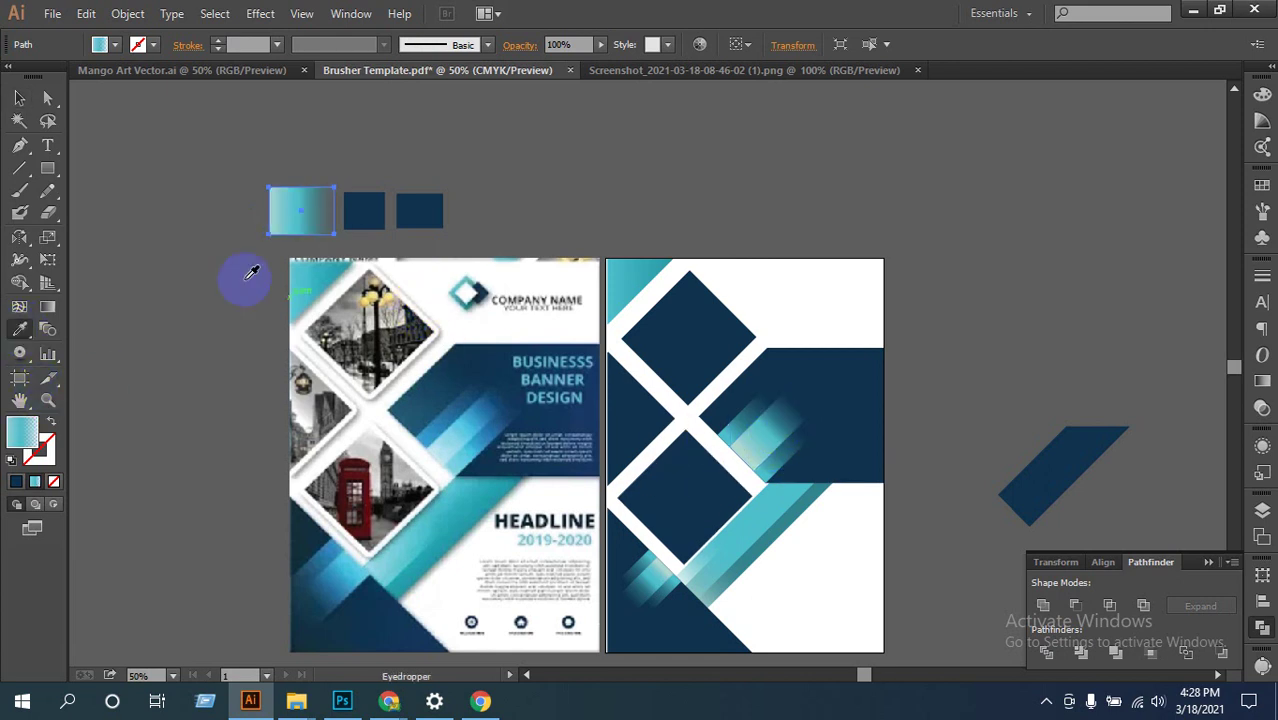
pyautogui.click(19, 97)
pyautogui.click(506, 205)
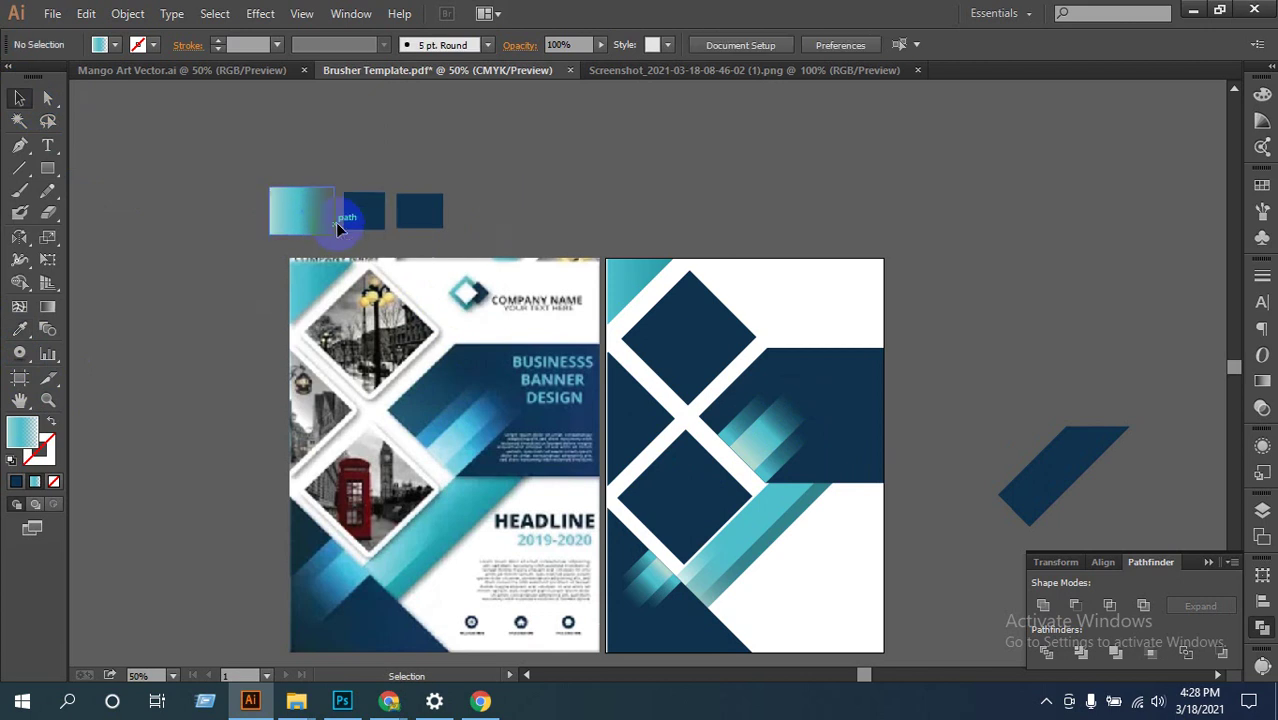
# Step: Fill the middle navy swatch with the teal-to-transparent gradient sampled from the outer streak on the banner
pyautogui.click(360, 207)
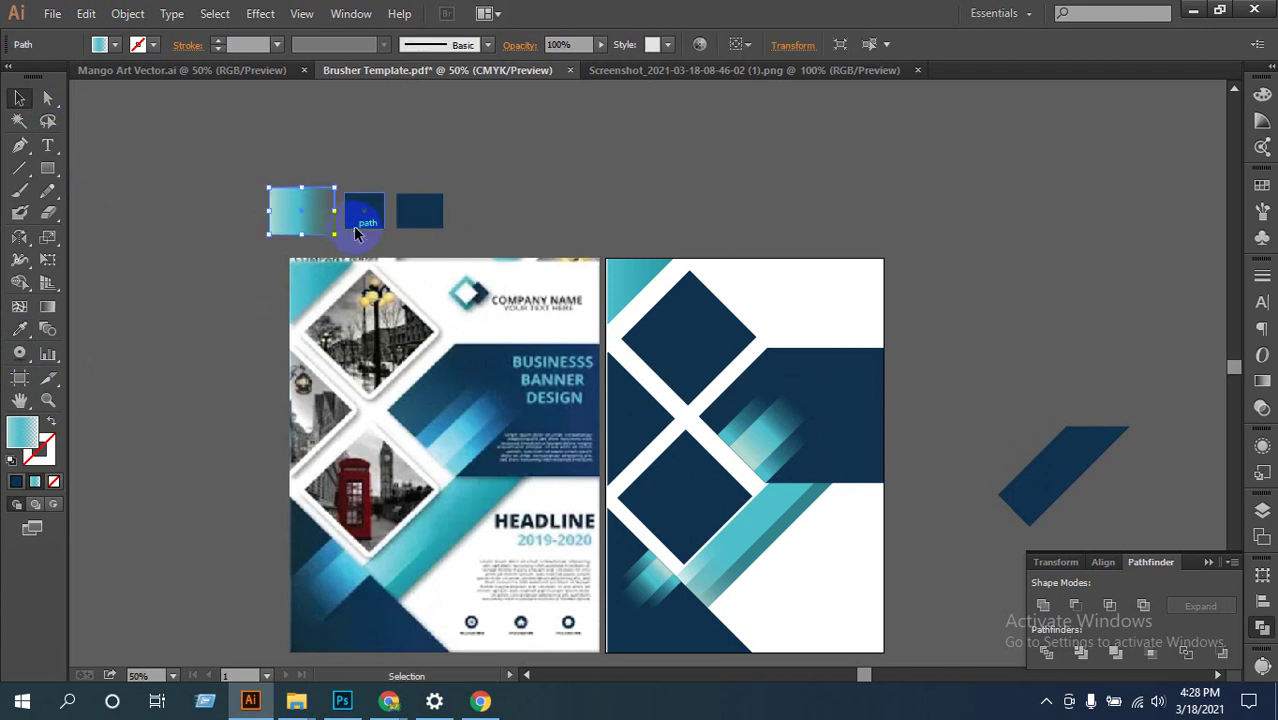
pyautogui.click(19, 329)
pyautogui.click(735, 428)
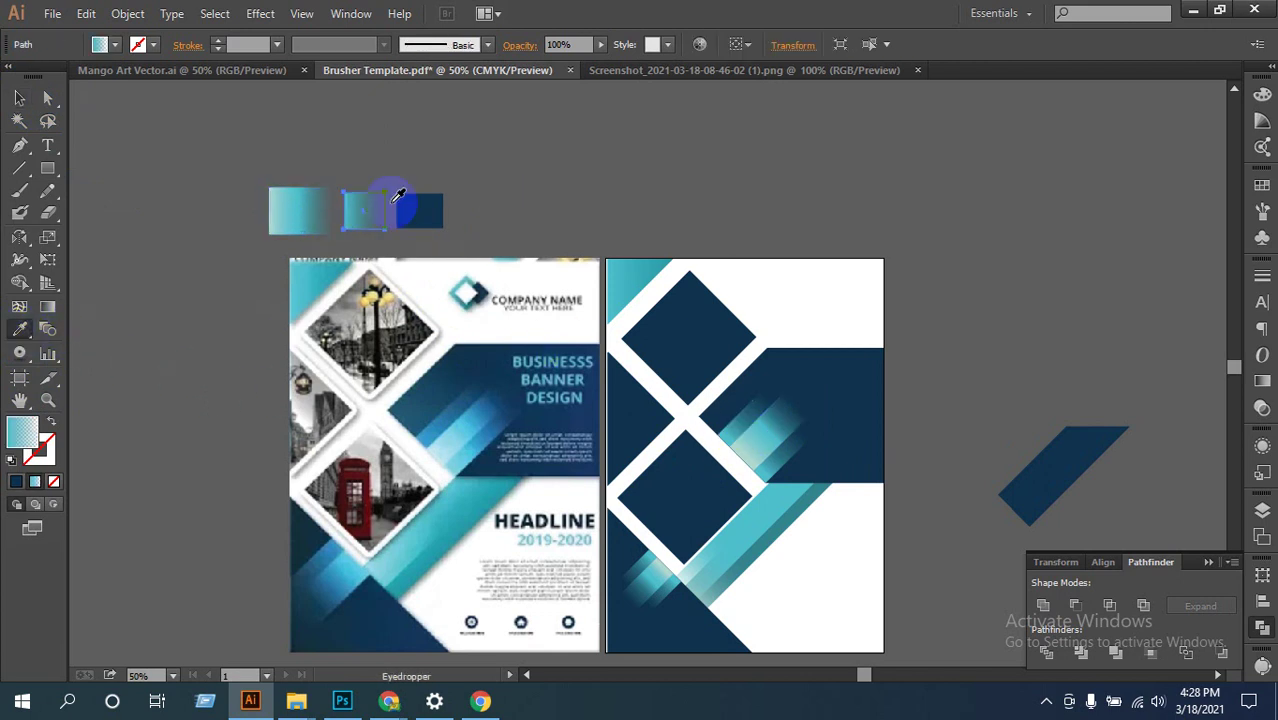
pyautogui.click(19, 97)
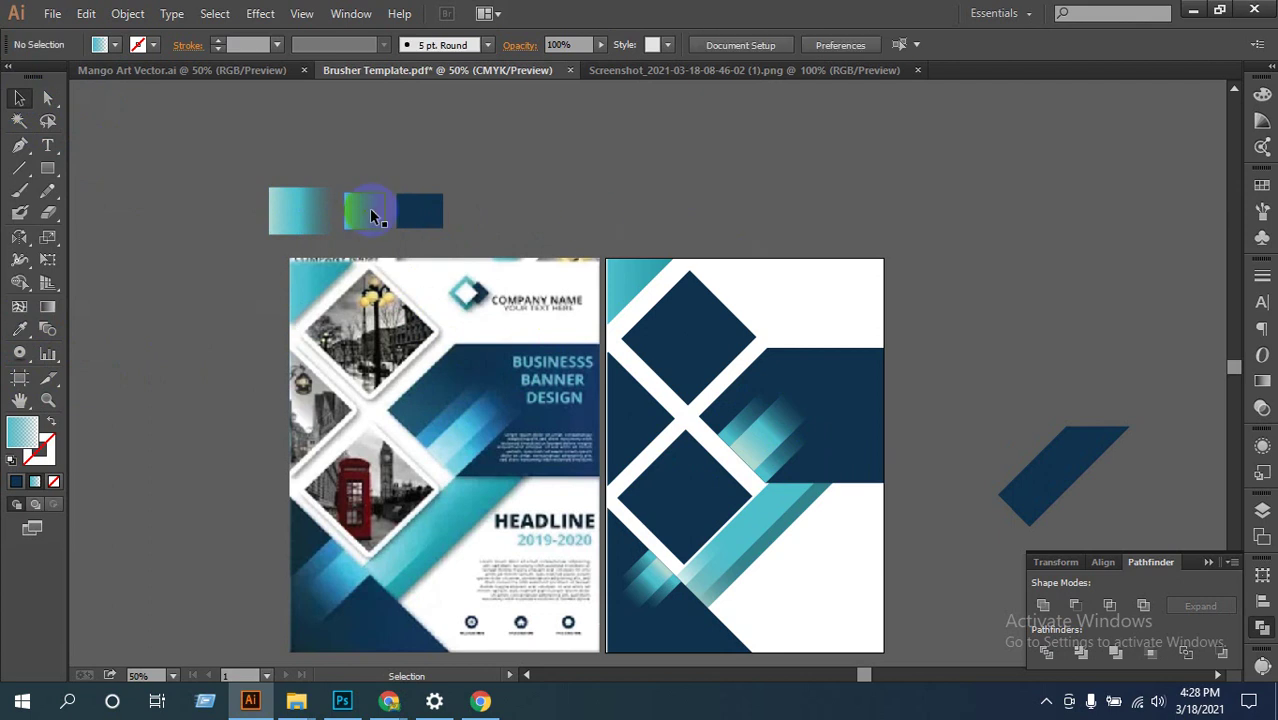
# Step: Examine the middle swatch's gradient settings, checking the colour, opacity and location of its start and end stops
pyautogui.click(1262, 383)
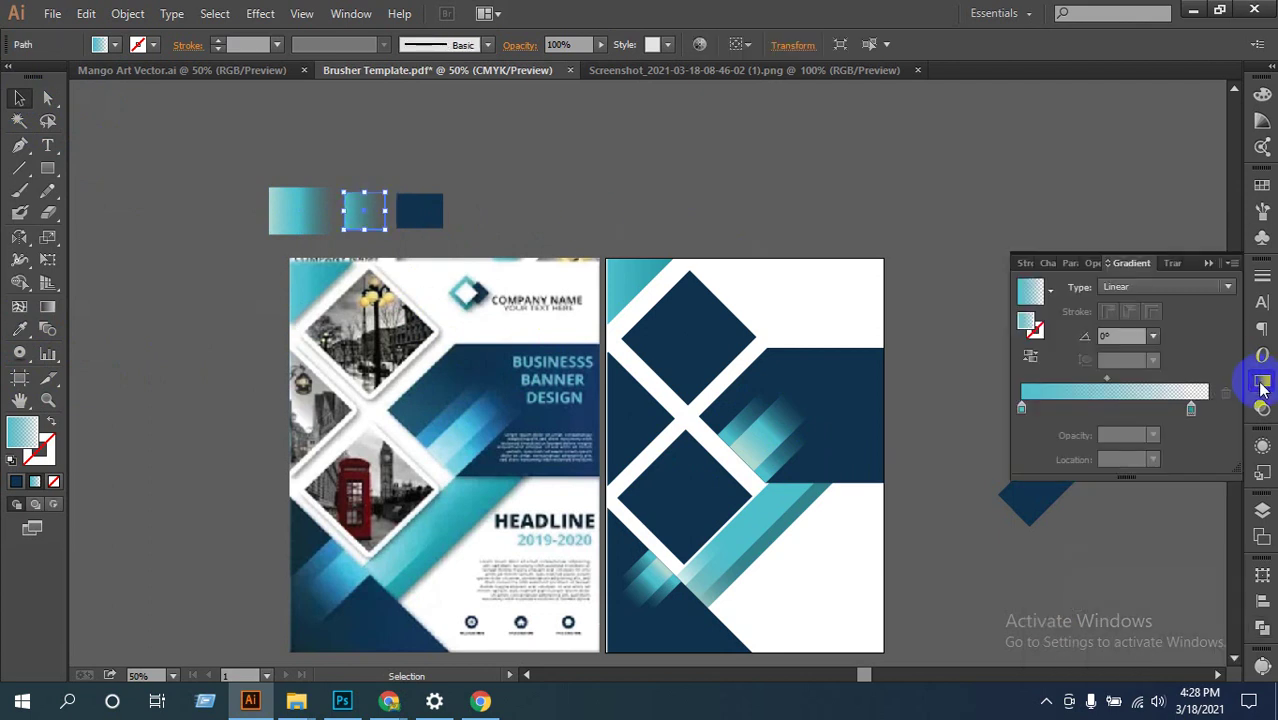
pyautogui.click(1036, 395)
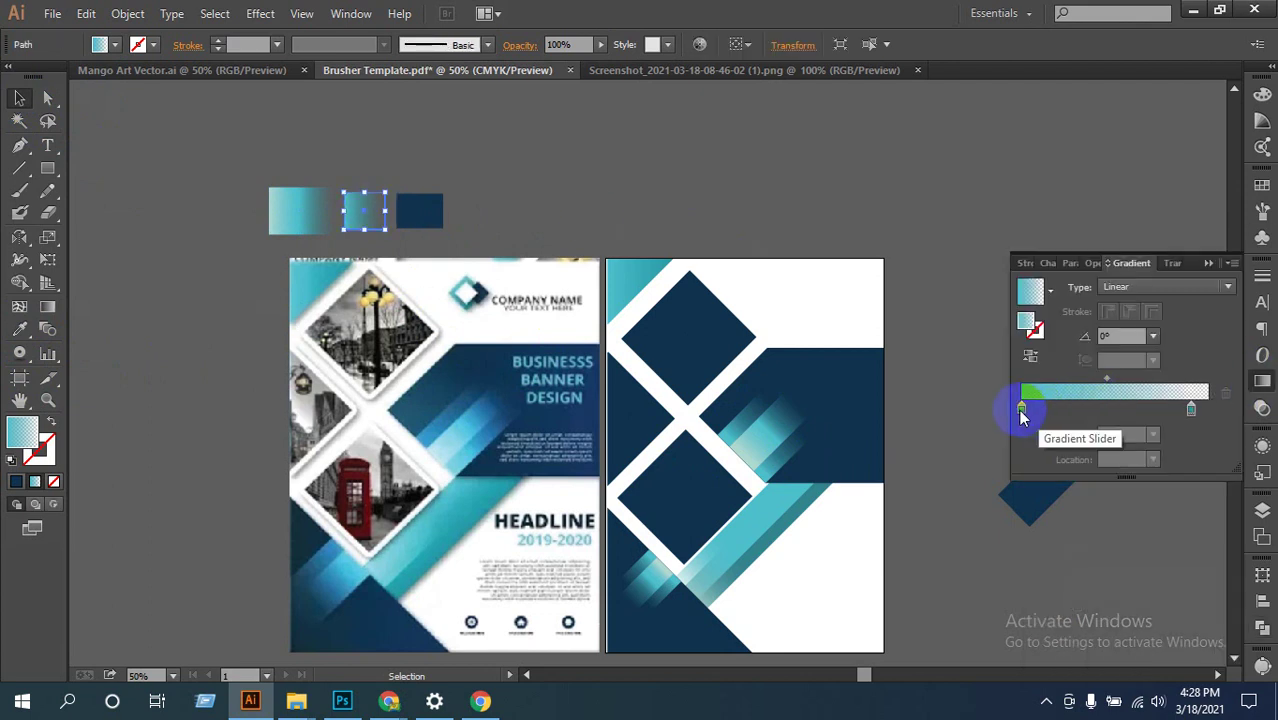
pyautogui.doubleClick(1021, 410)
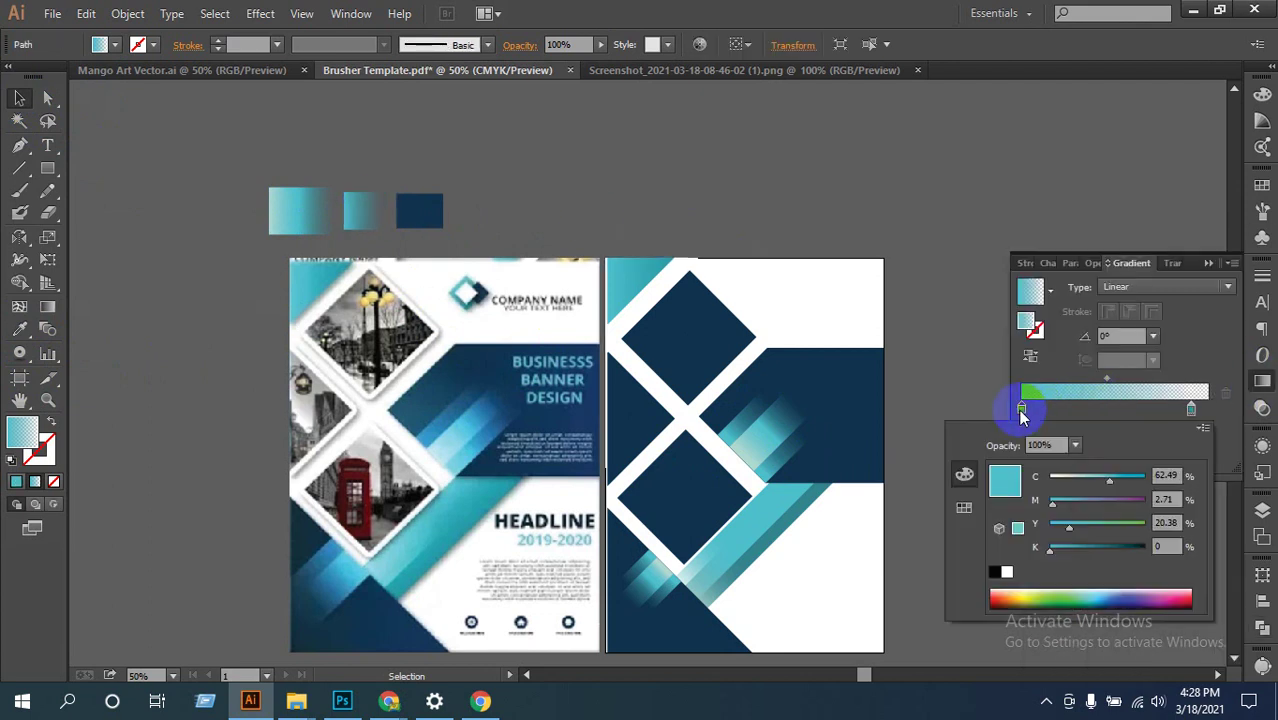
pyautogui.doubleClick(30, 435)
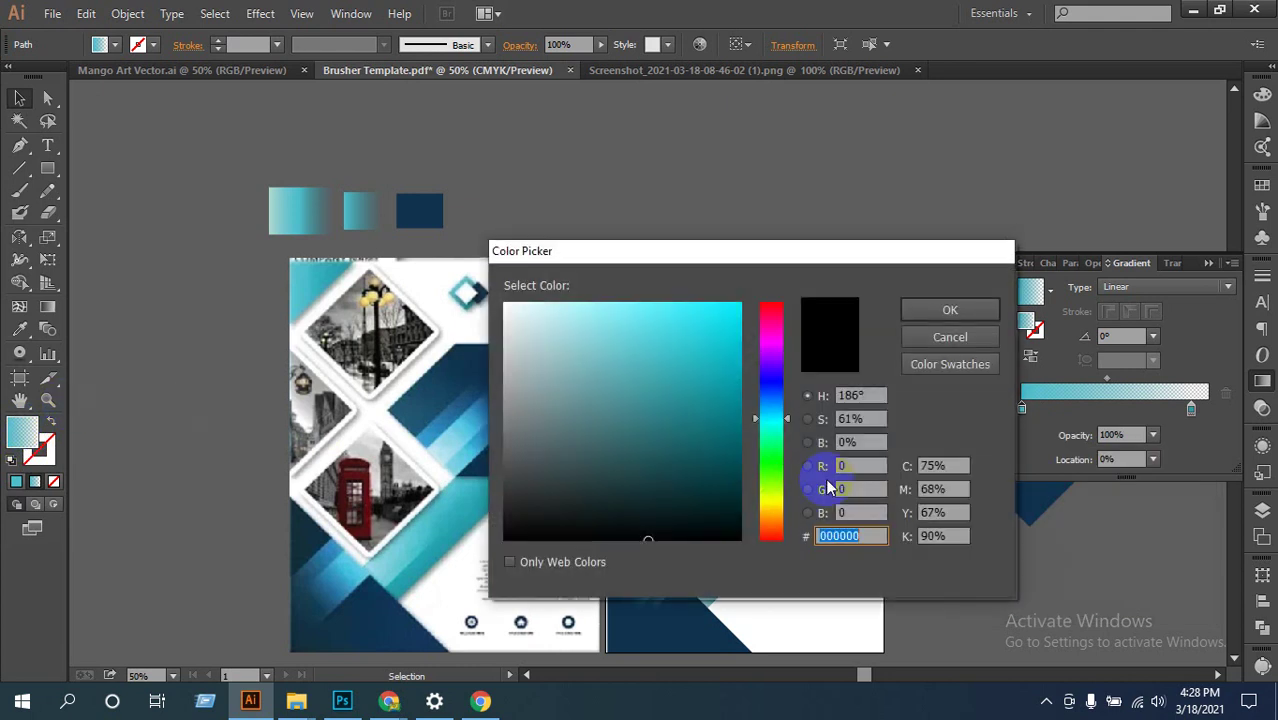
pyautogui.doubleClick(850, 537)
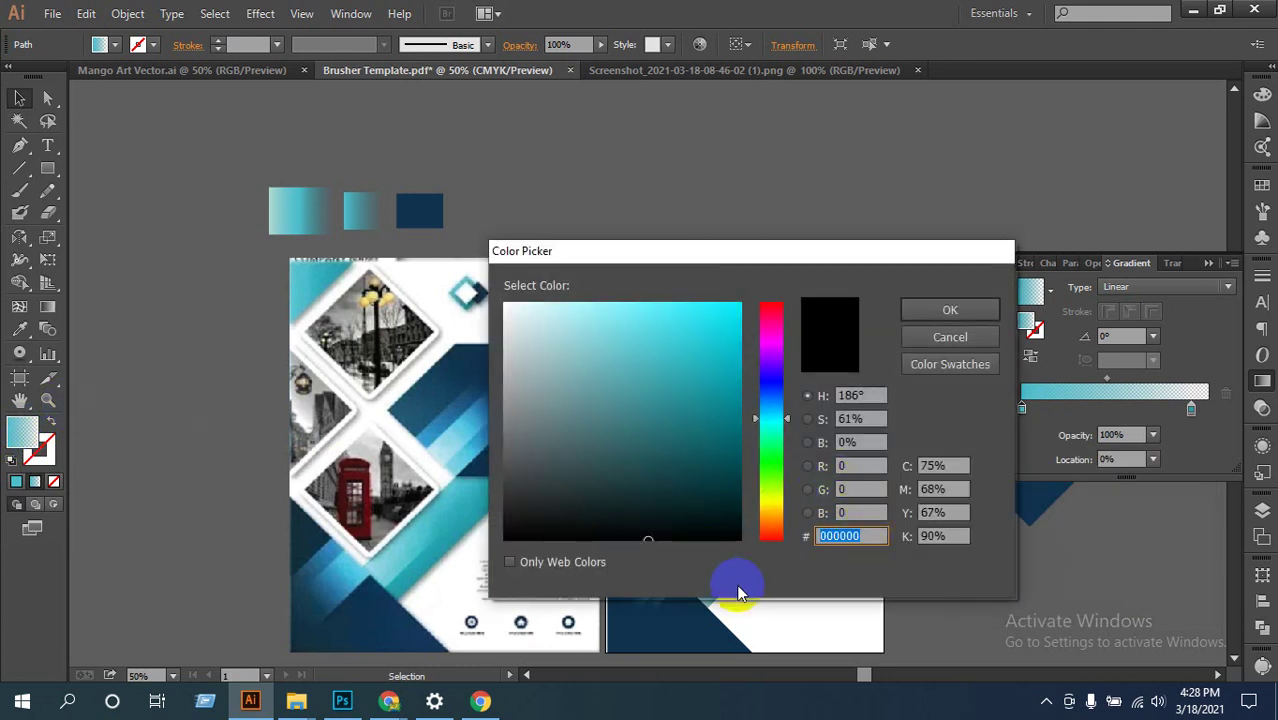
pyautogui.click(950, 309)
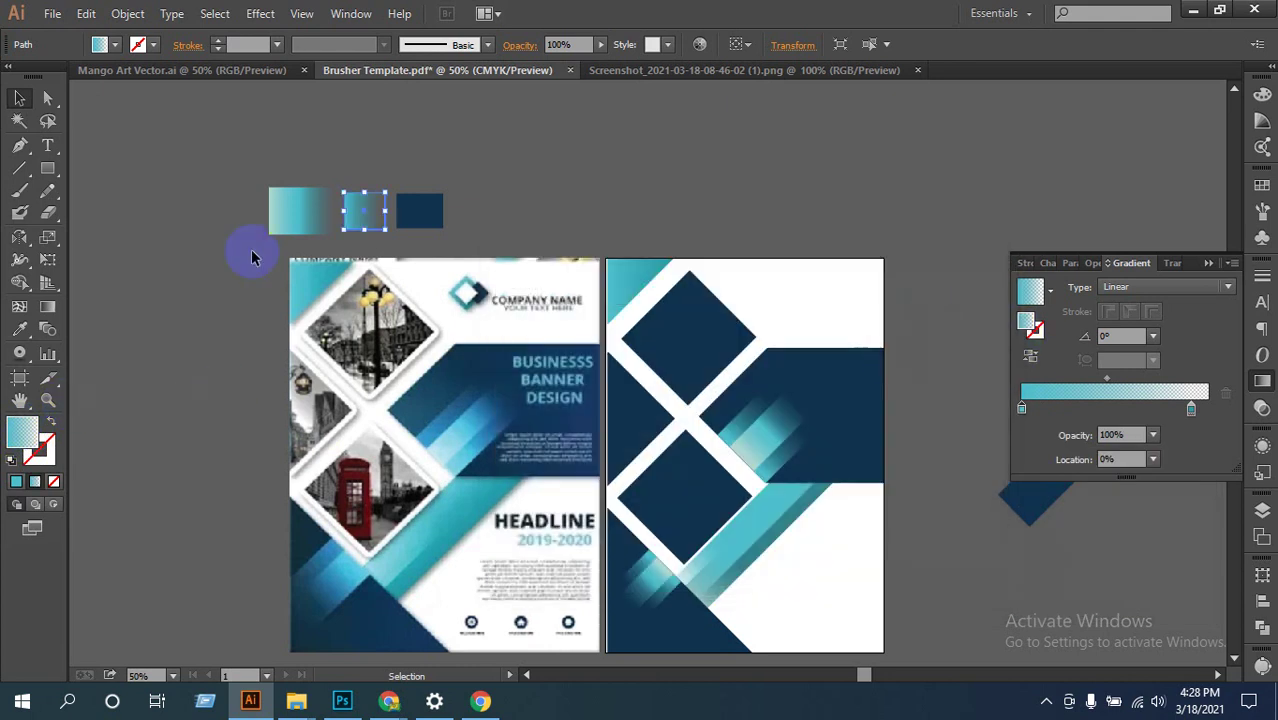
pyautogui.click(1191, 410)
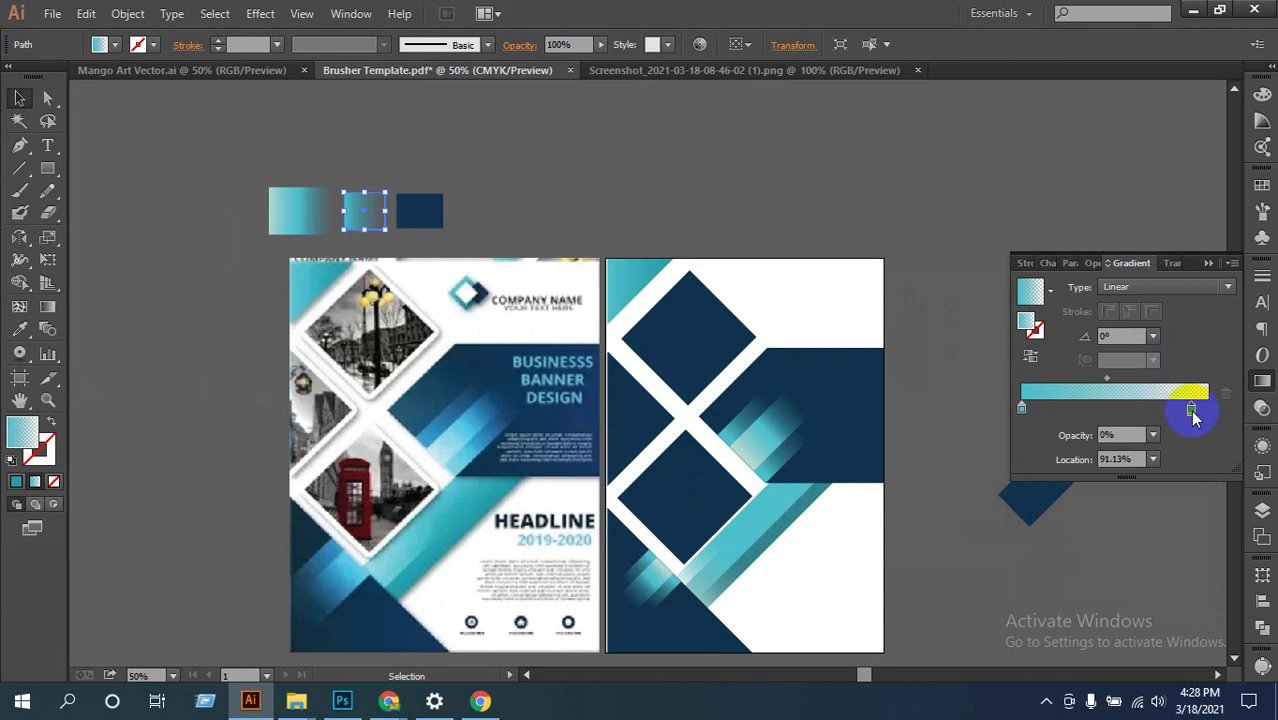
pyautogui.click(1138, 435)
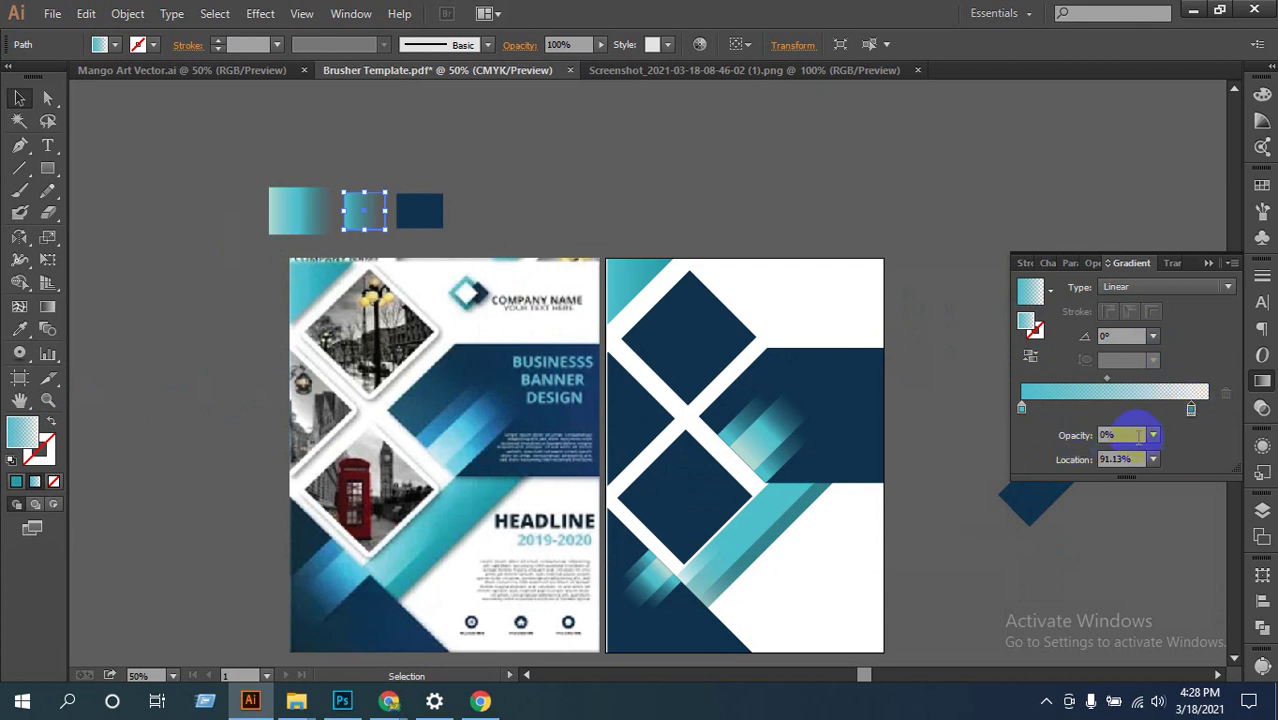
pyautogui.click(1152, 437)
pyautogui.click(1171, 464)
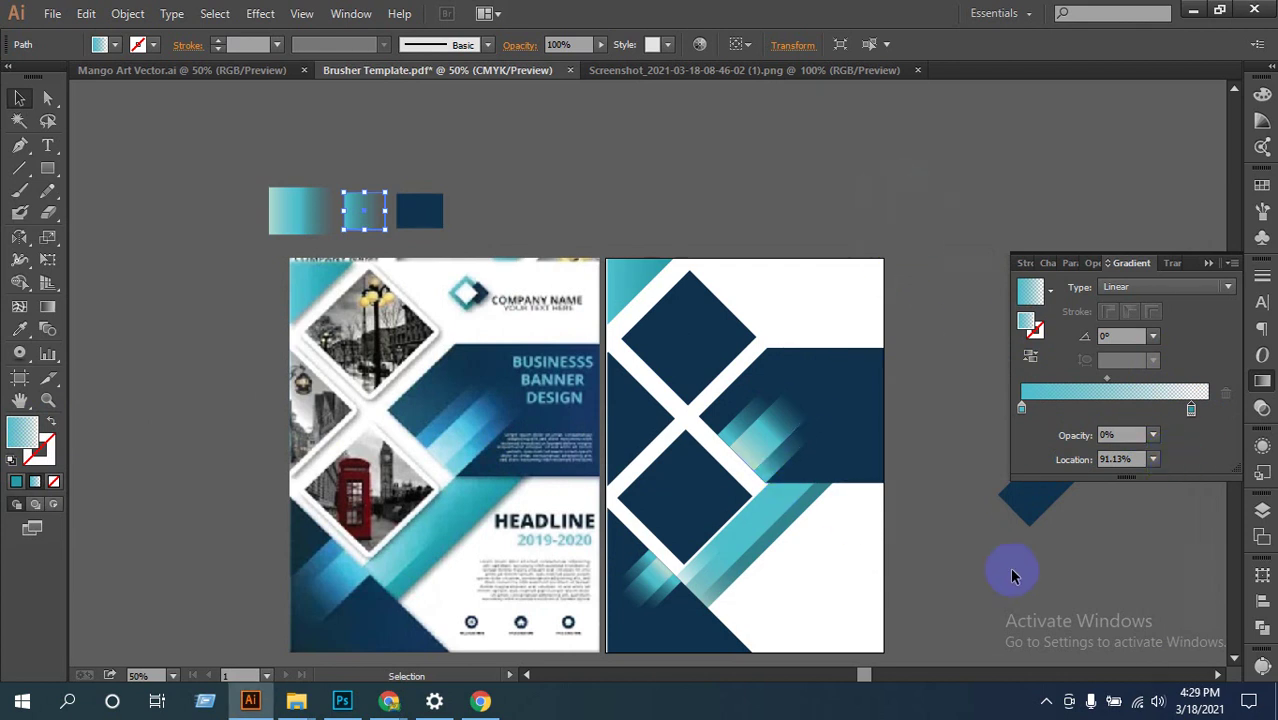
# Step: Move the upper navy strip away from its twin and fill it with the teal-to-transparent linear gradient
pyautogui.moveTo(1012, 575); pyautogui.dragTo(727, 548)
pyautogui.moveTo(793, 438); pyautogui.dragTo(793, 325)
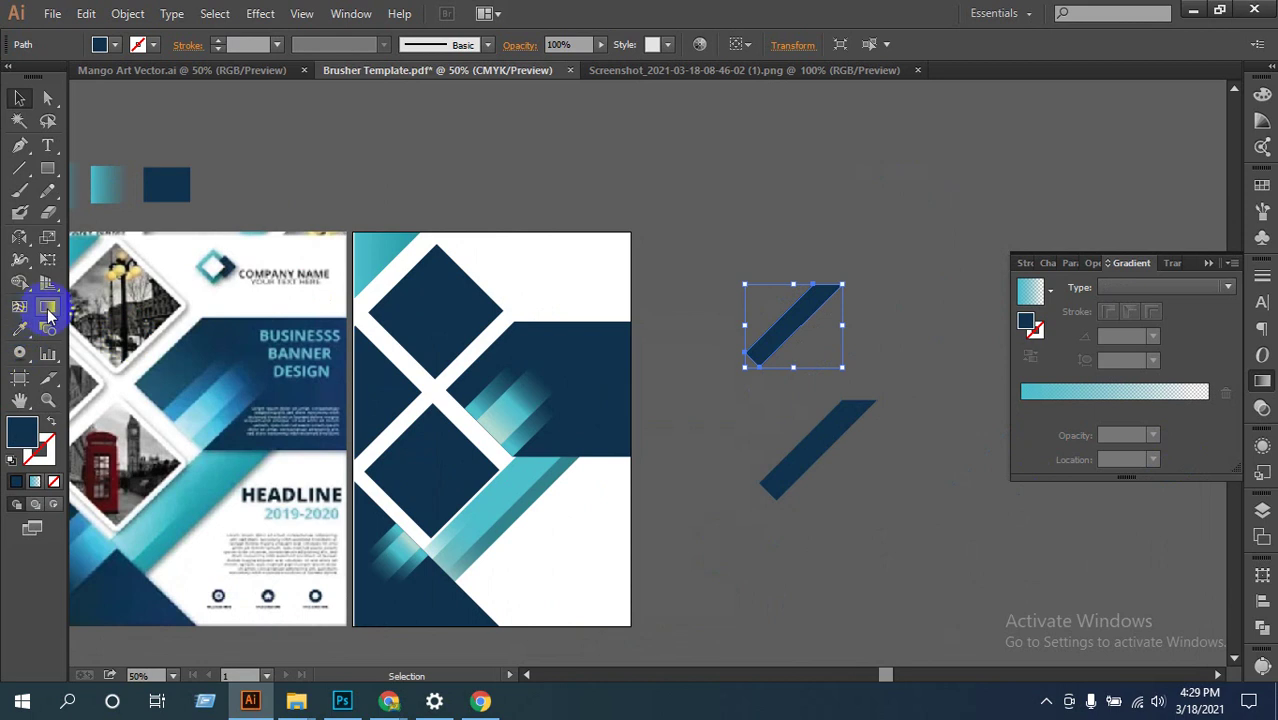
pyautogui.click(48, 309)
pyautogui.moveTo(833, 280); pyautogui.dragTo(755, 360)
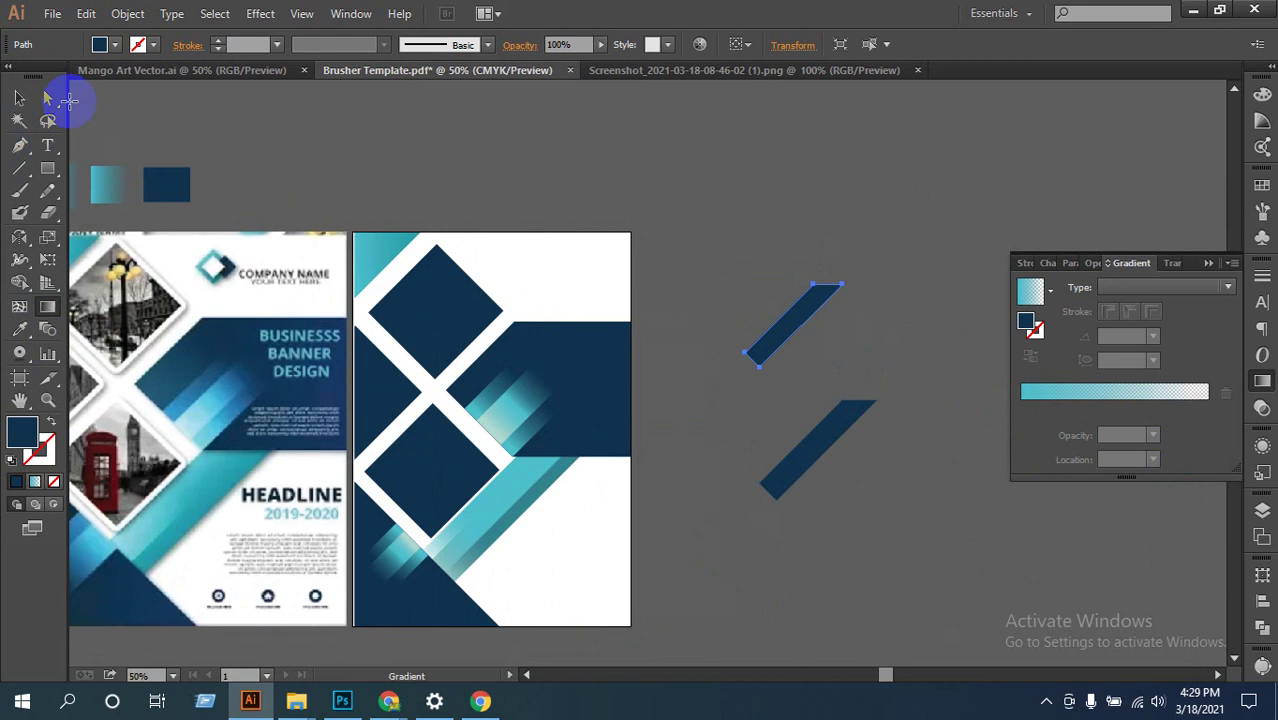
pyautogui.click(19, 98)
pyautogui.click(795, 325)
pyautogui.click(1068, 390)
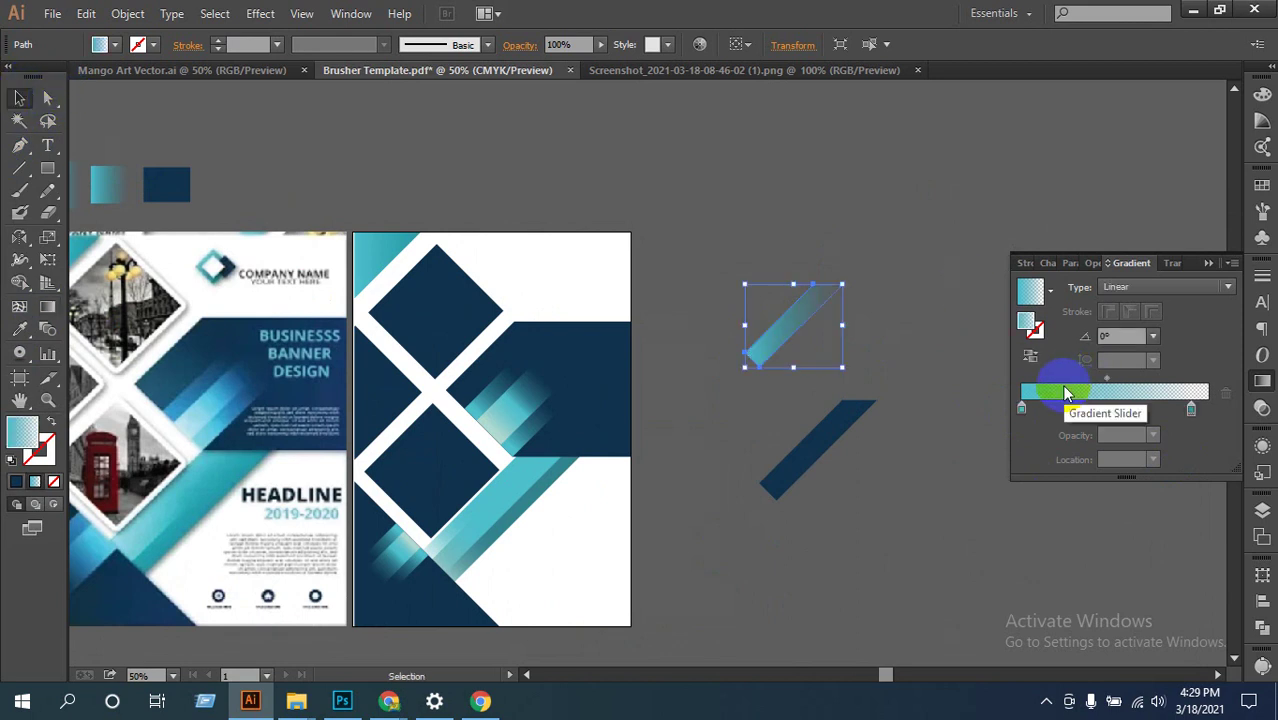
pyautogui.click(905, 312)
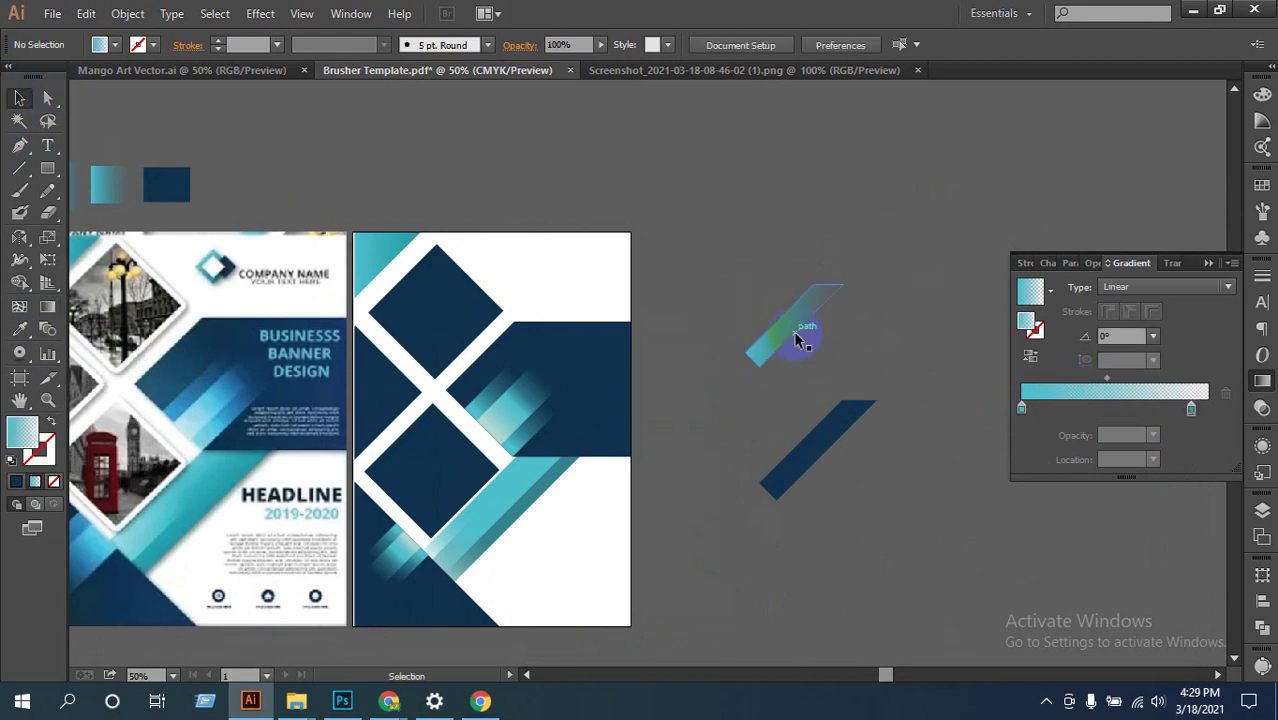
# Step: Realign the strip's gradient along its length at about 42.9°, fading from solid teal at the lower end to transparent at the upper end
pyautogui.click(804, 338)
pyautogui.press('a')
pyautogui.keyDown('ctrl'); pyautogui.click(850, 343); pyautogui.keyUp('ctrl')
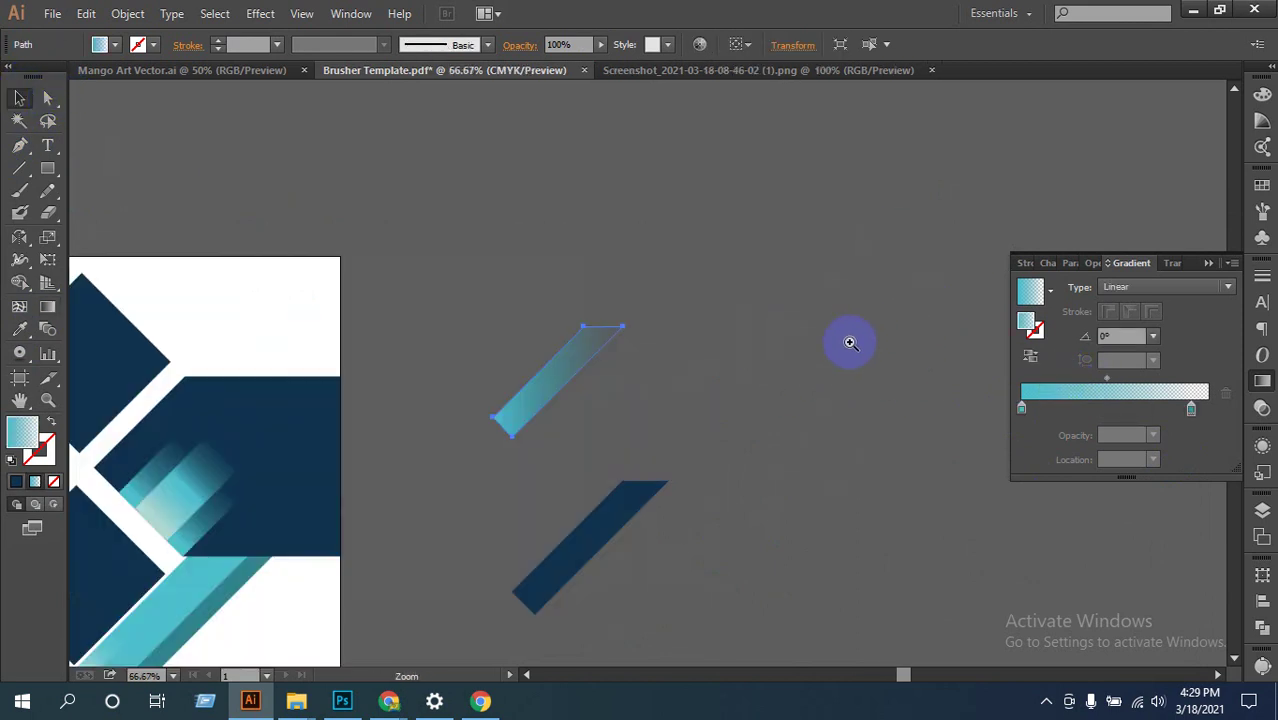
pyautogui.keyDown('ctrl'); pyautogui.click(597, 426); pyautogui.keyUp('ctrl')
pyautogui.keyDown('ctrl'); pyautogui.click(597, 426); pyautogui.keyUp('ctrl')
pyautogui.scroll(3, 745, 380)
pyautogui.click(628, 354)
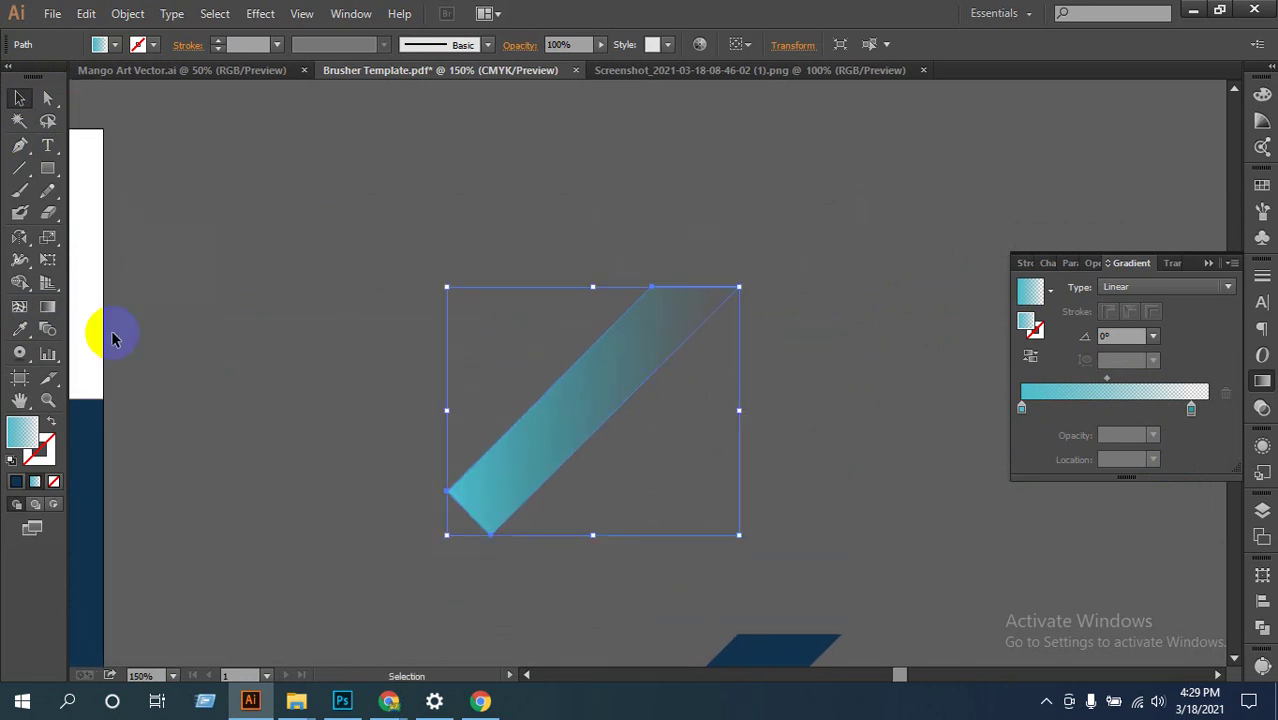
pyautogui.click(47, 307)
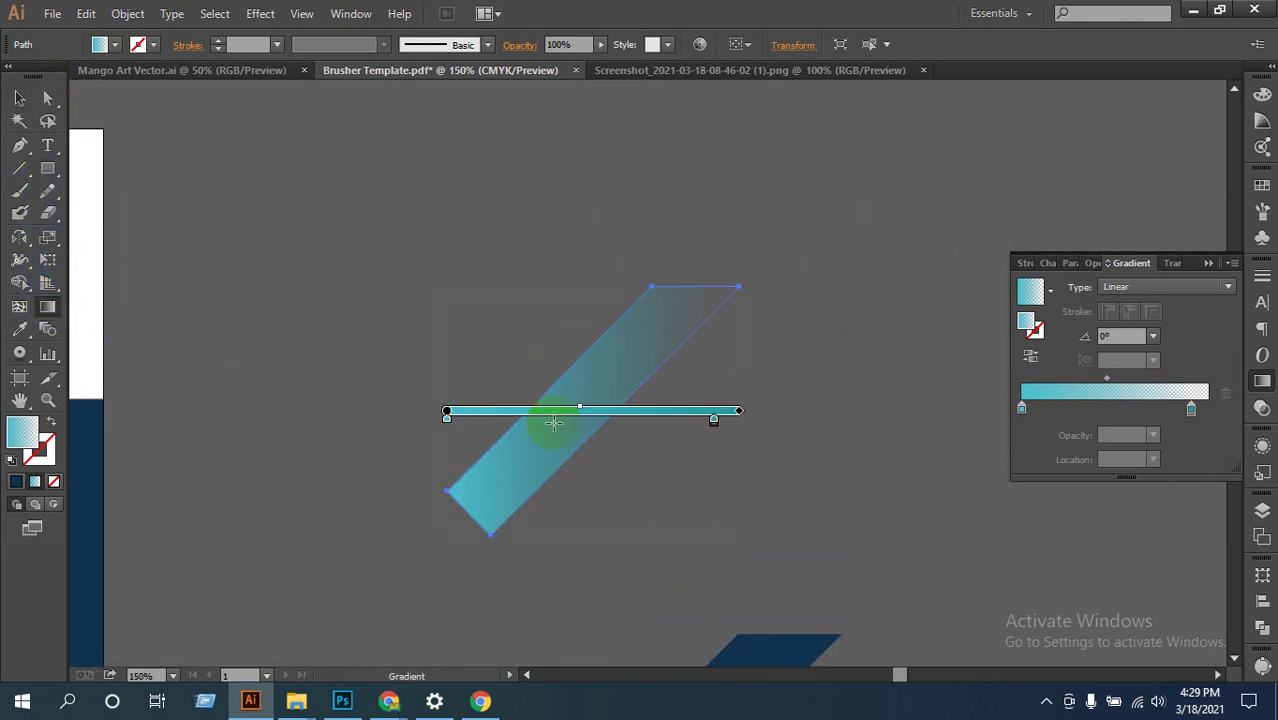
pyautogui.moveTo(750, 411)
pyautogui.mouseDown()
pyautogui.moveTo(733, 345)
pyautogui.moveTo(688, 280)
pyautogui.moveTo(630, 232)
pyautogui.mouseUp()
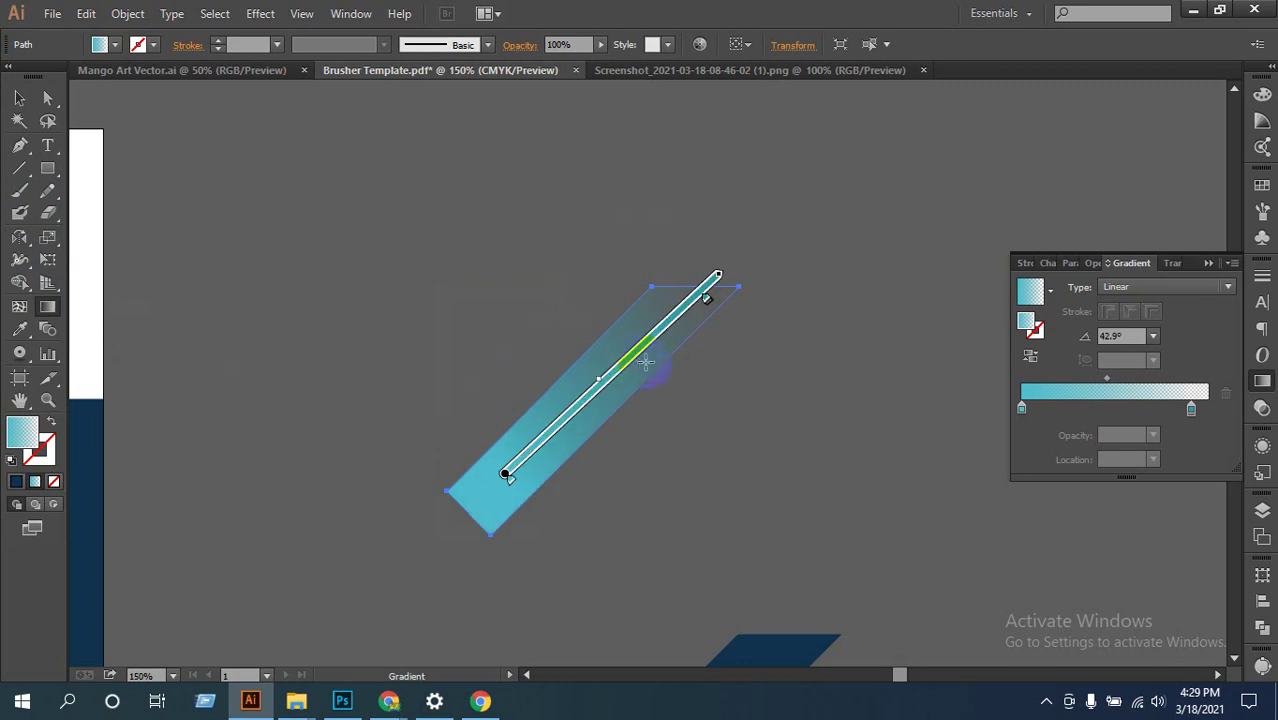
pyautogui.moveTo(635, 362); pyautogui.dragTo(597, 398)
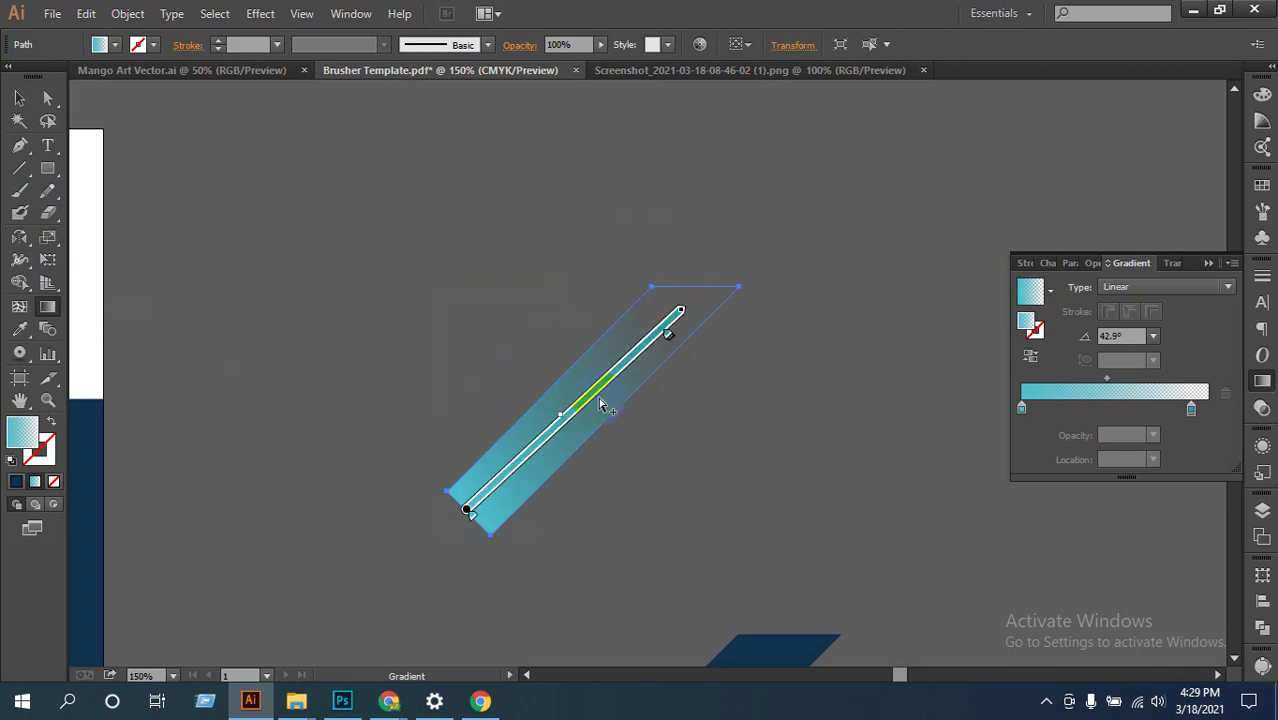
pyautogui.click(19, 97)
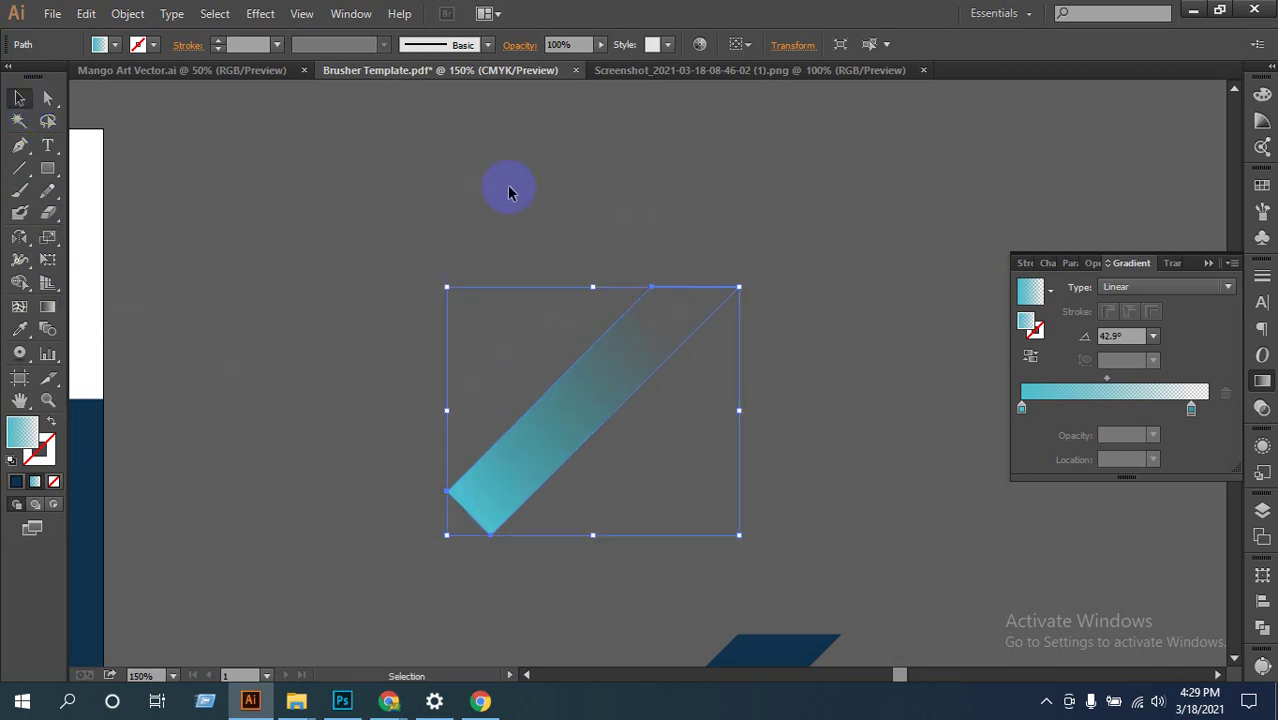
pyautogui.click(570, 240)
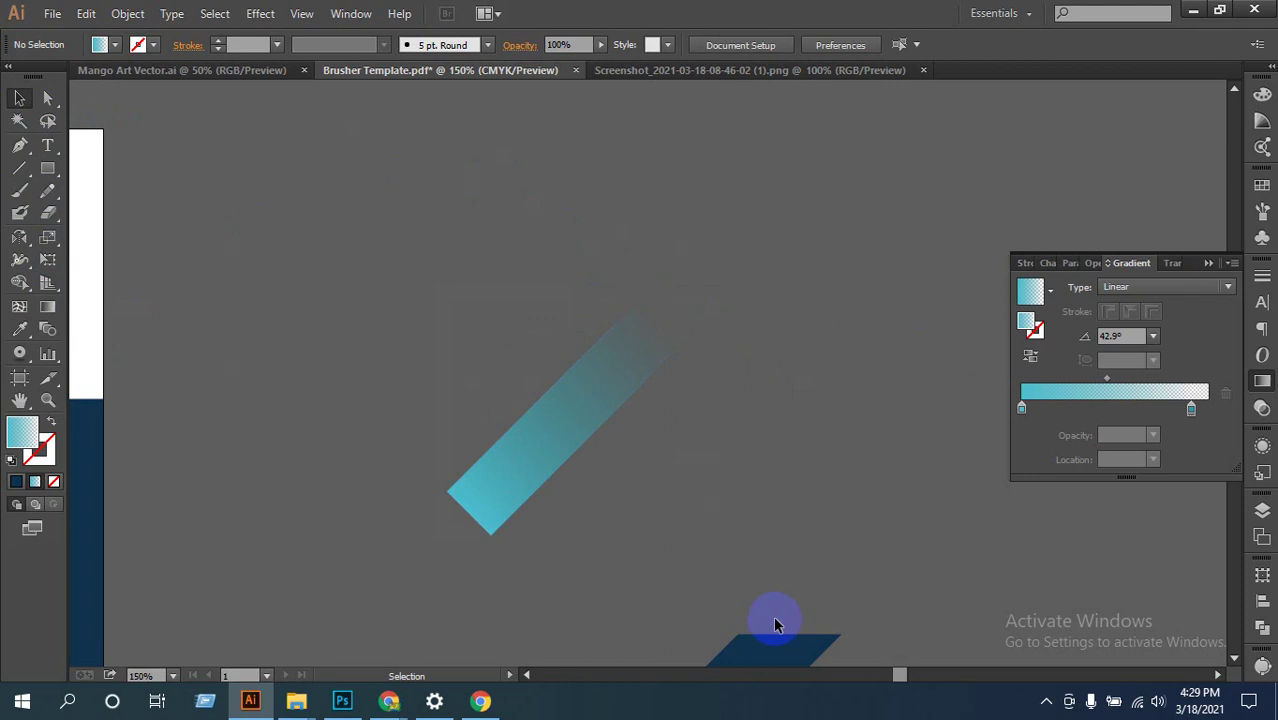
# Step: Move the gradient strip back flush against the upper edge of the navy strip, and select the navy strip
pyautogui.keyDown('ctrl'); pyautogui.keyDown('alt'); pyautogui.click(597, 450); pyautogui.keyUp('alt'); pyautogui.keyUp('ctrl')
pyautogui.keyDown('ctrl'); pyautogui.keyDown('alt'); pyautogui.click(588, 432); pyautogui.keyUp('alt'); pyautogui.keyUp('ctrl')
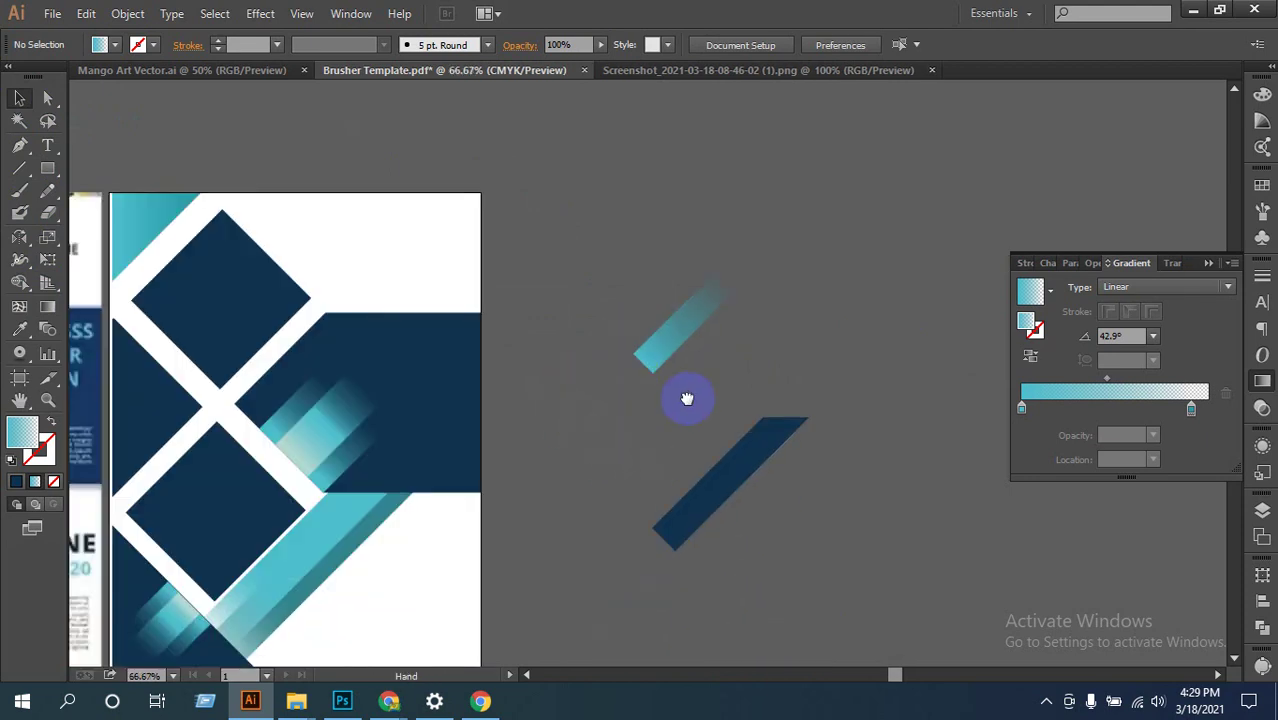
pyautogui.moveTo(687, 398); pyautogui.dragTo(712, 545)
pyautogui.click(845, 590)
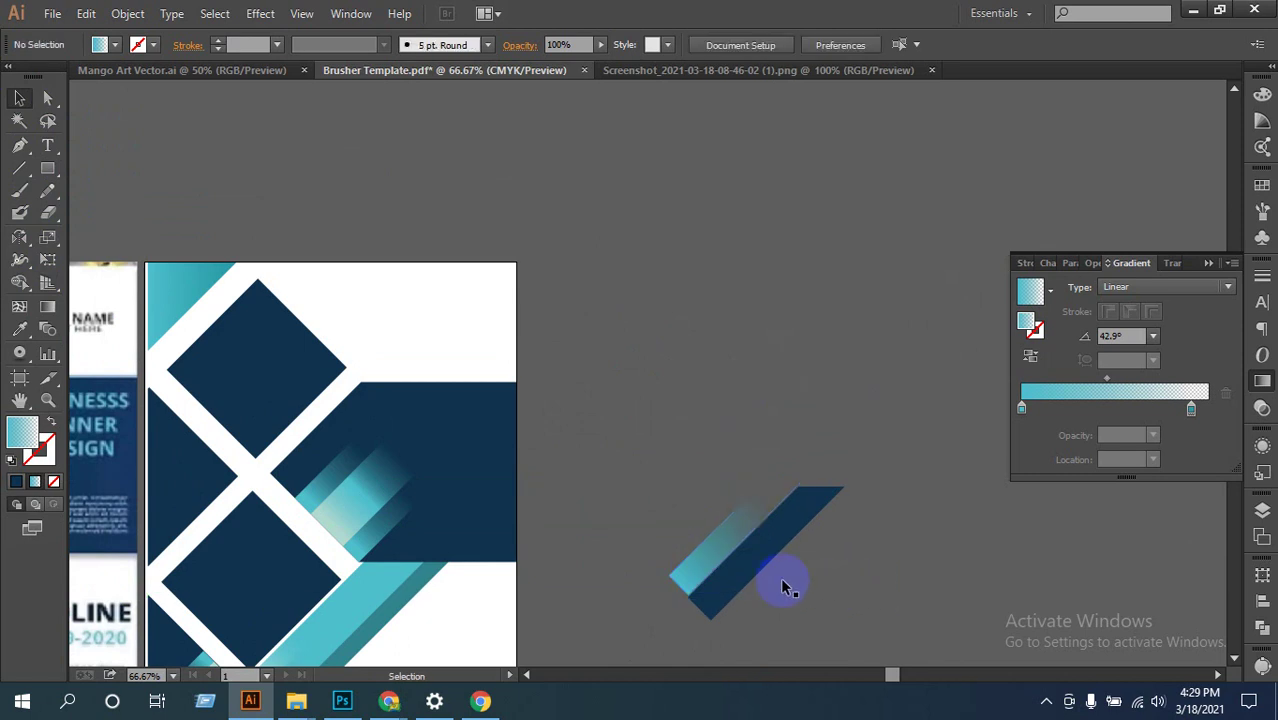
pyautogui.click(767, 540)
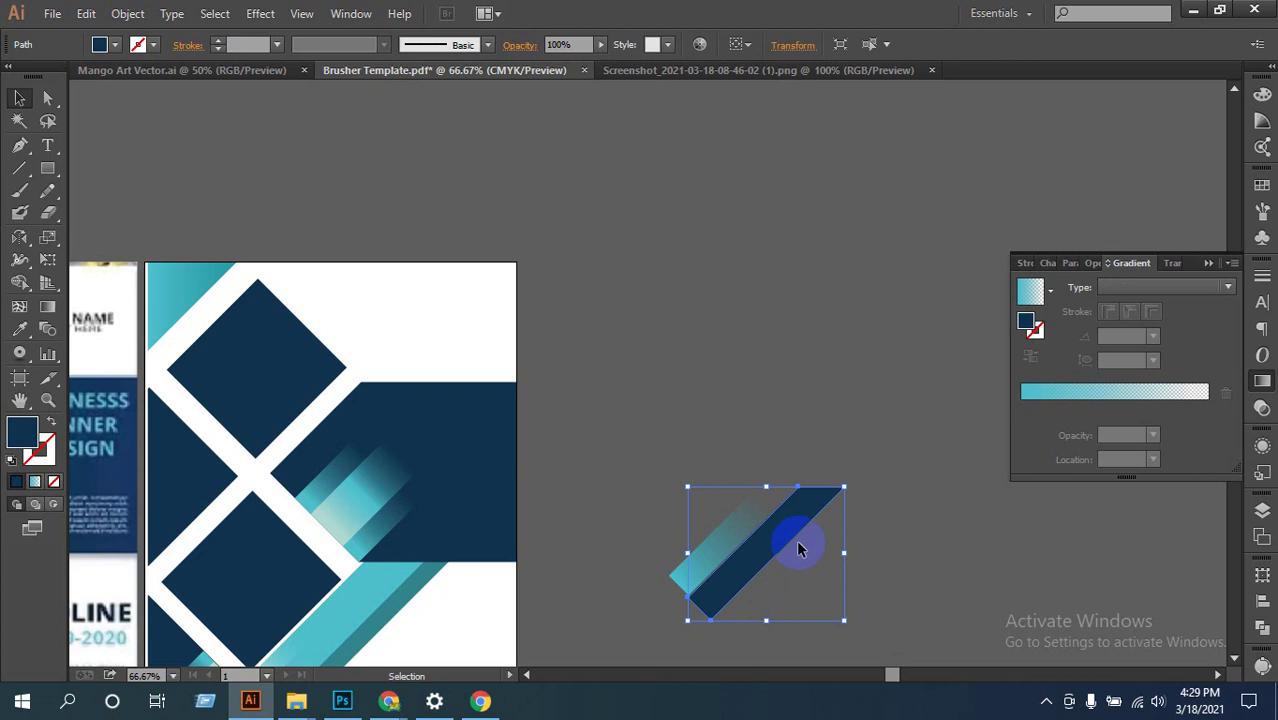
pyautogui.click(699, 502)
pyautogui.keyDown('ctrl'); pyautogui.keyDown('alt'); pyautogui.click(727, 563); pyautogui.keyUp('alt'); pyautogui.keyUp('ctrl')
pyautogui.hscroll(-2, 727, 563)
pyautogui.click(742, 499)
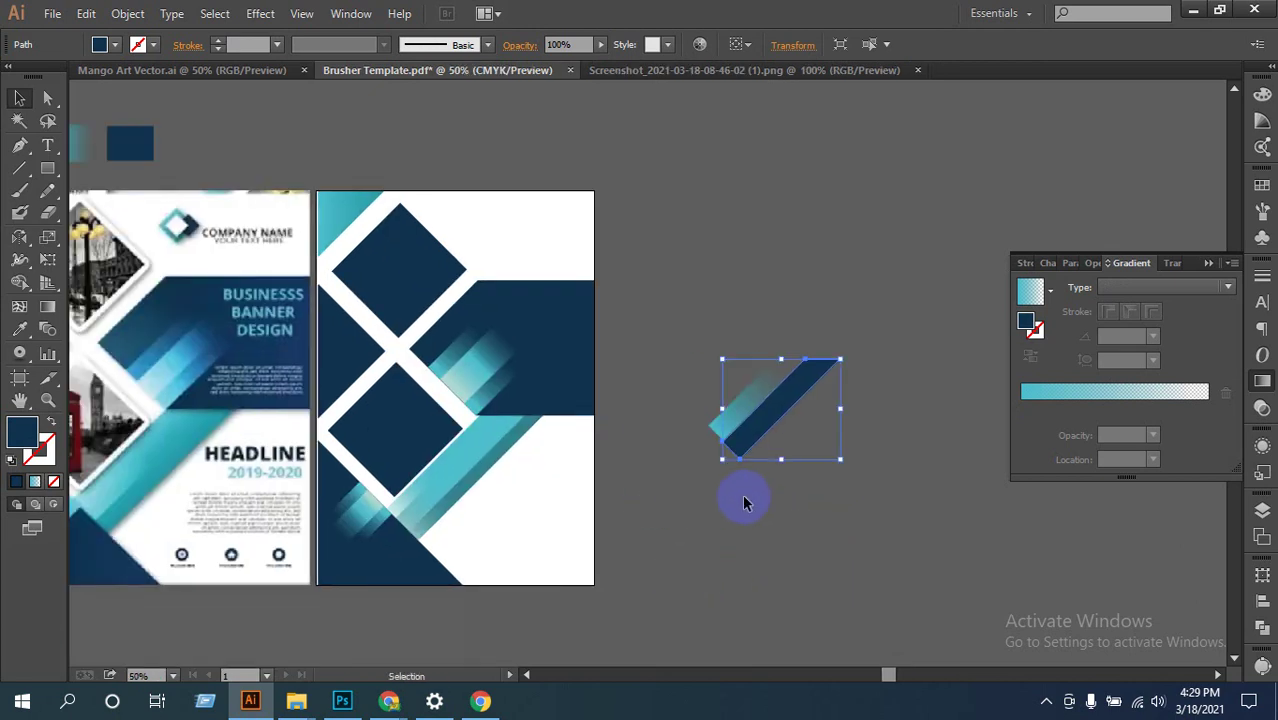
pyautogui.click(731, 428)
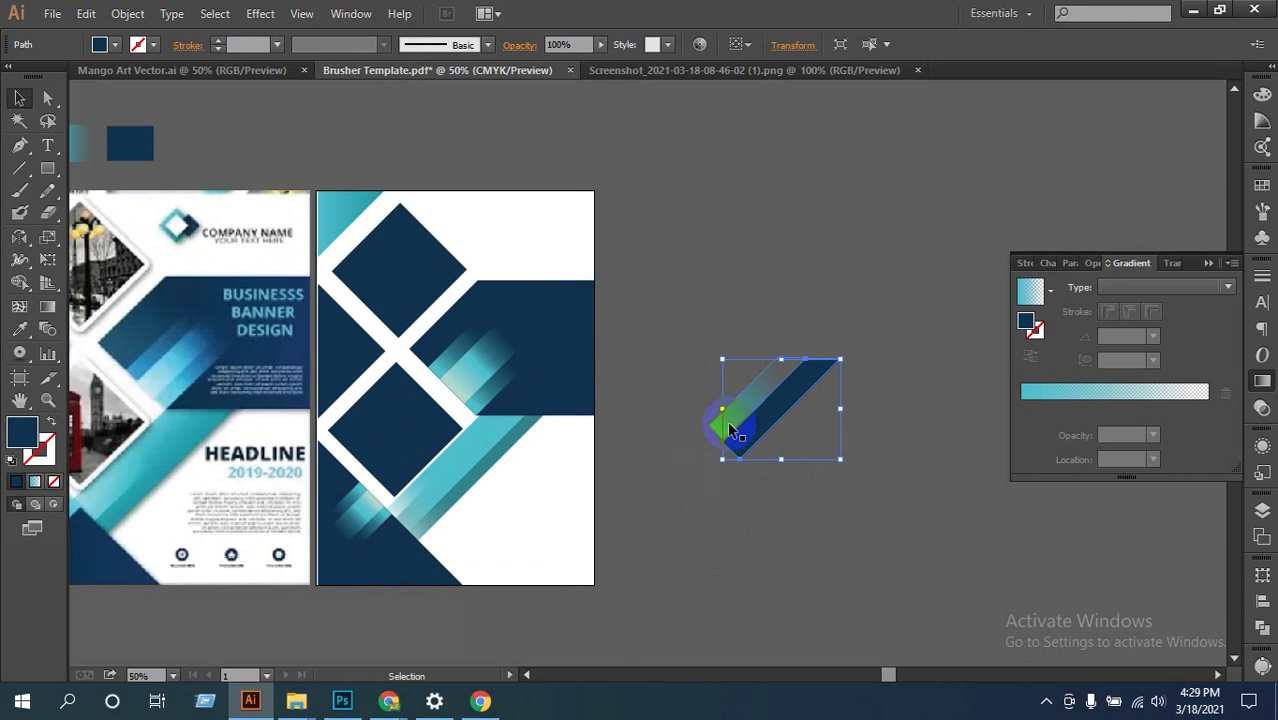
pyautogui.click(700, 580)
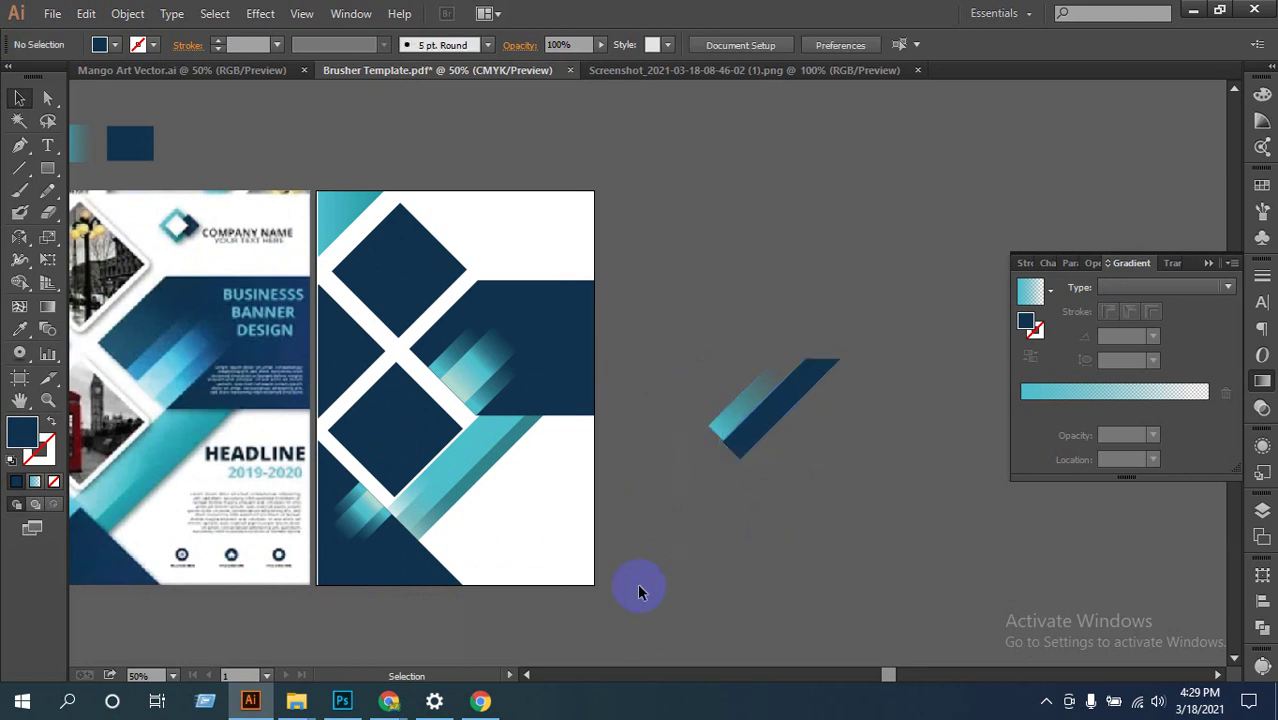
# Step: Switch to the Google Meet call and show its list of participants
pyautogui.click(252, 700)
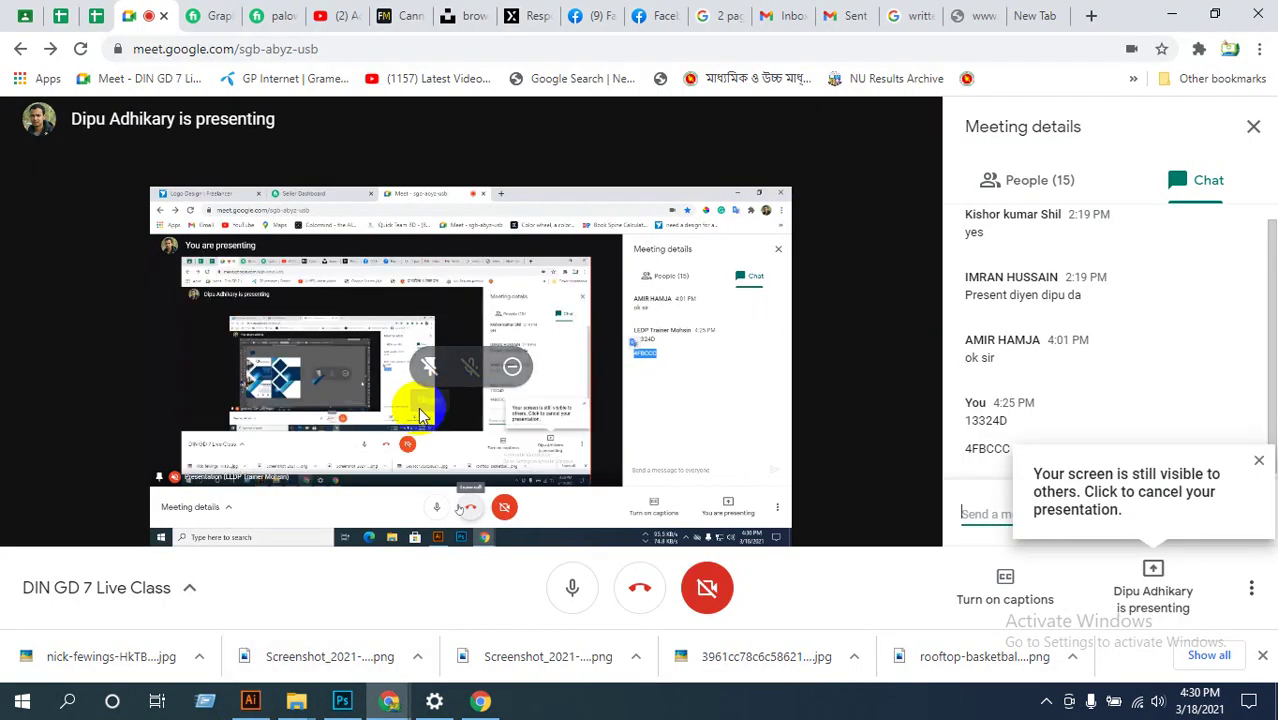
pyautogui.click(1041, 190)
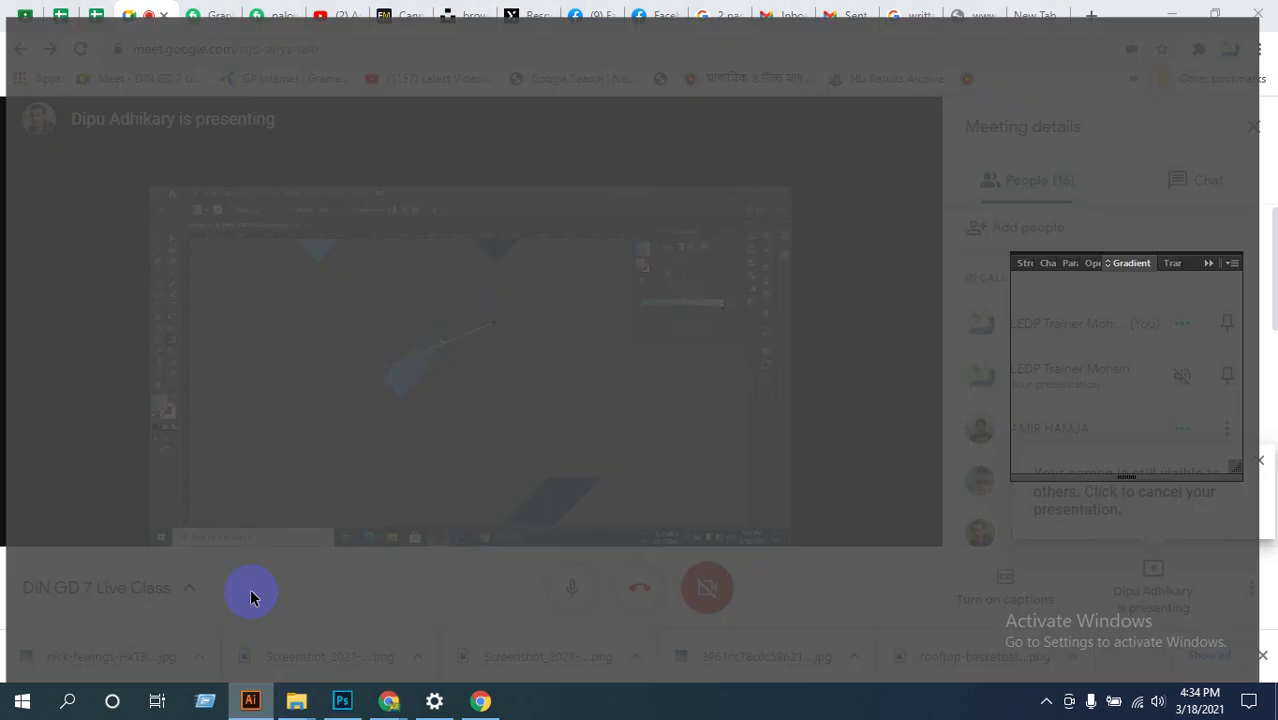
# Step: Switch back to Illustrator and redraw the upper strip's teal gradient at about 39.2°, running from beyond its lower end to beyond its upper end
pyautogui.click(251, 590)
pyautogui.click(752, 412)
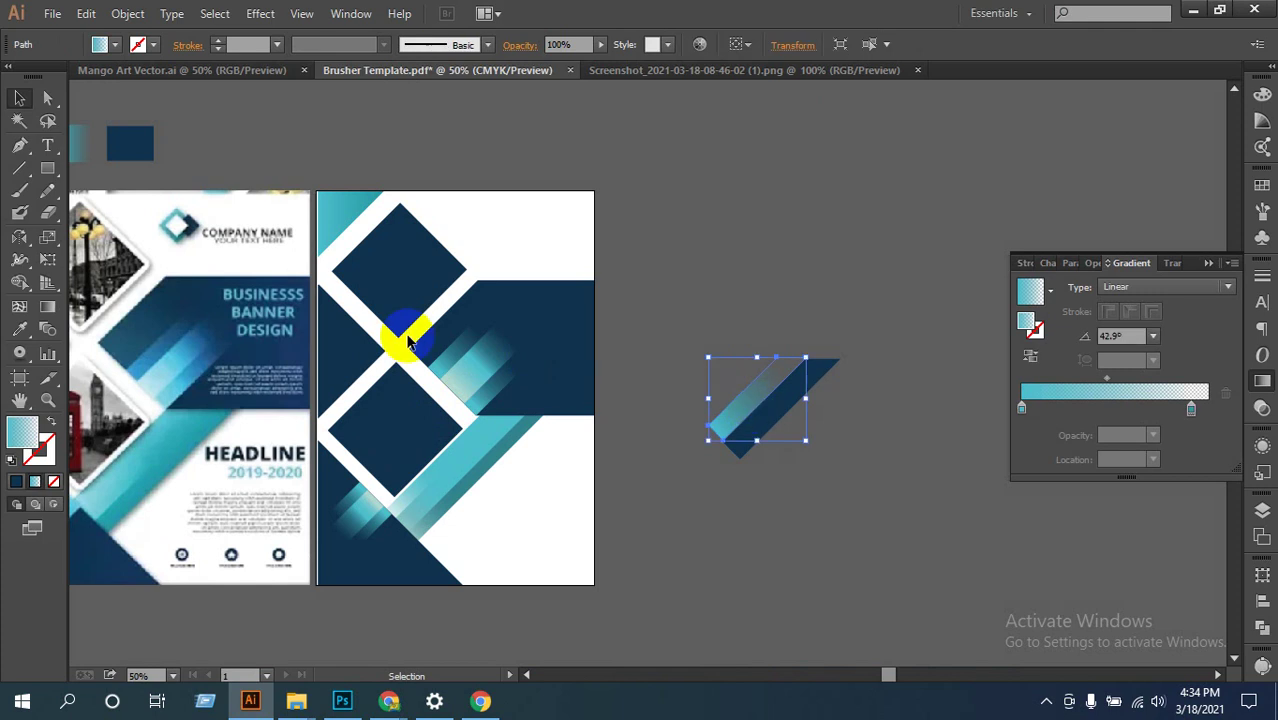
pyautogui.click(47, 306)
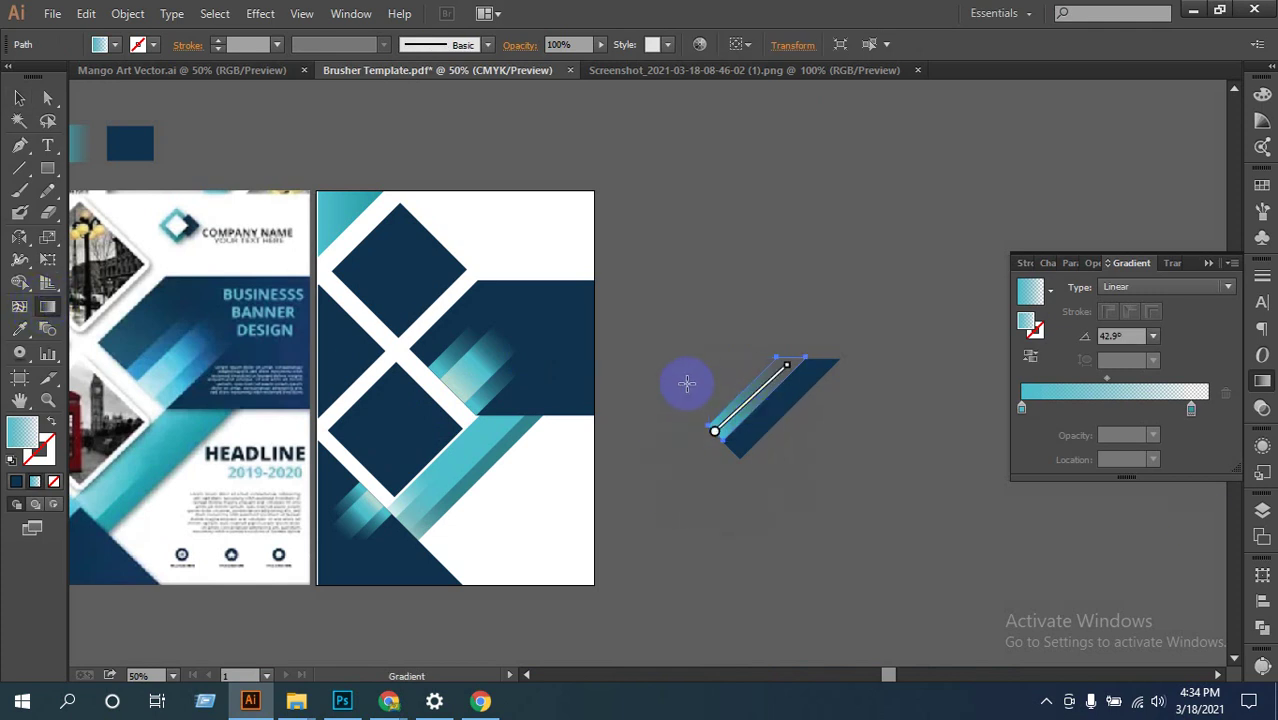
pyautogui.moveTo(690, 377); pyautogui.dragTo(847, 423)
pyautogui.moveTo(681, 446); pyautogui.dragTo(818, 345)
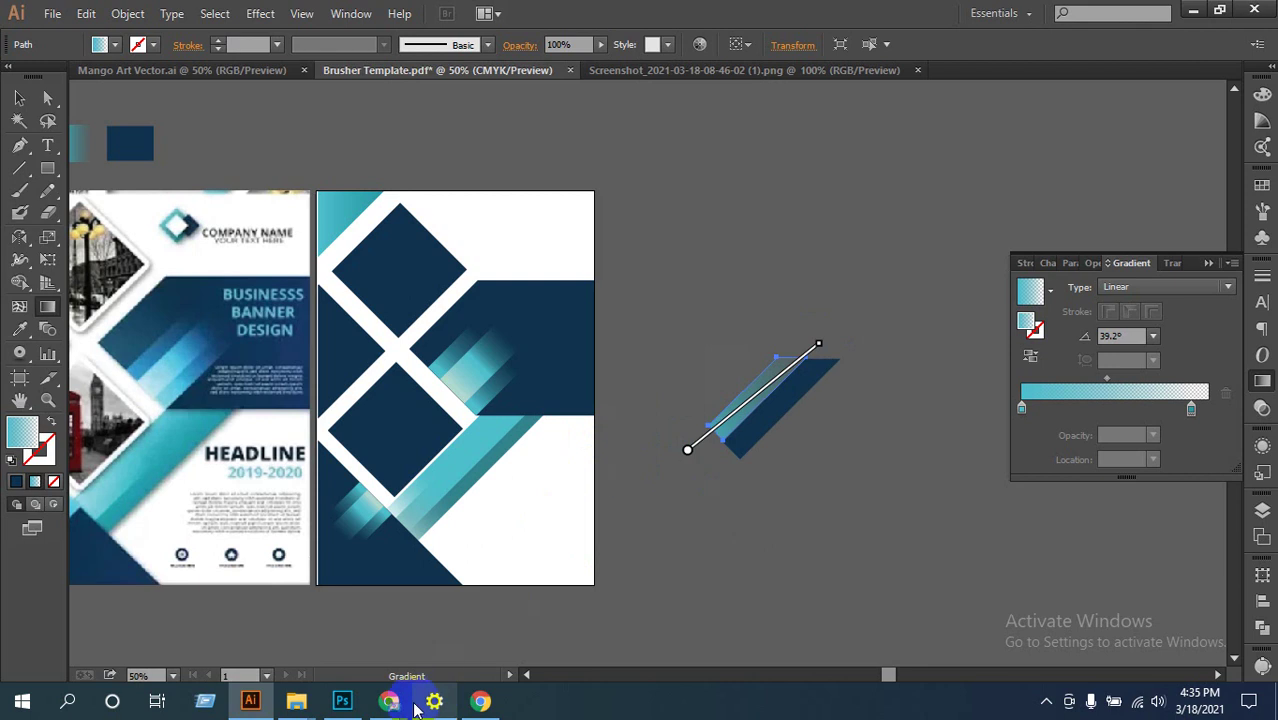
# Step: Switch to the Google Meet call and examine the gradient streaks on the participant's enlarged shared screen
pyautogui.click(268, 703)
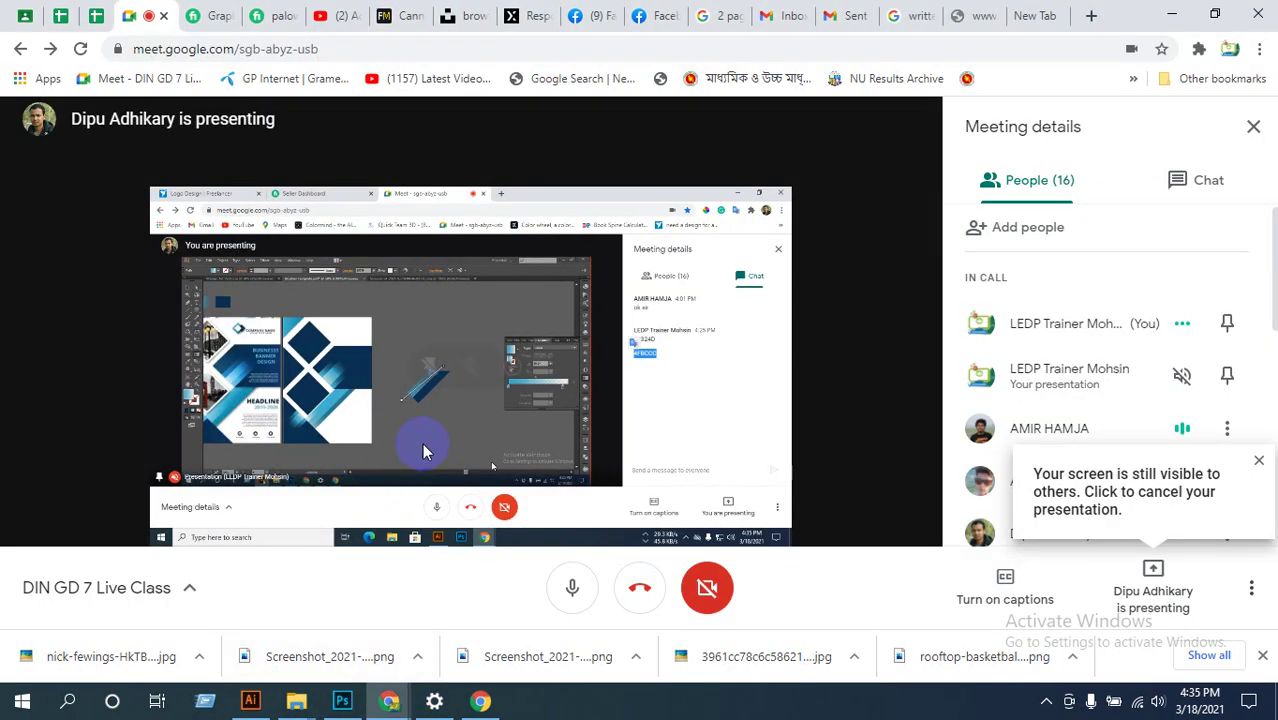
pyautogui.doubleClick(459, 420)
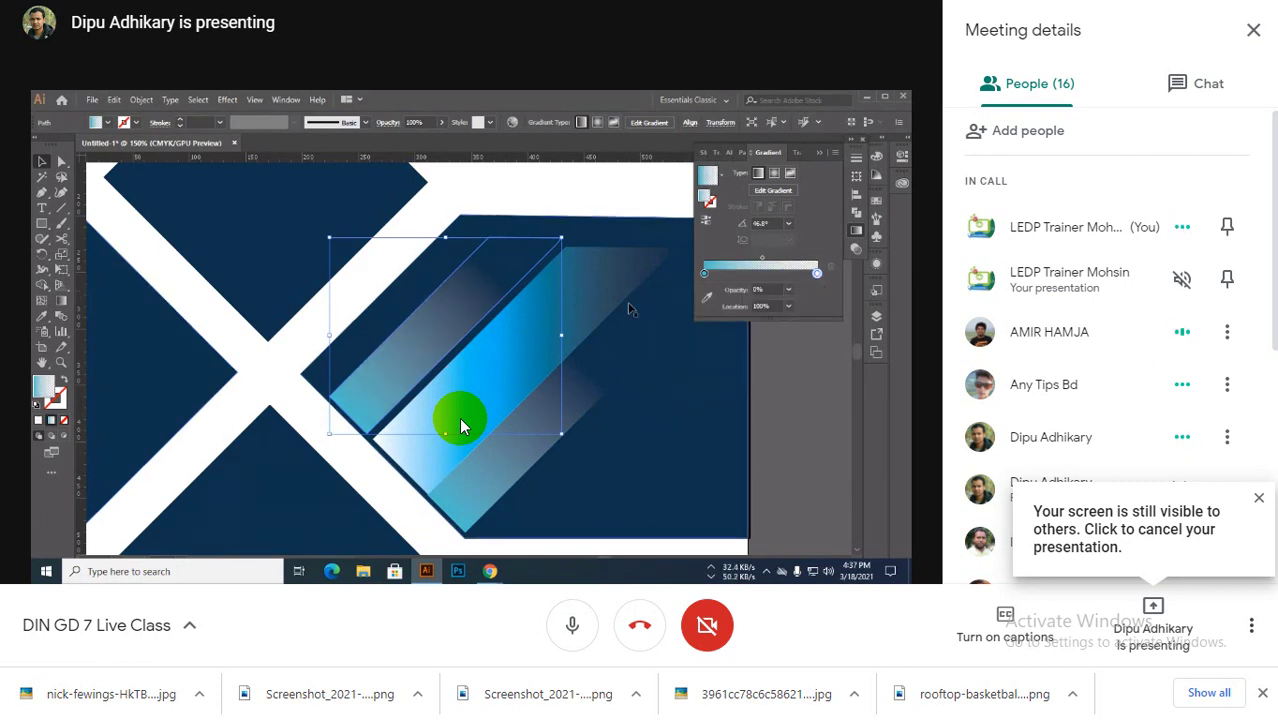
pyautogui.click(788, 291)
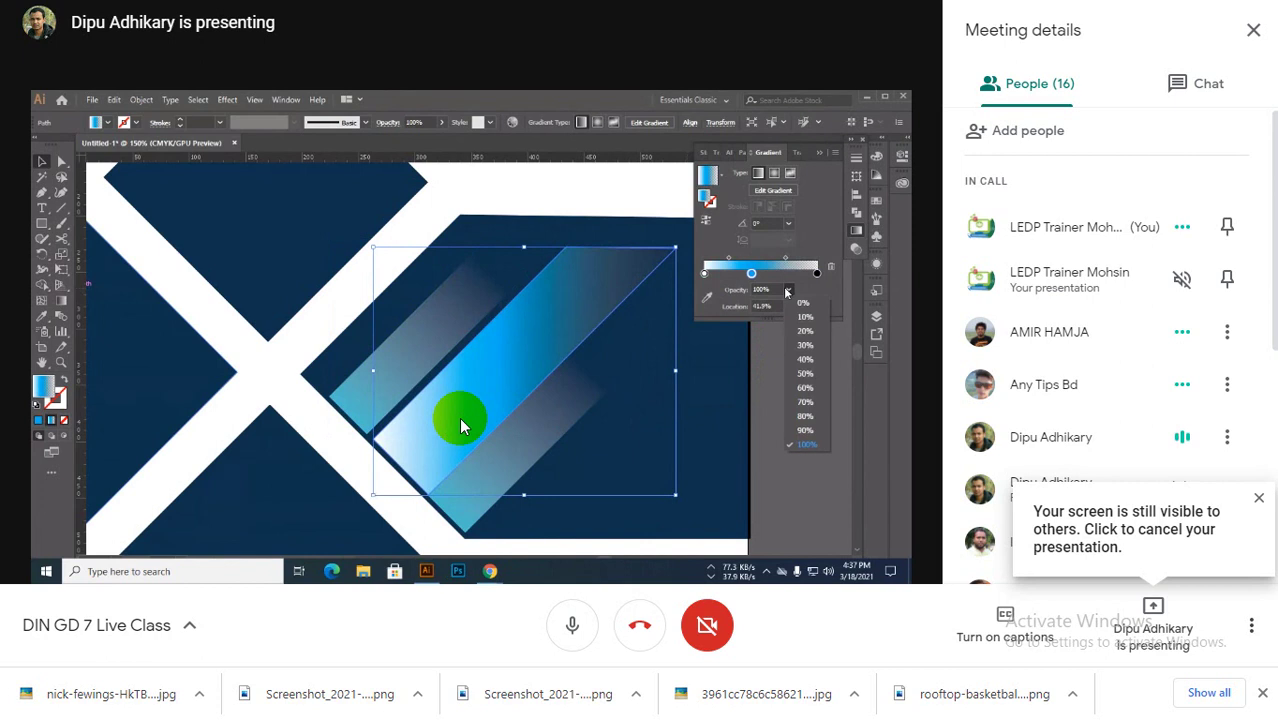
pyautogui.click(801, 303)
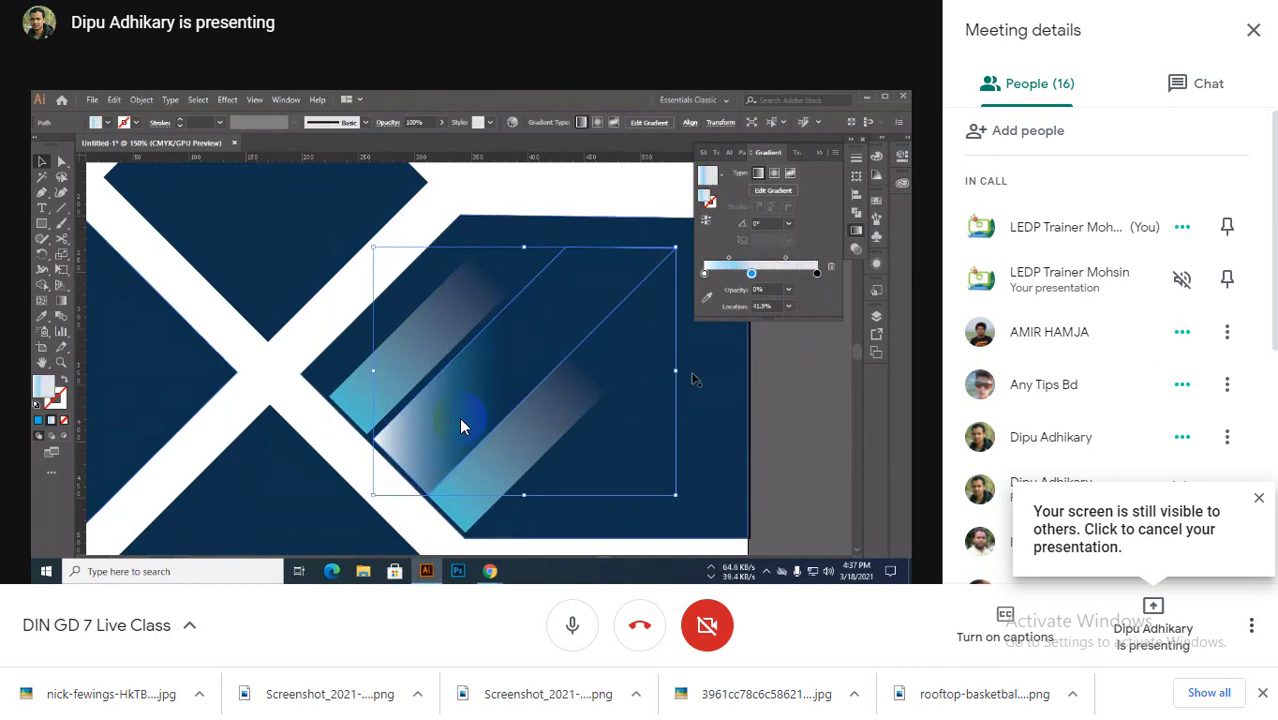
pyautogui.scroll(-2, 755, 432)
pyautogui.hotkey('ctrl', '-')
pyautogui.hotkey('ctrl', '-')
pyautogui.hotkey('ctrl', '-')
pyautogui.hotkey('ctrl', '-')
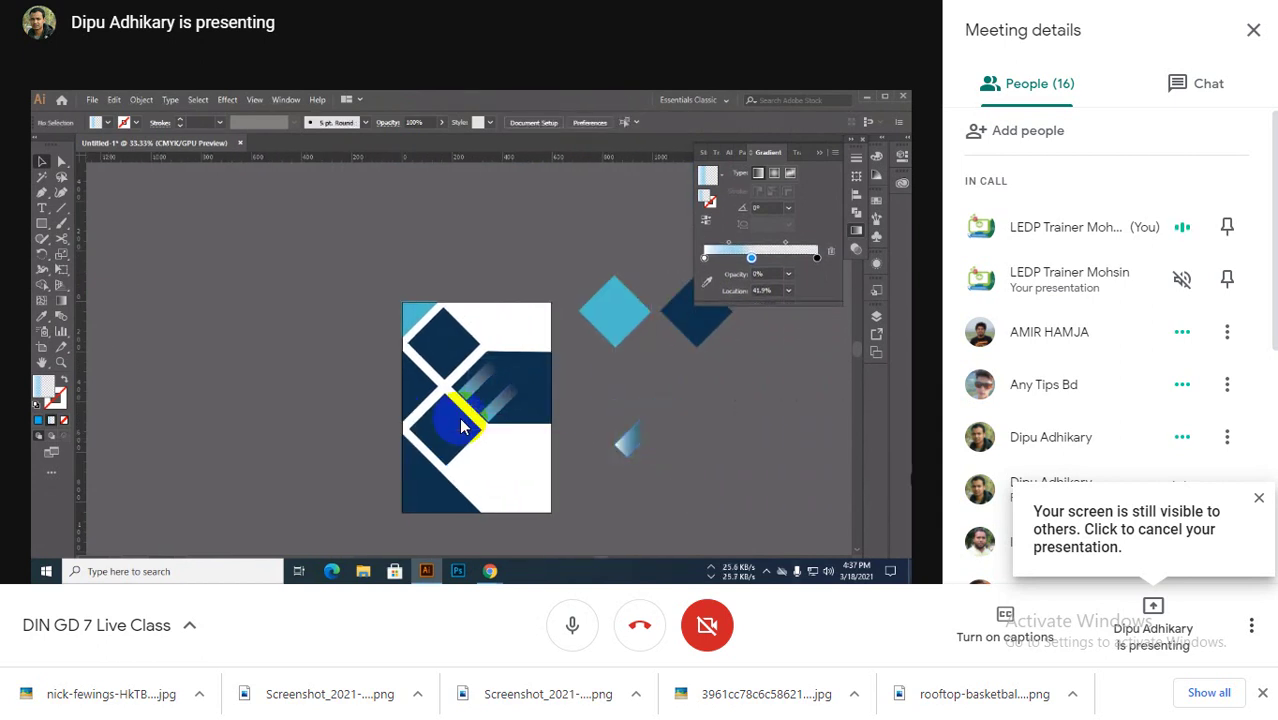
pyautogui.press('Escape')
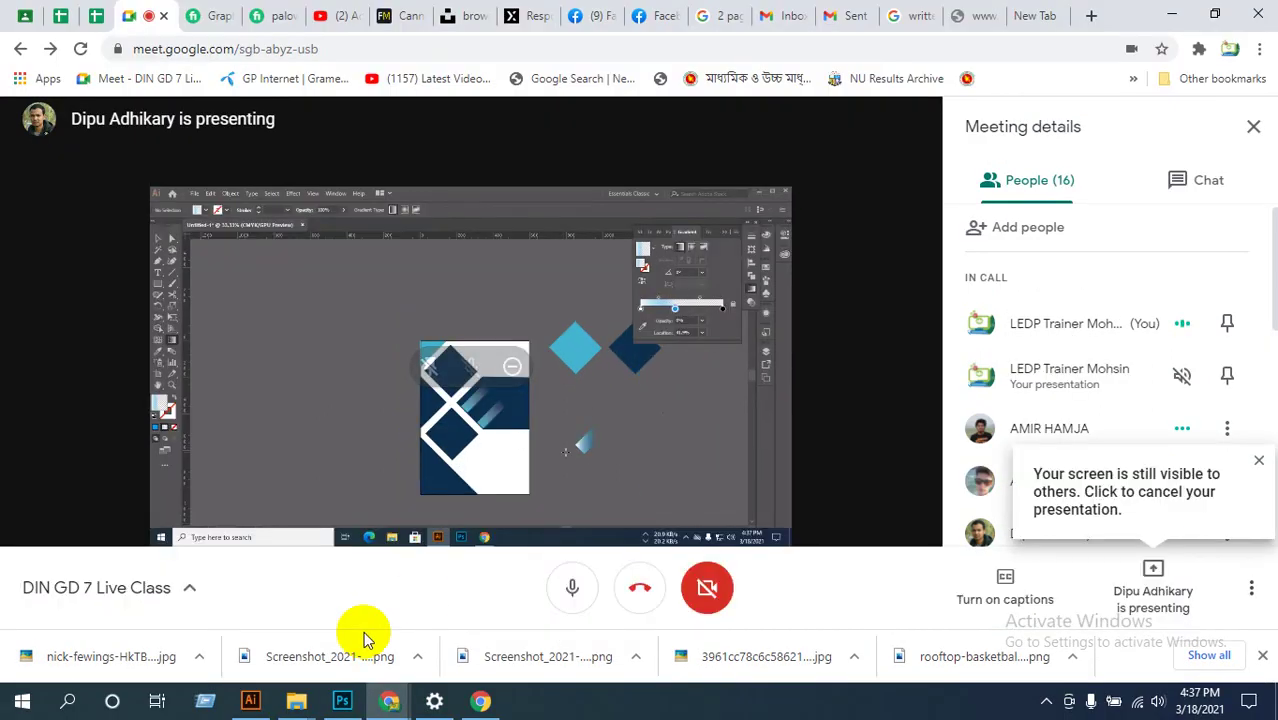
# Step: Switch back to Illustrator and examine the end stop of the flyer's middle streak gradient, checking its opacity and location
pyautogui.click(251, 701)
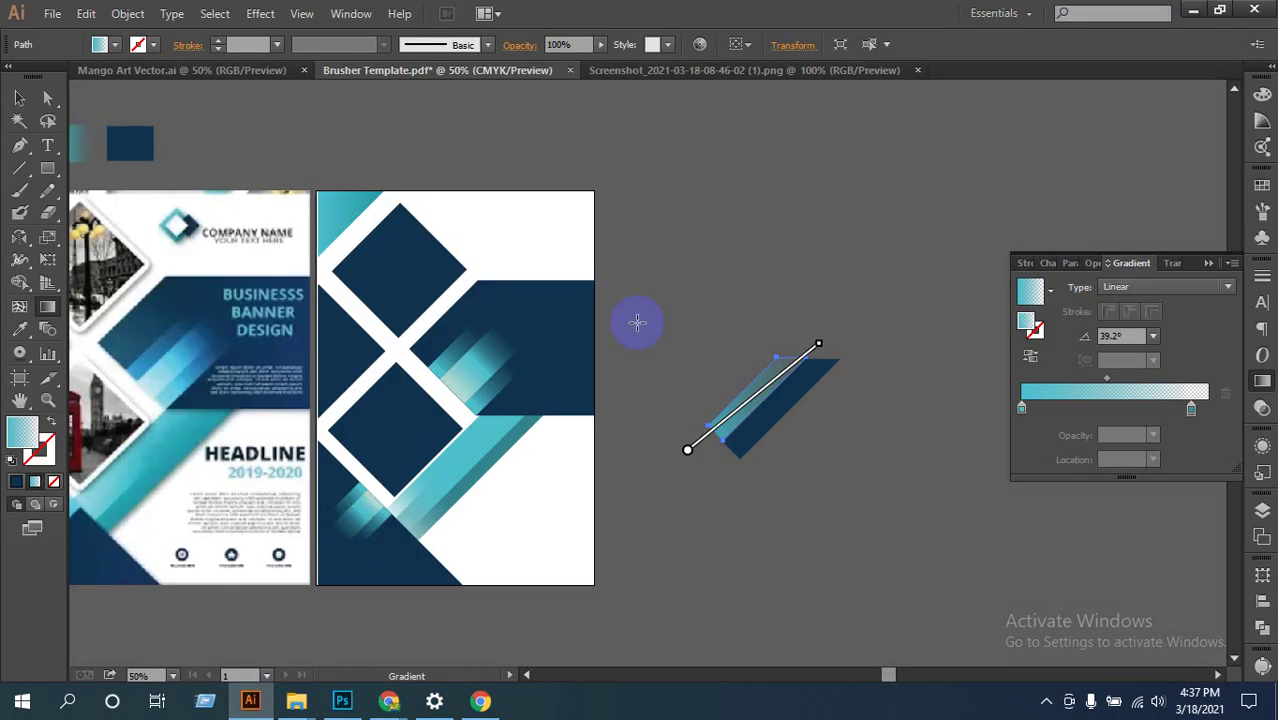
pyautogui.click(19, 98)
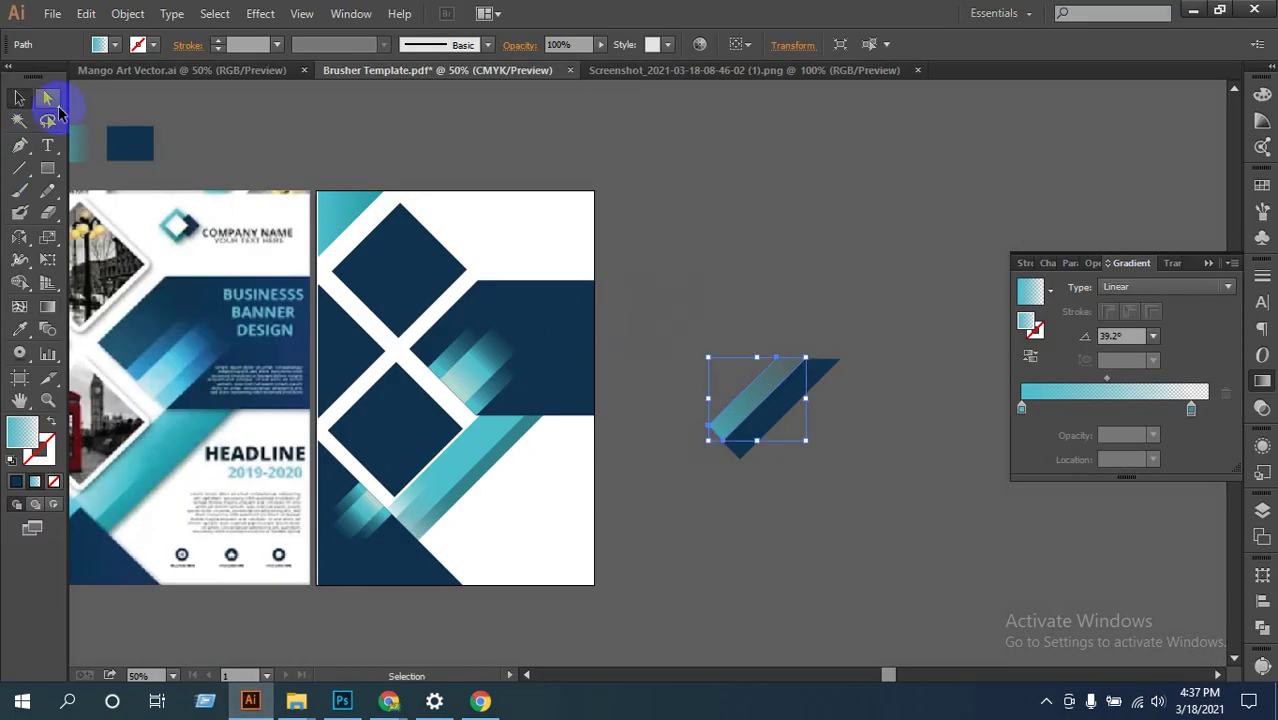
pyautogui.click(733, 272)
pyautogui.click(516, 374)
pyautogui.click(542, 351)
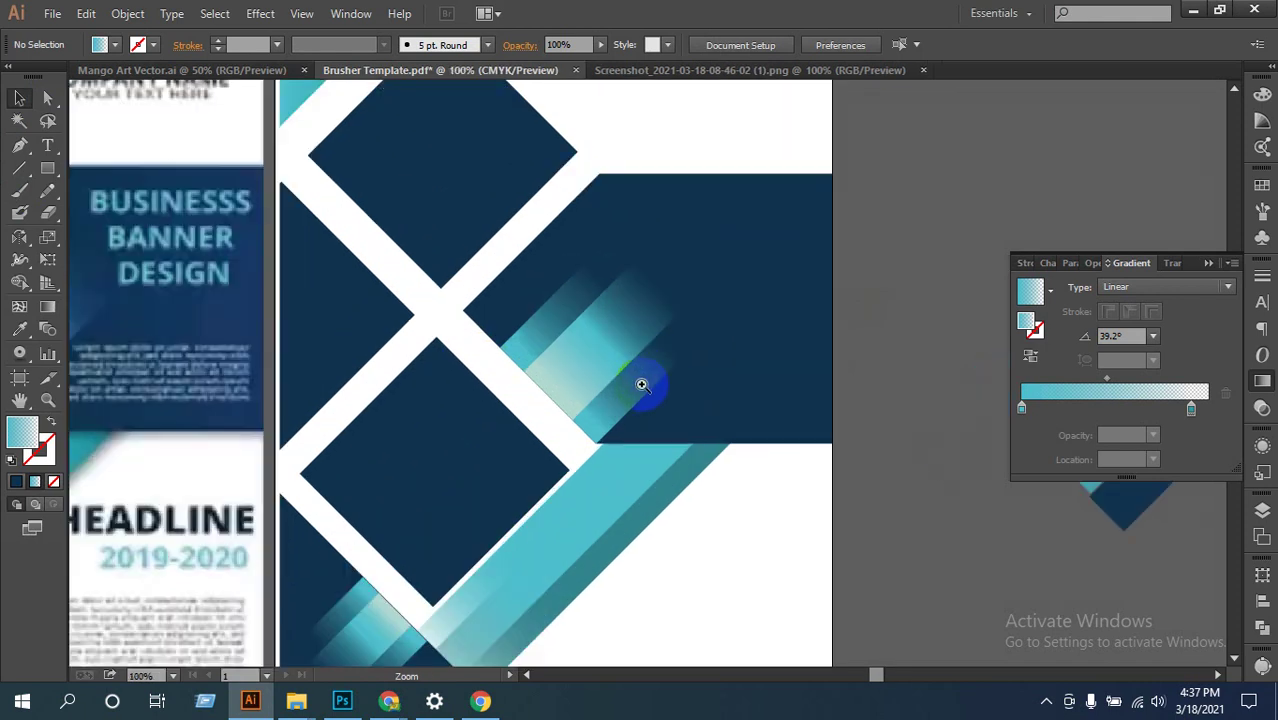
pyautogui.click(644, 383)
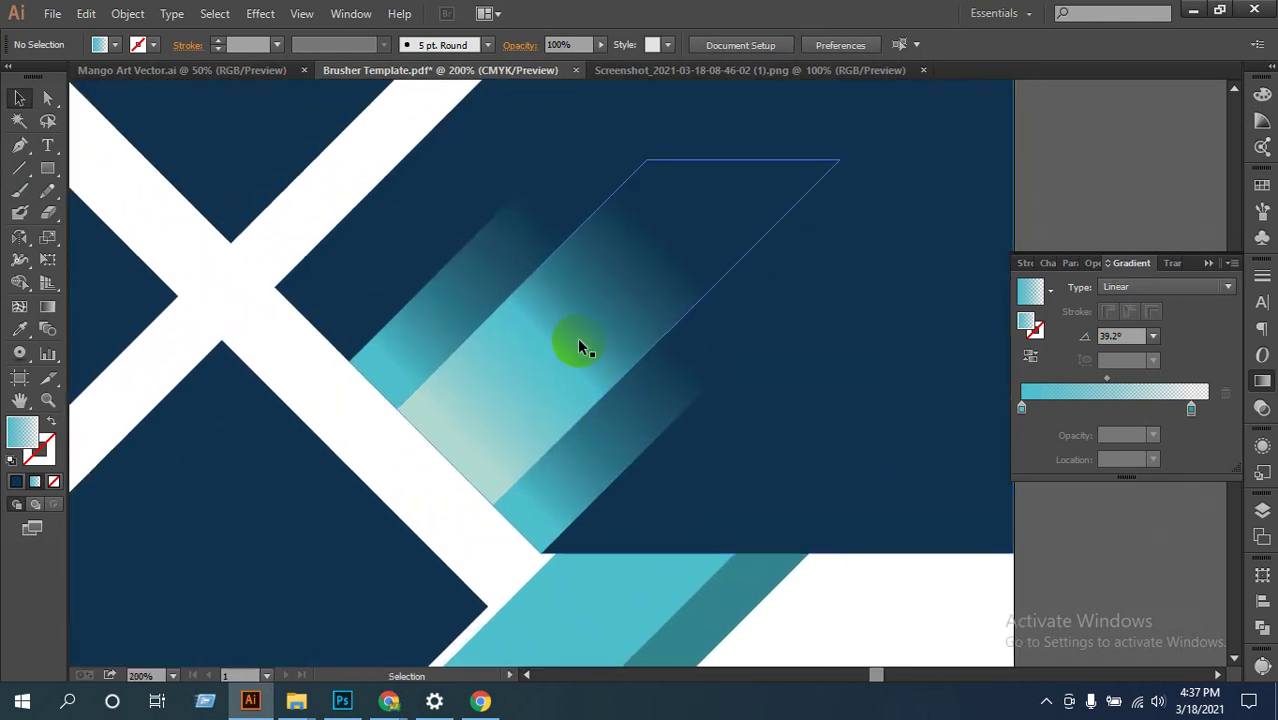
pyautogui.click(578, 341)
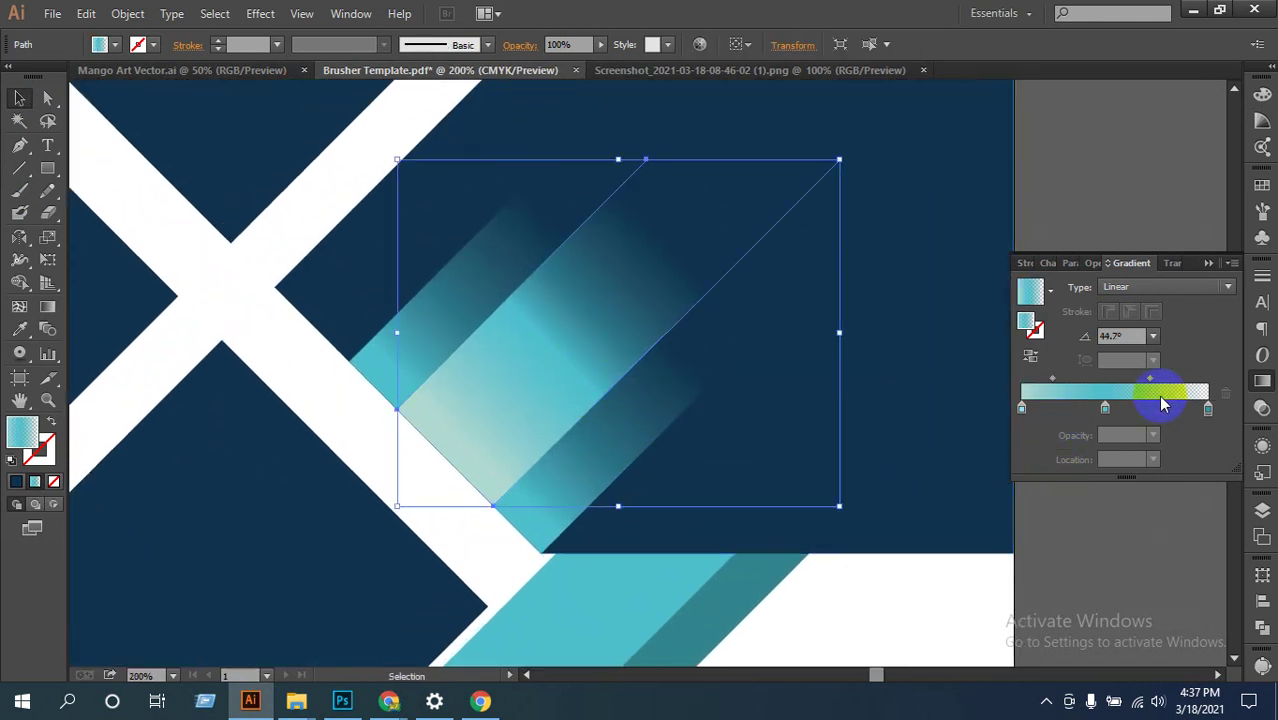
pyautogui.click(1208, 409)
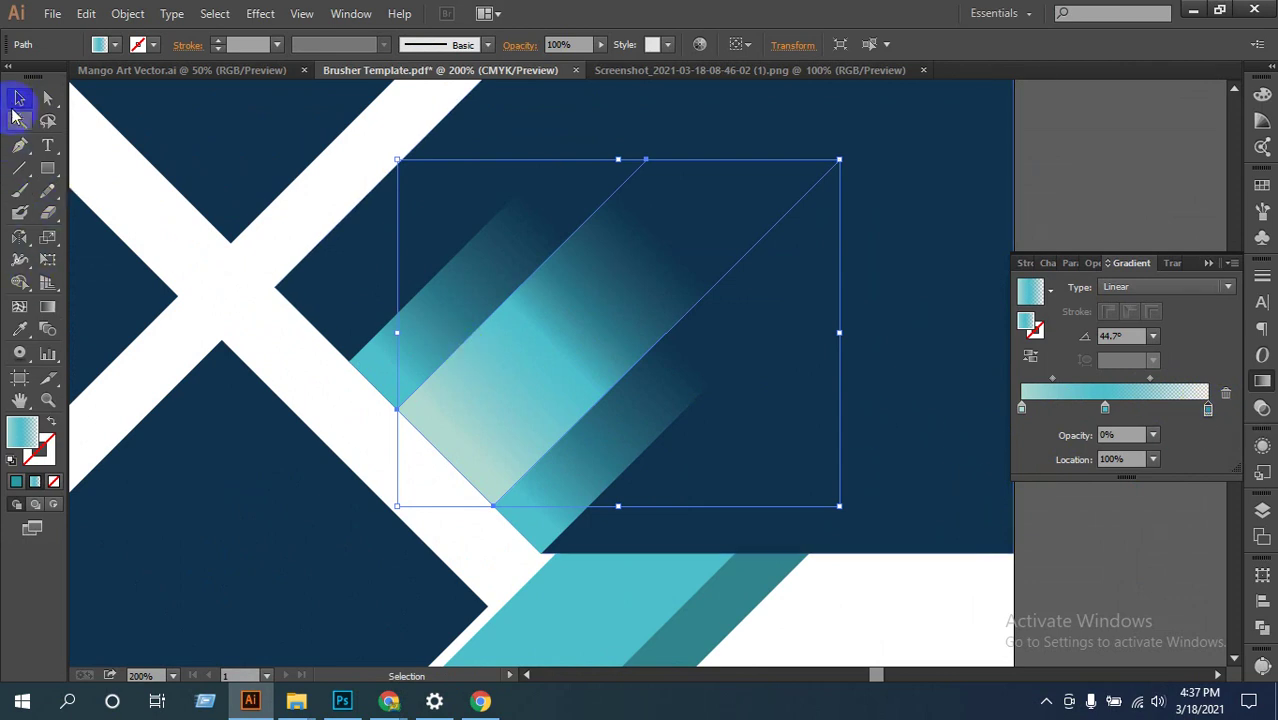
pyautogui.click(1045, 166)
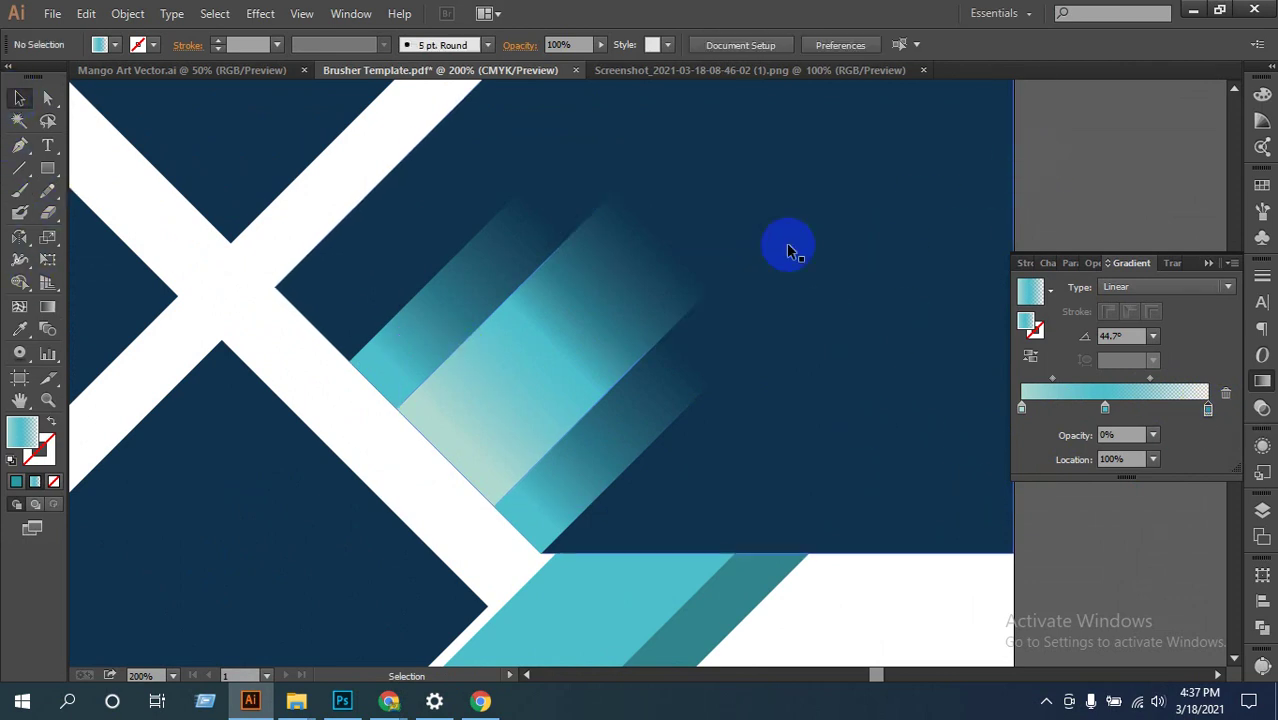
# Step: Recolour the start stop of the middle streak's gradient by raising its cyan to 100%
pyautogui.click(587, 340)
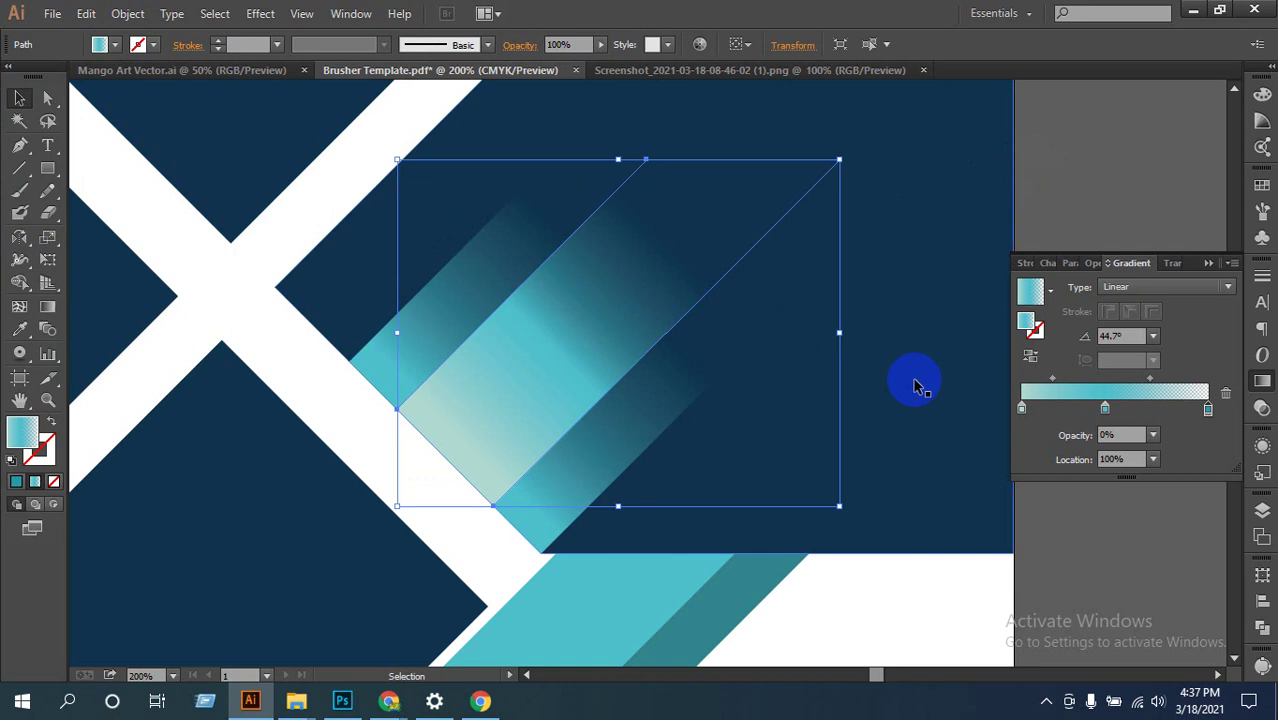
pyautogui.moveTo(1031, 408); pyautogui.dragTo(1015, 415)
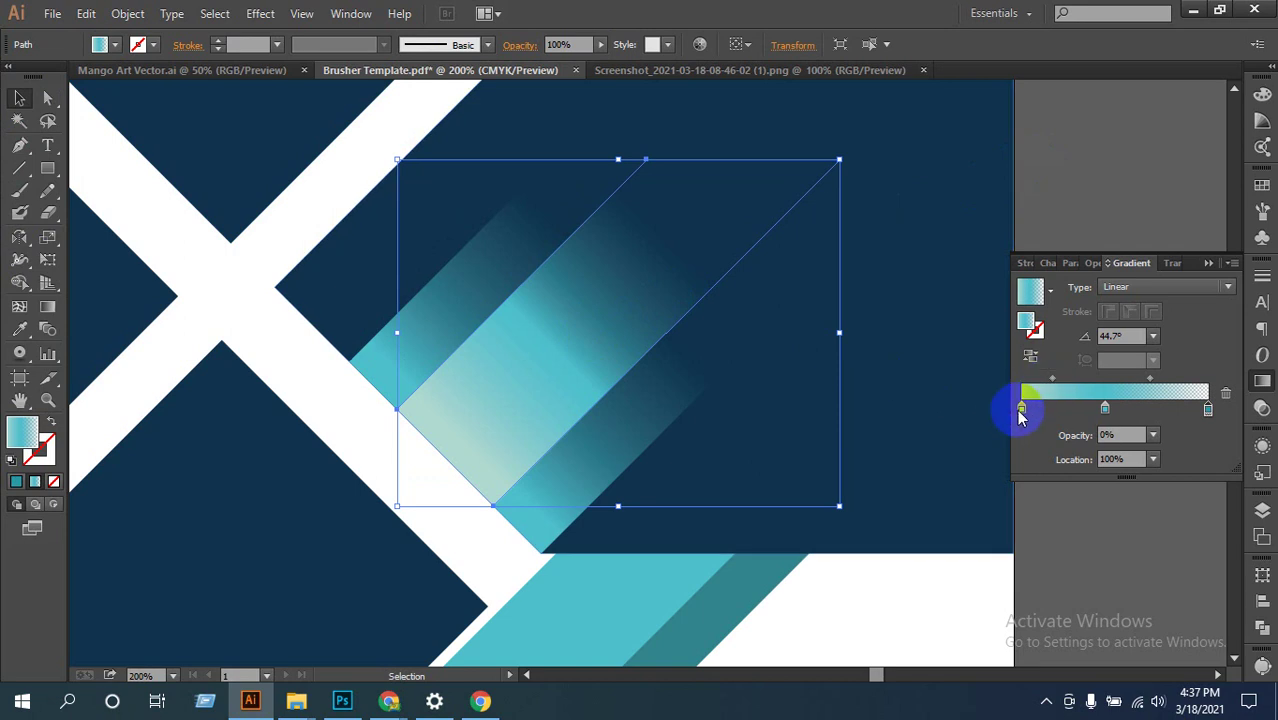
pyautogui.doubleClick(1021, 408)
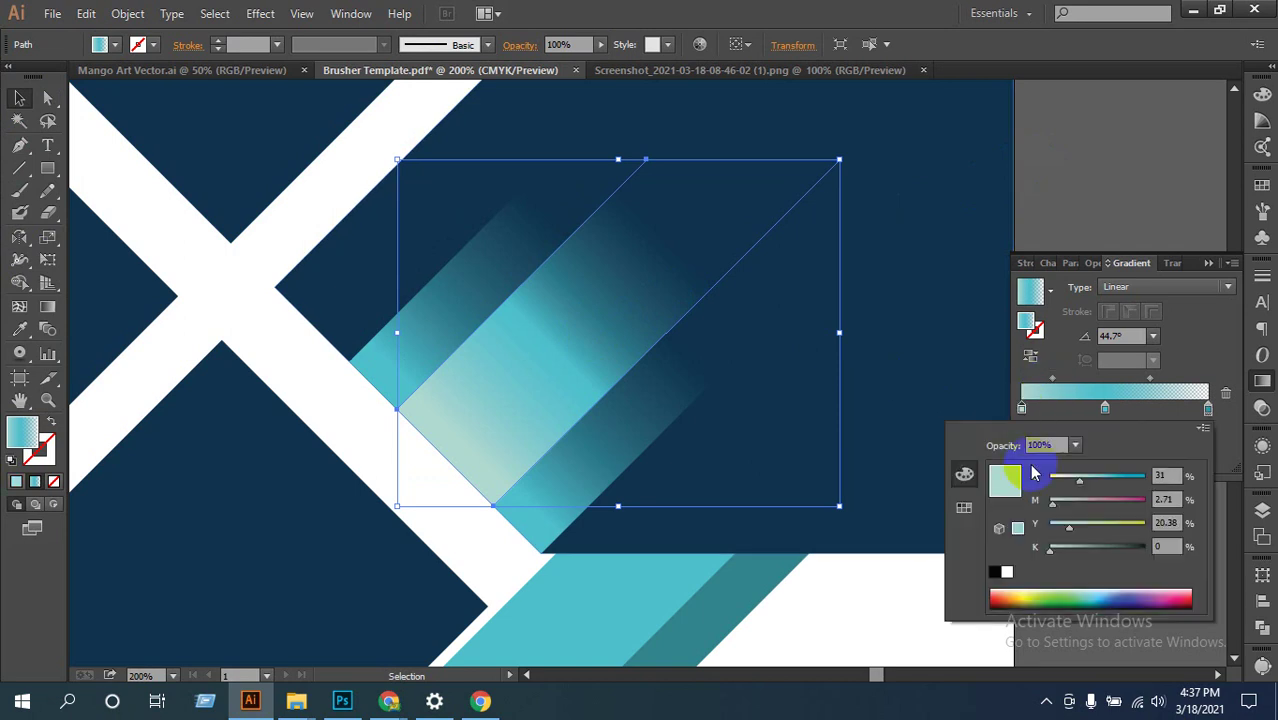
pyautogui.moveTo(1065, 478); pyautogui.dragTo(1138, 497)
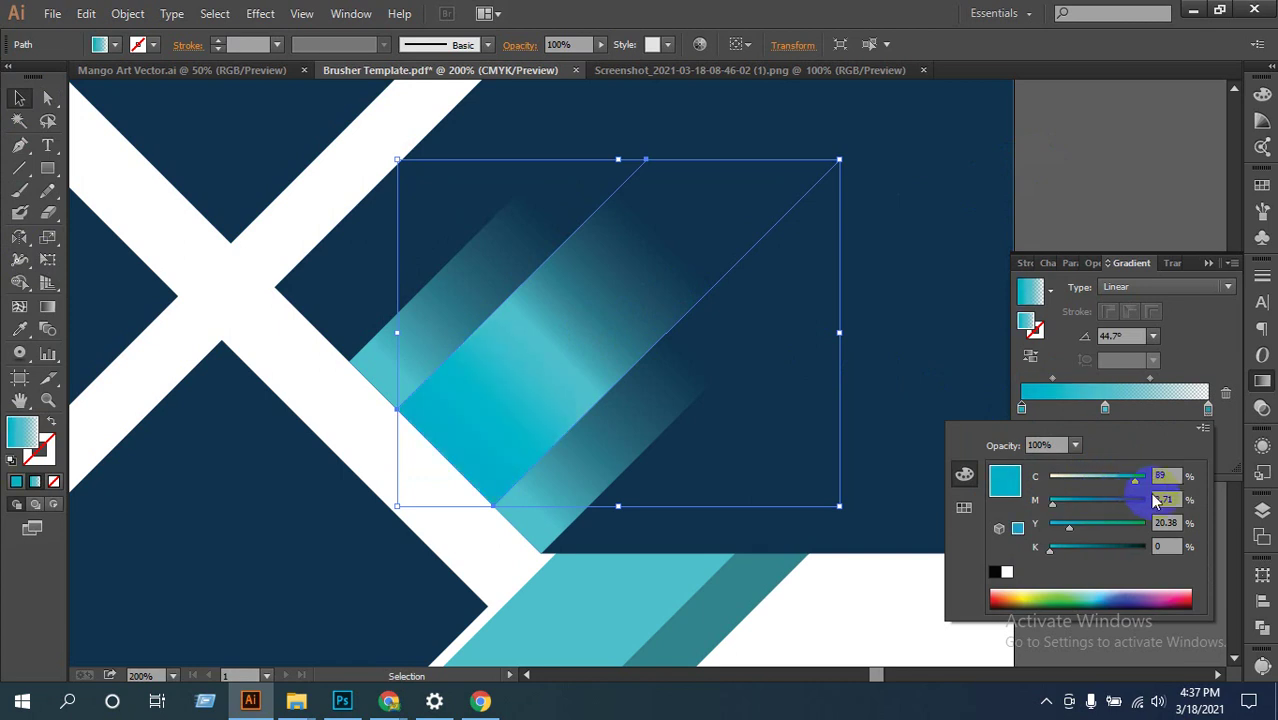
pyautogui.moveTo(1145, 483); pyautogui.dragTo(1150, 487)
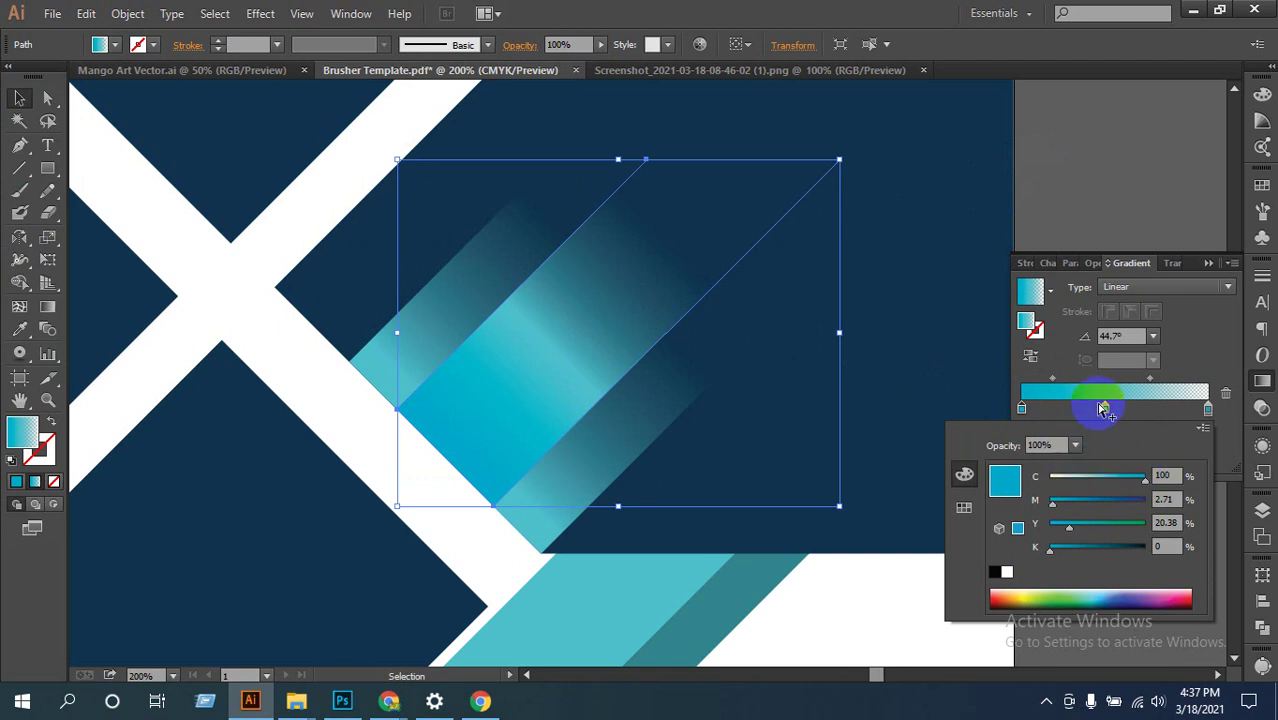
# Step: Shift the gradient's middle stop to 53.73% and the midpoint between the first two stops to 39.83%
pyautogui.moveTo(1108, 410)
pyautogui.mouseDown()
pyautogui.moveTo(1090, 412)
pyautogui.moveTo(1120, 418)
pyautogui.mouseUp()
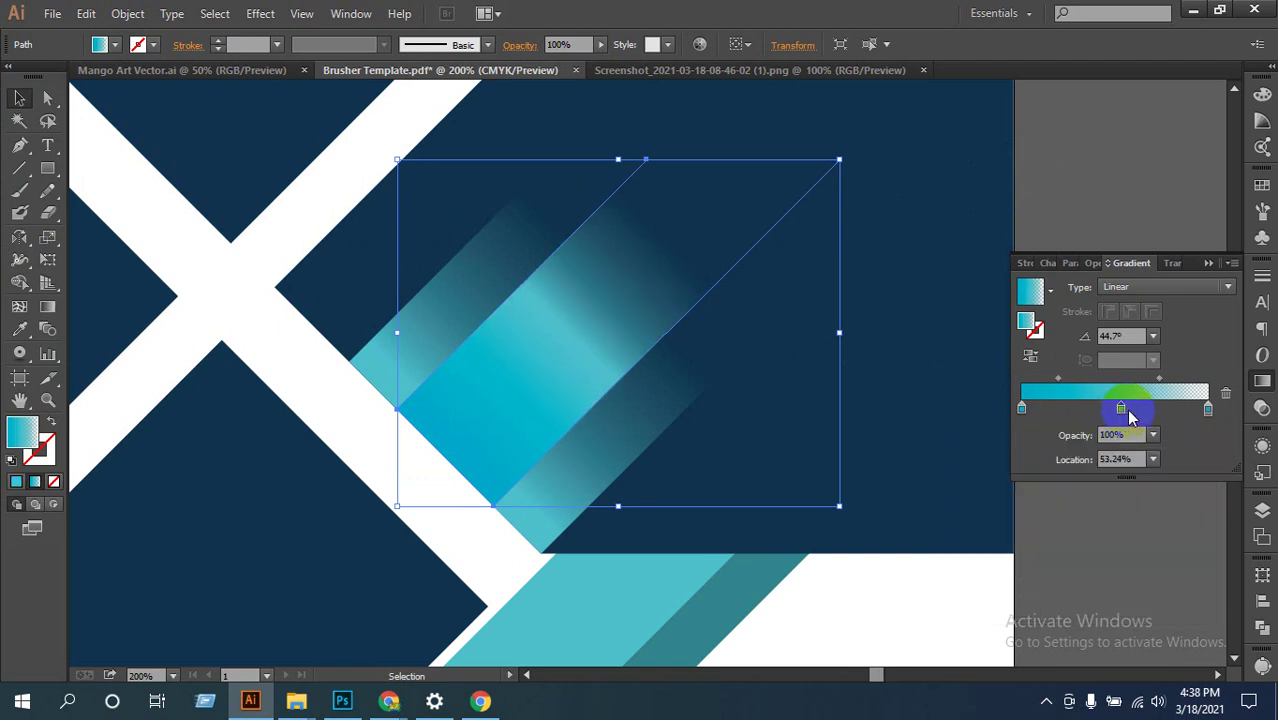
pyautogui.click(1130, 418)
pyautogui.moveTo(1113, 411); pyautogui.dragTo(1090, 450)
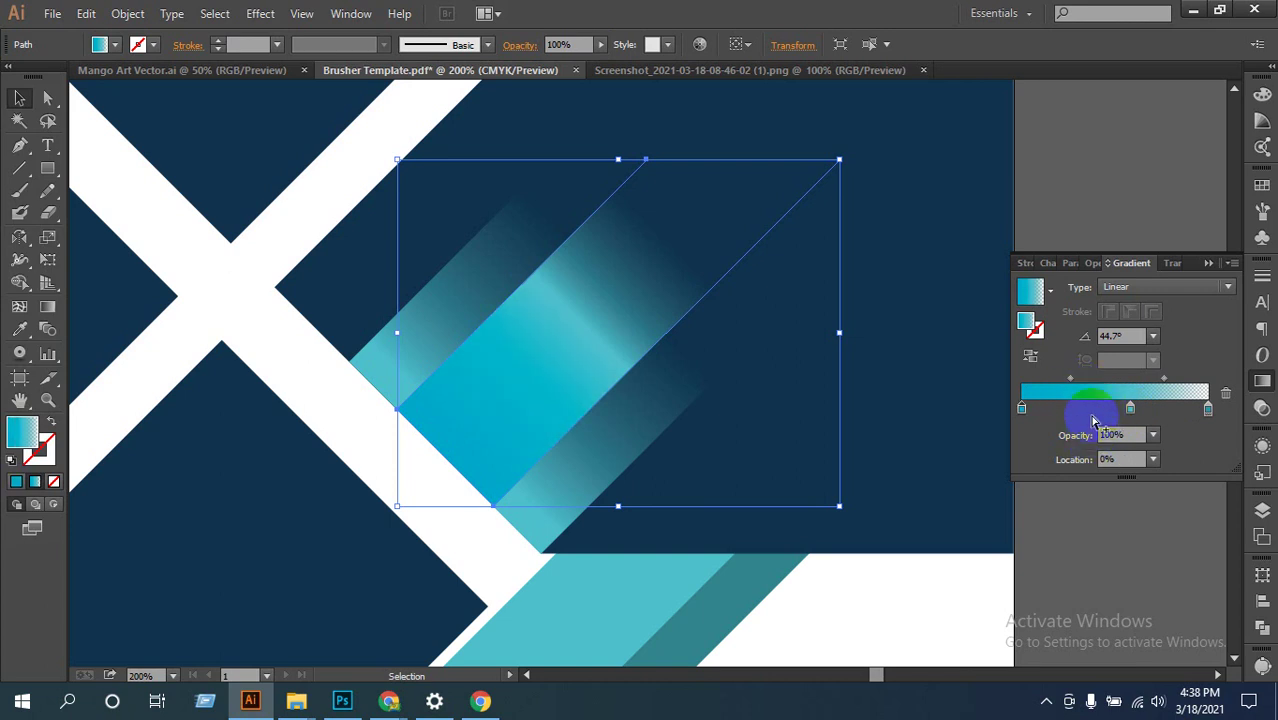
pyautogui.click(1078, 395)
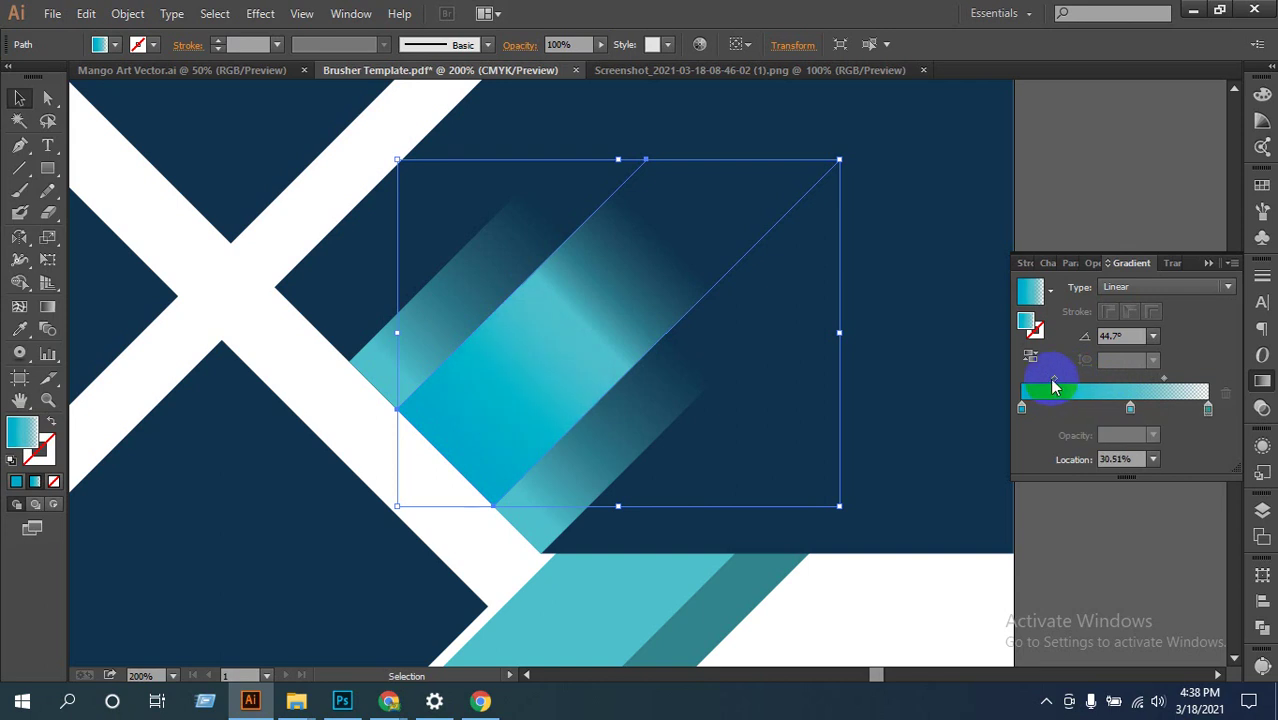
pyautogui.moveTo(1045, 389); pyautogui.dragTo(1070, 389)
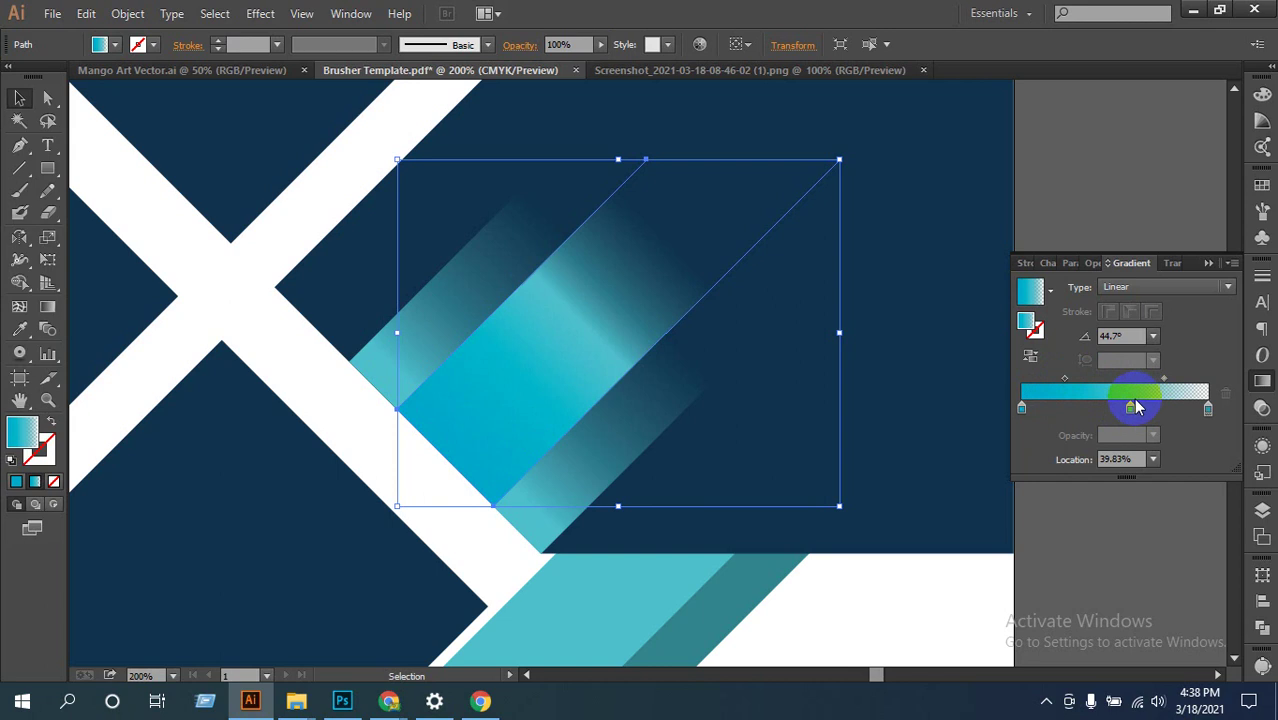
pyautogui.moveTo(1130, 410); pyautogui.dragTo(1122, 410)
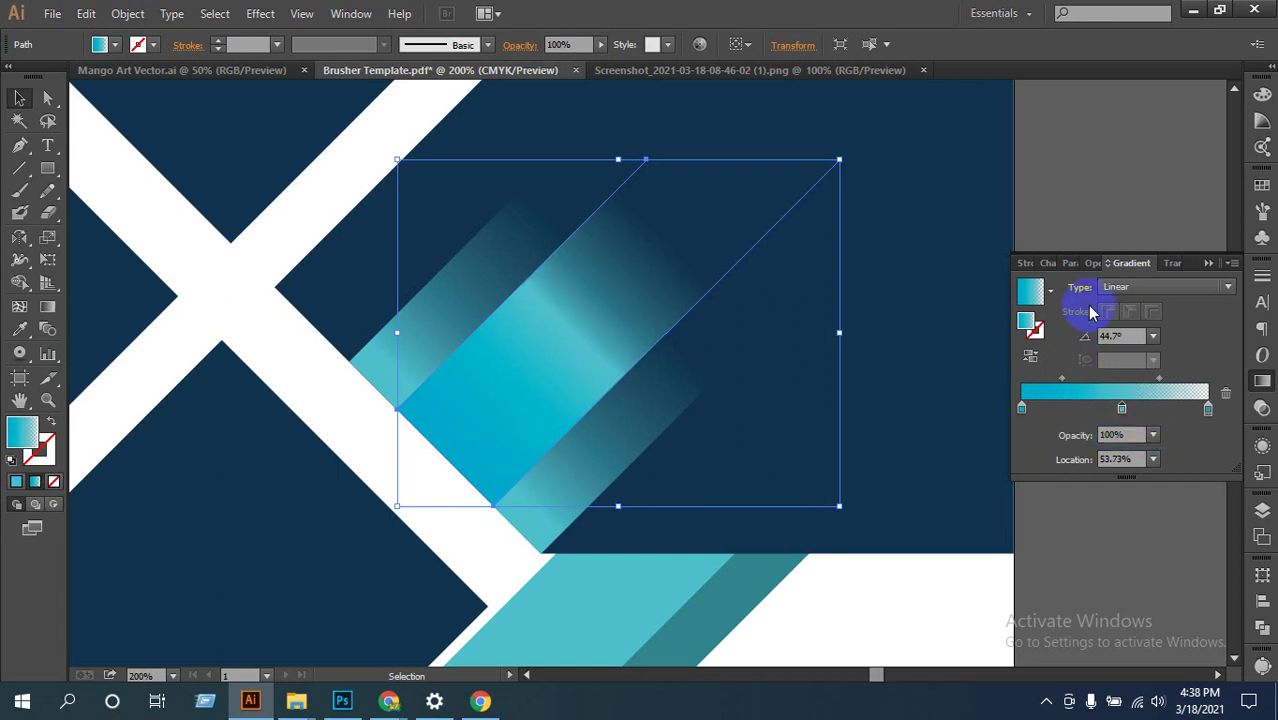
# Step: Switch the middle streak's gradient type to Radial and back to Linear, and deselect the streak
pyautogui.click(1129, 288)
pyautogui.click(1128, 327)
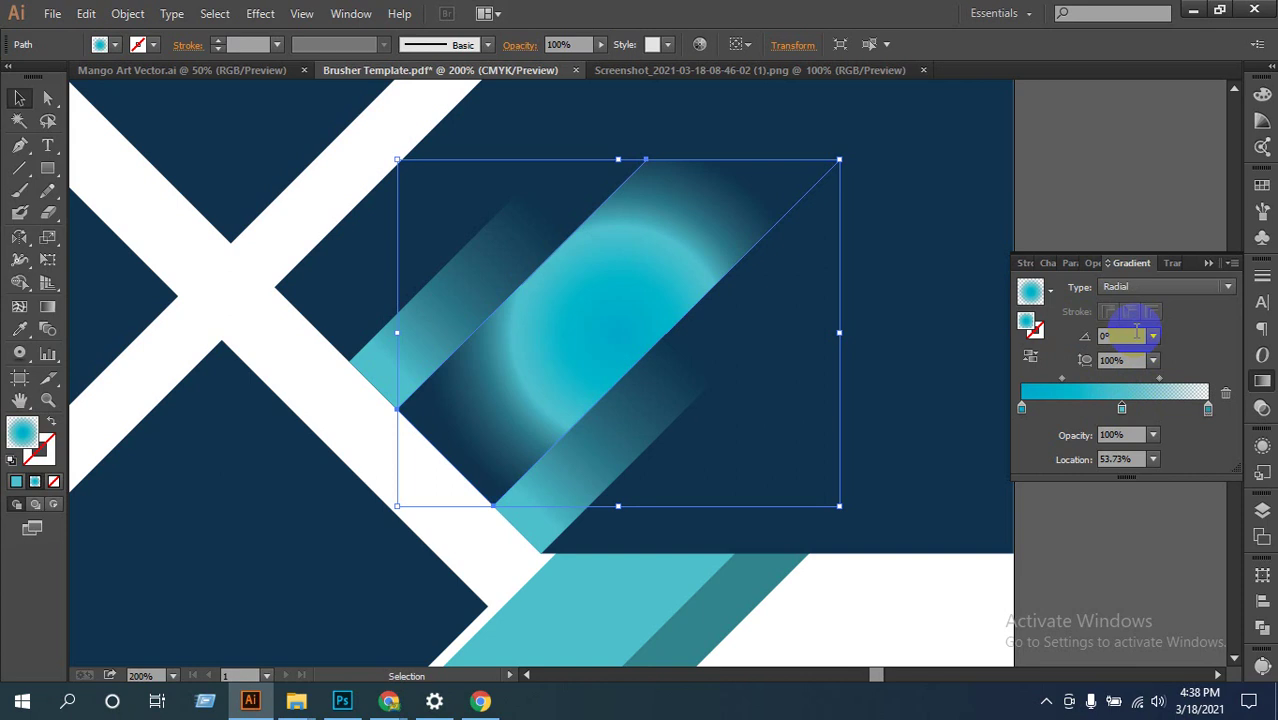
pyautogui.click(1125, 288)
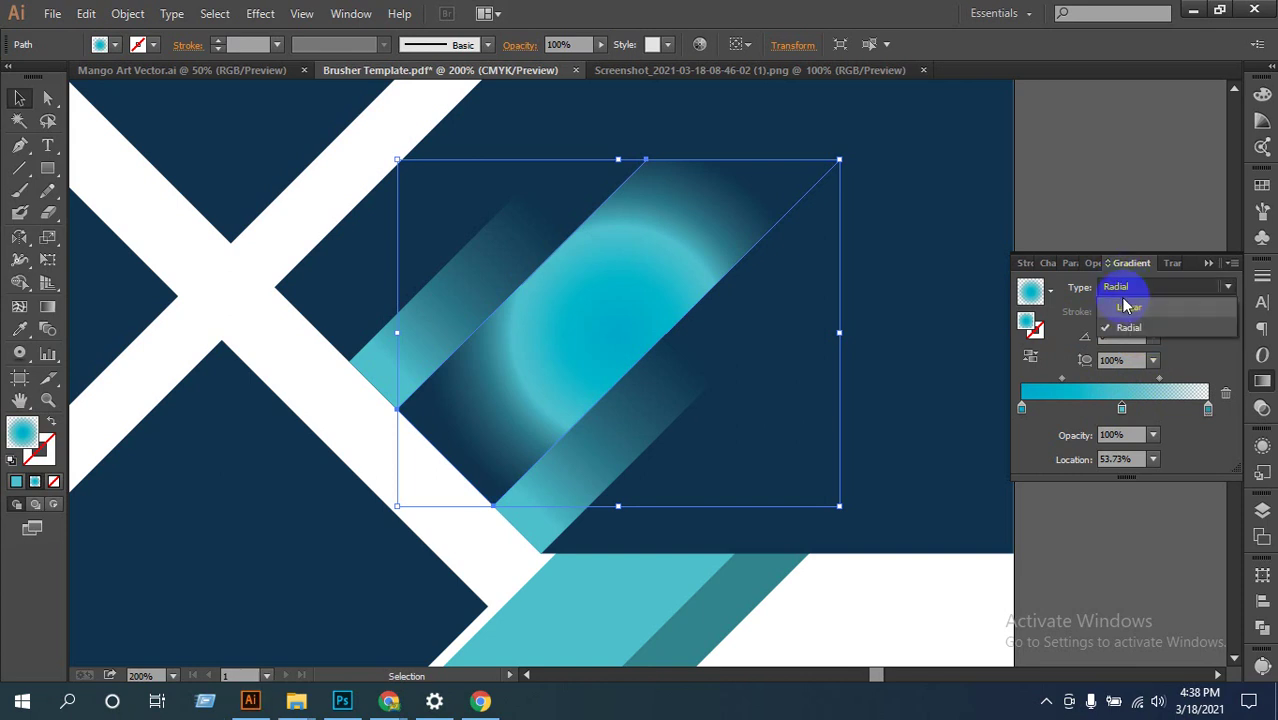
pyautogui.click(1122, 310)
pyautogui.press('z')
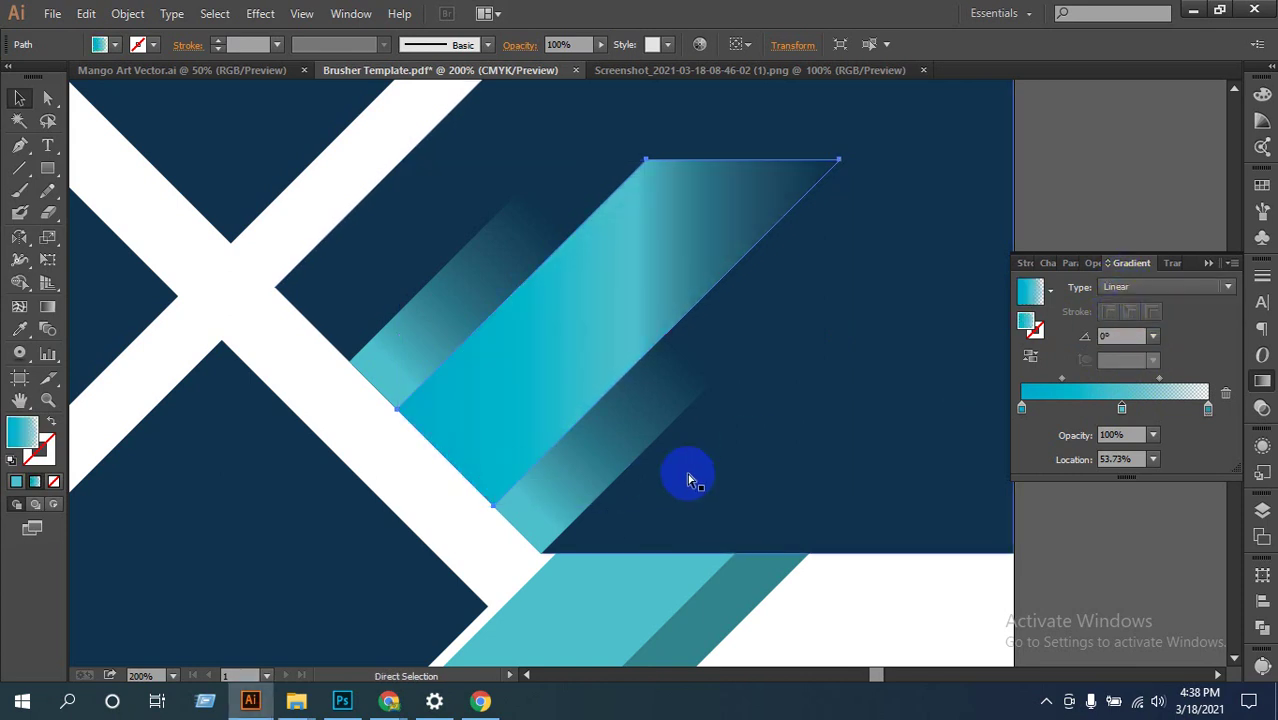
pyautogui.keyDown('alt'); pyautogui.click(705, 437); pyautogui.keyUp('alt')
pyautogui.keyDown('alt'); pyautogui.click(716, 431); pyautogui.keyUp('alt')
pyautogui.press('v')
pyautogui.click(824, 353)
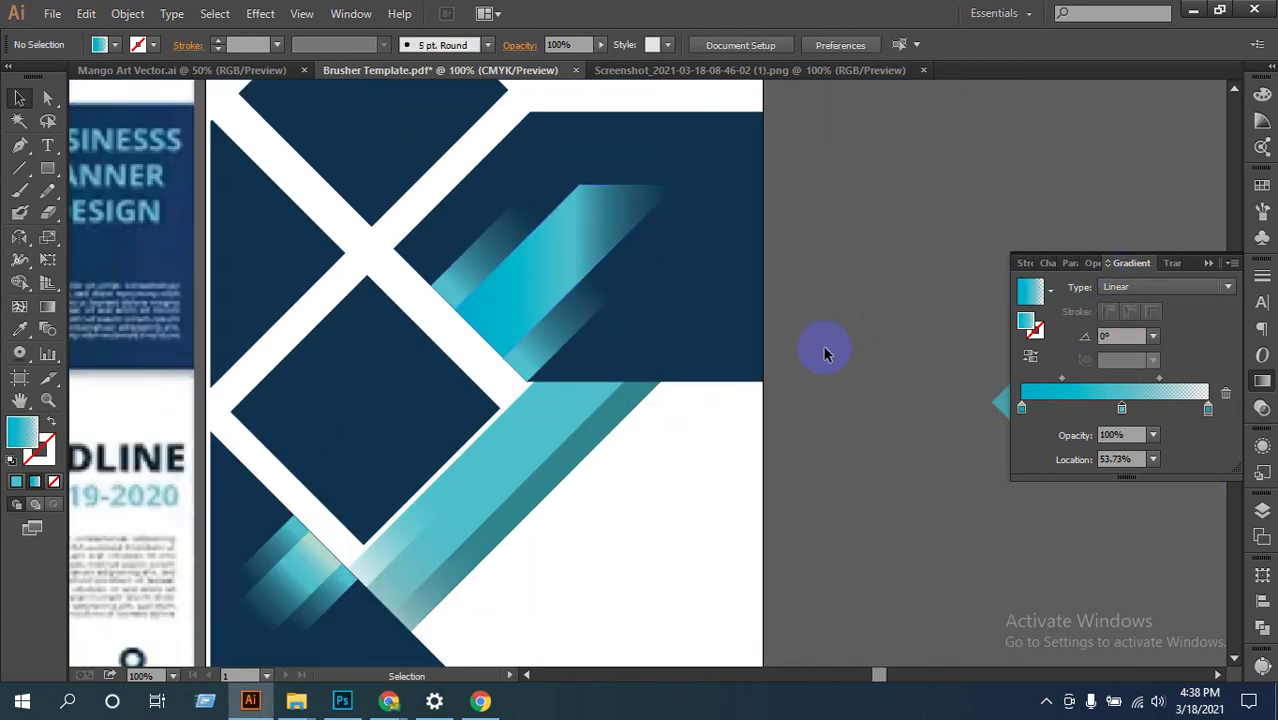
# Step: Undo the last gradient changes on the flyer's middle streak and deselect it
pyautogui.hotkey('ctrl', 'z')
pyautogui.hotkey('ctrl', 'z')
pyautogui.hotkey('ctrl', 'z')
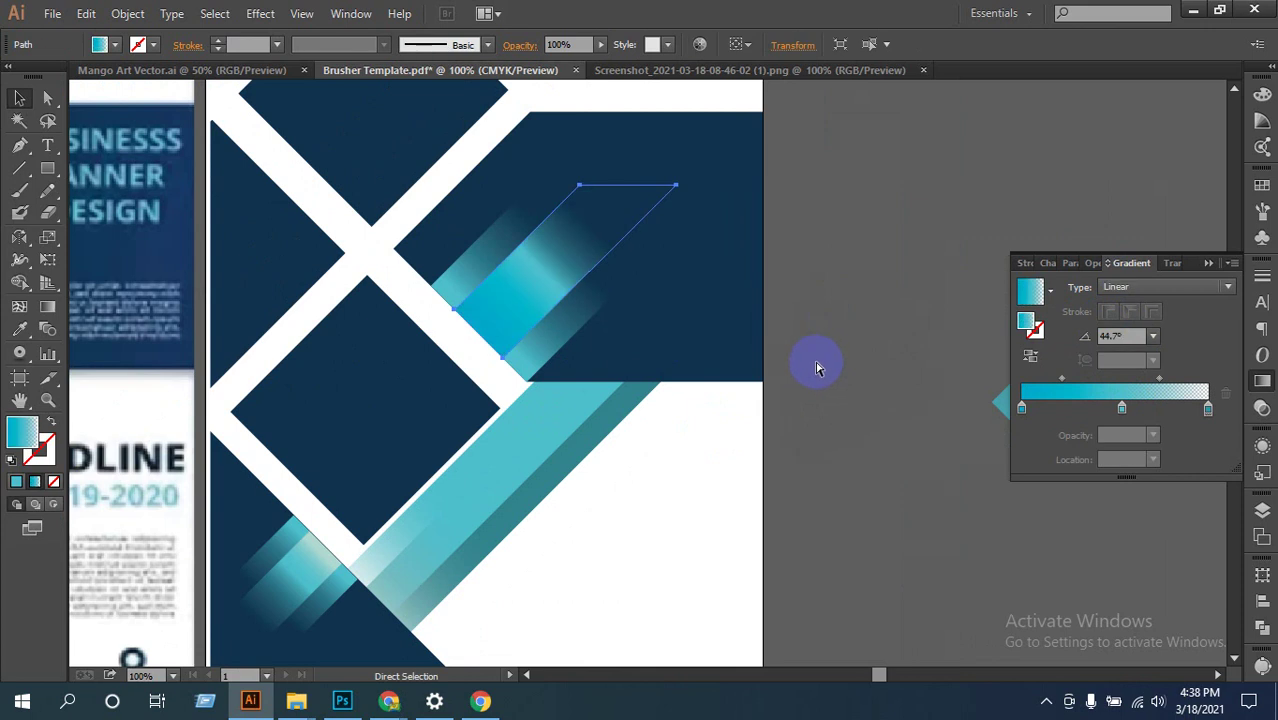
pyautogui.press('v')
pyautogui.click(748, 502)
pyautogui.moveTo(775, 493); pyautogui.dragTo(795, 481)
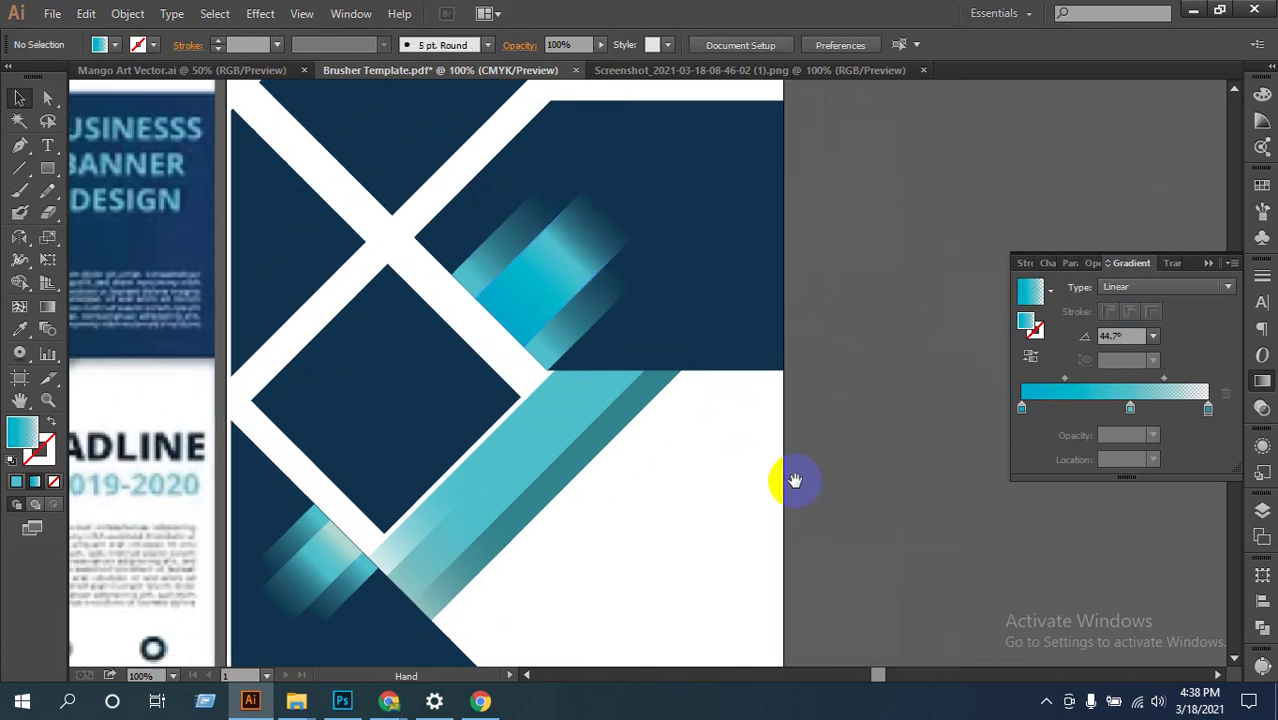
# Step: Switch to the Google Meet call in Chrome and examine the streak gradients in the participant's shared flyer
pyautogui.moveTo(389, 700)
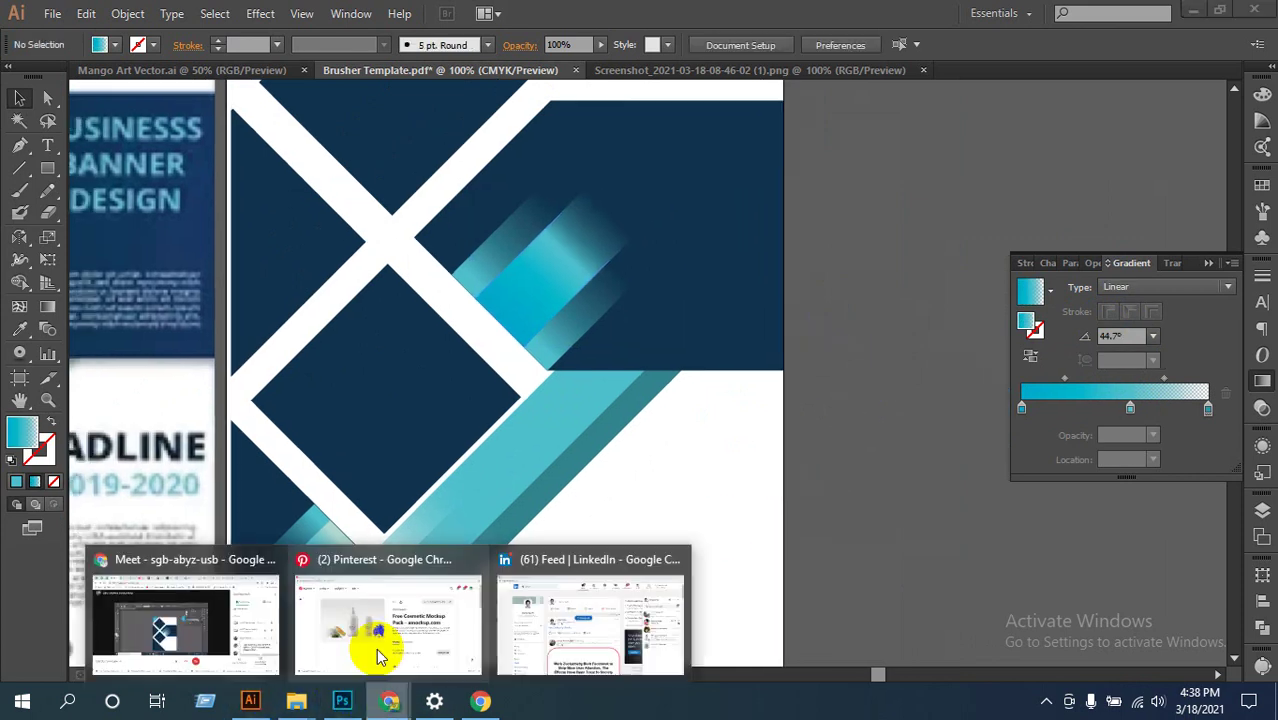
pyautogui.click(190, 605)
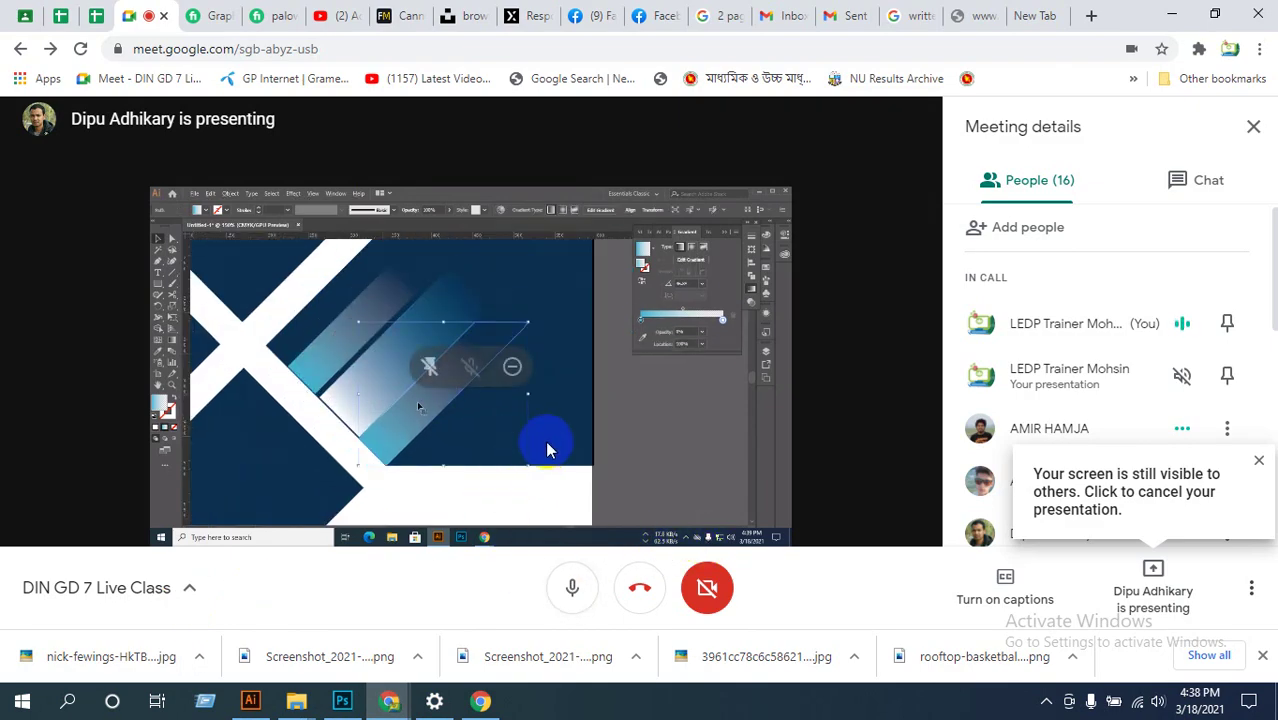
pyautogui.doubleClick(418, 407)
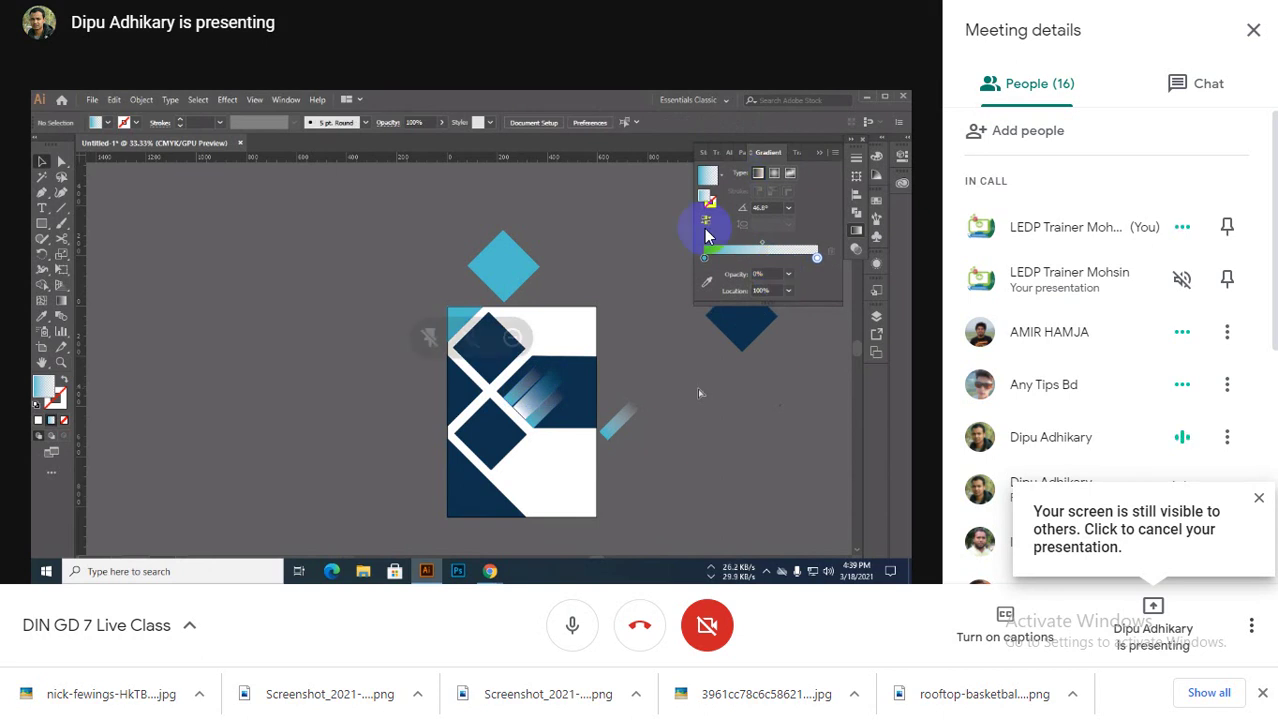
pyautogui.click(338, 696)
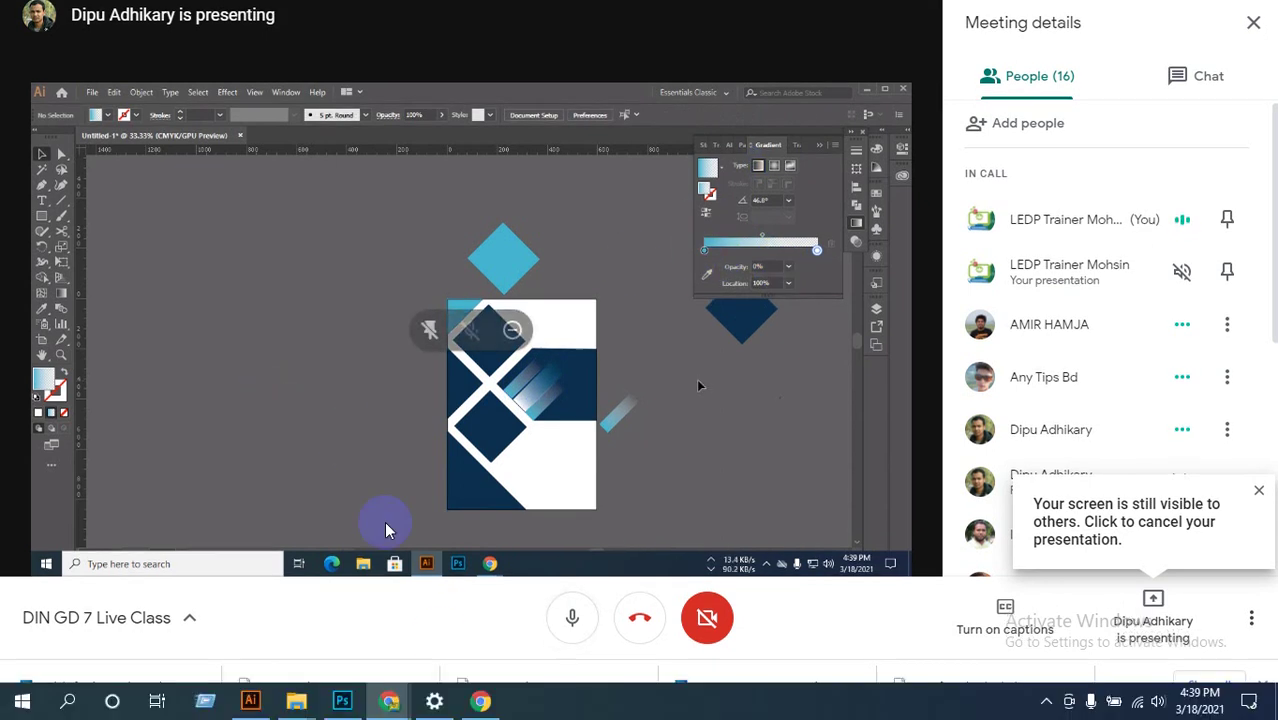
pyautogui.click(308, 690)
# Step: Switch back to Illustrator and, with nothing selected, drag the gradient's start stop onto the end stop and set the end stop's opacity to 0%
pyautogui.click(250, 700)
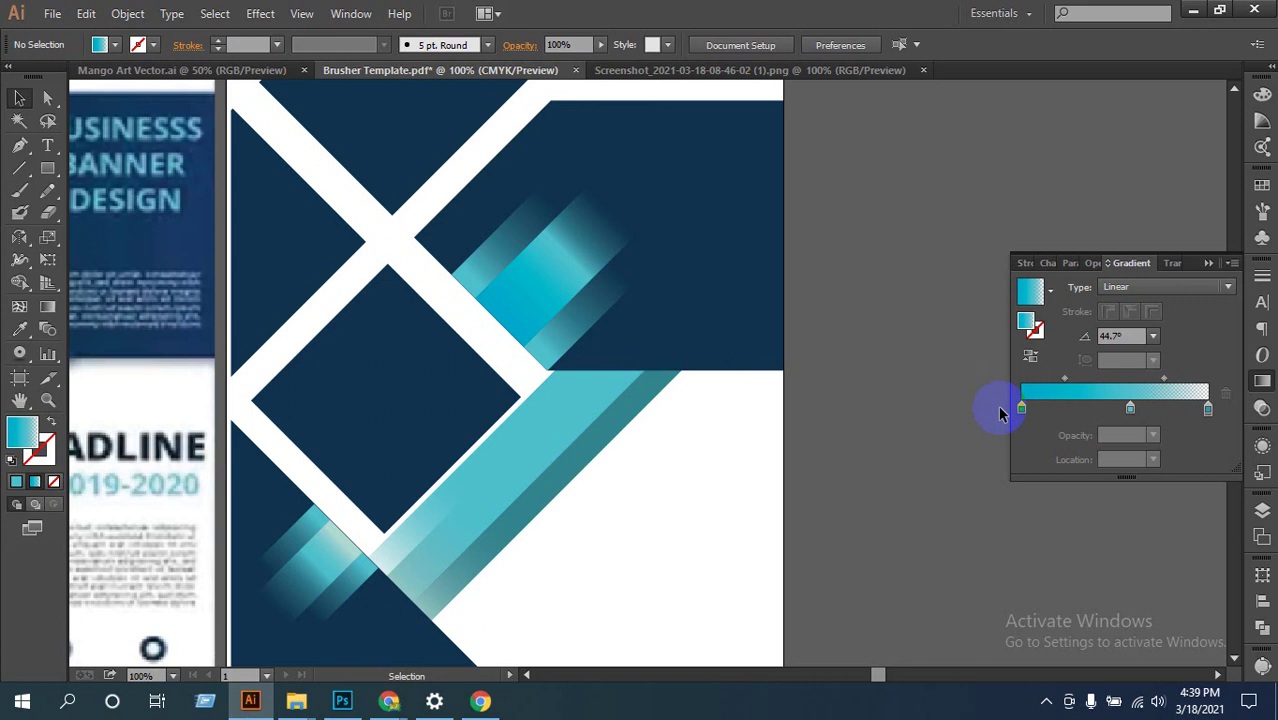
pyautogui.moveTo(1020, 408); pyautogui.dragTo(1212, 414)
pyautogui.click(1155, 435)
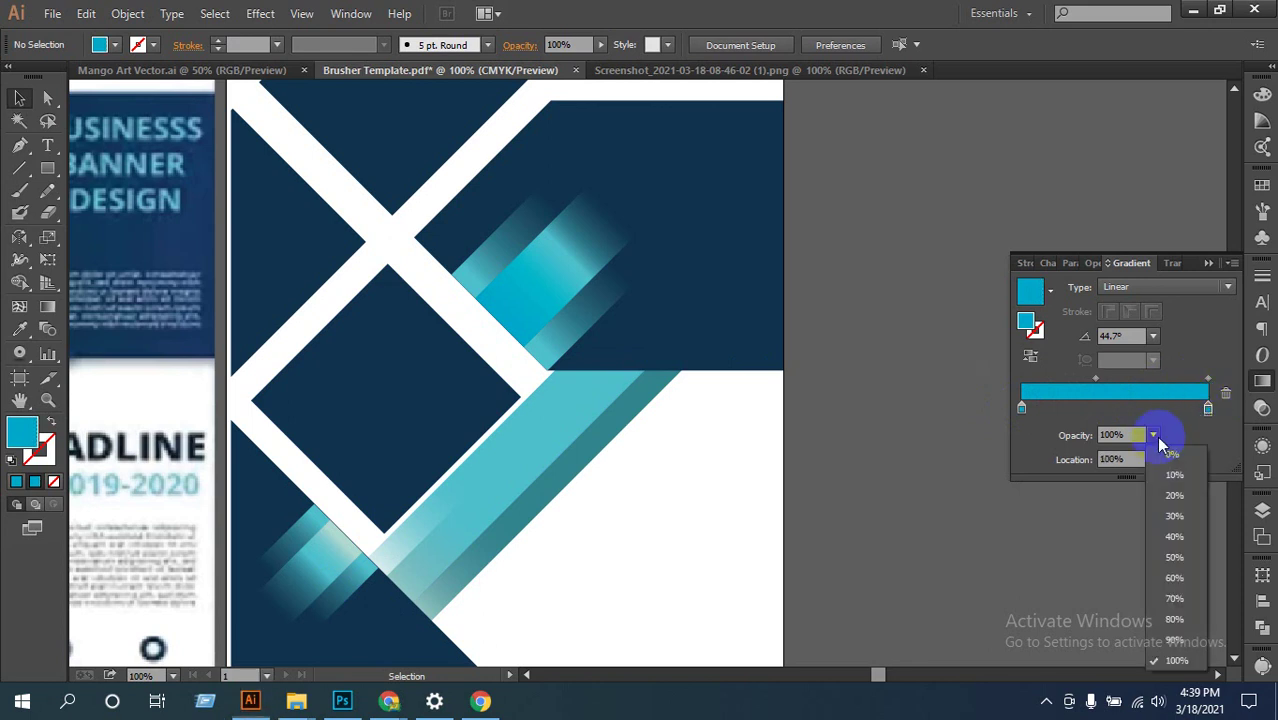
pyautogui.click(1172, 460)
pyautogui.moveTo(1153, 435); pyautogui.dragTo(924, 510)
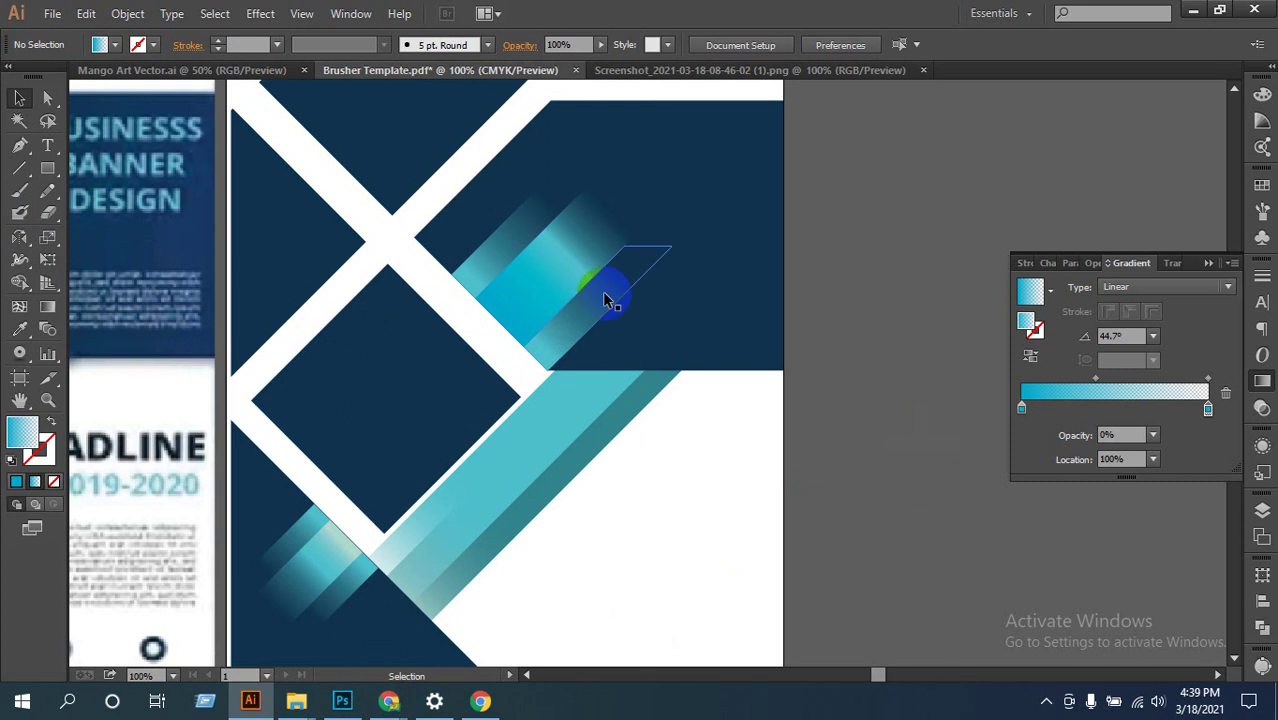
# Step: Try painting freehand Blob Brush strokes around the faded end of the middle streak, and undo them
pyautogui.click(551, 288)
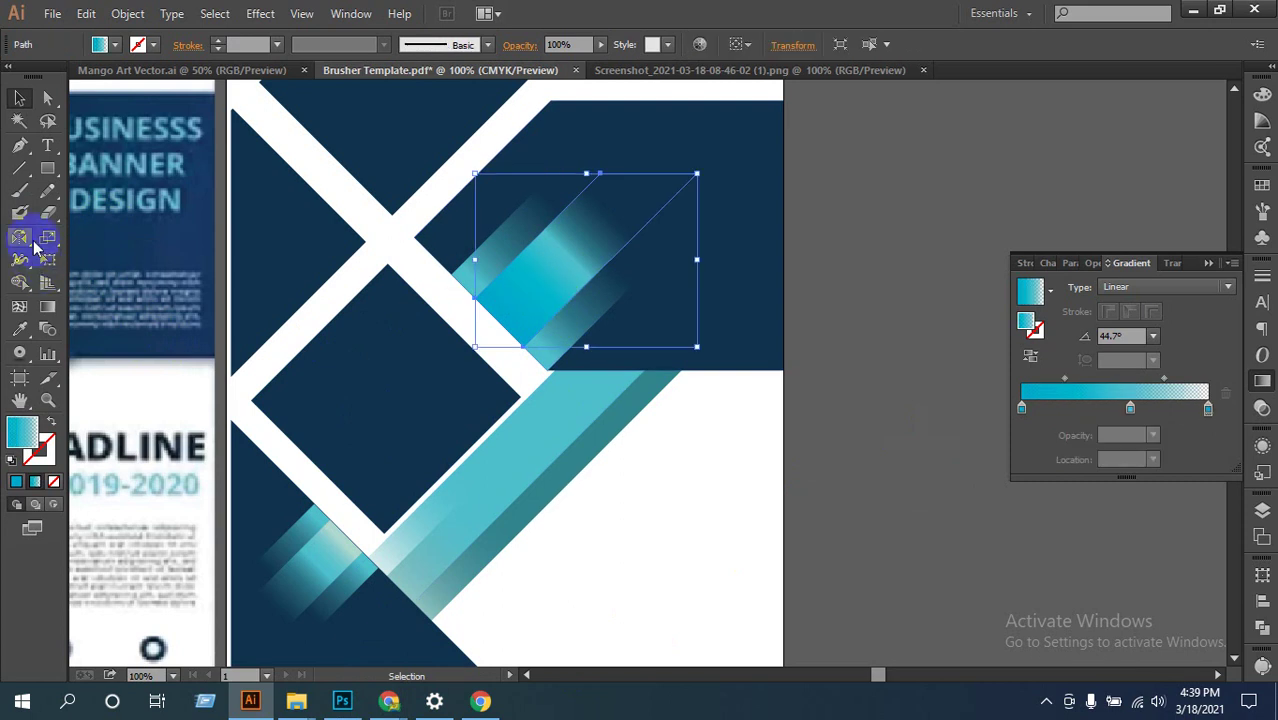
pyautogui.click(20, 213)
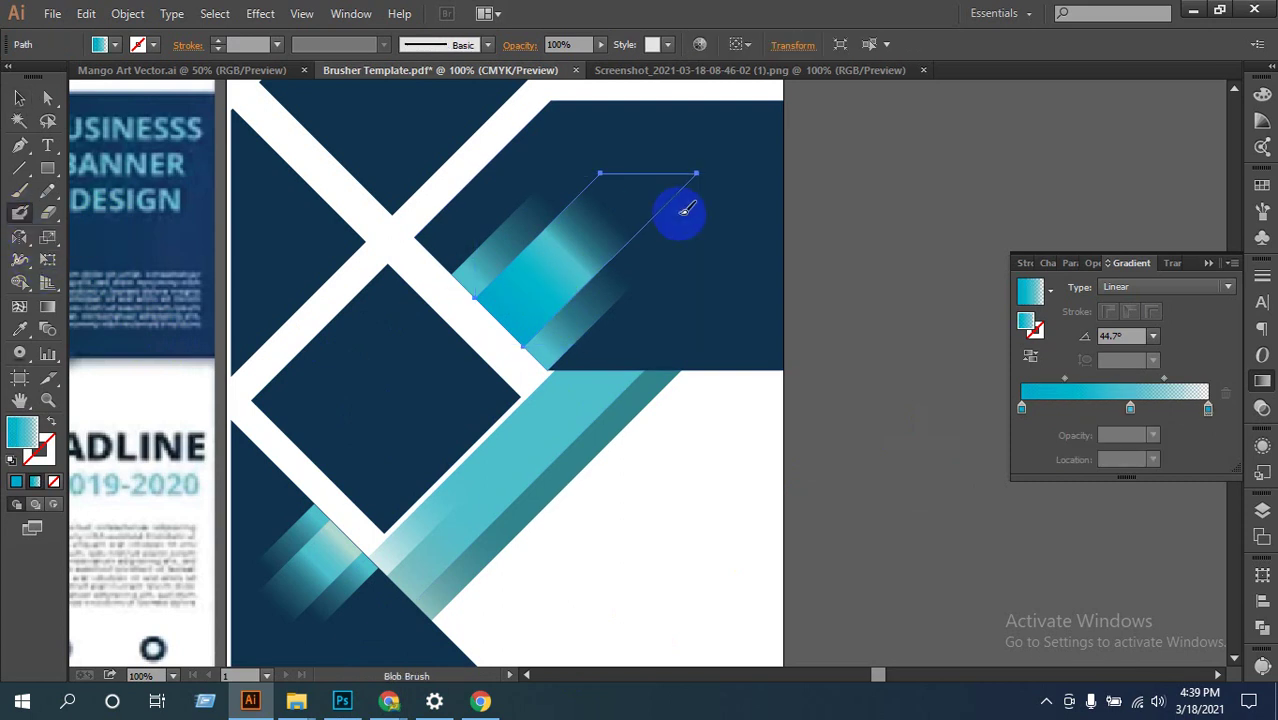
pyautogui.moveTo(655, 170)
pyautogui.mouseDown()
pyautogui.moveTo(579, 243)
pyautogui.moveTo(604, 260)
pyautogui.mouseUp()
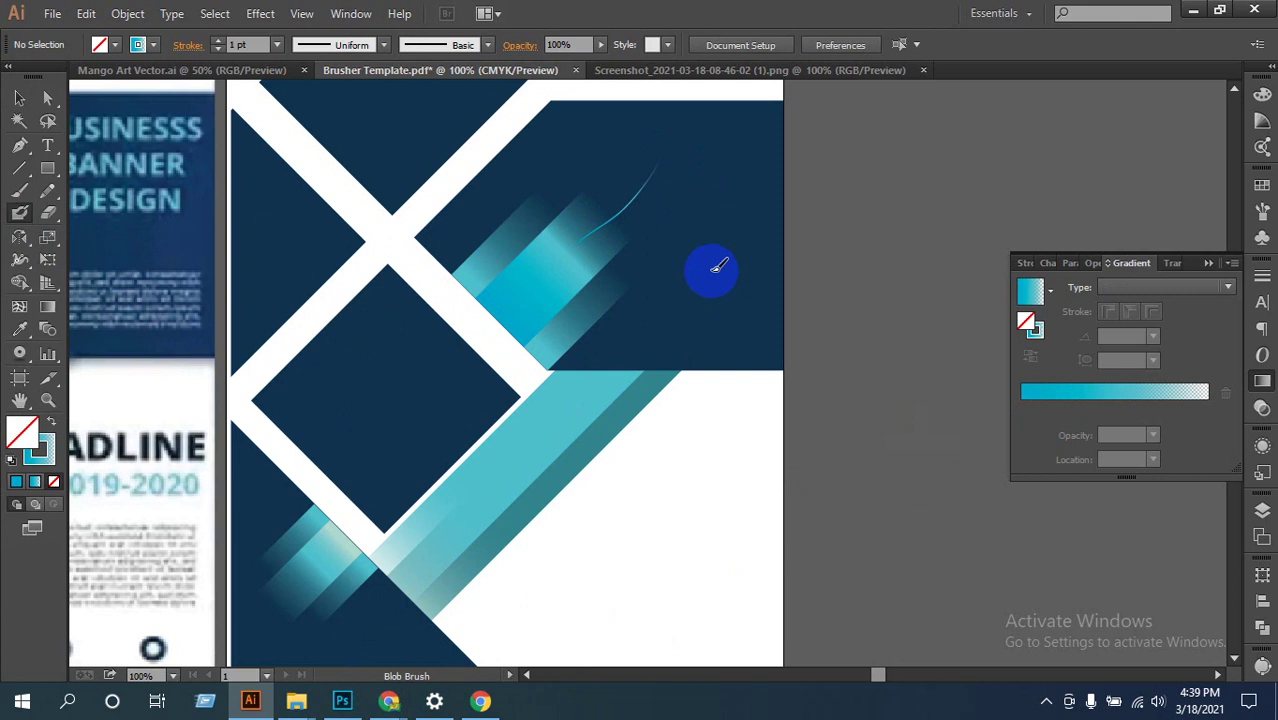
pyautogui.moveTo(718, 265)
pyautogui.mouseDown()
pyautogui.moveTo(724, 166)
pyautogui.moveTo(729, 226)
pyautogui.moveTo(712, 245)
pyautogui.moveTo(715, 204)
pyautogui.moveTo(695, 181)
pyautogui.moveTo(664, 185)
pyautogui.moveTo(703, 222)
pyautogui.mouseUp()
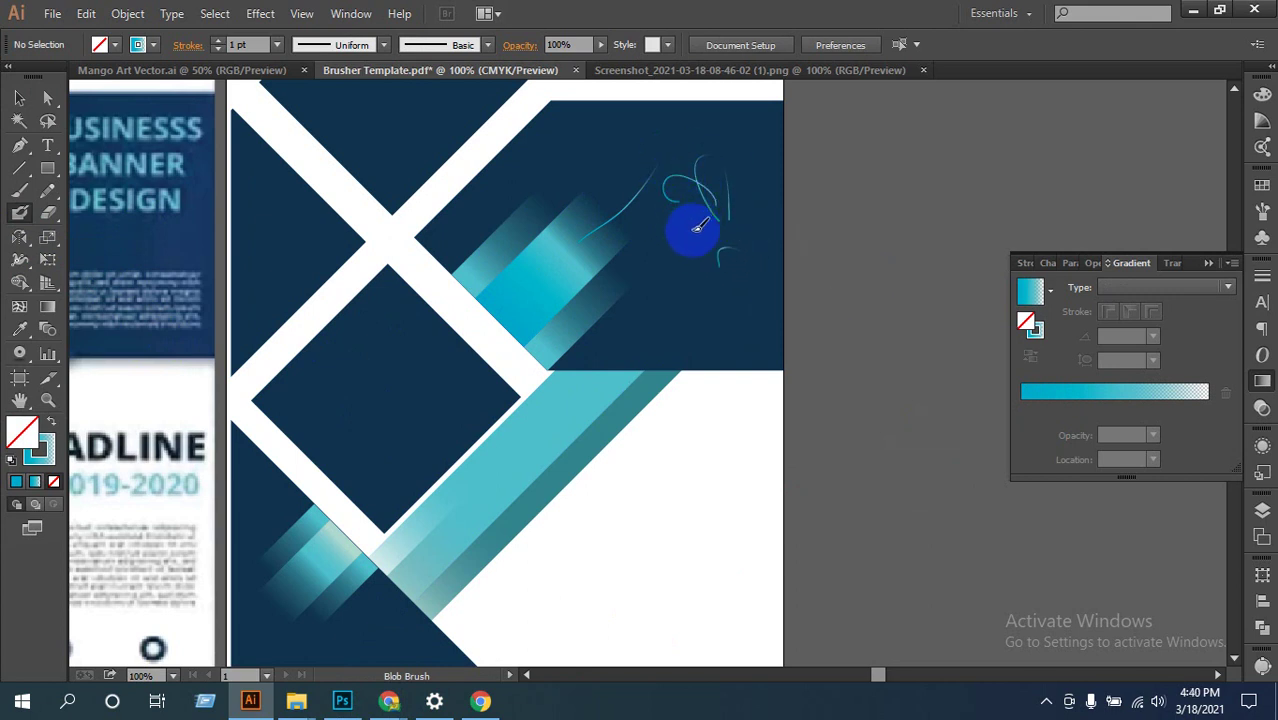
pyautogui.press('ctrl')
pyautogui.keyDown('ctrl'); pyautogui.click(690, 245); pyautogui.keyUp('ctrl')
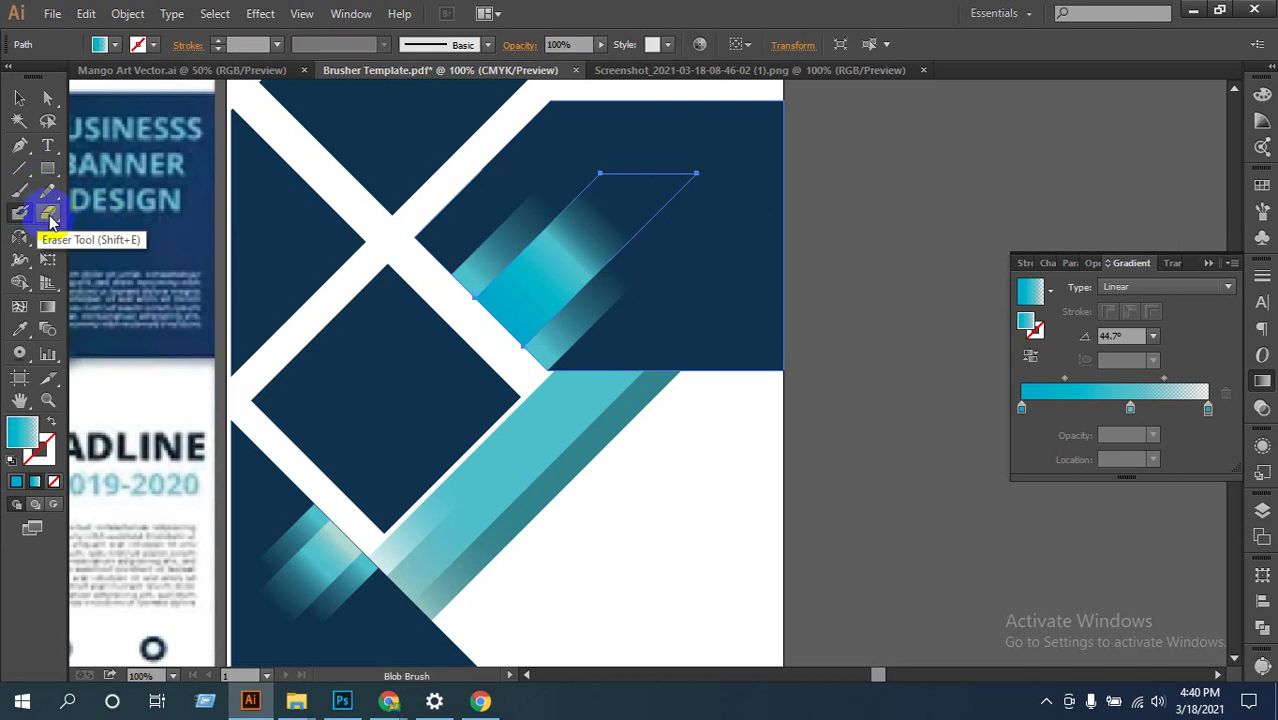
# Step: Activate the Eraser tool over the middle streak and display the Color Guide
pyautogui.moveTo(50, 218); pyautogui.dragTo(106, 210)
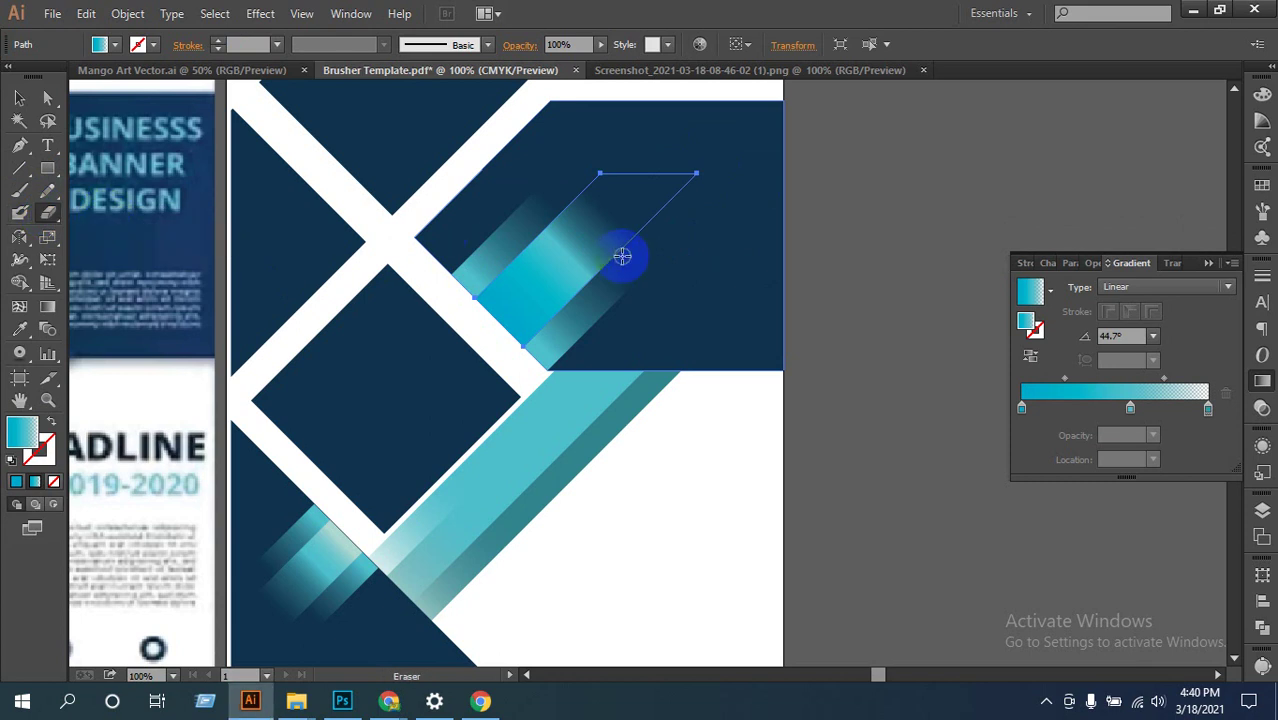
pyautogui.moveTo(601, 228); pyautogui.dragTo(608, 277)
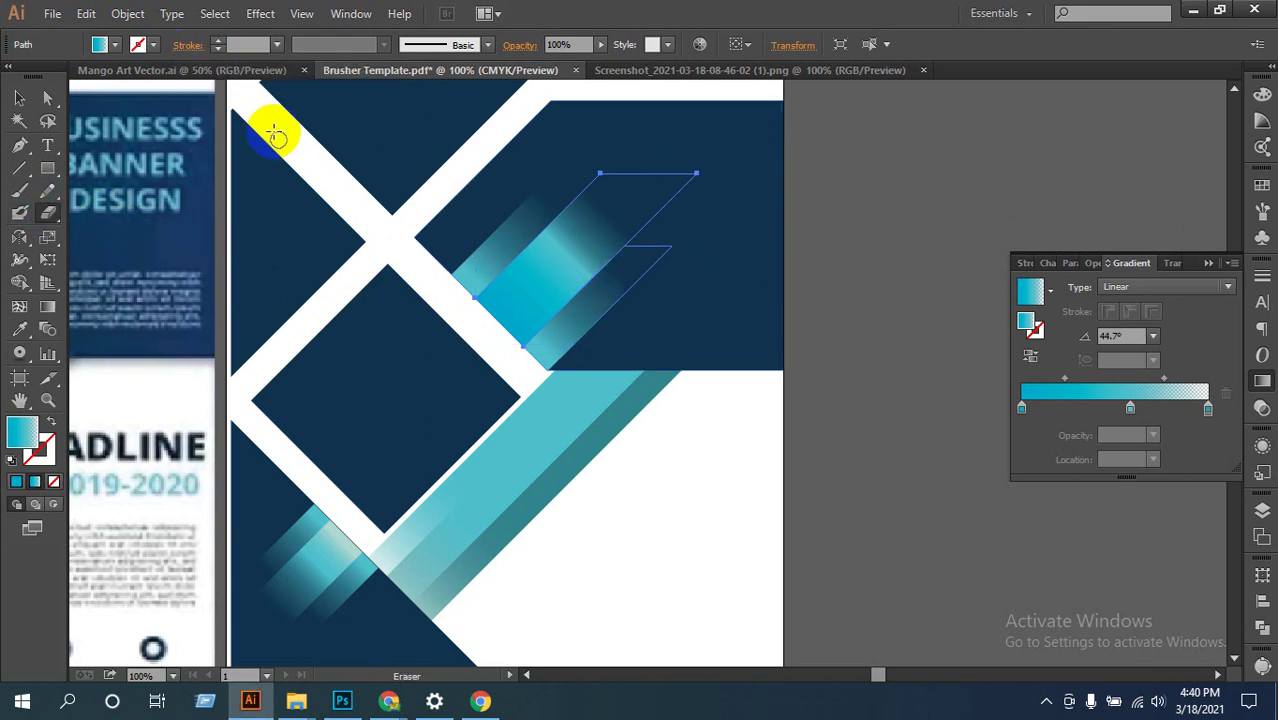
pyautogui.click(1263, 124)
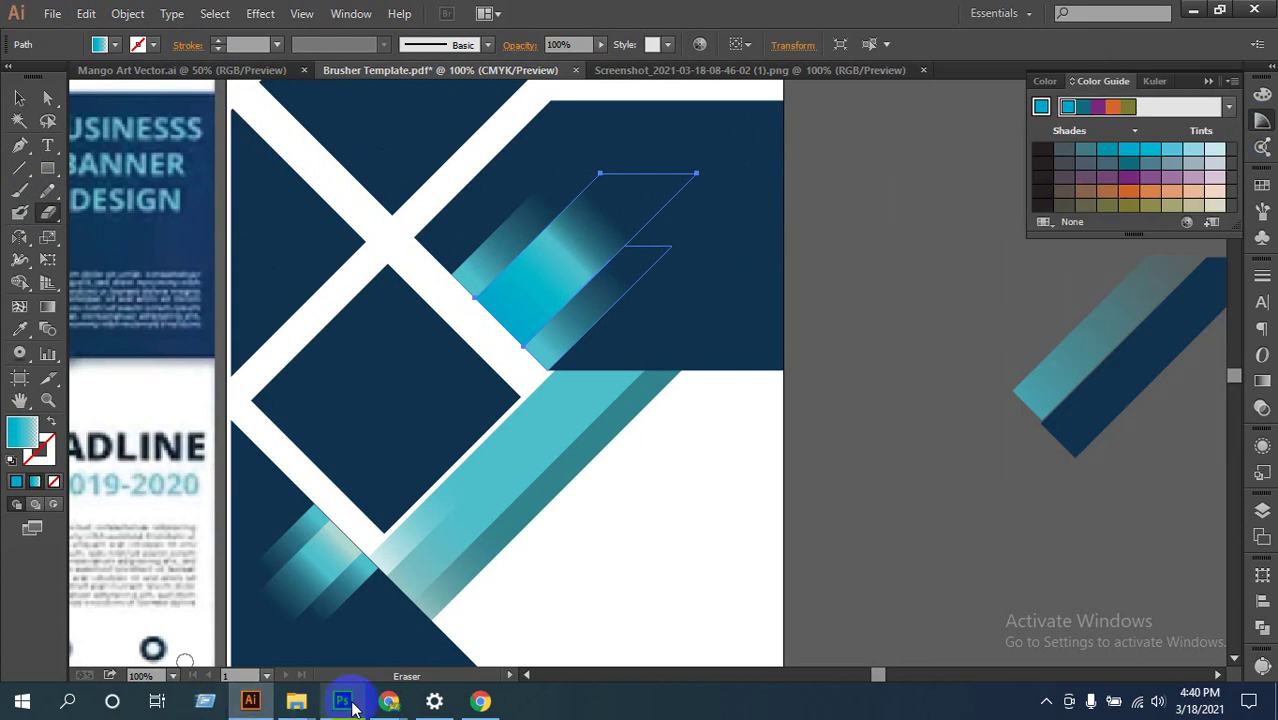
# Step: Switch to the Google Meet call and examine the participant's shared flyer, following the streaks and the diamond shapes for the logo
pyautogui.moveTo(382, 701)
pyautogui.click(222, 606)
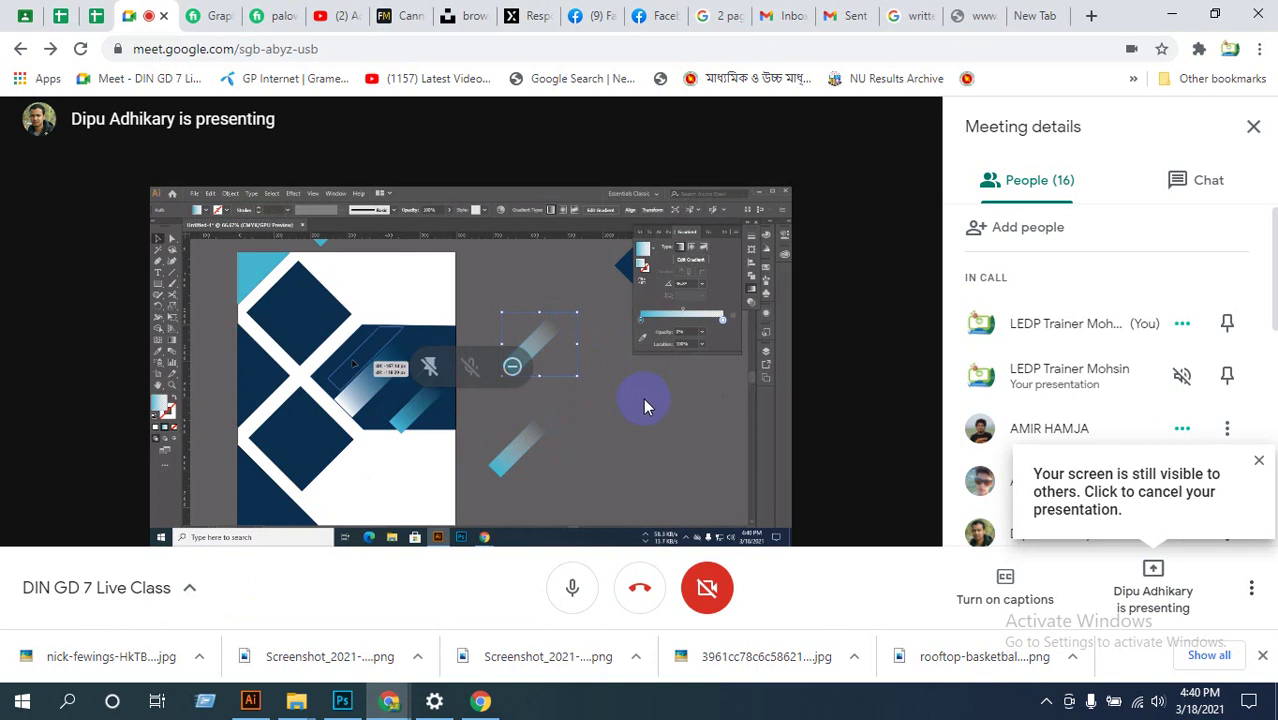
pyautogui.doubleClick(506, 419)
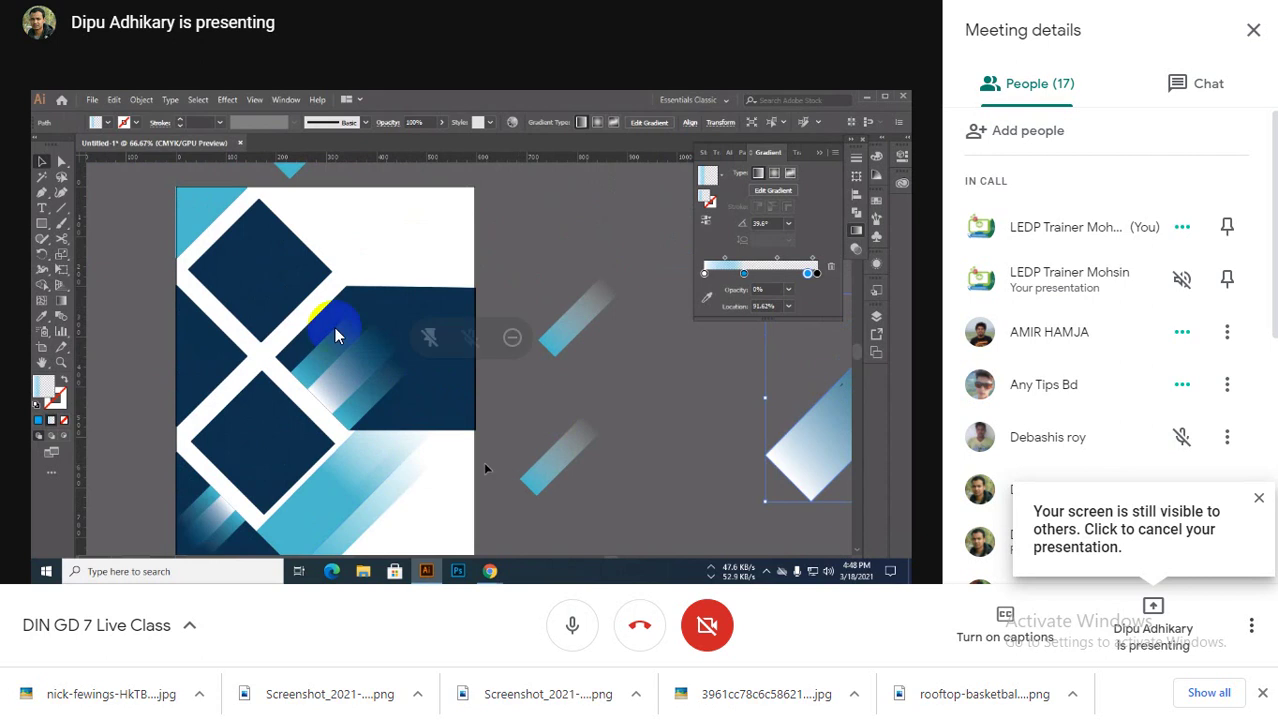
pyautogui.moveTo(428, 434)
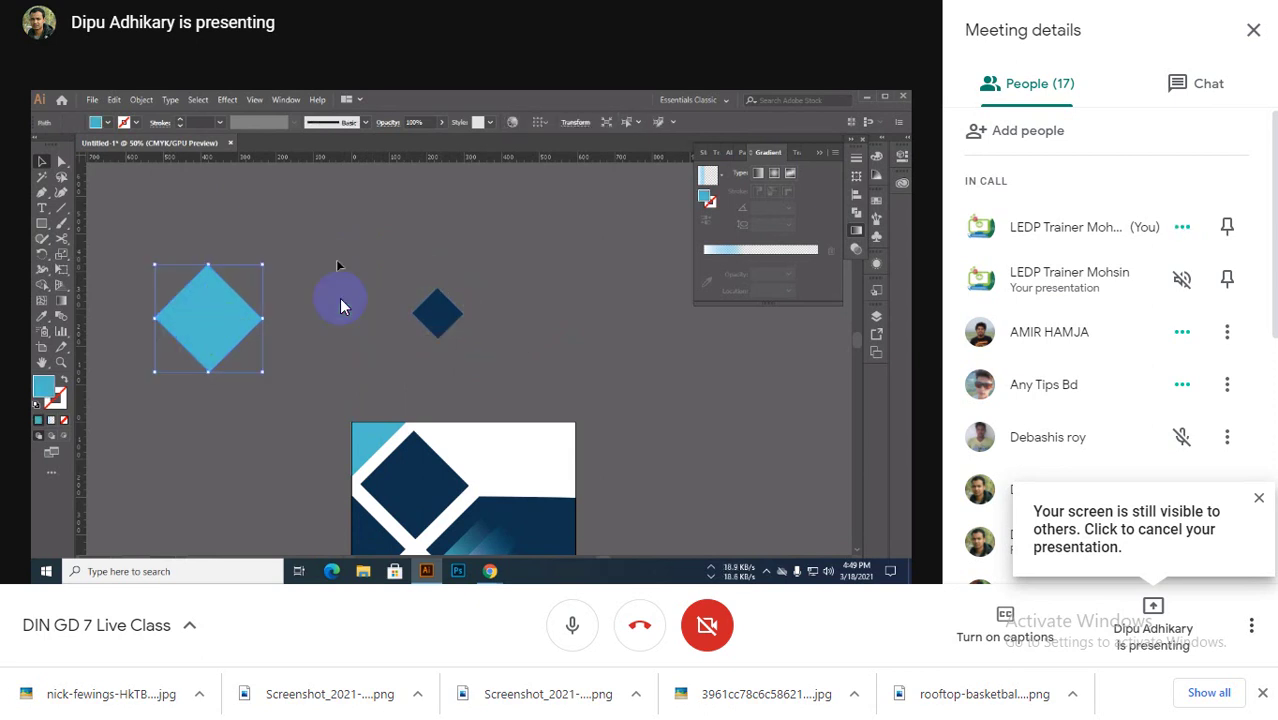
pyautogui.moveTo(398, 310)
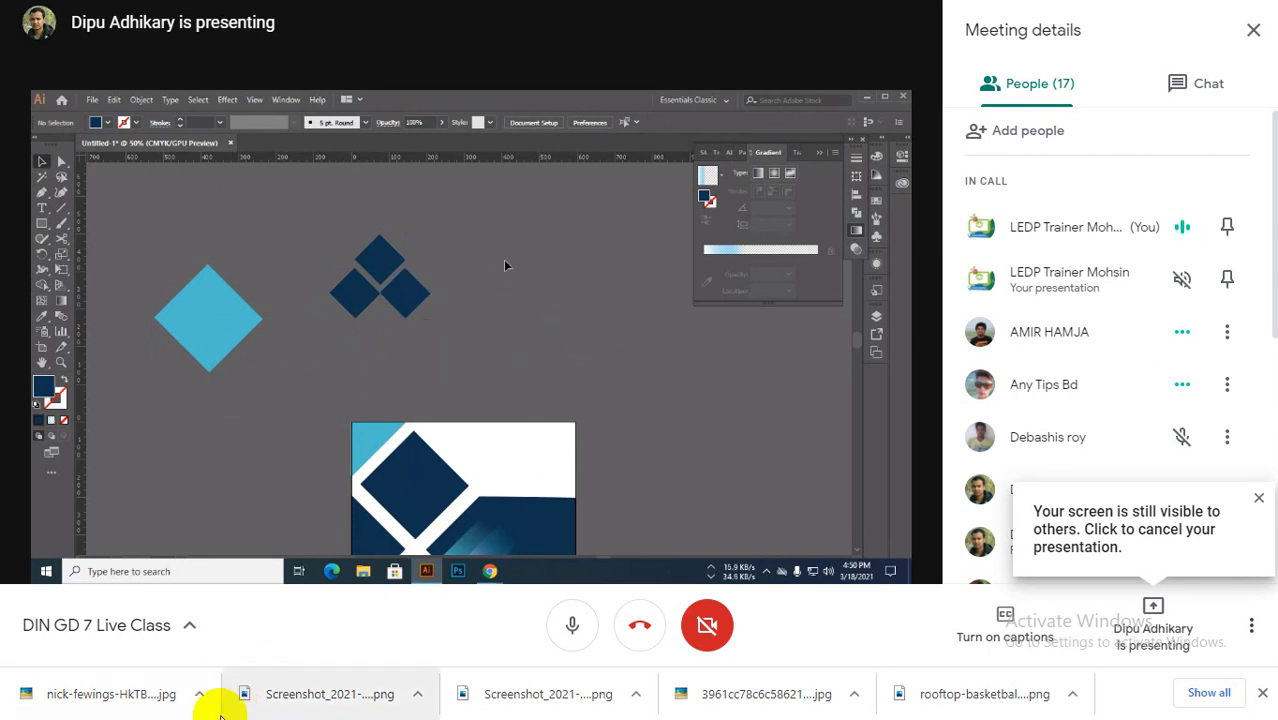
pyautogui.press('F11')
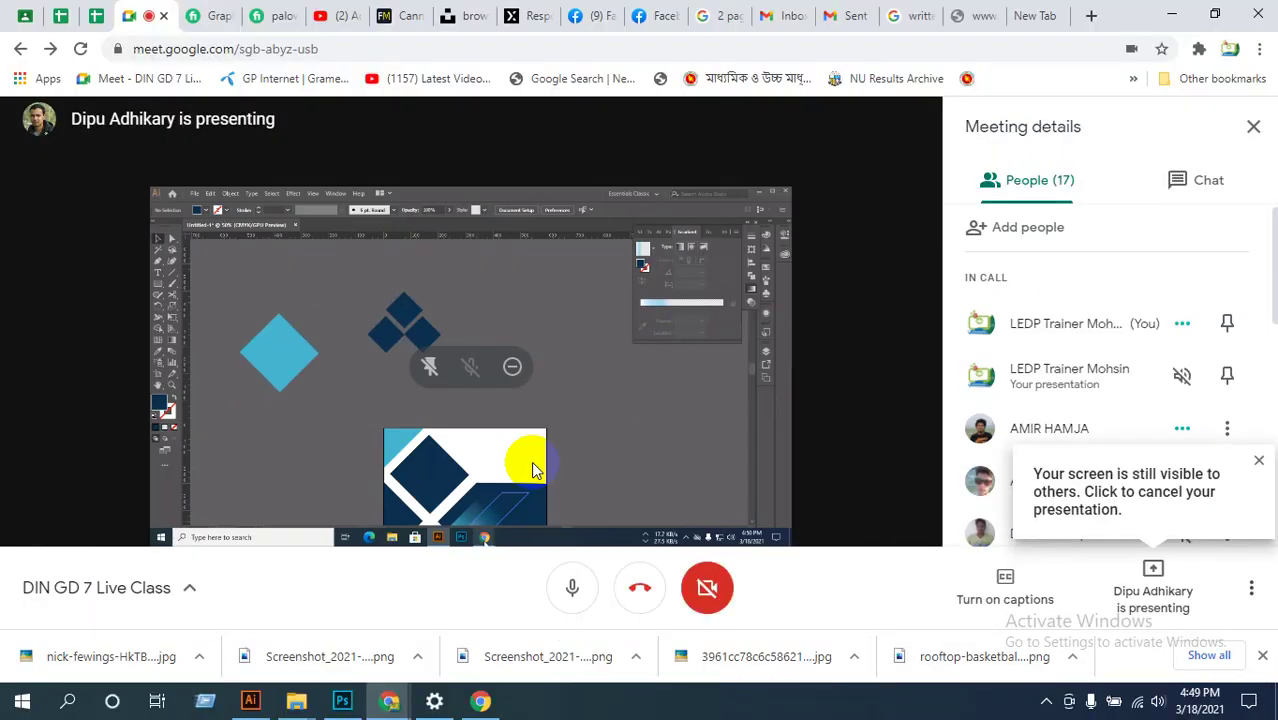
# Step: Switch back to Illustrator and examine the diamond logo beside the company name on the reference flyer
pyautogui.click(251, 697)
pyautogui.scroll(5, 697, 334)
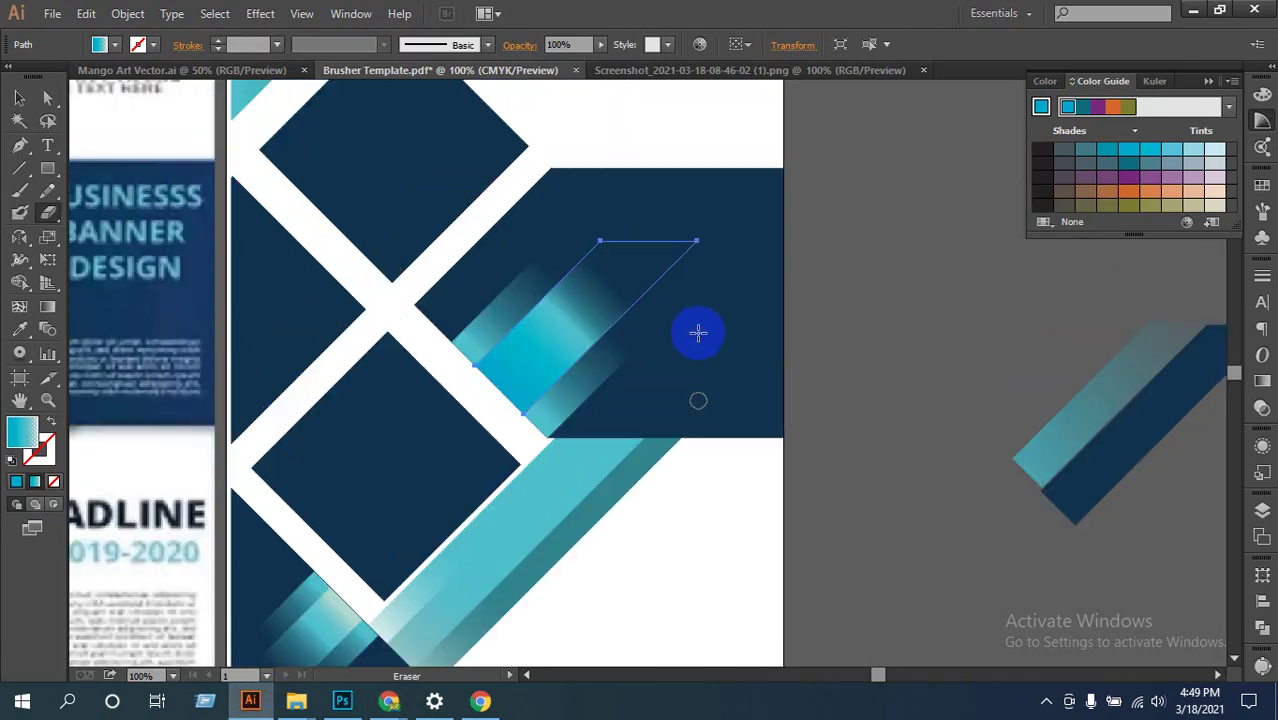
pyautogui.scroll(3, 510, 352)
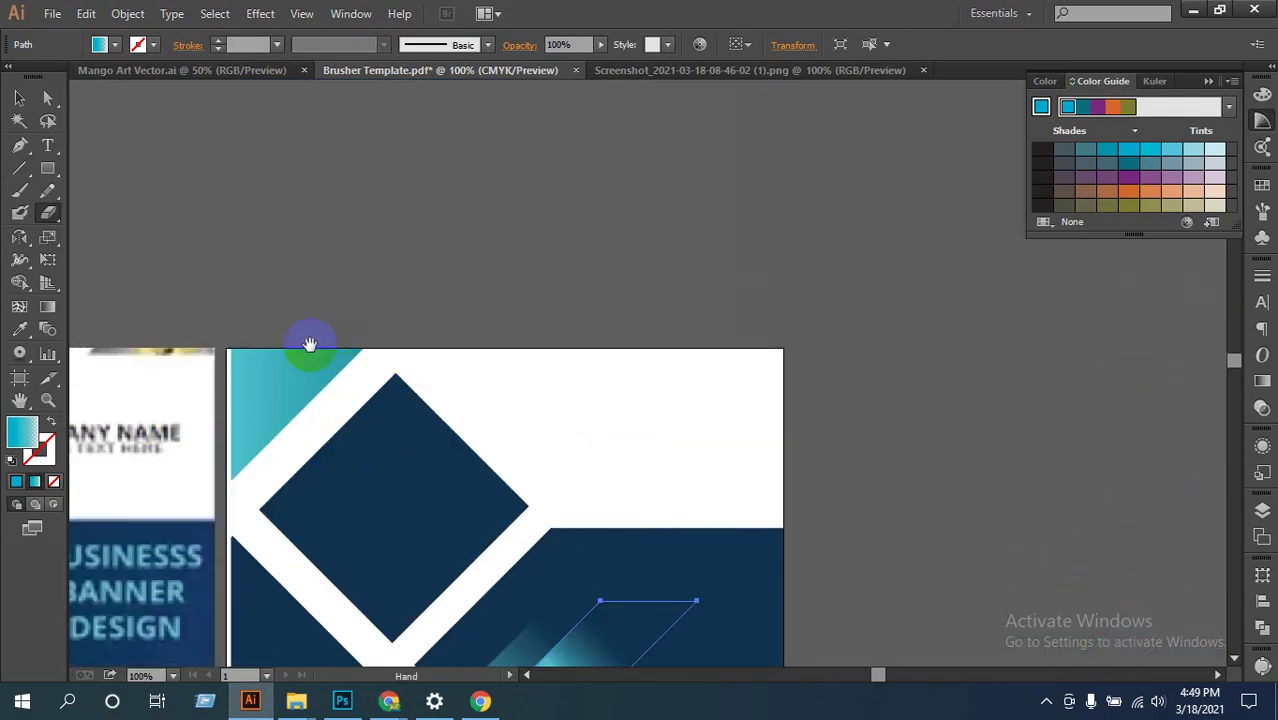
pyautogui.moveTo(240, 352); pyautogui.dragTo(775, 350)
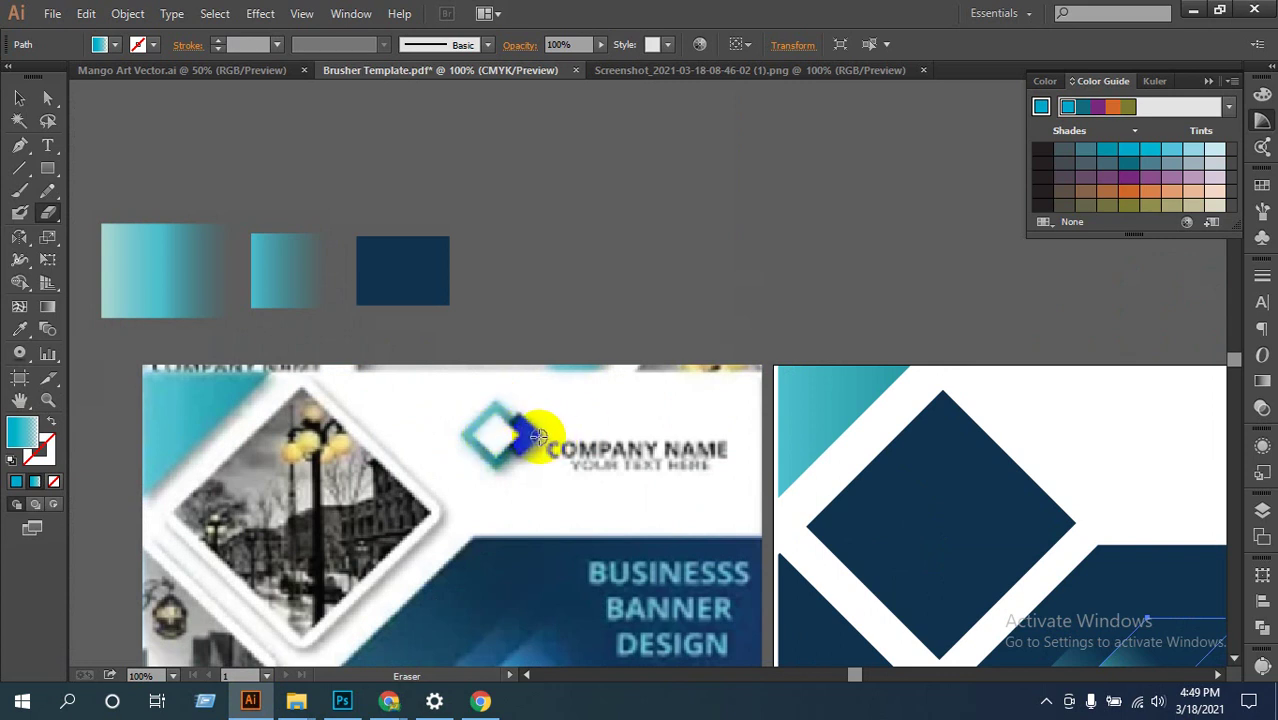
# Step: Check the participant's shared screen in the Google Meet call and return to the reference flyer in Illustrator
pyautogui.click(388, 698)
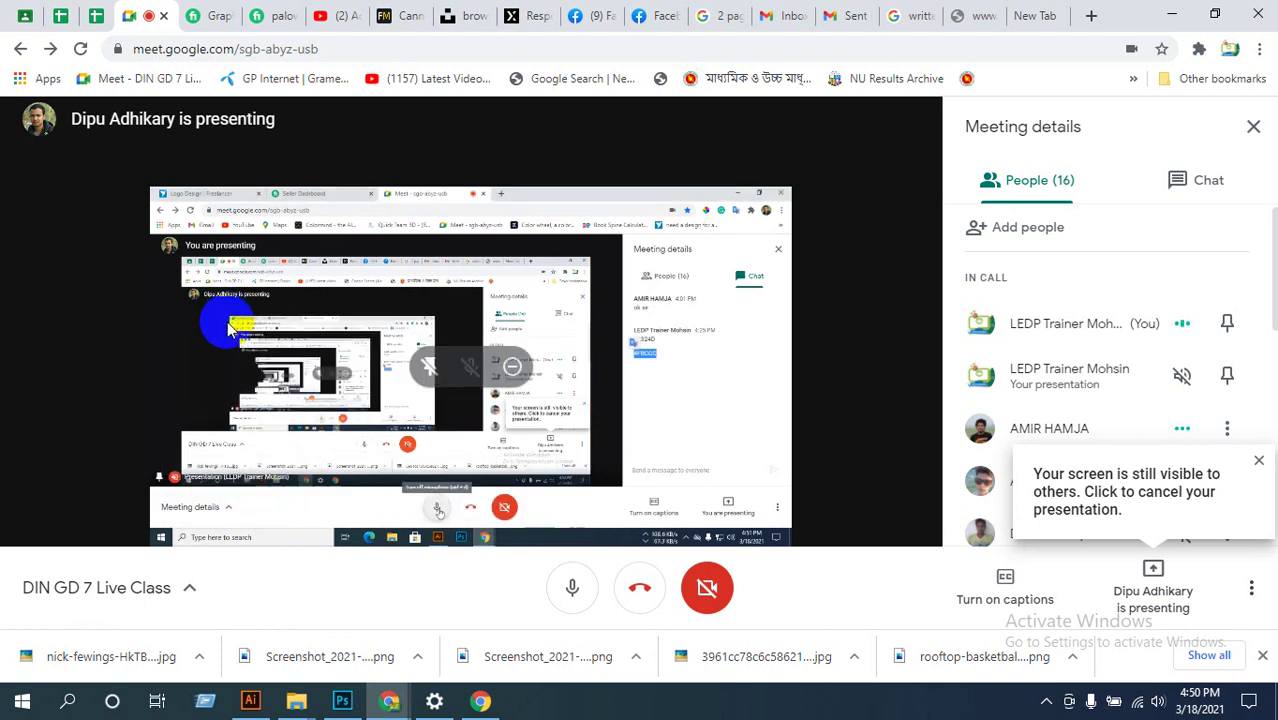
pyautogui.click(251, 700)
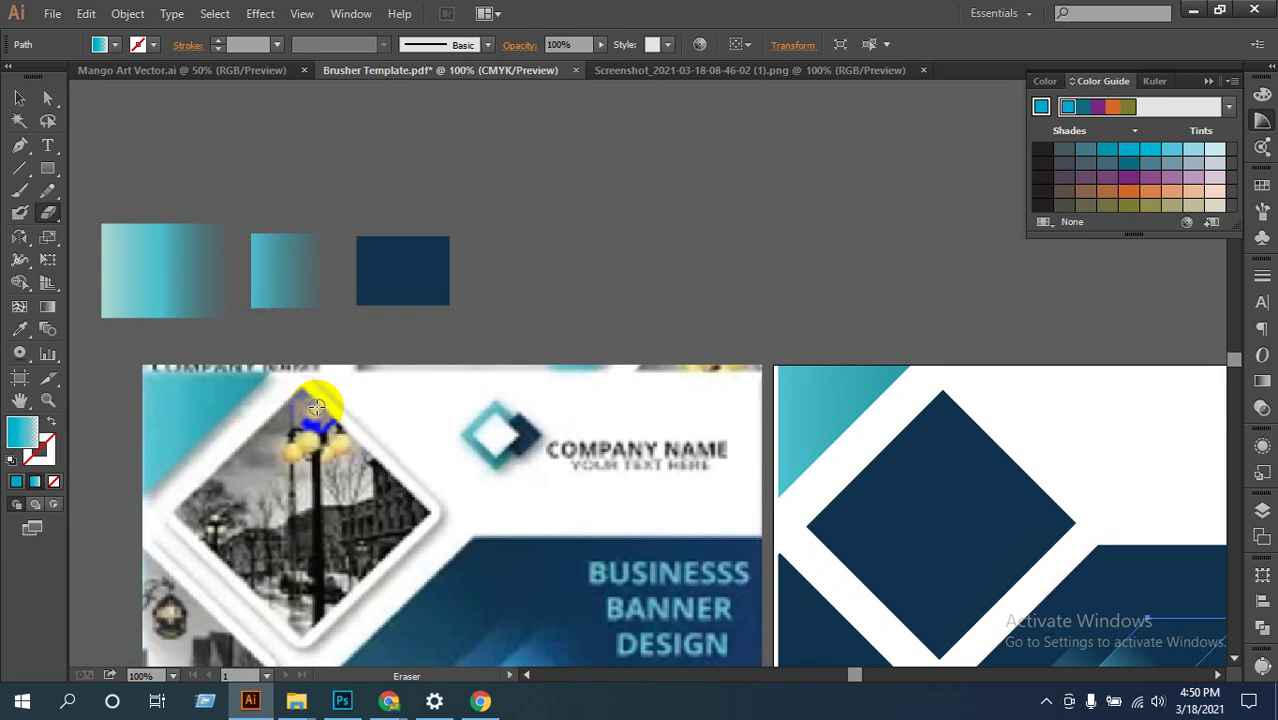
pyautogui.moveTo(316, 407); pyautogui.dragTo(318, 418)
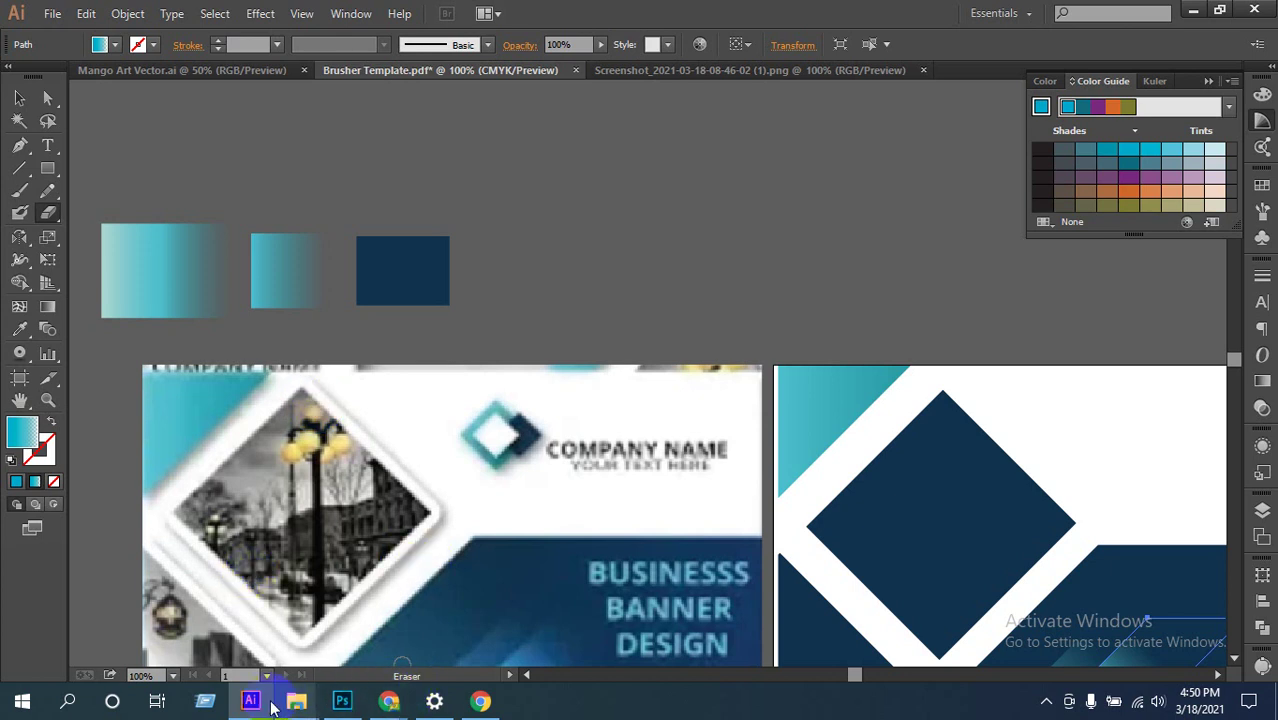
# Step: Switch to the Google Meet call and examine the participant's overlapping diamond logo in the shared presentation
pyautogui.click(389, 701)
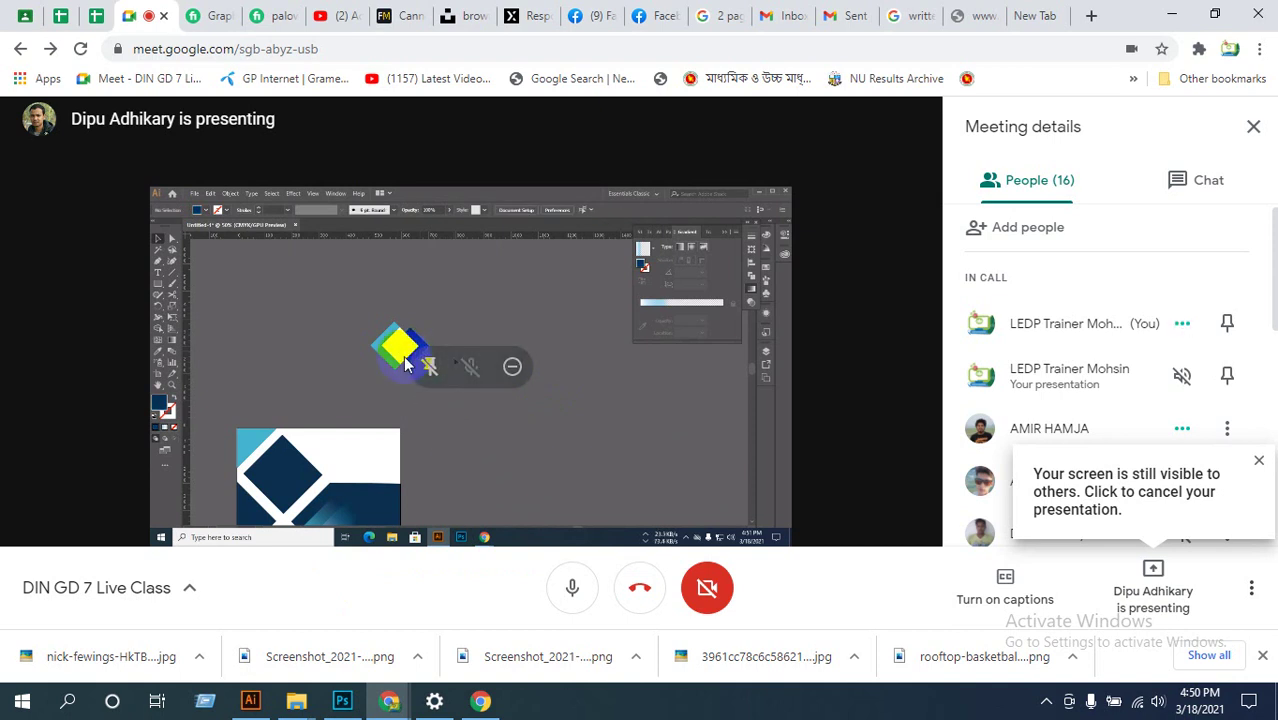
pyautogui.doubleClick(537, 428)
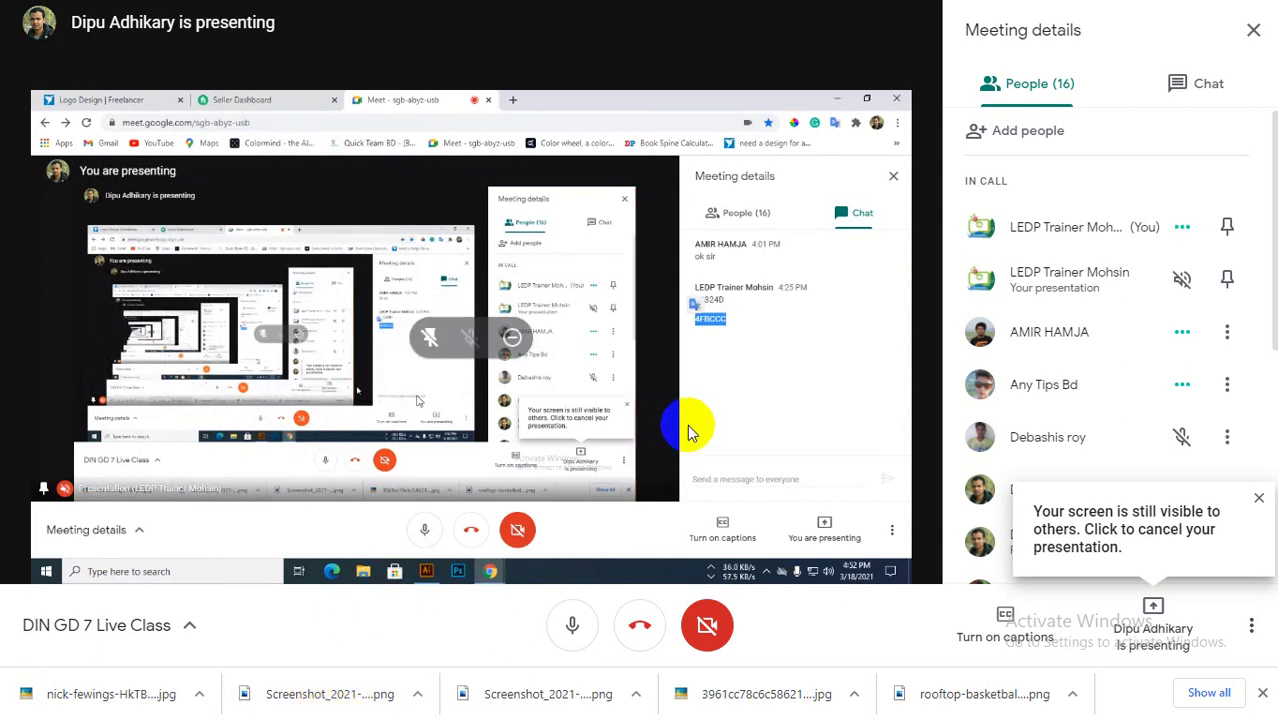
pyautogui.press('F11')
# Step: Switch back to Illustrator and examine the reference flyer's diamond photo and its white frame at 150% zoom
pyautogui.click(270, 703)
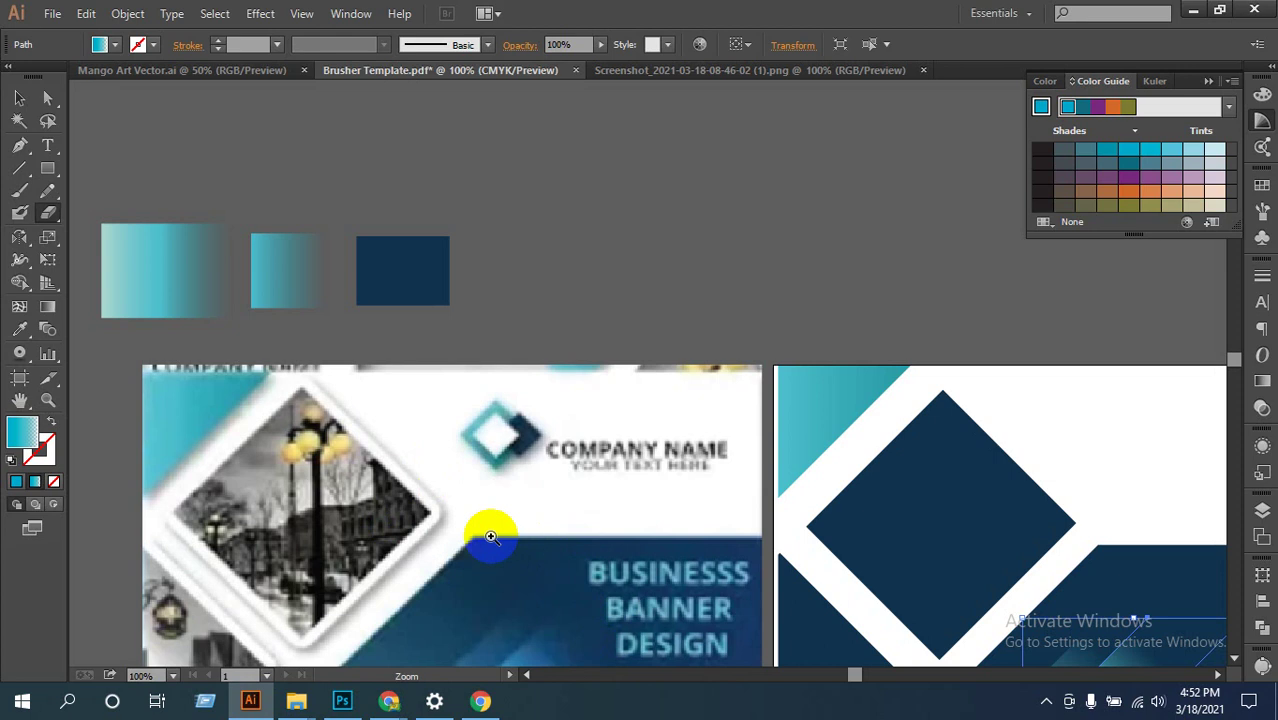
pyautogui.click(417, 505)
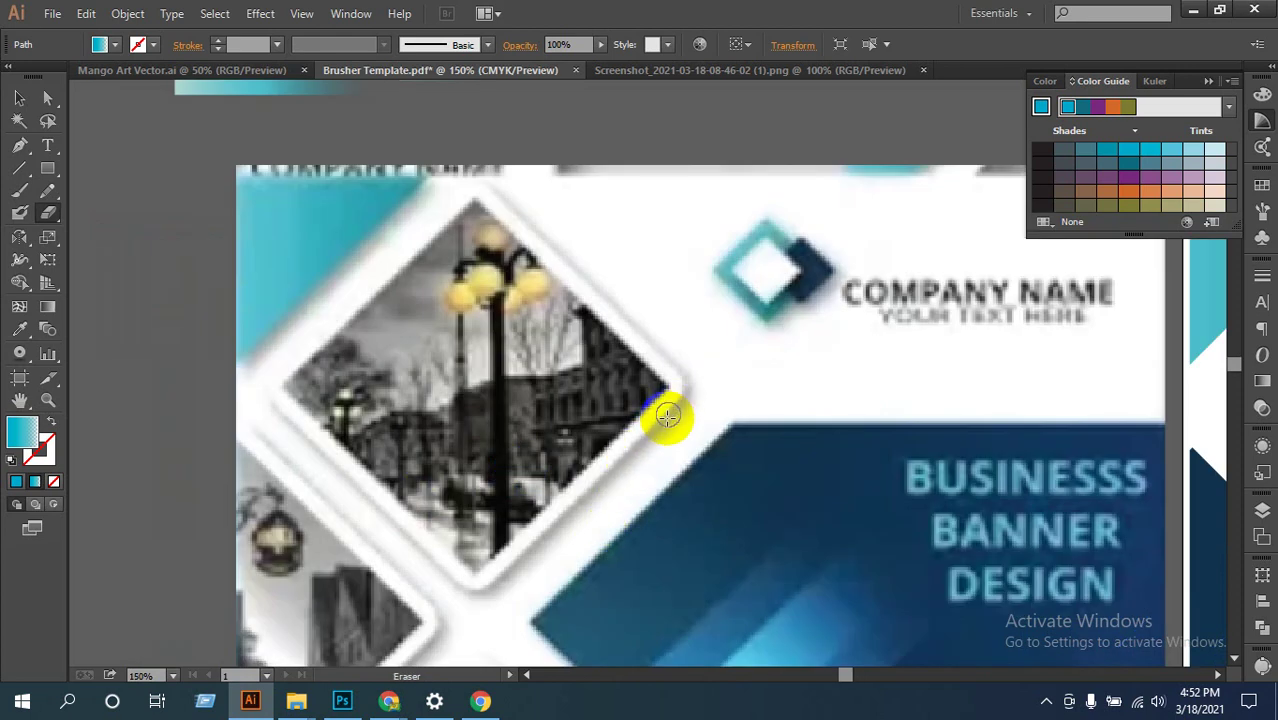
pyautogui.moveTo(667, 416)
pyautogui.mouseDown()
pyautogui.moveTo(634, 455)
pyautogui.moveTo(562, 504)
pyautogui.mouseUp()
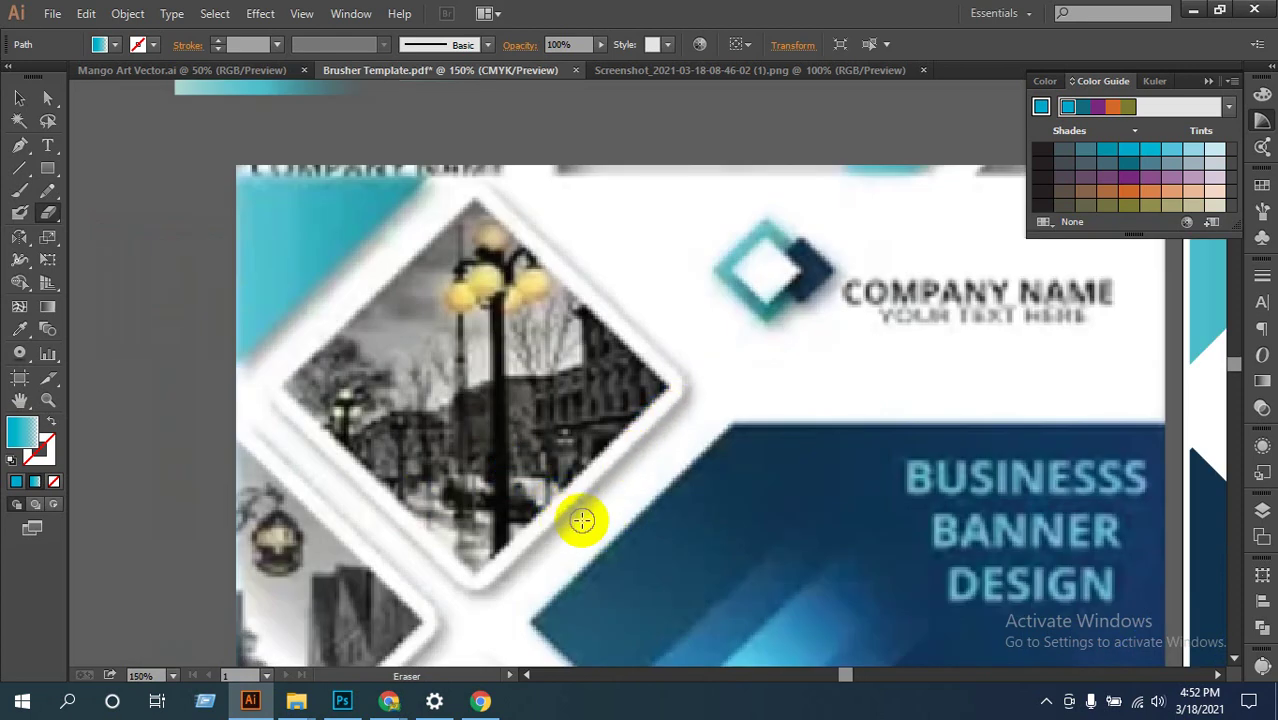
pyautogui.moveTo(520, 284)
pyautogui.mouseDown()
pyautogui.moveTo(499, 233)
pyautogui.moveTo(556, 266)
pyautogui.mouseUp()
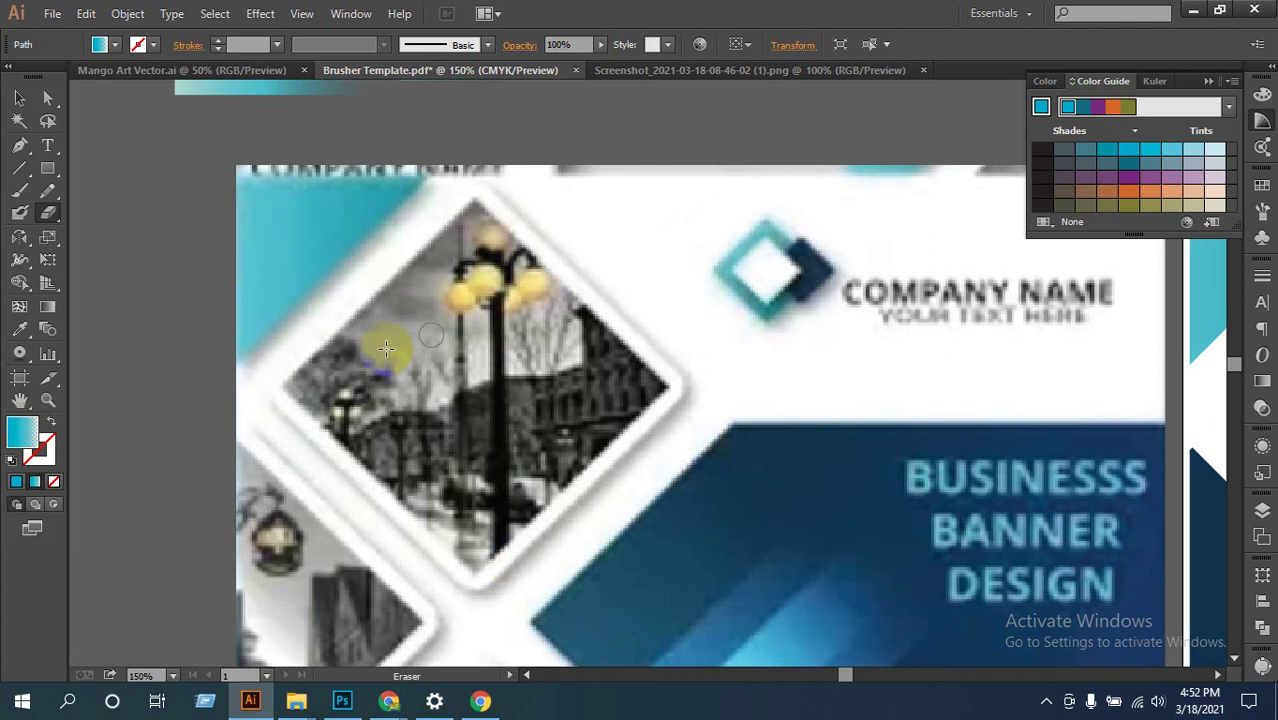
pyautogui.moveTo(386, 348); pyautogui.dragTo(437, 420)
pyautogui.hotkey('ctrl', 'alt', 'space')
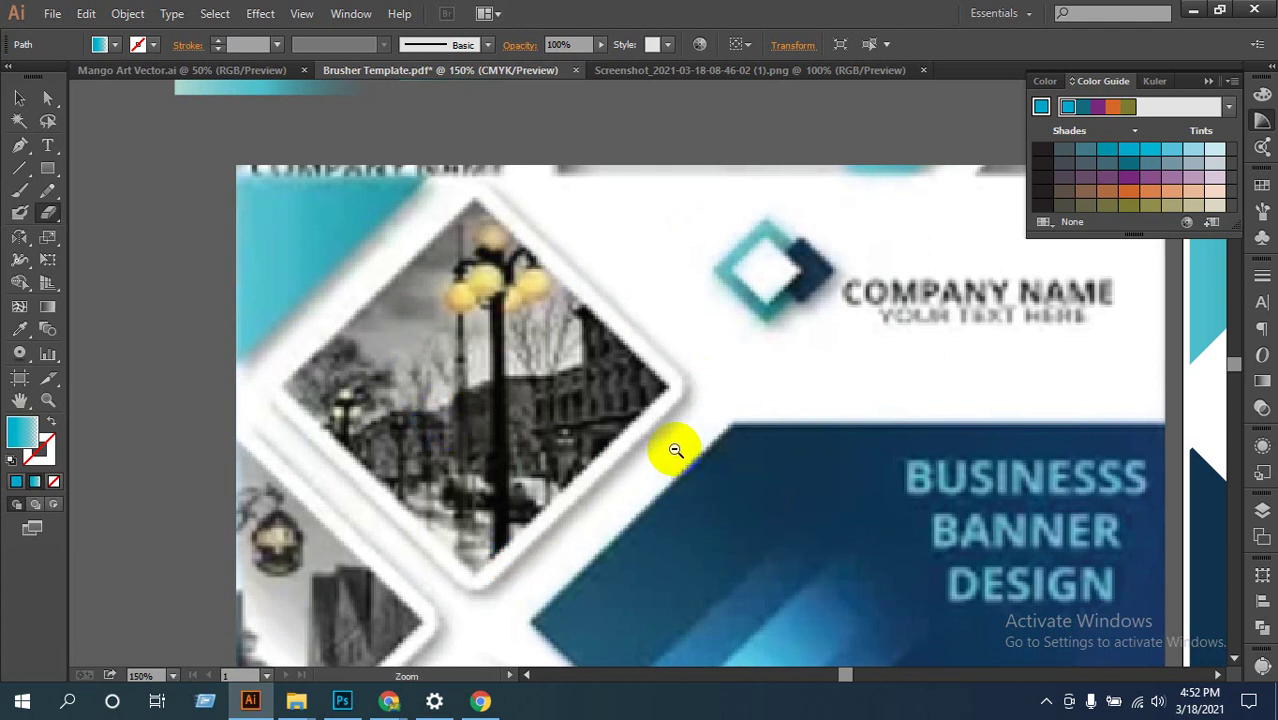
# Step: Duplicate the upper navy diamond onto the empty canvas above the artboard
pyautogui.keyDown('ctrl'); pyautogui.keyDown('alt'); pyautogui.click(676, 450); pyautogui.keyUp('alt'); pyautogui.keyUp('ctrl')
pyautogui.keyDown('ctrl'); pyautogui.keyDown('alt'); pyautogui.click(668, 445); pyautogui.keyUp('alt'); pyautogui.keyUp('ctrl')
pyautogui.keyDown('ctrl'); pyautogui.keyDown('alt'); pyautogui.click(665, 442); pyautogui.keyUp('alt'); pyautogui.keyUp('ctrl')
pyautogui.moveTo(827, 394); pyautogui.dragTo(442, 485)
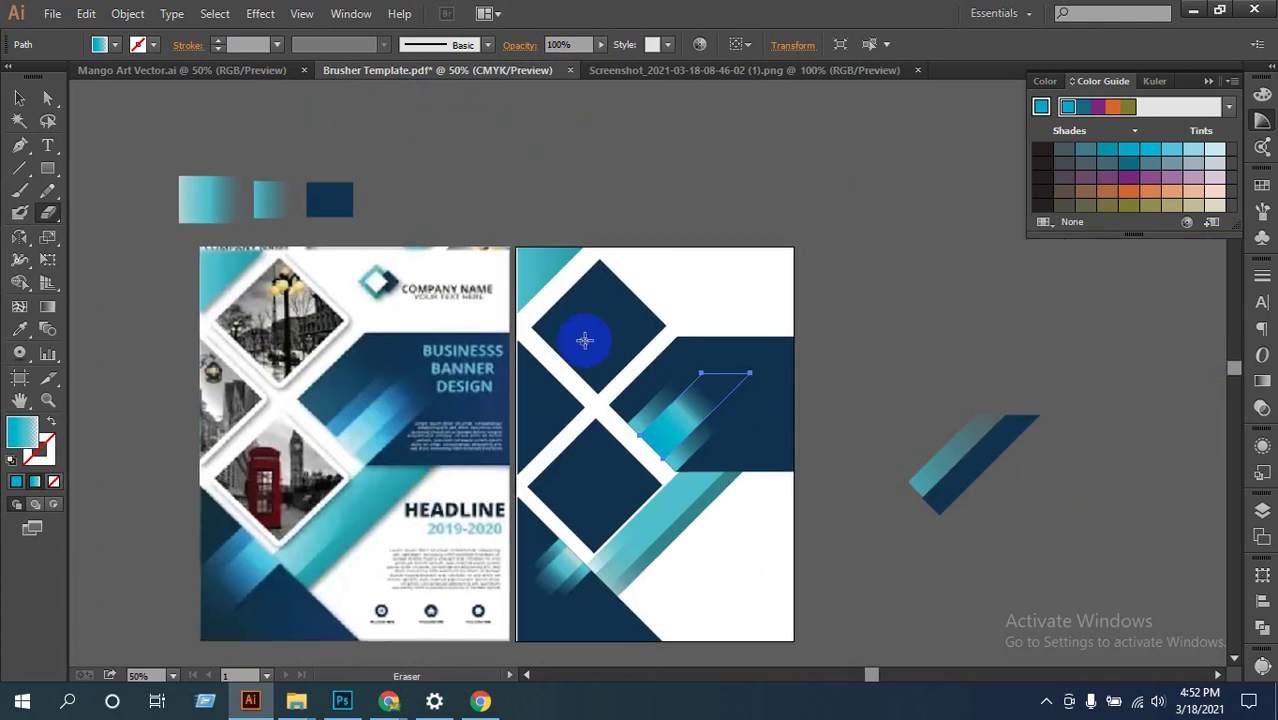
pyautogui.click(20, 98)
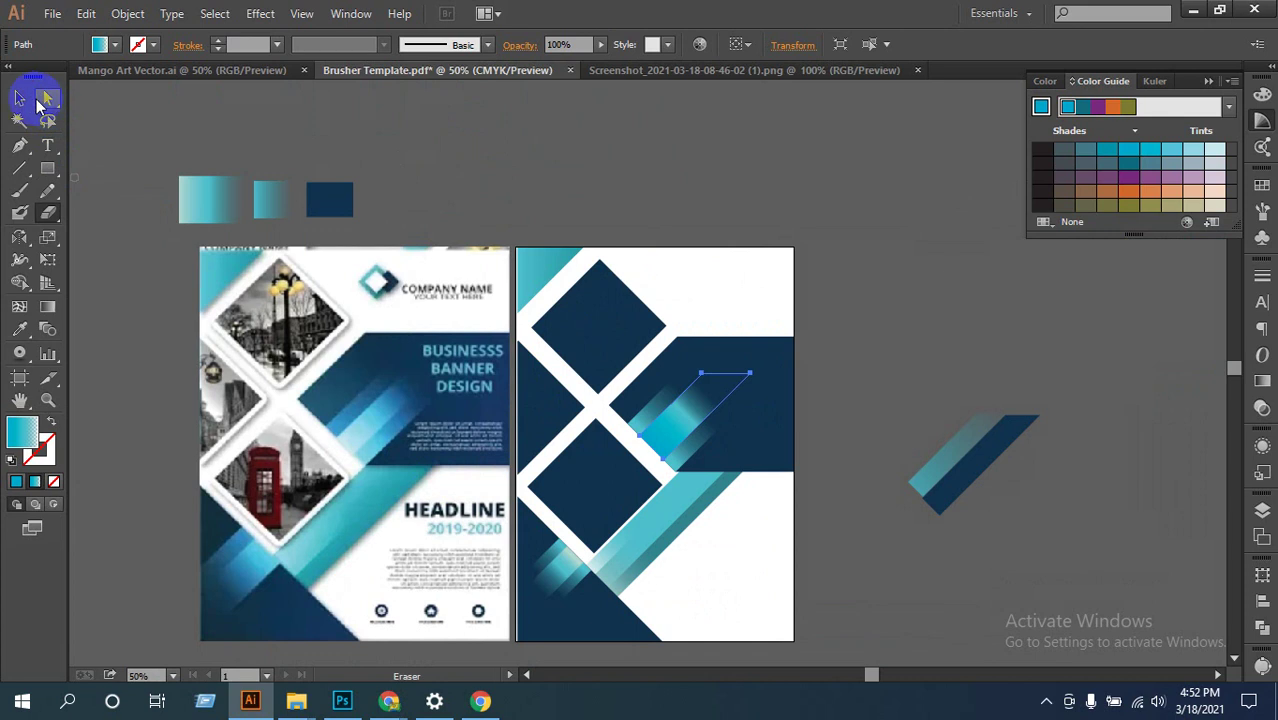
pyautogui.click(585, 323)
pyautogui.press('a')
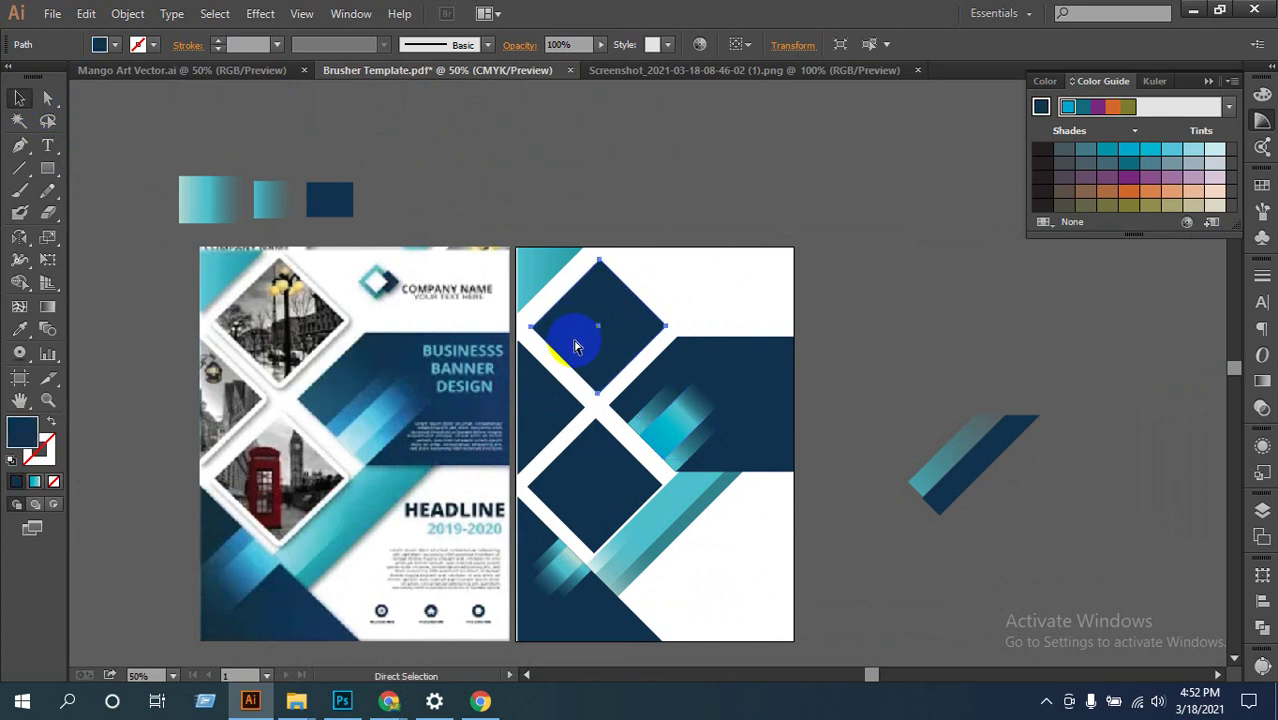
pyautogui.press('v')
pyautogui.click(590, 355)
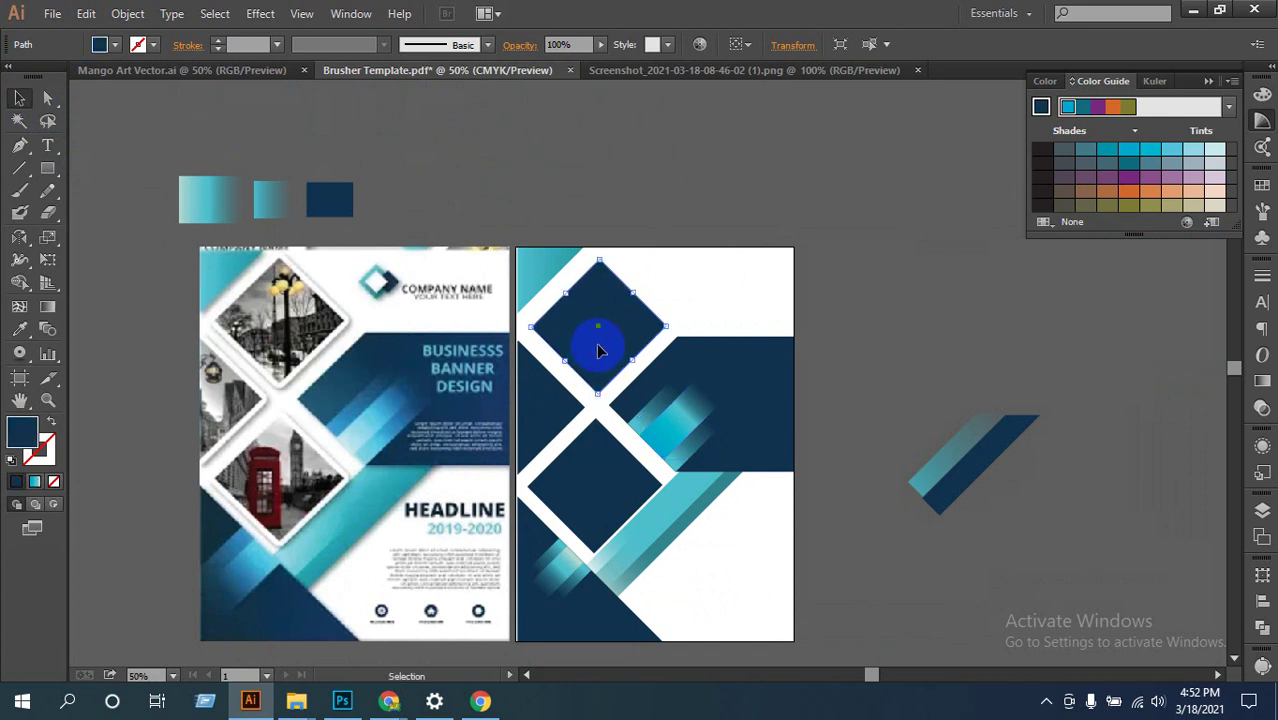
pyautogui.moveTo(598, 350); pyautogui.dragTo(618, 159)
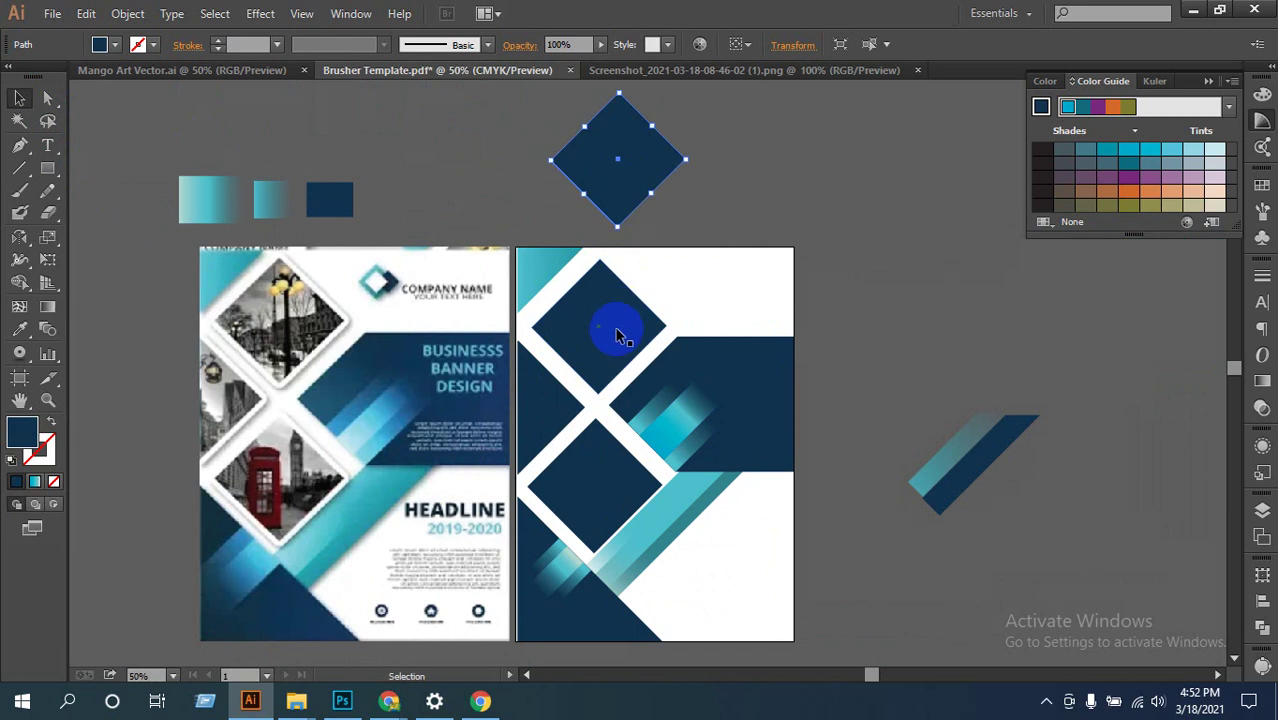
# Step: Open the Drop Shadow effect with live preview for the two navy diamonds and the half diamond between them
pyautogui.click(619, 335)
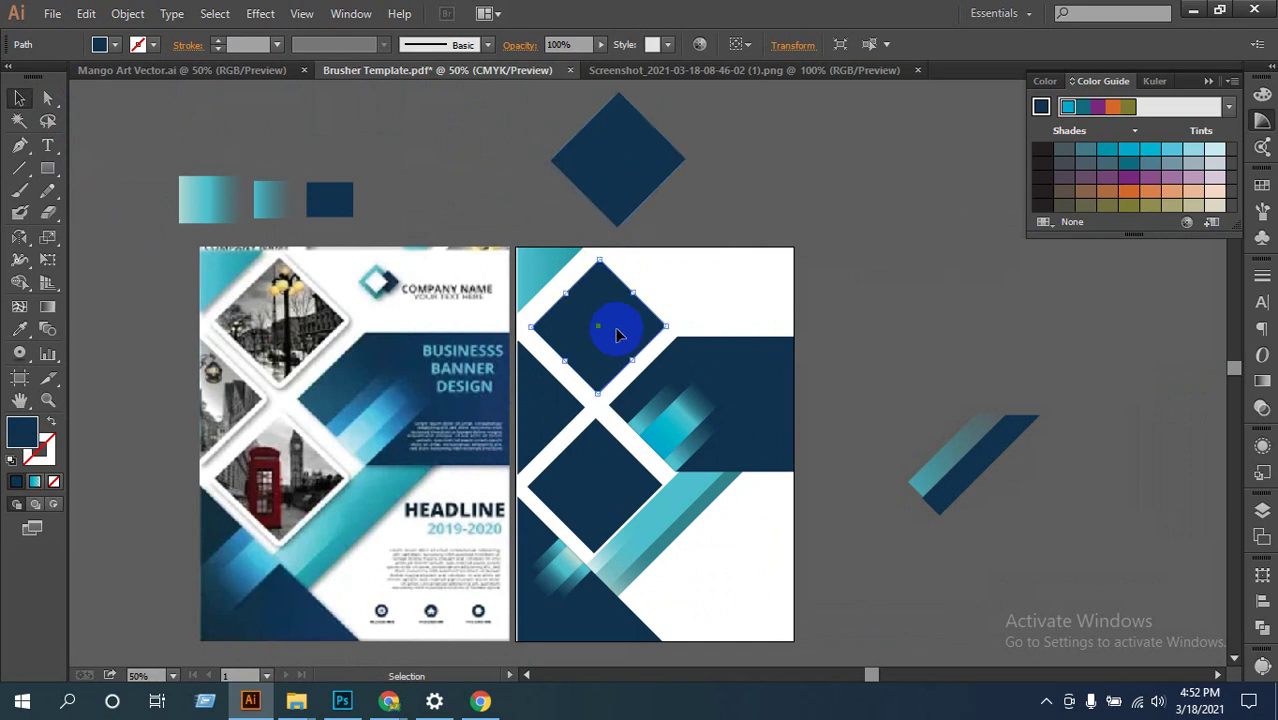
pyautogui.keyDown('shift'); pyautogui.click(542, 400); pyautogui.keyUp('shift')
pyautogui.keyDown('shift'); pyautogui.click(590, 505); pyautogui.keyUp('shift')
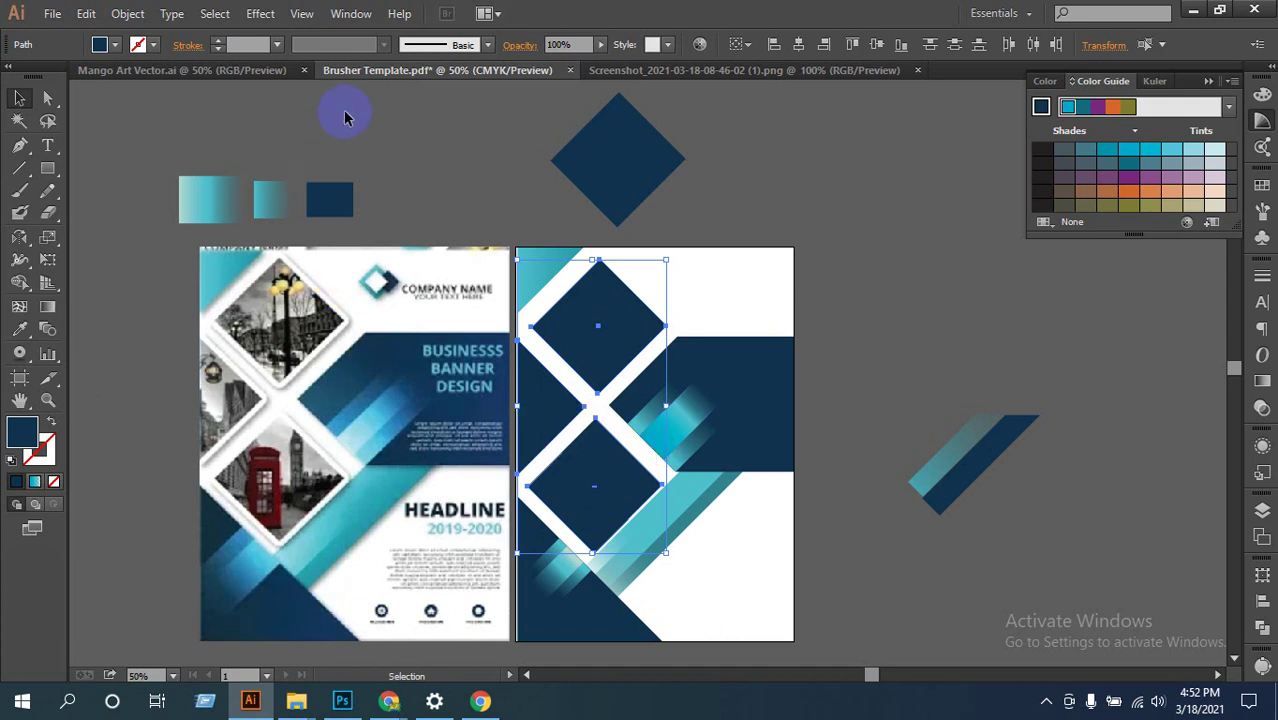
pyautogui.click(266, 14)
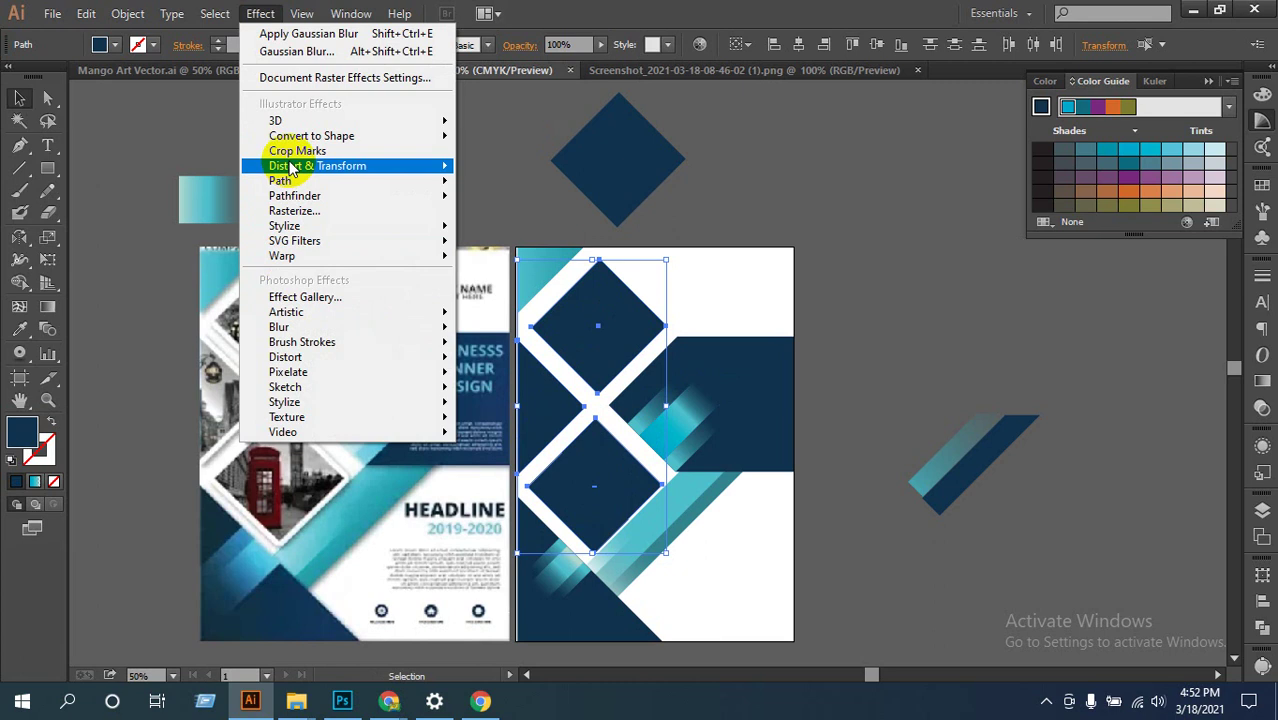
pyautogui.moveTo(297, 230)
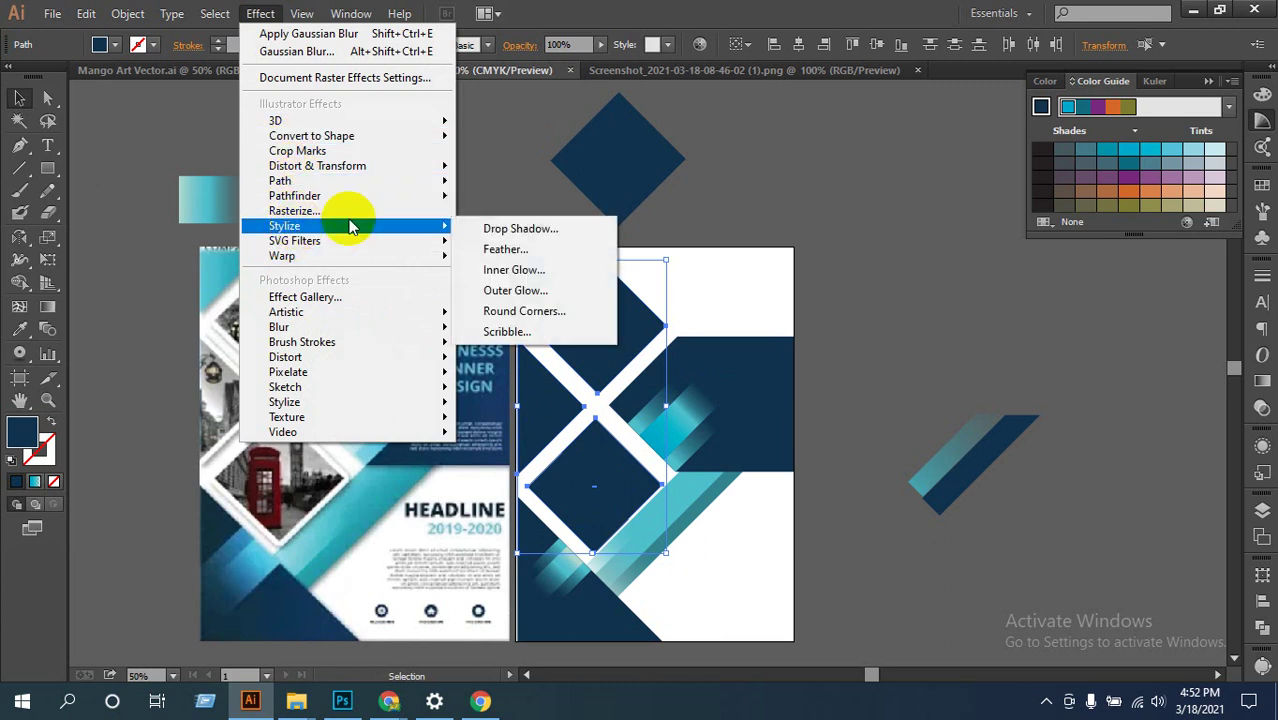
pyautogui.click(512, 226)
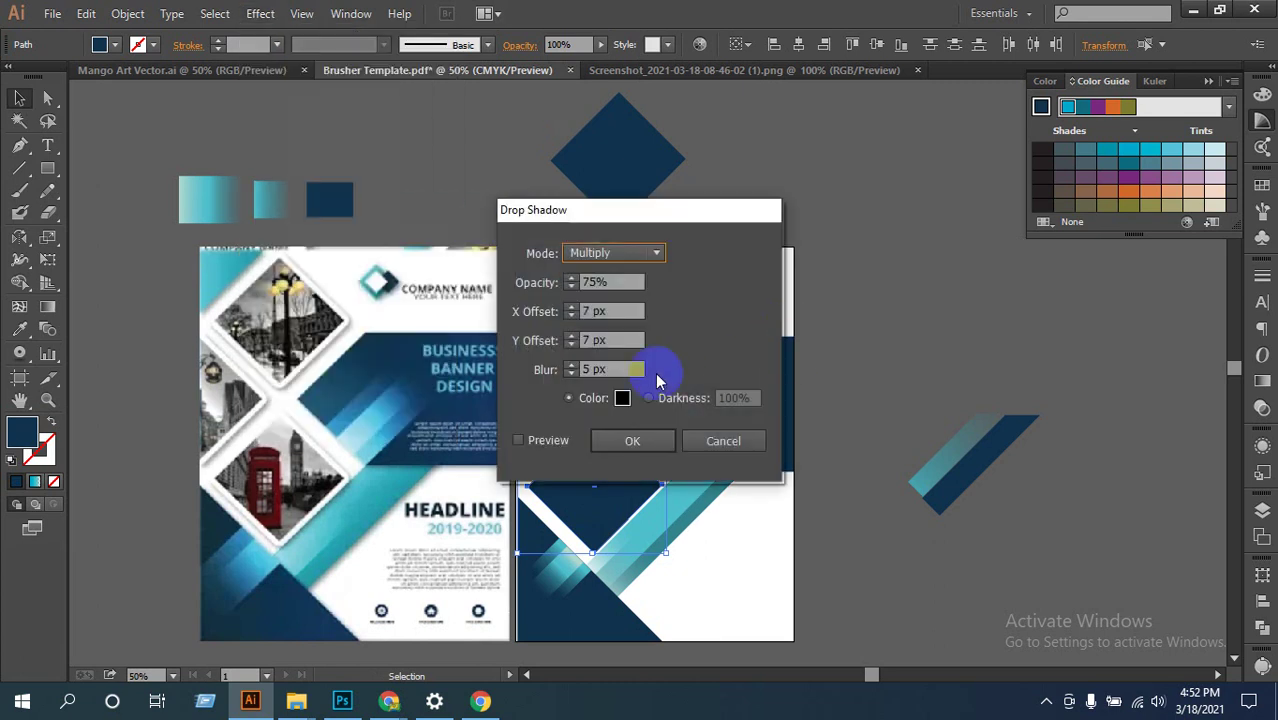
pyautogui.click(520, 441)
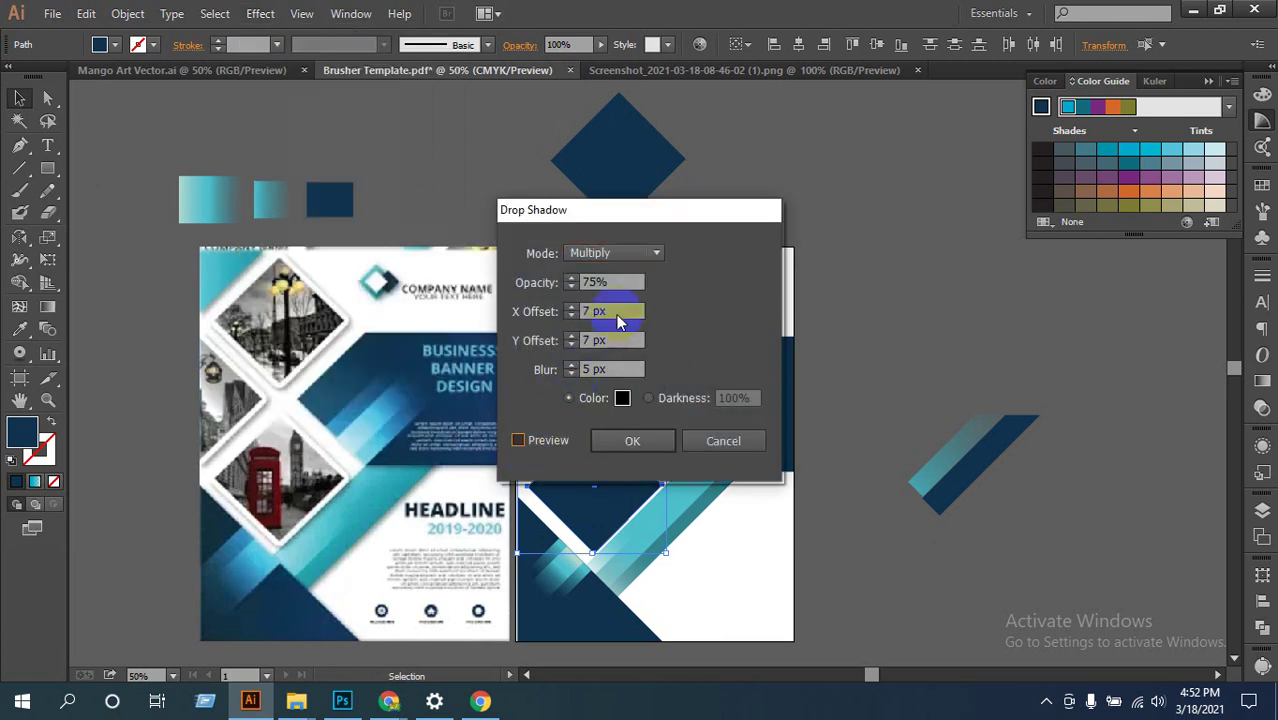
# Step: Set the drop shadow's X and Y offsets to 0.5 px each
pyautogui.click(580, 311)
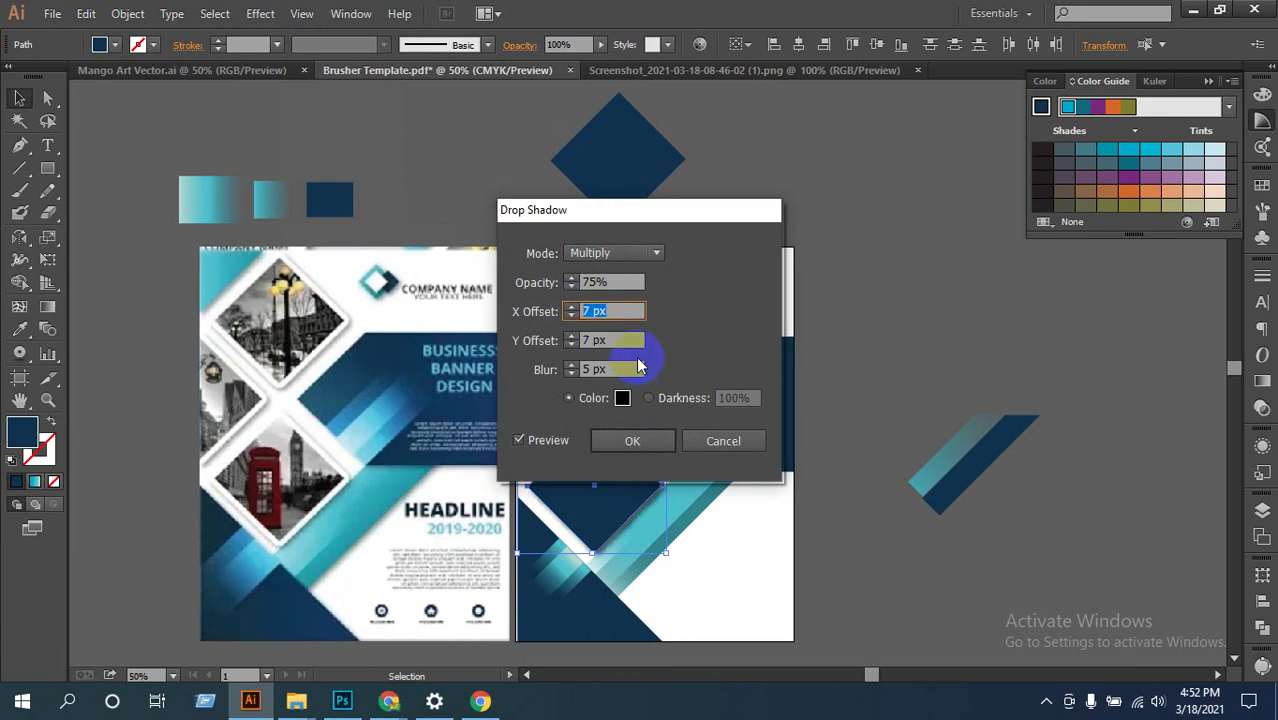
pyautogui.write('1')
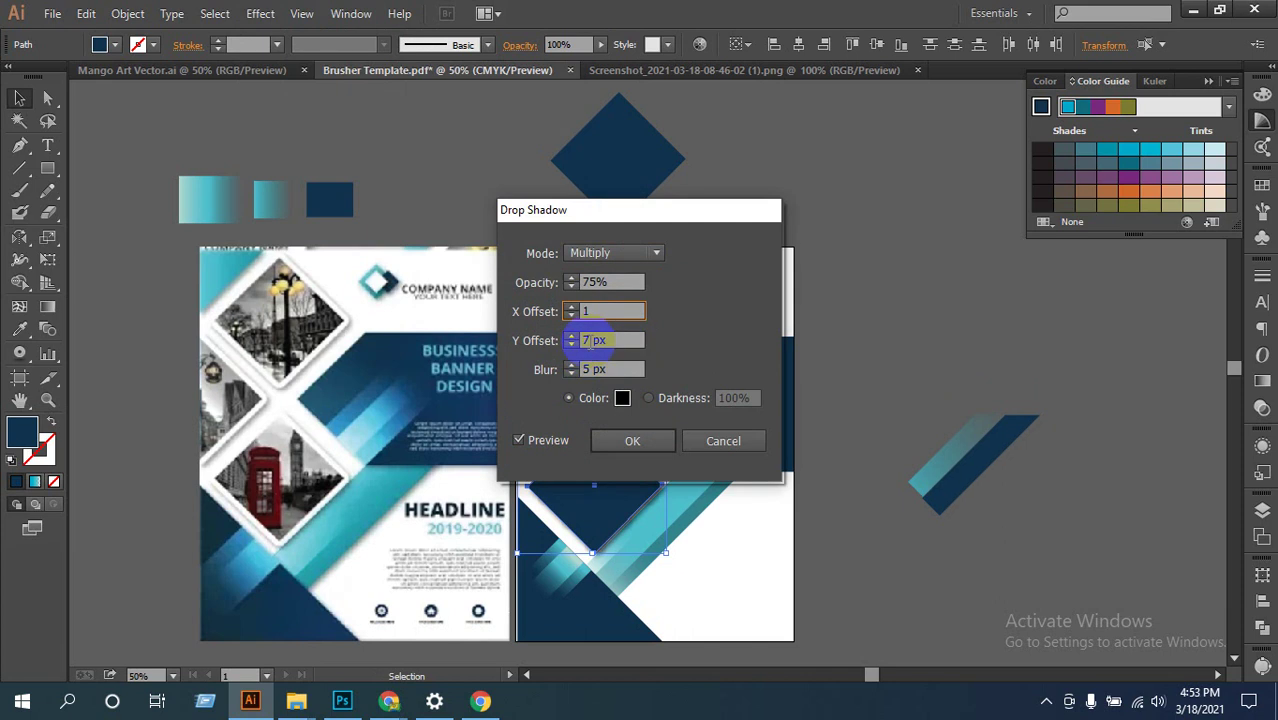
pyautogui.click(593, 340)
pyautogui.click(561, 312)
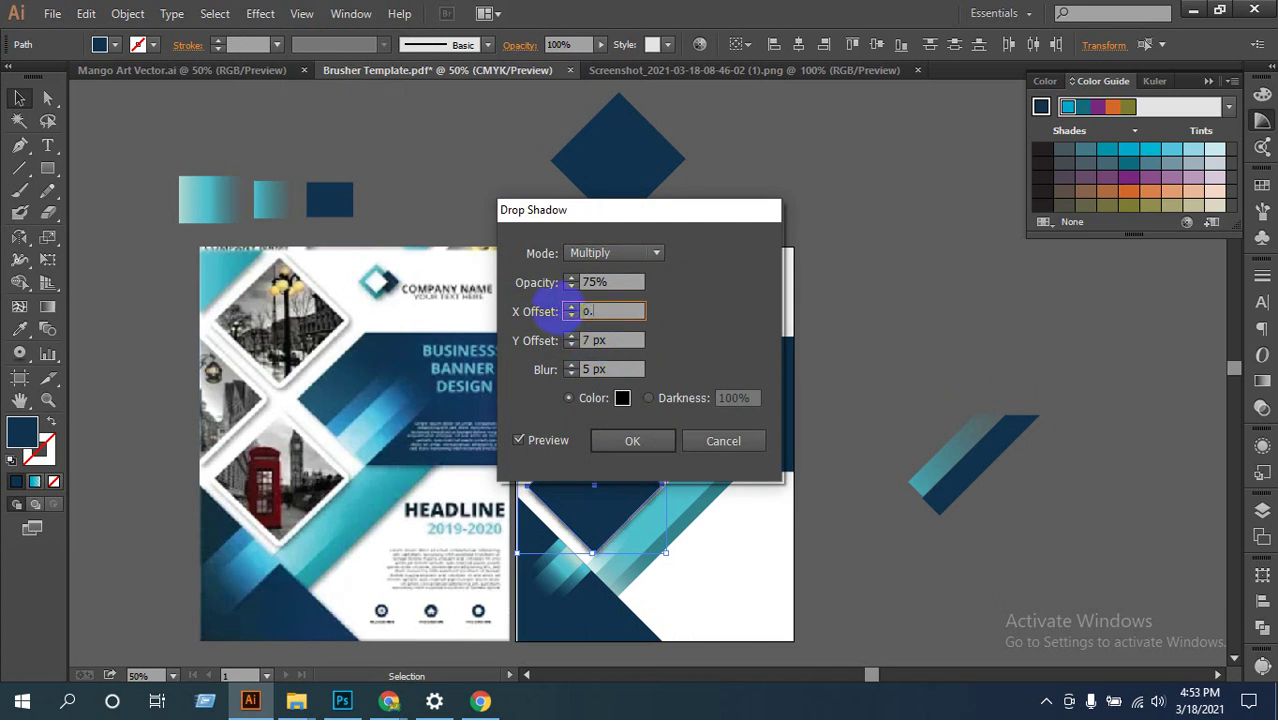
pyautogui.write('0.5')
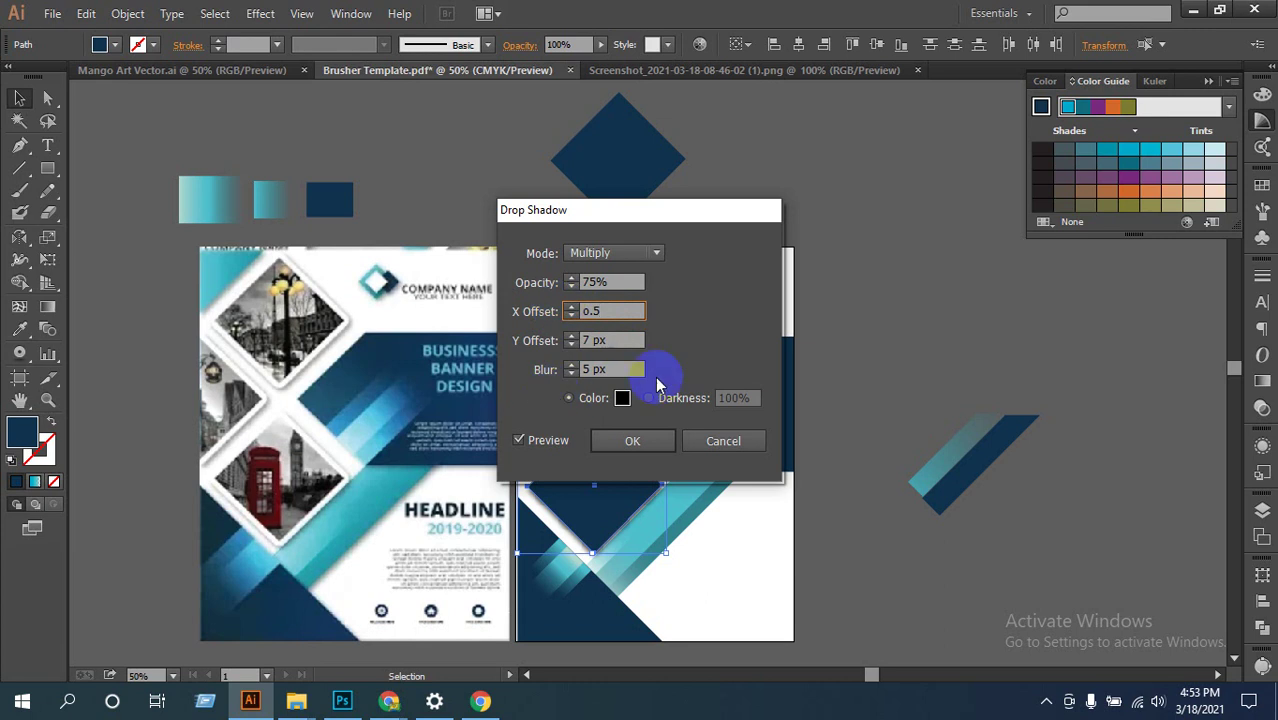
pyautogui.press('Tab')
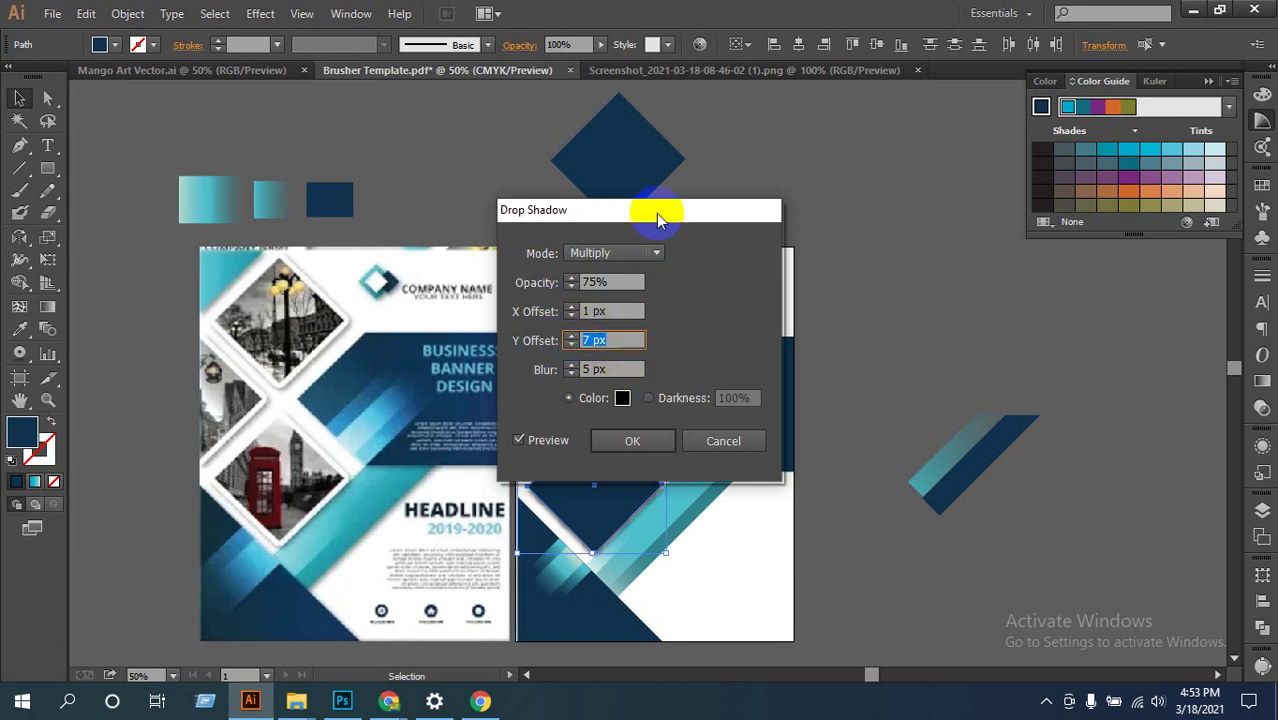
pyautogui.moveTo(659, 210); pyautogui.dragTo(874, 203)
pyautogui.click(838, 300)
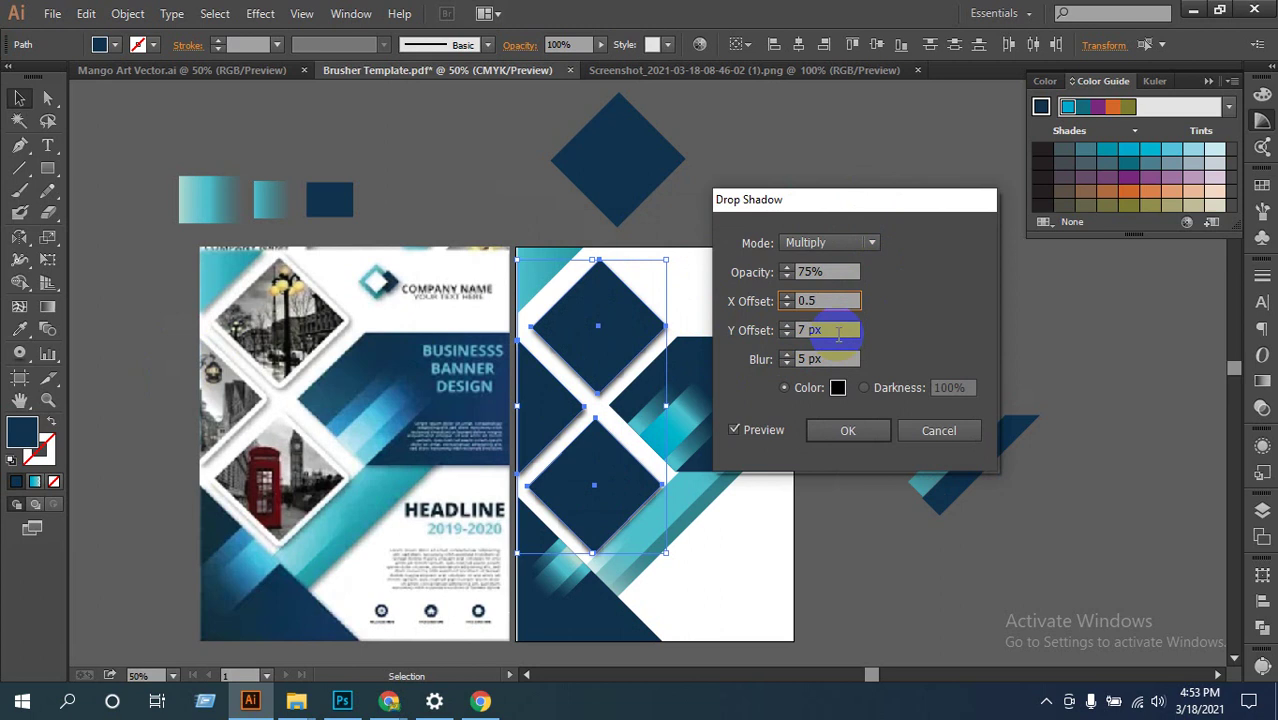
pyautogui.press('Tab')
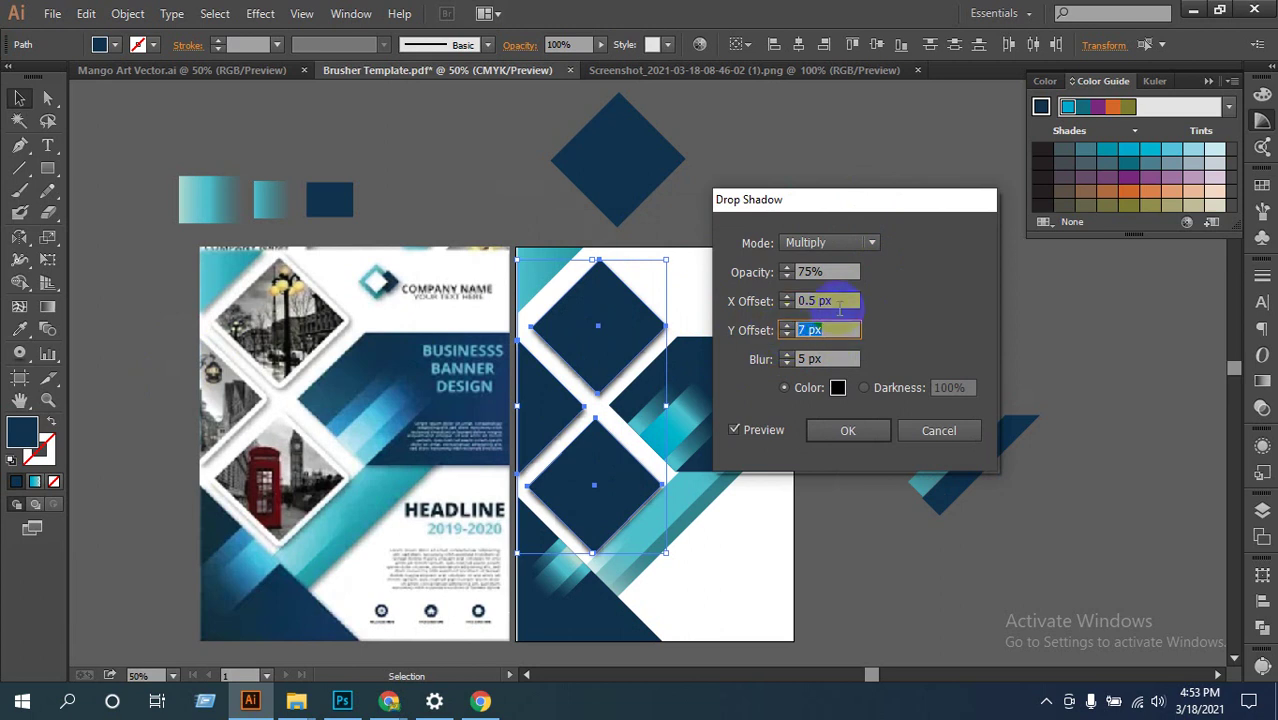
pyautogui.click(810, 301)
pyautogui.hotkey('ctrl', 'c')
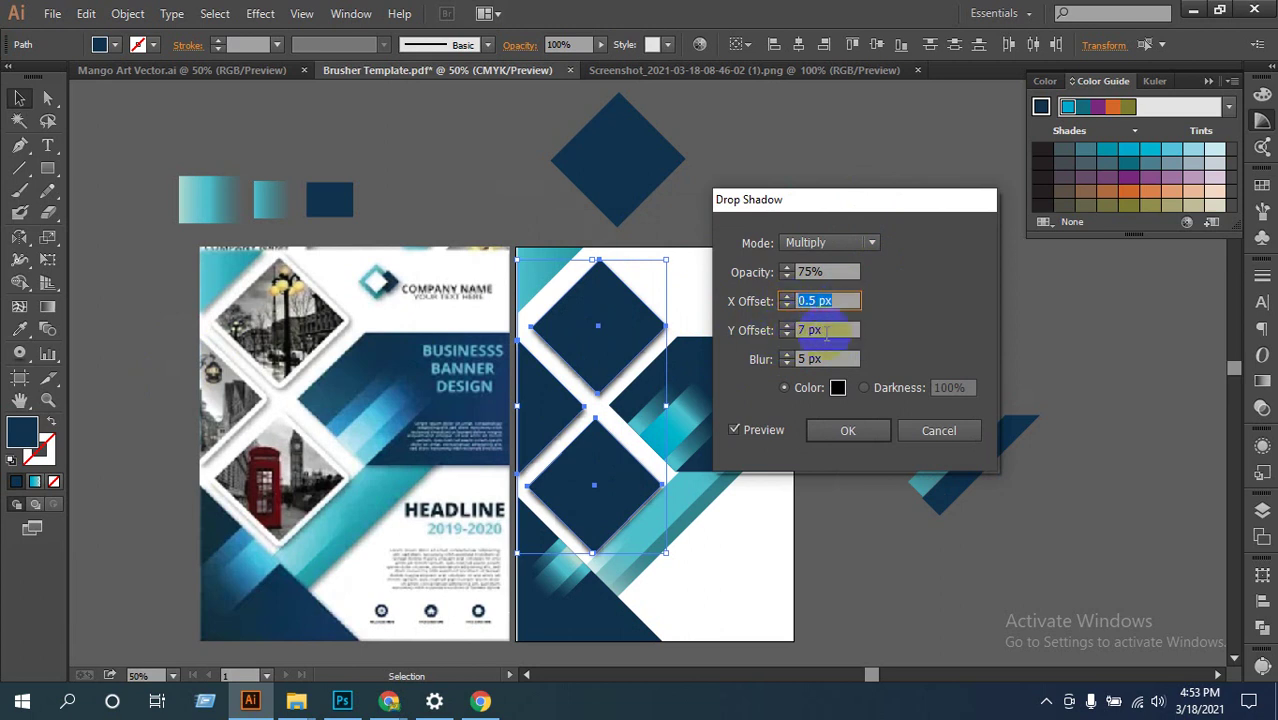
pyautogui.click(830, 331)
pyautogui.hotkey('ctrl', 'v')
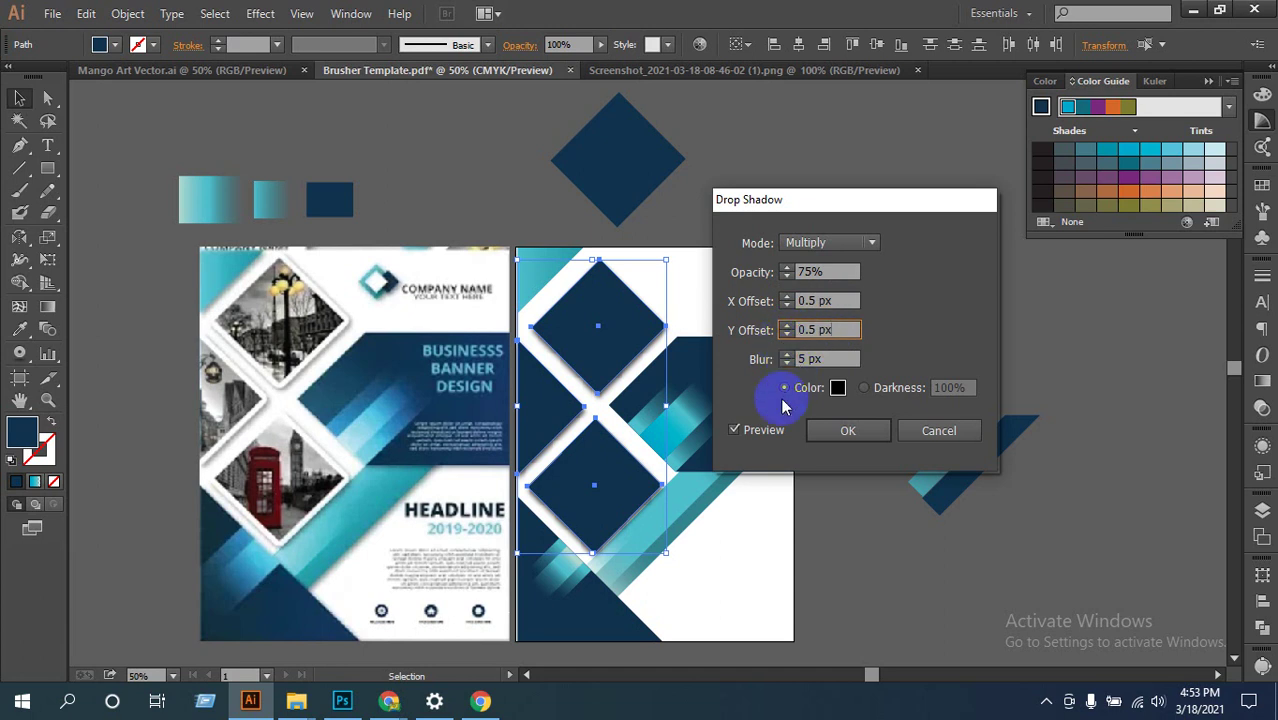
# Step: Set the drop shadow's opacity to 75% and apply the effect to the three selected shapes
pyautogui.click(735, 431)
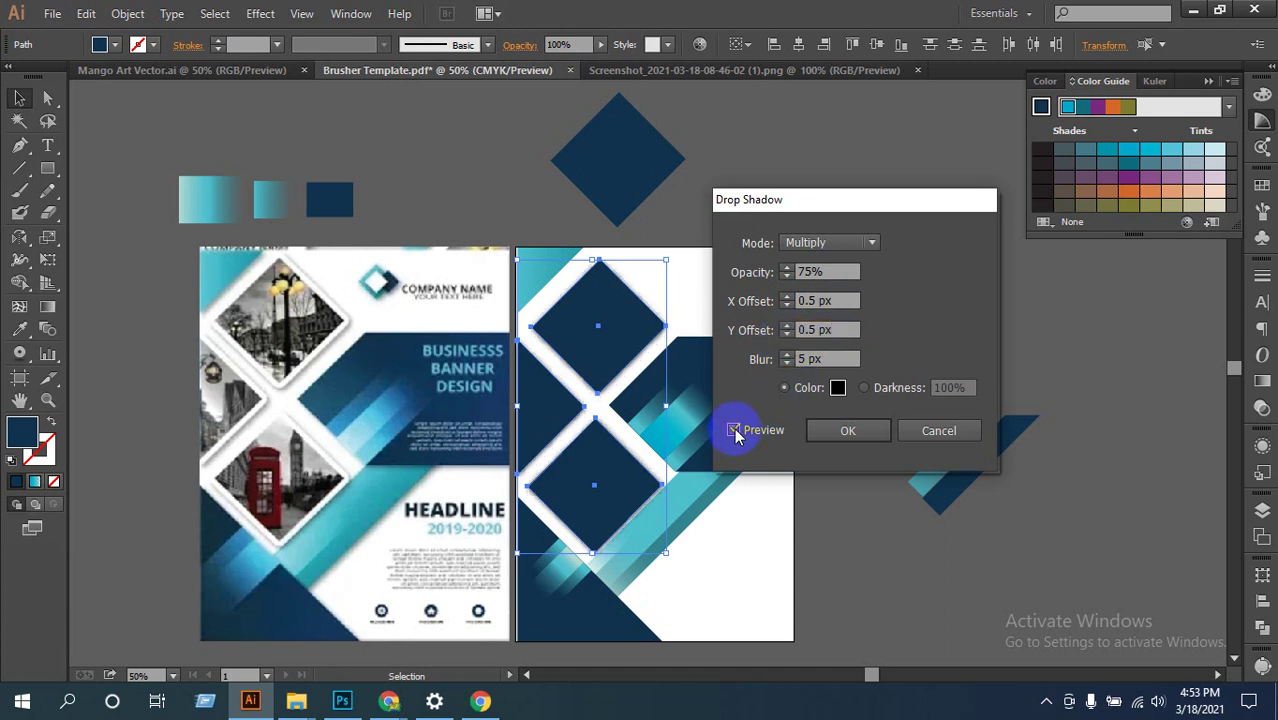
pyautogui.click(735, 431)
pyautogui.click(850, 271)
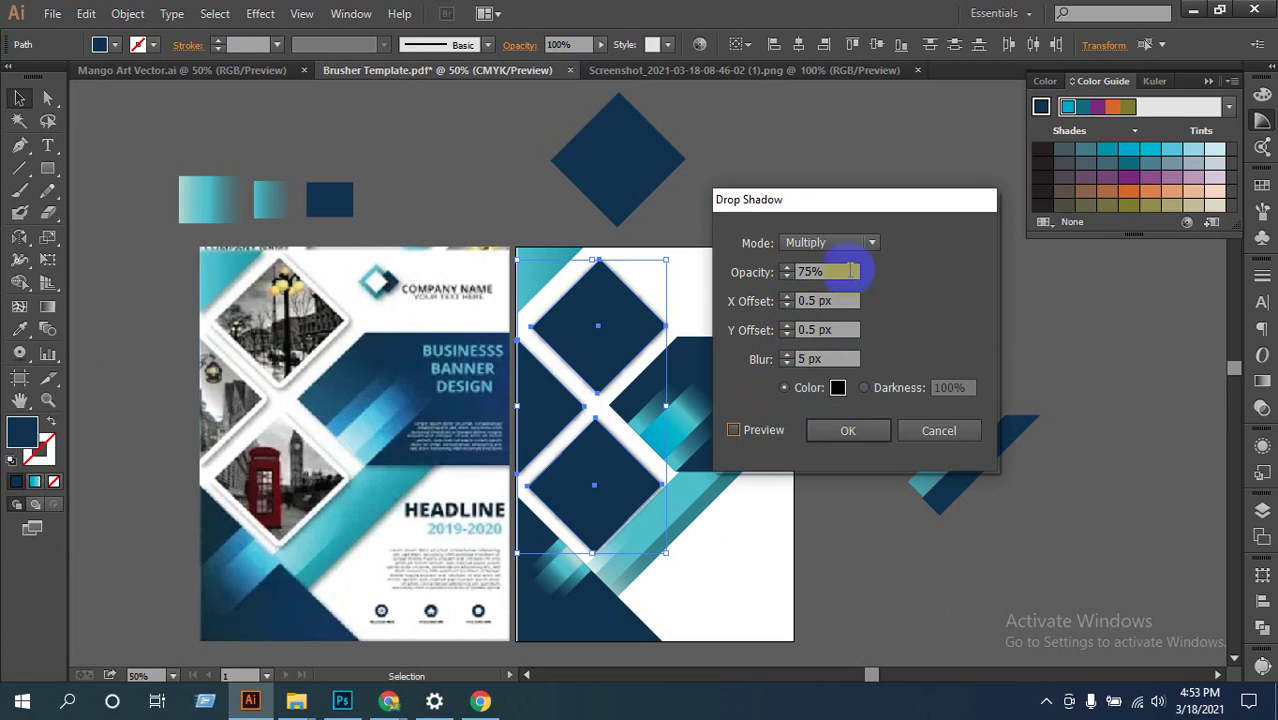
pyautogui.moveTo(850, 271); pyautogui.dragTo(787, 272)
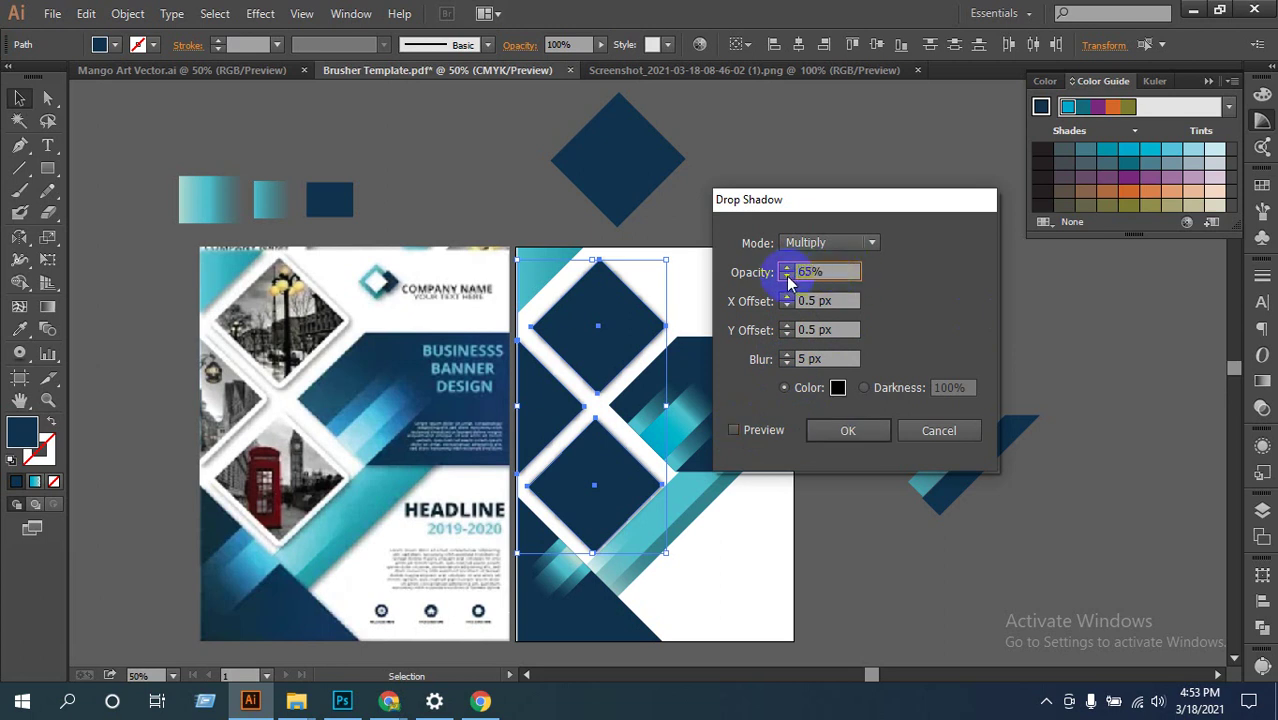
pyautogui.click(787, 277)
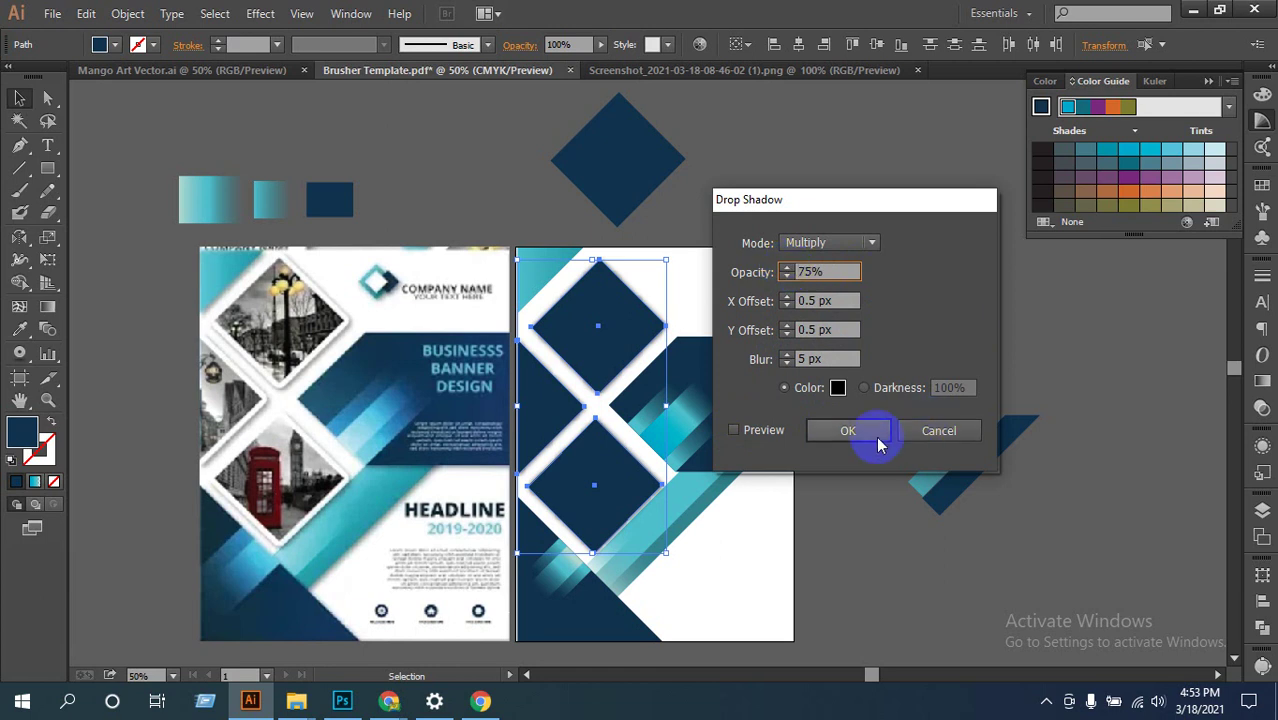
pyautogui.click(845, 430)
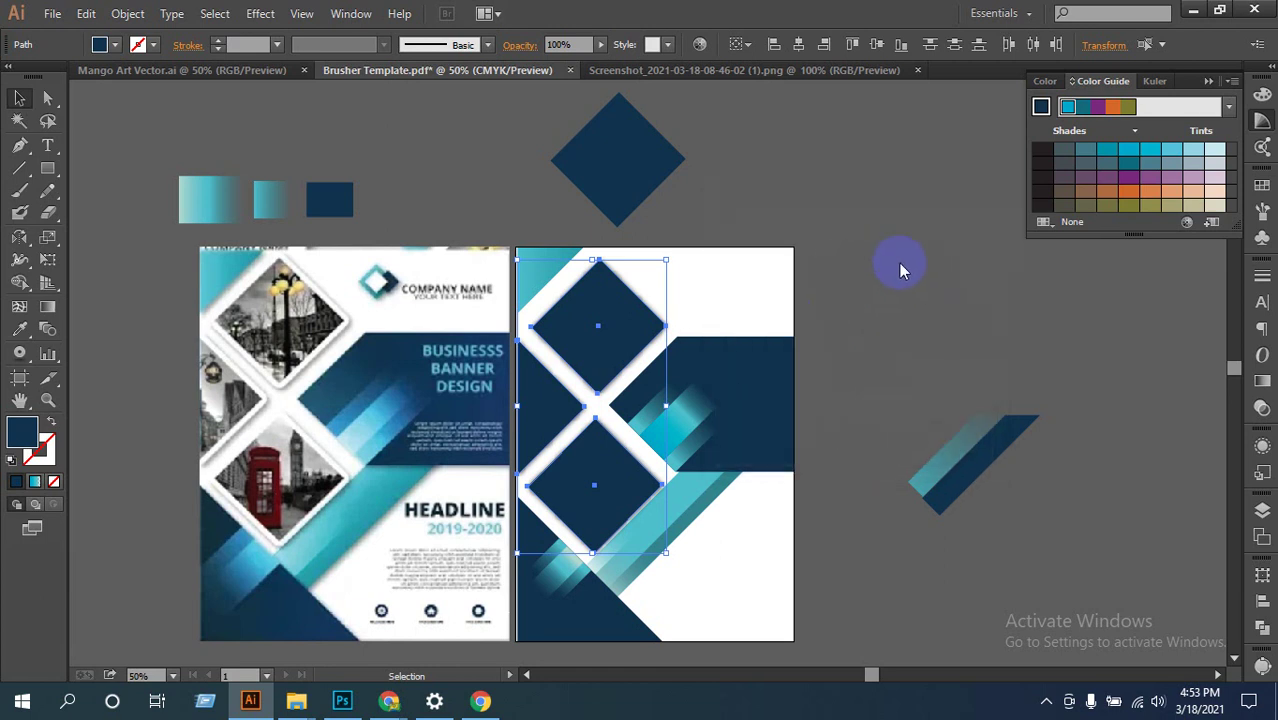
# Step: Examine the soft shadows around the diamond shapes at 150% zoom
pyautogui.click(901, 419)
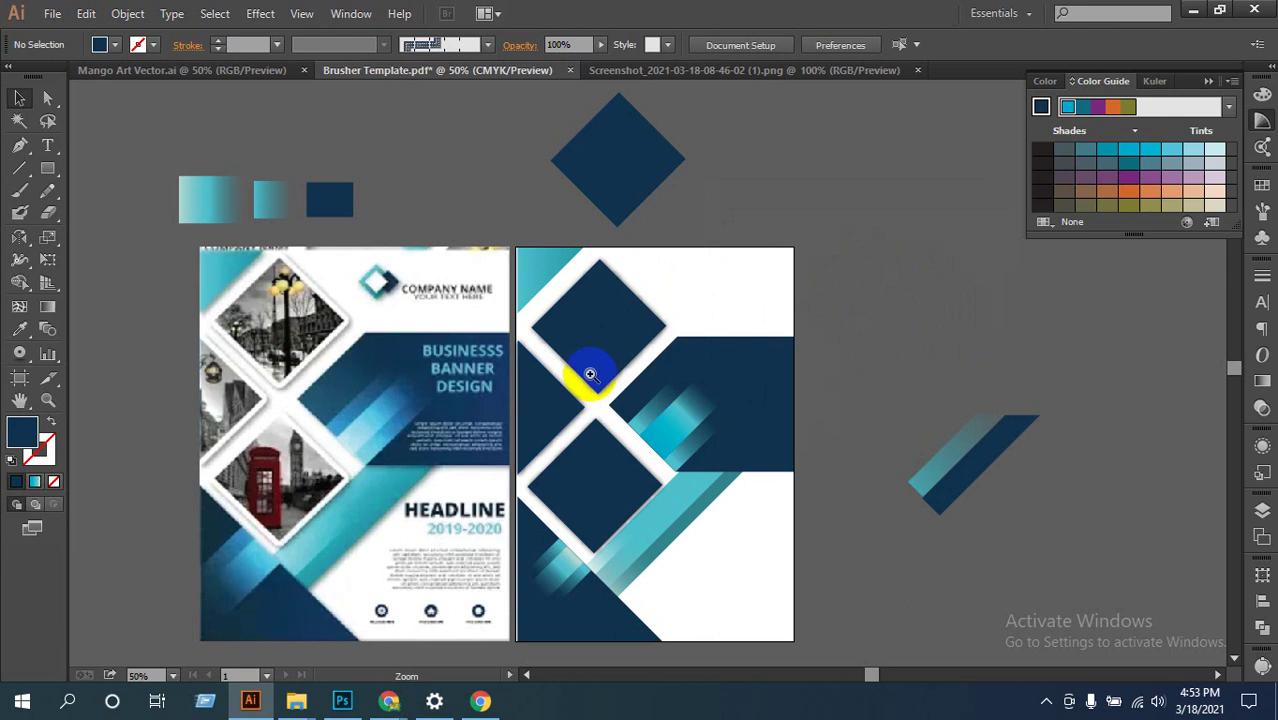
pyautogui.keyDown('ctrl'); pyautogui.click(630, 378); pyautogui.keyUp('ctrl')
pyautogui.keyDown('ctrl'); pyautogui.click(733, 406); pyautogui.keyUp('ctrl')
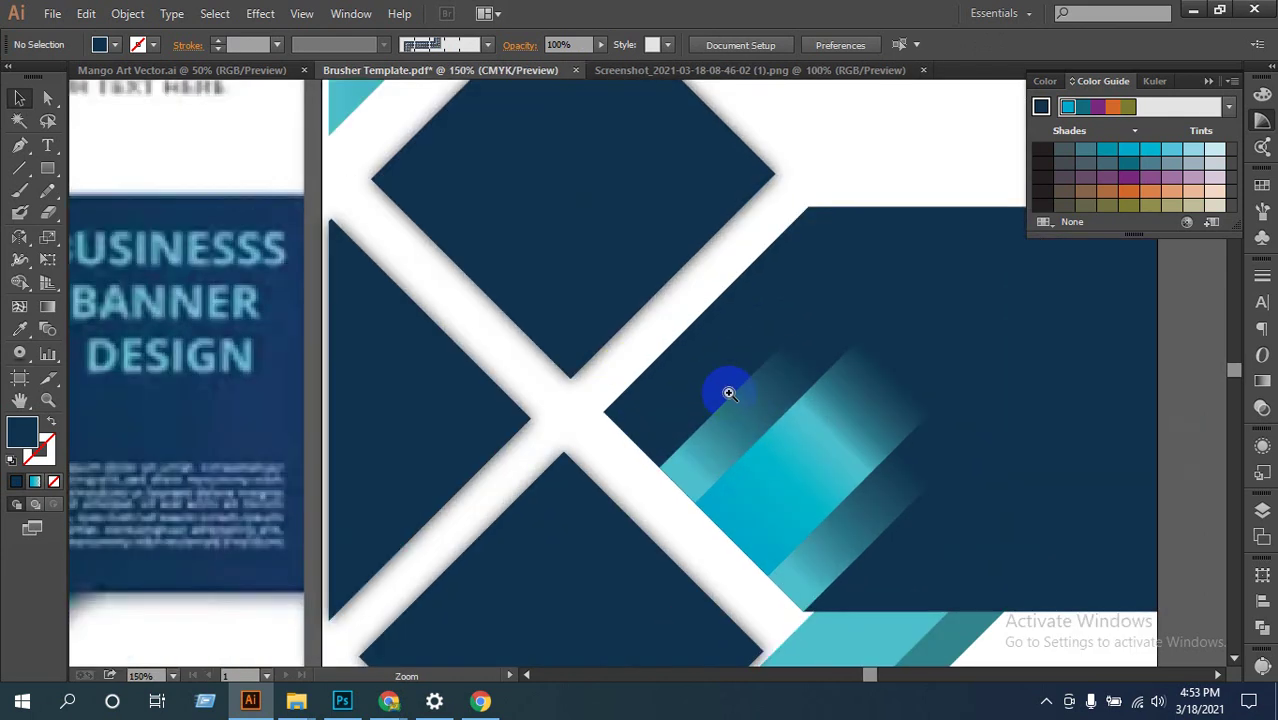
pyautogui.keyDown('ctrl'); pyautogui.click(650, 364); pyautogui.keyUp('ctrl')
pyautogui.scroll(-3, 655, 378)
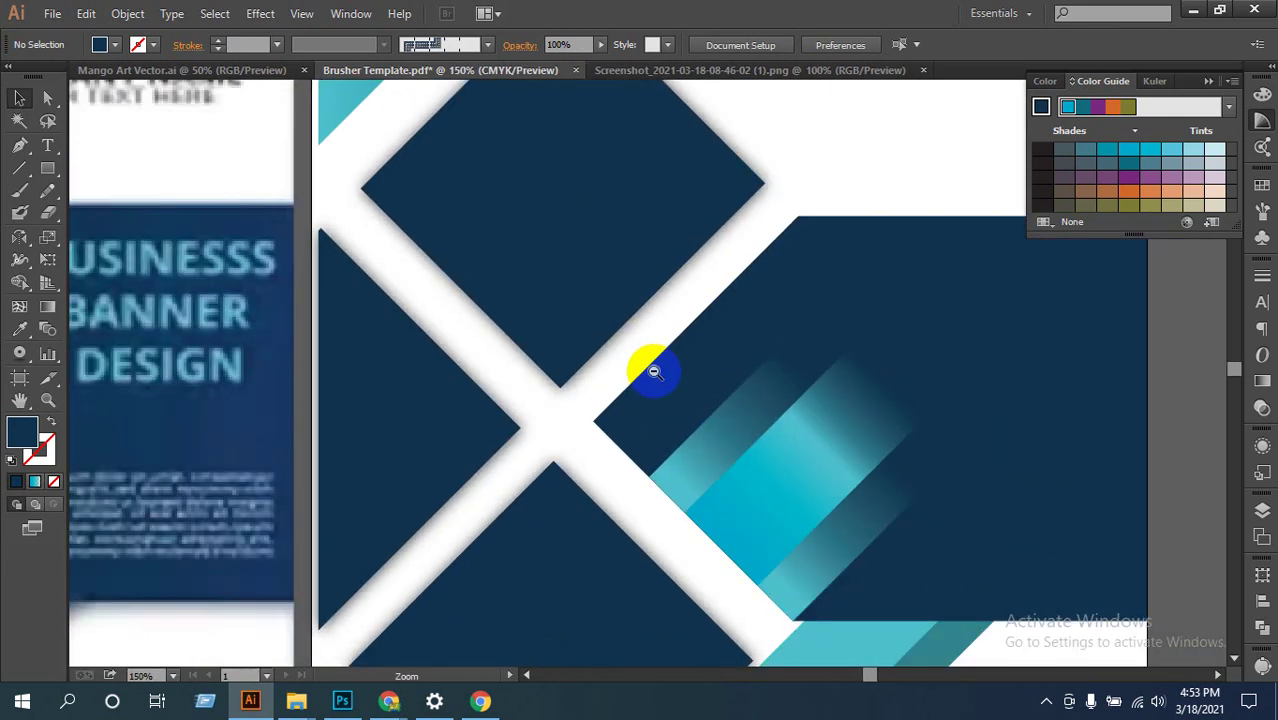
pyautogui.scroll(-1, 655, 378)
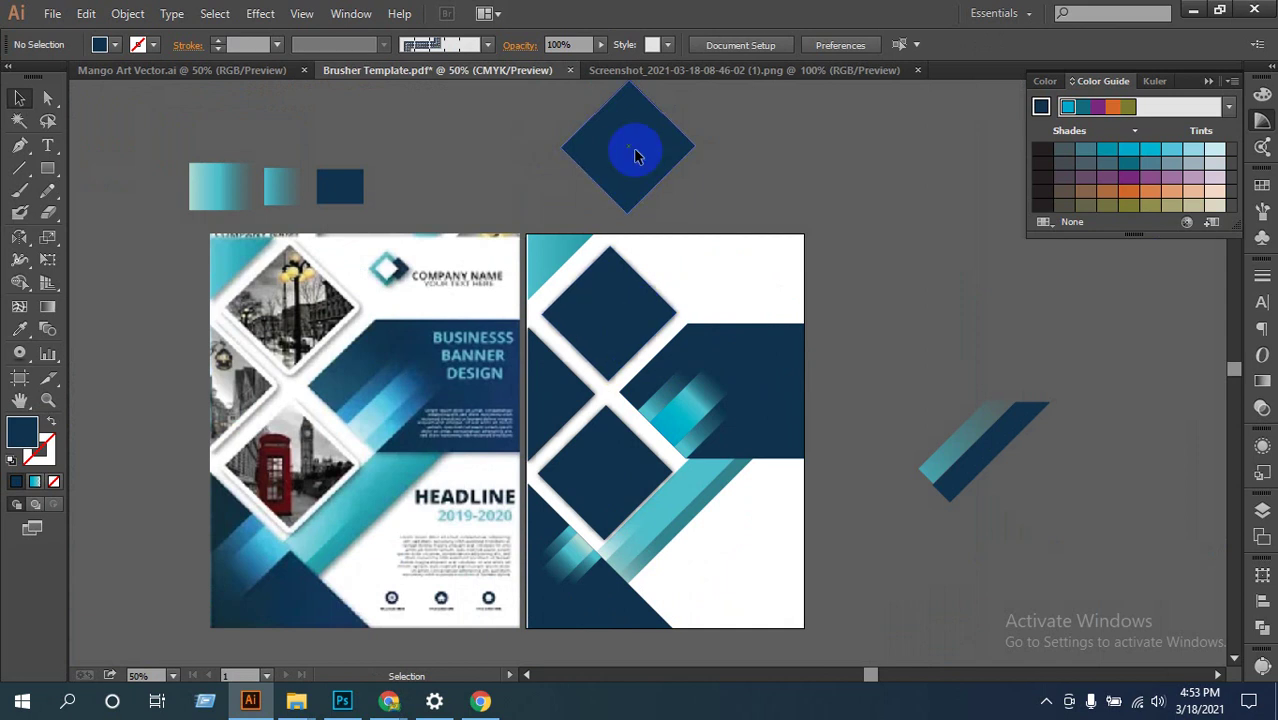
# Step: Try to place the duplicated diamond over the upper diamond on the artboard
pyautogui.click(641, 158)
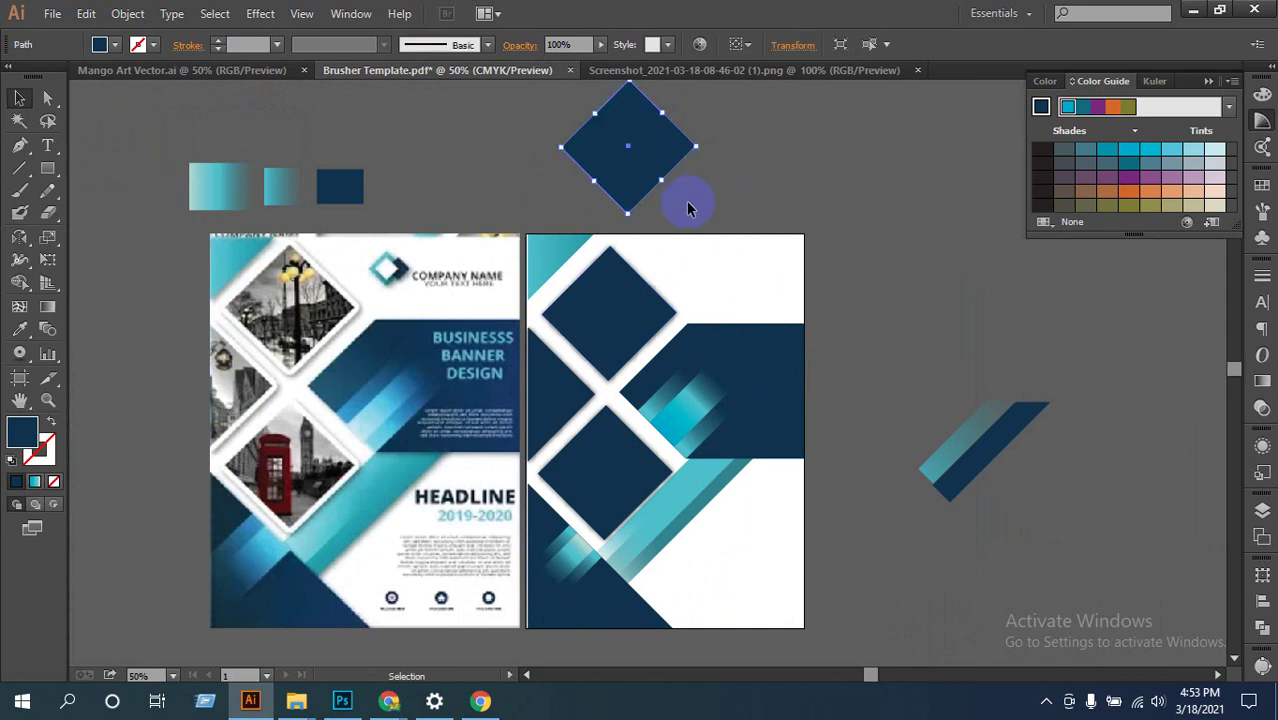
pyautogui.moveTo(627, 166); pyautogui.dragTo(608, 332)
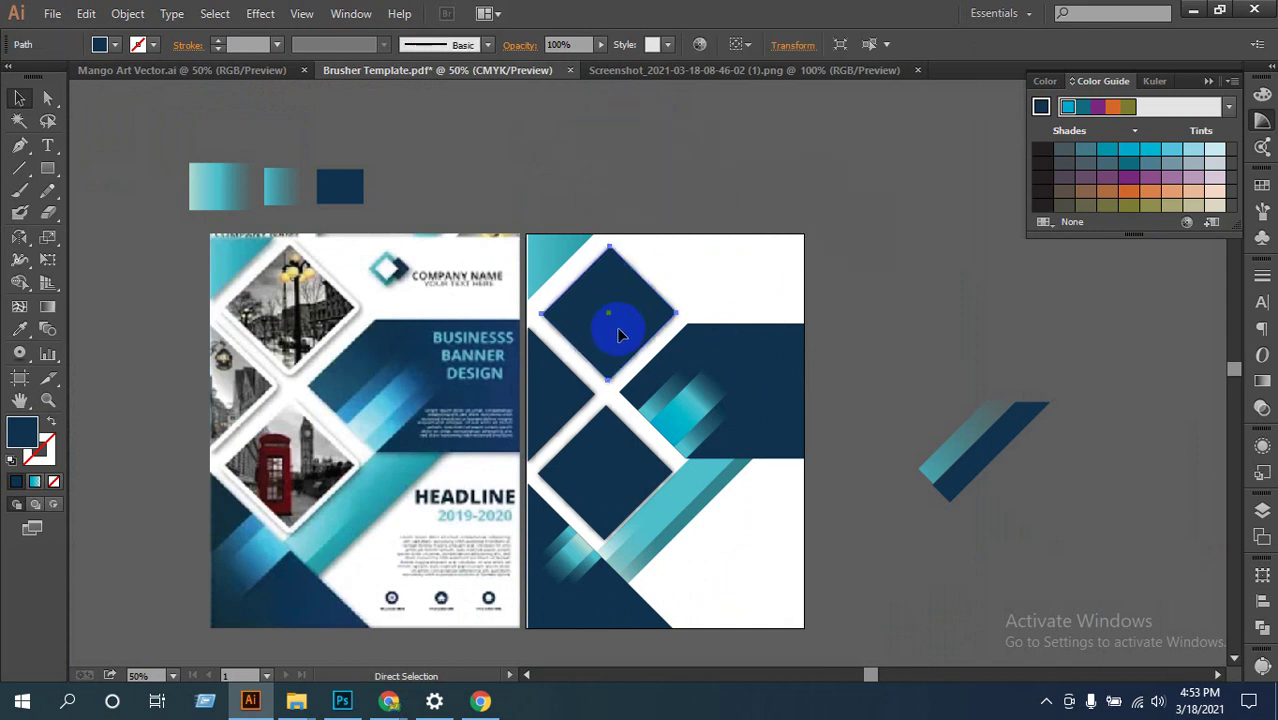
pyautogui.hotkey('ctrl', 'z')
# Step: Place the duplicated navy diamond above the artboard and fill the artboard's upper diamond with white
pyautogui.click(662, 163)
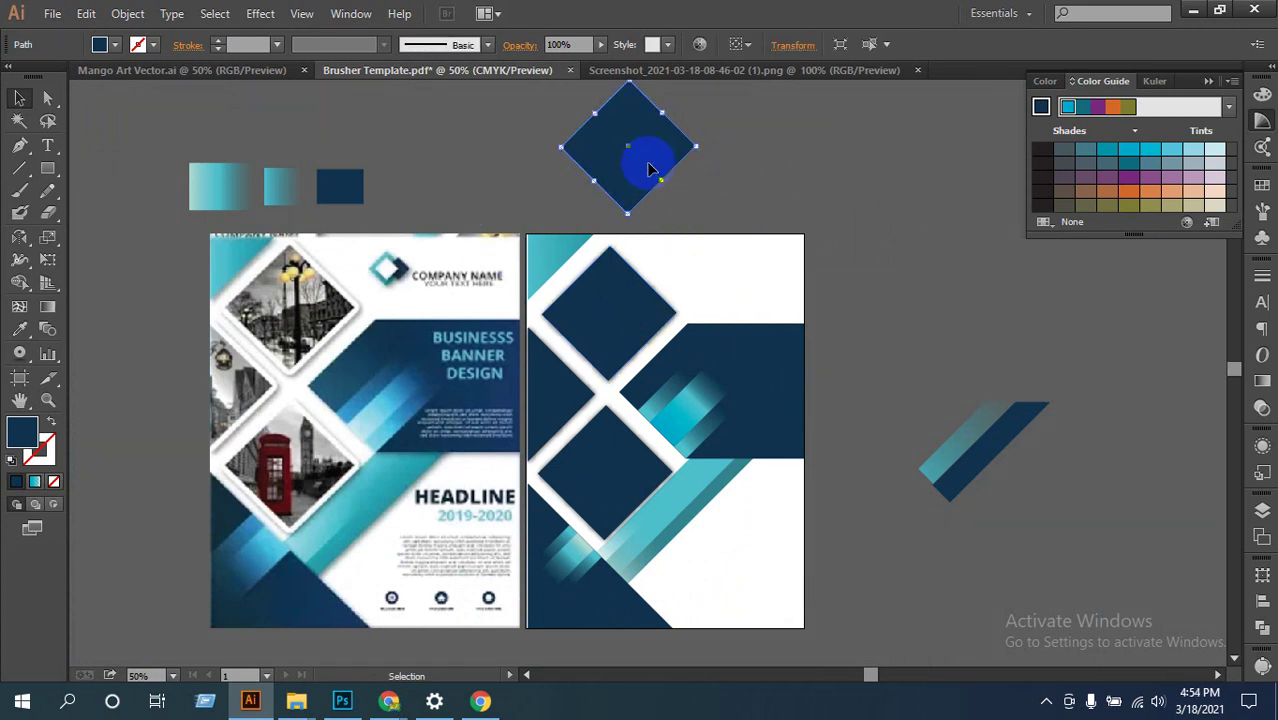
pyautogui.moveTo(719, 191); pyautogui.dragTo(576, 297)
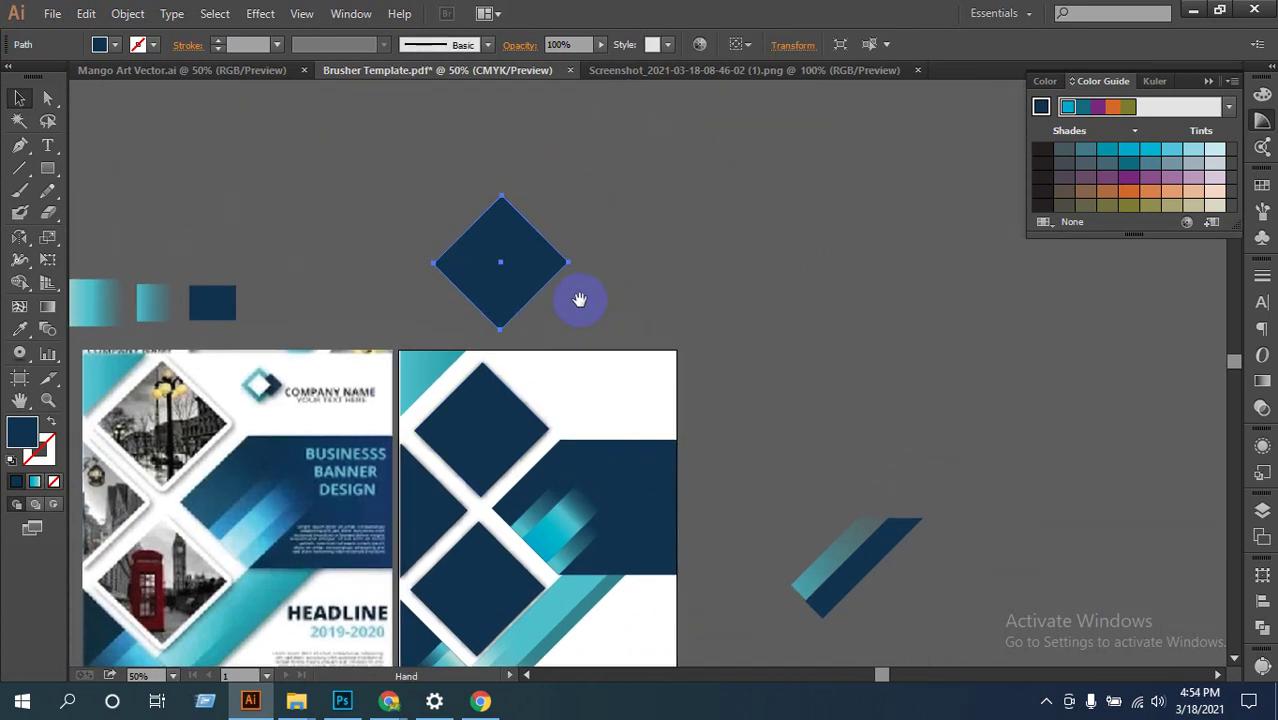
pyautogui.click(476, 460)
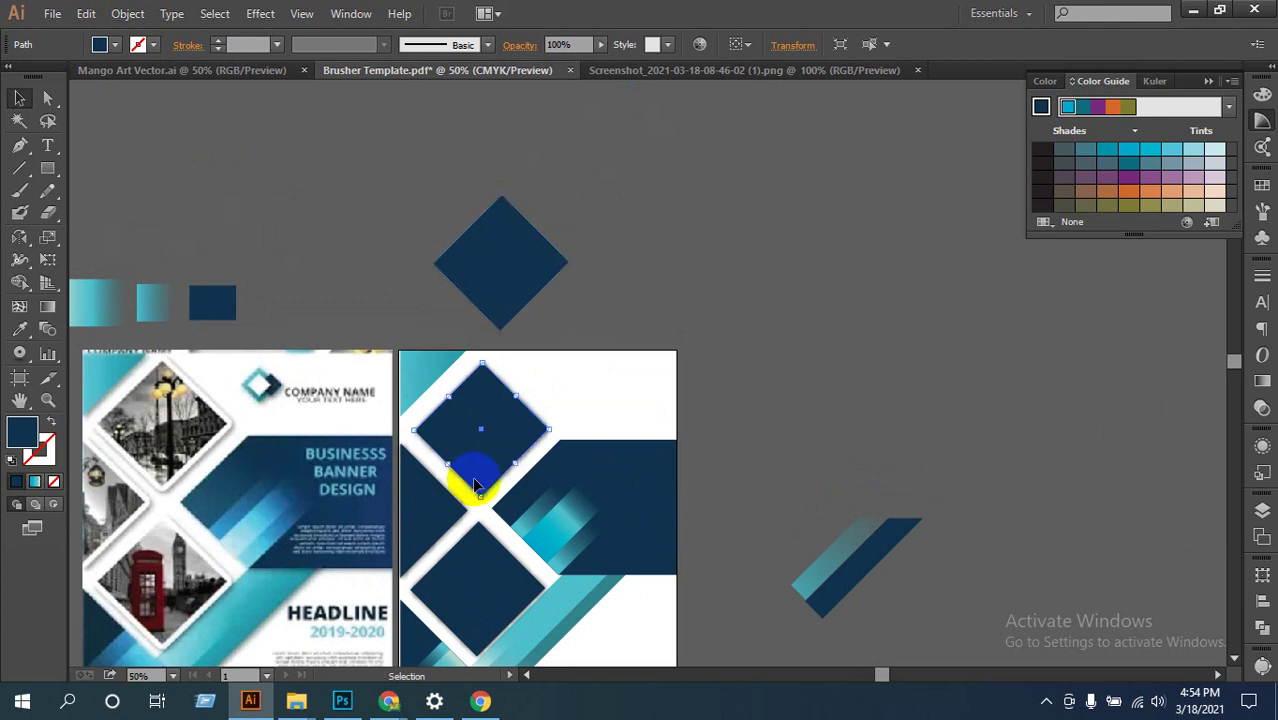
pyautogui.click(101, 44)
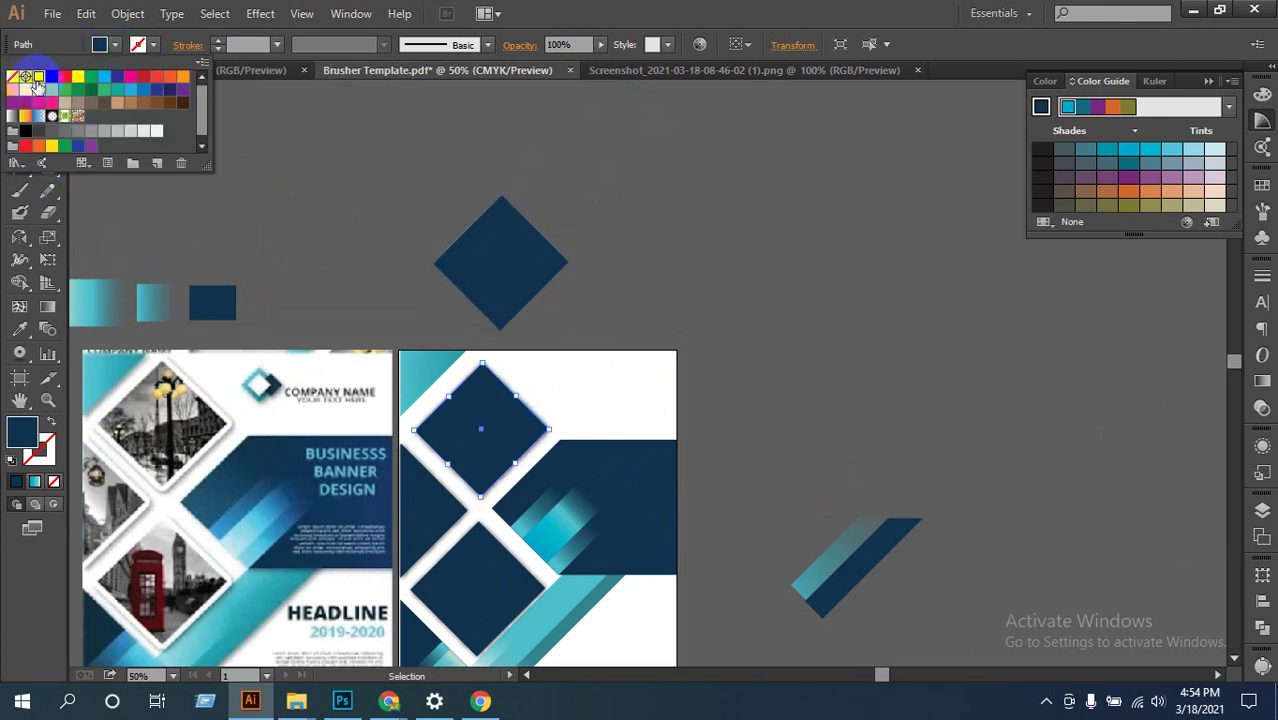
pyautogui.click(36, 86)
pyautogui.click(632, 398)
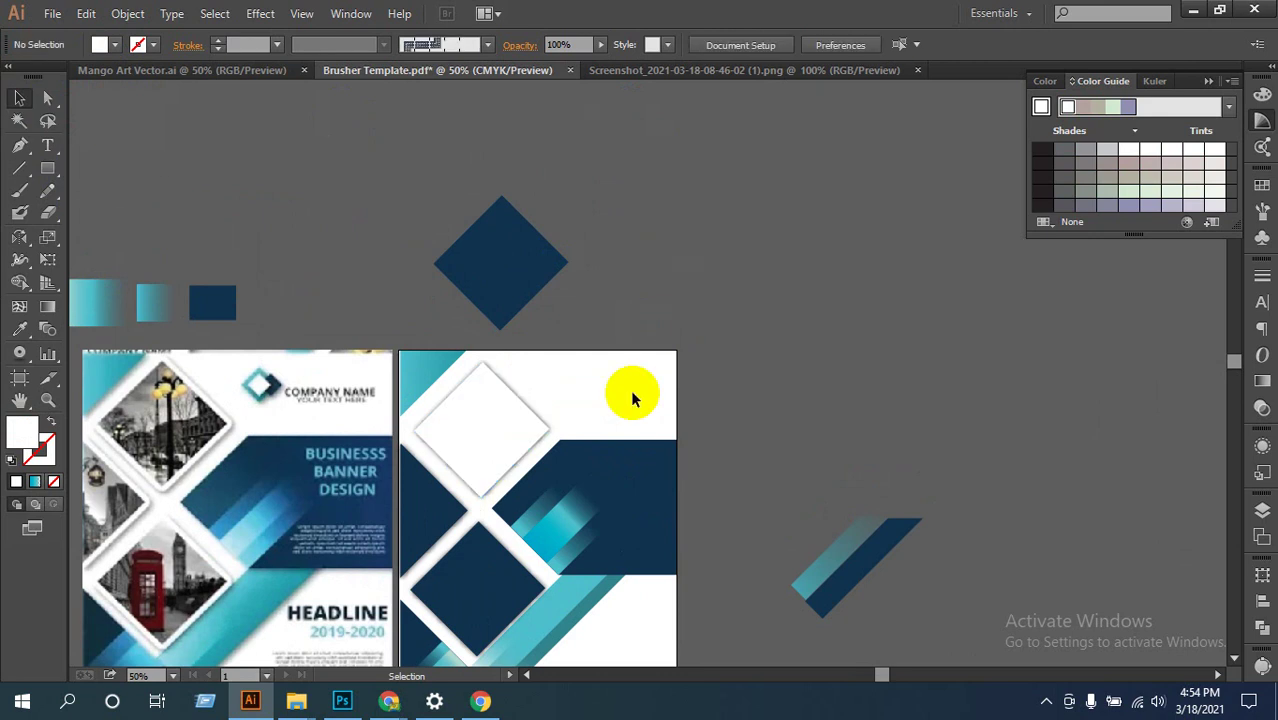
# Step: Fill the artboard's lower diamond and the partial diamond at its left edge with white
pyautogui.click(468, 598)
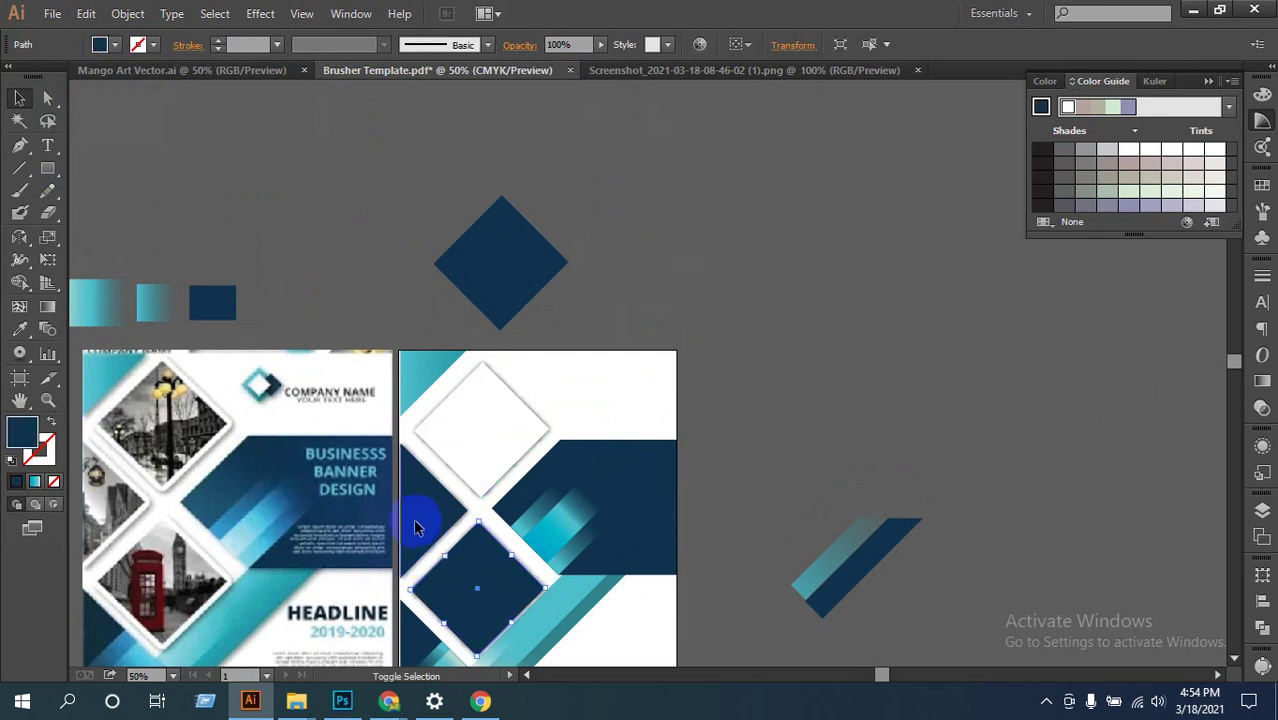
pyautogui.keyDown('shift'); pyautogui.click(416, 527); pyautogui.keyUp('shift')
pyautogui.click(101, 44)
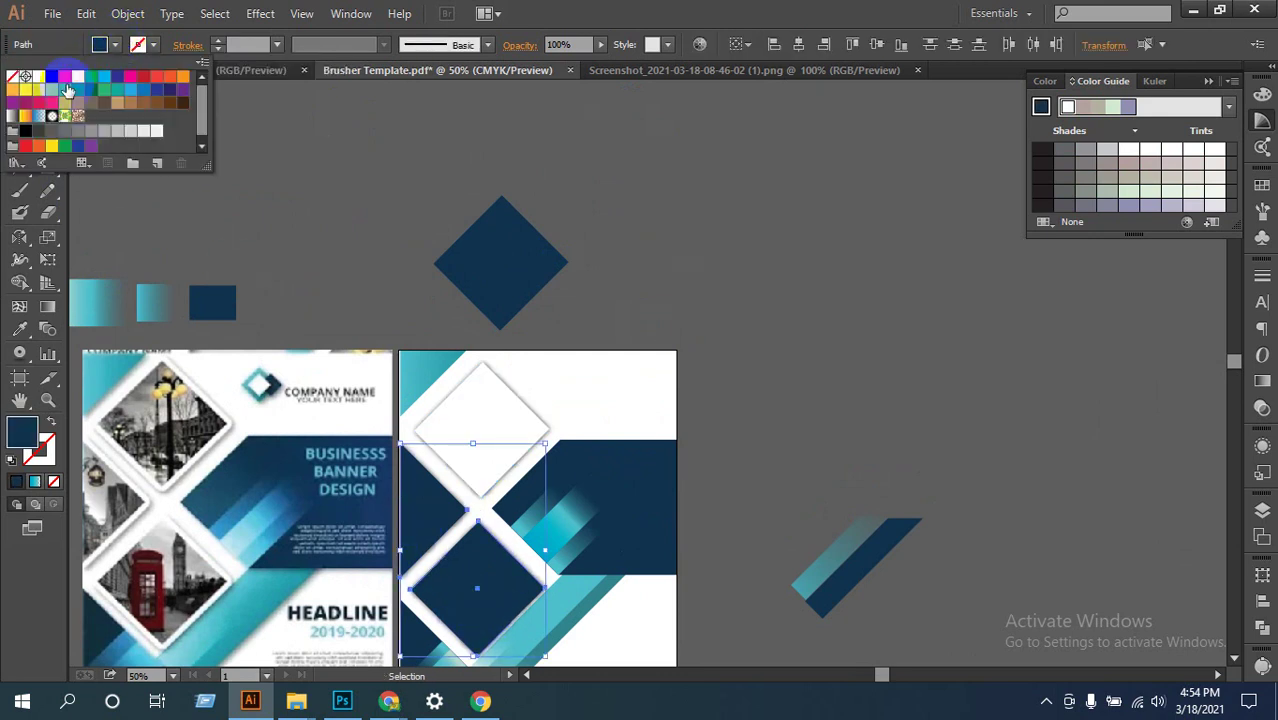
pyautogui.click(156, 130)
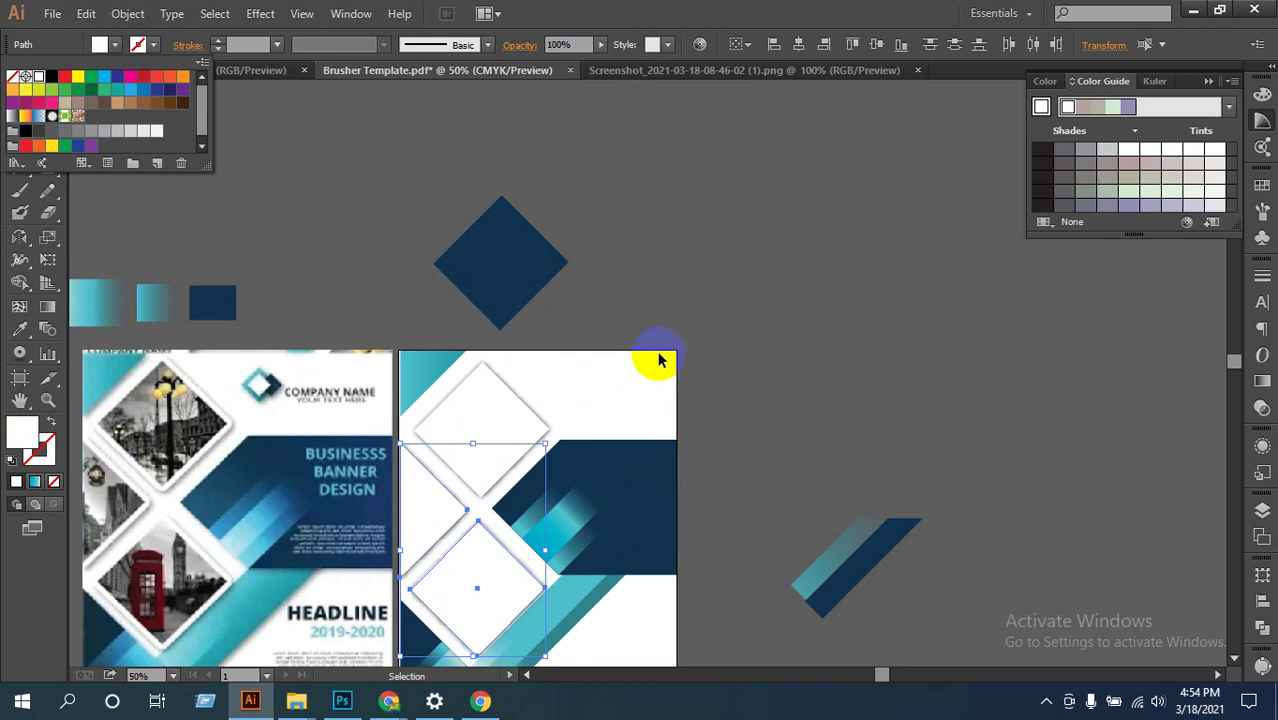
pyautogui.click(659, 360)
pyautogui.click(830, 397)
pyautogui.hscroll(-3, 779, 371)
pyautogui.scroll(1, 779, 371)
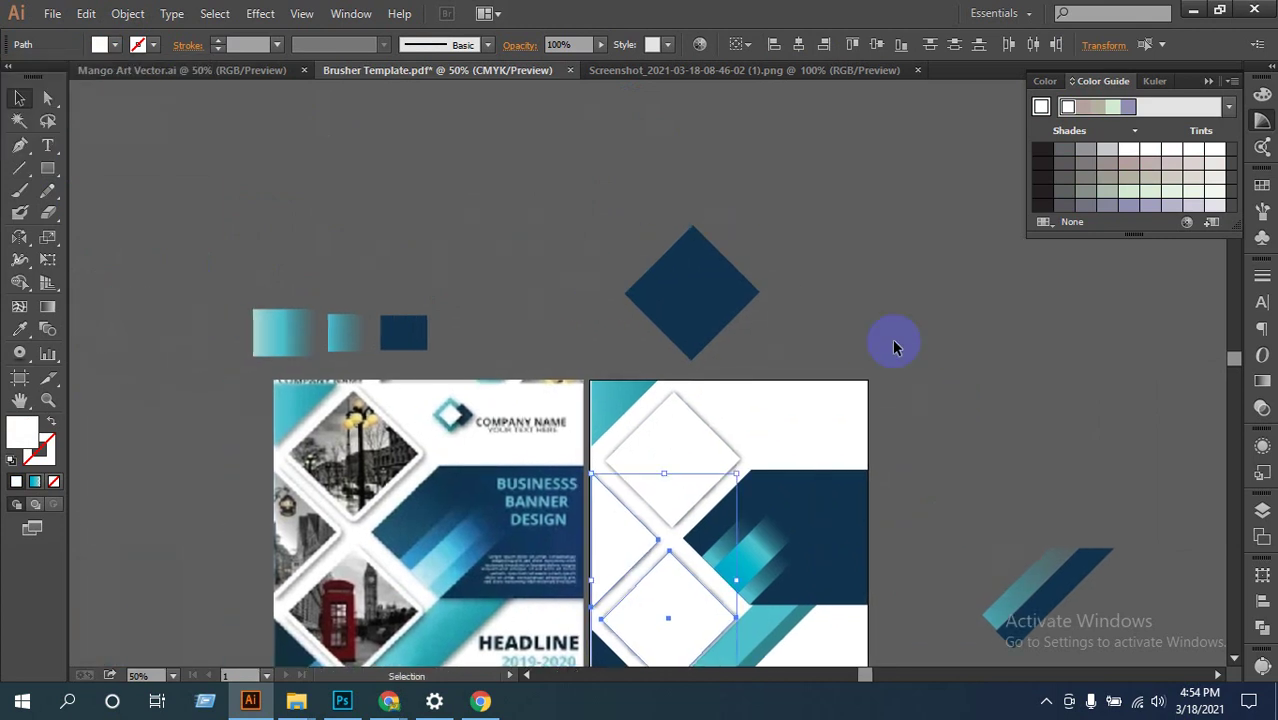
# Step: Scale the spare navy diamond above the artboard down slightly around its center
pyautogui.click(697, 296)
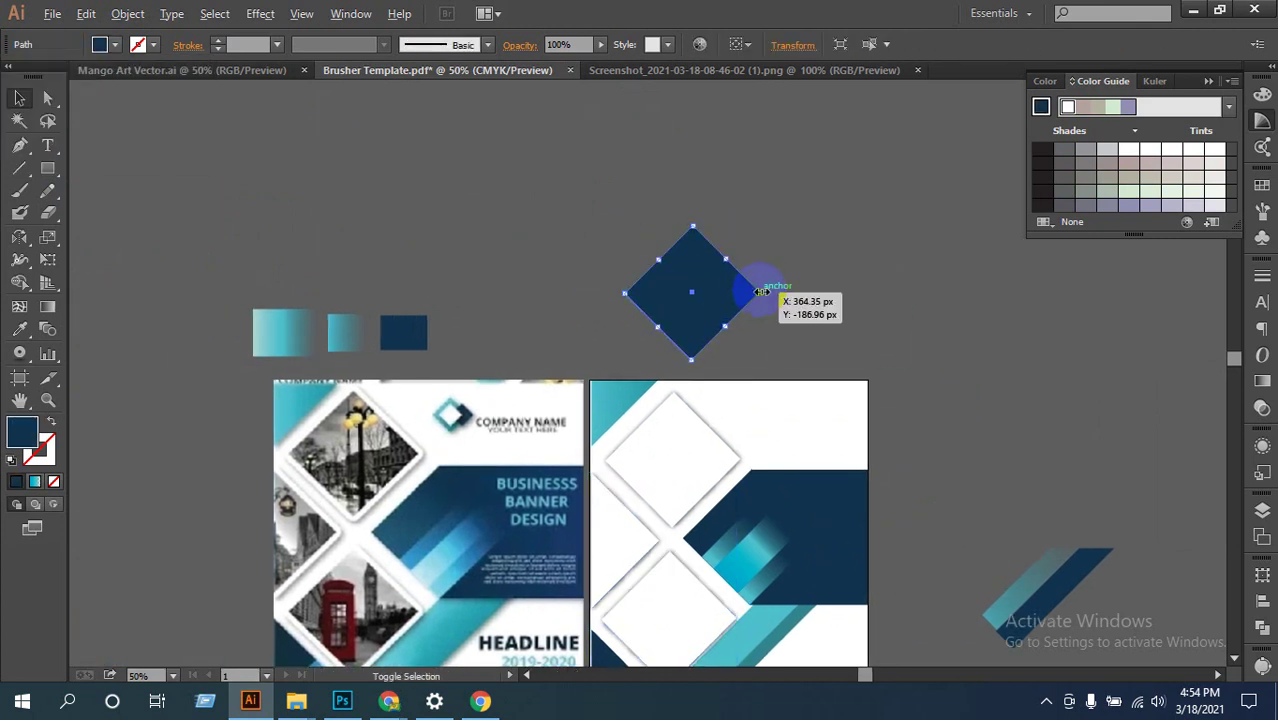
pyautogui.moveTo(760, 292); pyautogui.dragTo(753, 293)
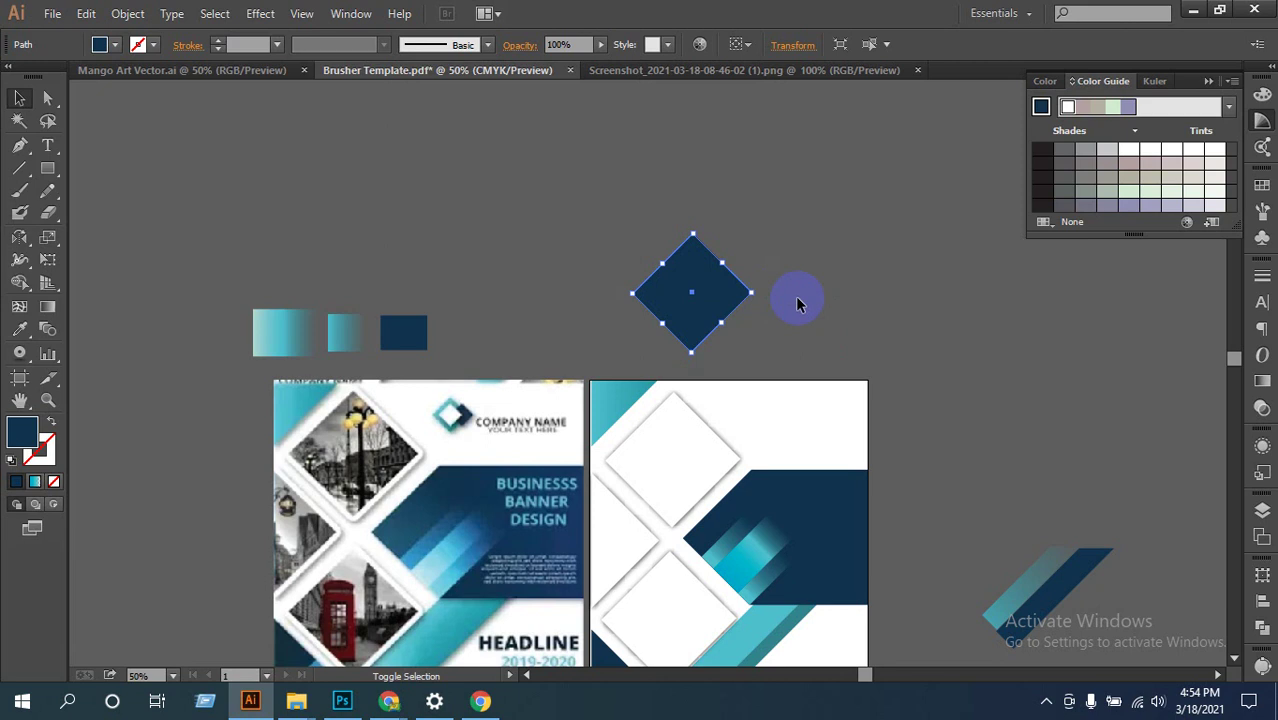
pyautogui.click(827, 262)
pyautogui.click(678, 330)
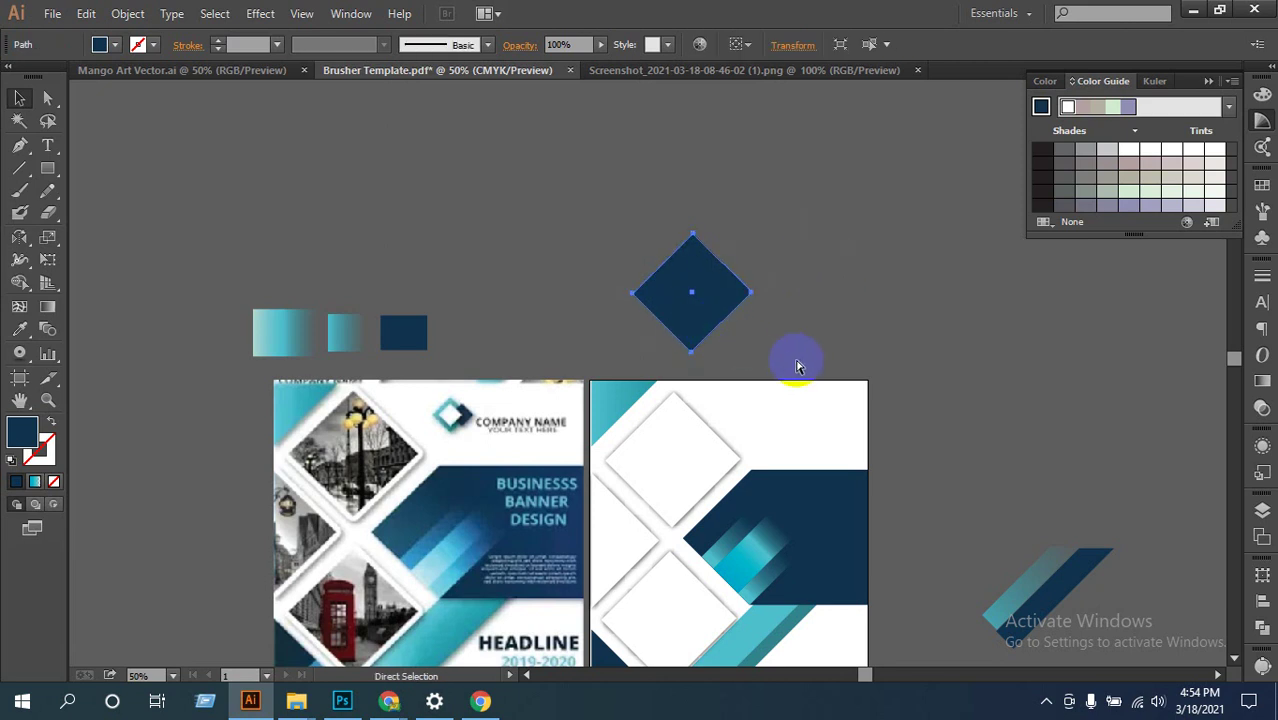
# Step: Move the reduced navy diamond up and to the right, farther away from the artboard
pyautogui.hotkey('ctrl', '-')
pyautogui.hotkey('ctrl', '-')
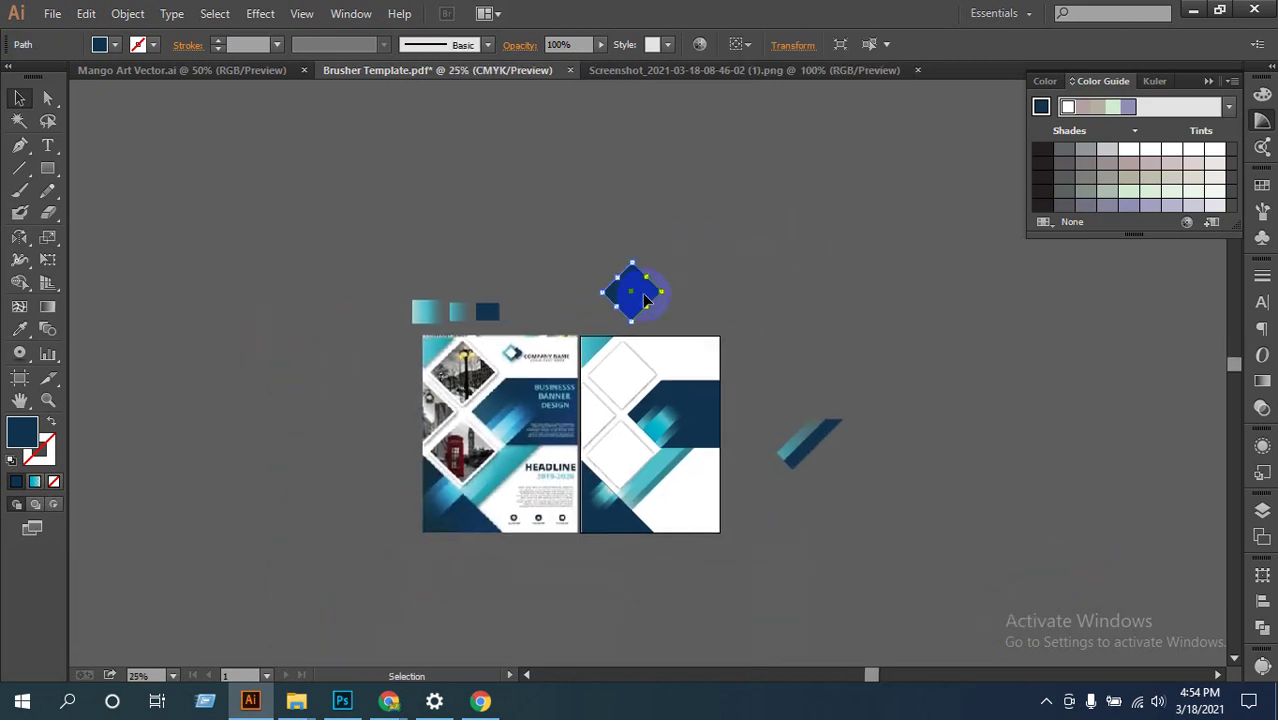
pyautogui.doubleClick(664, 296)
pyautogui.doubleClick(726, 261)
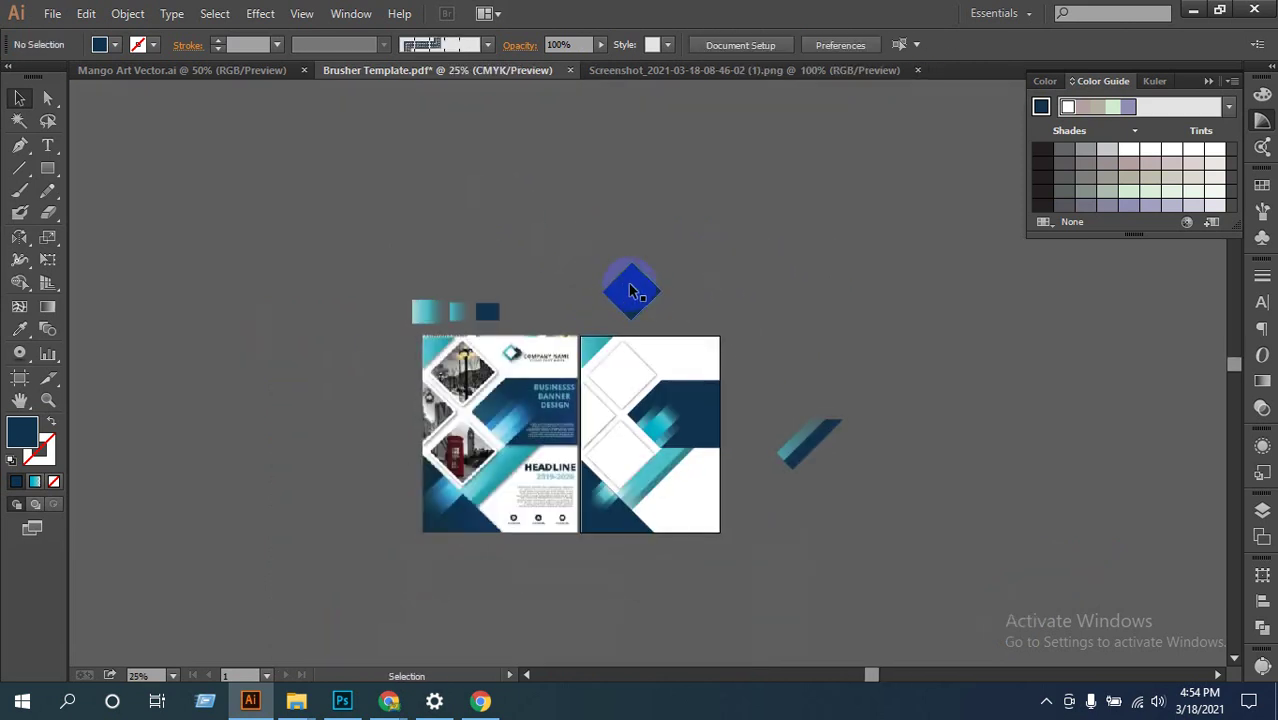
pyautogui.moveTo(633, 290); pyautogui.dragTo(764, 230)
# Step: Check the reference screenshot document and switch to the Mango Art Vector document
pyautogui.click(52, 13)
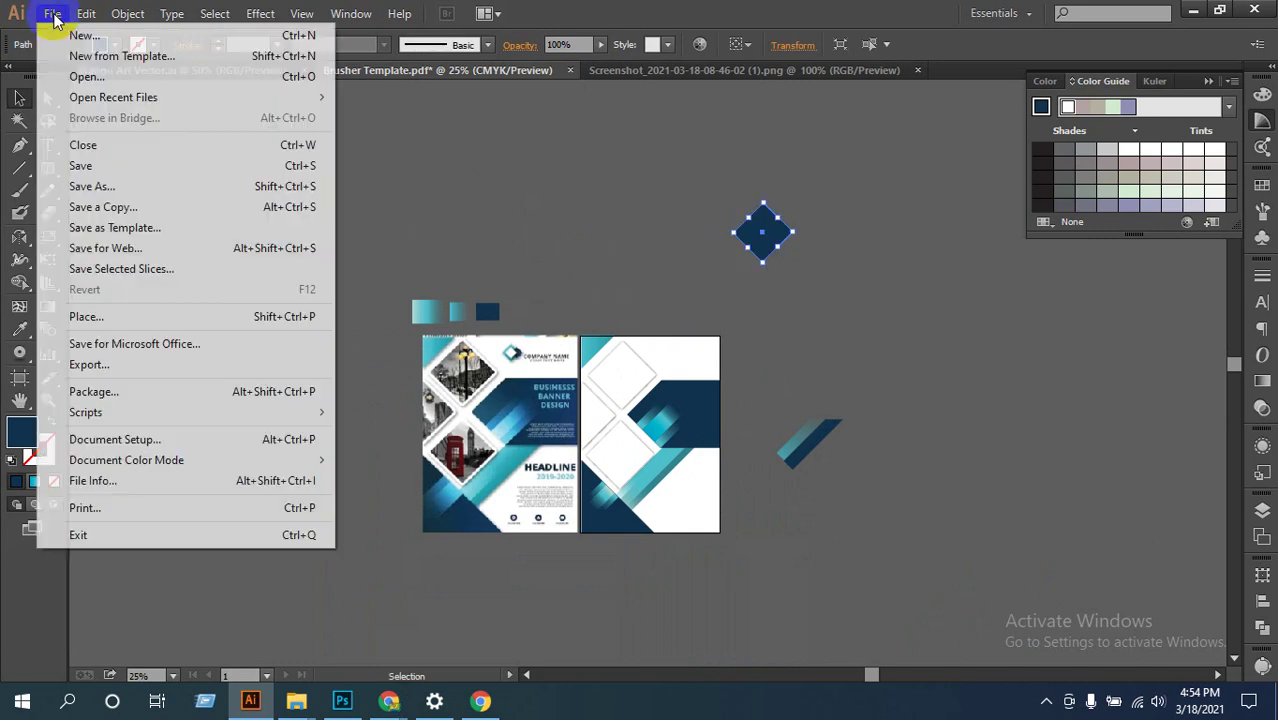
pyautogui.click(556, 143)
pyautogui.click(657, 70)
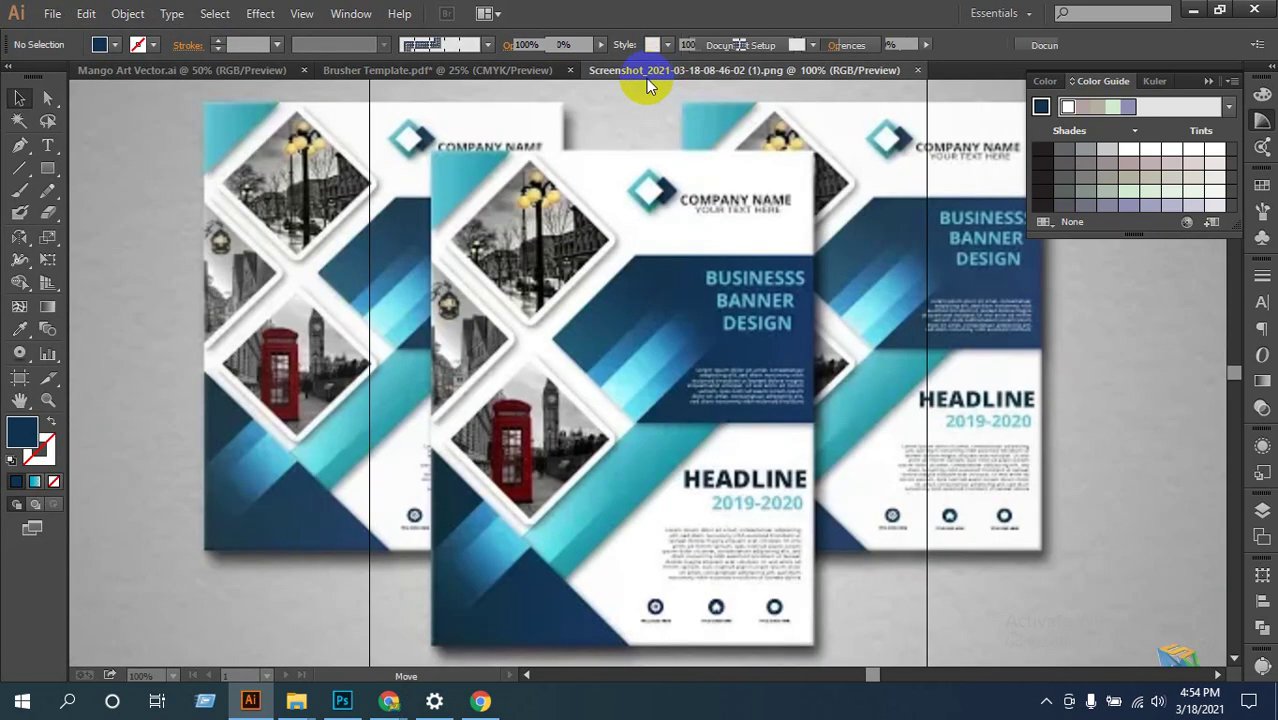
pyautogui.click(200, 70)
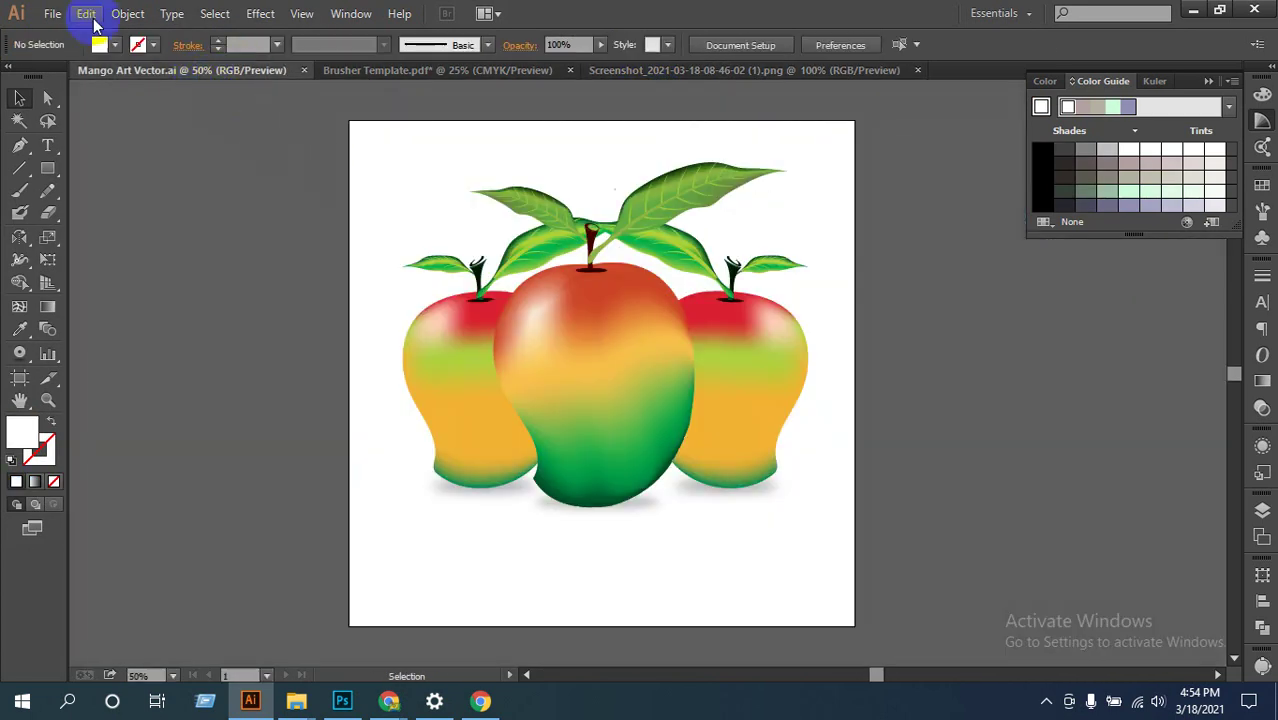
# Step: Look for photos to open in the Desktop, Vanising Point Work, Downloads and Social media Post Deign folders
pyautogui.click(52, 13)
pyautogui.click(297, 77)
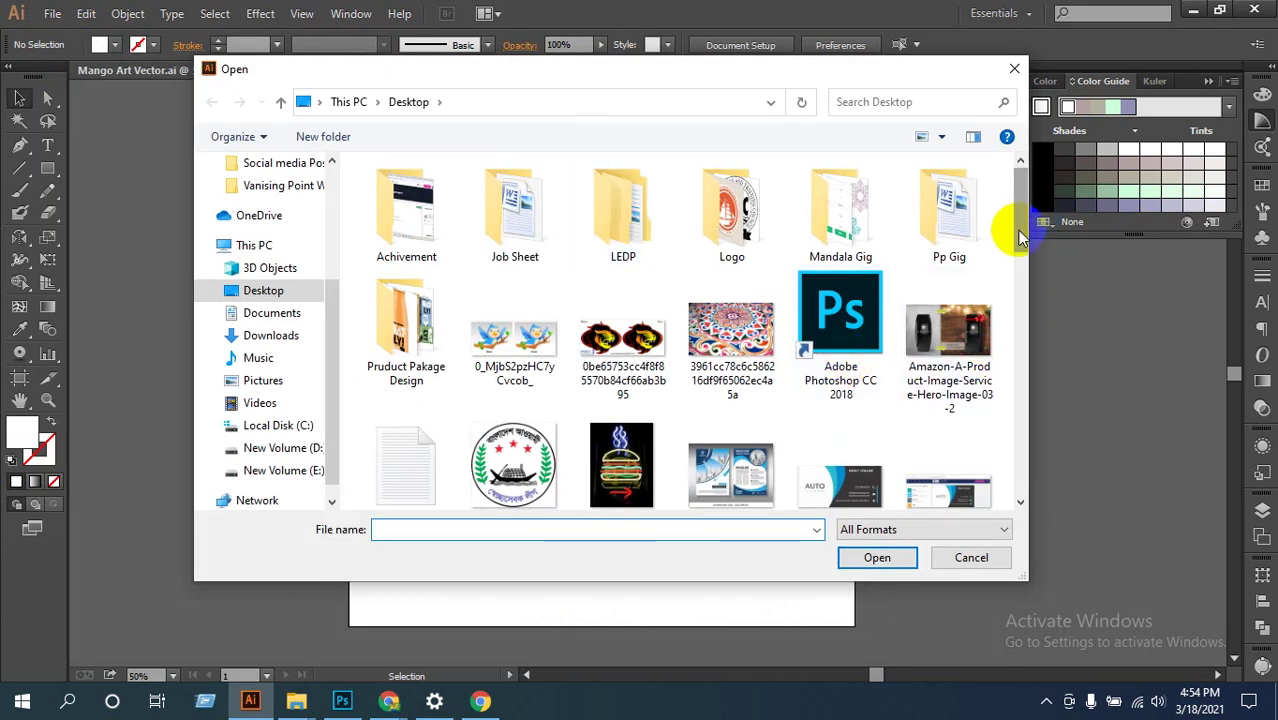
pyautogui.moveTo(1019, 232); pyautogui.dragTo(1042, 190)
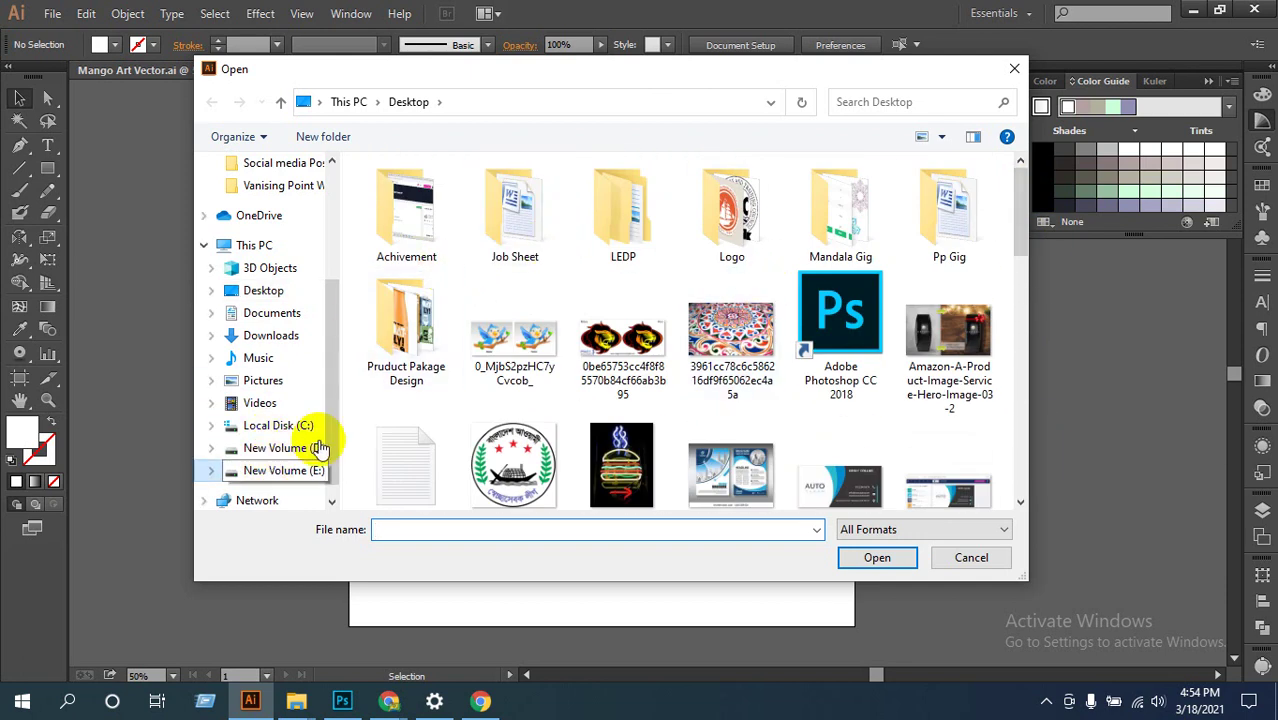
pyautogui.click(275, 186)
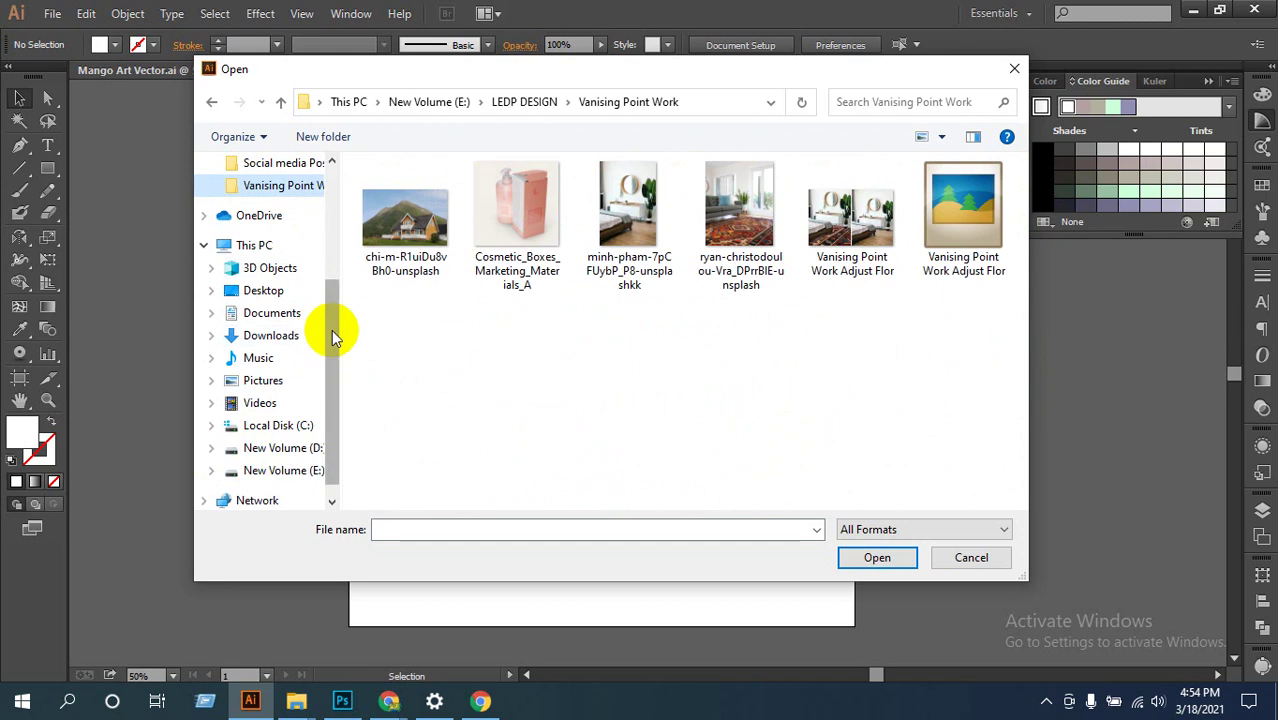
pyautogui.moveTo(331, 329); pyautogui.dragTo(334, 186)
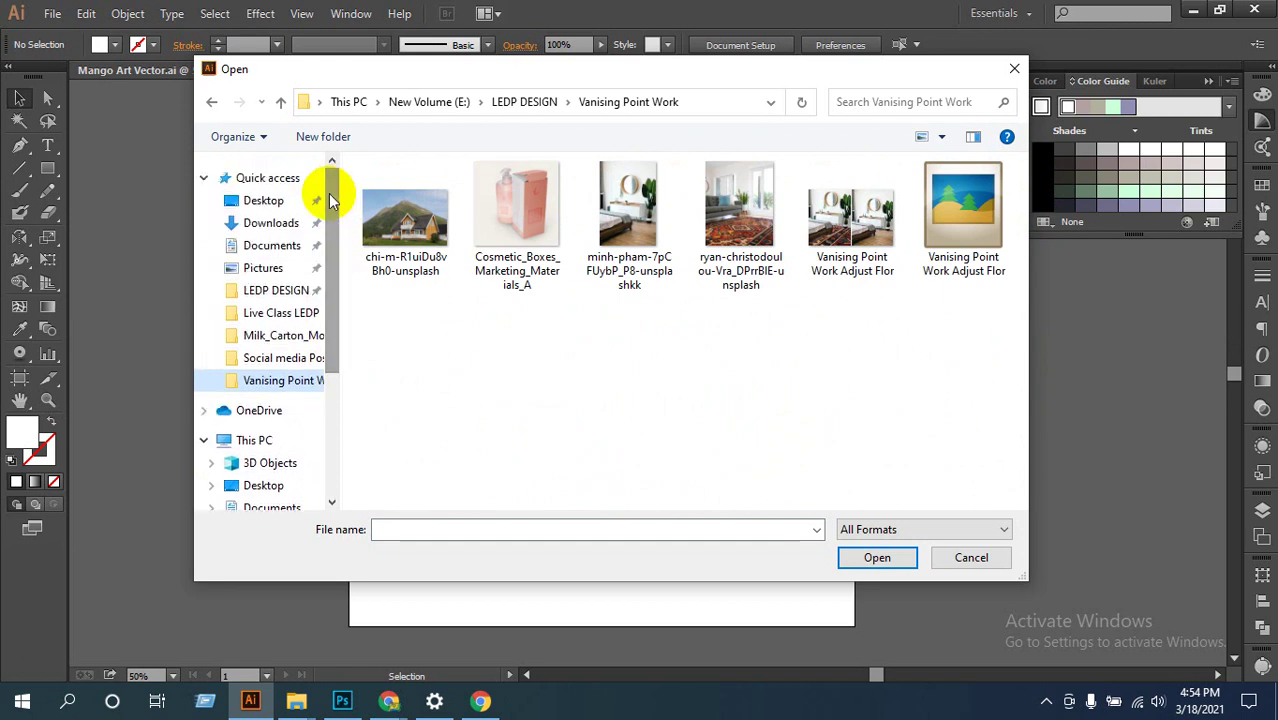
pyautogui.click(279, 230)
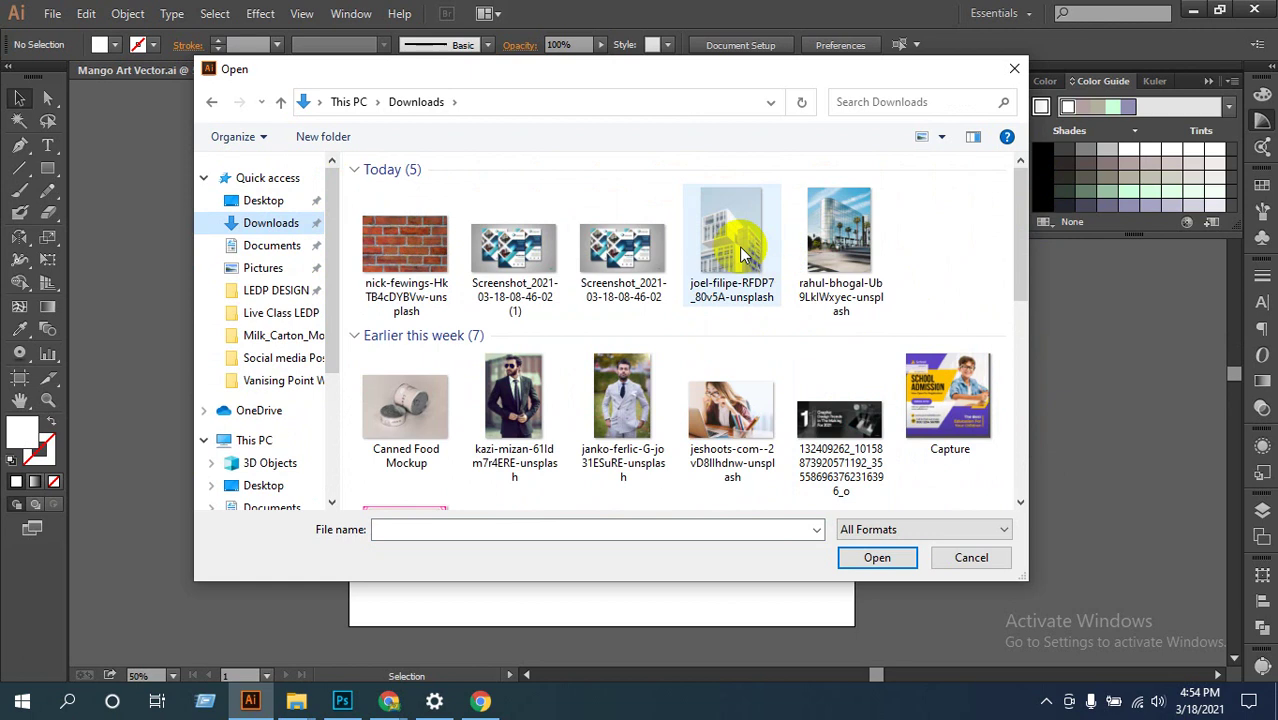
pyautogui.moveTo(1018, 268); pyautogui.dragTo(1050, 300)
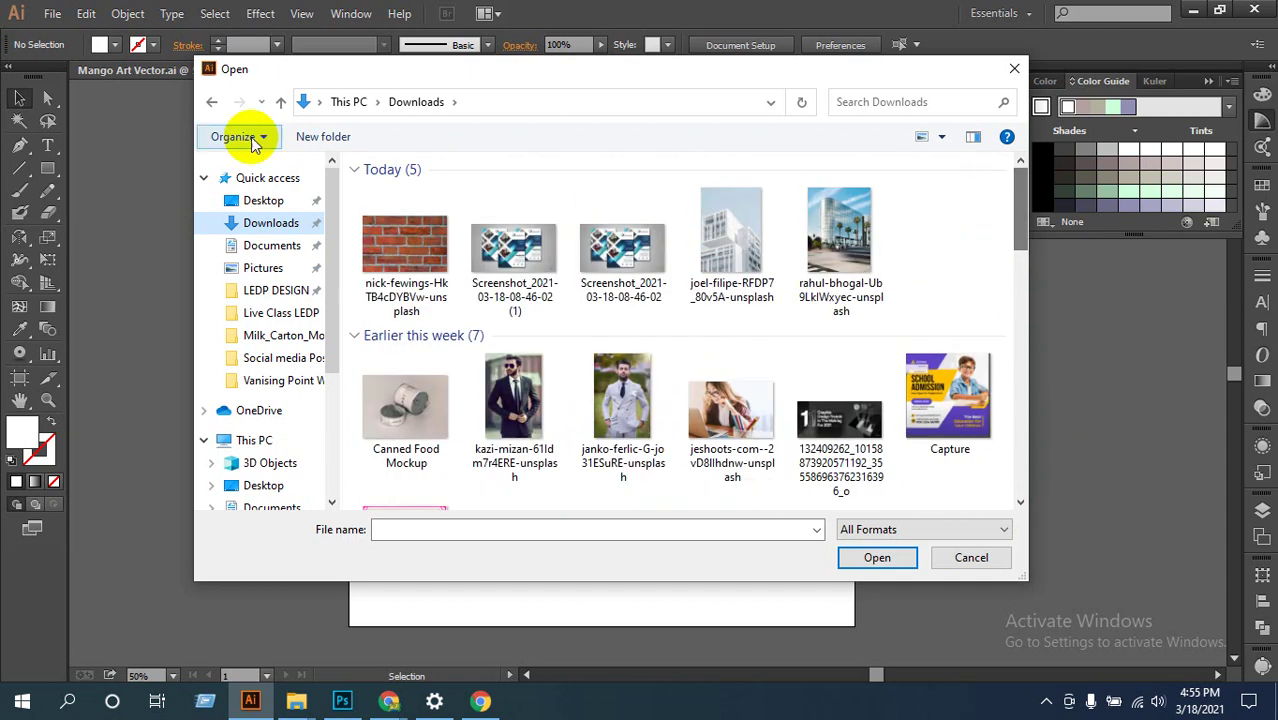
pyautogui.click(272, 245)
pyautogui.click(276, 357)
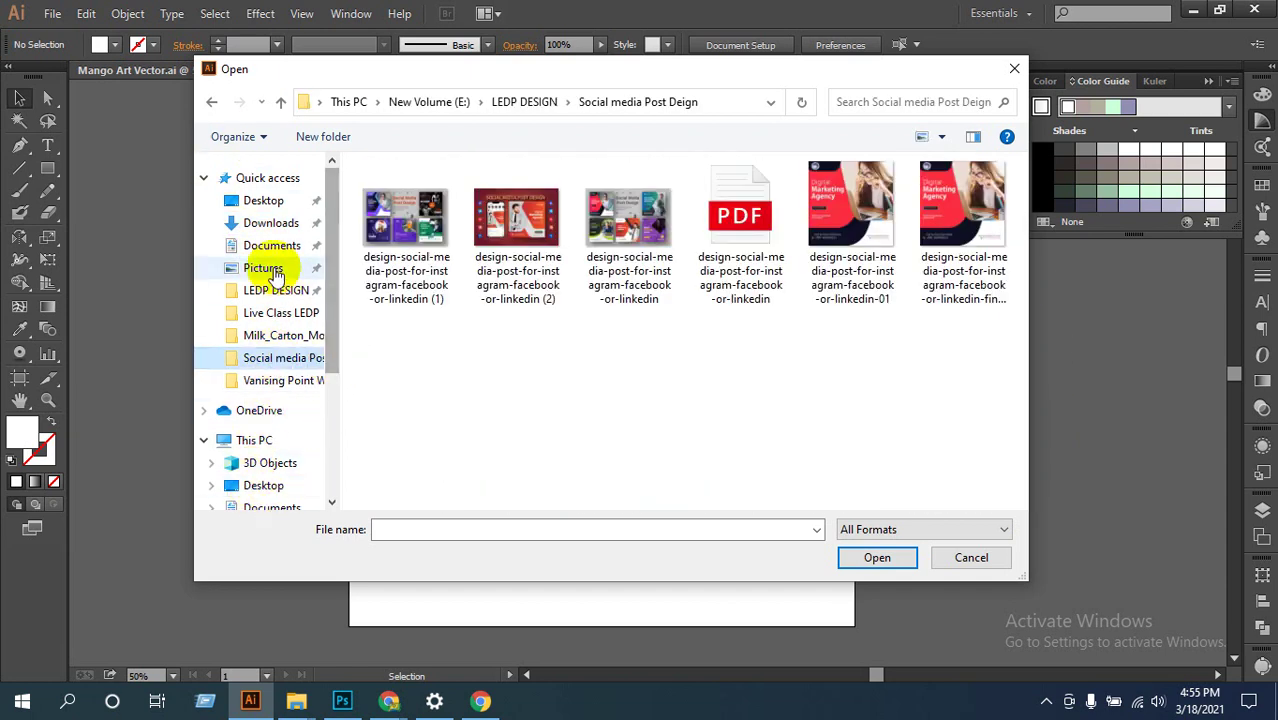
pyautogui.scroll(-4, 337, 290)
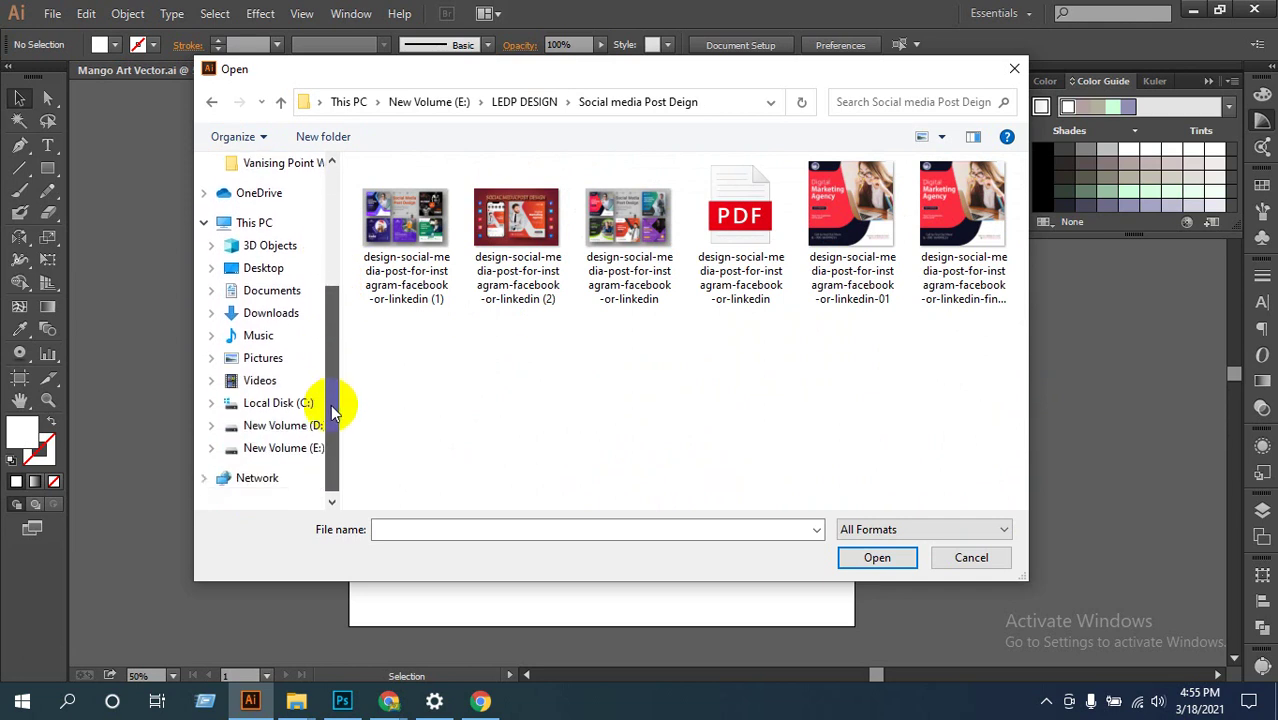
# Step: Go to the LEDP DESIGN folder on New Volume (E:) and look through its images
pyautogui.click(281, 450)
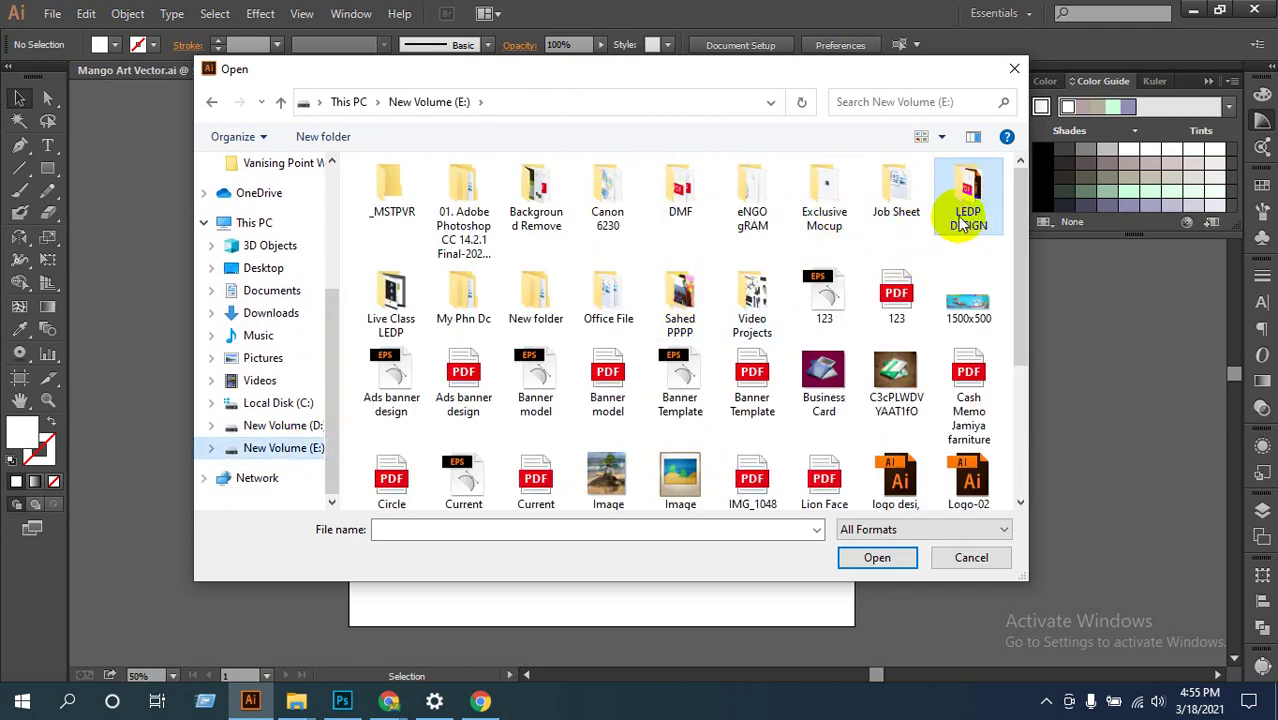
pyautogui.doubleClick(957, 196)
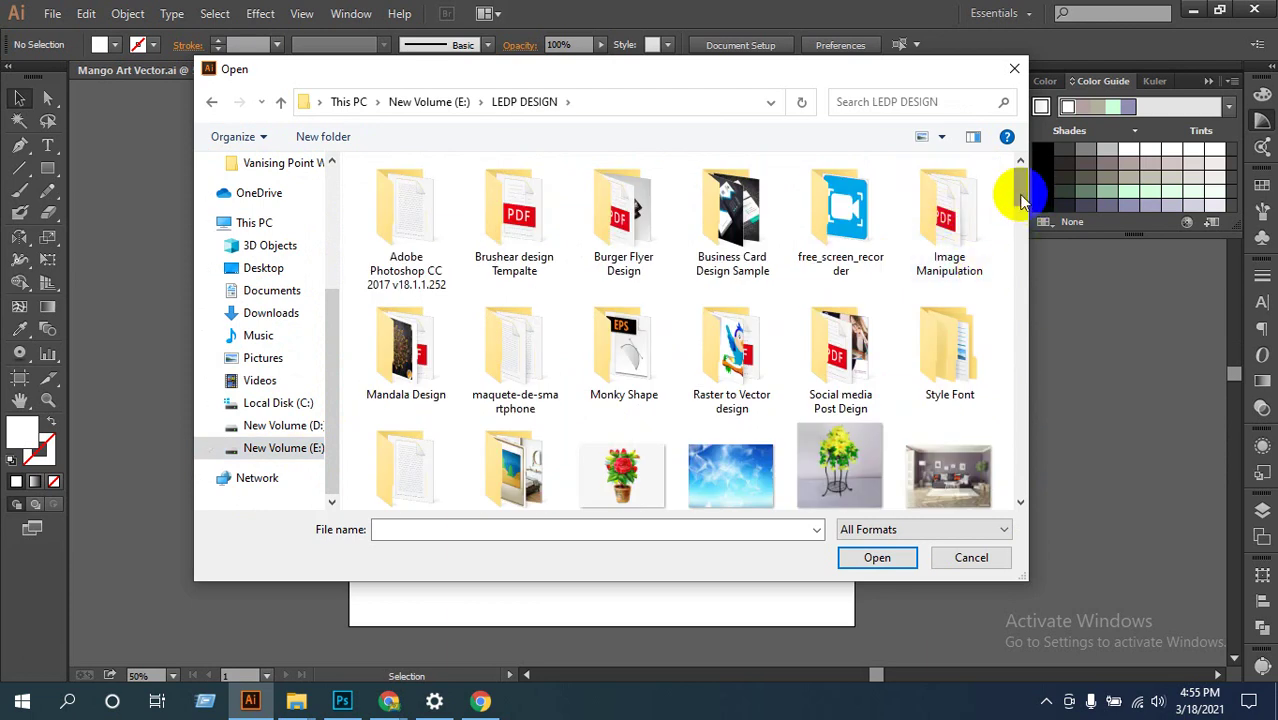
pyautogui.moveTo(1021, 191); pyautogui.dragTo(1025, 228)
pyautogui.click(380, 230)
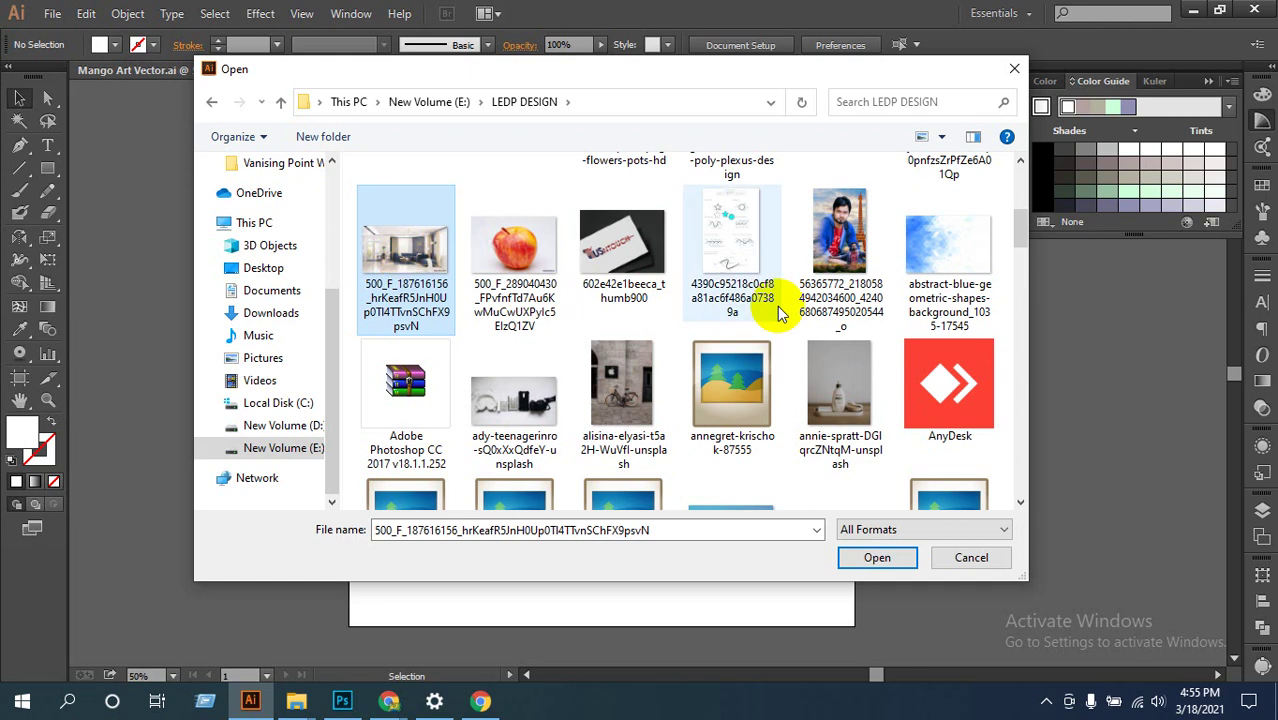
pyautogui.moveTo(1022, 238); pyautogui.dragTo(1020, 265)
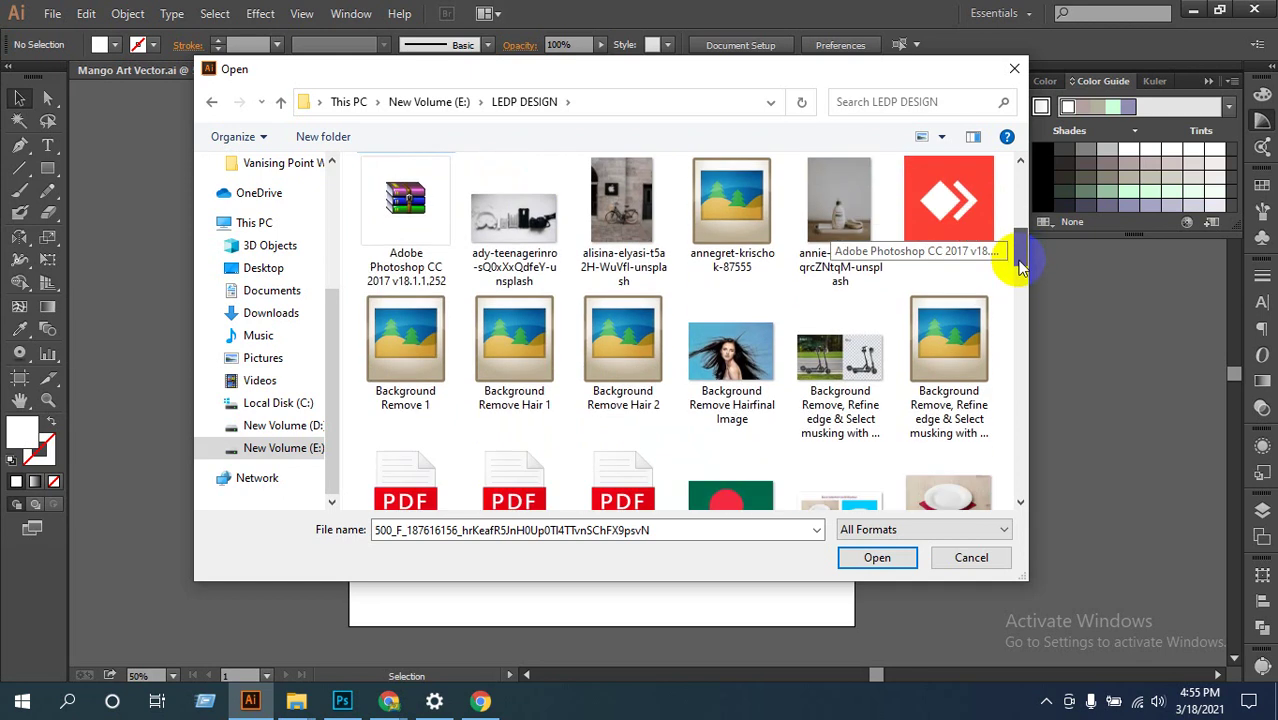
pyautogui.scroll(-1, 1018, 265)
pyautogui.scroll(2, 1013, 265)
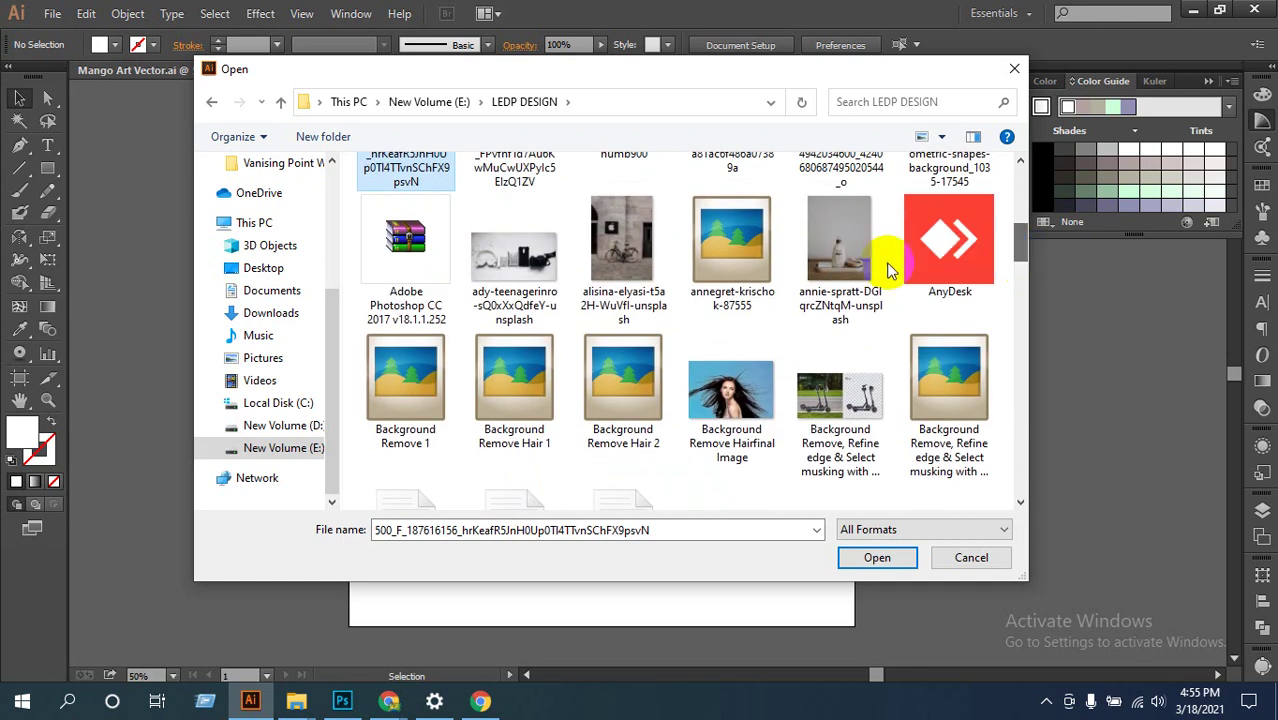
# Step: Open three Unsplash photos together from LEDP DESIGN: the white bottle, the headphones on a desk, and the bicycle against a brick wall
pyautogui.click(820, 262)
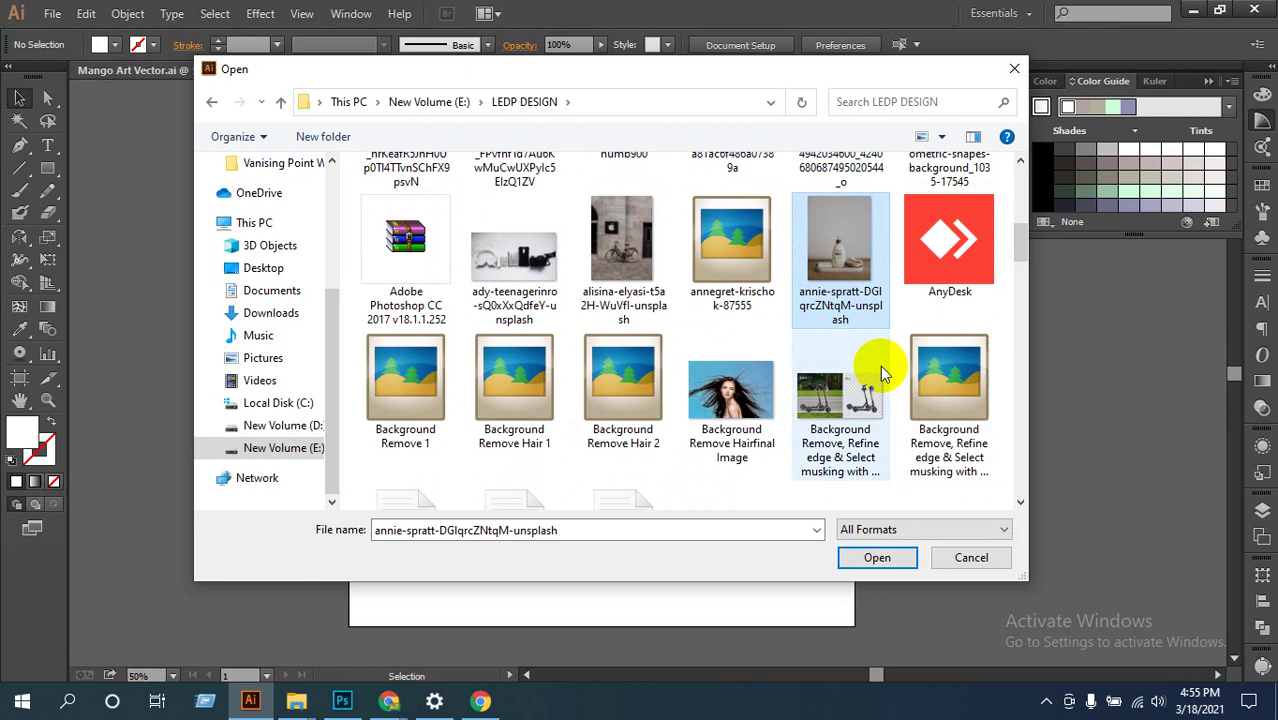
pyautogui.keyDown('ctrl'); pyautogui.click(513, 283); pyautogui.keyUp('ctrl')
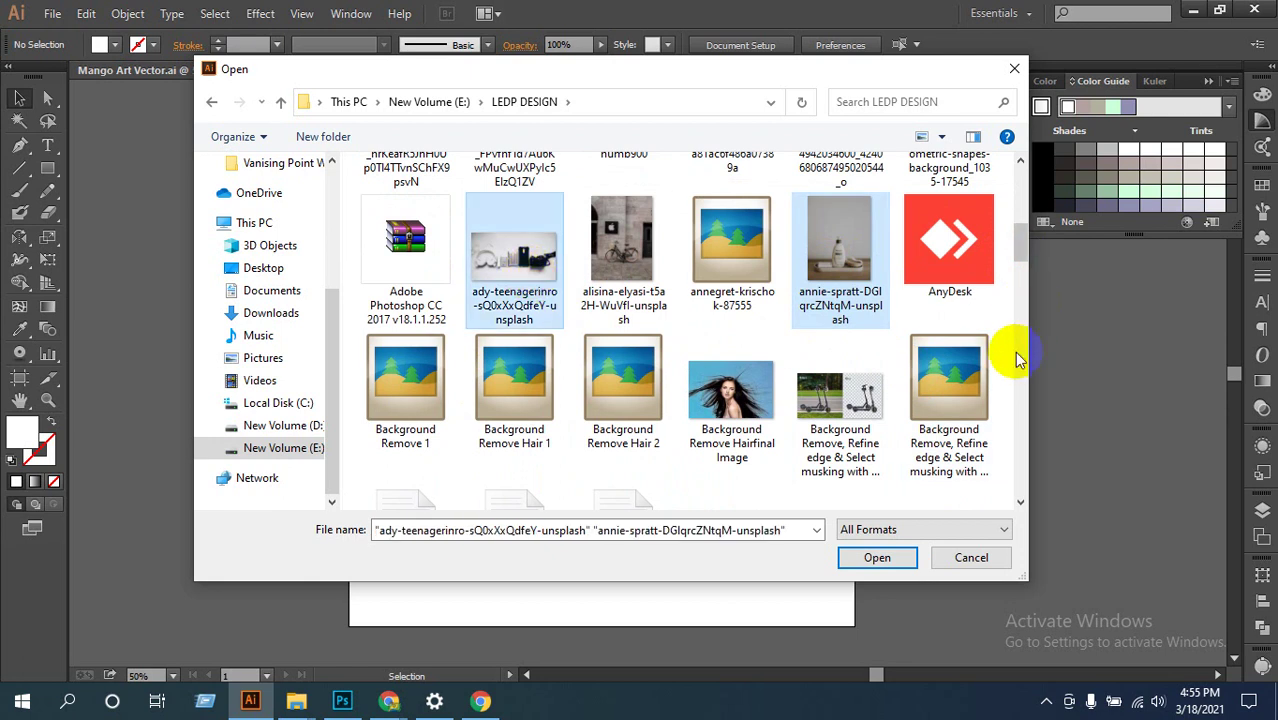
pyautogui.moveTo(1021, 242); pyautogui.dragTo(1041, 392)
pyautogui.keyDown('ctrl'); pyautogui.click(405, 325); pyautogui.keyUp('ctrl')
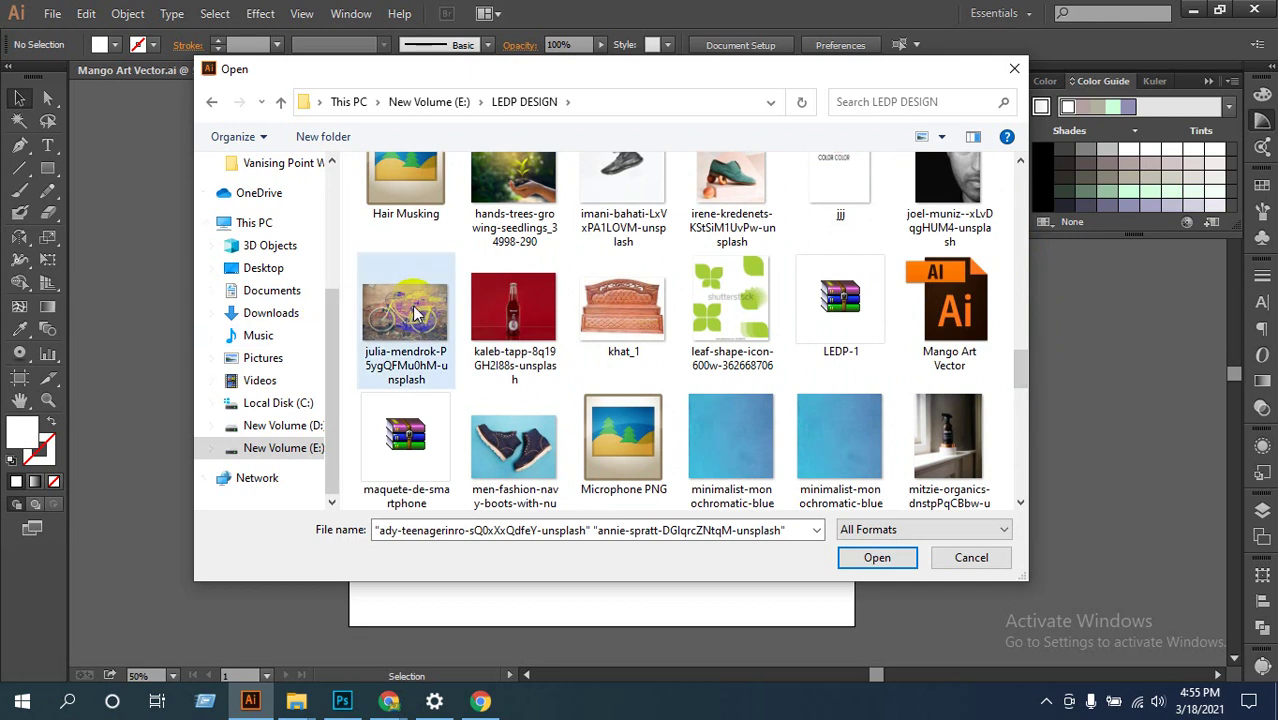
pyautogui.click(852, 563)
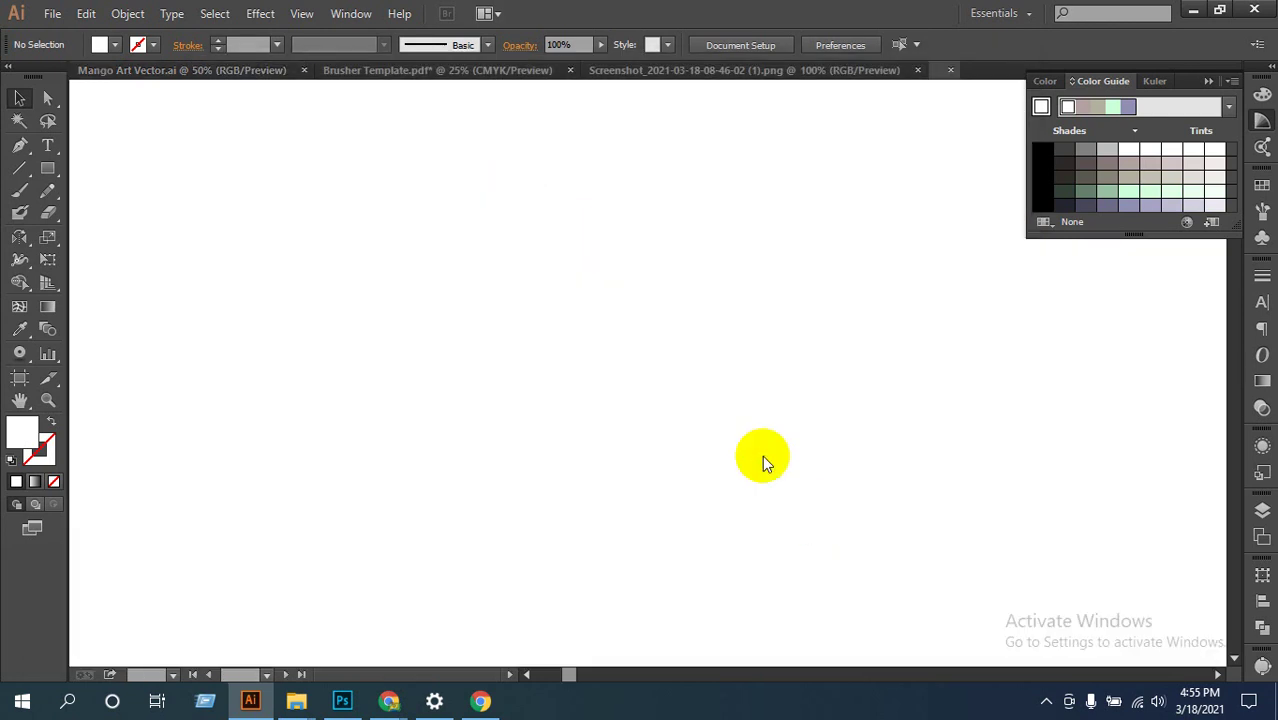
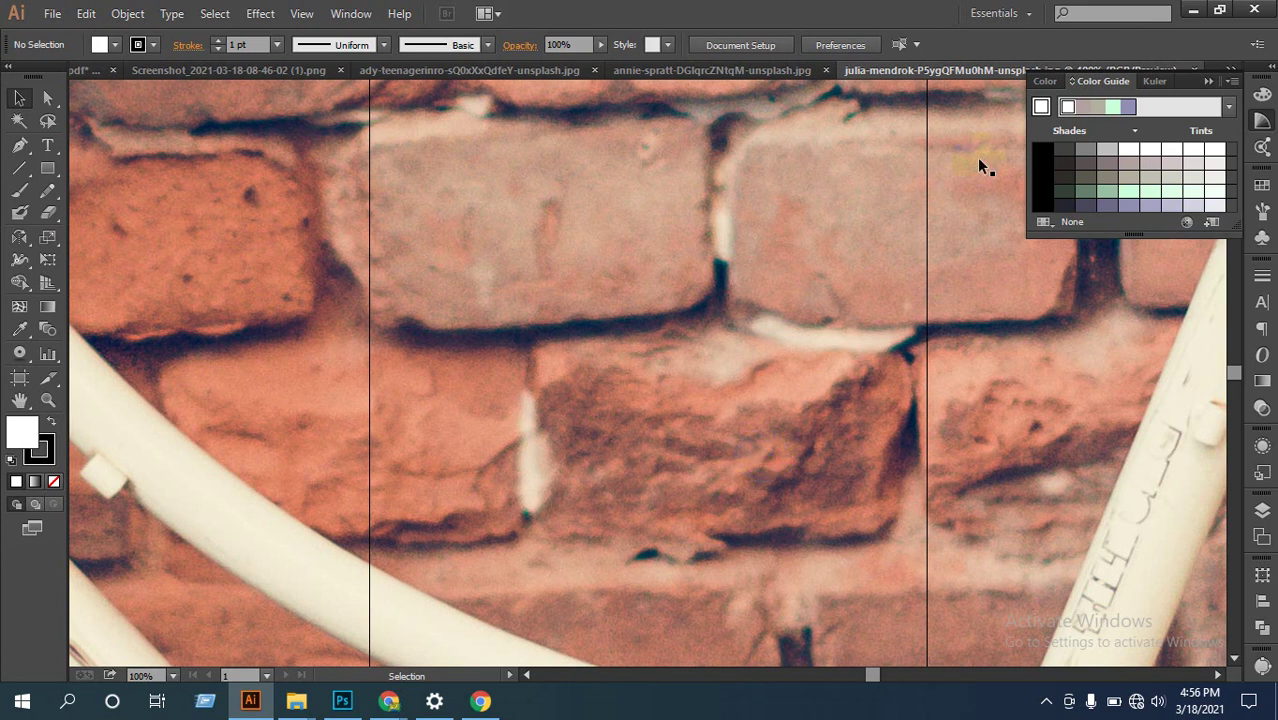
# Step: Reconnect the computer to the available secured Wi-Fi network
pyautogui.click(1136, 701)
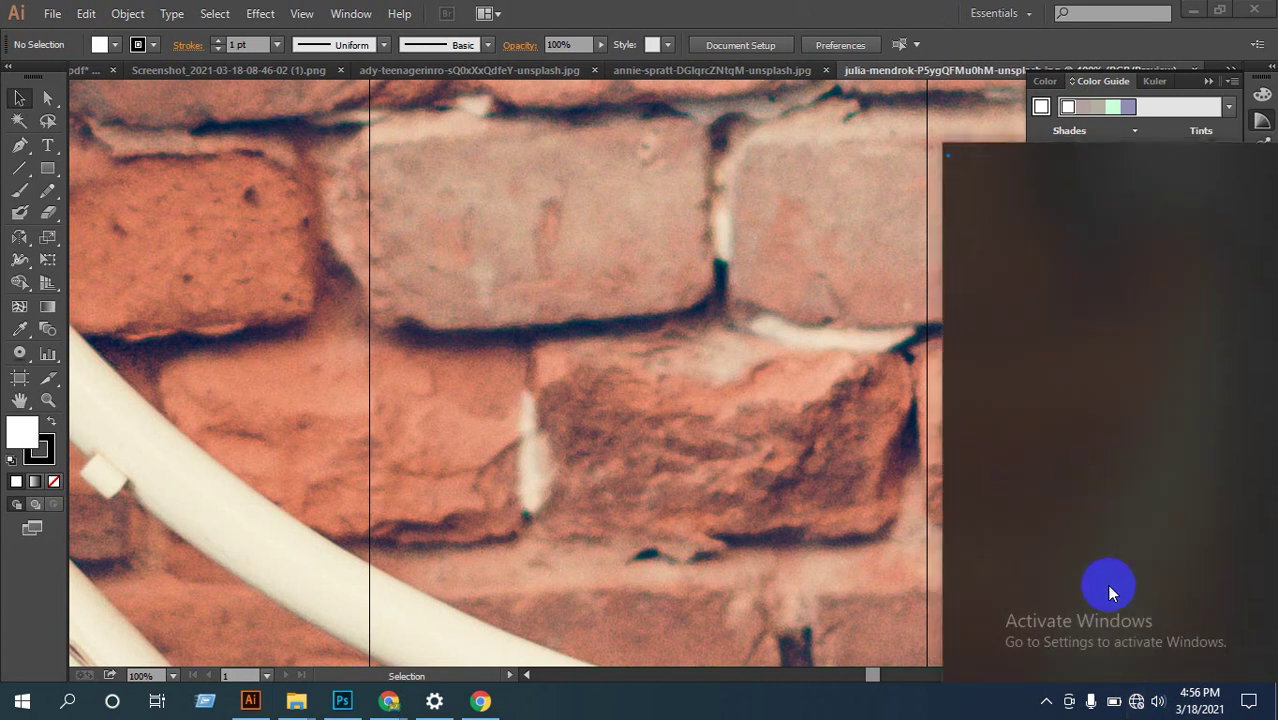
pyautogui.click(982, 657)
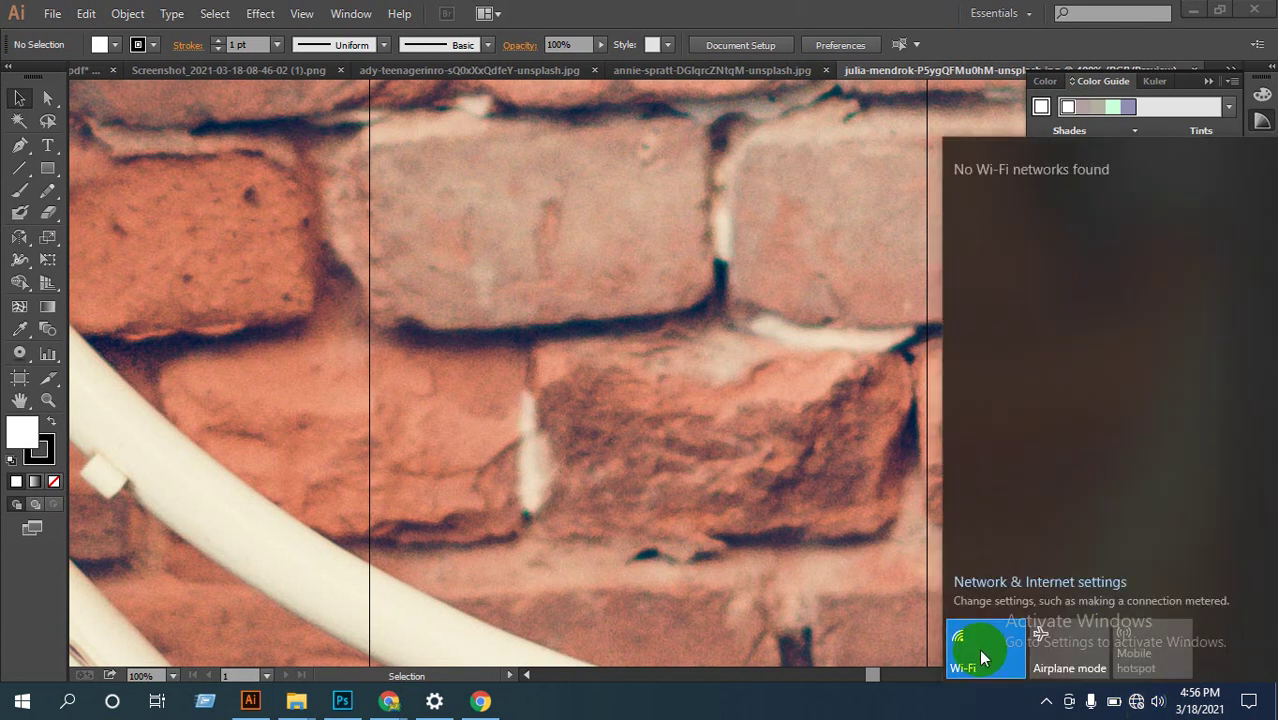
pyautogui.click(1016, 190)
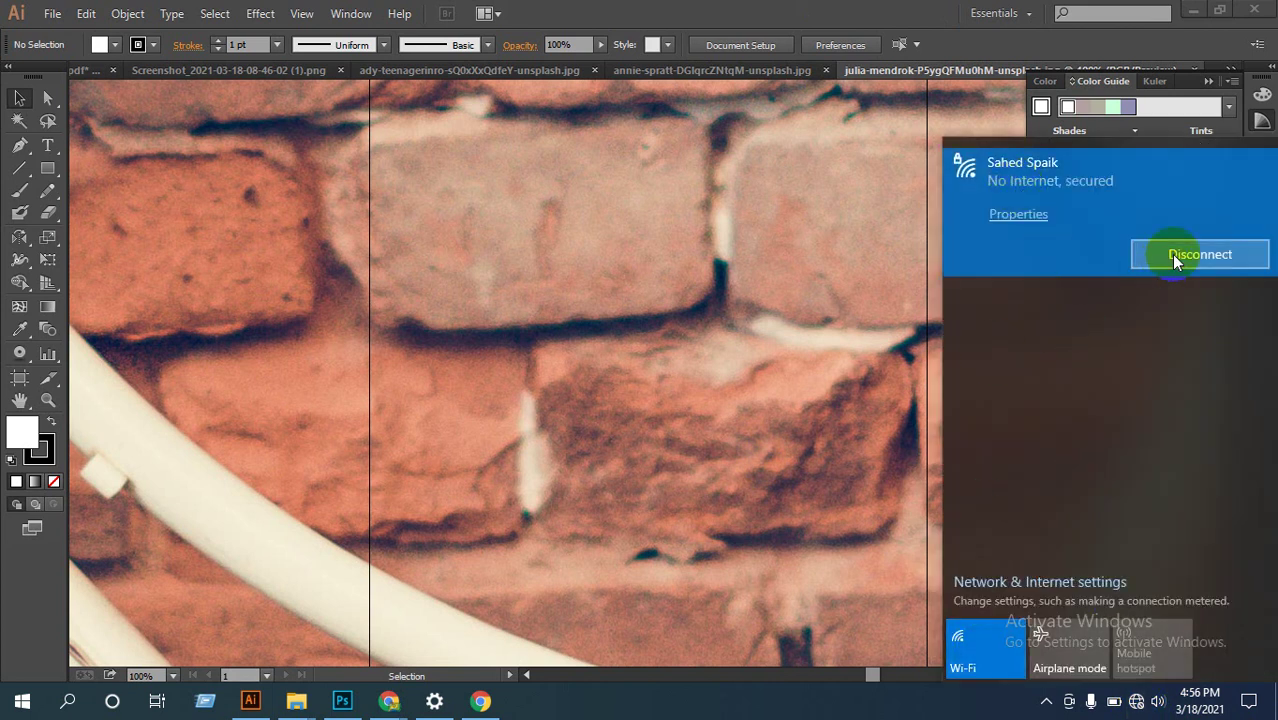
pyautogui.click(1172, 254)
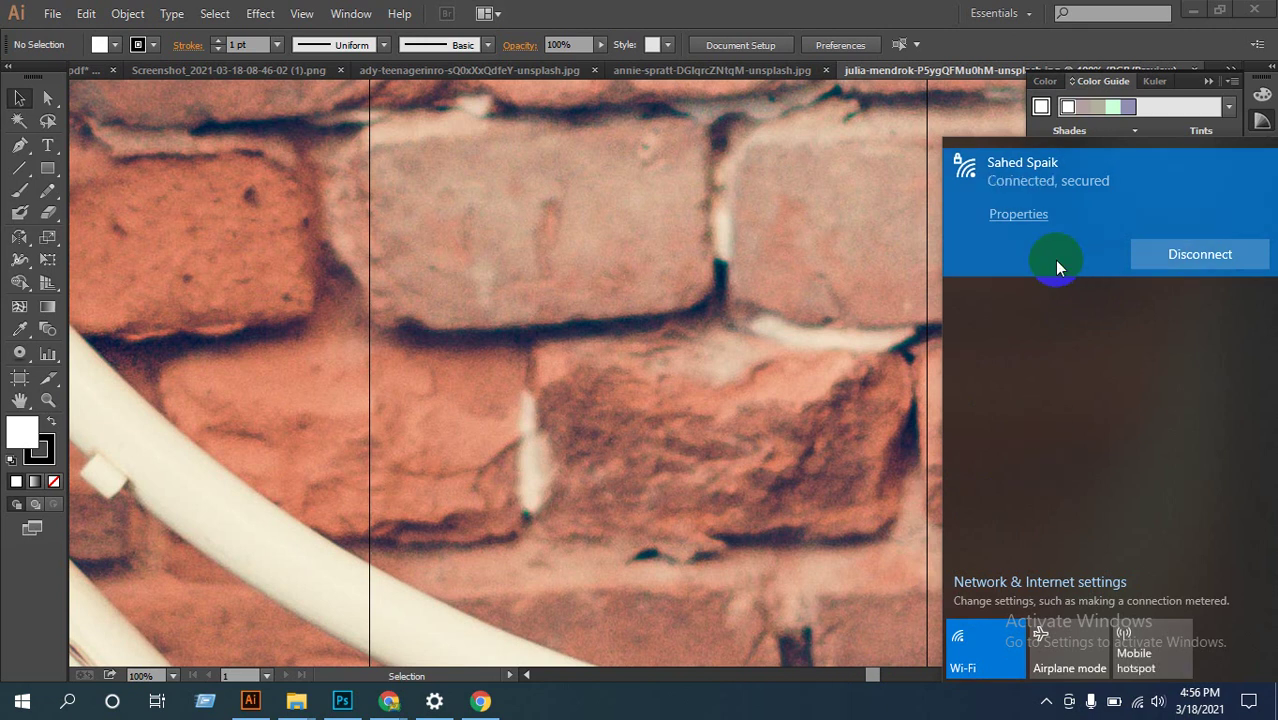
pyautogui.click(770, 700)
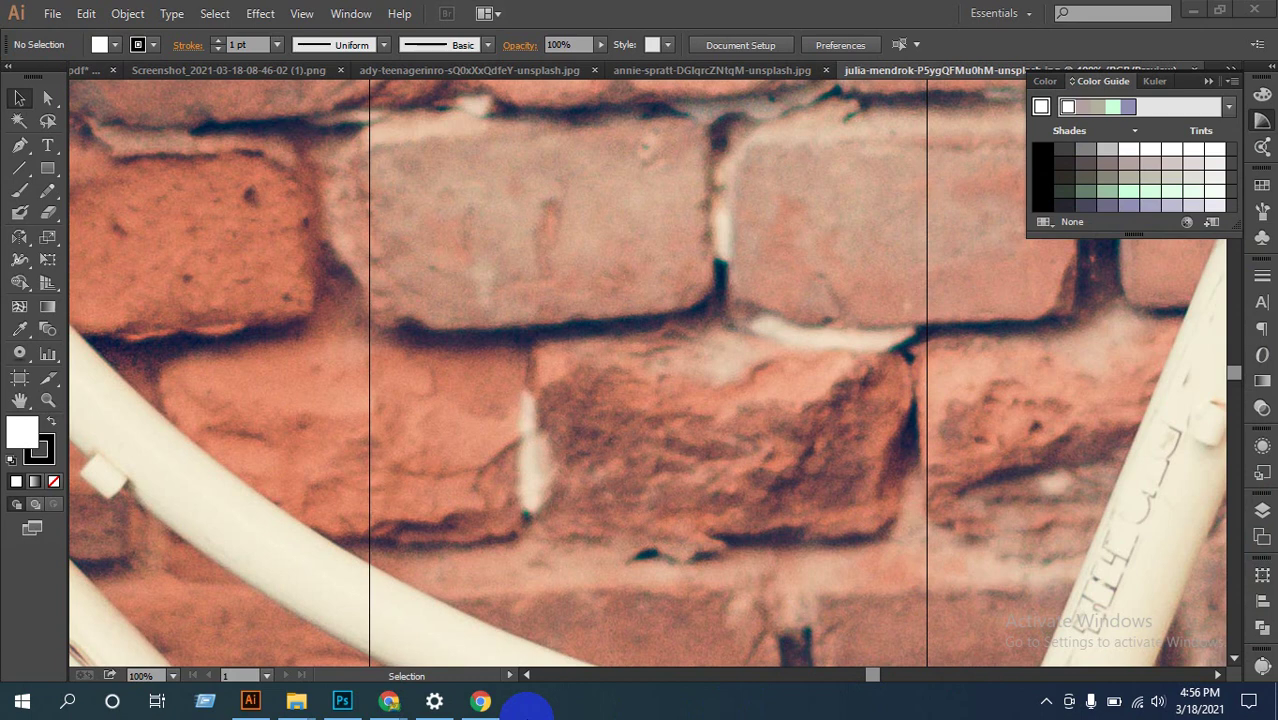
# Step: Check the live class call in Google Meet and switch back to Illustrator
pyautogui.click(389, 700)
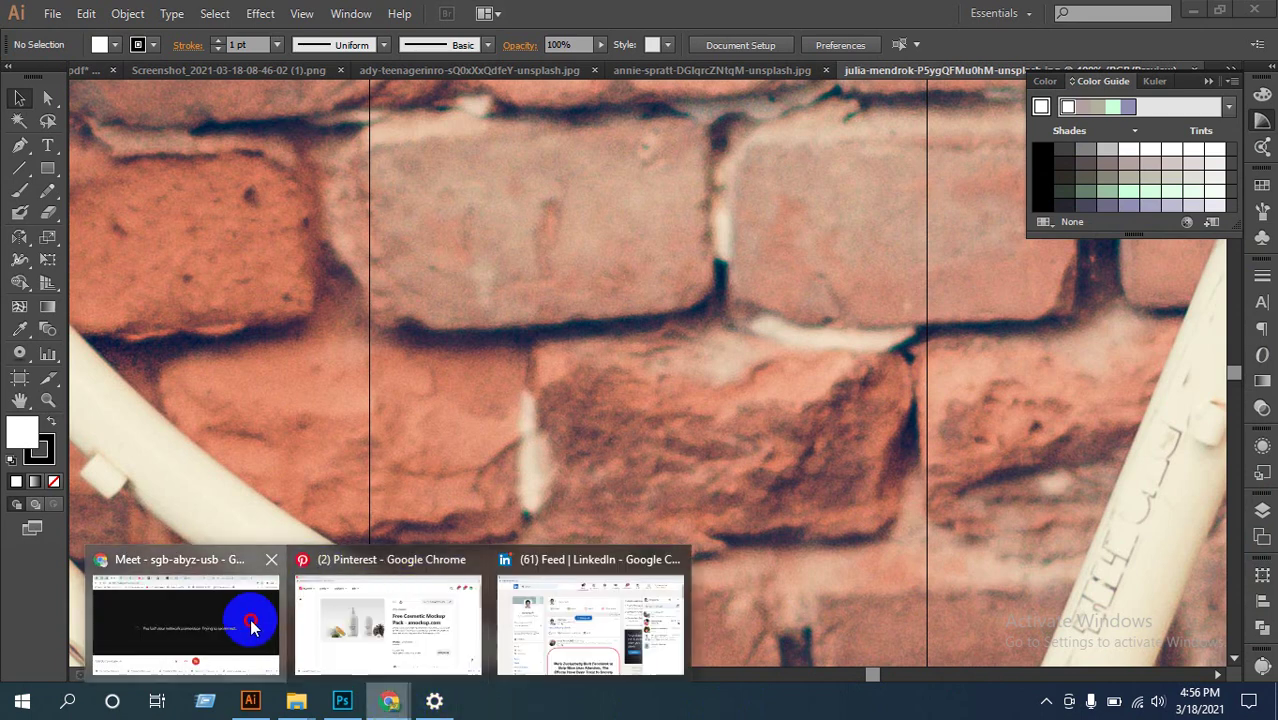
pyautogui.click(251, 625)
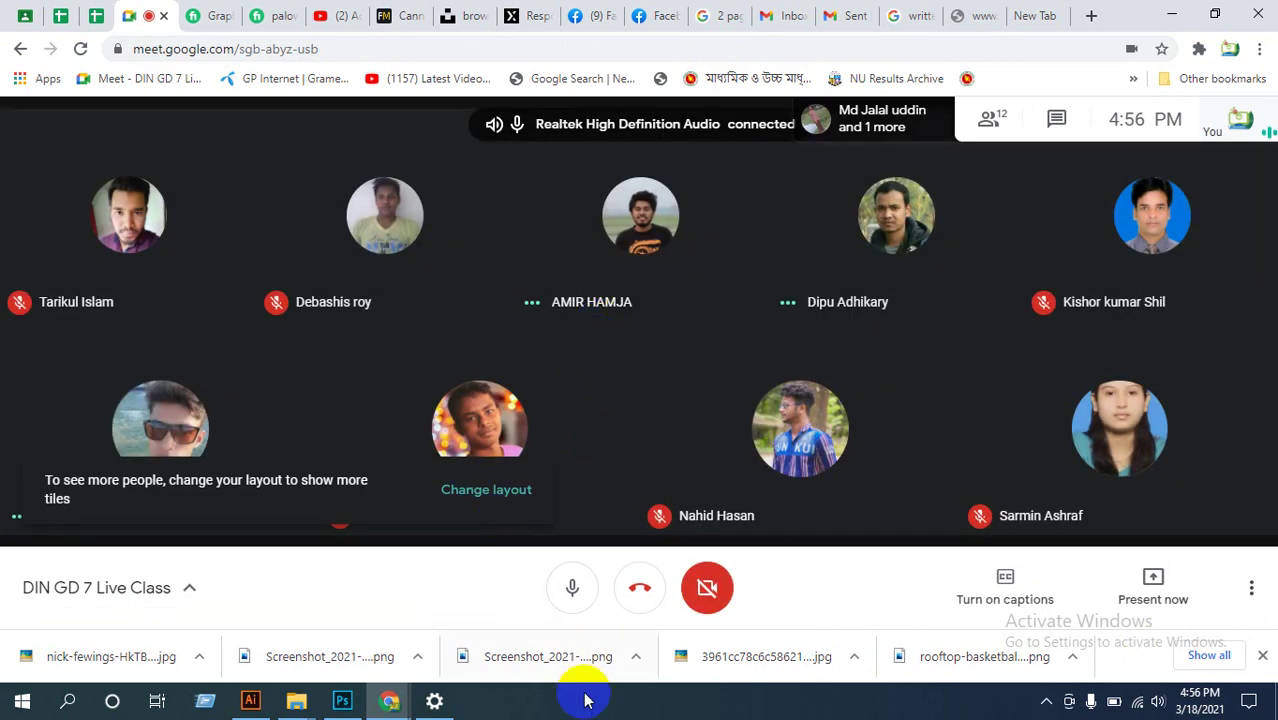
pyautogui.click(250, 700)
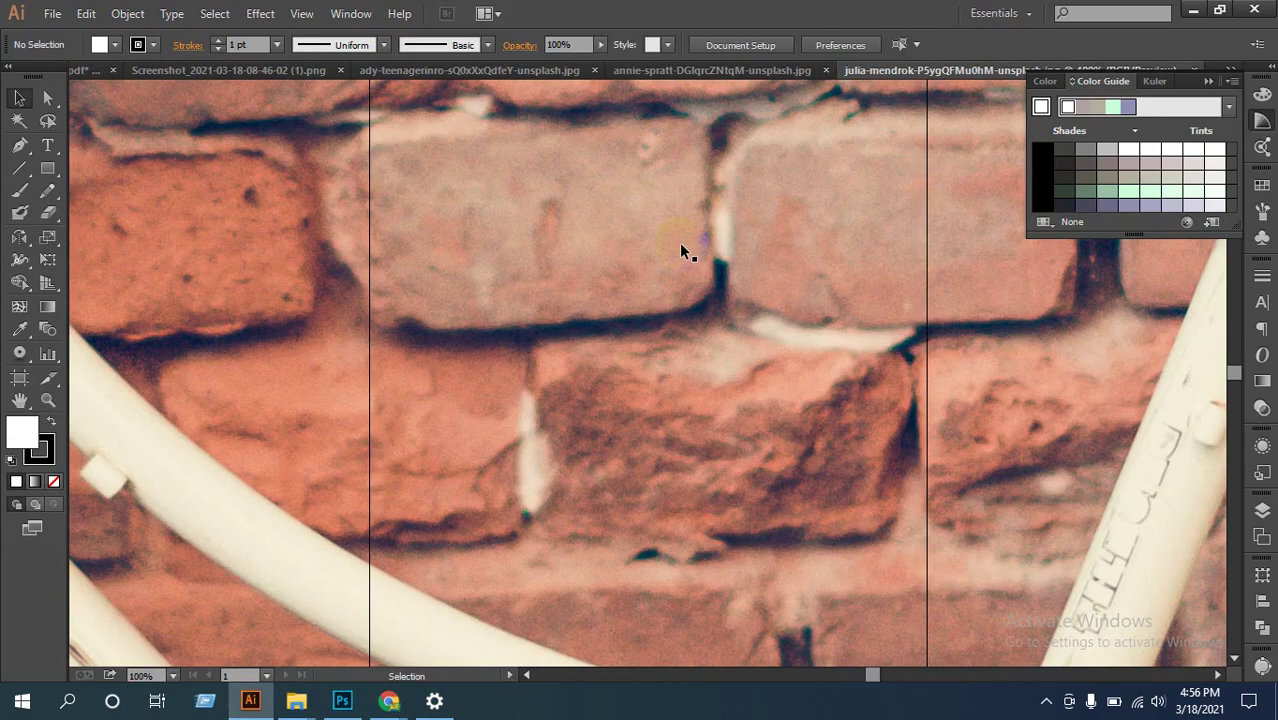
# Step: Move the bicycle photo from its own document into the reference screenshot document
pyautogui.keyDown('ctrl'); pyautogui.keyDown('alt'); pyautogui.click(656, 366); pyautogui.keyUp('alt'); pyautogui.keyUp('ctrl')
pyautogui.keyDown('ctrl'); pyautogui.keyDown('alt'); pyautogui.click(656, 366); pyautogui.keyUp('alt'); pyautogui.keyUp('ctrl')
pyautogui.keyDown('ctrl'); pyautogui.keyDown('alt'); pyautogui.click(656, 368); pyautogui.keyUp('alt'); pyautogui.keyUp('ctrl')
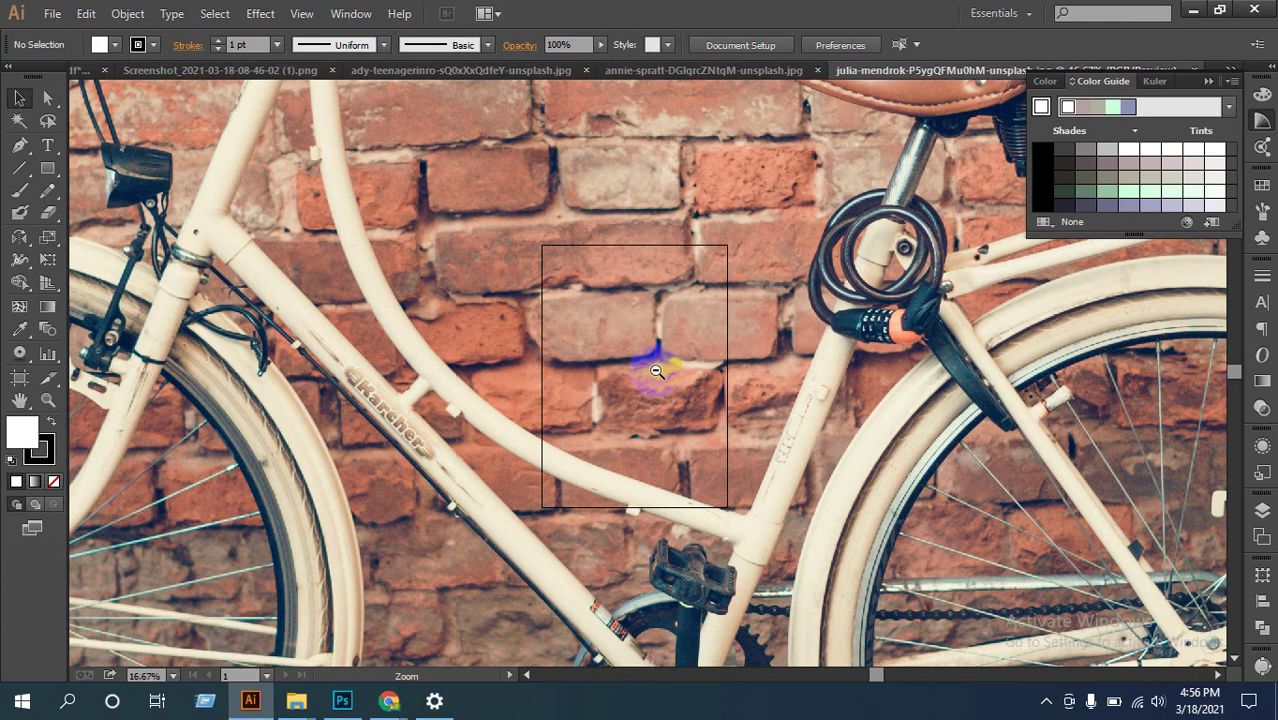
pyautogui.keyDown('ctrl'); pyautogui.keyDown('alt'); pyautogui.click(655, 371); pyautogui.keyUp('alt'); pyautogui.keyUp('ctrl')
pyautogui.keyDown('ctrl'); pyautogui.keyDown('alt'); pyautogui.click(655, 371); pyautogui.keyUp('alt'); pyautogui.keyUp('ctrl')
pyautogui.moveTo(684, 286); pyautogui.dragTo(462, 302)
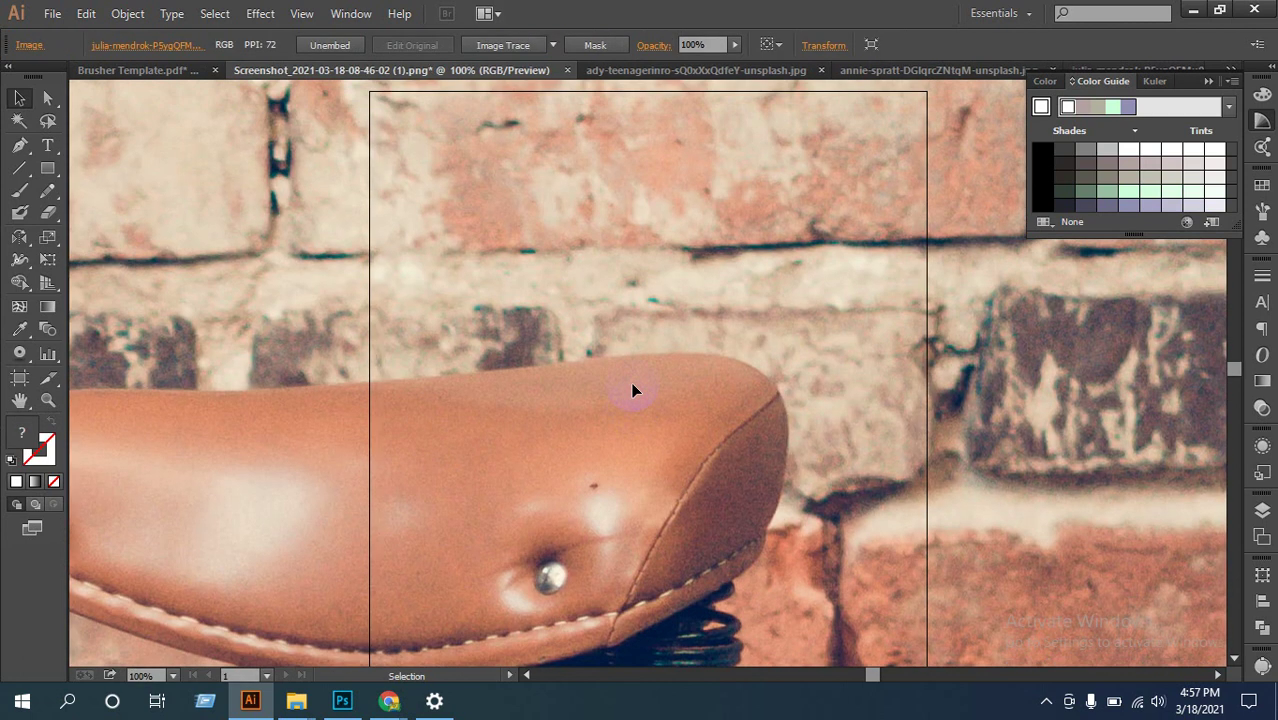
# Step: Move the bicycle photo from the screenshot document into the Brusher Template document
pyautogui.keyDown('alt'); pyautogui.click(599, 345); pyautogui.keyUp('alt')
pyautogui.keyDown('alt'); pyautogui.click(599, 350); pyautogui.keyUp('alt')
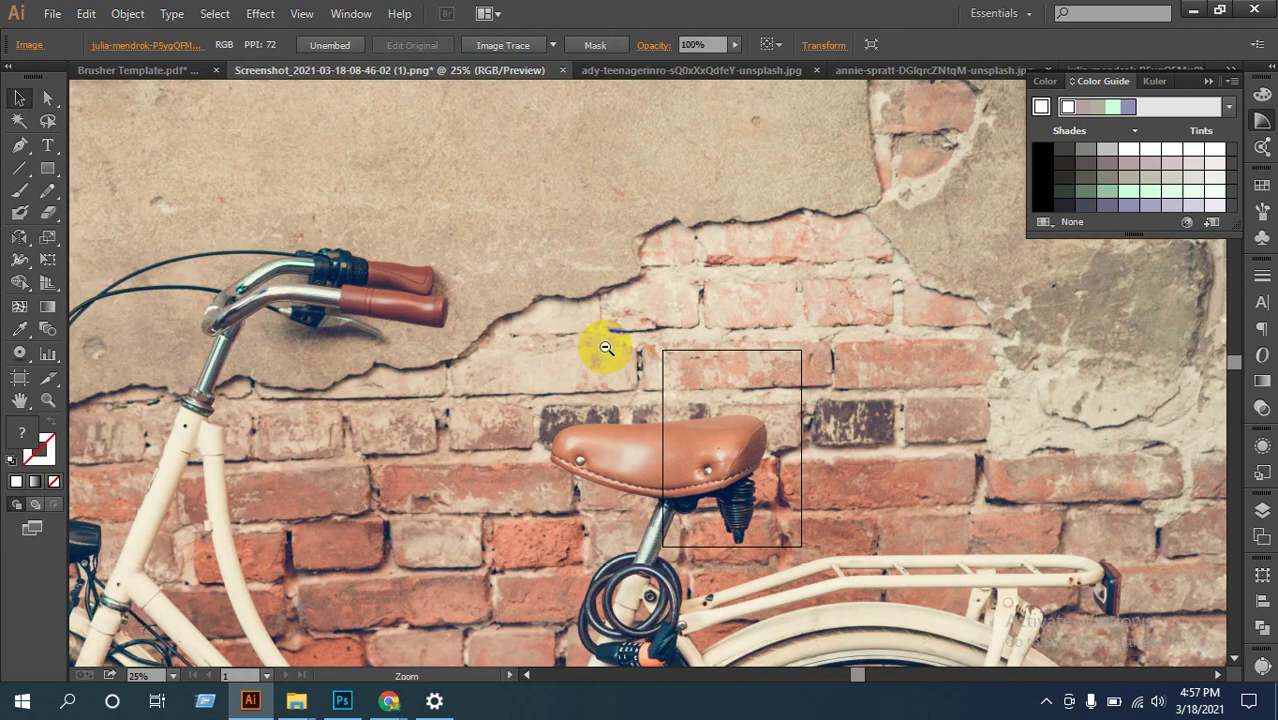
pyautogui.keyDown('alt'); pyautogui.click(605, 346); pyautogui.keyUp('alt')
pyautogui.keyDown('alt'); pyautogui.click(648, 449); pyautogui.keyUp('alt')
pyautogui.moveTo(648, 449)
pyautogui.mouseDown()
pyautogui.moveTo(296, 318)
pyautogui.moveTo(327, 319)
pyautogui.moveTo(330, 262)
pyautogui.moveTo(144, 76)
pyautogui.moveTo(748, 275)
pyautogui.mouseUp()
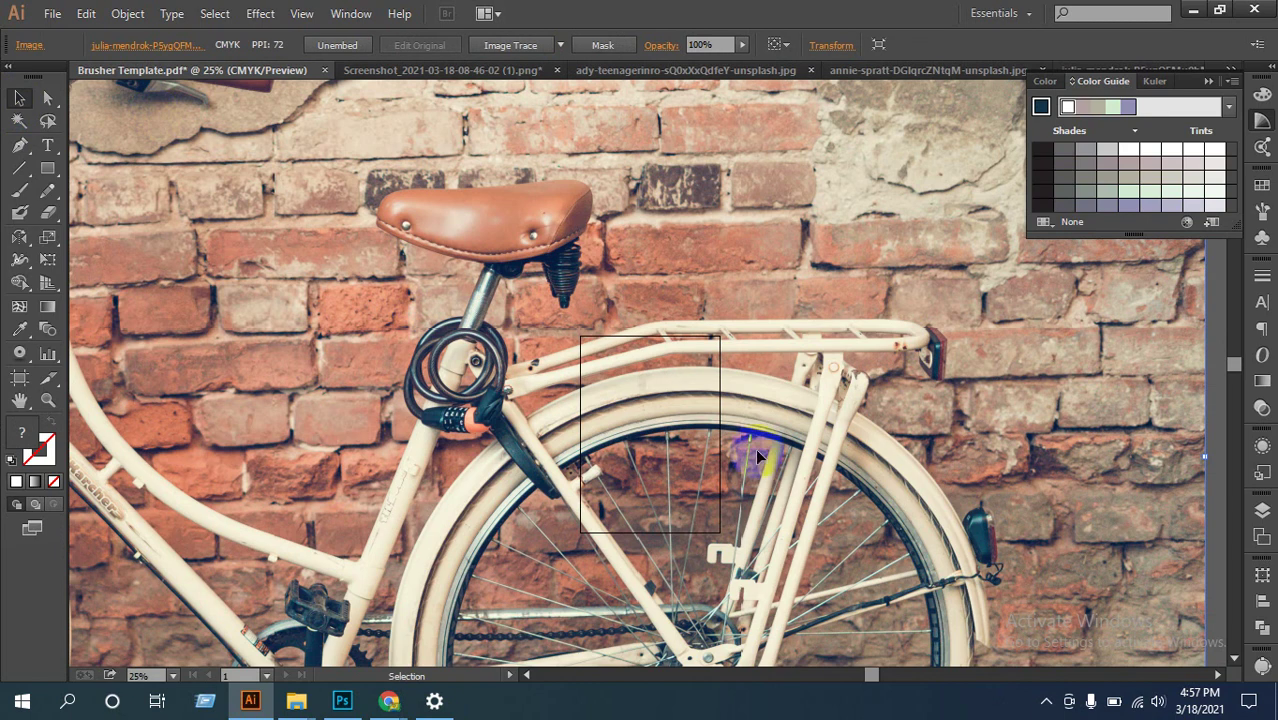
# Step: Scale the bicycle photo down to about flyer size and place it on the empty canvas right of the artboard
pyautogui.keyDown('alt'); pyautogui.click(650, 442); pyautogui.keyUp('alt')
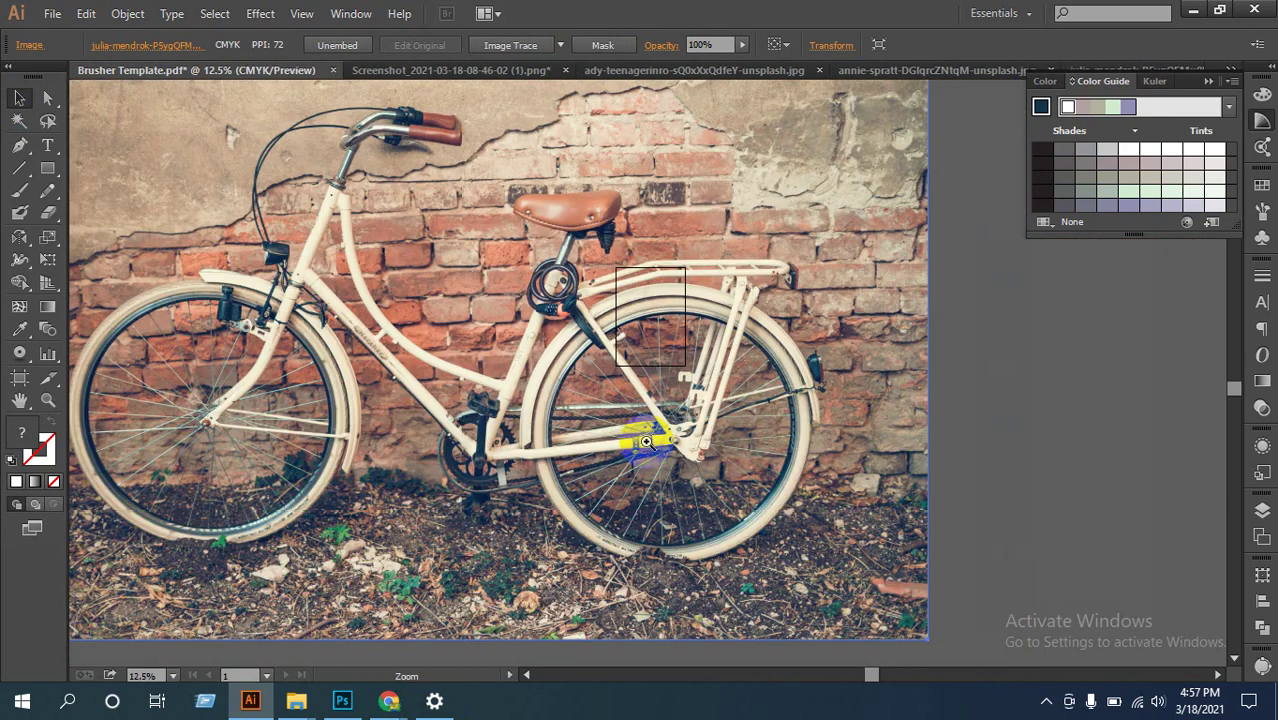
pyautogui.keyDown('alt'); pyautogui.click(718, 441); pyautogui.keyUp('alt')
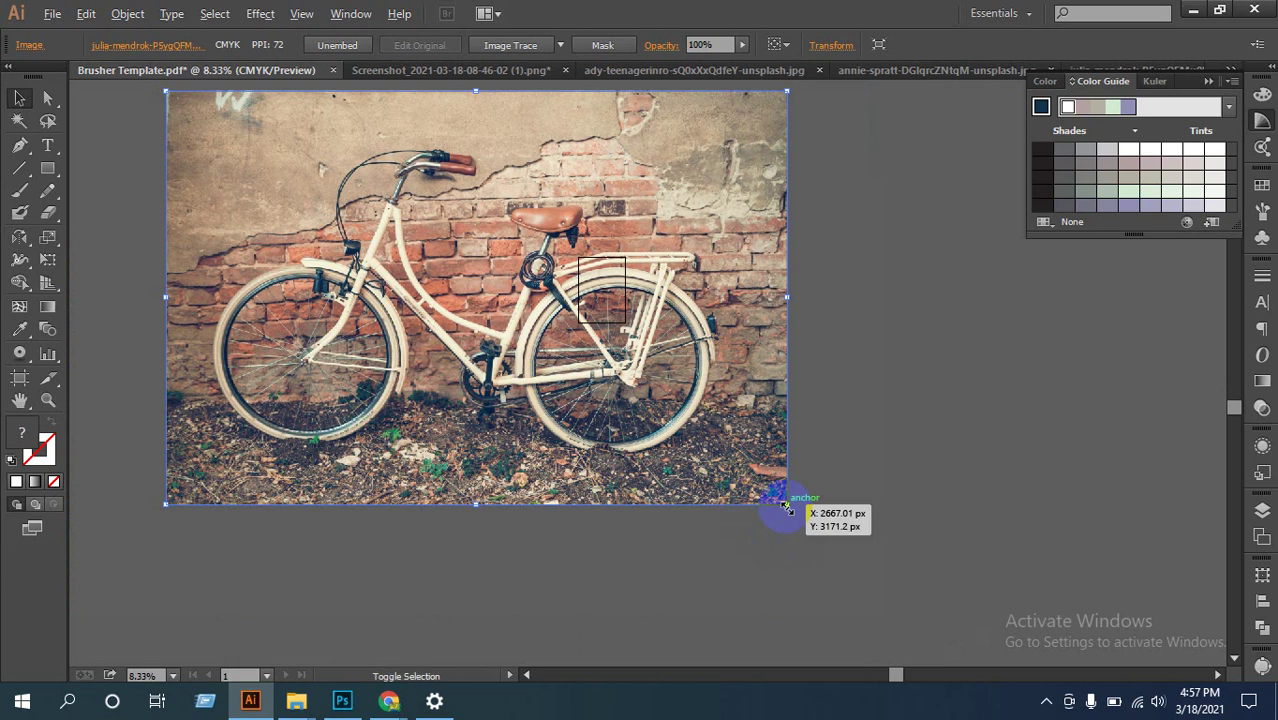
pyautogui.moveTo(787, 508); pyautogui.dragTo(546, 344)
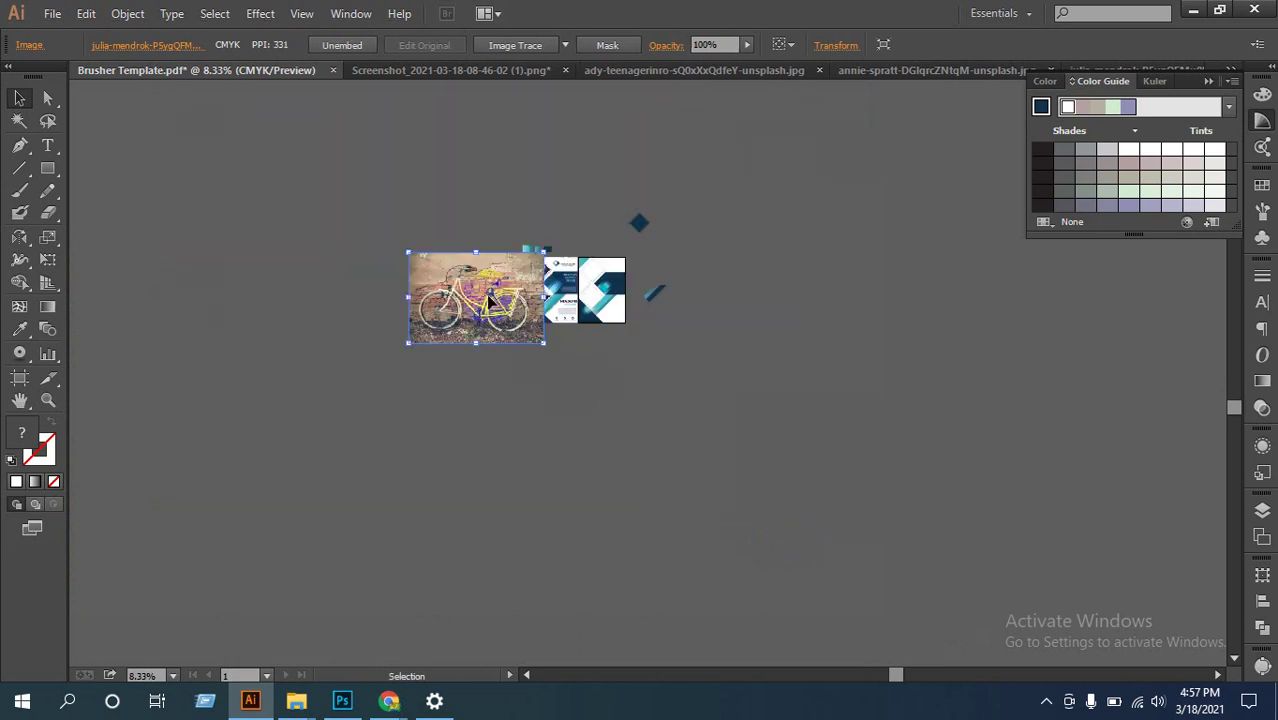
pyautogui.moveTo(490, 300); pyautogui.dragTo(822, 340)
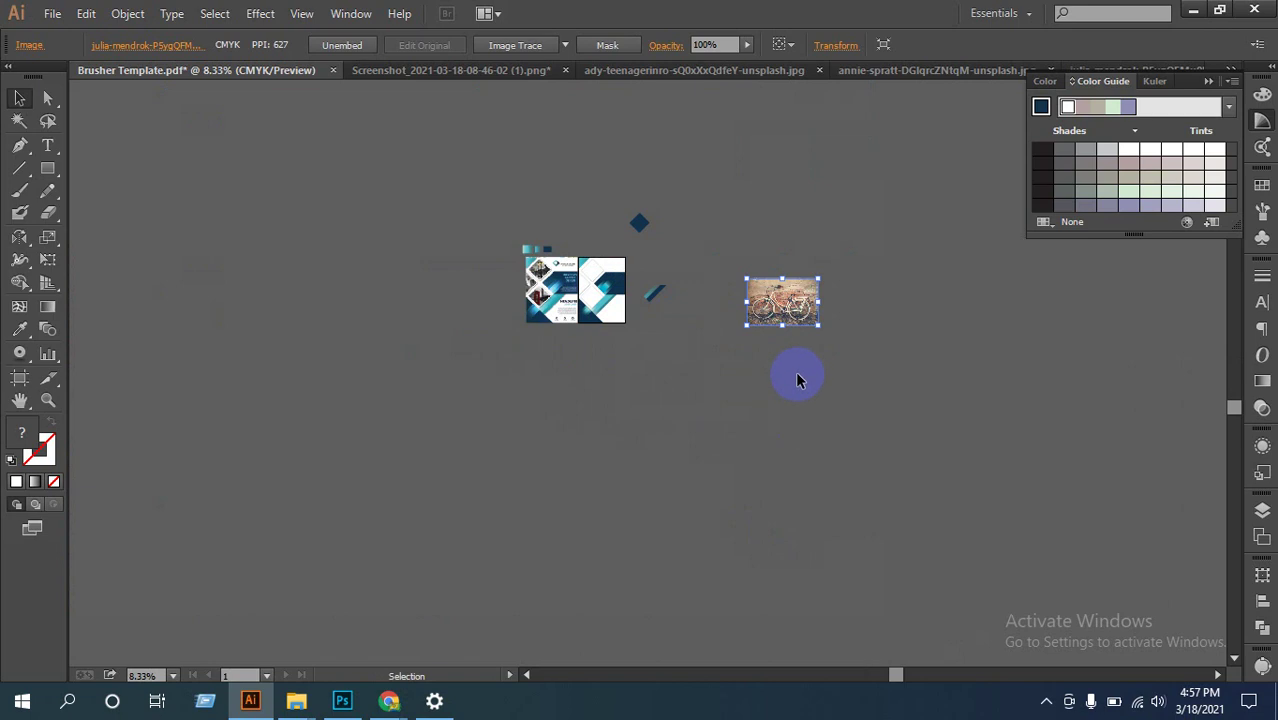
pyautogui.click(797, 378)
# Step: Bring the headphones photo into Brusher Template and scale it down on the canvas below the bicycle photo
pyautogui.click(718, 68)
pyautogui.moveTo(650, 318)
pyautogui.mouseDown()
pyautogui.moveTo(378, 100)
pyautogui.moveTo(111, 78)
pyautogui.mouseUp()
pyautogui.moveTo(757, 343)
pyautogui.mouseDown()
pyautogui.moveTo(702, 371)
pyautogui.moveTo(700, 392)
pyautogui.mouseUp()
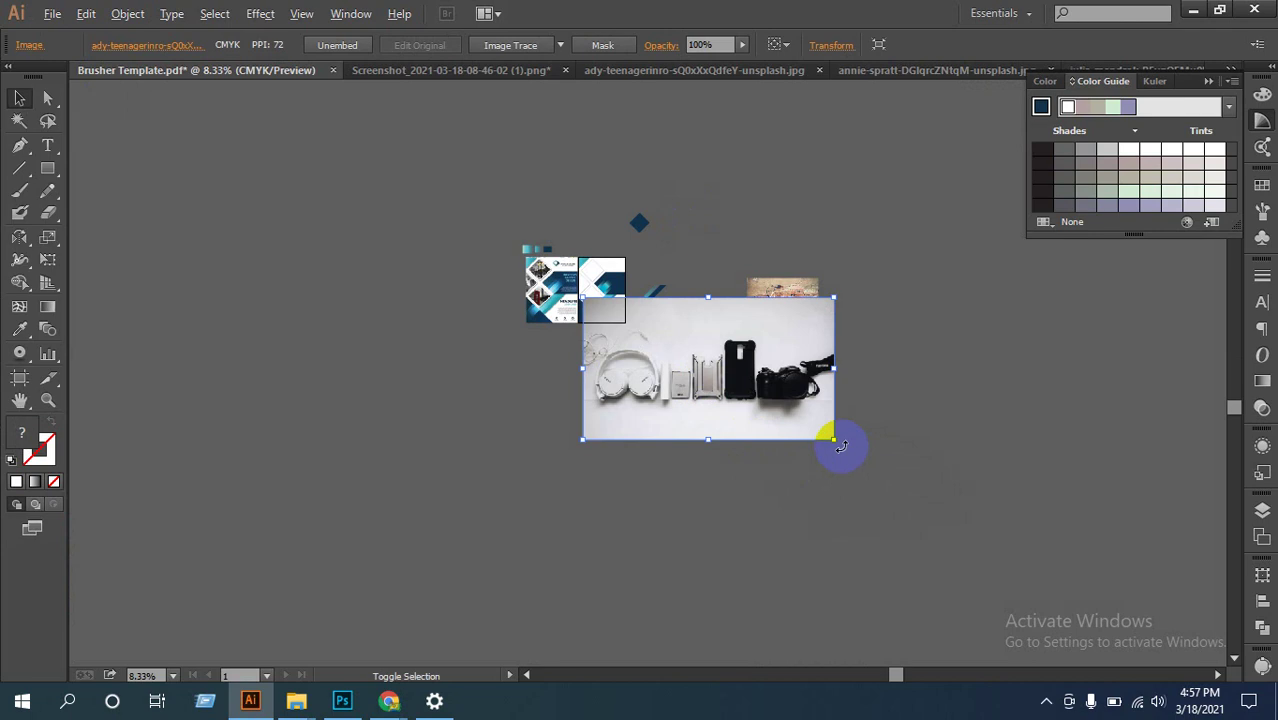
pyautogui.moveTo(841, 447); pyautogui.dragTo(740, 385)
pyautogui.click(842, 365)
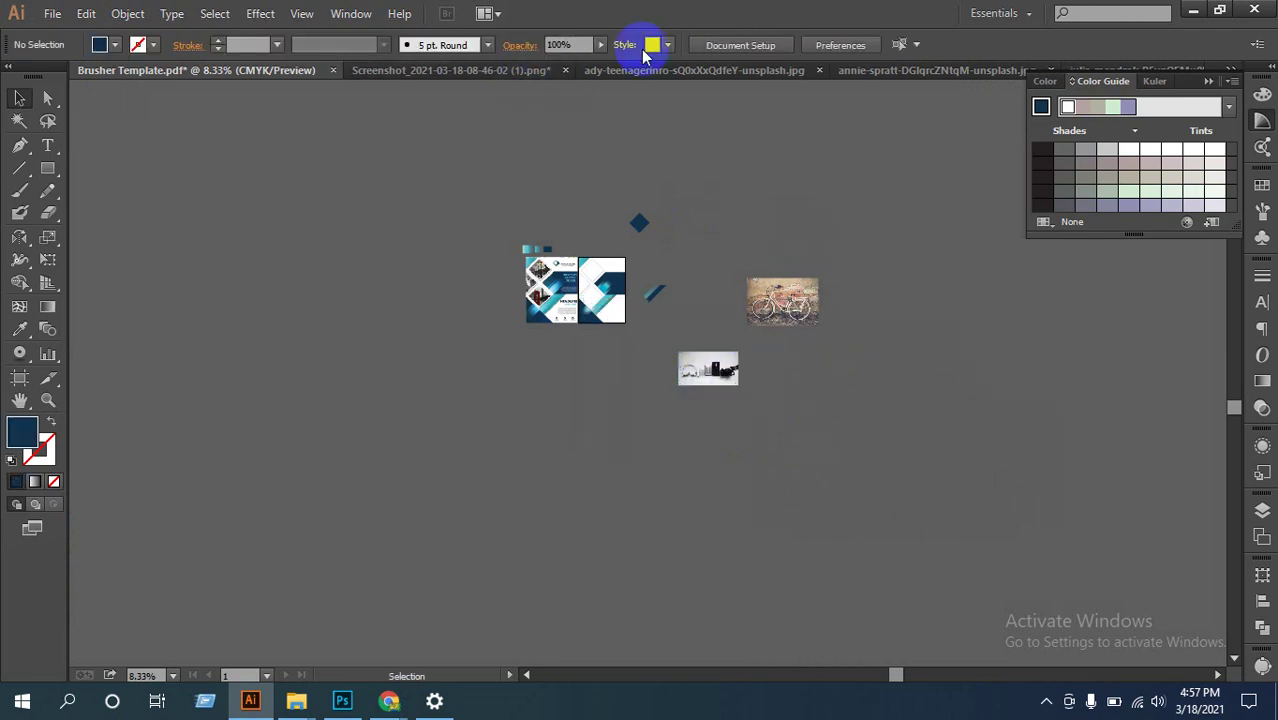
# Step: Bring the white bottle photo into Brusher Template and scale it down to a small thumbnail
pyautogui.click(924, 71)
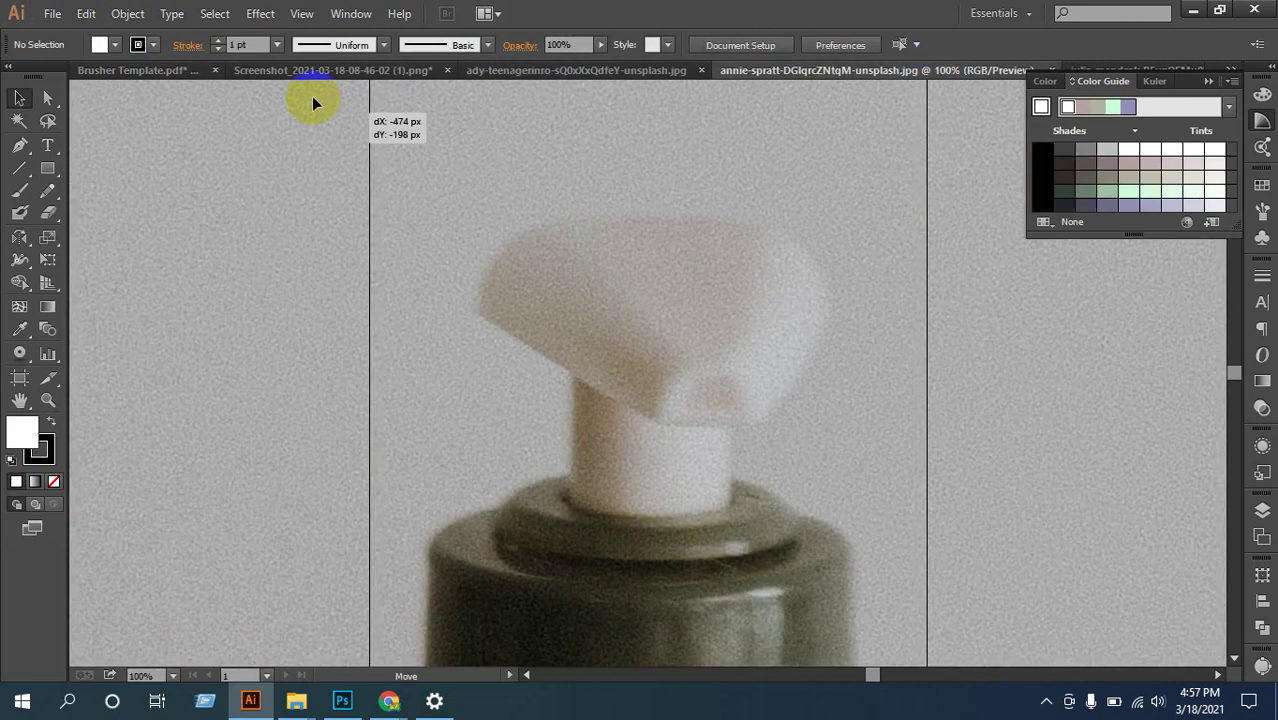
pyautogui.moveTo(312, 96)
pyautogui.mouseDown()
pyautogui.moveTo(139, 66)
pyautogui.moveTo(572, 438)
pyautogui.moveTo(578, 422)
pyautogui.mouseUp()
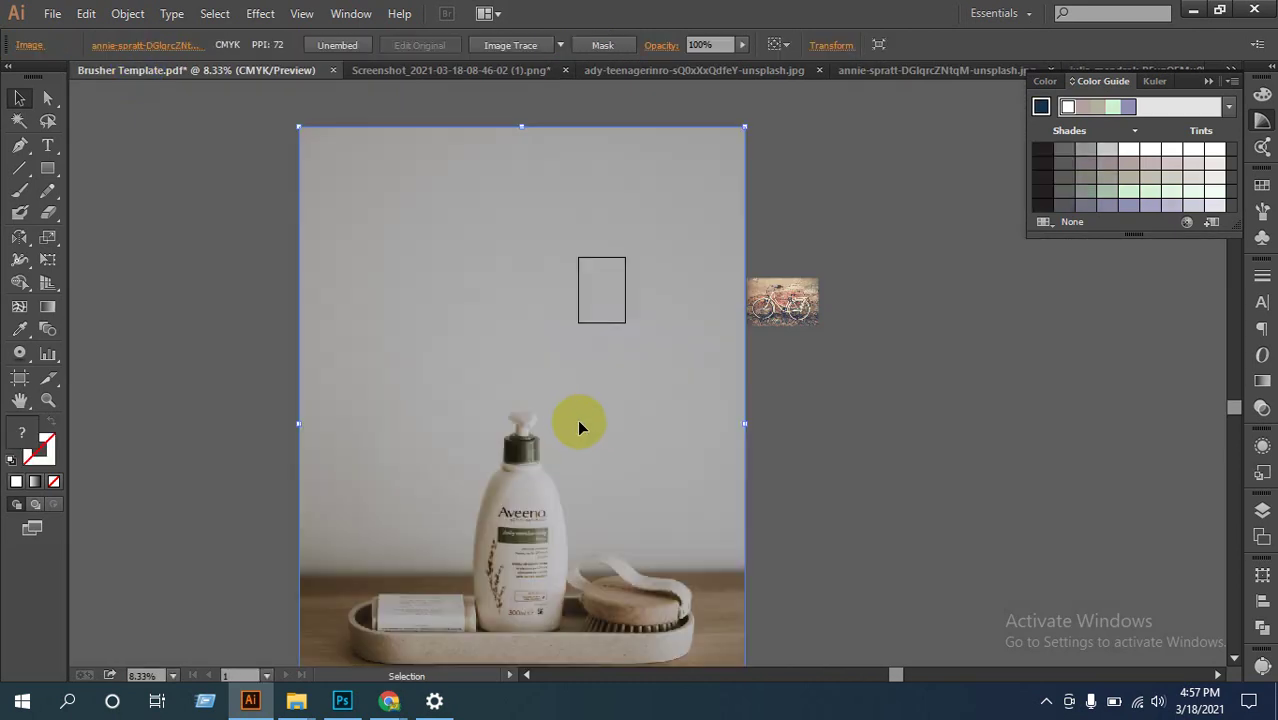
pyautogui.moveTo(741, 135); pyautogui.dragTo(571, 502)
# Step: Move the small bottle photo above the flyer, just left of the dark blue diamond
pyautogui.hotkey('ctrl', '=')
pyautogui.hotkey('ctrl', '=')
pyautogui.hotkey('ctrl', '=')
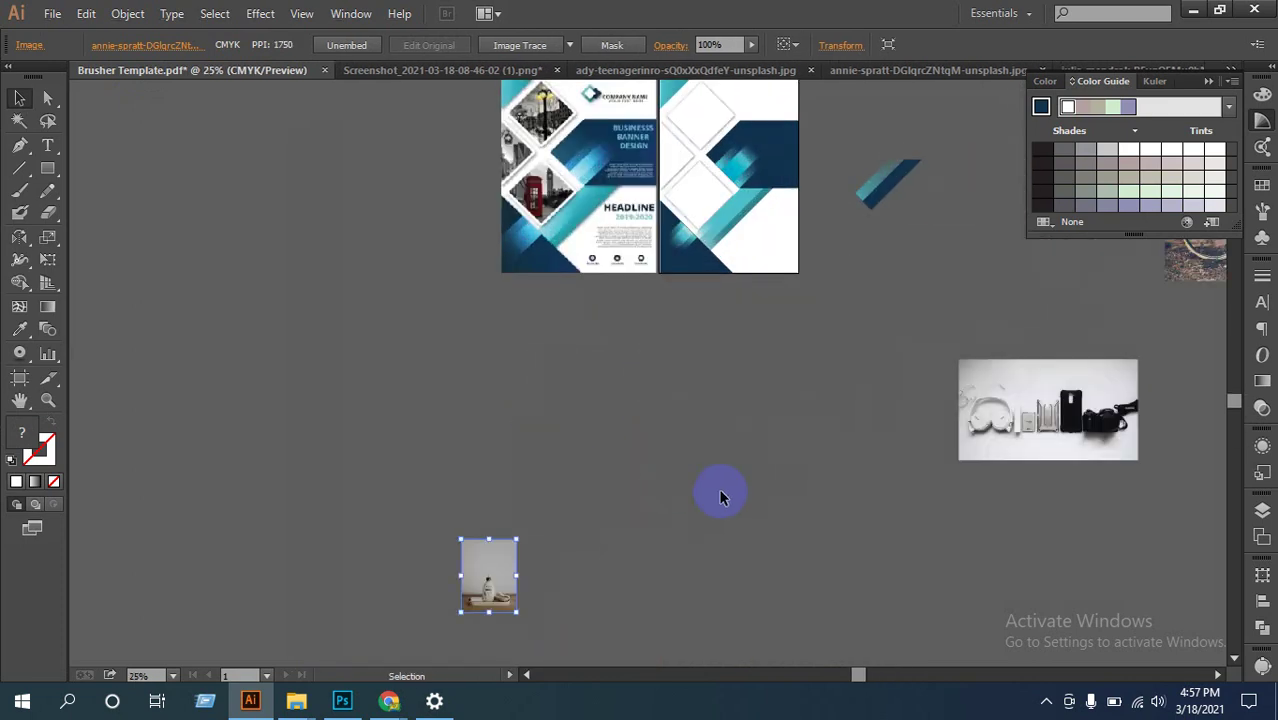
pyautogui.scroll(1, 629, 477)
pyautogui.moveTo(482, 621); pyautogui.dragTo(611, 184)
pyautogui.scroll(10, 628, 456)
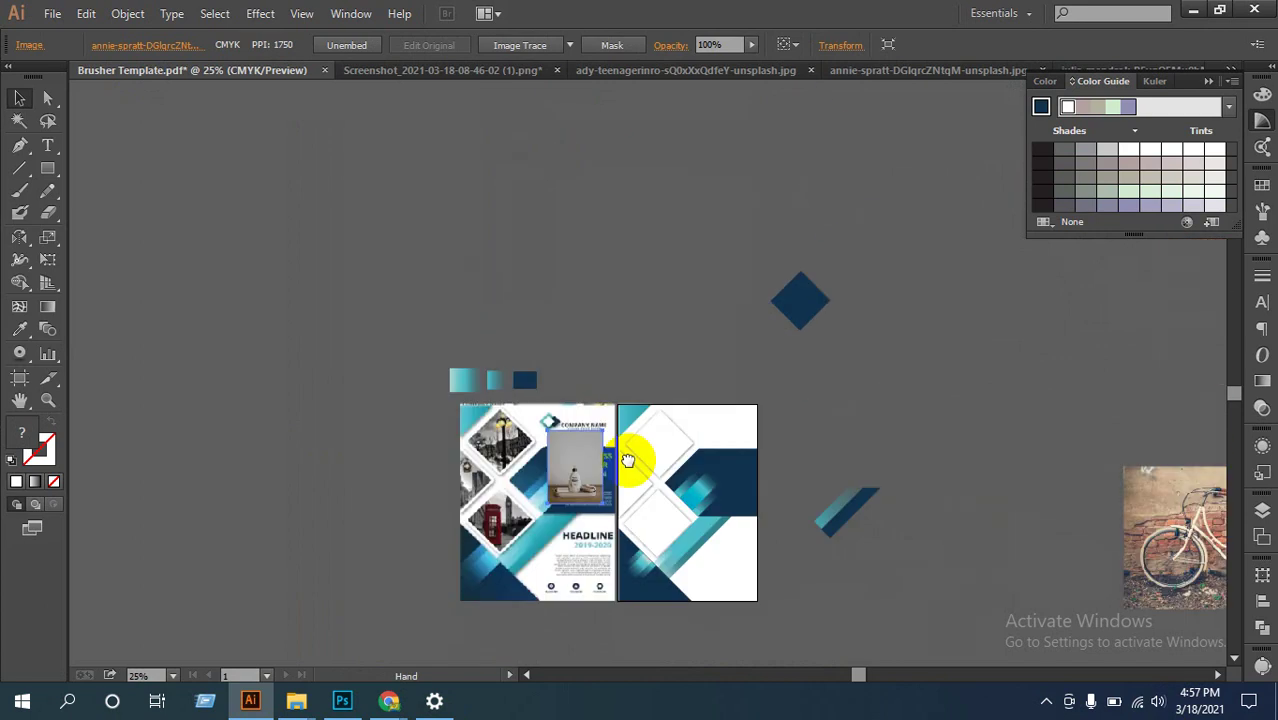
pyautogui.moveTo(552, 498); pyautogui.dragTo(724, 345)
pyautogui.hotkey('ctrl', 'space')
pyautogui.click(782, 373)
pyautogui.click(630, 352)
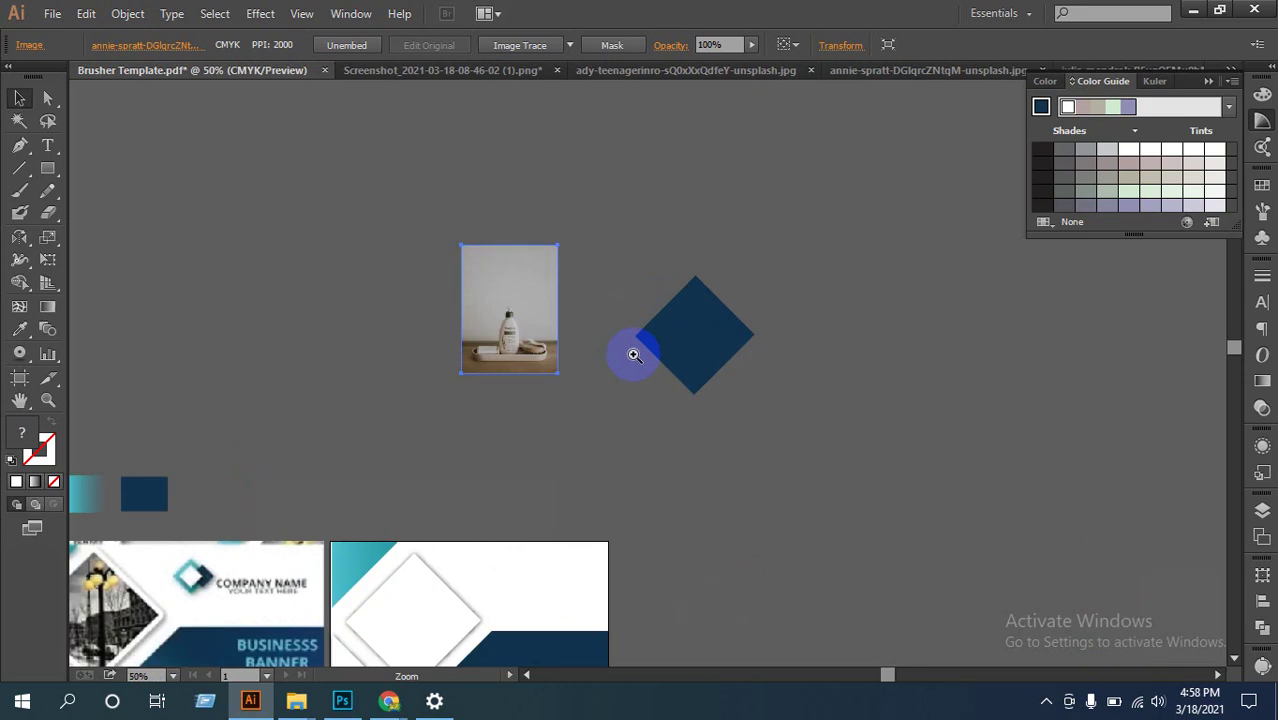
pyautogui.click(630, 354)
# Step: Place the dark blue diamond behind the bottle photo and enlarge the photo to cover the diamond's width
pyautogui.moveTo(659, 405); pyautogui.dragTo(787, 476)
pyautogui.moveTo(802, 421); pyautogui.dragTo(603, 390)
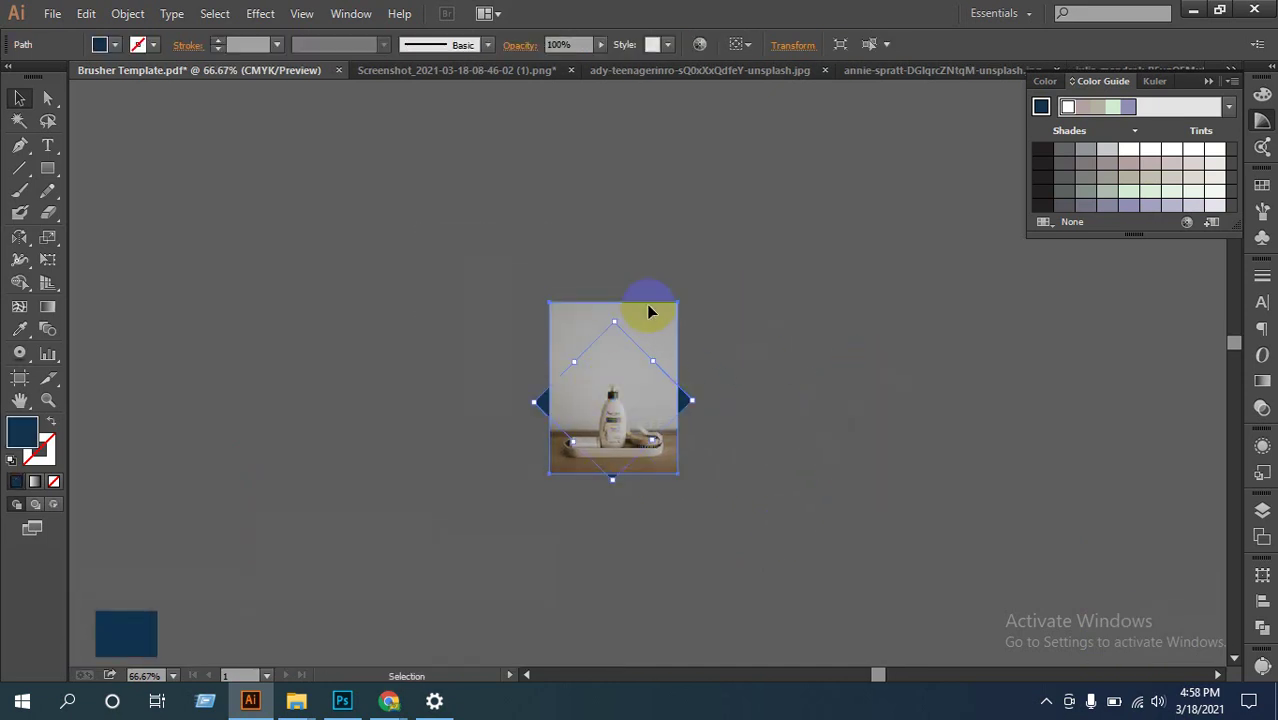
pyautogui.click(646, 312)
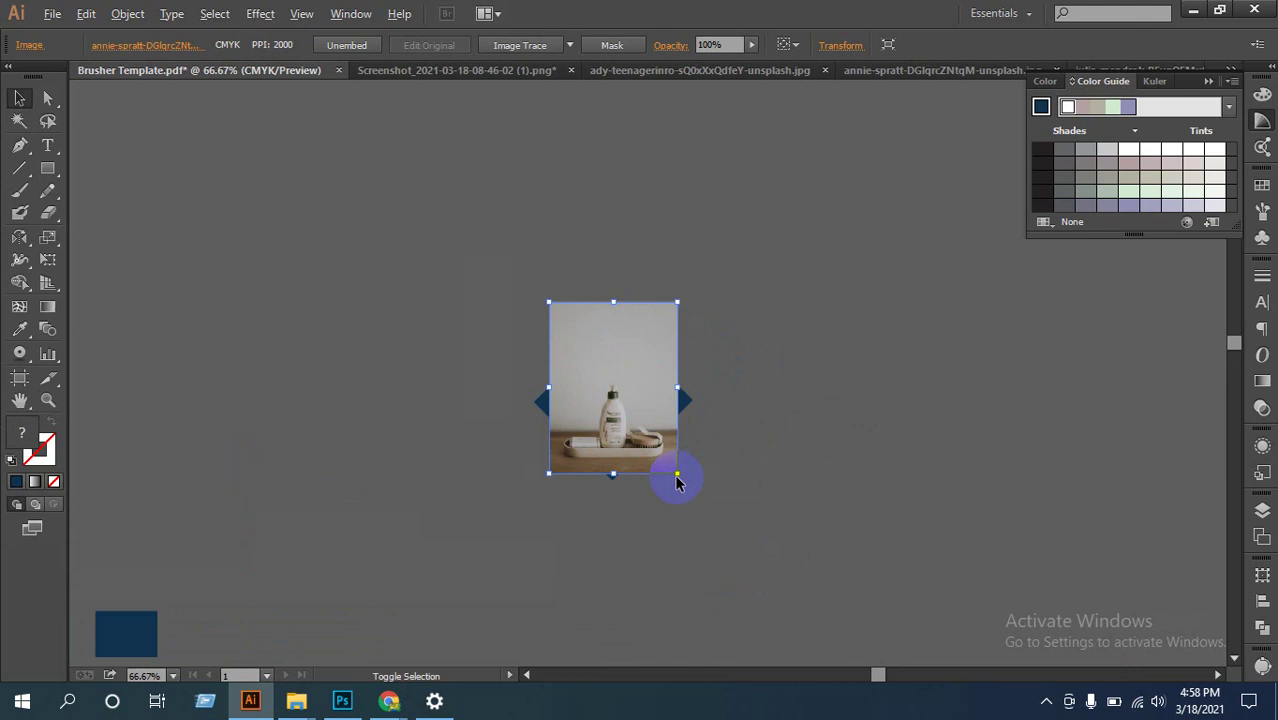
pyautogui.moveTo(678, 472); pyautogui.dragTo(693, 491)
pyautogui.moveTo(635, 370)
pyautogui.mouseDown()
pyautogui.moveTo(638, 346)
pyautogui.moveTo(639, 375)
pyautogui.mouseUp()
pyautogui.moveTo(750, 358); pyautogui.dragTo(655, 392)
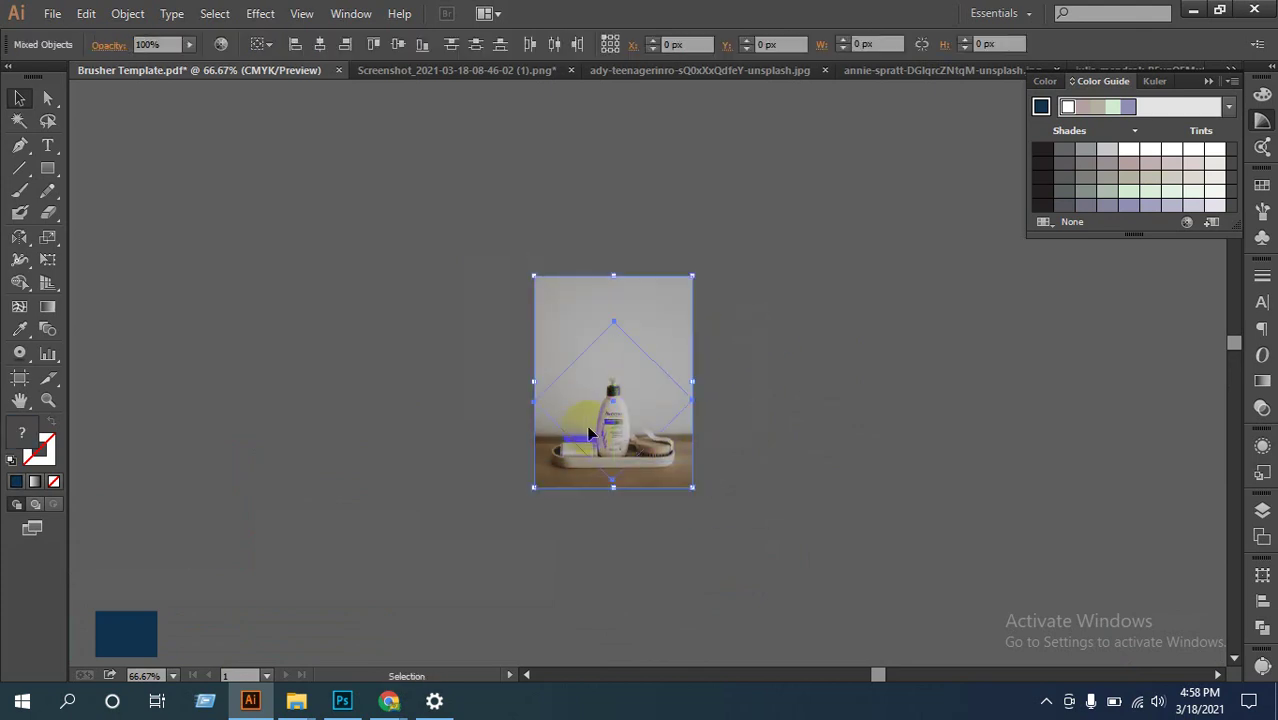
pyautogui.rightClick(657, 392)
pyautogui.click(870, 444)
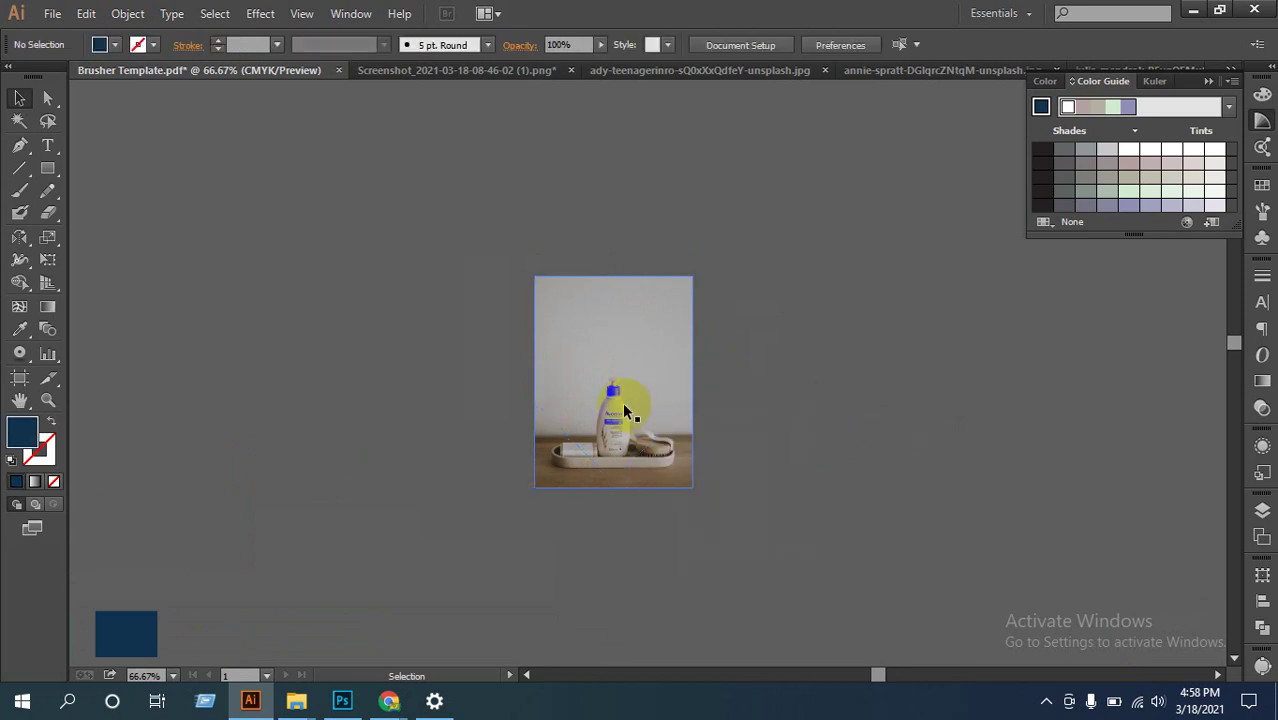
# Step: Place a copy of the dark blue diamond to the right, keeping the original behind the bottle photo
pyautogui.moveTo(643, 360); pyautogui.dragTo(801, 386)
pyautogui.moveTo(591, 401); pyautogui.dragTo(912, 404)
pyautogui.moveTo(758, 414); pyautogui.dragTo(628, 399)
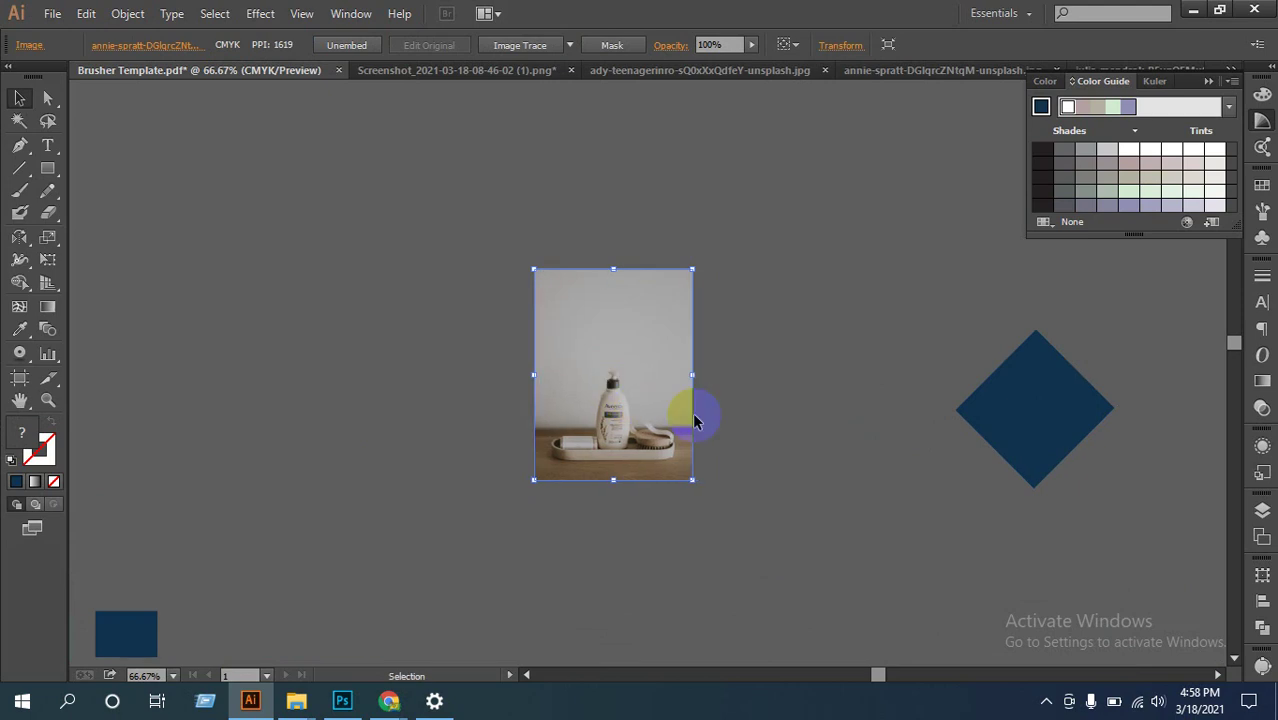
# Step: Try to make a clipping mask from the bottle photo and the diamond behind it
pyautogui.click(753, 311)
pyautogui.moveTo(753, 311); pyautogui.dragTo(591, 443)
pyautogui.rightClick(651, 378)
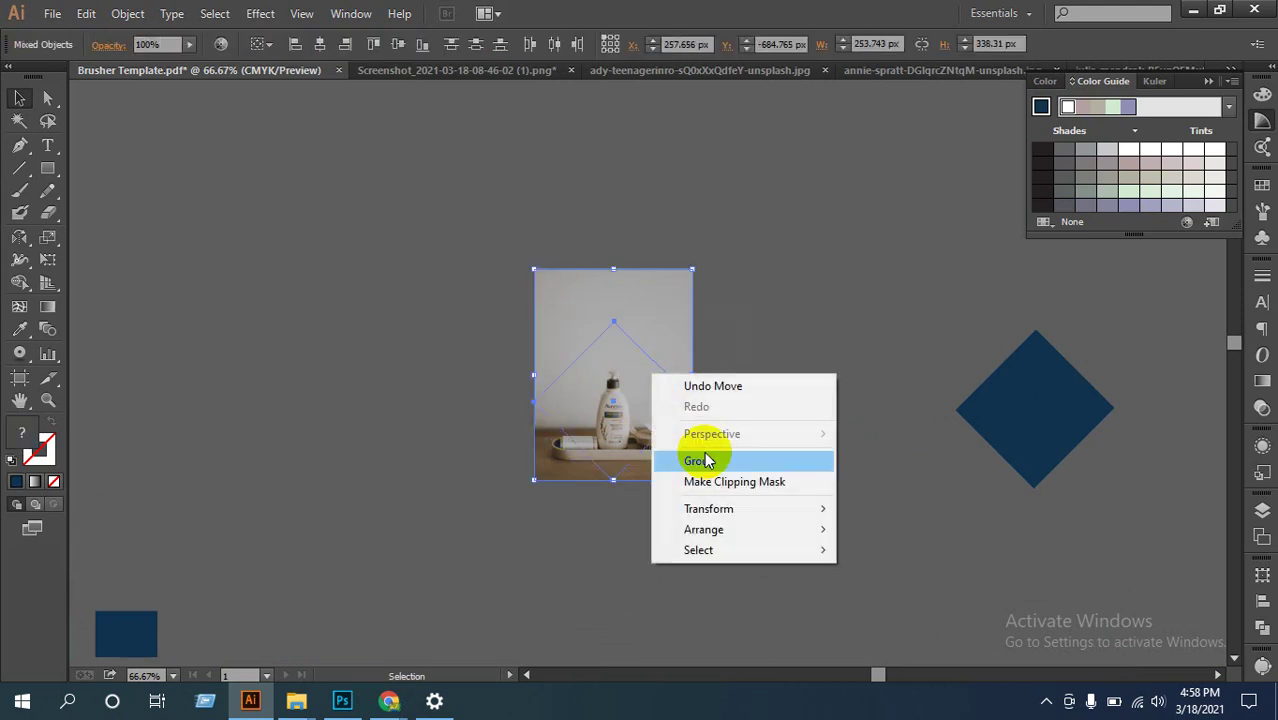
pyautogui.click(713, 479)
pyautogui.click(819, 377)
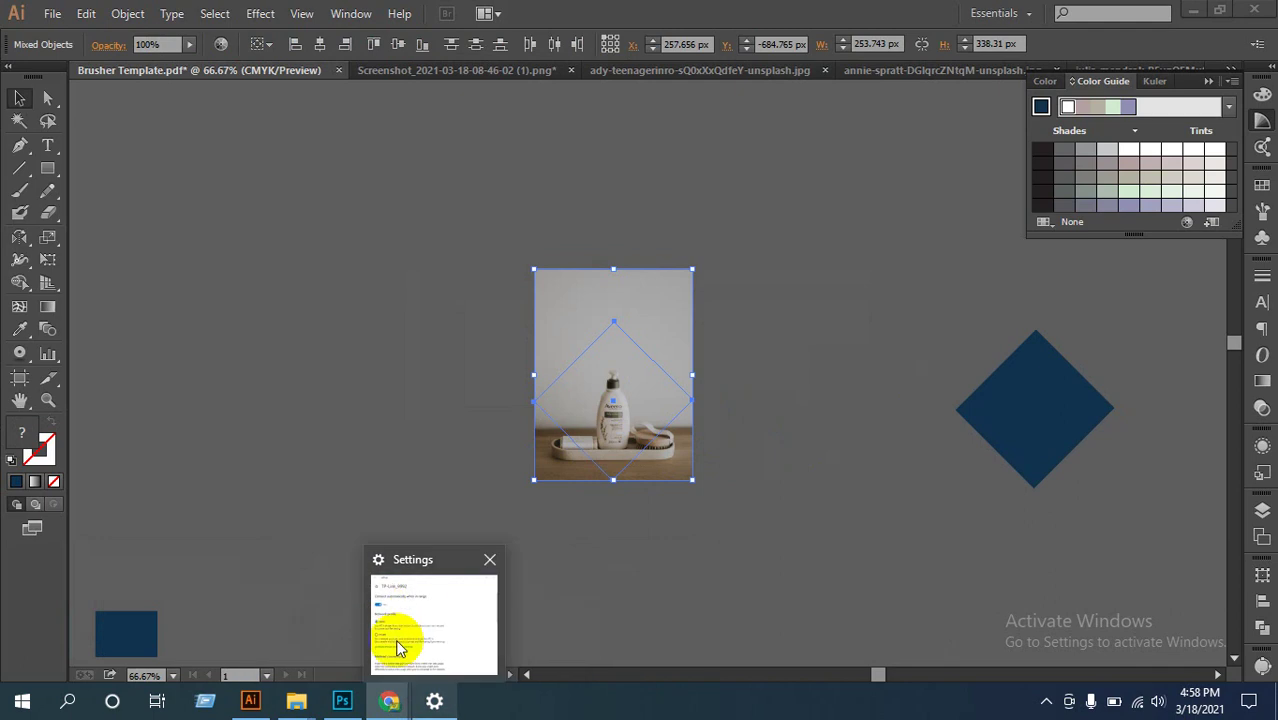
# Step: Share the entire screen in the Google Meet call and switch back to Illustrator
pyautogui.moveTo(390, 700)
pyautogui.click(180, 612)
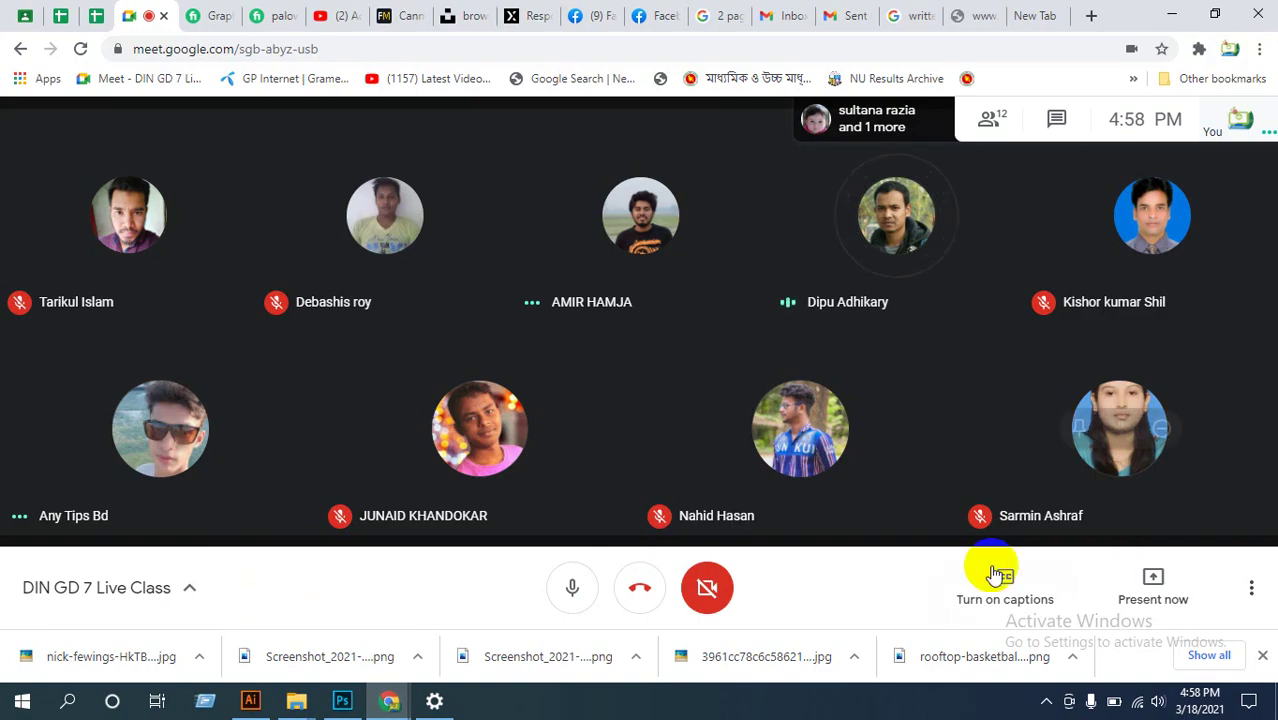
pyautogui.click(1135, 585)
pyautogui.click(1071, 428)
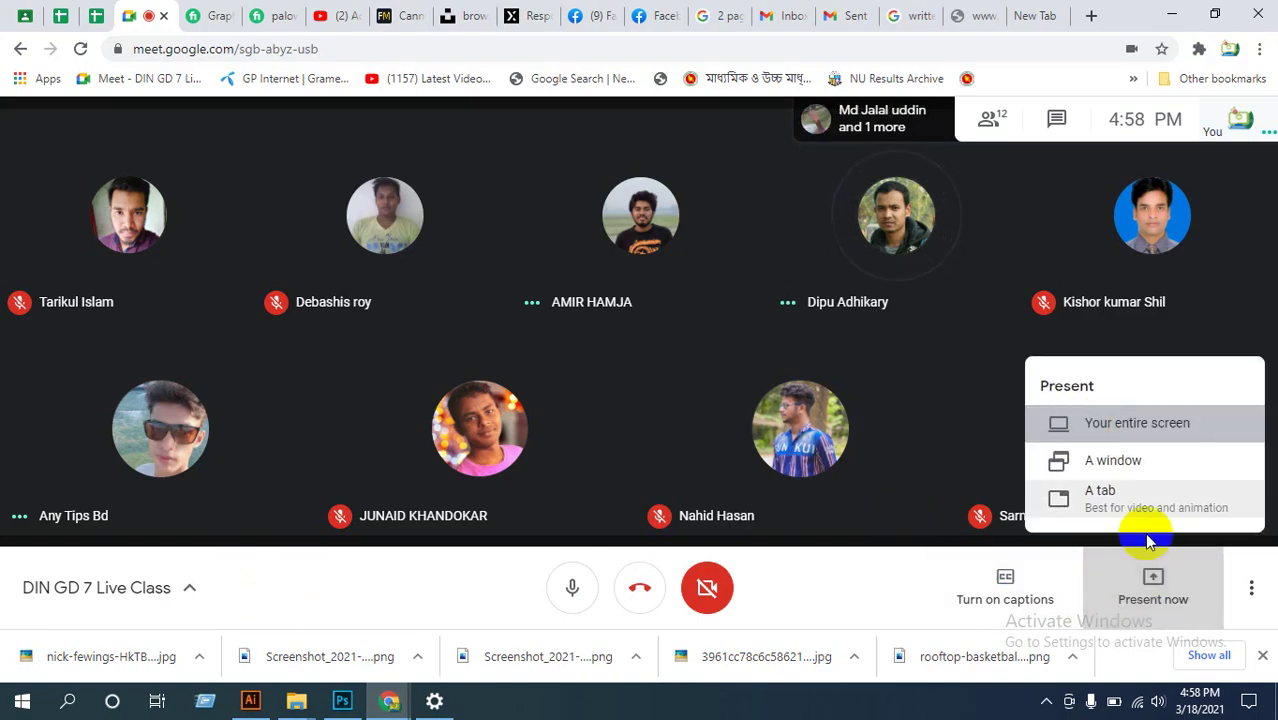
pyautogui.click(560, 268)
pyautogui.click(781, 455)
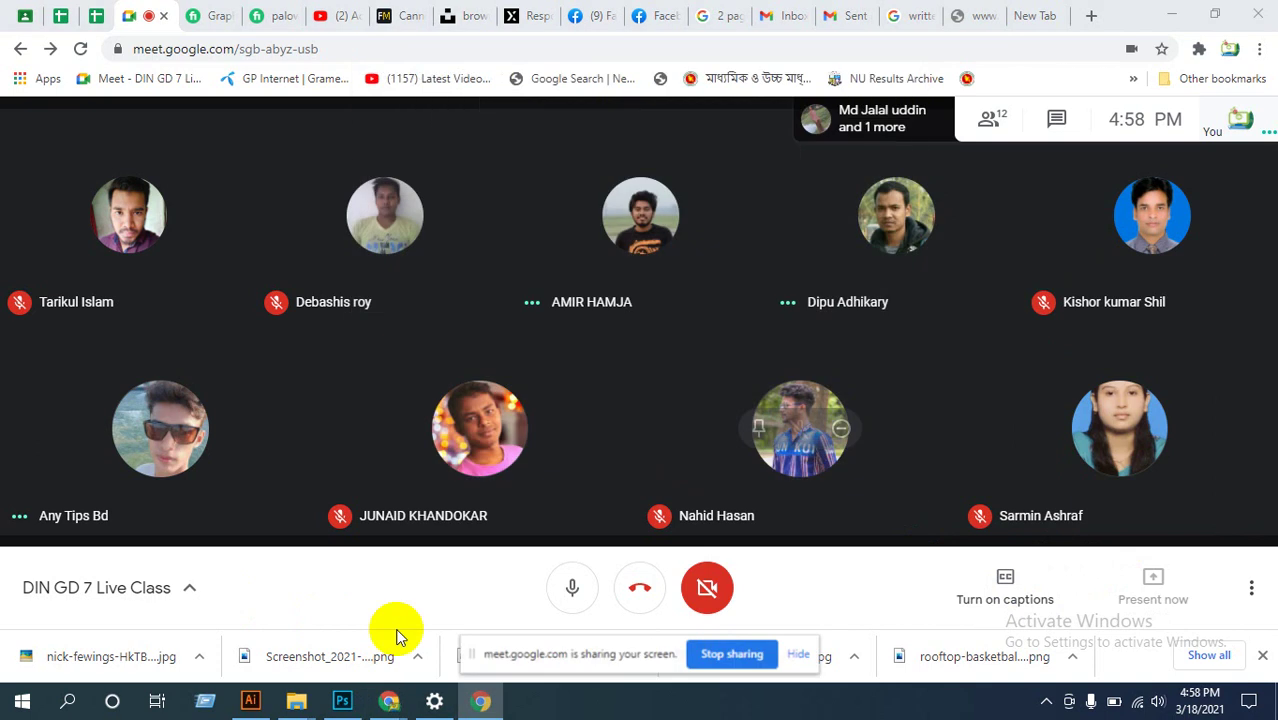
pyautogui.click(250, 700)
# Step: Move the bottle photo slightly left and place the diamond behind its lower half again
pyautogui.click(826, 415)
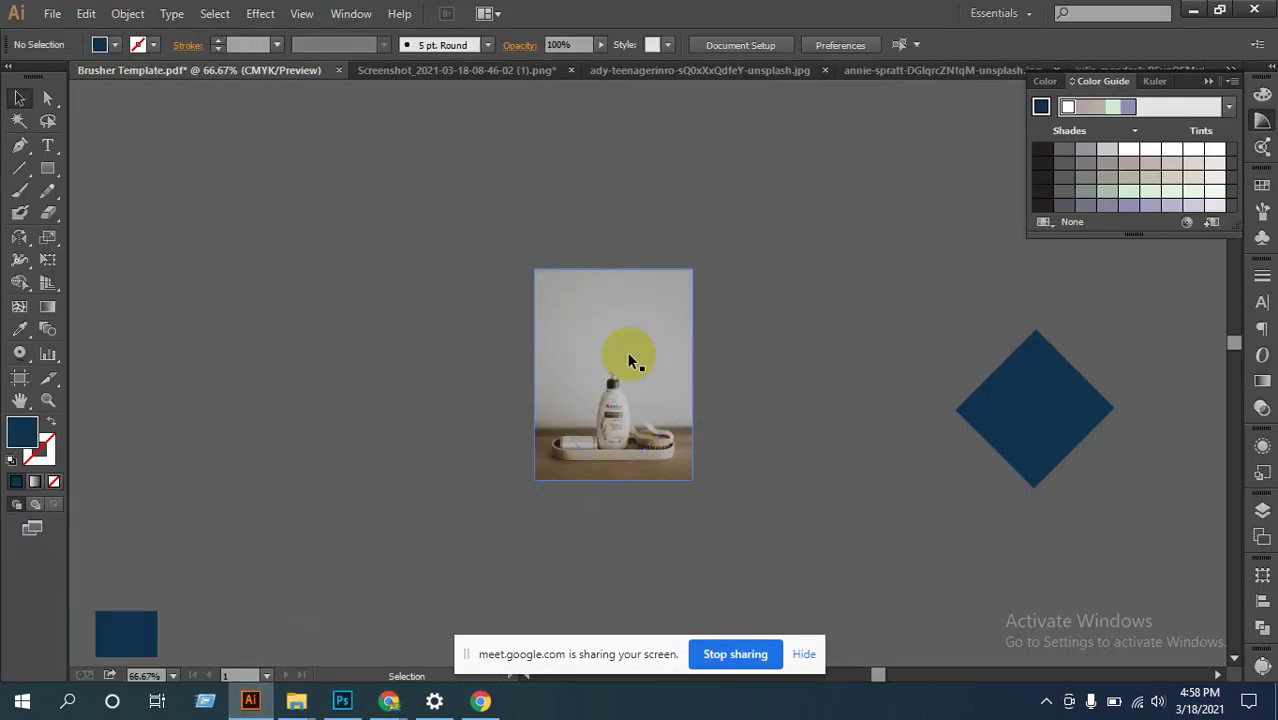
pyautogui.moveTo(620, 324); pyautogui.dragTo(517, 333)
pyautogui.moveTo(653, 421); pyautogui.dragTo(542, 434)
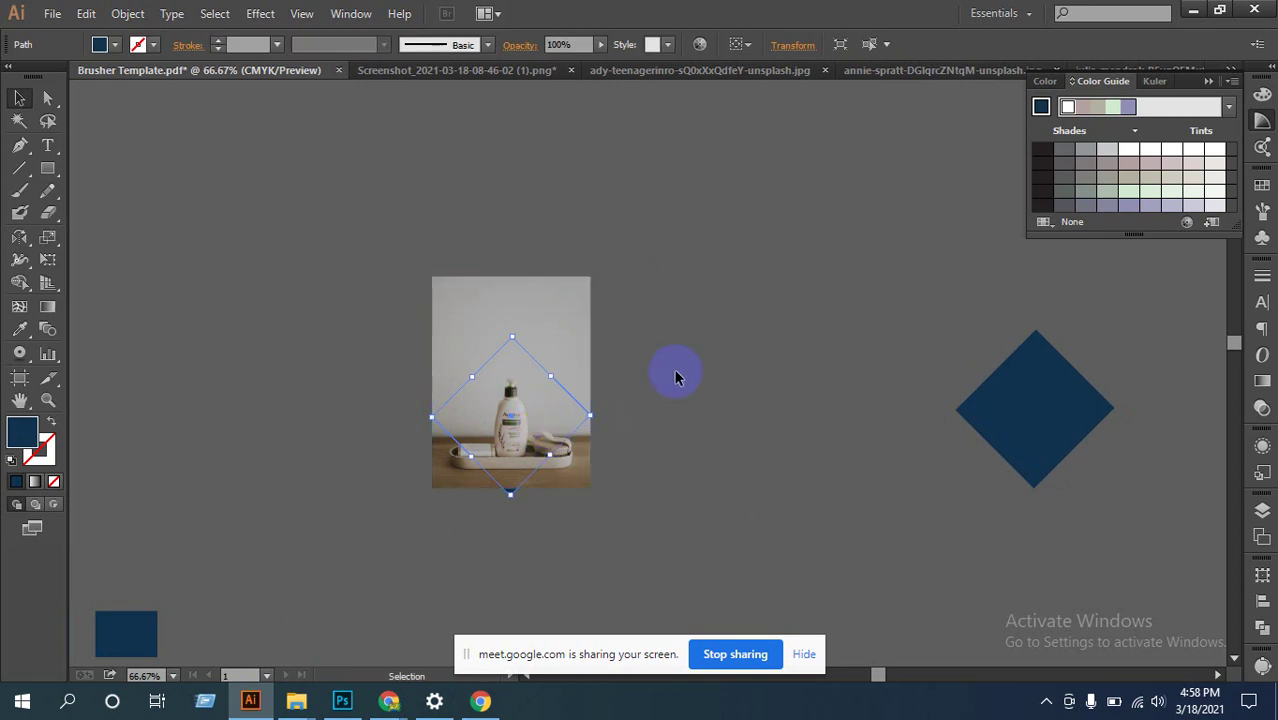
# Step: Bring the dark blue diamond in front of the bottle photo and clip the photo to the diamond shape
pyautogui.rightClick(549, 420)
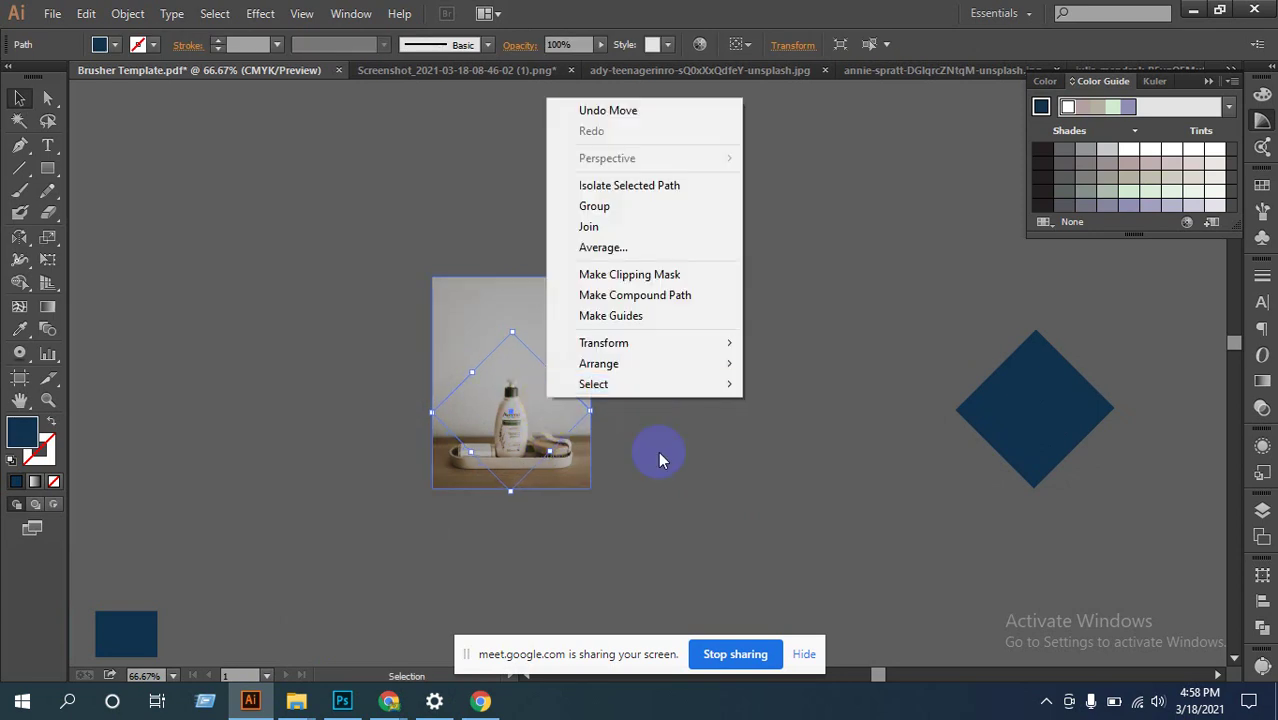
pyautogui.moveTo(656, 365)
pyautogui.click(798, 366)
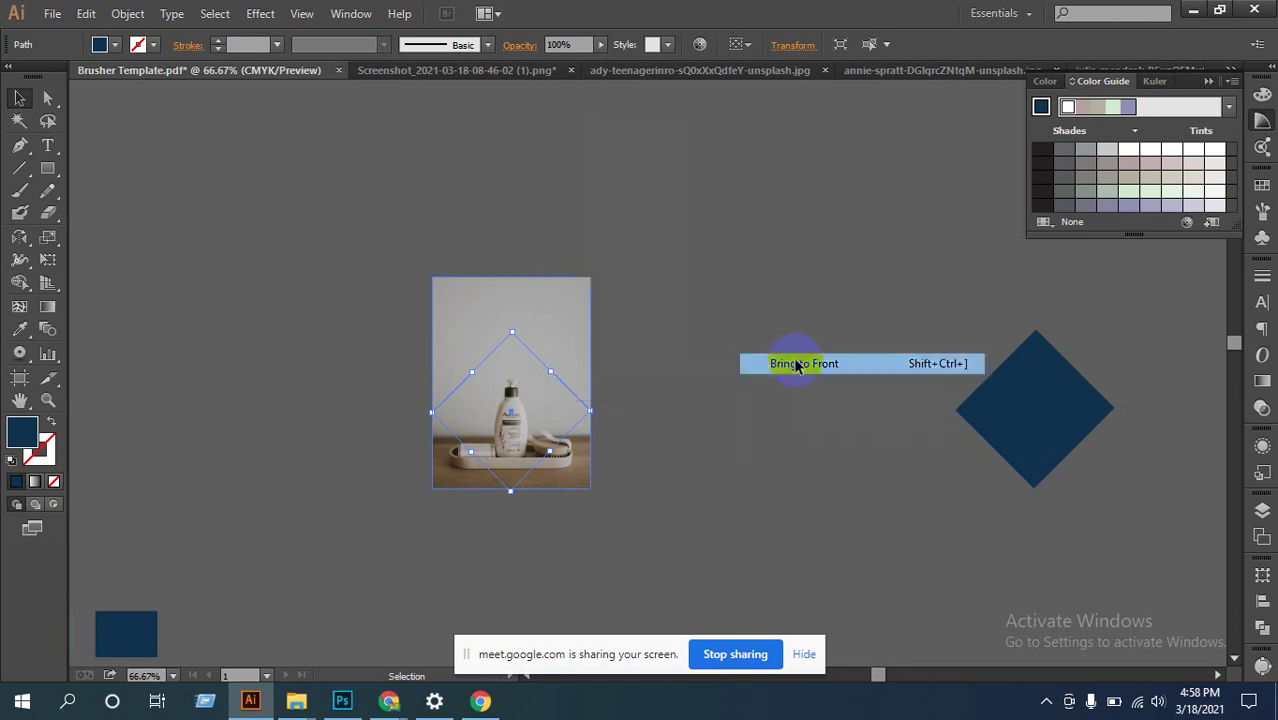
pyautogui.moveTo(737, 356); pyautogui.dragTo(462, 494)
pyautogui.rightClick(502, 371)
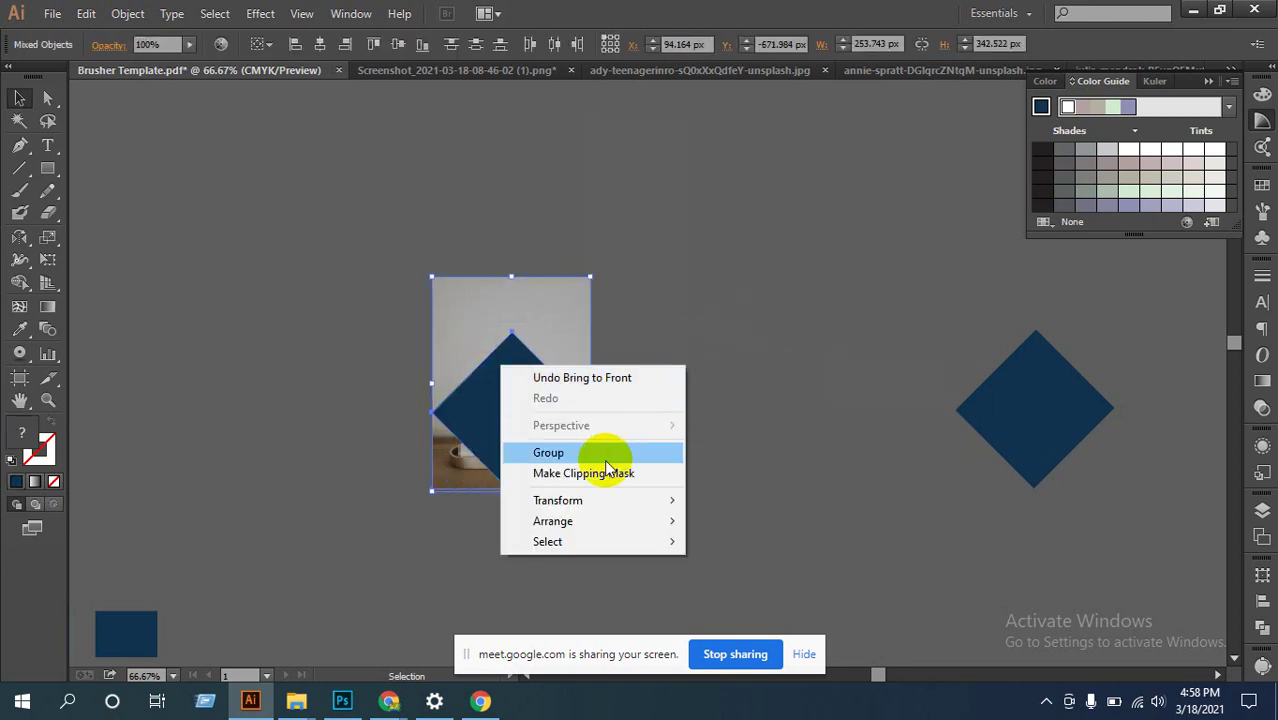
pyautogui.click(611, 469)
pyautogui.click(610, 468)
# Step: Move the clipped bottle photo onto the flyer and centre it inside the upper white diamond frame
pyautogui.scroll(-5, 707, 374)
pyautogui.hscroll(-3, 707, 374)
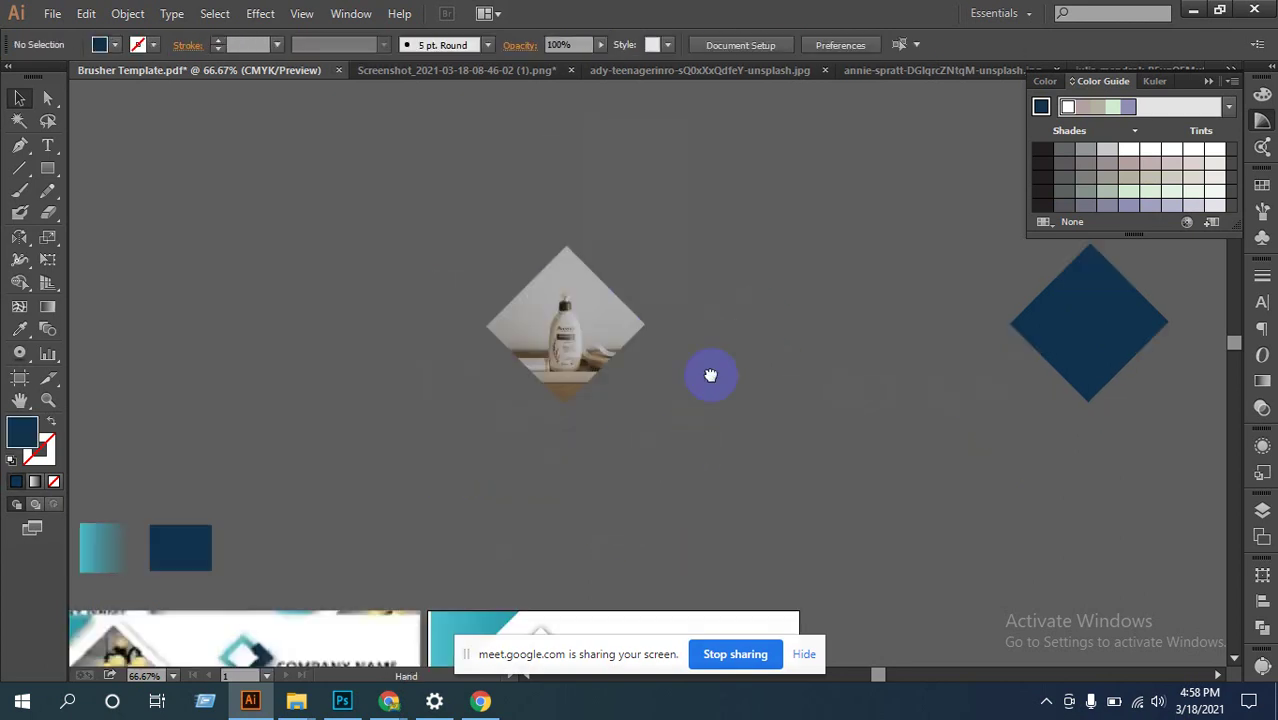
pyautogui.moveTo(699, 243); pyautogui.dragTo(593, 510)
pyautogui.moveTo(593, 510); pyautogui.dragTo(948, 237)
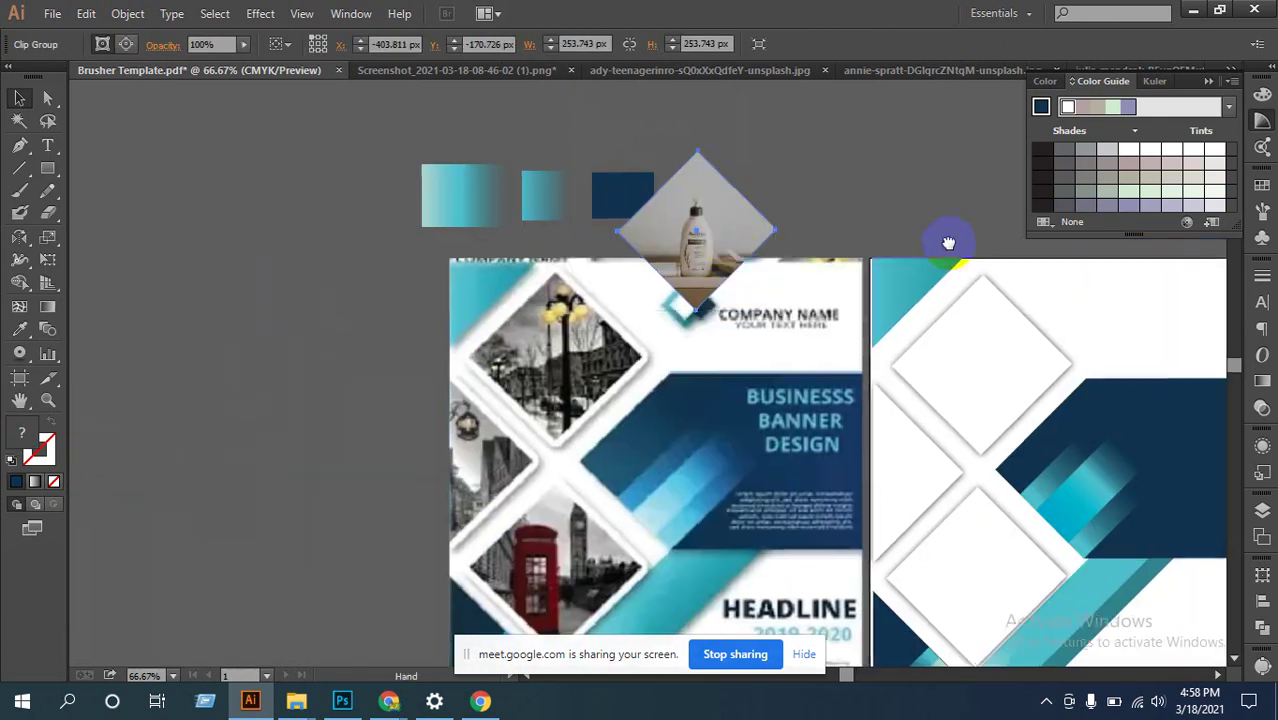
pyautogui.moveTo(712, 239); pyautogui.dragTo(1012, 490)
pyautogui.moveTo(1012, 490); pyautogui.dragTo(525, 485)
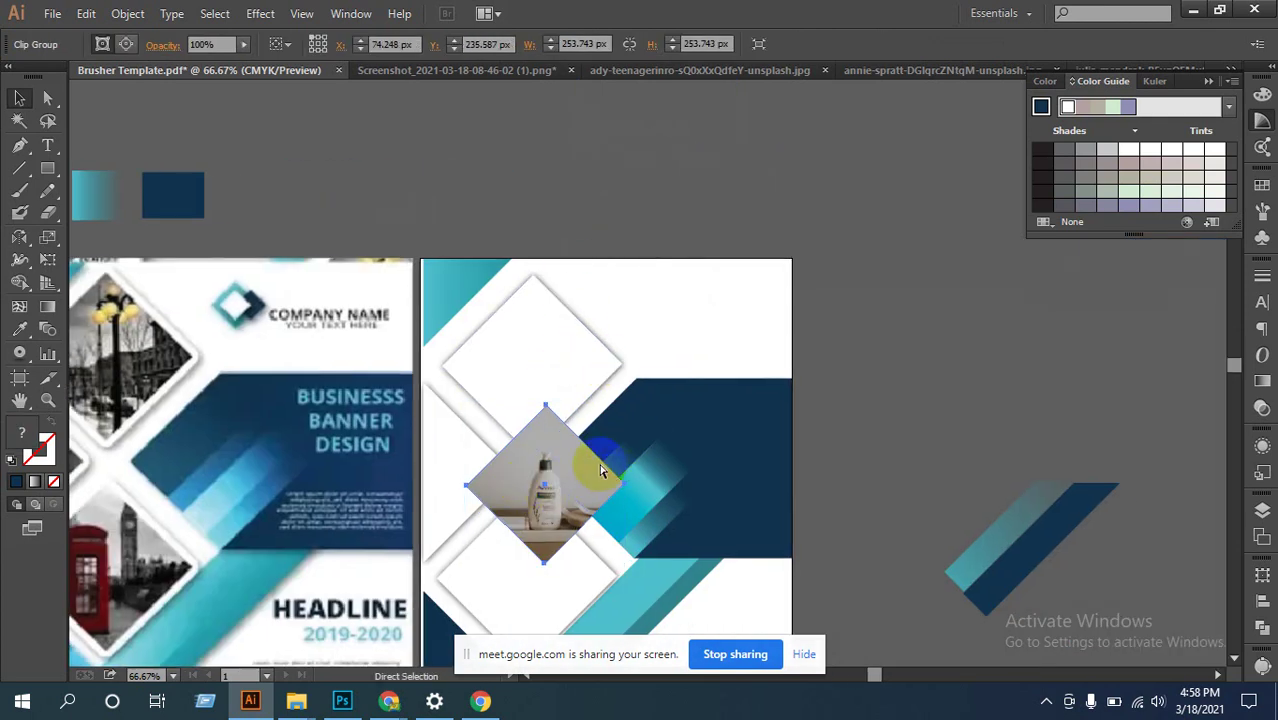
pyautogui.hotkey('ctrl', '+')
pyautogui.hotkey('ctrl', '+')
pyautogui.moveTo(714, 288); pyautogui.dragTo(683, 405)
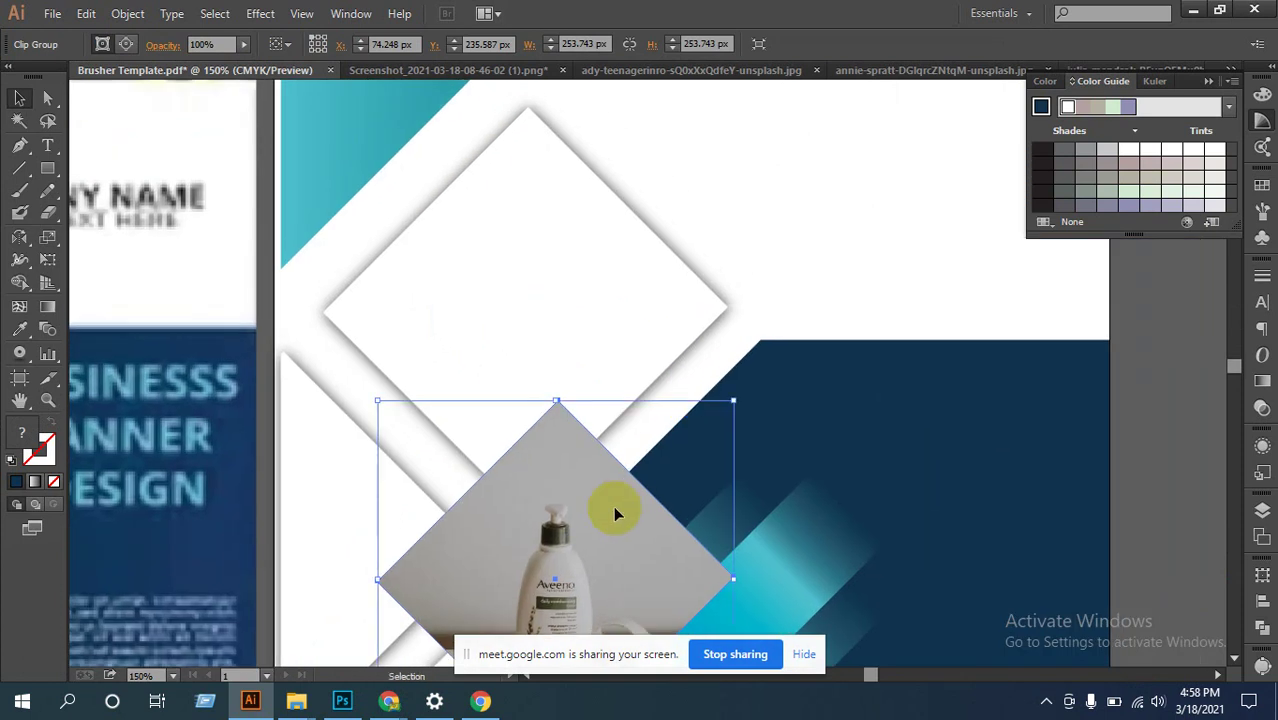
pyautogui.moveTo(532, 543); pyautogui.dragTo(497, 258)
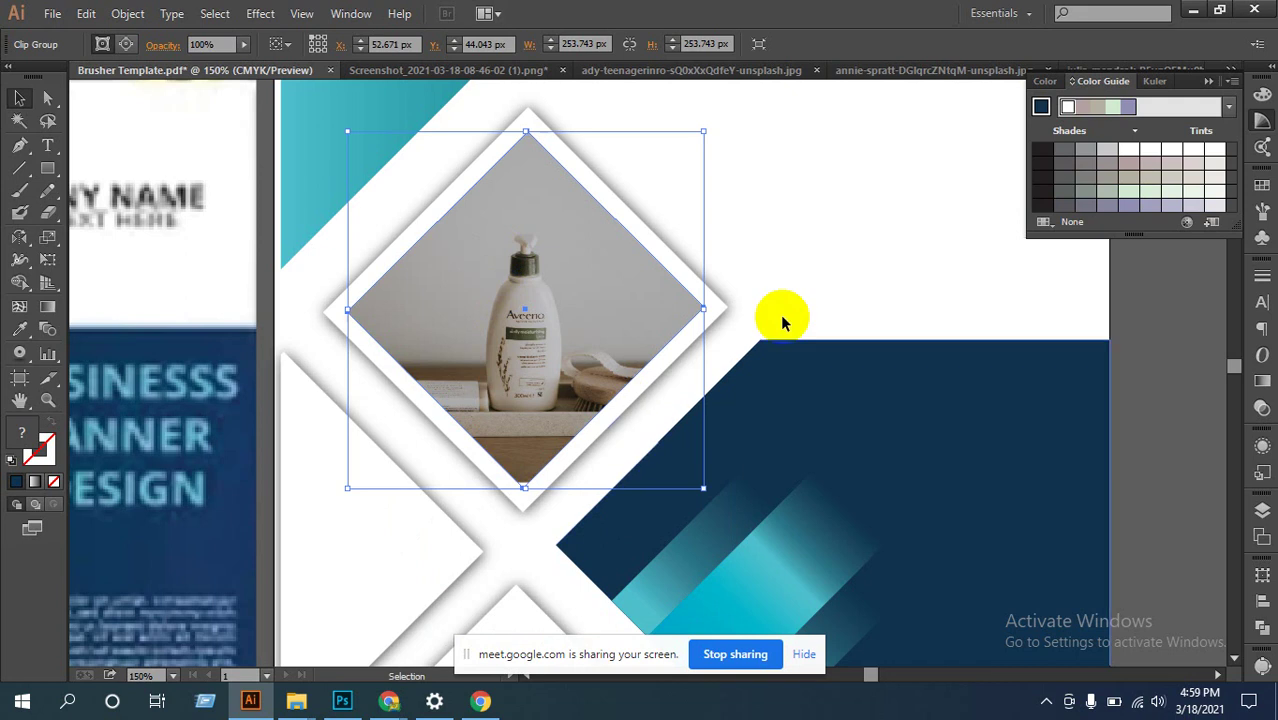
pyautogui.click(848, 230)
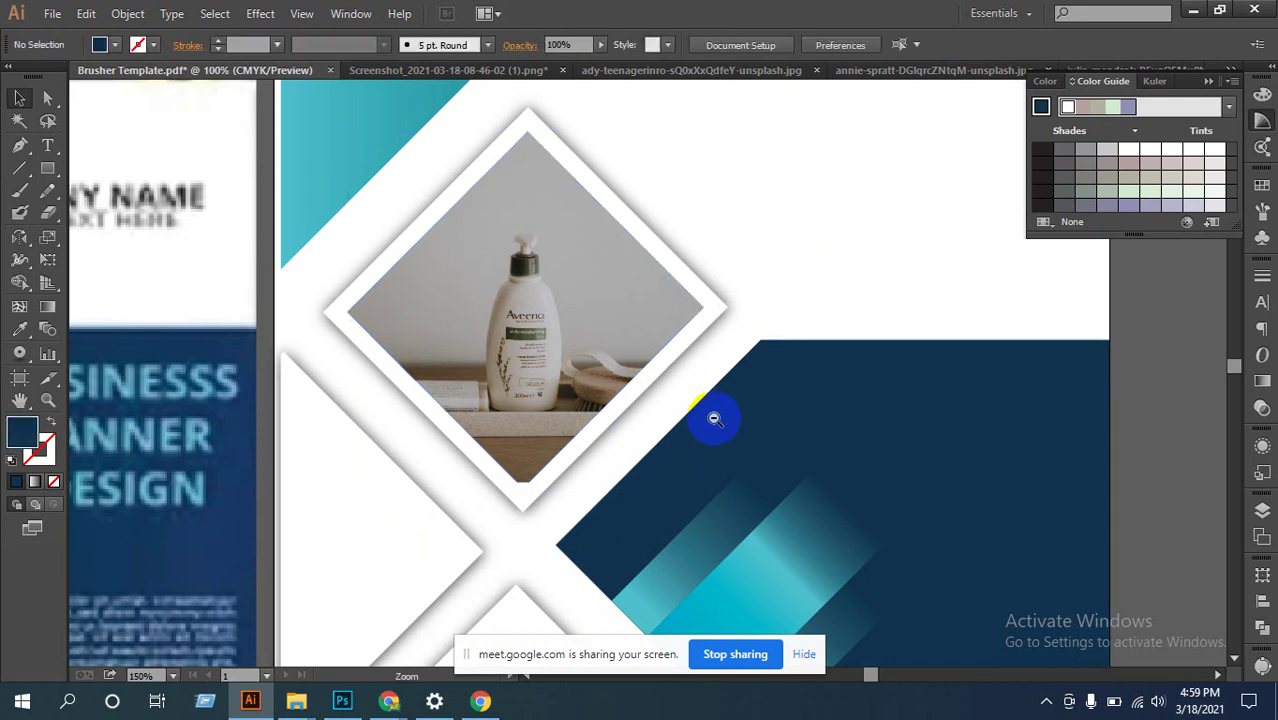
pyautogui.hotkey('ctrl', '-')
pyautogui.moveTo(713, 417); pyautogui.dragTo(645, 451)
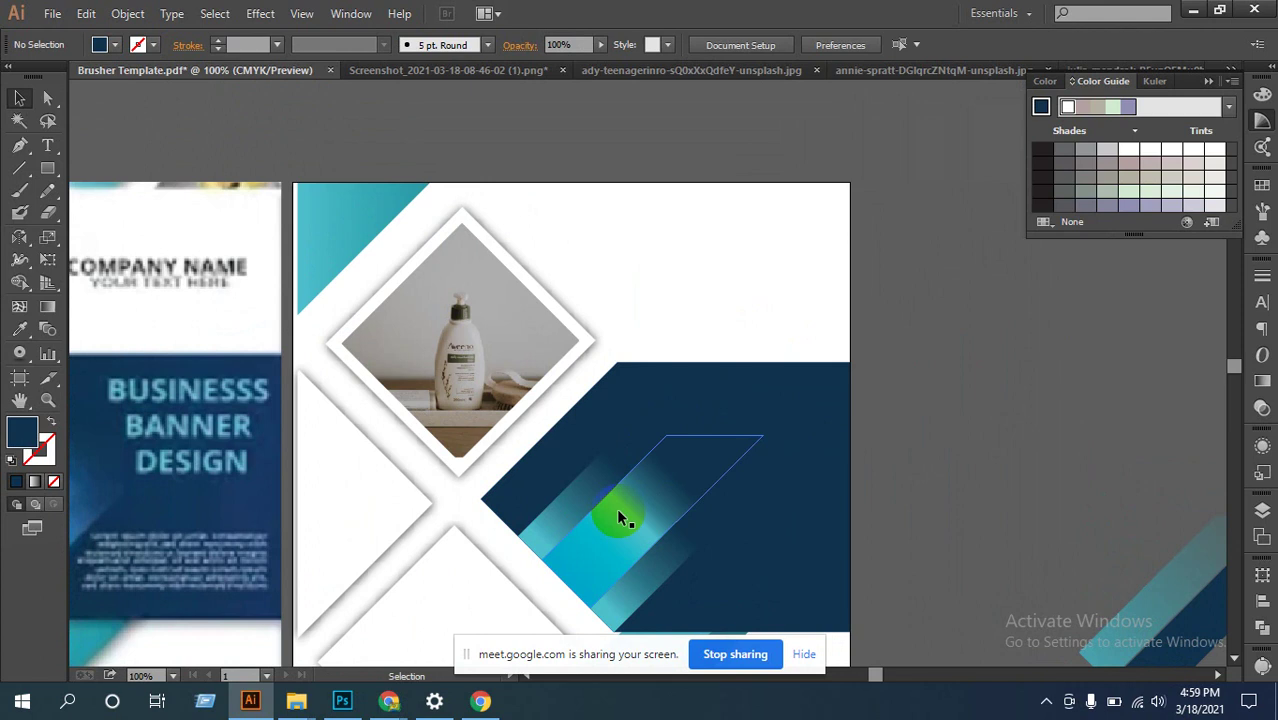
pyautogui.click(546, 388)
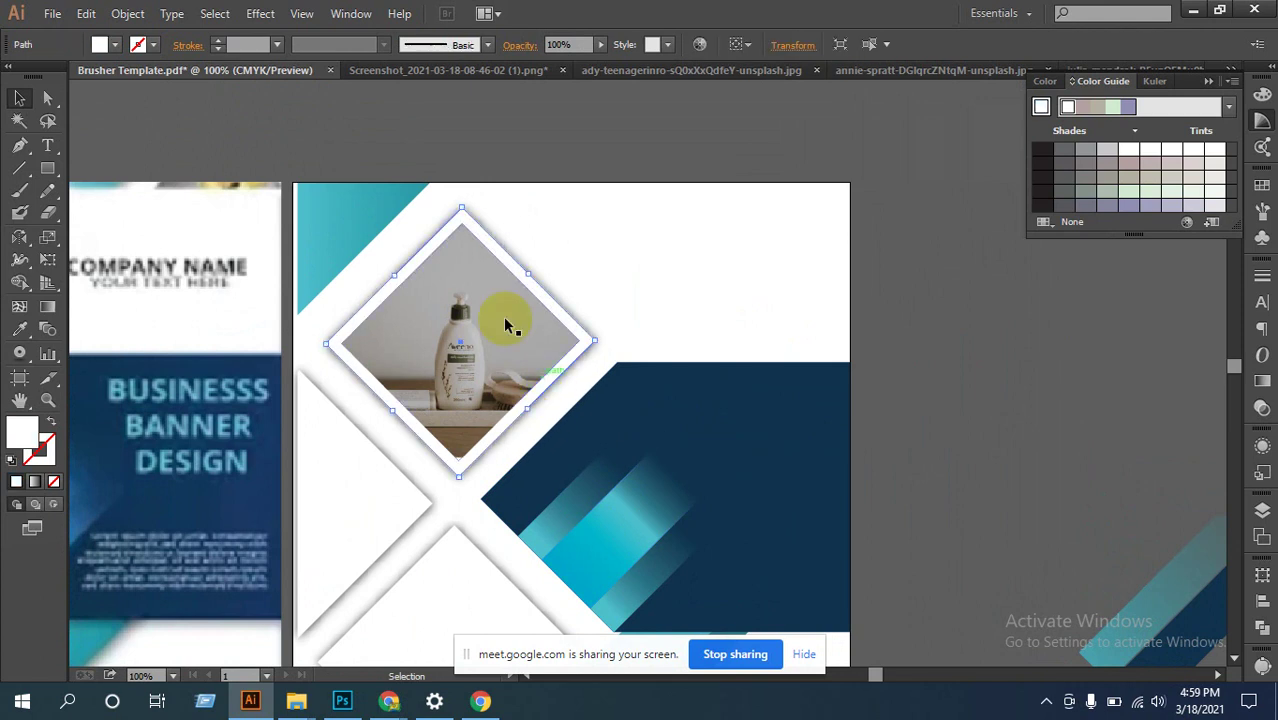
pyautogui.click(268, 18)
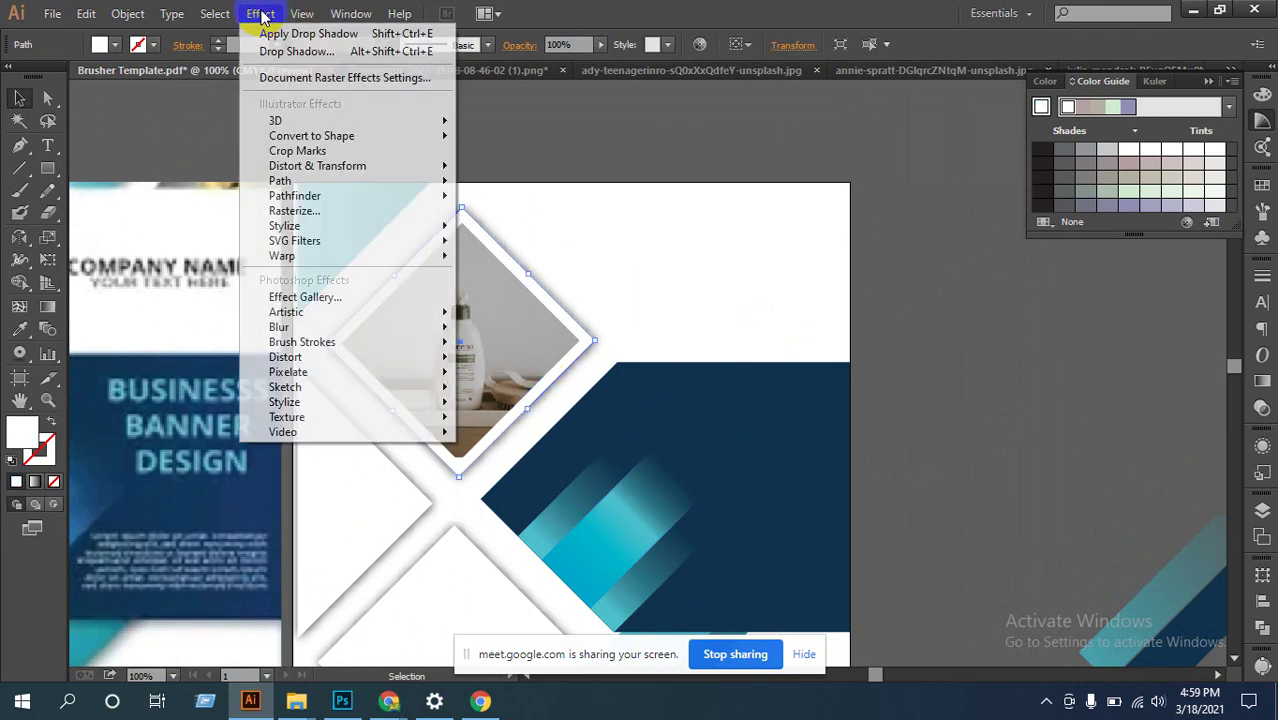
pyautogui.moveTo(296, 203)
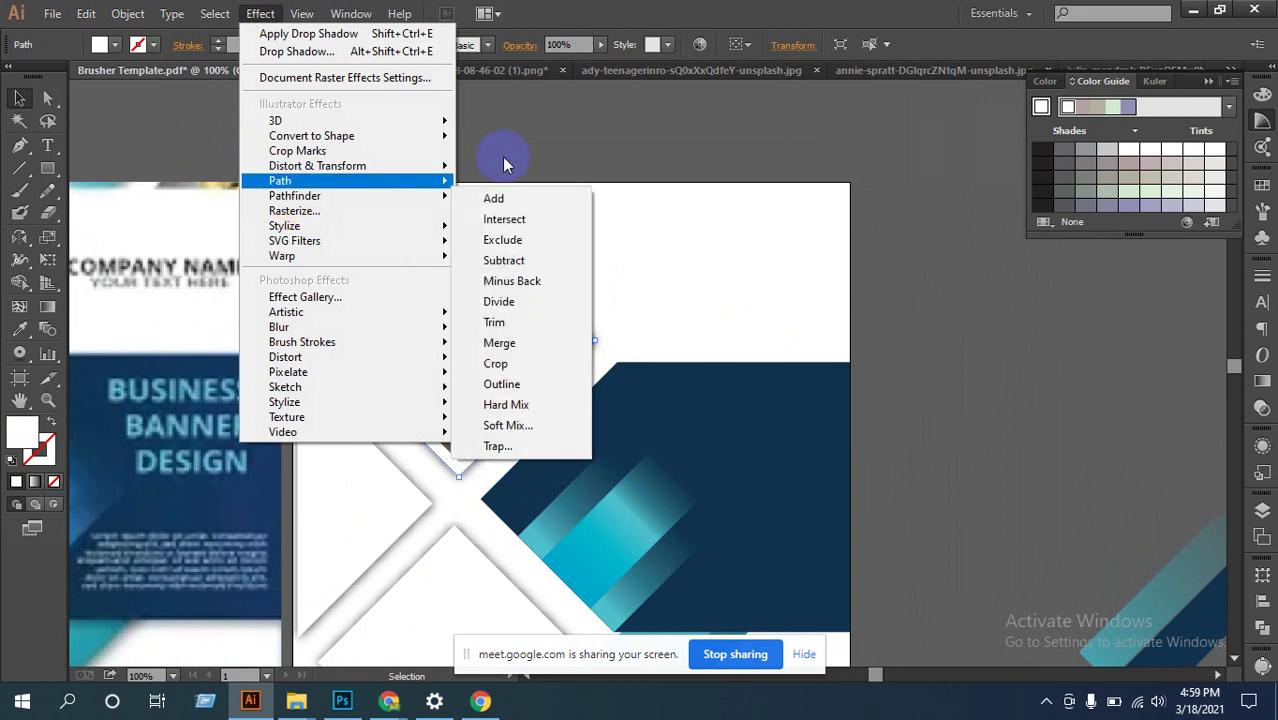
pyautogui.click(540, 145)
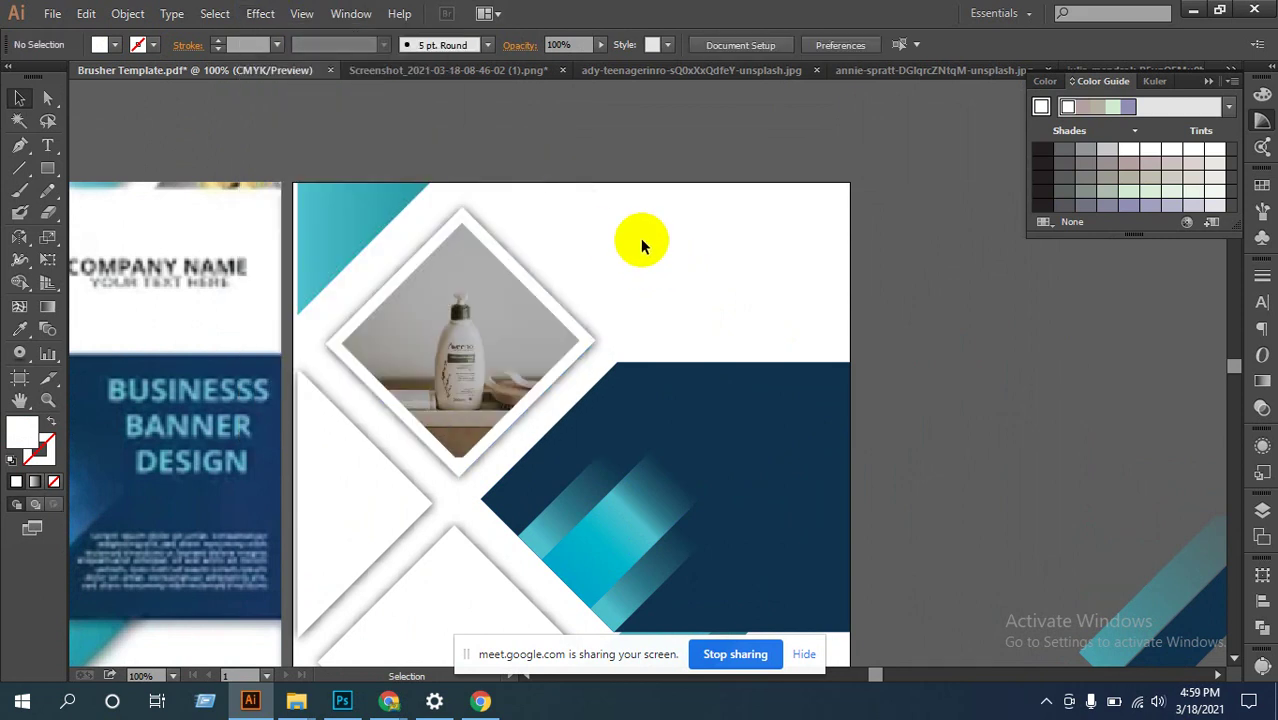
# Step: Move the bicycle photo and the headphones photo closer to the flyer artboard
pyautogui.press('space')
pyautogui.moveTo(813, 436); pyautogui.dragTo(91, 442)
pyautogui.keyDown('ctrl'); pyautogui.keyDown('alt'); pyautogui.click(684, 338); pyautogui.keyUp('alt'); pyautogui.keyUp('ctrl')
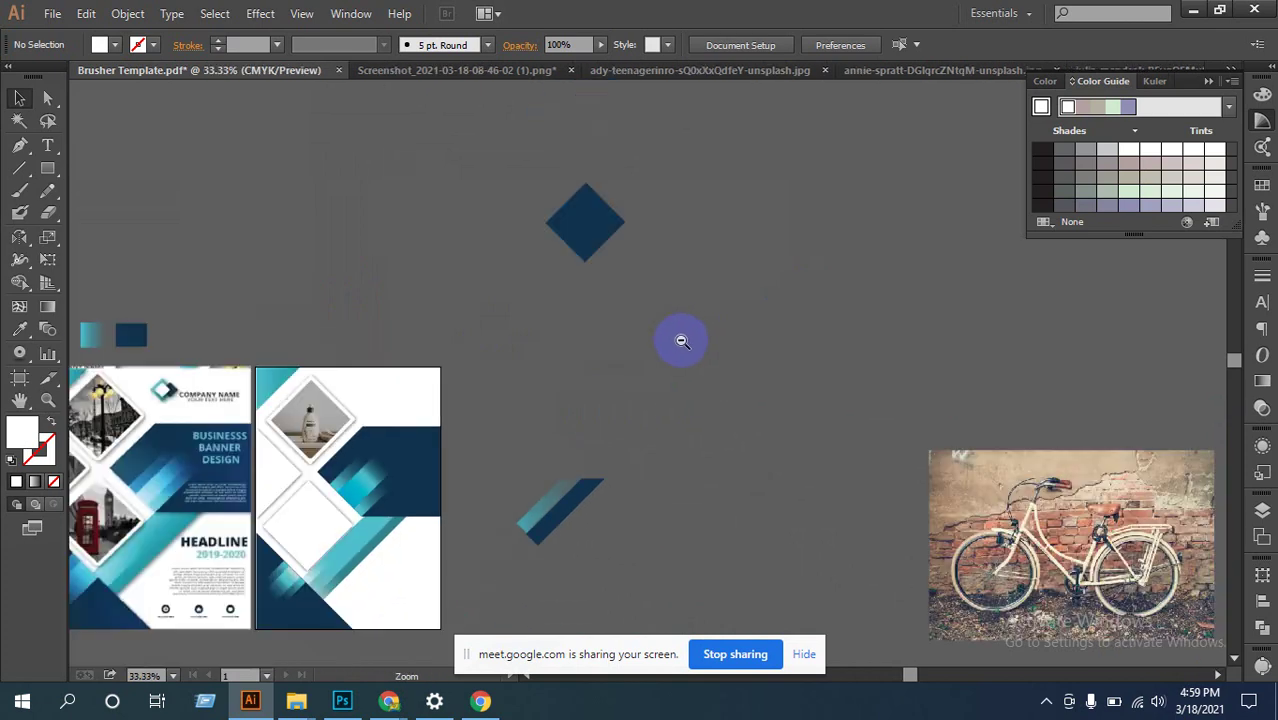
pyautogui.moveTo(950, 484); pyautogui.dragTo(637, 309)
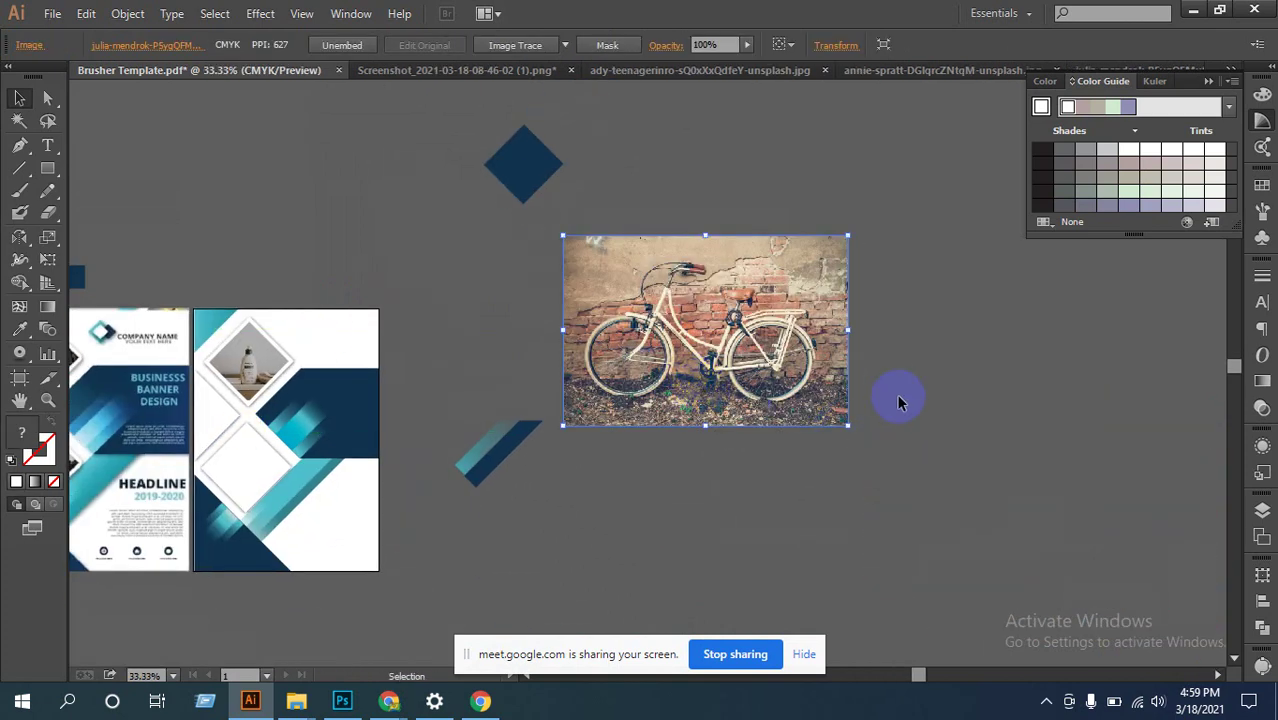
pyautogui.scroll(-5, 775, 420)
pyautogui.scroll(3, 865, 228)
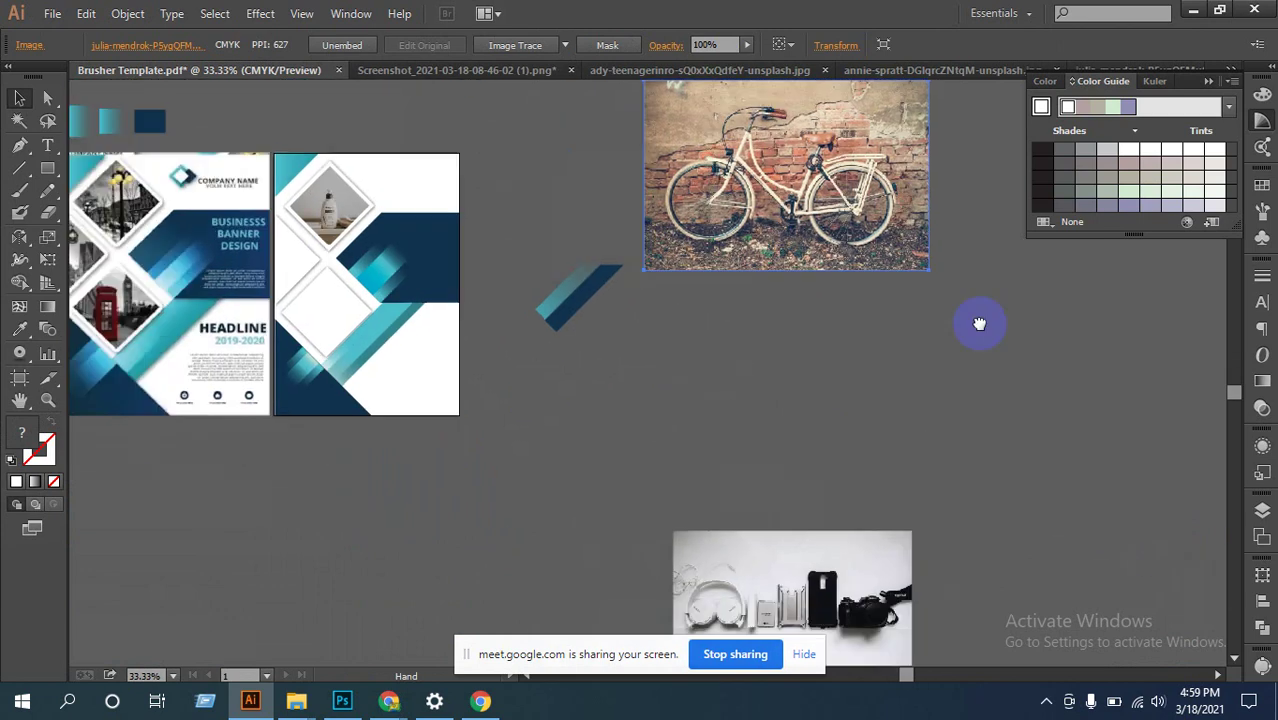
pyautogui.hscroll(-4, 979, 322)
pyautogui.moveTo(940, 615); pyautogui.dragTo(730, 455)
pyautogui.scroll(4, 730, 455)
pyautogui.hscroll(-3, 730, 455)
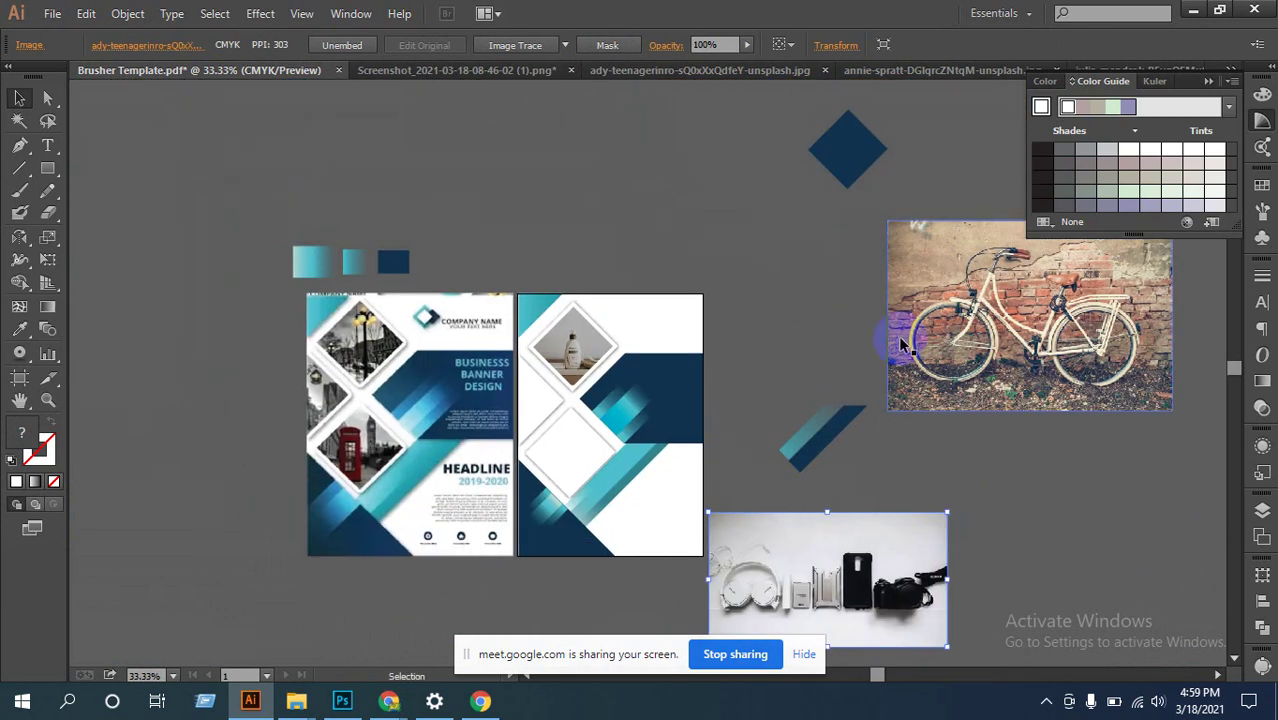
# Step: Set the bicycle photo aside farther right, and place the headphones photo, scaled down, below the dark blue diamond
pyautogui.moveTo(901, 337); pyautogui.dragTo(1161, 445)
pyautogui.moveTo(862, 592); pyautogui.dragTo(882, 293)
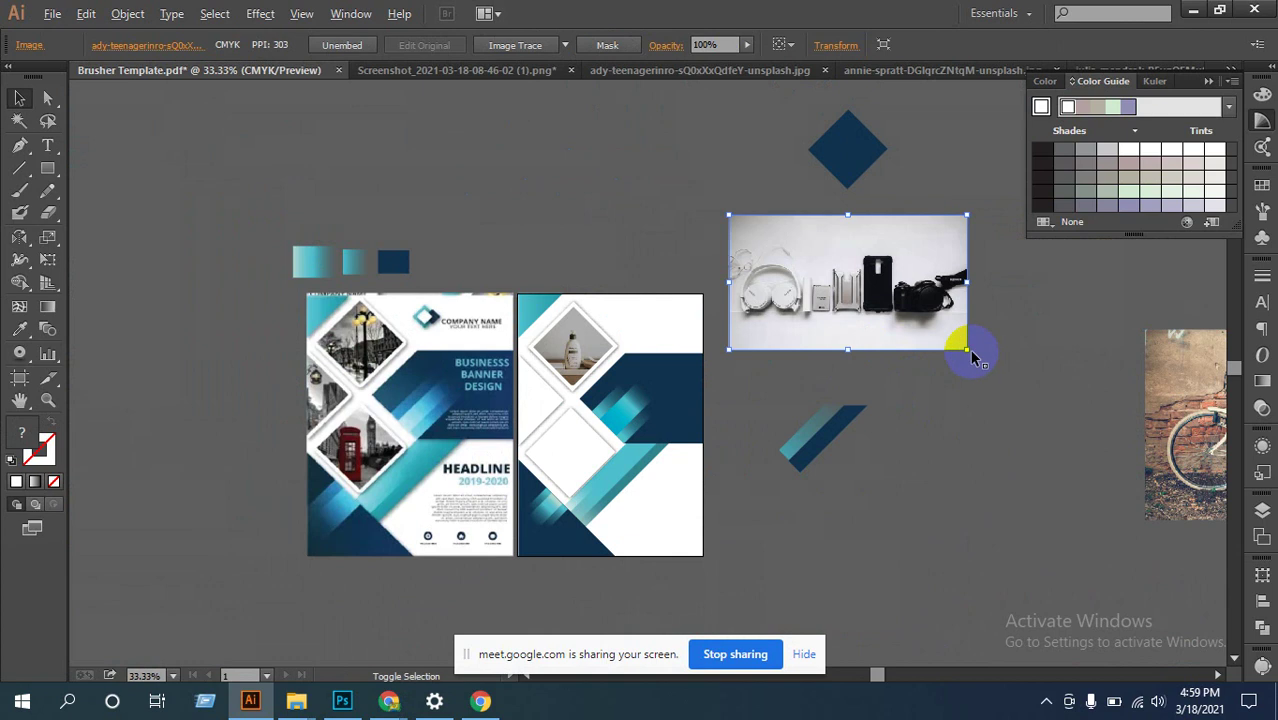
pyautogui.moveTo(971, 353); pyautogui.dragTo(913, 328)
pyautogui.click(905, 291)
pyautogui.click(679, 377)
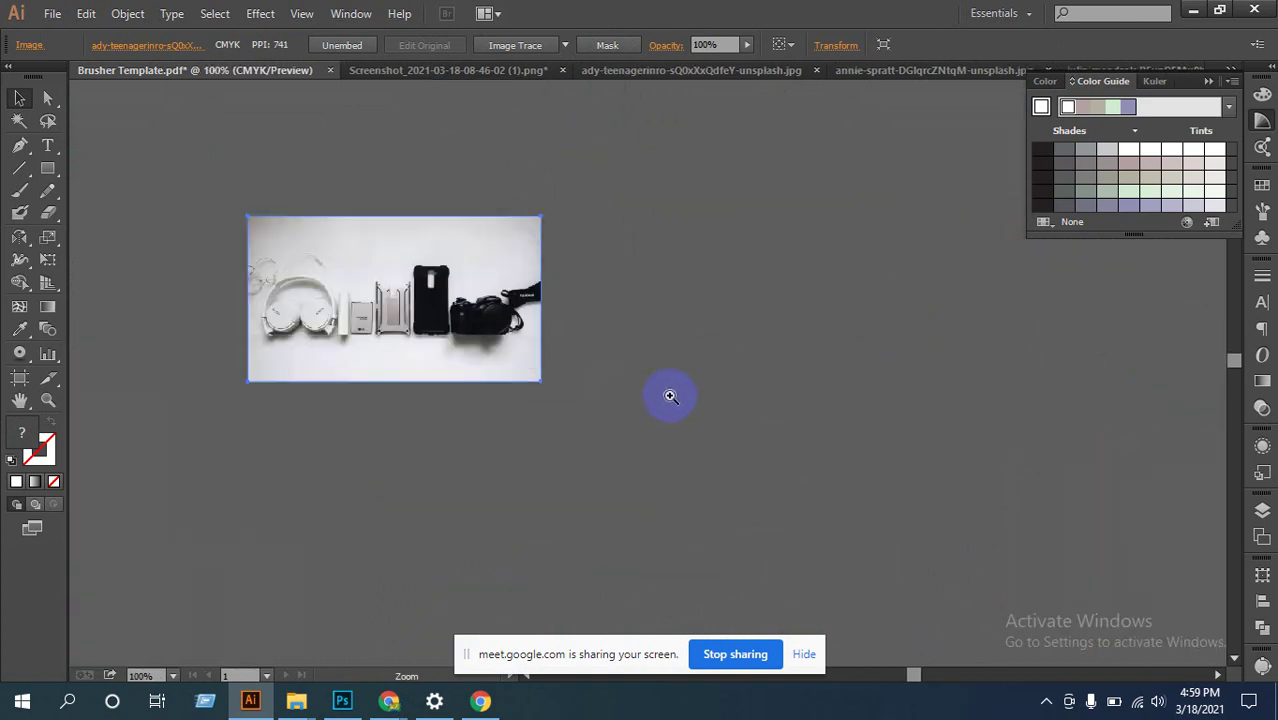
pyautogui.click(668, 394)
pyautogui.moveTo(479, 272); pyautogui.dragTo(785, 460)
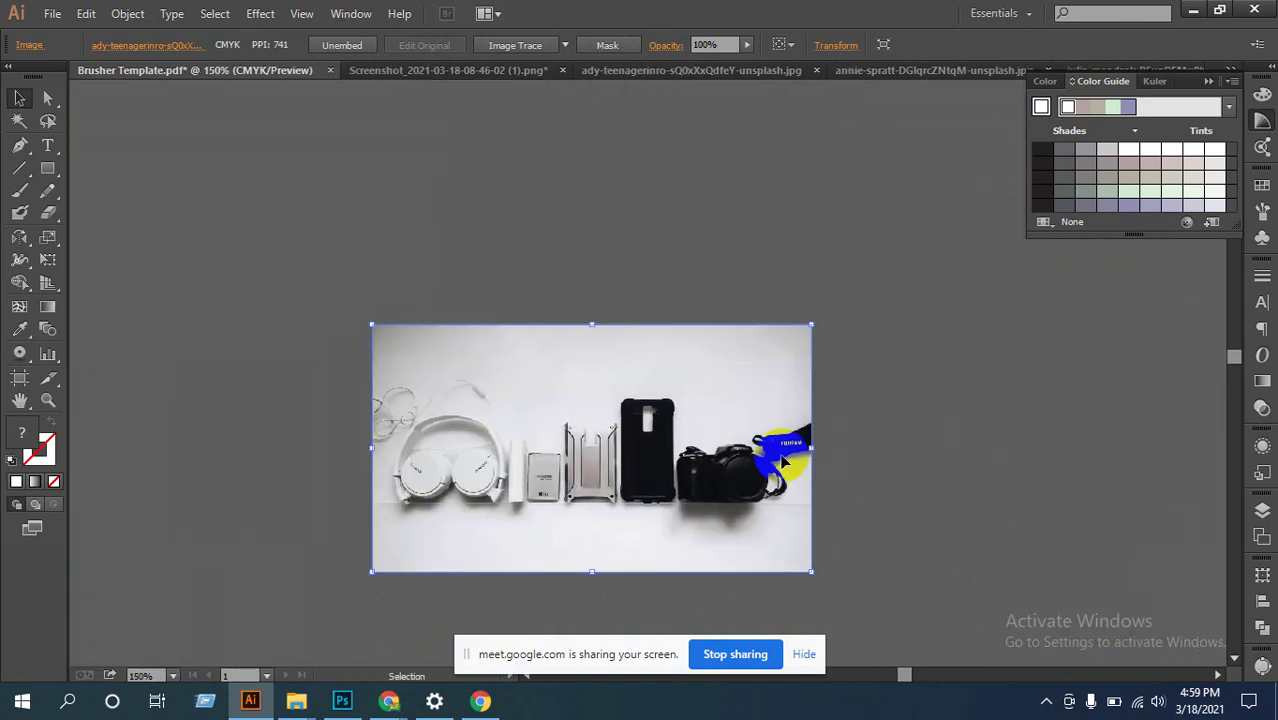
pyautogui.keyDown('ctrl'); pyautogui.keyDown('alt'); pyautogui.click(662, 288); pyautogui.keyUp('alt'); pyautogui.keyUp('ctrl')
# Step: Place the dark blue diamond behind the phone case and camera part of the headphones photo, enlarging the photo until it covers the diamond
pyautogui.moveTo(617, 112); pyautogui.dragTo(707, 330)
pyautogui.click(714, 560)
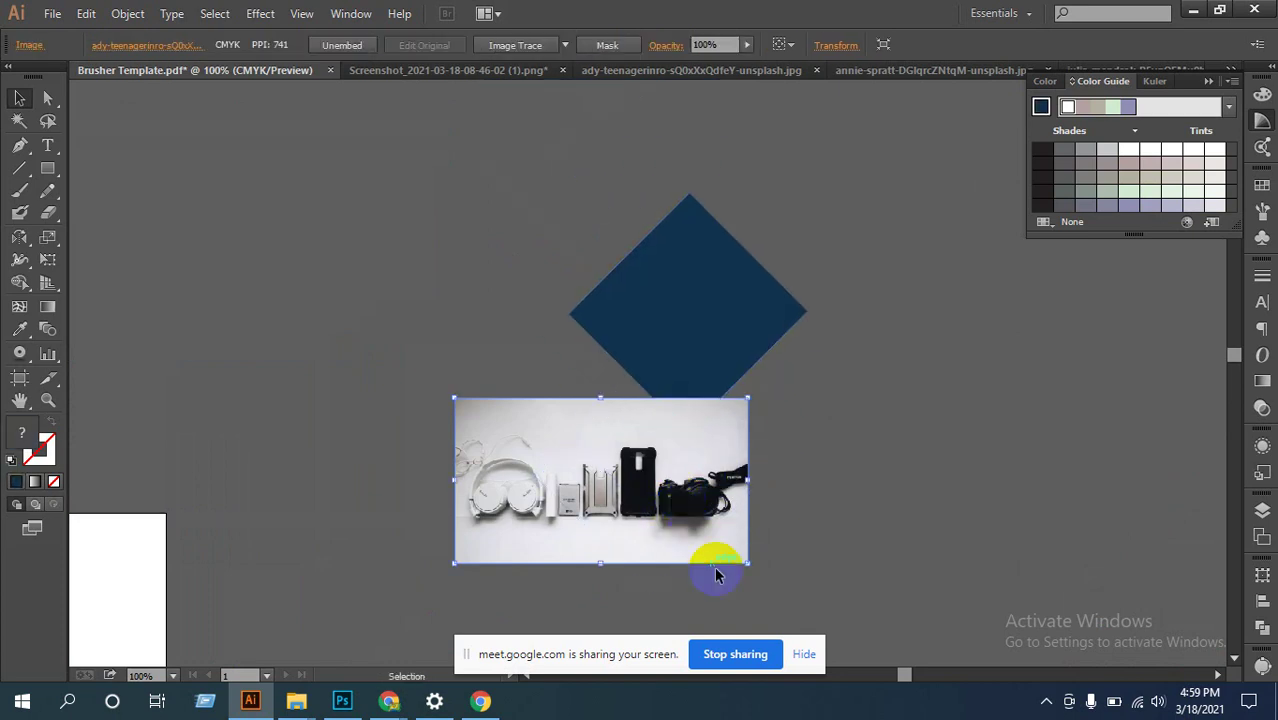
pyautogui.click(746, 572)
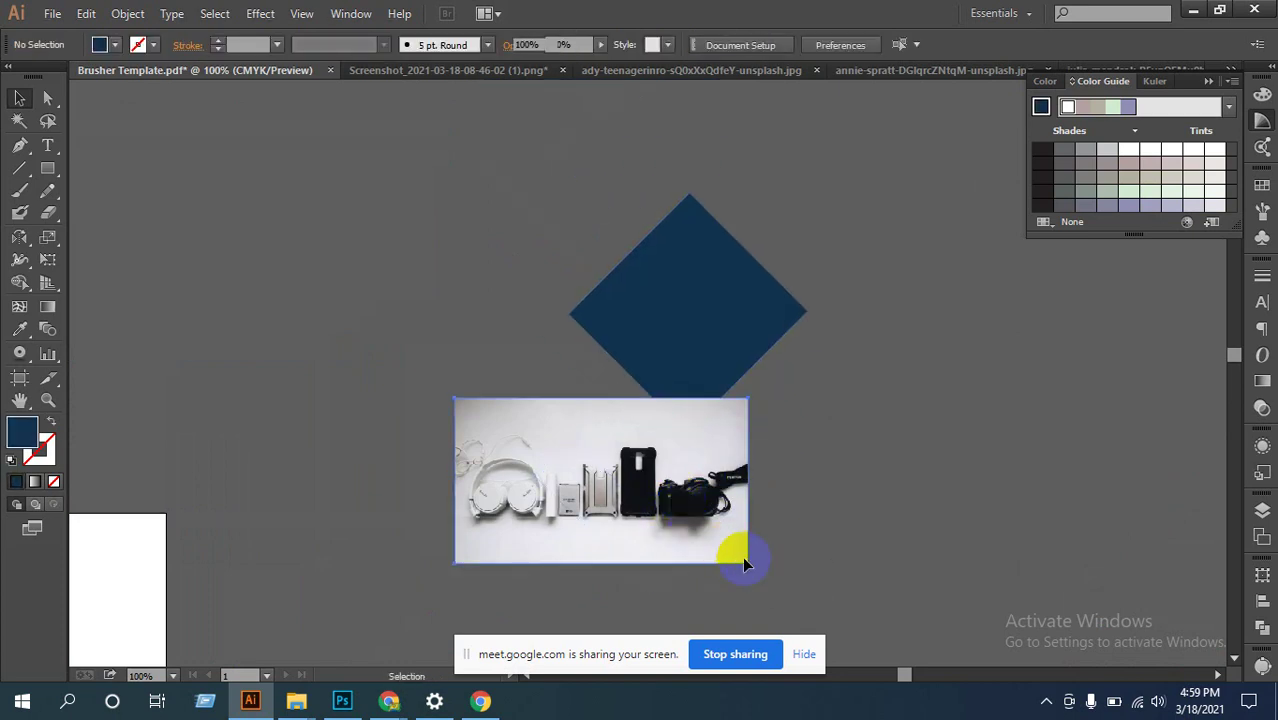
pyautogui.click(746, 565)
pyautogui.moveTo(746, 565); pyautogui.dragTo(779, 580)
pyautogui.moveTo(740, 296); pyautogui.dragTo(729, 466)
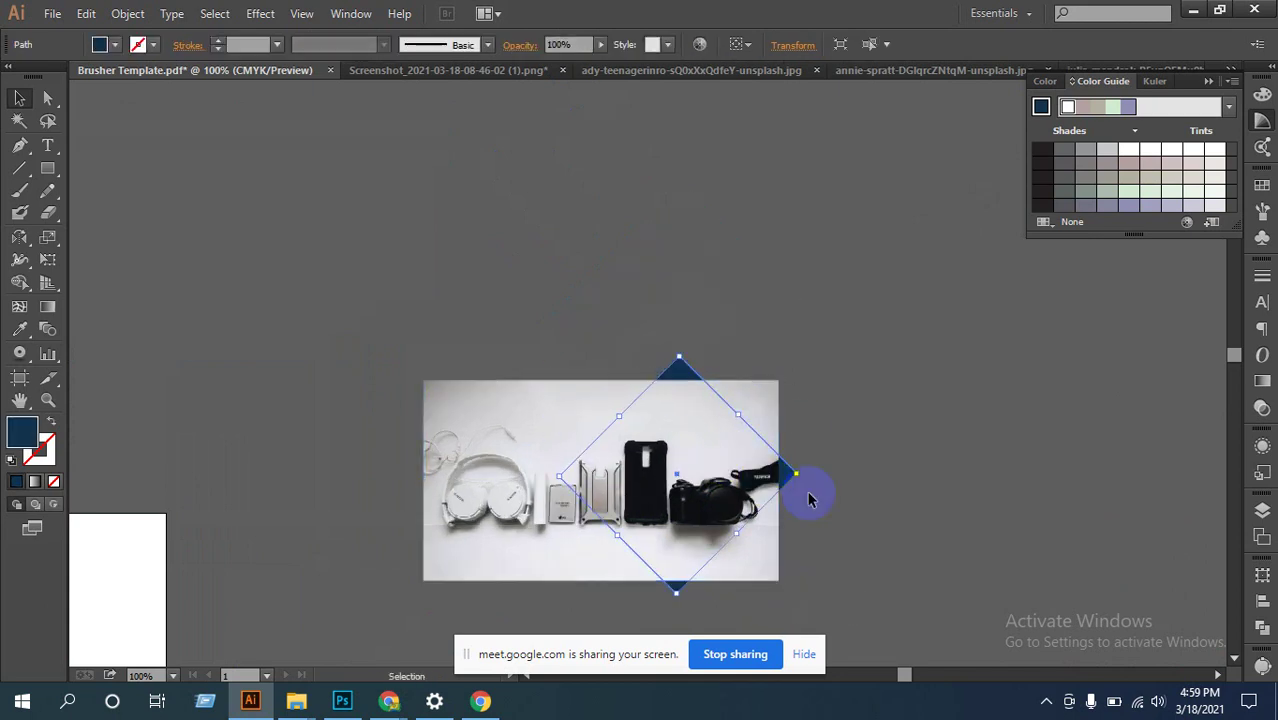
pyautogui.click(773, 397)
pyautogui.moveTo(773, 385); pyautogui.dragTo(822, 337)
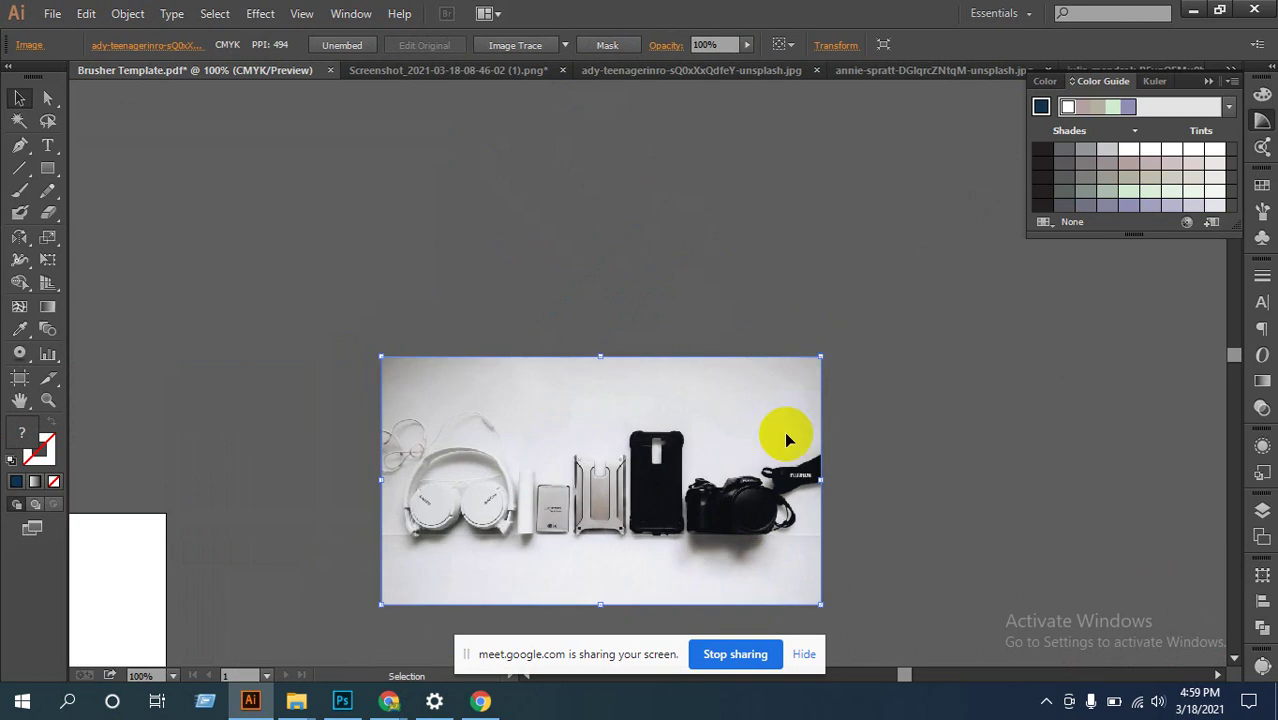
pyautogui.moveTo(757, 441); pyautogui.dragTo(757, 441)
pyautogui.moveTo(884, 392); pyautogui.dragTo(718, 532)
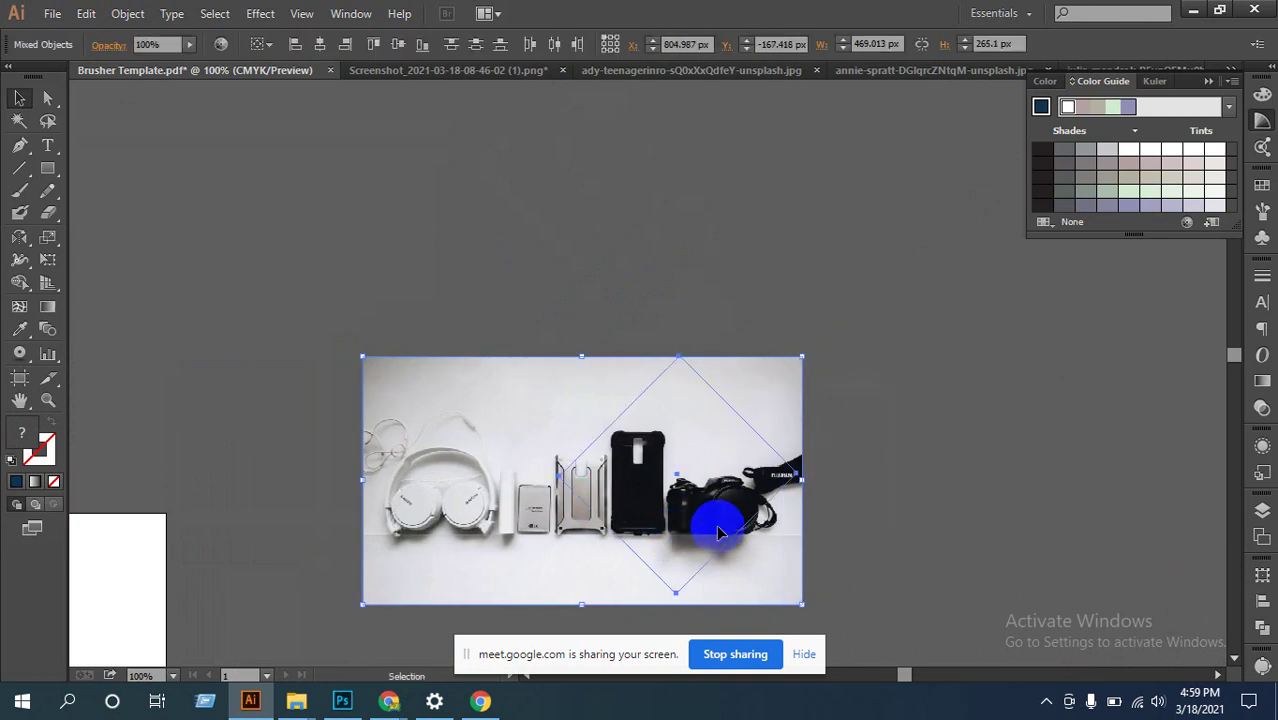
pyautogui.rightClick(665, 481)
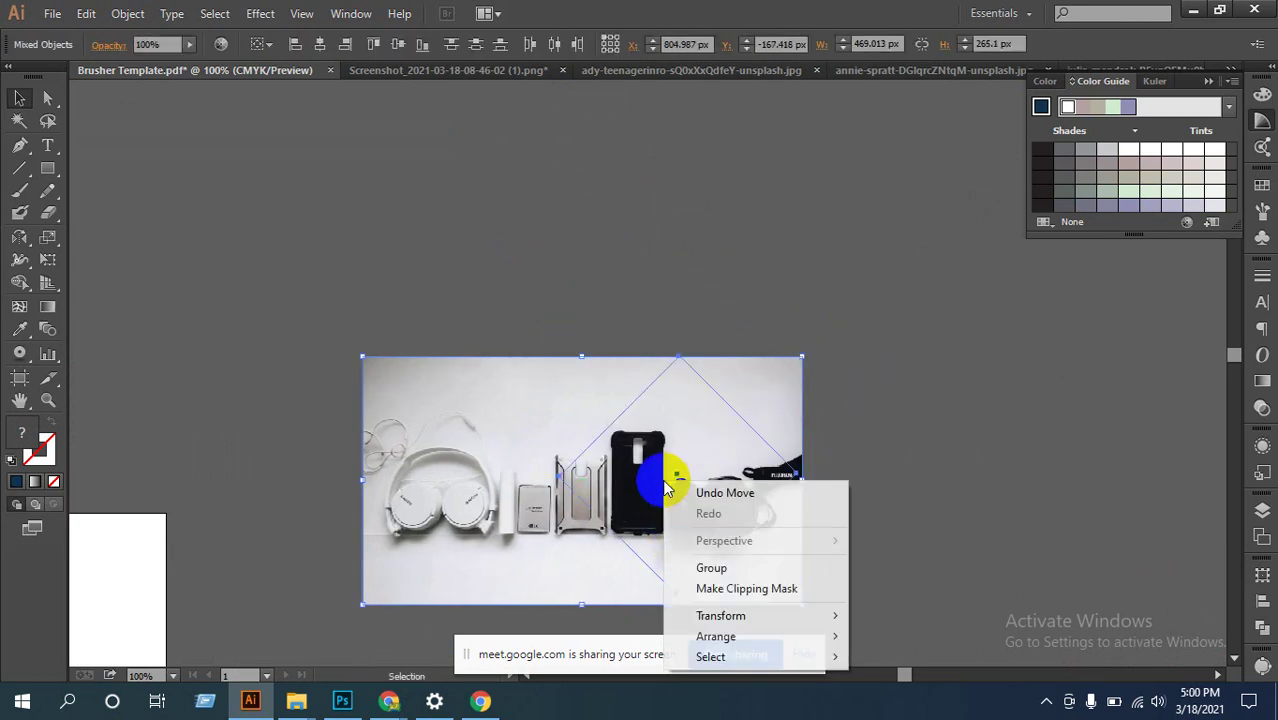
pyautogui.click(899, 476)
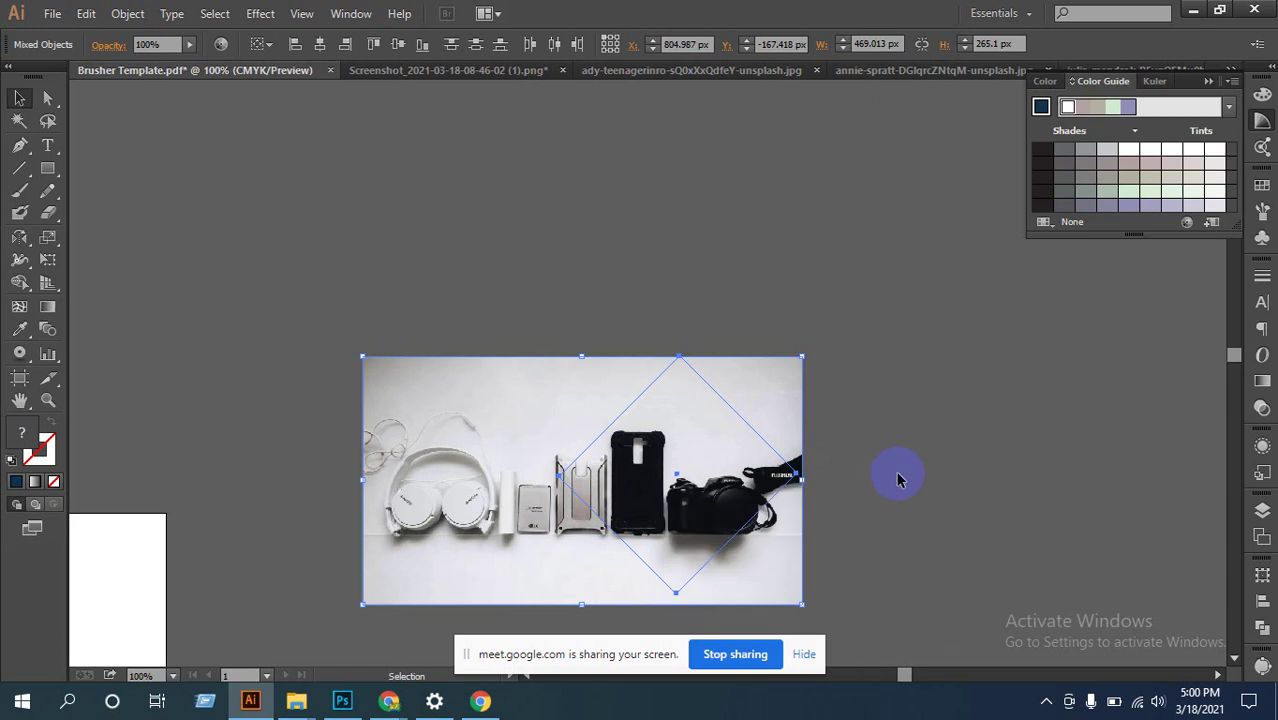
# Step: Place a copy of the dark blue diamond to the right of the headphones photo, keeping the original behind the photo
pyautogui.click(720, 399)
pyautogui.moveTo(725, 405); pyautogui.dragTo(797, 480)
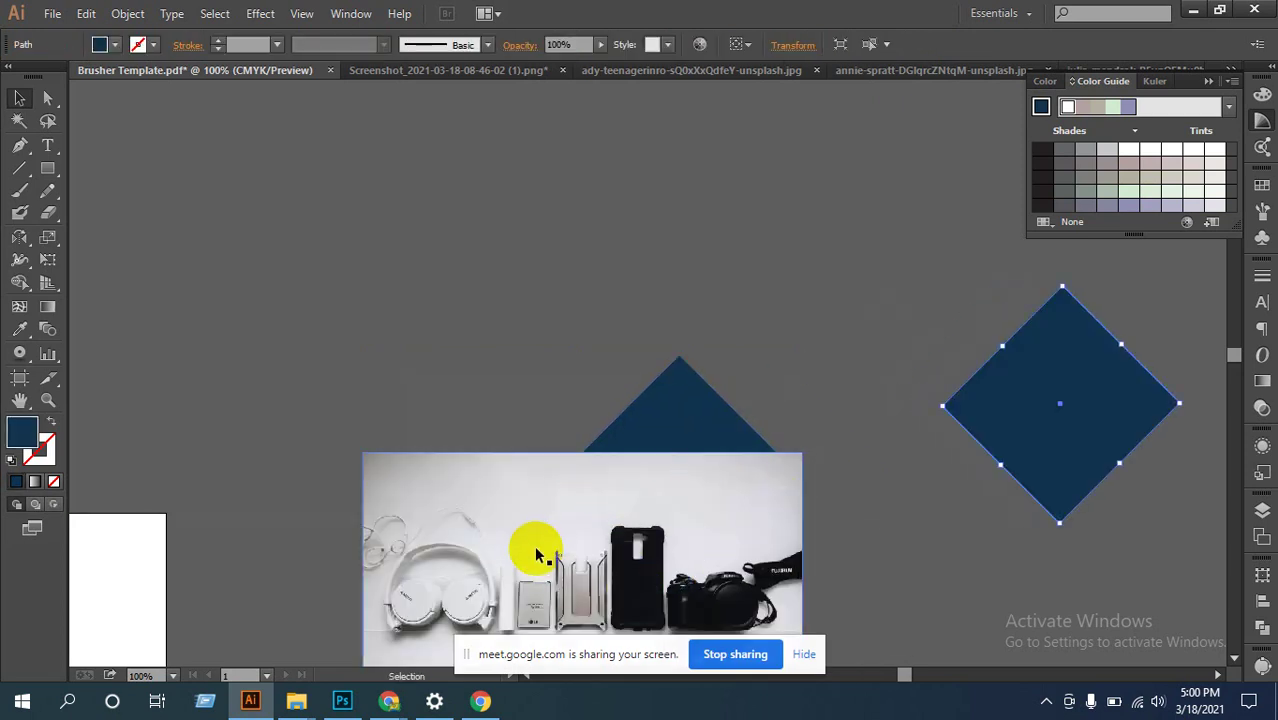
pyautogui.moveTo(534, 545); pyautogui.dragTo(529, 457)
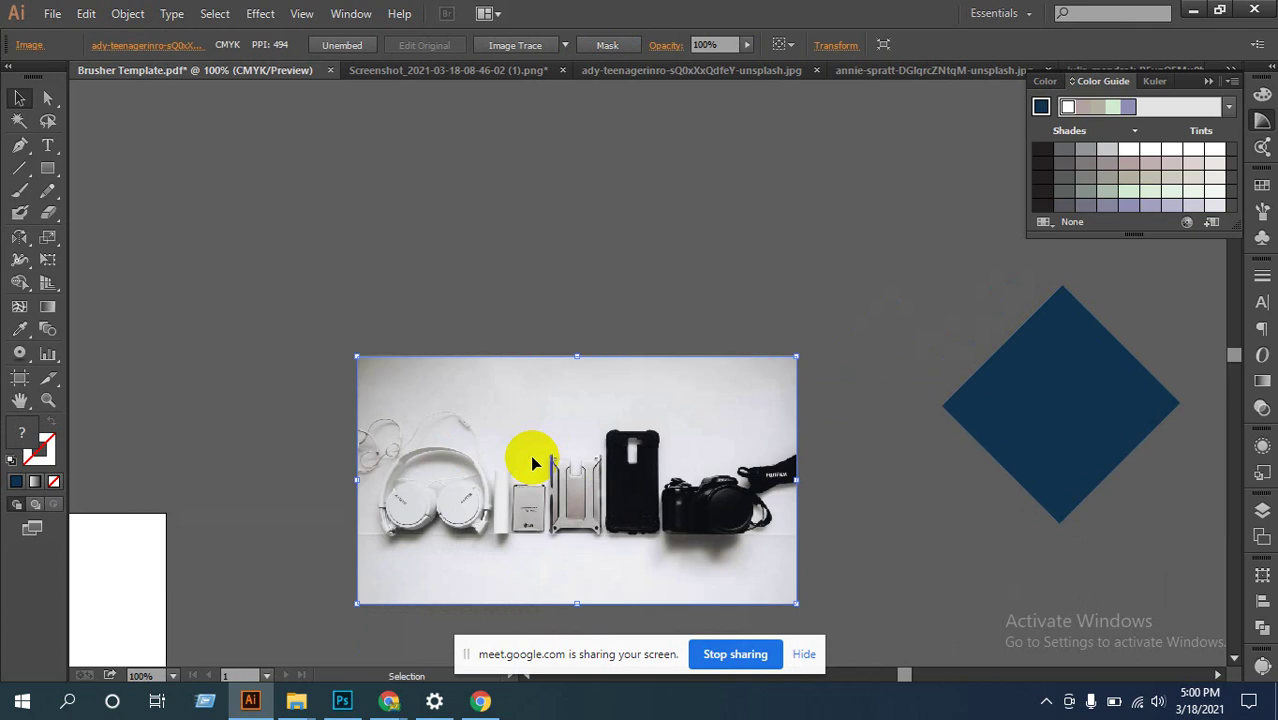
# Step: Lower the headphones photo's opacity to 48% and shift the photo slightly up and left over the diamond
pyautogui.click(748, 46)
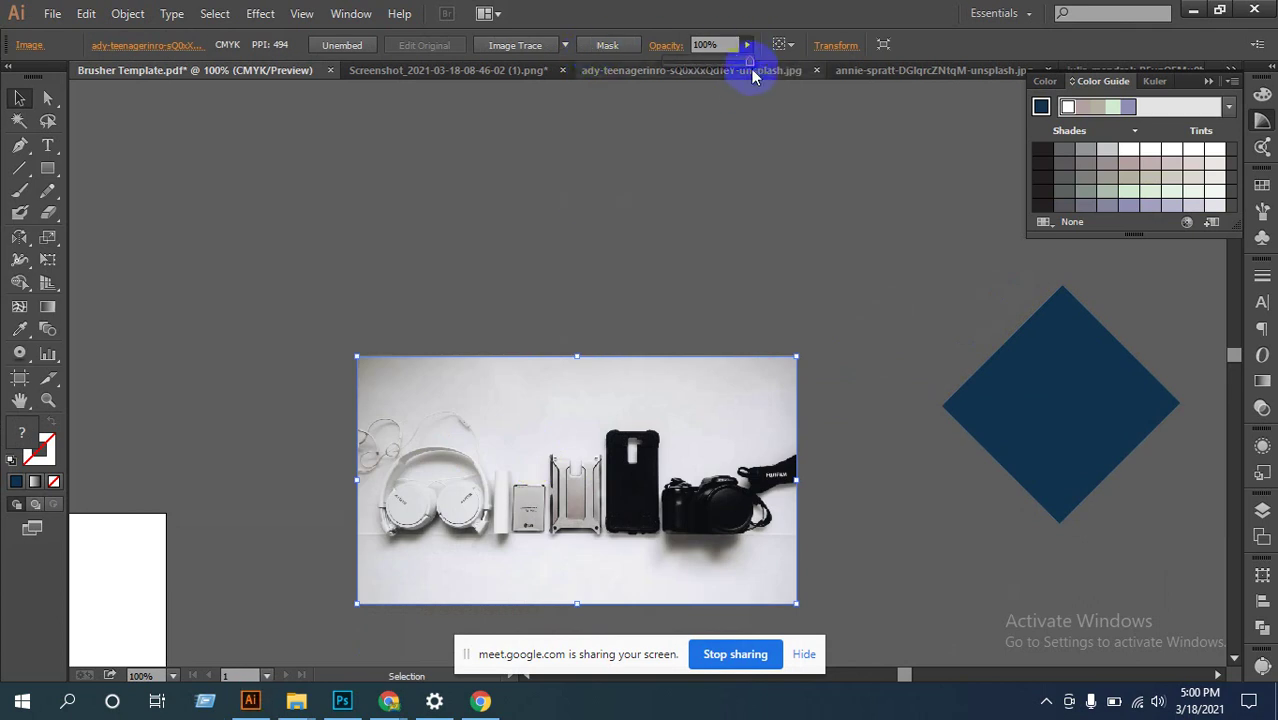
pyautogui.moveTo(726, 70); pyautogui.dragTo(706, 70)
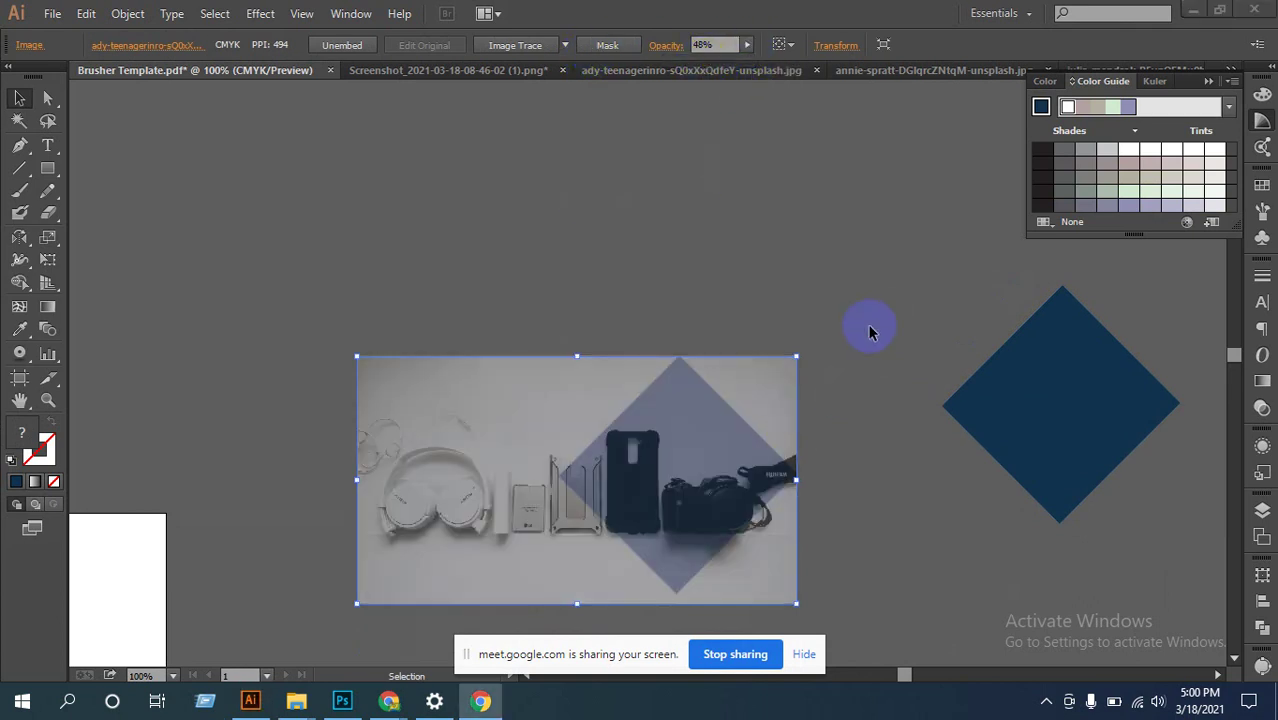
pyautogui.click(629, 419)
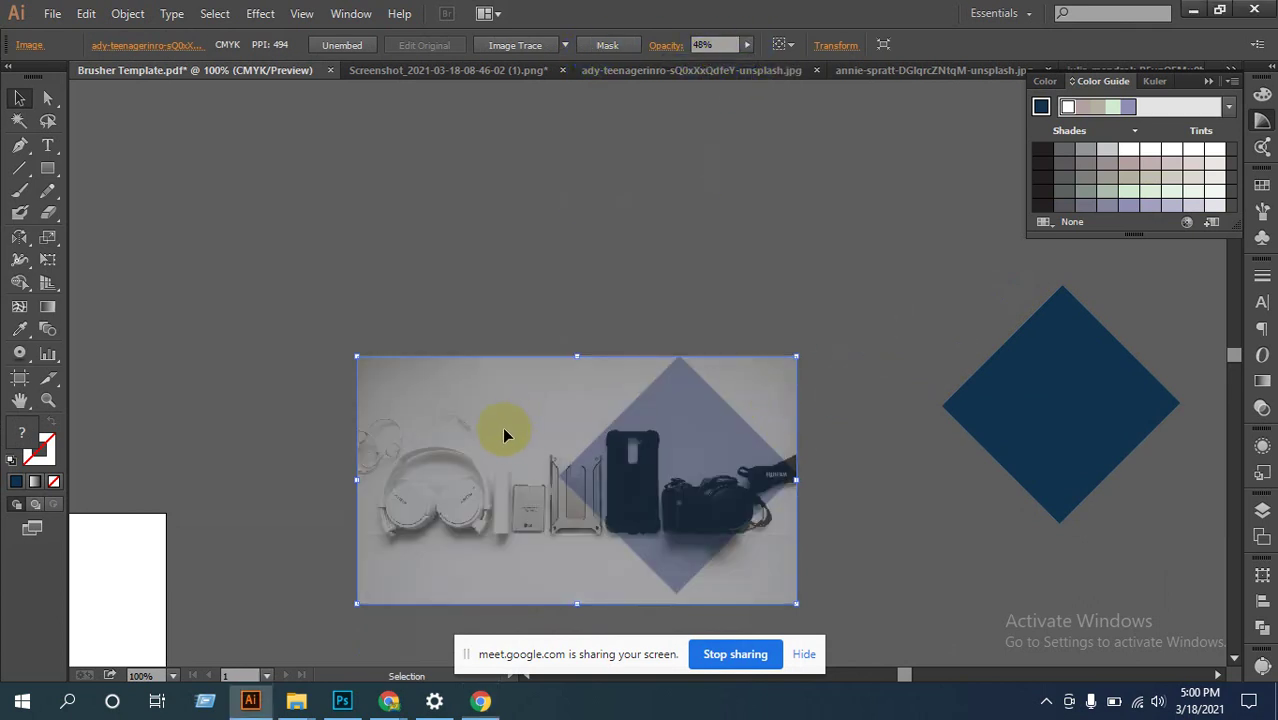
pyautogui.click(824, 510)
pyautogui.moveTo(543, 532); pyautogui.dragTo(532, 520)
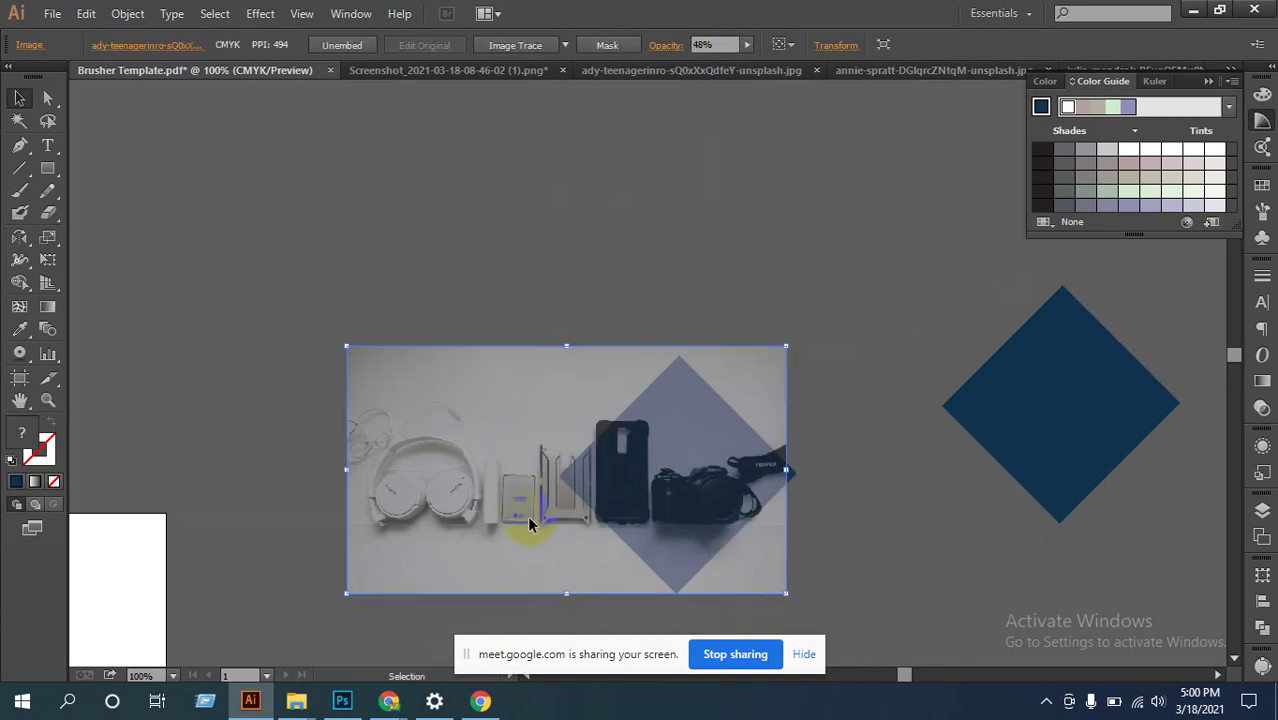
# Step: Try to make a clipping mask from the headphones photo and the diamond behind it
pyautogui.moveTo(456, 271); pyautogui.dragTo(800, 600)
pyautogui.rightClick(711, 476)
pyautogui.click(765, 541)
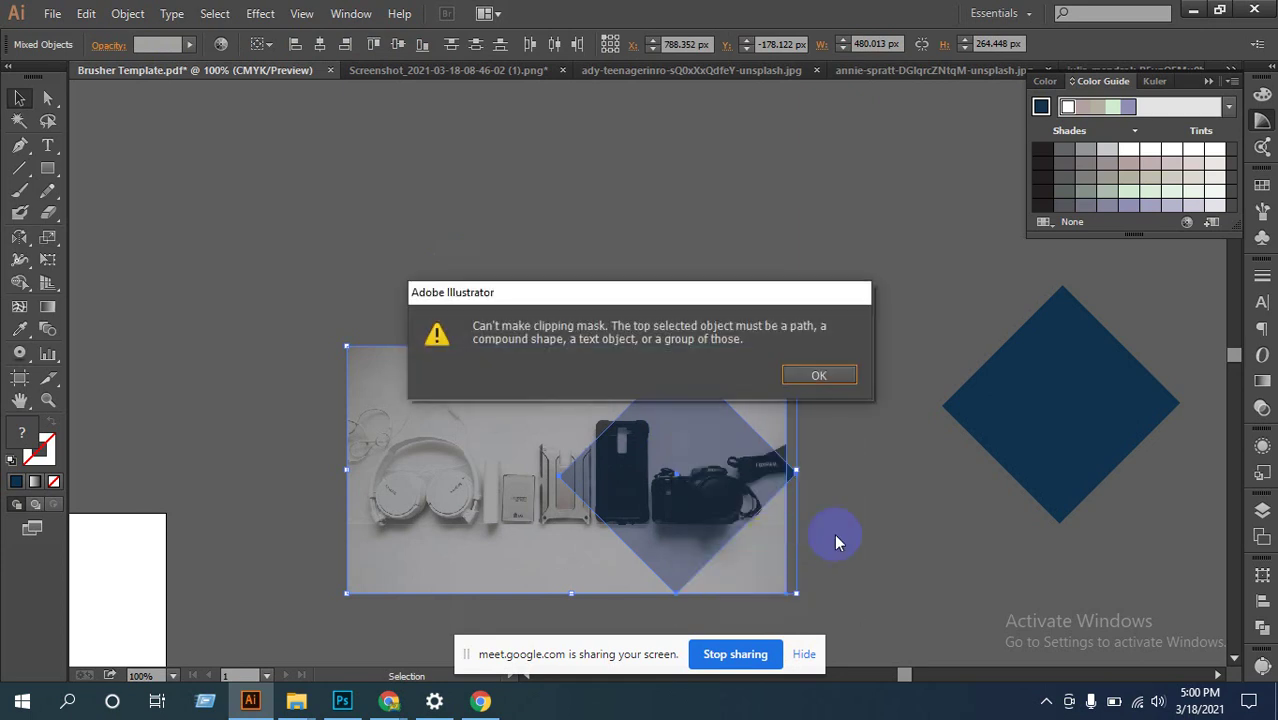
# Step: Bring the diamond in front of the headphones photo, hiding the photo to reach the diamond and showing it again once reordered
pyautogui.click(786, 386)
pyautogui.click(833, 499)
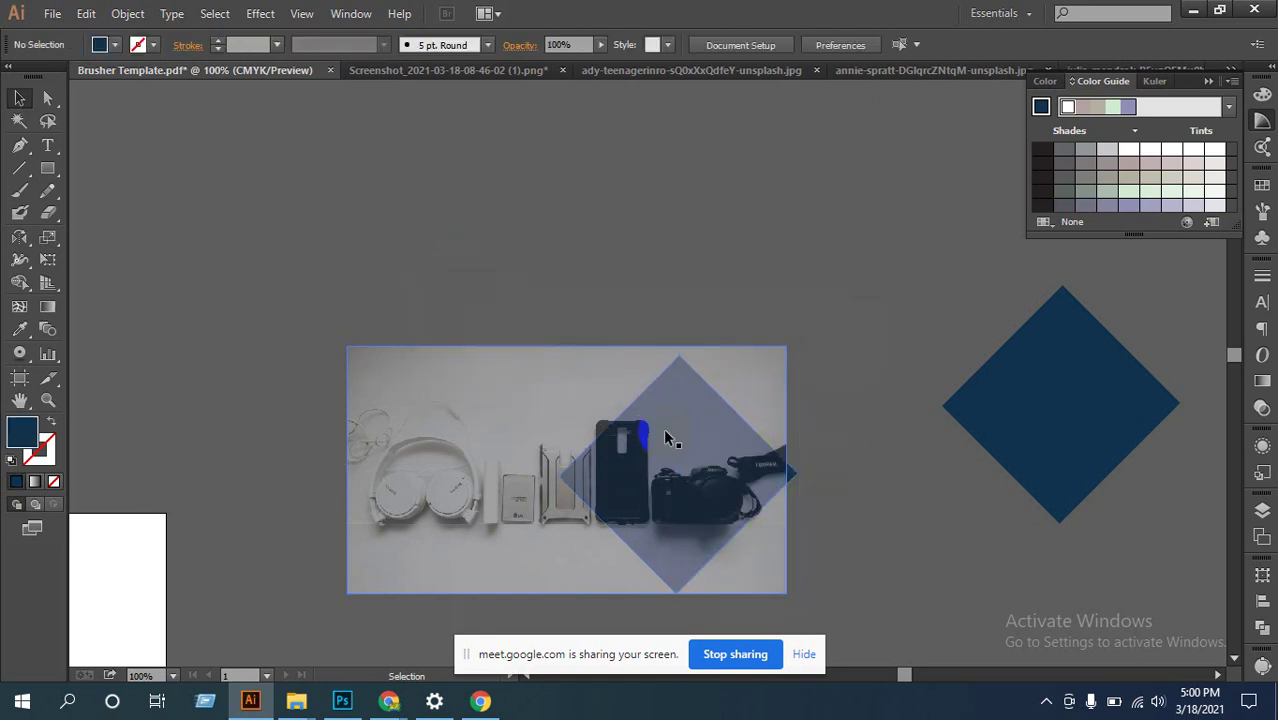
pyautogui.click(511, 398)
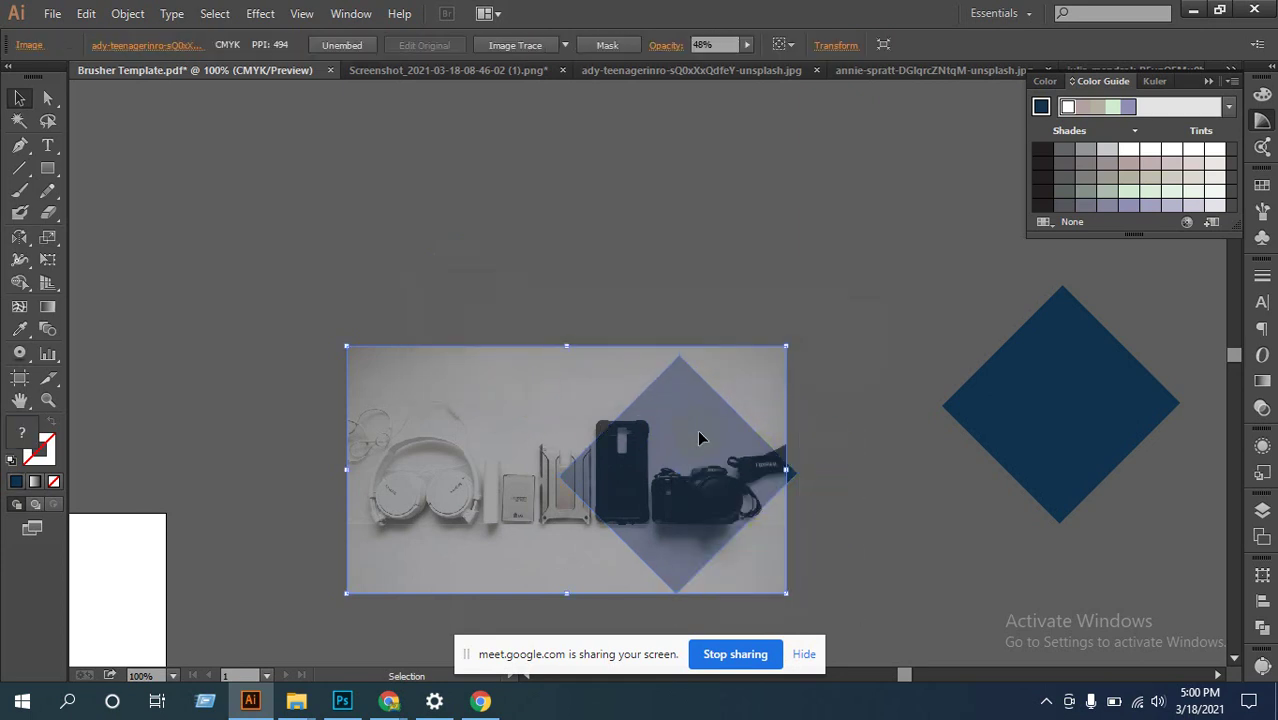
pyautogui.press('Delete')
pyautogui.moveTo(598, 376); pyautogui.dragTo(704, 505)
pyautogui.rightClick(664, 449)
pyautogui.moveTo(795, 414)
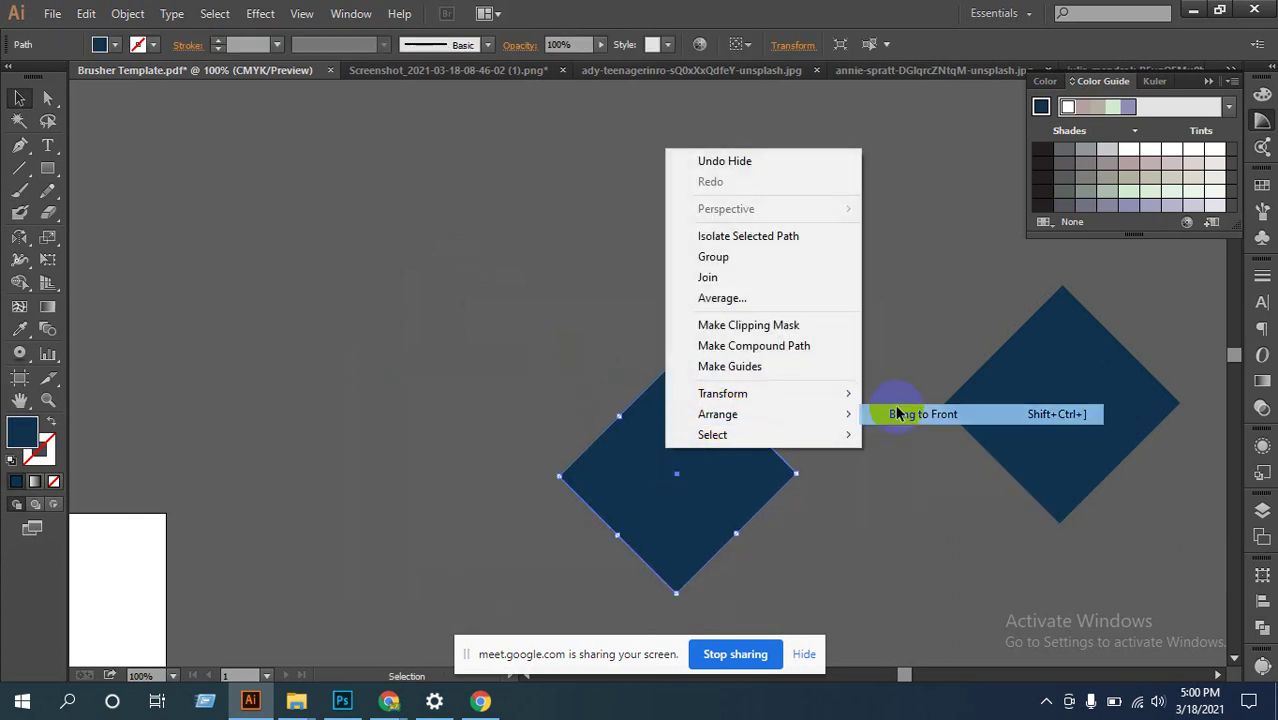
pyautogui.click(897, 413)
pyautogui.click(862, 390)
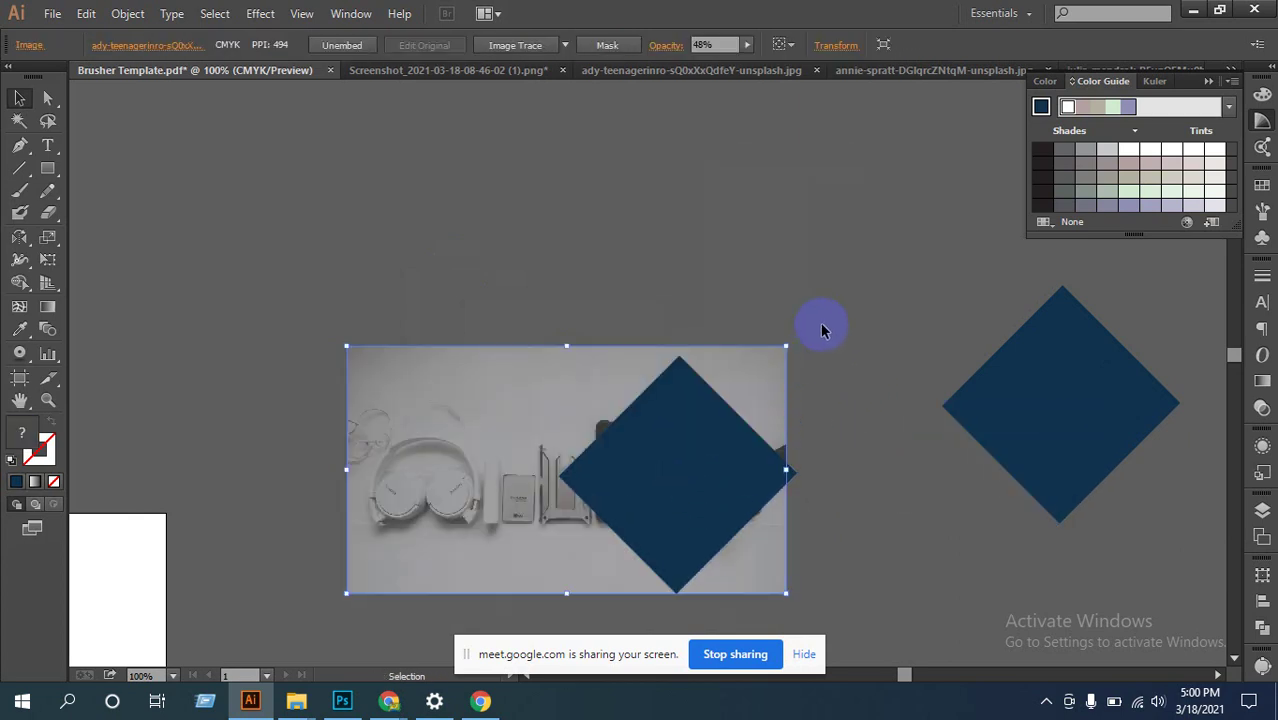
# Step: Try a clipping mask from the diamond and the faded headphones photo, and undo it
pyautogui.moveTo(822, 330); pyautogui.dragTo(557, 543)
pyautogui.rightClick(678, 411)
pyautogui.click(770, 519)
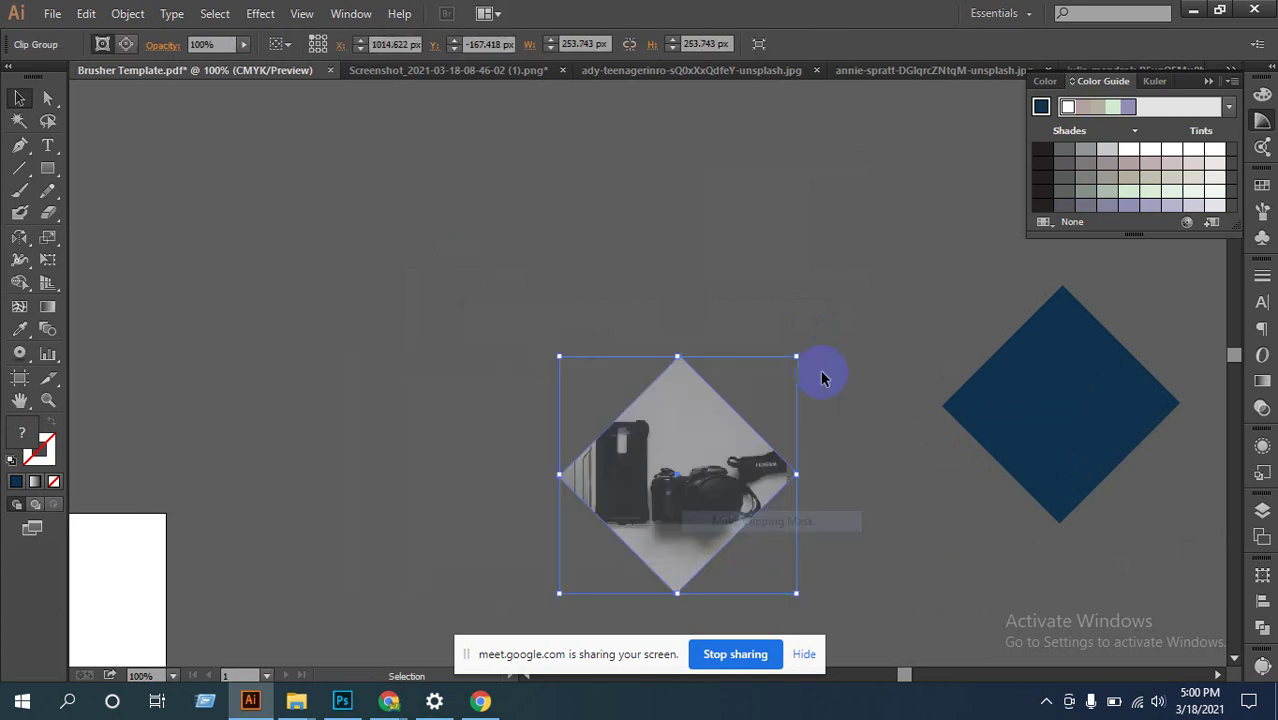
pyautogui.click(802, 364)
pyautogui.moveTo(786, 344); pyautogui.dragTo(348, 590)
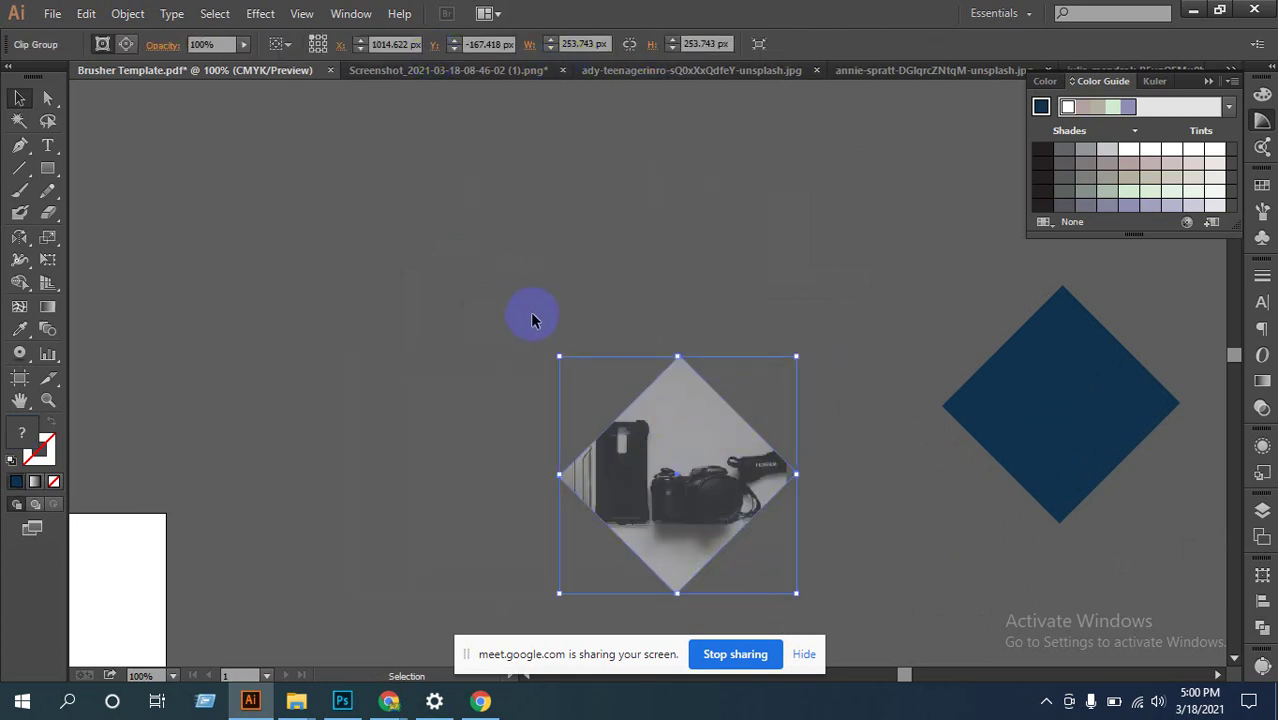
pyautogui.hotkey('ctrl', 'alt', '7')
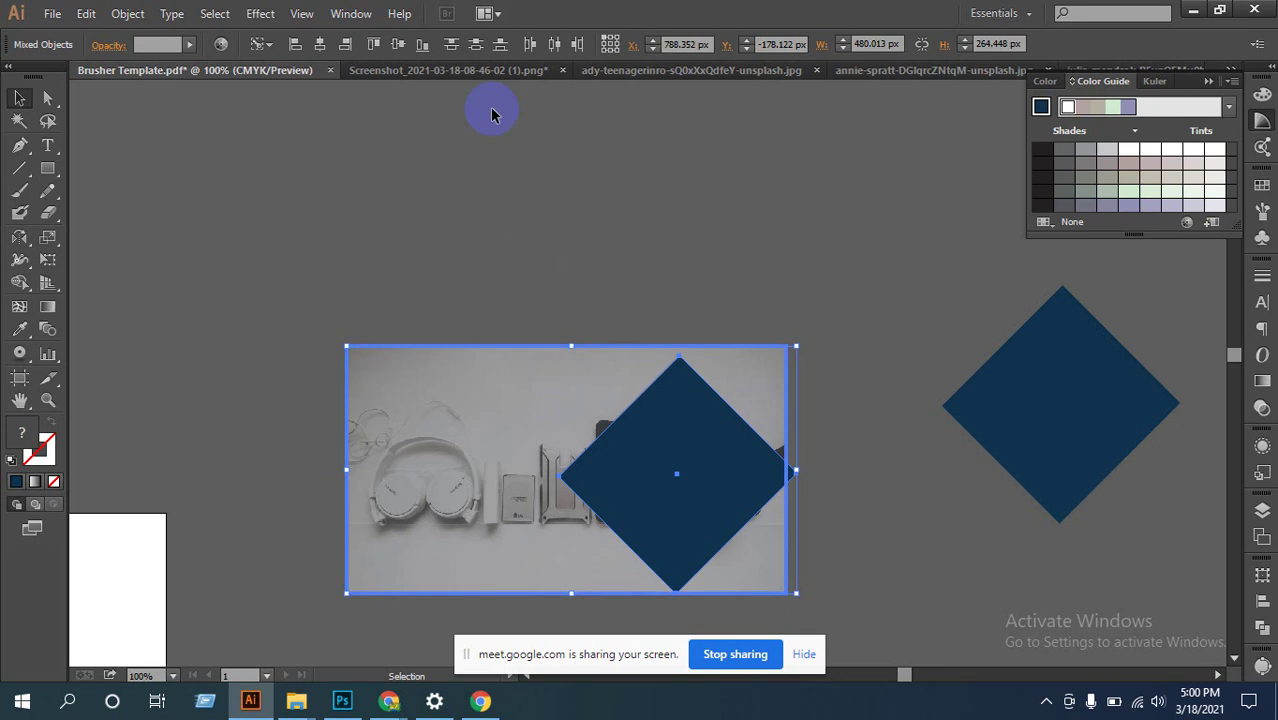
# Step: Raise the headphones photo's opacity to 100% and clip it to the diamond with a clipping mask
pyautogui.click(535, 303)
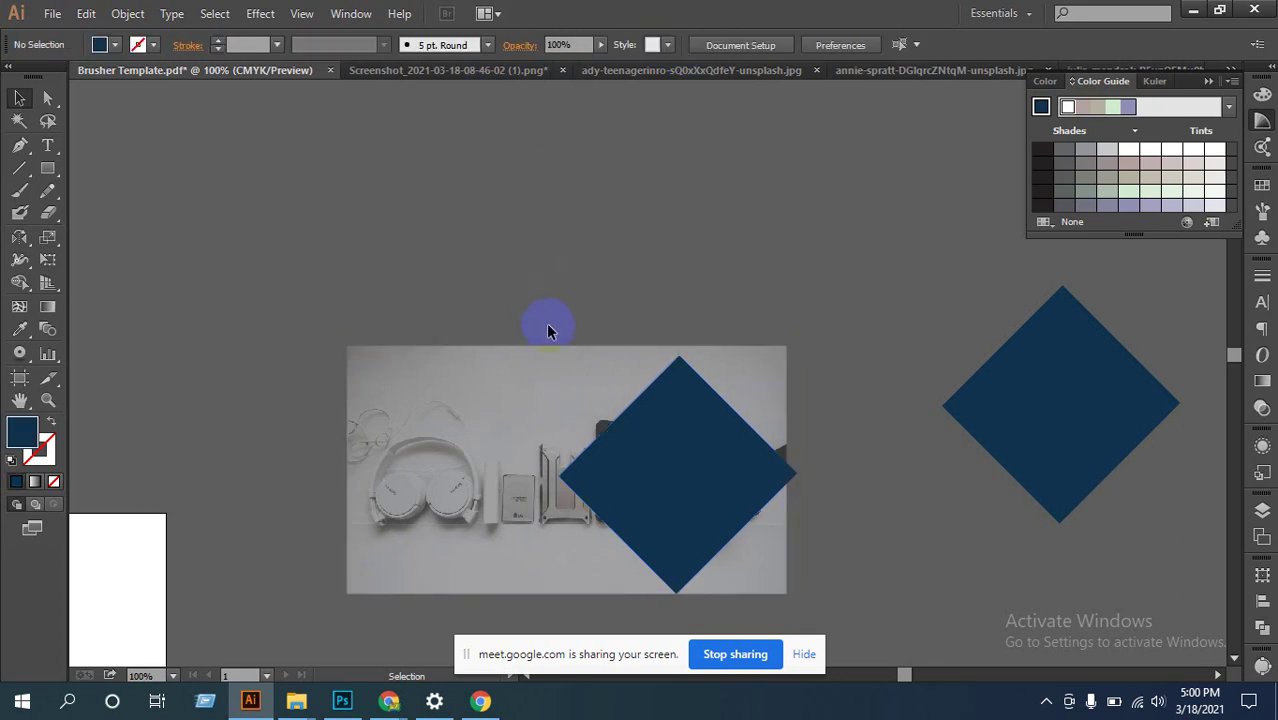
pyautogui.click(499, 367)
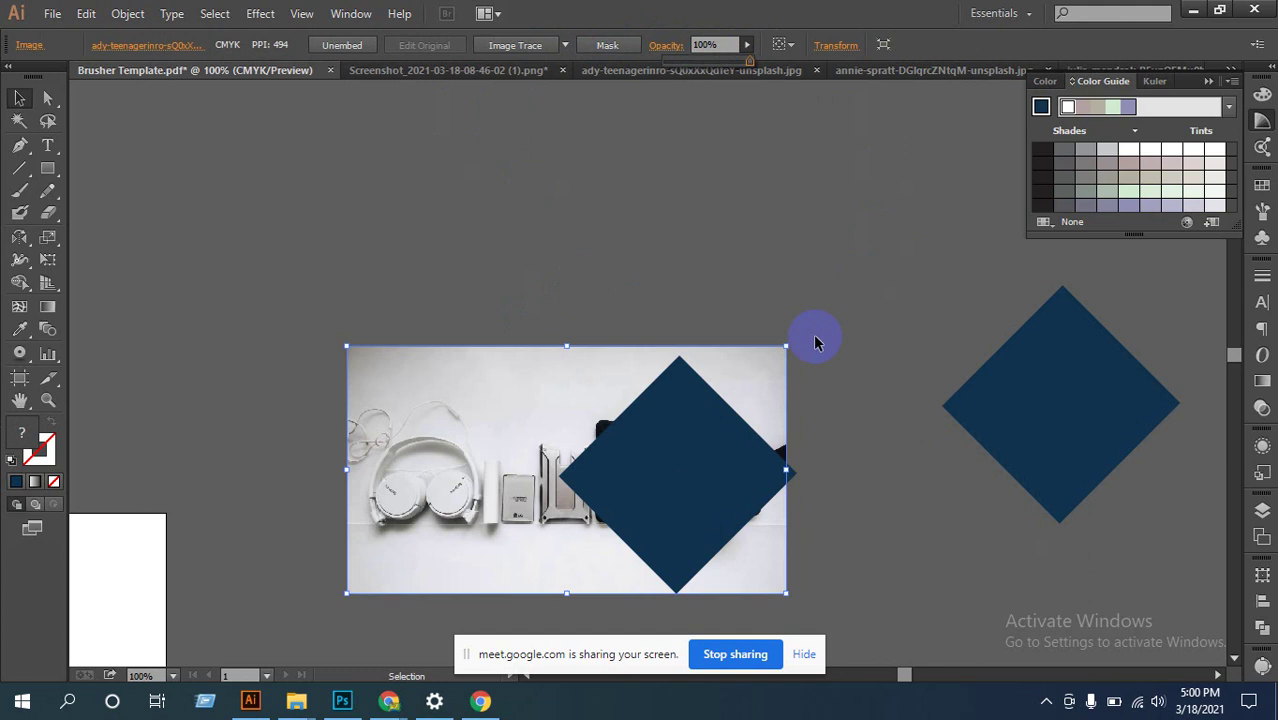
pyautogui.keyDown('shift'); pyautogui.click(650, 422); pyautogui.keyUp('shift')
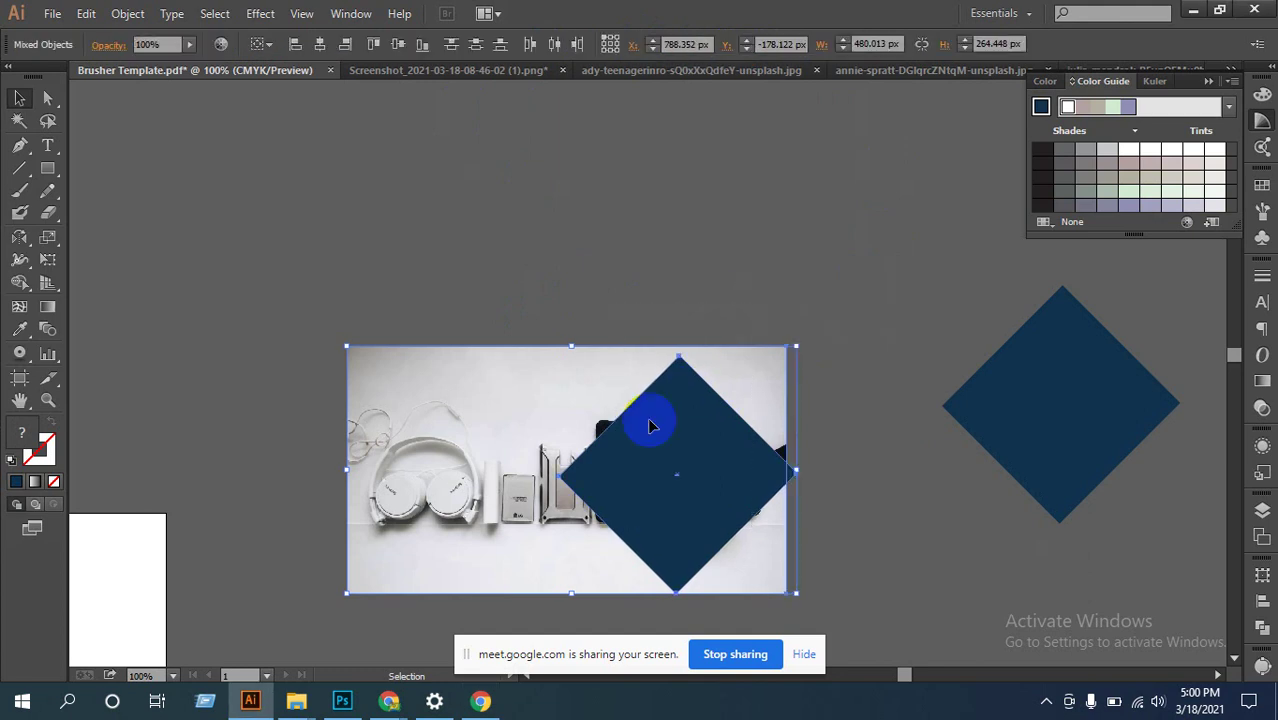
pyautogui.rightClick(670, 412)
pyautogui.click(760, 518)
pyautogui.click(819, 440)
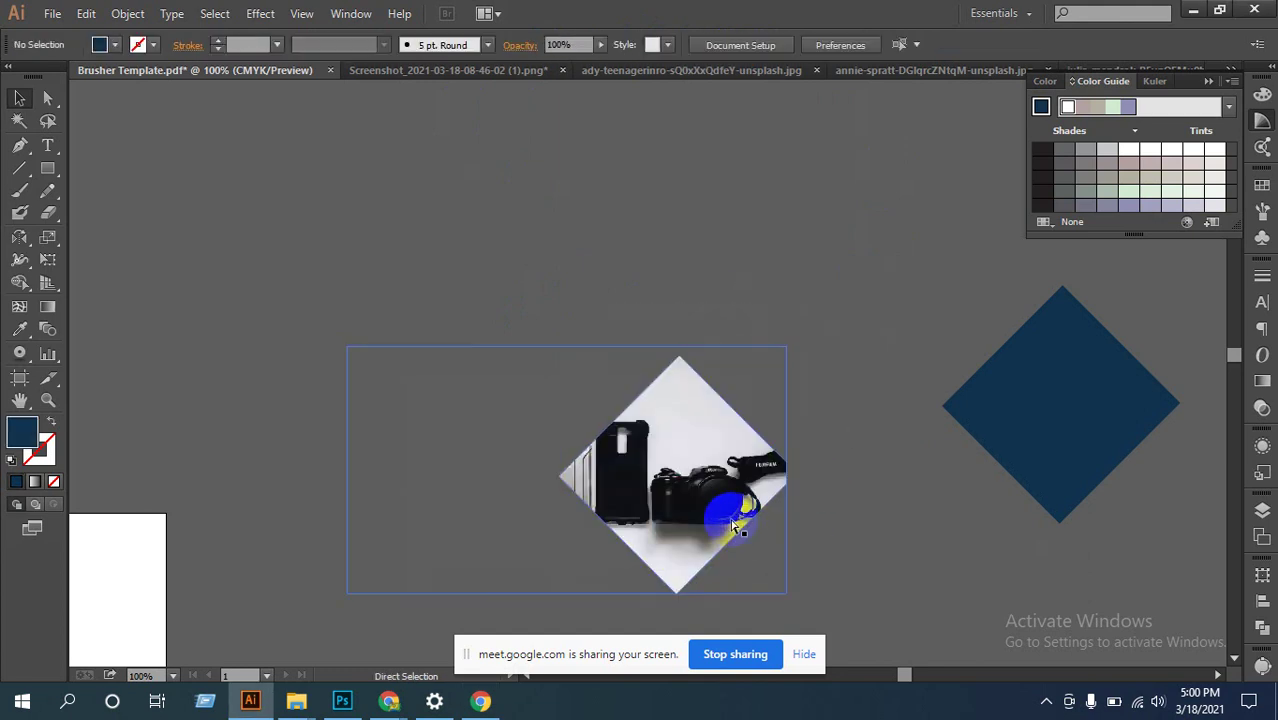
# Step: Place the diamond-masked phone case and camera photo inside the lower white diamond frame of the flyer
pyautogui.hotkey('ctrl', '-')
pyautogui.hotkey('ctrl', '-')
pyautogui.hotkey('ctrl', '-')
pyautogui.moveTo(745, 497); pyautogui.dragTo(749, 497)
pyautogui.moveTo(855, 320); pyautogui.dragTo(541, 503)
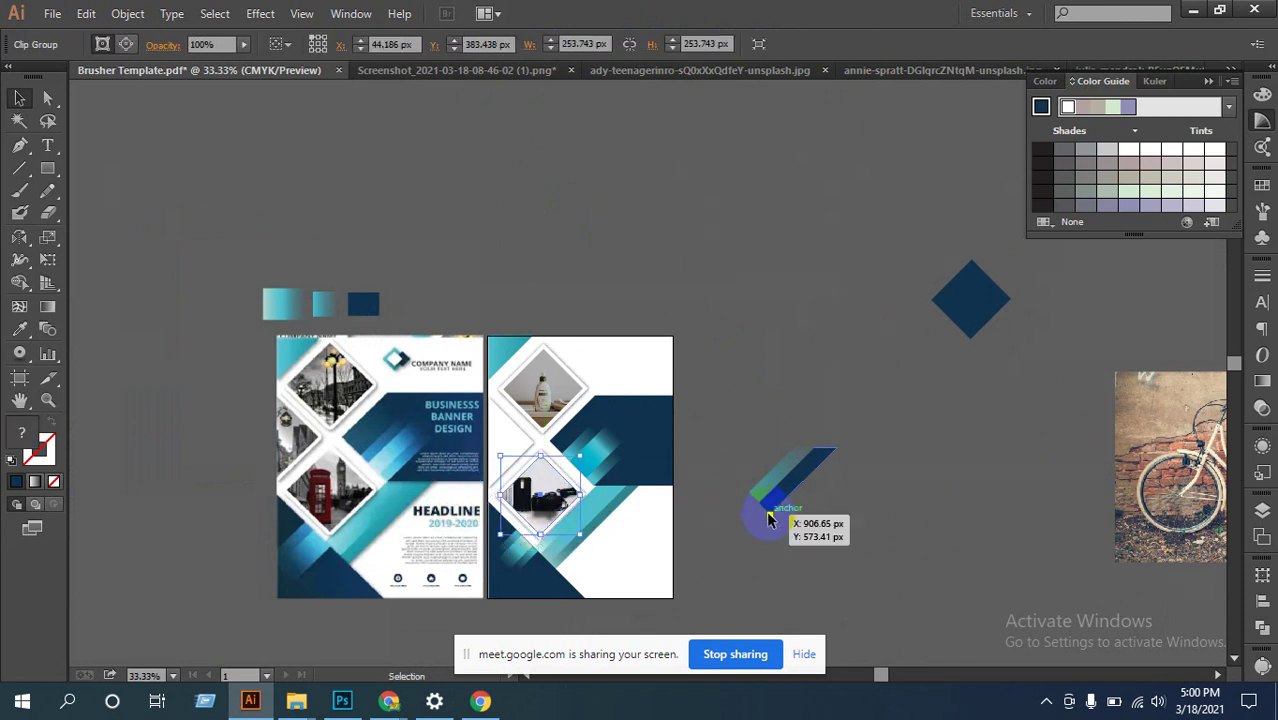
pyautogui.click(613, 508)
pyautogui.click(608, 428)
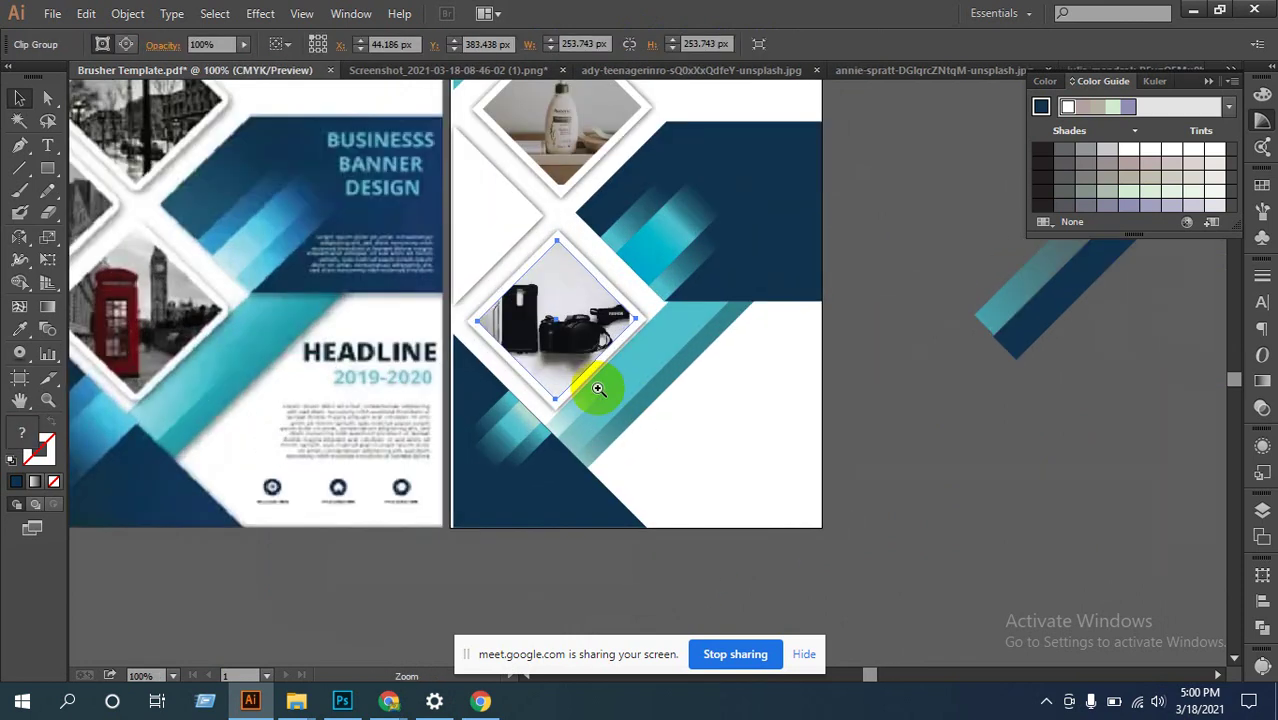
pyautogui.click(596, 380)
pyautogui.click(603, 375)
pyautogui.keyDown('alt'); pyautogui.click(598, 285); pyautogui.keyUp('alt')
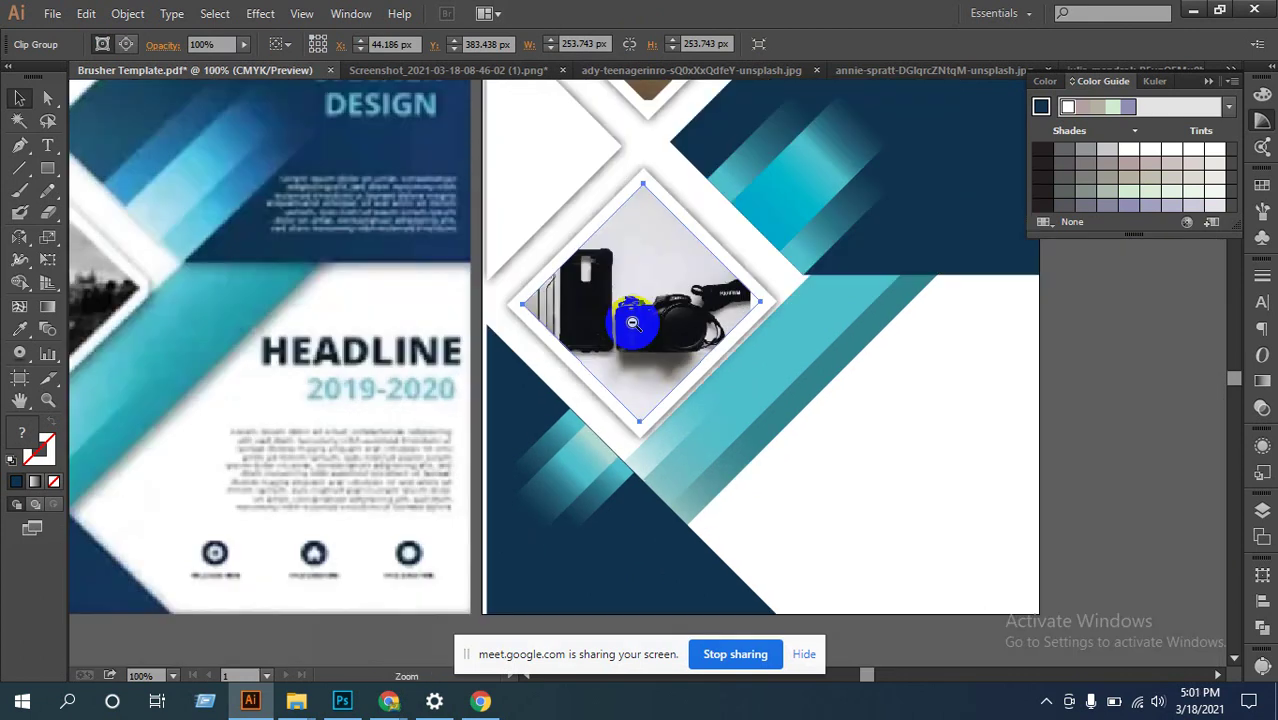
pyautogui.keyDown('alt'); pyautogui.click(652, 388); pyautogui.keyUp('alt')
# Step: Move the spare dark blue diamond down and left, and shrink the bicycle photo and place it over that diamond
pyautogui.moveTo(770, 434); pyautogui.dragTo(354, 437)
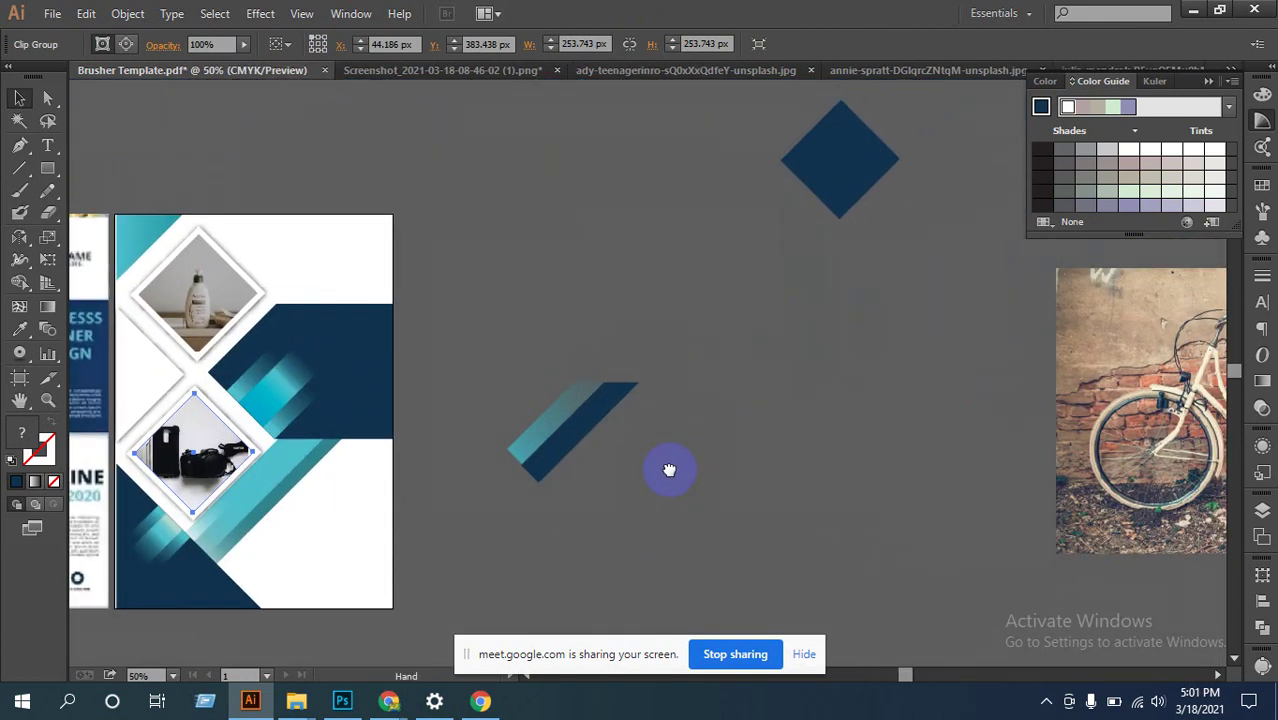
pyautogui.moveTo(820, 187); pyautogui.dragTo(709, 294)
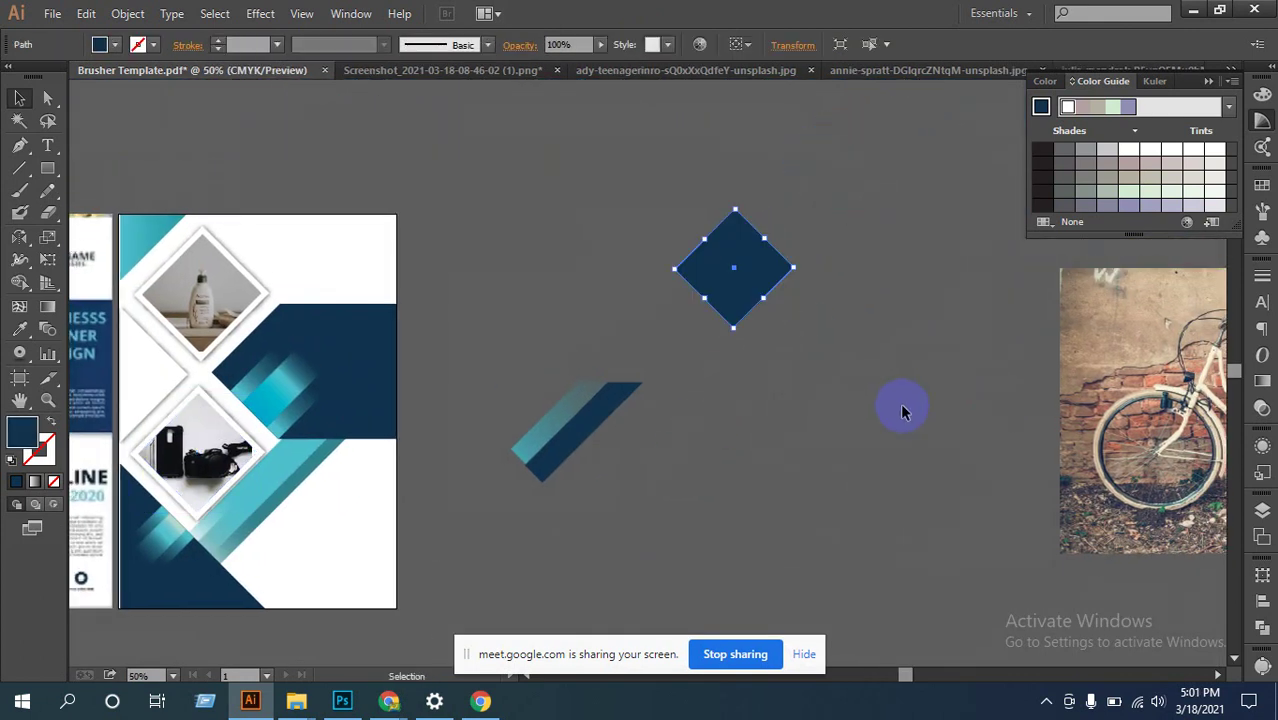
pyautogui.hscroll(5, 901, 408)
pyautogui.click(962, 412)
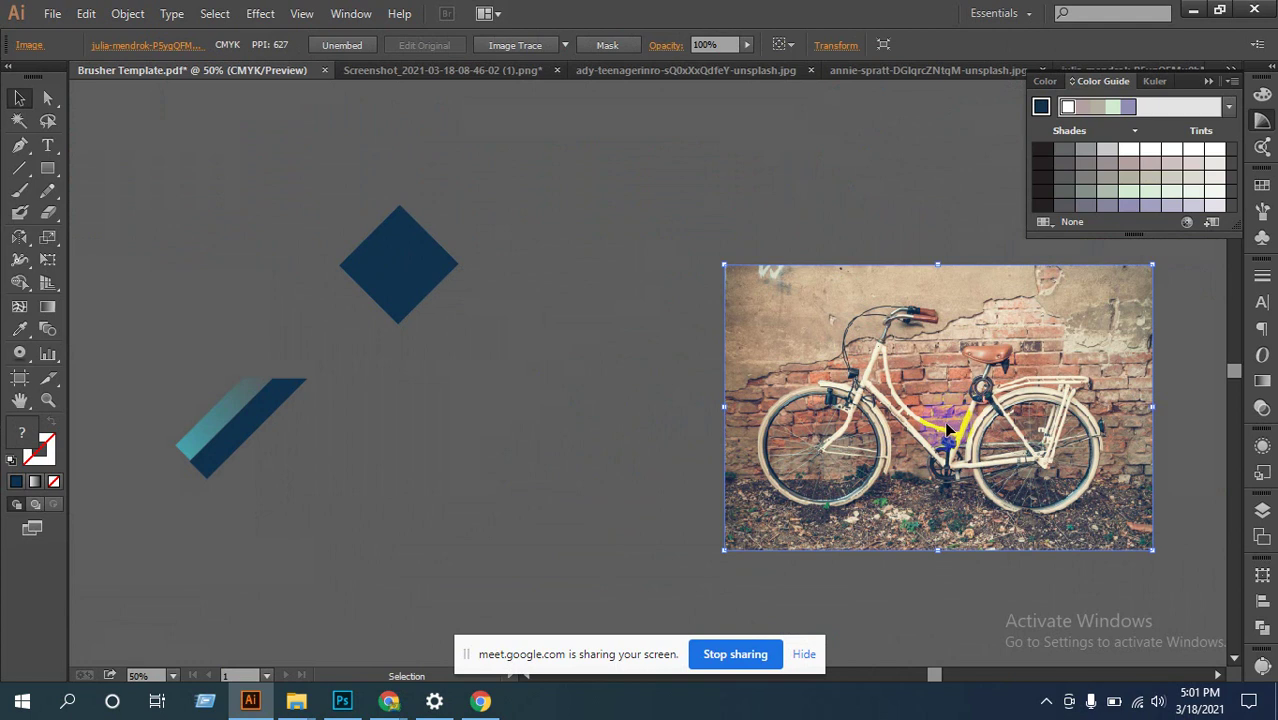
pyautogui.moveTo(1155, 266); pyautogui.dragTo(486, 324)
pyautogui.click(480, 292)
pyautogui.click(462, 262)
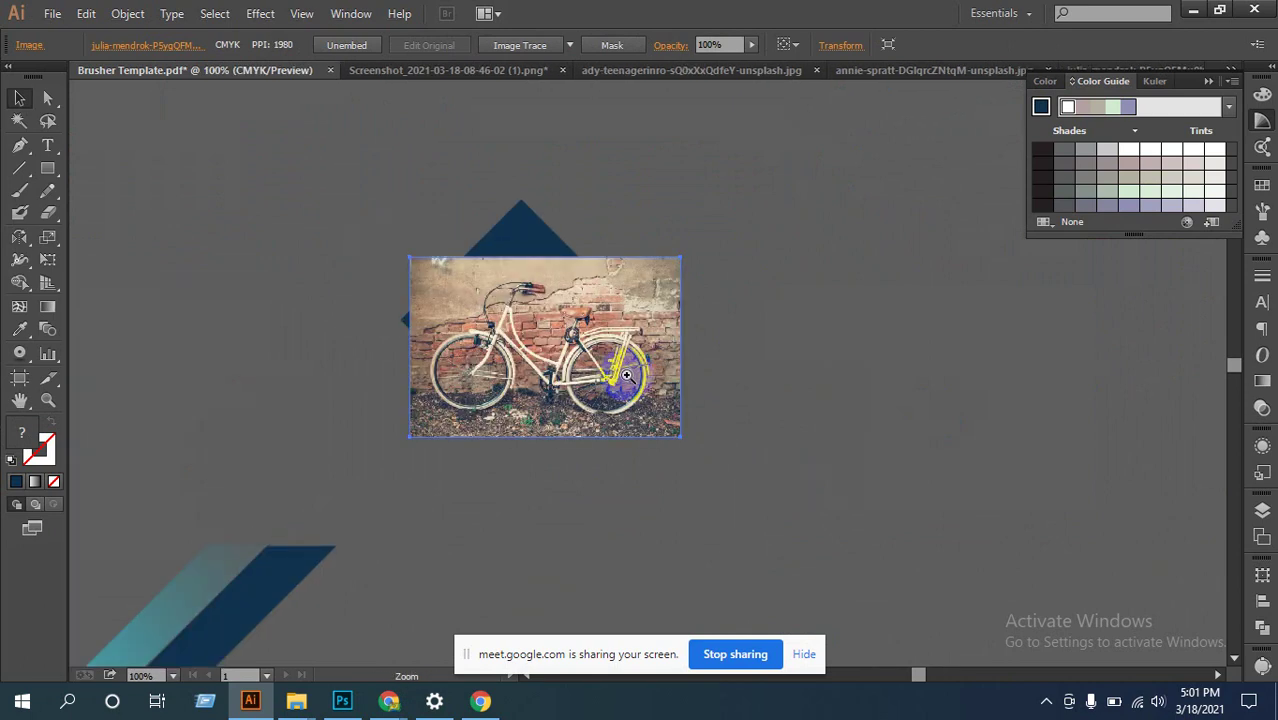
pyautogui.click(440, 270)
# Step: Place the diamond behind the rear half of the bicycle, enlarging the photo to about 380 x 254 px to cover the diamond
pyautogui.moveTo(573, 237); pyautogui.dragTo(655, 420)
pyautogui.scroll(-3, 727, 462)
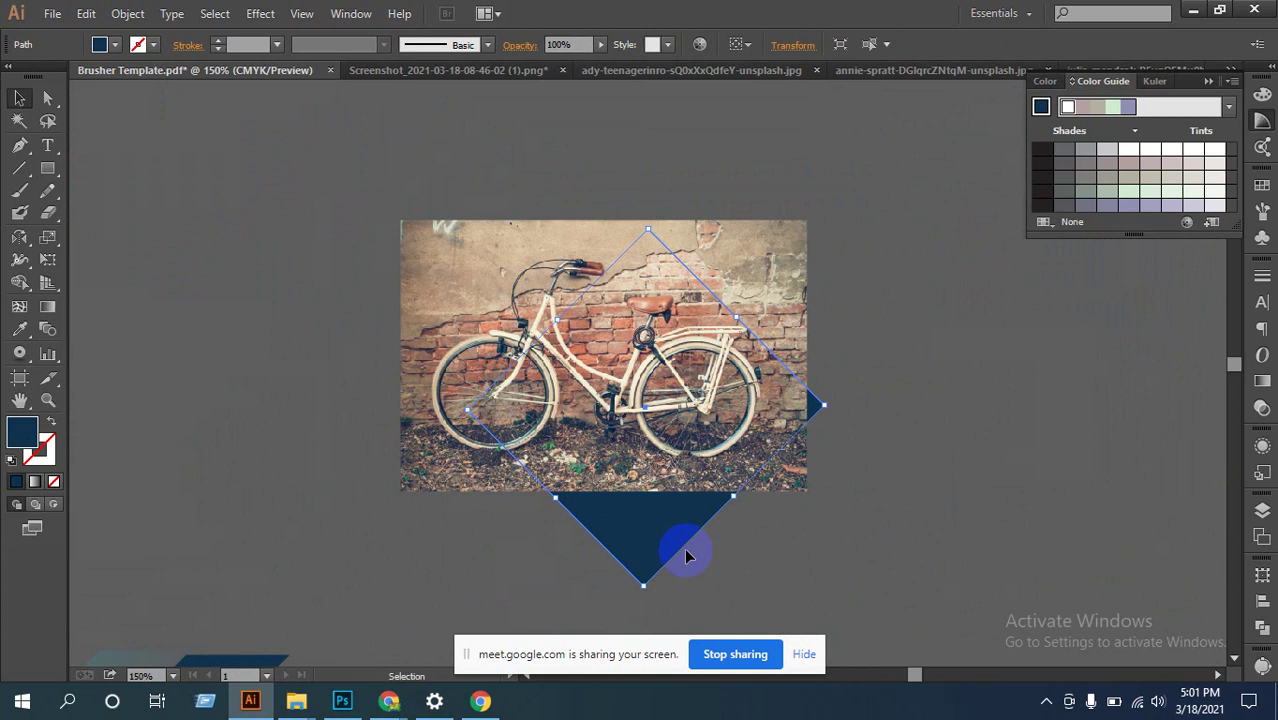
pyautogui.moveTo(652, 557); pyautogui.dragTo(563, 430)
pyautogui.click(467, 363)
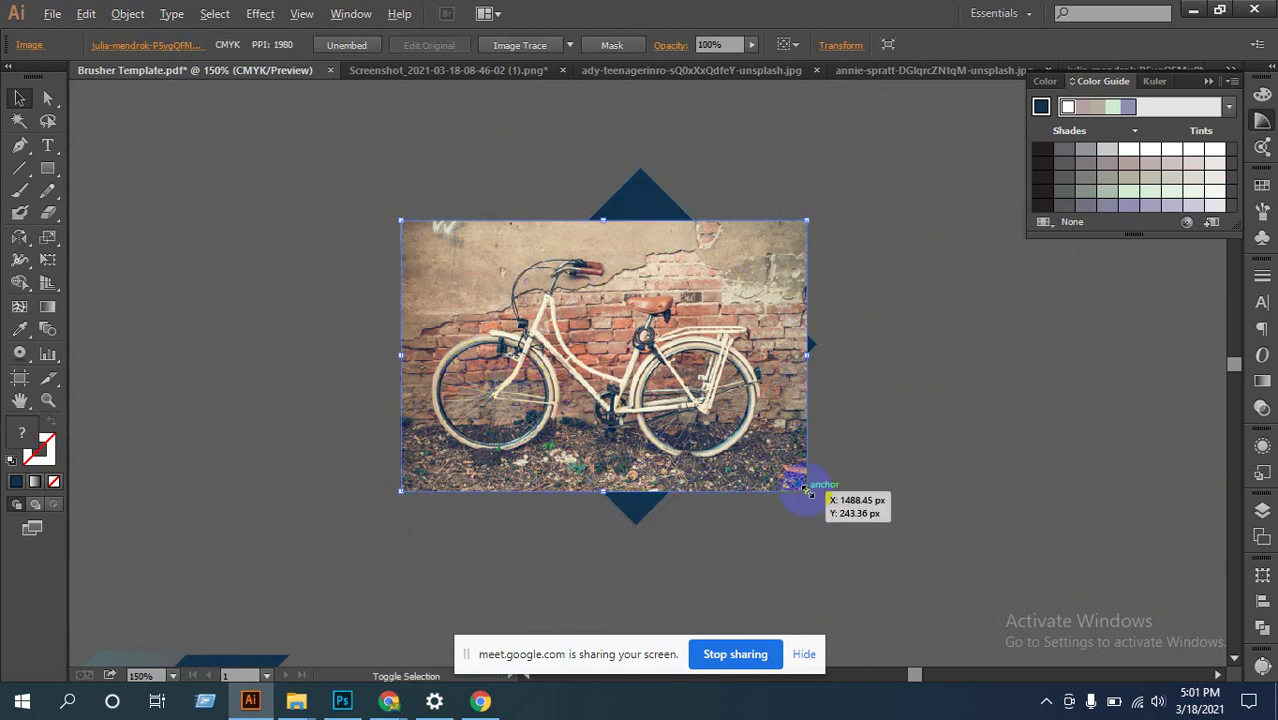
pyautogui.moveTo(806, 490); pyautogui.dragTo(840, 516)
pyautogui.moveTo(760, 415); pyautogui.dragTo(750, 393)
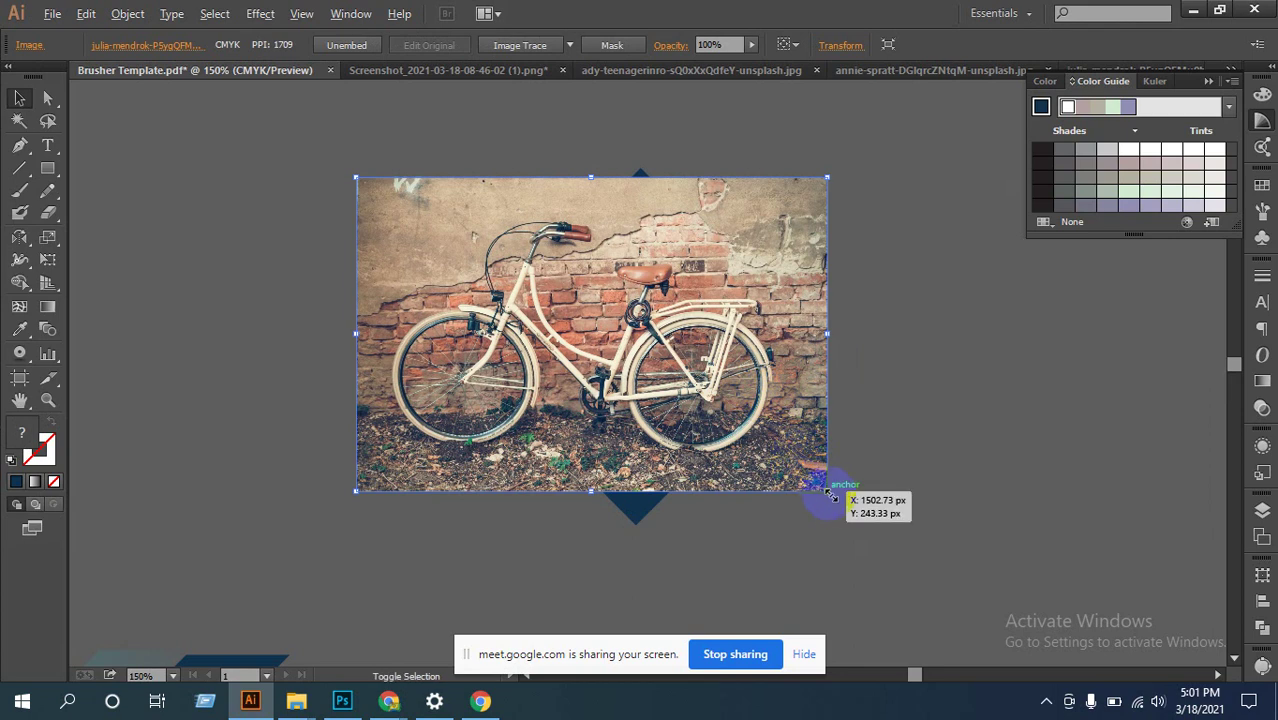
pyautogui.moveTo(822, 494); pyautogui.dragTo(862, 536)
pyautogui.moveTo(781, 334); pyautogui.dragTo(775, 346)
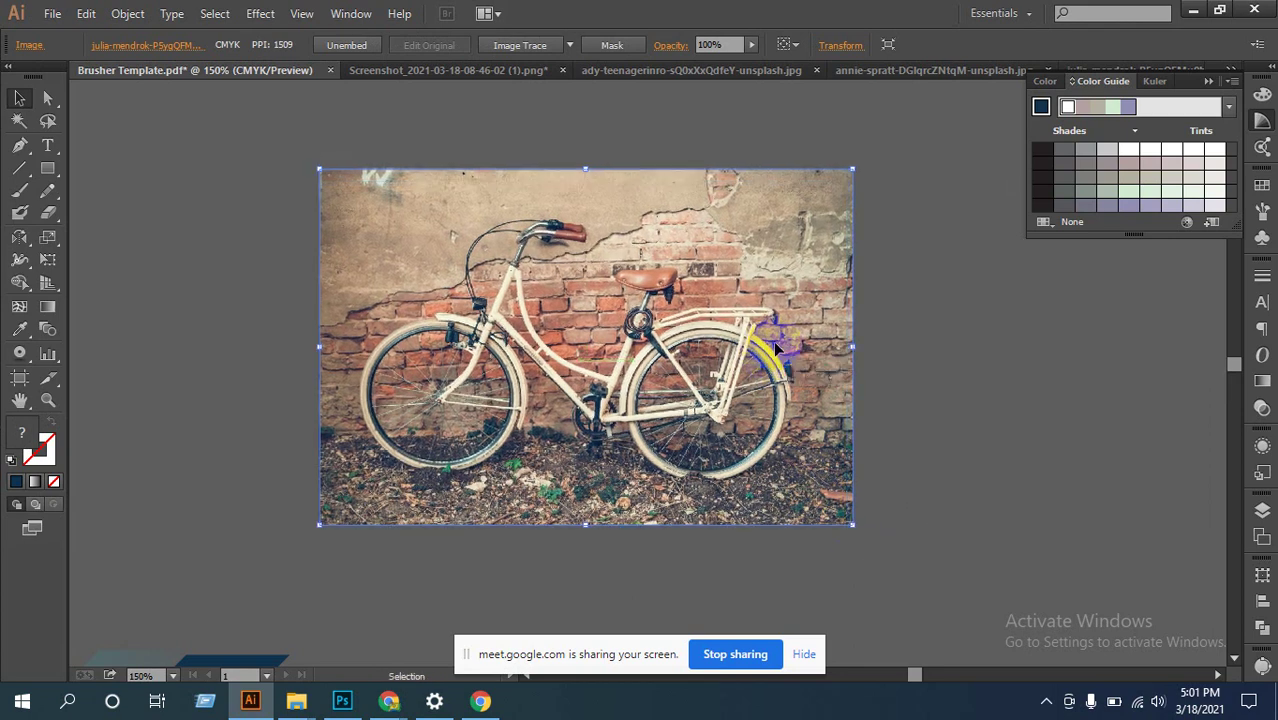
# Step: Hide the bicycle photo, bring the dark blue diamond to the front, and show the photo again
pyautogui.hotkey('ctrl', '3')
pyautogui.rightClick(646, 303)
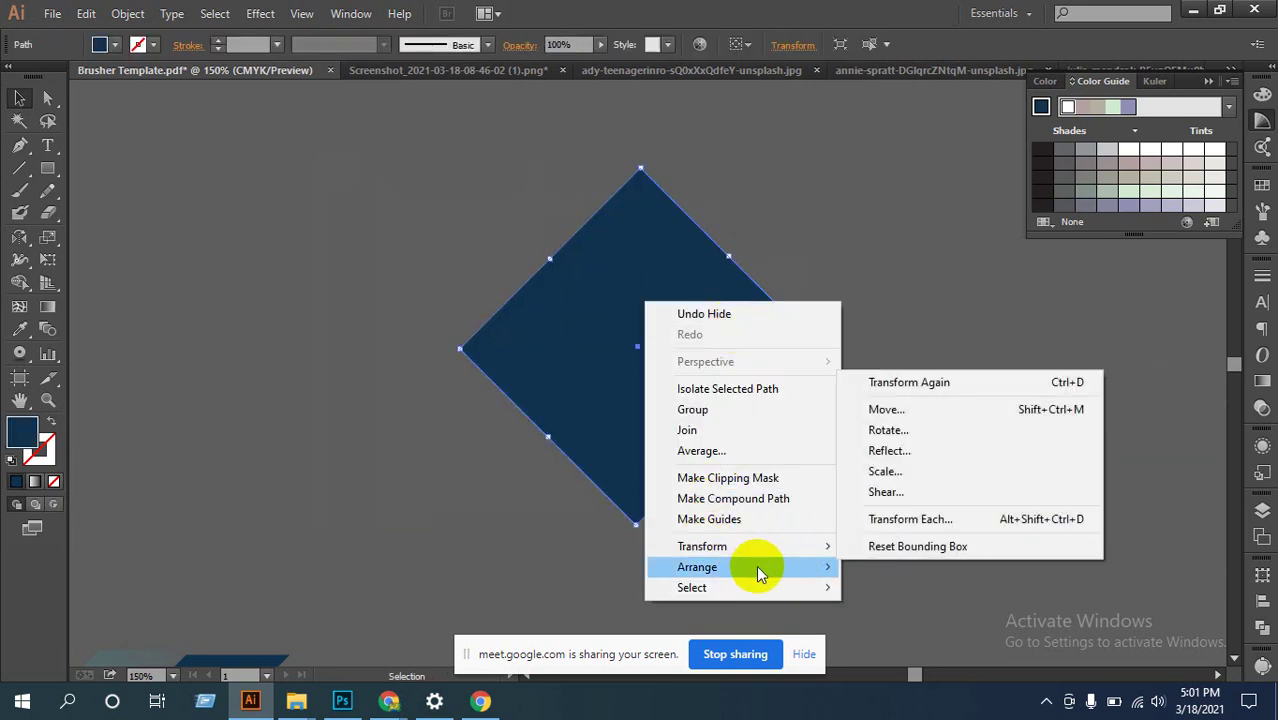
pyautogui.moveTo(756, 567)
pyautogui.click(900, 567)
pyautogui.click(895, 392)
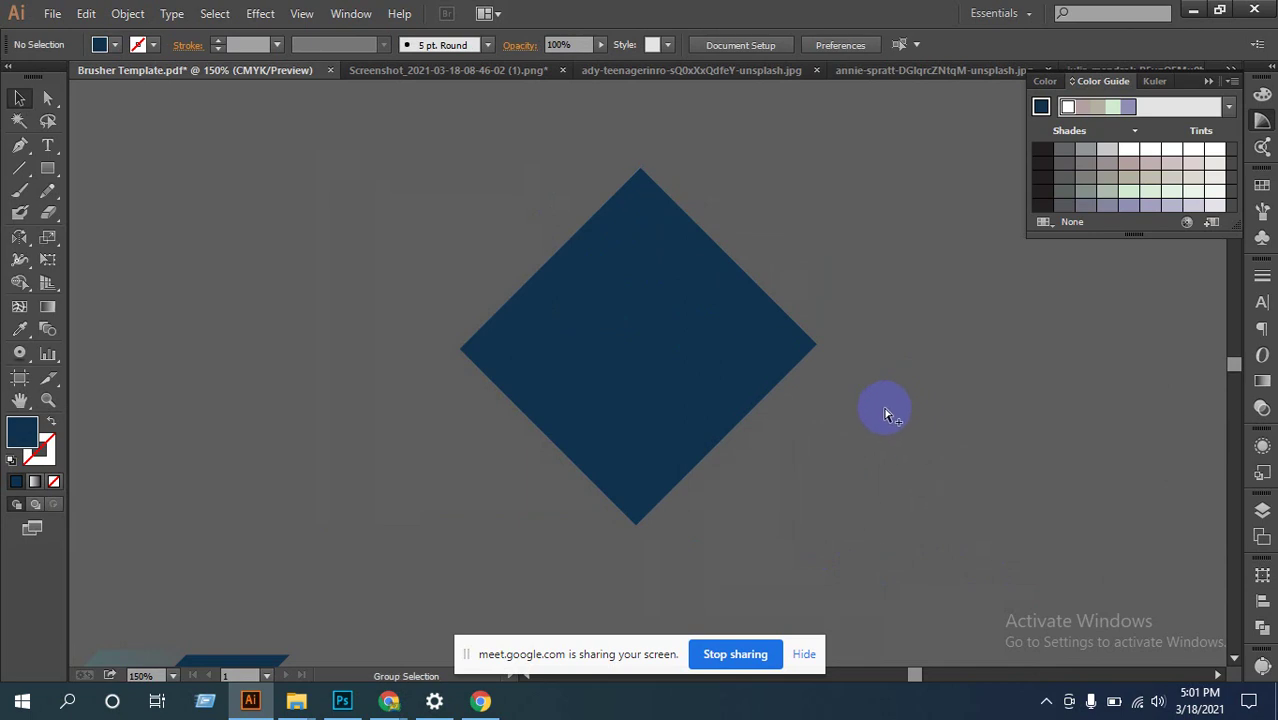
pyautogui.hotkey('ctrl', 'alt', '3')
# Step: Make a clipping mask from the dark blue diamond and the bicycle photo behind it
pyautogui.hotkey('ctrl', 'a')
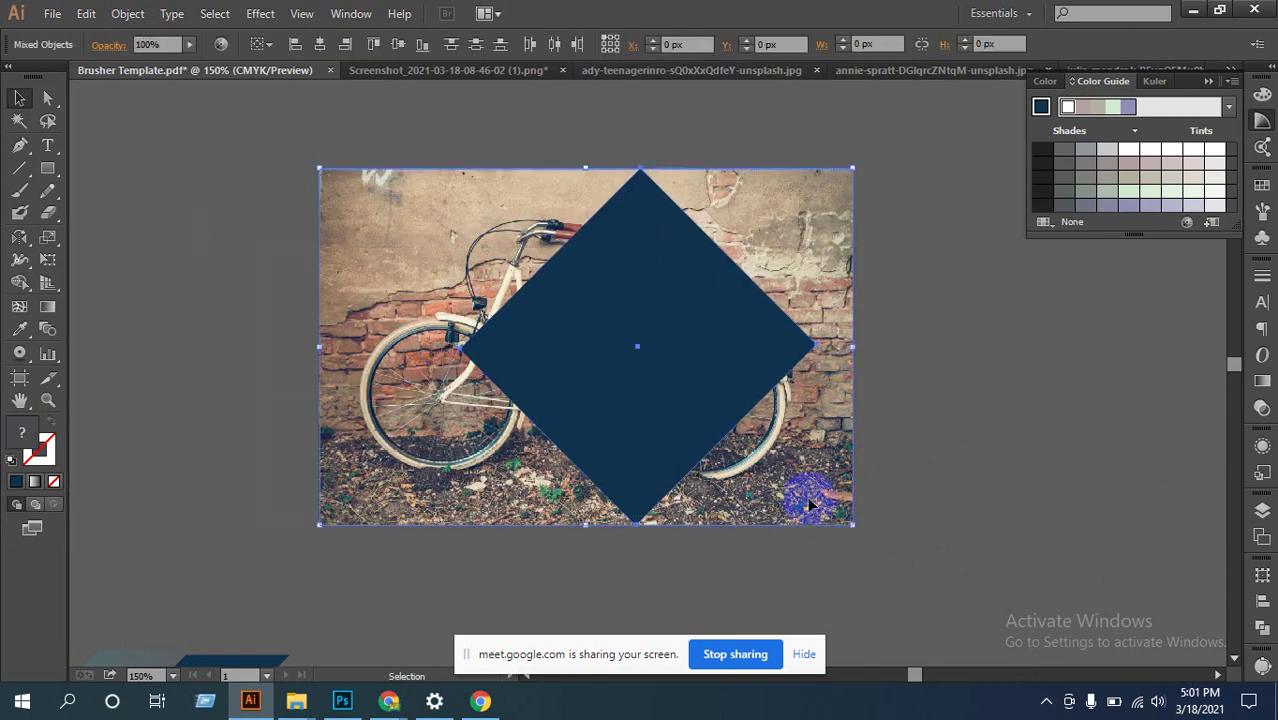
pyautogui.rightClick(672, 340)
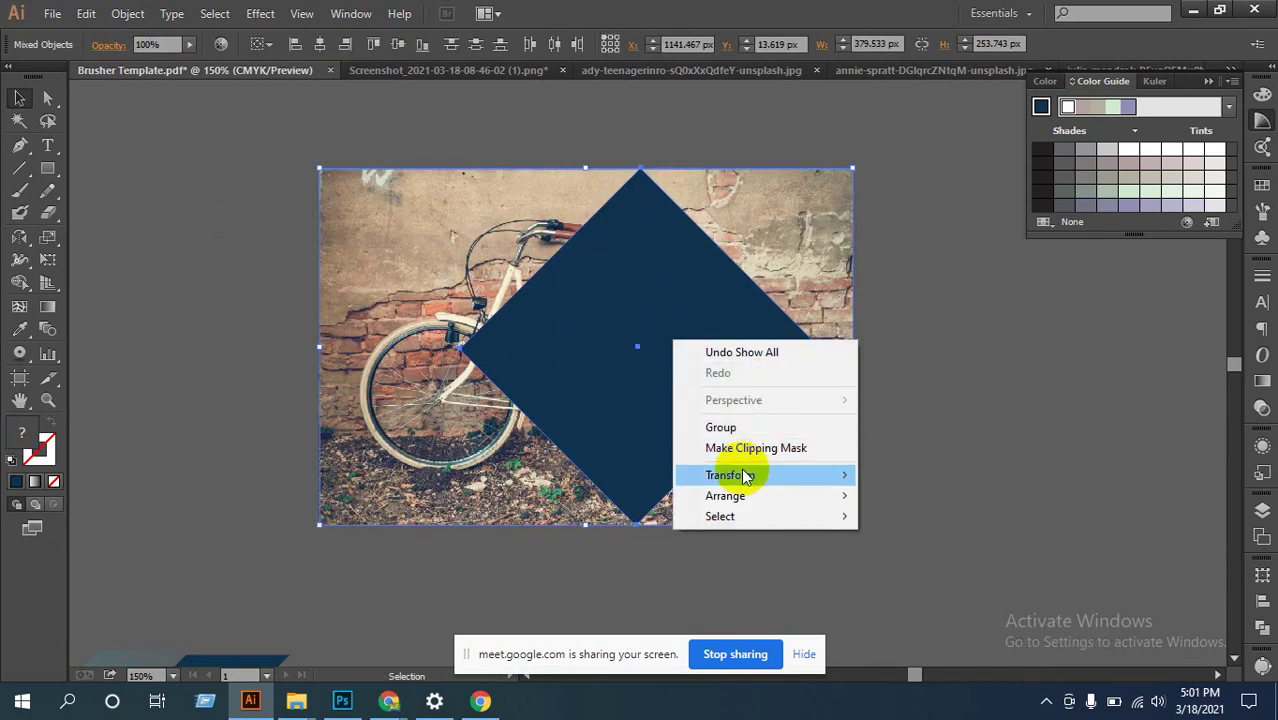
pyautogui.click(750, 452)
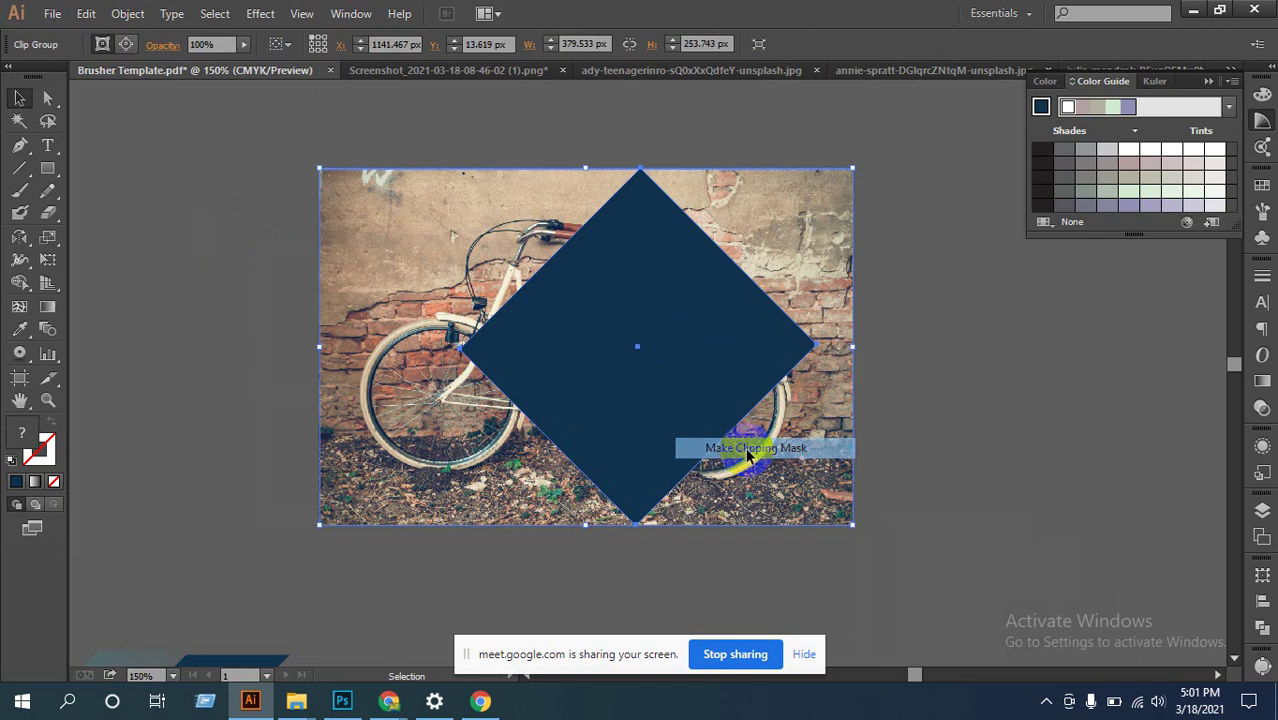
pyautogui.click(923, 422)
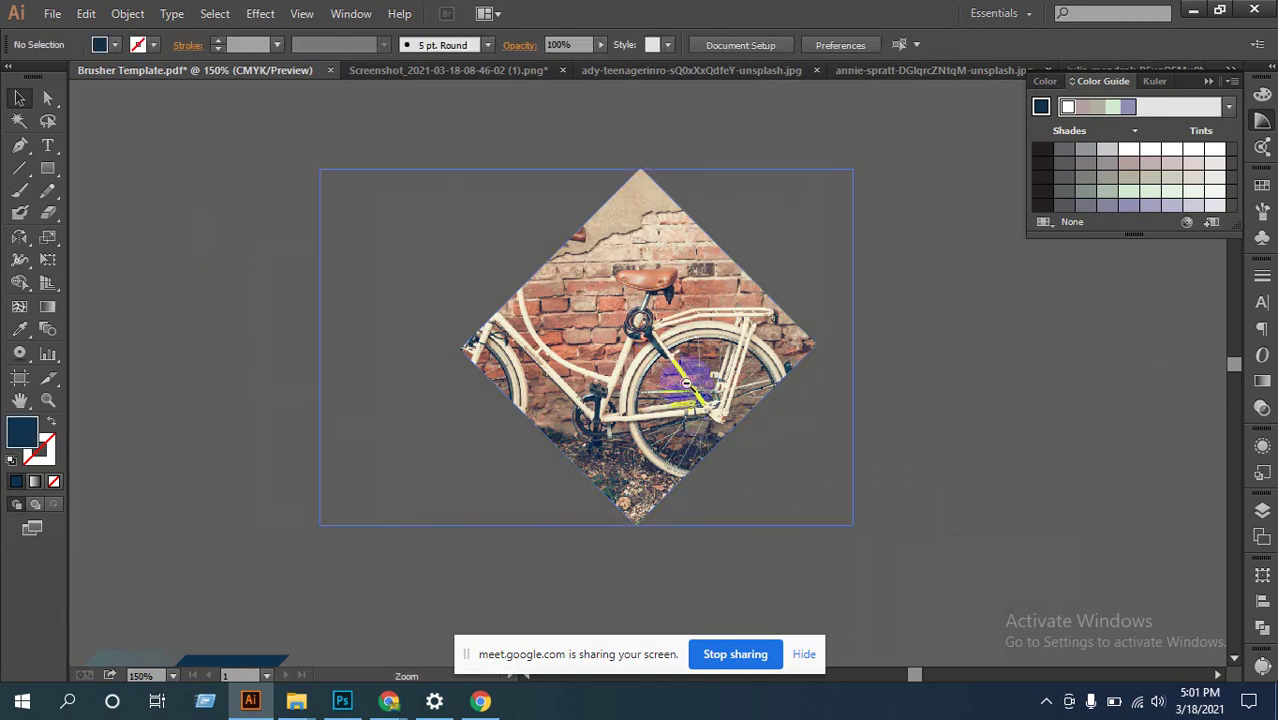
# Step: Move the white half-diamond from the flyer's left edge onto the bicycle diamond, matching its right-hand corner
pyautogui.hotkey('ctrl', '-')
pyautogui.hotkey('ctrl', '-')
pyautogui.scroll(-1, 605, 308)
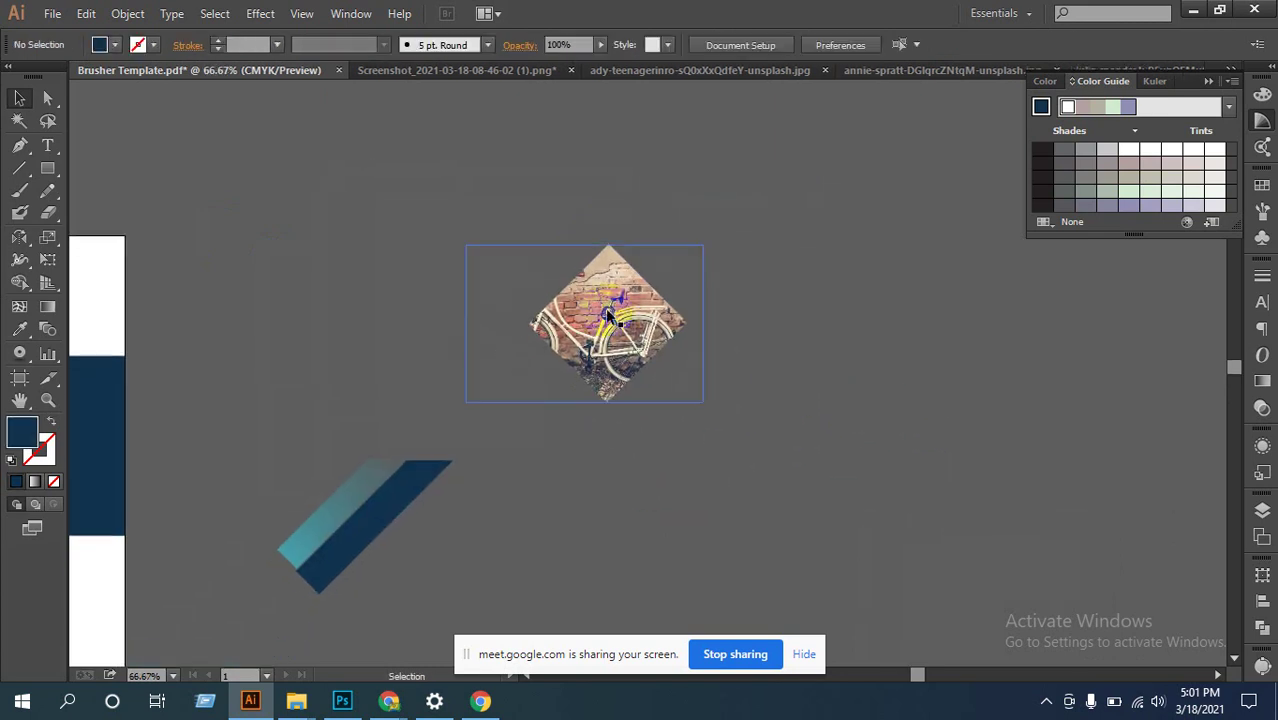
pyautogui.click(620, 422)
pyautogui.click(411, 292)
pyautogui.moveTo(427, 383); pyautogui.dragTo(1033, 286)
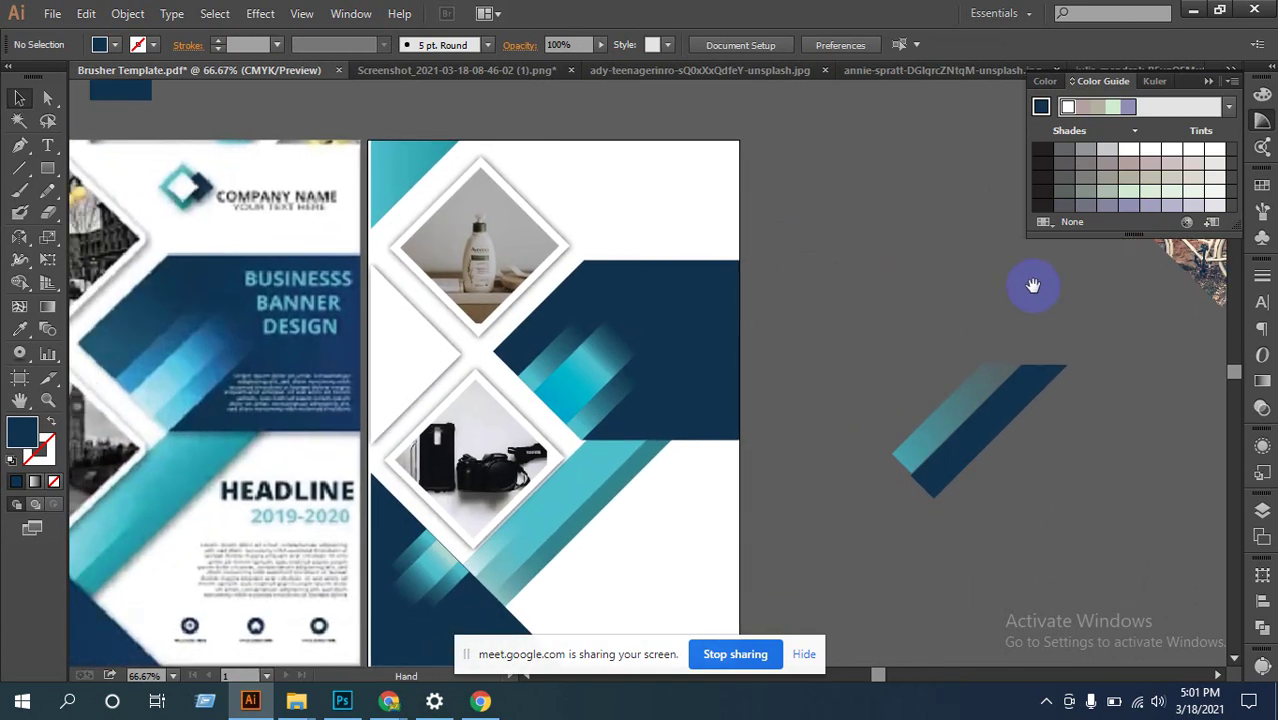
pyautogui.click(413, 349)
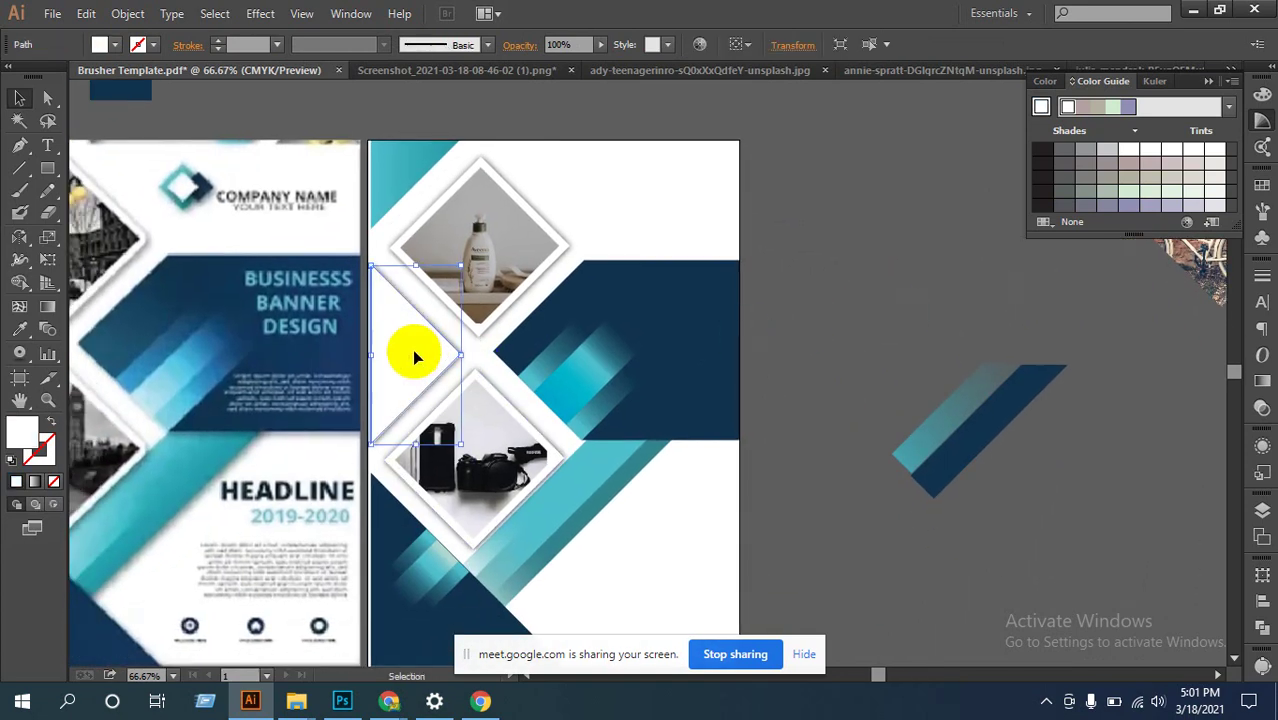
pyautogui.moveTo(397, 356); pyautogui.dragTo(950, 354)
pyautogui.moveTo(862, 434); pyautogui.dragTo(442, 479)
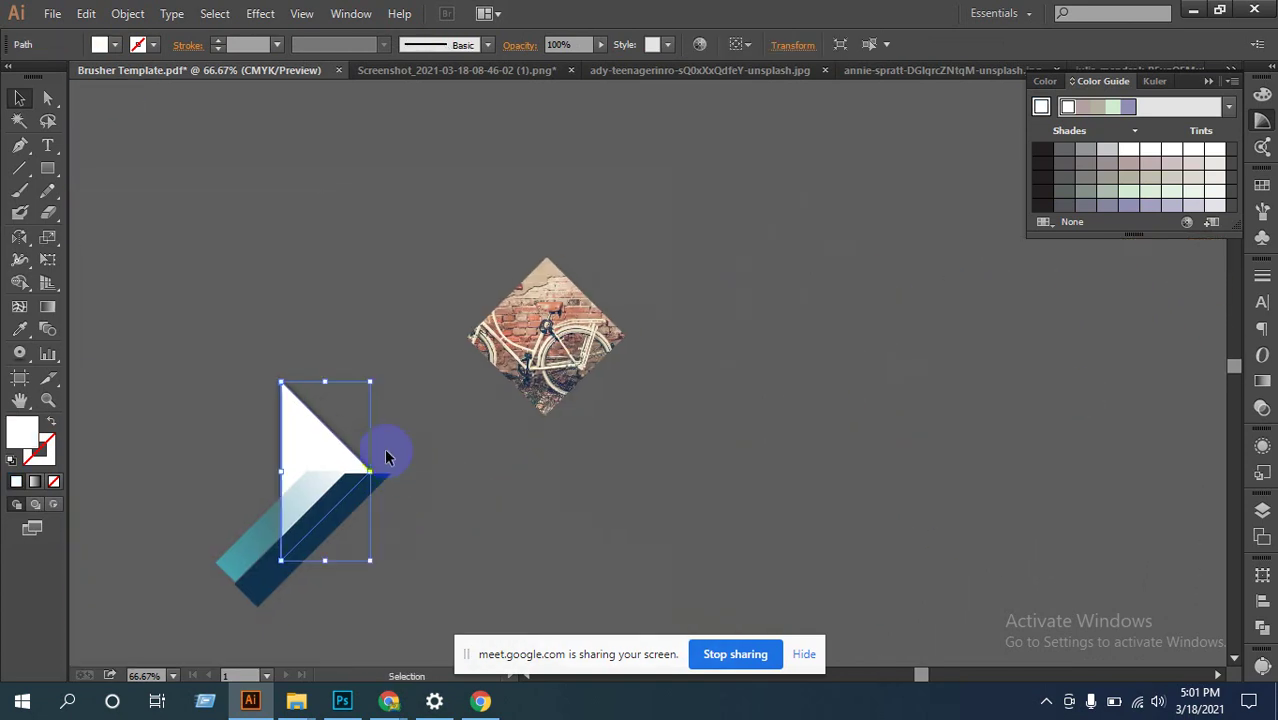
pyautogui.moveTo(330, 440); pyautogui.dragTo(557, 318)
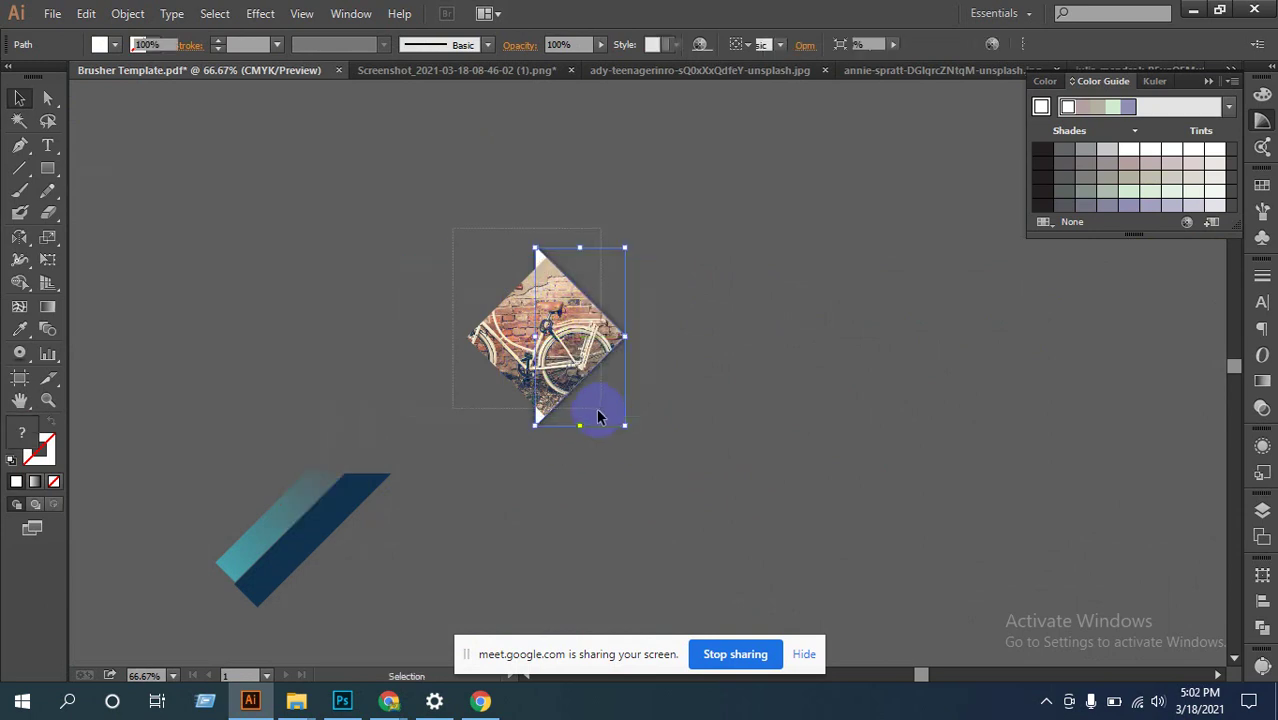
# Step: Try to make a clipping mask from the white half-diamond and the bicycle diamond
pyautogui.keyDown('shift'); pyautogui.click(578, 357); pyautogui.keyUp('shift')
pyautogui.keyDown('ctrl'); pyautogui.click(602, 373); pyautogui.keyUp('ctrl')
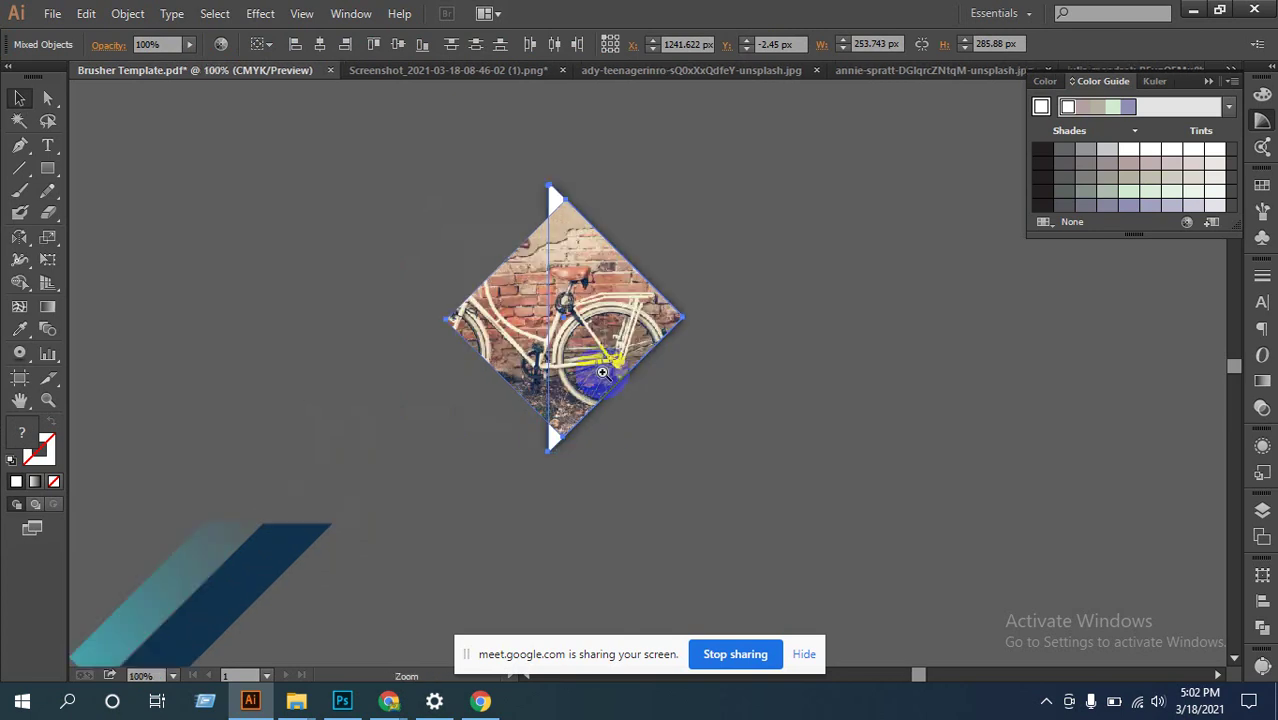
pyautogui.keyDown('ctrl'); pyautogui.click(622, 356); pyautogui.keyUp('ctrl')
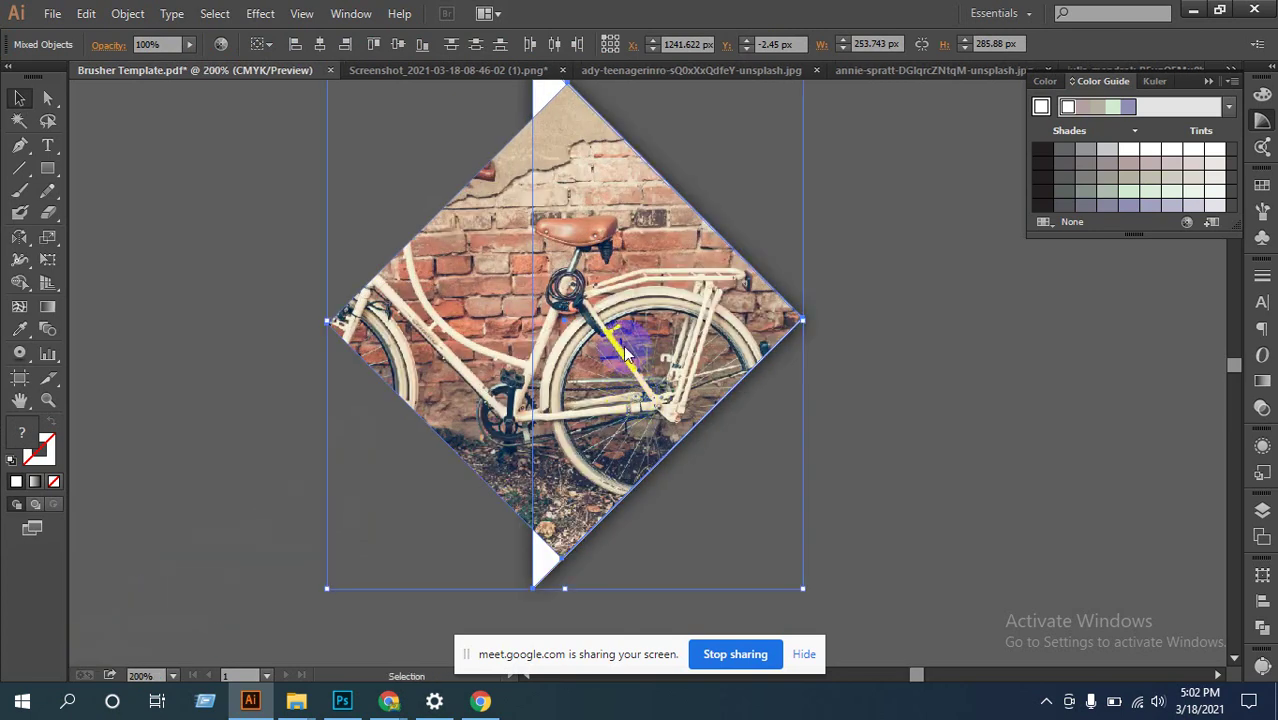
pyautogui.rightClick(624, 346)
pyautogui.click(687, 458)
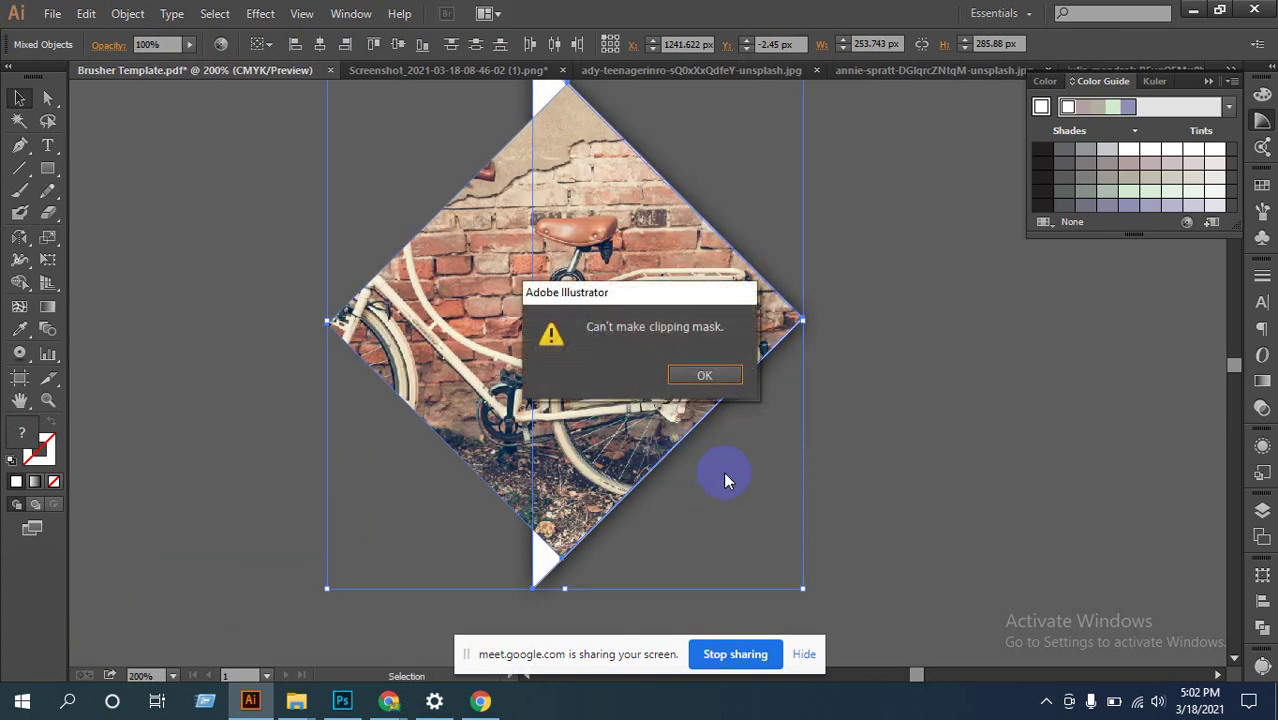
pyautogui.click(704, 377)
pyautogui.click(847, 365)
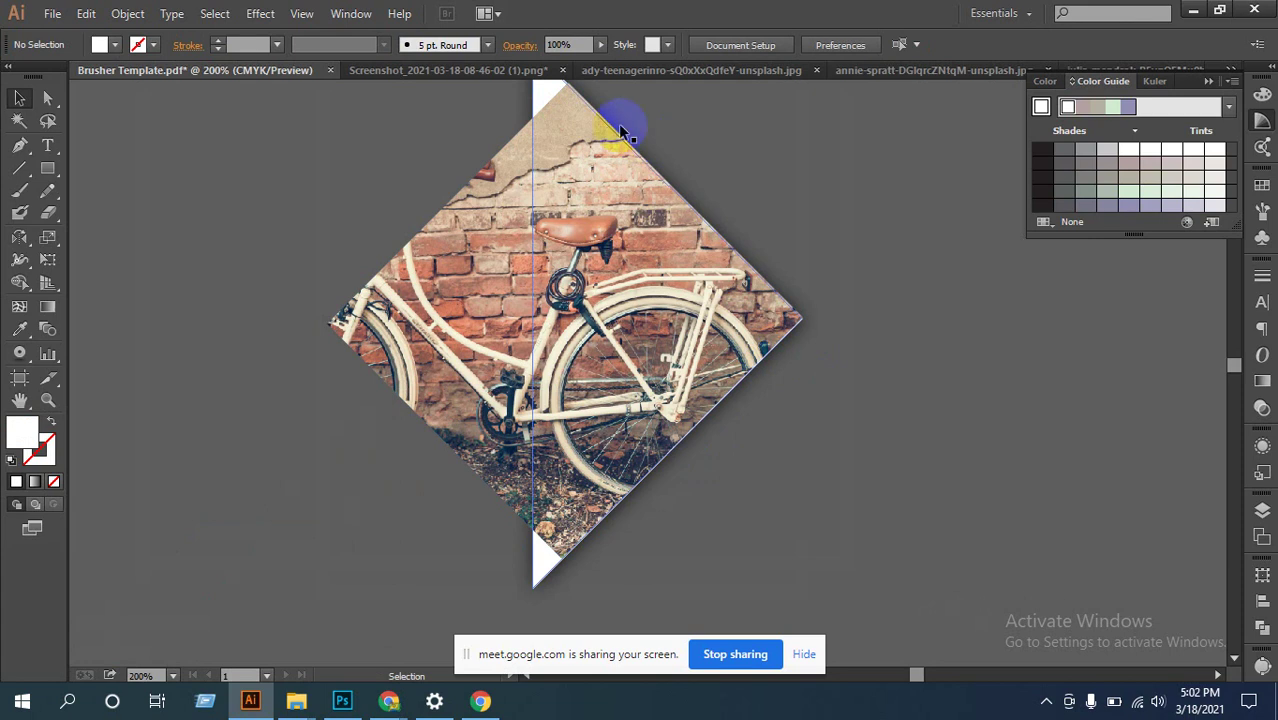
# Step: Bring the white half-diamond to the front and use it to clip the bicycle diamond
pyautogui.click(546, 95)
pyautogui.rightClick(548, 94)
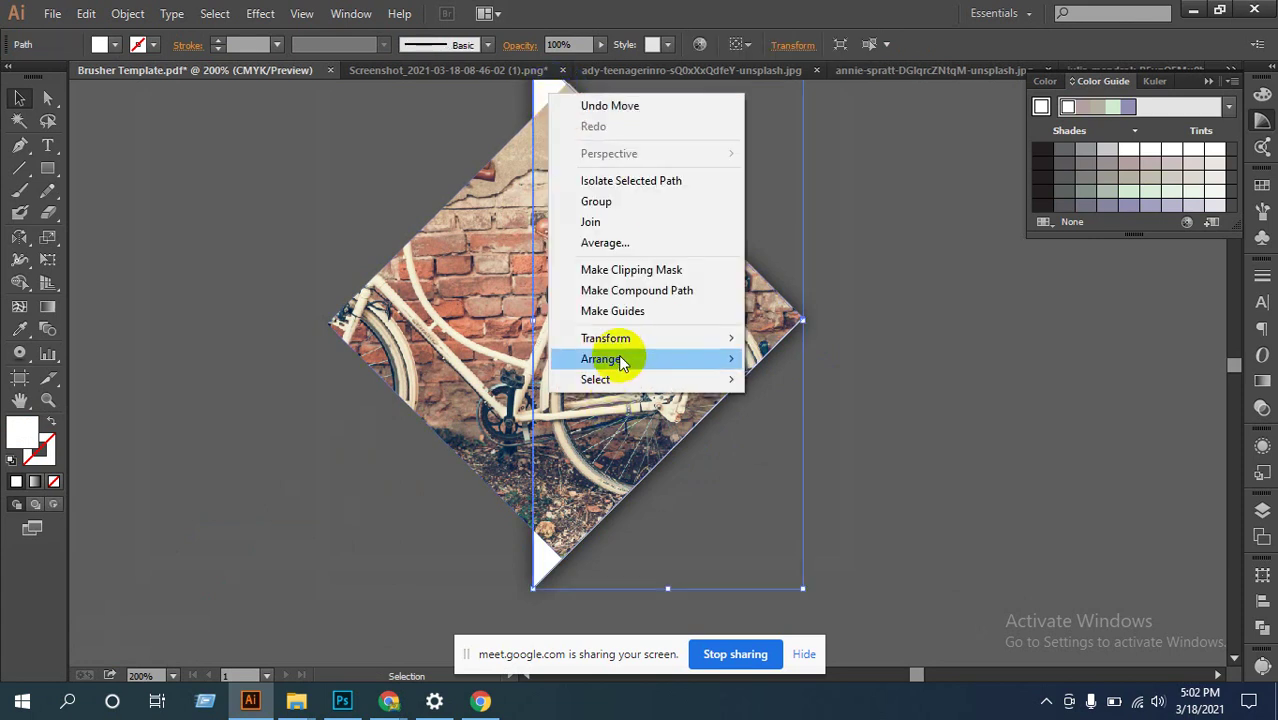
pyautogui.moveTo(628, 362)
pyautogui.click(790, 358)
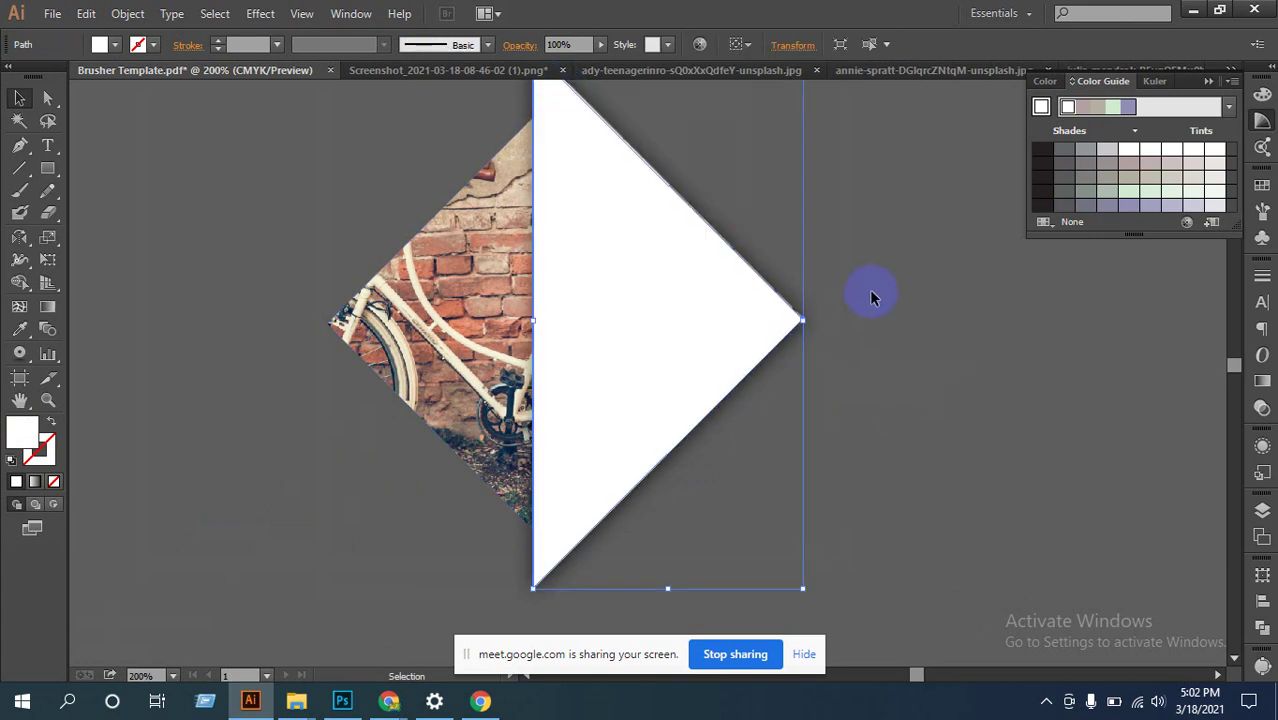
pyautogui.moveTo(870, 253); pyautogui.dragTo(618, 430)
pyautogui.rightClick(661, 319)
pyautogui.click(720, 424)
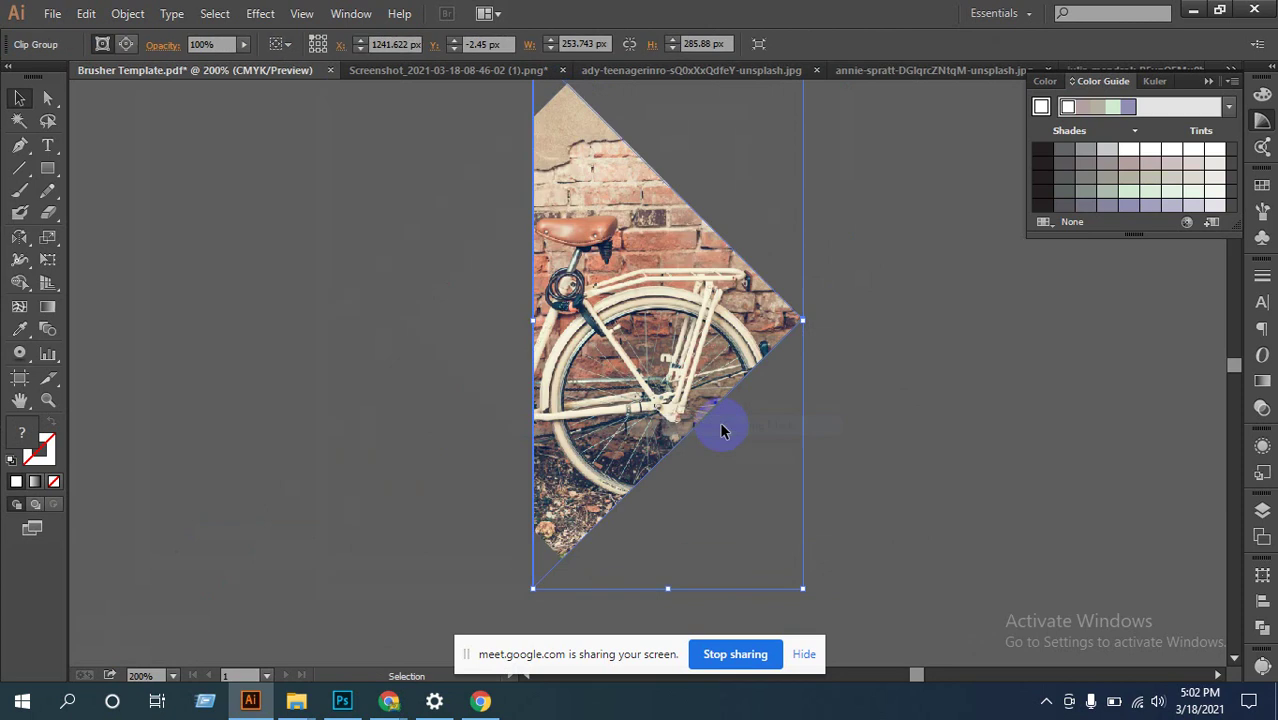
pyautogui.click(830, 444)
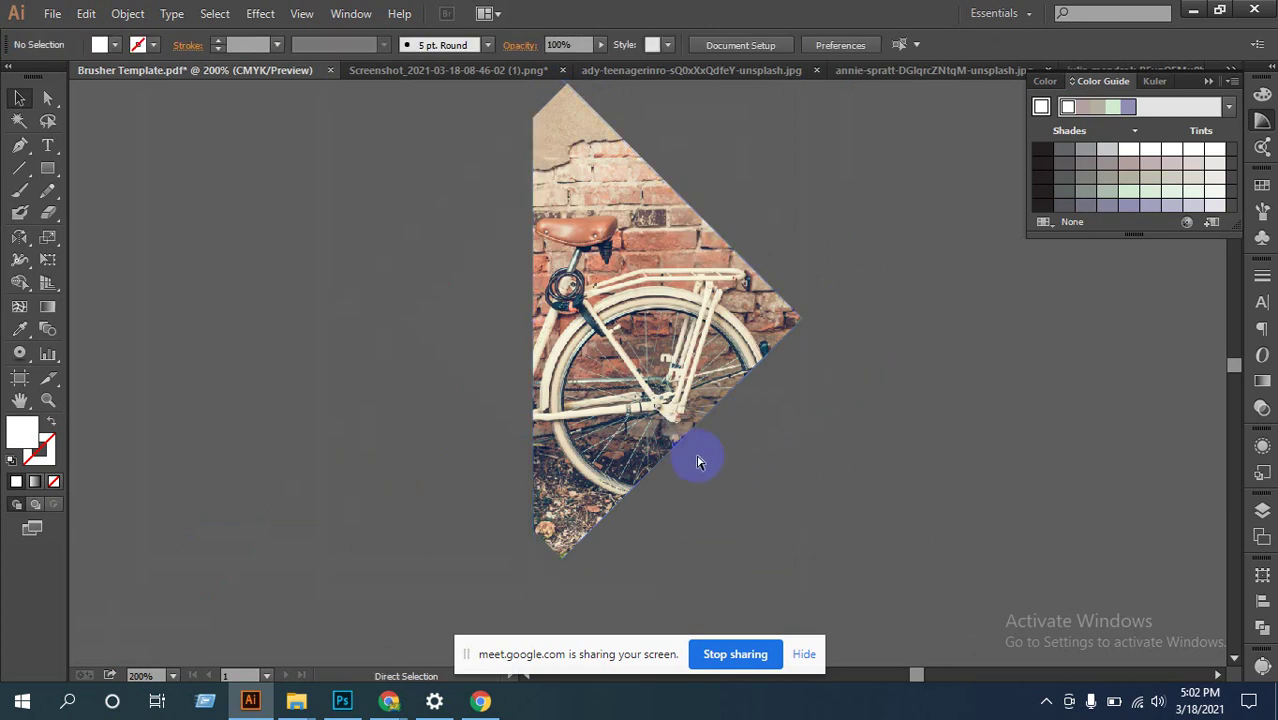
# Step: Move the clipped bicycle half-diamond onto the white half-diamond at the flyer's left edge
pyautogui.scroll(-3, 650, 410)
pyautogui.moveTo(702, 468); pyautogui.dragTo(993, 531)
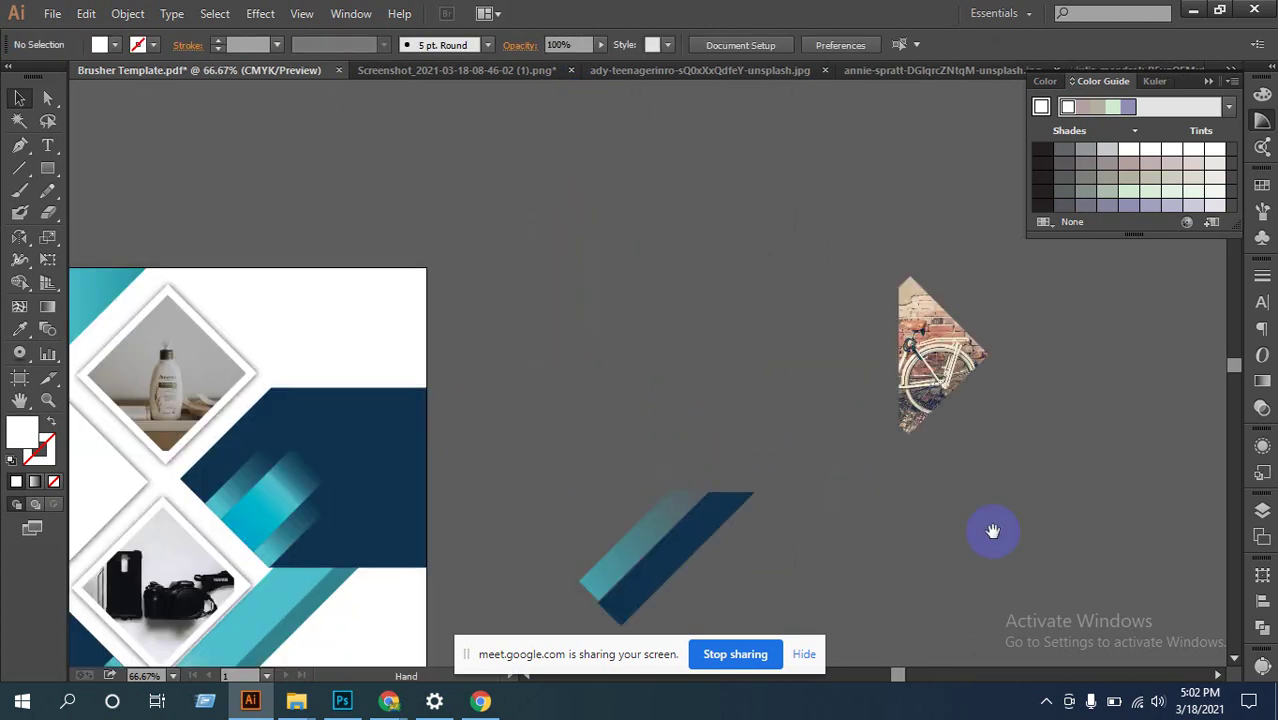
pyautogui.moveTo(722, 512); pyautogui.dragTo(901, 477)
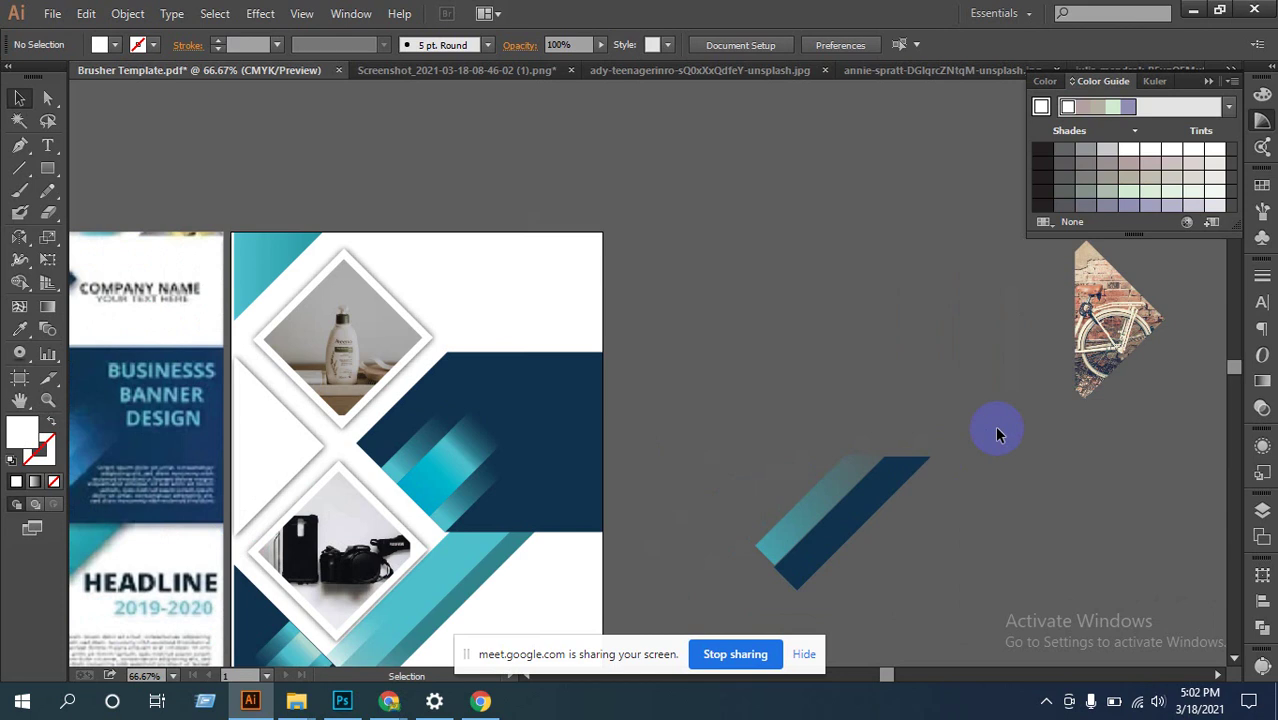
pyautogui.moveTo(1098, 320); pyautogui.dragTo(253, 440)
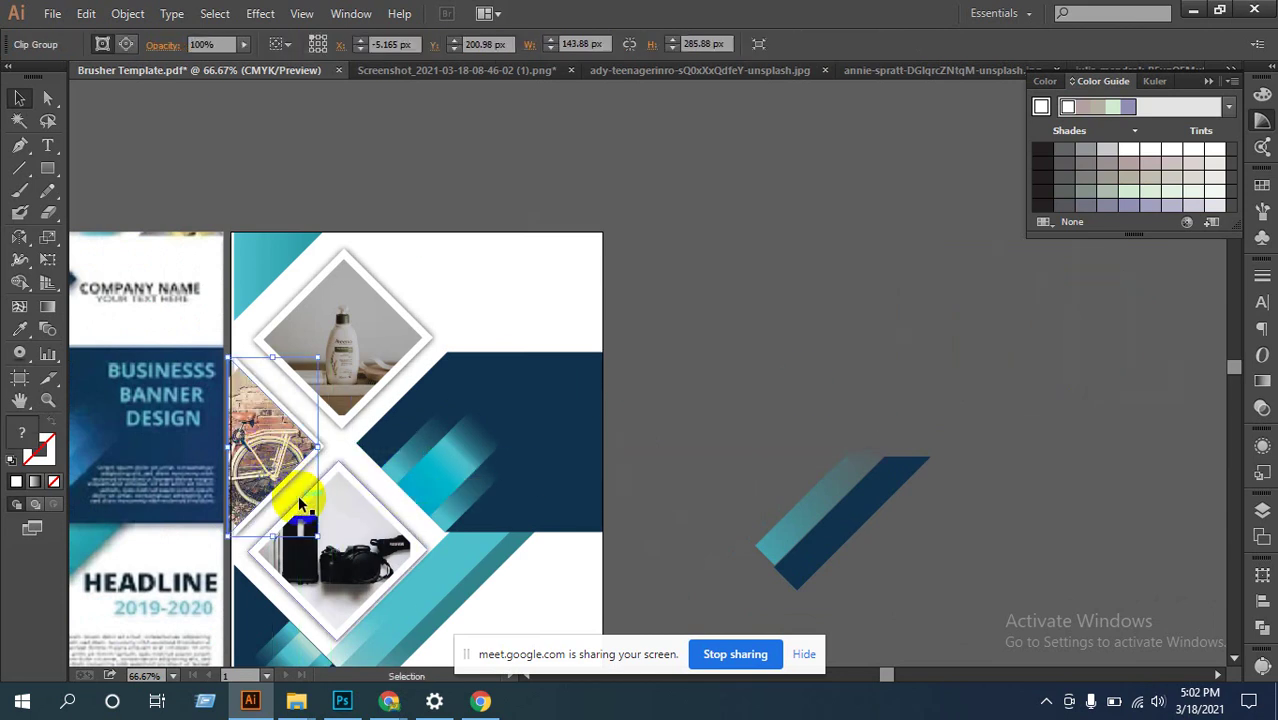
# Step: Scale the bicycle half-diamond down about its centre to about 128 x 254 px
pyautogui.click(282, 463)
pyautogui.click(620, 398)
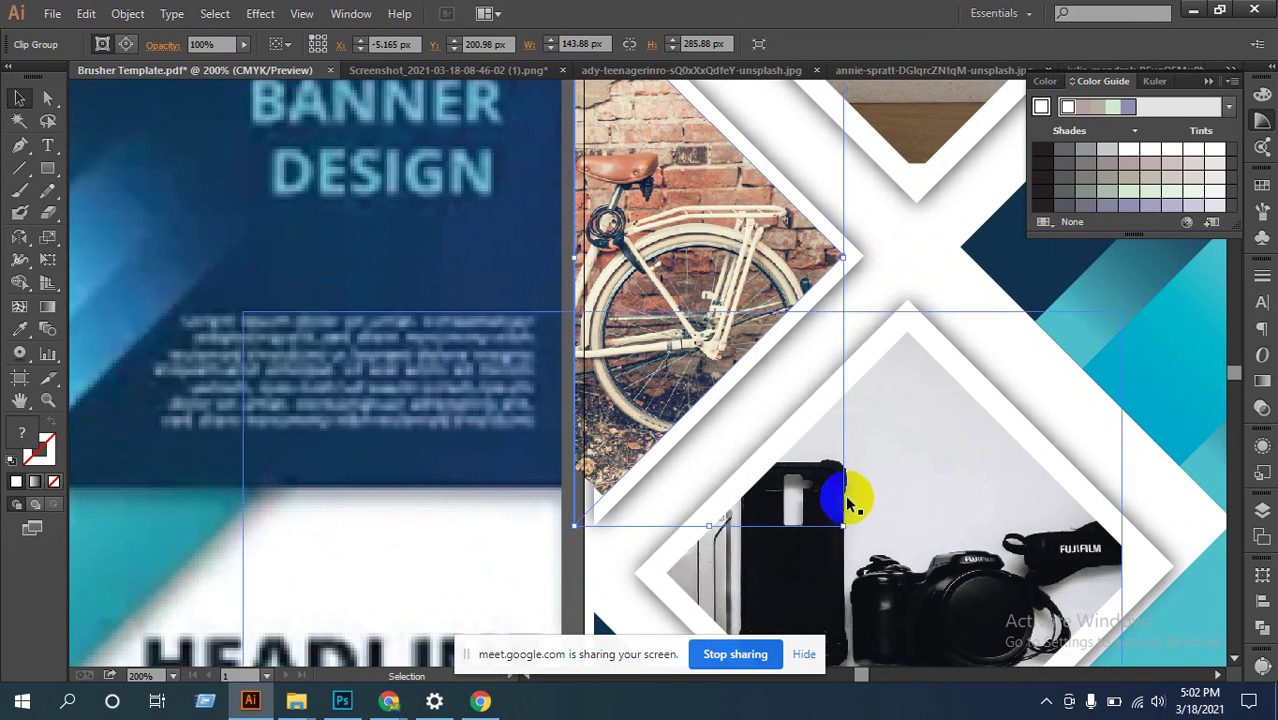
pyautogui.moveTo(843, 525); pyautogui.dragTo(813, 498)
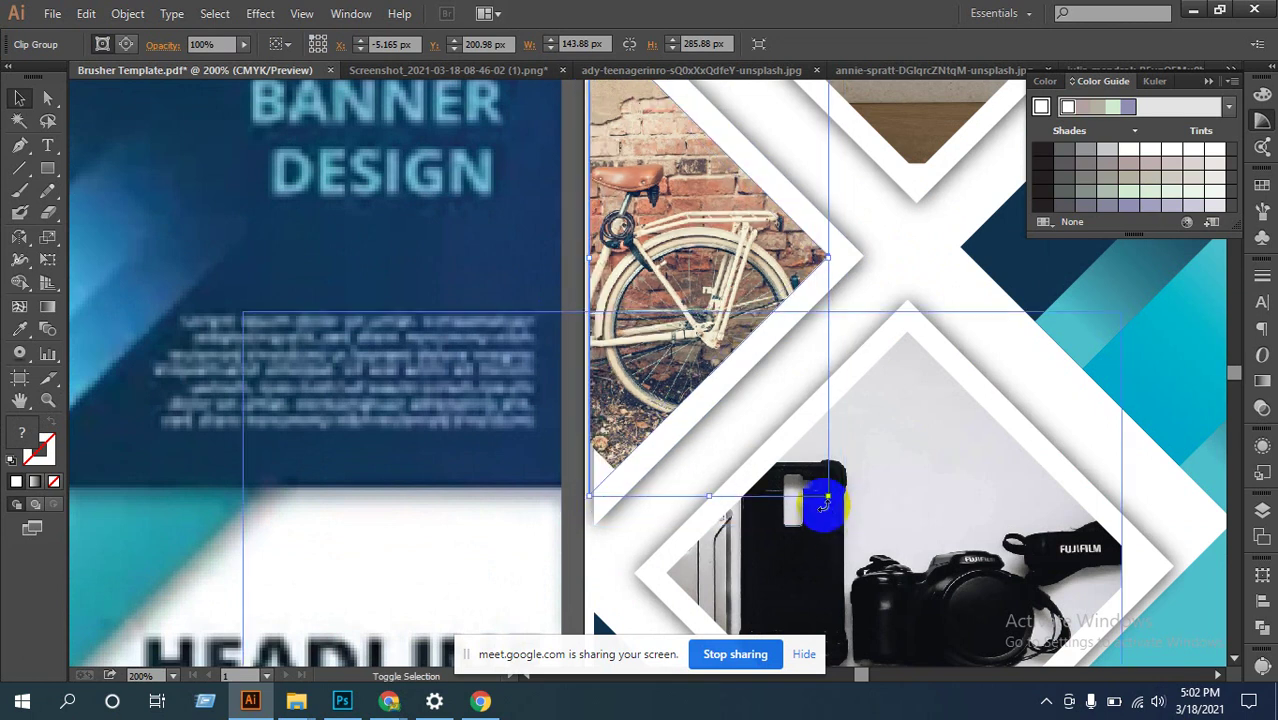
pyautogui.moveTo(827, 365); pyautogui.dragTo(838, 521)
pyautogui.click(620, 308)
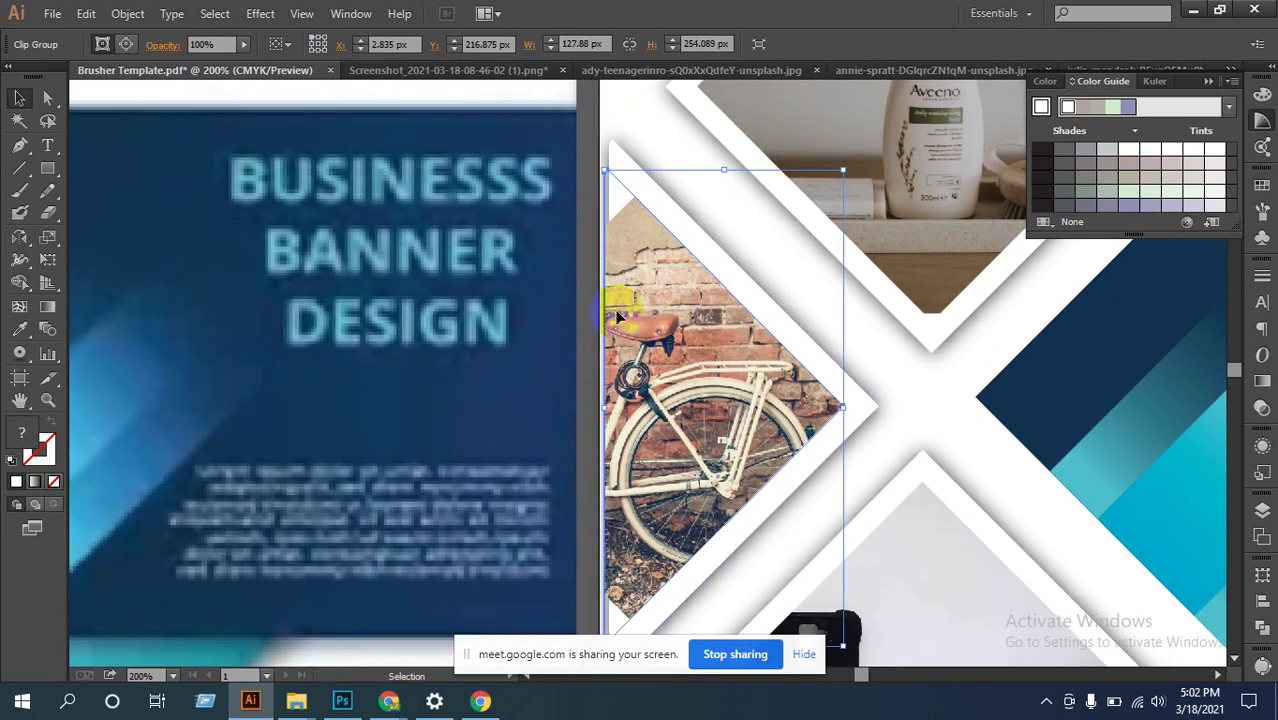
# Step: Undo the resizing, the move onto the flyer and the clipping of the bicycle half-diamond
pyautogui.press('a')
pyautogui.click(608, 313)
pyautogui.press('Delete')
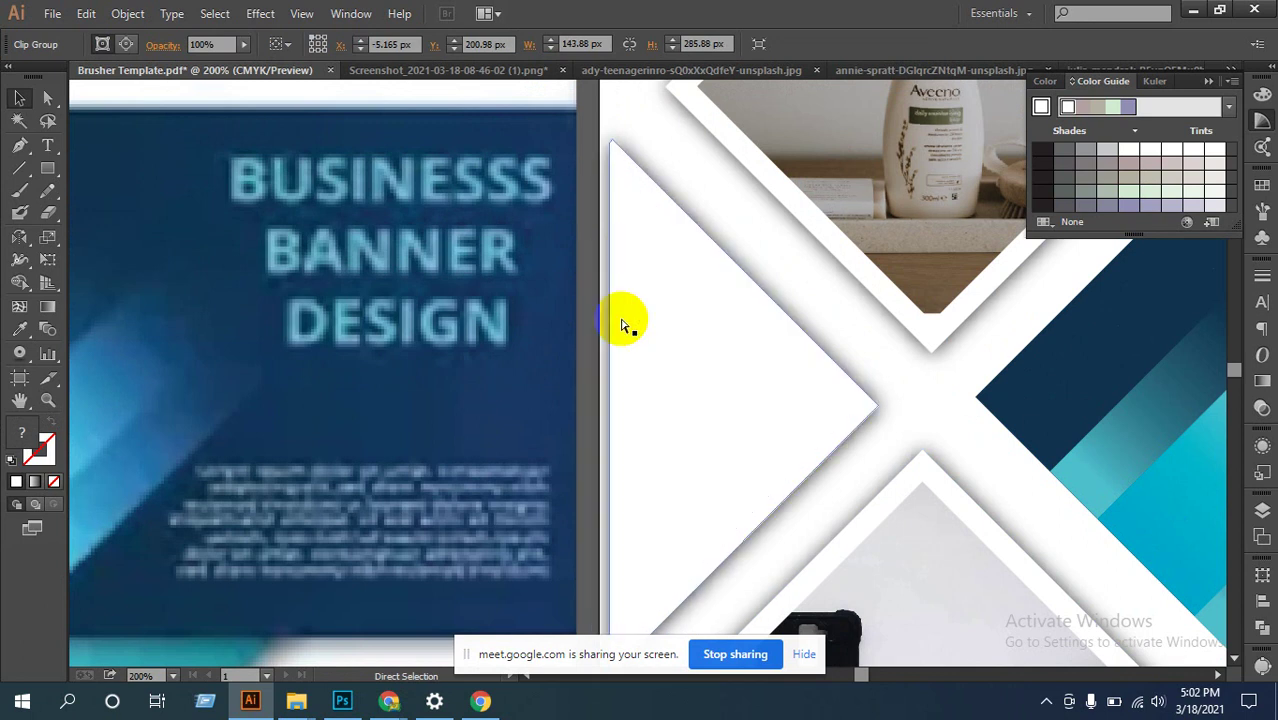
pyautogui.click(676, 332)
pyautogui.keyDown('ctrl'); pyautogui.keyDown('alt'); pyautogui.click(760, 310); pyautogui.keyUp('alt'); pyautogui.keyUp('ctrl')
pyautogui.keyDown('ctrl'); pyautogui.keyDown('alt'); pyautogui.click(745, 410); pyautogui.keyUp('alt'); pyautogui.keyUp('ctrl')
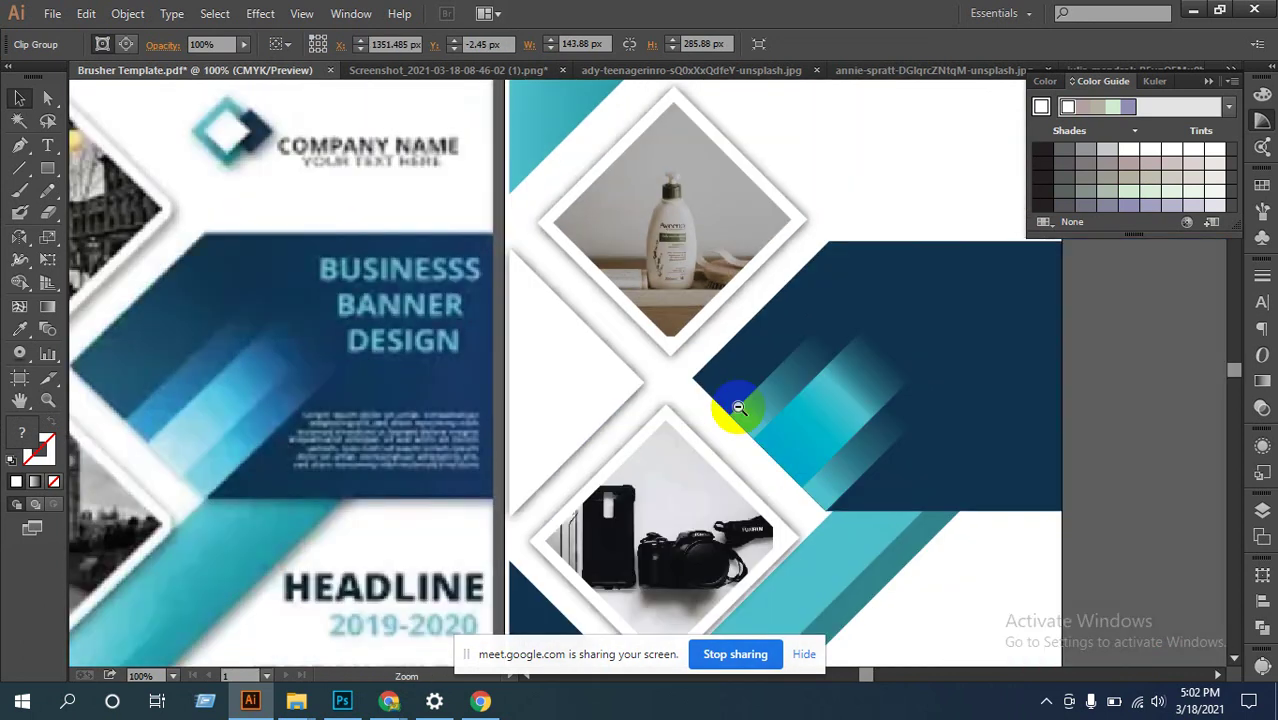
pyautogui.keyDown('ctrl'); pyautogui.keyDown('alt'); pyautogui.click(737, 404); pyautogui.keyUp('alt'); pyautogui.keyUp('ctrl')
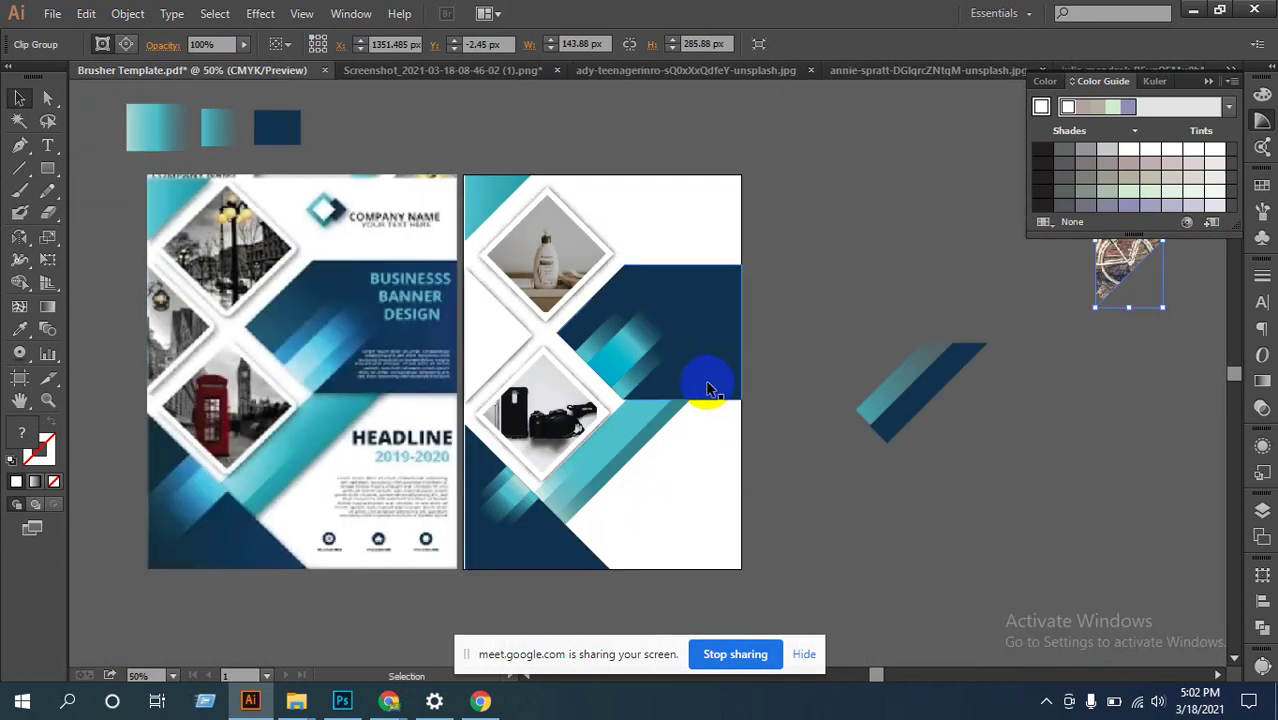
pyautogui.press('v')
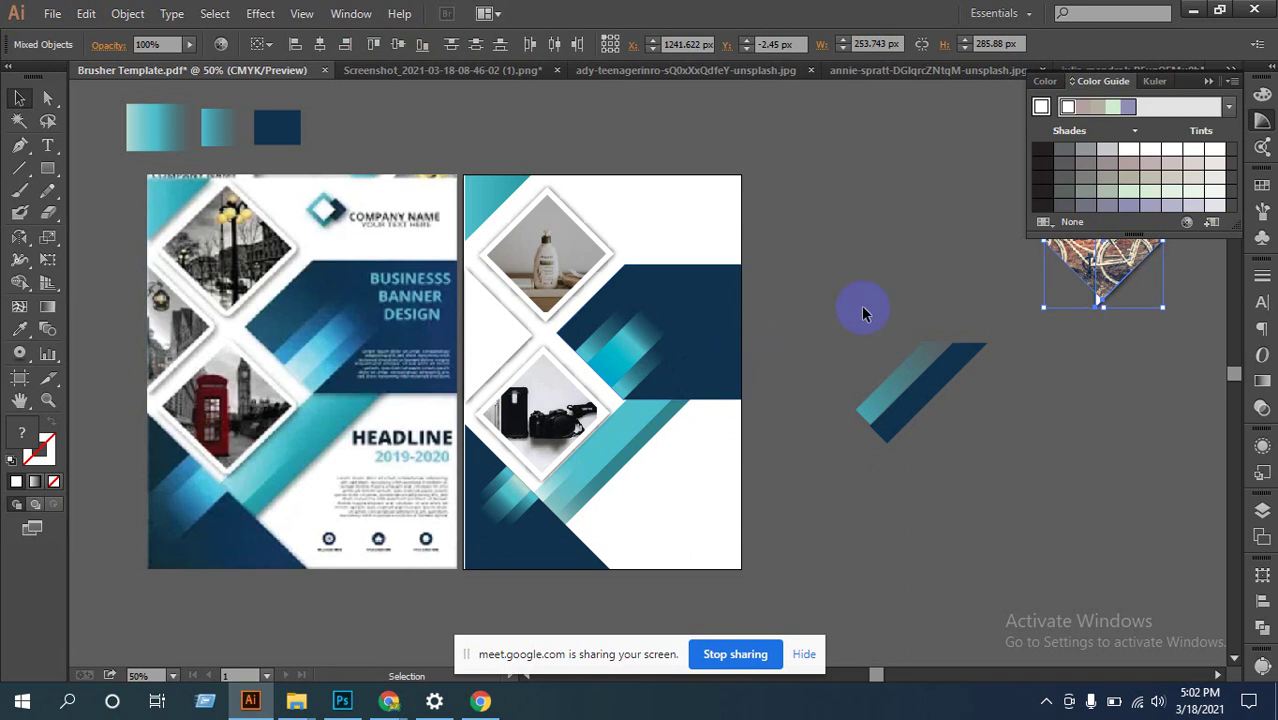
# Step: Move the bicycle diamond off the white half-diamond to an empty area beside the flyer
pyautogui.click(1022, 325)
pyautogui.moveTo(1117, 258); pyautogui.dragTo(955, 208)
pyautogui.click(950, 335)
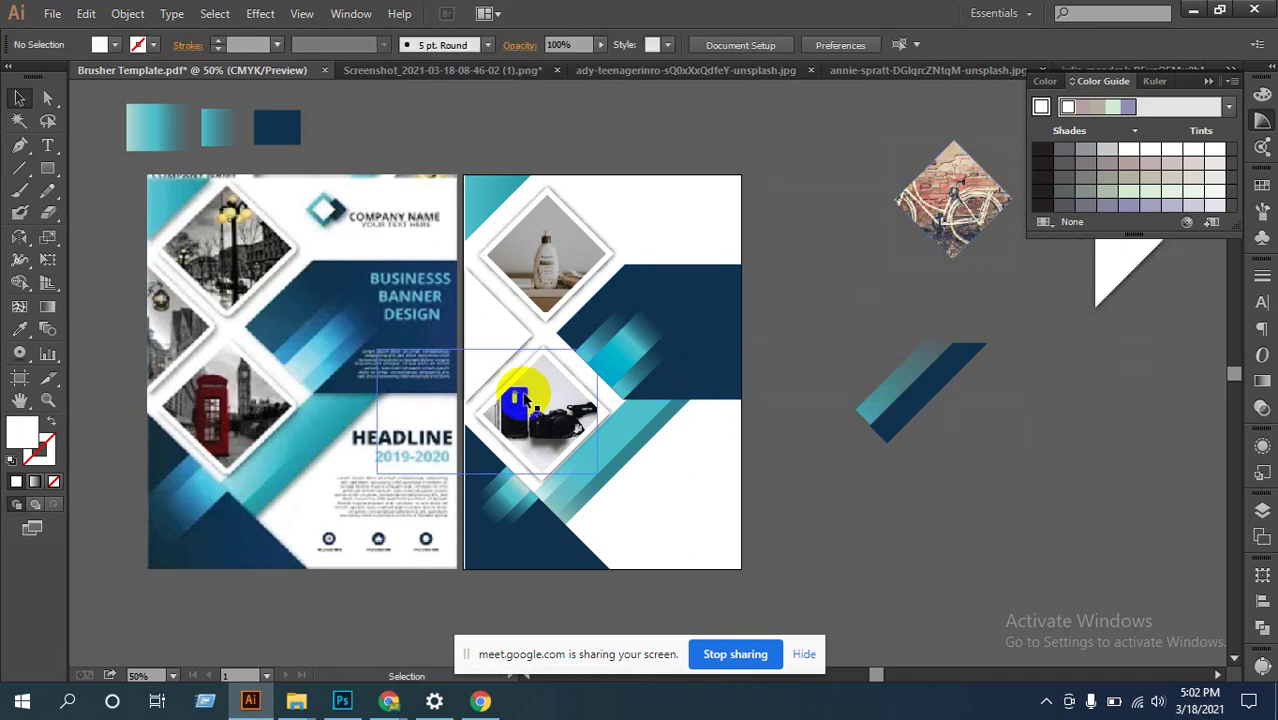
# Step: Copy the flyer's white half-diamond next to the bicycle diamond and shrink the copy to about 108 x 215 px
pyautogui.click(482, 340)
pyautogui.moveTo(482, 340); pyautogui.dragTo(853, 275)
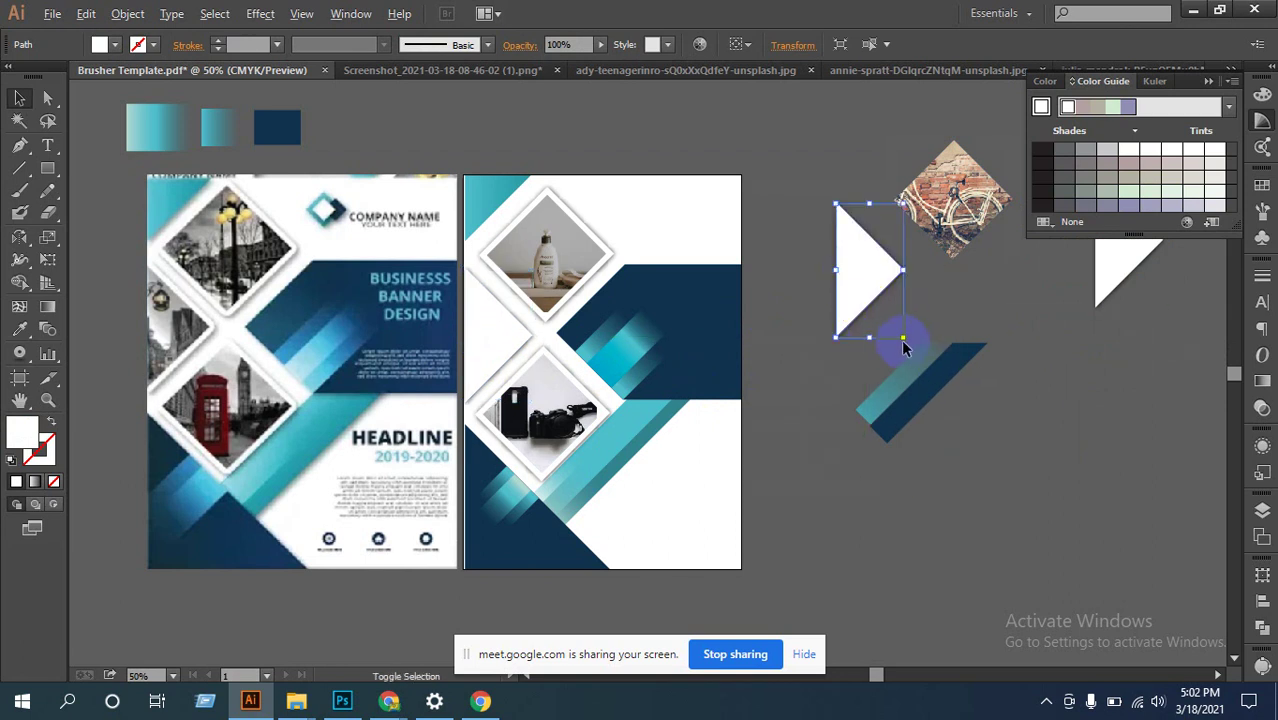
pyautogui.moveTo(903, 340); pyautogui.dragTo(899, 336)
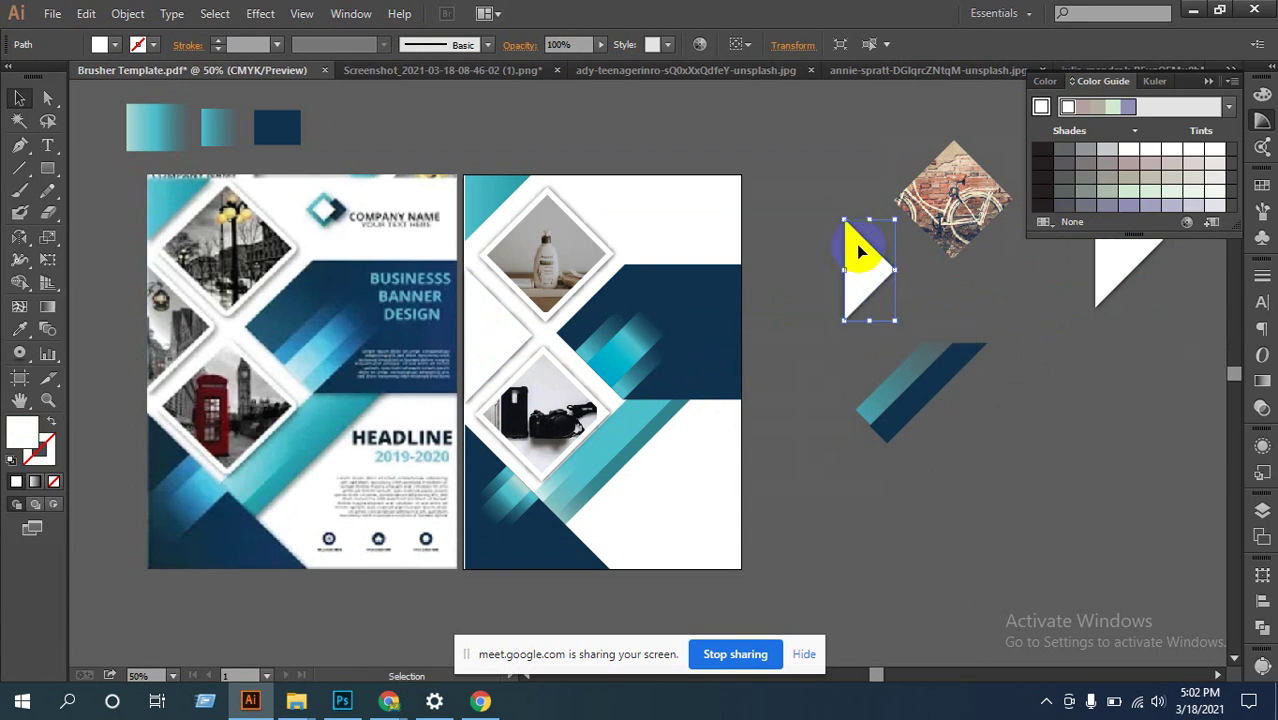
# Step: Place the small white half-diamond within the rear half of the bicycle diamond, its straight edge on the diamond's vertical centre line
pyautogui.moveTo(872, 262); pyautogui.dragTo(977, 199)
pyautogui.click(1008, 227)
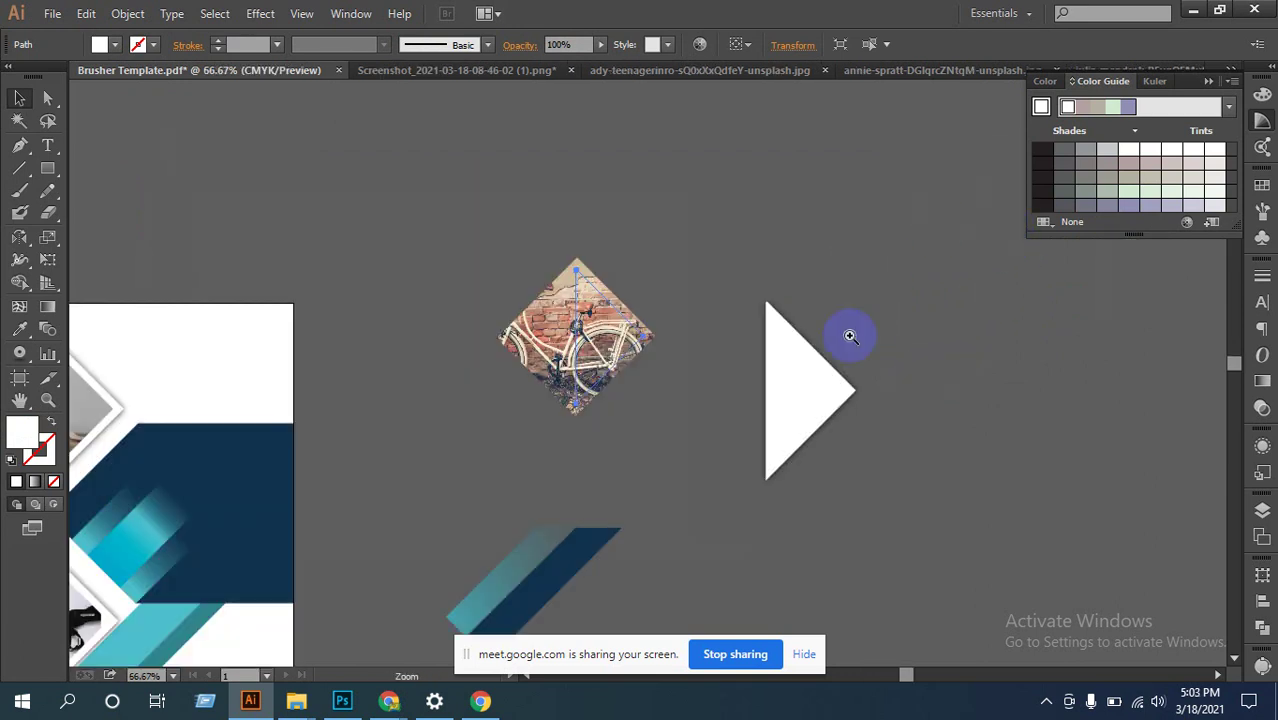
pyautogui.click(762, 354)
pyautogui.click(687, 408)
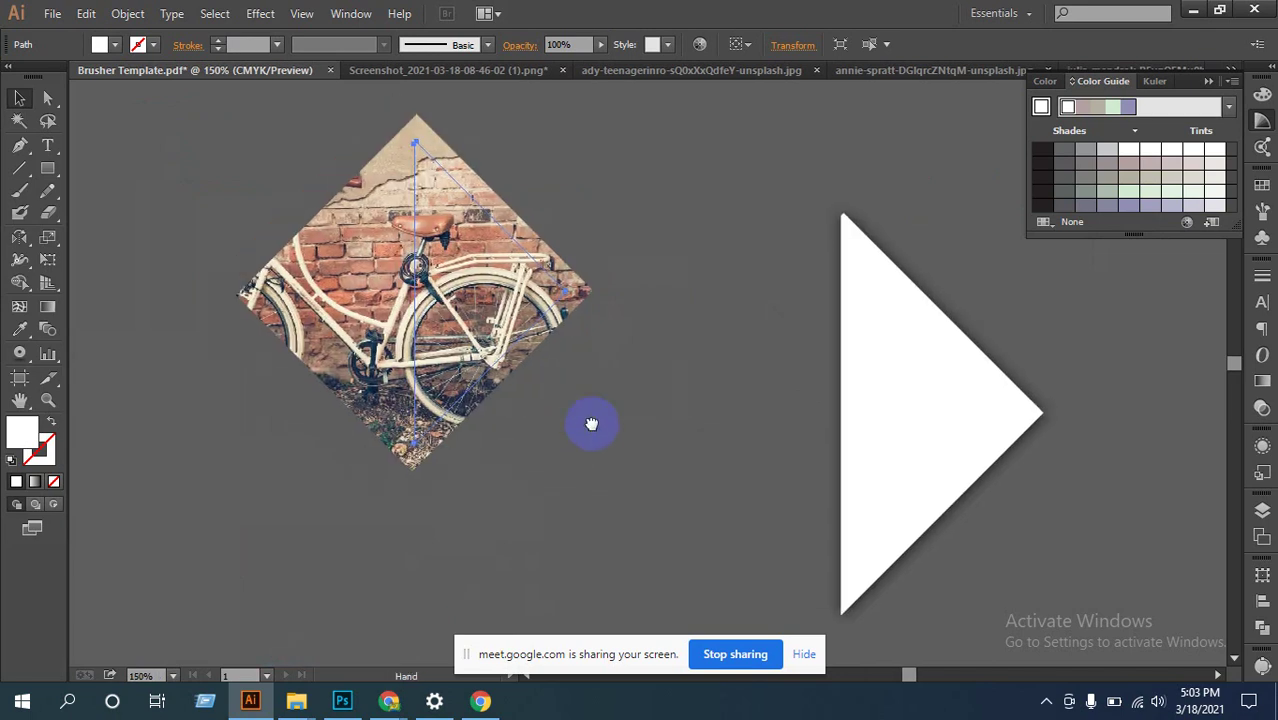
pyautogui.moveTo(590, 422); pyautogui.dragTo(735, 479)
pyautogui.press('v')
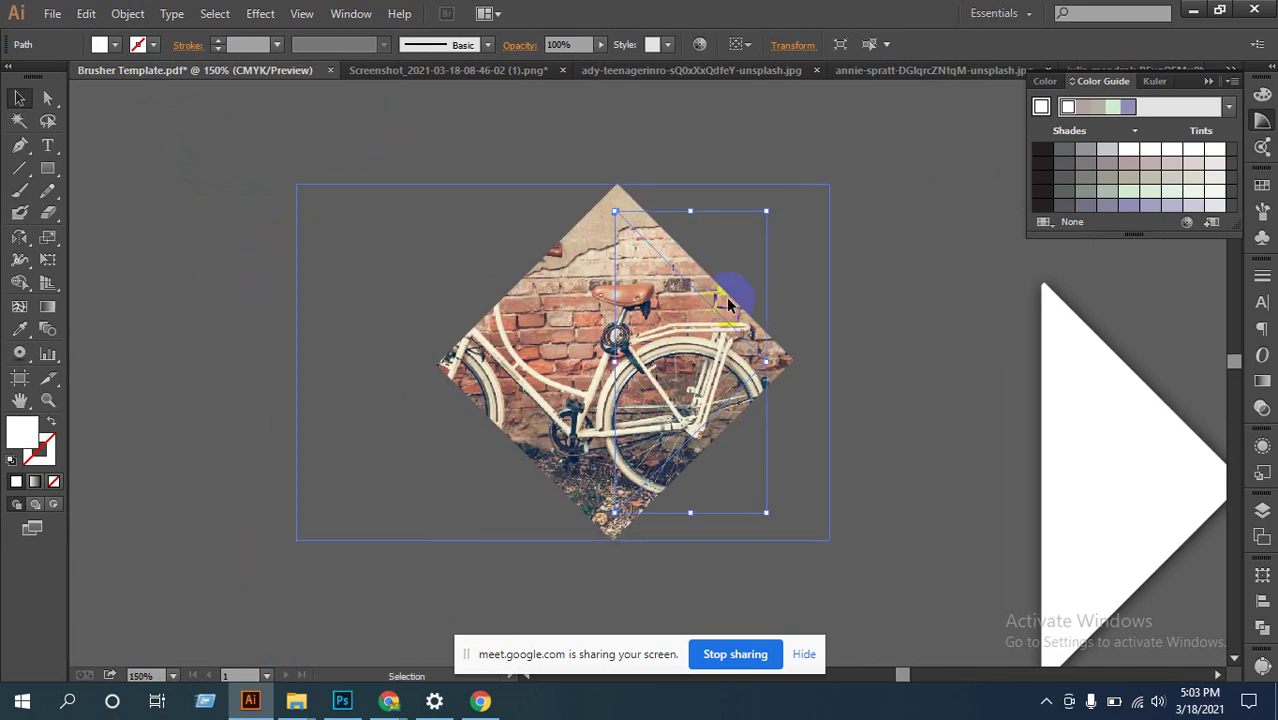
# Step: Try to make a clipping mask from the bicycle diamond and the small white half-diamond
pyautogui.keyDown('shift'); pyautogui.click(590, 522); pyautogui.keyUp('shift')
pyautogui.rightClick(659, 326)
pyautogui.click(743, 435)
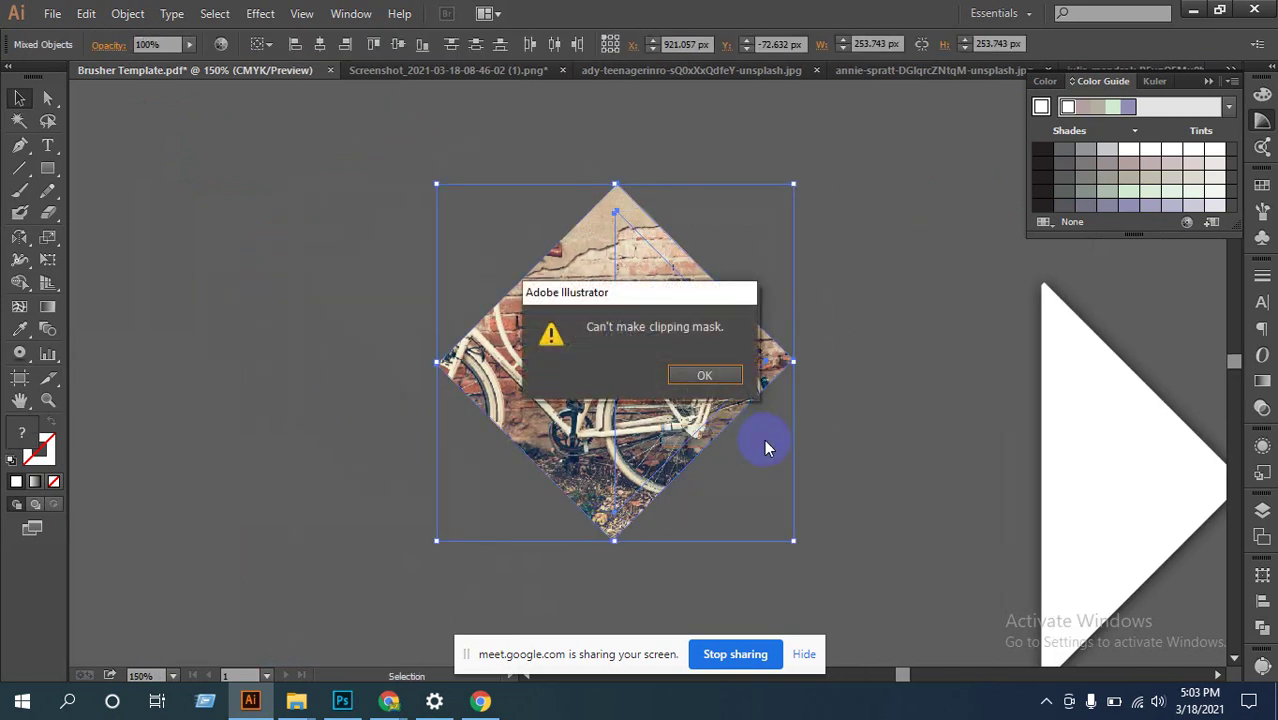
pyautogui.click(710, 374)
pyautogui.click(861, 294)
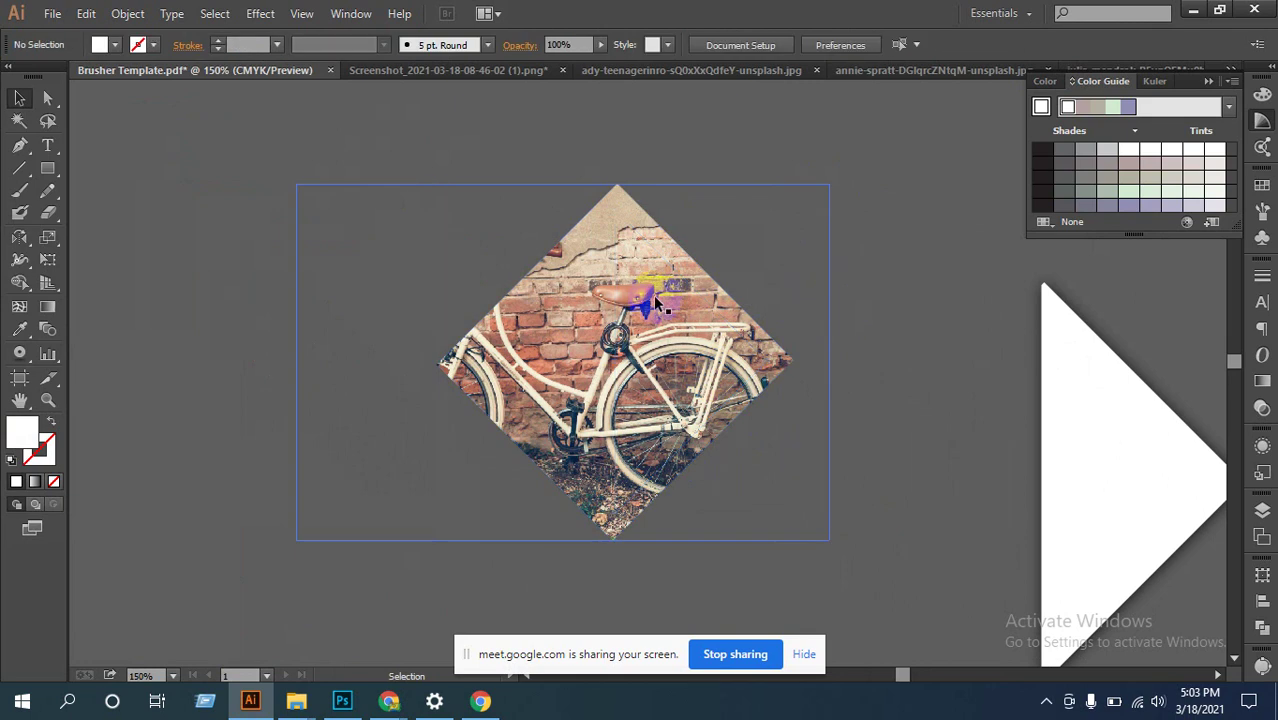
# Step: Hide the bicycle diamond and bring the small white half-diamond to the front
pyautogui.click(653, 295)
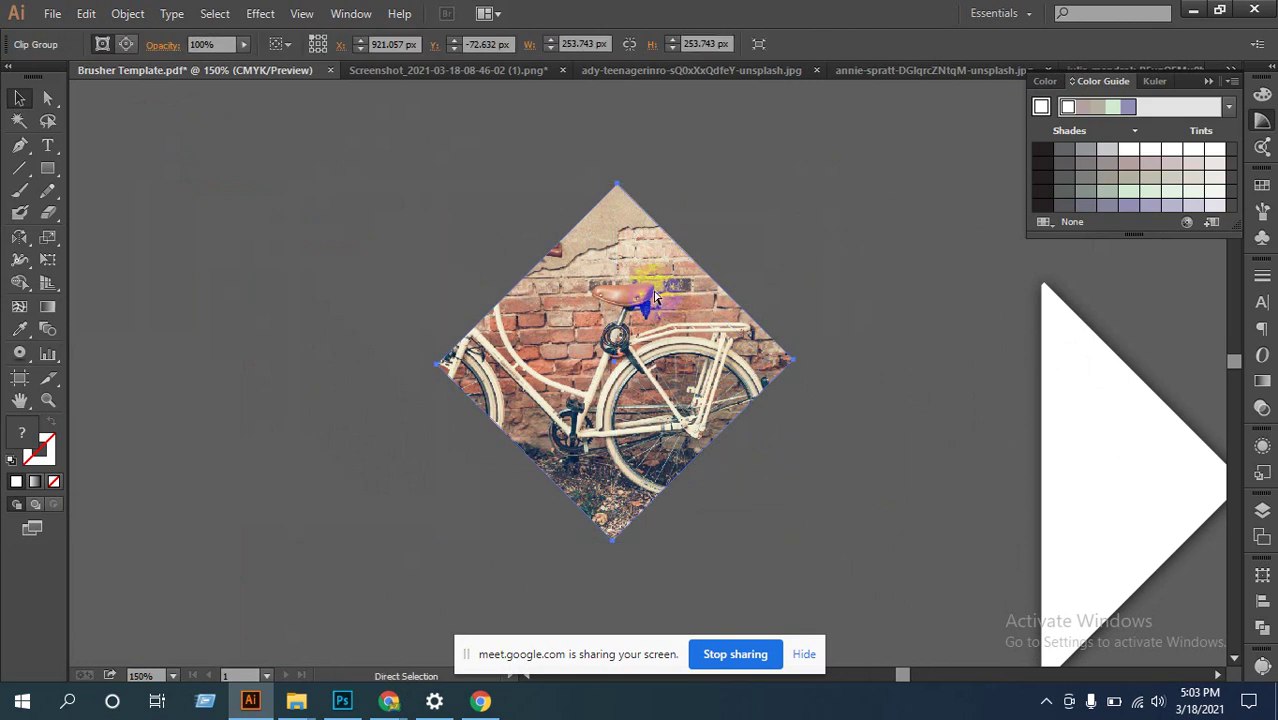
pyautogui.press('Delete')
pyautogui.click(658, 405)
pyautogui.rightClick(648, 365)
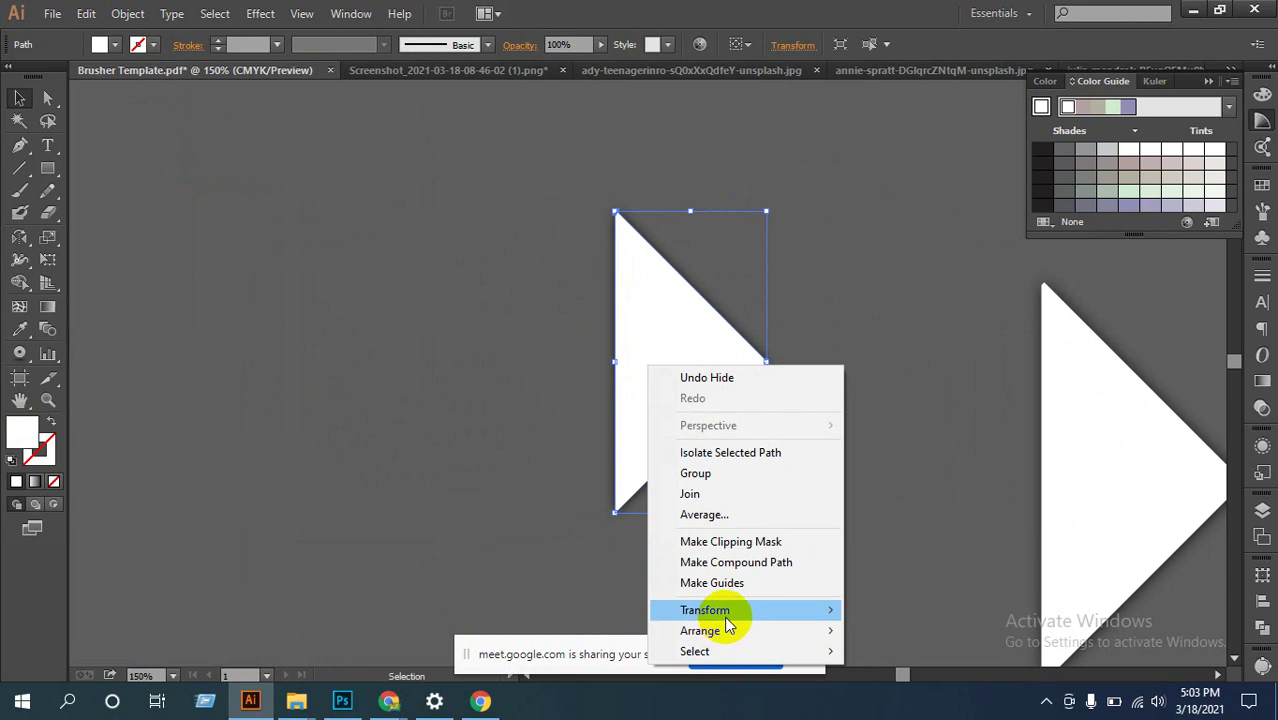
pyautogui.moveTo(727, 611)
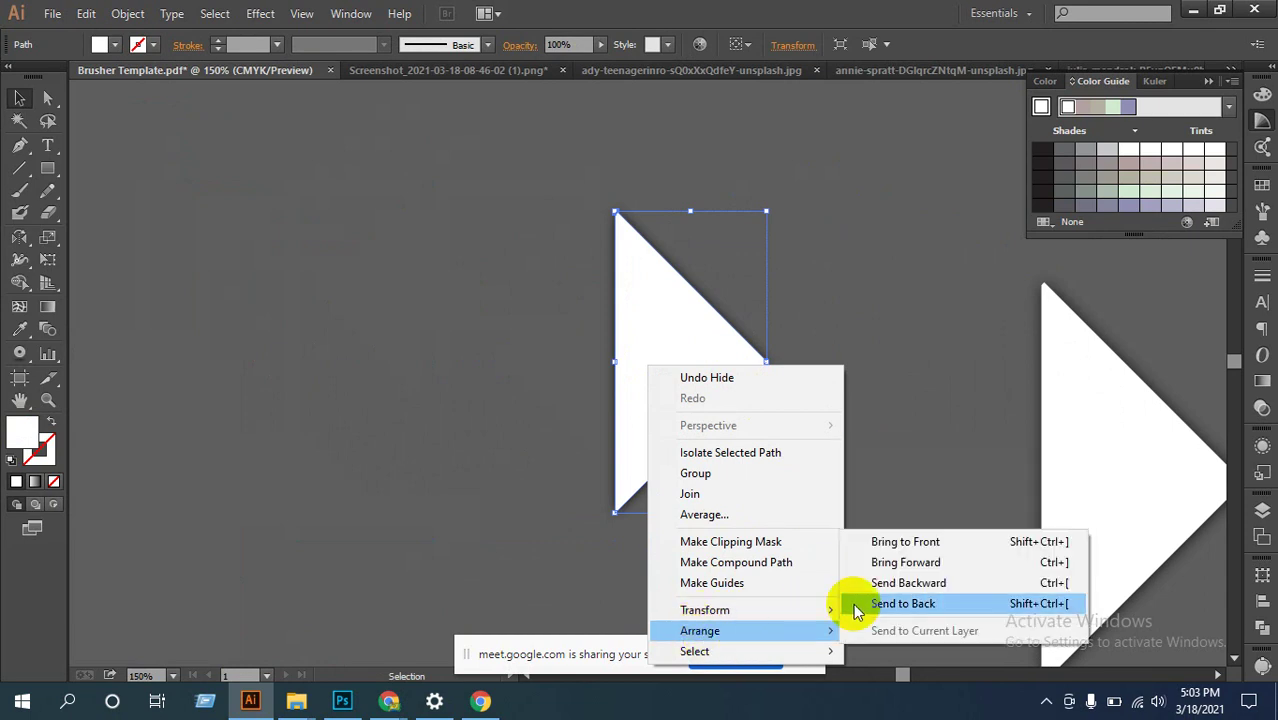
pyautogui.click(890, 536)
pyautogui.click(908, 317)
pyautogui.moveTo(908, 317); pyautogui.dragTo(531, 481)
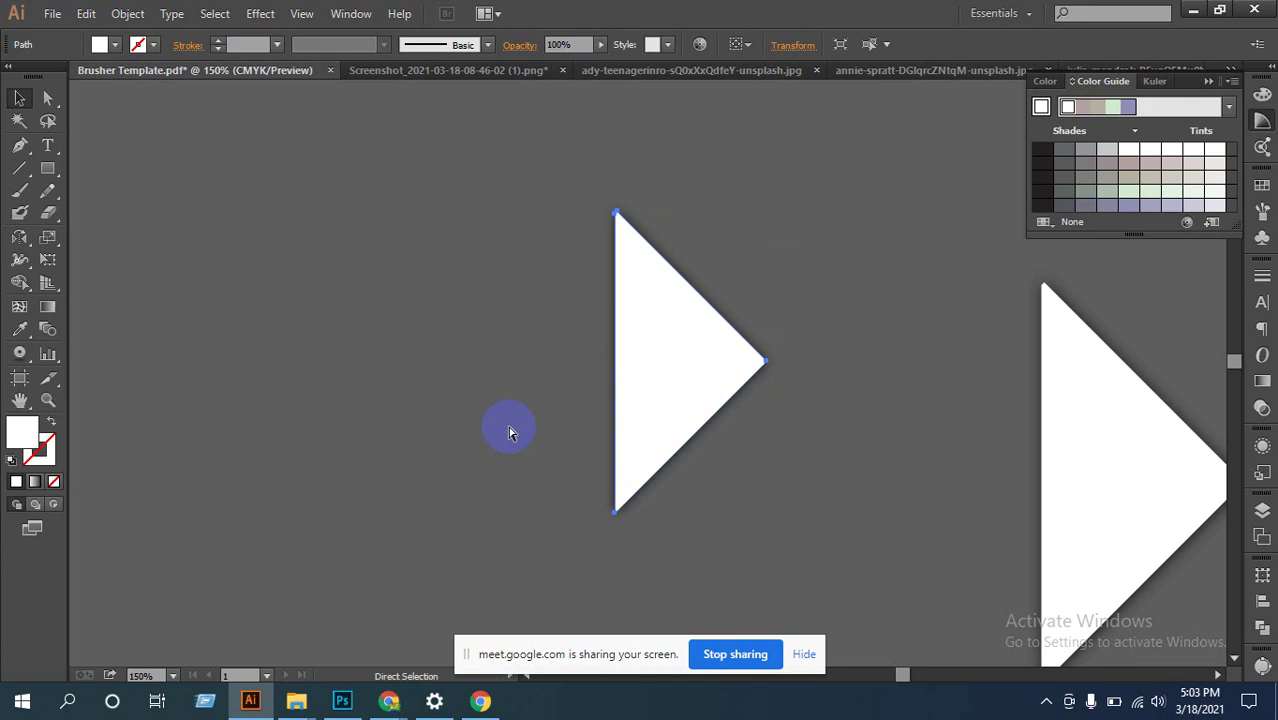
# Step: Show the hidden bicycle diamond again and clip it with the small white half-diamond
pyautogui.hotkey('ctrl', 'alt', '3')
pyautogui.click(460, 238)
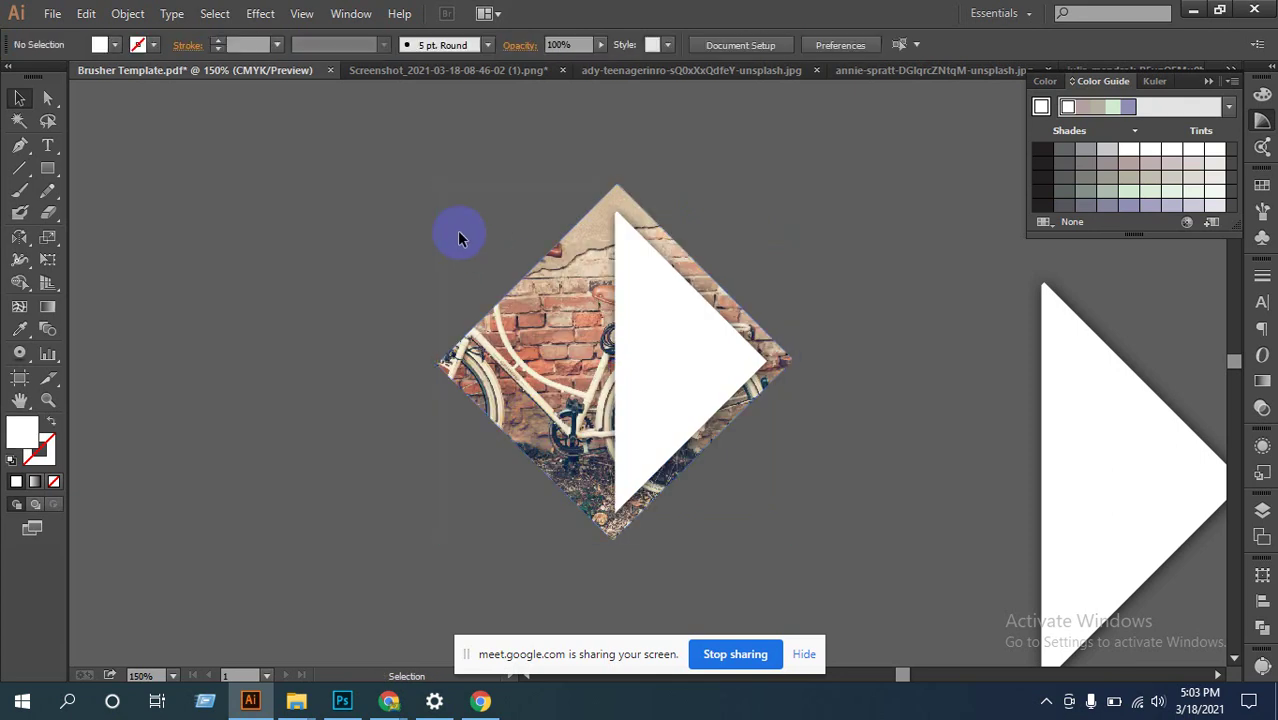
pyautogui.moveTo(779, 487); pyautogui.dragTo(699, 342)
pyautogui.rightClick(694, 336)
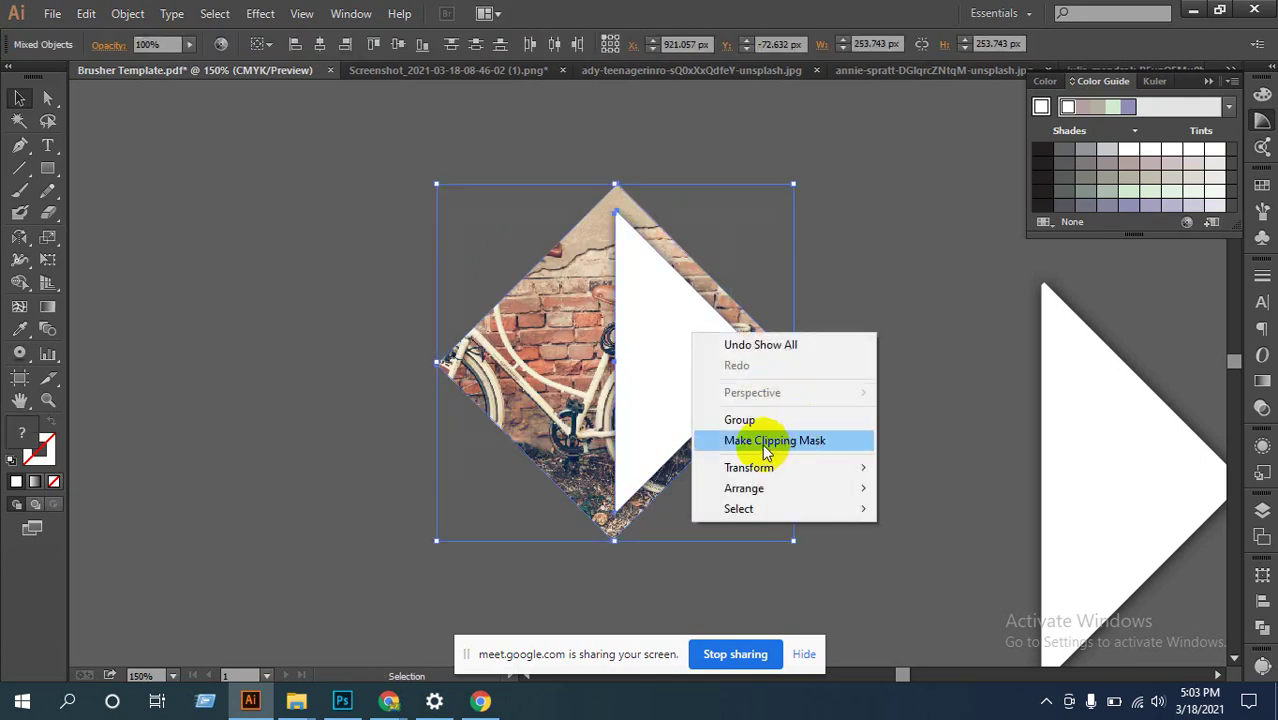
pyautogui.click(765, 450)
pyautogui.click(847, 365)
# Step: Move the clipped bicycle half-diamond into the white half-diamond frame at the flyer's left edge
pyautogui.click(668, 398)
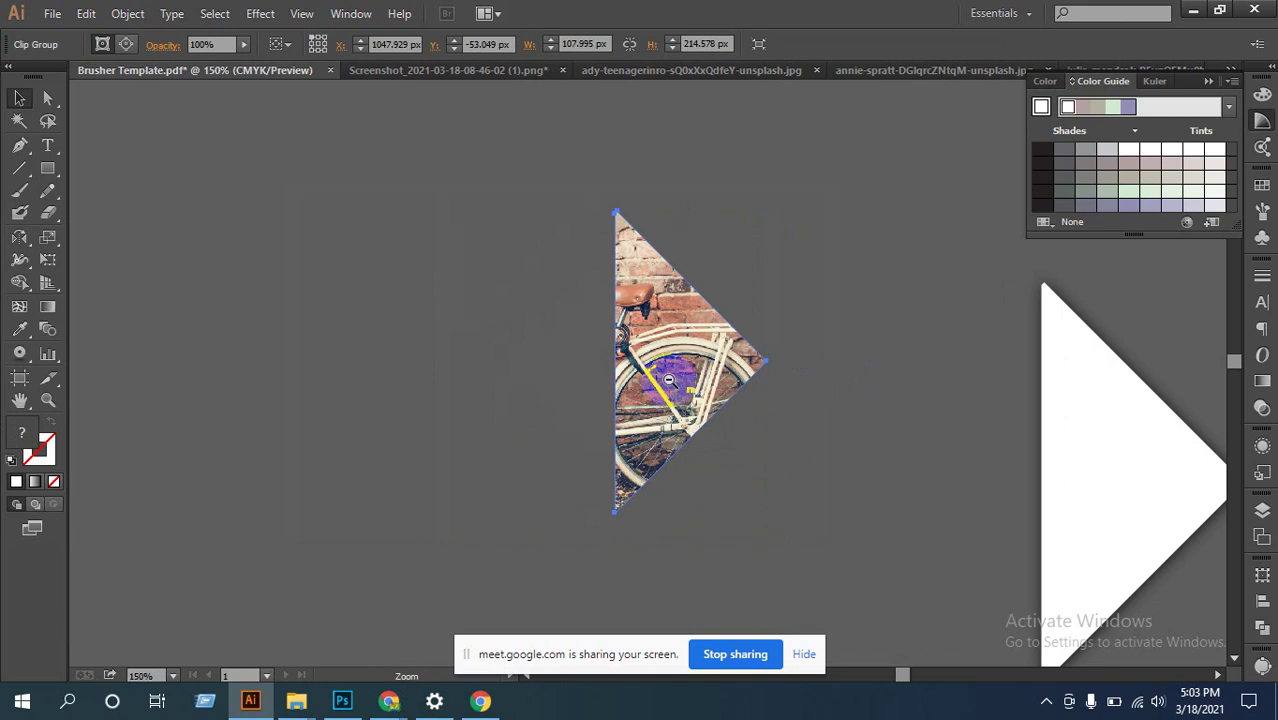
pyautogui.hotkey('ctrl', '-')
pyautogui.hotkey('ctrl', '-')
pyautogui.hotkey('ctrl', '-')
pyautogui.moveTo(935, 402); pyautogui.dragTo(807, 448)
pyautogui.keyDown('ctrl'); pyautogui.click(853, 425); pyautogui.keyUp('ctrl')
pyautogui.keyDown('ctrl'); pyautogui.click(622, 374); pyautogui.keyUp('ctrl')
pyautogui.keyDown('ctrl'); pyautogui.click(622, 374); pyautogui.keyUp('ctrl')
pyautogui.moveTo(626, 426); pyautogui.dragTo(733, 461)
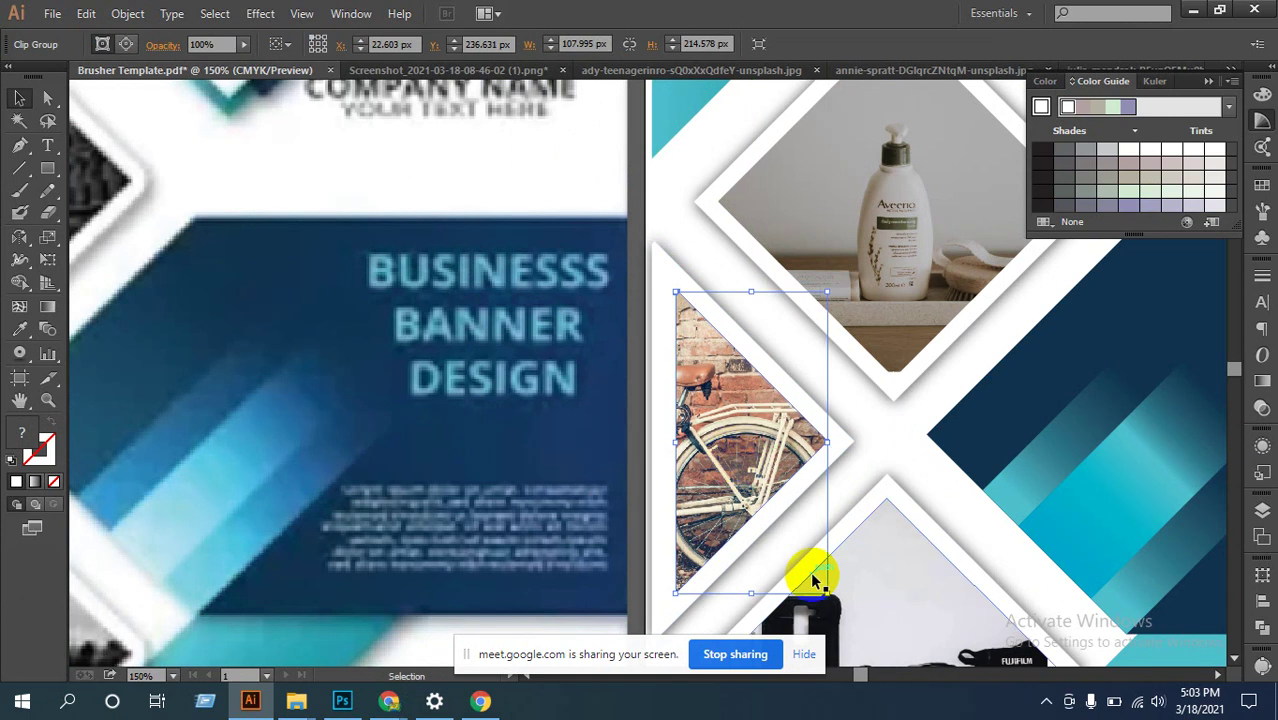
# Step: Nudge the bicycle half-diamond 1 px to the left within its white frame
pyautogui.press('a')
pyautogui.press('v')
pyautogui.click(745, 497)
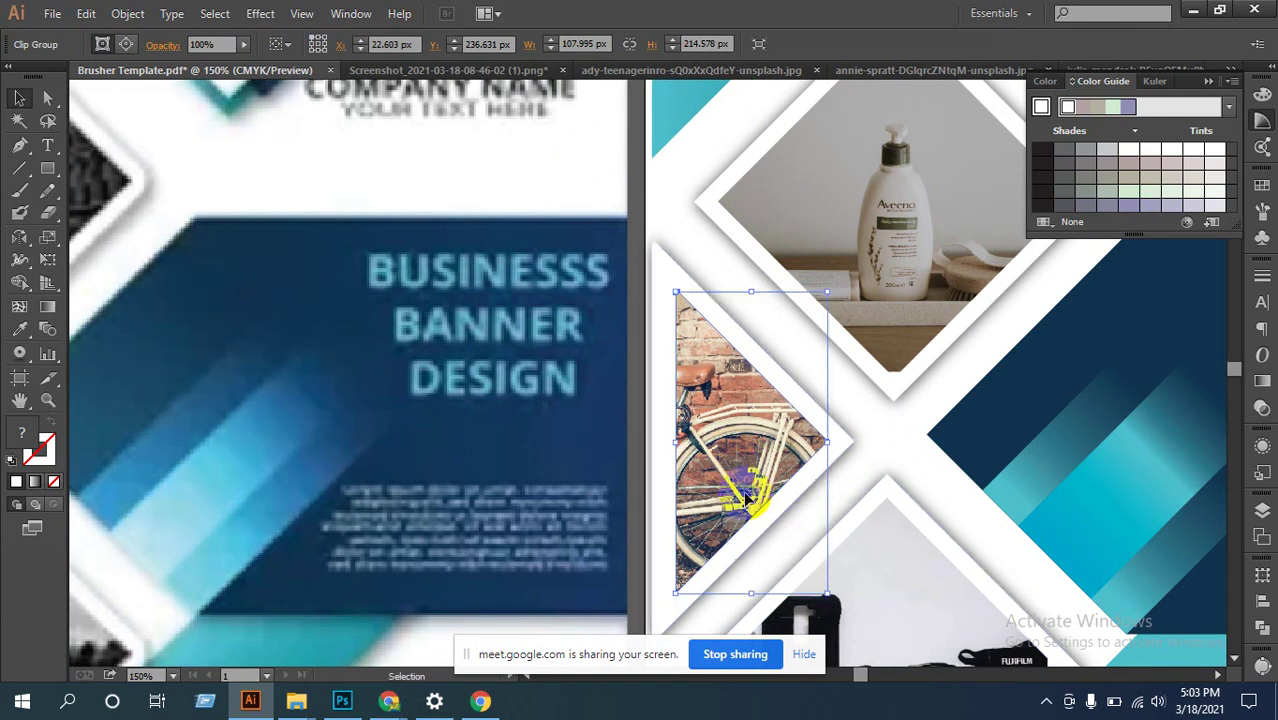
pyautogui.press('Left')
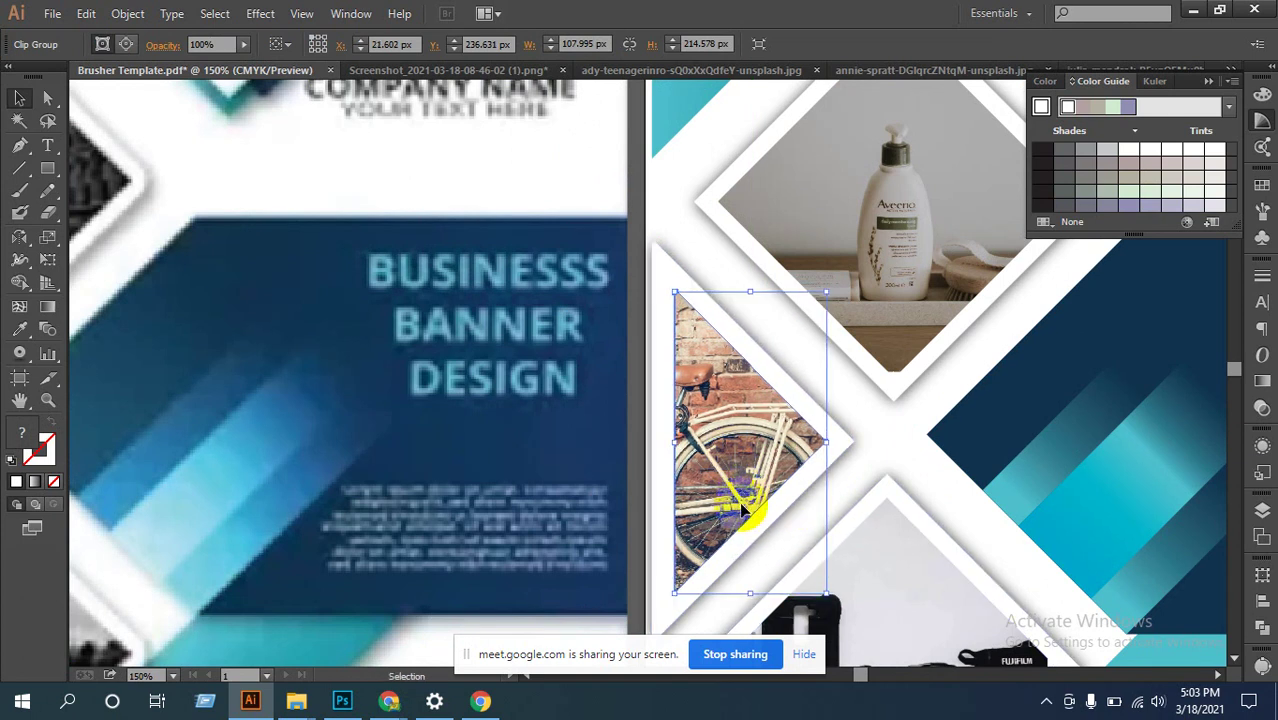
# Step: Delete the leftover teal and dark blue stripes lying beside the flyer
pyautogui.scroll(-3, 799, 479)
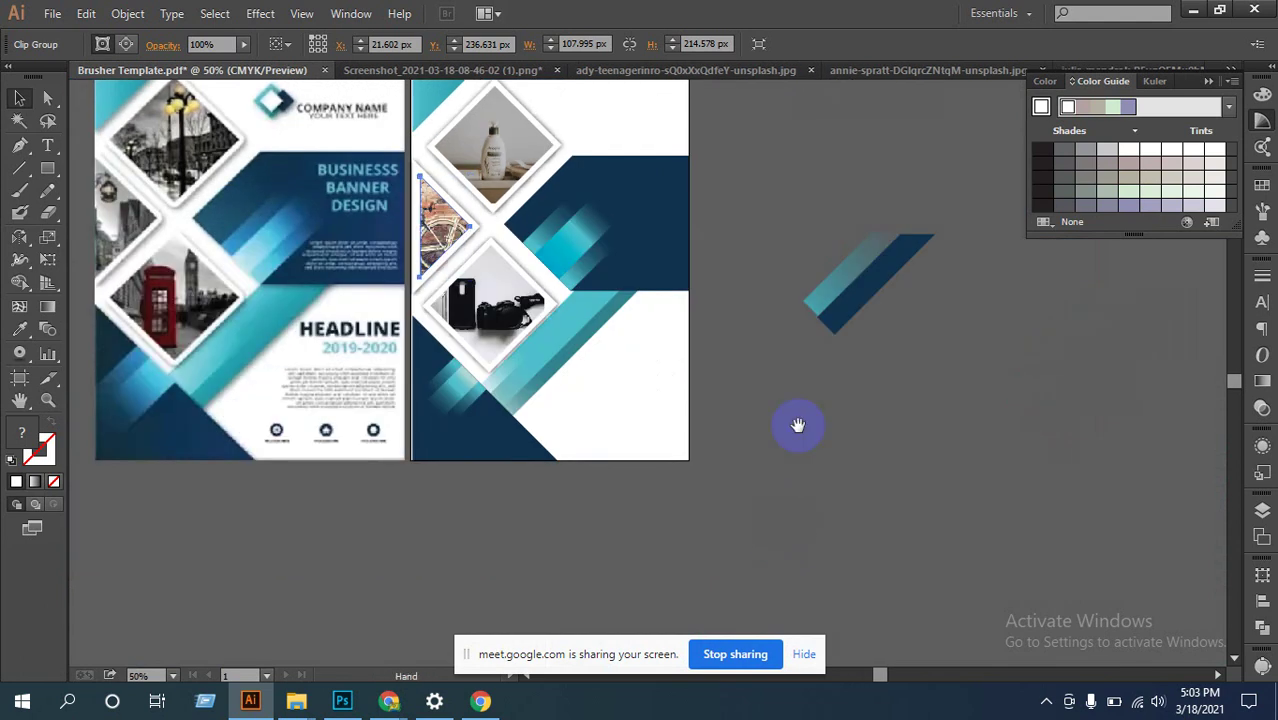
pyautogui.moveTo(798, 425); pyautogui.dragTo(804, 566)
pyautogui.moveTo(912, 505); pyautogui.dragTo(907, 502)
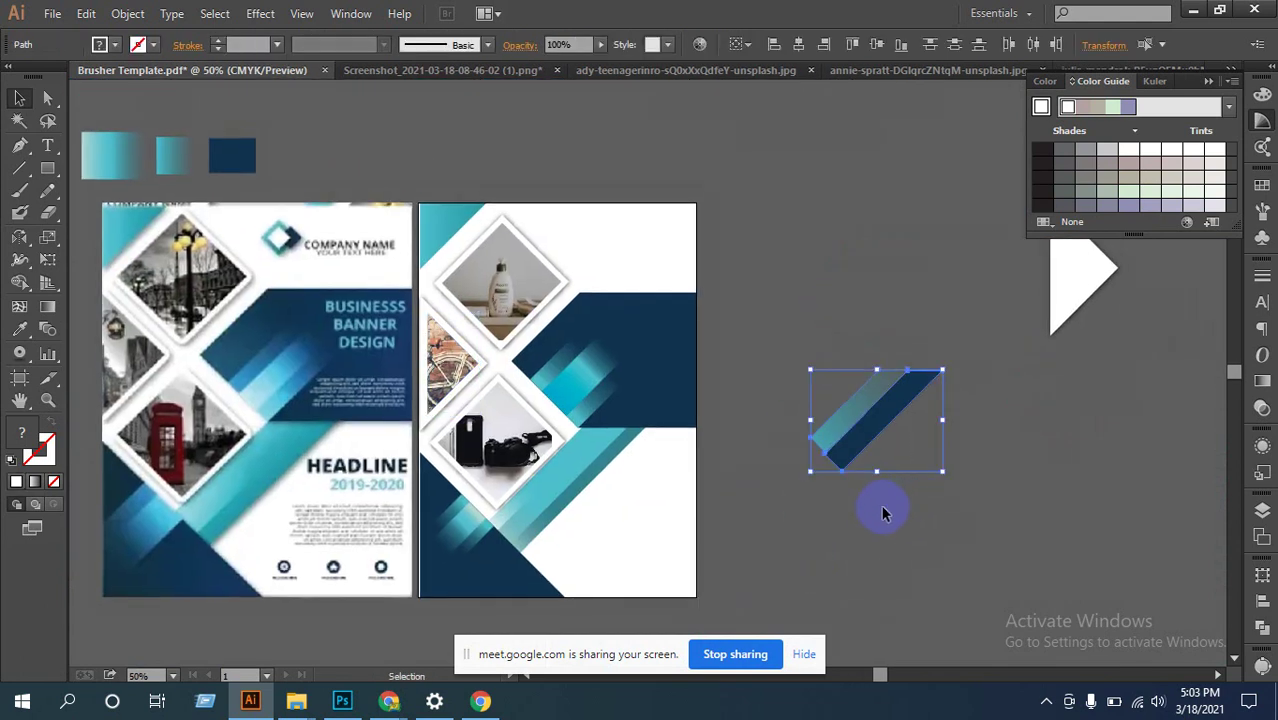
pyautogui.press('Delete')
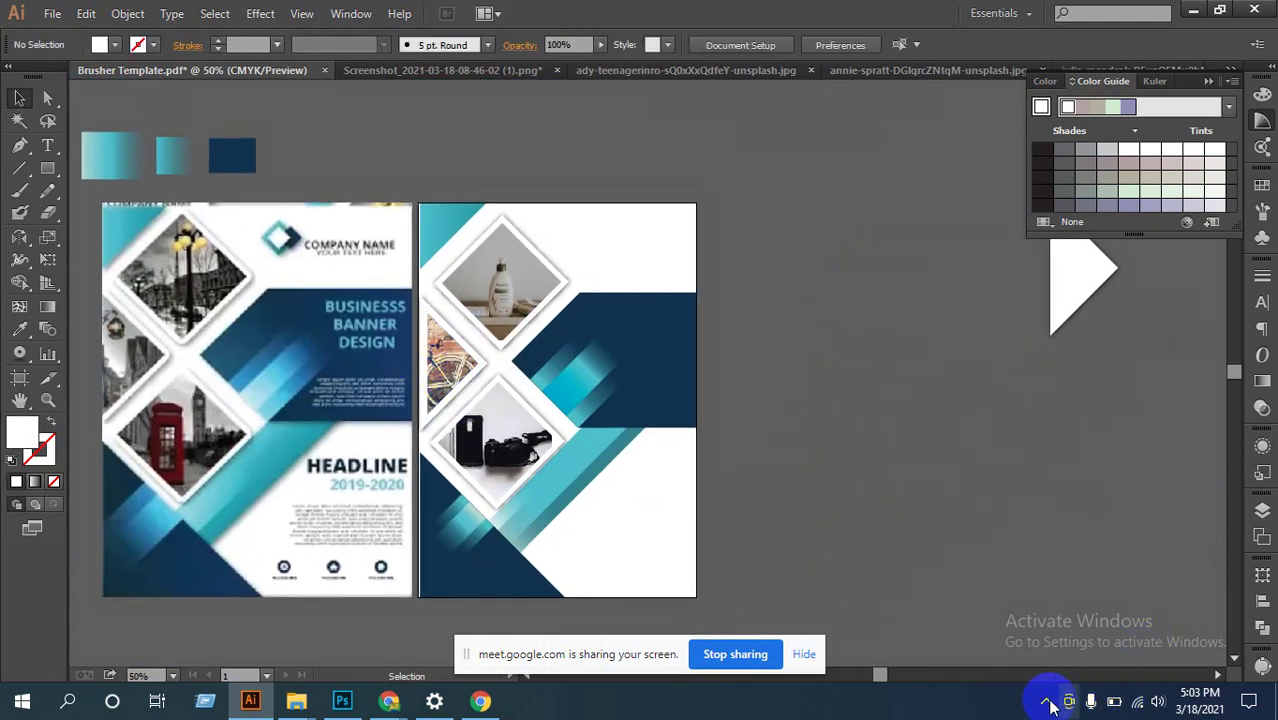